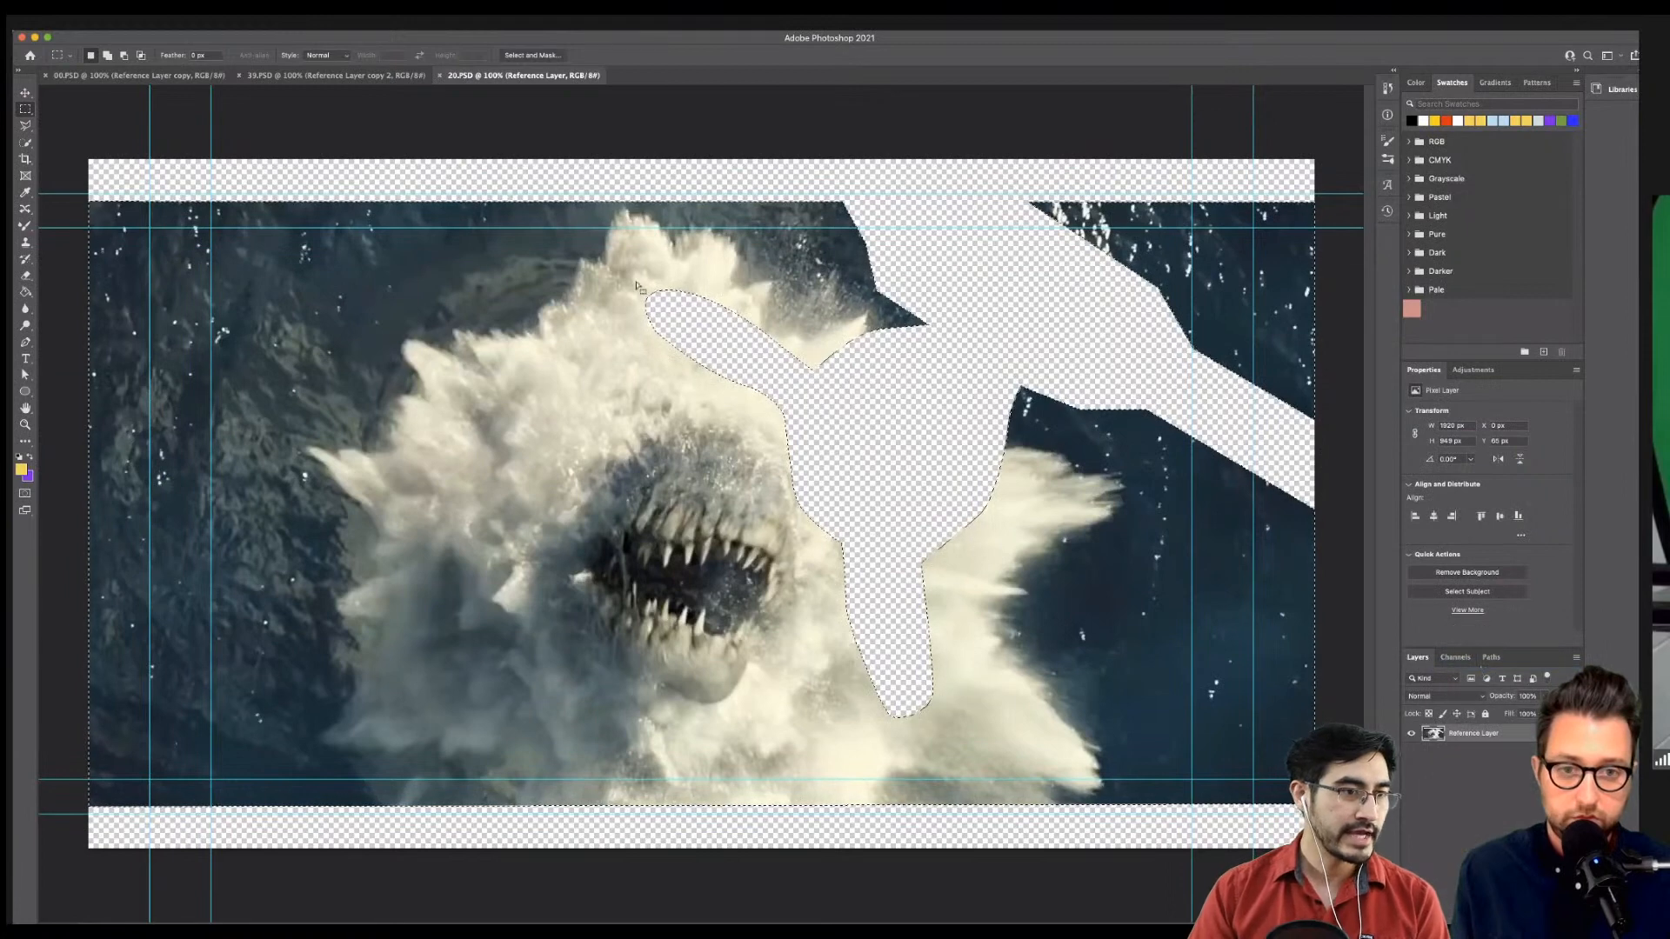
Invert the selection to cover the transparent areas of 20.PSD and expand its edge with Select and Mask.
right_click(493, 304)
click(526, 327)
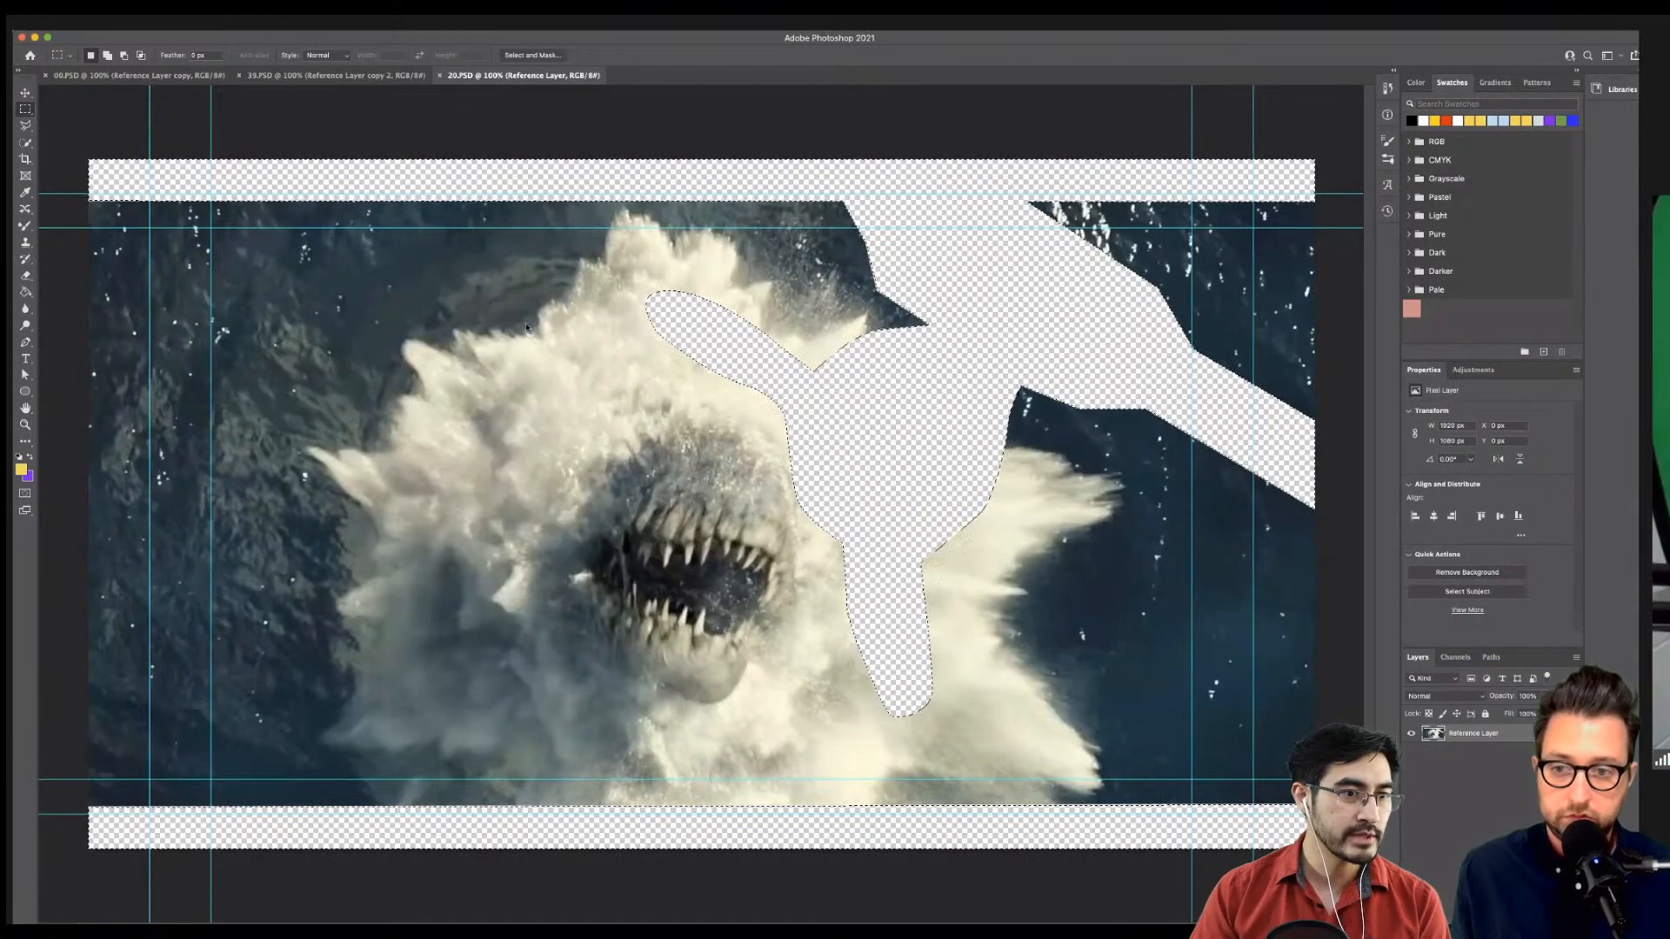
right_click(531, 321)
click(571, 373)
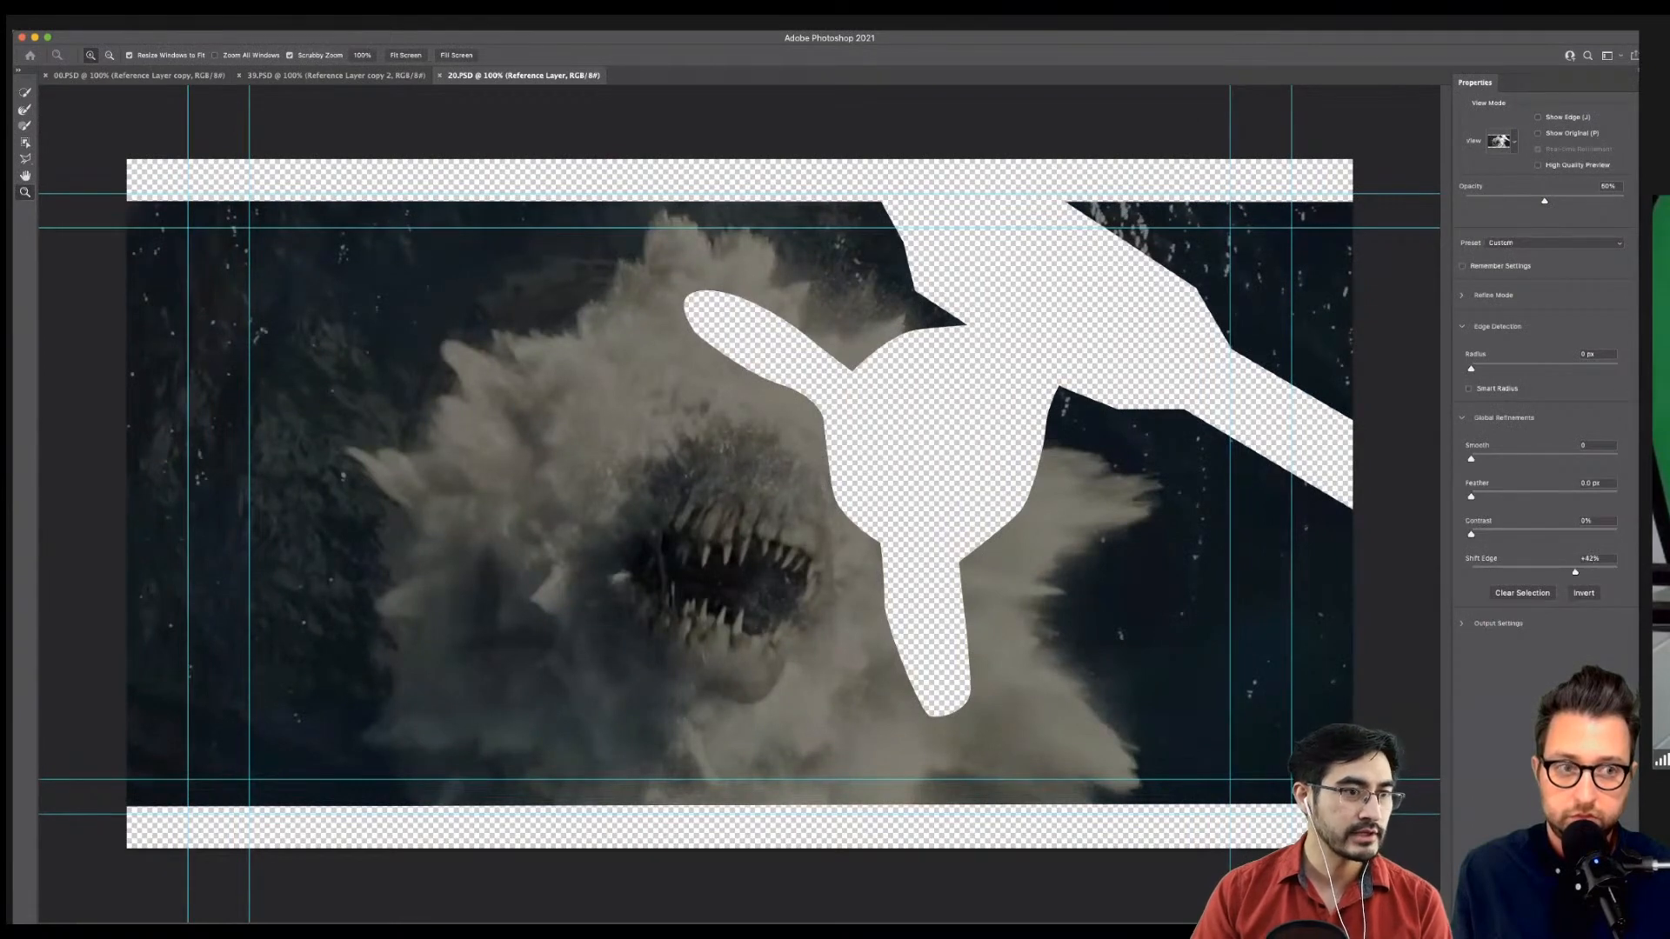
key(Return)
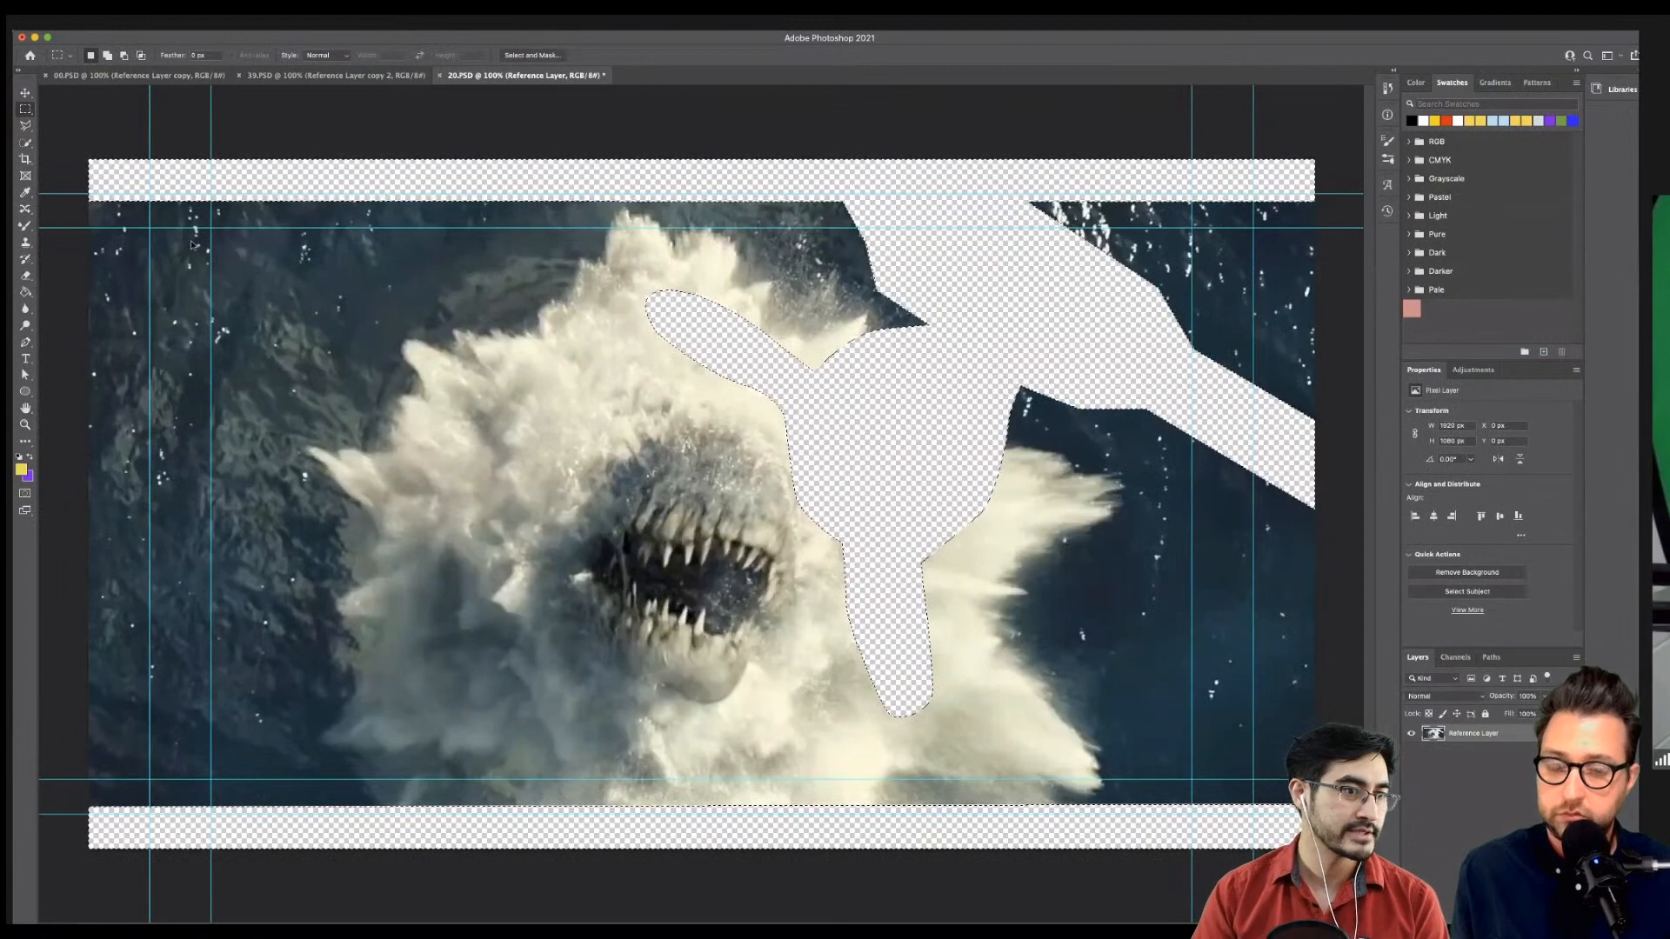
Fill the selected transparent areas with Content-Aware Fill, outputting the result to a new layer.
click(131, 12)
click(174, 228)
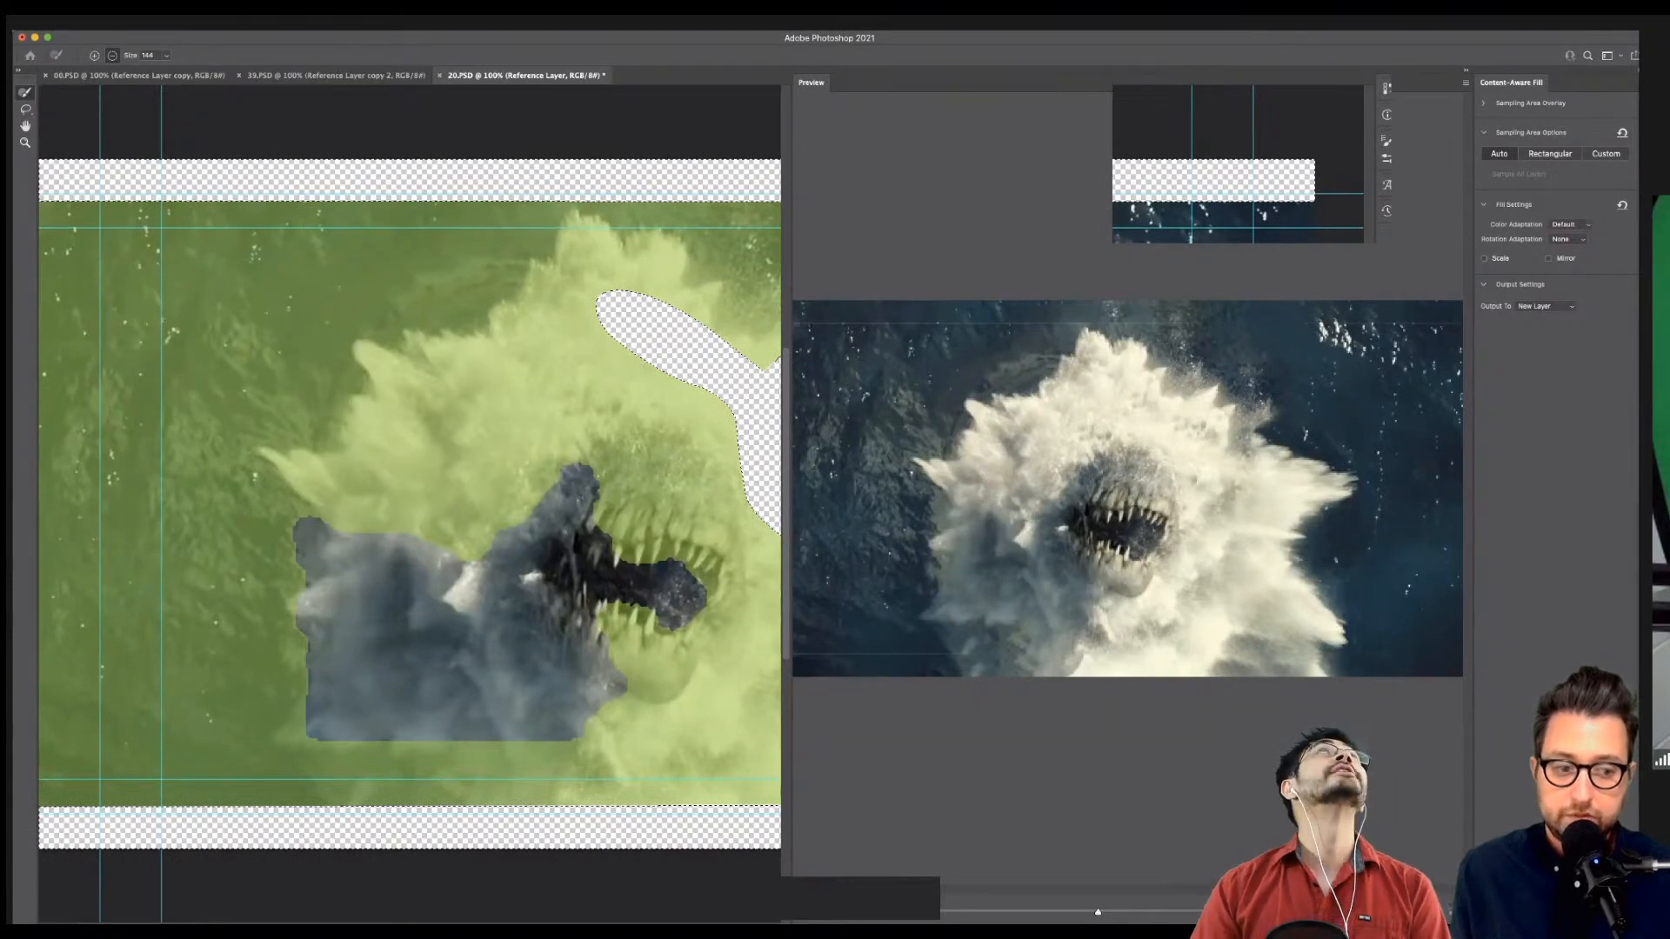
key(Return)
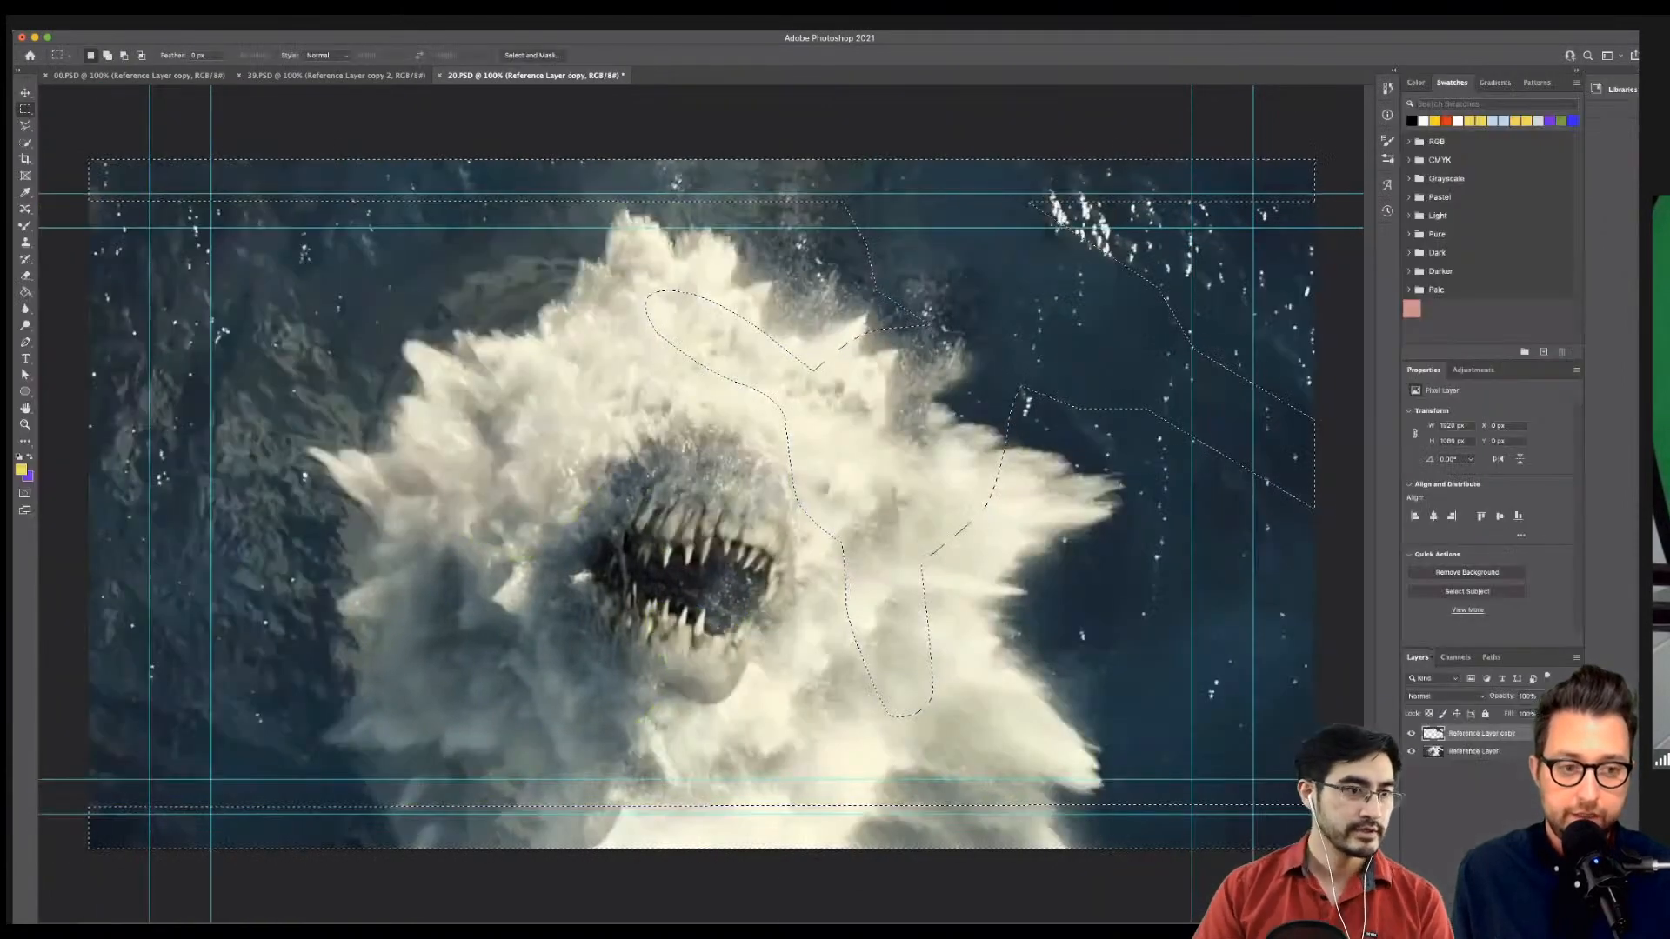
Compare the image with and without the fill layer, and save 20.PSD with the selection cleared.
click(1412, 735)
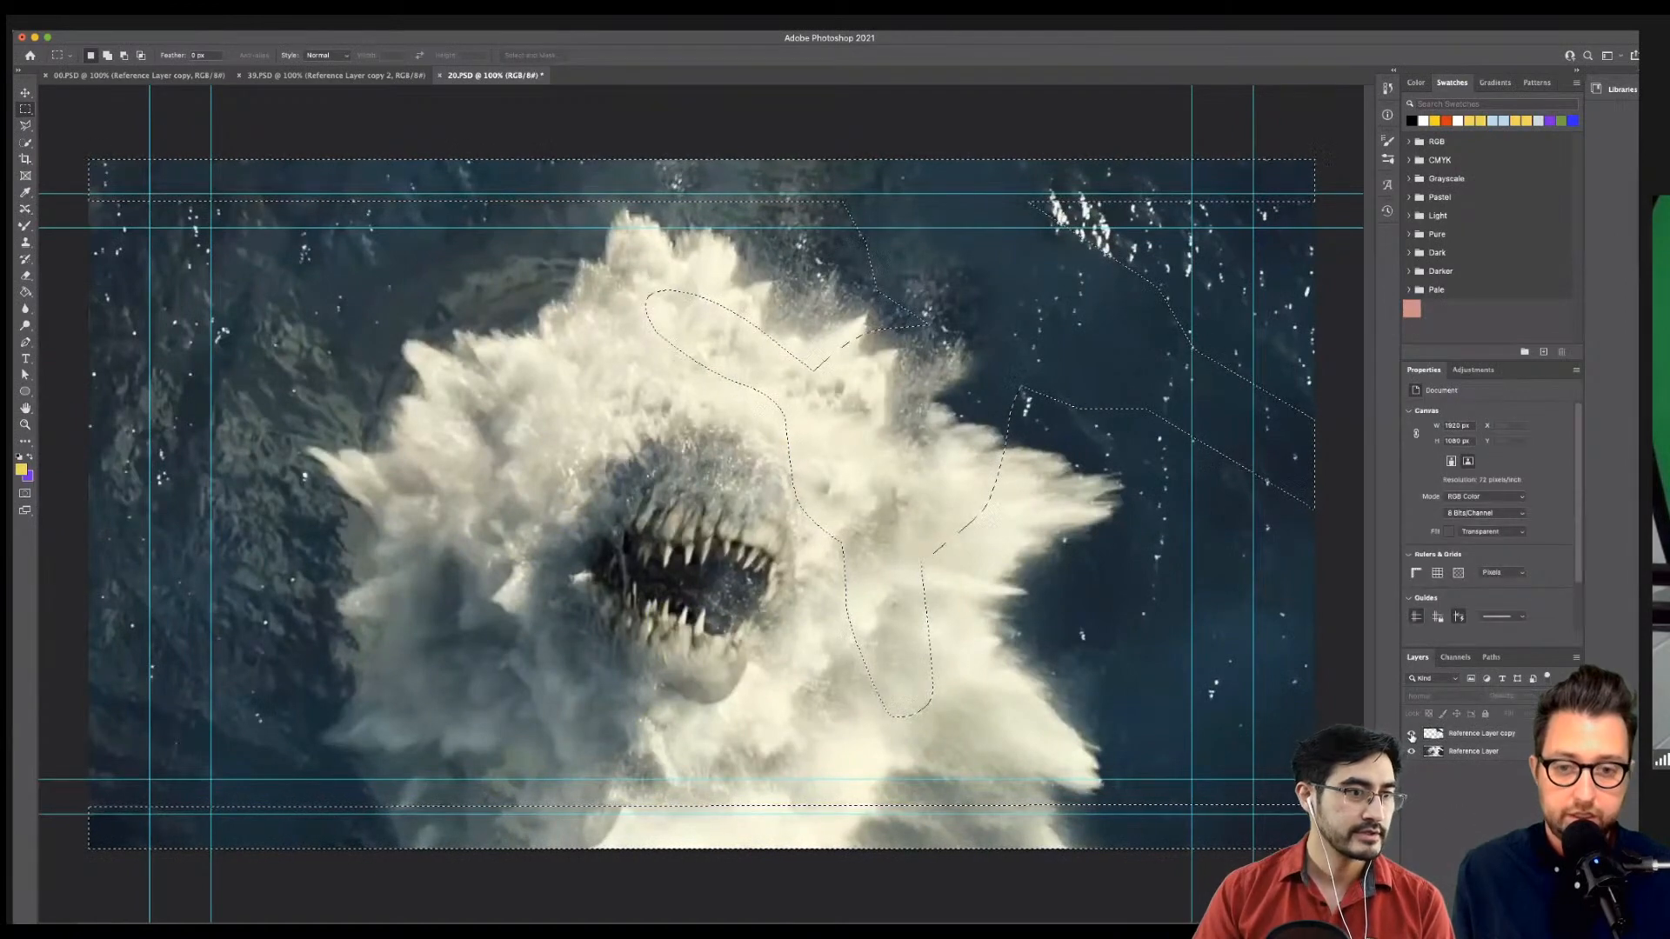
click(1411, 735)
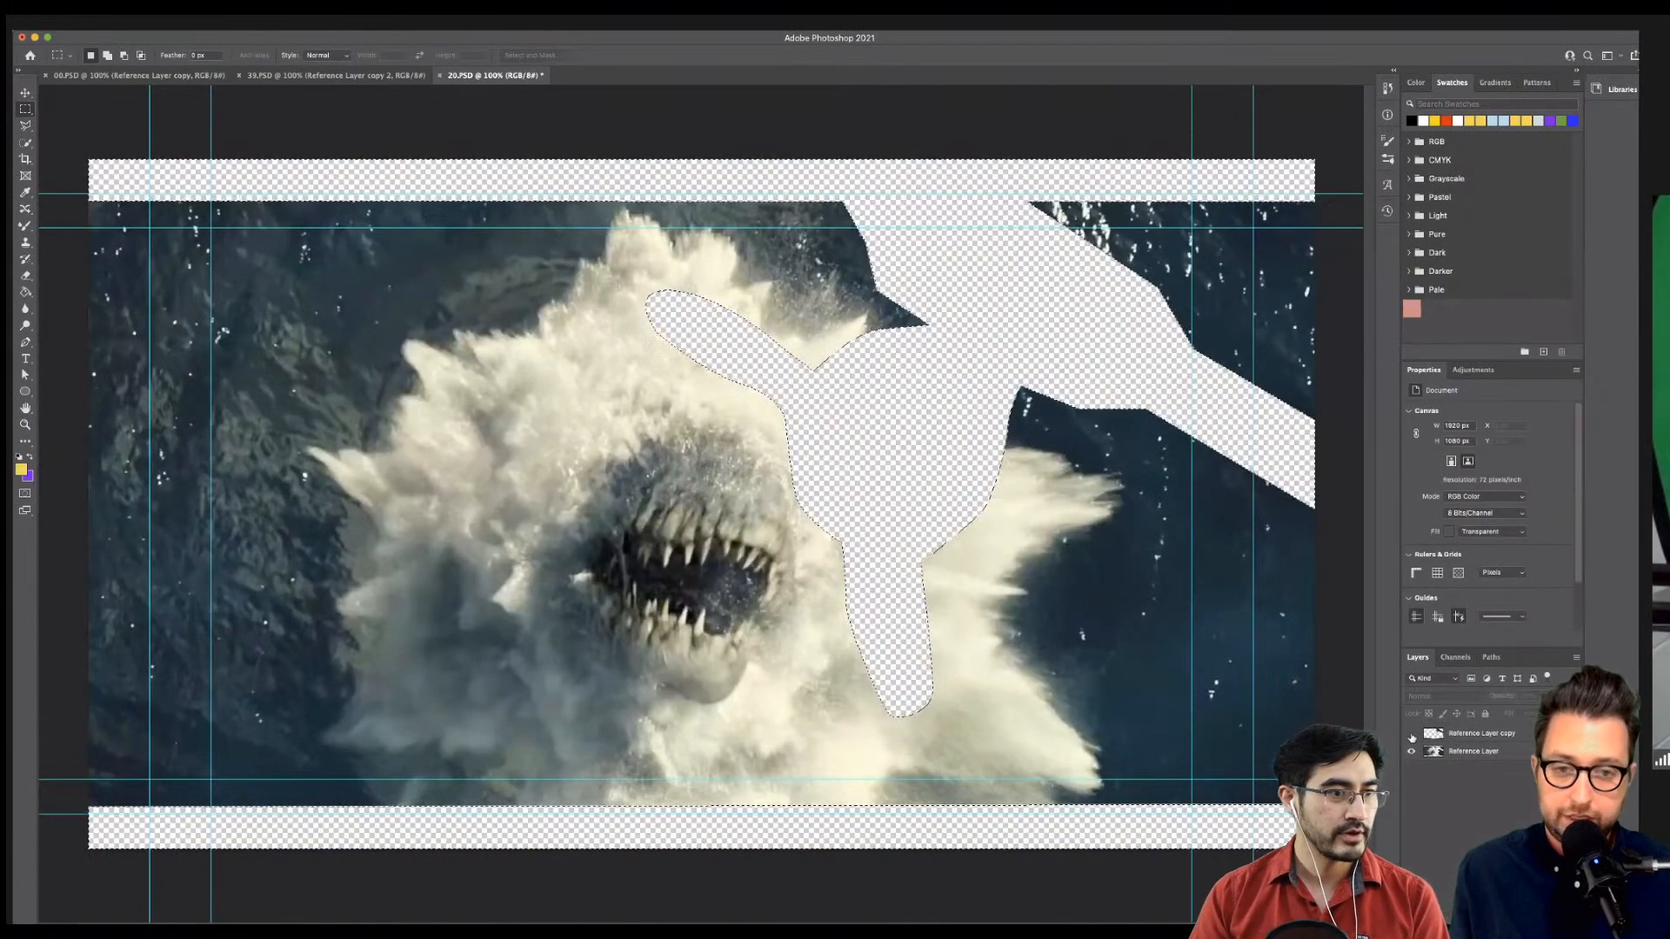
click(1412, 733)
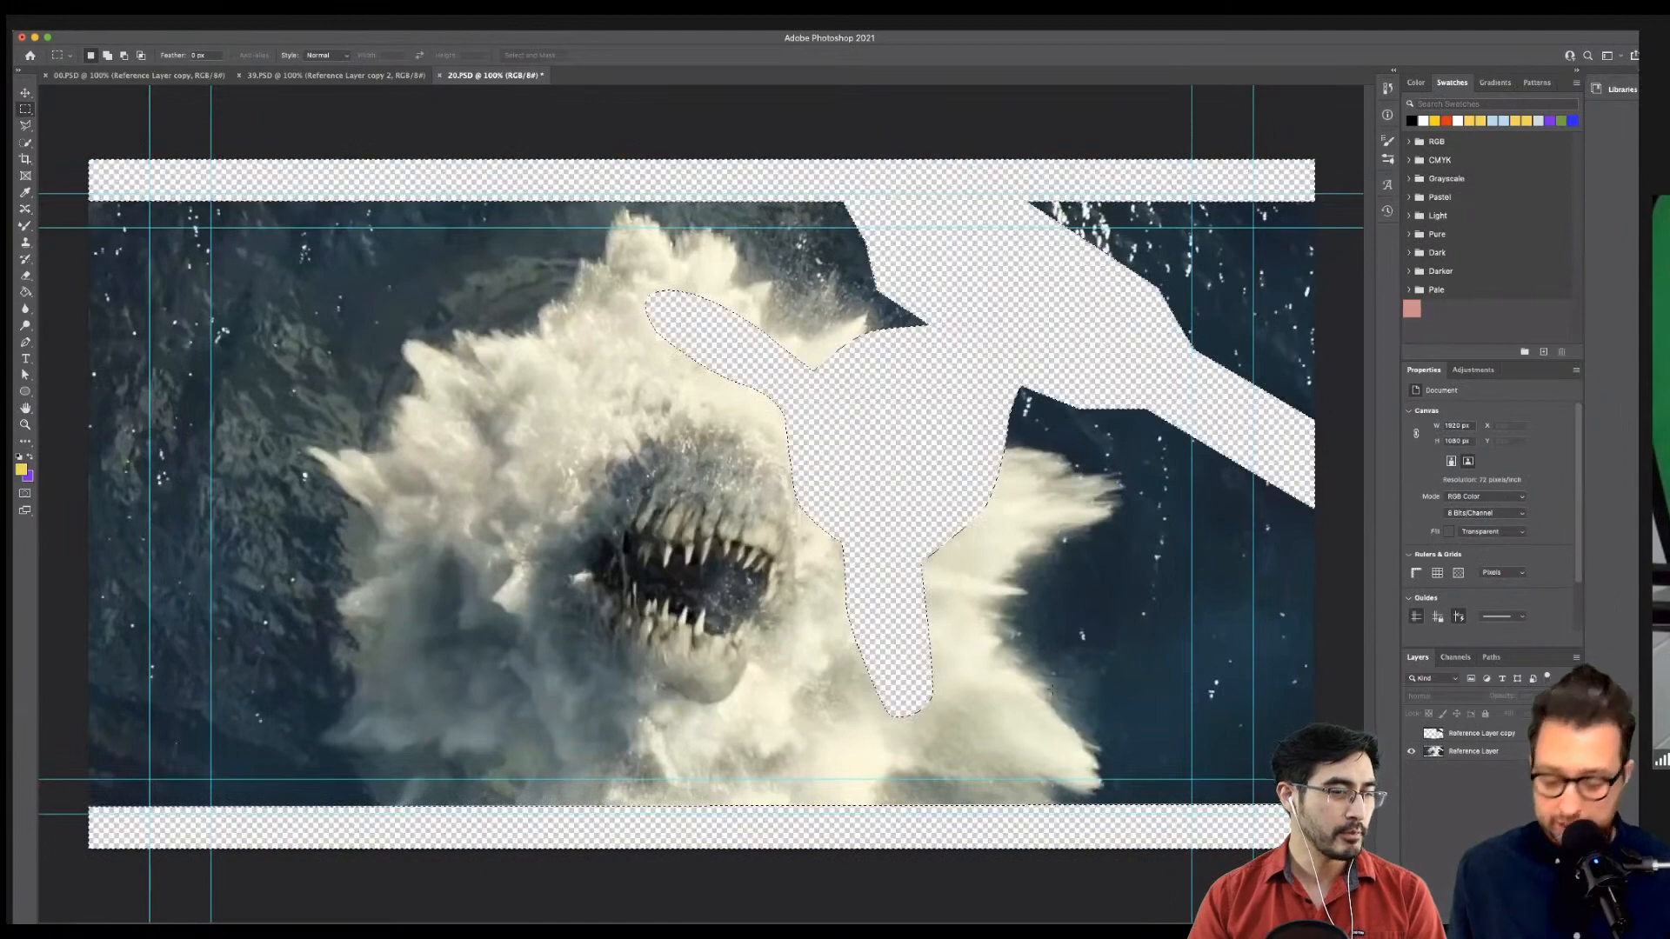
key(super+s)
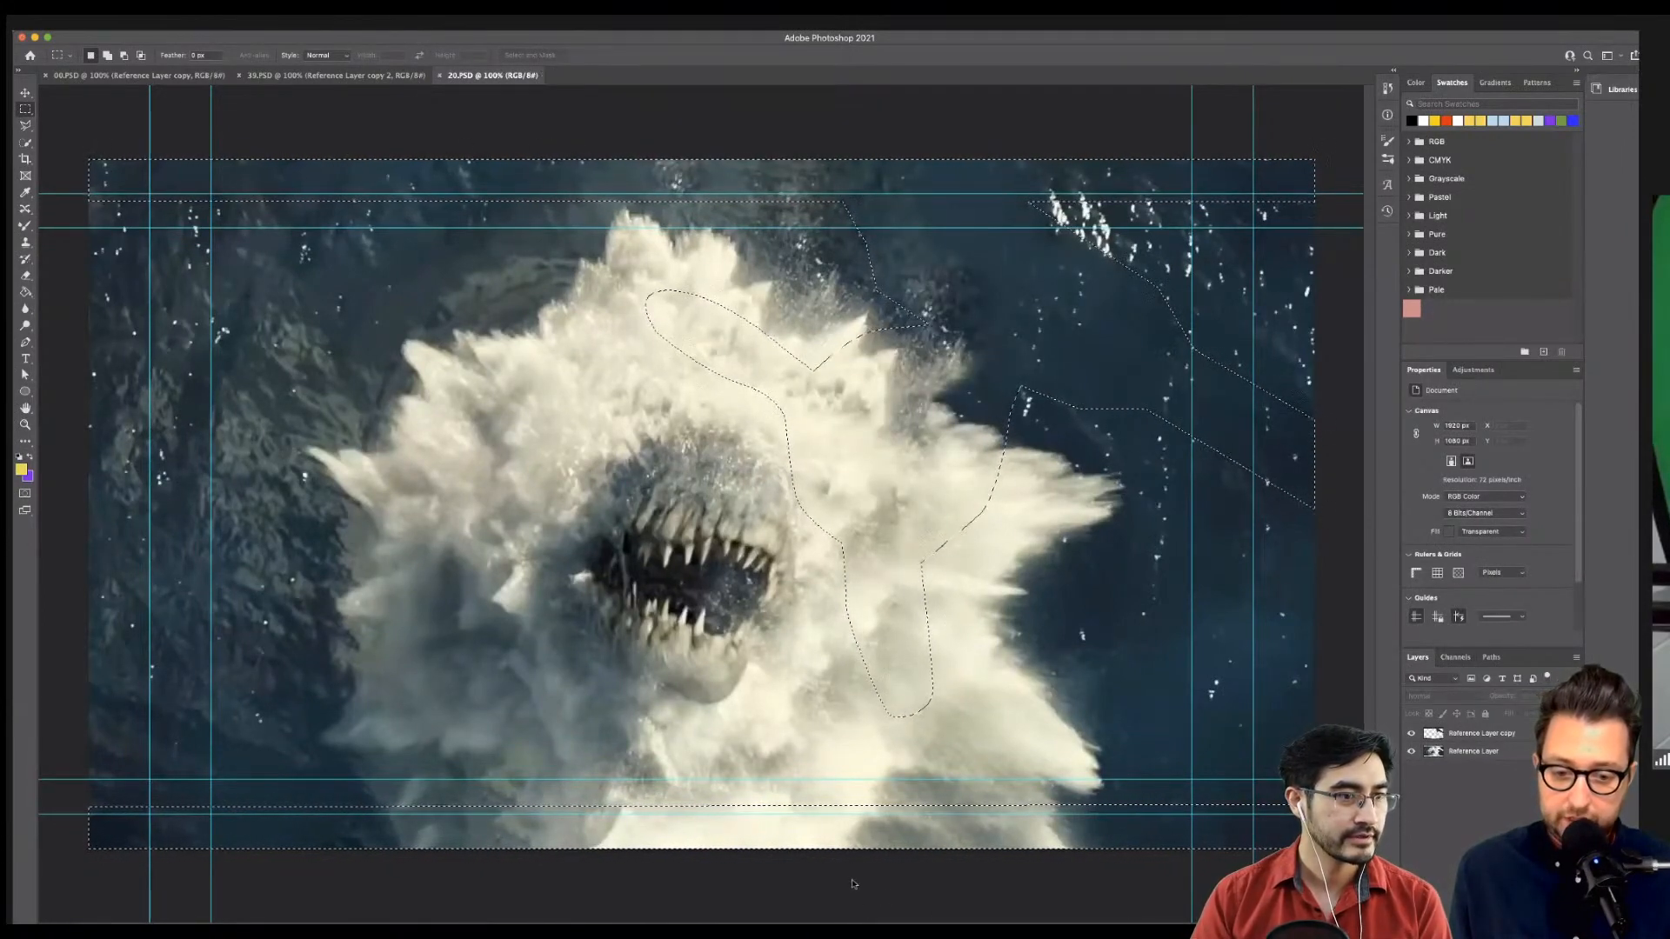
key(super+d)
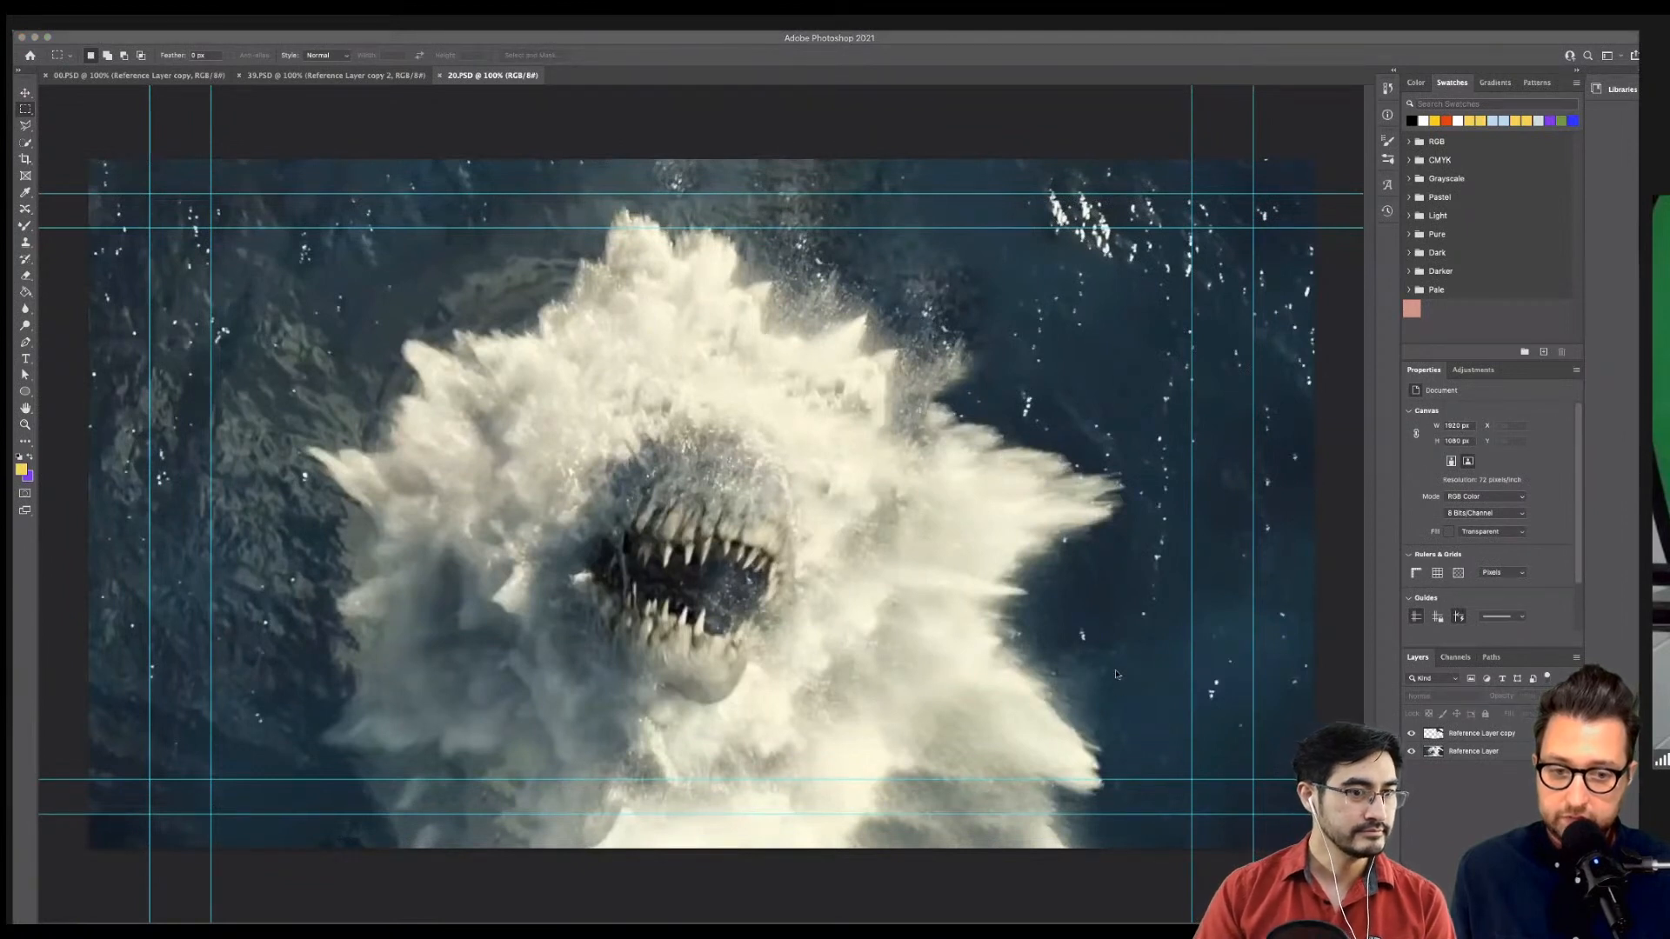
Switch to After Effects and create a Content-Aware Fill reference frame at 0:00:01:10 in Shot 1.
key(super+Tab)
click(962, 616)
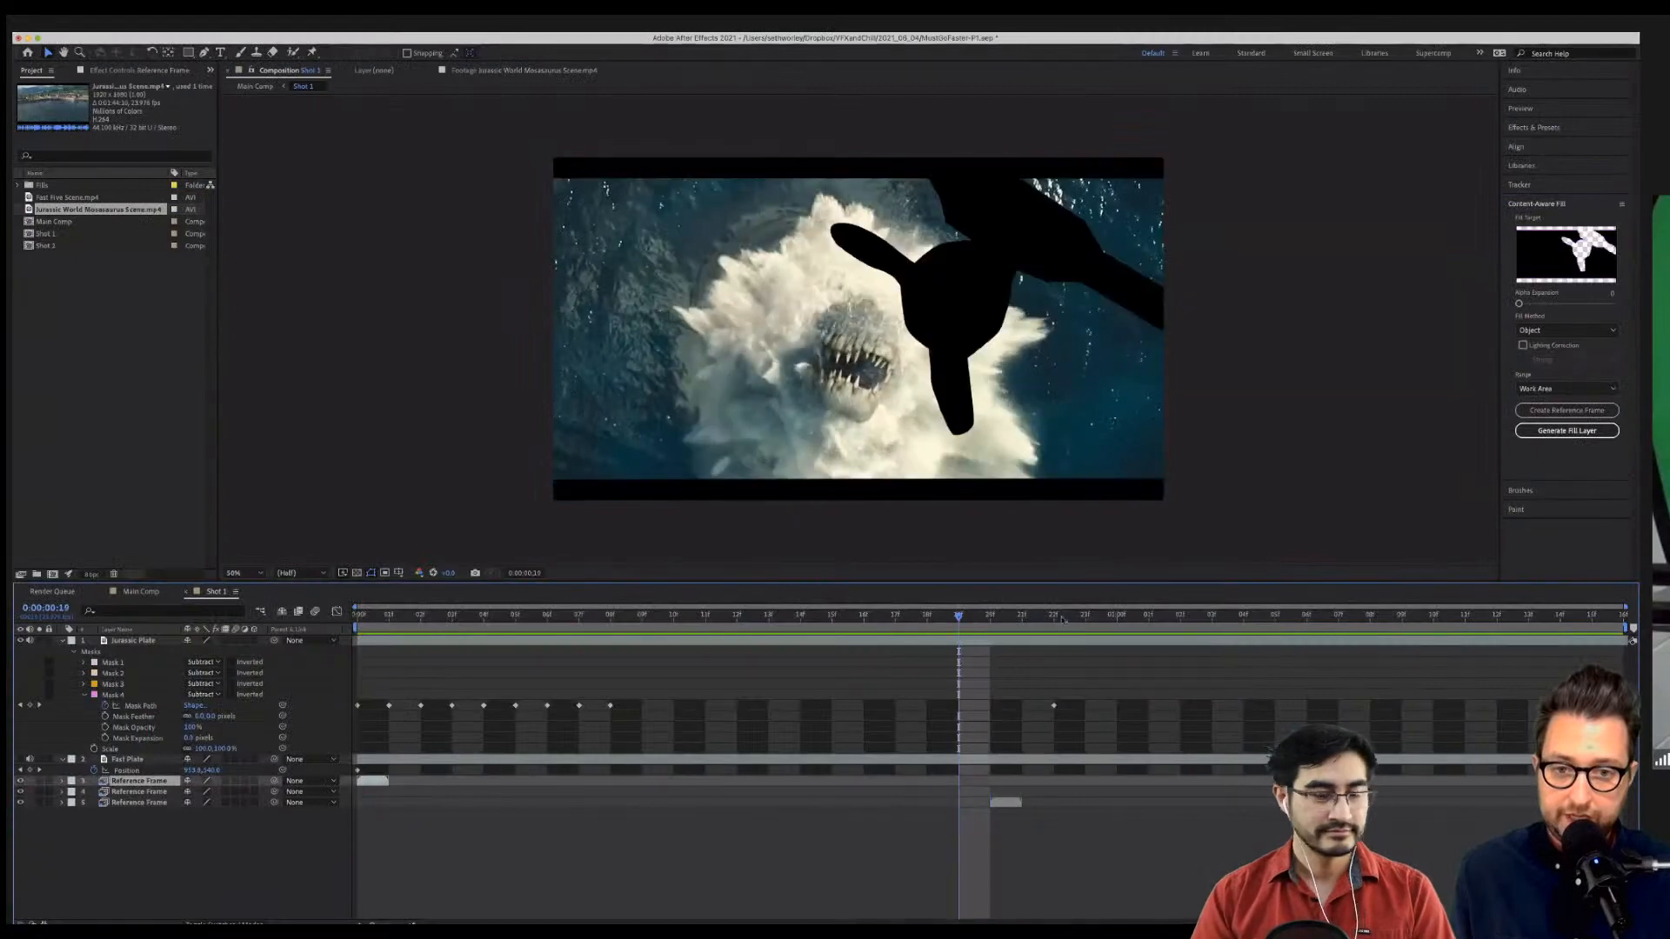
key(space)
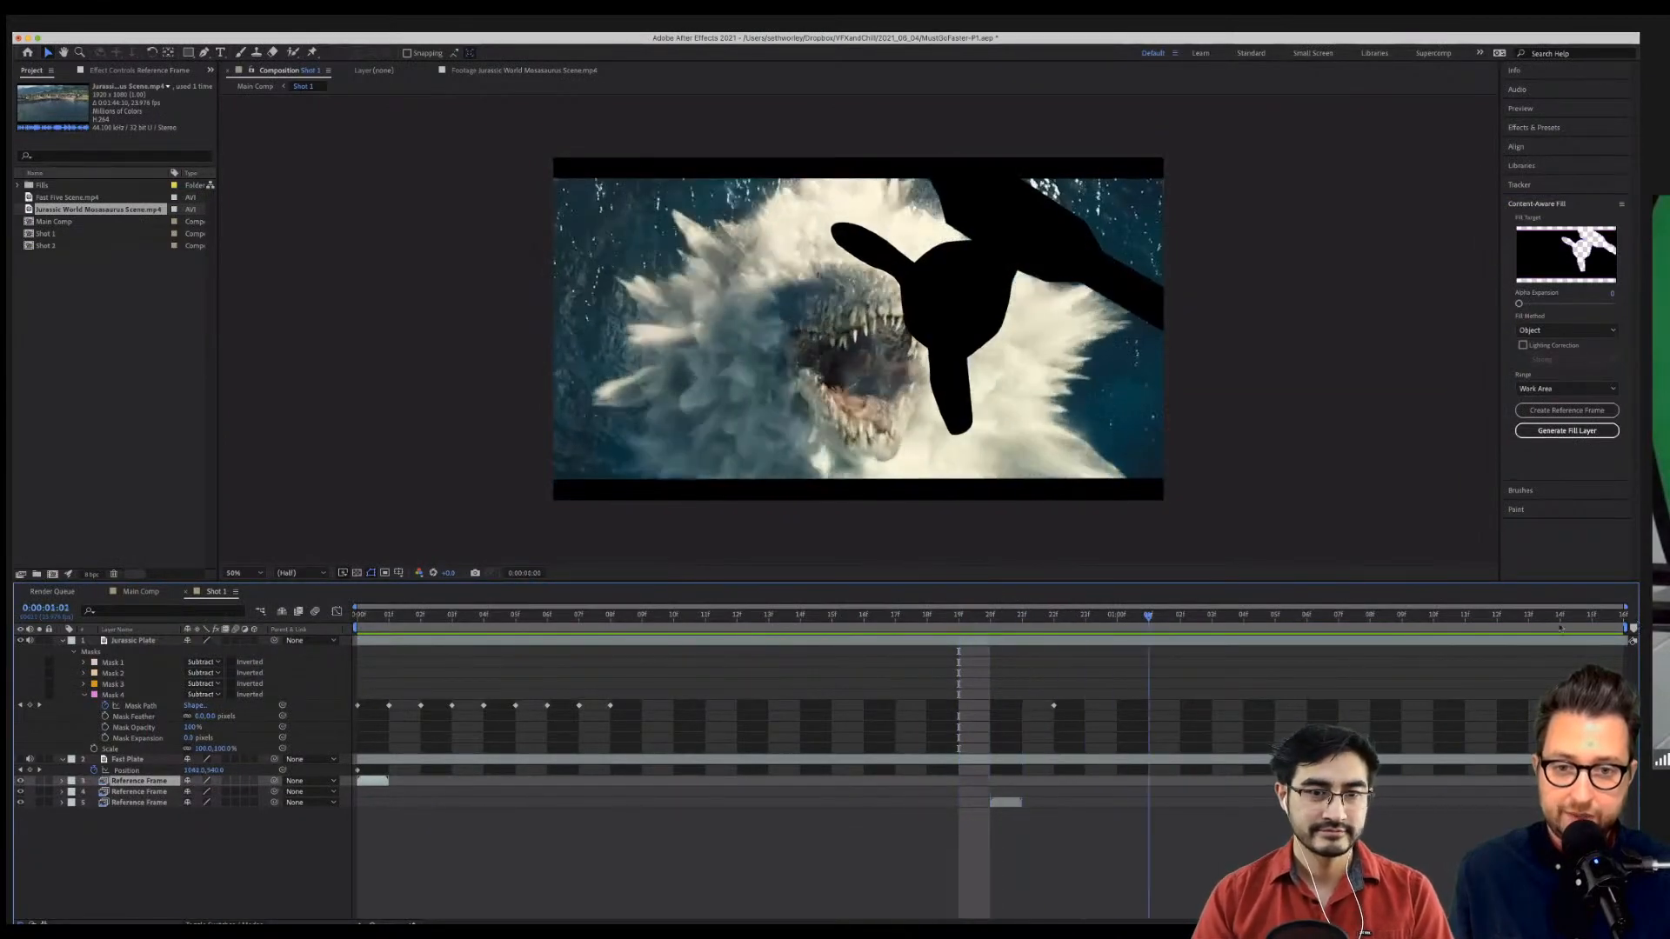
click(1497, 617)
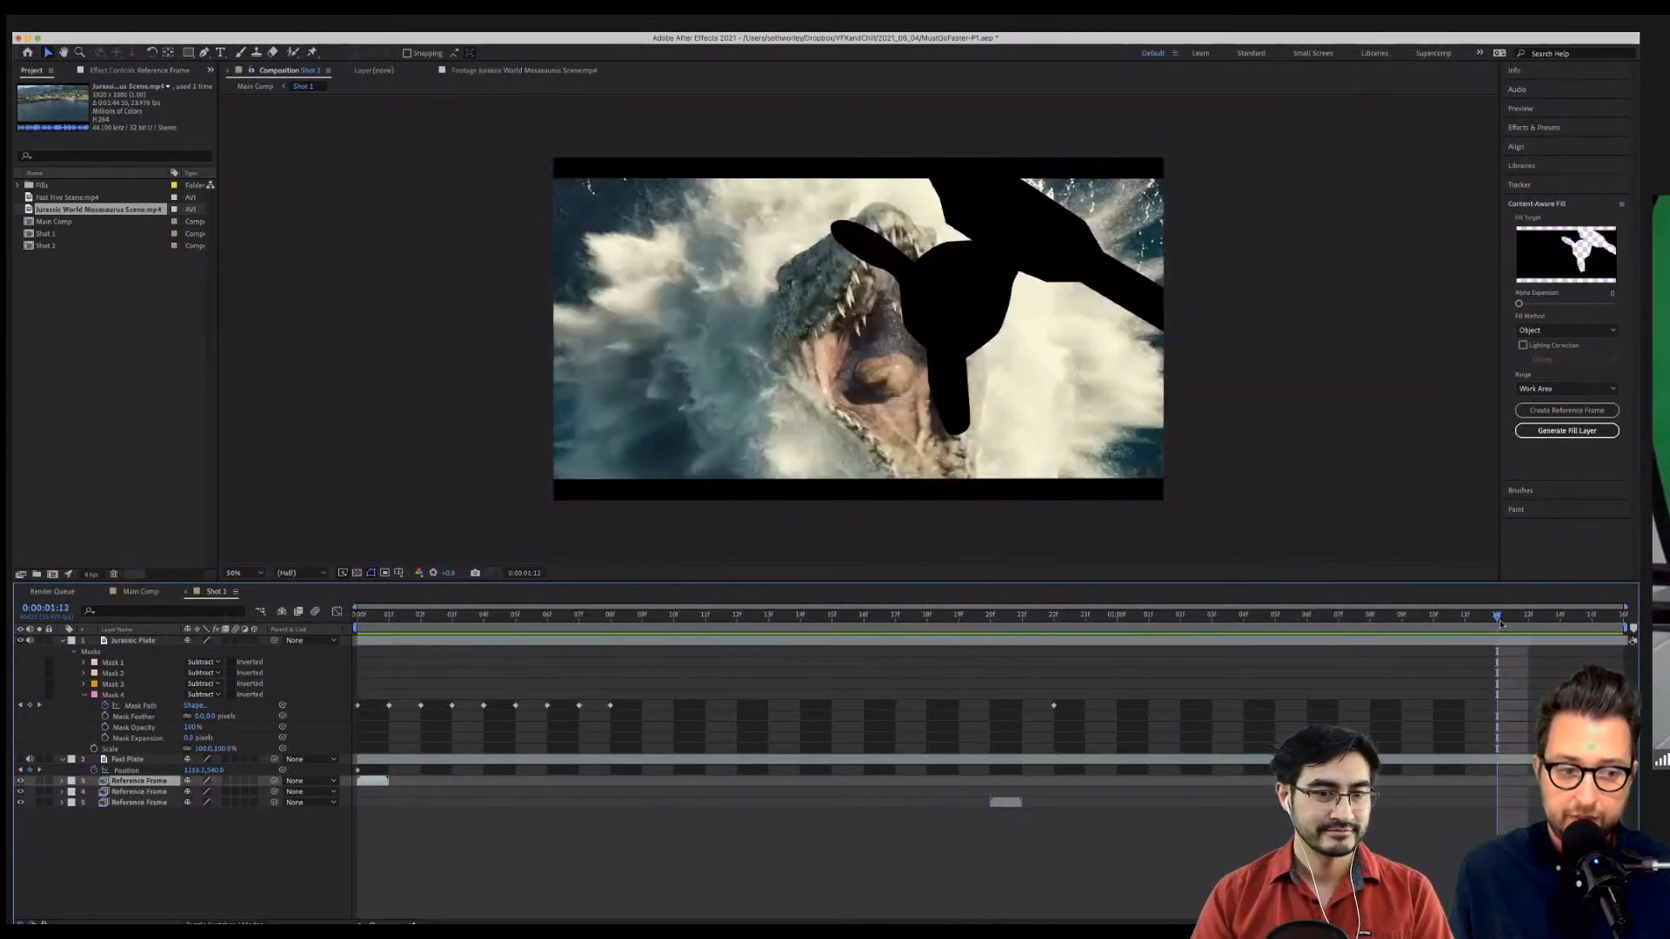
key(Page_Up)
key(Page_Up)
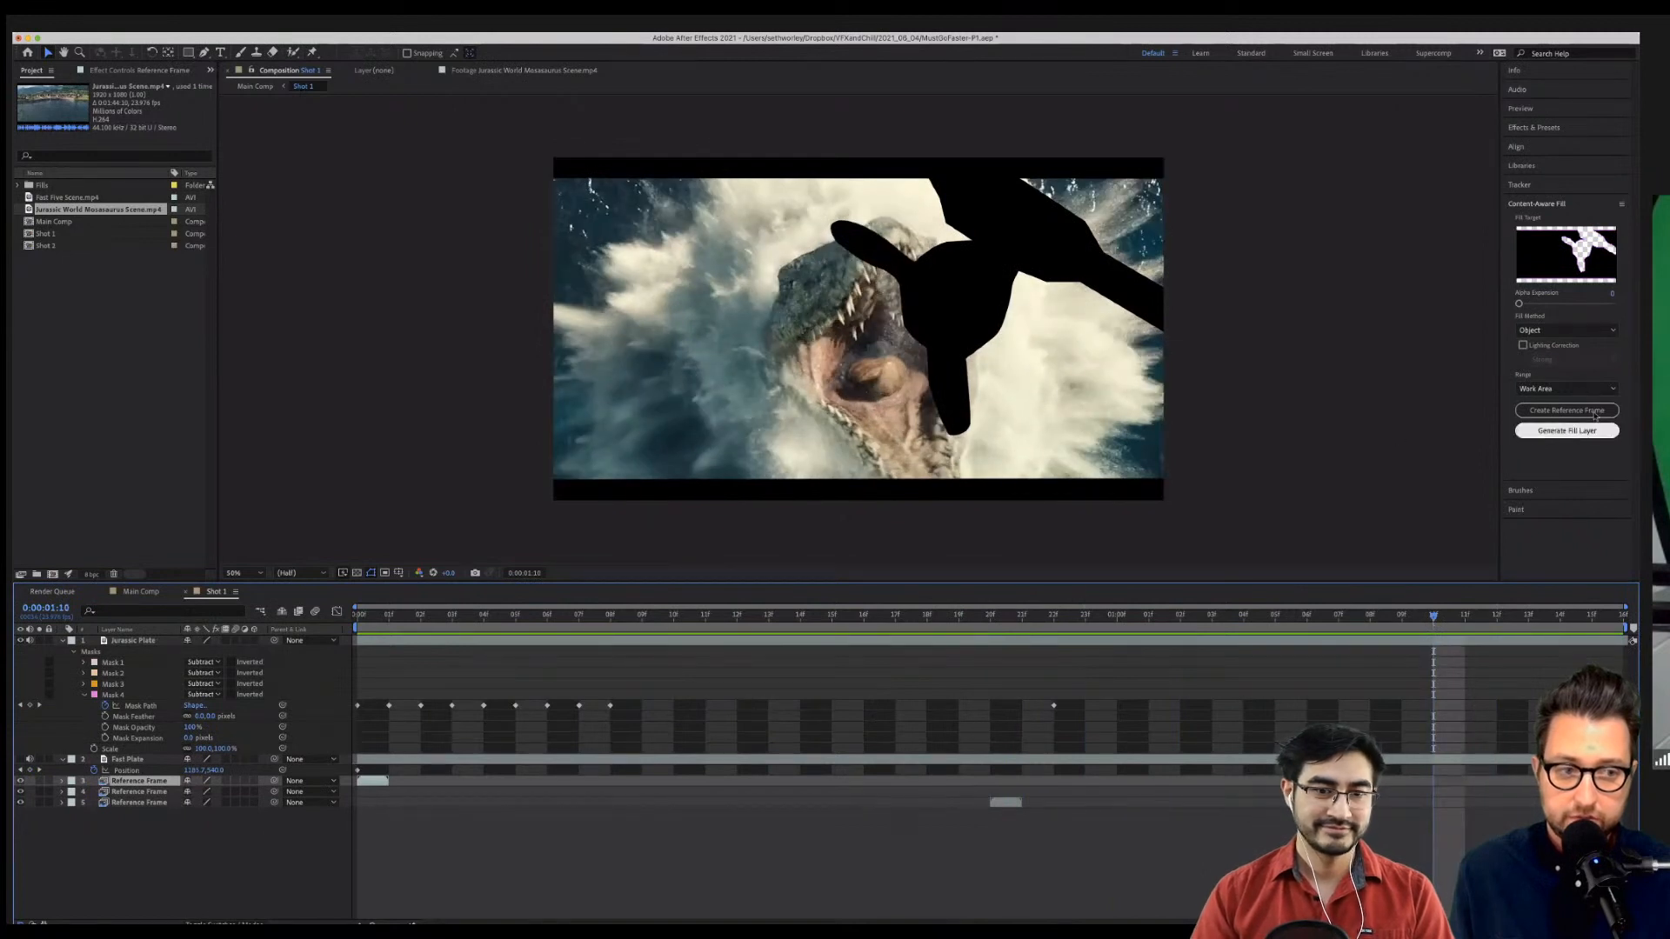
click(1595, 411)
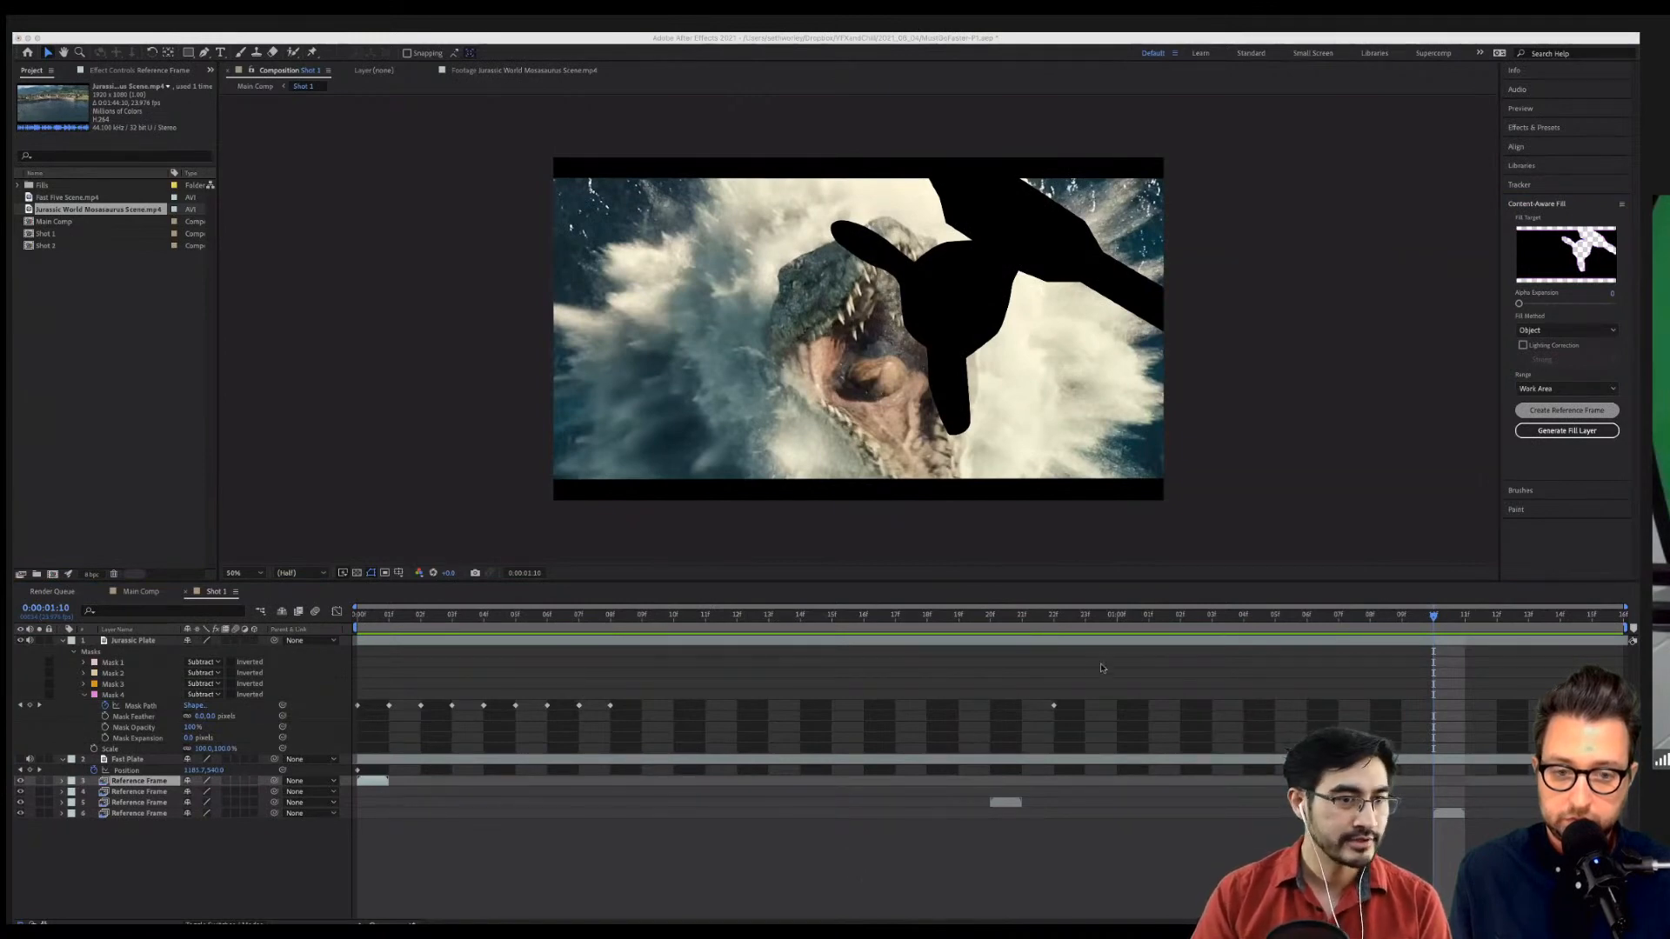
Switch to Photoshop and select the transparent areas of 34.PSD by selecting the Reference Layer's pixels and inverting the selection.
key(super+Tab)
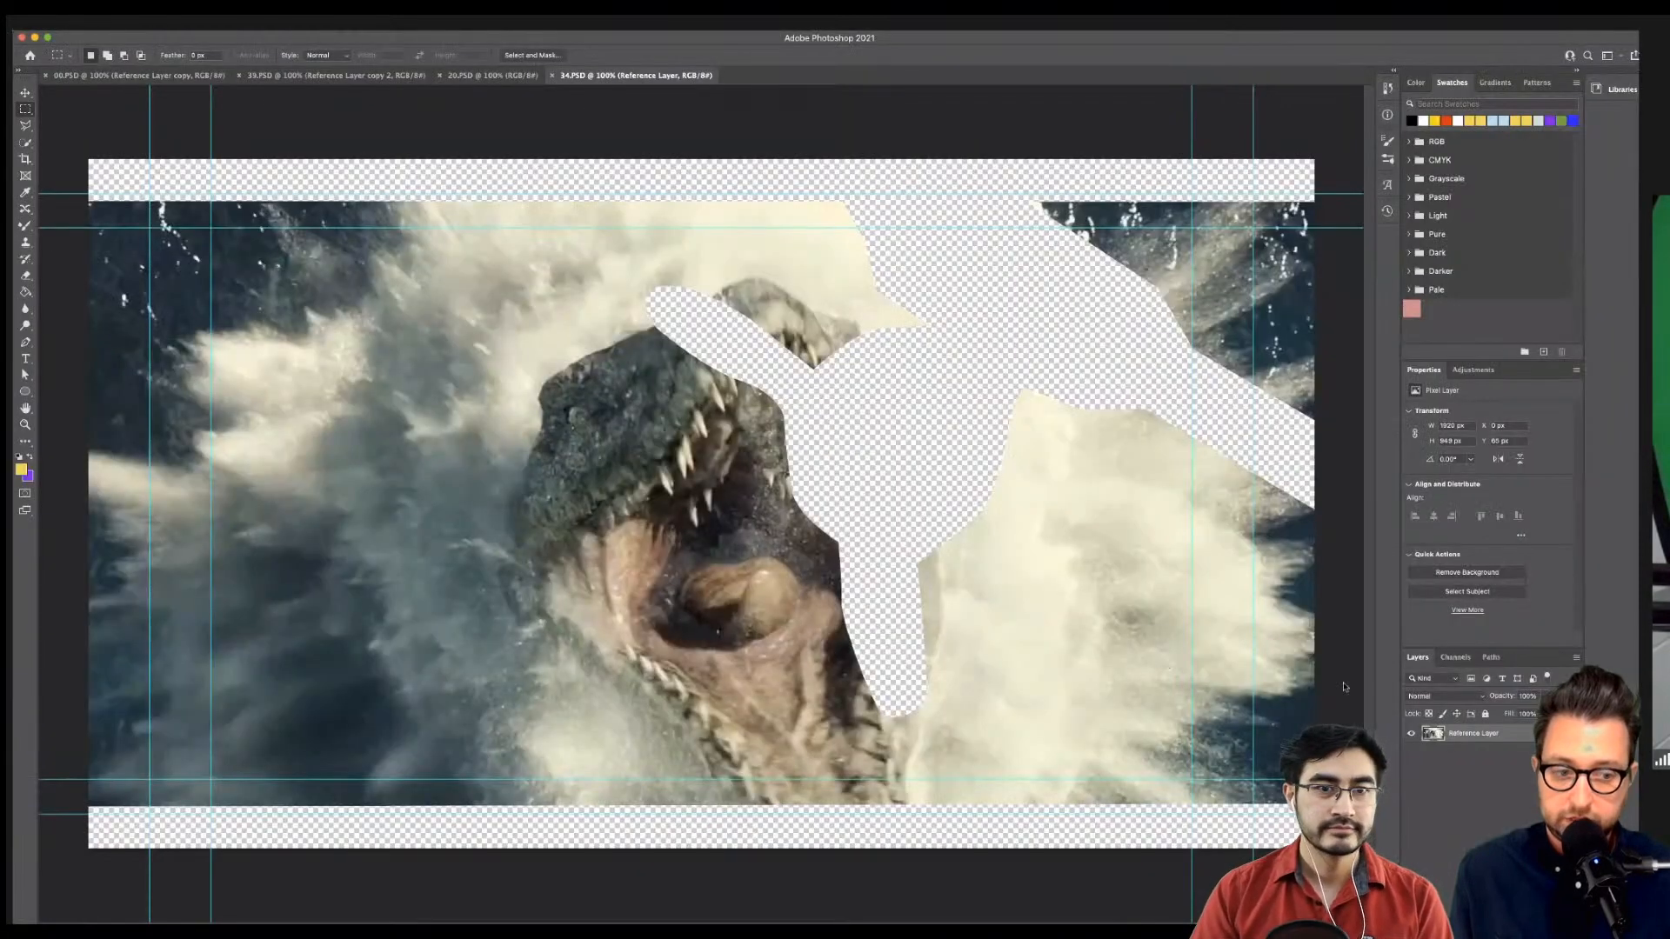
right_click(1431, 734)
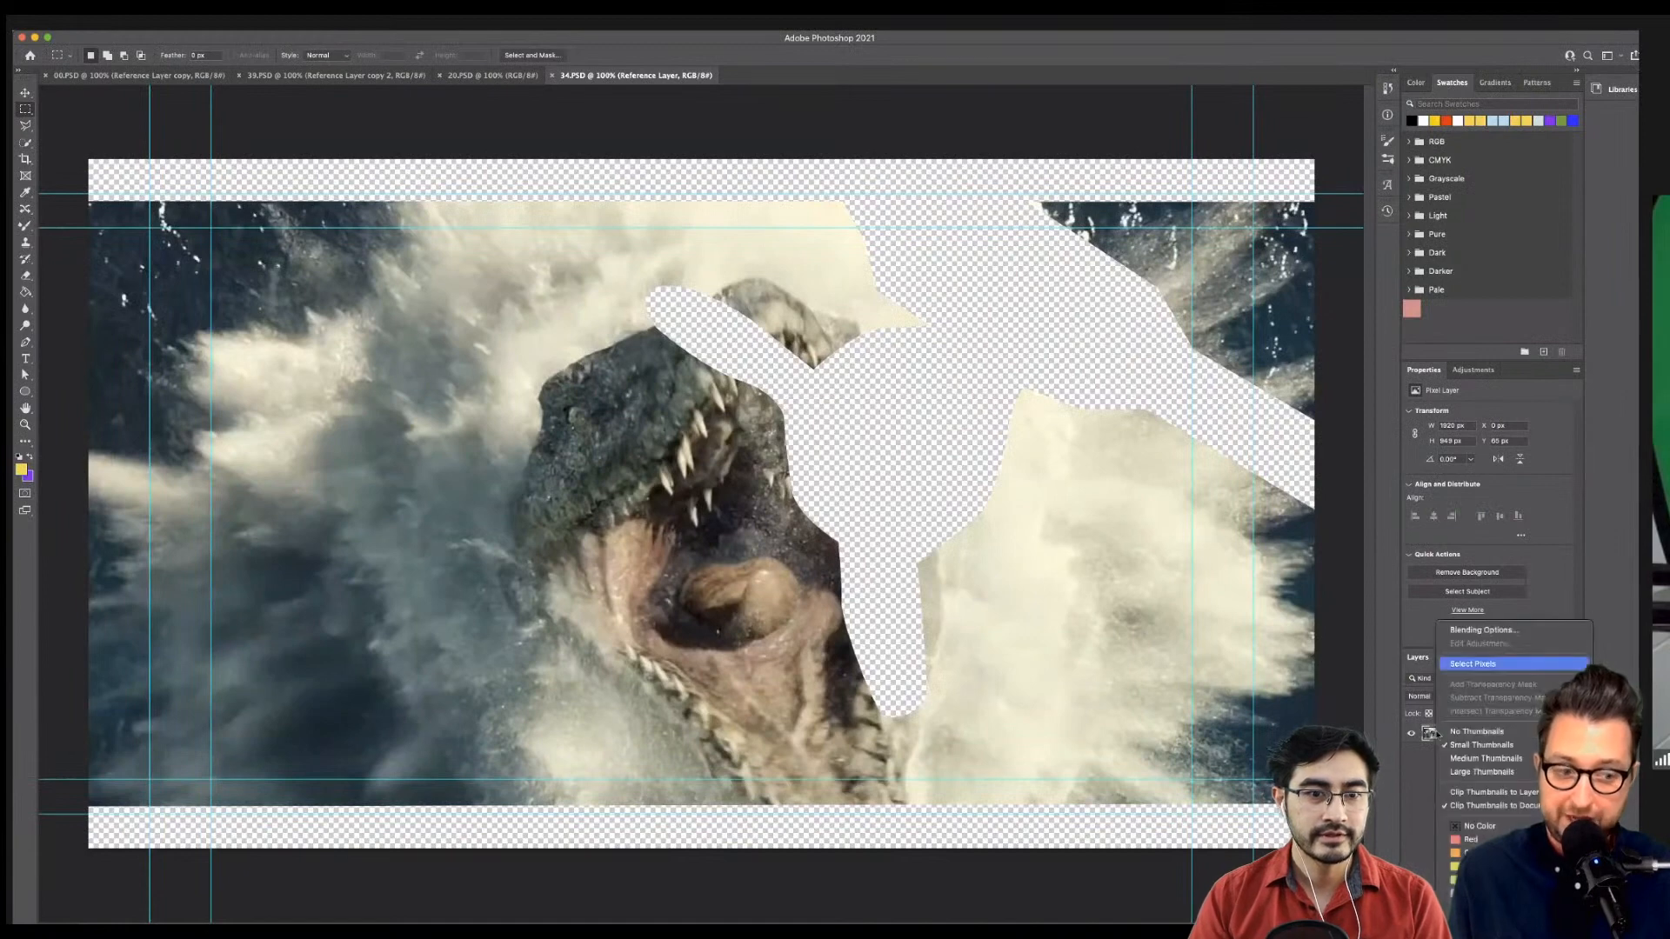
click(1478, 664)
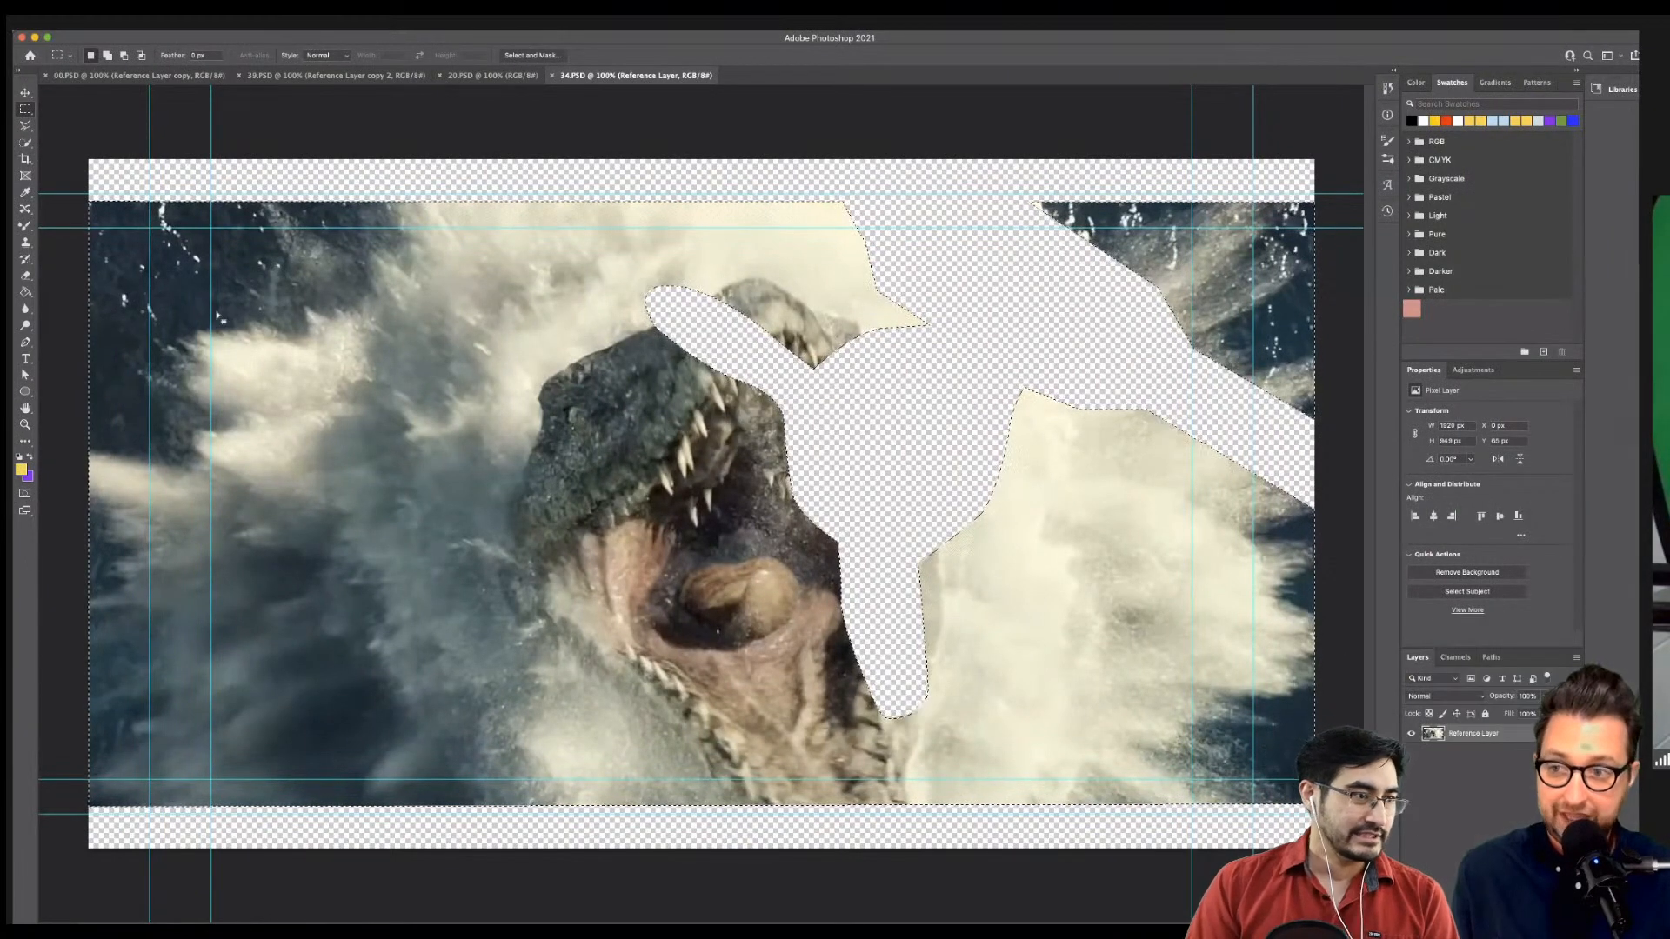
right_click(218, 315)
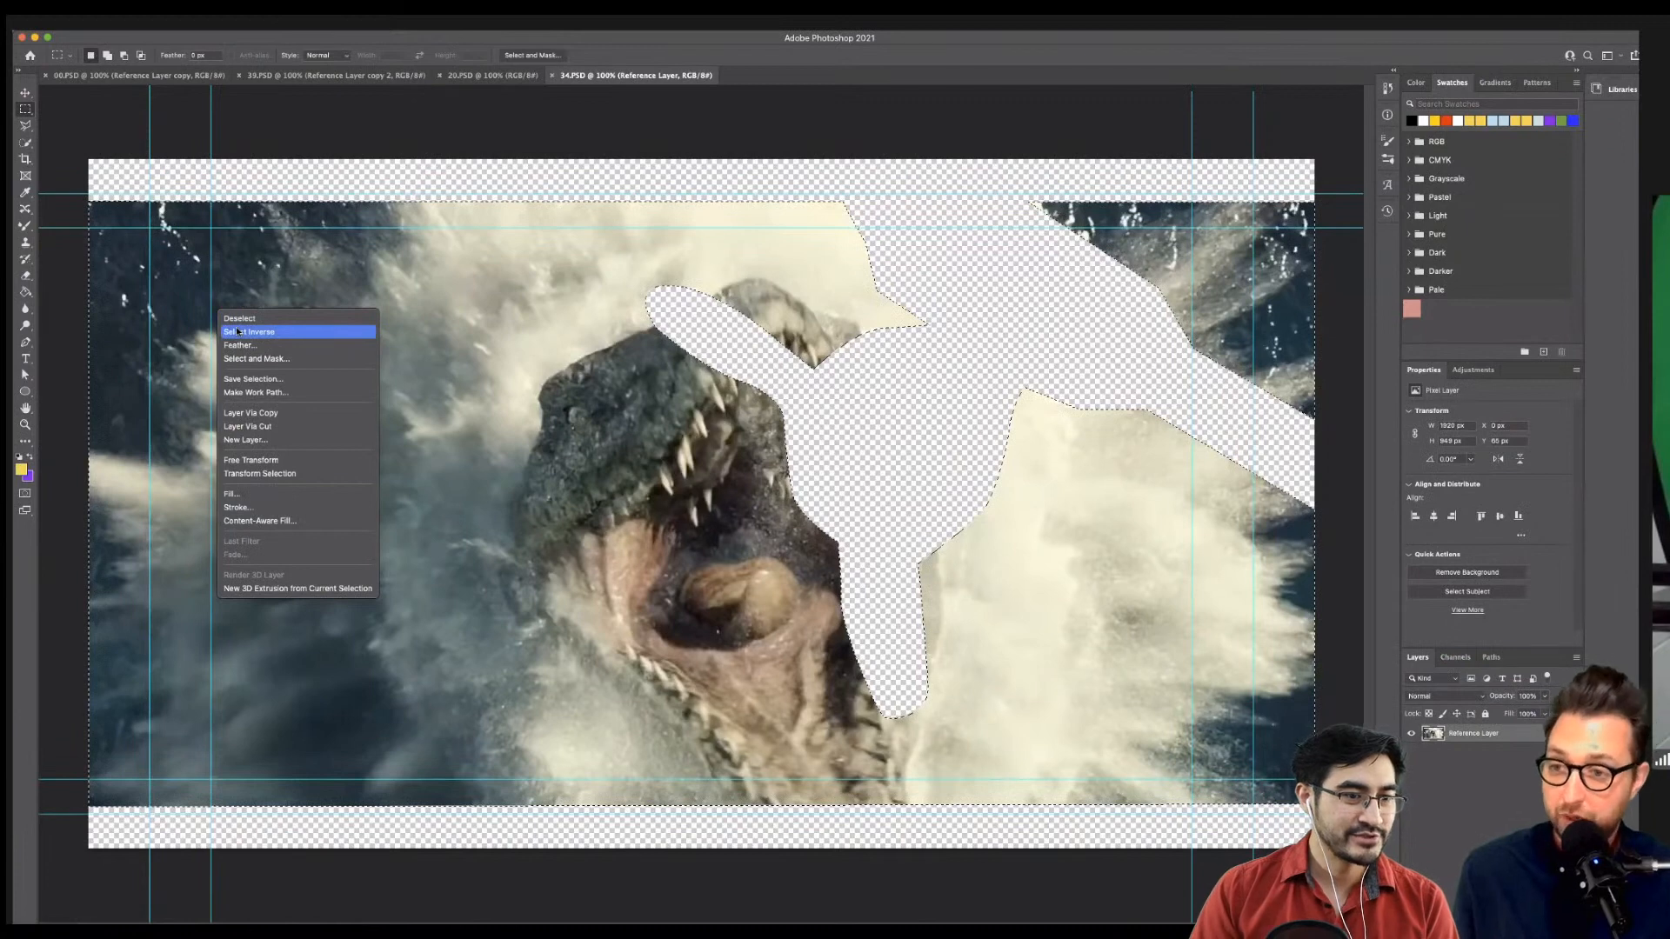
click(478, 350)
Expand the selection with Select and Mask, using a Shift Edge of +100%.
right_click(539, 353)
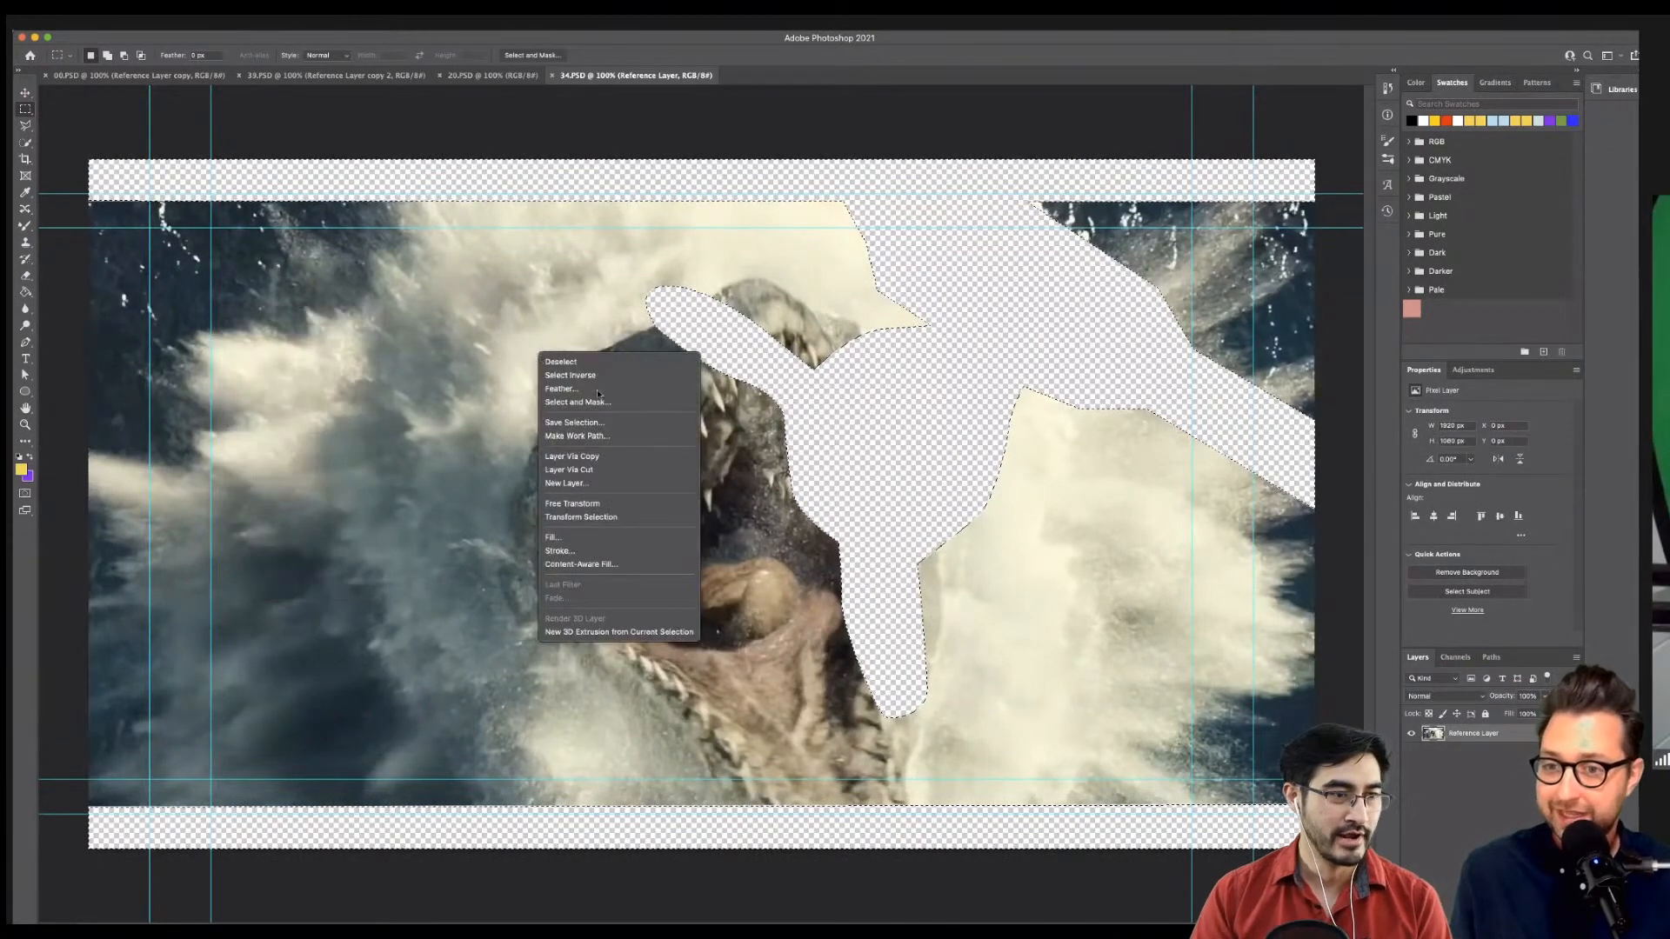
click(595, 403)
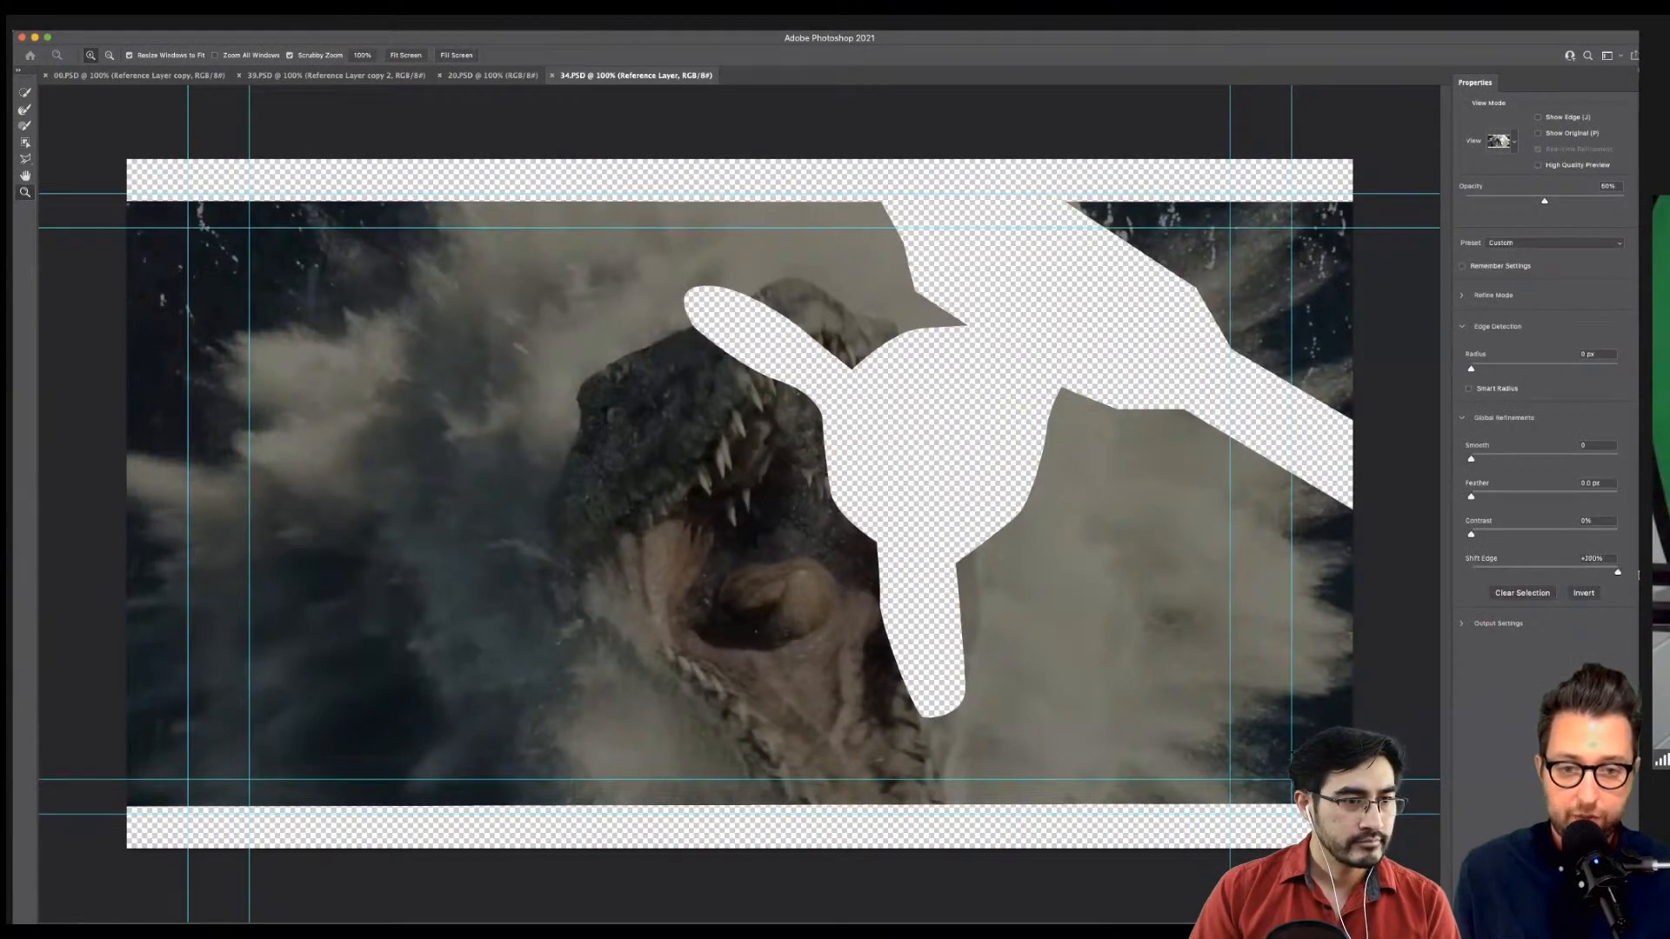
click(1623, 575)
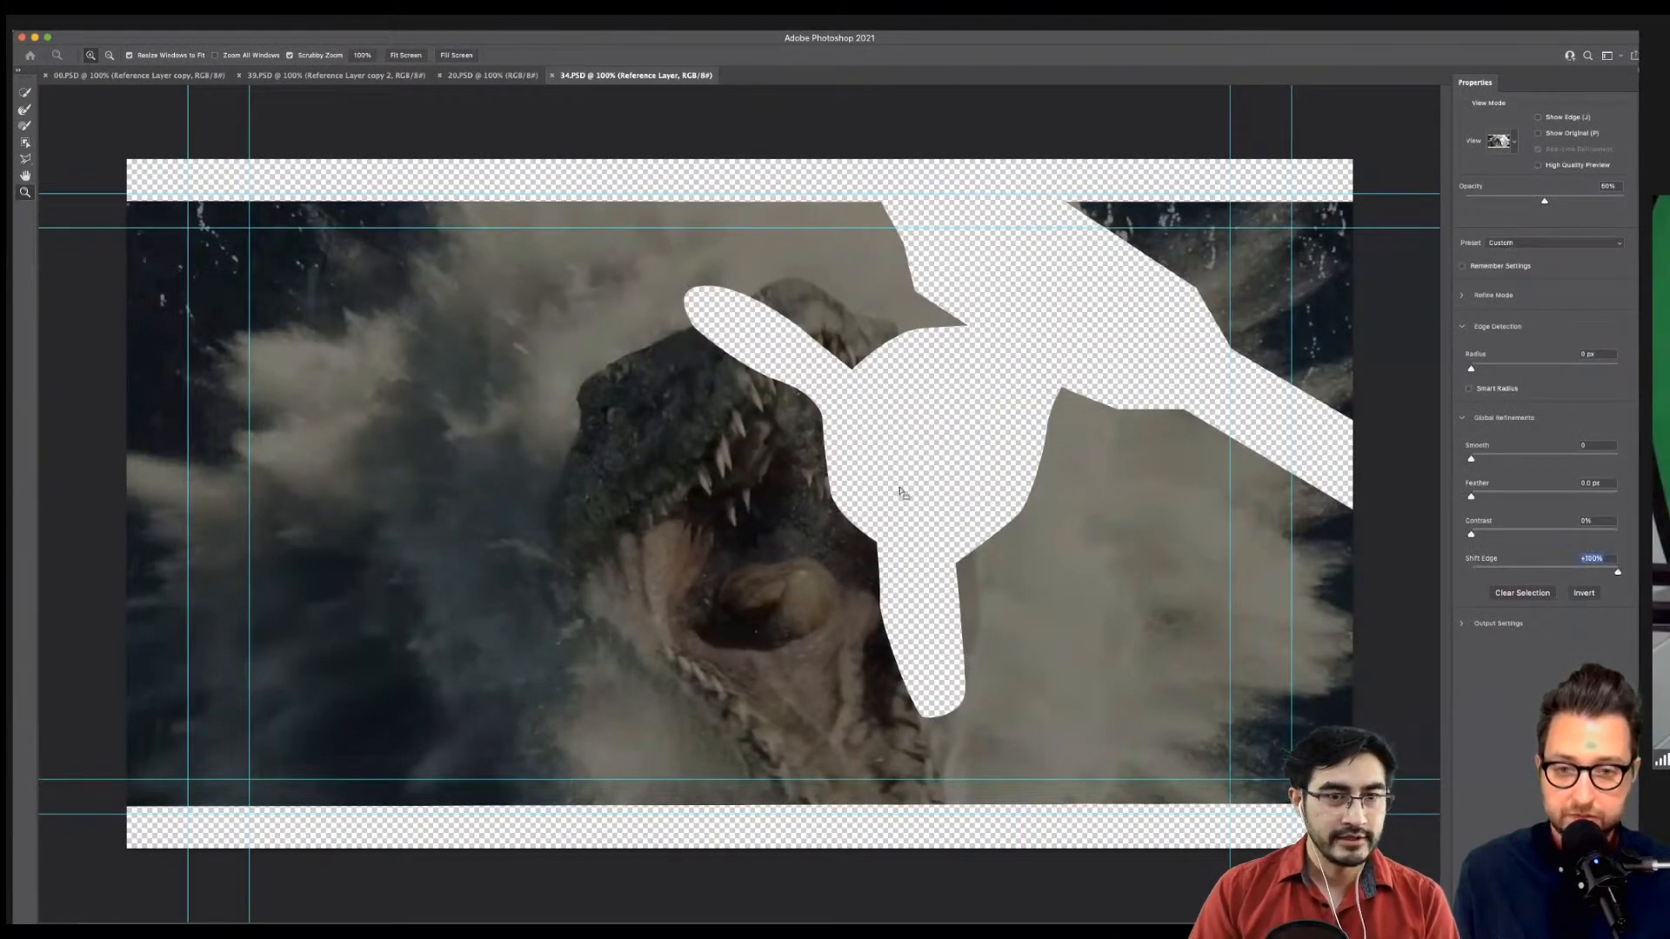
key(Return)
Open Content-Aware Fill for the selection, enable Scale and Mirror, and set Rotation Adaptation to Medium.
click(143, 19)
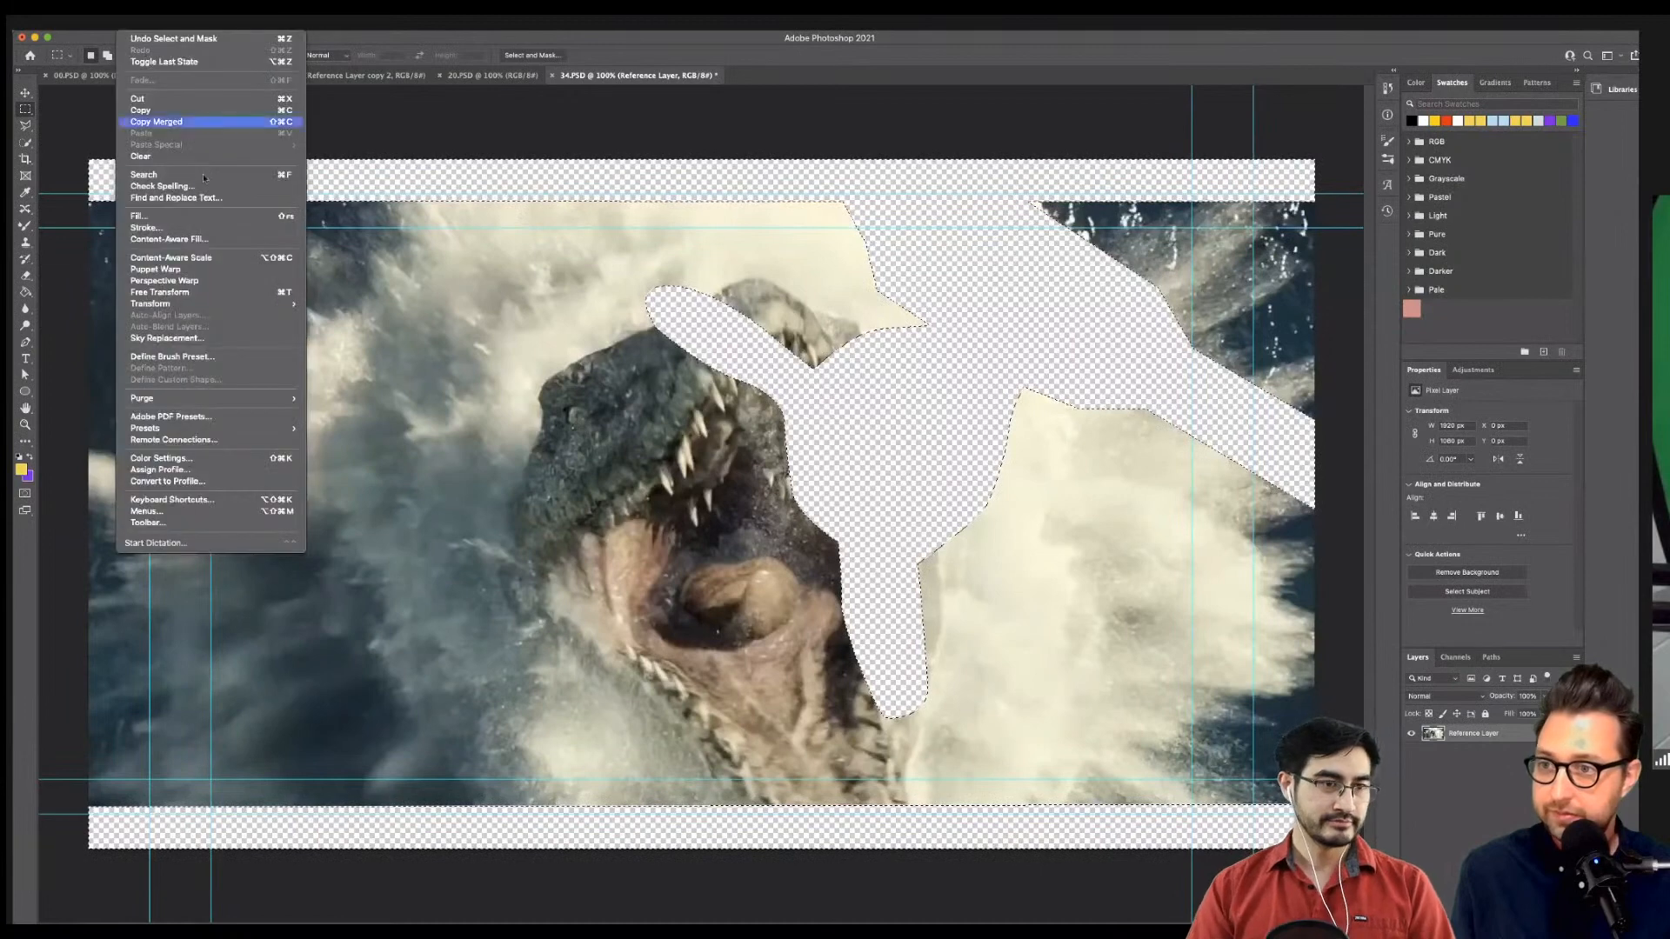
click(170, 239)
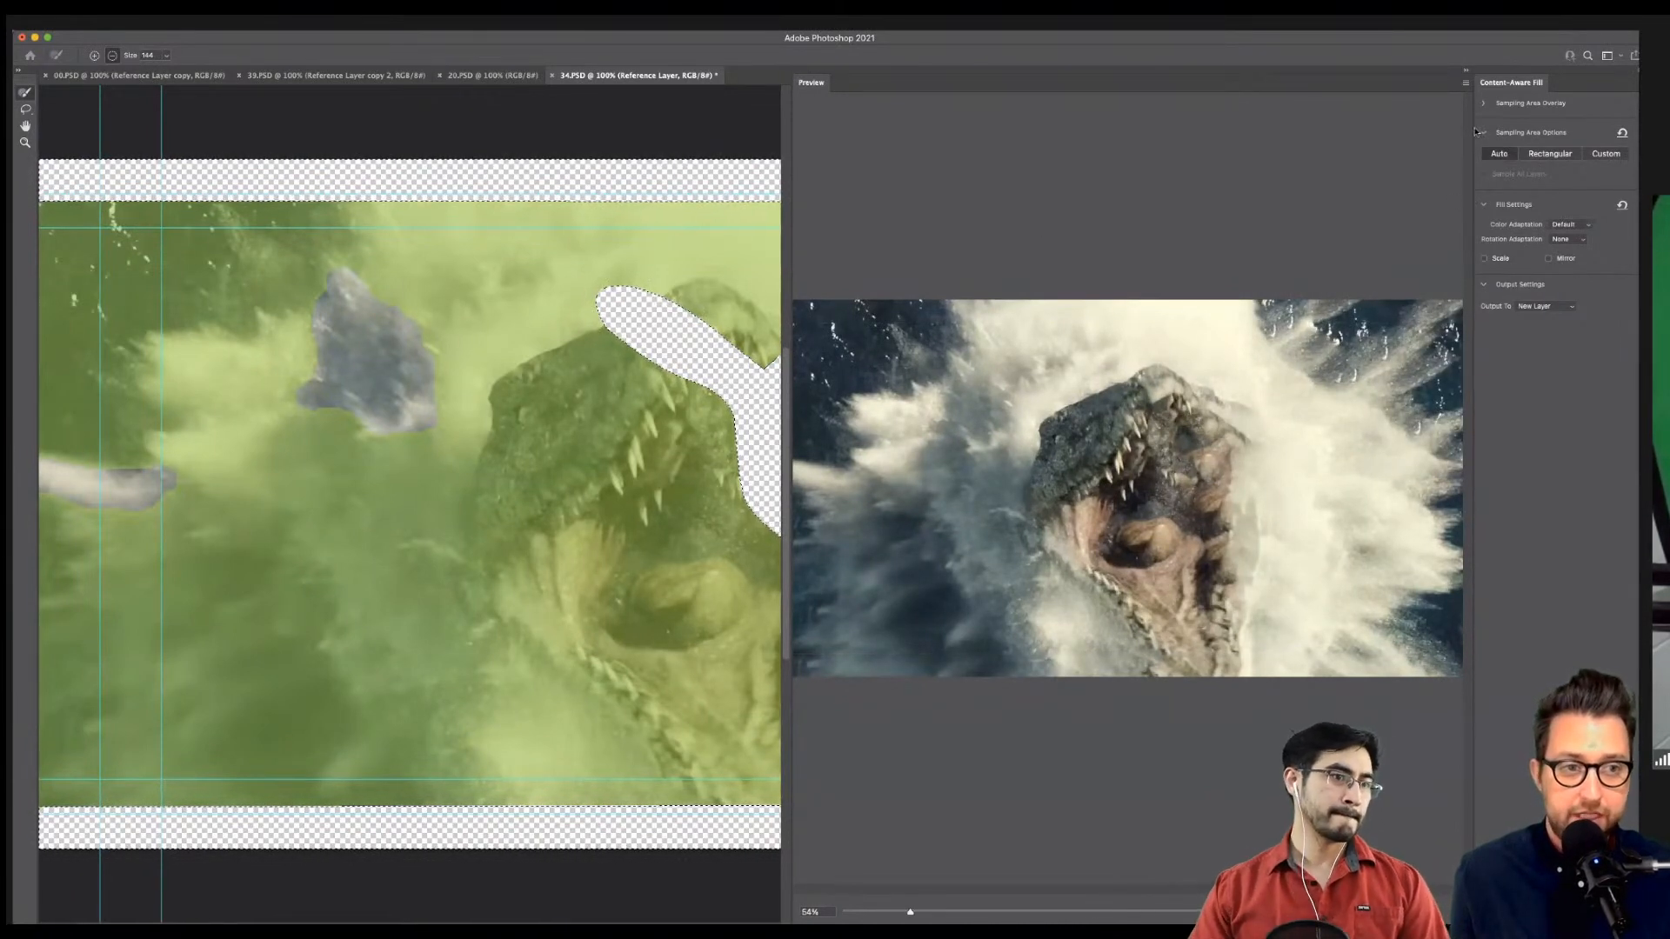
click(1484, 259)
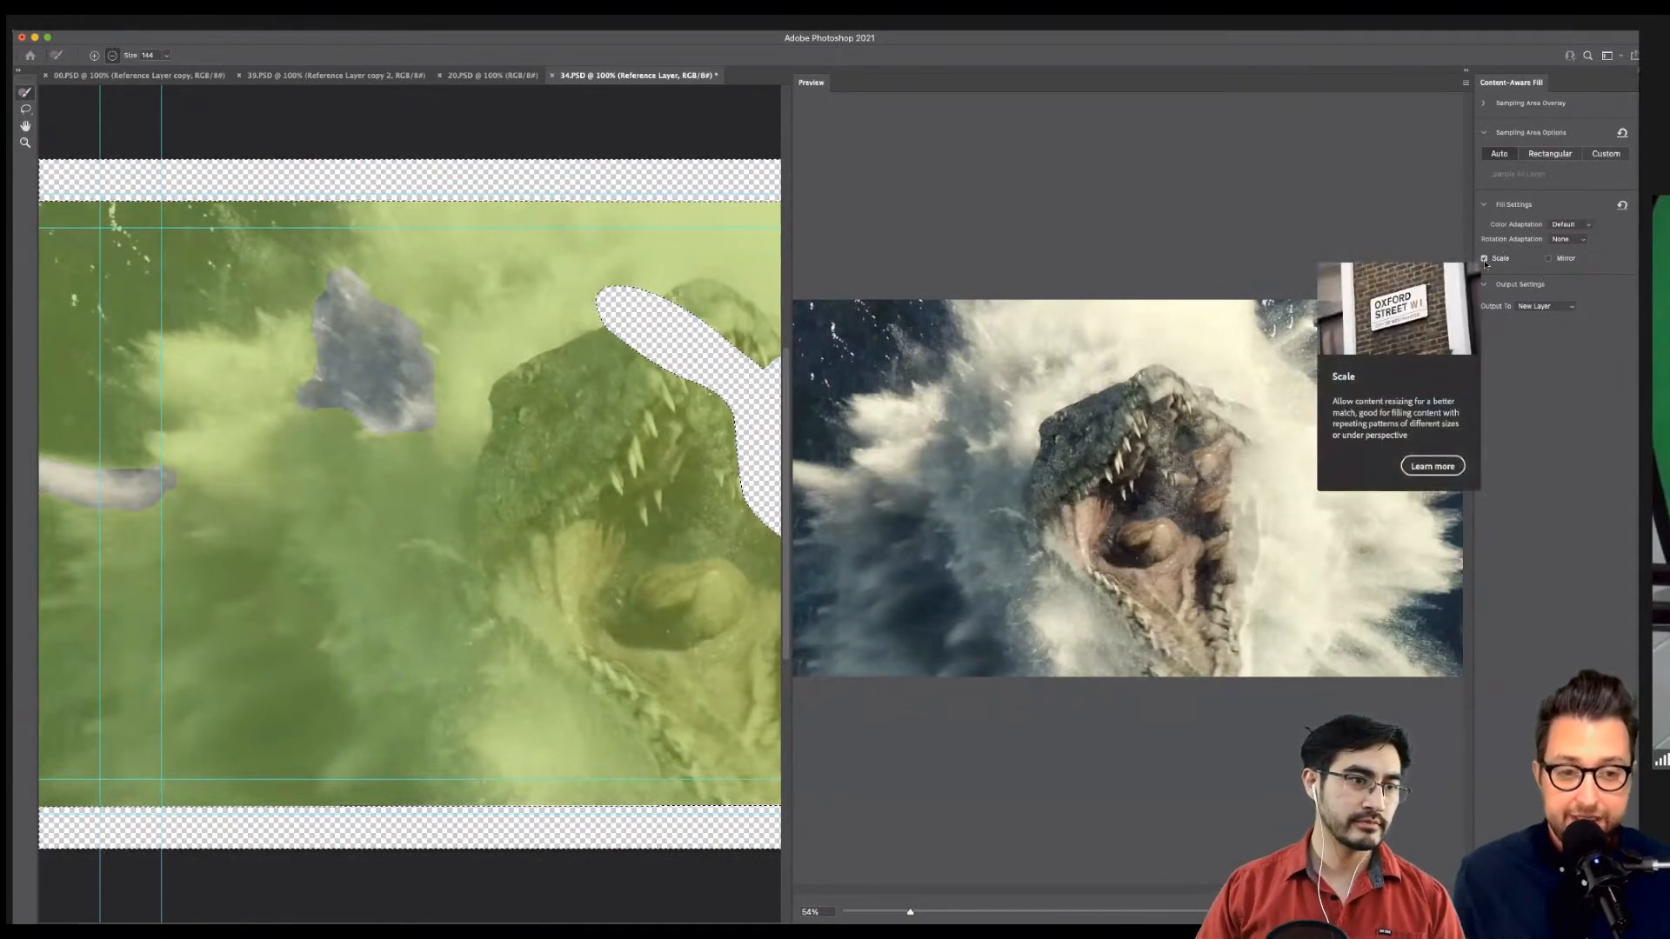
click(1548, 259)
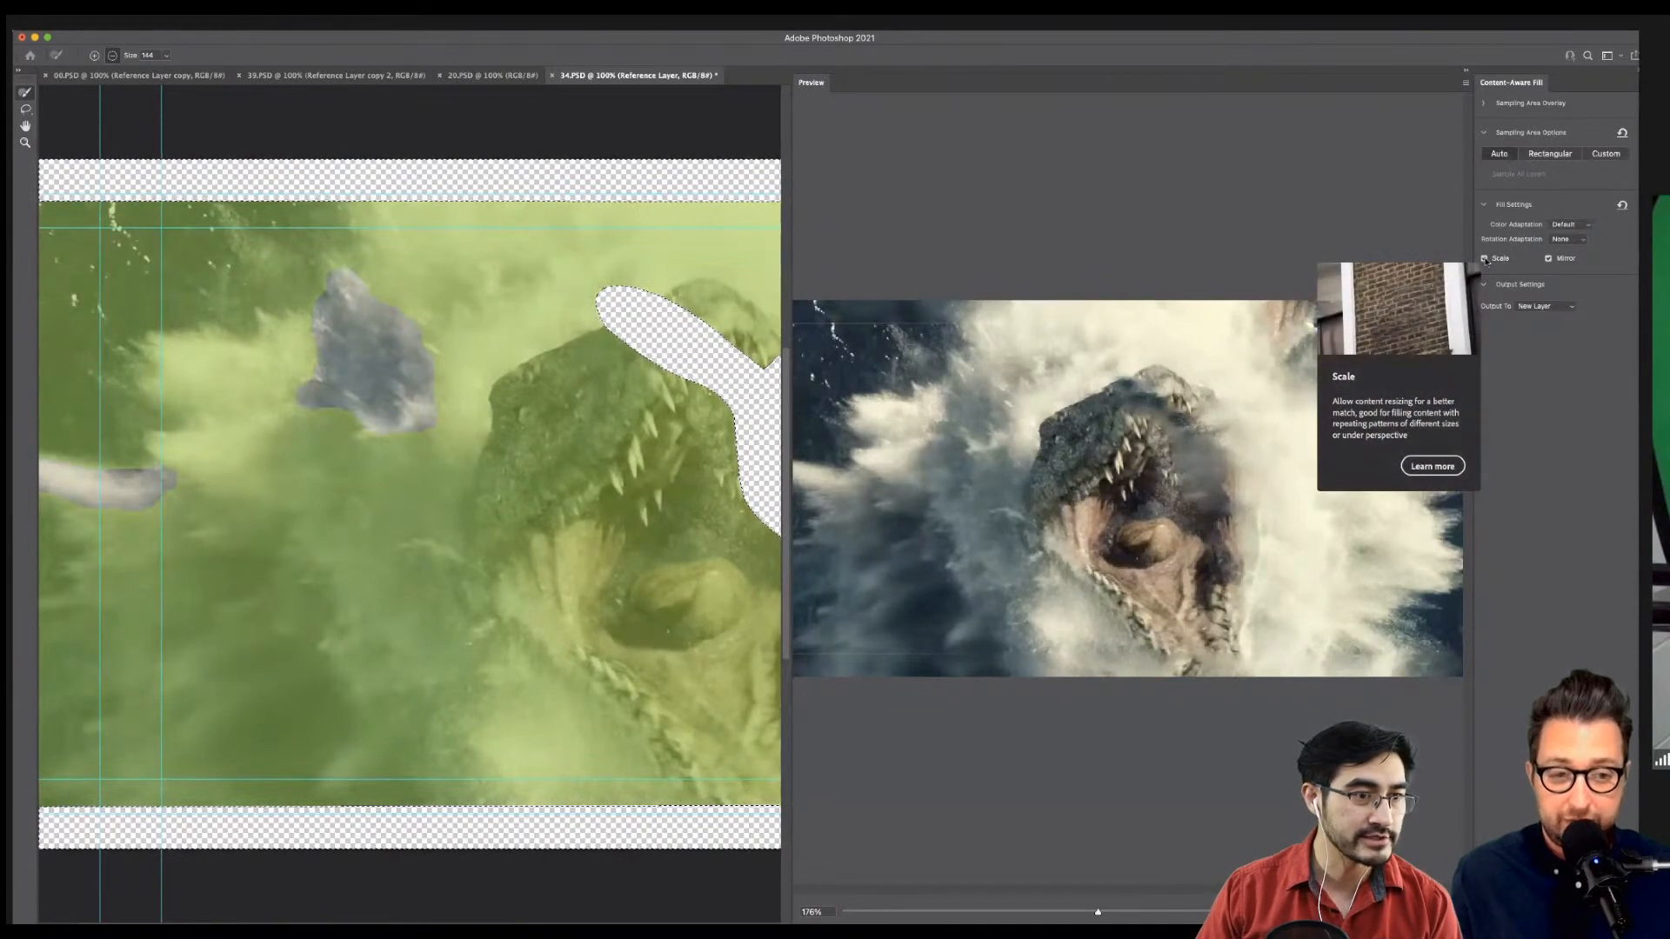
click(1574, 238)
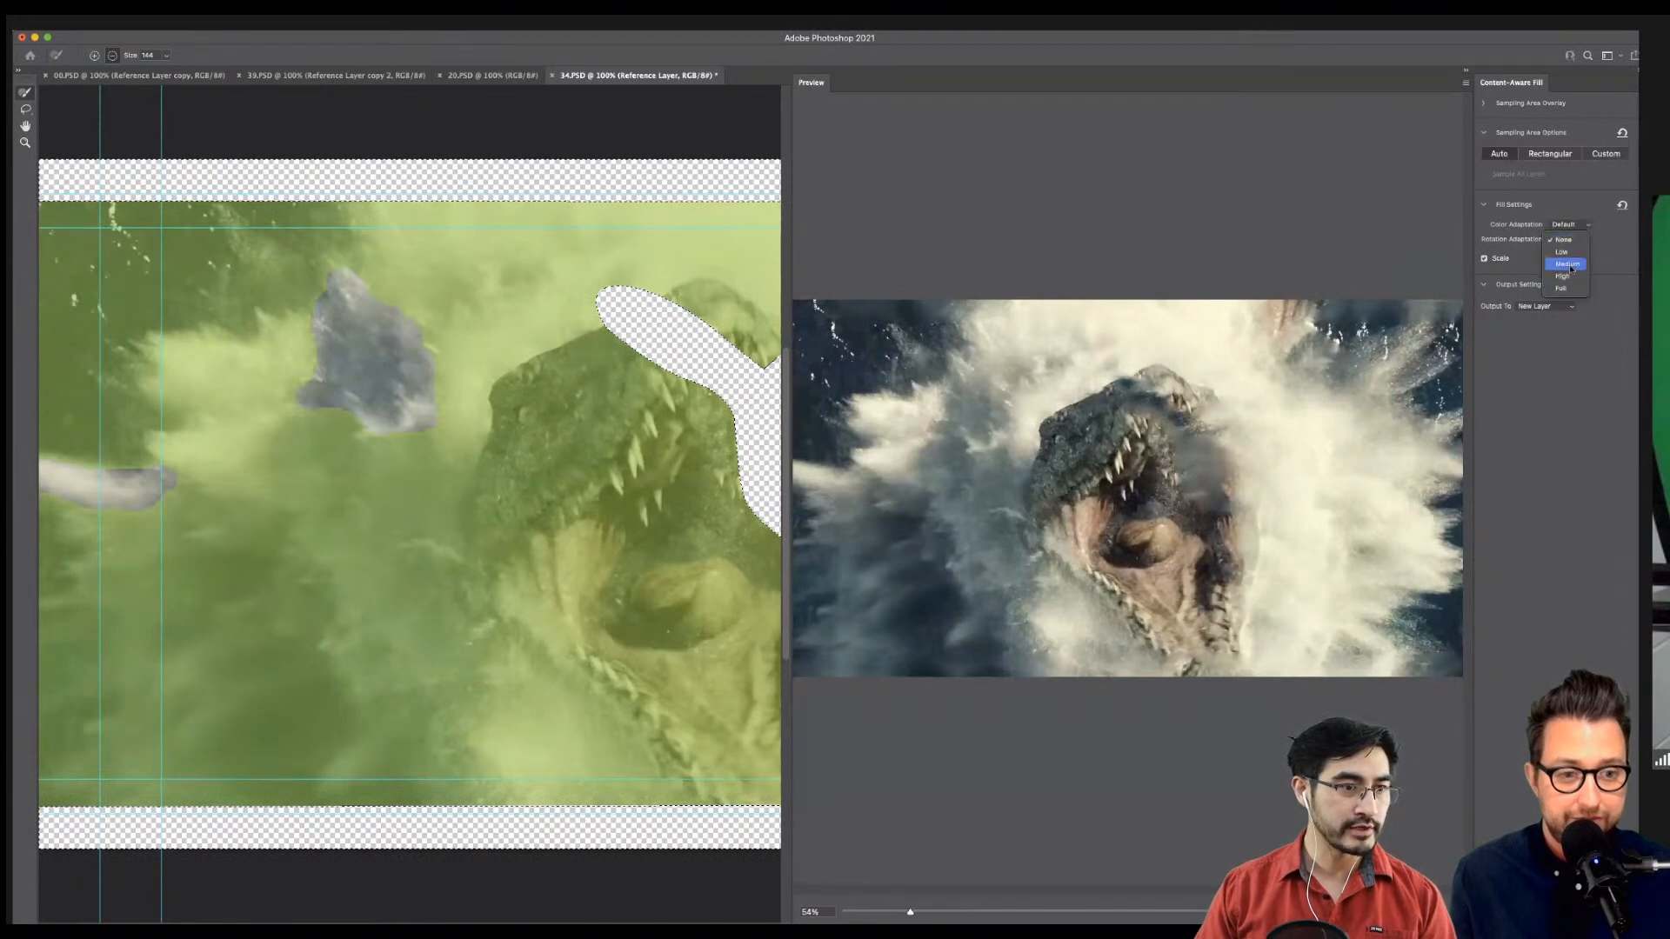
click(1566, 261)
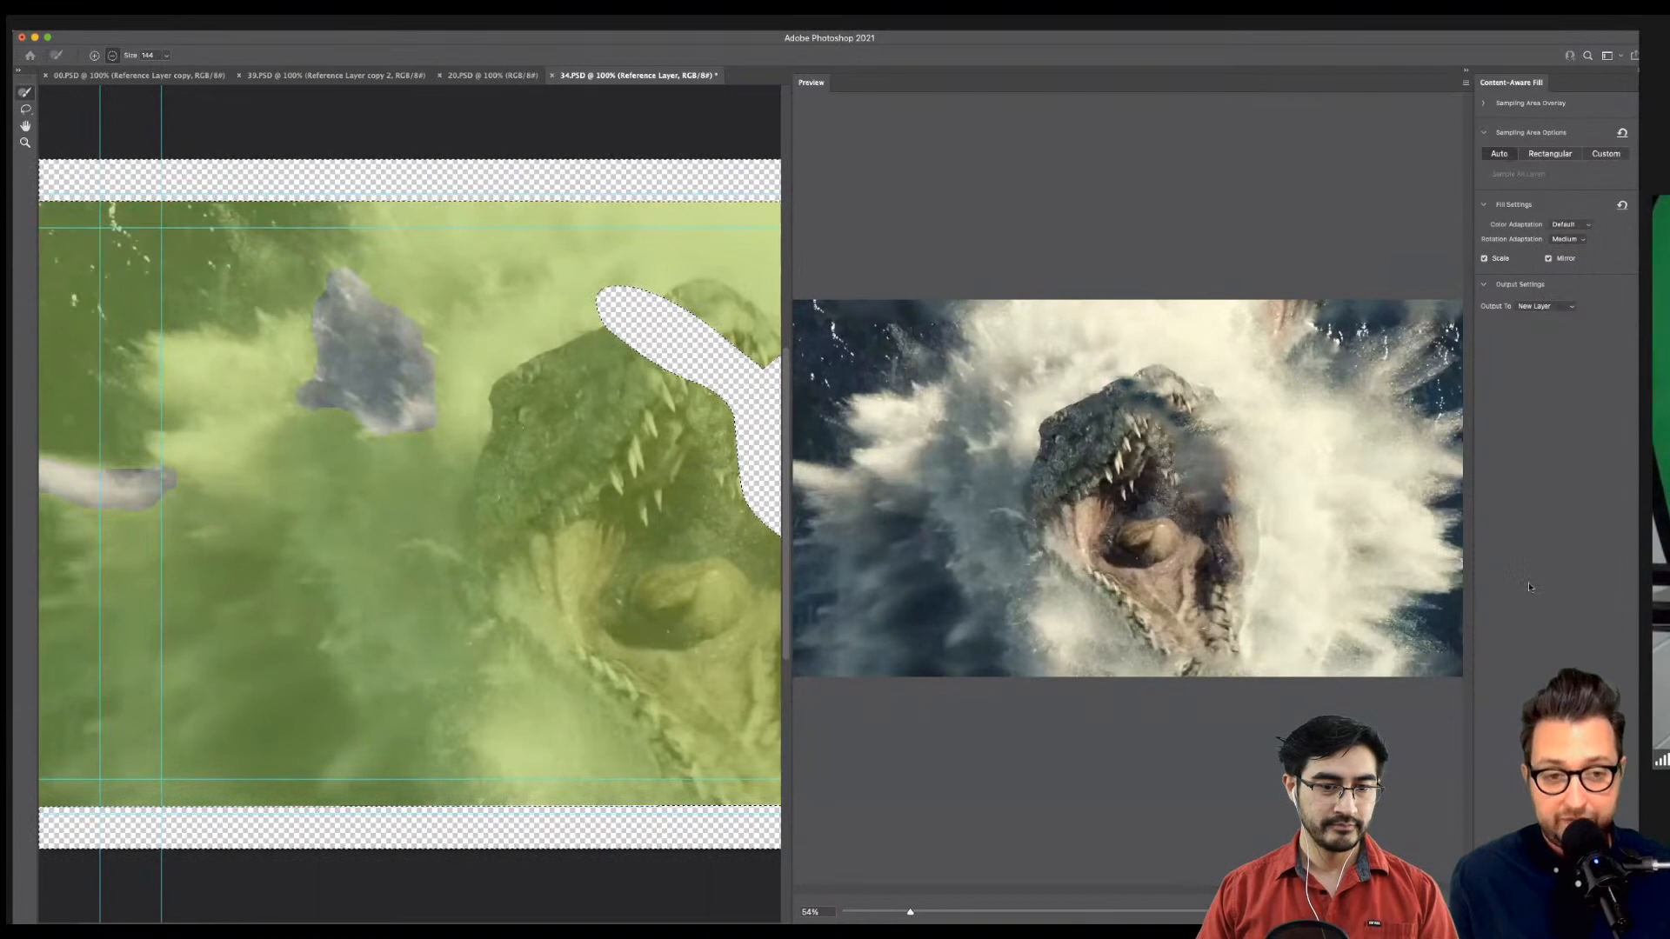
Turn off Scale, set Rotation Adaptation to None, and apply the Content-Aware Fill to a new layer.
click(1485, 258)
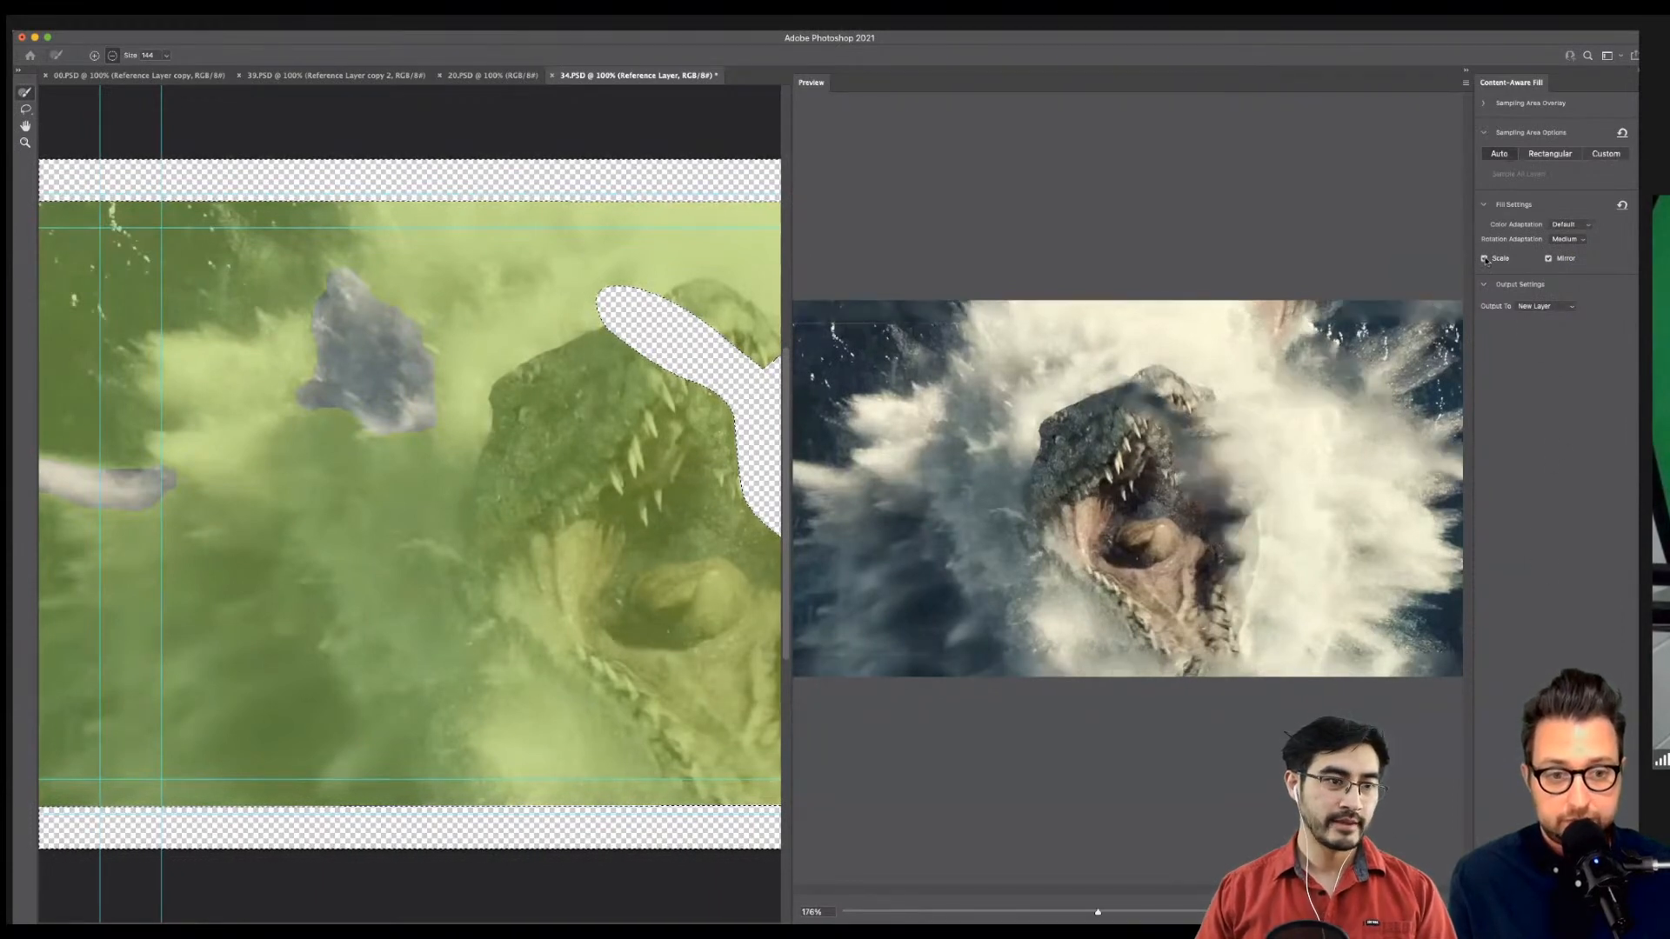
click(1568, 240)
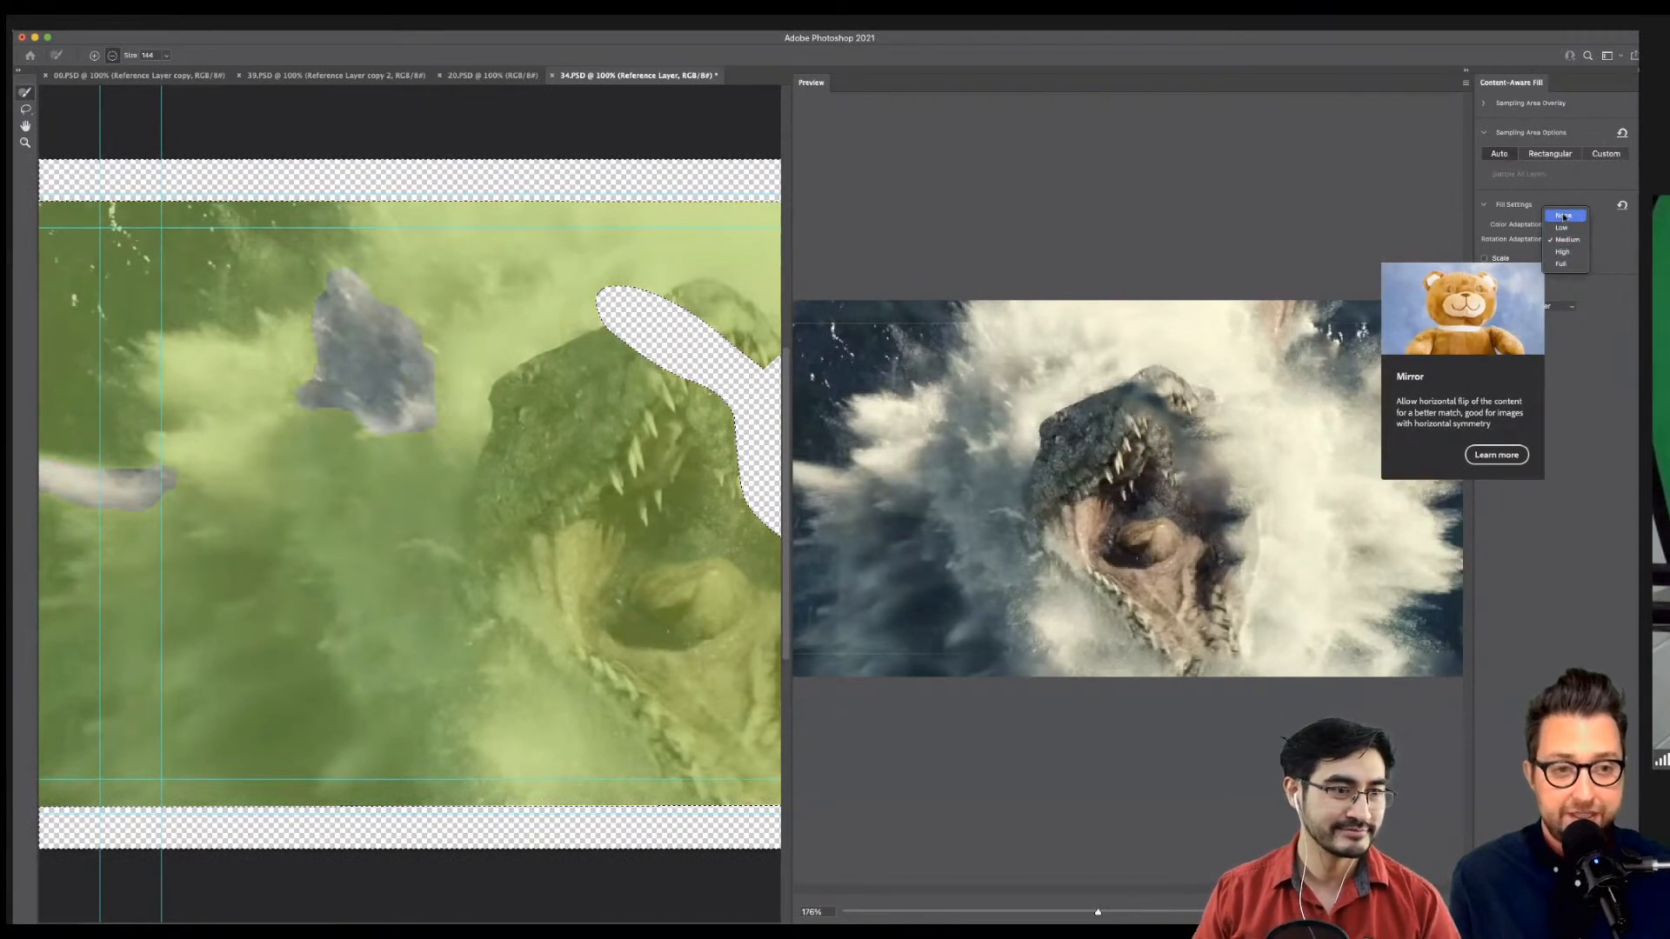
click(1563, 215)
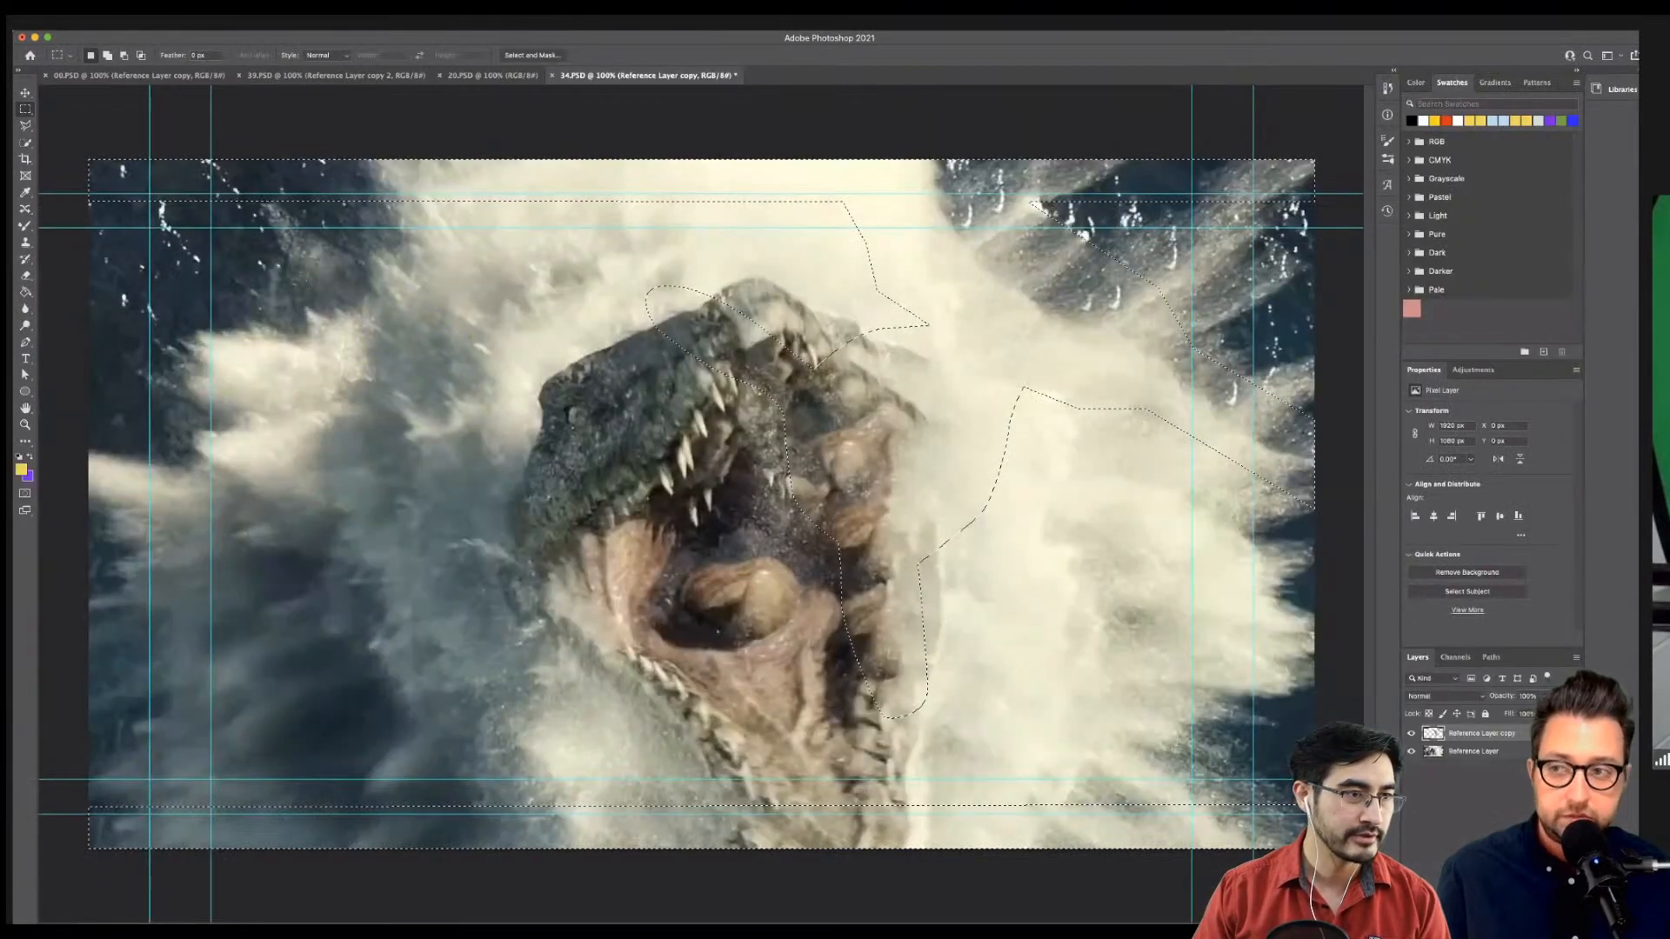
Clear the selection and save 34.PSD with its fill layer.
key(super+d)
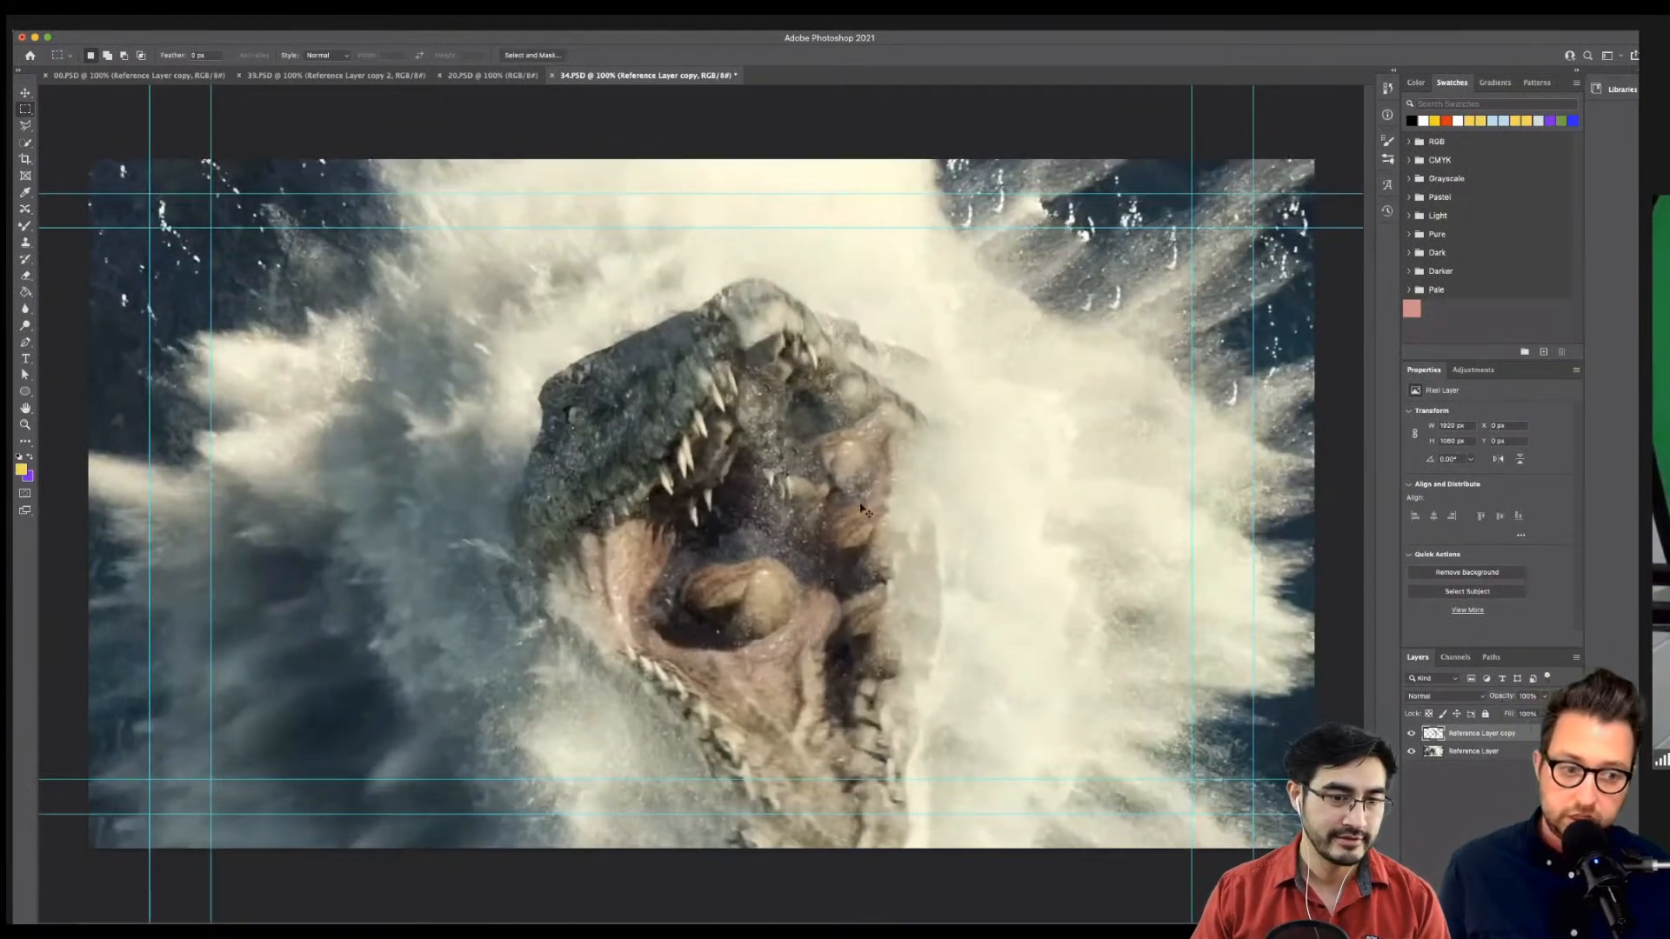
key(super+s)
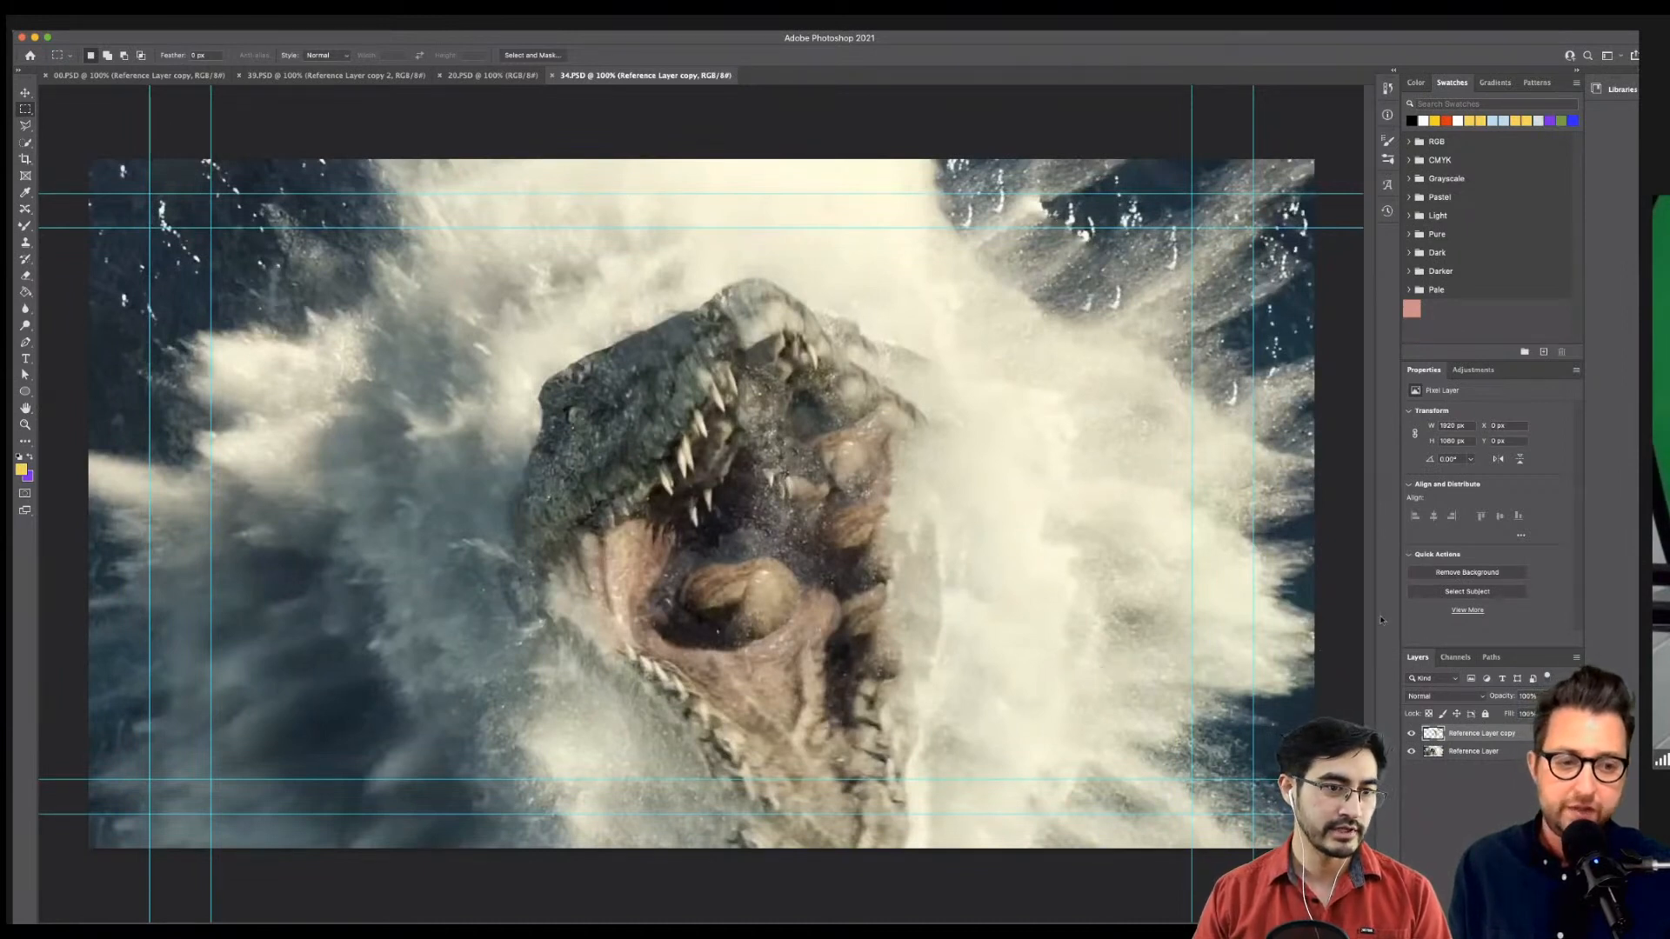
Switch to After Effects and create a Content-Aware Fill reference frame at 0:00:00:08 in Shot 1.
key(super+Tab)
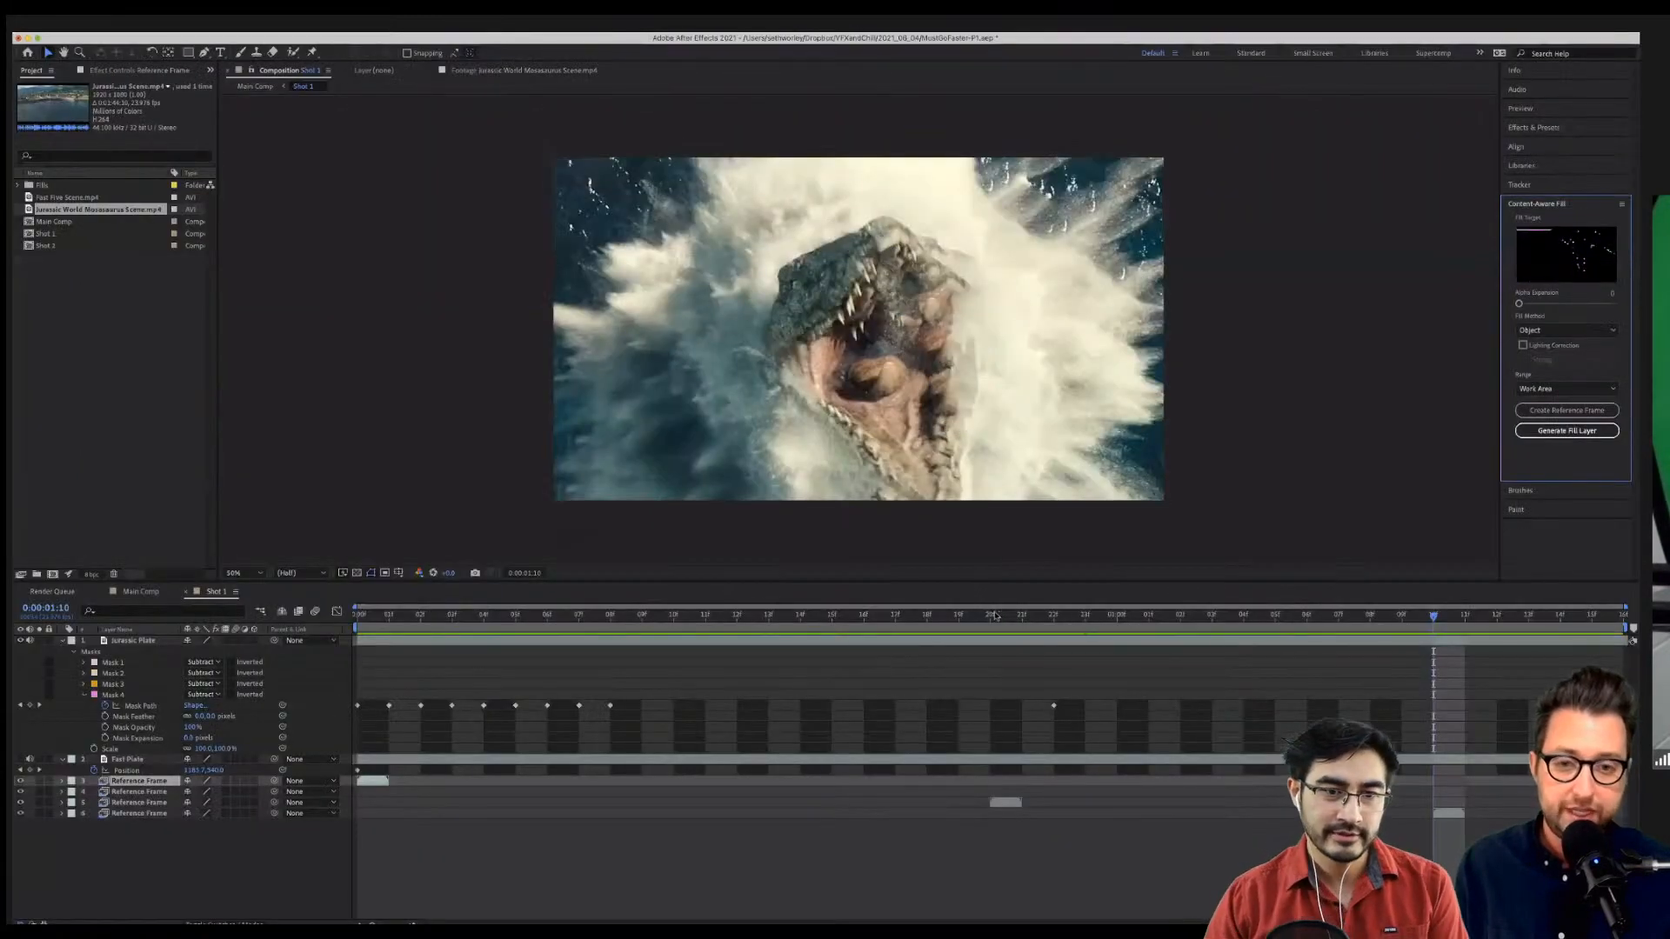
drag(687, 629, 1092, 635)
key(space)
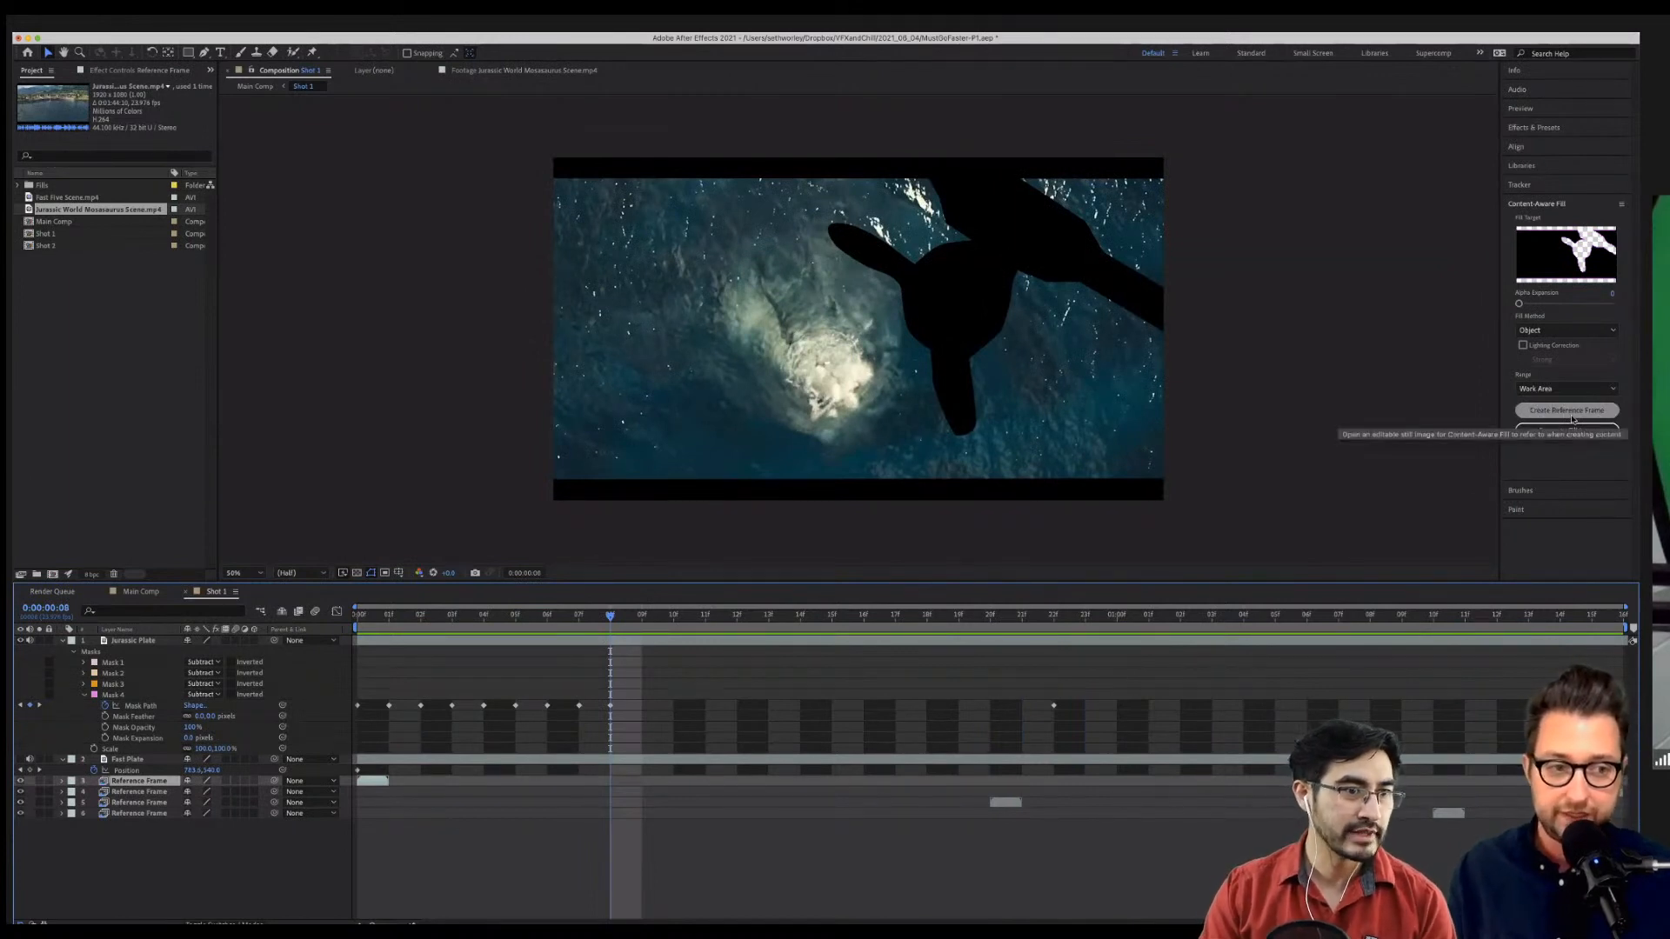
click(1572, 415)
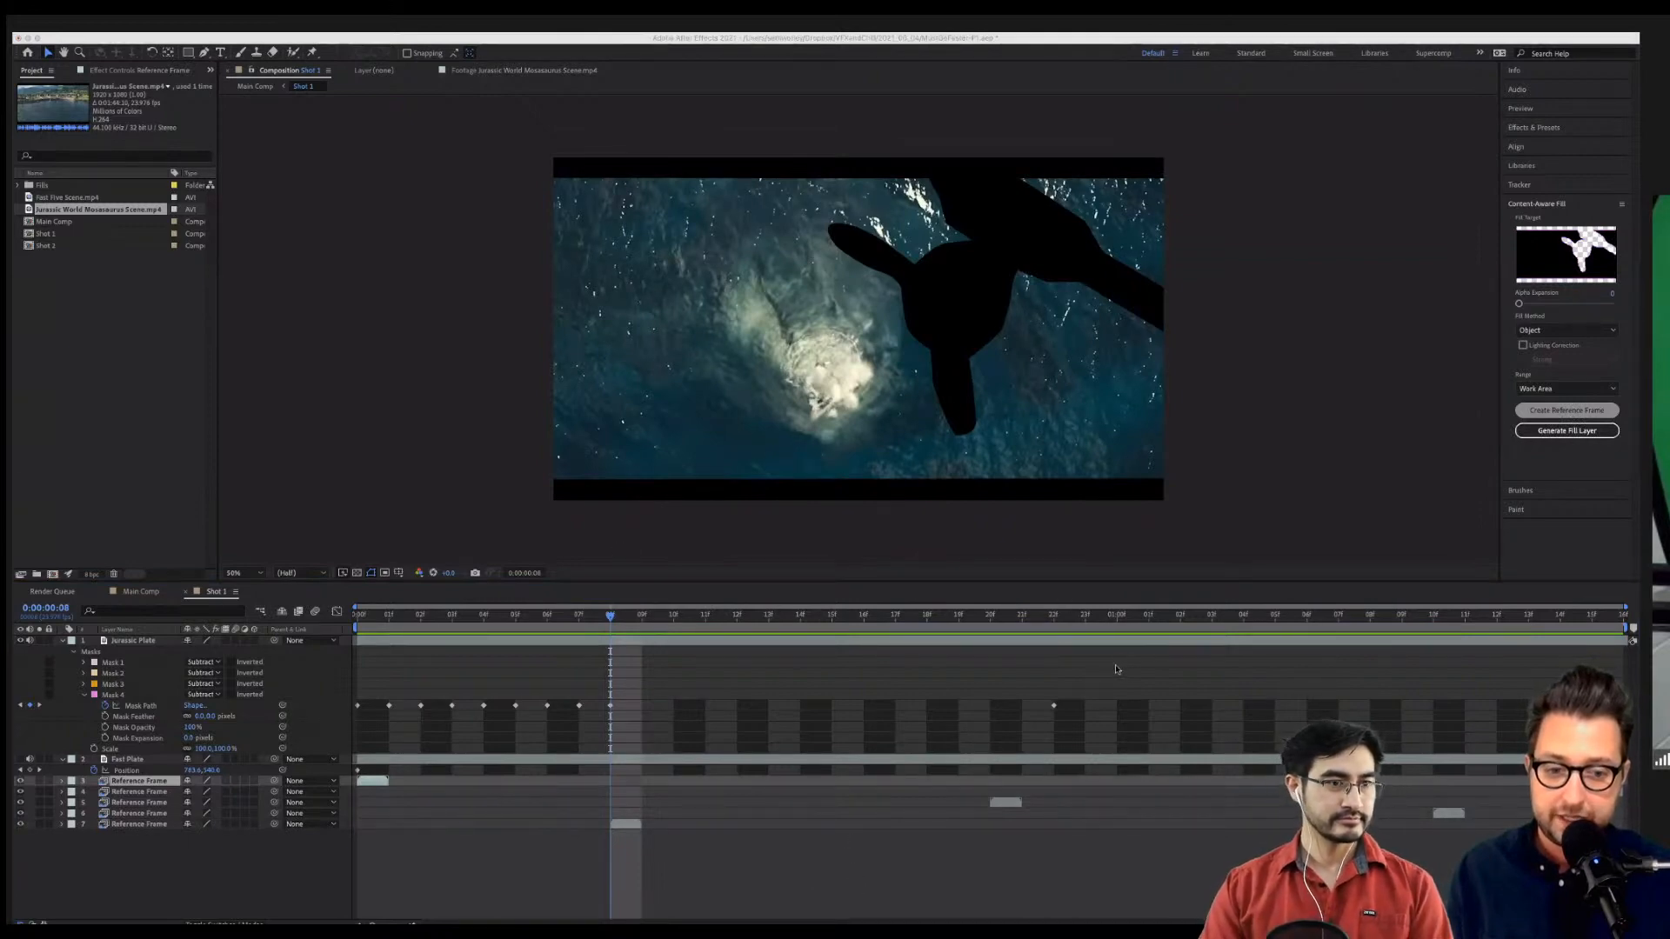
Switch to Photoshop, select the transparent areas of 08.PSD by inverting the layer's pixel selection, and refine the selection with Select and Mask.
key(super+Tab)
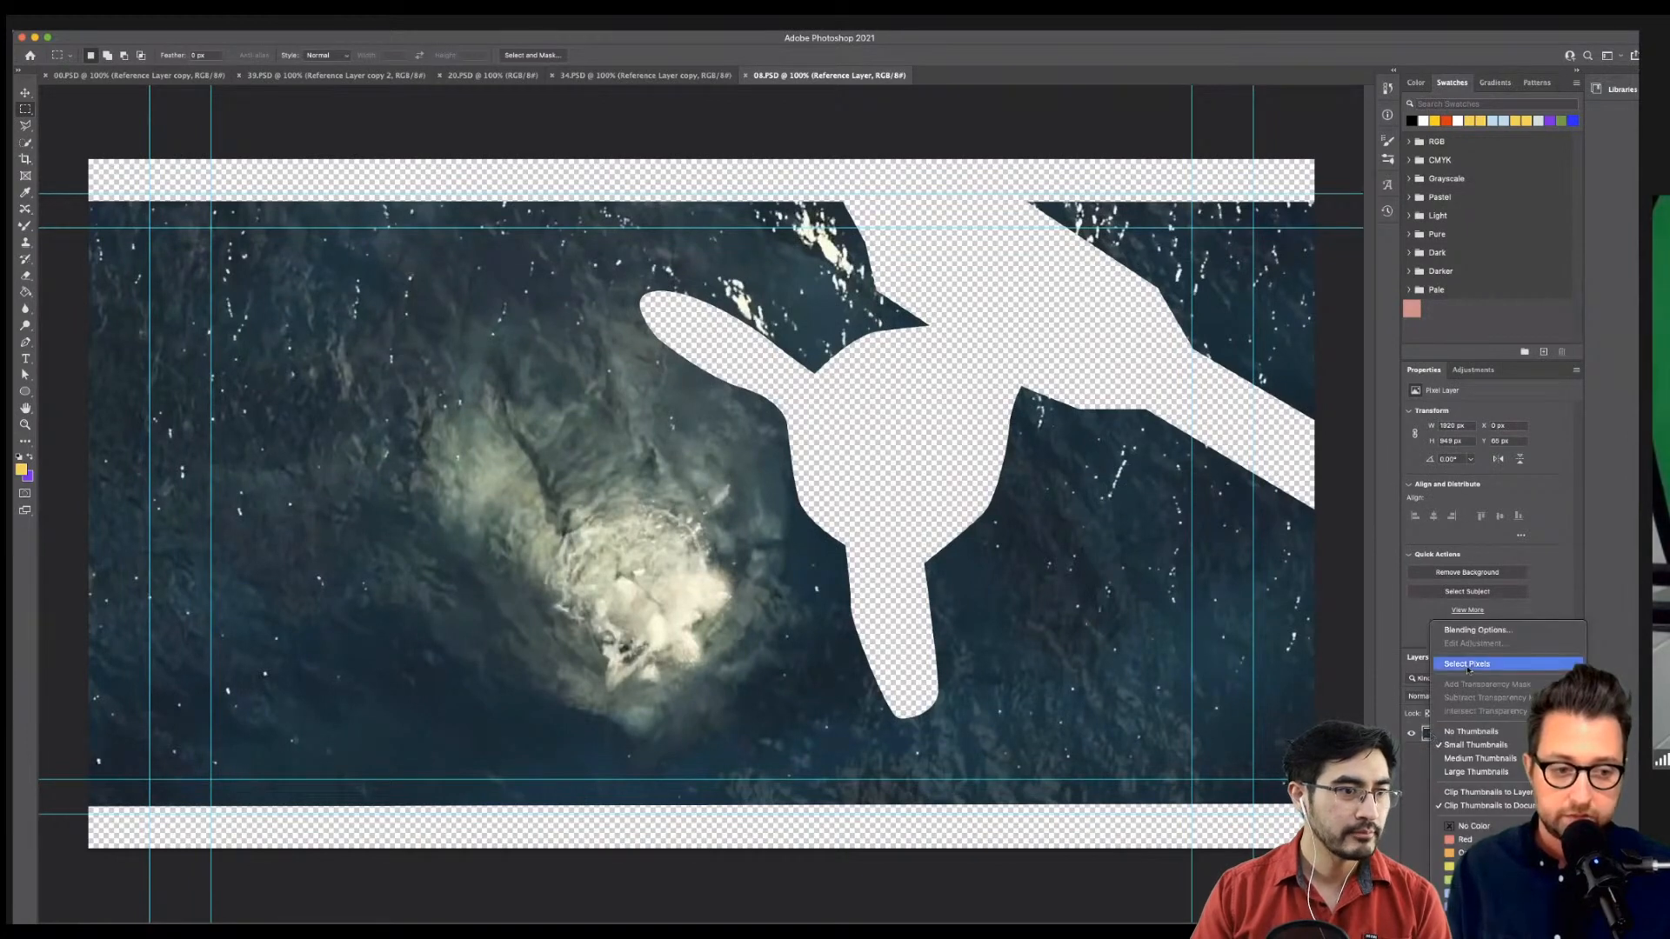
super+click(1428, 734)
right_click(652, 418)
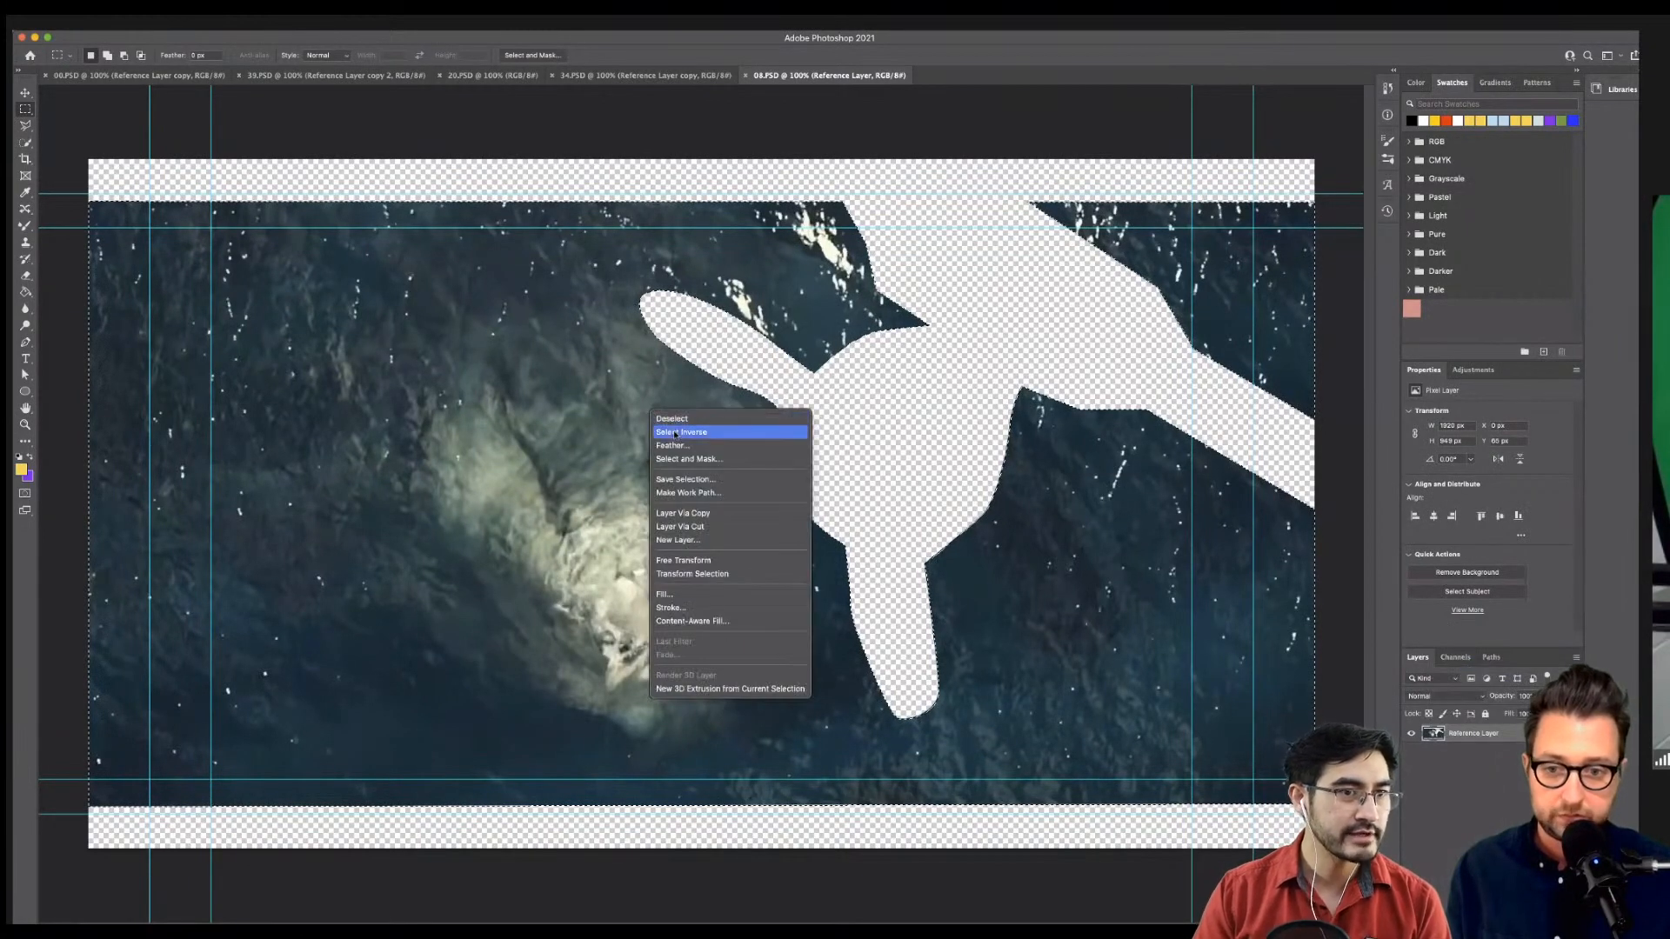
click(674, 433)
right_click(674, 433)
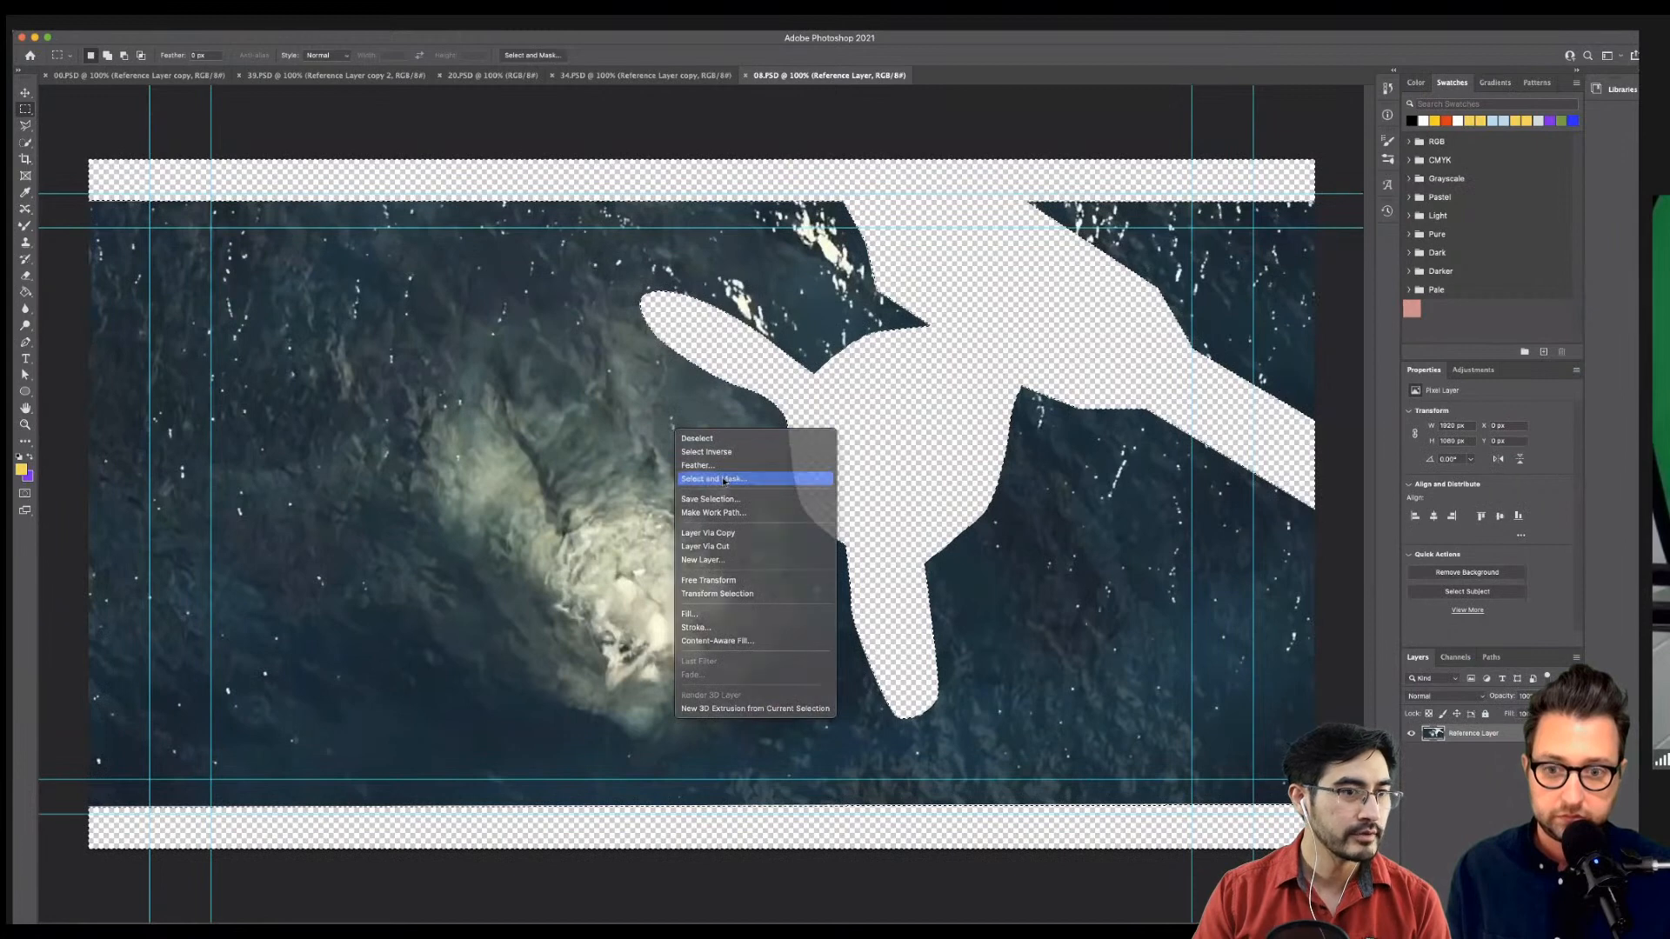
click(696, 477)
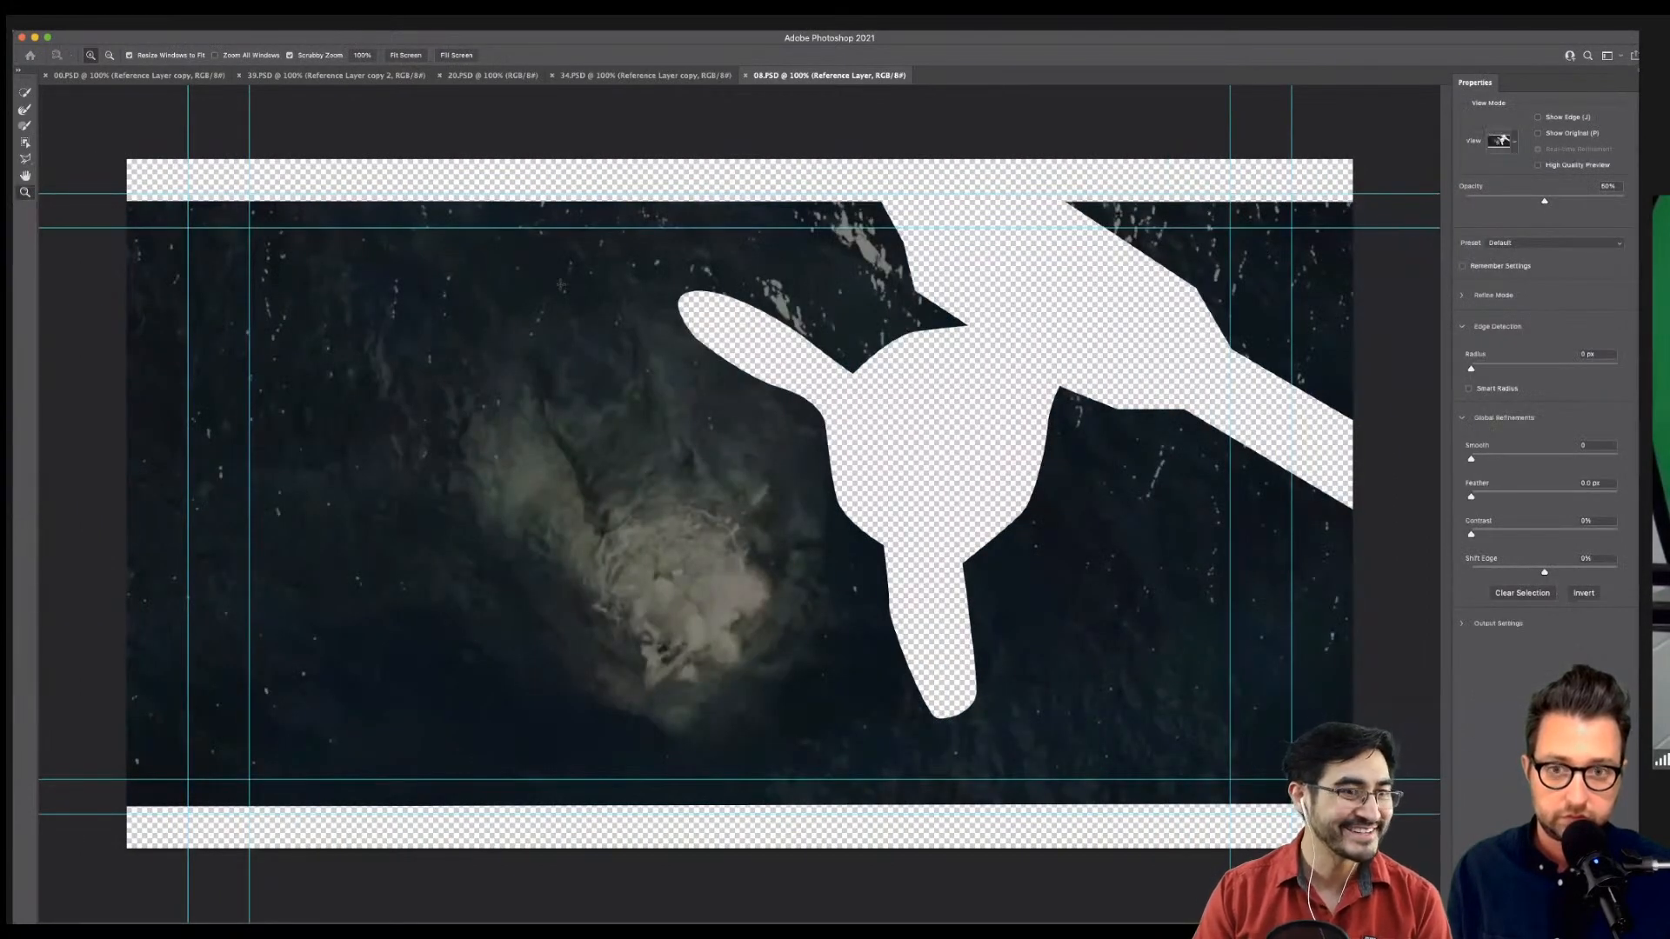
key(Return)
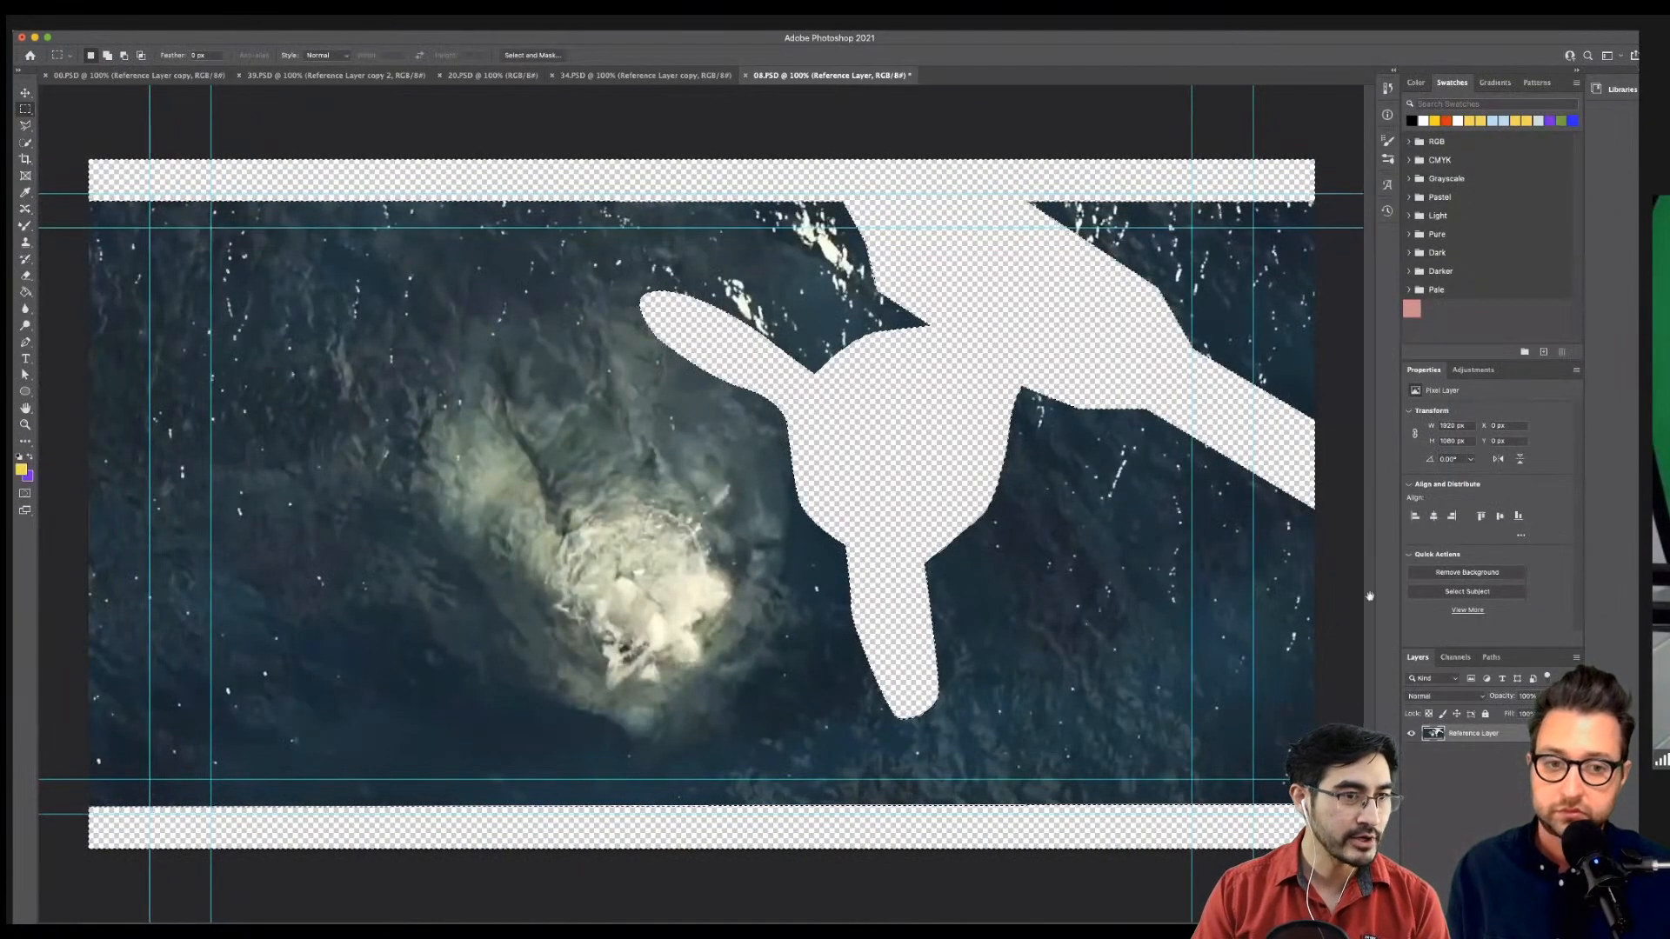
Apply Content-Aware Fill to the selection on a new layer and save 08.PSD.
click(136, 23)
click(161, 237)
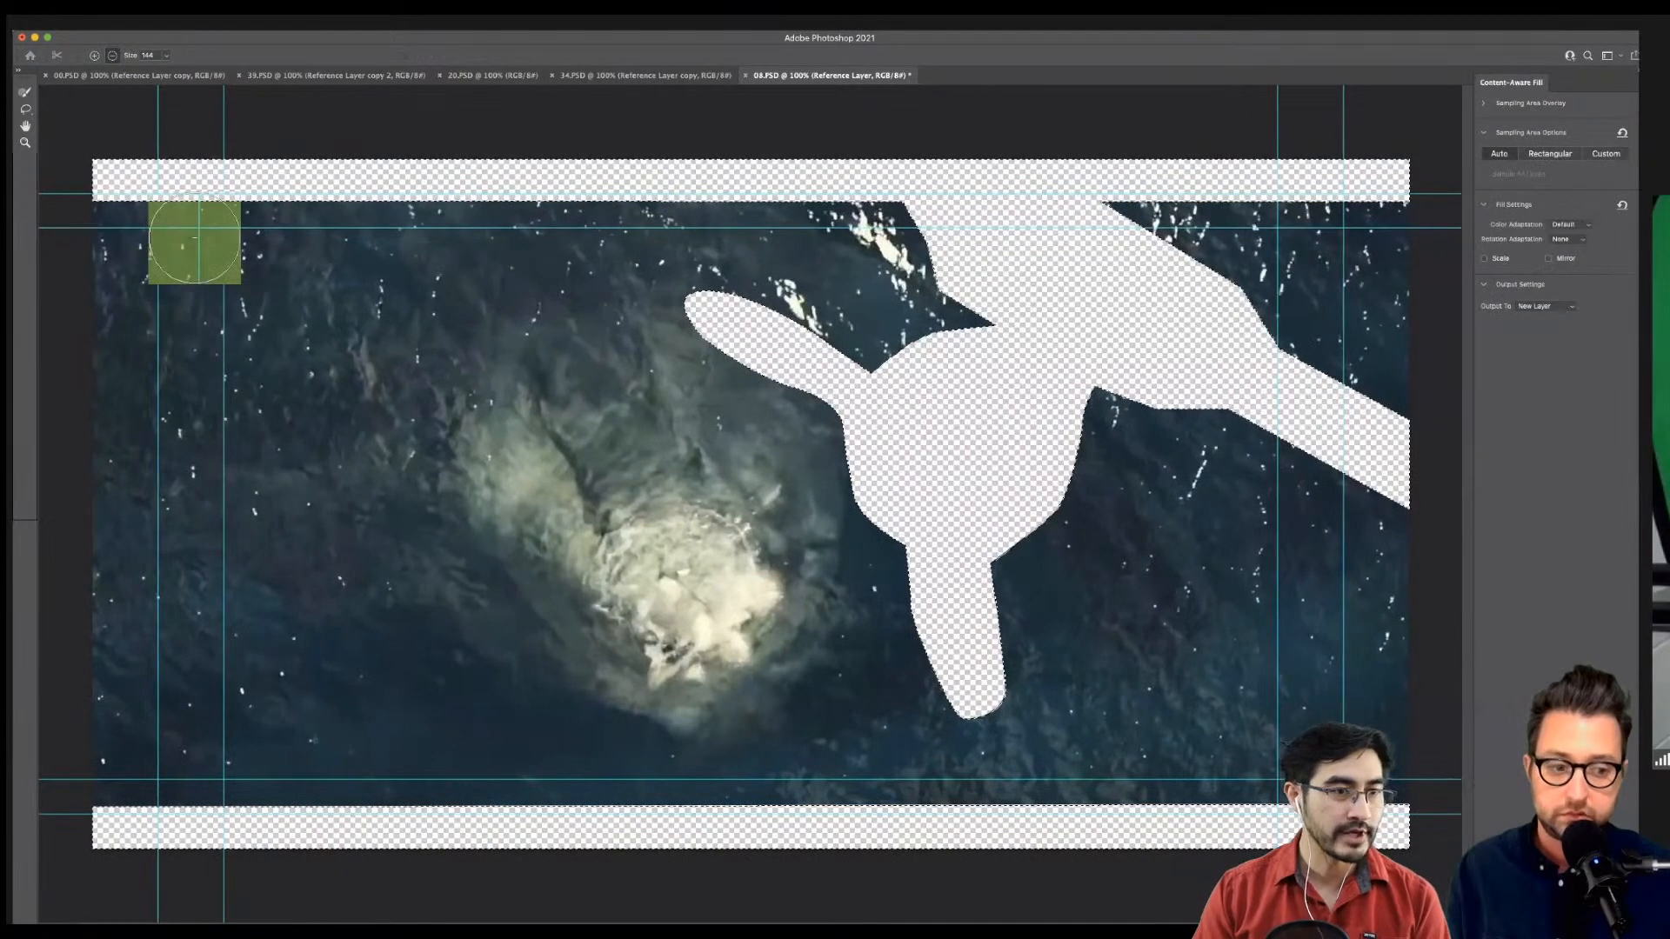
key(Escape)
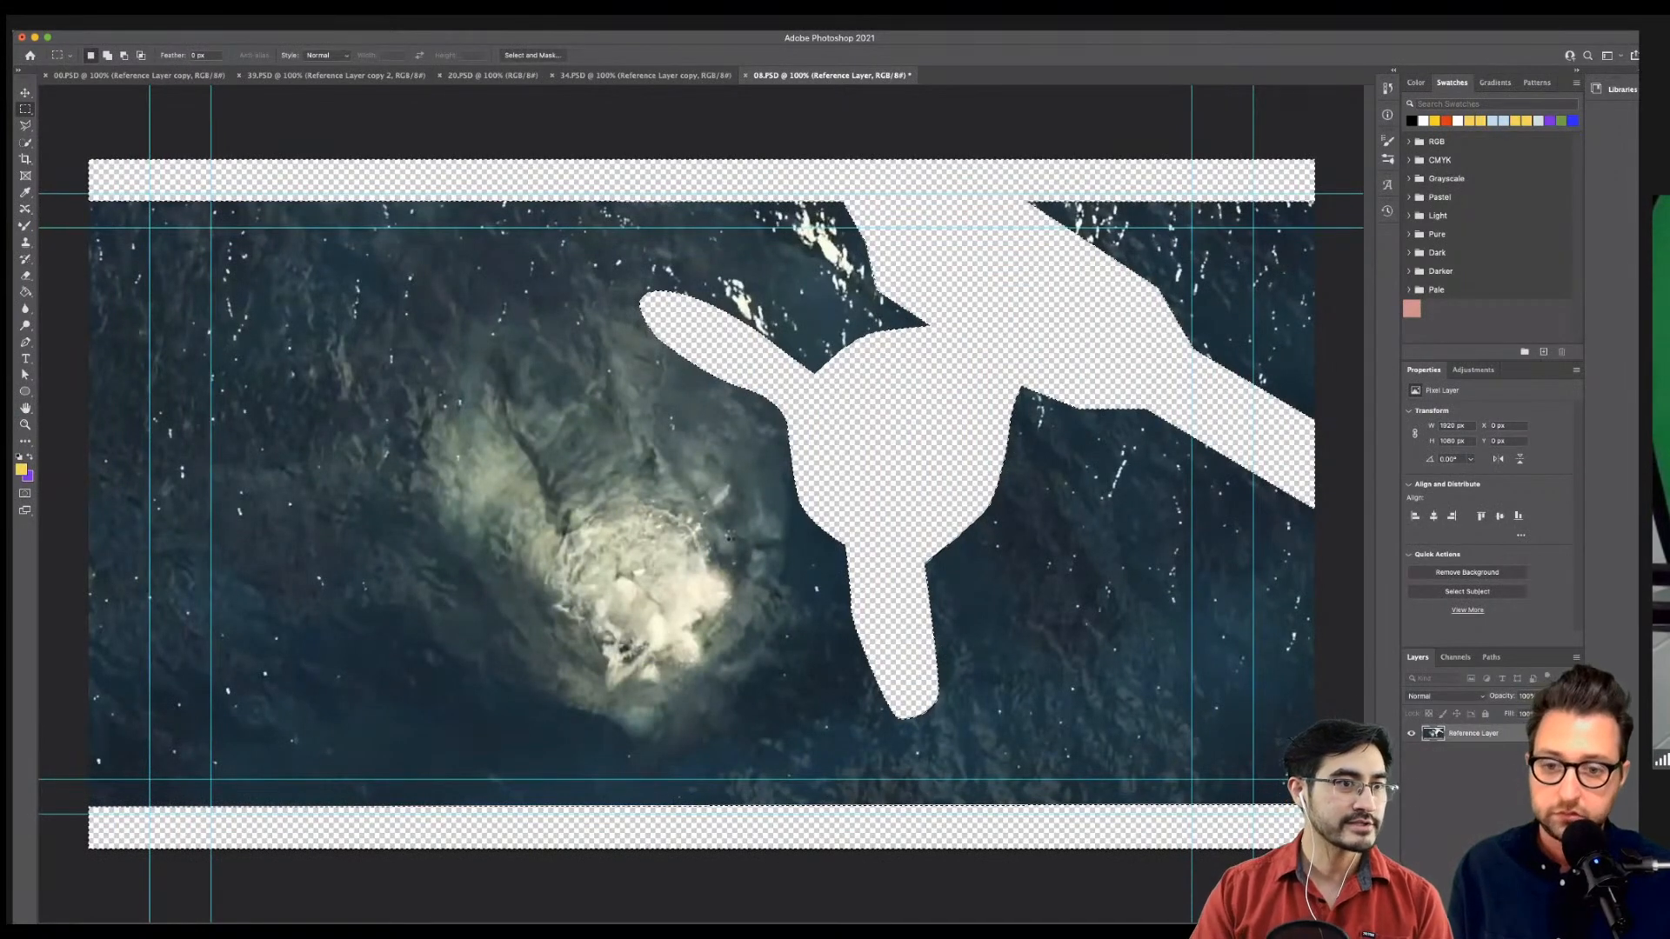
key(super+s)
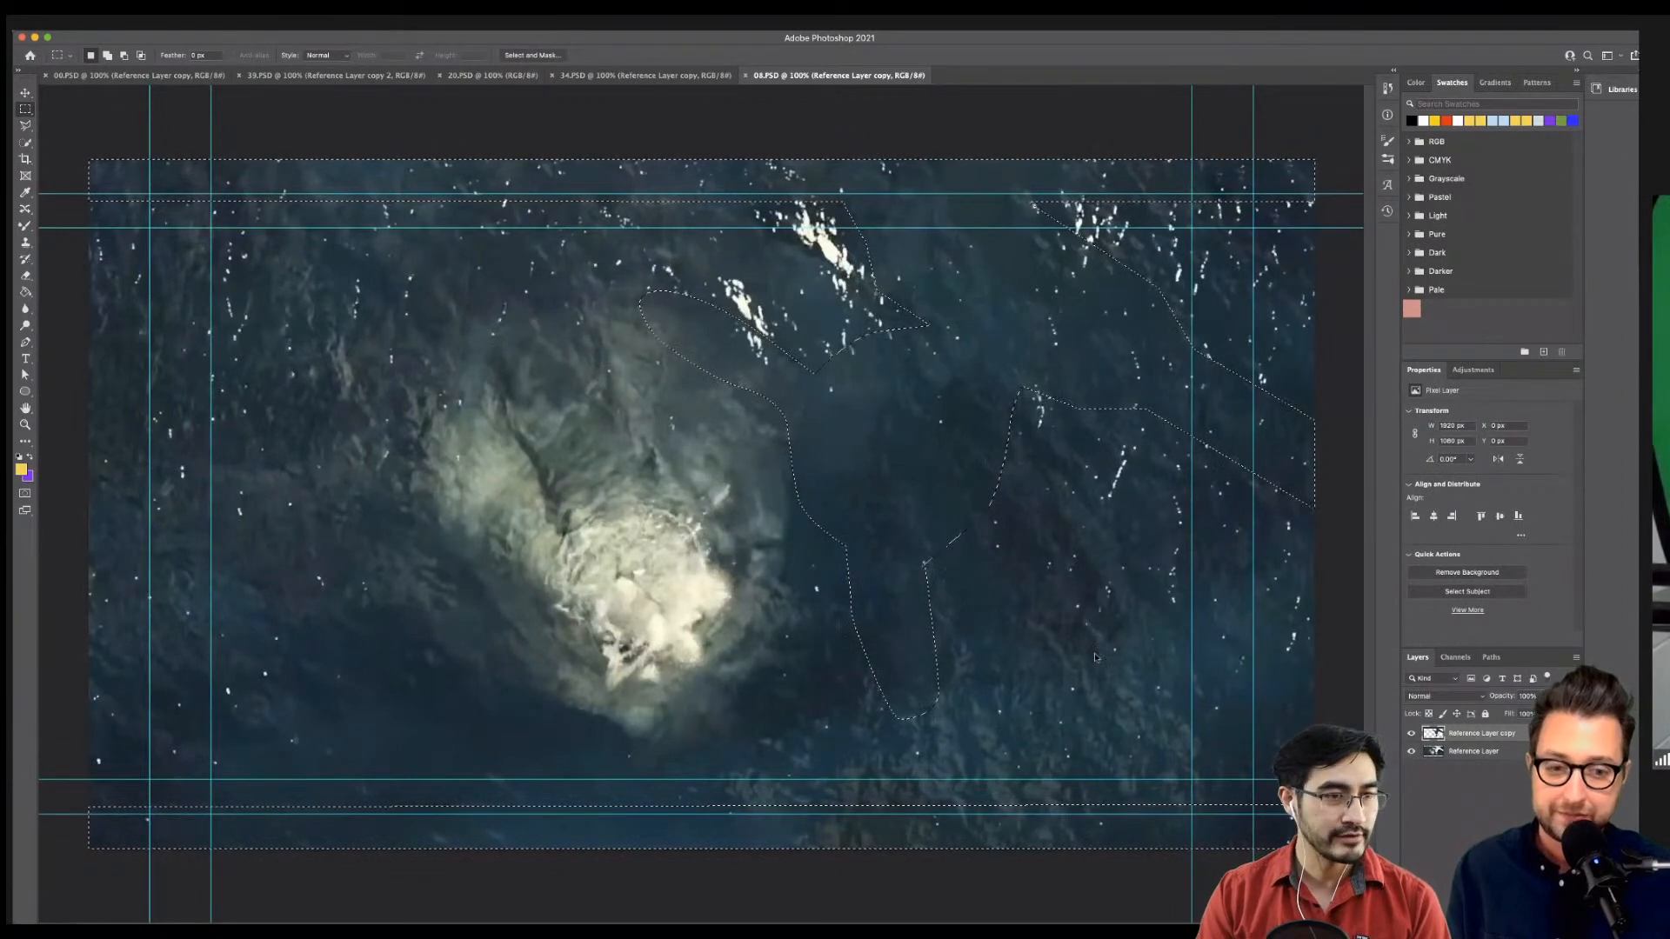
Switch to After Effects, play through Shot 1, and create another reference frame at 0:00:01:04.
key(super+Tab)
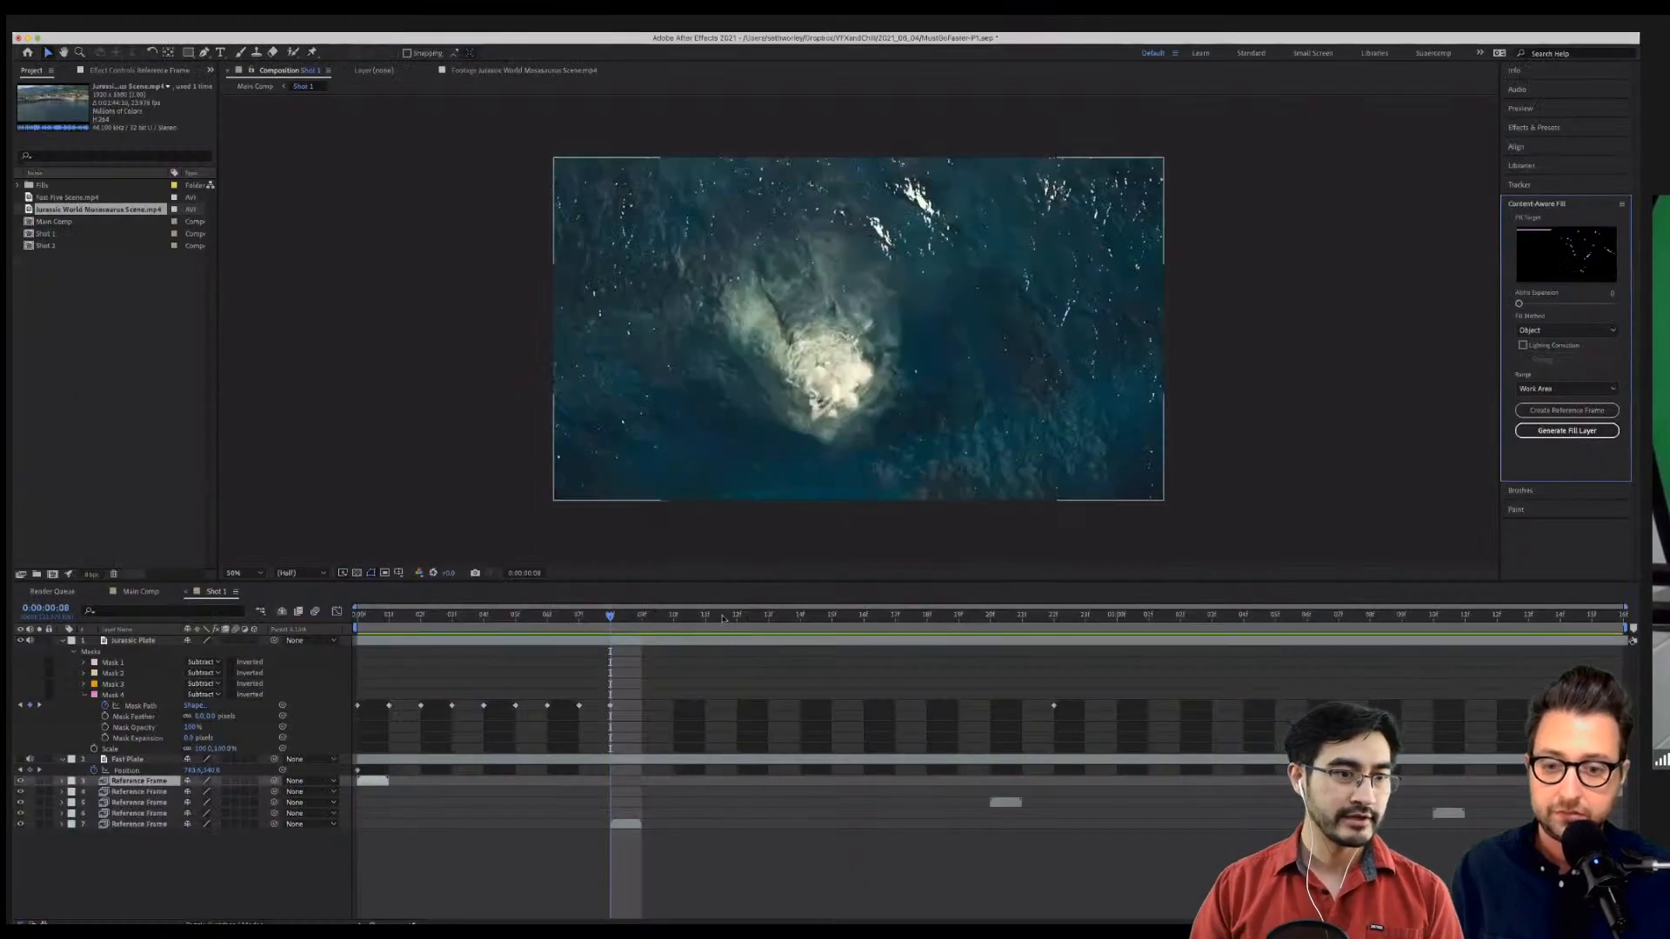
click(641, 615)
key(space)
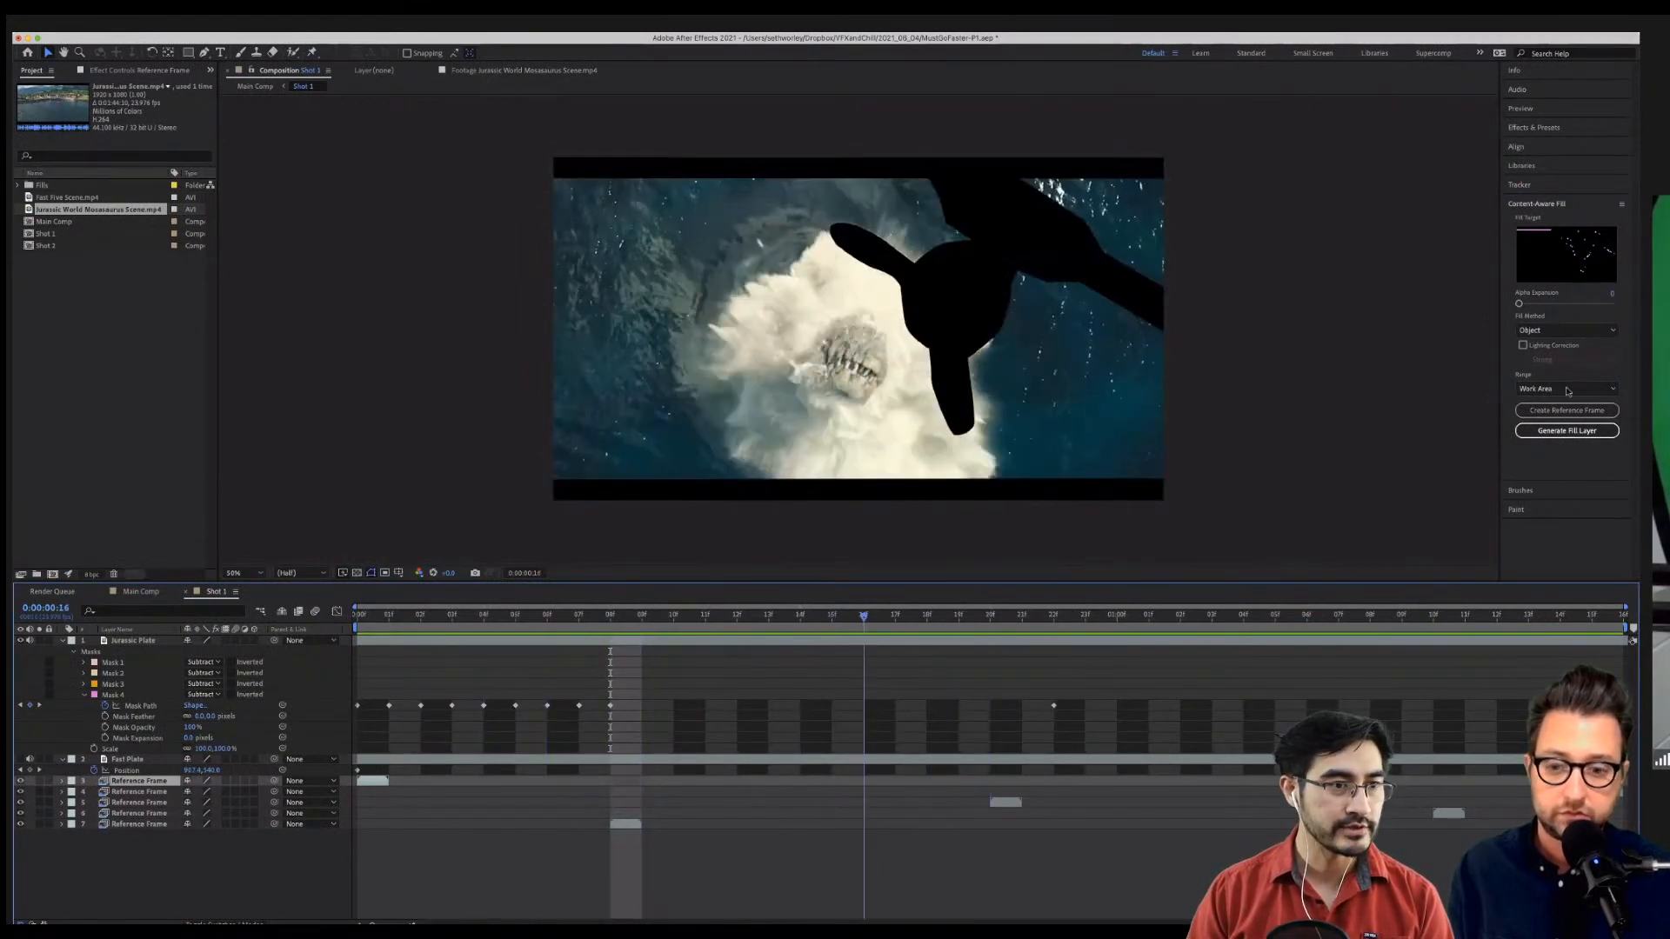
key(space)
click(1253, 614)
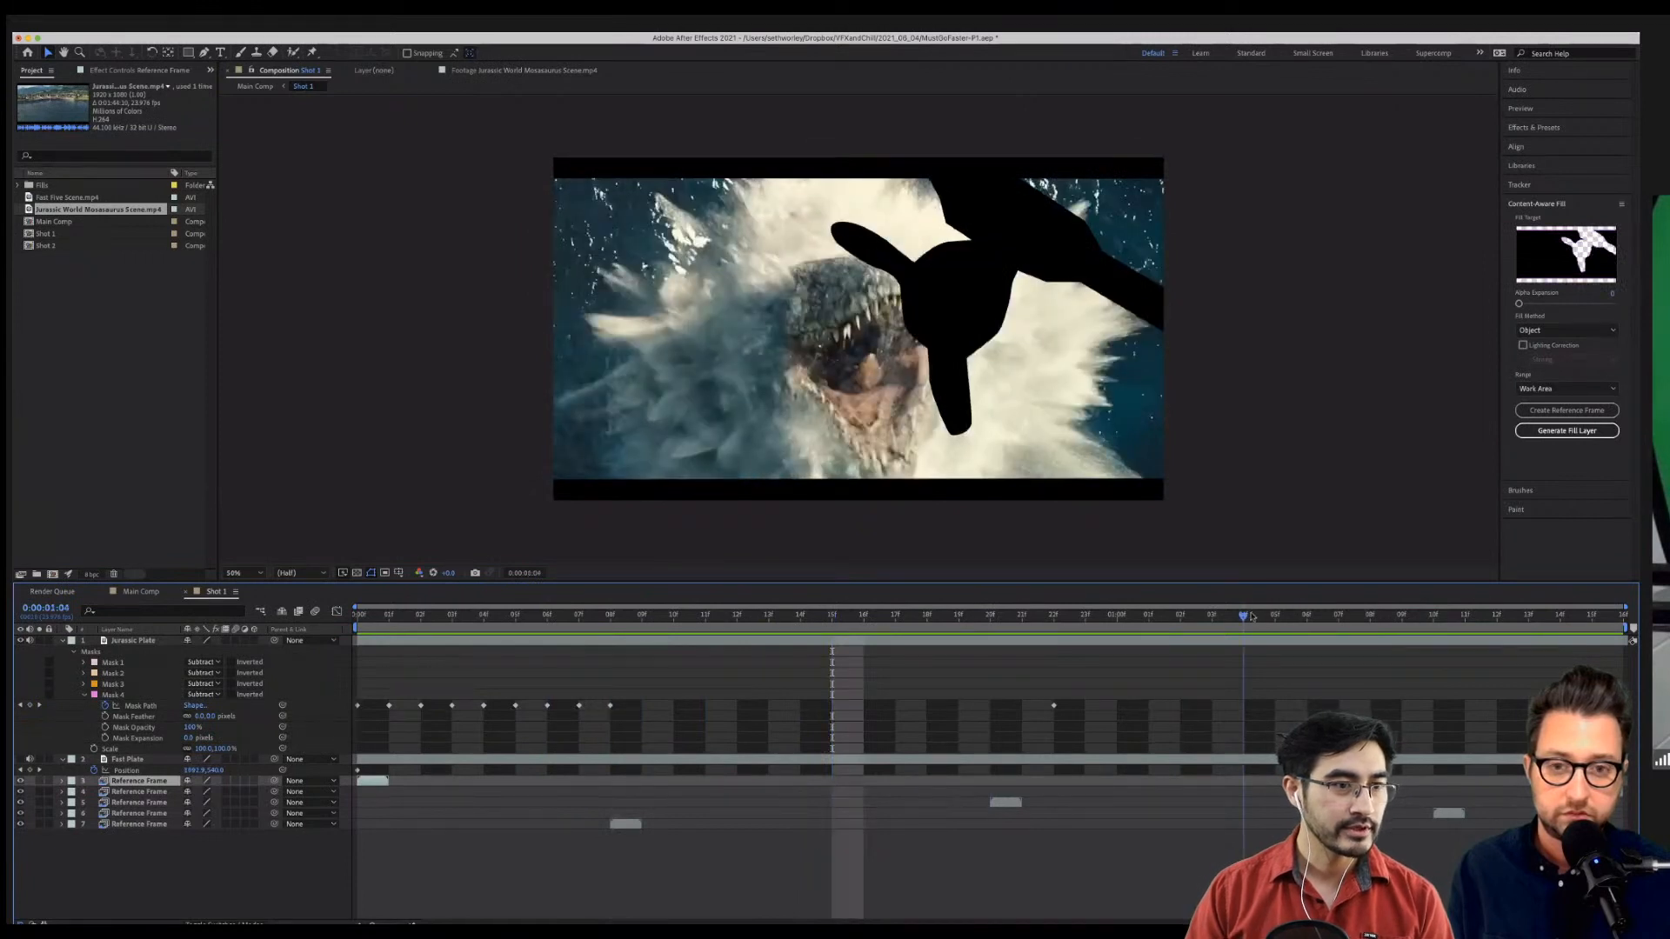
click(1566, 409)
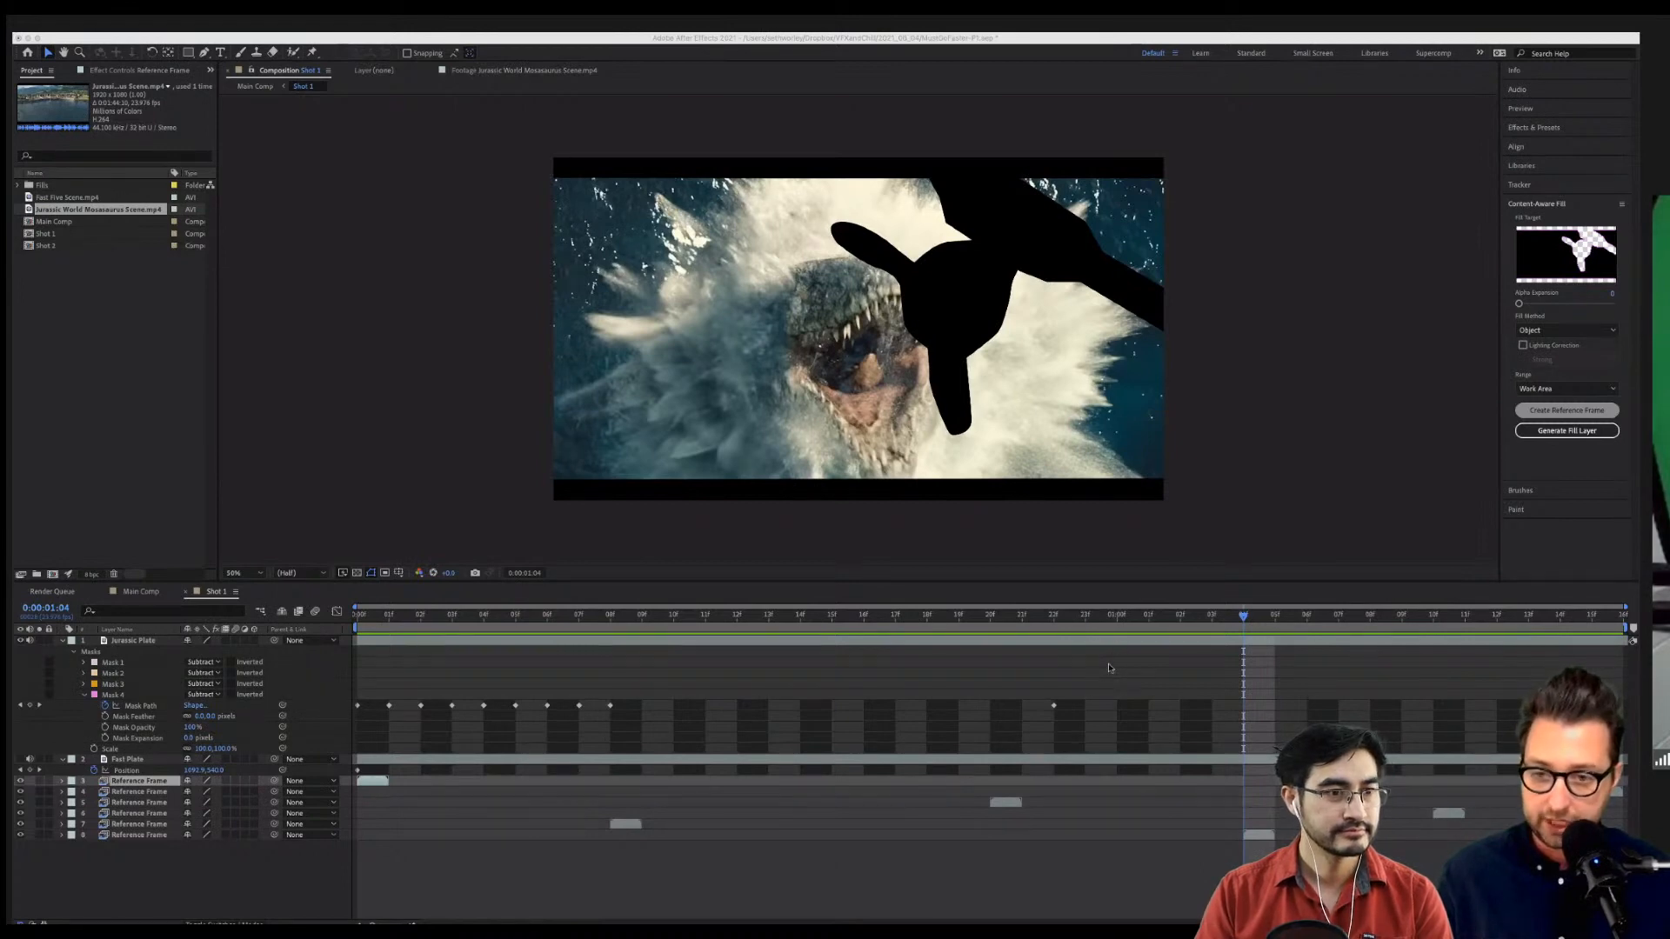
Check the filled 28.PSD in Photoshop, then return to After Effects and generate a fill layer from the first frame over the work area.
key(super+Tab)
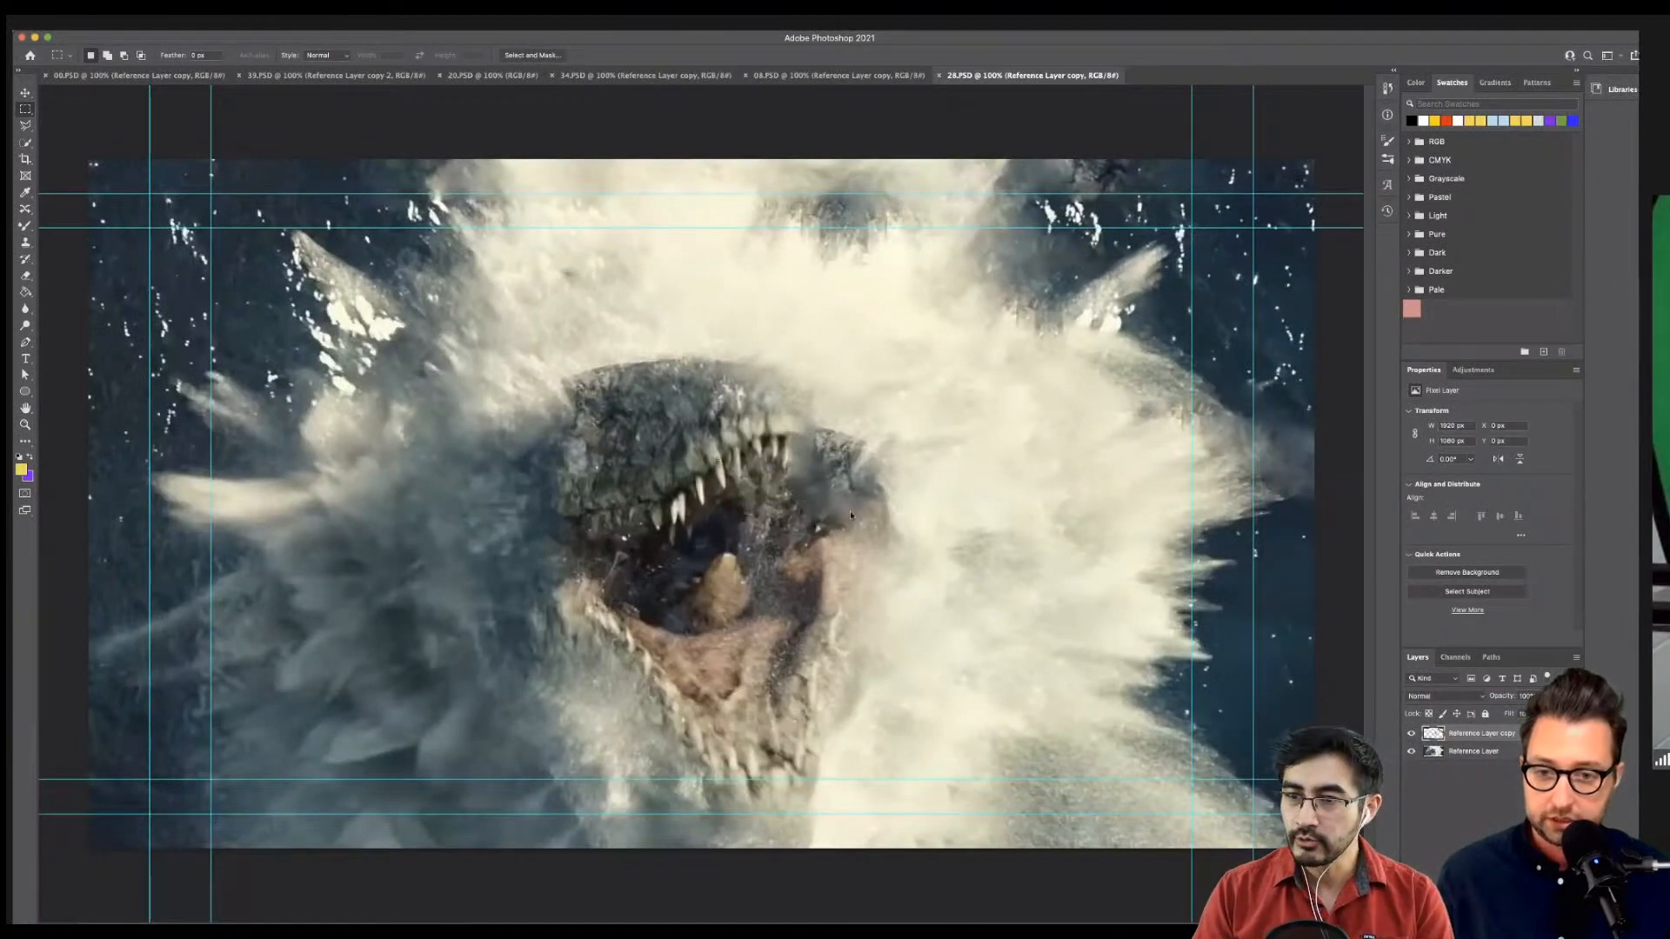
key(super+Tab)
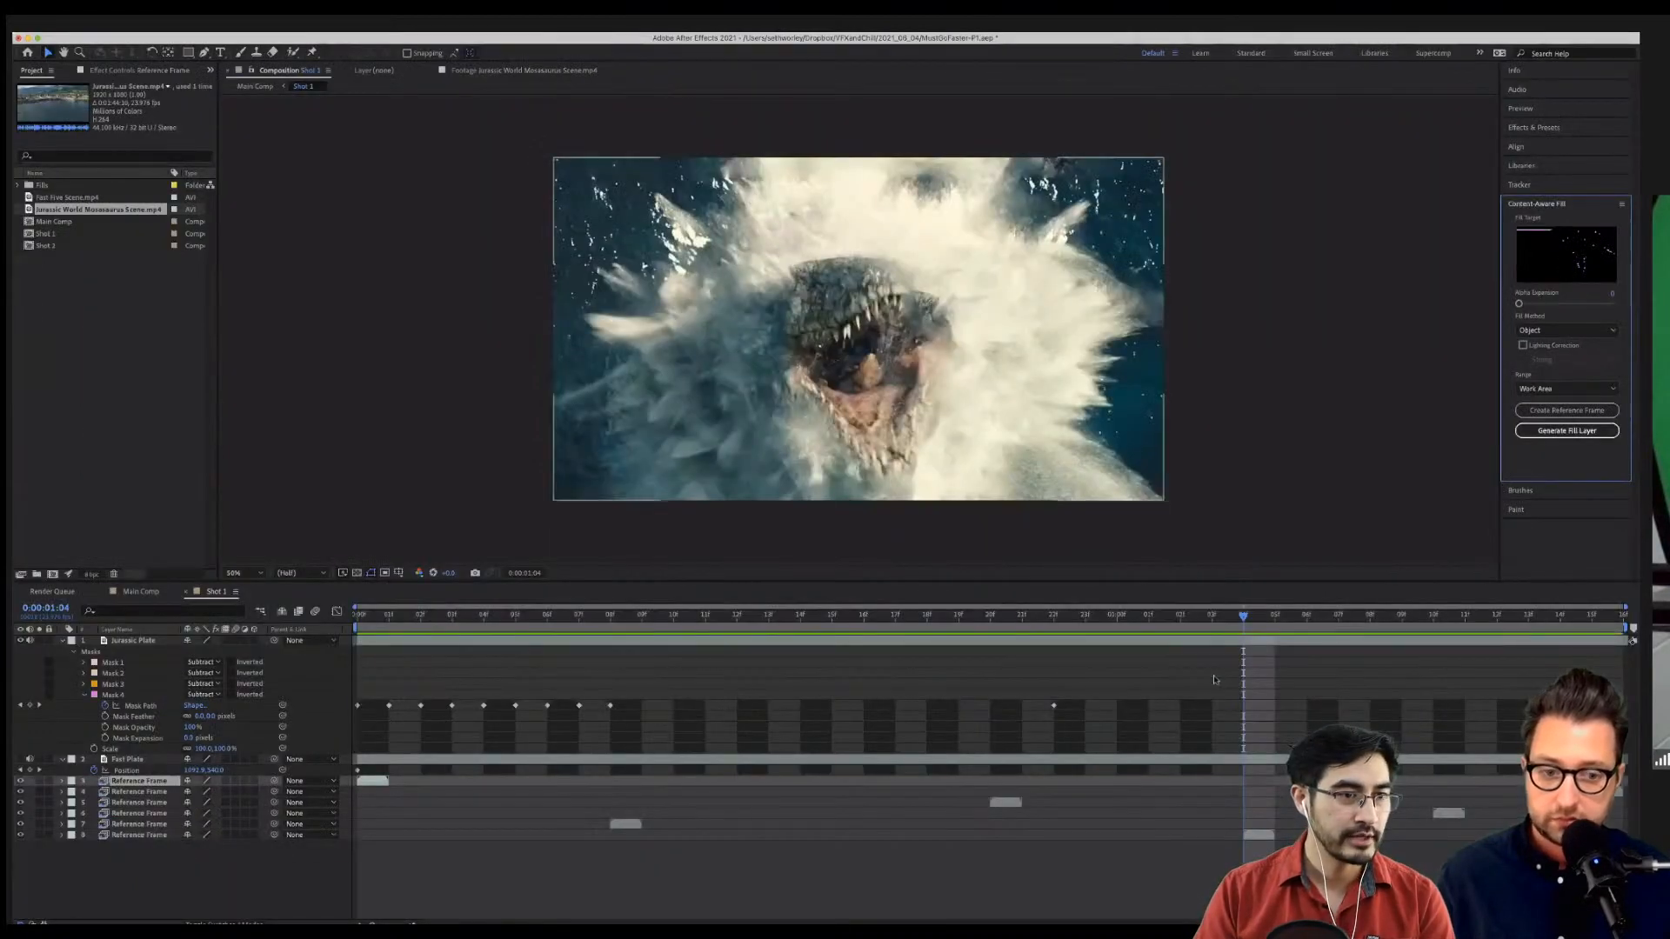
click(989, 615)
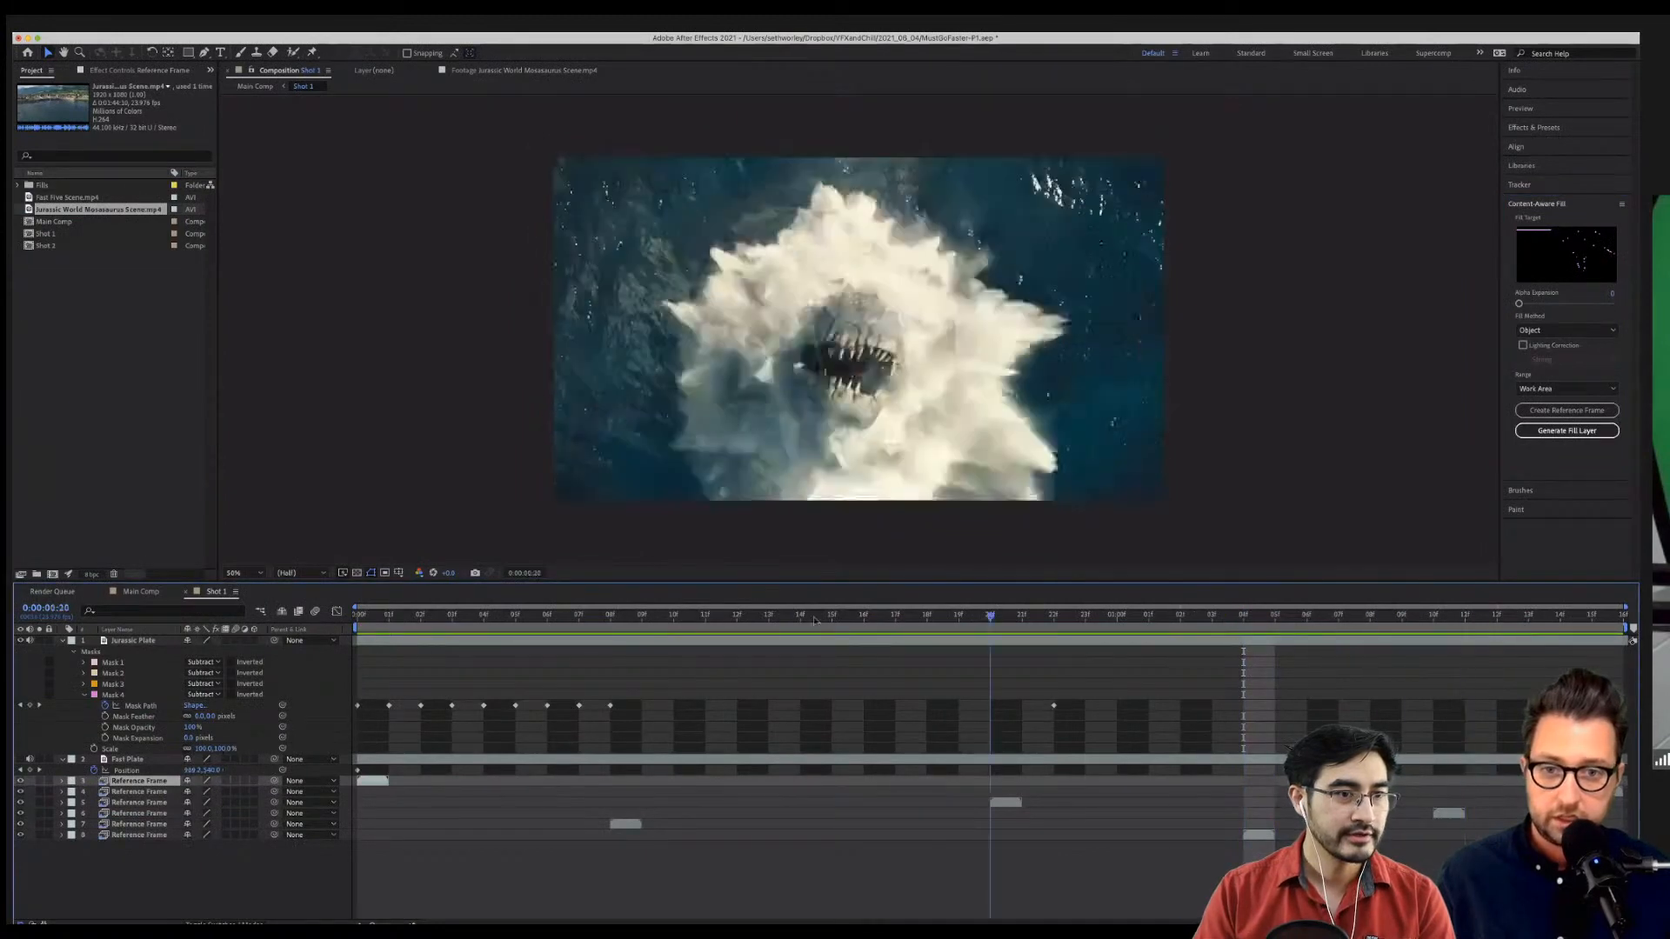
key(Home)
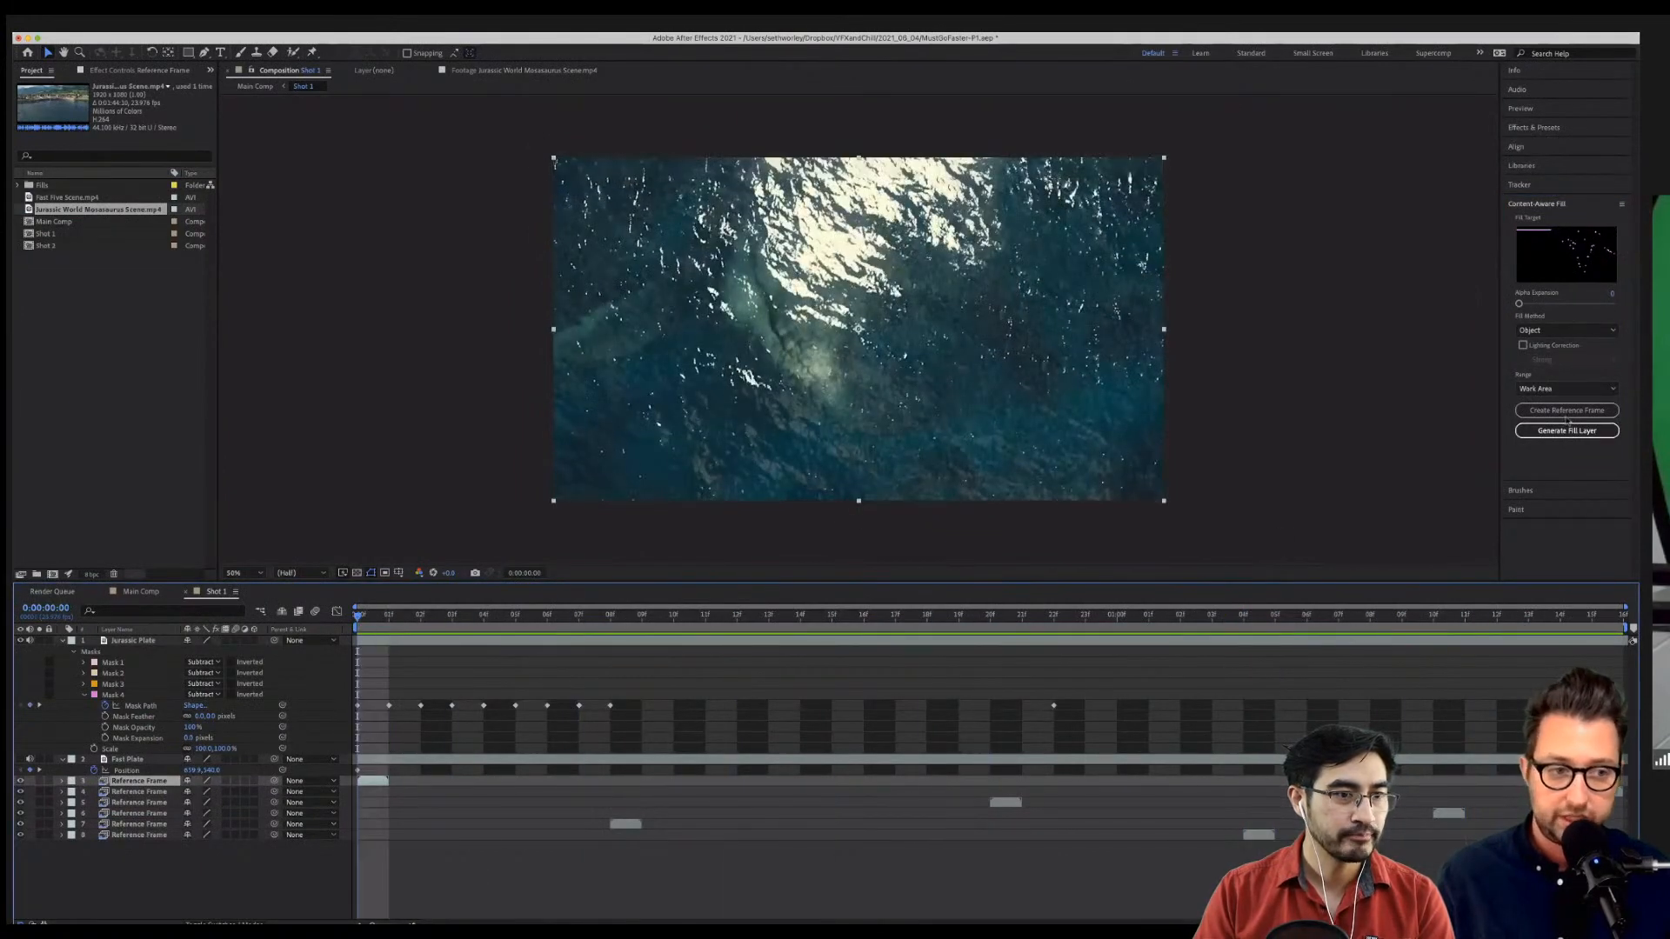
click(1558, 432)
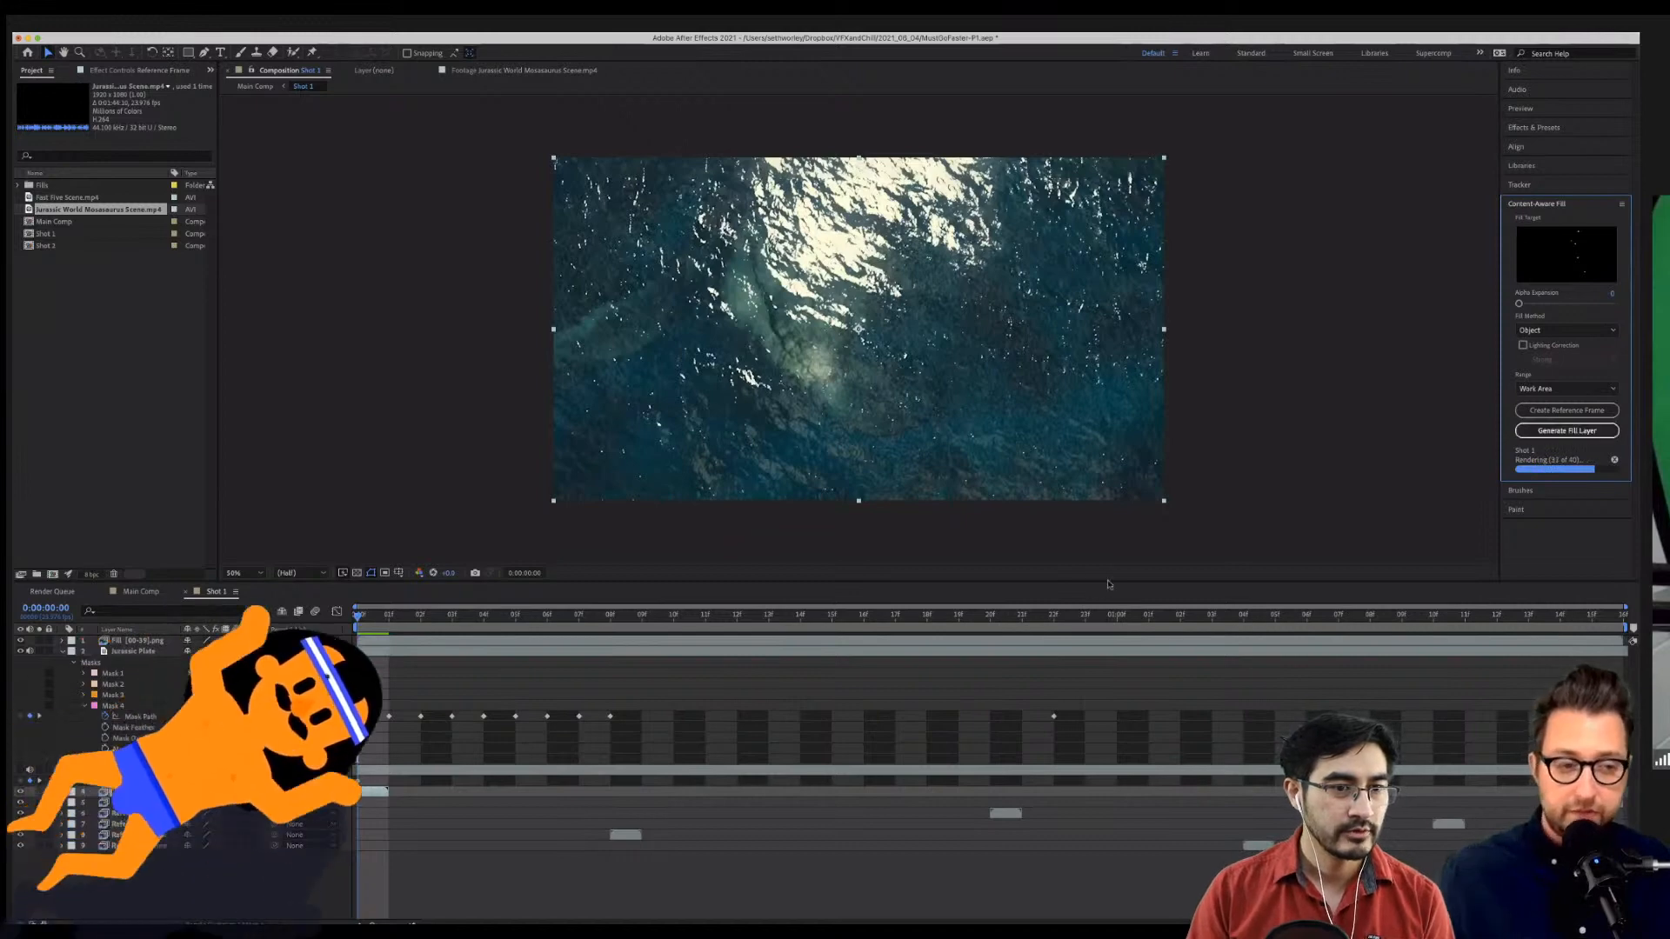
Play Shot 1 from its first frame to examine the generated fill layer.
click(520, 624)
key(Home)
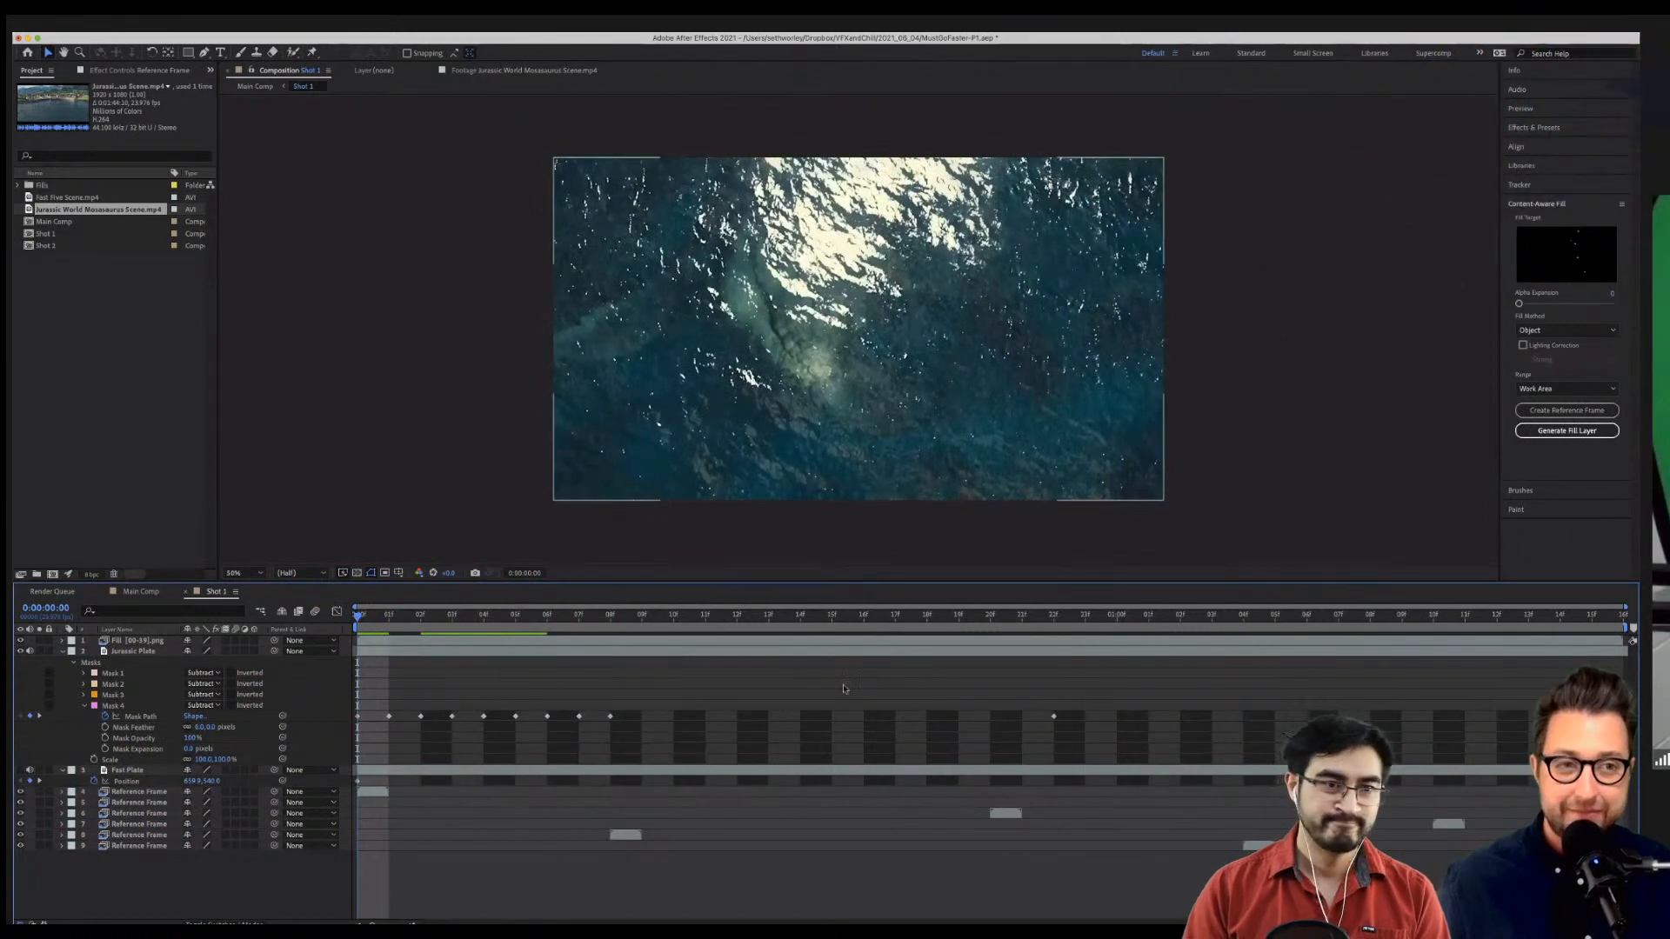
key(space)
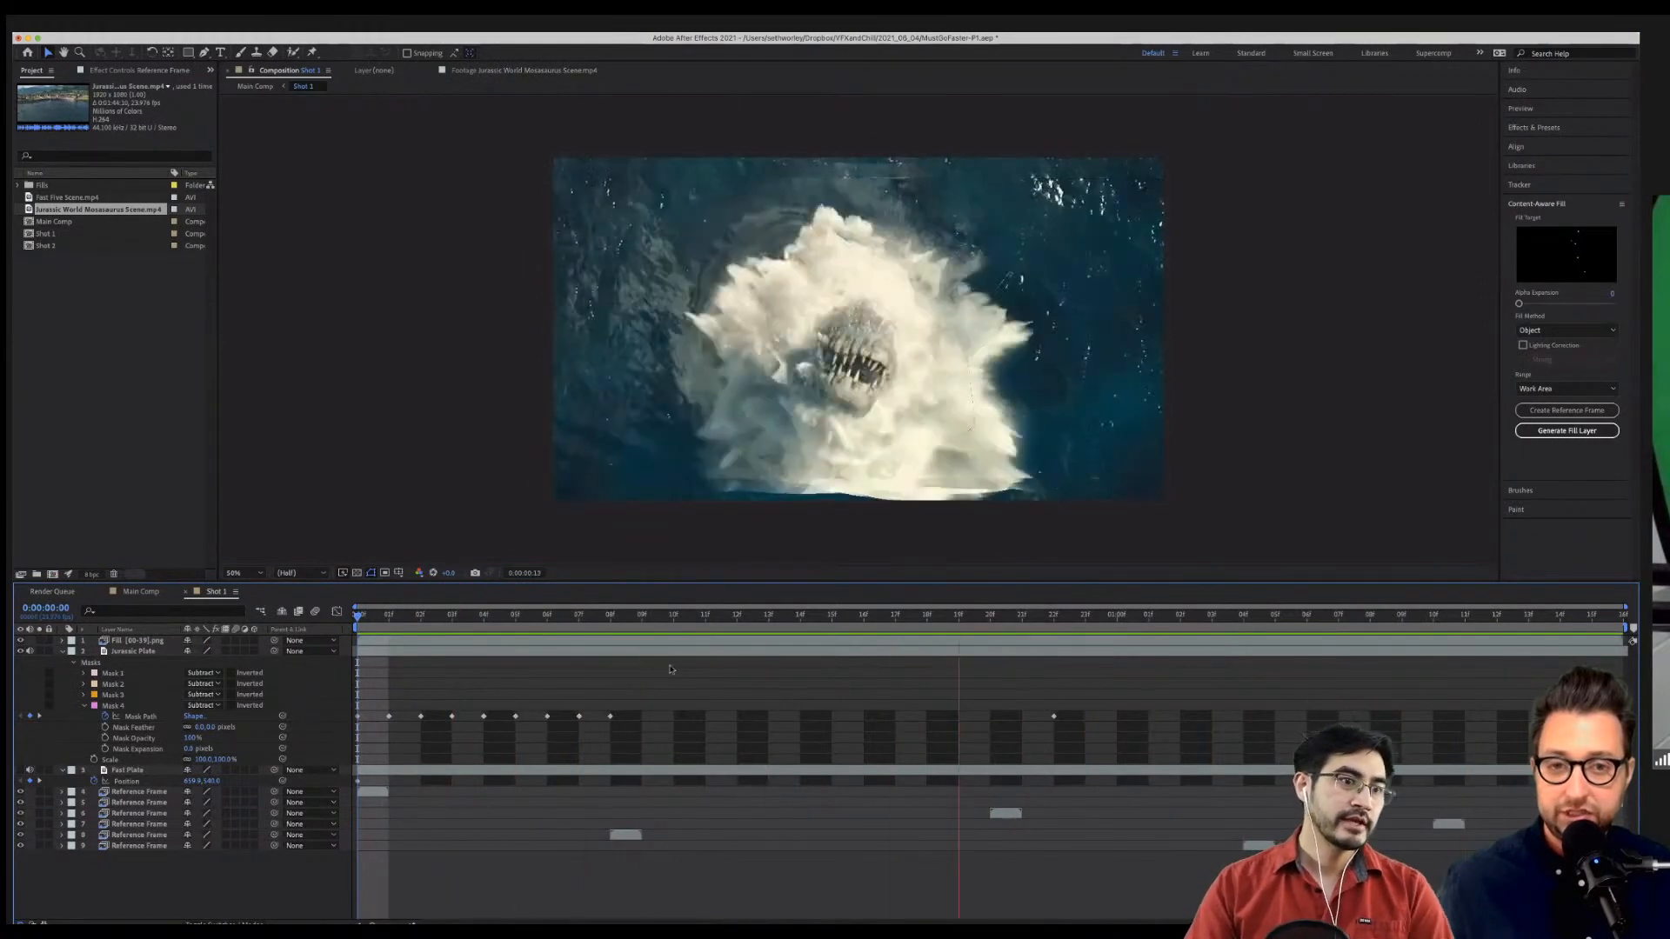
key(space)
Delete the generated fill layer and create an additional reference frame at 0:00:00:04.
drag(573, 609, 483, 628)
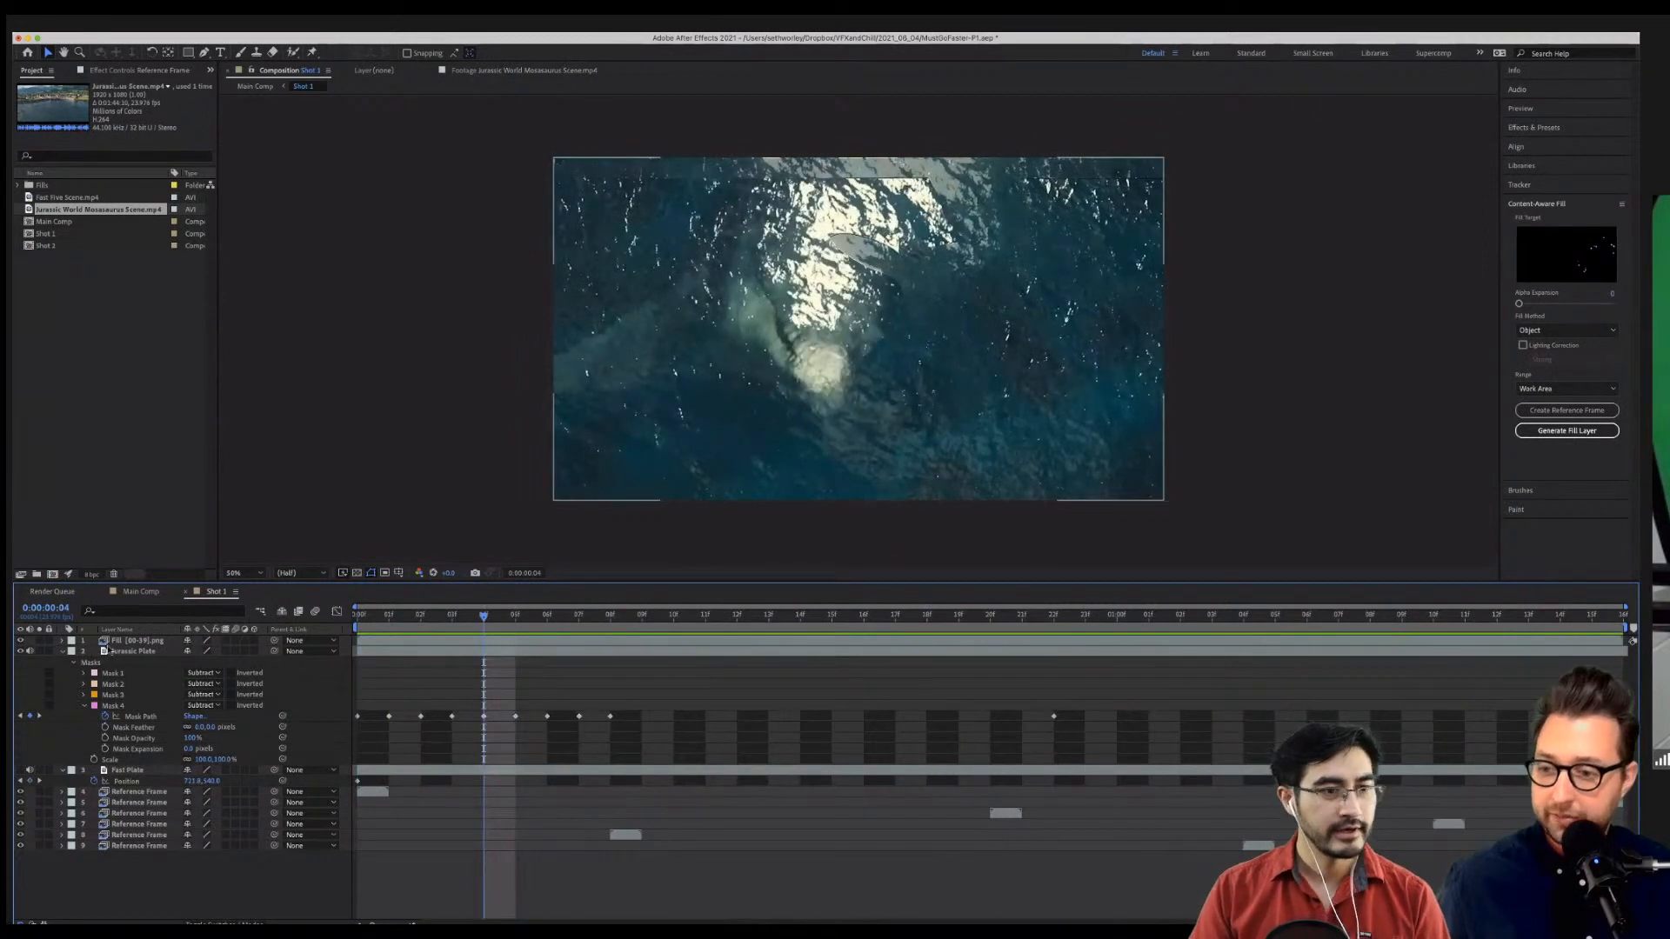
click(113, 642)
key(Delete)
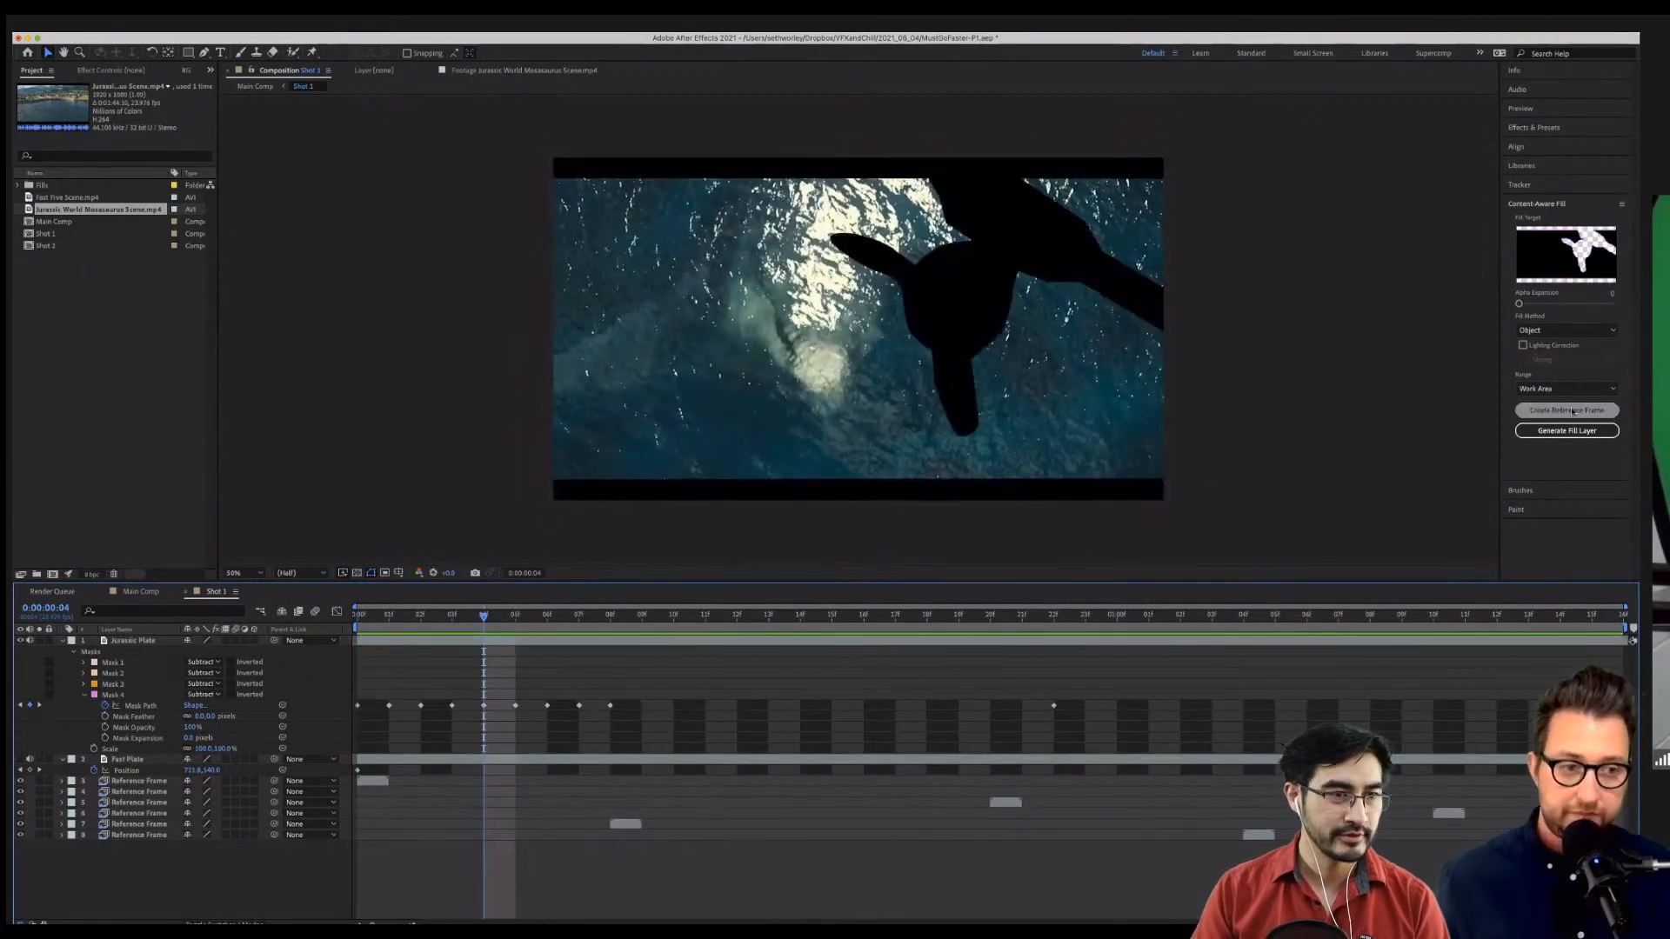
click(1535, 409)
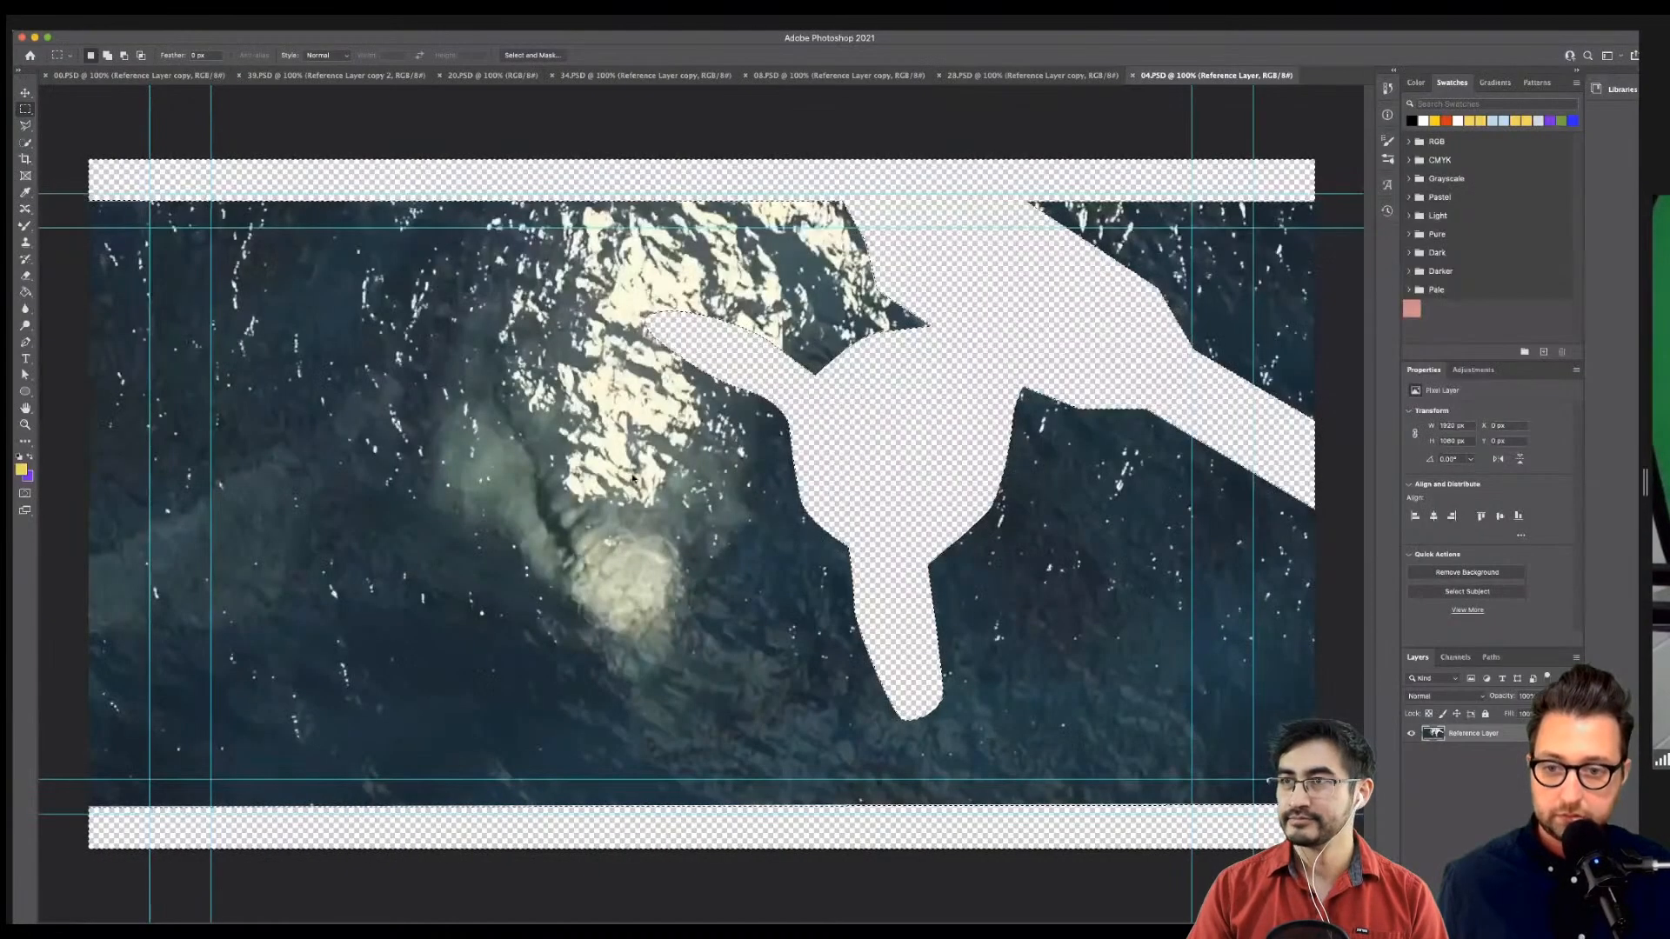
Expand the selection of 04.PSD's transparent areas with Select and Mask, using a Shift Edge of +100%.
right_click(636, 476)
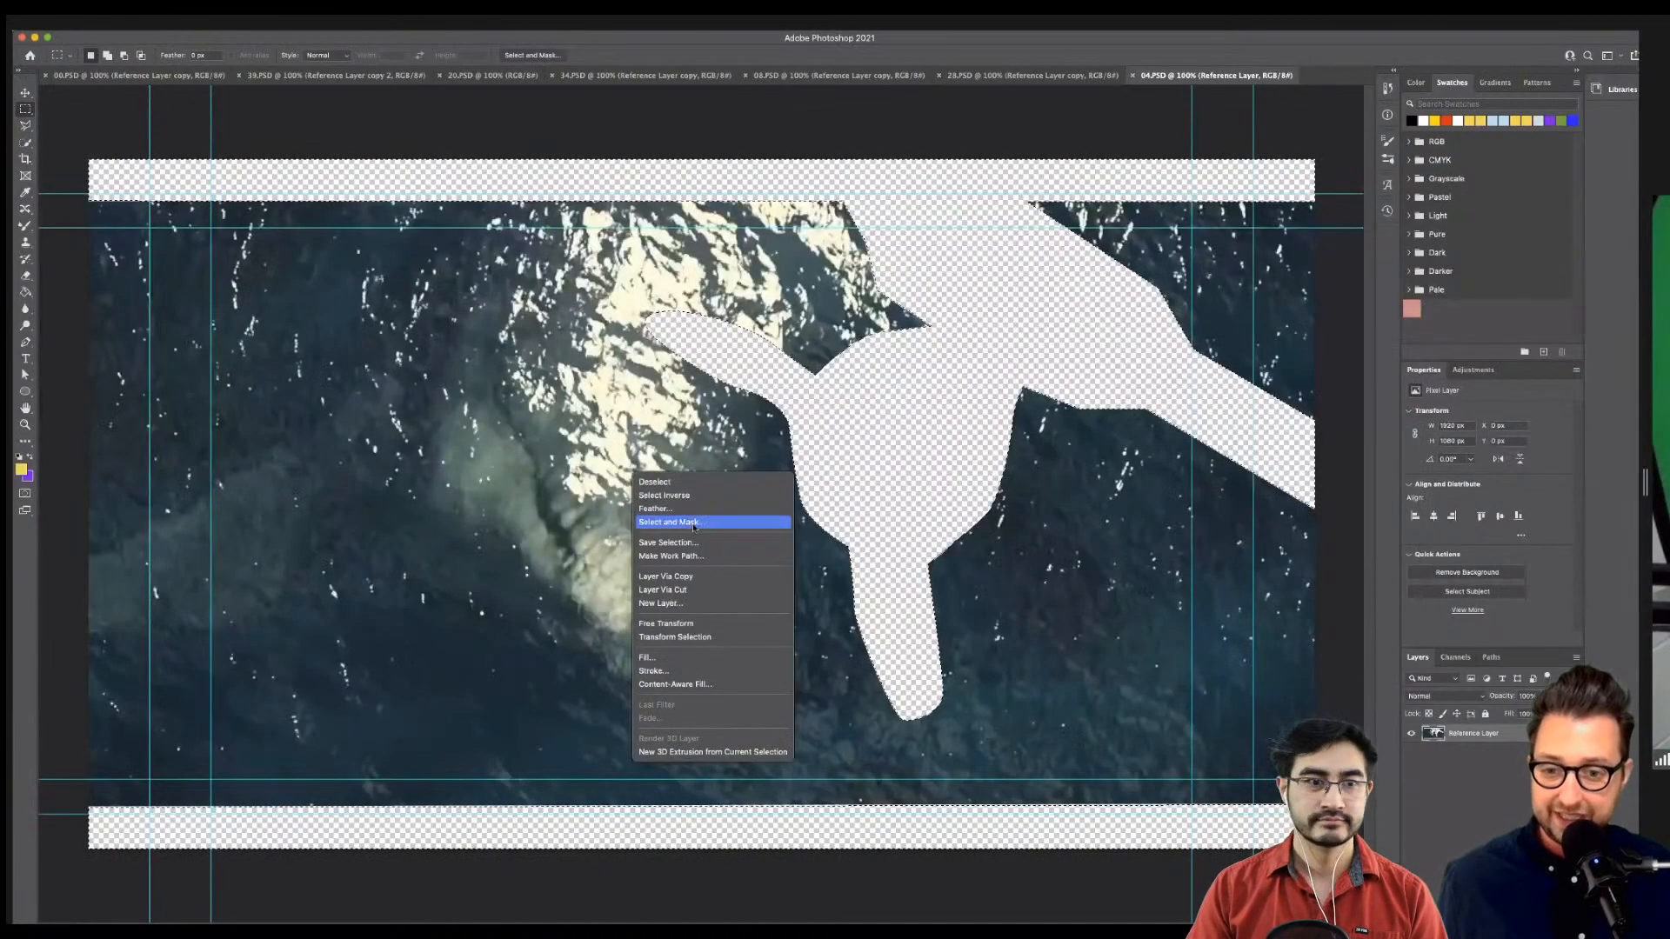
click(687, 522)
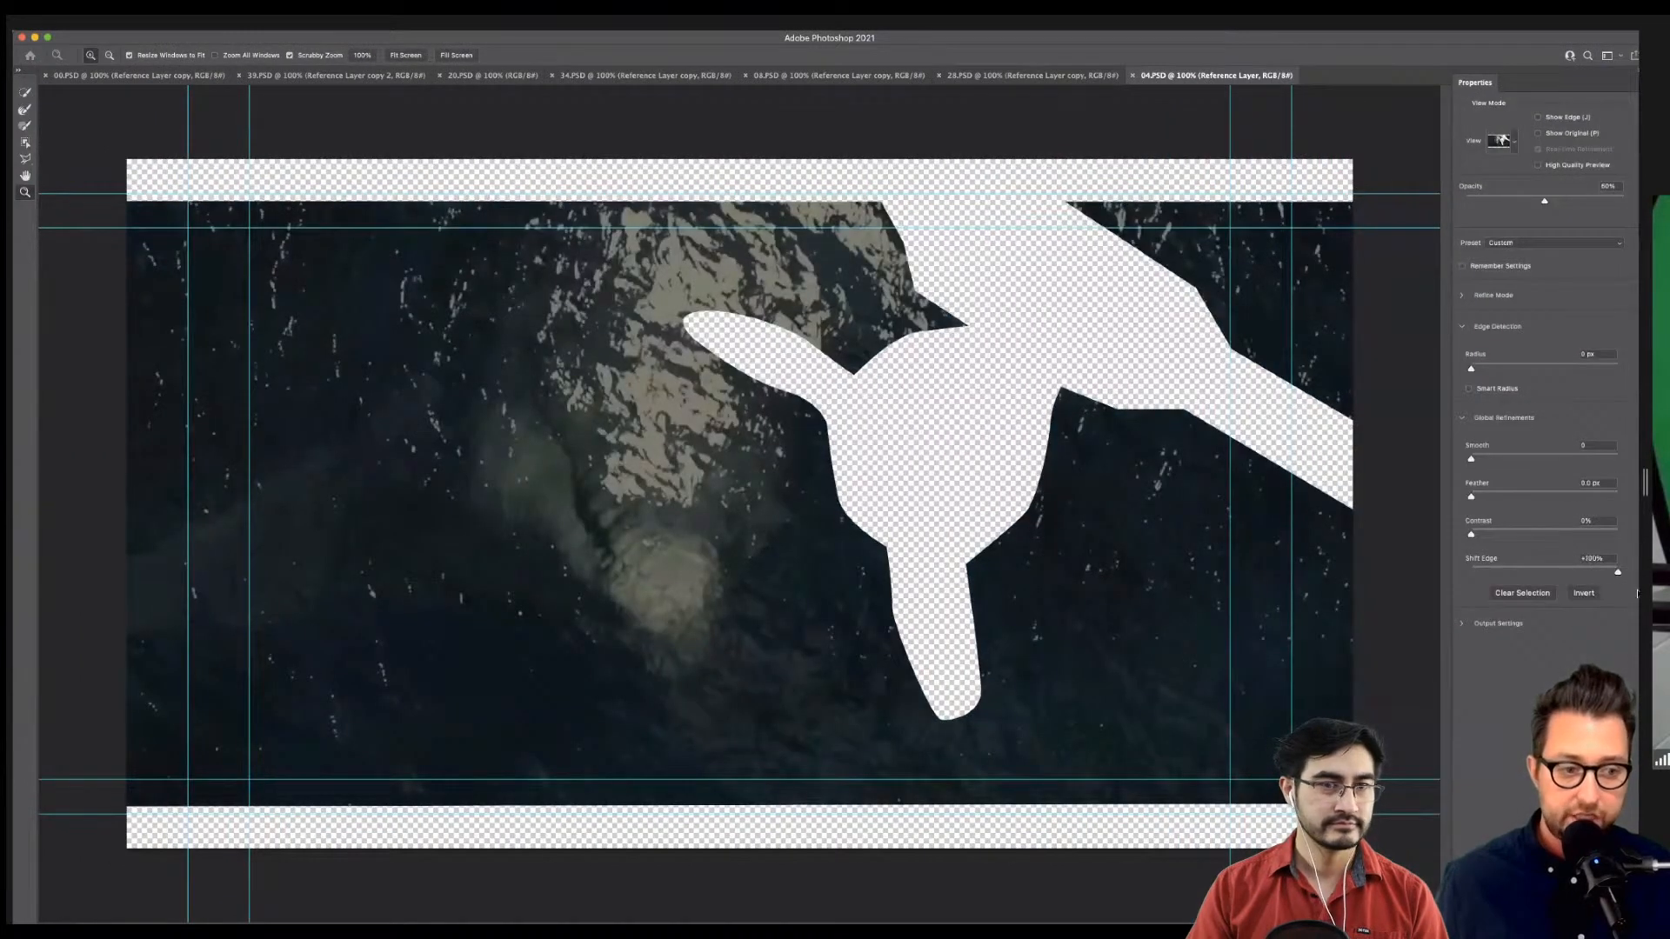
click(1591, 558)
key(Return)
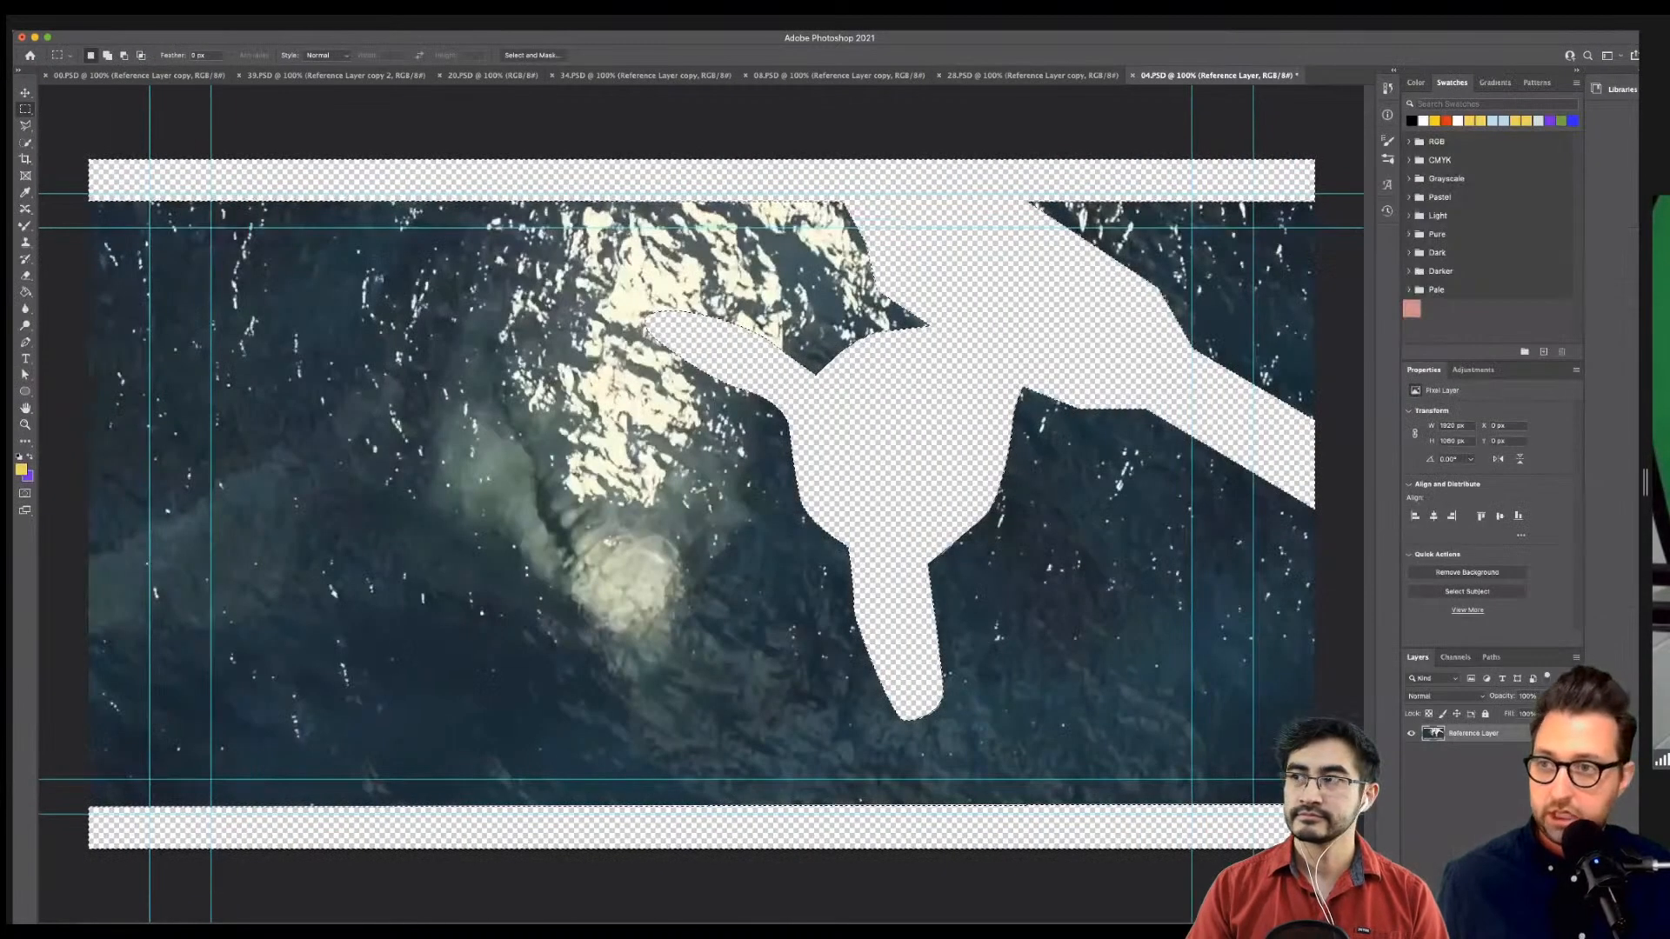
Fill the selected areas of 04.PSD with Content-Aware Fill on a new layer and save the file.
click(139, 21)
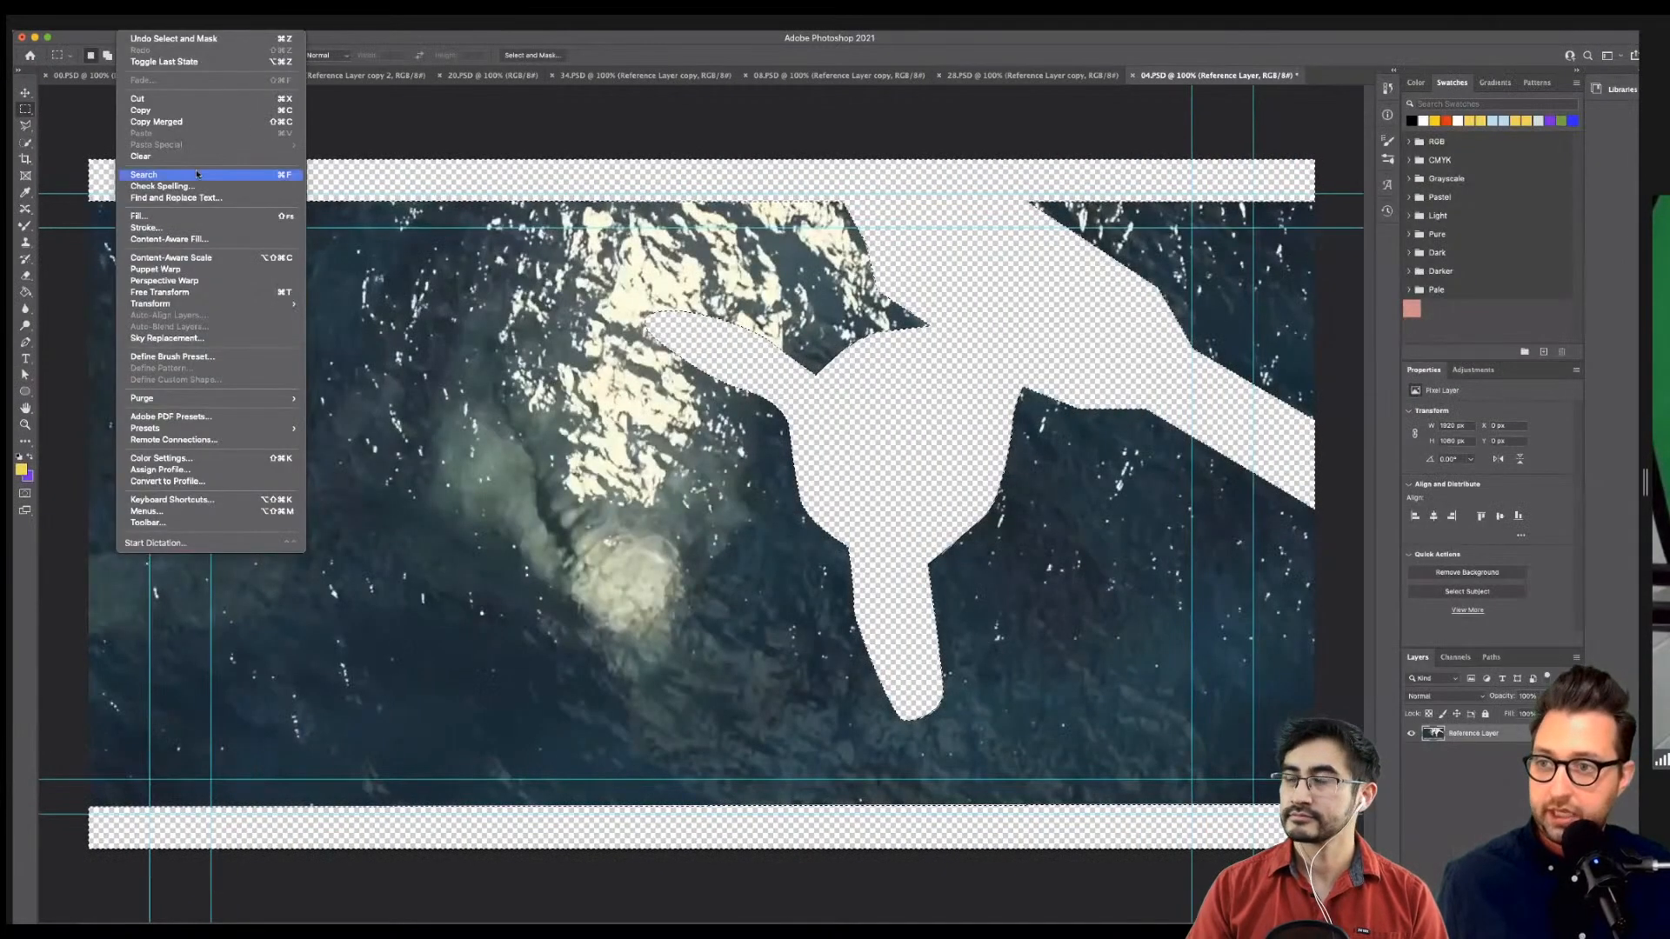
click(170, 238)
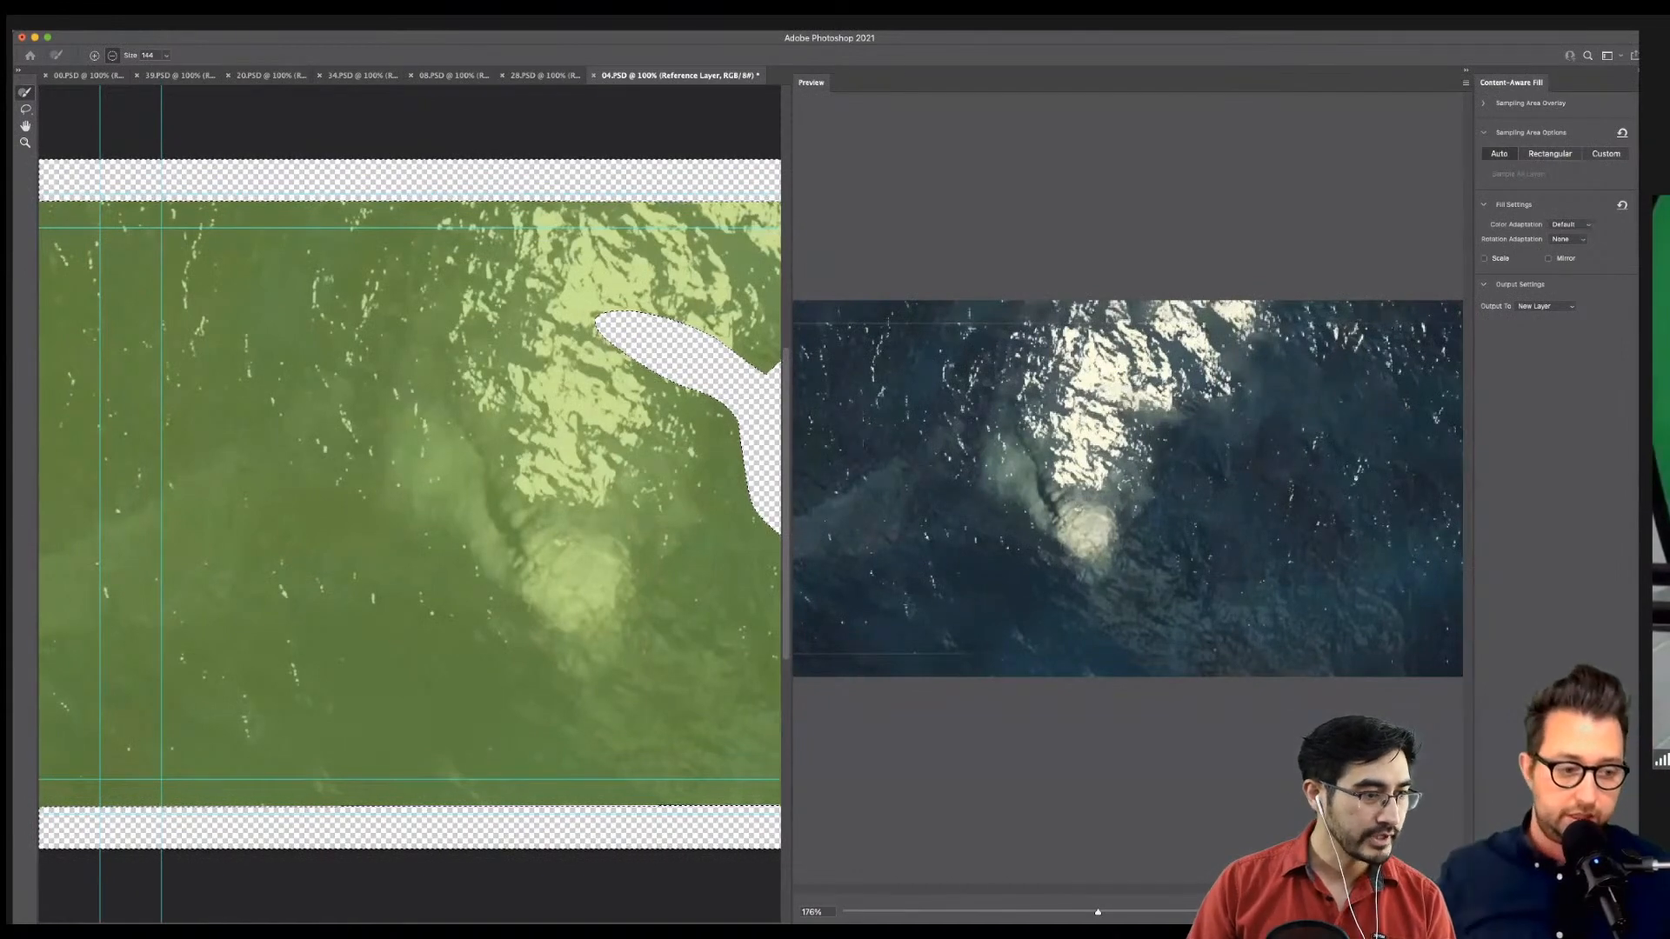
key(Escape)
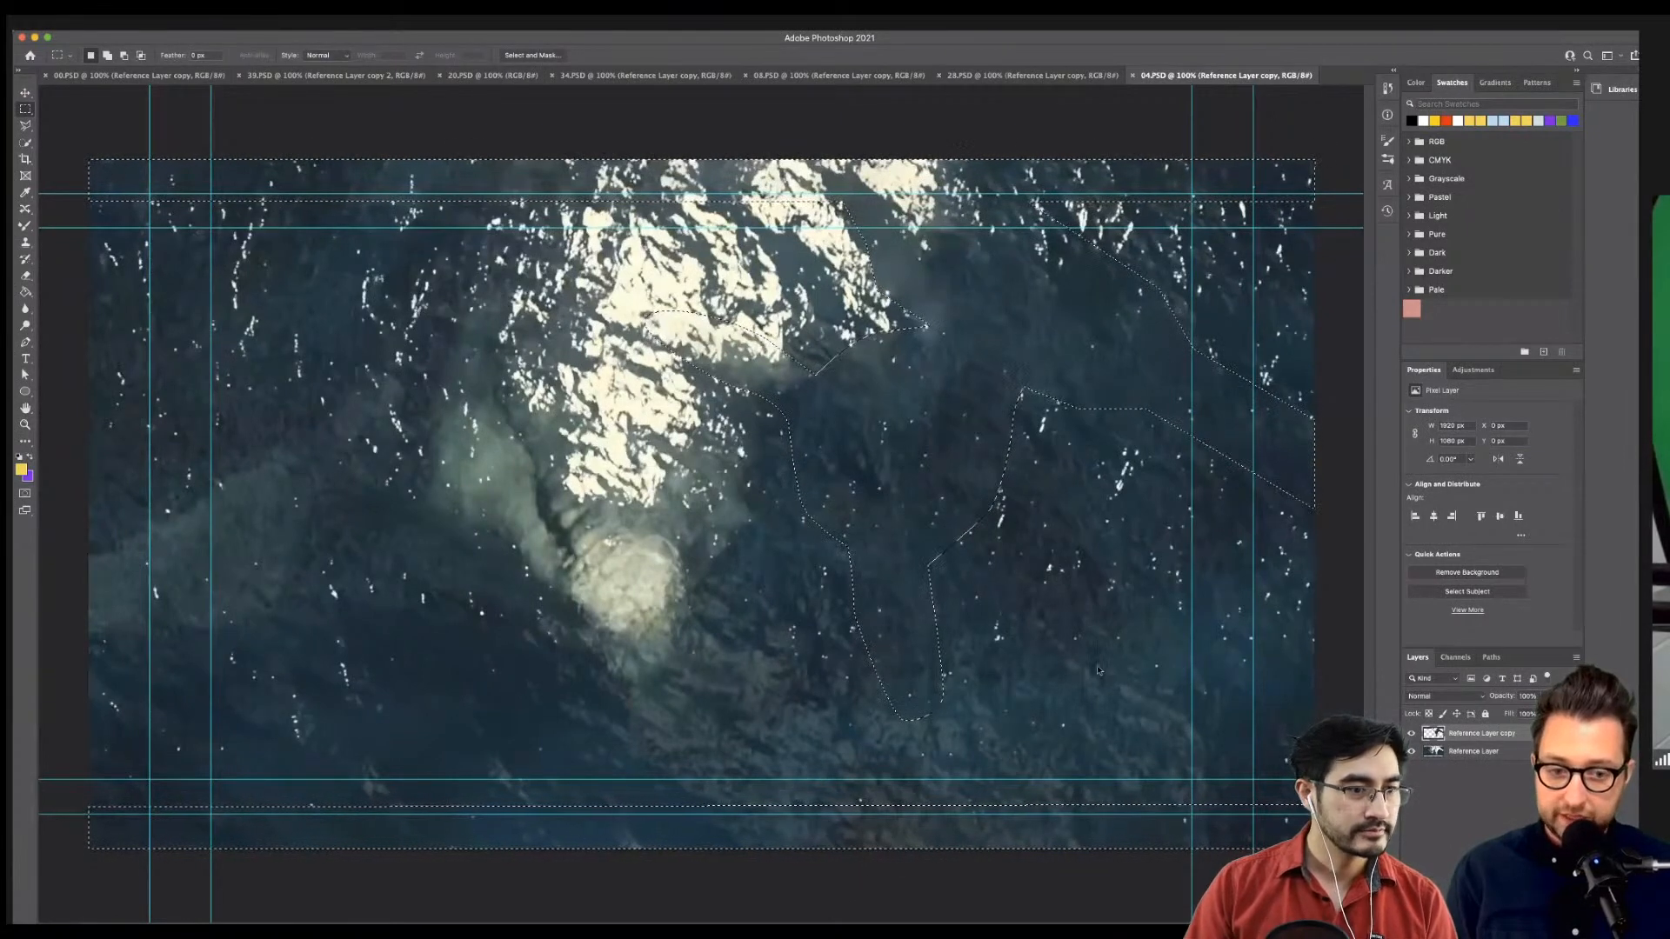
Switch to After Effects and generate a new Object fill layer for Shot 1 over the work area.
key(super+Tab)
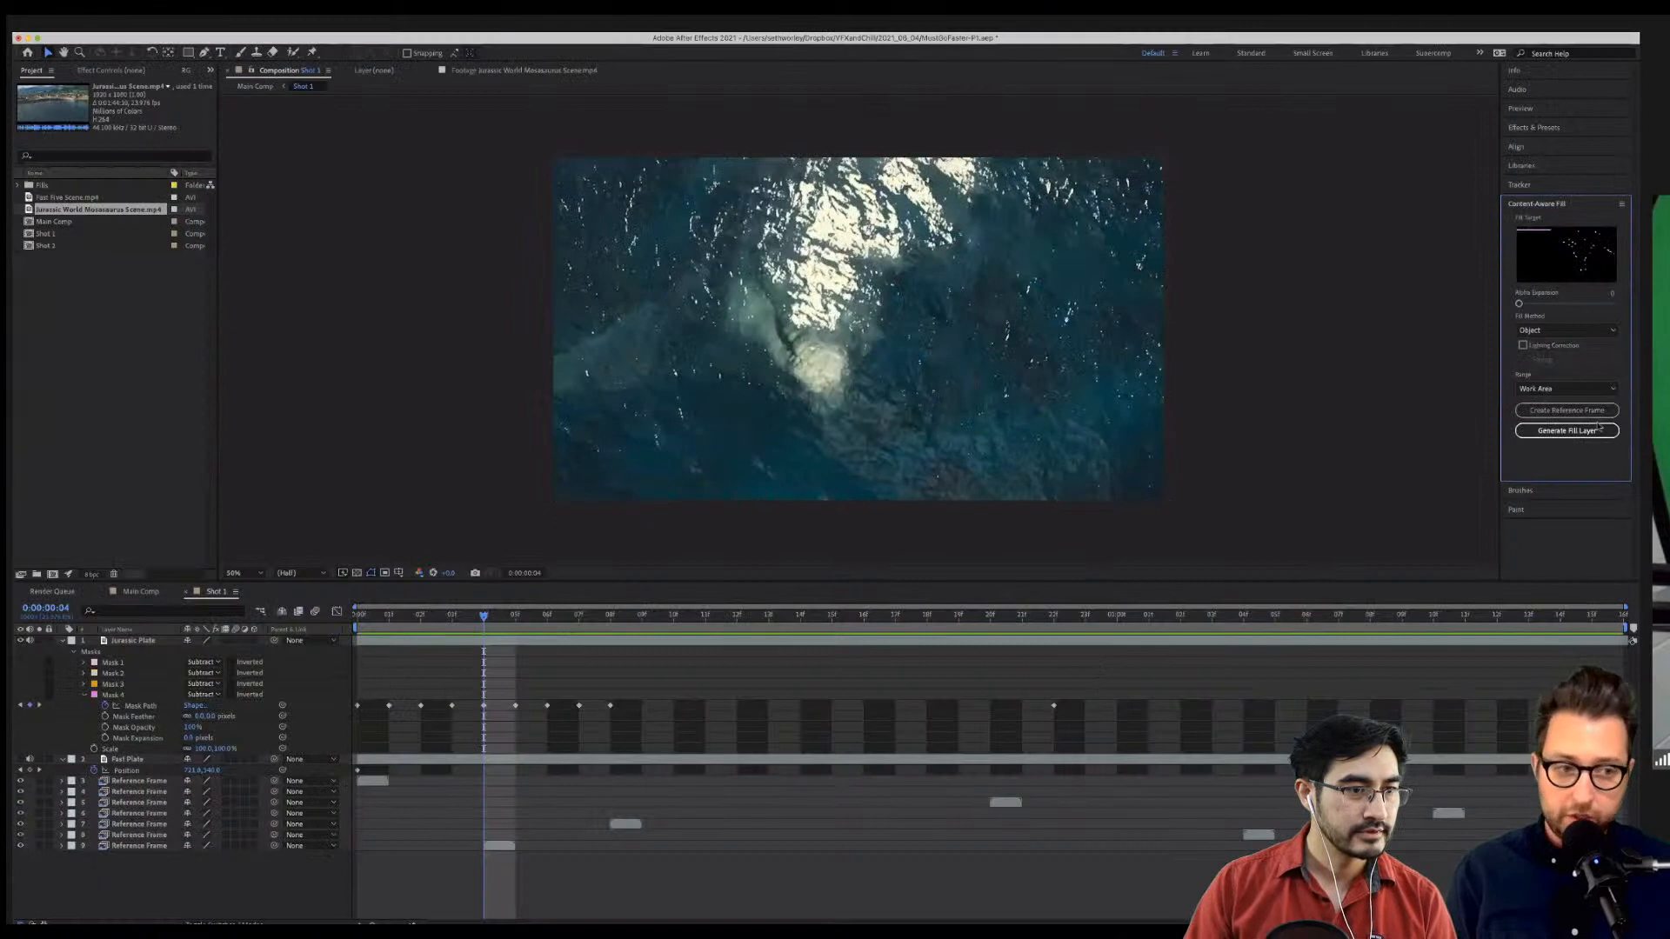
click(1554, 431)
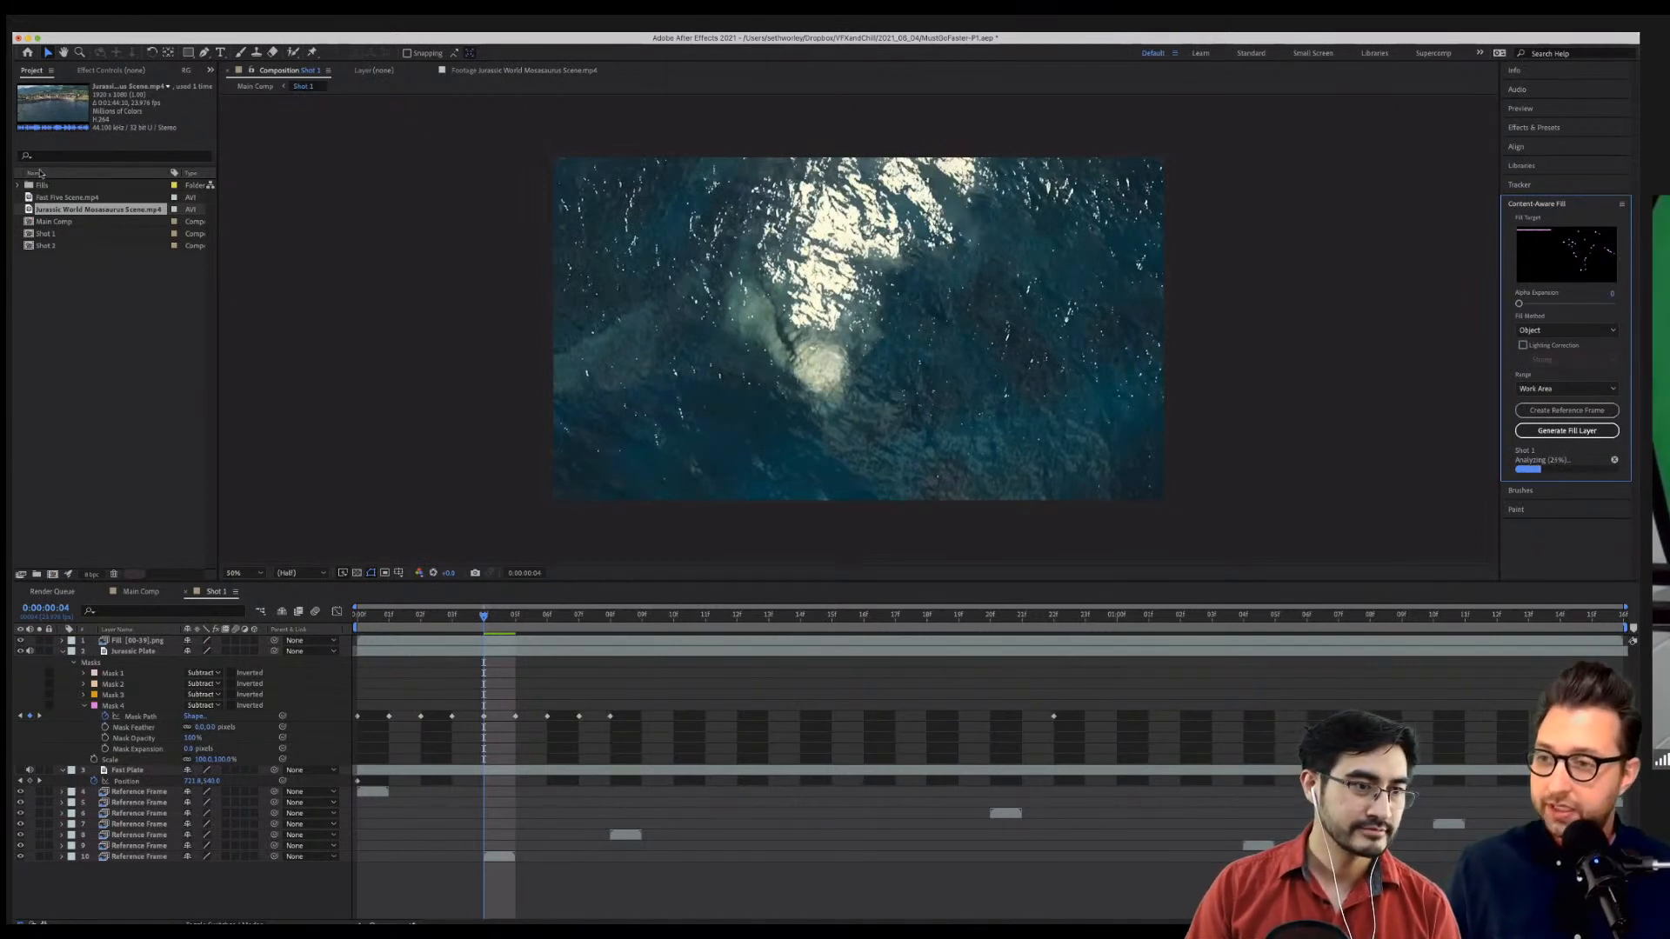
Move the Fast Plate layer to the top of Shot 1's layer stack.
drag(130, 771, 135, 644)
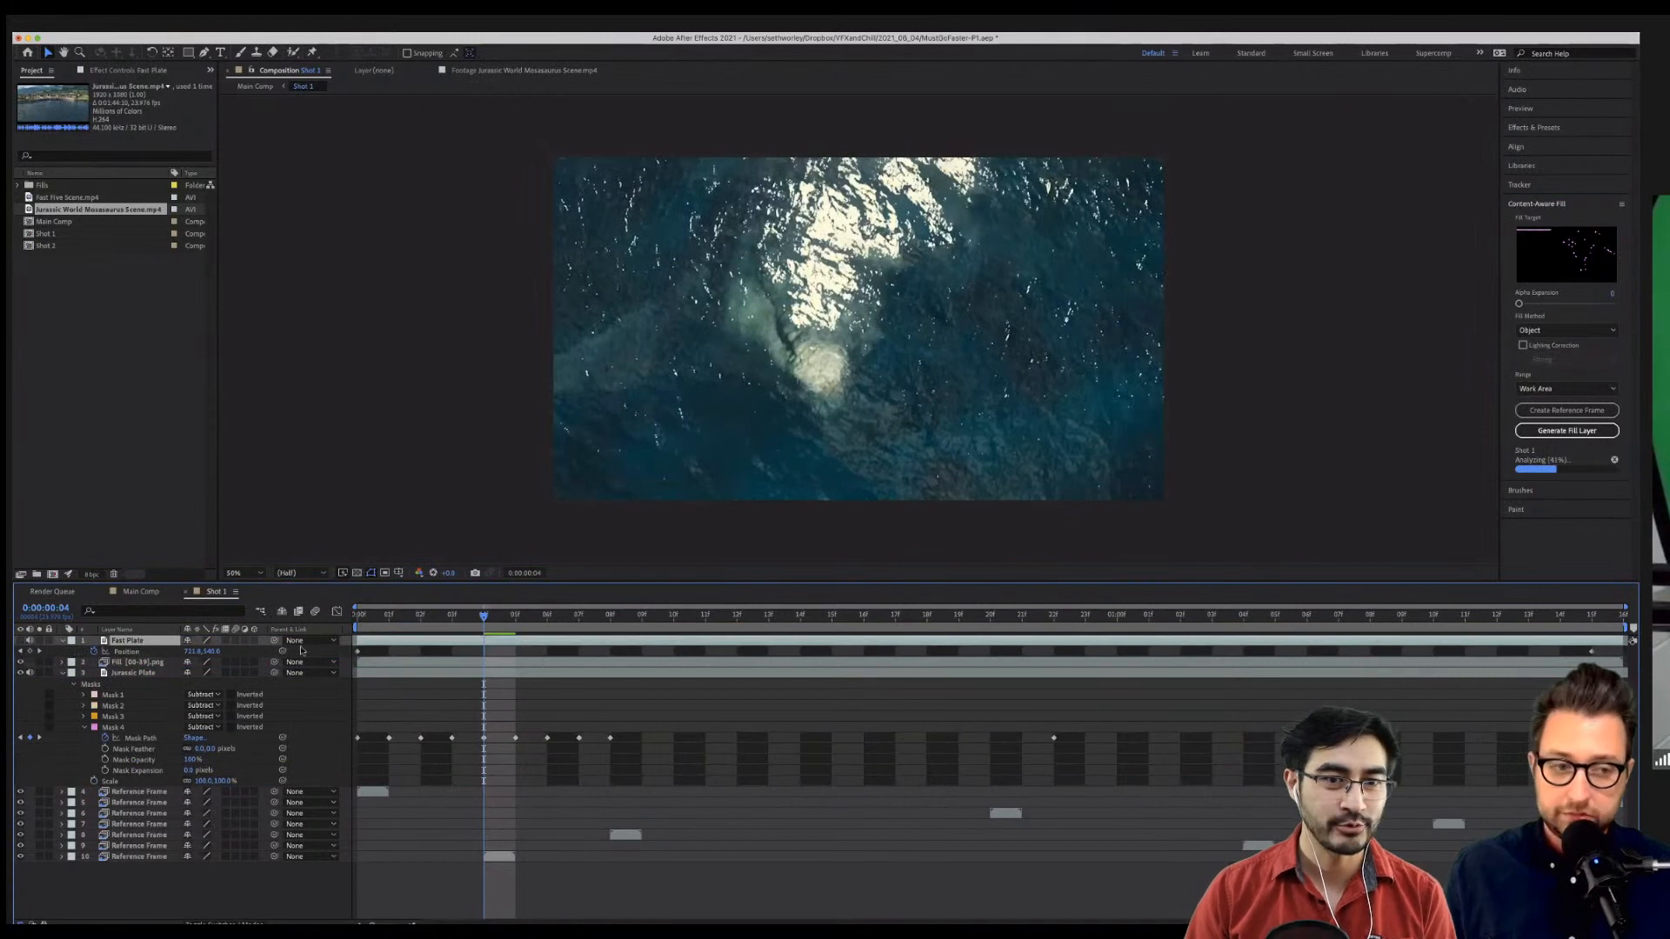
Try to pre-compose the Fast Plate layer as "Fast Plate", moving all attributes into the new composition.
key(super+shift+c)
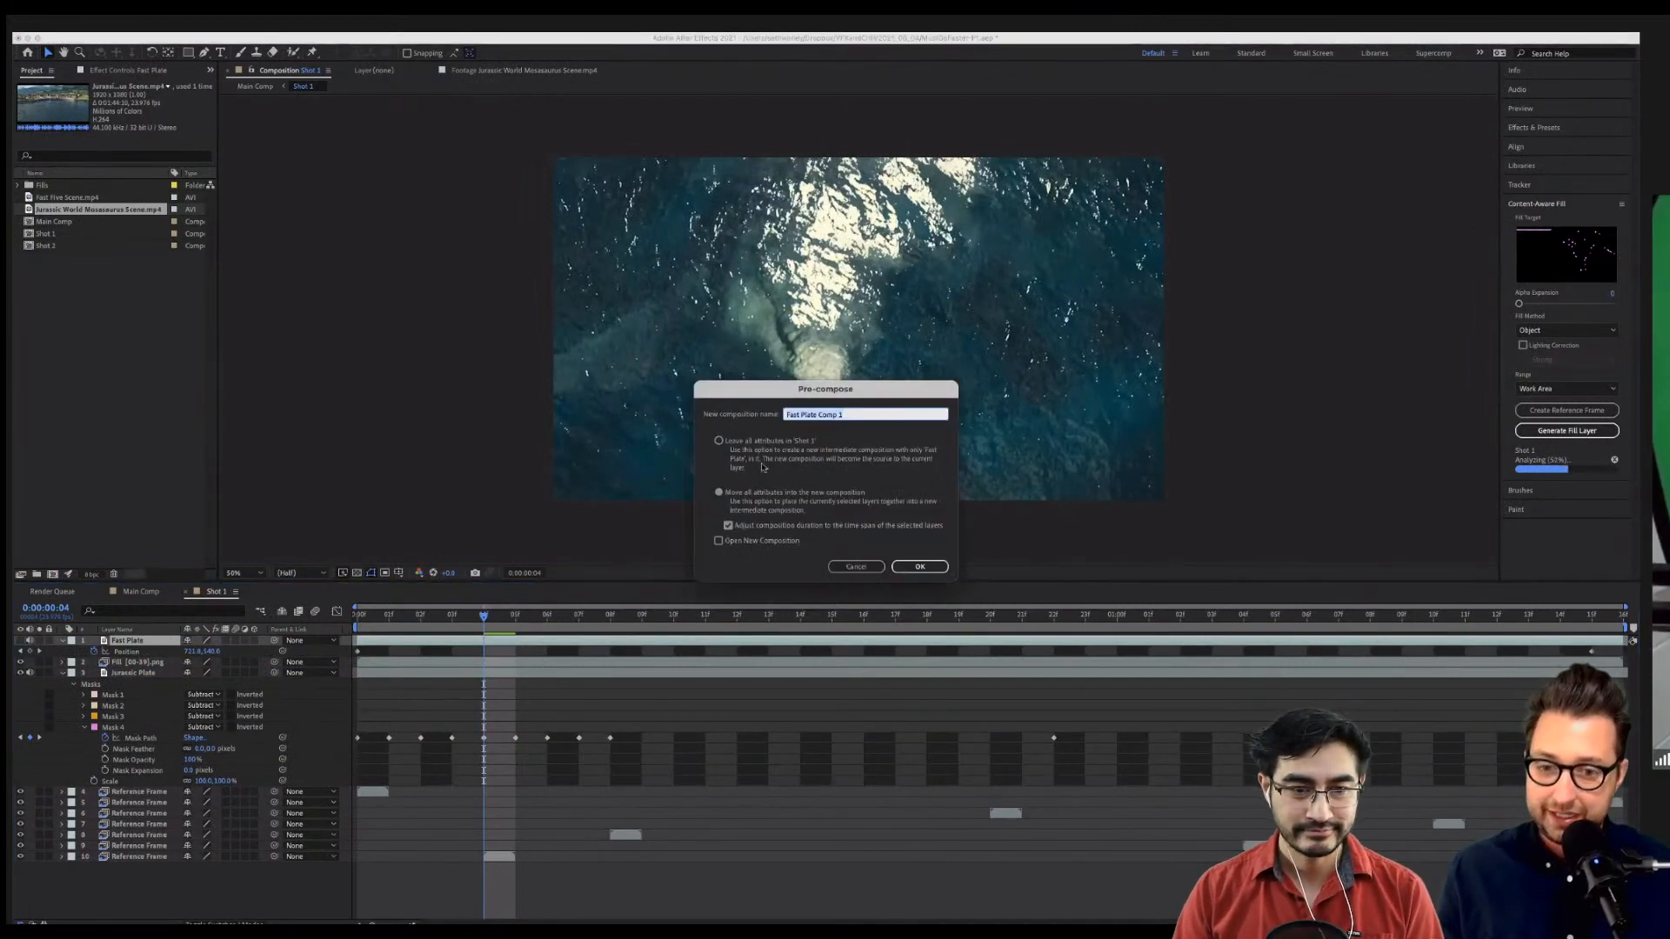
click(719, 441)
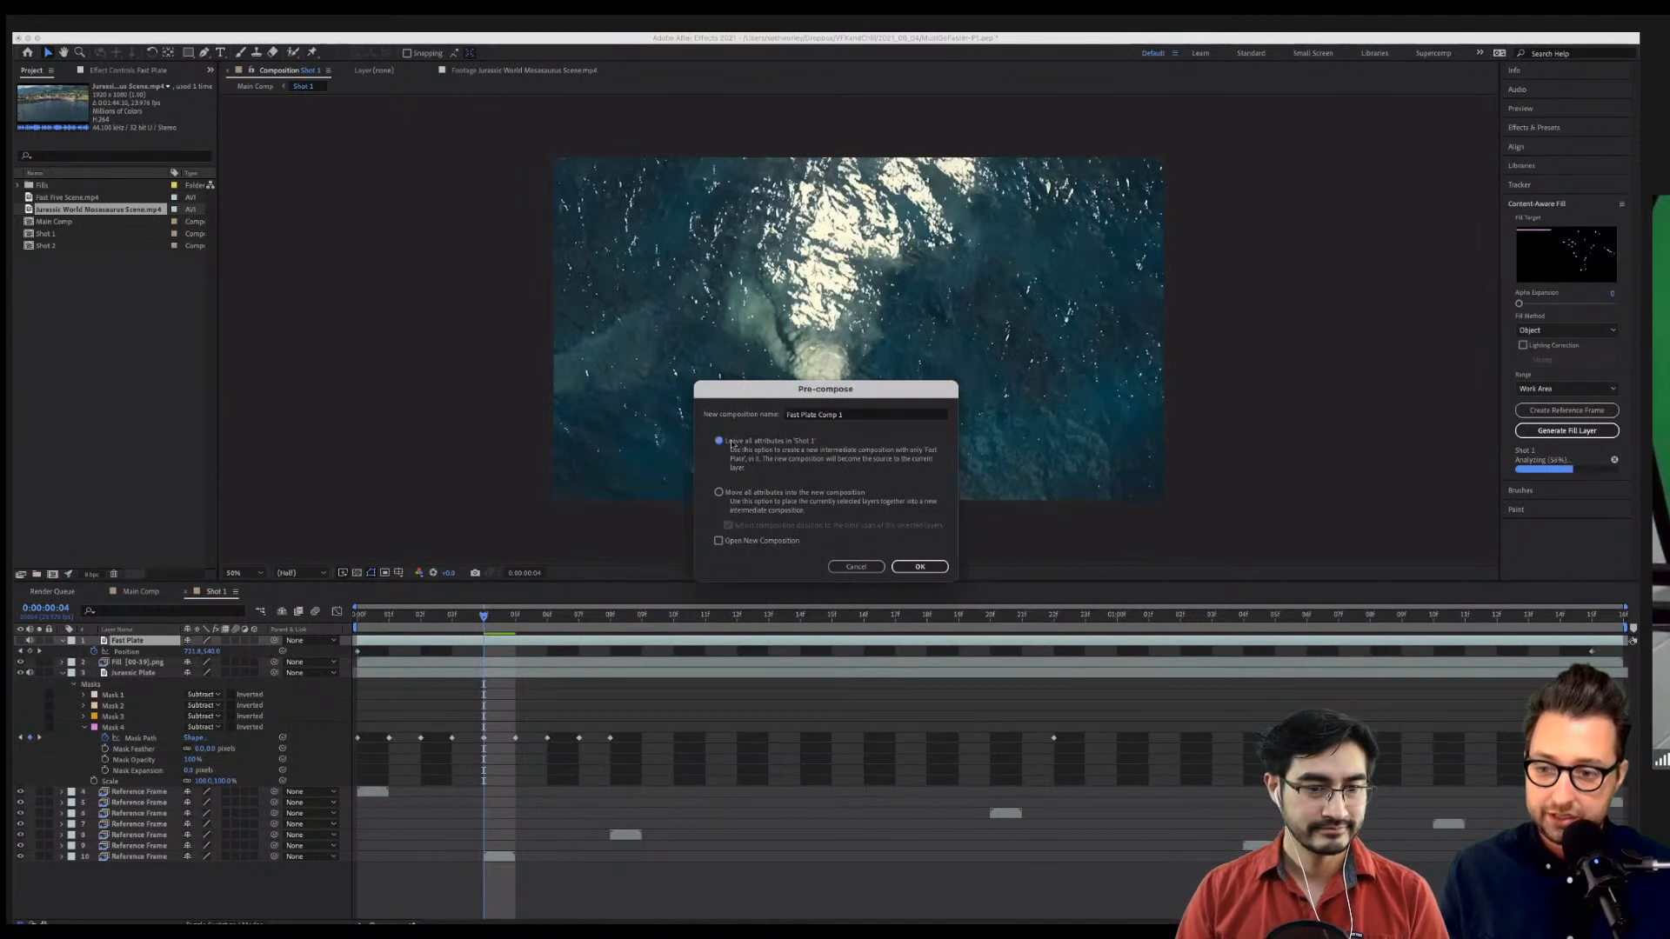
click(719, 492)
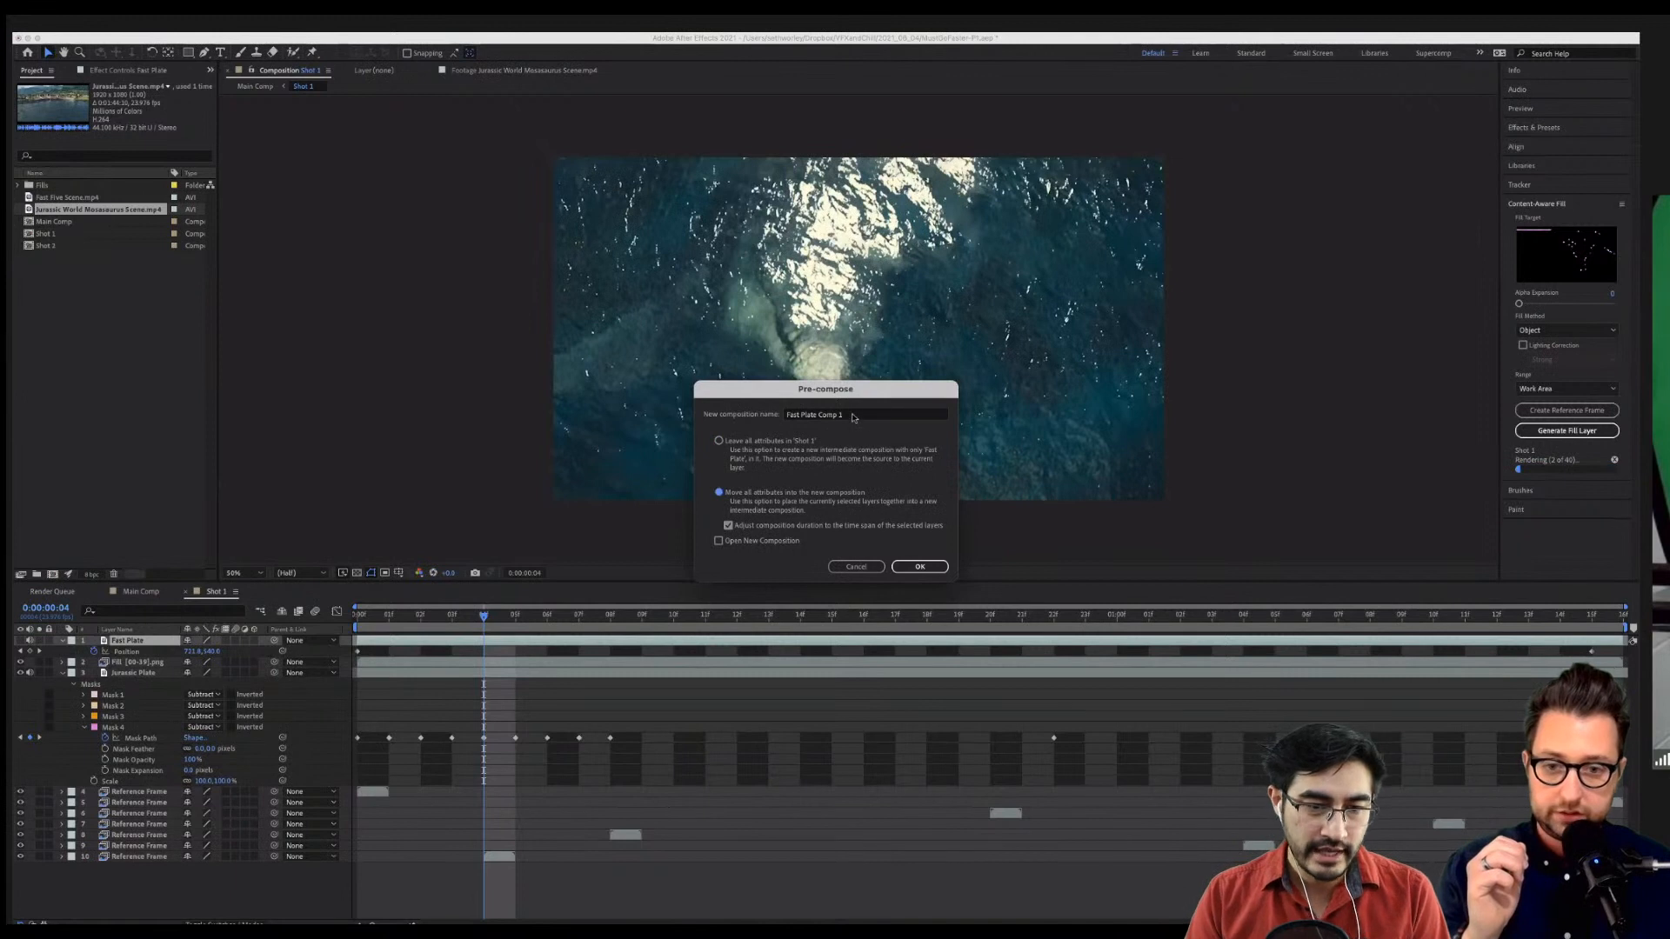
drag(853, 418, 733, 416)
text(Fa)
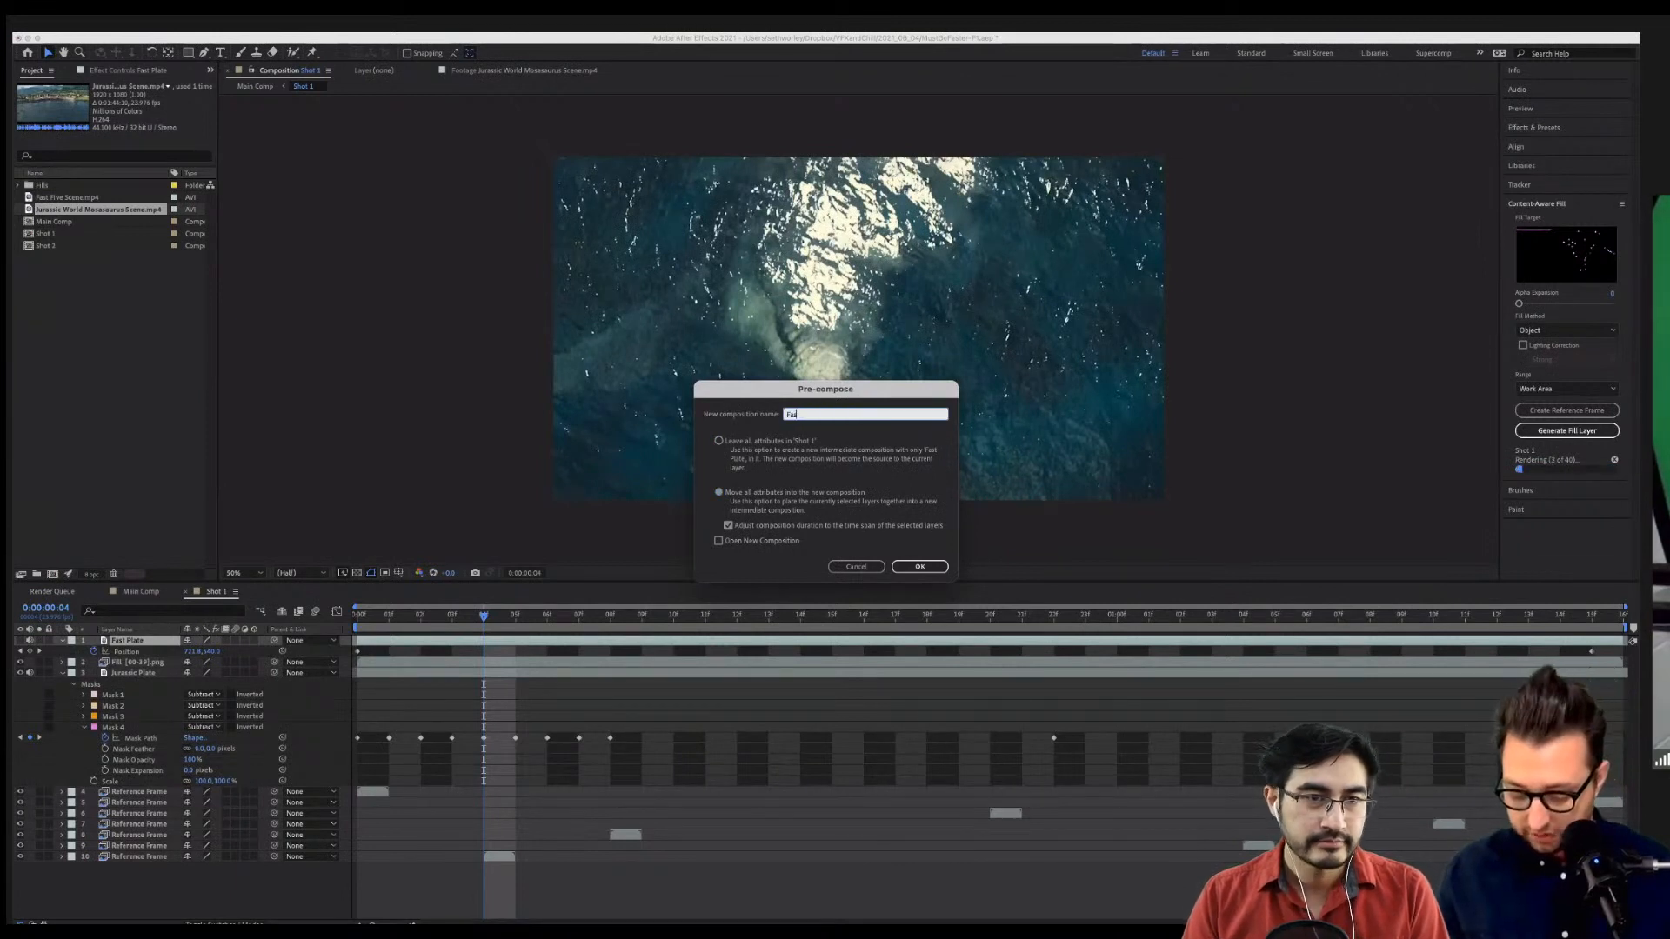
text(st Plate)
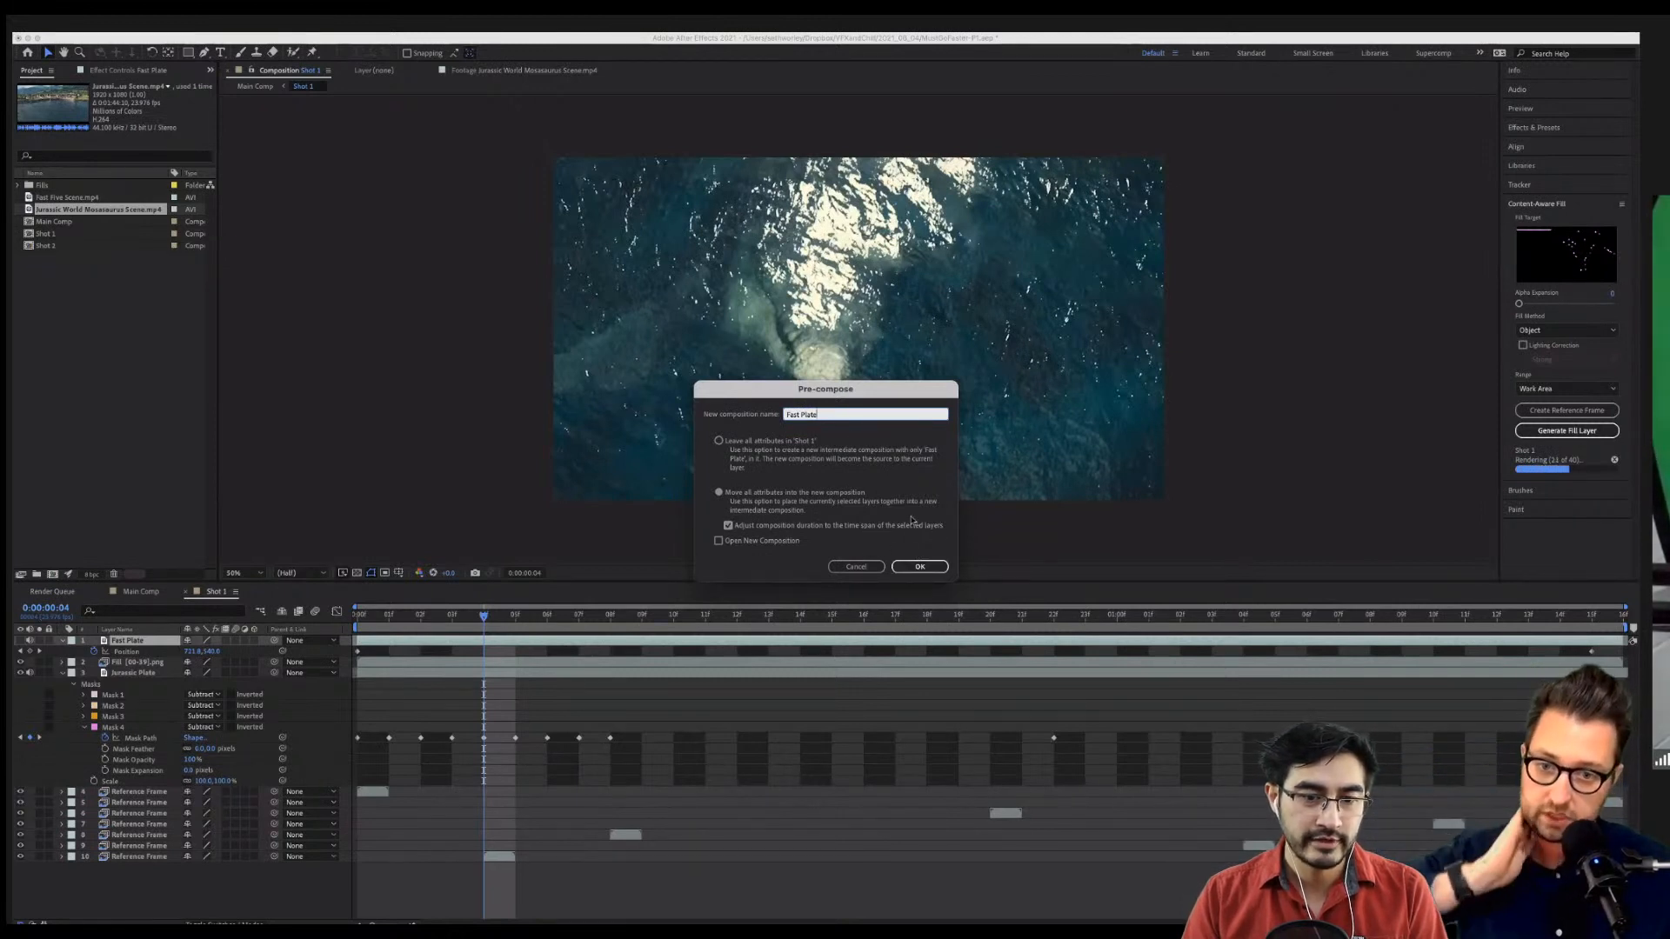
click(920, 567)
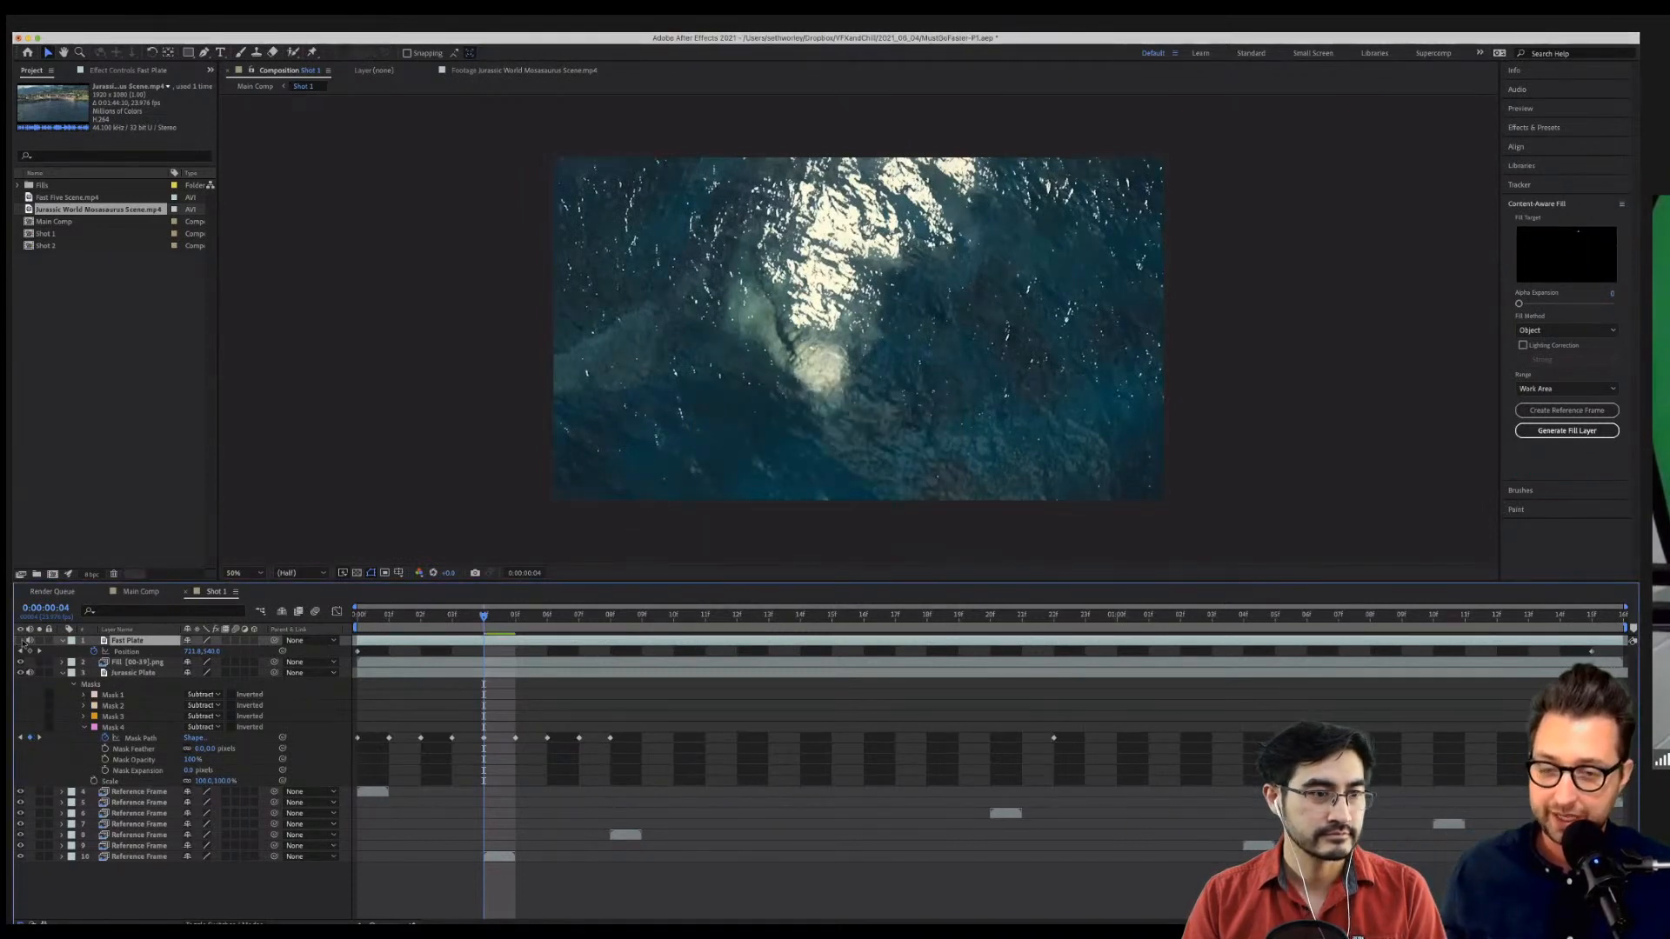
Delete the generated fill layer after previewing it and create a reference frame at 0:00:00:14.
key(space)
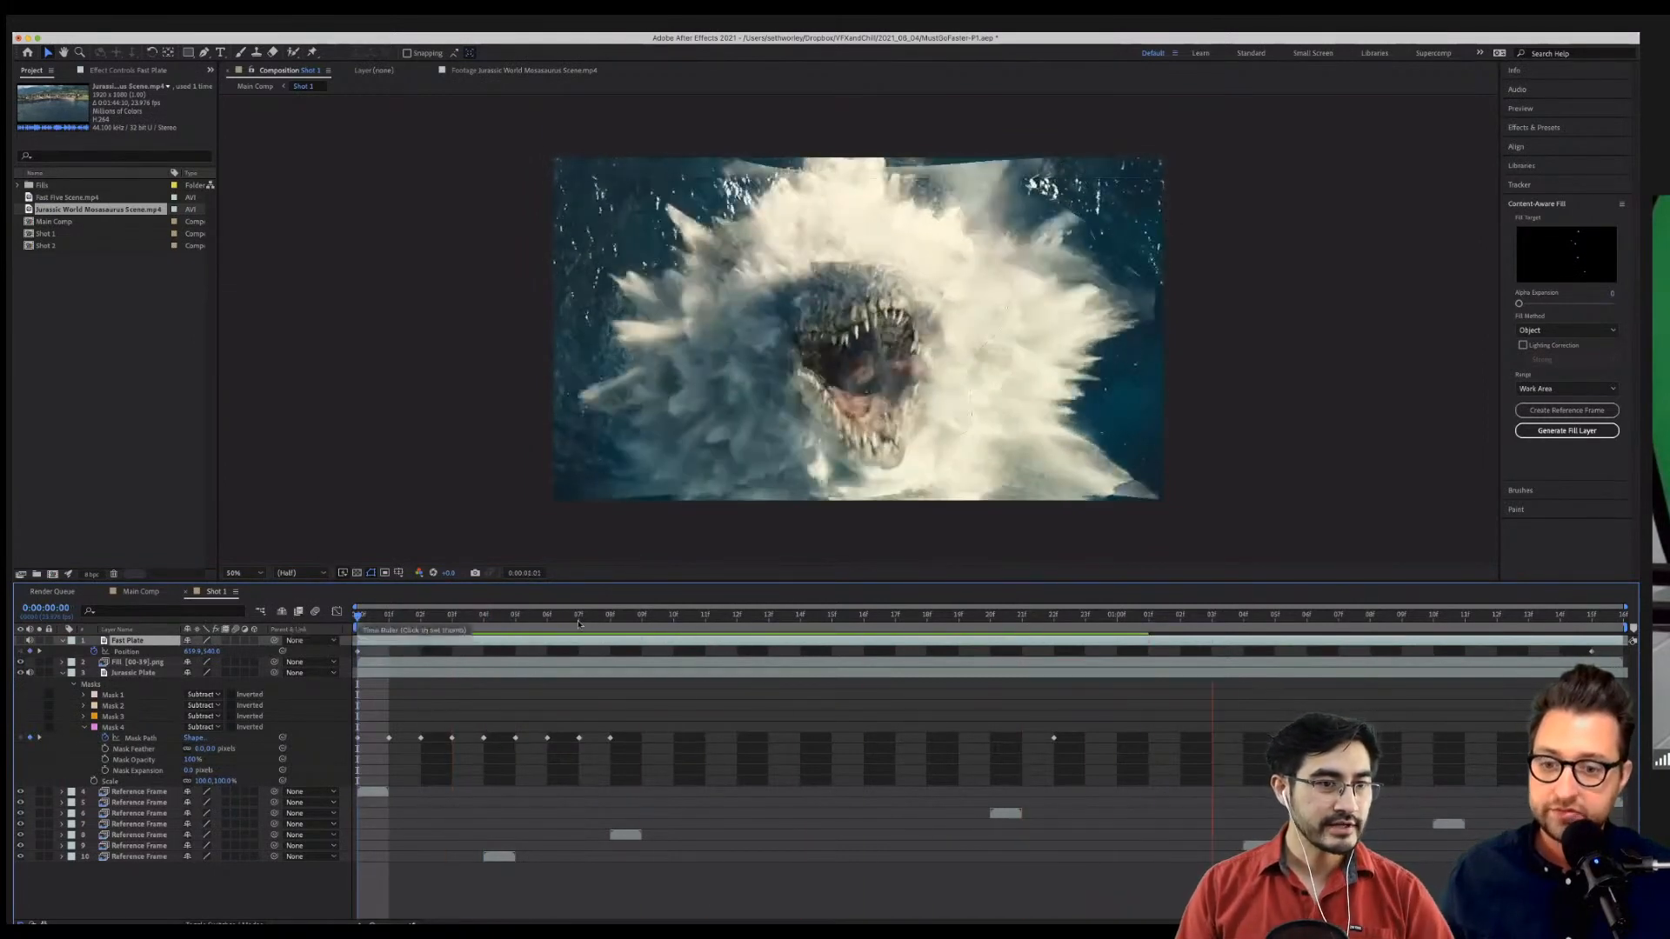
drag(577, 616, 801, 606)
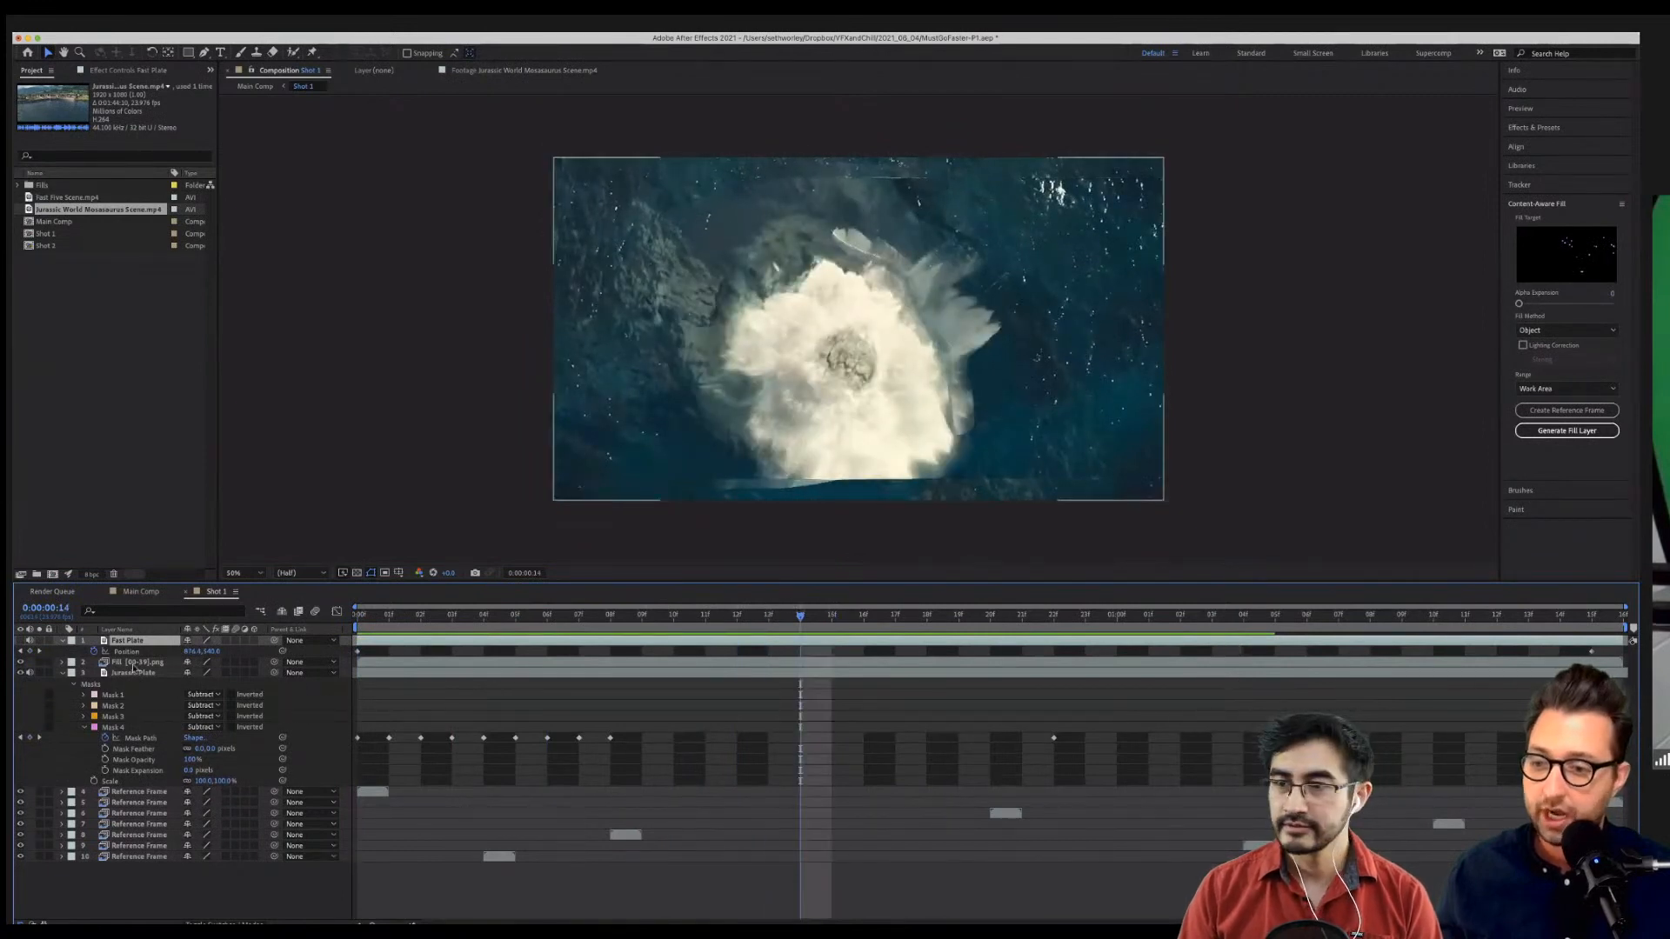
click(135, 664)
key(Delete)
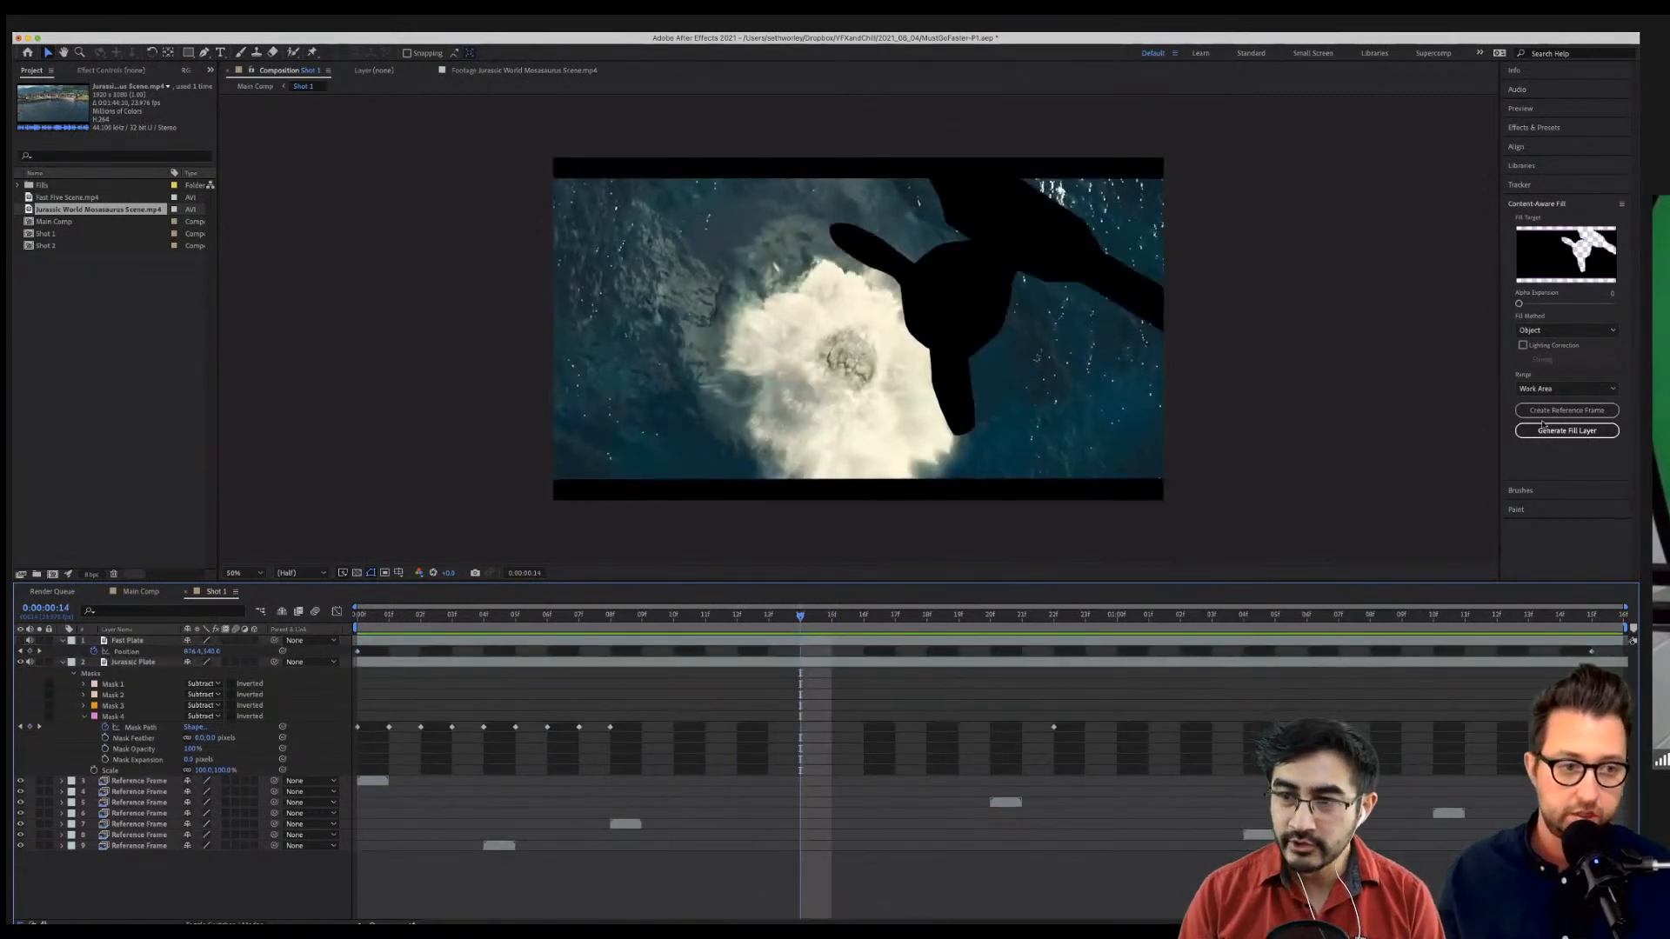
click(1544, 410)
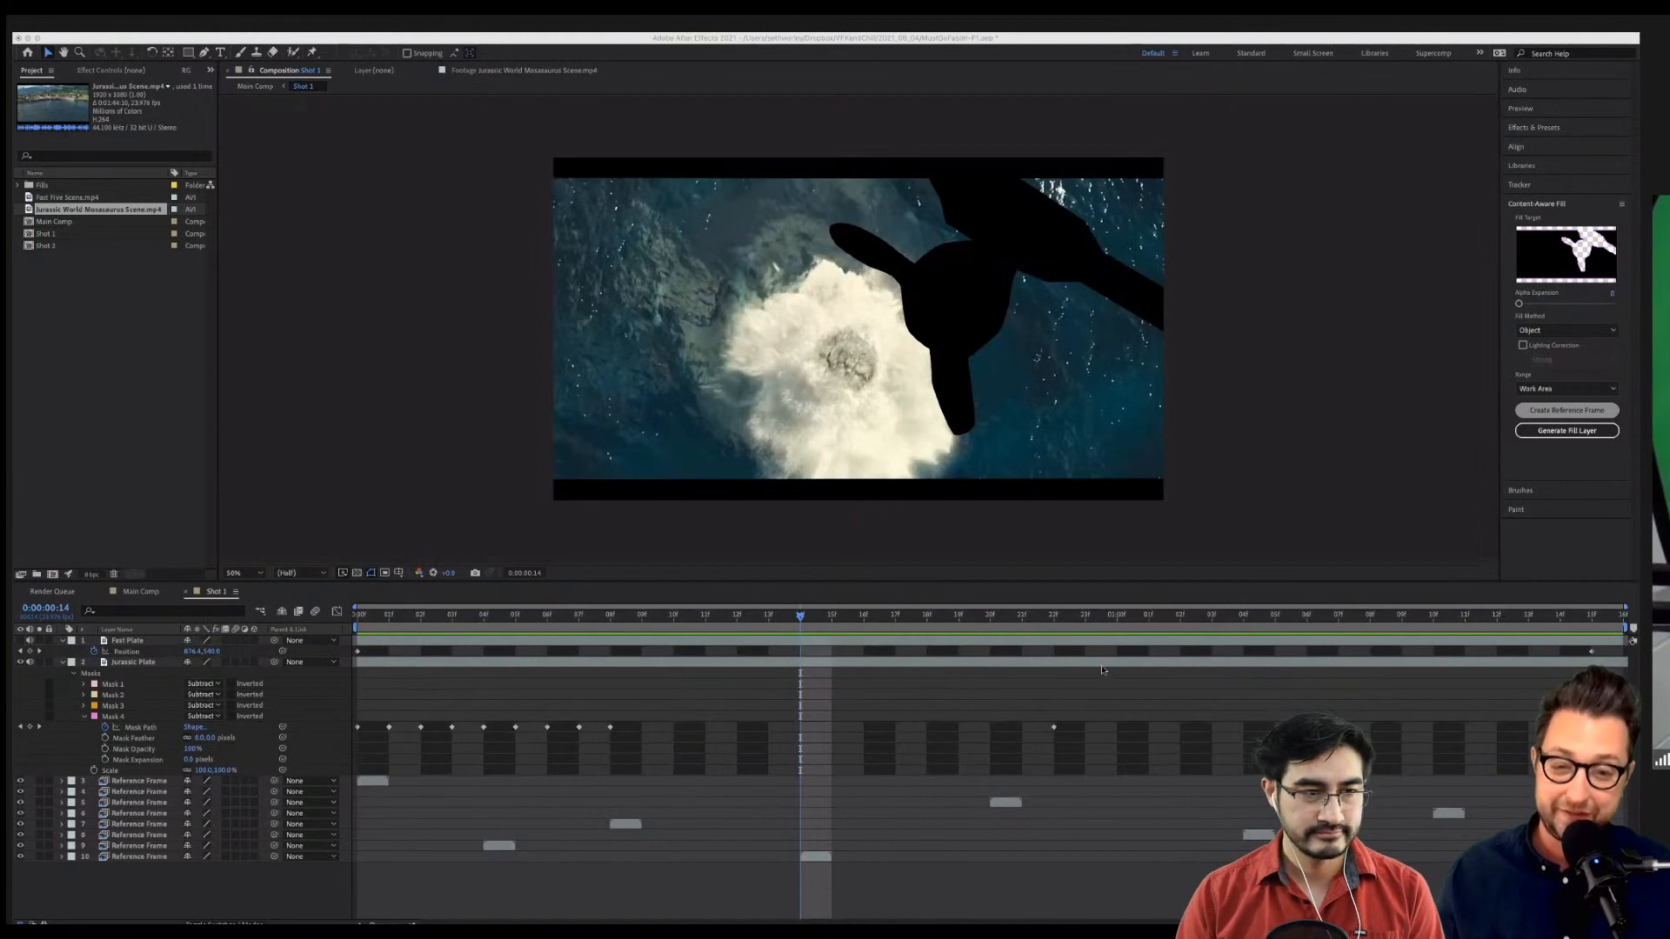
Switch to Photoshop and select the transparent areas of 14.PSD by inverting the reference layer's pixel selection.
key(super+Tab)
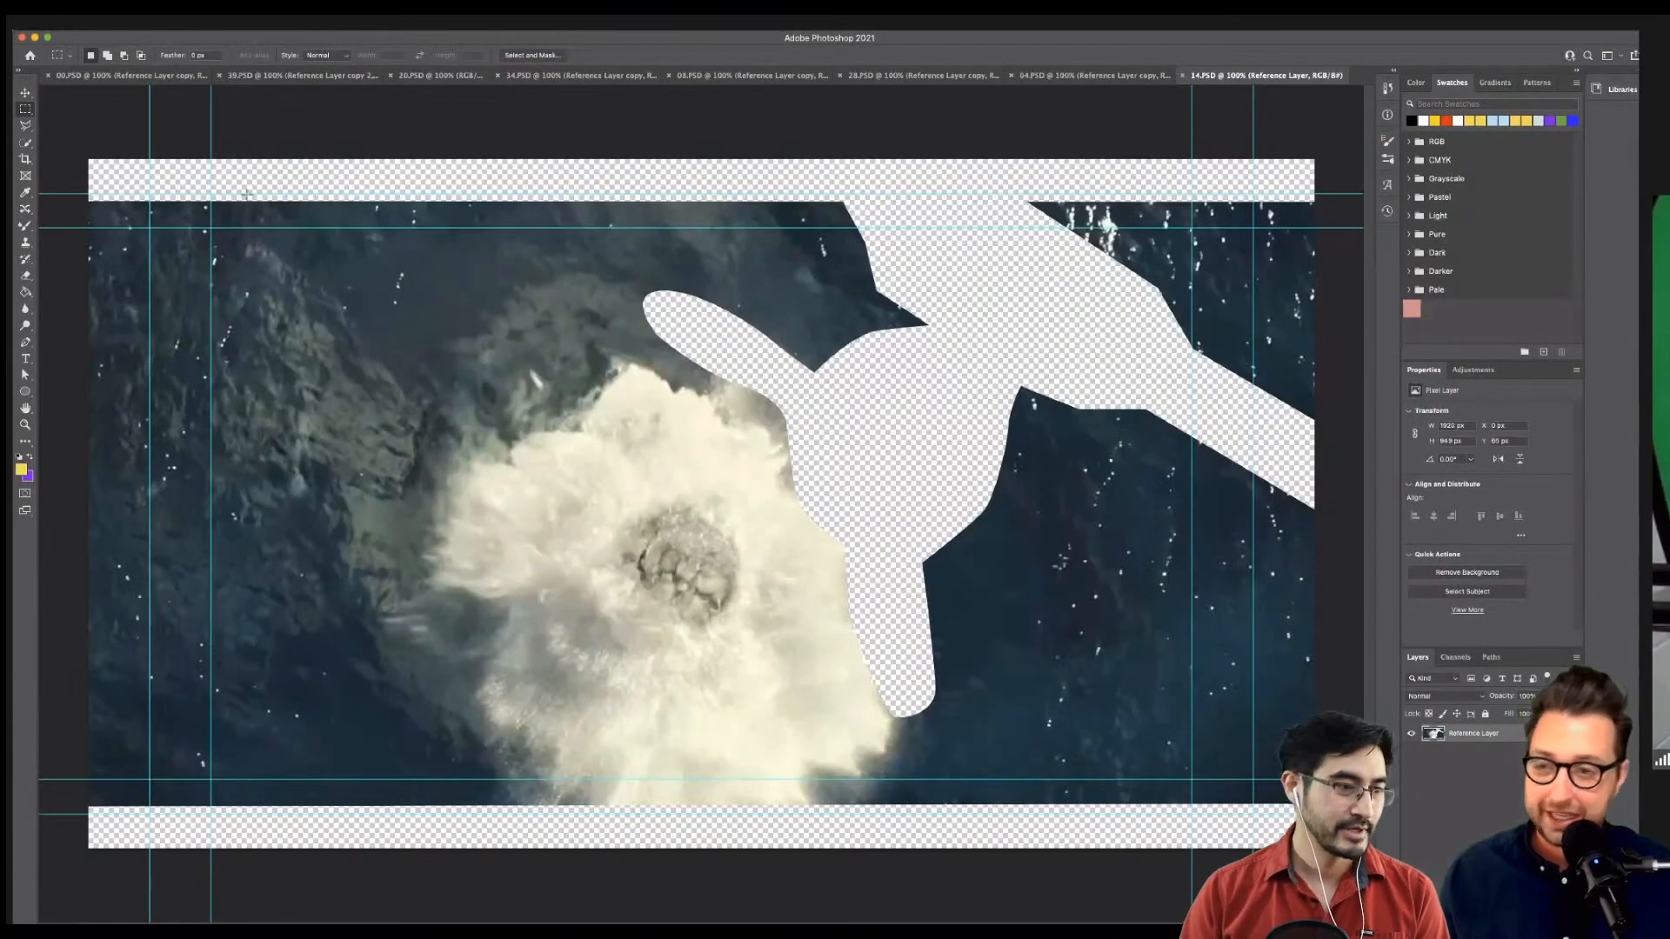
right_click(1442, 733)
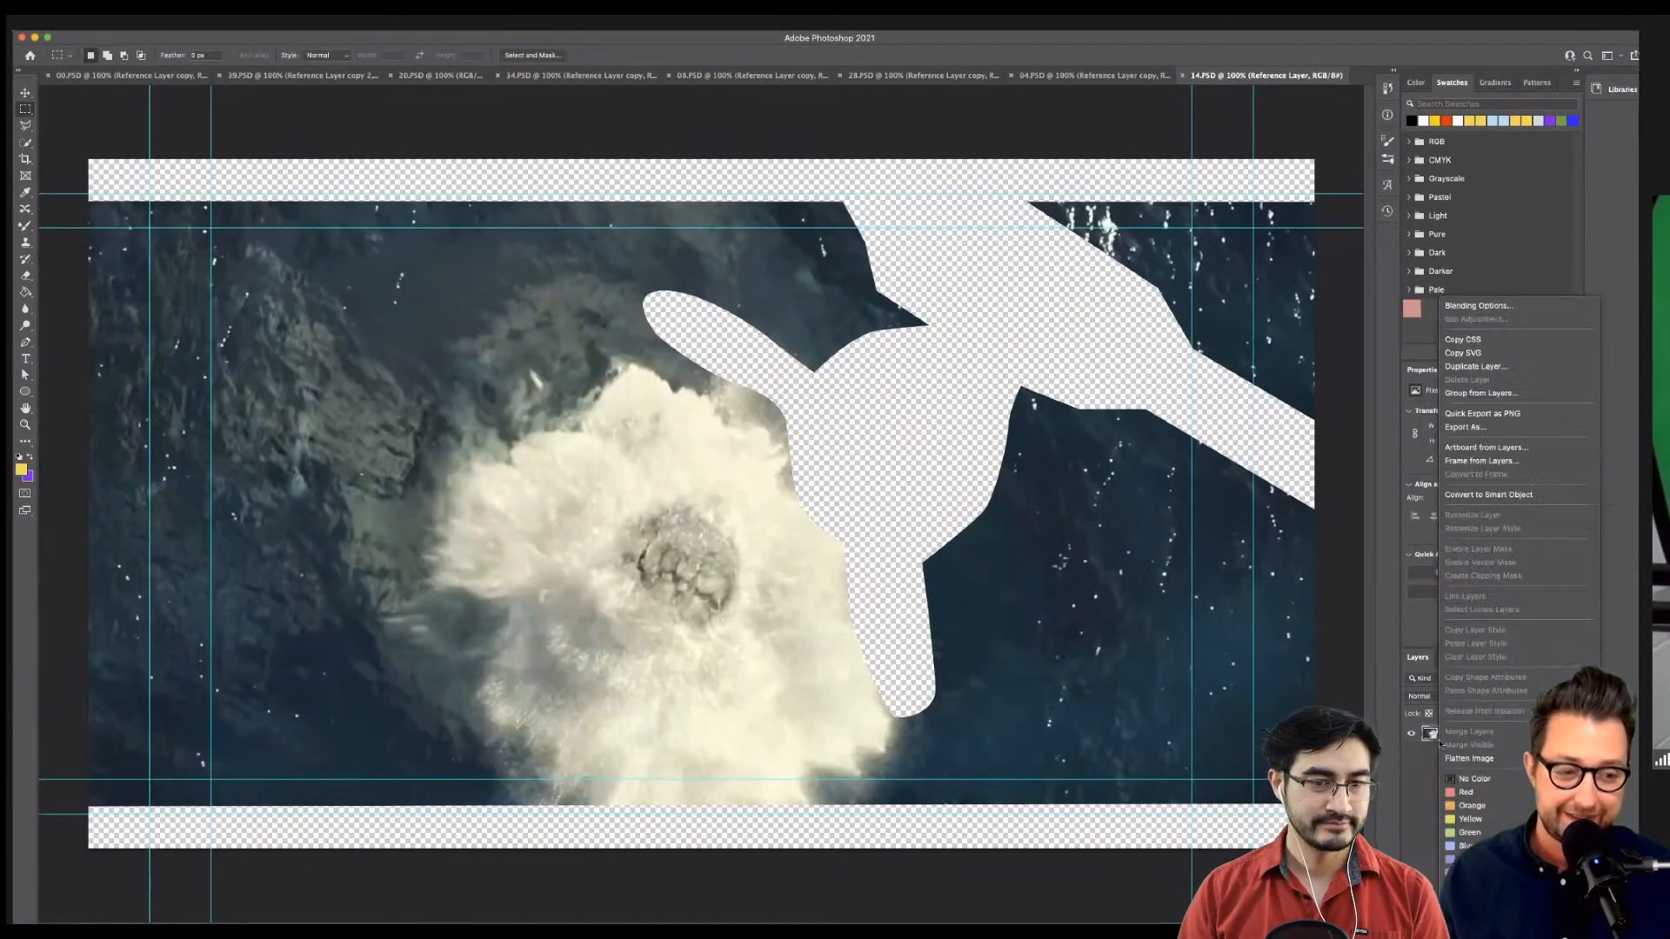
key(Escape)
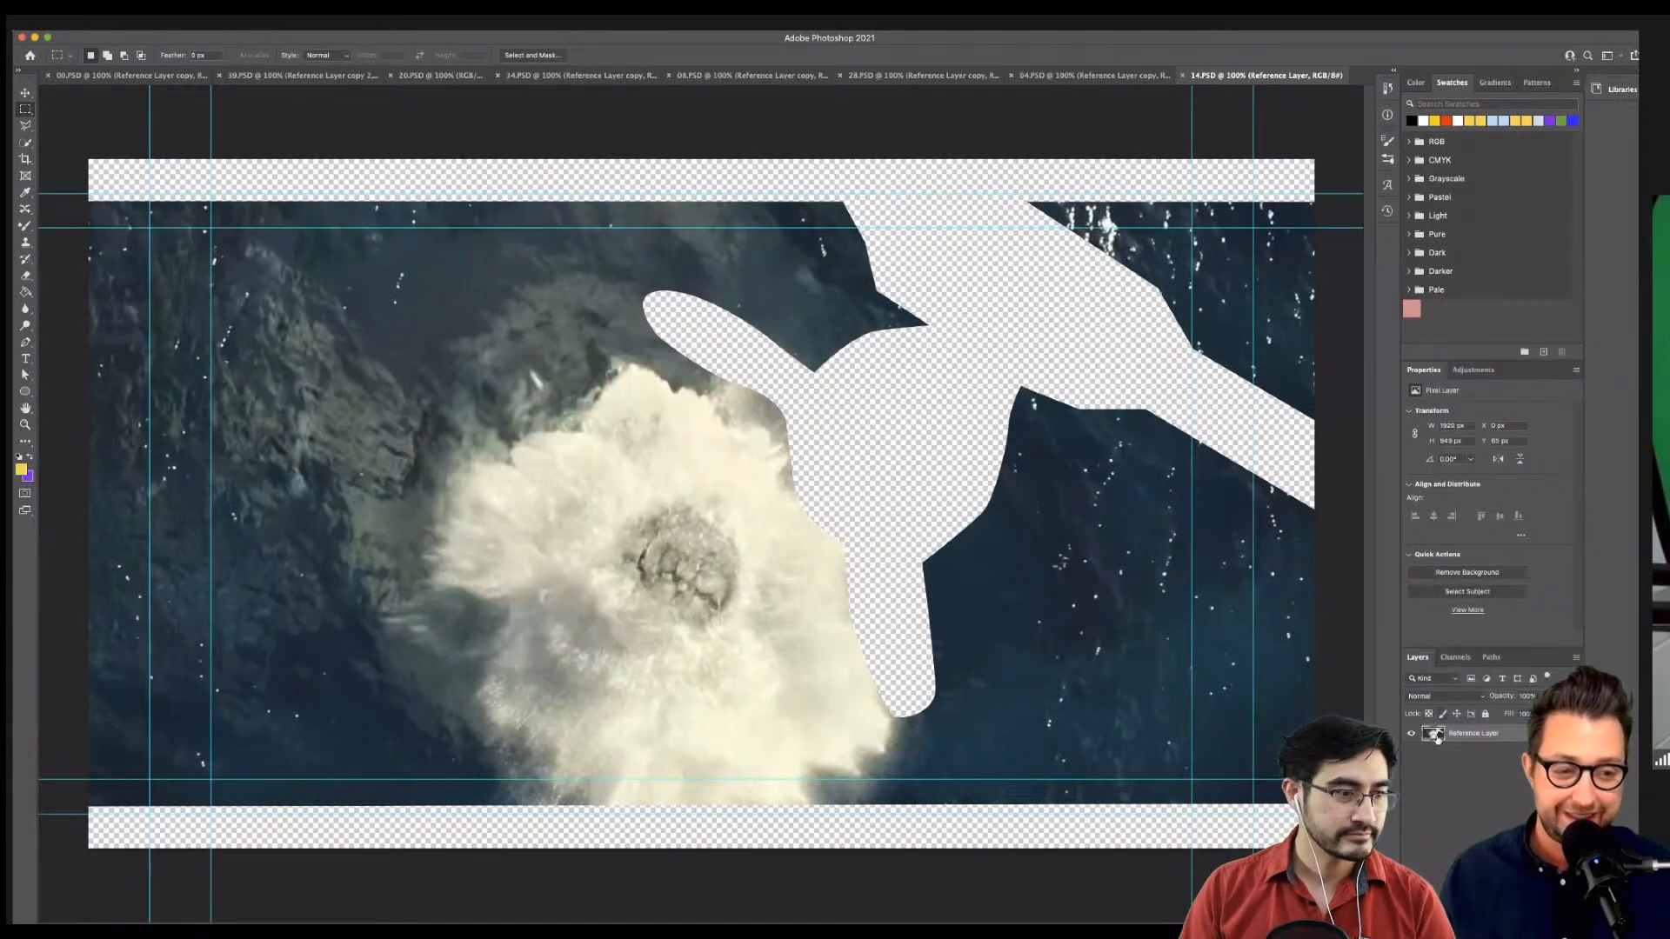
right_click(1431, 735)
click(1474, 663)
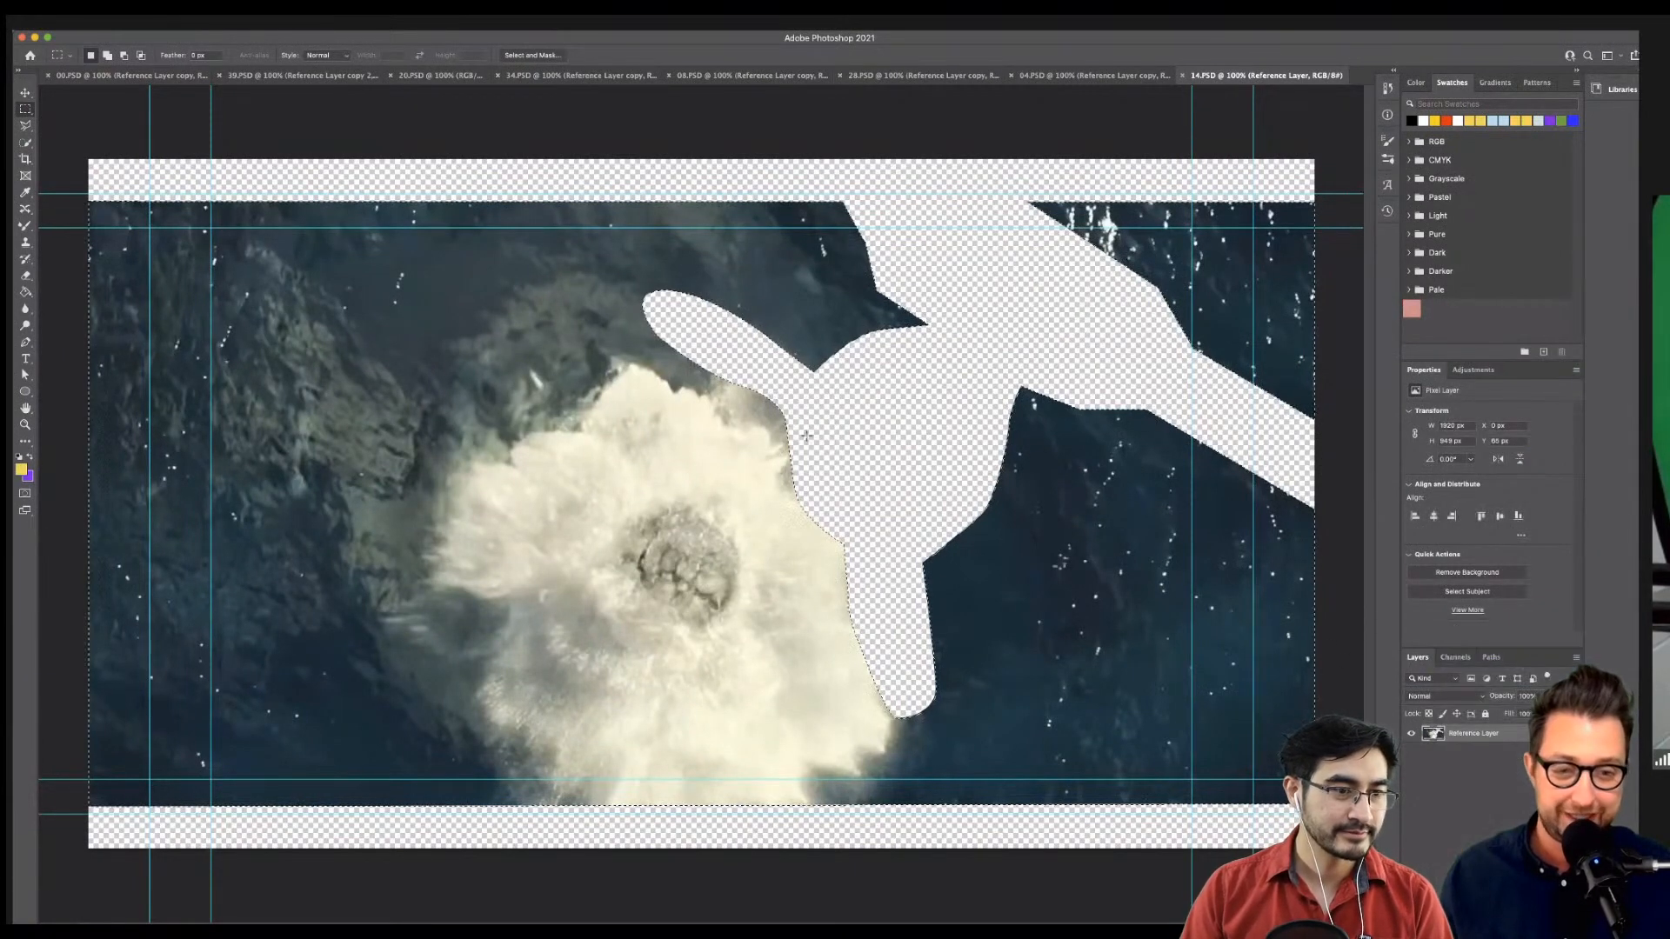
right_click(715, 415)
click(777, 432)
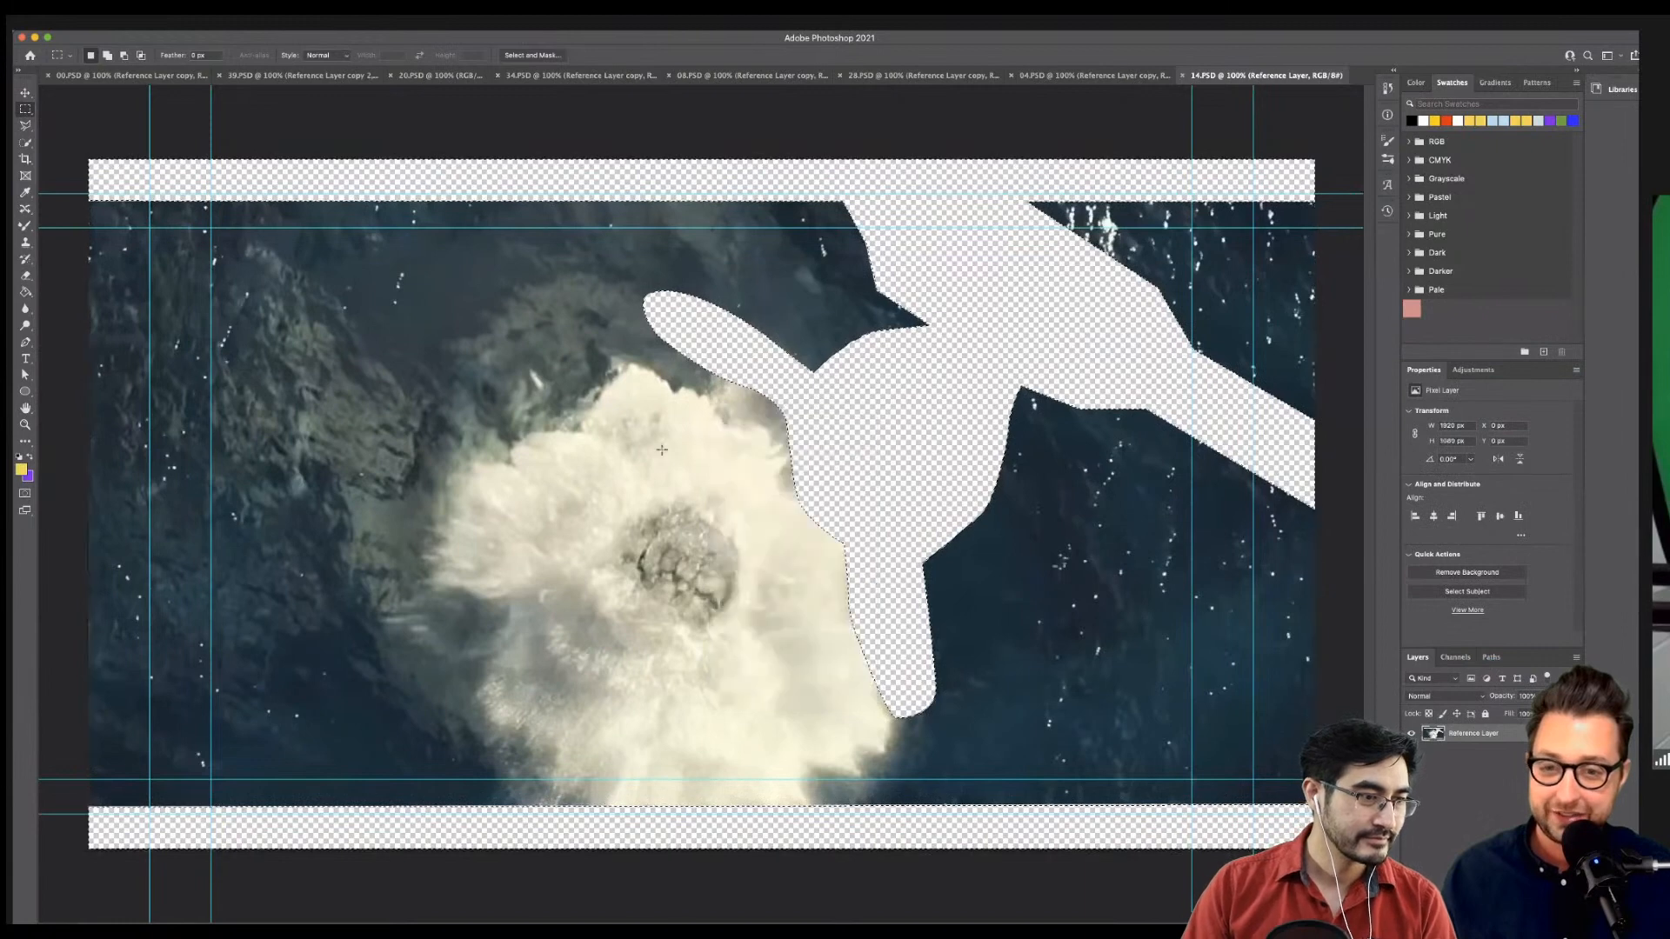
Expand the selection of 14.PSD's transparent areas with Select and Mask, using a Shift Edge of +100%.
right_click(658, 442)
click(735, 497)
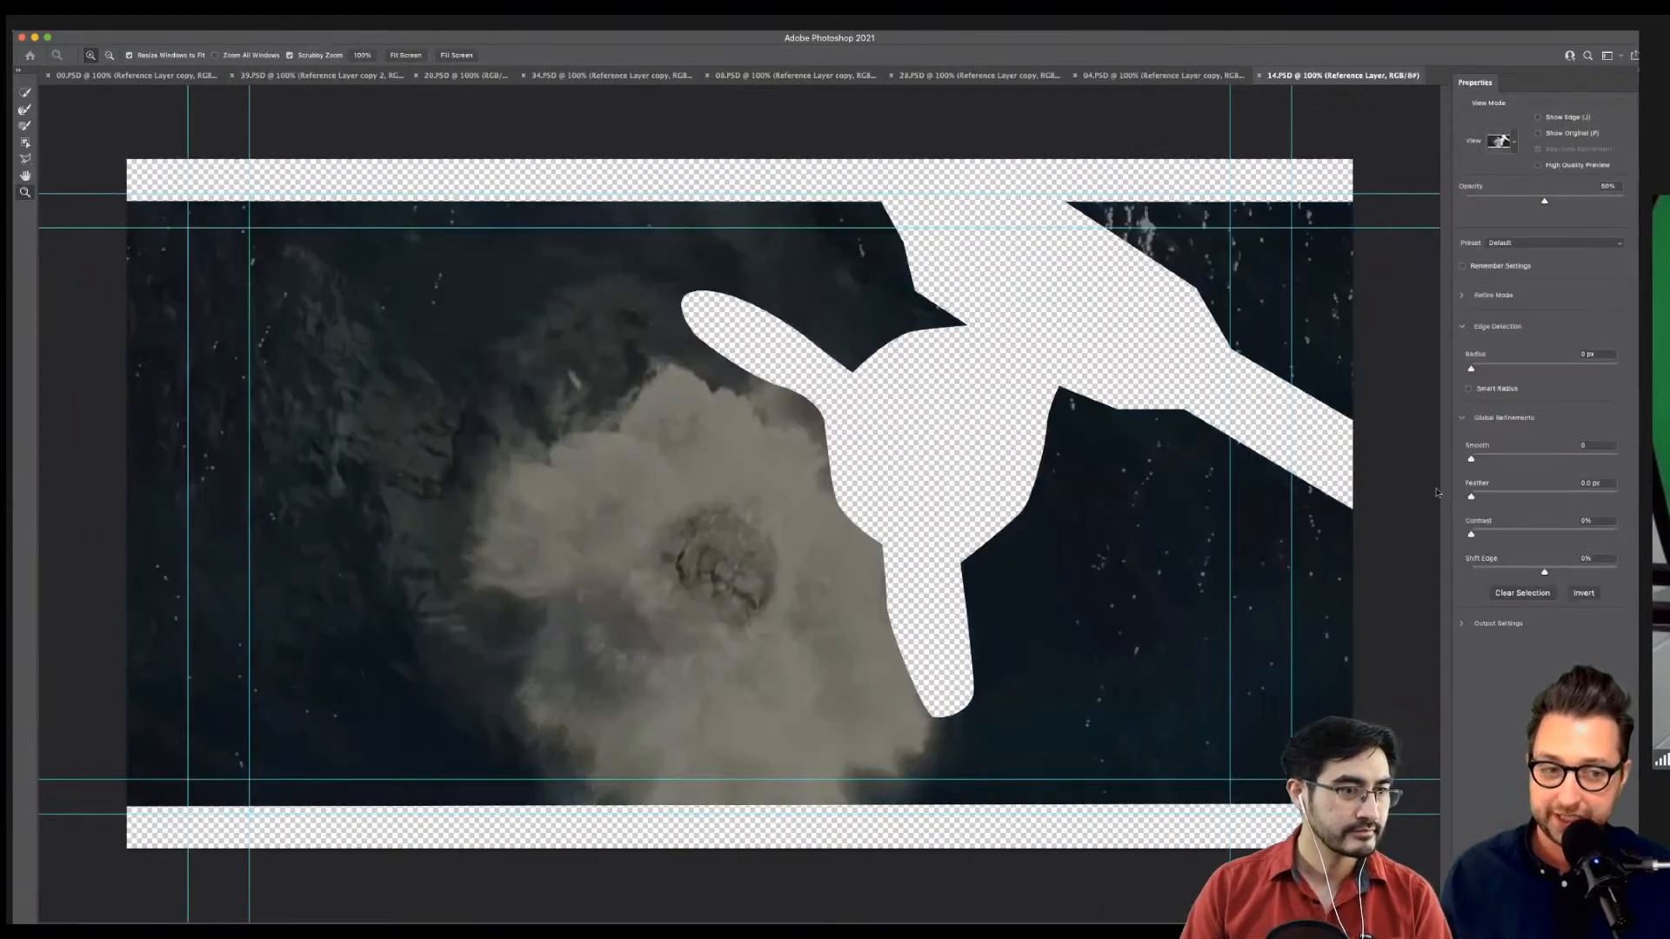
click(1619, 571)
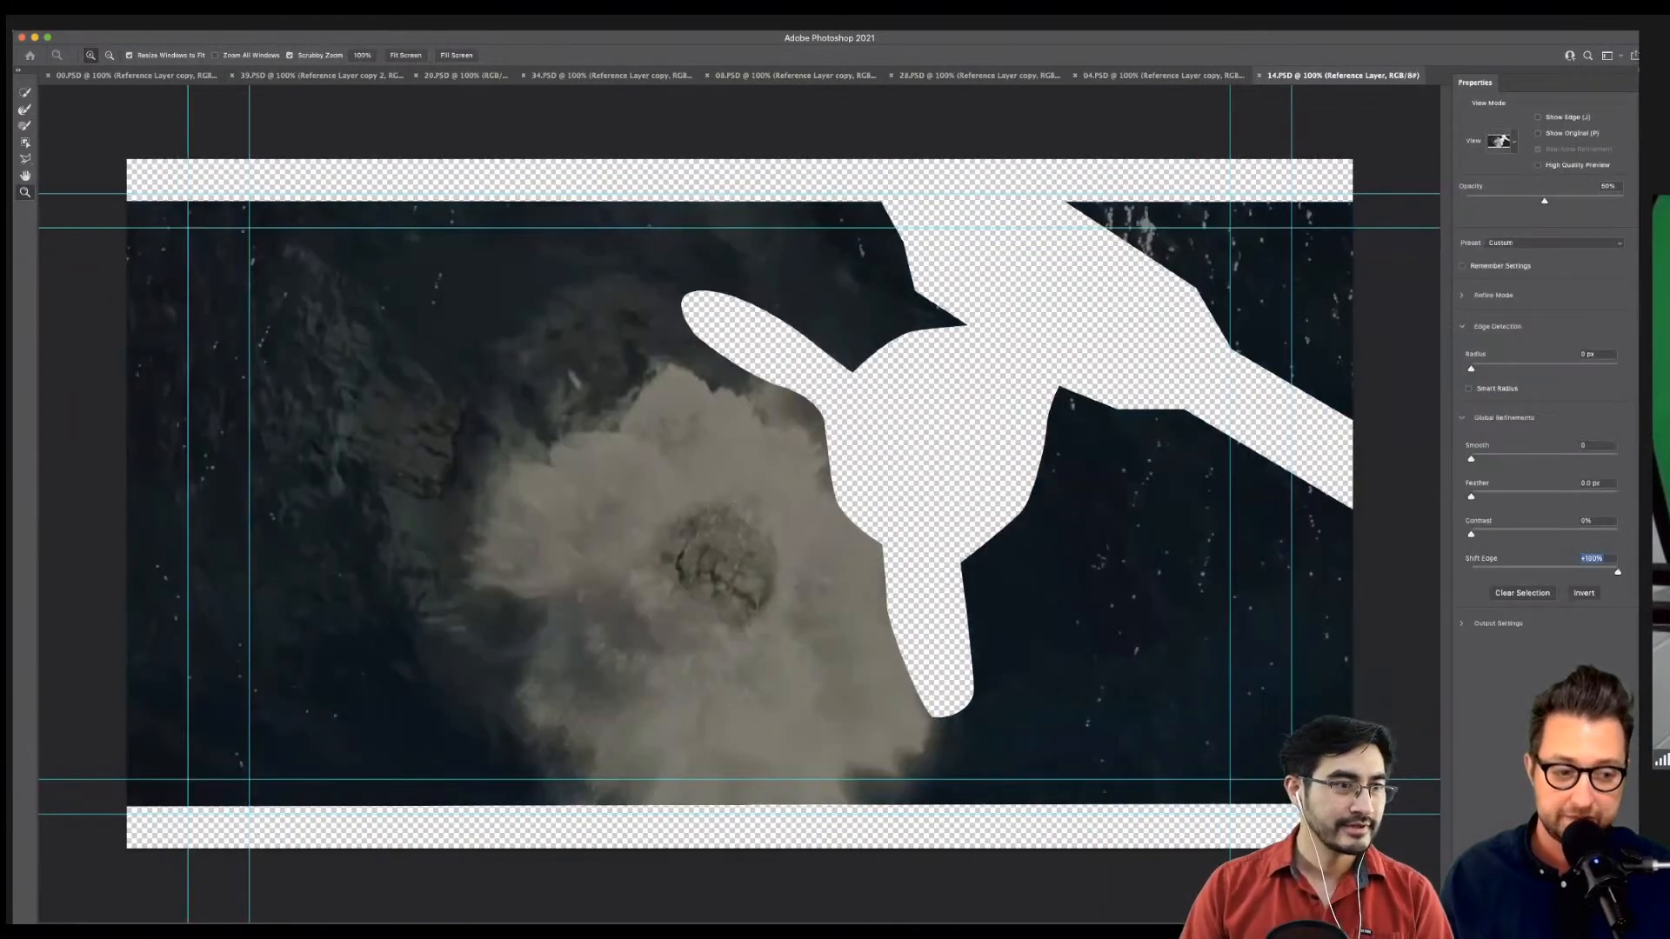
key(Return)
Fill the selected areas of 14.PSD with Content-Aware Fill on a new layer and save the file.
click(144, 21)
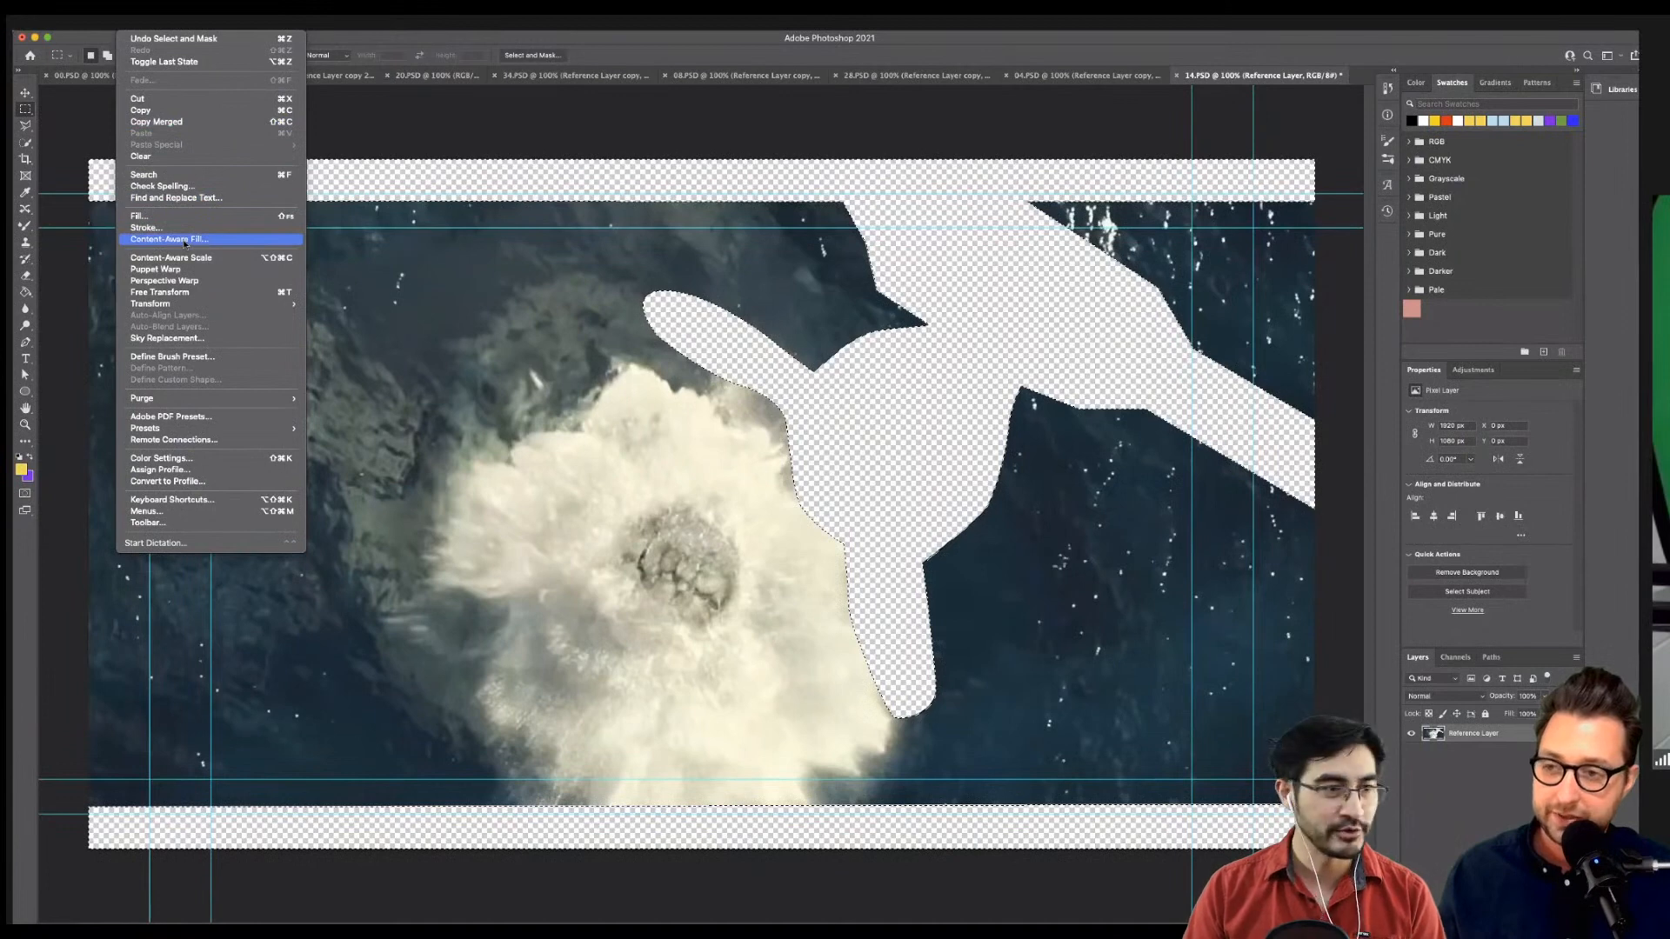
click(184, 240)
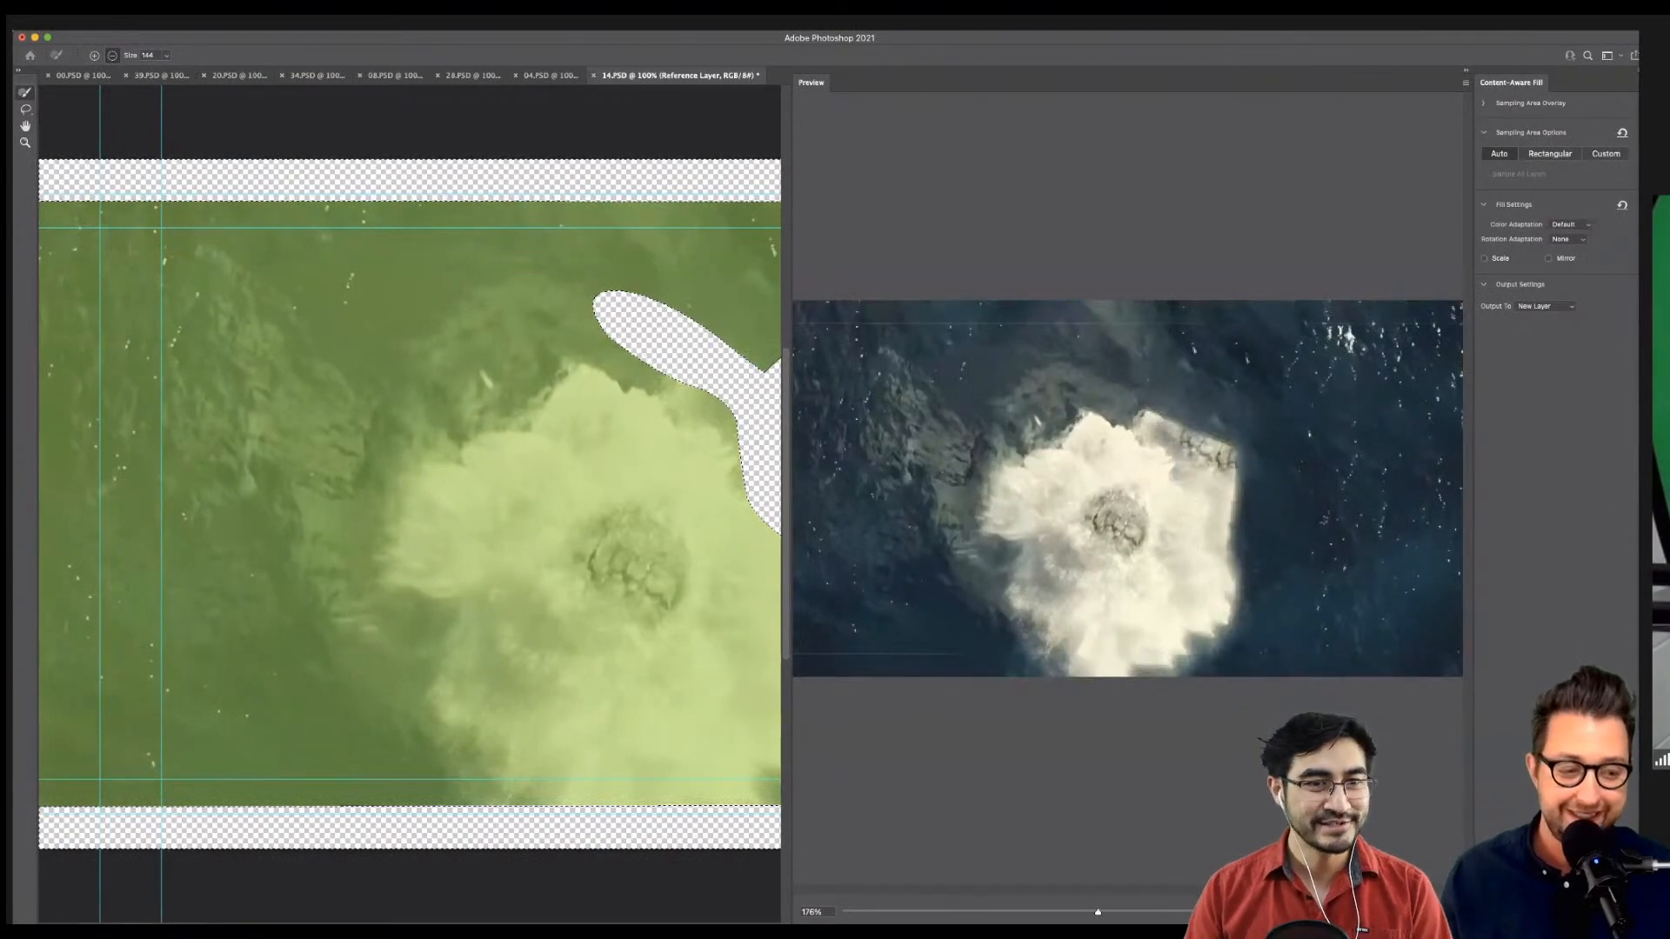
key(Escape)
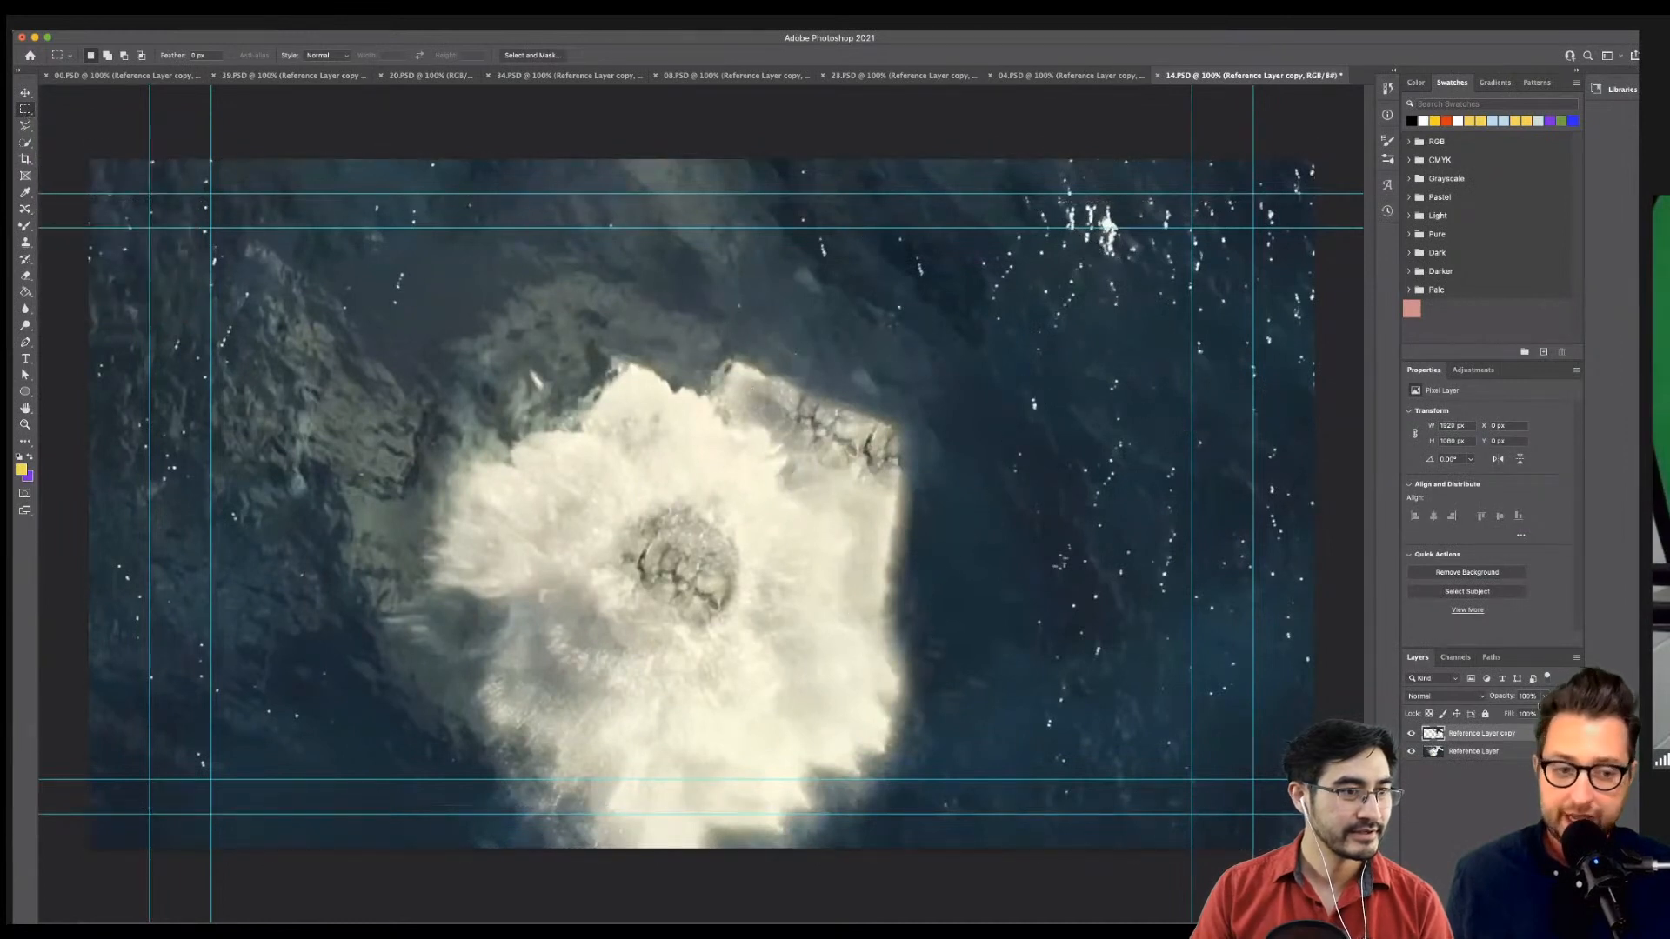
key(super+s)
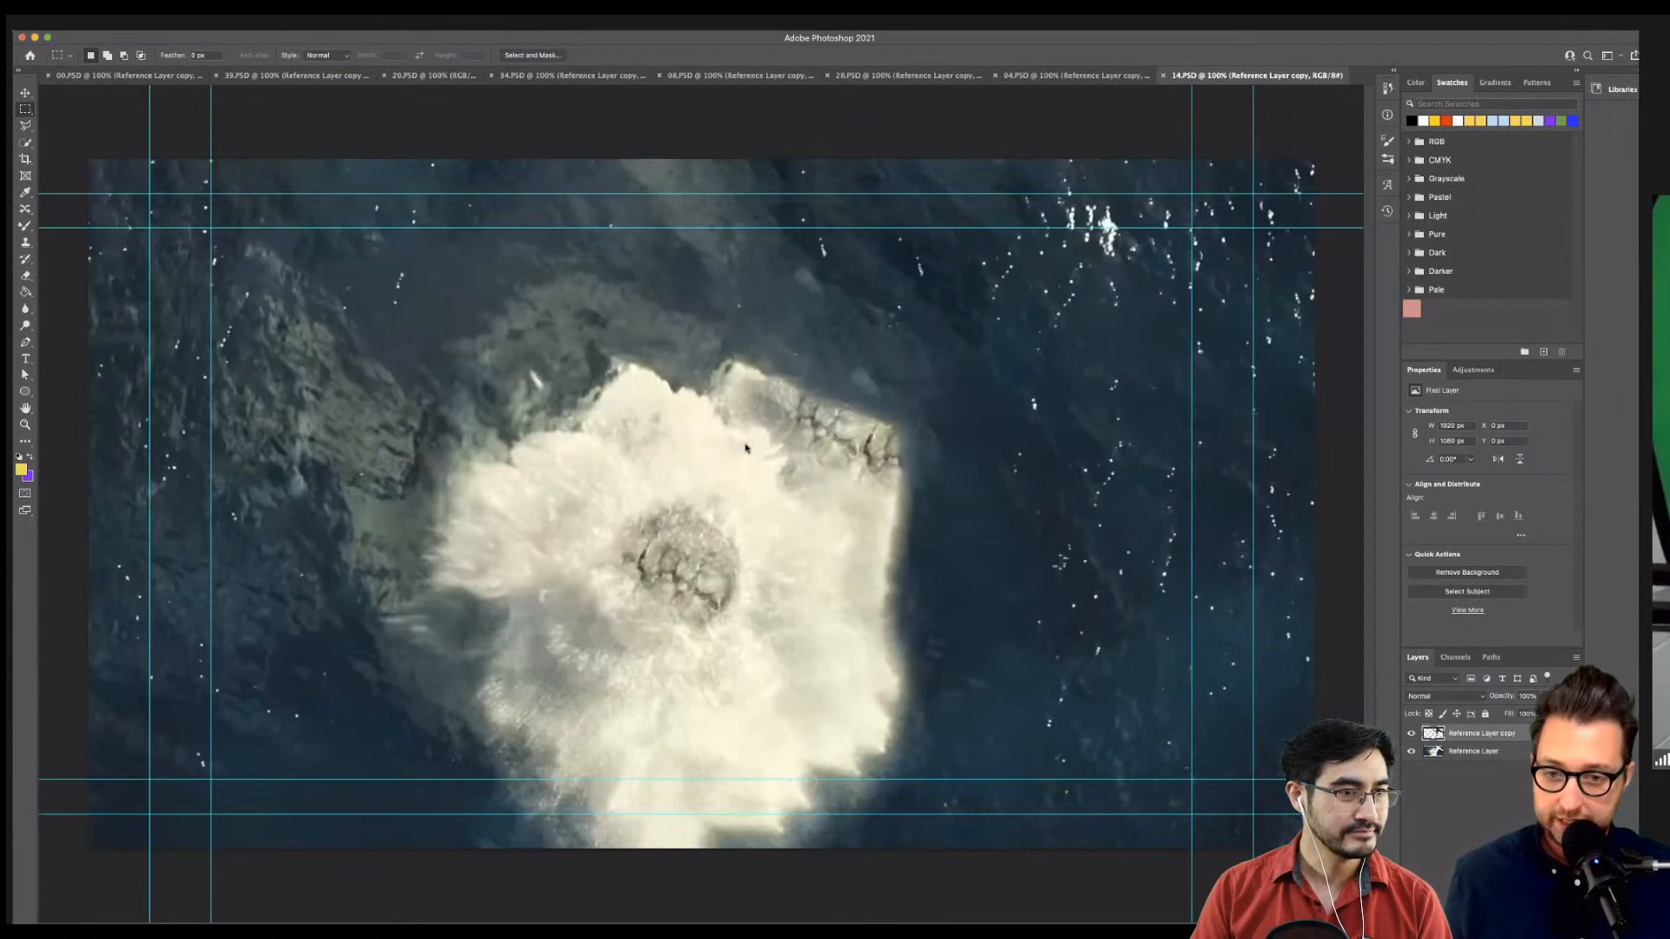
Switch to After Effects and generate an Object fill layer for Shot 1 that uses the 0:00:00:14 reference frame.
key(super+Tab)
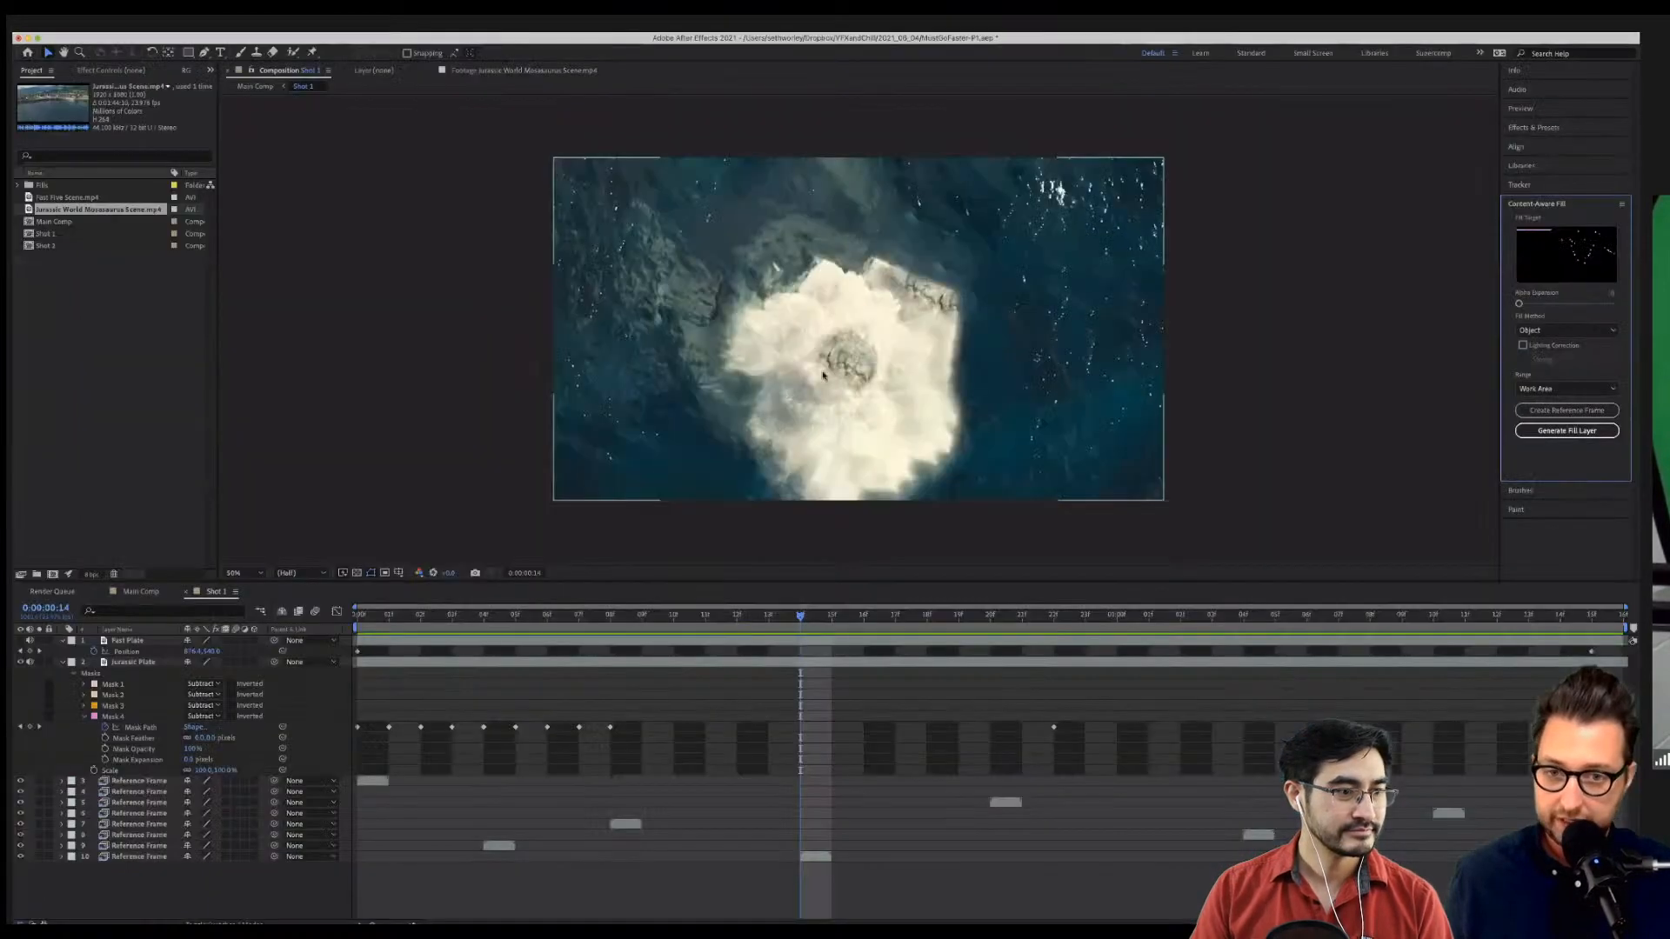
mouse_move(799, 615)
mouse_down()
mouse_move(766, 616)
mouse_move(793, 617)
mouse_up()
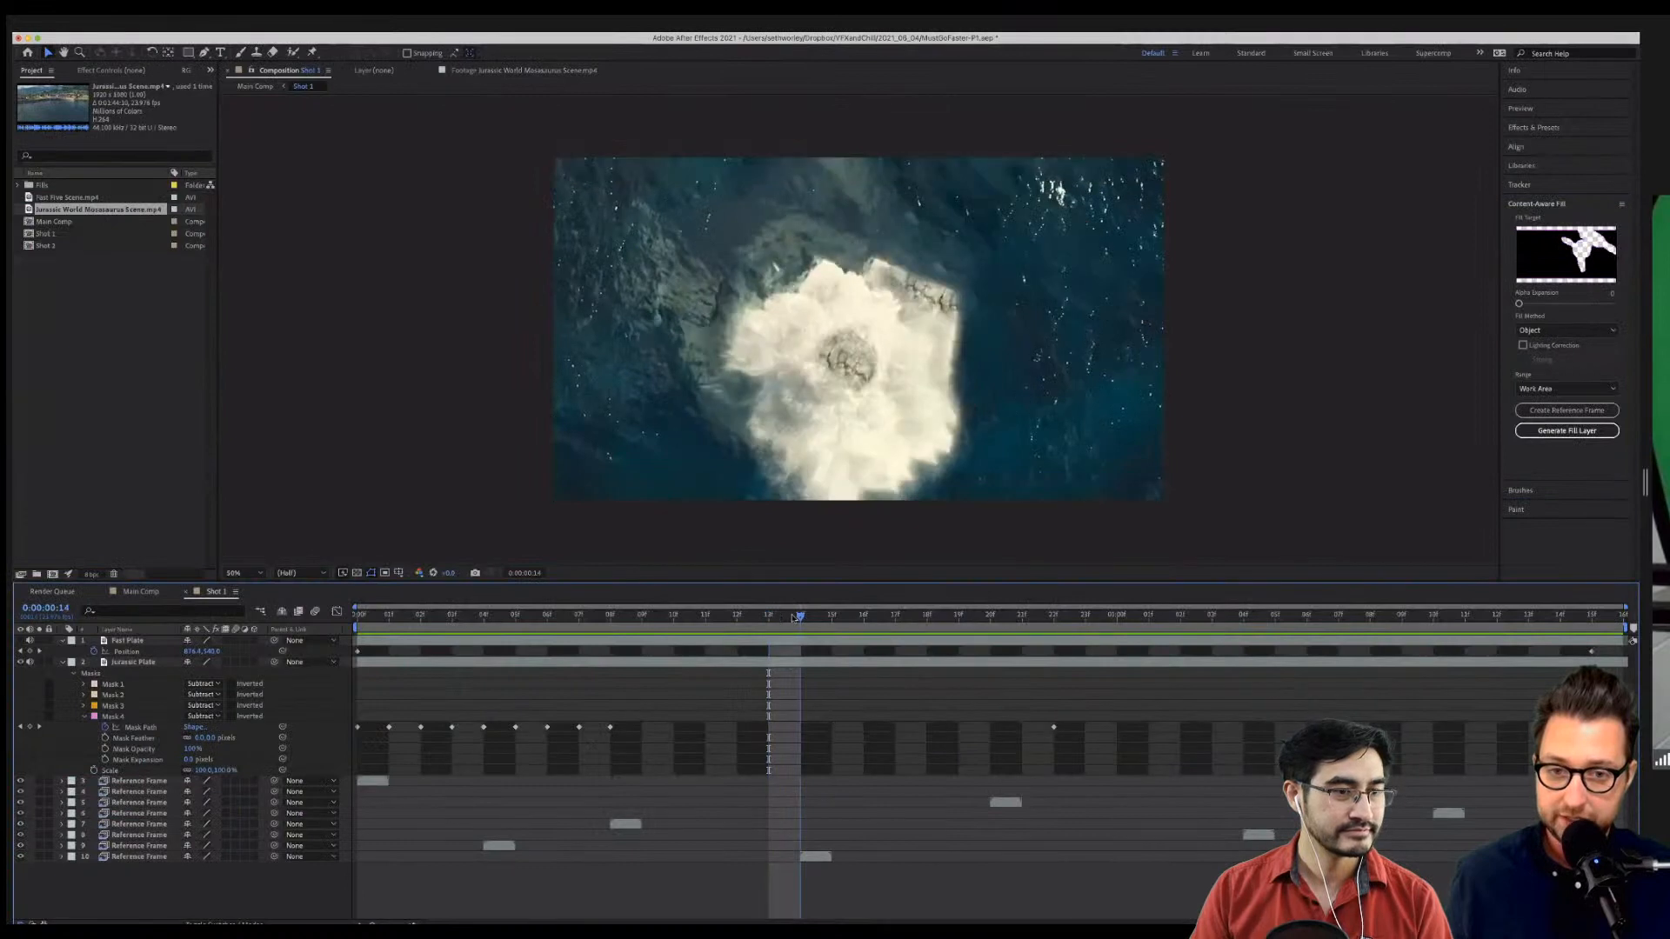
click(124, 643)
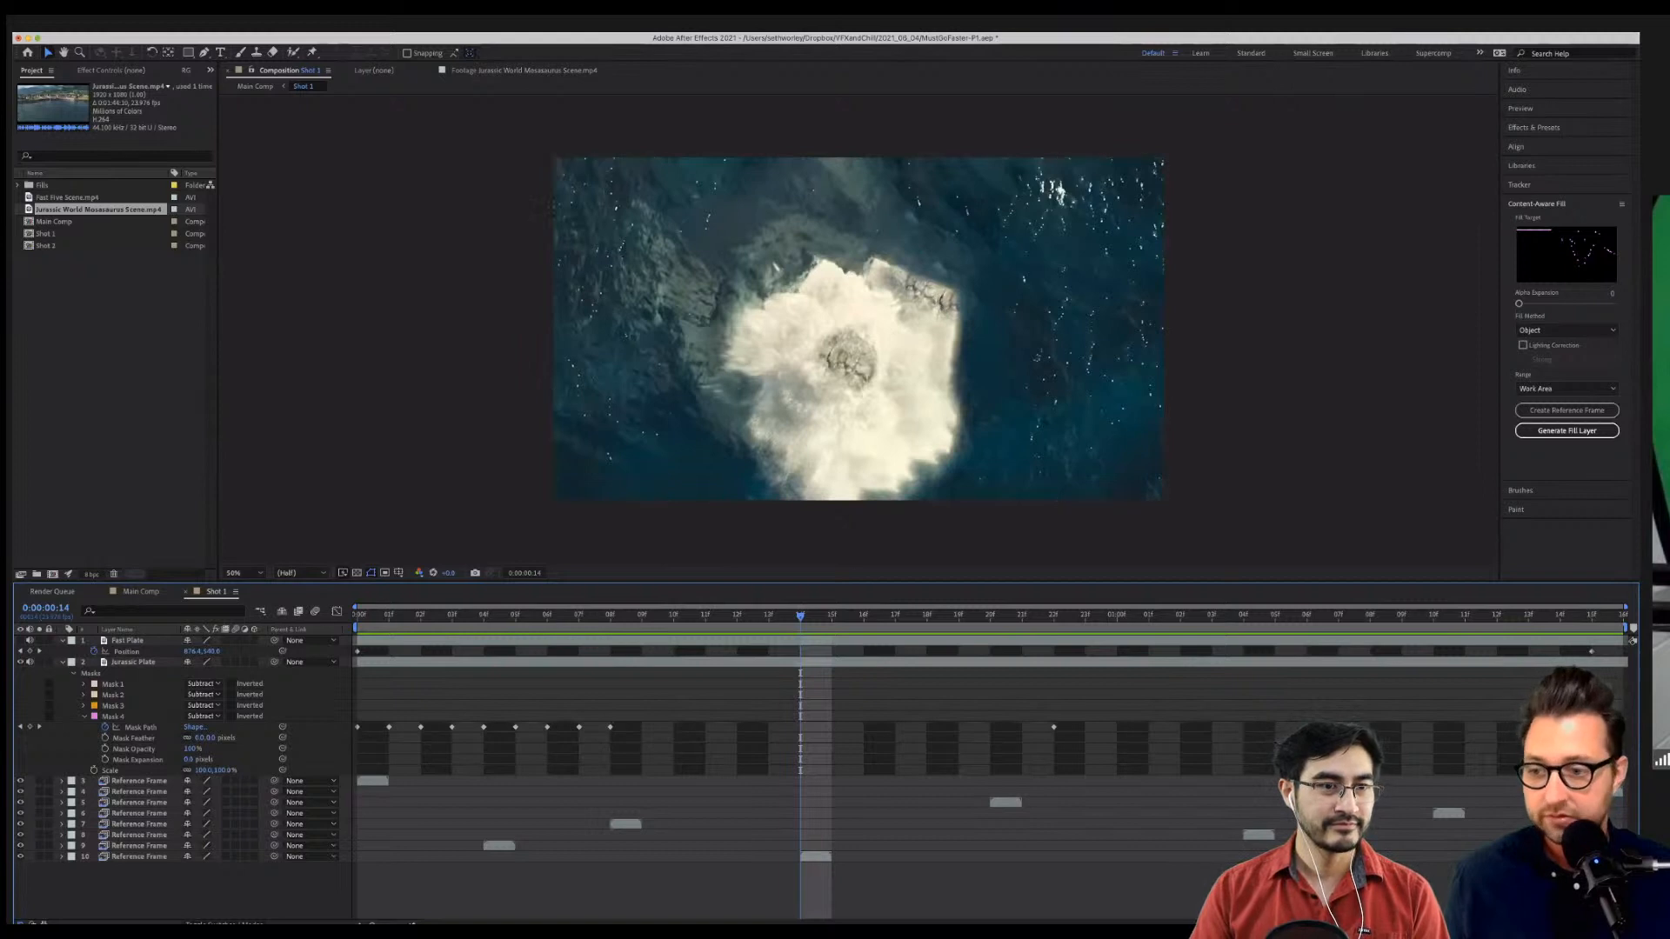
click(1577, 431)
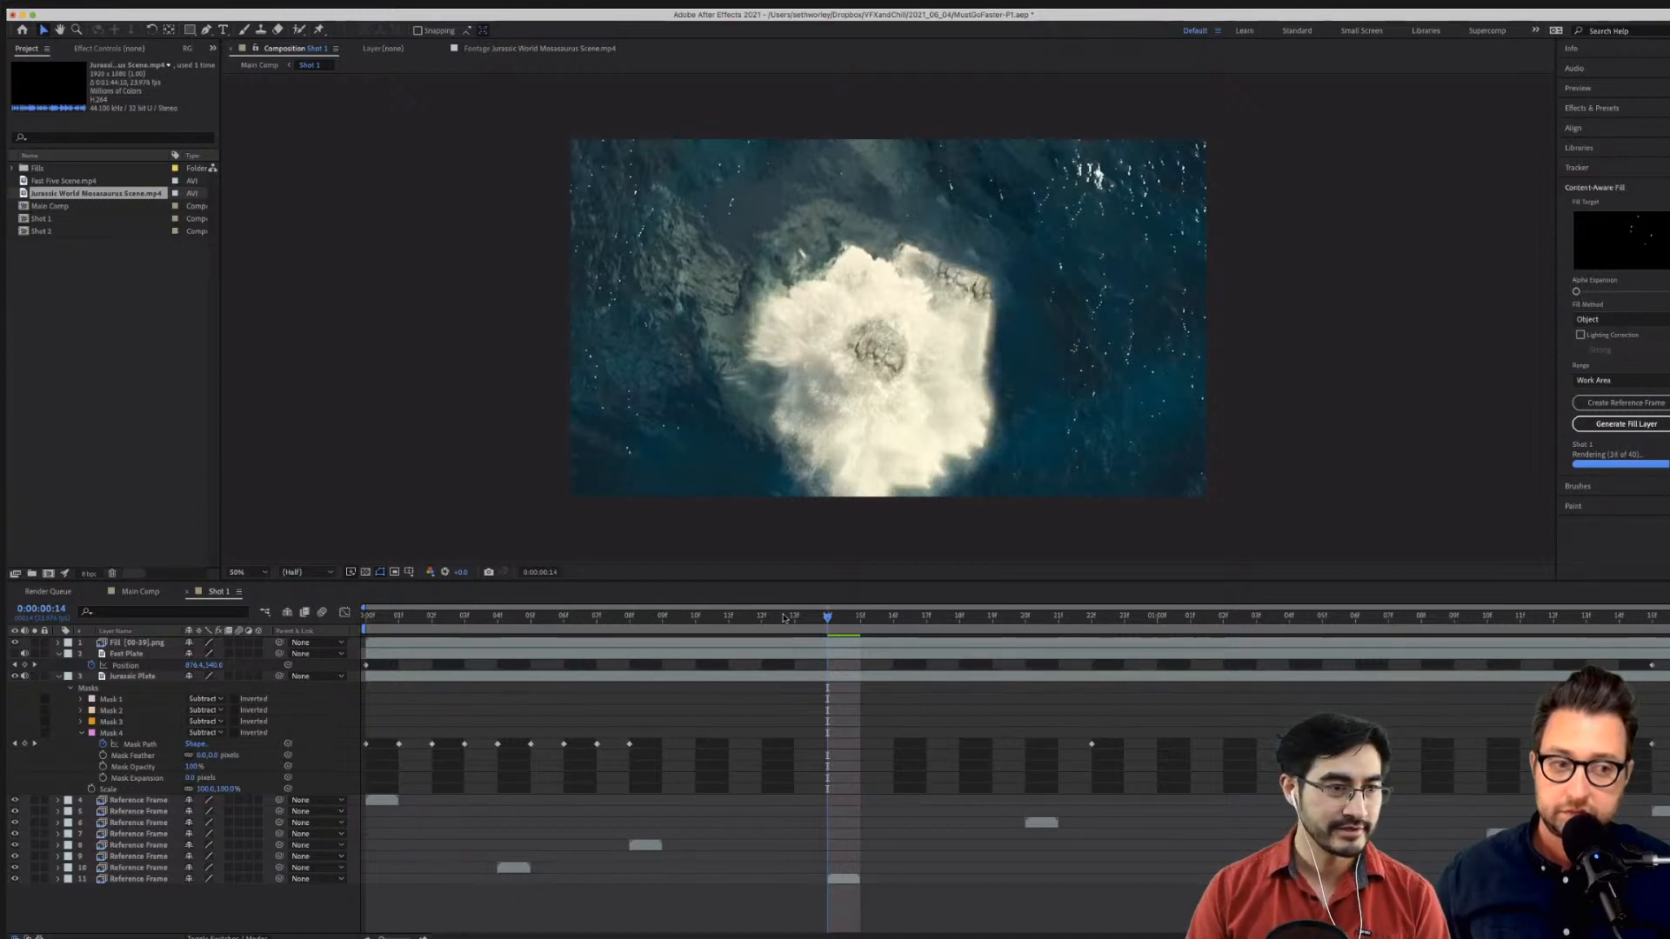
Review the new fill by stepping back frame by frame from 0:00:00:14 and previewing Shot 1.
key(Page_Up)
key(Page_Up)
key(Page_Up)
key(Page_Up)
key(Page_Up)
key(Page_Up)
key(Page_Up)
key(Page_Up)
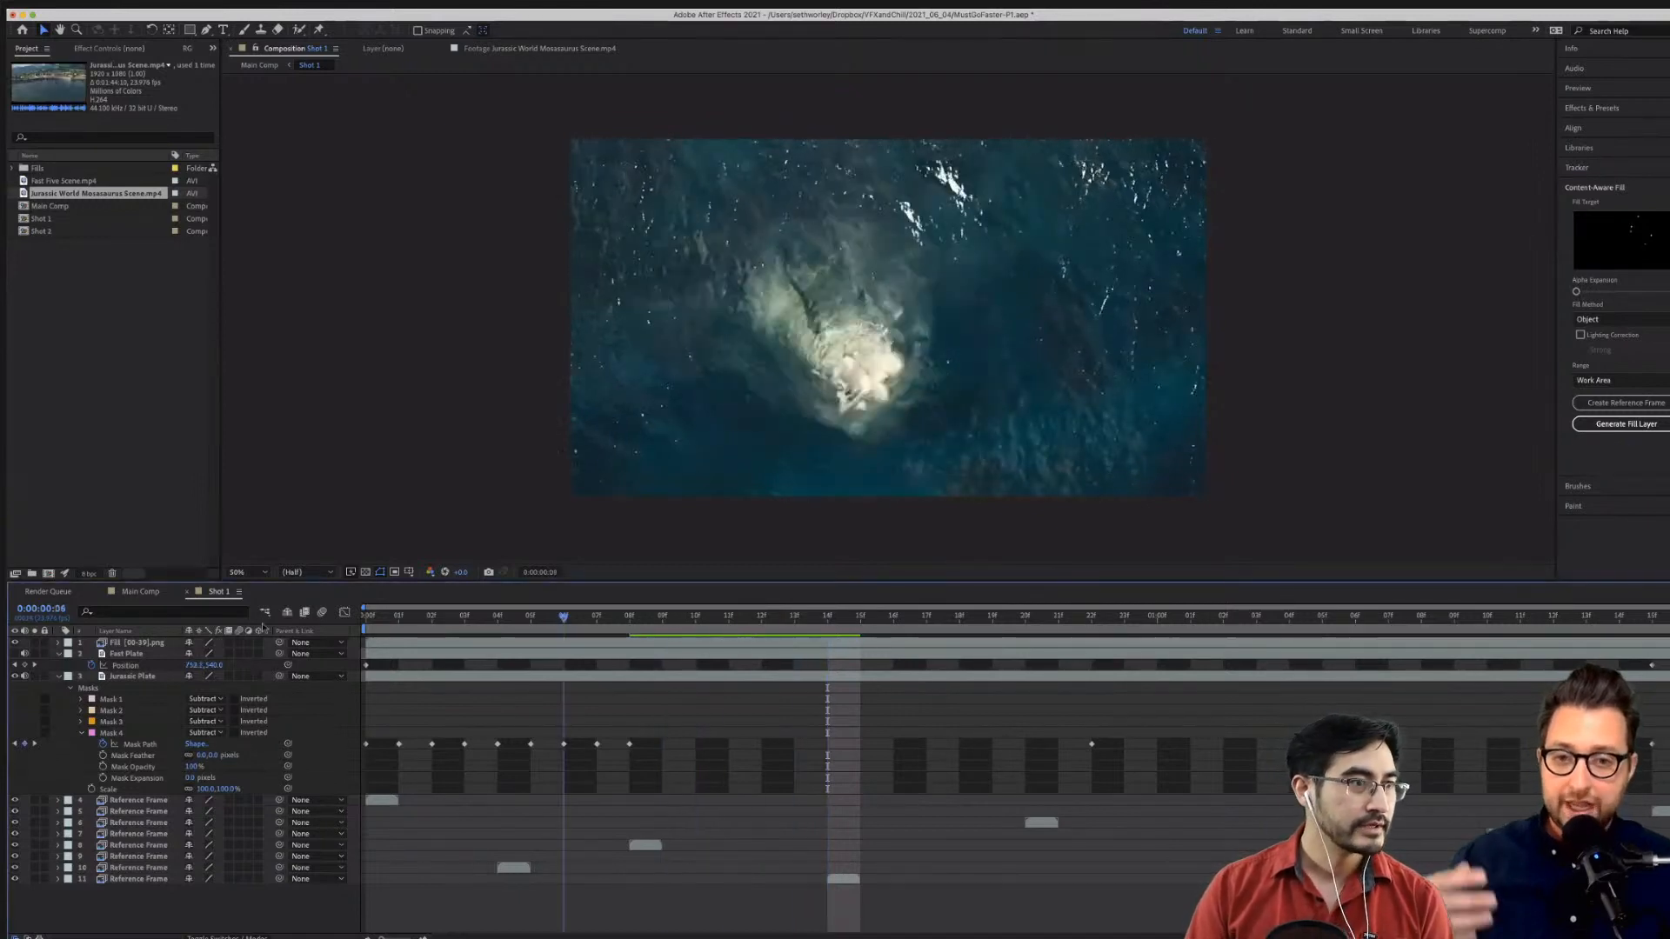
key(space)
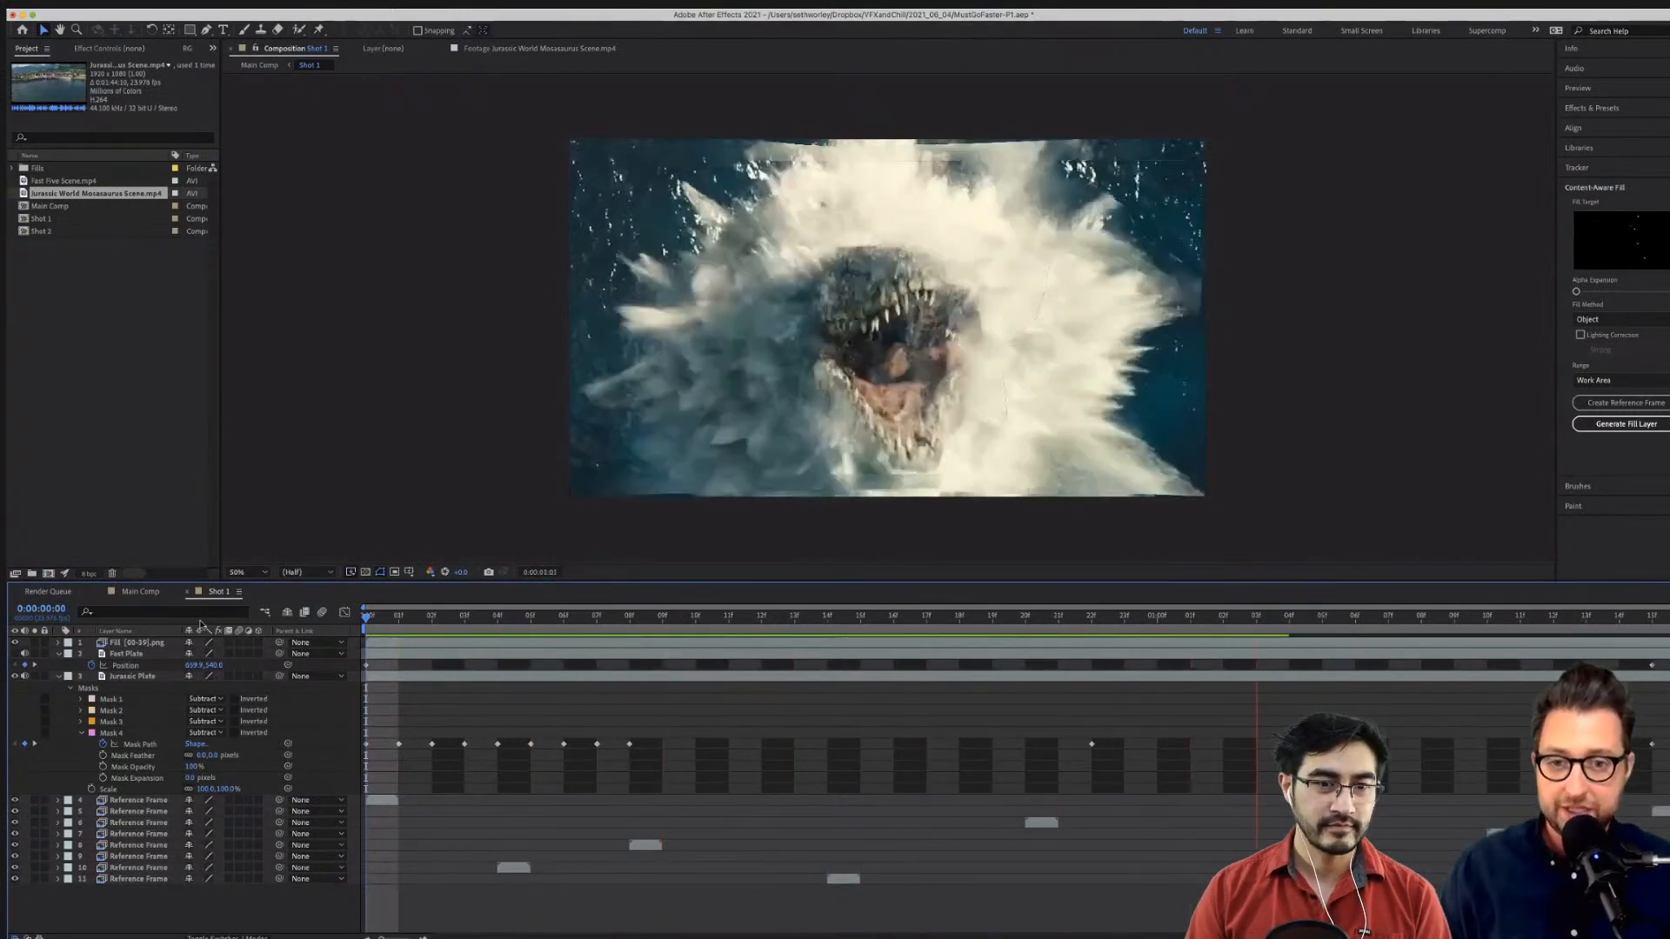
key(space)
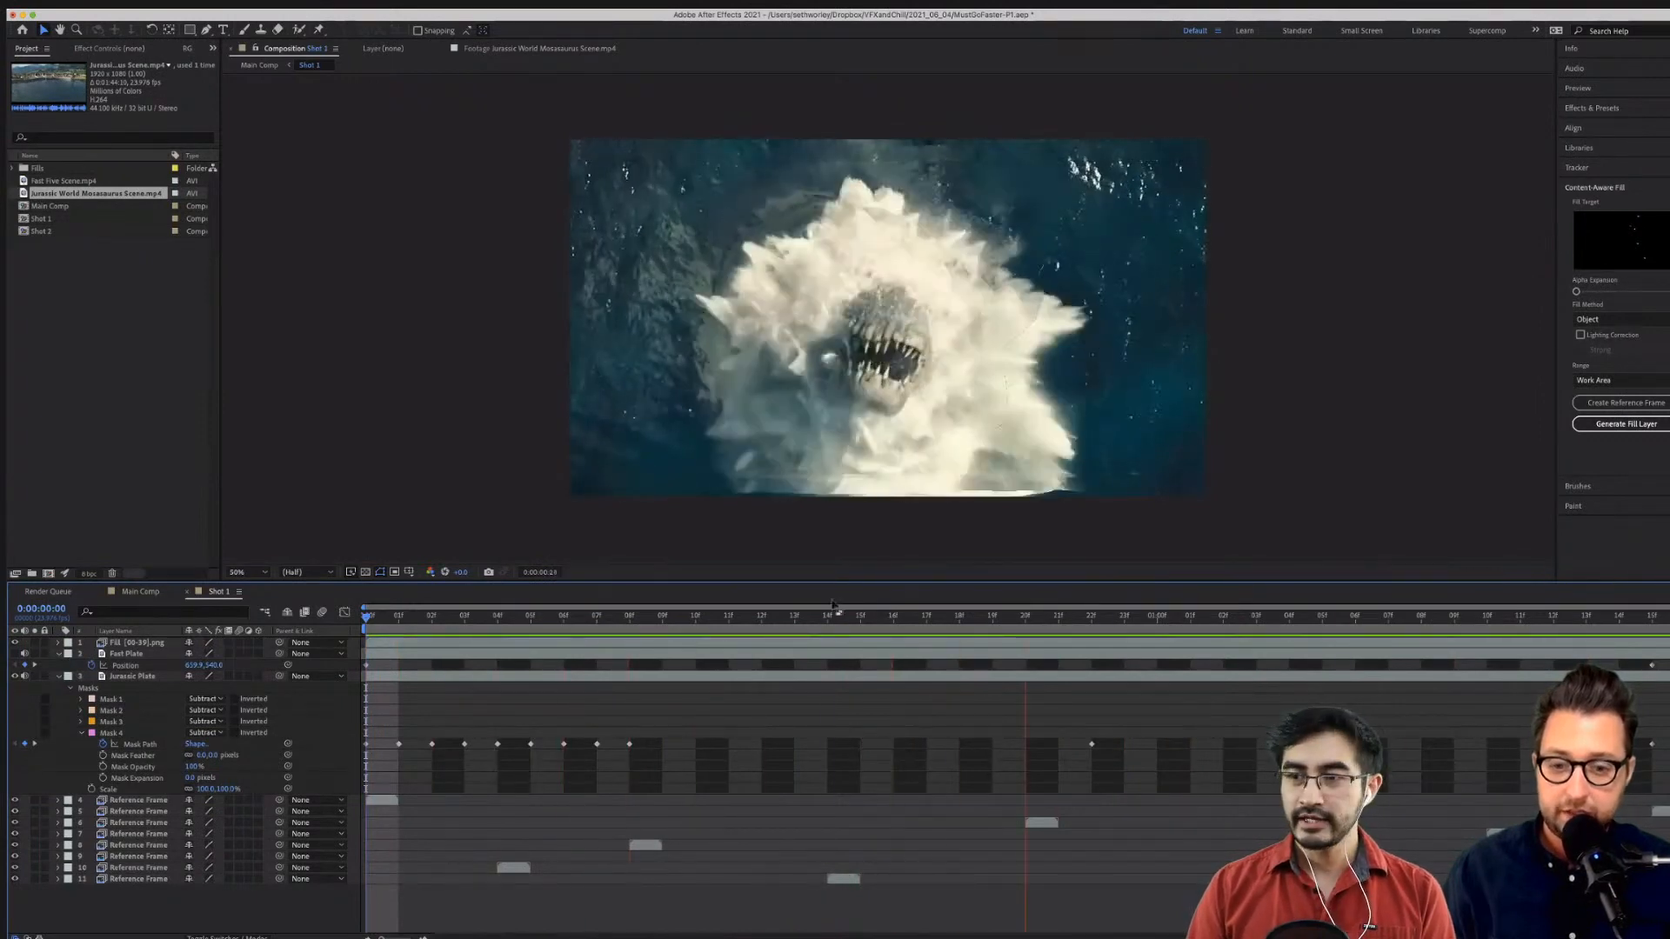
Delete the reference frame layer at 0:00:00:14 and the generated fill layer from Shot 1.
click(856, 881)
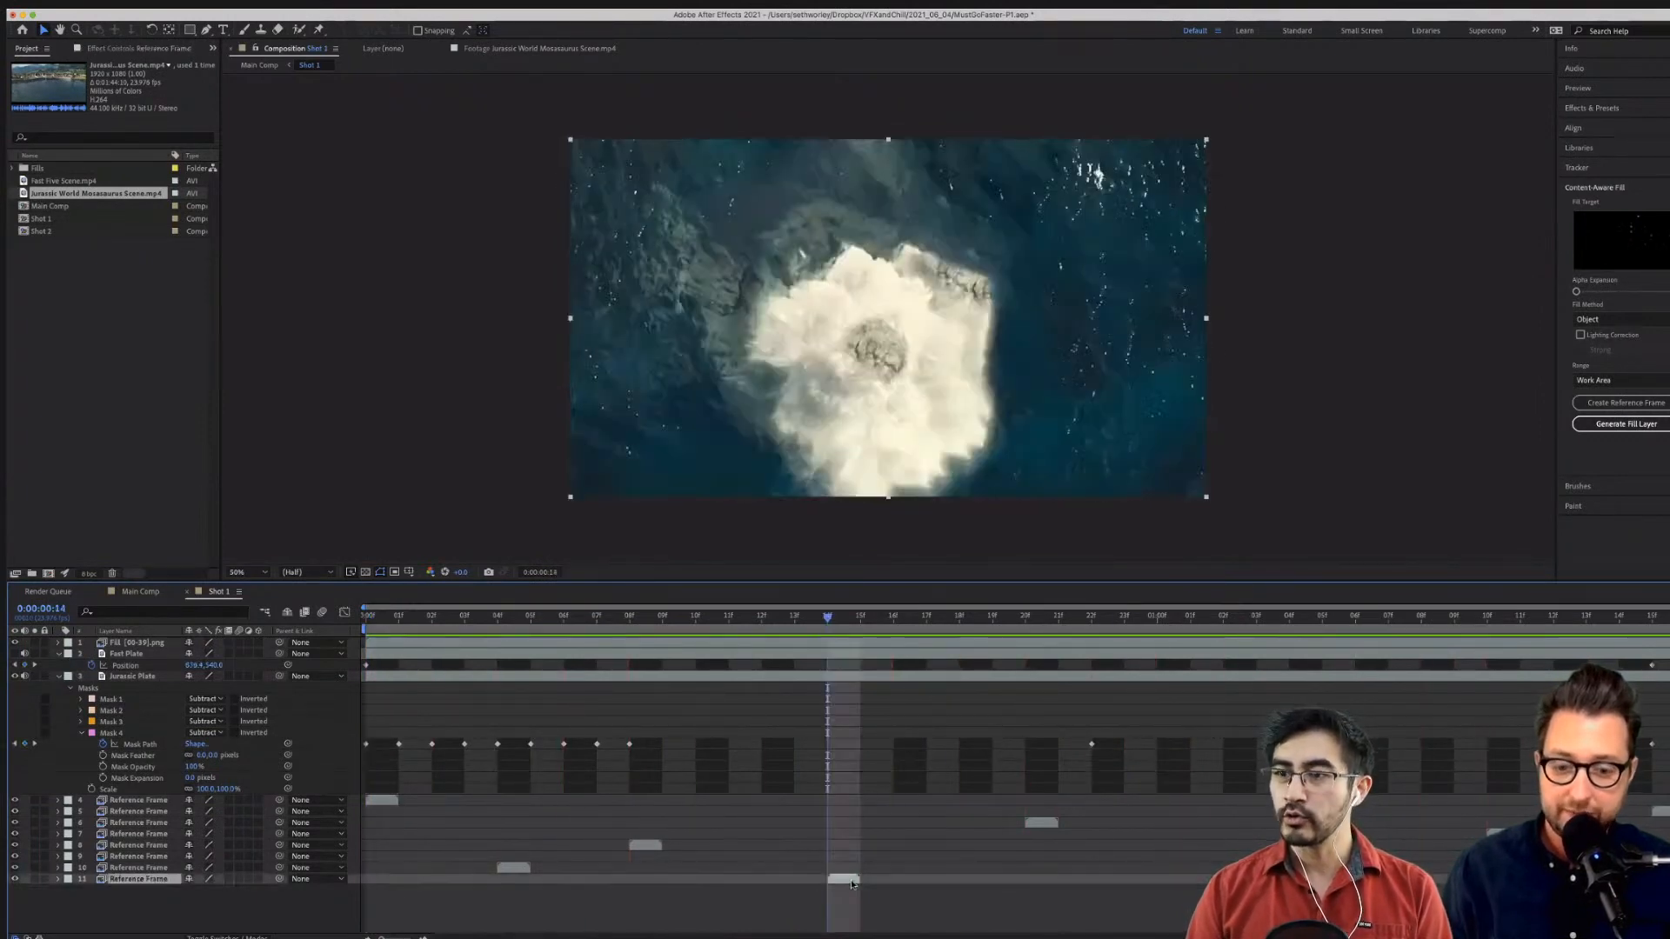
key(Delete)
click(145, 646)
key(Delete)
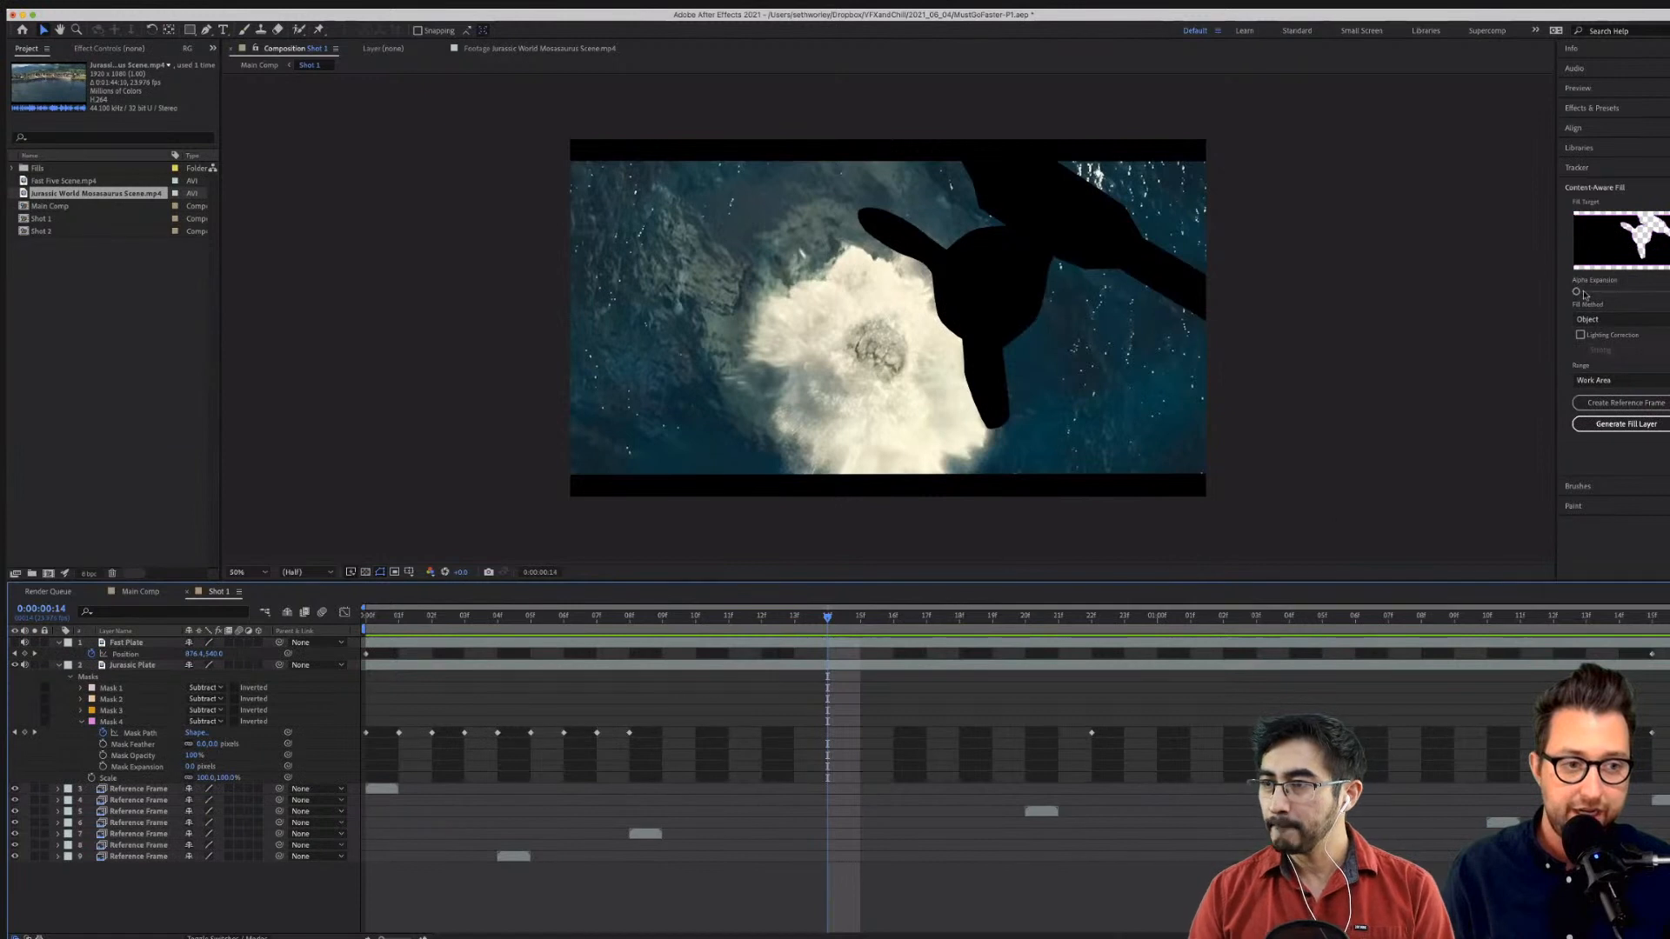
Try an Object fill layer generated from the remaining reference frames, preview it and undo it.
click(1626, 424)
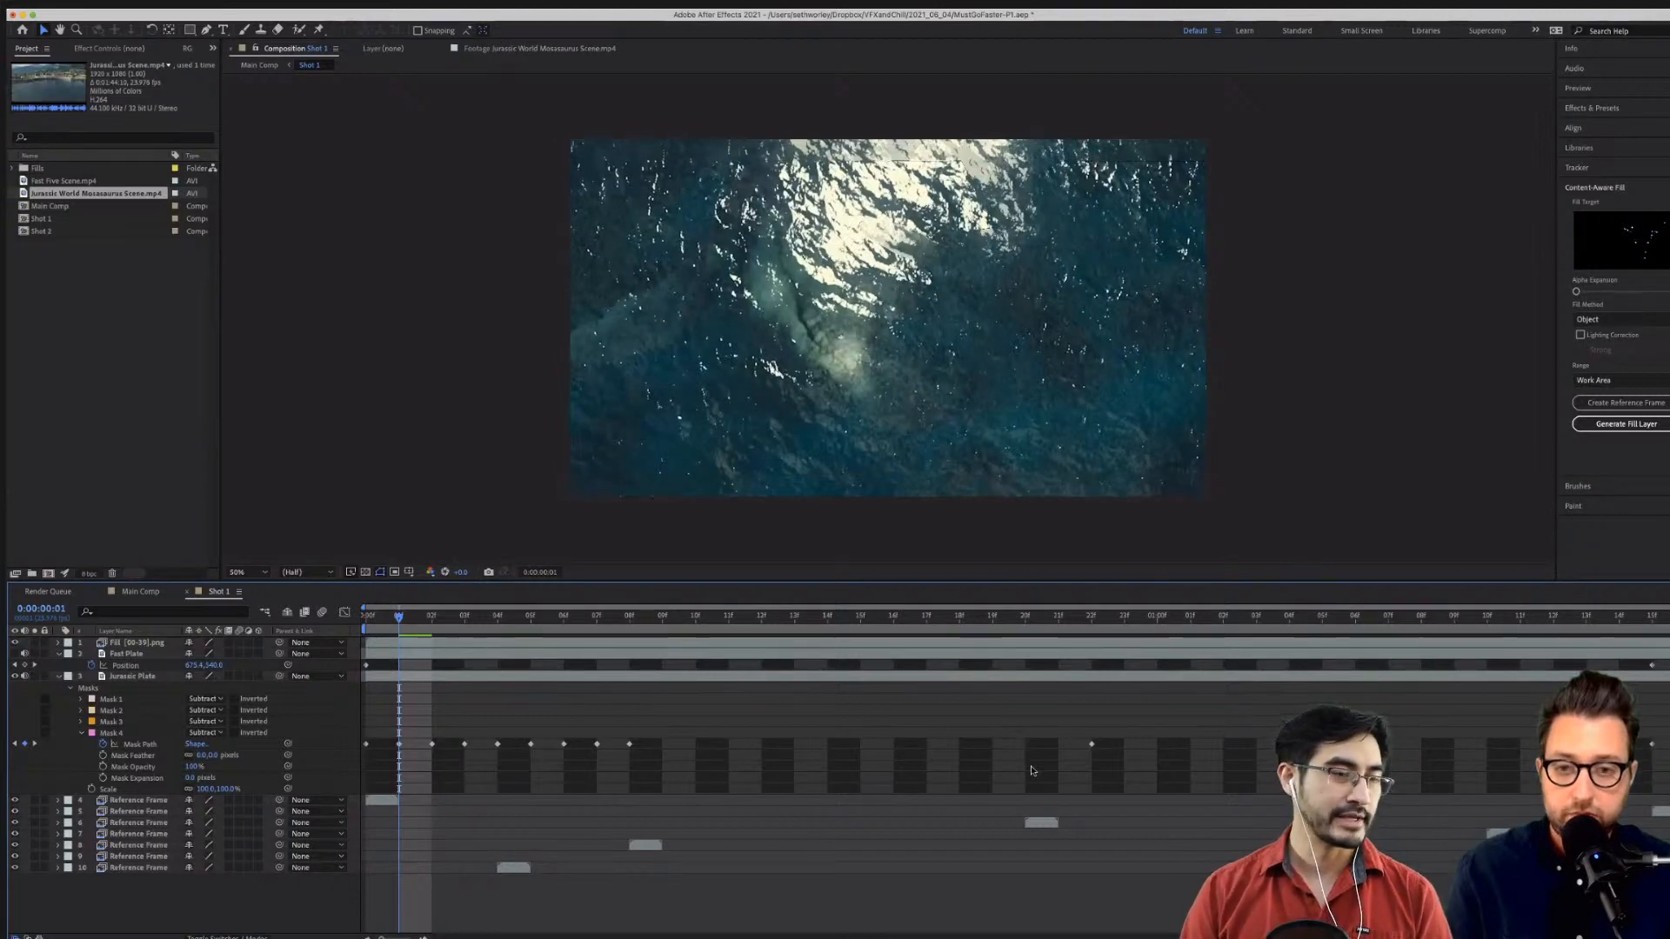
key(space)
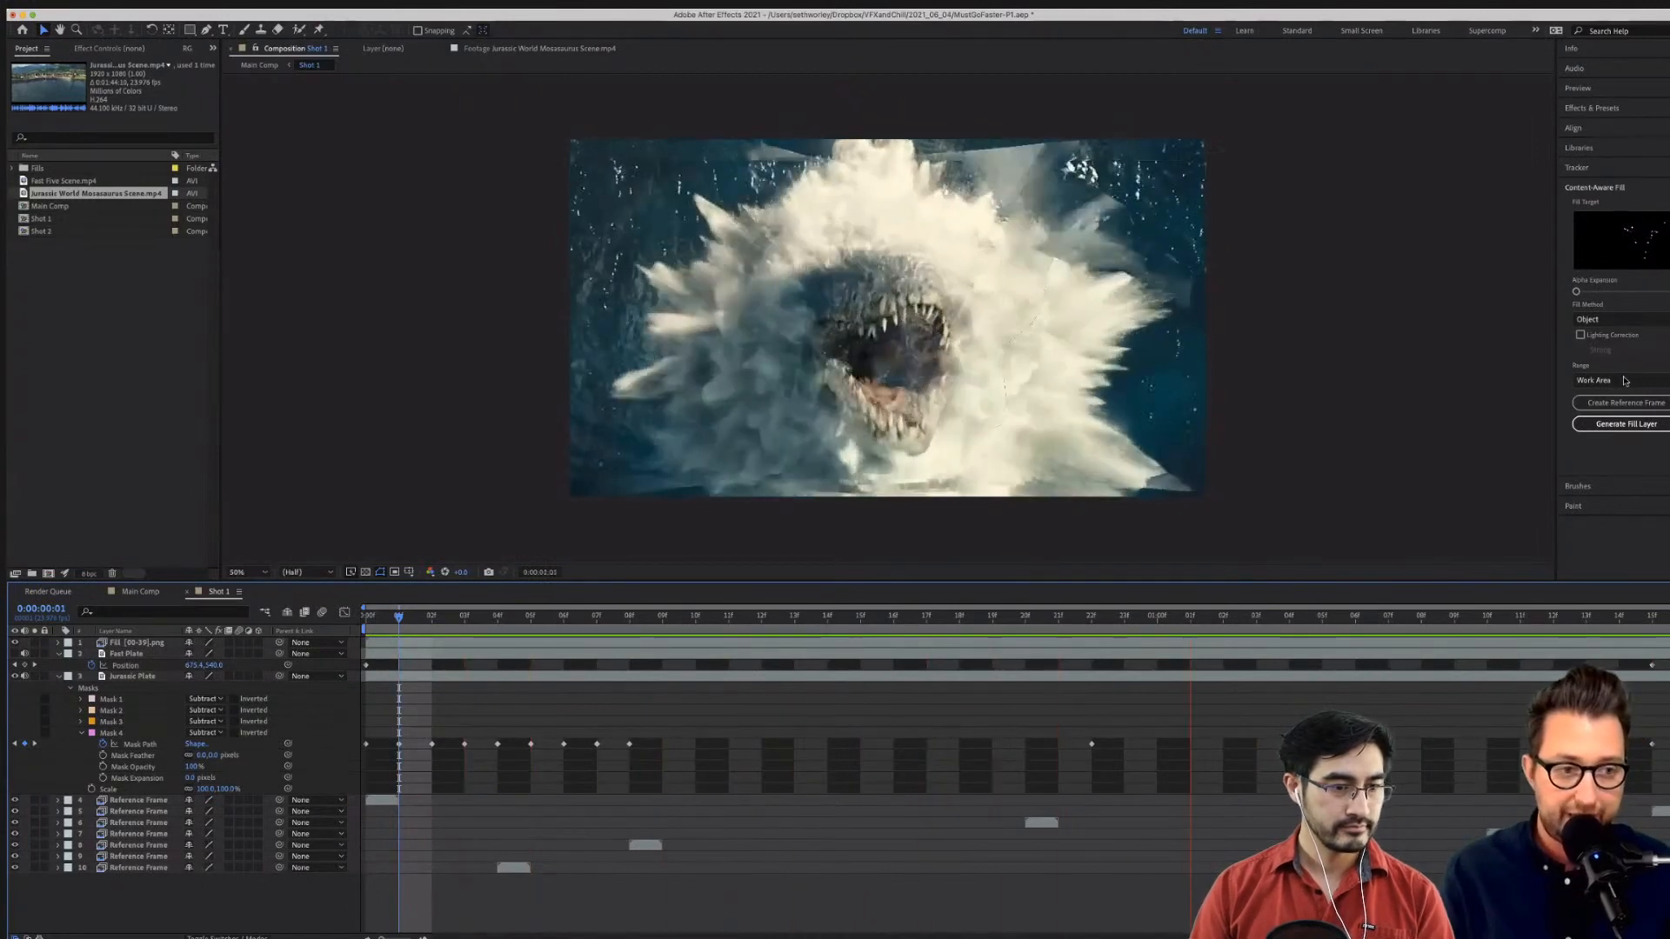
key(super+z)
Change the fill method to Surface and generate a new fill layer for Shot 1 over the work area.
click(1609, 319)
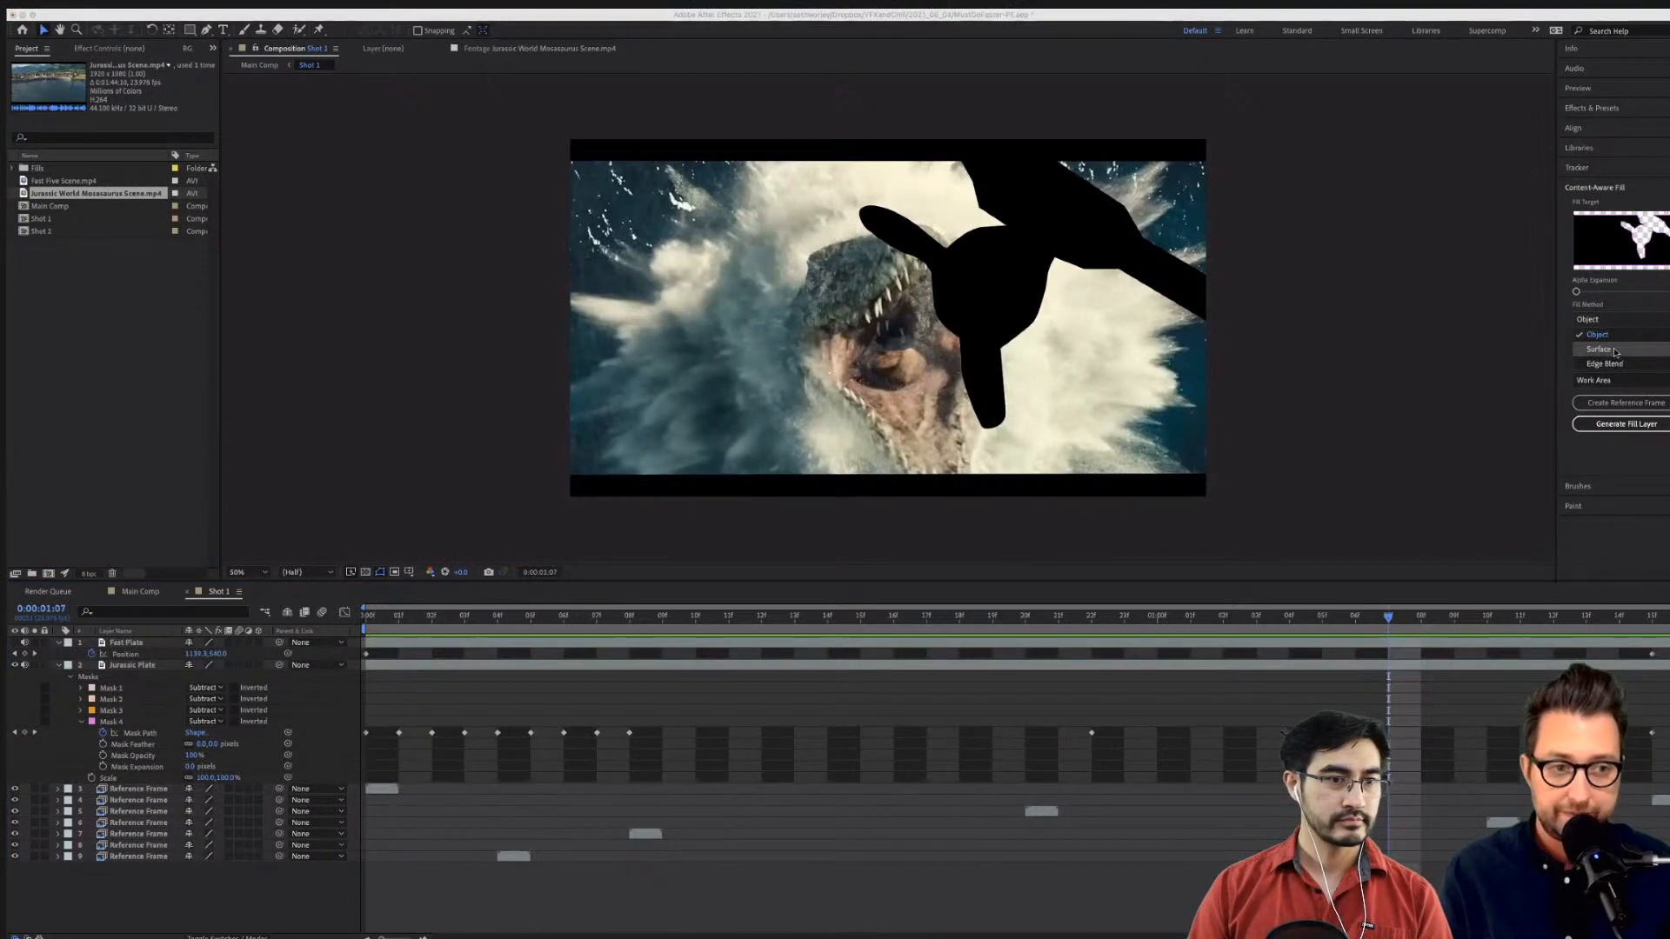
click(1600, 349)
click(1622, 425)
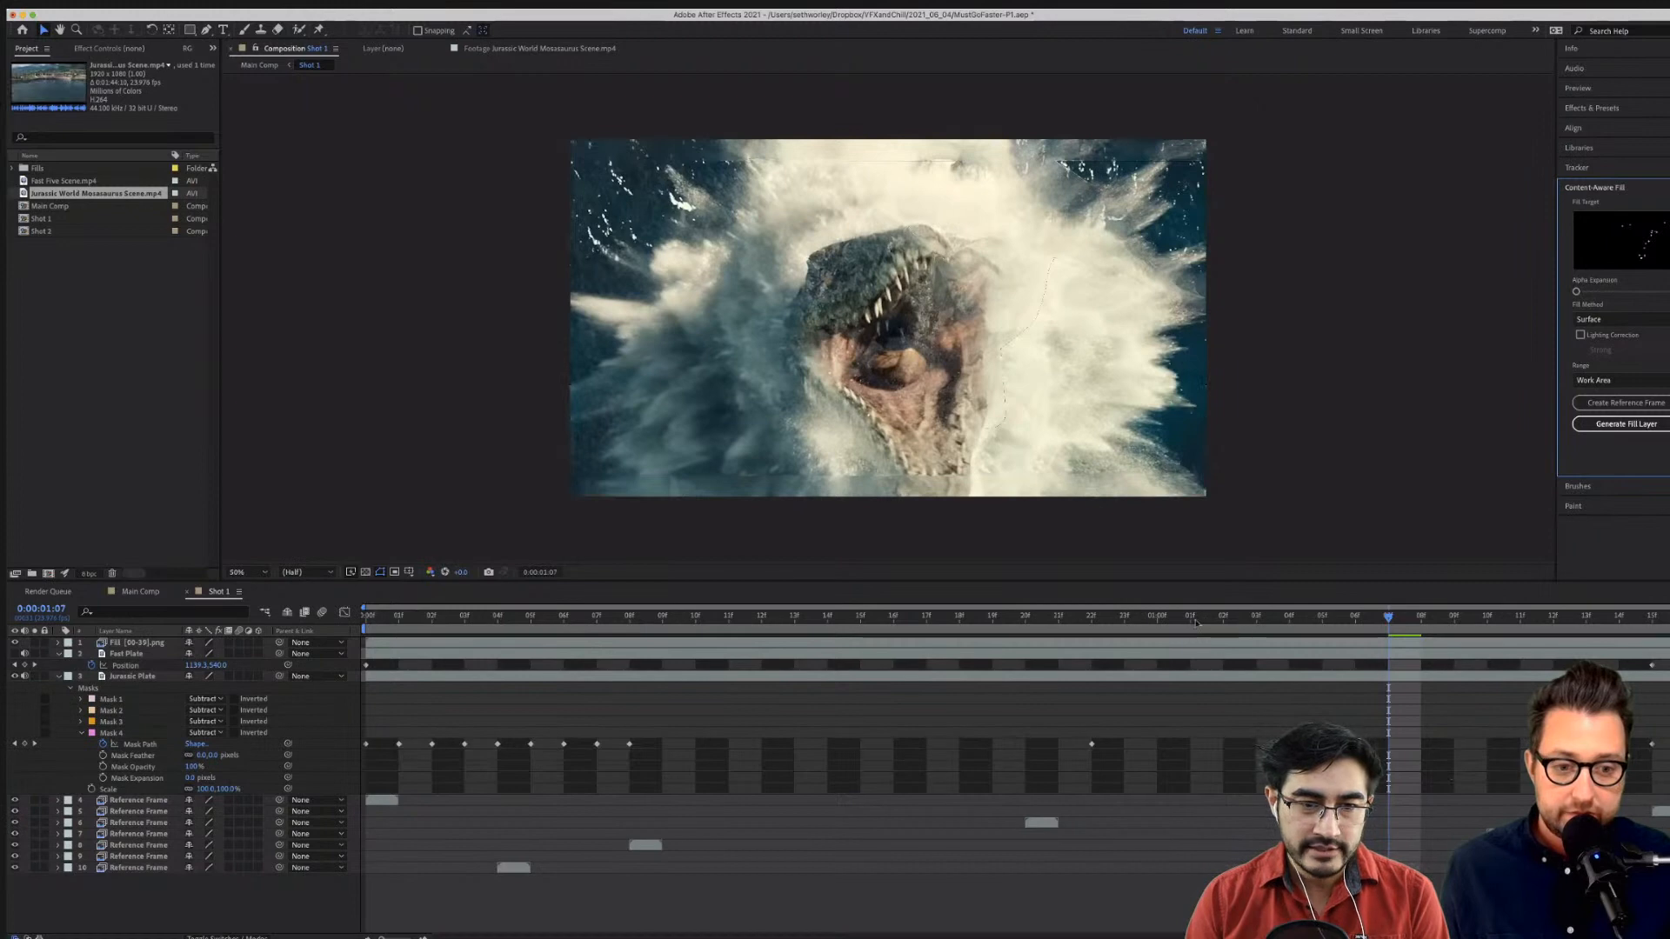
Preview the new Surface fill in Shot 1 from the start and from 0:00:00:09.
key(space)
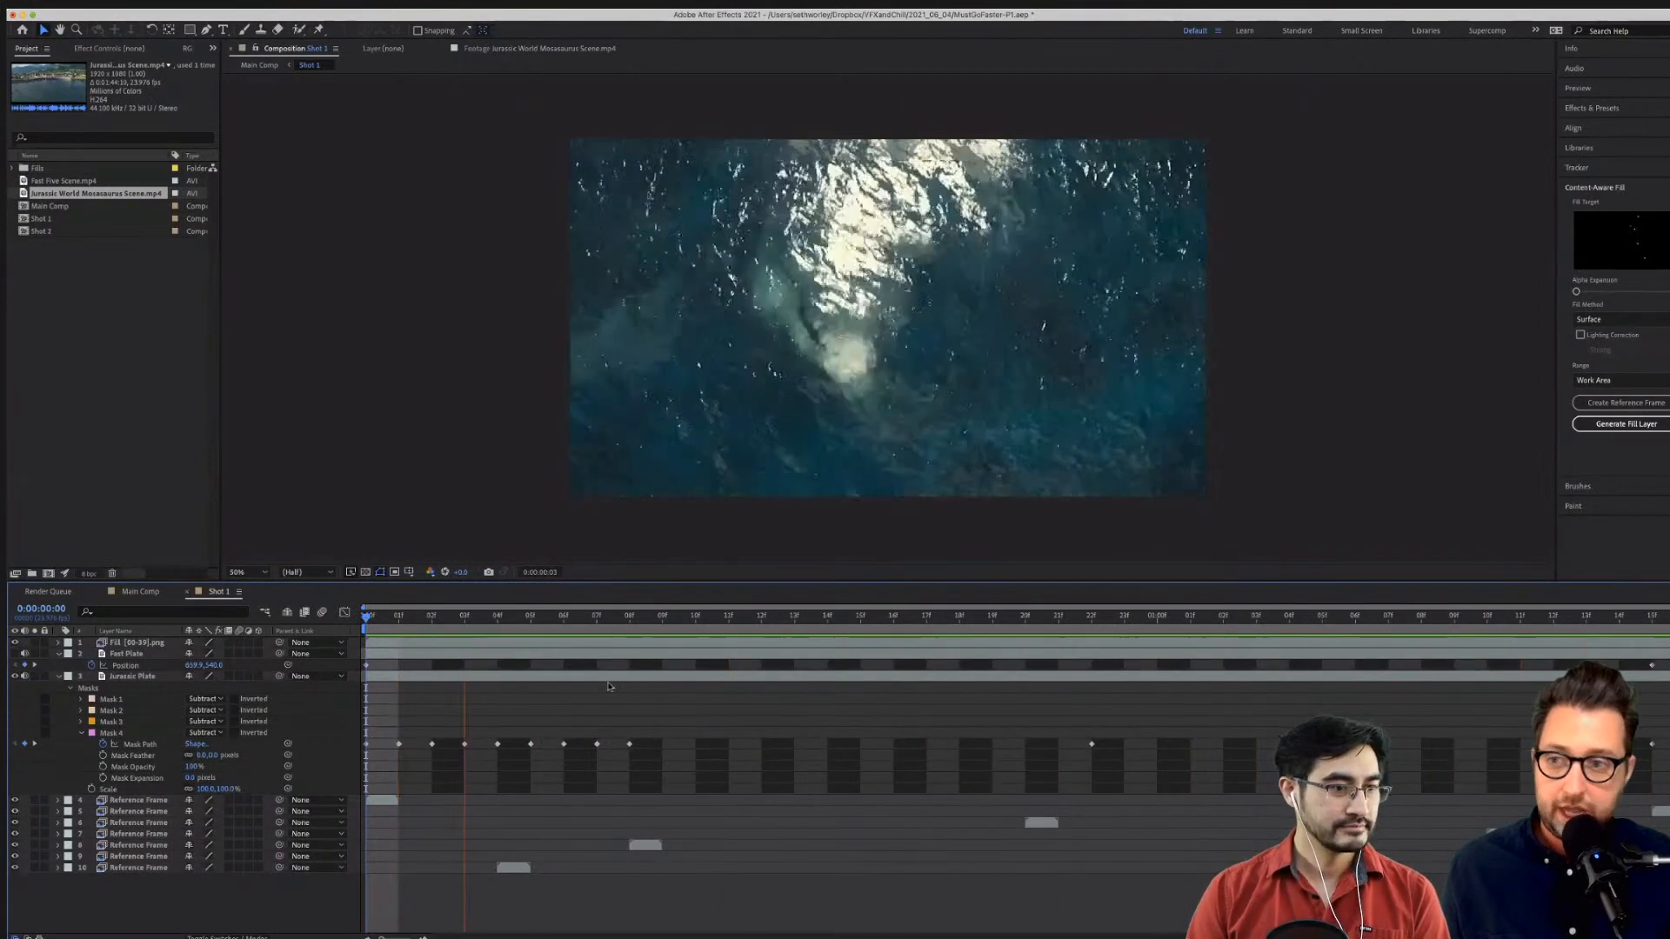
key(space)
click(148, 644)
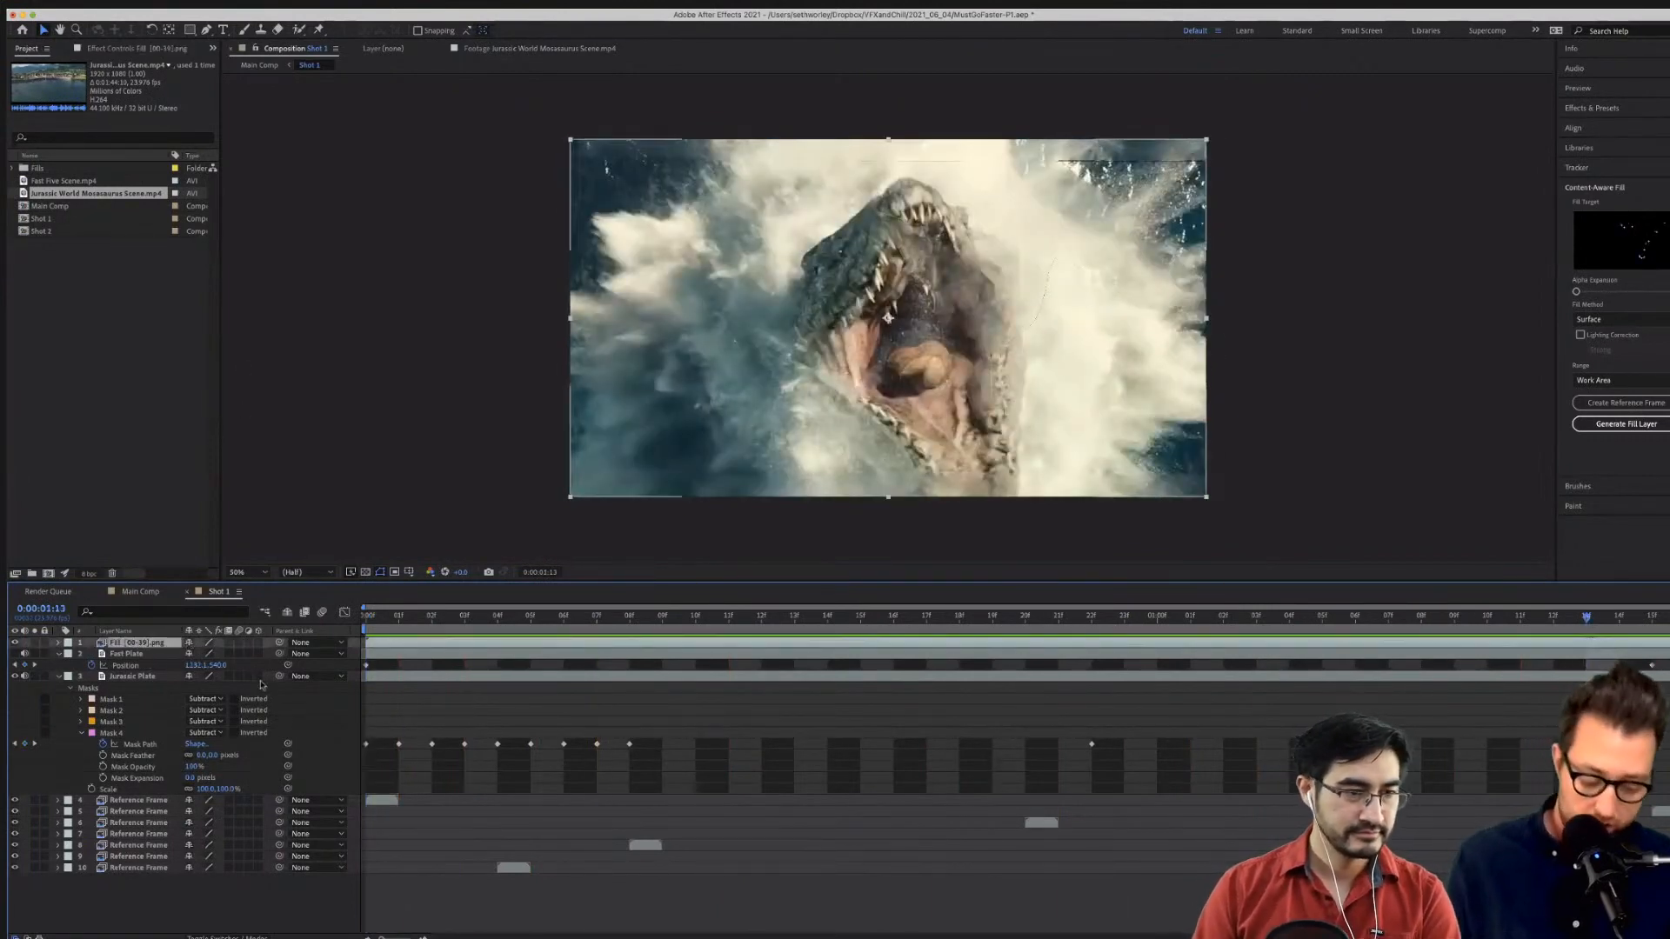
key(space)
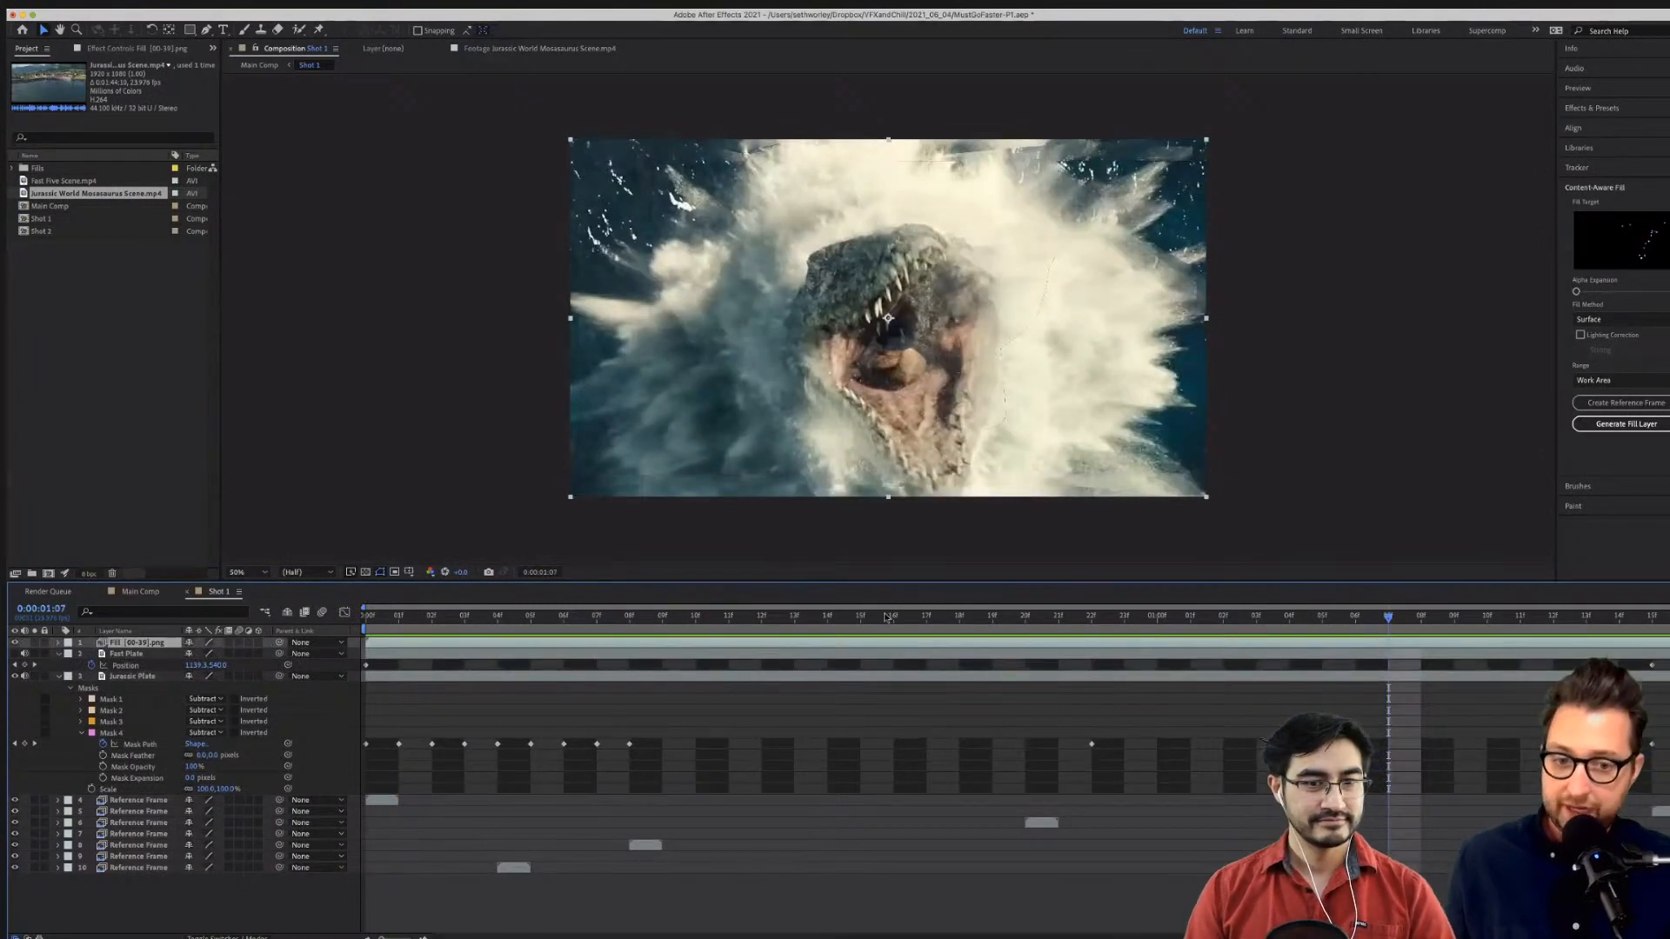
click(665, 616)
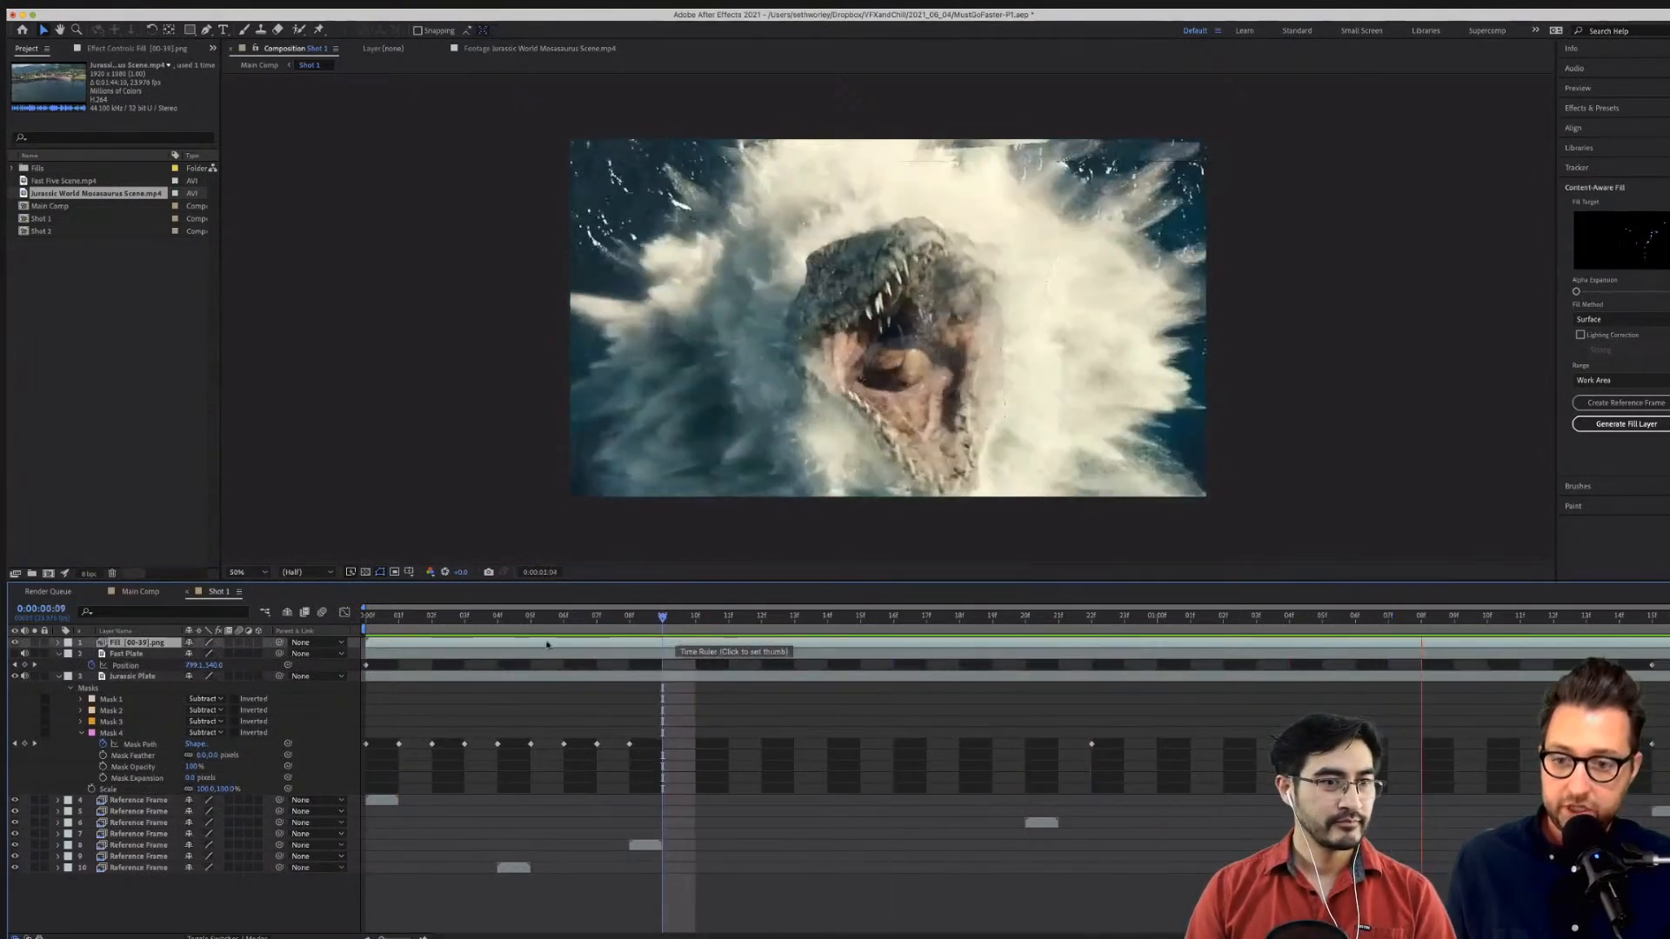
click(133, 677)
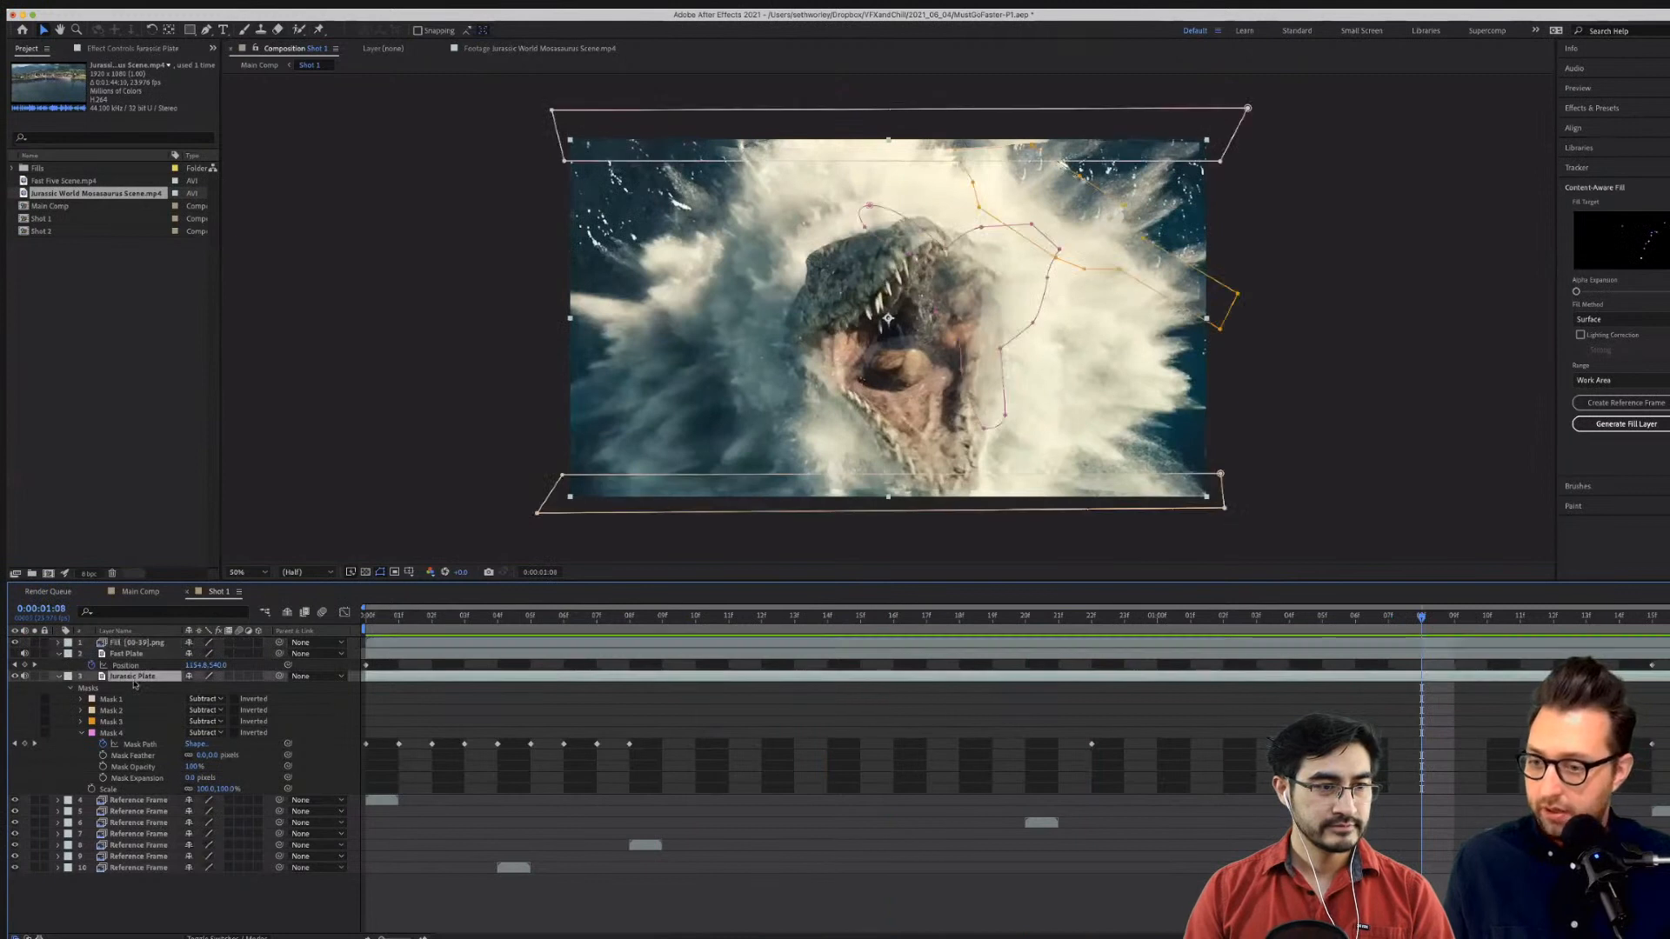
key(super+d)
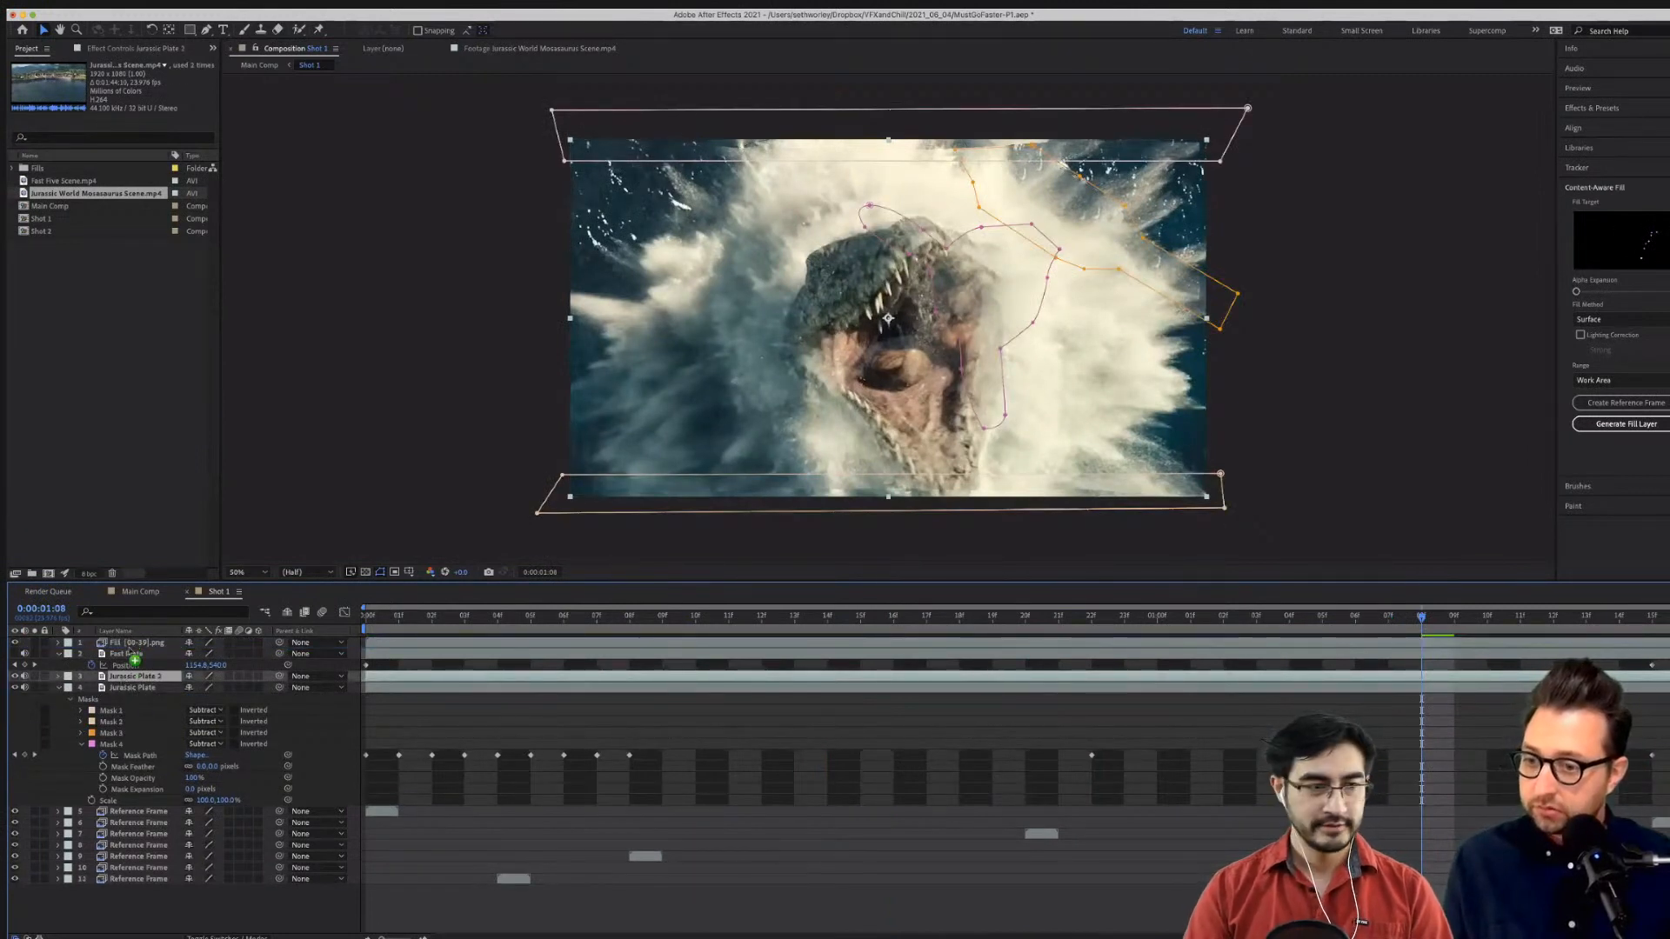
drag(134, 676, 143, 644)
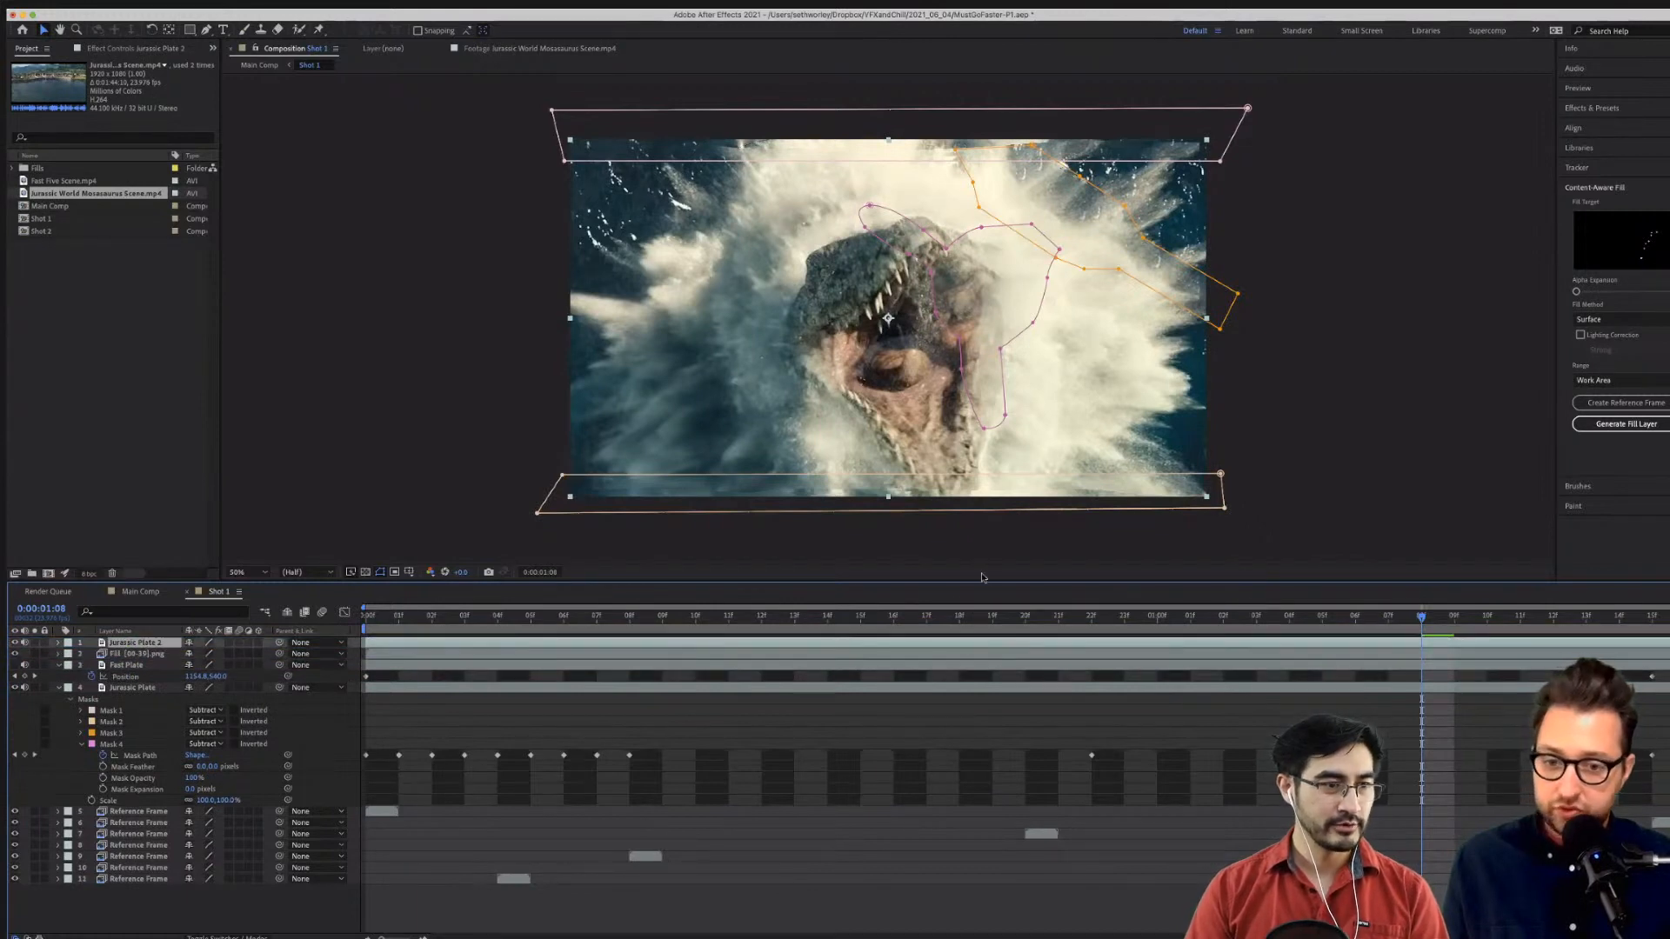
drag(966, 615, 846, 612)
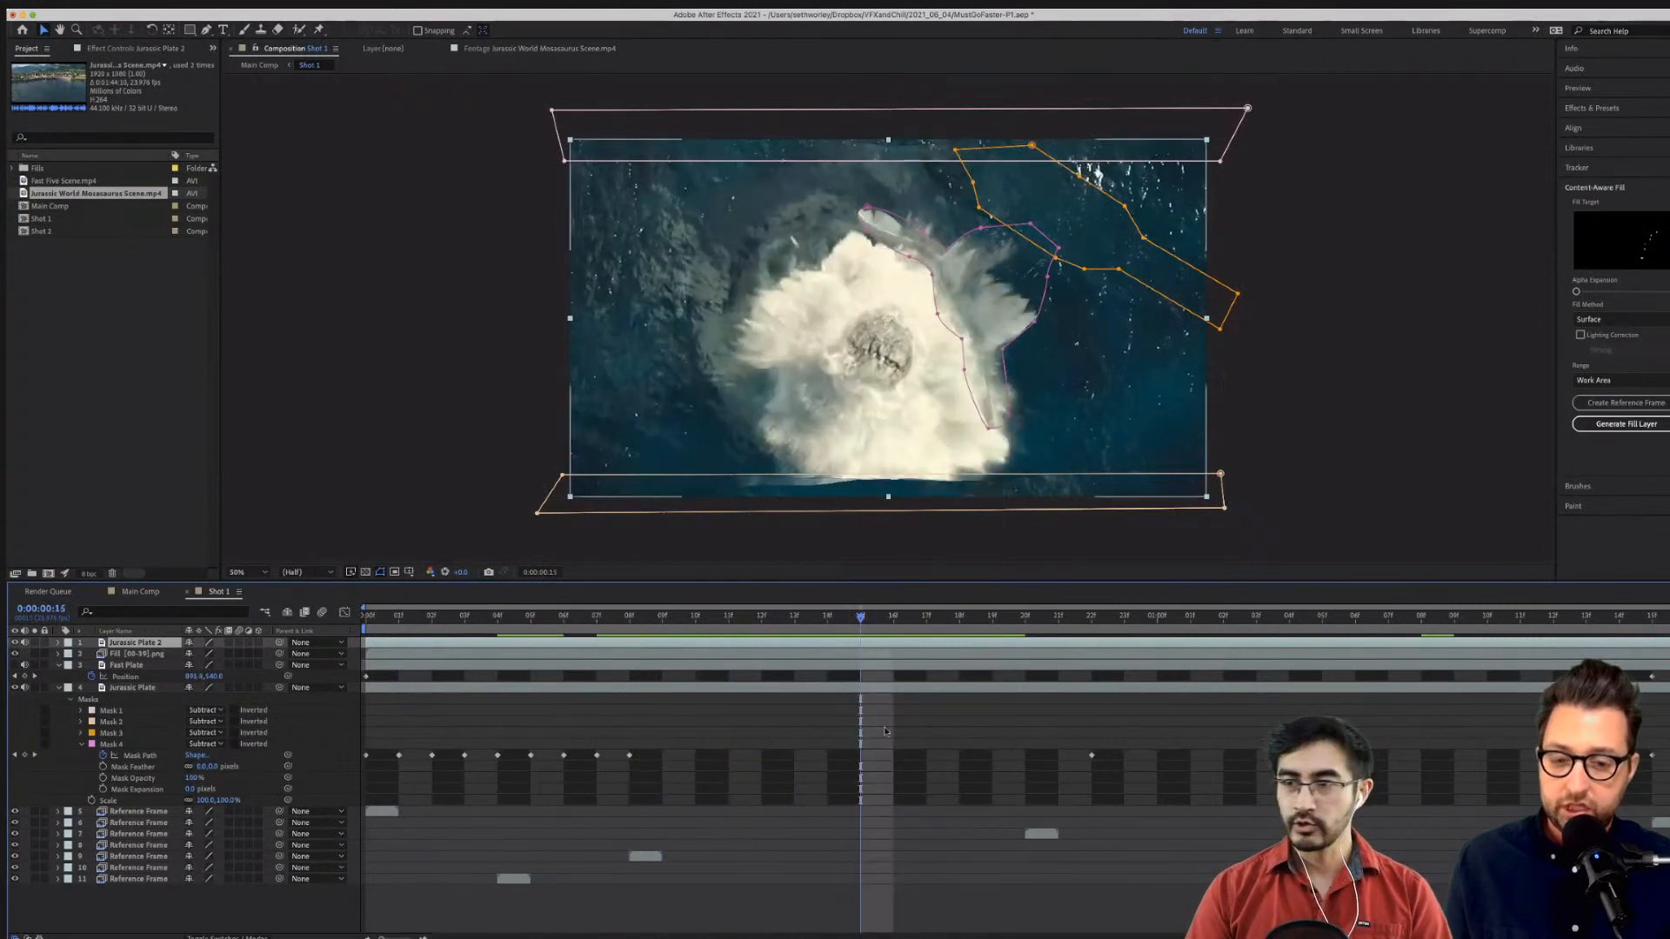
key(Delete)
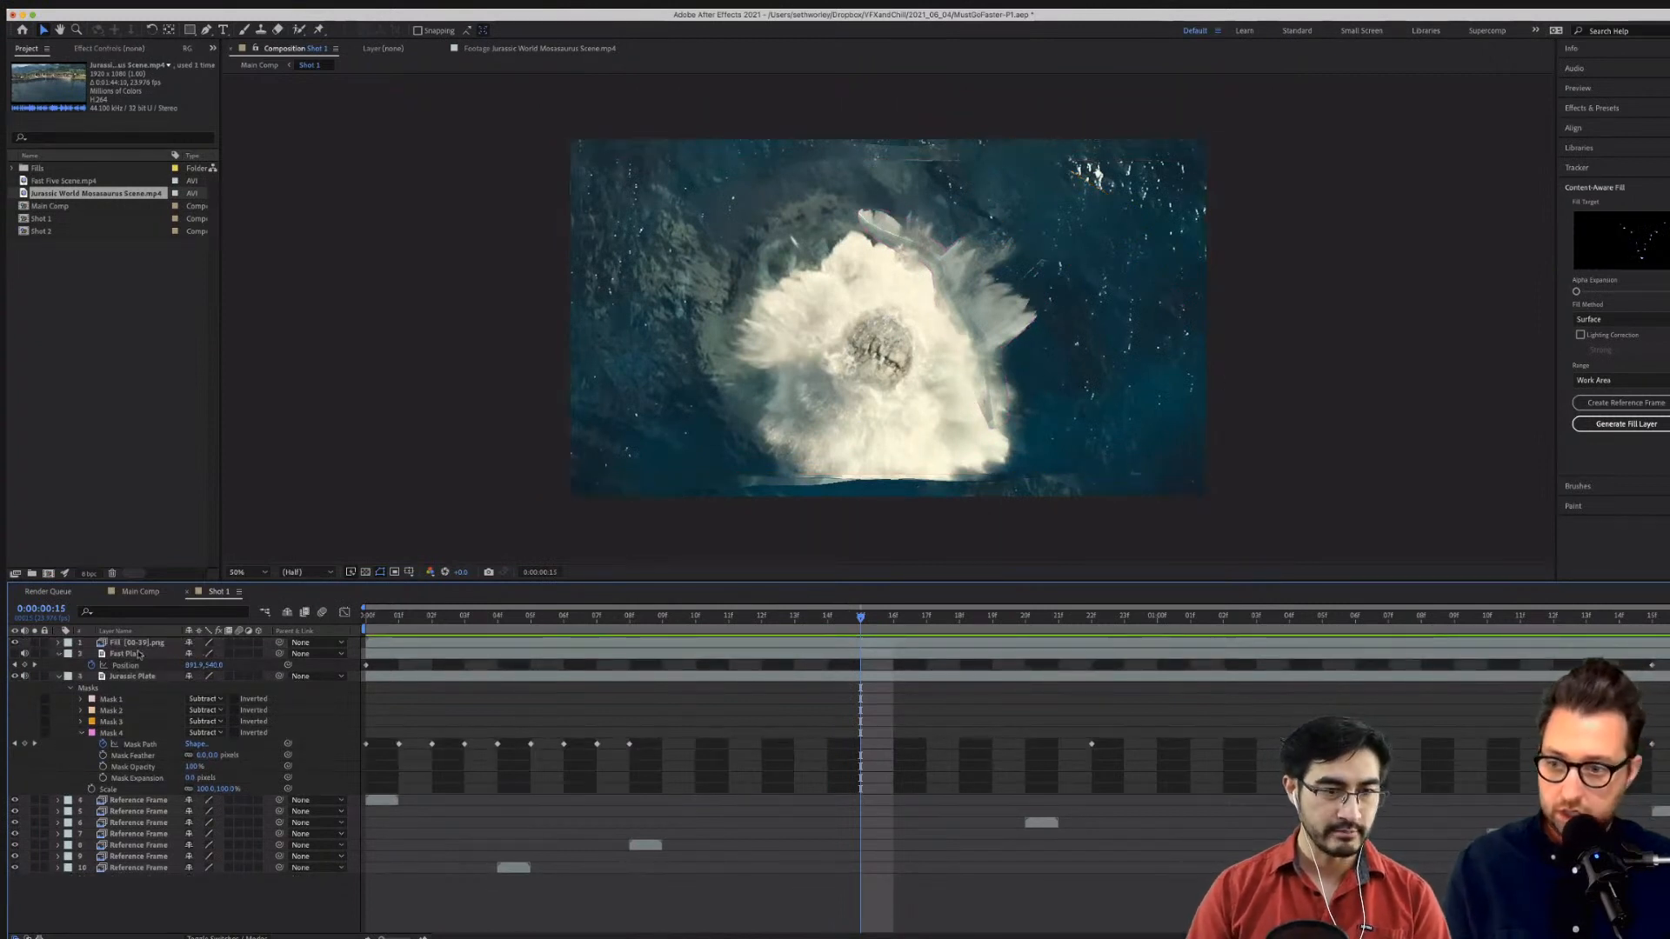
Move the generated fill layer below Fast Plate so it sits directly above Jurassic Plate.
click(135, 655)
click(135, 677)
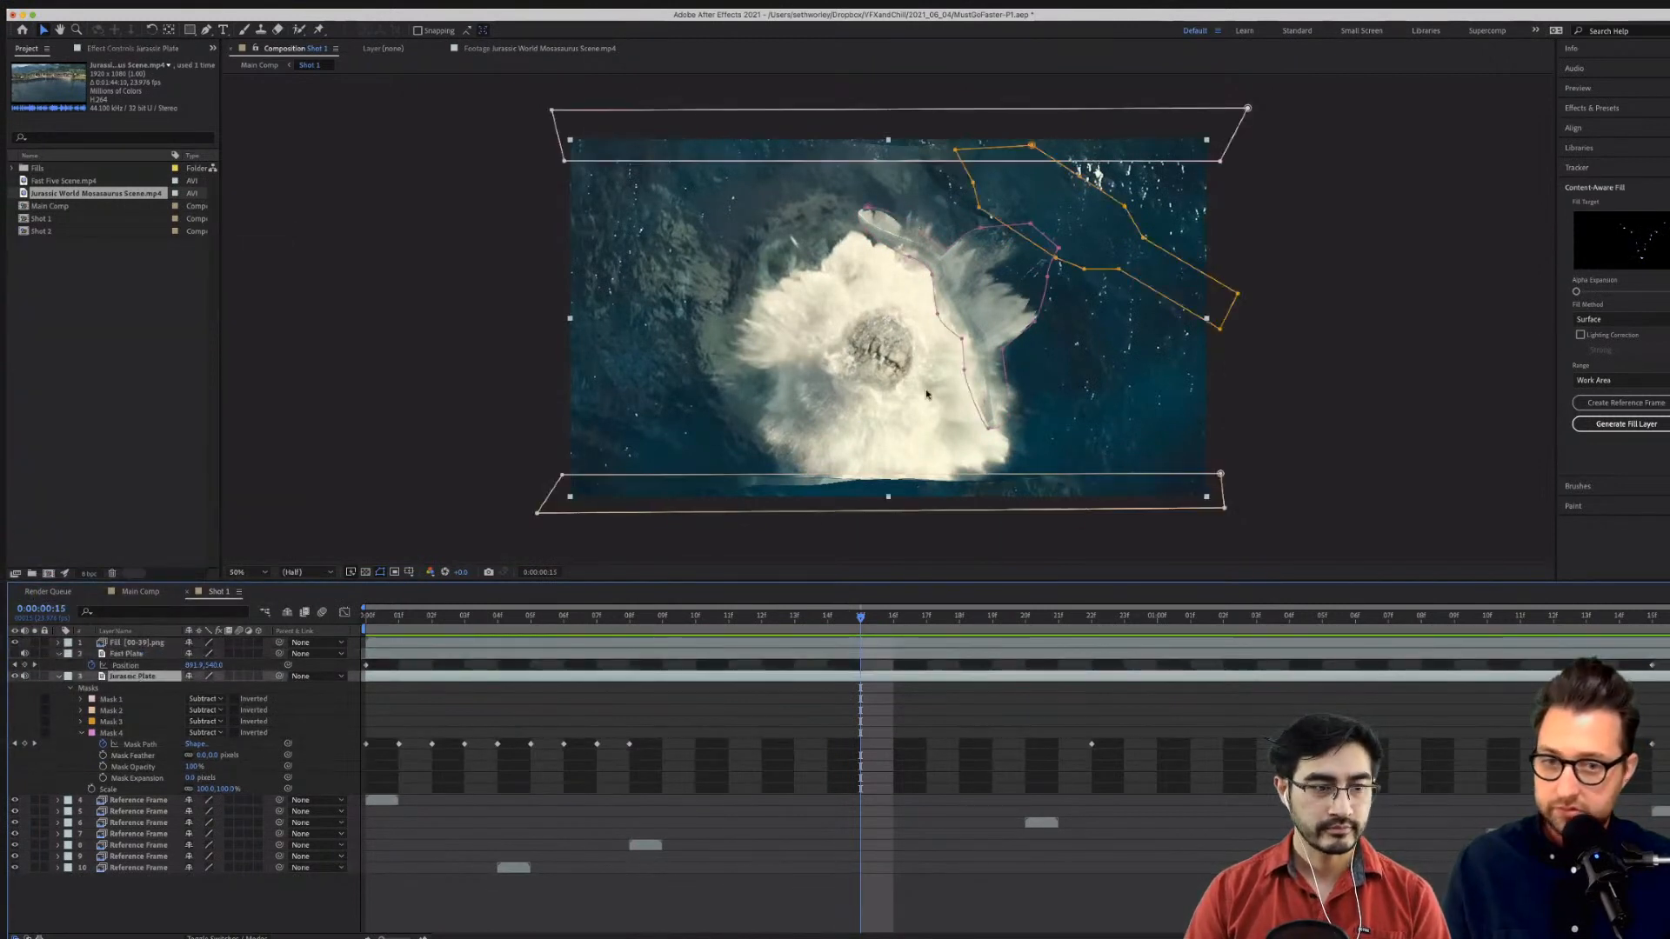
drag(135, 646, 141, 669)
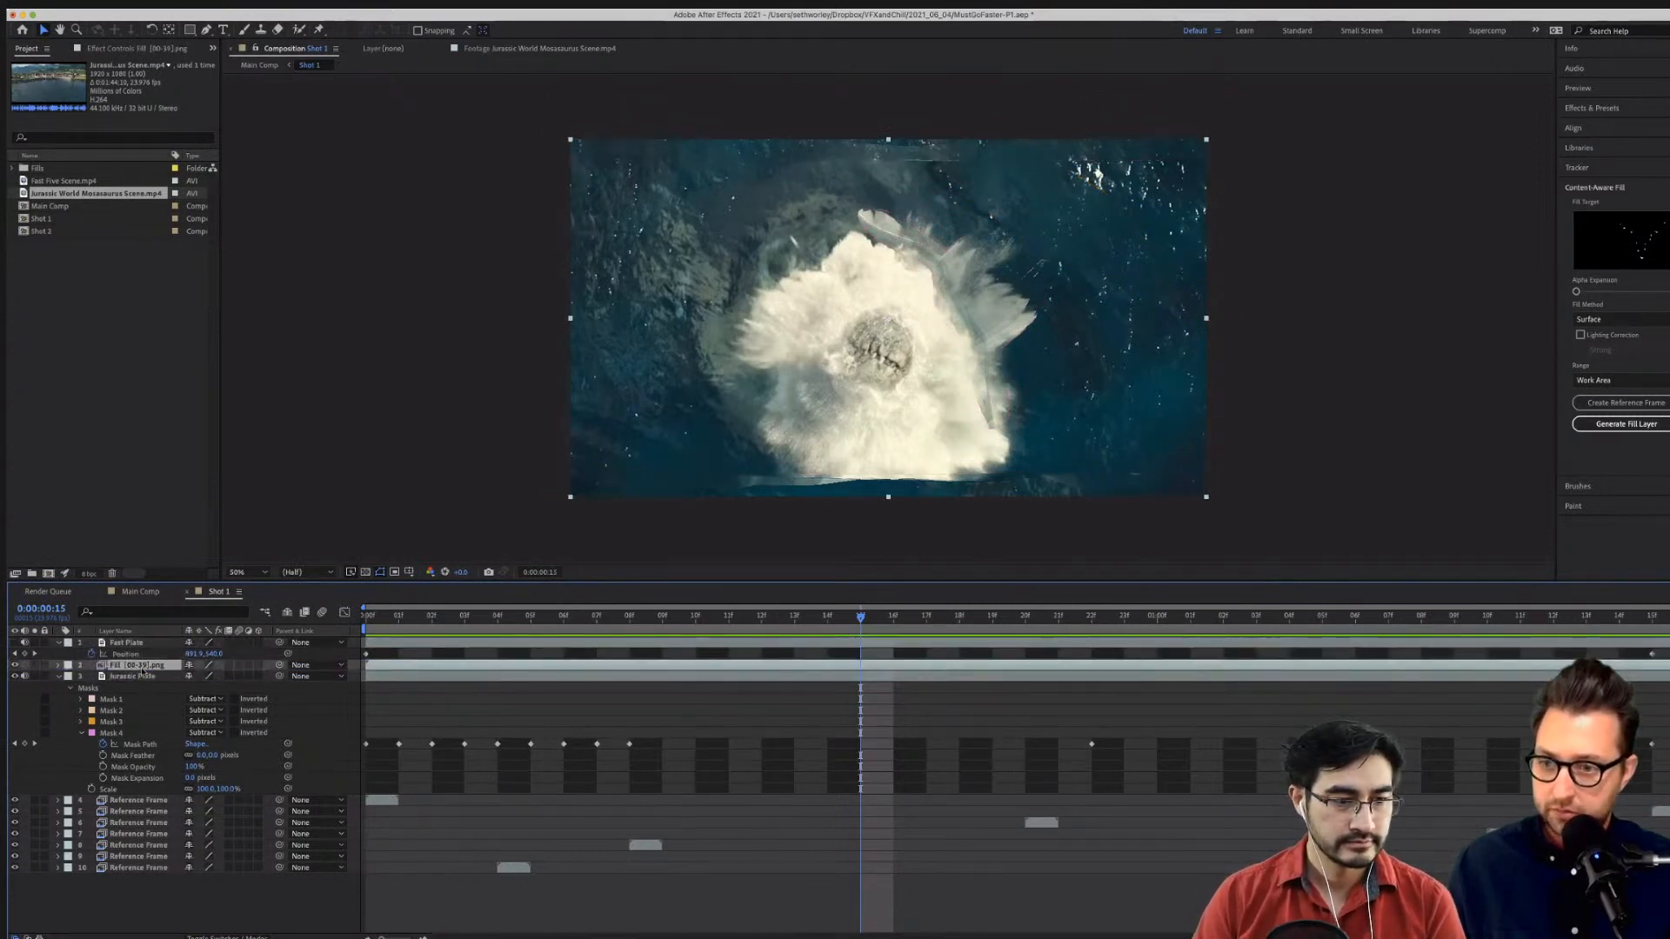
Try fading out the fill layer with Opacity keyframes, 100% at 0:00:00:07 and 0% at 0:00:00:10, and remove the animation.
drag(861, 616, 762, 616)
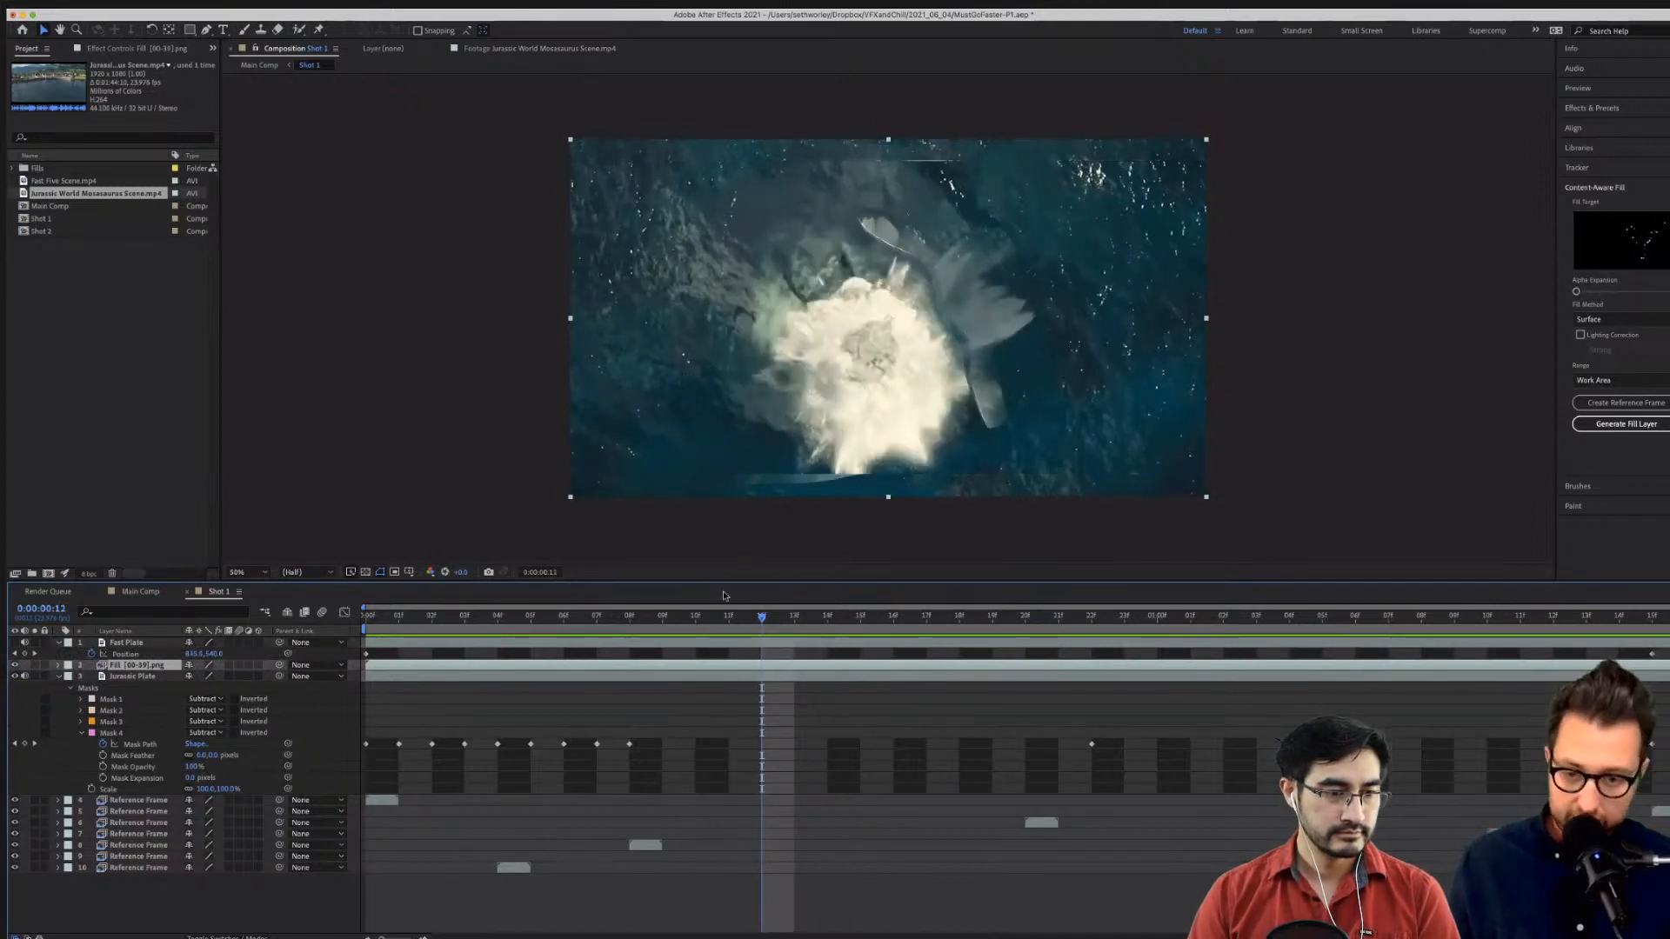
key(Page_Up)
key(Page_Up)
key(Page_Up)
key(Page_Up)
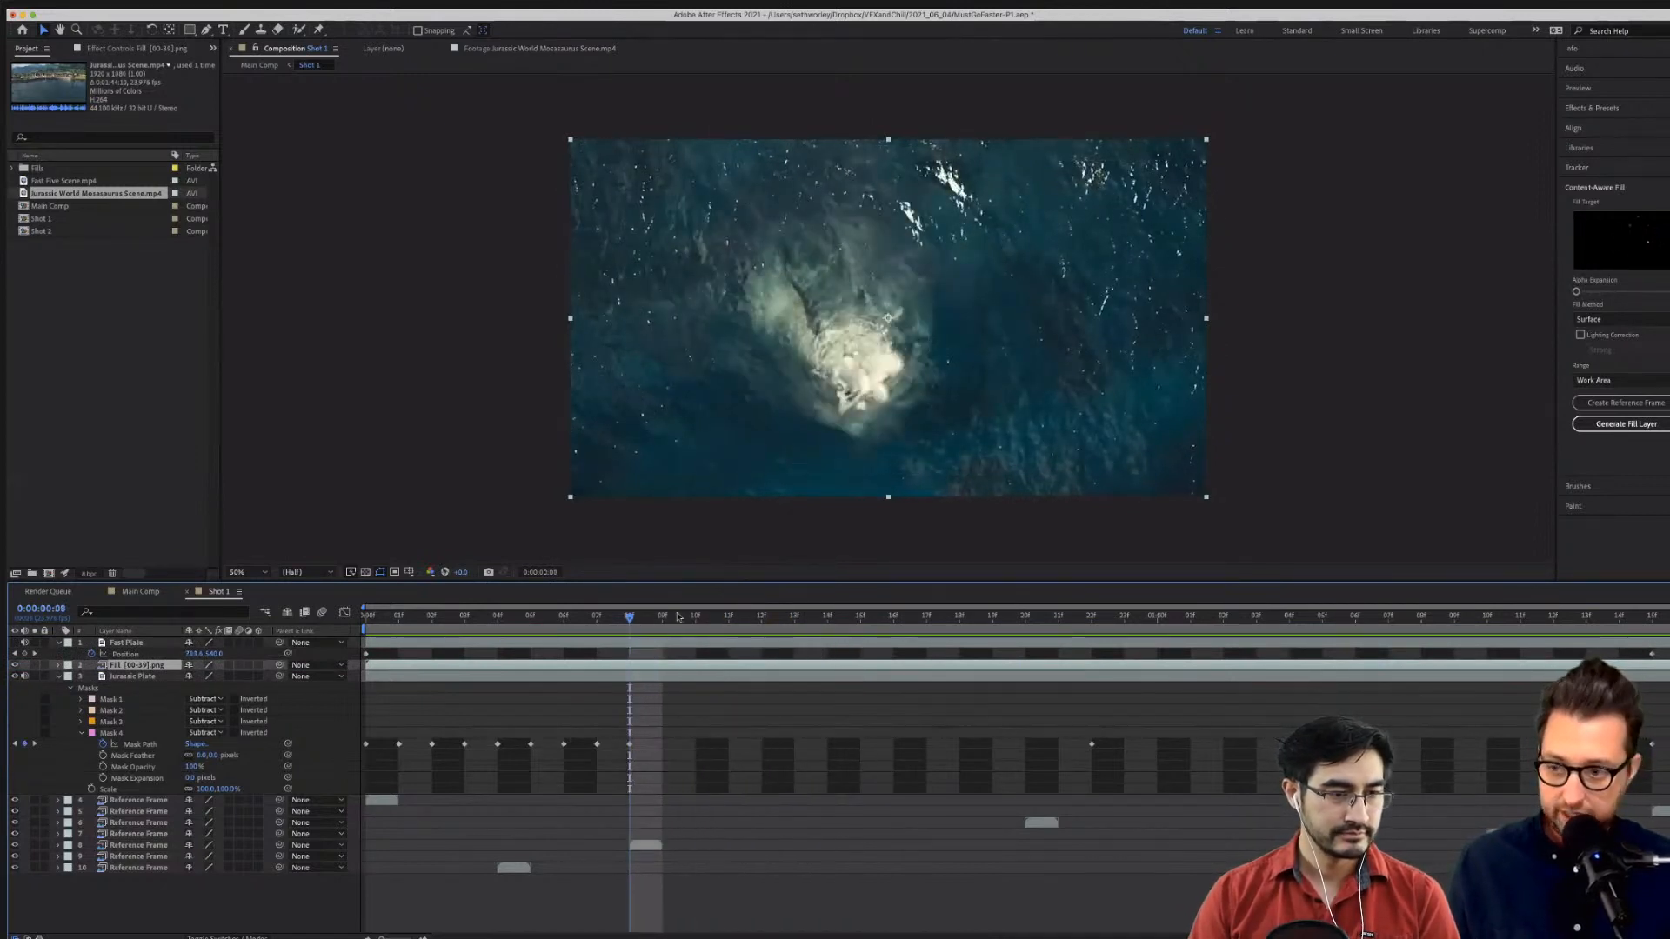
key(t)
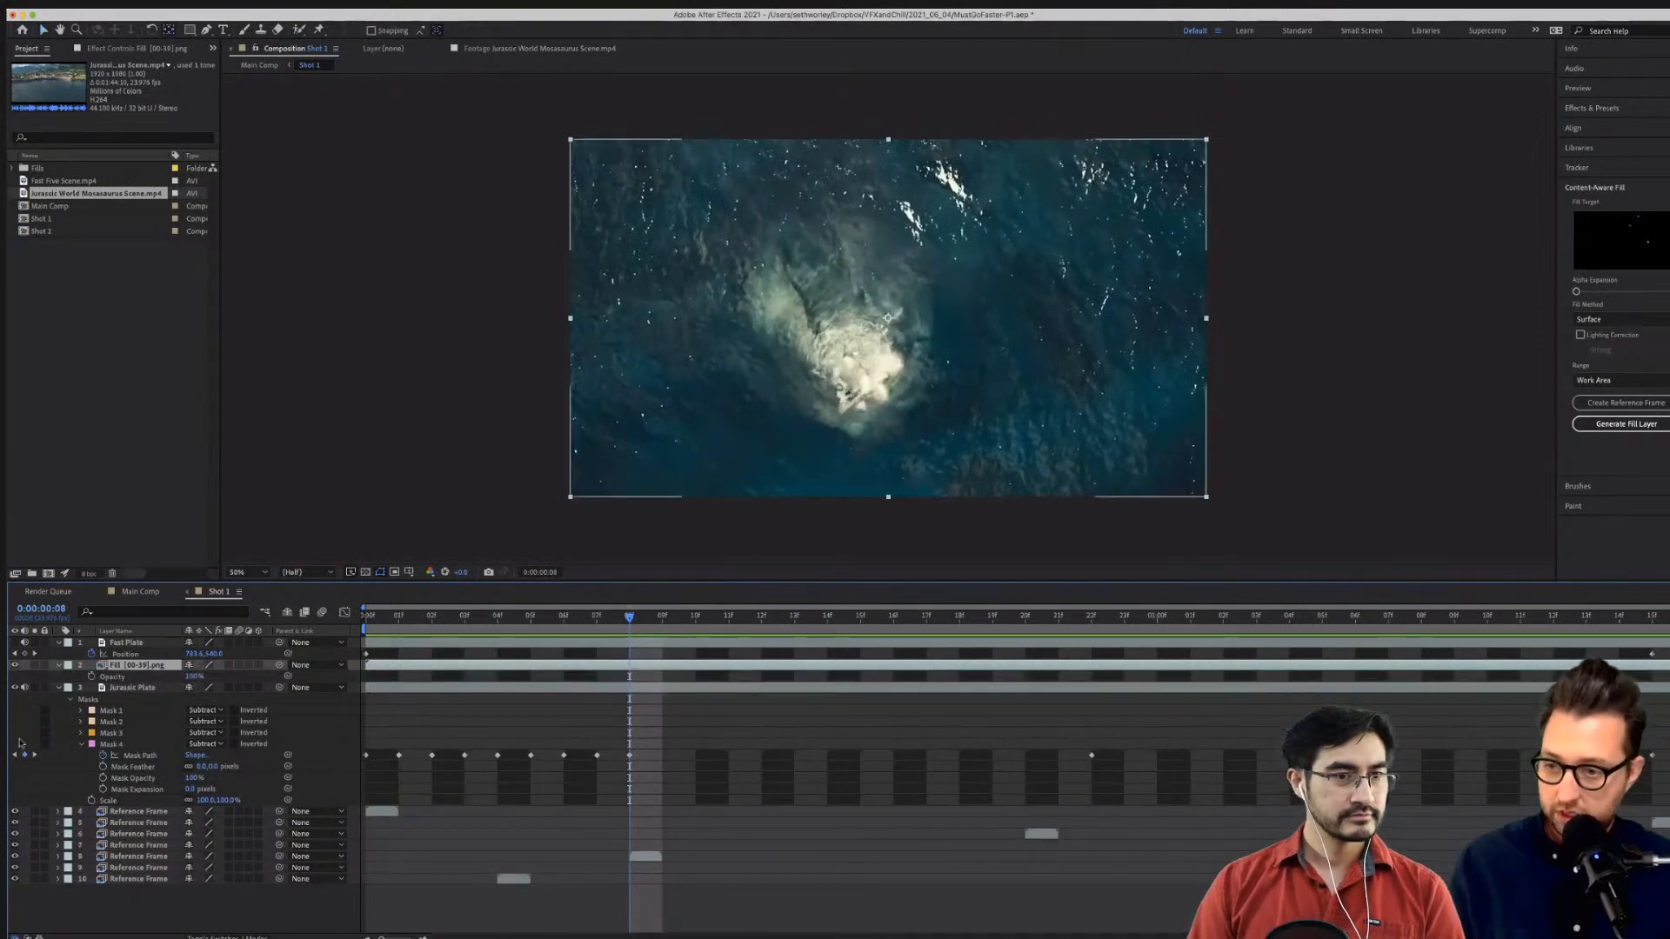
click(594, 618)
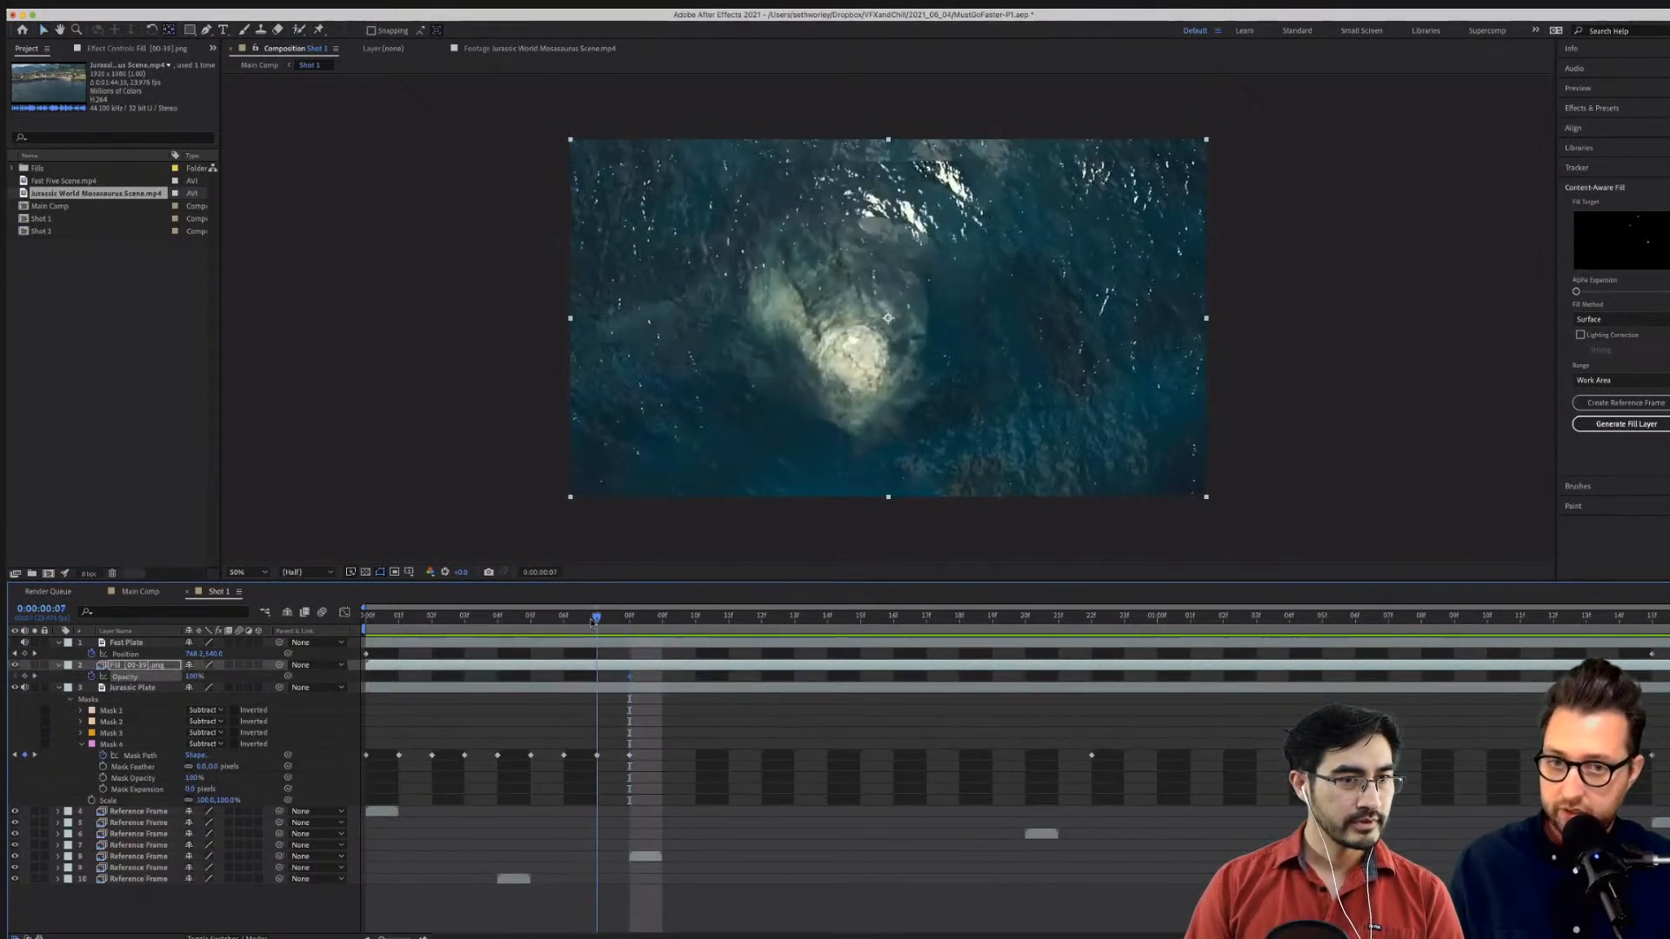
click(25, 677)
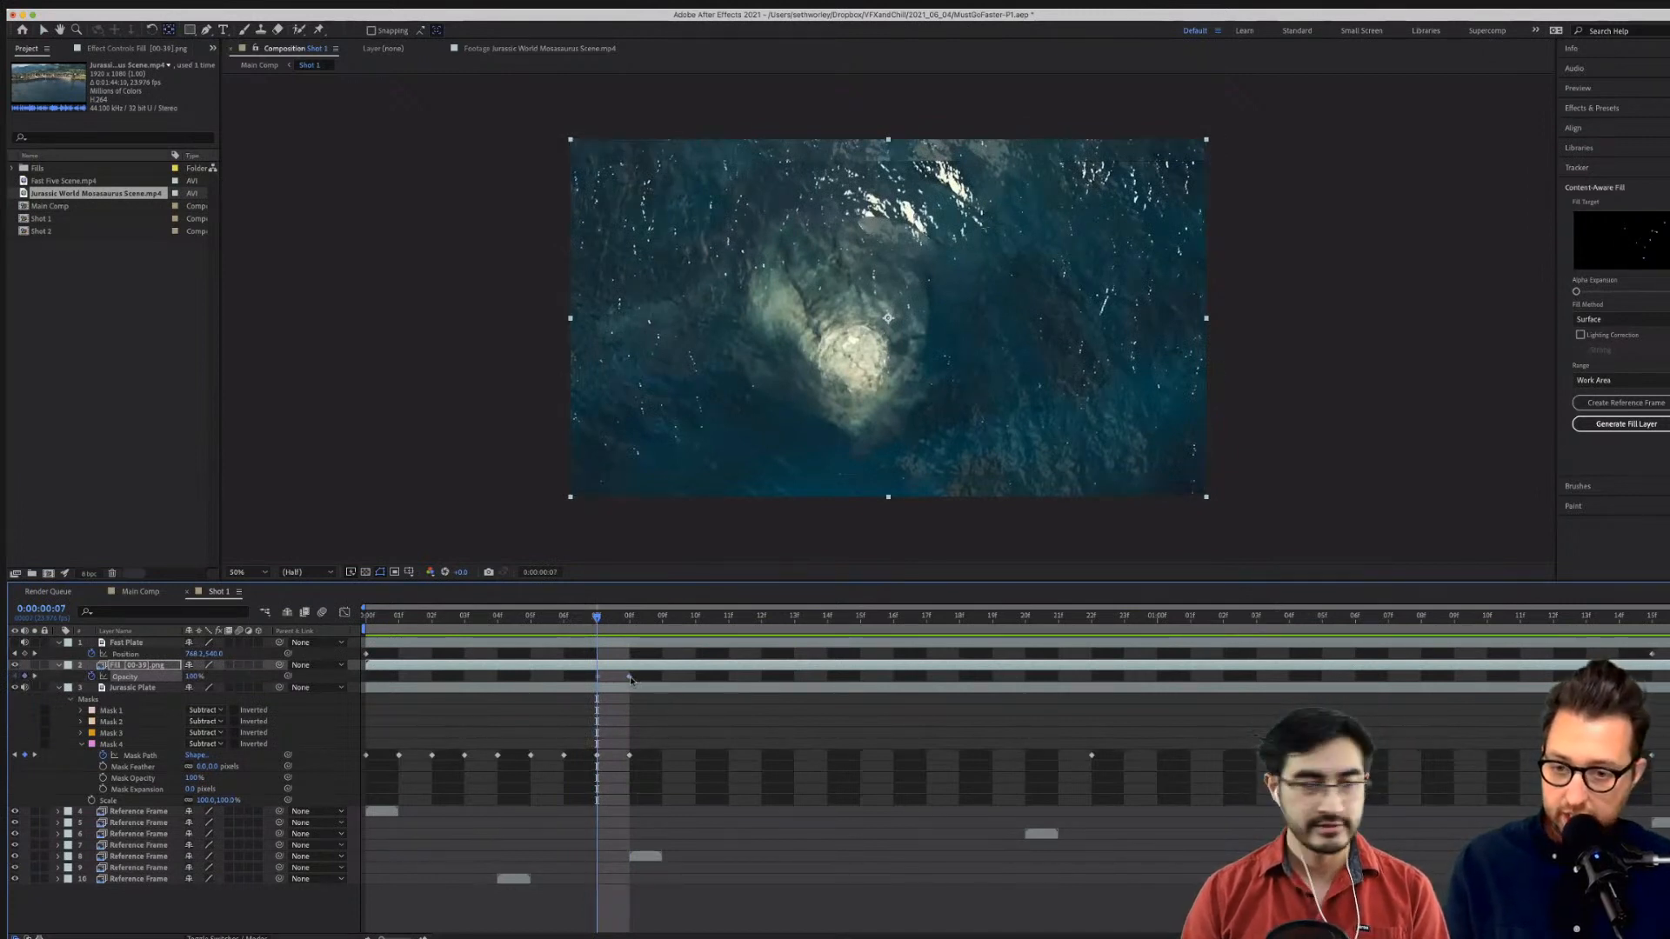
drag(629, 677, 689, 677)
click(691, 623)
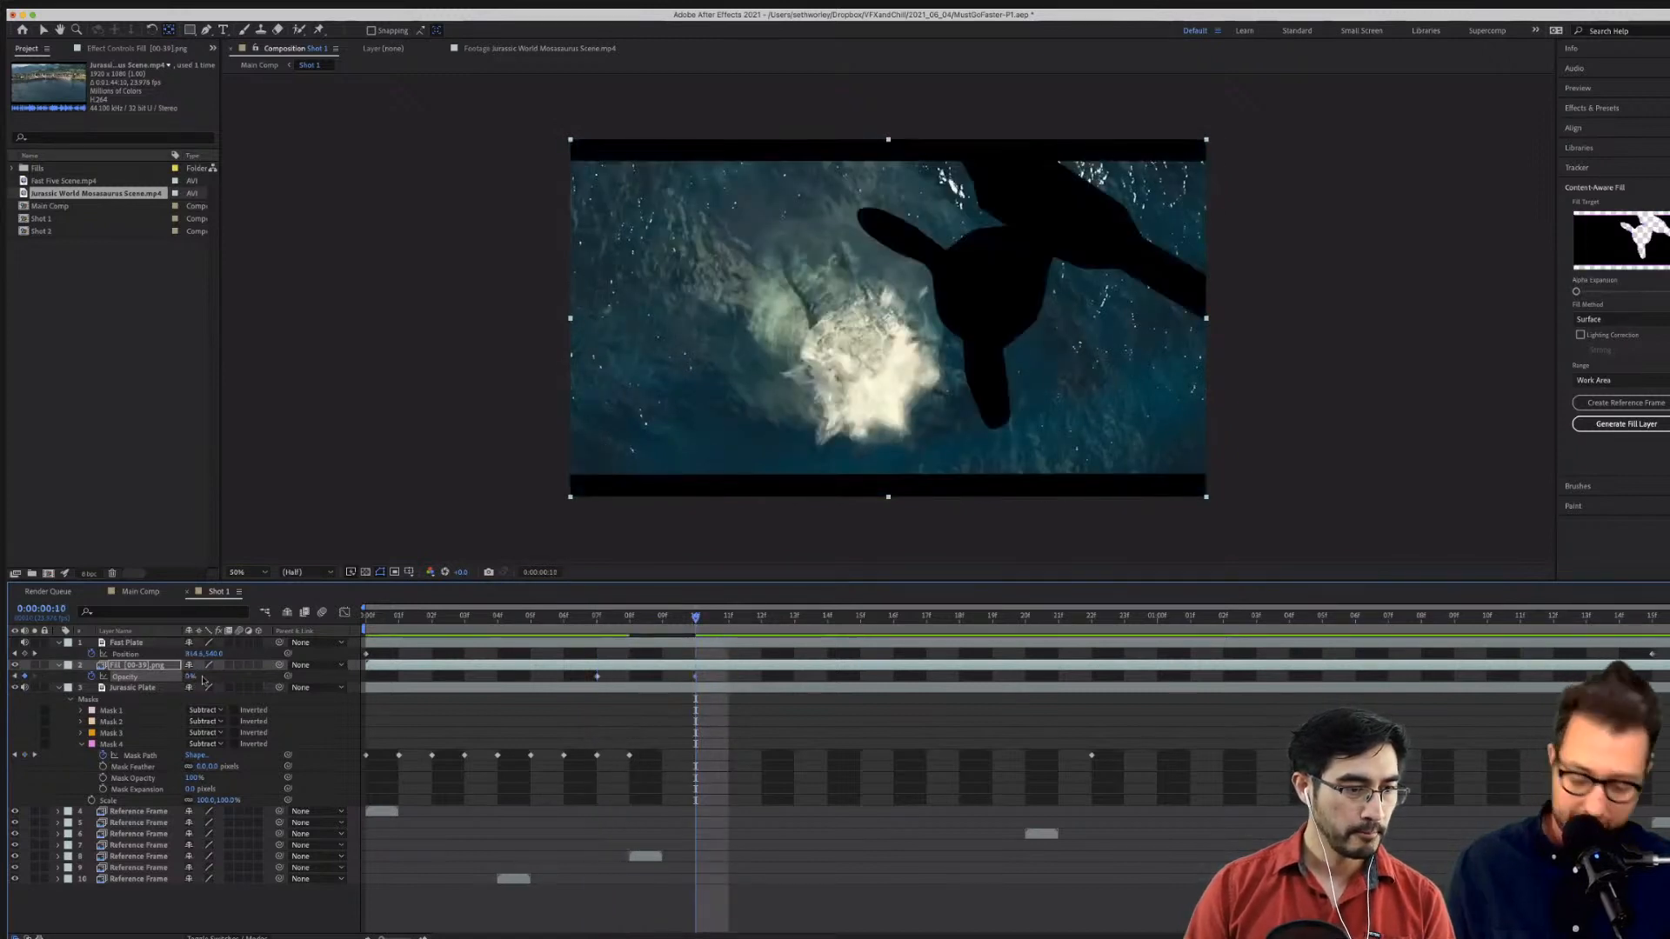
drag(202, 680, 203, 681)
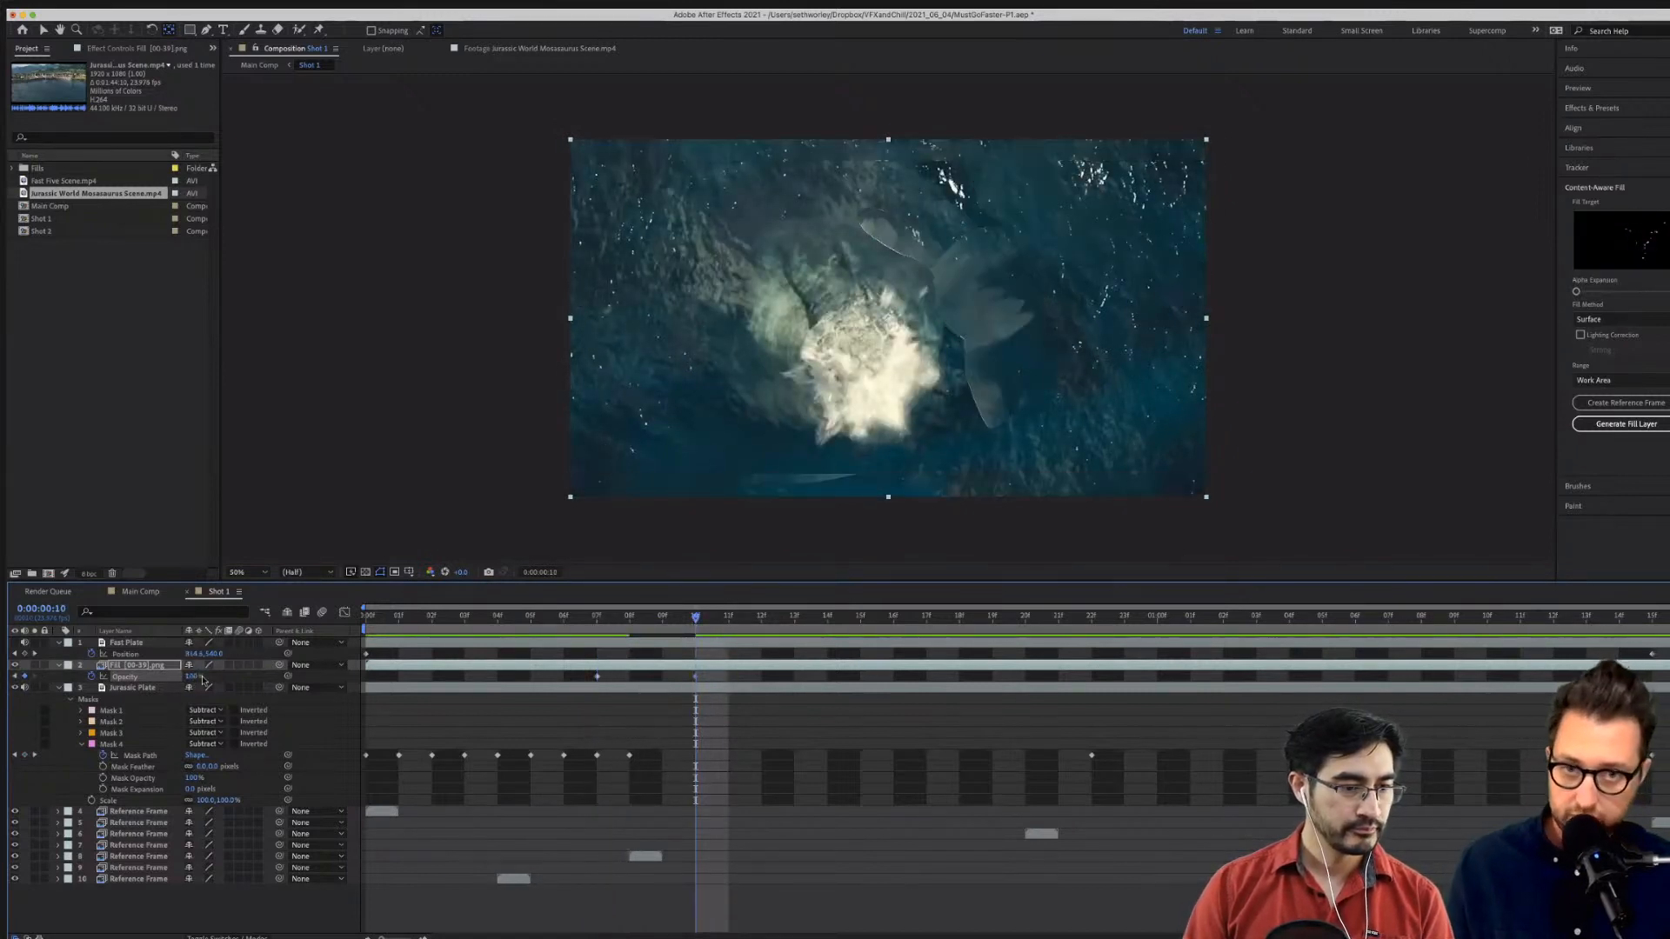
click(101, 668)
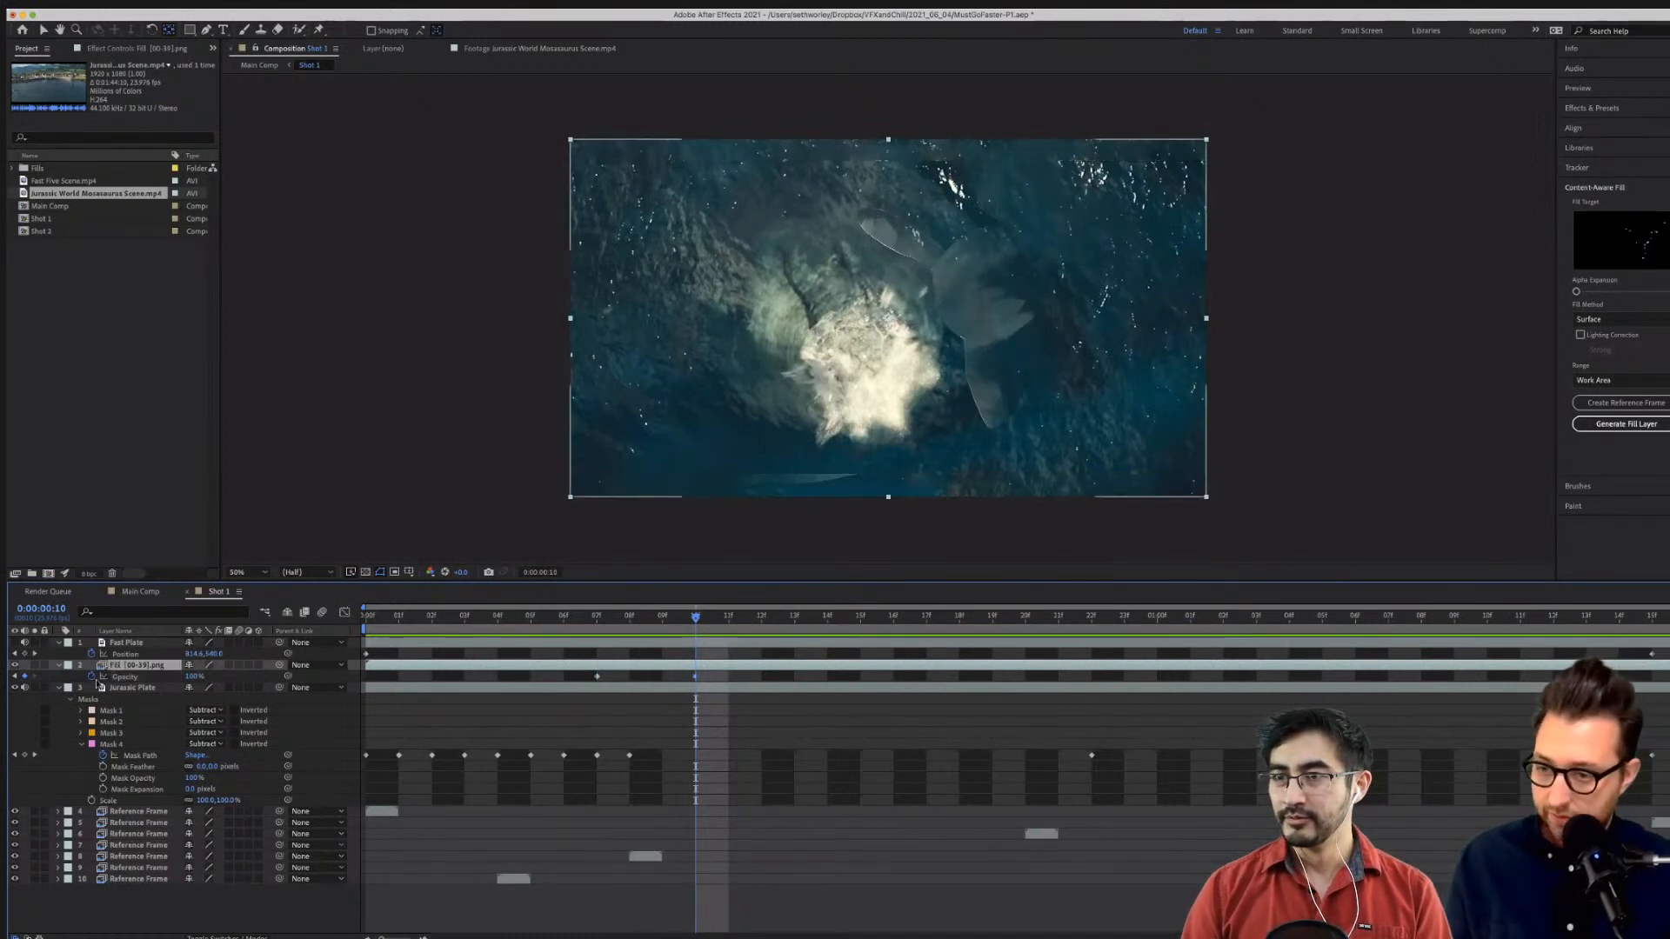
click(117, 677)
Duplicate Jurassic Plate and place the copy between Fast Plate and the generated fill layer.
click(137, 688)
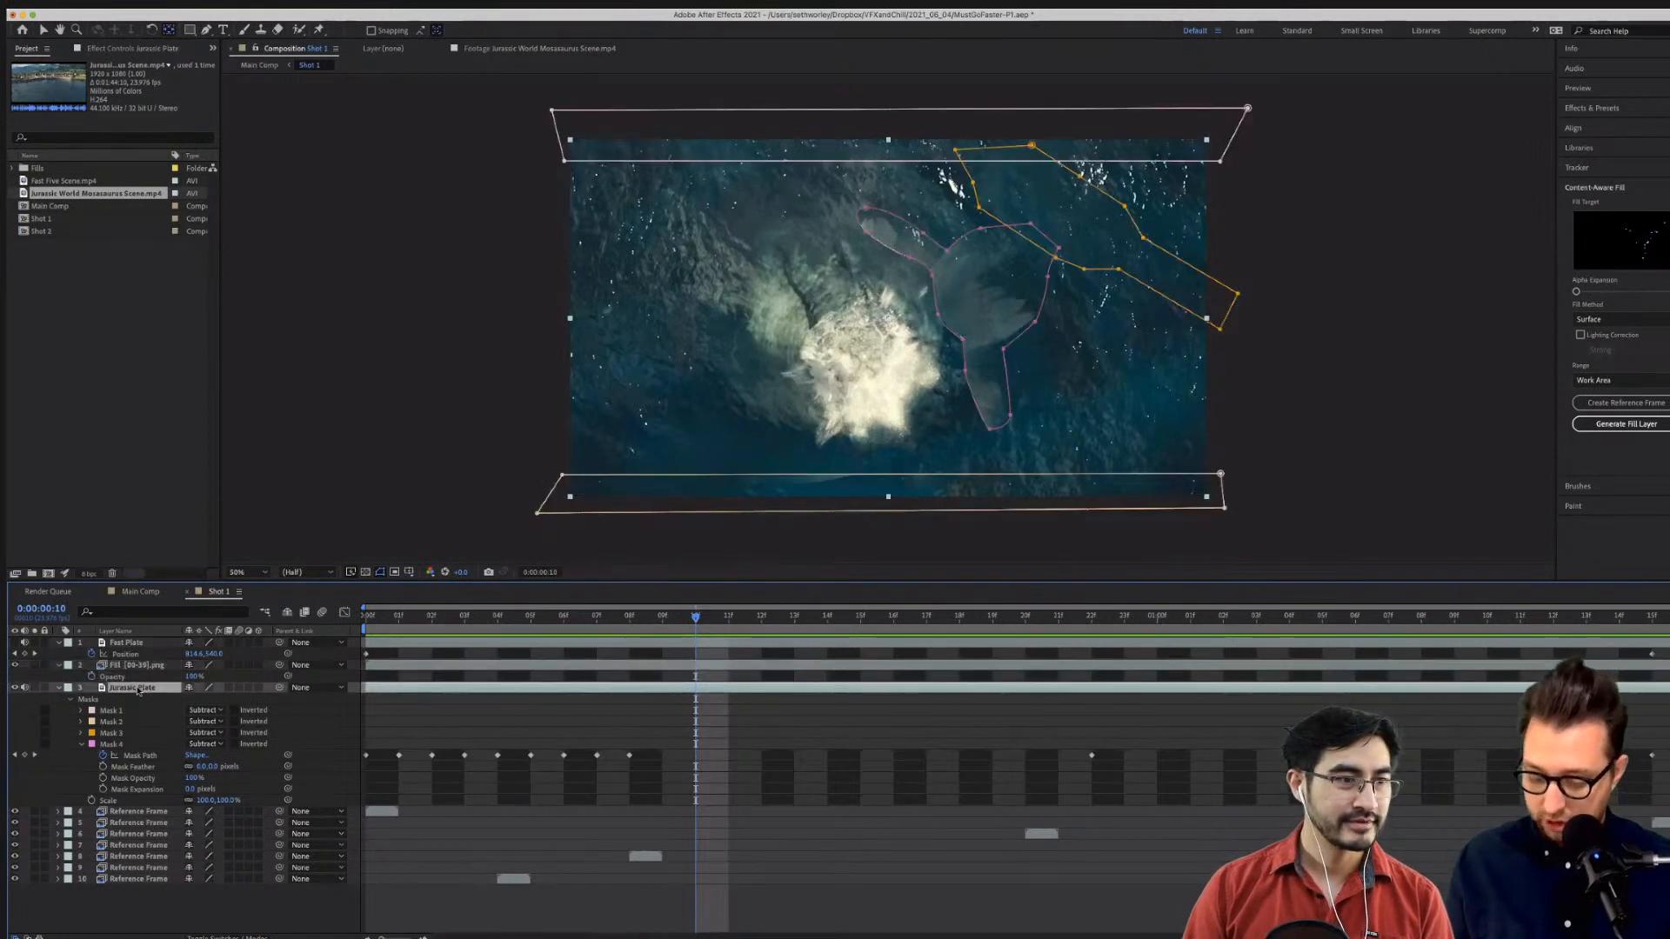
key(super+d)
drag(140, 674, 140, 663)
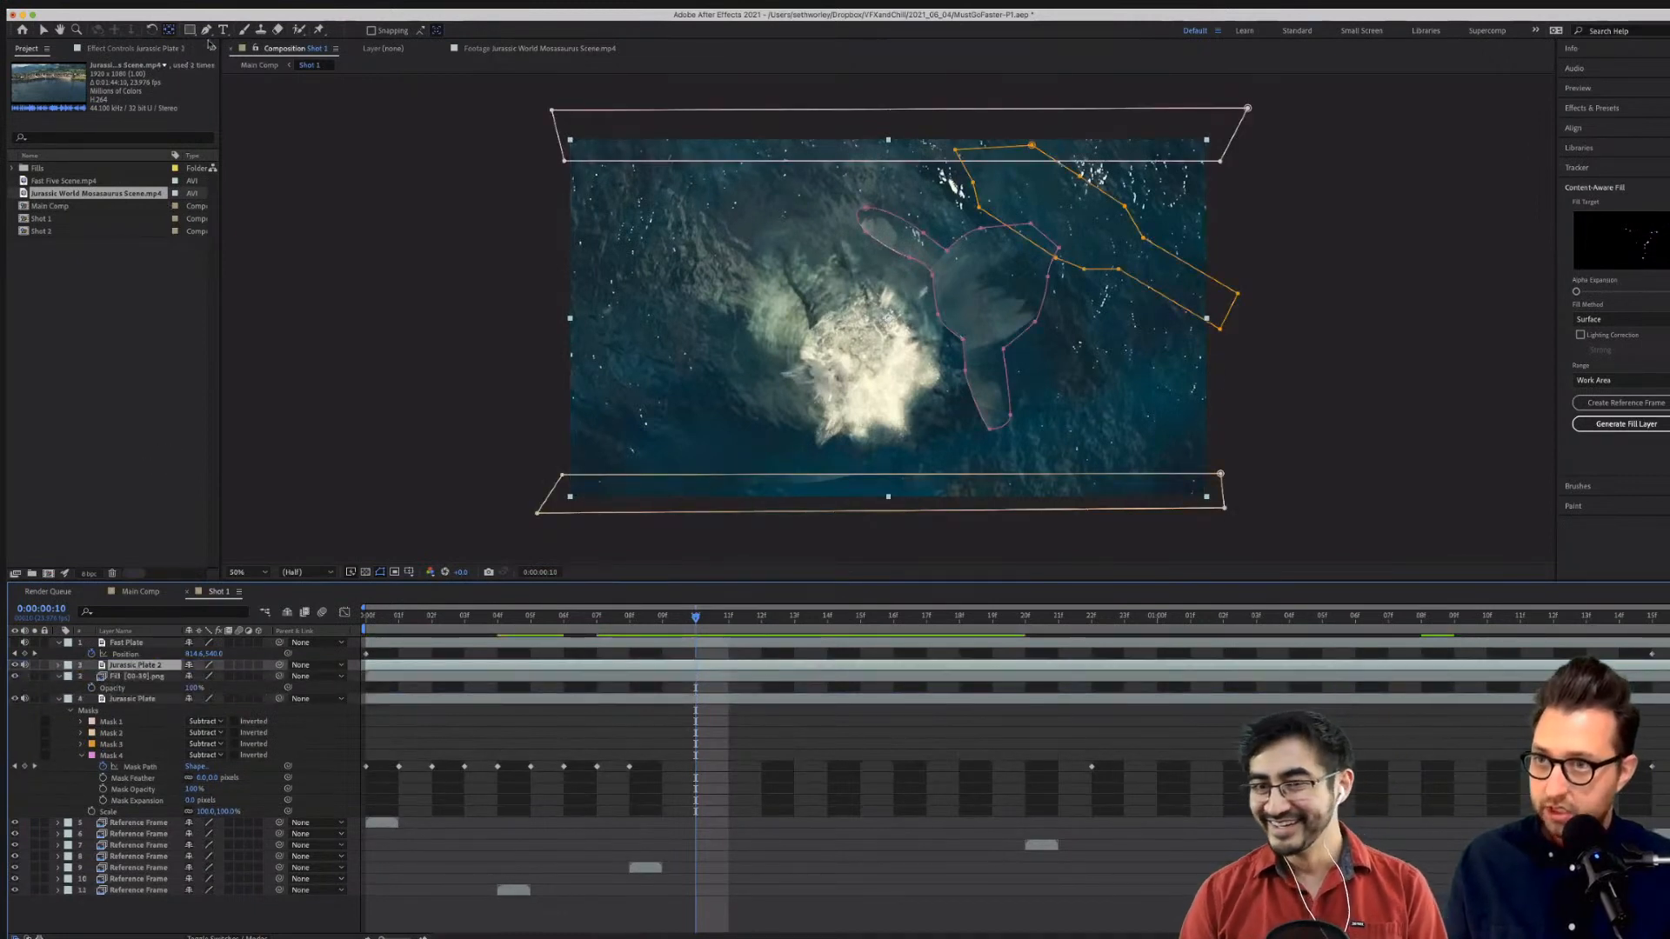
Delete Mask 1 through Mask 4 from the duplicated Jurassic Plate.
key(g)
click(57, 665)
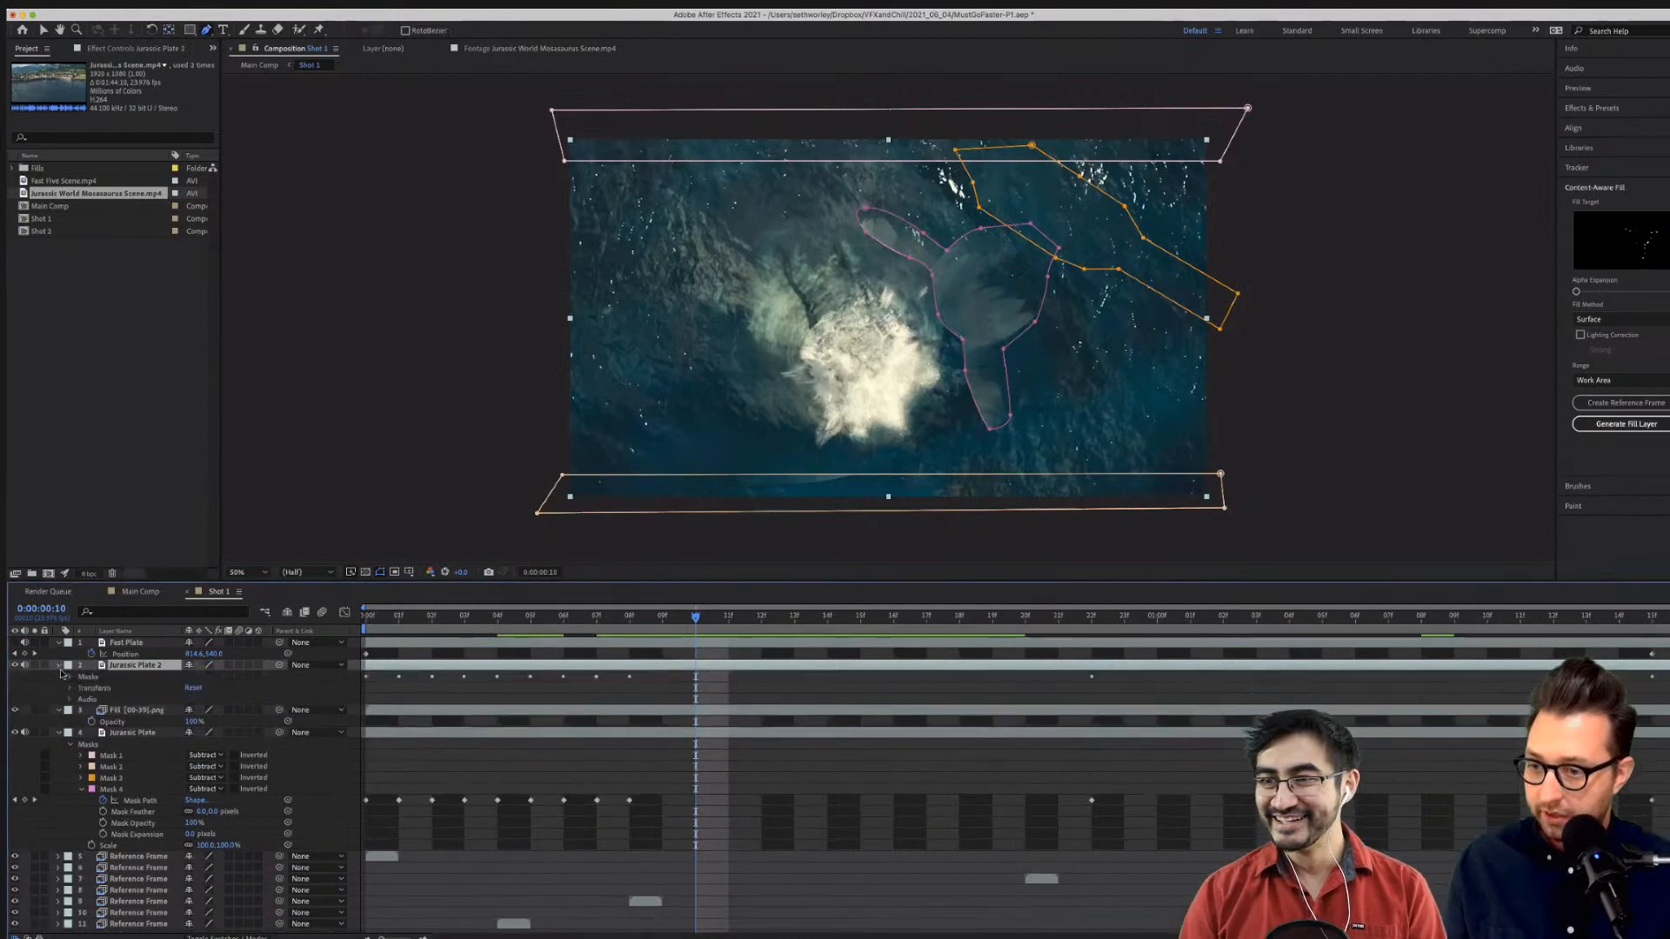
click(70, 678)
click(105, 687)
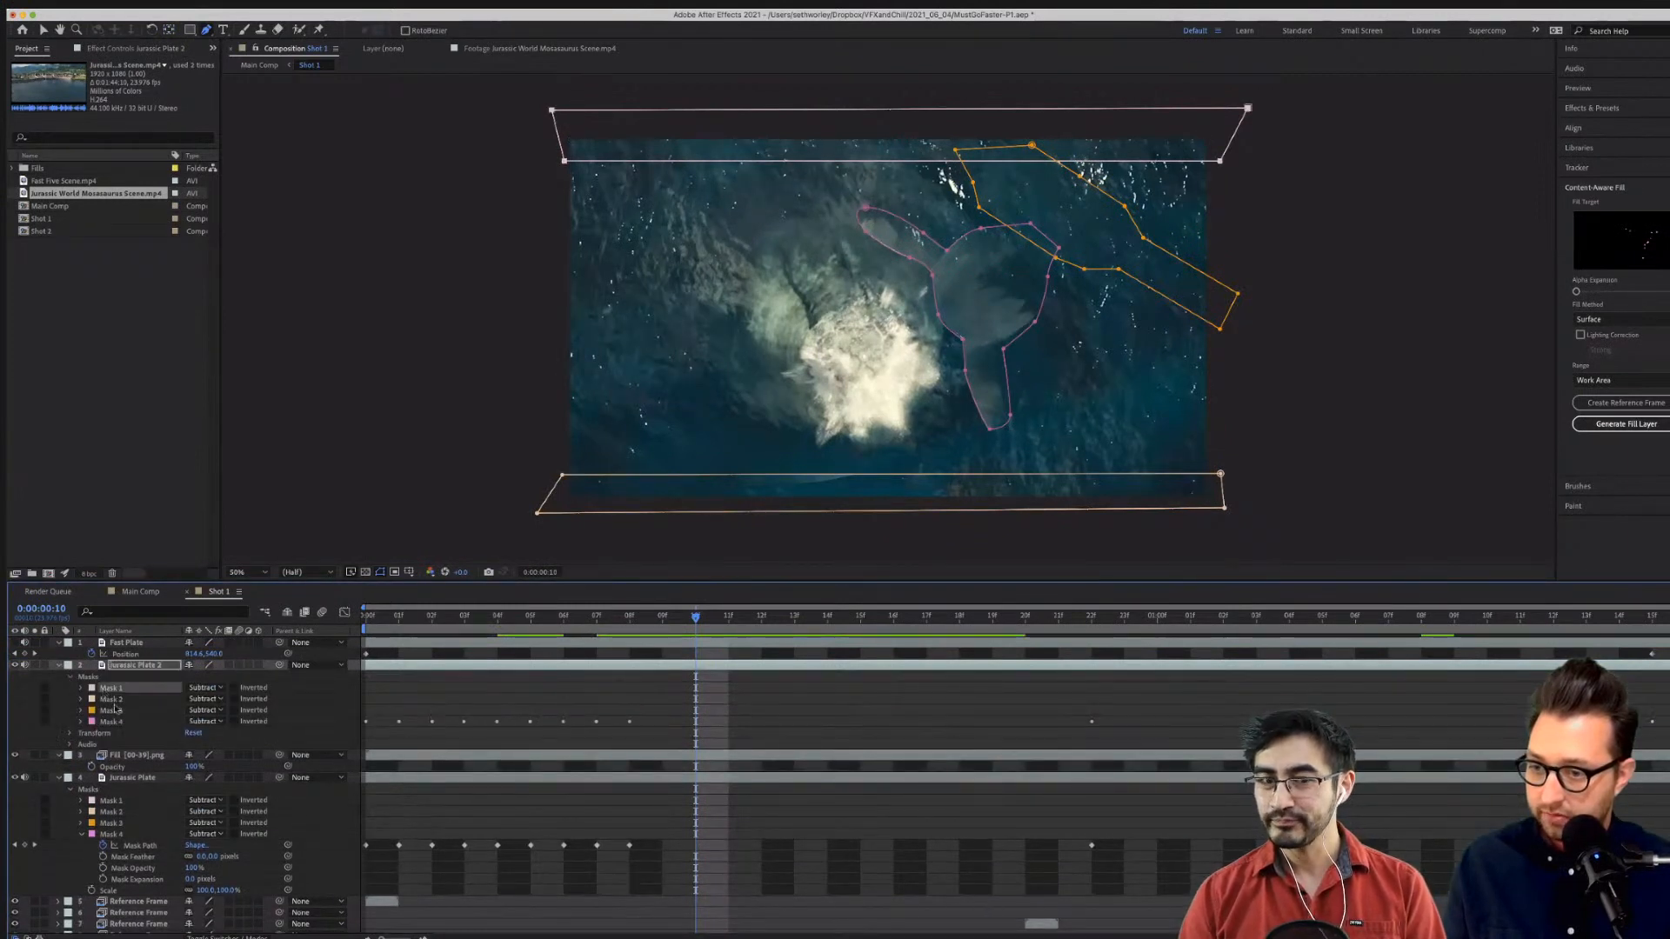
shift+click(114, 722)
key(Delete)
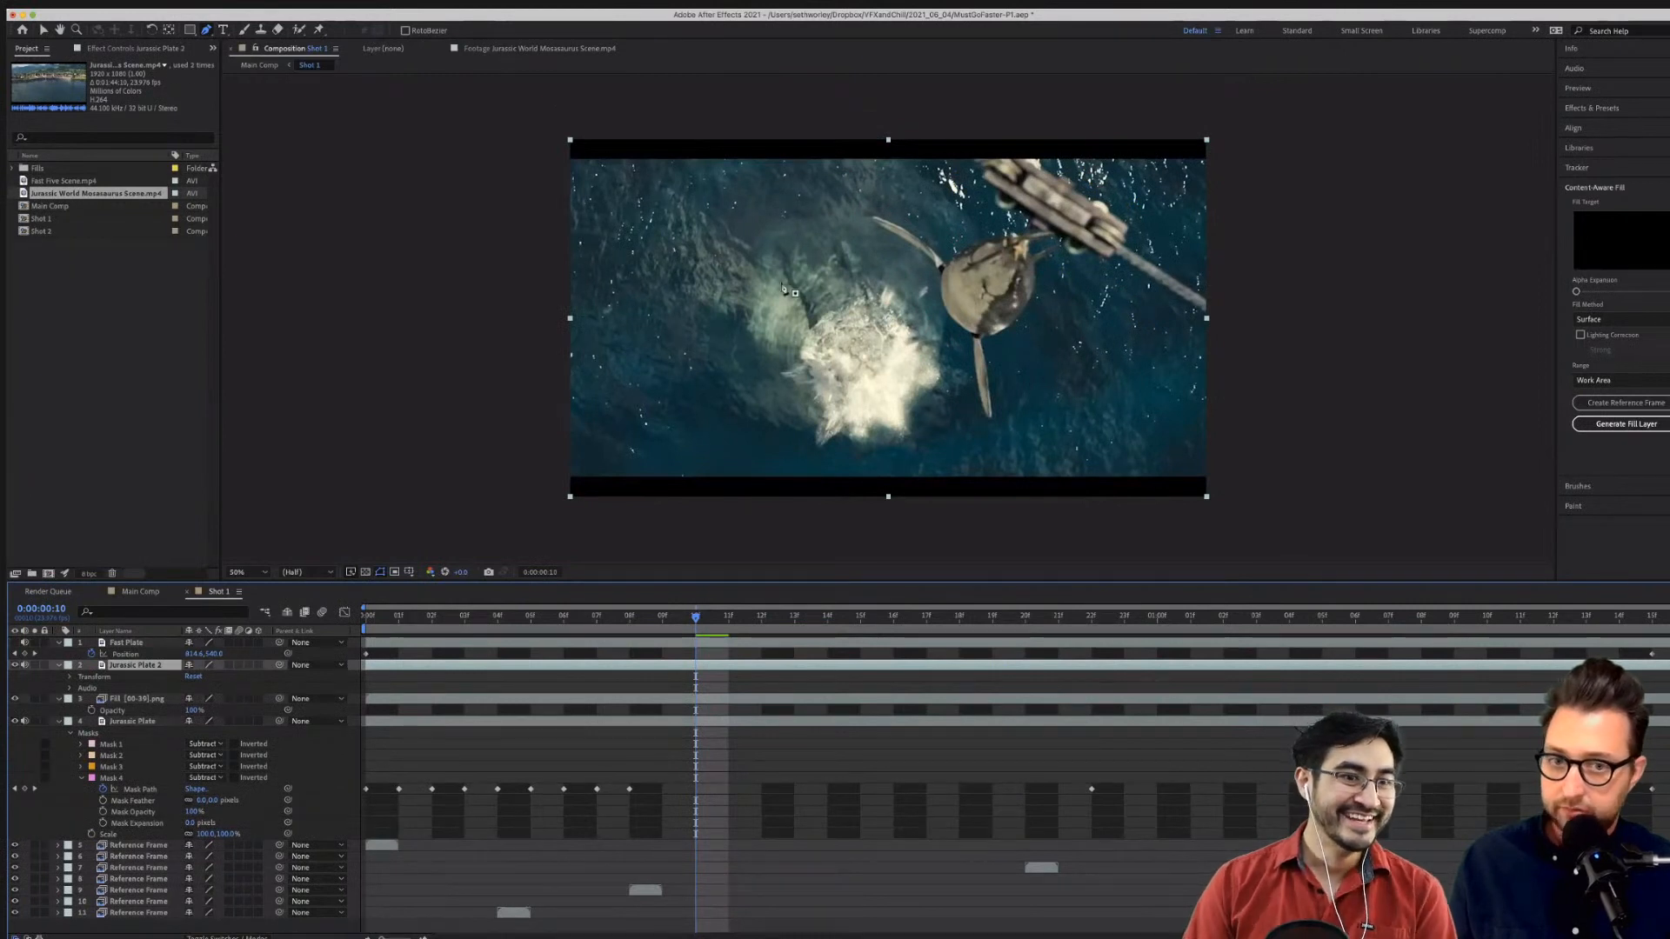
Draw a closed curved mask on the duplicated plate around the murky foam along the splash's upper-left side at 0:00:00:10.
drag(821, 313, 774, 246)
drag(726, 309, 724, 340)
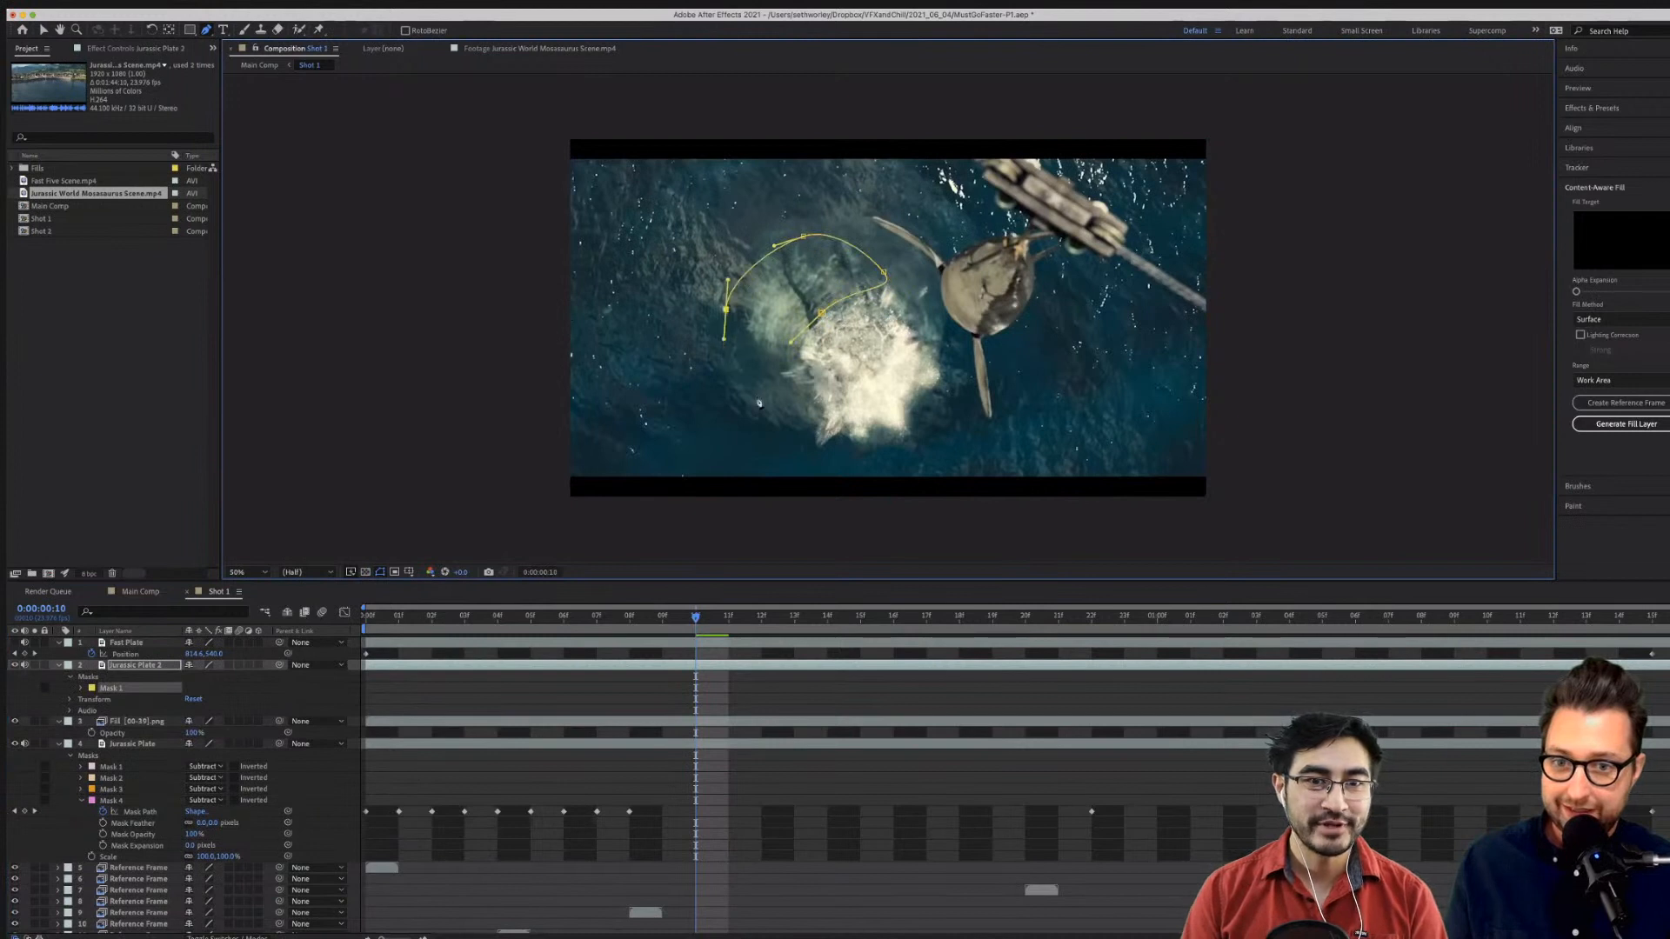
drag(757, 392, 777, 391)
click(821, 313)
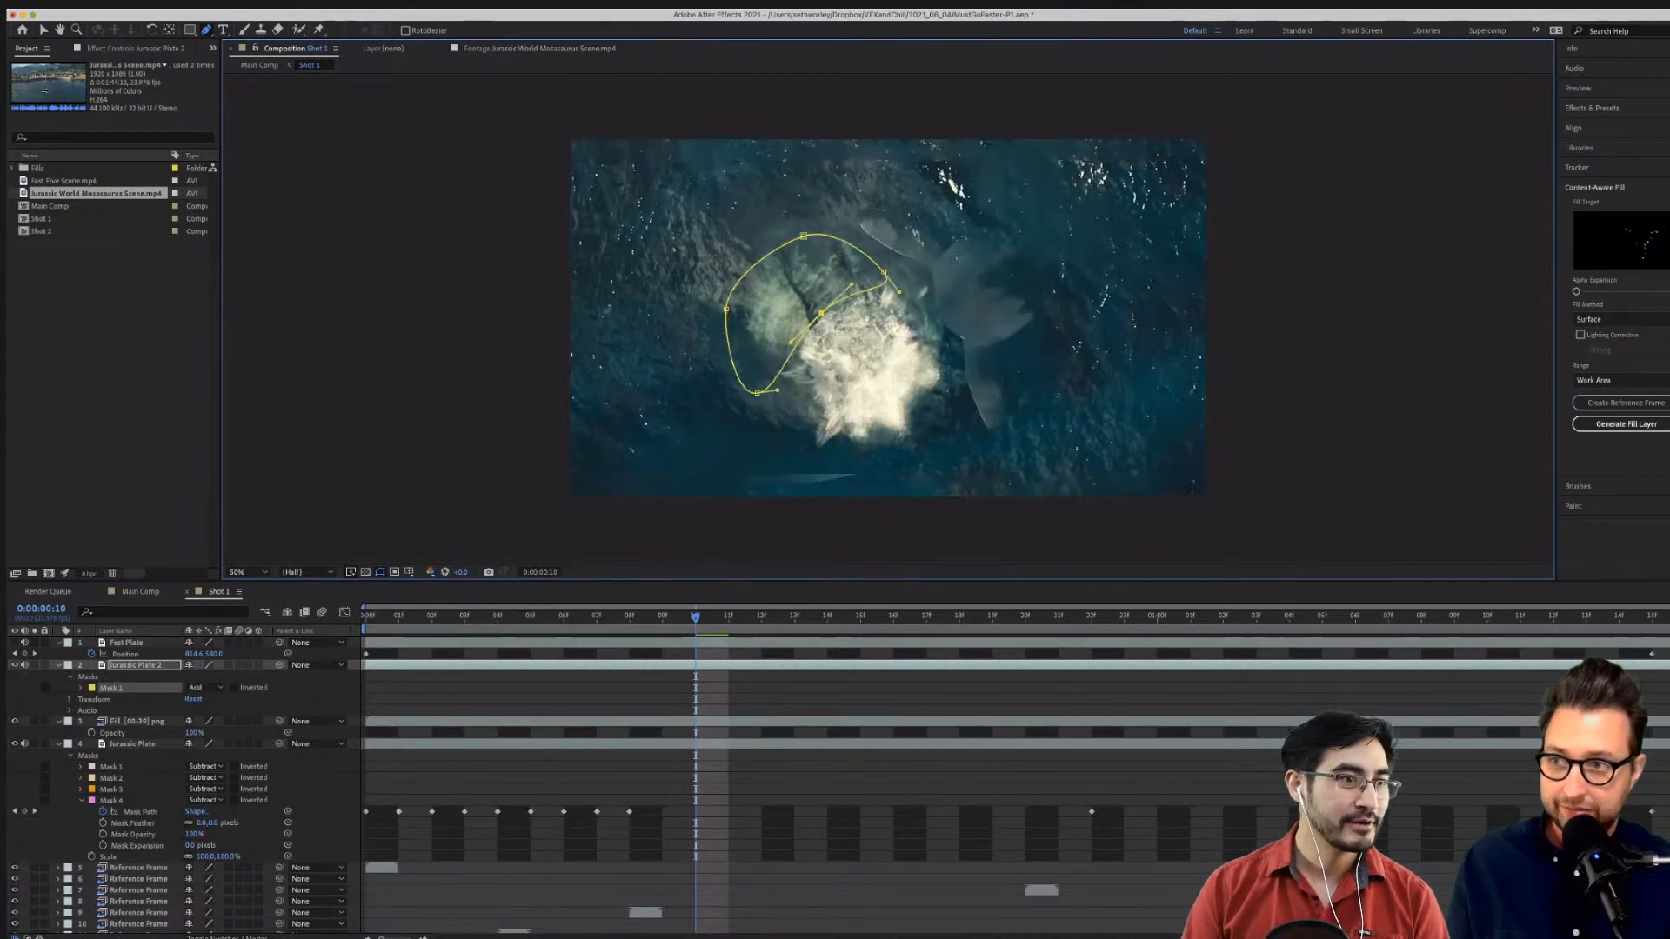
click(45, 29)
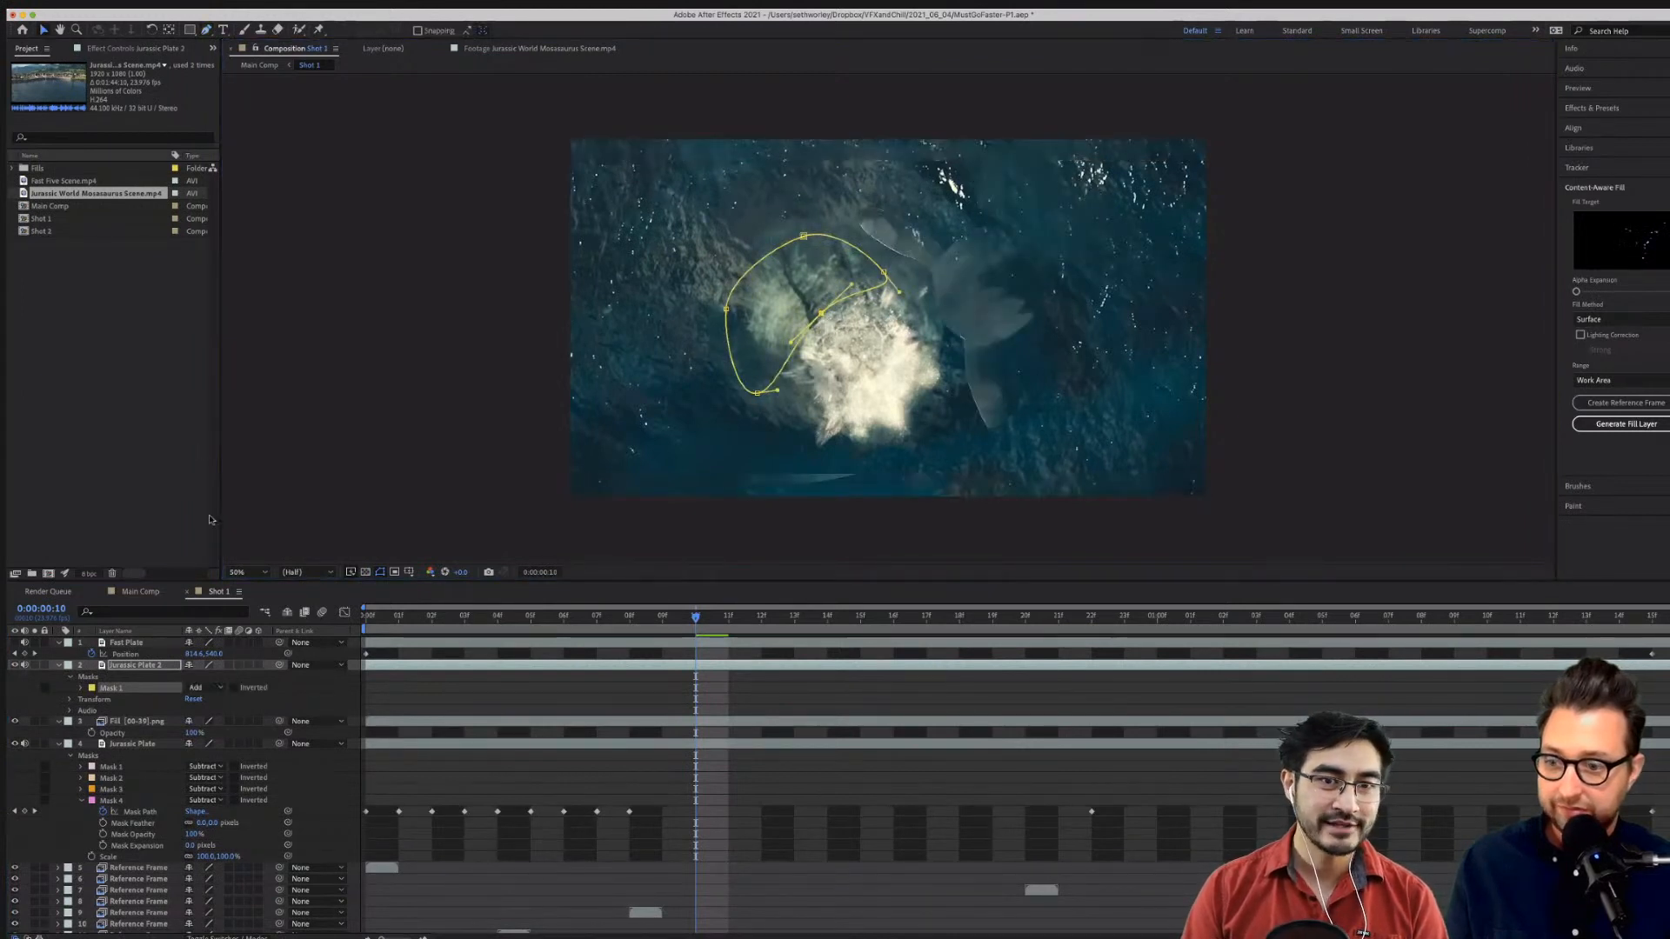
Move the duplicated plate's anchor point to the splash's center and rotate the layer 141° to cover the fill's right-side artifacts.
click(73, 699)
click(136, 665)
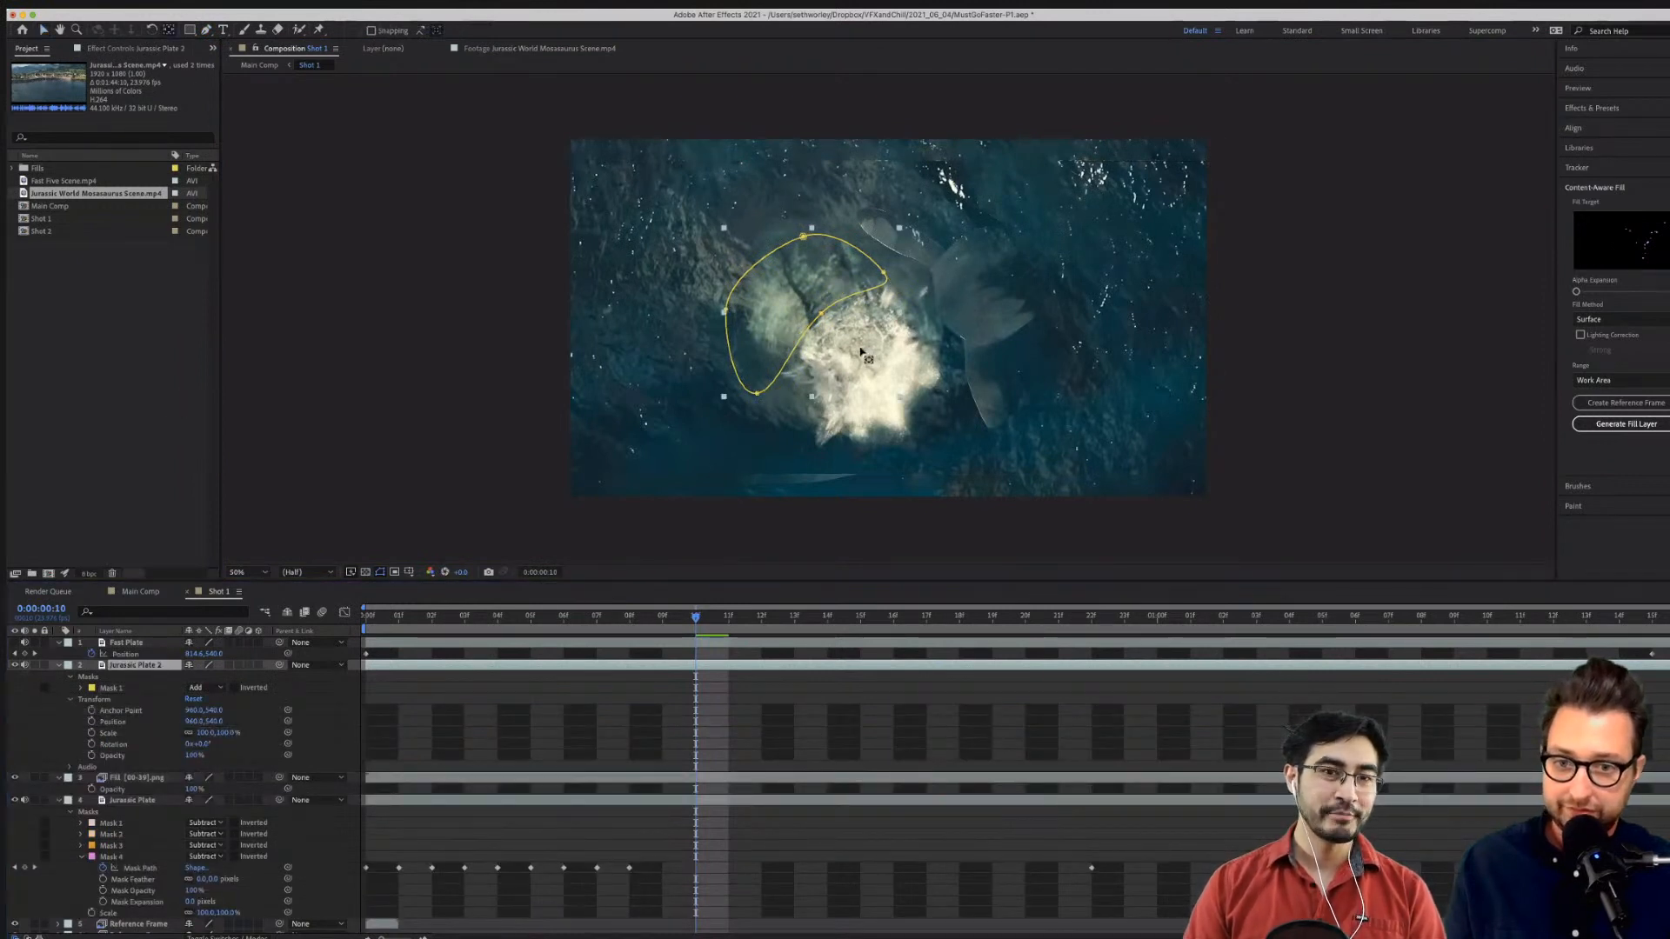
mouse_move(860, 351)
mouse_down()
mouse_move(822, 355)
mouse_move(896, 325)
mouse_move(856, 355)
mouse_up()
key(r)
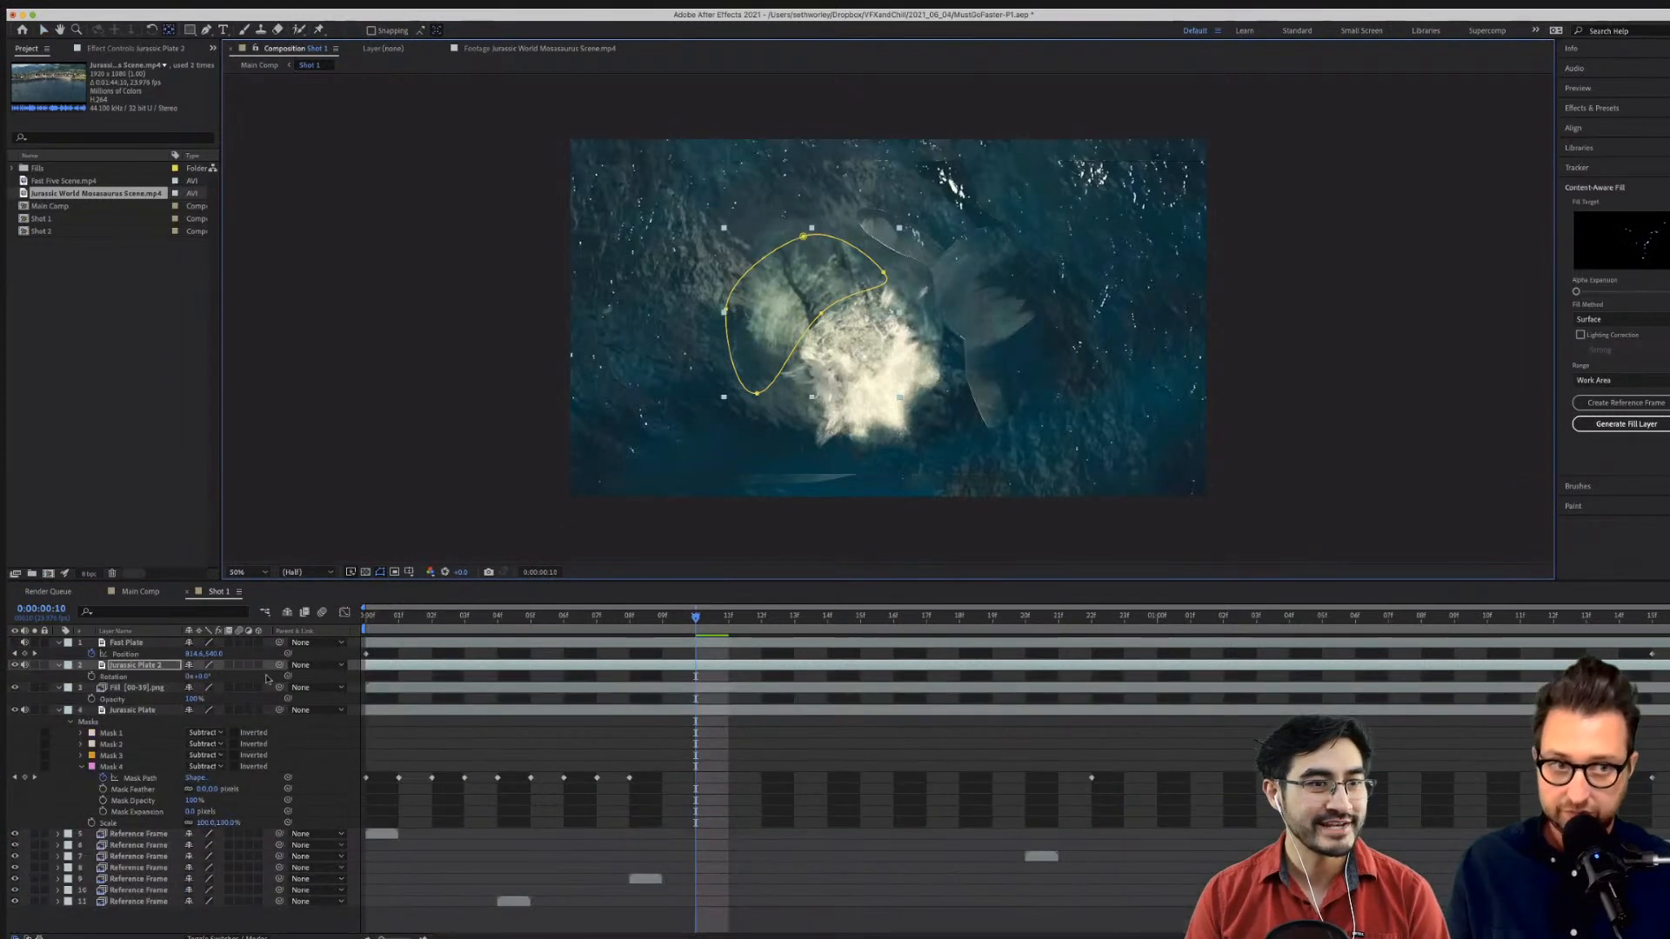
drag(203, 678, 329, 678)
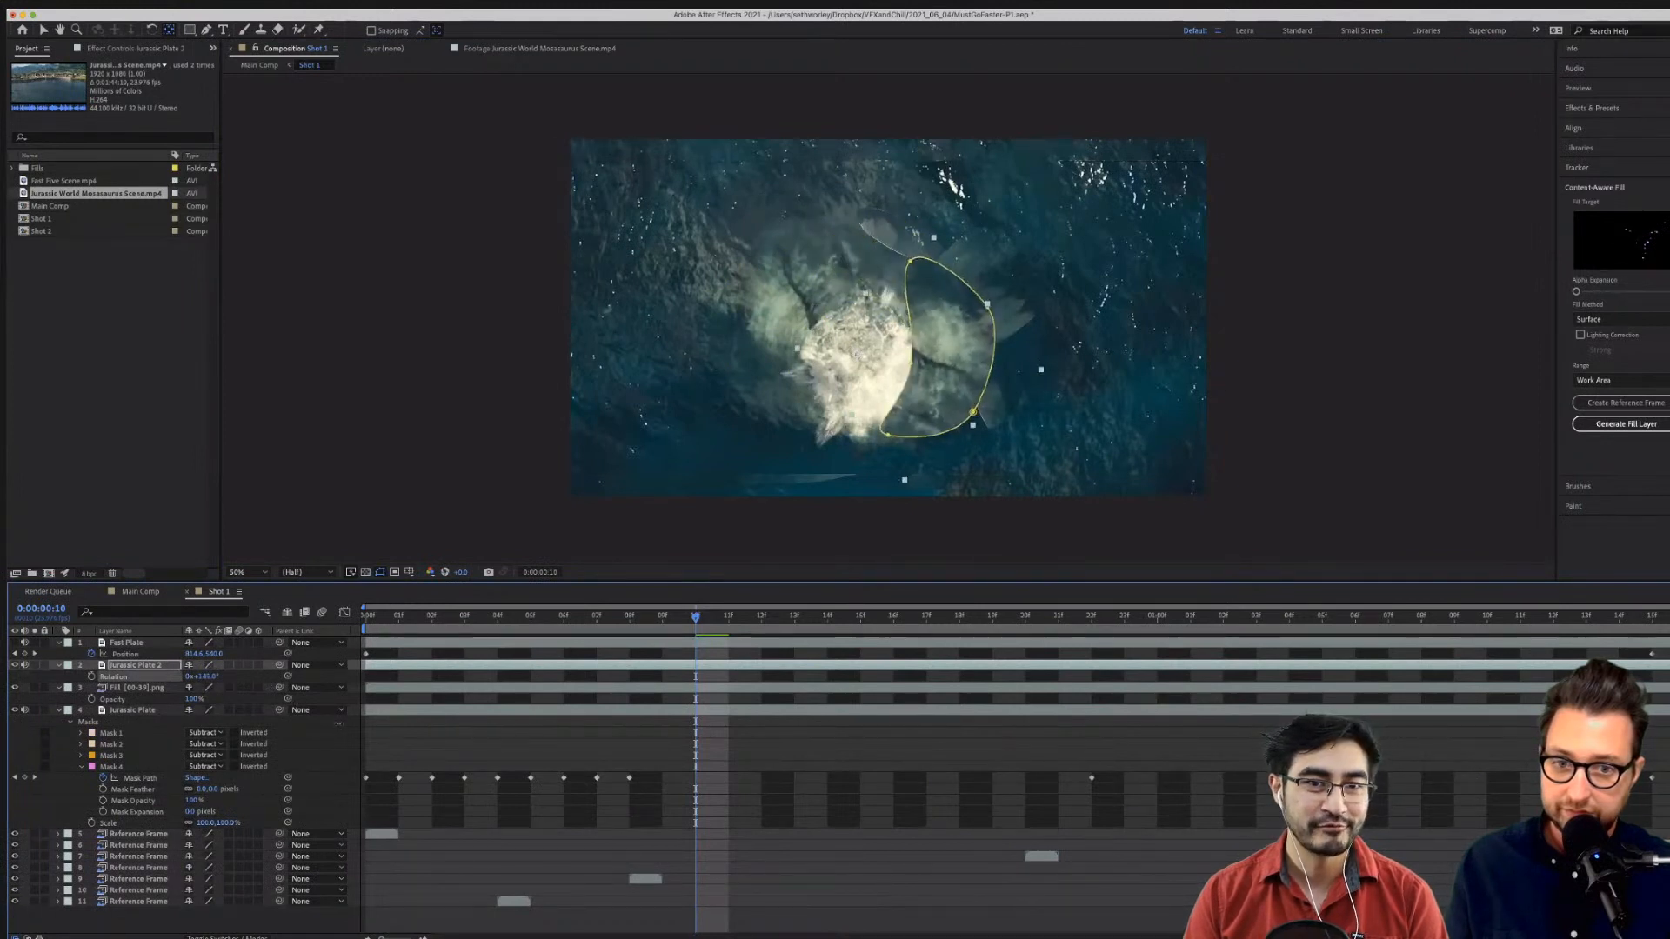
Set the duplicated plate's Mask Feather to 86 pixels and select its Mask 1.
click(59, 664)
click(59, 664)
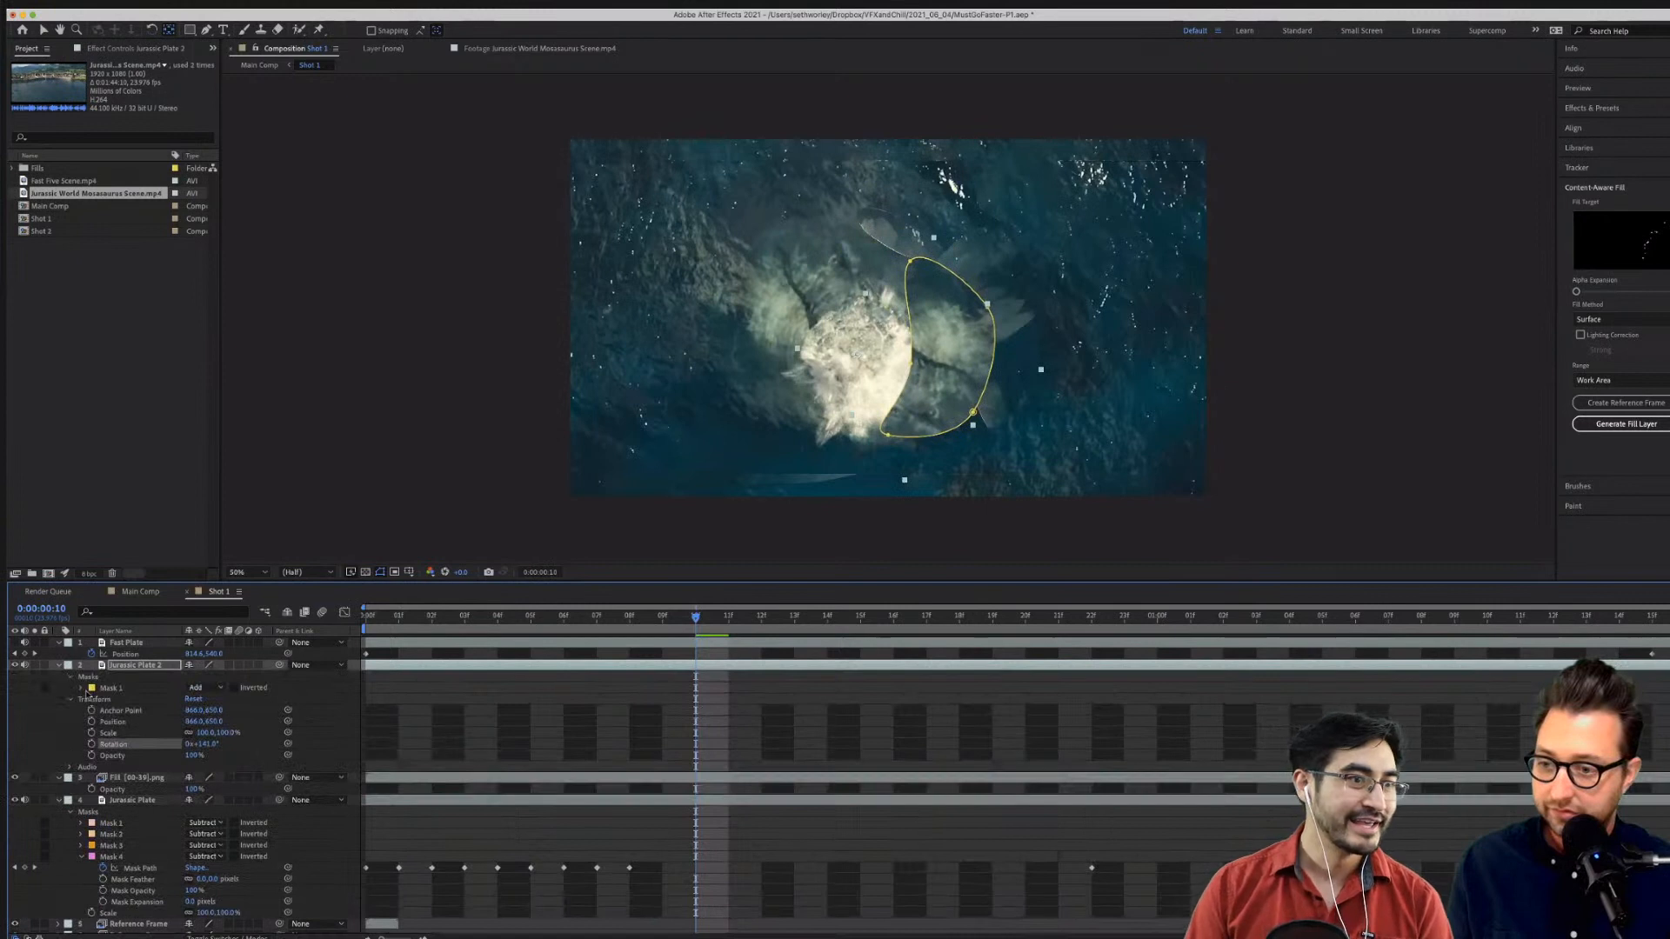
click(81, 689)
drag(212, 711, 284, 710)
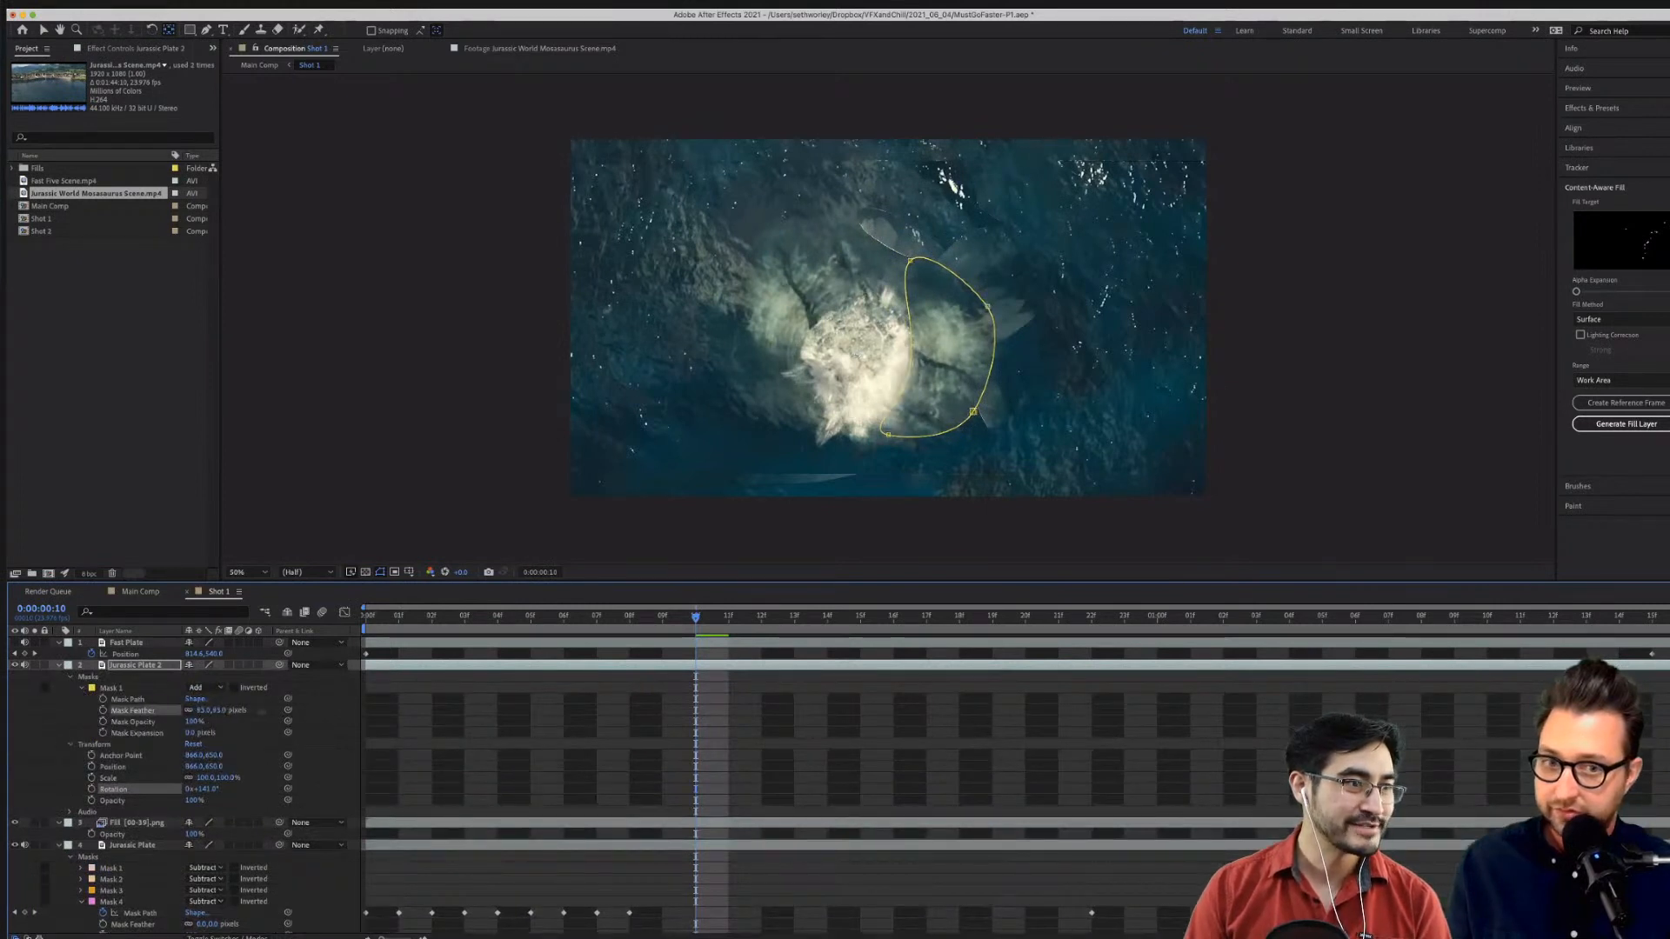
click(331, 711)
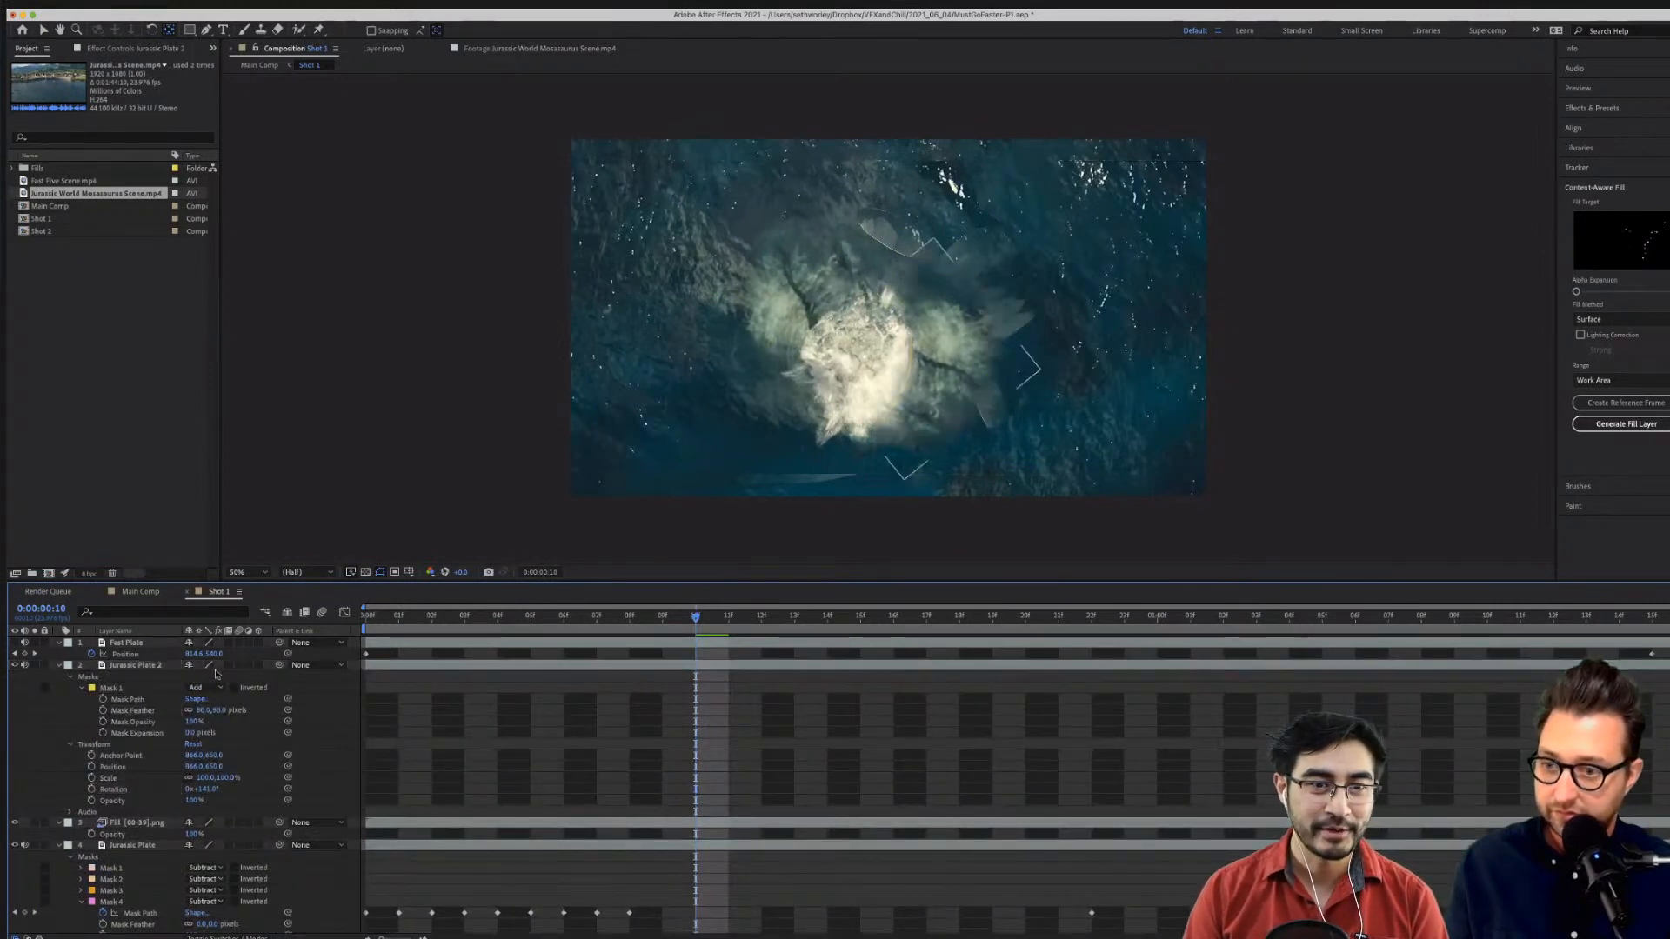
click(143, 667)
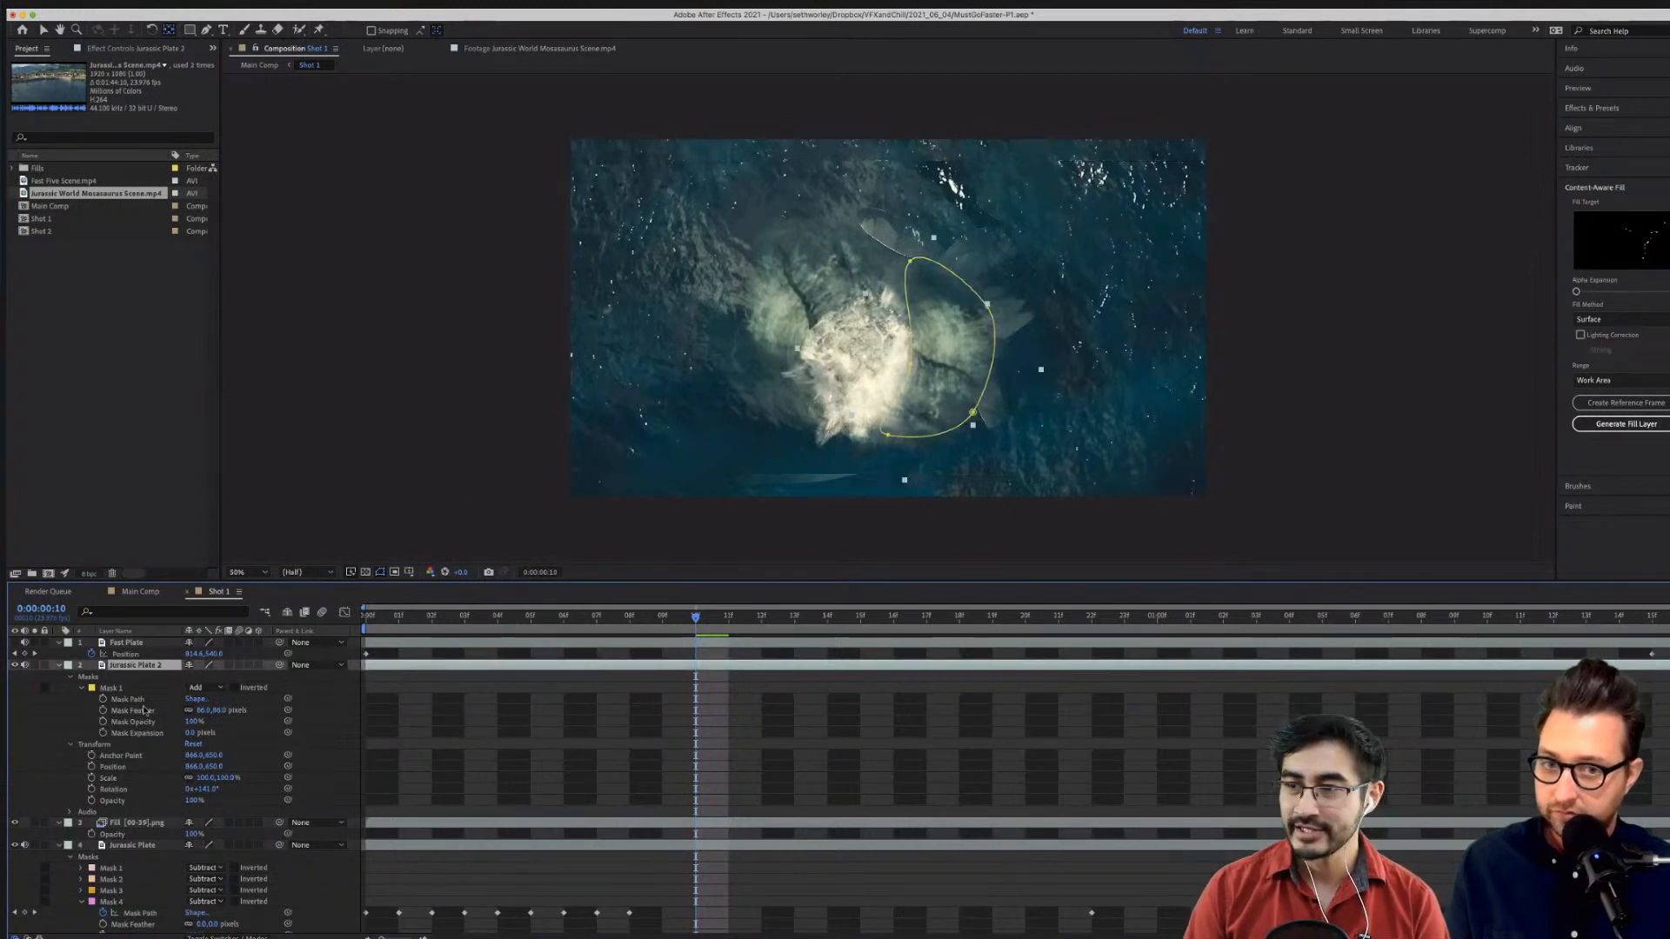
click(121, 690)
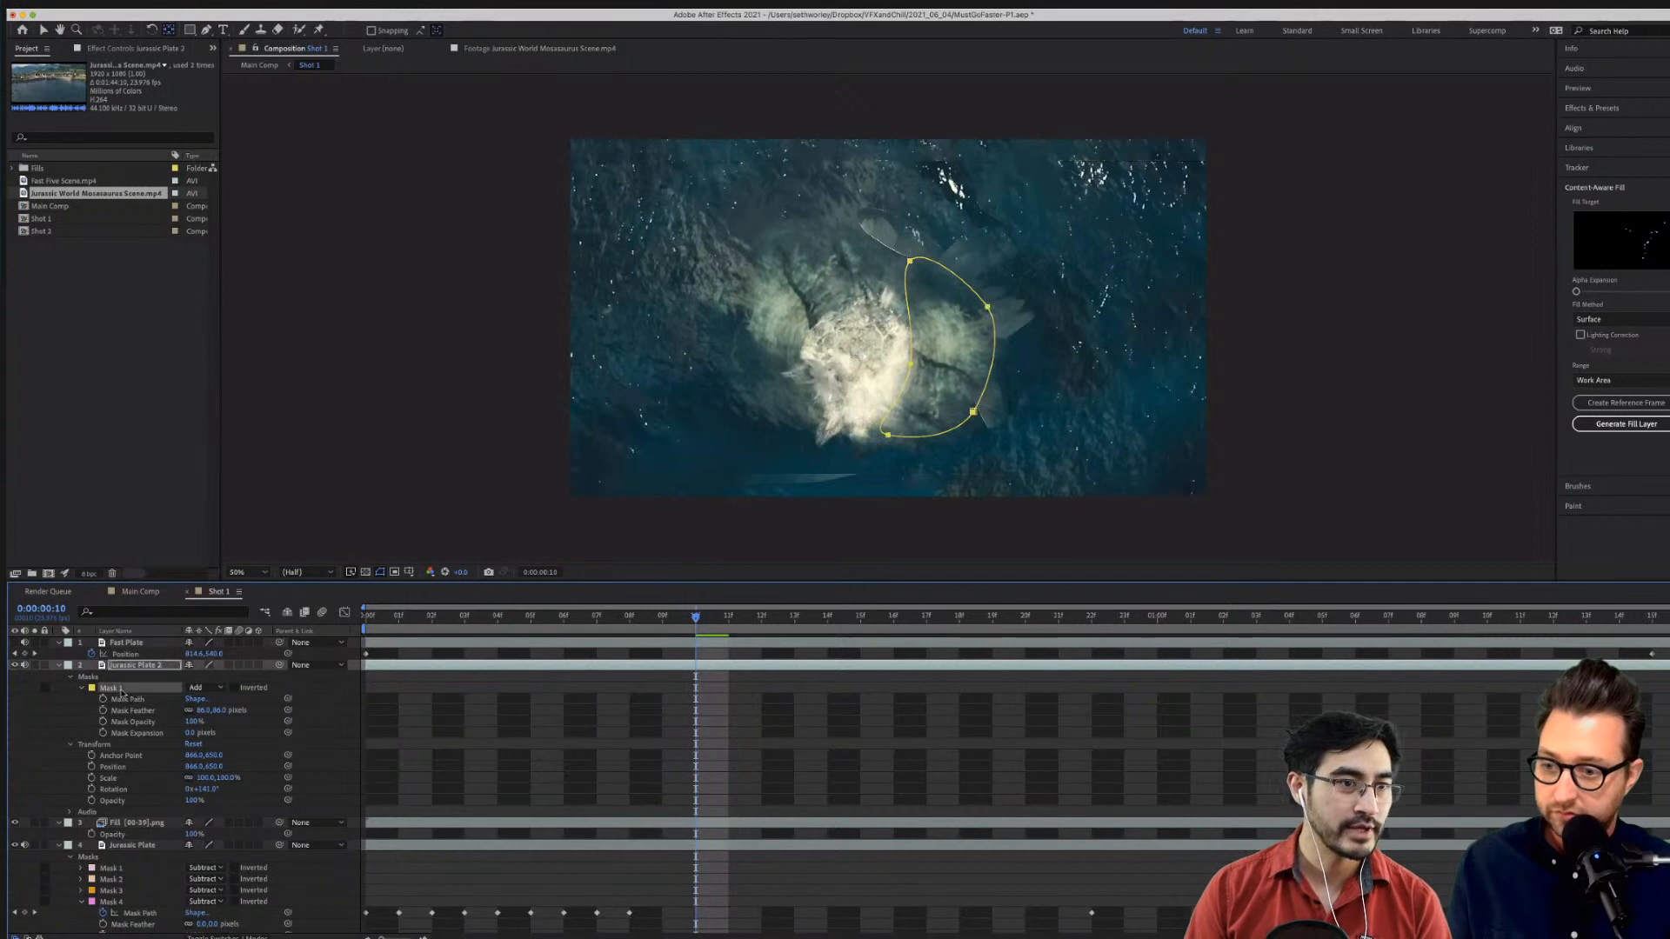
Undo the duplicated plate's feather, rotation, anchor-point and mask changes until no mask remains on it.
key(super+z)
key(super+z)
key(super+z)
key(super+z)
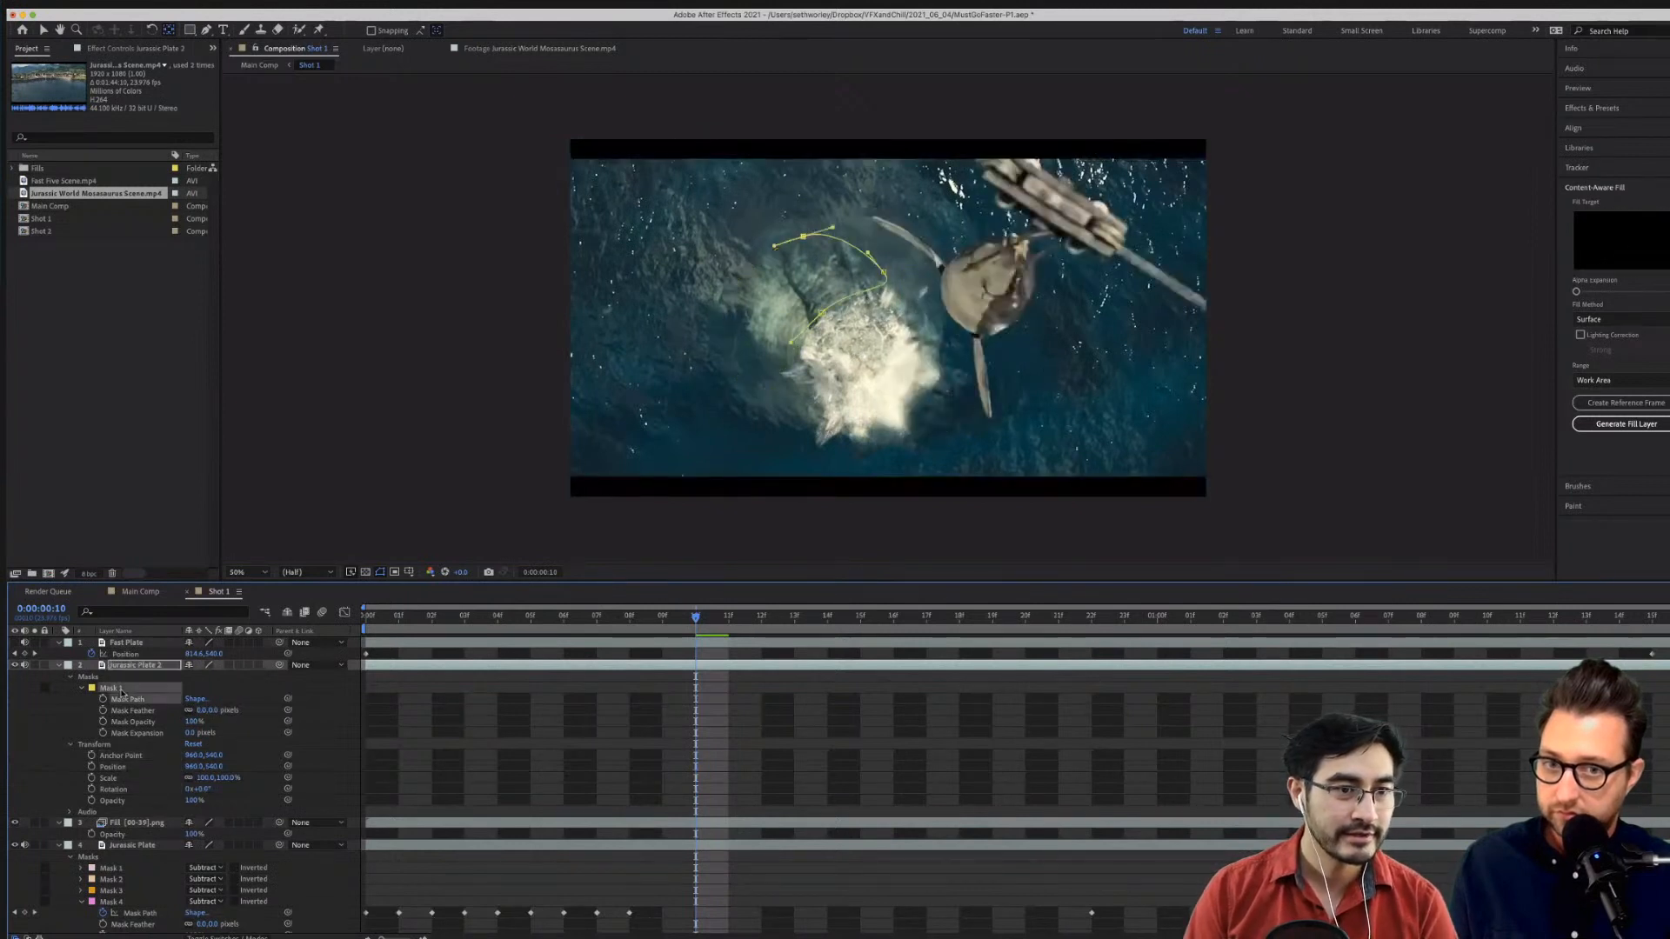
key(super+z)
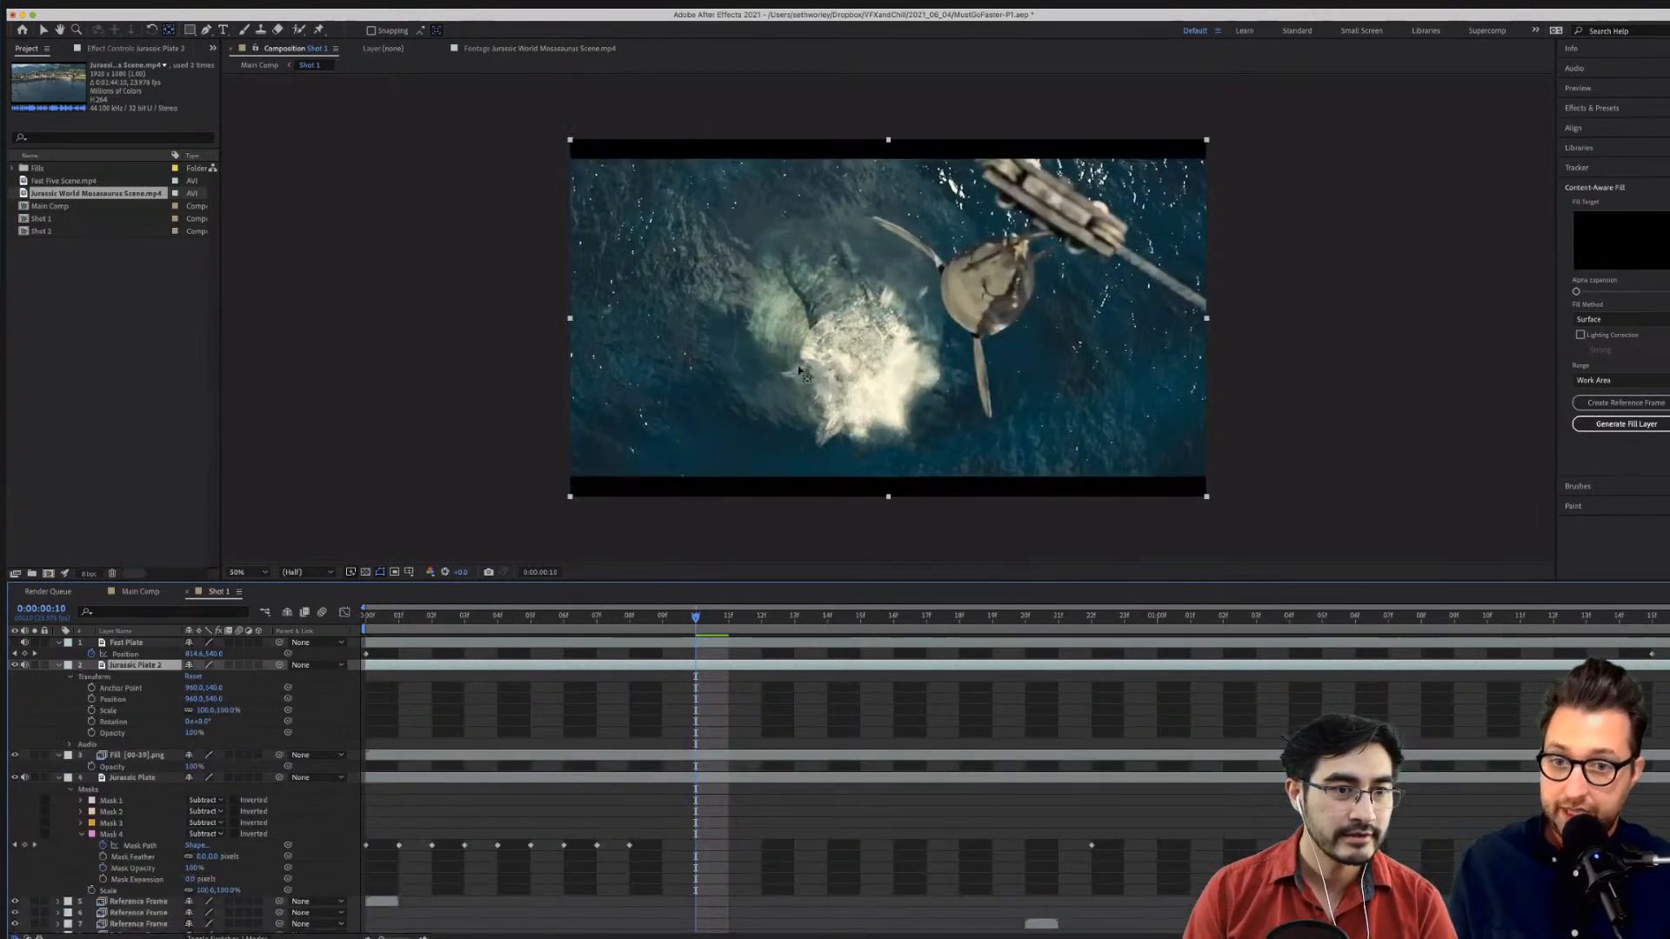
Draw a closed curved mask with the Pen tool on the duplicated plate around the splash's lower-left edge and nearby water.
click(207, 31)
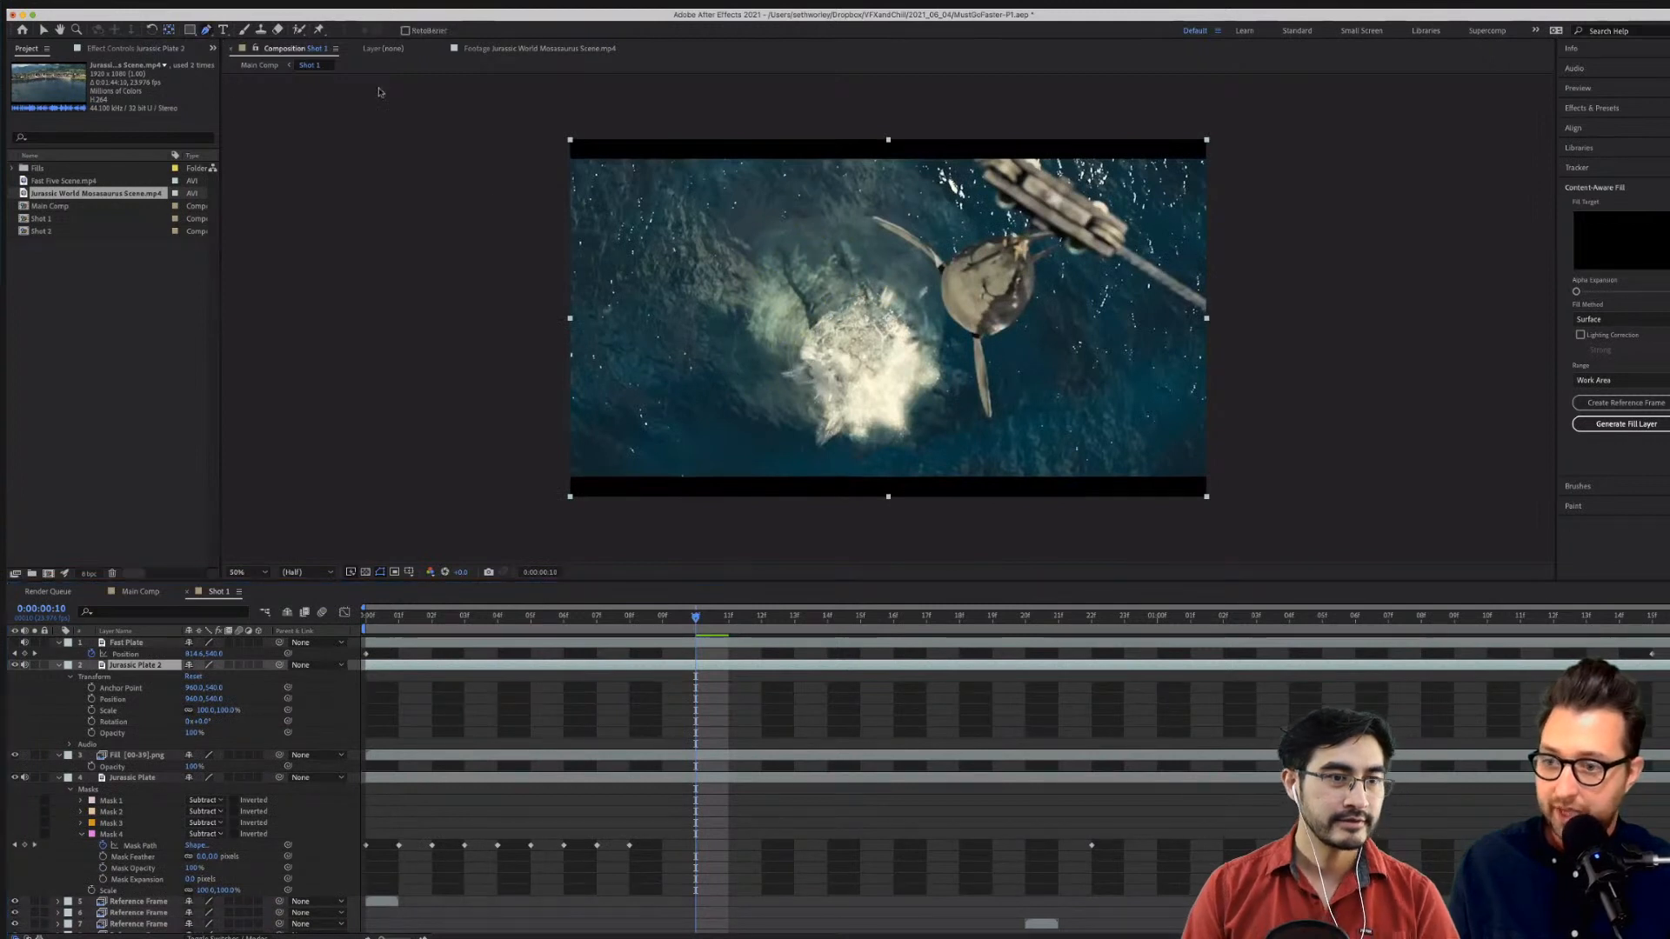
click(801, 372)
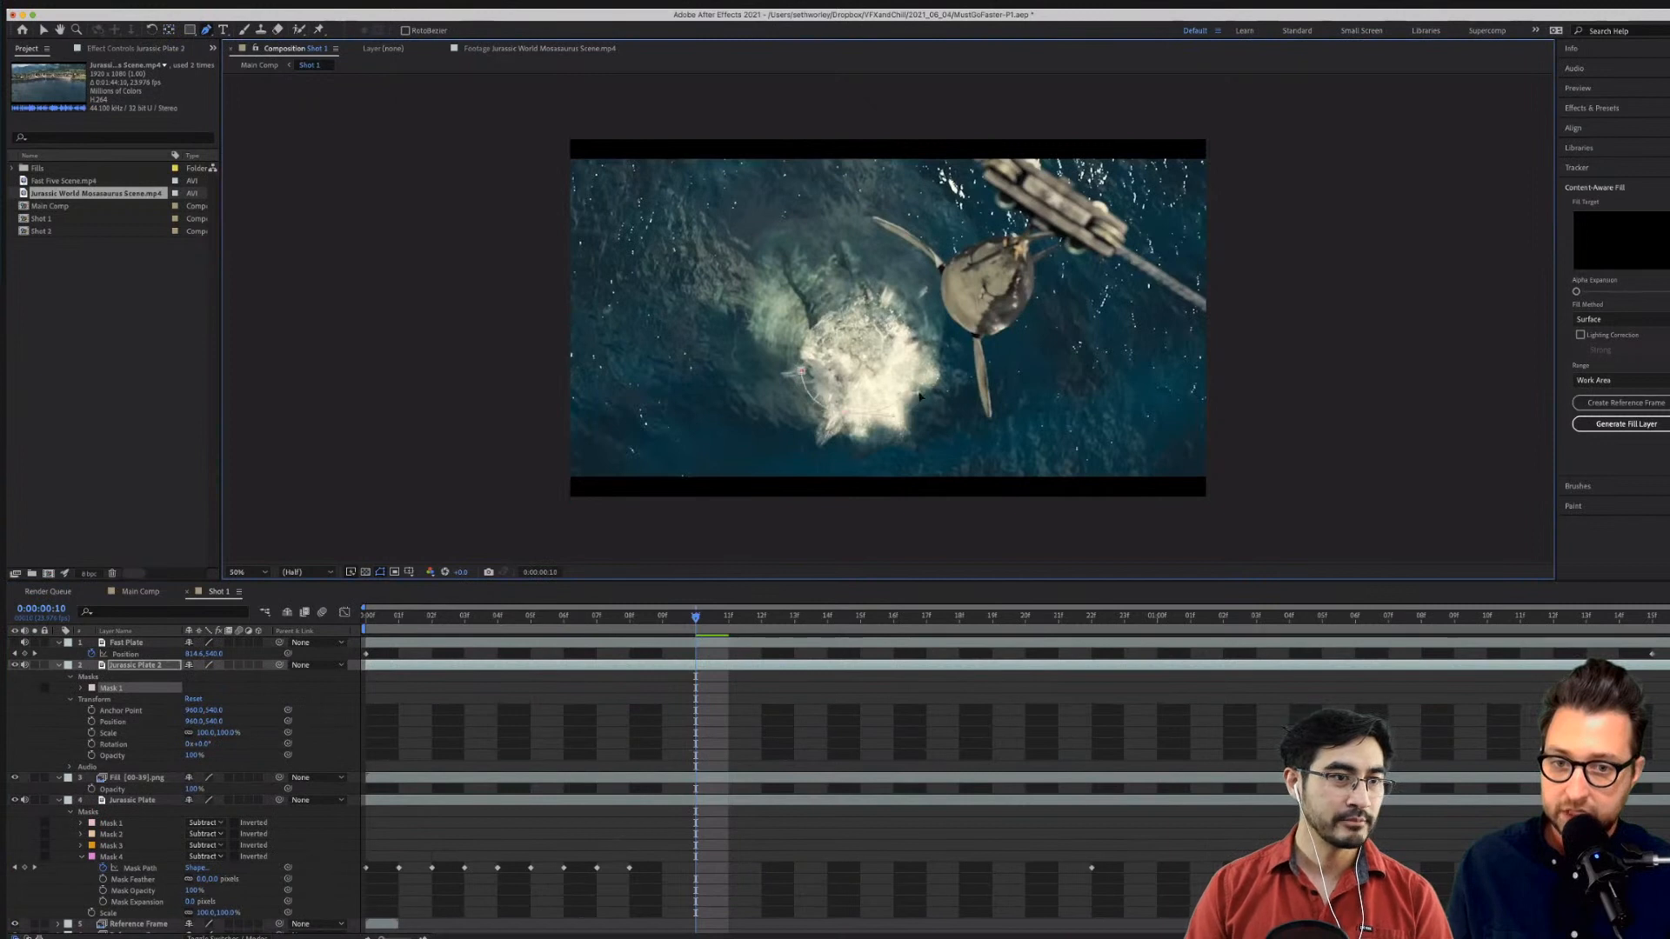
click(914, 446)
click(800, 456)
click(773, 450)
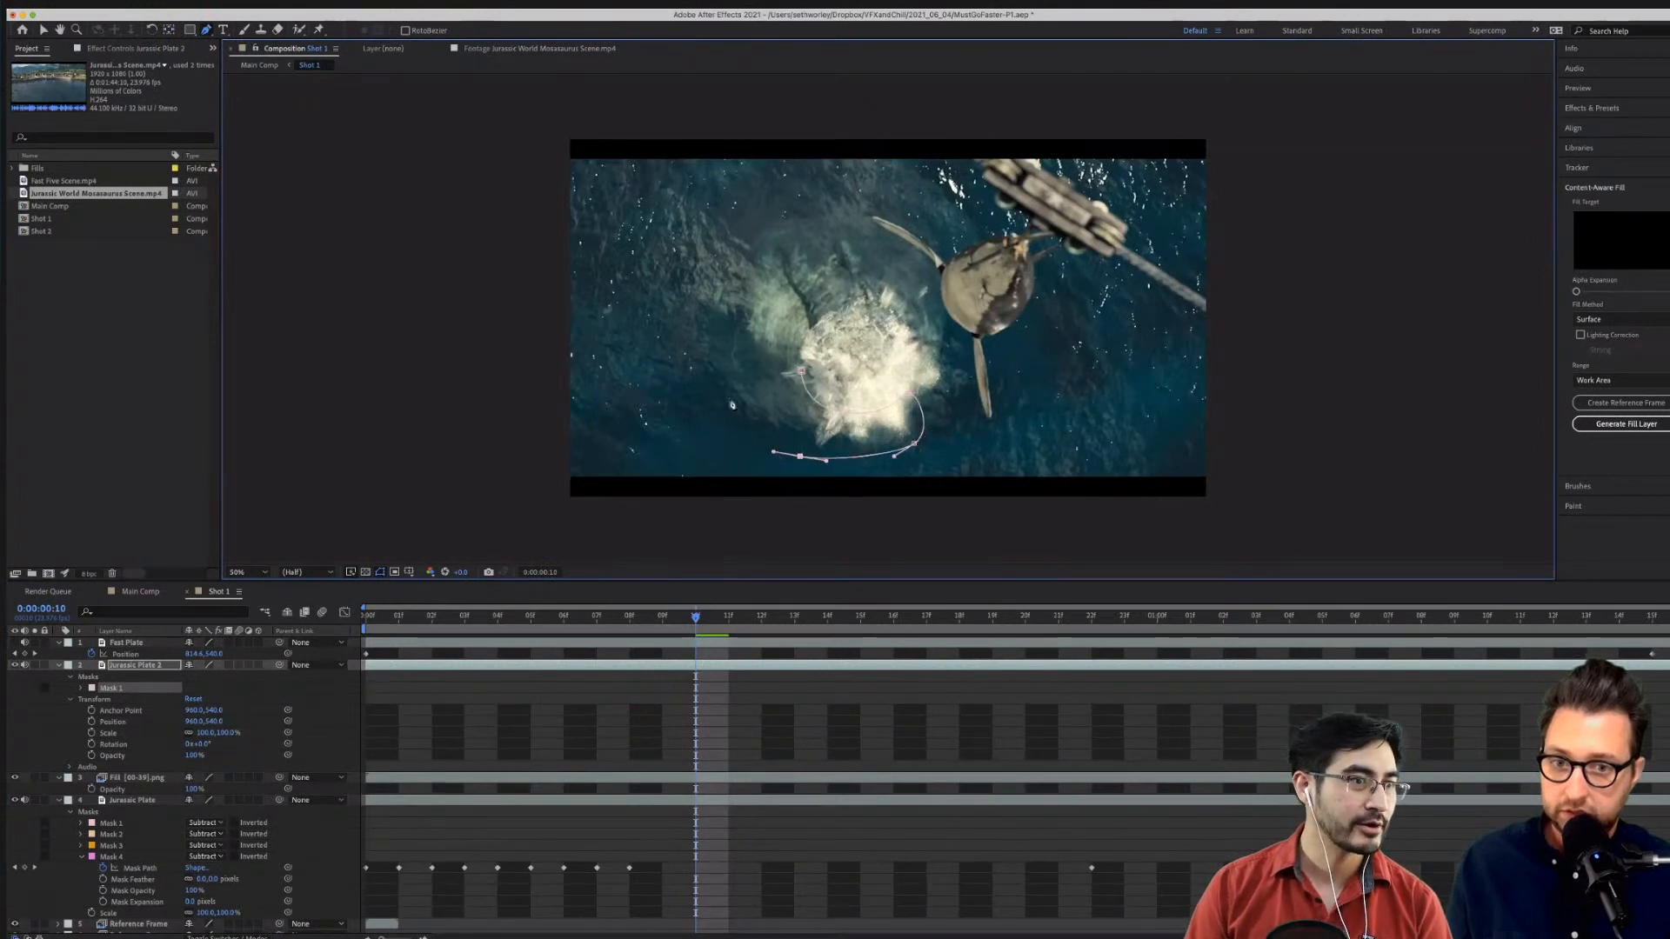
click(730, 398)
drag(750, 329, 780, 339)
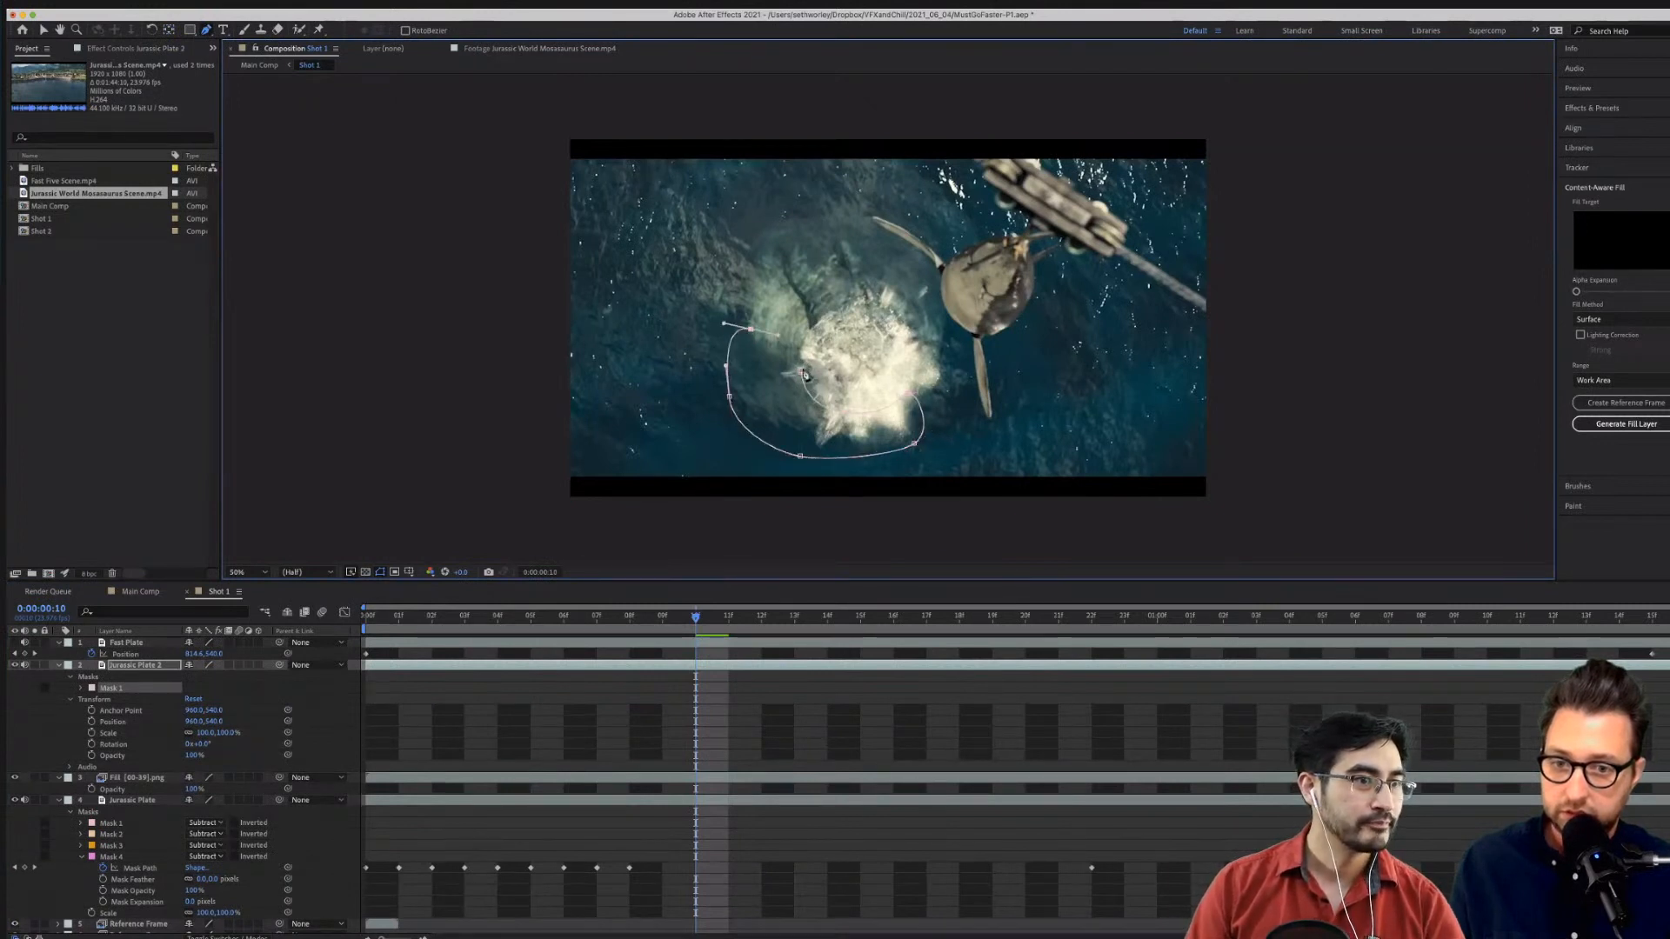
click(806, 376)
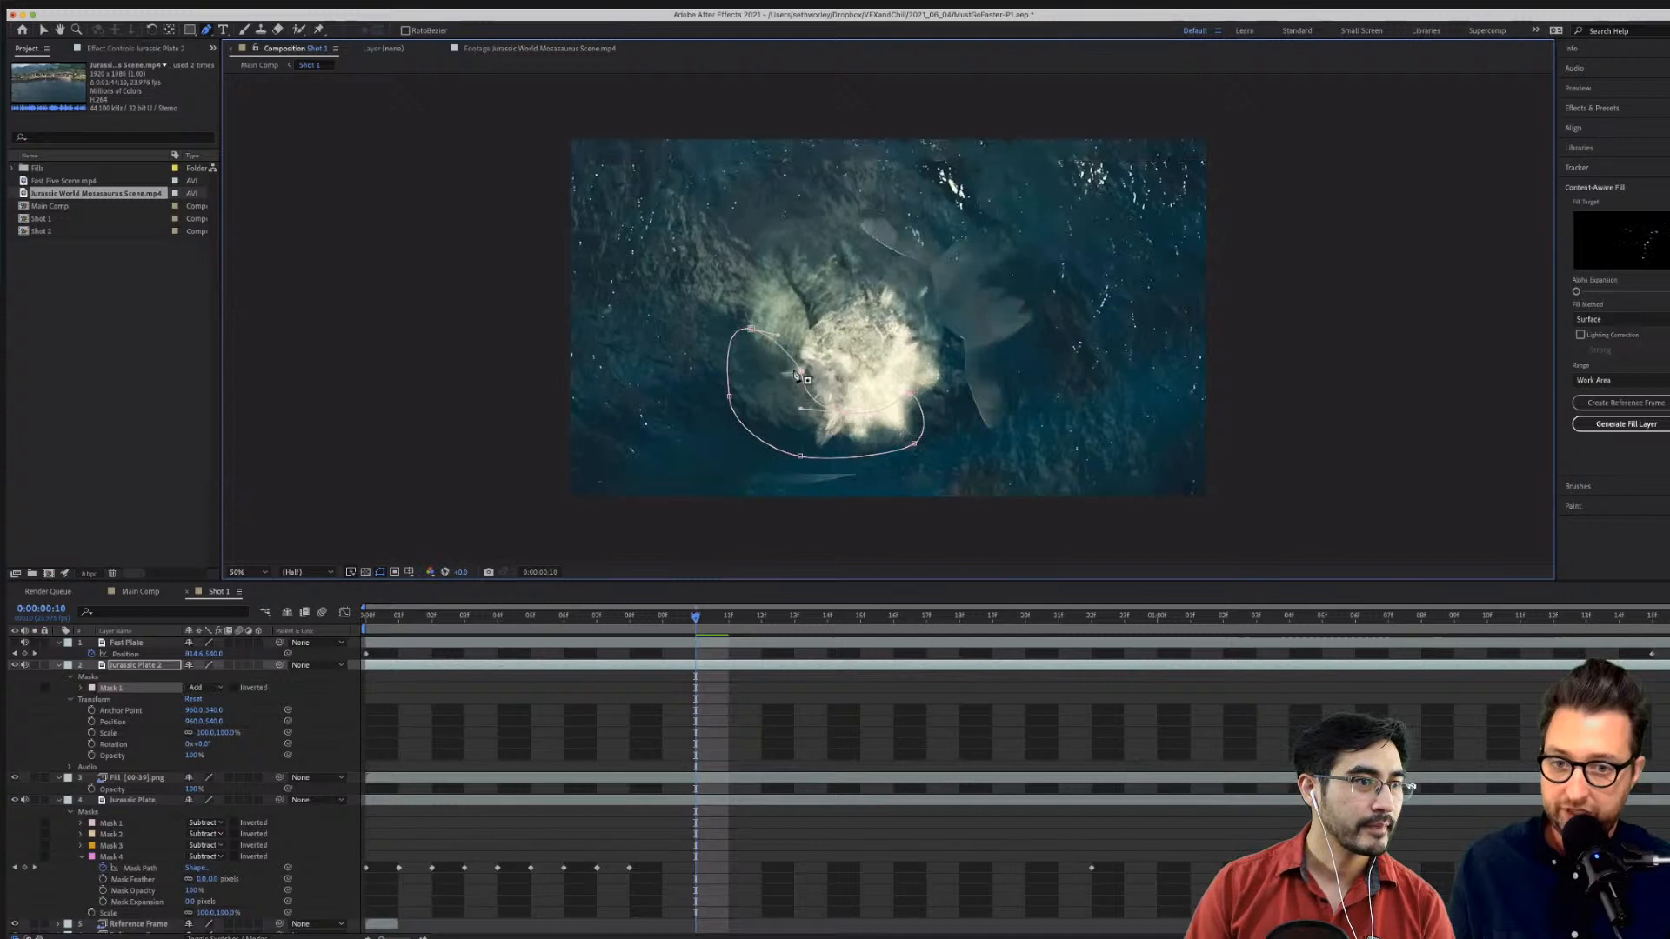
Set the Mask Feather of the duplicated plate's Mask 1 to about 43 pixels.
click(82, 688)
click(201, 711)
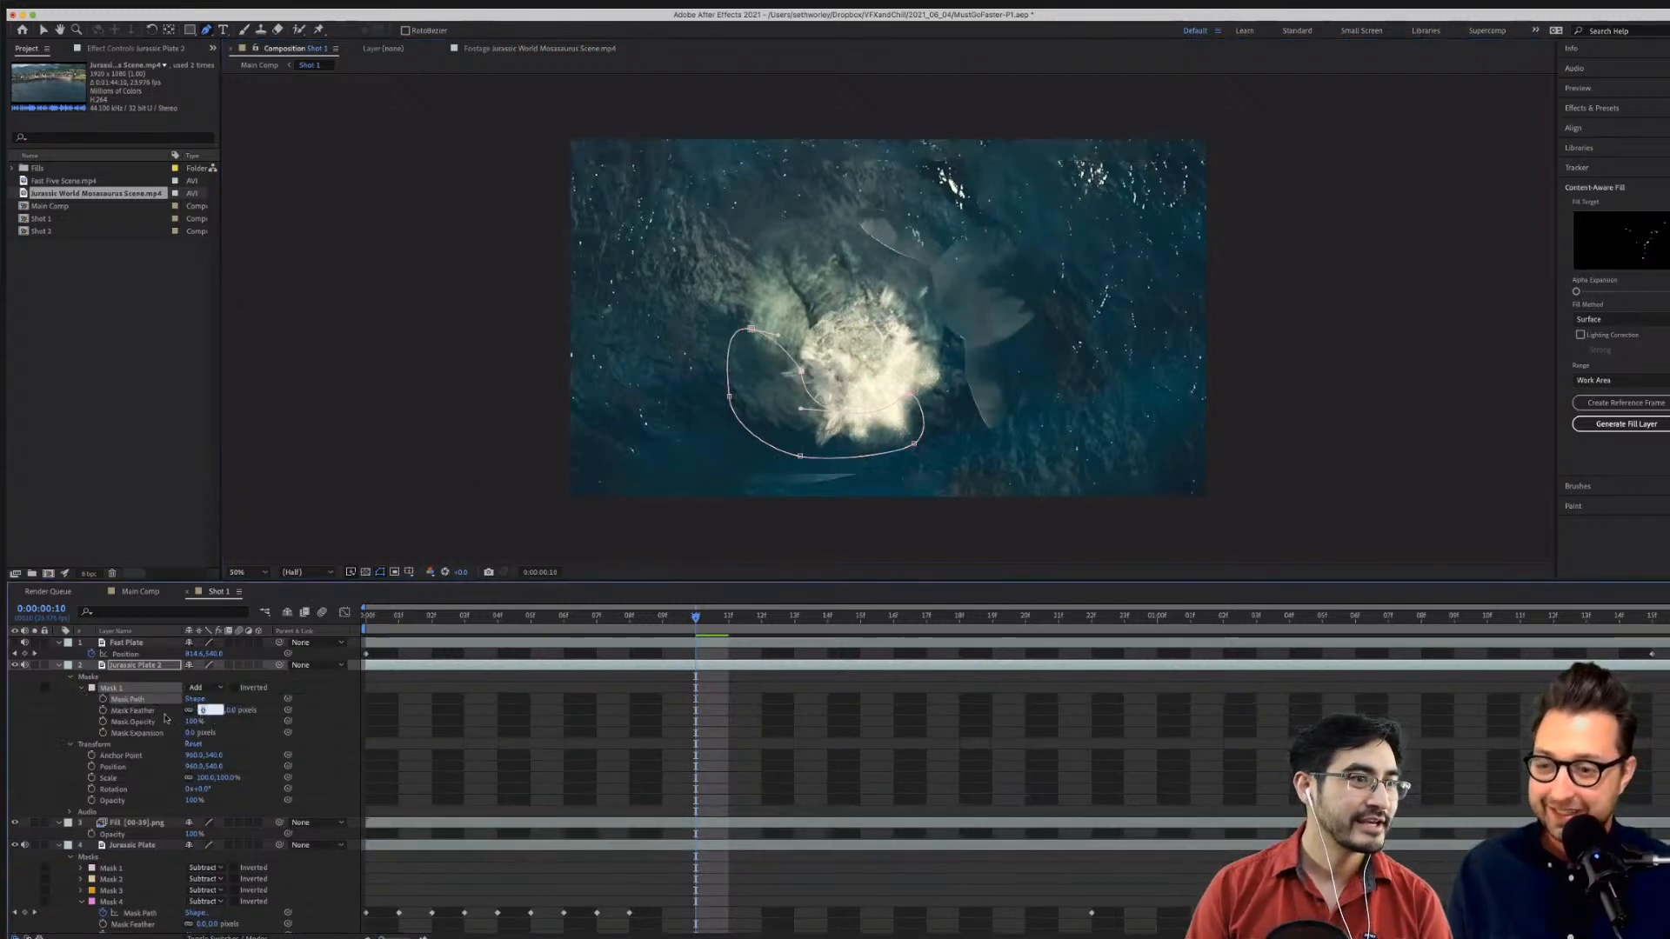
click(166, 716)
drag(201, 710, 233, 715)
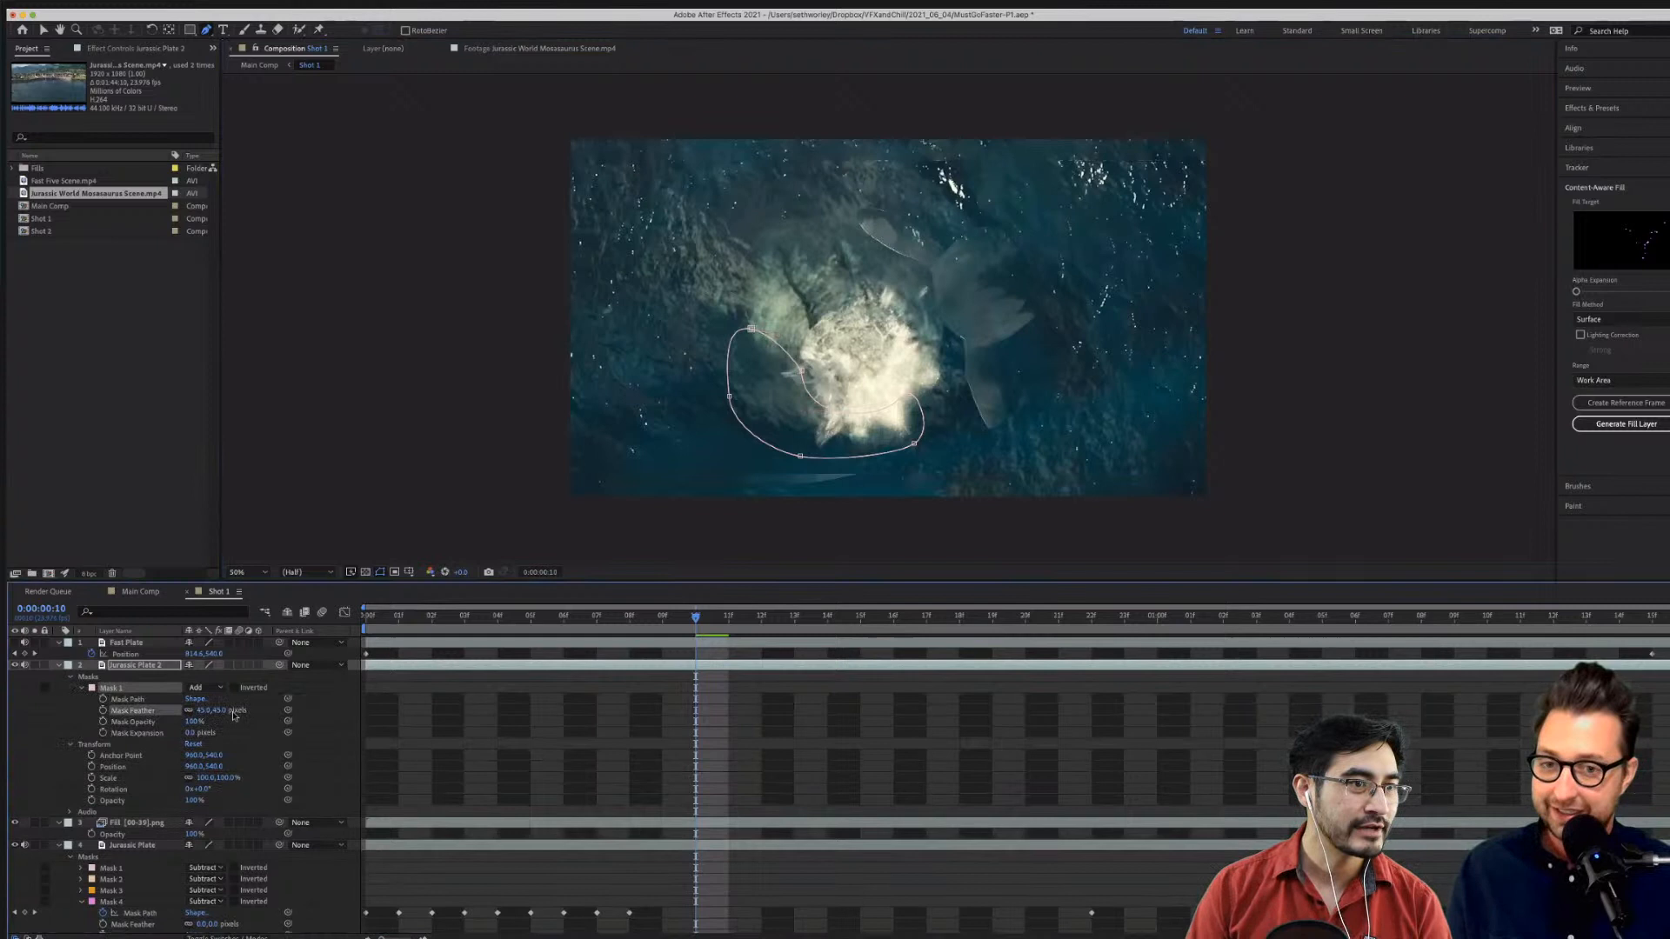
Move the duplicated plate's anchor point to the splash's center and rotate the layer 222° to cover the splash's right side.
click(121, 667)
key(v)
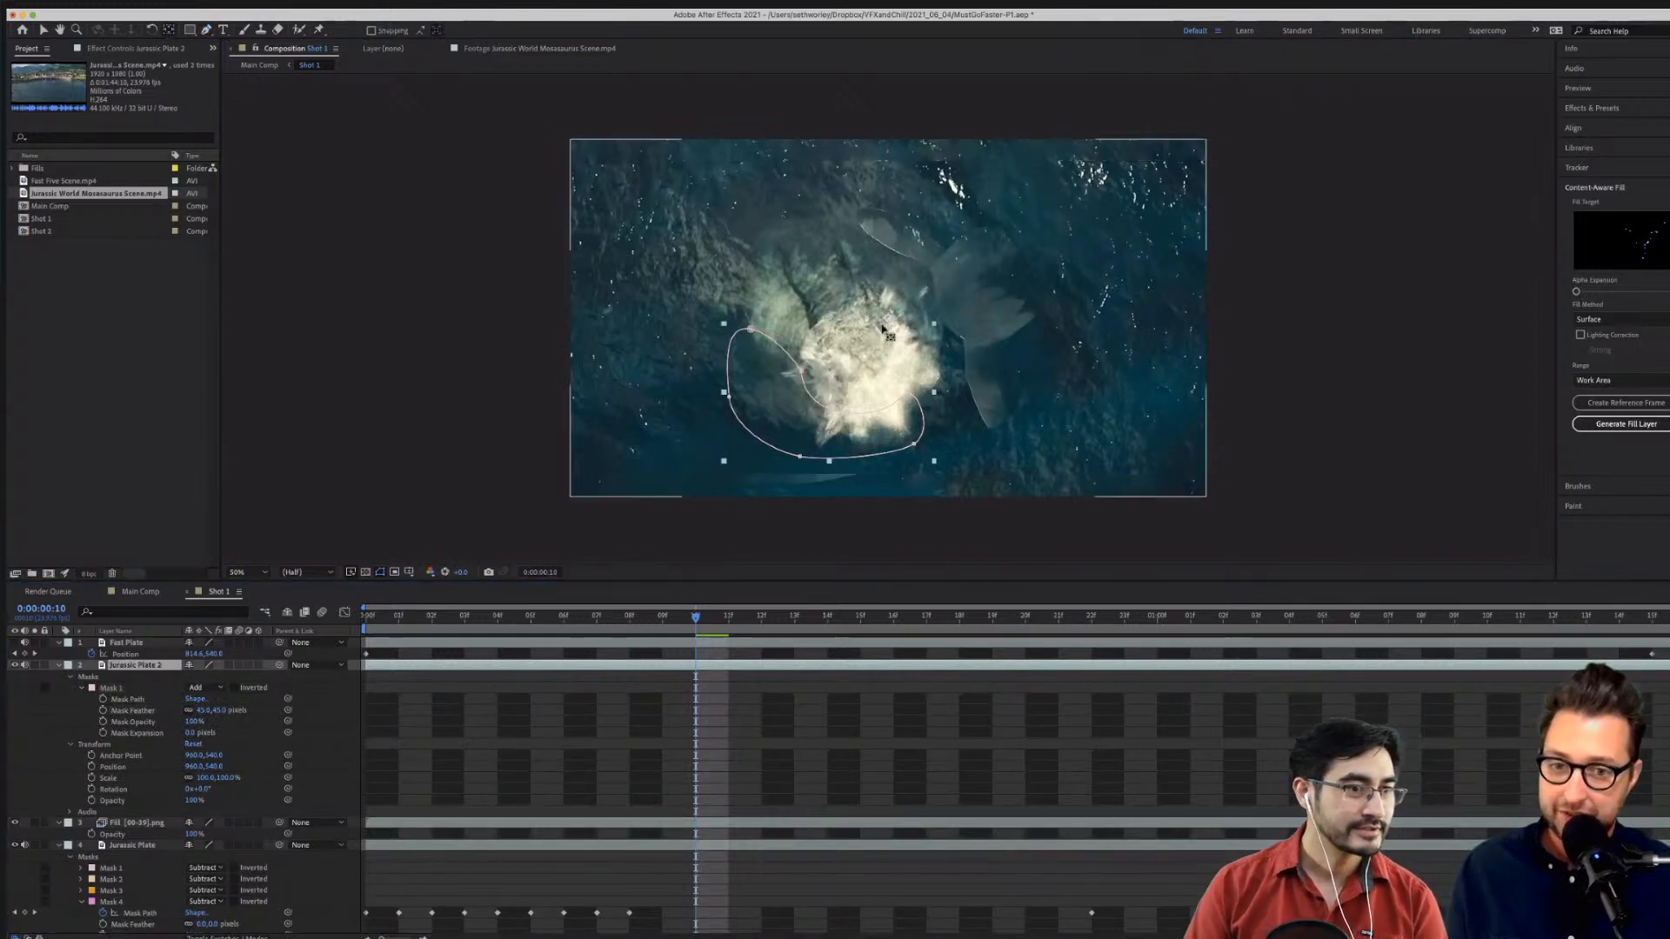
drag(889, 318, 864, 363)
key(r)
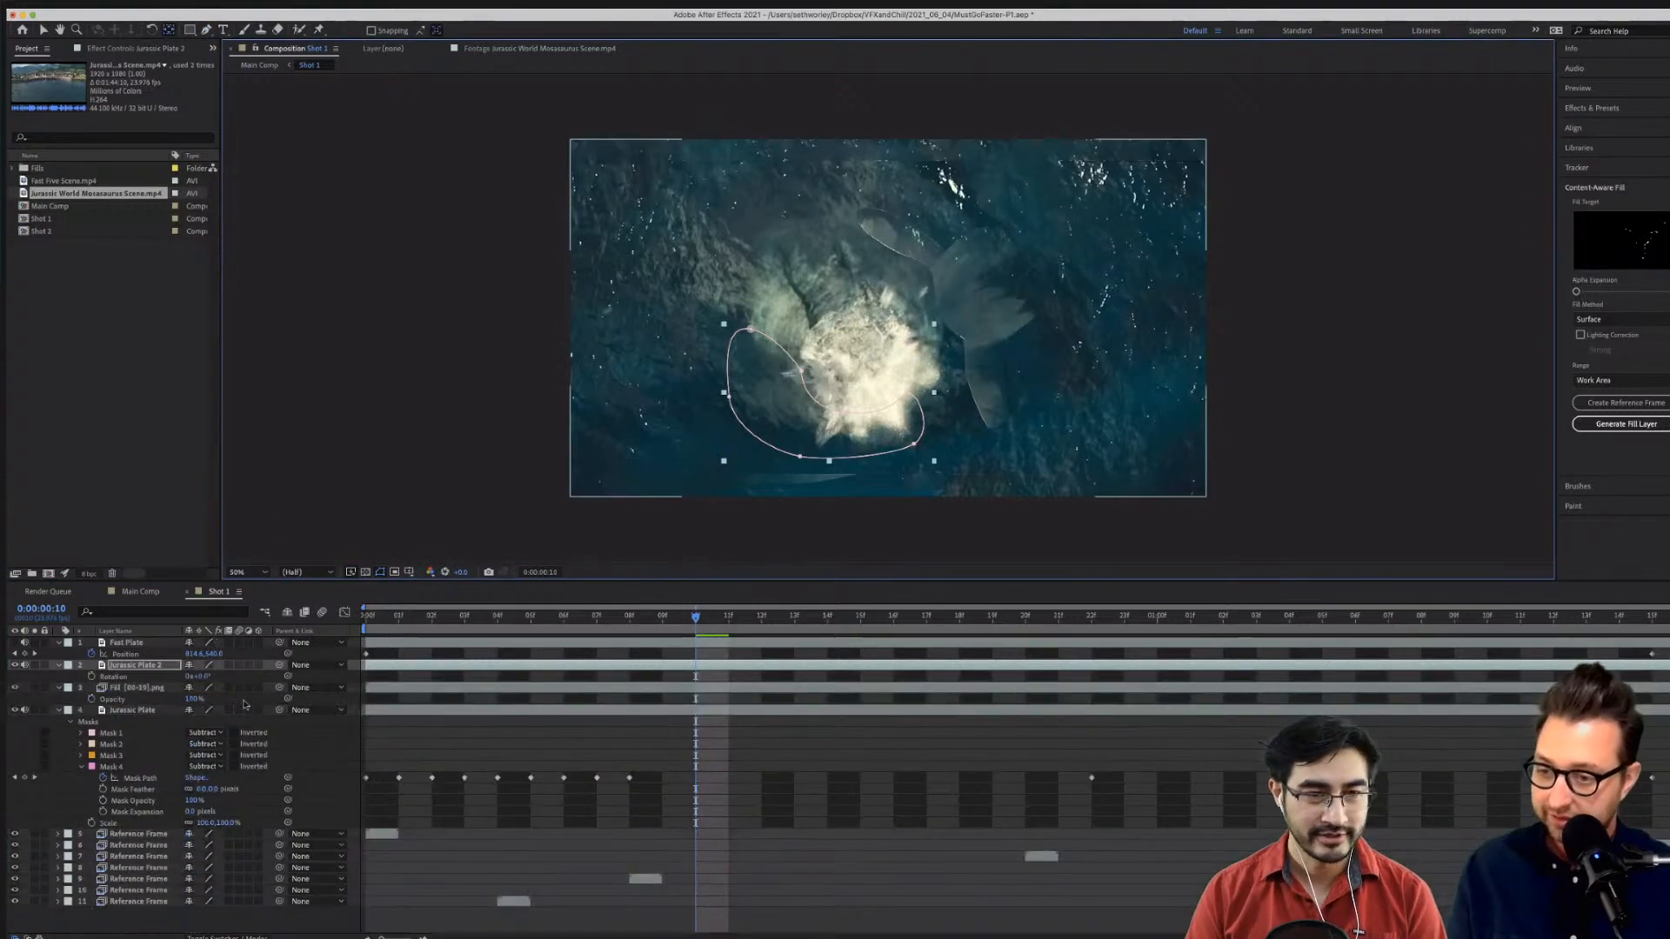
drag(203, 682, 285, 677)
Duplicate the masked and rotated Jurassic Plate 2 layer.
key(s)
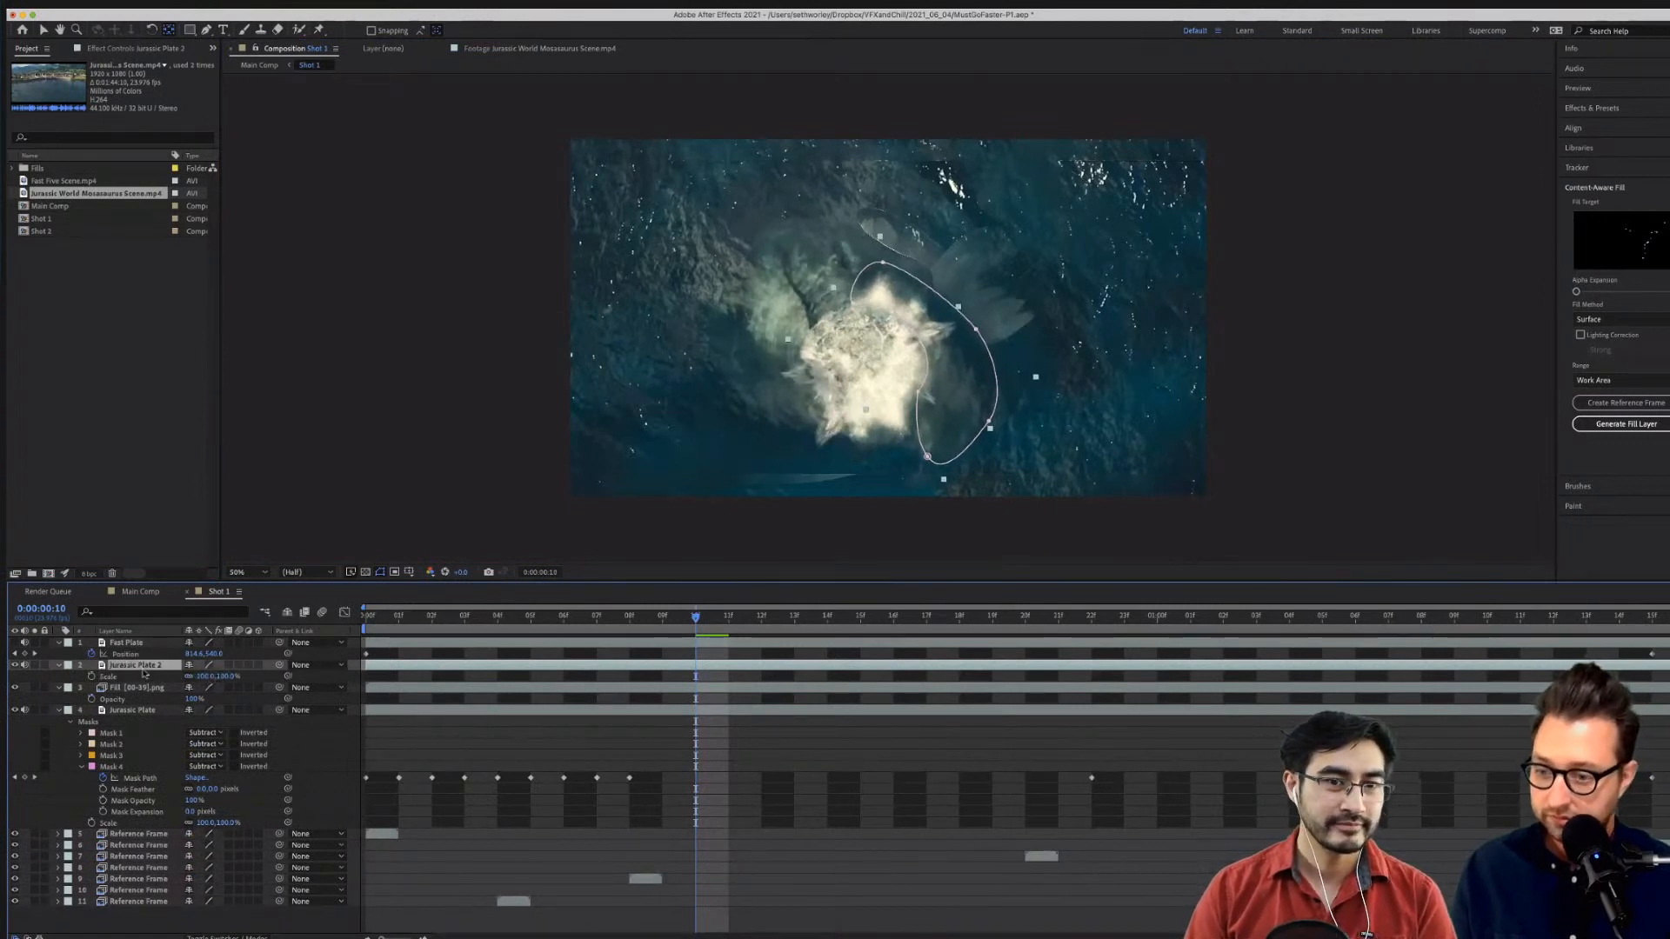
click(125, 709)
click(132, 668)
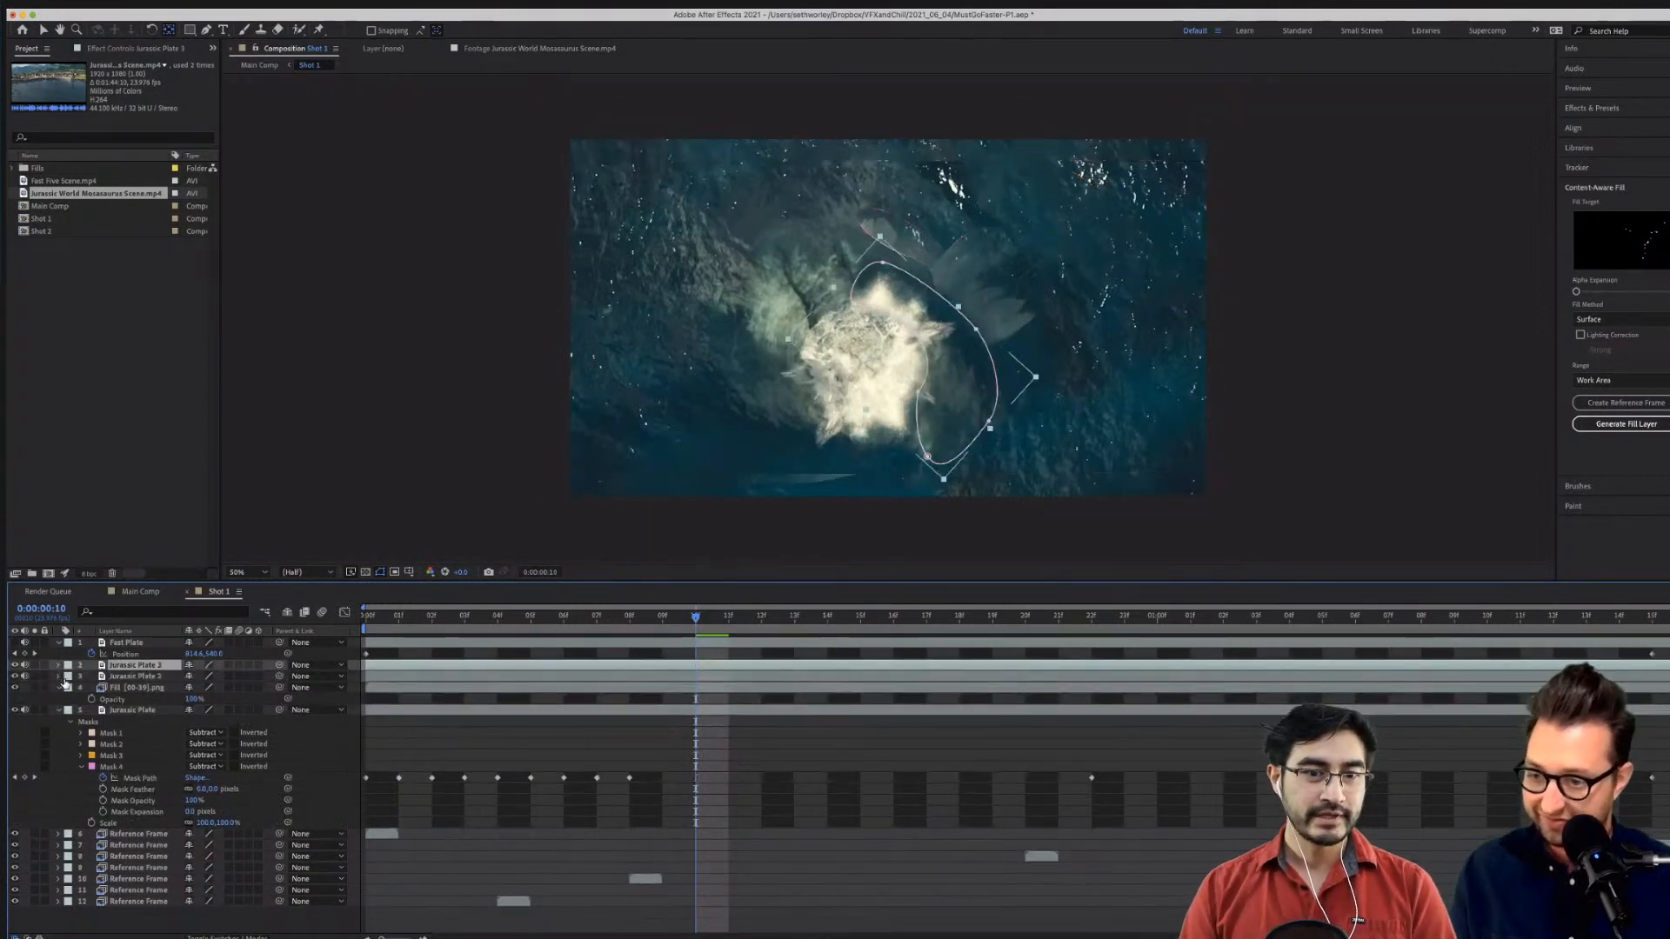
Reset the transform of Jurassic Plate 2, the lower of the two copies, and delete its masks.
click(67, 678)
click(61, 682)
click(59, 678)
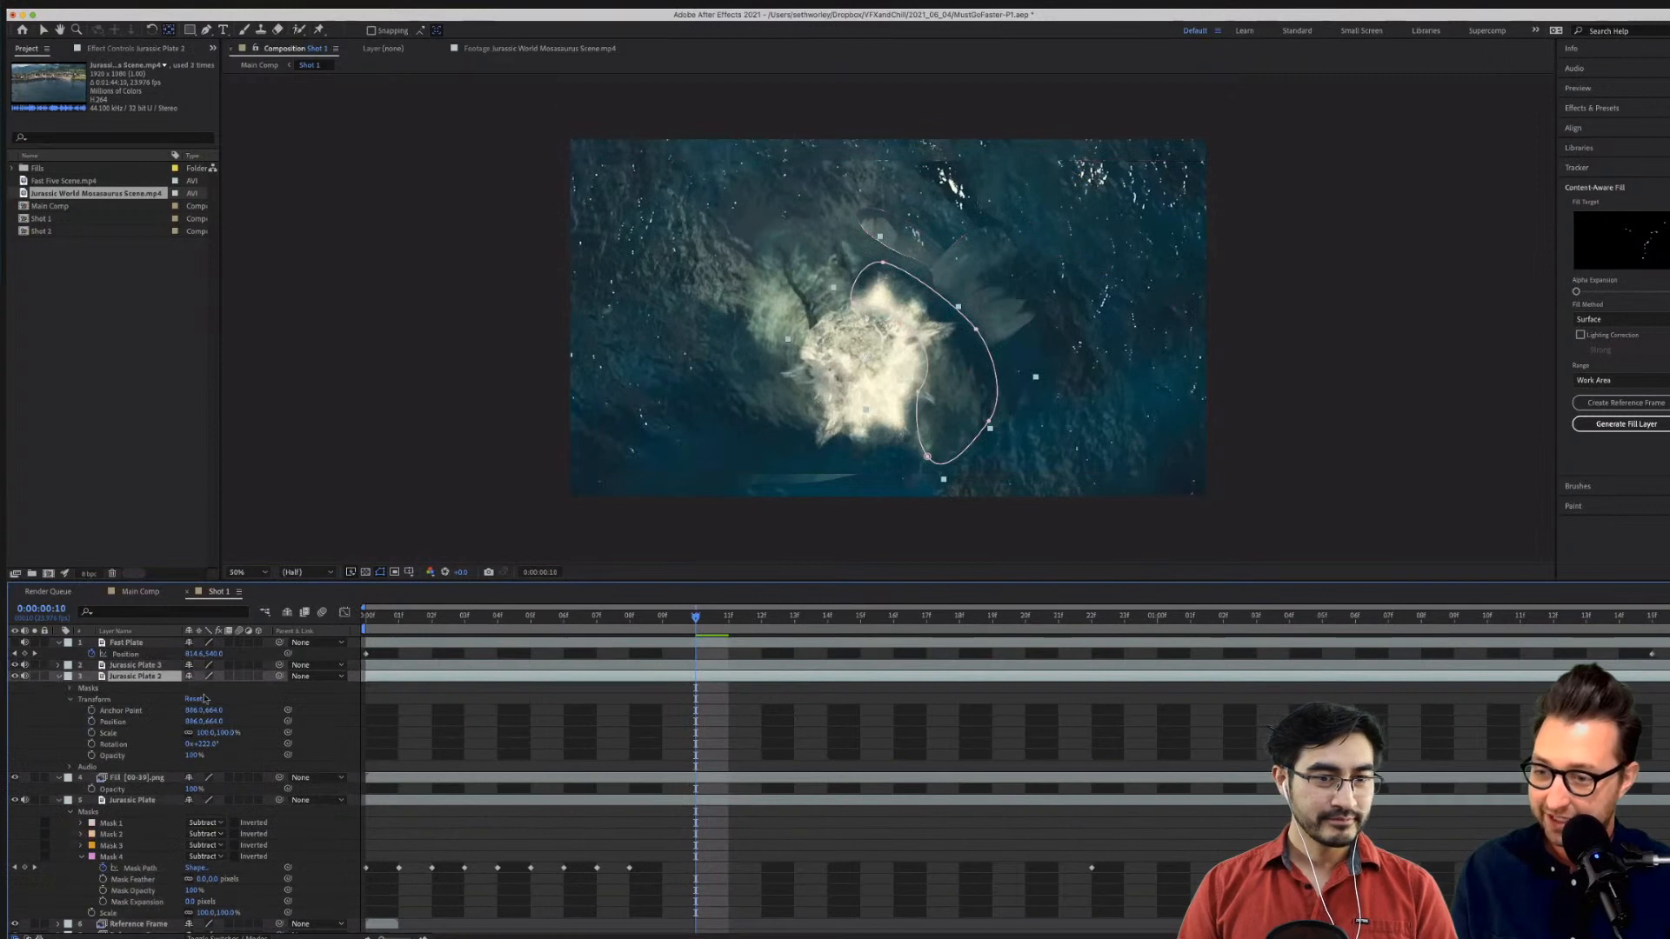
click(193, 699)
click(88, 688)
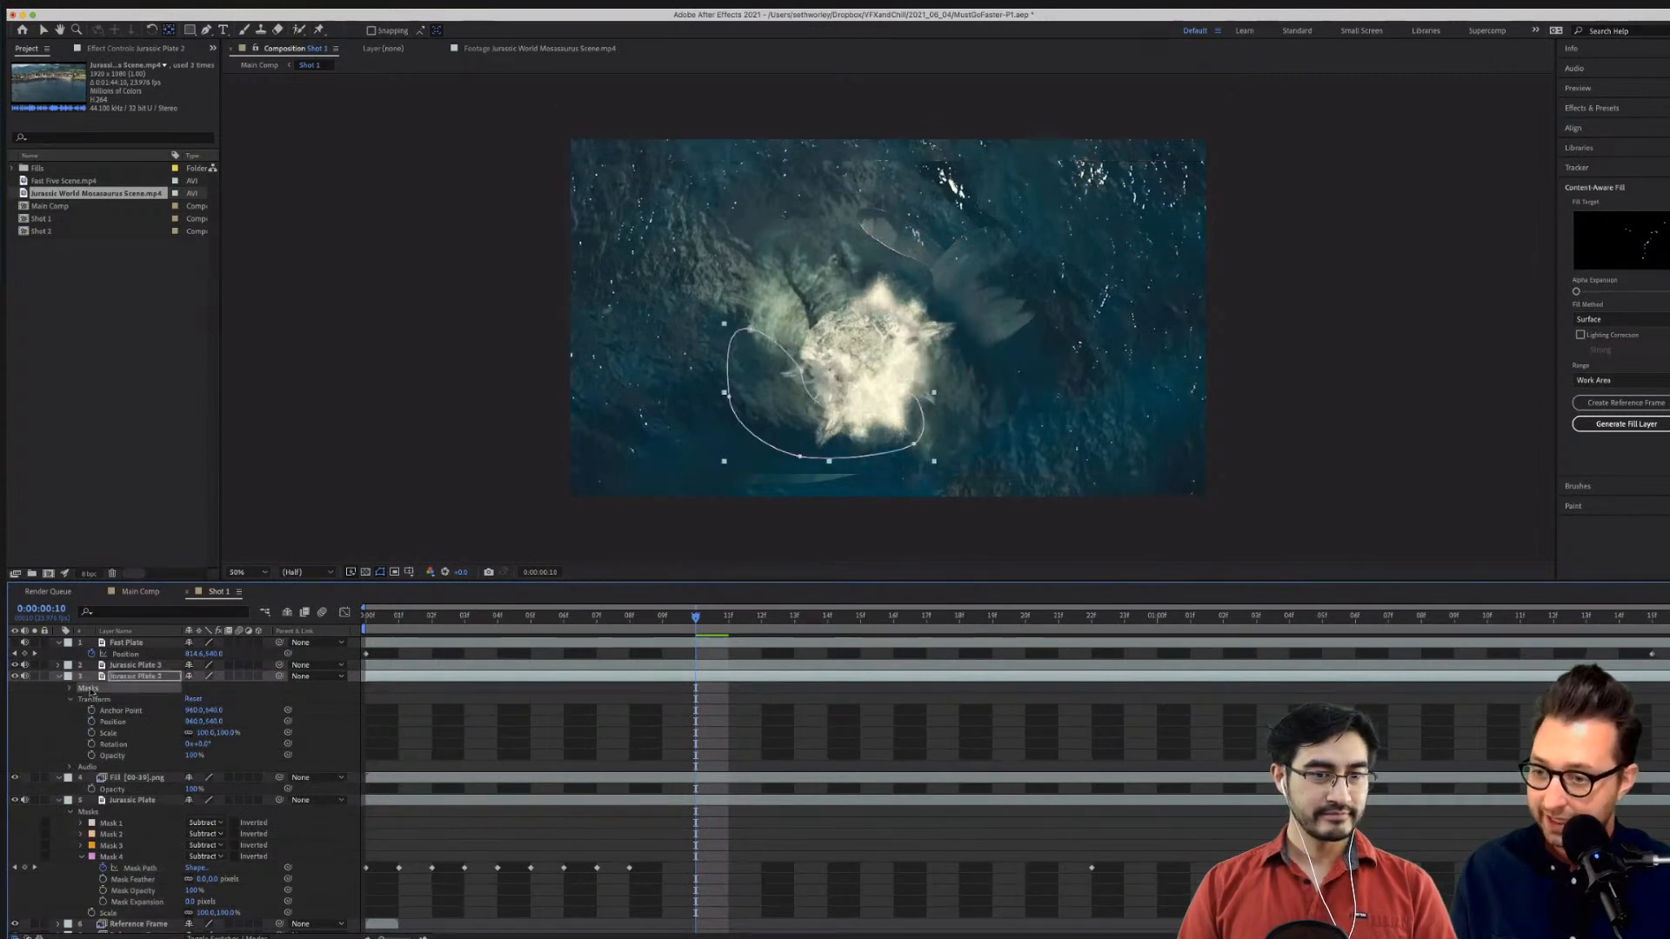
key(Delete)
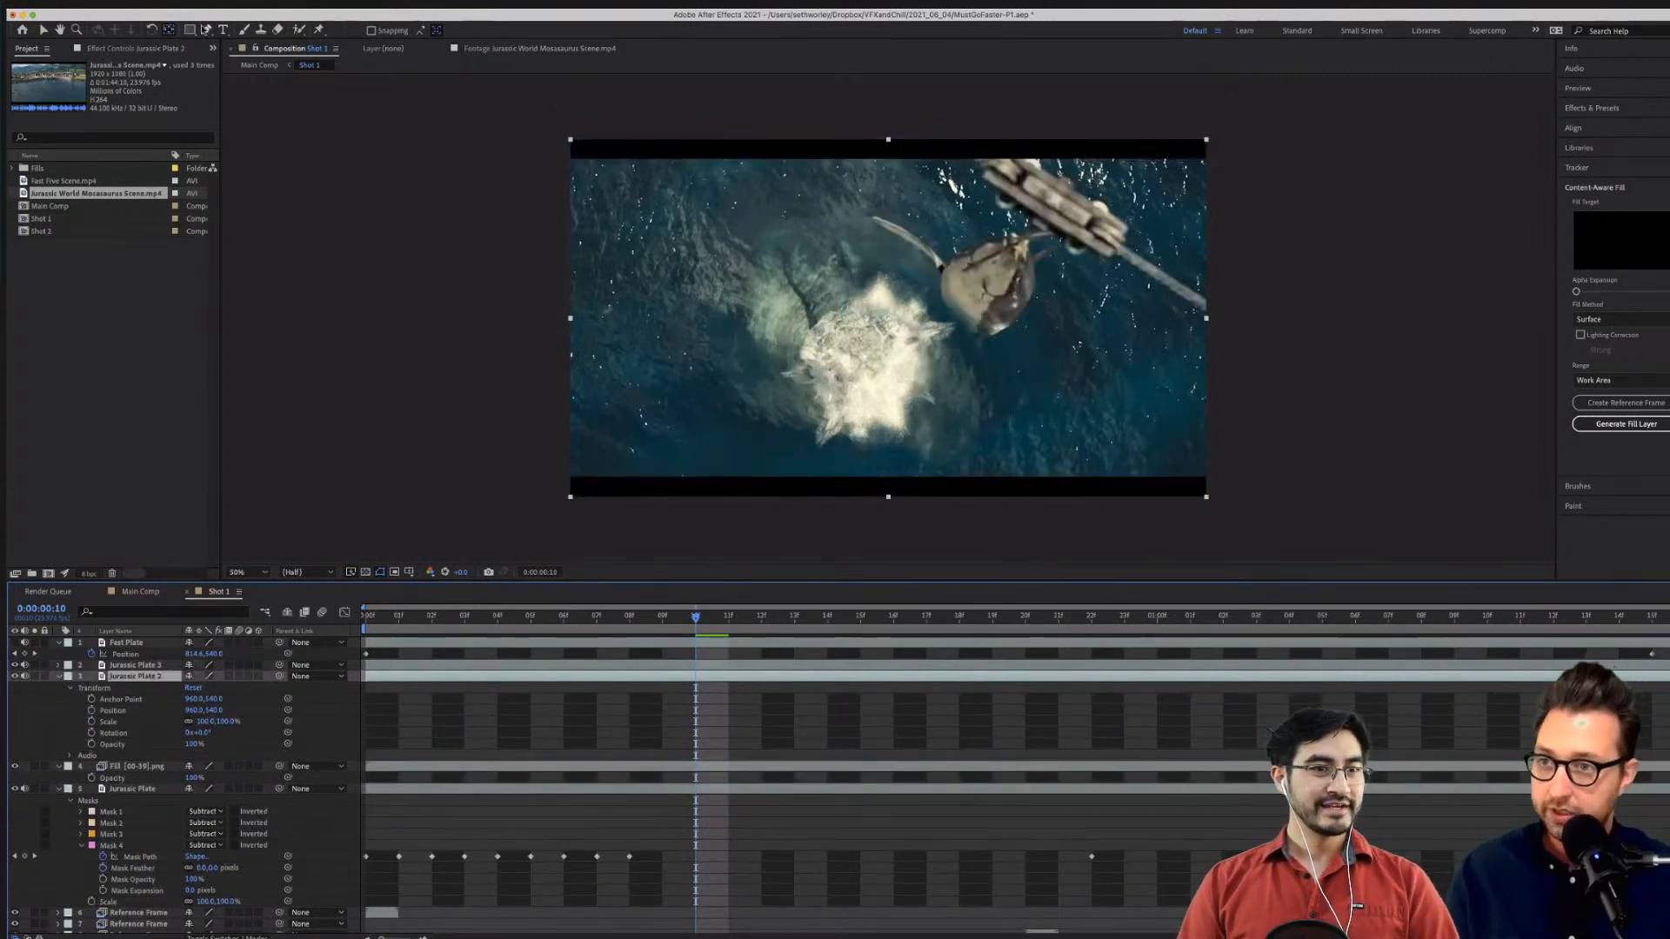
Draw a large closed mask on Jurassic Plate 2 around the foam and water on the splash's left side.
click(206, 29)
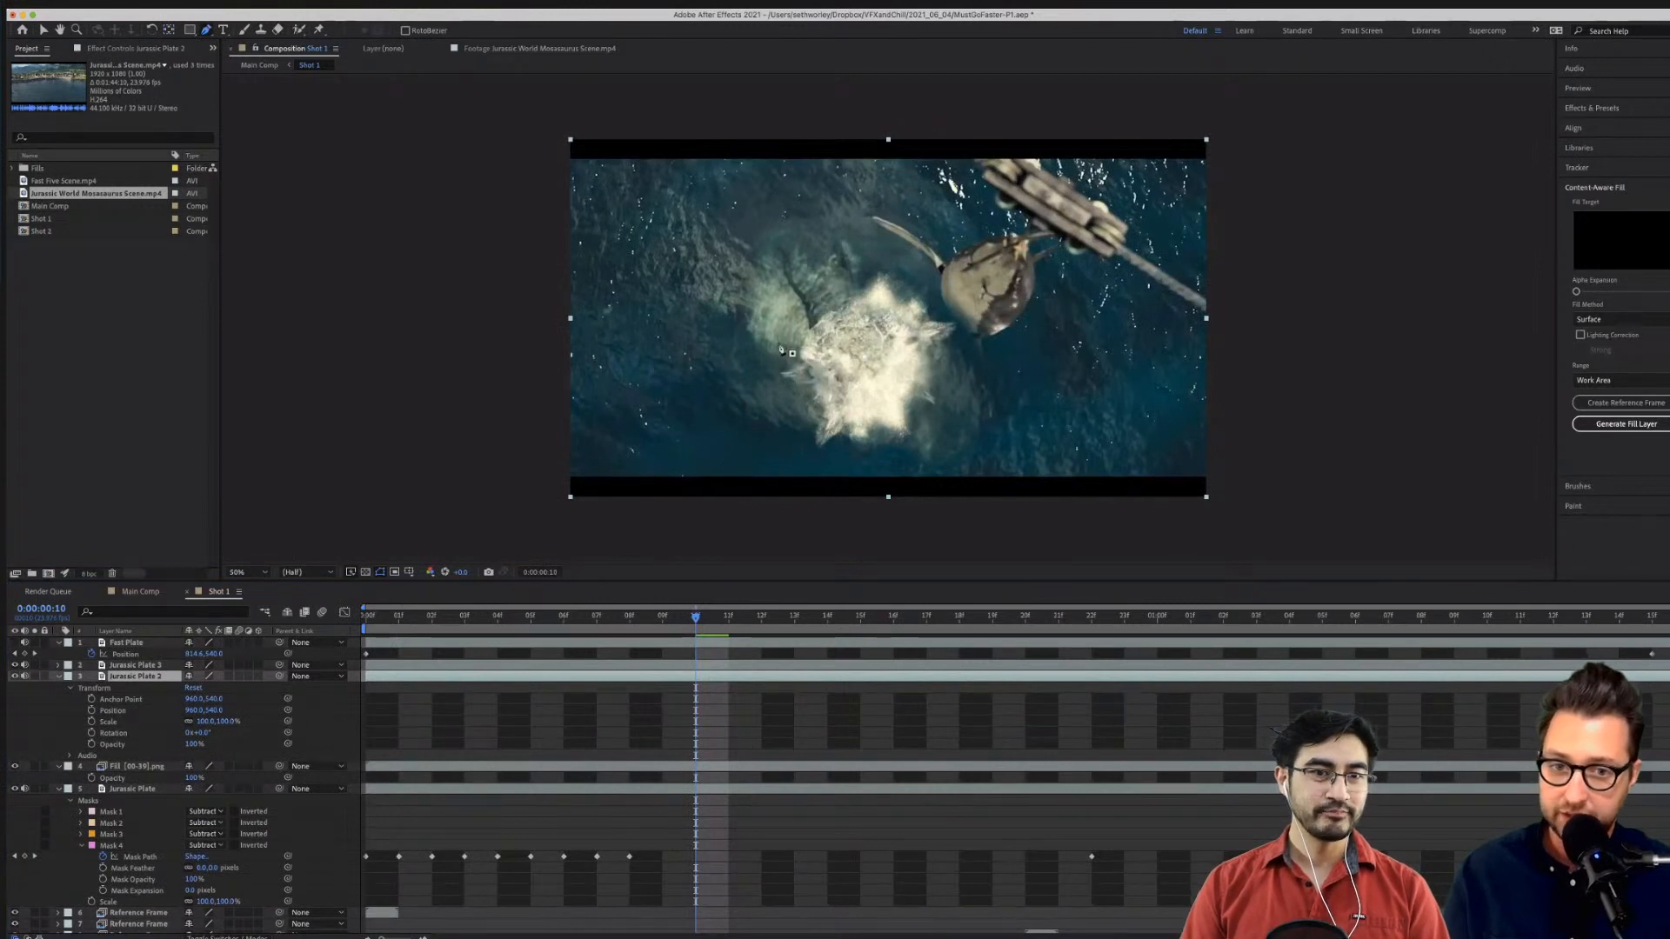
click(785, 301)
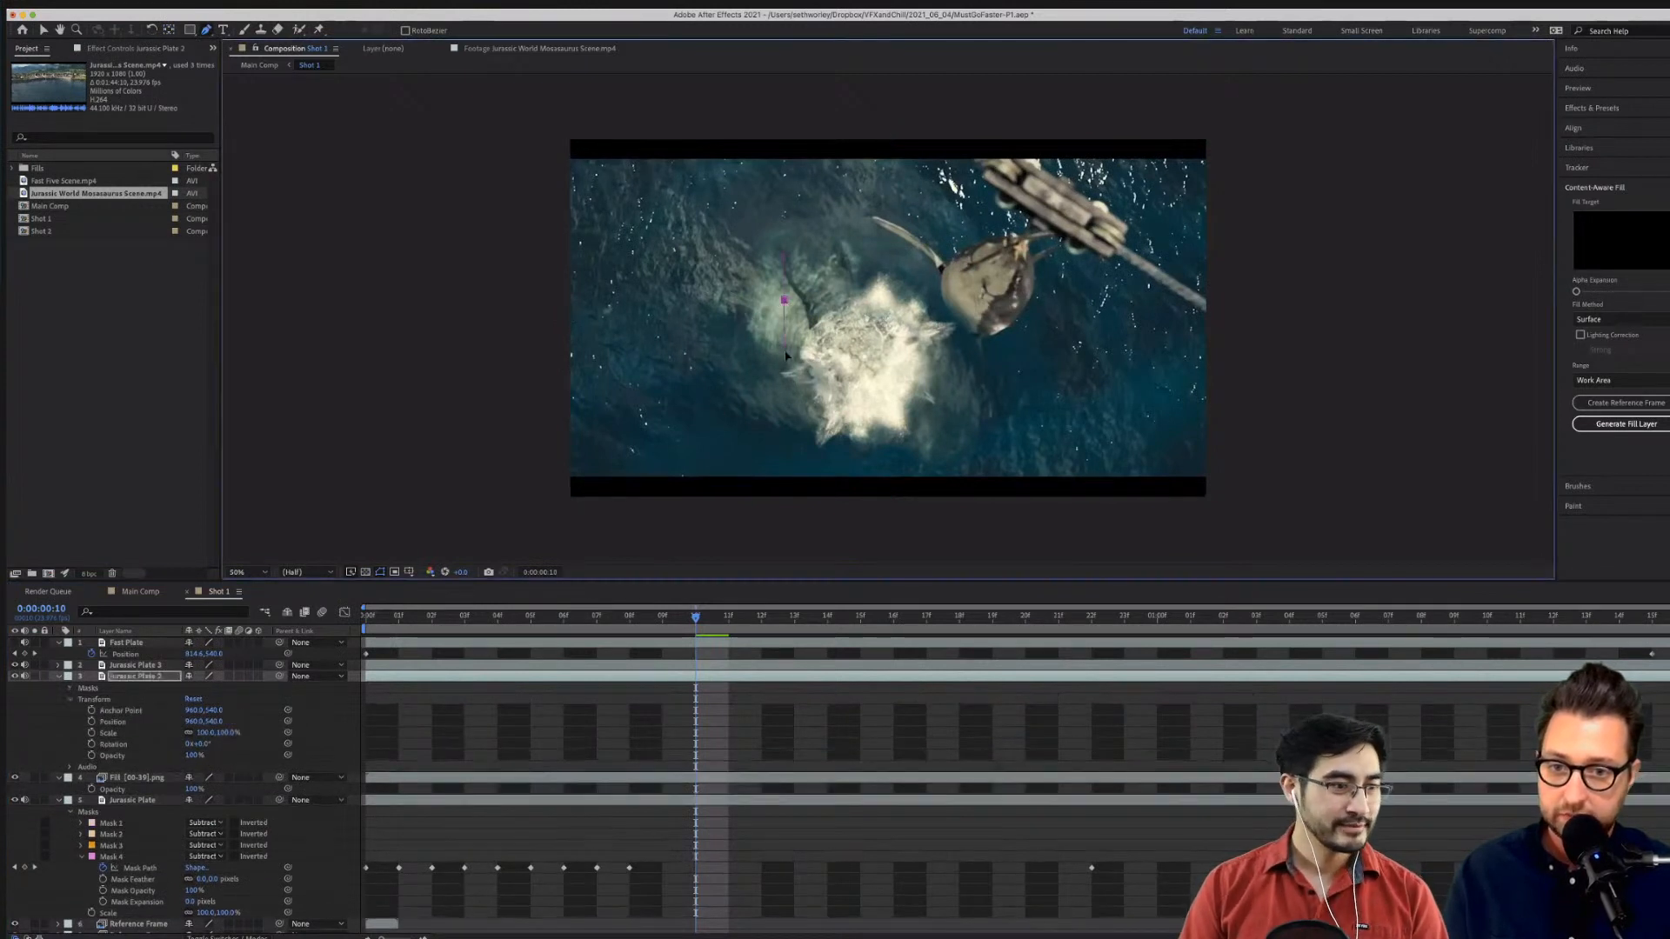
click(633, 451)
click(618, 421)
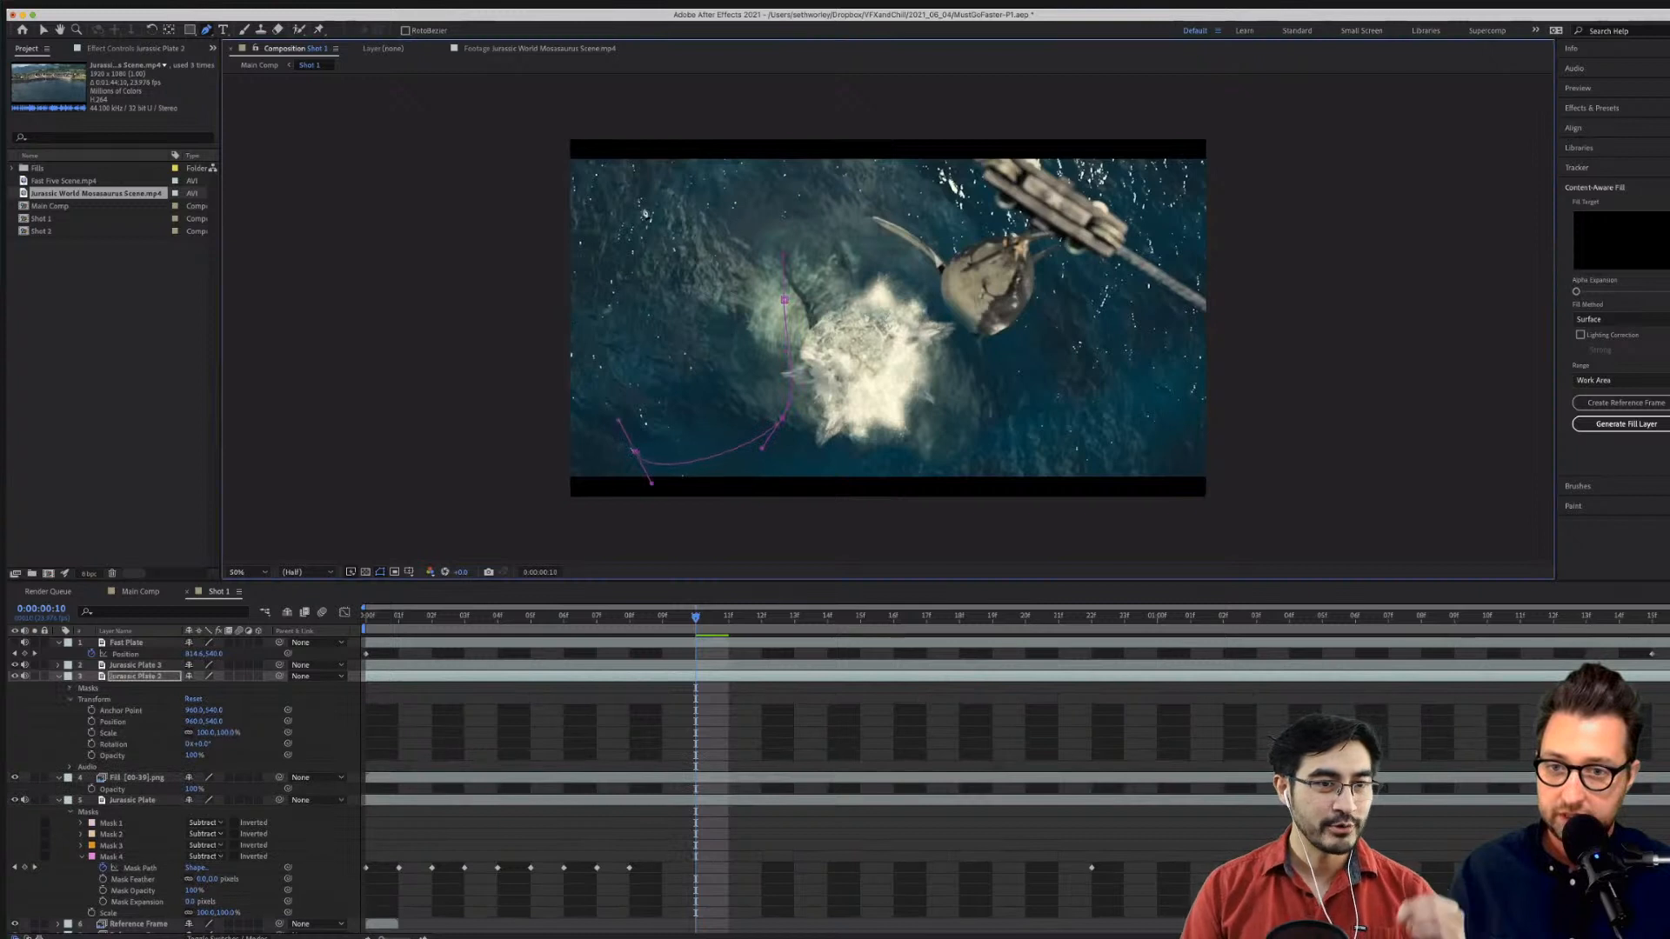
click(642, 206)
click(708, 207)
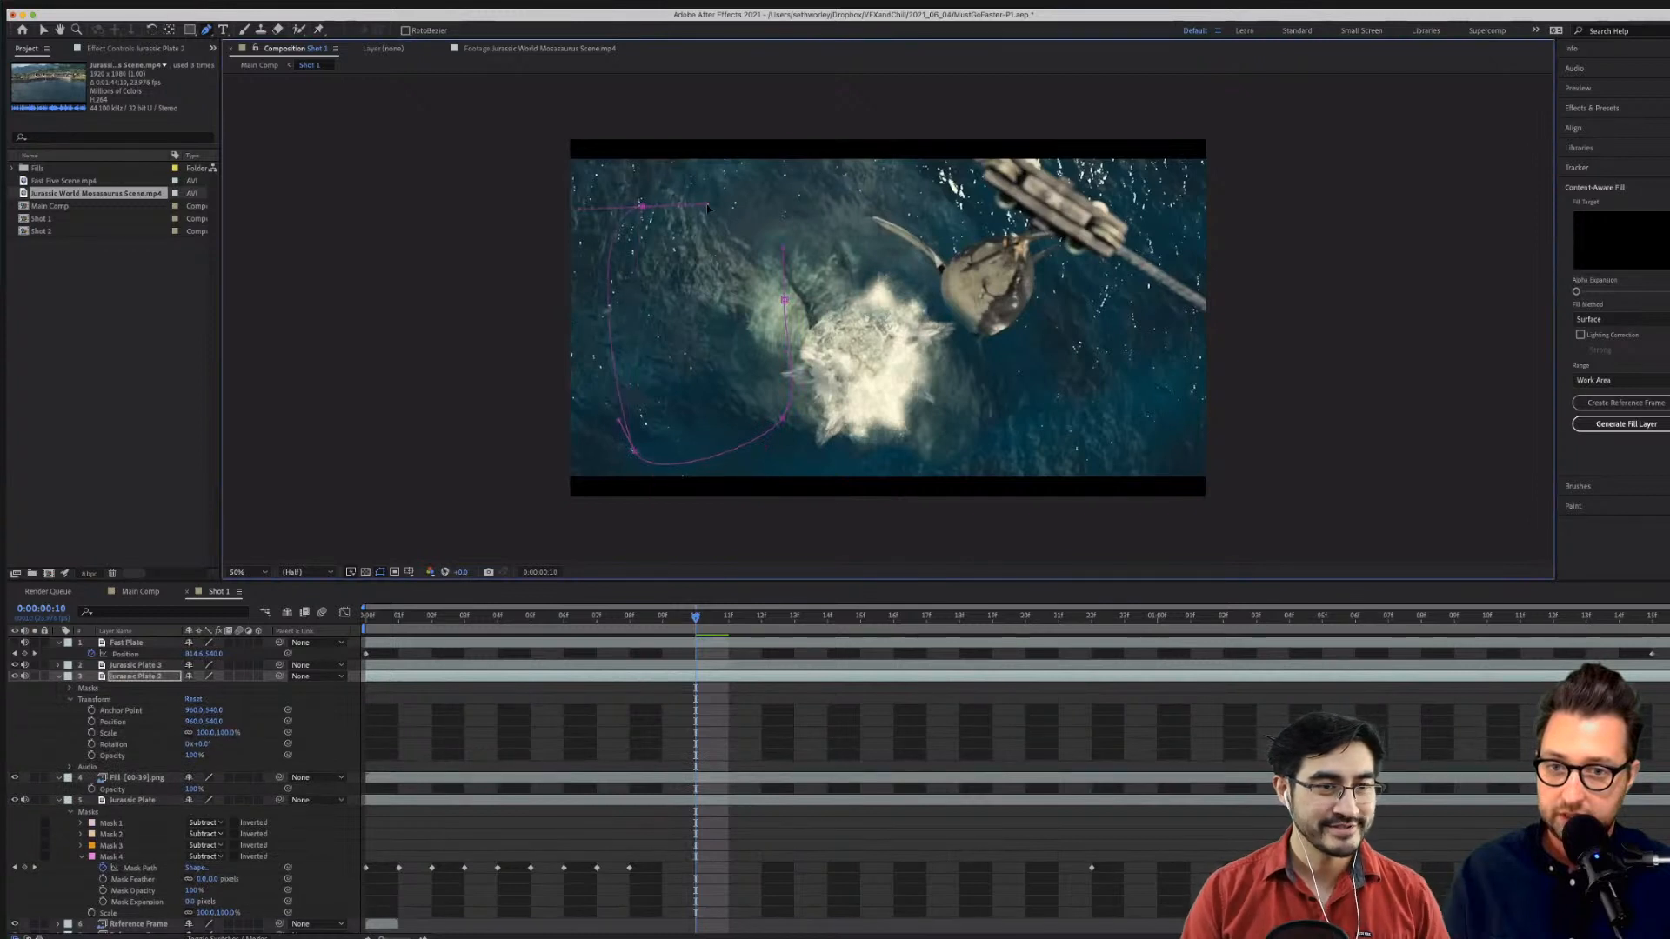
click(784, 300)
drag(759, 200, 801, 201)
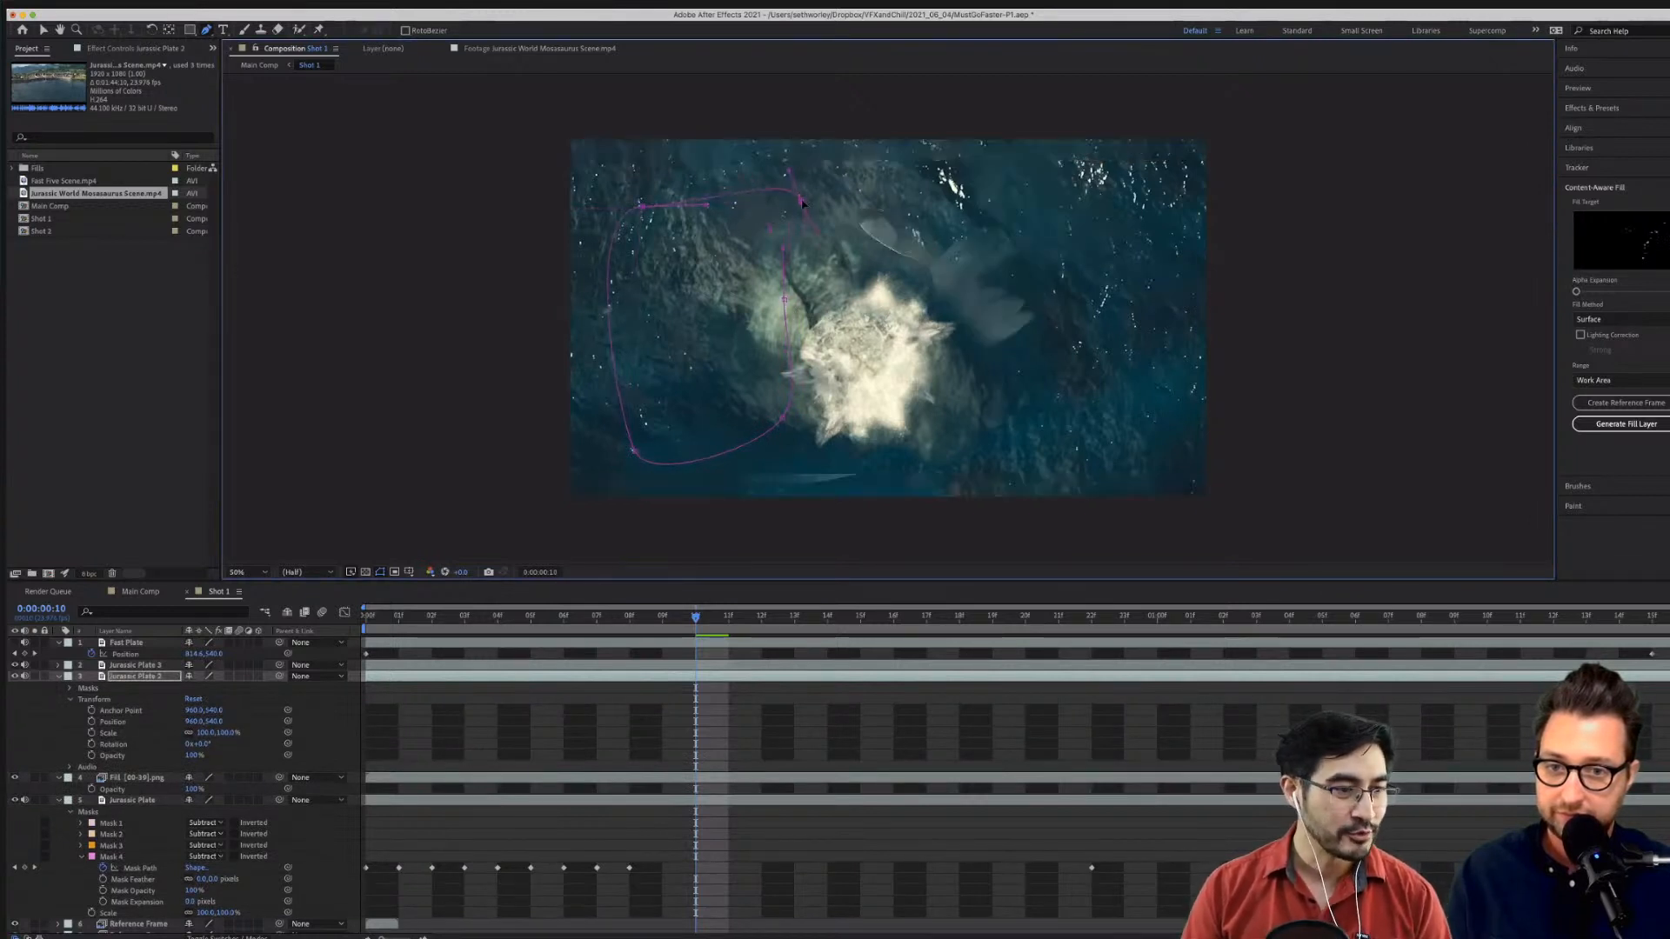
Set the Mask Feather of Jurassic Plate 2's new mask to about 48 pixels.
key(v)
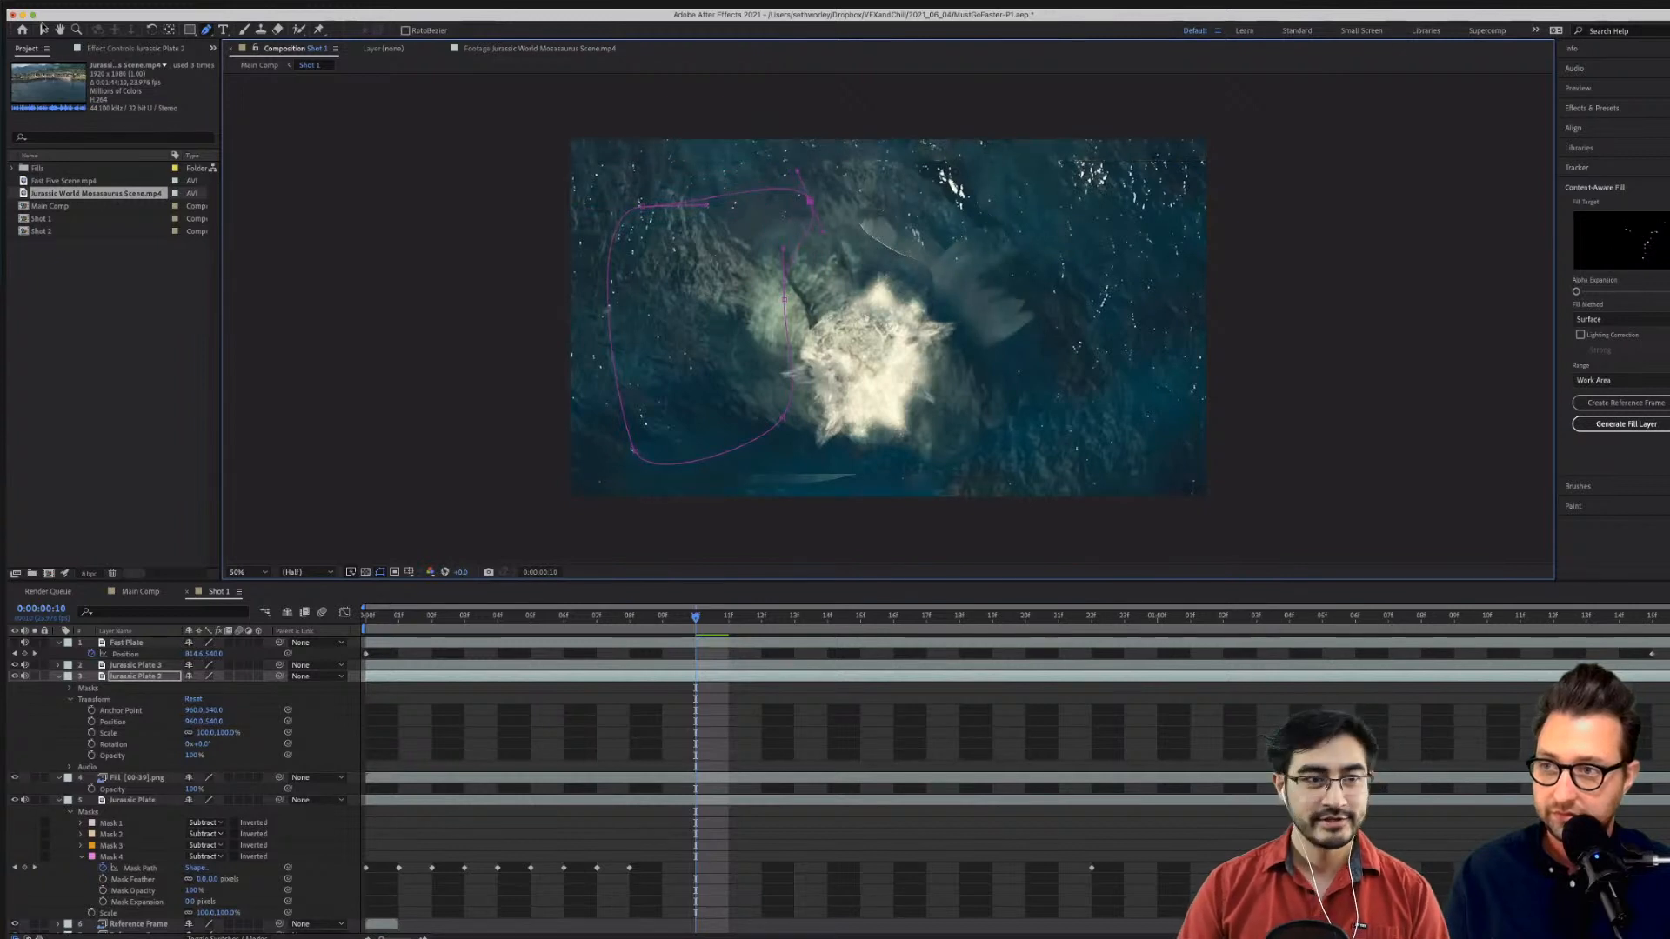
click(135, 679)
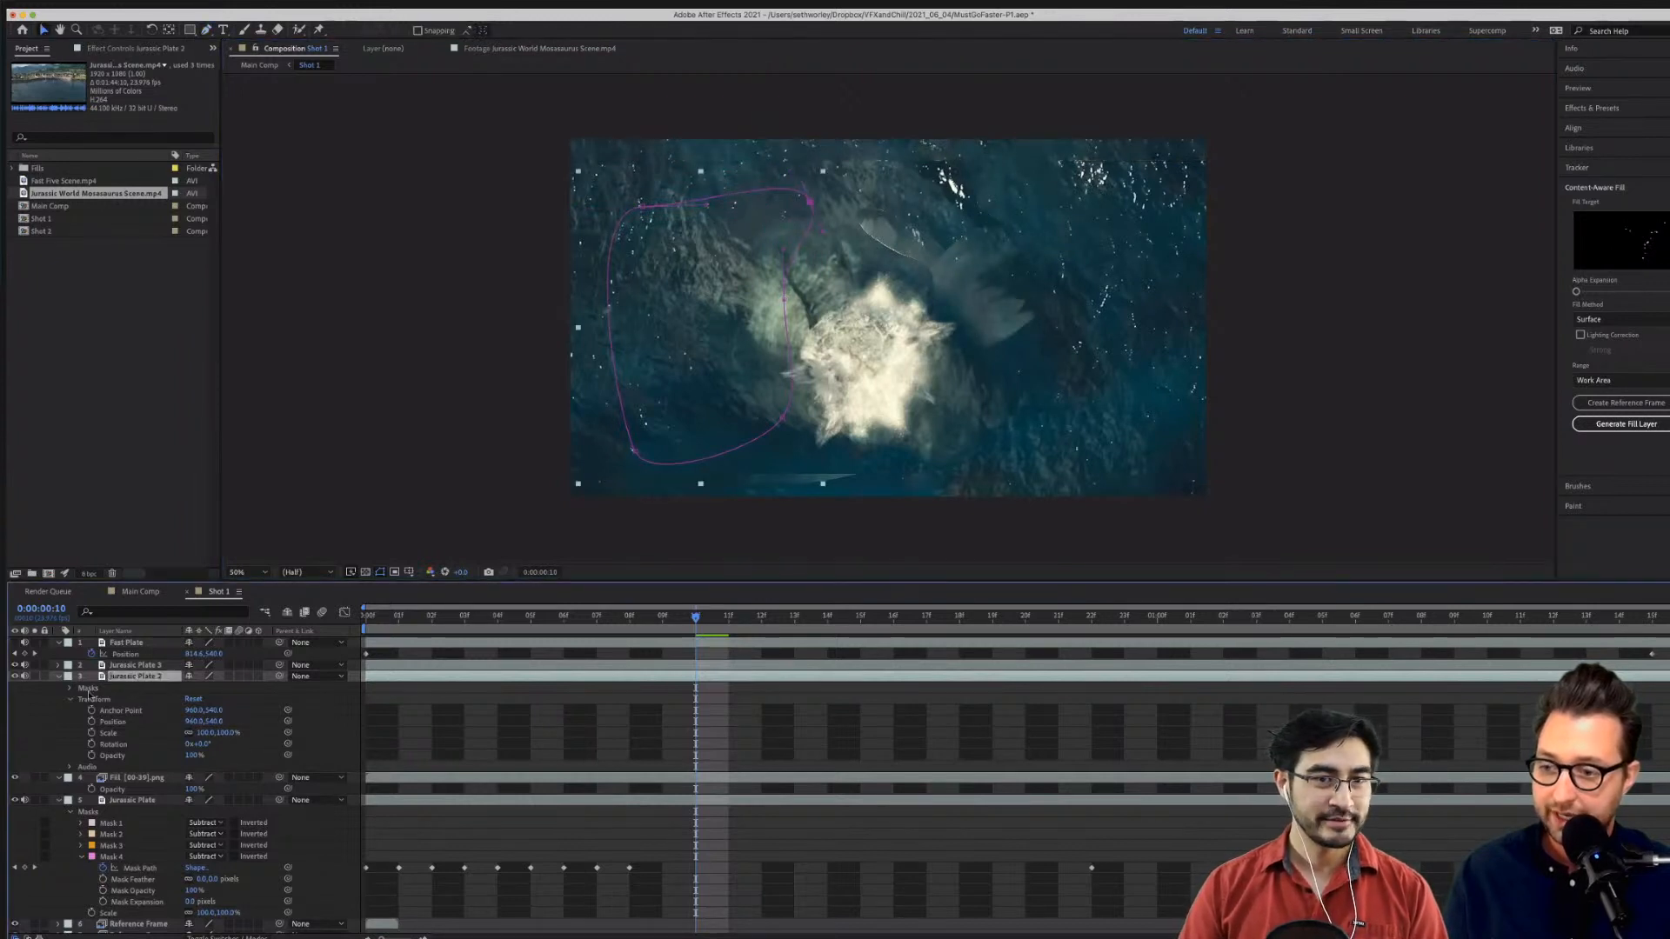
click(70, 690)
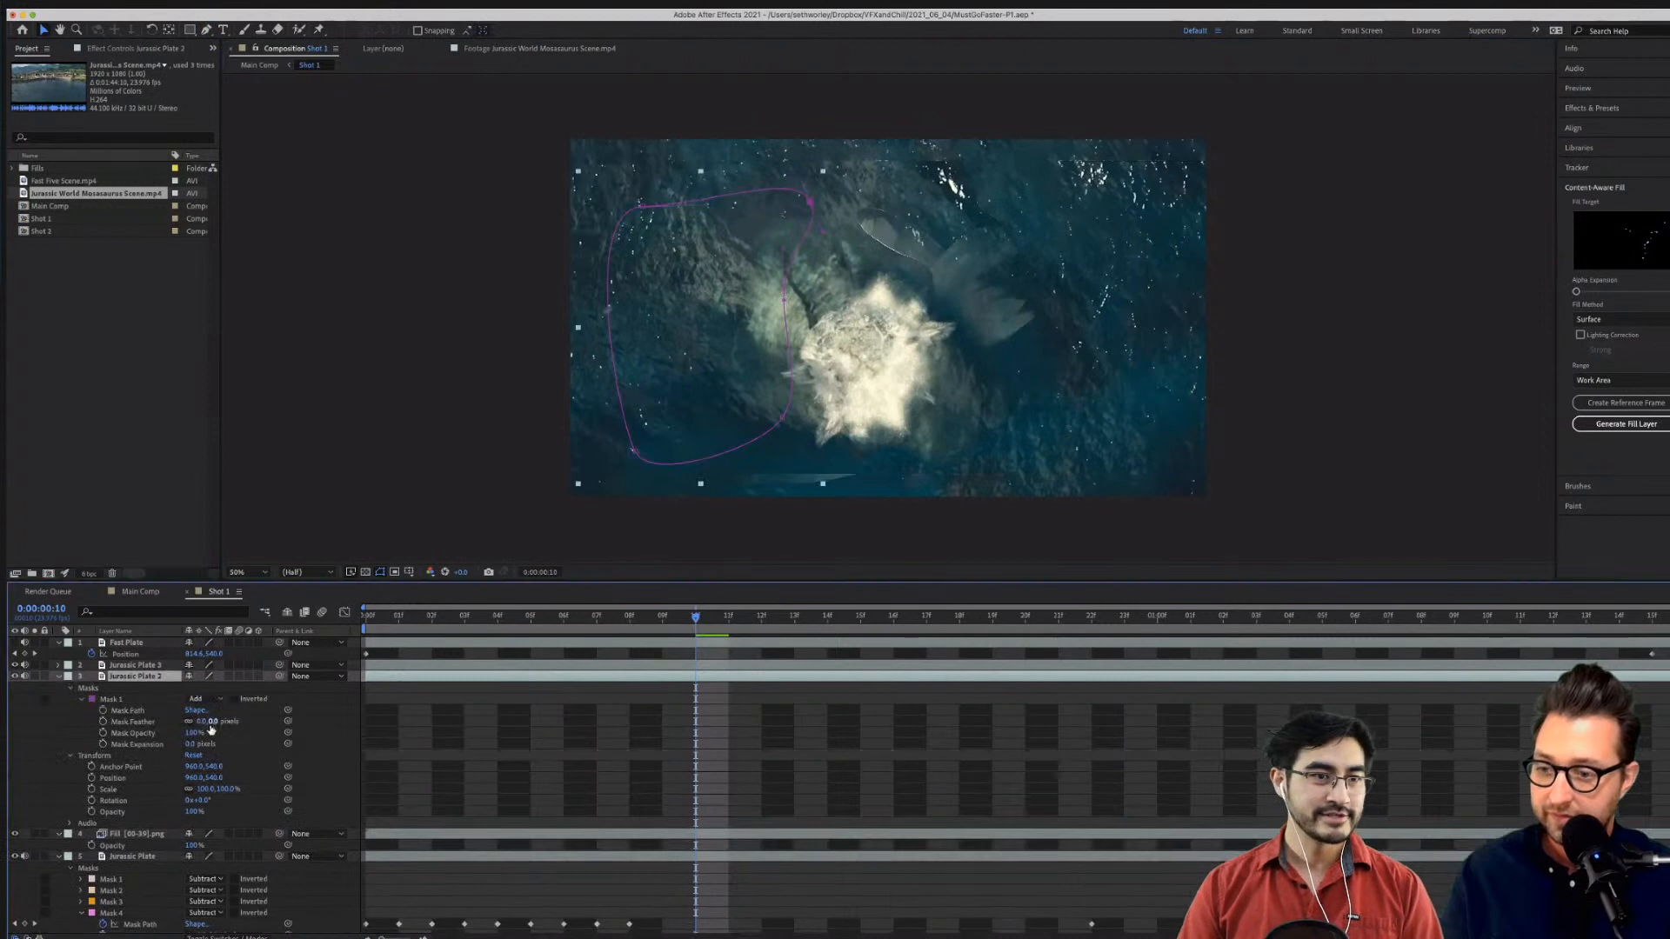
drag(202, 722, 238, 727)
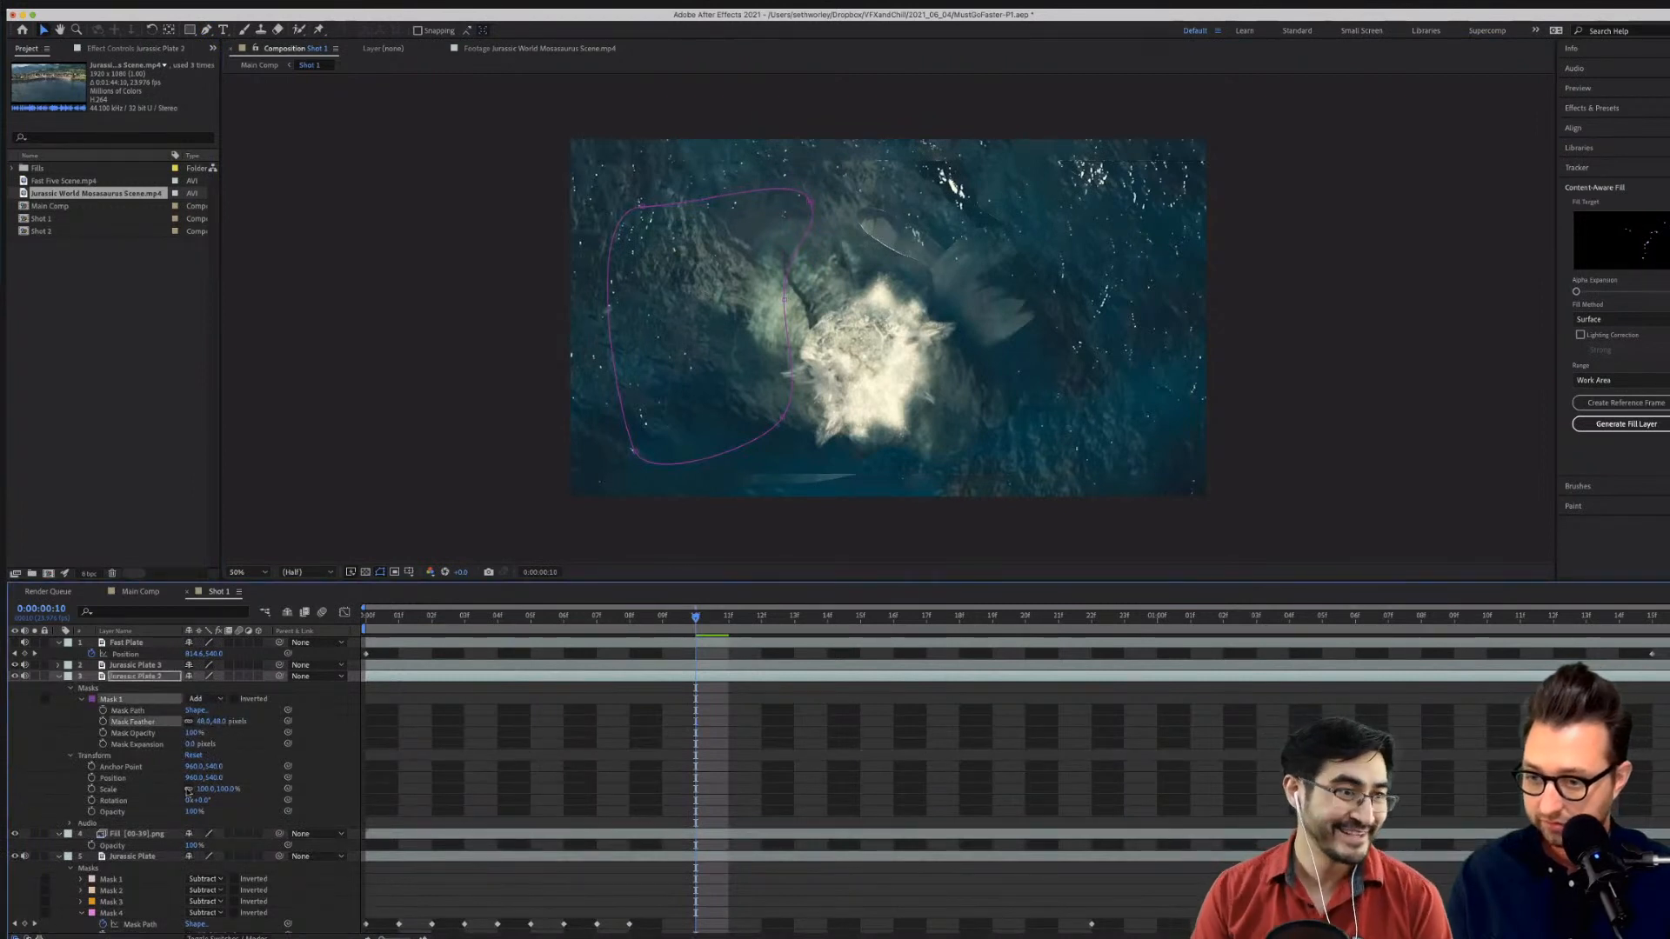
Mirror Jurassic Plate 2 horizontally with a Scale of -100, 100% and move the patch closer to the splash's right side.
click(205, 789)
key(Return)
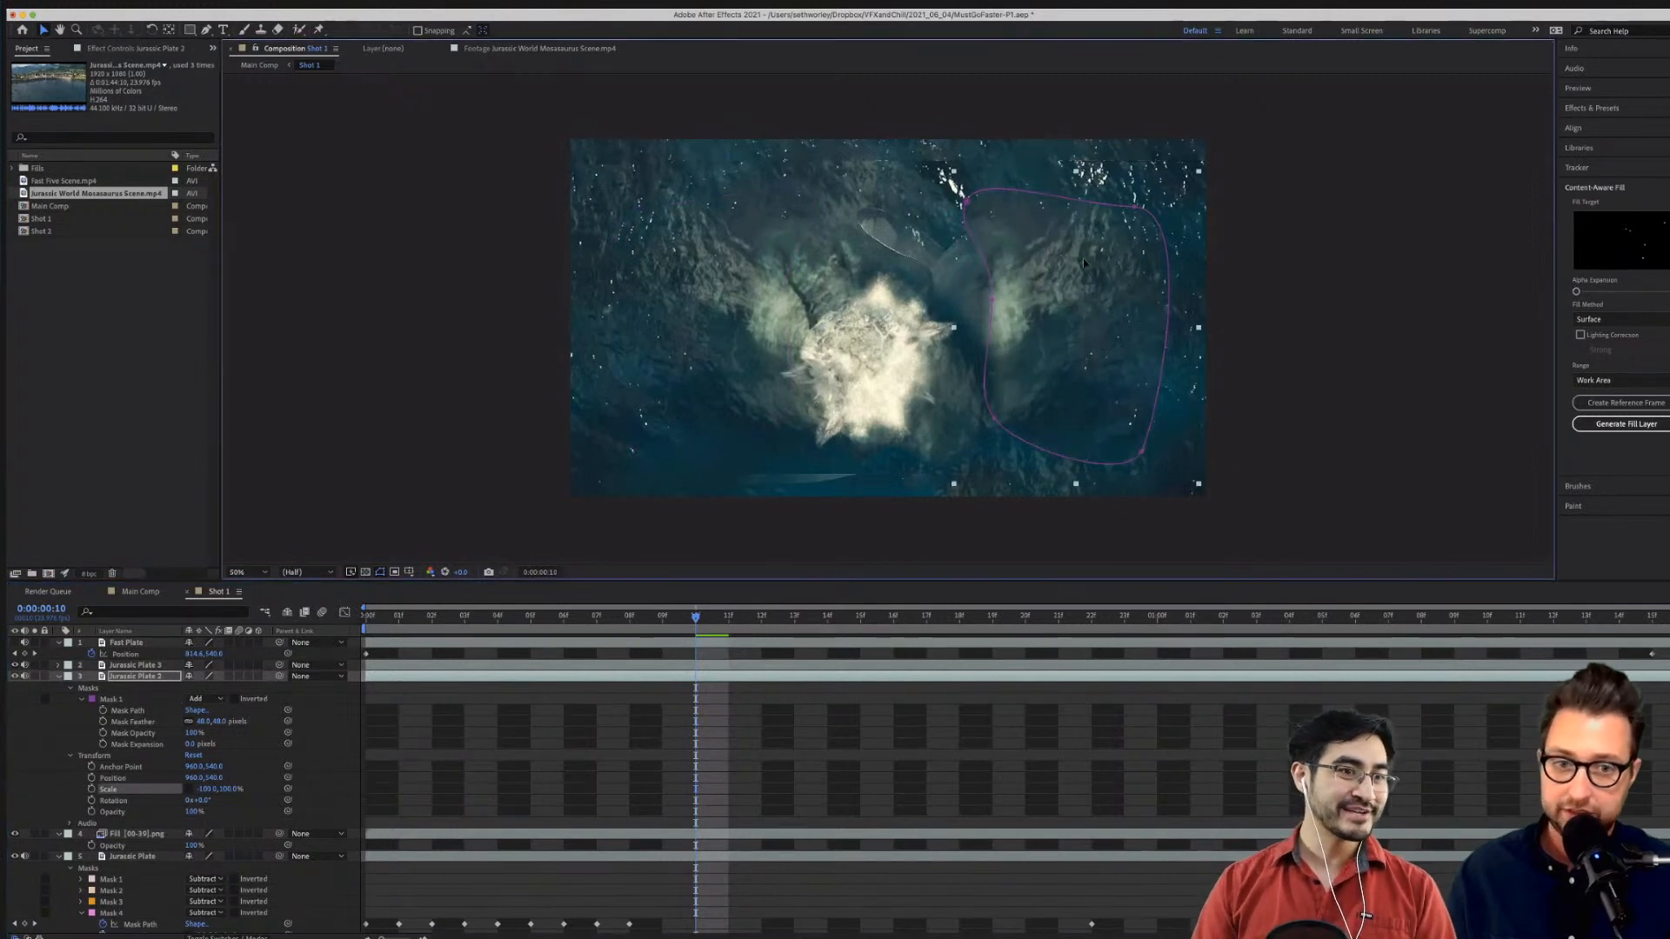
drag(1076, 263, 1018, 267)
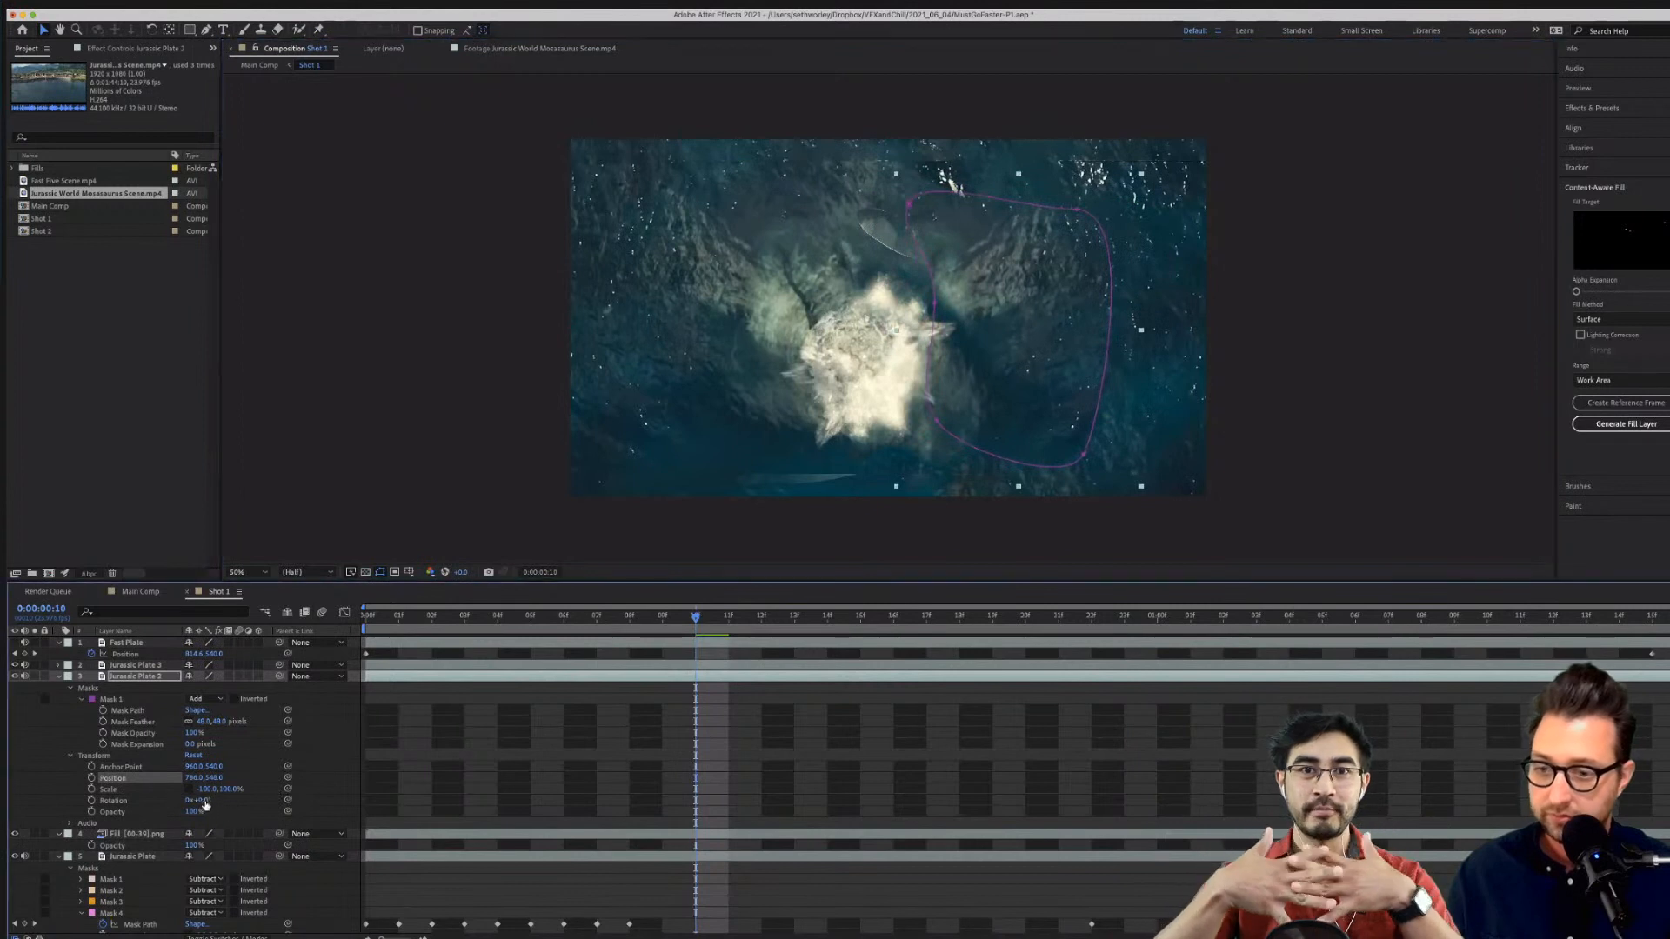
Rotate Jurassic Plate 2 to -22° and reposition it over the artifacts at the splash's upper right, then deselect the layer.
drag(202, 800, 183, 800)
drag(888, 235, 925, 257)
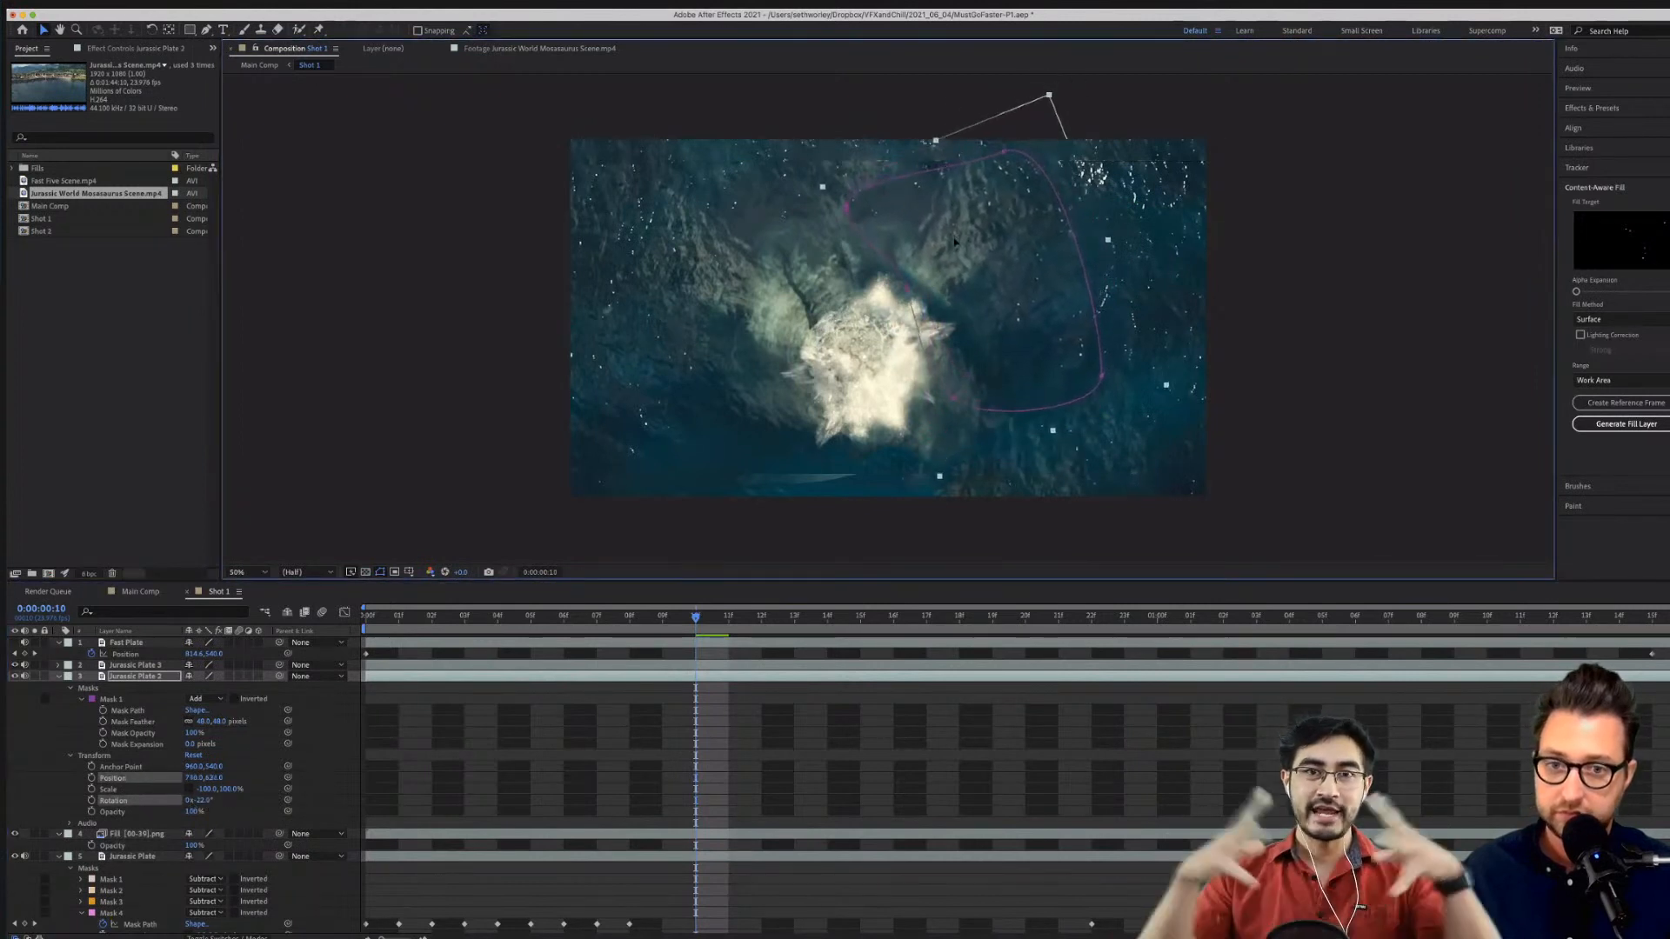
key(F2)
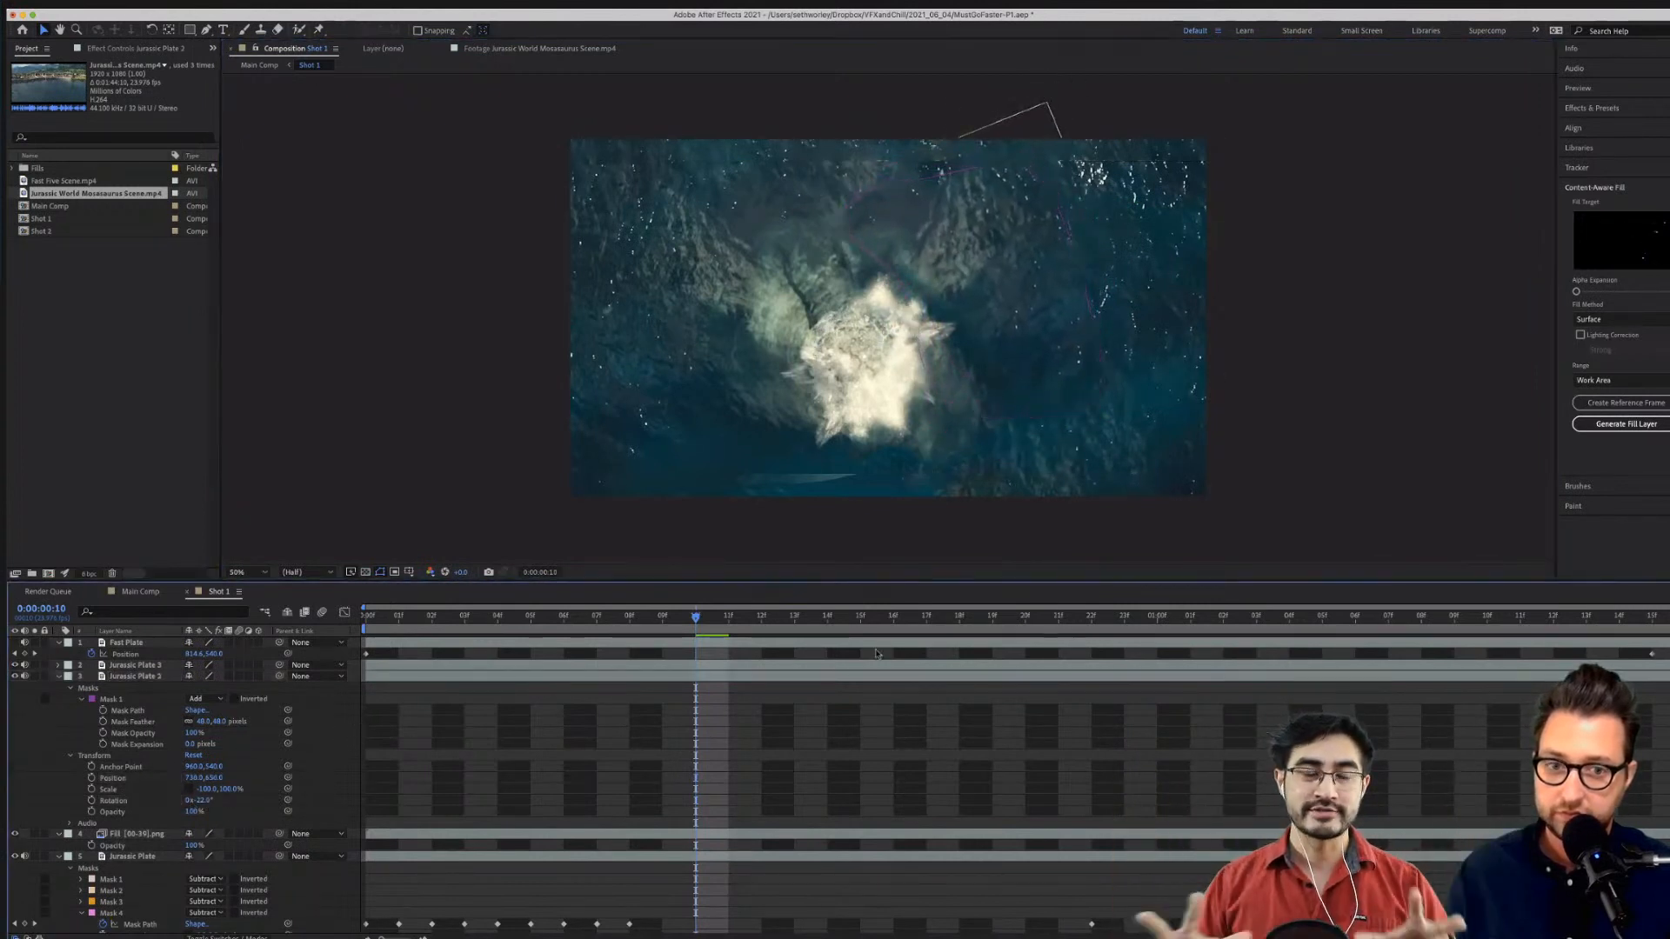
Preview the patched shot and examine the water around the splash near 0:00:00:08.
key(space)
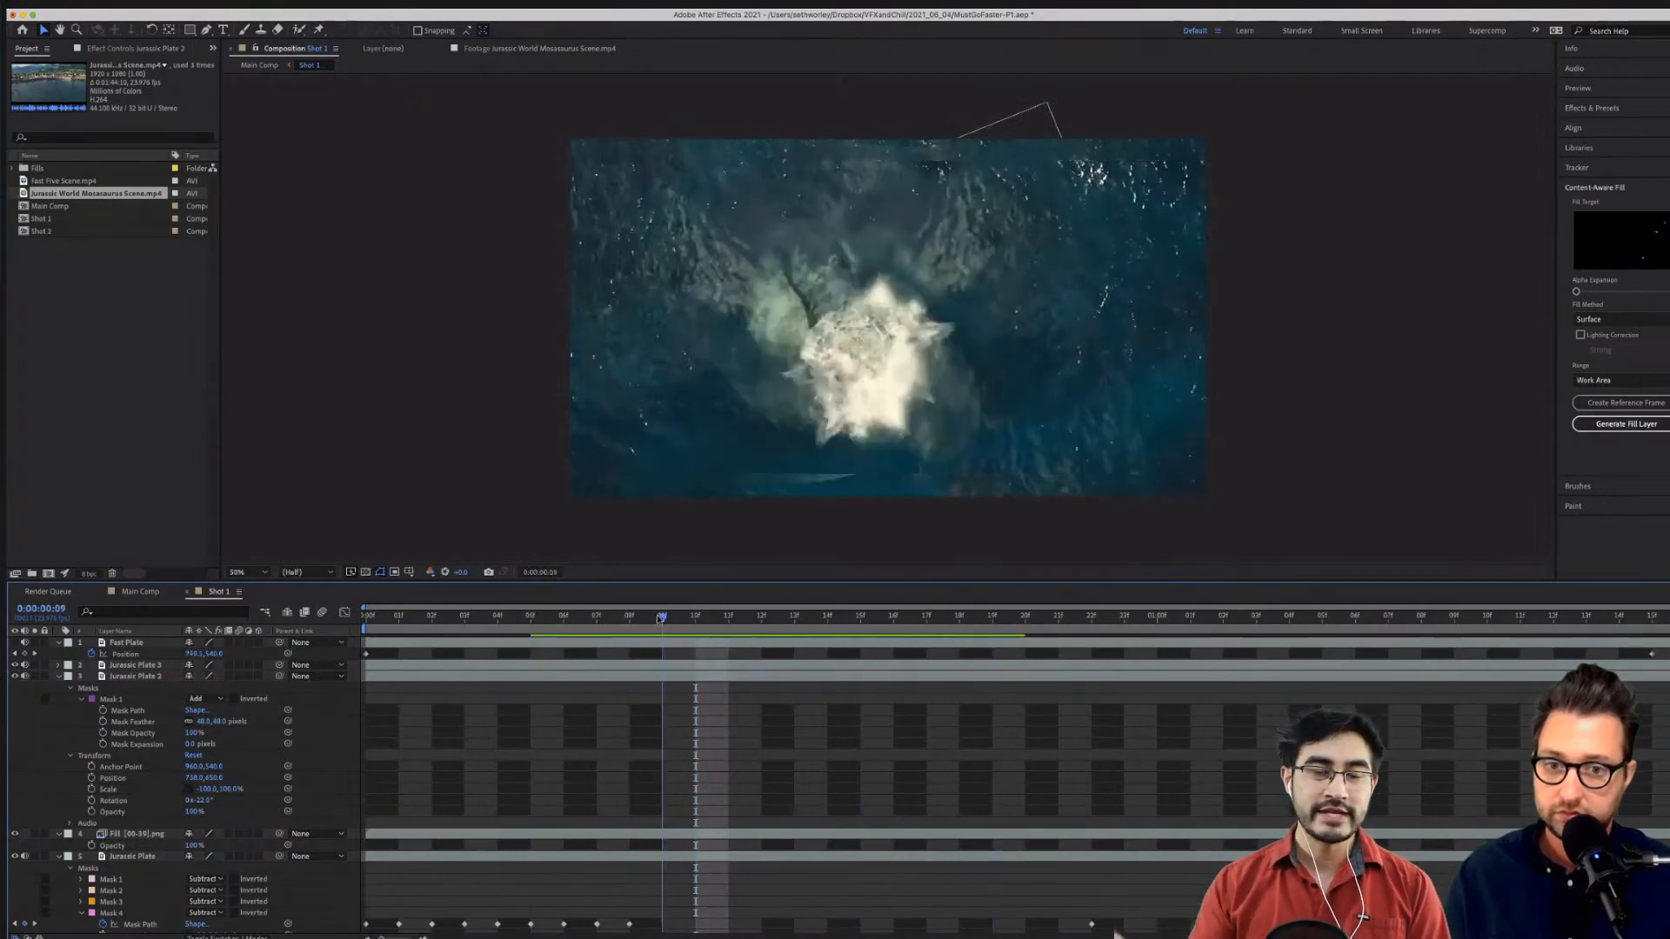
key(space)
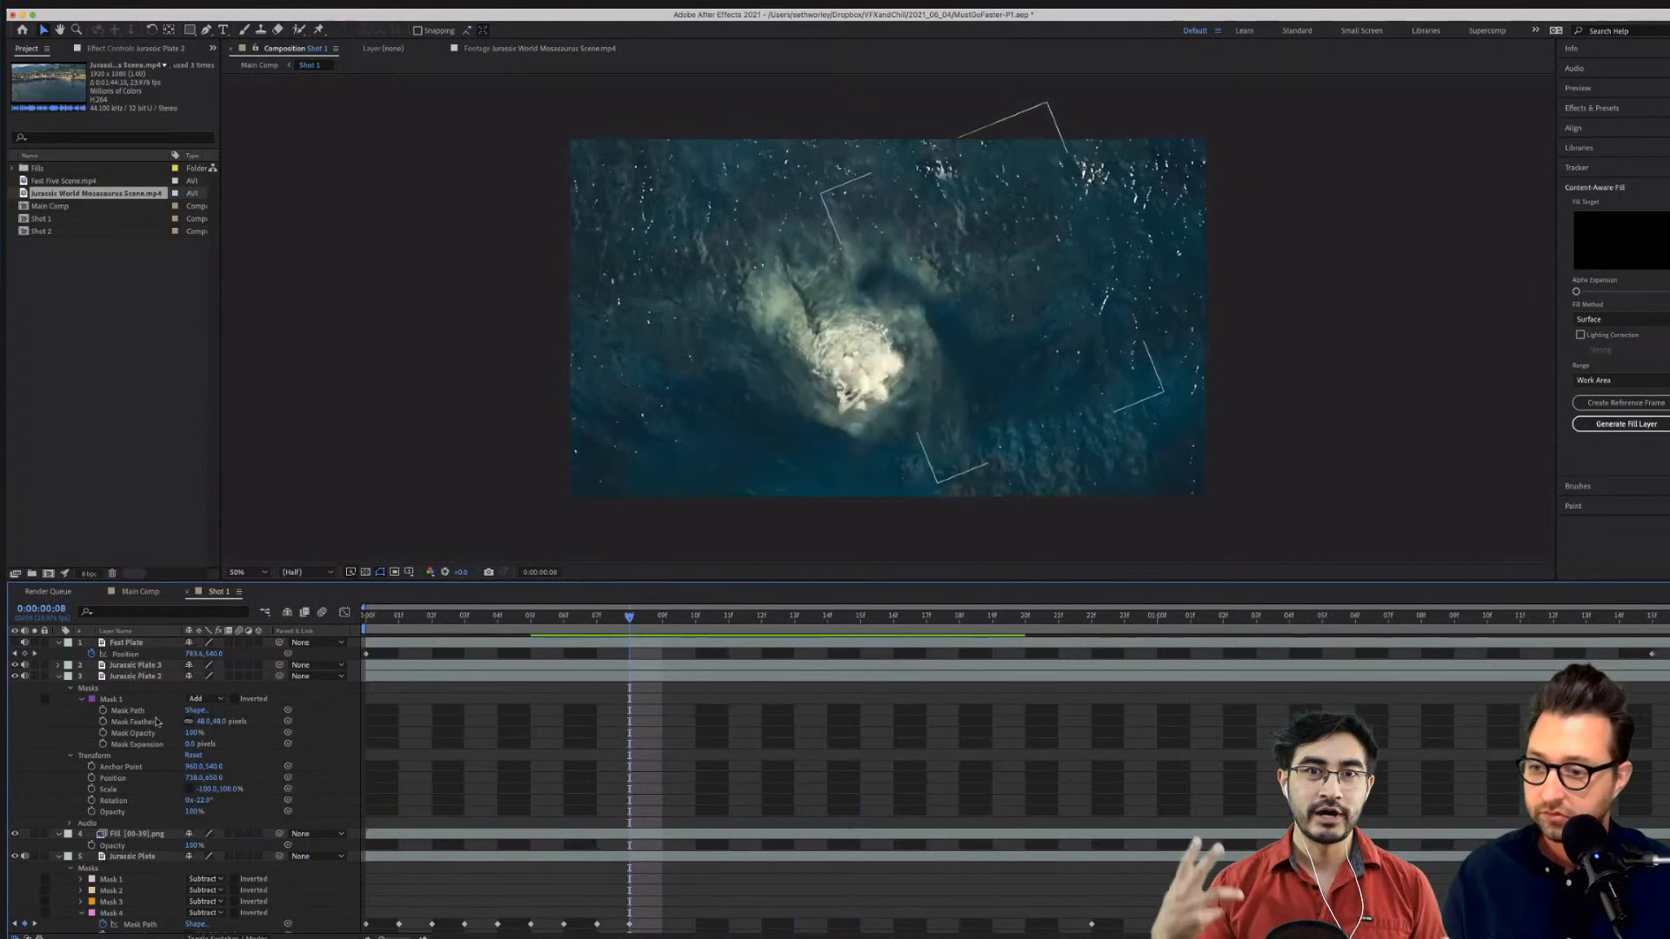
click(77, 837)
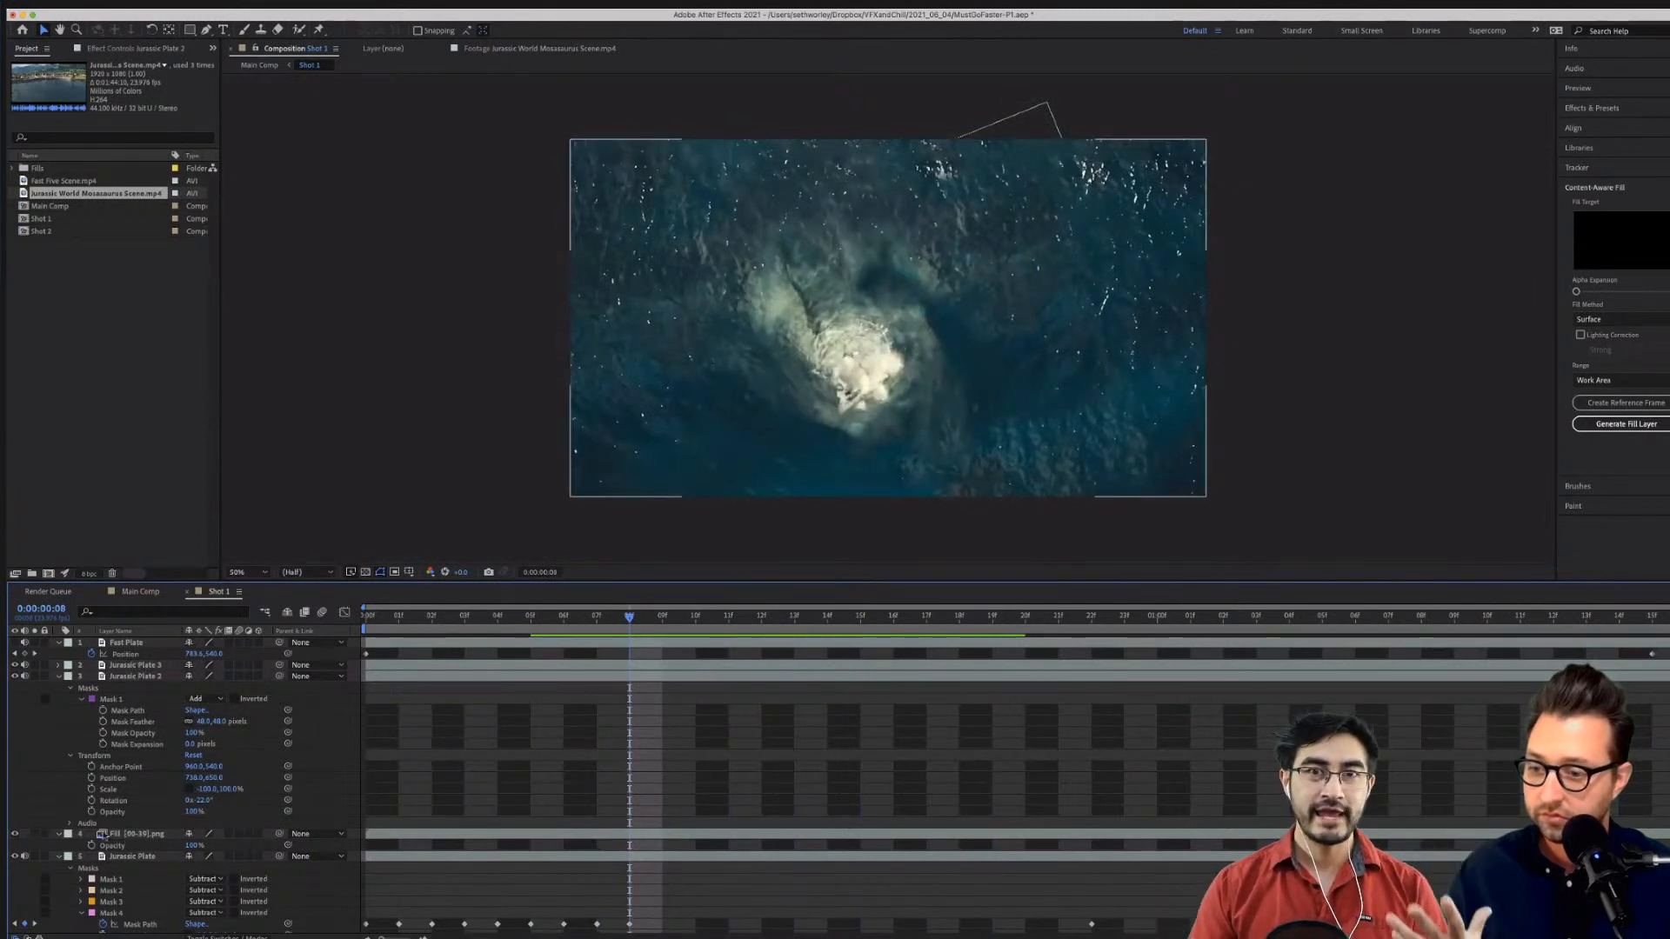
Hide Jurassic Plate 2 and Jurassic Plate 3, inspect the shot at 0:00:00:18, and select the Content-Aware Fill layer.
click(16, 666)
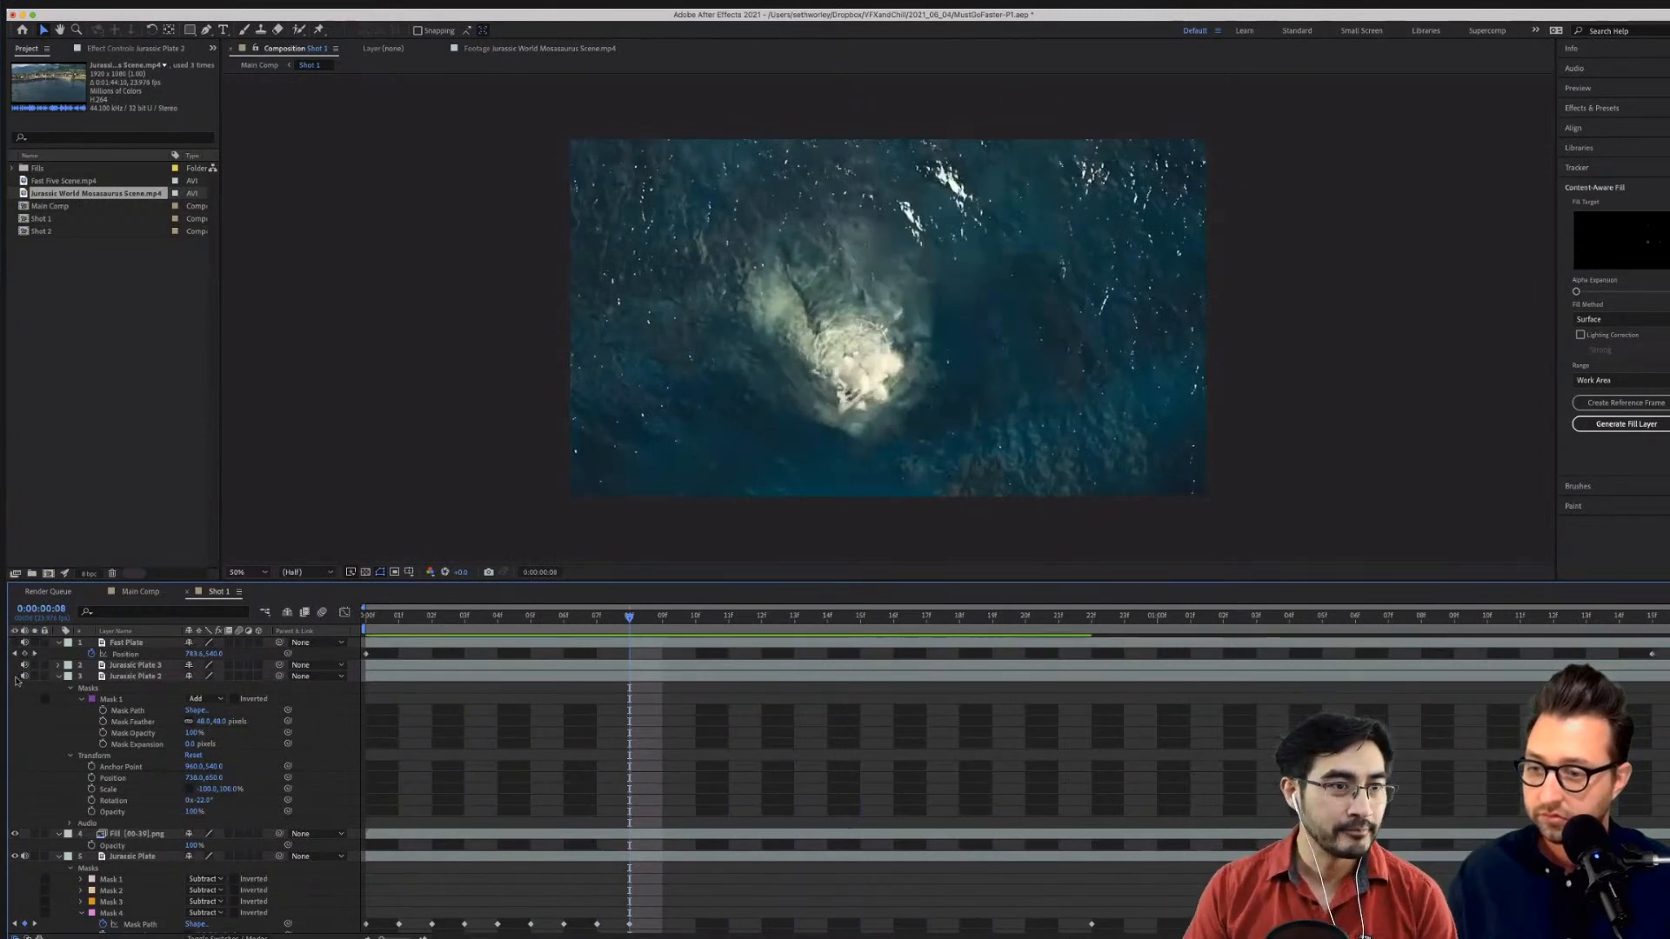
drag(696, 620, 948, 614)
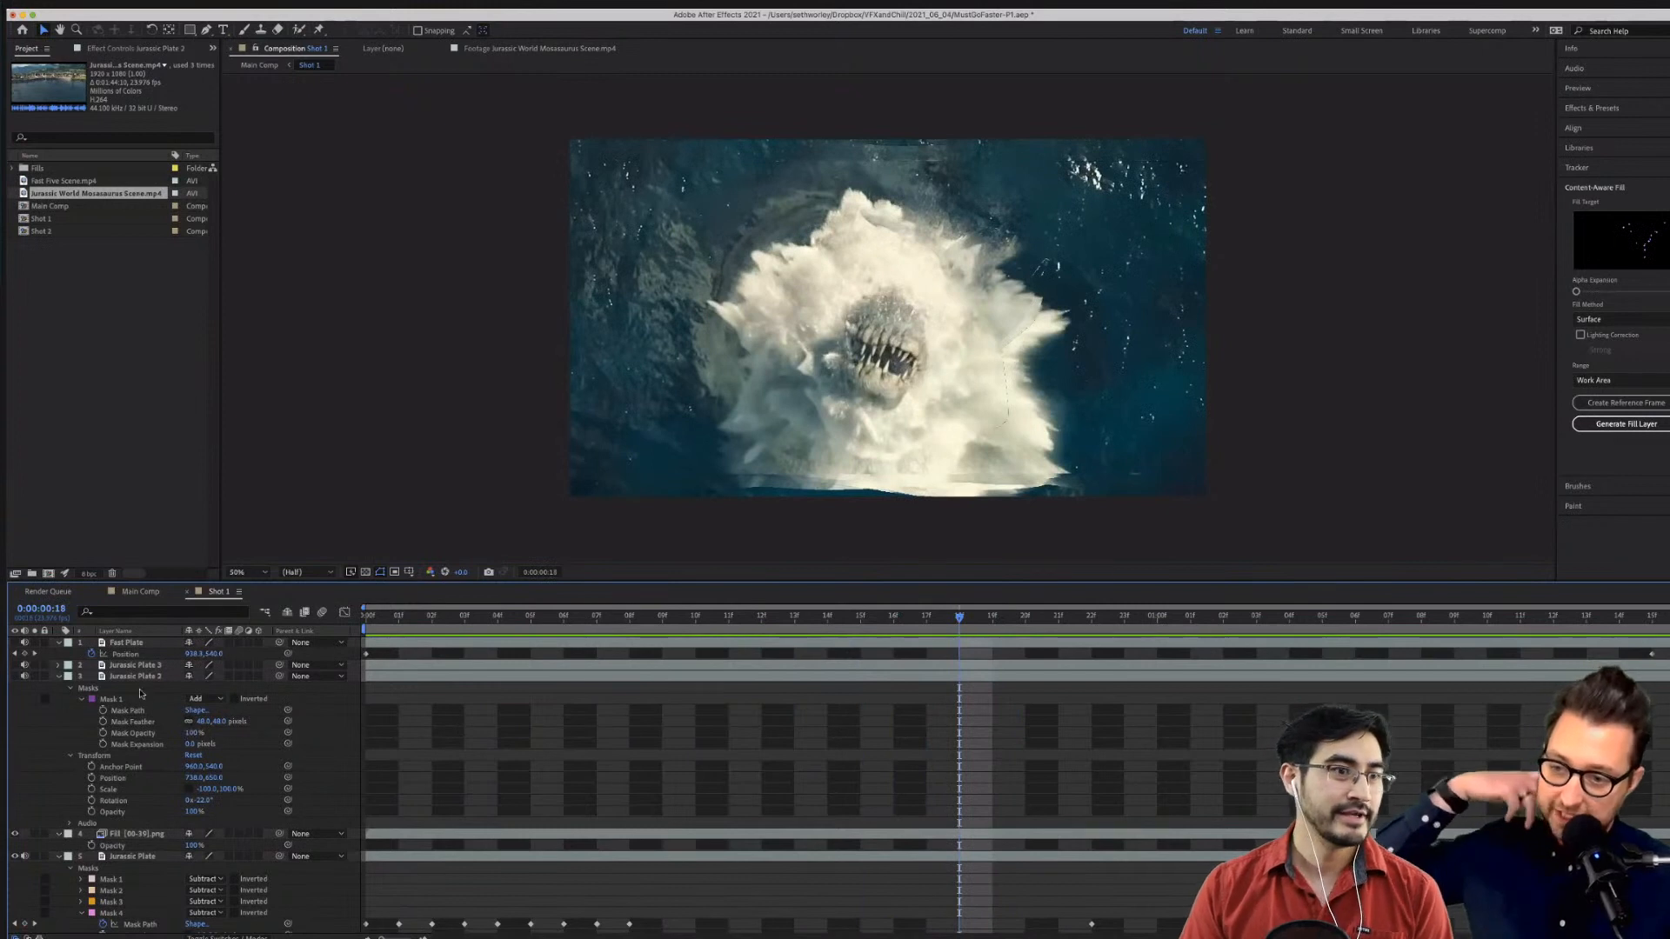
click(136, 832)
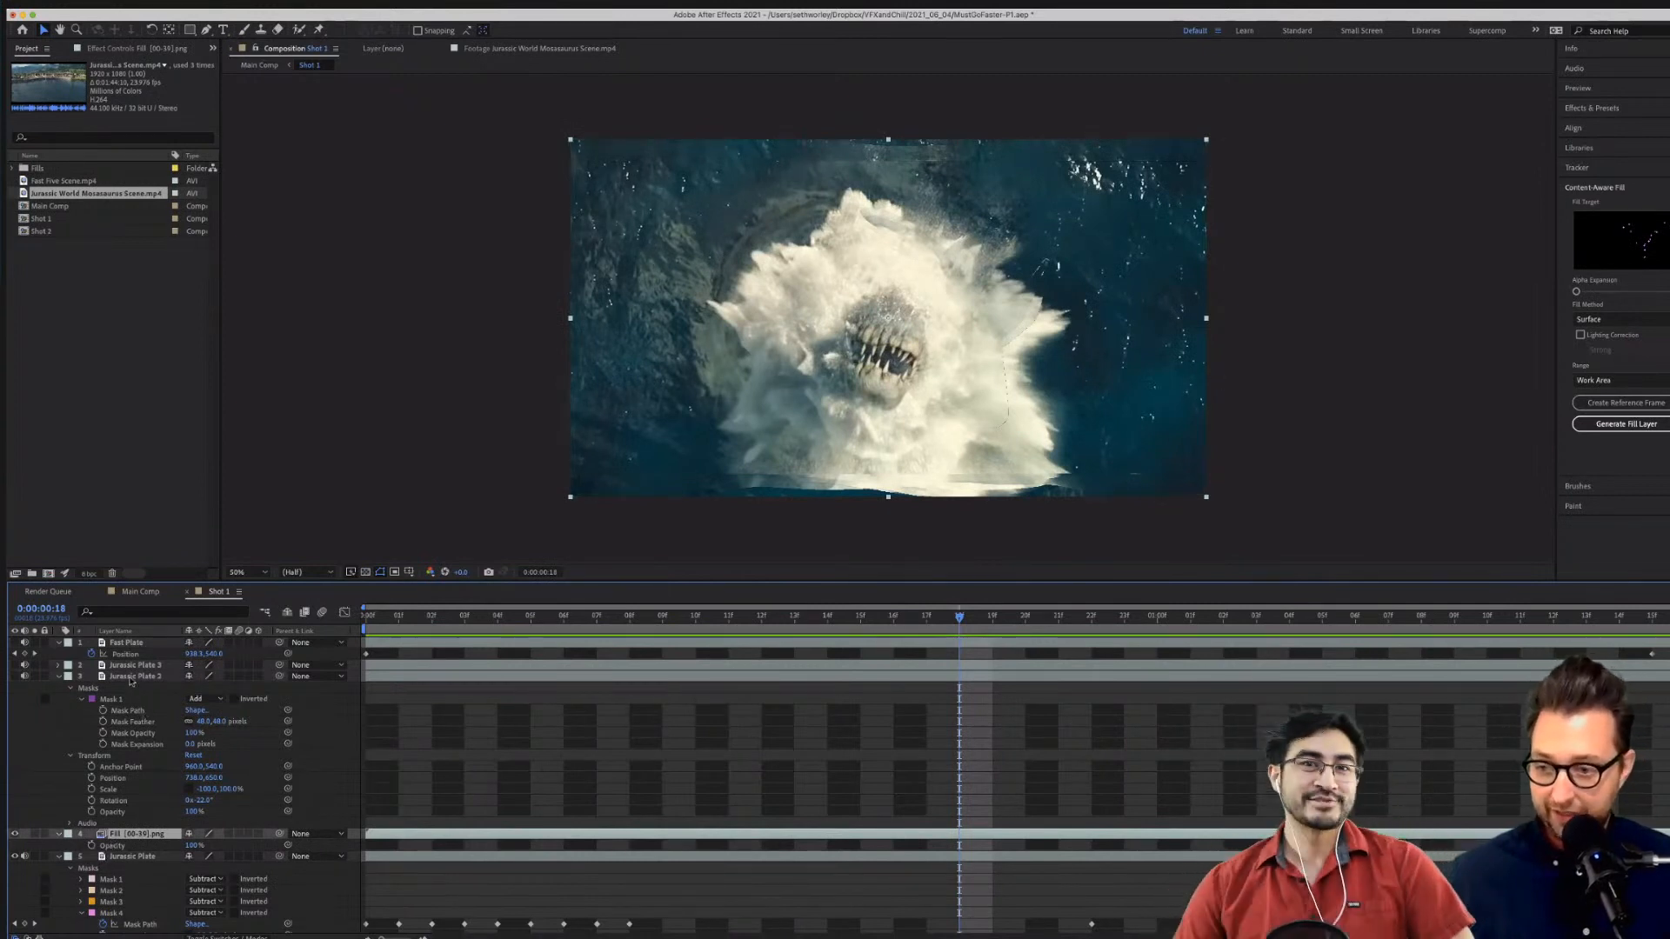
Fade out Jurassic Plate 2 with Opacity keyframes of 100% at 0:00:00:14 and 0% at 0:00:00:18.
click(131, 677)
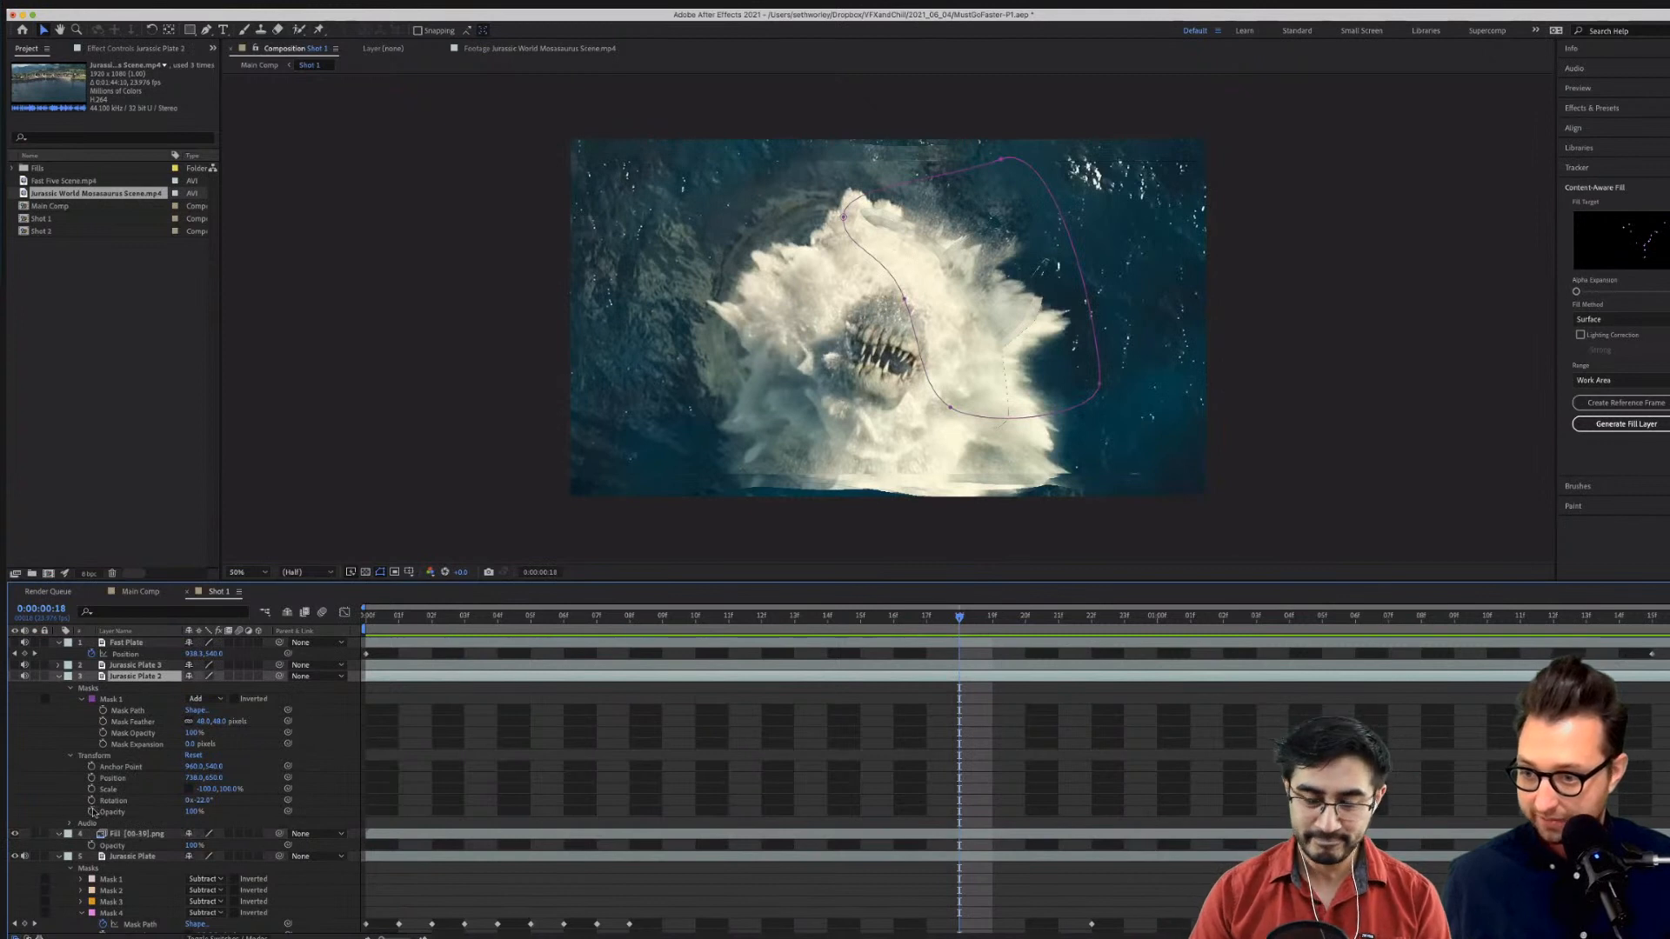
click(92, 811)
key(Page_Up)
key(Page_Up)
key(Page_Up)
key(Page_Up)
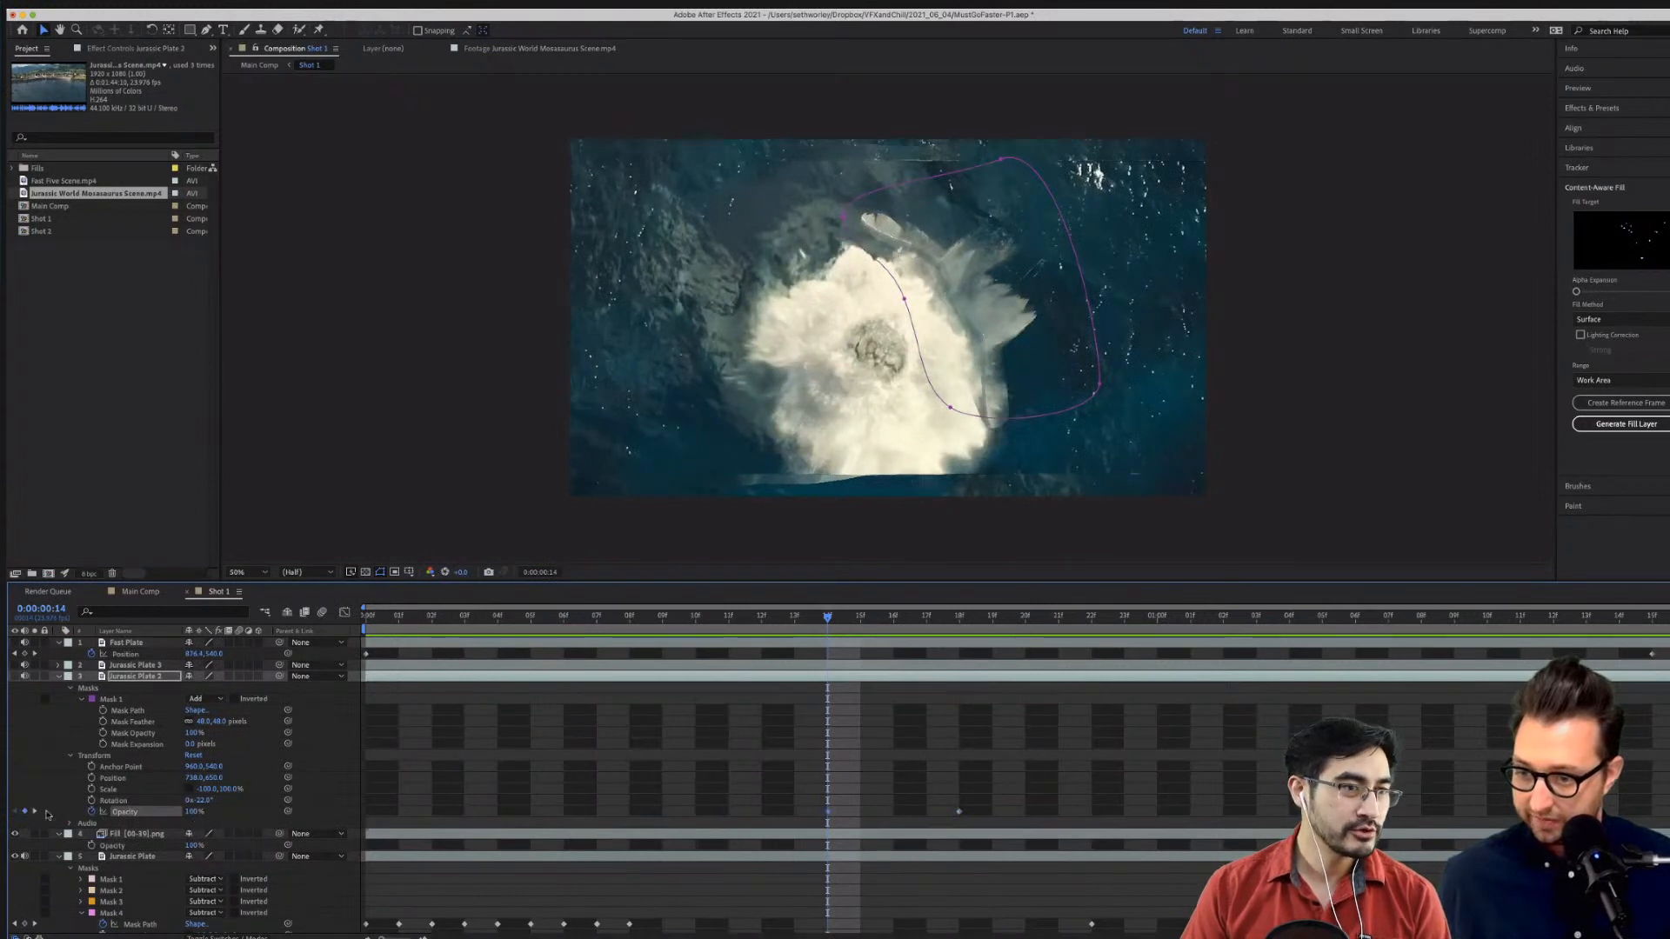
click(35, 811)
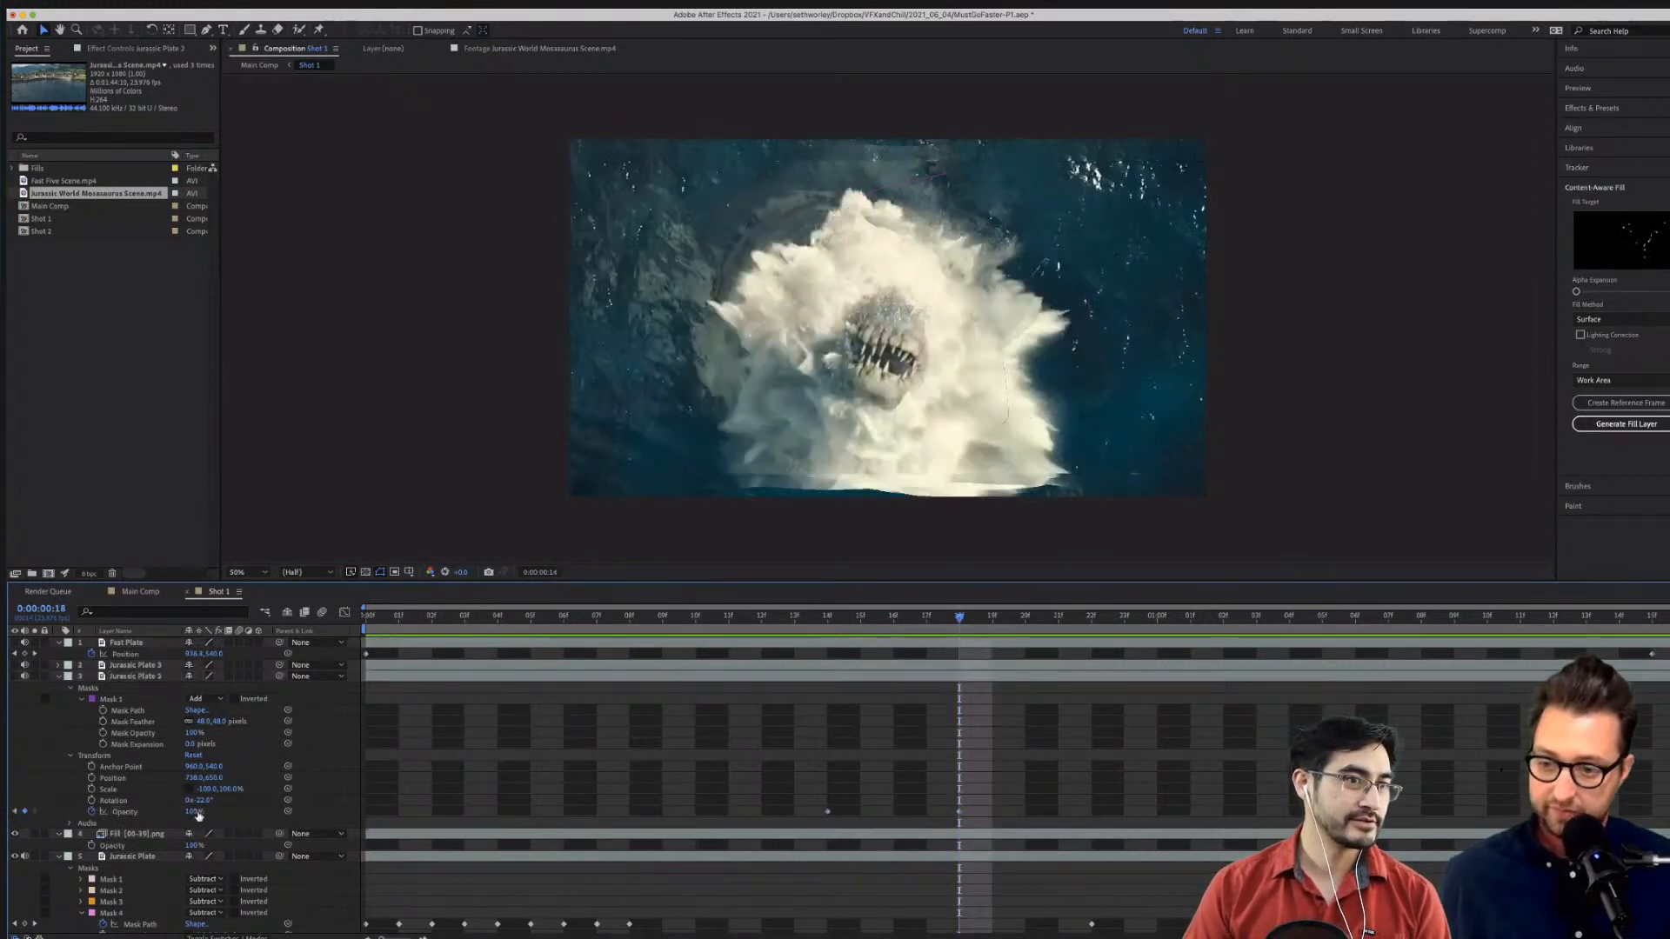
click(197, 812)
key(Return)
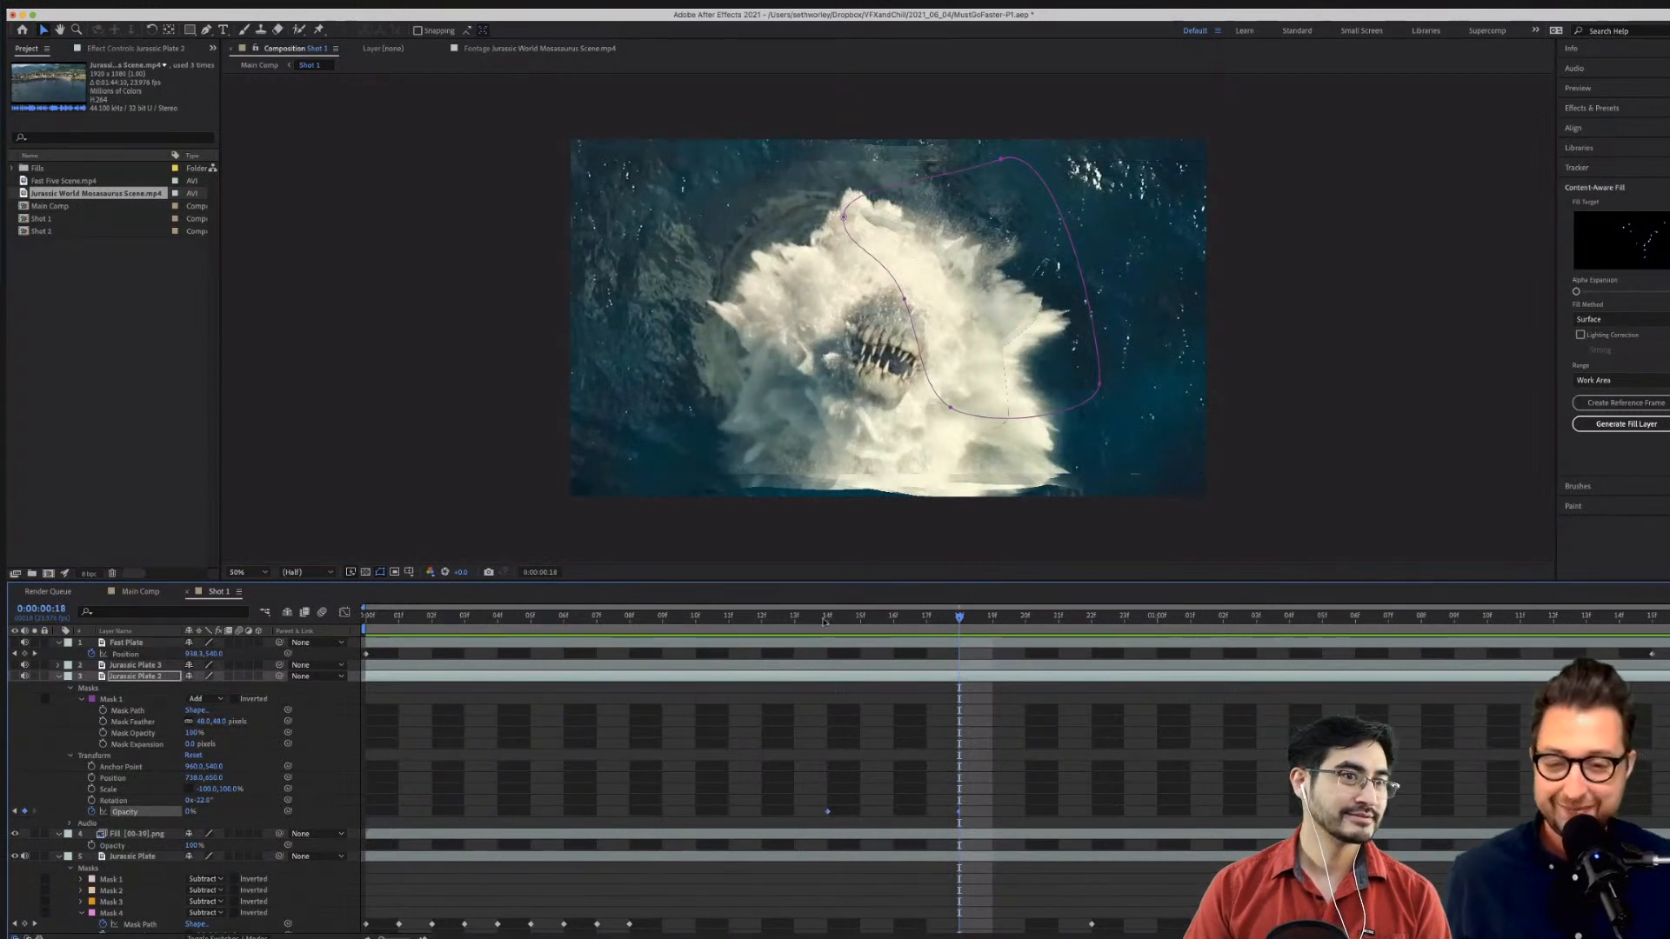
Copy Jurassic Plate 2's Opacity keyframes to Jurassic Plate 3 at 0:00:00:14 and turn both patch layers visible.
click(824, 619)
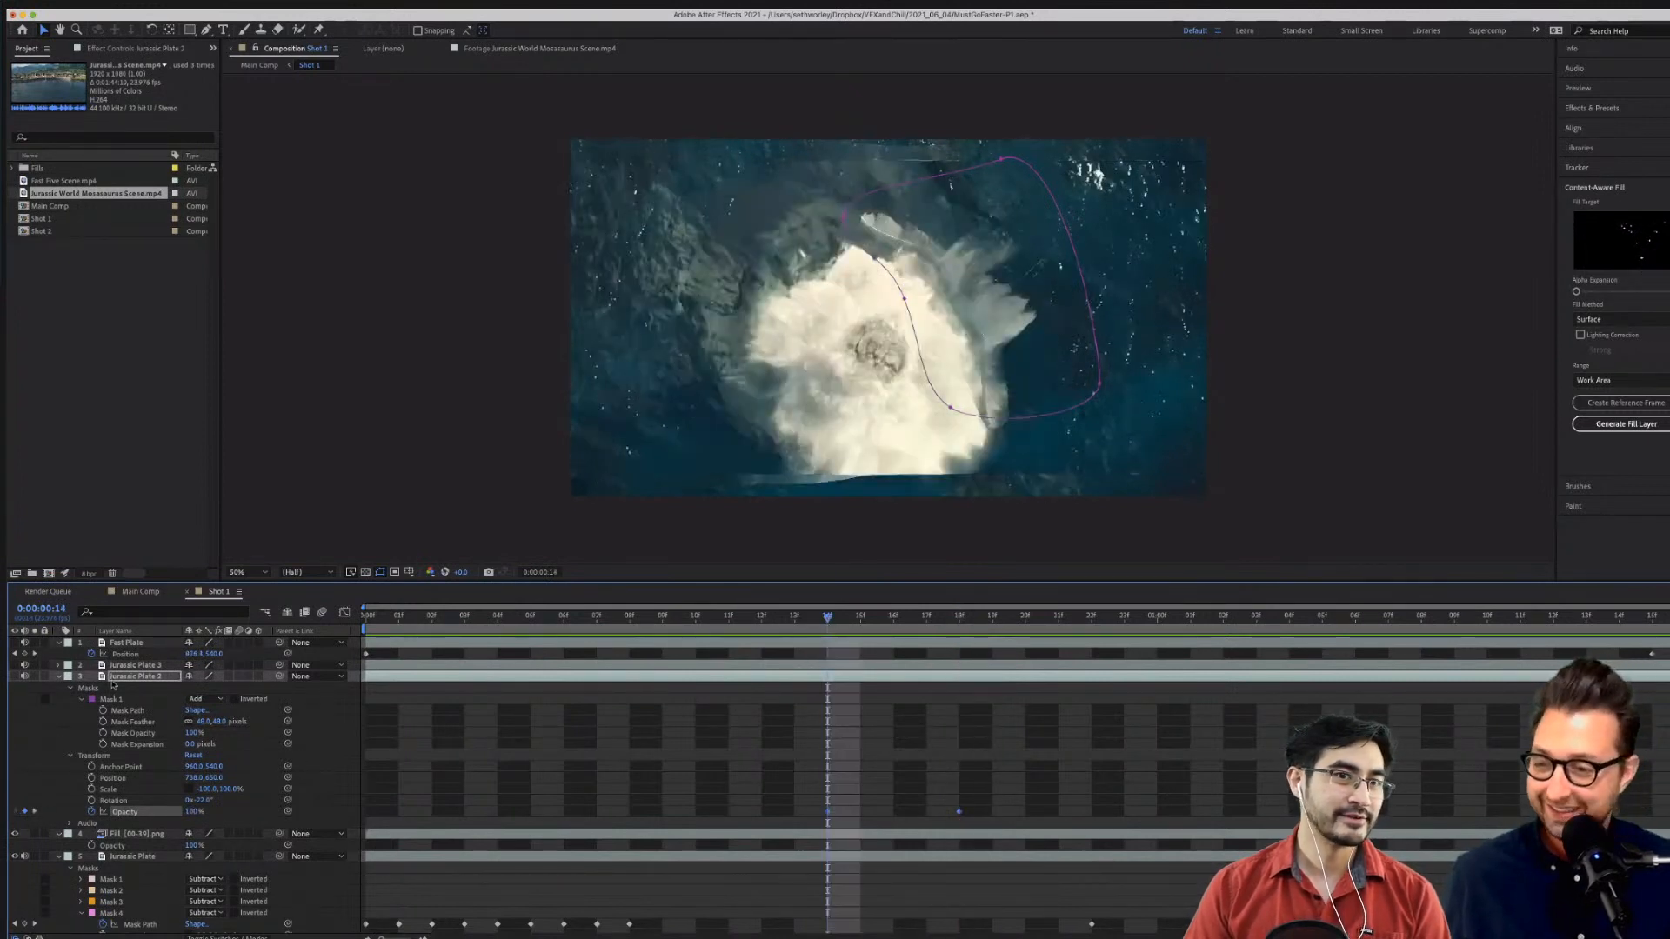
click(126, 666)
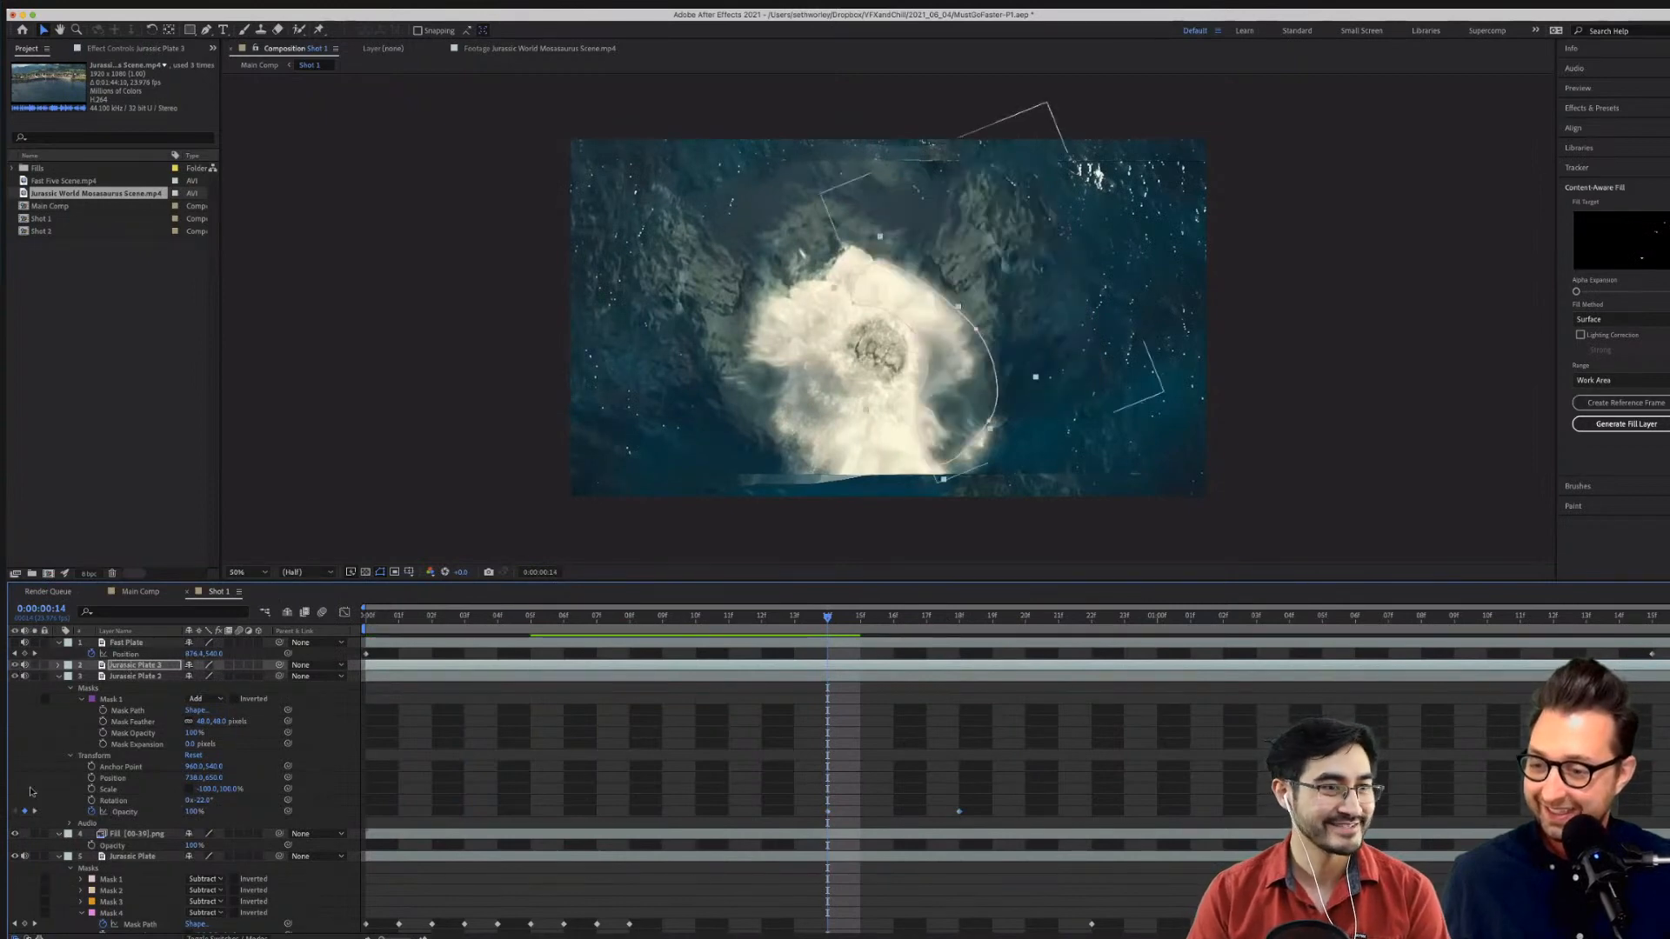
click(309, 759)
Preview the shot and scrub its first half to examine how the patches behave around the splash.
key(space)
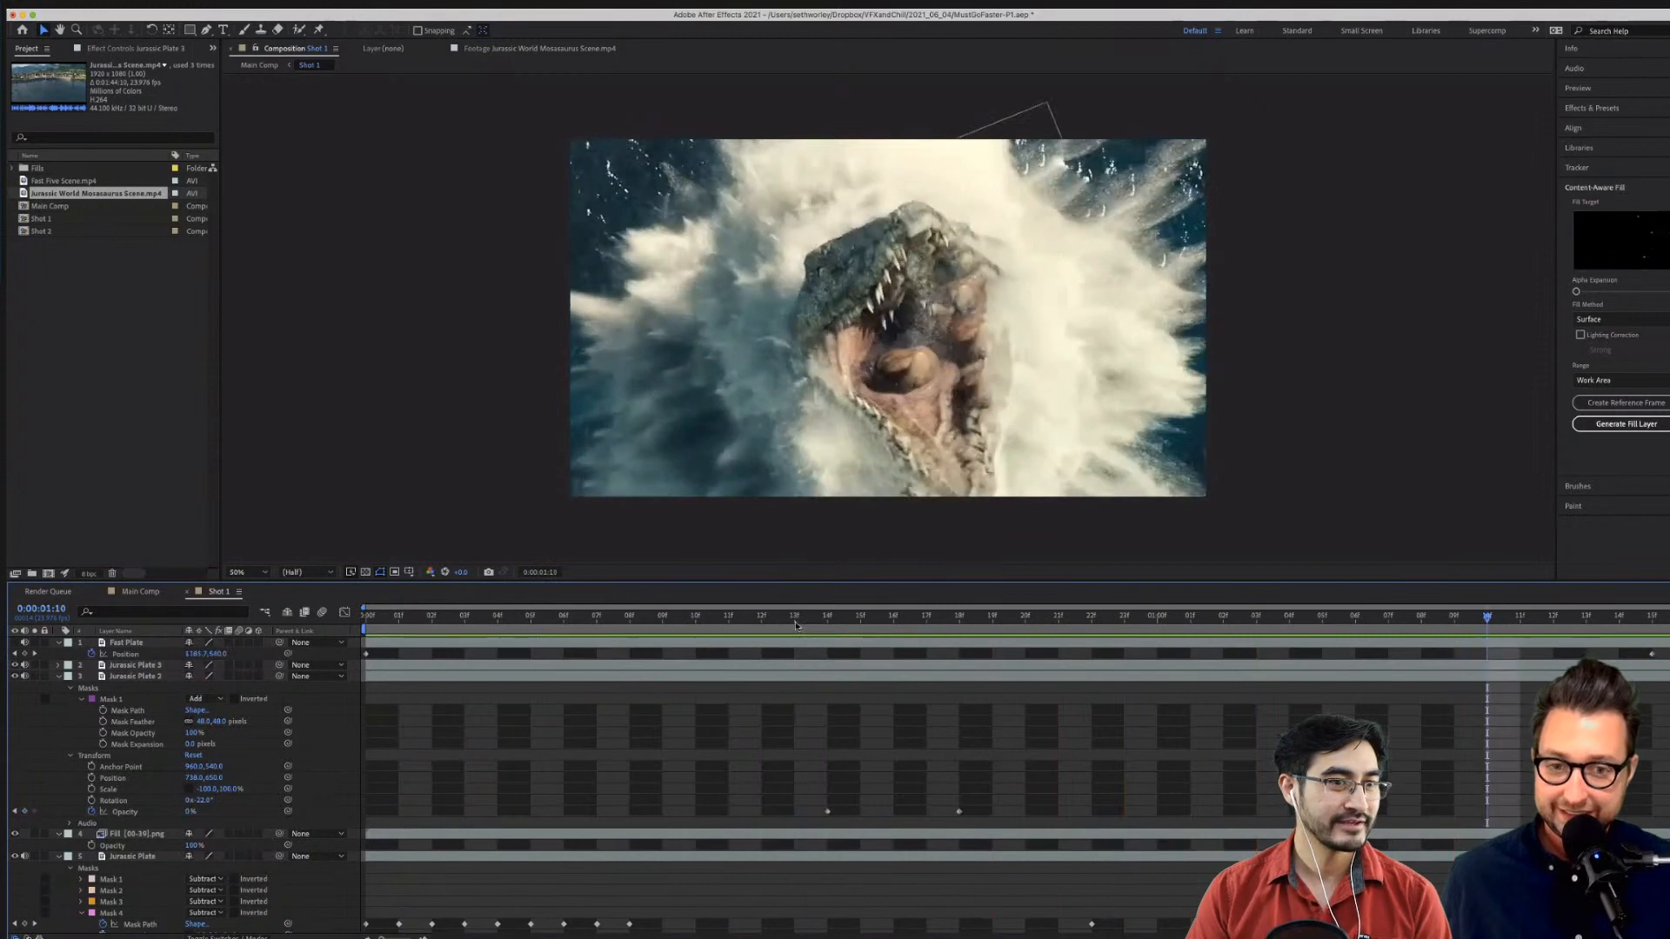
click(795, 618)
drag(797, 624, 665, 626)
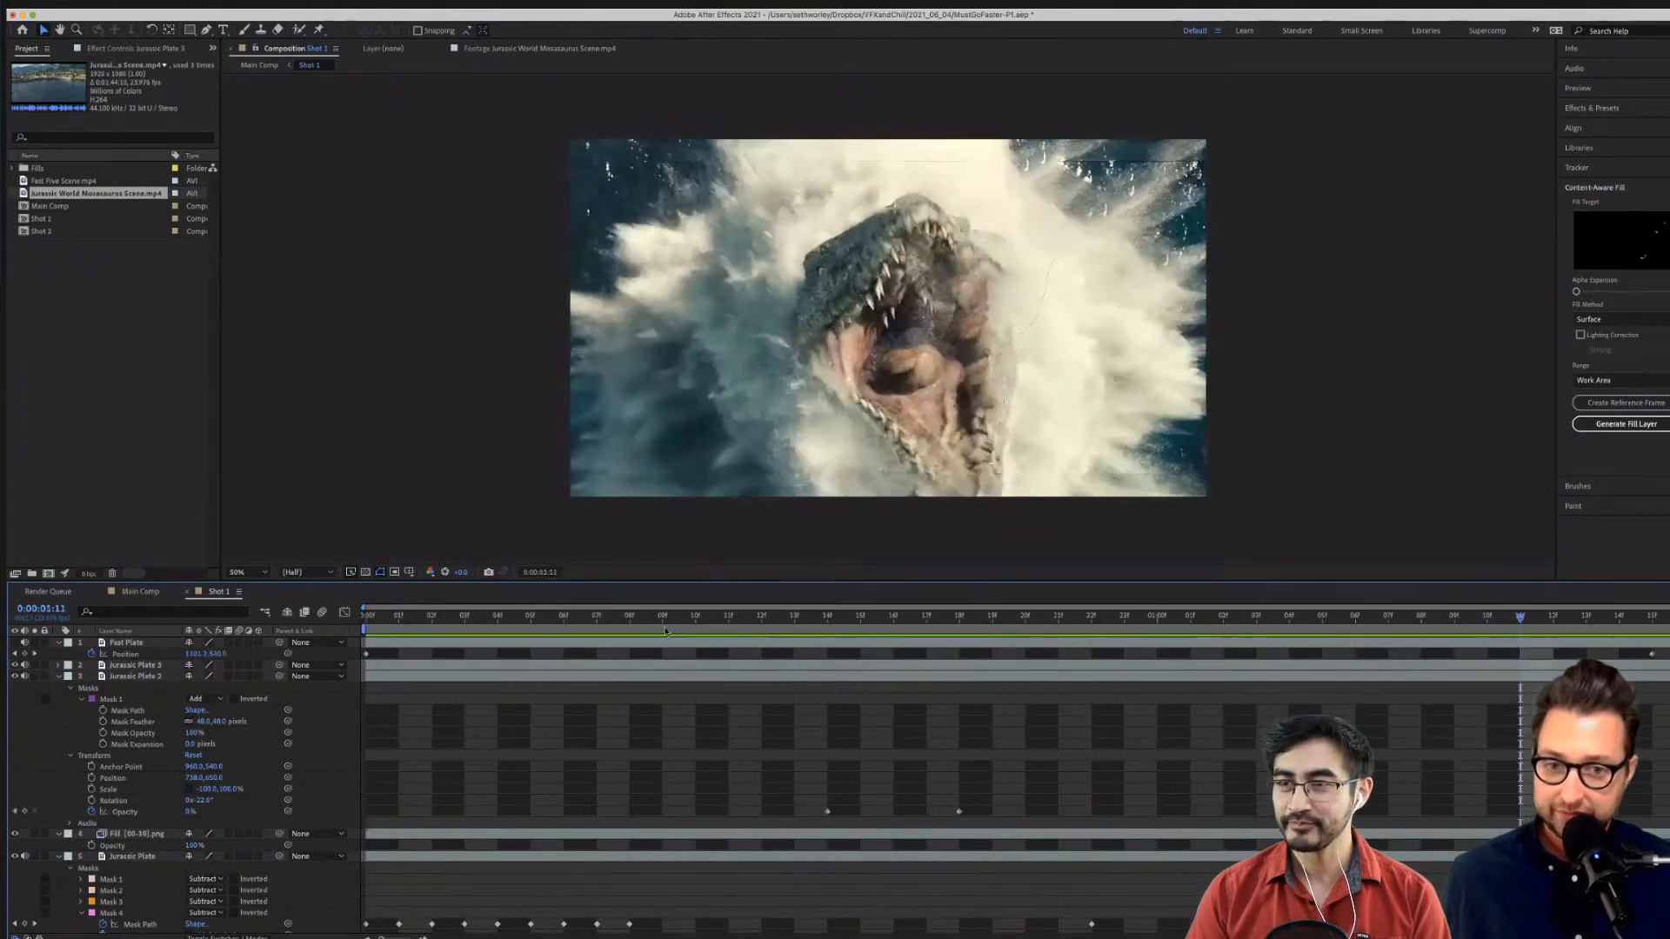
key(space)
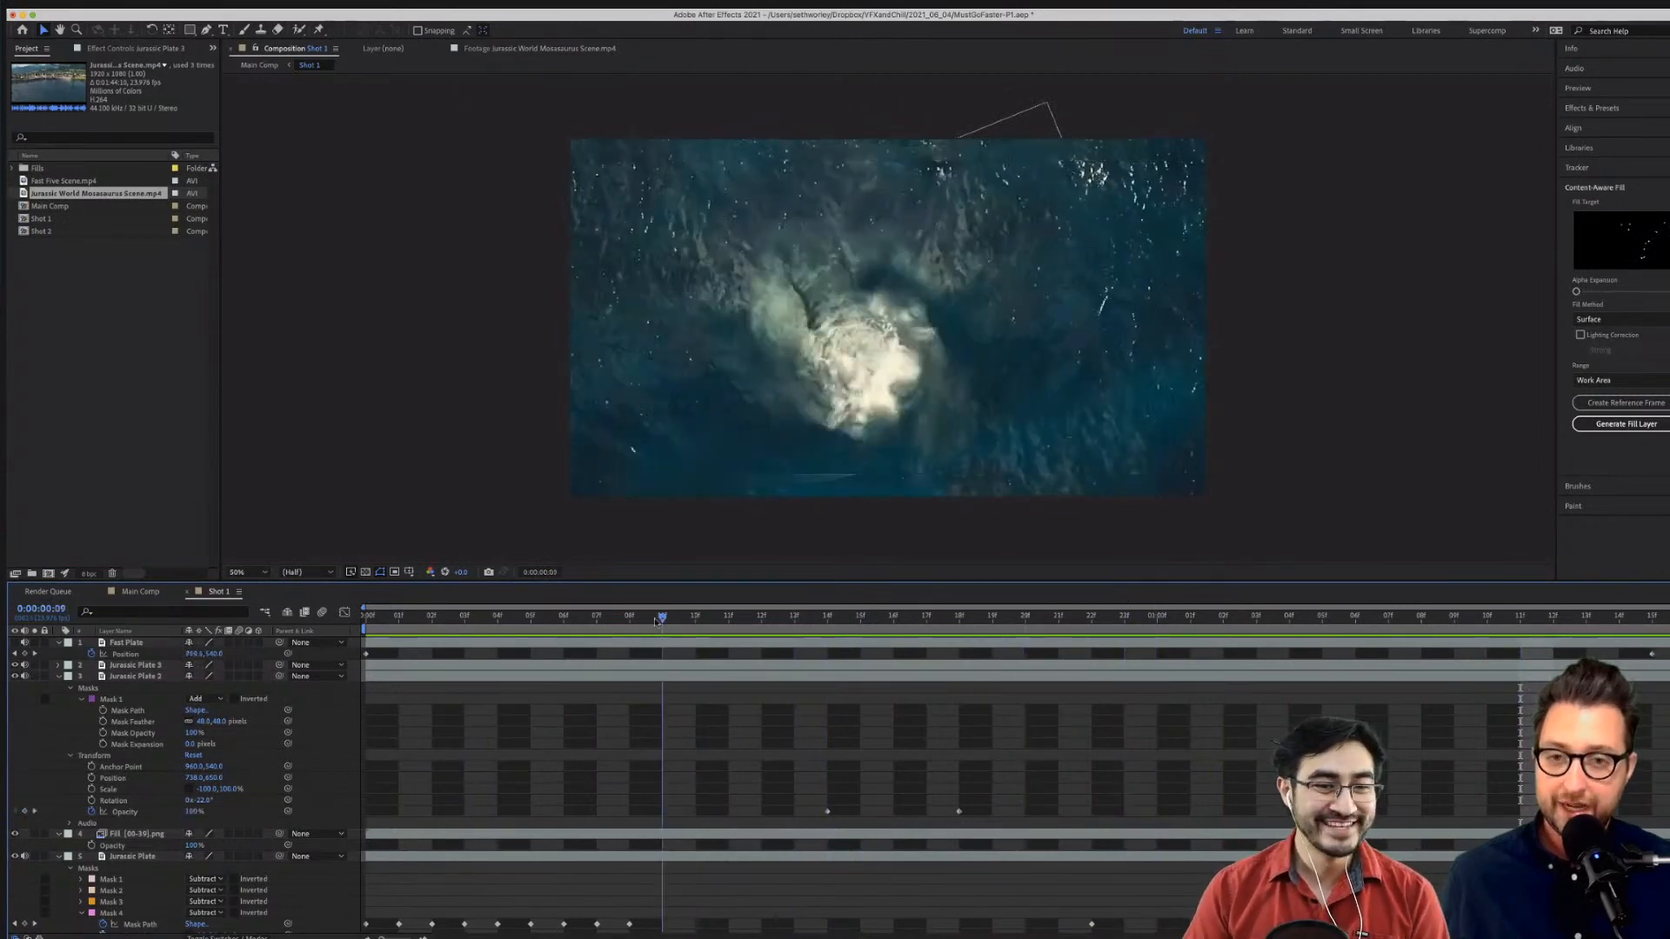
drag(1041, 615, 530, 642)
click(757, 614)
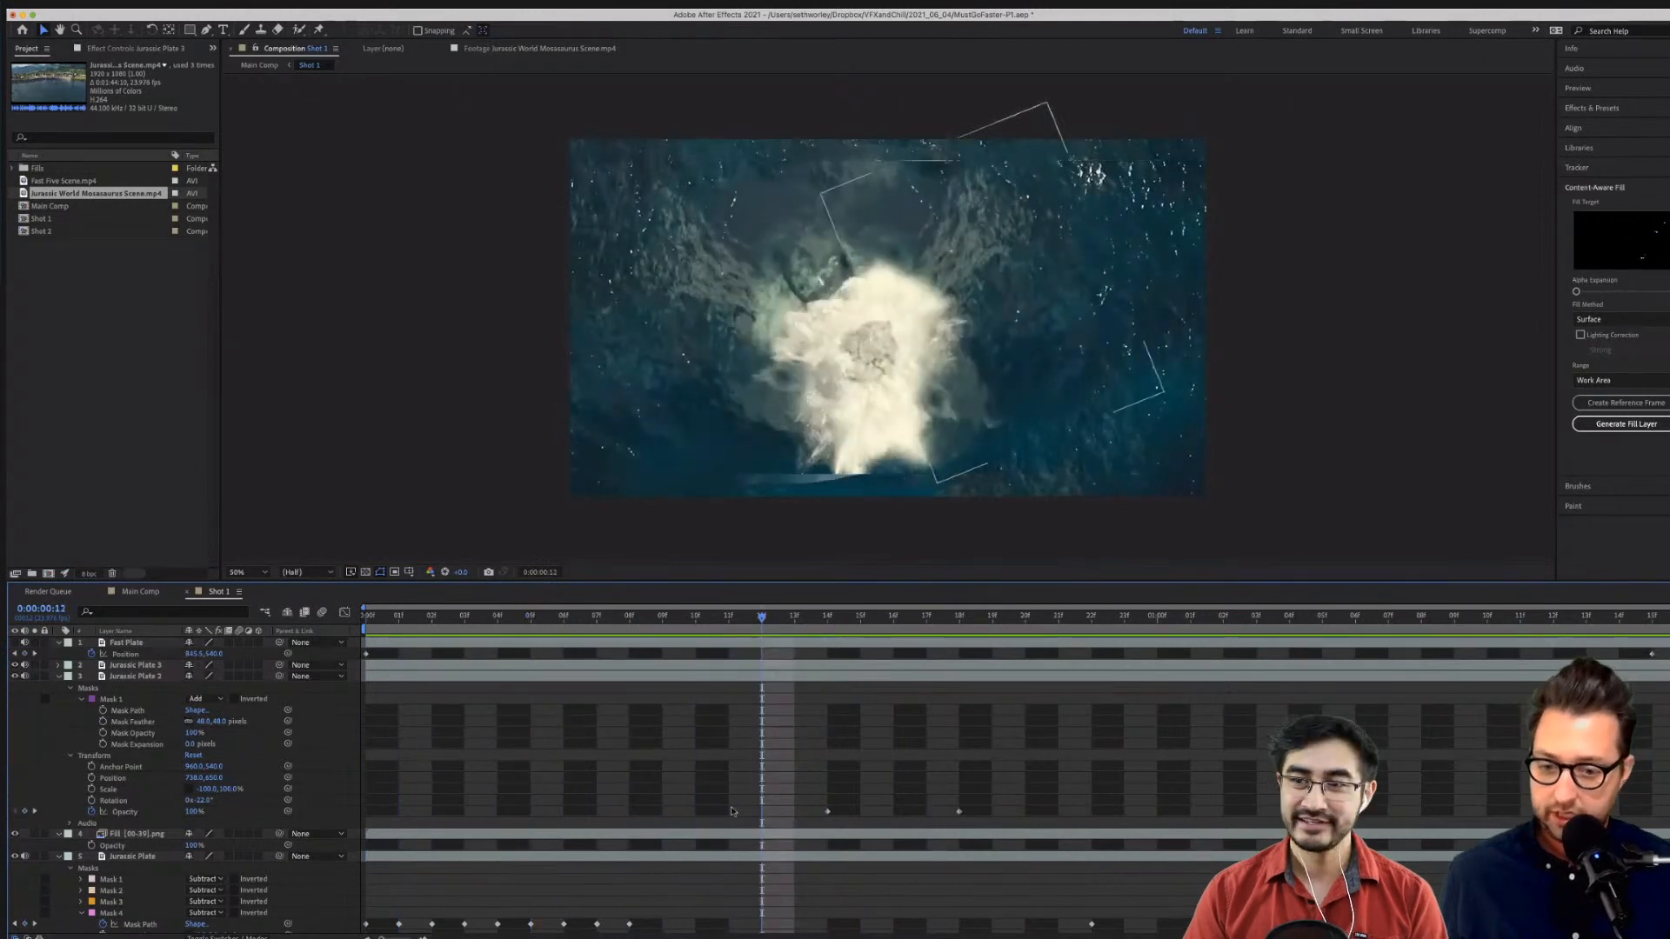
Add 100% Opacity keyframes at 0:00:00:08 to Jurassic Plate 2 and Jurassic Plate 3.
scroll(617, 634, down, 5)
click(628, 618)
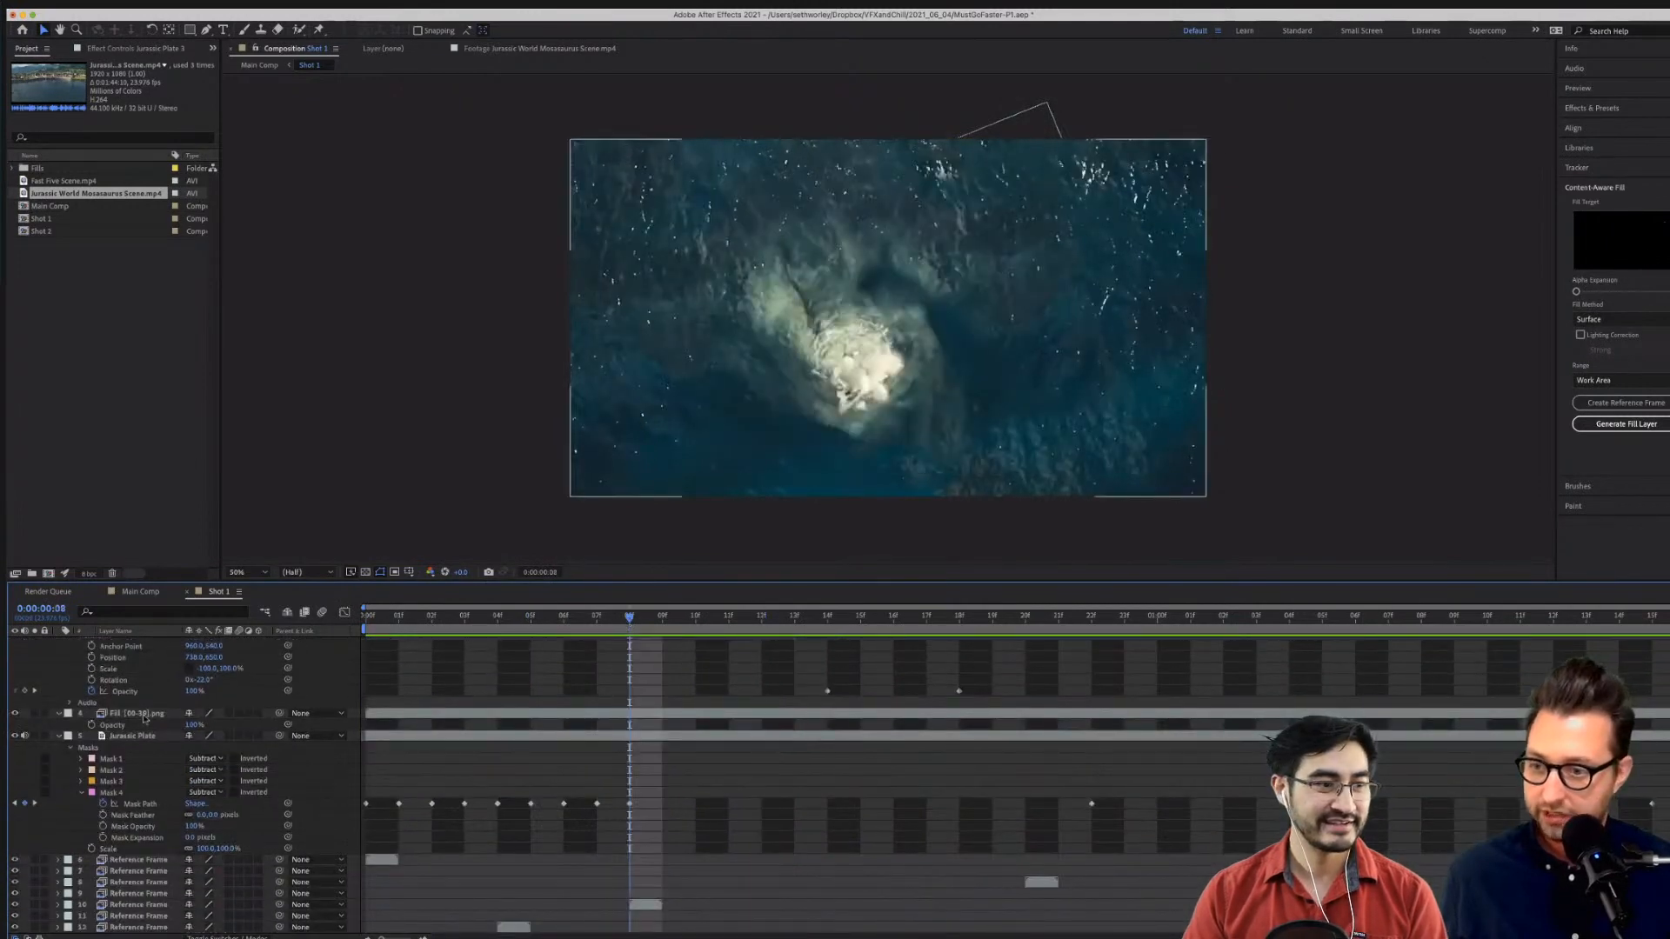
scroll(144, 718, up, 2)
scroll(145, 718, up, 3)
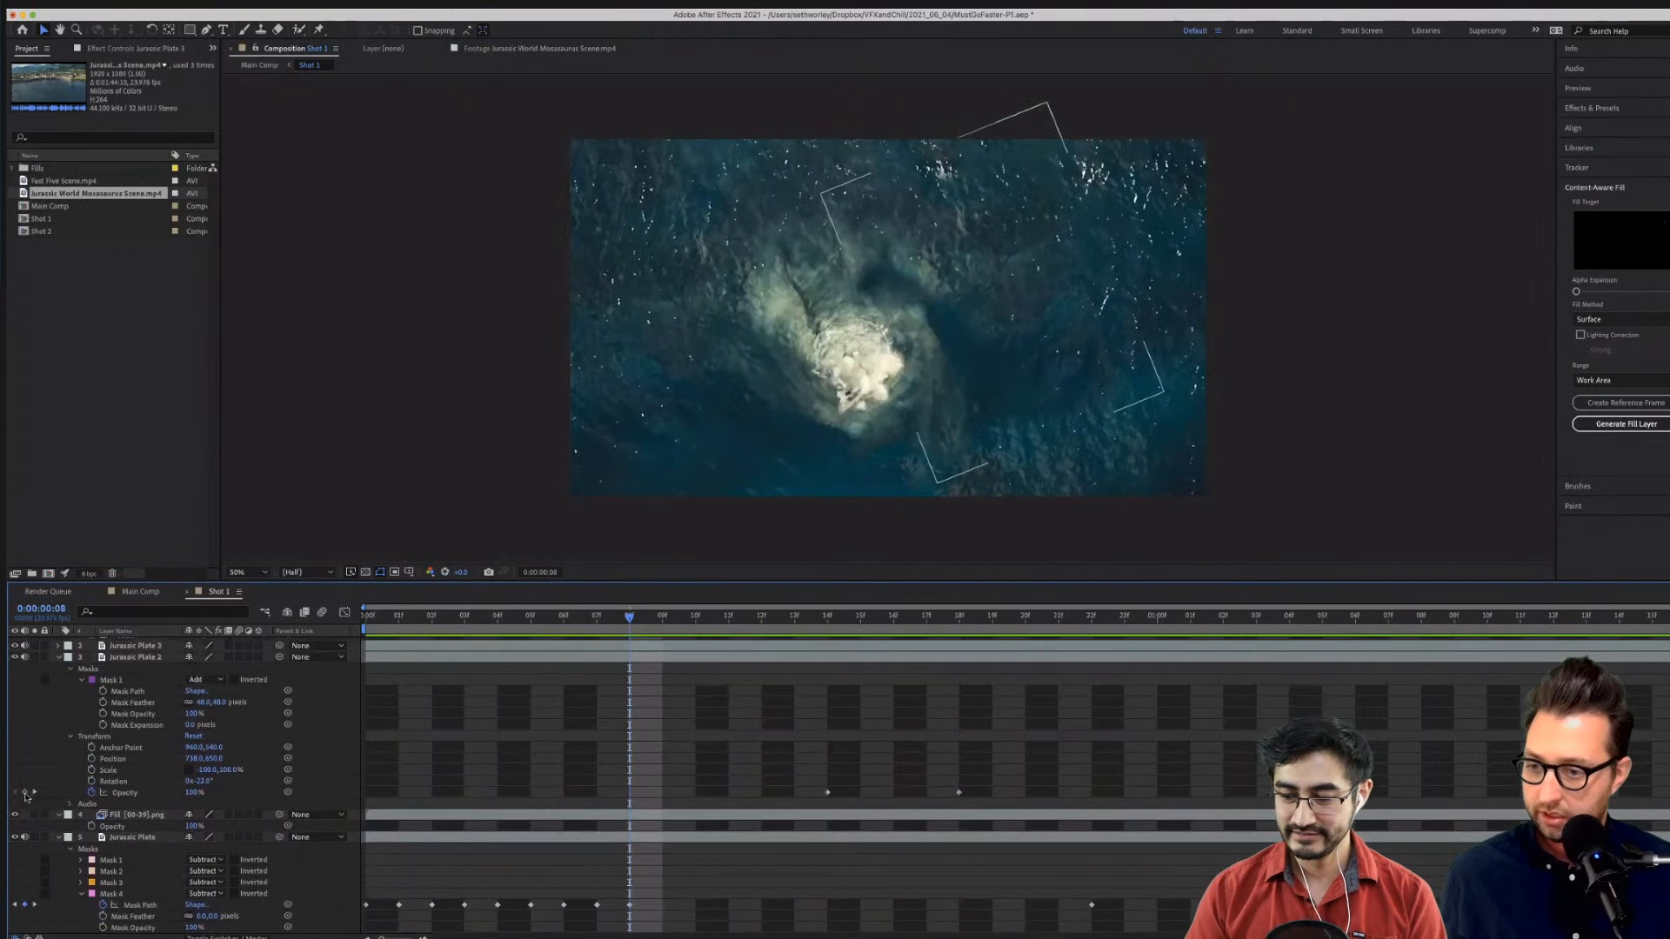
click(130, 648)
key(t)
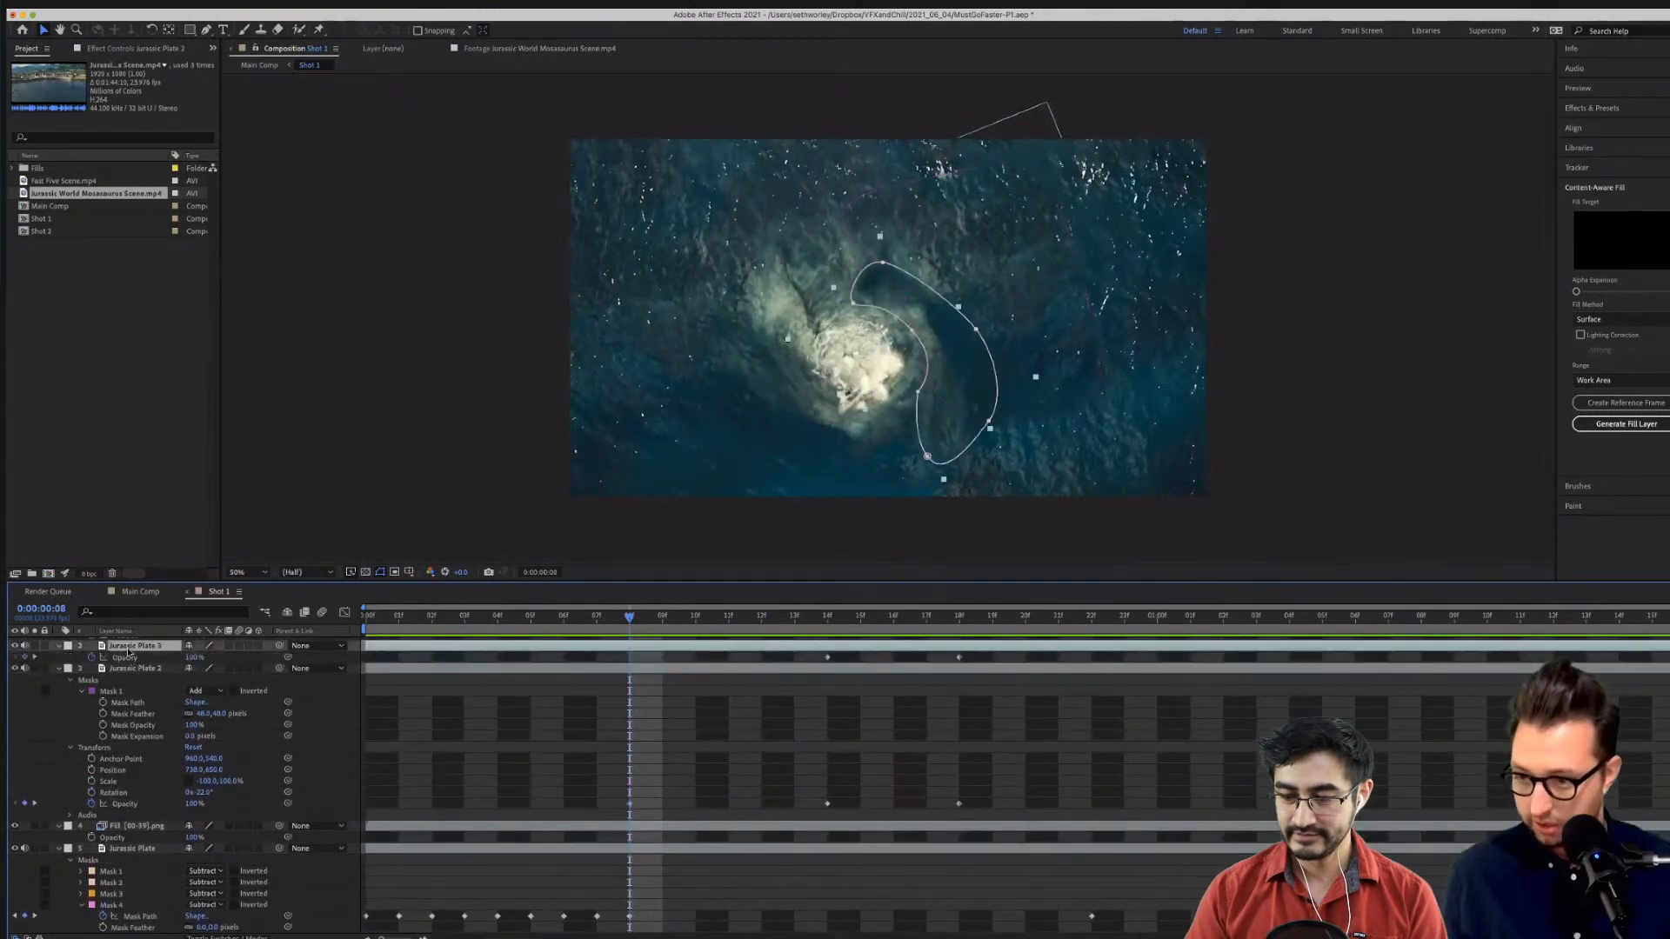
click(31, 658)
Set the Opacity of Jurassic Plate 3 and Jurassic Plate 2 to 0% at 0:00:00:04 and preview the fade-in.
drag(629, 617, 498, 619)
click(195, 659)
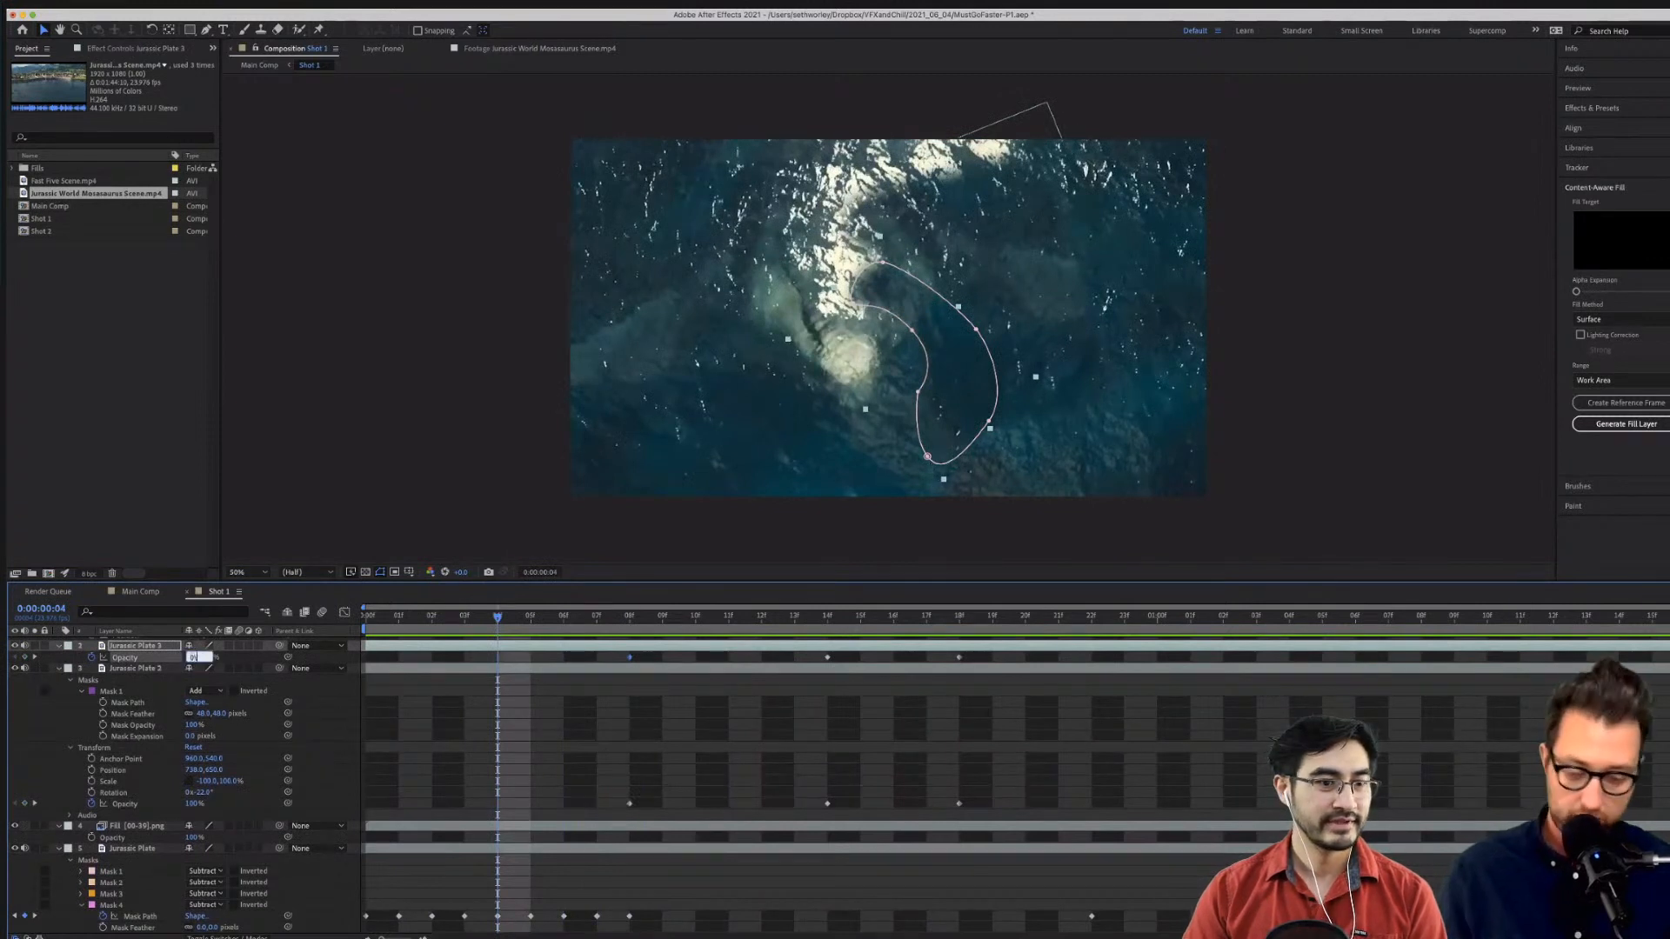
text(0)
key(Return)
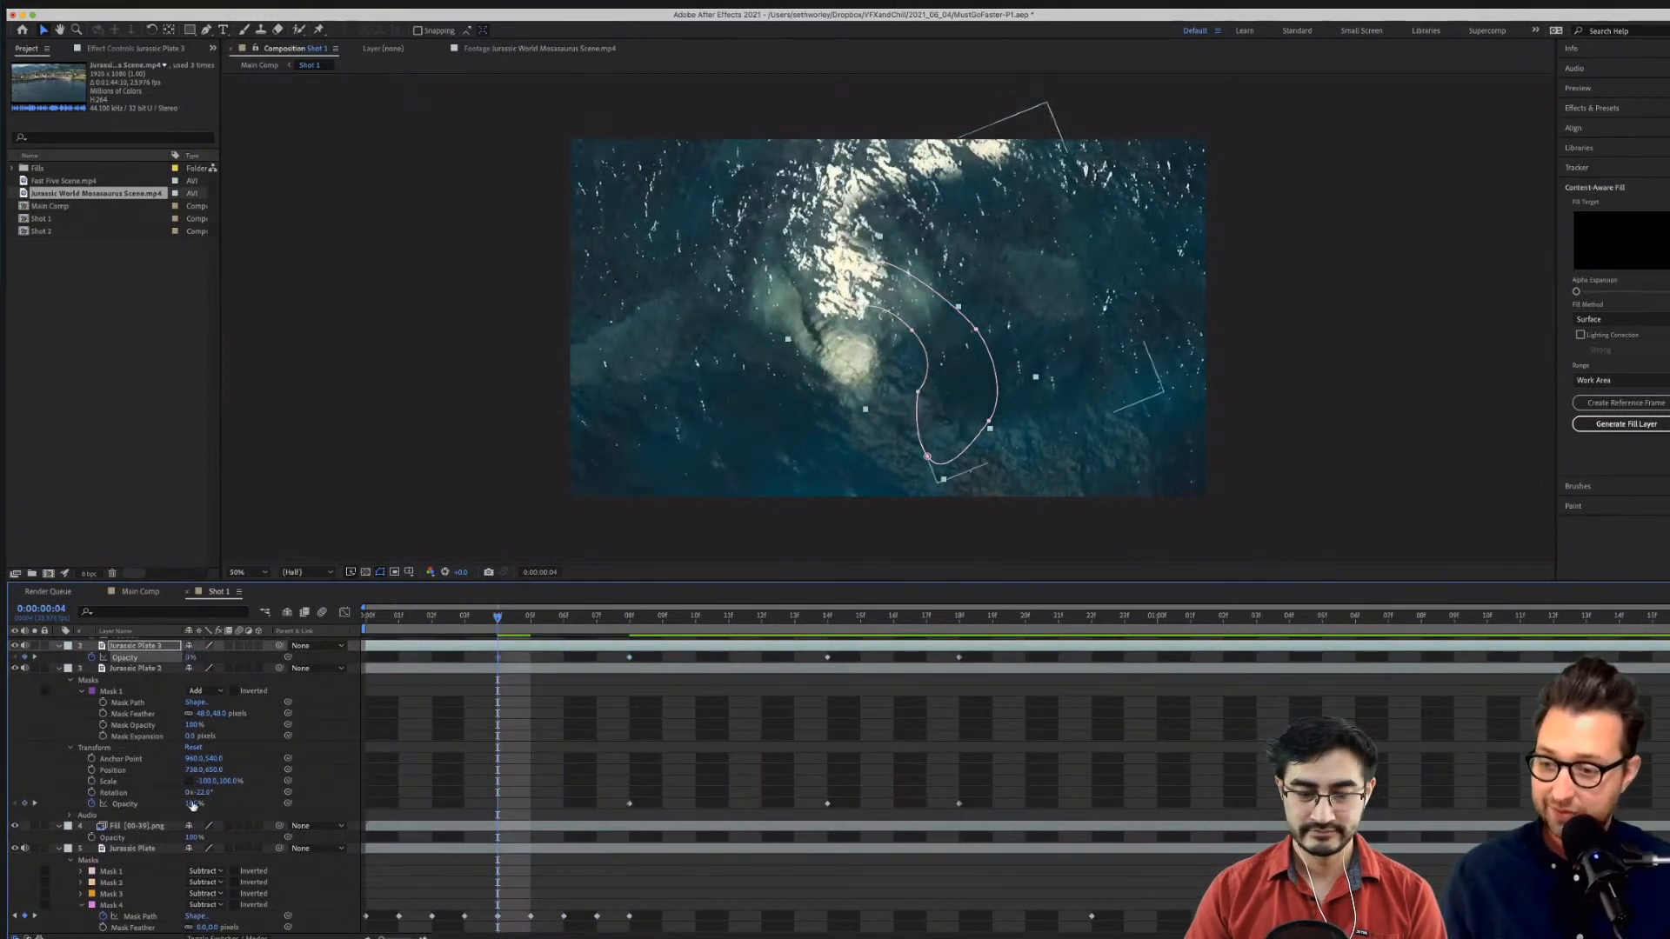
text(0)
key(Return)
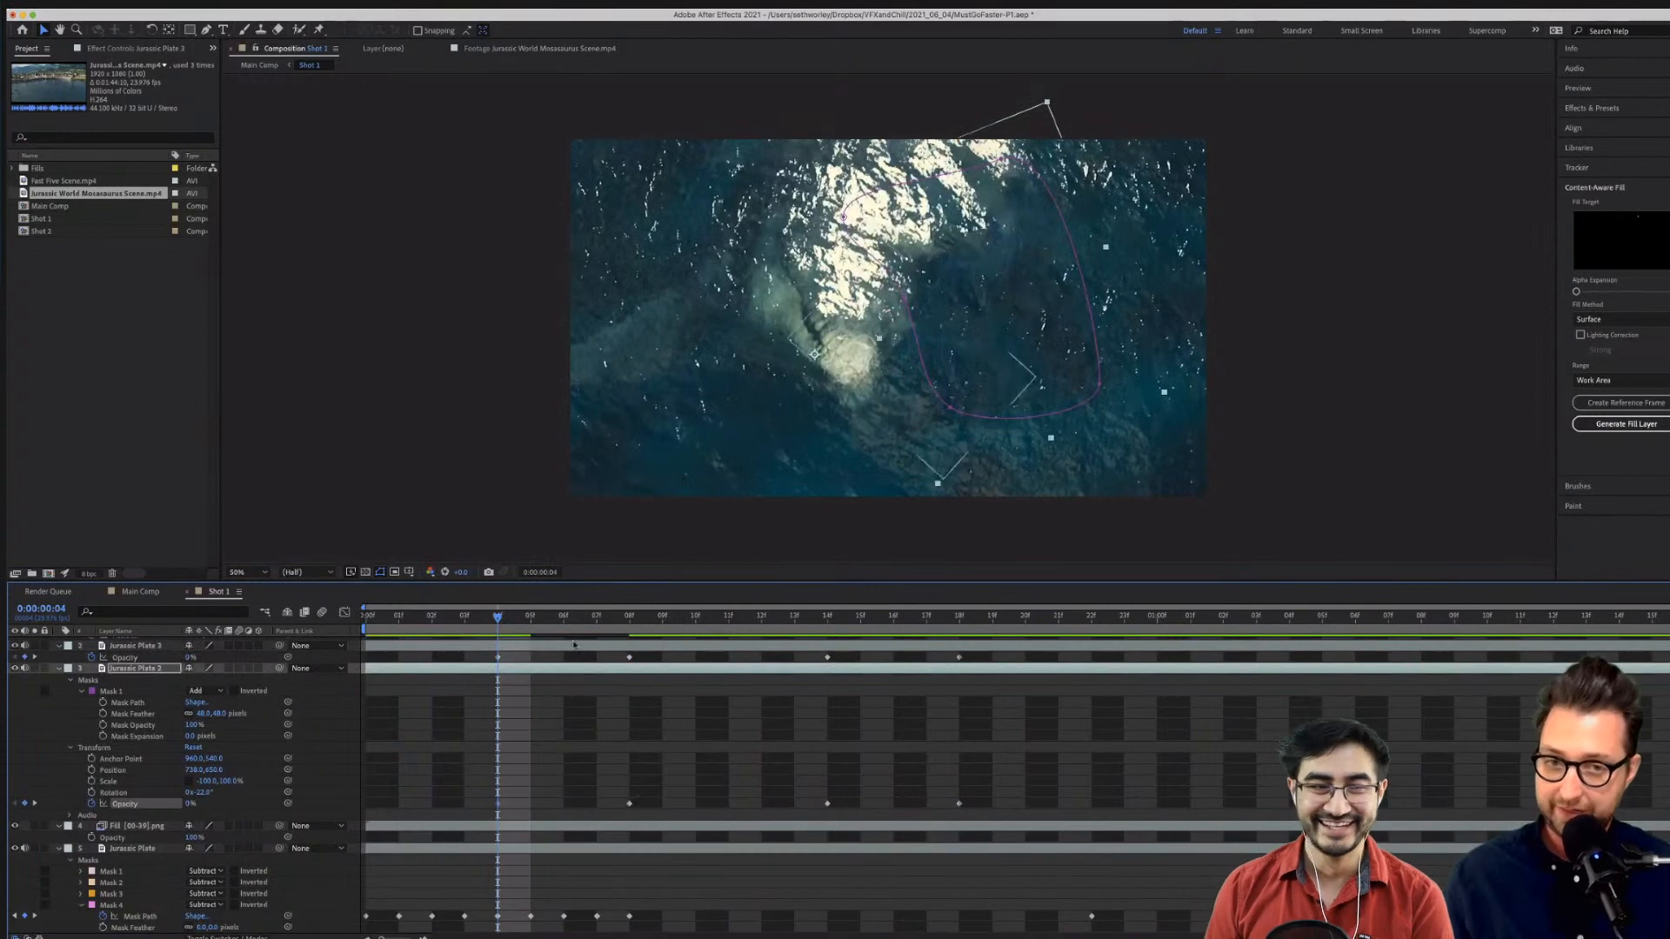
key(space)
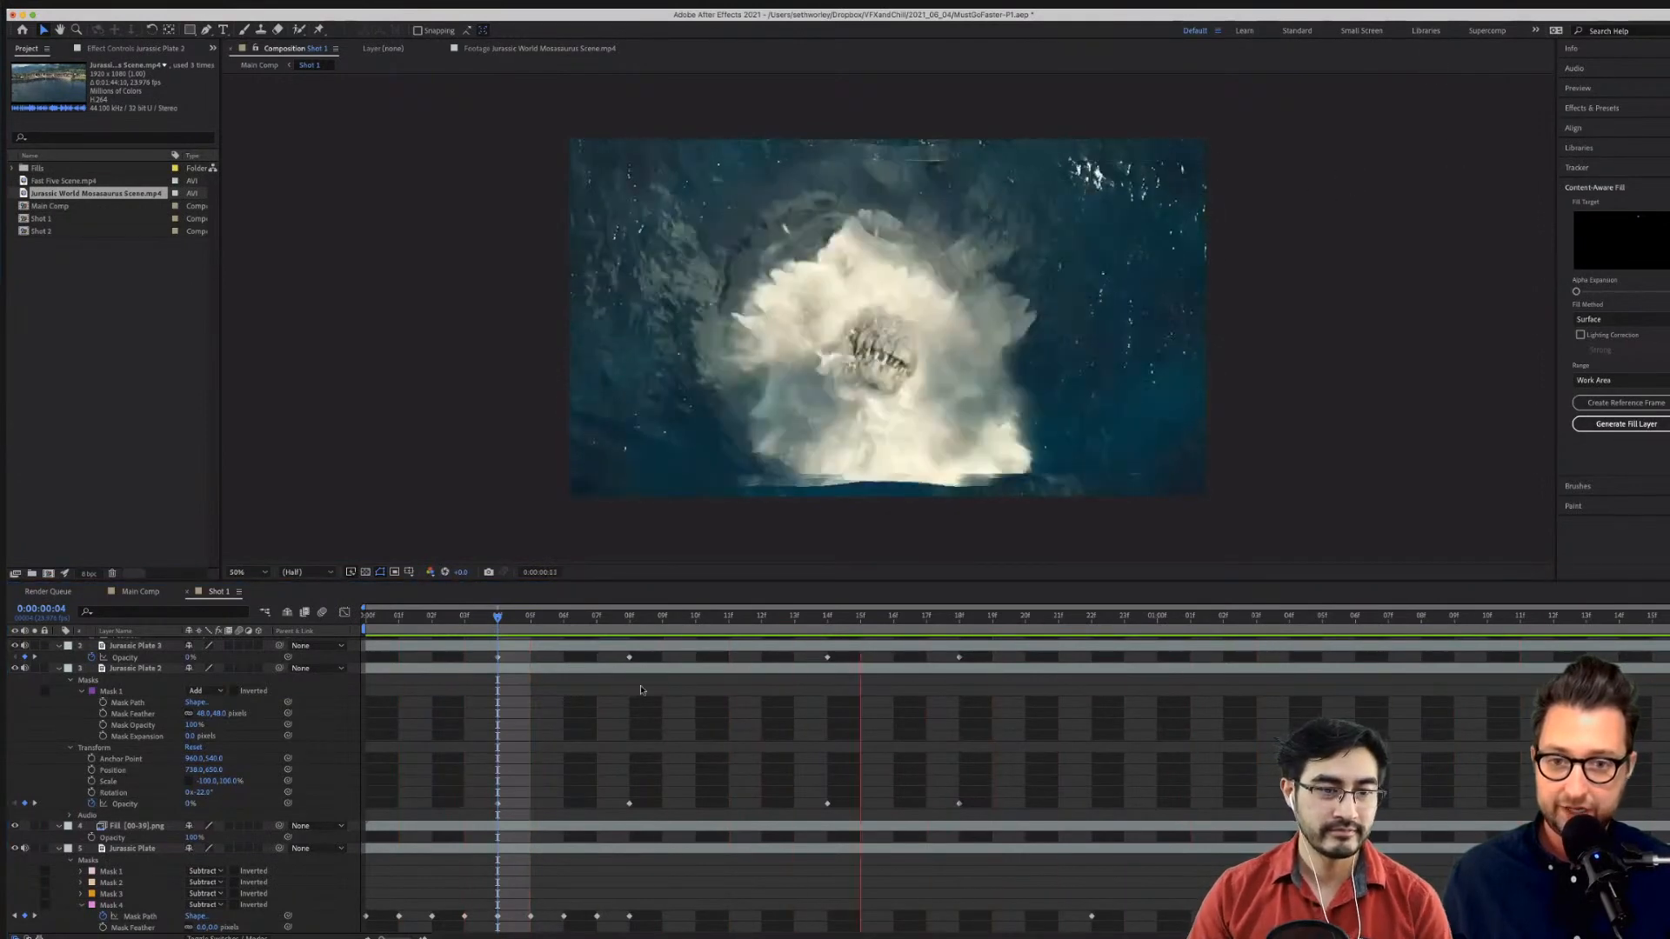
key(space)
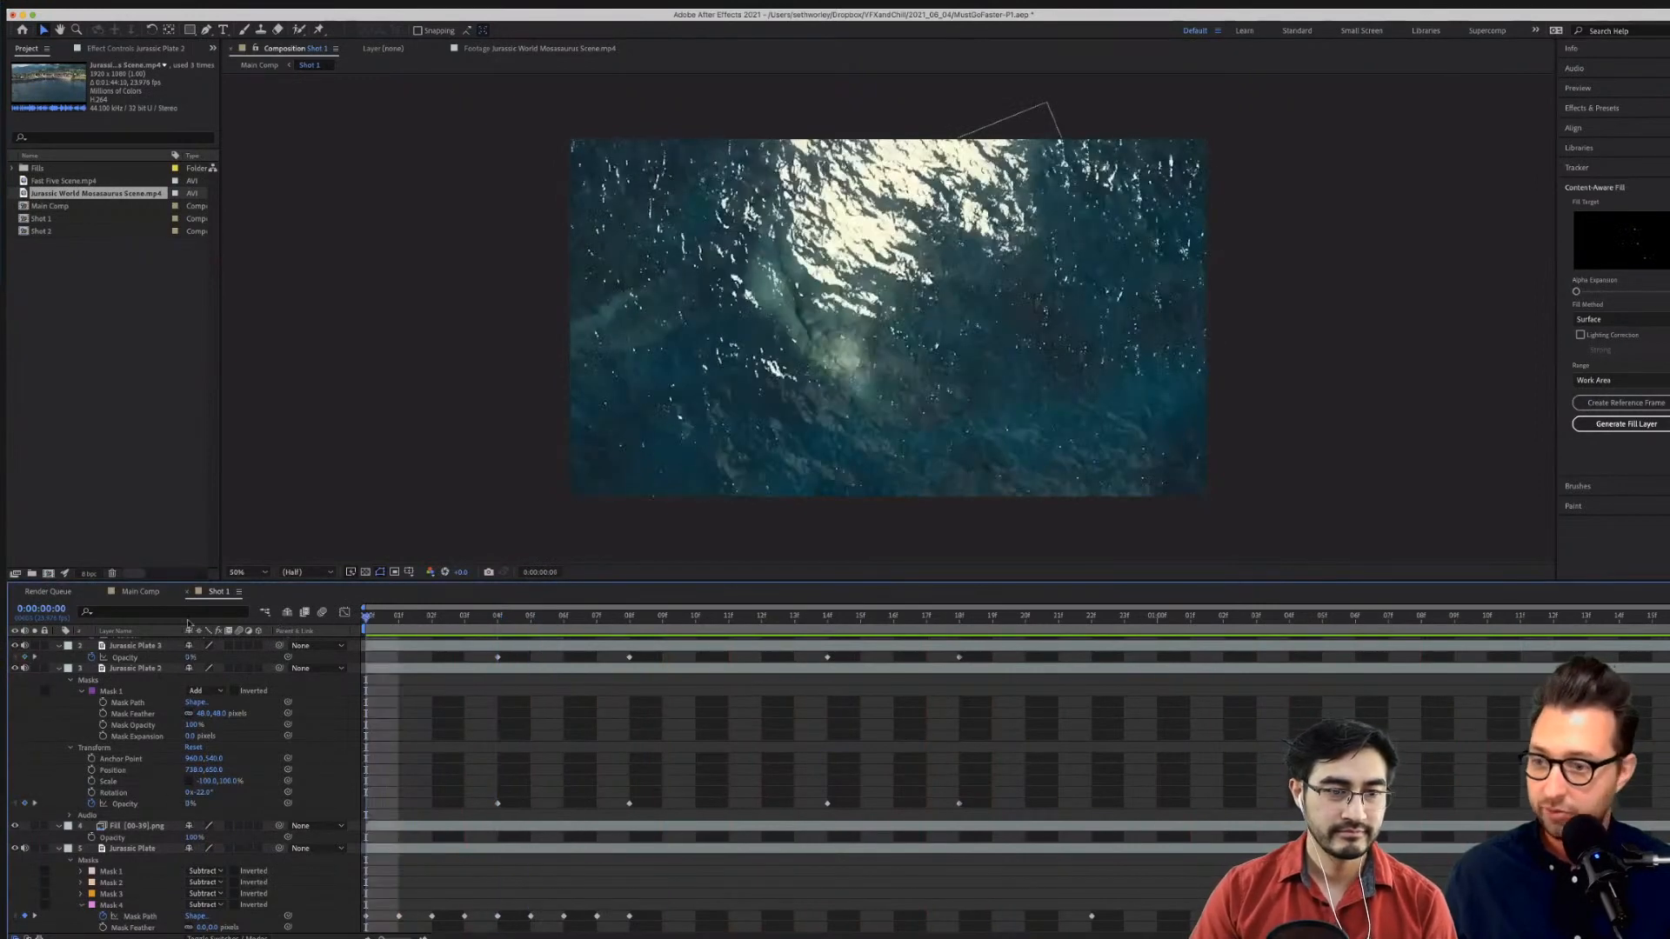
Collapse the layer properties and pre-compose every layer below Fast Plate into a new composition named Jurassic Garbage.
click(58, 668)
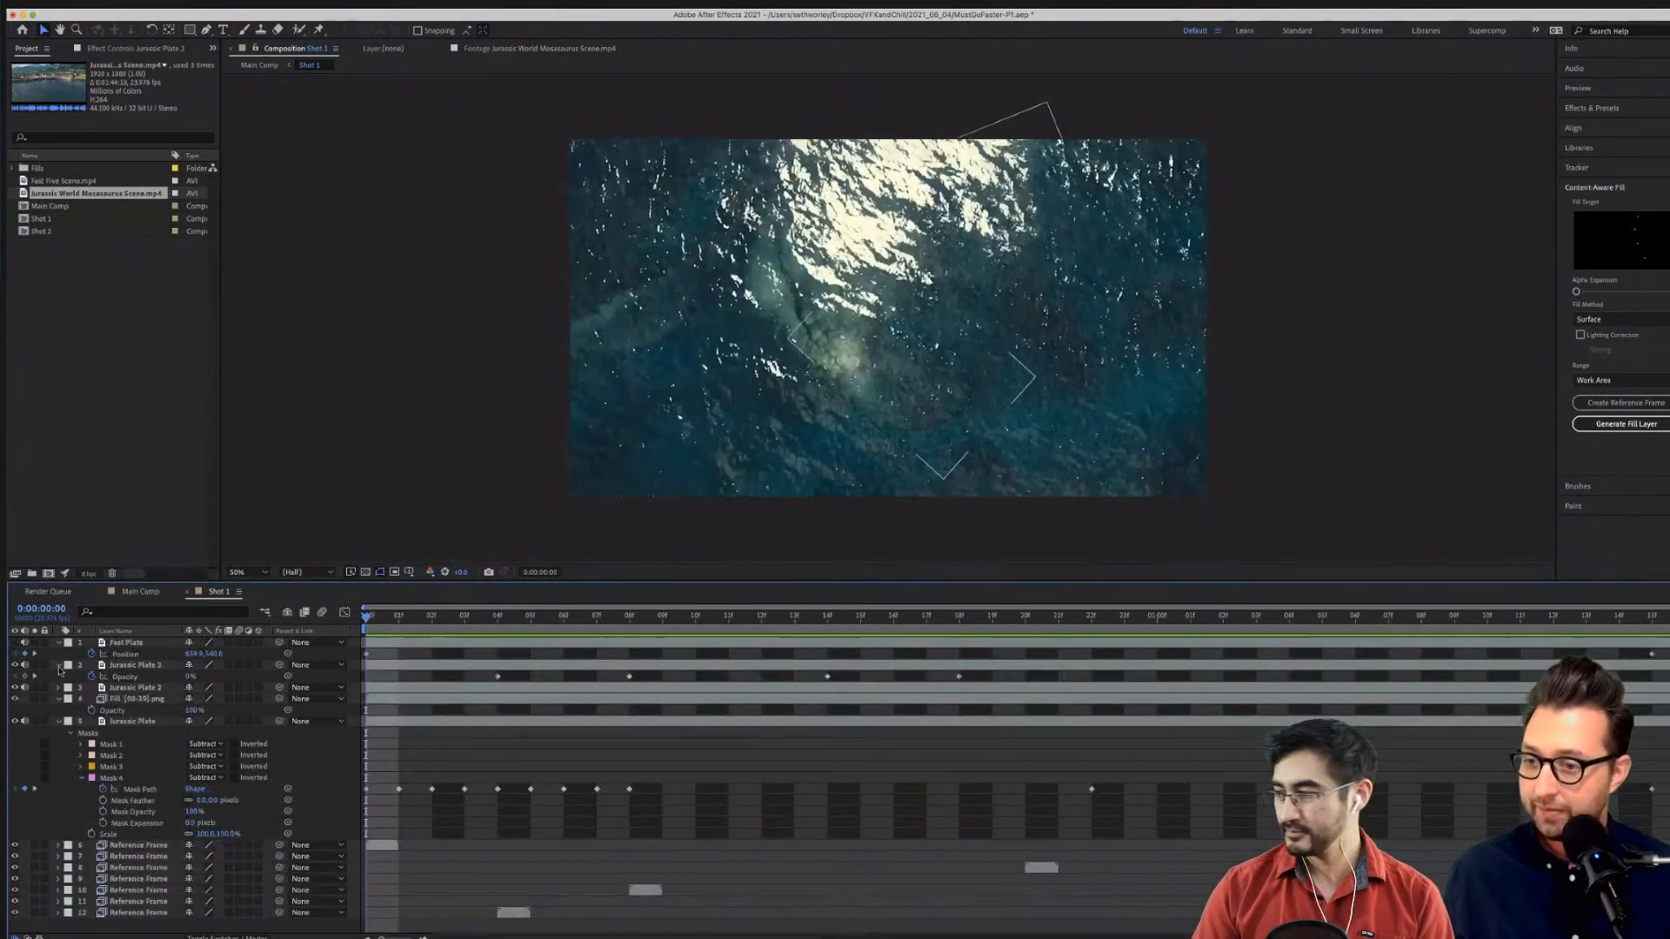
click(59, 664)
click(59, 643)
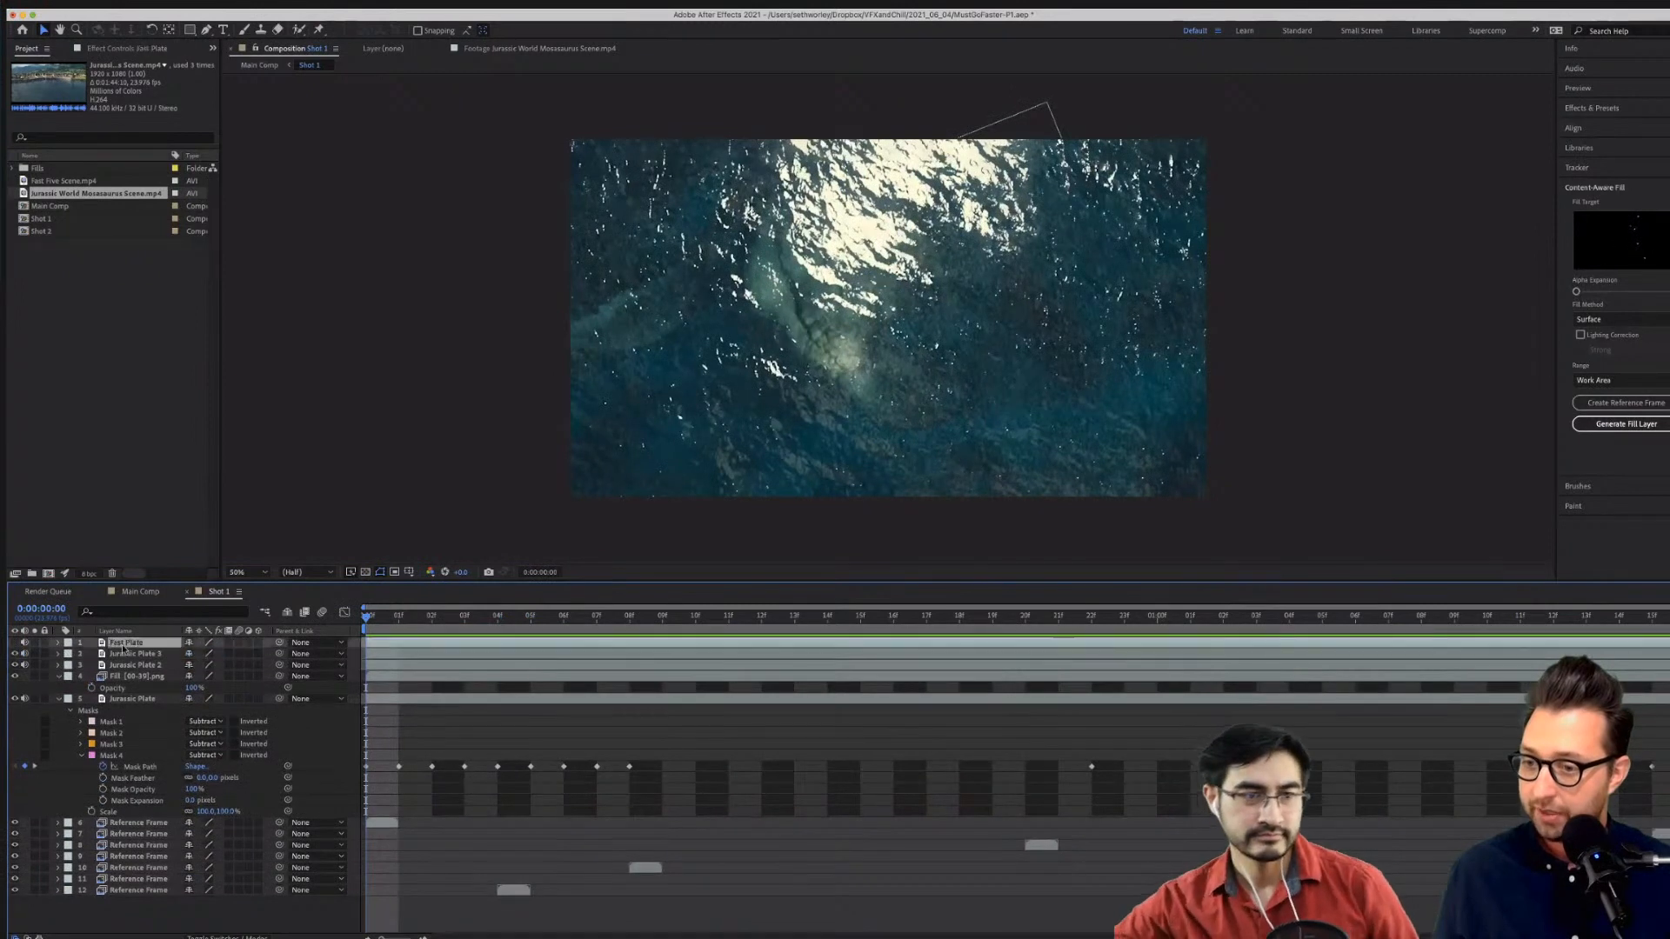
click(135, 653)
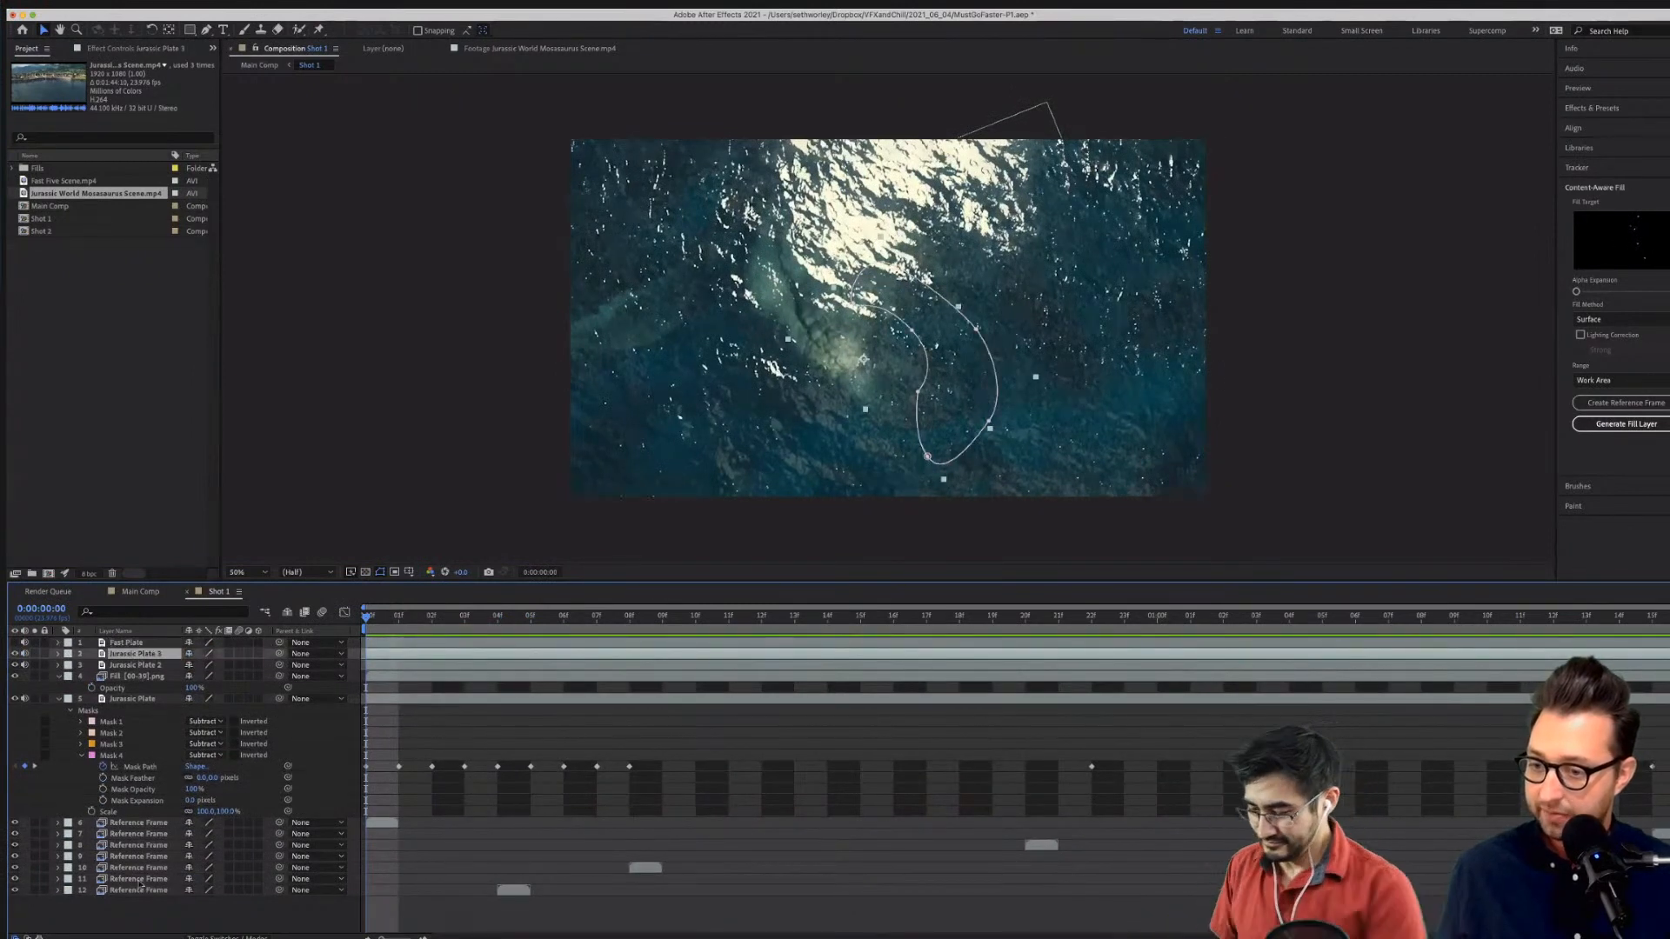
shift+click(133, 892)
key(super+shift+c)
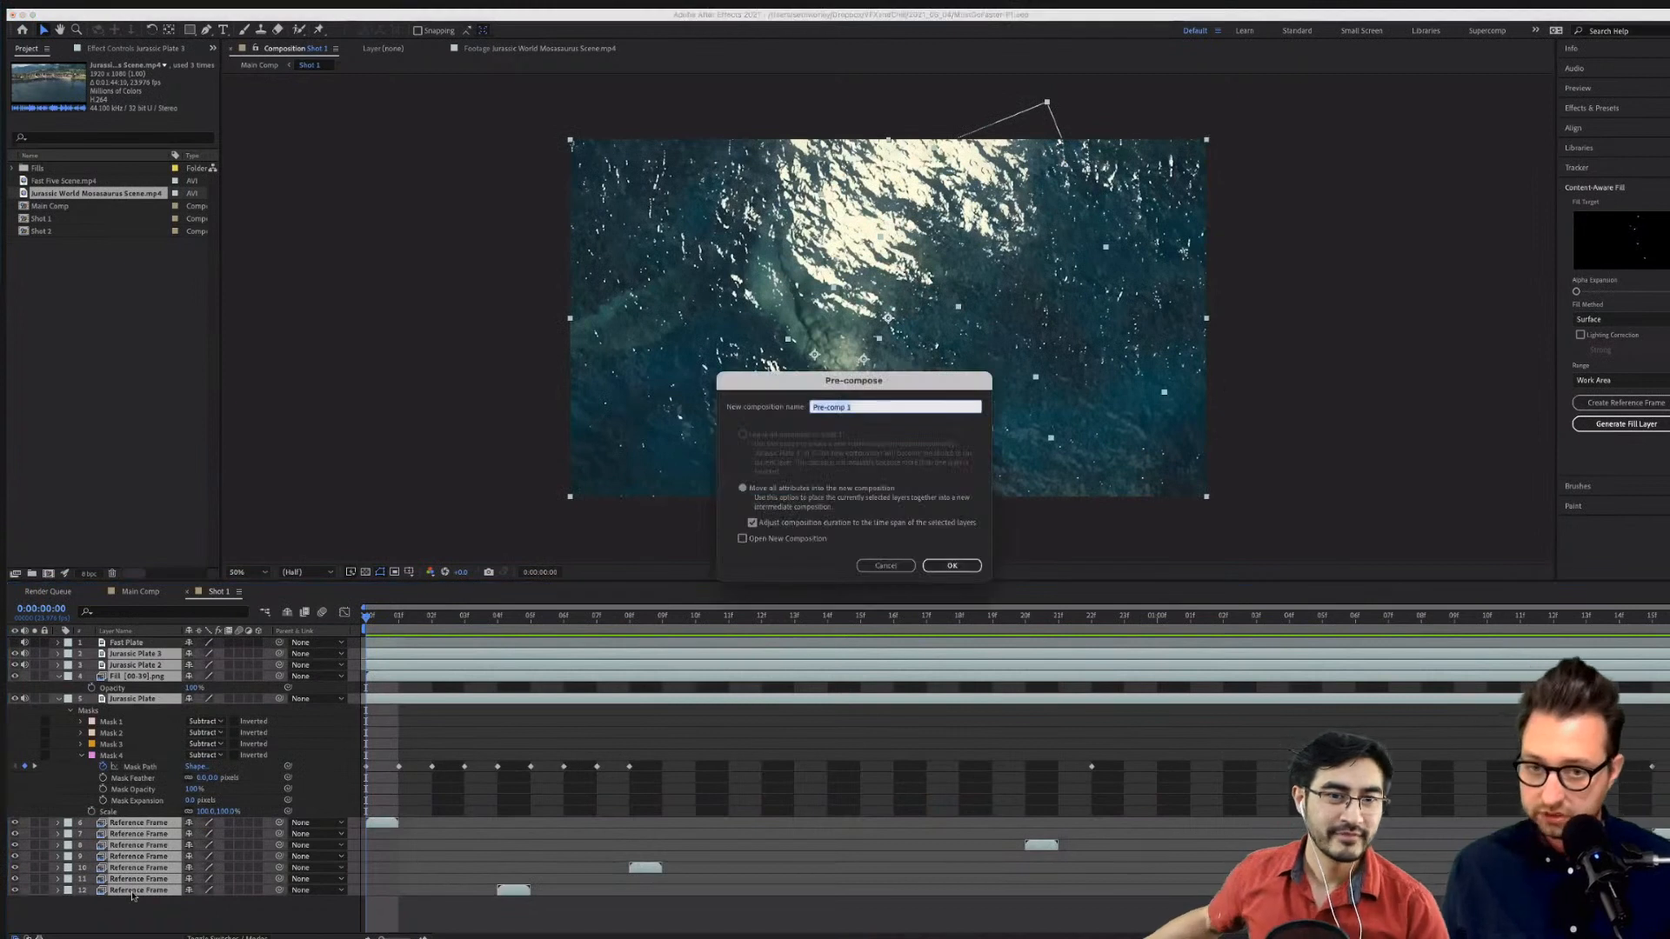
text(Jurassic Garbage)
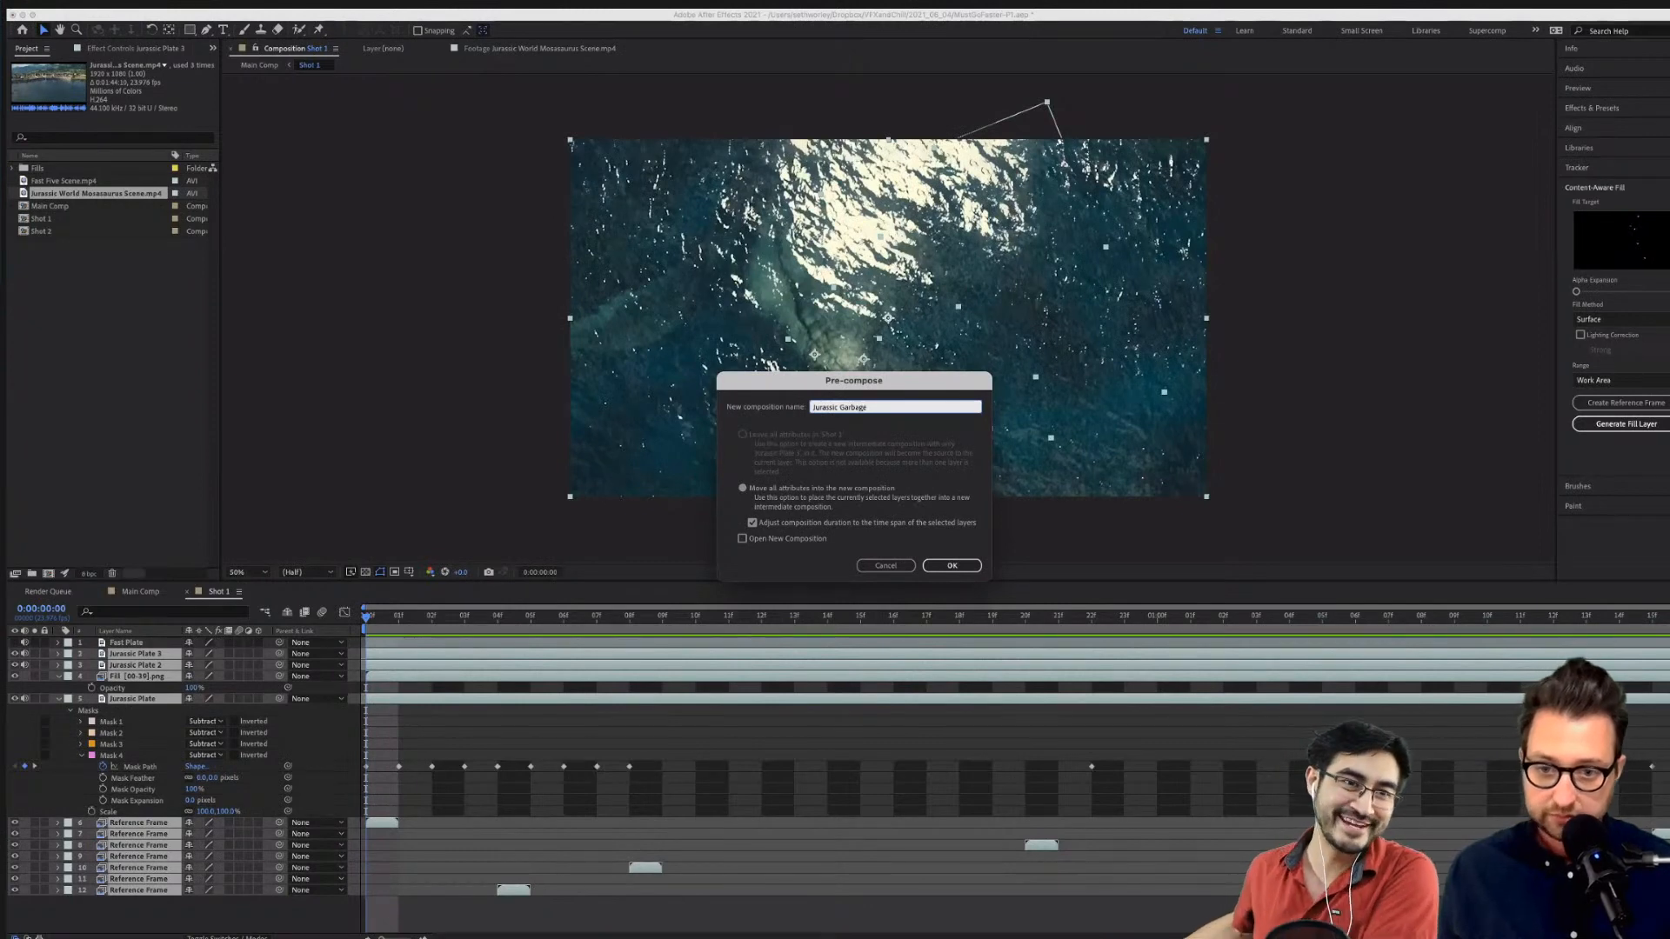
key(Return)
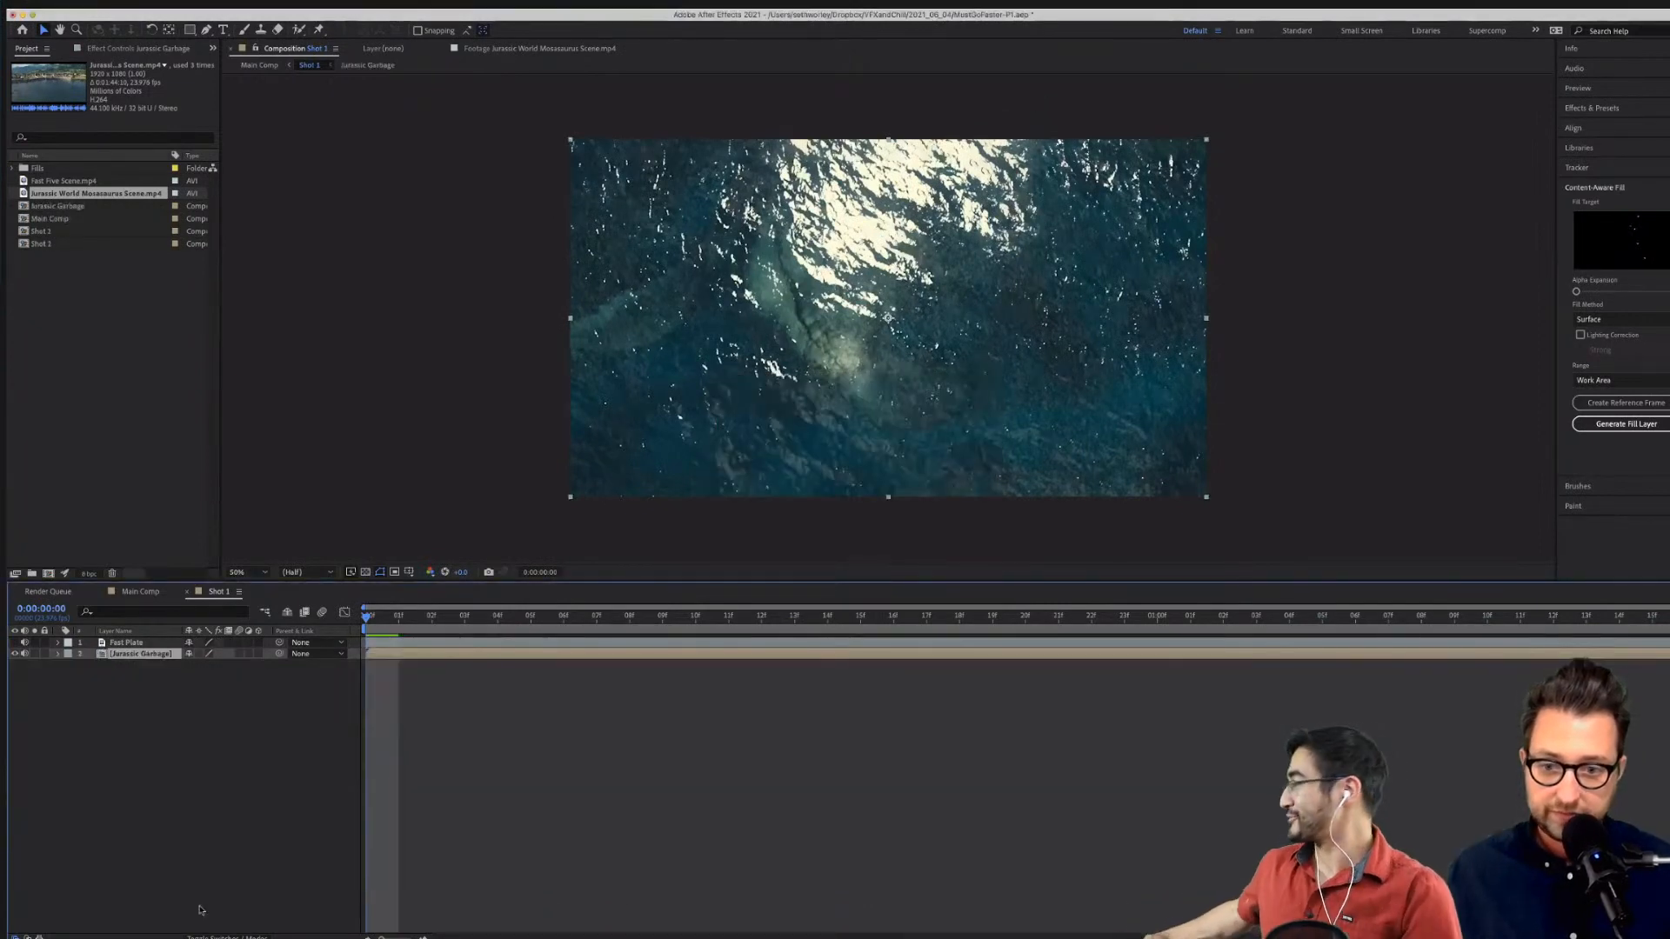
Preview the pre-composed Shot 1 at Full resolution to check the cleaned-up splash.
key(space)
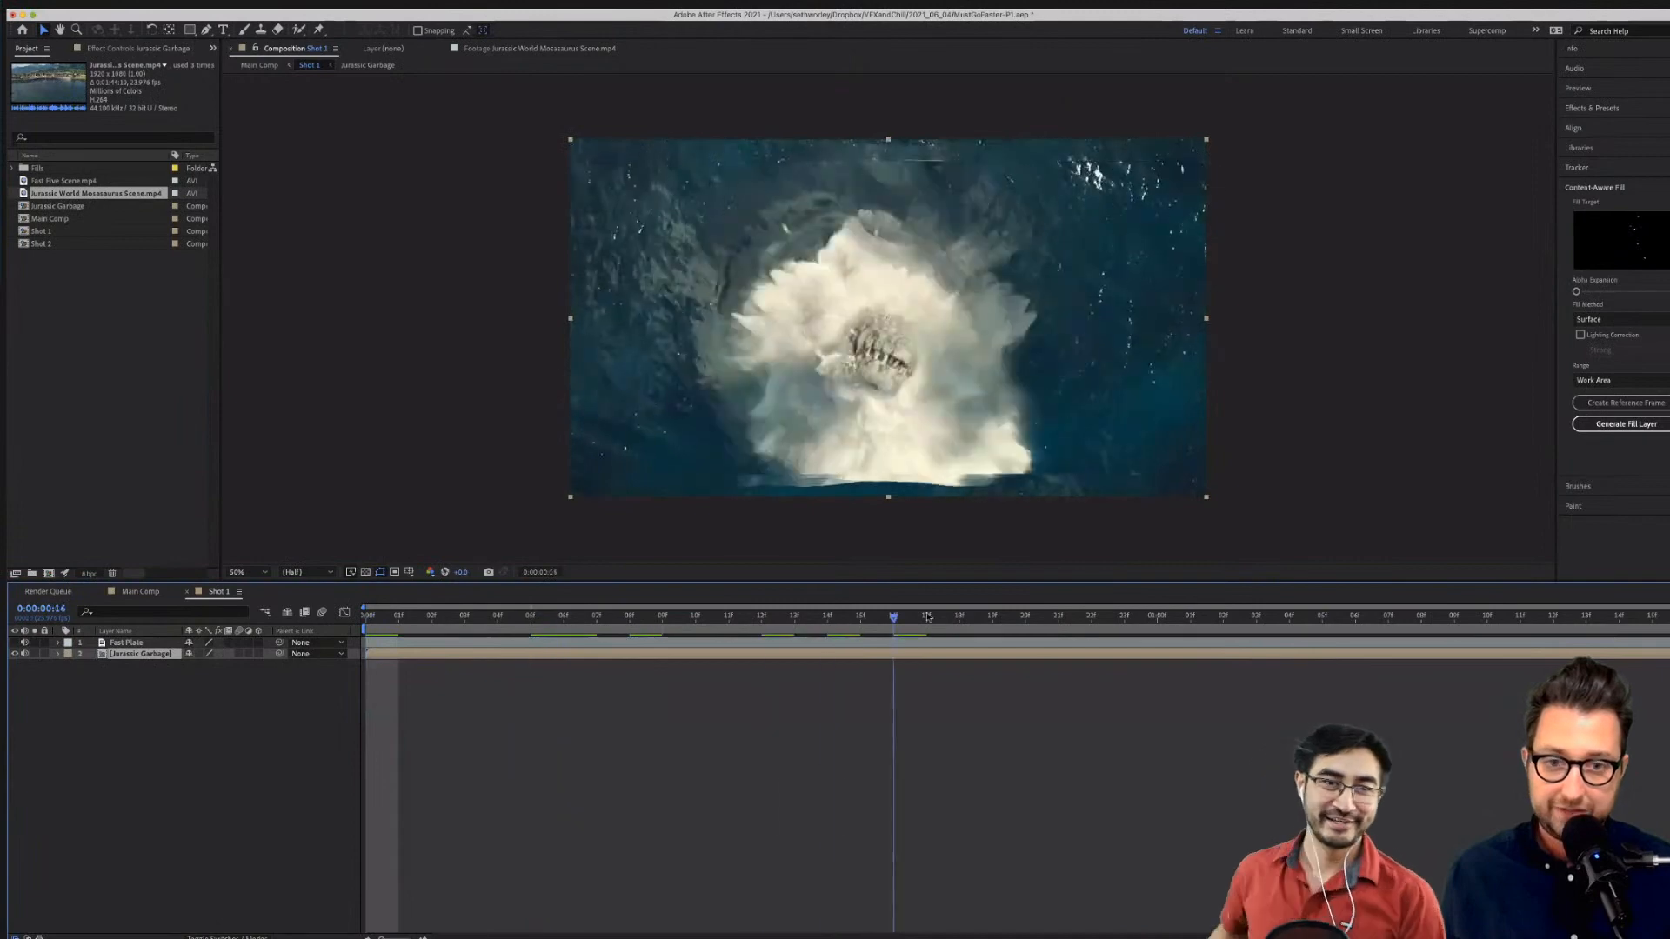
key(space)
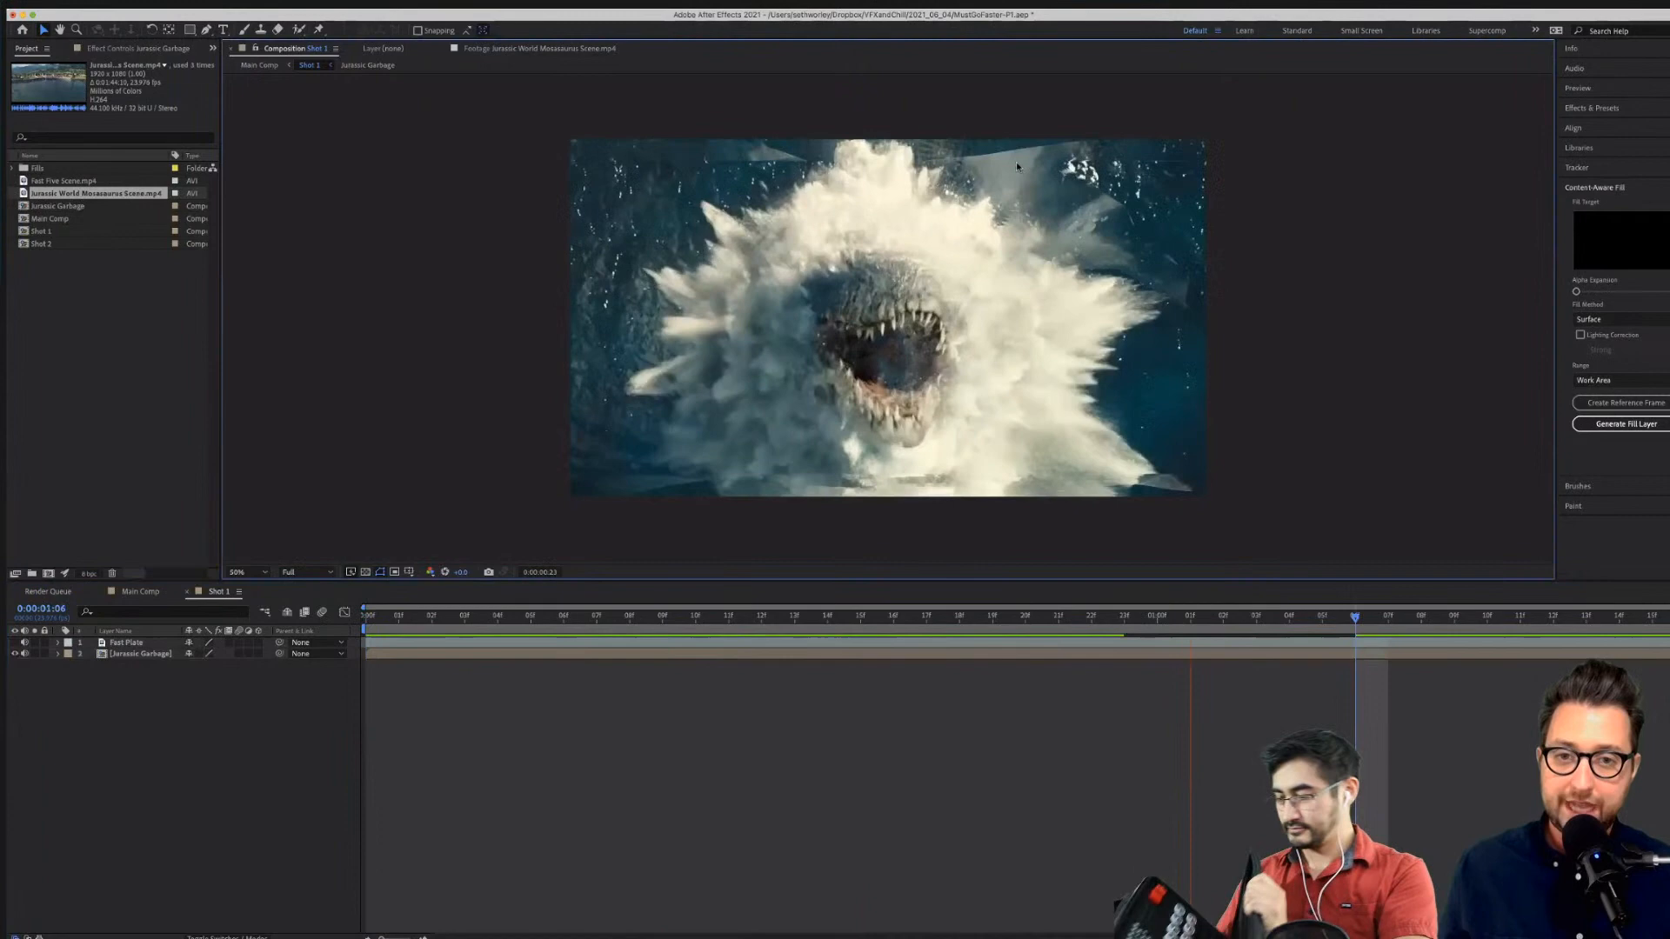
click(1070, 290)
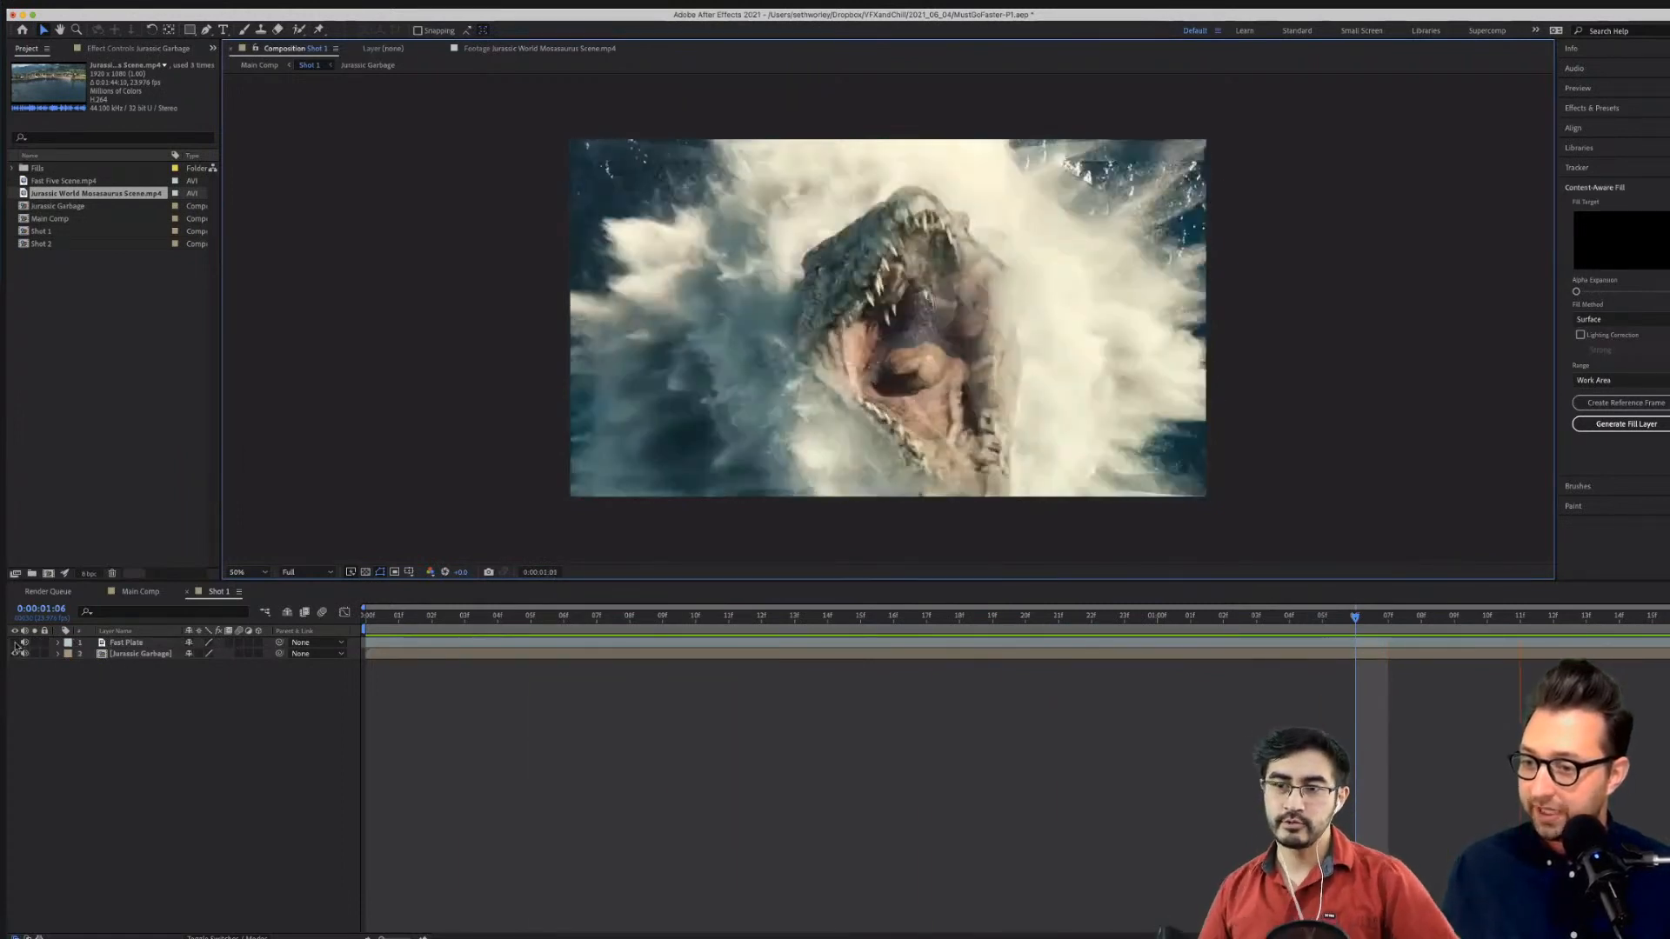
key(space)
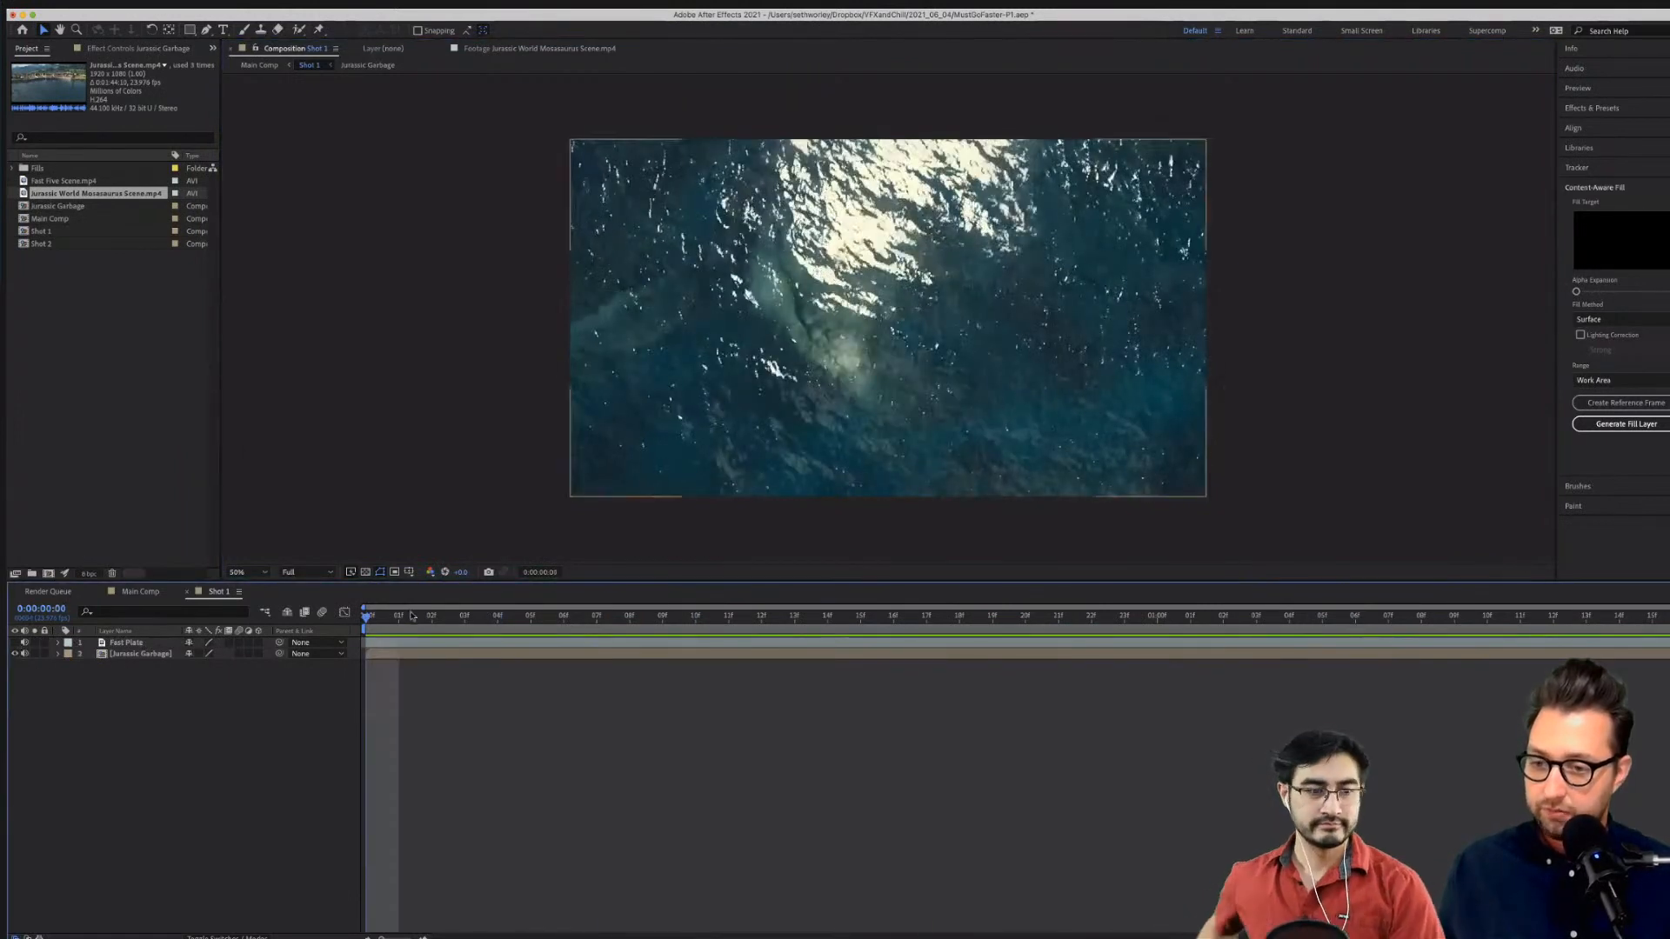
Make Fast Plate visible, go to 0:00:01:15 and move Jurassic Garbage above the Fast Five Scene layer.
key(super+z)
key(super+z)
key(super+z)
key(super+Up)
key(space)
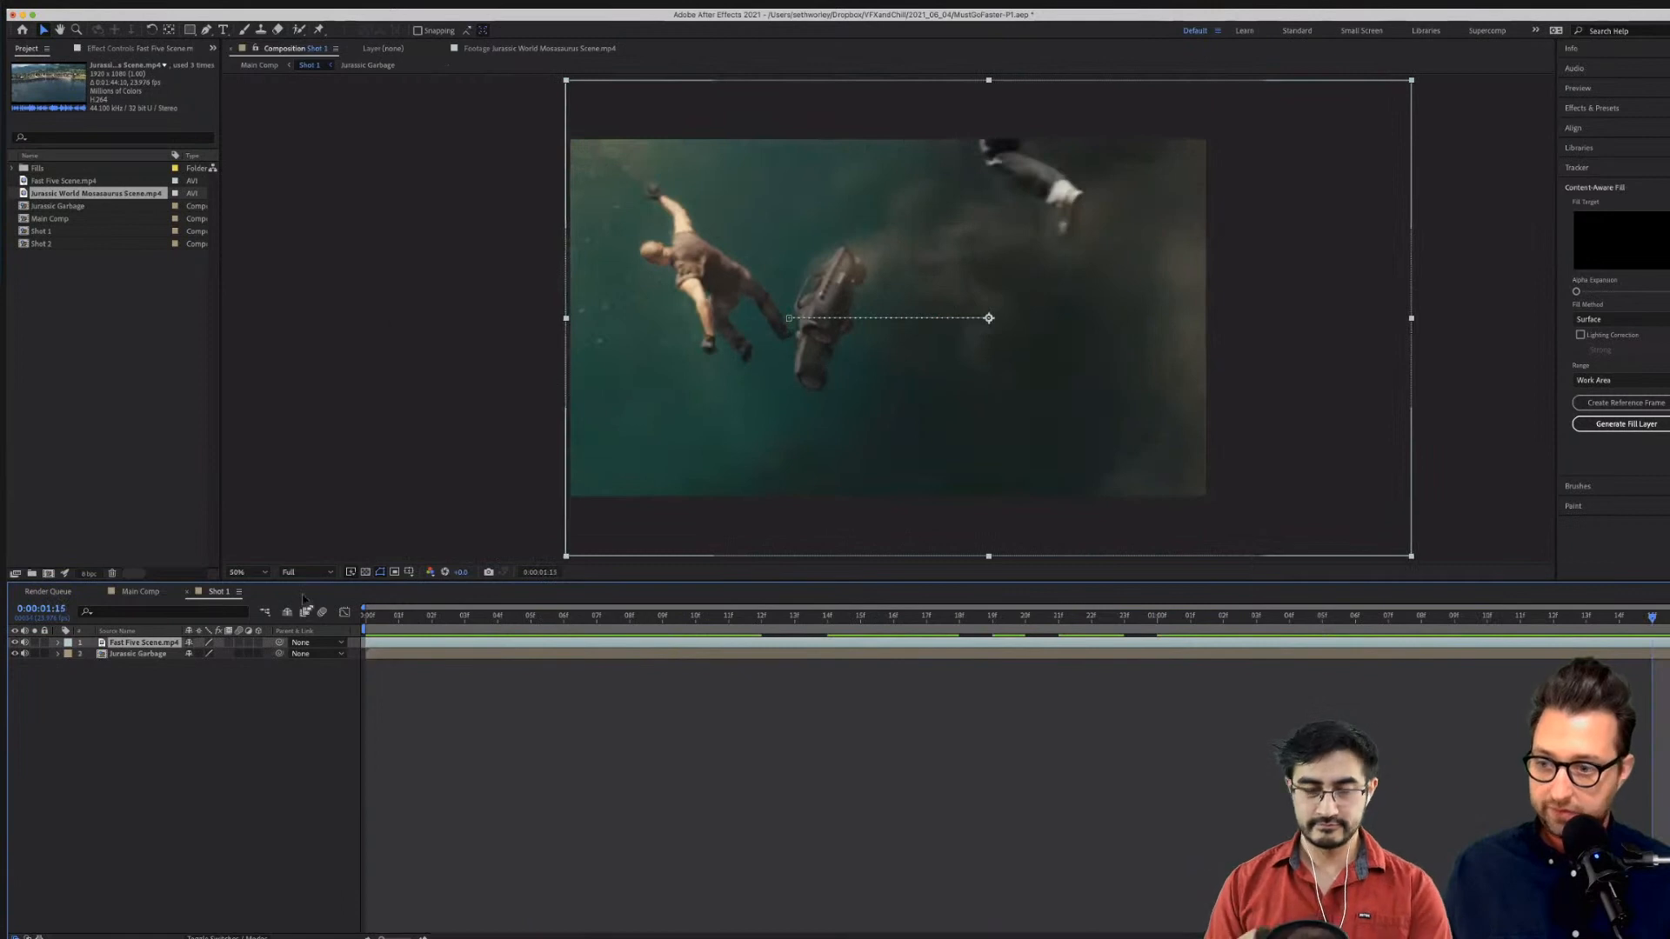
click(112, 655)
drag(100, 659, 131, 644)
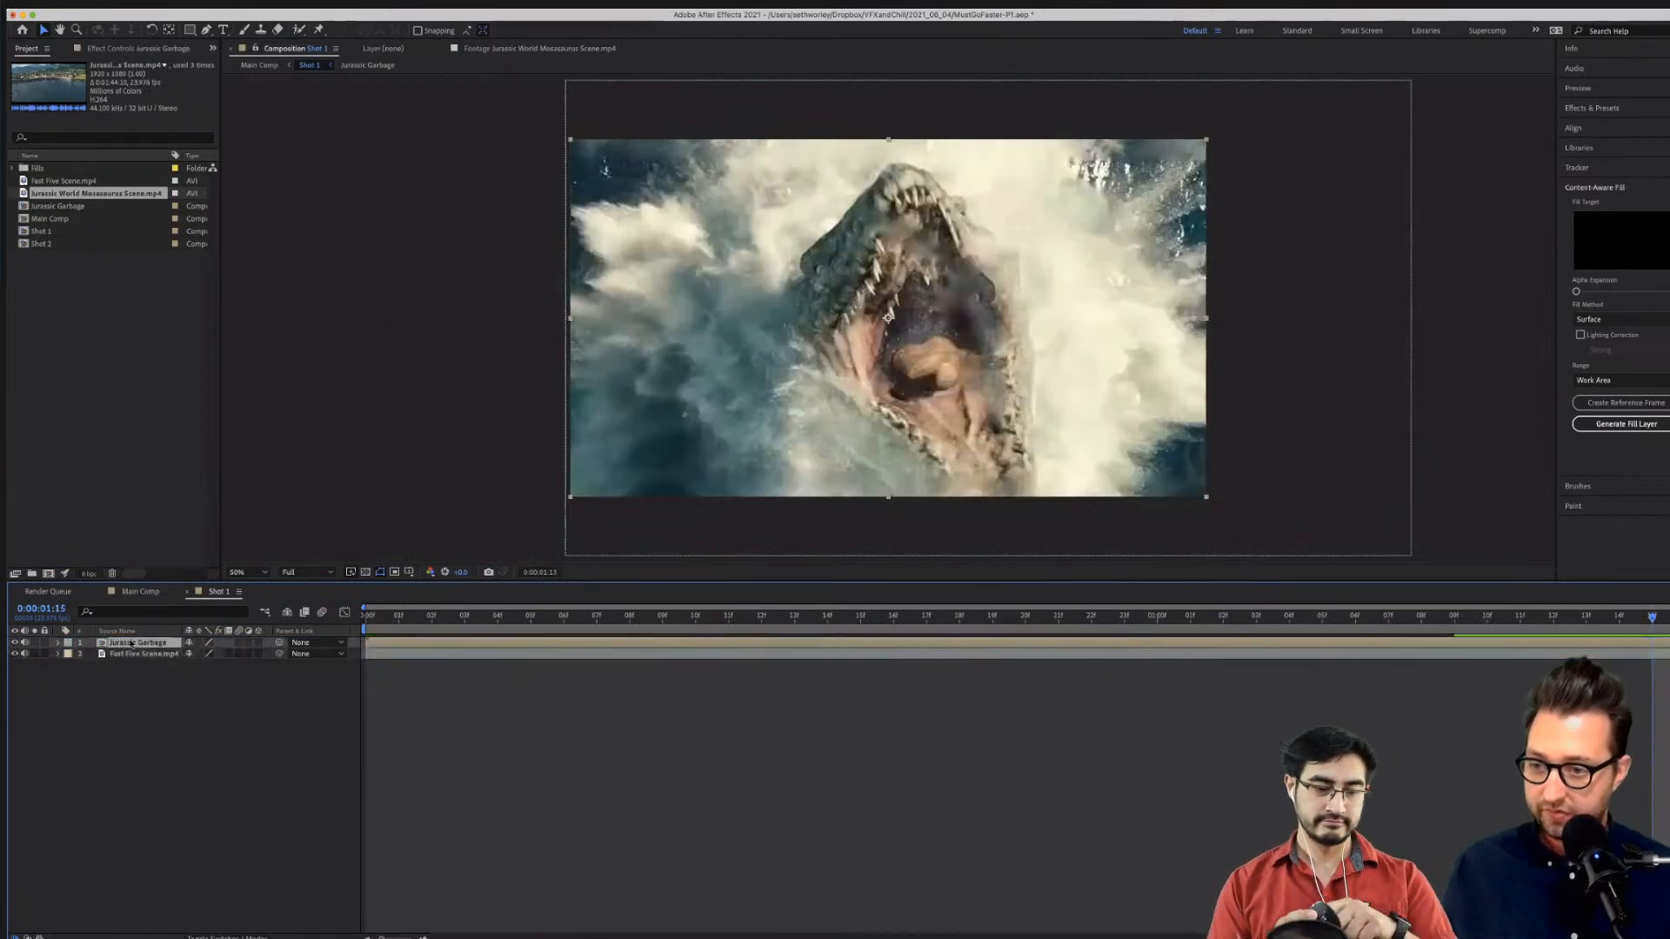
click(208, 31)
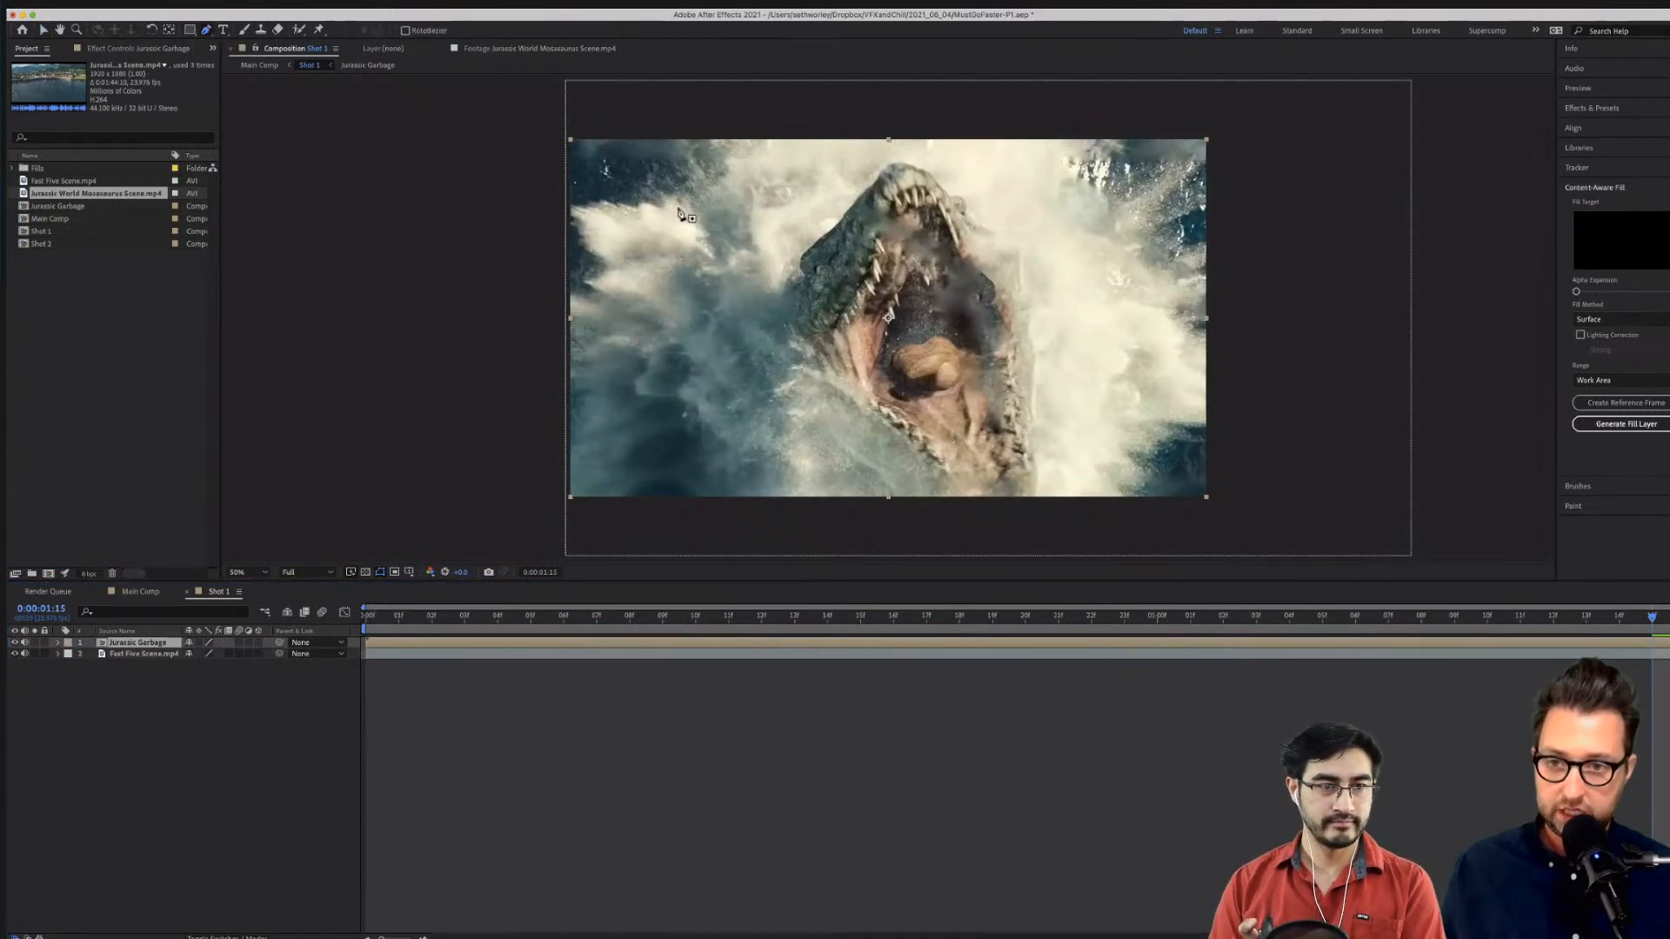
drag(678, 207, 629, 266)
drag(607, 346, 618, 386)
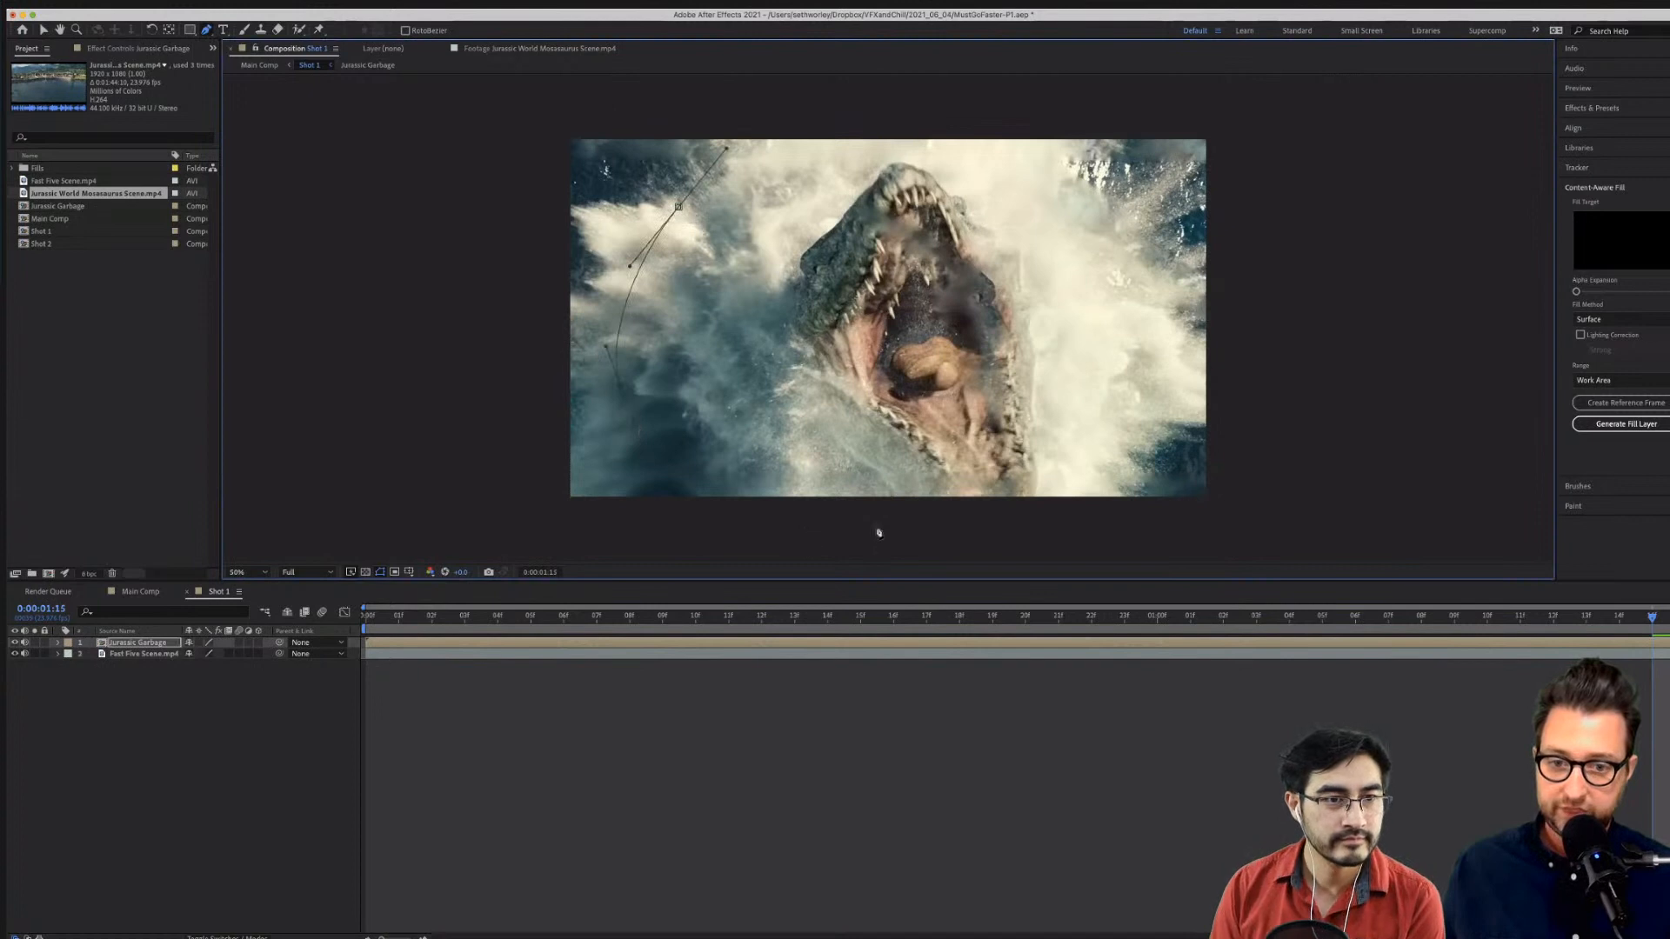
key(ctrl+z)
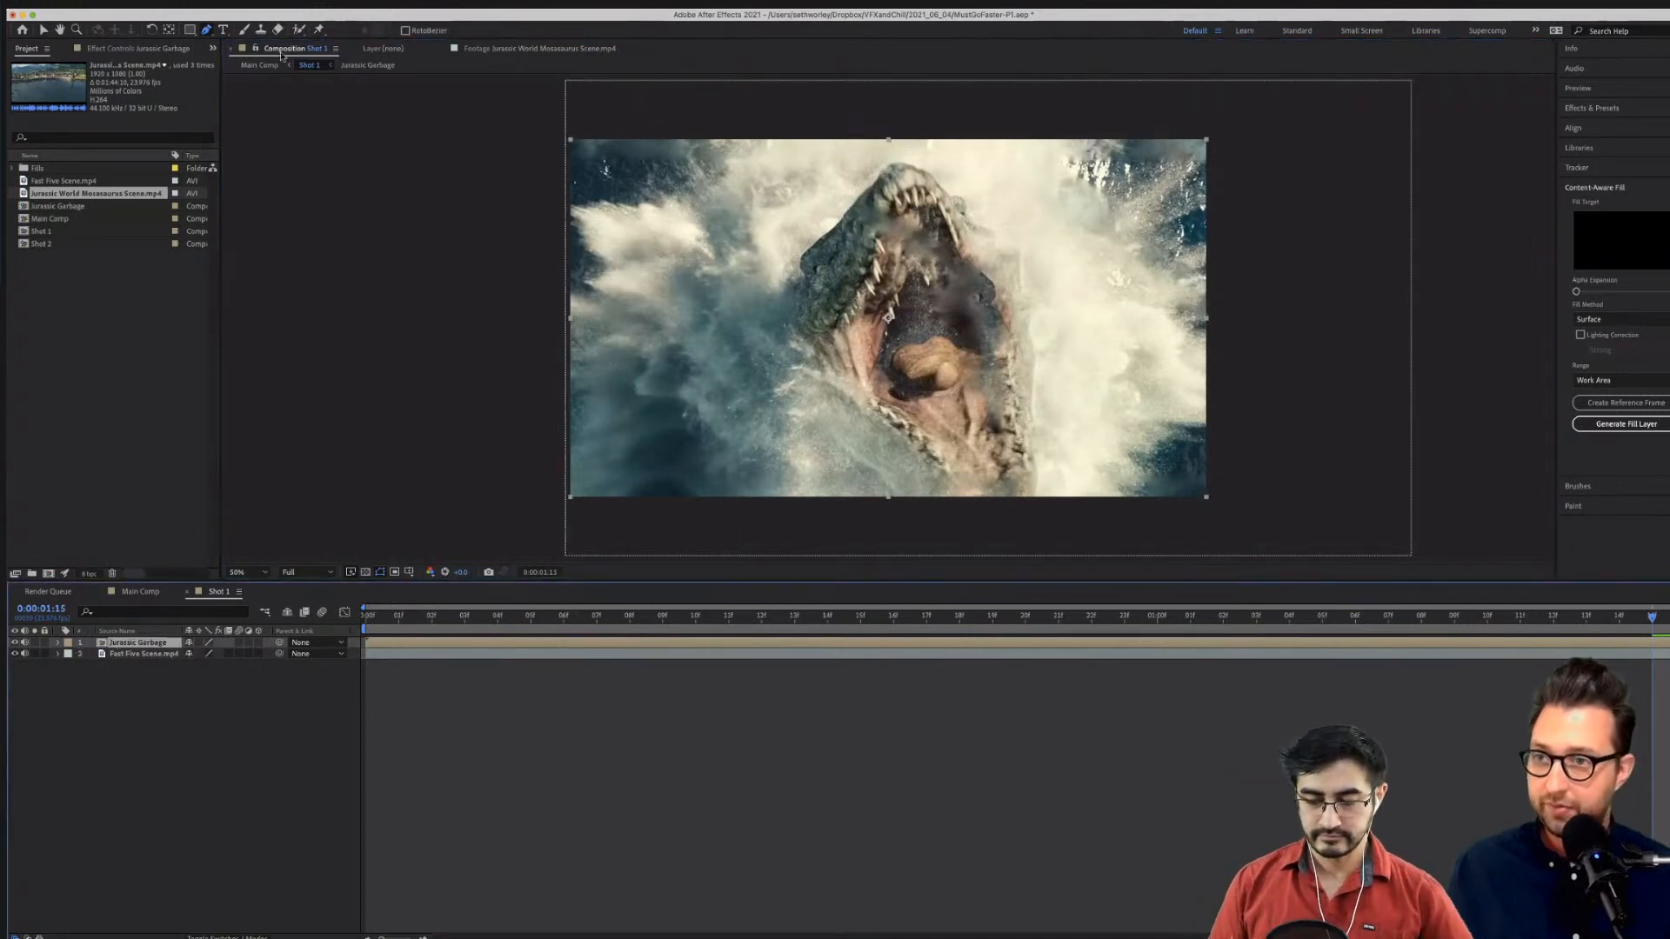
Add a full-frame rectangular mask to Jurassic Garbage and set its Mask Feather to 184 pixels.
click(190, 29)
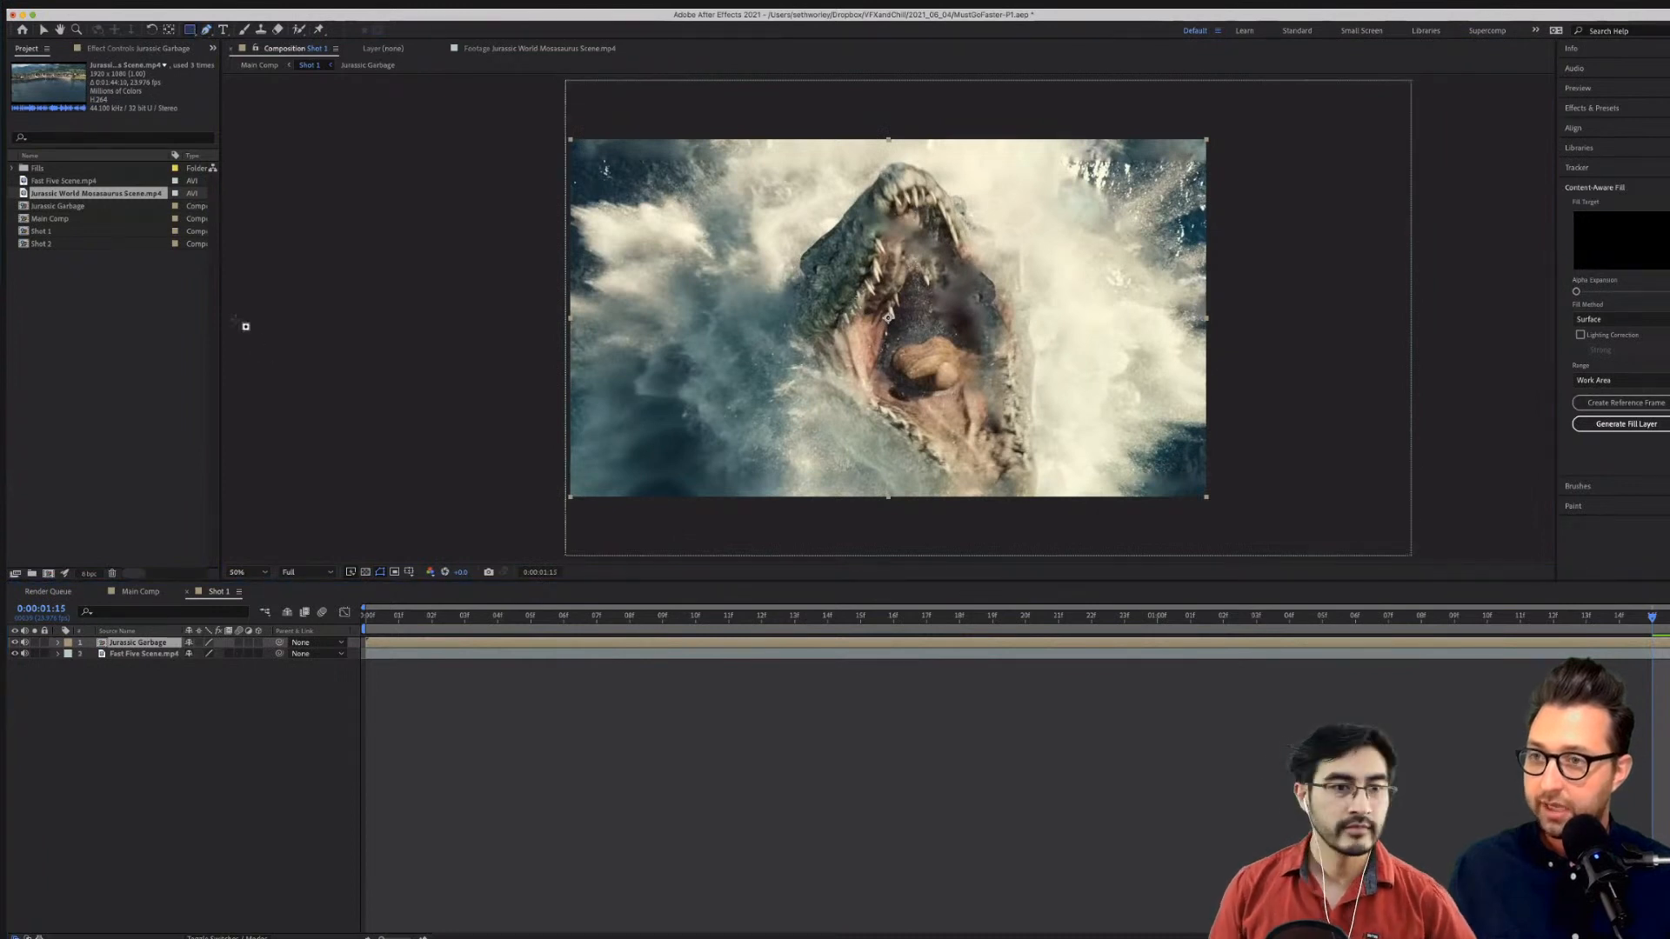
click(191, 30)
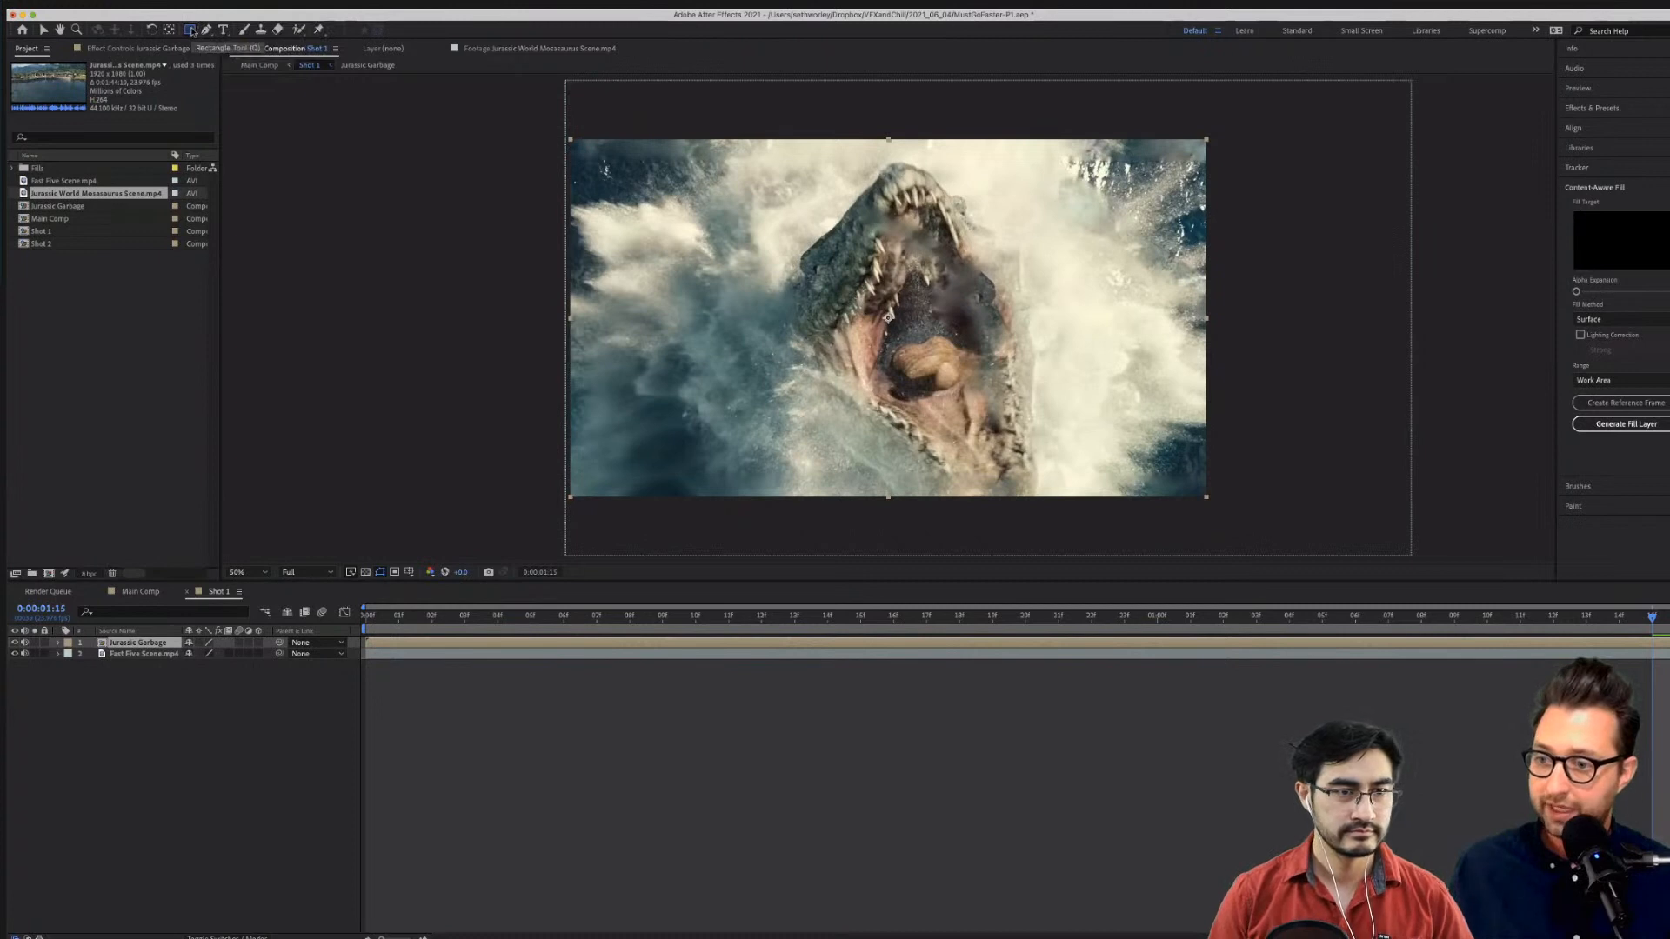
double_click(192, 30)
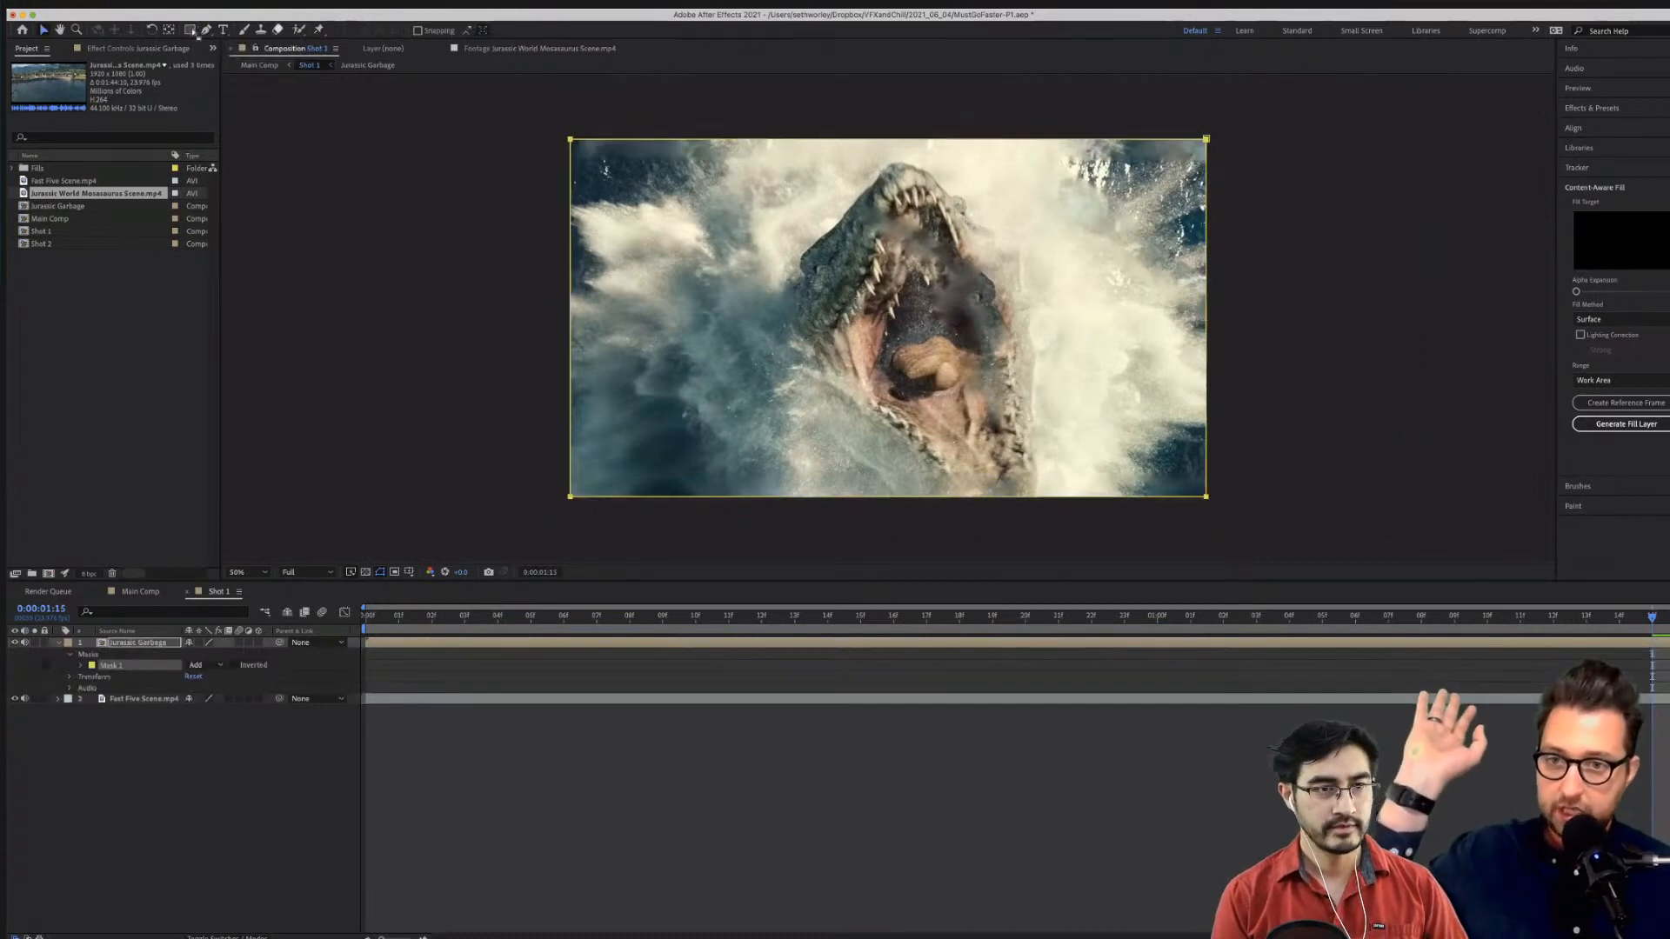
click(81, 667)
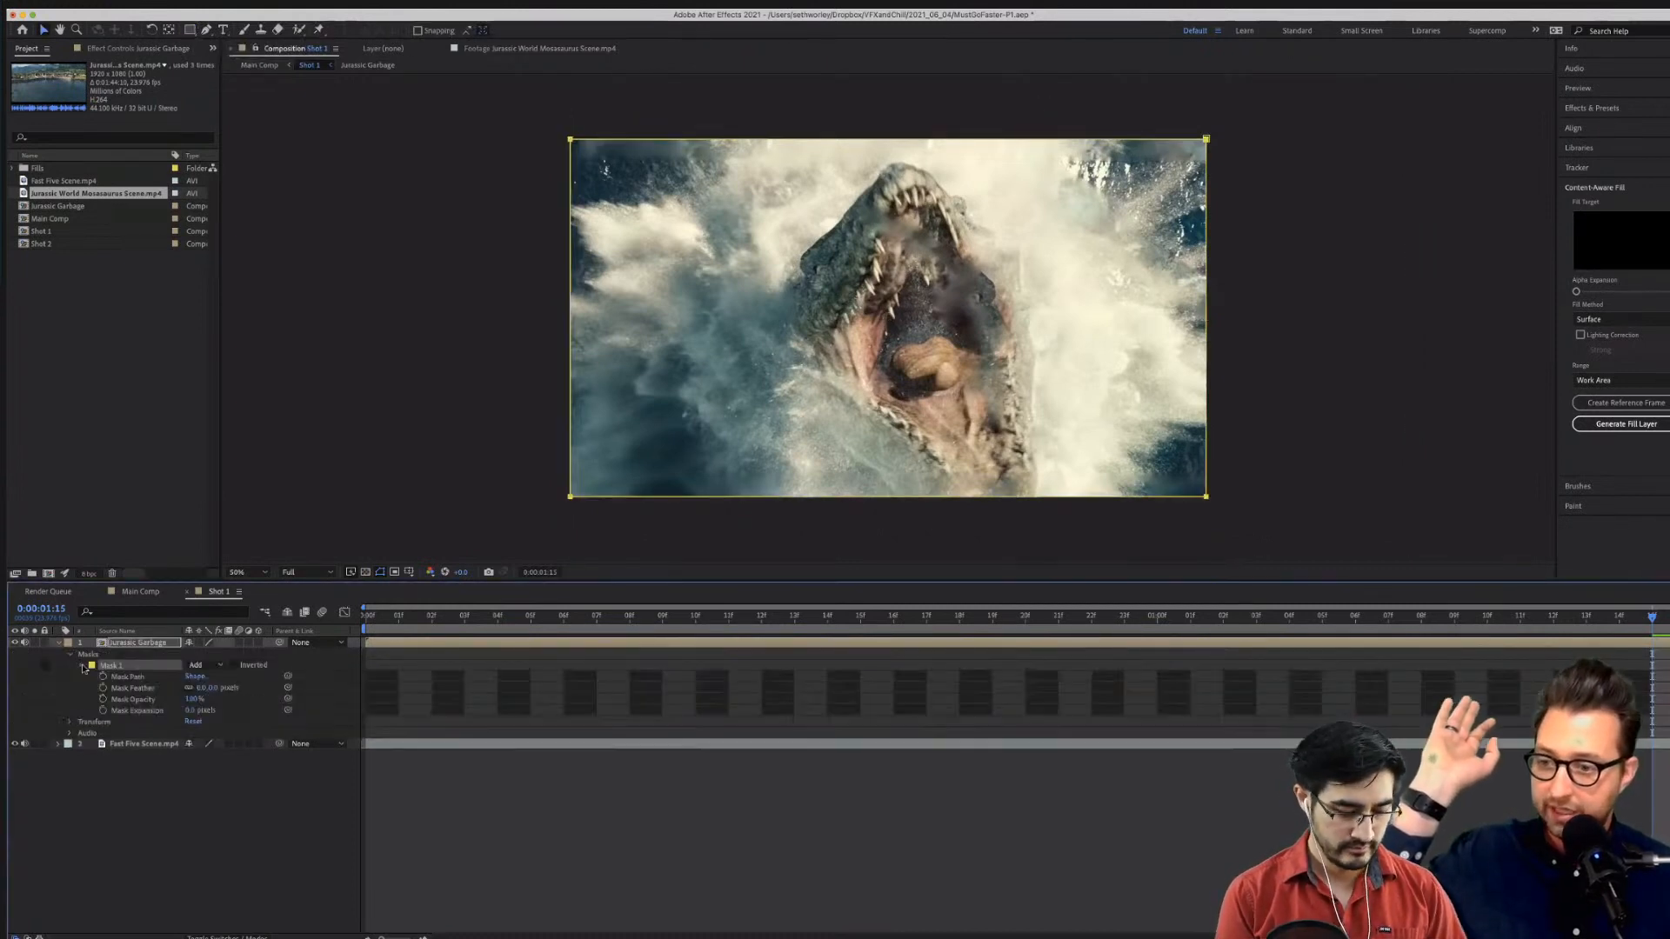
drag(201, 688, 321, 688)
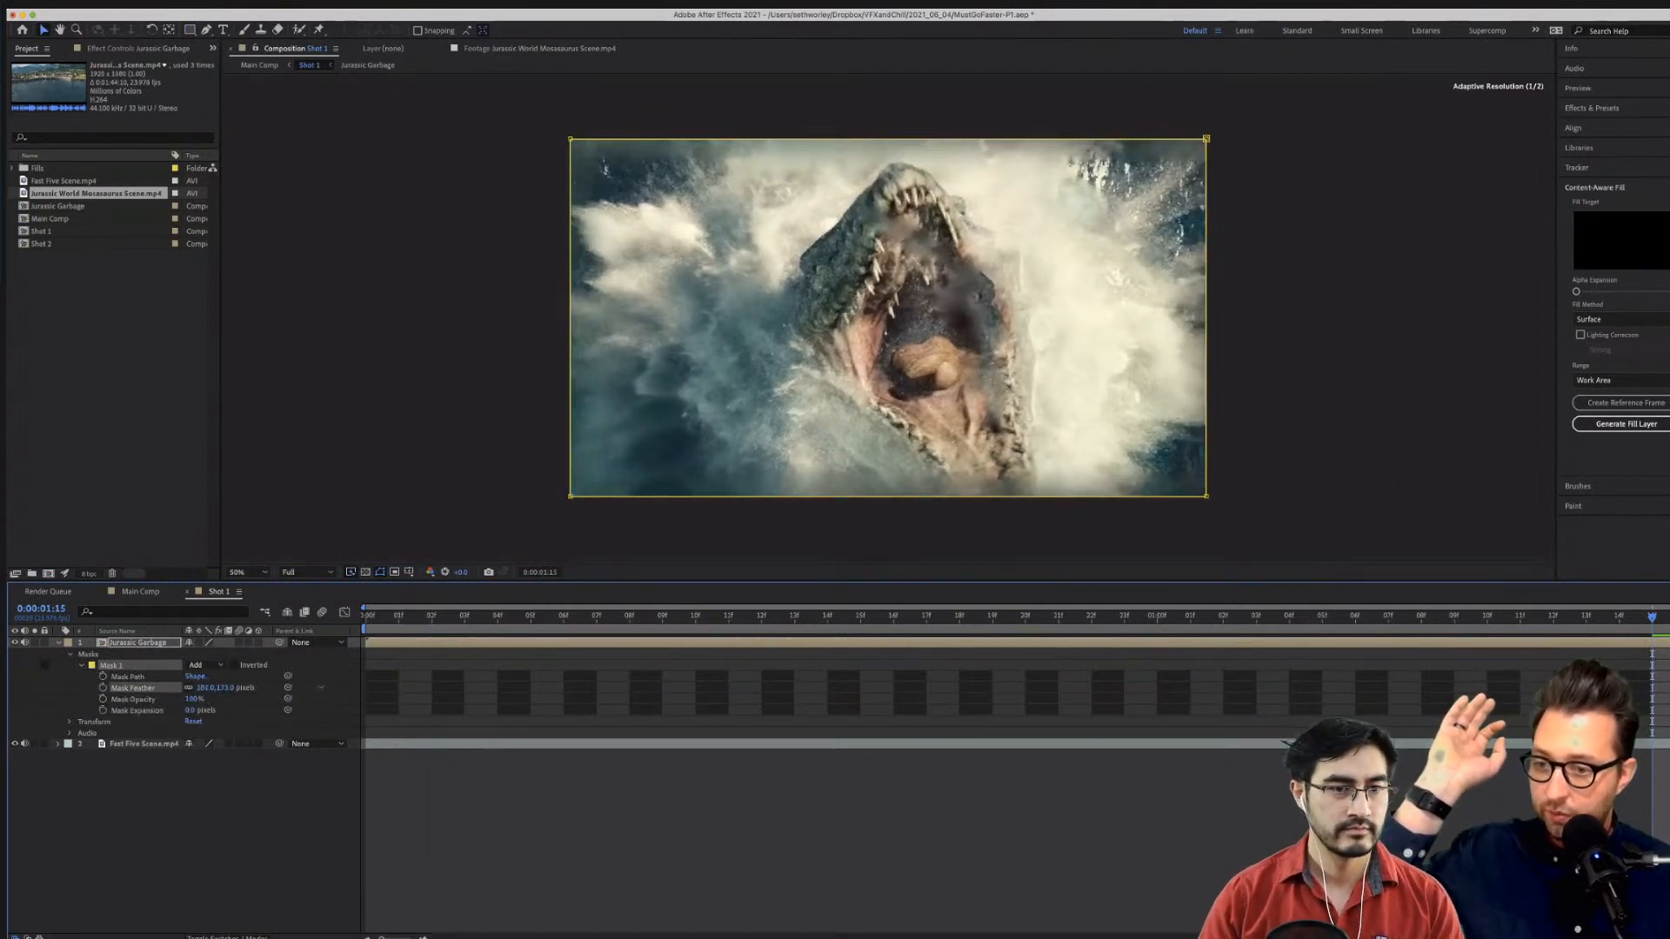
click(128, 710)
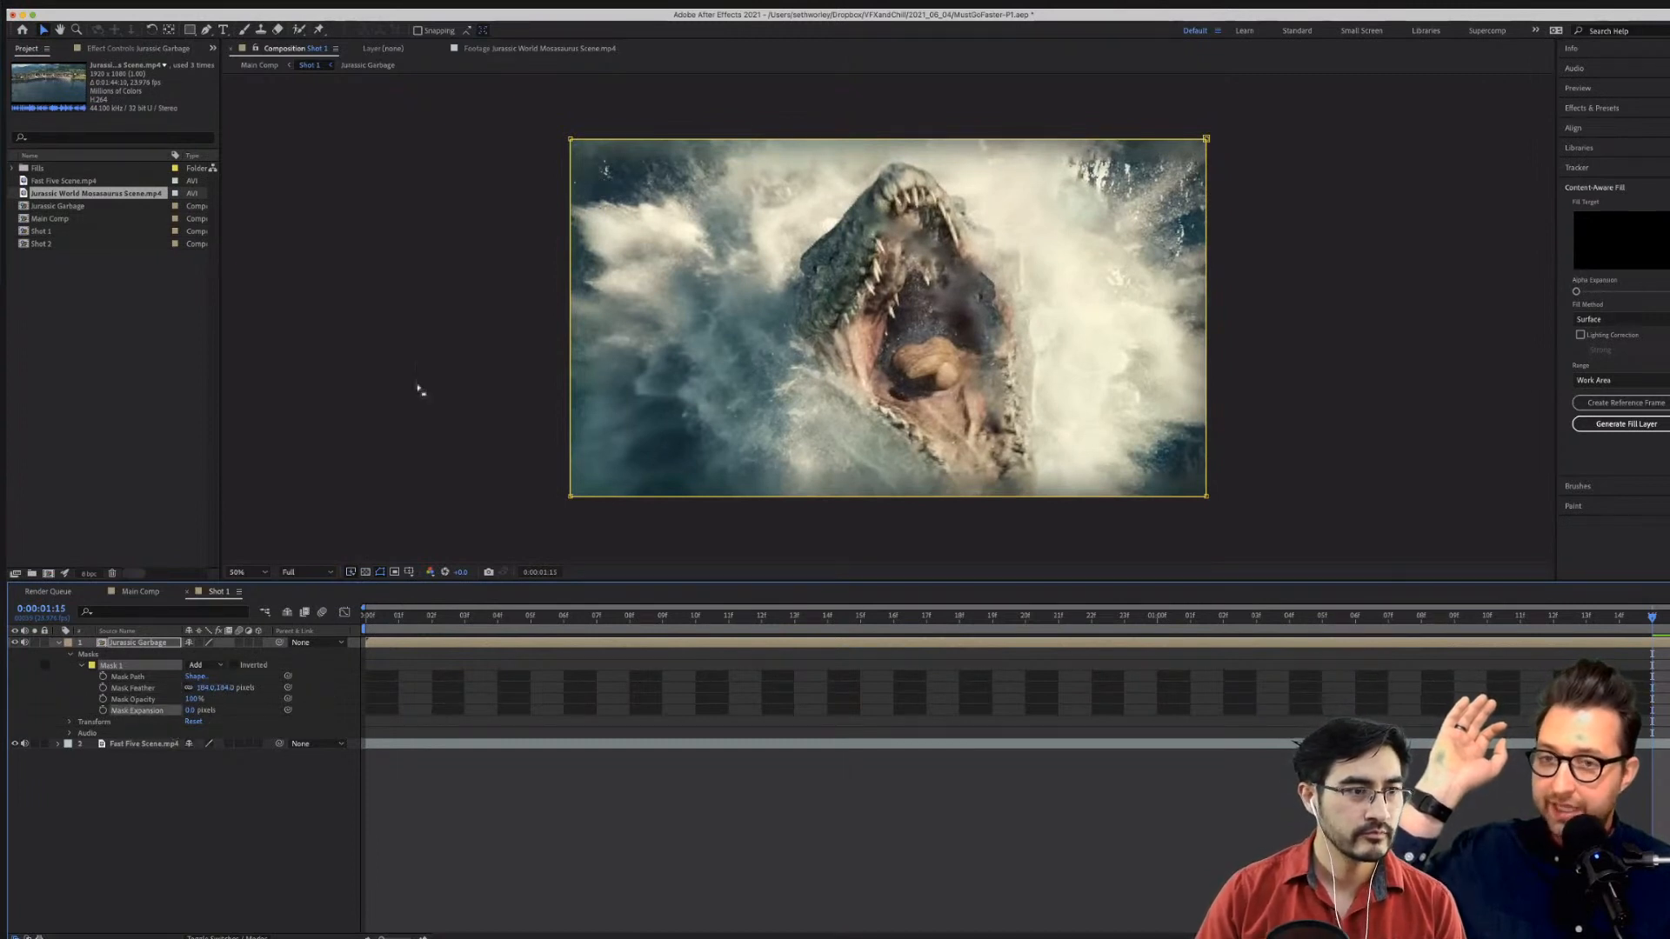
Scale Jurassic Garbage down to 96% to check its feathered edges against Fast Five Scene.
key(s)
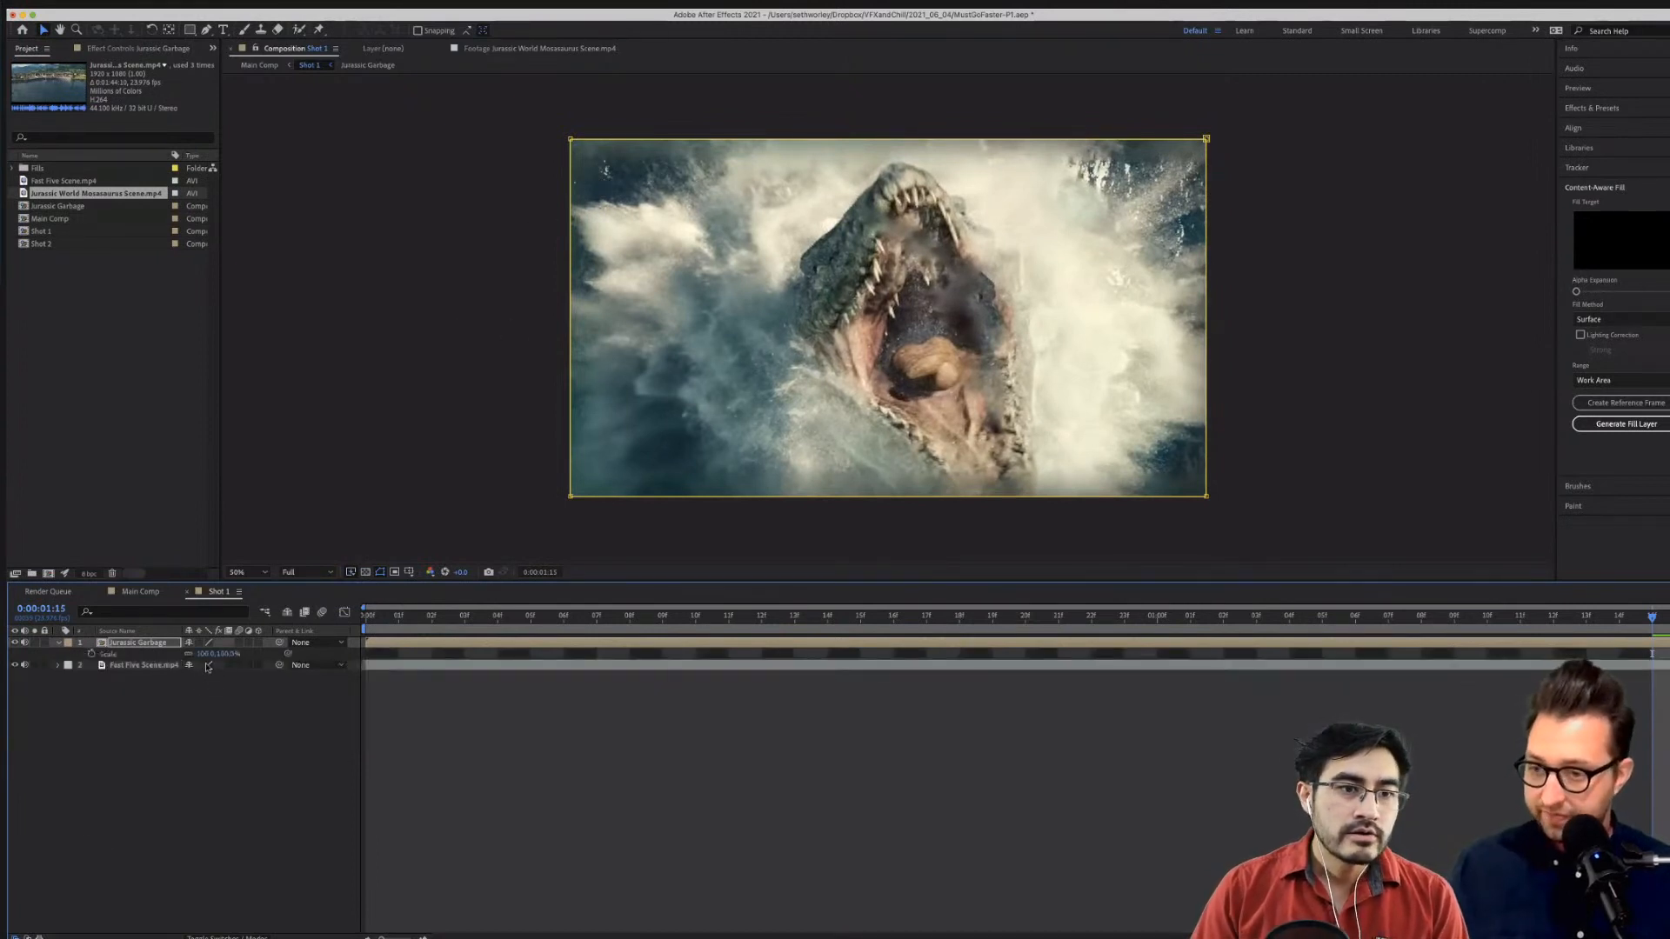
drag(206, 654, 201, 654)
click(215, 709)
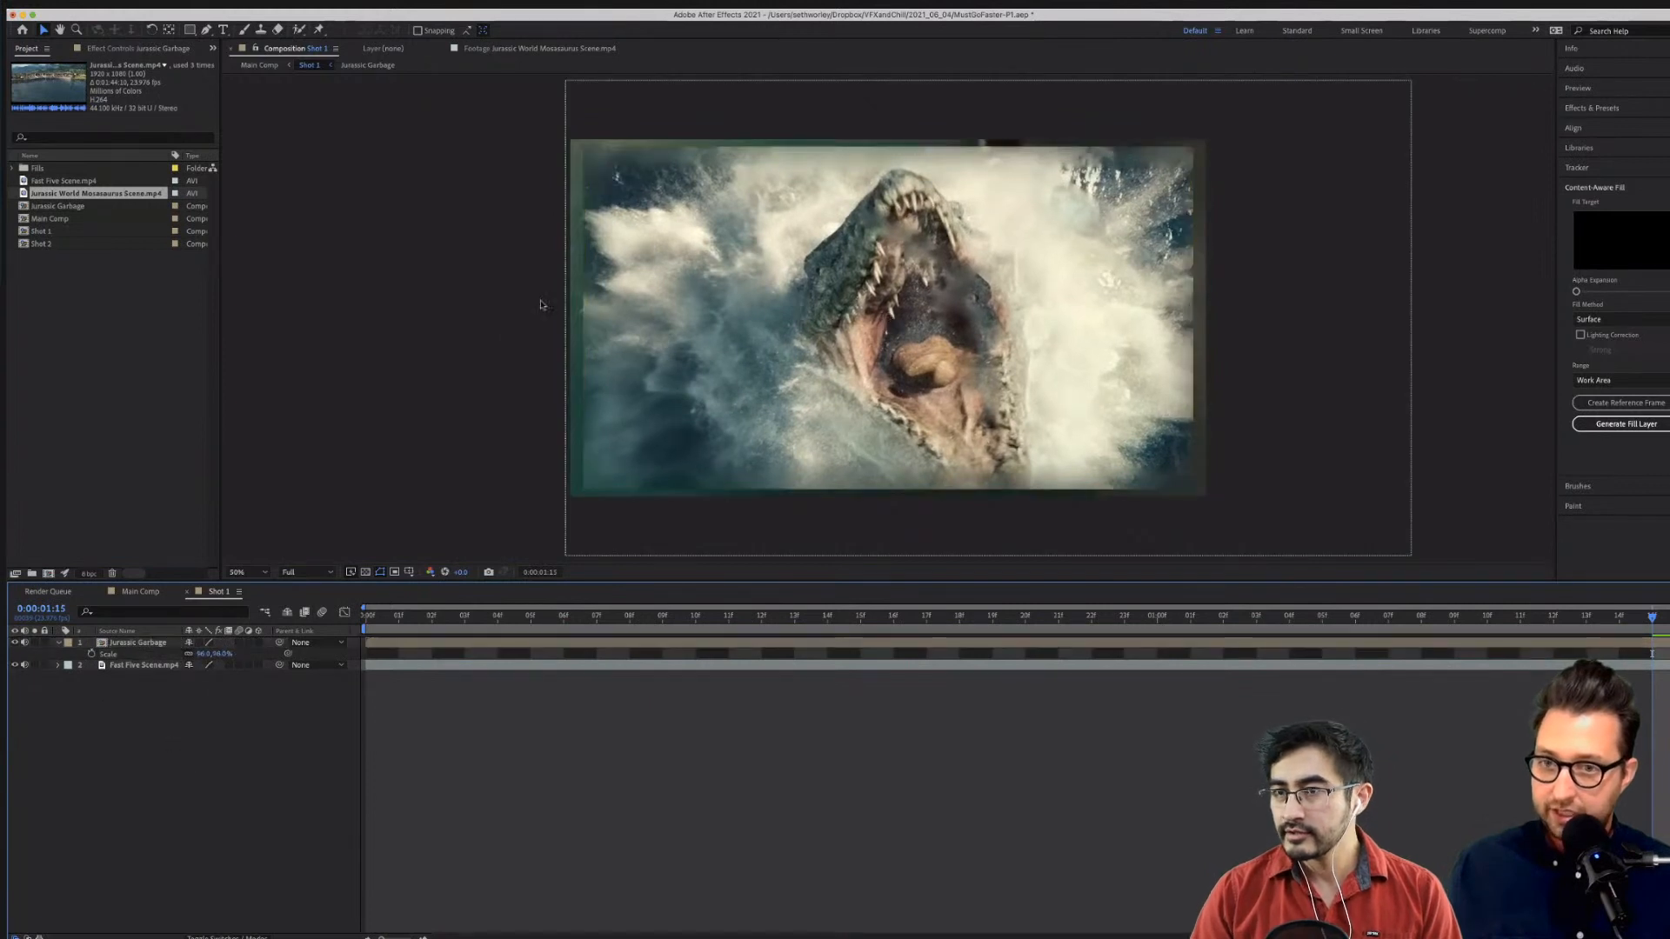
Expand the properties of Jurassic Garbage and set the Mask Expansion of Mask 1 to -184 pixels.
click(58, 643)
click(59, 643)
click(70, 655)
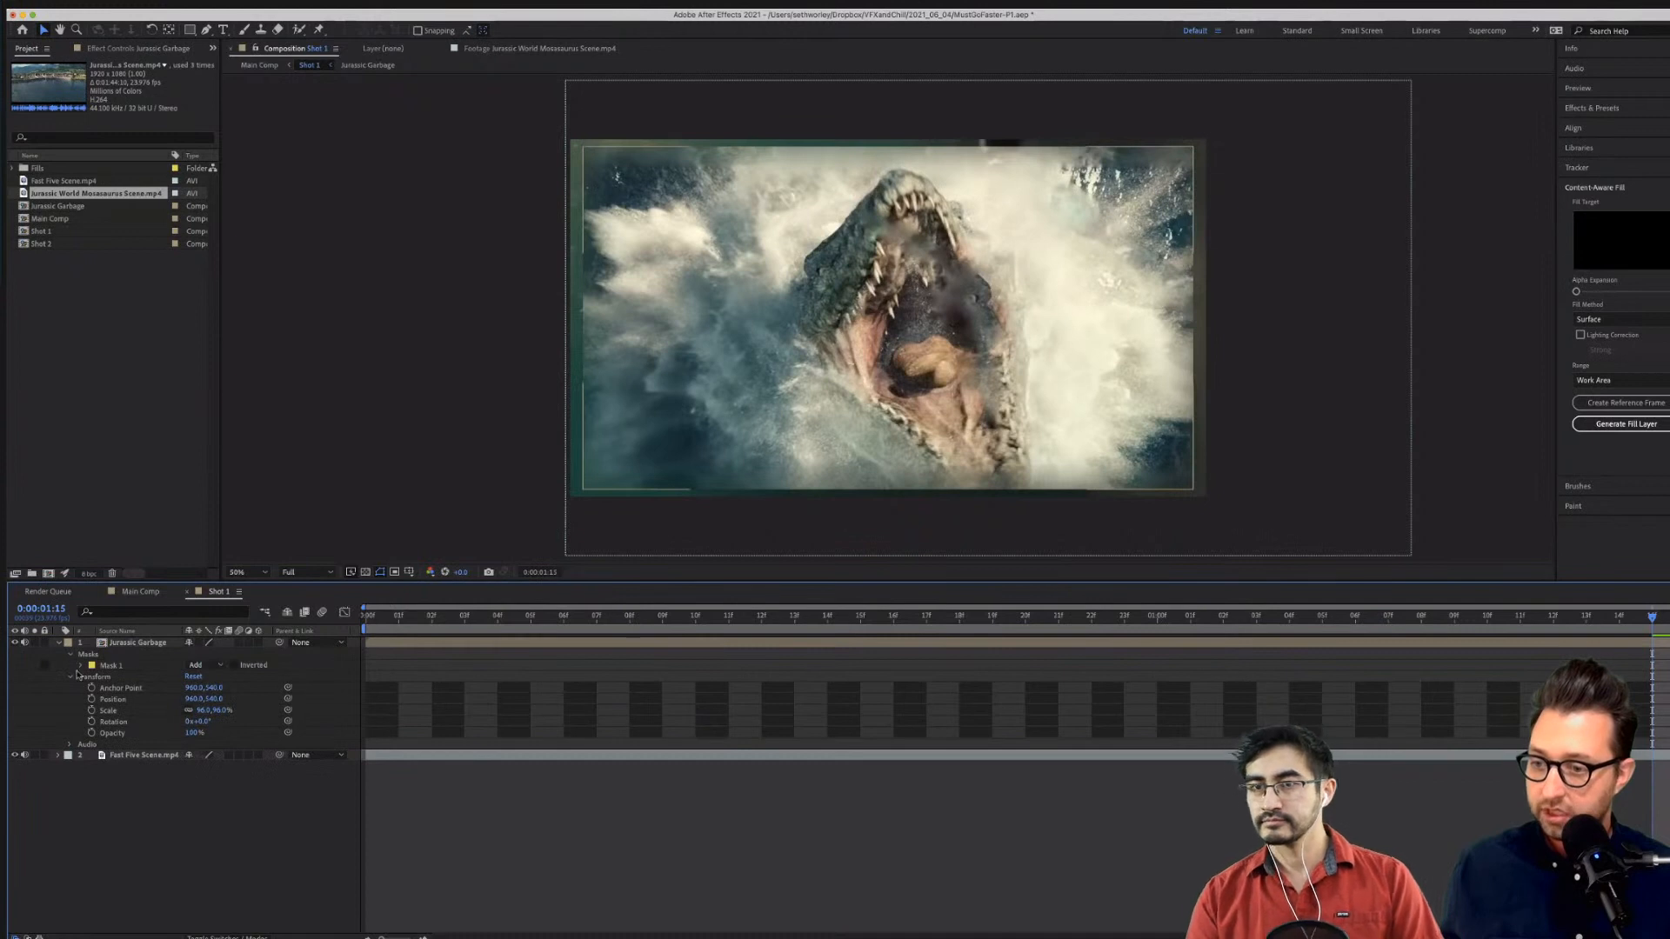
click(79, 666)
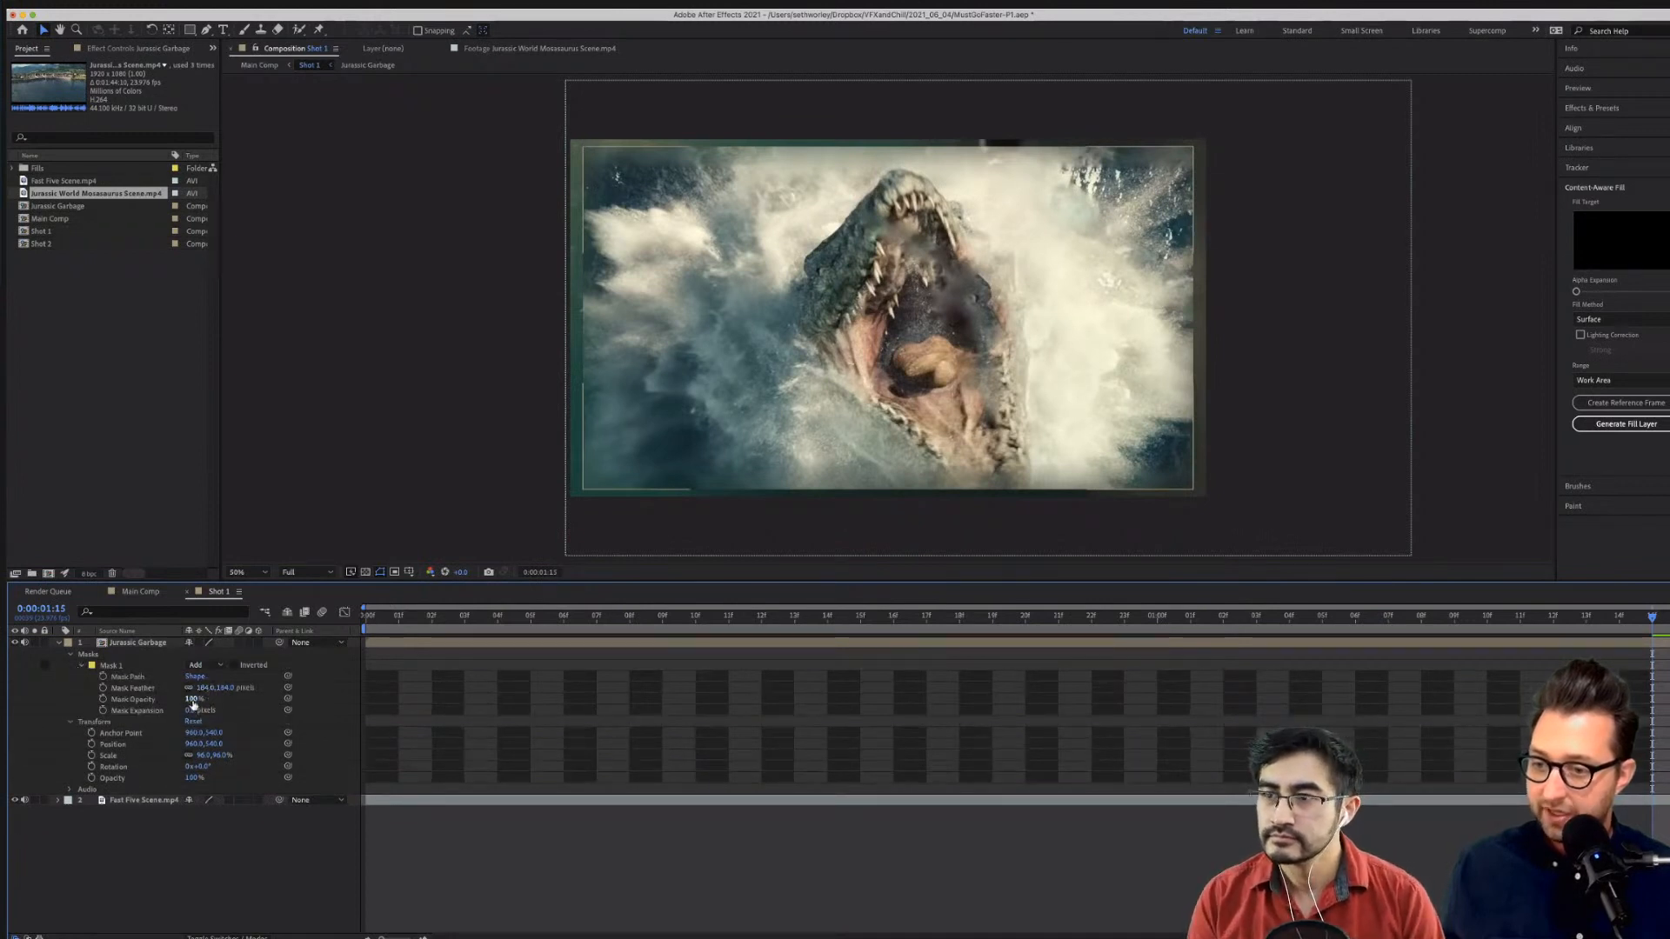
click(189, 711)
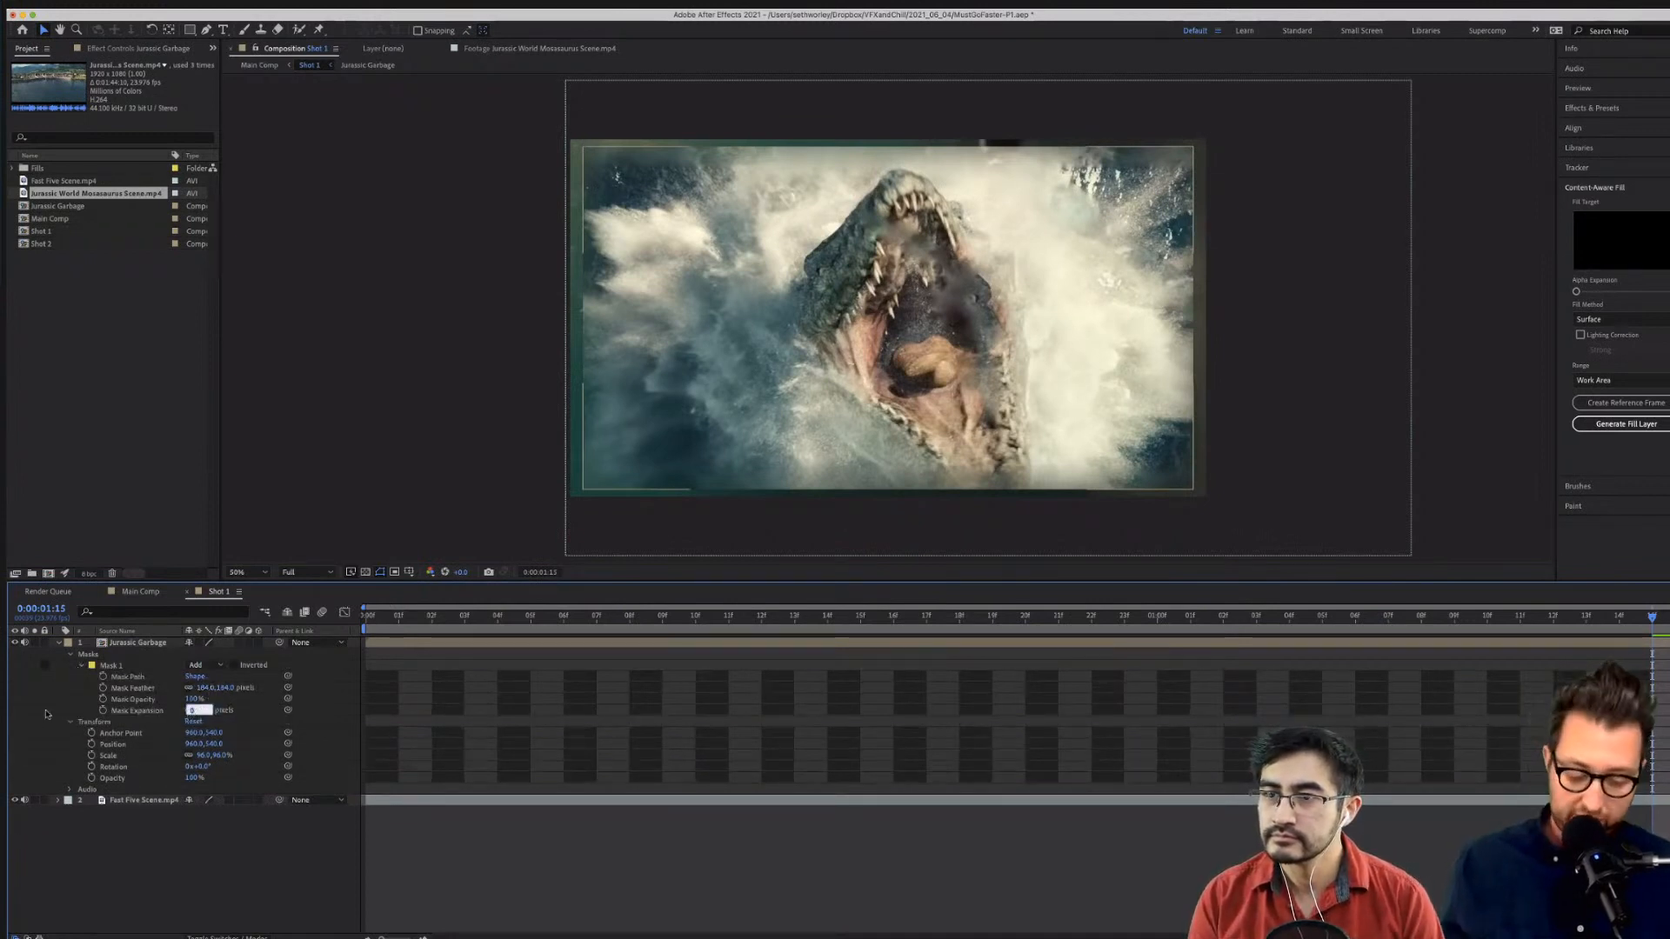
text(-184)
key(Return)
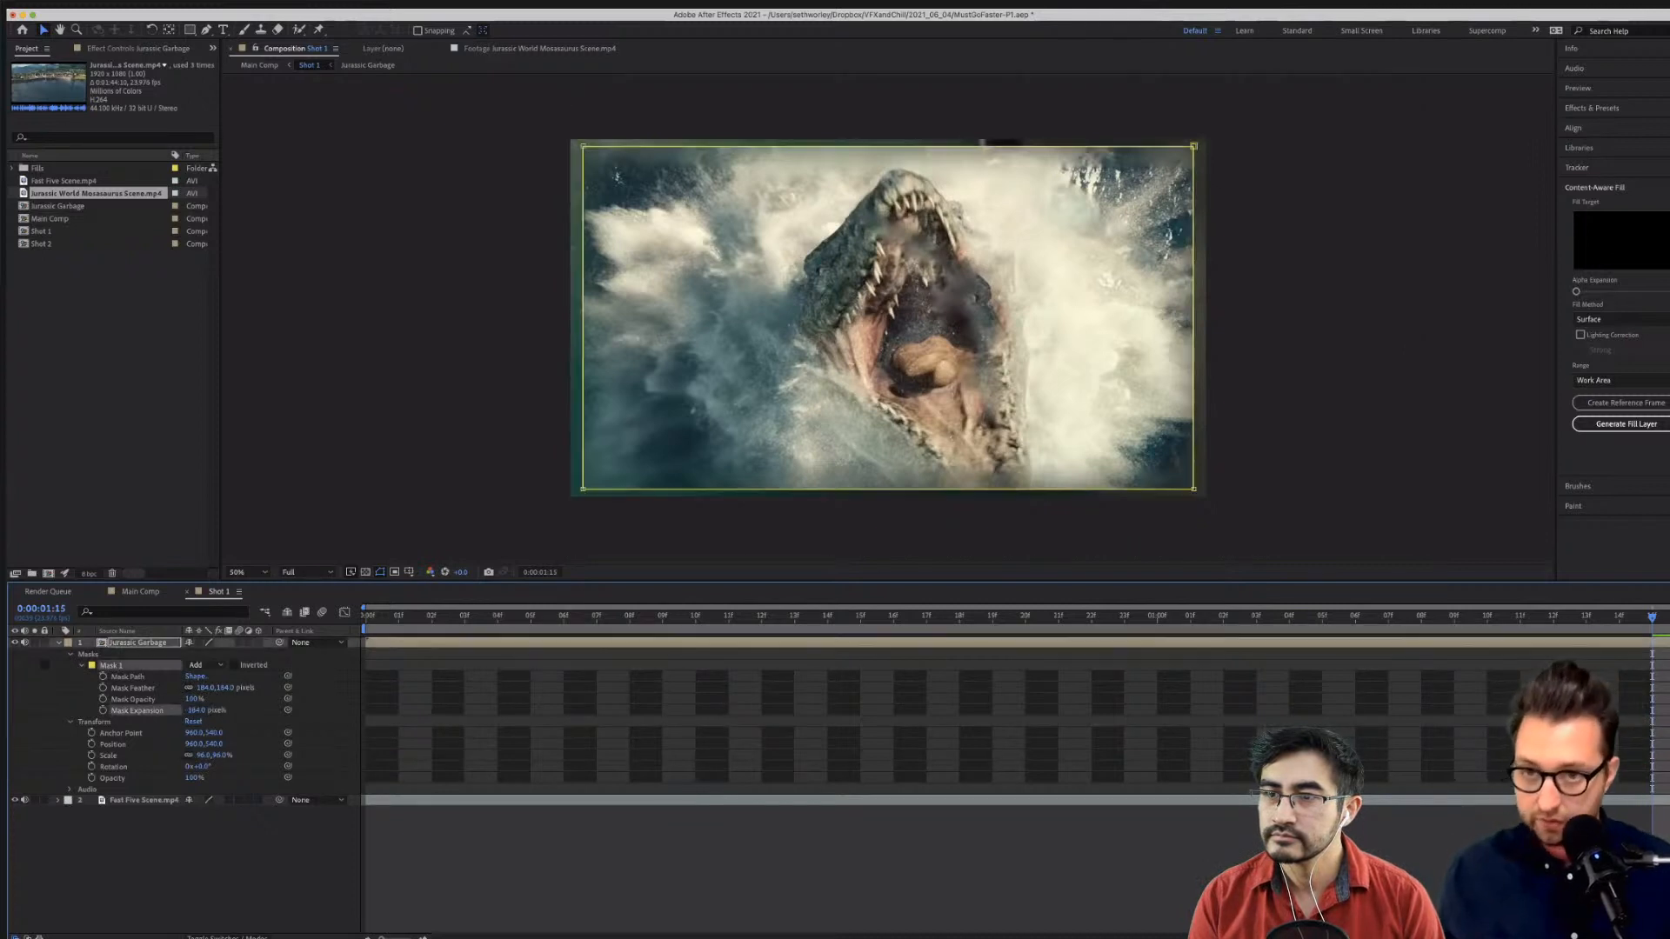
click(126, 892)
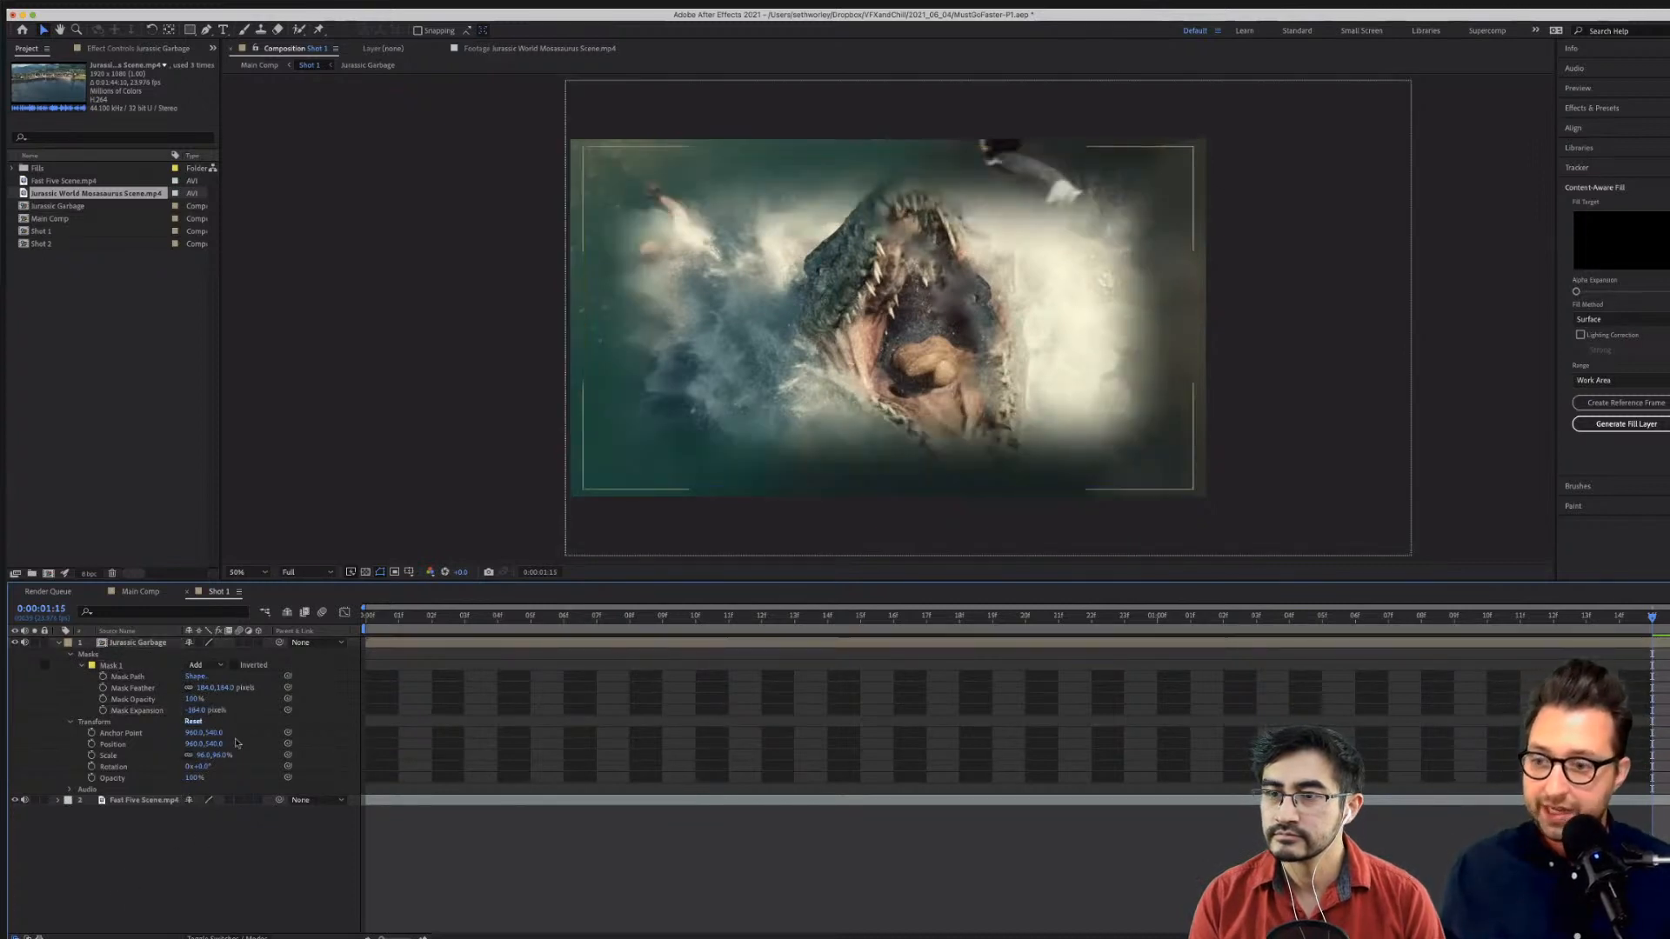
Extend the upper and lower edges of Mask 1 beyond the frame so only the sides stay feathered.
click(137, 643)
click(109, 666)
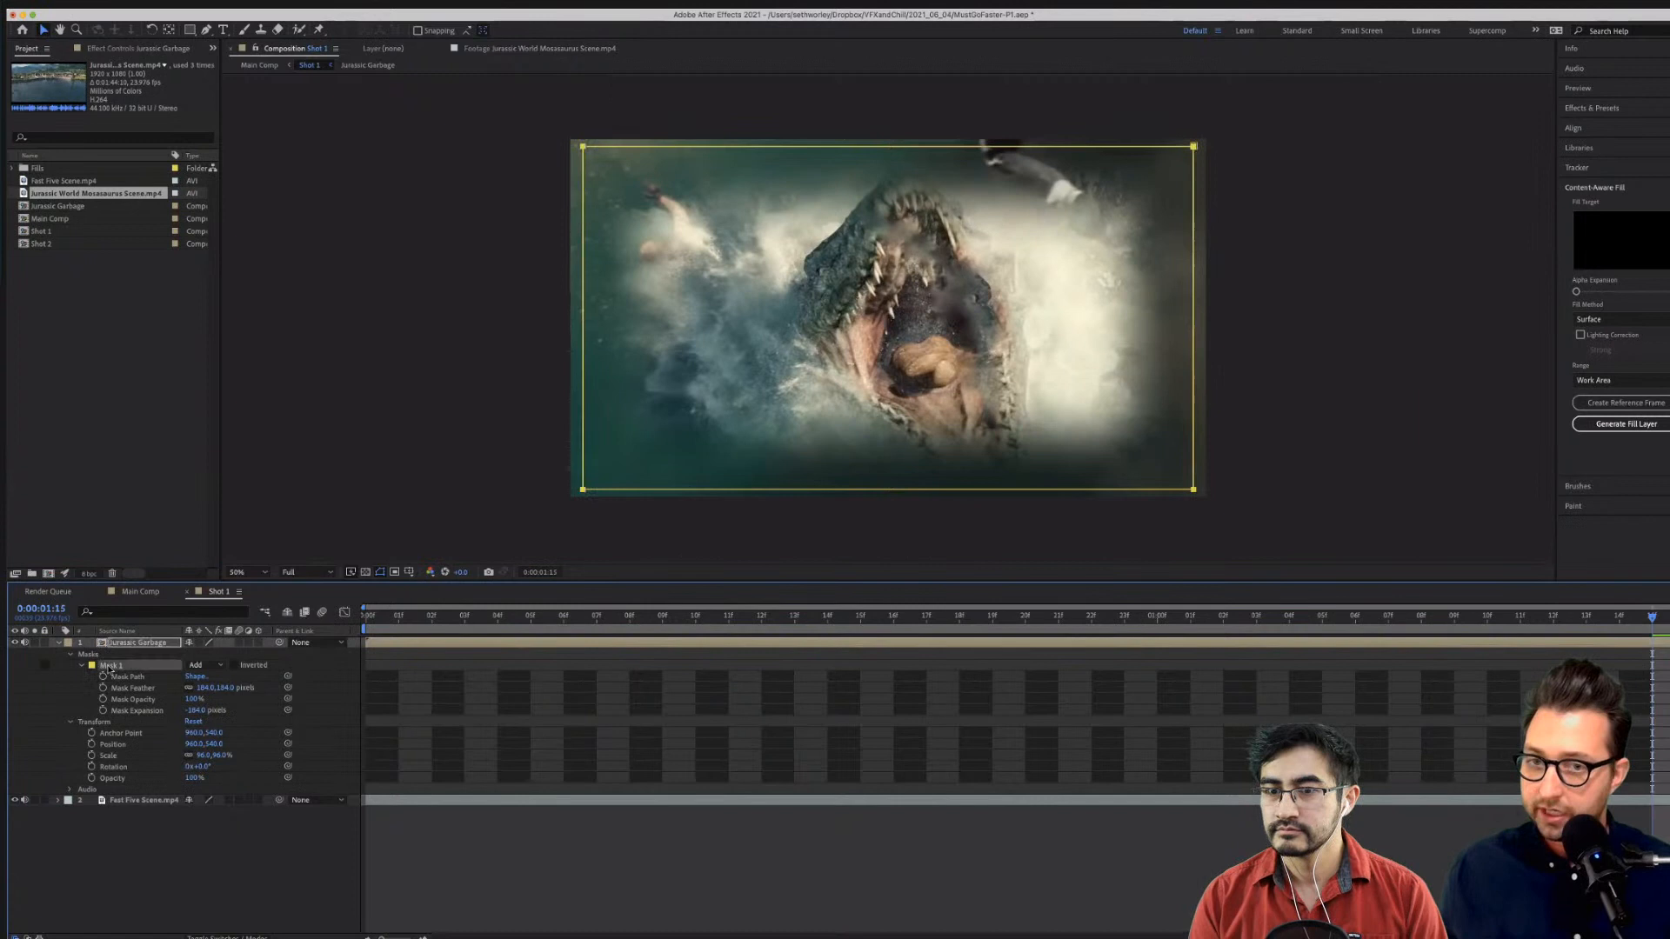
click(701, 148)
drag(702, 148, 702, 75)
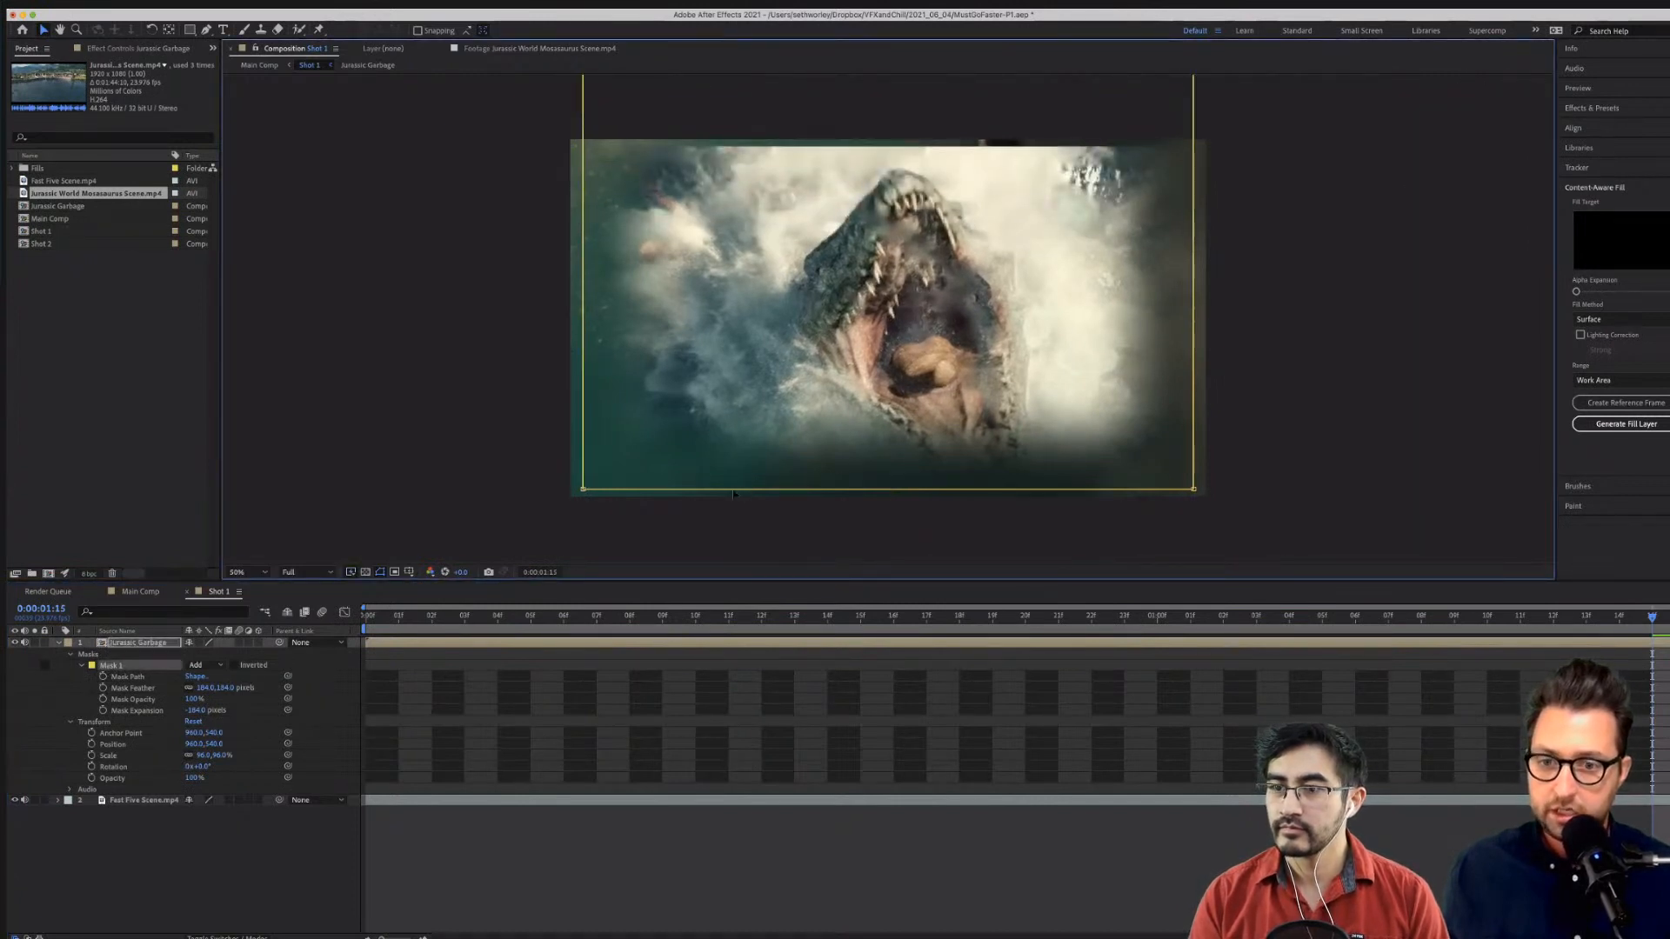
drag(734, 494, 733, 561)
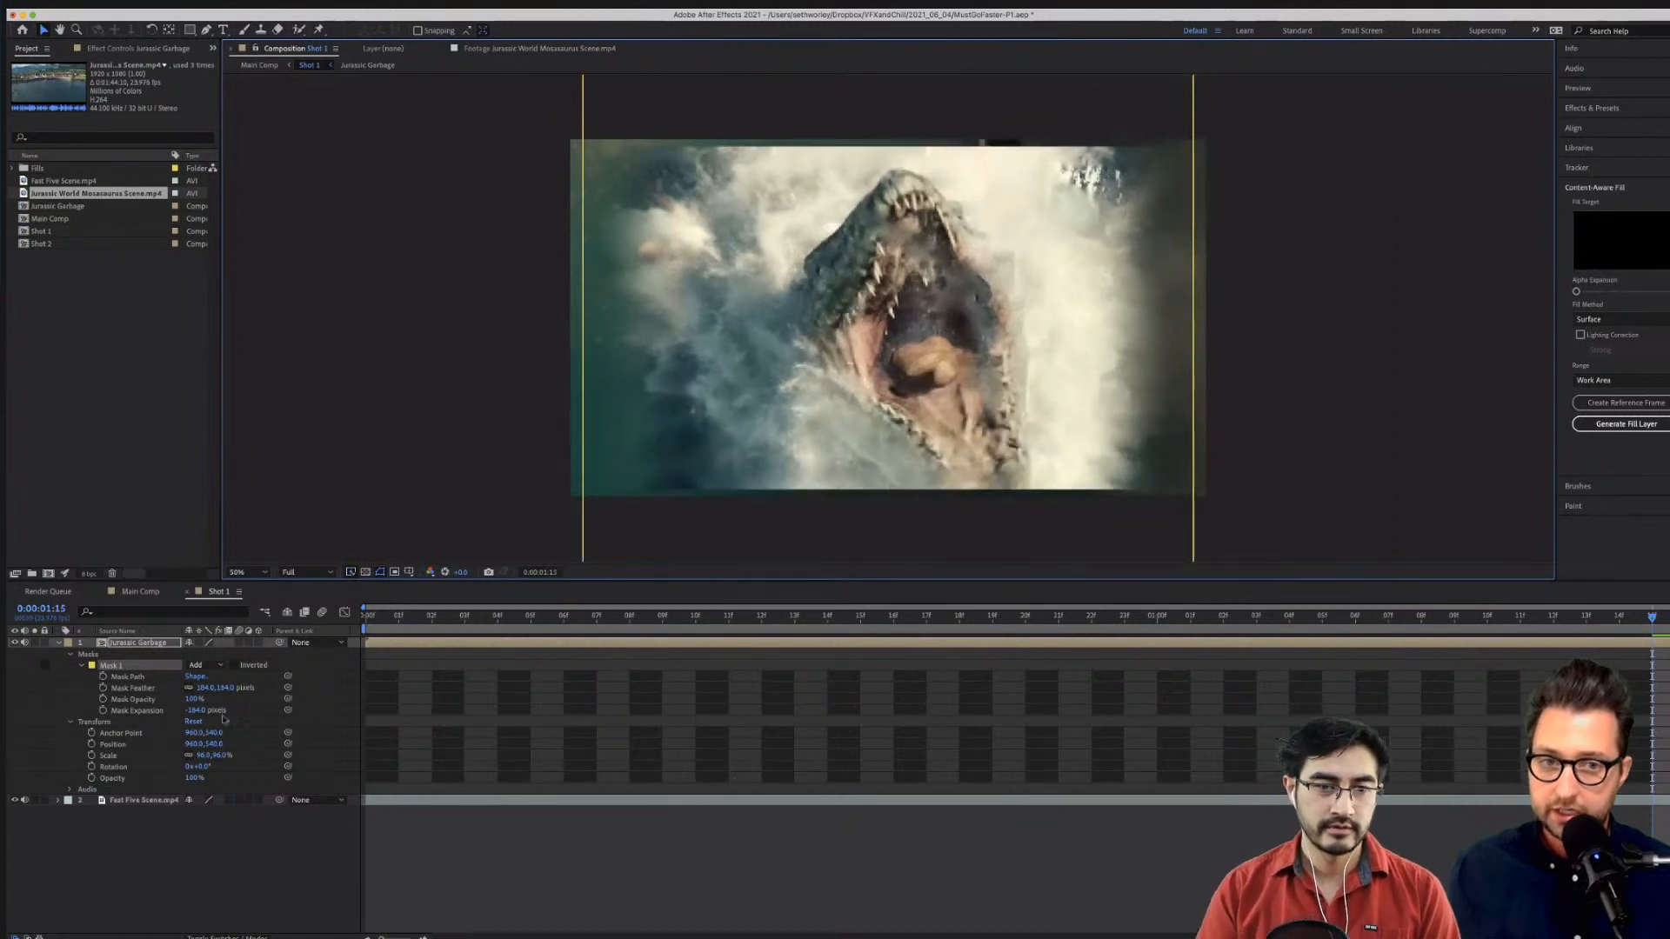
click(156, 856)
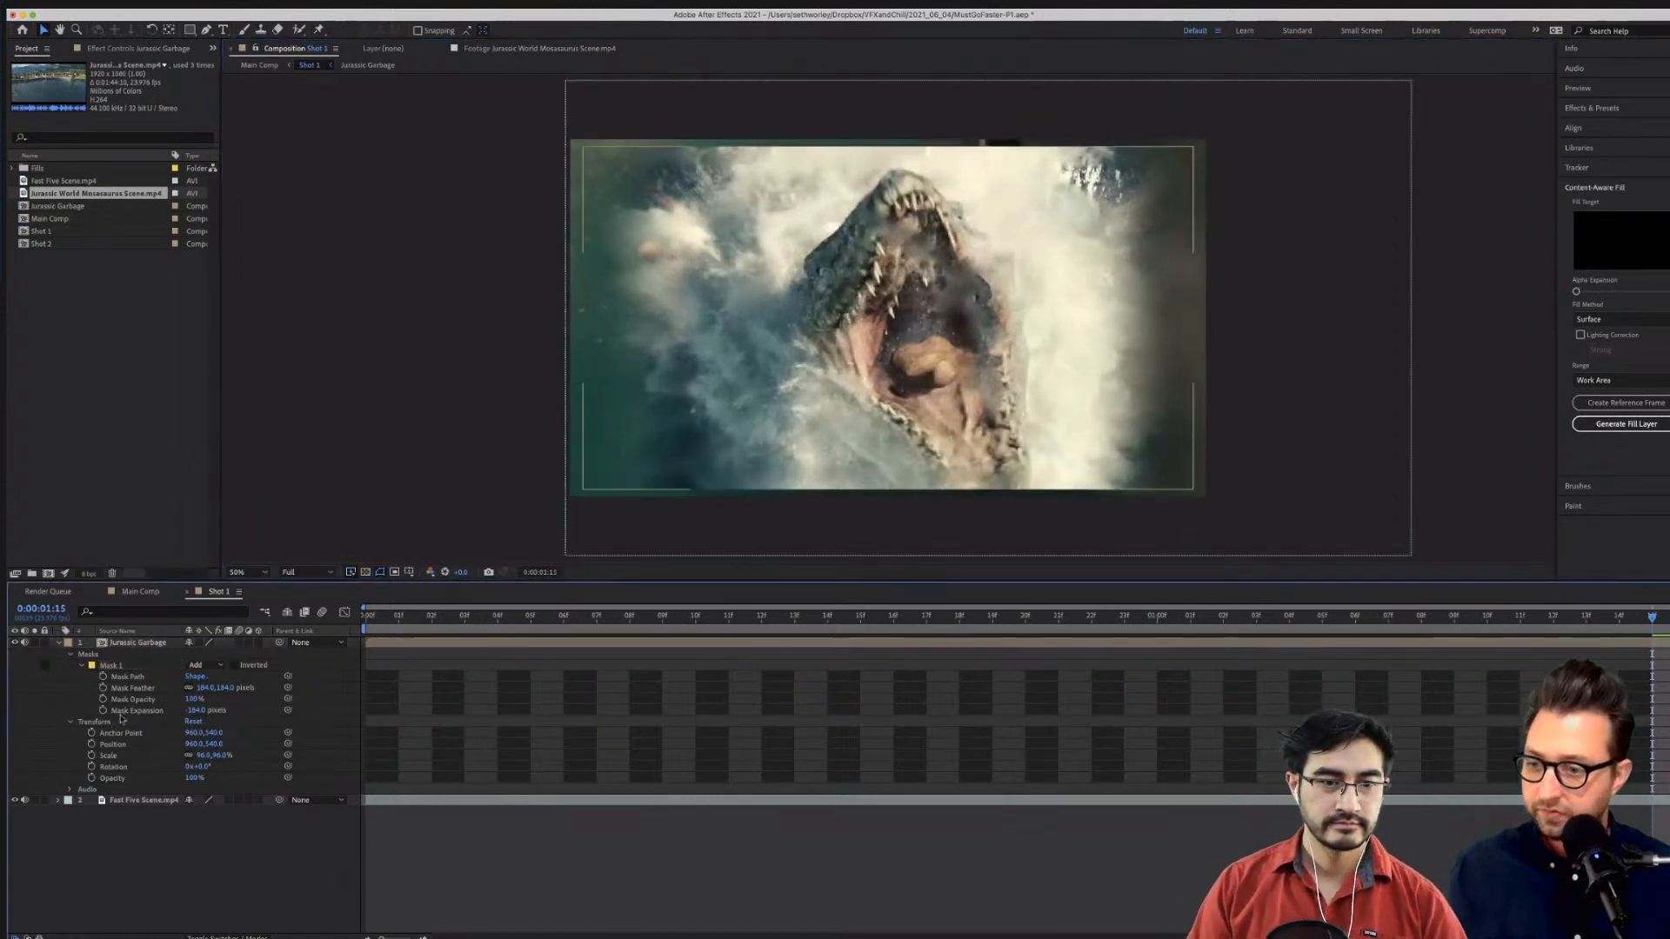
Set the Scale of Jurassic Garbage to 106% and preview the blend over the Fast Five Scene footage.
click(121, 644)
key(space)
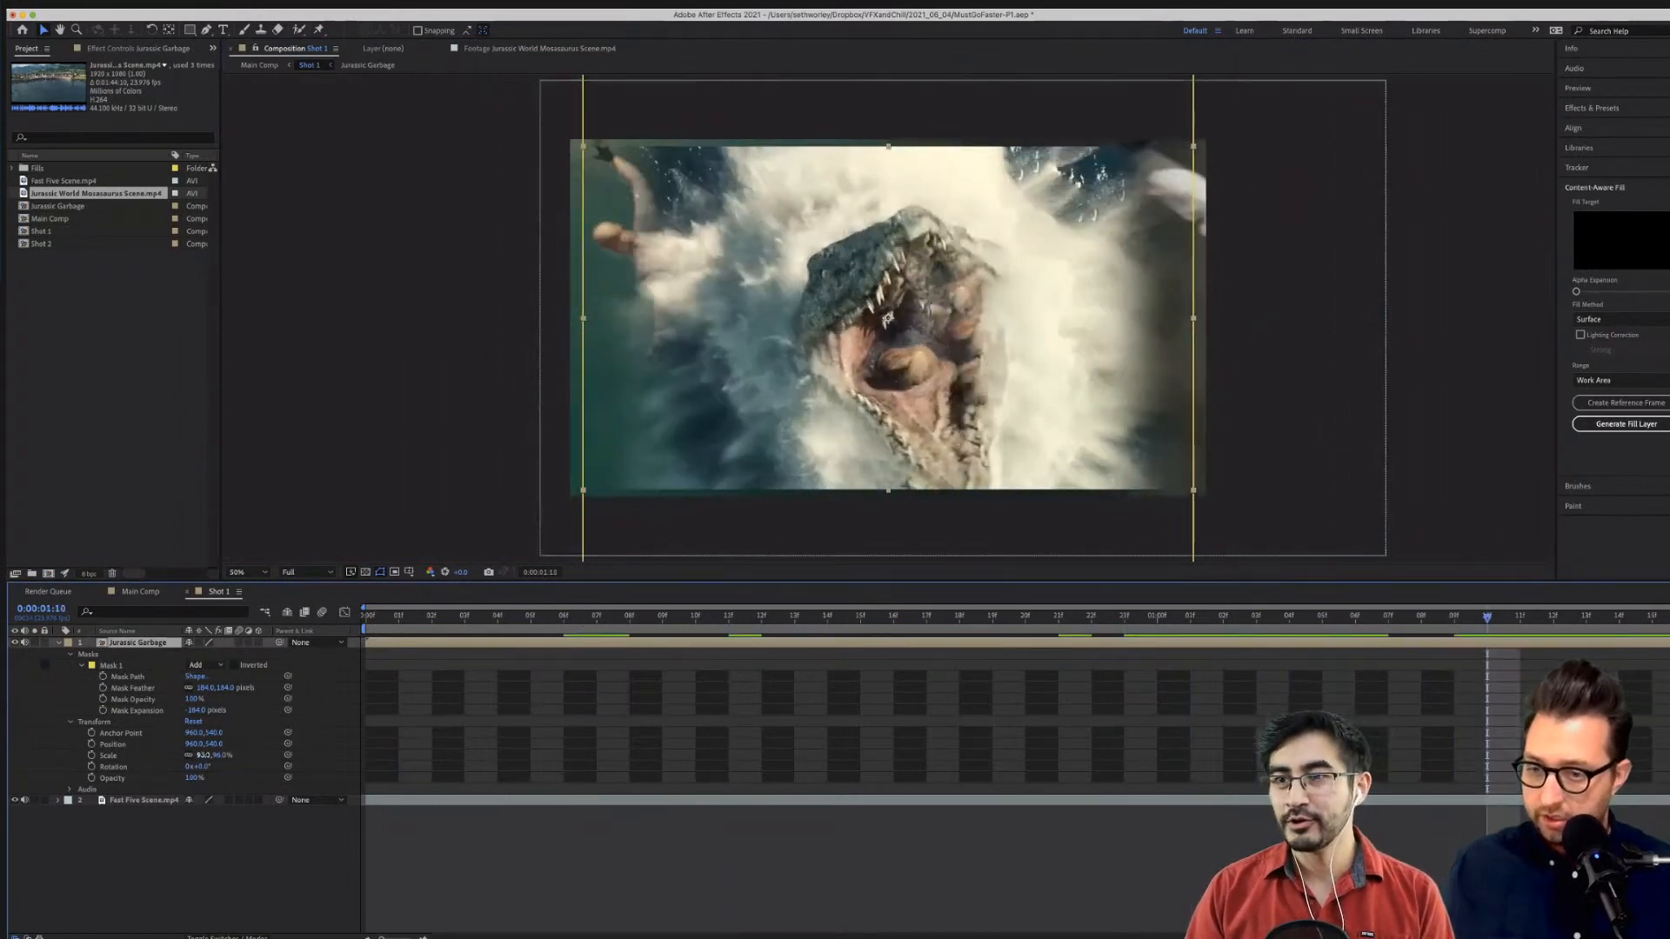
drag(202, 755, 212, 759)
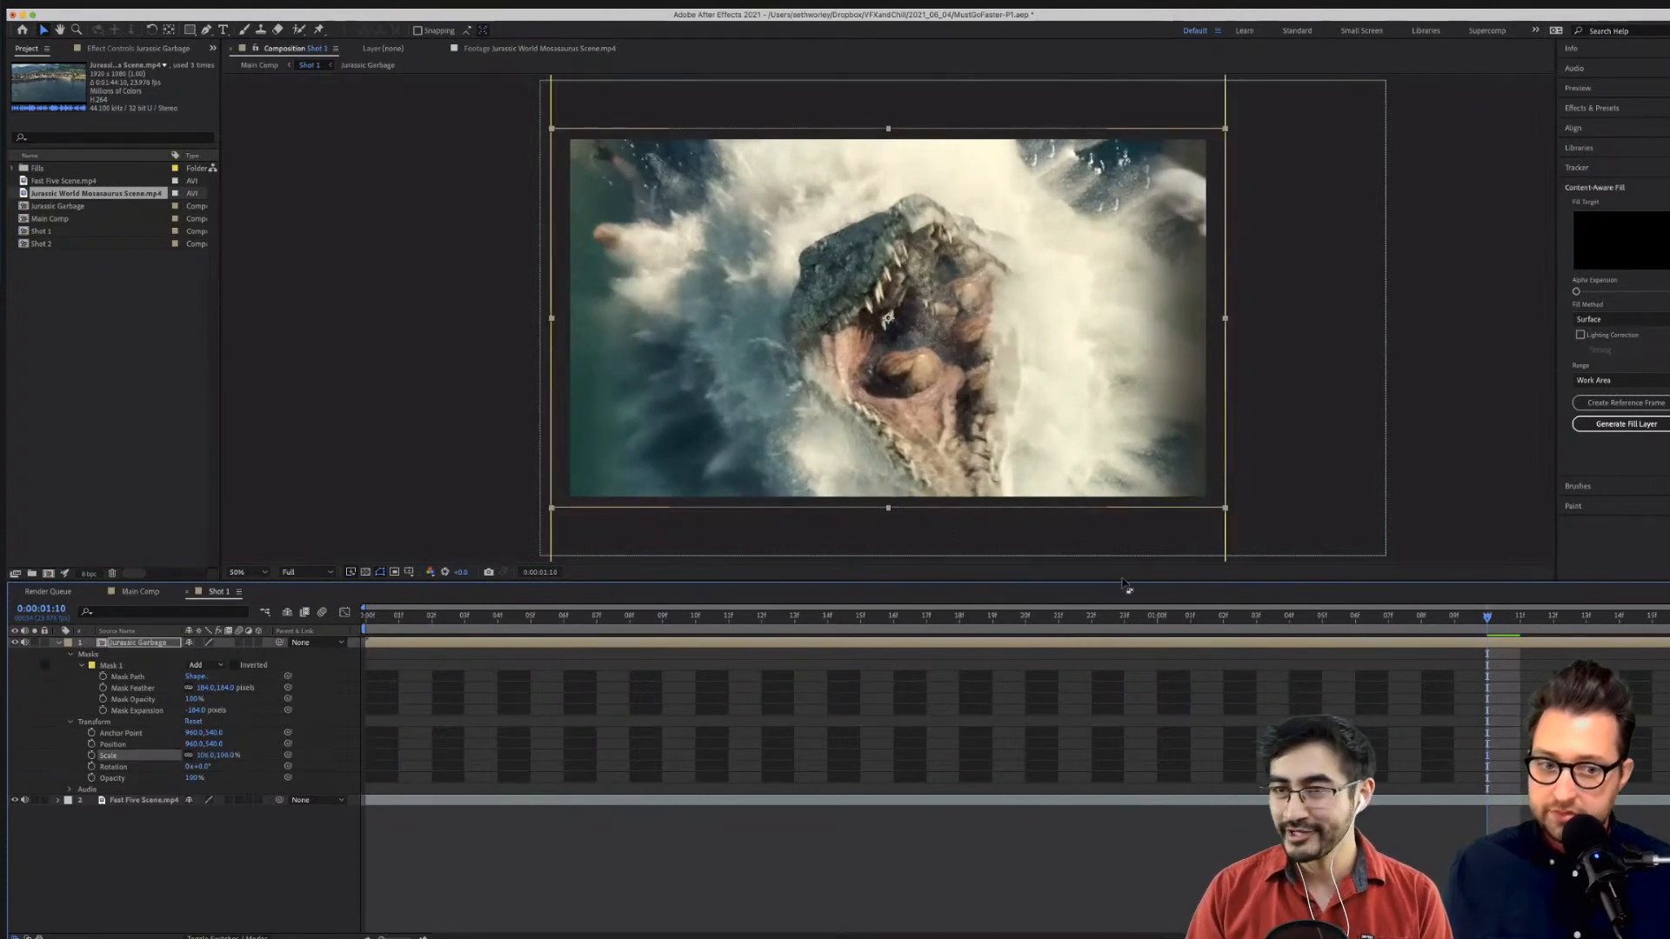
click(1100, 617)
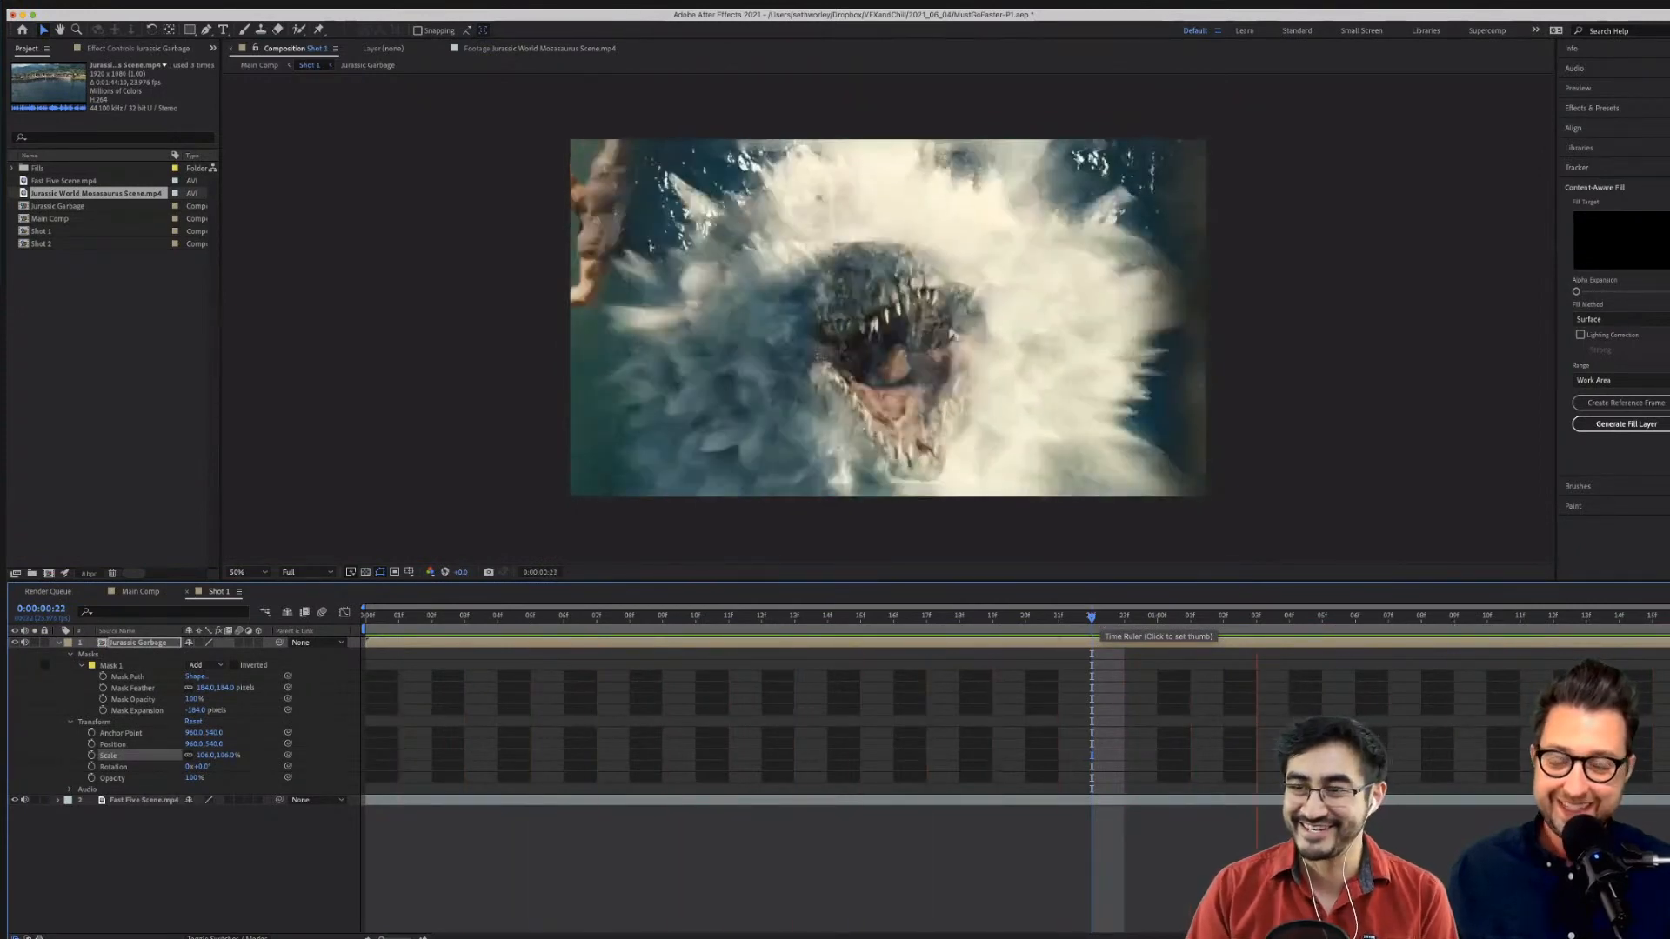
click(1011, 284)
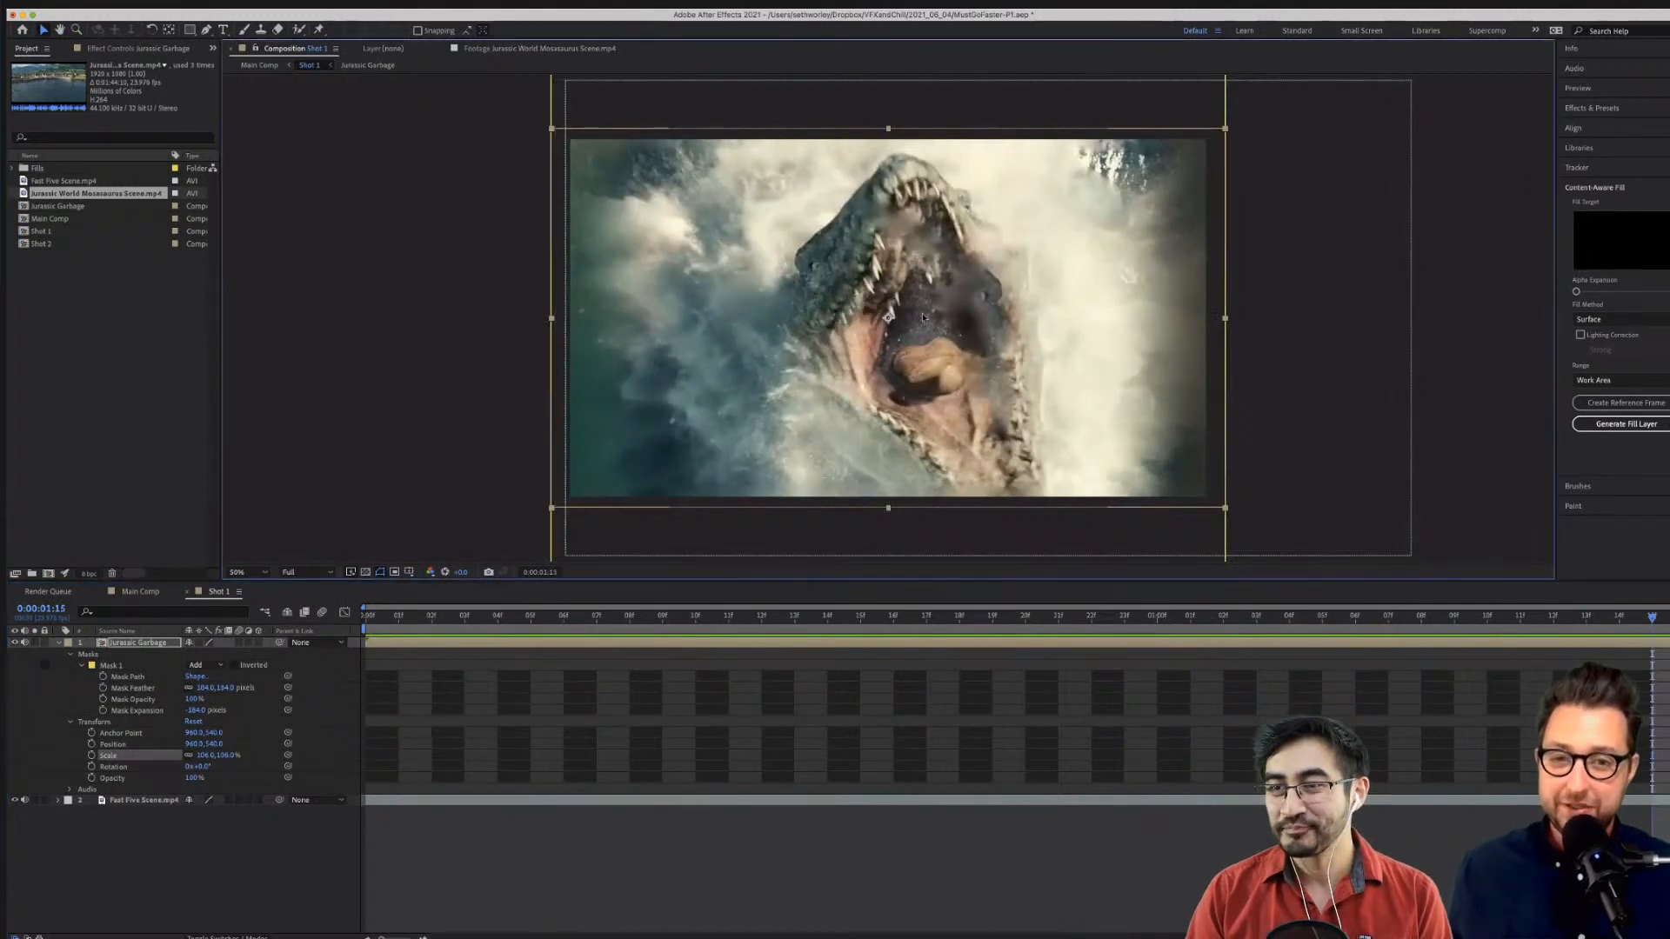
Shift Jurassic Garbage toward the left side of the frame and parent it to the Fast Five Scene layer.
drag(912, 320, 808, 309)
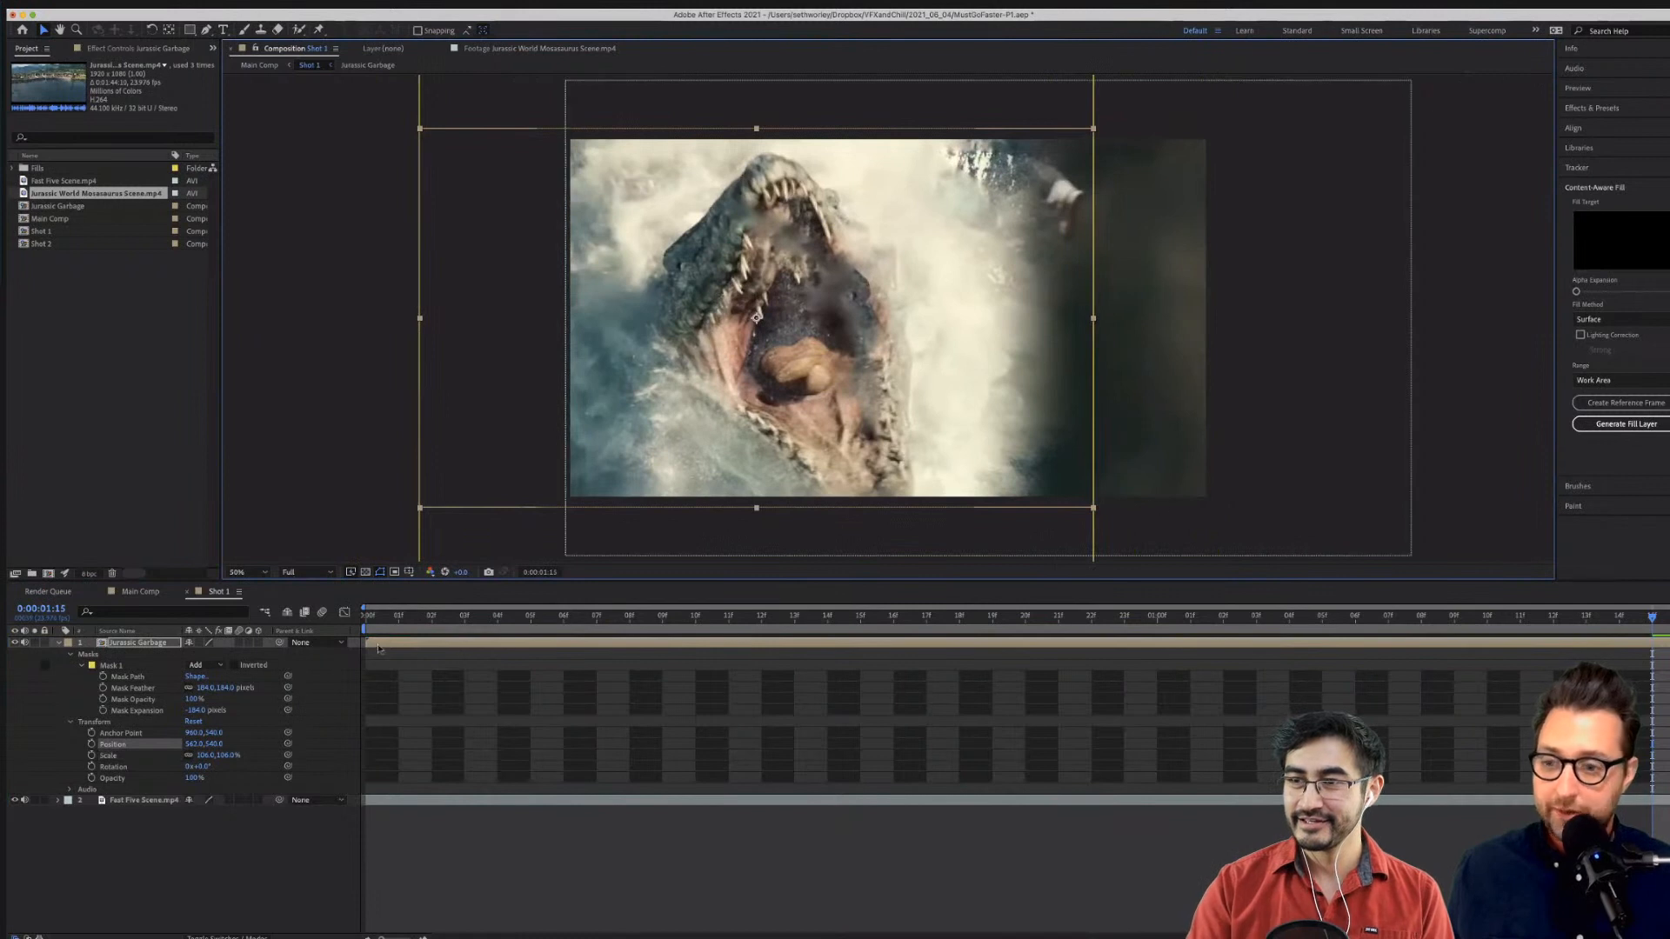
click(141, 644)
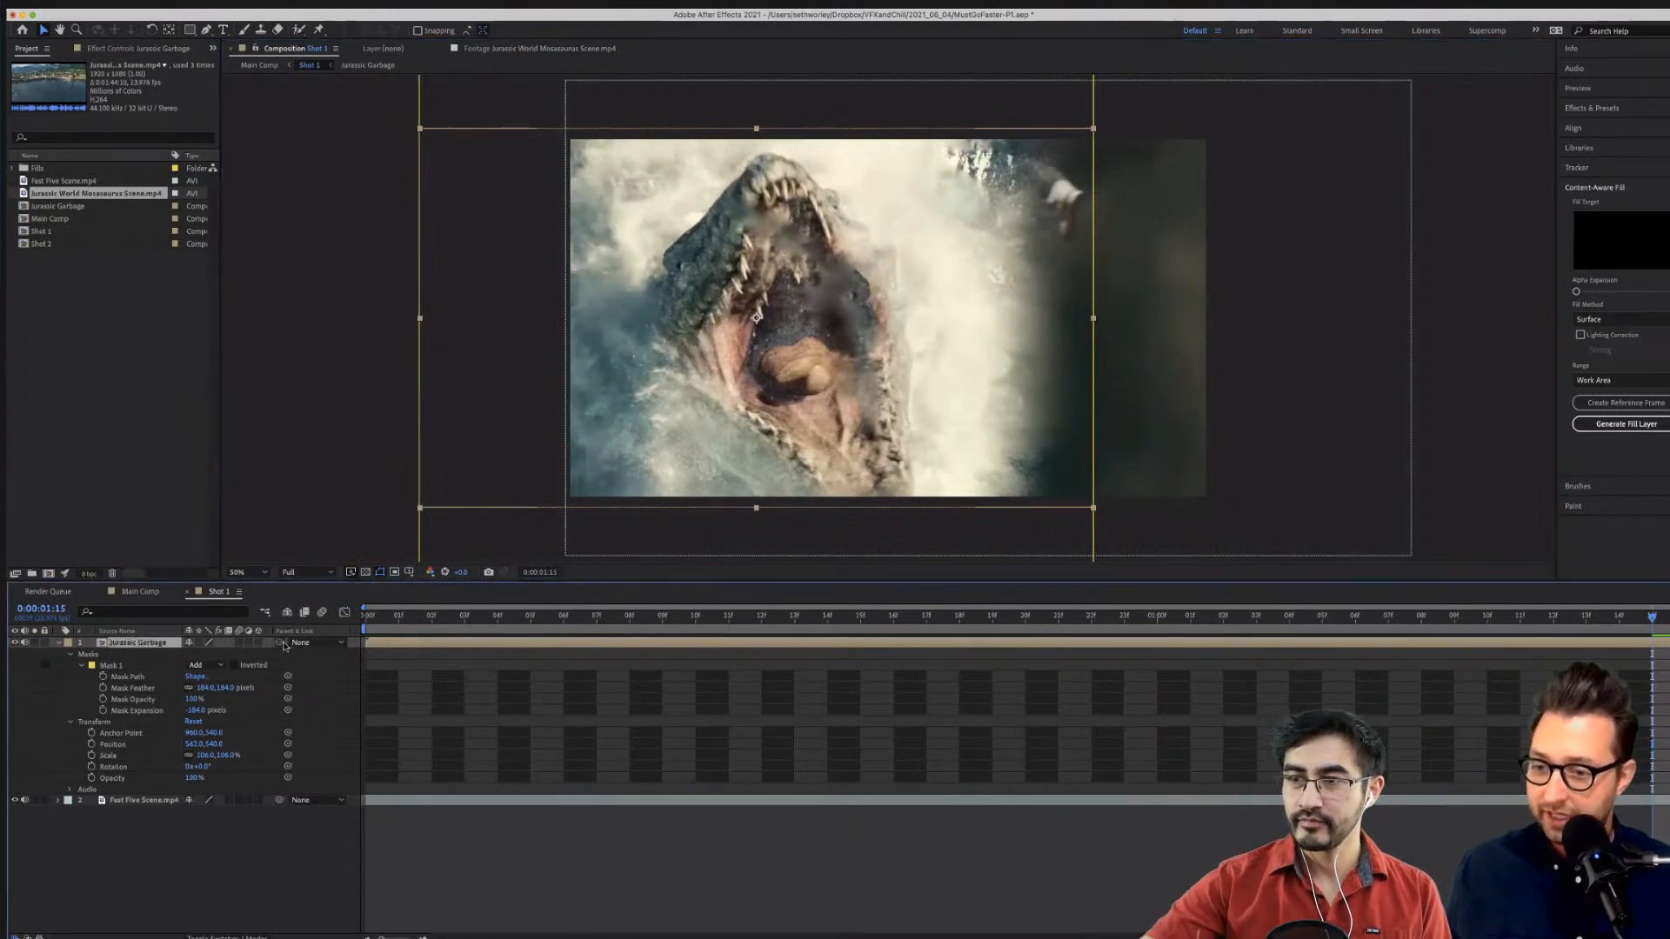
drag(280, 644, 139, 800)
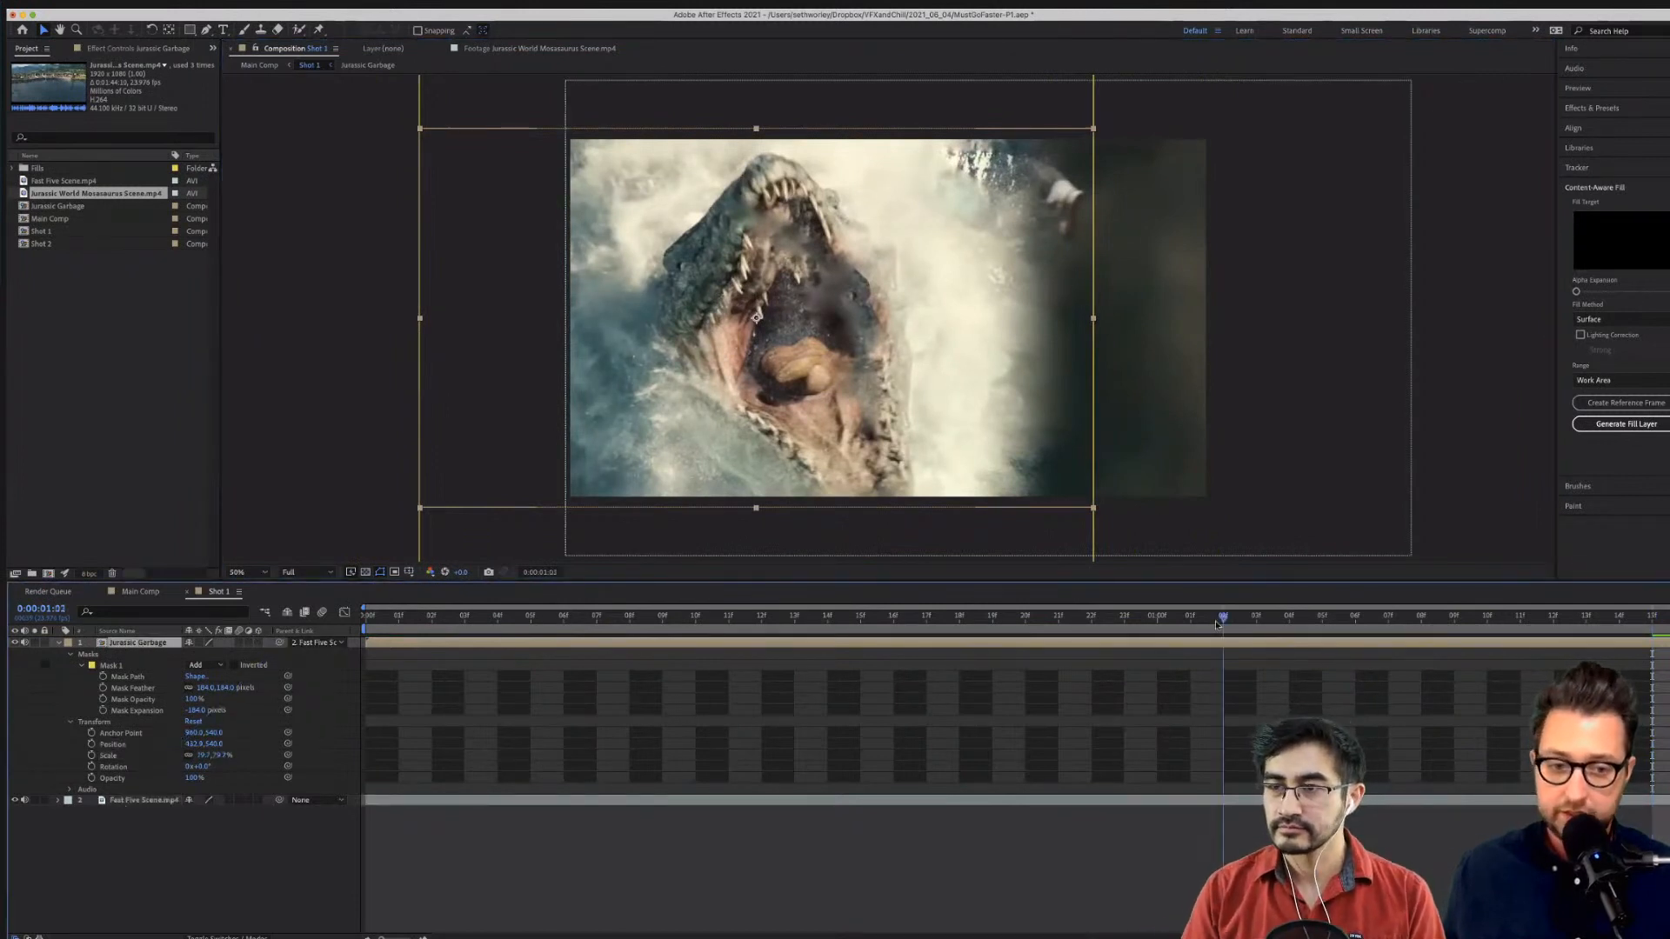
key(space)
click(184, 866)
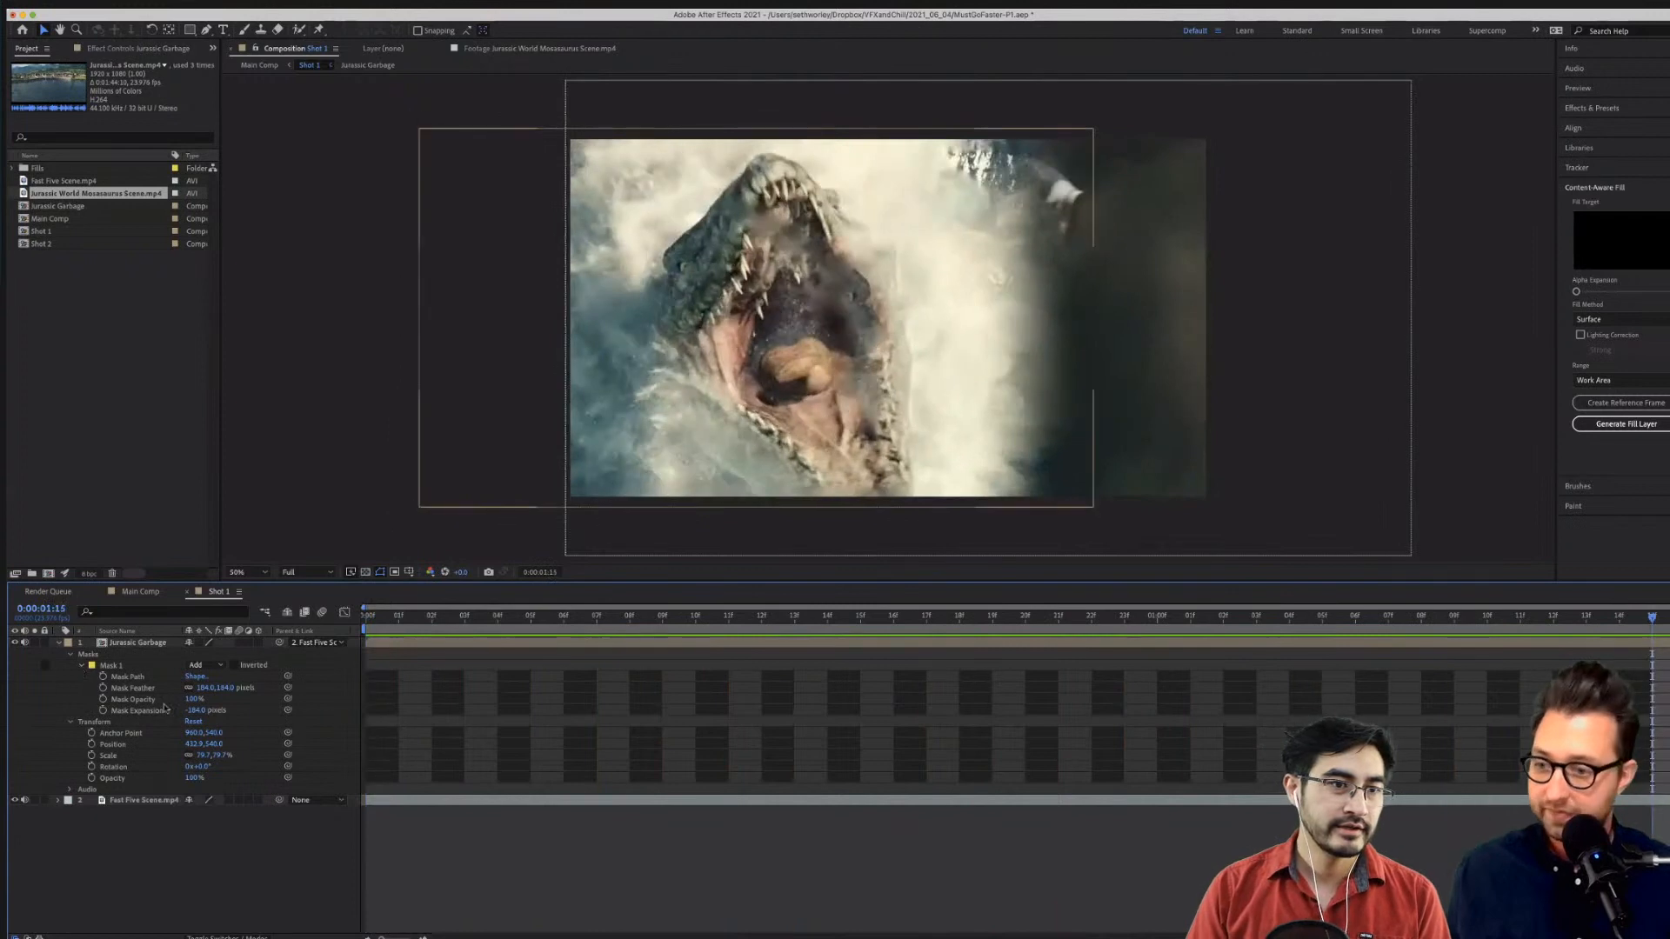
Keyframe the Position of Jurassic Garbage at 0:00:01:15, and move the layer farther left at 0:00:00:00.
click(119, 645)
key(alt+shift+p)
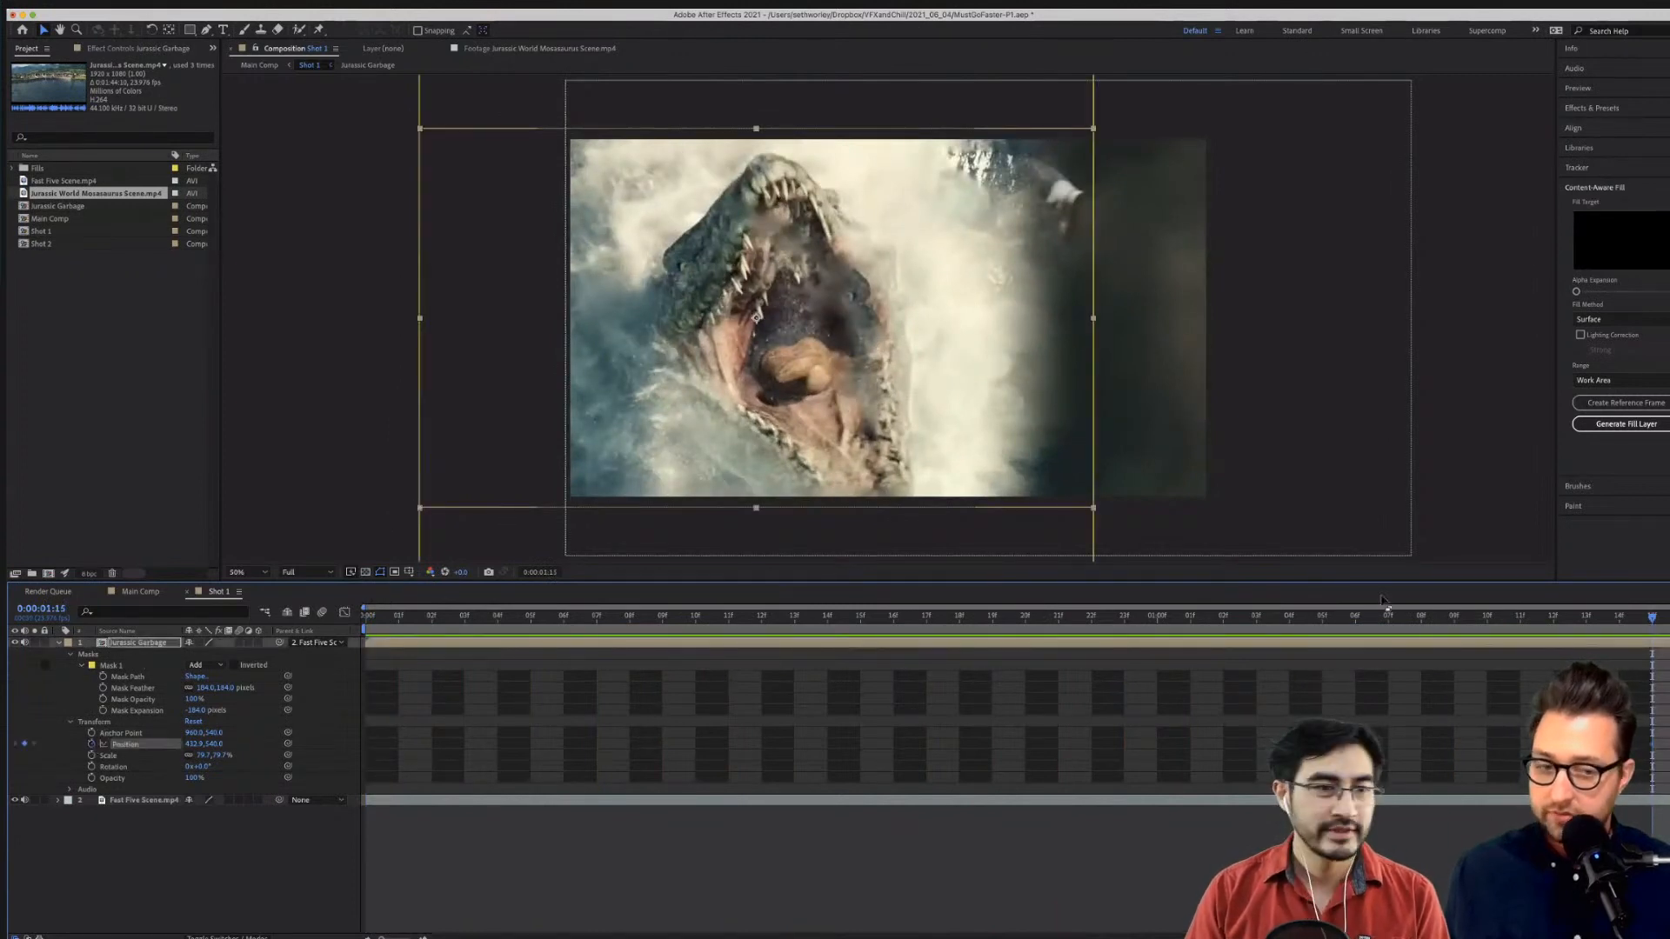
key(Home)
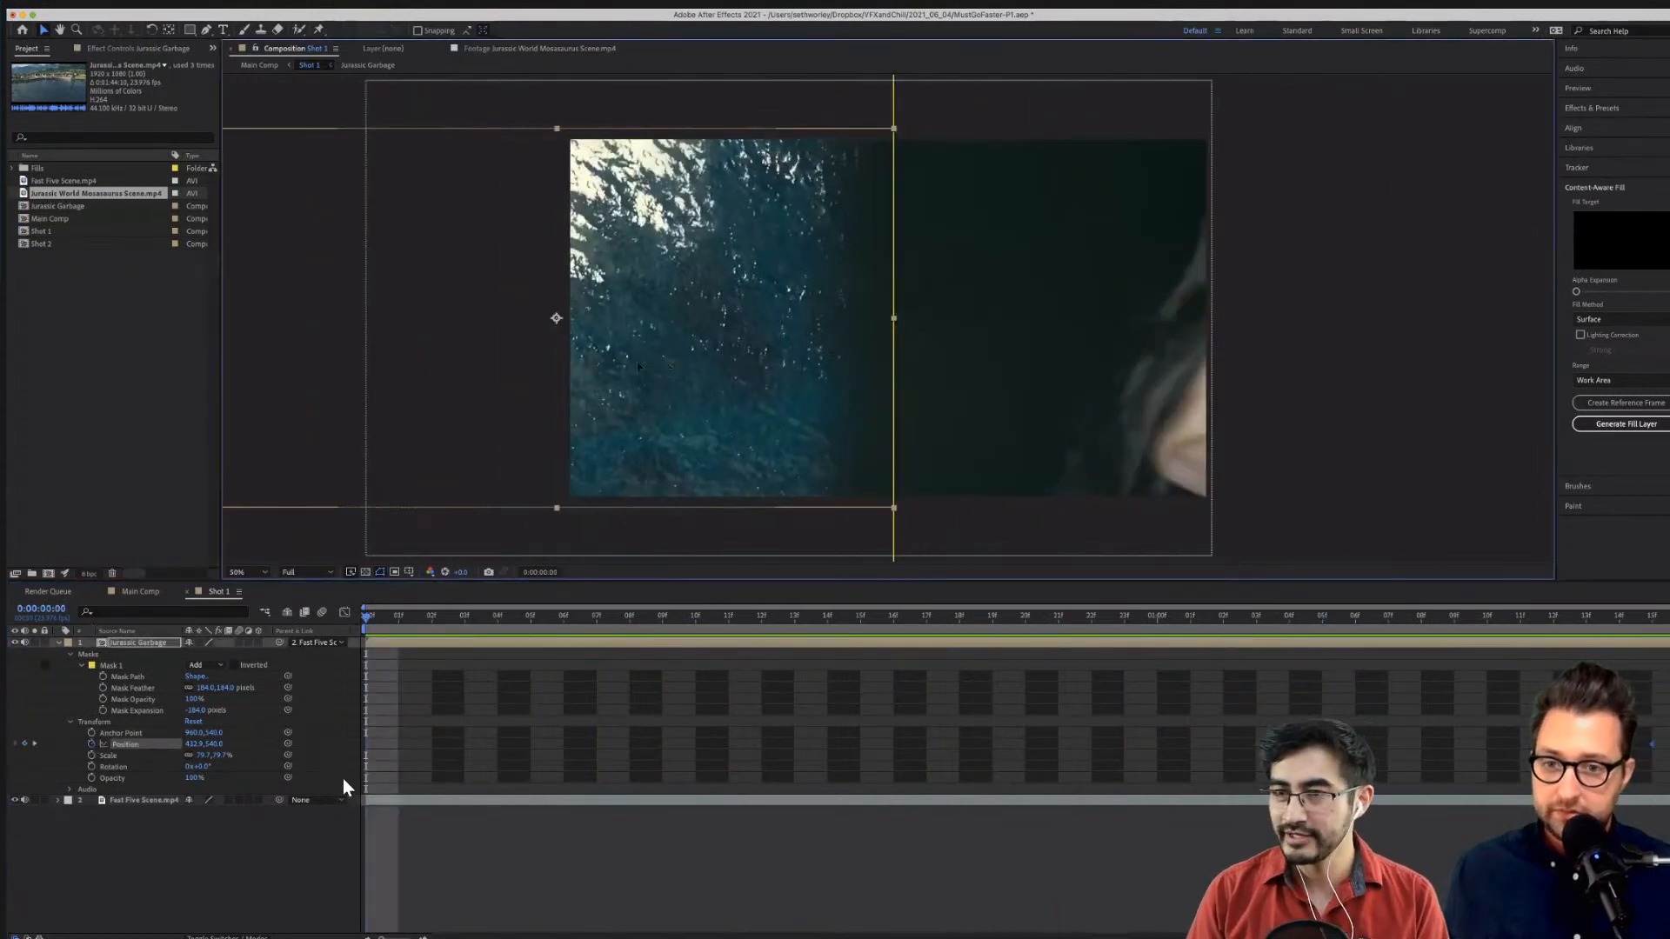
drag(648, 374, 497, 373)
key(space)
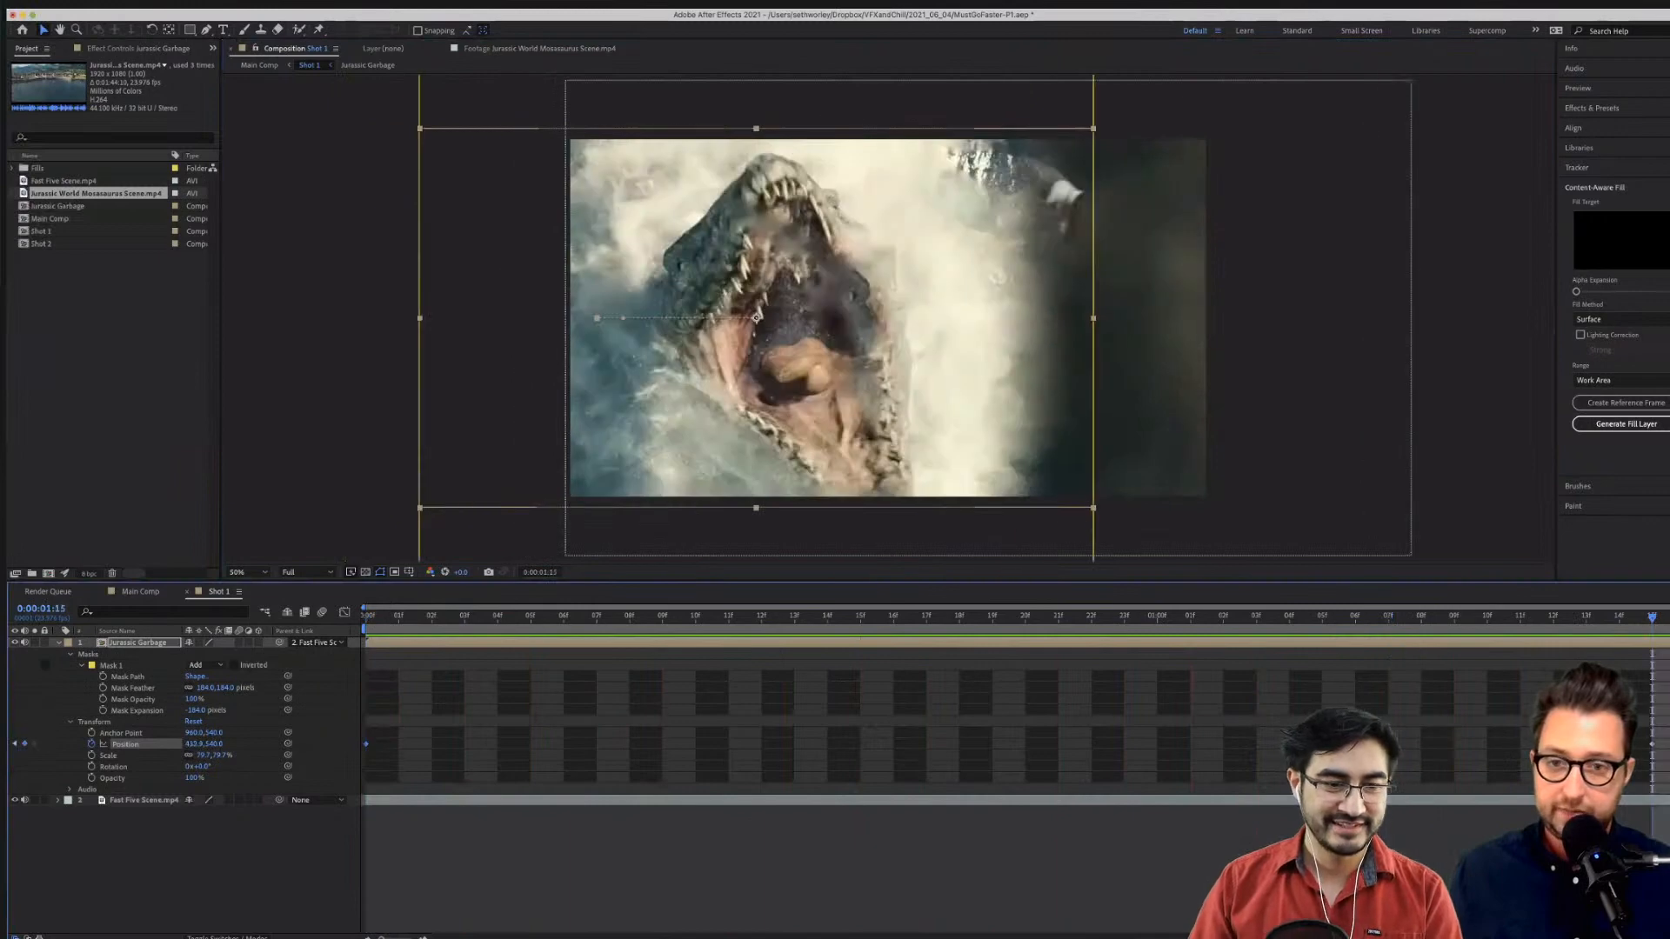
Nudge Jurassic Garbage slightly farther left at 0:00:01:15 and preview the shot from the first frame.
drag(788, 387, 753, 387)
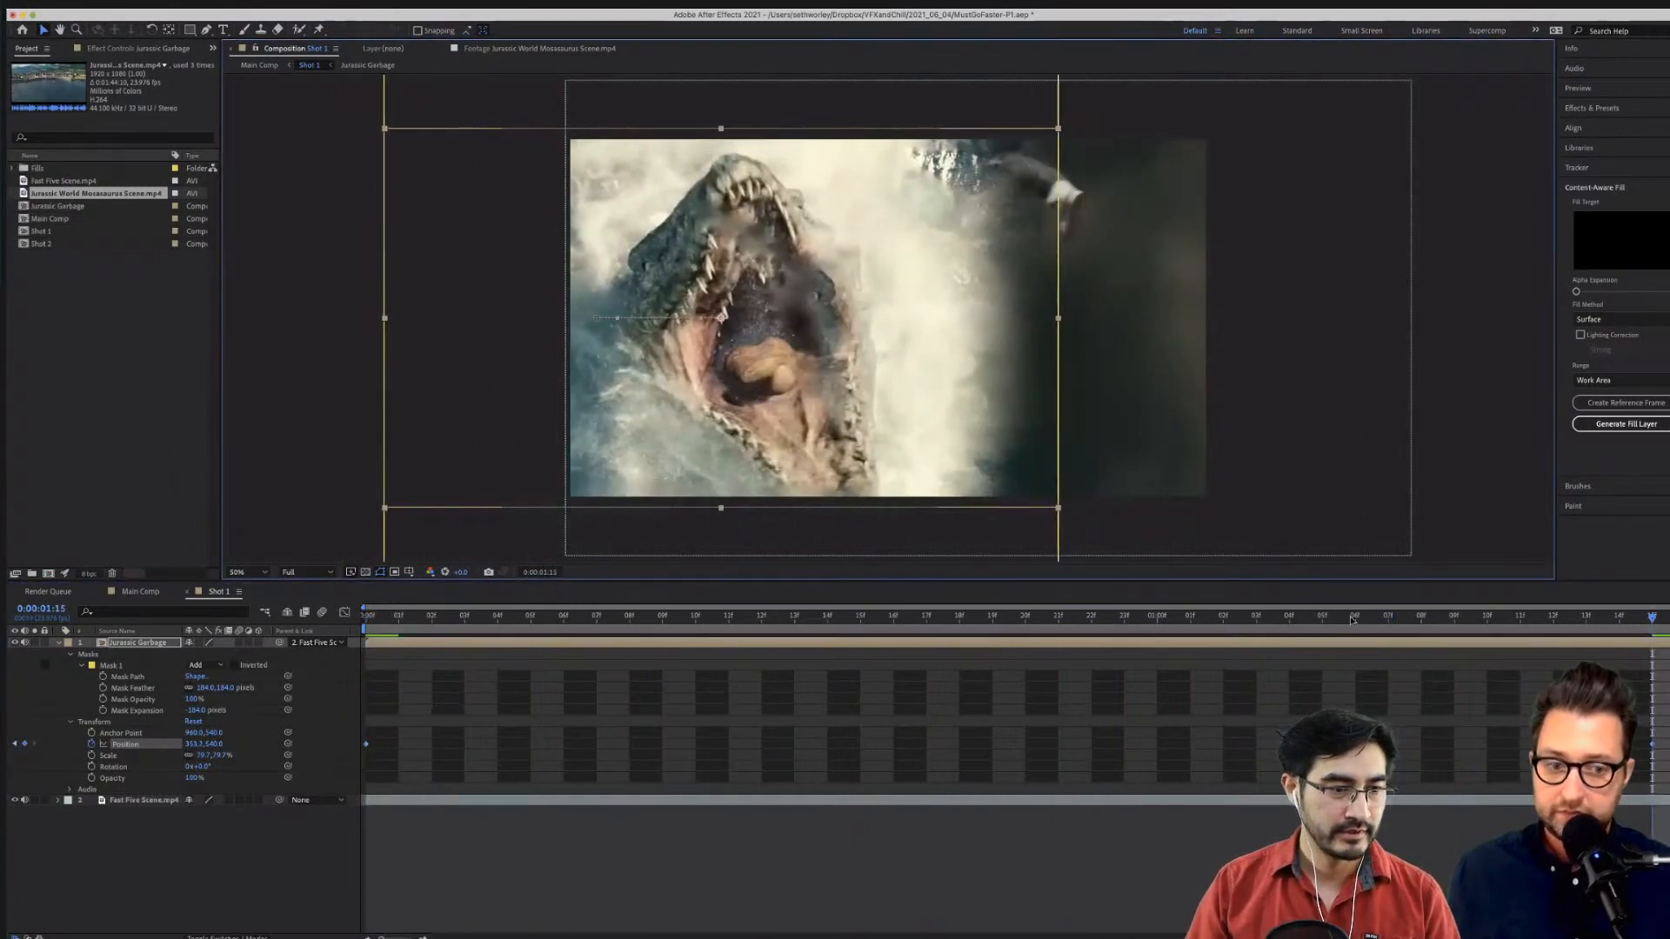
key(Home)
key(space)
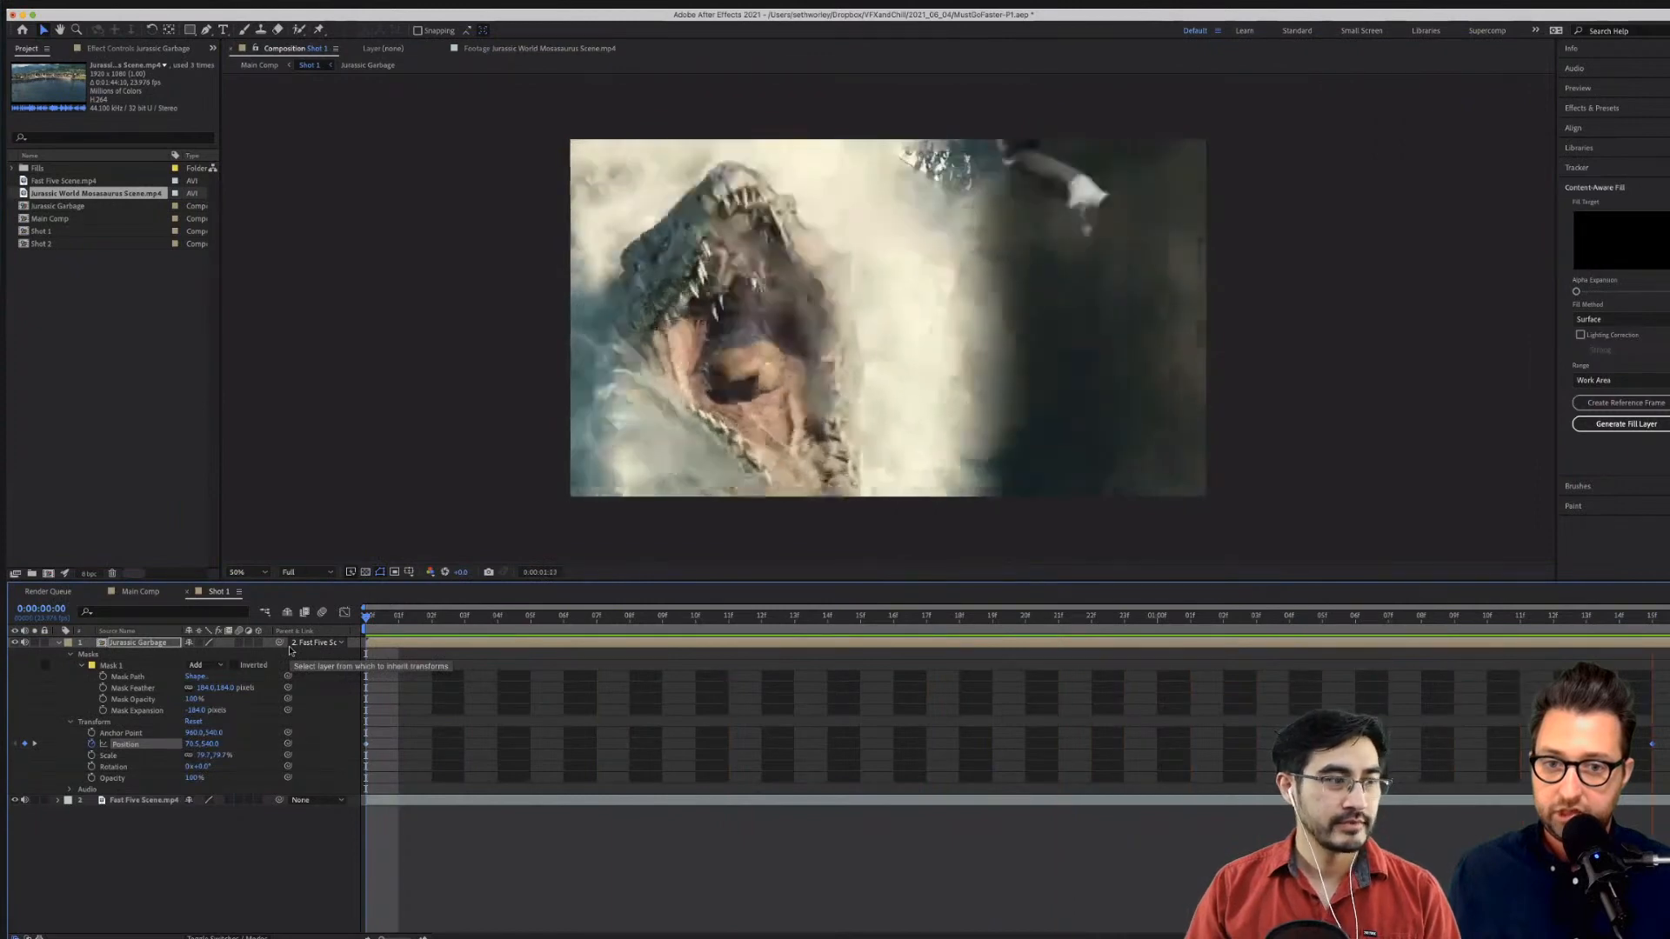
key(space)
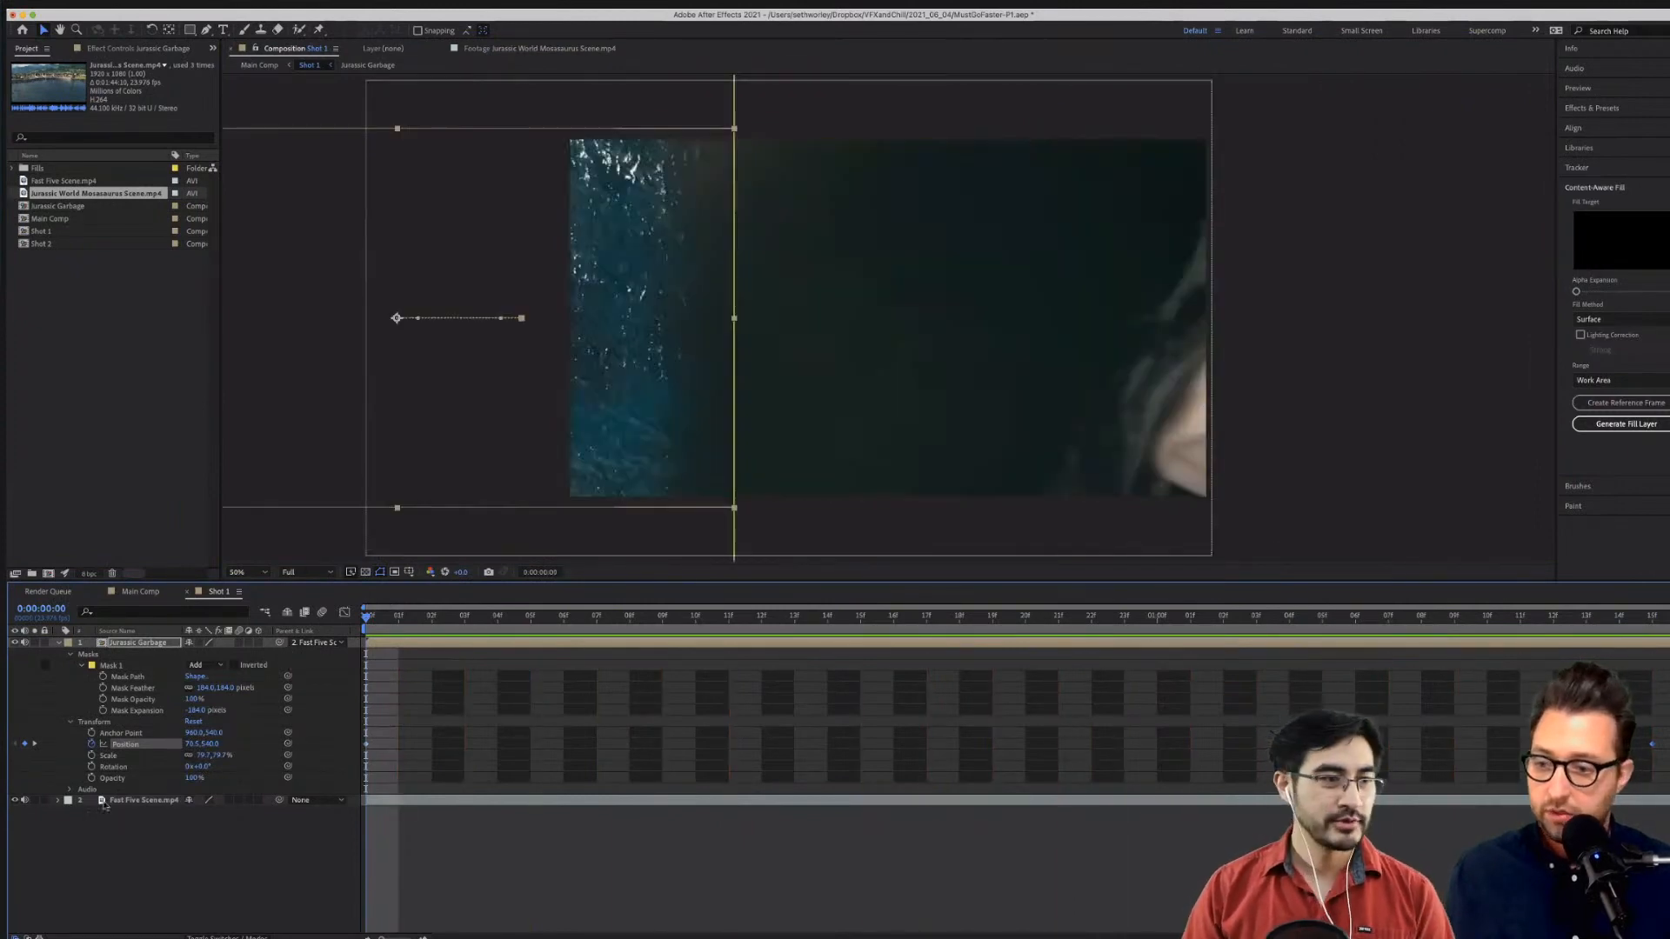
Place a duplicate of the Fast Five Scene layer above Jurassic Garbage and ready the Roto Brush tool at 0:00:01:15.
click(128, 801)
key(ctrl+d)
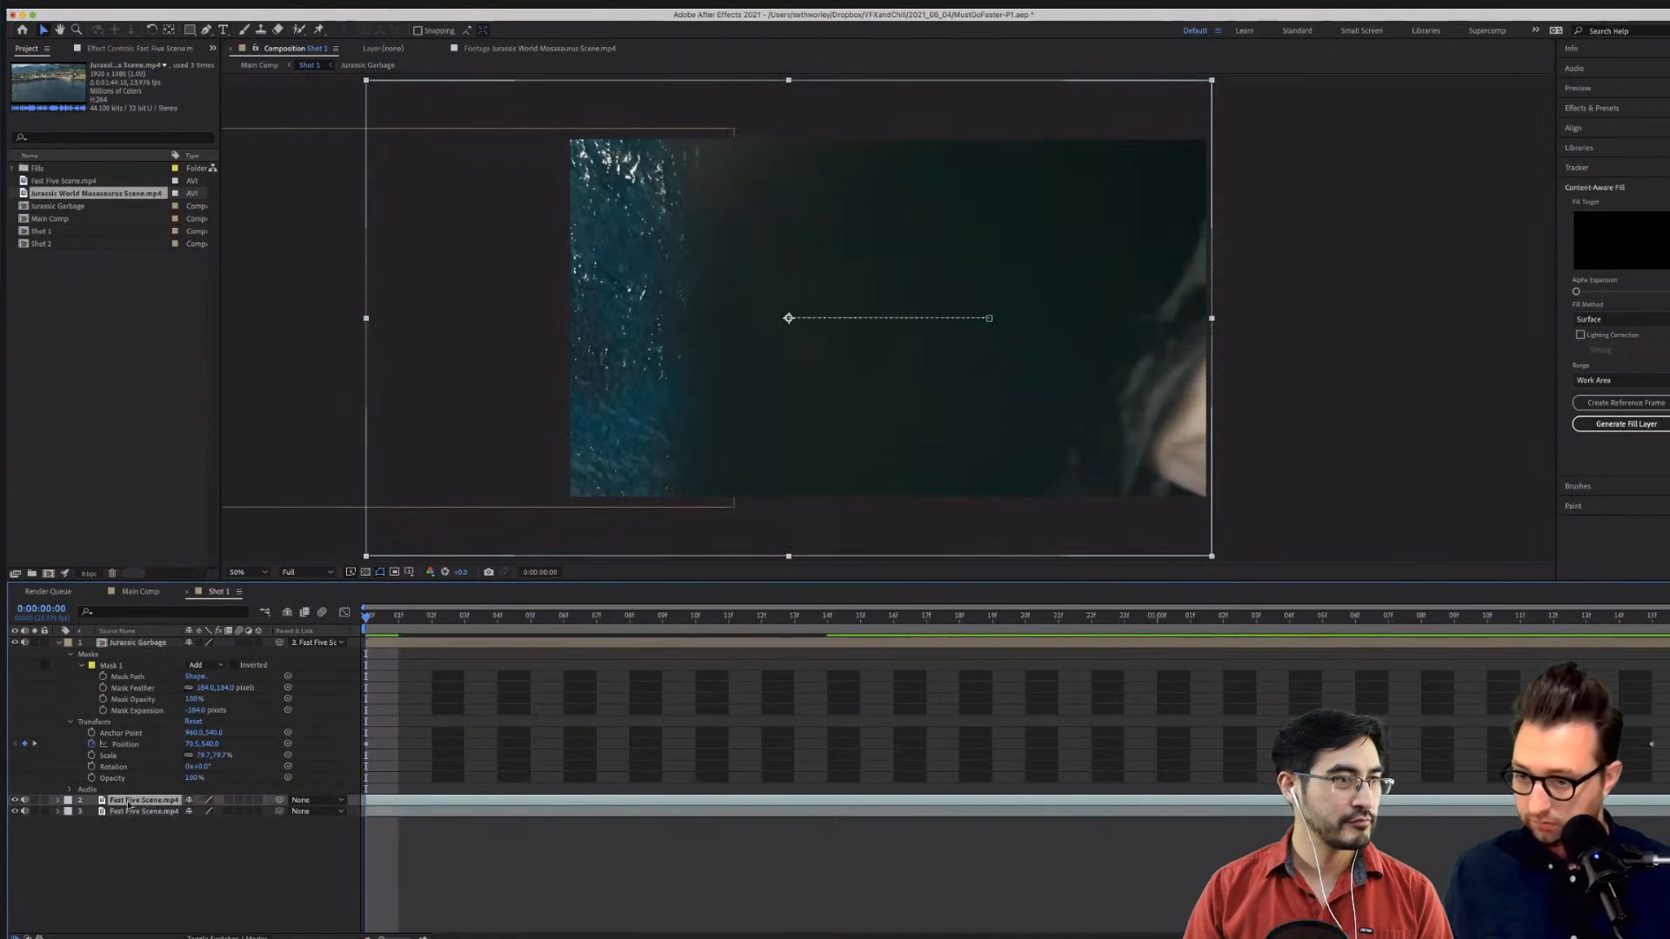
drag(145, 803, 126, 645)
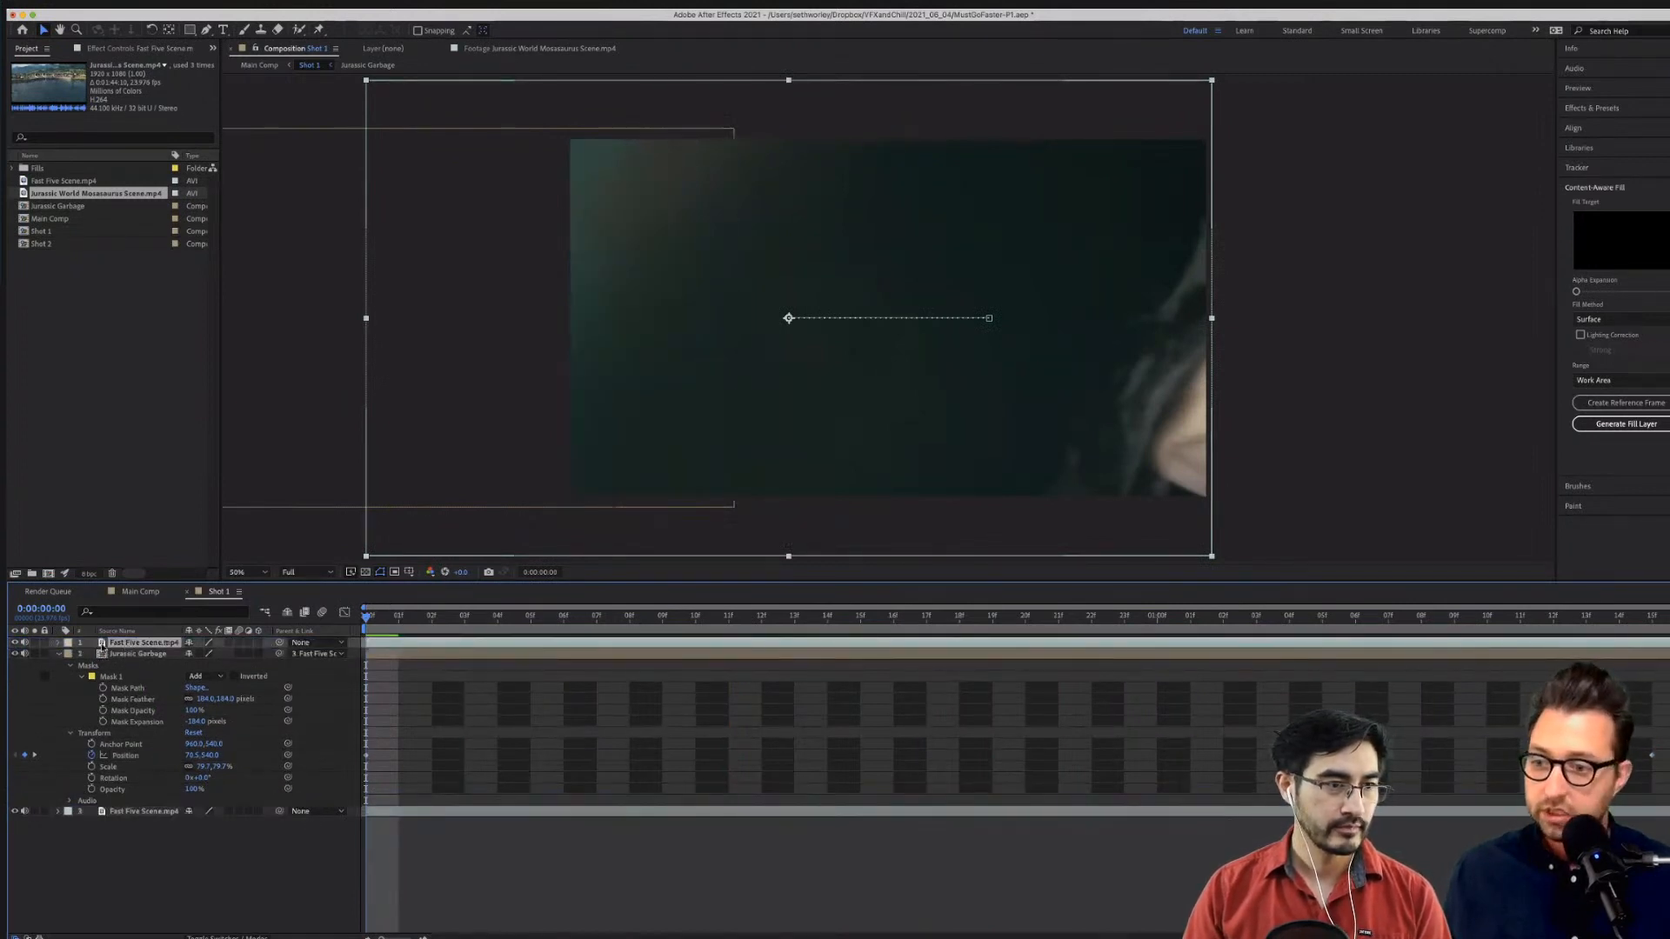
key(space)
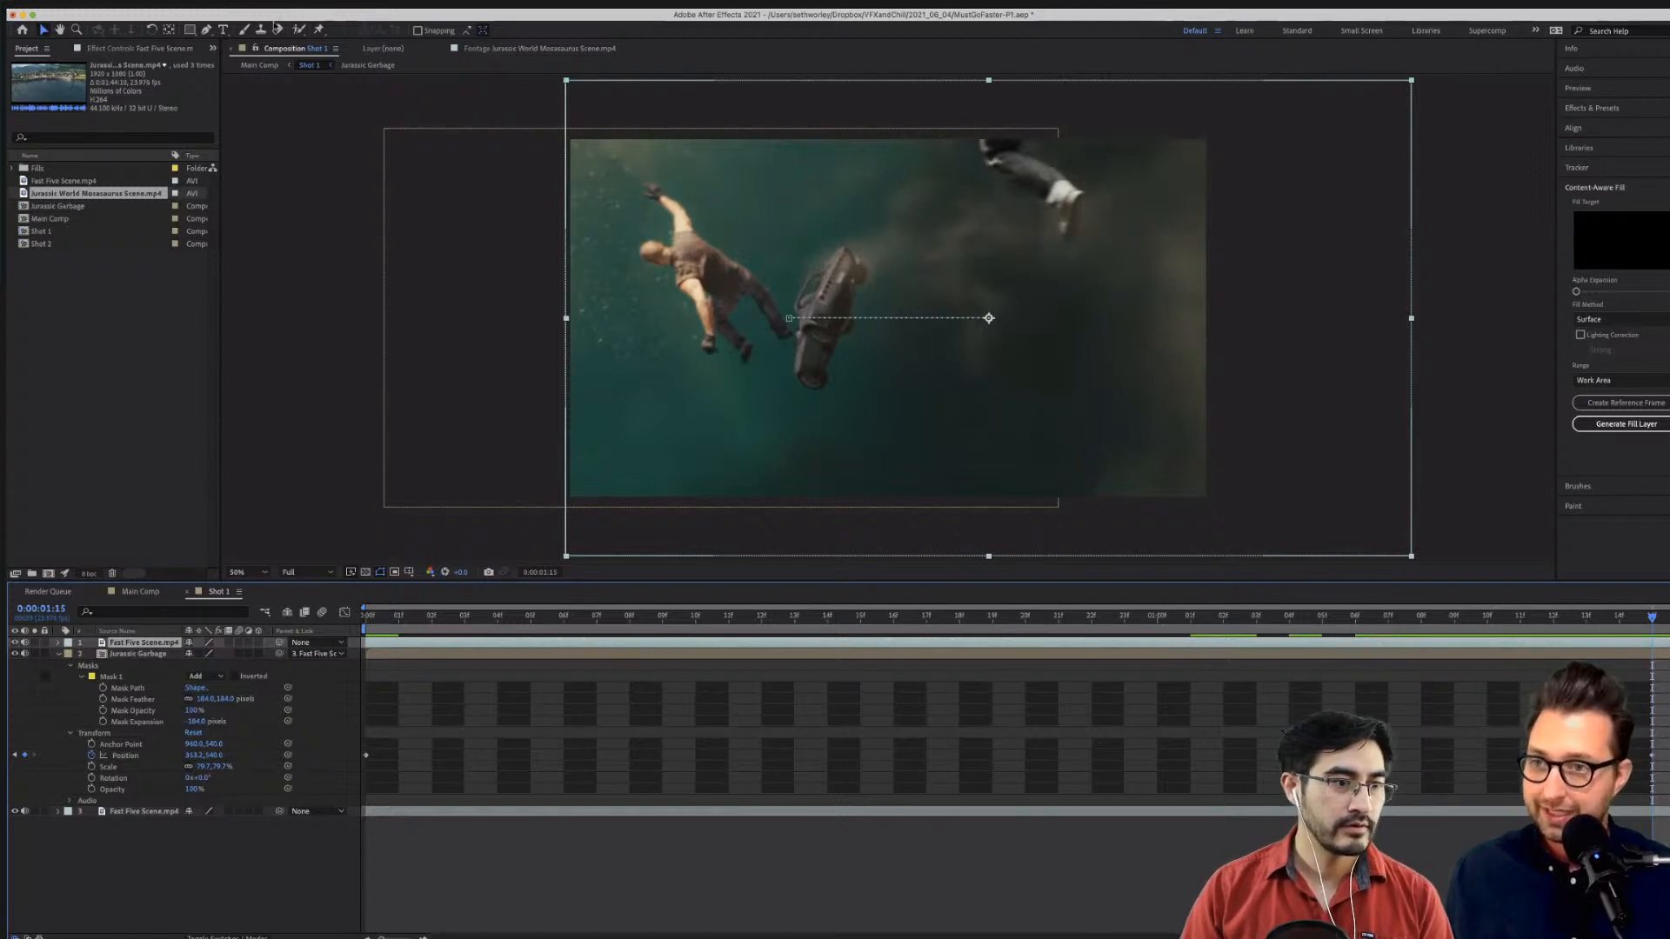
click(300, 30)
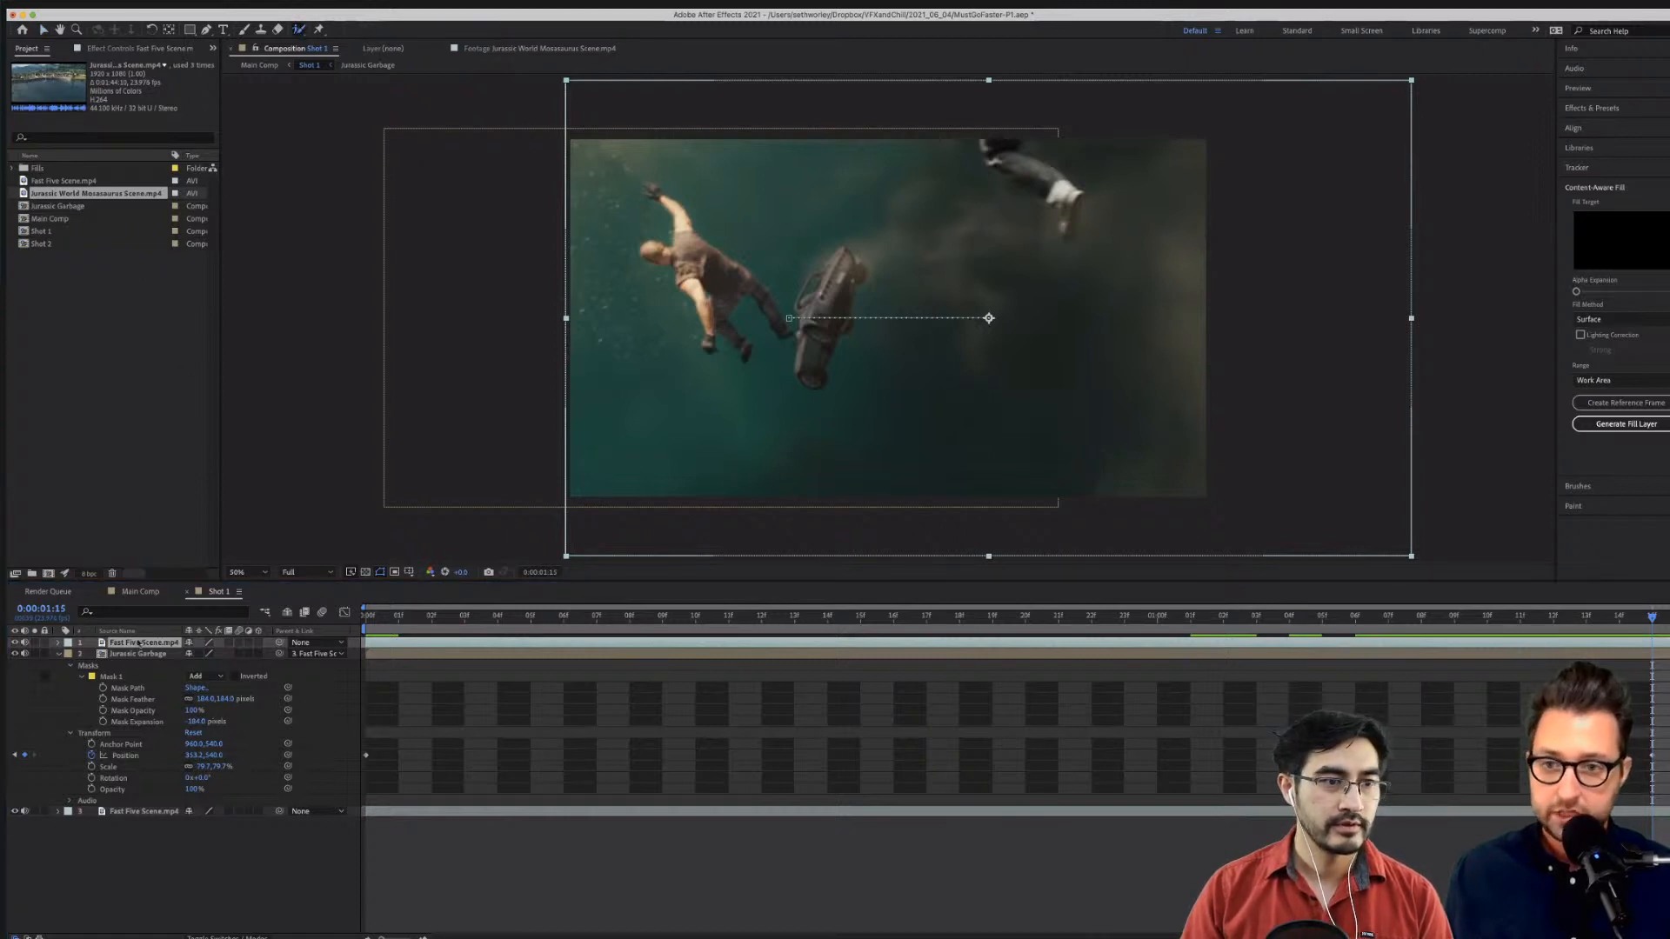
Pre-compose the upper Fast Five Scene layer as Fast Roto and open it for roto brushing.
key(super+shift+c)
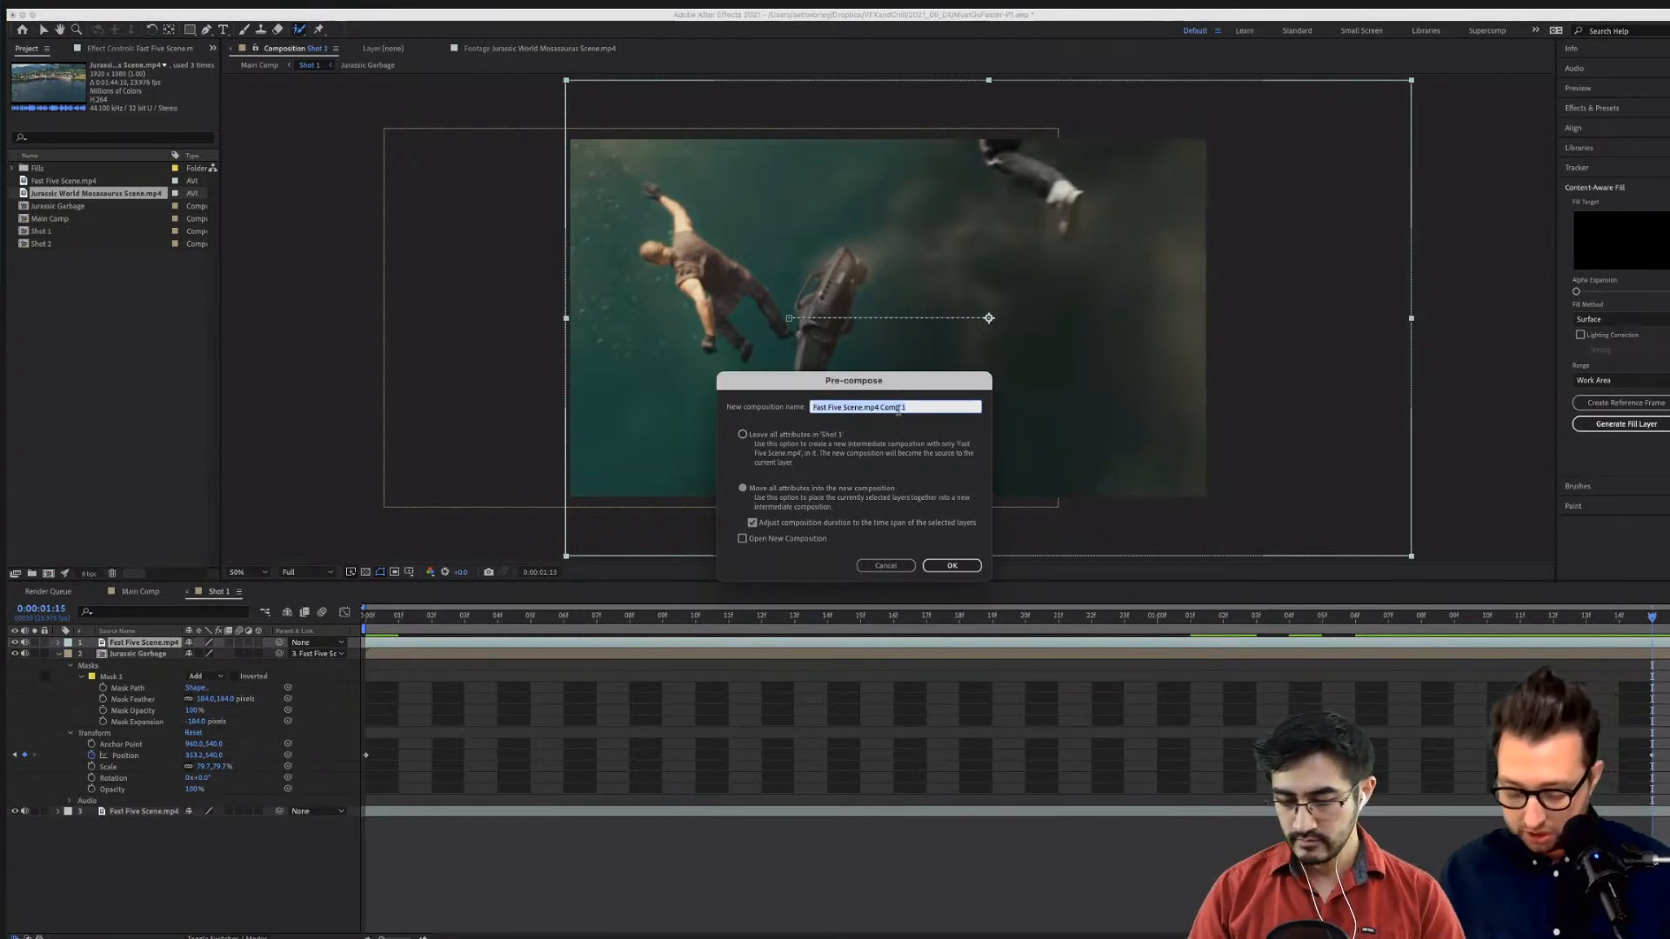
text(Fasal)
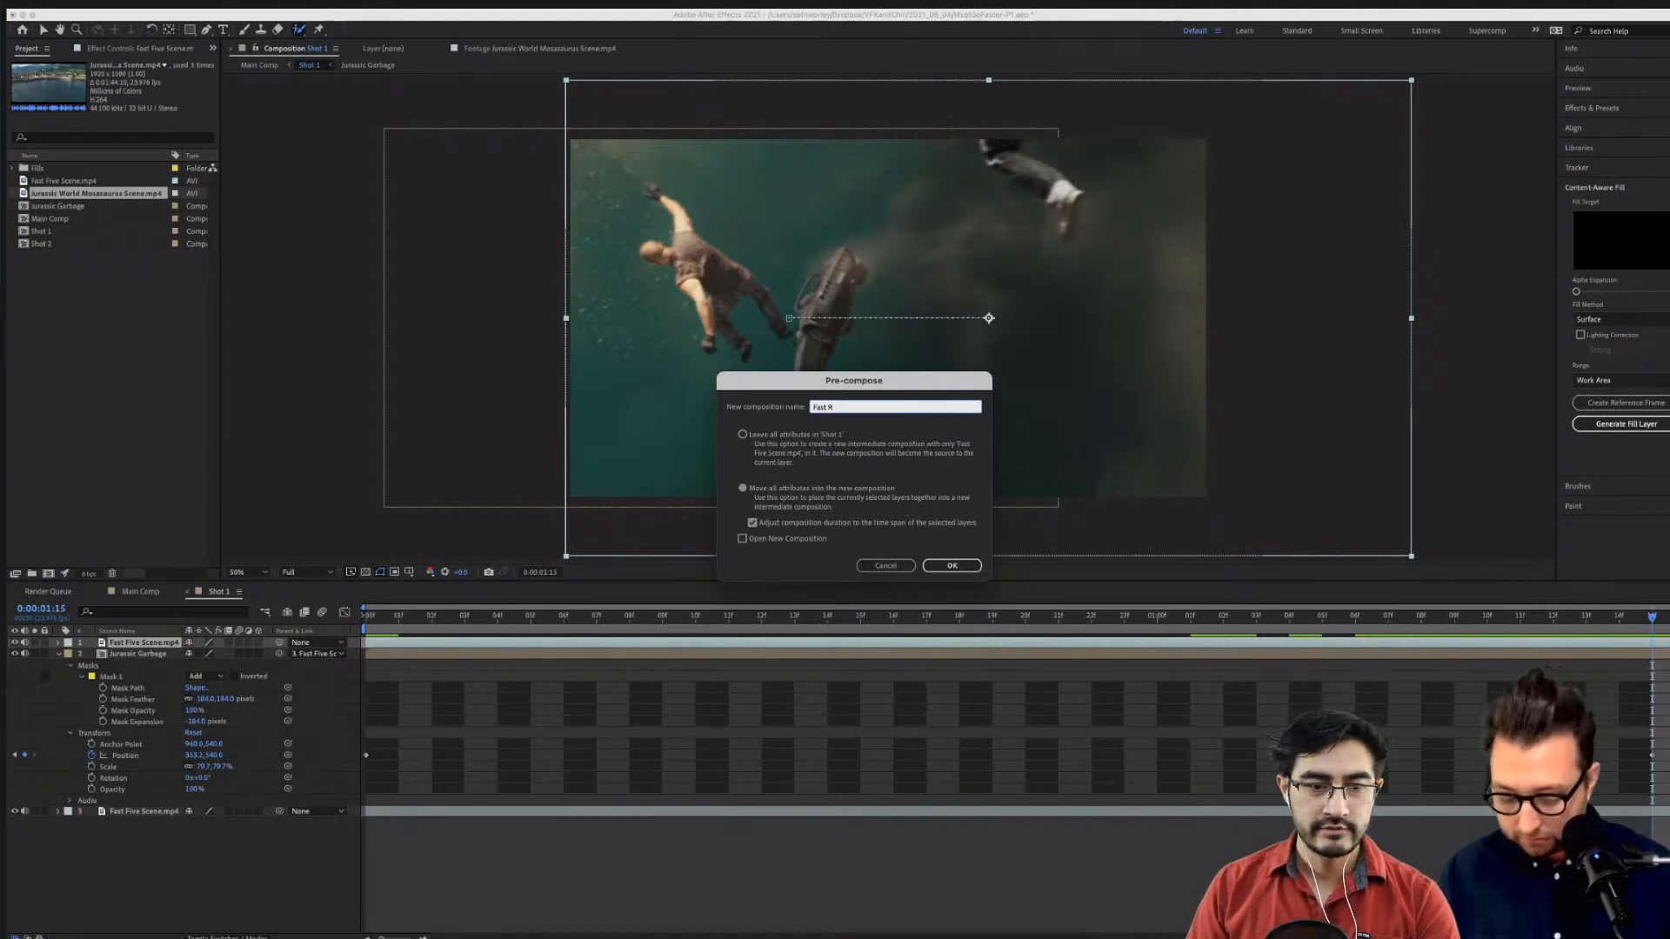
key(Return)
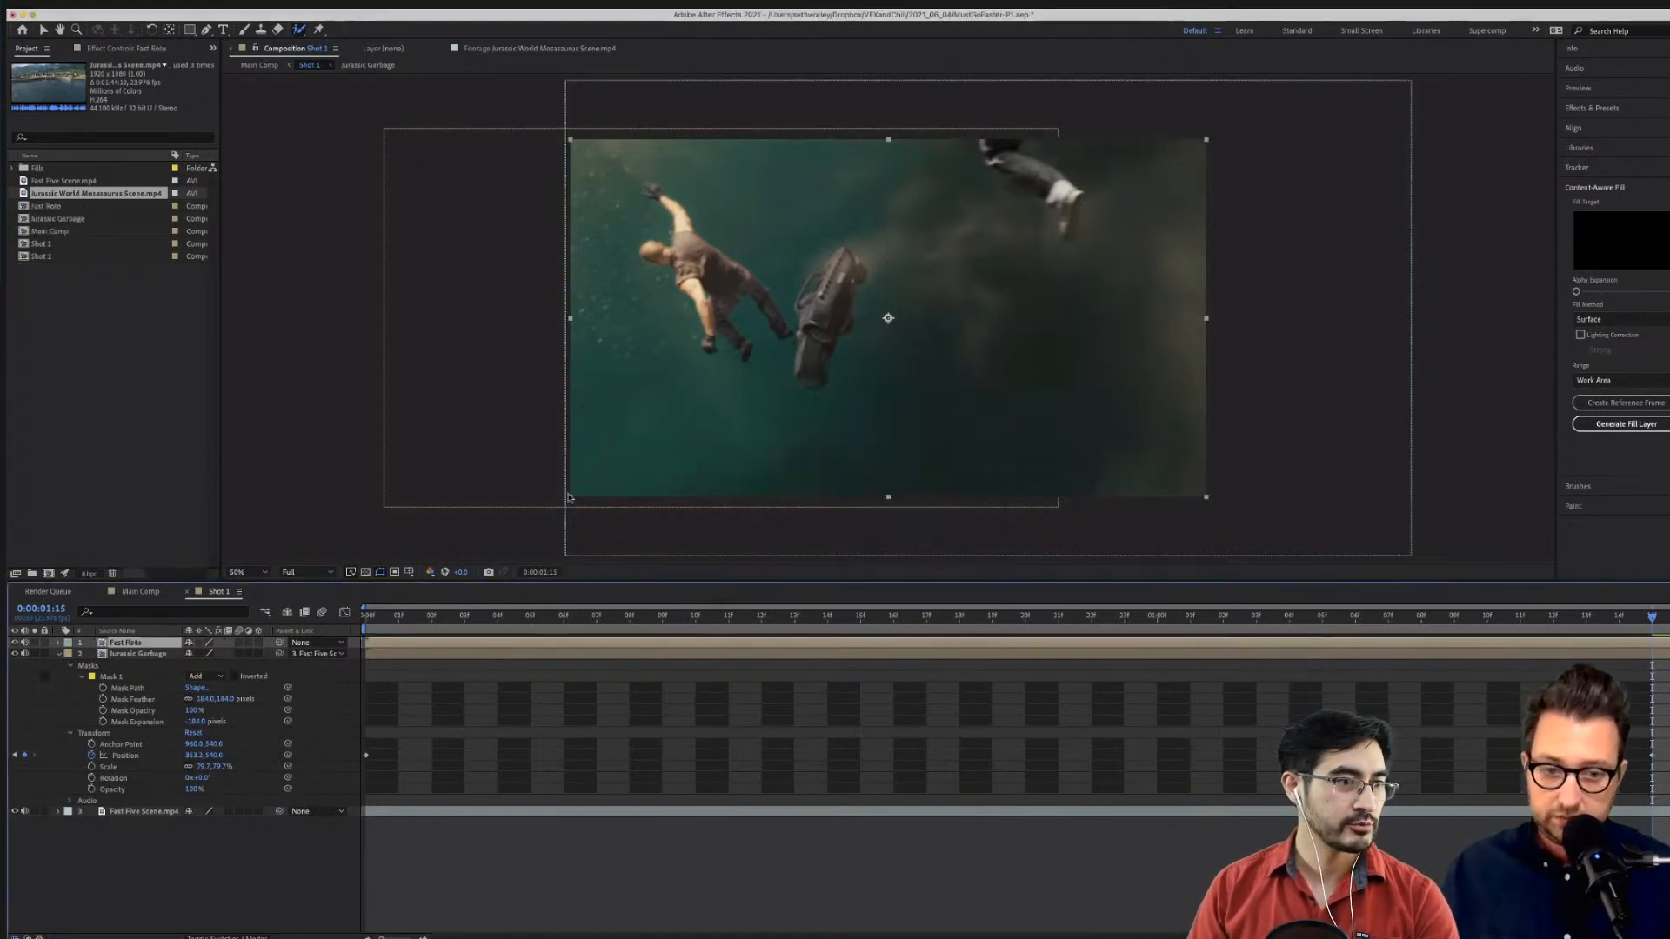
click(245, 30)
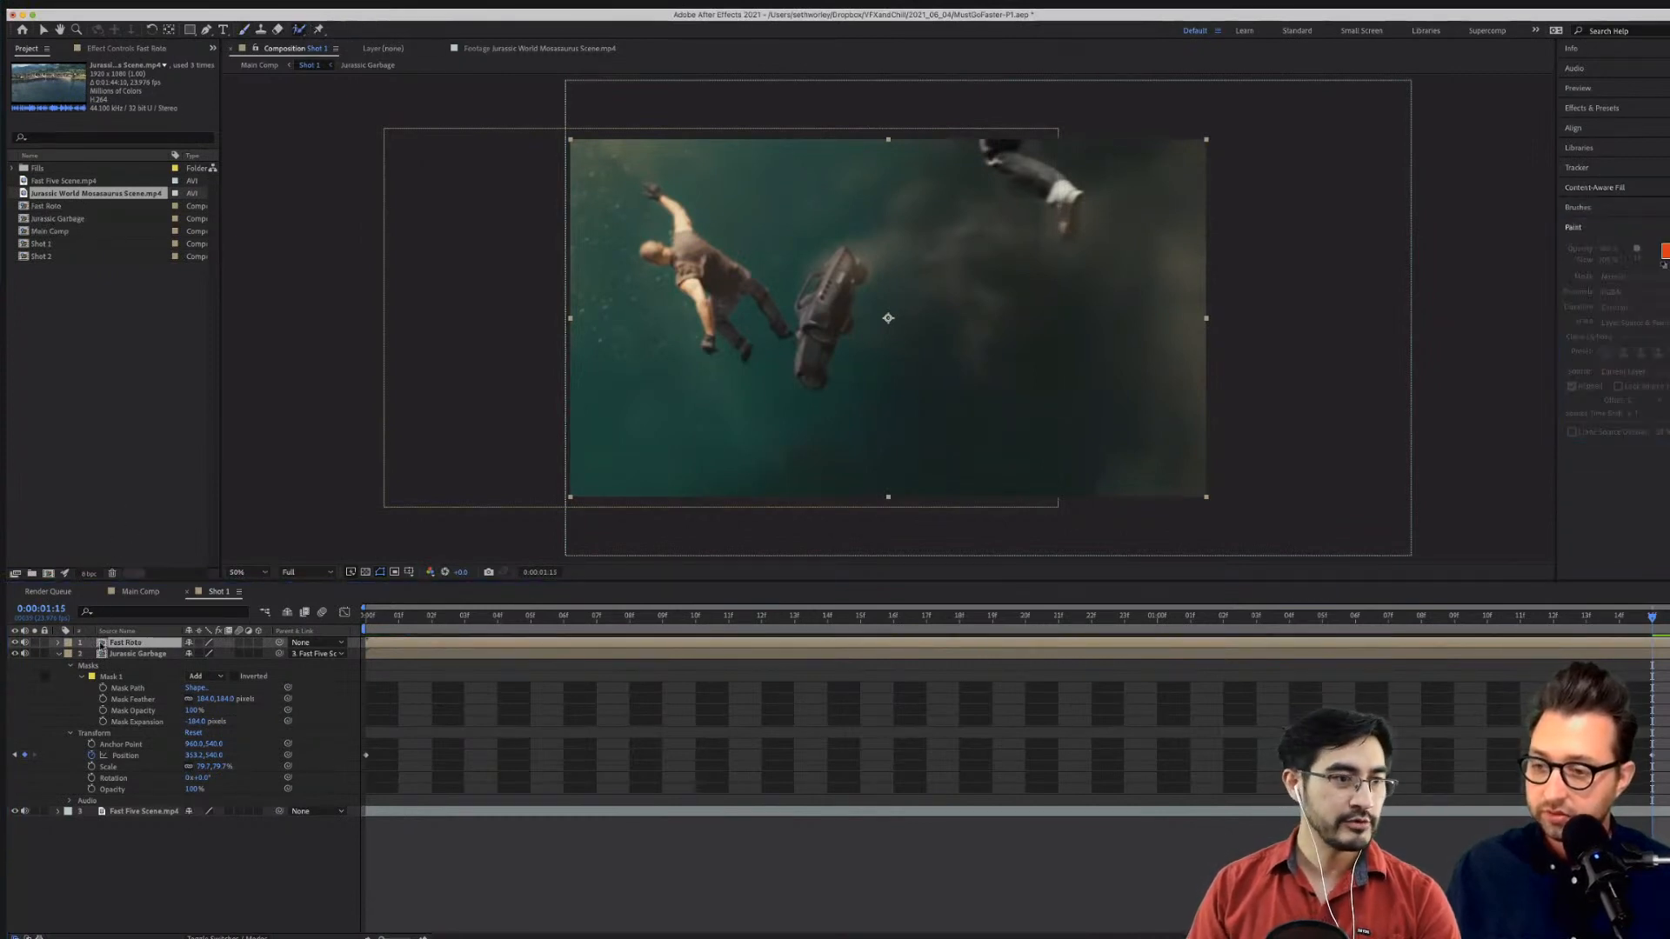
click(1632, 619)
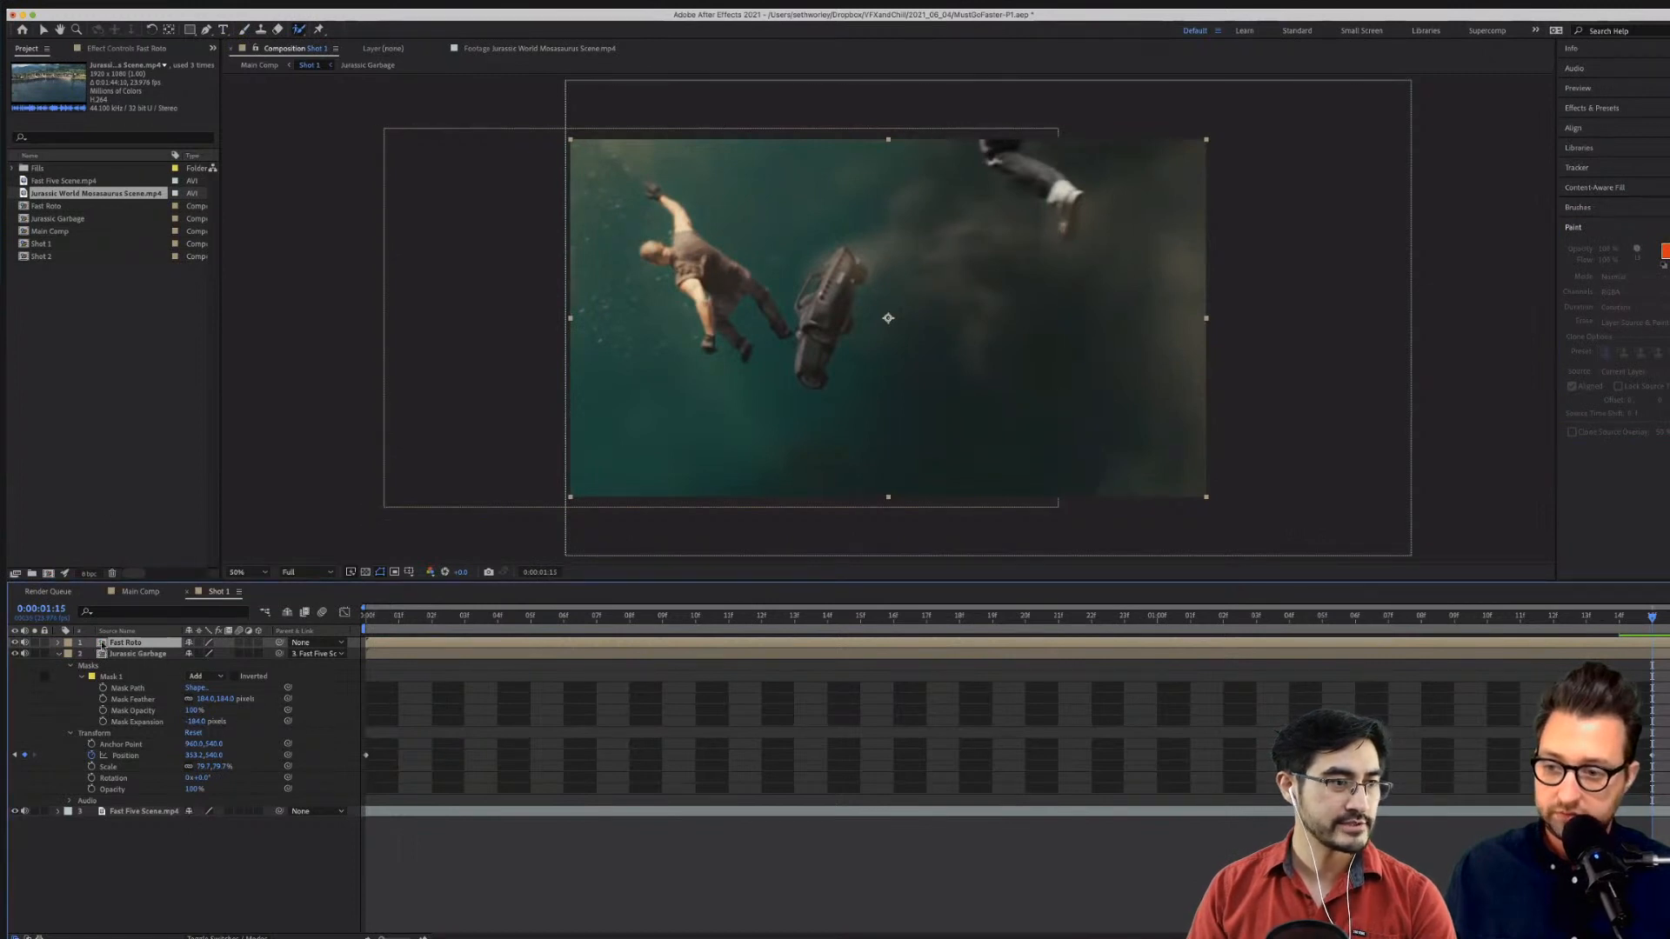
double_click(128, 642)
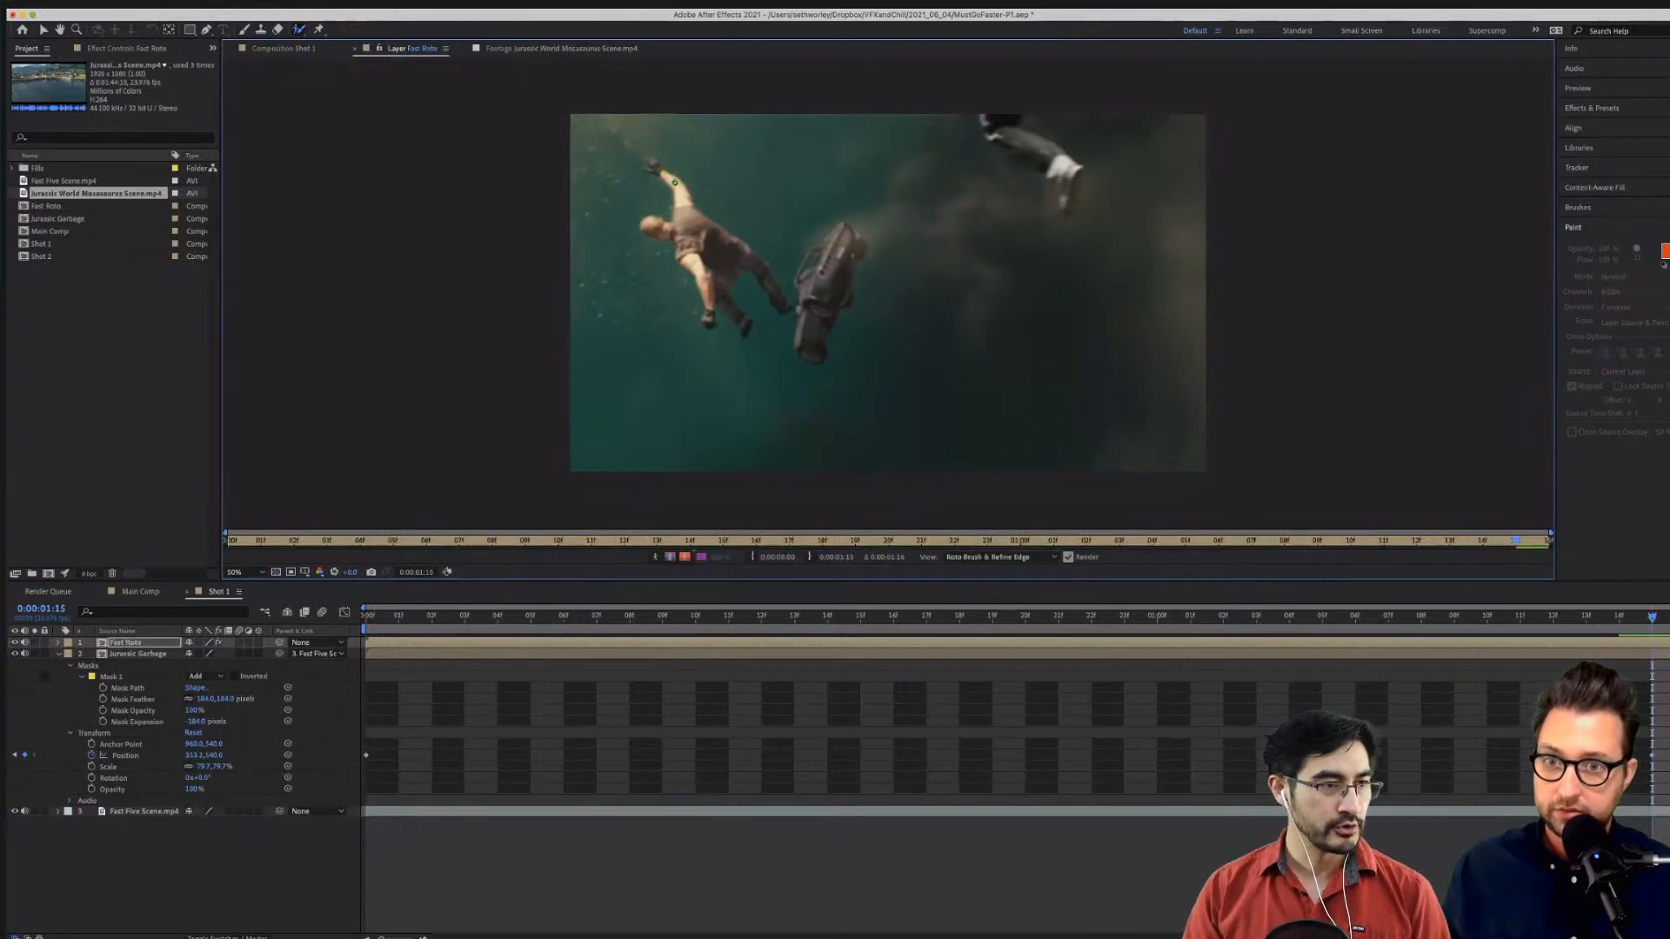
Roto Brush the falling man at 0:00:01:15, covering his raised hand, arm, head, torso and both legs.
drag(654, 162, 686, 204)
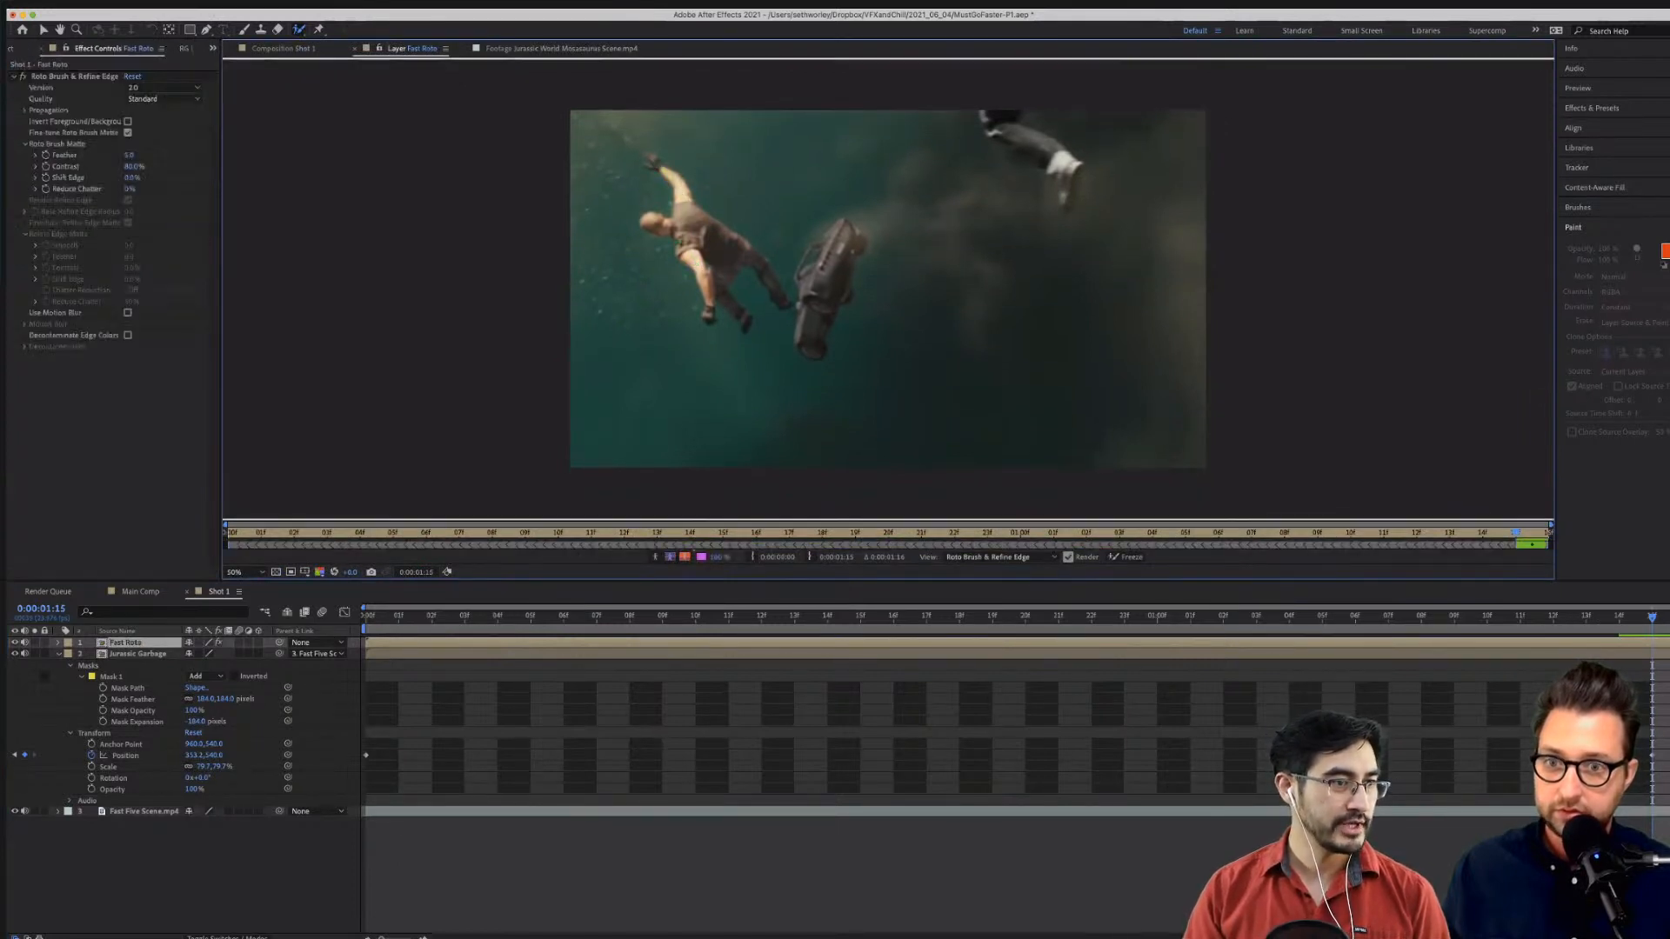
drag(661, 223, 739, 251)
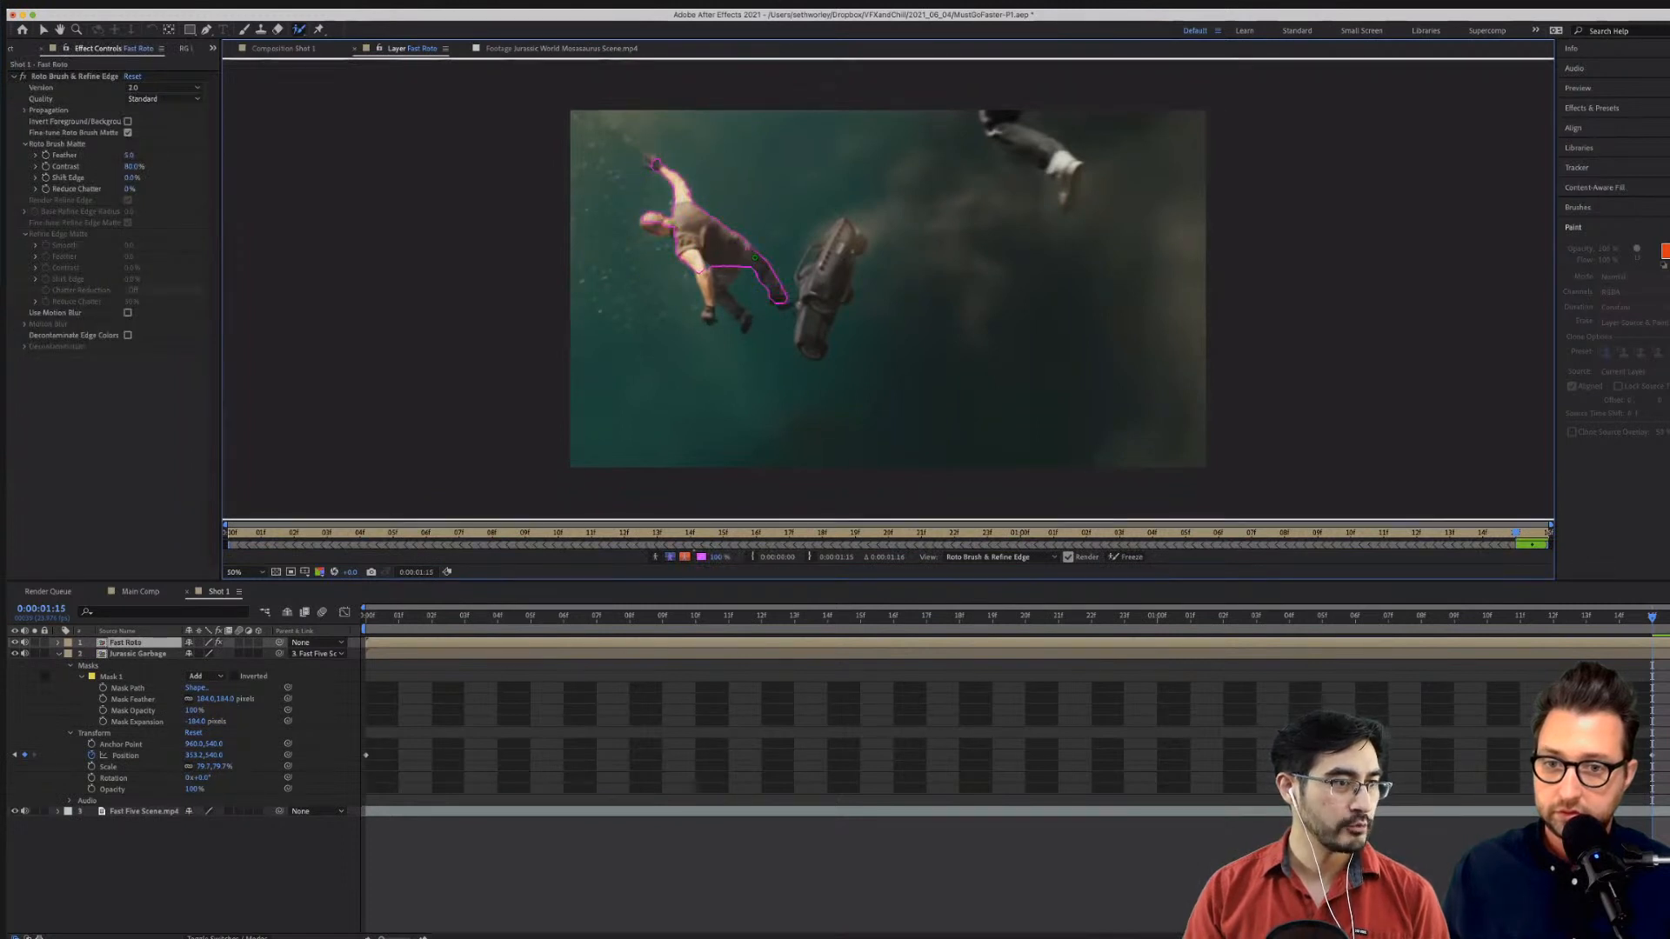
mouse_move(742, 319)
mouse_down()
mouse_move(715, 257)
mouse_move(777, 331)
mouse_move(719, 253)
mouse_up()
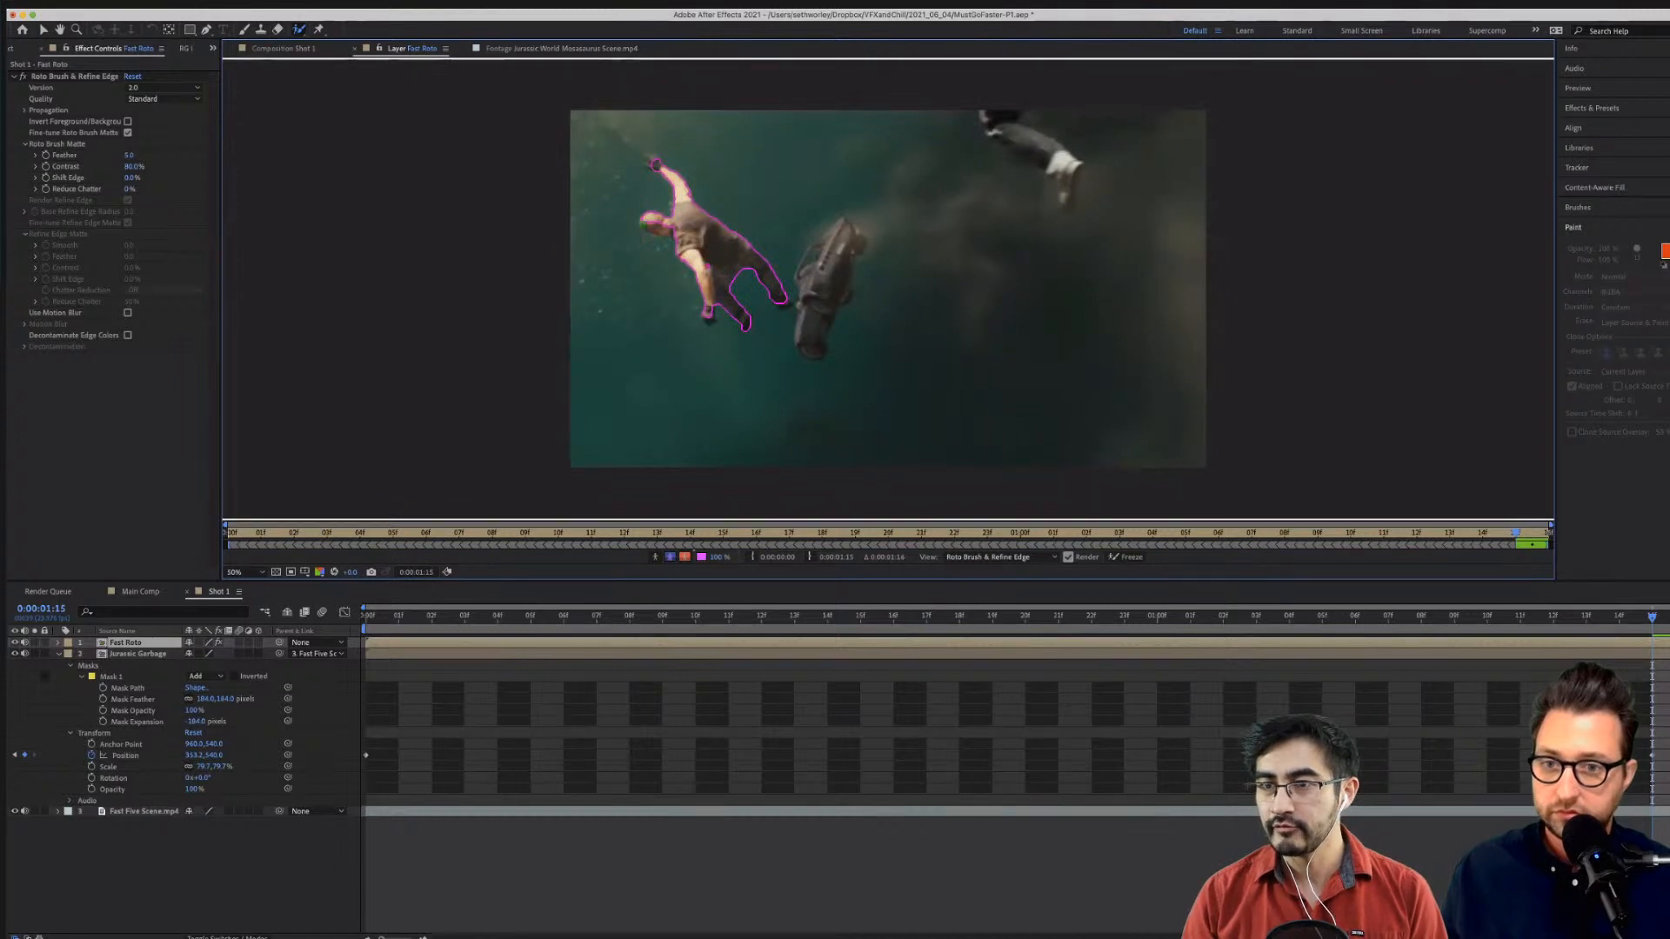
drag(681, 232, 681, 233)
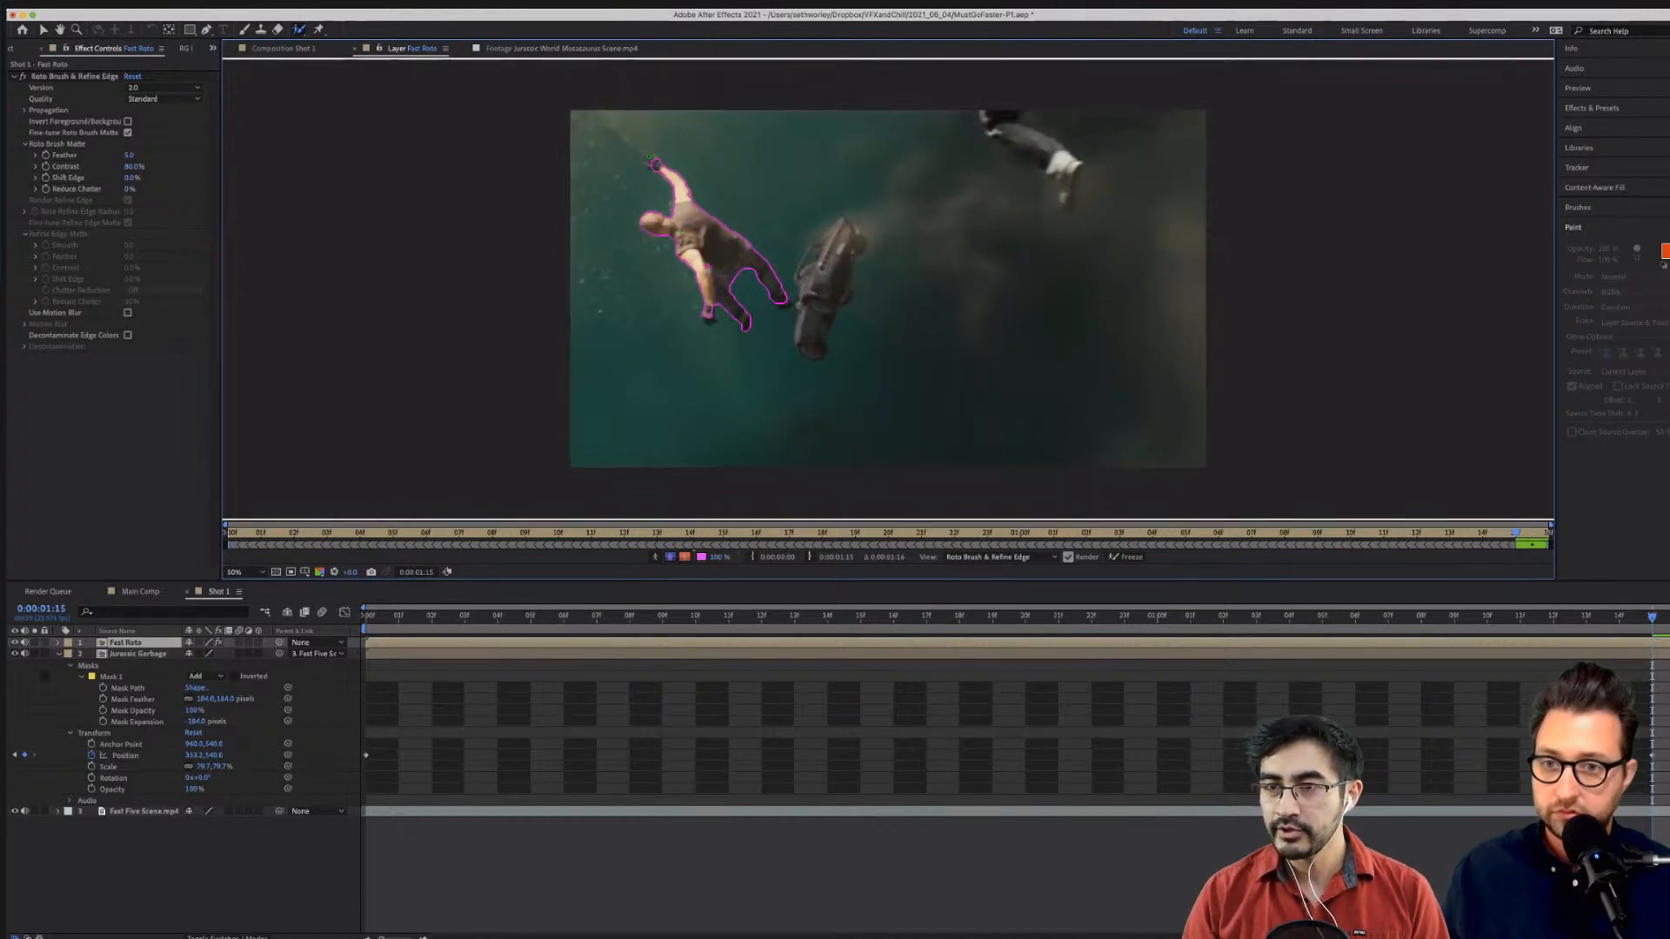
drag(653, 161, 655, 164)
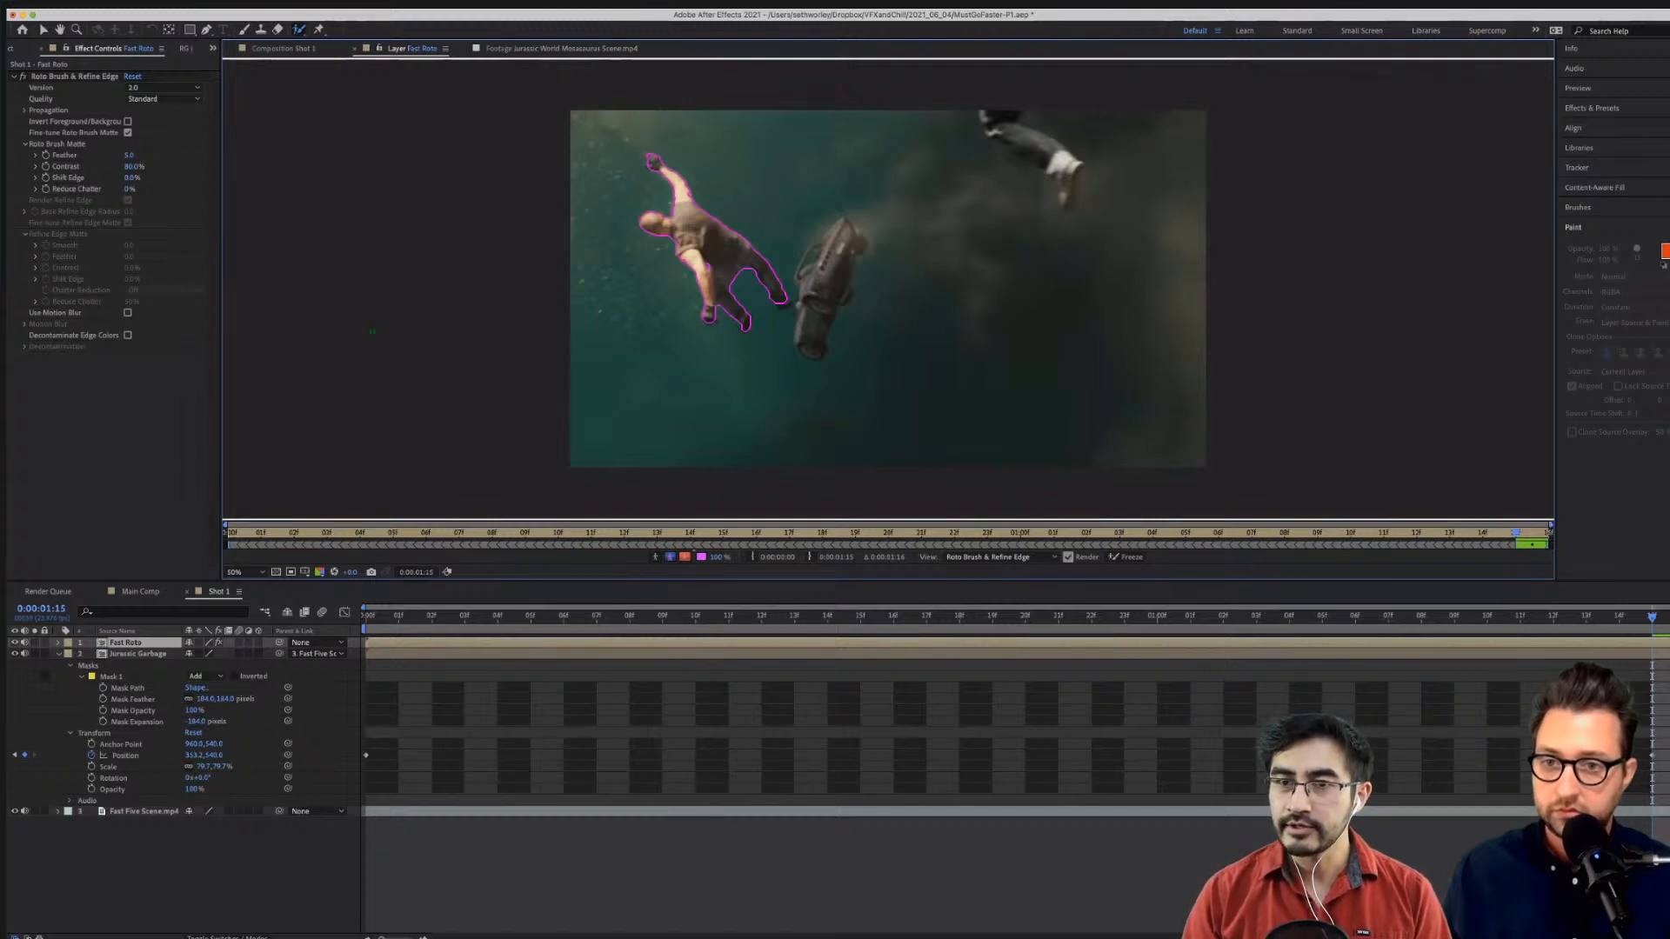
Propagate the man's roto selection backward frame by frame from 0:00:01:15 to 0:00:00:12.
key(Page_Up)
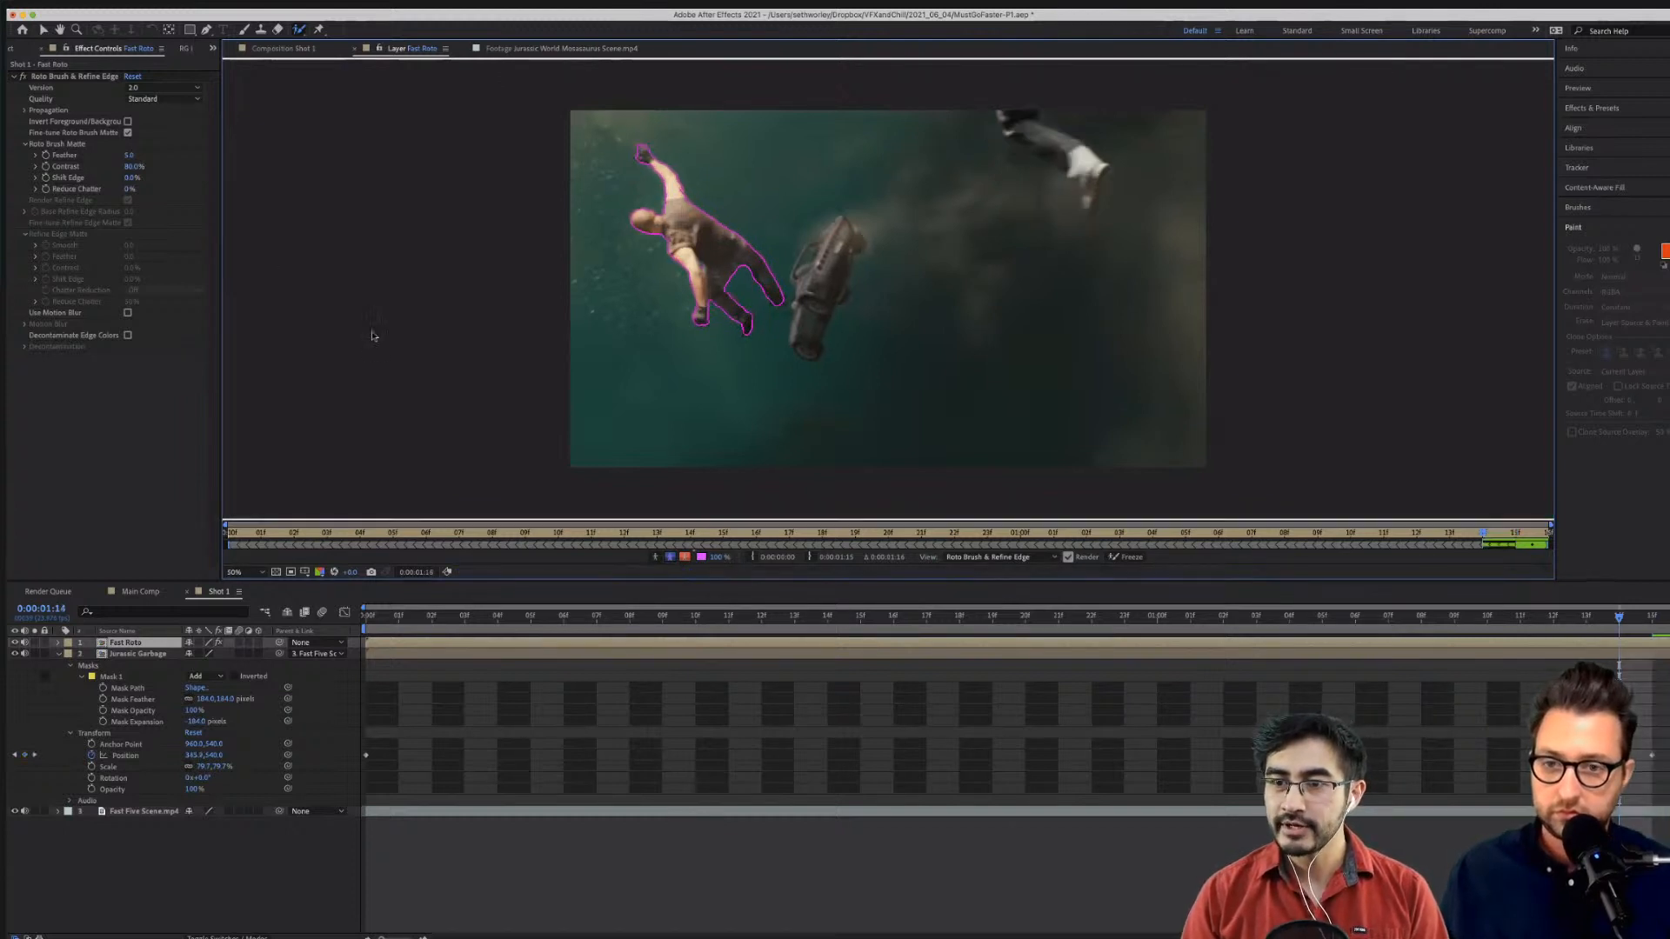
key(Page_Up)
key(Page_Up)
key(Page_Down)
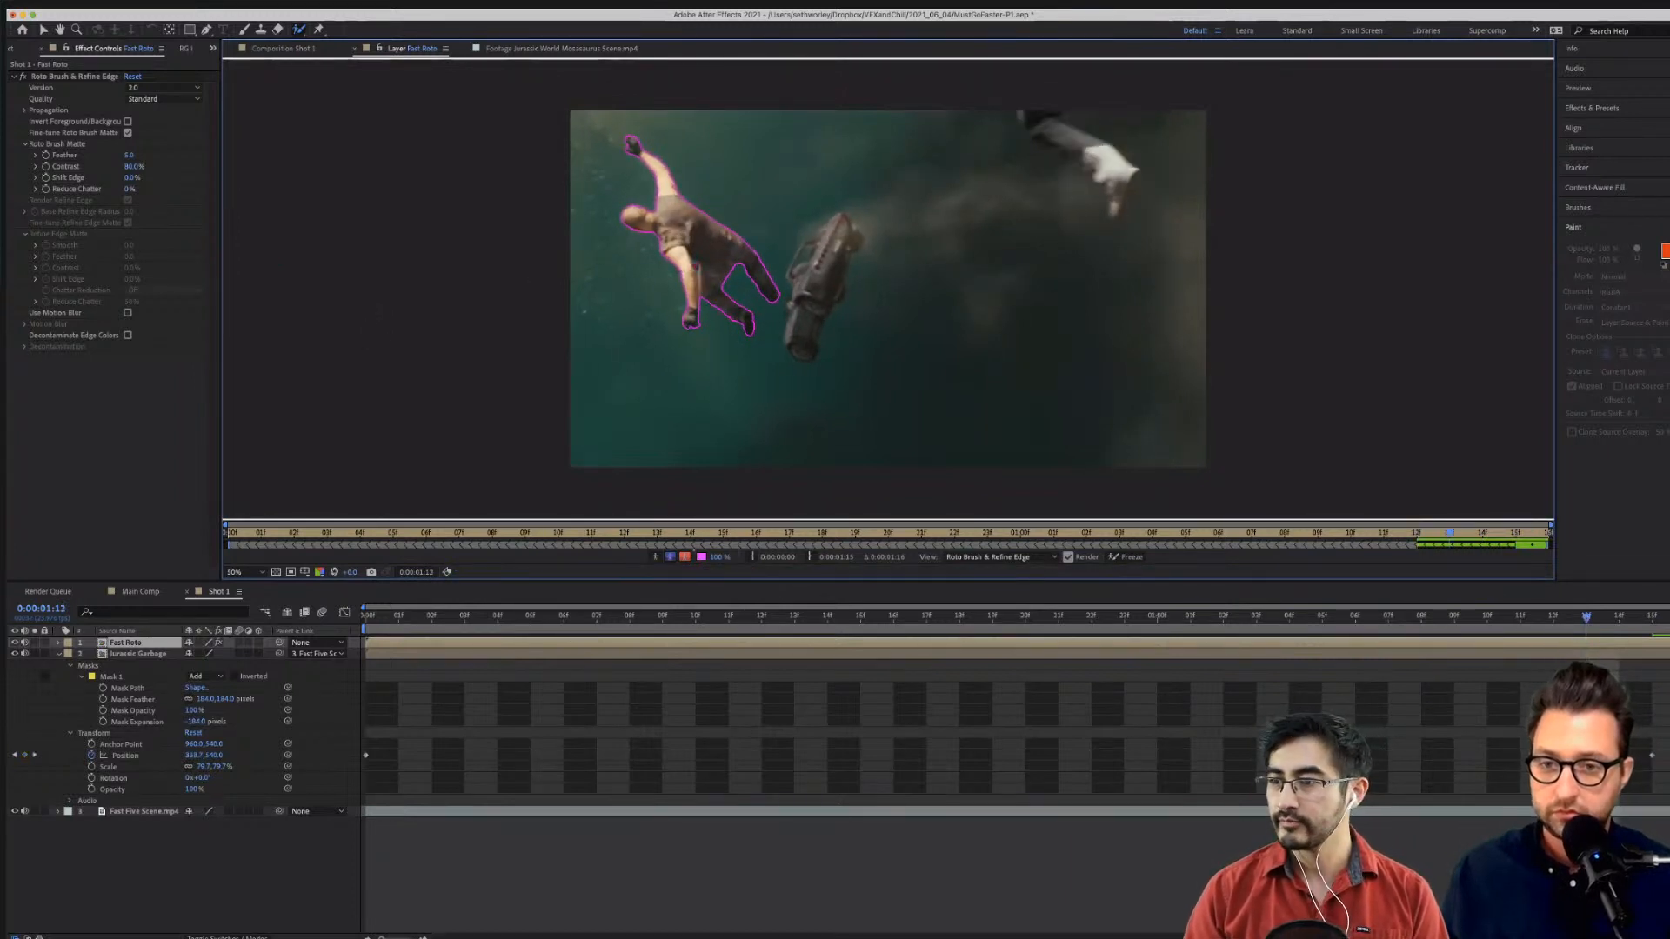
key(Page_Up)
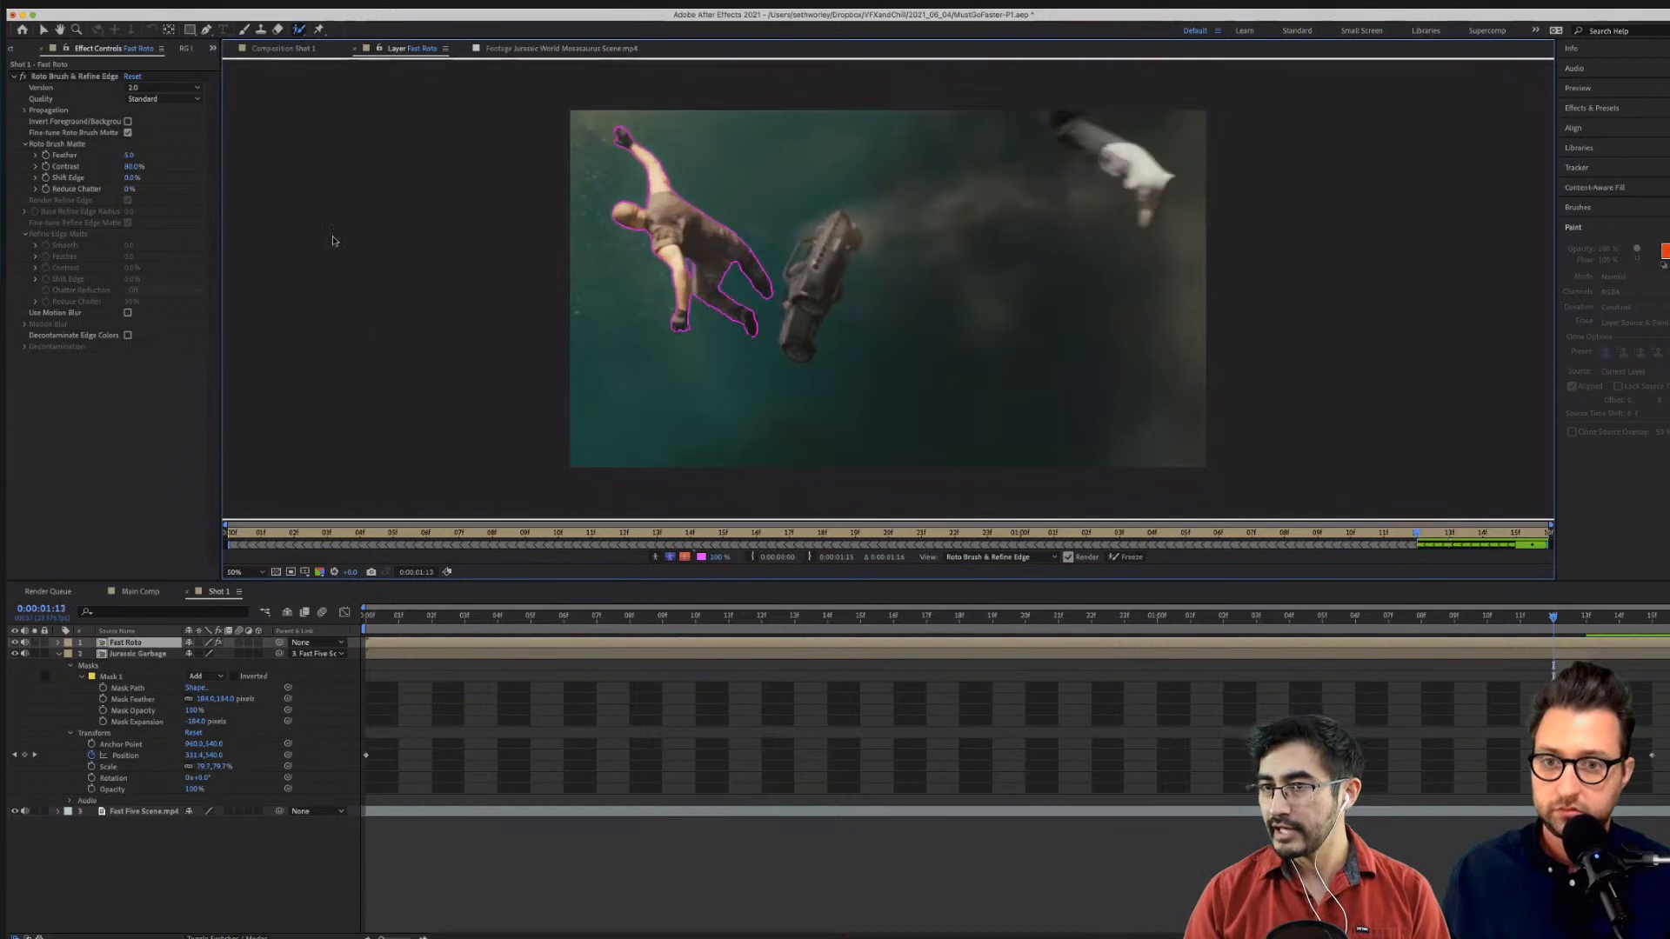
key(Page_Up)
key(Page_Up)
key(Page_Up)
key(Page_Up)
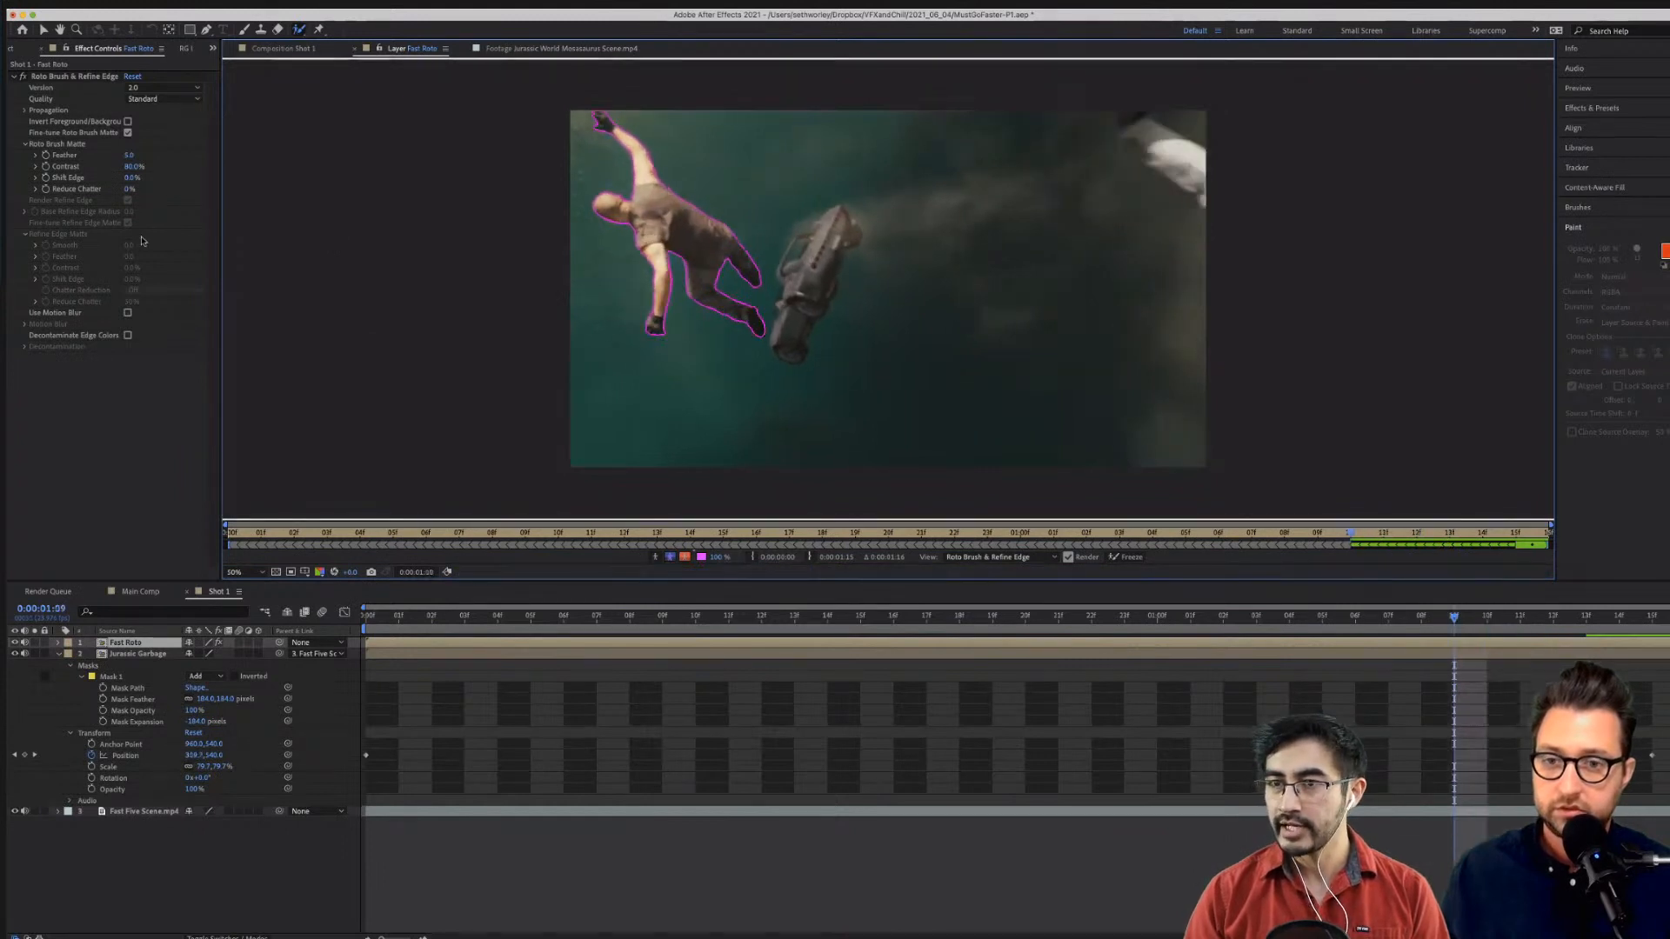
key(Page_Up)
key(Page_Up)
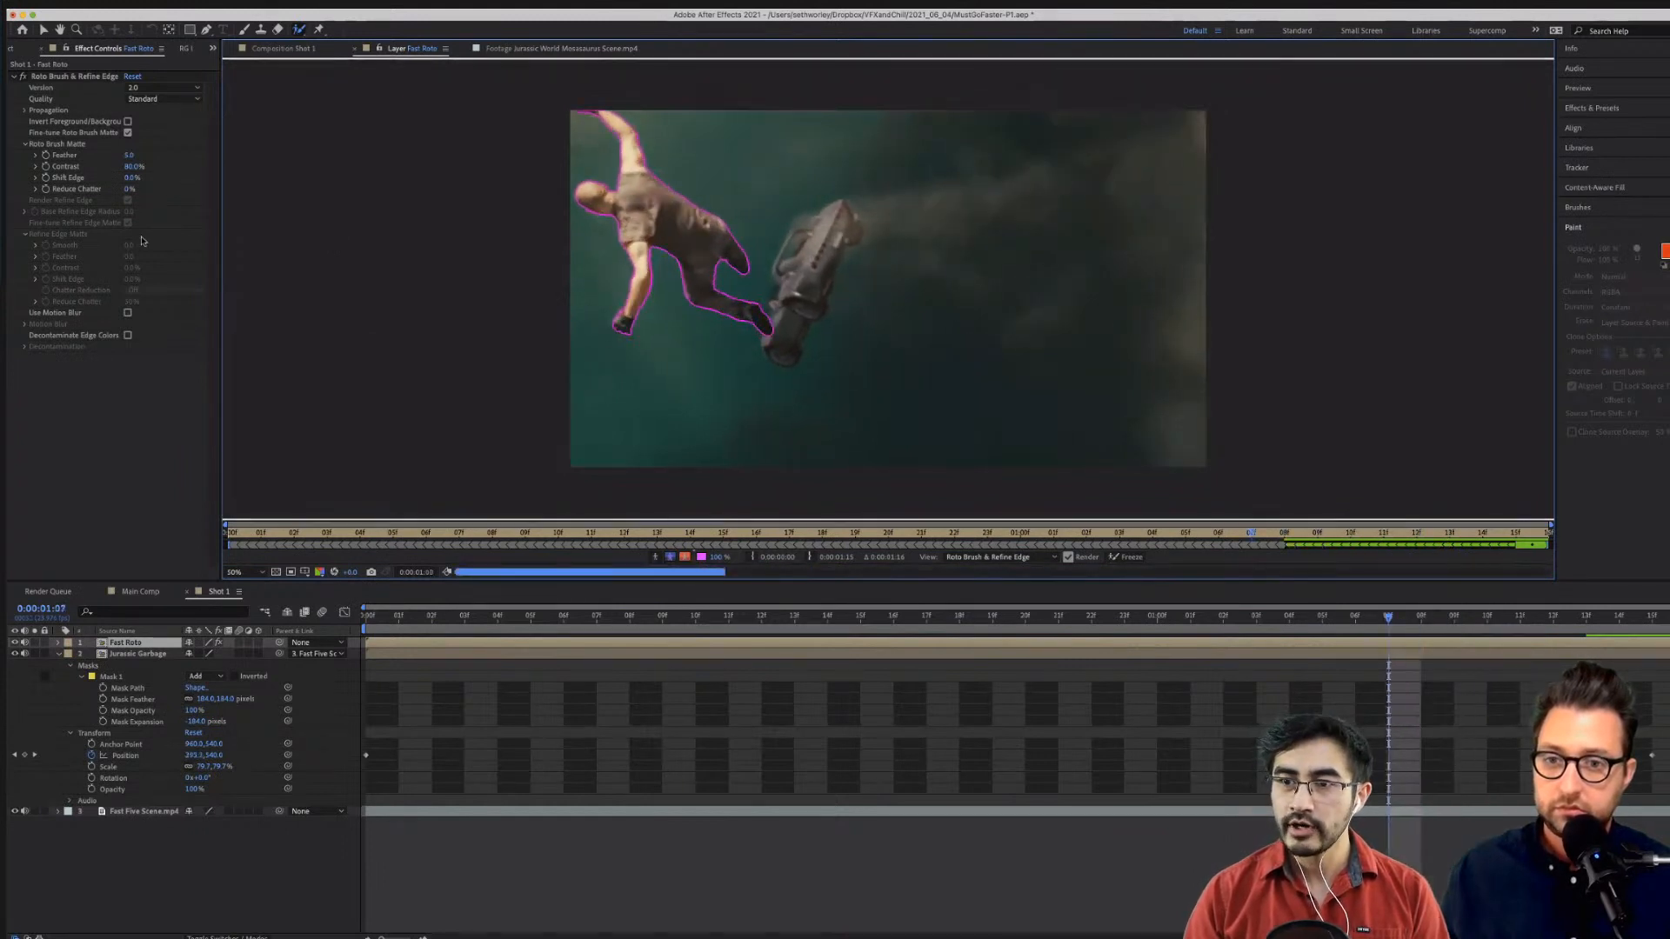
key(Page_Up)
key(Page_Up)
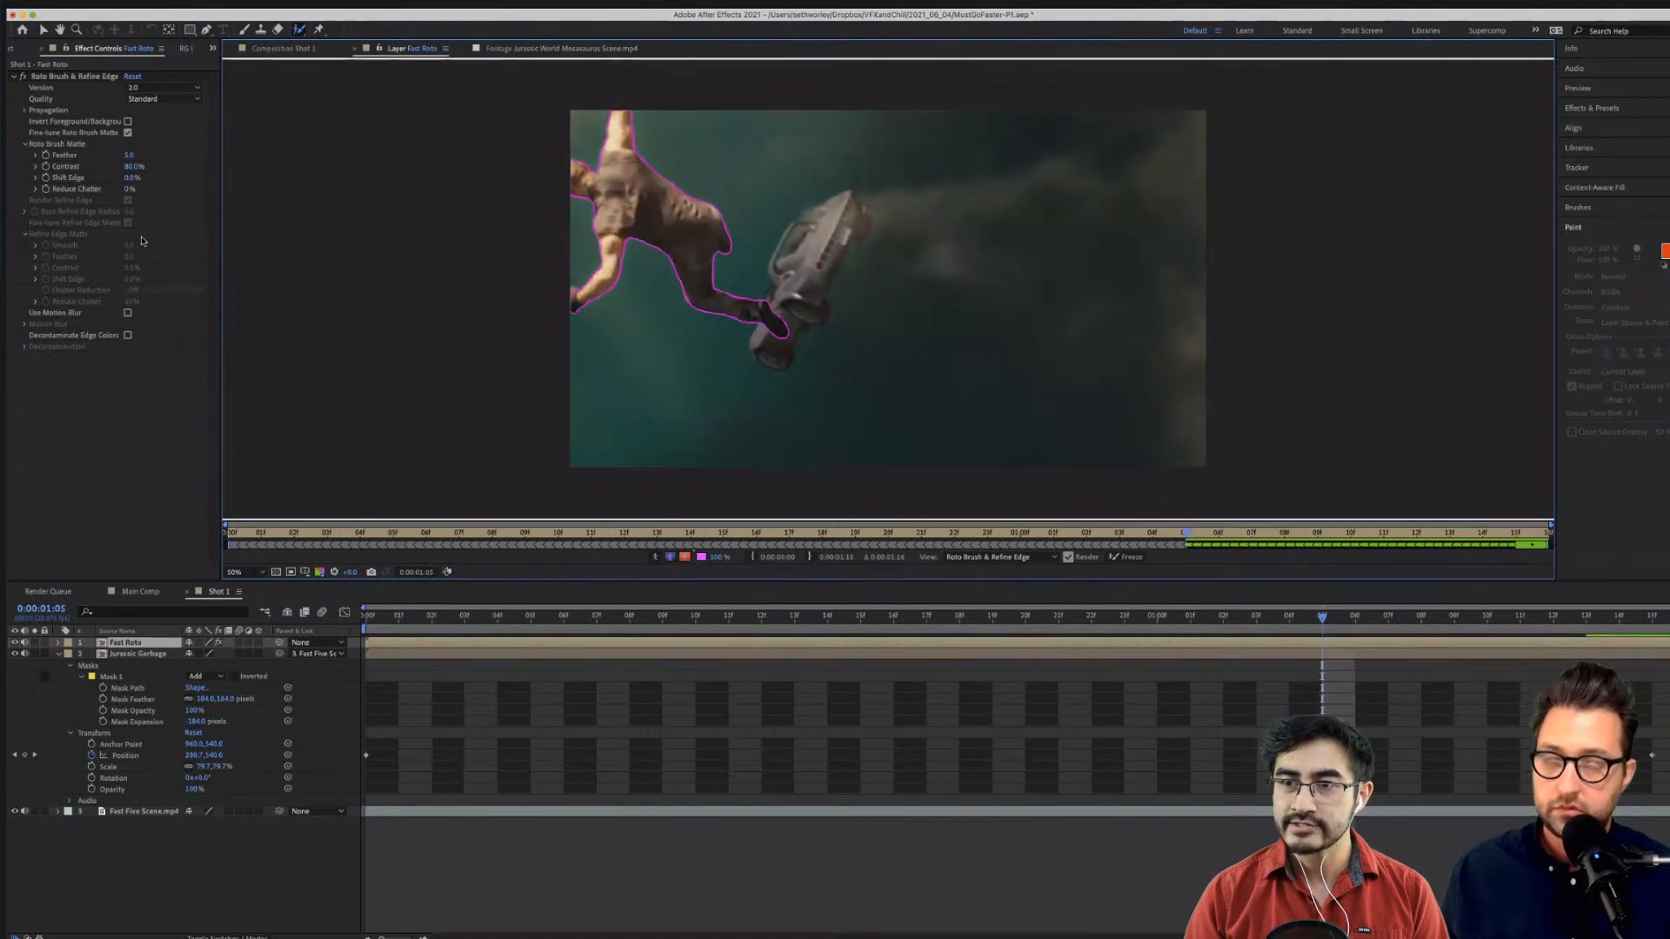
key(Page_Up)
key(Page_Up)
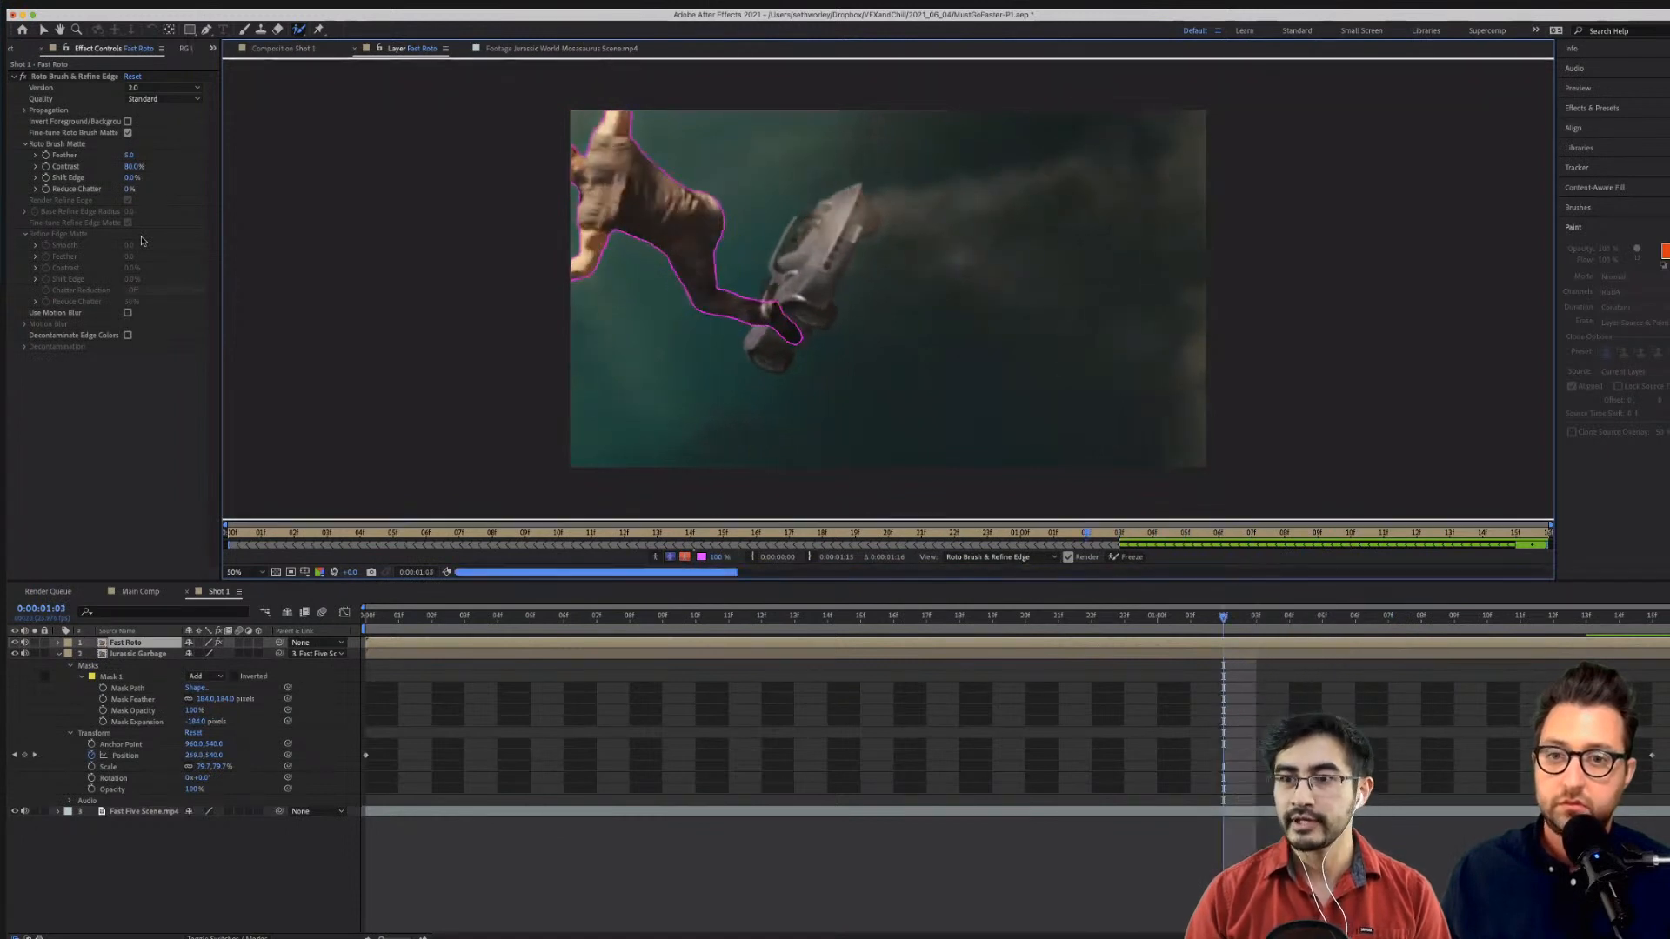
key(Page_Up)
key(Page_Up)
key(Page_Up)
key(Page_Up)
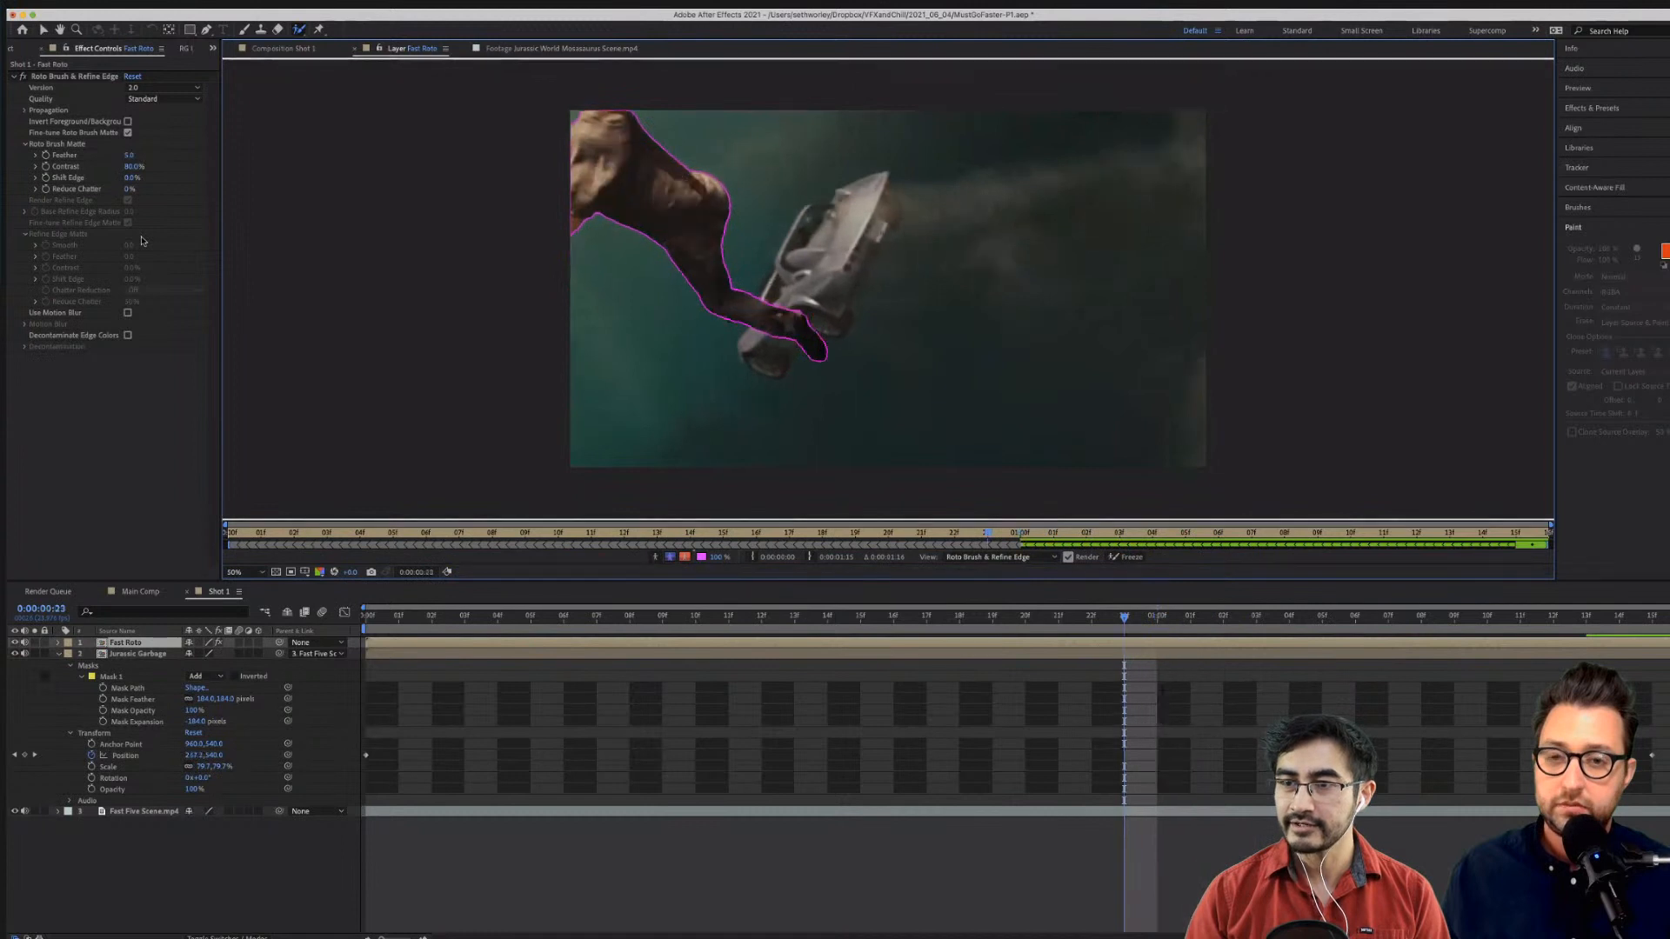
key(Page_Up)
key(Page_Up)
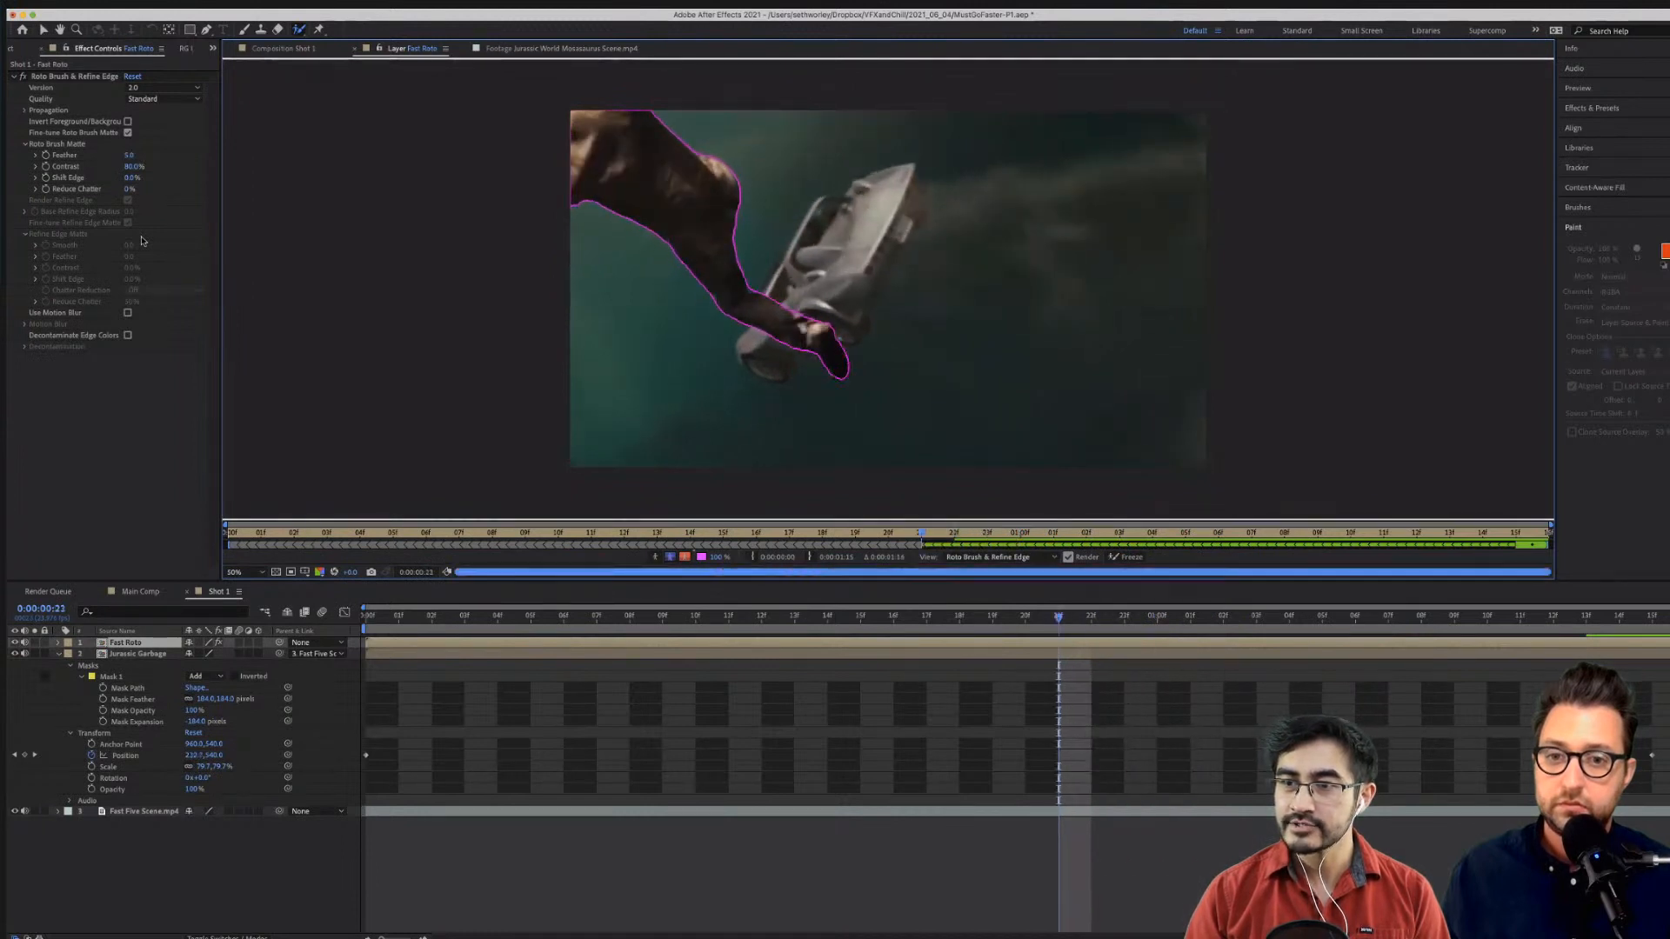
key(Page_Up)
key(Page_Up)
key(Page_Up)
key(Page_Up)
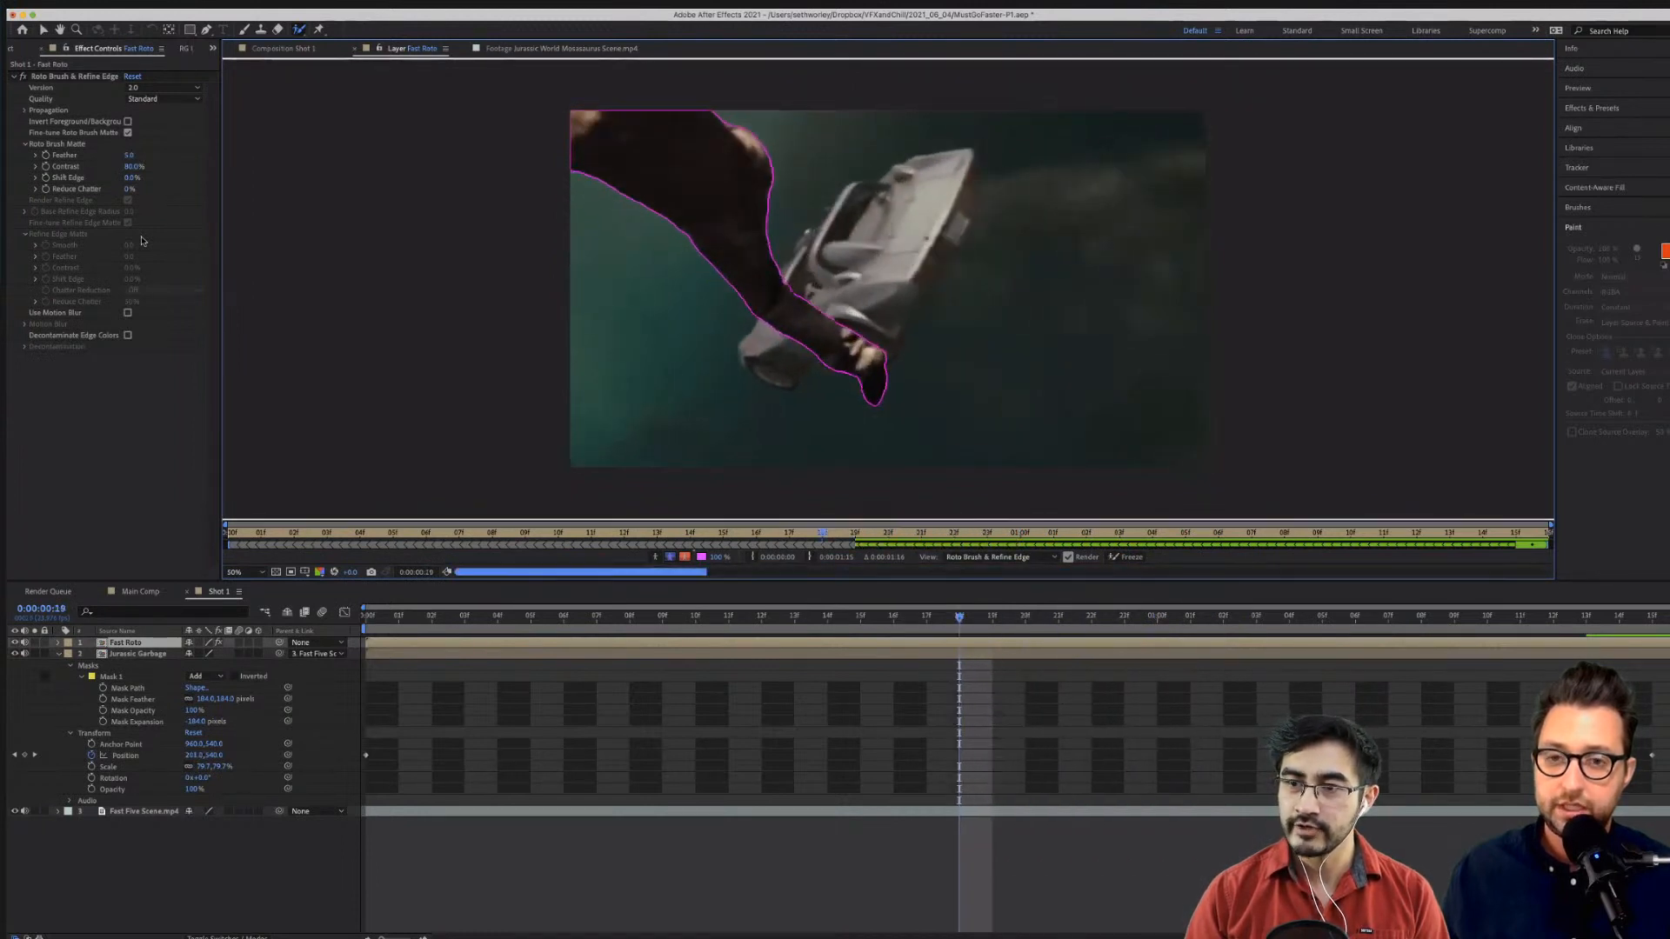
key(Page_Up)
key(Page_Up)
key(Page_Up)
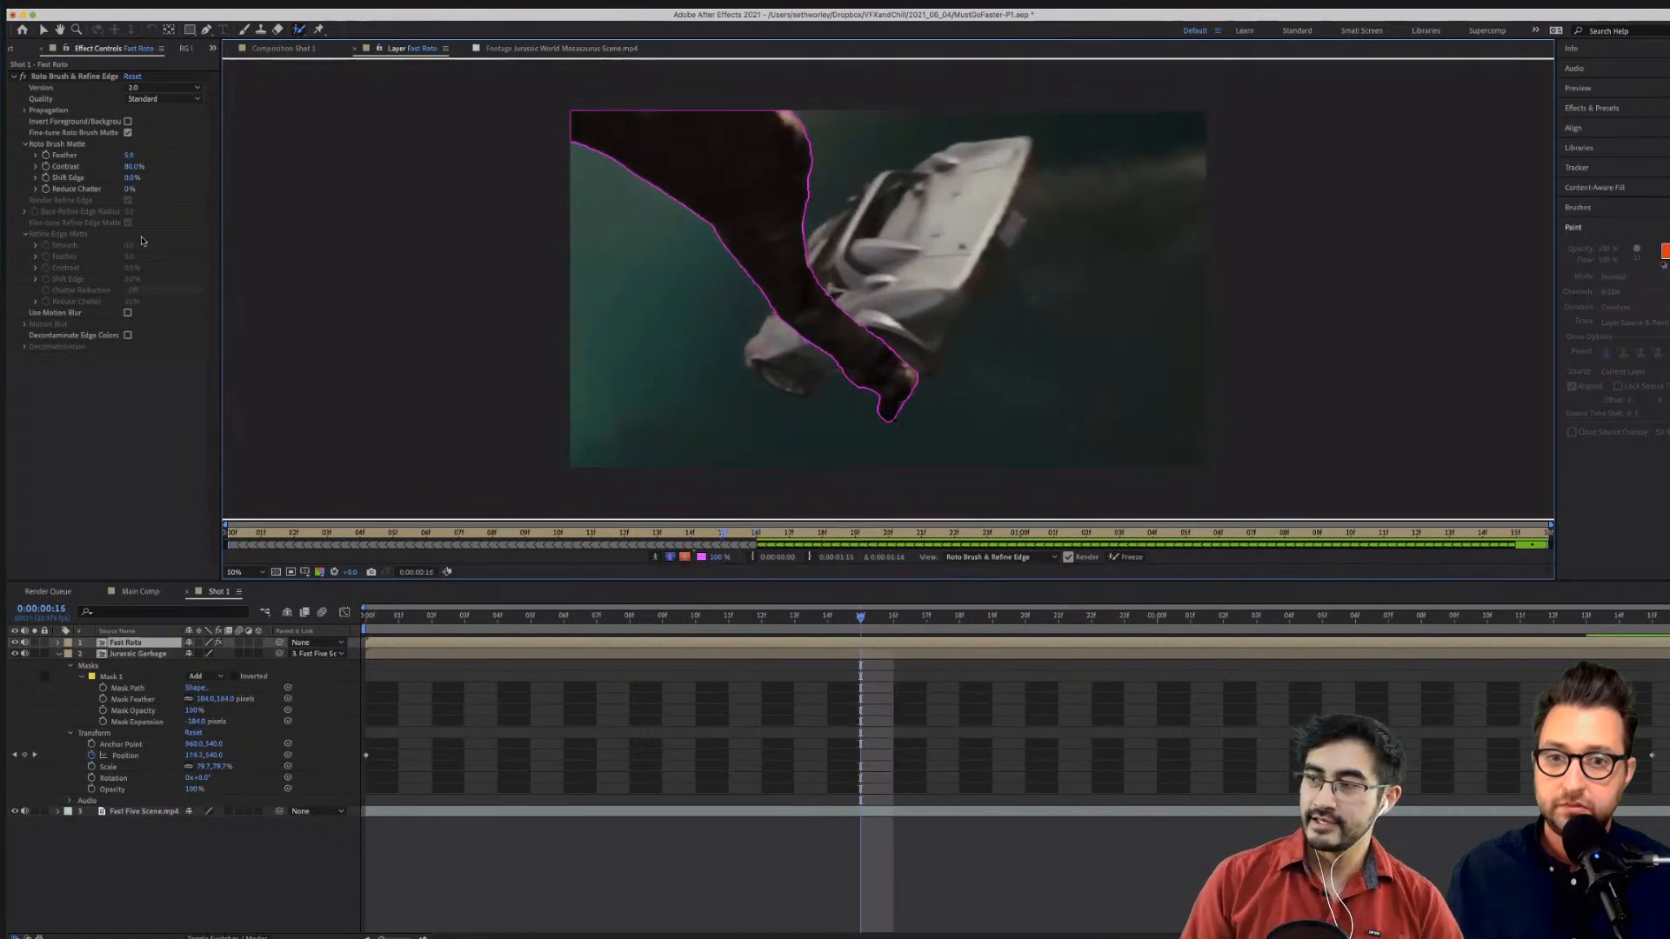
key(Page_Up)
key(Page_Up)
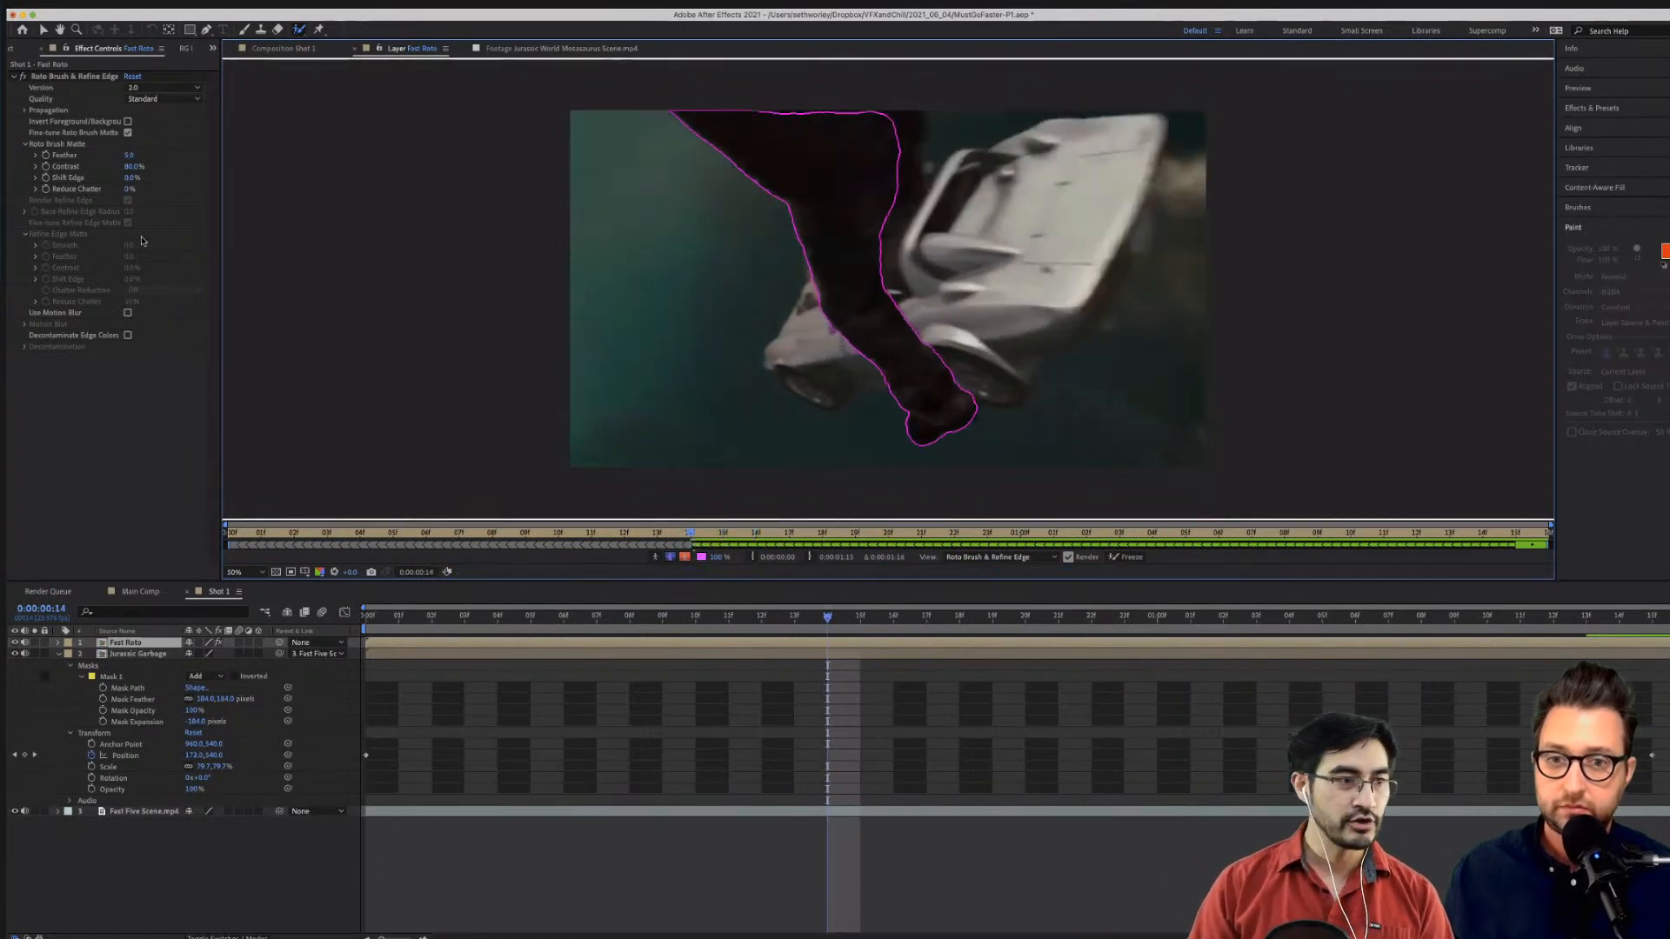
key(Page_Up)
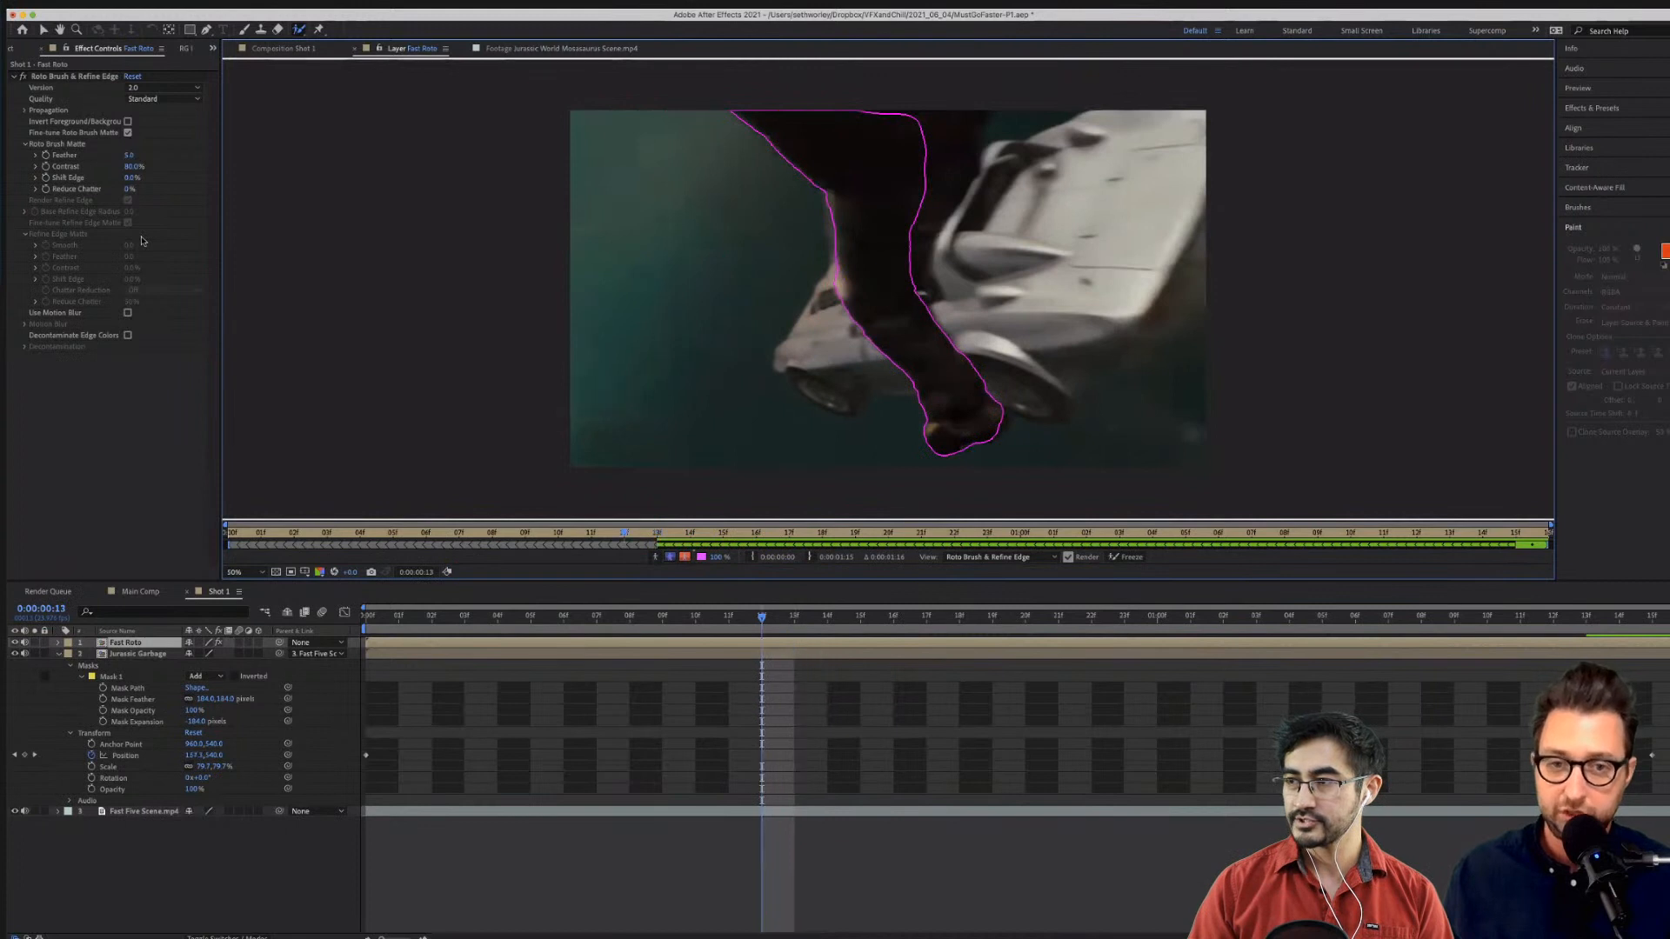
key(Page_Up)
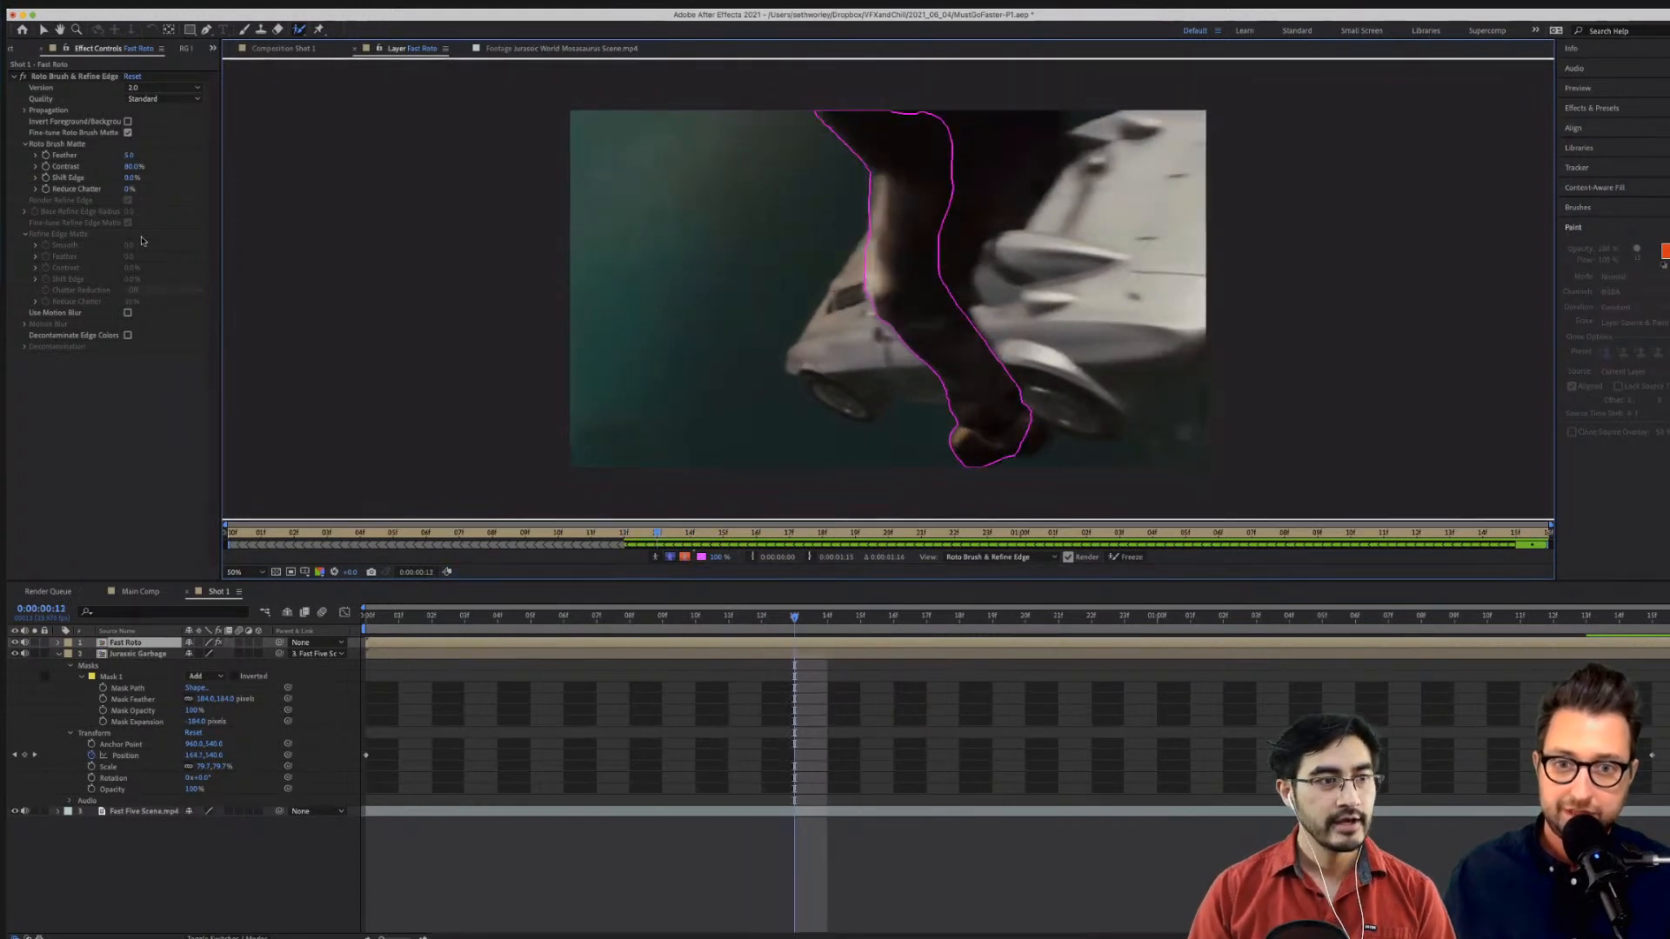
Try to correct the roto selection around the thigh and car at 0:00:00:14, and undo those strokes.
key(Page_Down)
key(Page_Down)
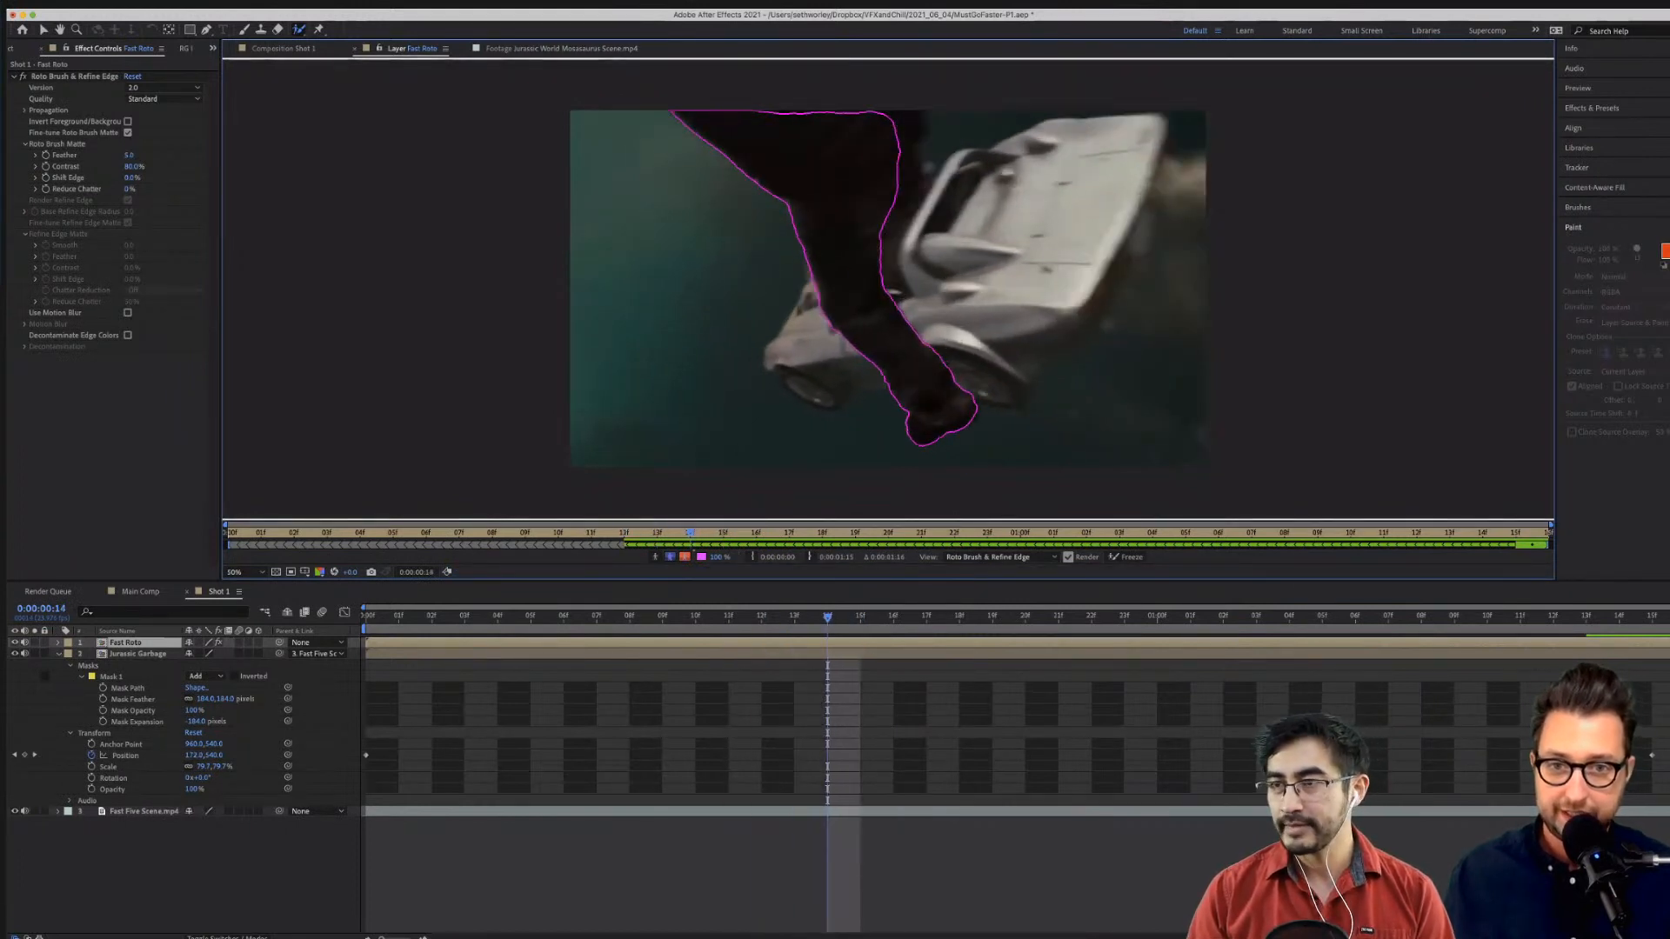
drag(895, 126, 876, 225)
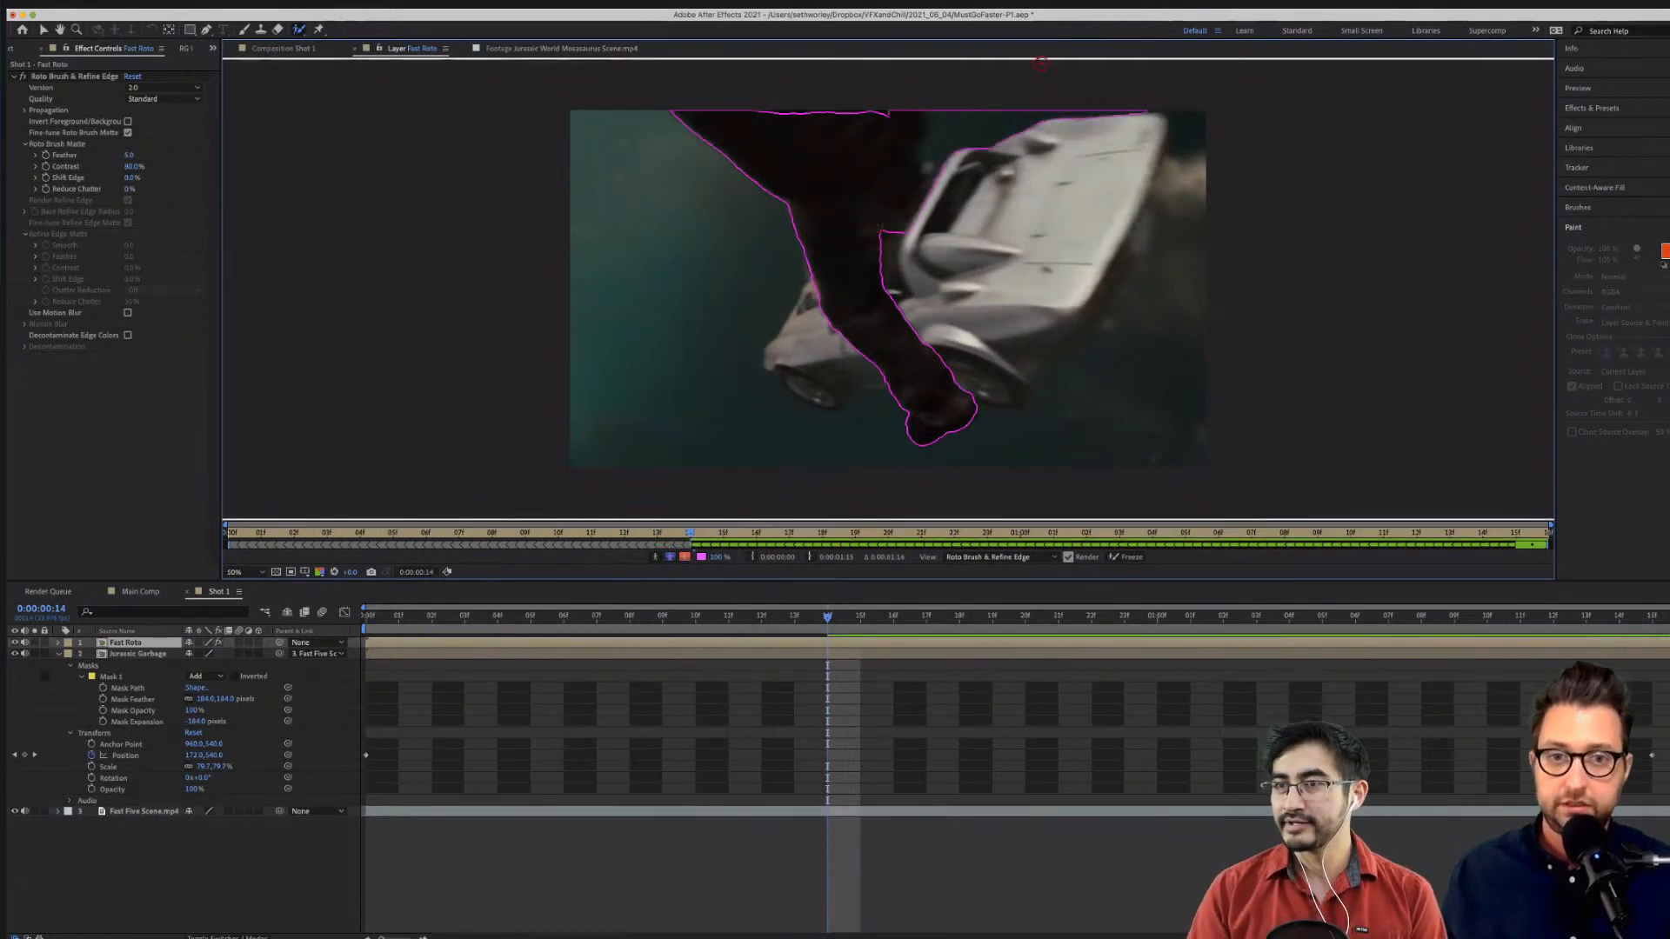
drag(970, 131, 1101, 98)
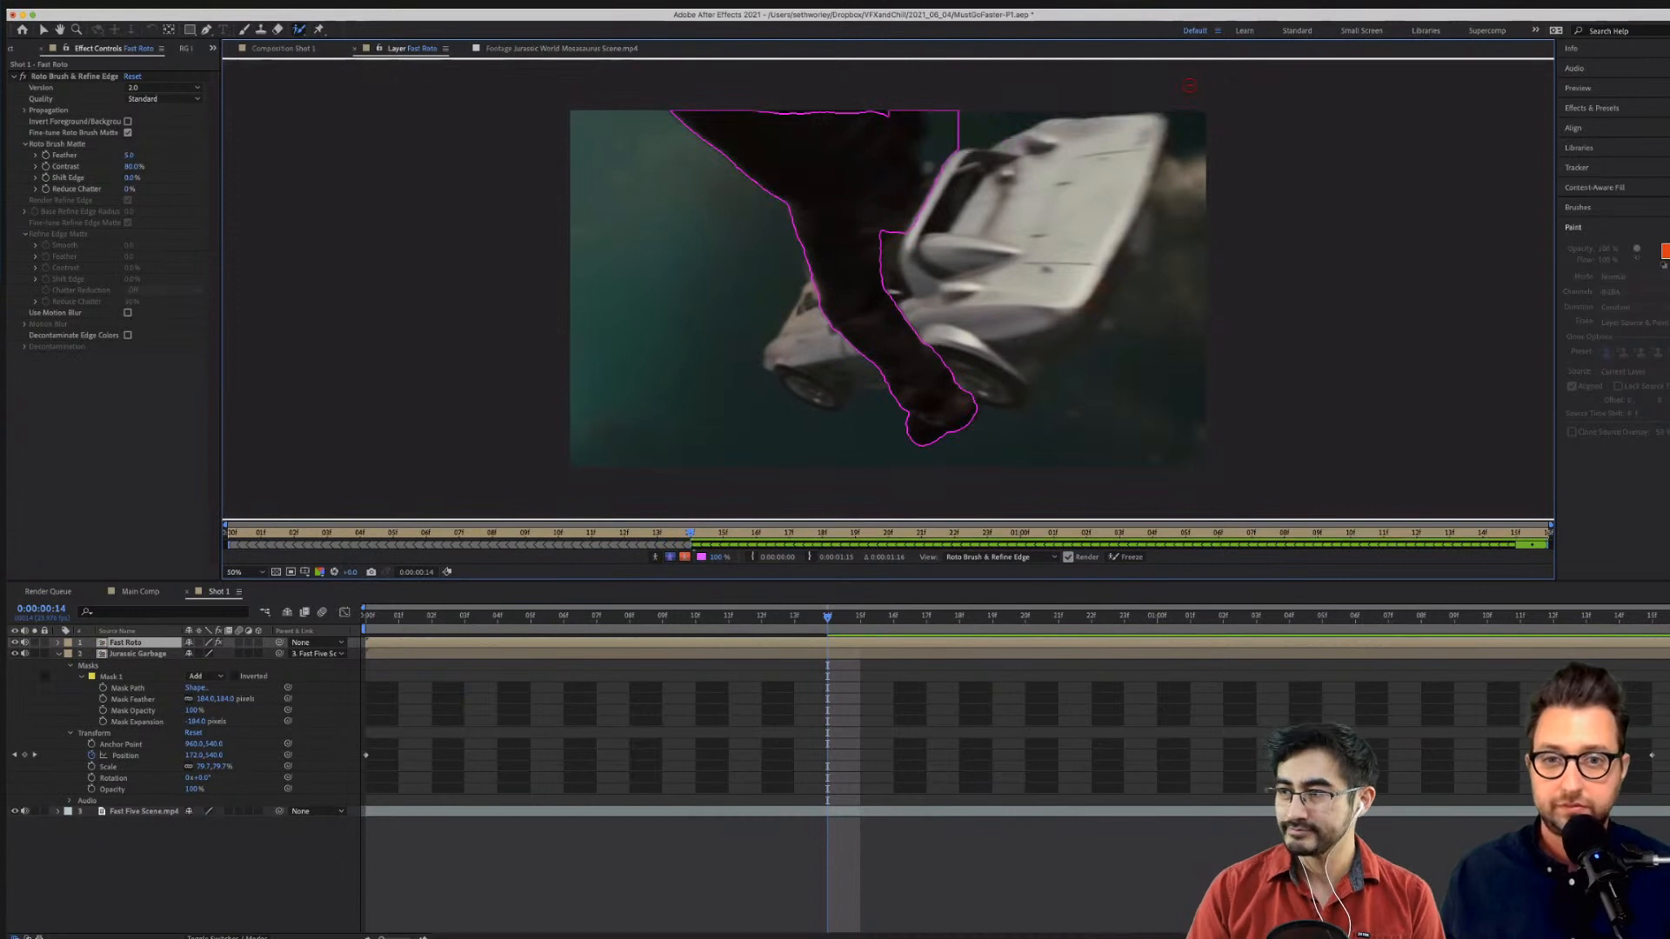
drag(952, 148, 939, 112)
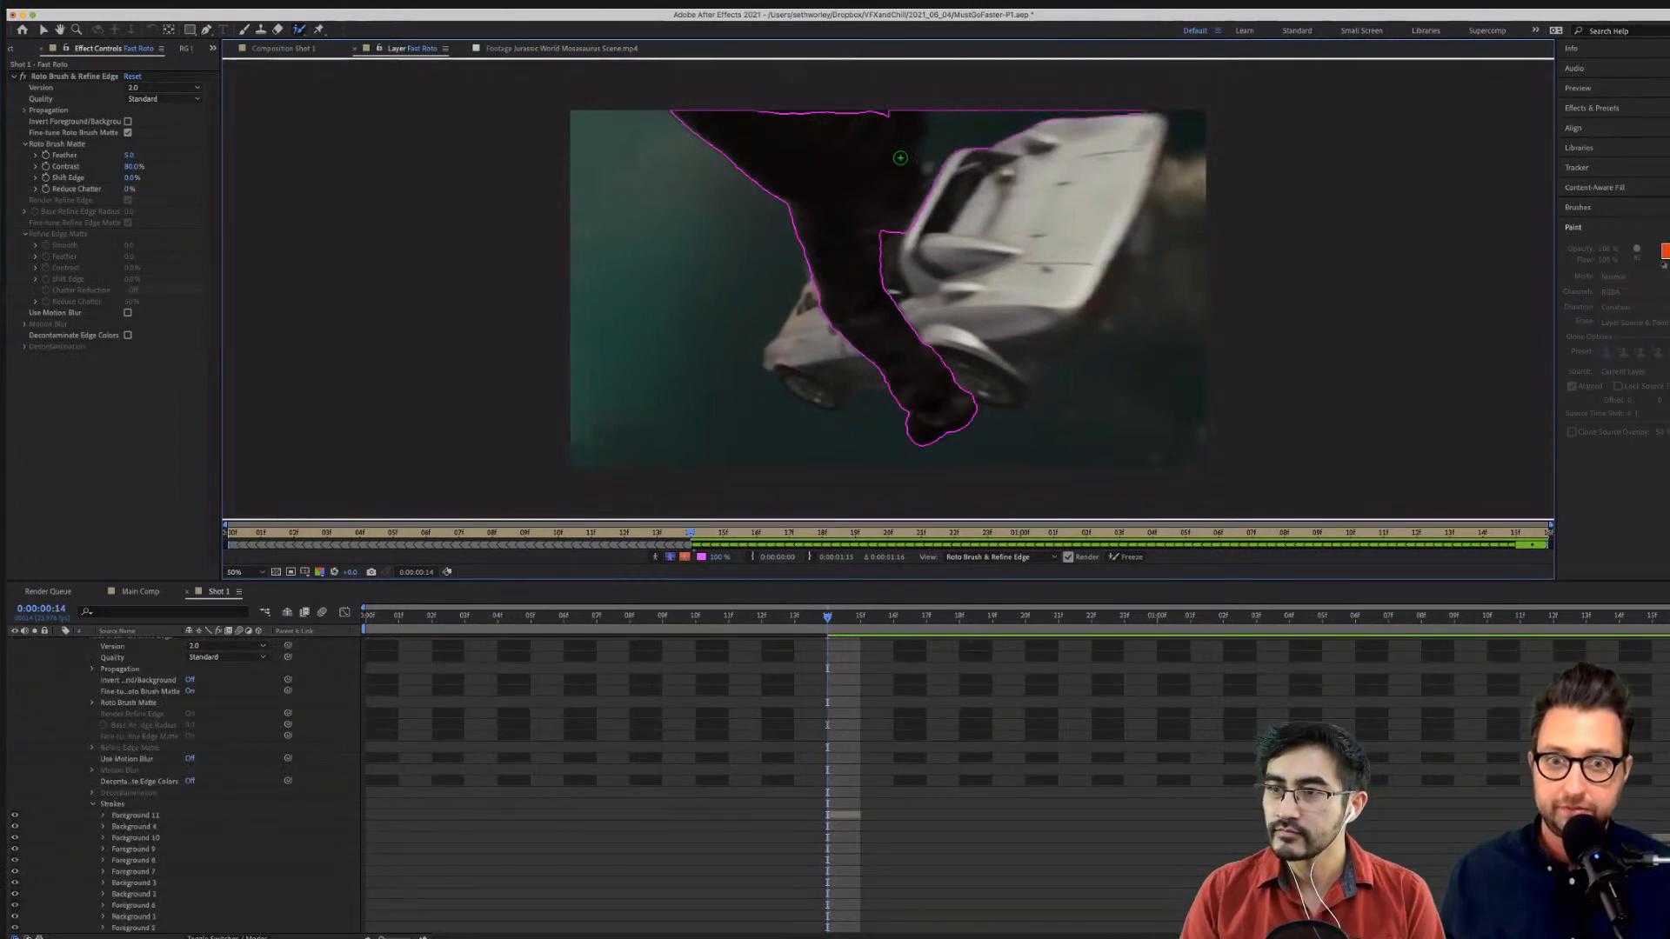
key(ctrl+z)
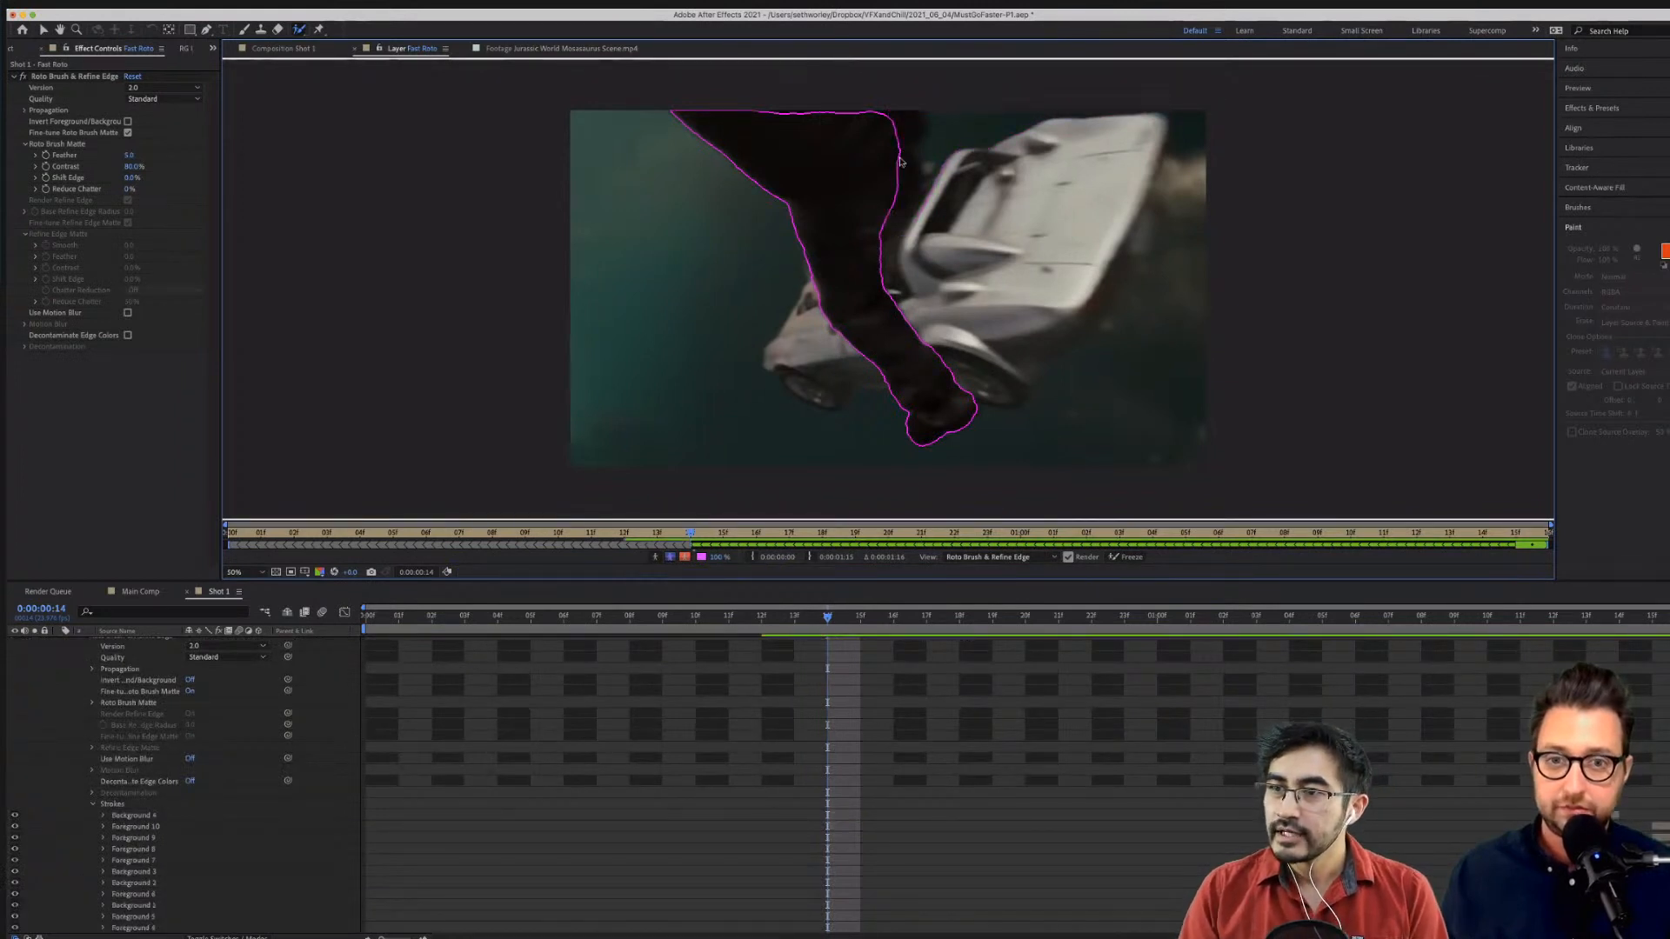
Add foreground strokes along the thigh's upper edge at 0:00:00:16 and 0:00:00:15, and propagate the selection back to 0:00:00:14.
key(Page_Up)
key(Page_Up)
key(Page_Up)
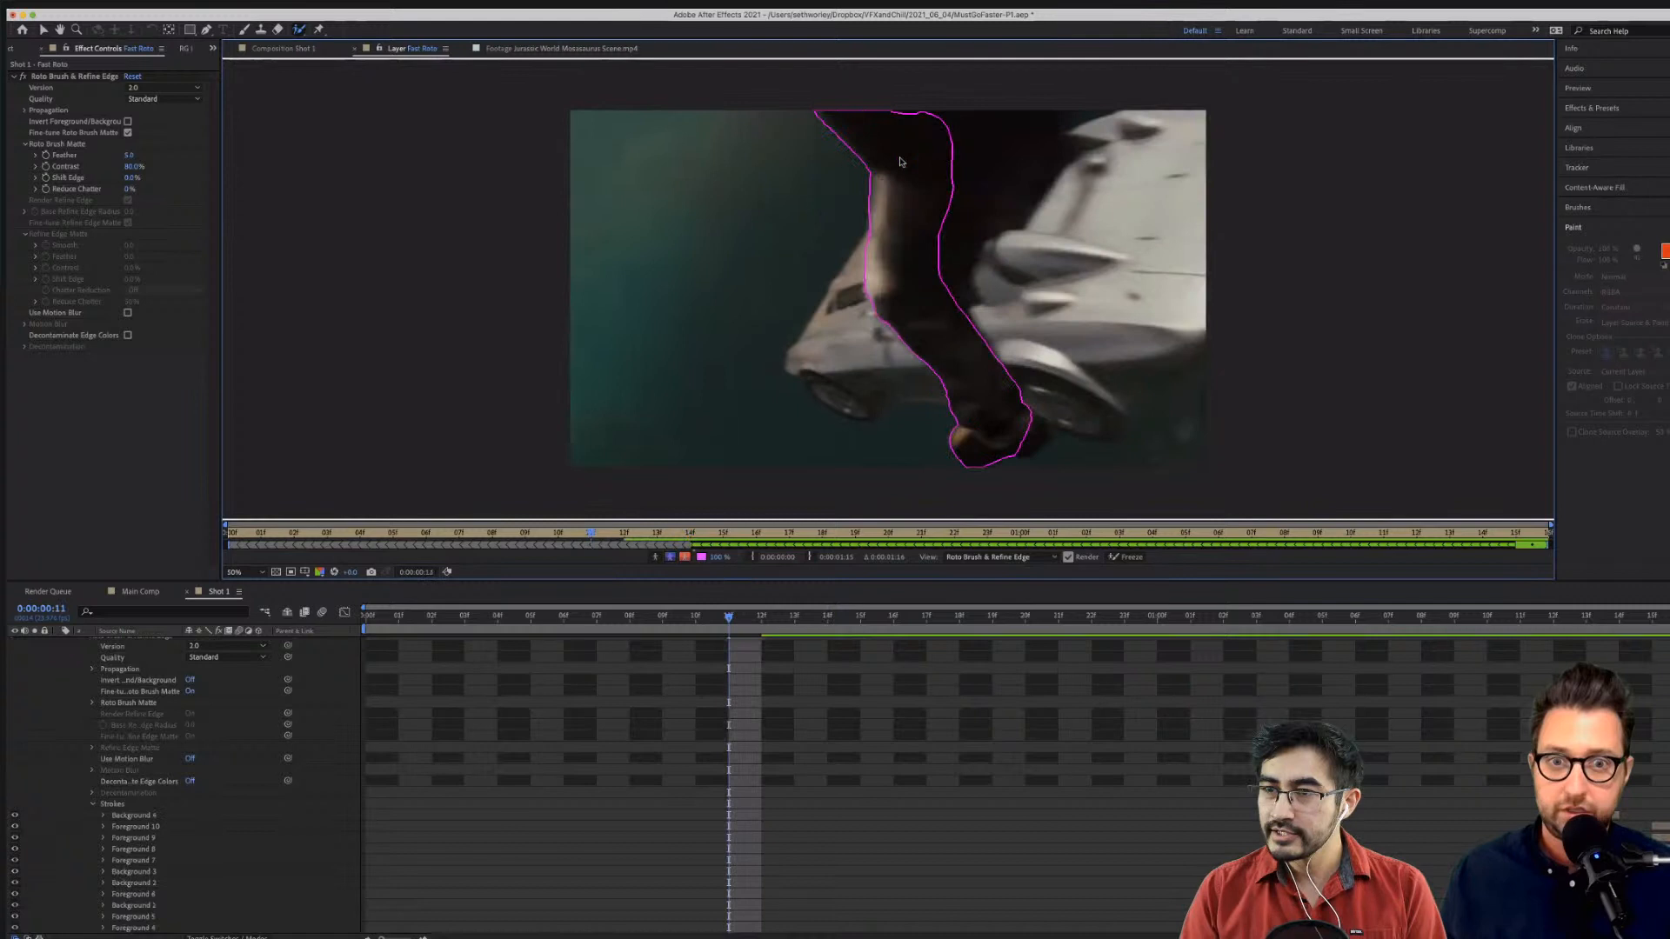
key(Page_Down)
key(Page_Down)
key(Page_Down)
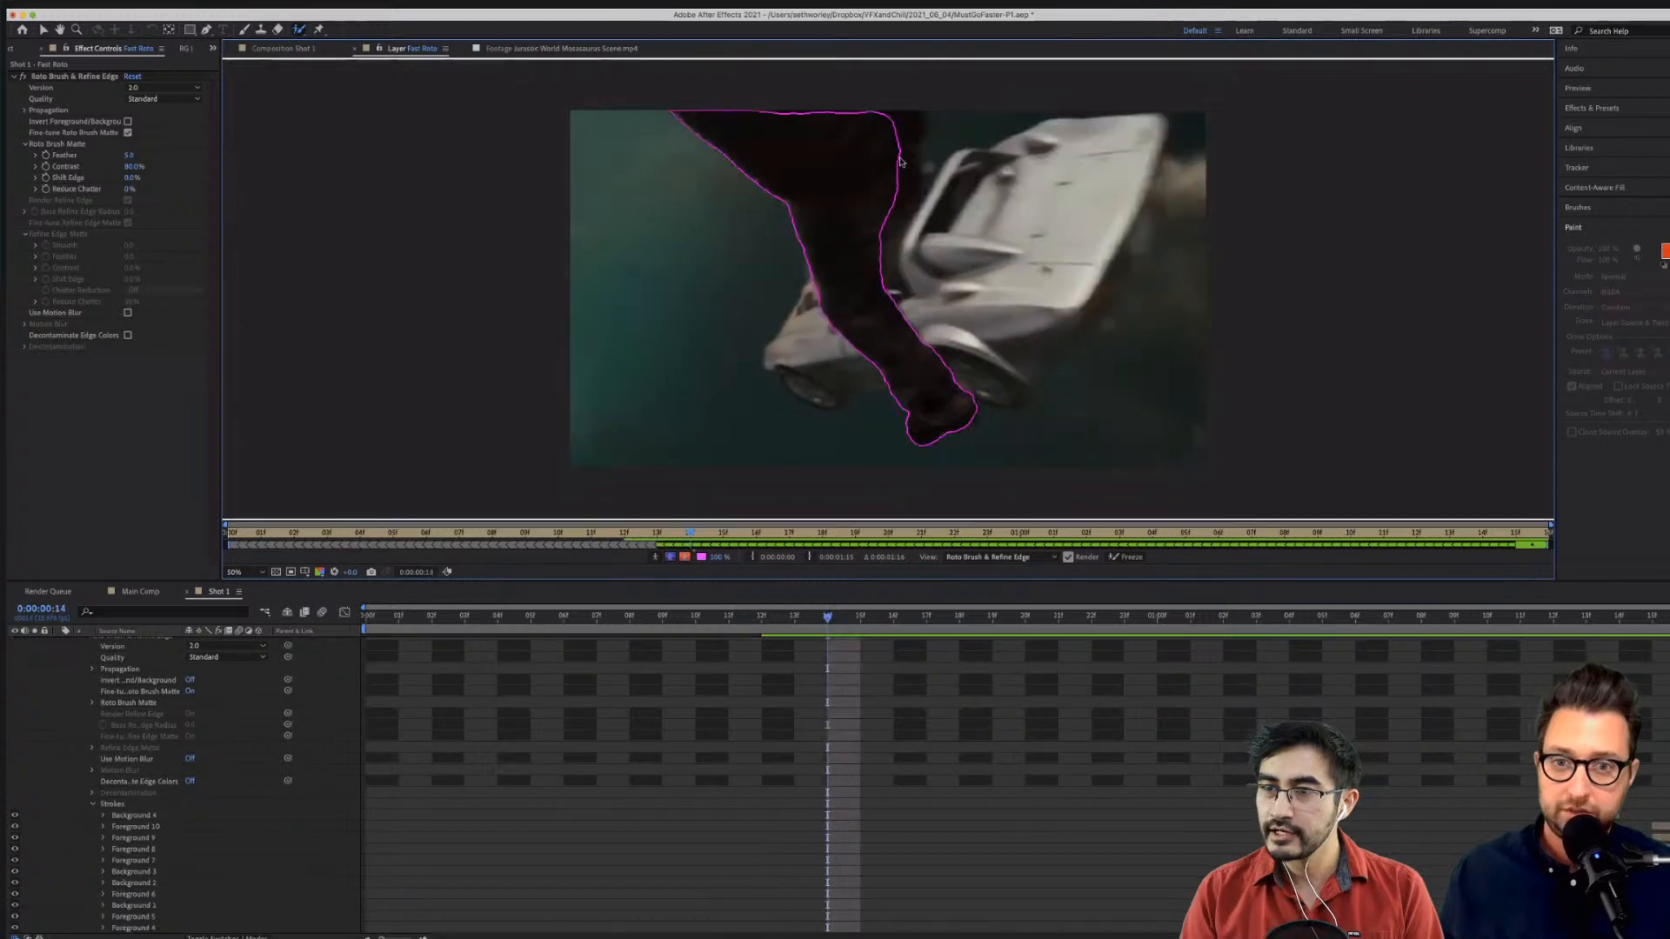
key(Page_Down)
key(Page_Down)
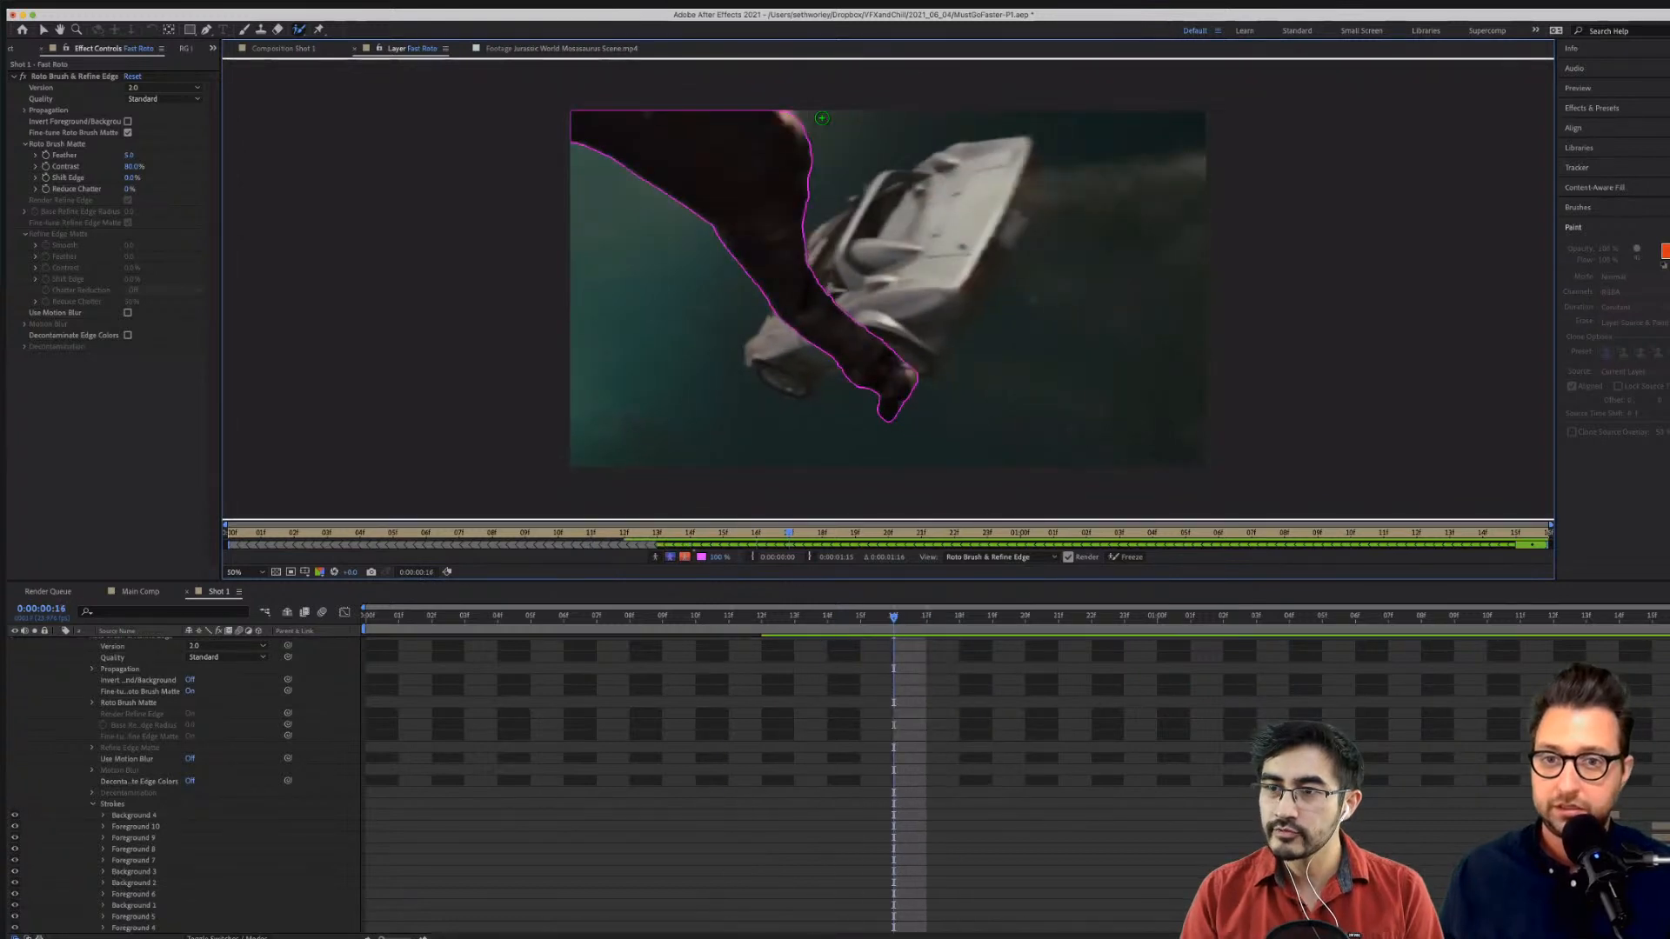
click(822, 117)
key(Page_Up)
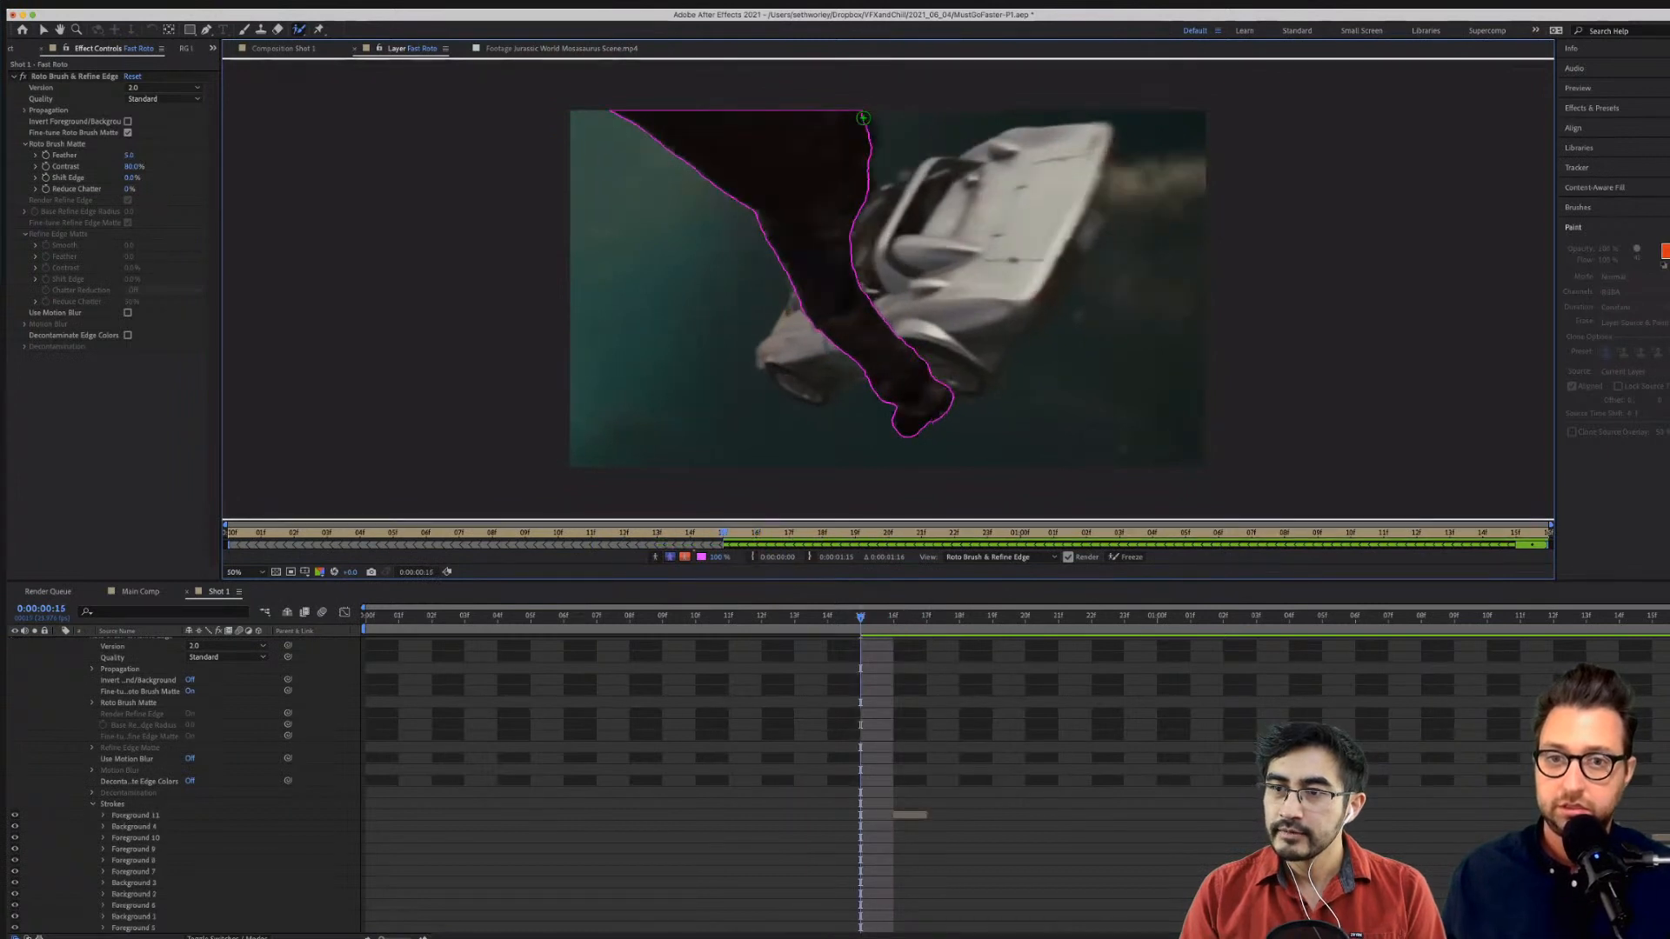
drag(864, 111, 859, 168)
key(Page_Up)
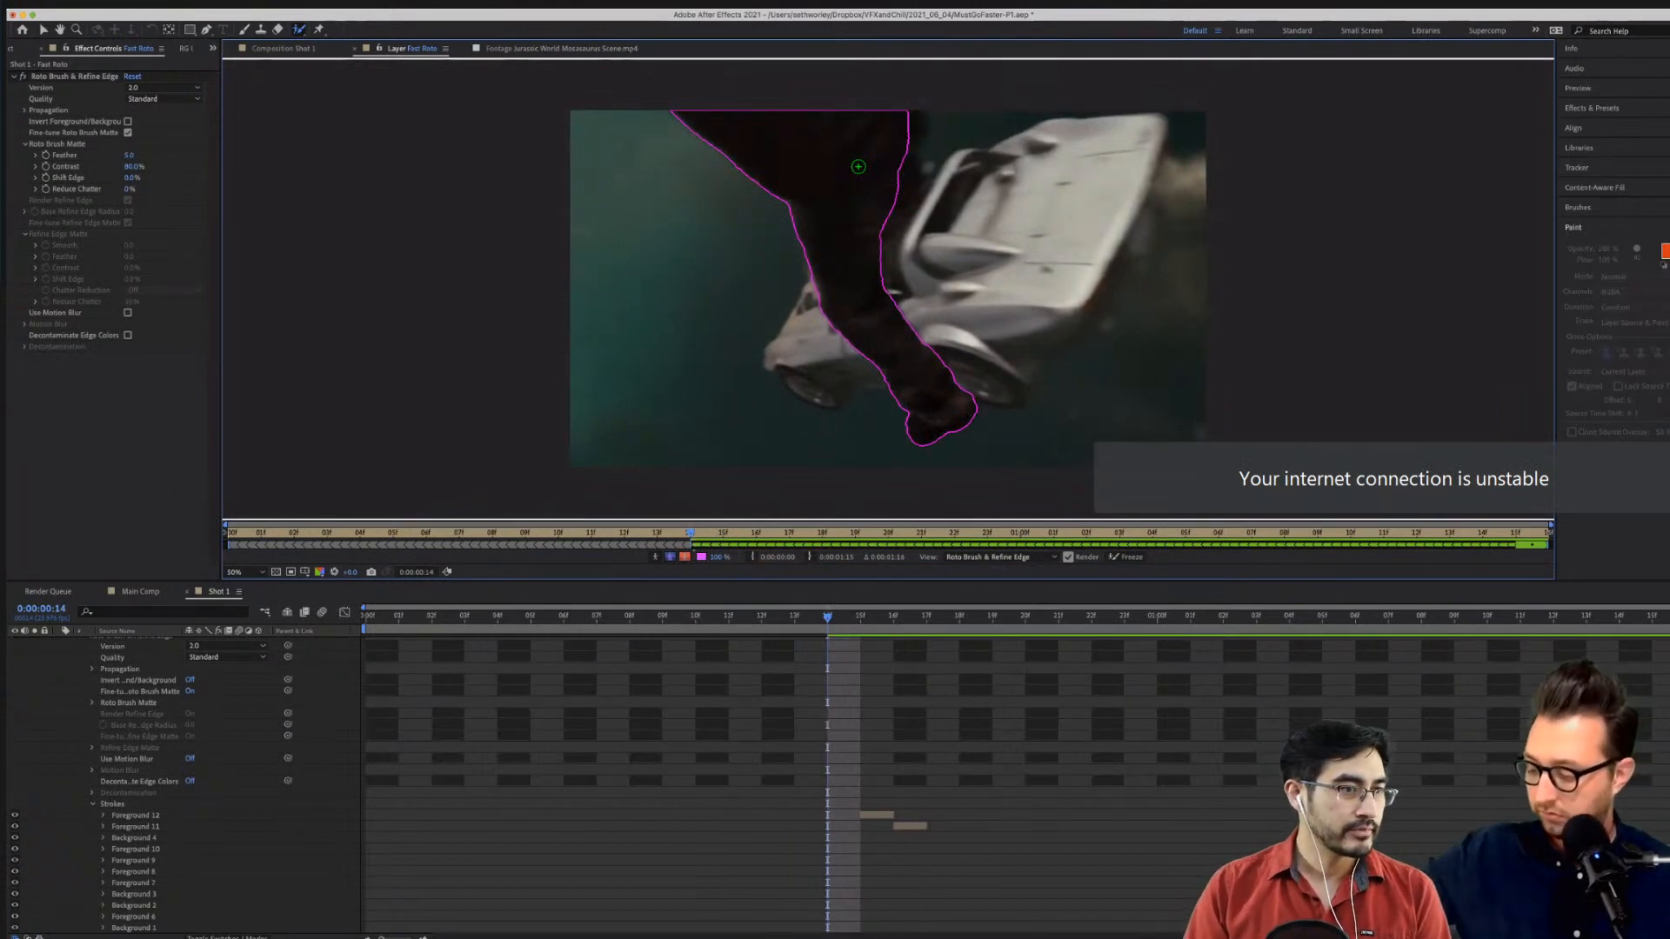
Propagate the roto selection back to 0:00:00:13, adding the thigh's car-side edge as foreground and a small background stroke at the footage's upper edge.
key(Page_Up)
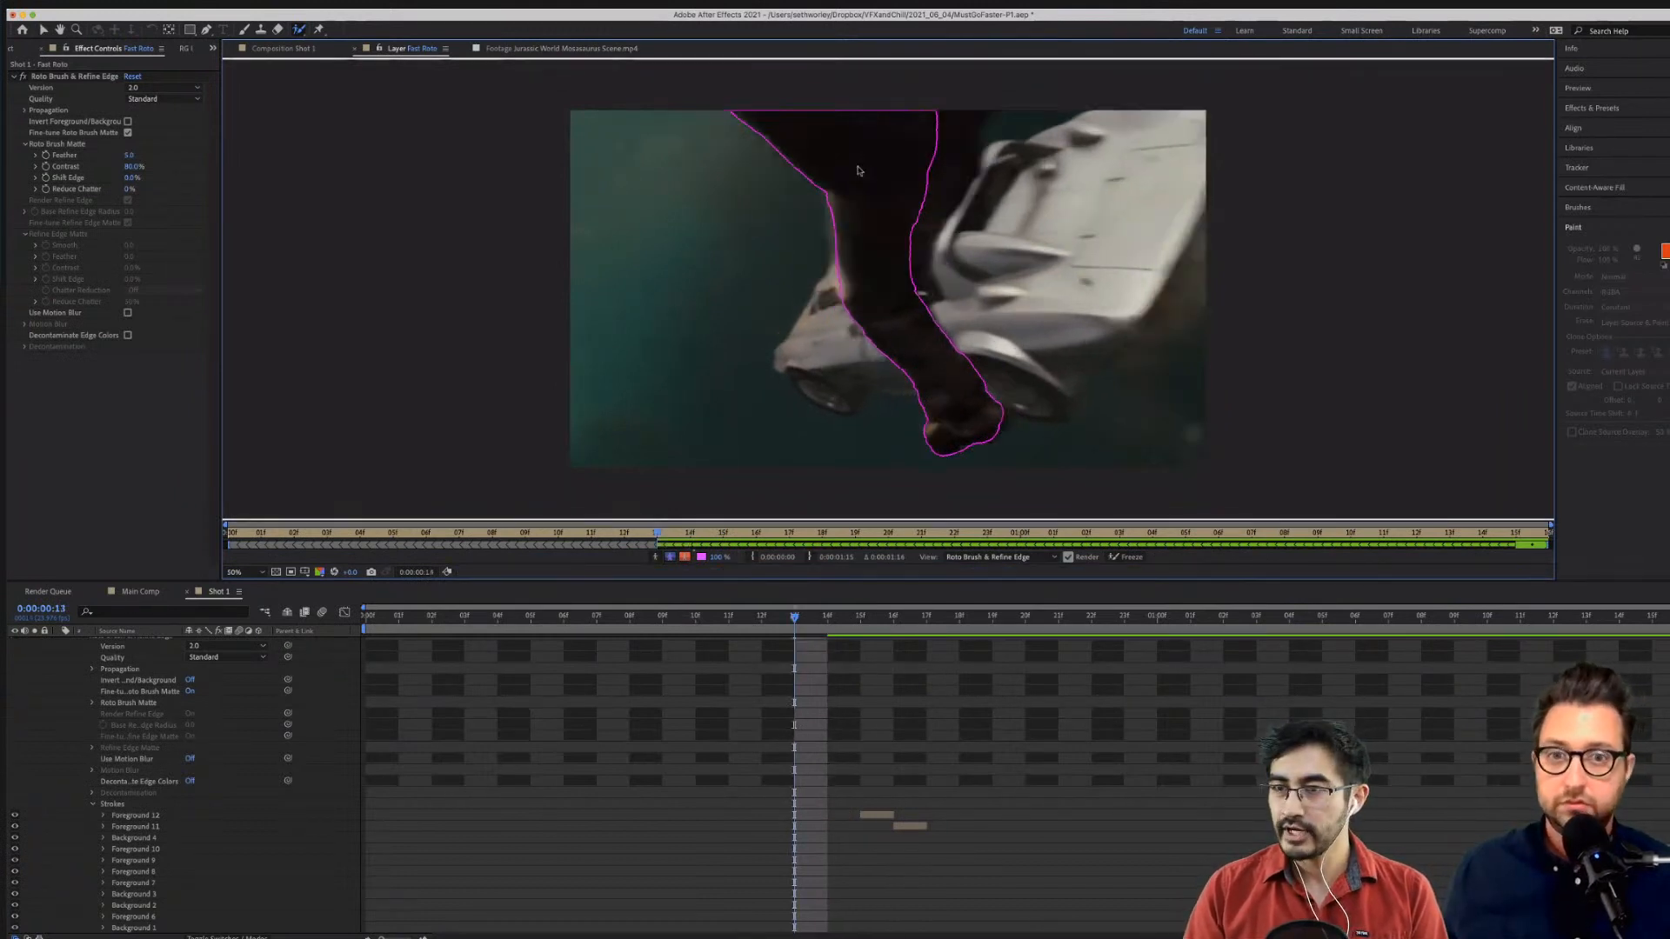
drag(954, 101, 902, 273)
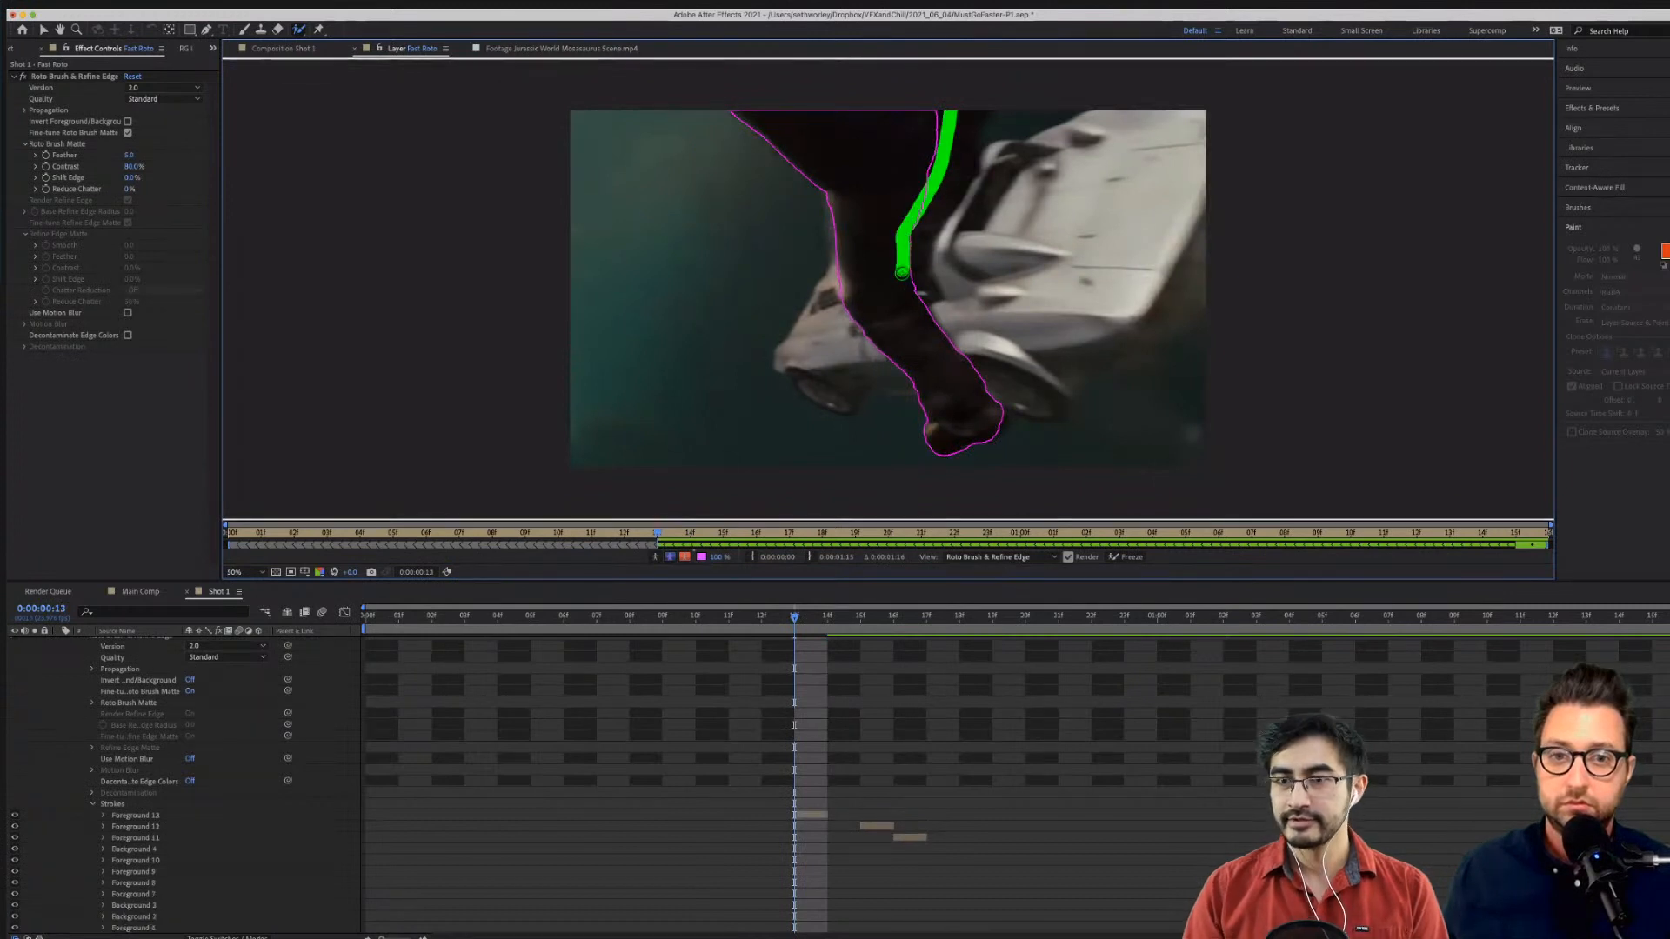
drag(1049, 113, 1055, 112)
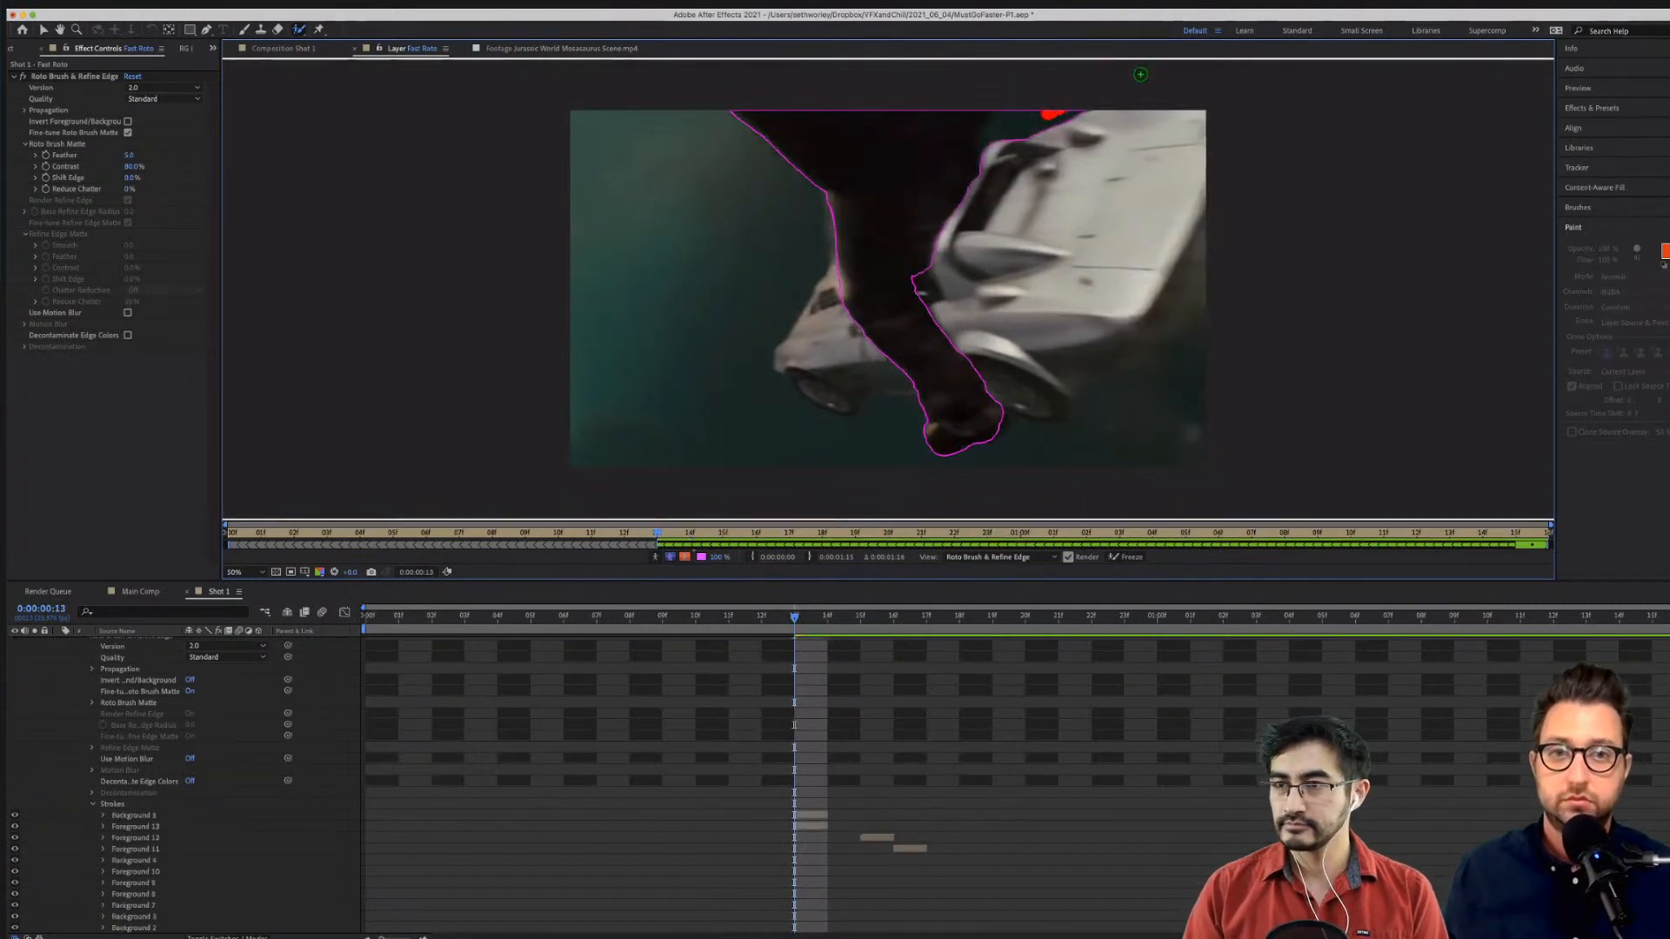
Propagate the selection back to 0:00:00:11, correcting the leg there with one foreground stroke and background strokes on both sides over the car.
key(Page_Up)
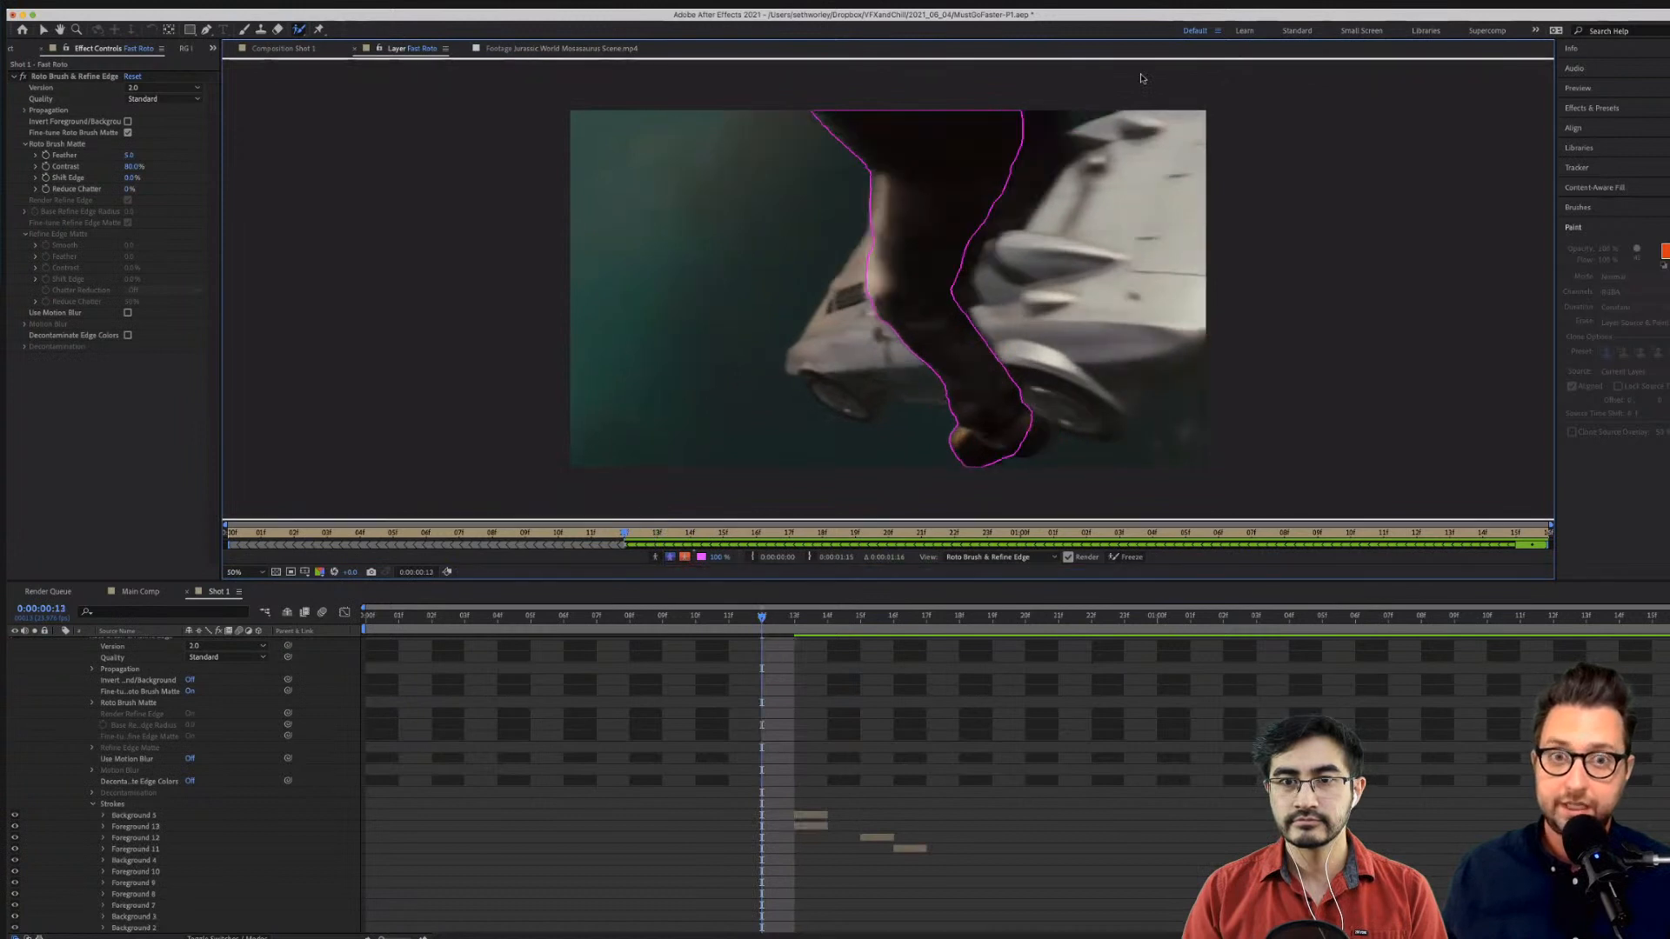
key(Page_Up)
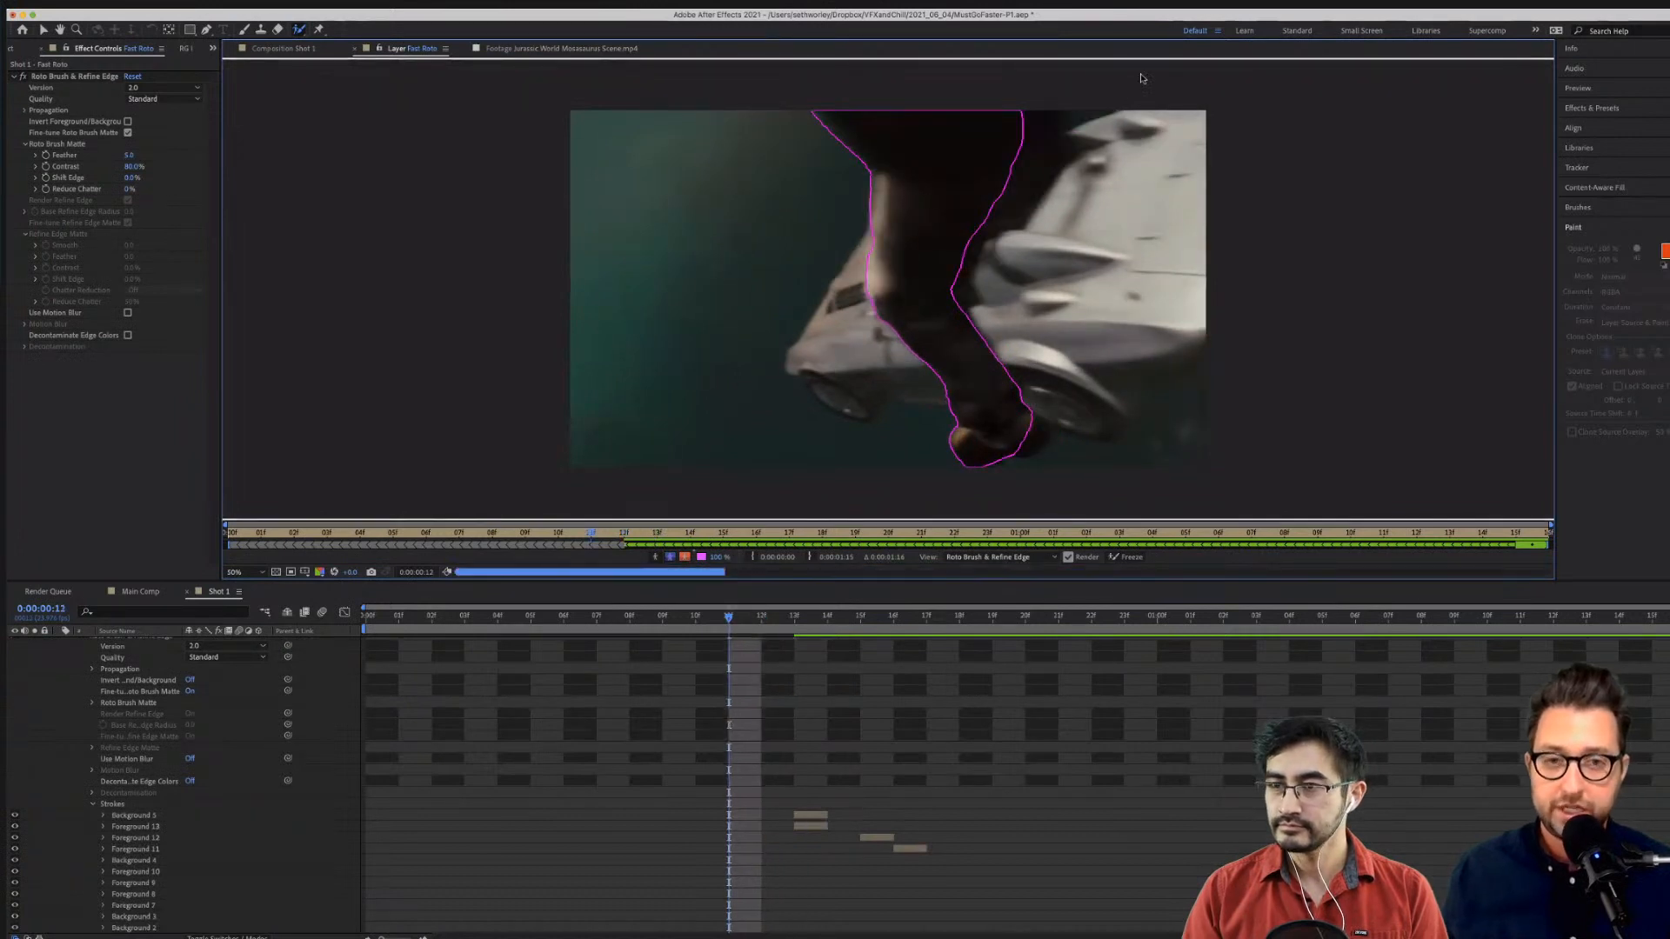
mouse_move(1017, 210)
mouse_down()
mouse_move(1107, 116)
mouse_move(1068, 194)
mouse_move(994, 270)
mouse_move(985, 317)
mouse_up()
alt+drag(891, 206, 865, 304)
mouse_move(1123, 243)
alt+mouse_down()
mouse_move(1203, 180)
mouse_move(1209, 130)
alt+mouse_up()
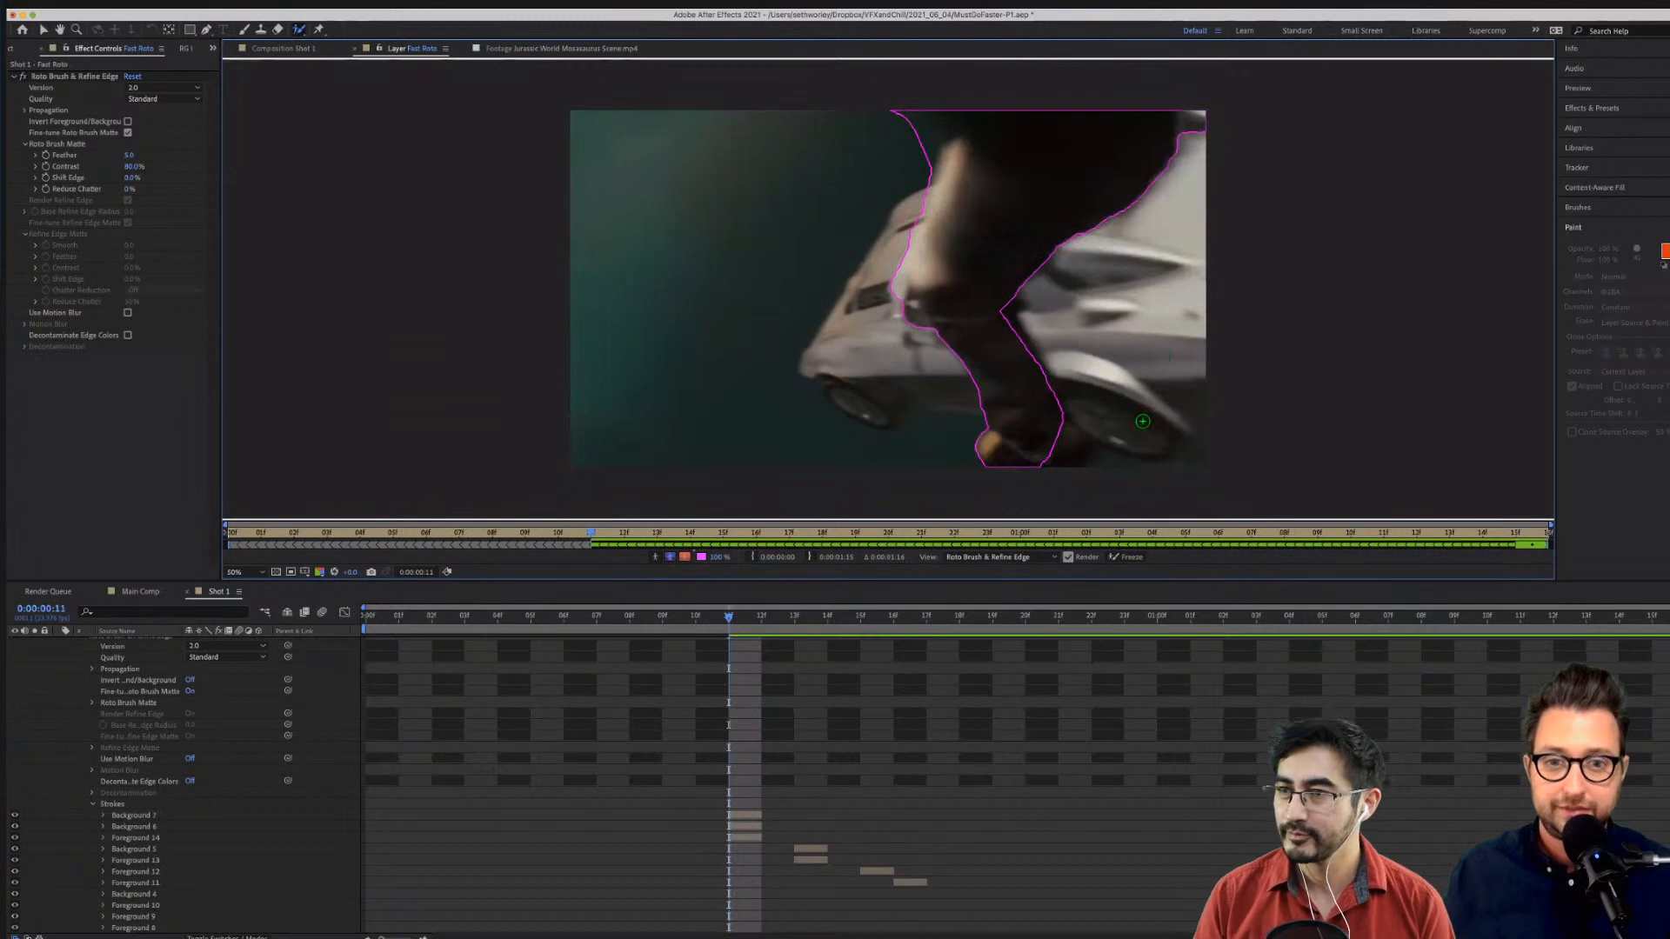
Remove the water beside the thigh from the selection at 0:00:00:10 with background strokes, and propagate it back to 0:00:00:09.
key(Page_Up)
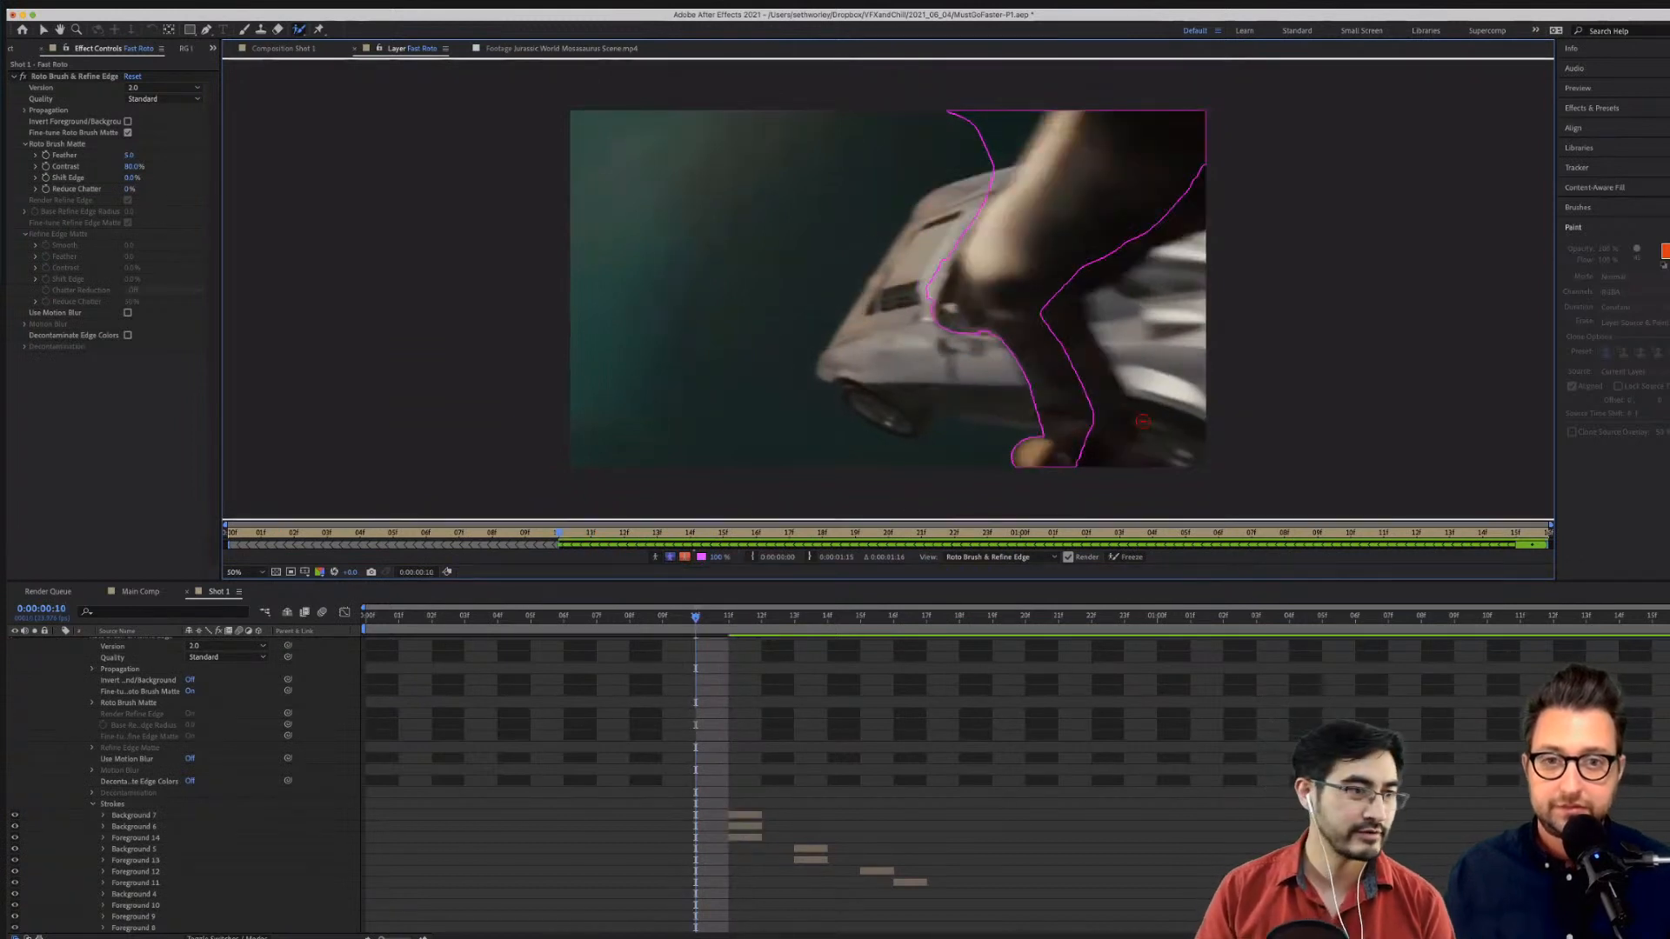
alt+drag(967, 165, 1000, 103)
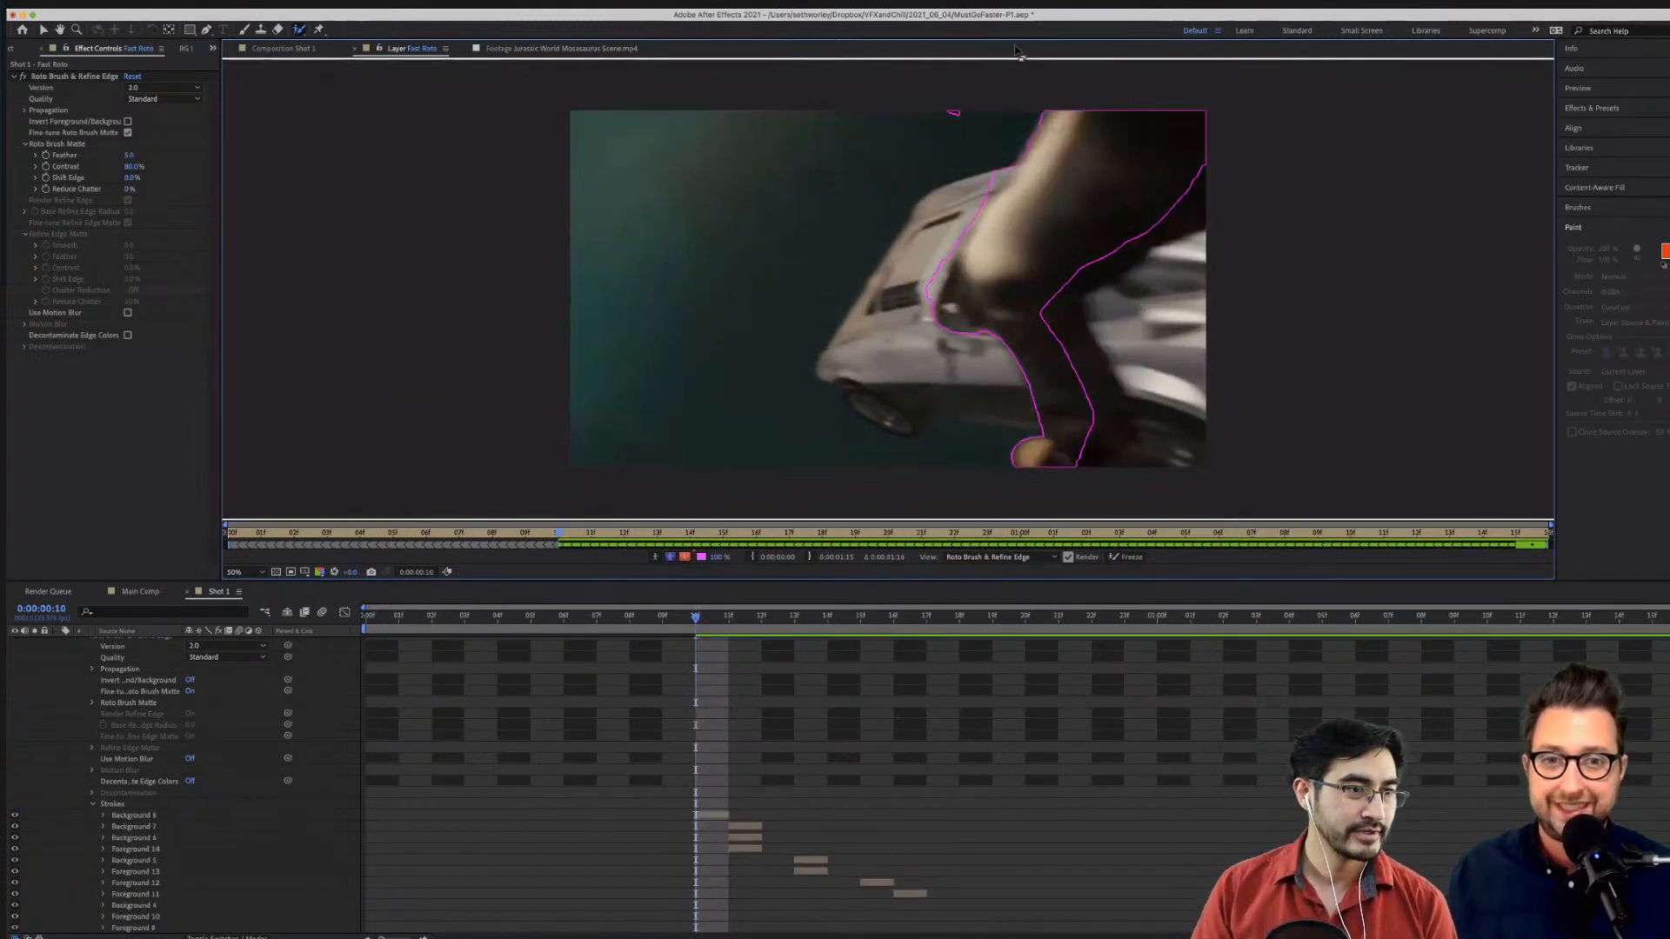
alt+click(953, 114)
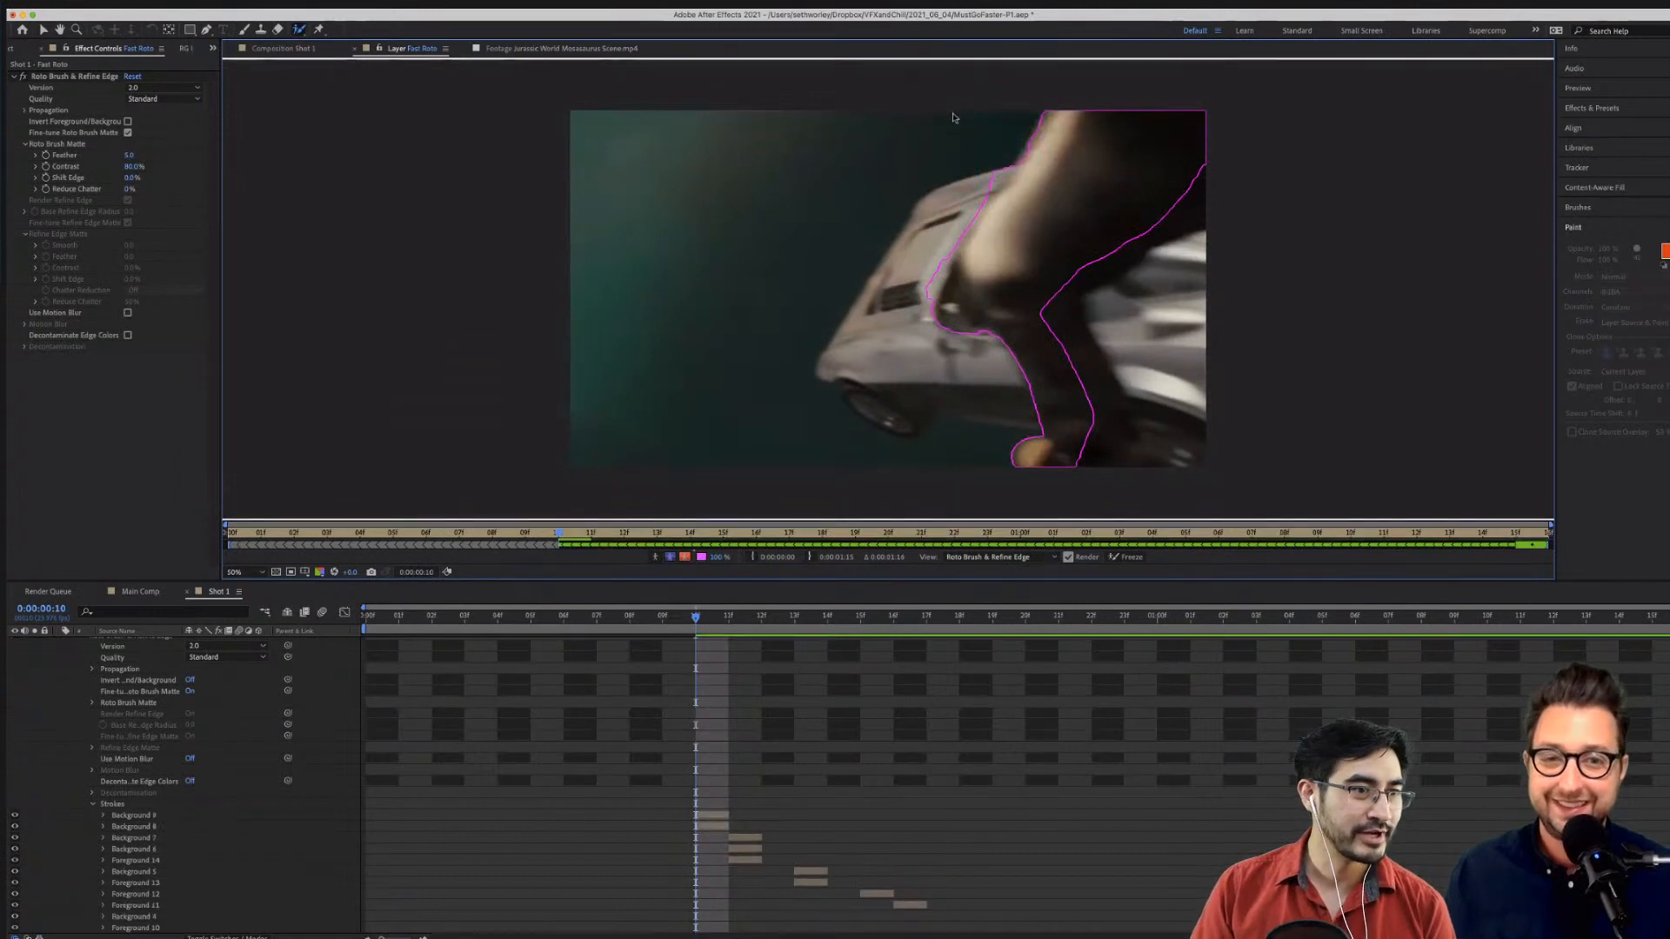
key(Page_Up)
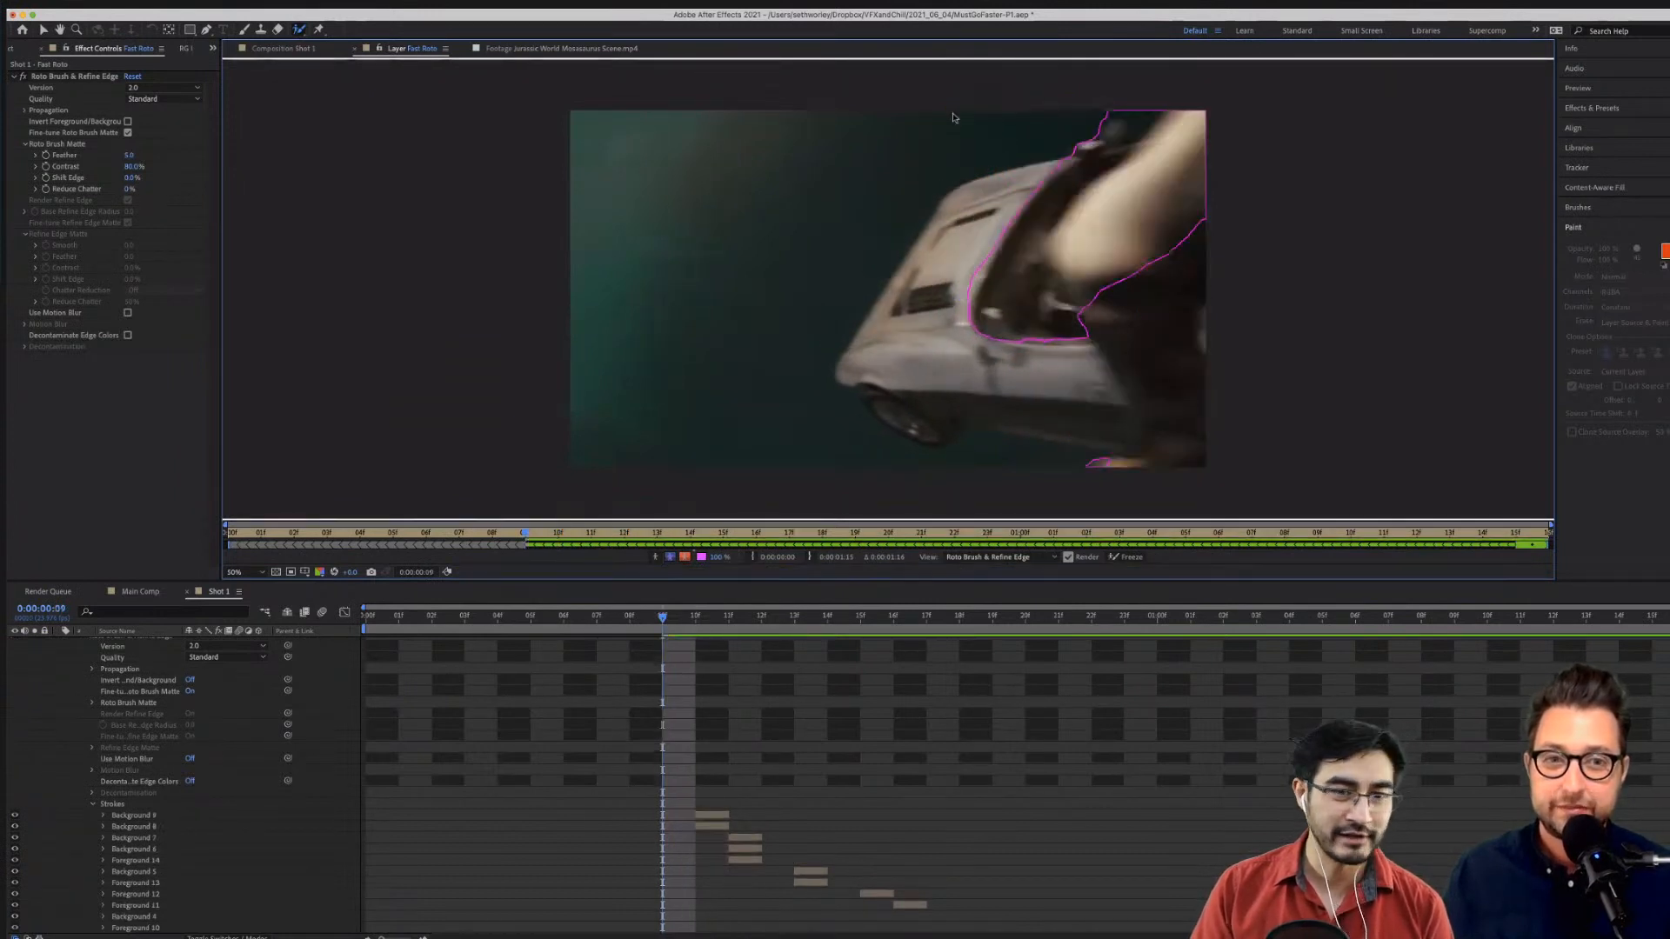
At frame 9, subtract the dark area at the upper frame edge from the roto matte and add the patch along the lower edge.
alt+click(1133, 115)
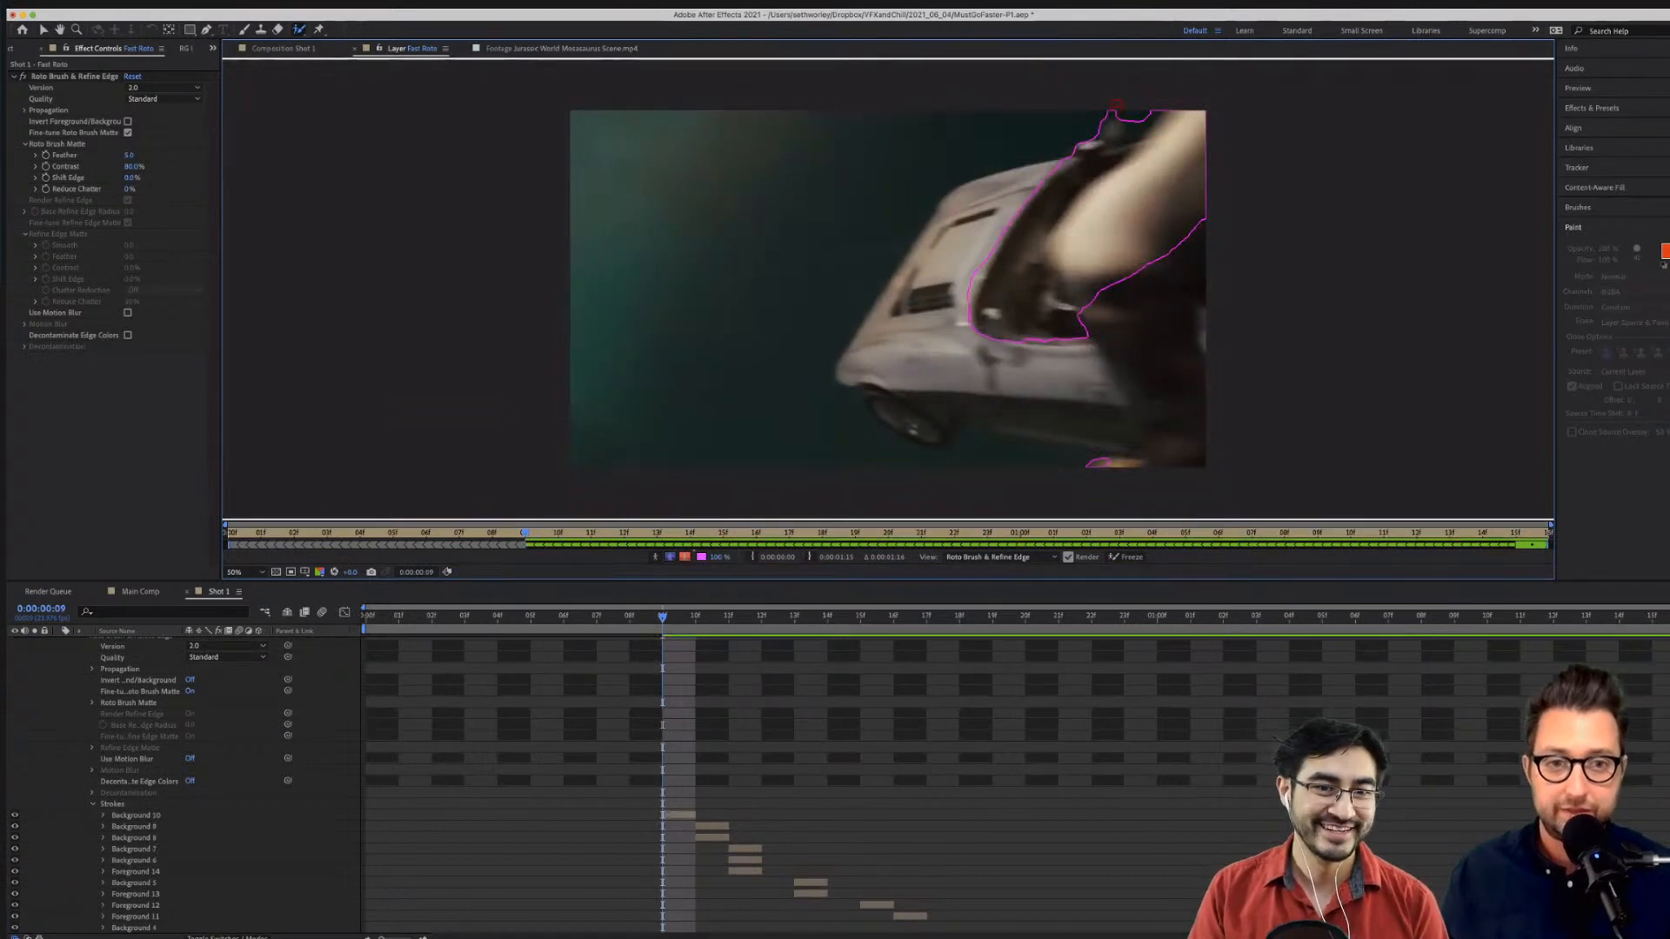
drag(1145, 114, 1148, 116)
key(Page_Up)
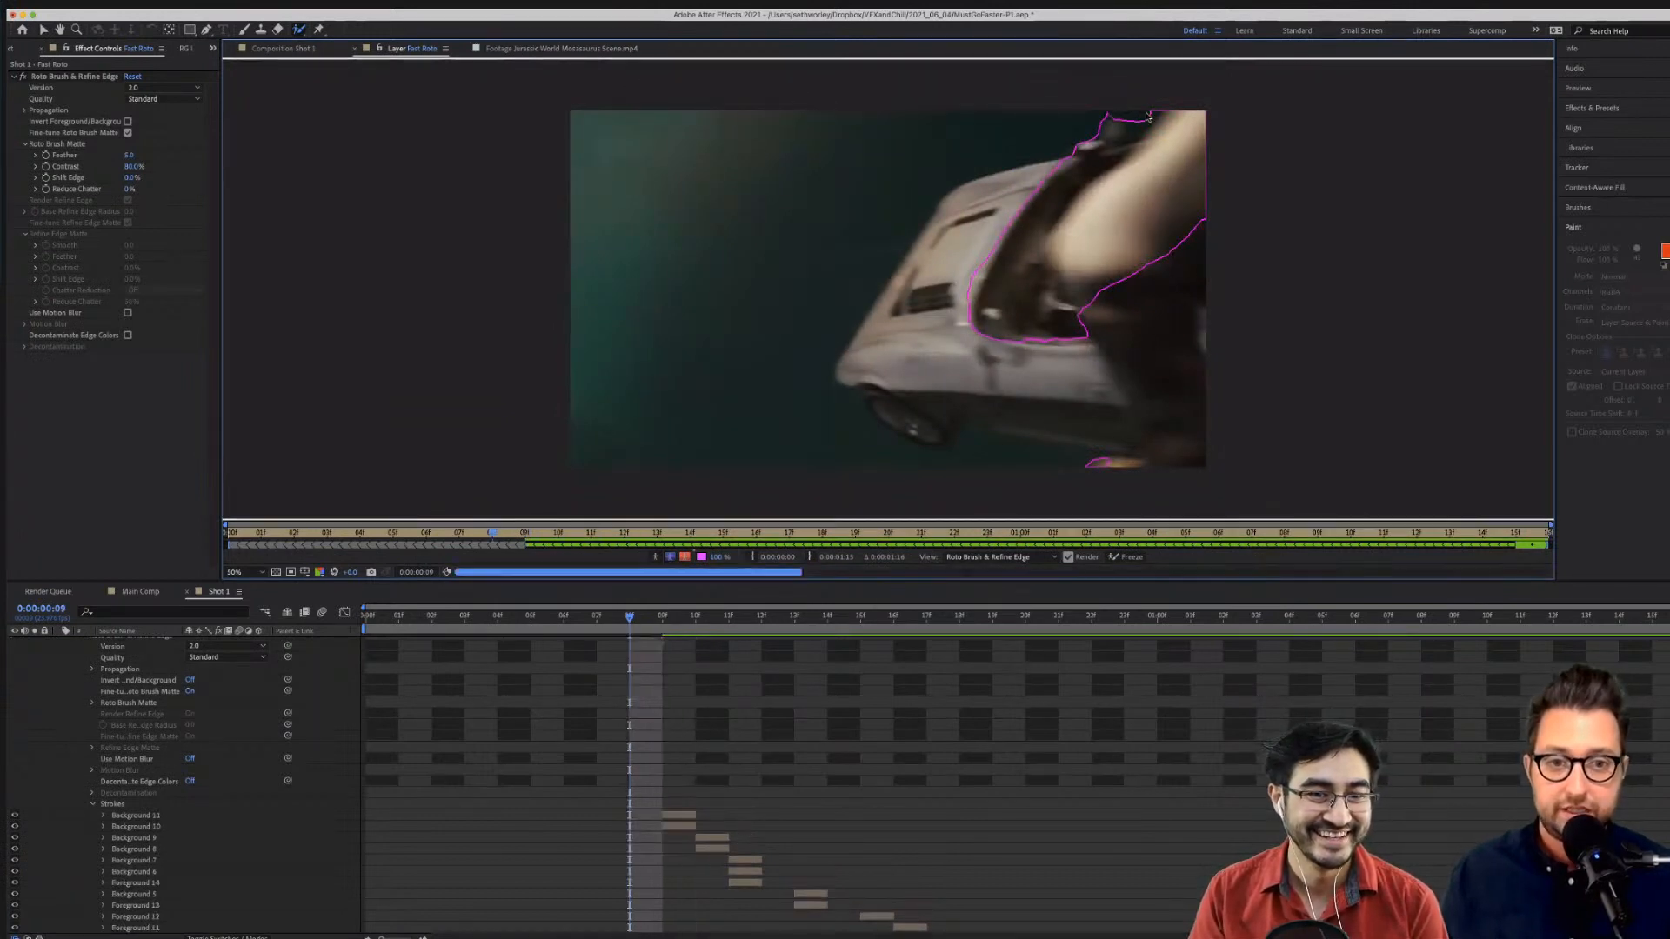
key(Page_Down)
key(Page_Down)
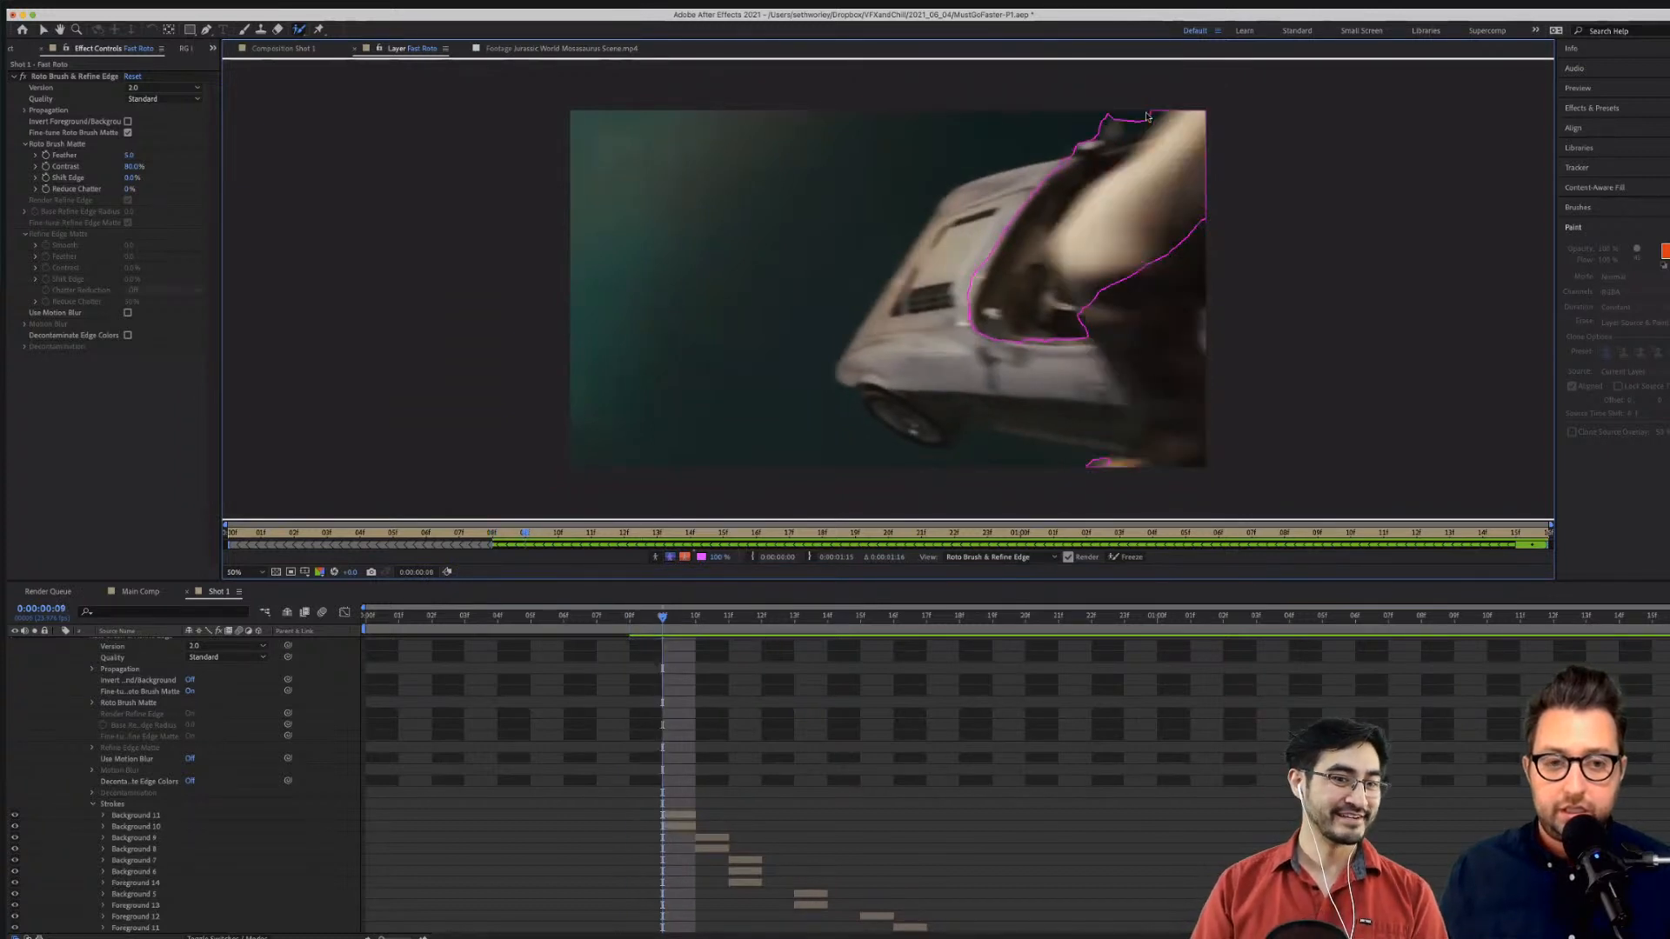
key(Page_Up)
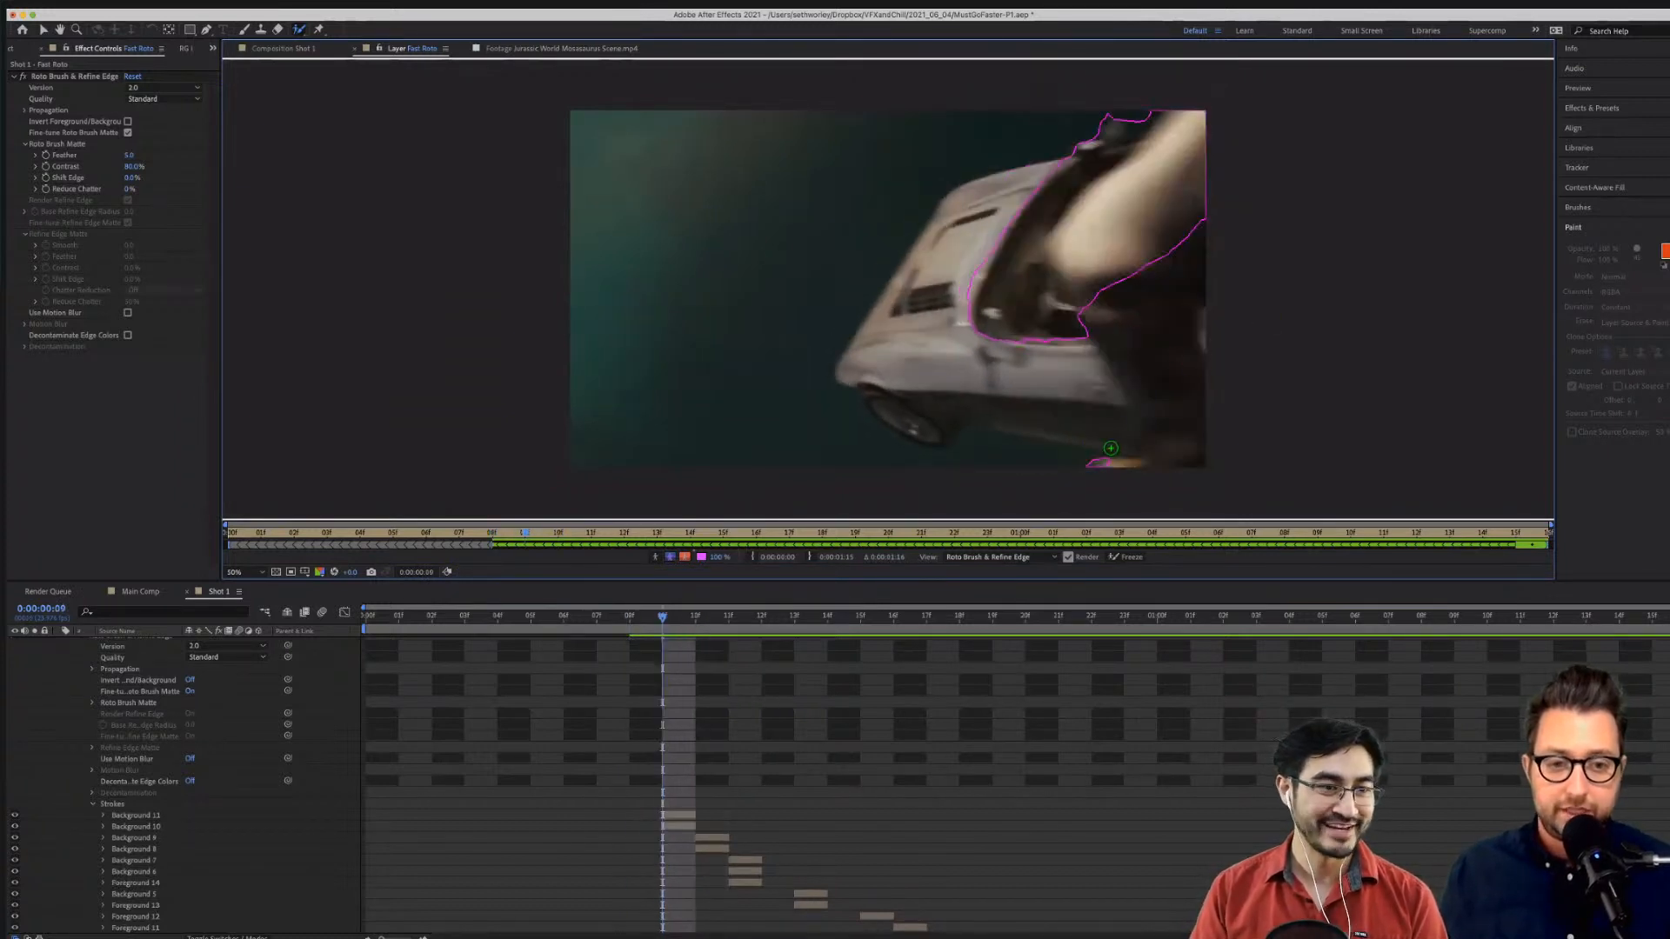
drag(1107, 464, 1177, 441)
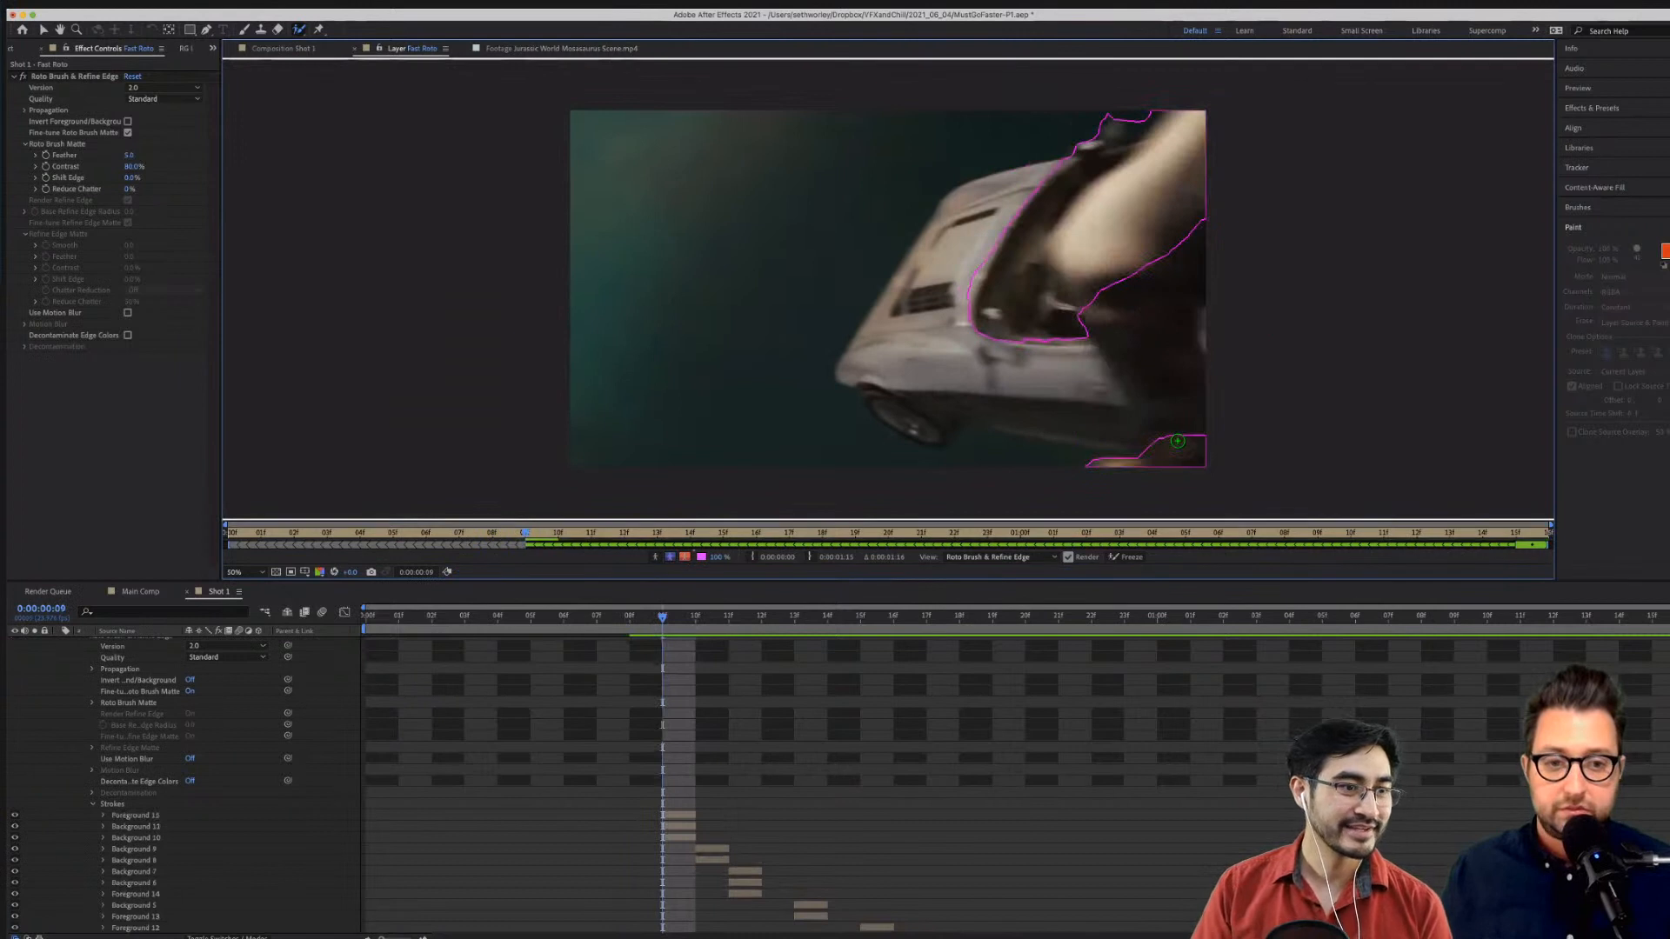
Step back frame by frame from frame 9 towards the start to examine how the roto boundary propagates.
key(Page_Up)
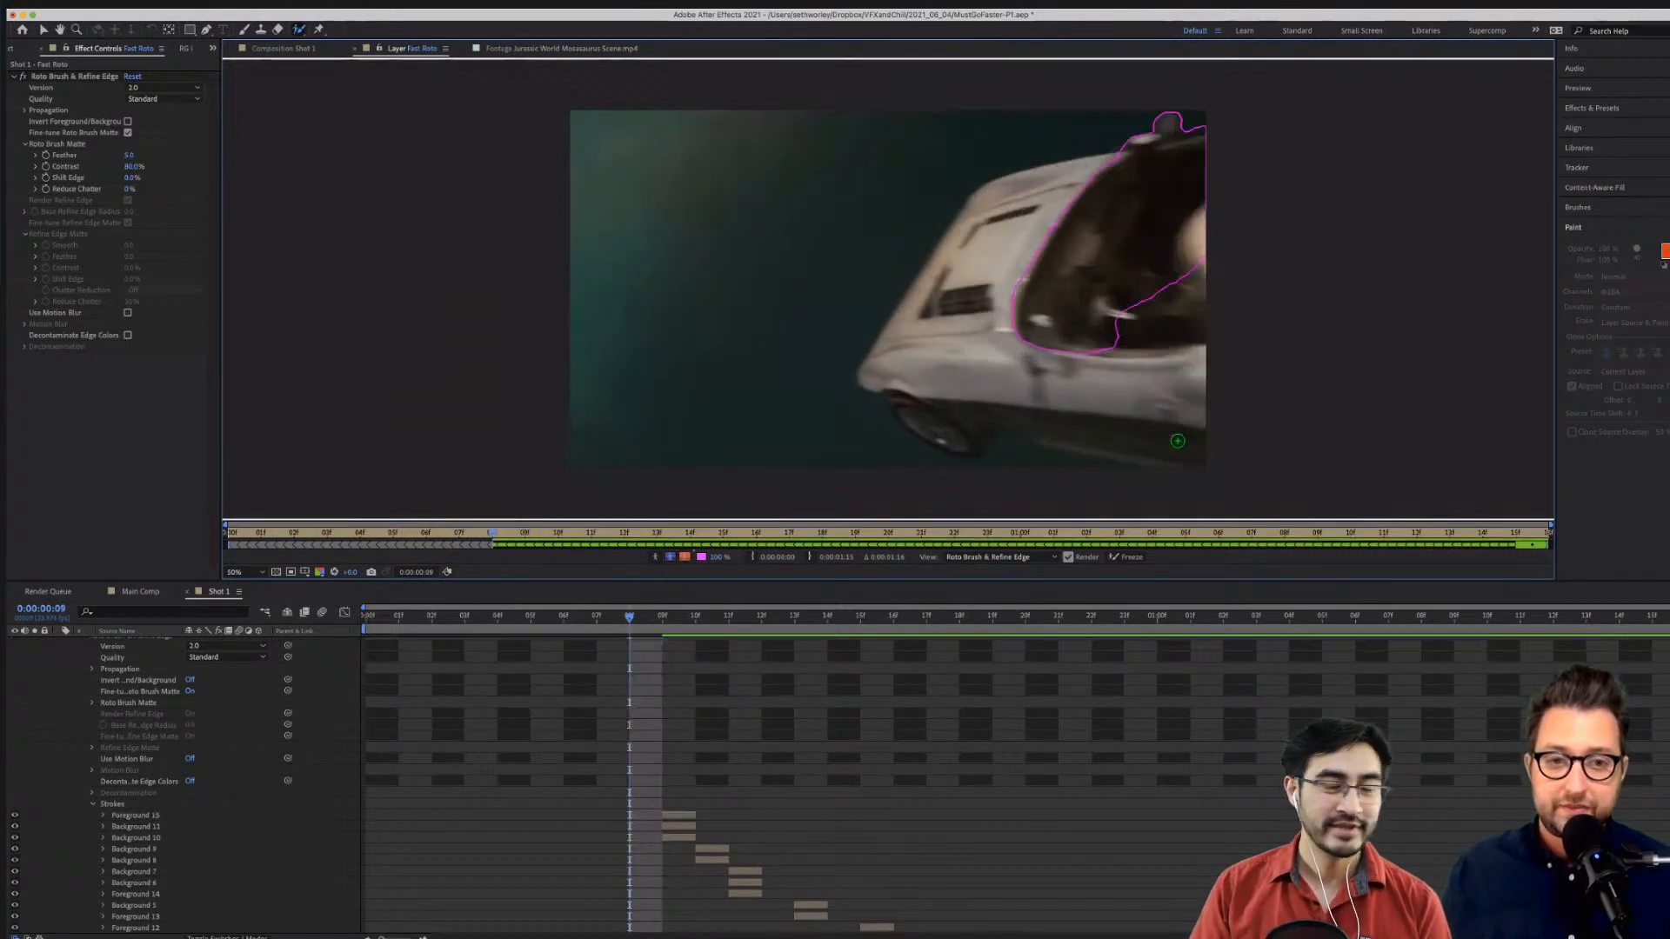
key(Page_Up)
key(Page_Up)
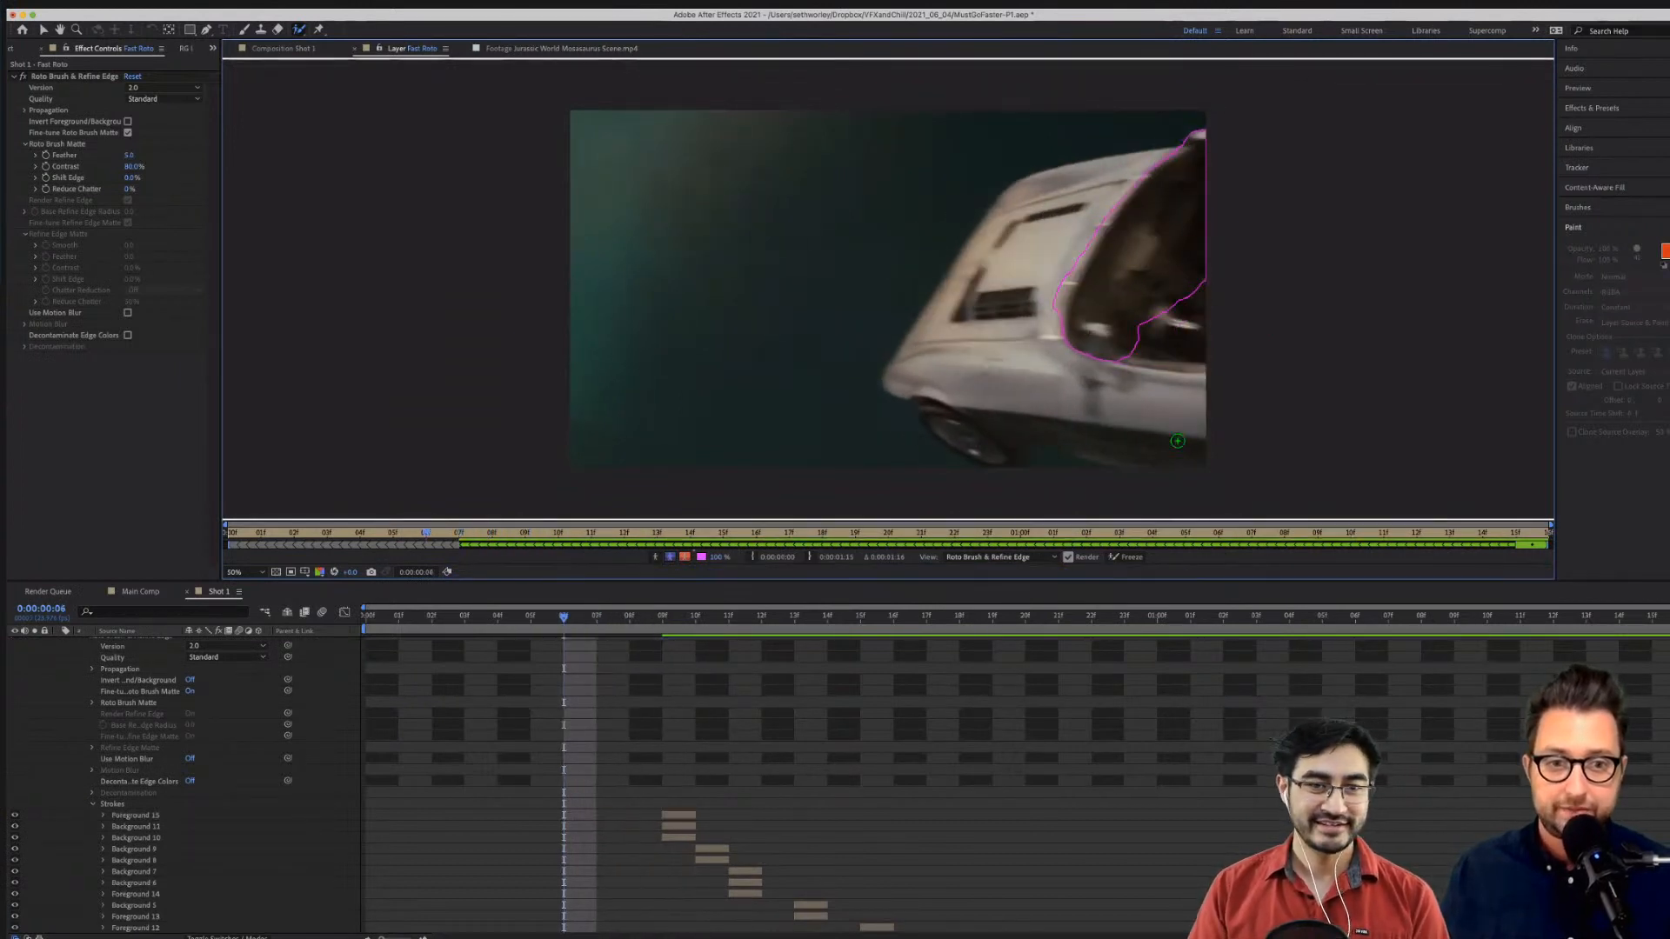
key(Page_Up)
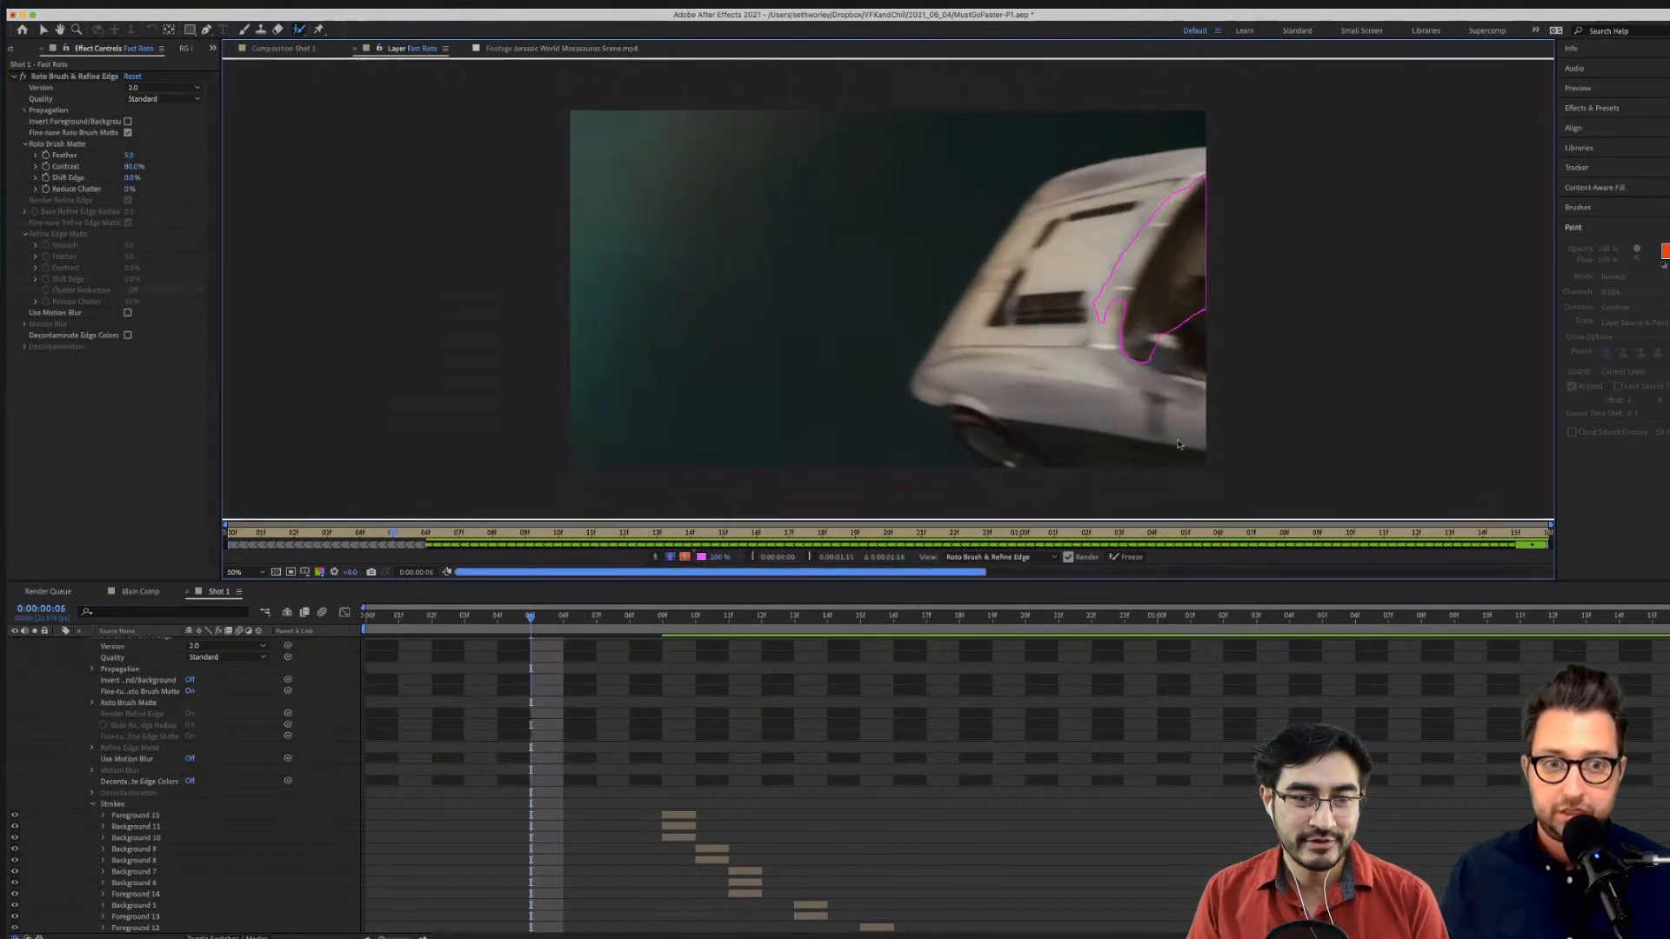
key(Page_Up)
key(Page_Up)
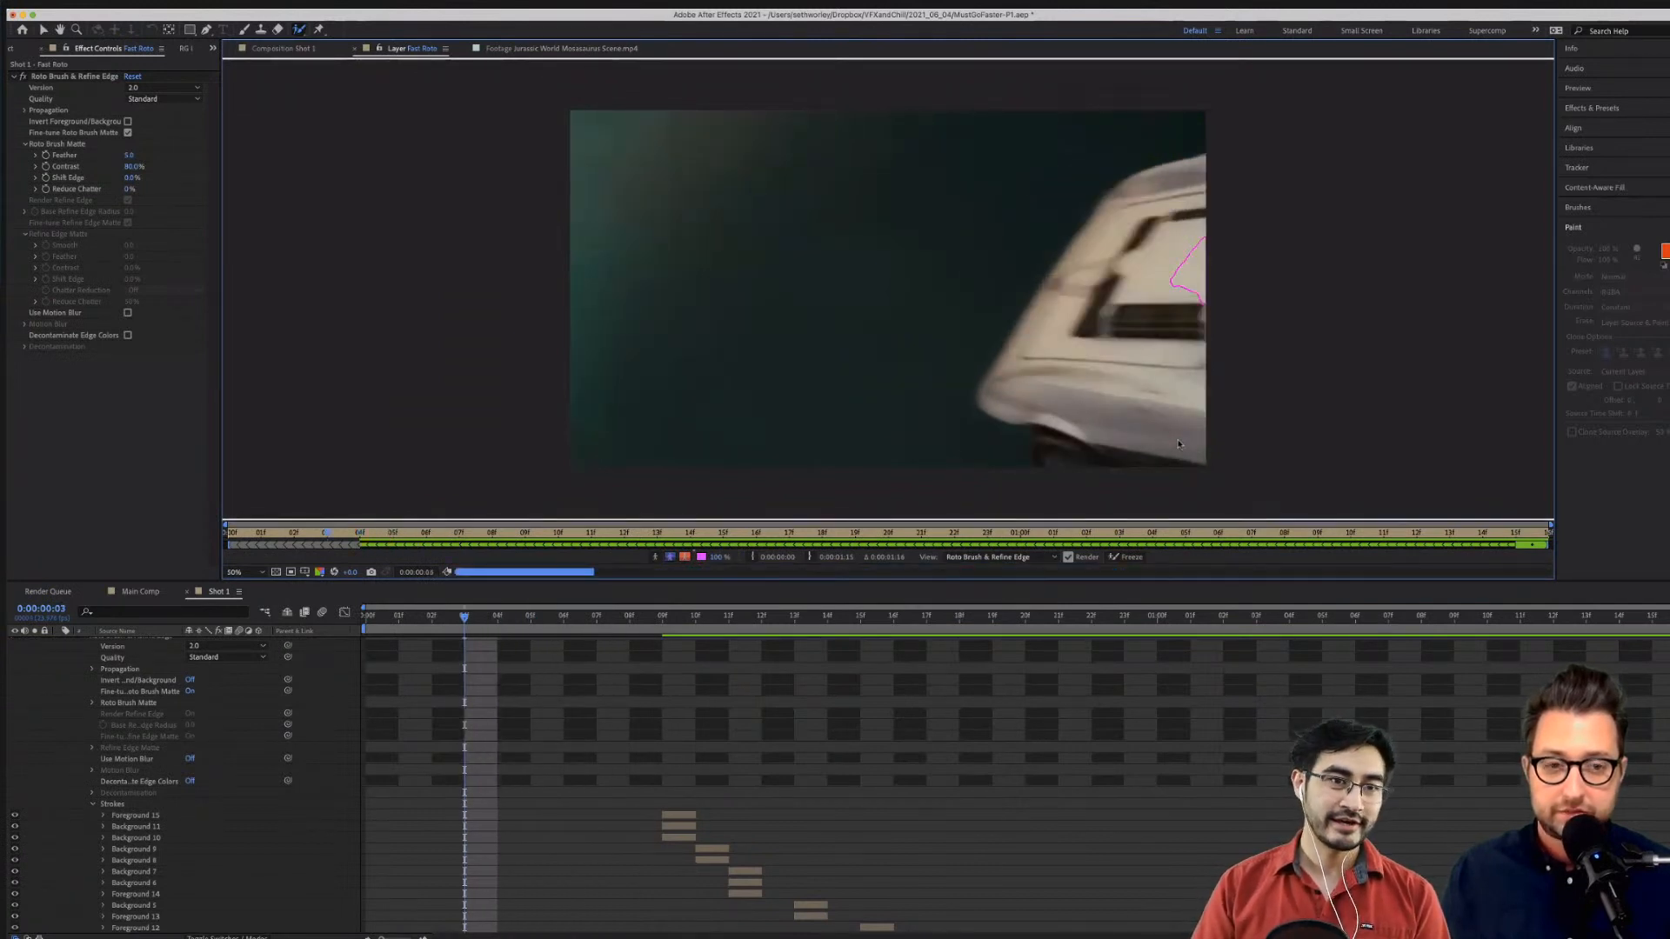
key(Page_Up)
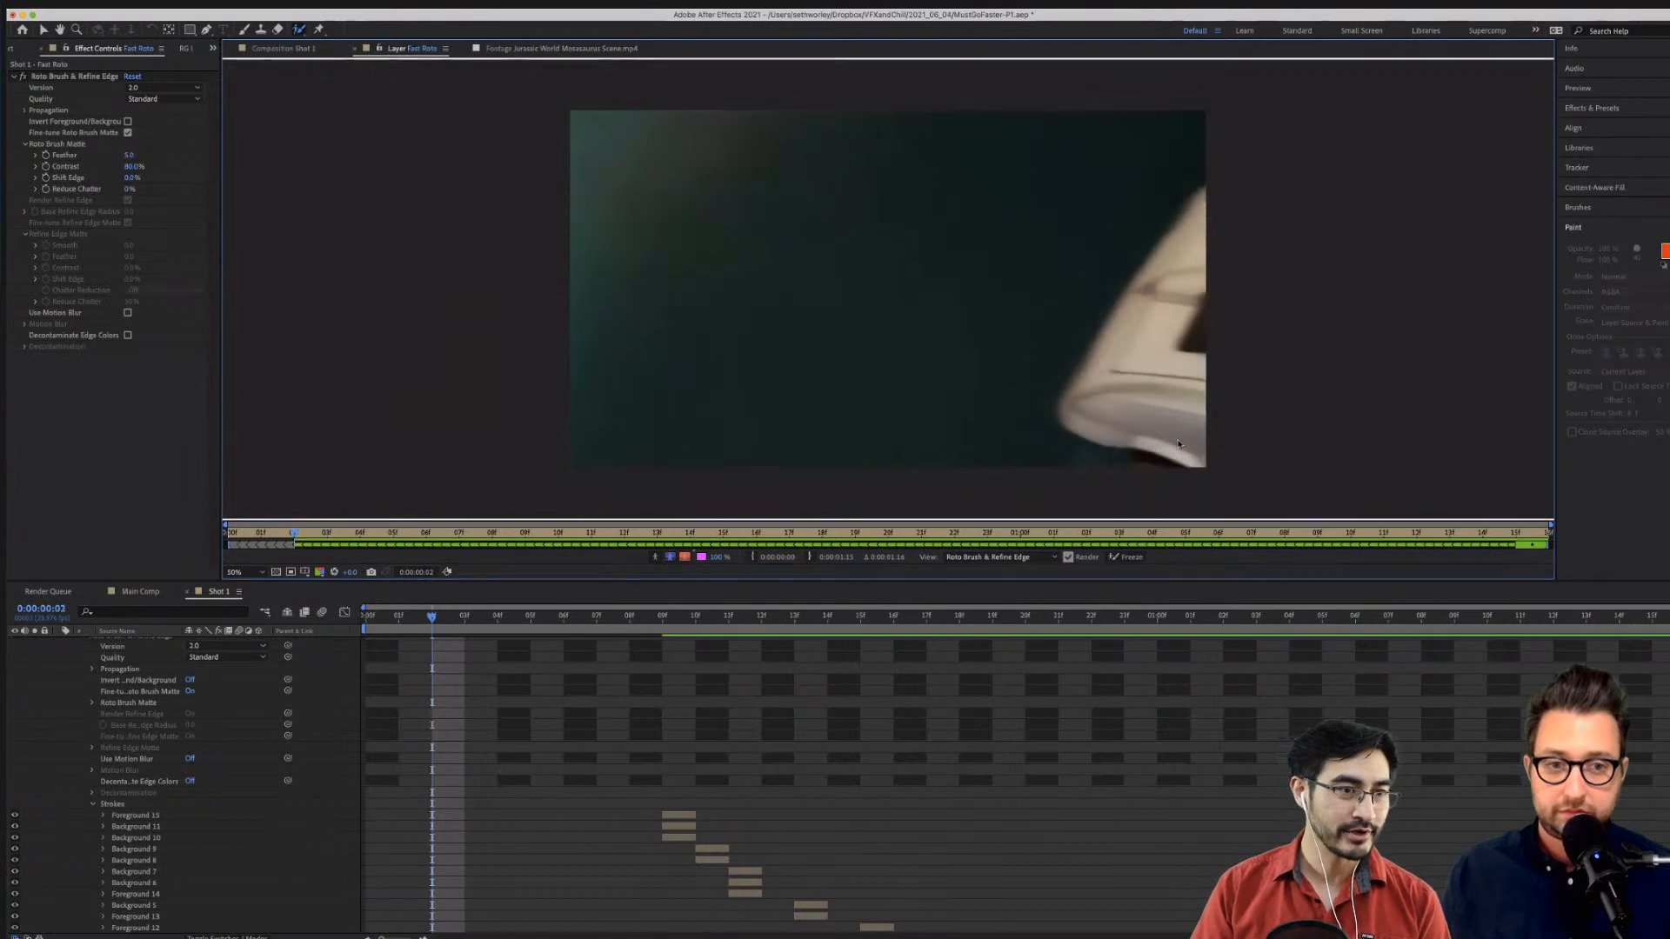
key(Page_Down)
key(Page_Down)
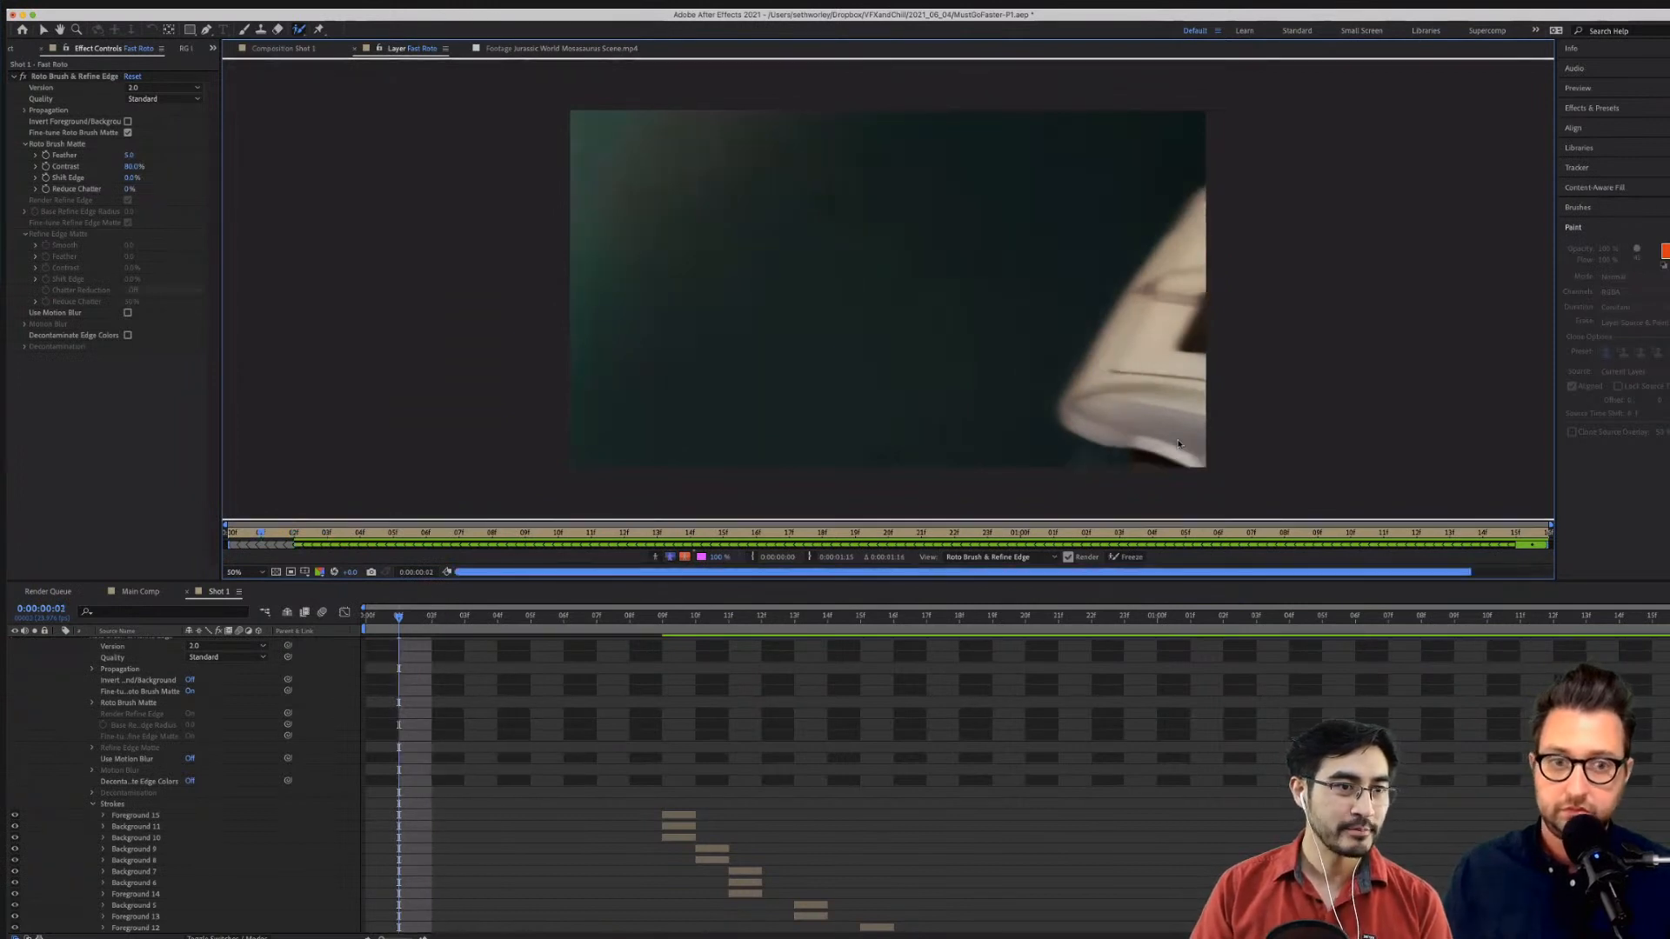
key(Page_Down)
key(Page_Down)
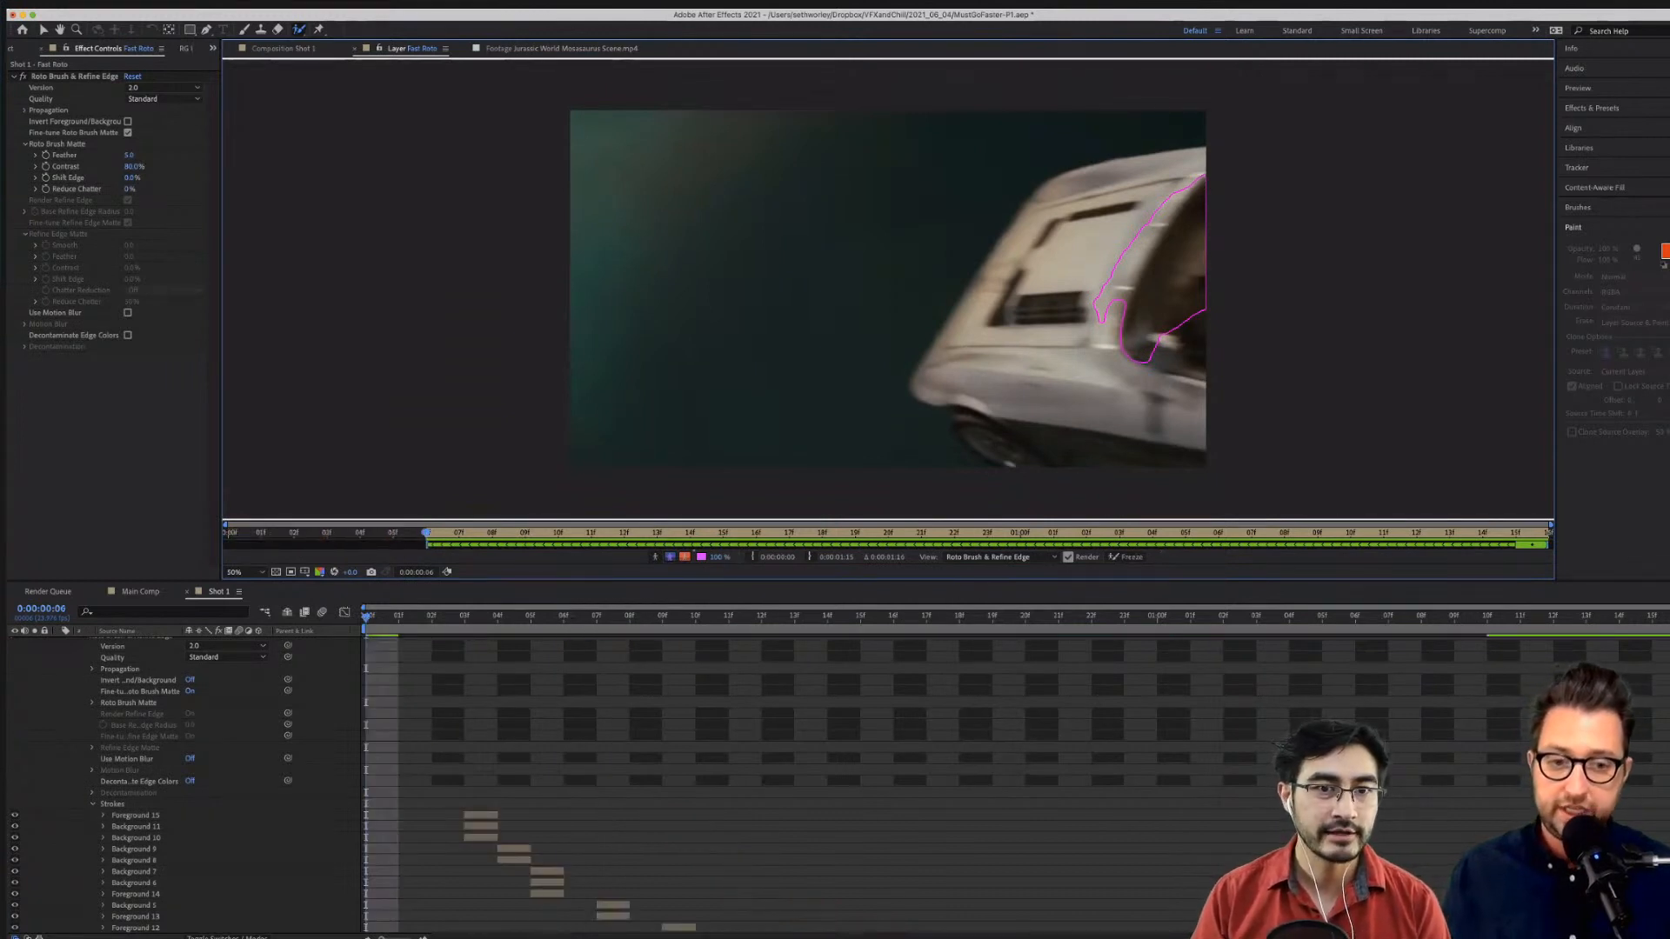
Freeze the Roto Brush propagation on the Fast Roto layer and play back the frozen matte.
click(1126, 557)
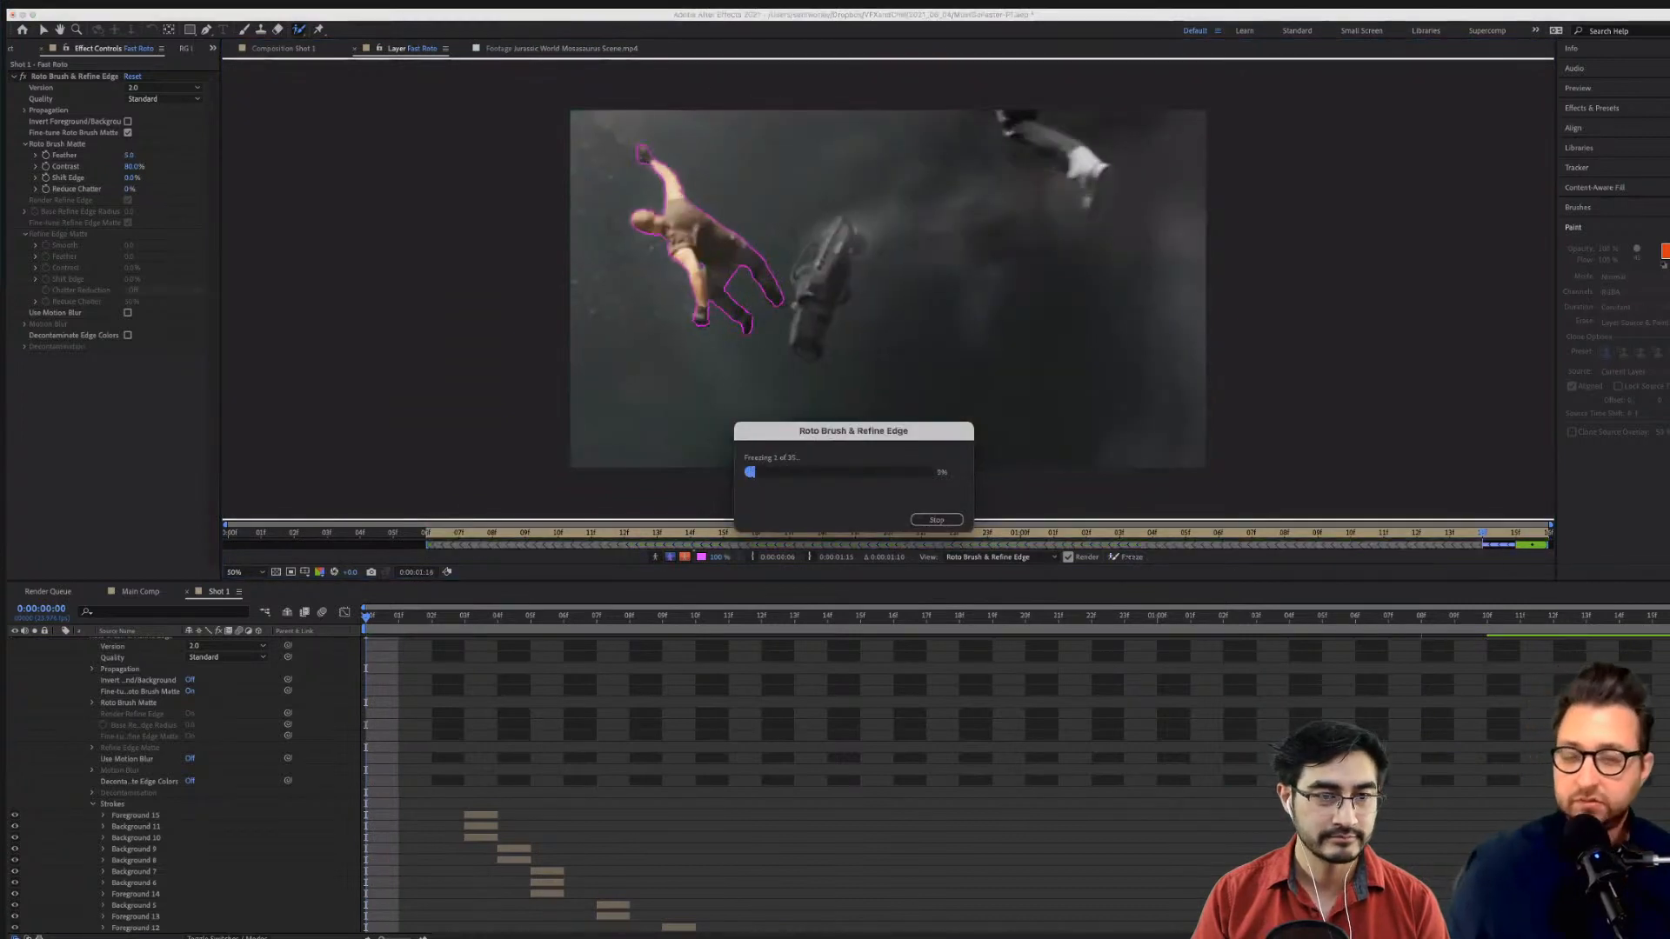
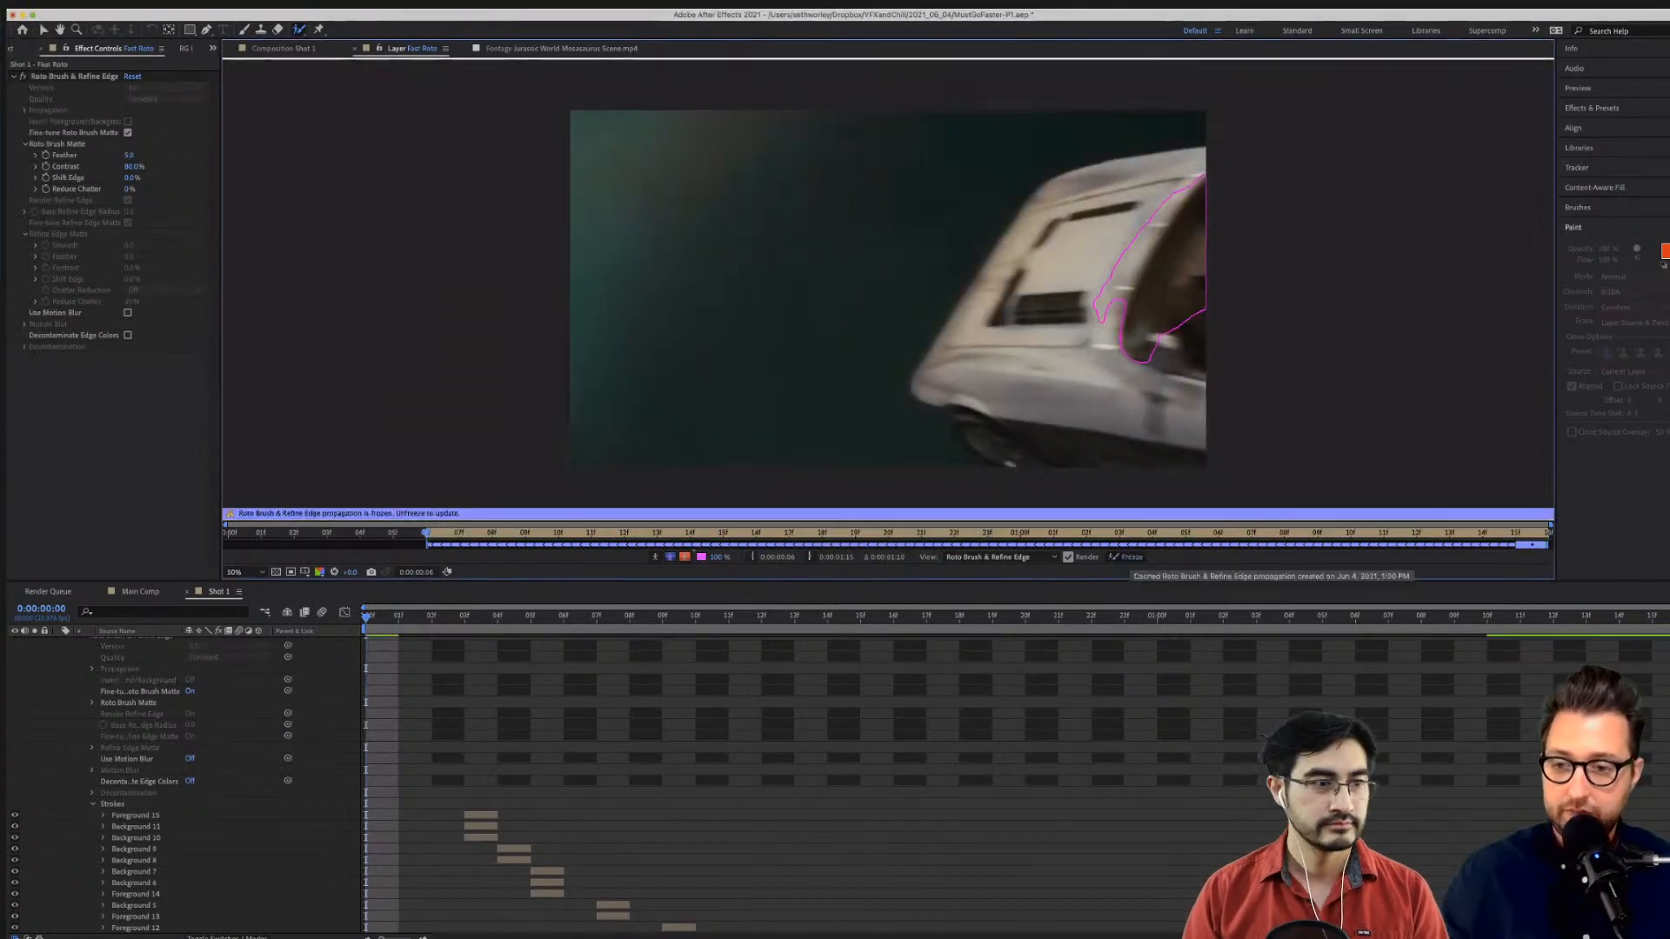
key(space)
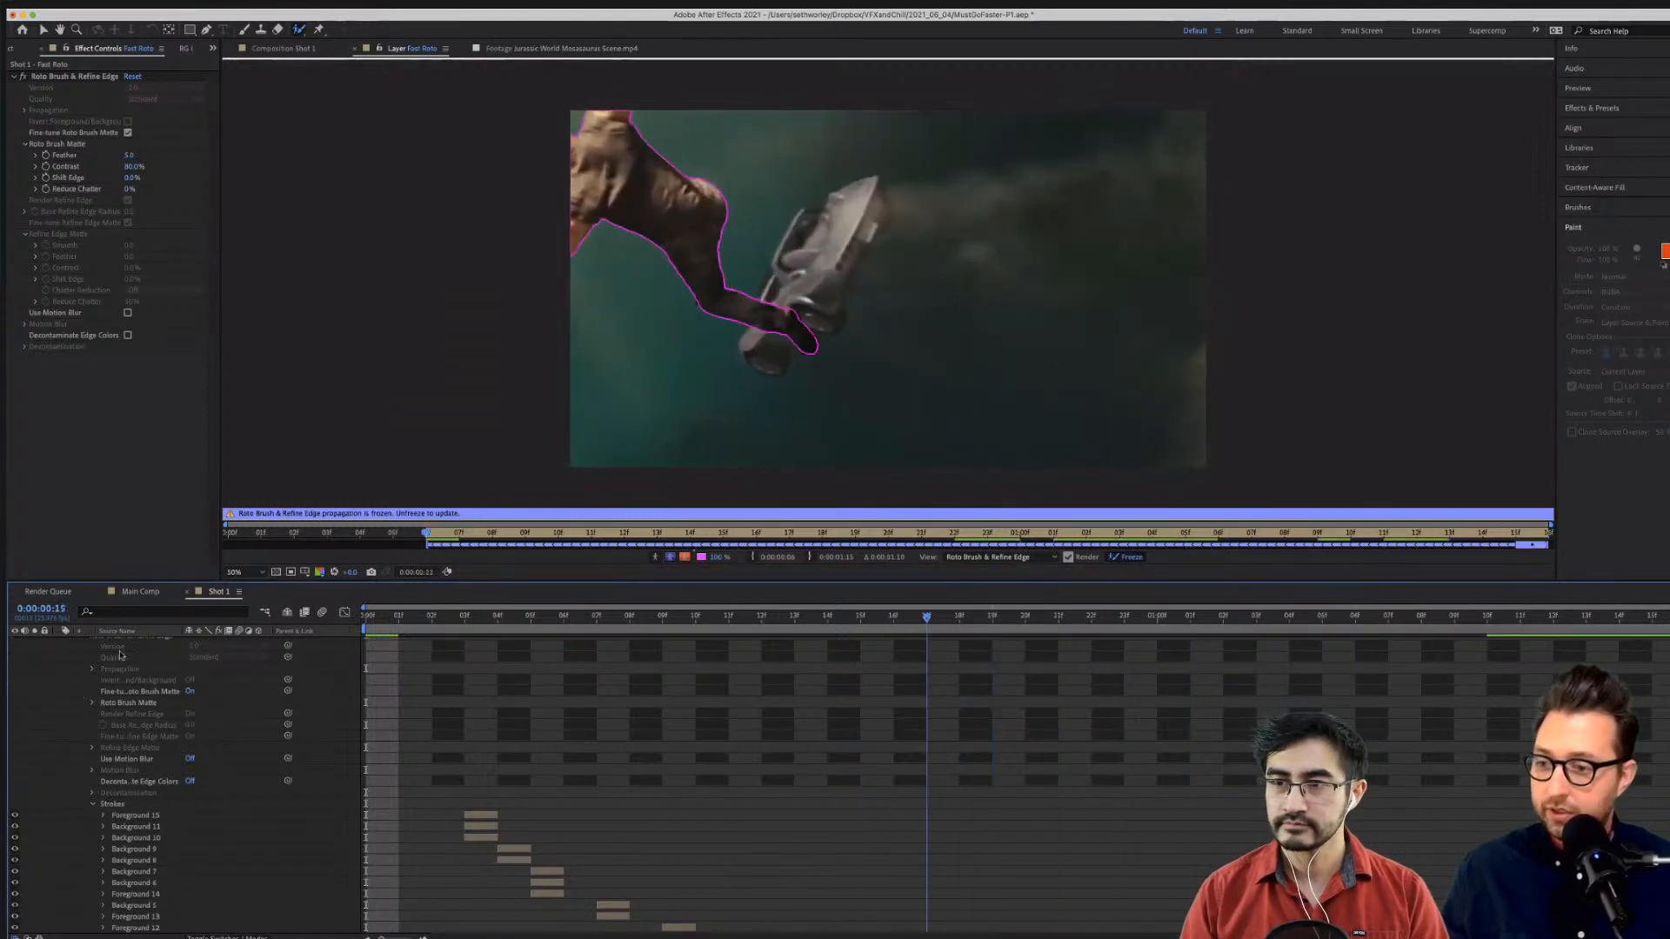
key(space)
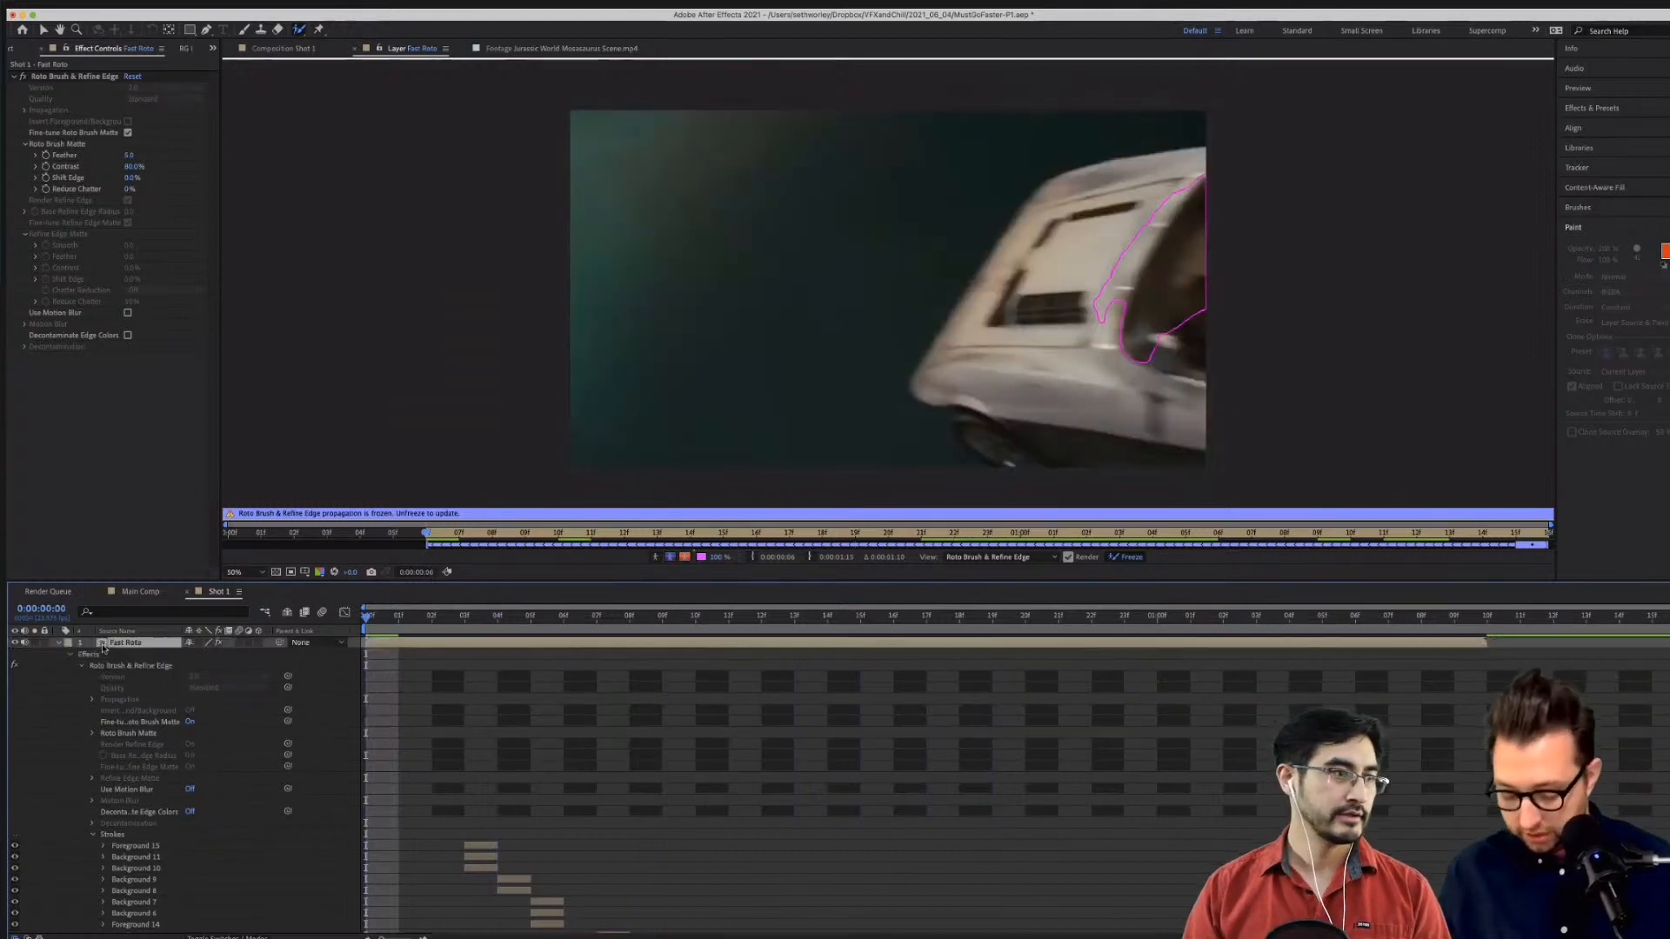
Collapse the Fast Roto layer's properties and rename the layer Vin Roto.
scroll(103, 648, up, 1)
click(57, 643)
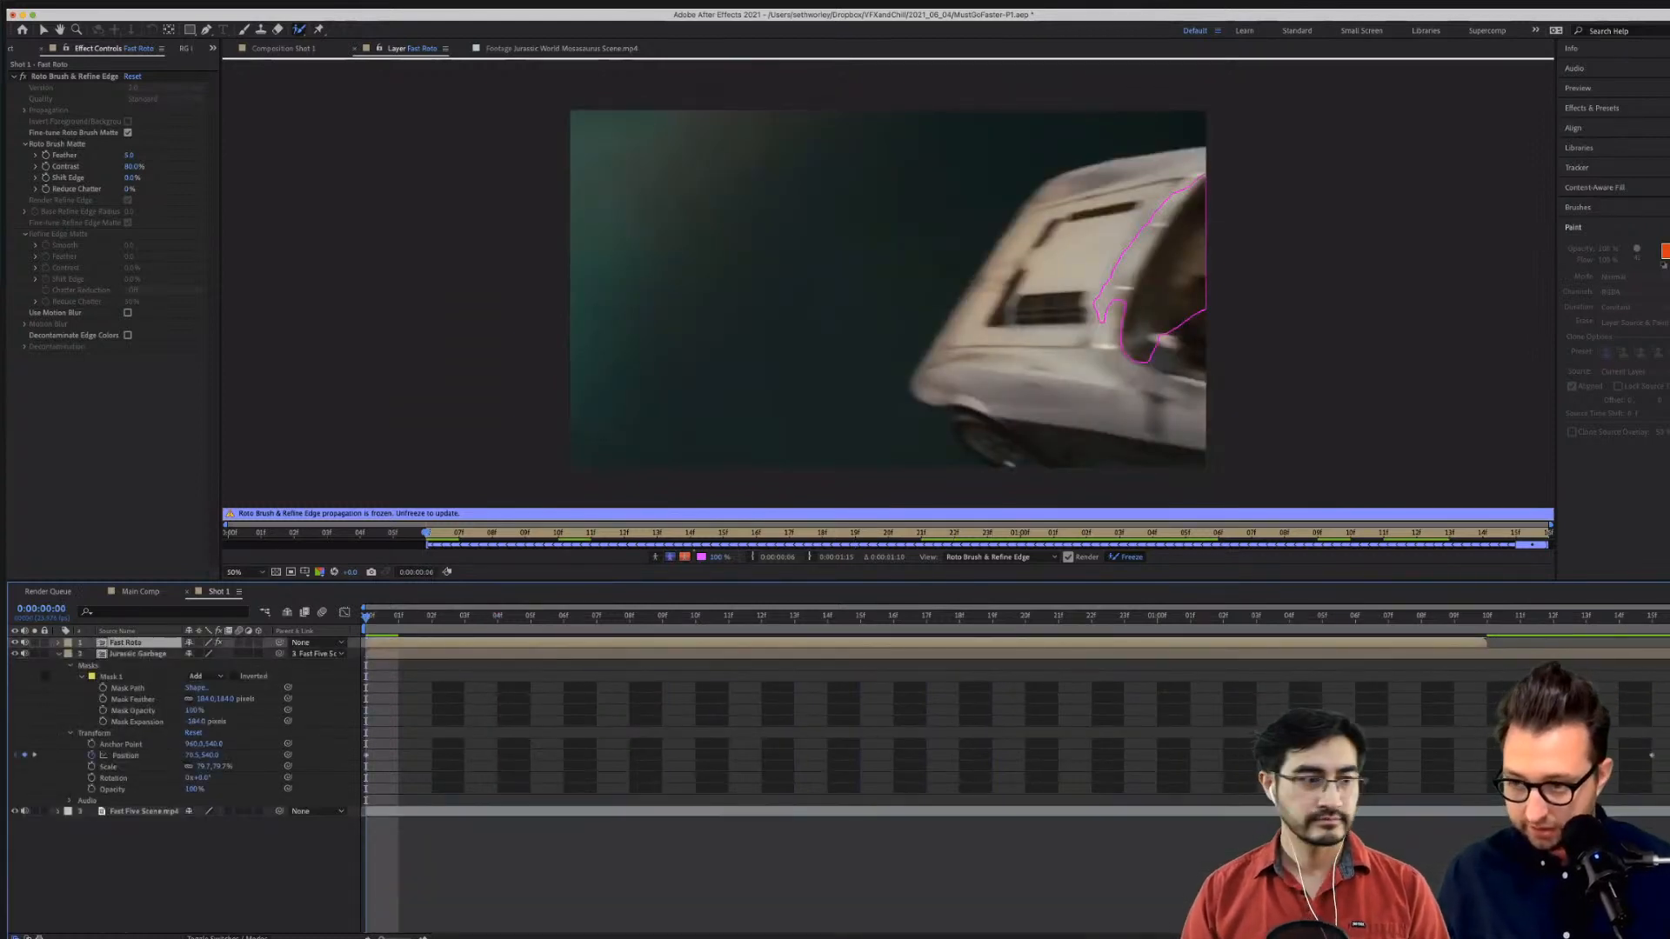
key(Return)
text(Vin)
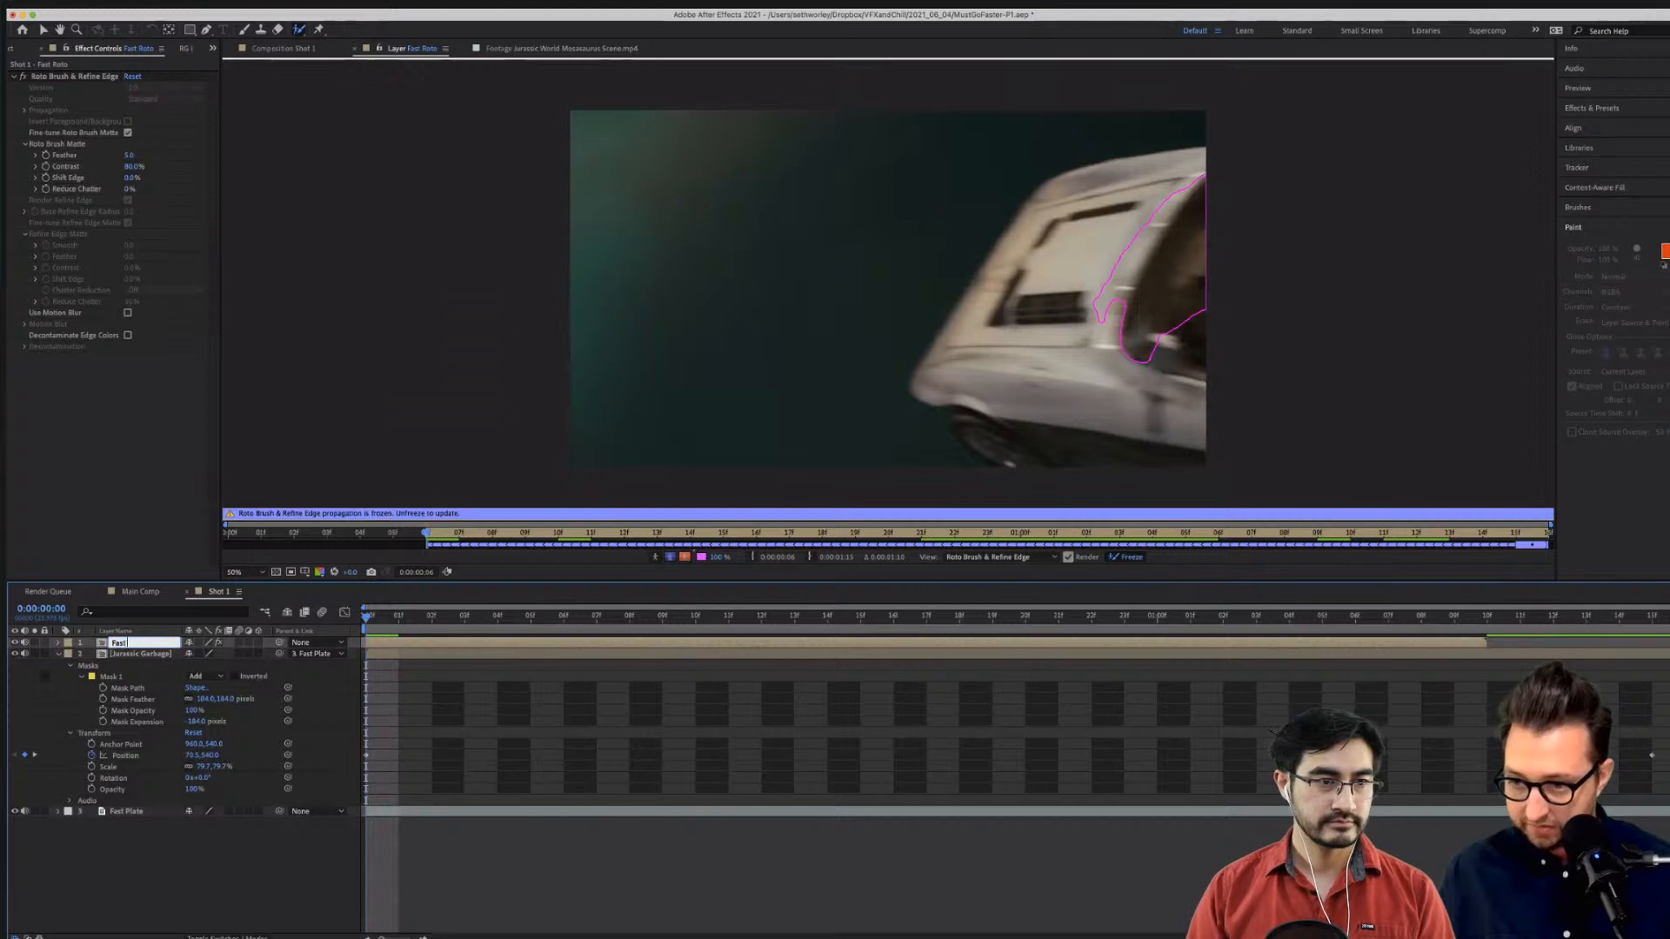
text( Ro)
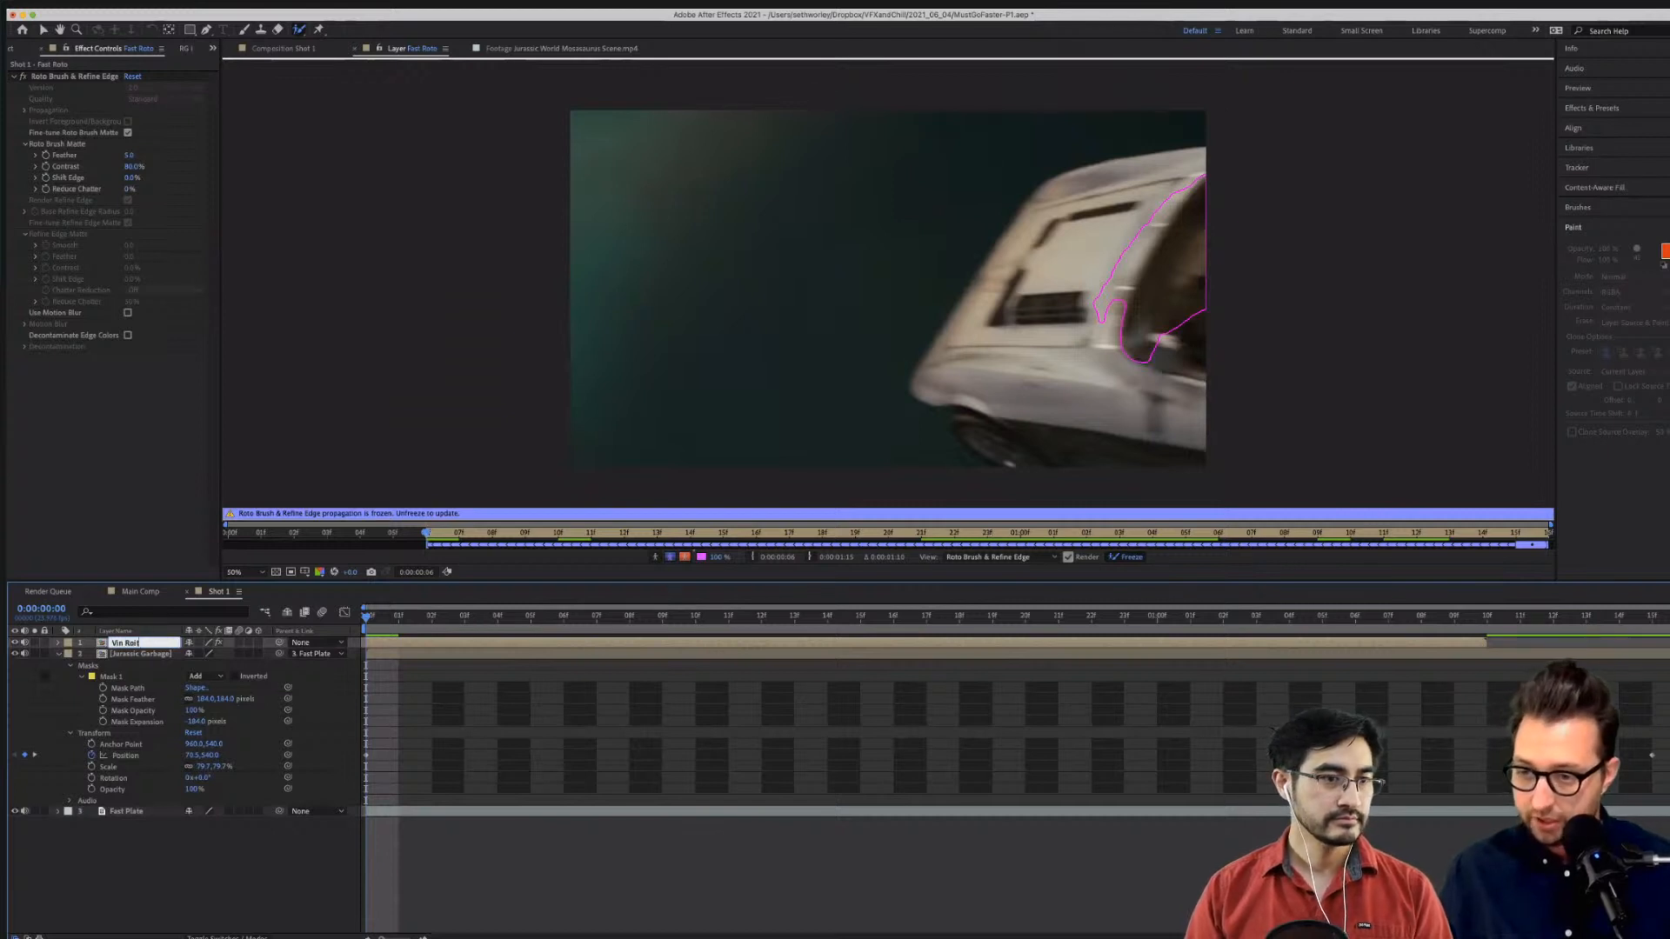
text(to)
key(Return)
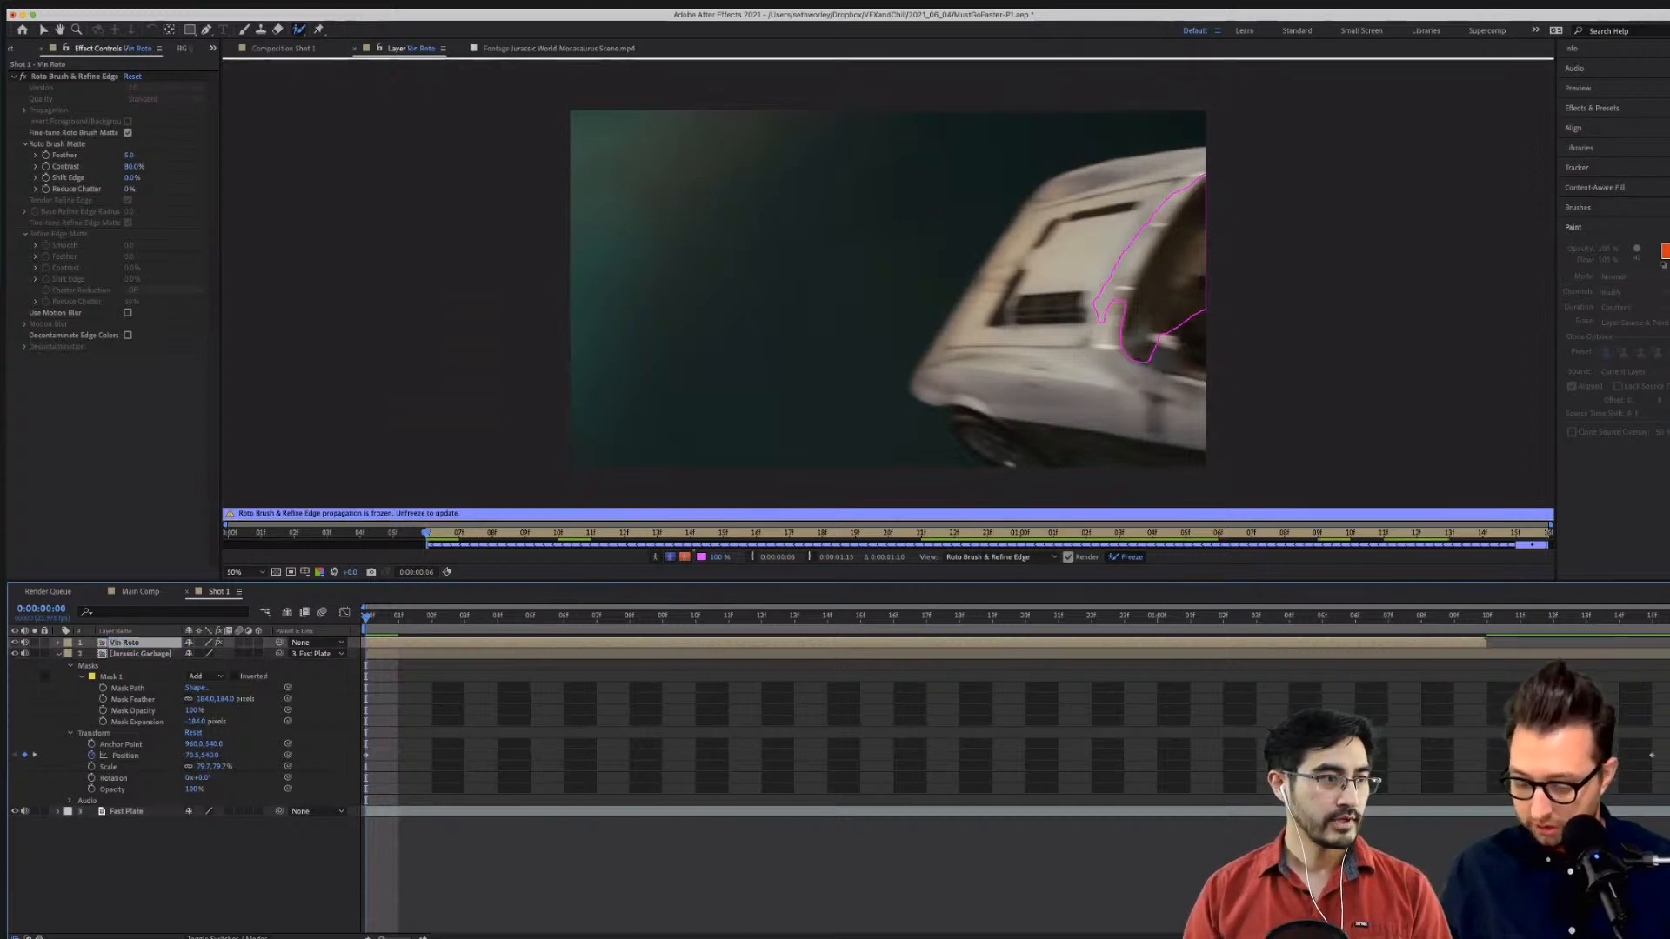
Duplicate the Vin Roto layer as Car Roto and remove the copy's Roto Brush & Refine Edge effect.
key(ctrl+d)
text(Car Roto)
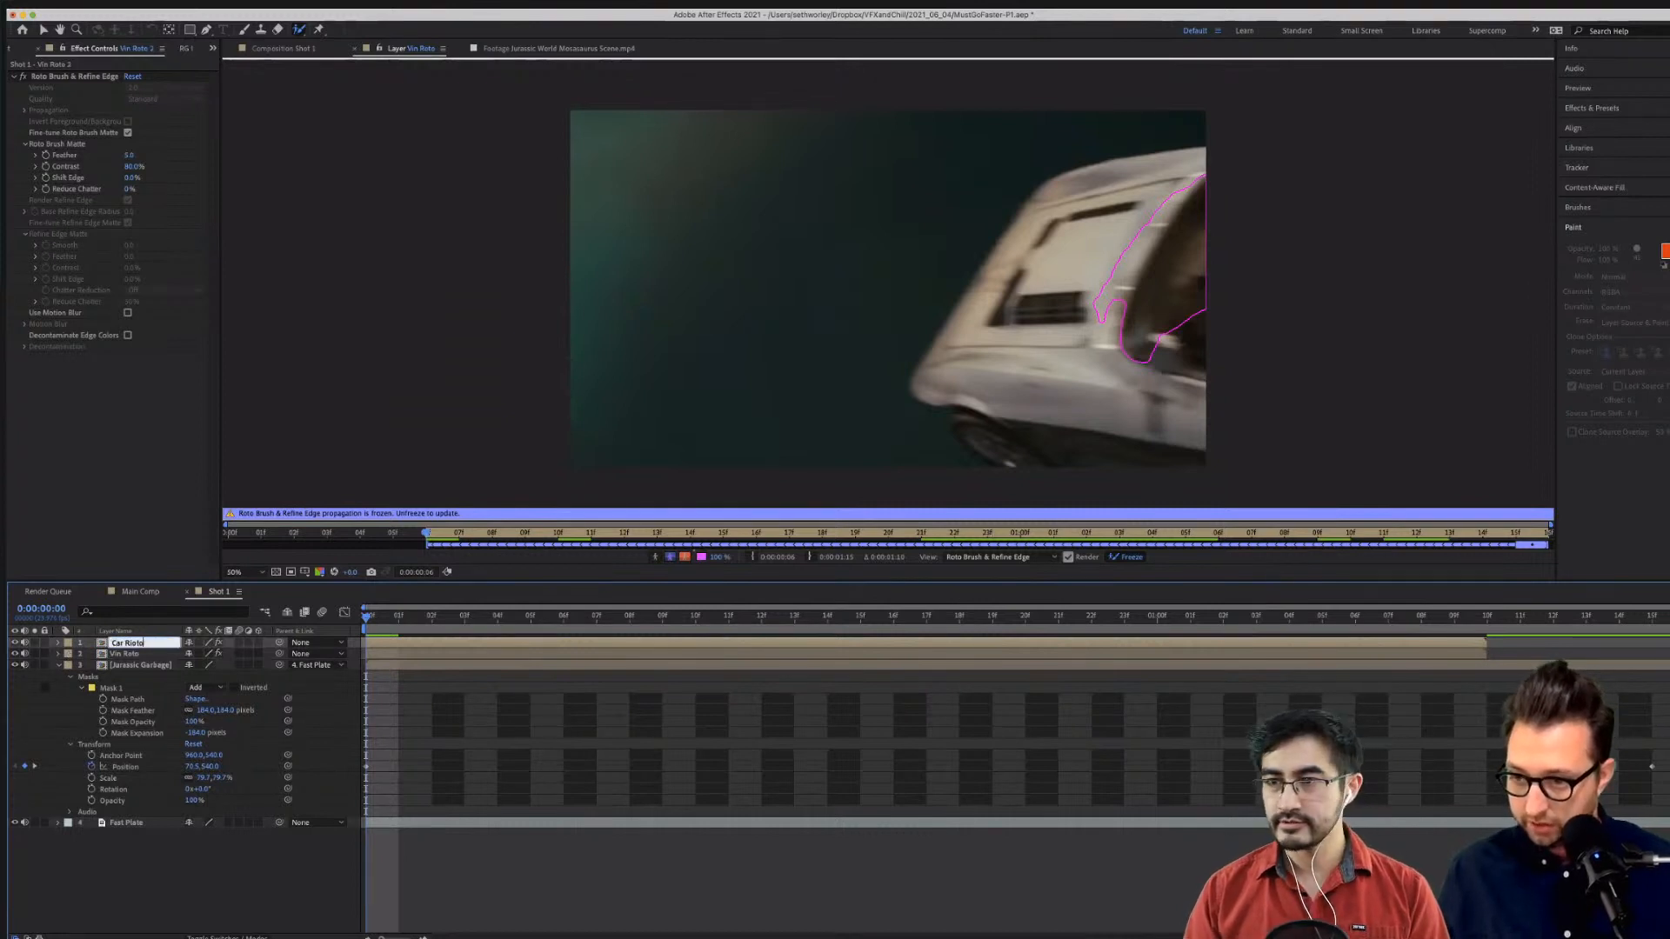
key(Return)
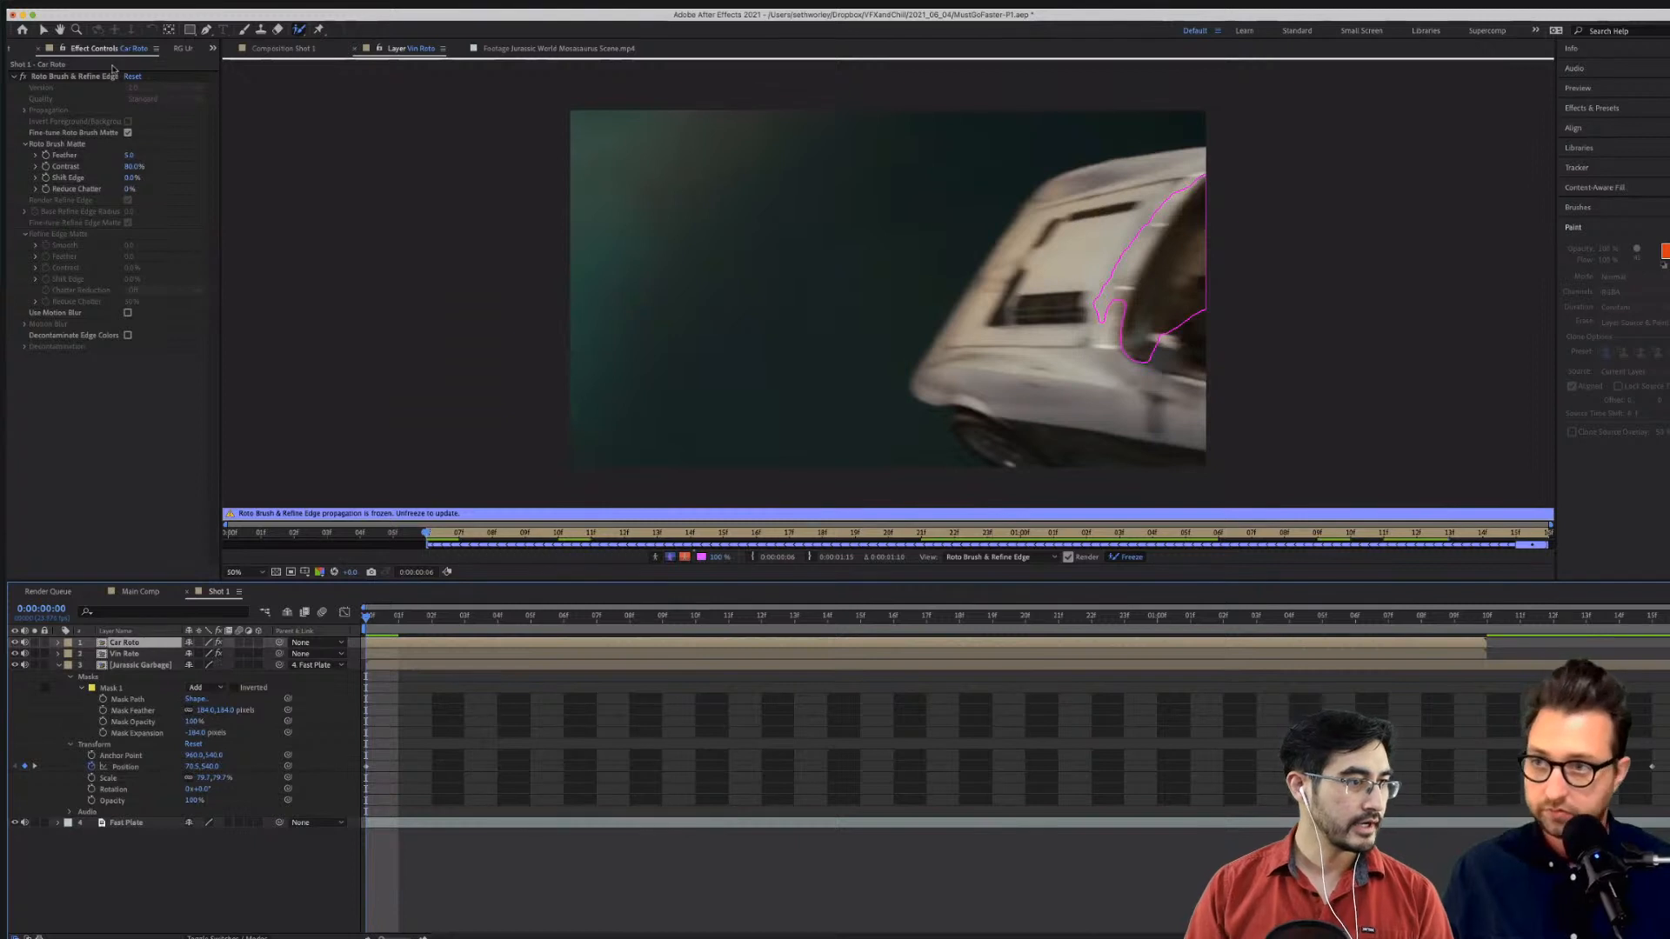
click(73, 78)
key(Delete)
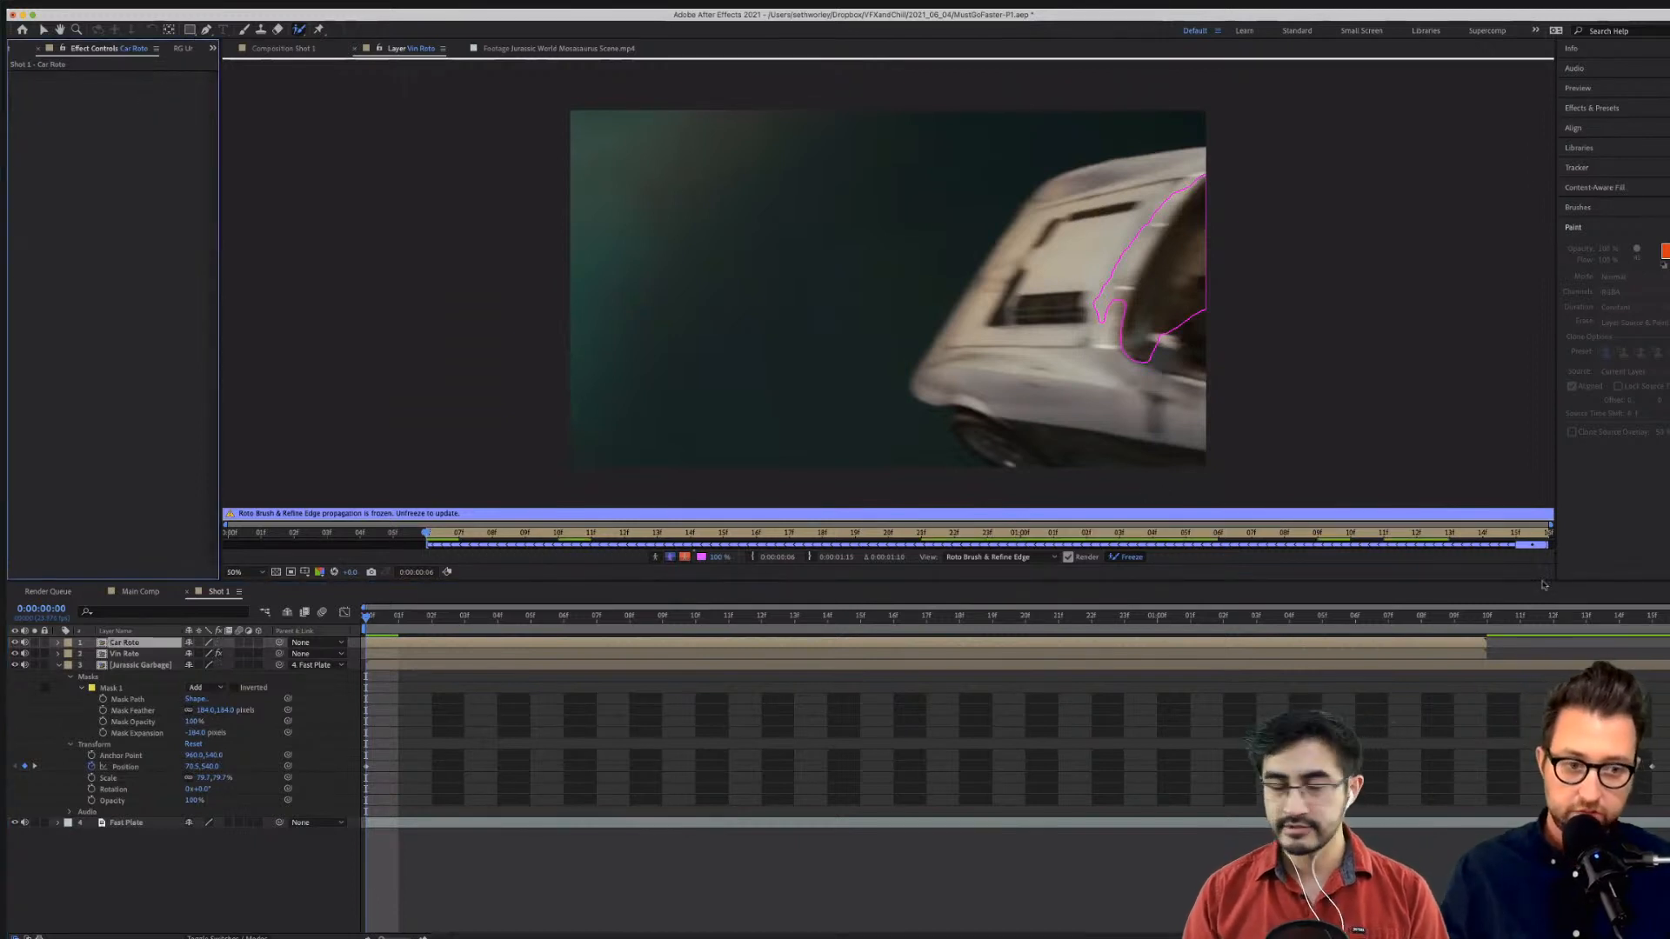
Slide the Vin Roto and Car Roto layers in time so that both start at frame 6.
click(1415, 653)
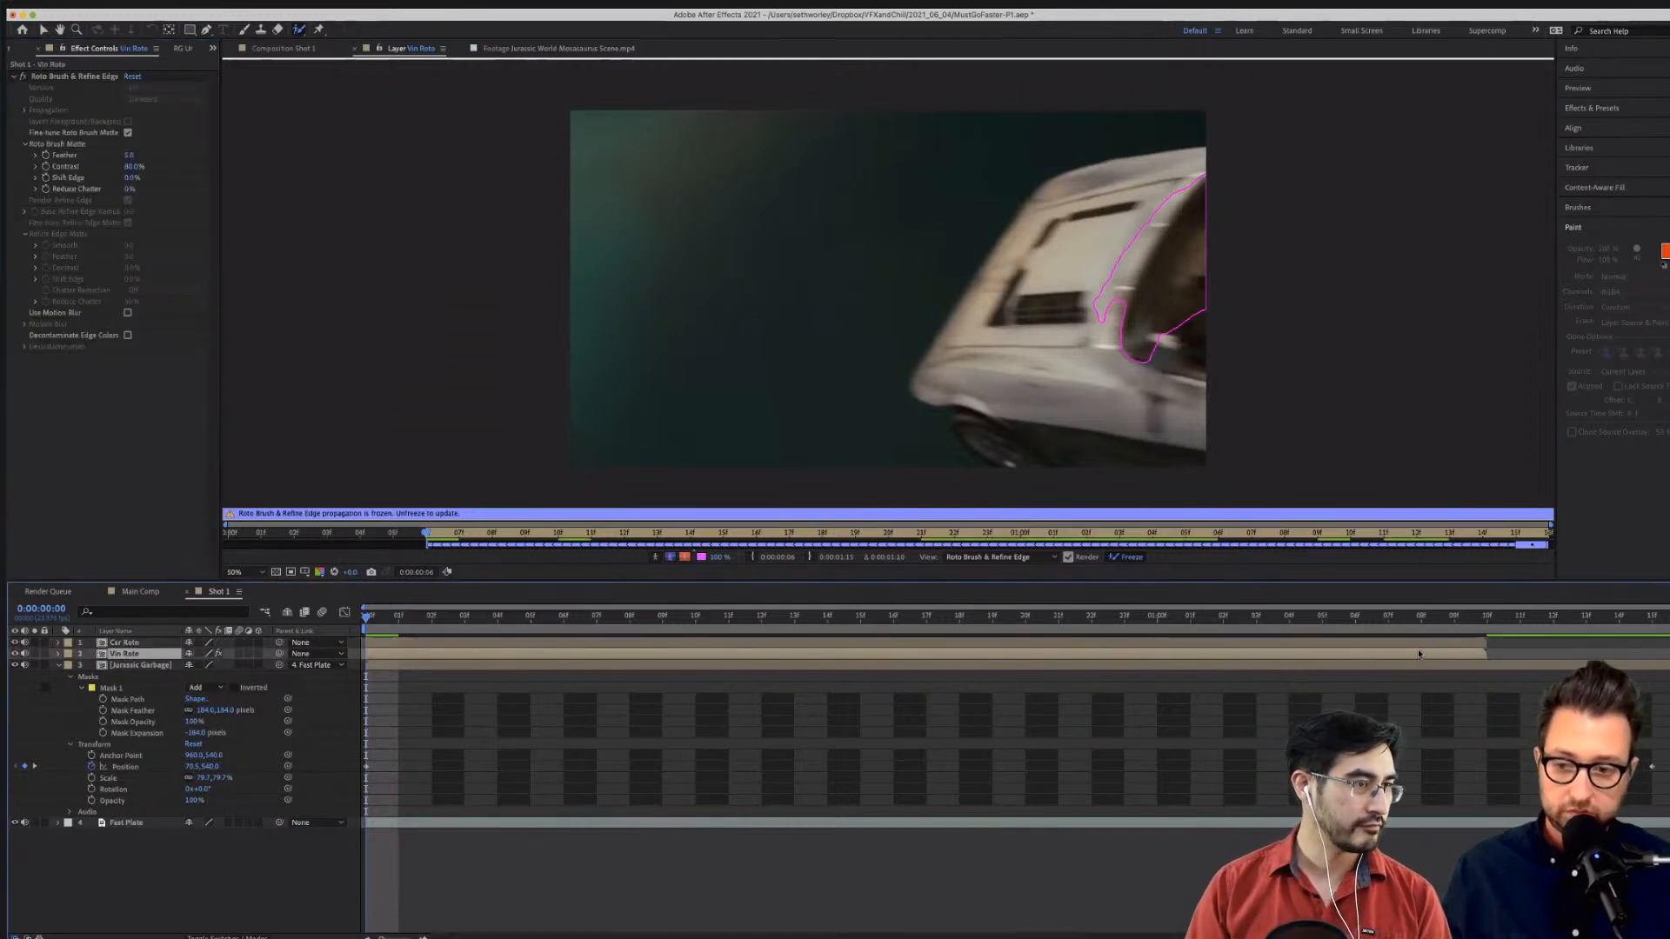
drag(1412, 654, 1620, 645)
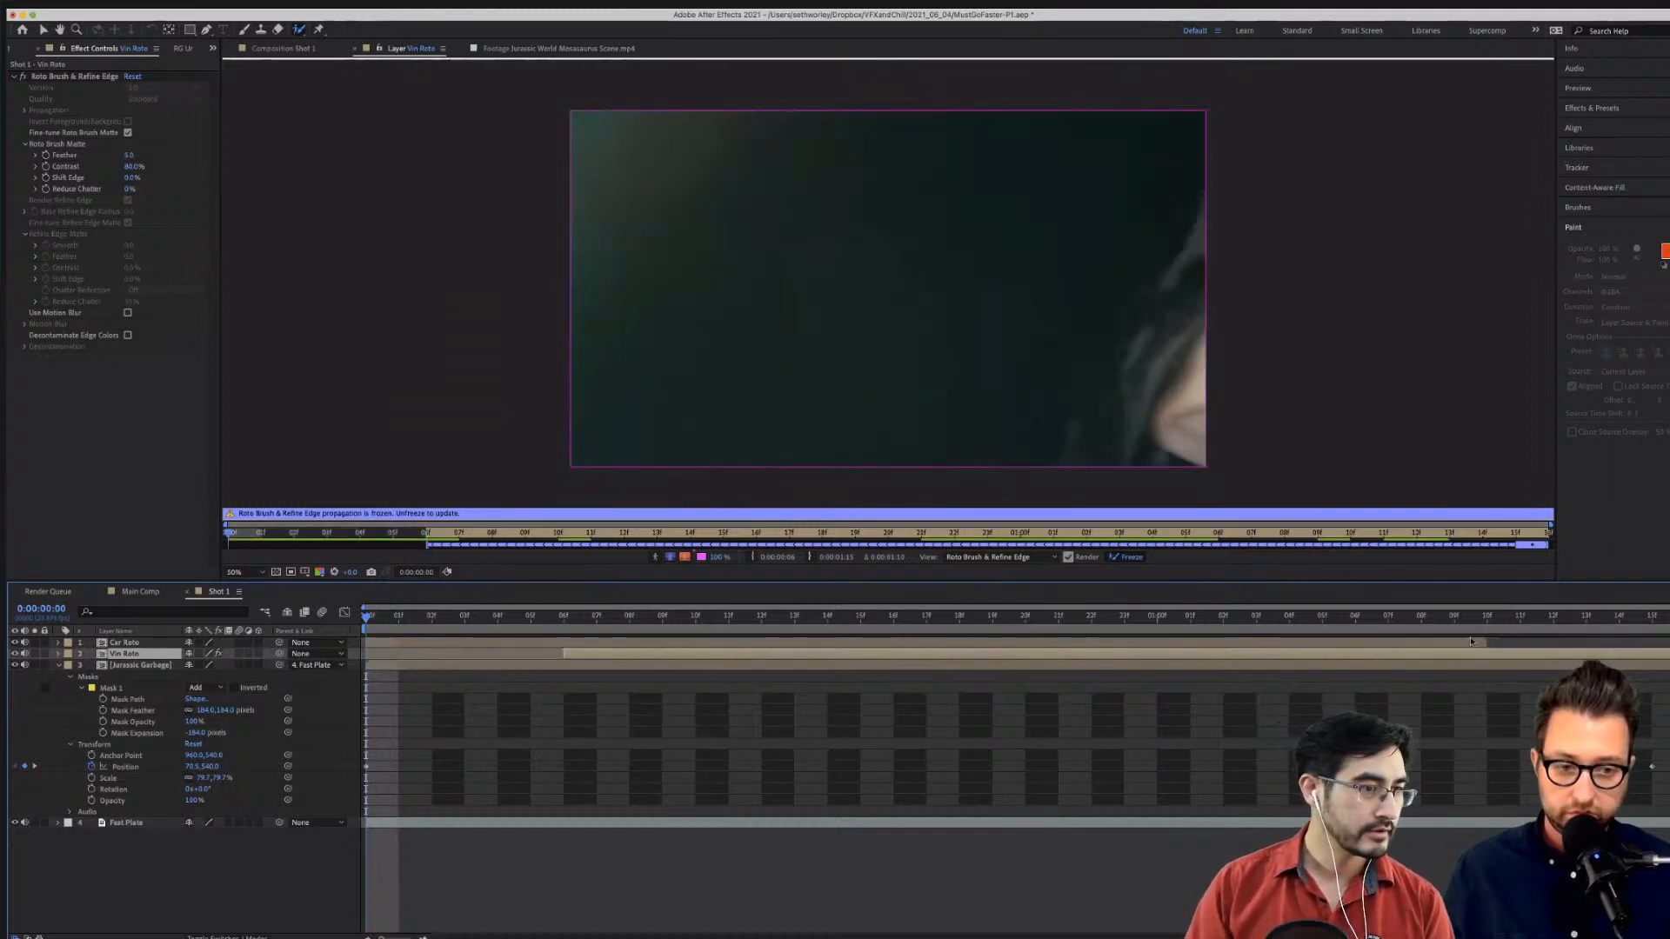
drag(1470, 642, 1648, 639)
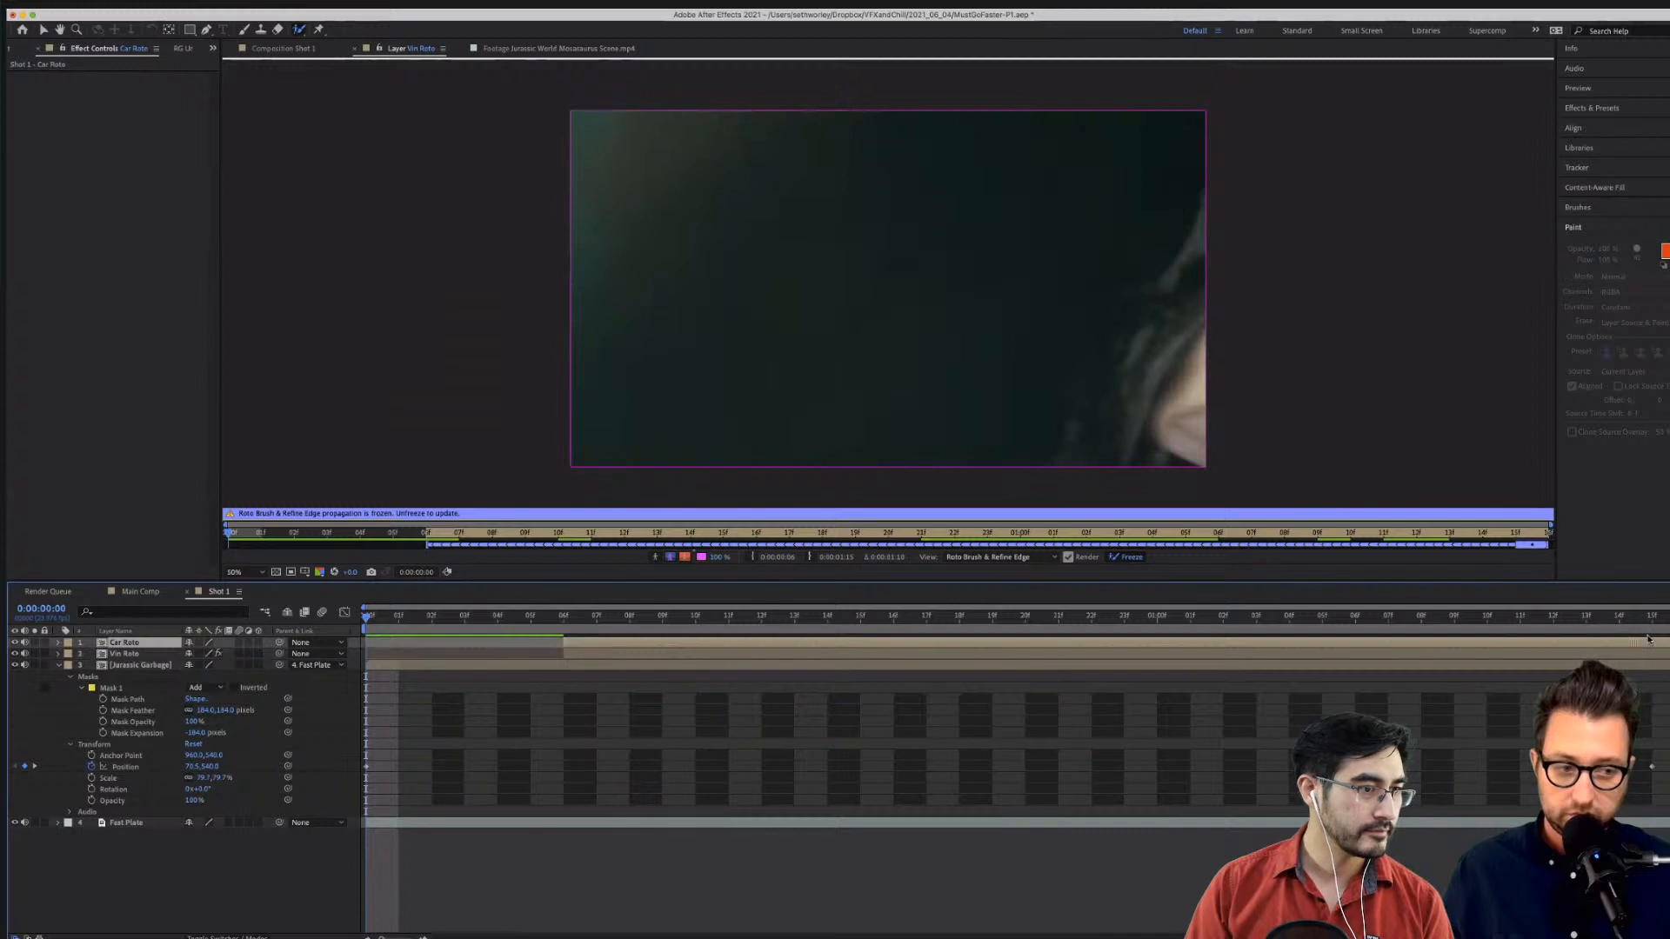
View the Shot 1 composition at 0:00:01:15 and compare it with the Car Roto layer hidden and shown.
click(1653, 619)
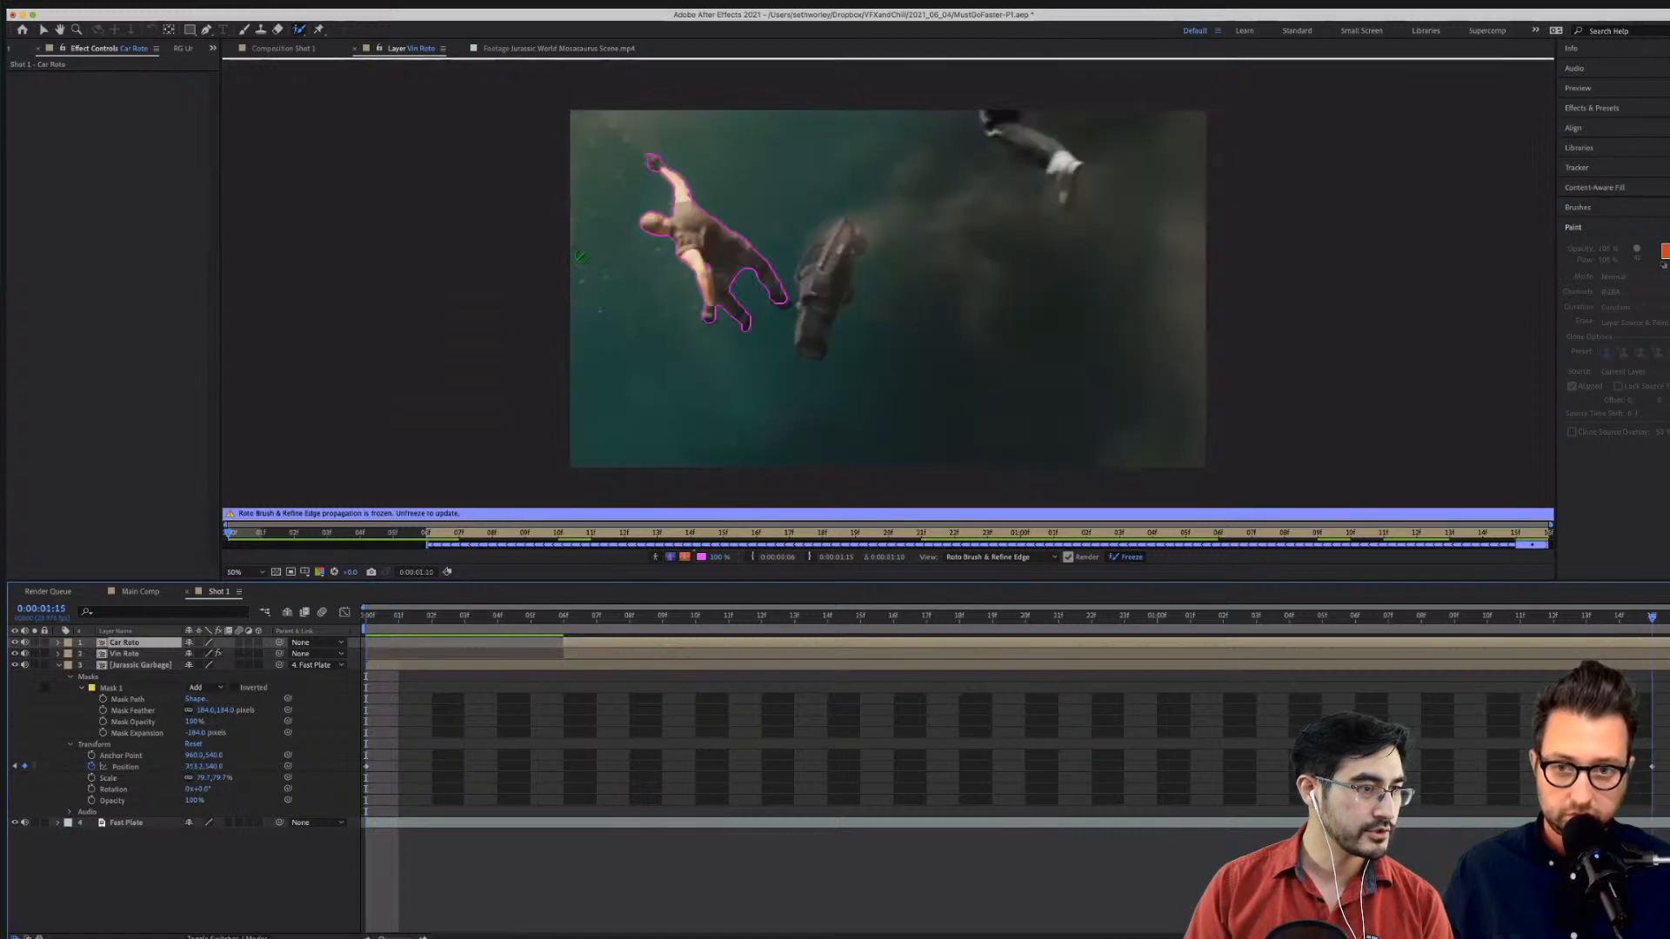
click(298, 49)
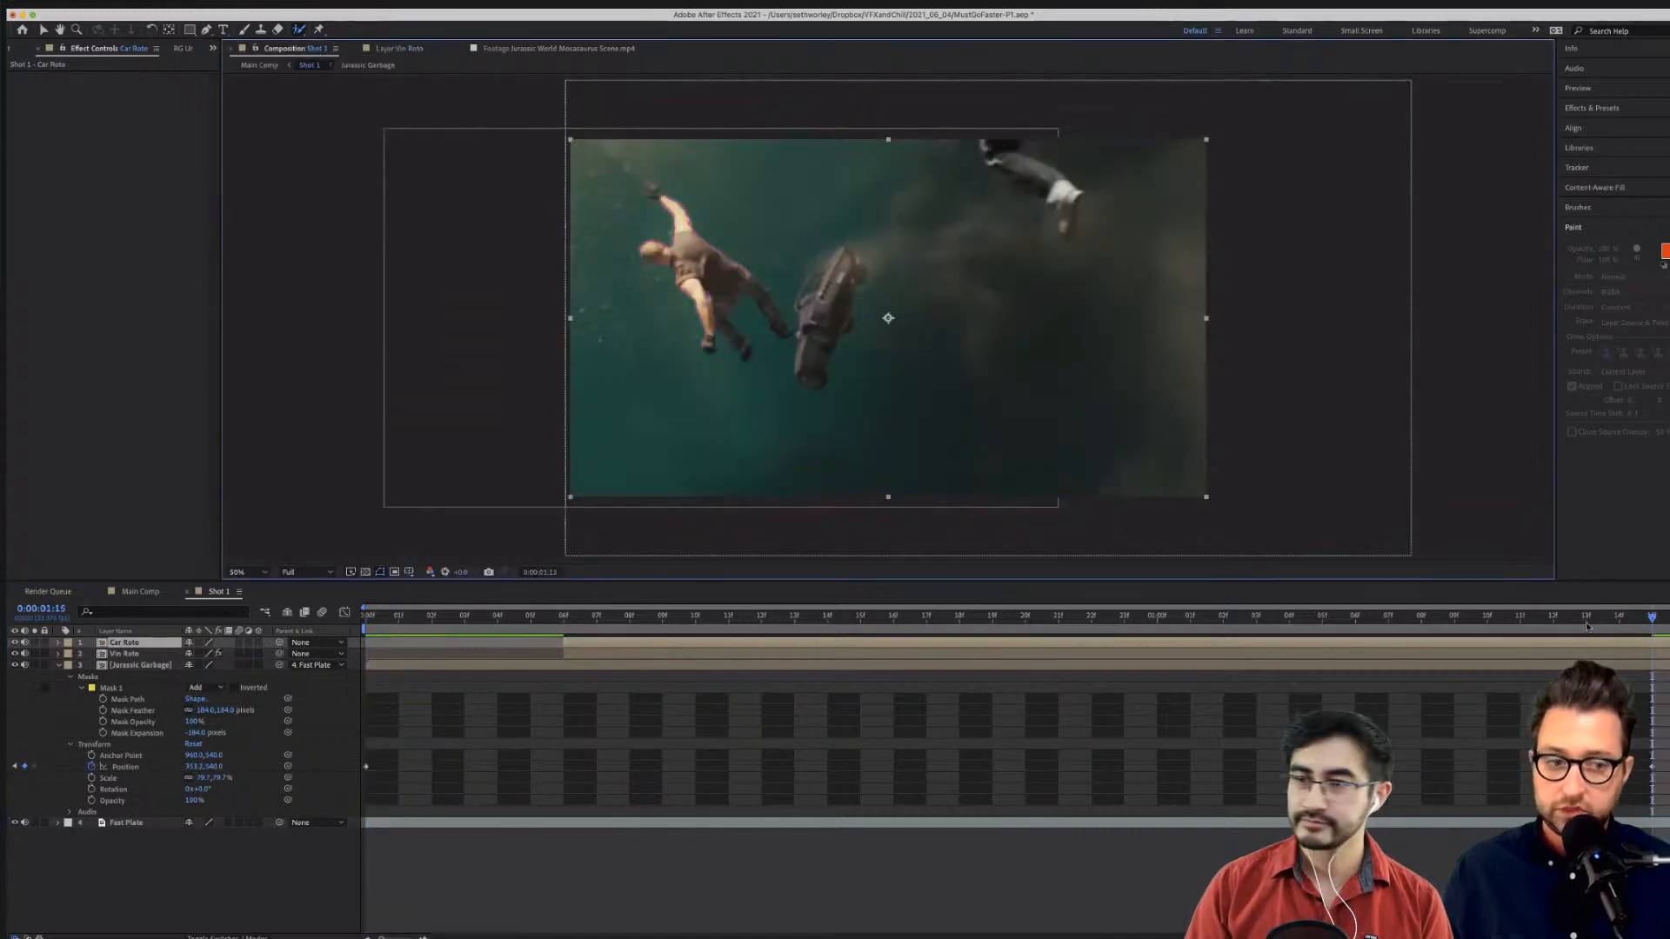
drag(1262, 633, 1644, 638)
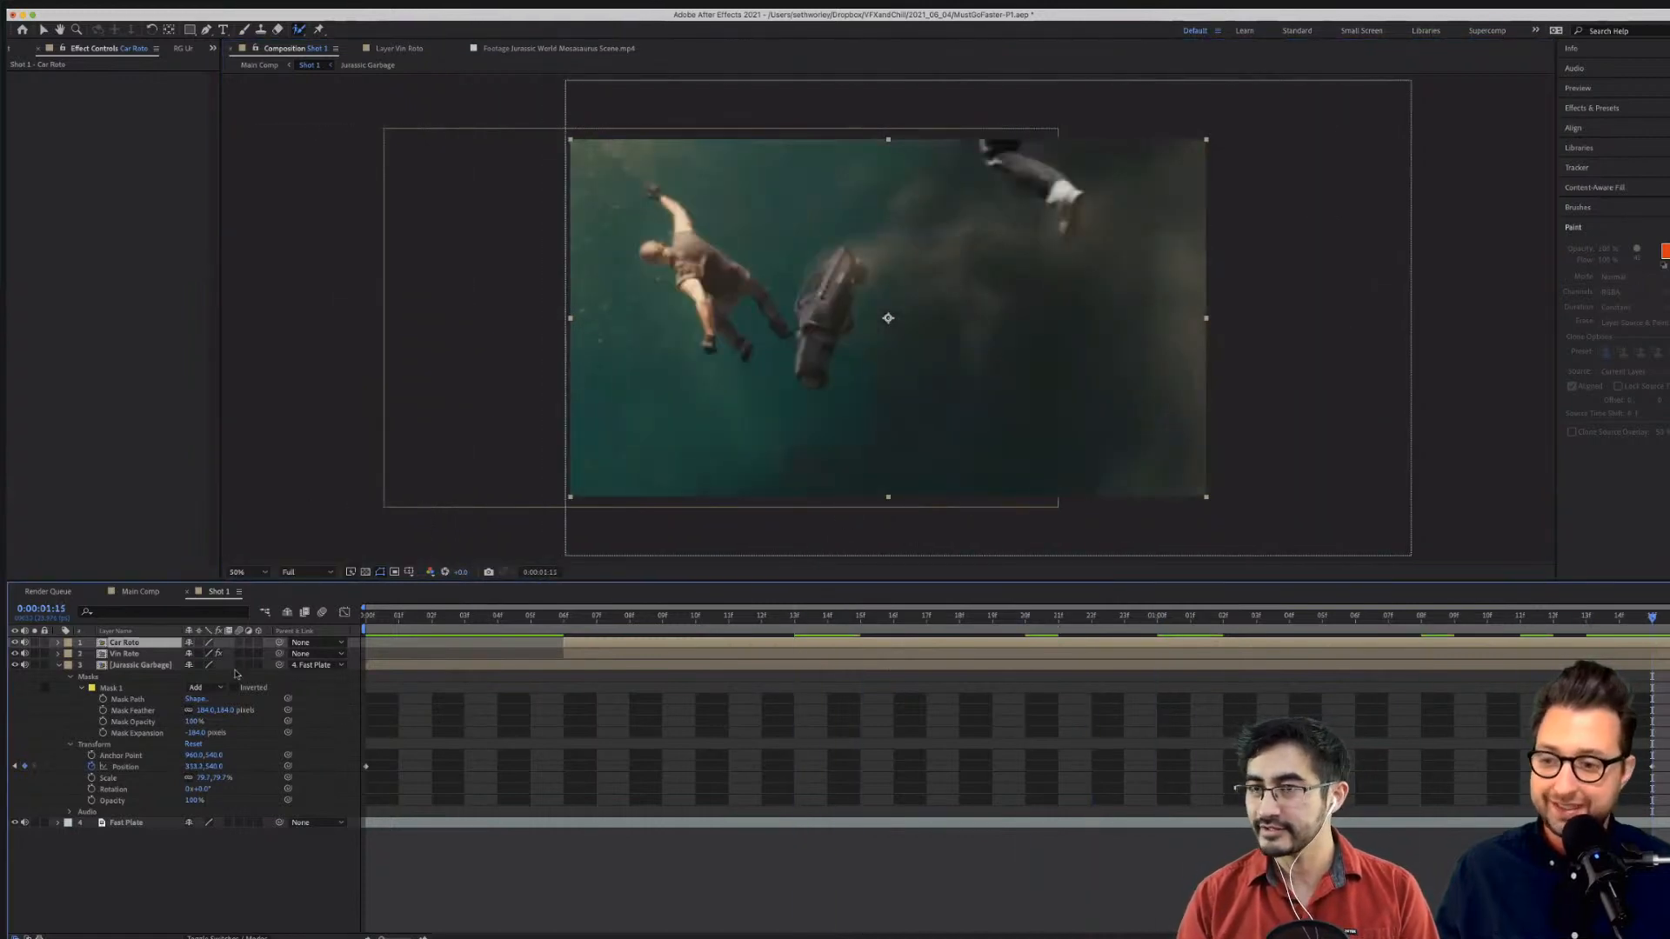
click(14, 642)
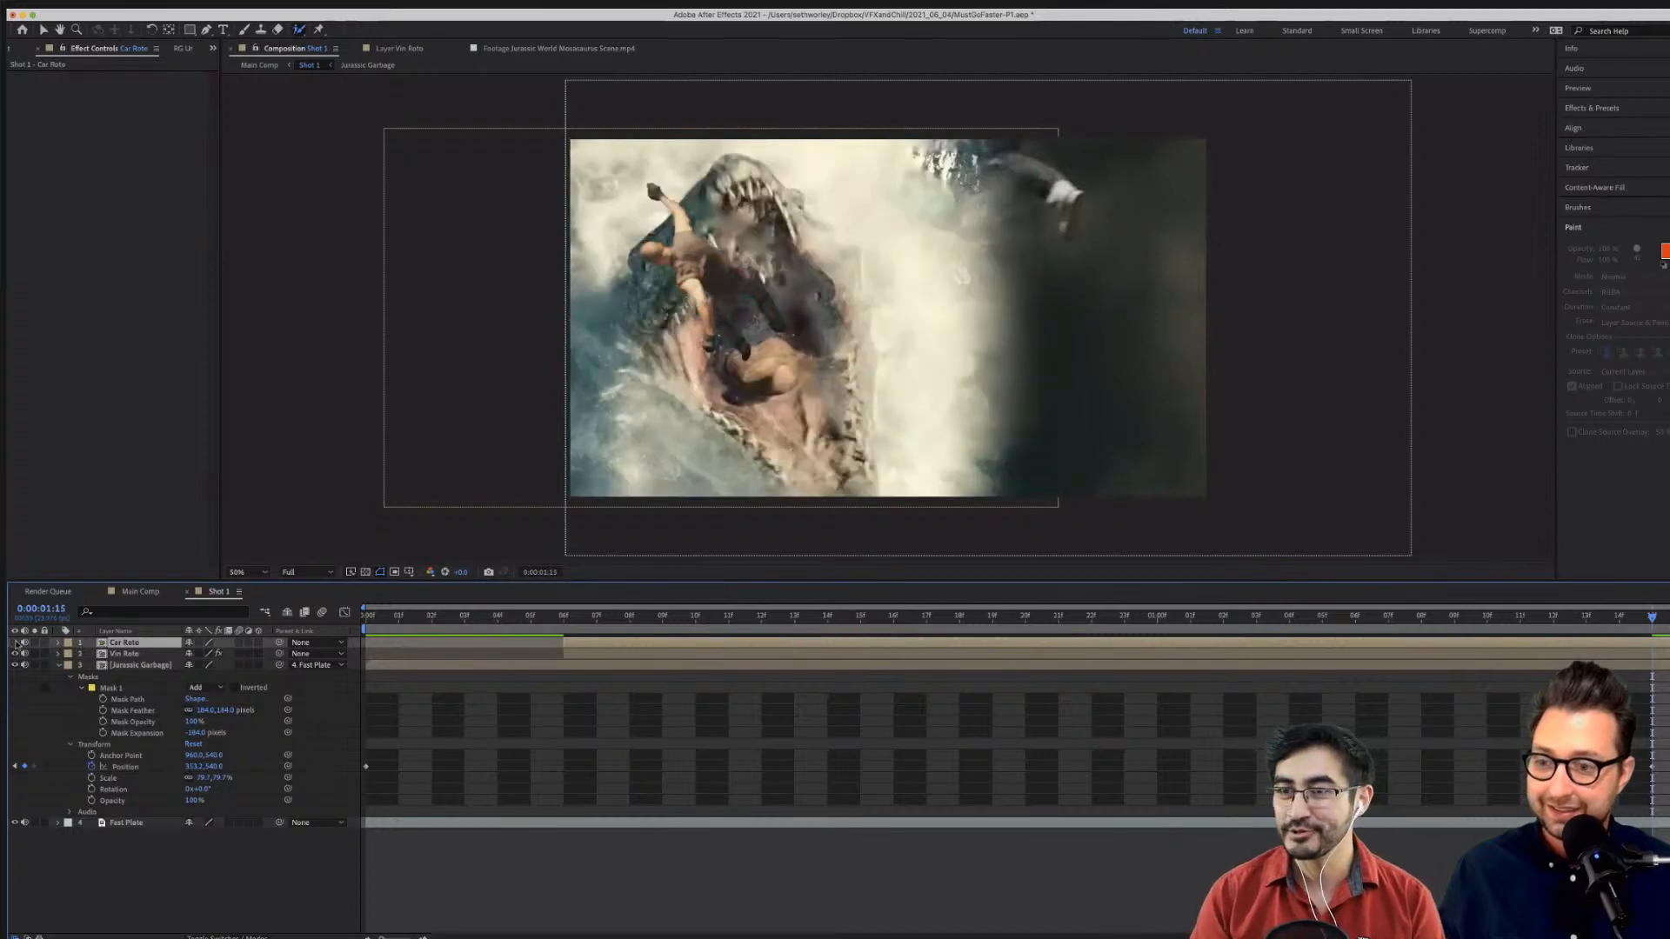
click(15, 642)
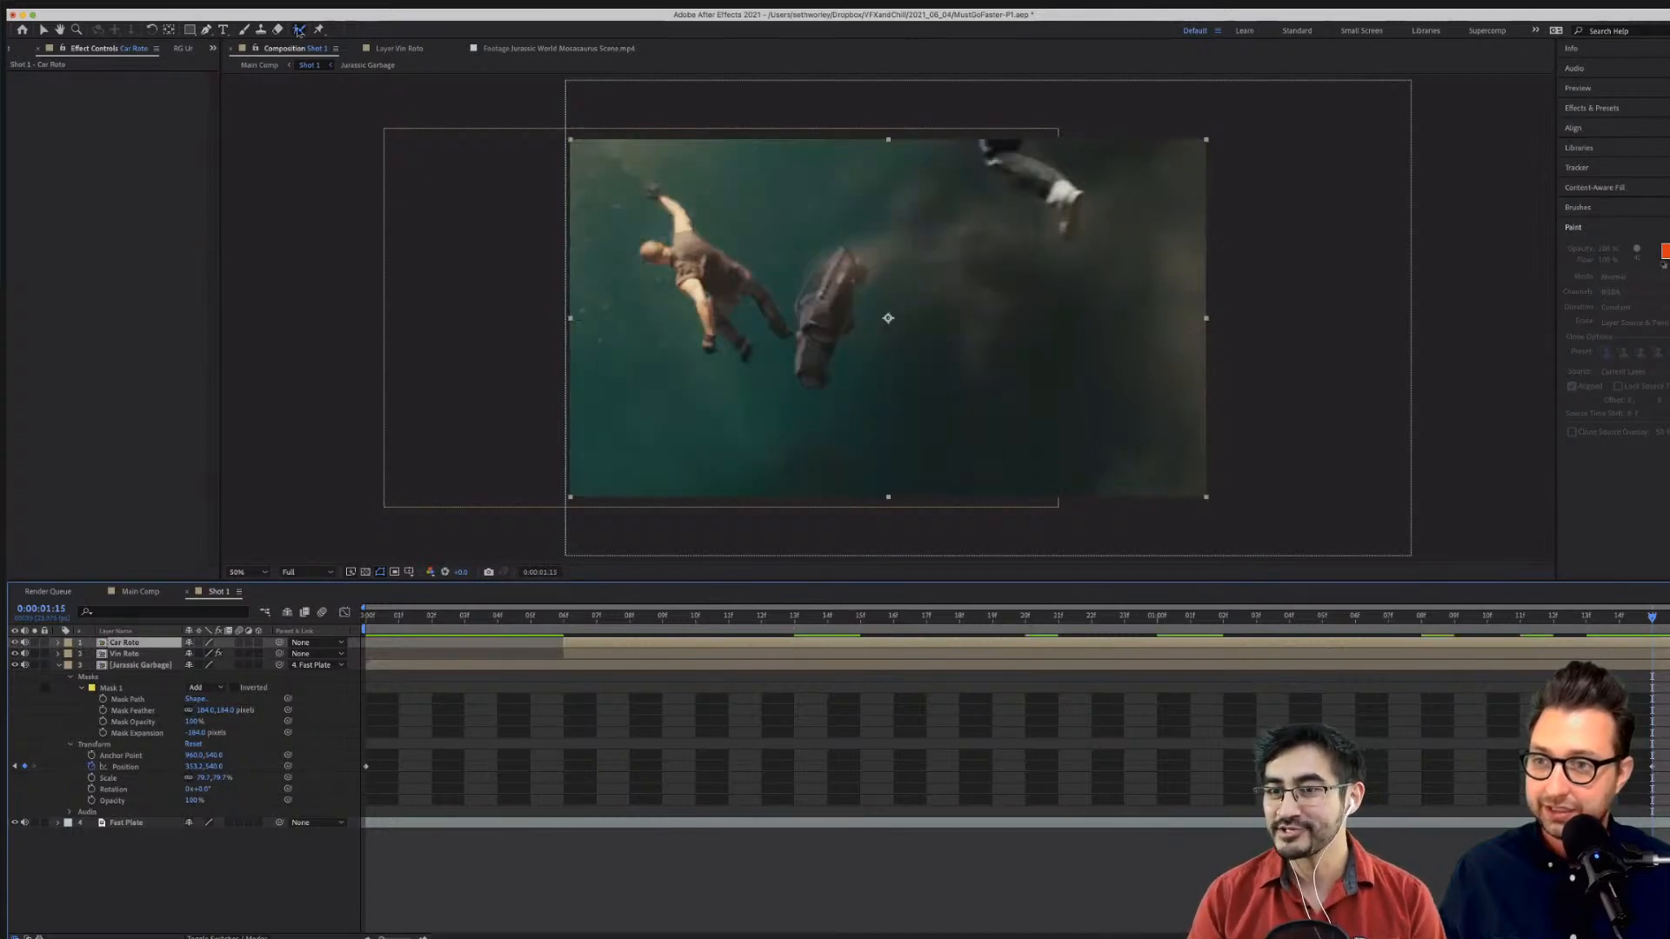
Paint a Roto Brush foreground stroke along the car on the Car Roto layer at 0:00:01:15, and check it in the Shot 1 composition.
click(298, 30)
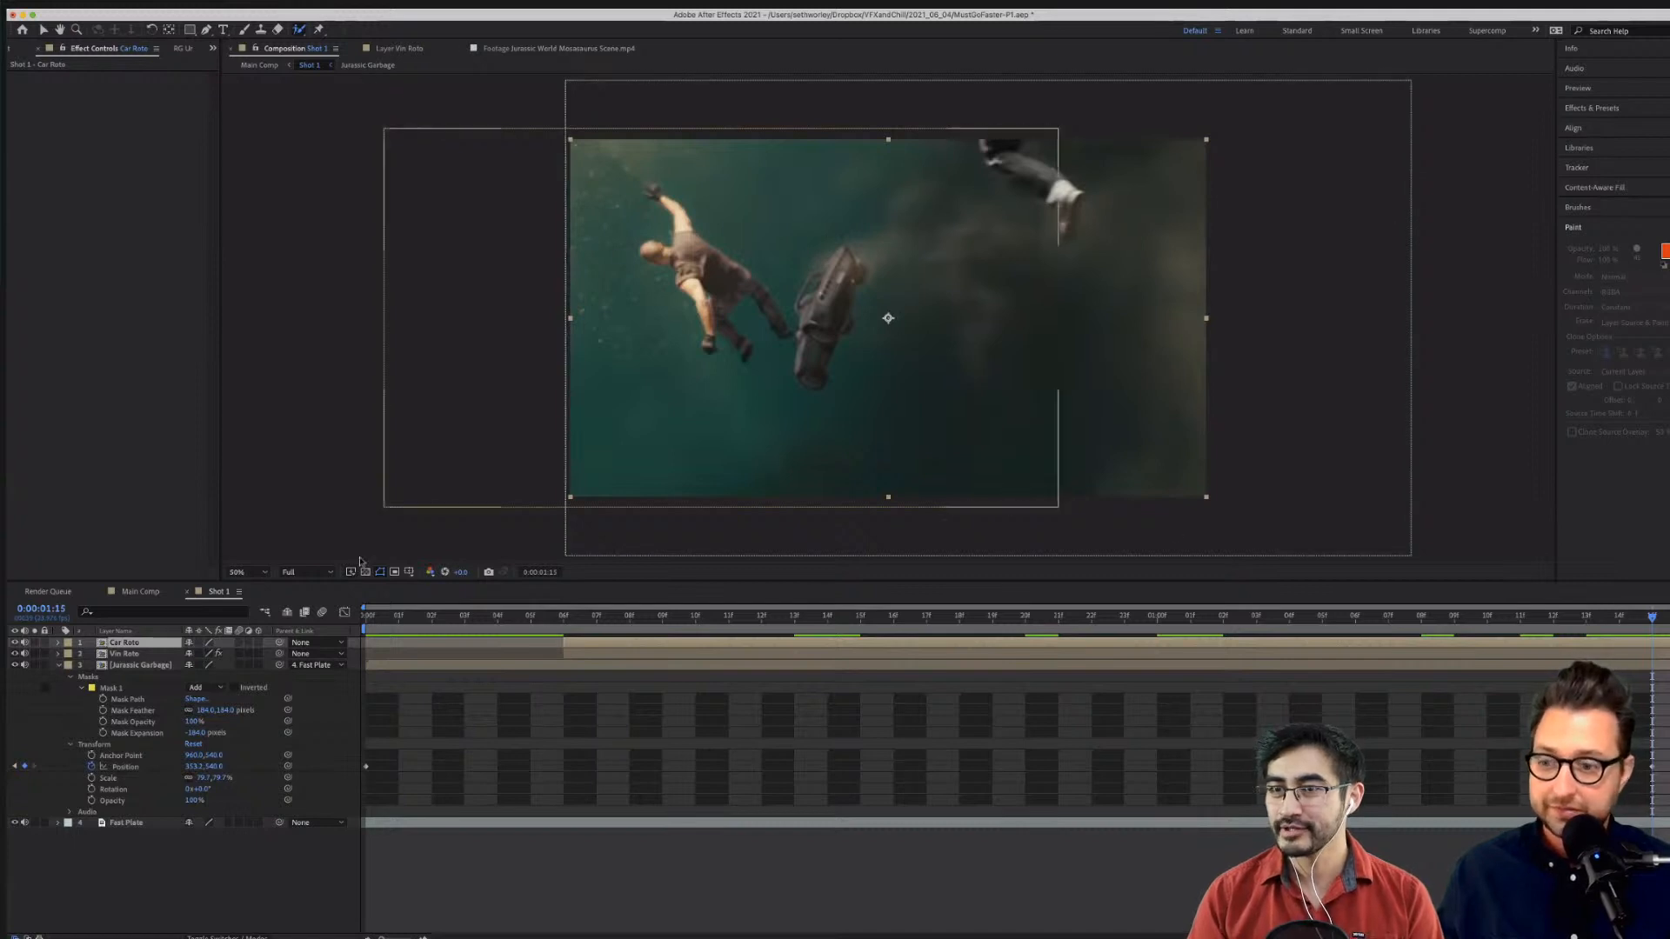
double_click(99, 648)
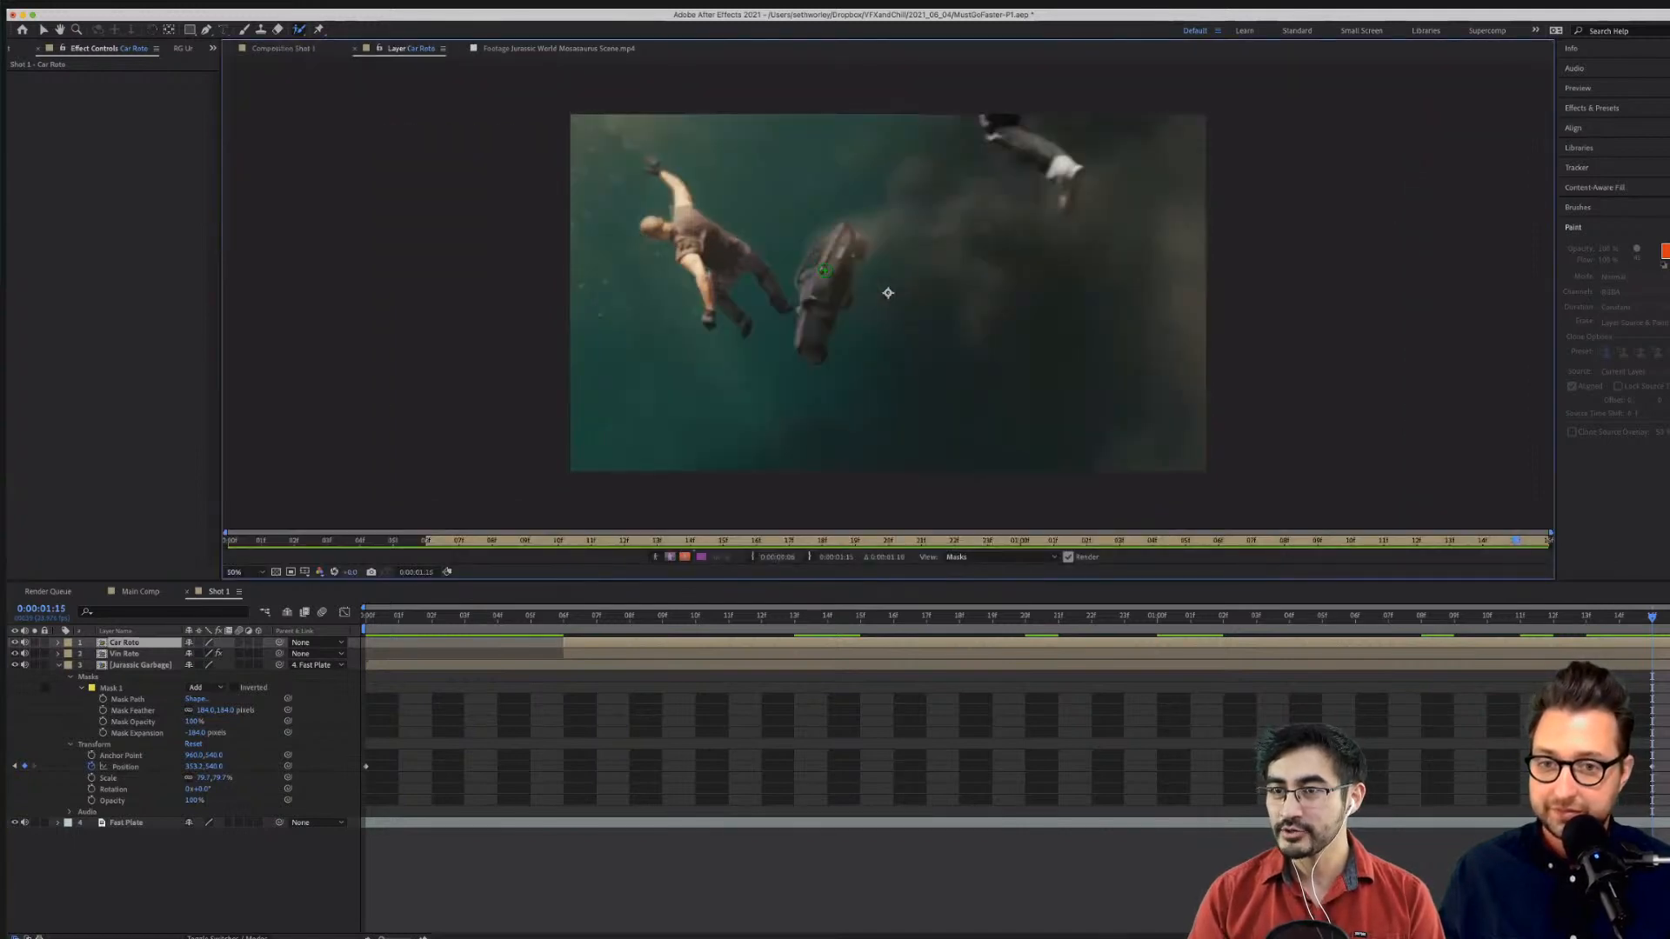
drag(822, 318, 833, 239)
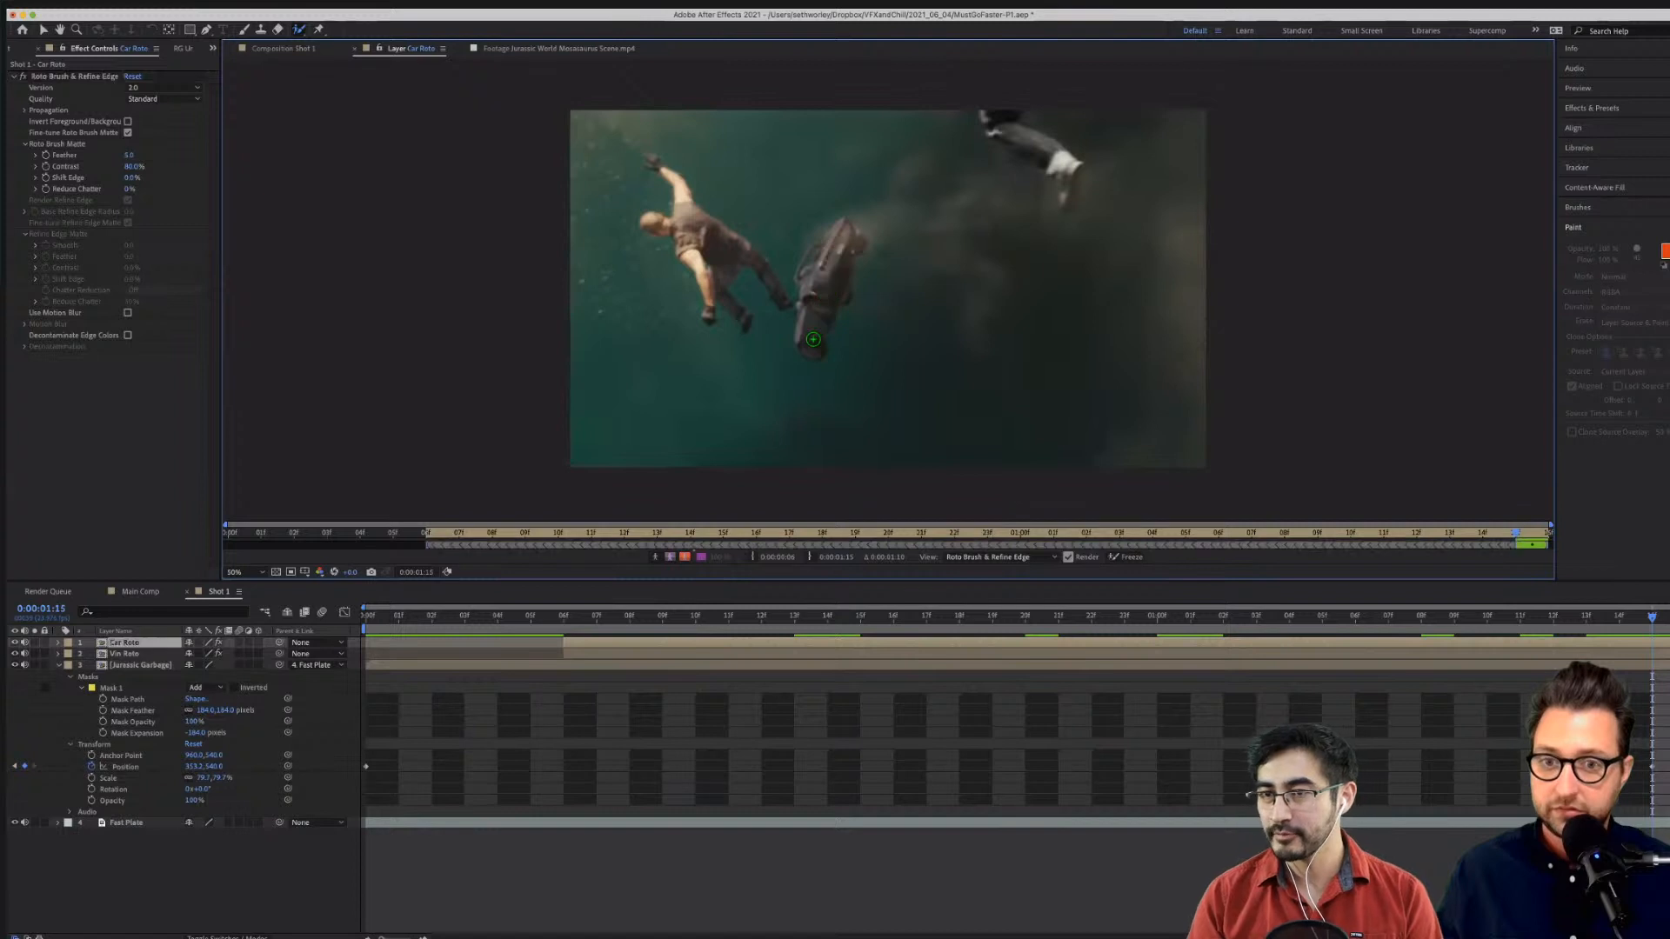
click(292, 49)
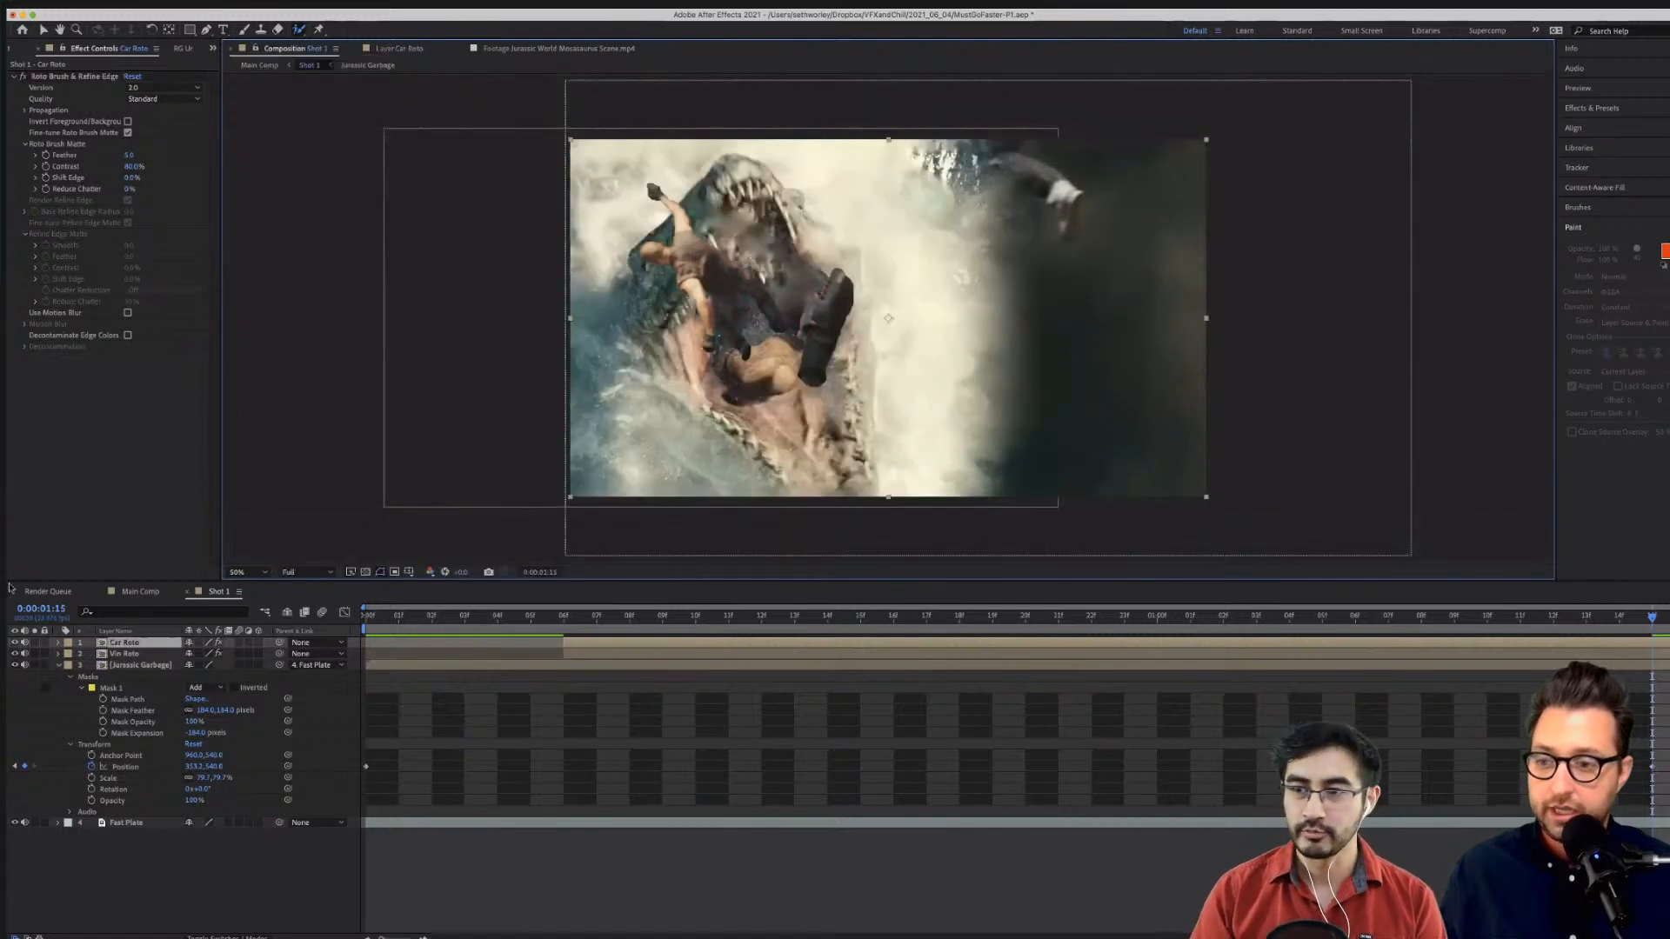
Hide the Car Roto layer and preview the Shot 1 composition without it.
click(14, 642)
drag(1291, 618, 665, 621)
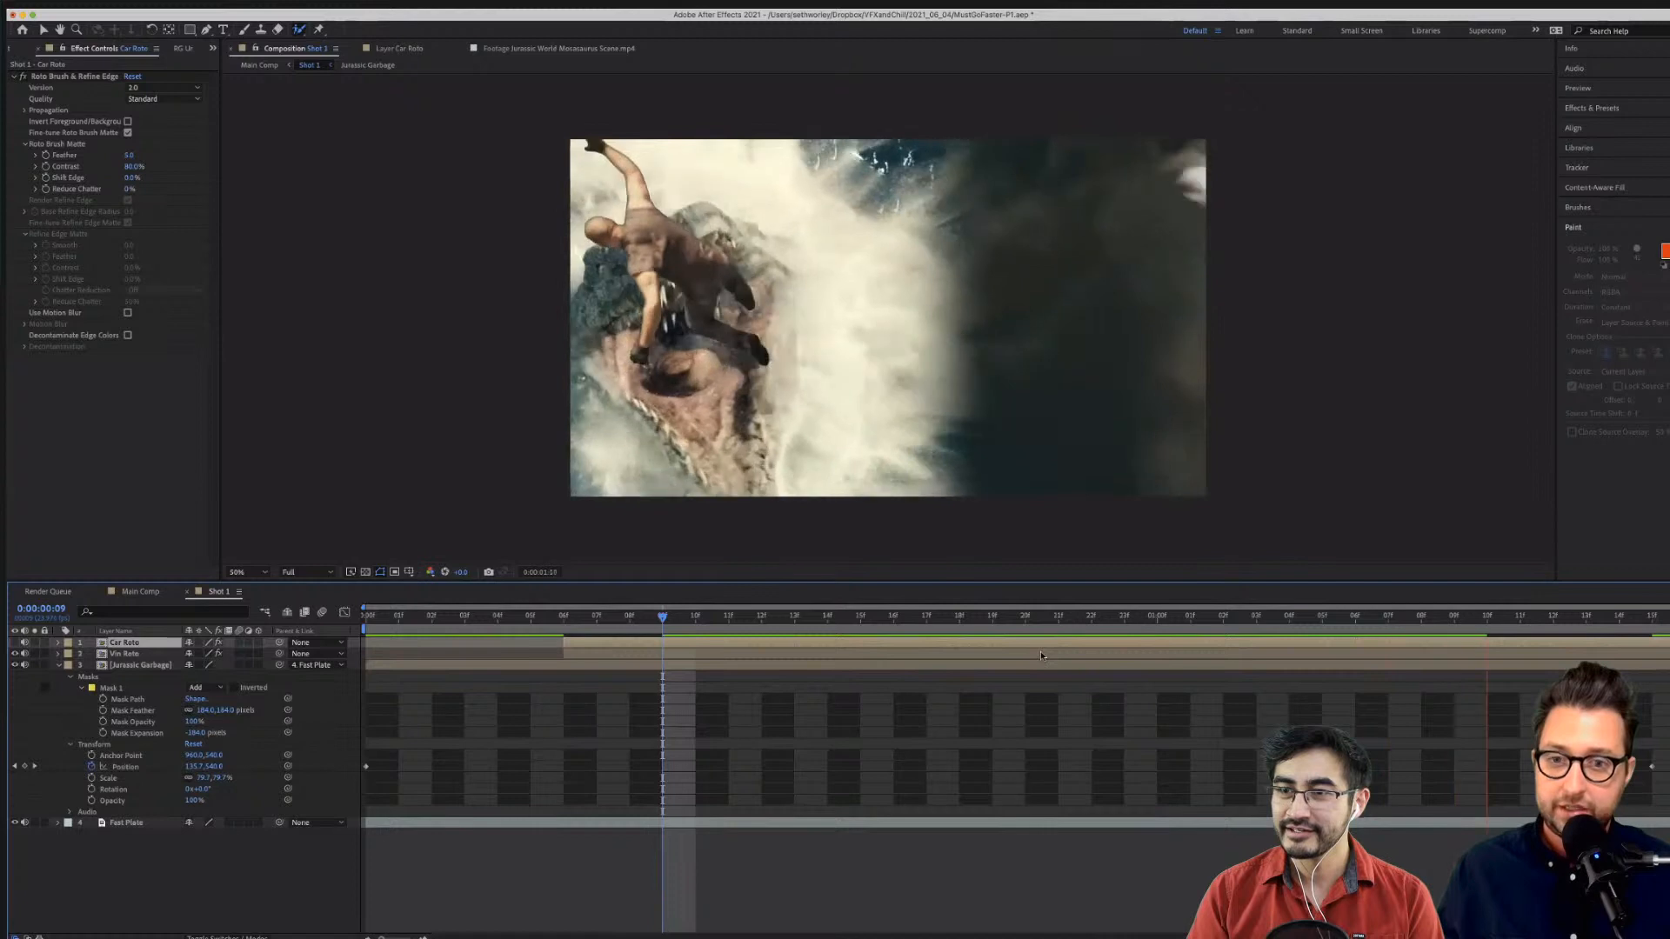
key(space)
key(space)
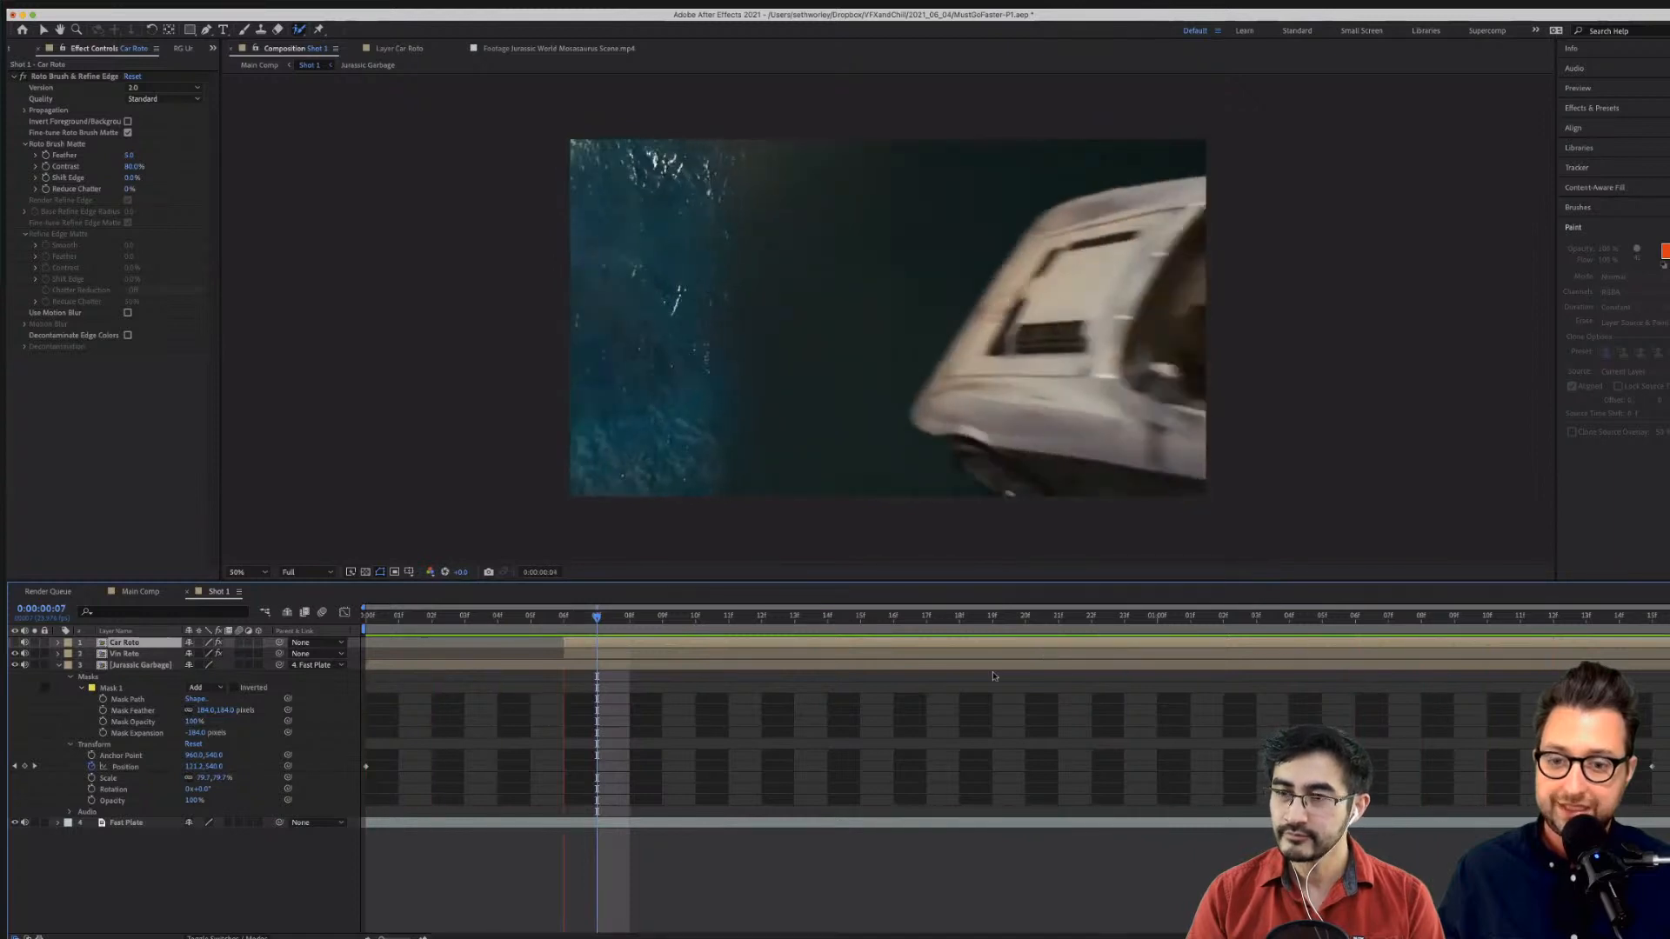
key(space)
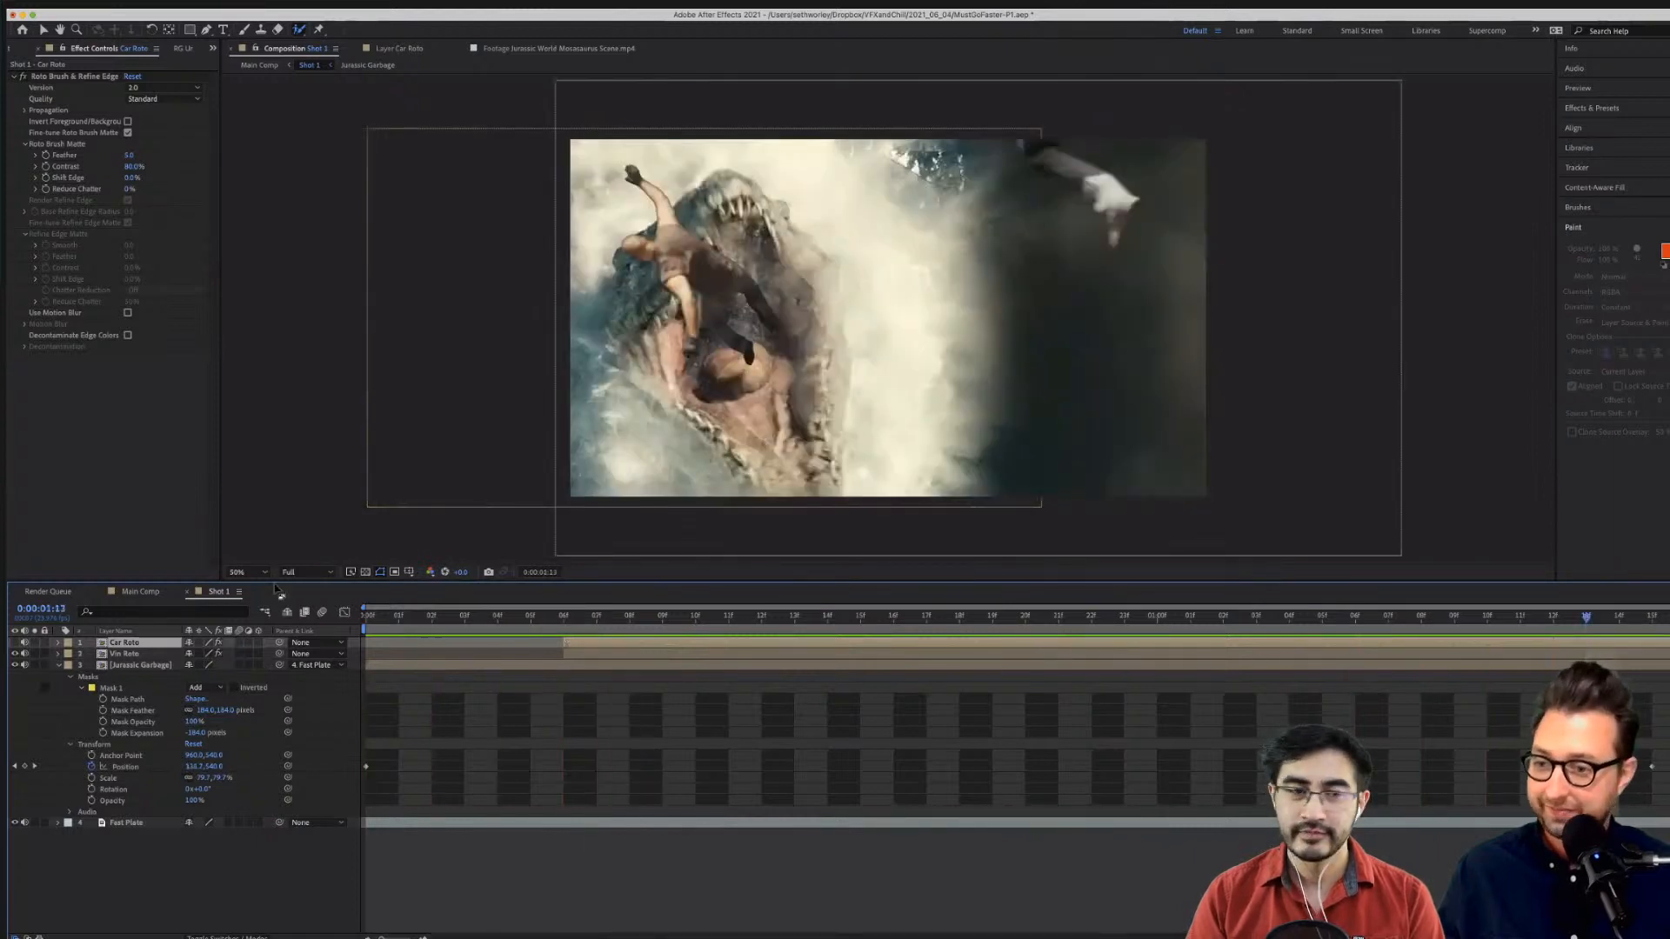
drag(892, 618, 762, 617)
key(space)
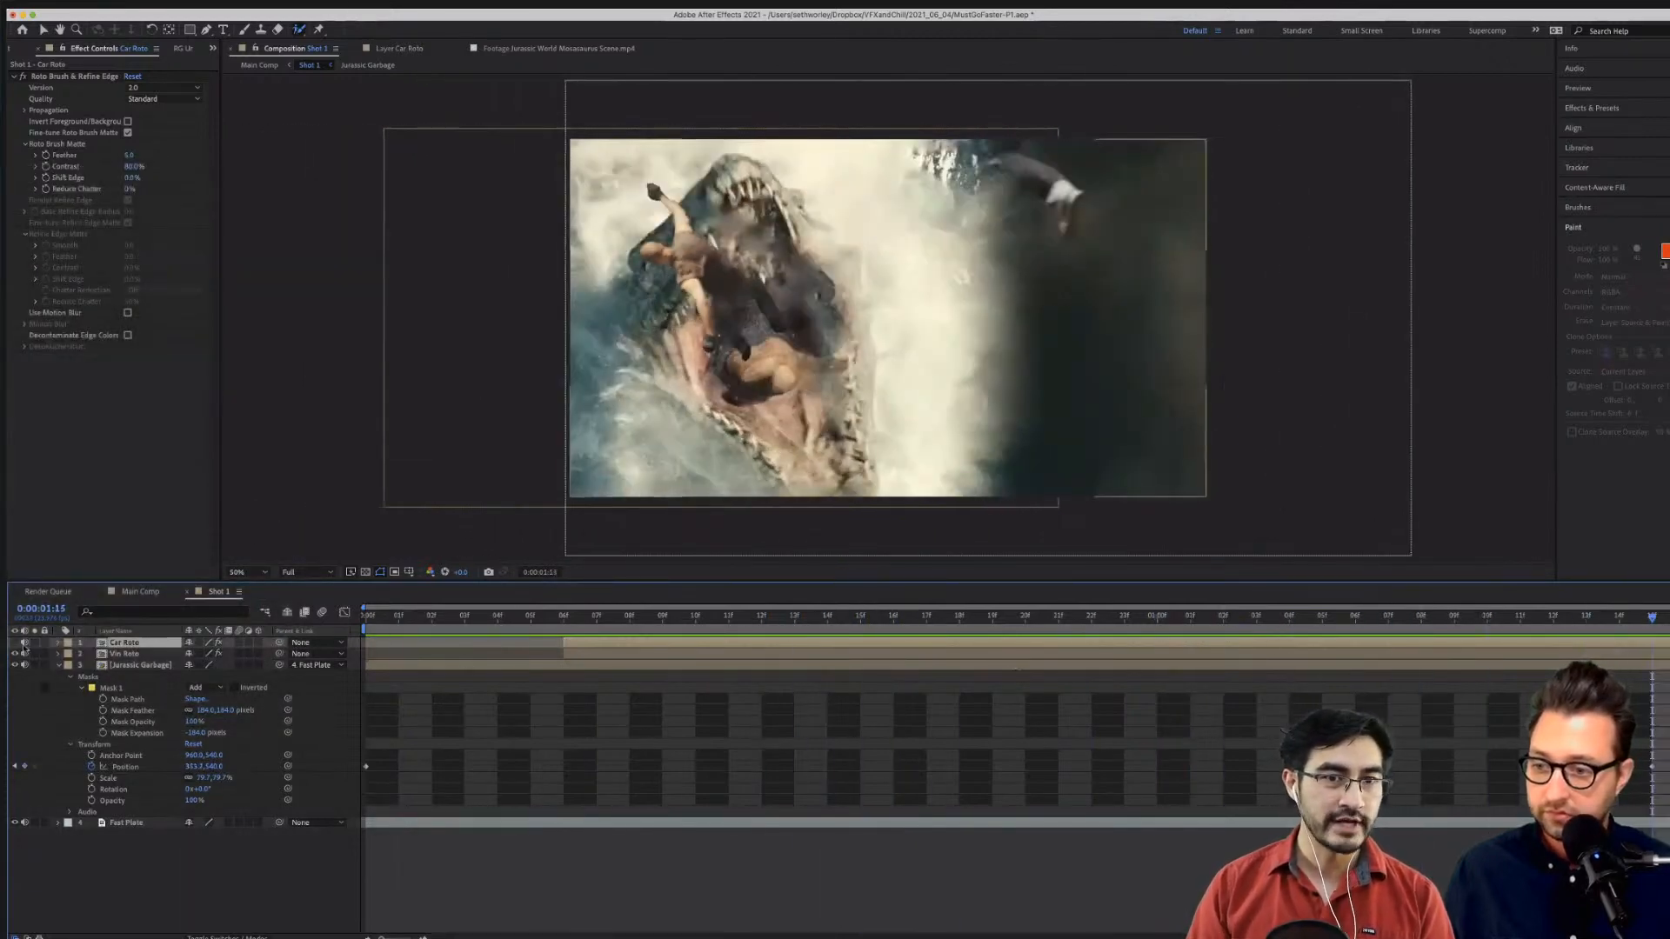
Show the Car Roto layer, open it and extend the Roto Brush foreground over the car's upper end at 0:00:01:15.
key(F2)
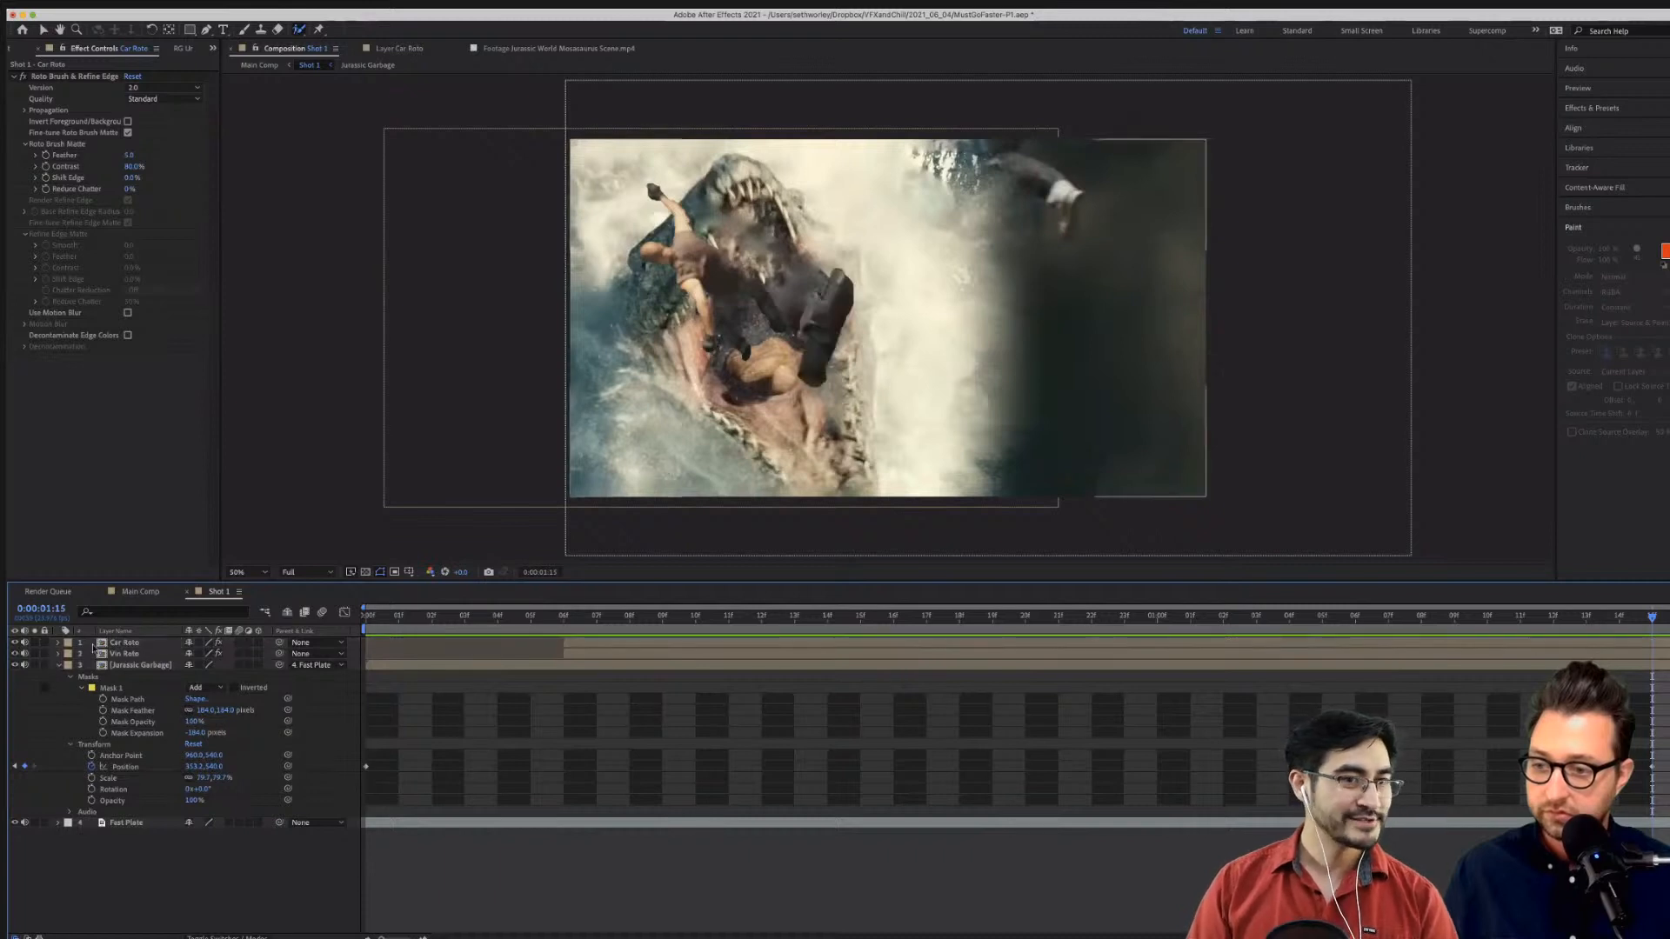
click(101, 644)
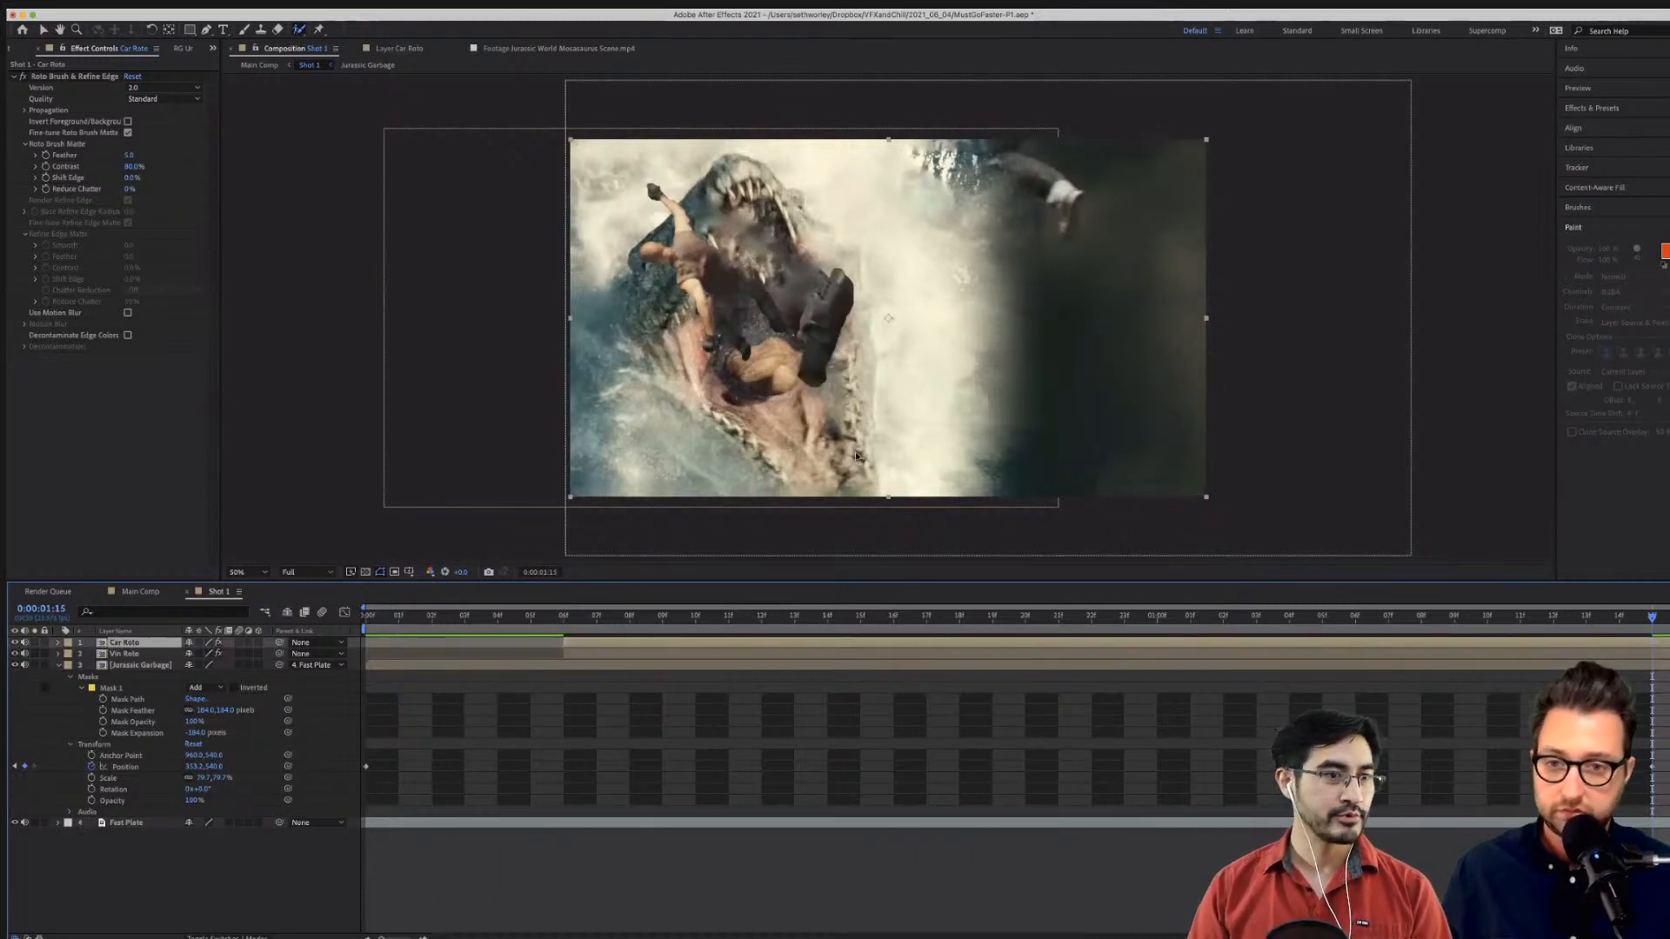
double_click(101, 643)
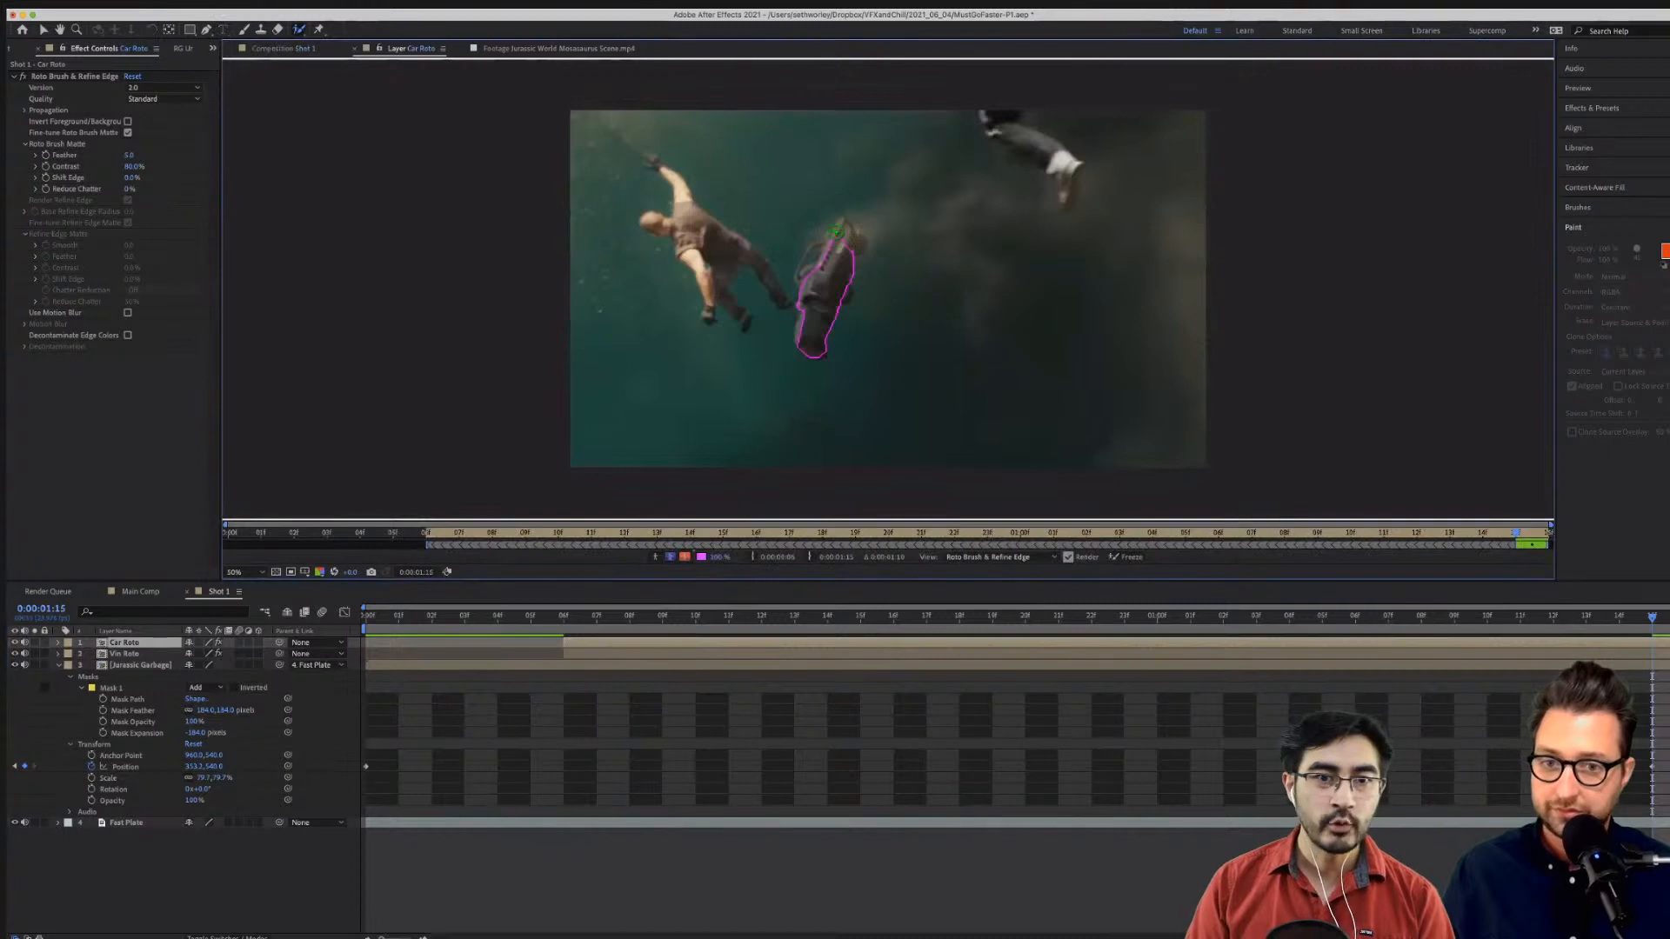
drag(841, 230, 822, 265)
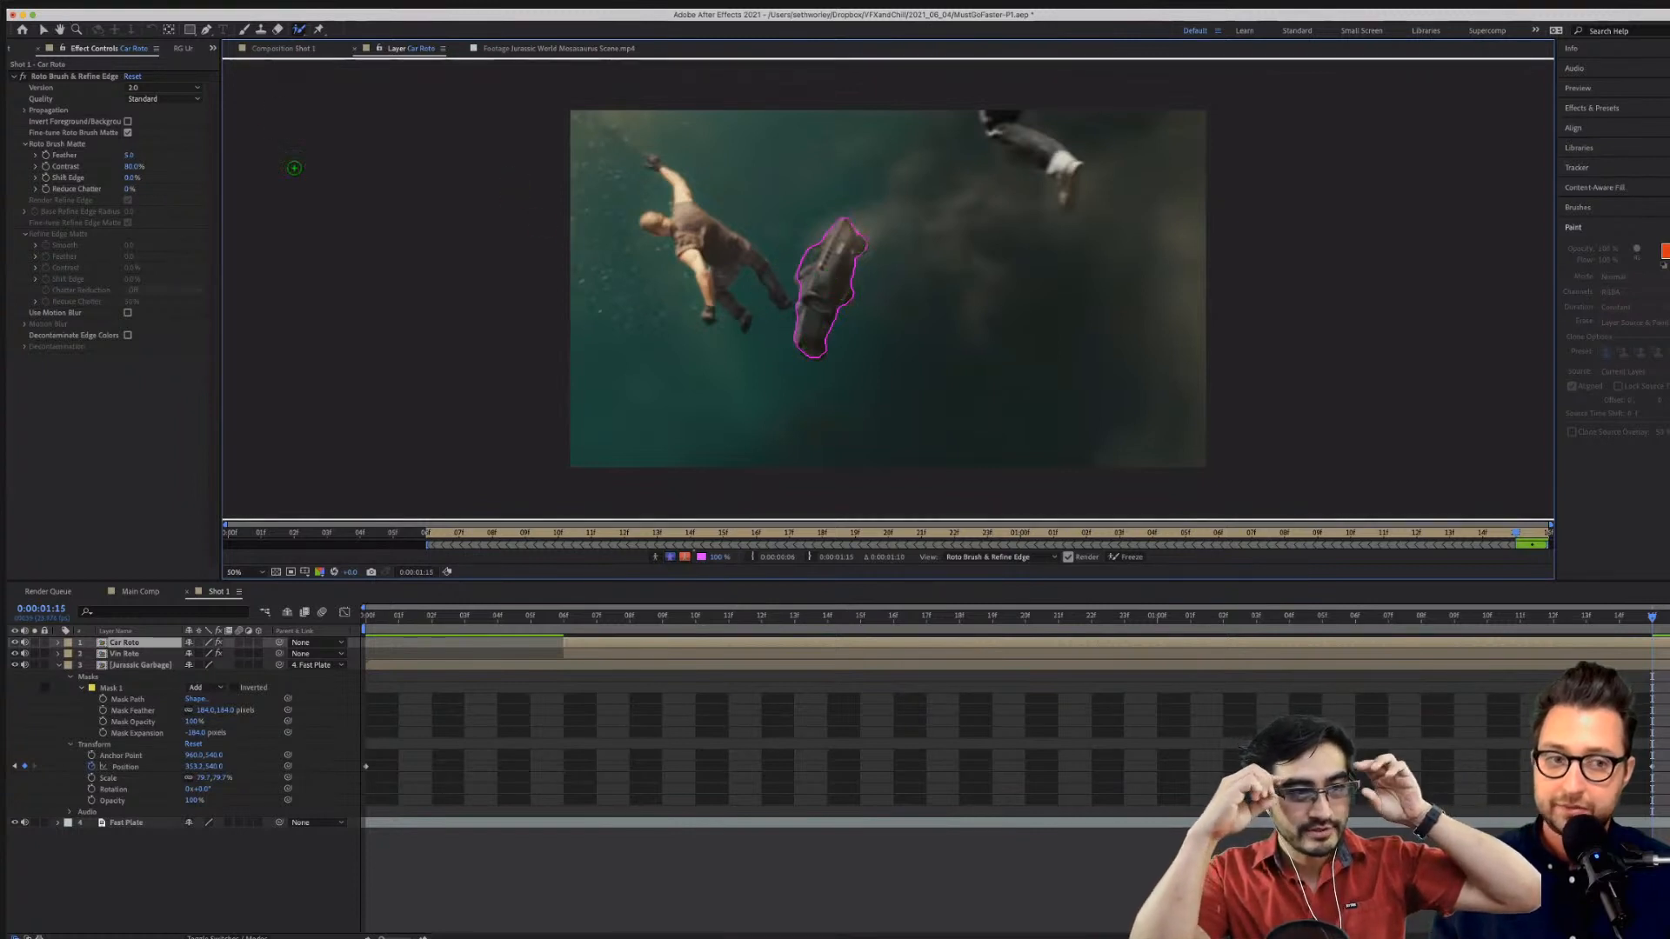
Propagate the car matte backward frame by frame from 0:00:01:15 to 0:00:00:22, checking its outline on each frame.
key(v)
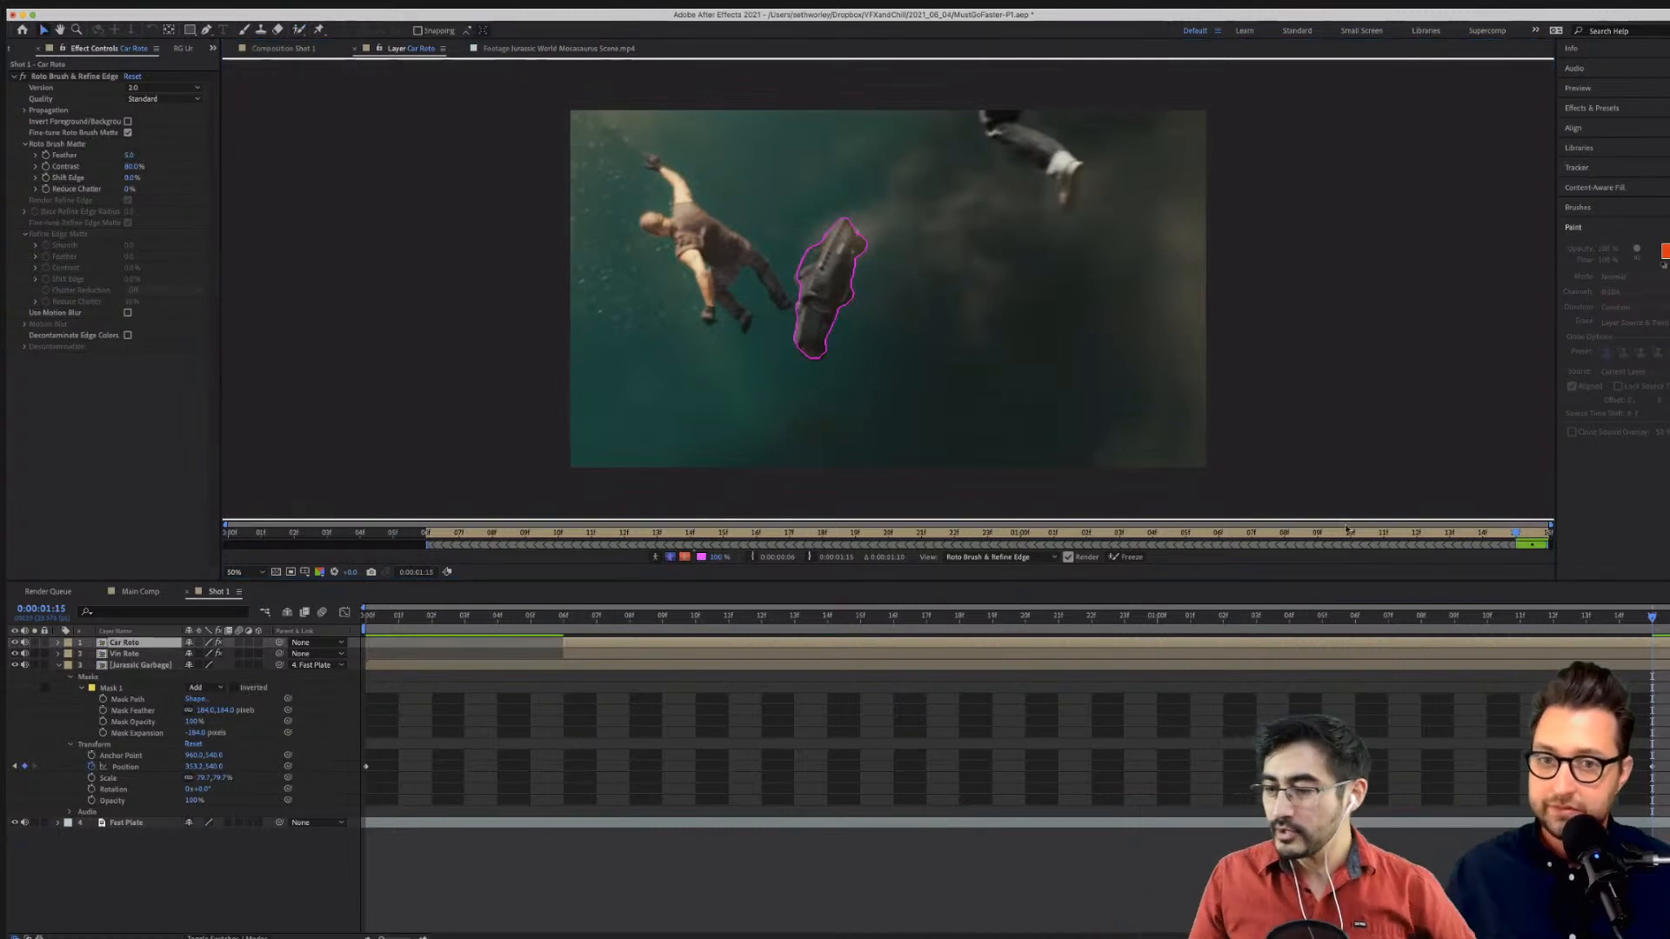
key(Page_Up)
key(Page_Up)
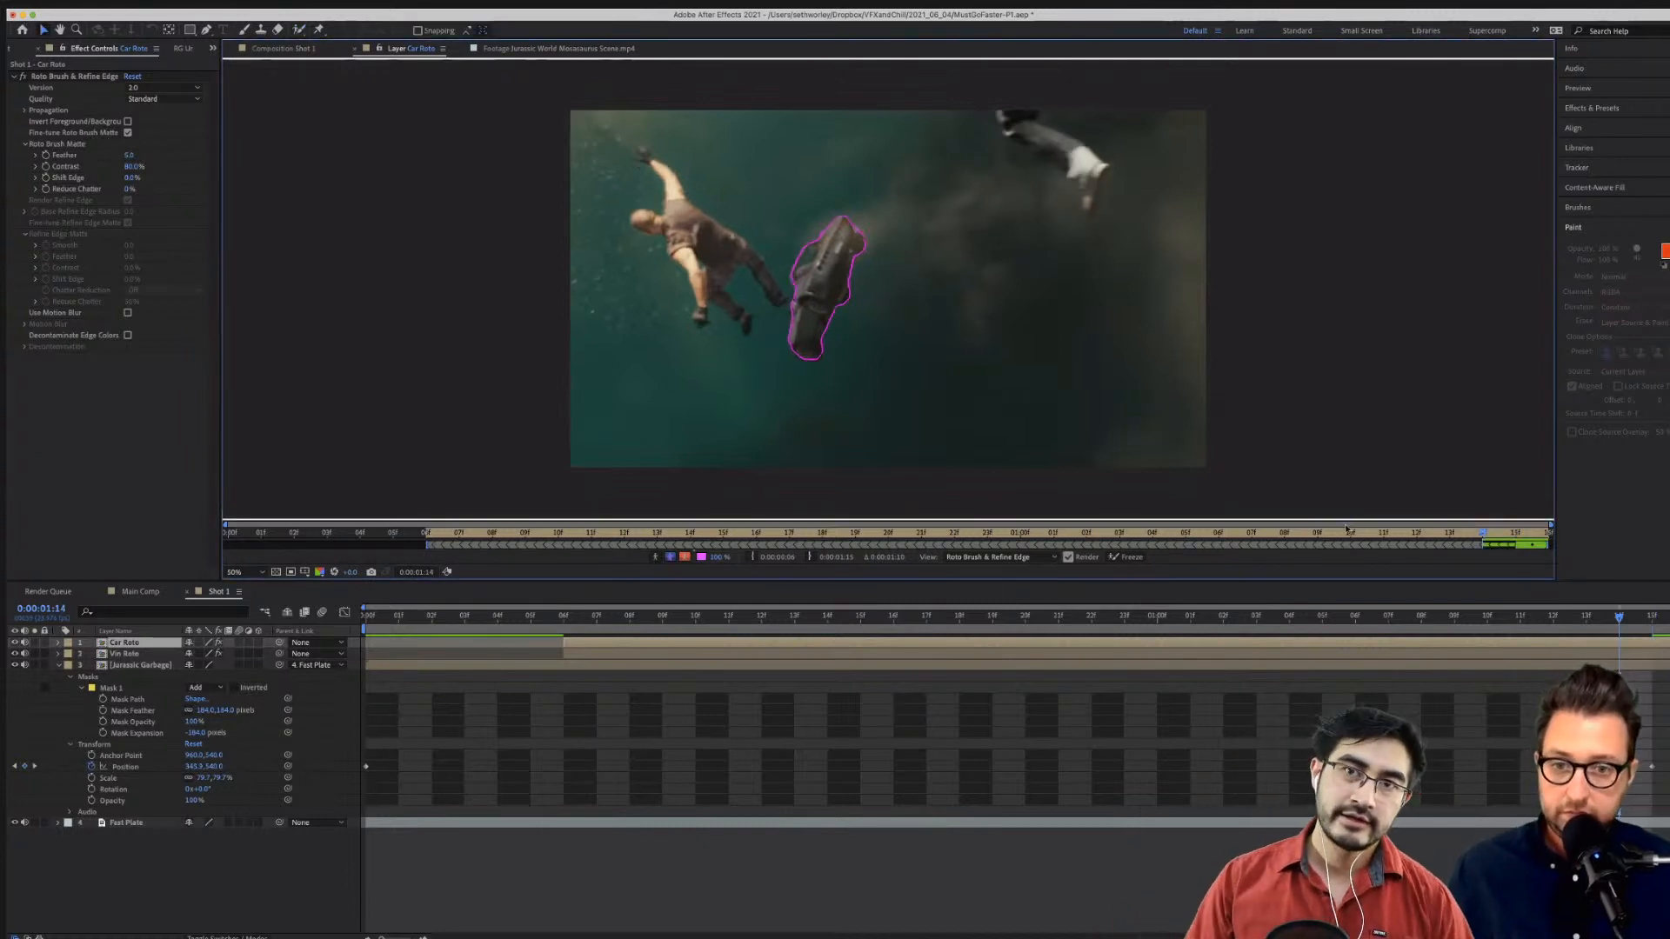
key(Page_Up)
key(Page_Up)
key(Page_Up)
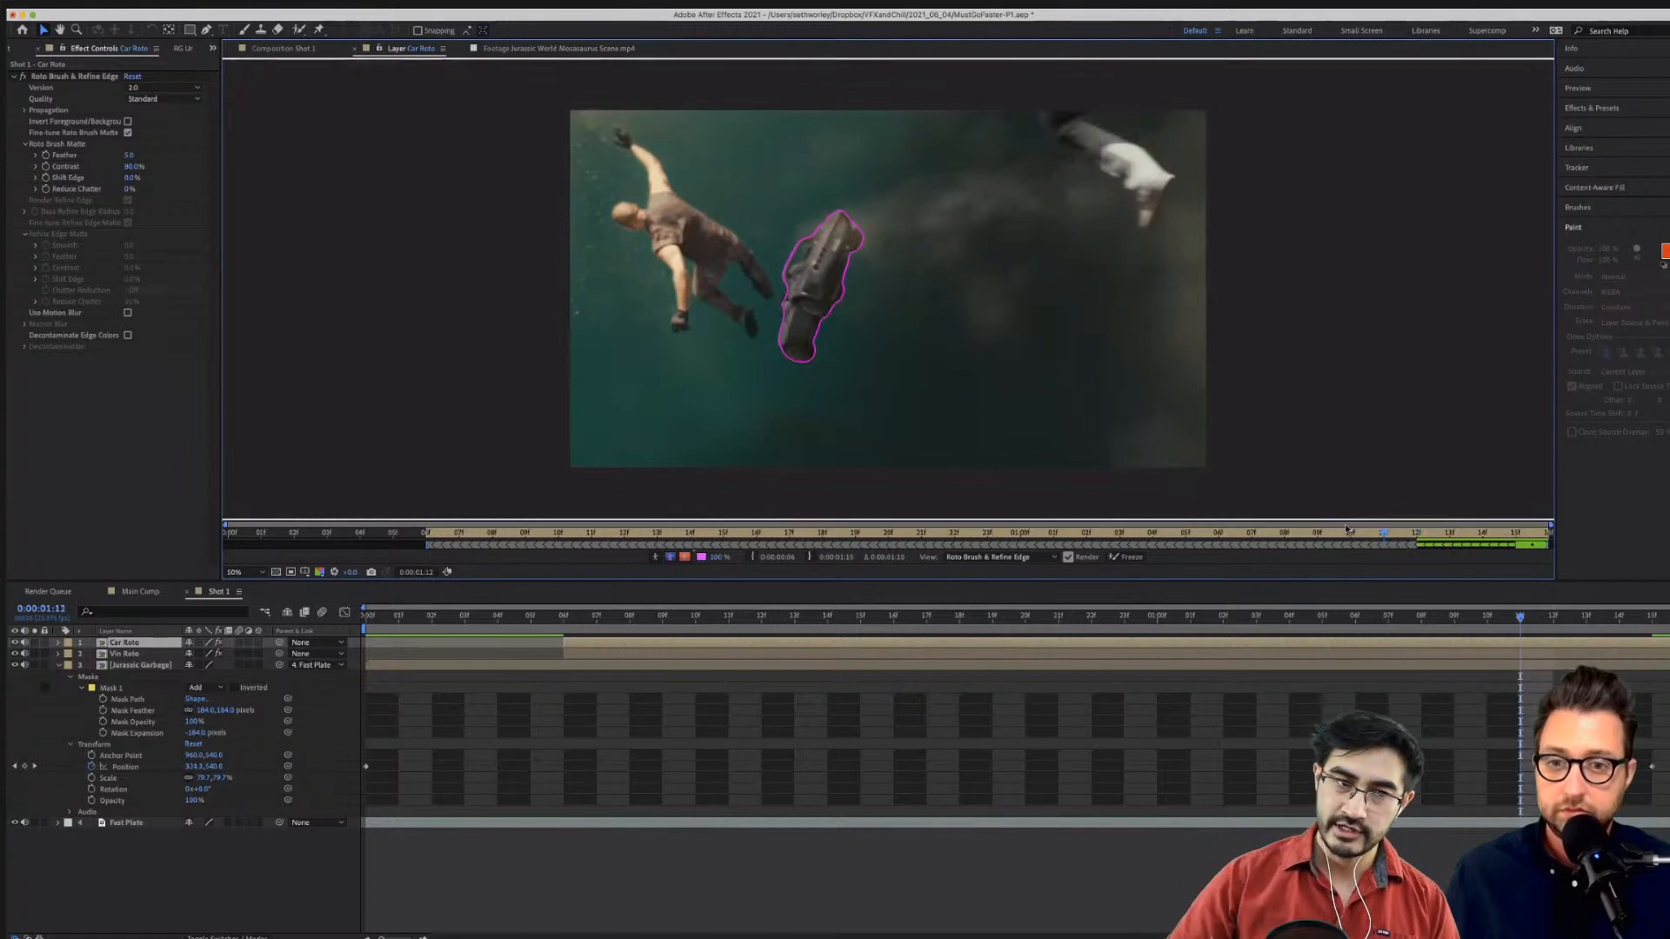
key(Page_Up)
key(Page_Up)
key(Page_Up)
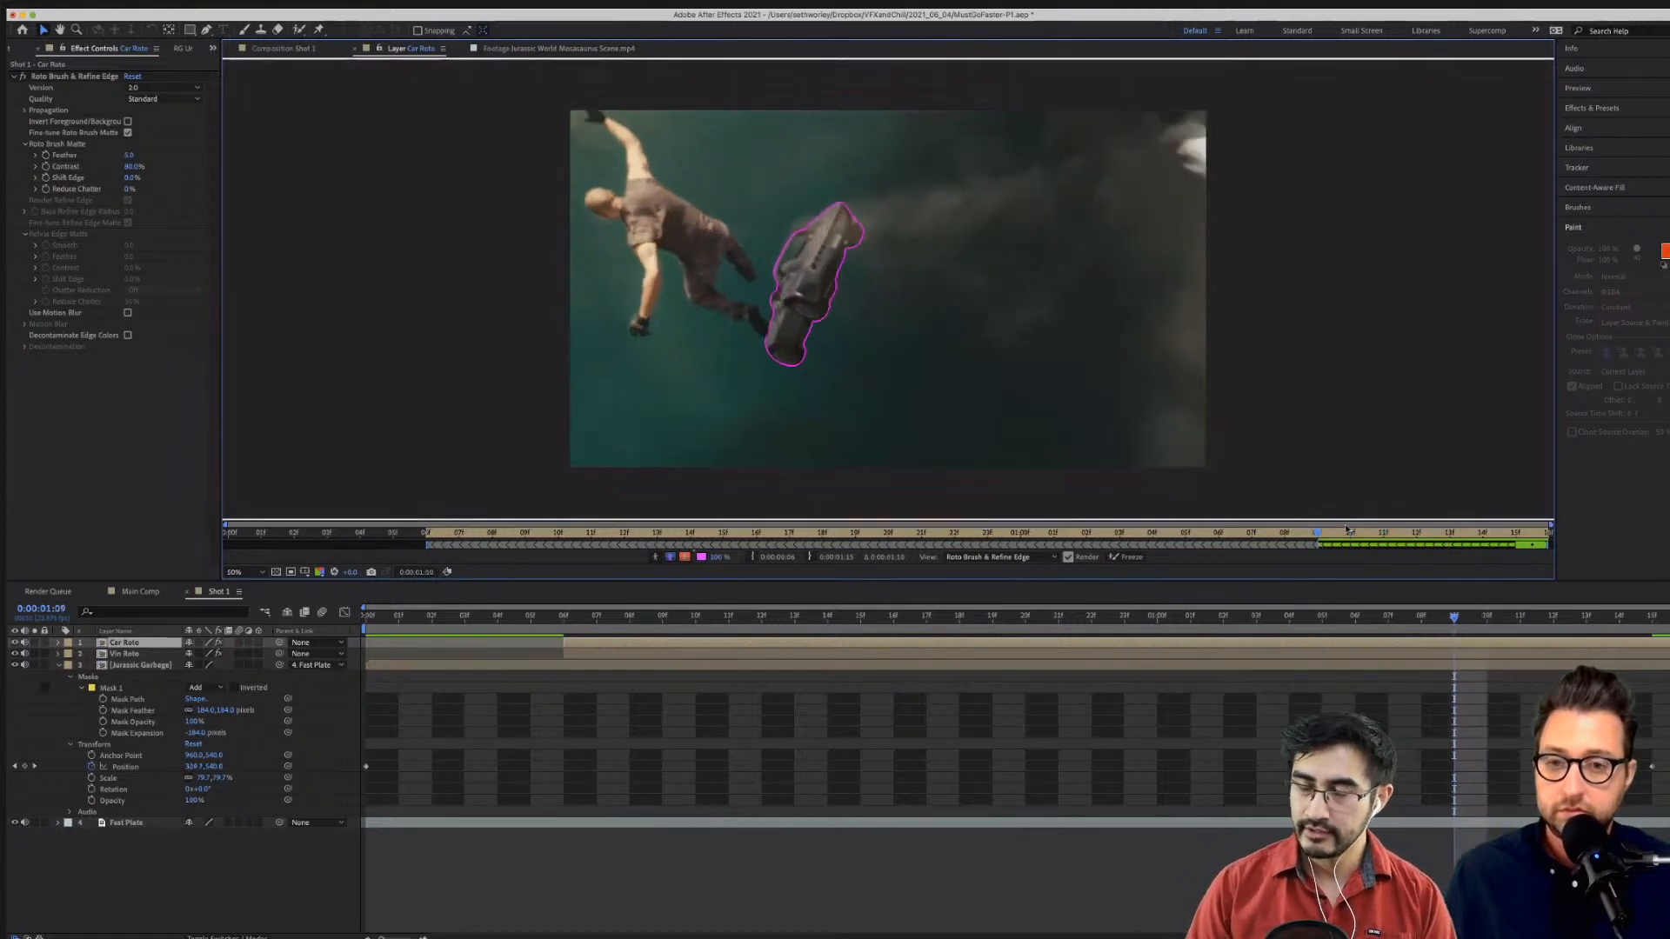
key(Page_Up)
key(Page_Up)
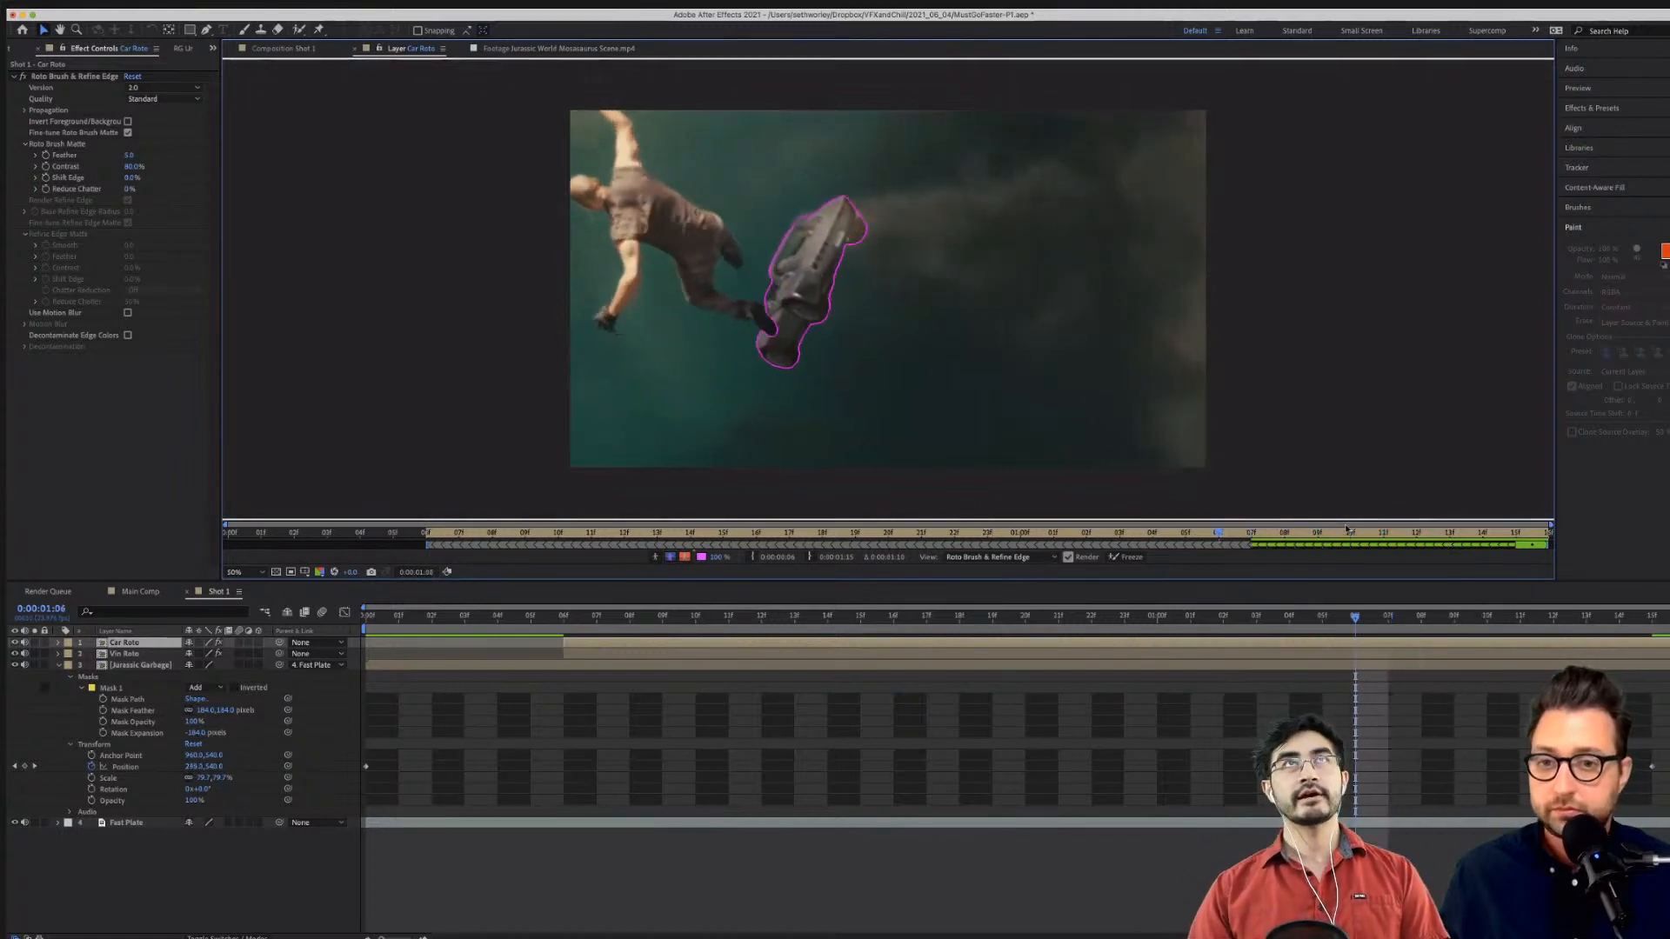
key(Page_Up)
key(Page_Up)
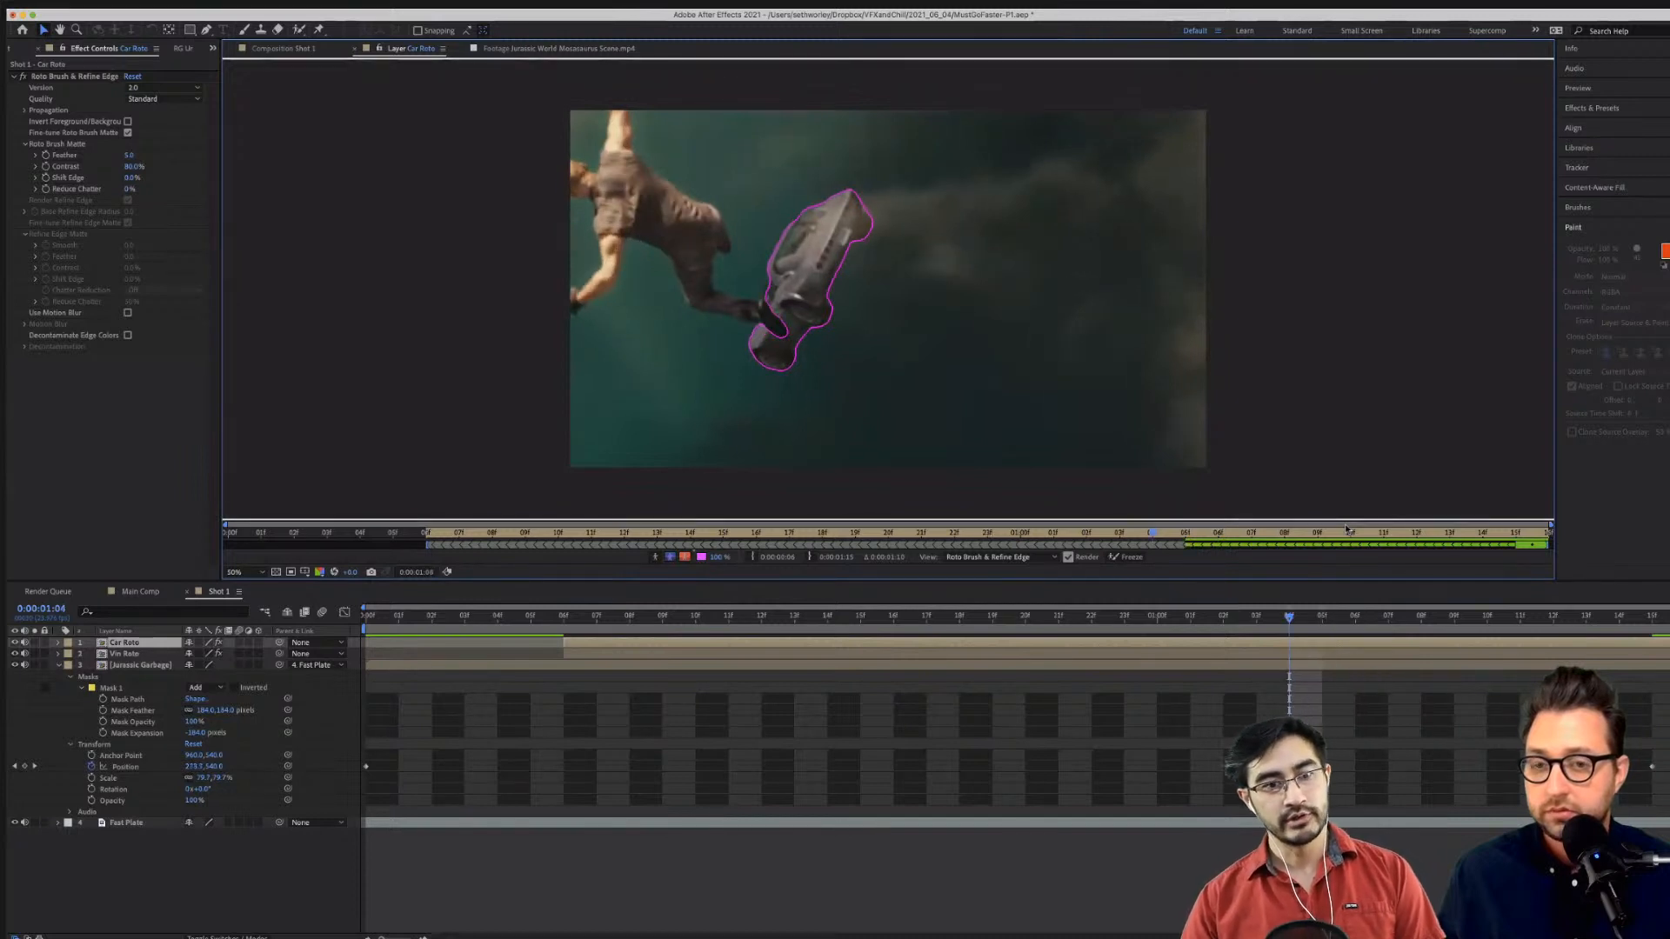
key(Page_Up)
key(Page_Up)
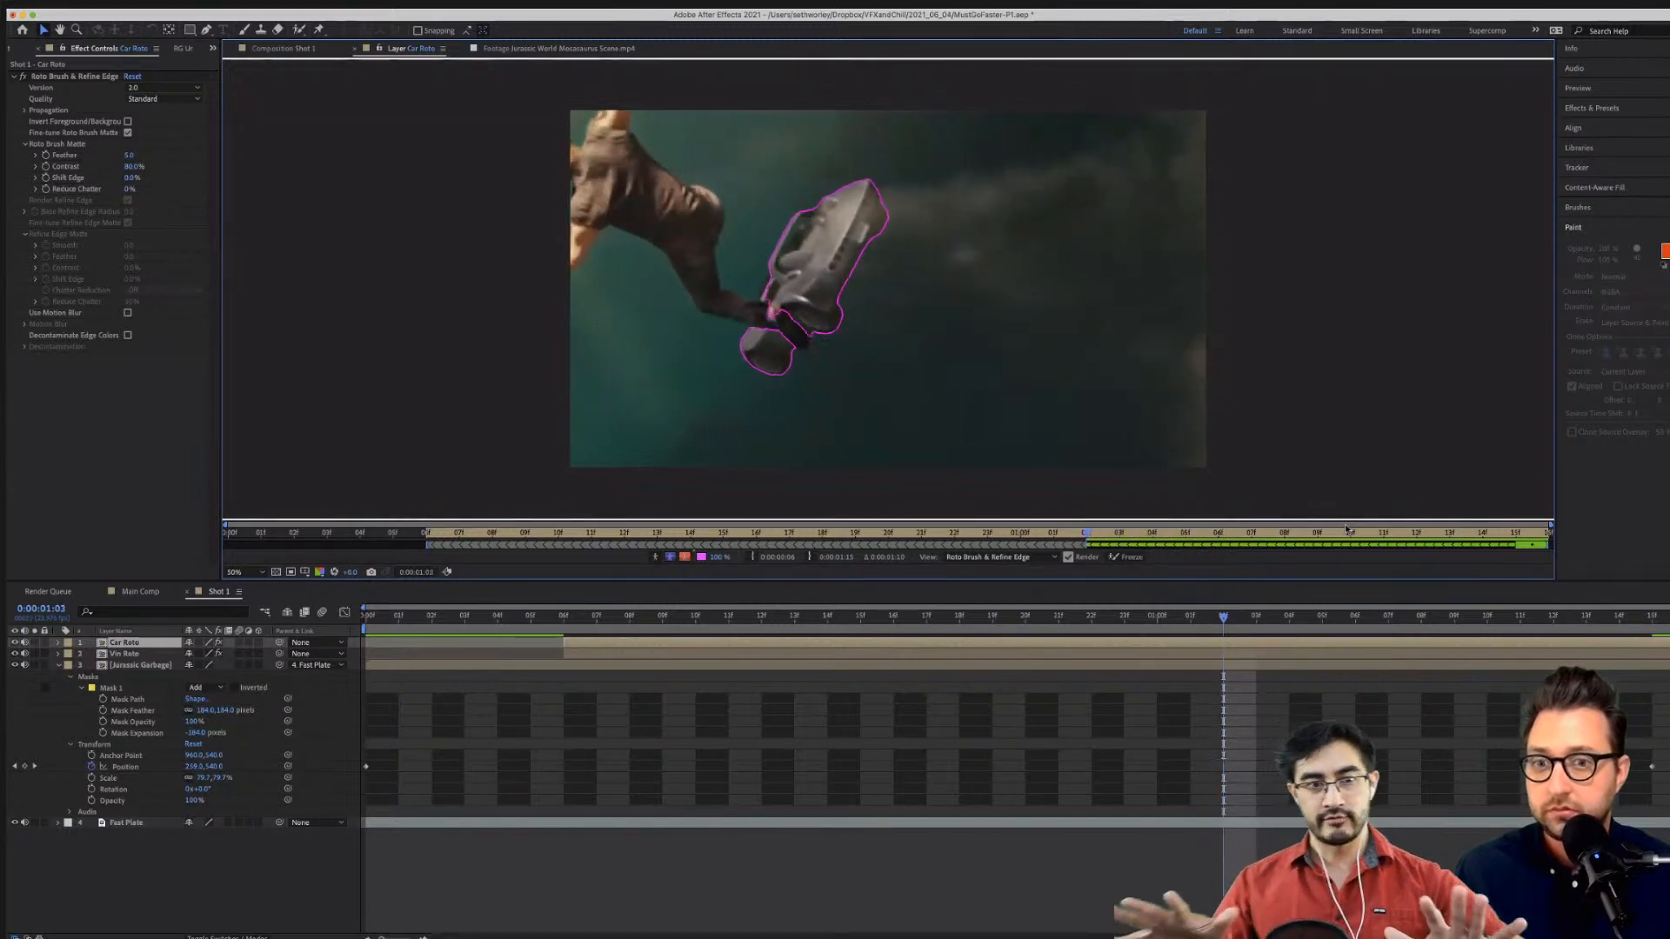
key(Page_Up)
key(Page_Up)
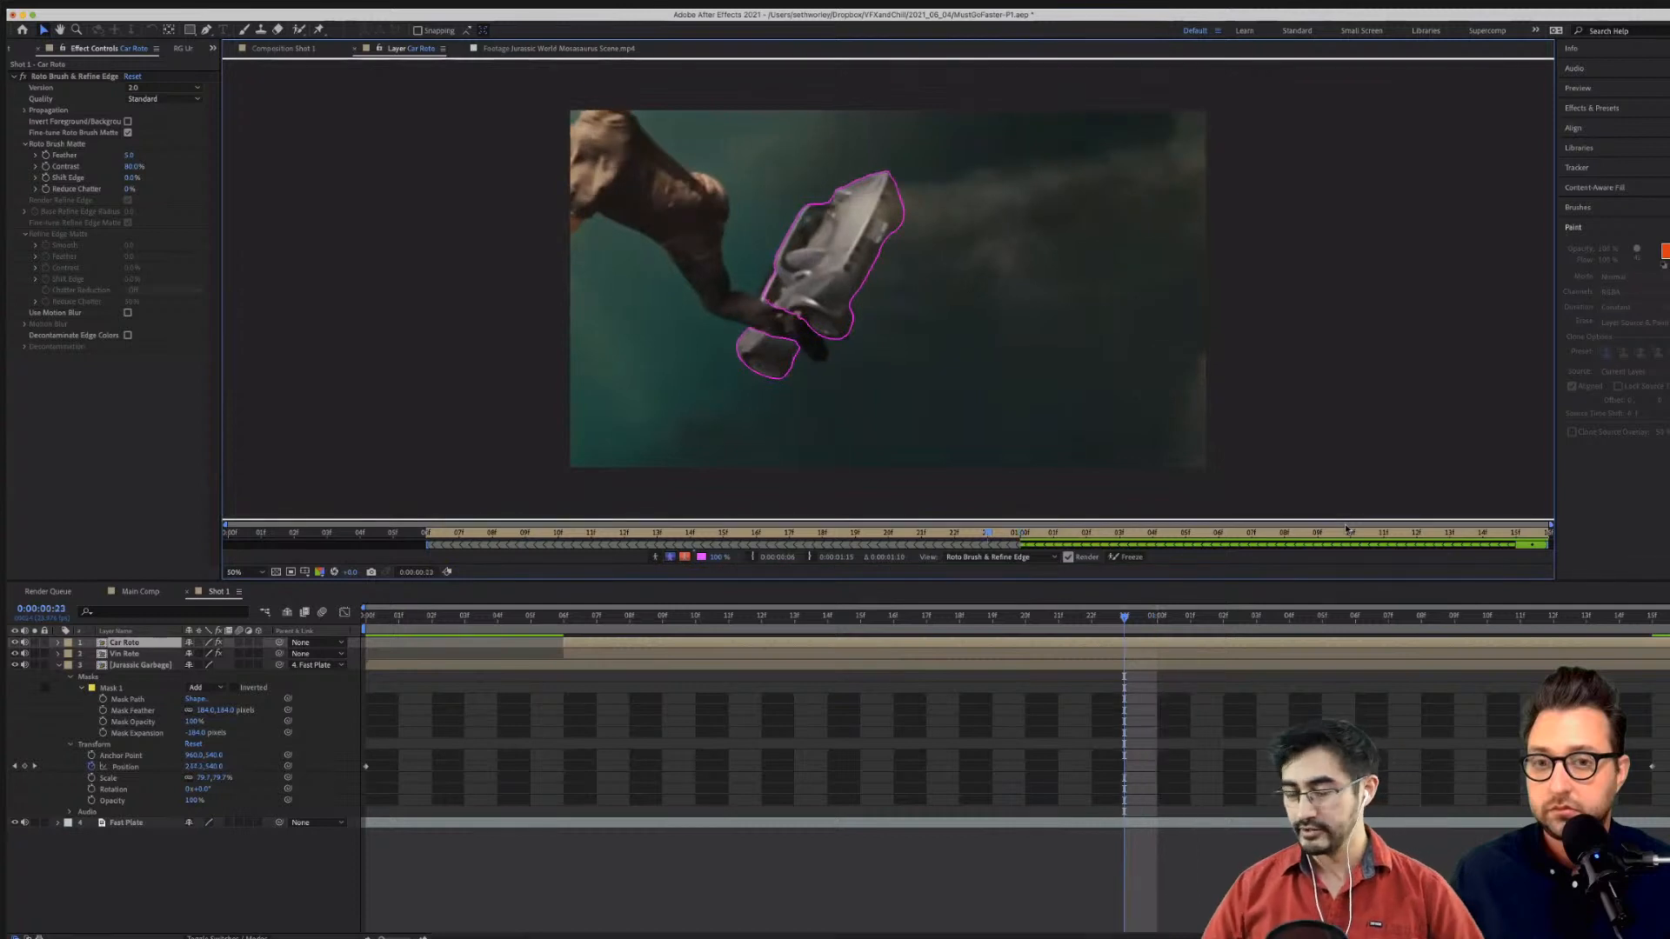
key(Page_Up)
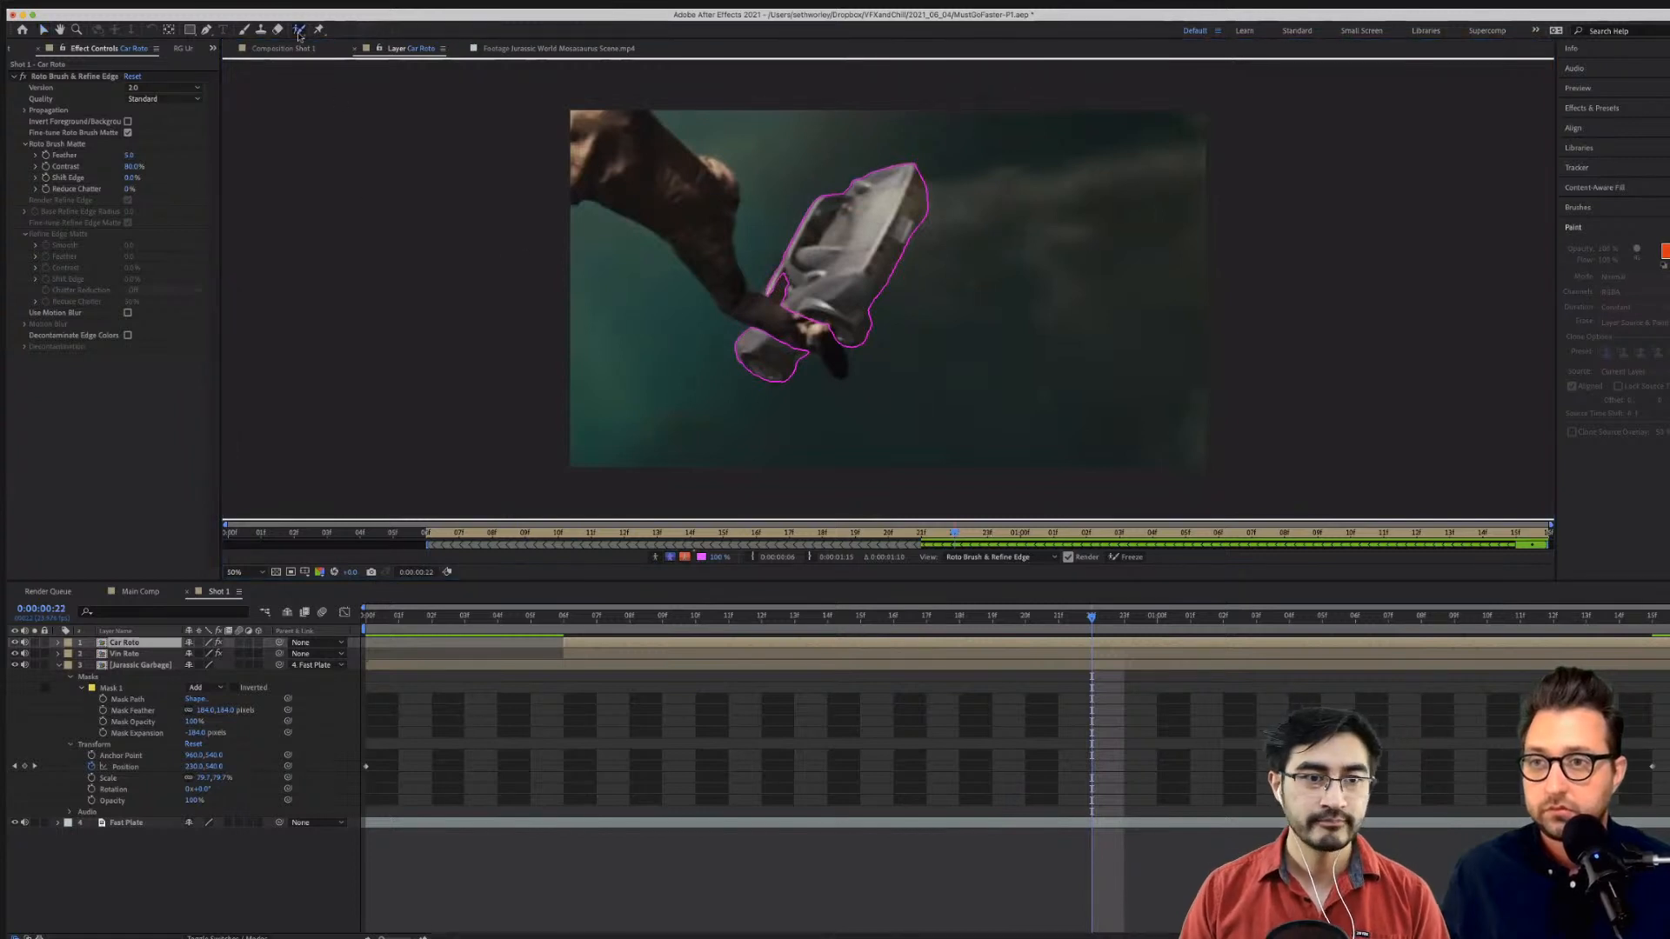
Add a foreground stroke joining the two parts of the car at 0:00:00:22, and propagate it back to 0:00:00:17.
mouse_move(769, 288)
mouse_down()
mouse_move(766, 331)
mouse_move(828, 317)
mouse_move(764, 363)
mouse_up()
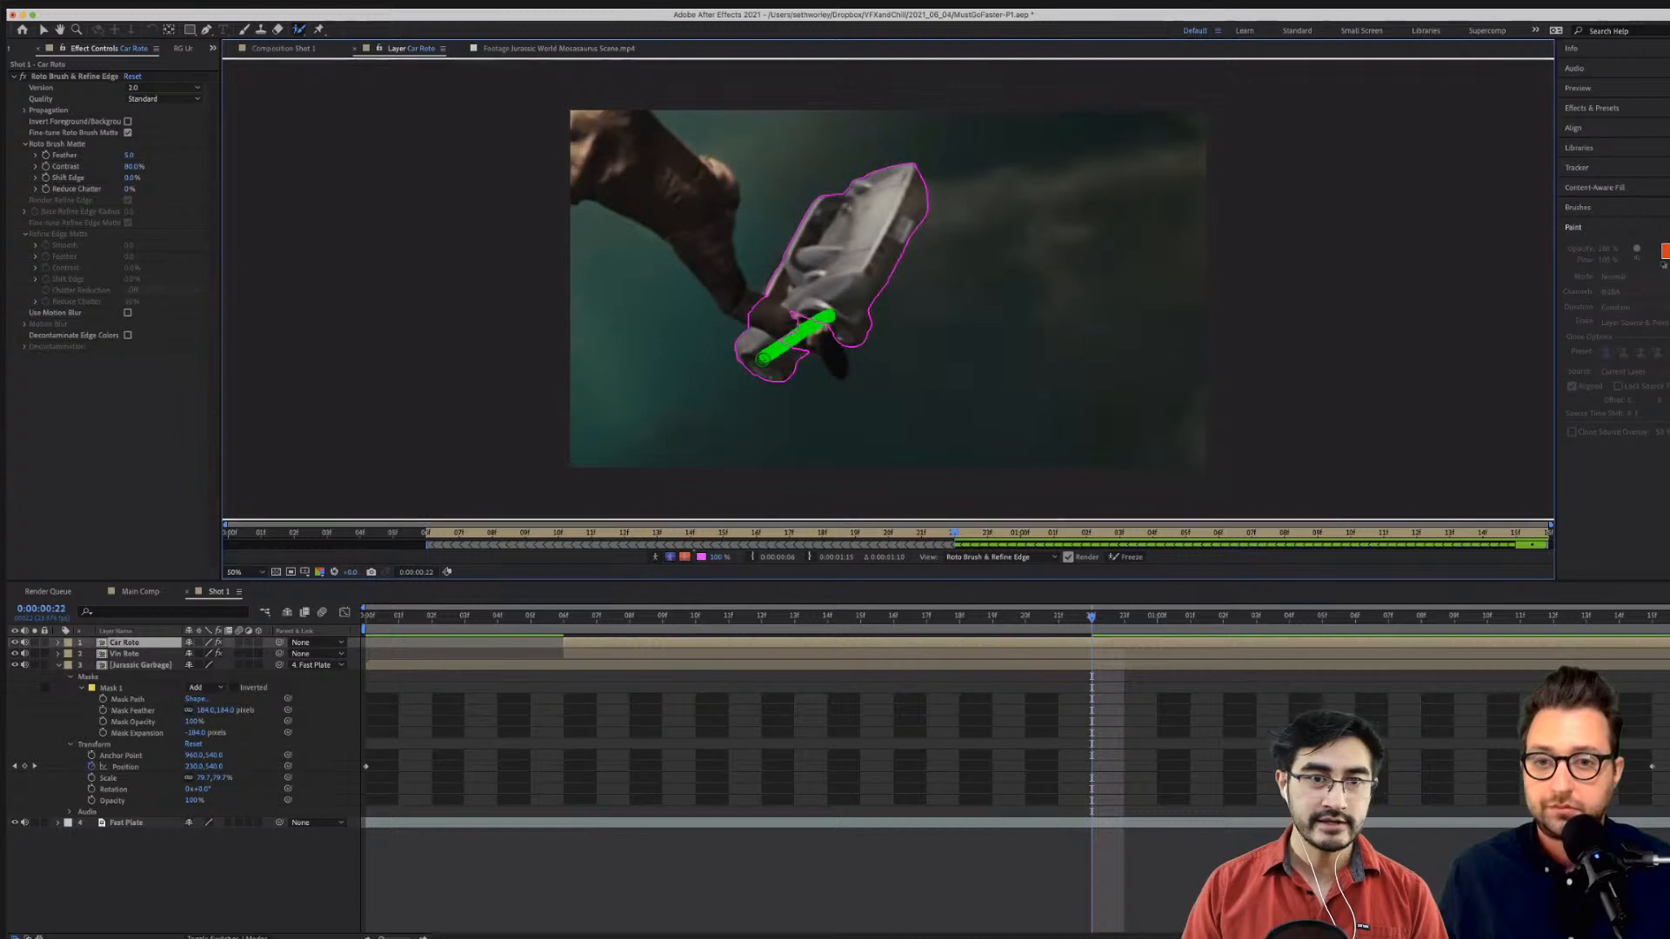
key(Page_Up)
key(Page_Up)
key(Page_Up)
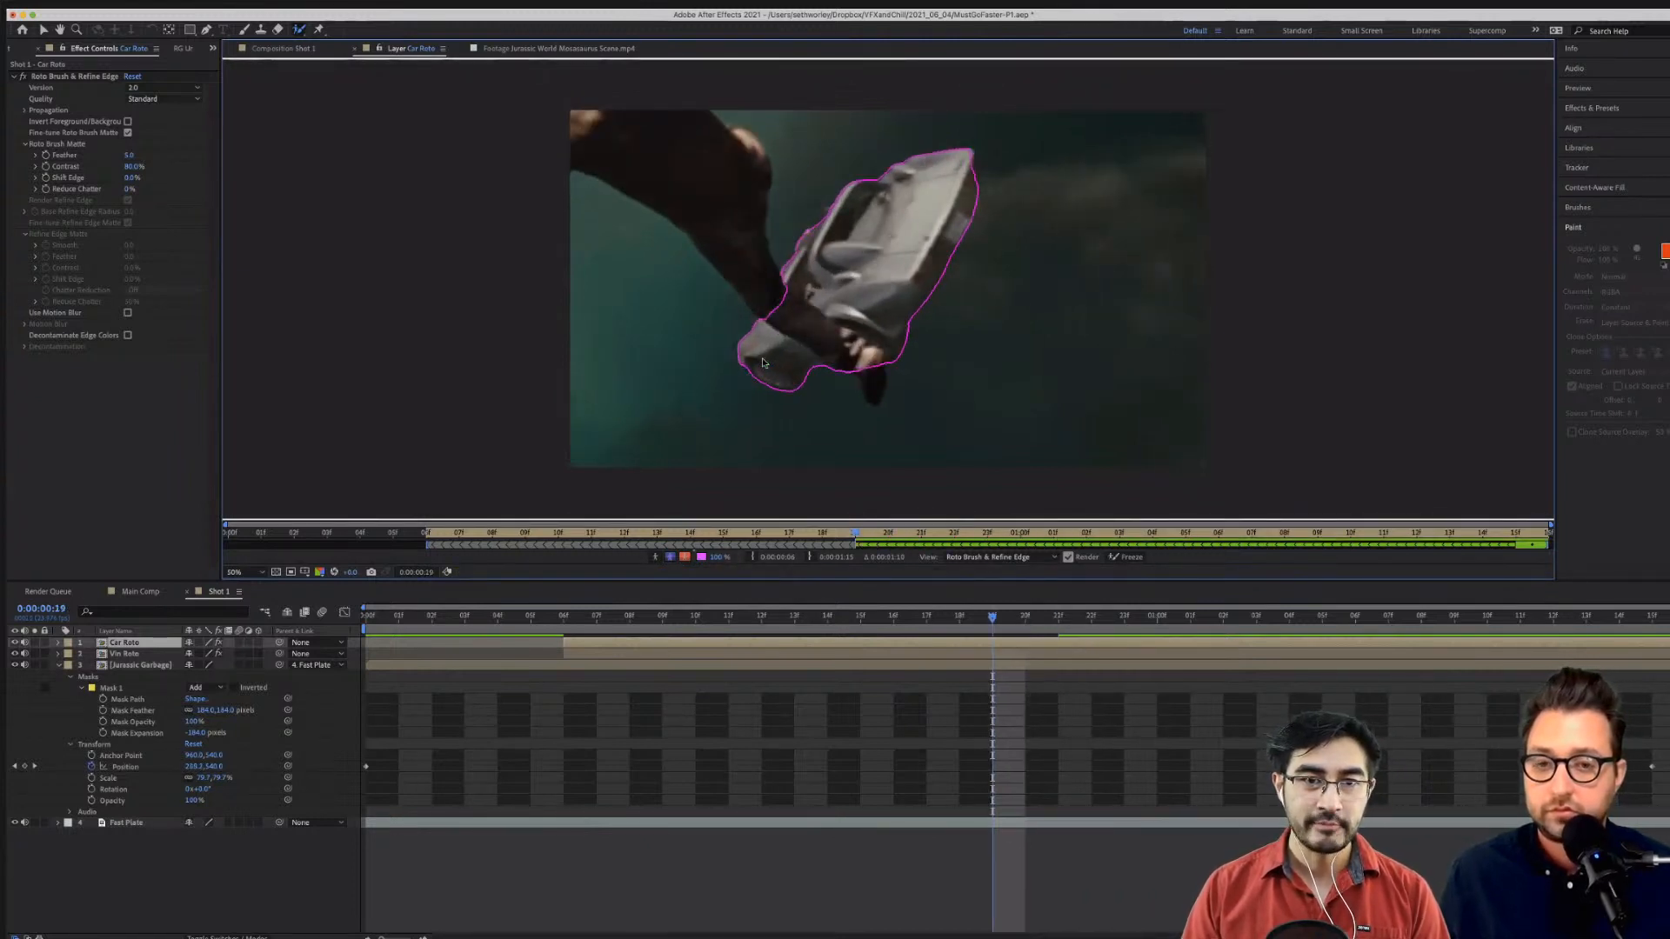
key(Page_Up)
key(Page_Up)
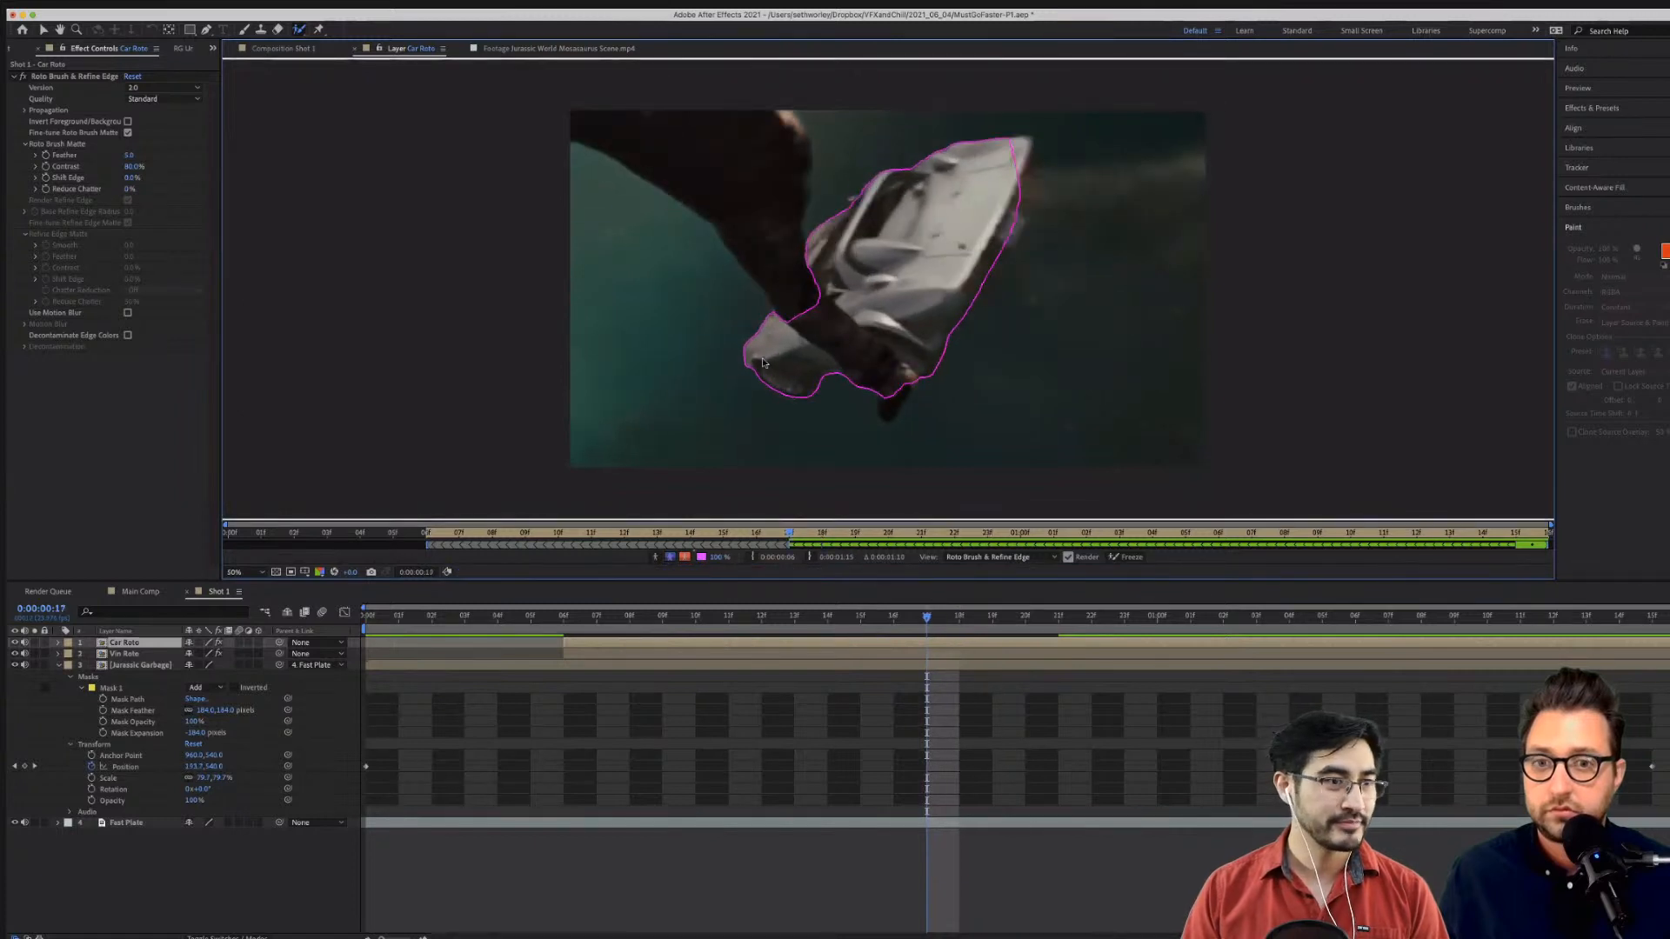
Add the car's missing upper corner and outer edge to the matte with foreground strokes on frames 0:00:00:18 back to 0:00:00:15.
key(Page_Down)
key(Page_Down)
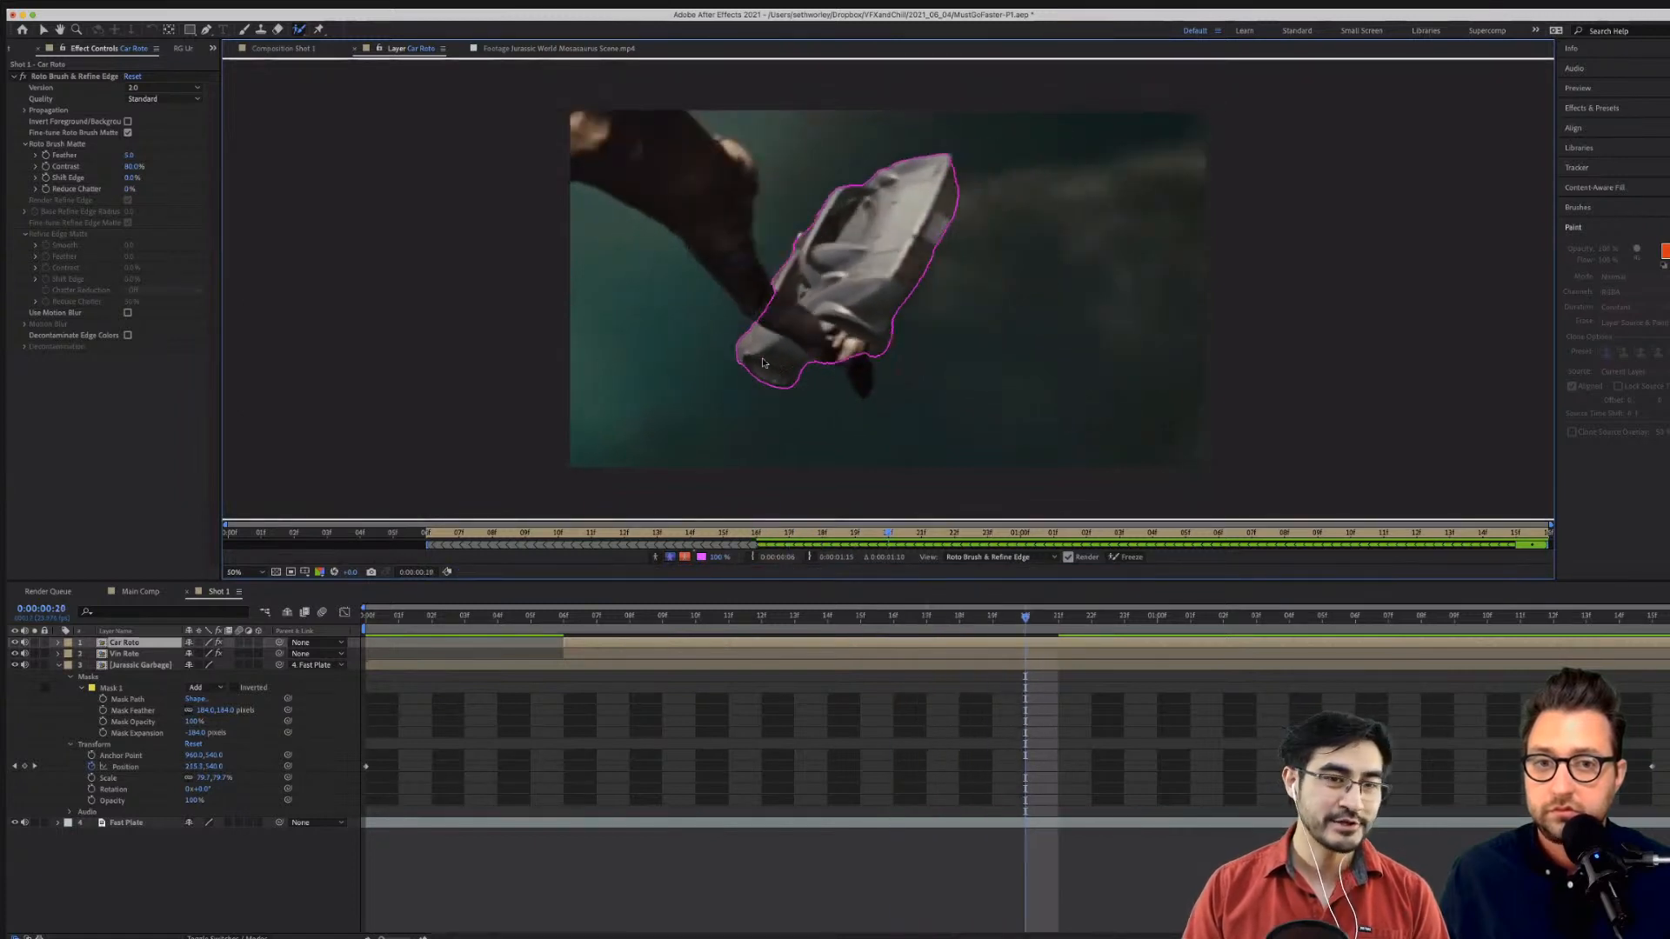
key(Page_Up)
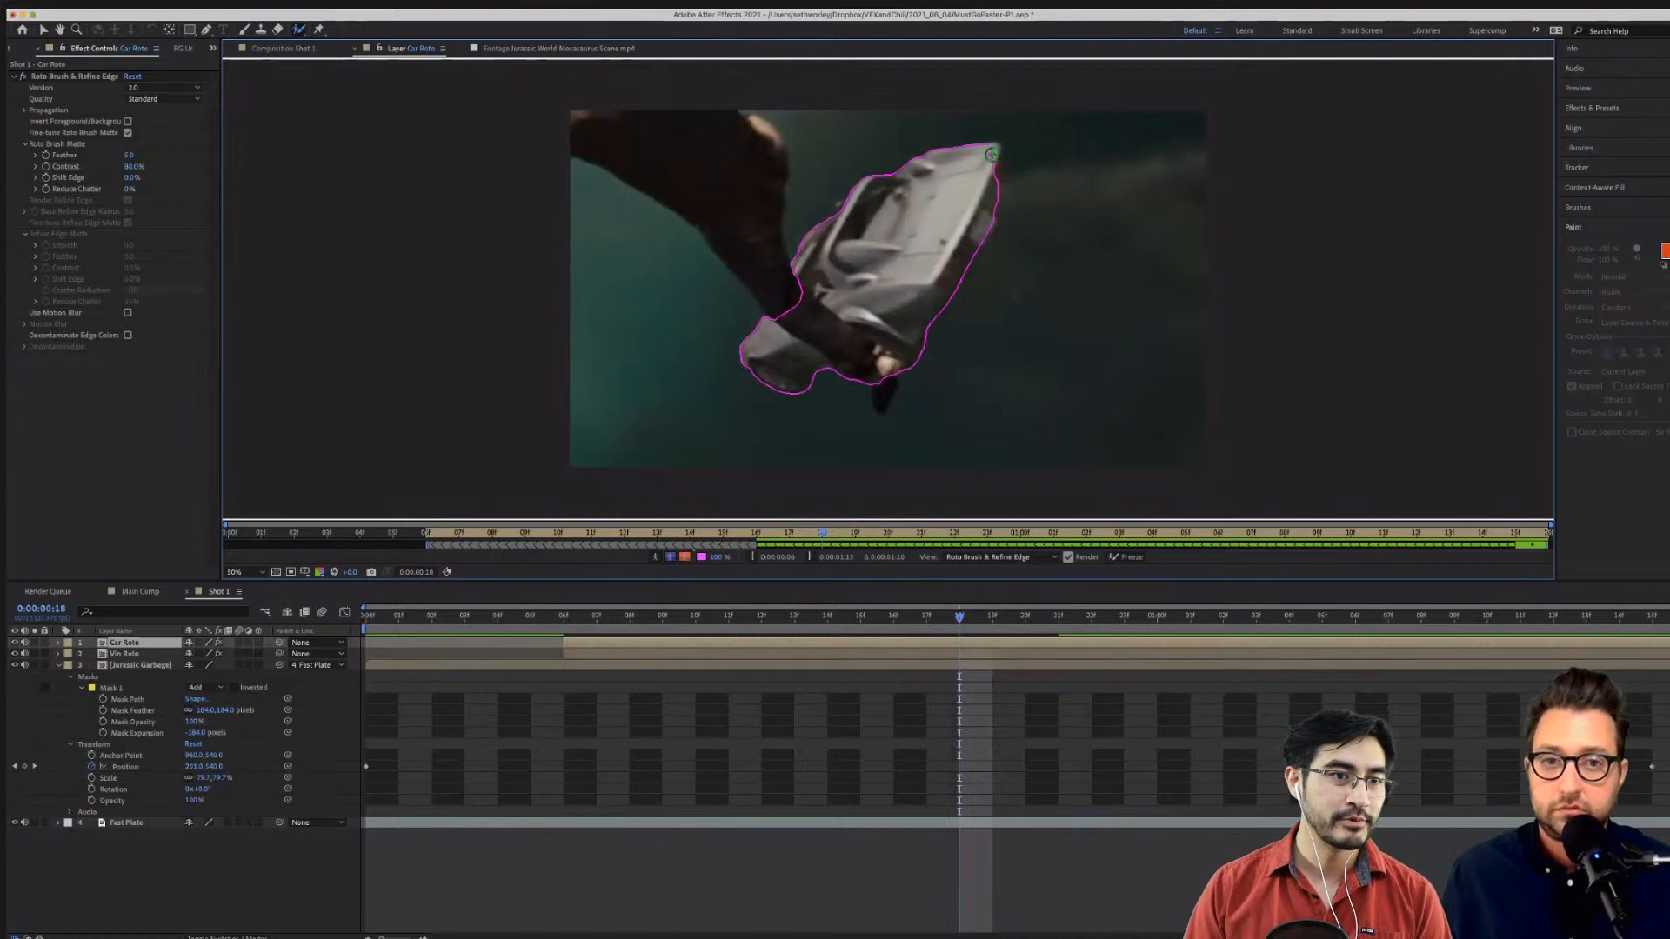
drag(993, 152, 963, 199)
key(Page_Up)
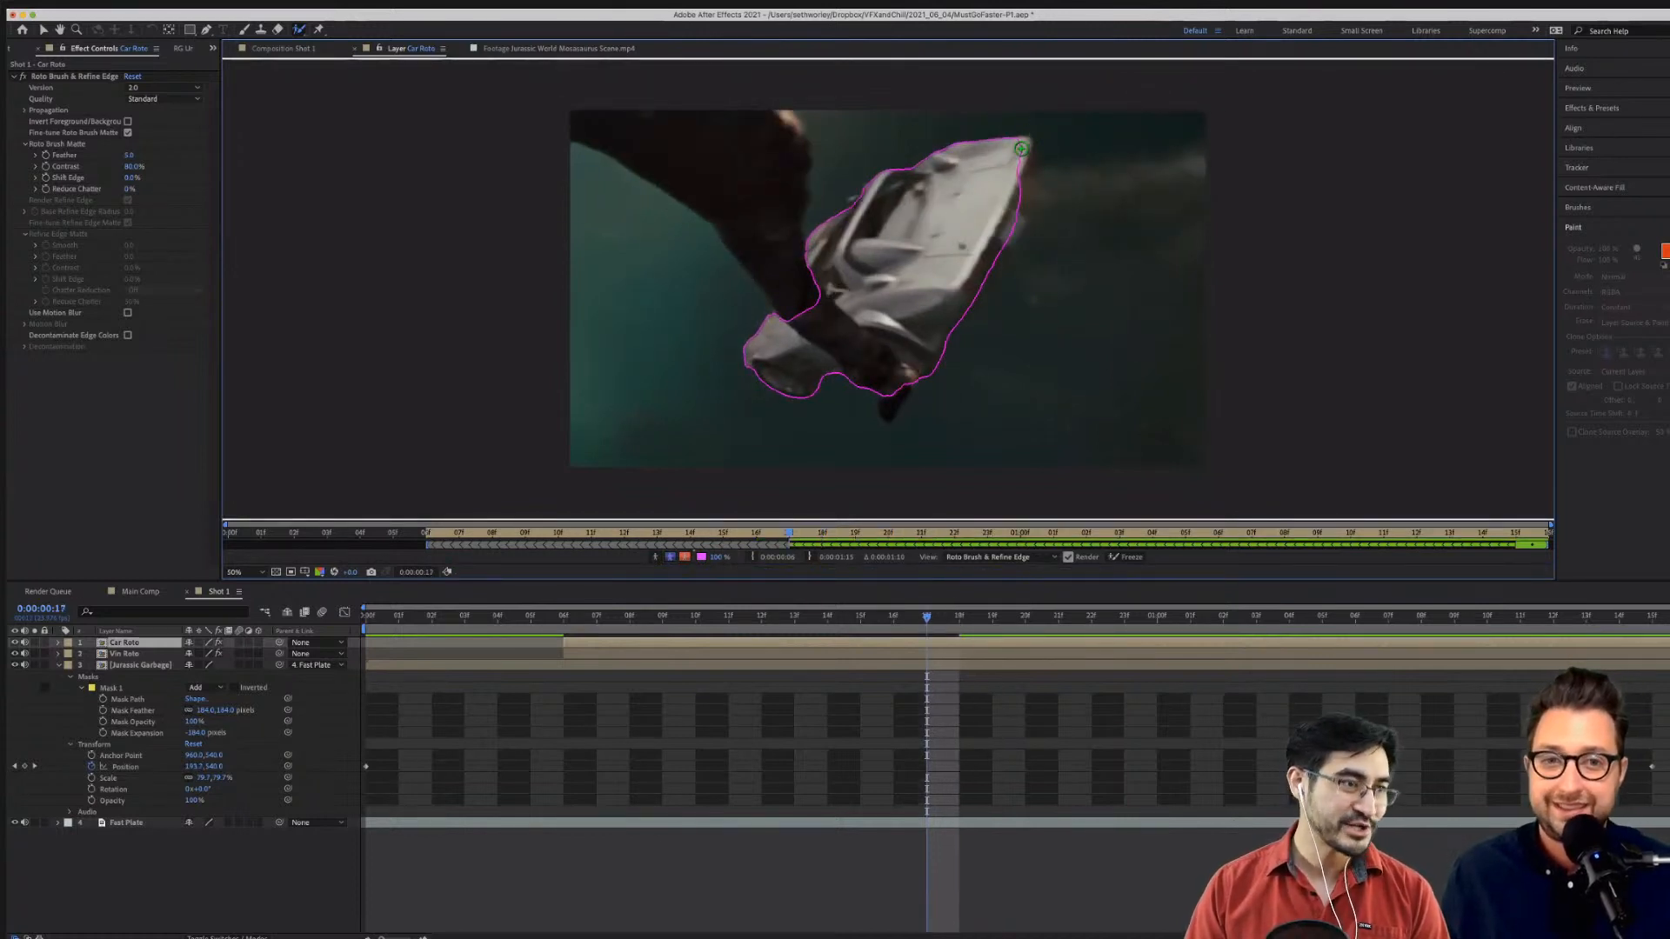
drag(1010, 180, 1004, 198)
key(Page_Up)
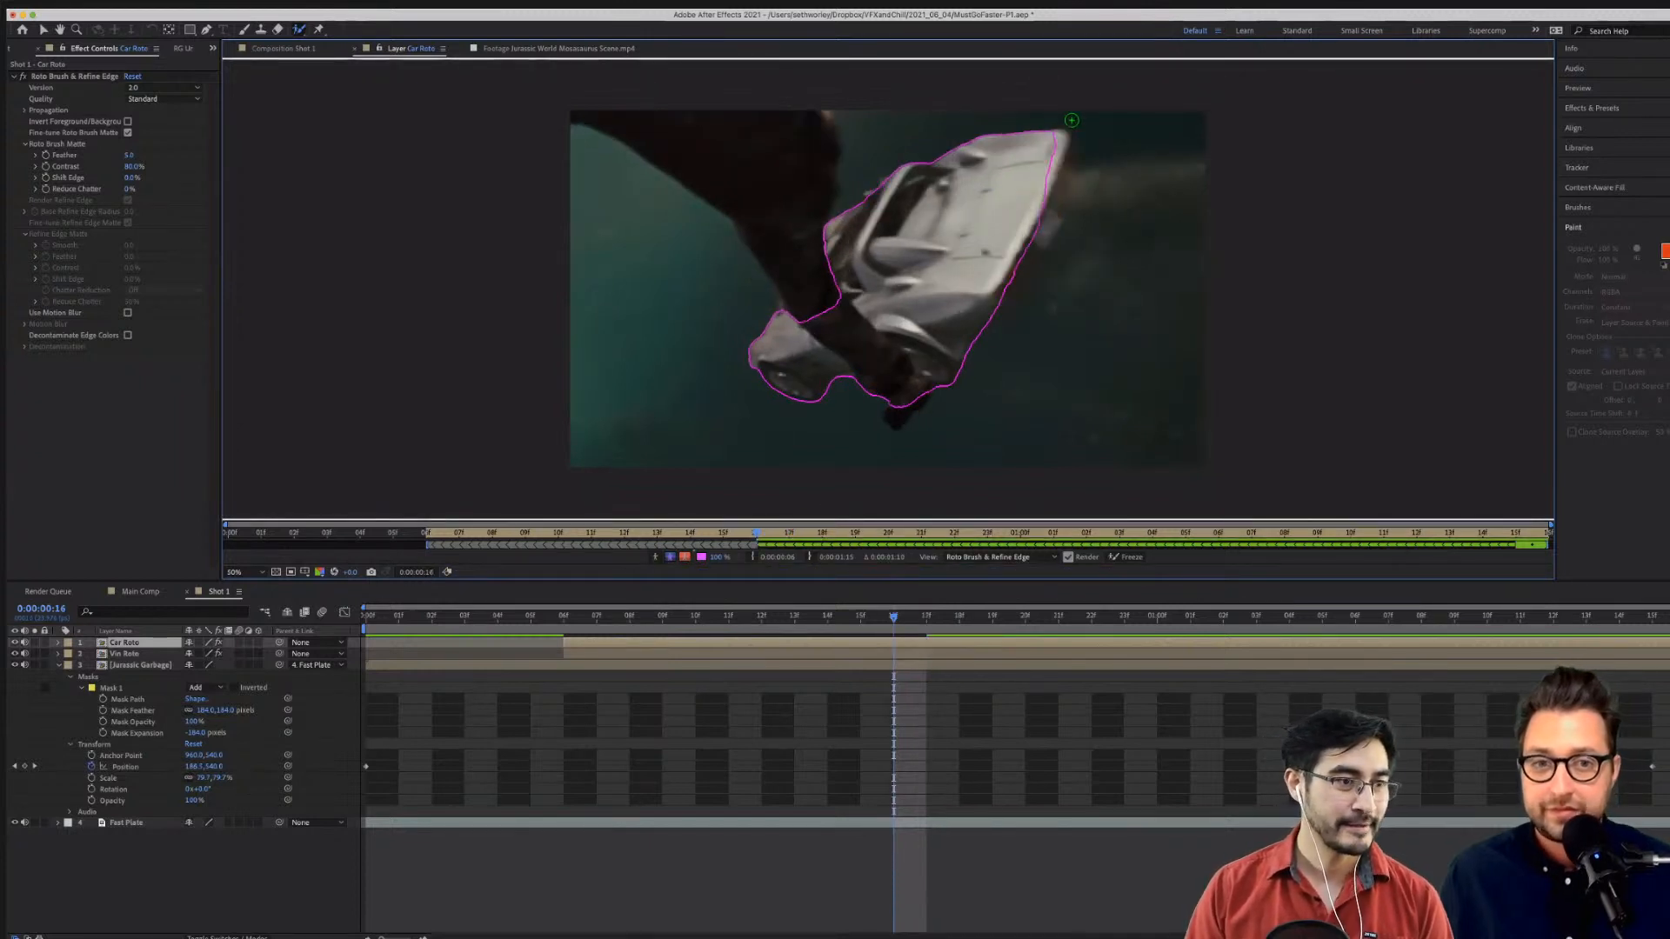
drag(1042, 201, 1042, 201)
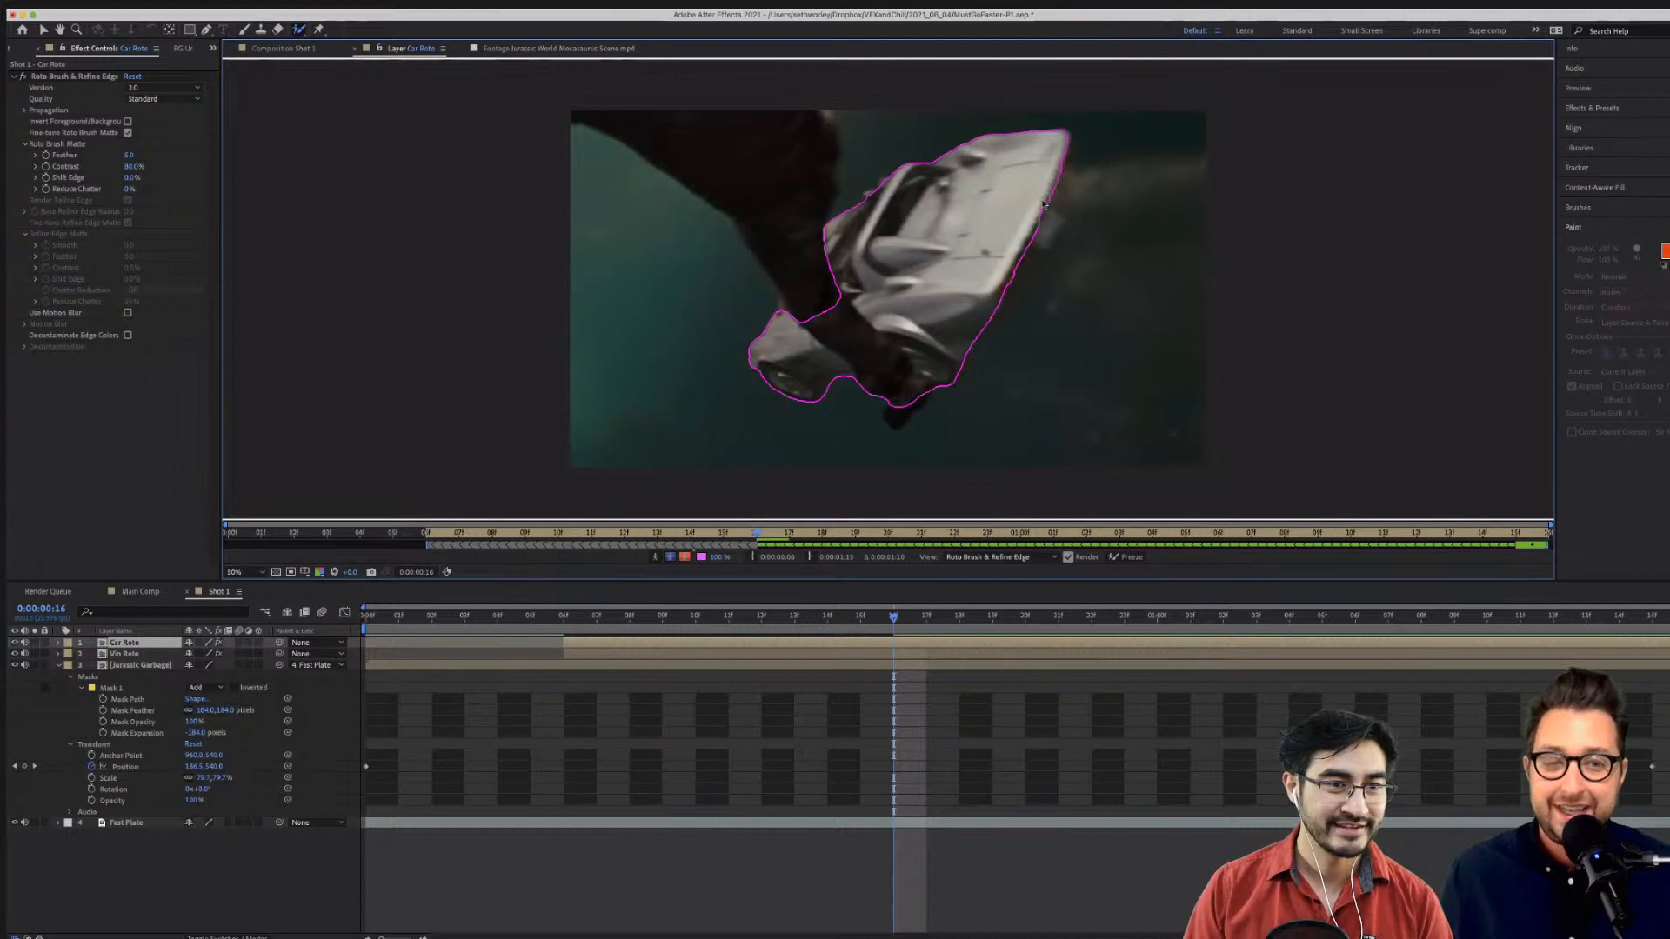
key(Page_Up)
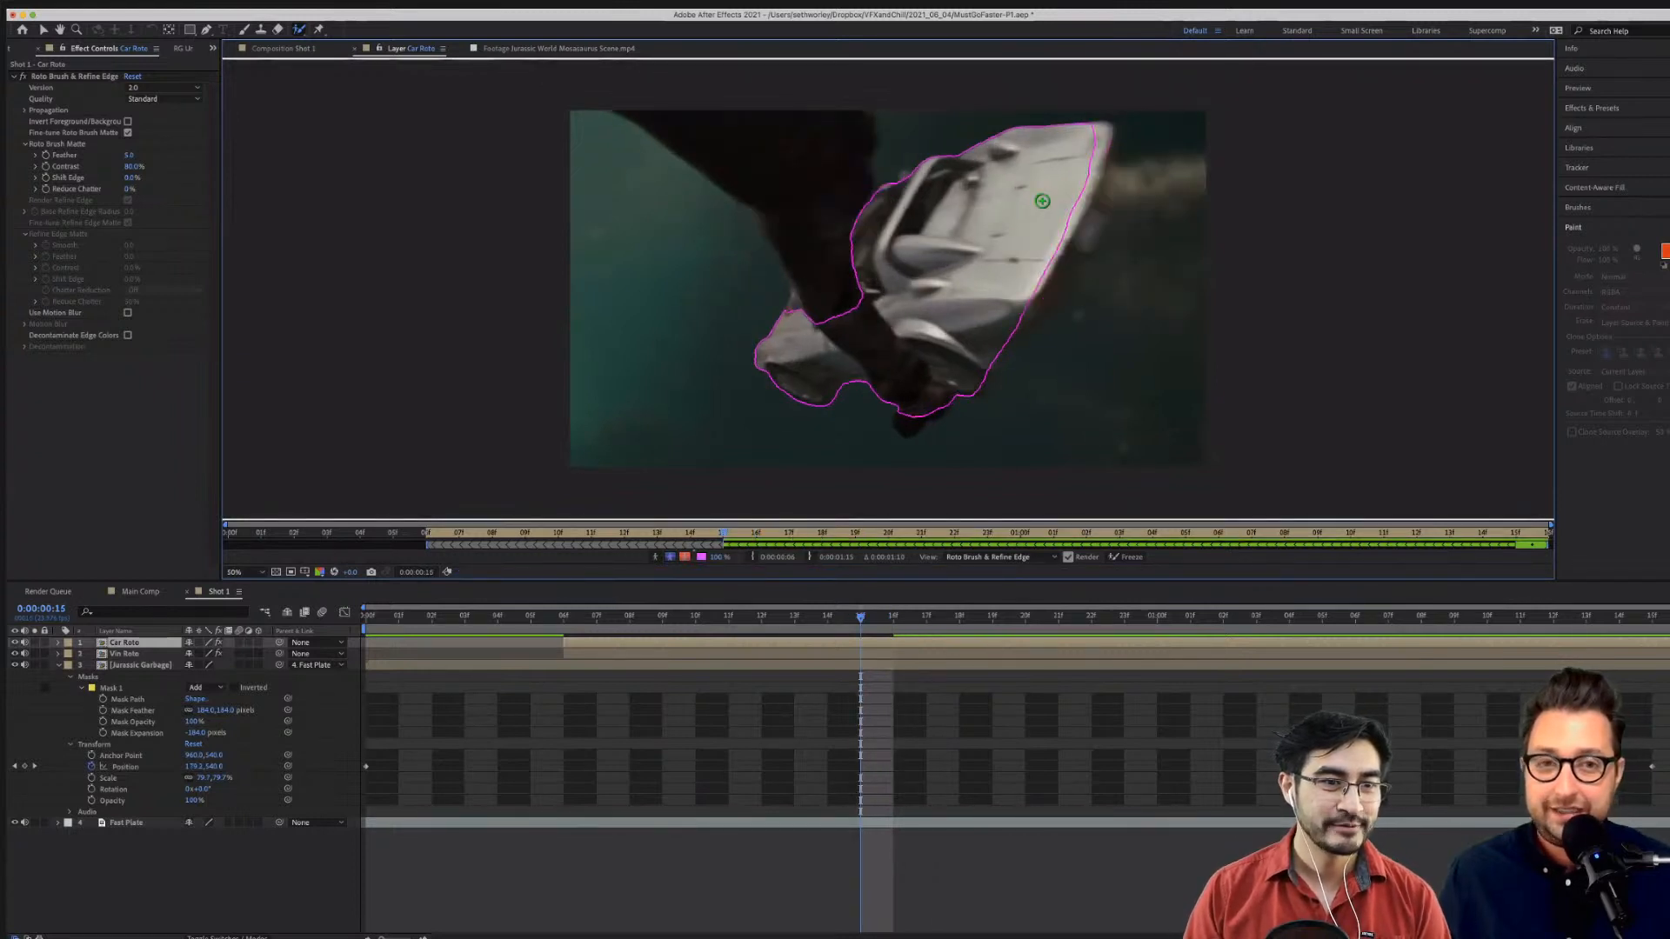
drag(1089, 173, 1060, 236)
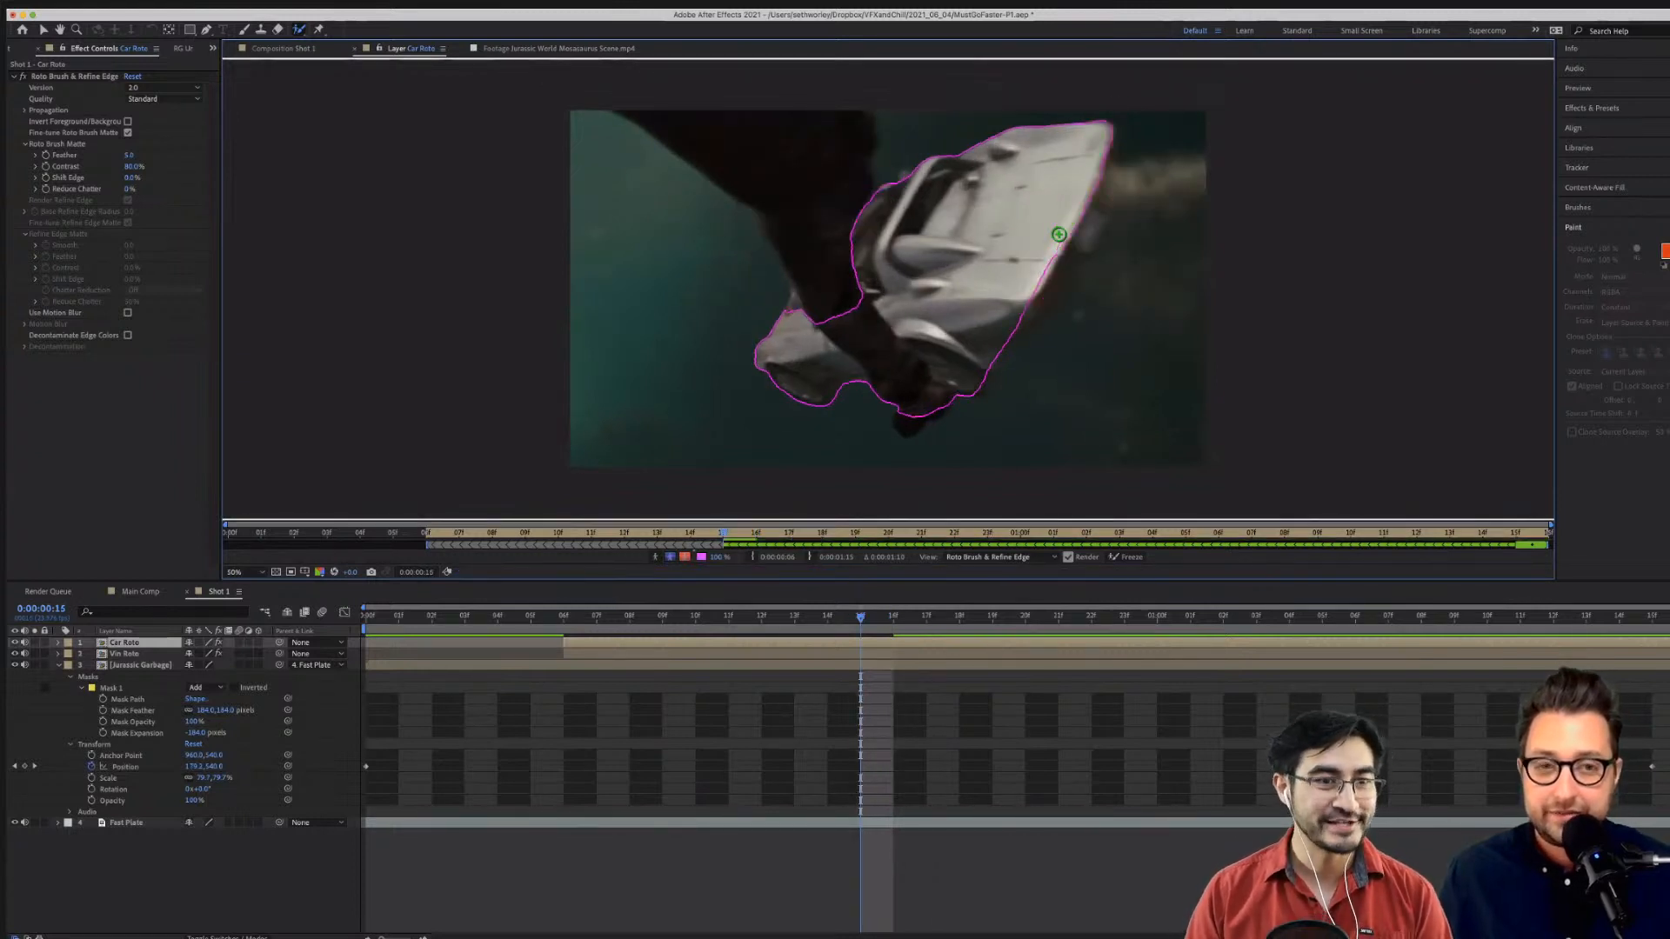
At 0:00:00:14, add the car's outer edge and the man's foot to the matte, and subtract the background spill beside the car.
key(Page_Up)
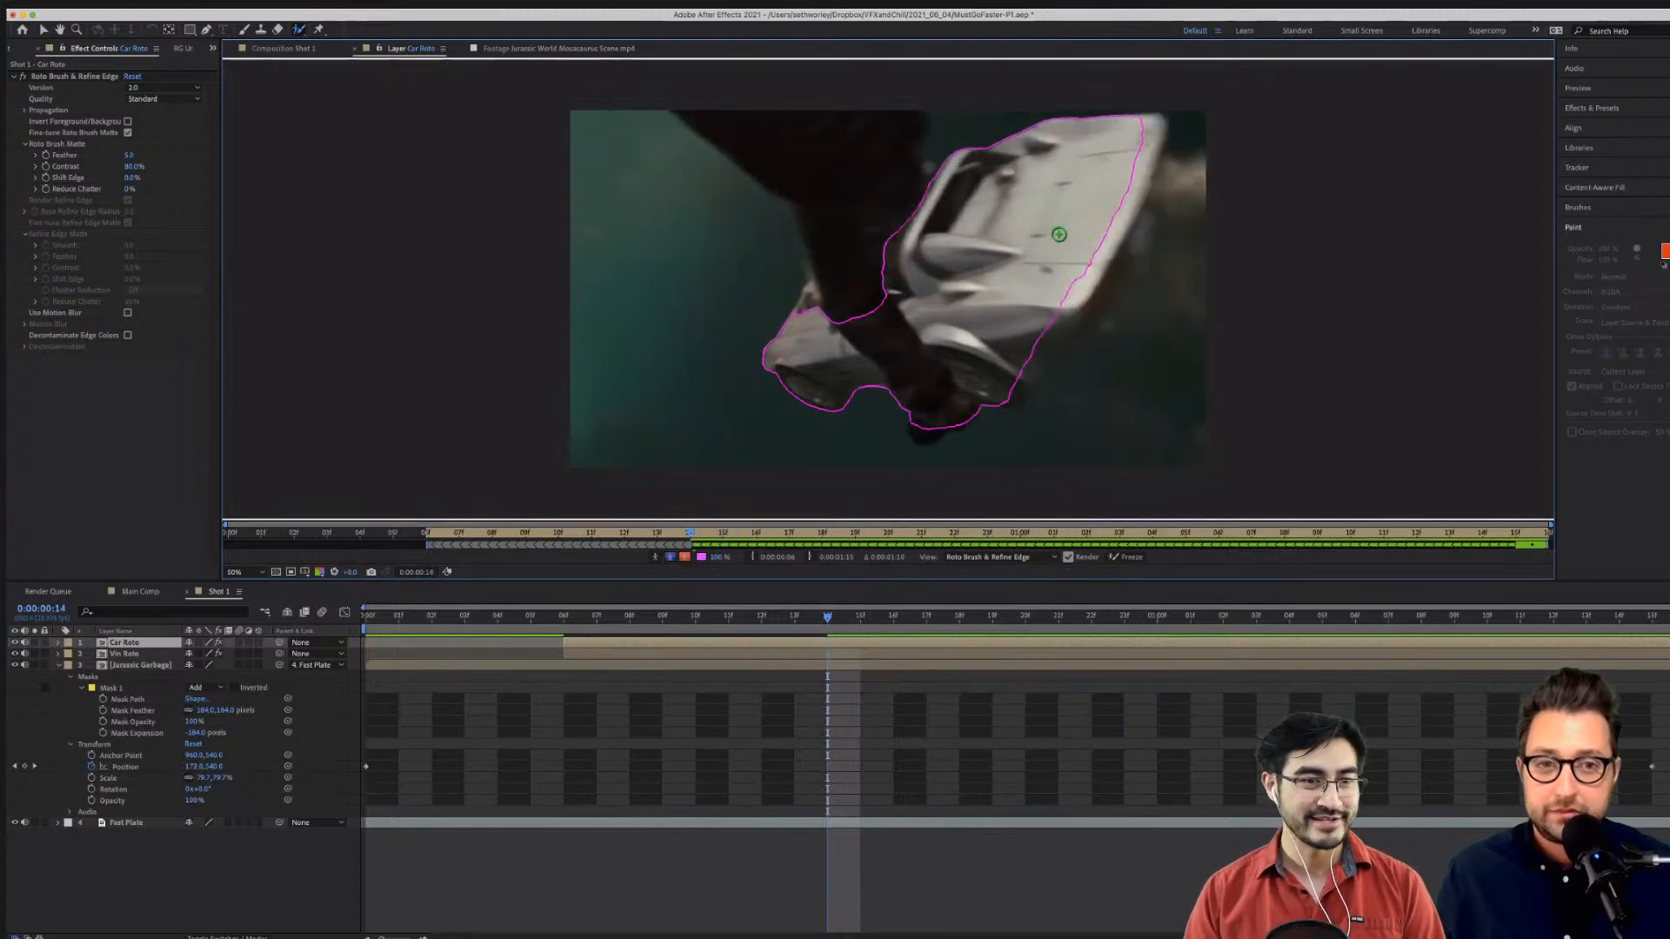
drag(1137, 180, 1018, 355)
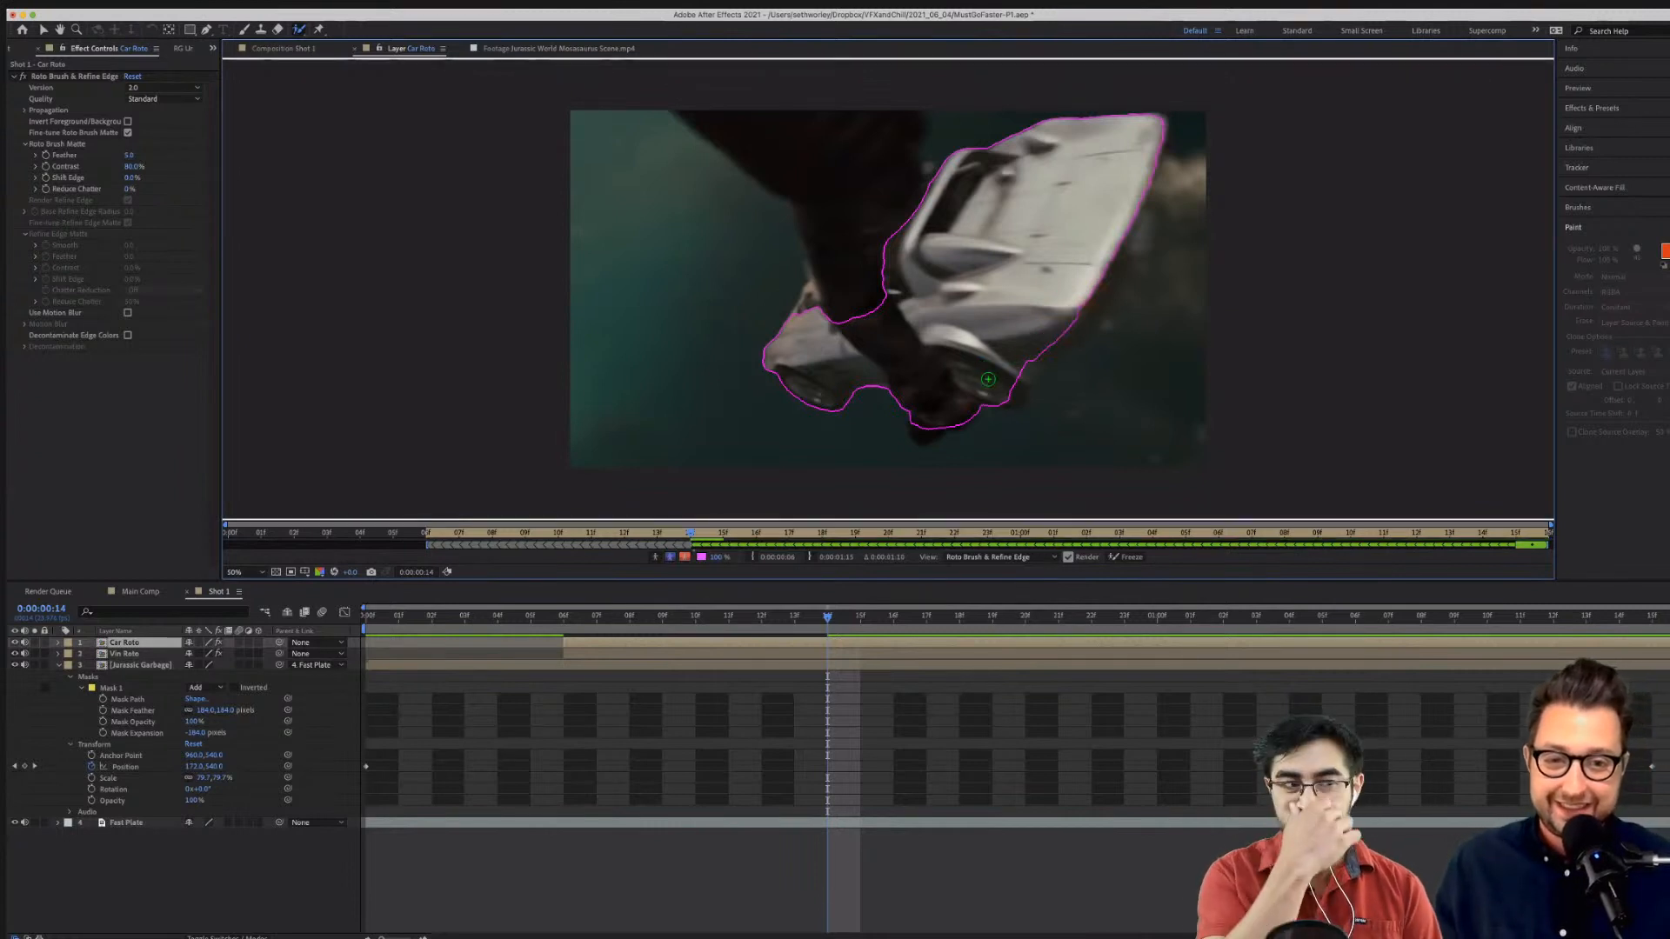
drag(924, 426, 920, 372)
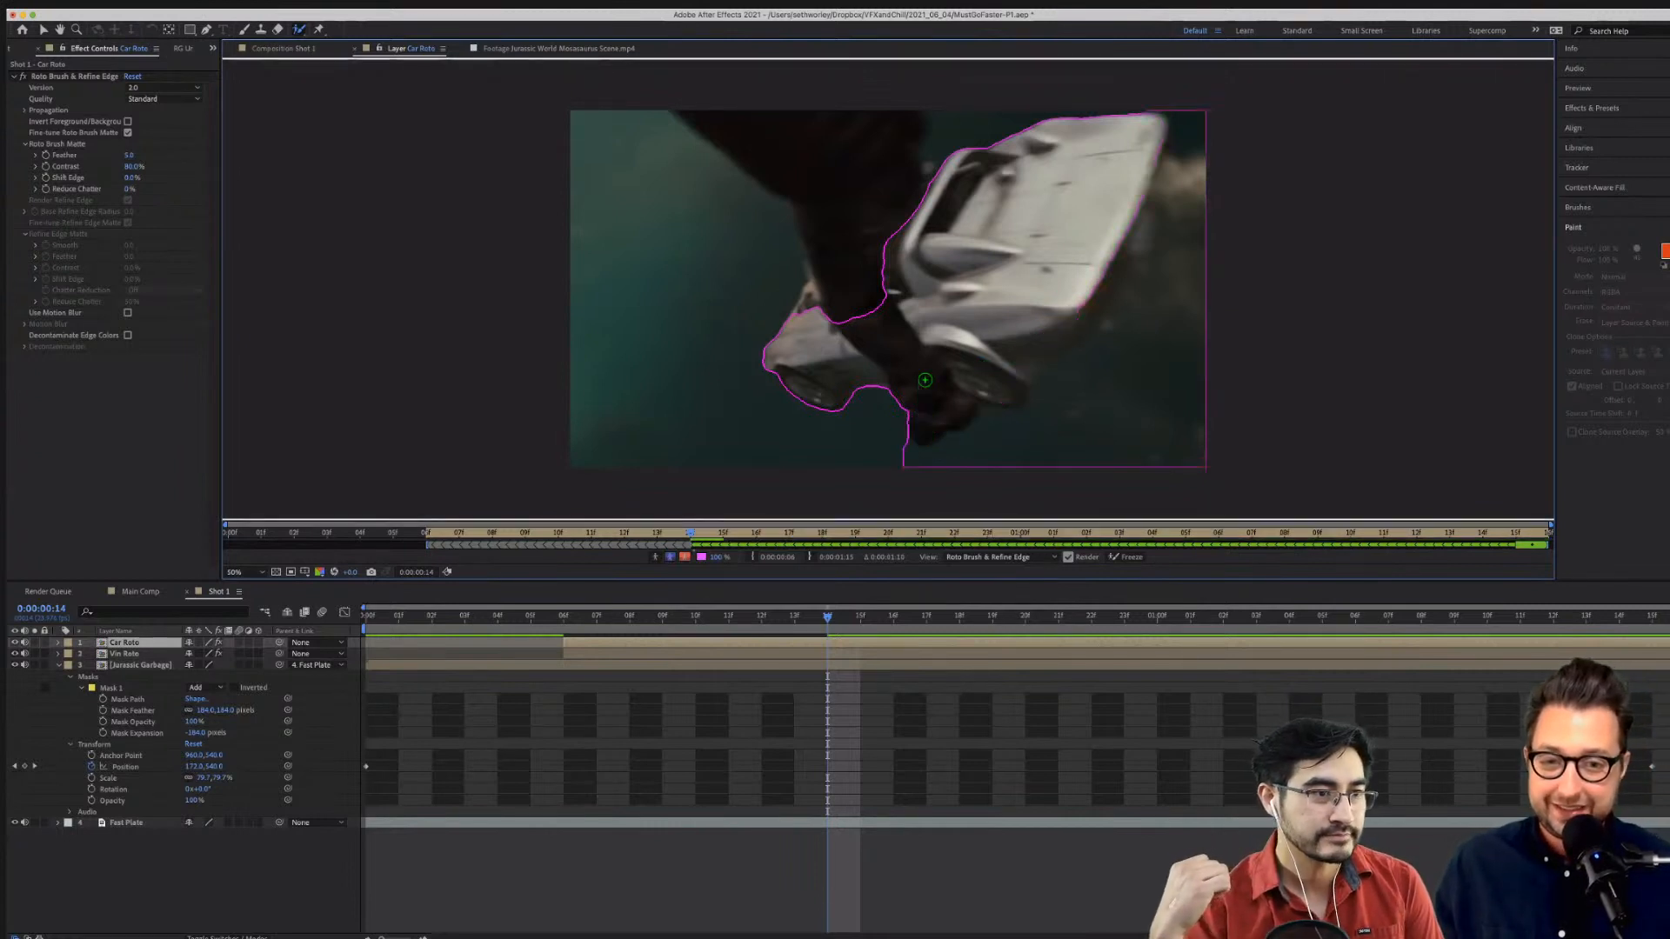
mouse_move(993, 448)
mouse_down()
mouse_move(1144, 398)
mouse_move(1185, 247)
mouse_up()
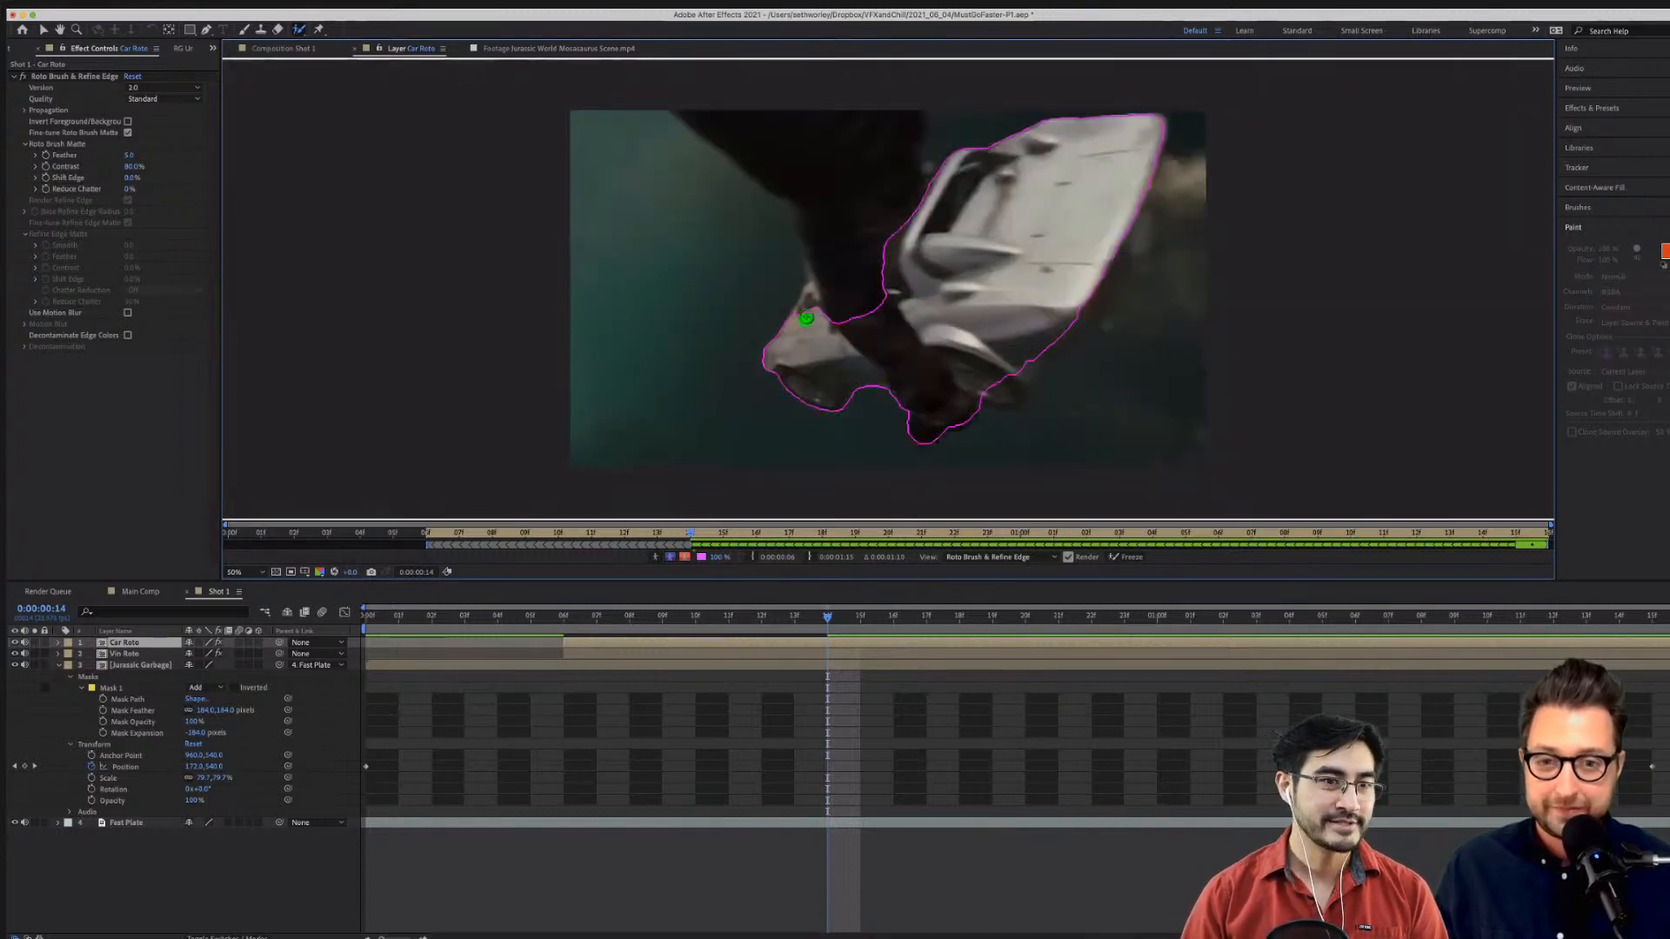
Add the man's leg over the car and the nearby wheel to the 0:00:00:14 matte, and propagate it back to 0:00:00:13.
drag(806, 319, 856, 244)
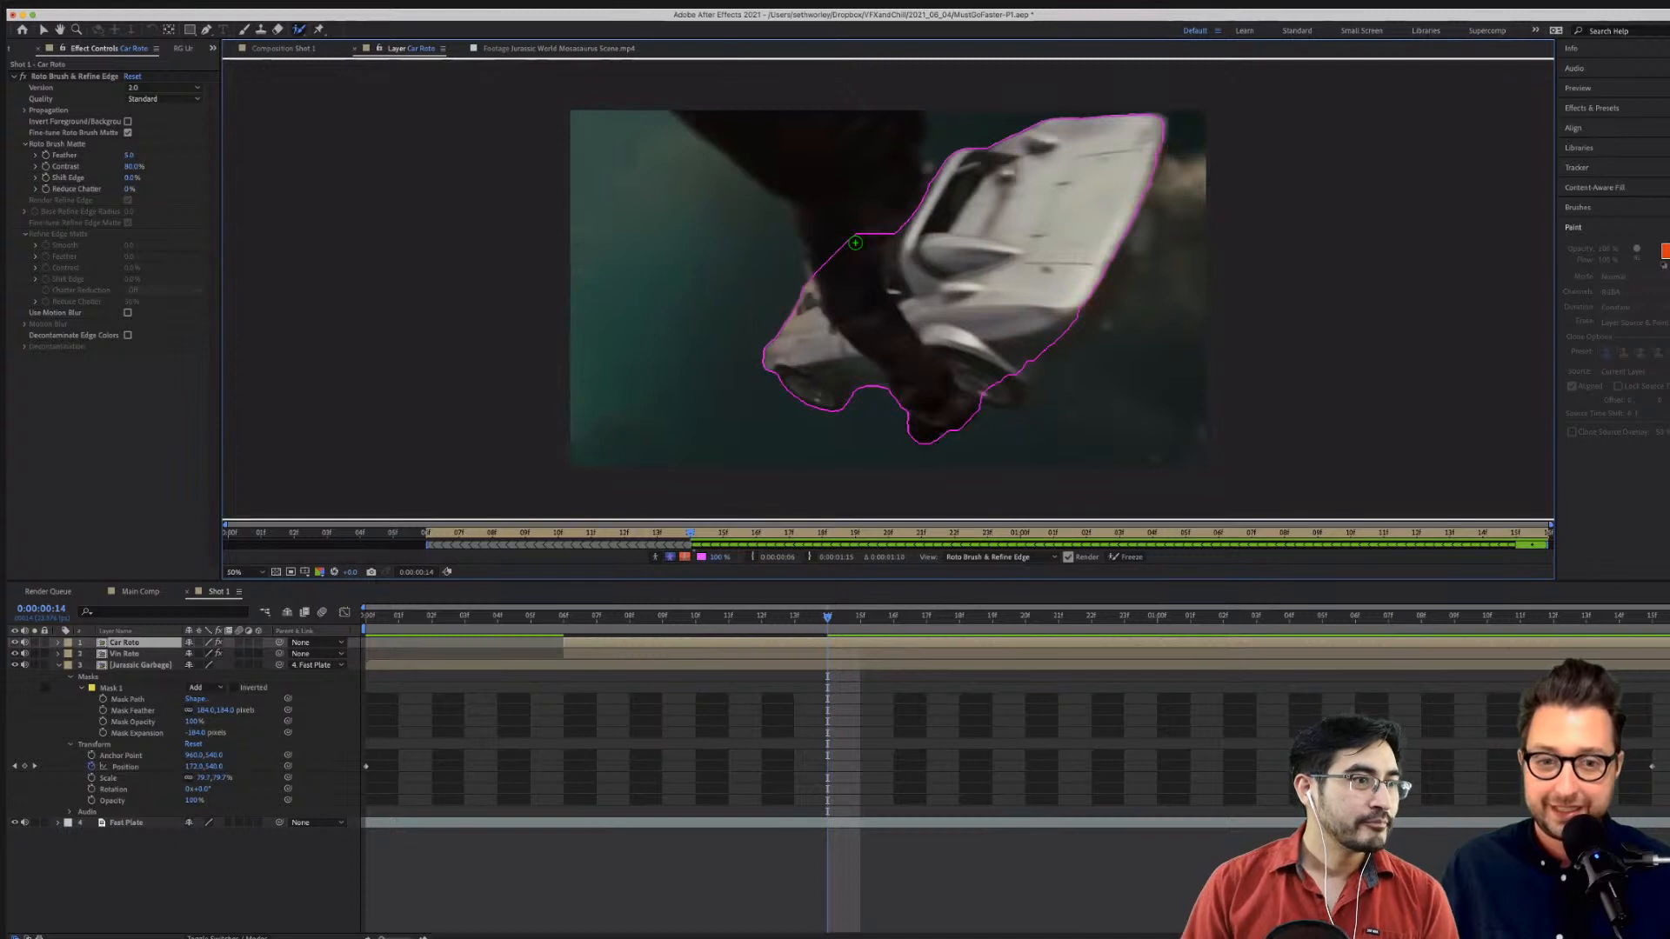
mouse_move(1008, 380)
mouse_down()
mouse_move(974, 391)
mouse_move(981, 378)
mouse_up()
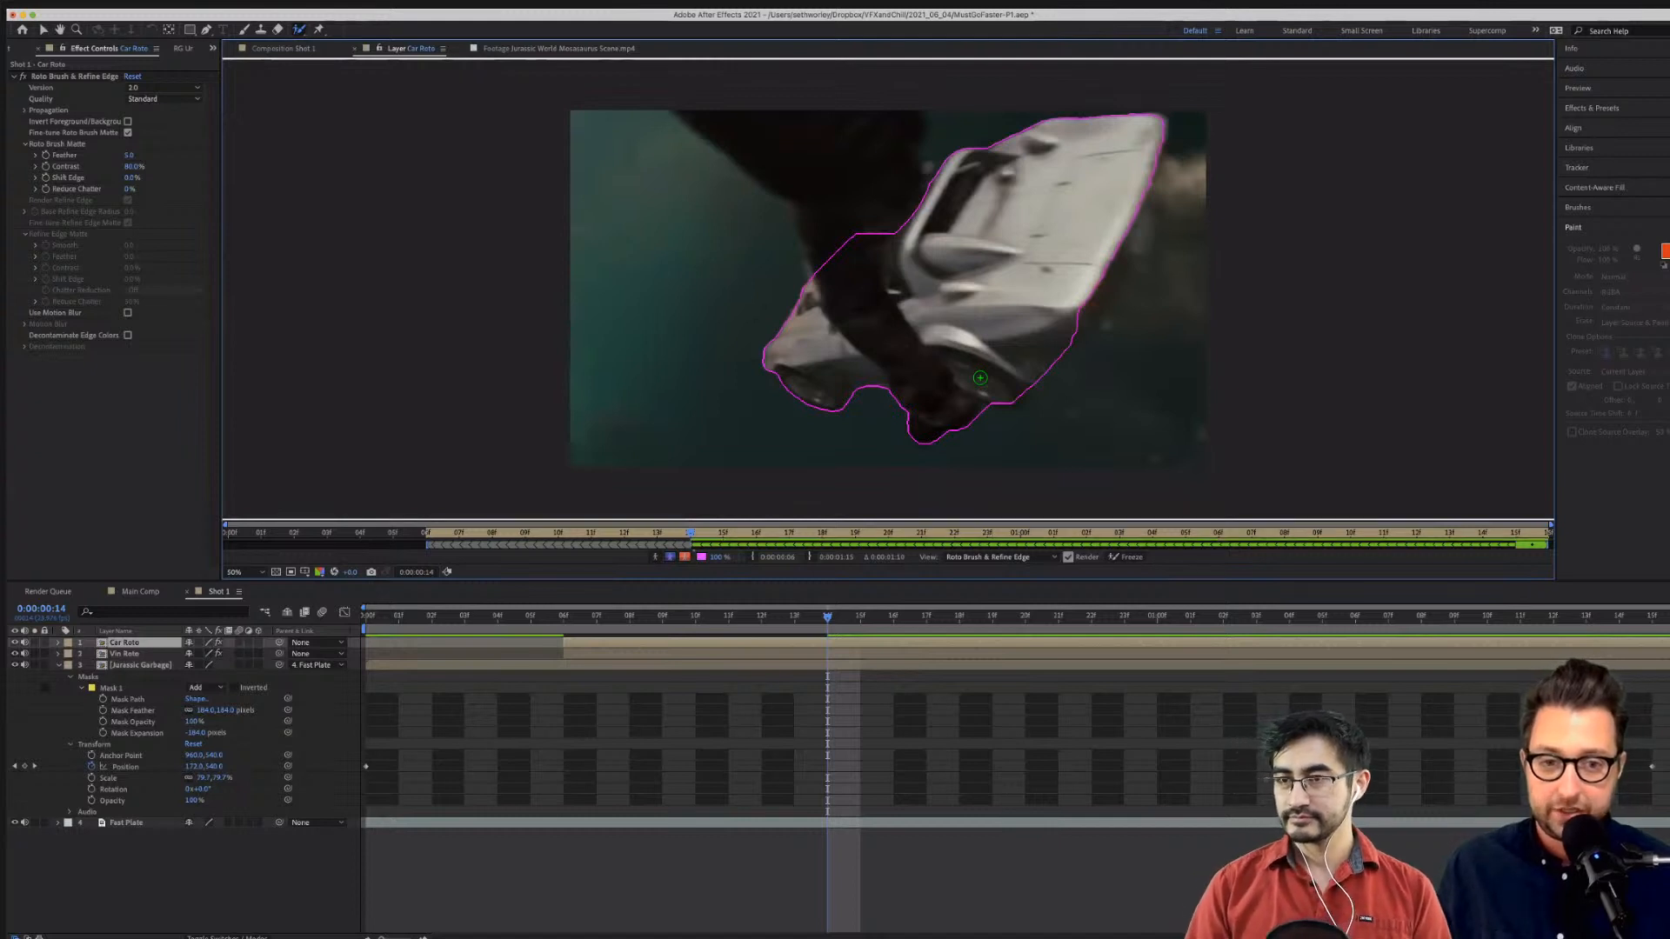
key(Page_Up)
key(Page_Down)
key(Page_Down)
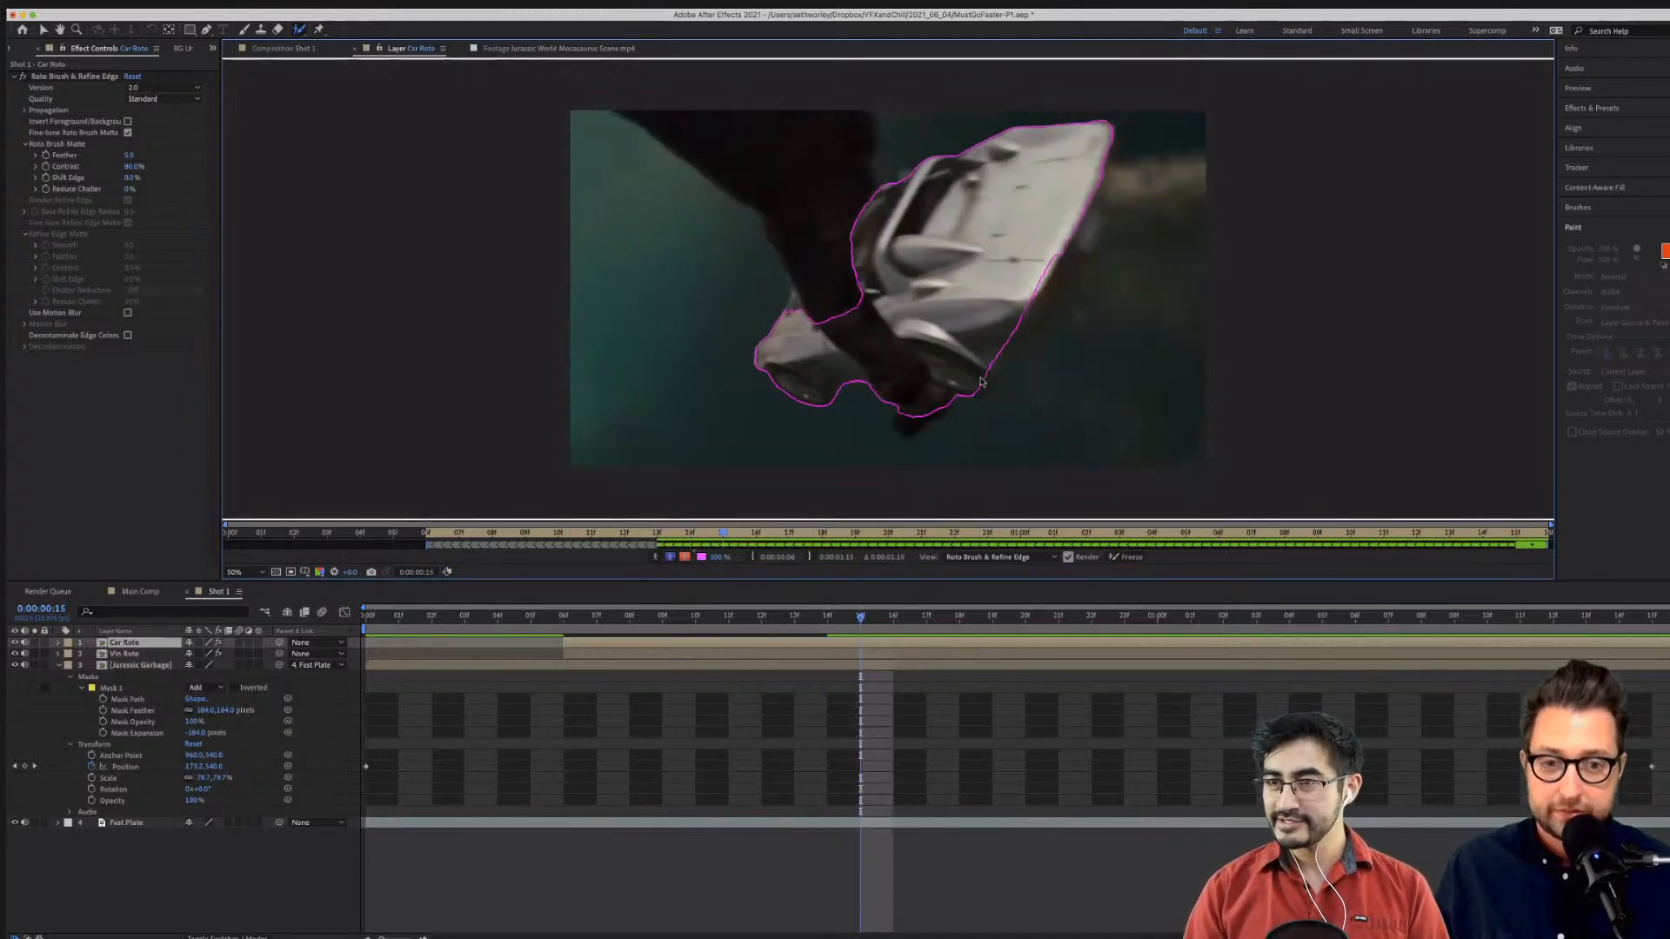
key(Page_Up)
key(Page_Up)
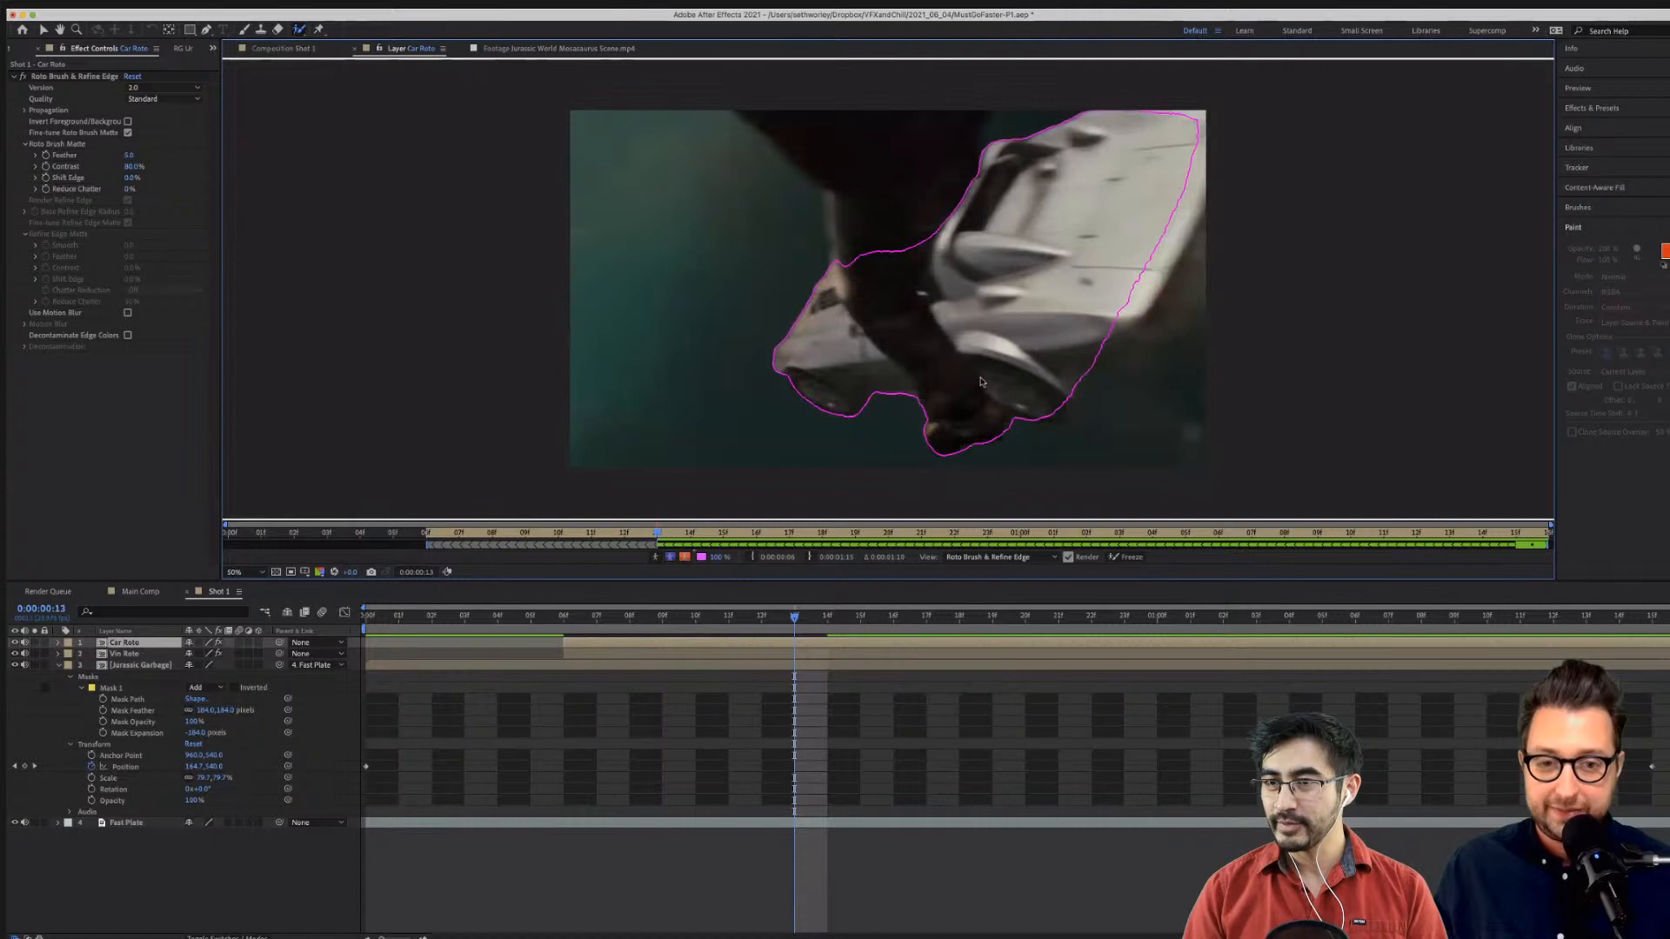
Add the car's nearby wheel to the matte at 0:00:00:12, and propagate it back to 0:00:00:10.
key(Page_Up)
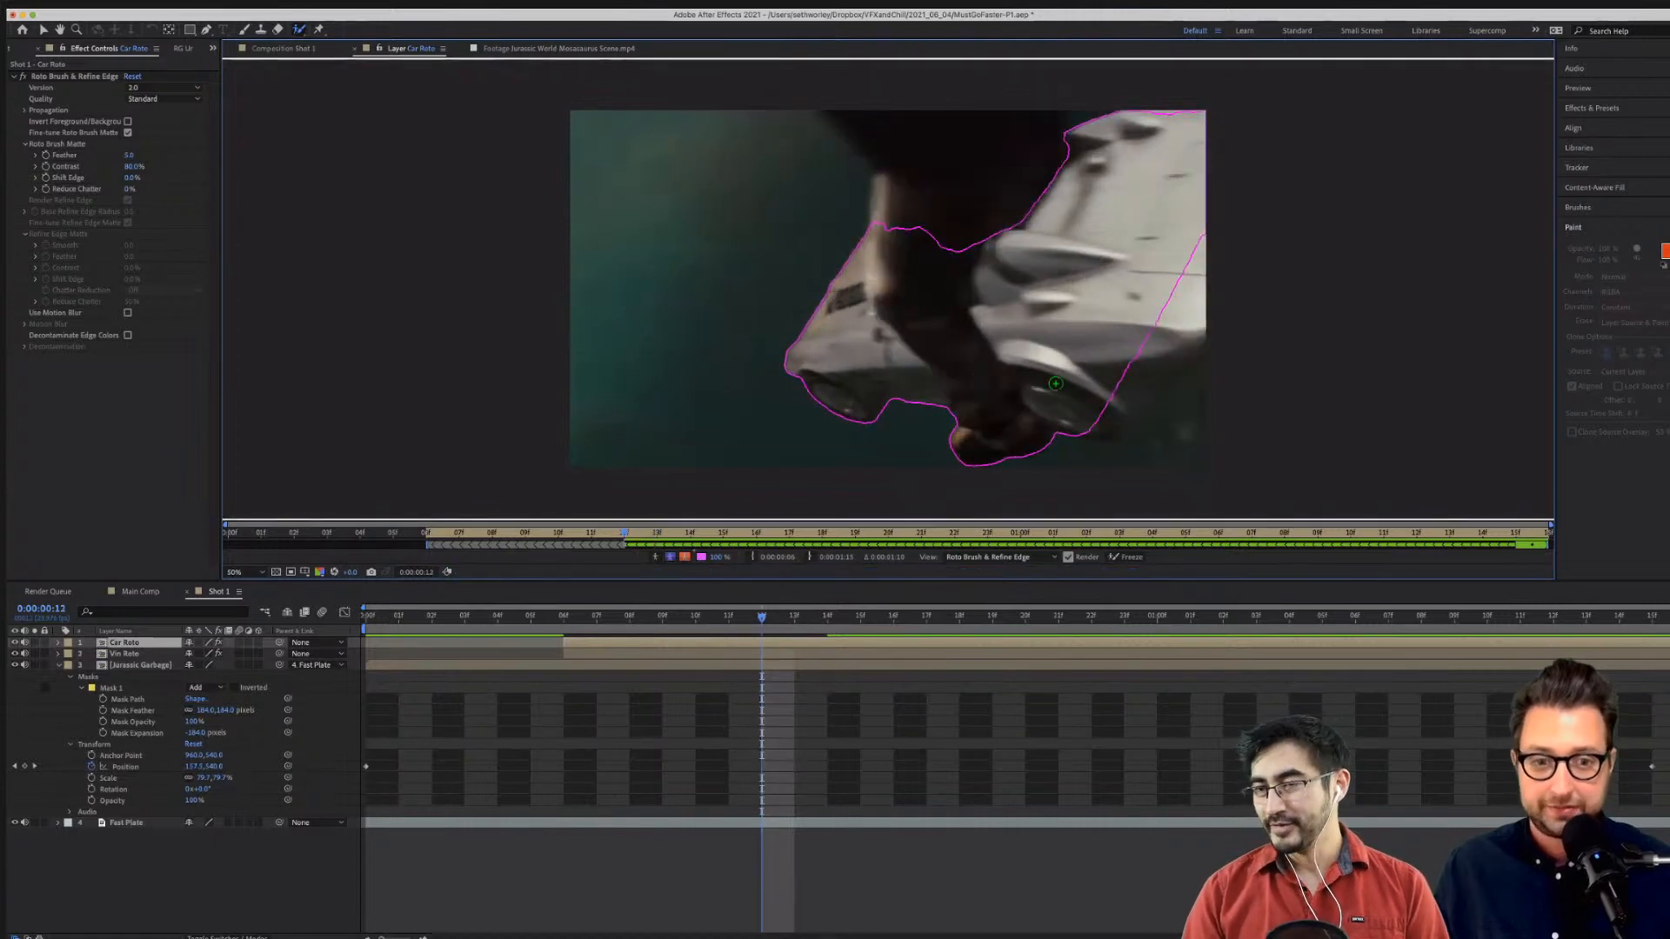
drag(1093, 429, 1057, 435)
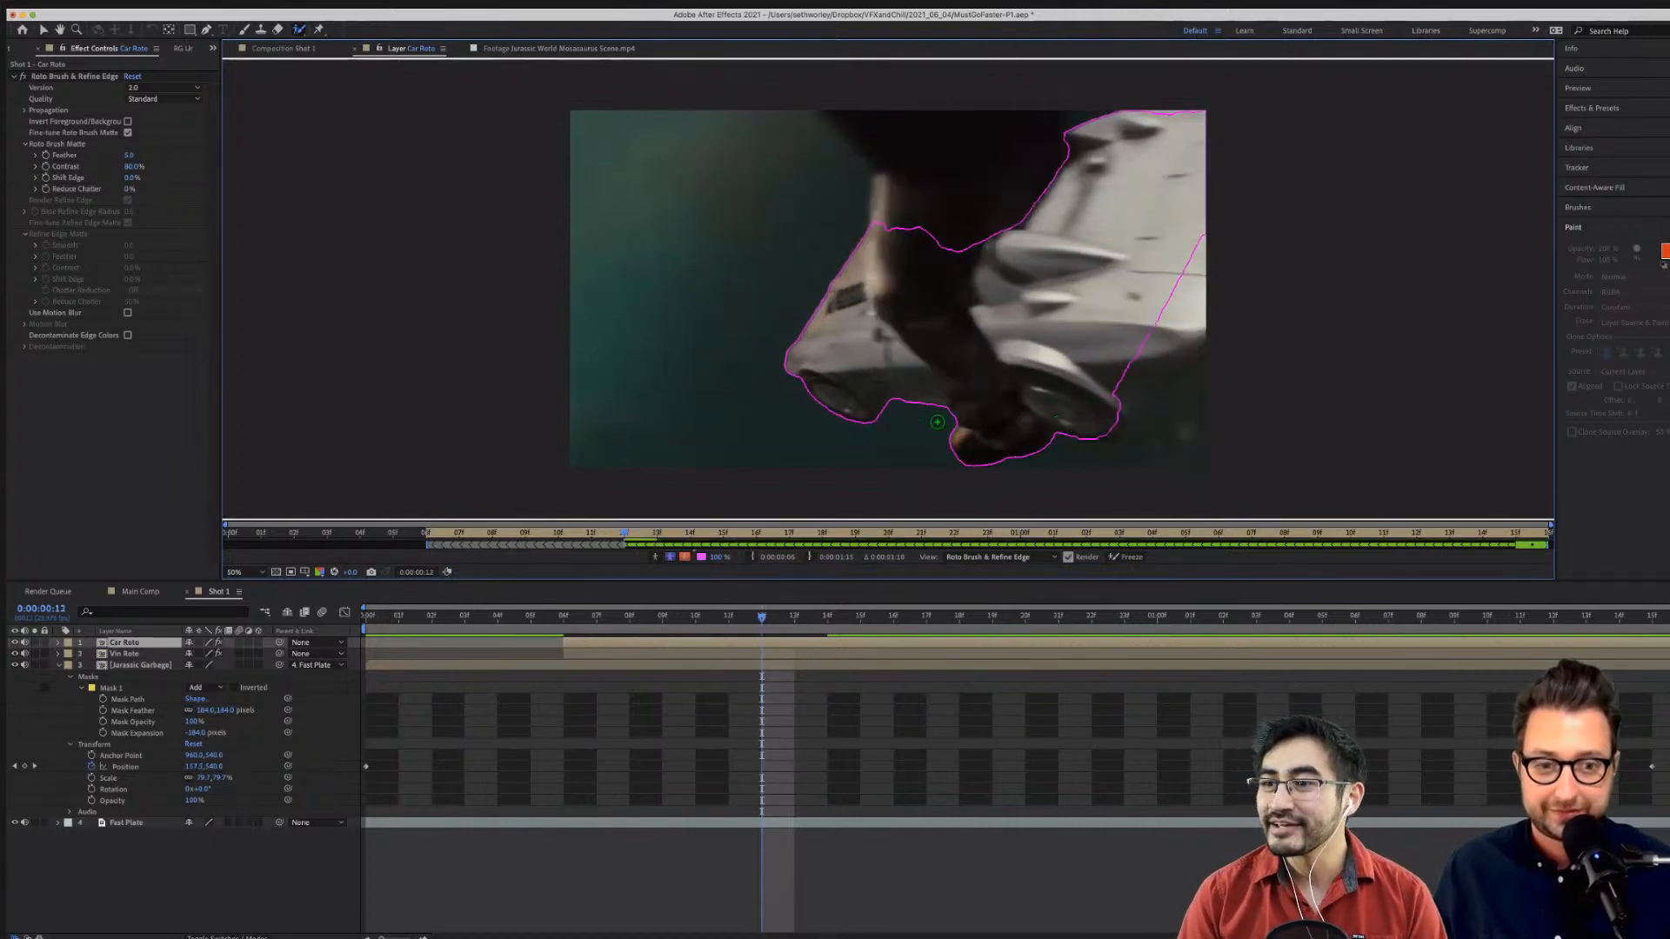
key(Page_Up)
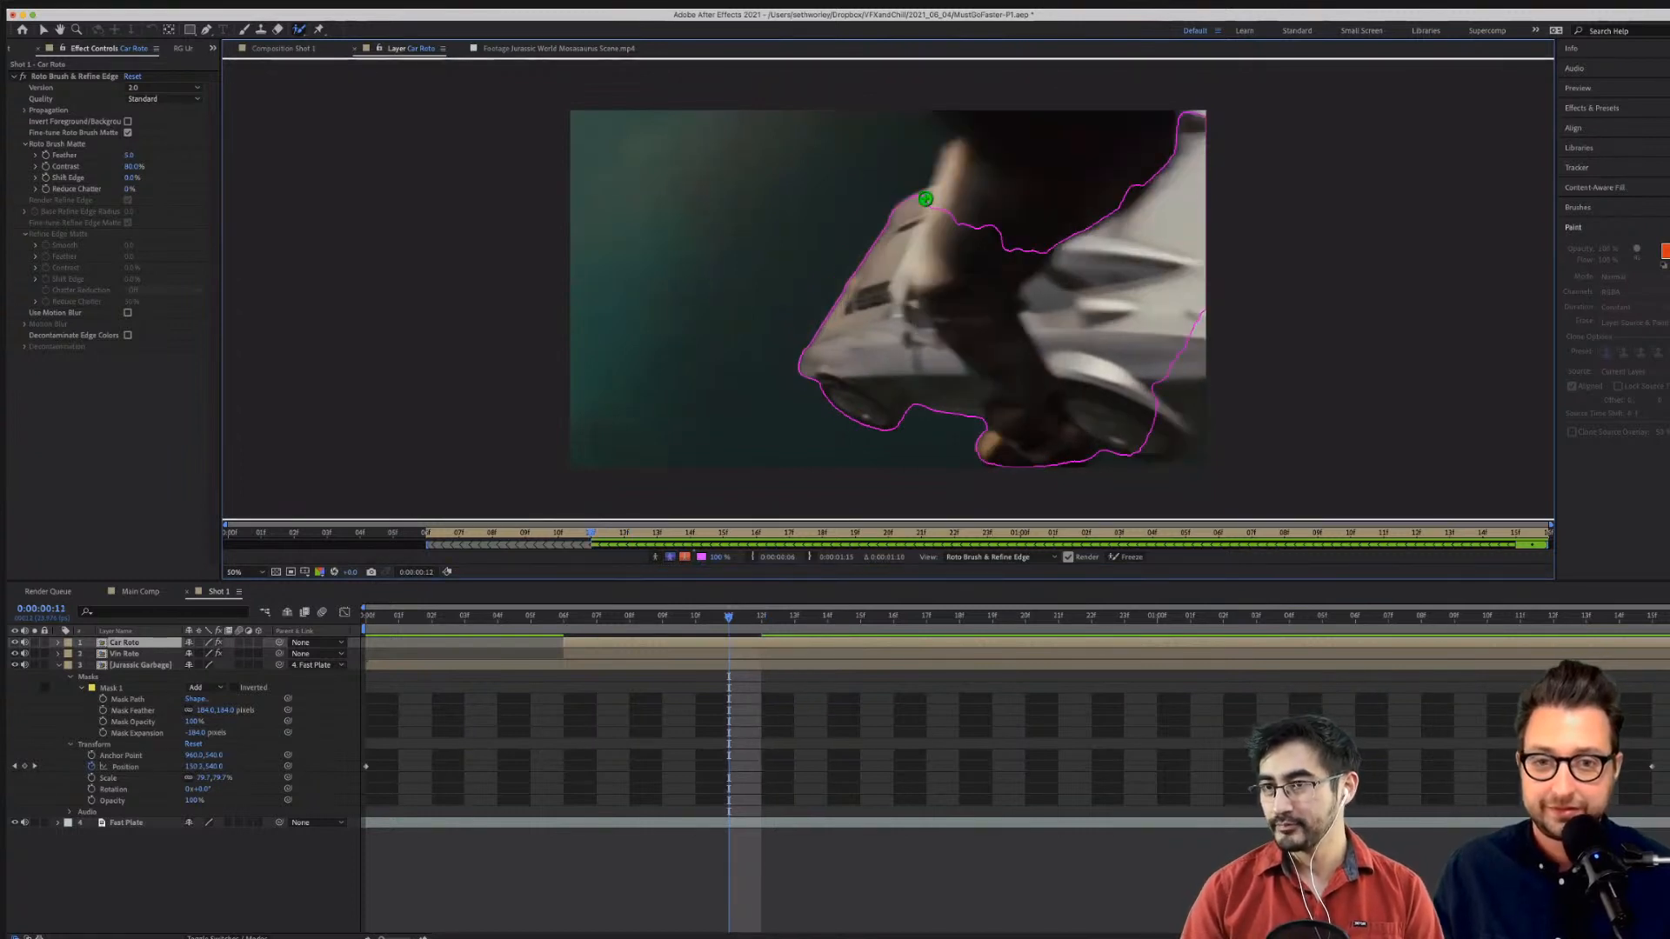
key(Page_Up)
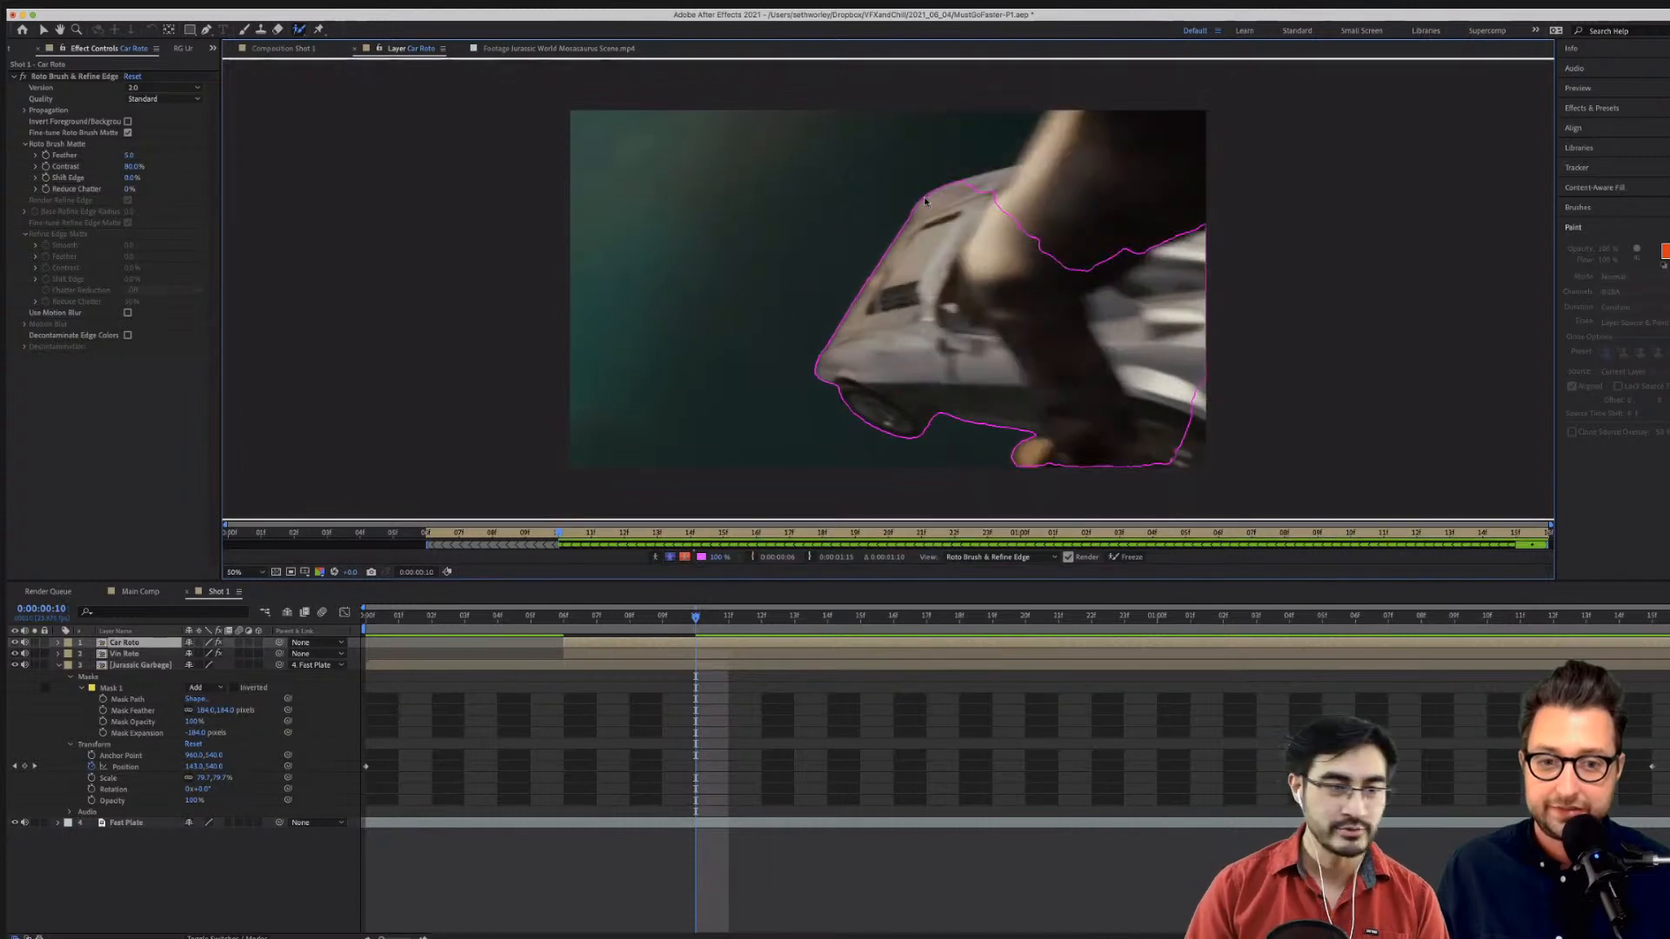
Add the car's upper edge at 0:00:00:10 and the area beside the man's leg at 0:00:00:09 to the matte with foreground strokes.
key(Page_Up)
key(Page_Down)
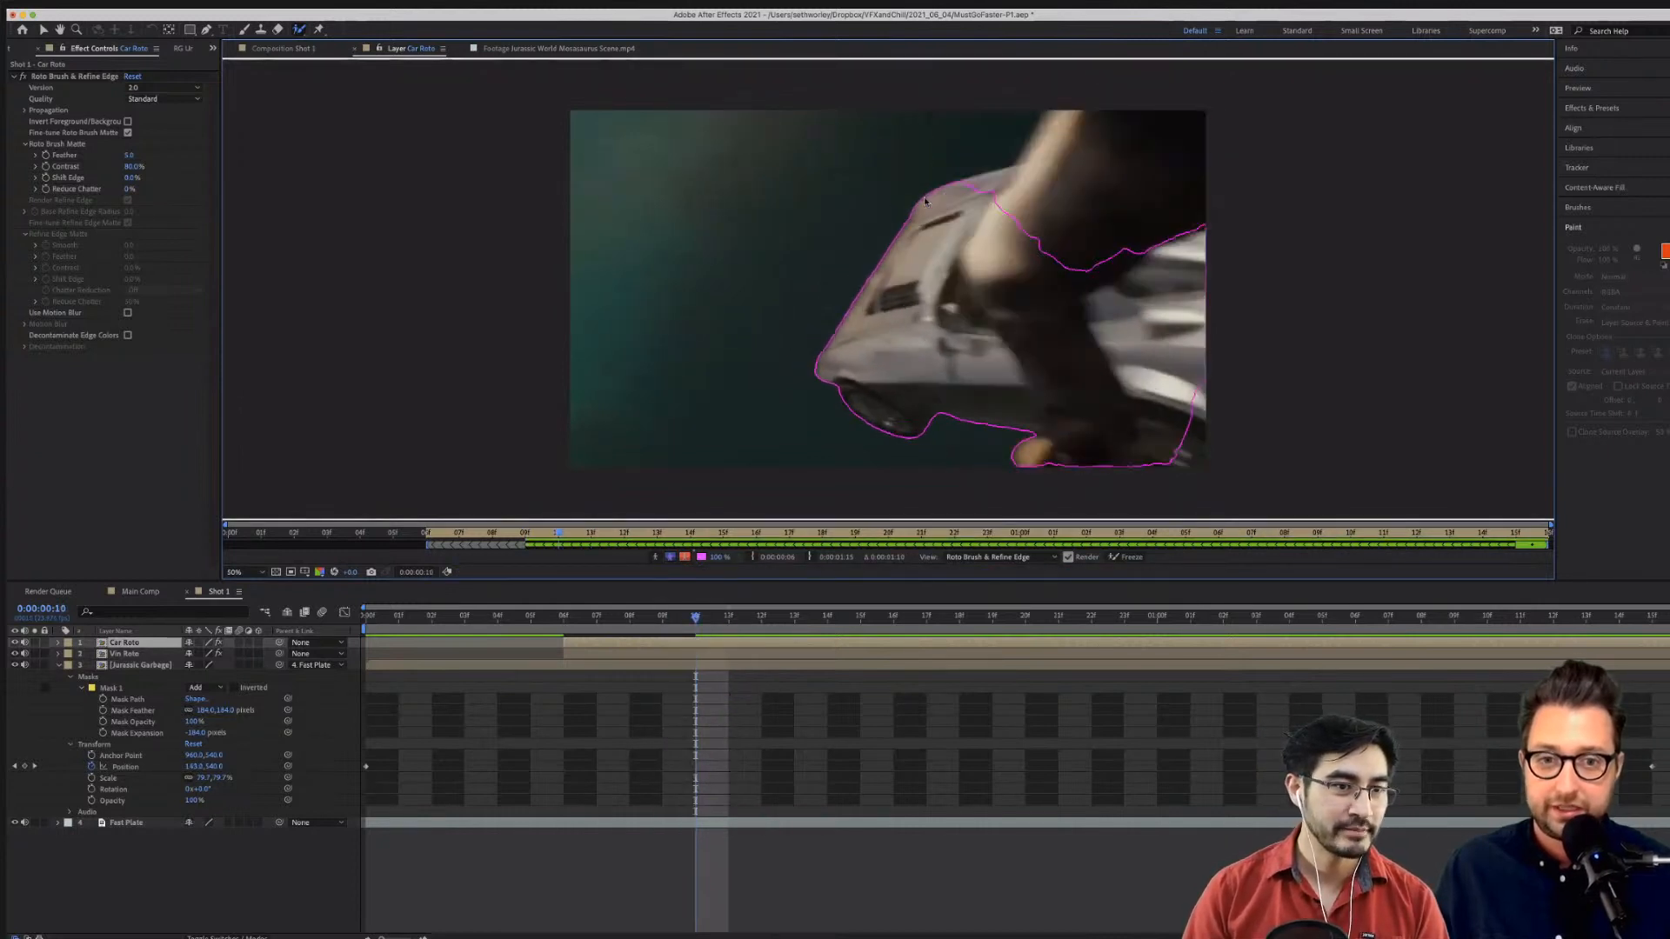
drag(1043, 179, 968, 183)
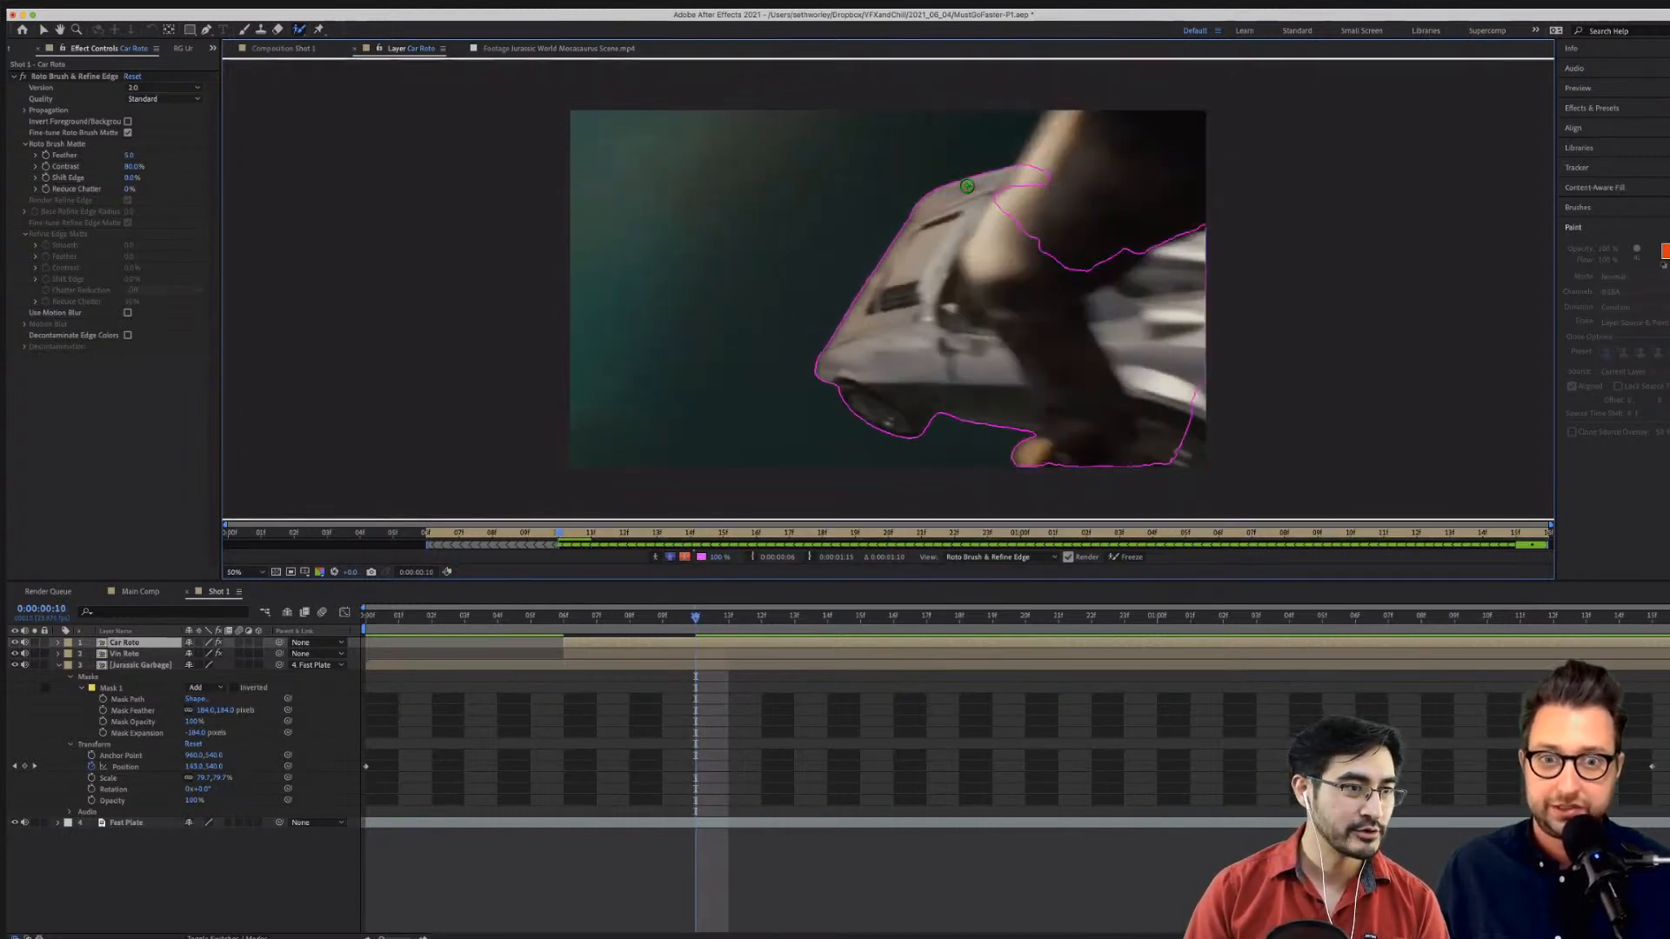
key(Page_Up)
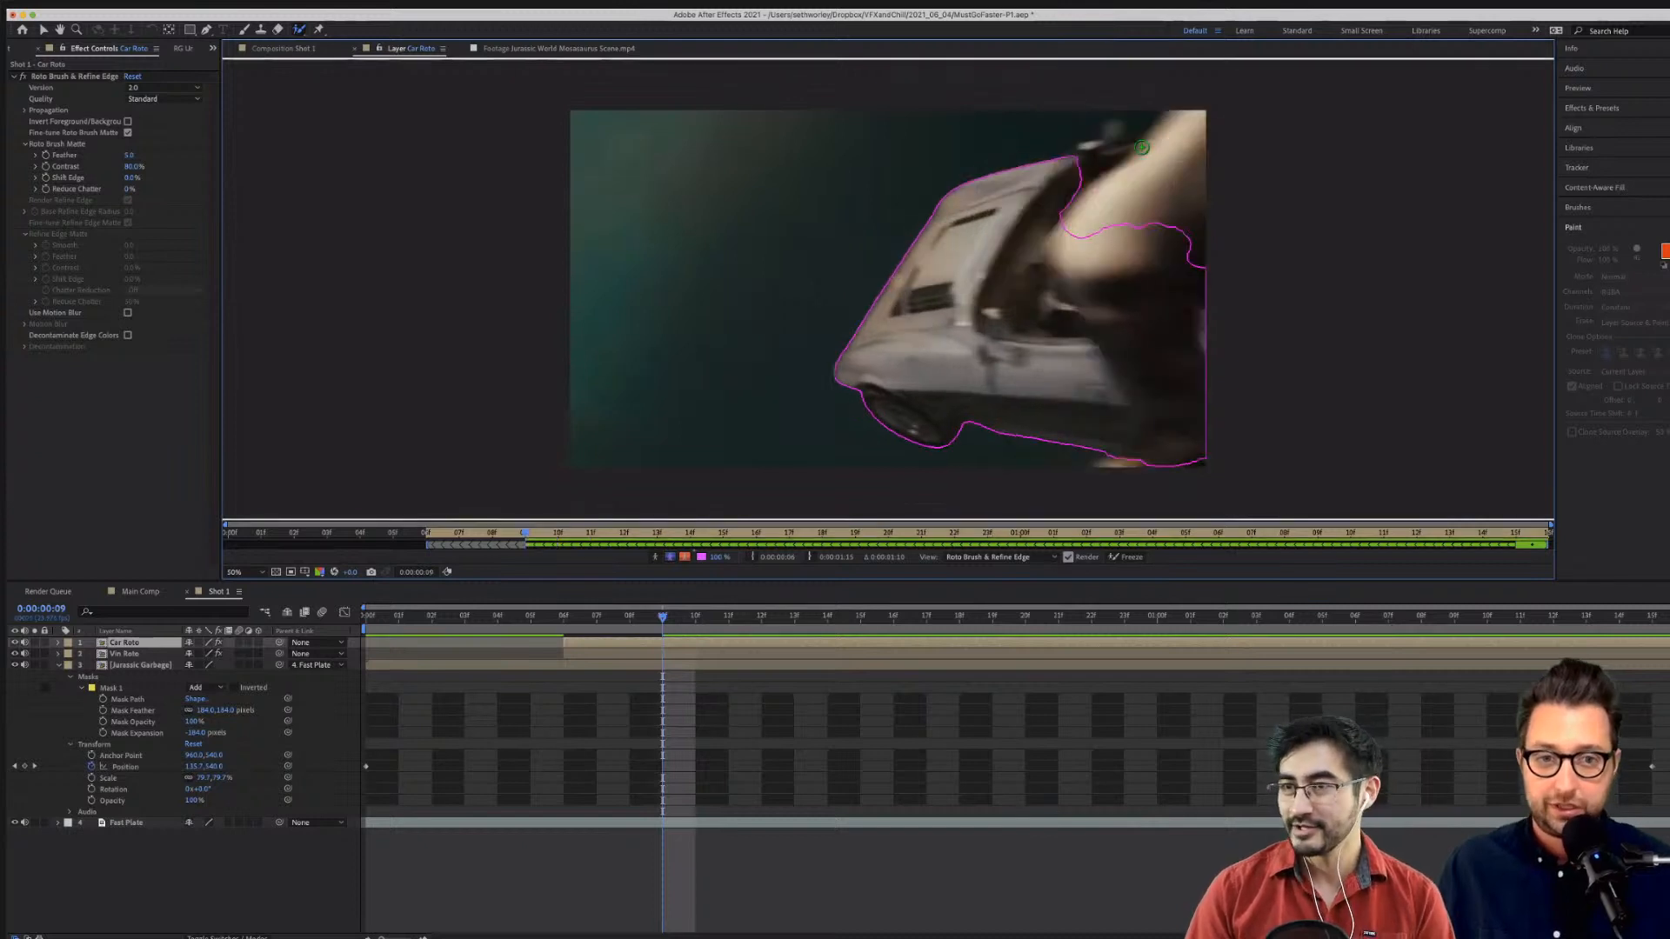
mouse_move(1151, 167)
mouse_down()
mouse_move(1095, 155)
mouse_move(1066, 224)
mouse_up()
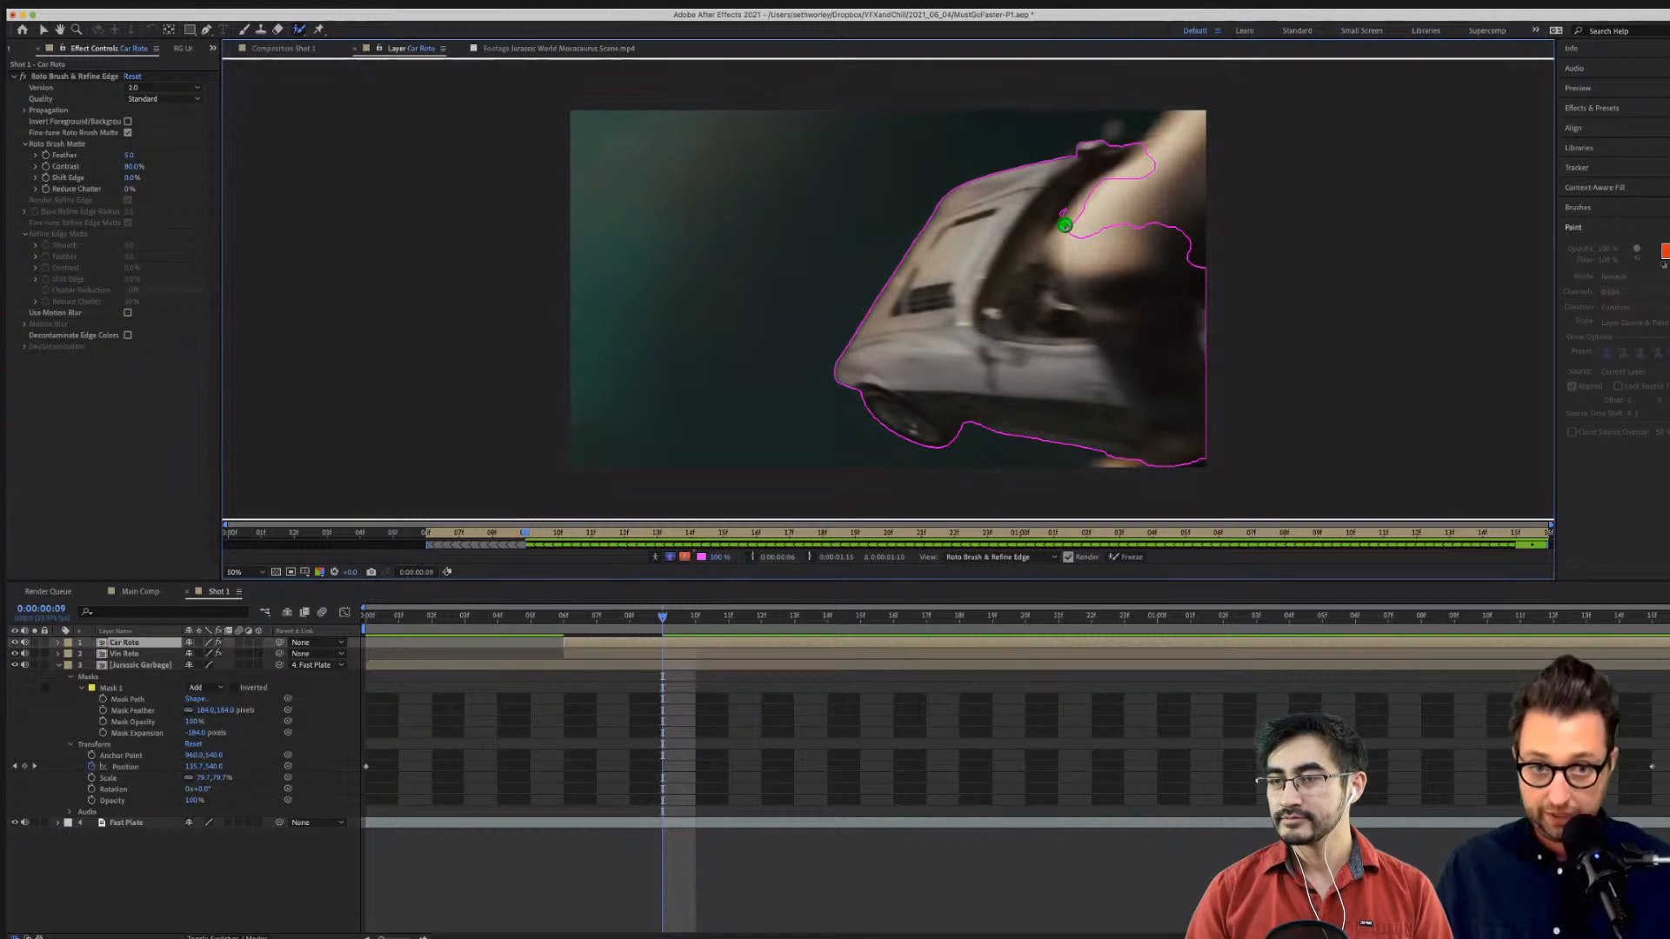
Propagate the car matte back from 0:00:00:08 to 0:00:00:06, and check the frame before the Roto Brush span.
key(Page_Up)
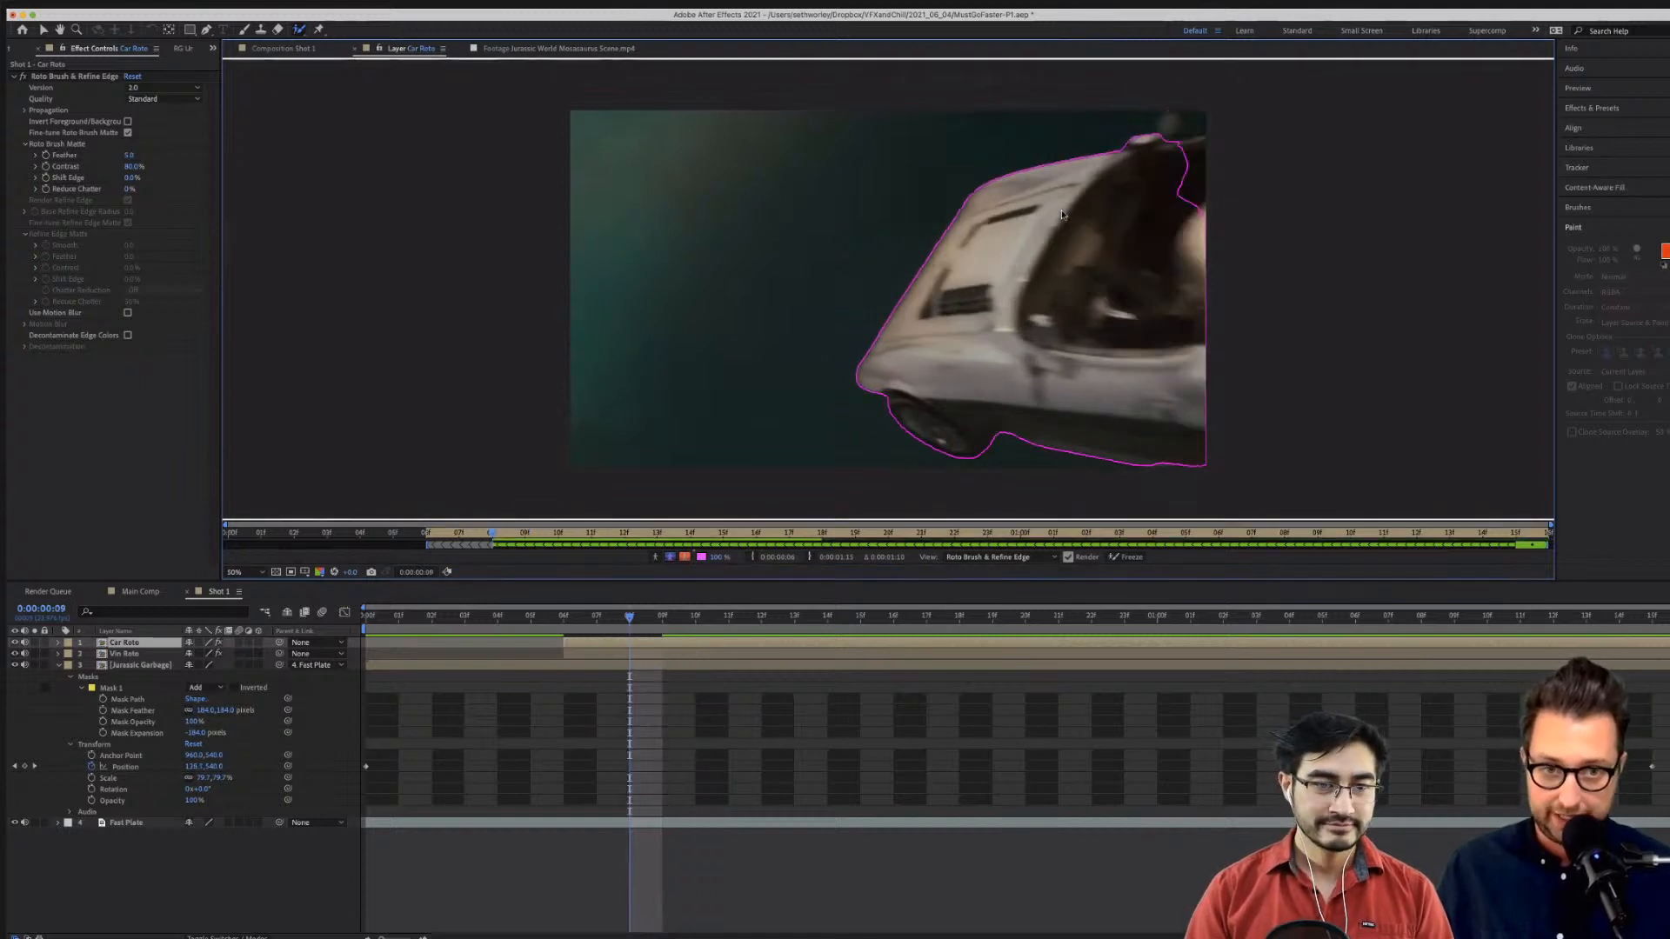
key(Page_Up)
key(Page_Up)
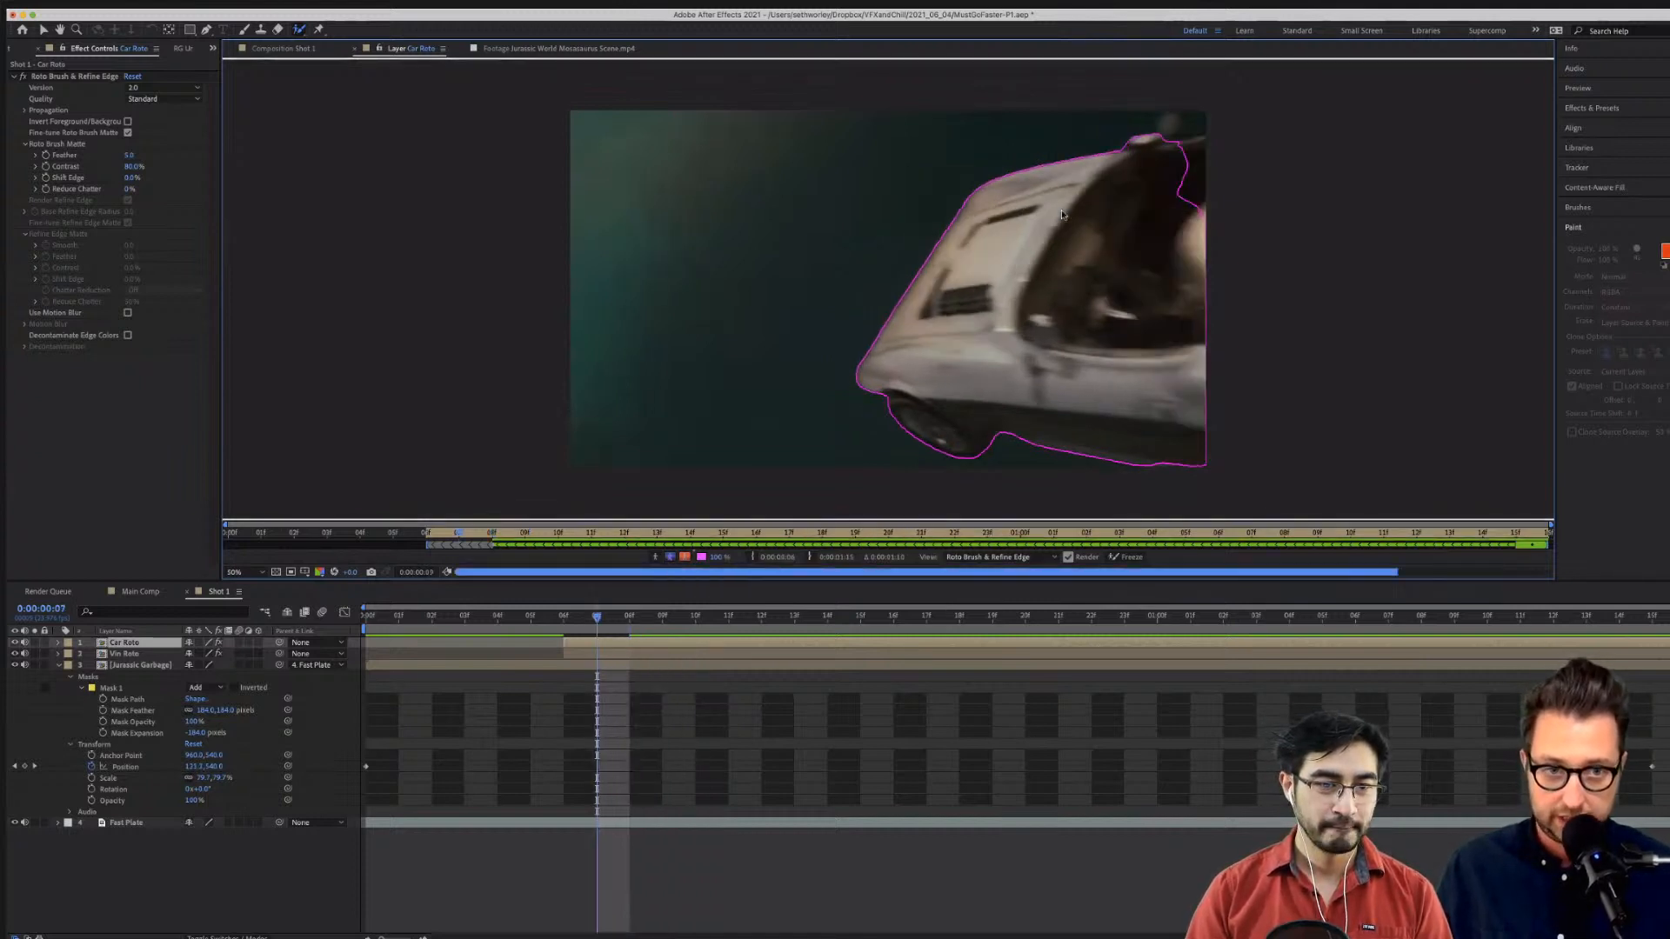
key(Page_Up)
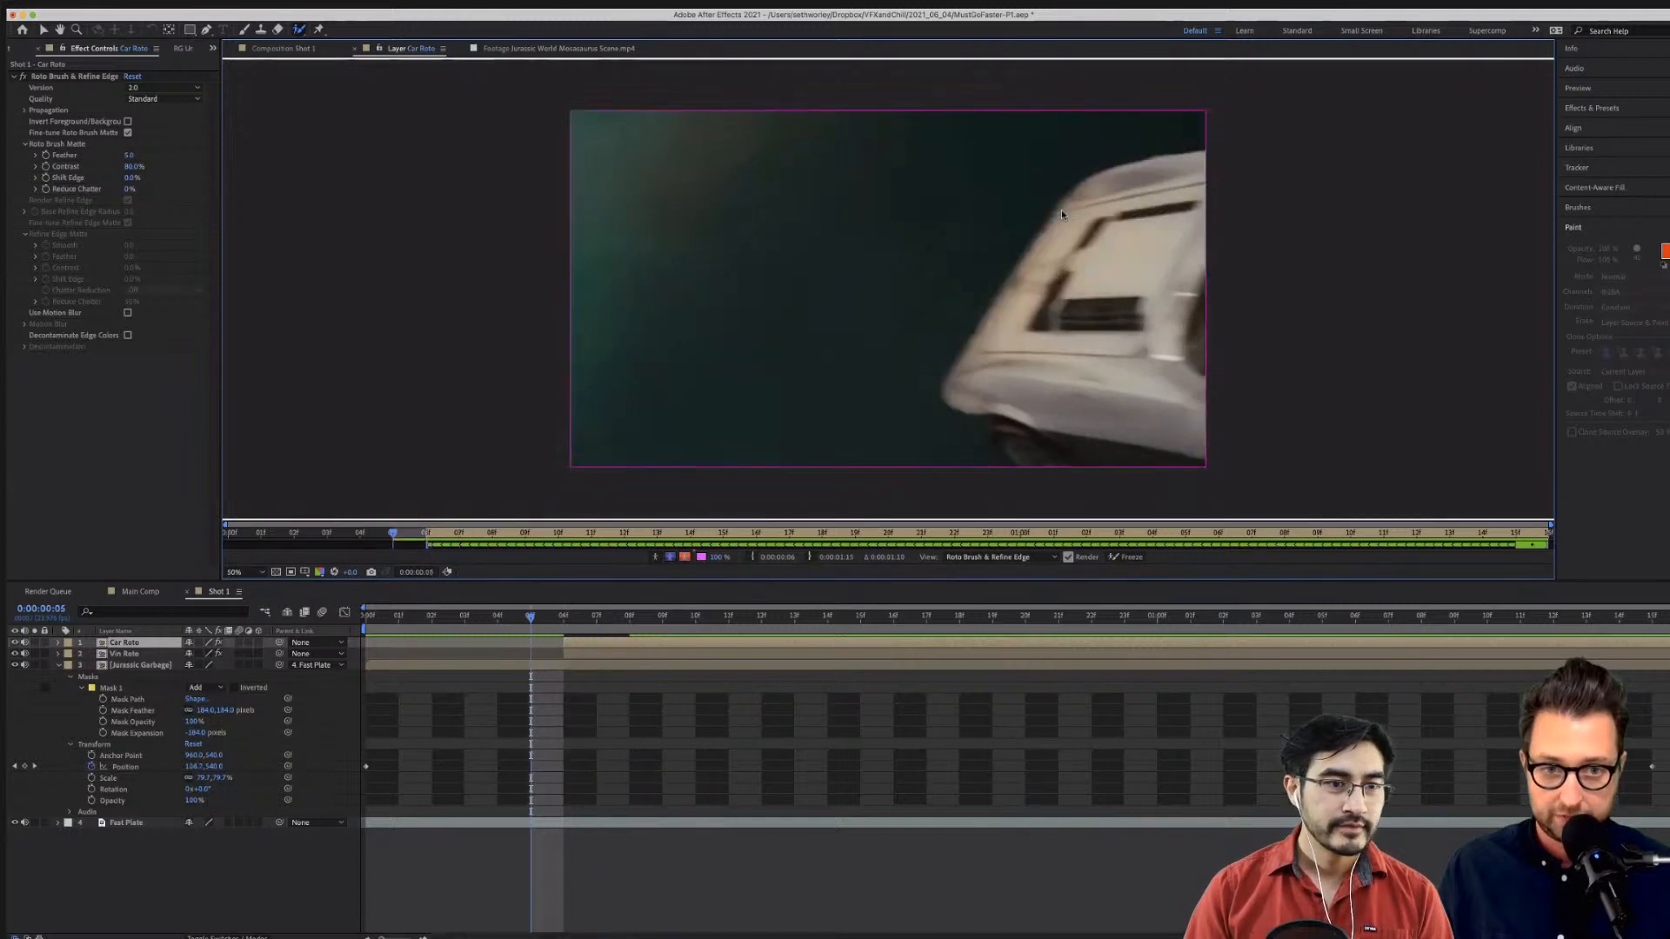
key(Page_Down)
key(Page_Up)
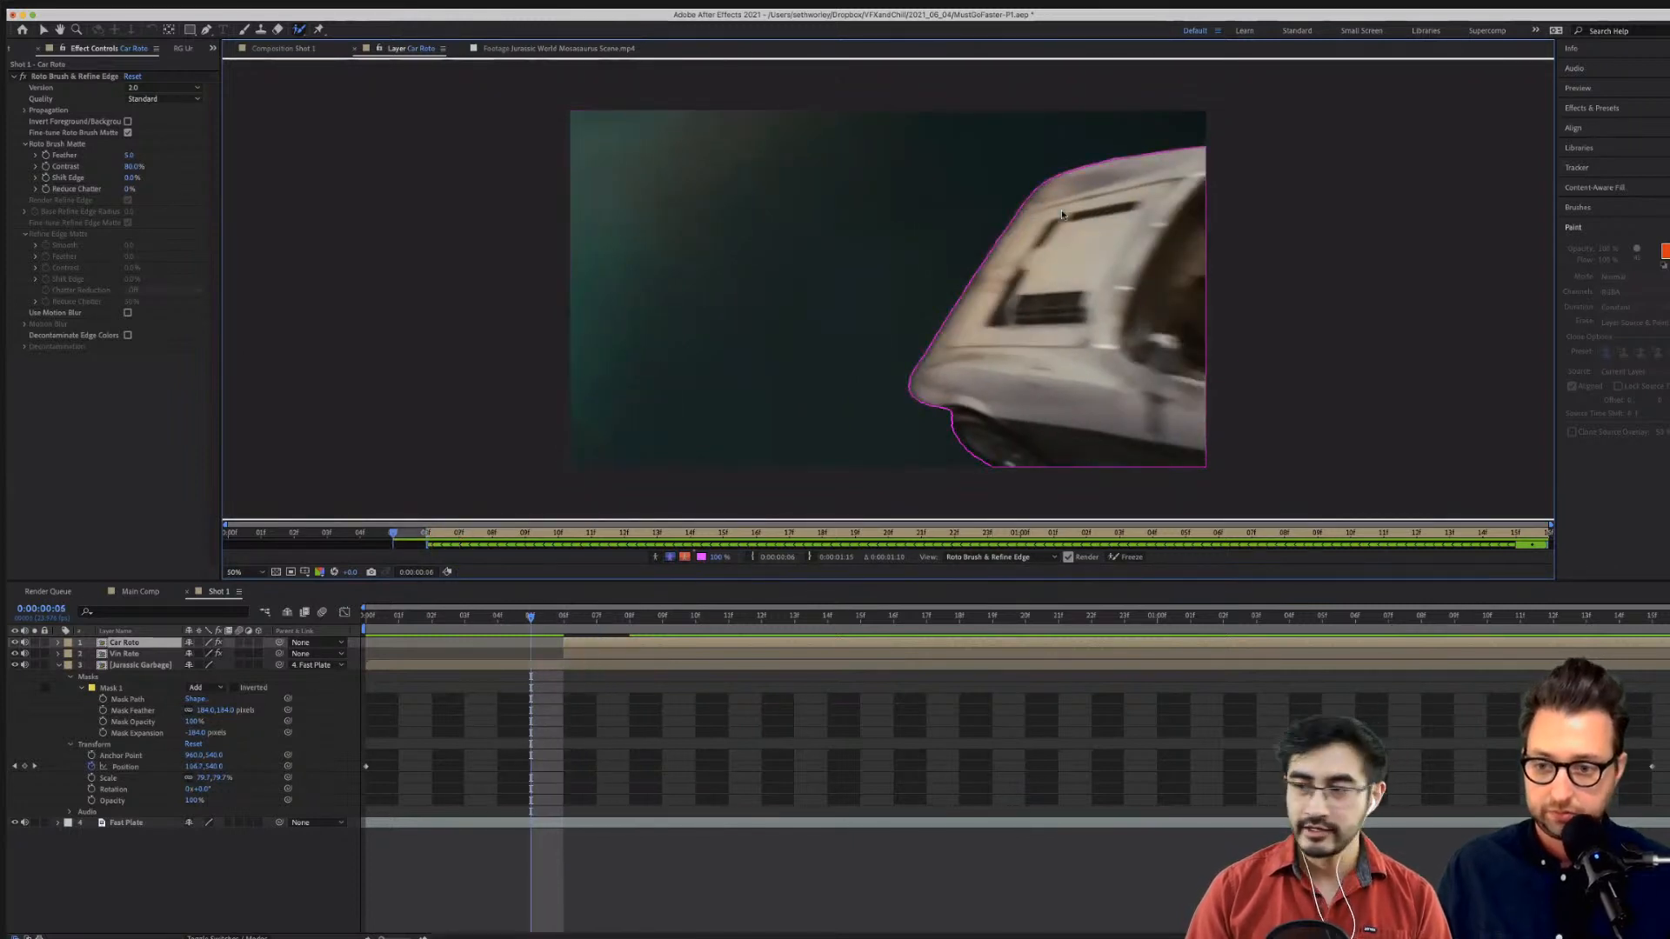
Extend the Roto Brush span back to 0:00:00:01, and propagate the car matte frame by frame through the added range.
key(Page_Down)
key(Page_Down)
key(Page_Down)
key(Page_Down)
key(Page_Down)
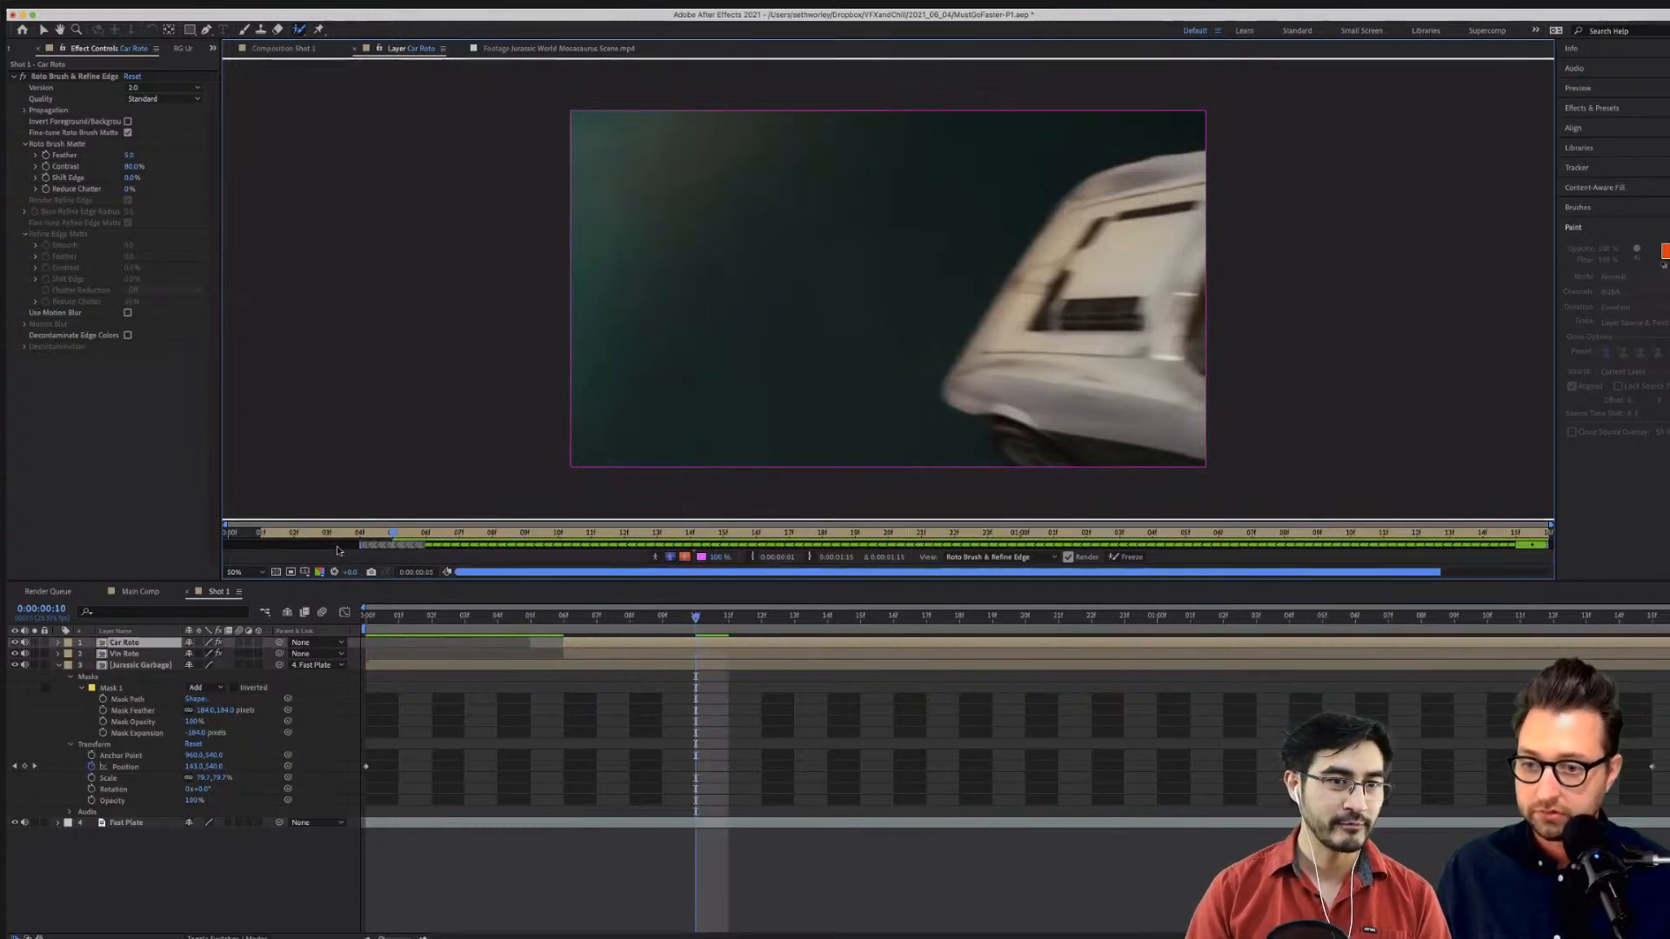
key(Page_Up)
key(Page_Up)
key(Page_Up)
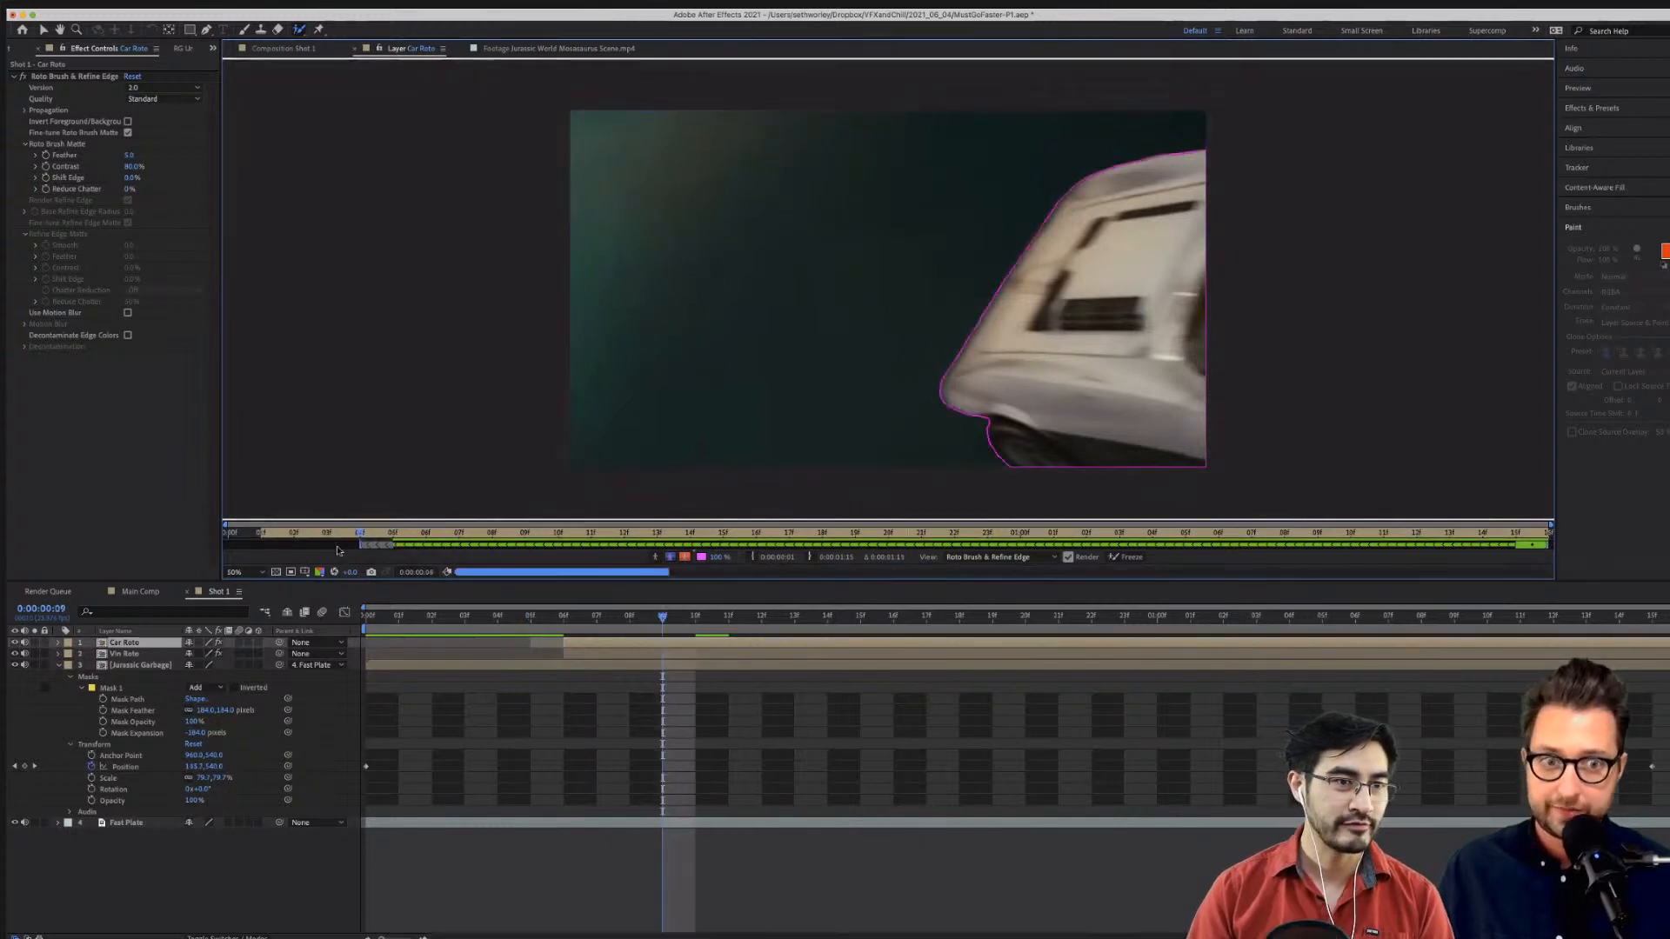
key(Page_Down)
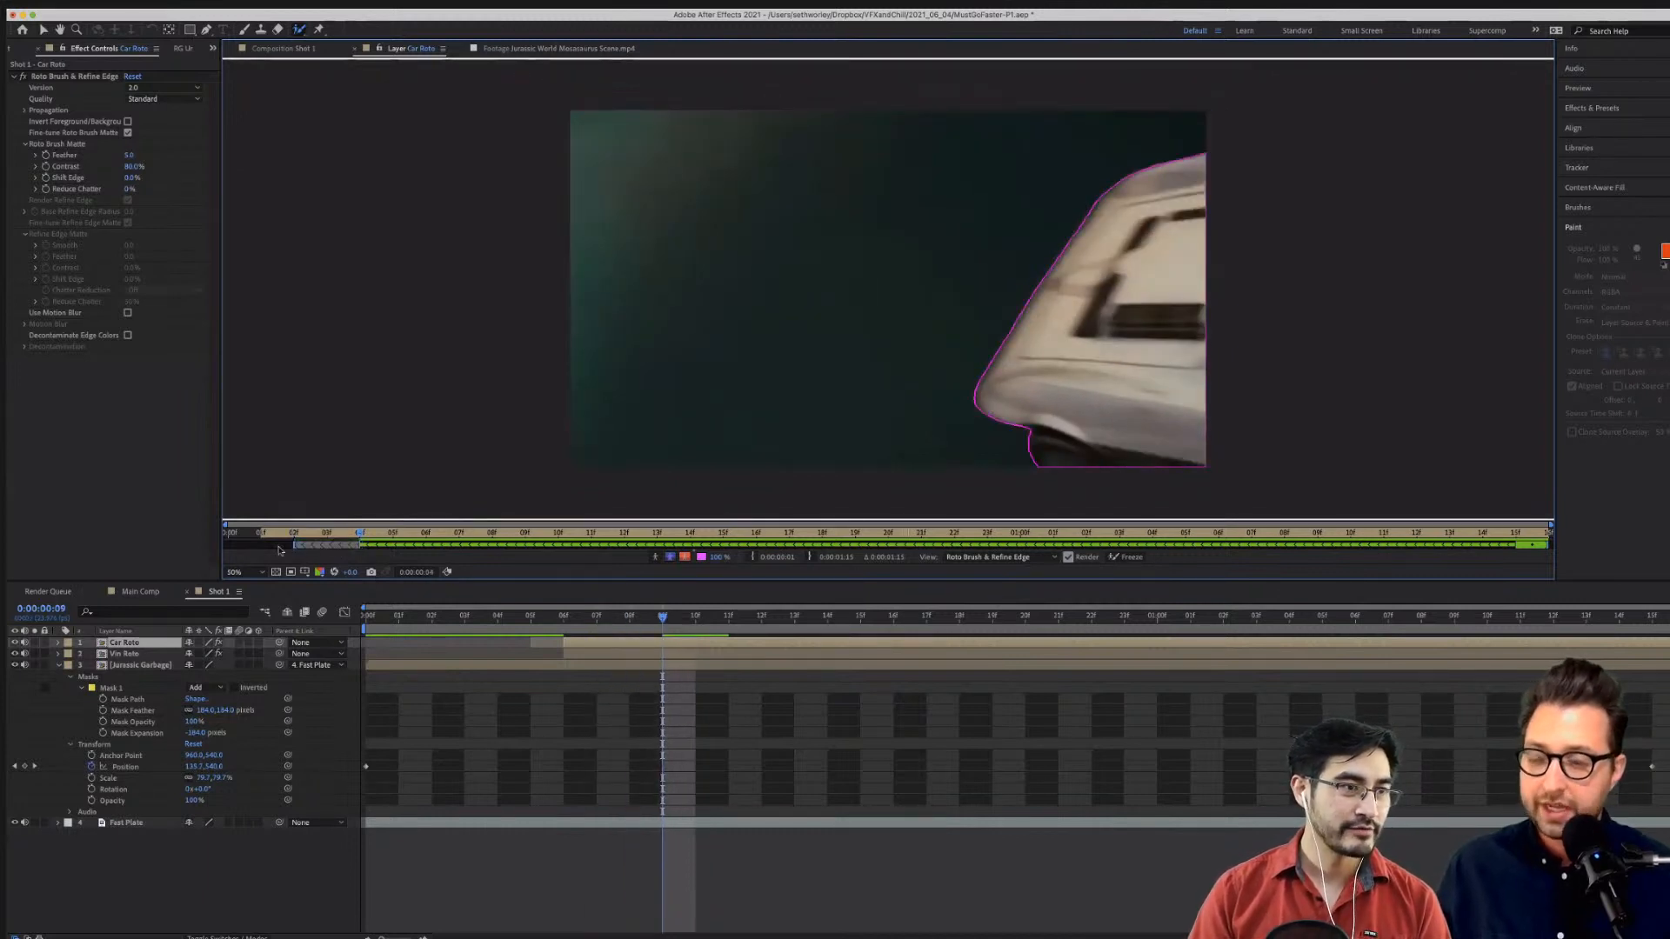
key(Page_Up)
key(Page_Up)
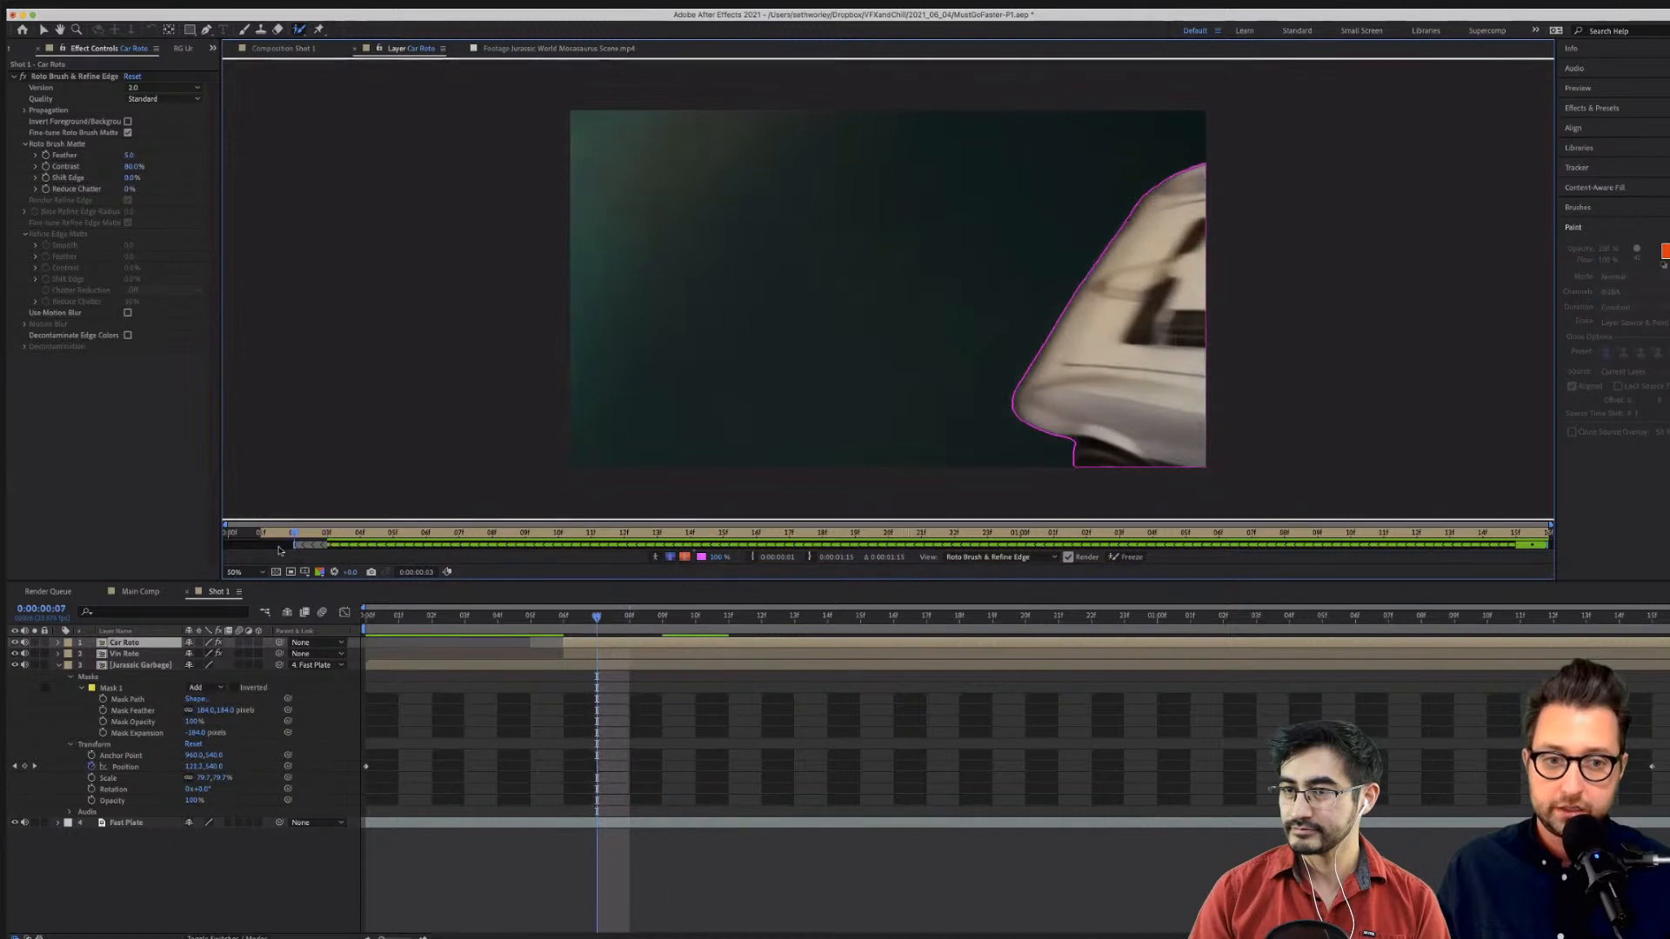
key(Page_Up)
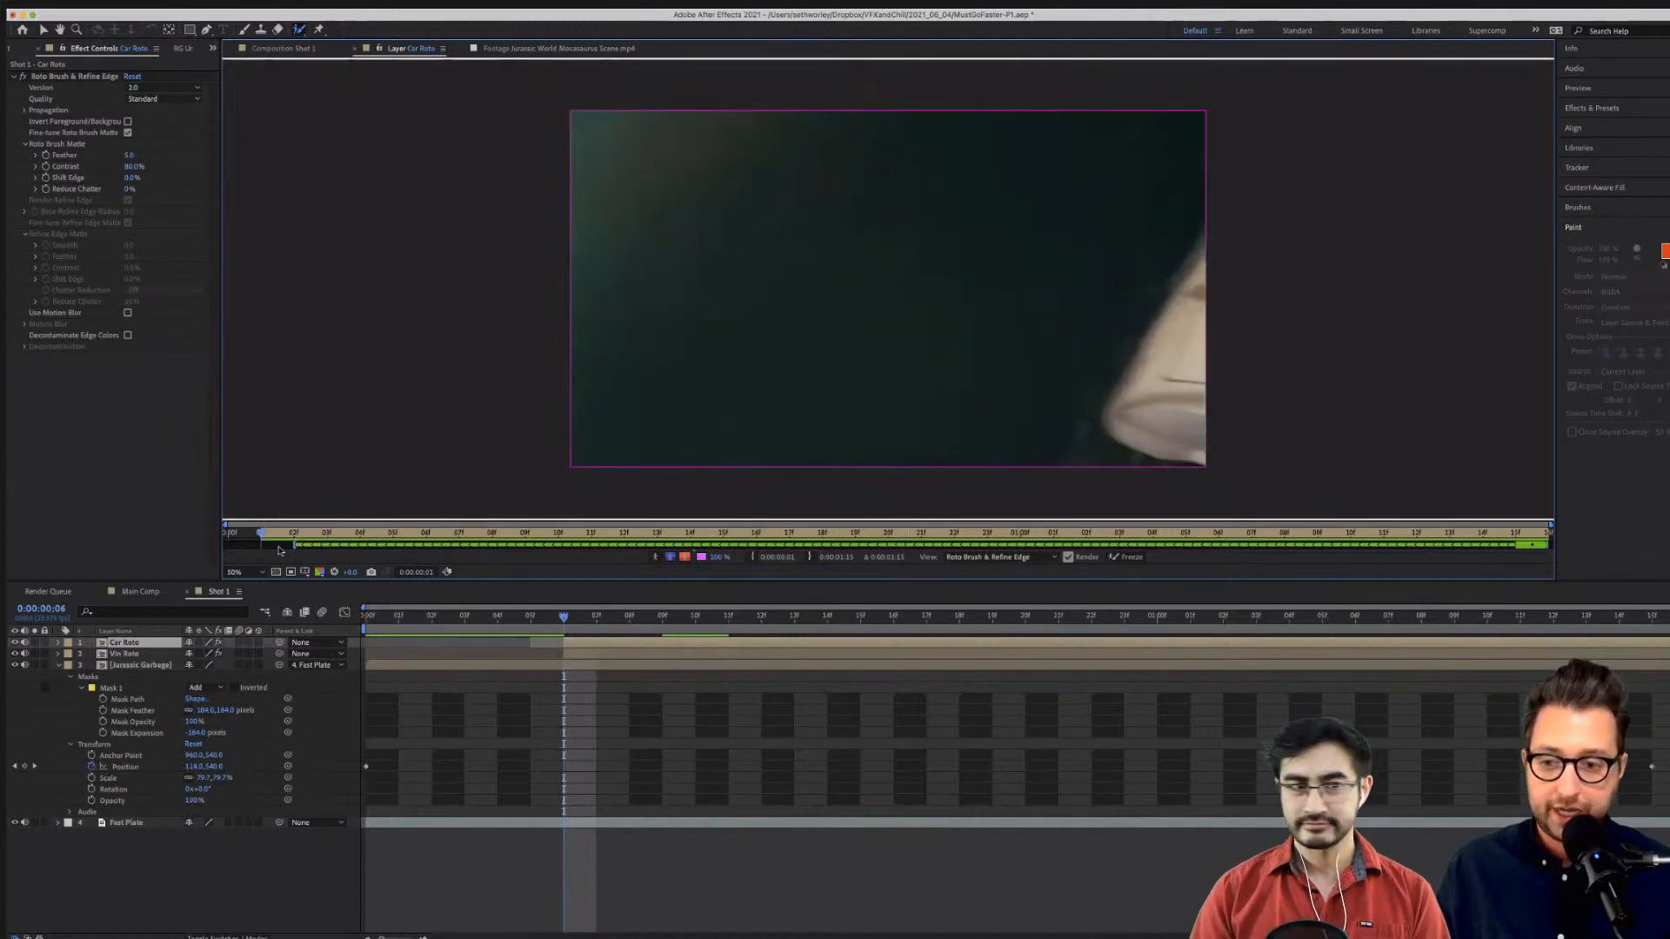
Extend the Roto Brush span to the layer's first frame, propagate the matte there, and subtract the stray background patch above the car.
drag(295, 544, 262, 545)
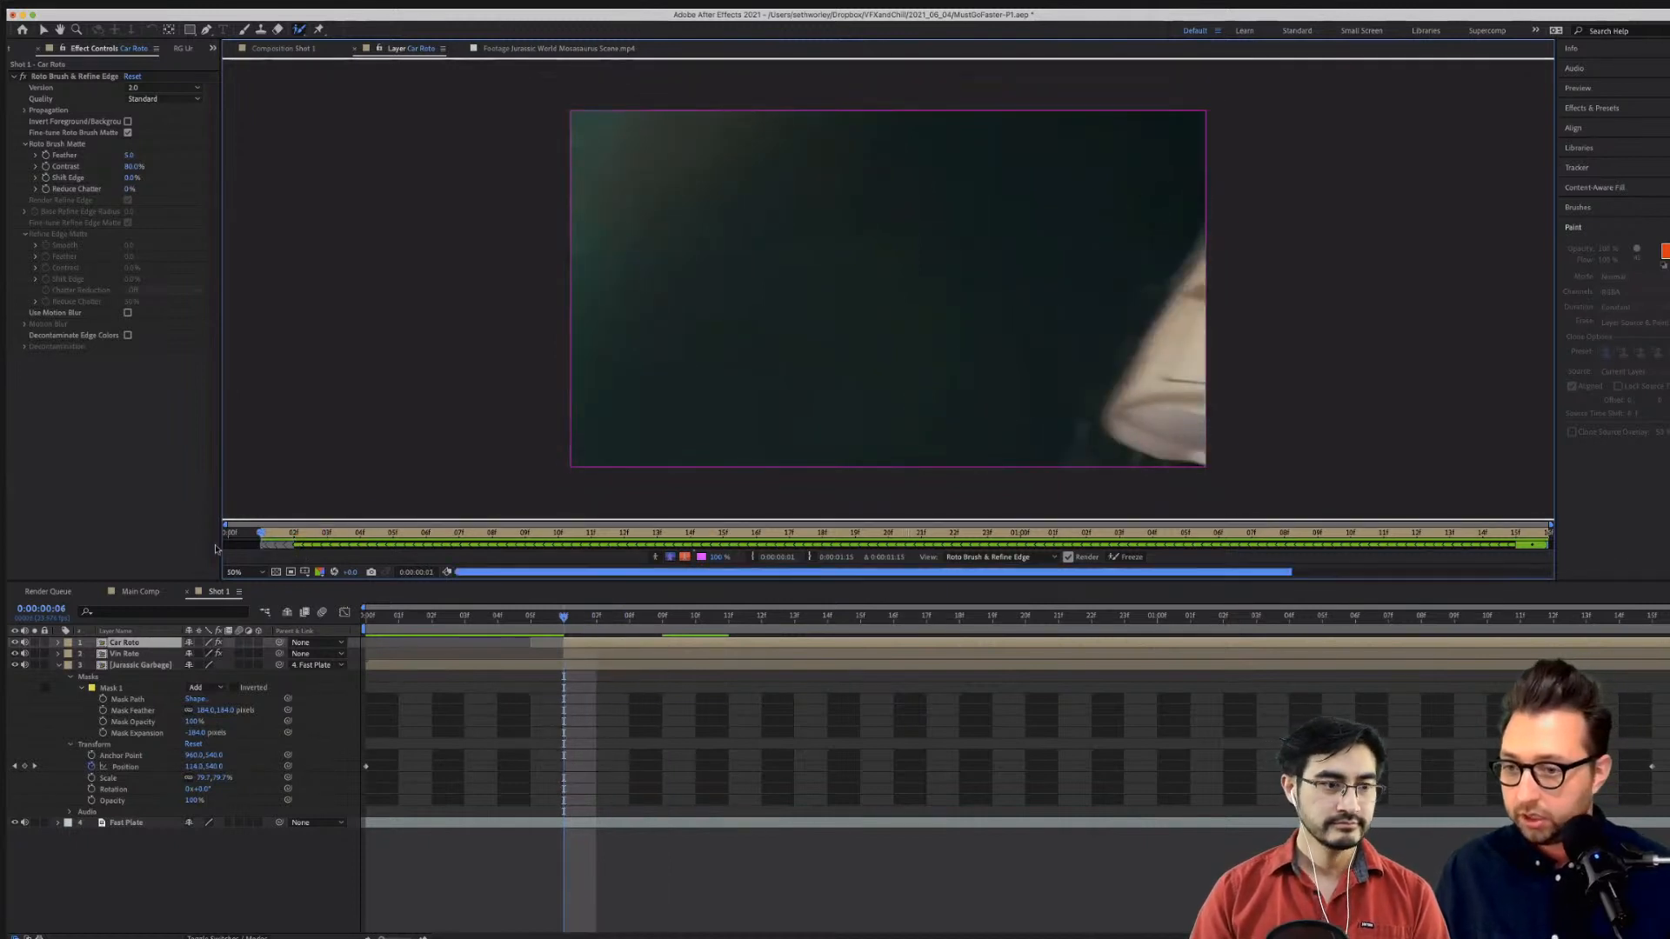
key(Page_Up)
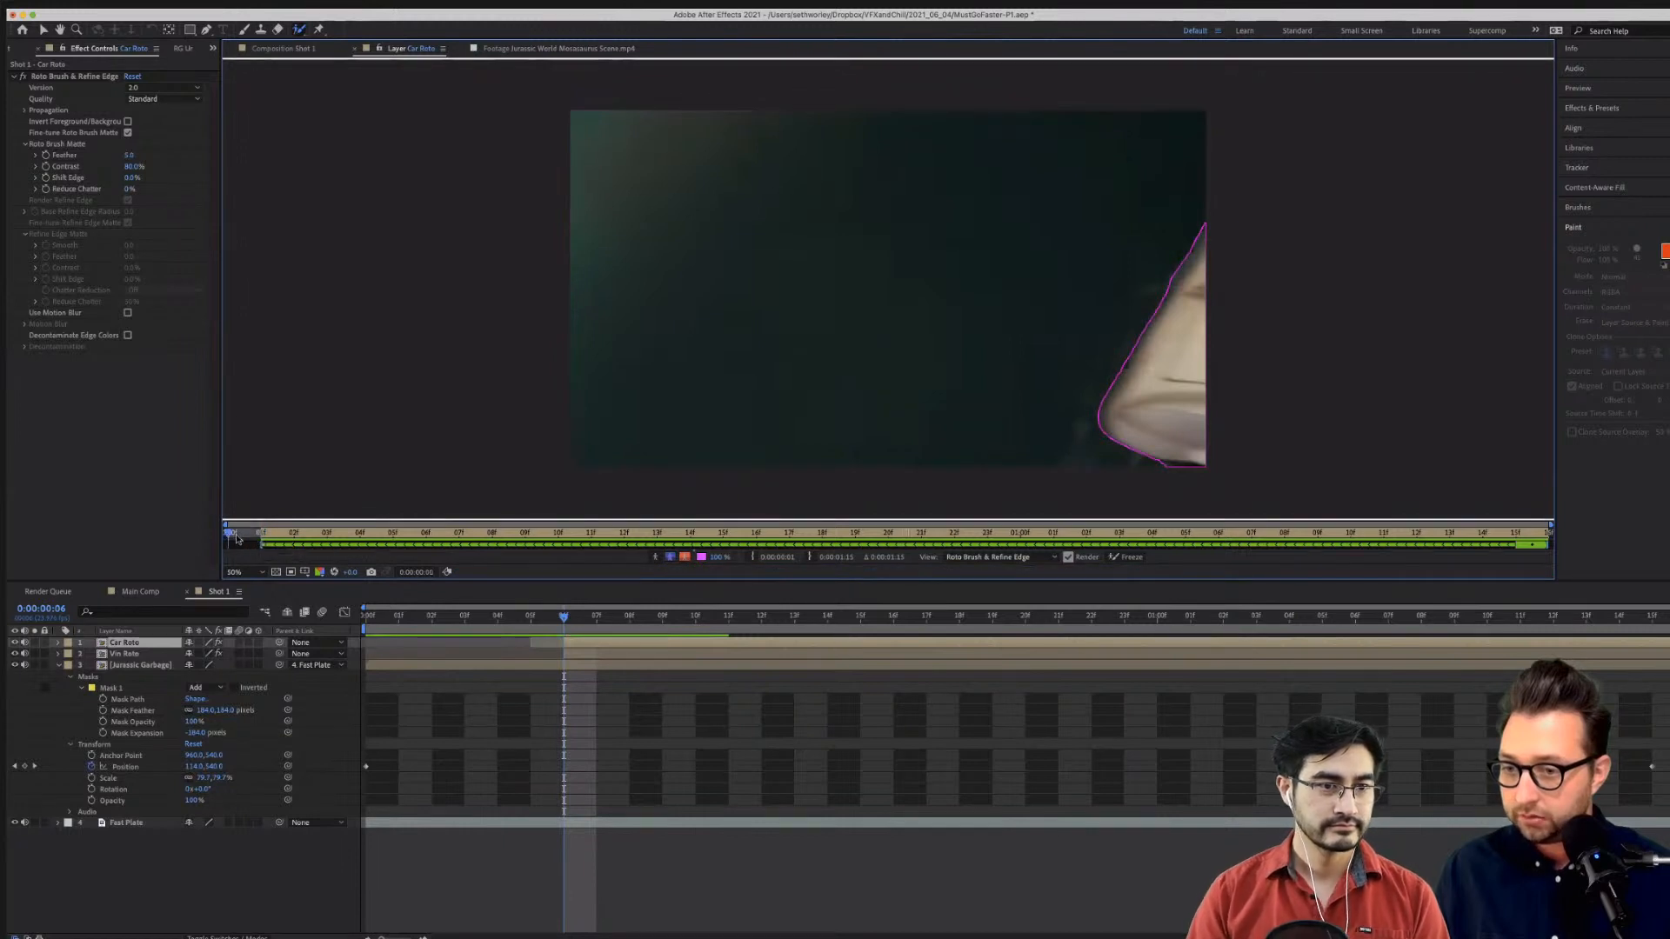
key(Page_Down)
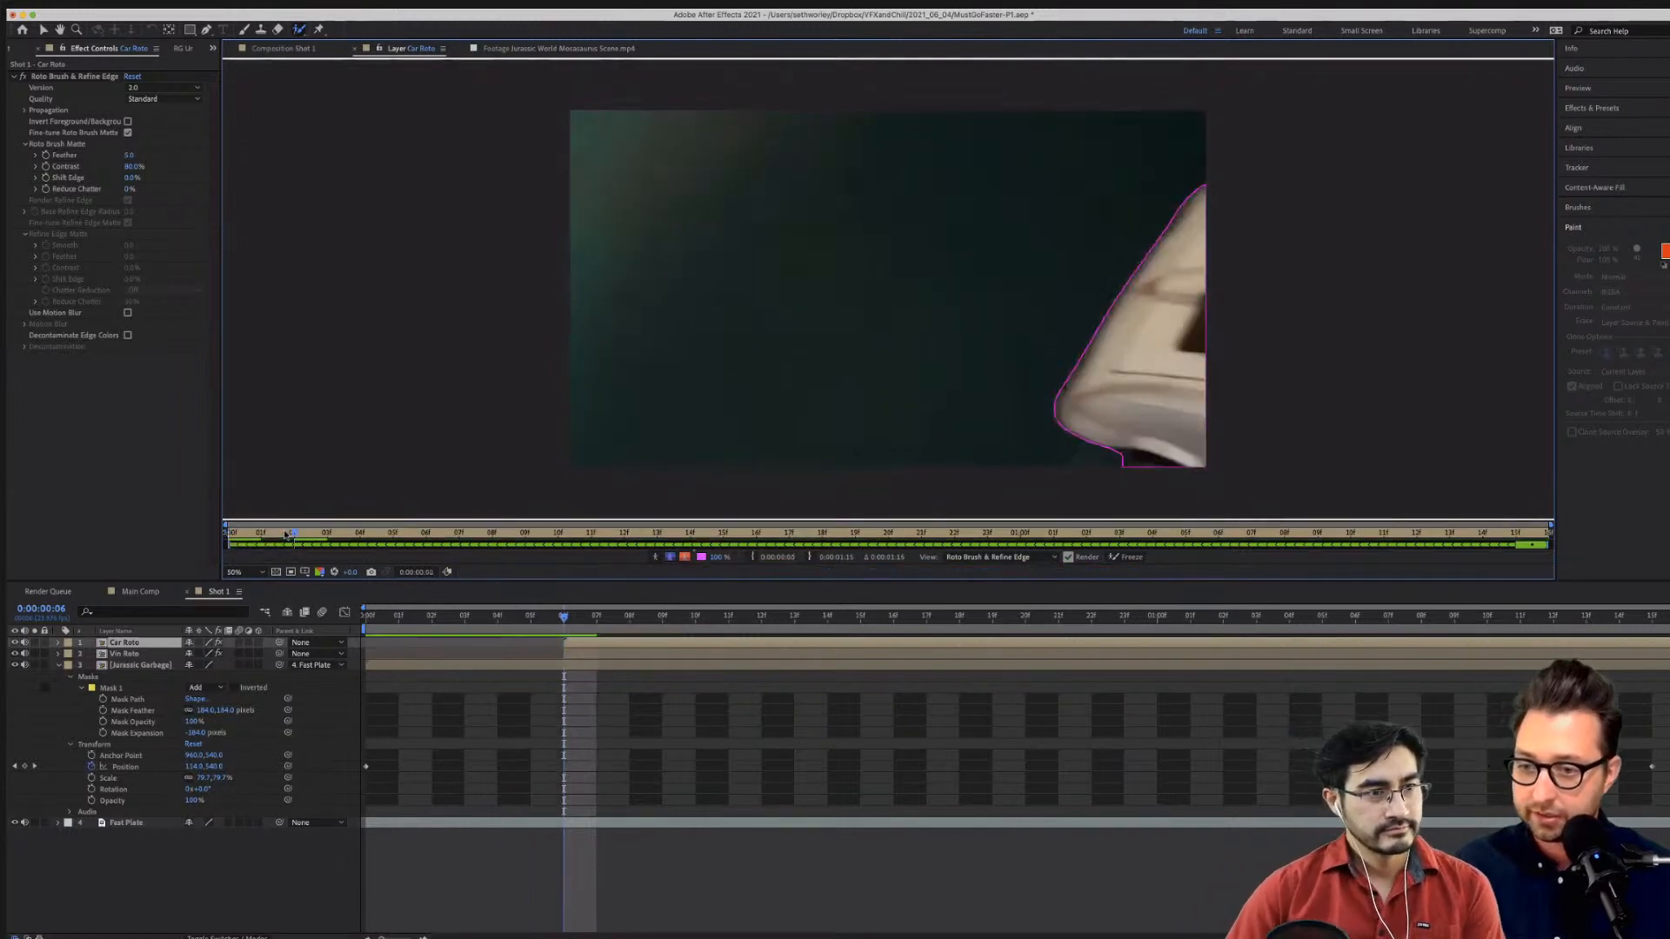
click(287, 534)
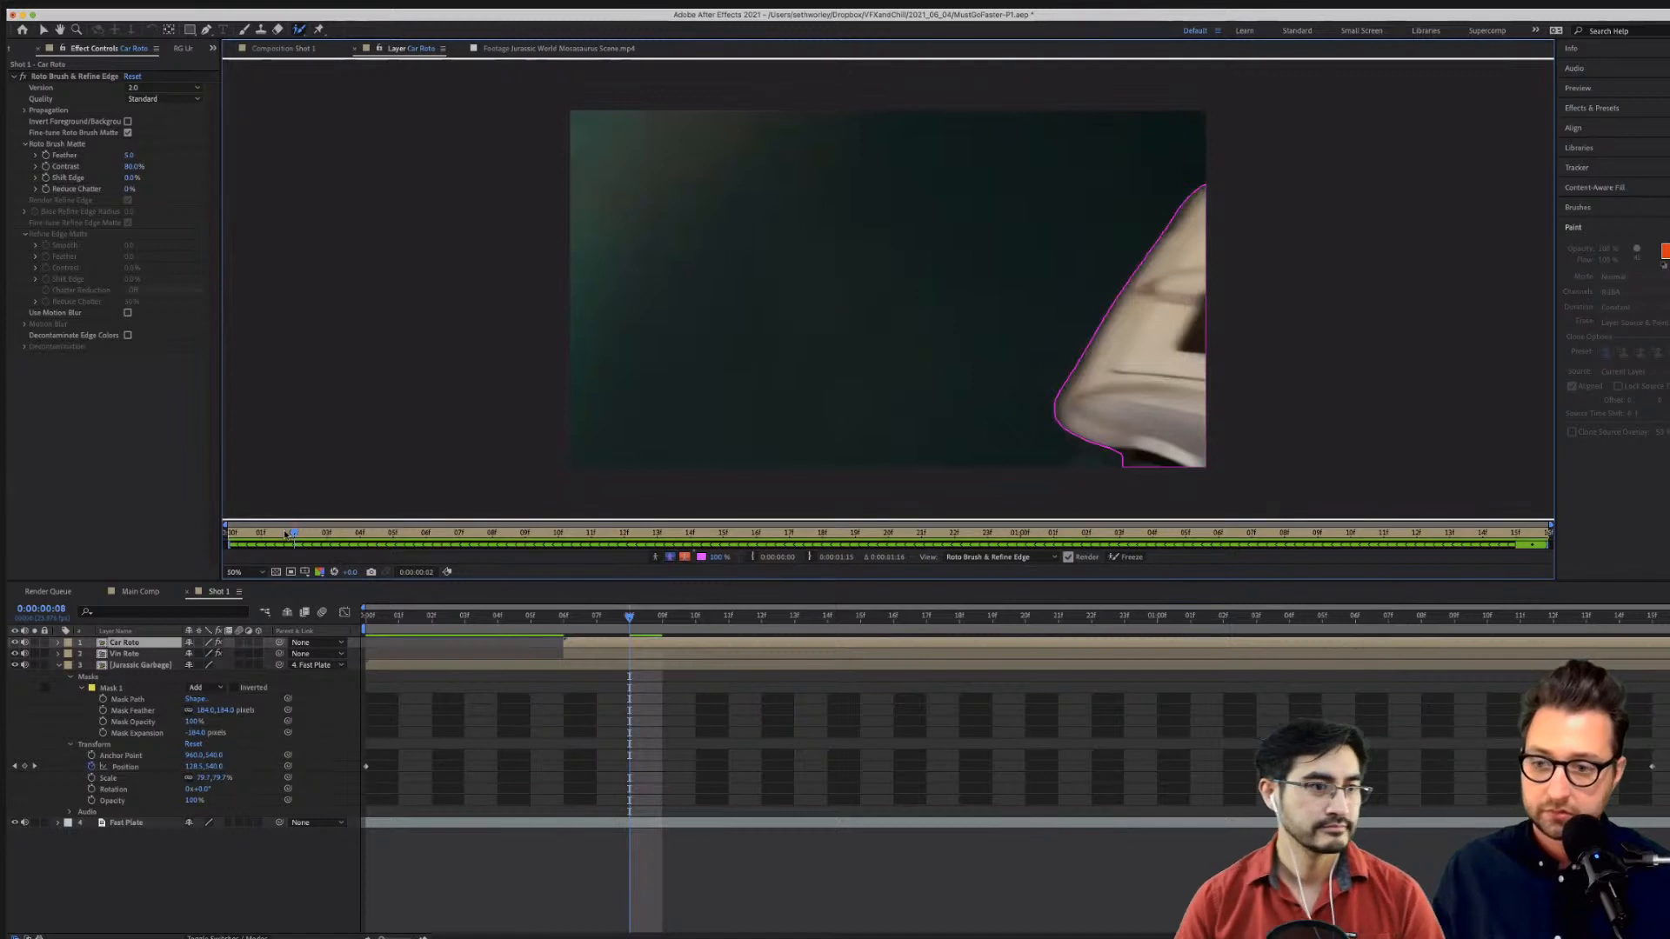
key(Page_Up)
key(Page_Up)
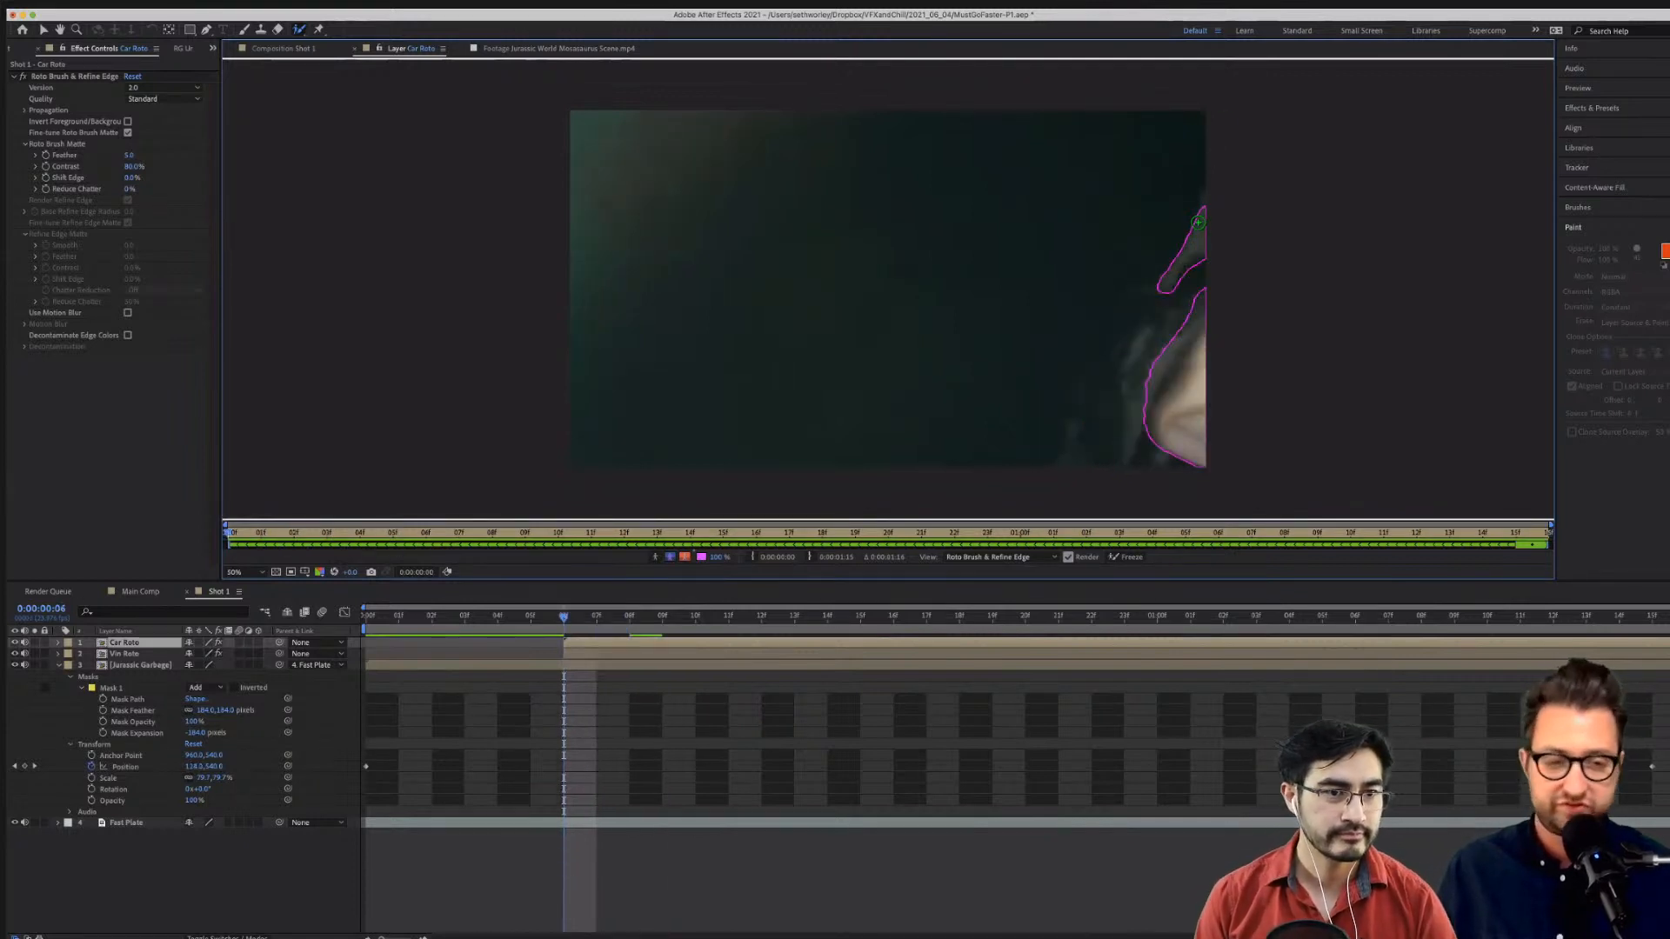
drag(1201, 205, 1143, 291)
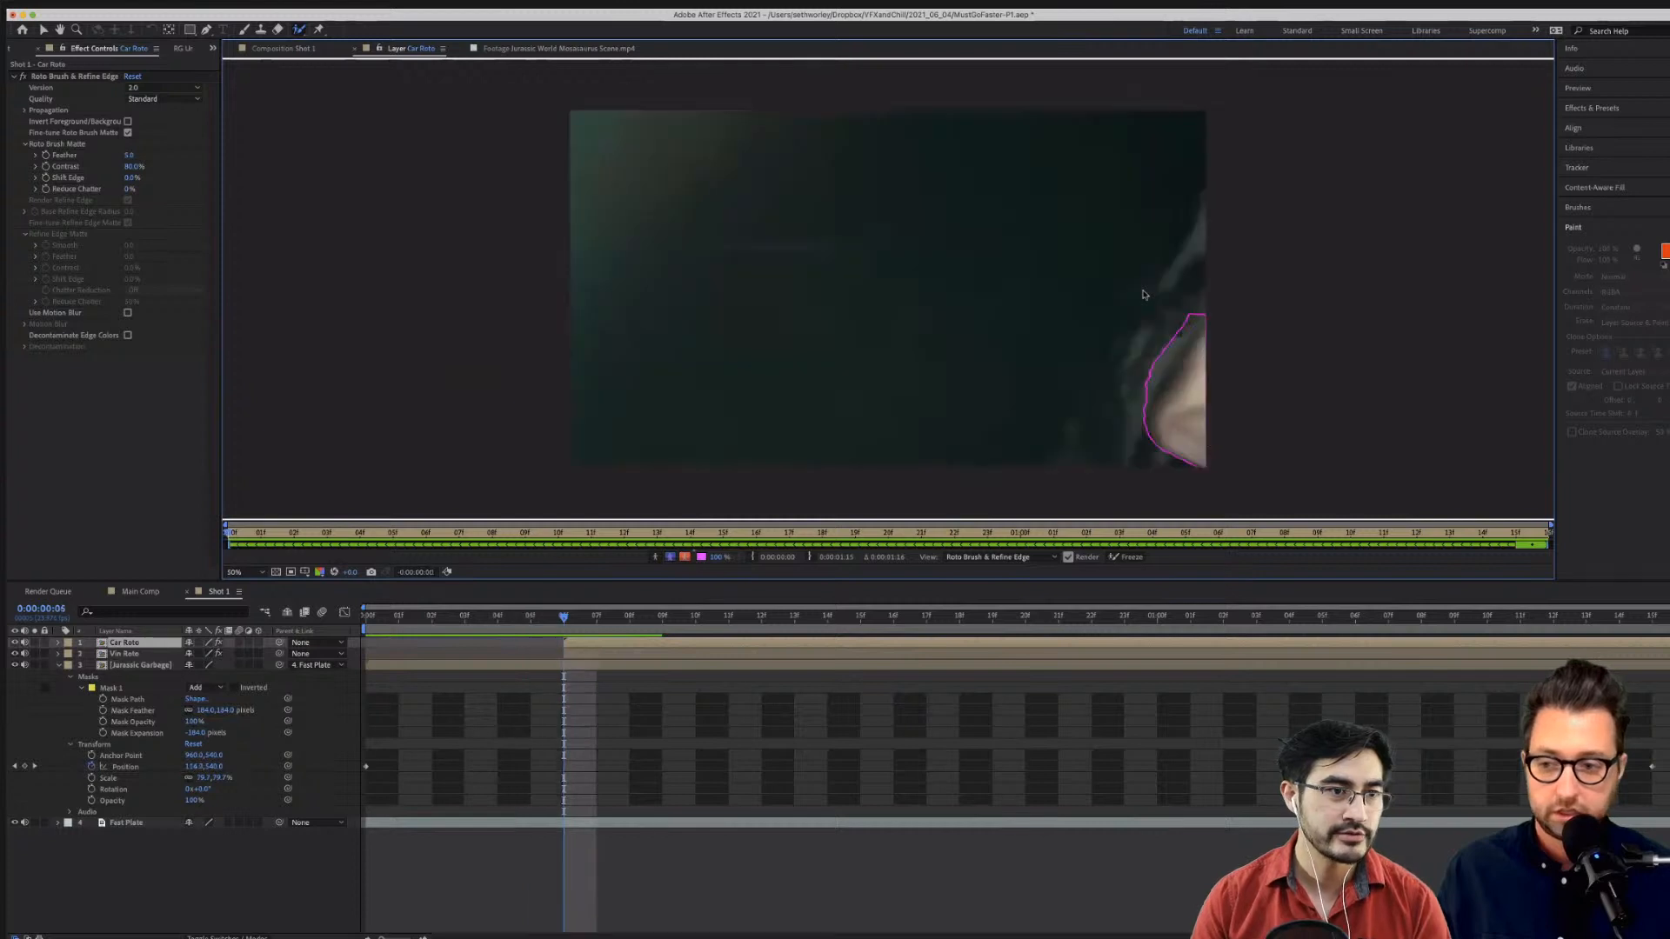
Scrub through the car matte to check it, and freeze its Roto Brush propagation.
click(43, 29)
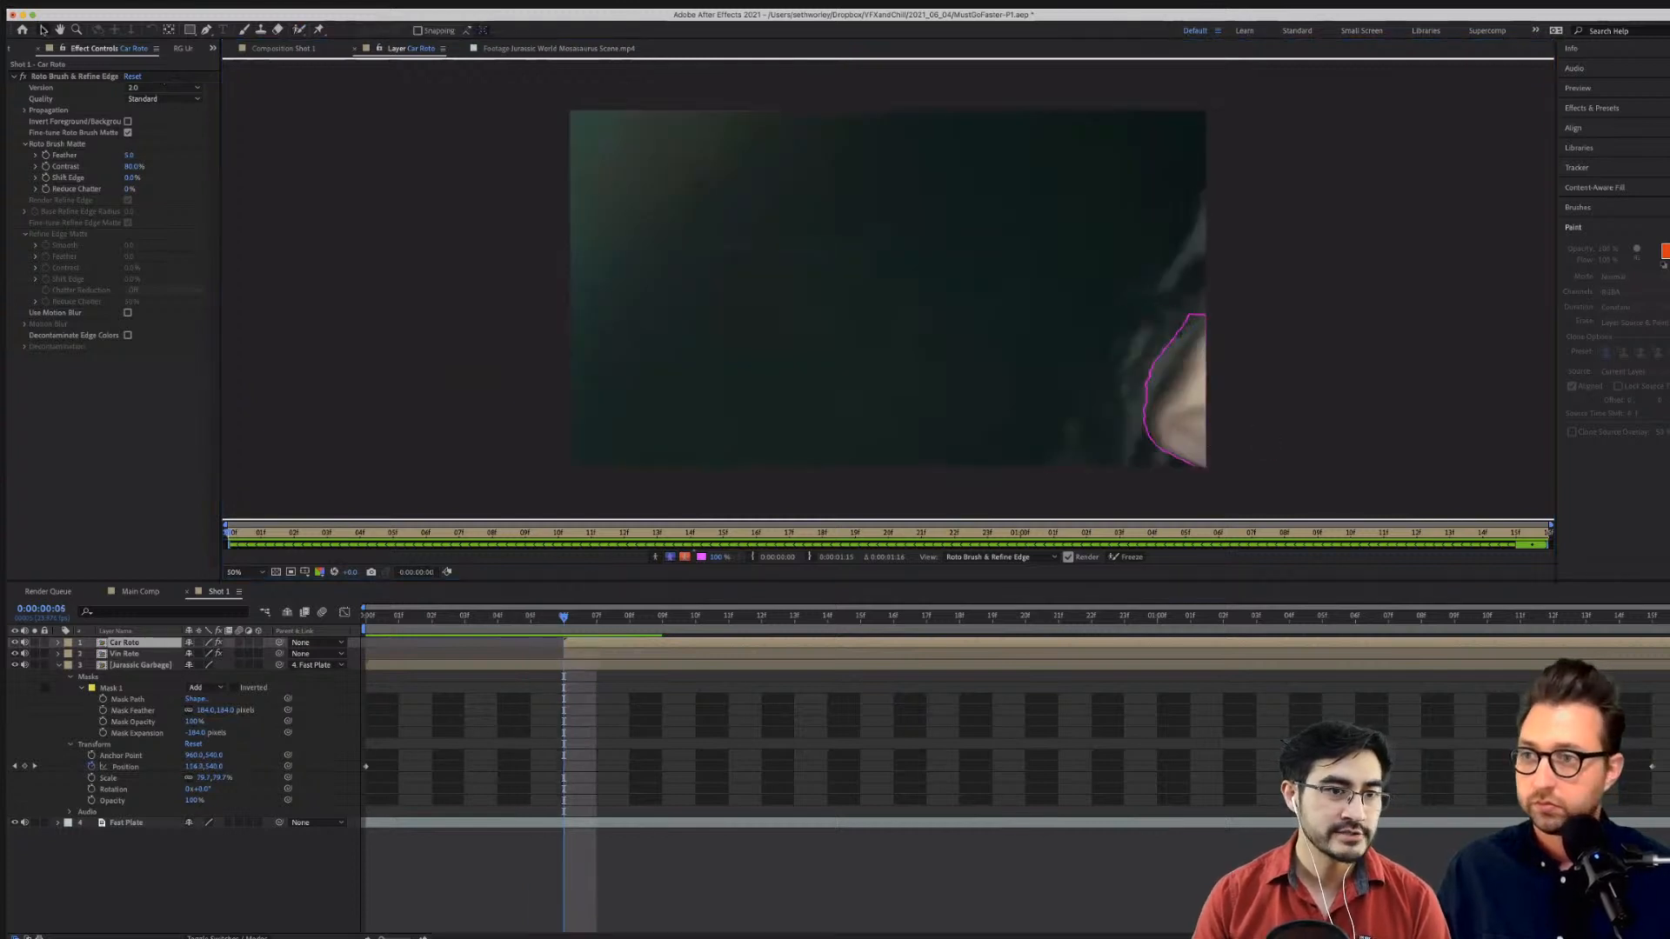
drag(939, 530, 1197, 529)
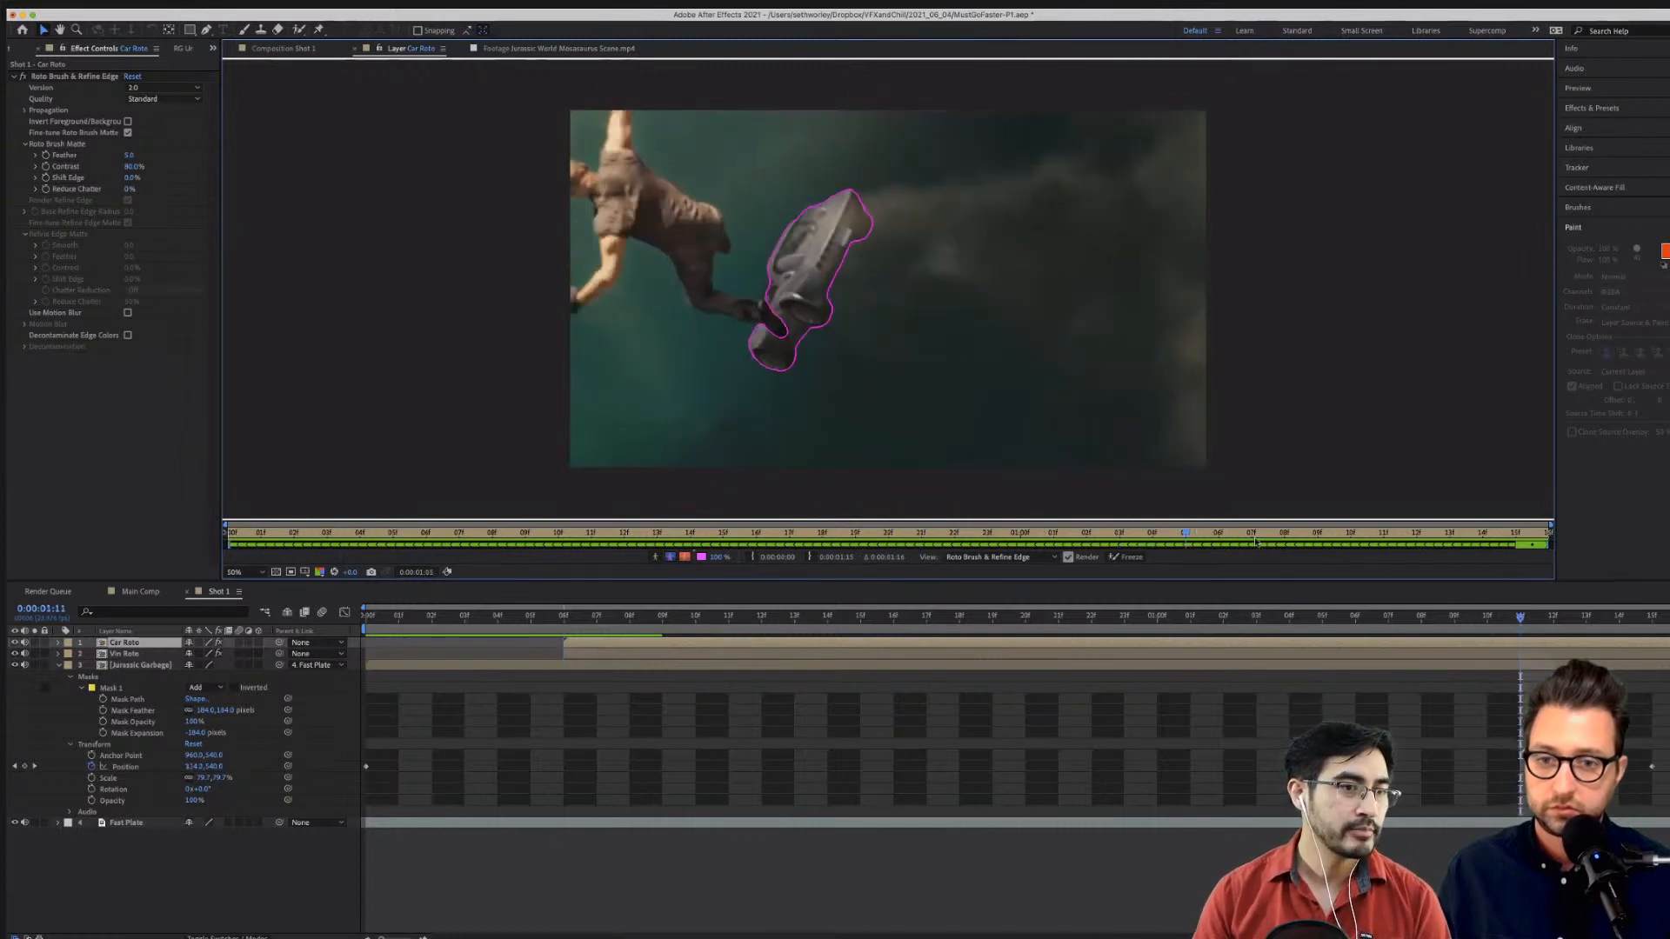
click(1126, 558)
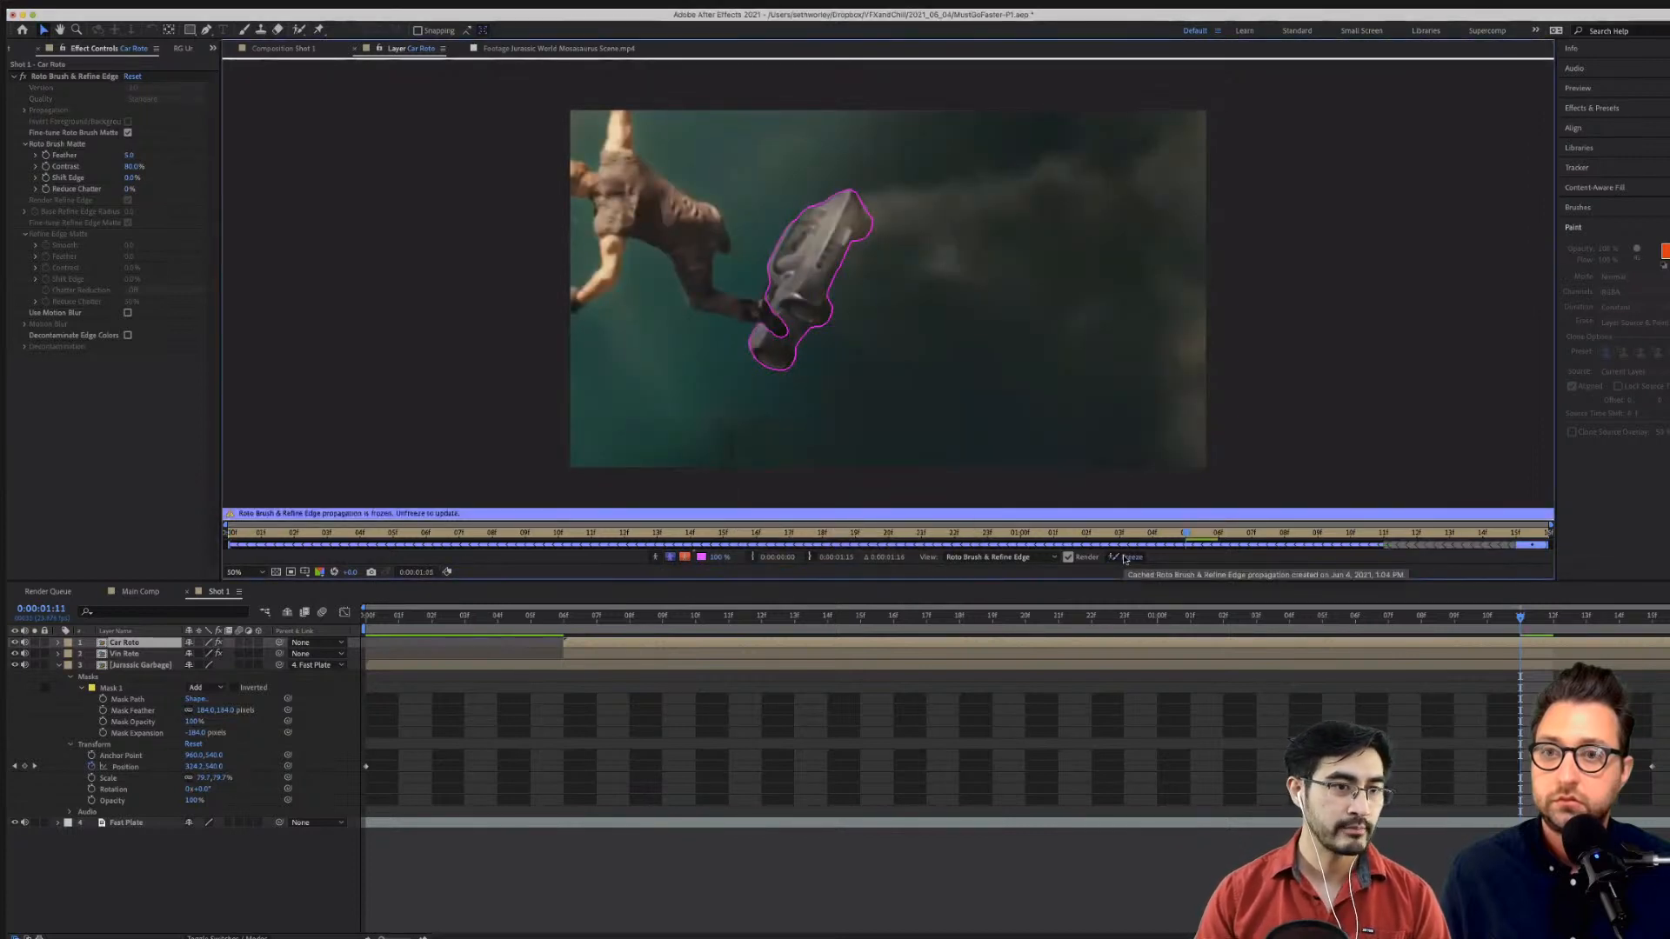
click(1427, 618)
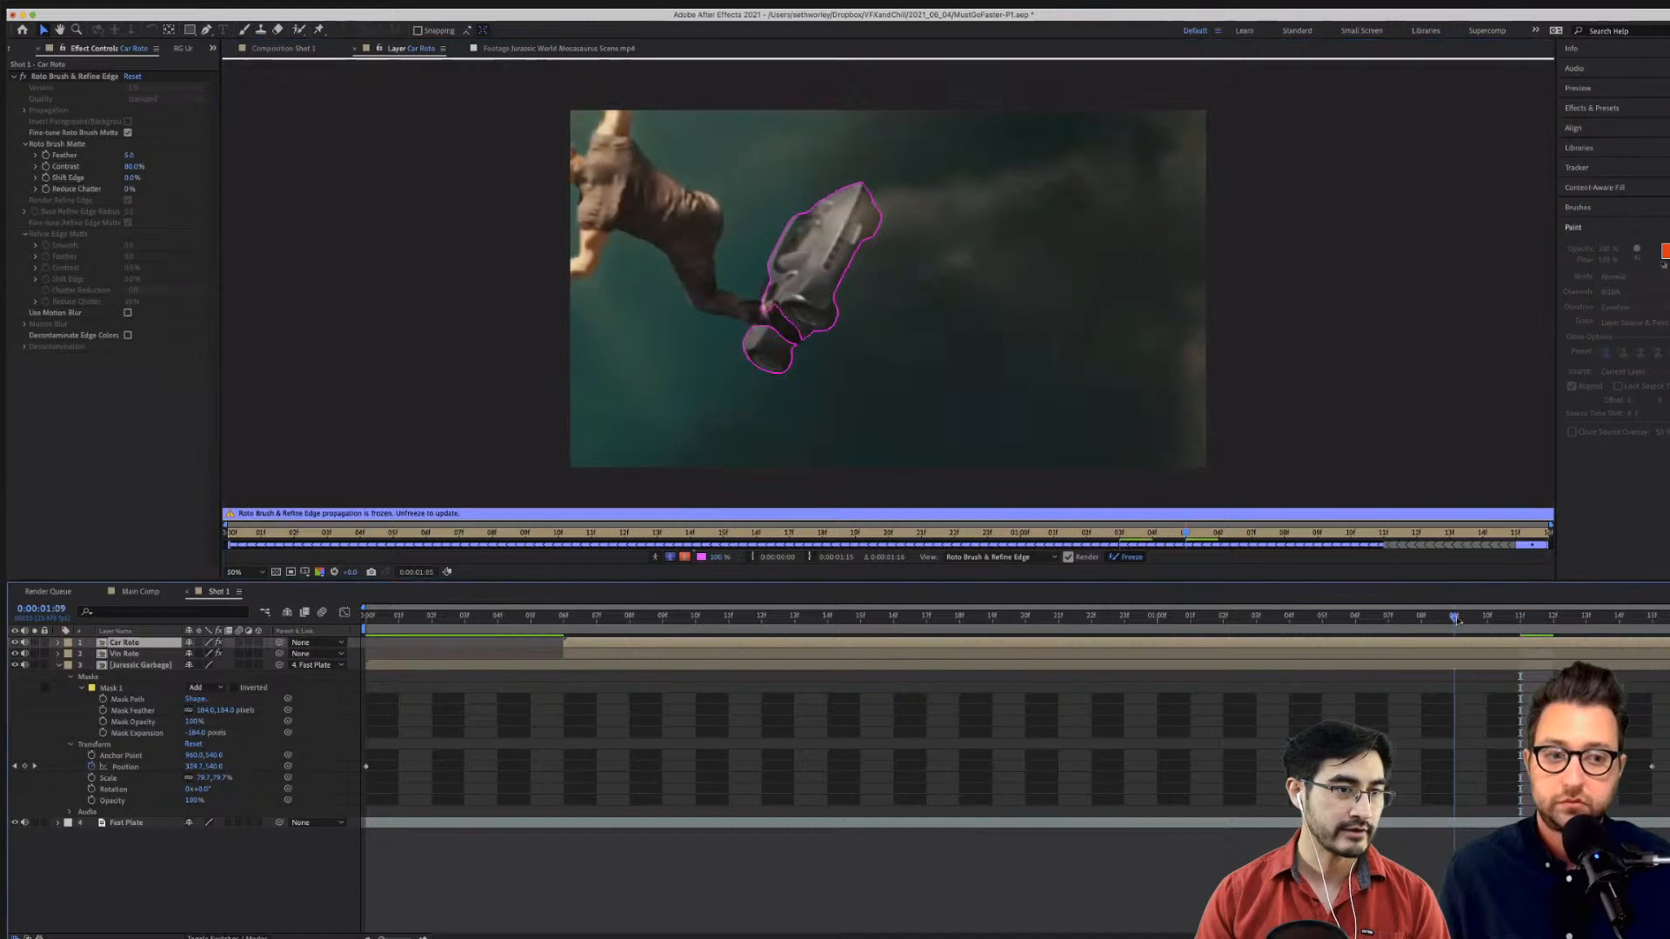
Return to the Shot 1 composition and enable Use Motion Blur in the Roto Brush effect on both the Car Roto and Vin Roto layers.
click(285, 48)
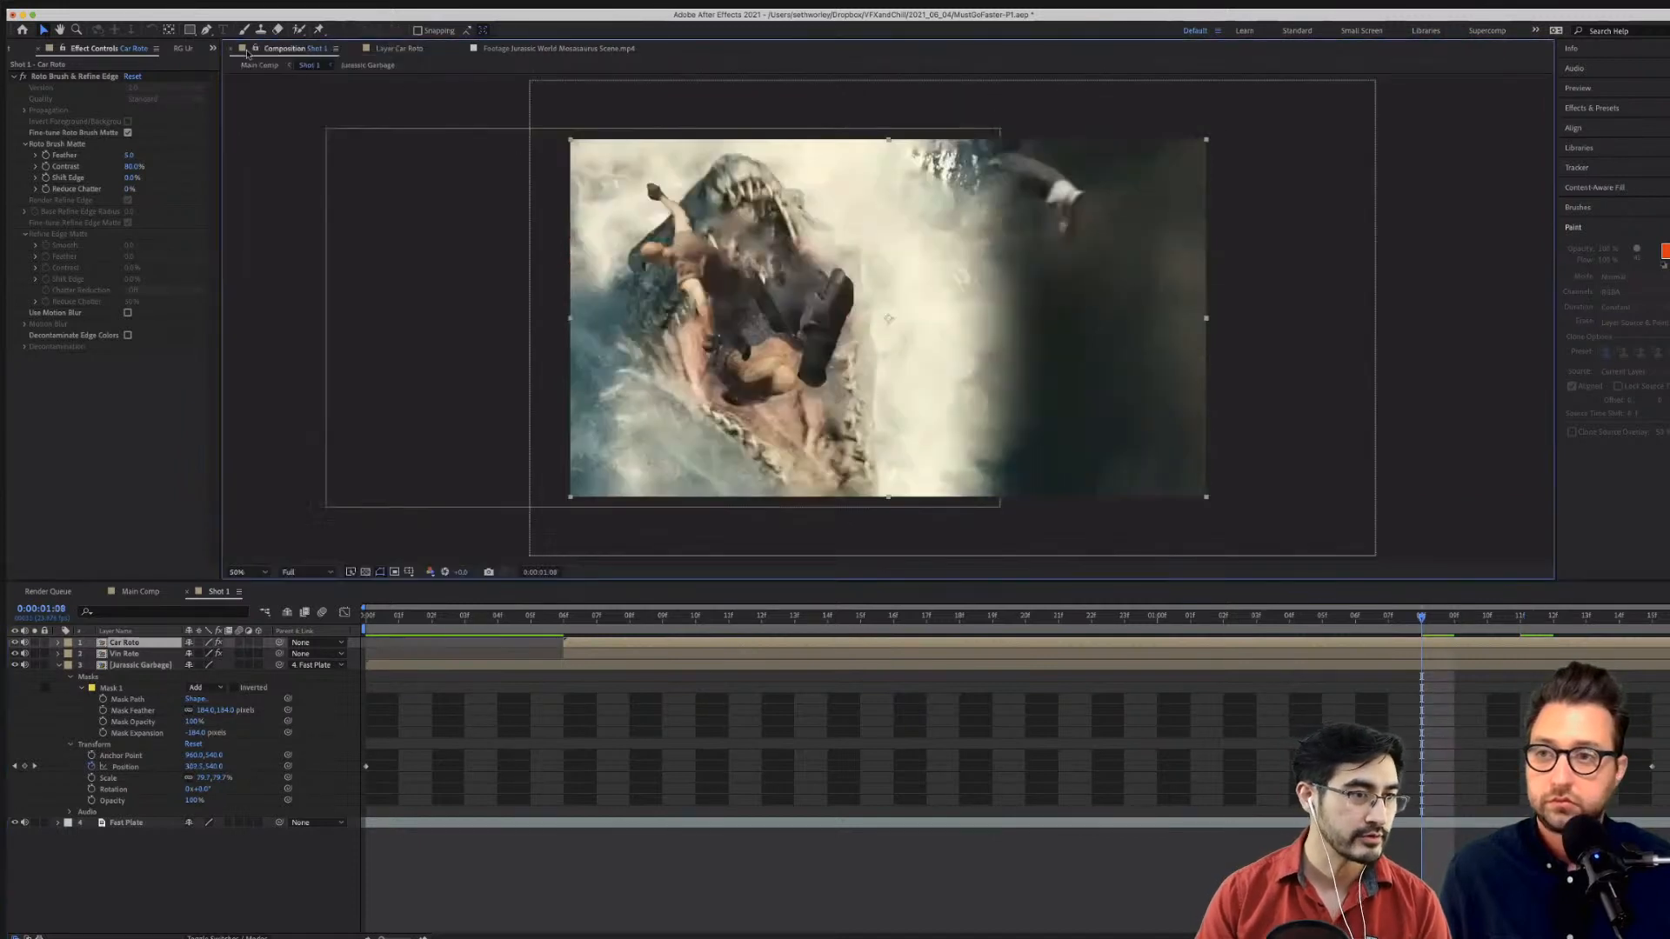
click(128, 312)
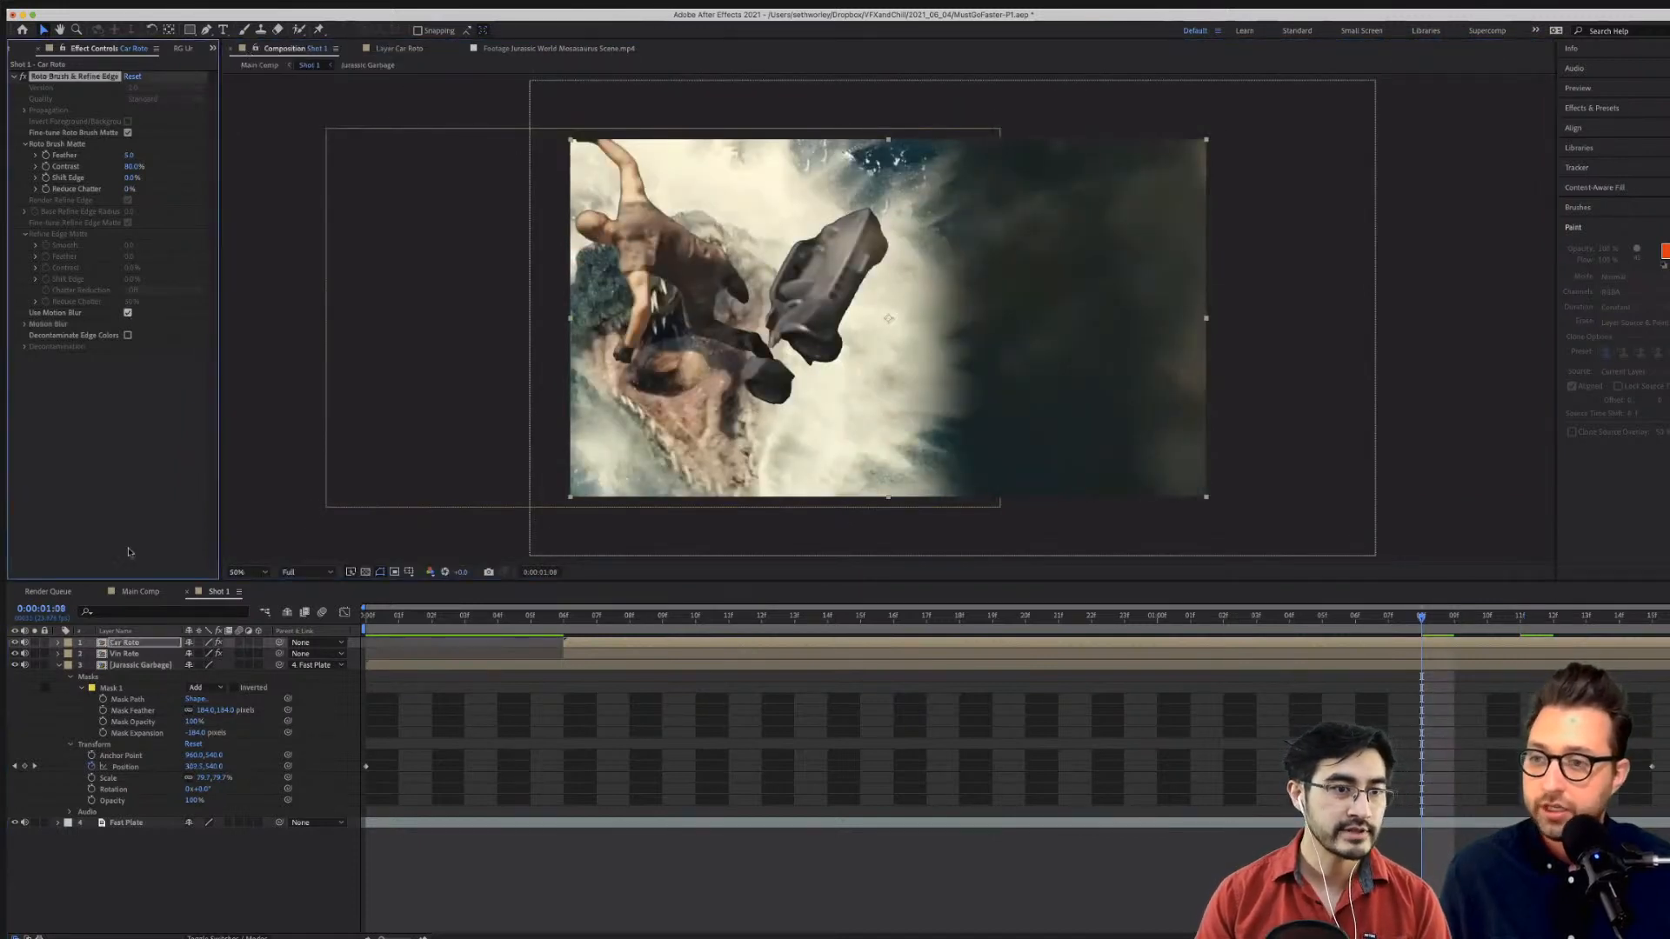
click(111, 665)
click(106, 654)
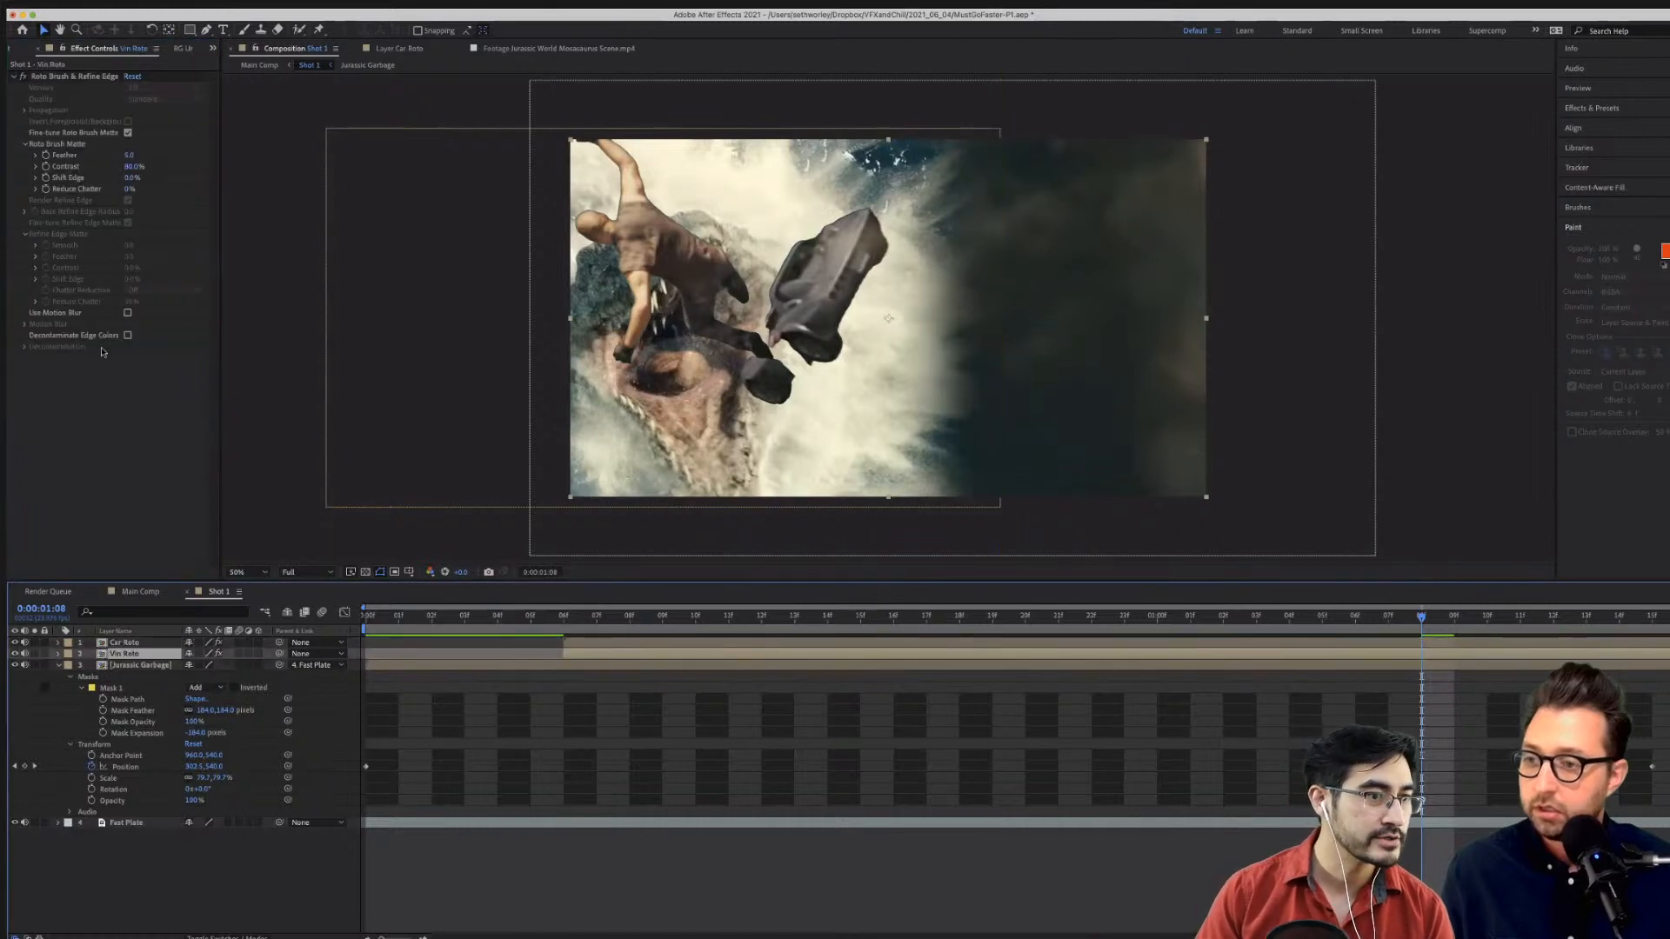
click(128, 312)
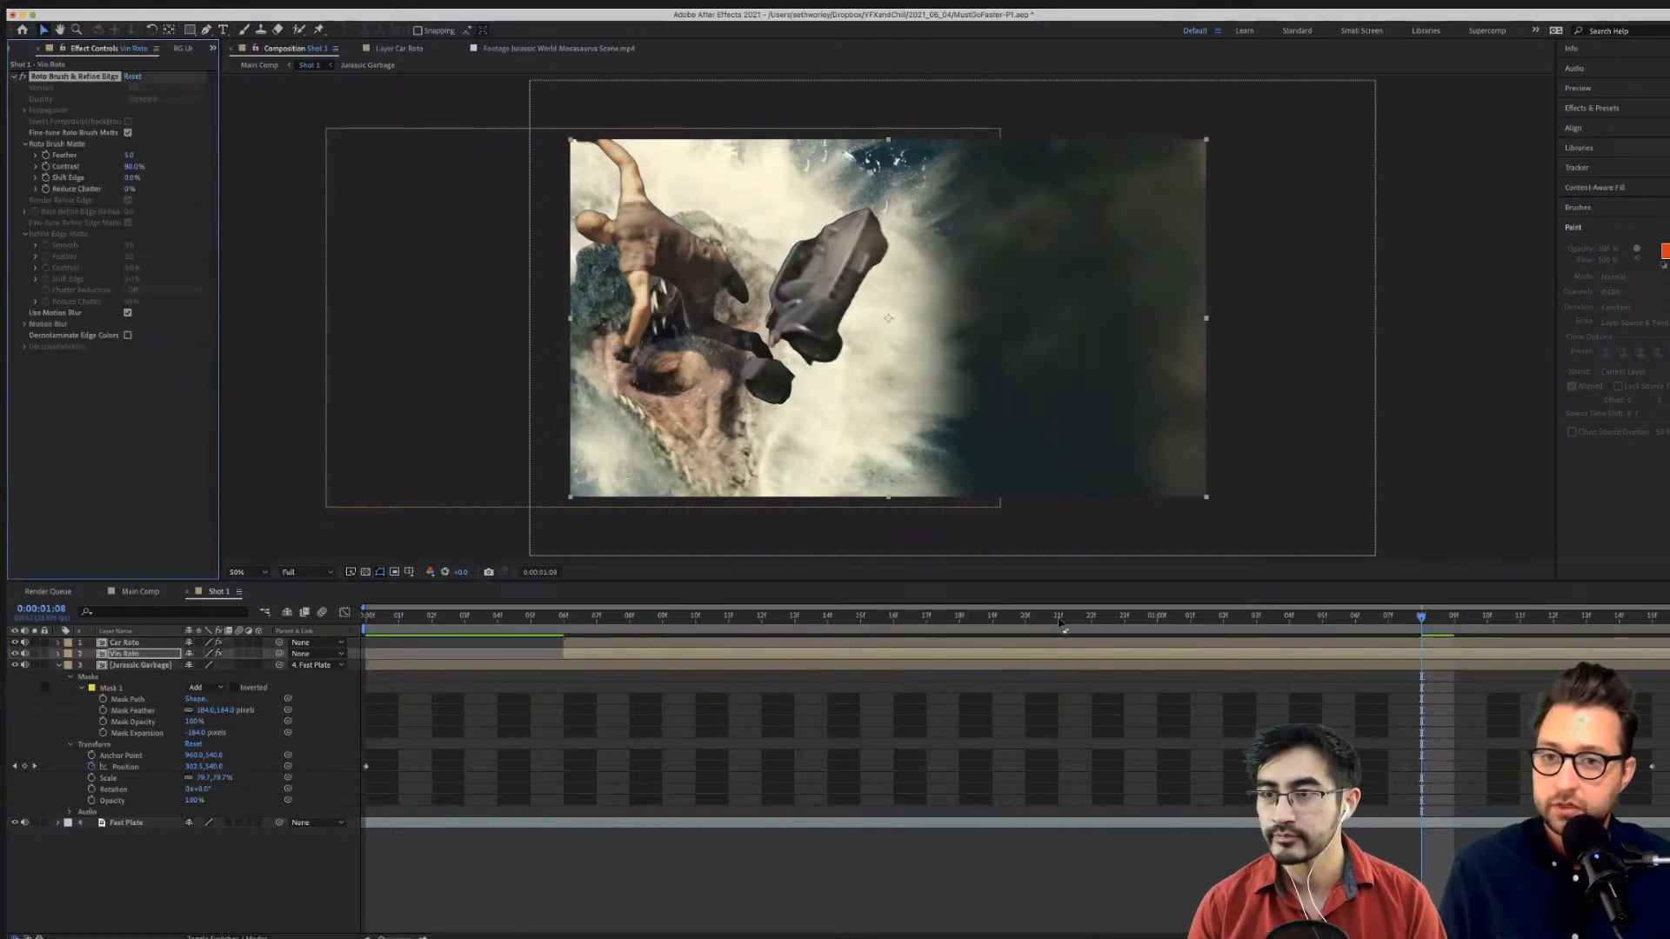
Extend the Car Roto layer back to the start of the shot, and play the composite to preview it.
drag(1318, 617, 241, 624)
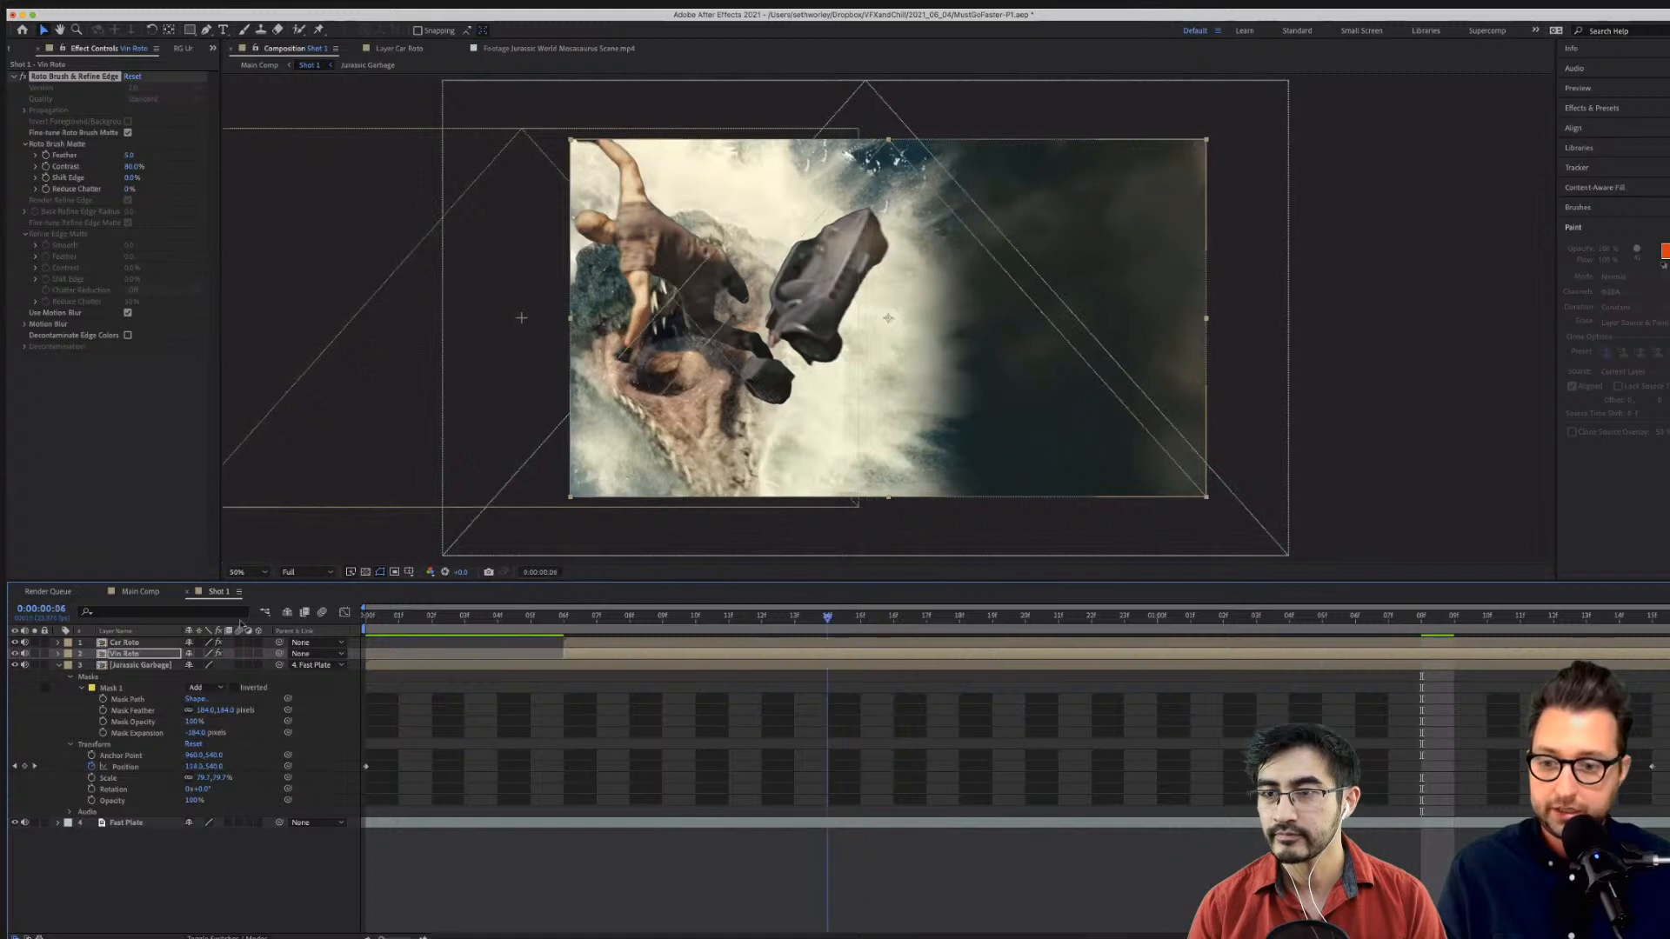
click(442, 646)
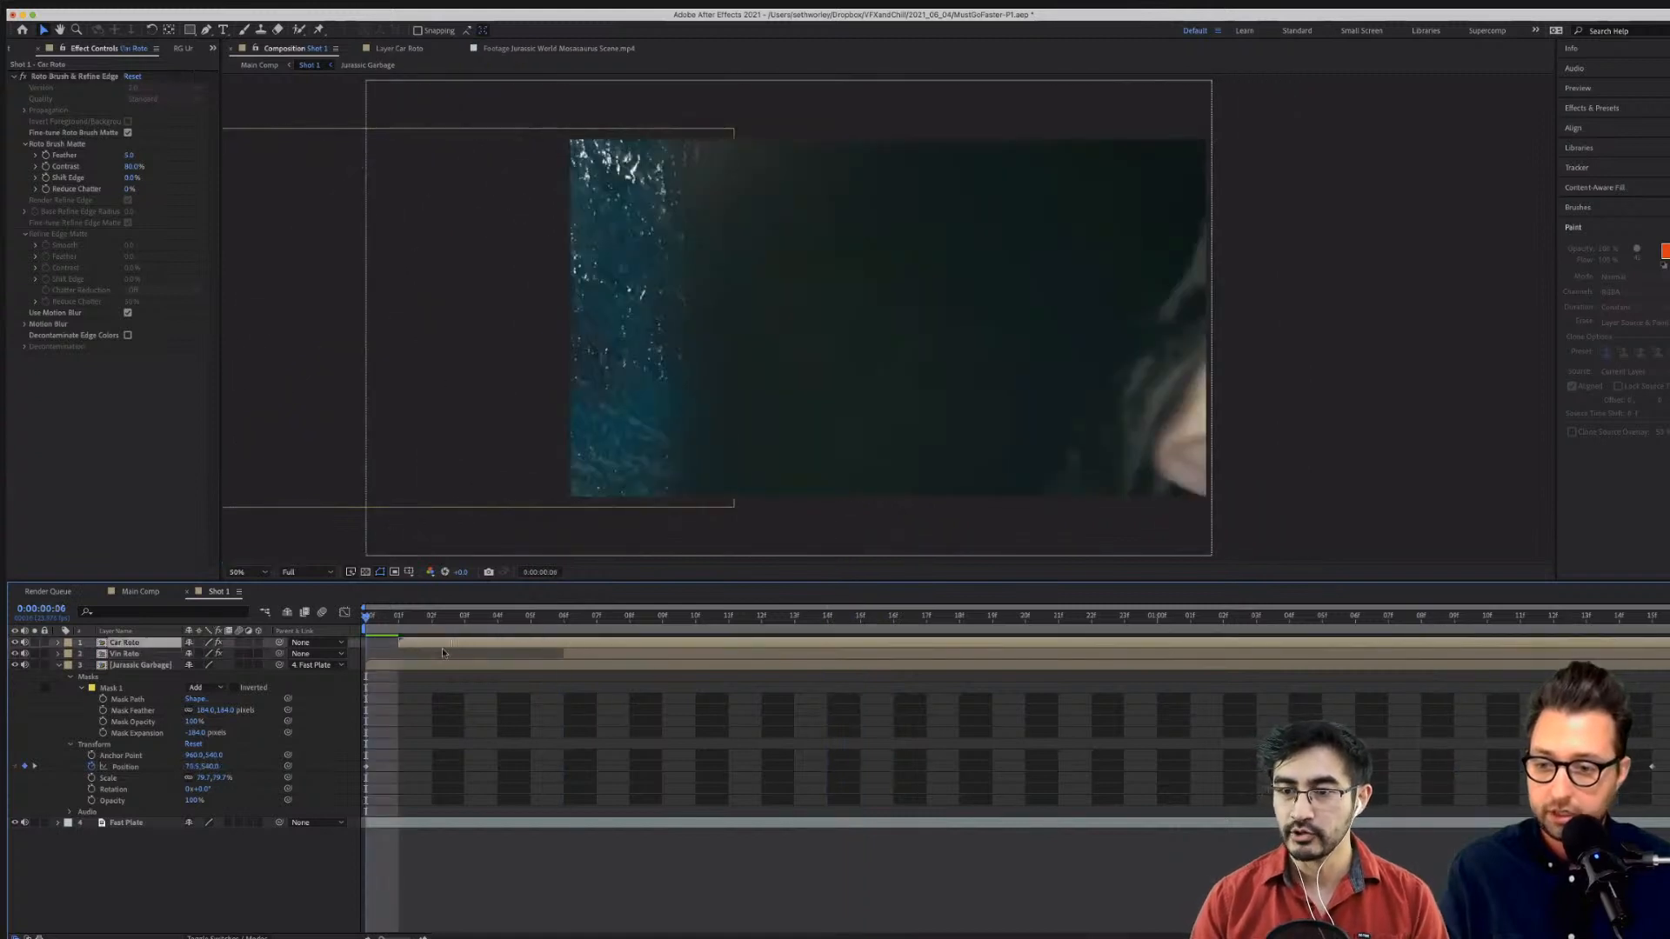
key(space)
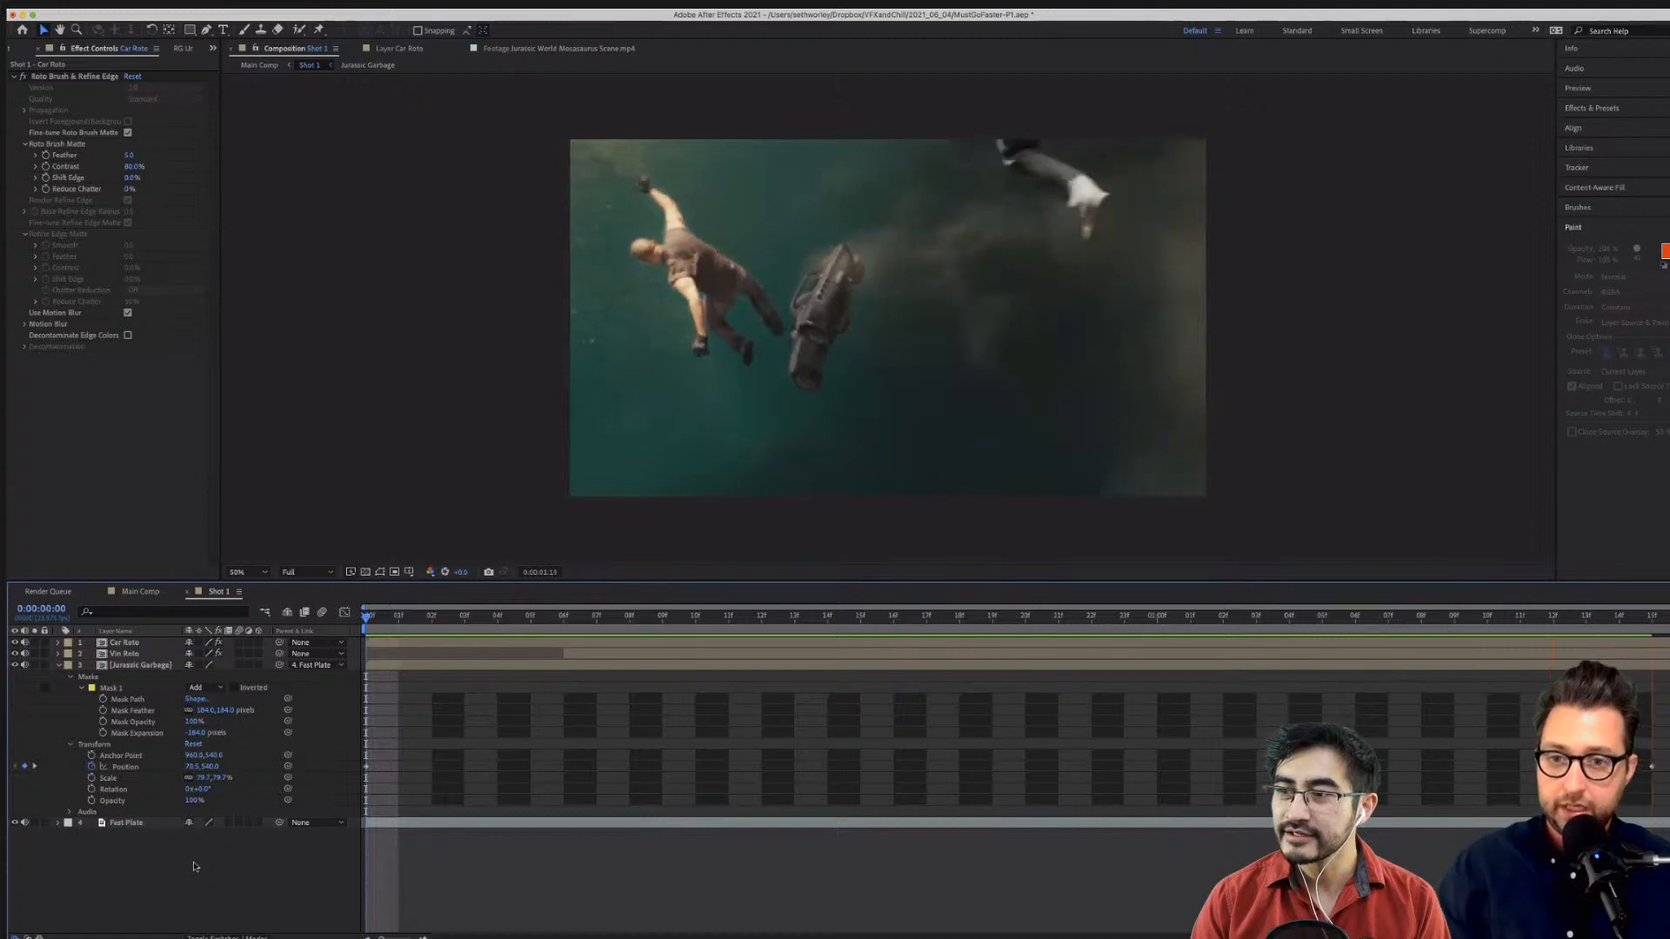
key(space)
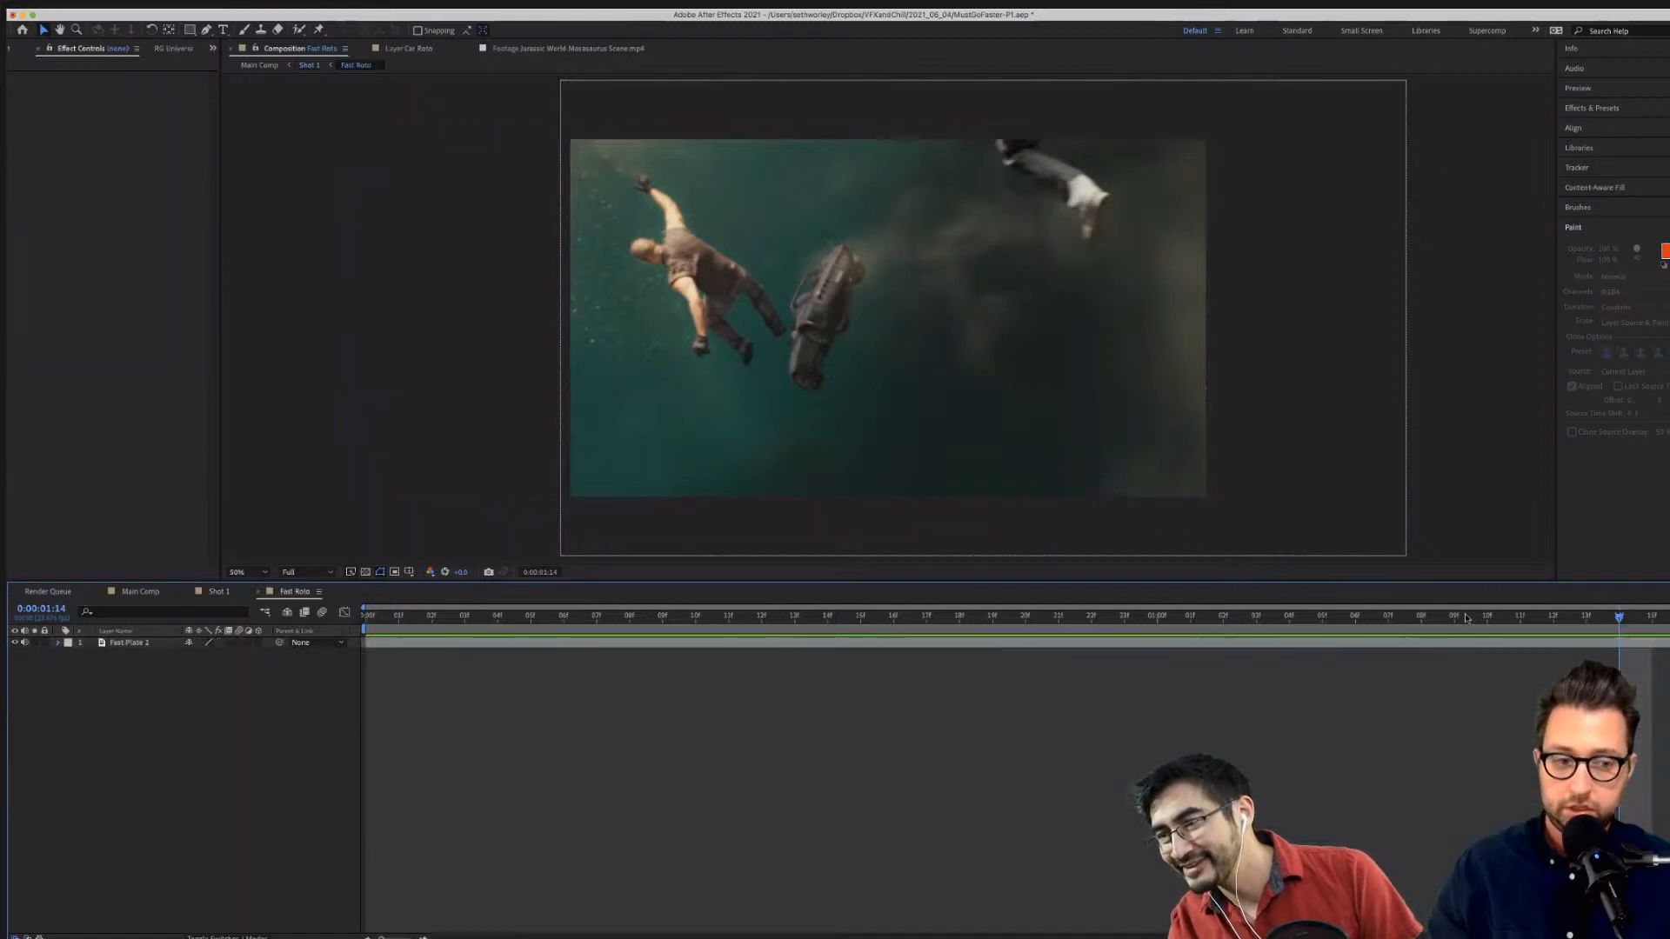
Scrub back through the Fast Roto plate to inspect the falling car, and return to the Shot 1 composition.
click(1417, 628)
drag(1417, 628, 1289, 628)
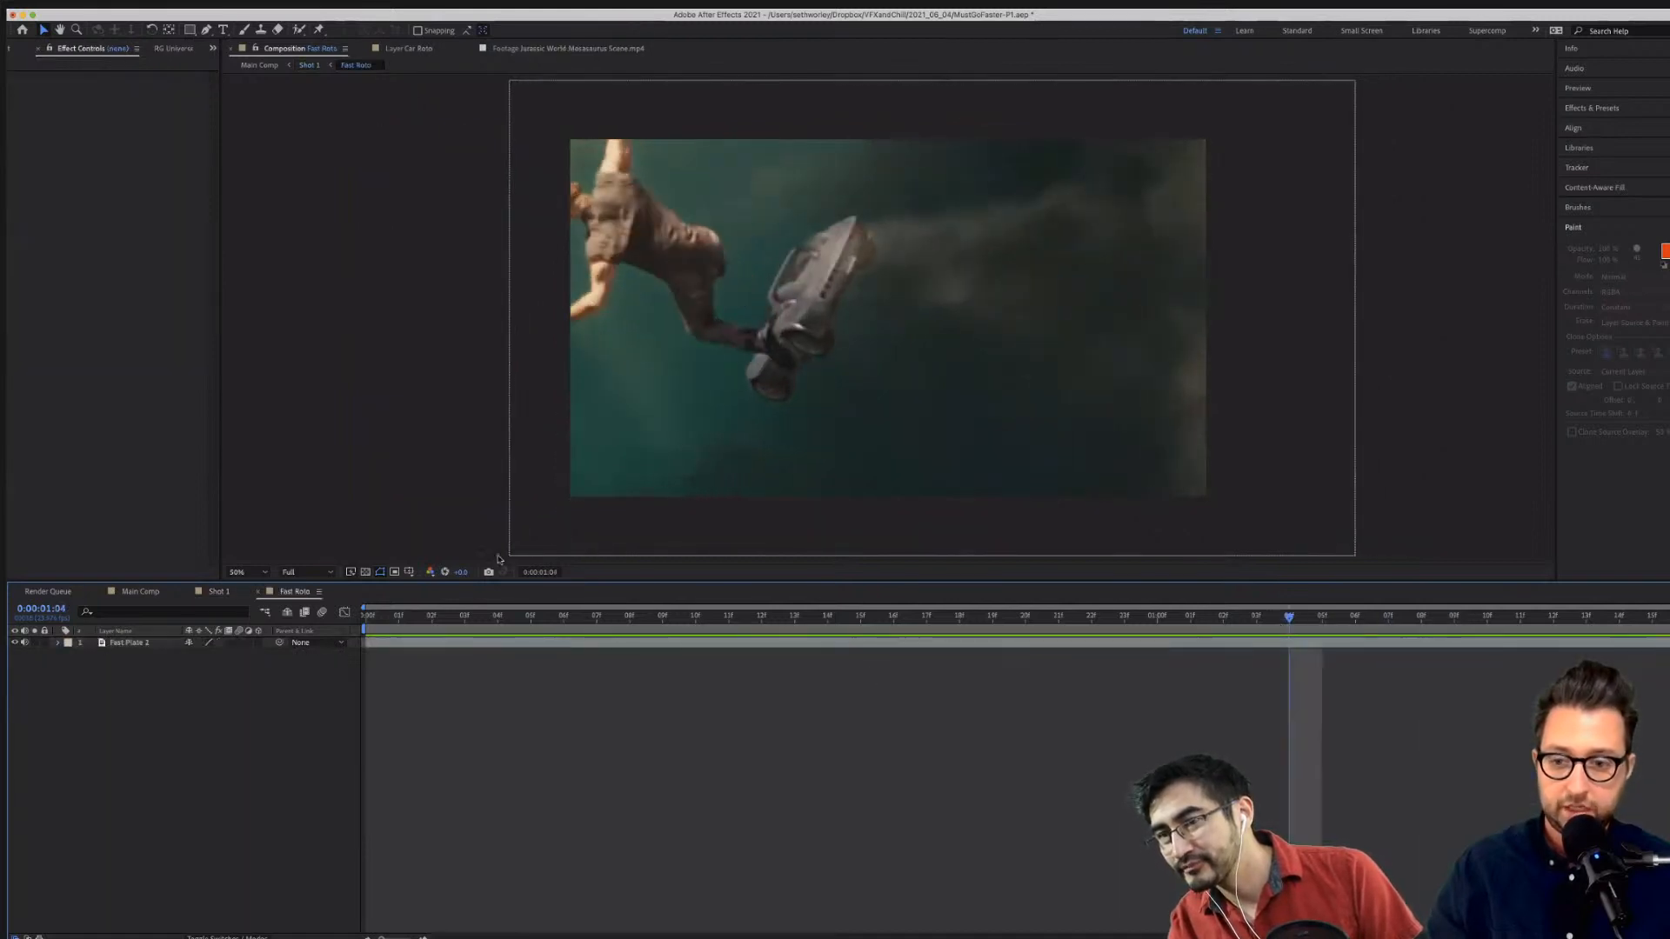
click(218, 592)
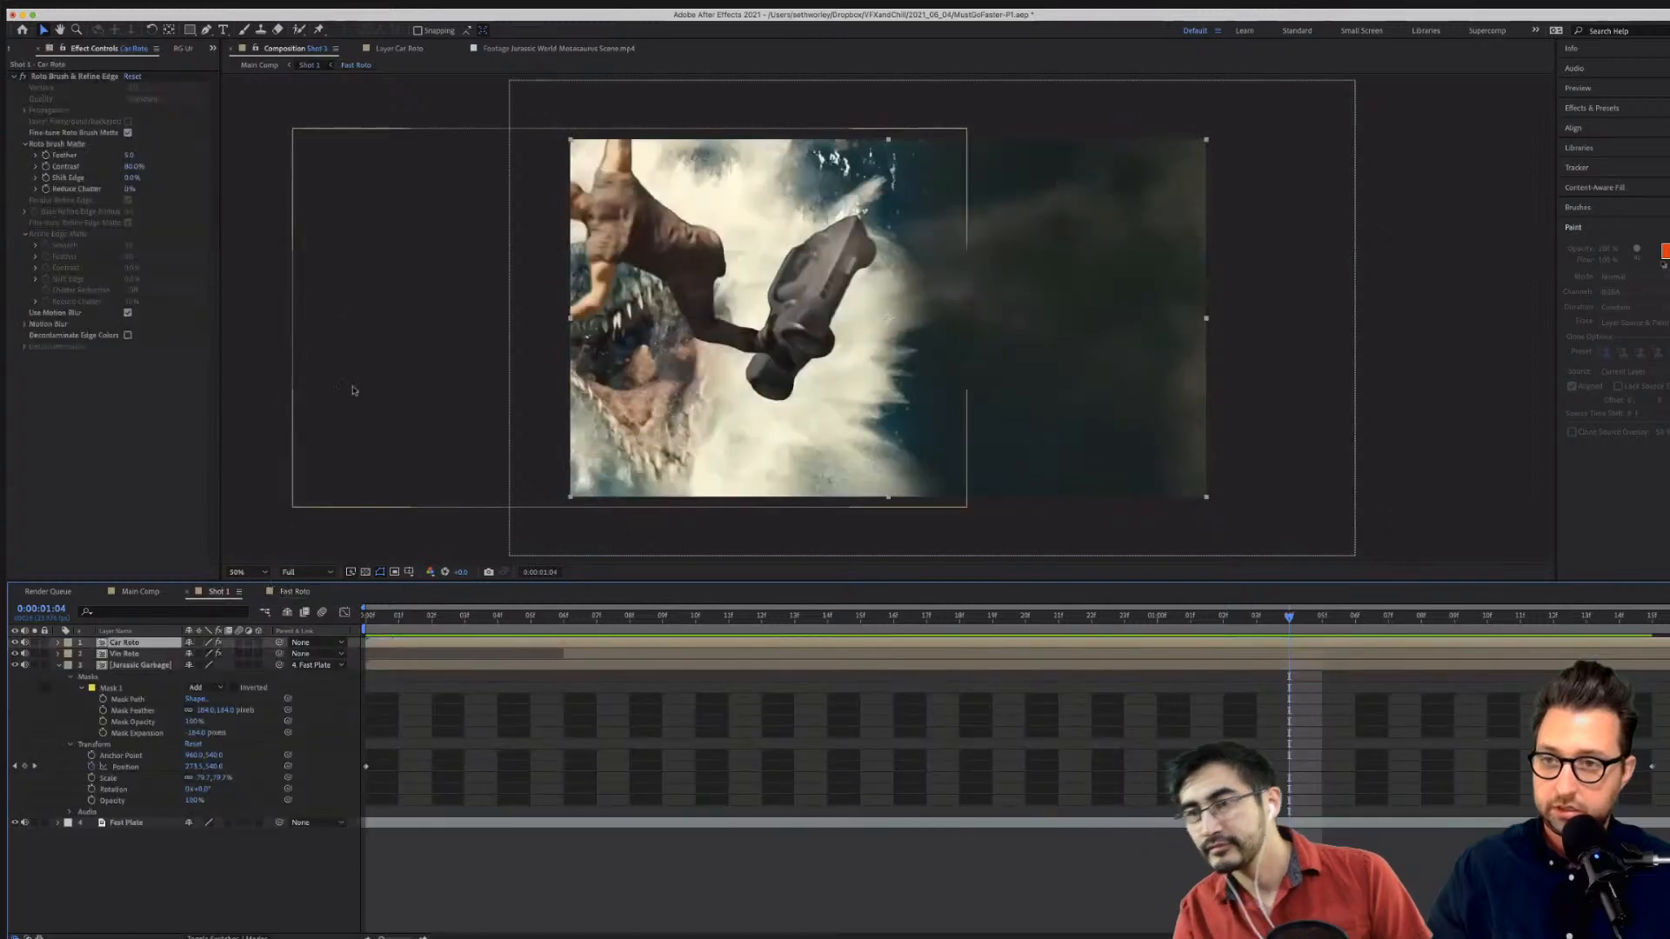
Open the Car Roto layer with Roto Brush, unfreeze its matte, propagate it to 0:00:01:15, and freeze it again.
click(299, 31)
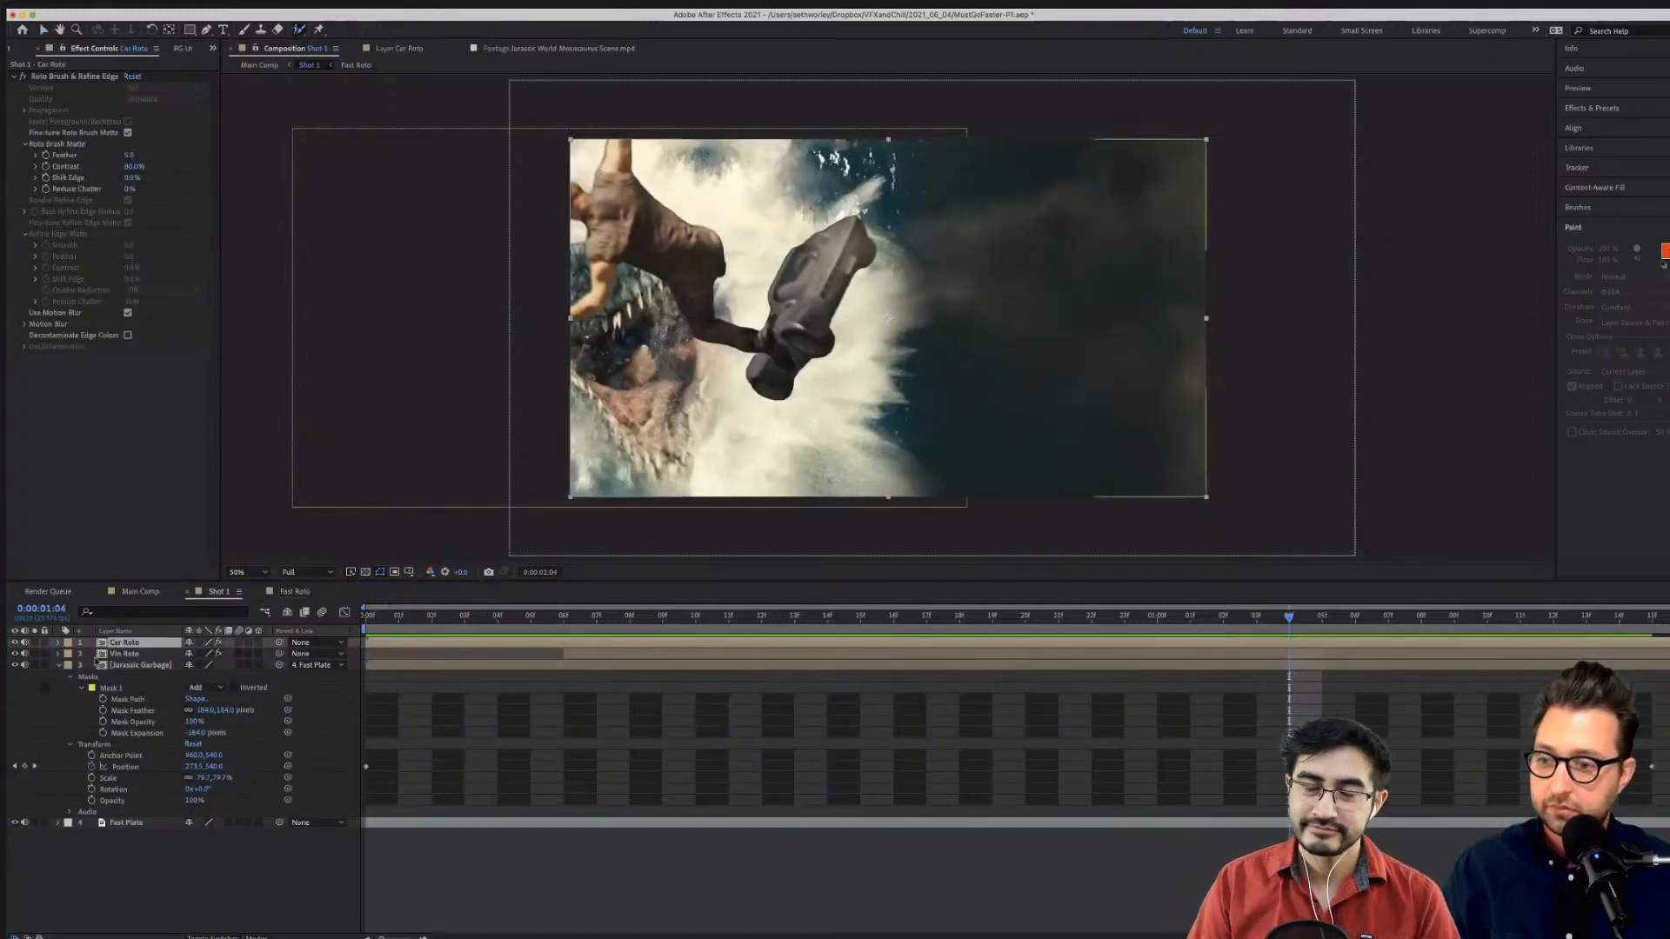
double_click(99, 647)
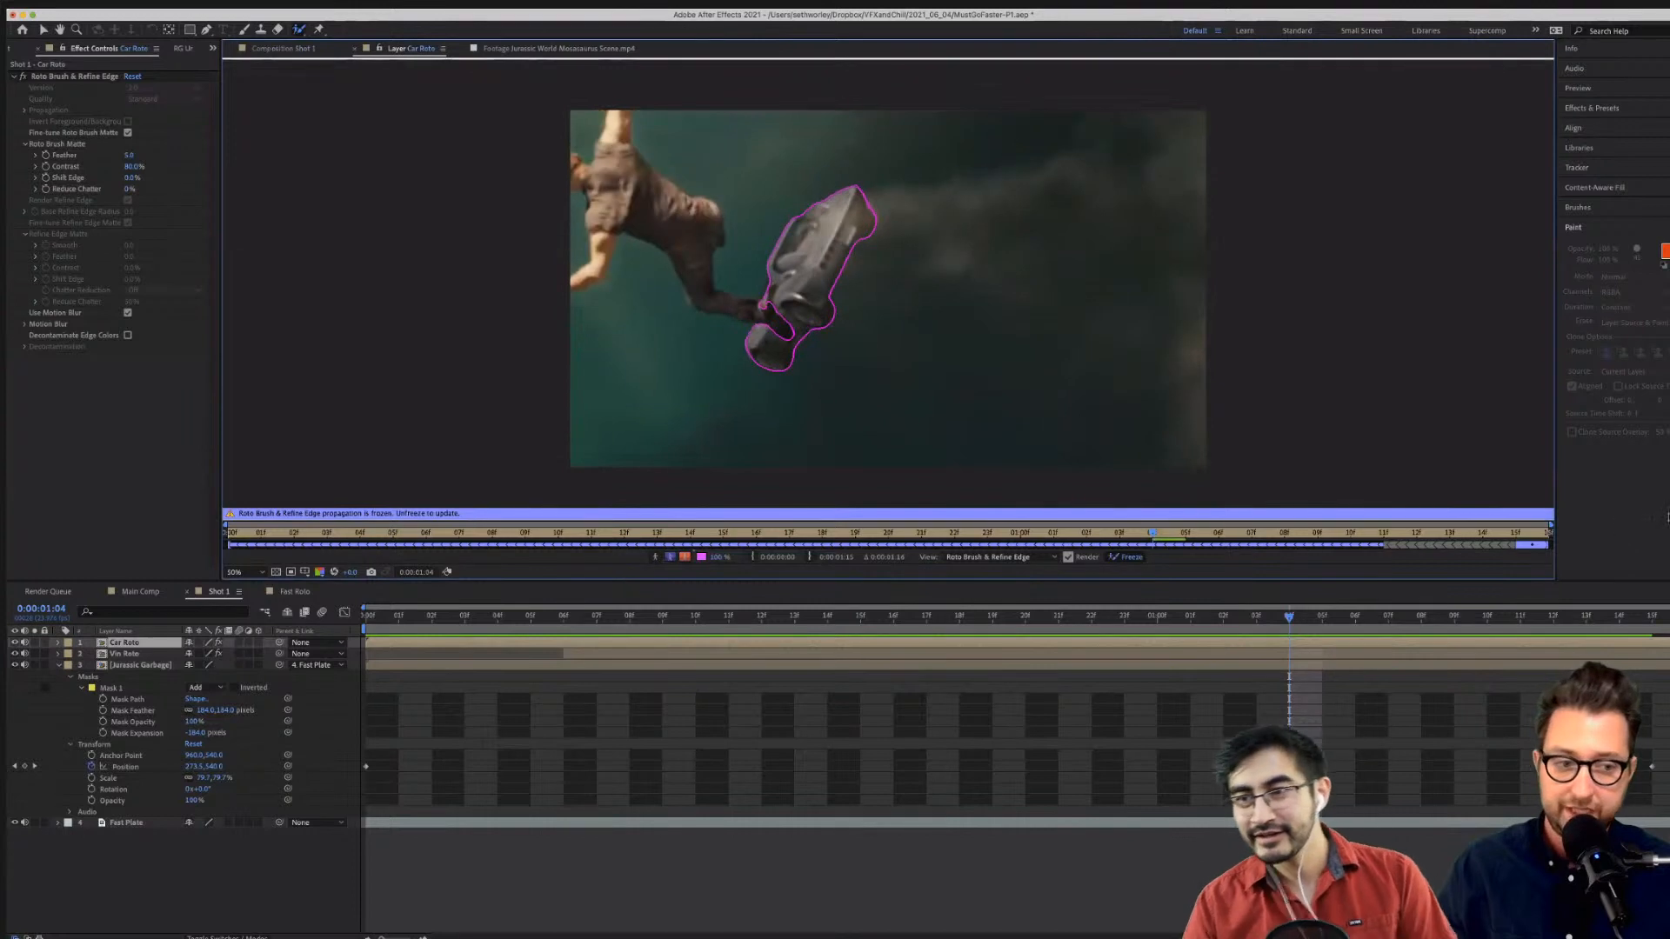
click(1379, 533)
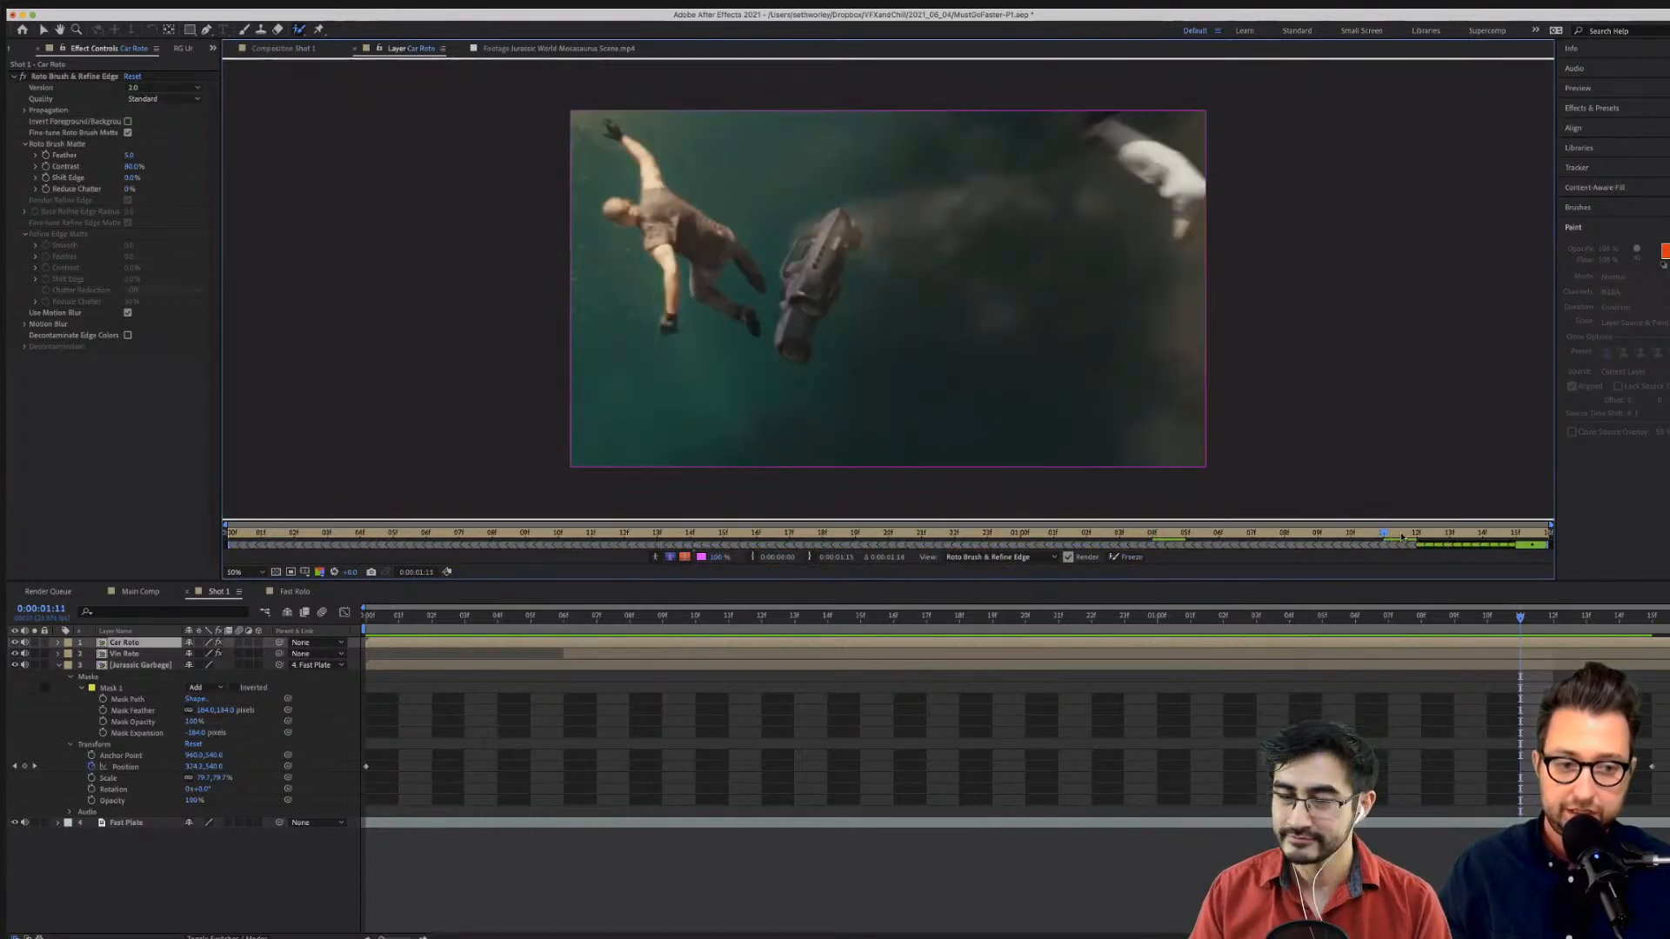
click(1403, 534)
click(1542, 533)
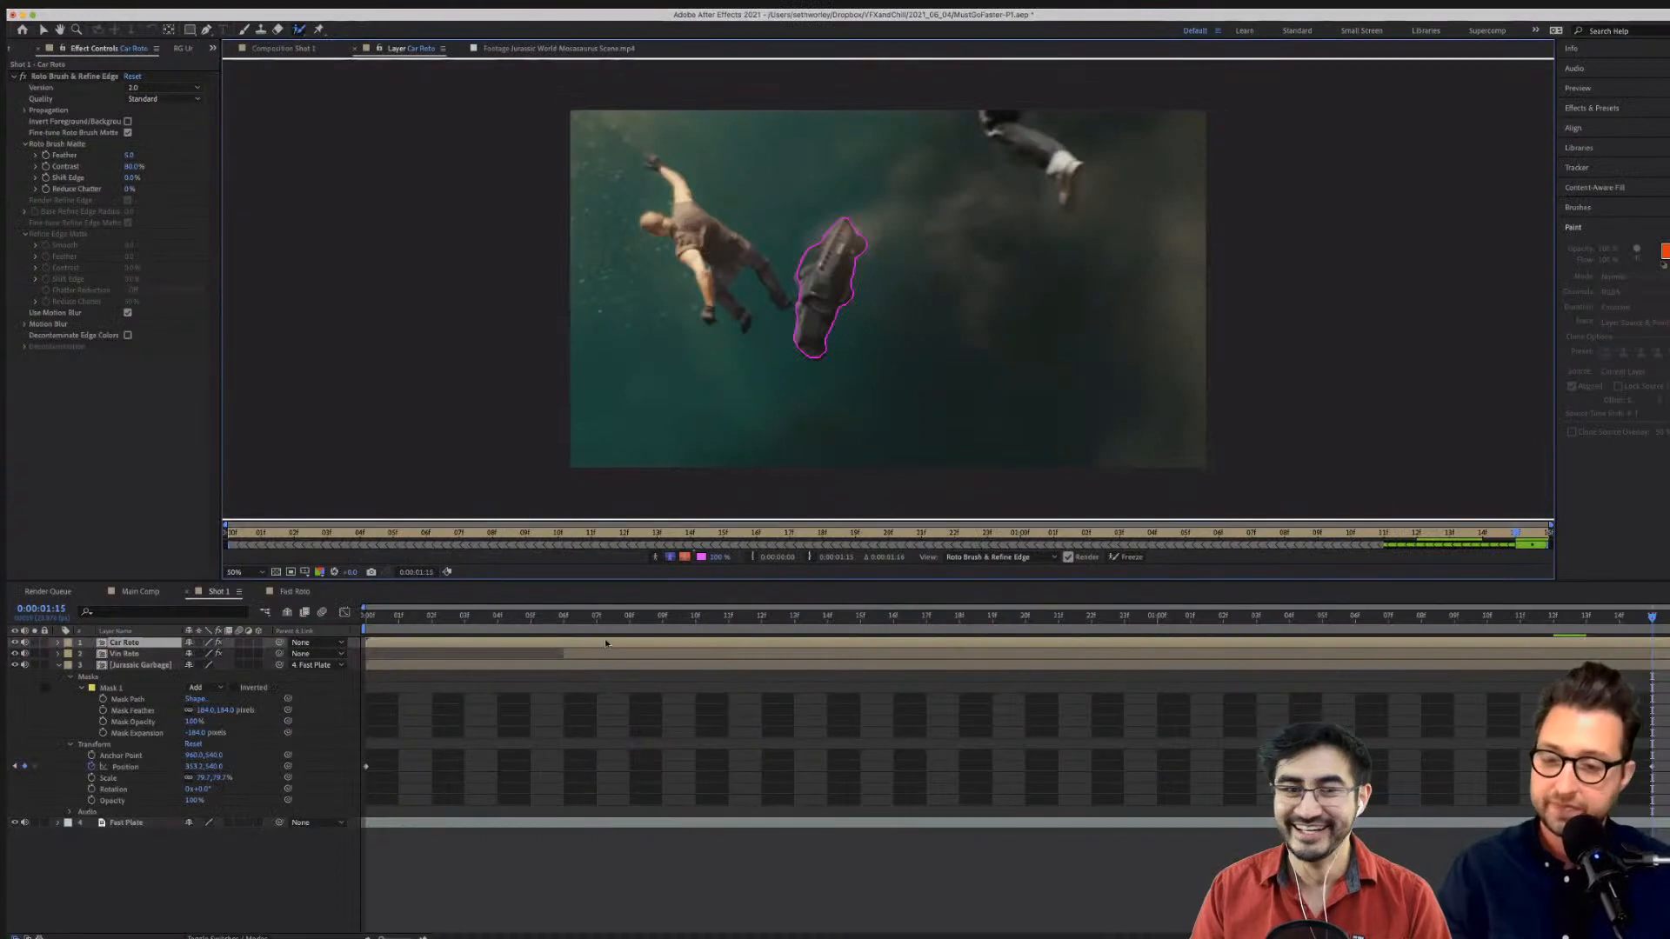
drag(607, 642, 565, 649)
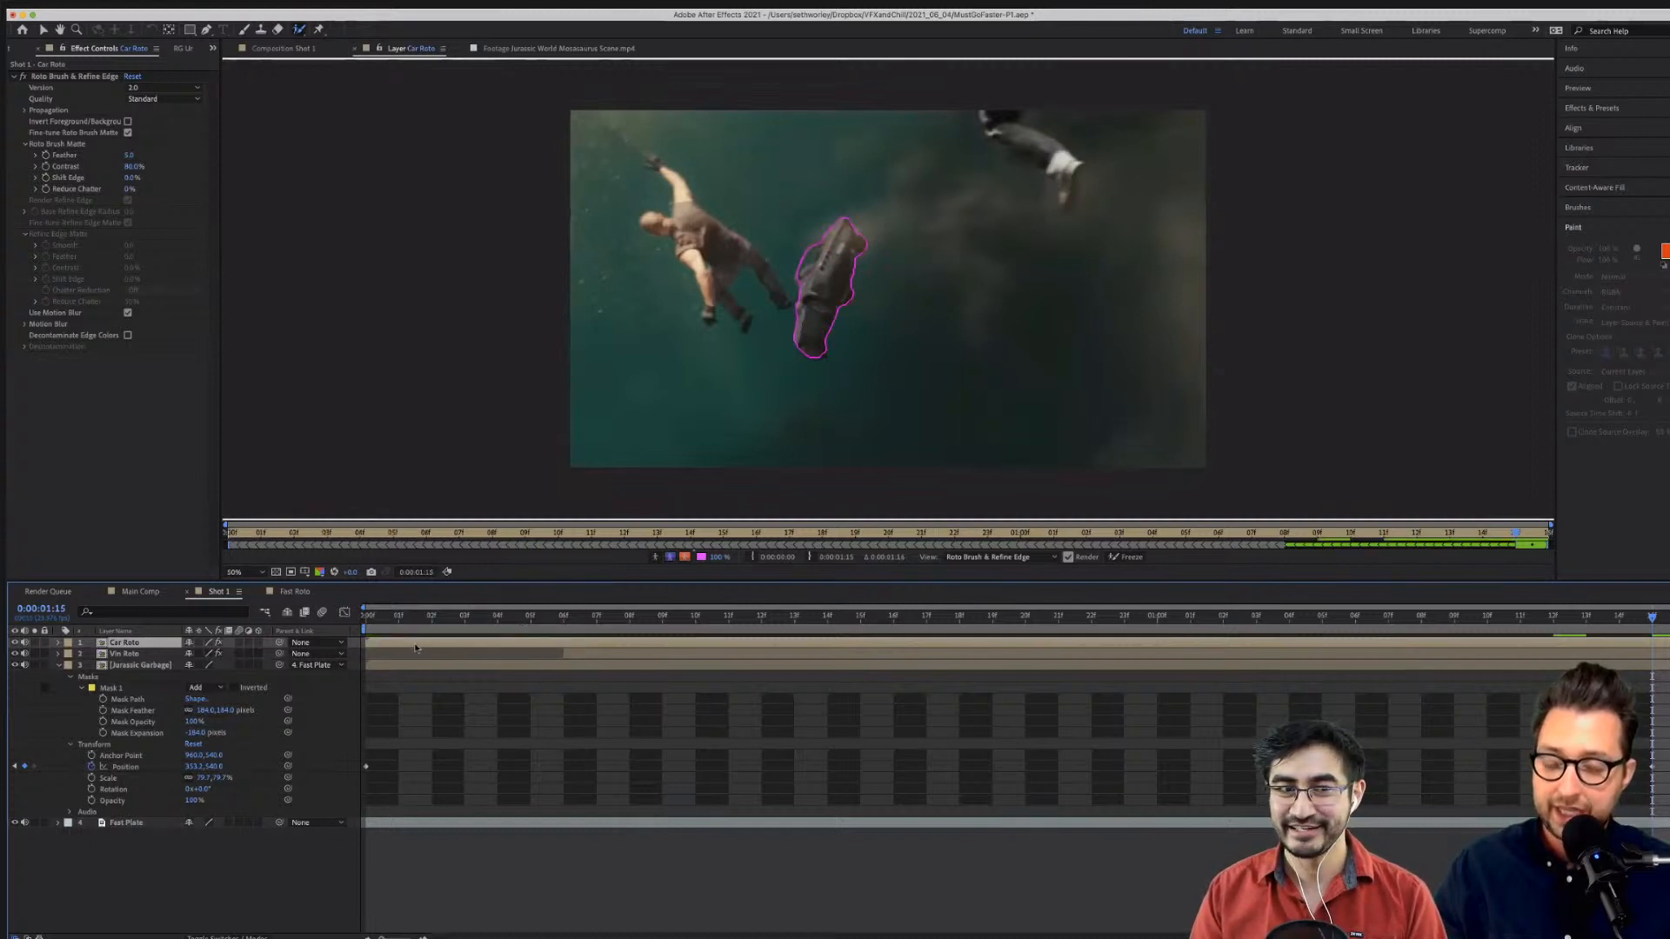
mouse_move(600, 643)
mouse_down()
mouse_move(369, 653)
mouse_move(533, 653)
mouse_move(600, 628)
mouse_up()
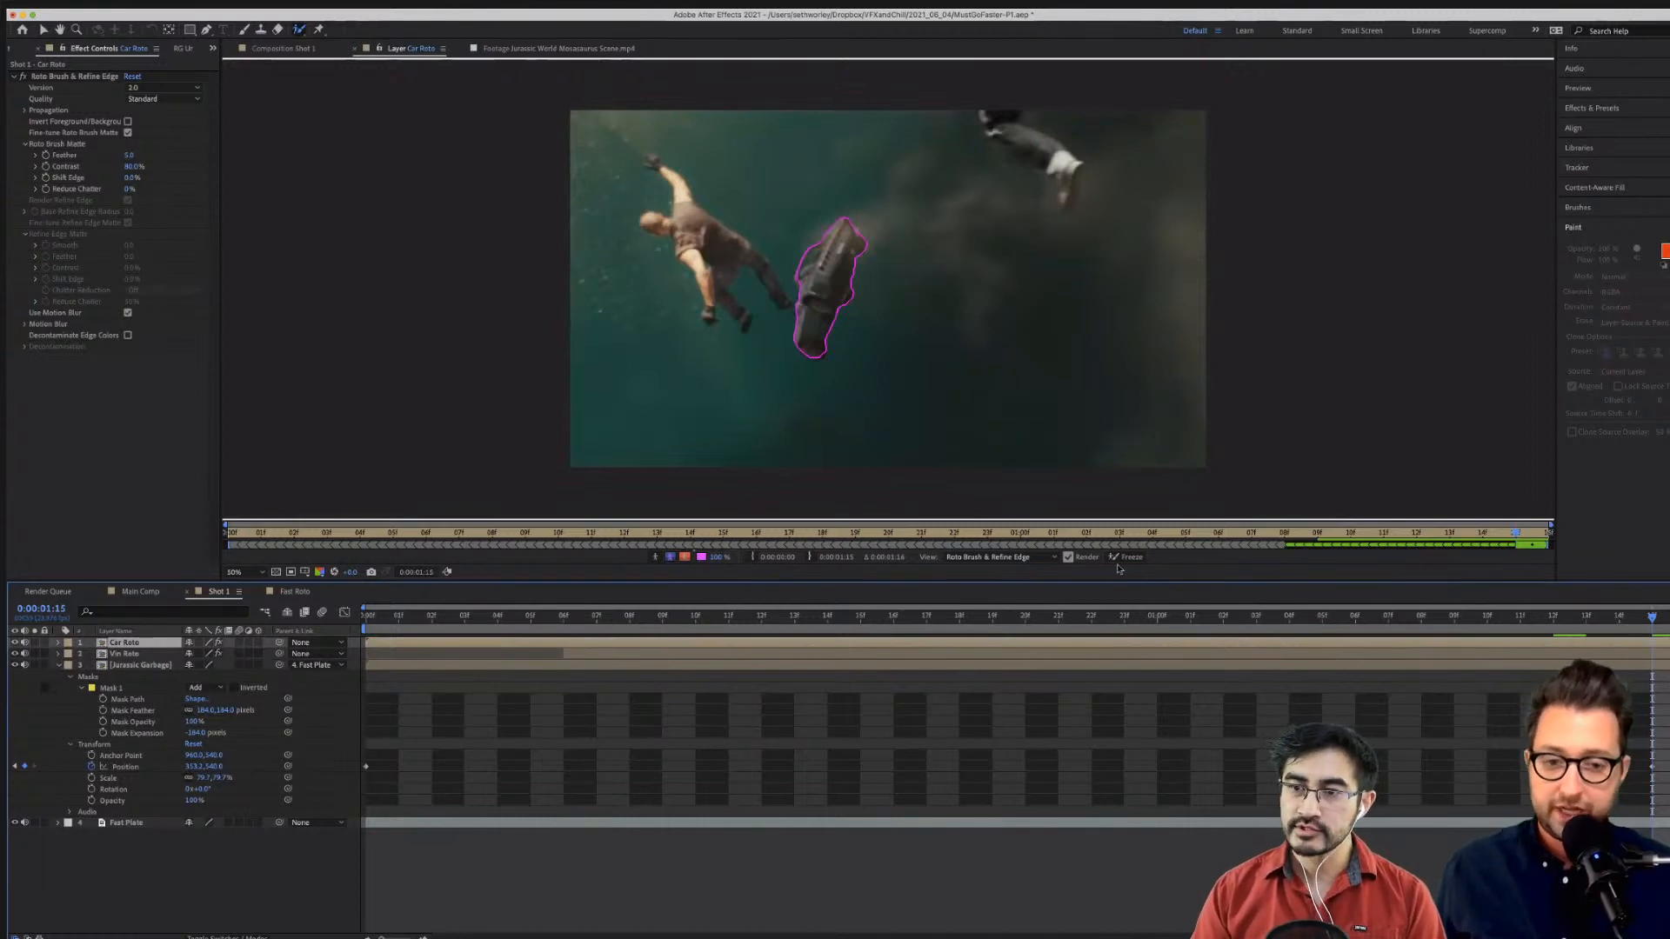
click(1122, 559)
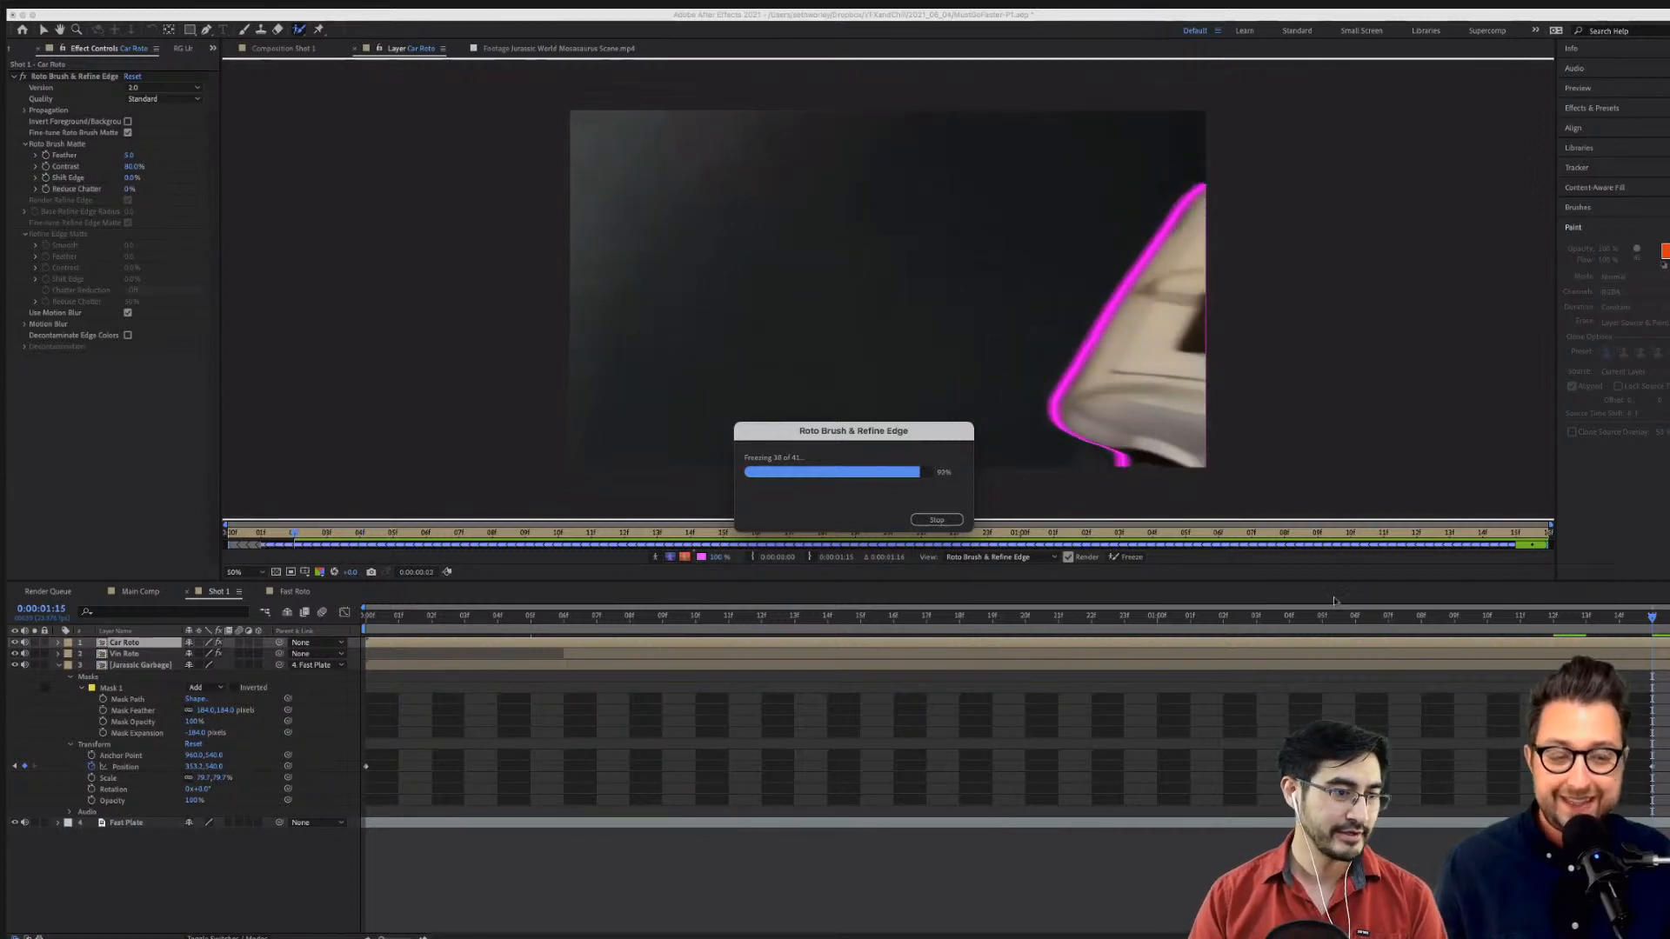
Return to the Shot 1 composition and play it from the first frame to preview the car matte.
click(1258, 618)
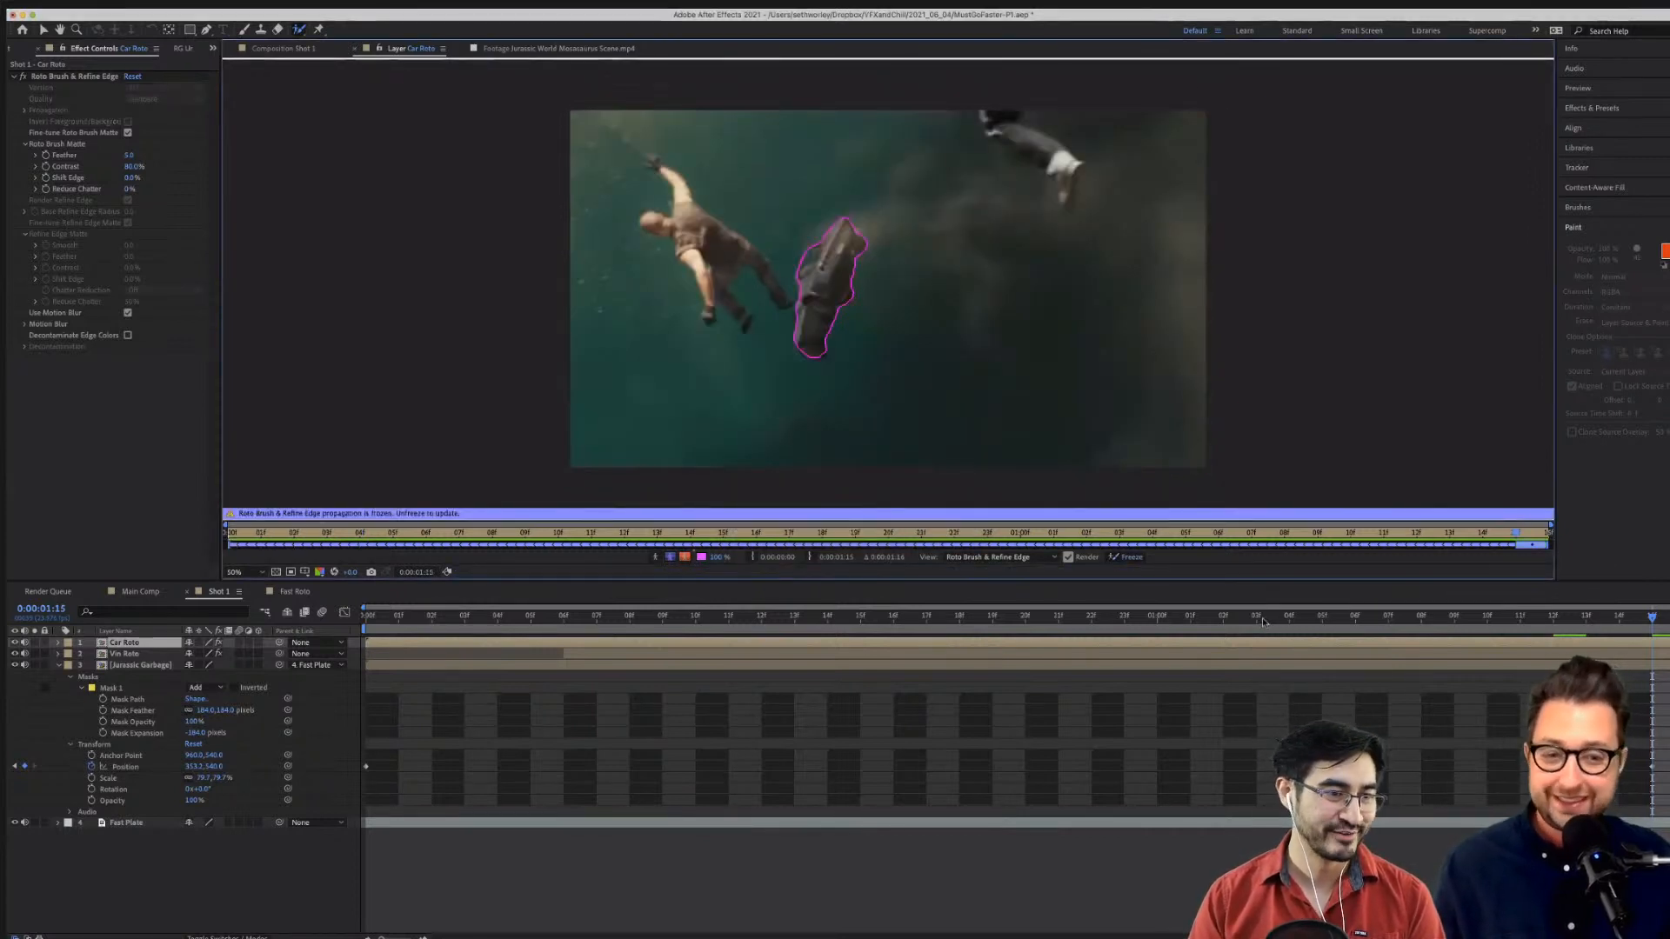
click(277, 47)
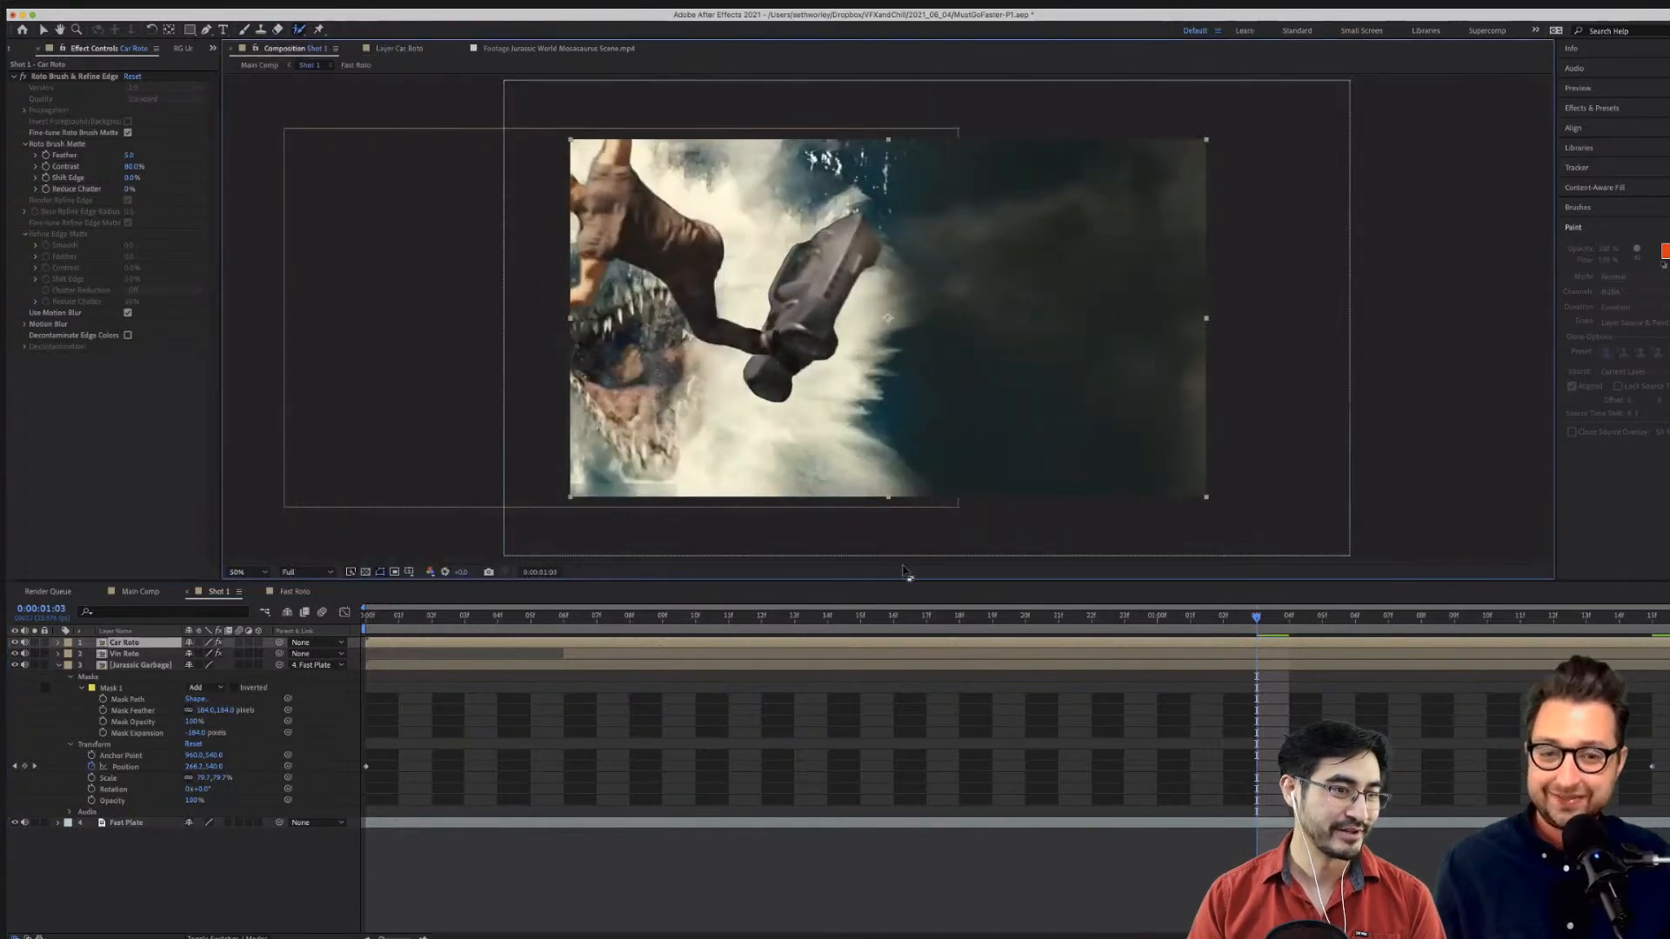
key(Home)
key(space)
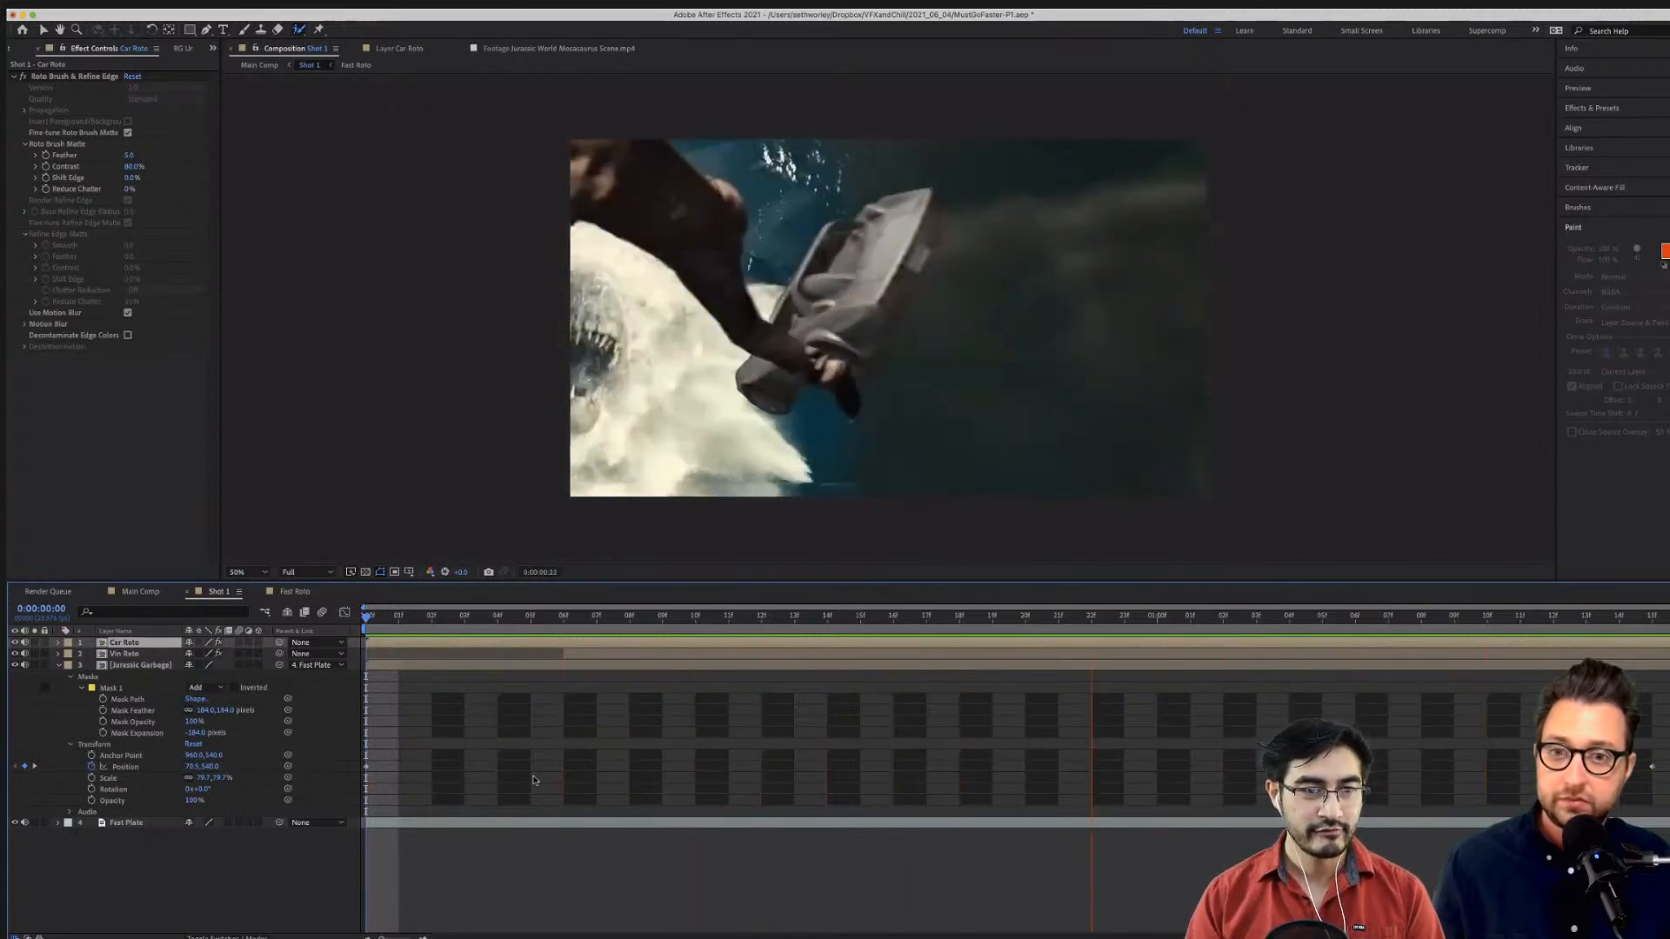
key(space)
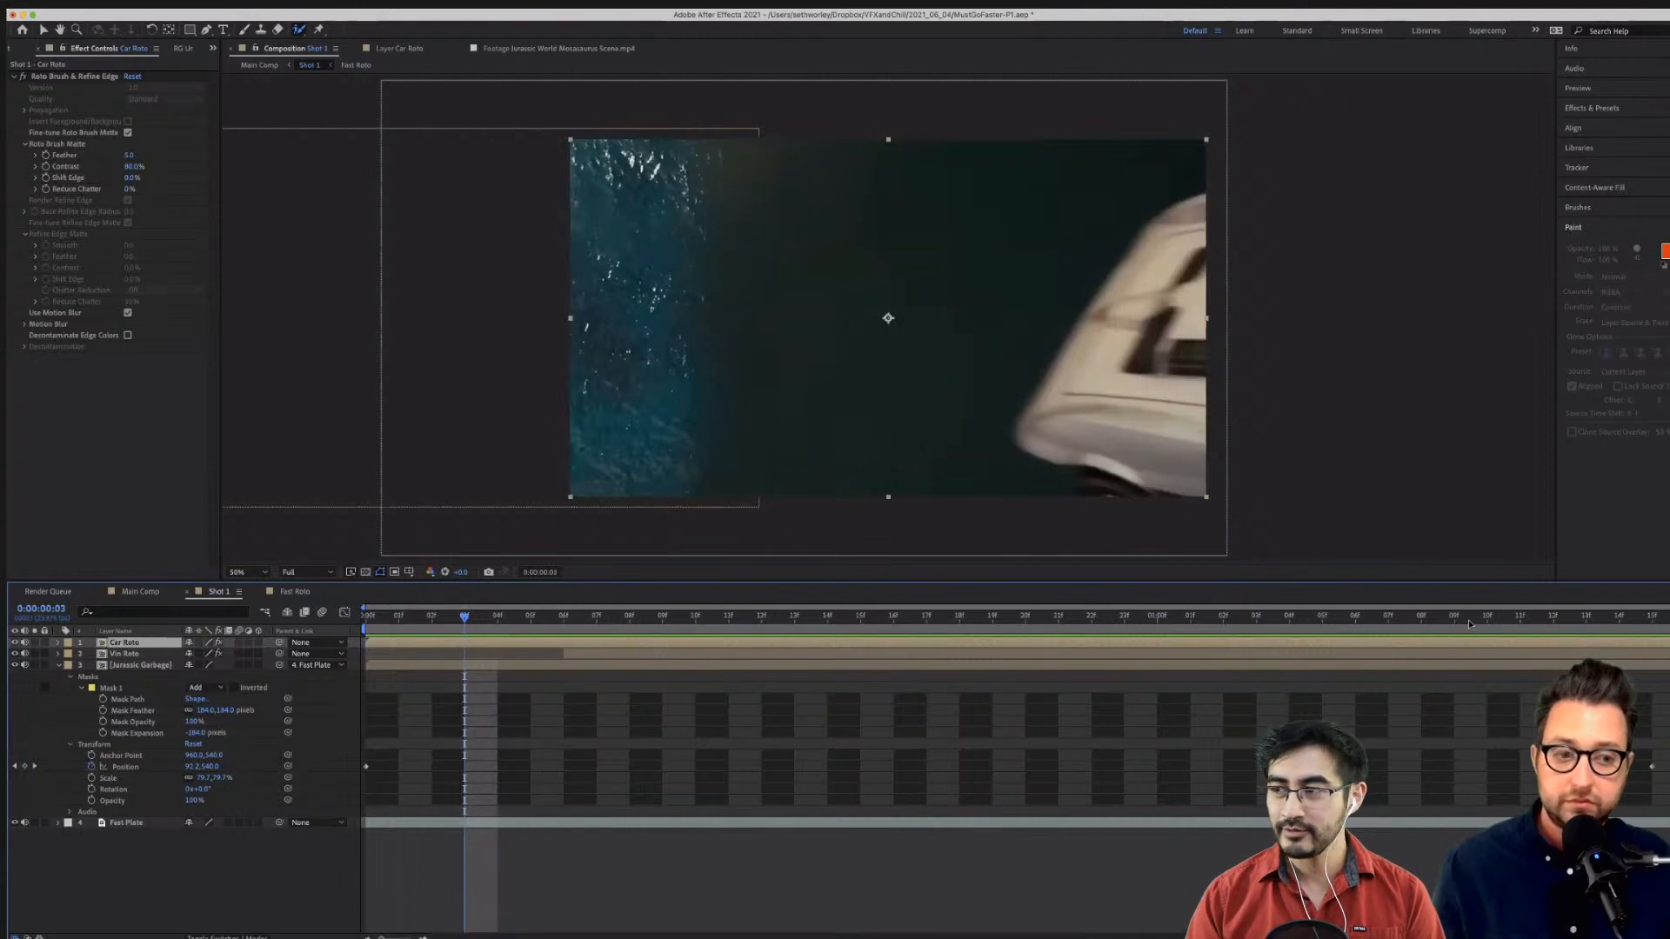
Duplicate the Car Roto layer at 0:00:01:15 and rename the copy Paul Roto.
click(124, 654)
click(121, 643)
key(super+d)
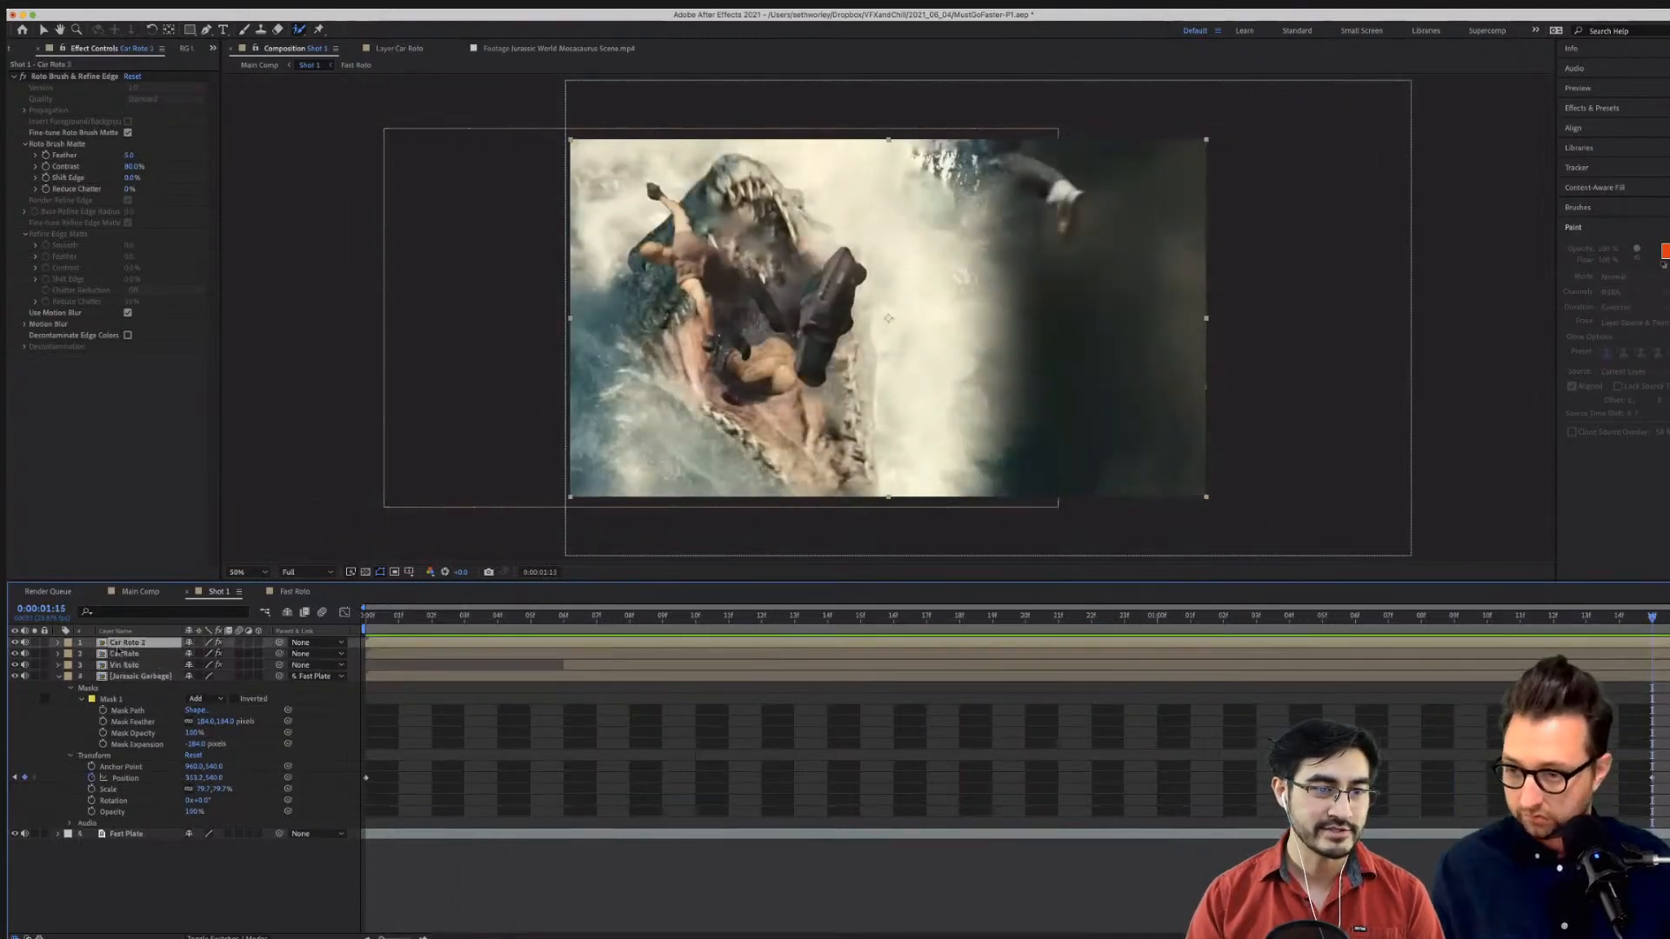
key(Return)
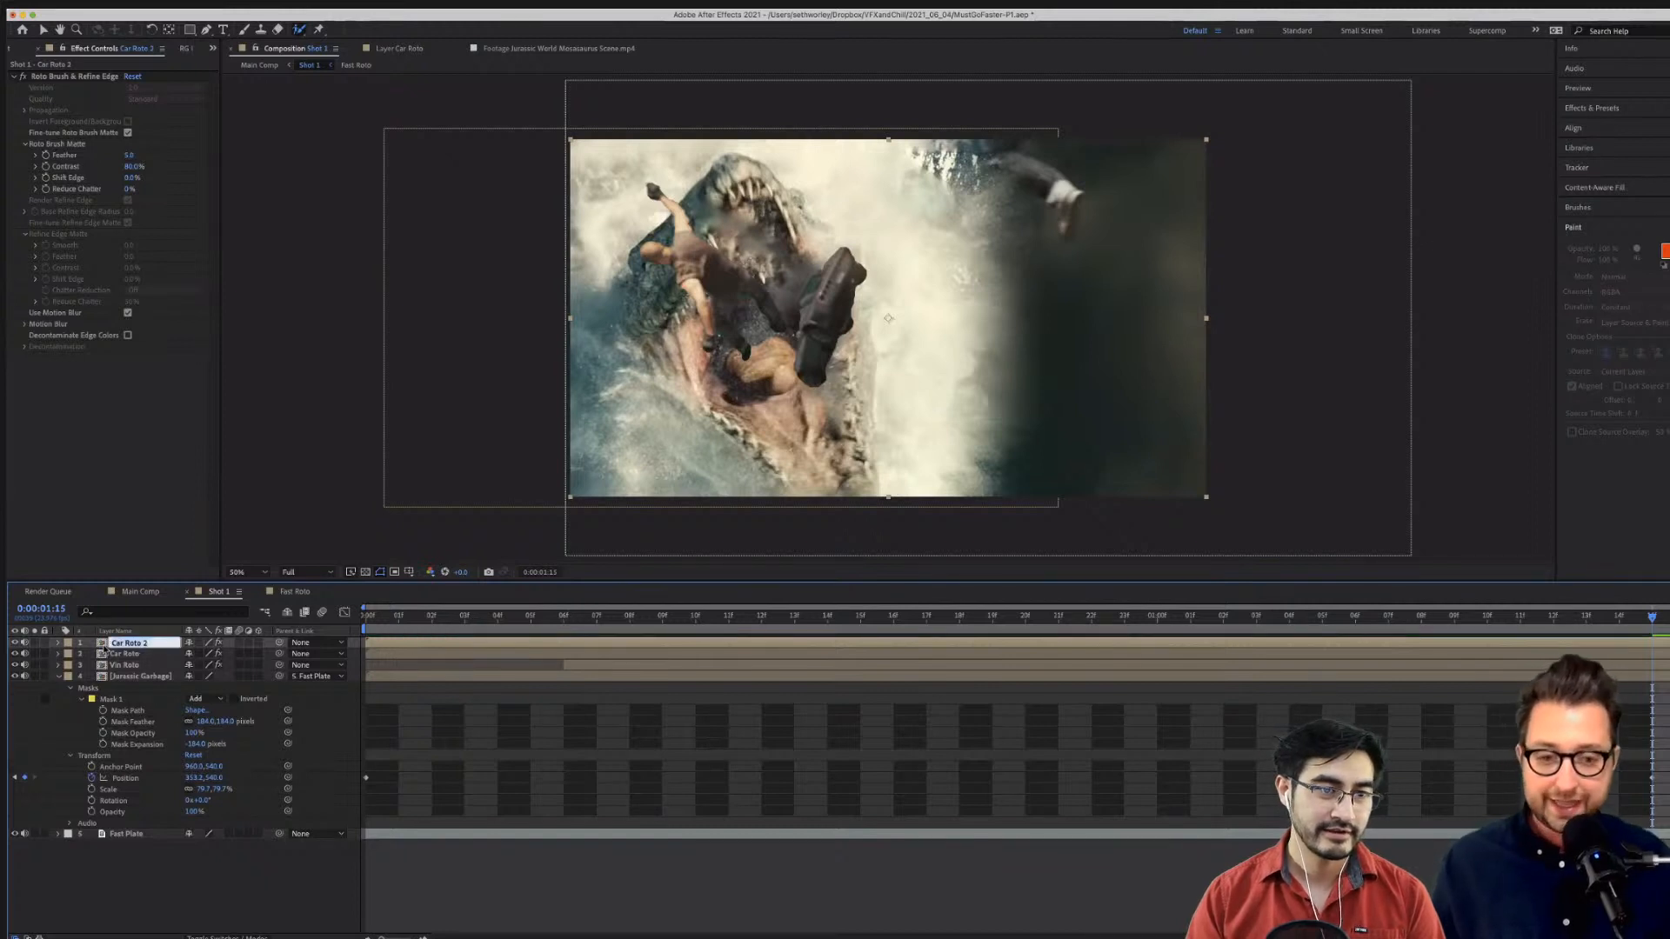
text(Paul)
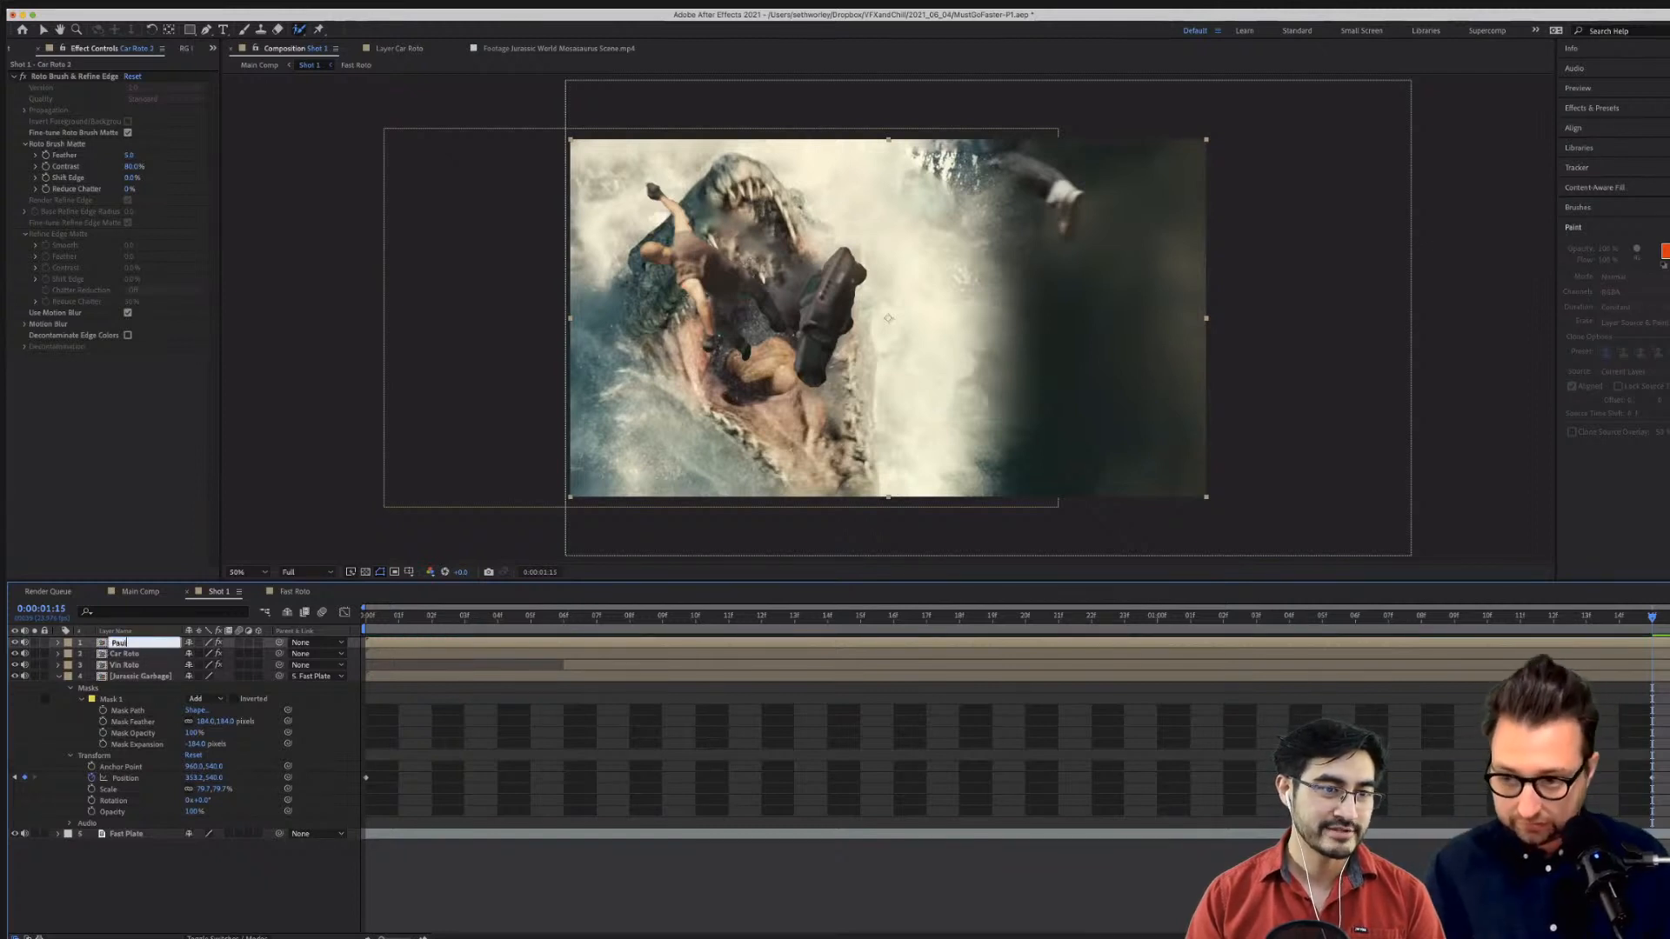
text( Roto)
key(Return)
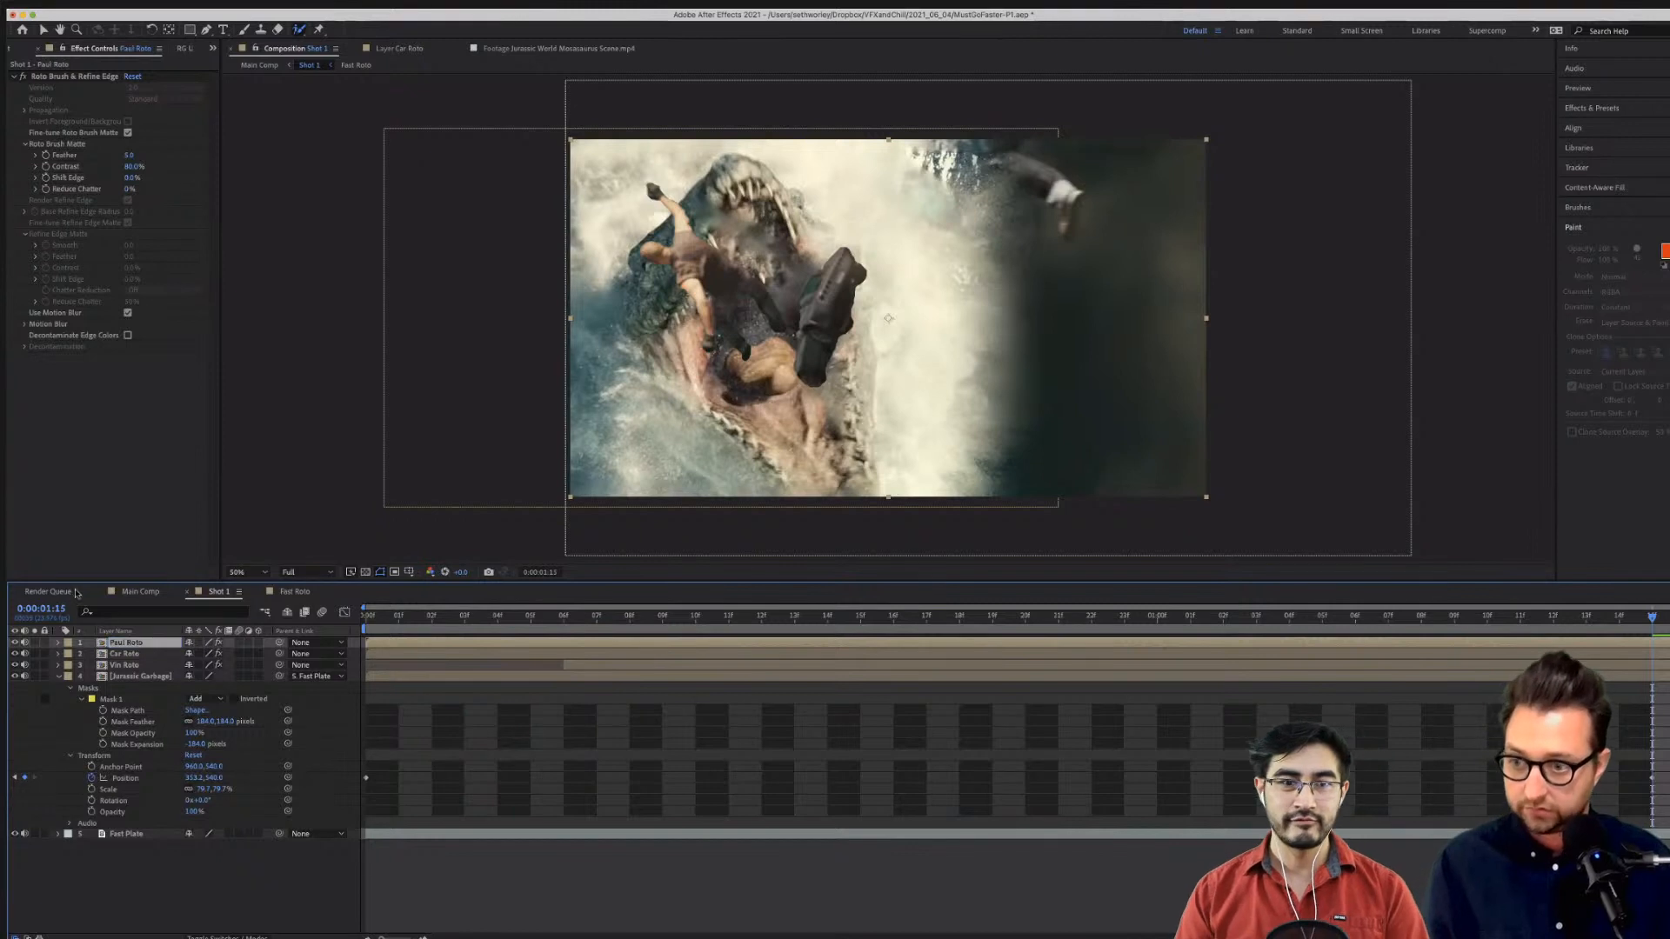
Delete the Roto Brush & Refine Edge effect from the Paul Roto layer and open the layer for fresh rotoscoping.
click(41, 76)
key(Delete)
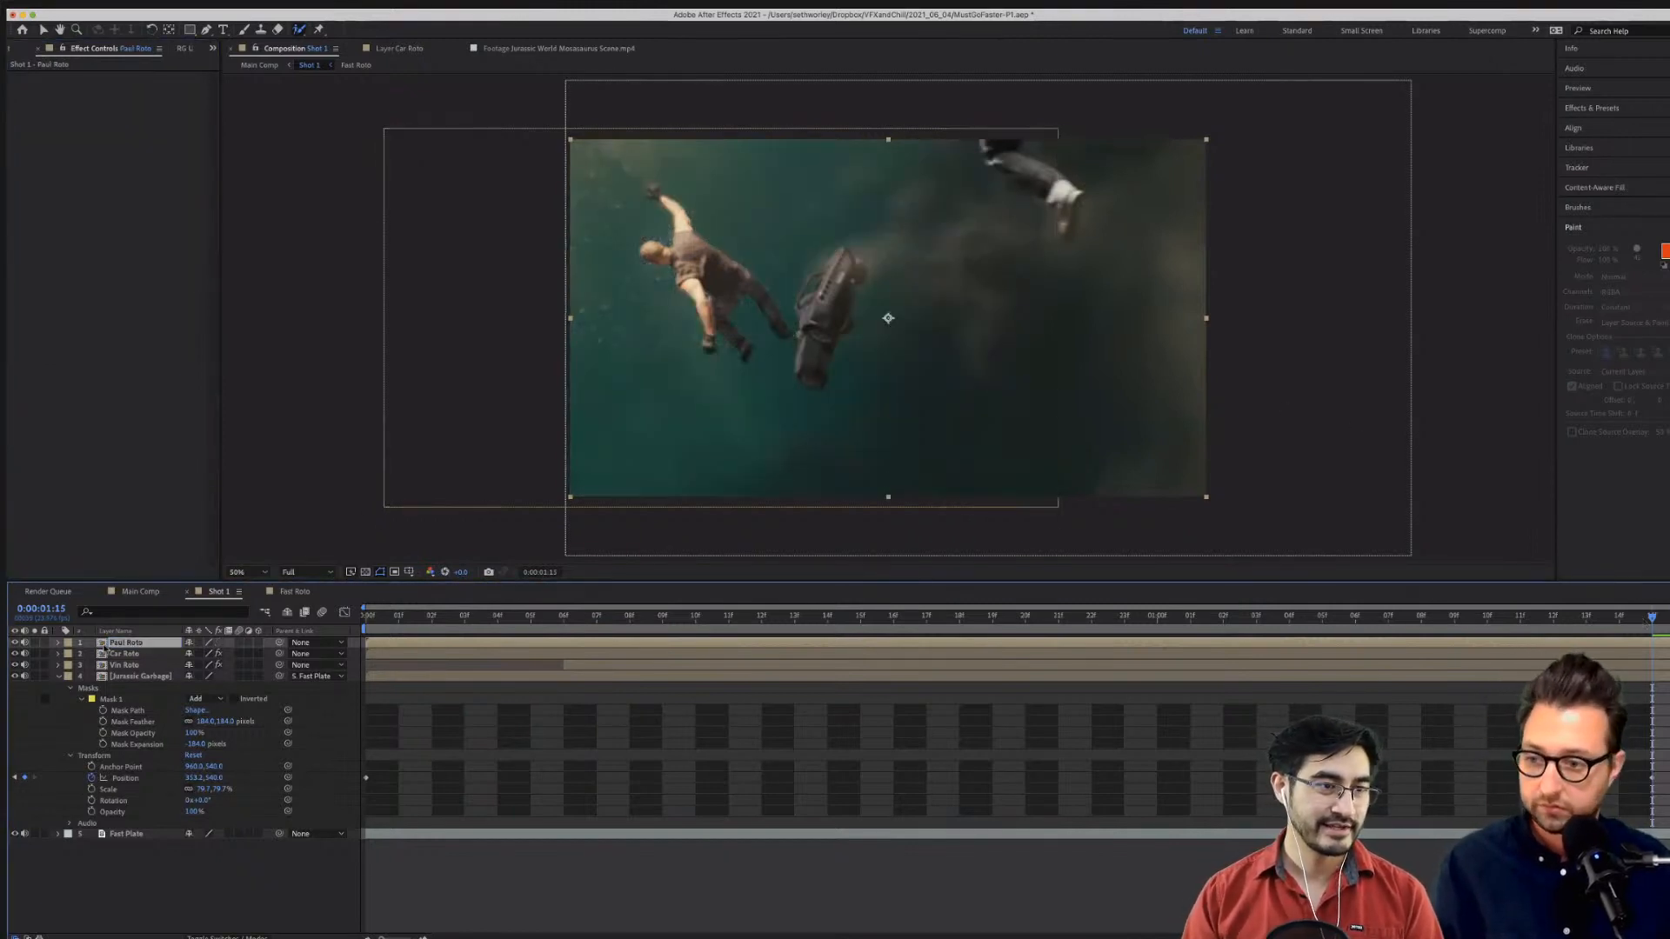
double_click(101, 646)
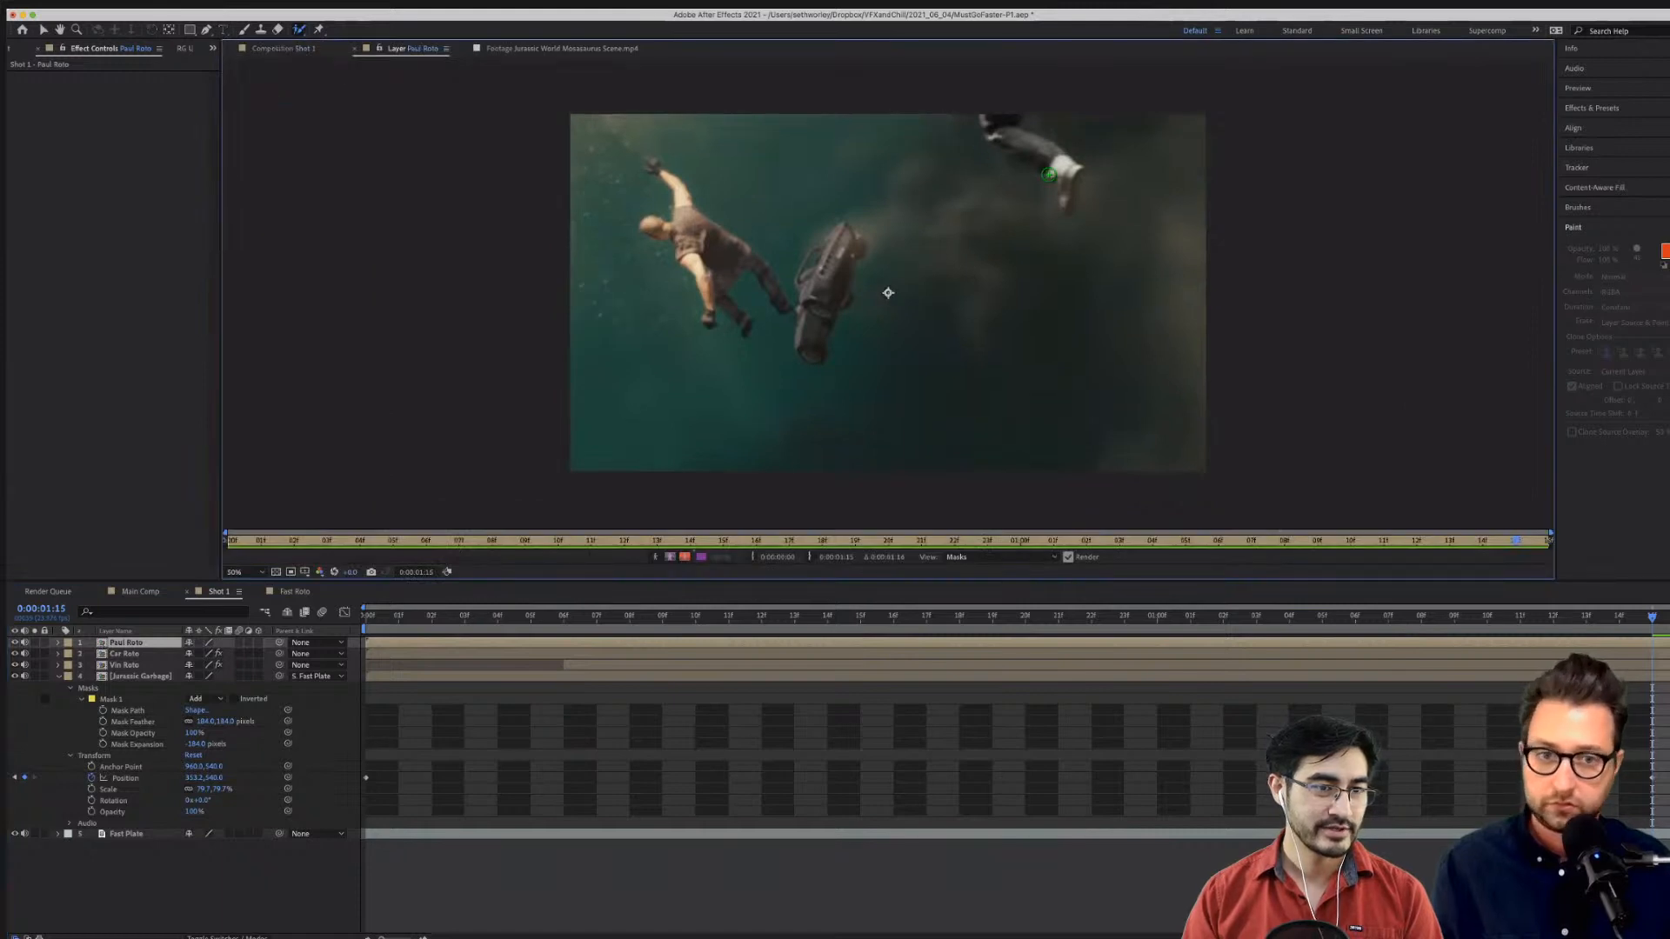
Paint the second falling figure's leg and foot into the matte at 0:00:01:15 with Roto Brush.
drag(1066, 186, 992, 113)
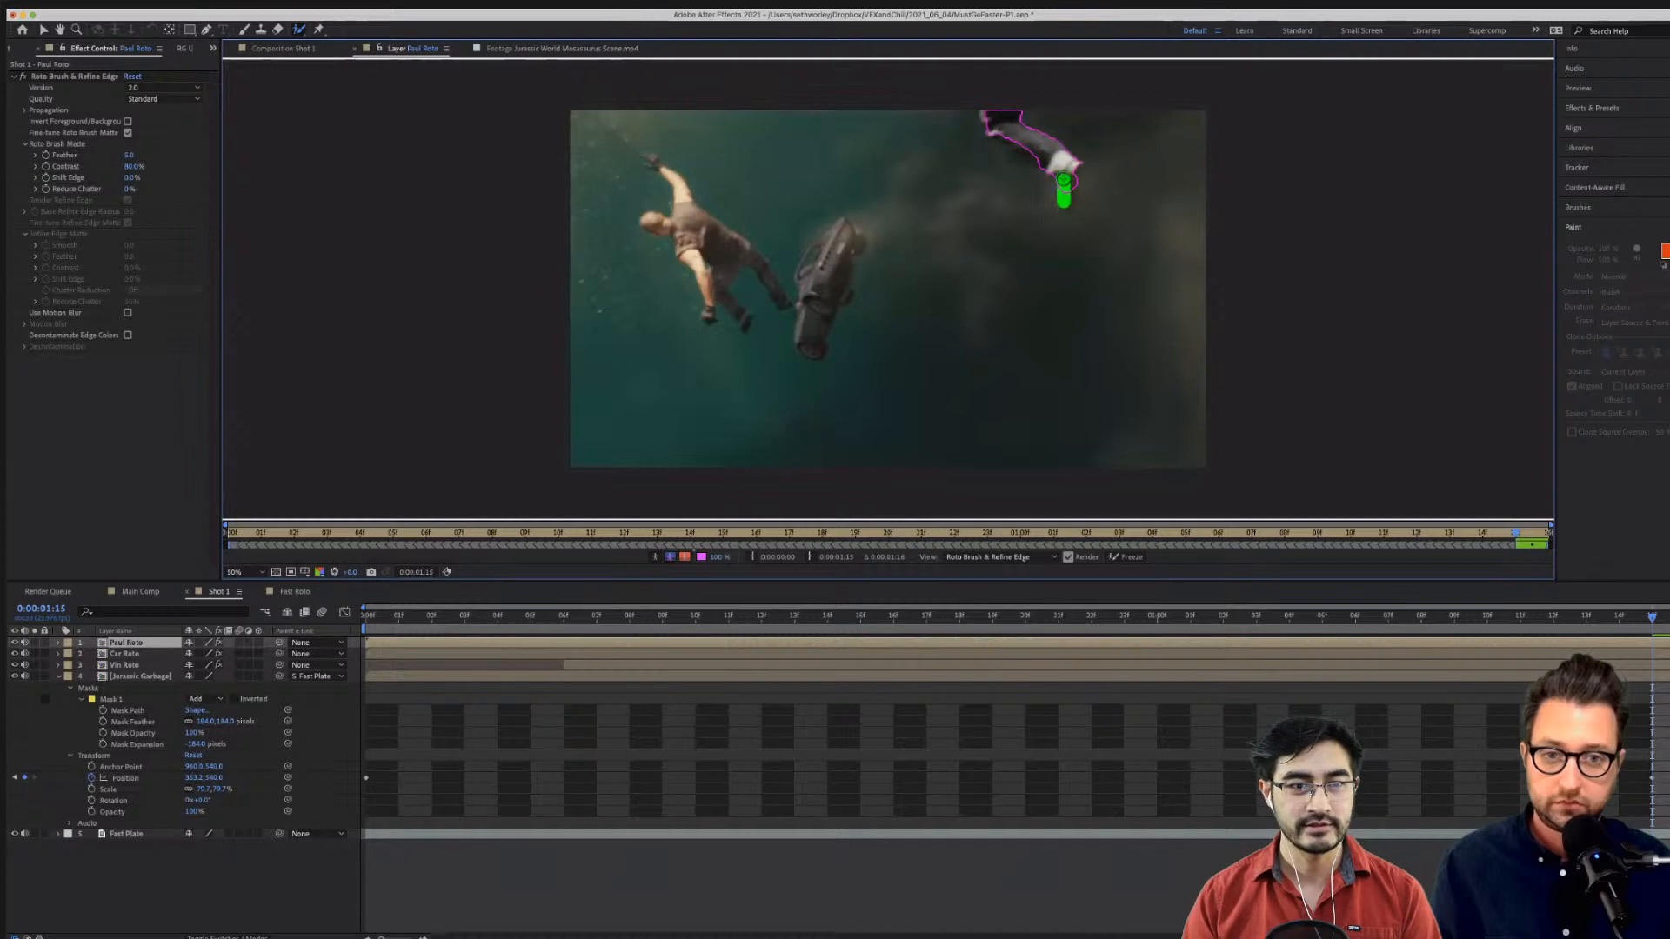
drag(1063, 180, 1069, 190)
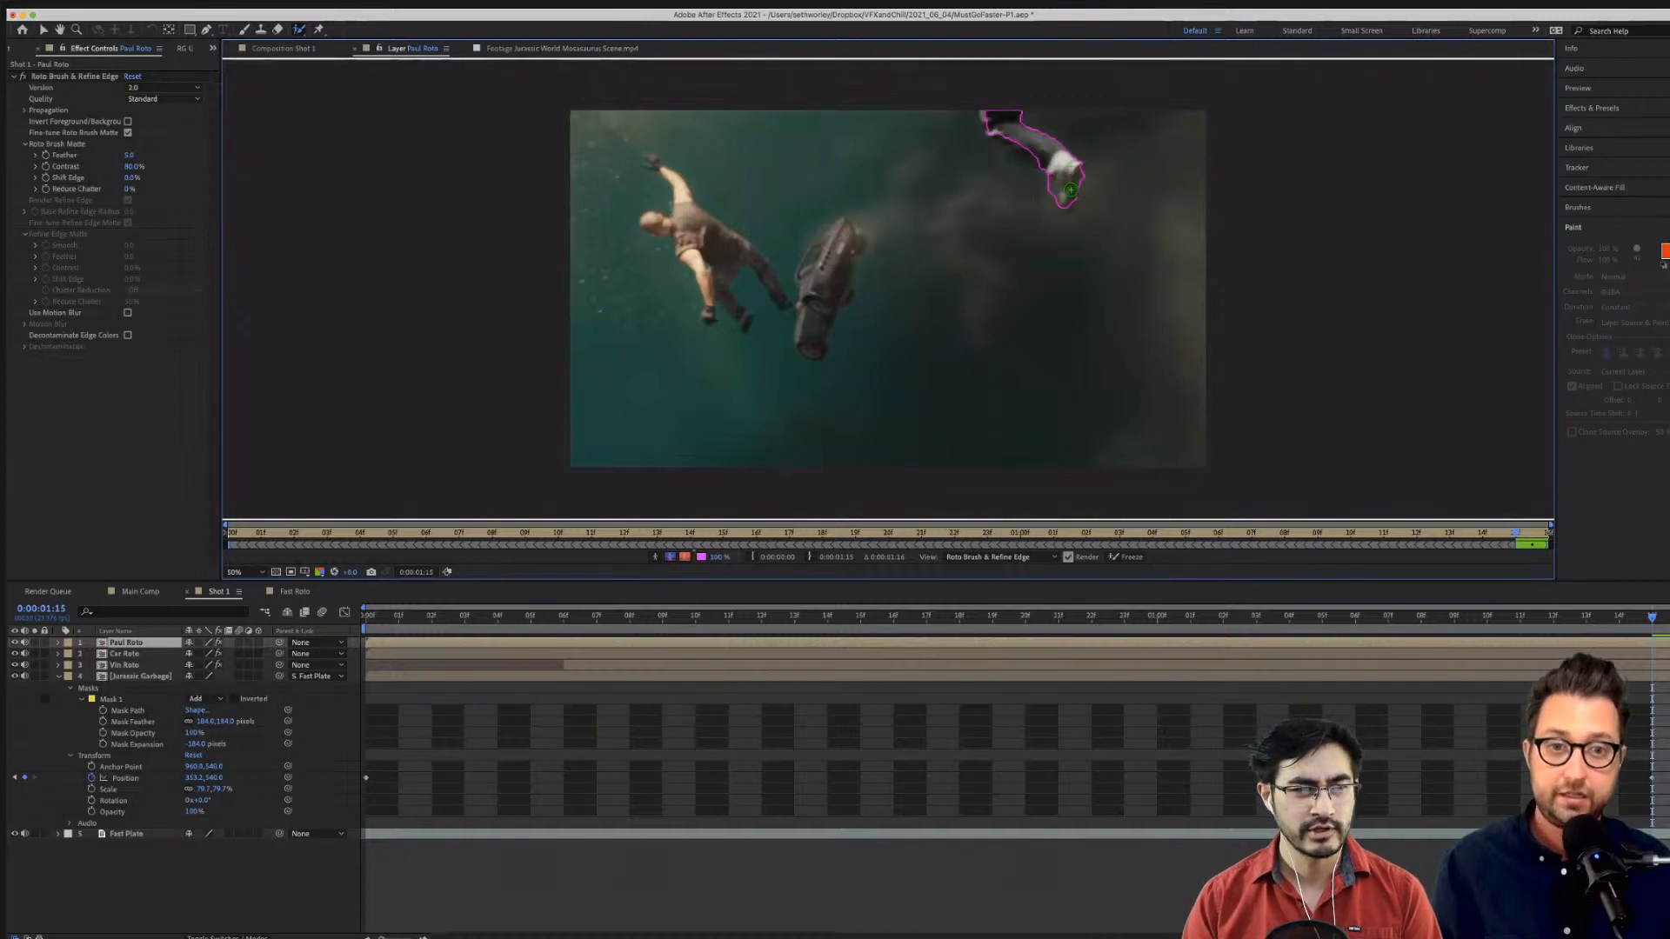
drag(982, 105, 981, 106)
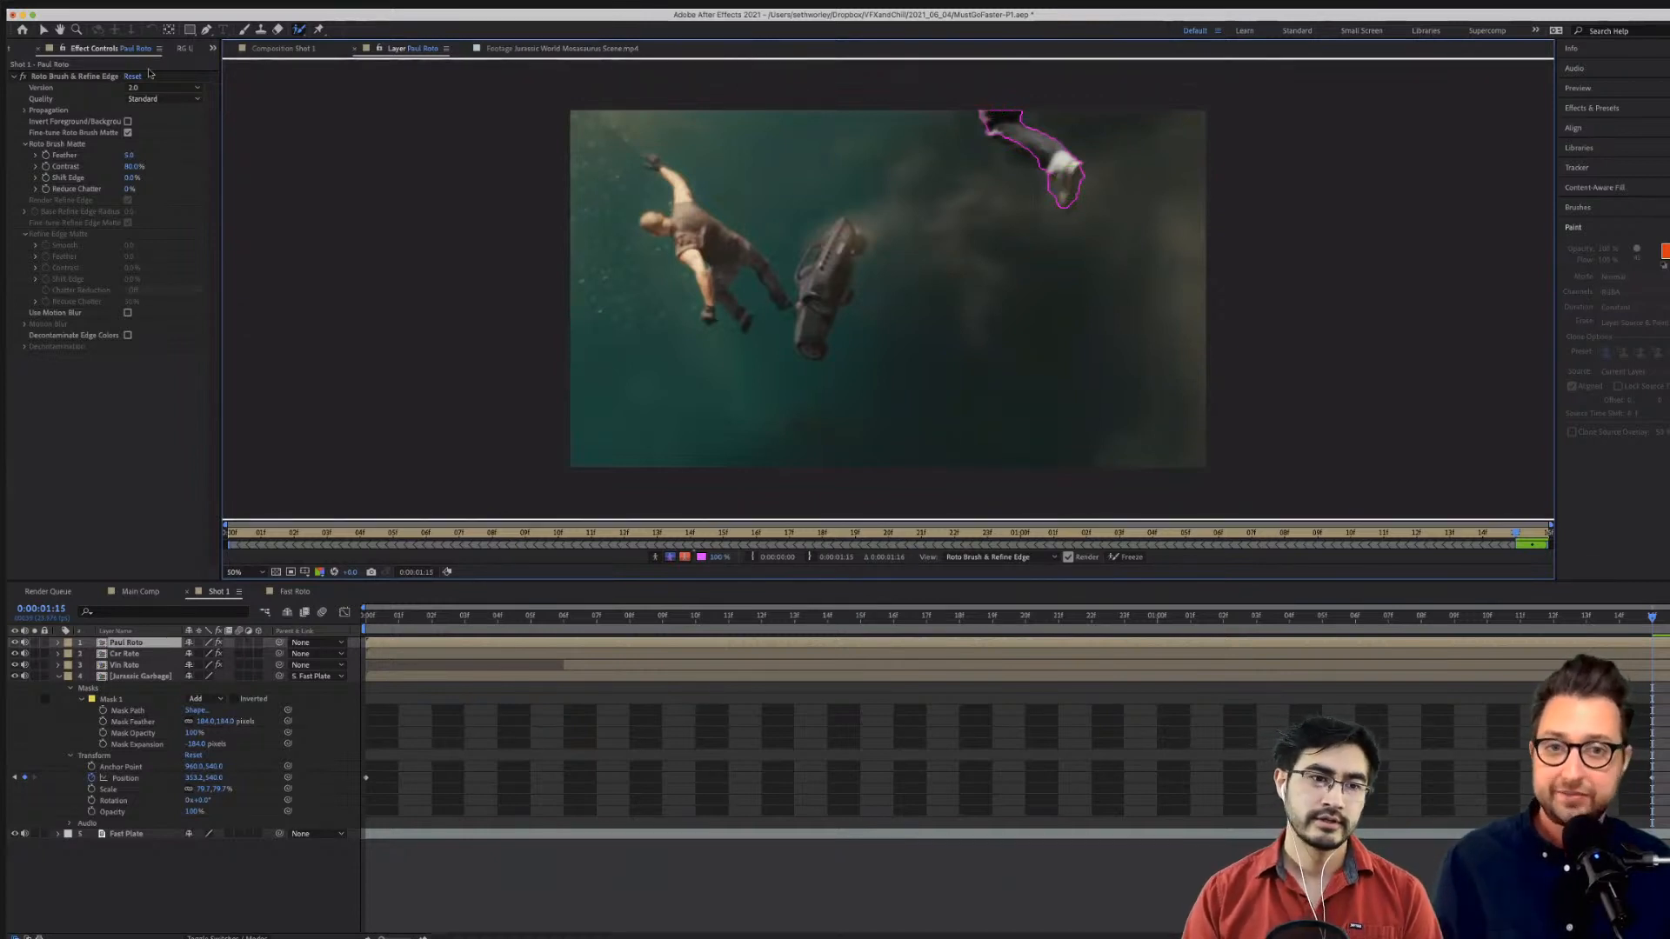
click(43, 29)
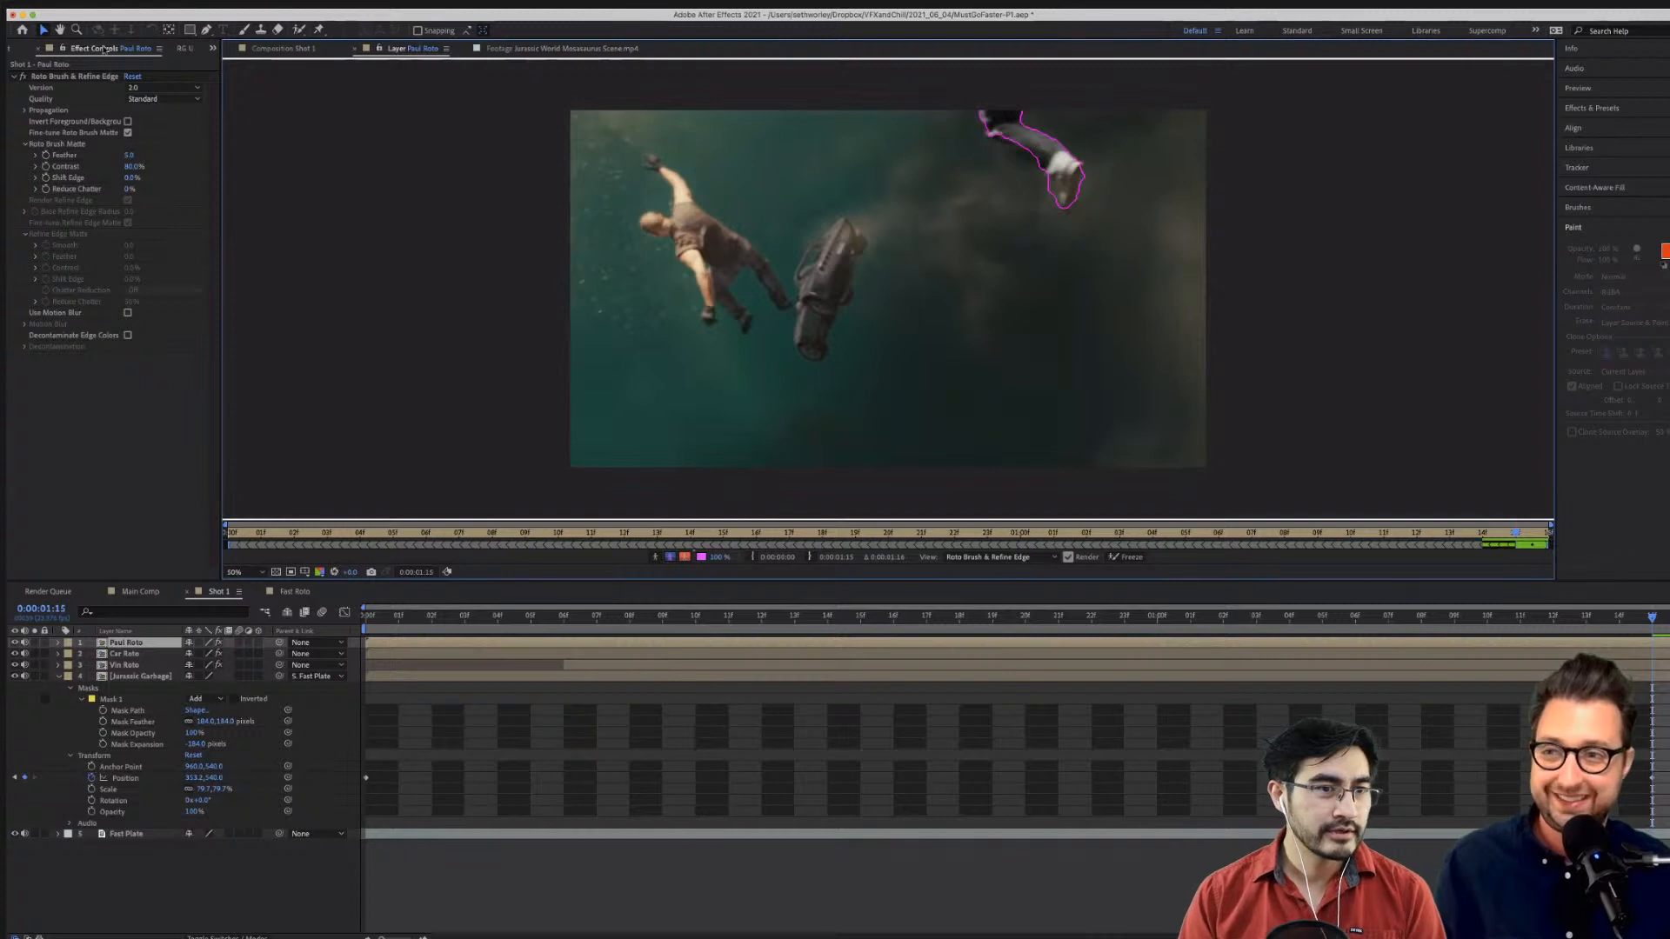
click(299, 29)
drag(1015, 126, 1038, 146)
key(space)
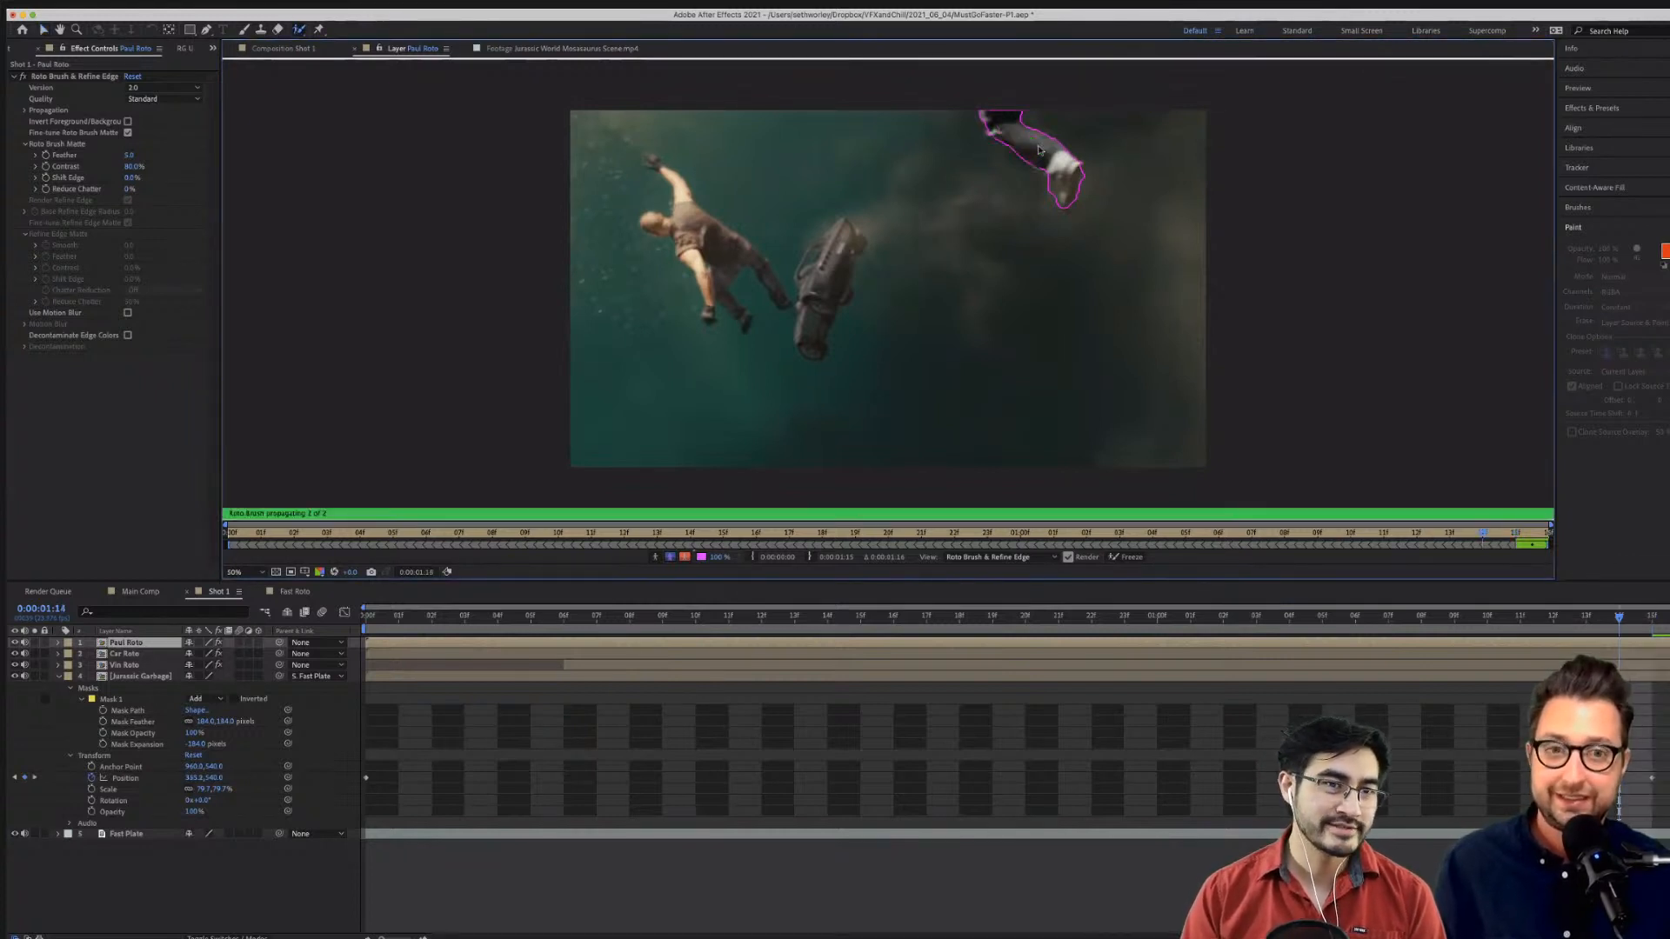
Go back frame by frame from 0:00:01:14 to 0:00:01:12, adding the figure's foot to the Roto Brush matte on each frame.
key(Page_Up)
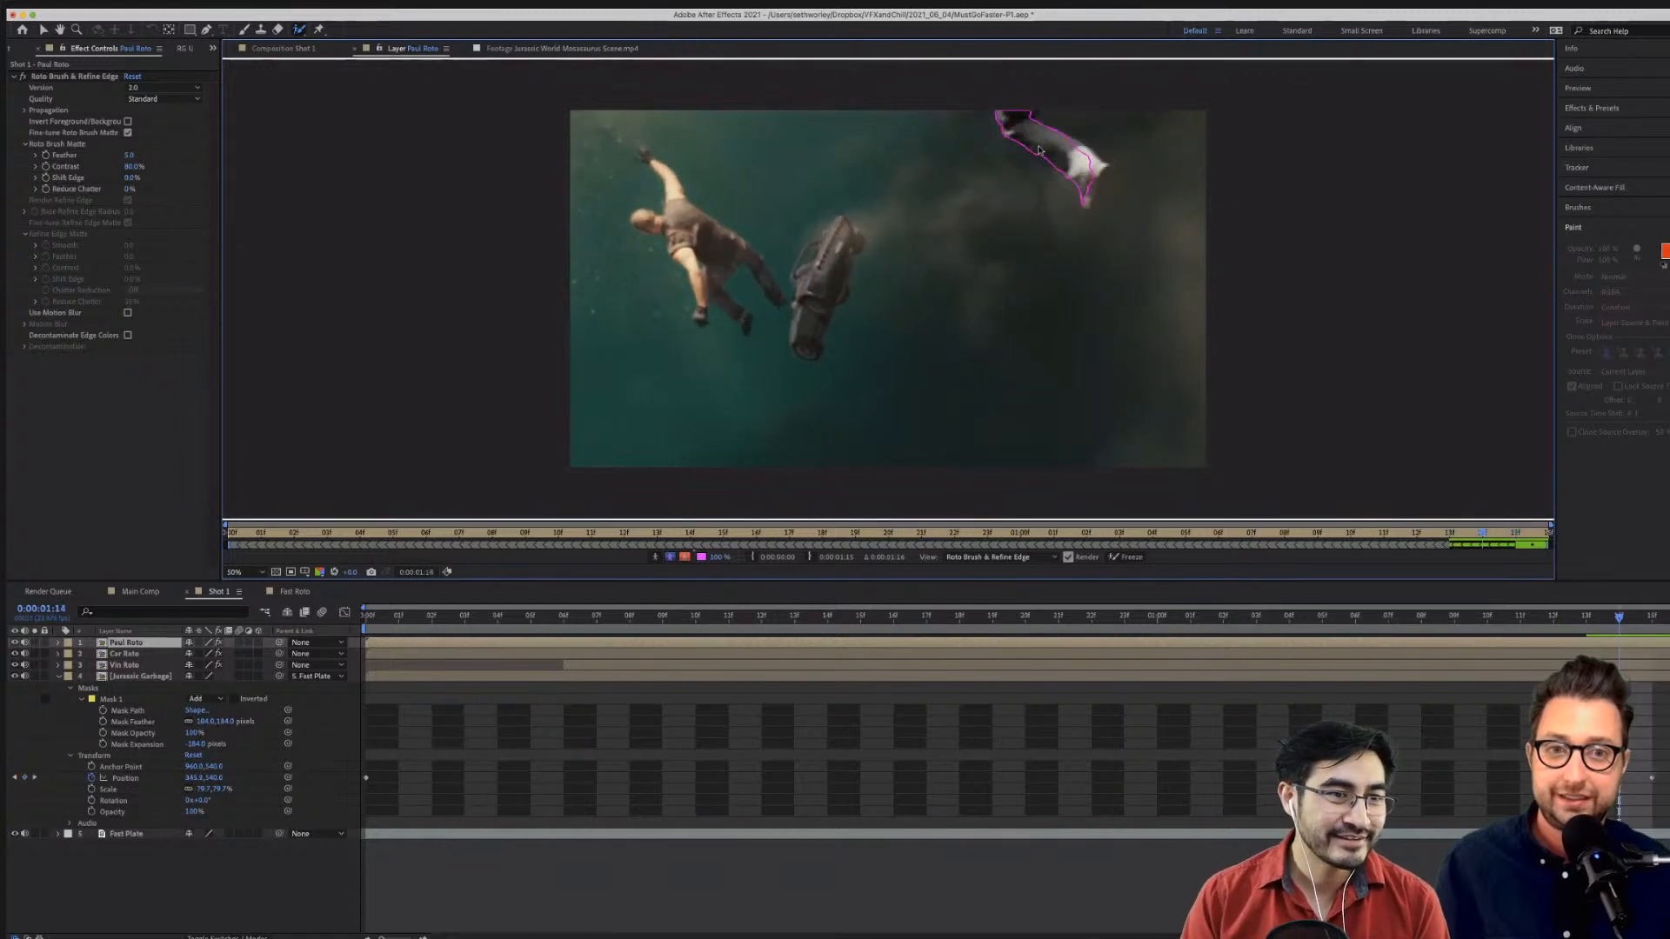
mouse_move(1075, 146)
mouse_down()
mouse_move(1092, 167)
mouse_move(1083, 204)
mouse_up()
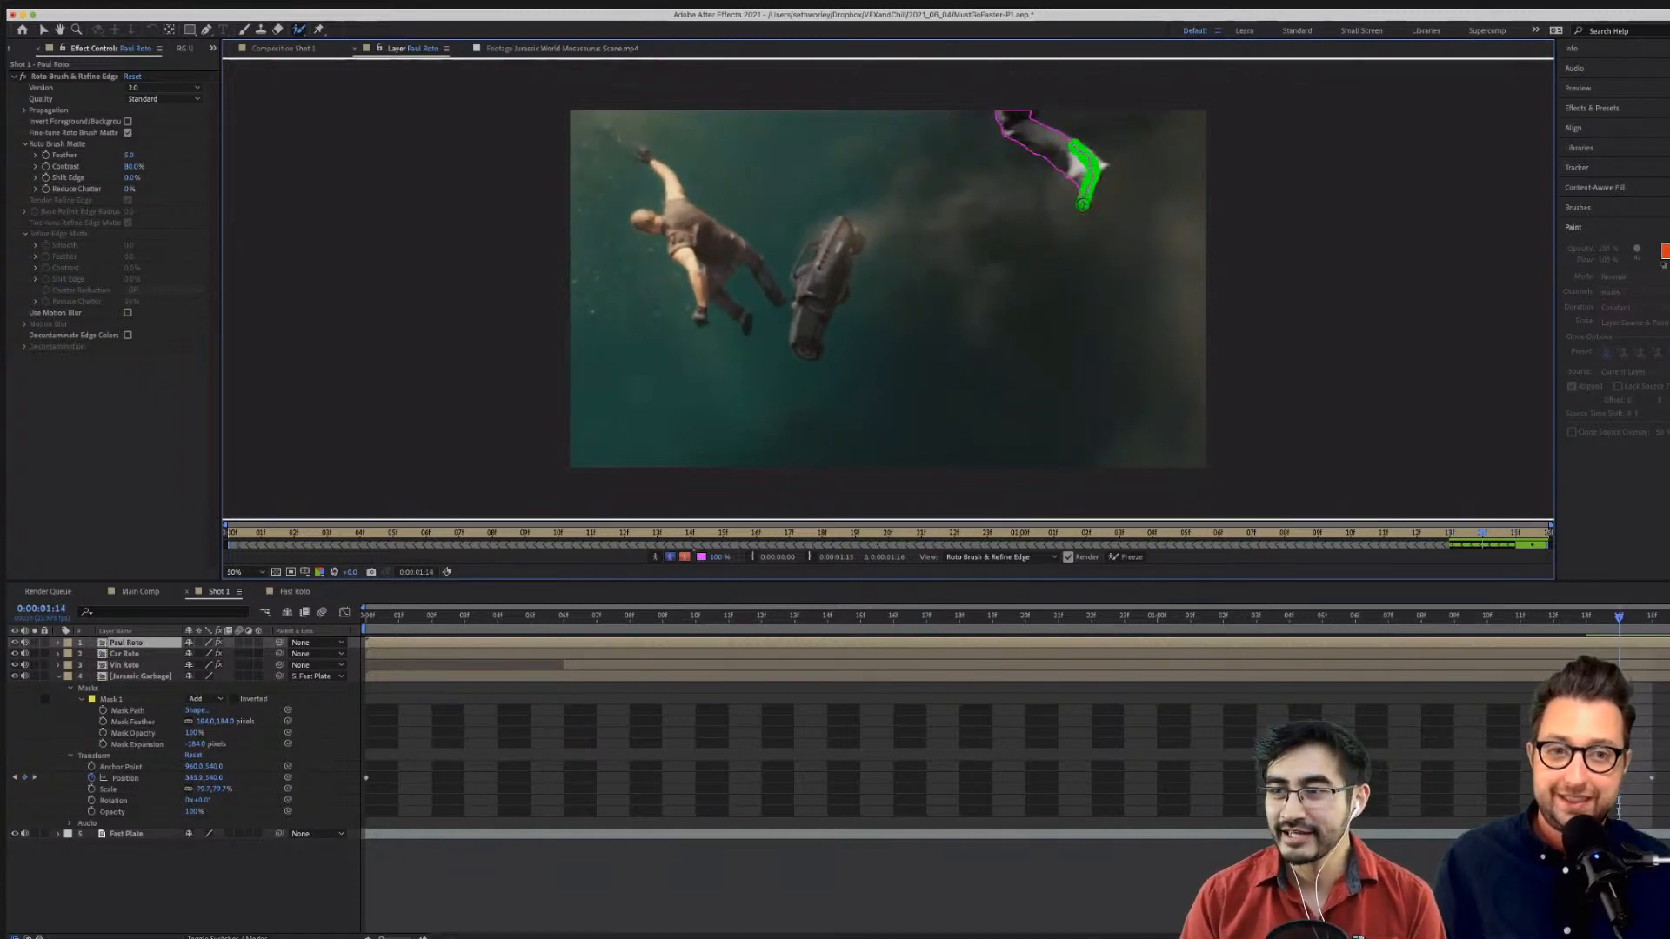
key(Page_Up)
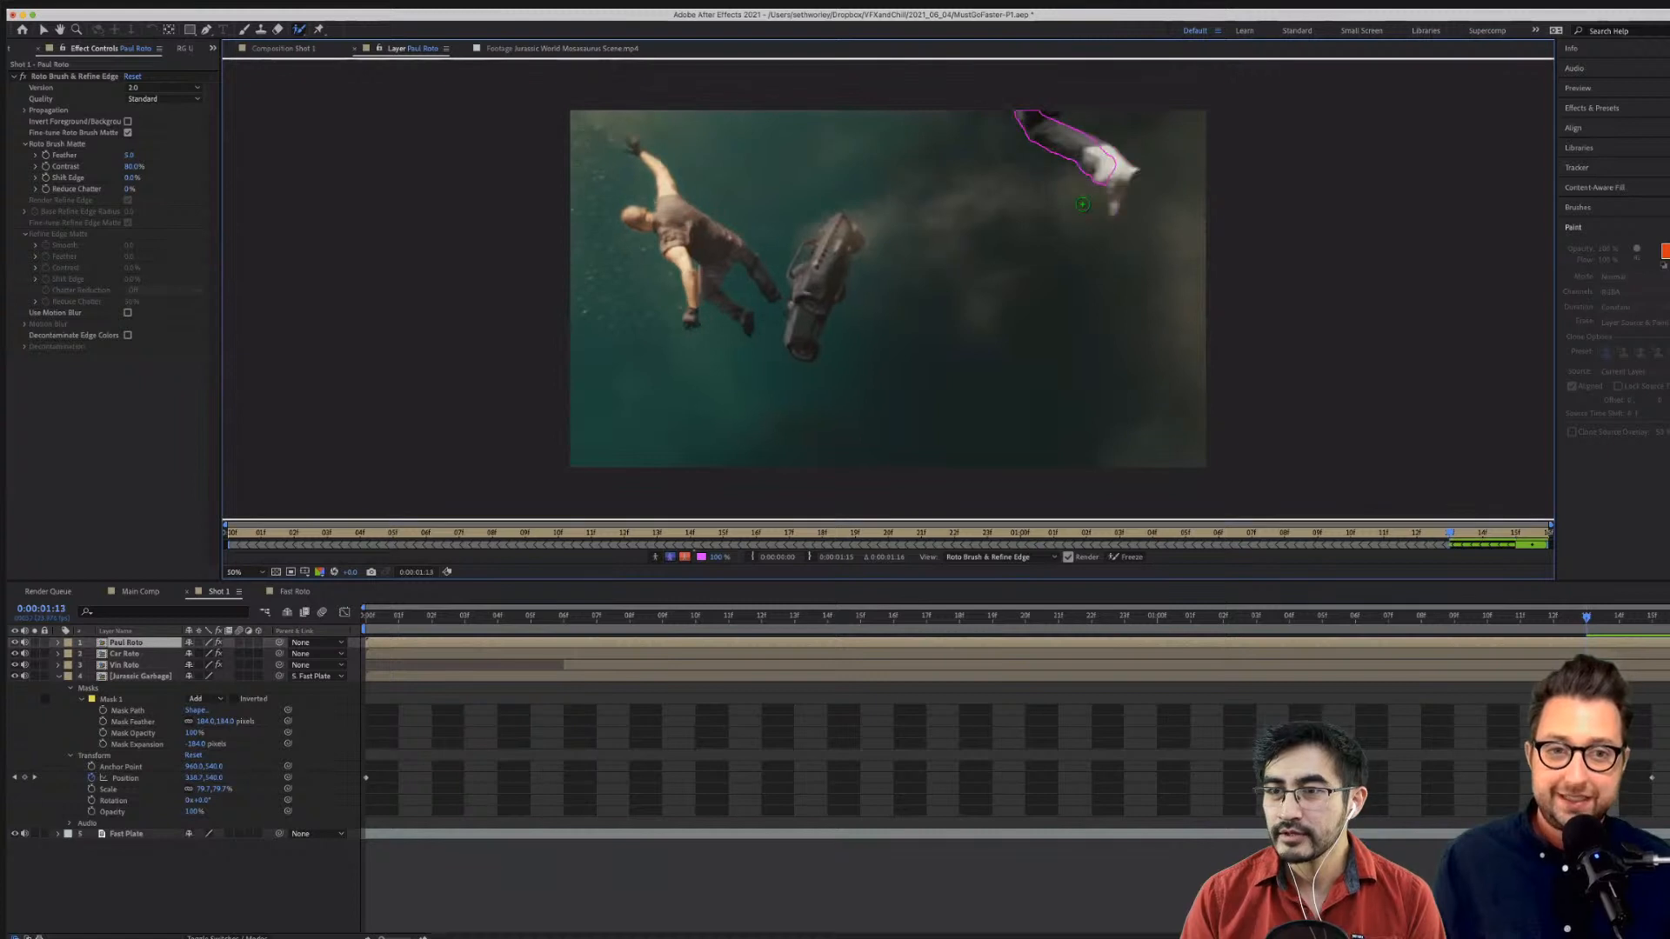
mouse_move(1098, 150)
mouse_down()
mouse_move(1121, 176)
mouse_move(1115, 205)
mouse_up()
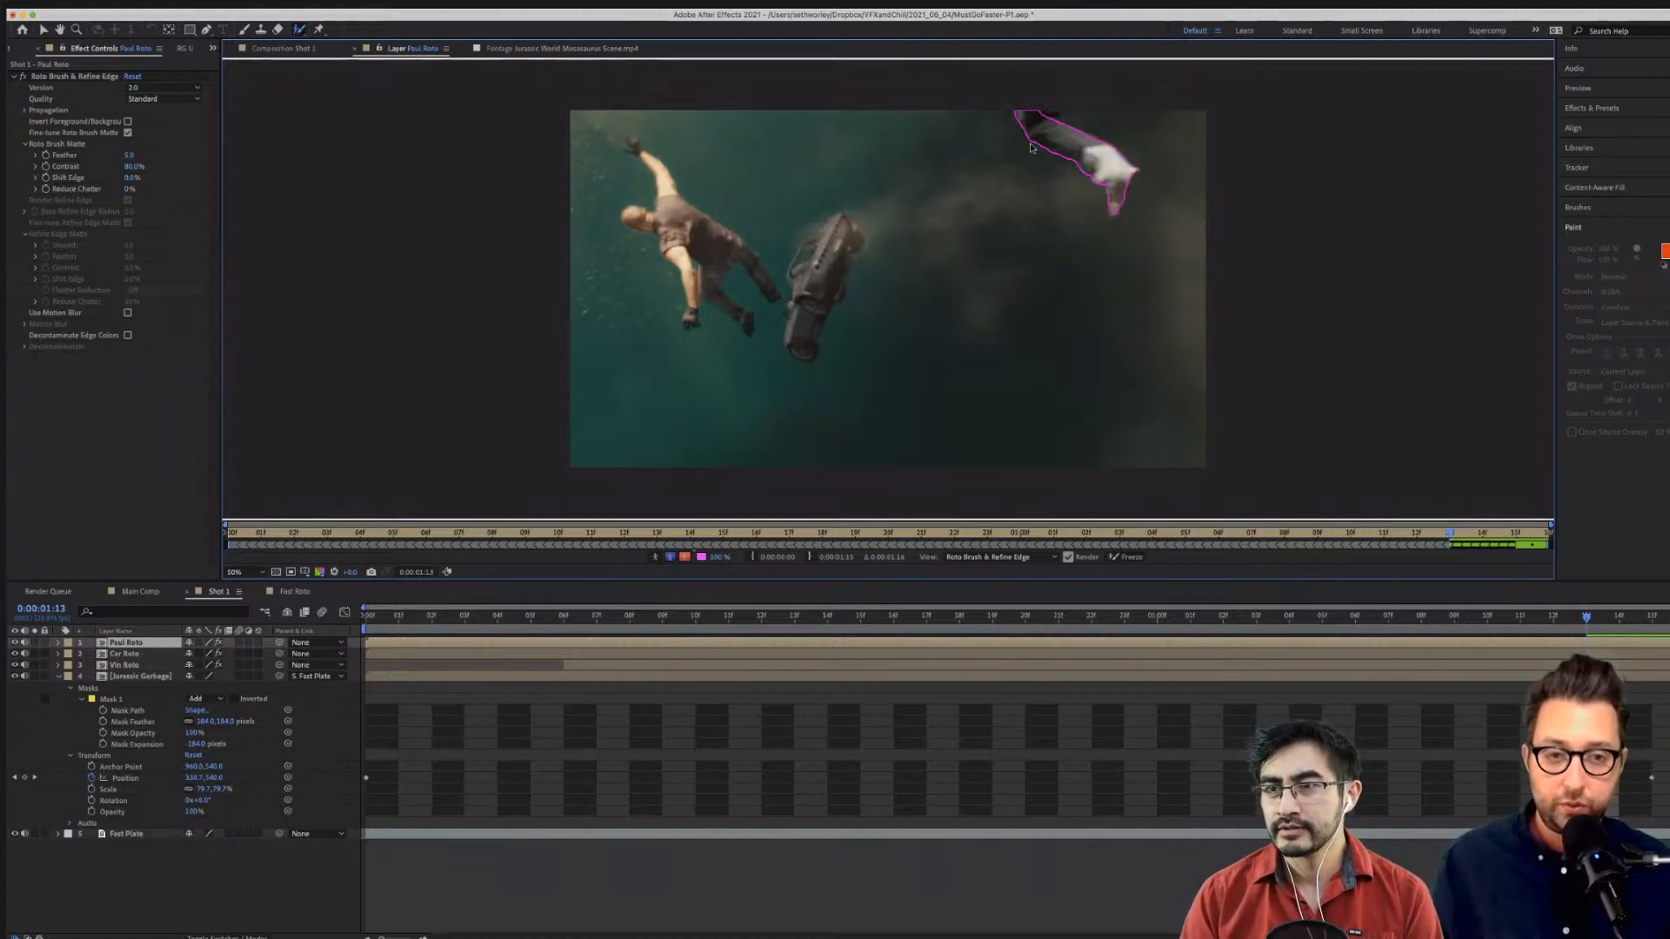
key(Page_Up)
mouse_move(1126, 152)
mouse_down()
mouse_move(1156, 173)
mouse_move(1145, 214)
mouse_up()
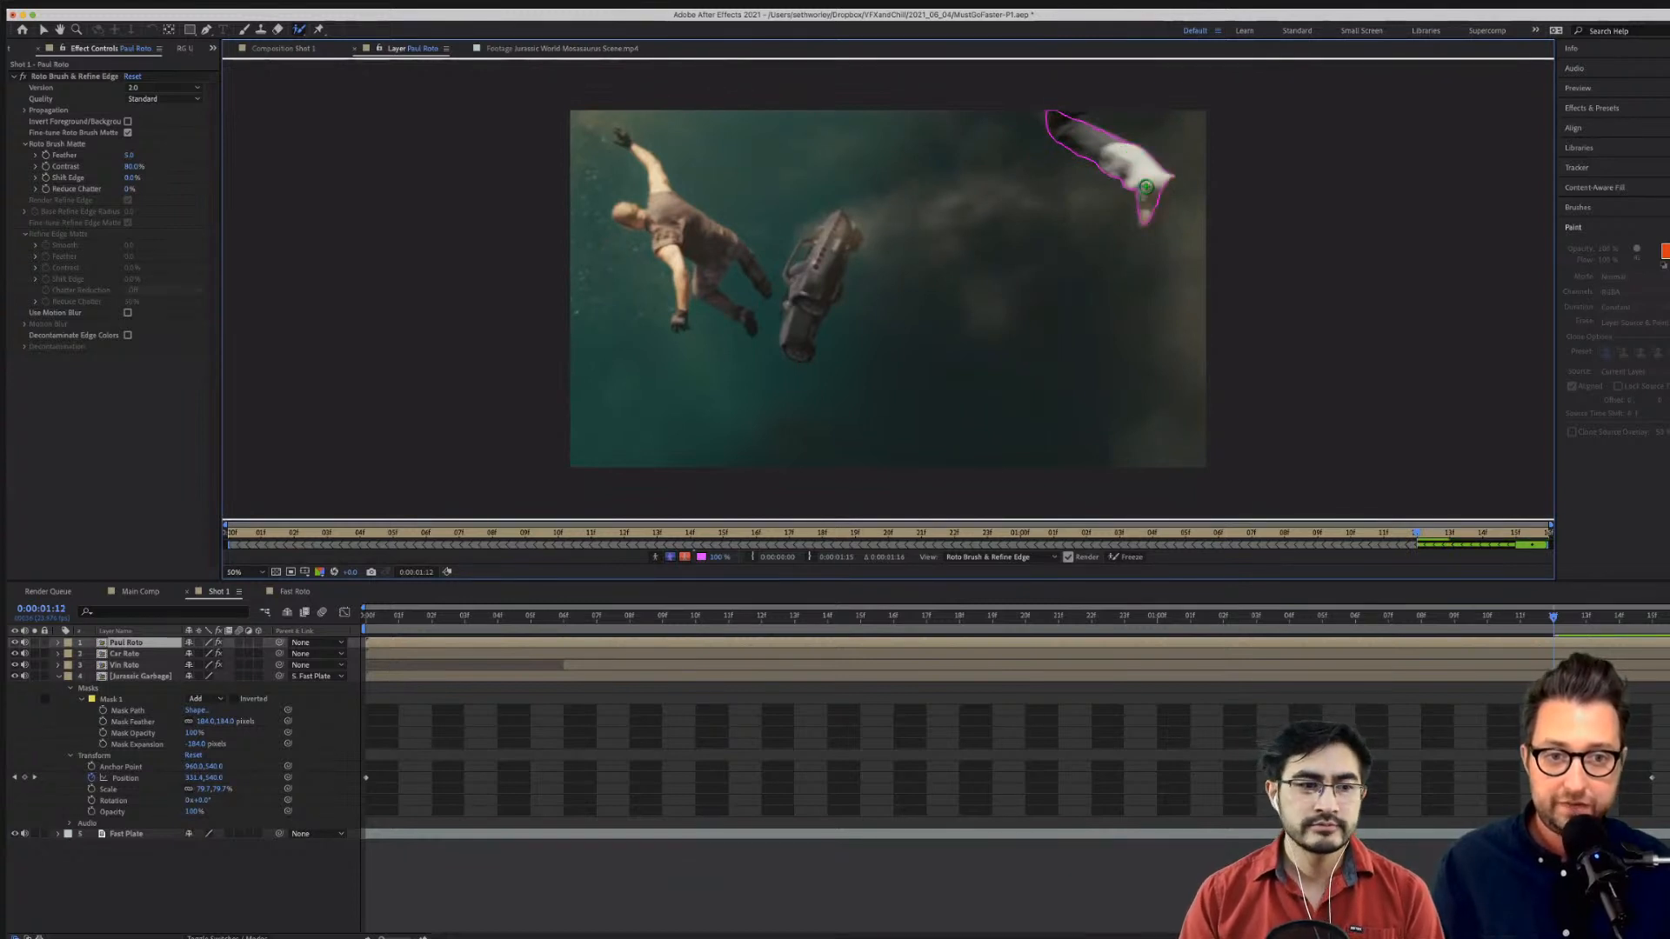
At 0:00:01:11, add the leg's upper edge and the foot at the picture edge to the Roto Brush matte.
key(Page_Up)
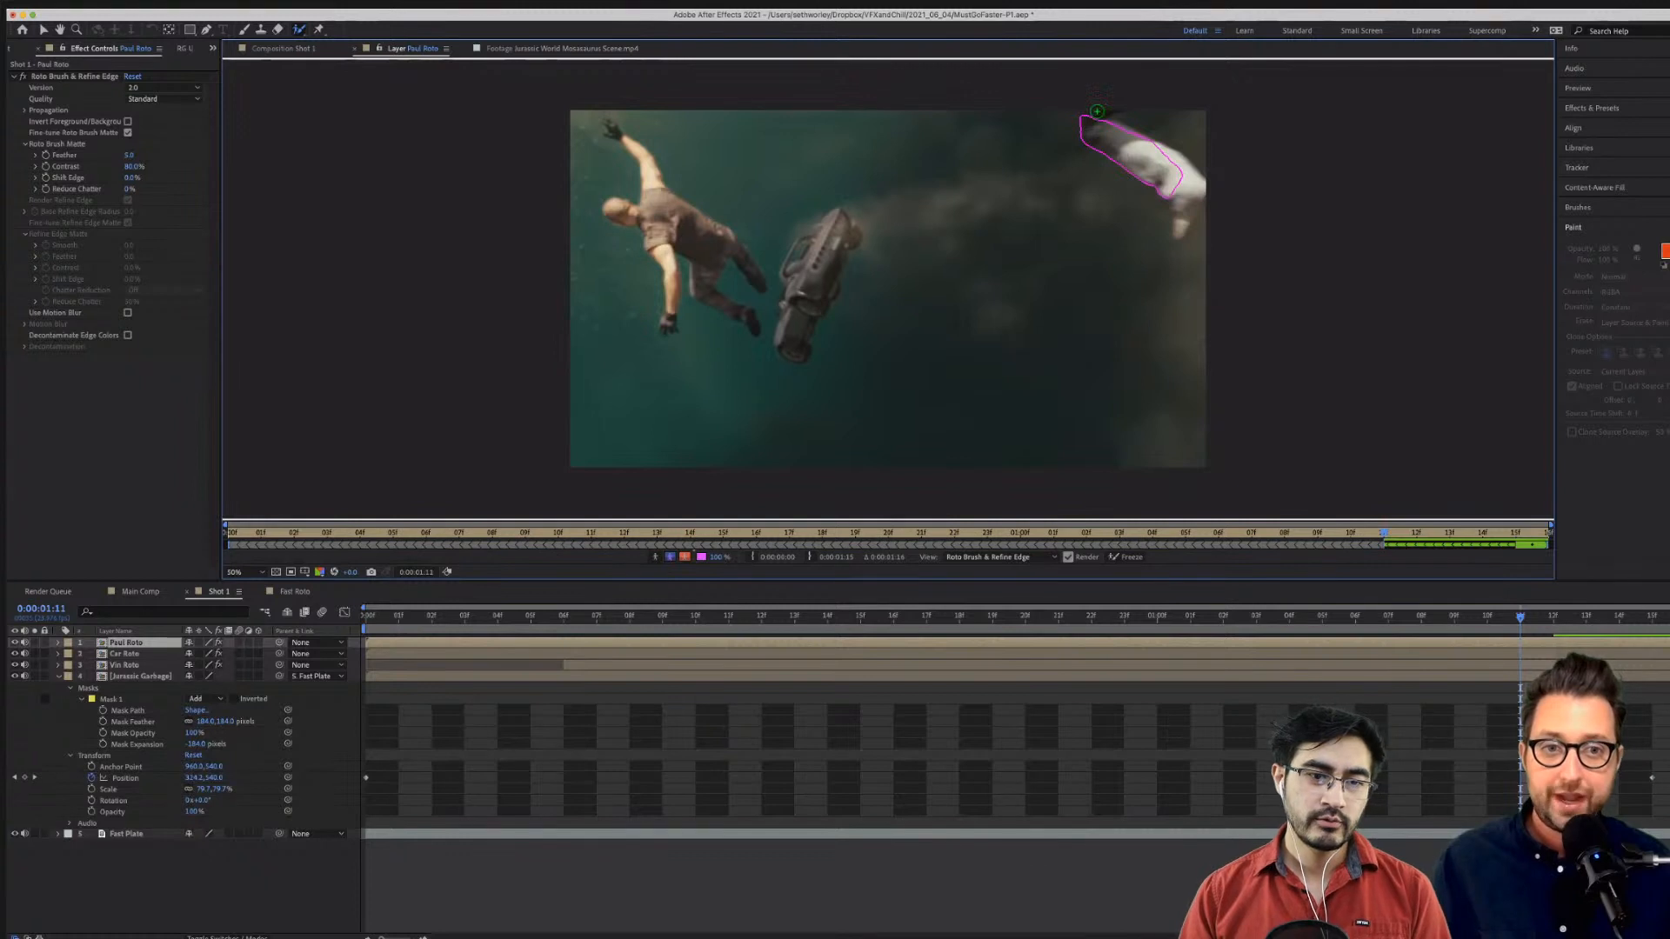
mouse_move(1101, 117)
mouse_down()
mouse_move(1169, 168)
mouse_move(1185, 222)
mouse_move(1184, 204)
mouse_up()
mouse_move(1167, 137)
mouse_down()
mouse_move(1155, 117)
mouse_move(1217, 156)
mouse_up()
drag(1178, 225, 1178, 191)
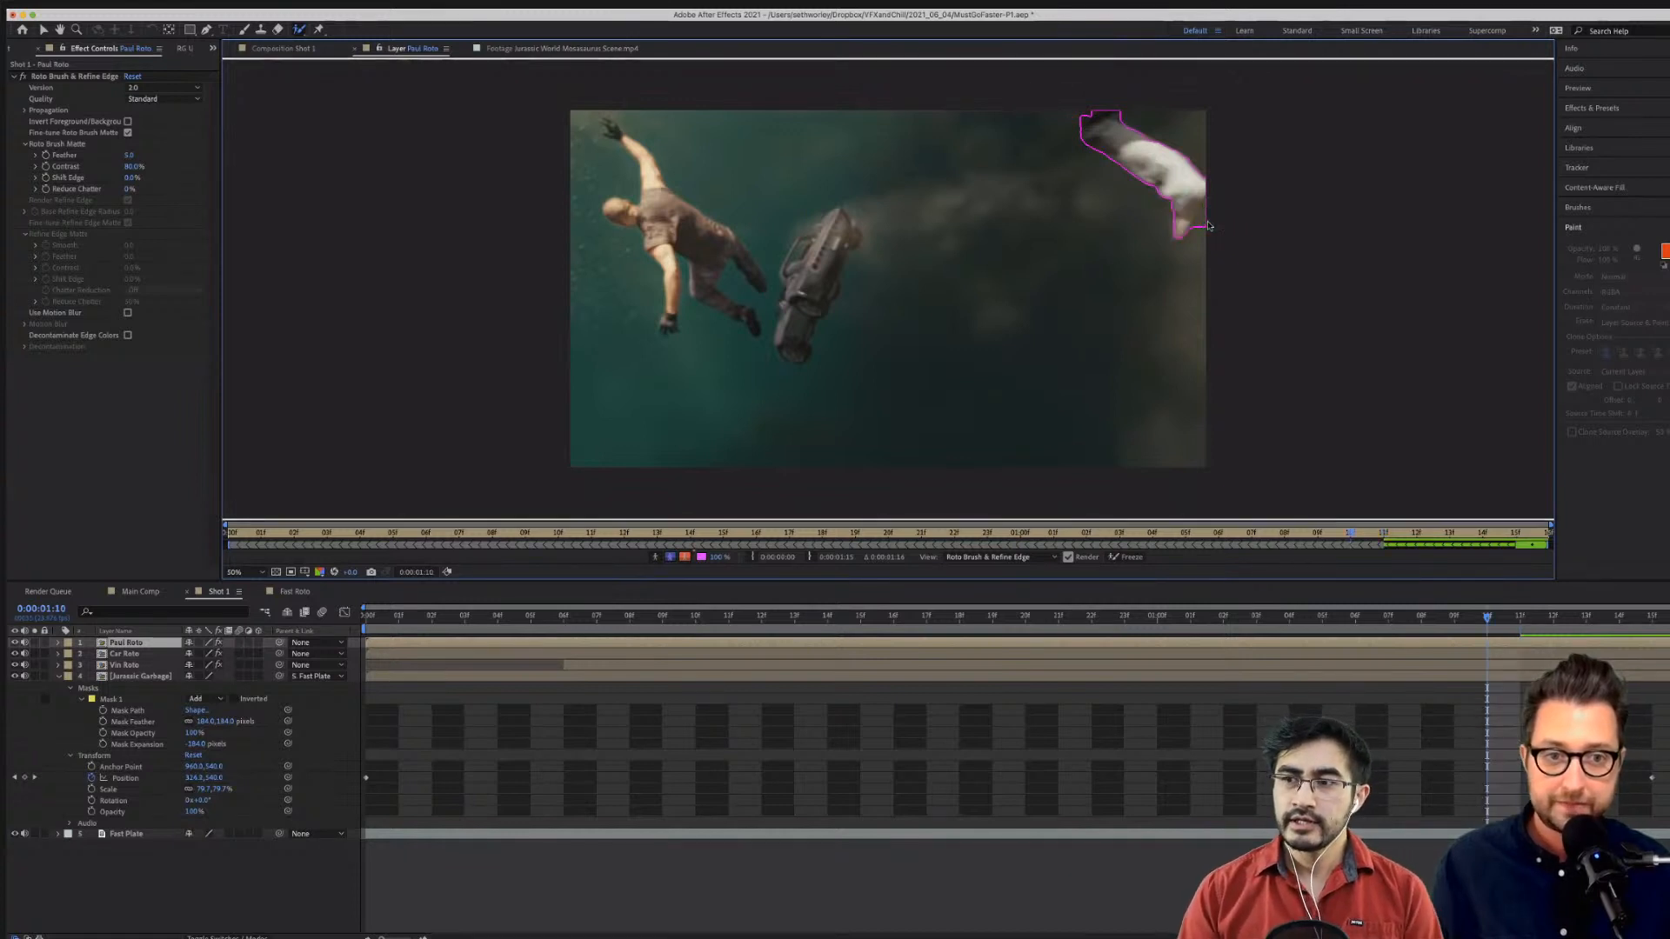
Go back frame by frame from 0:00:01:10 to 0:00:01:07, refining the leg's Roto Brush matte and clearing it at 0:00:01:08.
key(Page_Up)
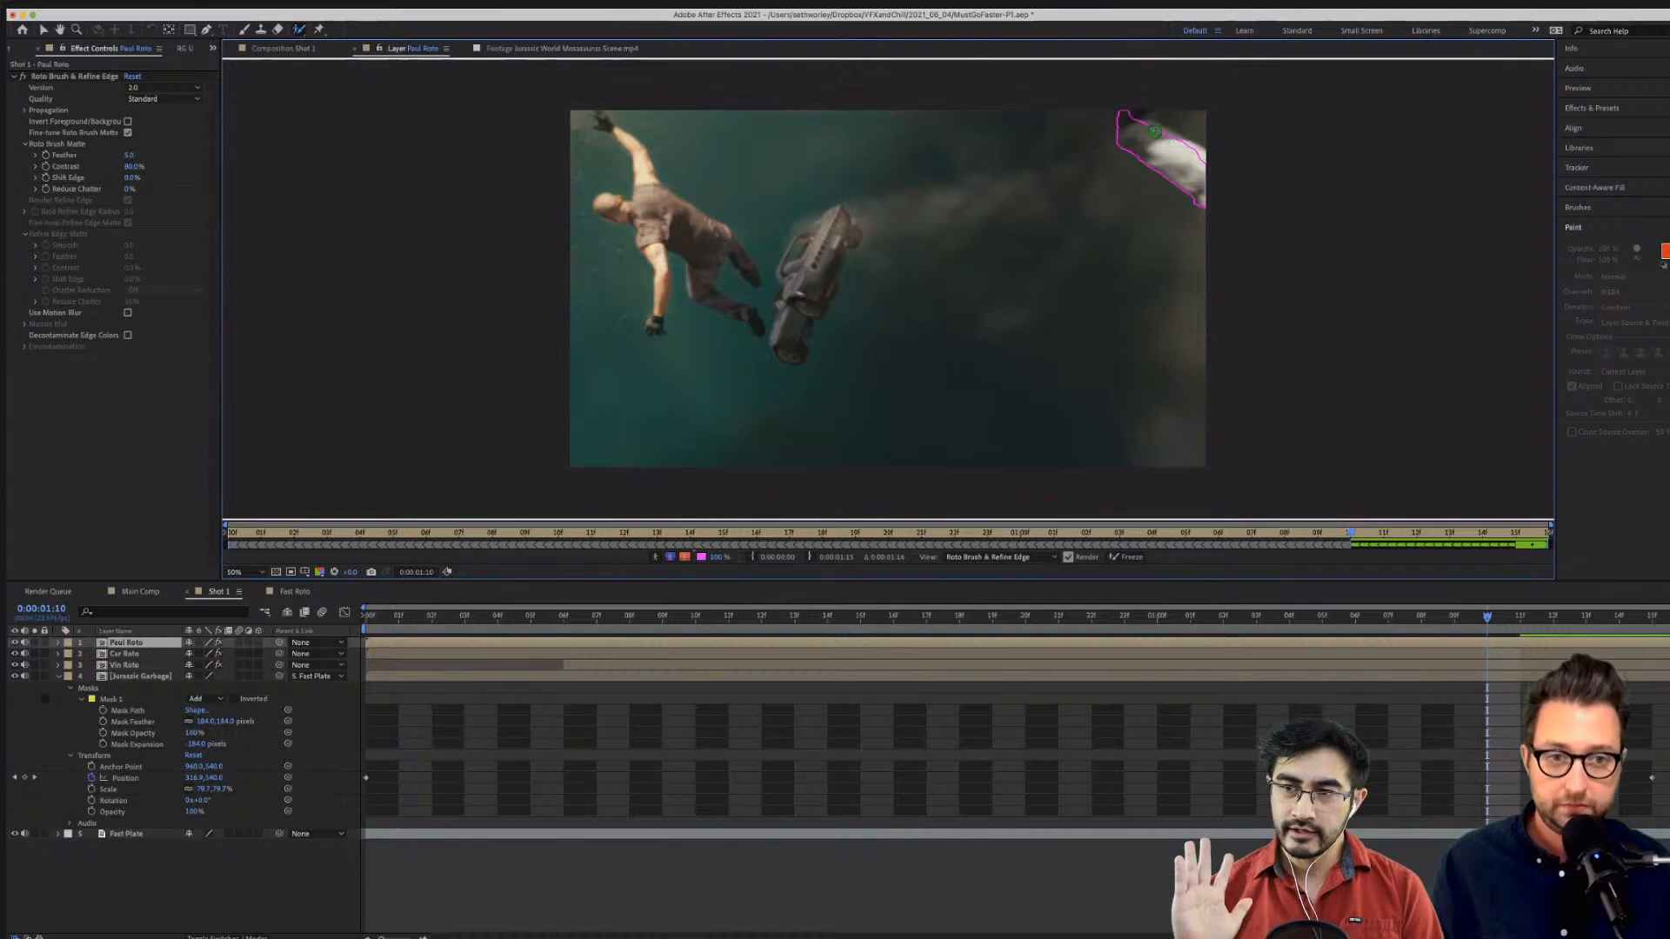
drag(1145, 122, 1214, 164)
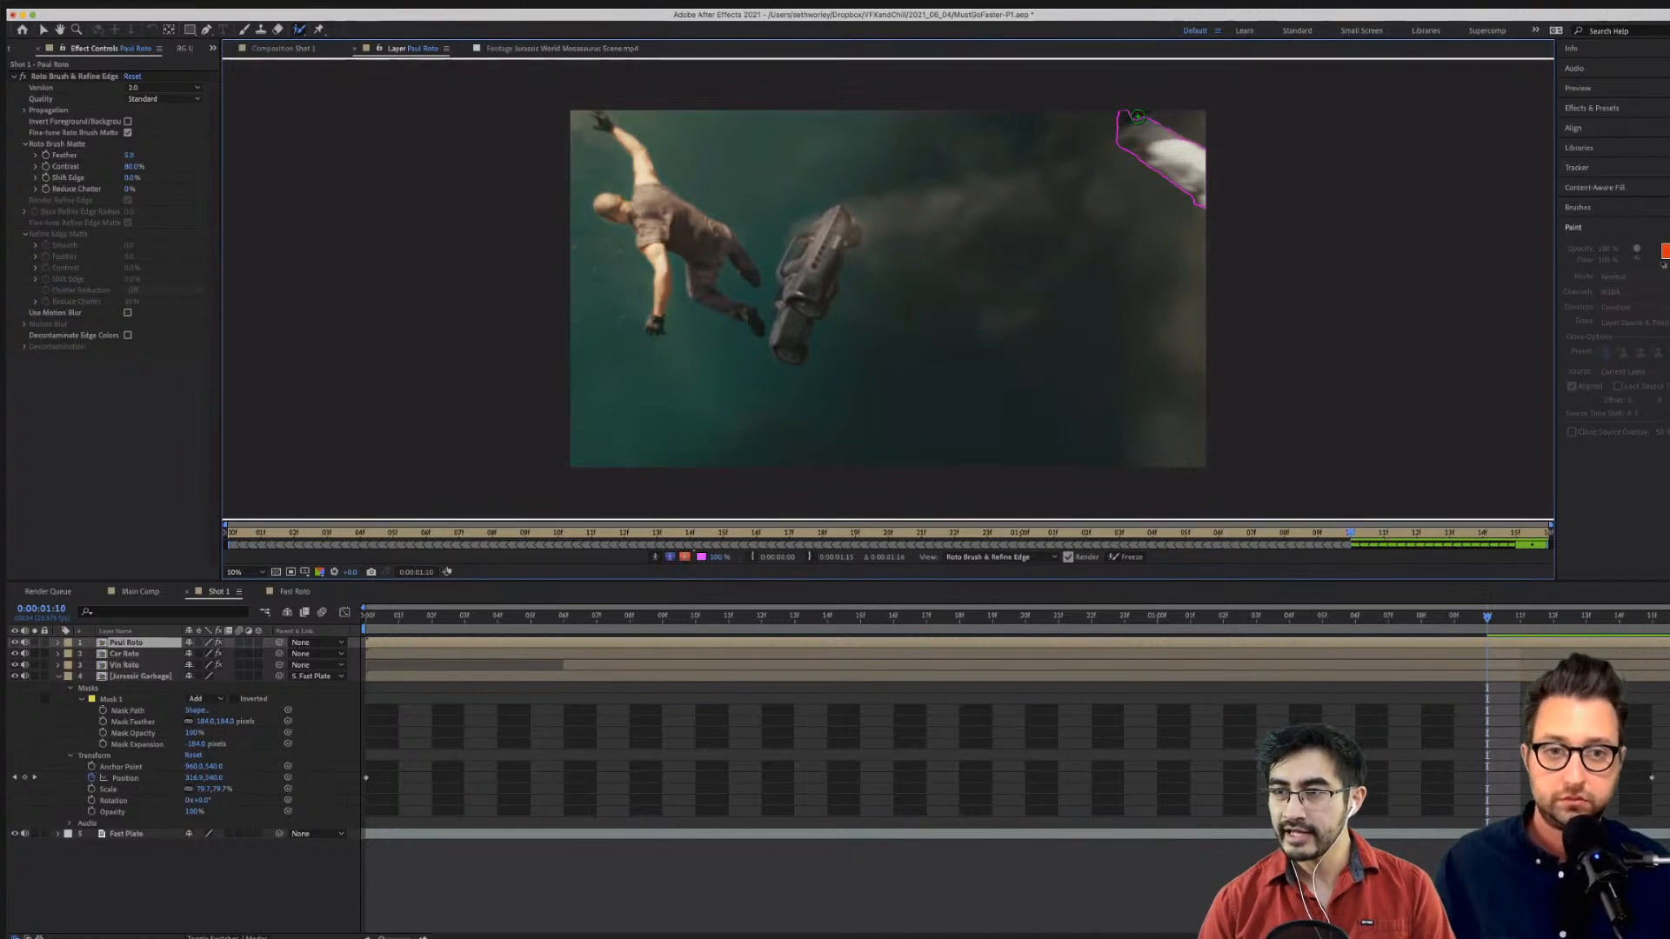
key(Page_Up)
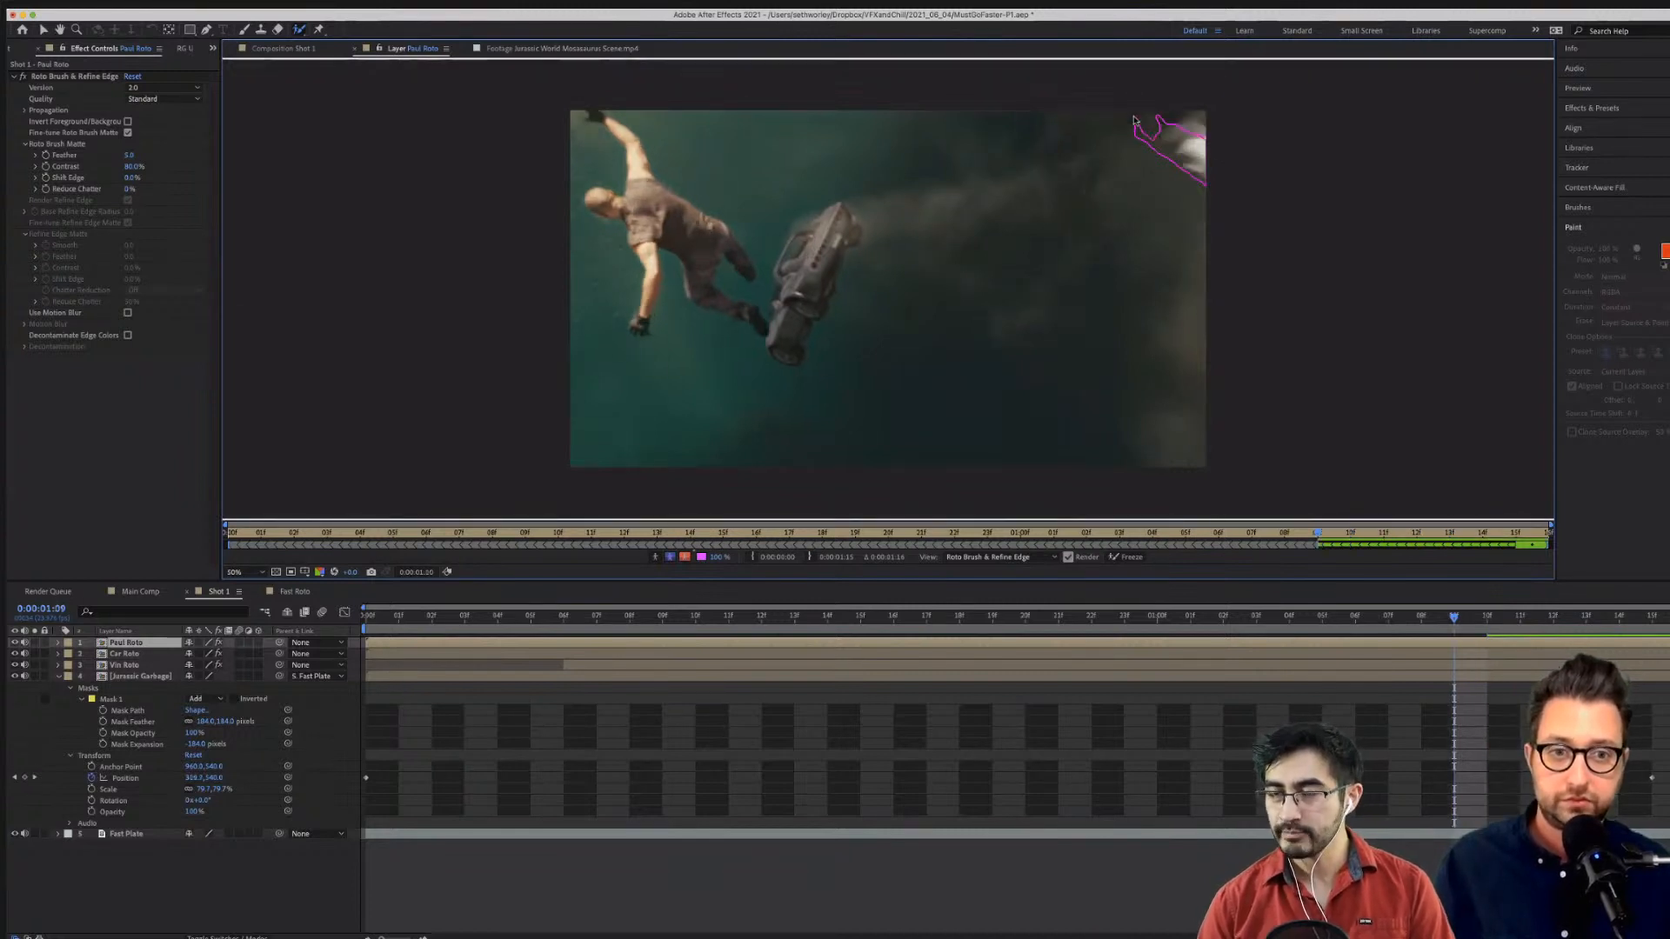
drag(1133, 117, 1130, 166)
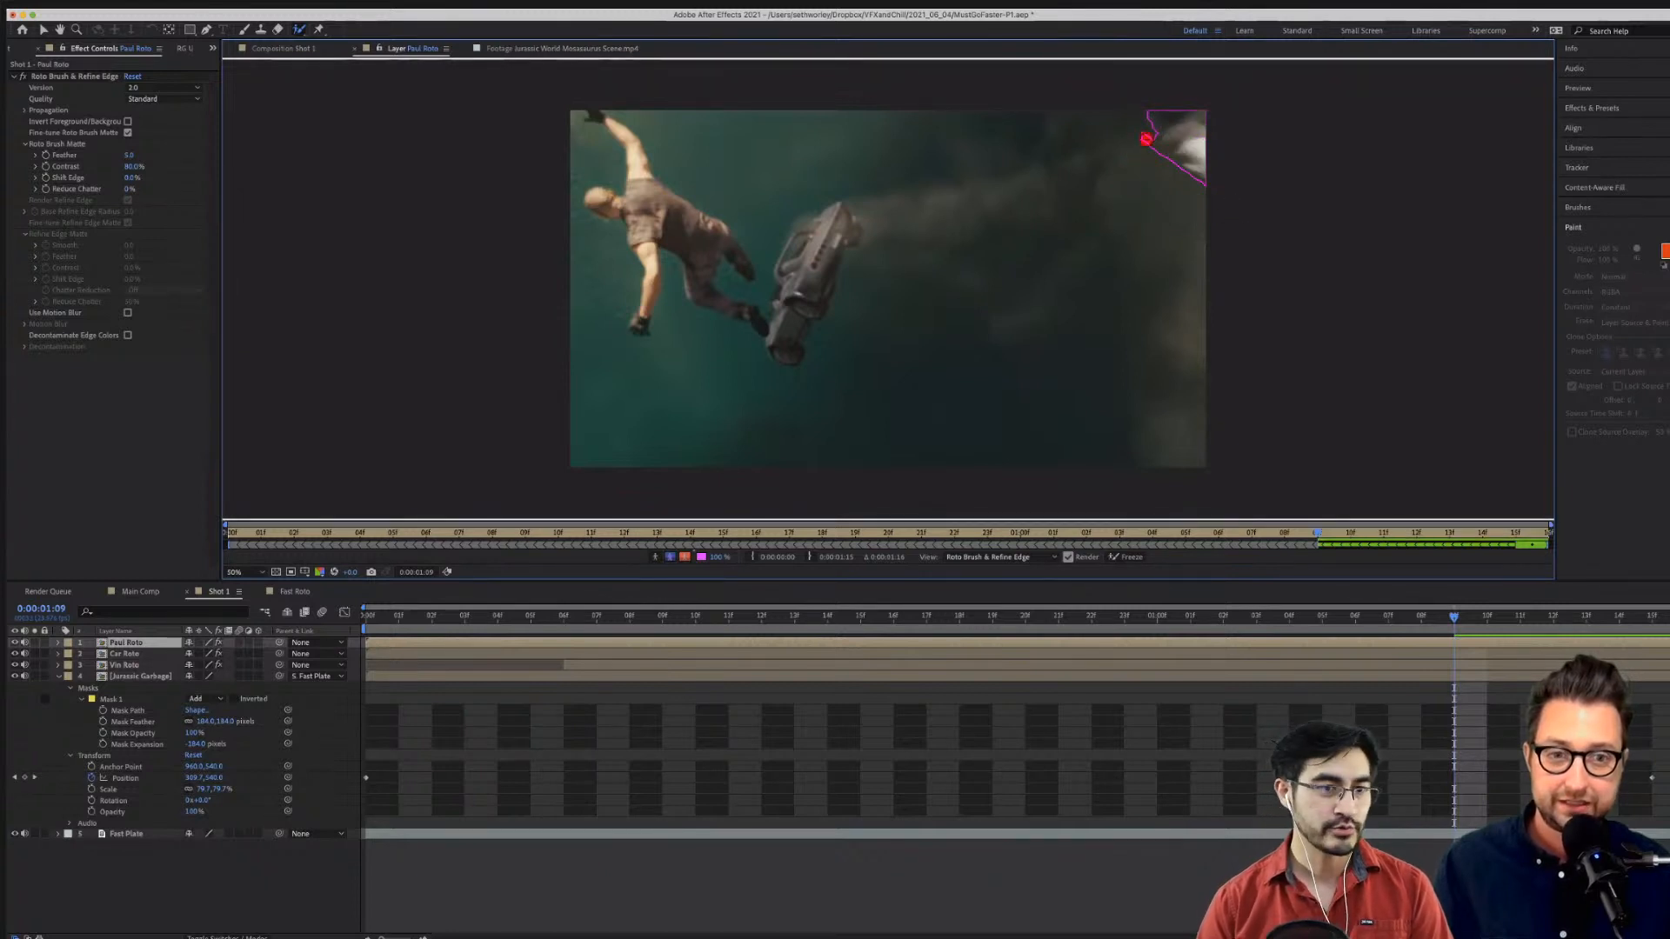
key(Page_Up)
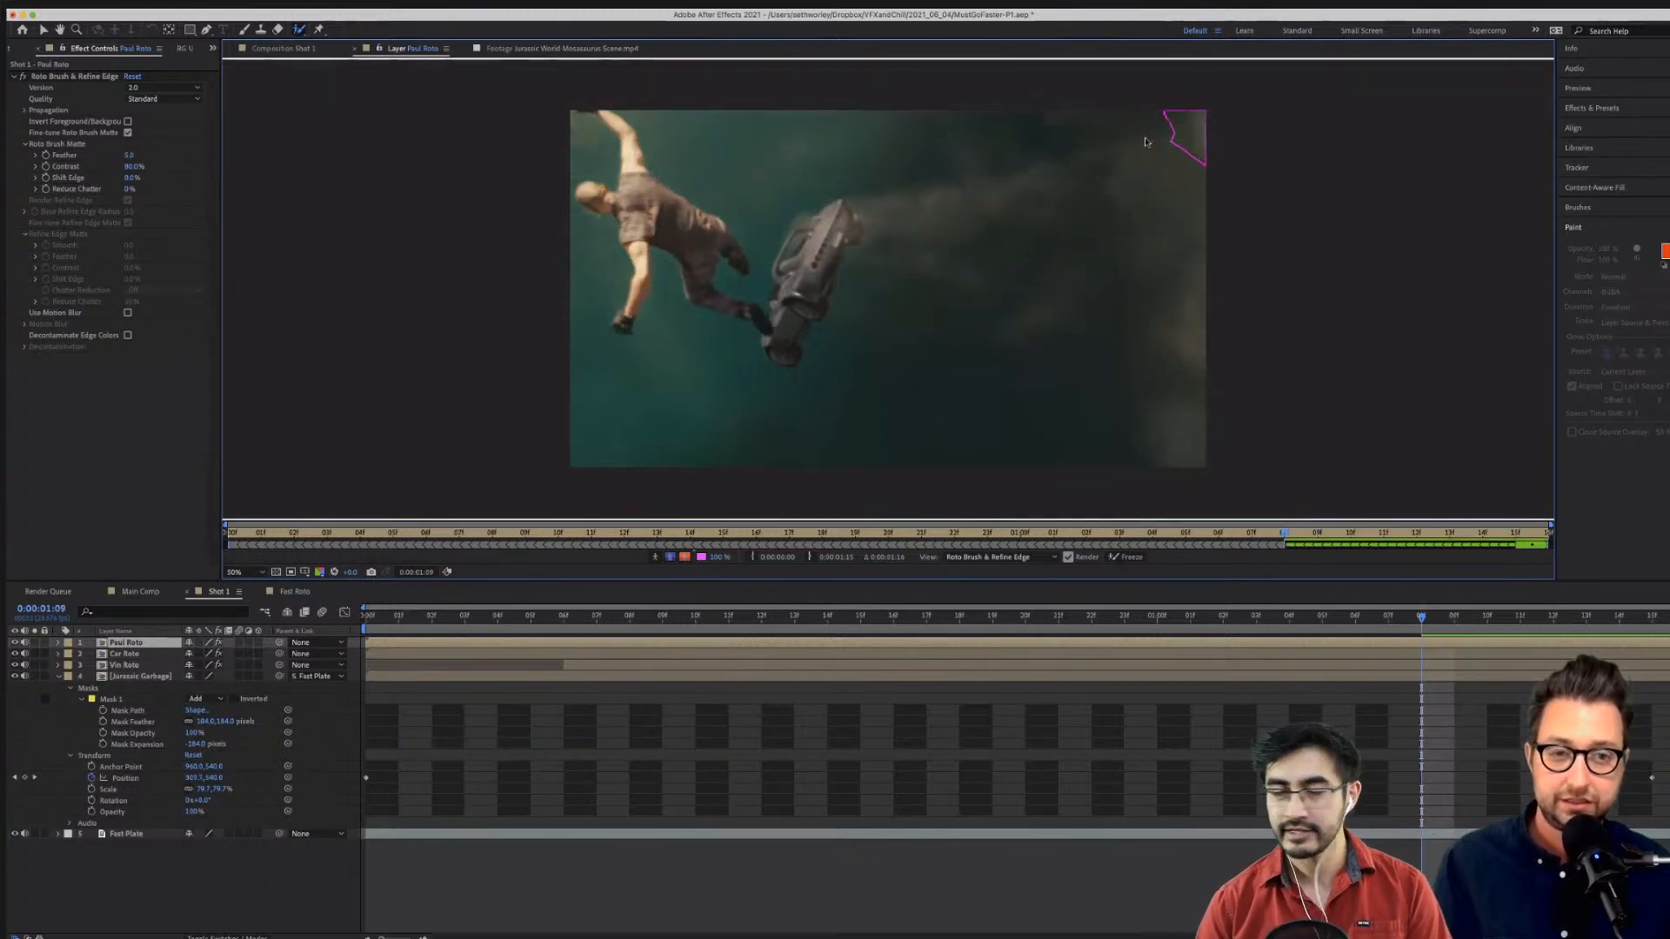
drag(1169, 114, 1204, 167)
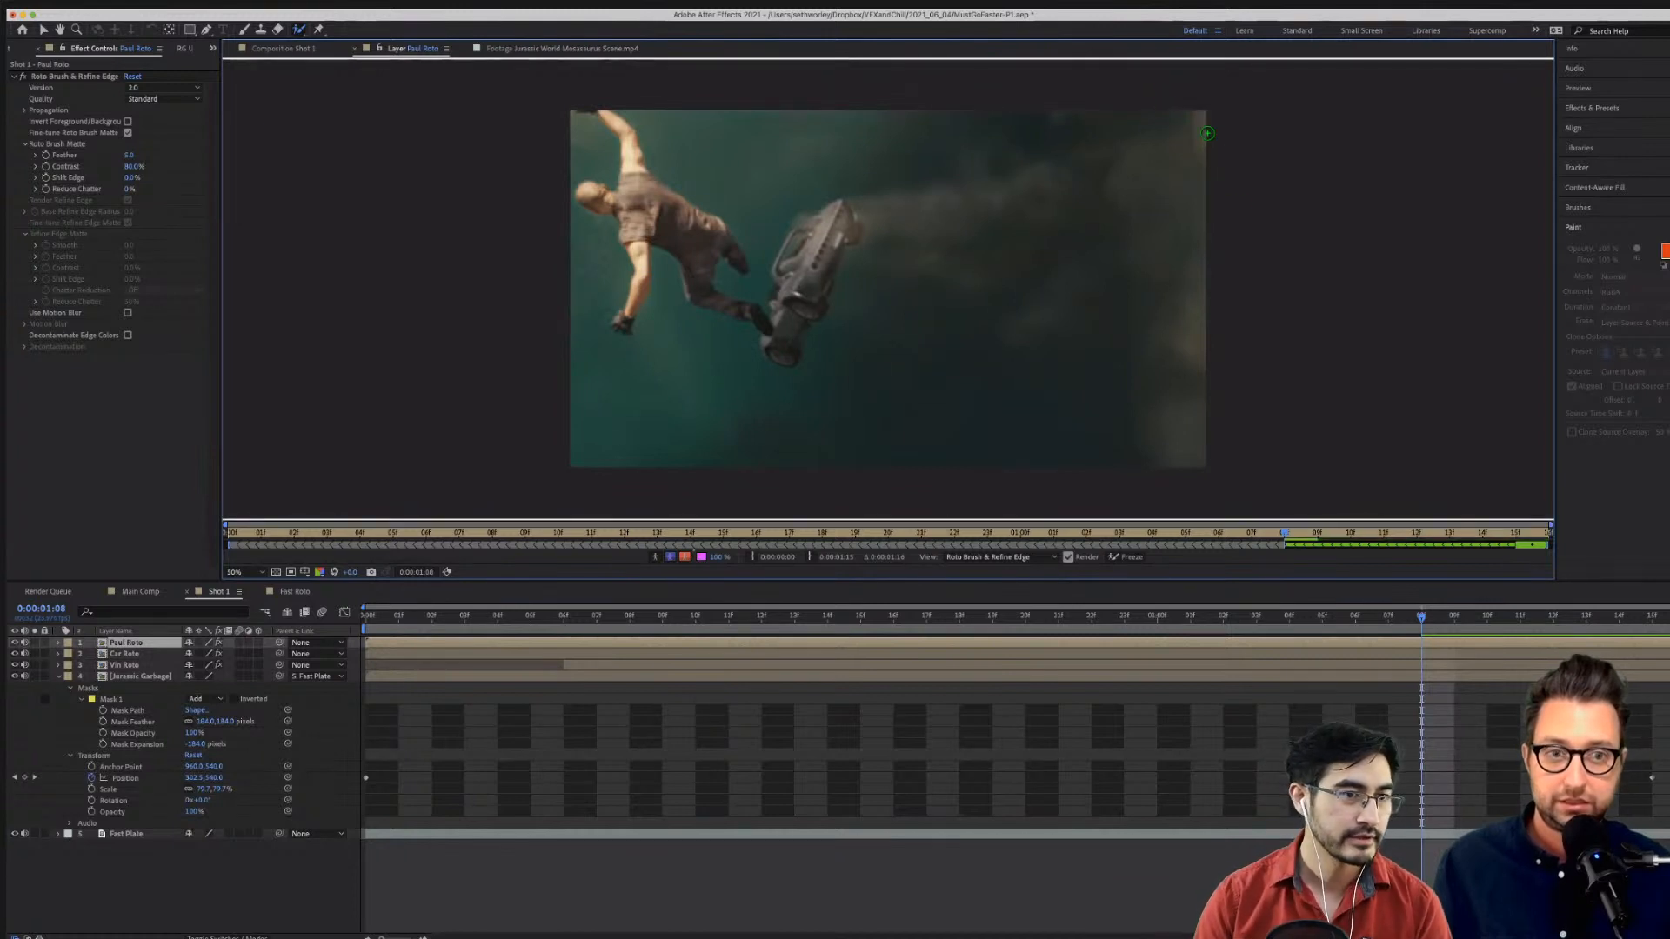
key(Page_Up)
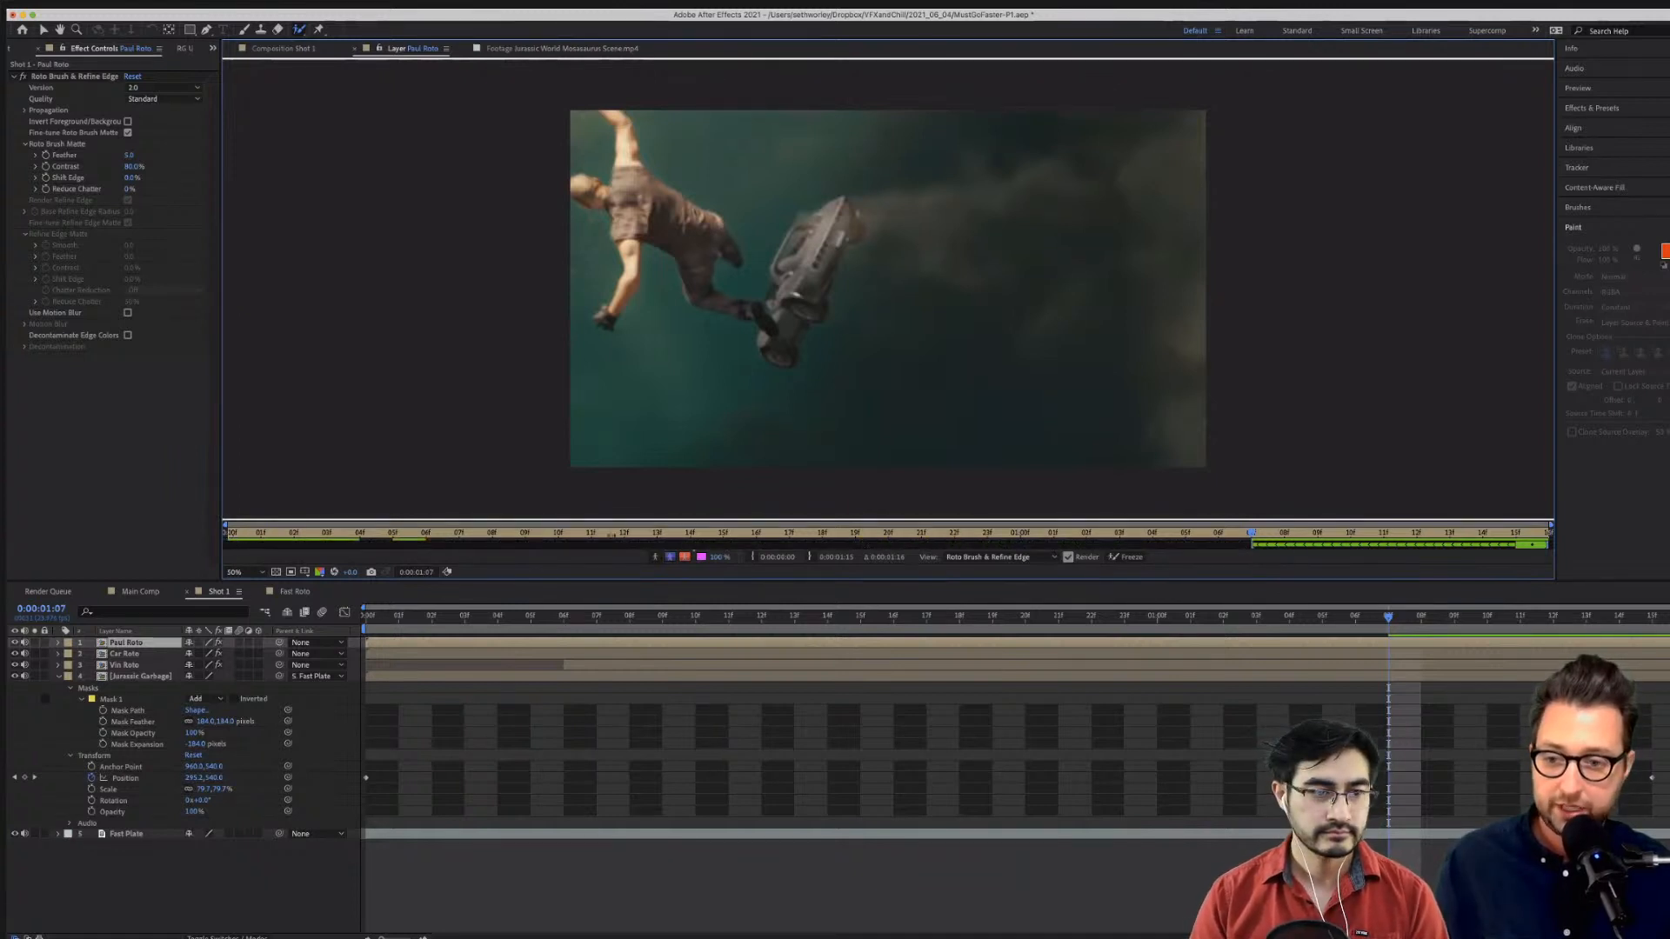
Trim the start of the Paul Roto layer to 0:00:01:07 and freeze its Roto Brush propagation.
key(Home)
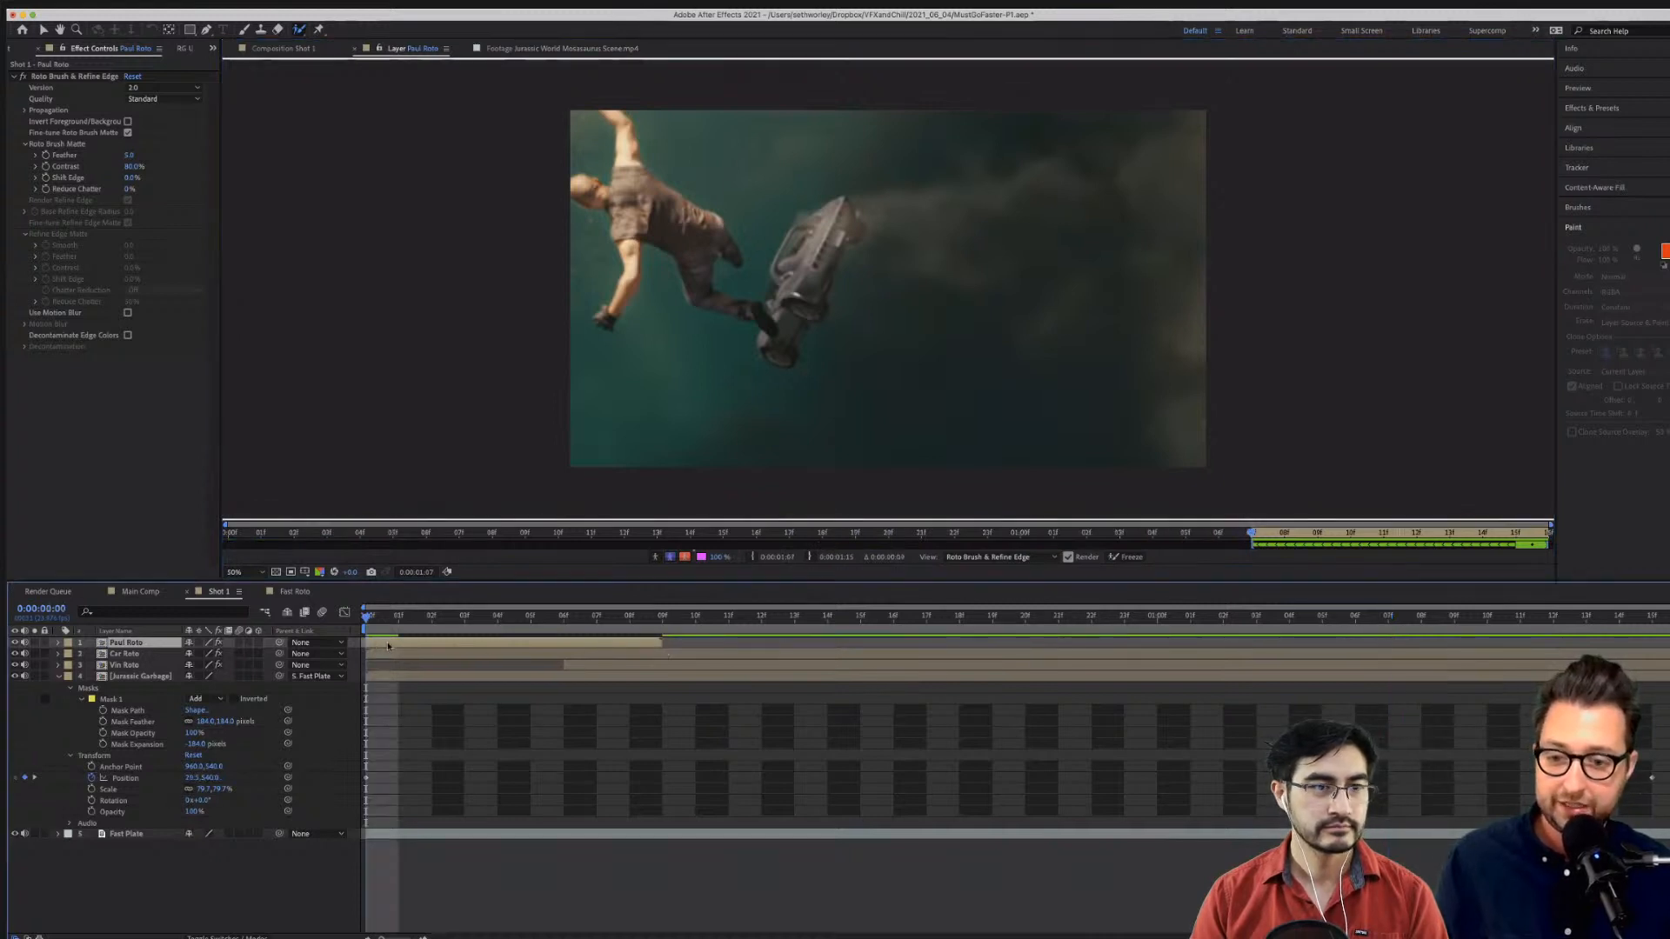
drag(385, 640, 1421, 624)
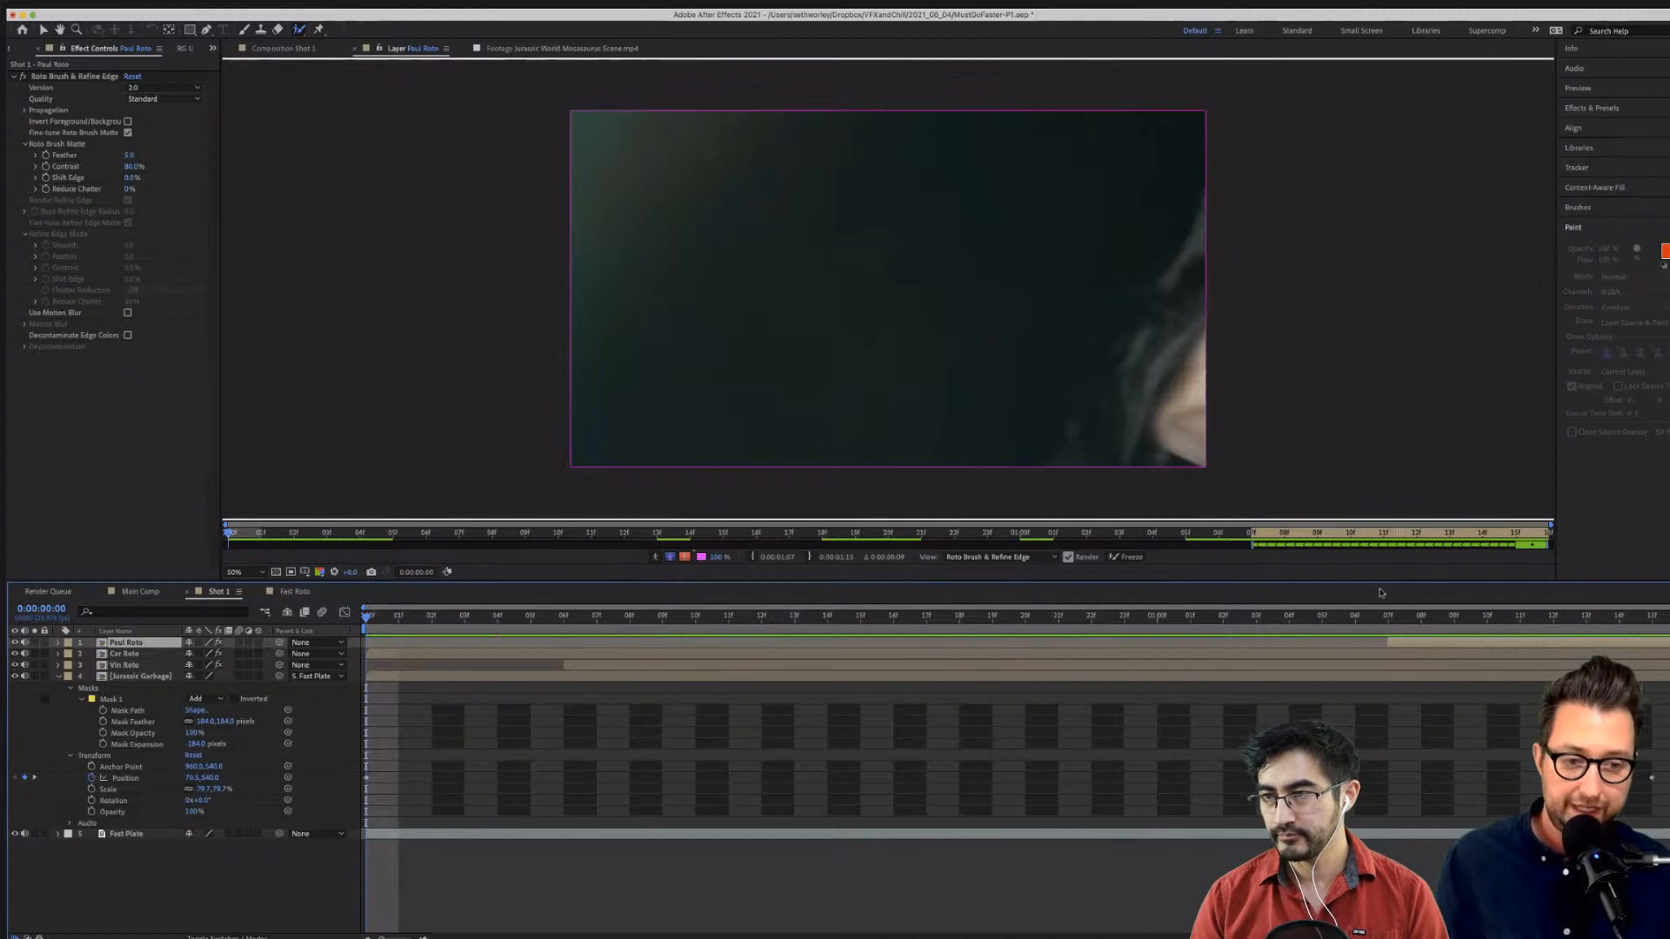
click(1116, 557)
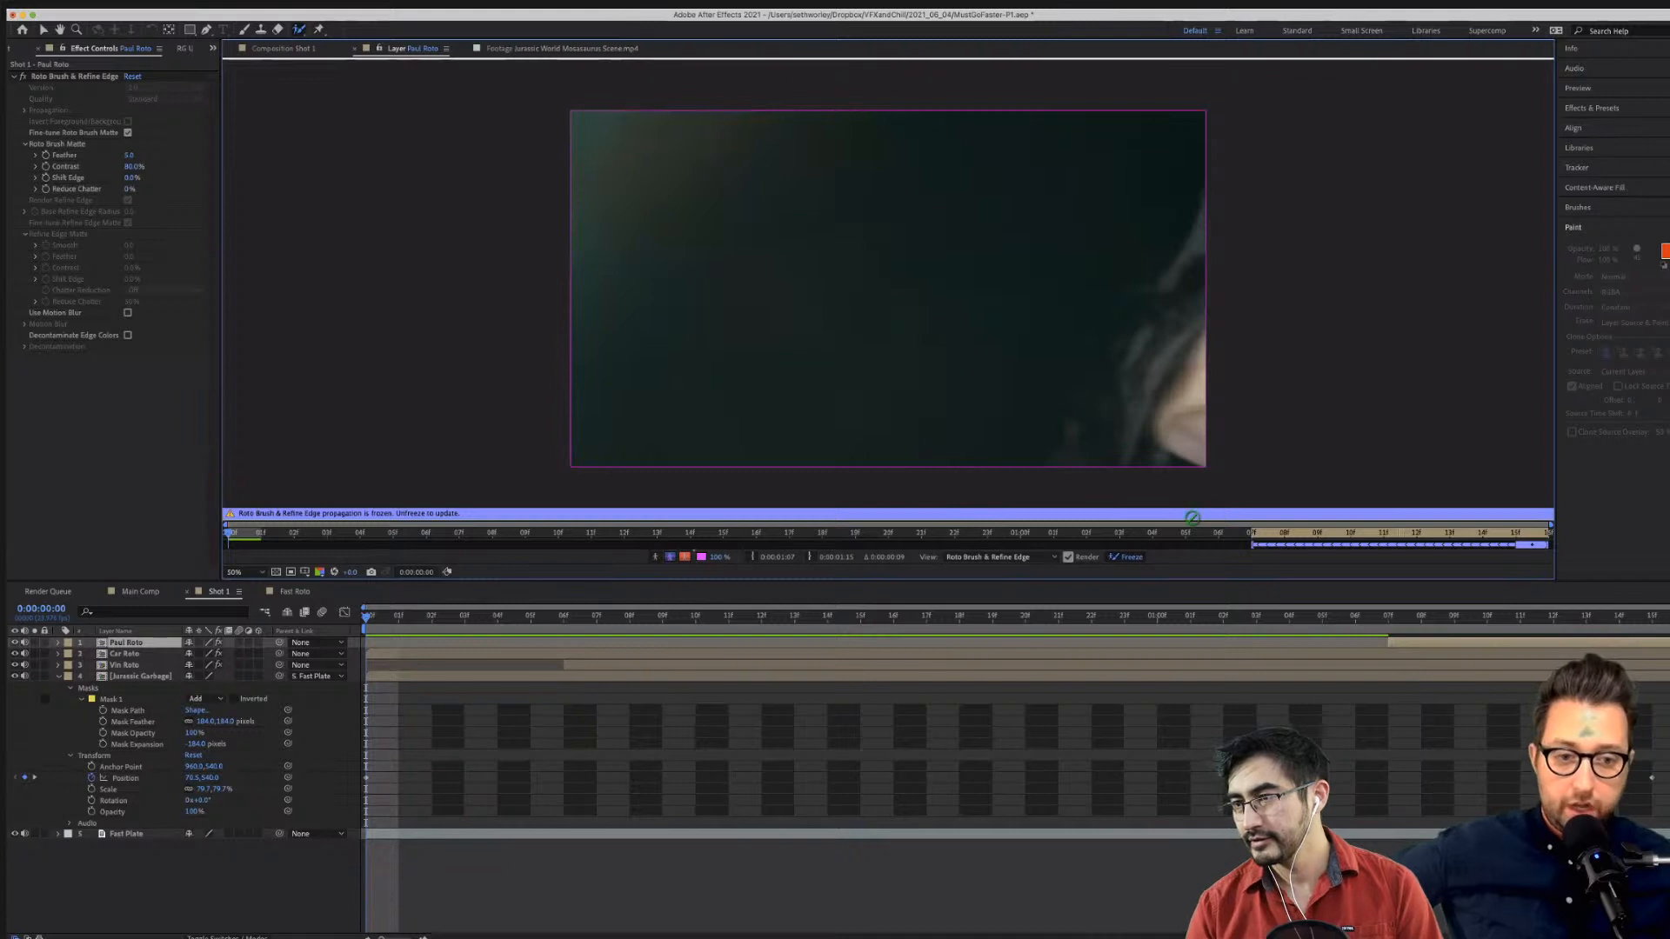
mouse_move(1251, 532)
mouse_down()
mouse_move(655, 532)
mouse_move(1250, 533)
mouse_up()
drag(1422, 619, 1214, 622)
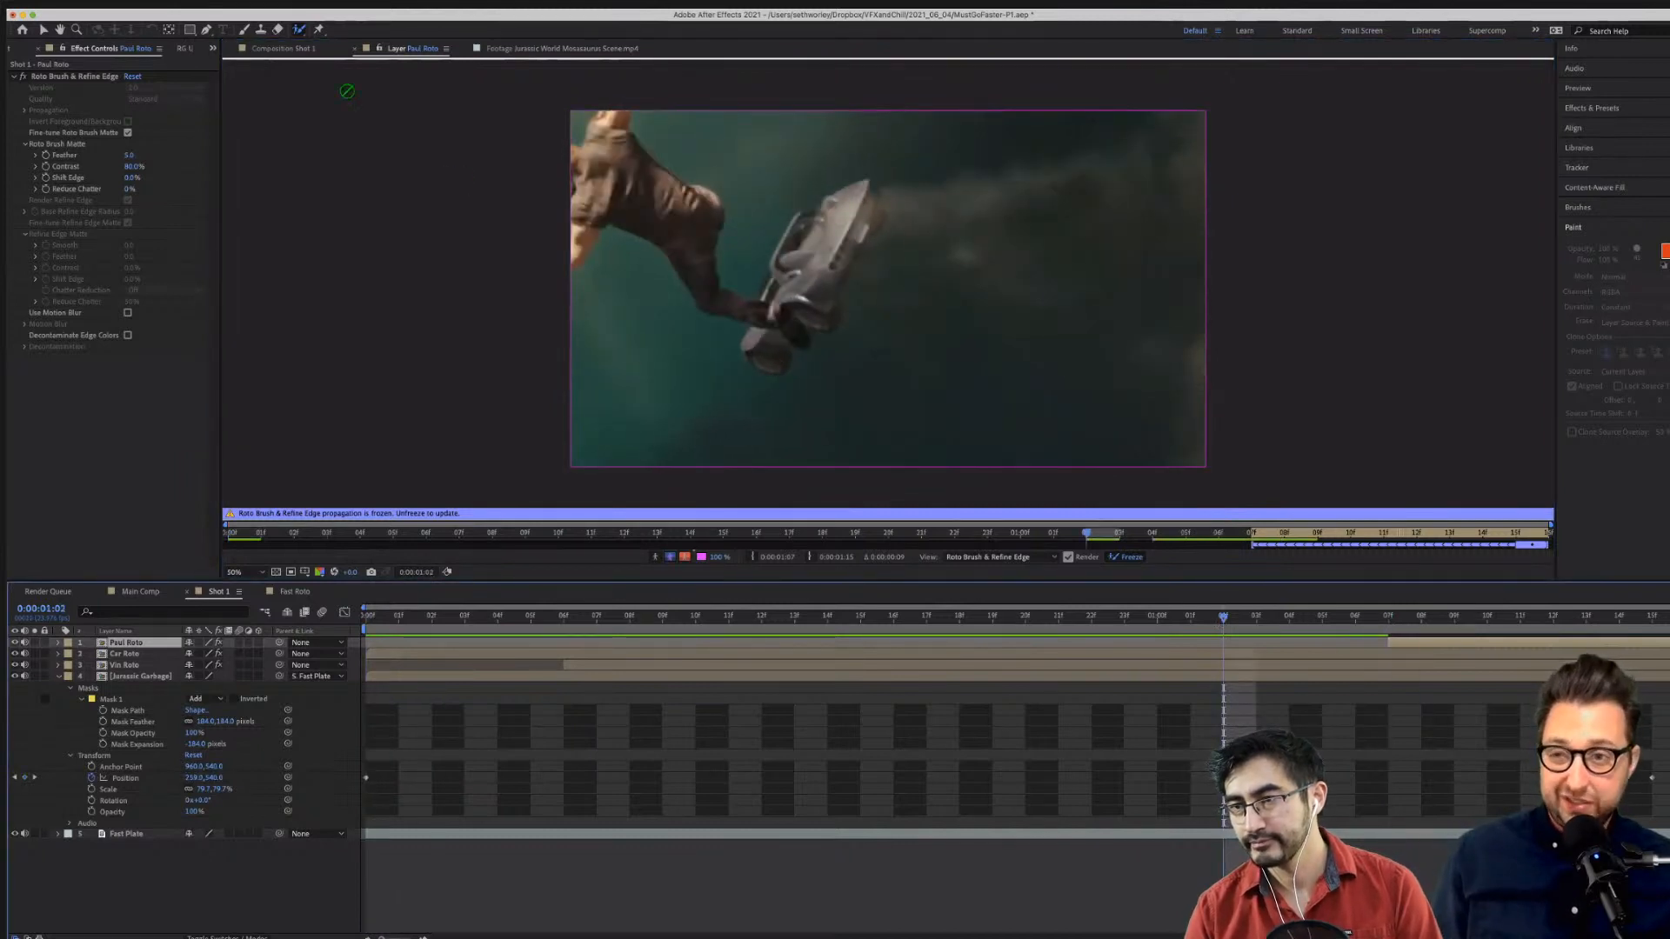
Return to the Shot 1 composition with the Selection tool and play back the composite.
click(296, 49)
click(44, 28)
key(space)
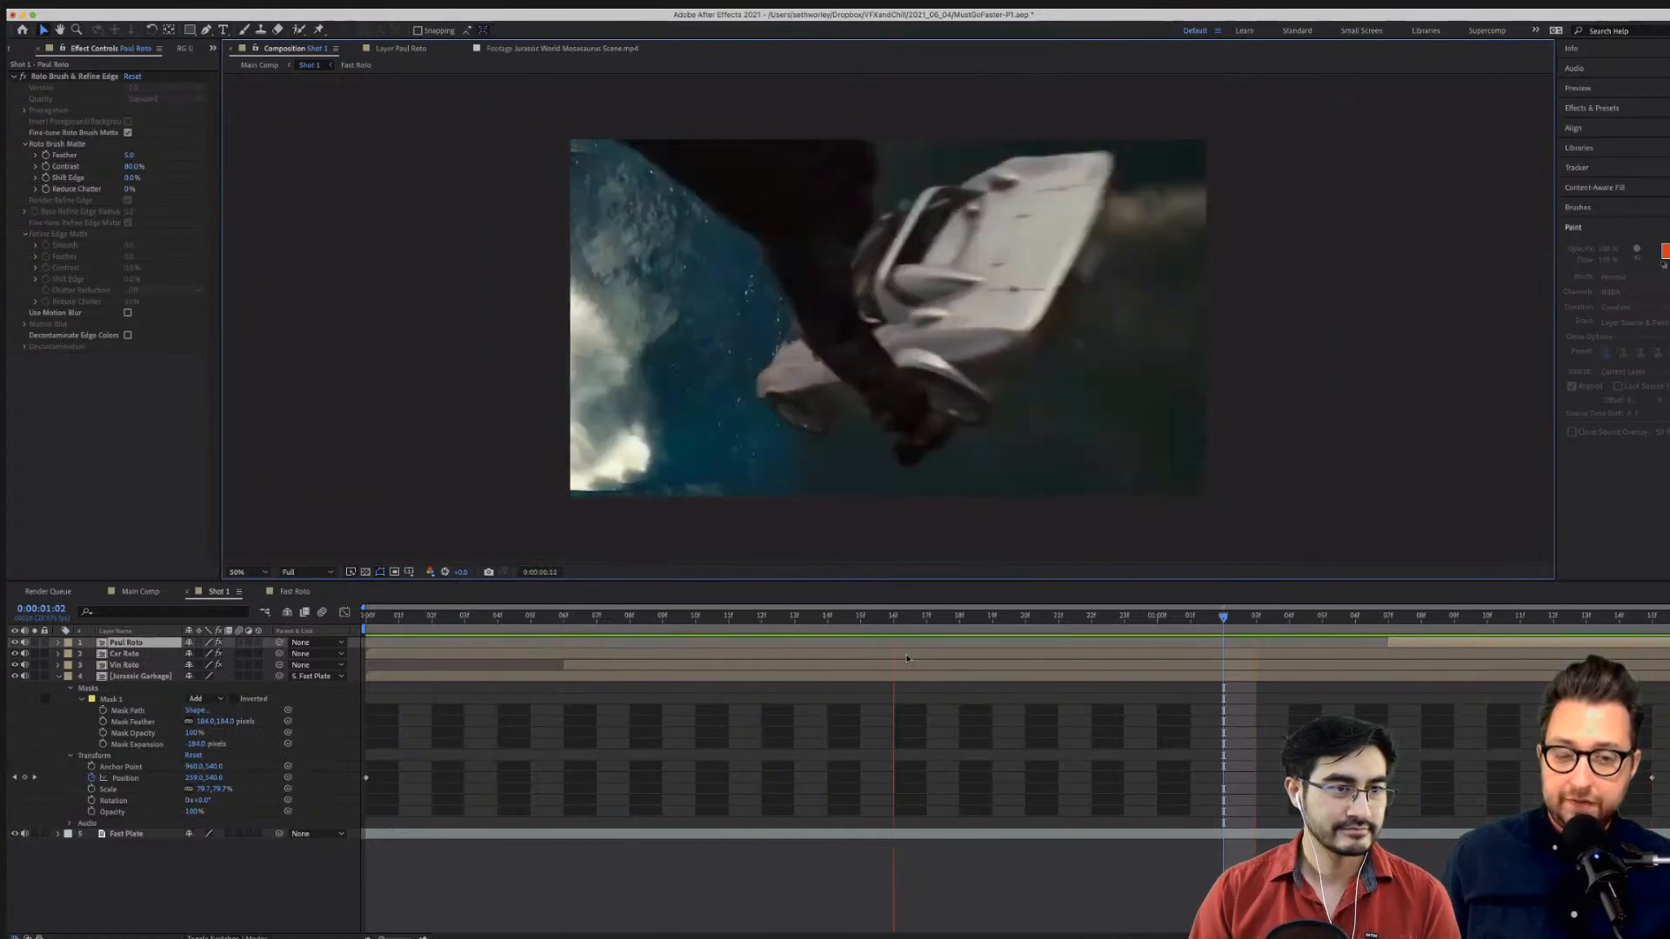
key(space)
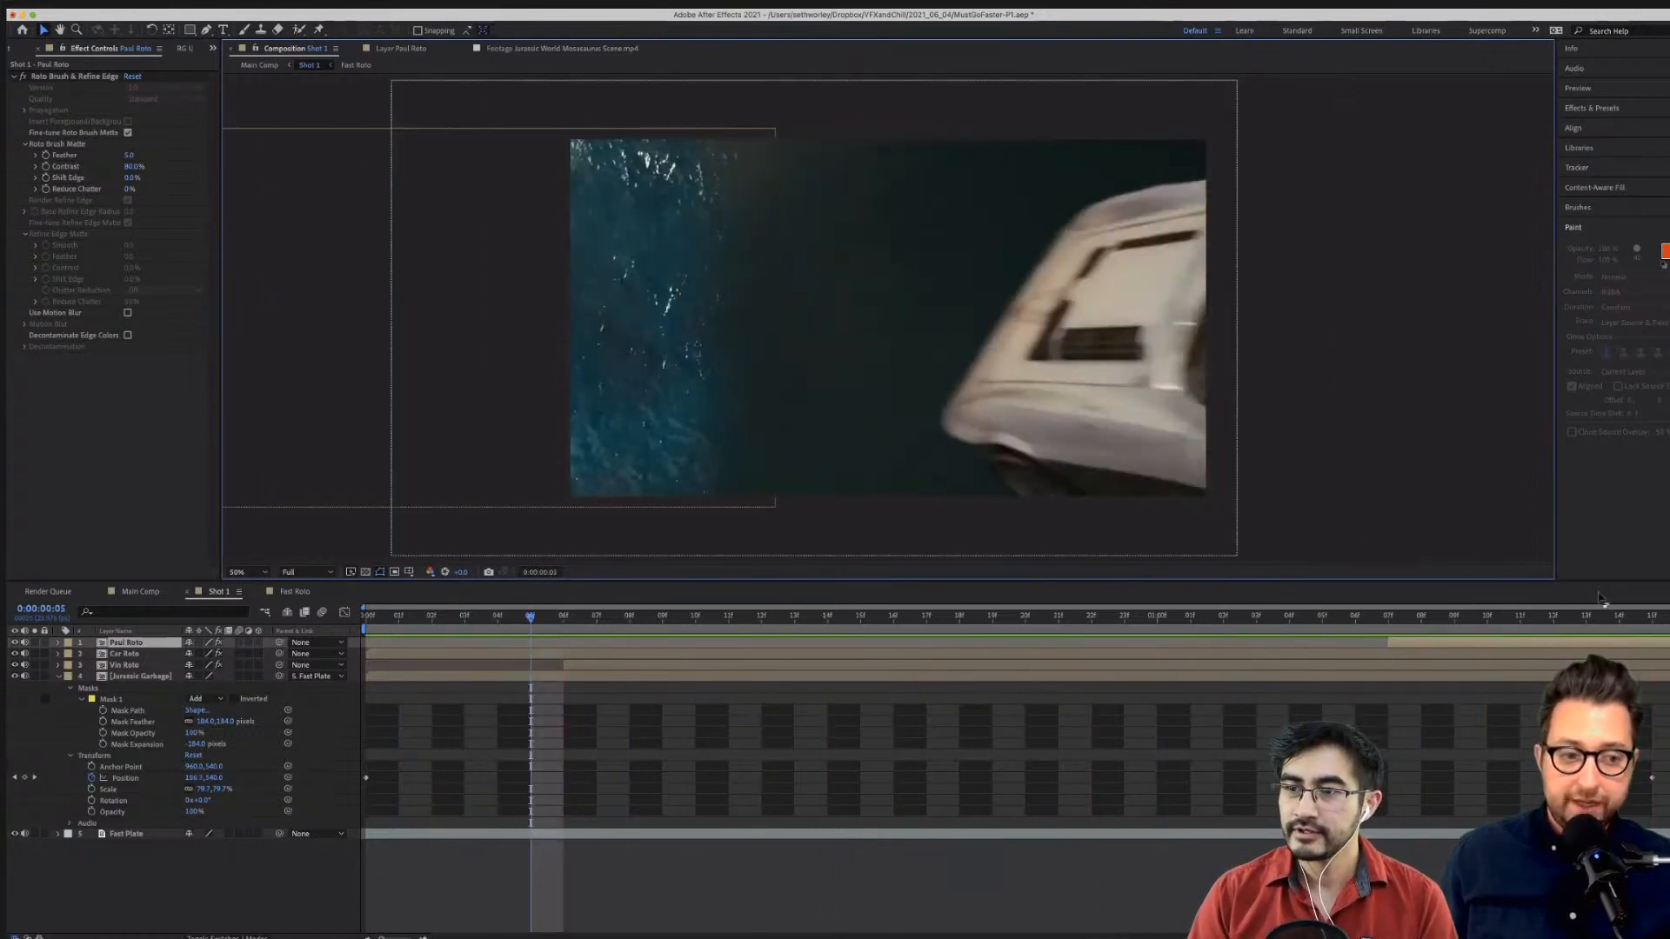
At 0:00:01:15, enlarge the Jurassic Garbage layer to 87.7% scale and shift it slightly right so the jaws surround the figures.
key(End)
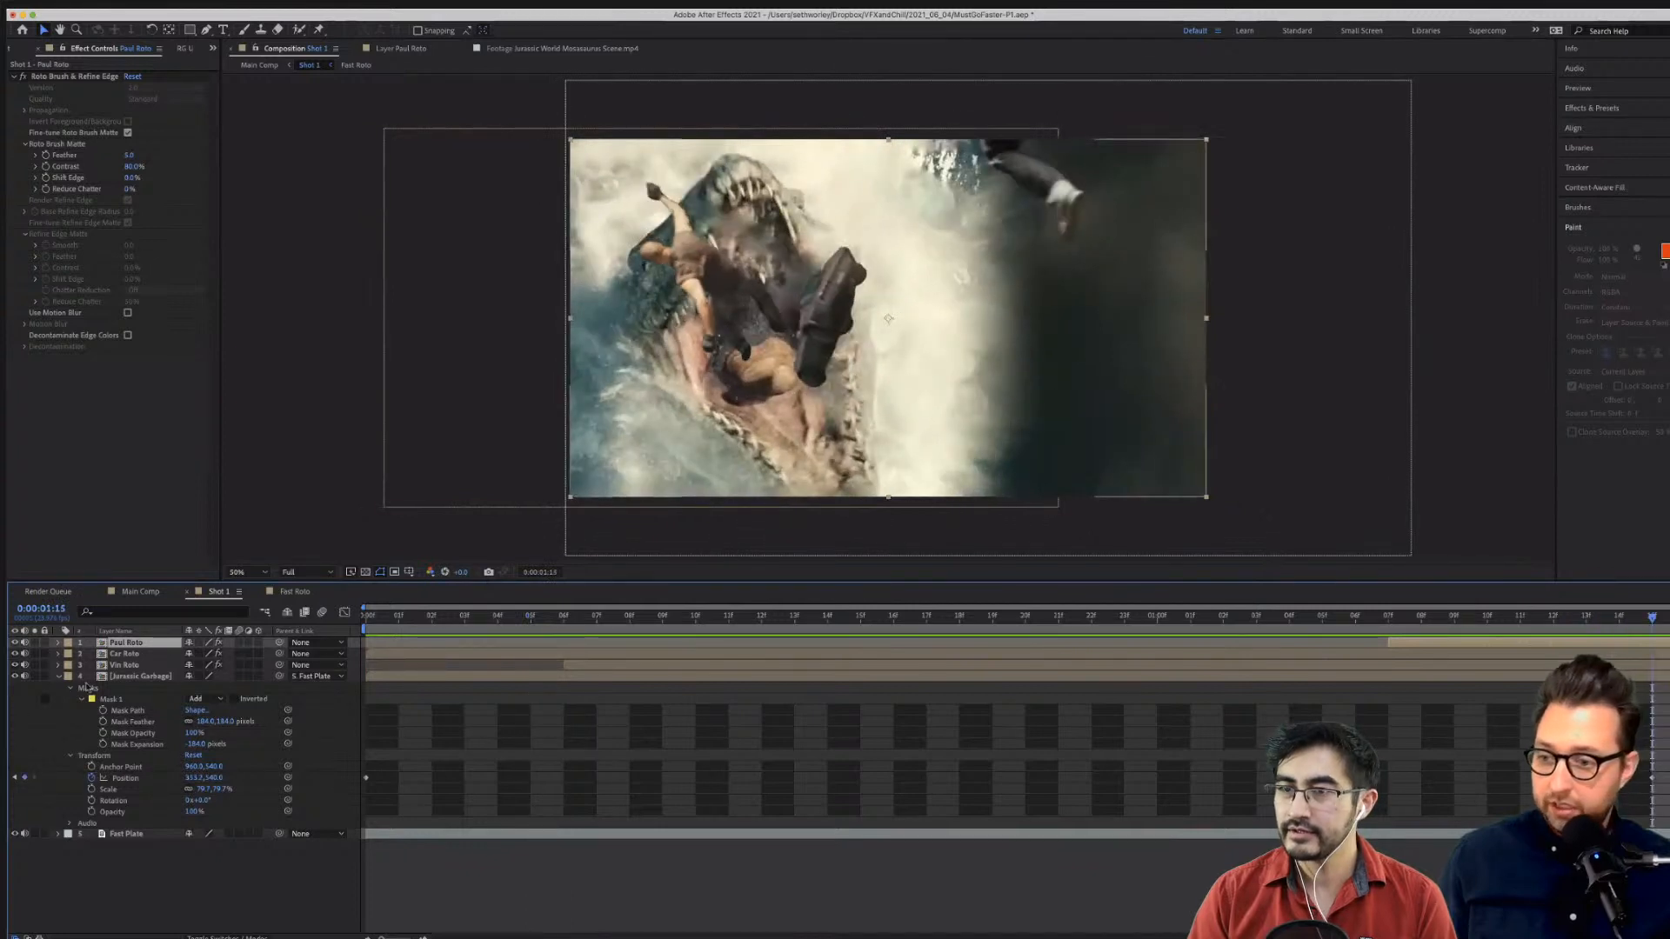
click(126, 676)
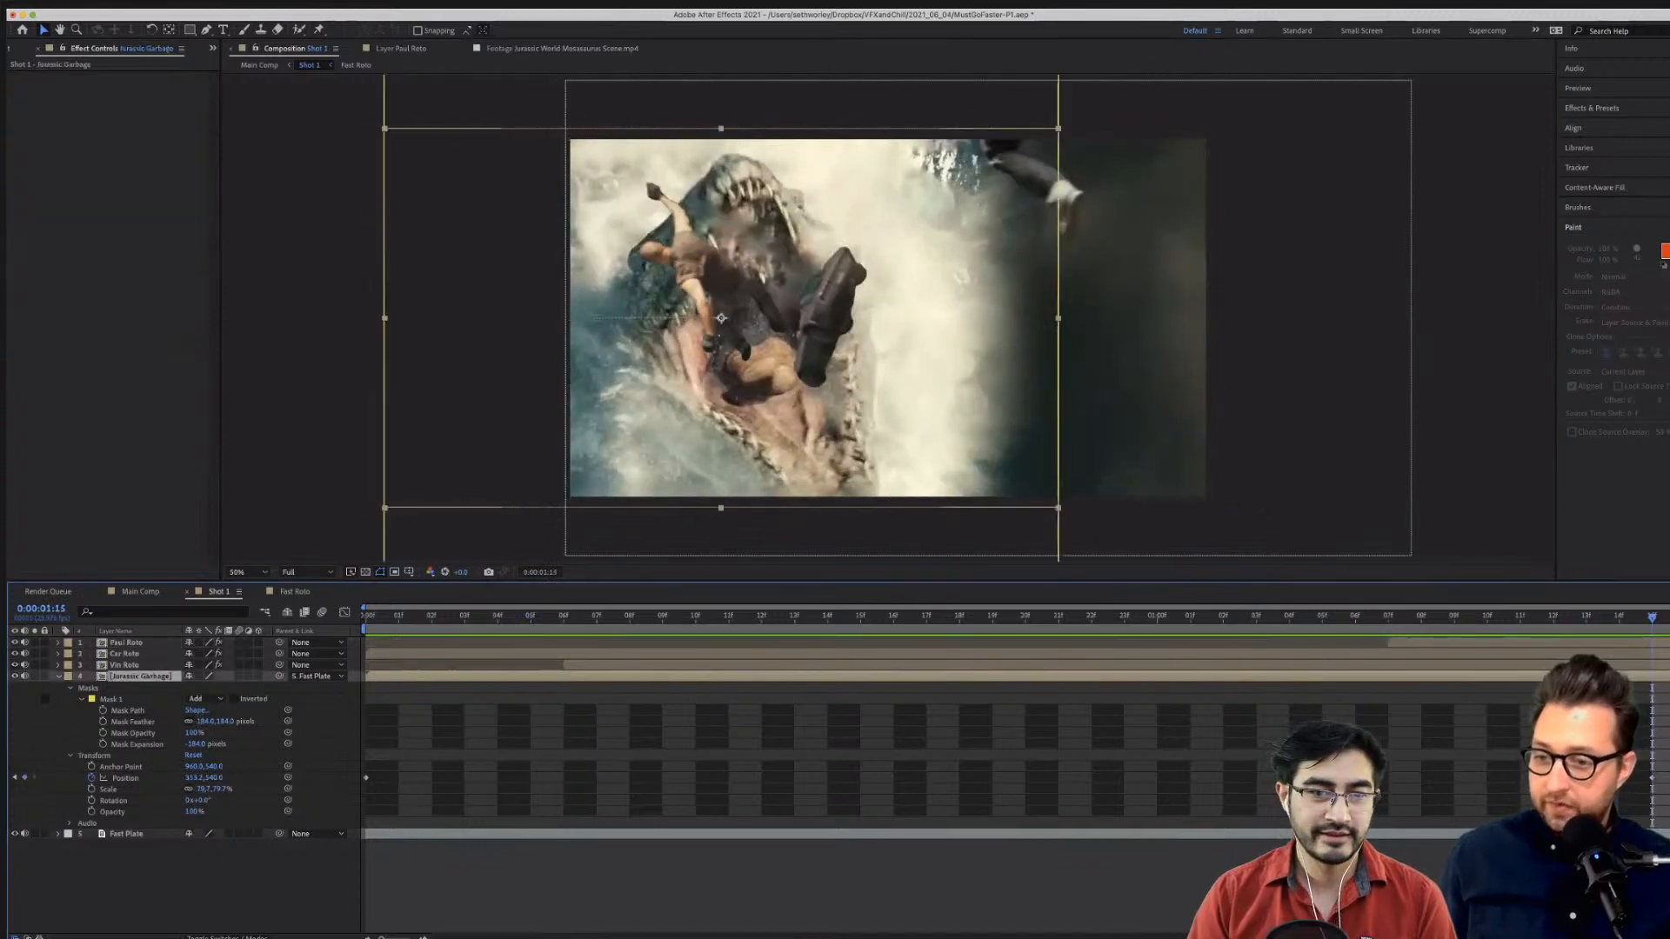
drag(205, 789, 232, 789)
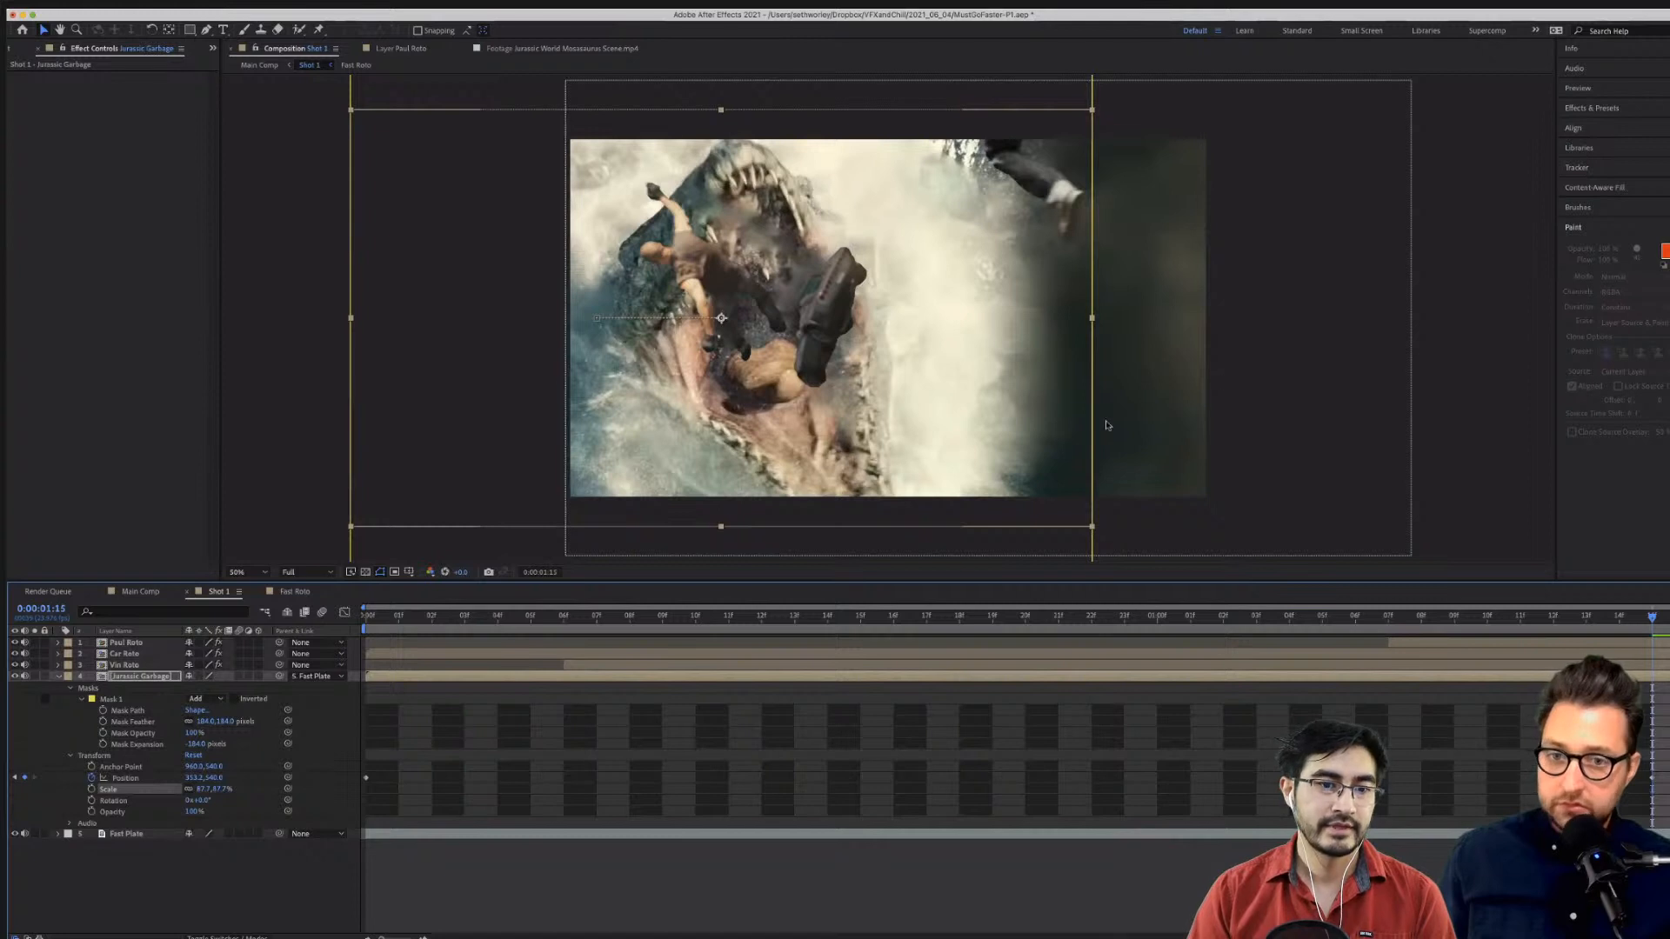
drag(860, 412, 872, 415)
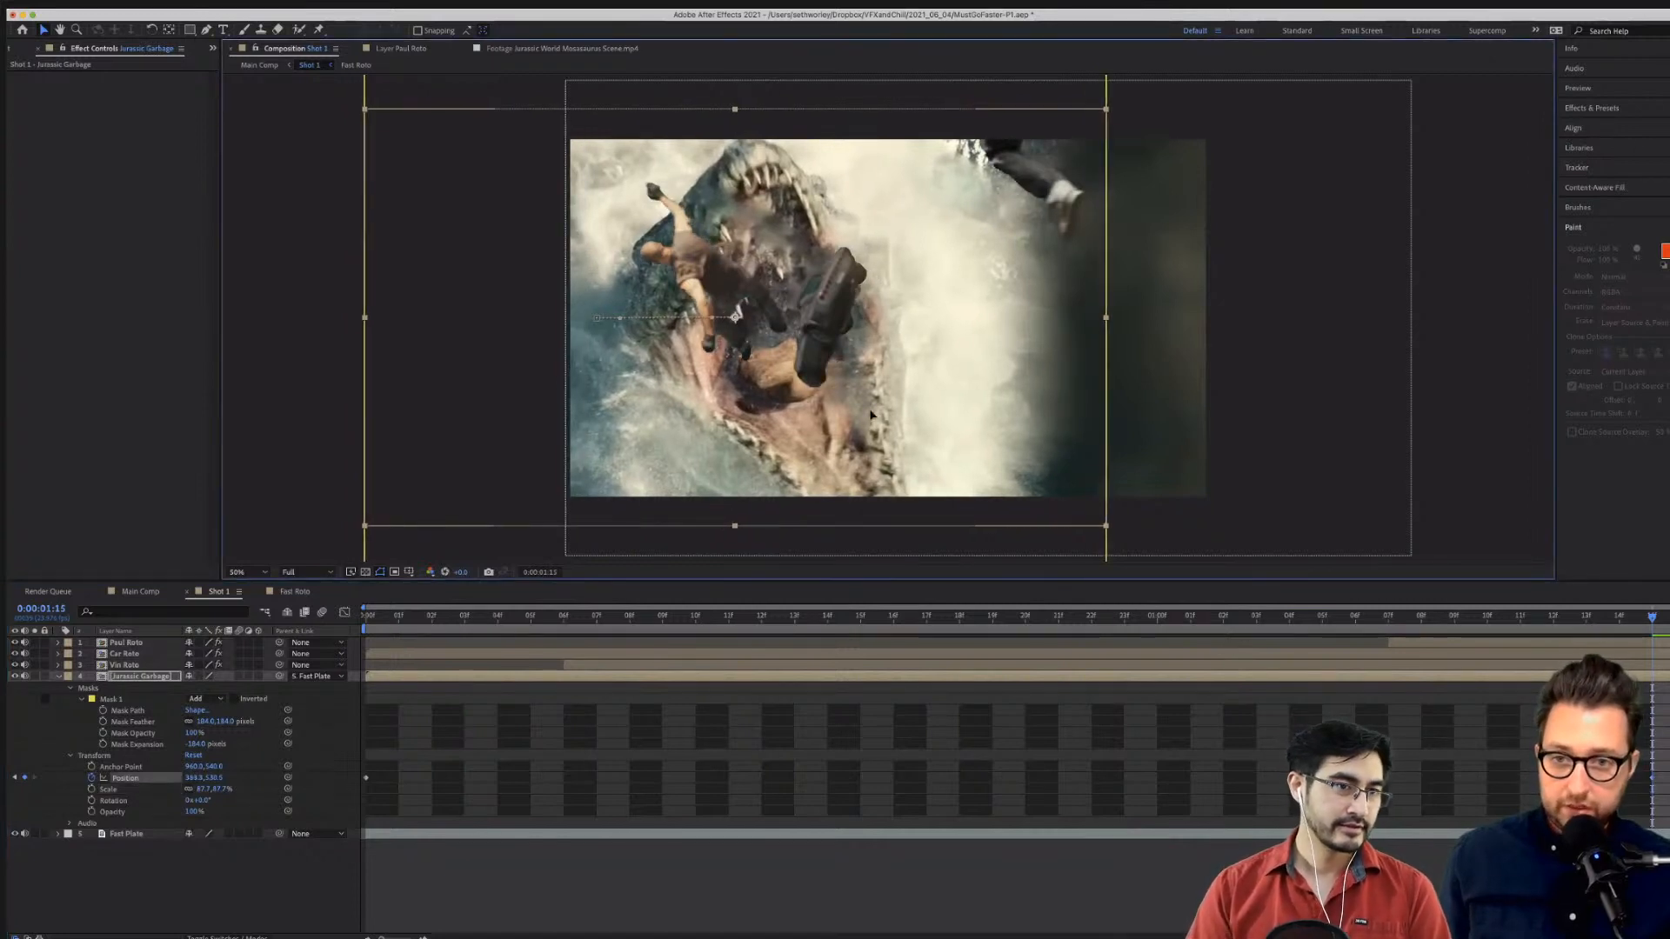
Play back and scrub through the composite to check the enlarged creature footage, and save the project.
click(1388, 616)
key(space)
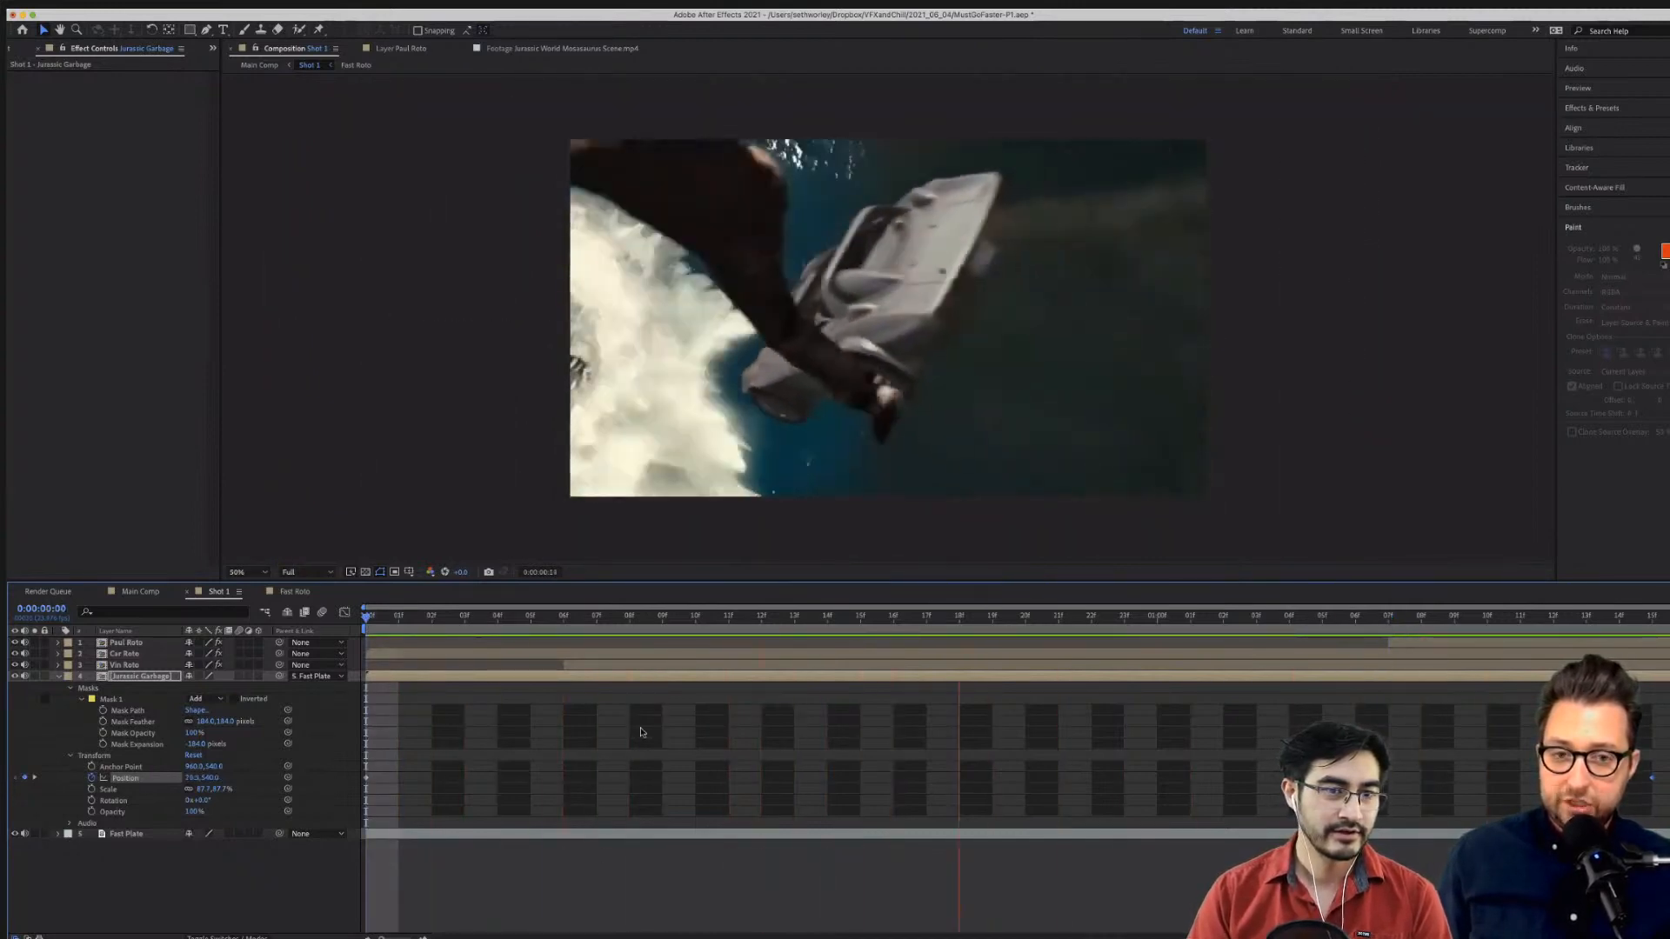
key(space)
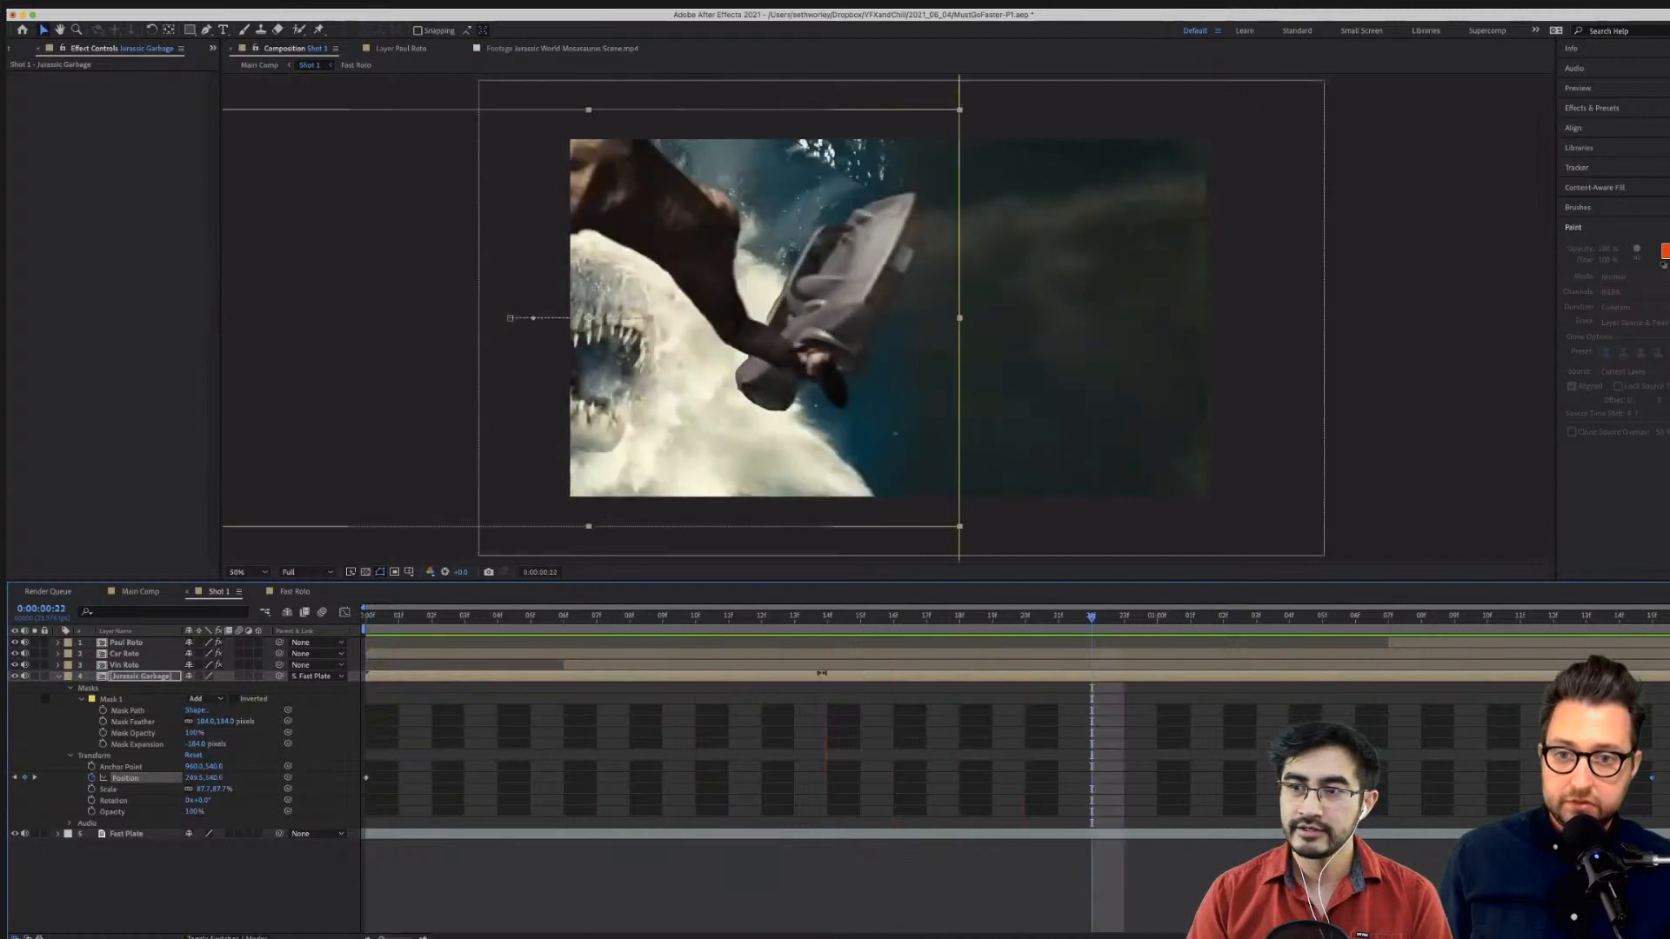
drag(843, 635, 291, 652)
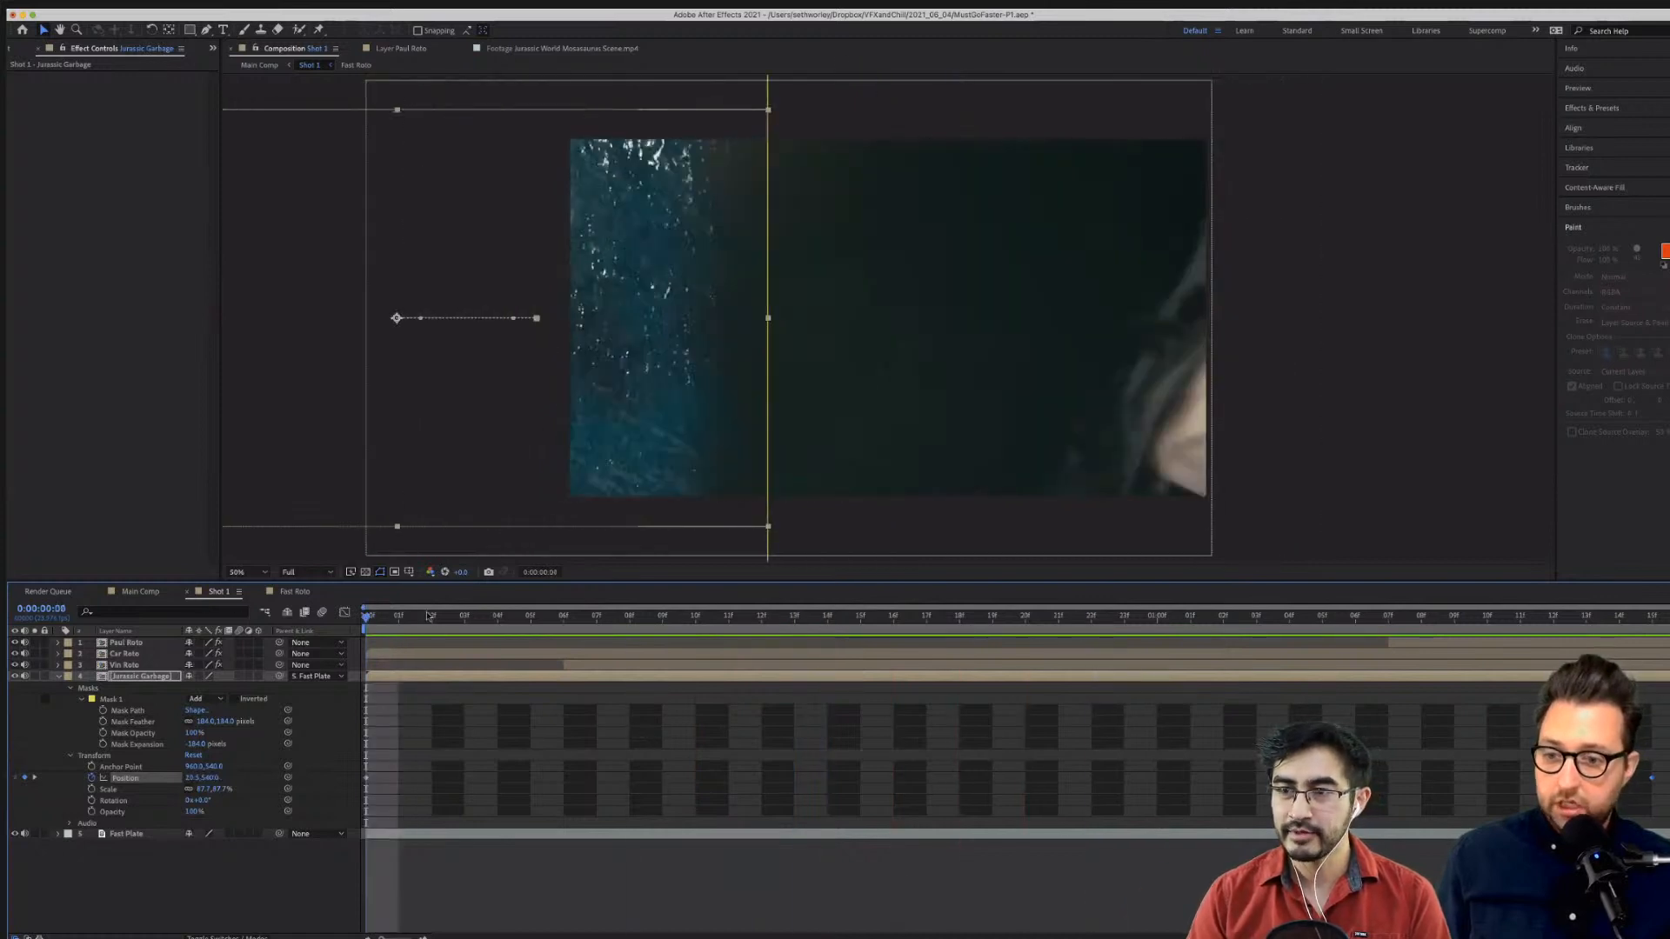
key(shift+Page_Down)
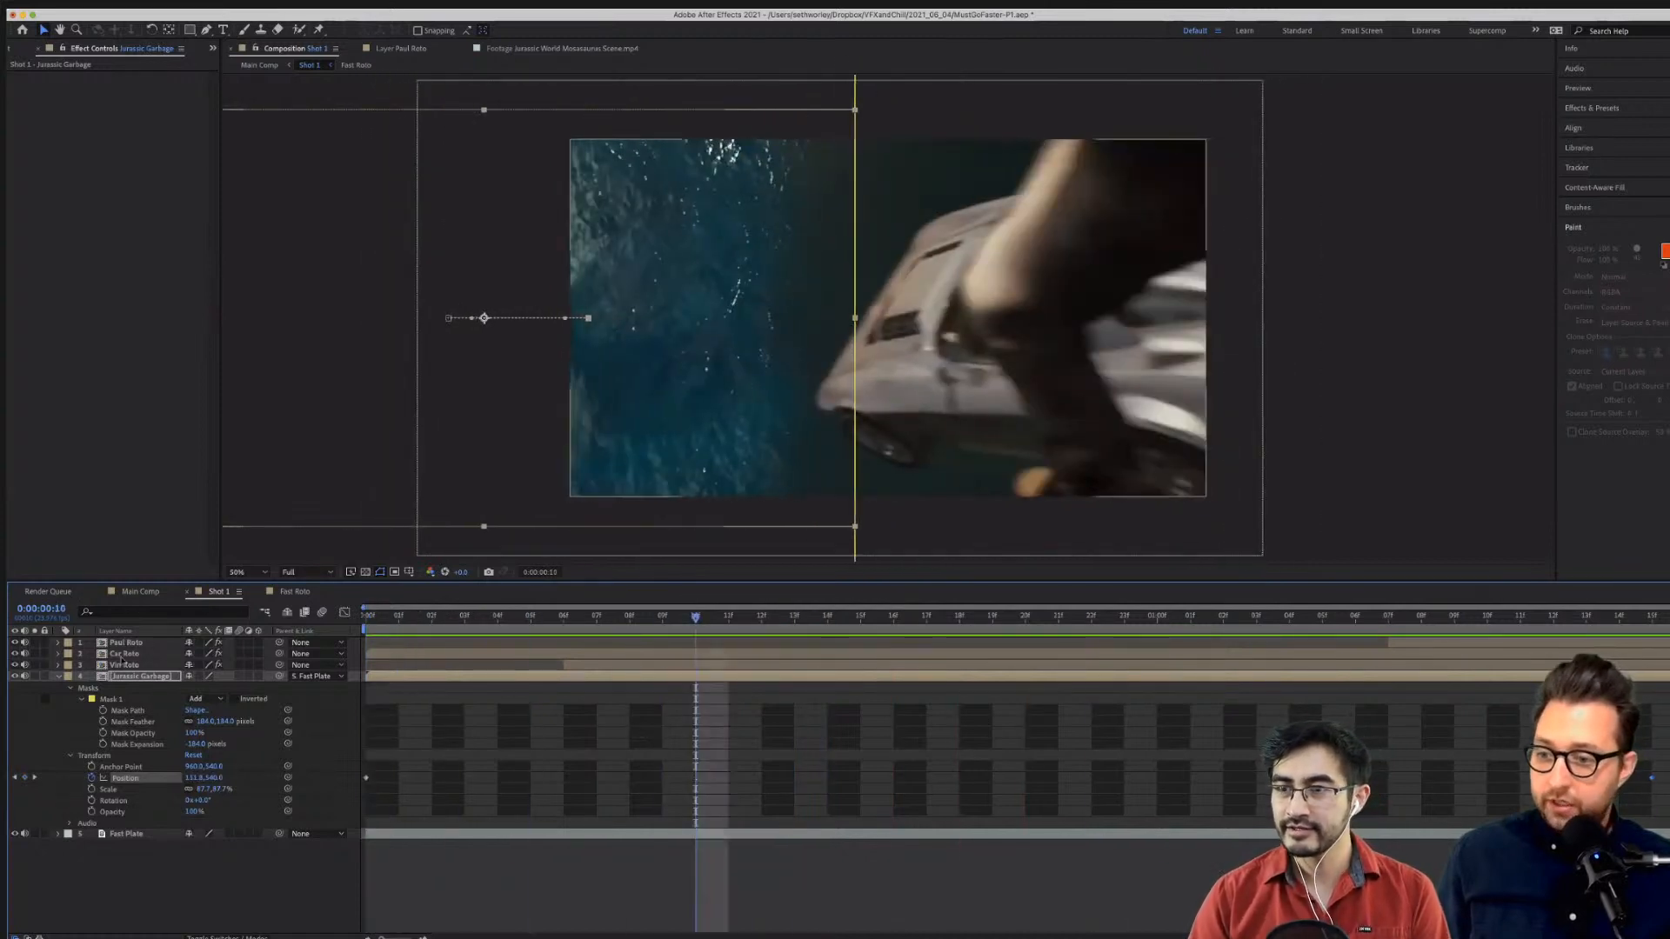
click(111, 676)
key(super+s)
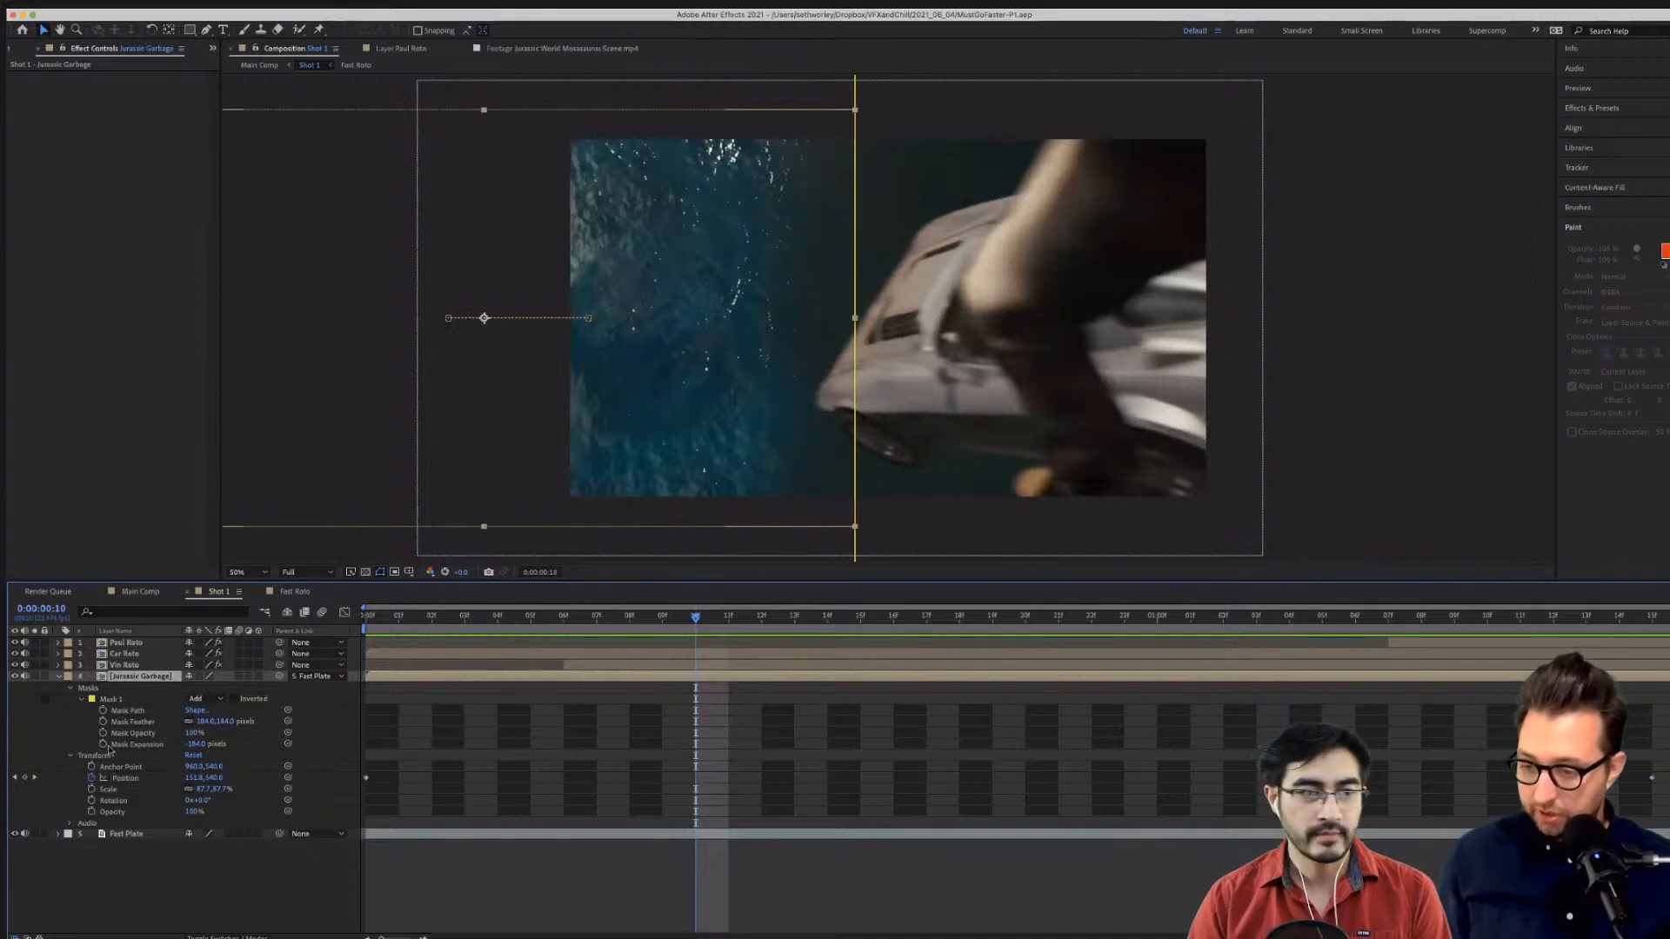
Select the Fast Plate, Jurassic Garbage, Vin Roto, Car Roto and Paul Roto layers and apply the RG VFX Supercomp effect to them.
click(125, 833)
shift+click(128, 676)
shift+click(128, 665)
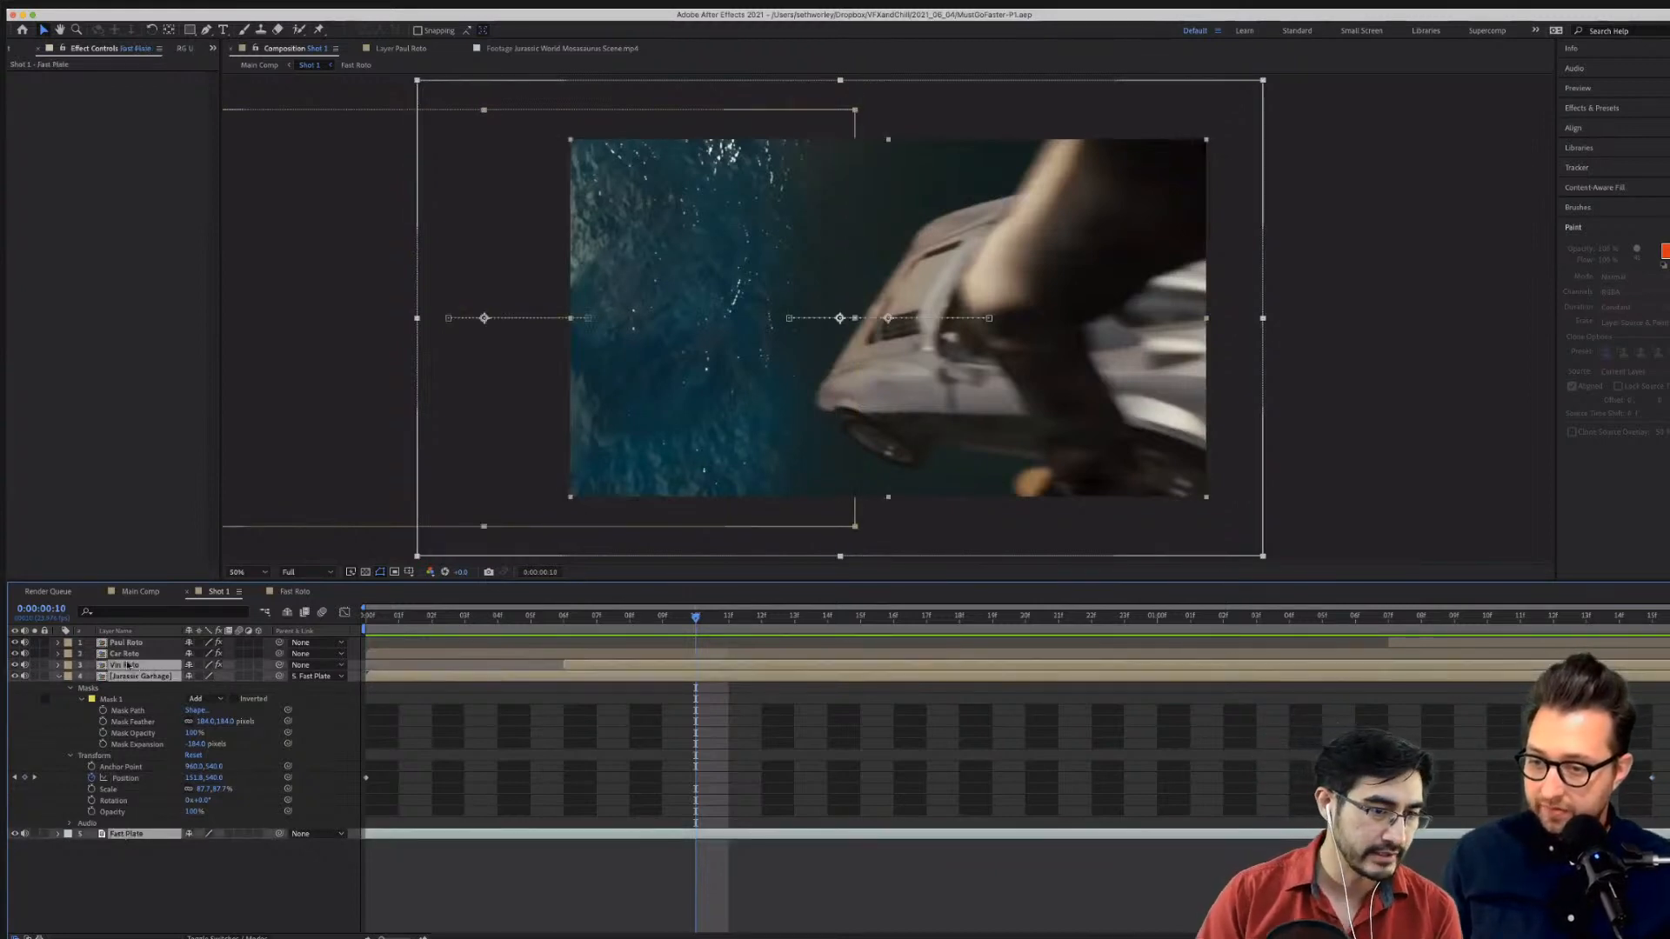
shift+click(131, 654)
shift+click(137, 643)
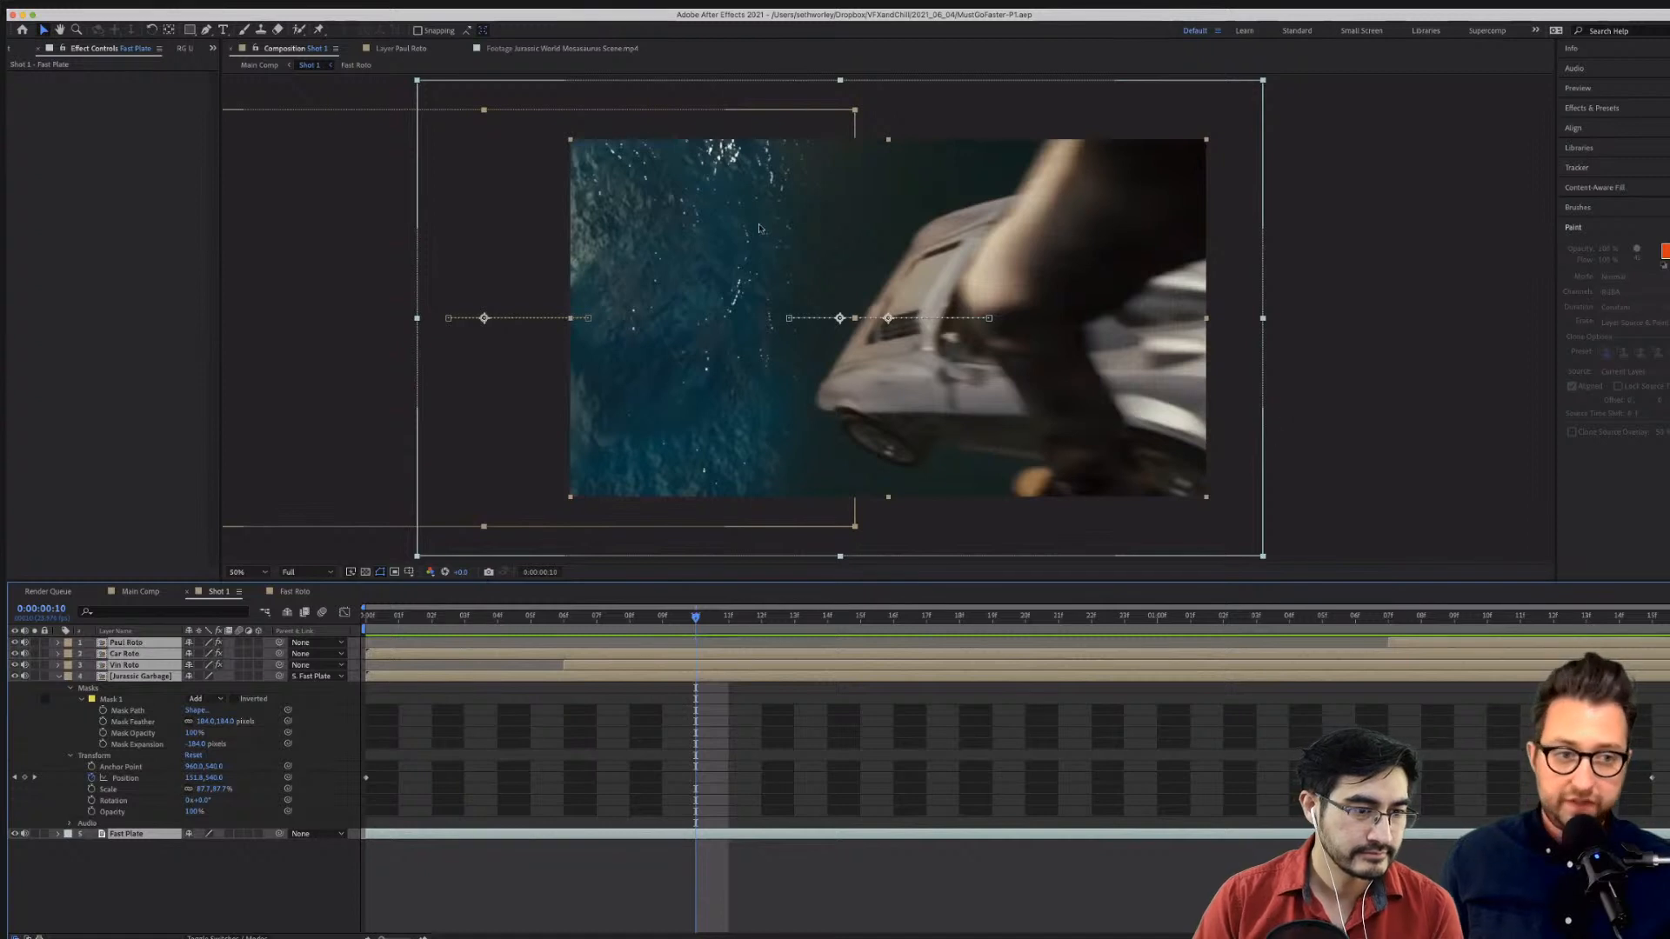
click(276, 3)
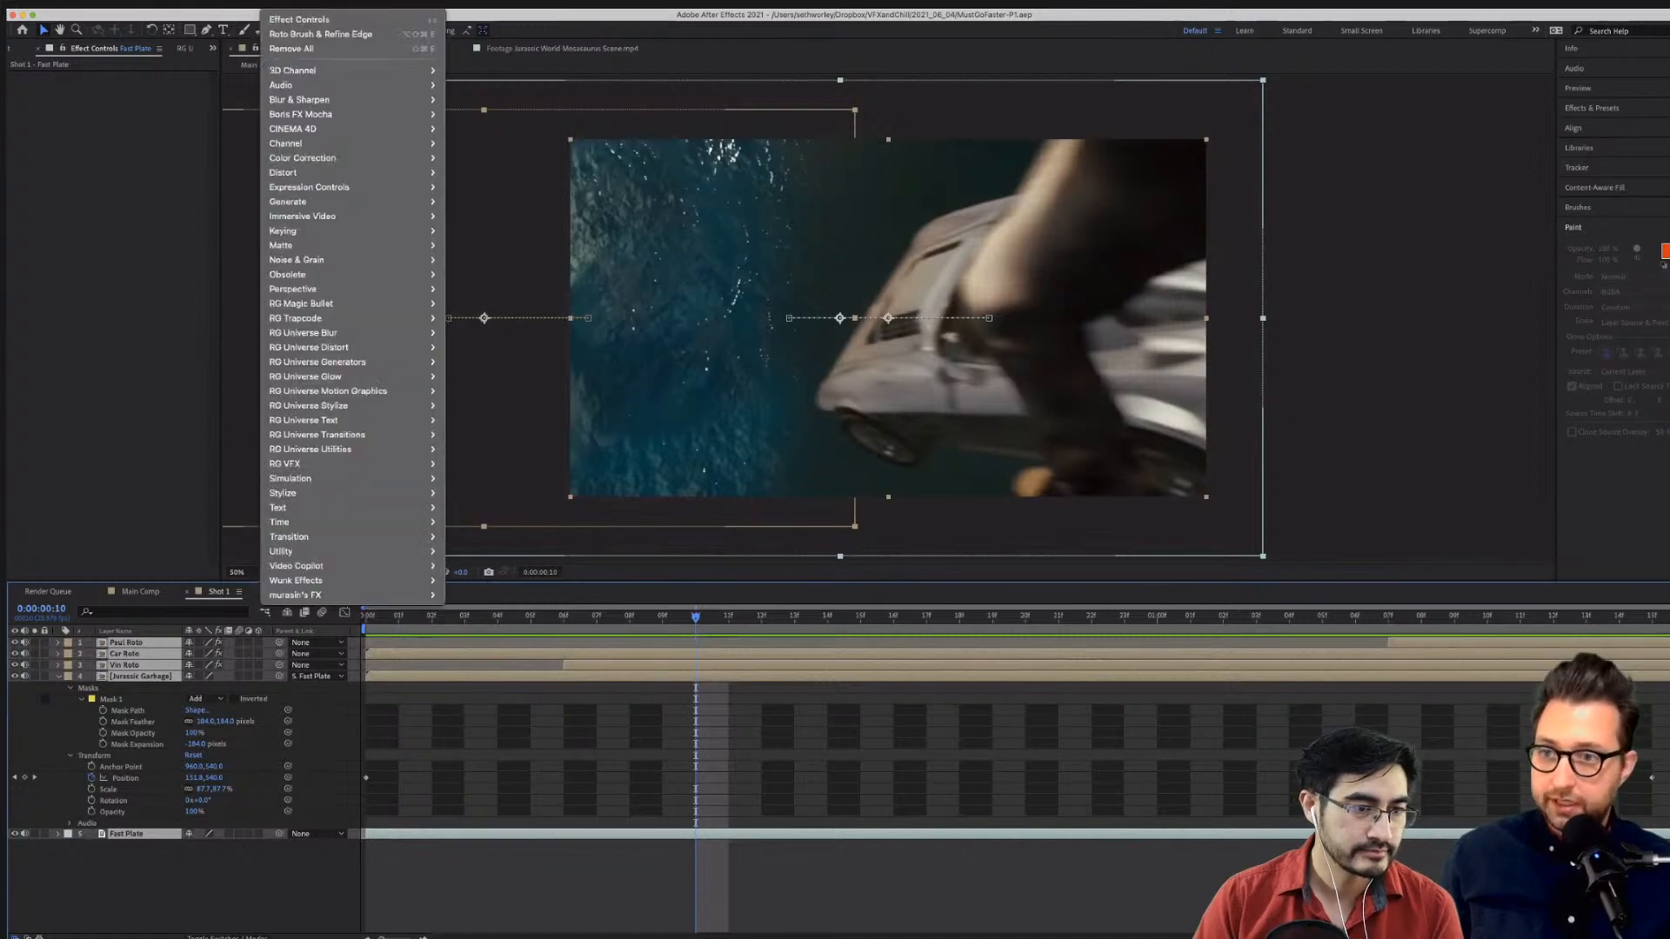
mouse_move(355, 461)
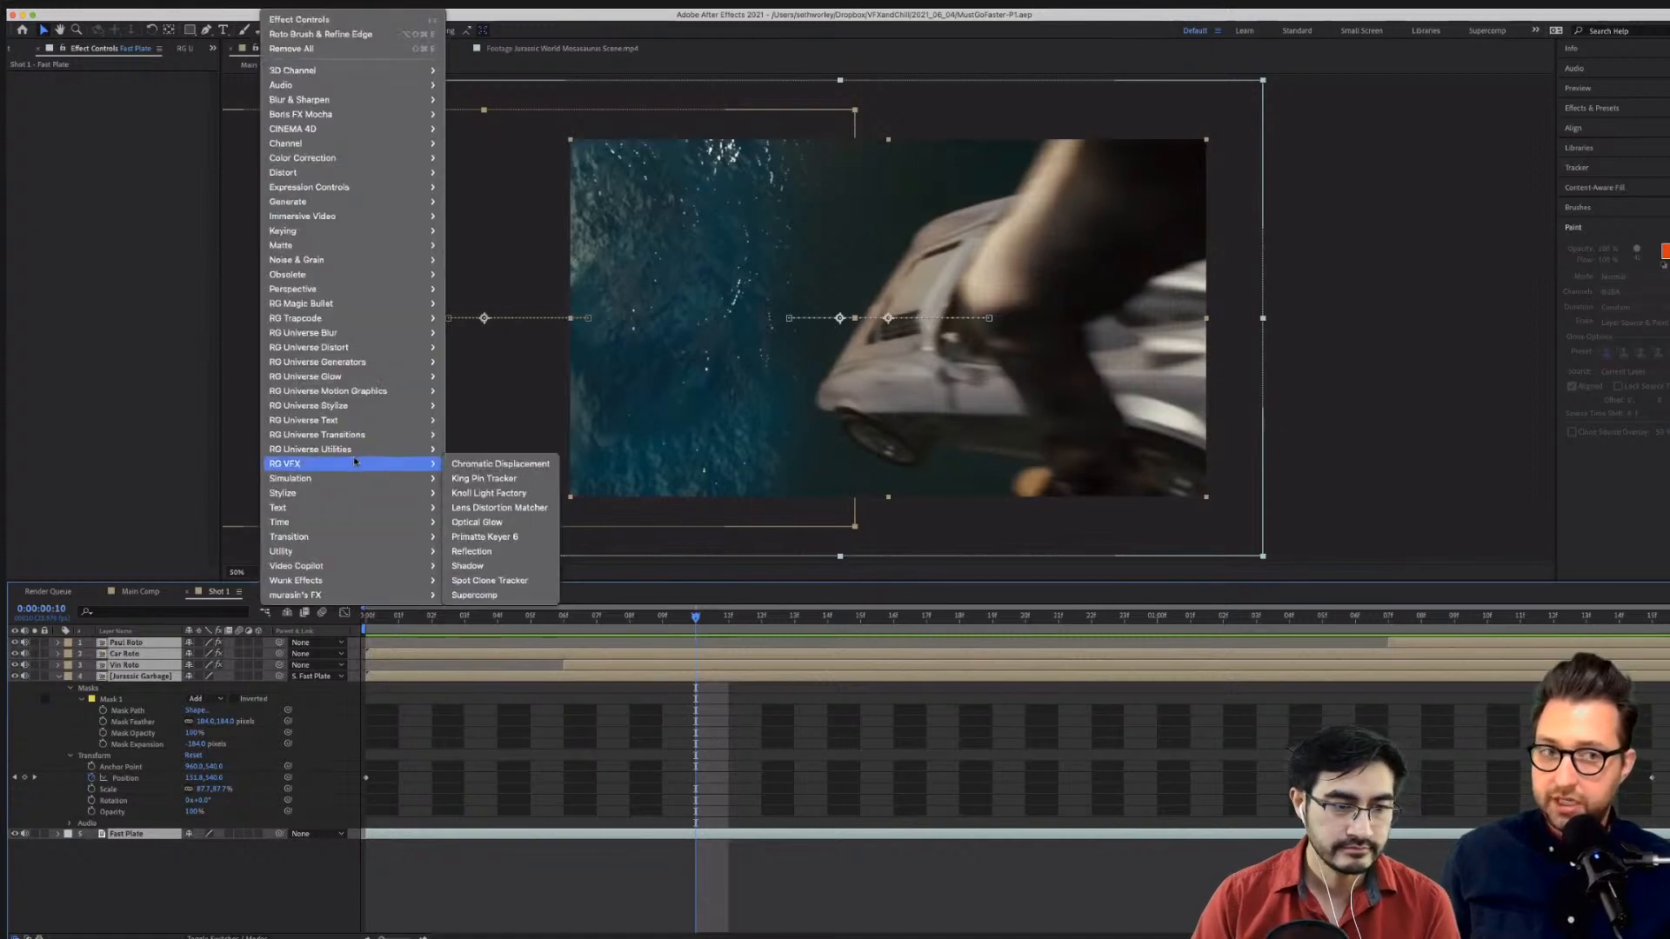
click(492, 595)
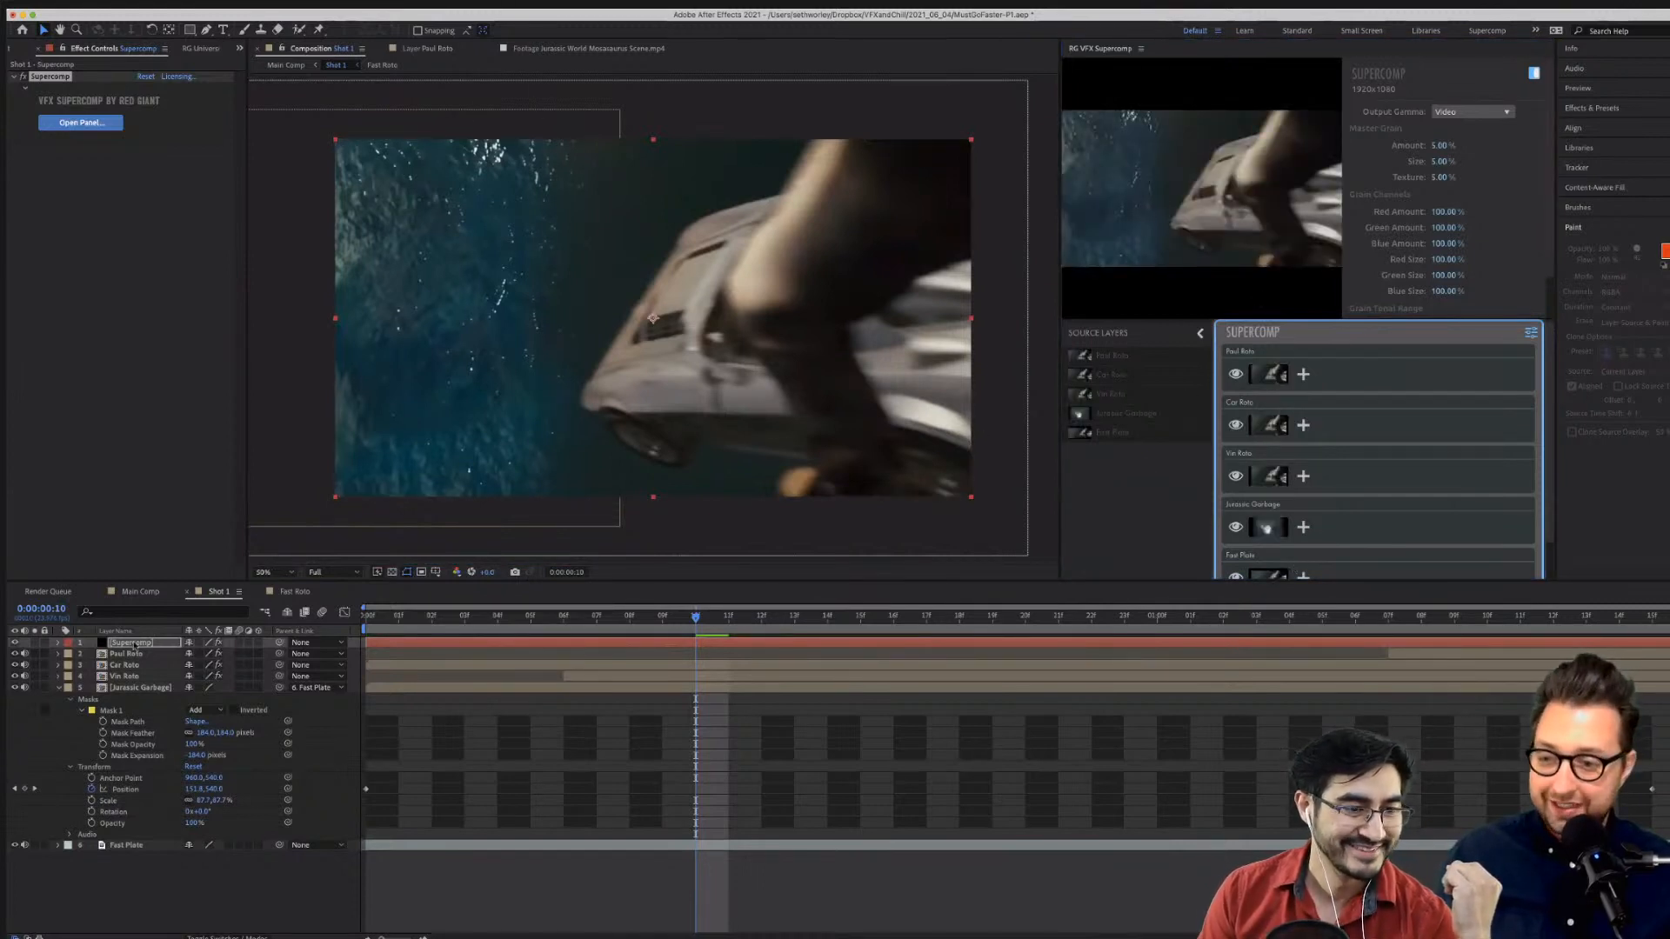
click(1036, 455)
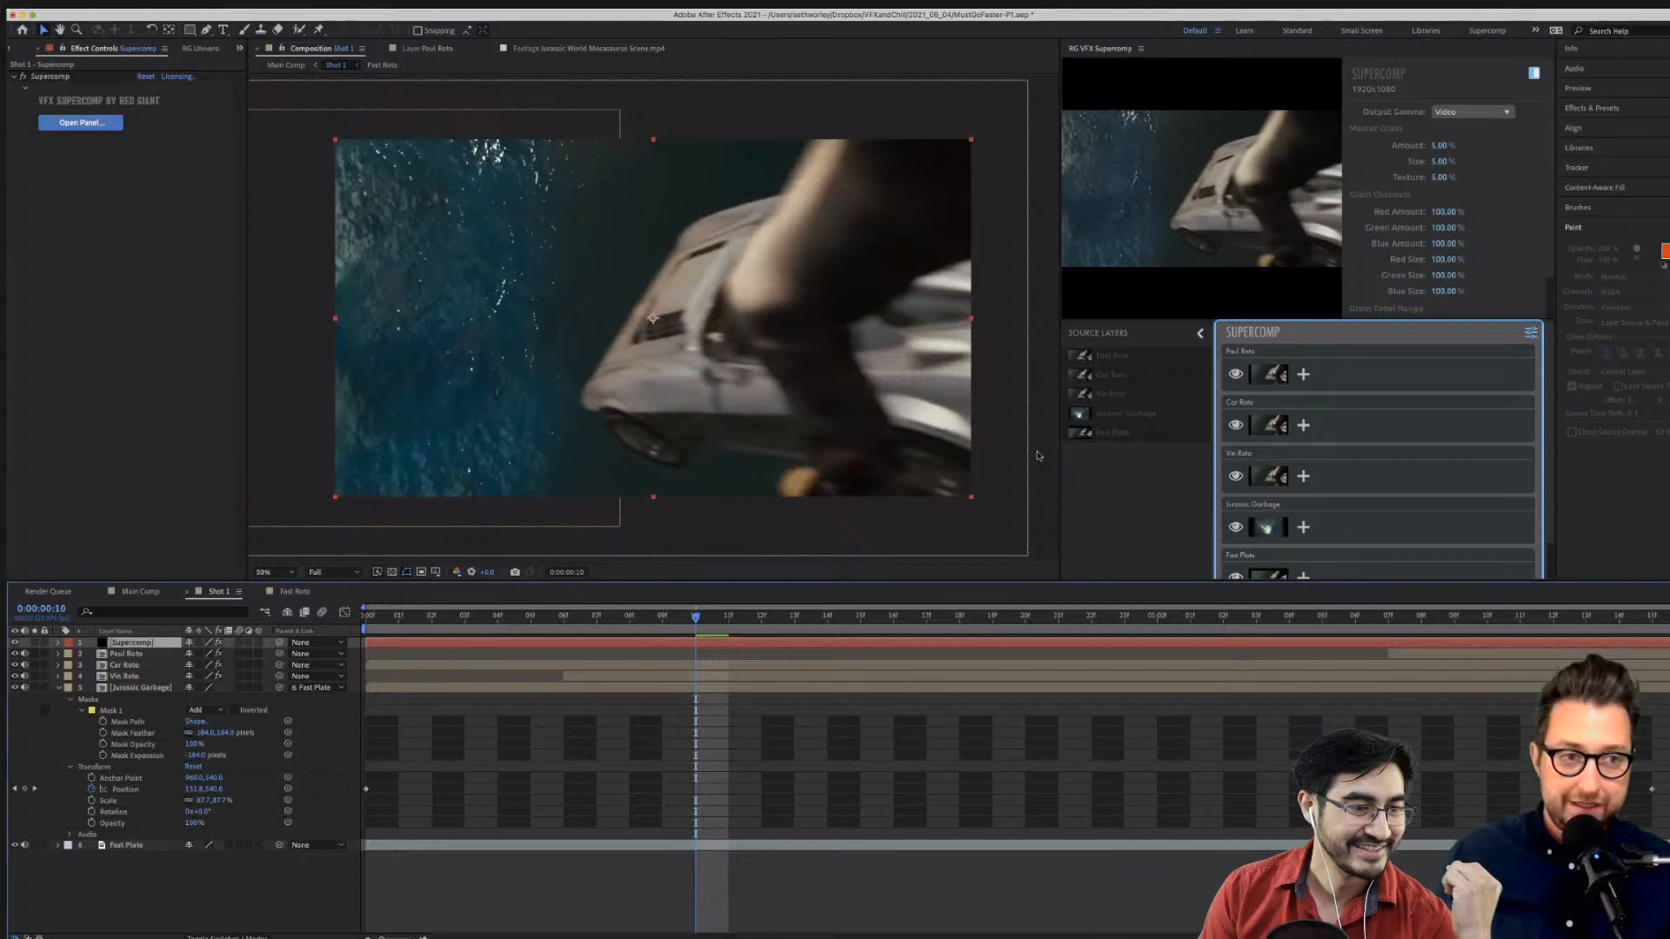
Examine the Supercomp layer stack from Paul Roto down to Fast Plate and play the composition from the first frame.
click(1395, 374)
scroll(1400, 446, down, 1)
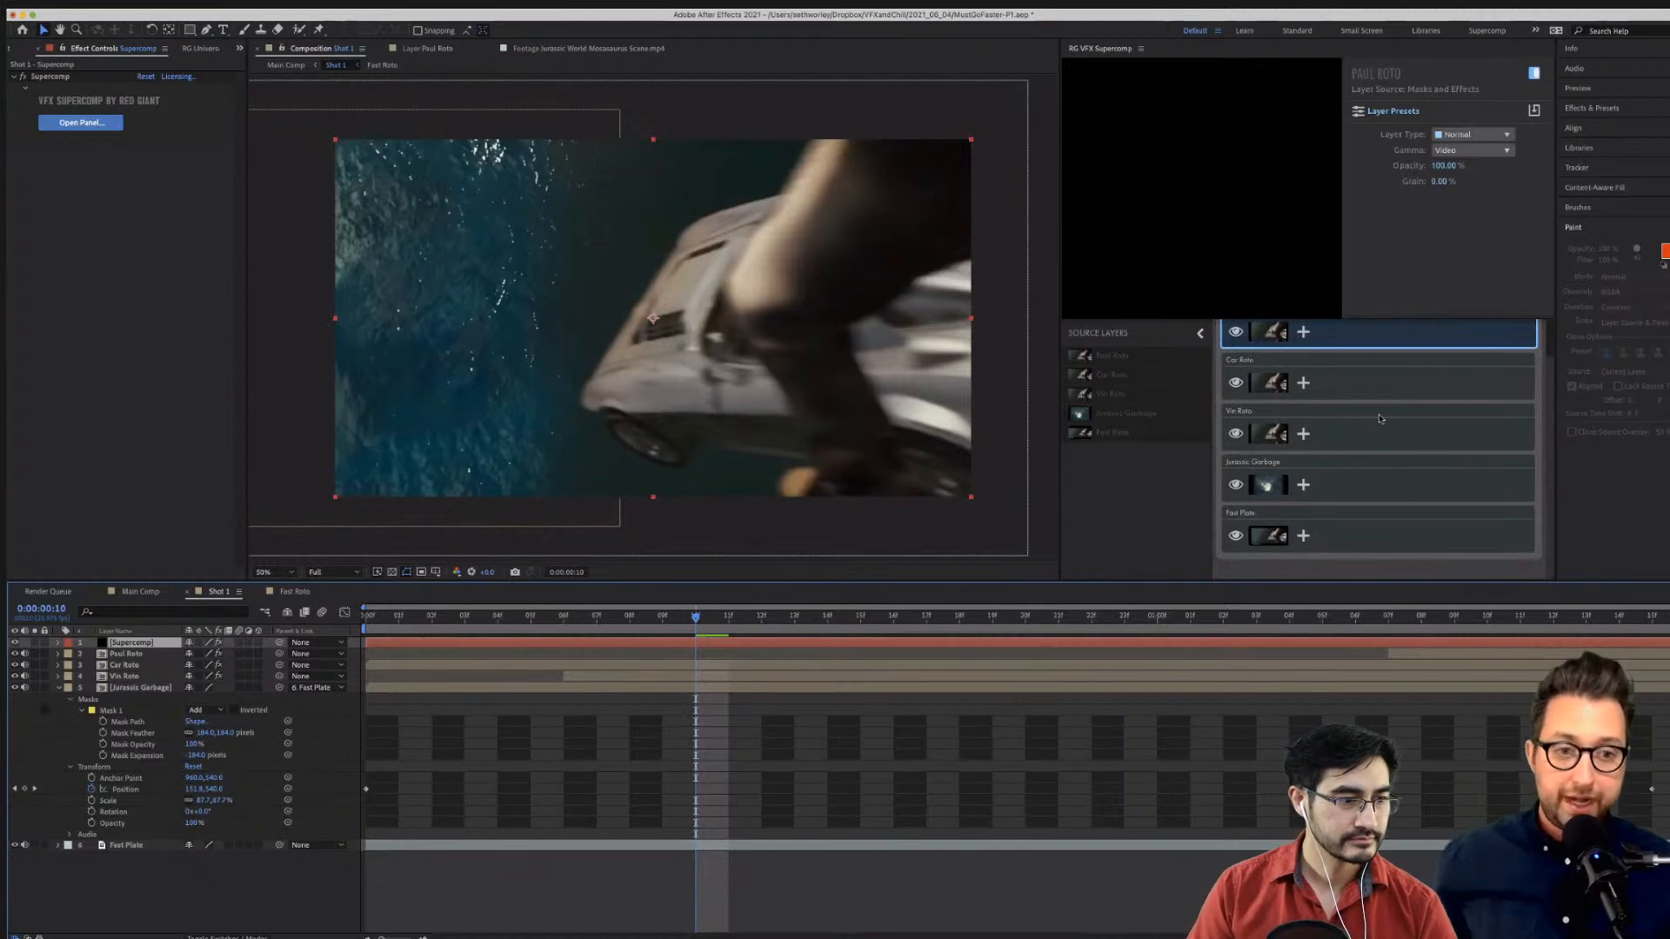
scroll(1380, 419, up, 1)
scroll(1357, 533, down, 1)
click(1365, 532)
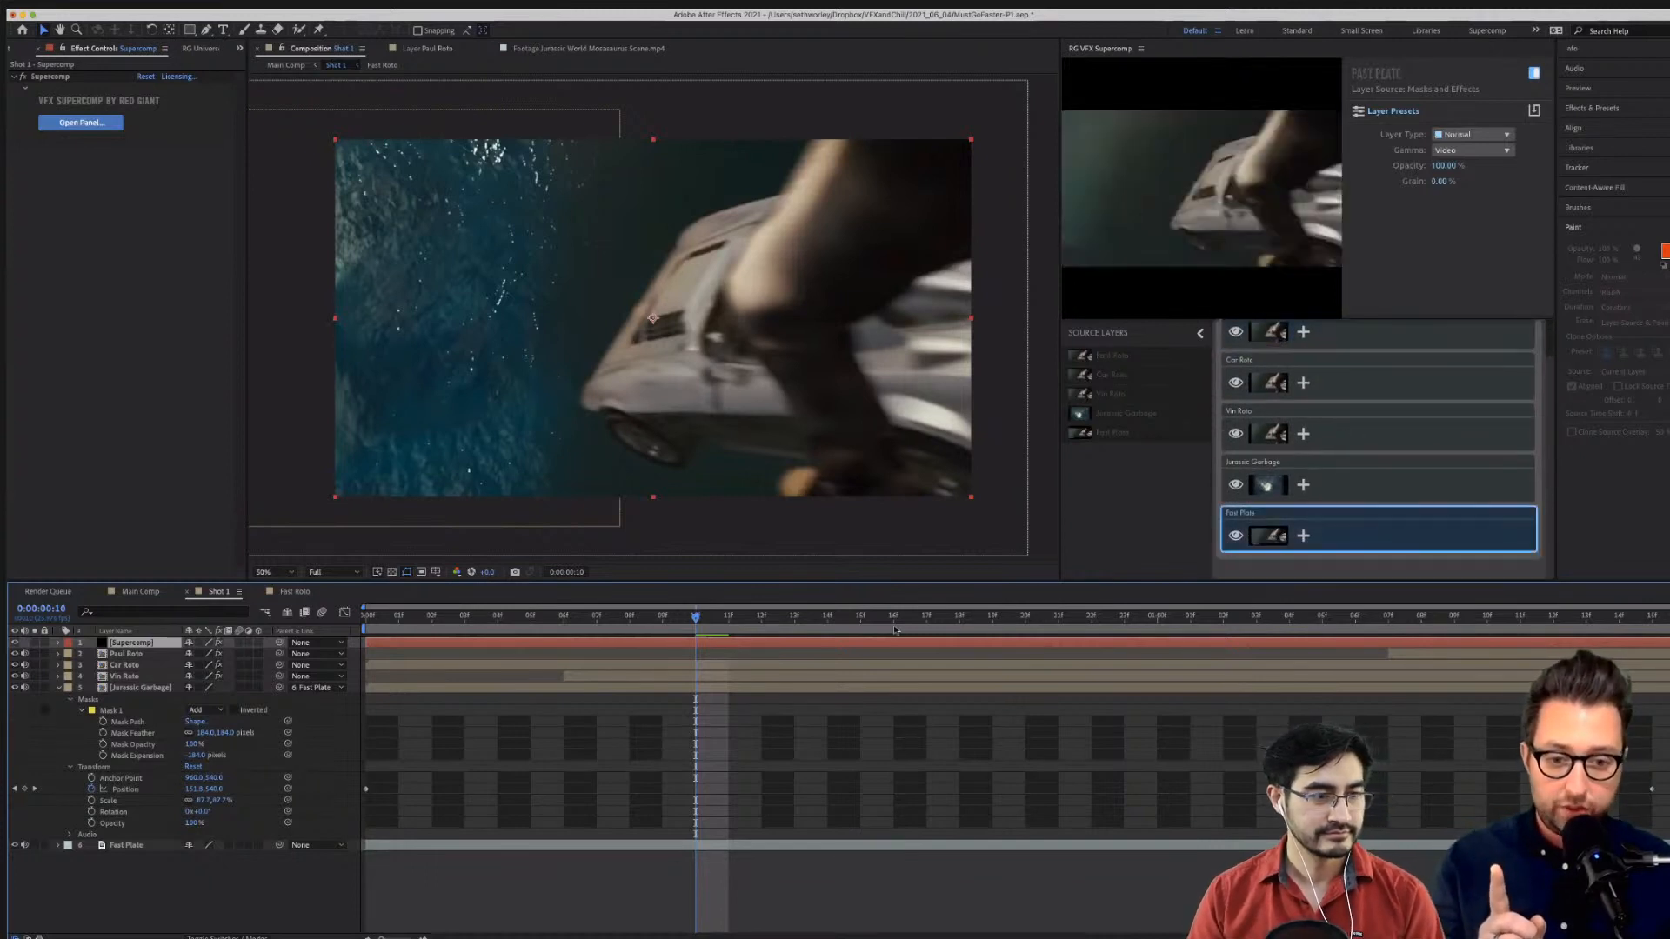
click(365, 619)
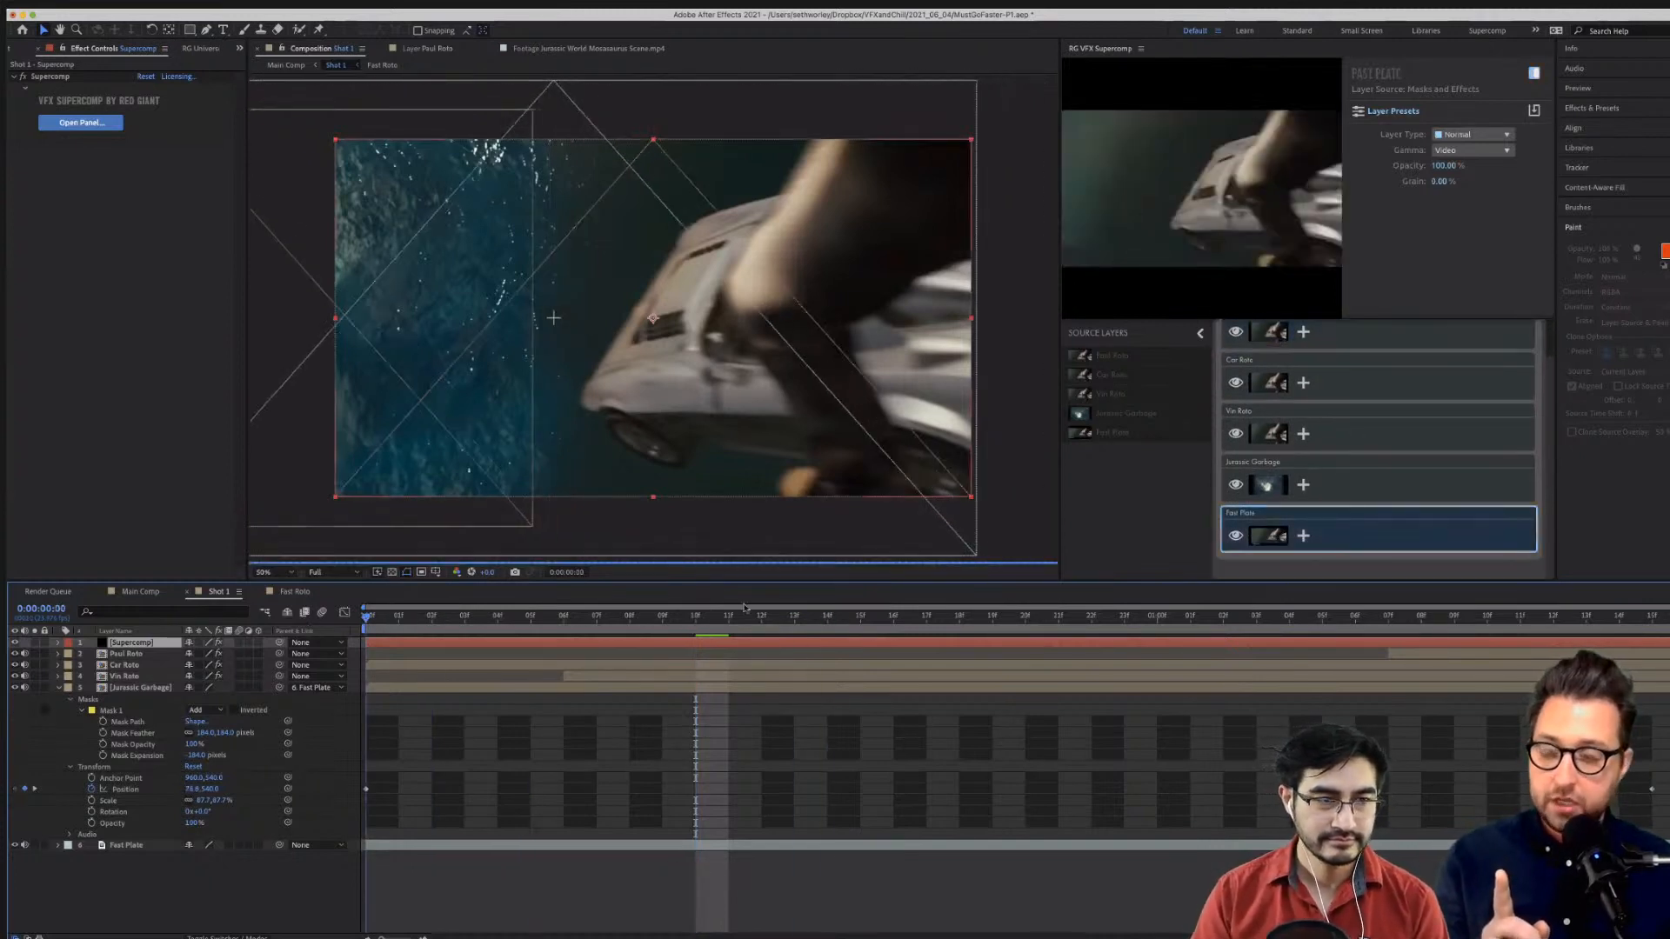
key(space)
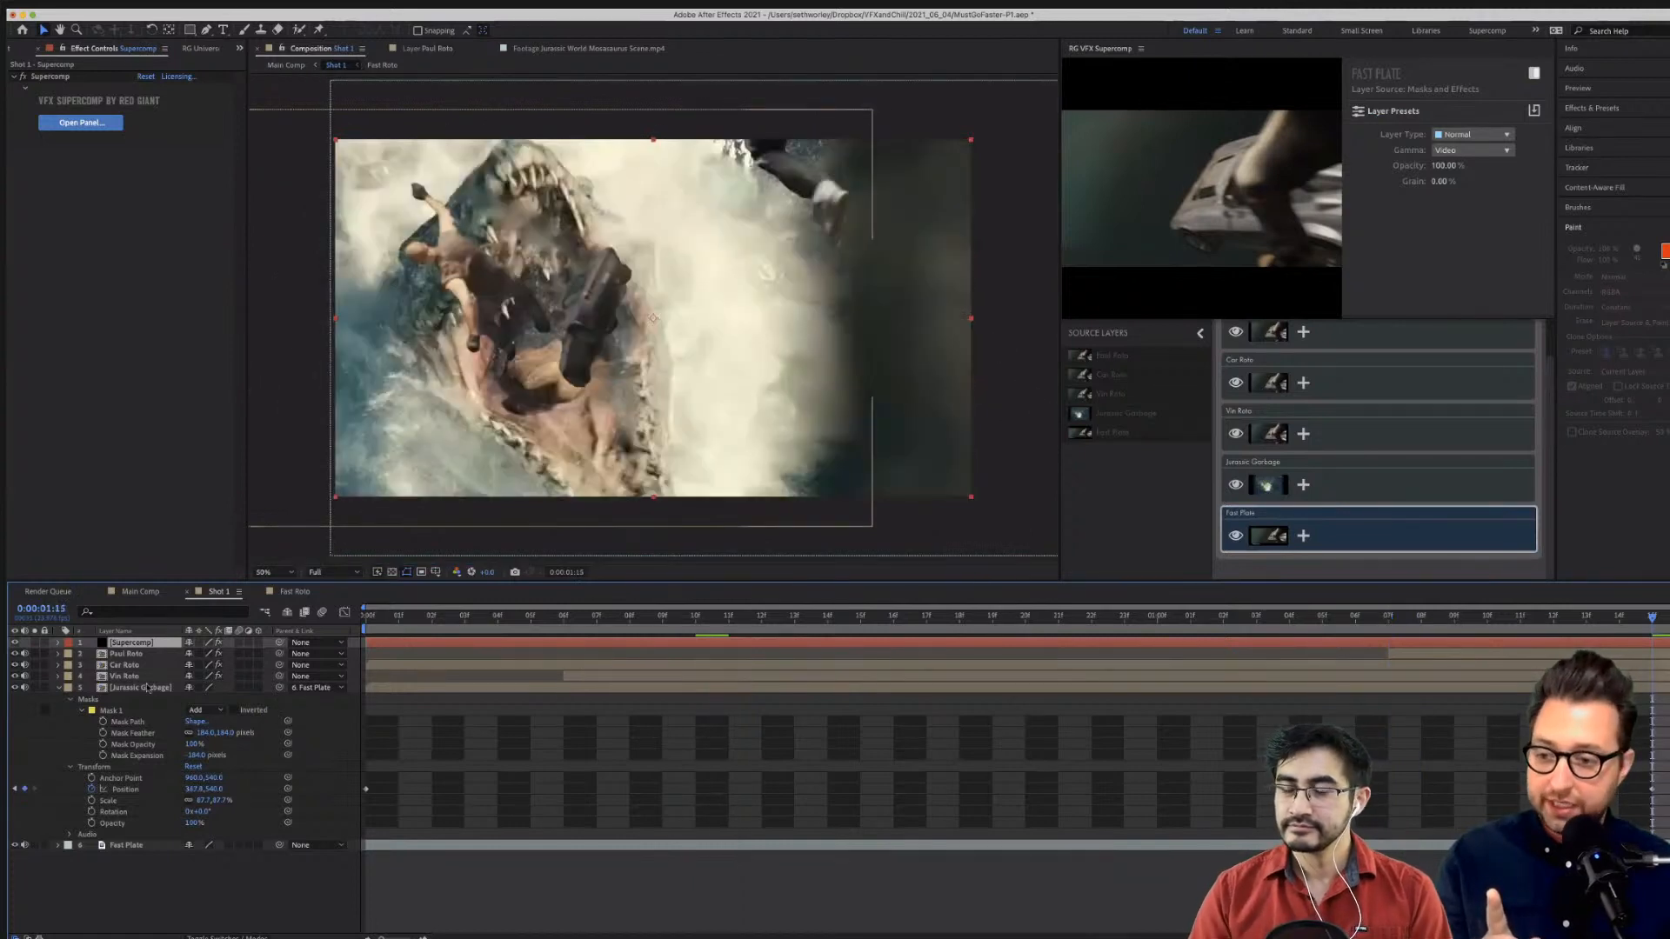
Add a Color Correction effect to the Jurassic Garbage layer in the Supercomp stack.
click(1340, 481)
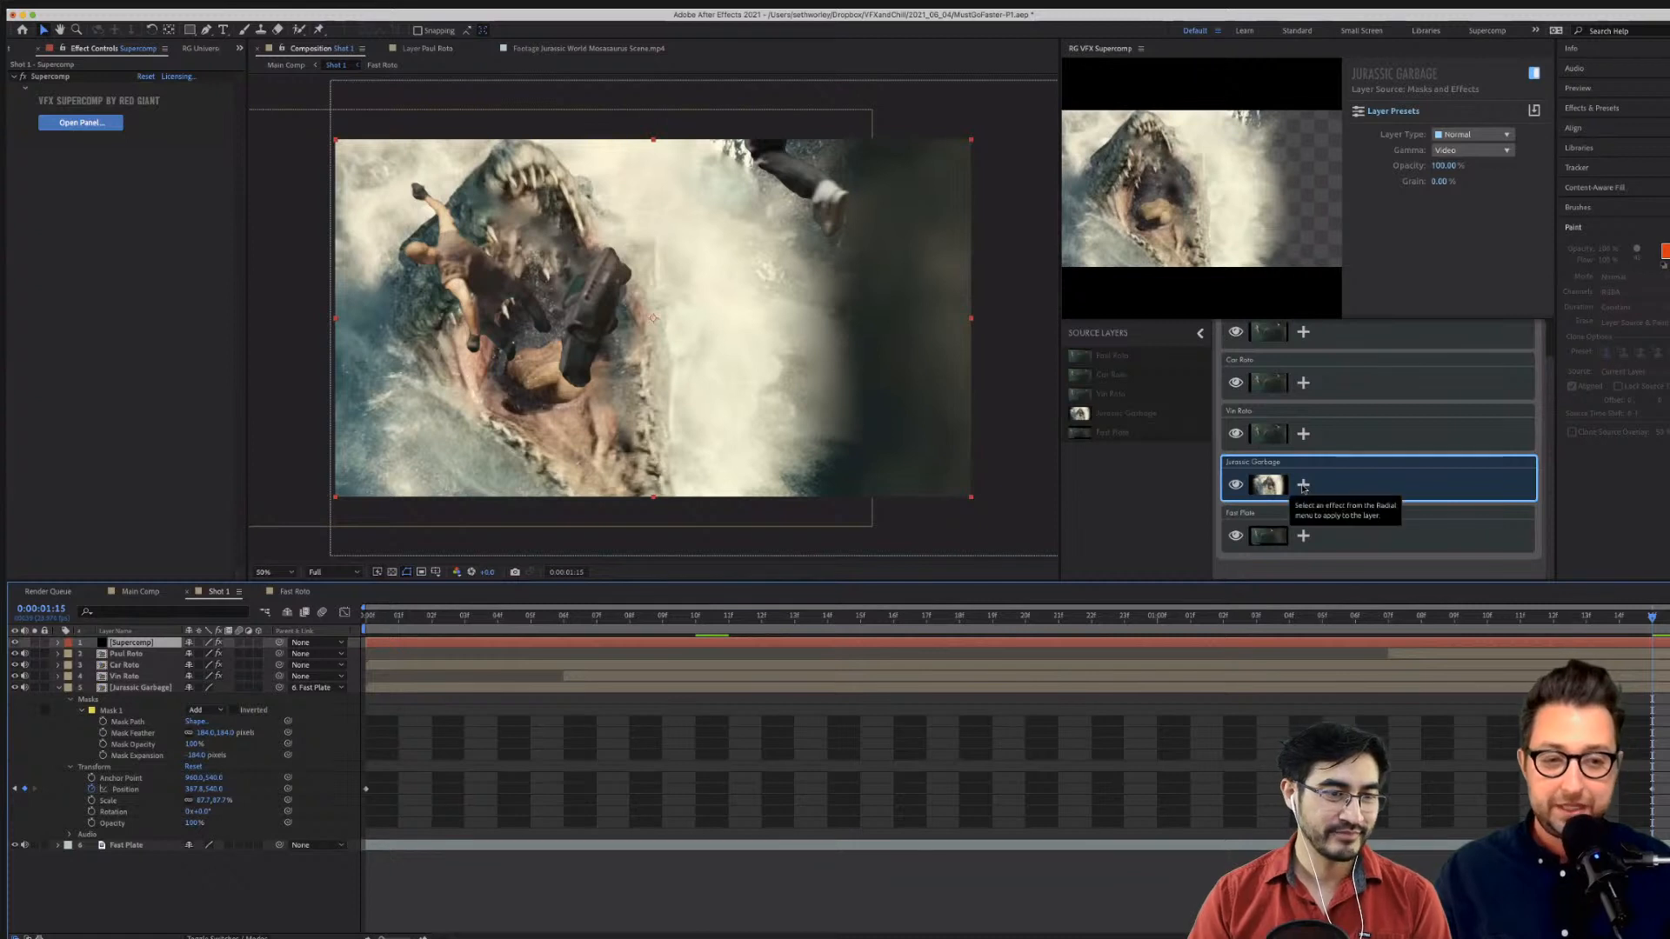
click(1303, 486)
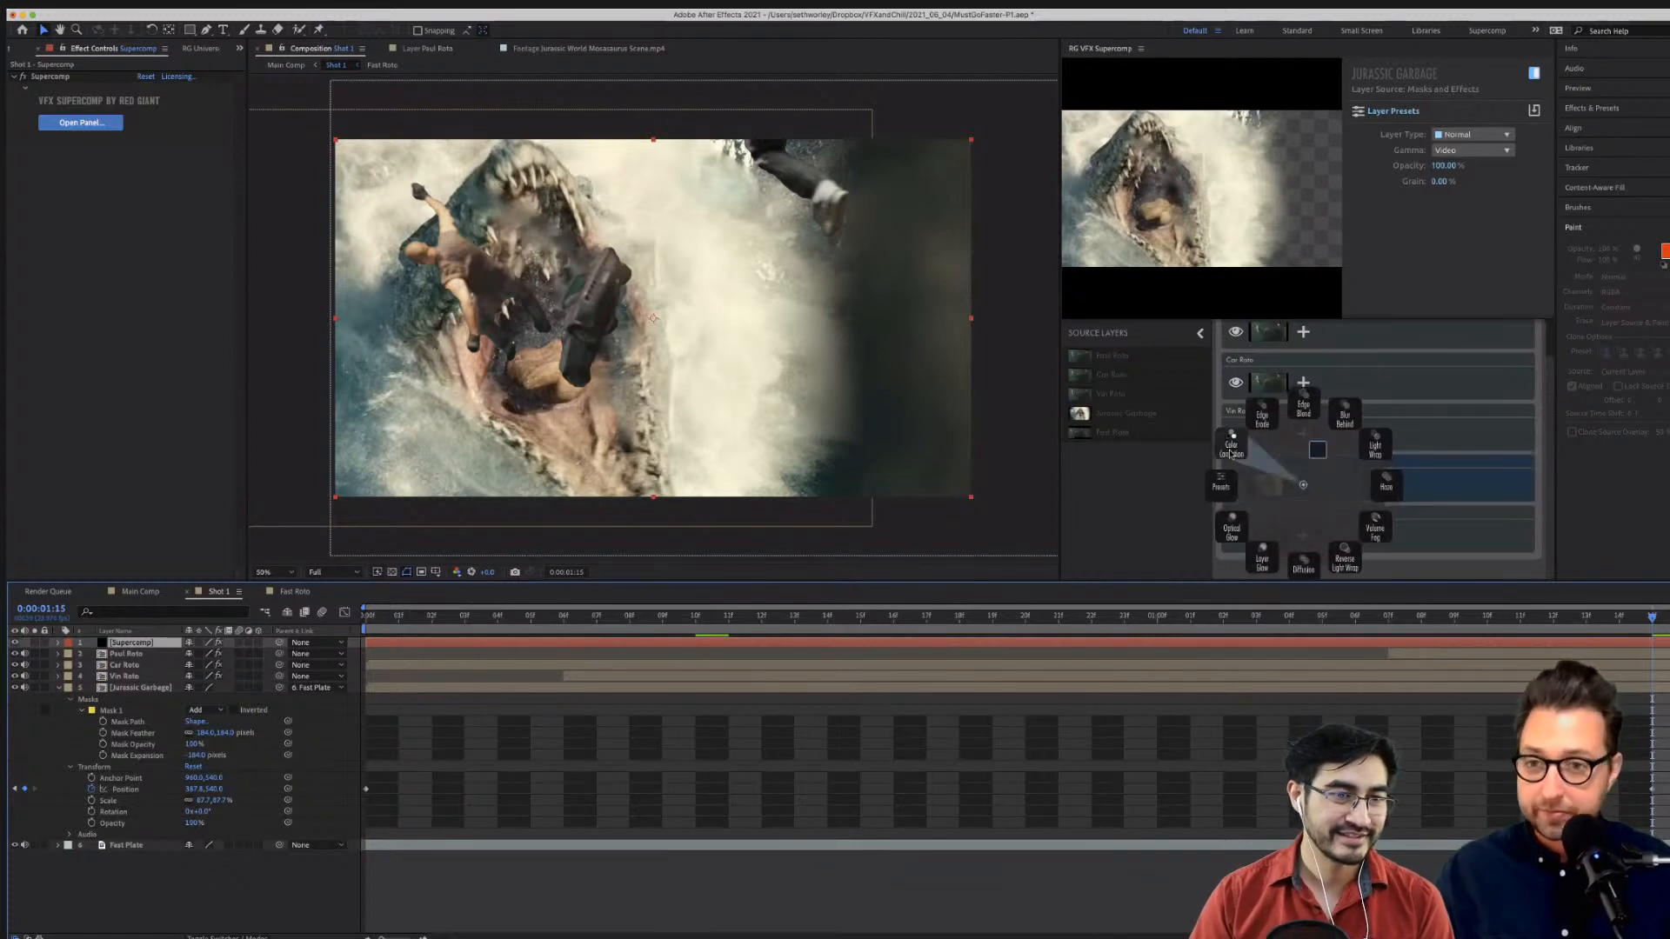
click(1232, 447)
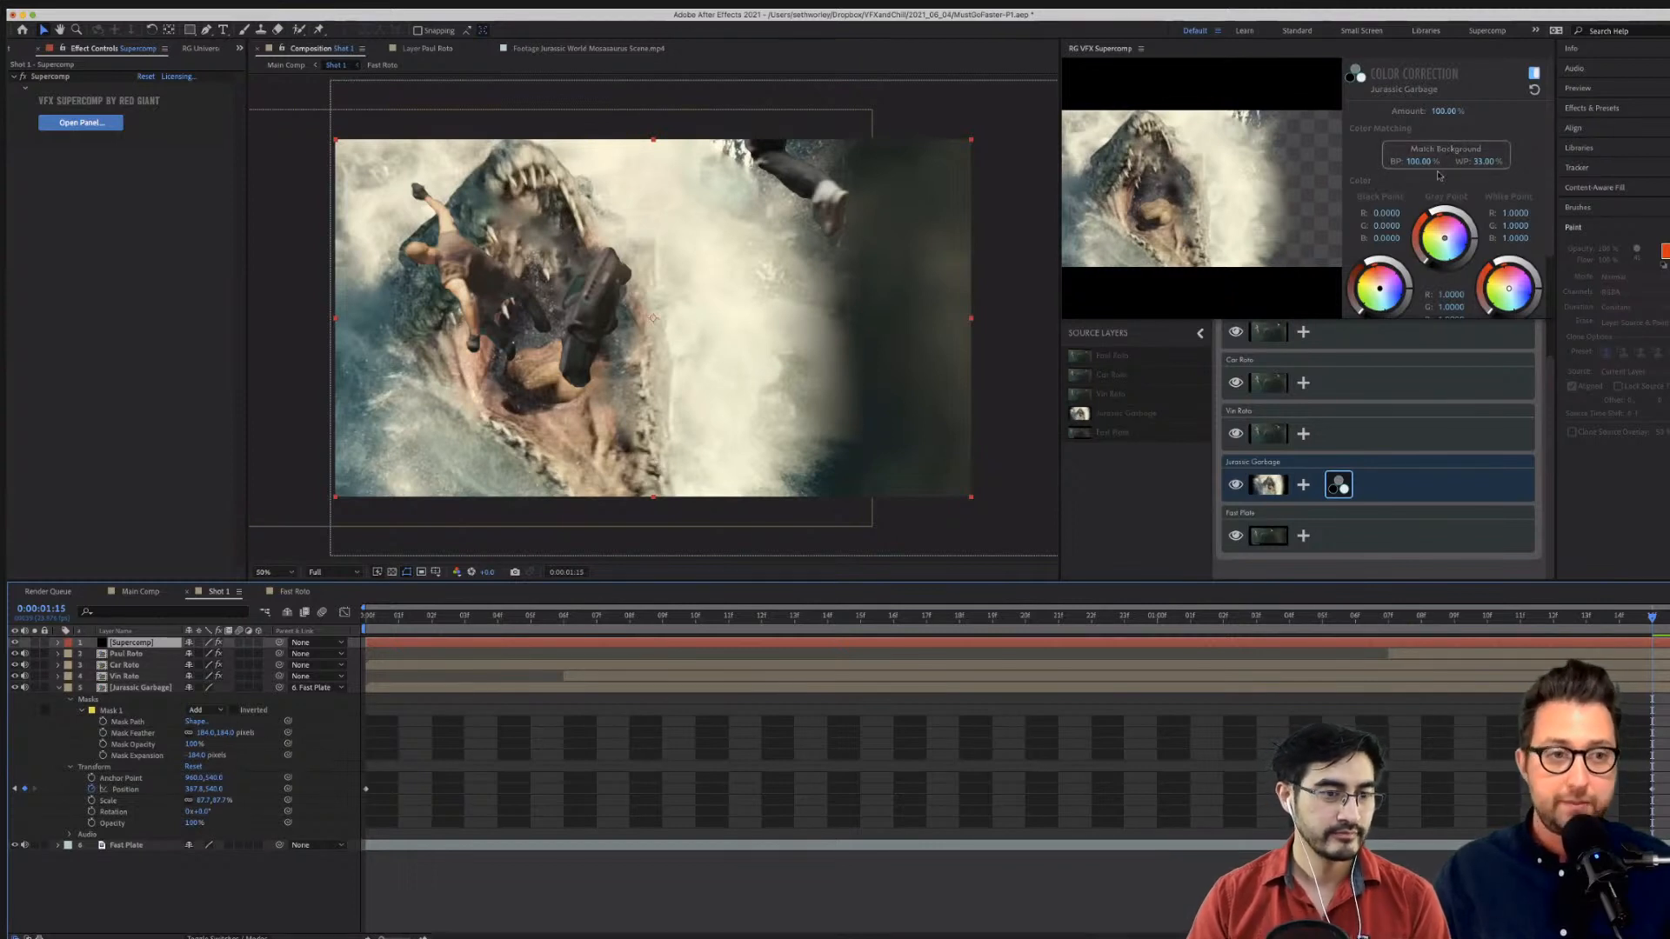
Remove the Color Correction effect from the Jurassic Garbage layer in the Supercomp stack.
click(1337, 488)
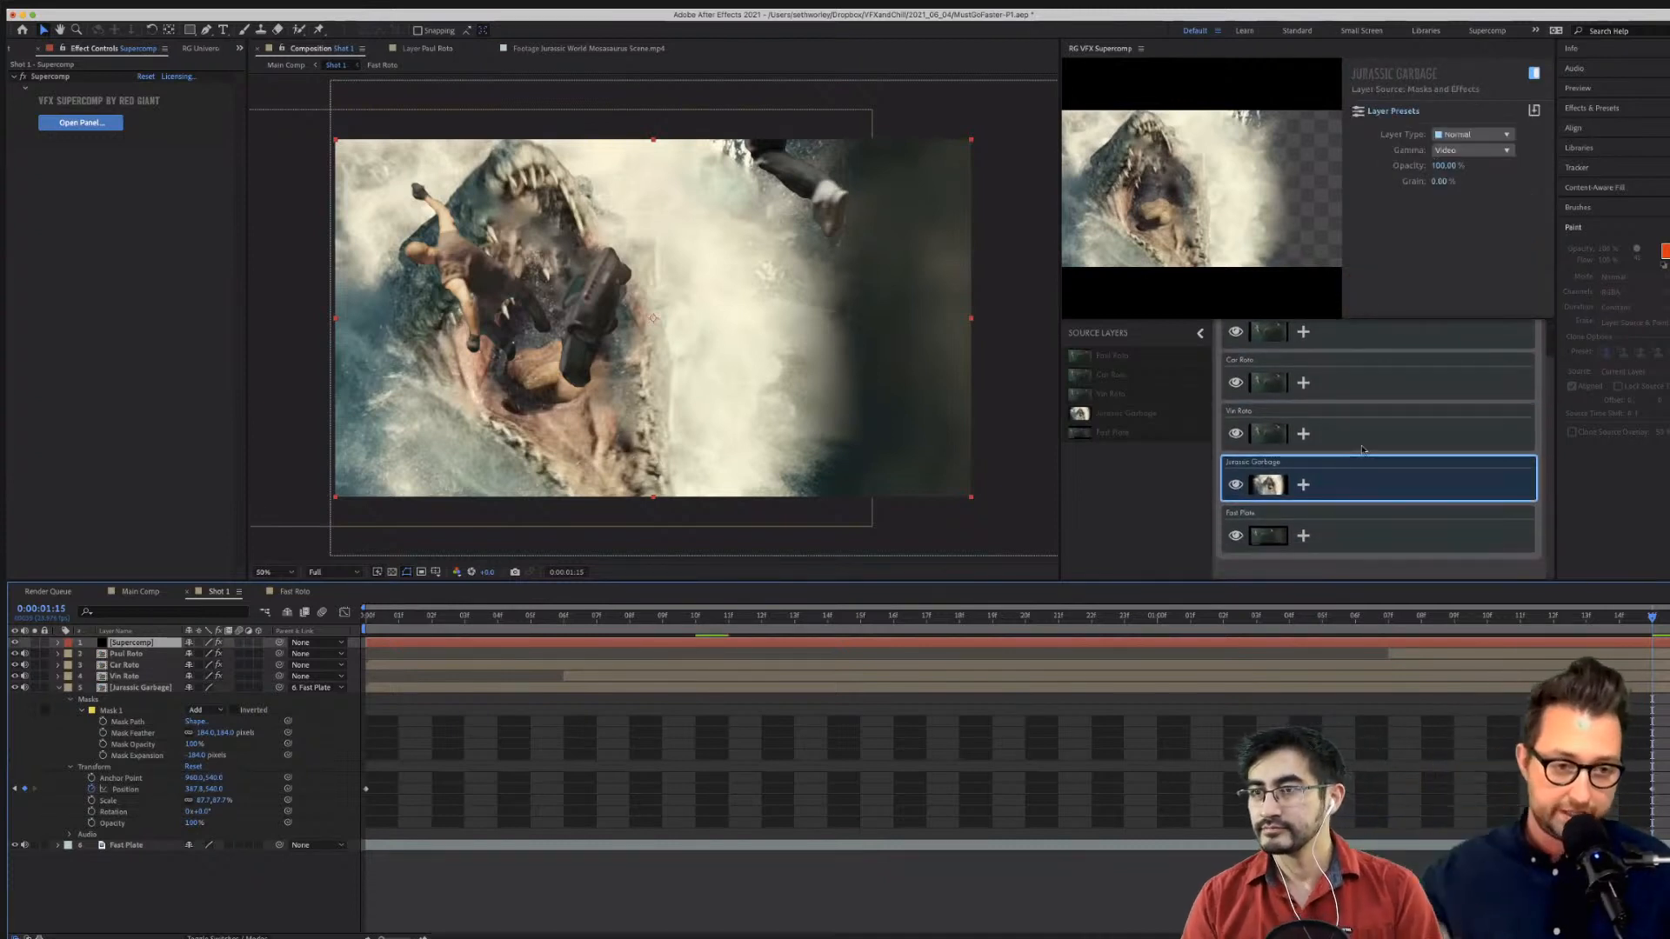
scroll(1349, 505, up, 1)
scroll(1366, 483, down, 1)
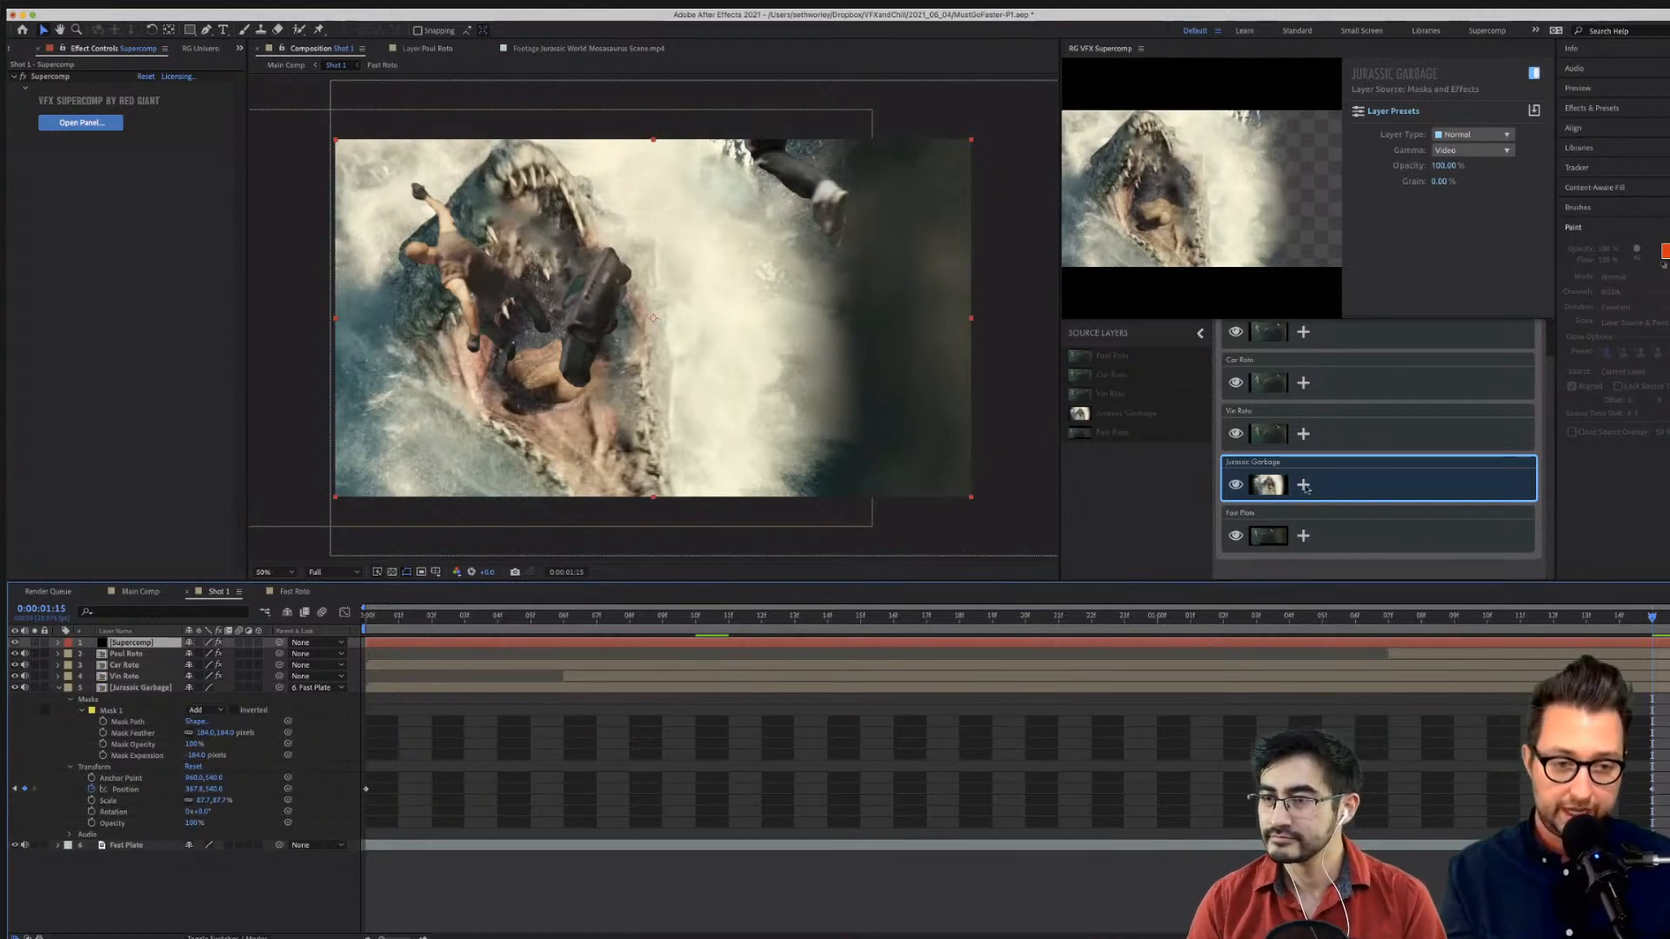
Try Match Background in a new Color Correction effect on Jurassic Garbage at 0:00:01:15, check it at 0:00:01:09, and delete the effect.
click(1305, 485)
click(1227, 454)
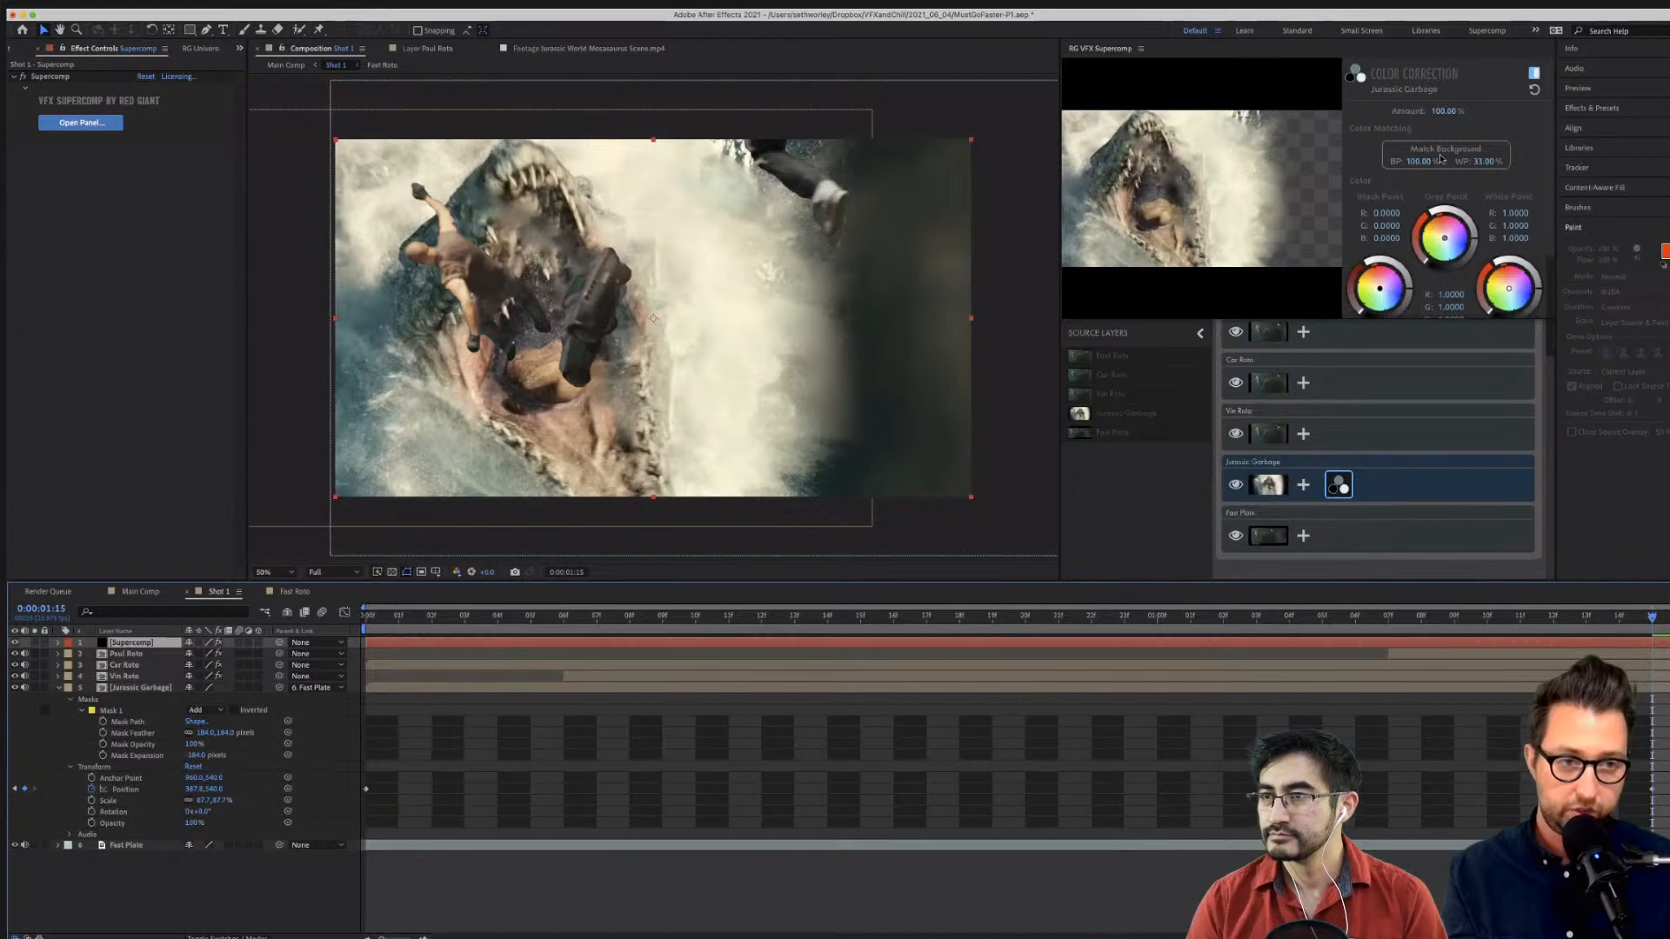
click(1466, 155)
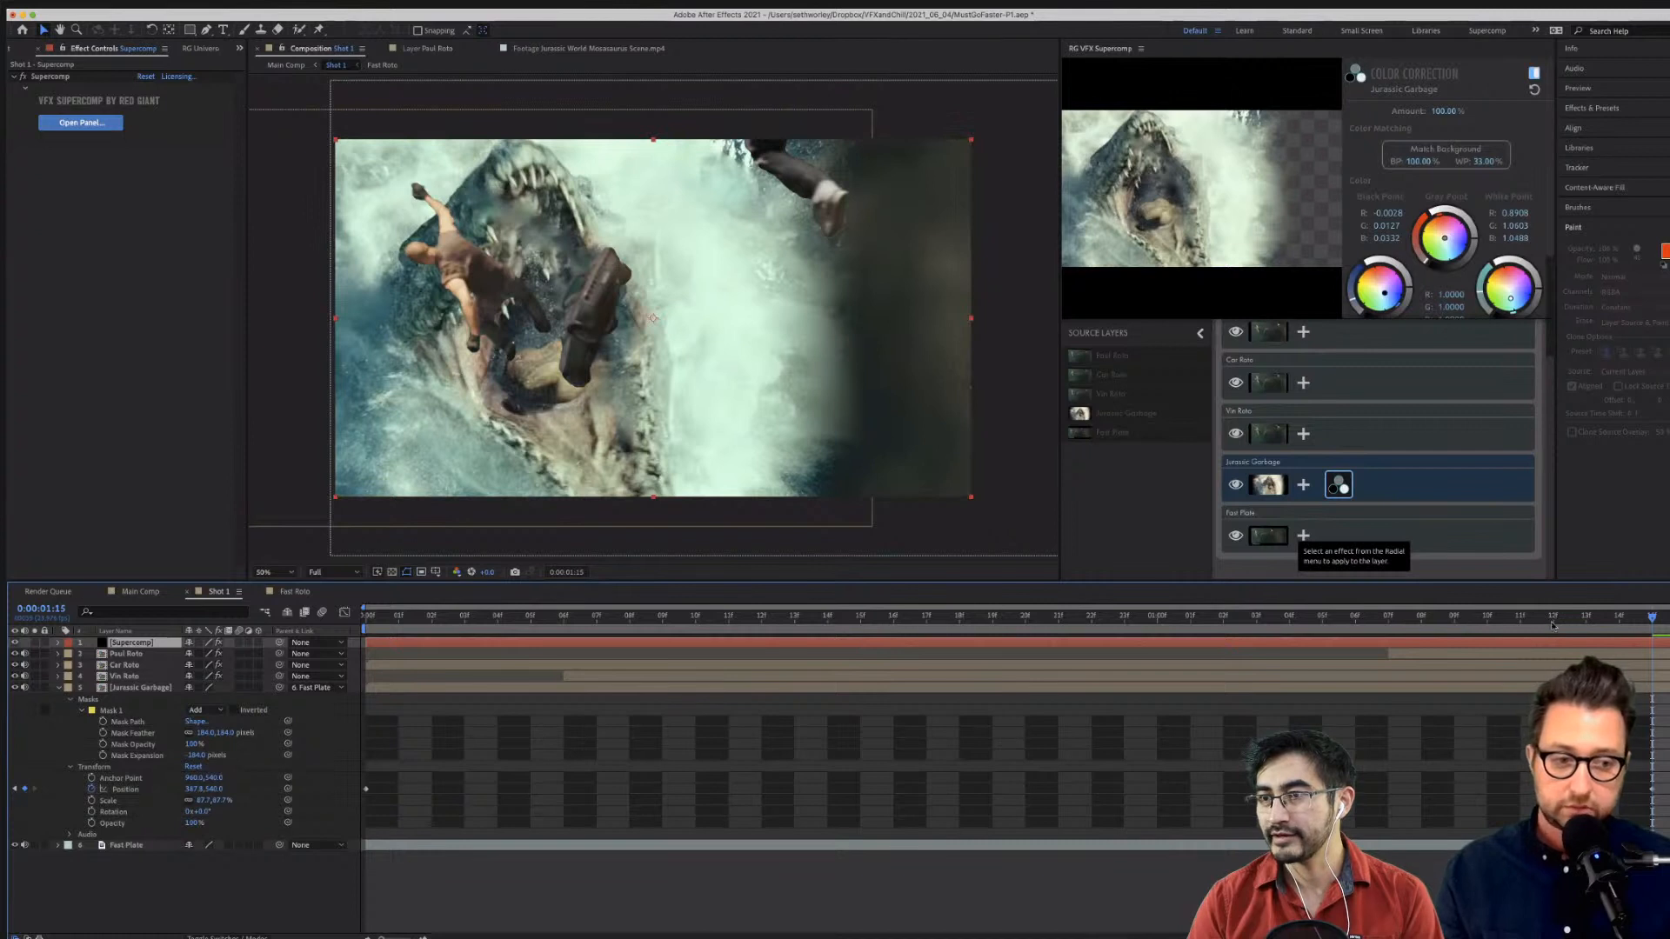
drag(1552, 624, 1466, 630)
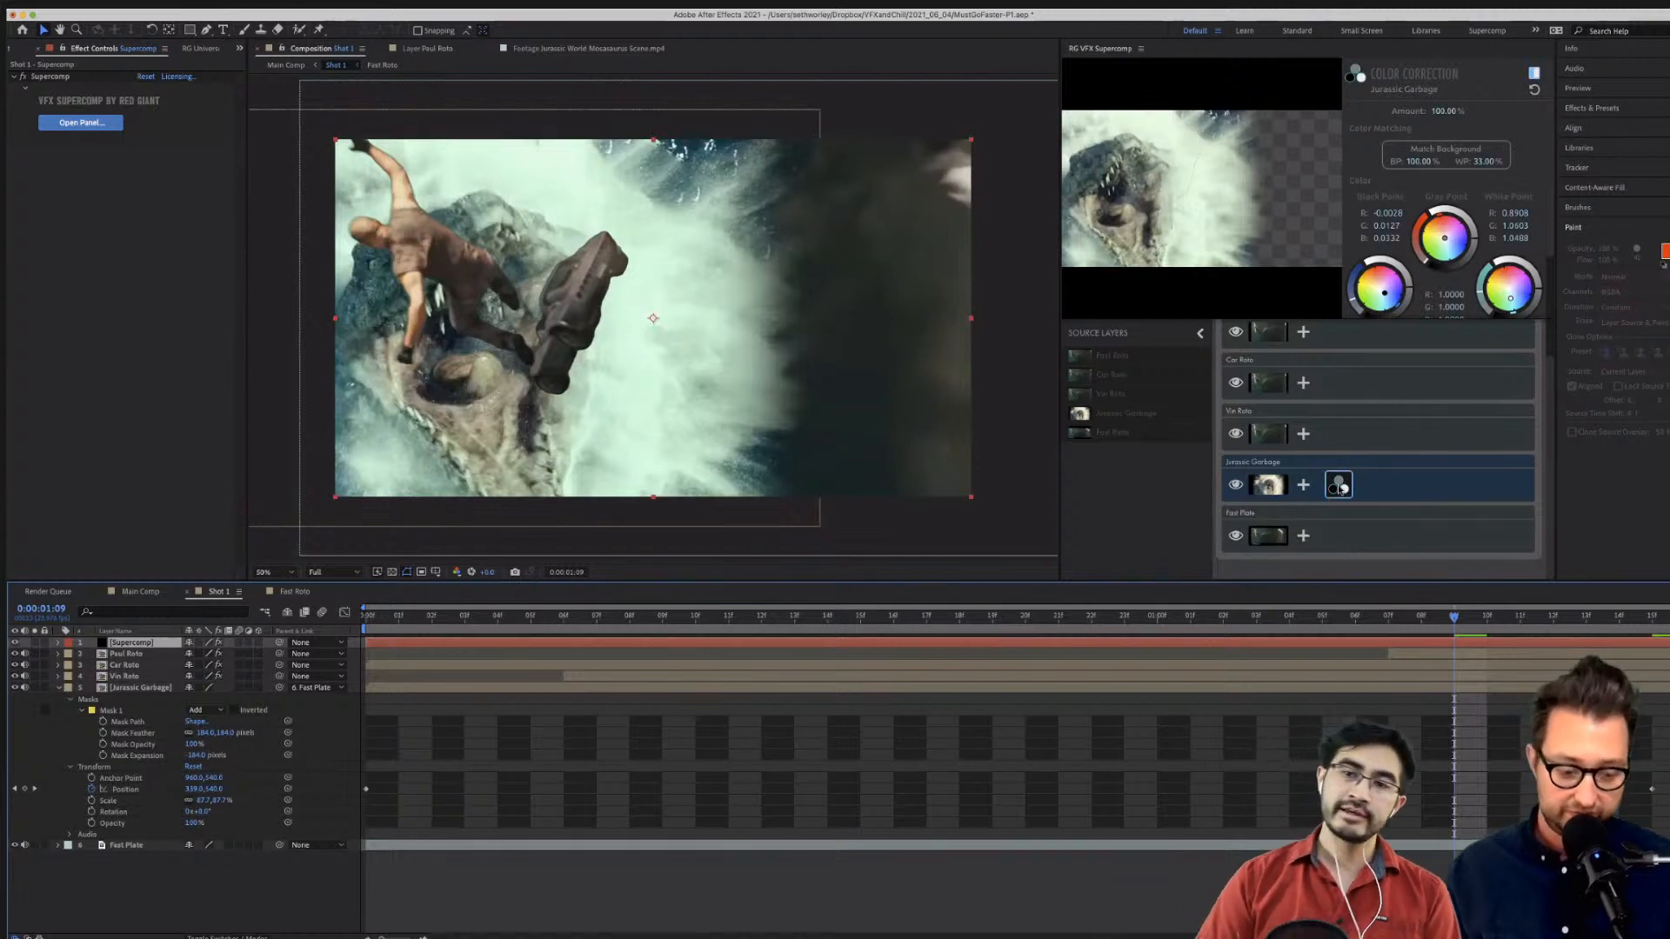
key(Delete)
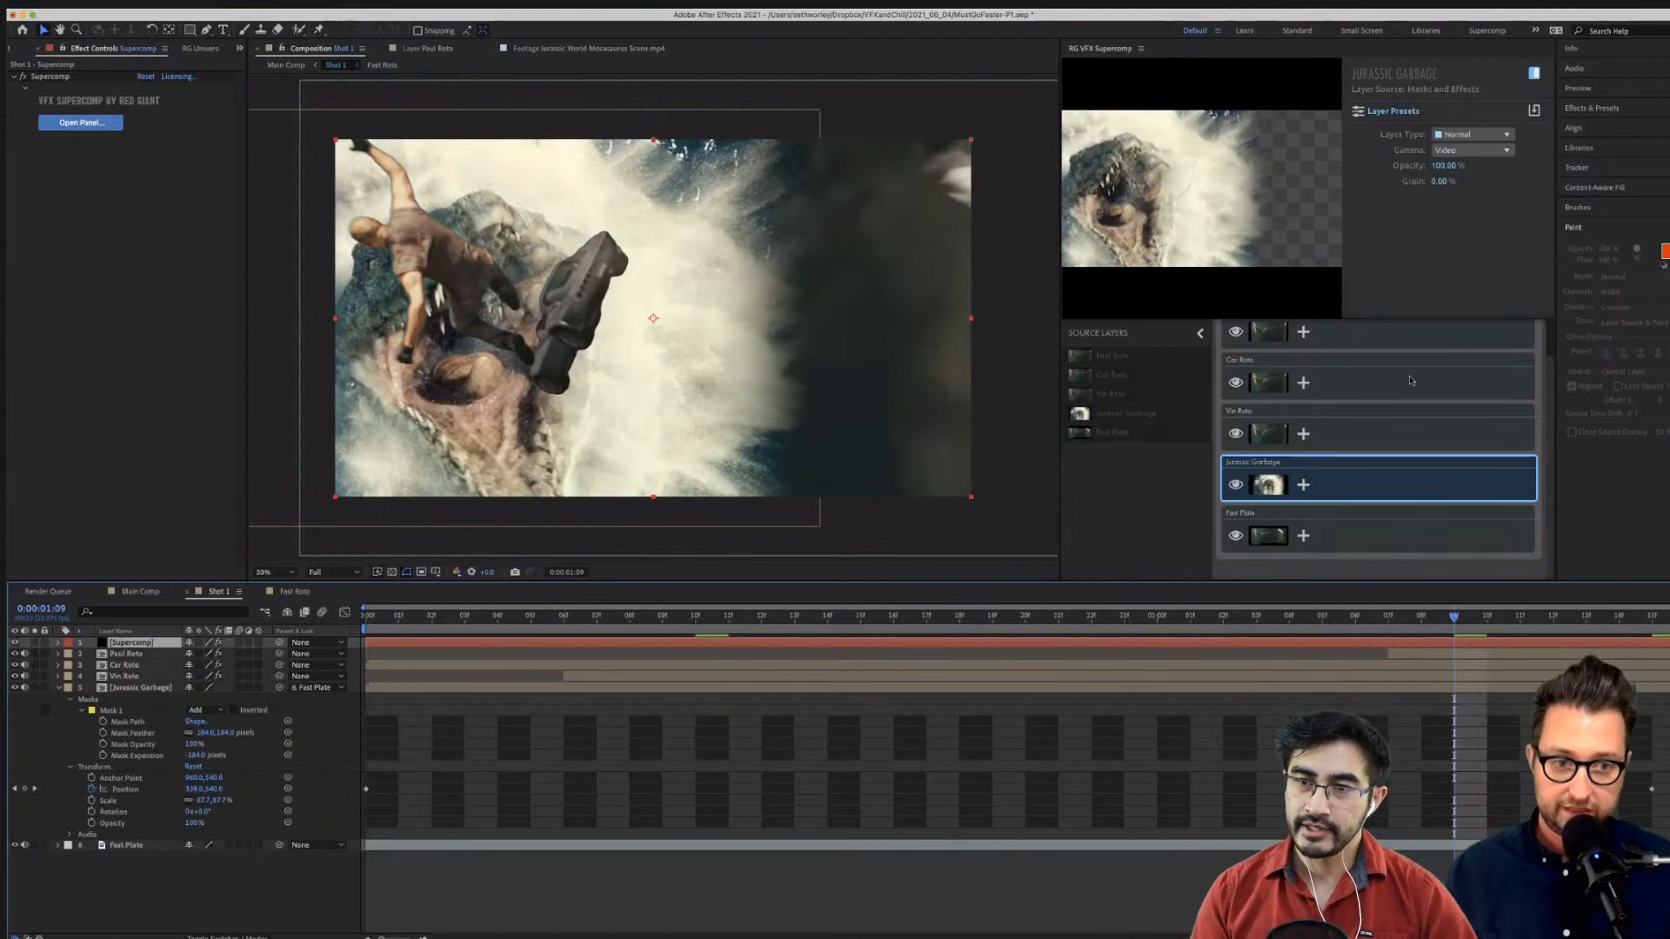
Try Match Background at 0:00:01:09 with another Color Correction effect on Jurassic Garbage, and undo the match.
click(1305, 486)
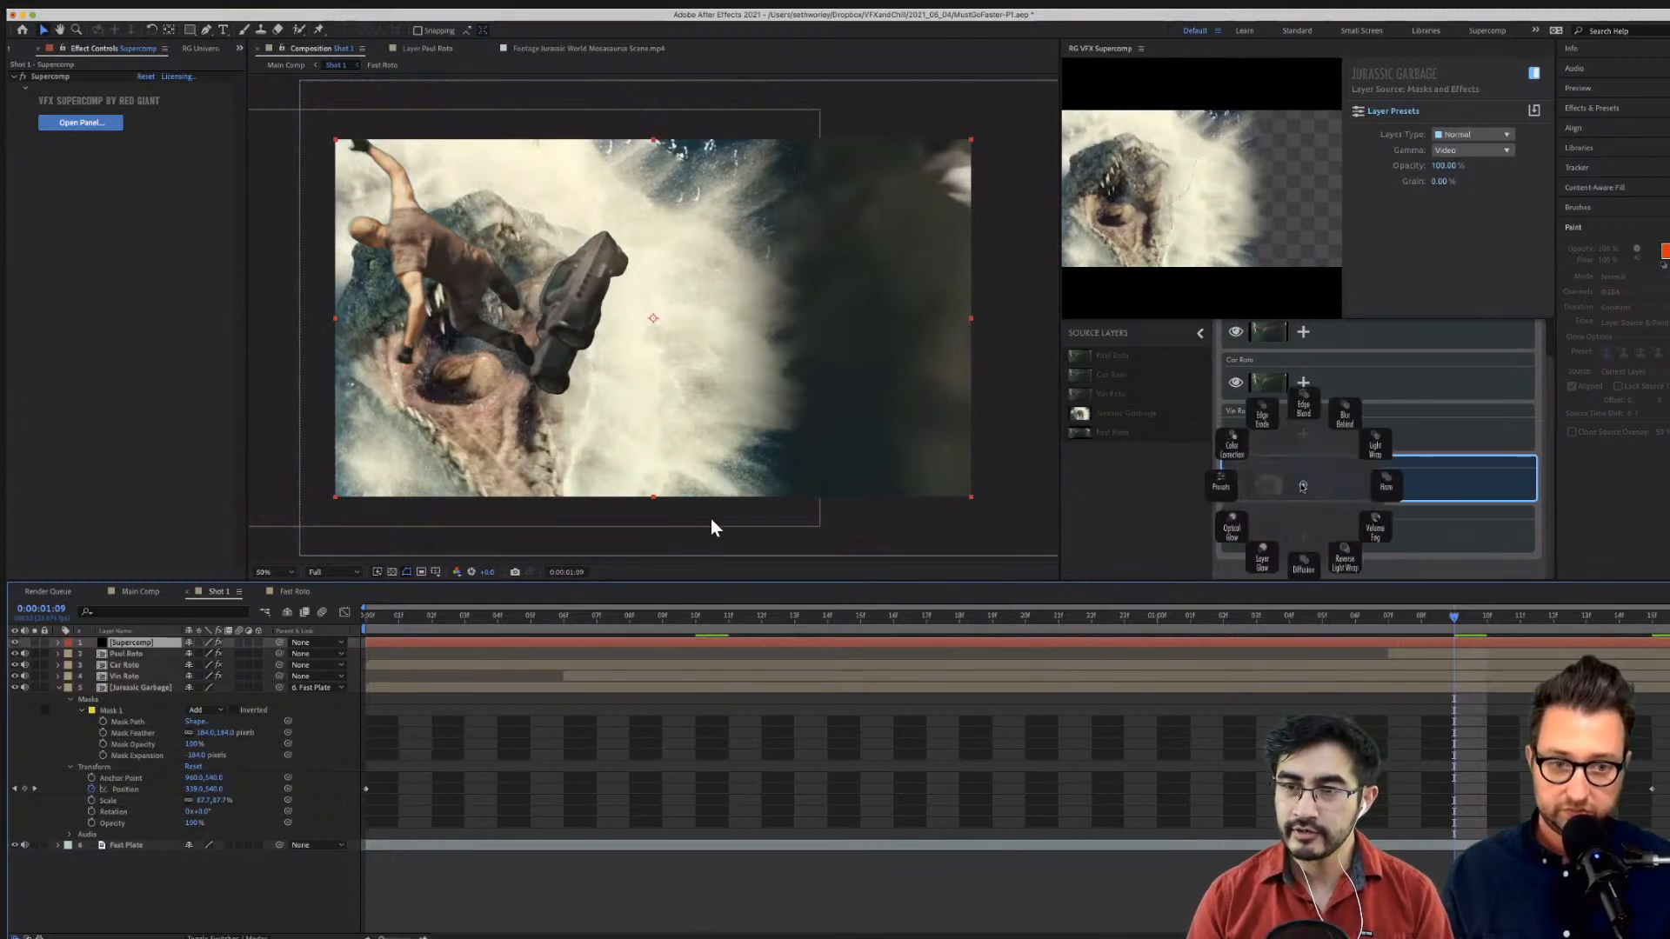
click(1232, 441)
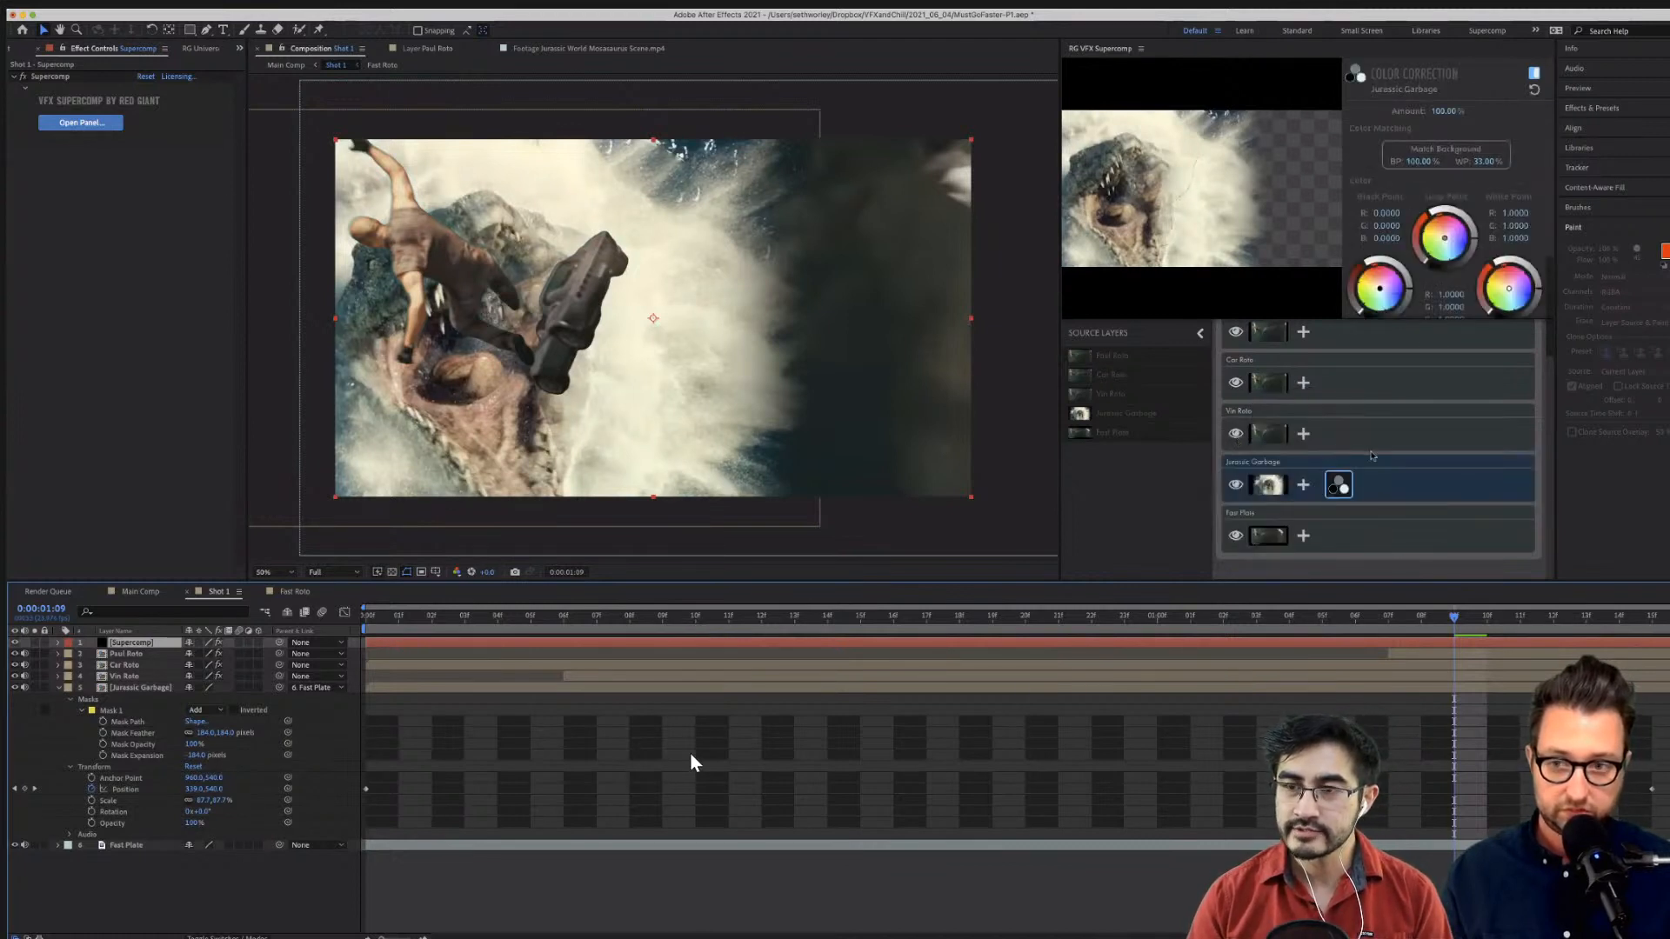
click(1451, 151)
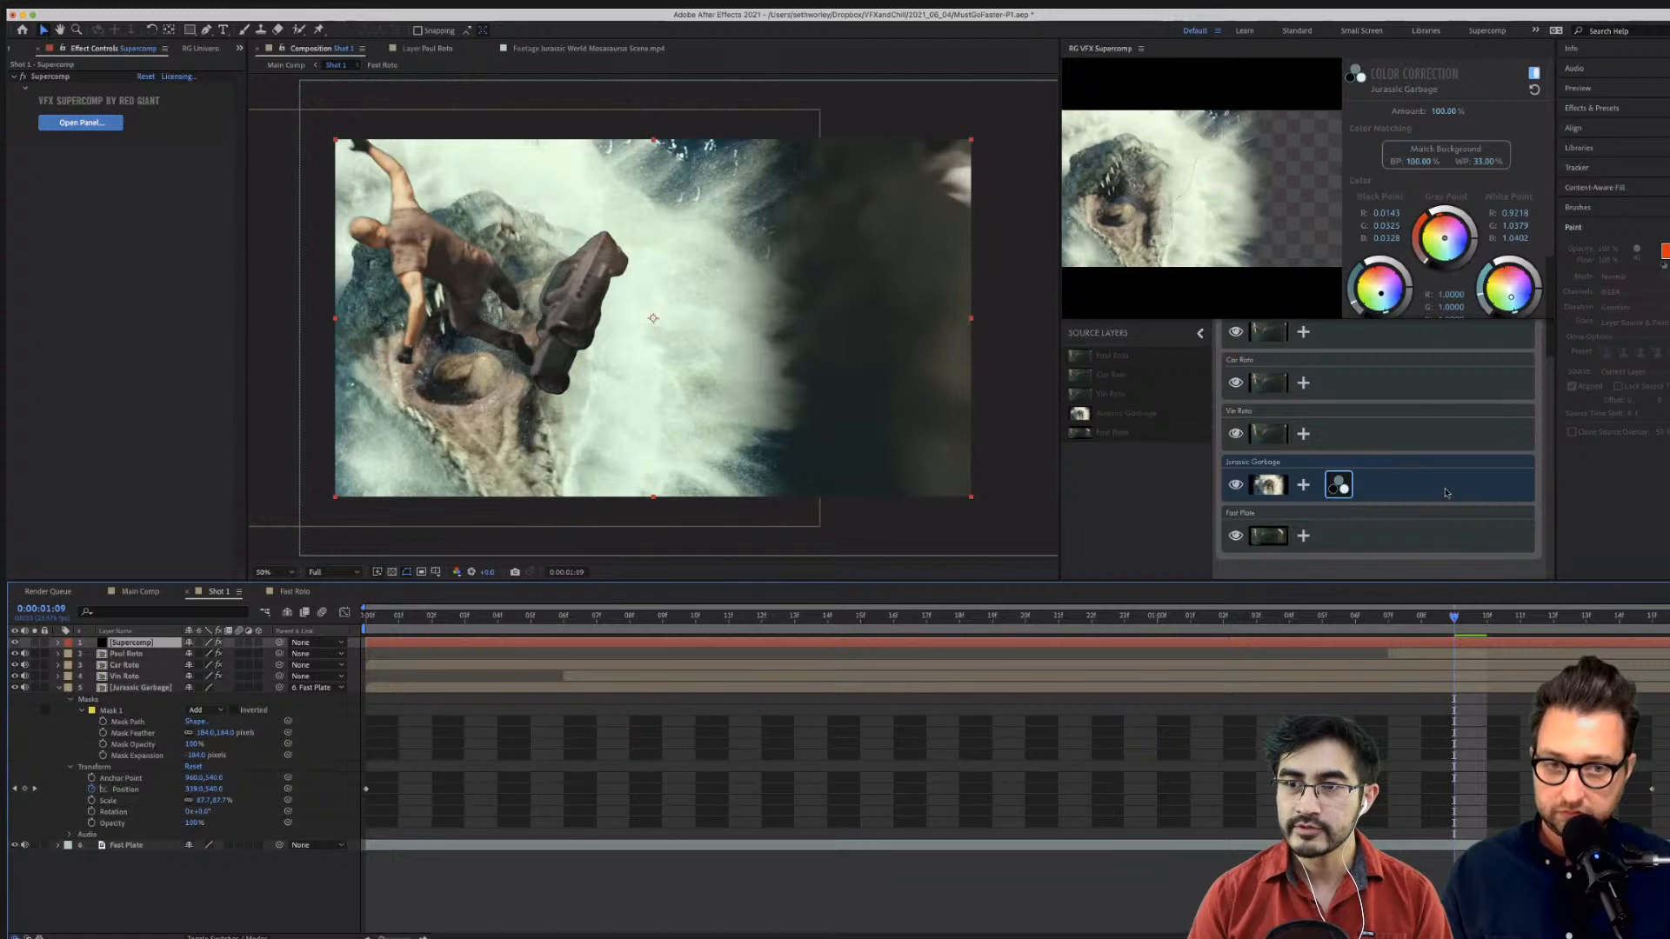
key(super+z)
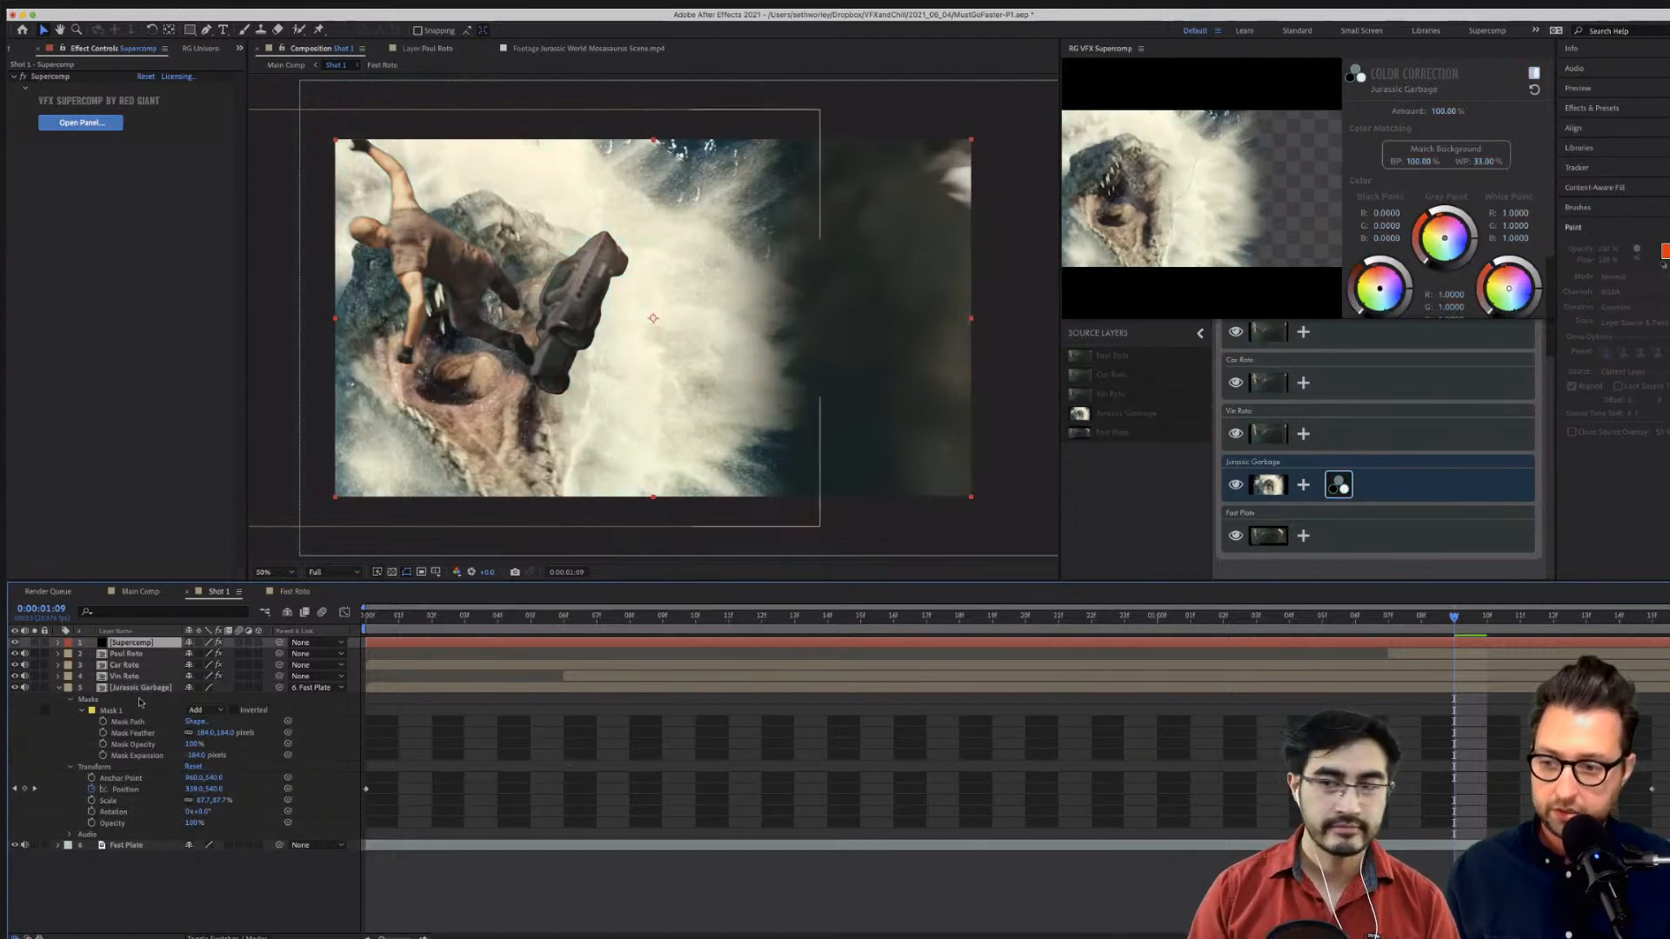
Try Match Background with Jurassic Garbage's Mask 1 mode set to None, remove the Color Correction effect, and restore the mask mode to Add.
click(135, 688)
click(198, 710)
click(217, 725)
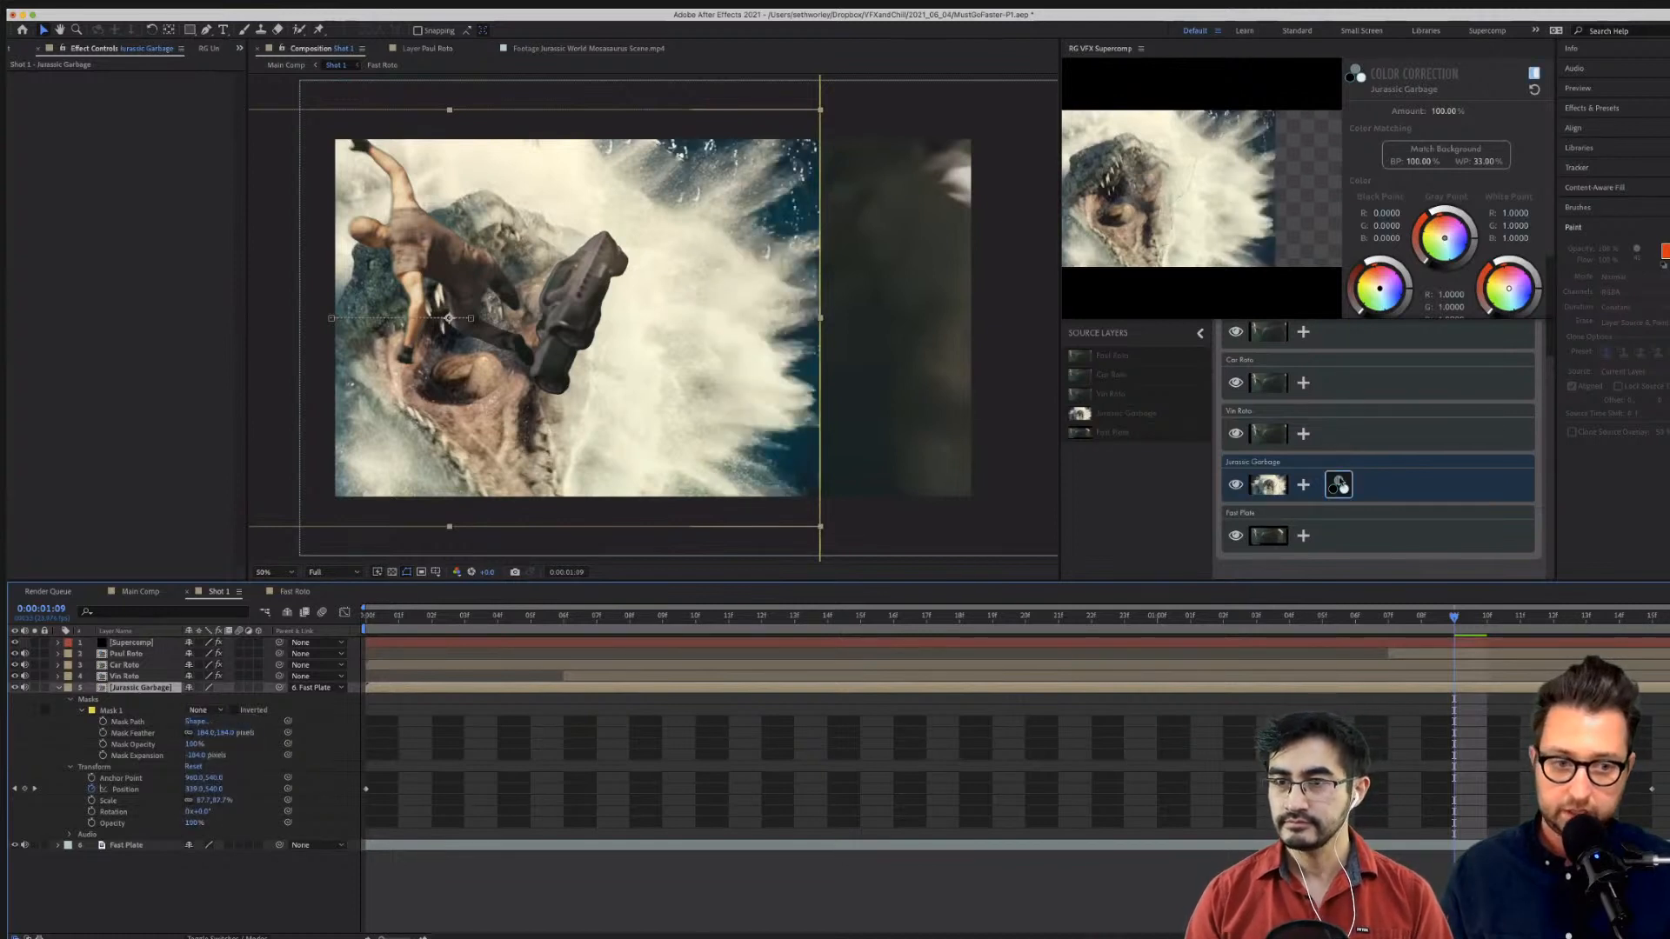
click(1446, 154)
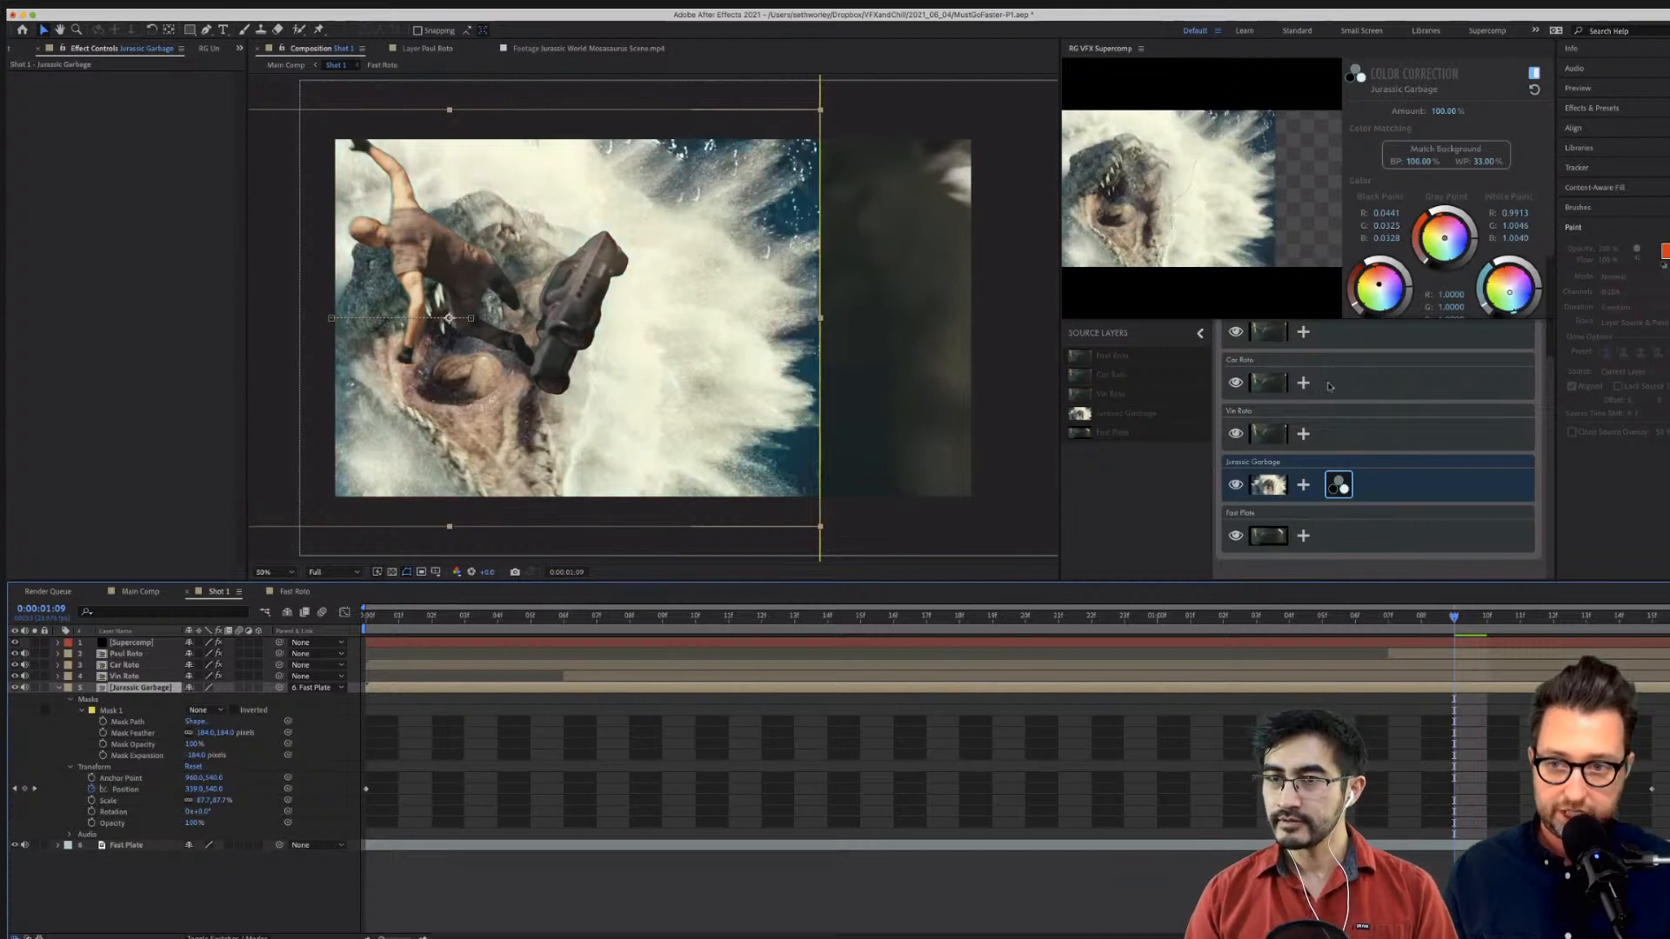
click(1340, 483)
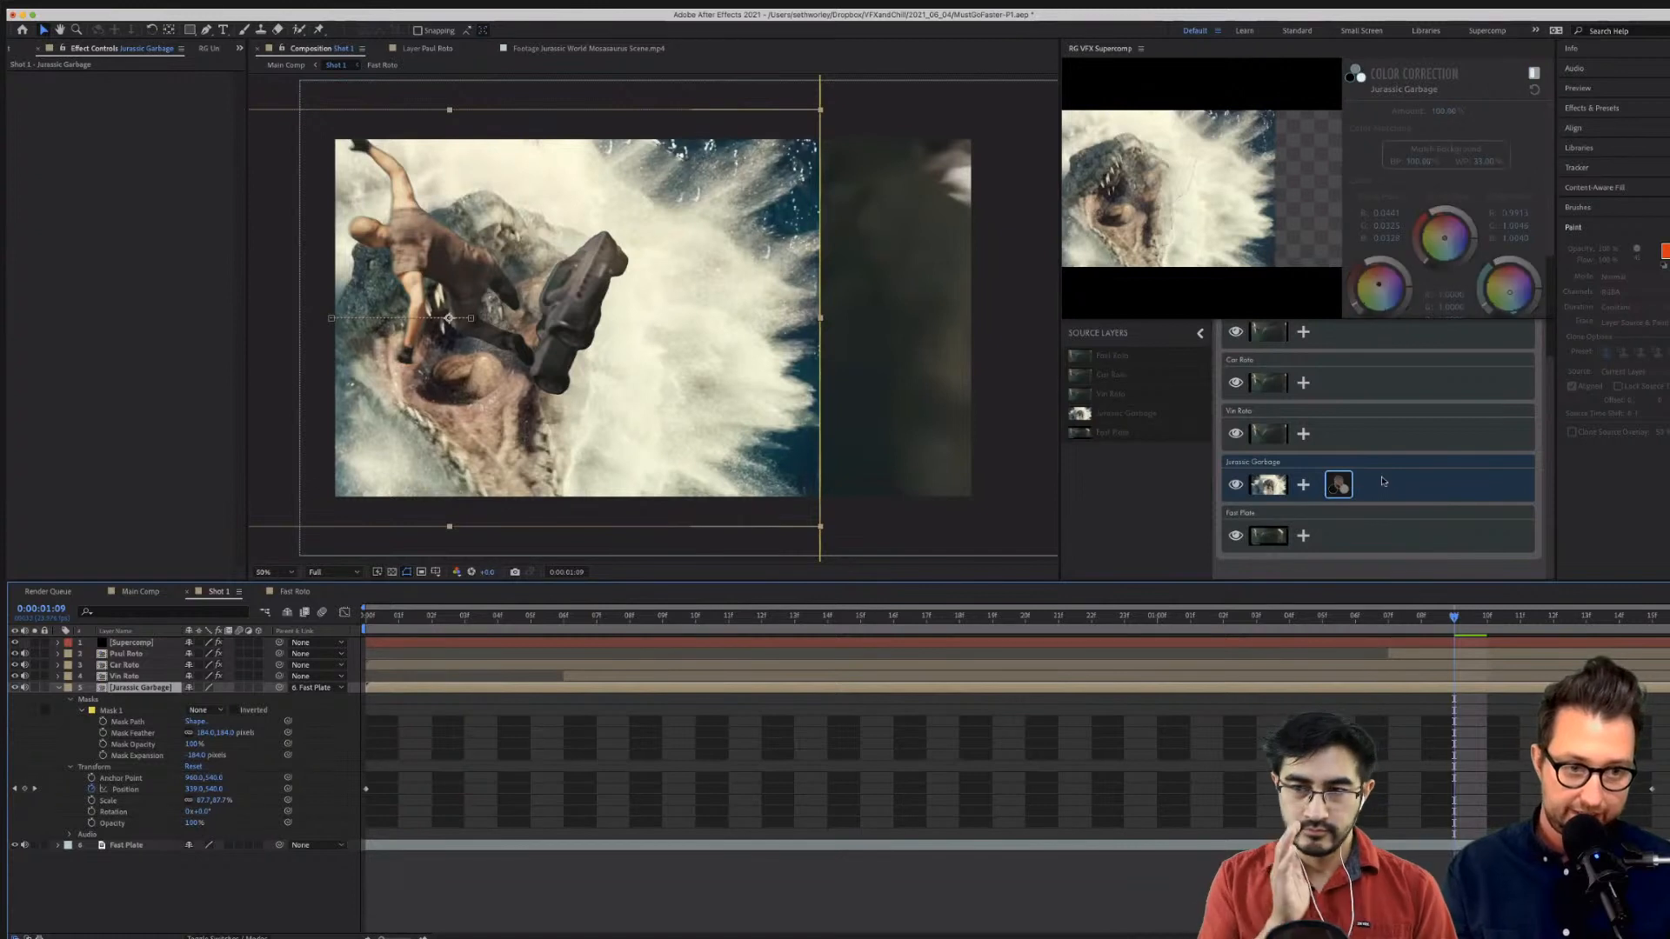
click(1372, 478)
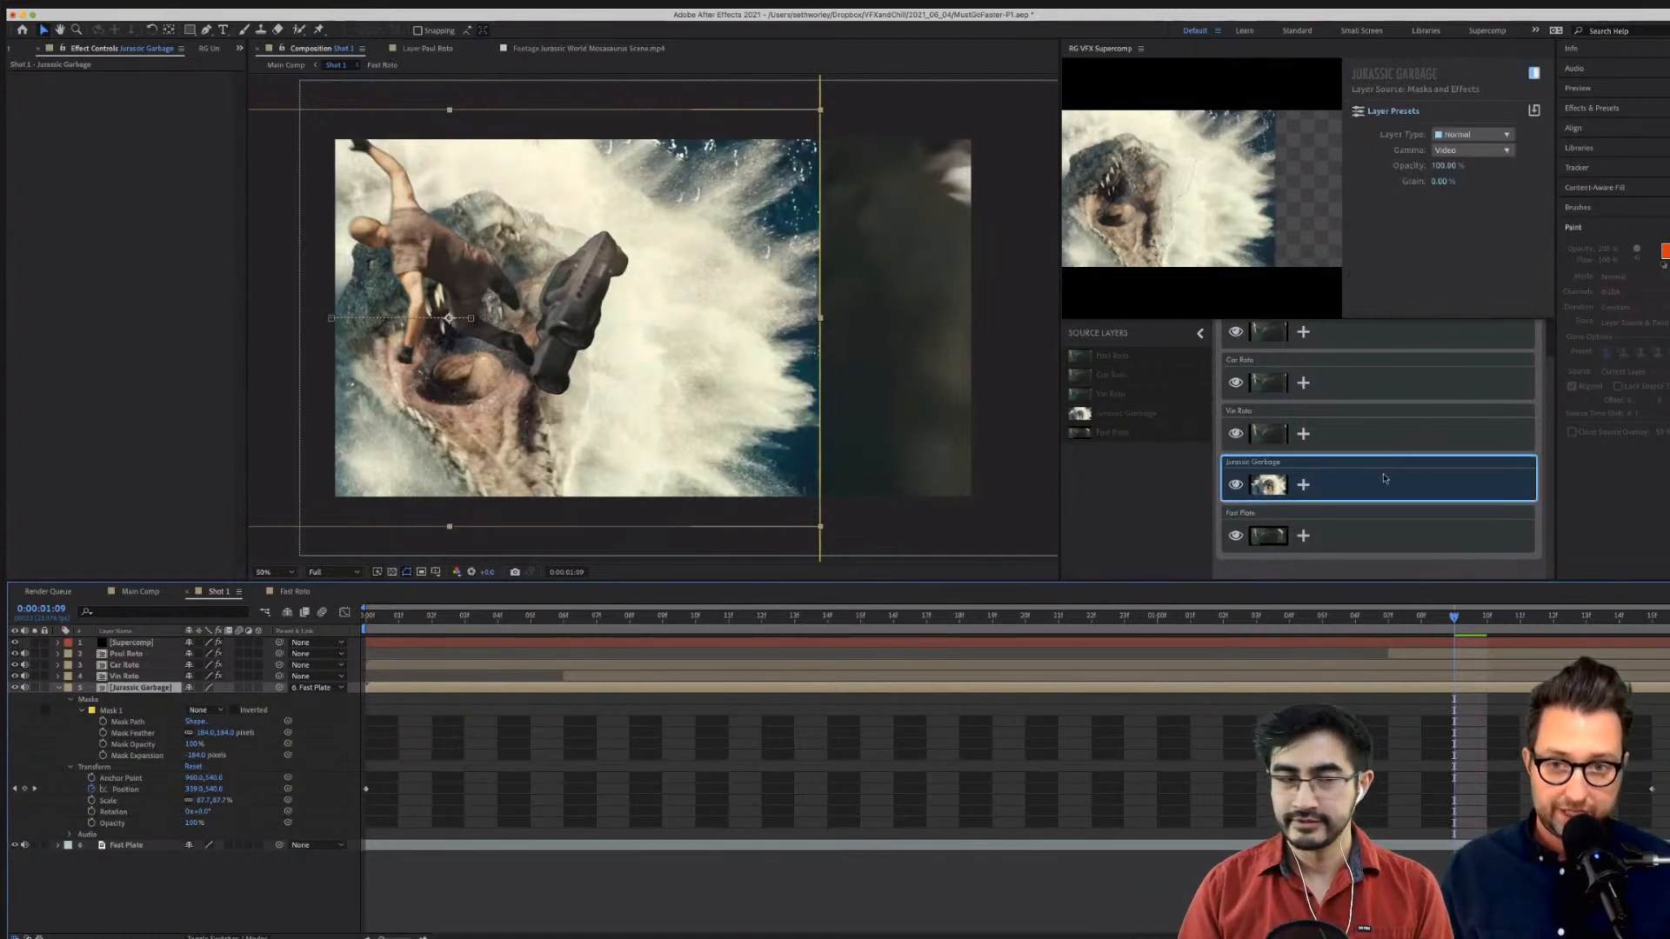
click(219, 711)
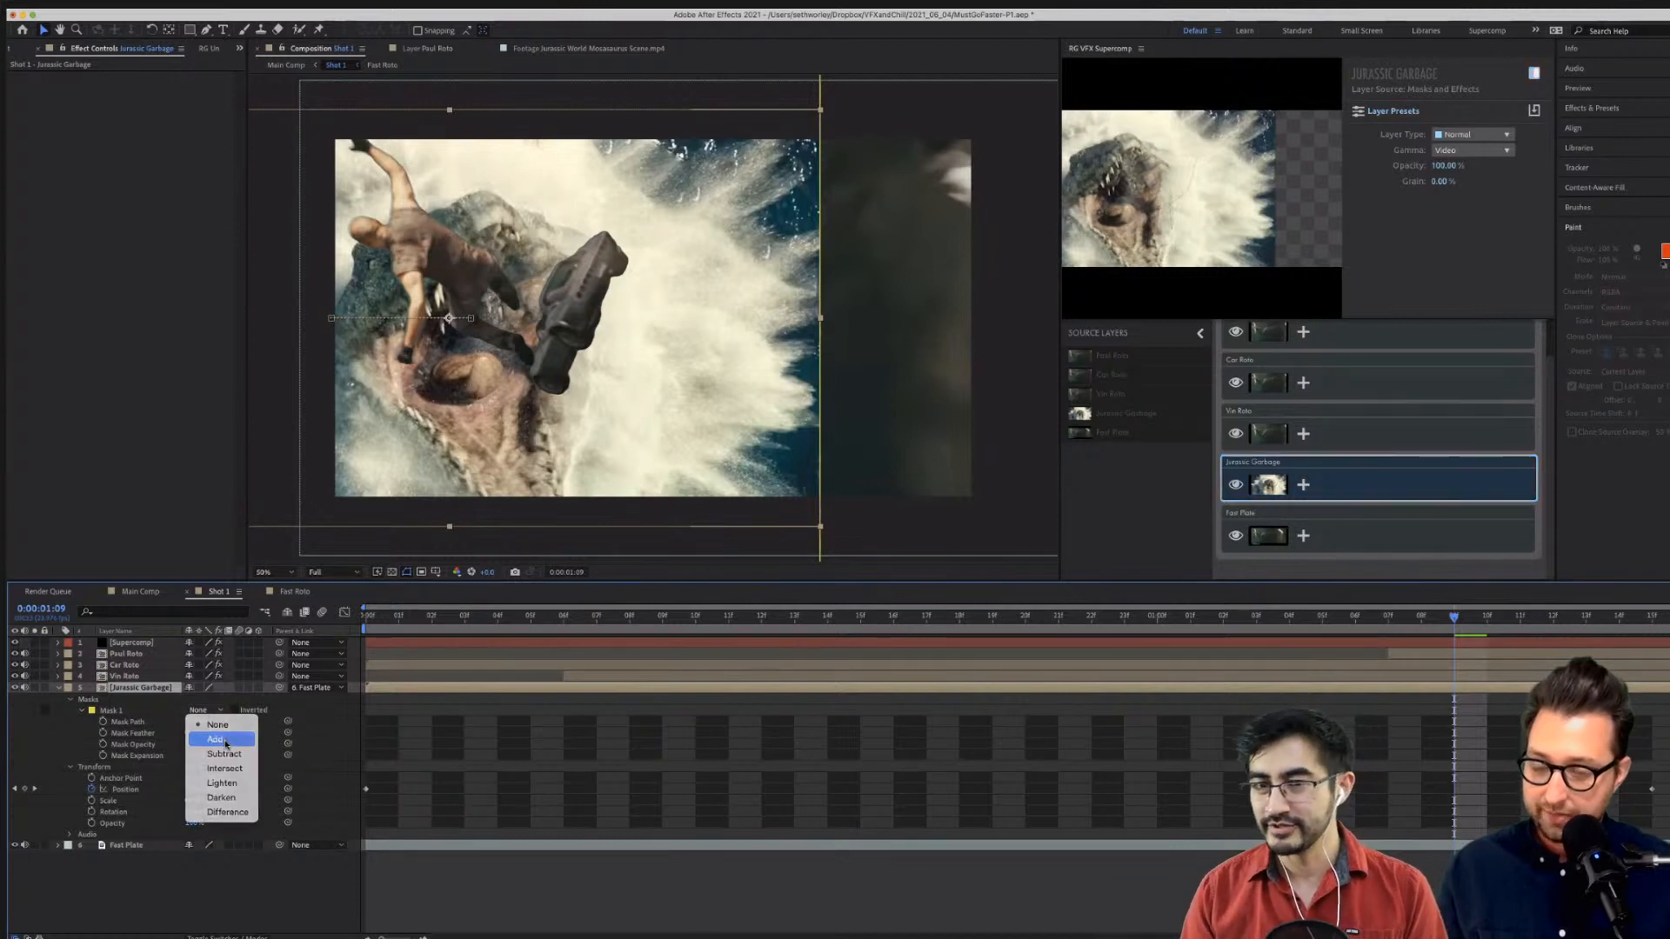
click(215, 739)
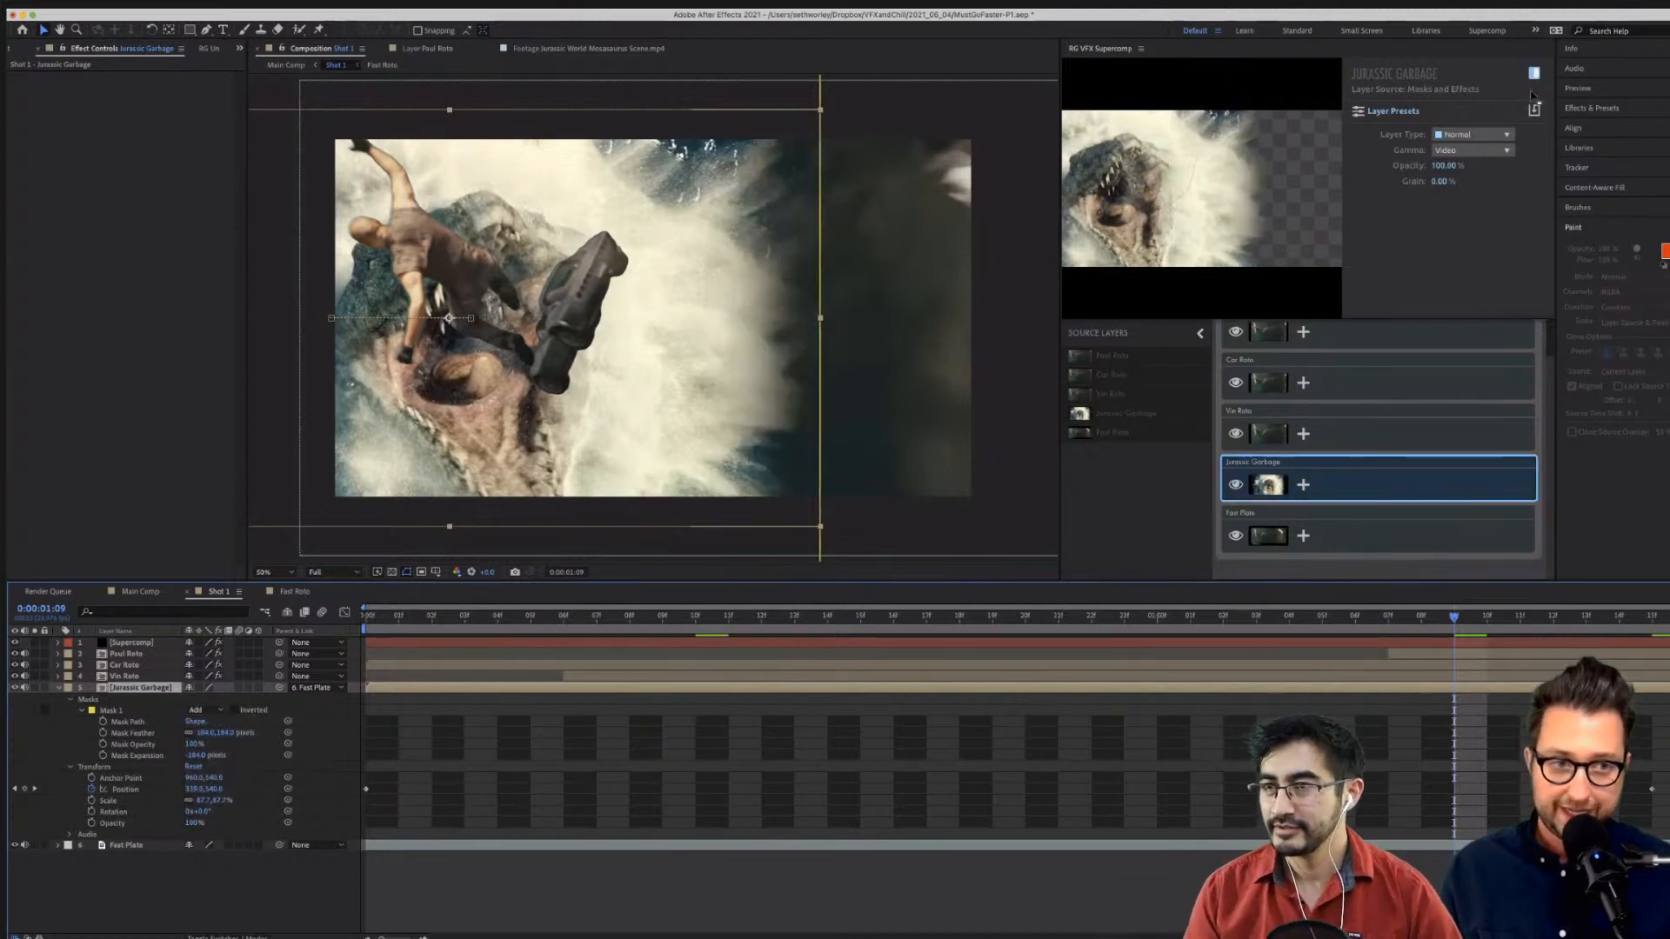
Set the Jurassic Garbage layer type to Additive in Supercomp and check the blend at 0:00:00:09.
click(1477, 135)
click(1479, 163)
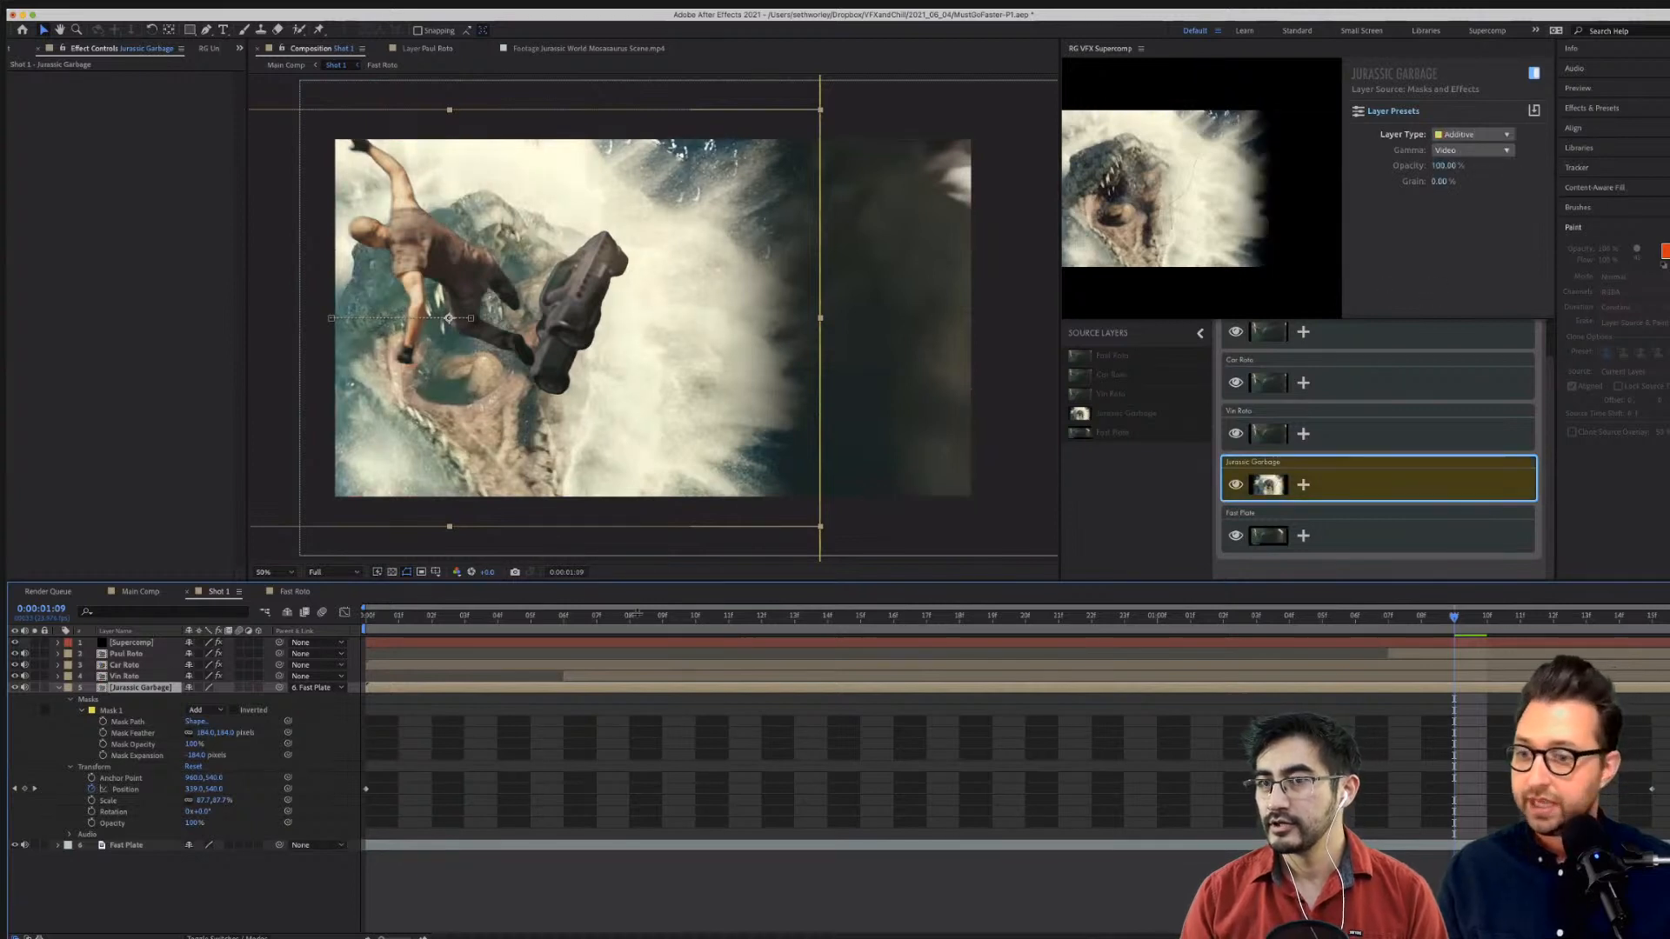
click(692, 618)
drag(687, 624, 649, 628)
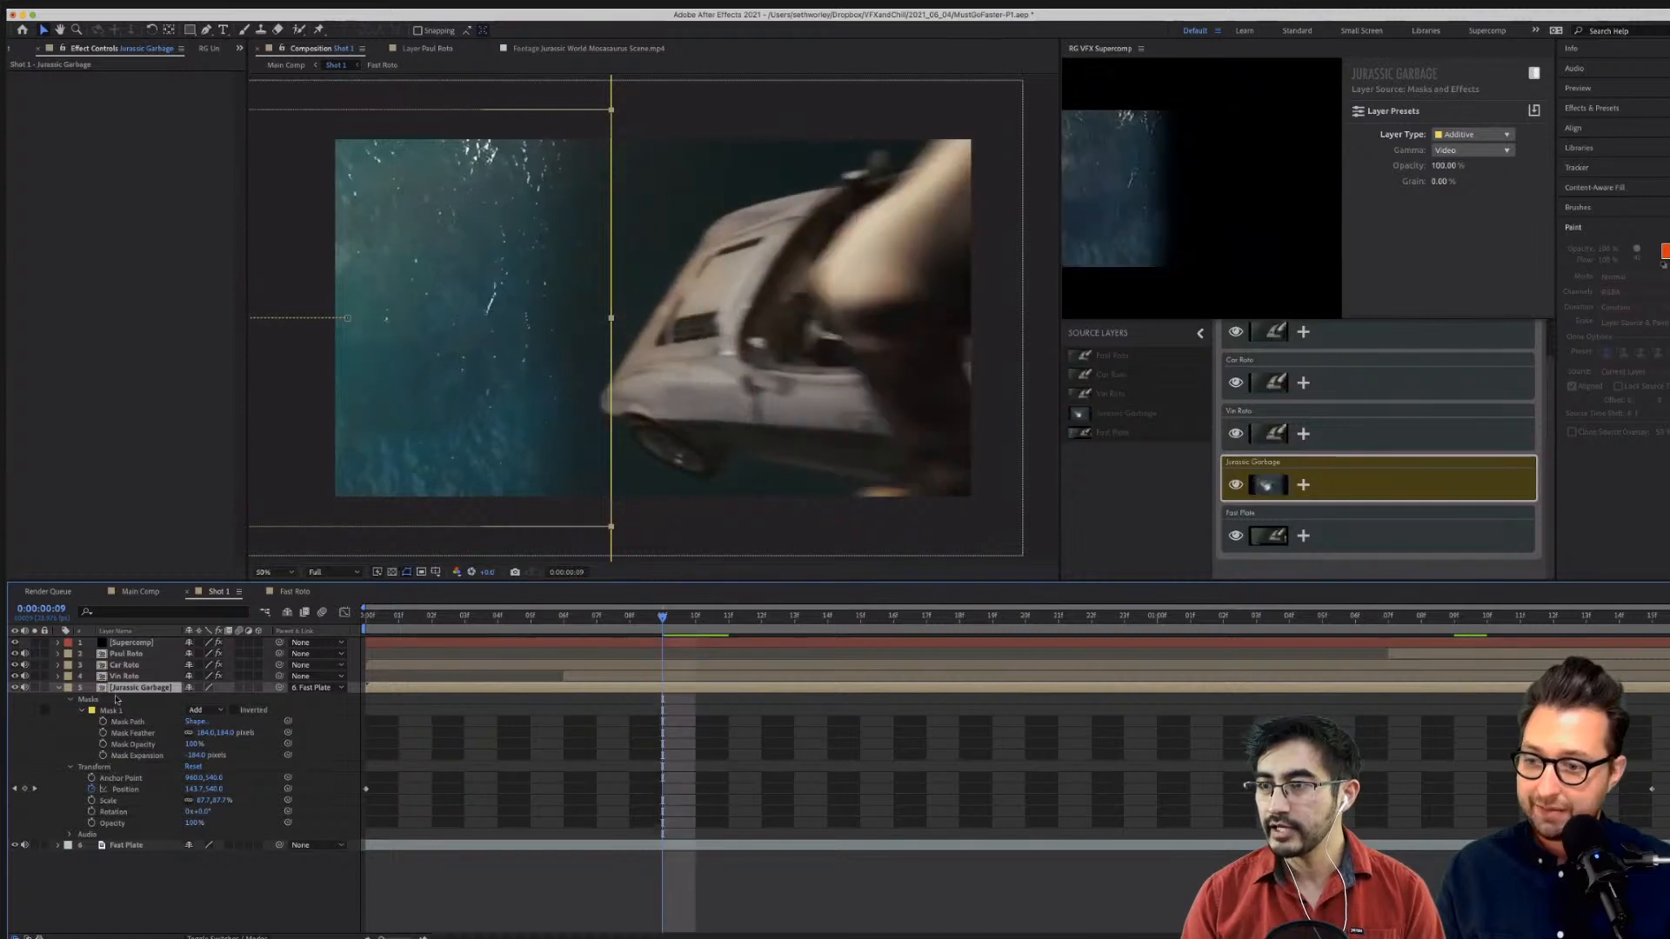
Search the effects for Levels and apply it to the Jurassic Garbage layer.
click(1627, 108)
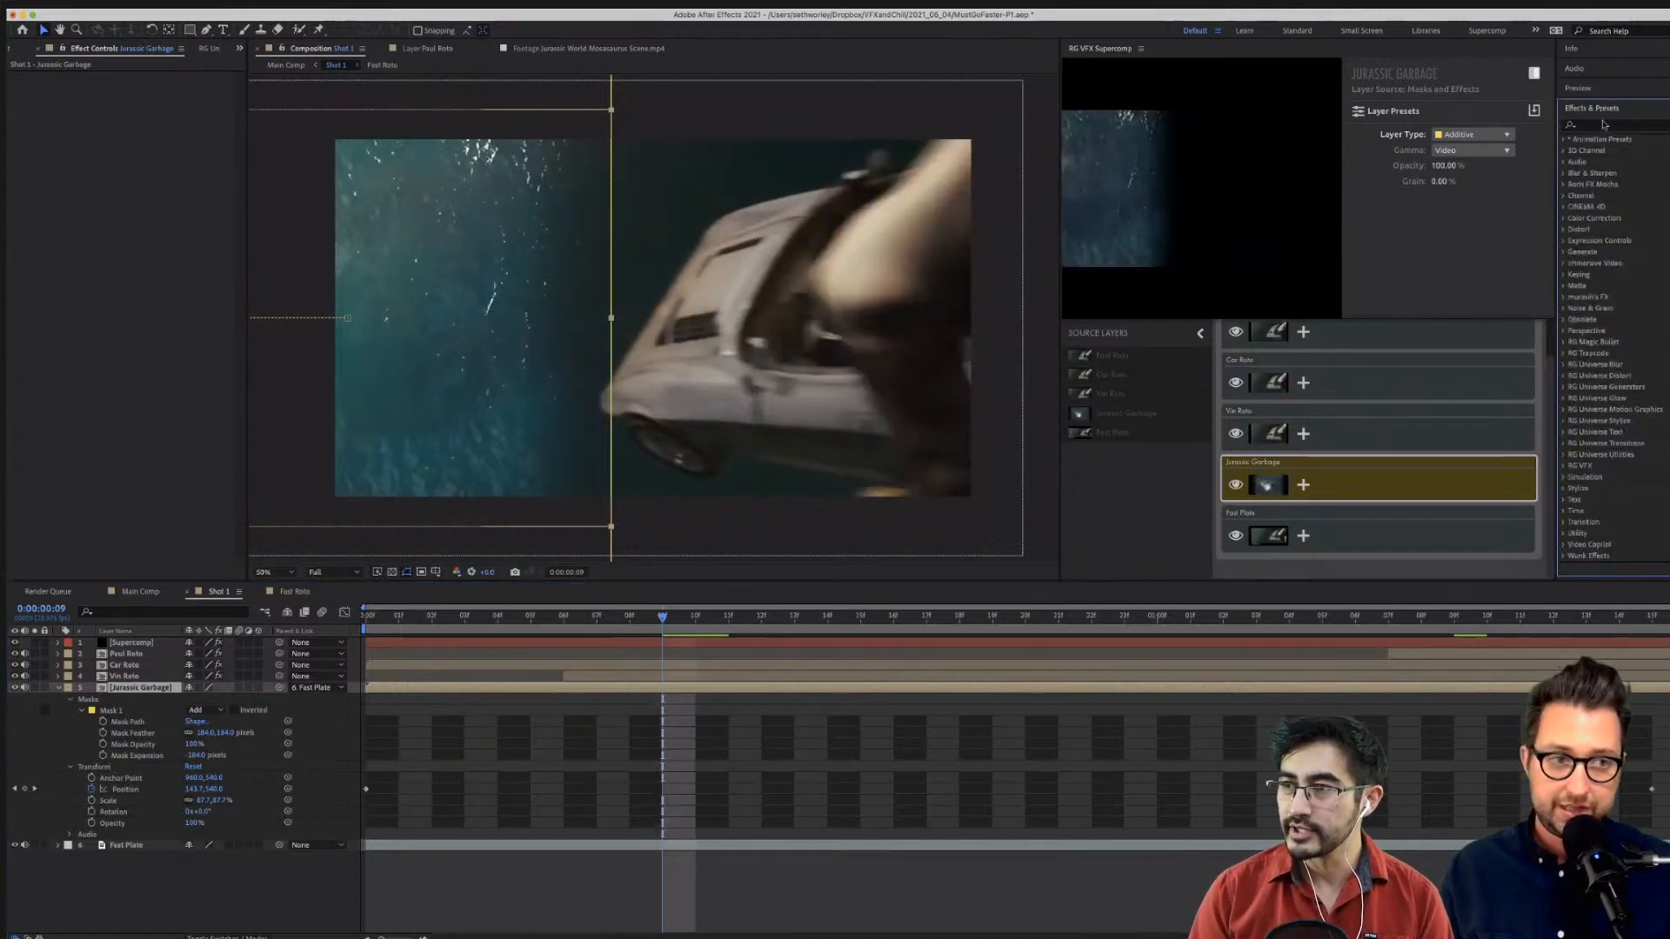
text(level)
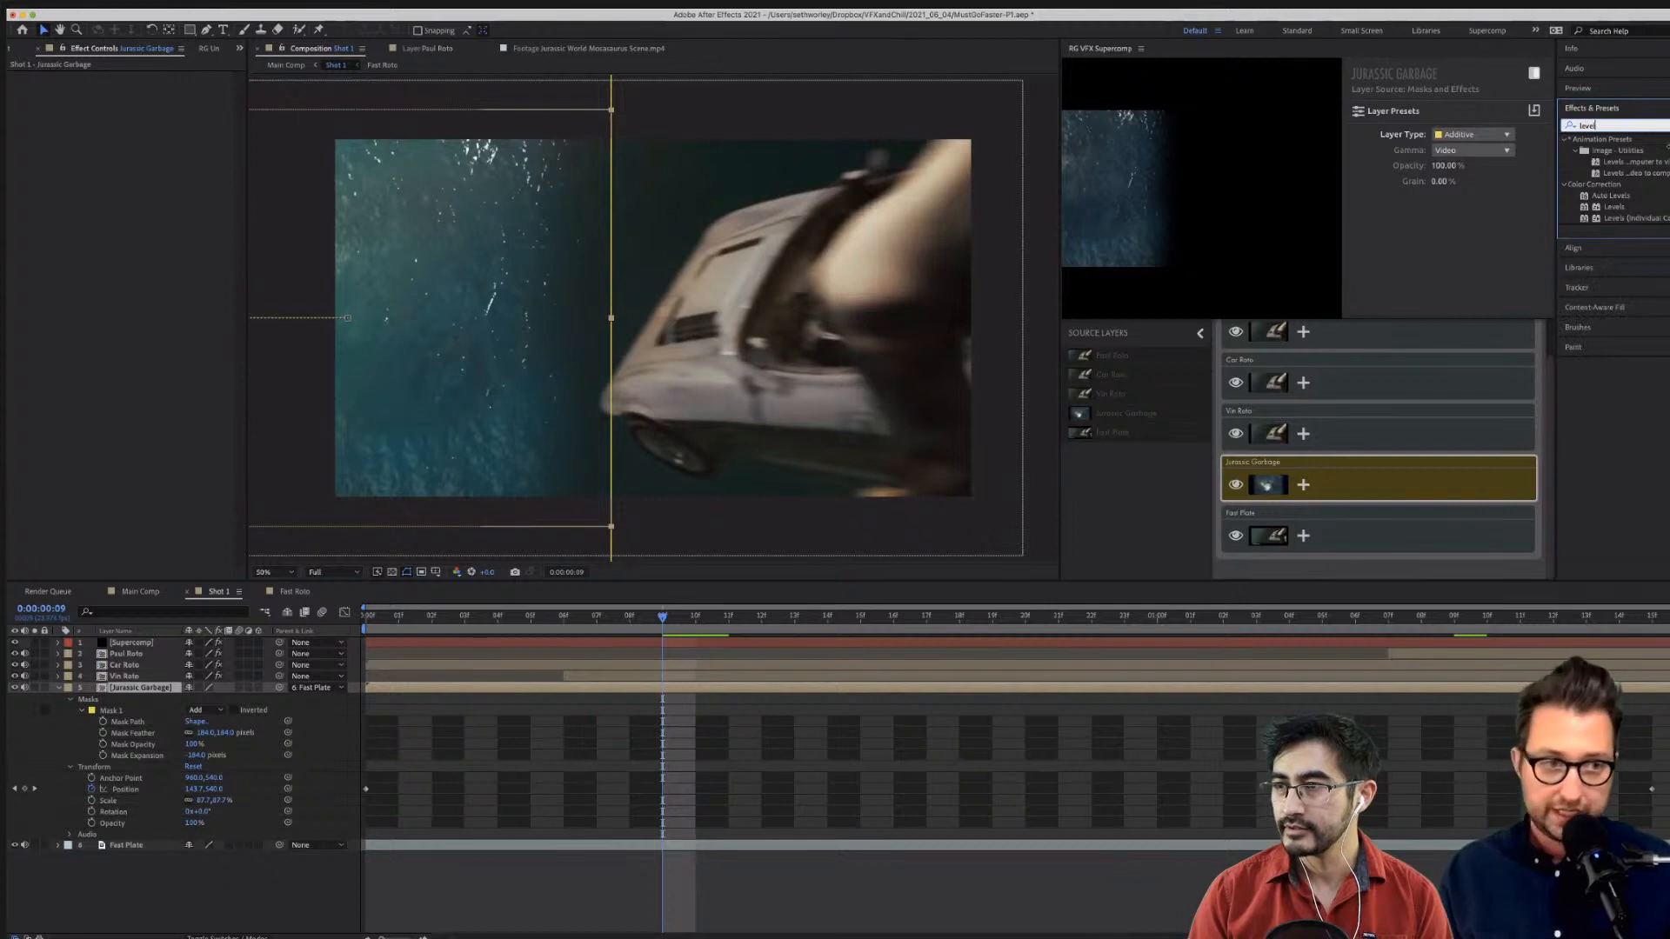
drag(1613, 207, 707, 530)
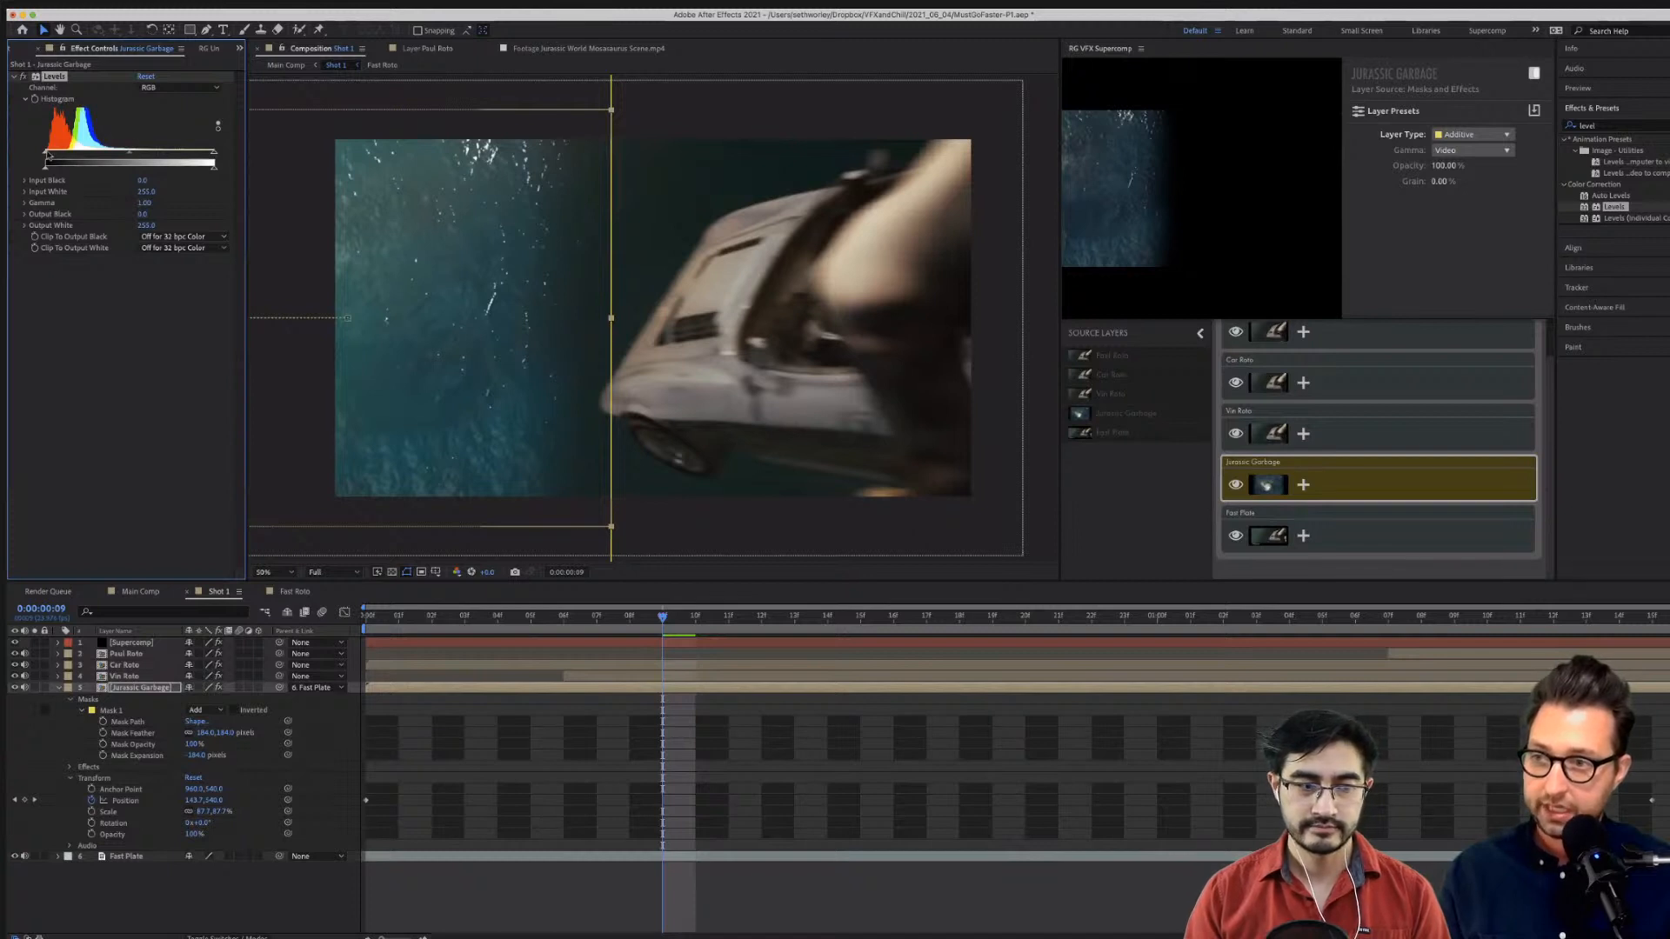
Try crushing the water's dark tones with the Levels input black and gamma, check several frames, and reset the Levels effect.
drag(45, 155, 208, 155)
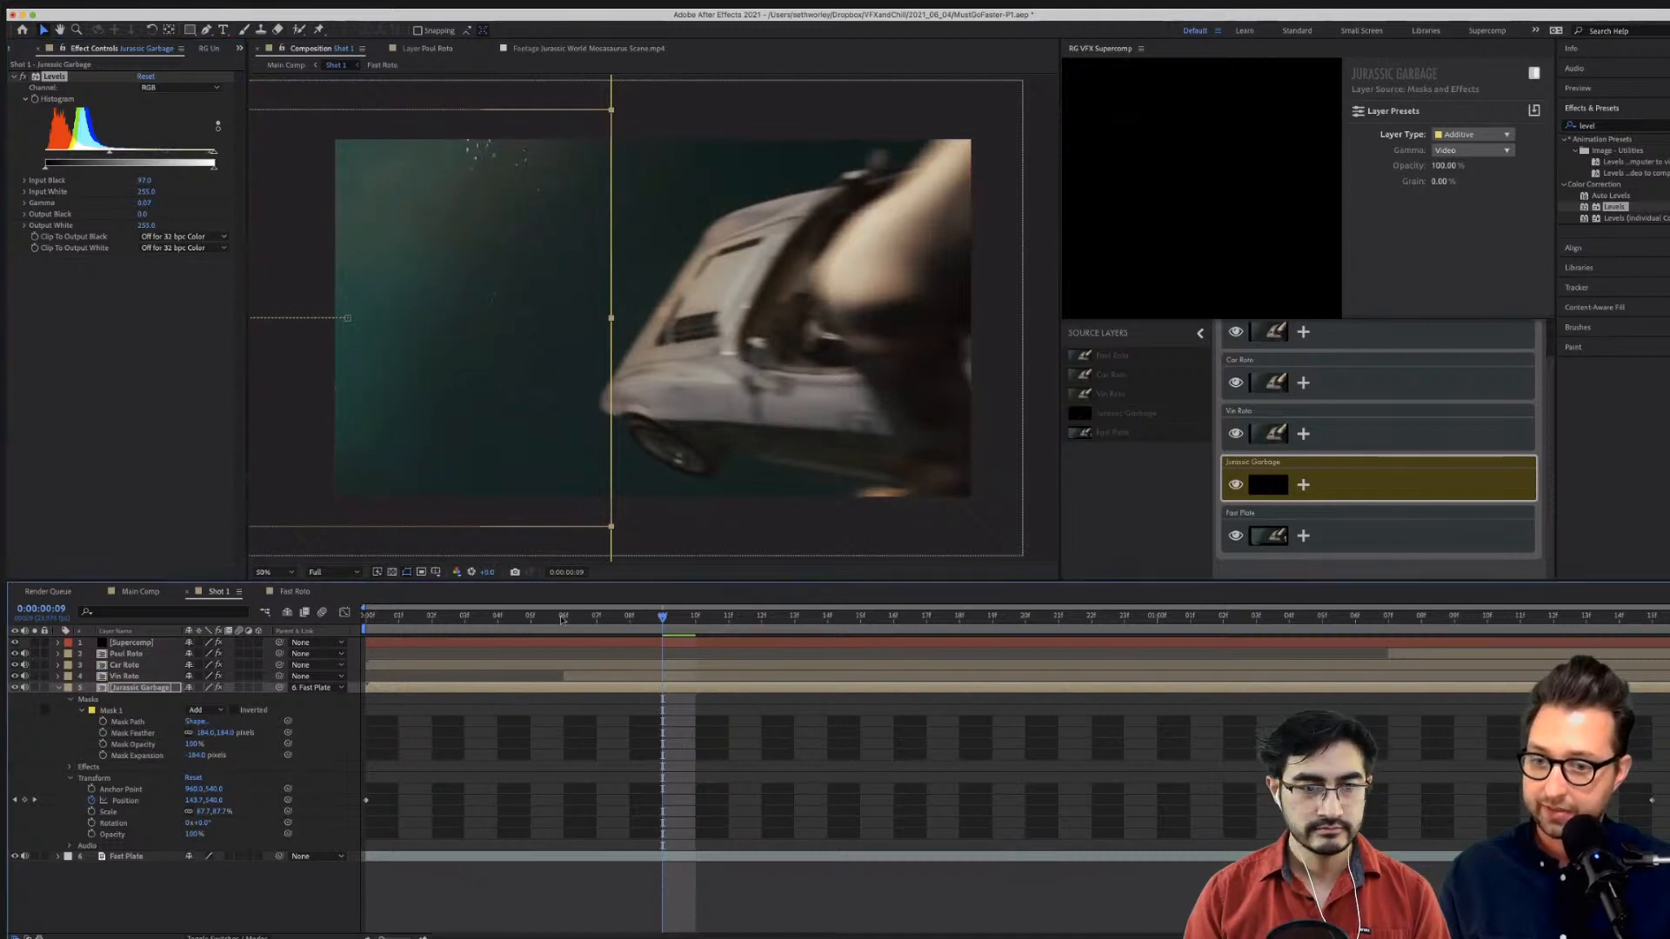
key(Home)
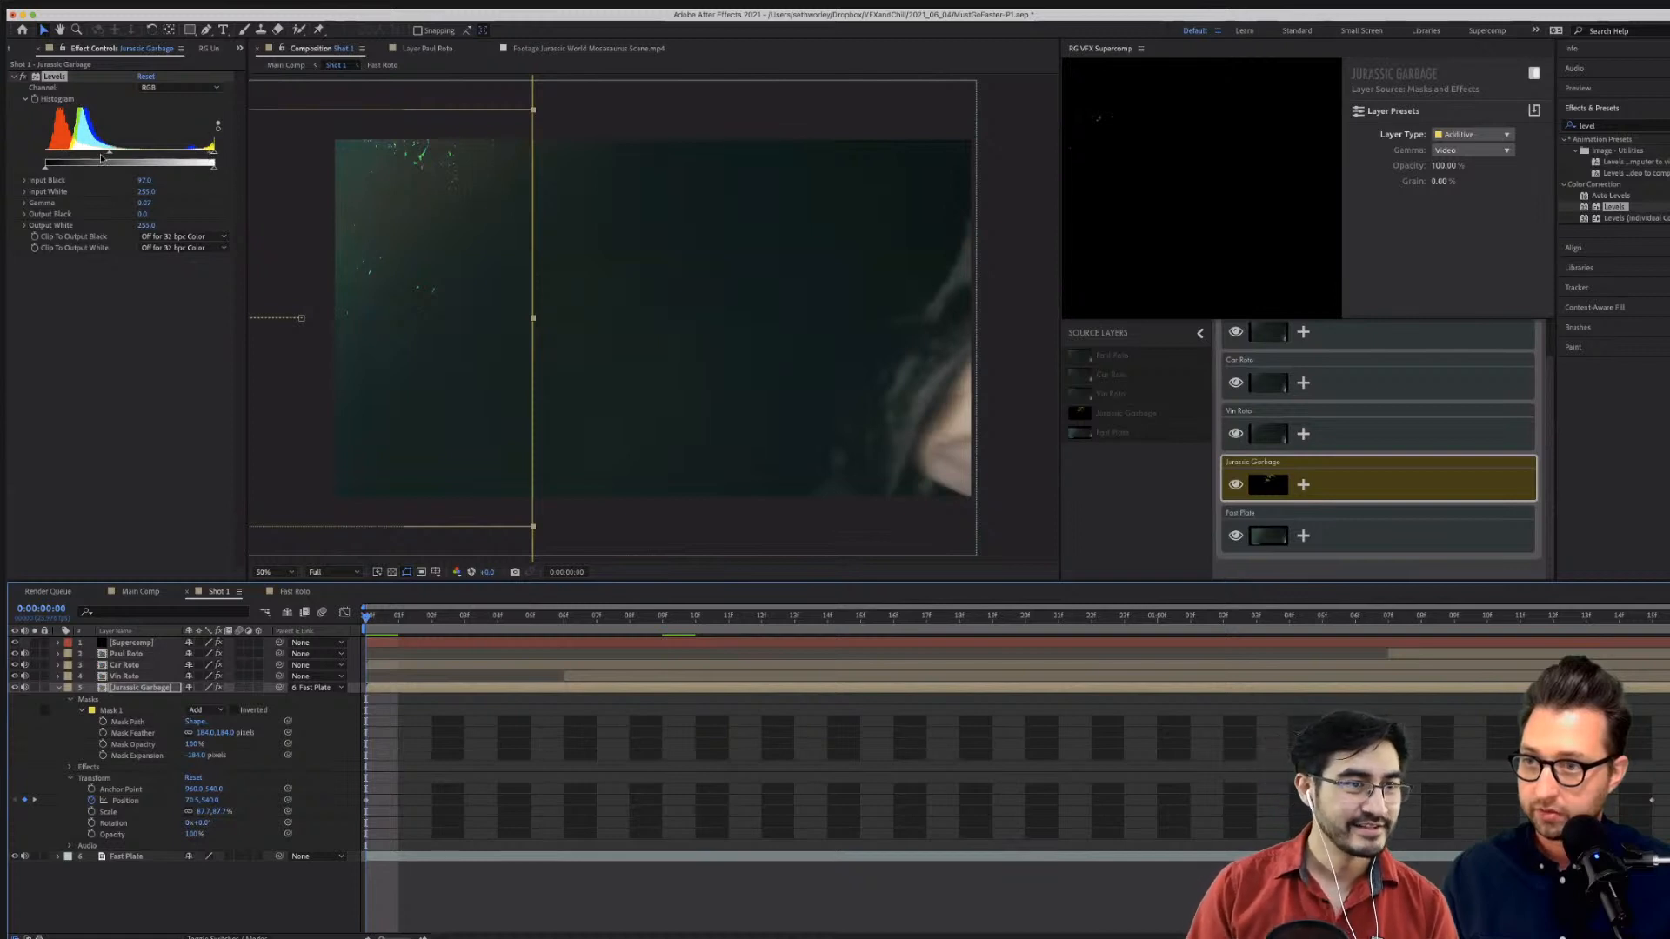
mouse_move(111, 153)
mouse_down()
mouse_move(142, 157)
mouse_move(92, 157)
mouse_up()
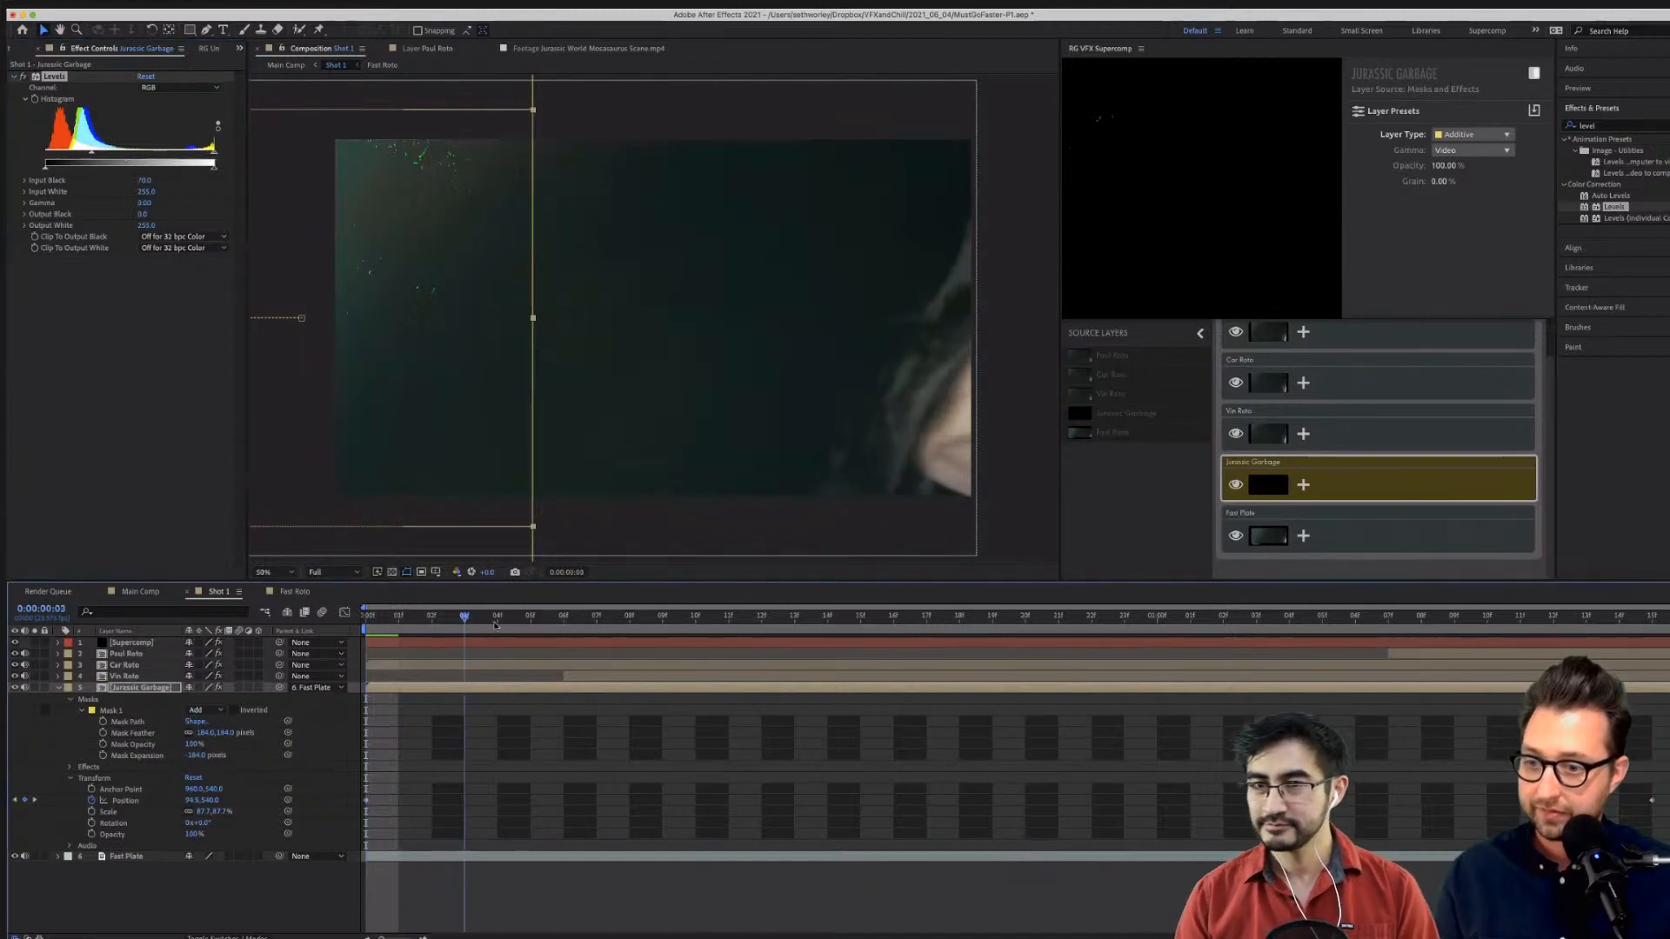
click(624, 635)
click(829, 632)
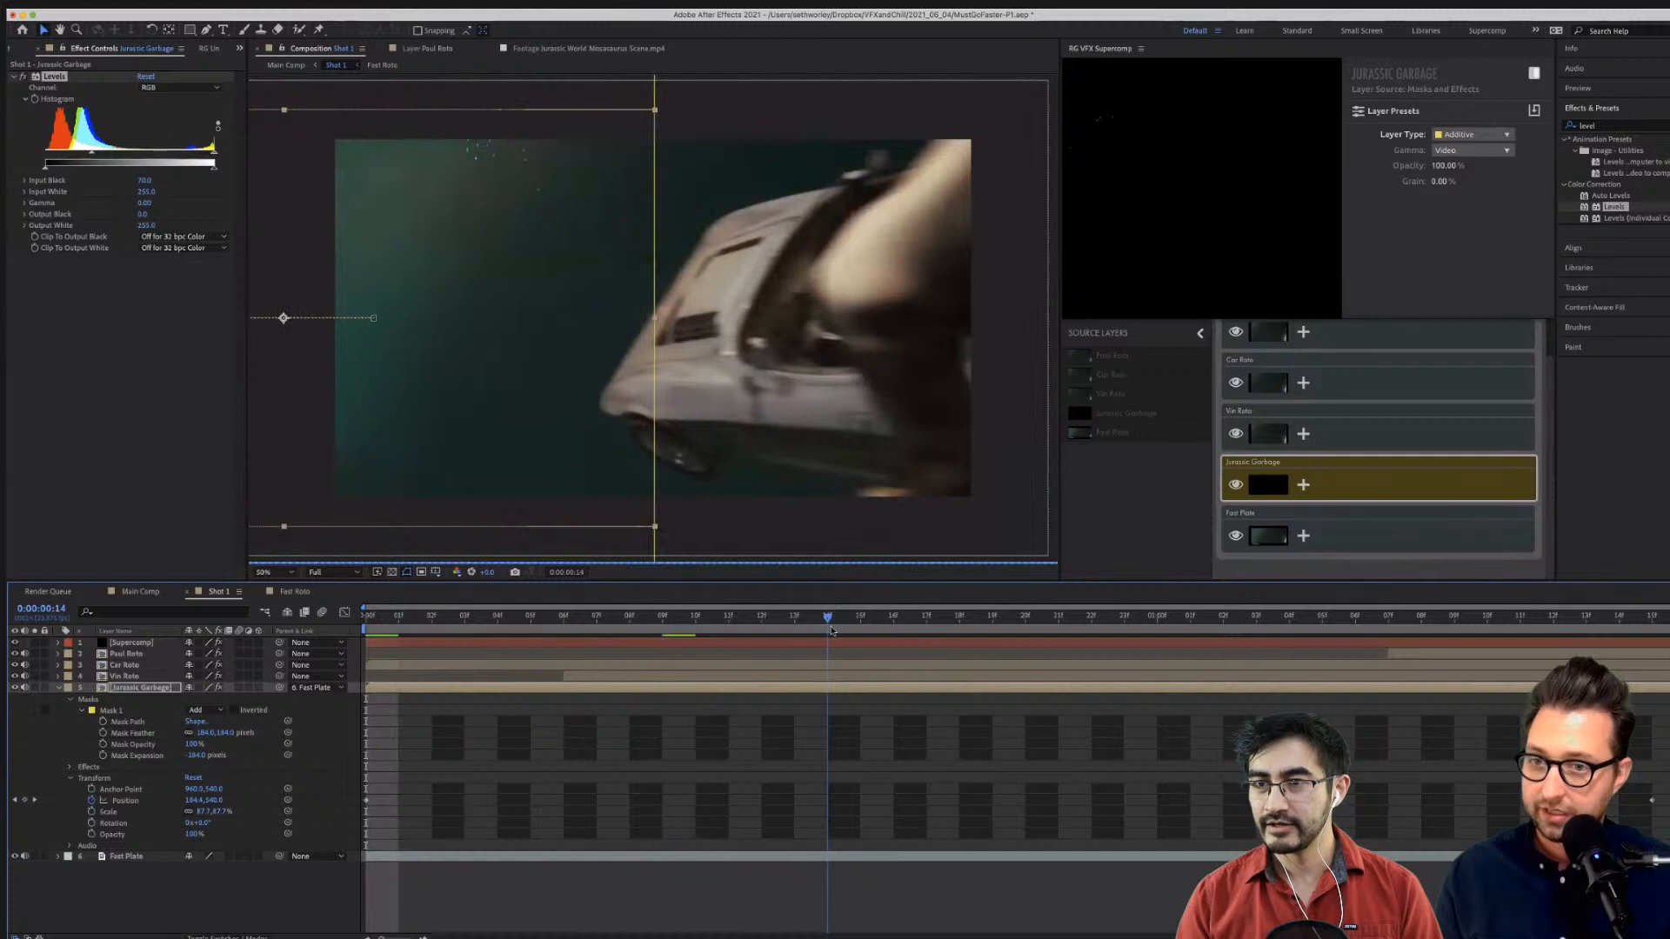
key(Page_Down)
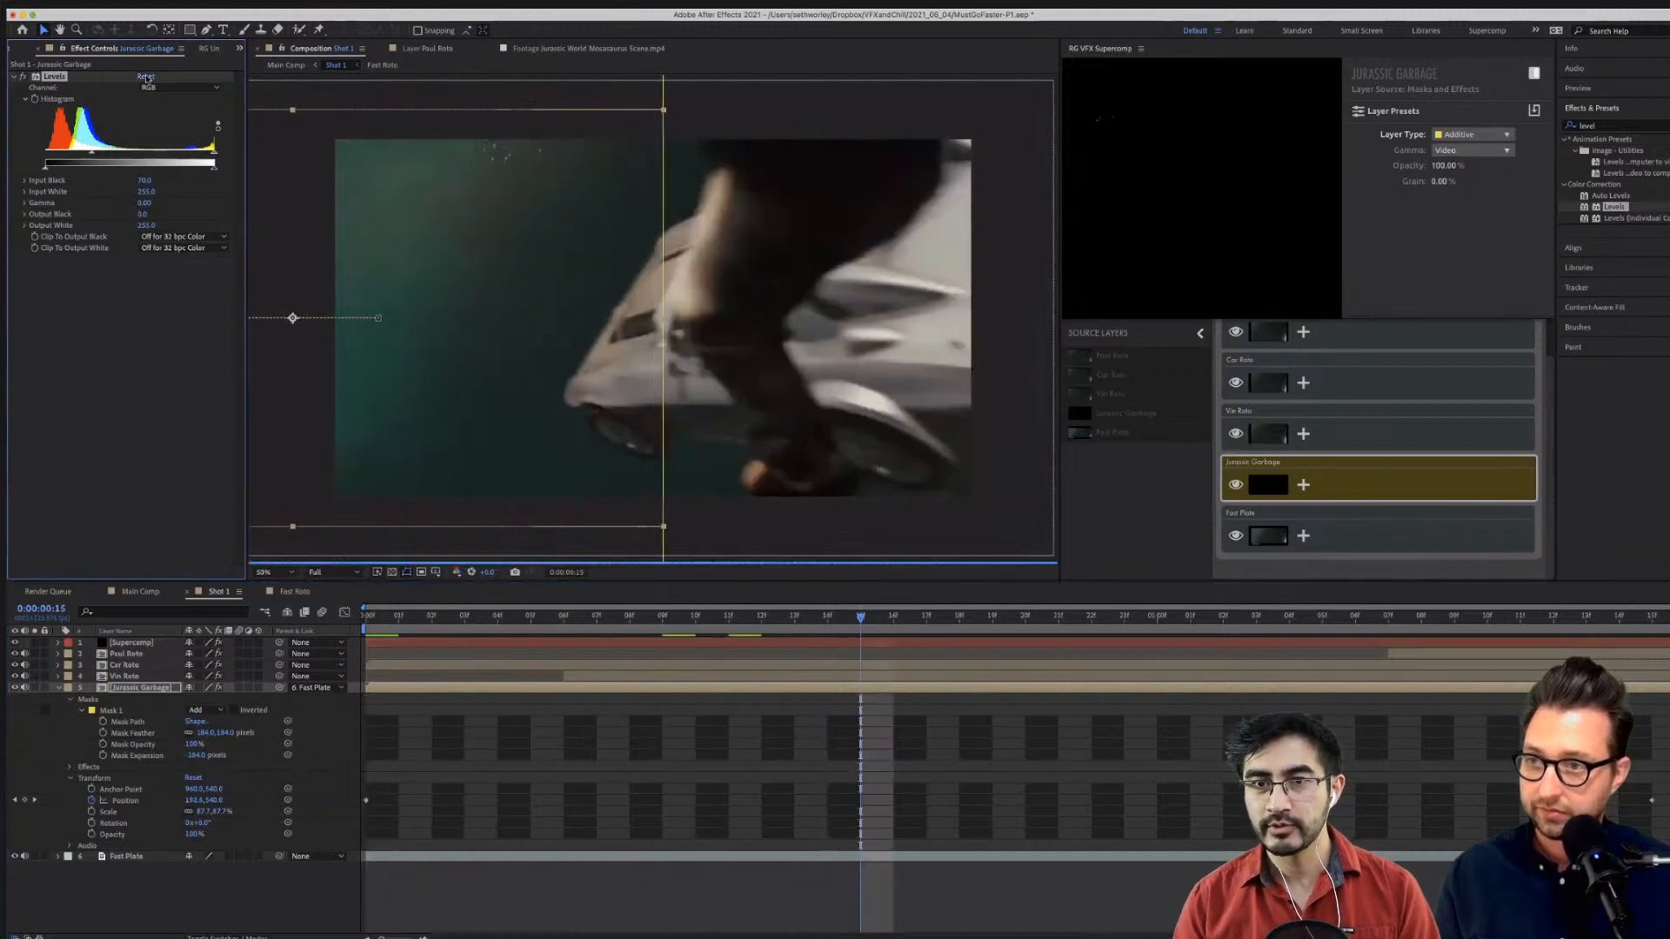
click(146, 77)
Compare the additive water with the soloed Fast Plate by scrubbing and playing the frames between 0:00:00:07 and 0:00:00:19.
click(824, 633)
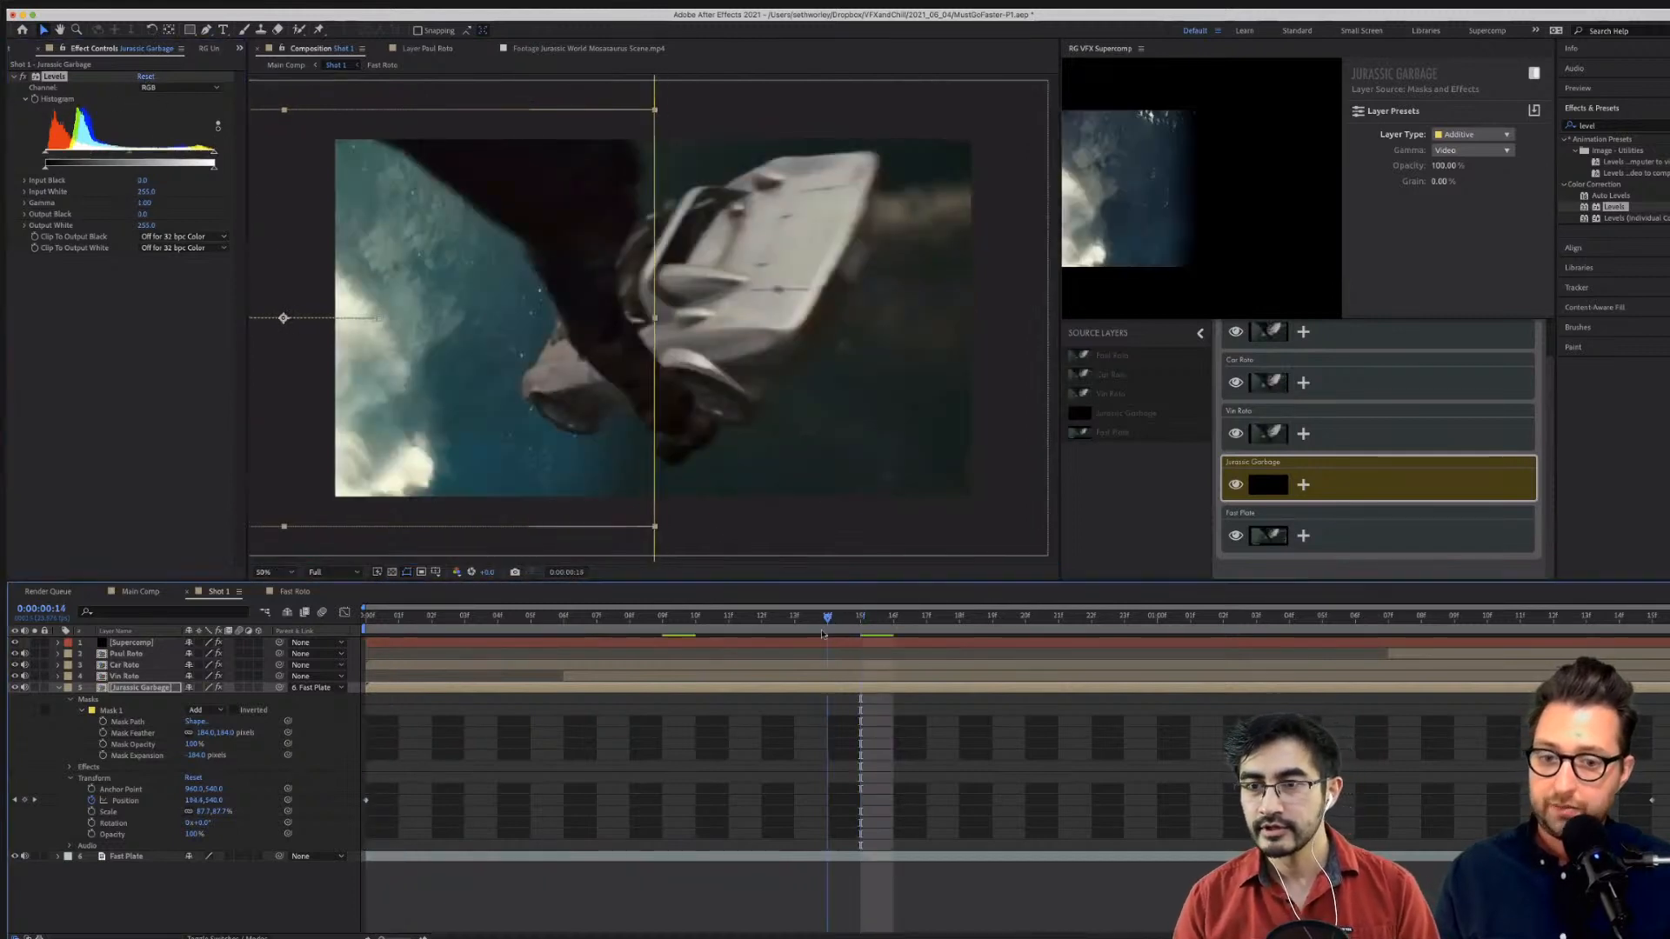
click(598, 619)
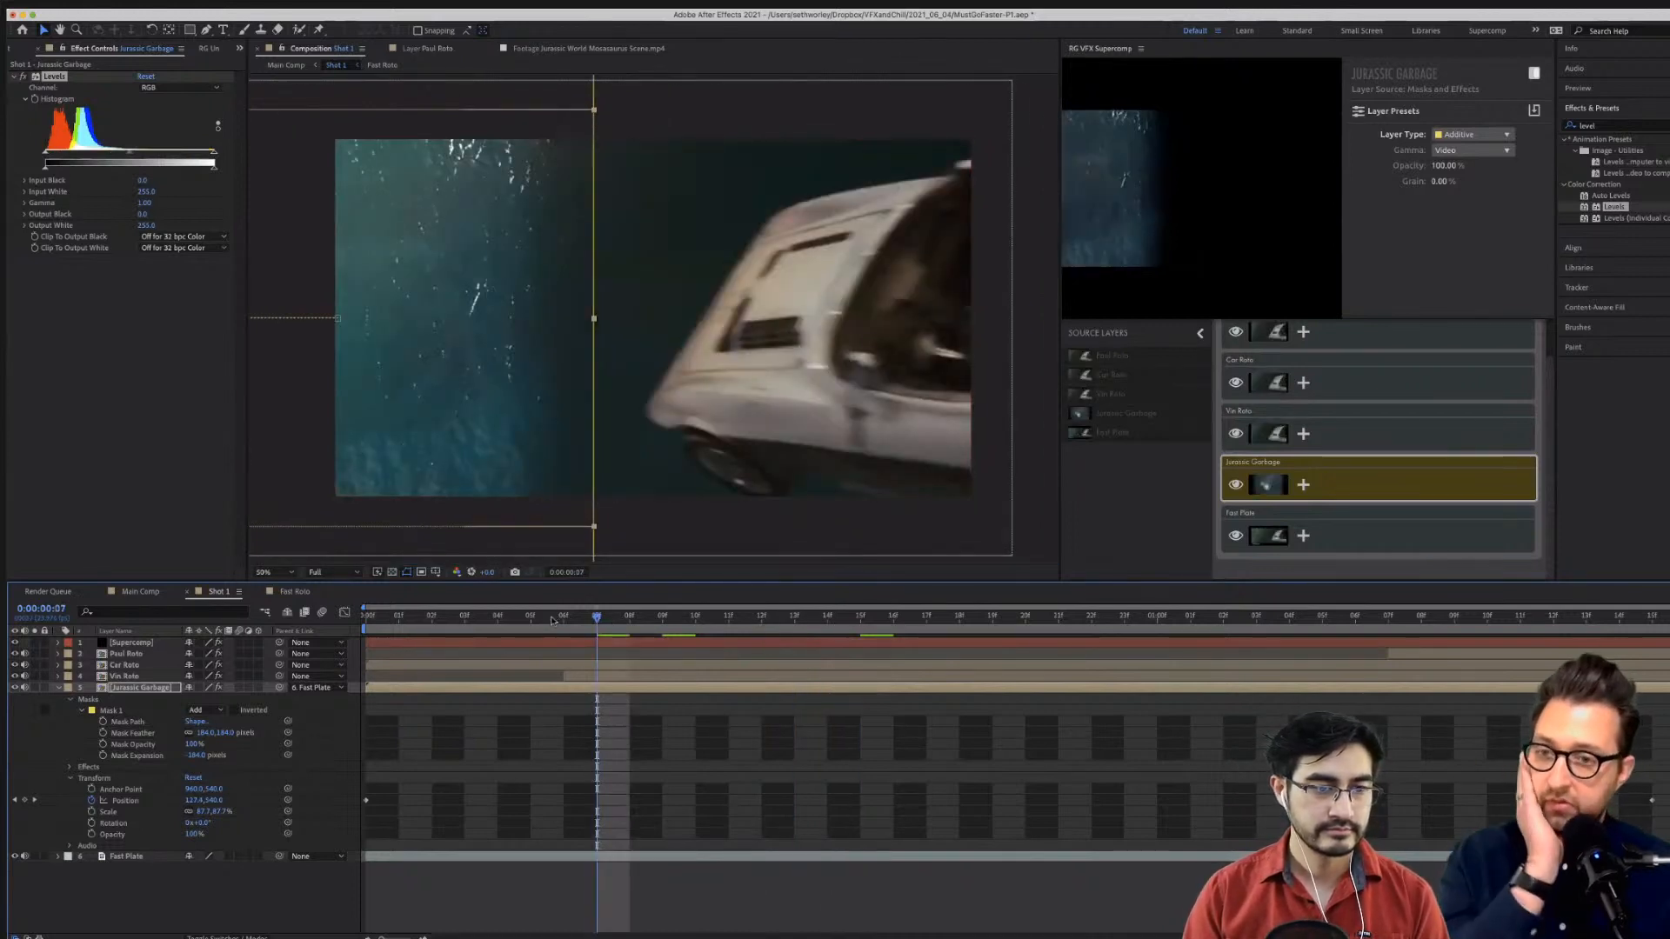
click(829, 632)
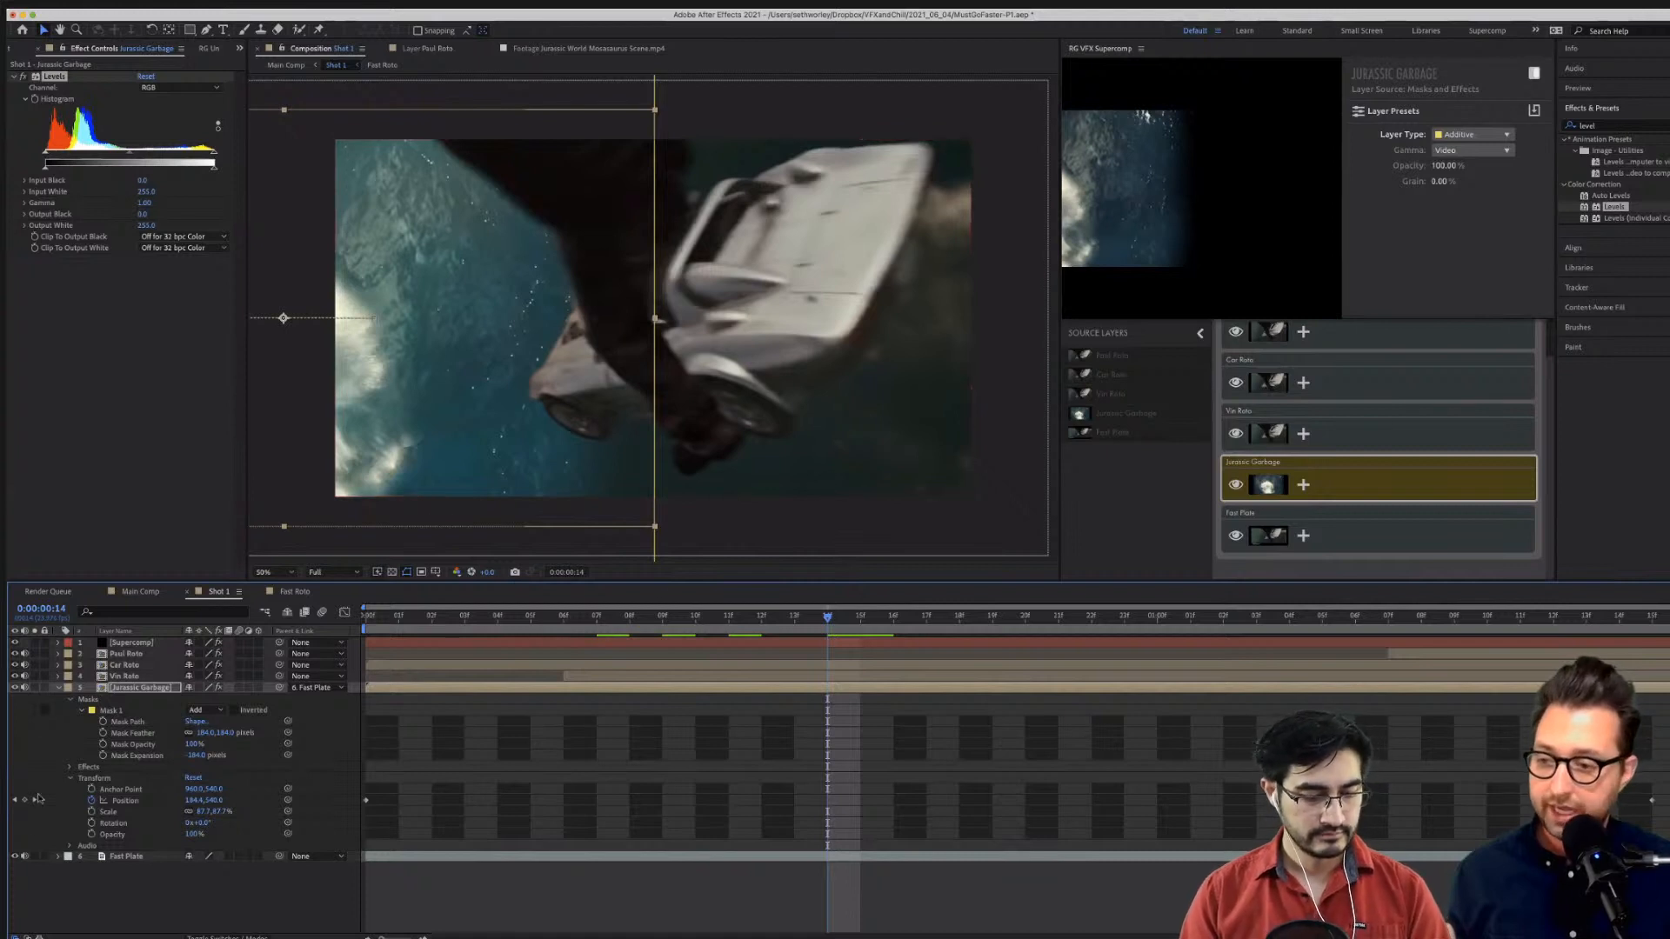
click(34, 856)
key(space)
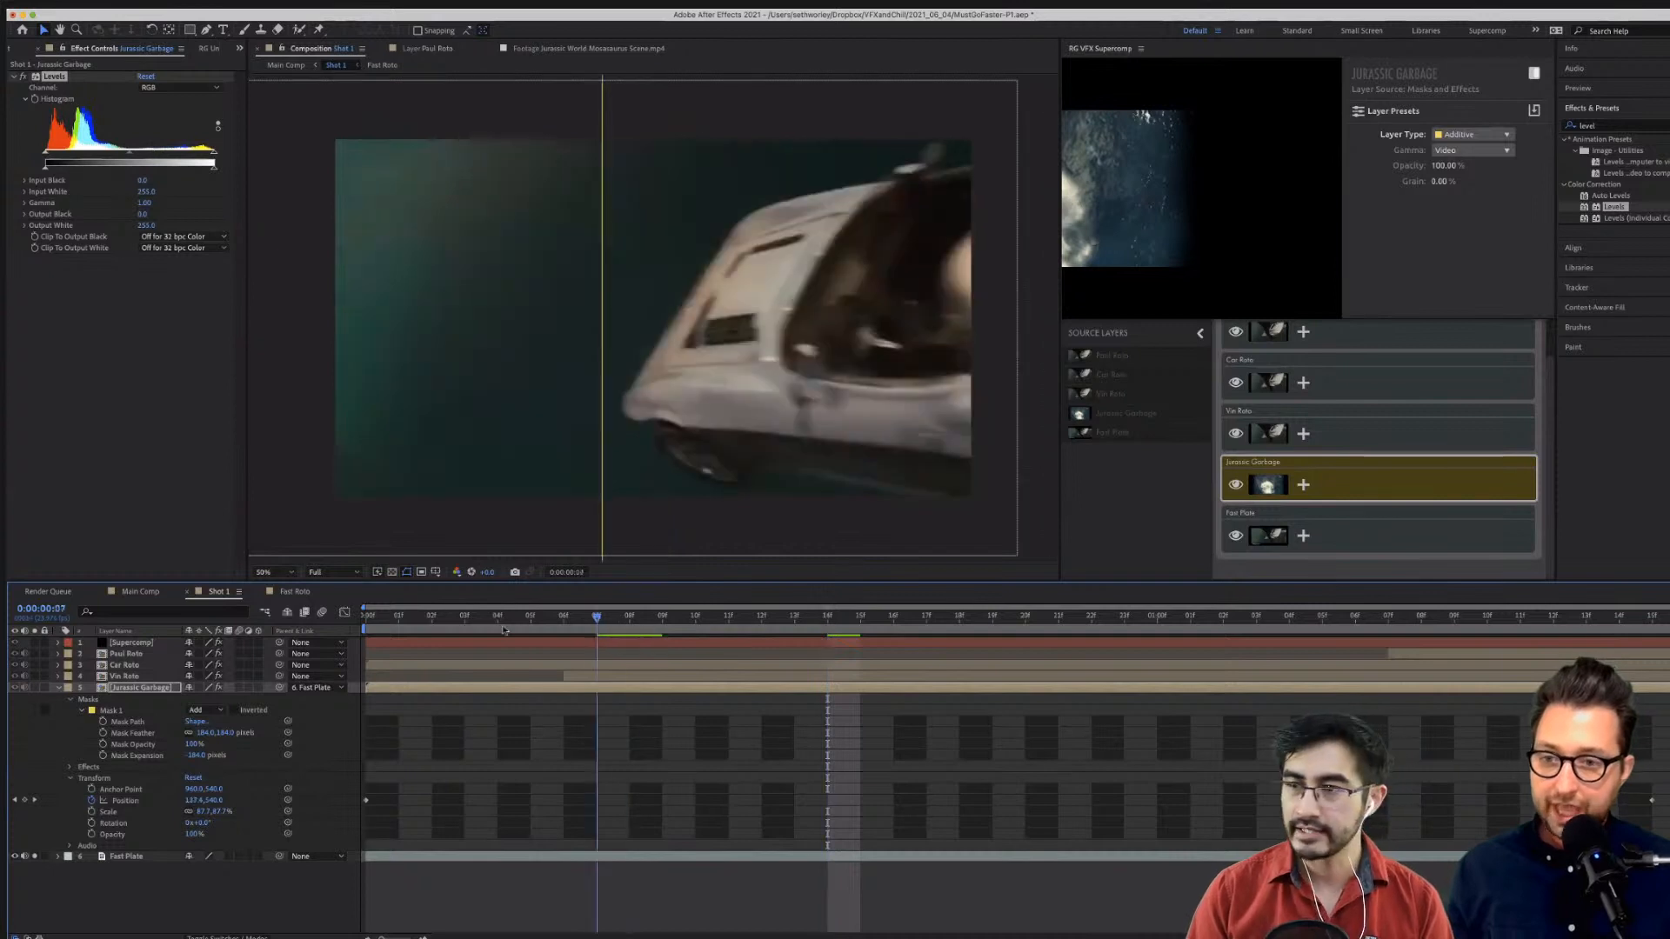
key(space)
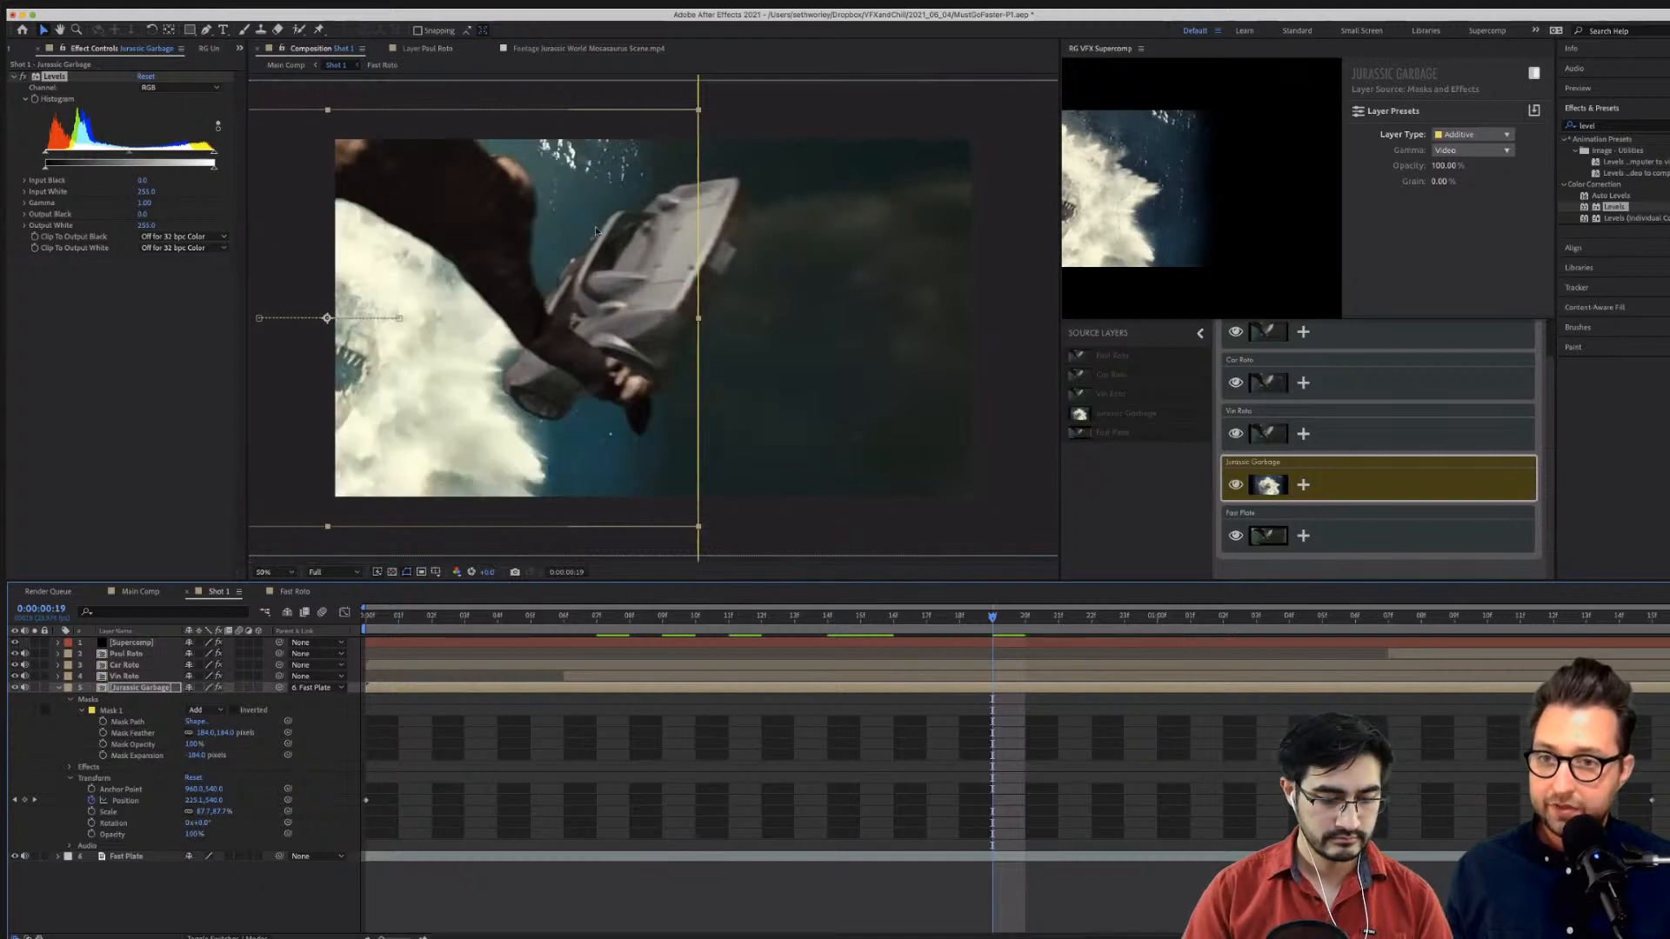
Move the right edge of Jurassic Garbage's Mask 1 inward to the falling car at 0:00:00:19 and check it at 0:00:00:22.
drag(699, 306, 566, 298)
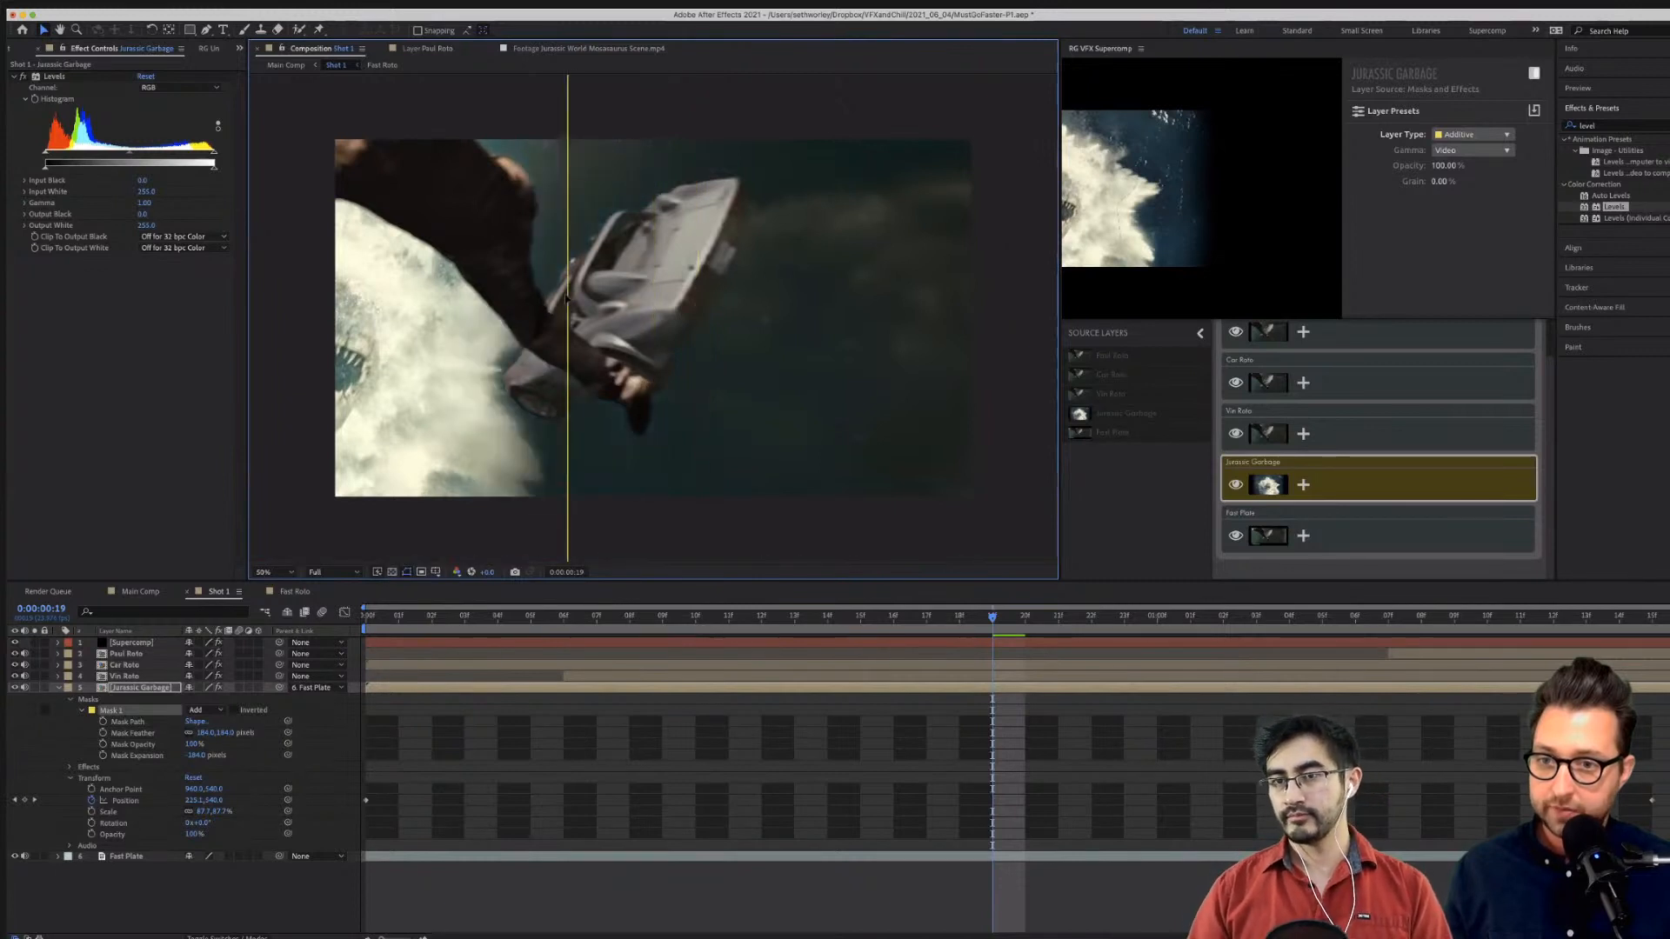
click(858, 633)
click(1084, 635)
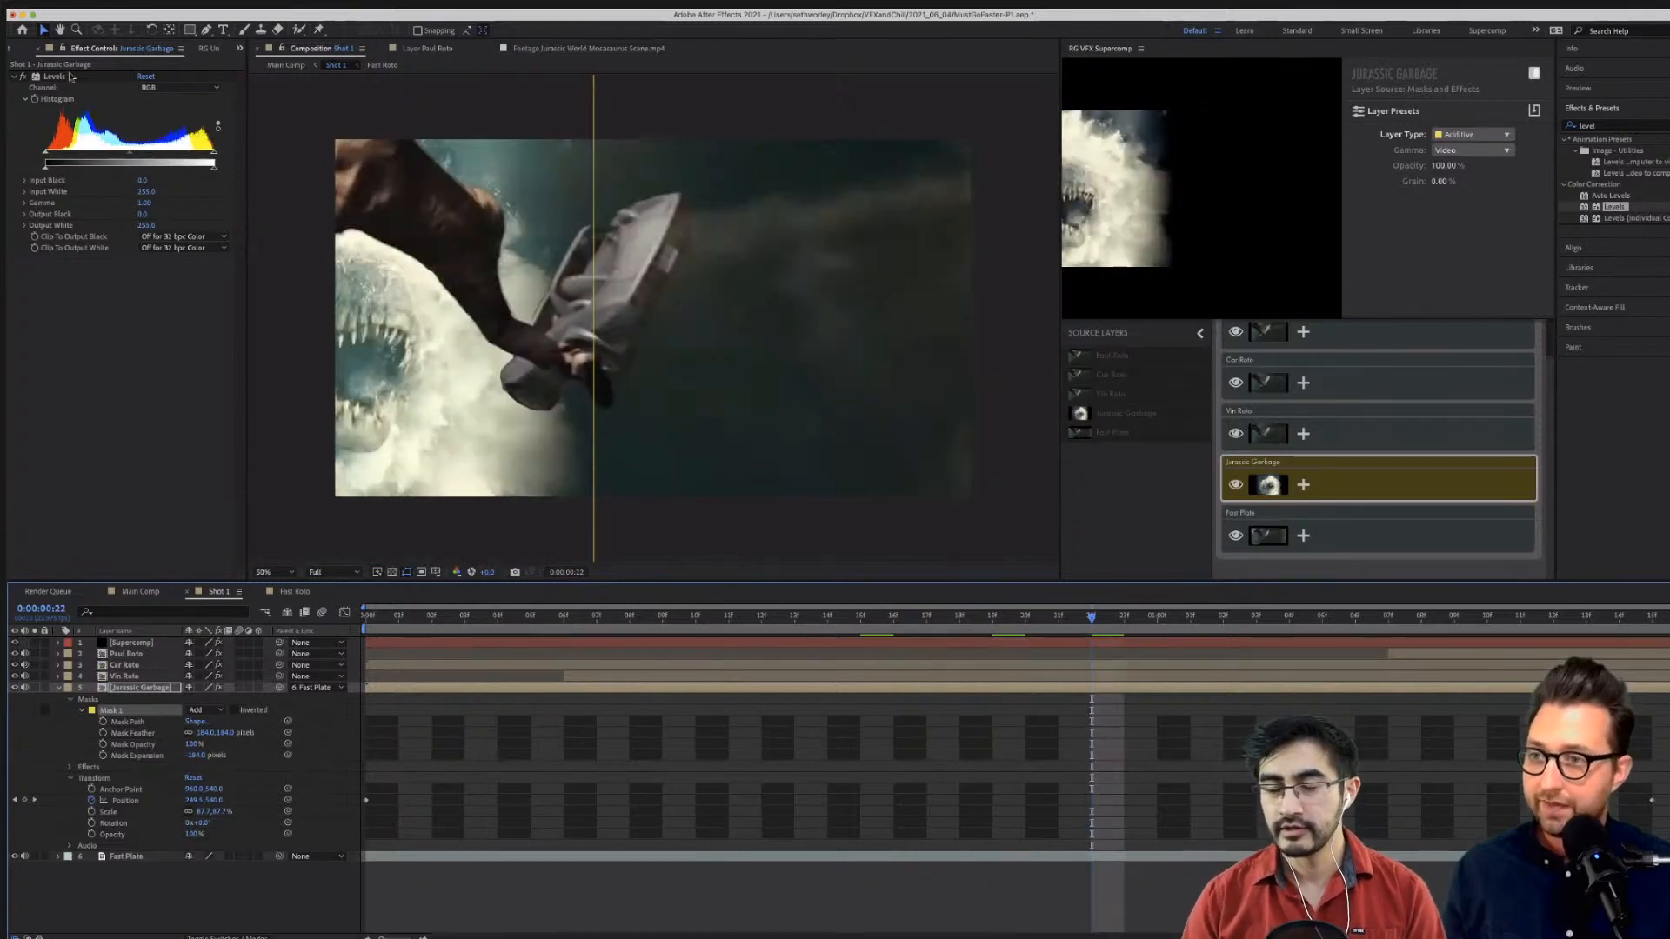
Reveal the Jurassic Garbage layer's keyframes and check the additive water at 0:00:01:00 and 0:00:00:09.
click(119, 688)
key(u)
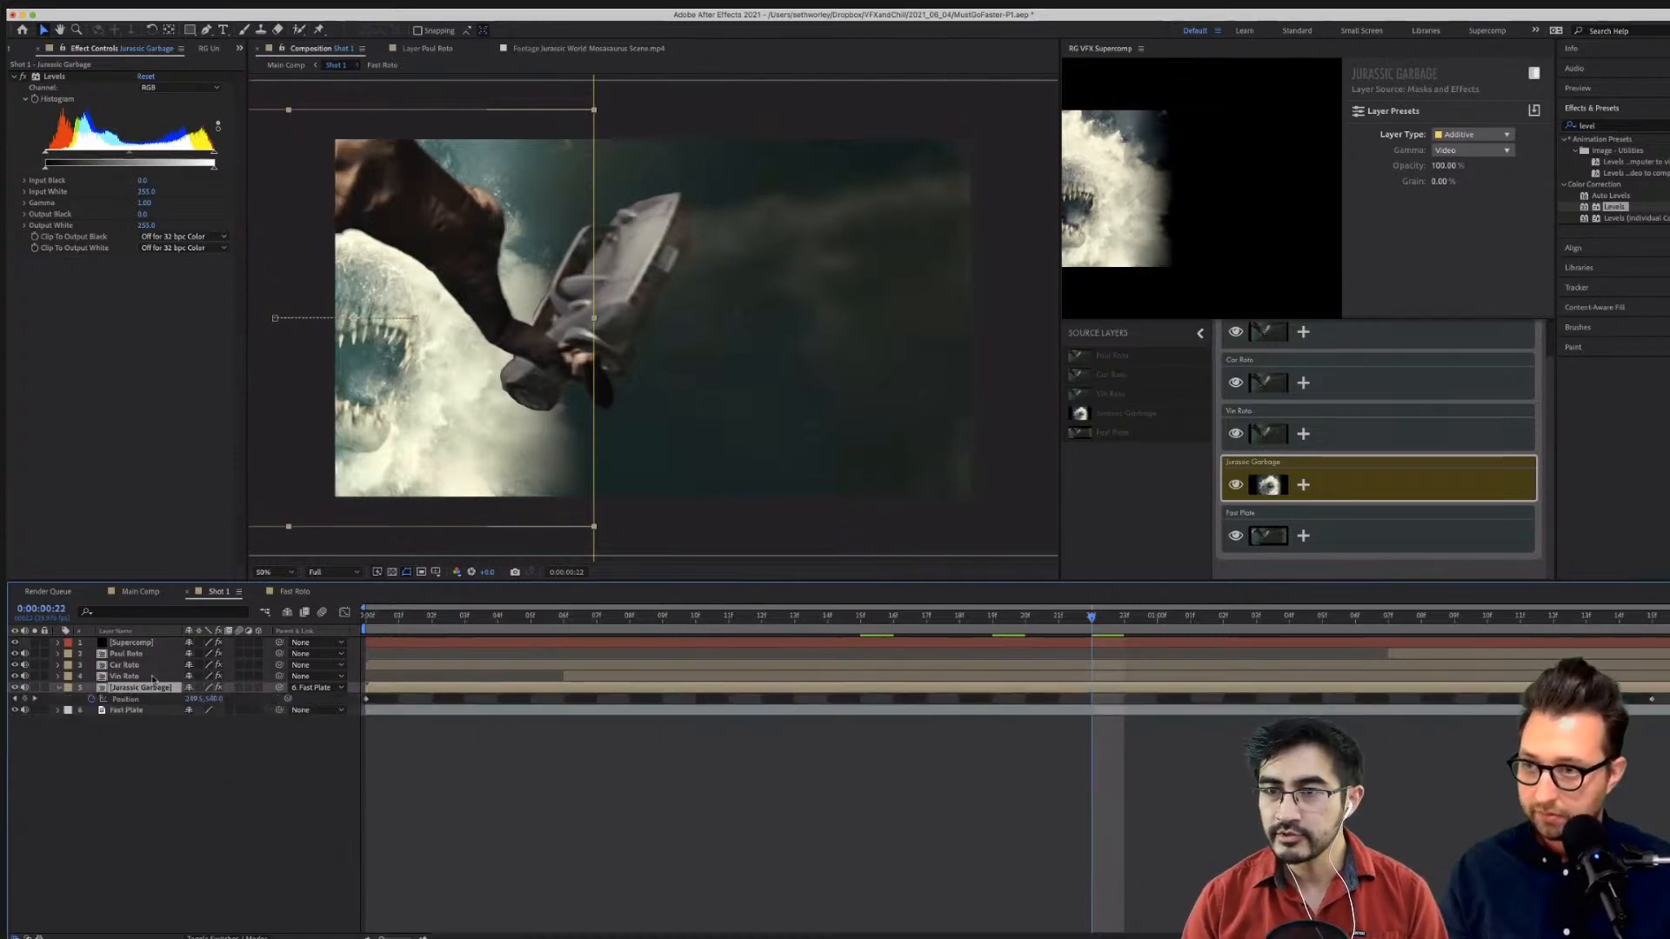
click(1114, 620)
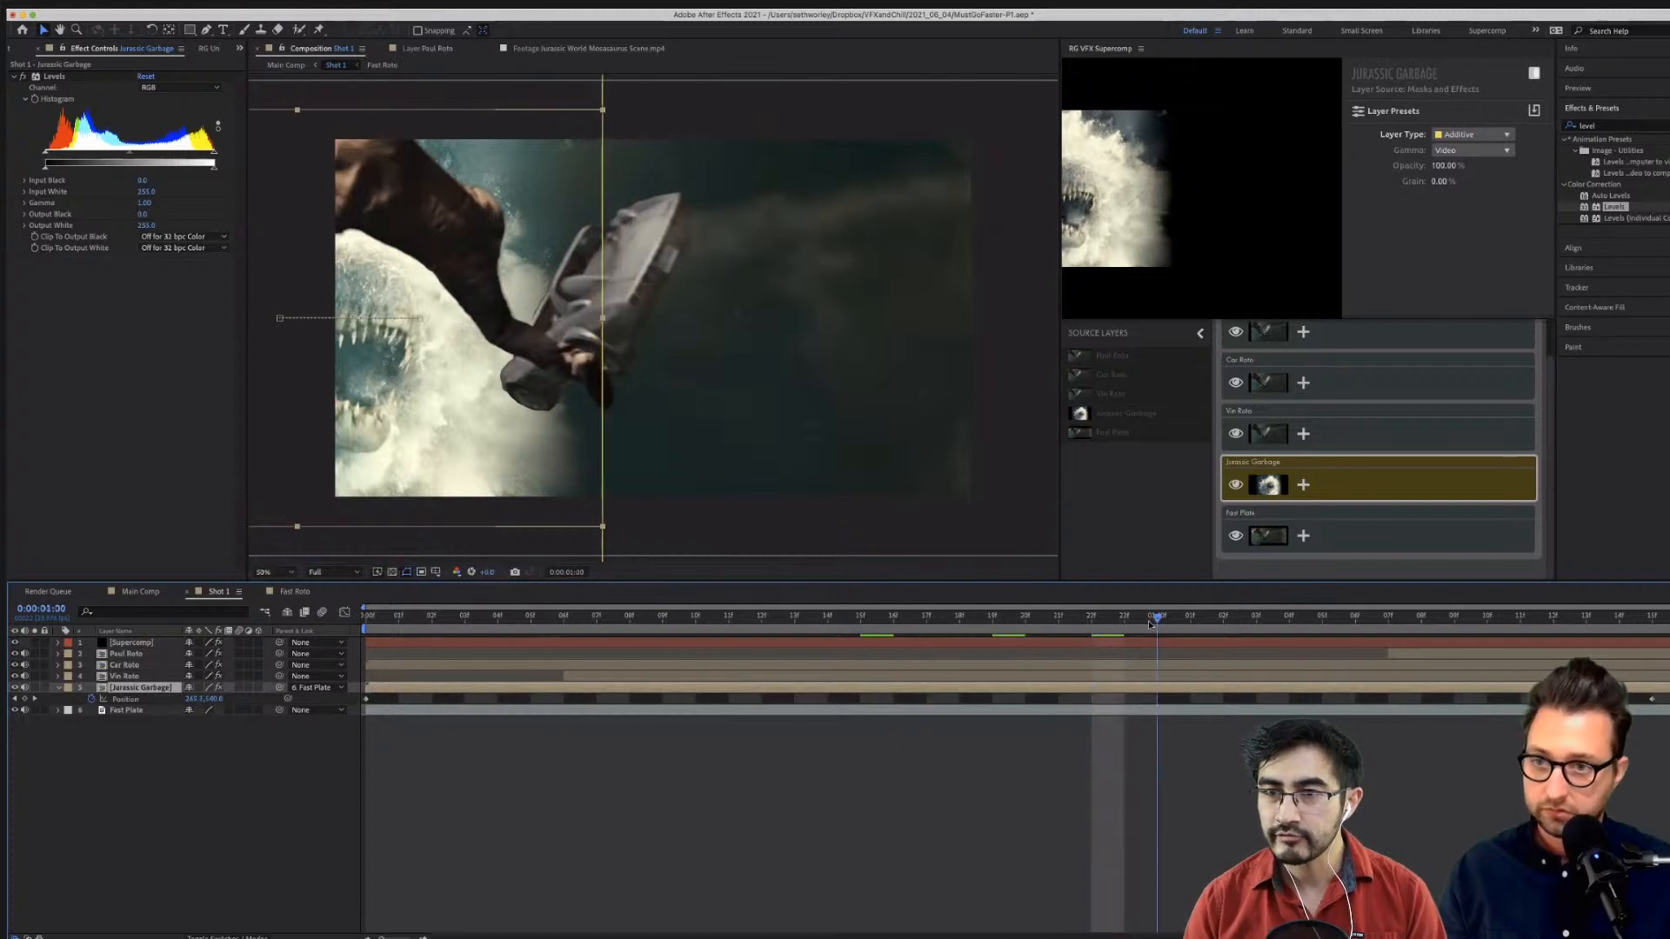
key(Page_Down)
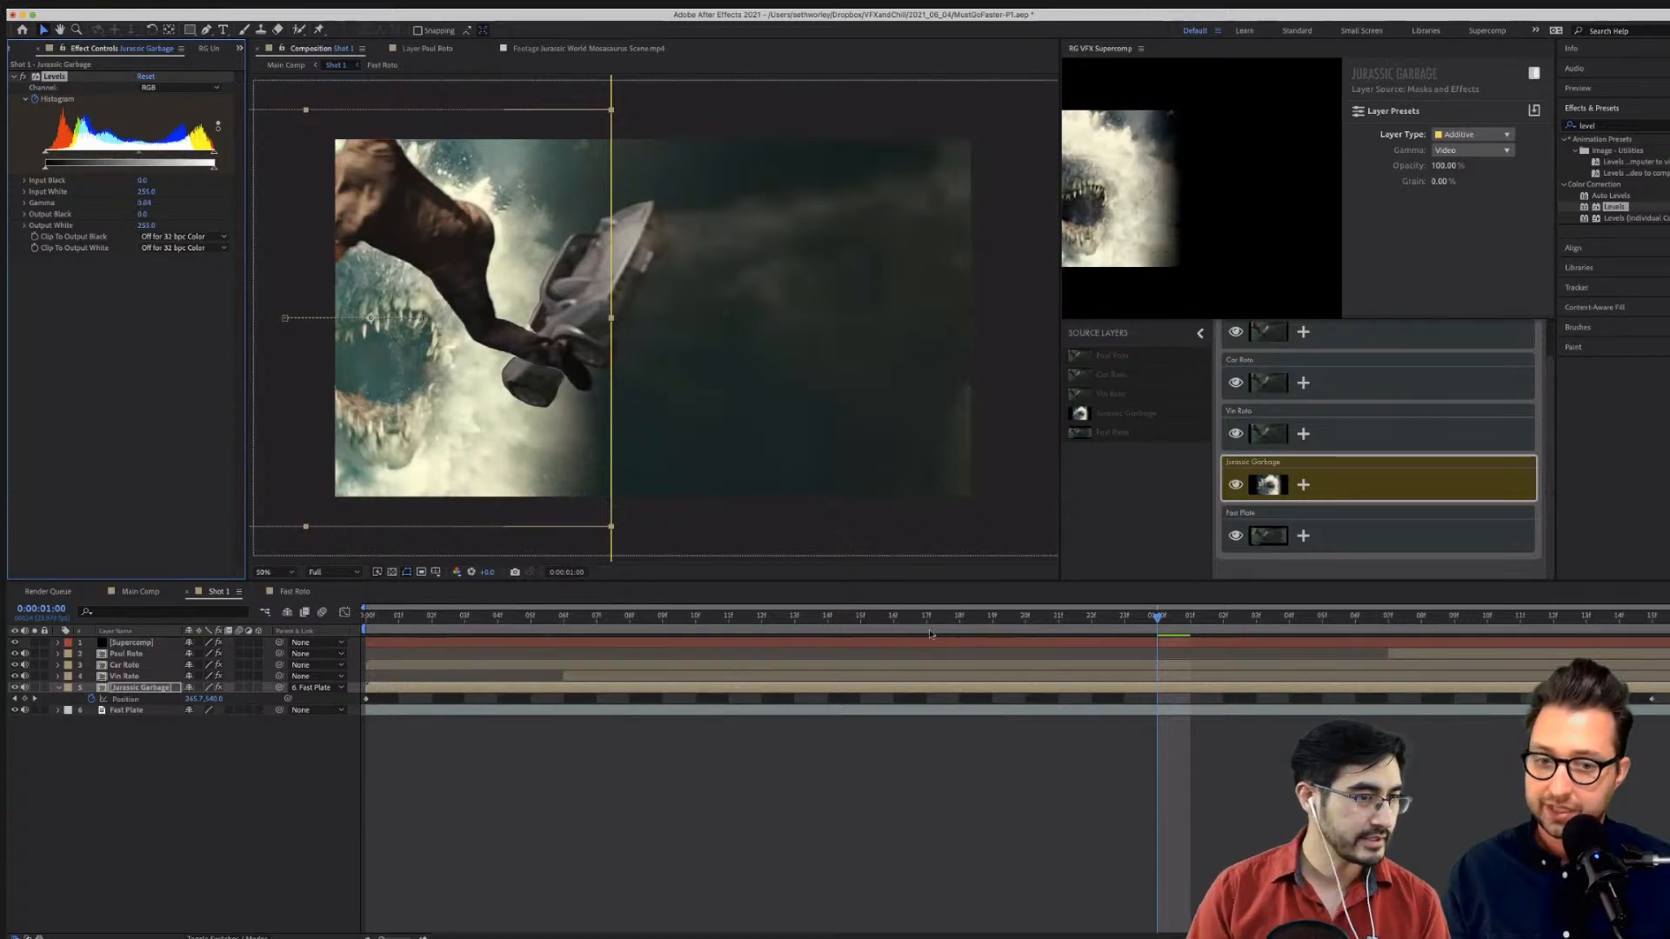
click(762, 615)
click(663, 615)
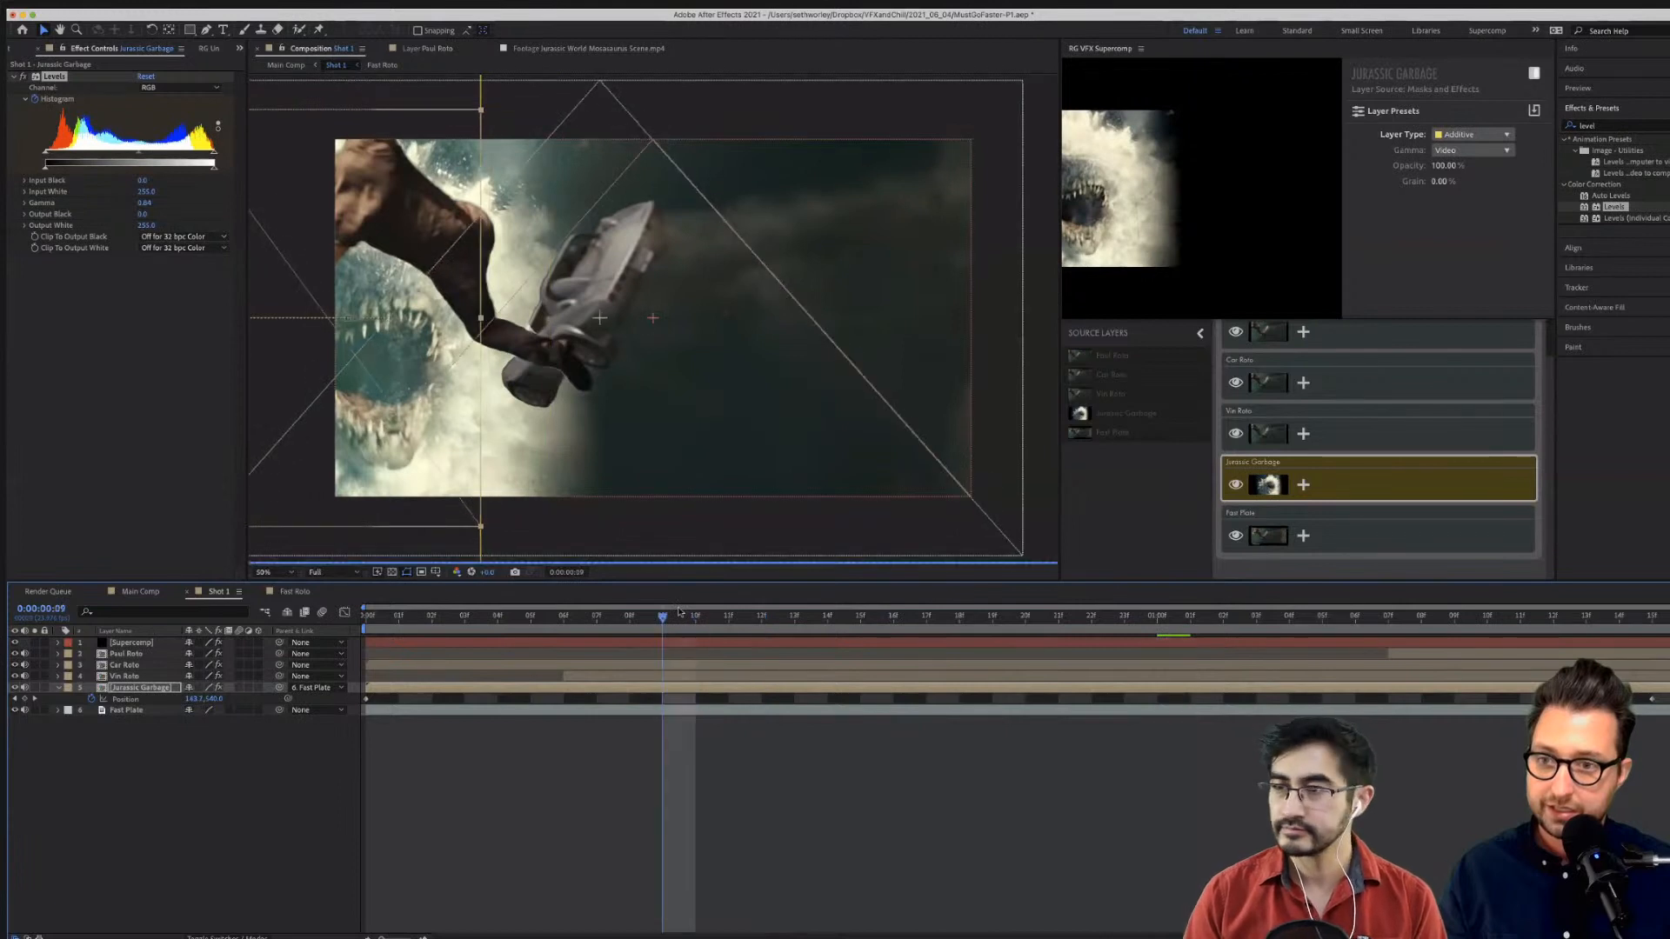
Remove the Levels effect from Jurassic Garbage and set its Supercomp layer type to Normal.
key(Delete)
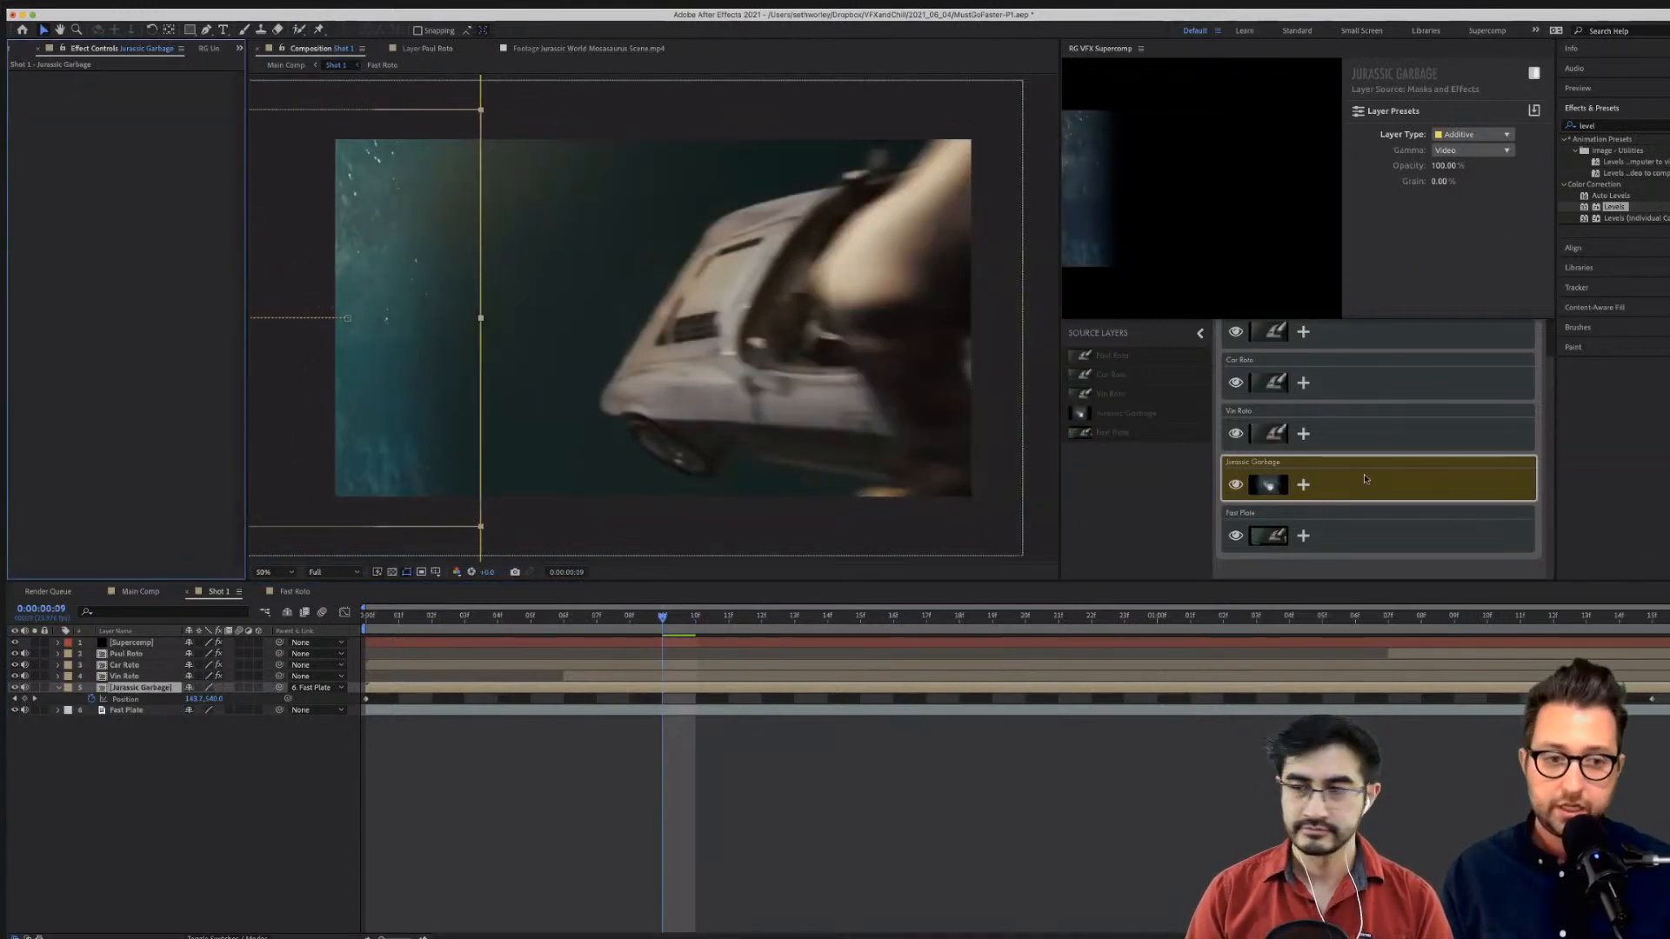
click(1470, 134)
click(1470, 153)
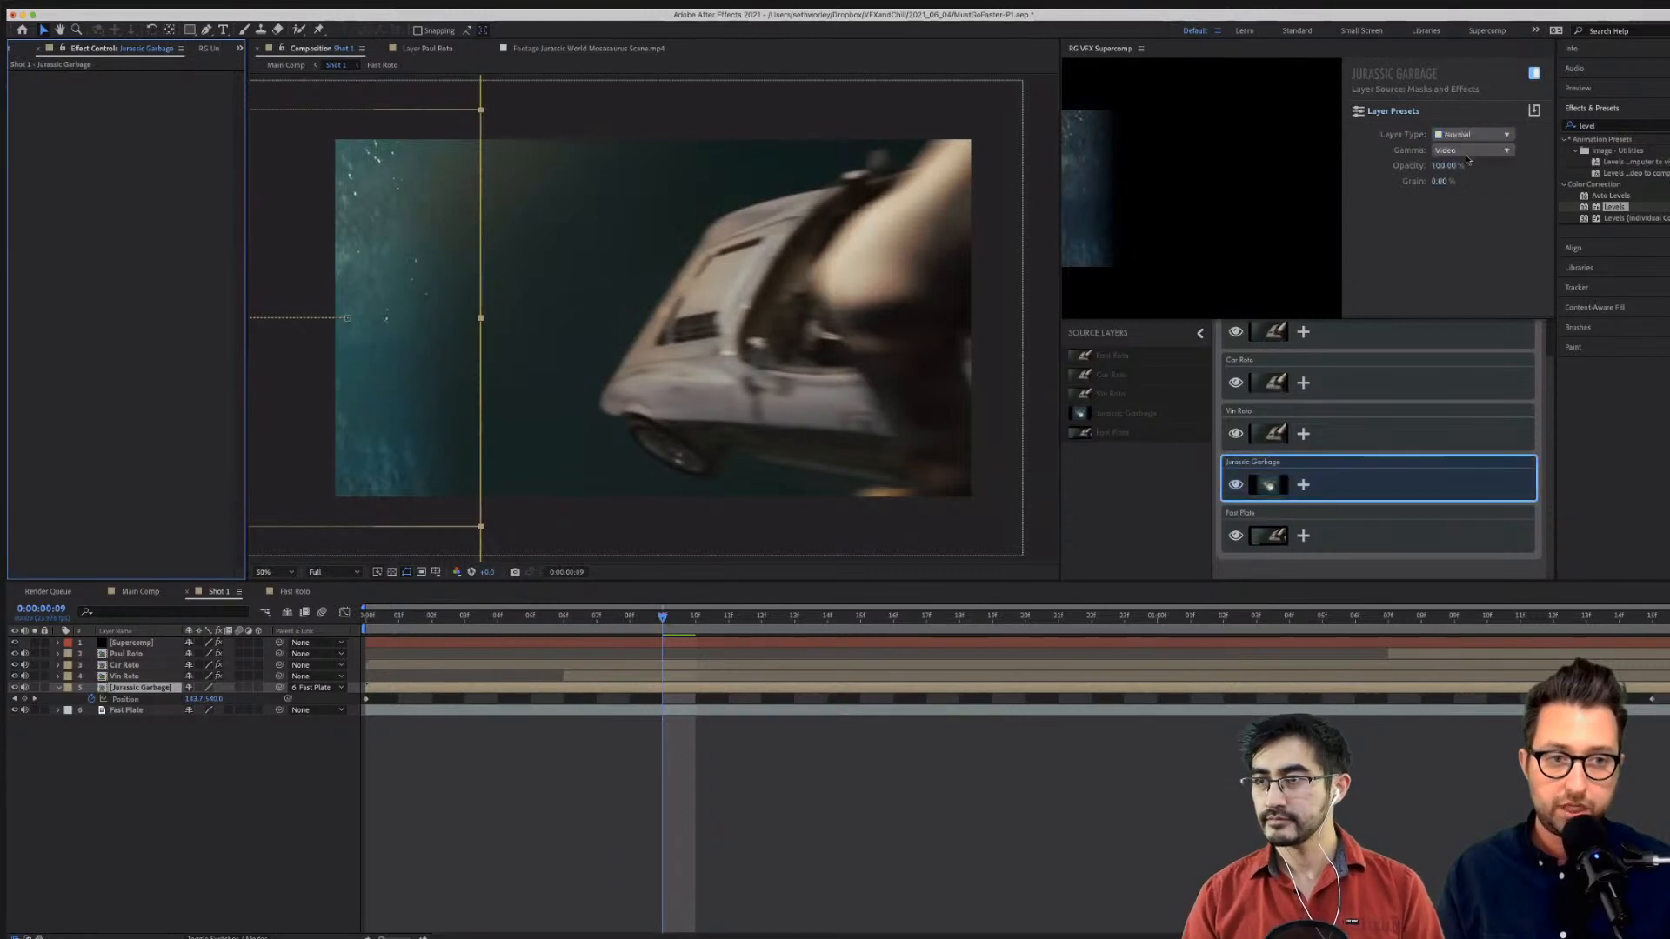
Search the effects for Extract and apply it to the Jurassic Garbage layer.
click(1609, 128)
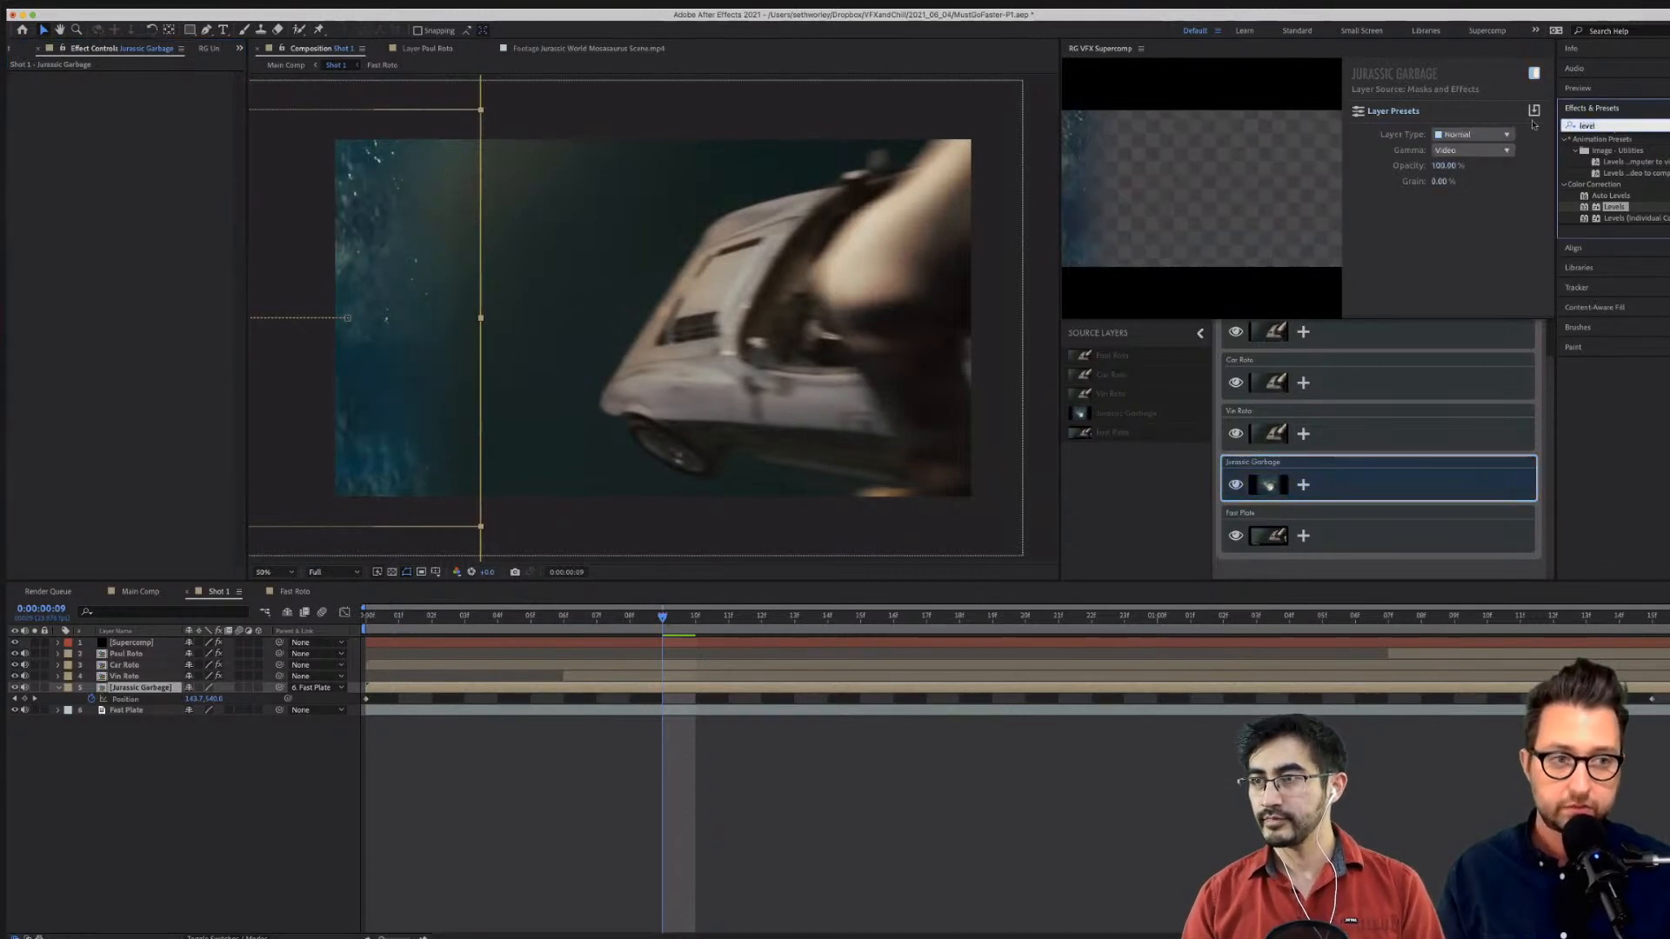
text(extra)
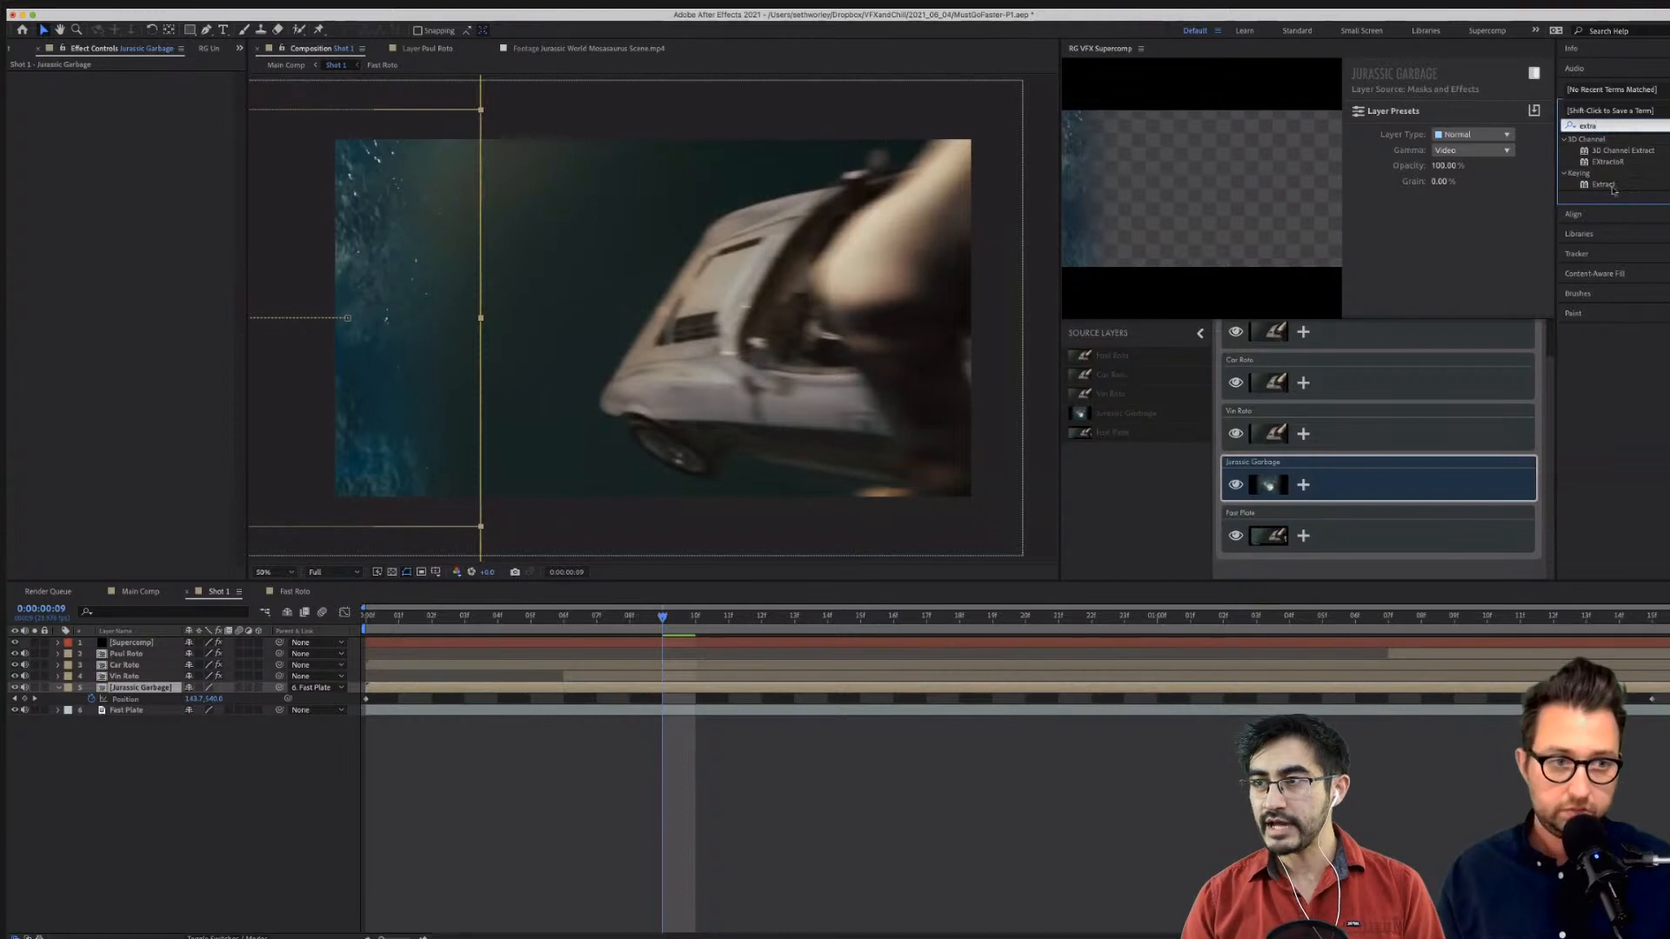
drag(1603, 185, 129, 693)
Solo Jurassic Garbage at 0:00:00:13 and move its mask's right edge slightly outward.
click(1093, 625)
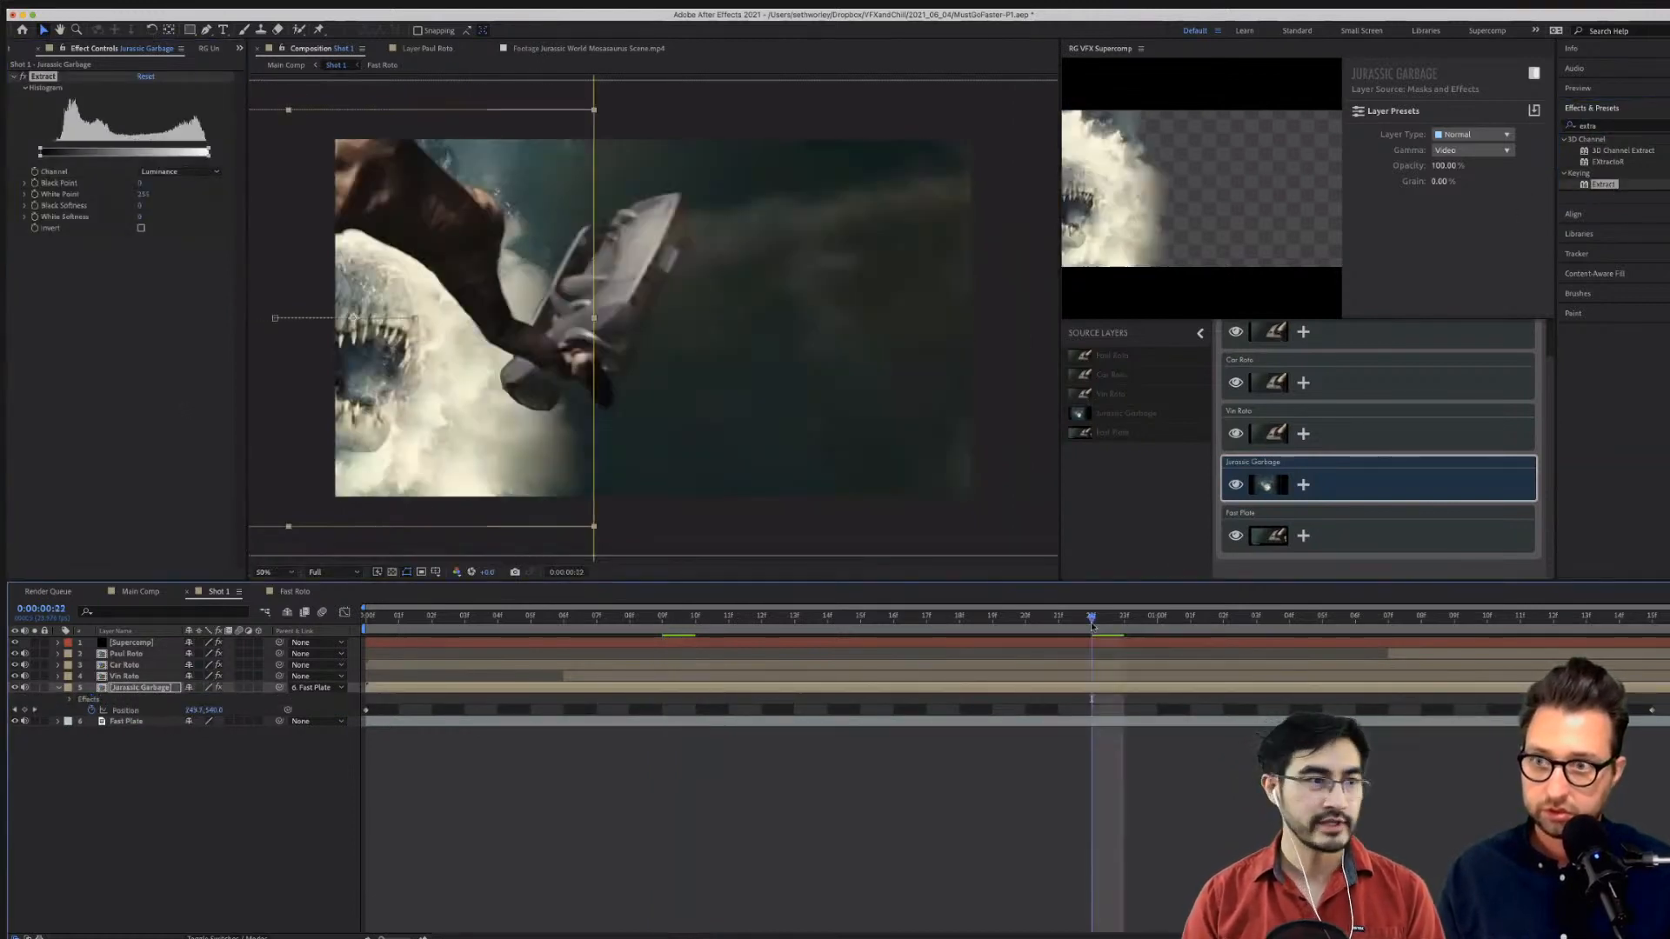
click(922, 621)
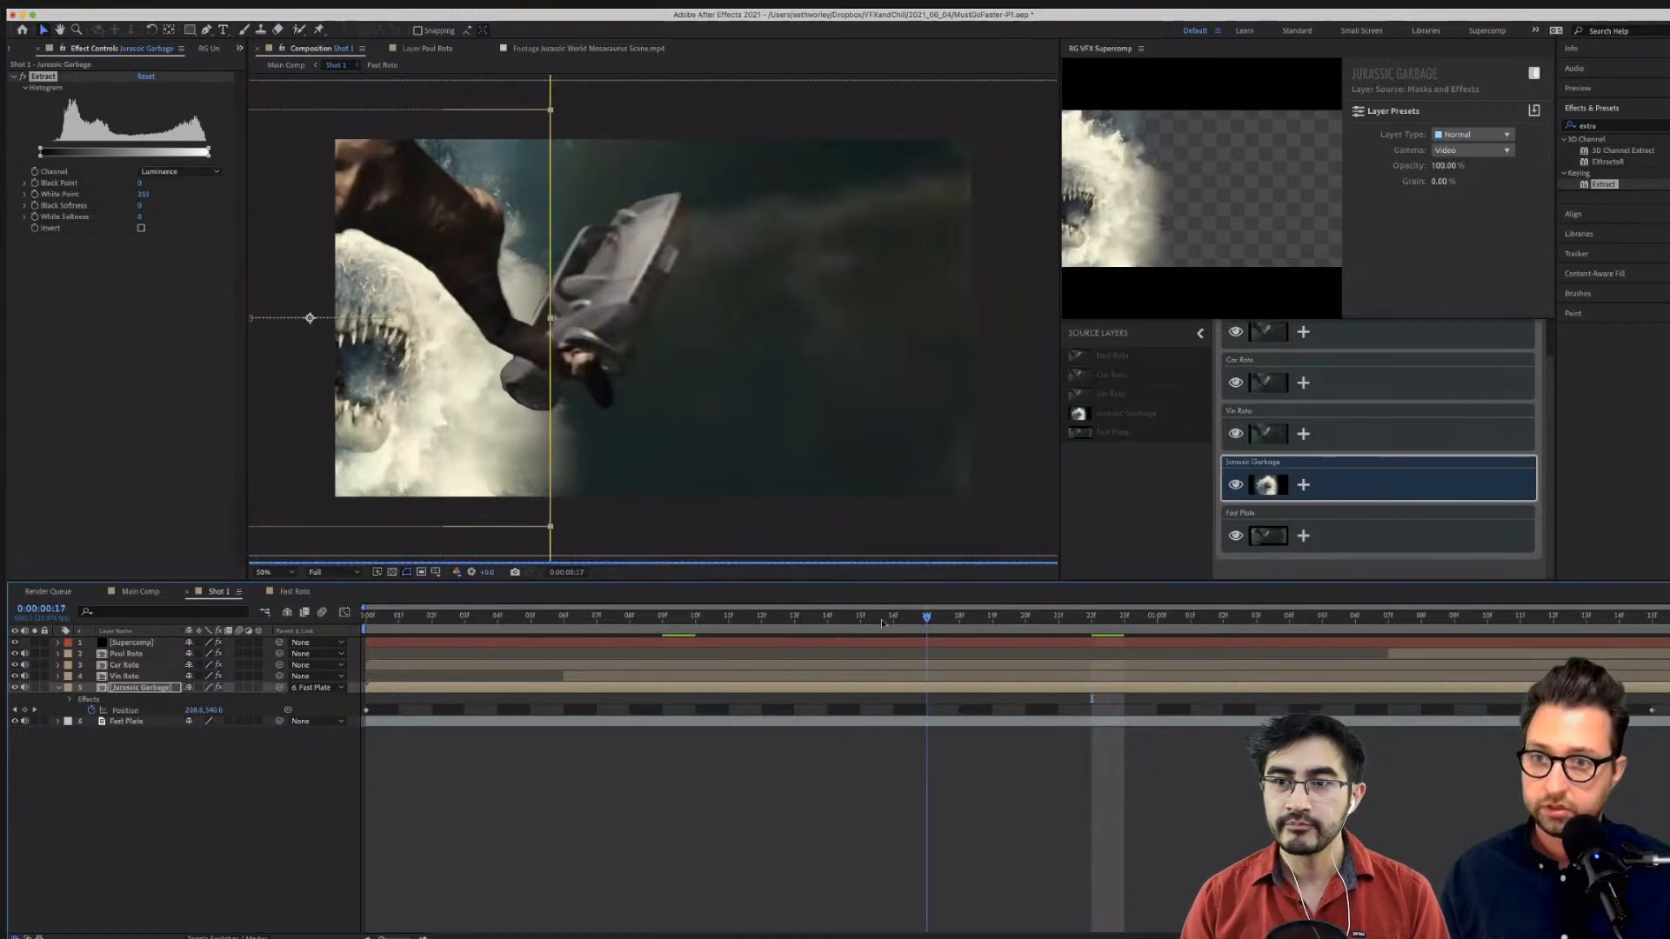
click(794, 621)
drag(433, 374, 399, 374)
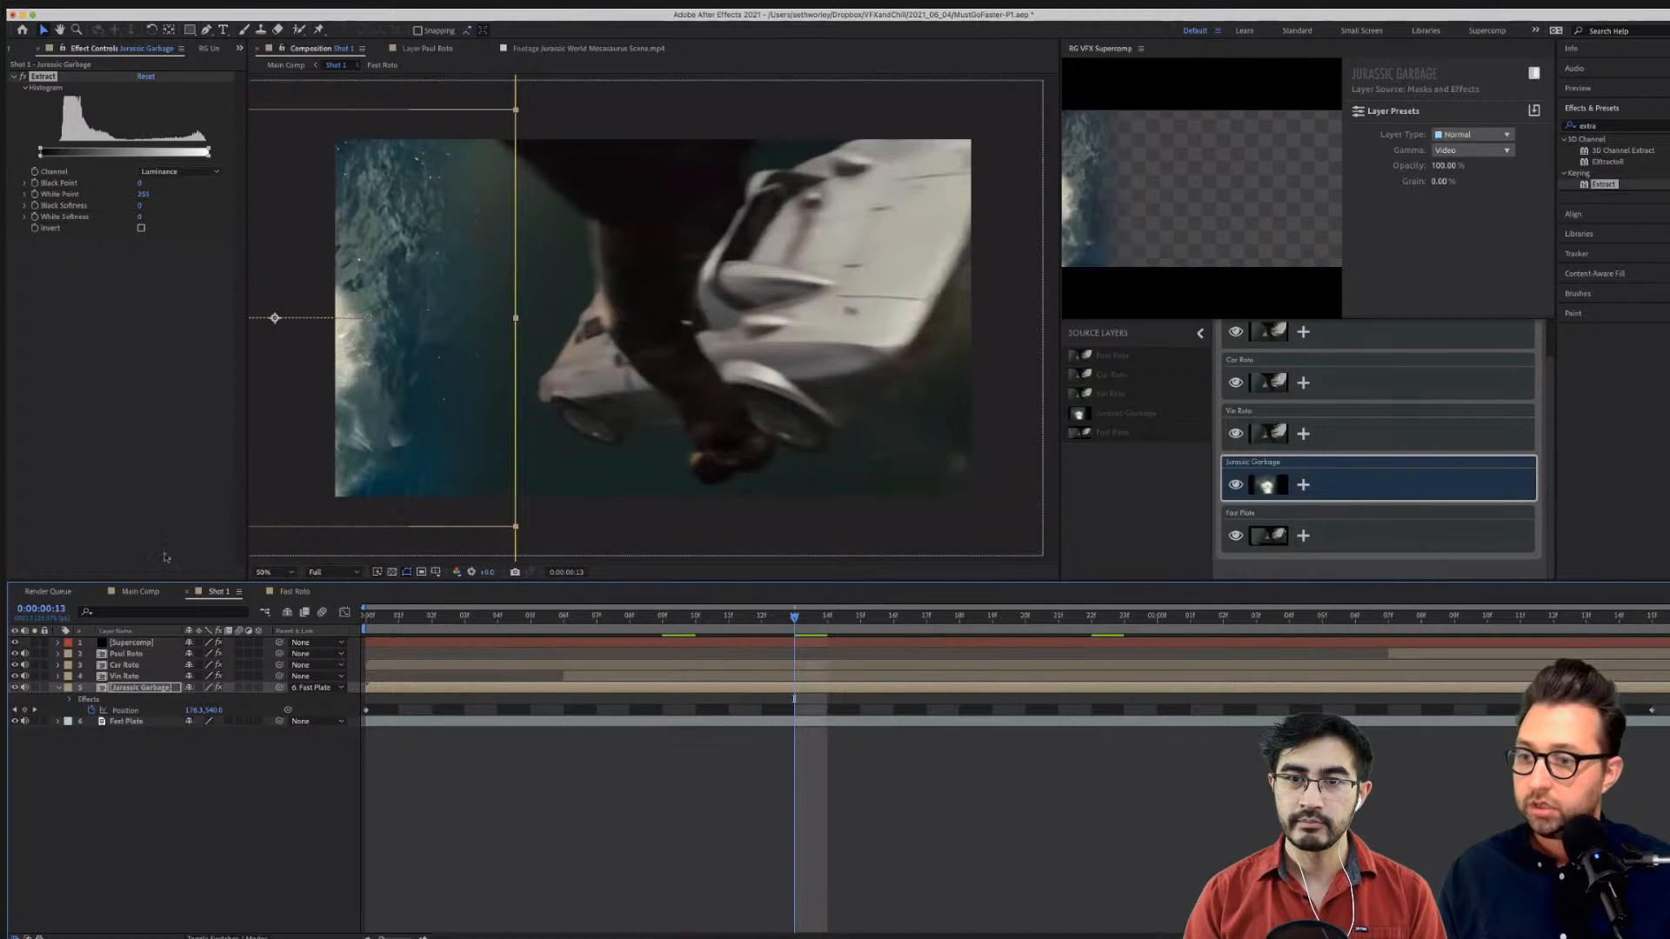
click(35, 688)
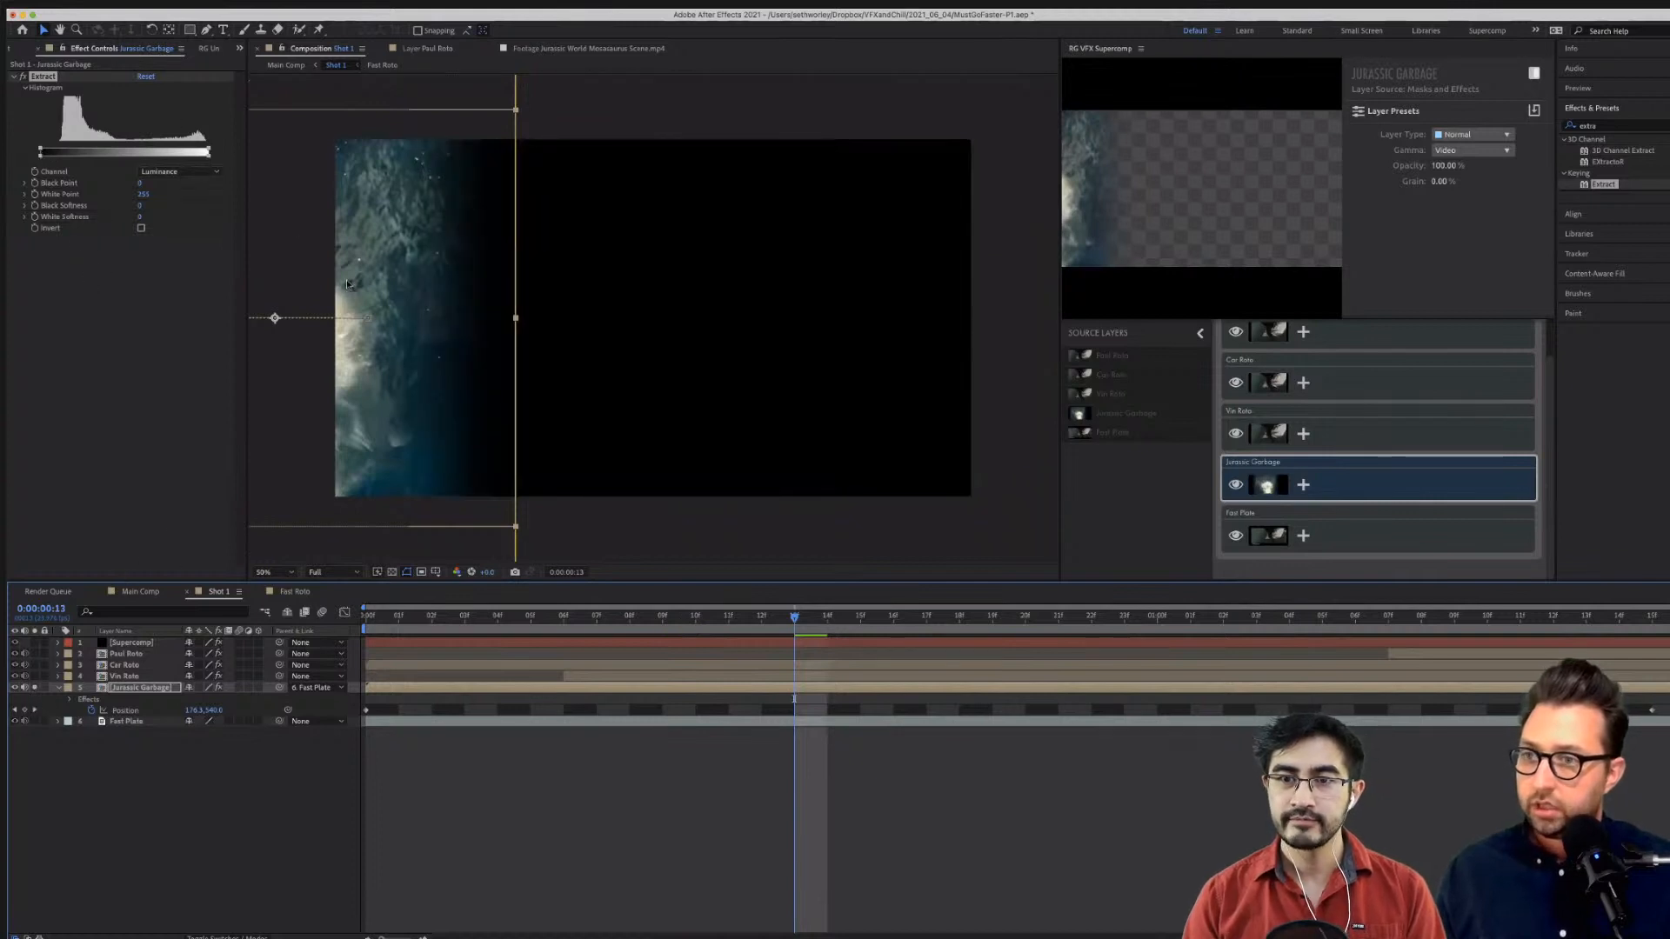
drag(517, 300, 530, 304)
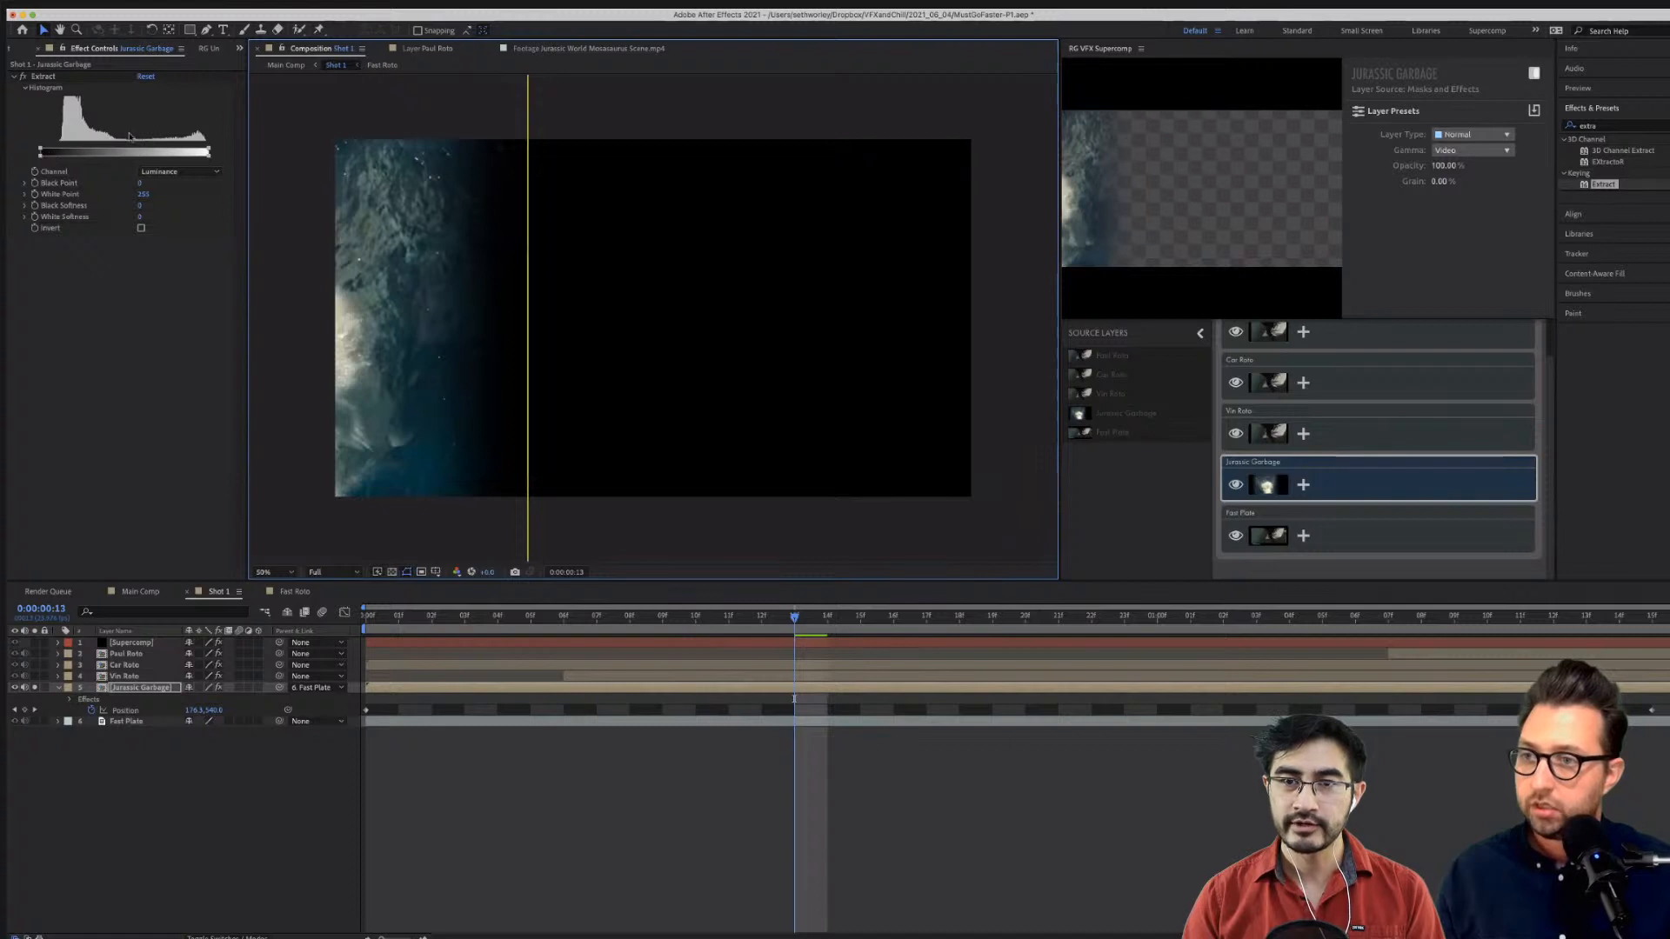
Try several luminance ranges in Extract and settle on a black point of 52 with black softness 46.
click(66, 154)
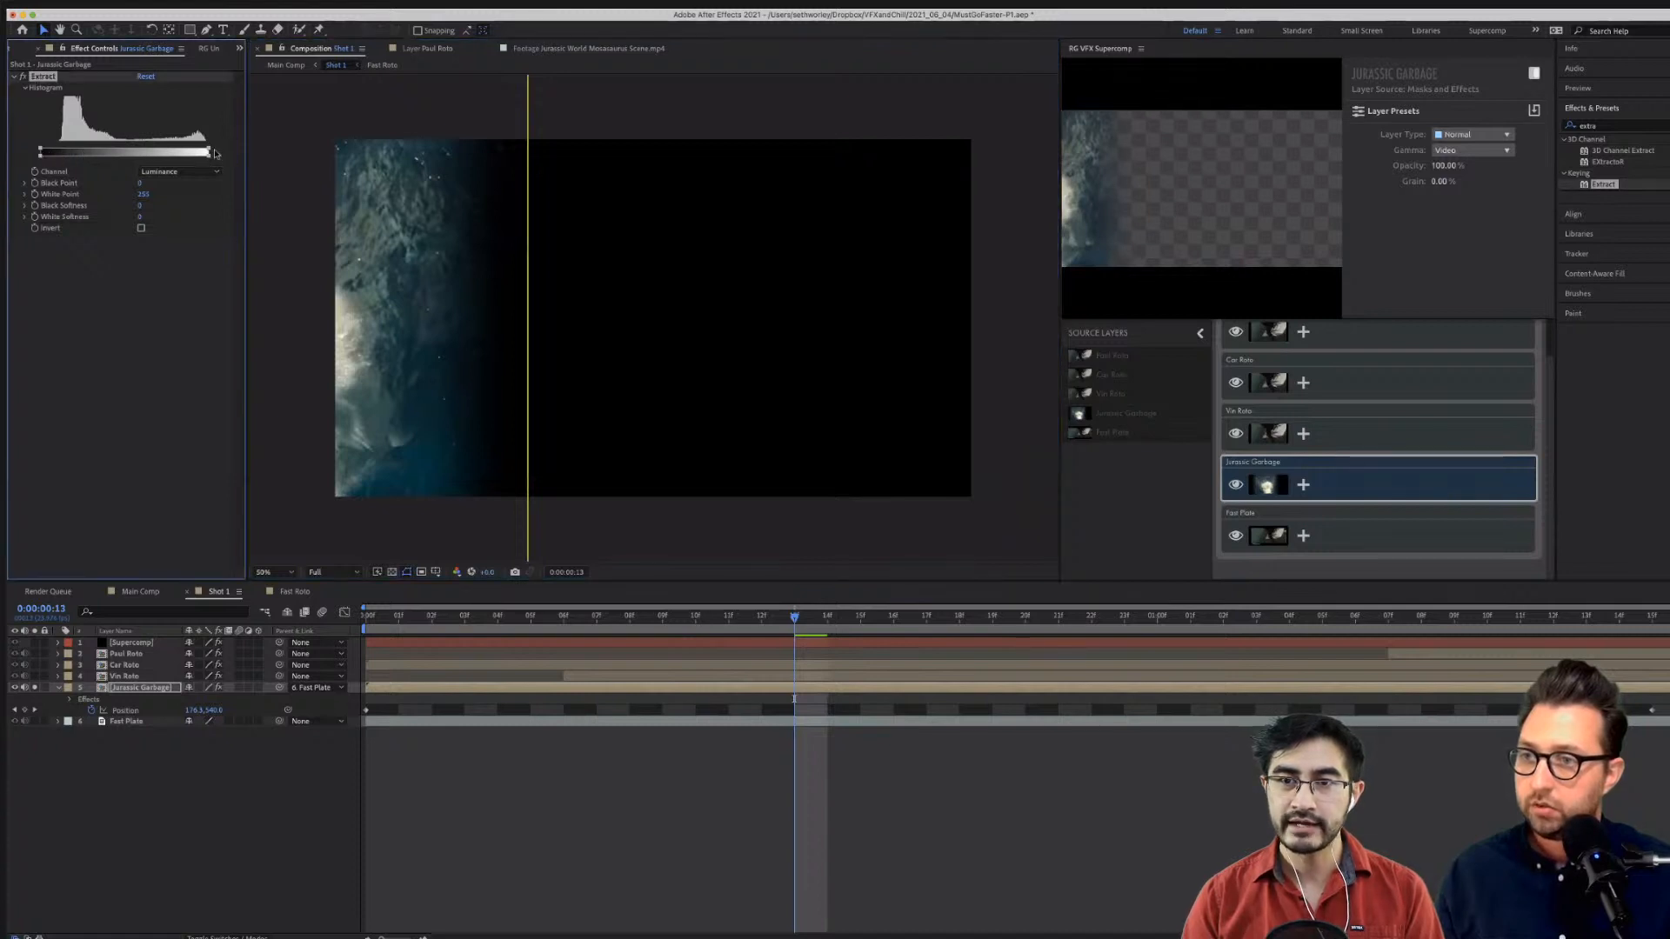
drag(187, 152, 154, 152)
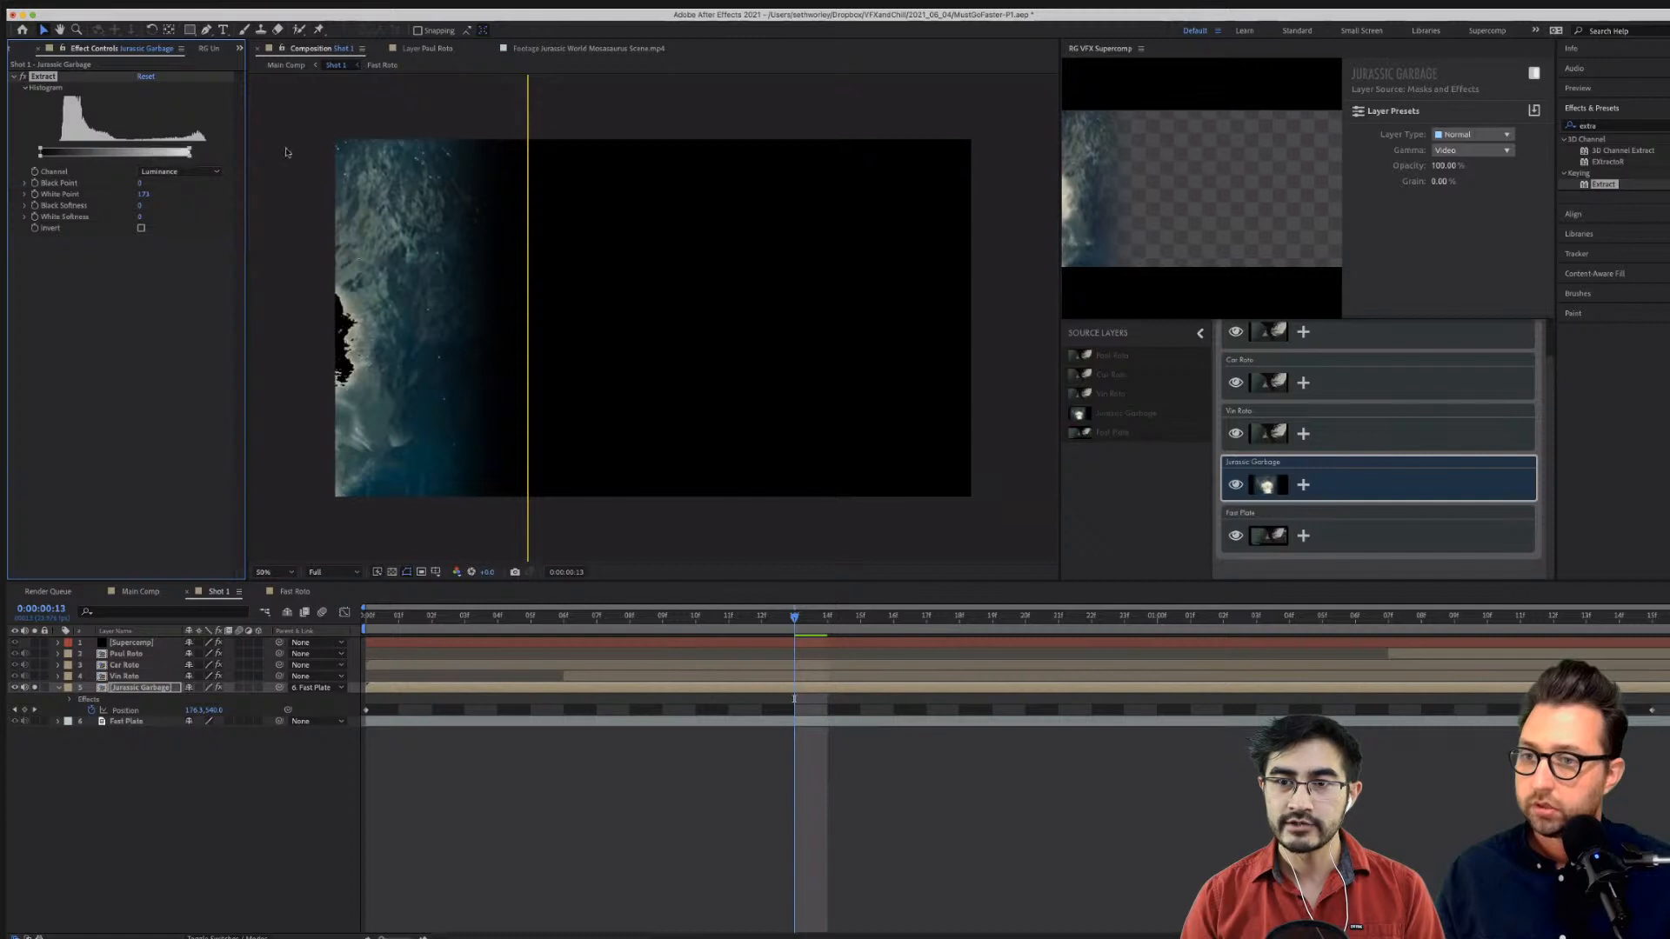
drag(286, 153, 87, 161)
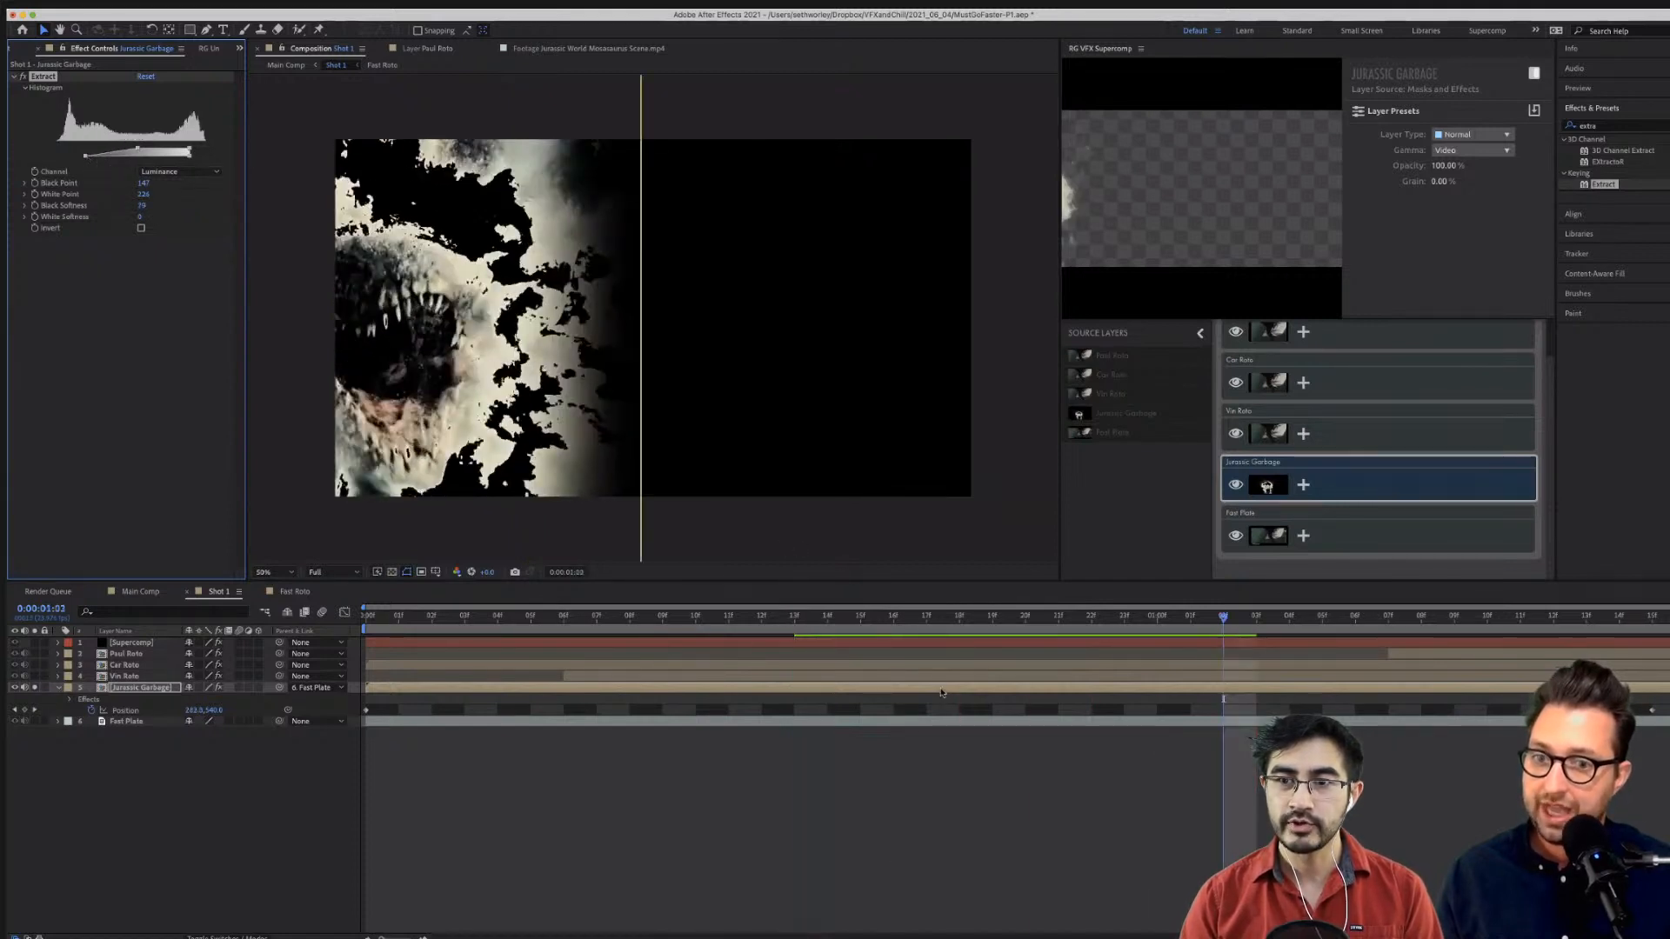
drag(136, 150, 210, 152)
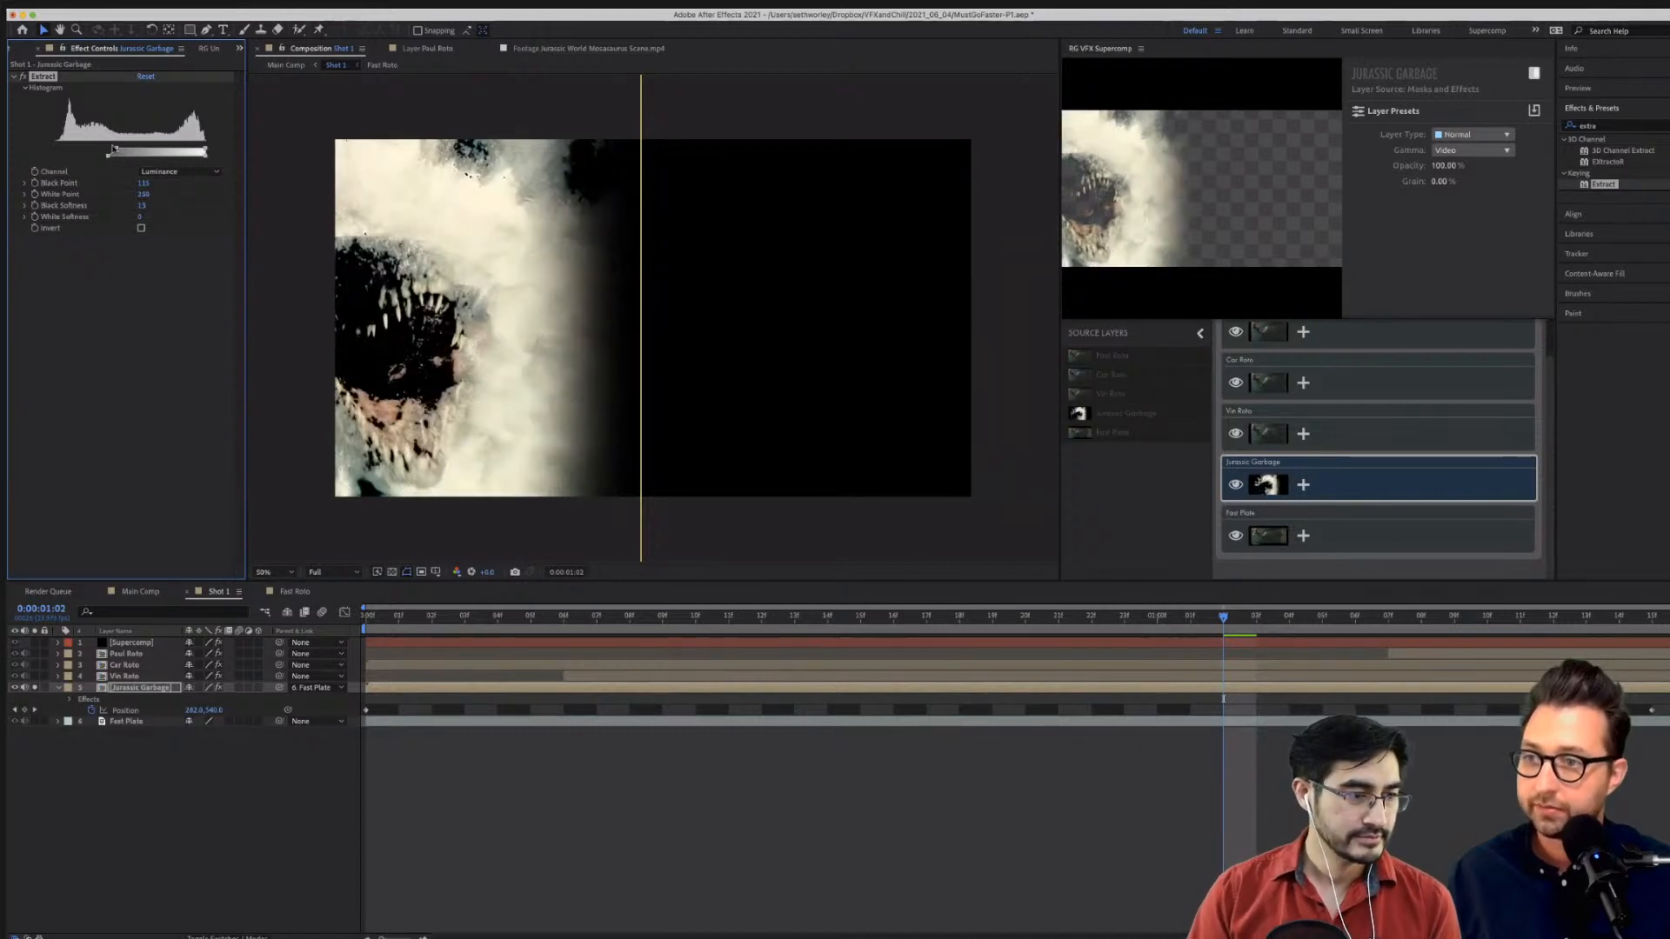
drag(126, 151, 75, 151)
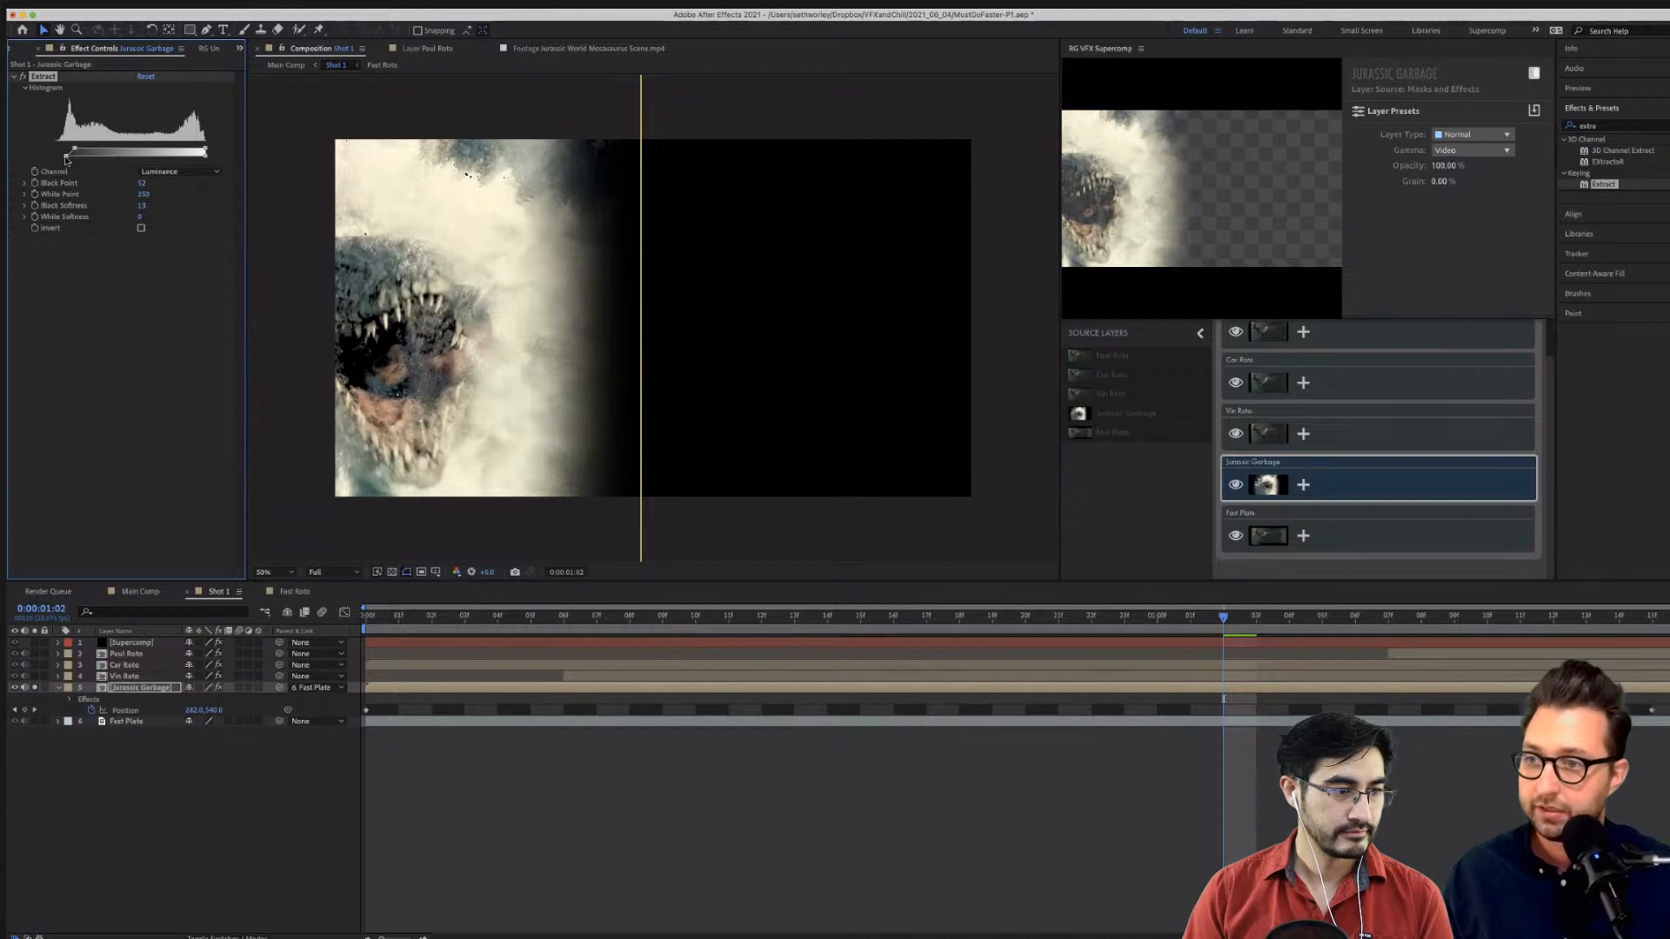
drag(67, 160, 45, 159)
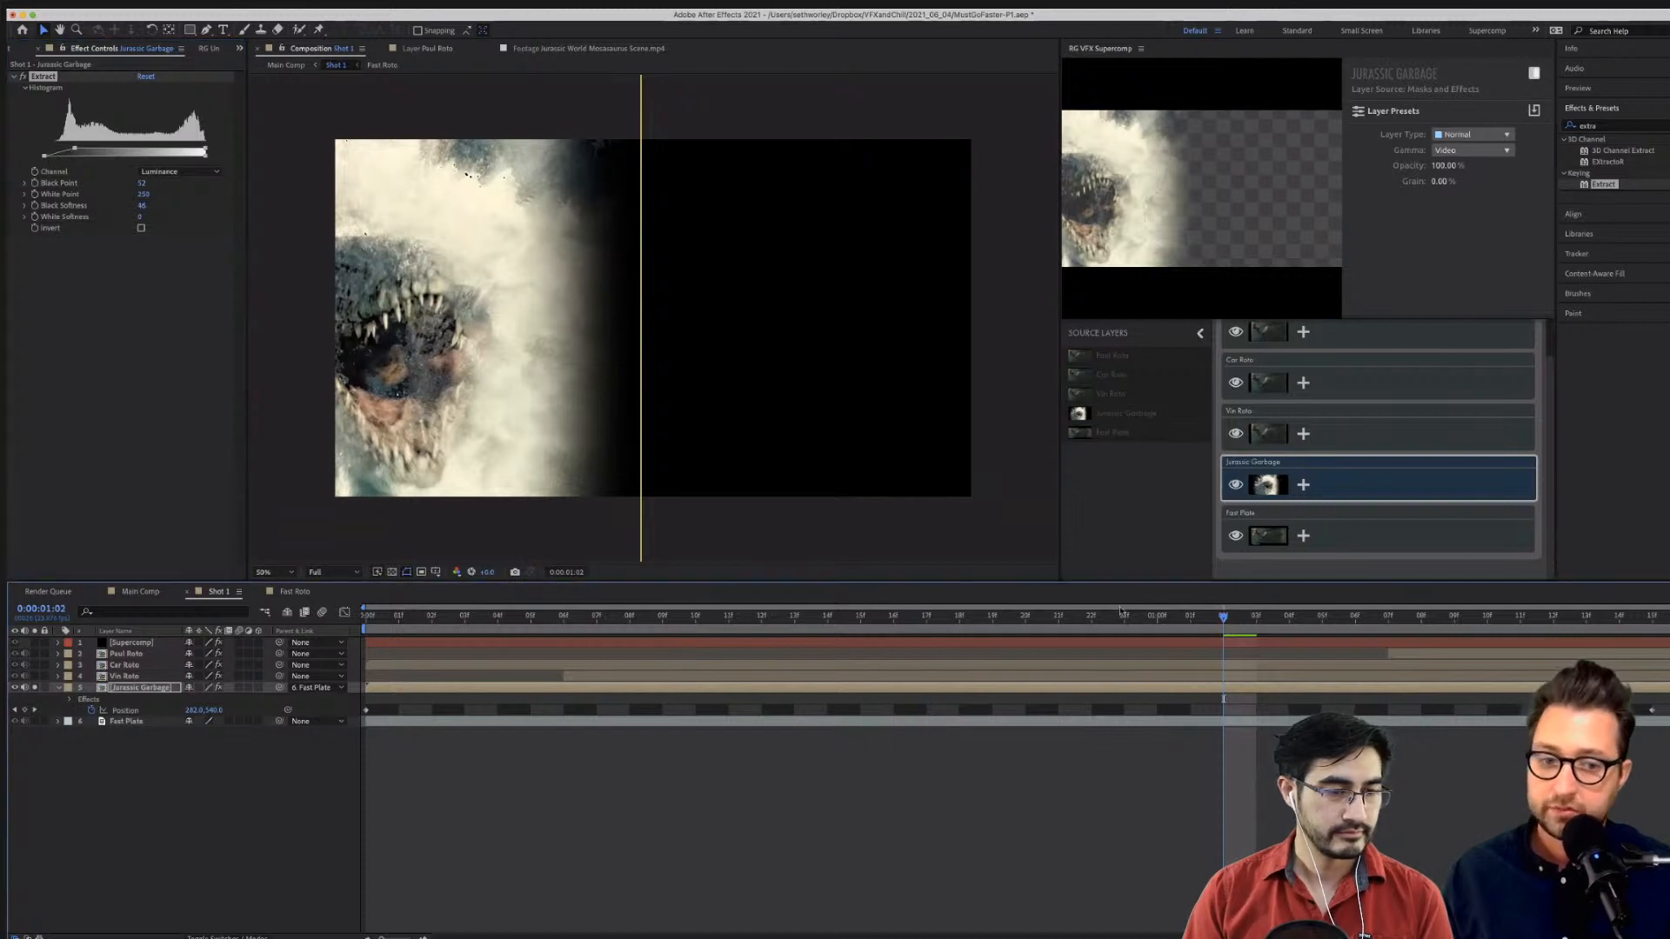
Raise Extract's black point to 127 at 0:00:00:15, play the result, and keyframe its black and white point and softness values.
drag(1091, 621, 875, 619)
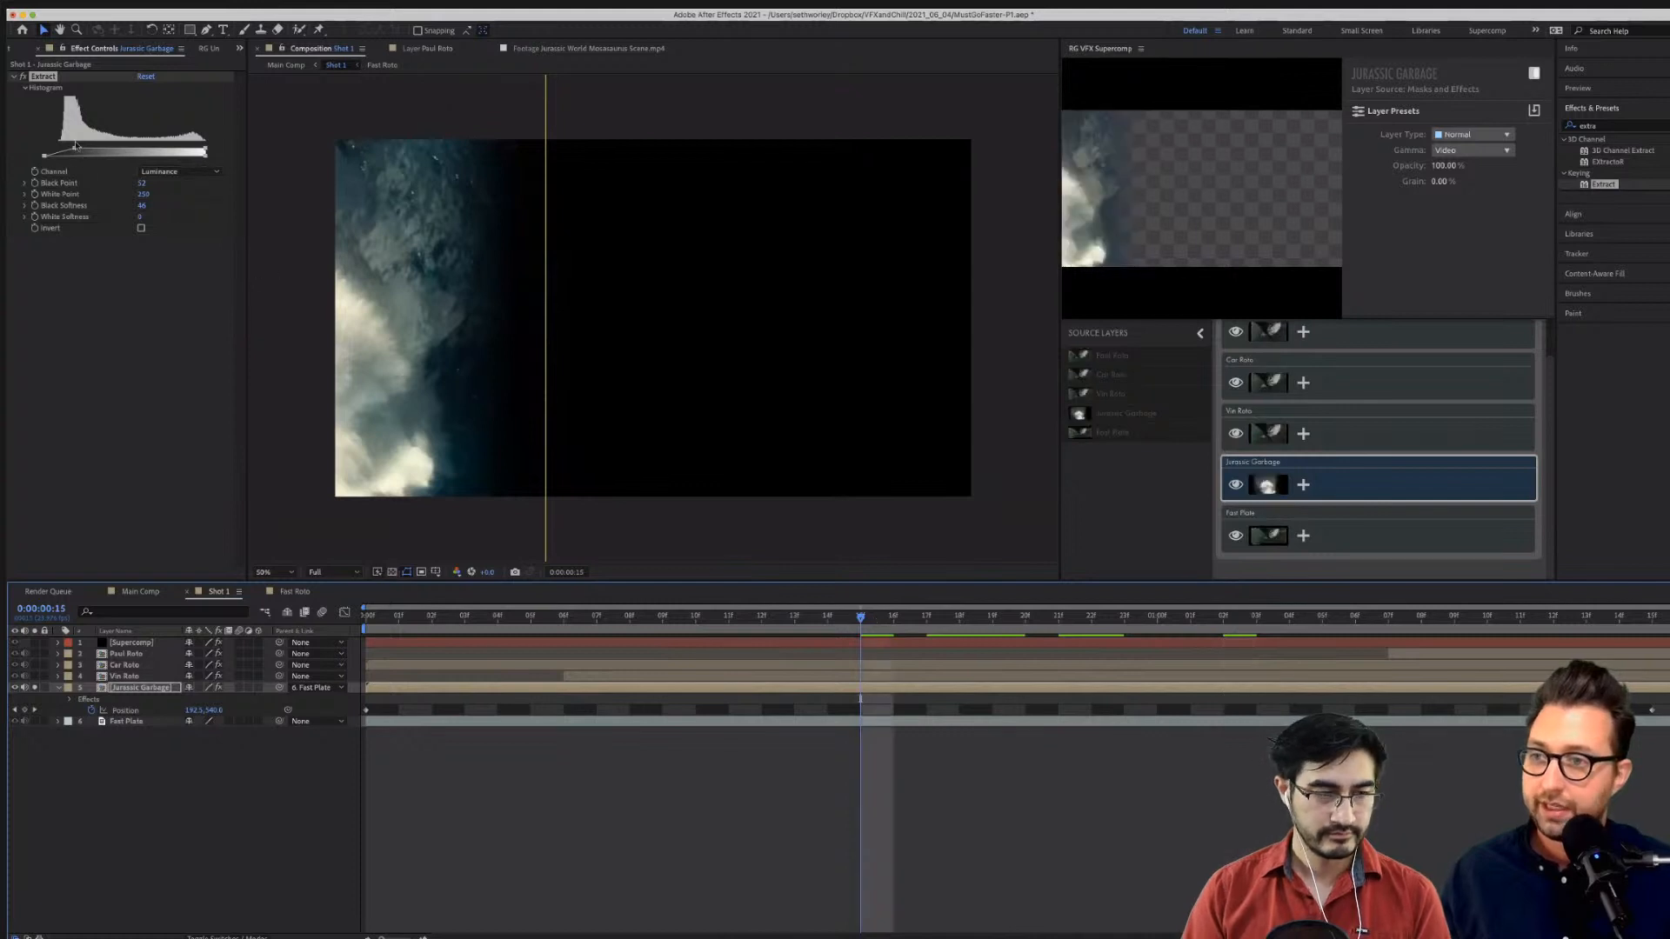
drag(76, 149, 125, 154)
key(space)
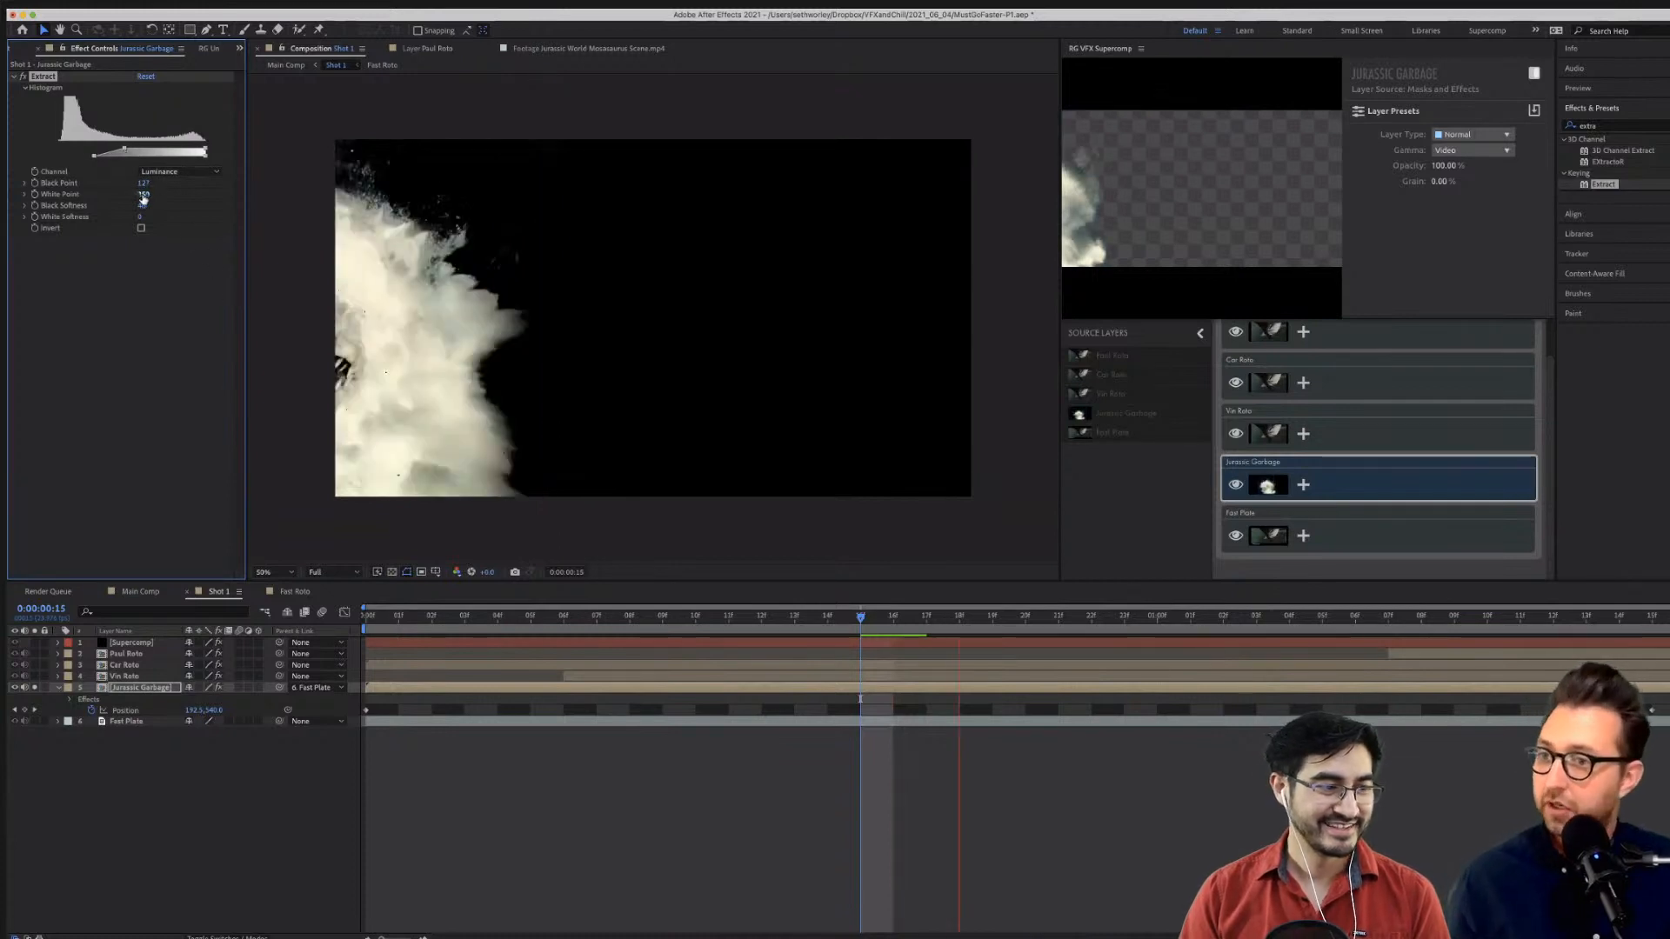
key(space)
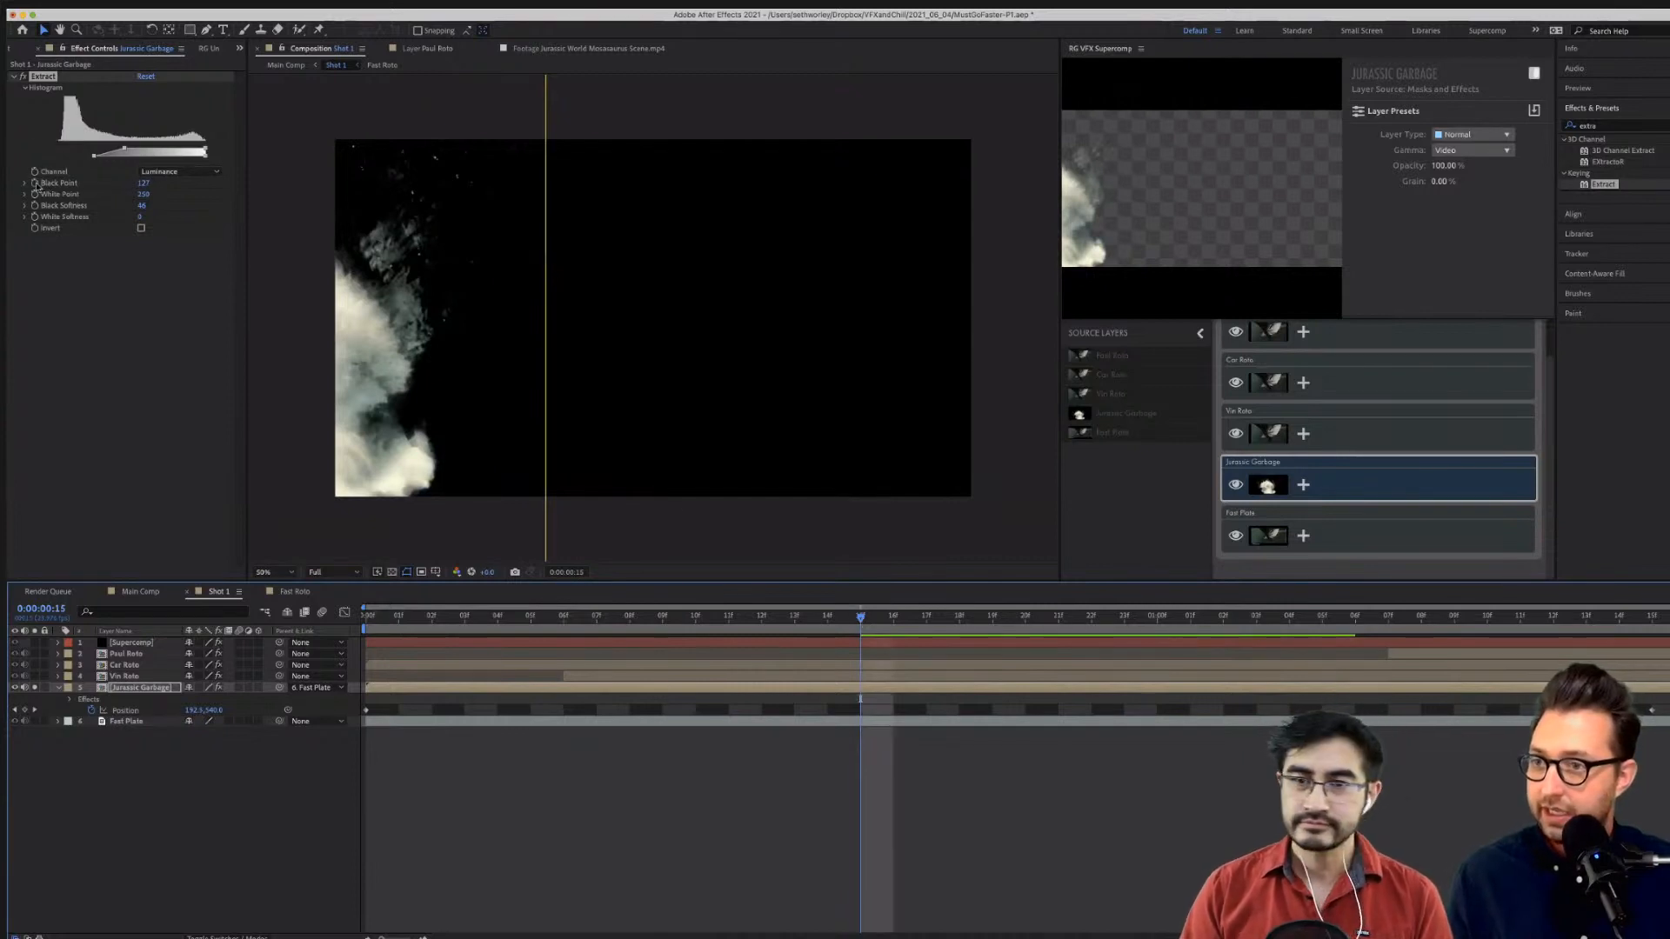
click(35, 183)
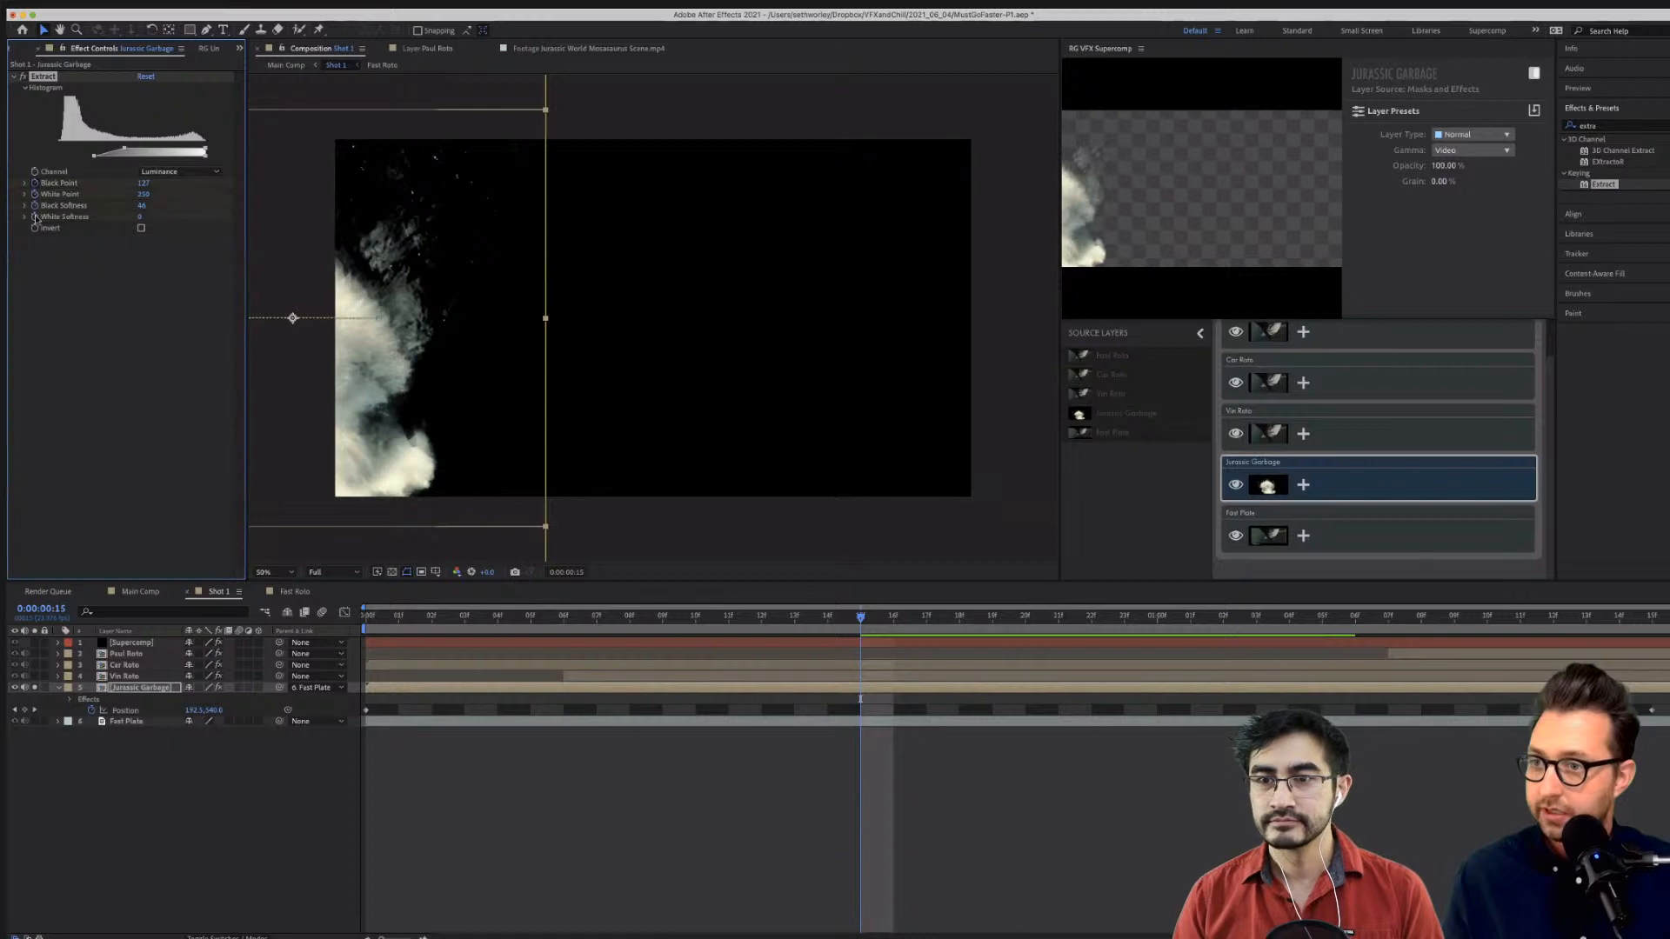
Reset the Extract effect at 0:00:01:03 to set a second group of keyframes, and check the transition at 0:00:00:23.
drag(913, 620, 1265, 627)
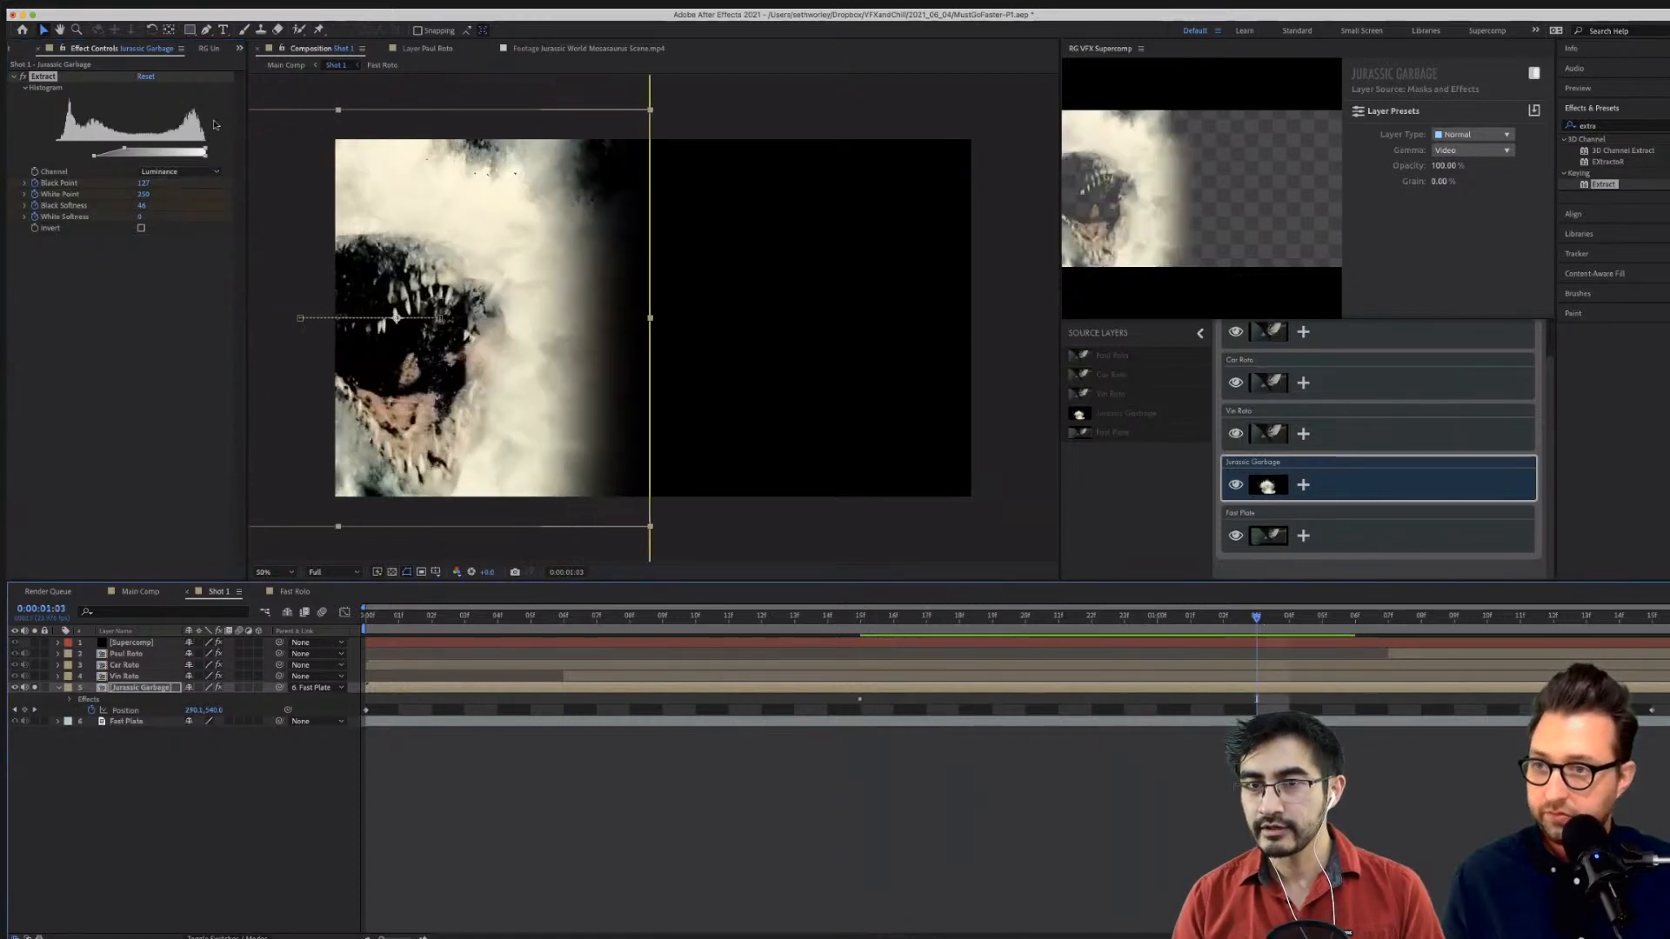
click(145, 76)
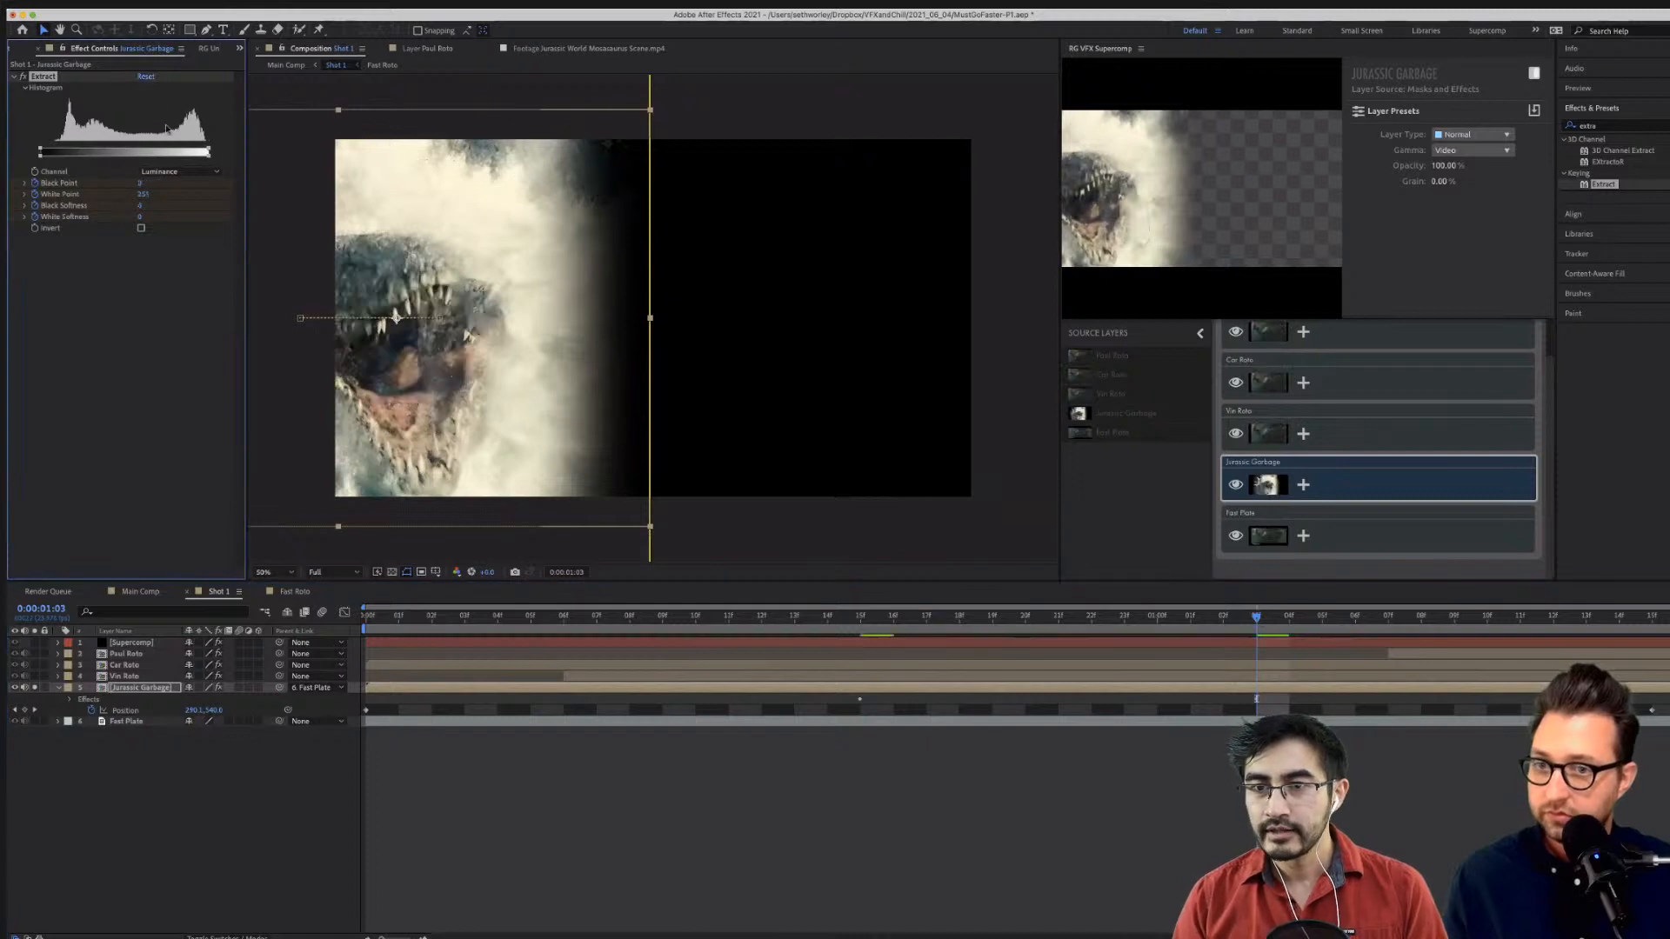
drag(1164, 621, 1125, 622)
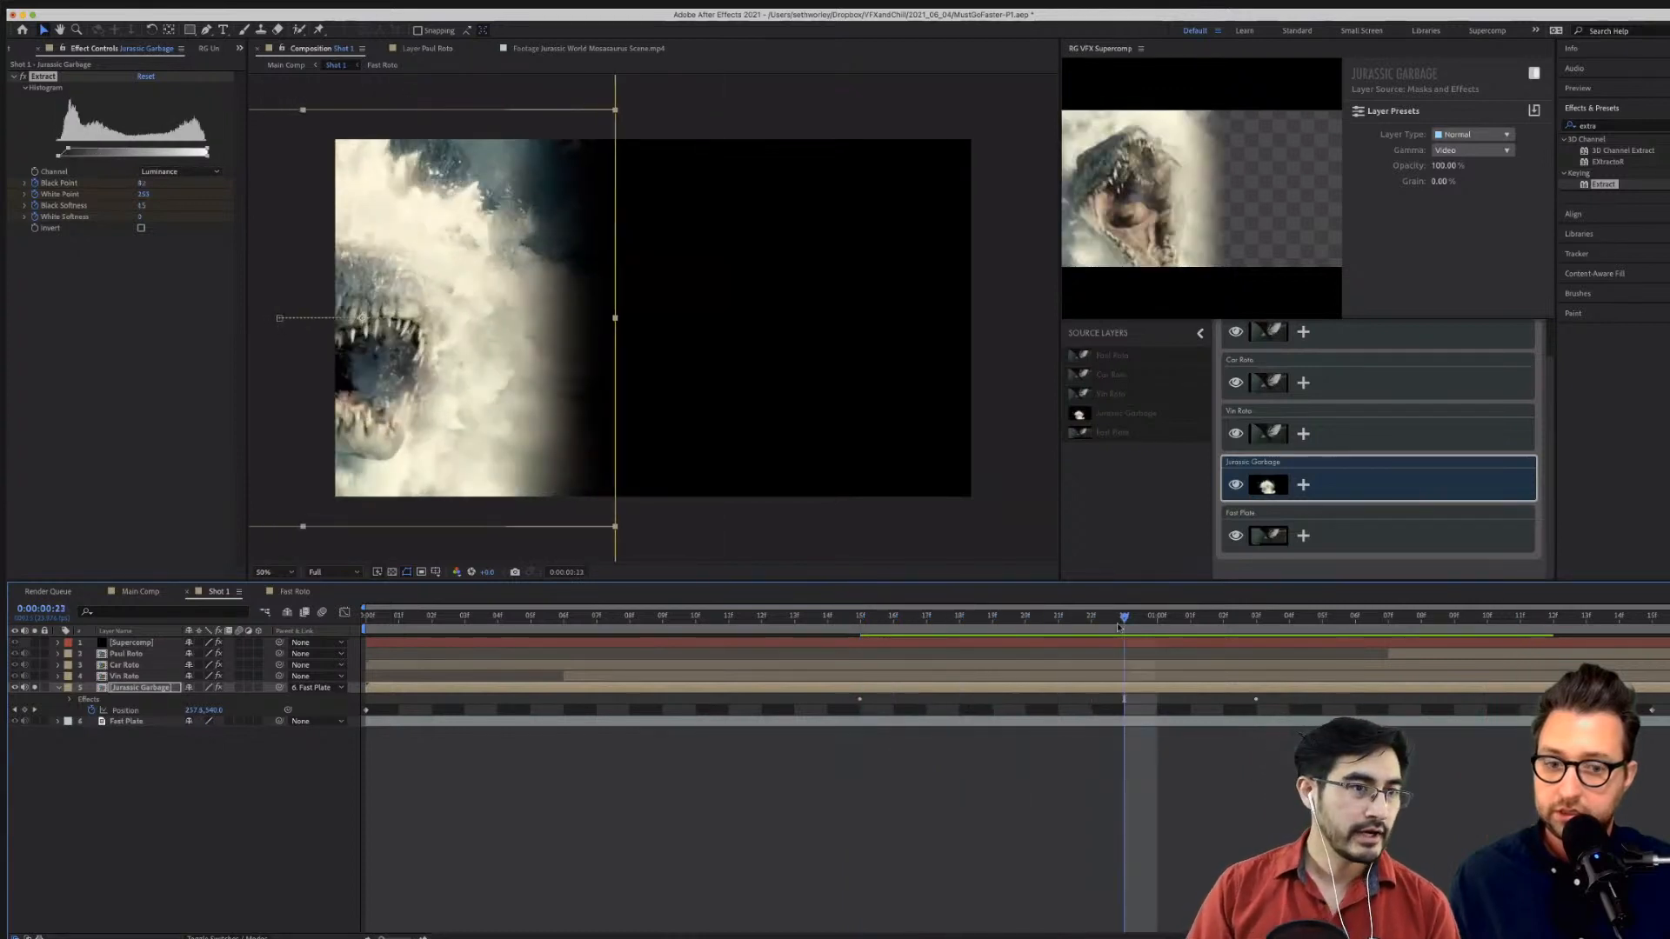
Reveal the Extract keyframes and move the second group from 0:00:01:03 to 0:00:01:04.
click(1241, 692)
key(u)
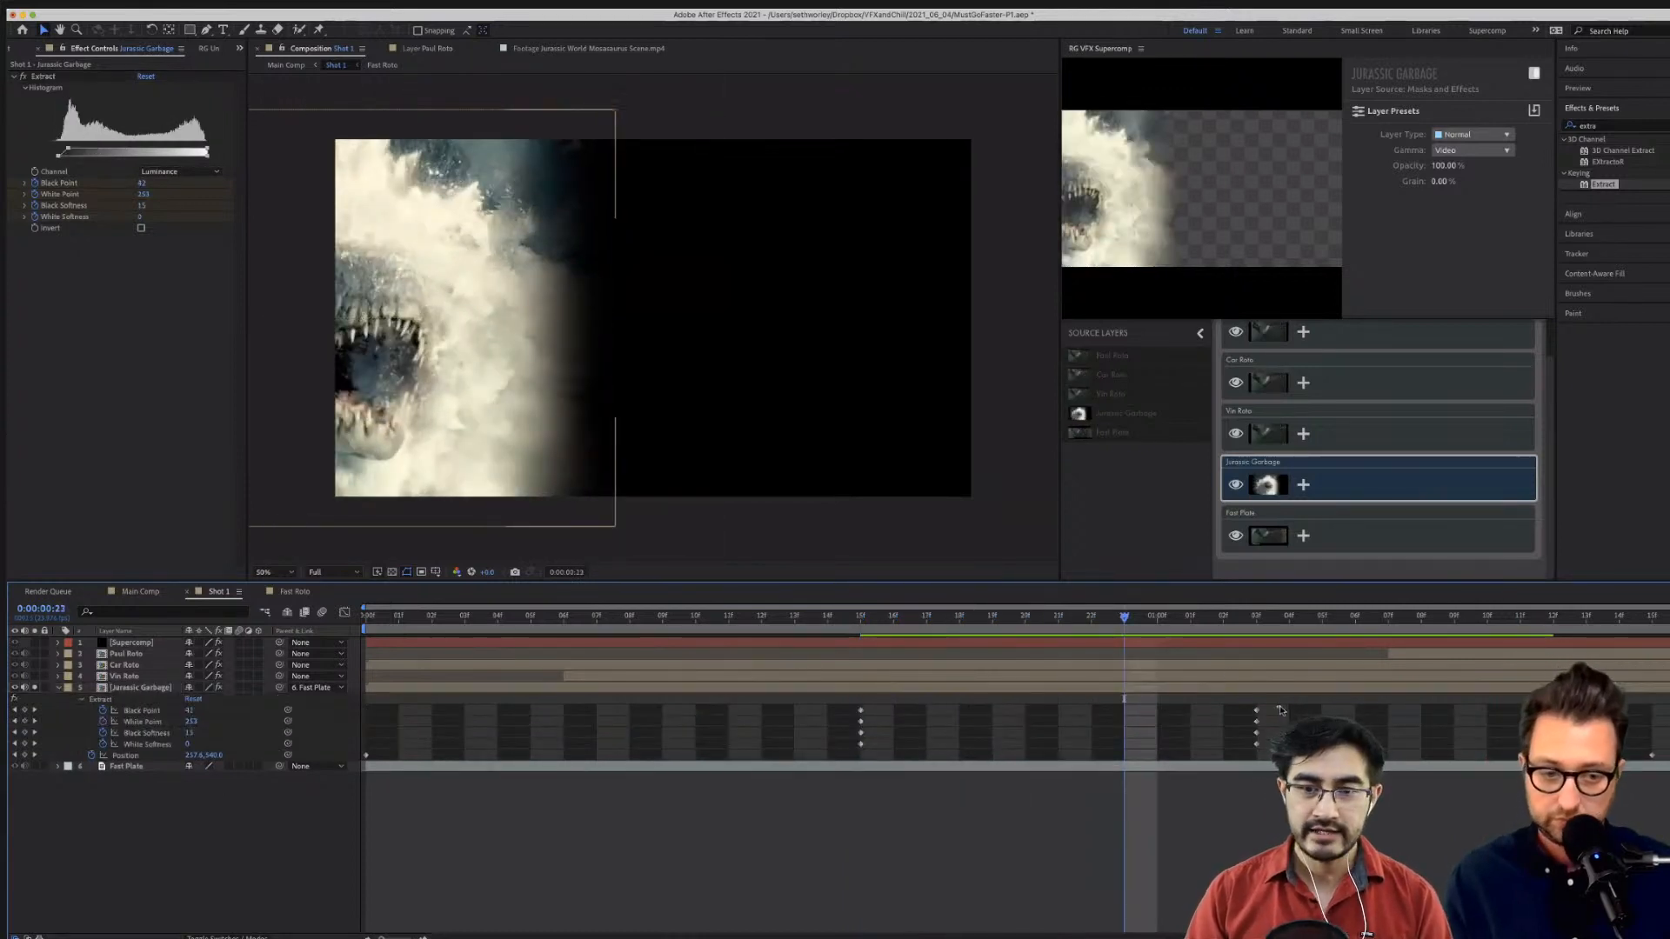
click(1256, 713)
drag(1256, 713, 1288, 713)
key(F2)
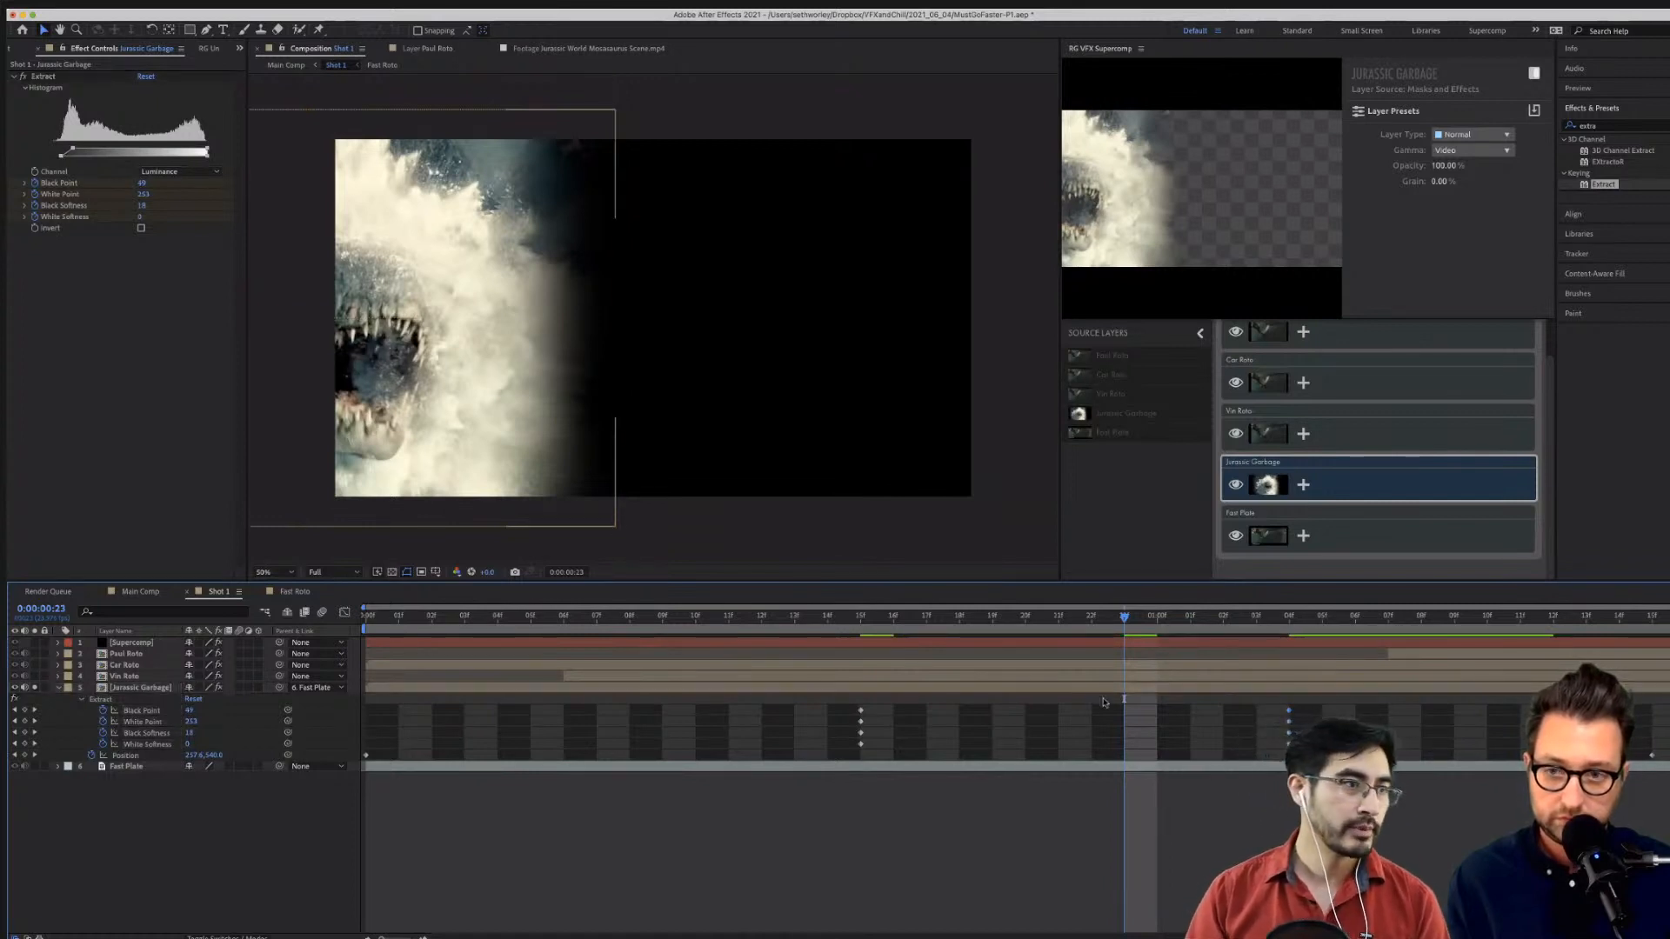
Move the Jurassic Garbage mask's right edge slightly inward, add a point on it with the Pen tool, and play the shot.
click(140, 687)
mouse_move(619, 182)
mouse_down()
mouse_move(566, 184)
mouse_move(611, 187)
mouse_up()
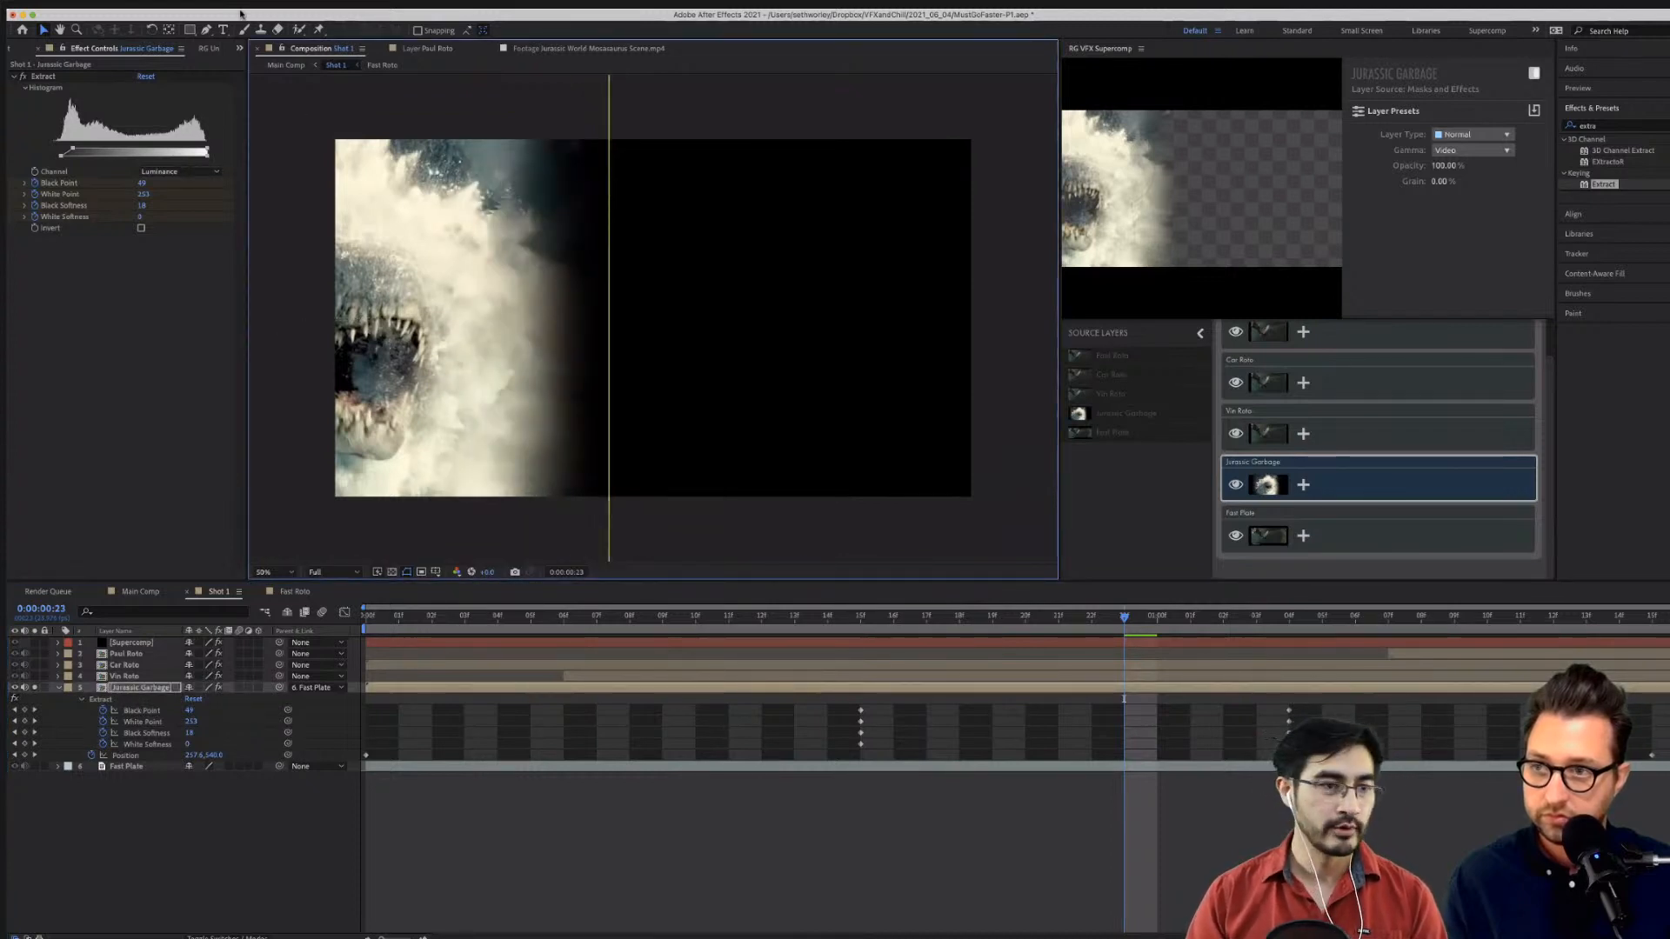
click(207, 31)
mouse_move(609, 113)
mouse_down()
mouse_move(604, 92)
mouse_move(568, 125)
mouse_move(595, 90)
mouse_up()
key(space)
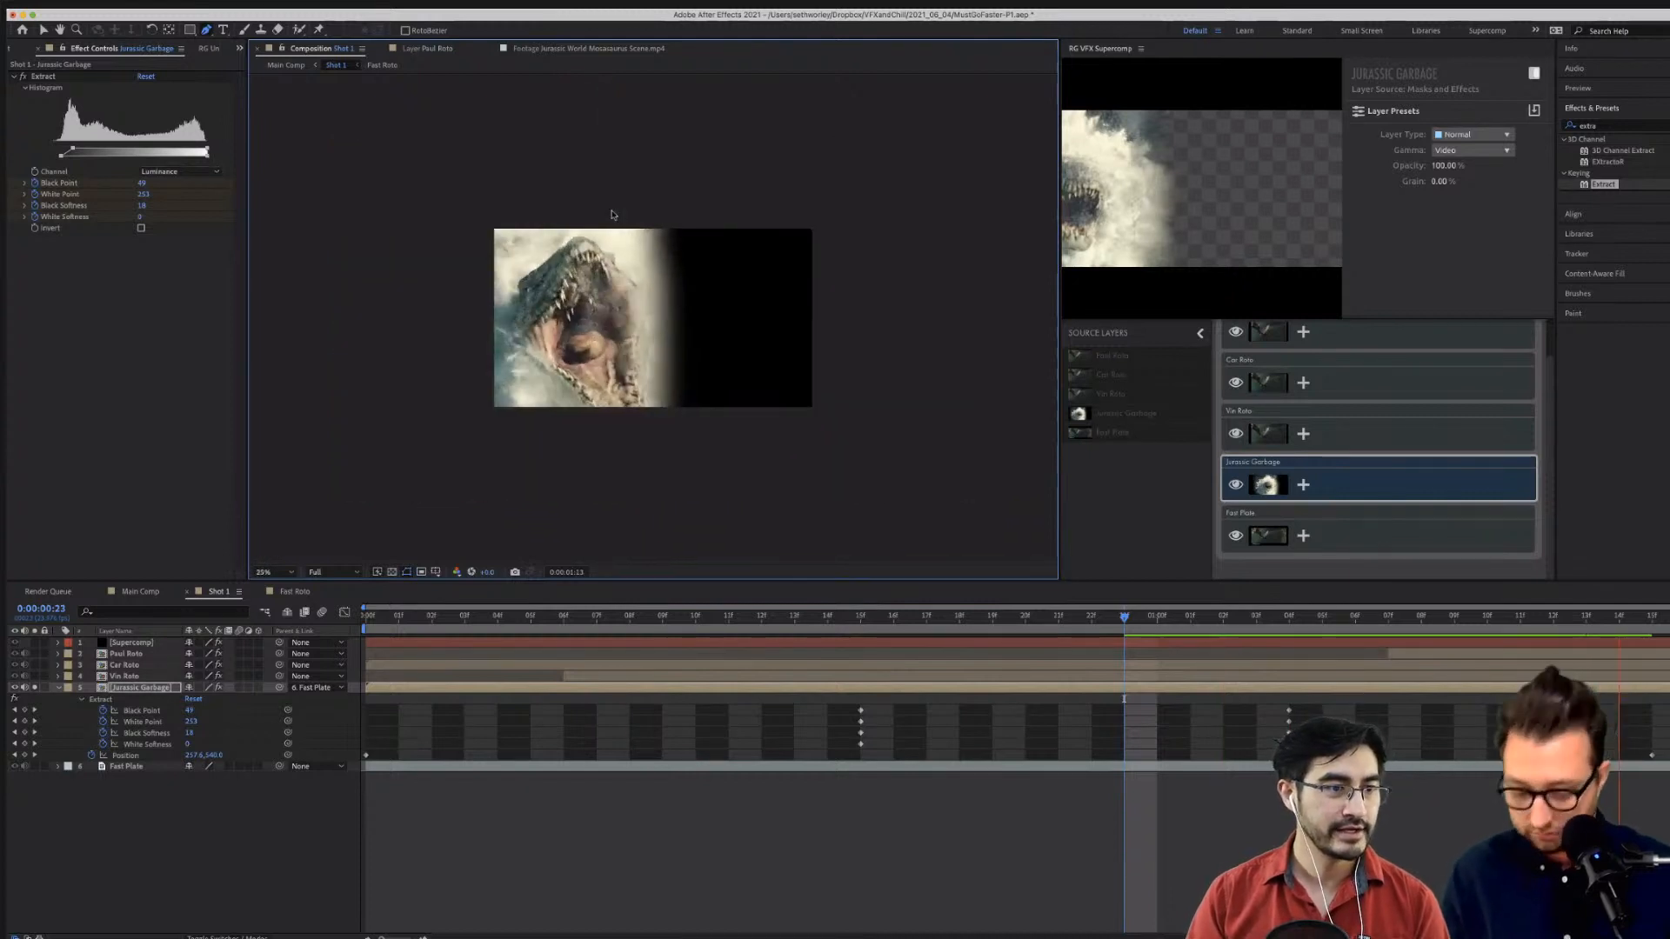
key(space)
Pull the mask's upper-right corner inward at 0:00:00:23 so the edge slants down to the added point.
click(1124, 616)
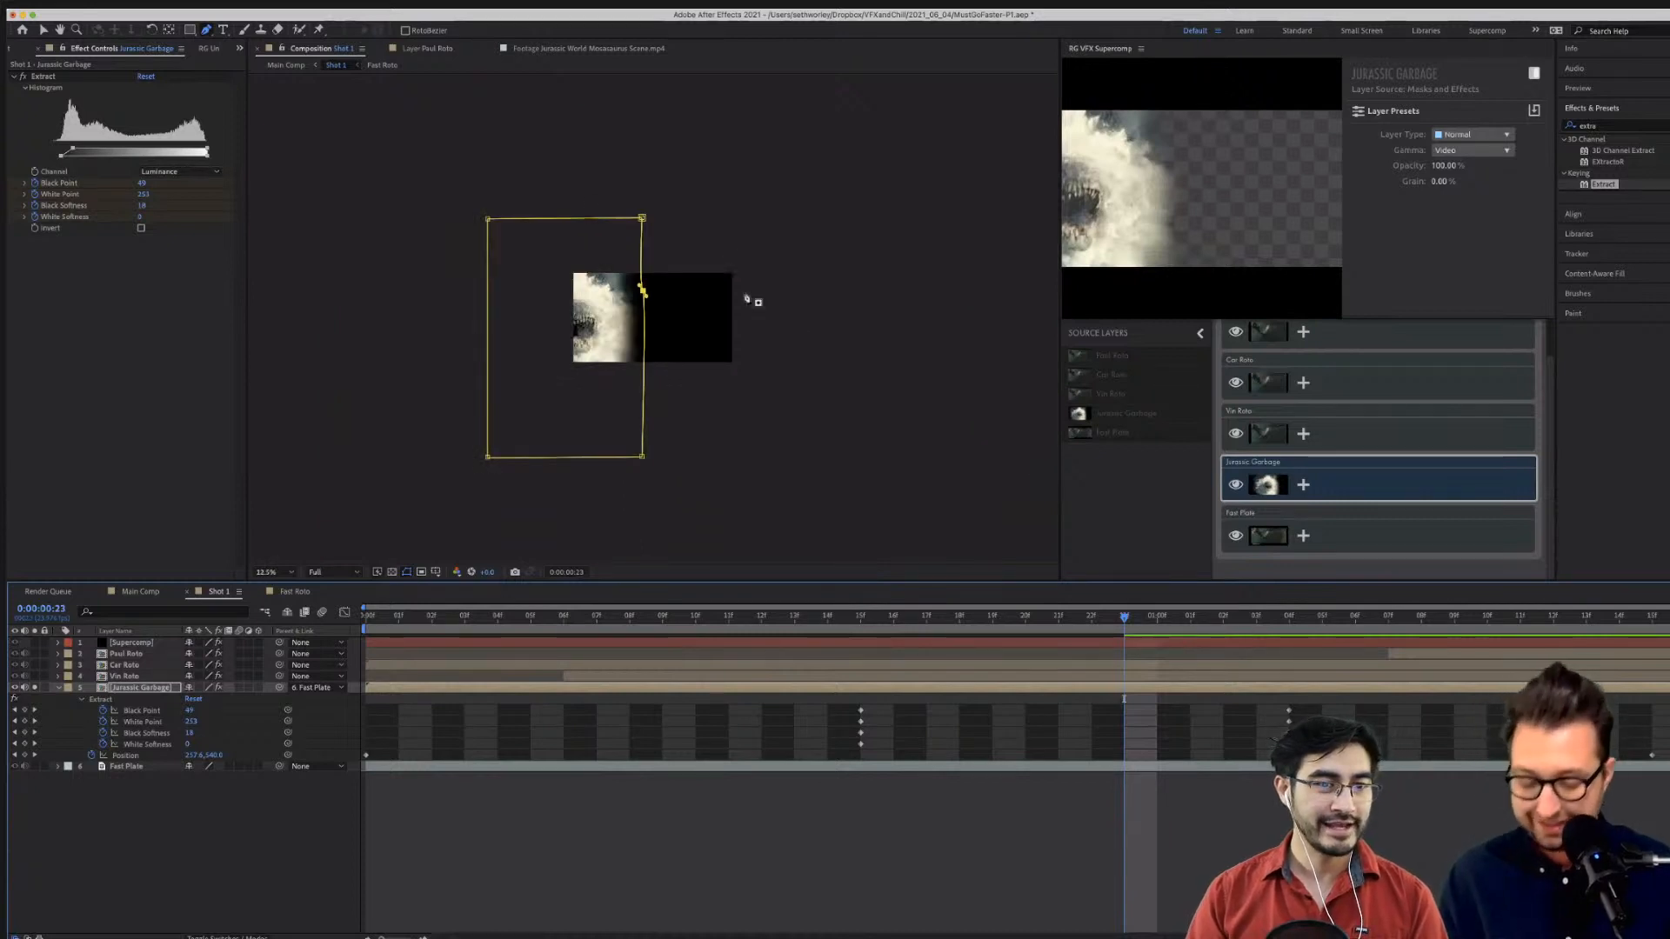
drag(642, 217, 570, 222)
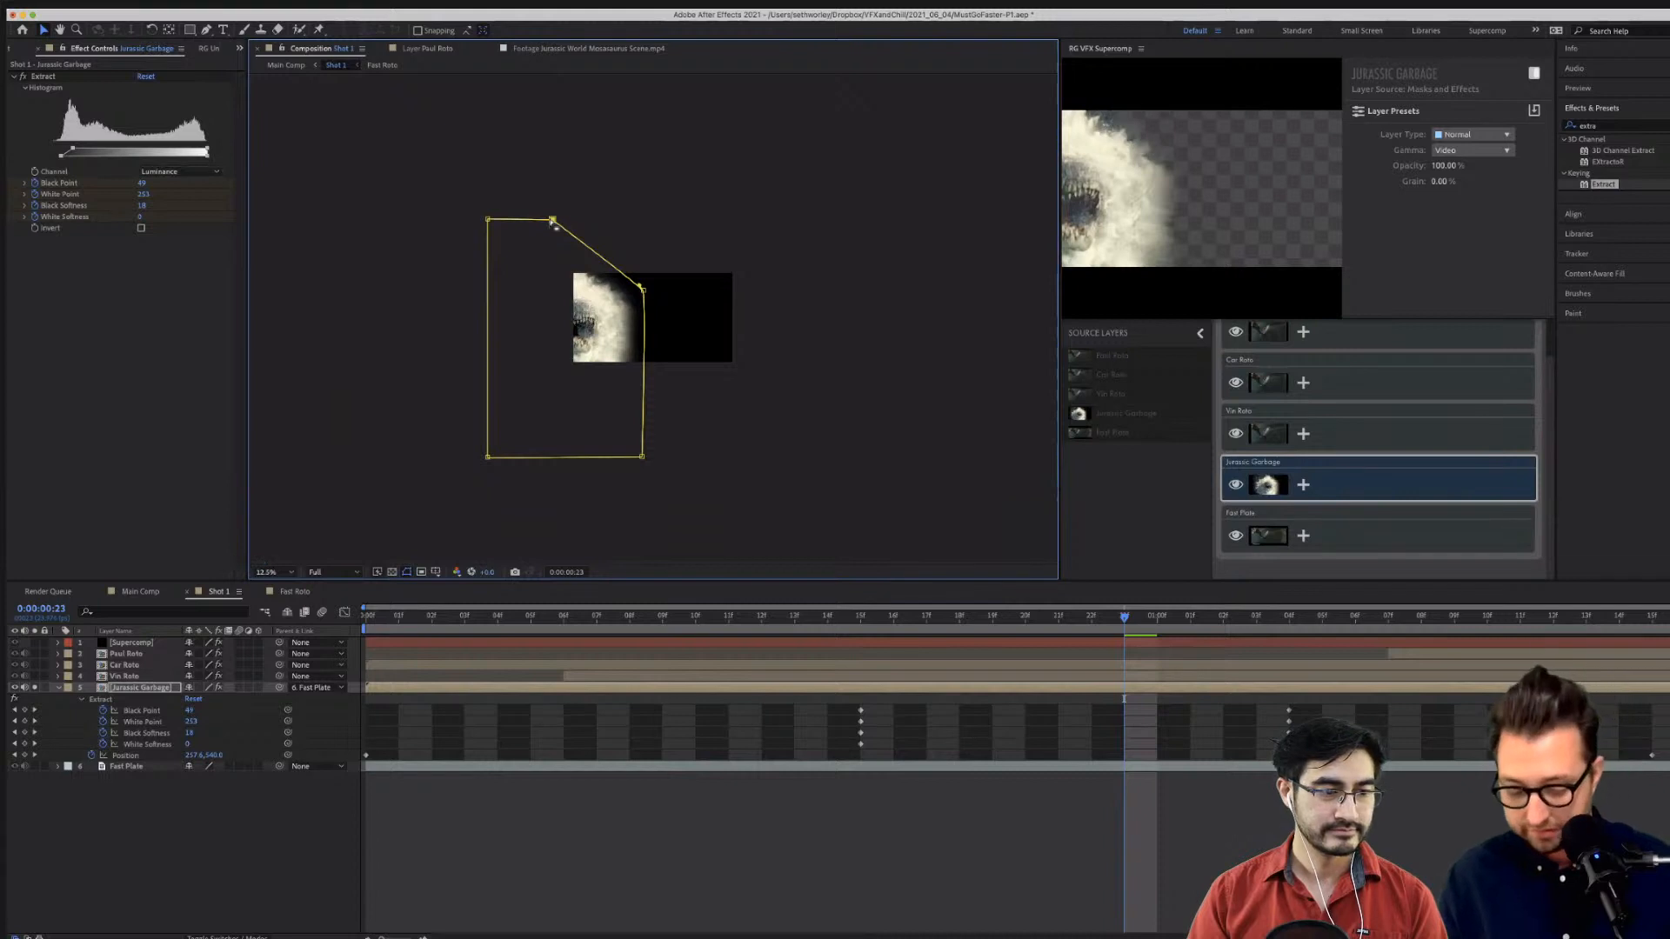
key(.)
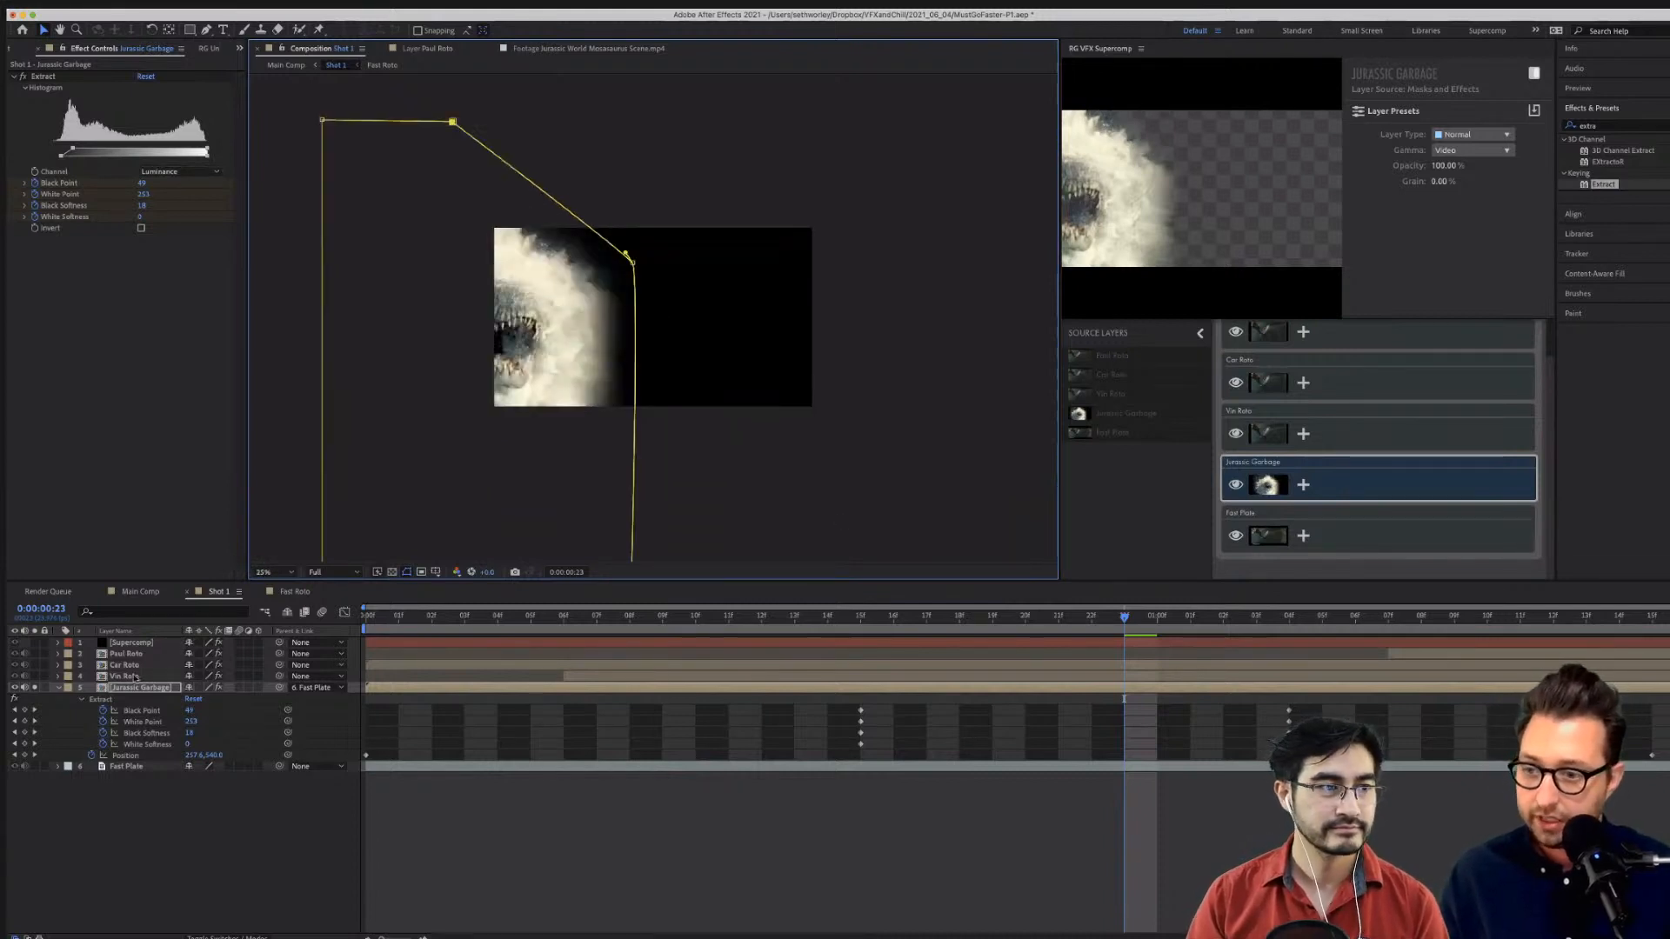
Check the reshaped mask on Jurassic Garbage by stepping through the frames around 0:00:00:14.
click(108, 689)
drag(937, 618, 818, 623)
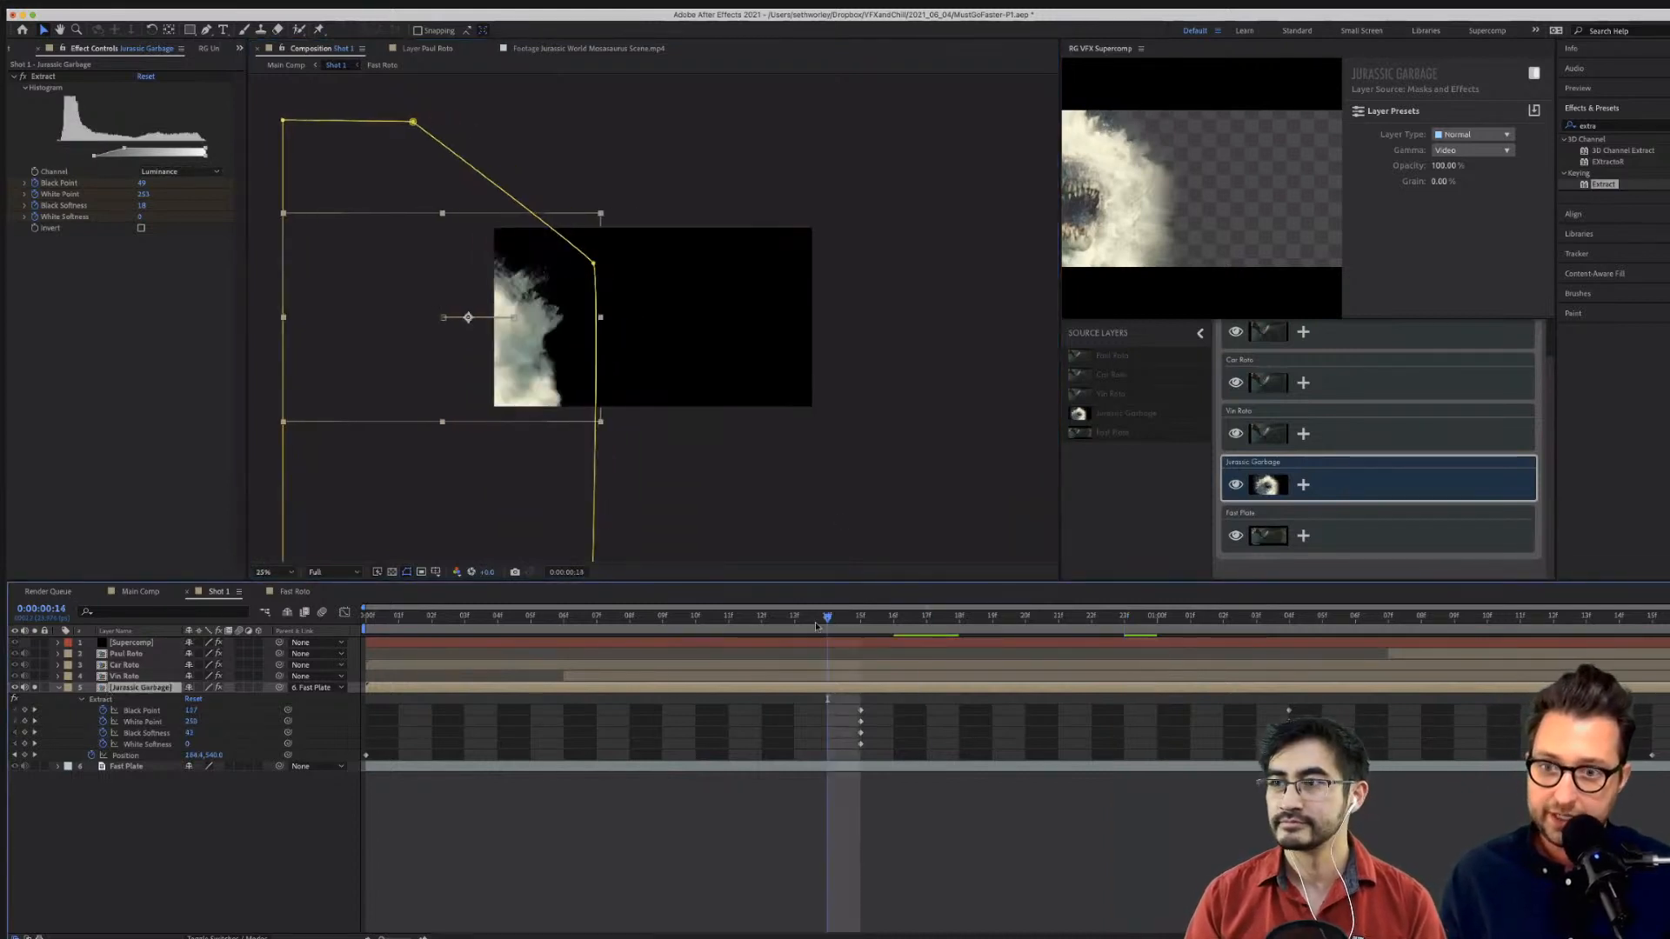
key(Page_Down)
key(Page_Down)
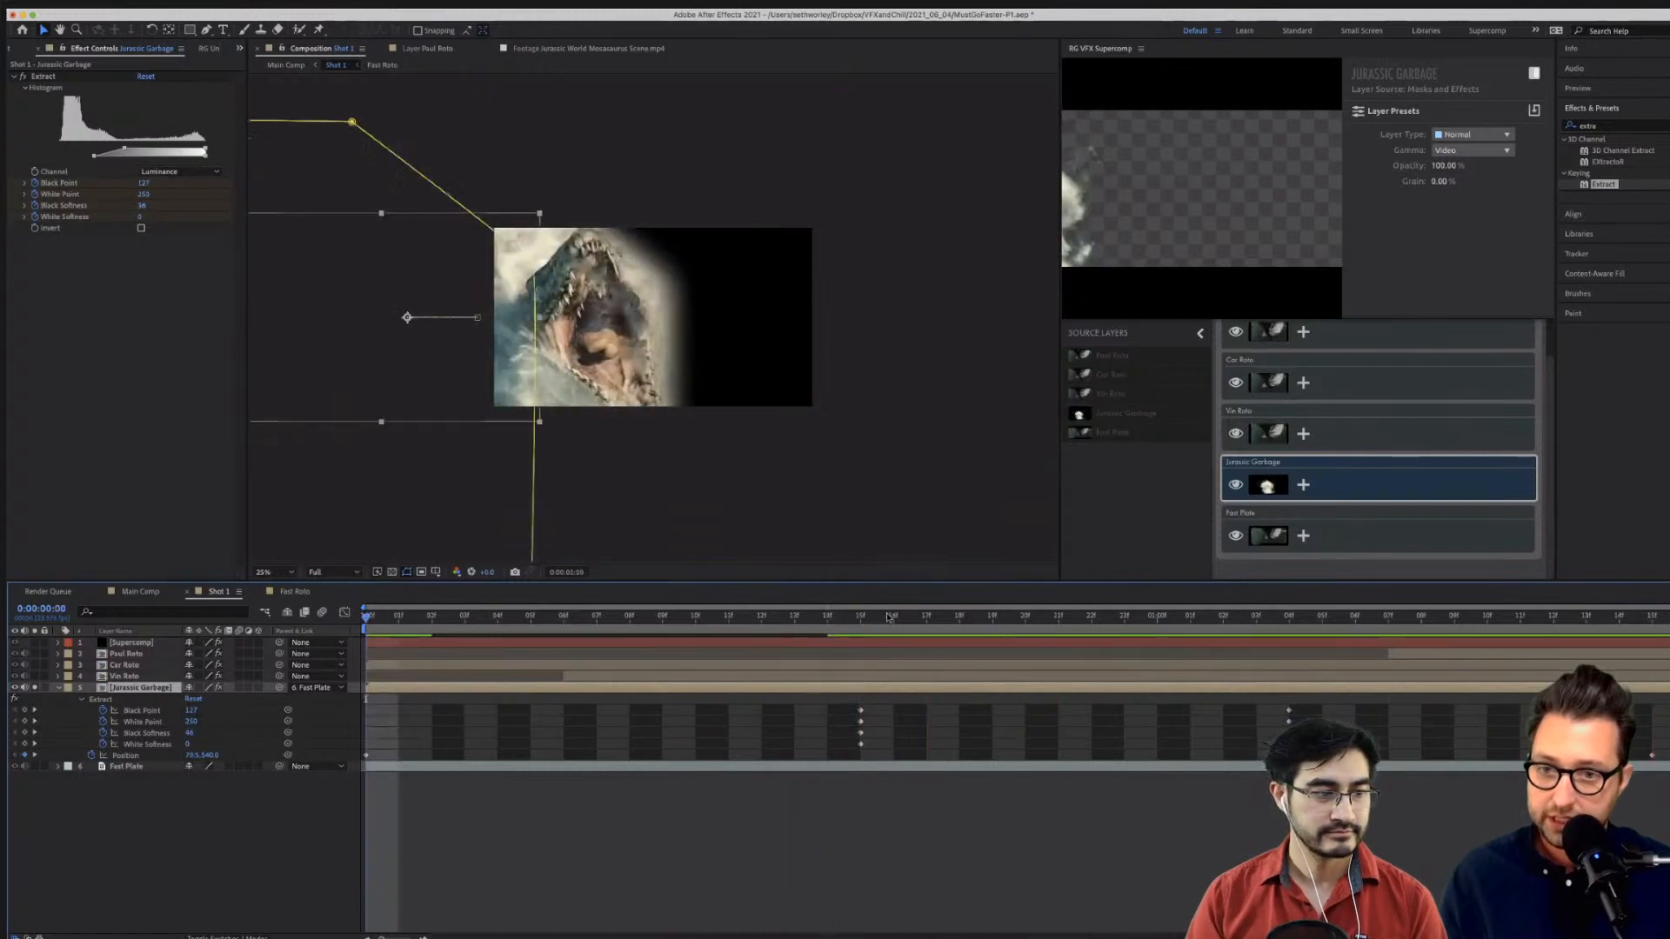
Reveal Mask 1 of Jurassic Garbage and start keyframing its Mask Path at 0:00:00:20.
drag(871, 623, 981, 618)
key(Page_Down)
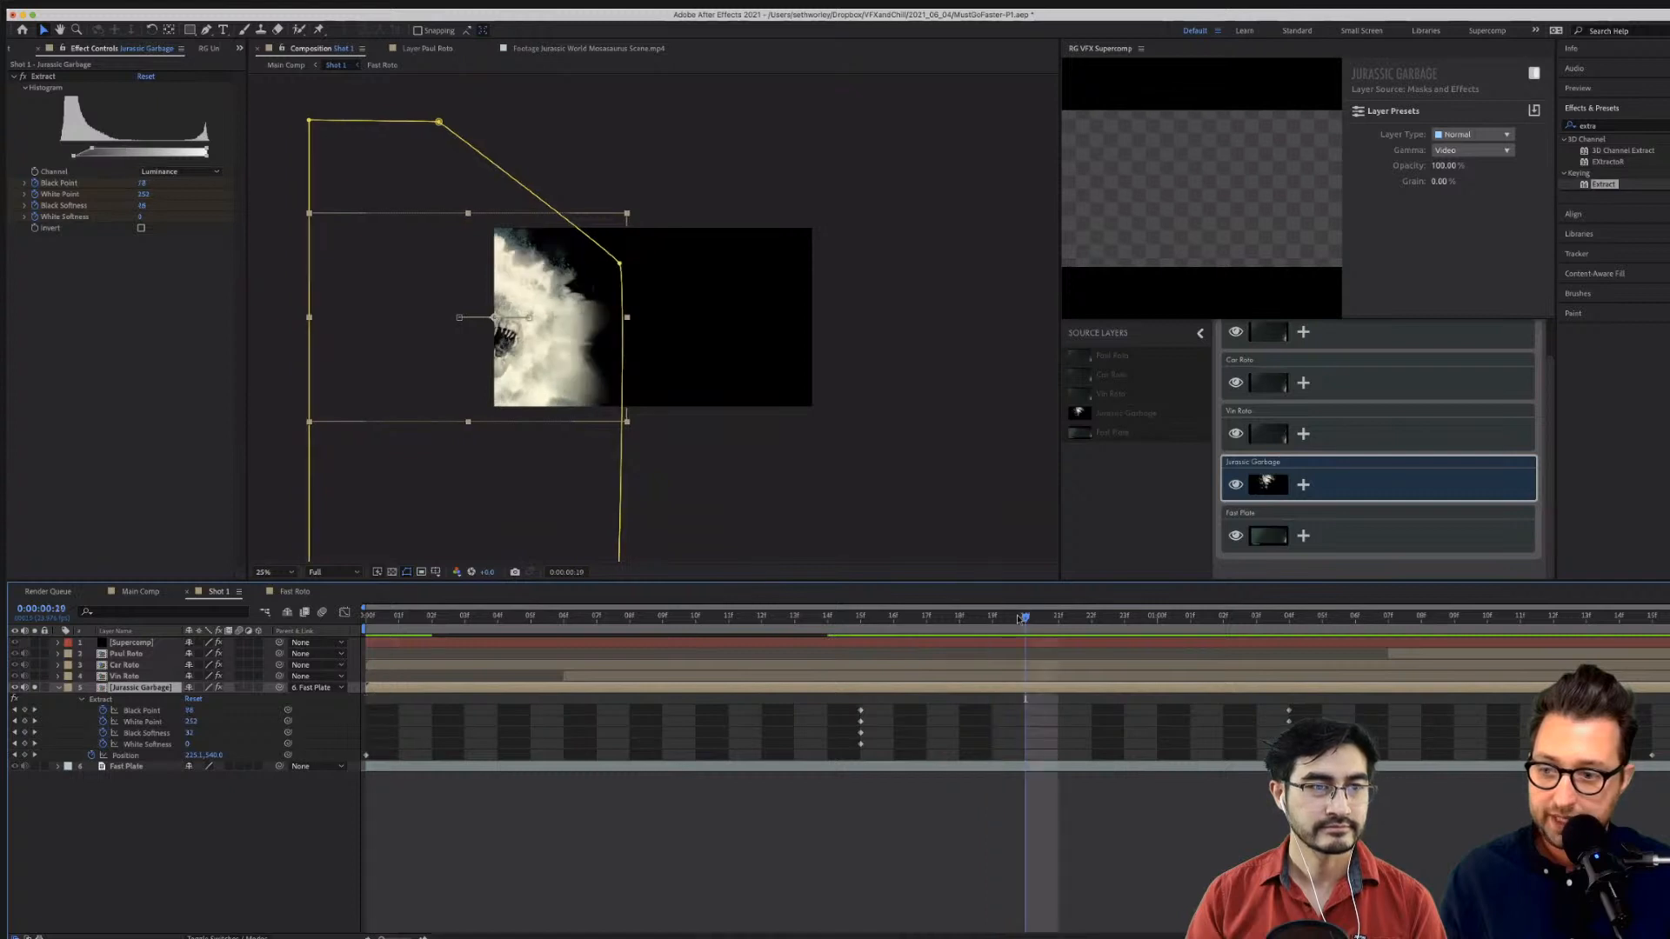
click(58, 689)
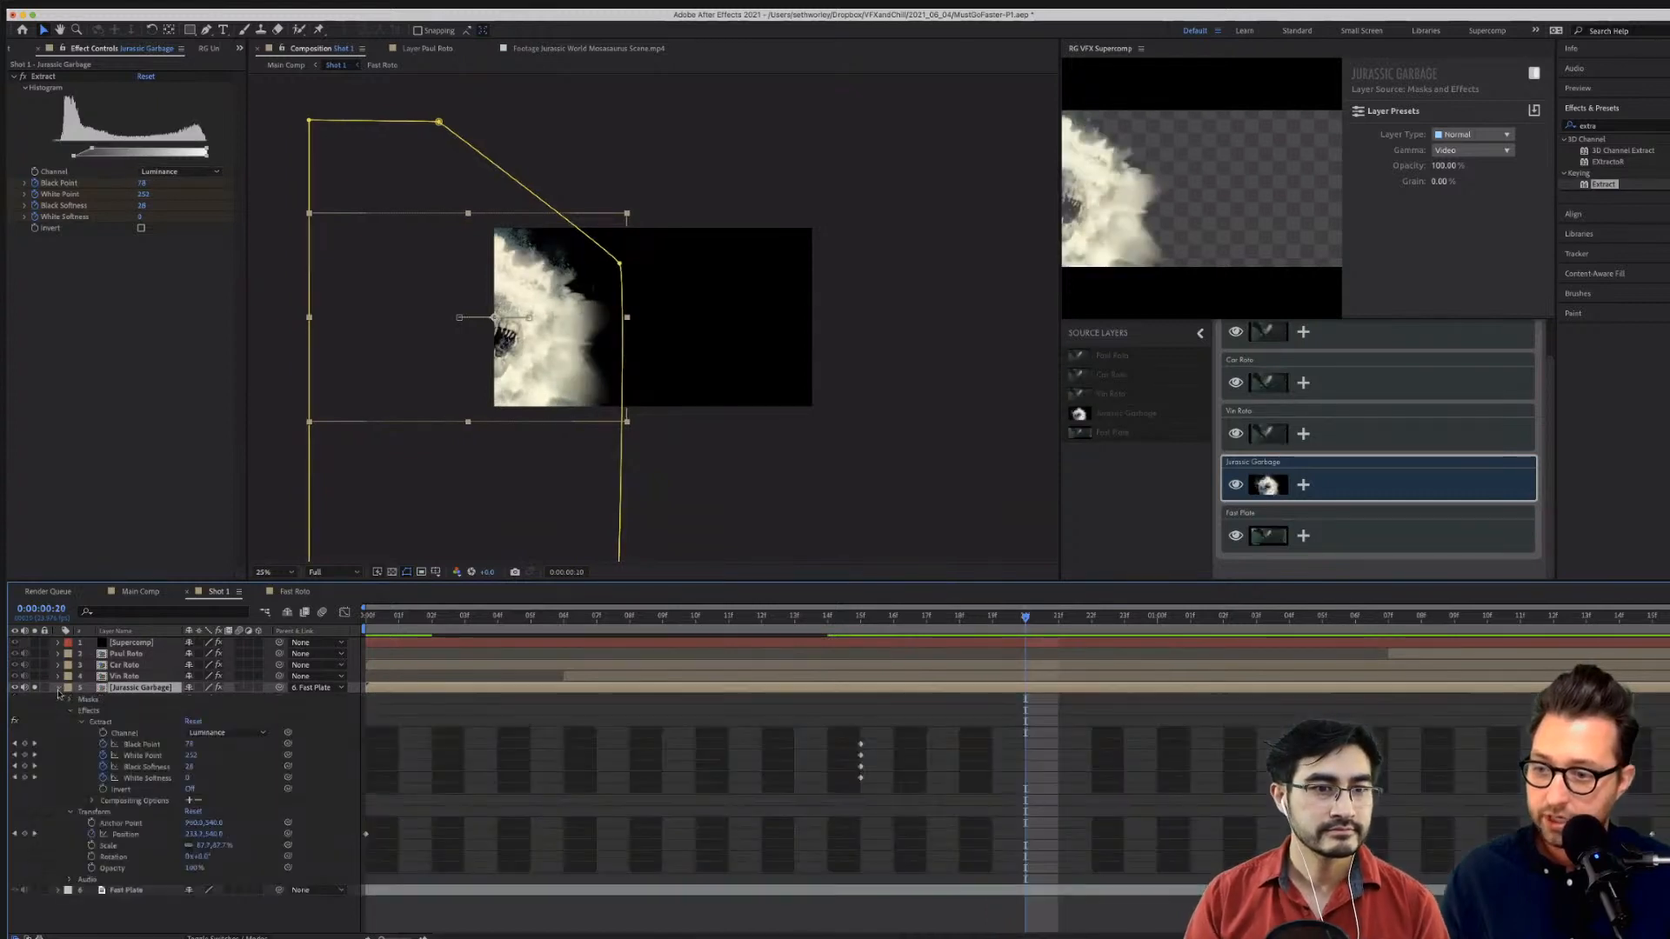
click(69, 700)
click(80, 711)
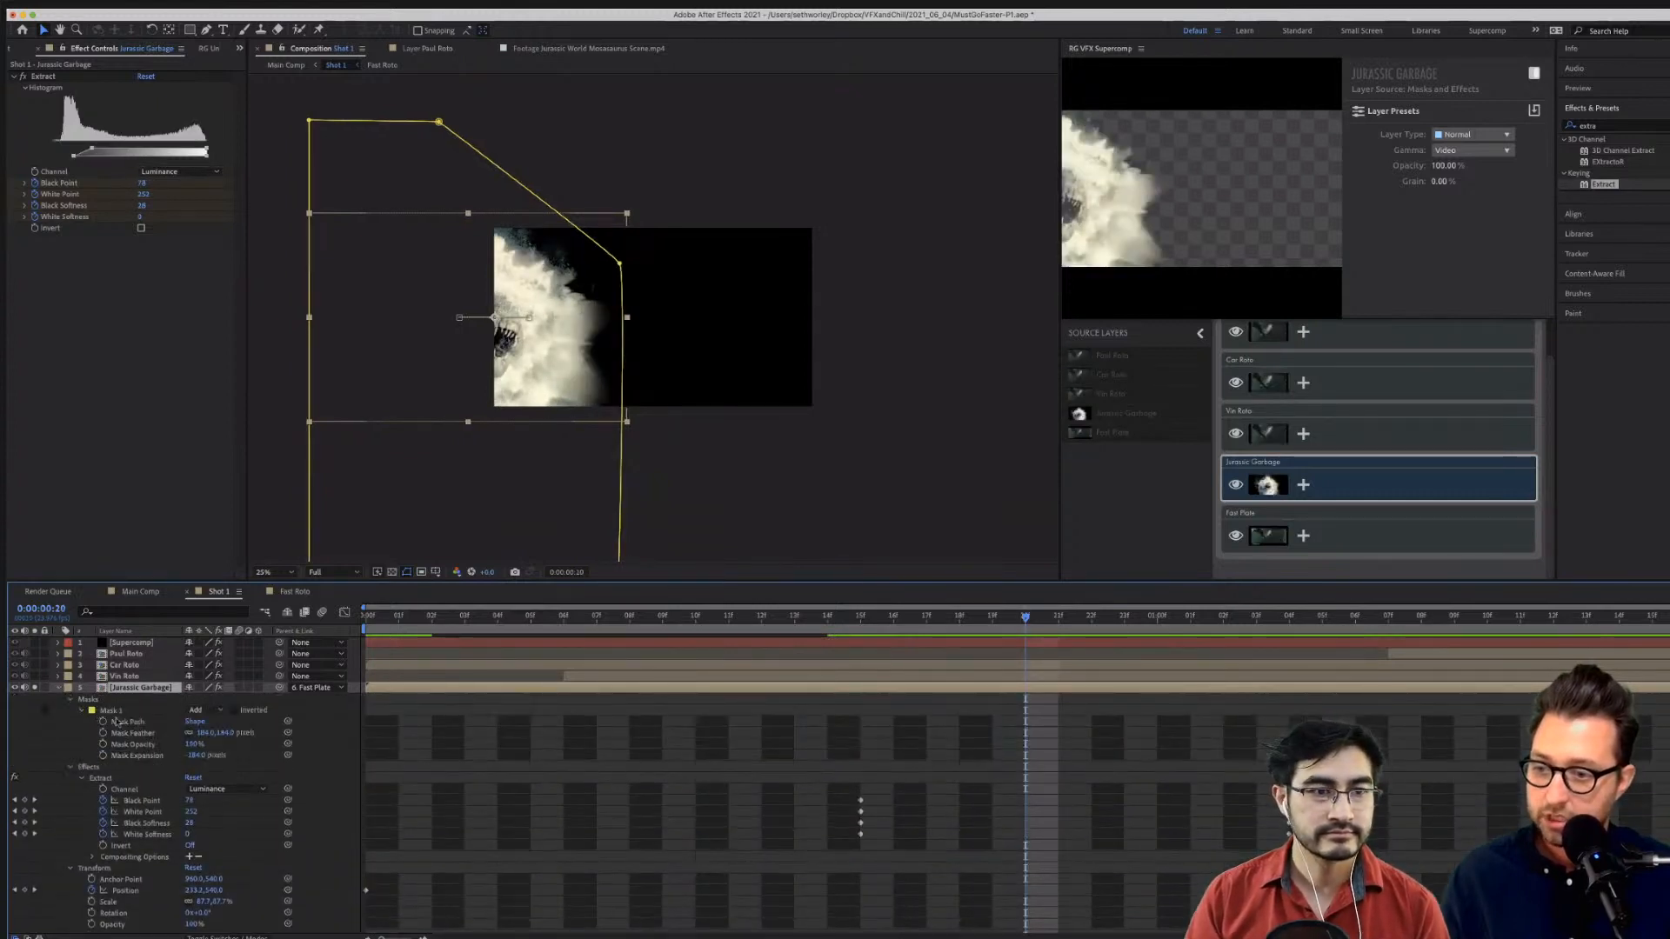
click(103, 722)
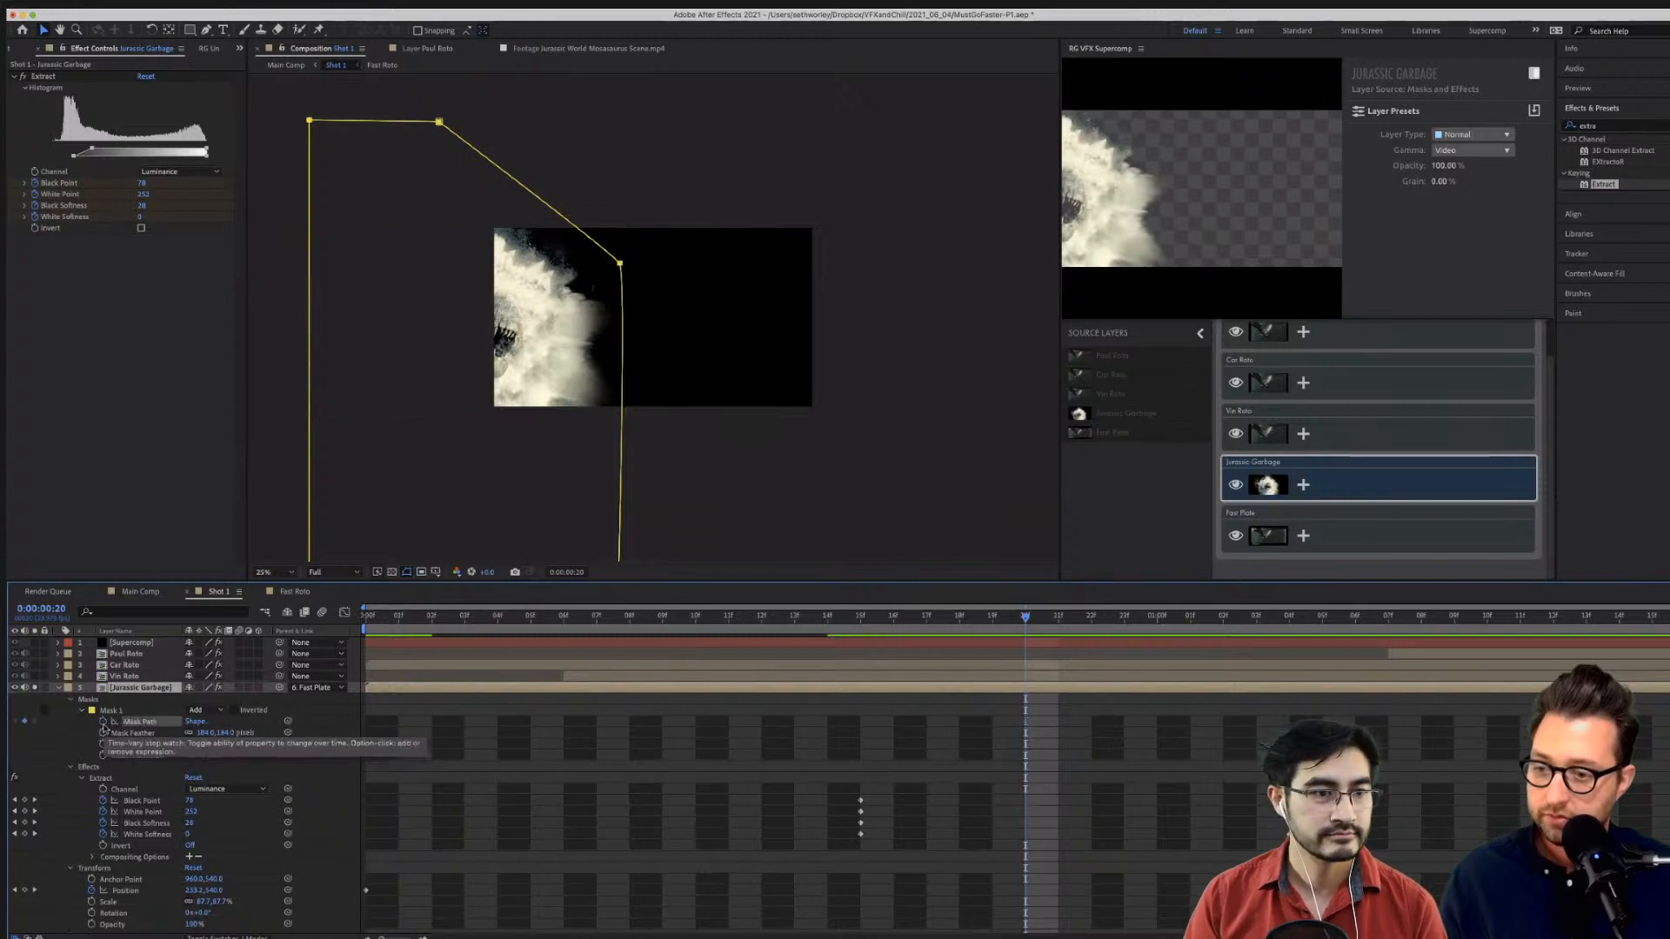
Move the two right-hand points of the Jurassic Garbage mask outward at 0:00:01:08 so it takes in more of the splash.
key(space)
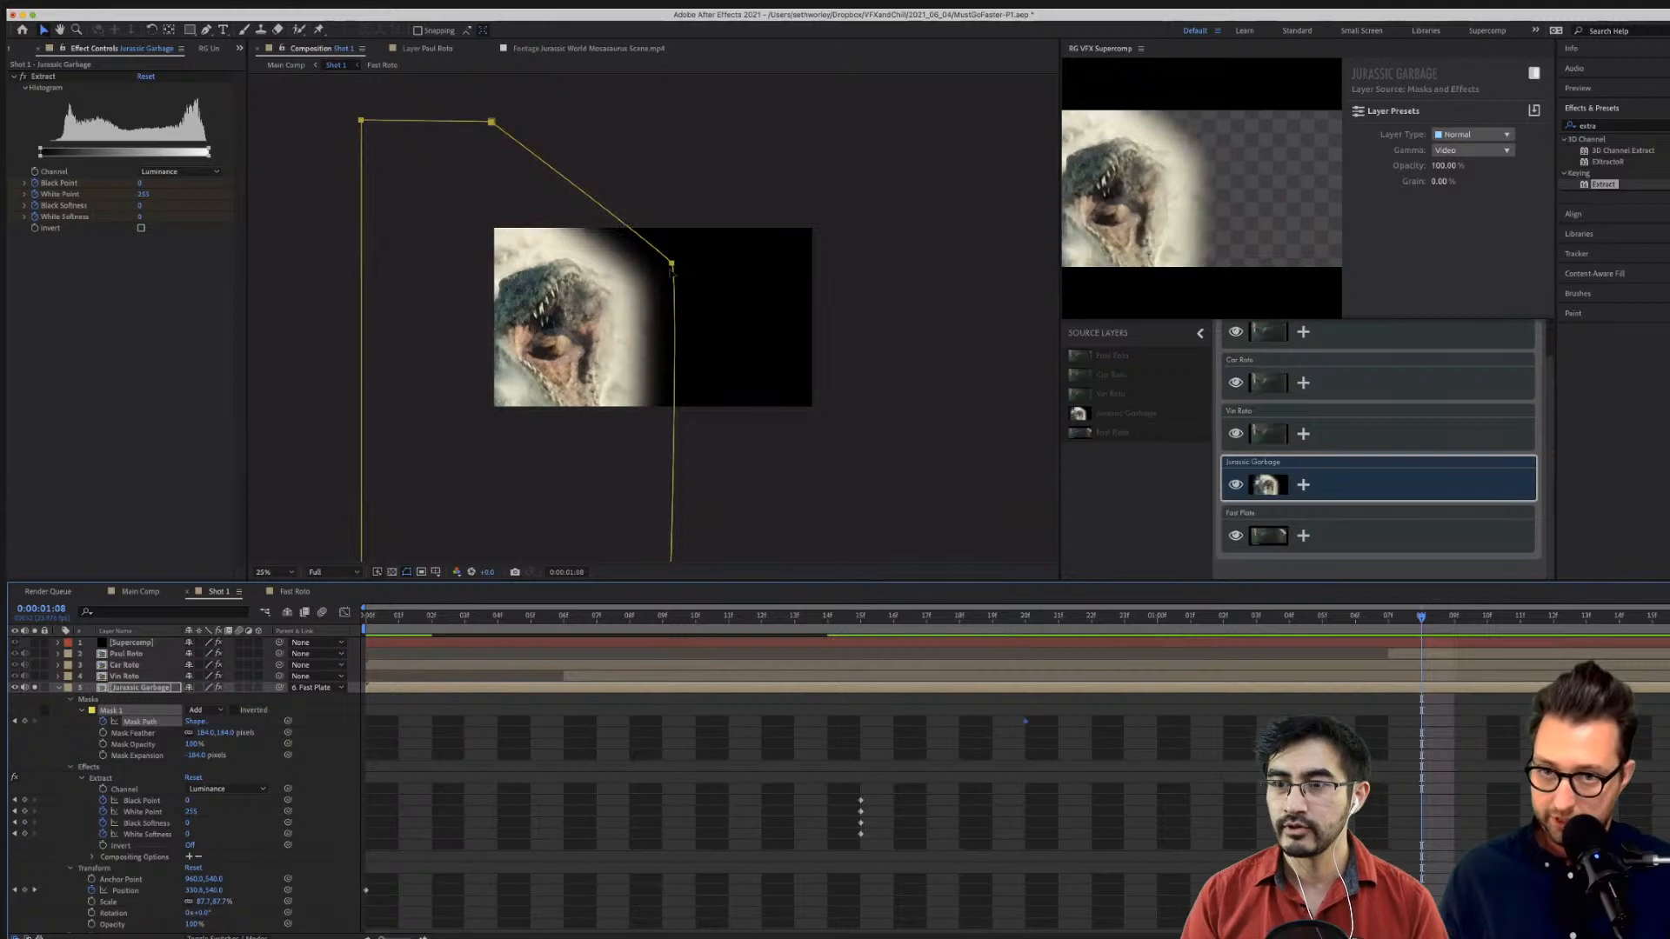
click(515, 139)
click(556, 224)
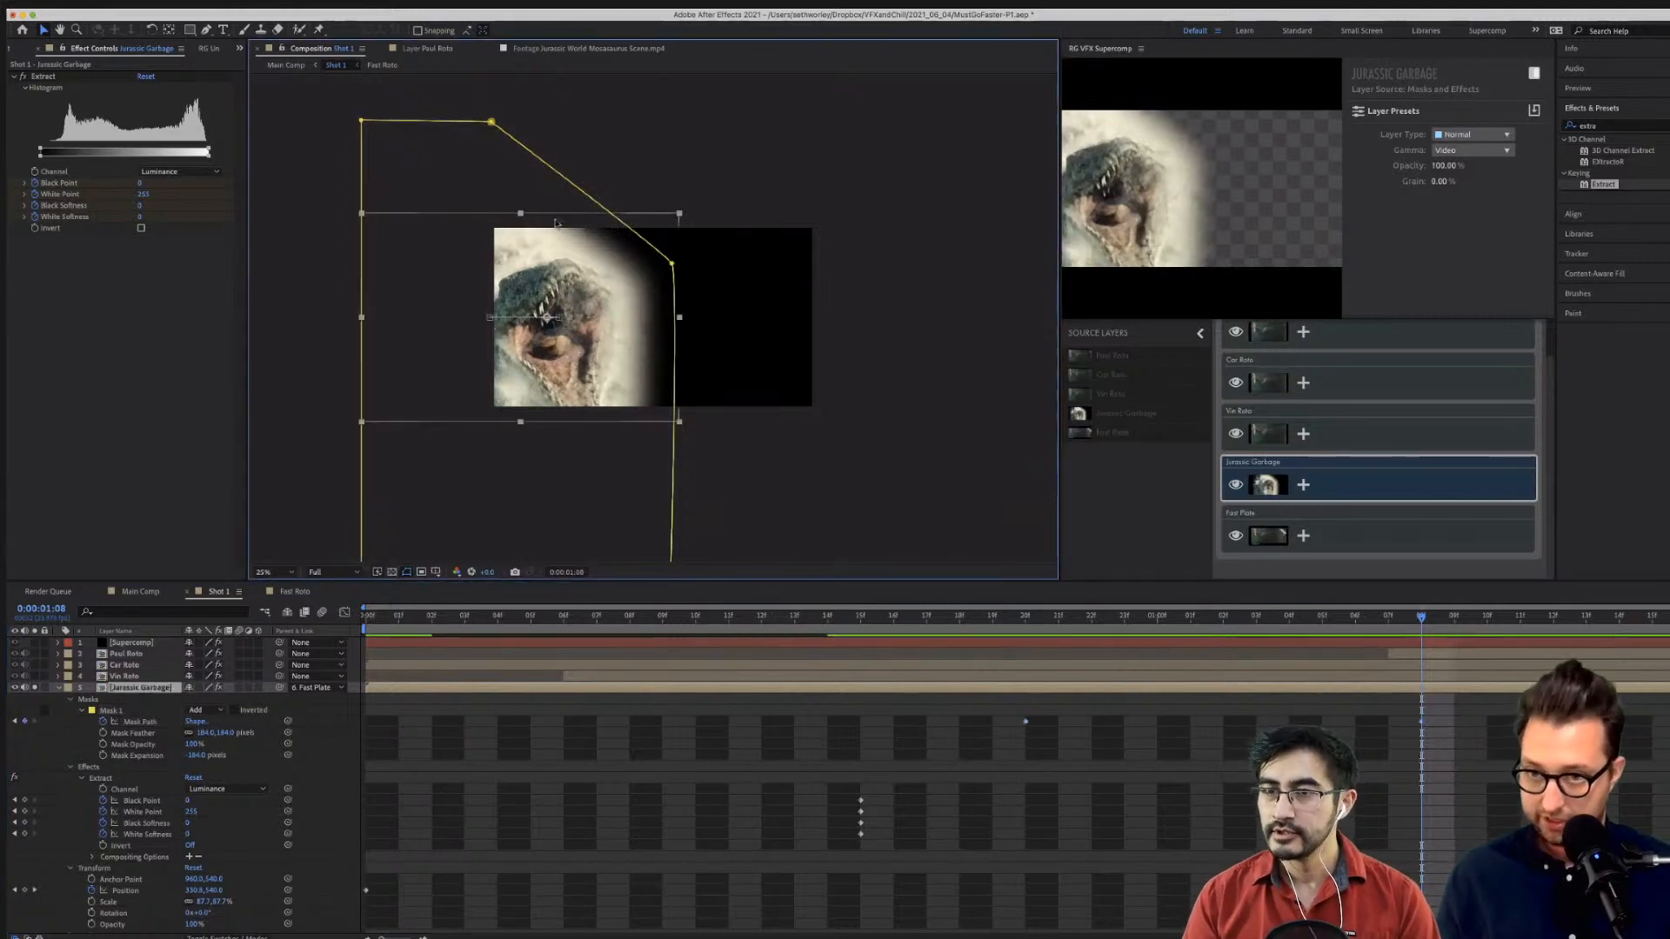
drag(672, 264, 740, 238)
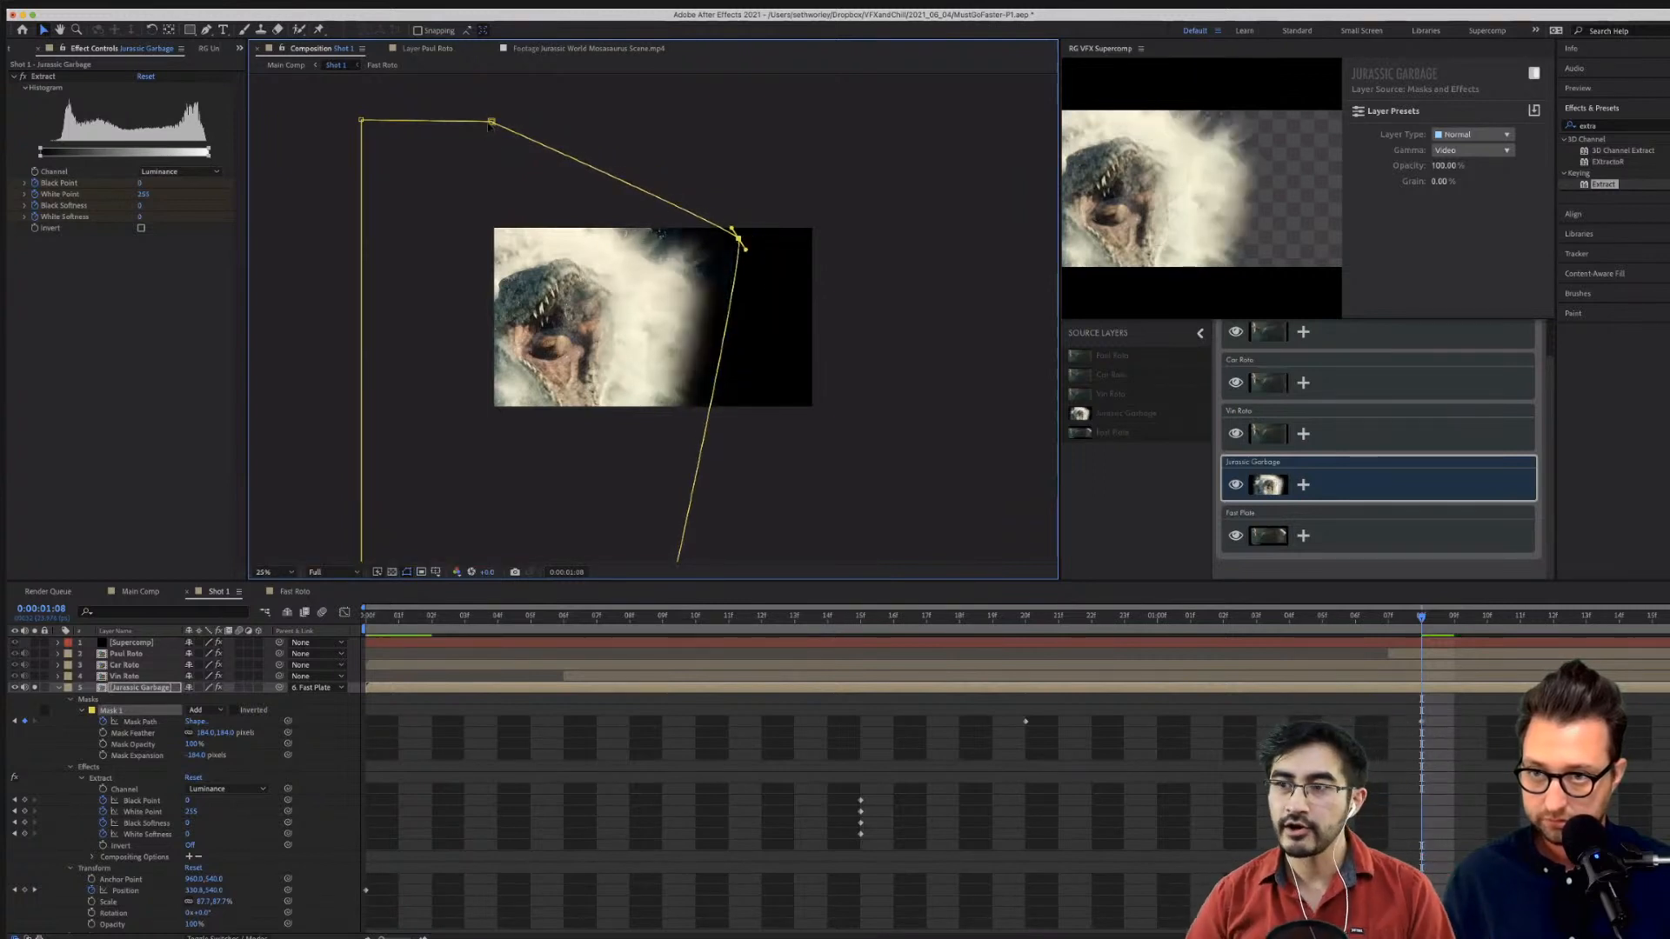
drag(489, 126, 619, 172)
drag(744, 250, 744, 292)
Add the Unsharp Mask effect to the Jurassic Garbage layer and raise its Amount to about 120.
click(1619, 136)
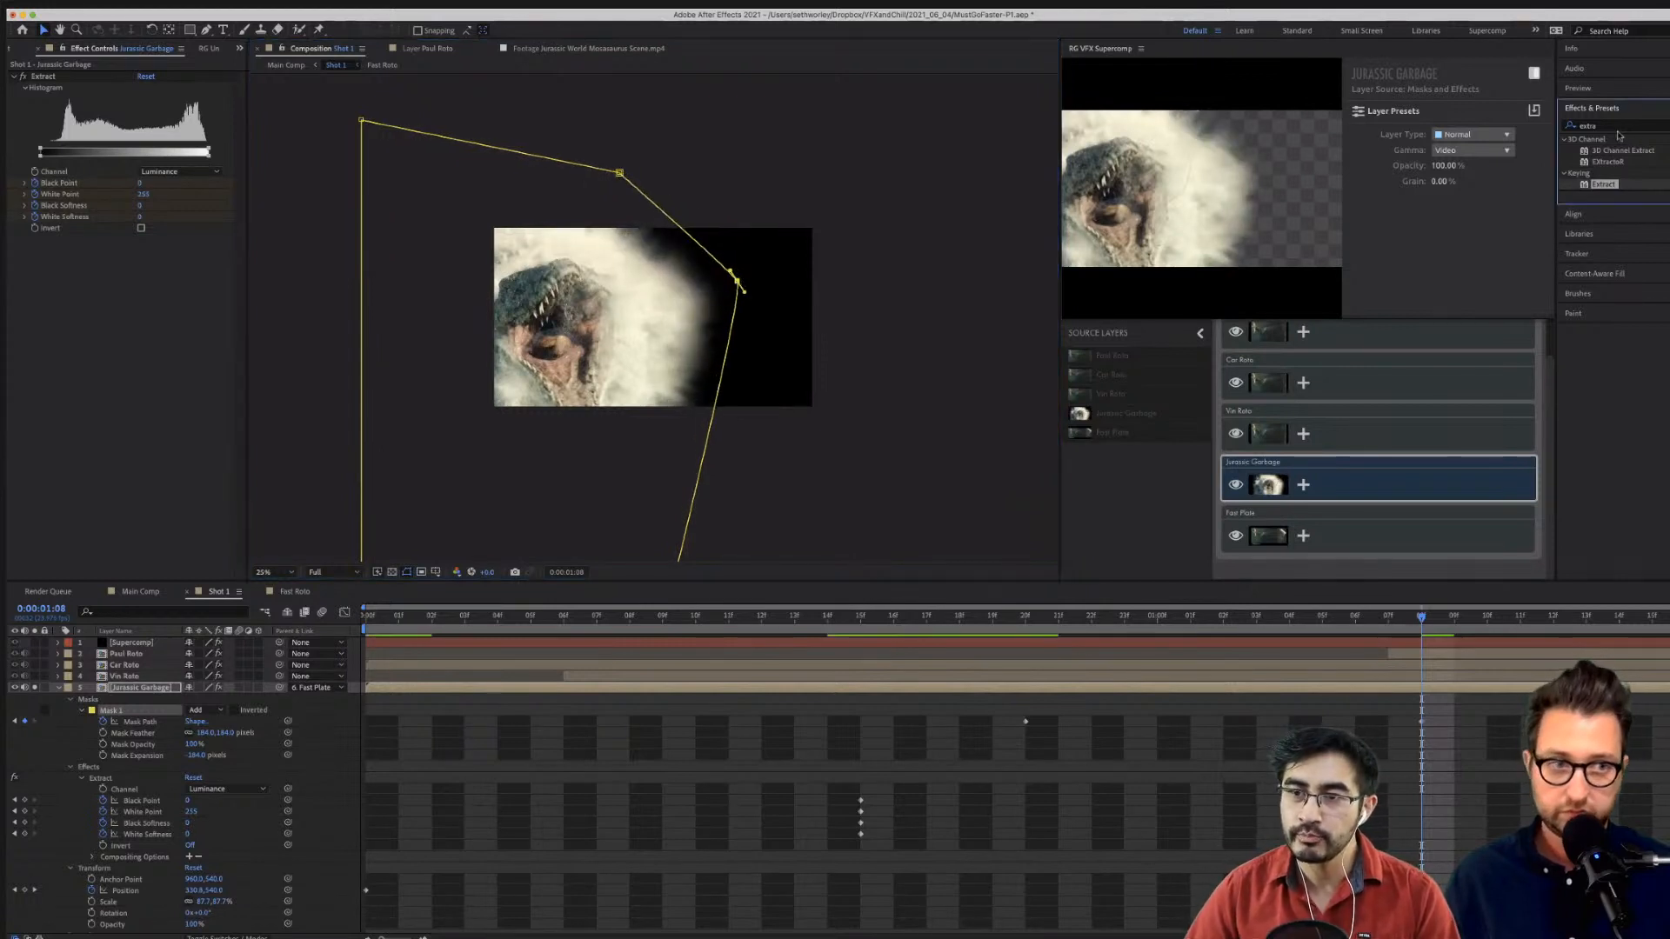
click(1599, 127)
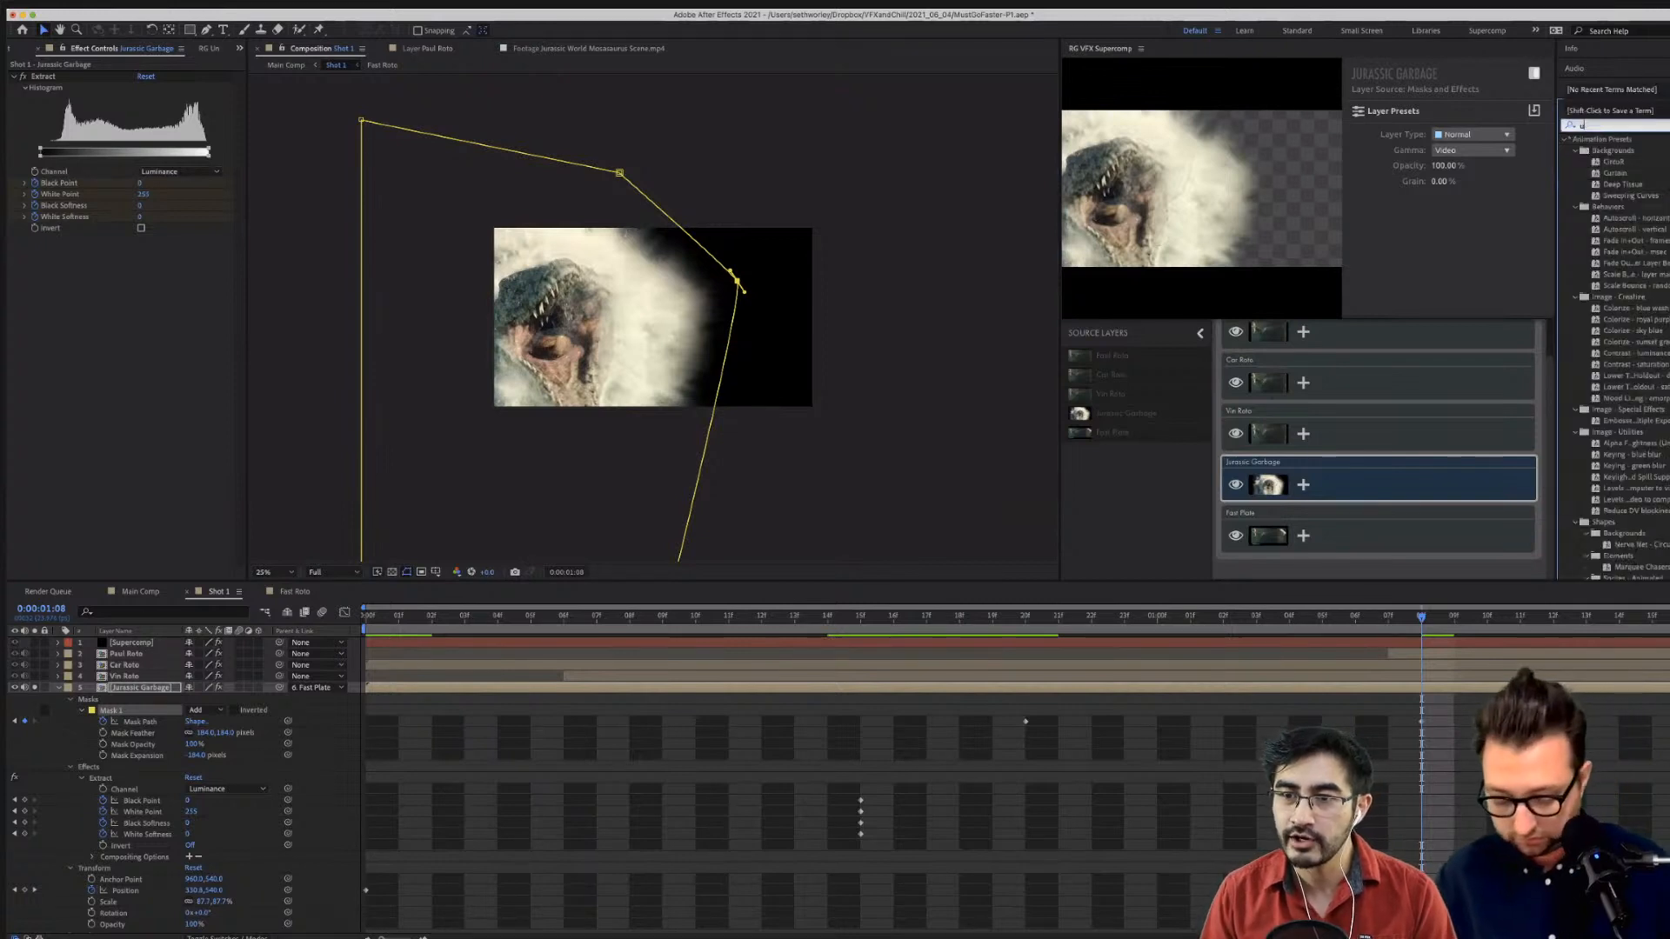
click(1576, 214)
click(1591, 107)
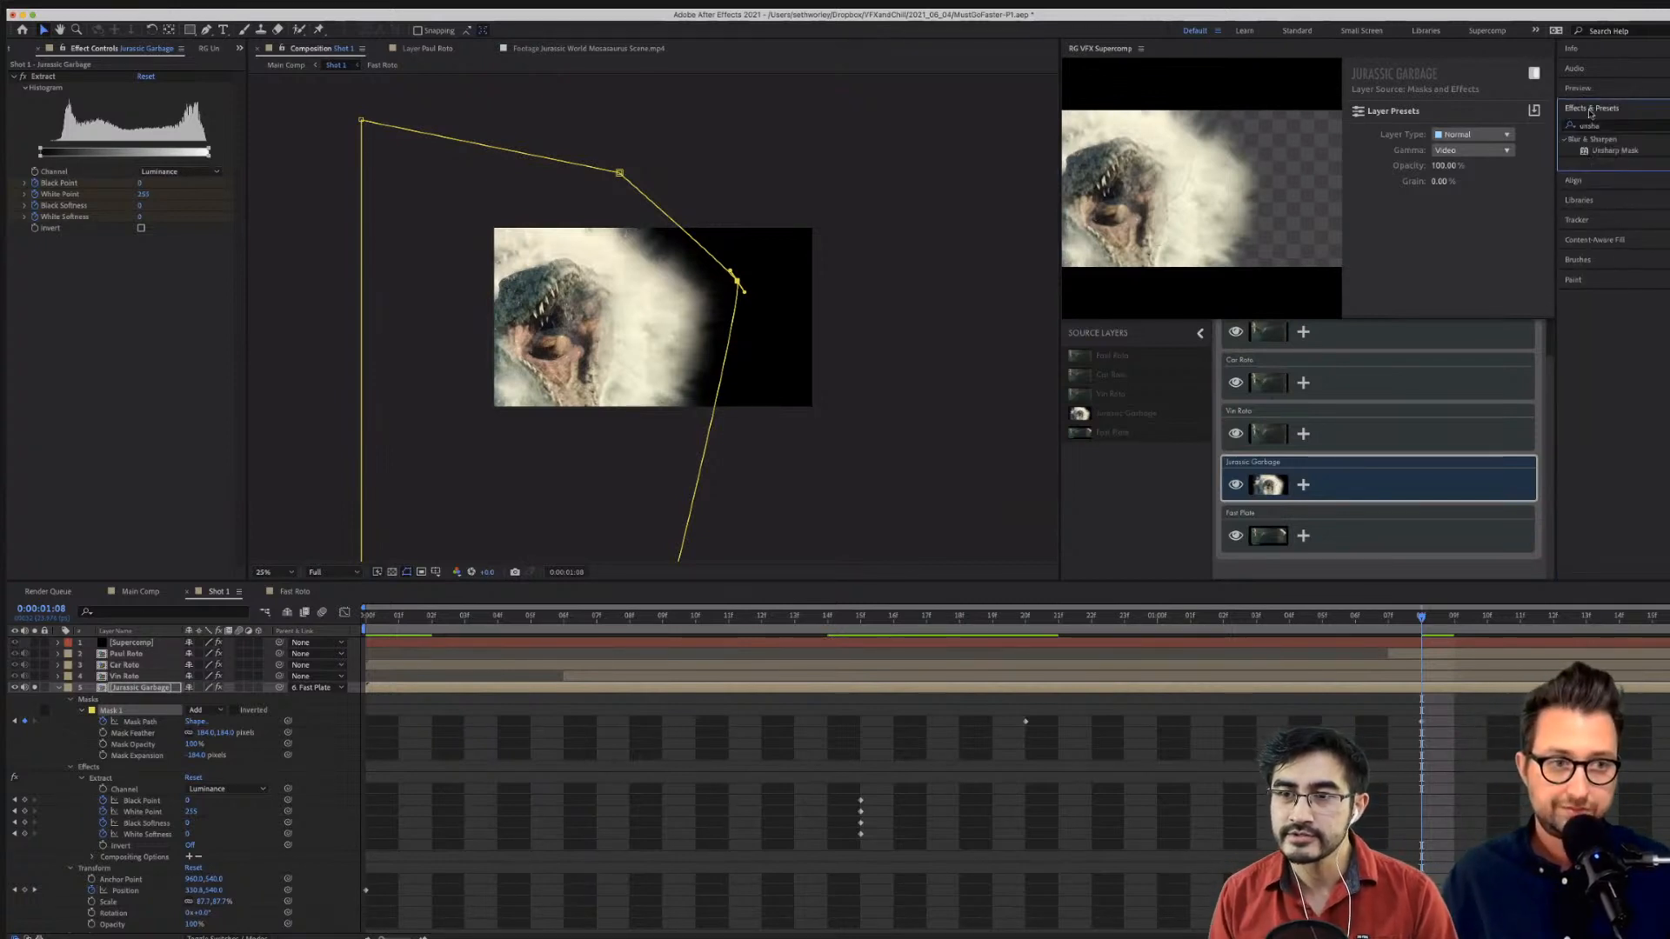
click(152, 676)
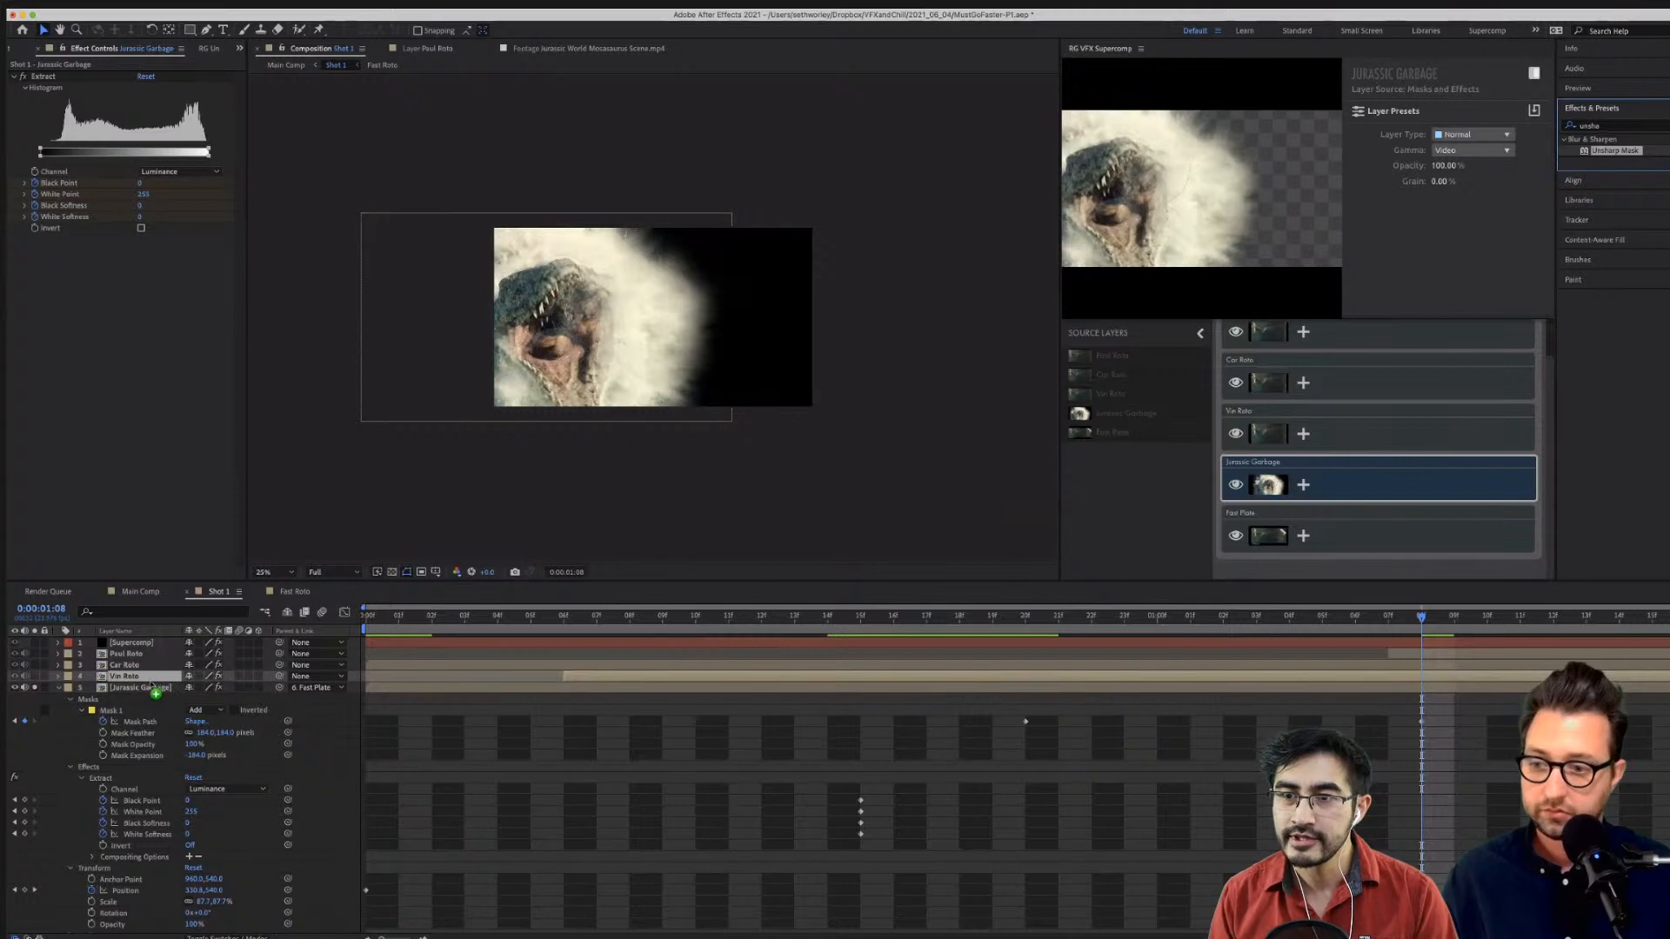
drag(155, 691, 155, 689)
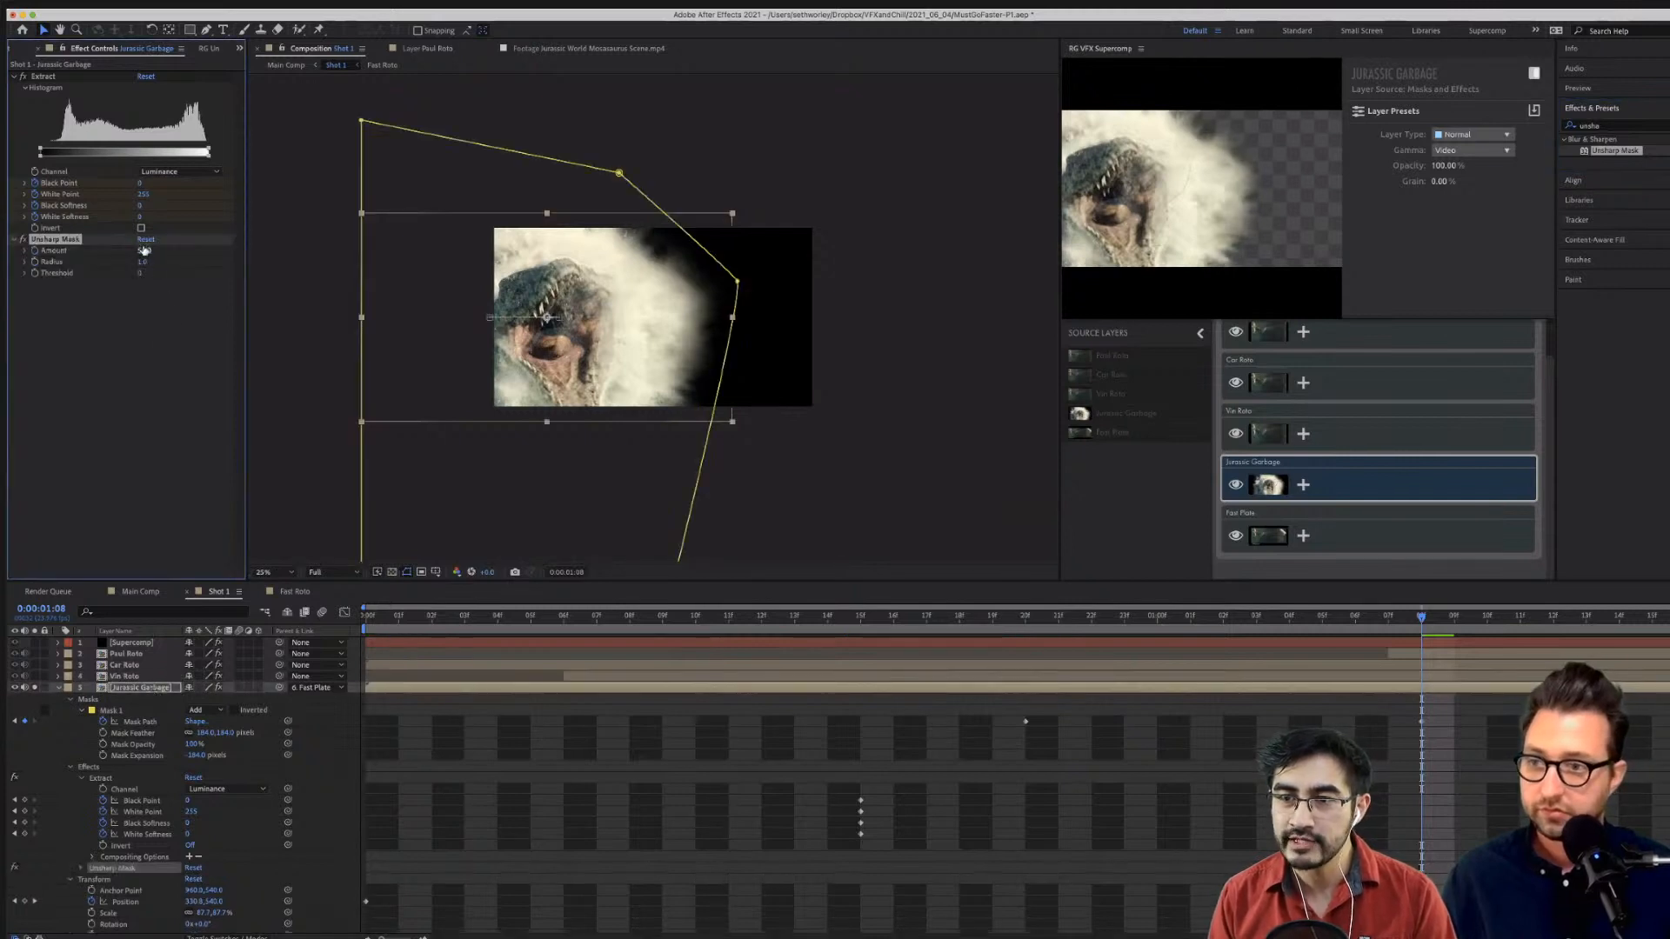
drag(180, 252, 198, 255)
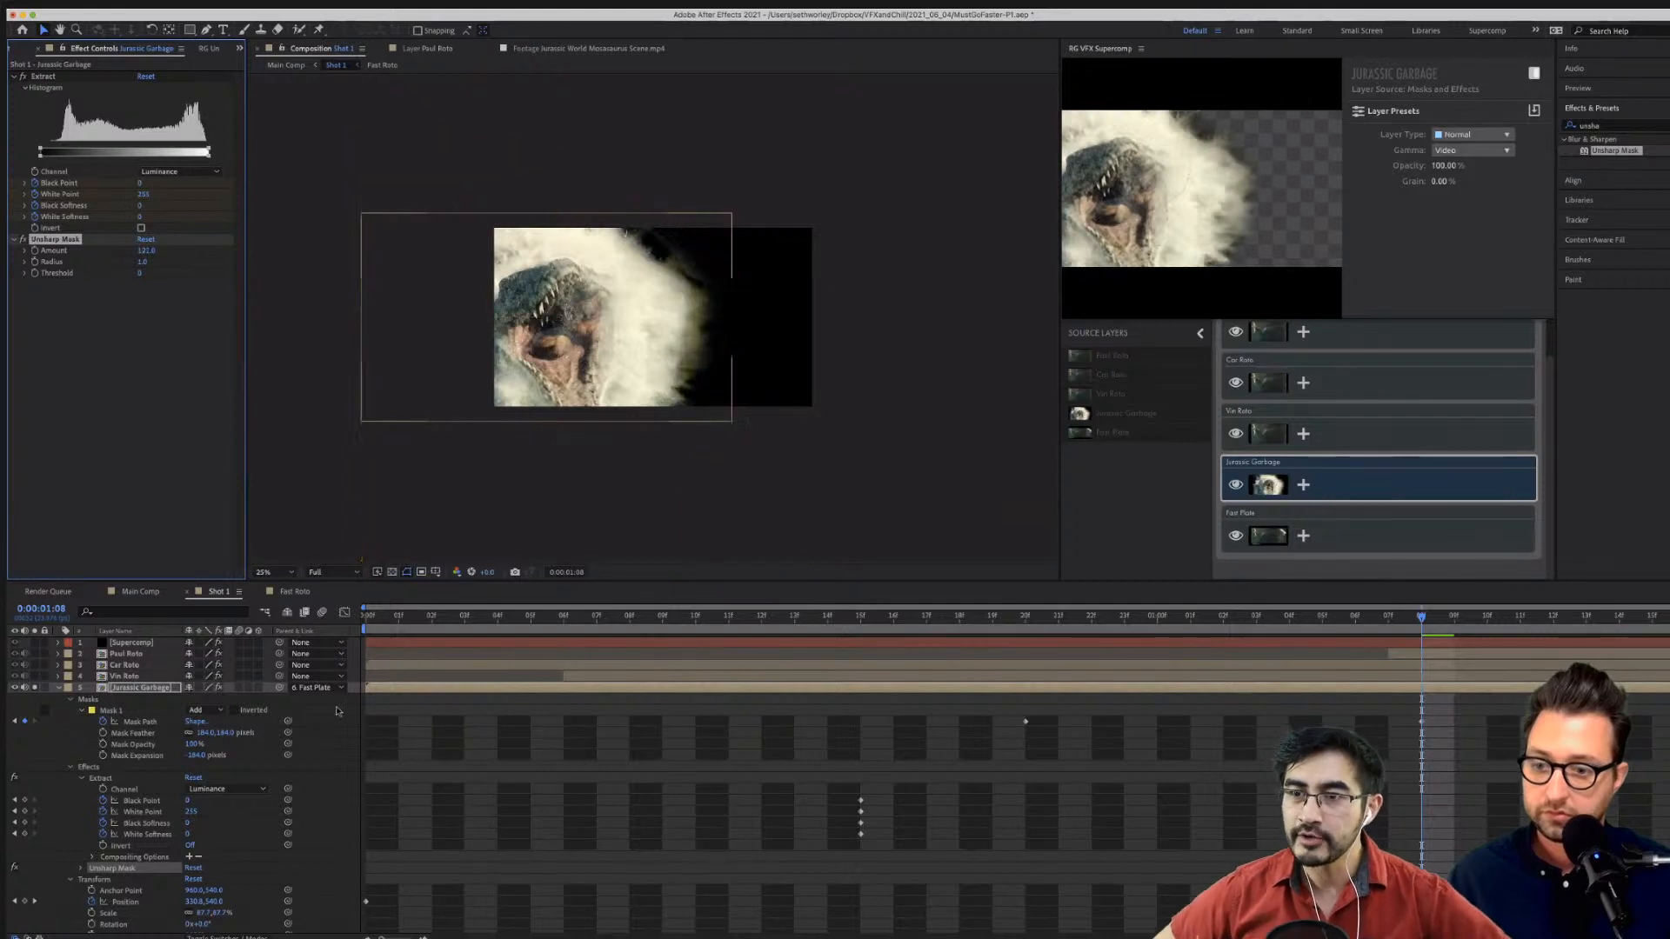
Play the shot, show the other layers again, and set the Unsharp Mask Amount to 100 at 0:00:01:04.
click(686, 666)
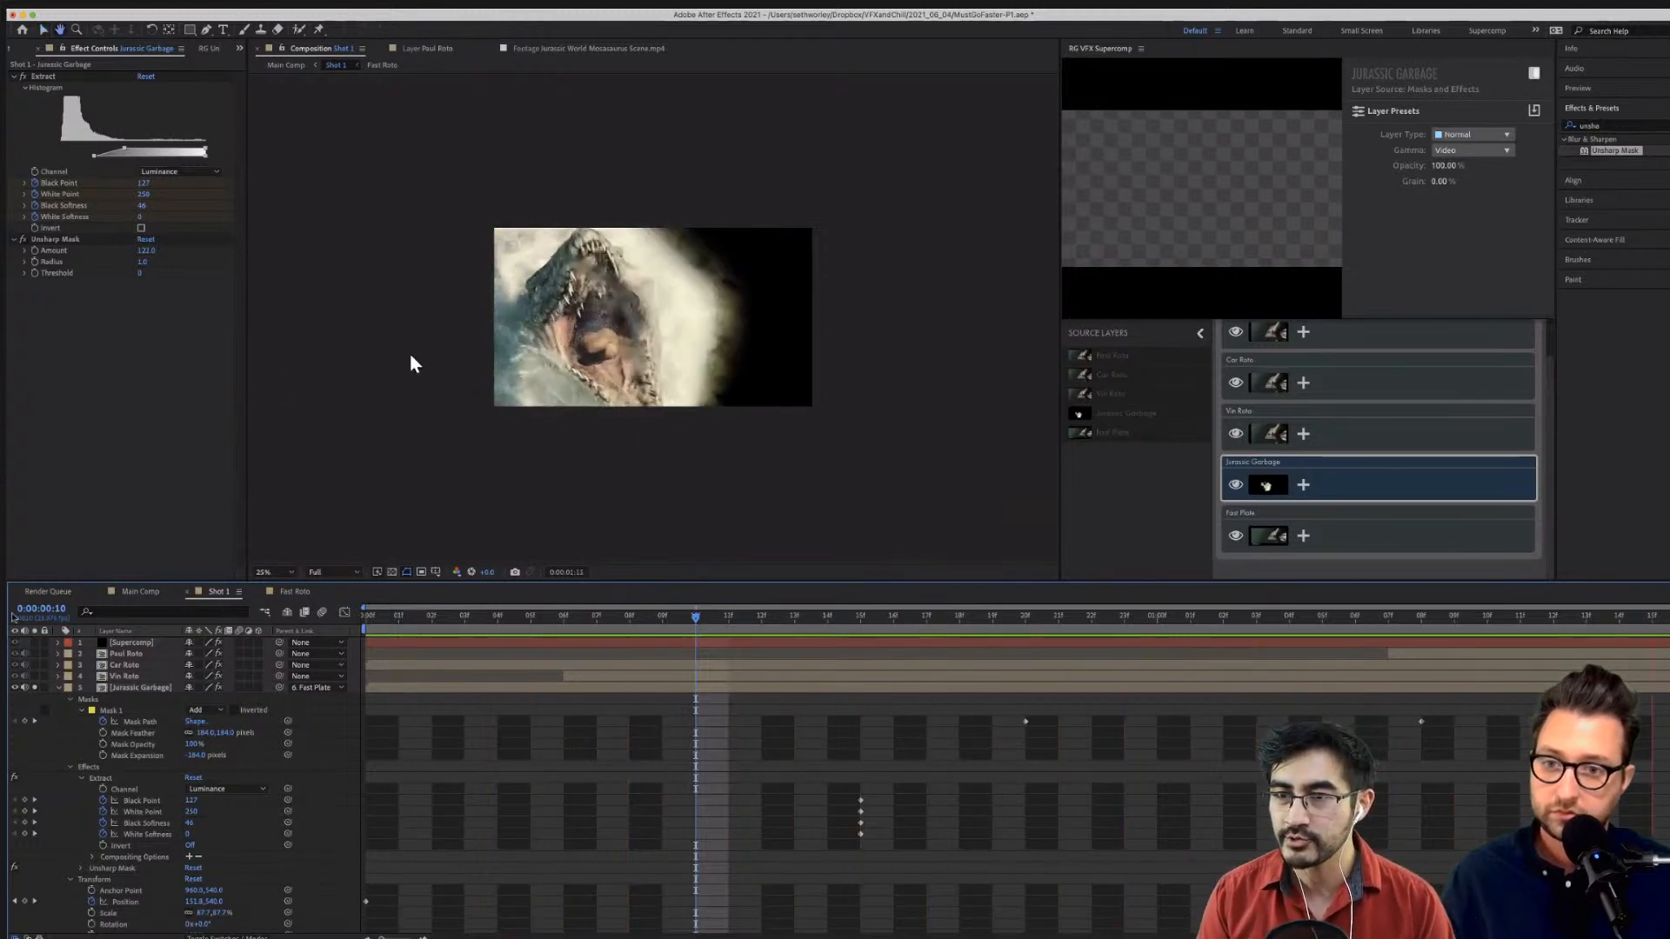
key(space)
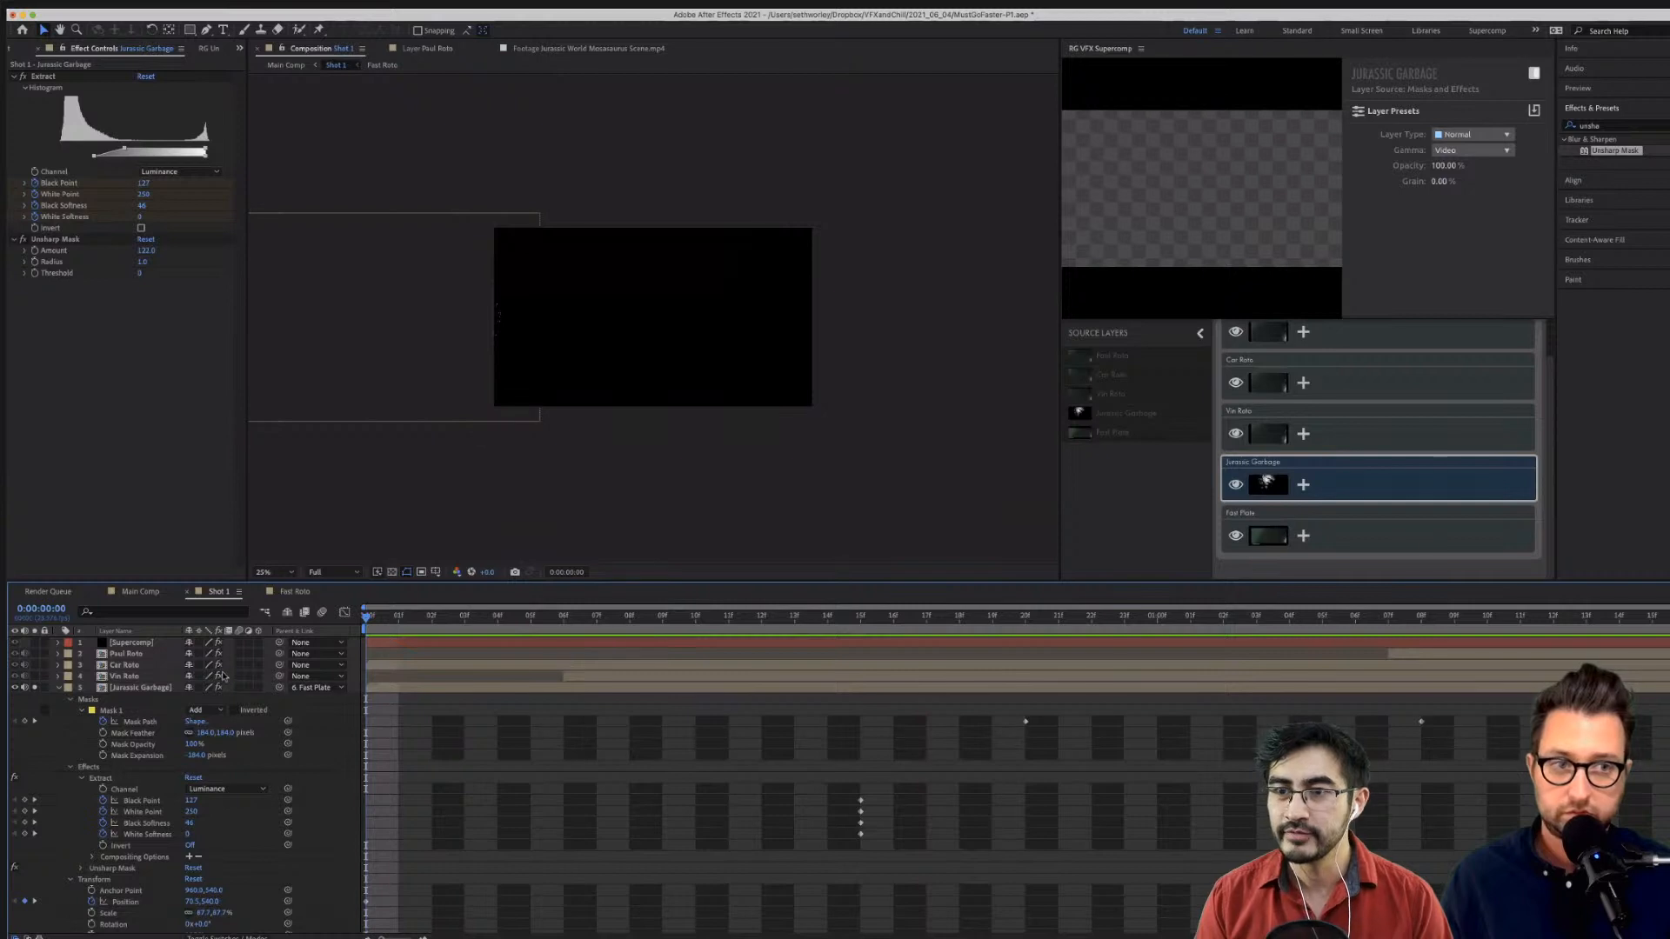
key(space)
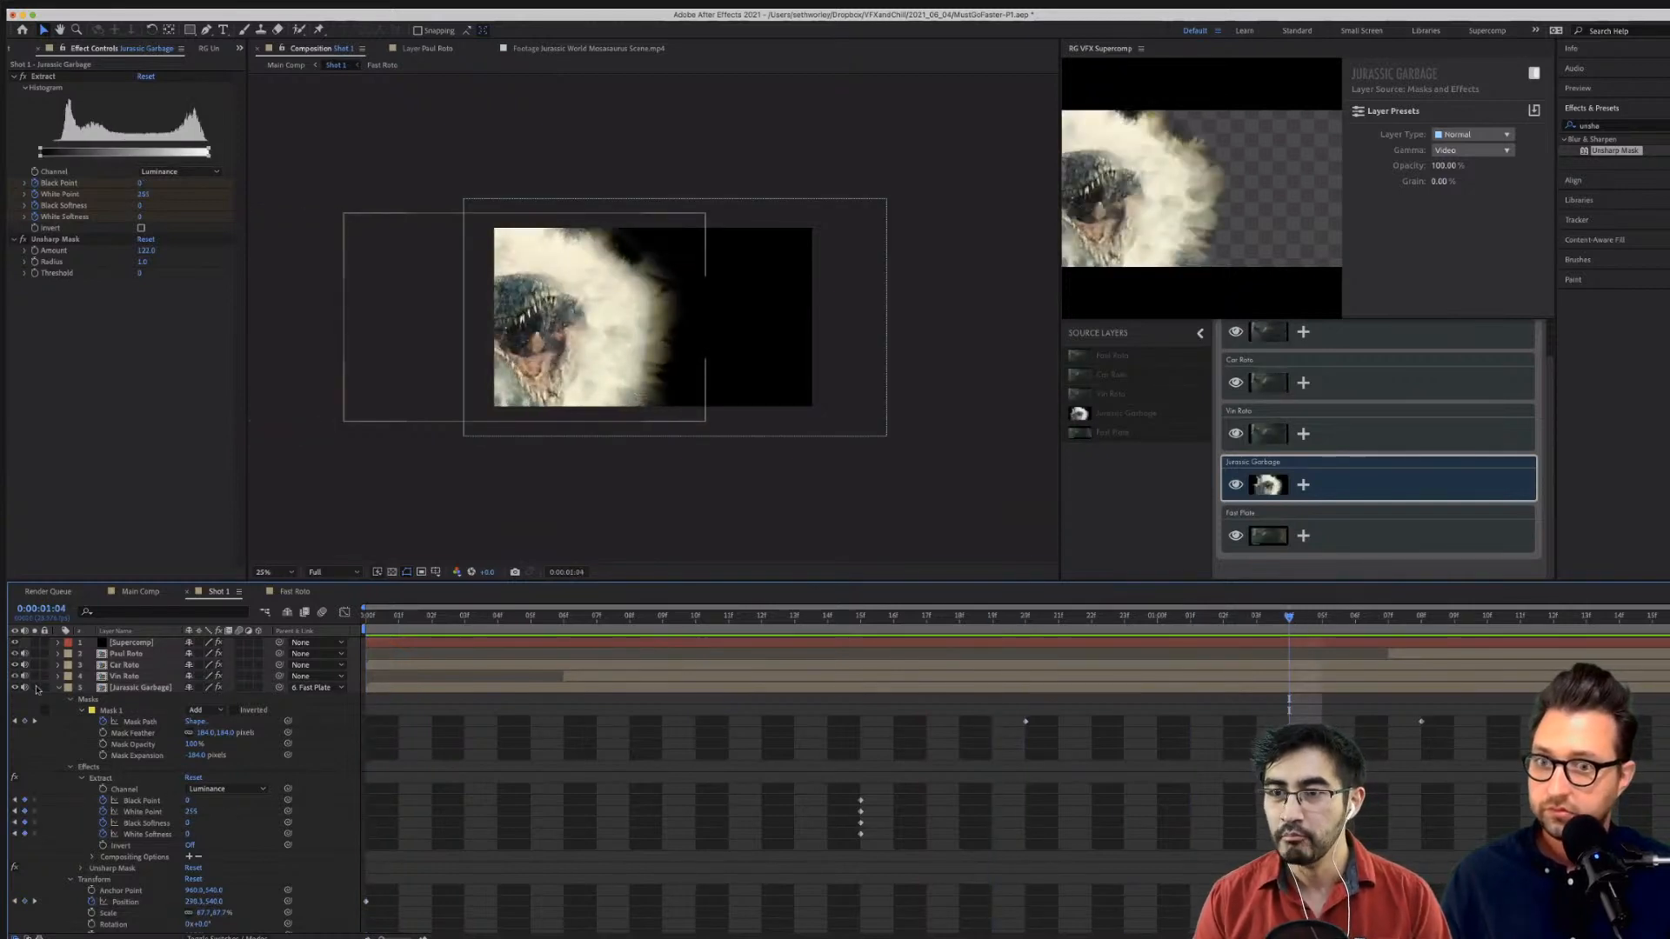
scroll(915, 653, down, 1)
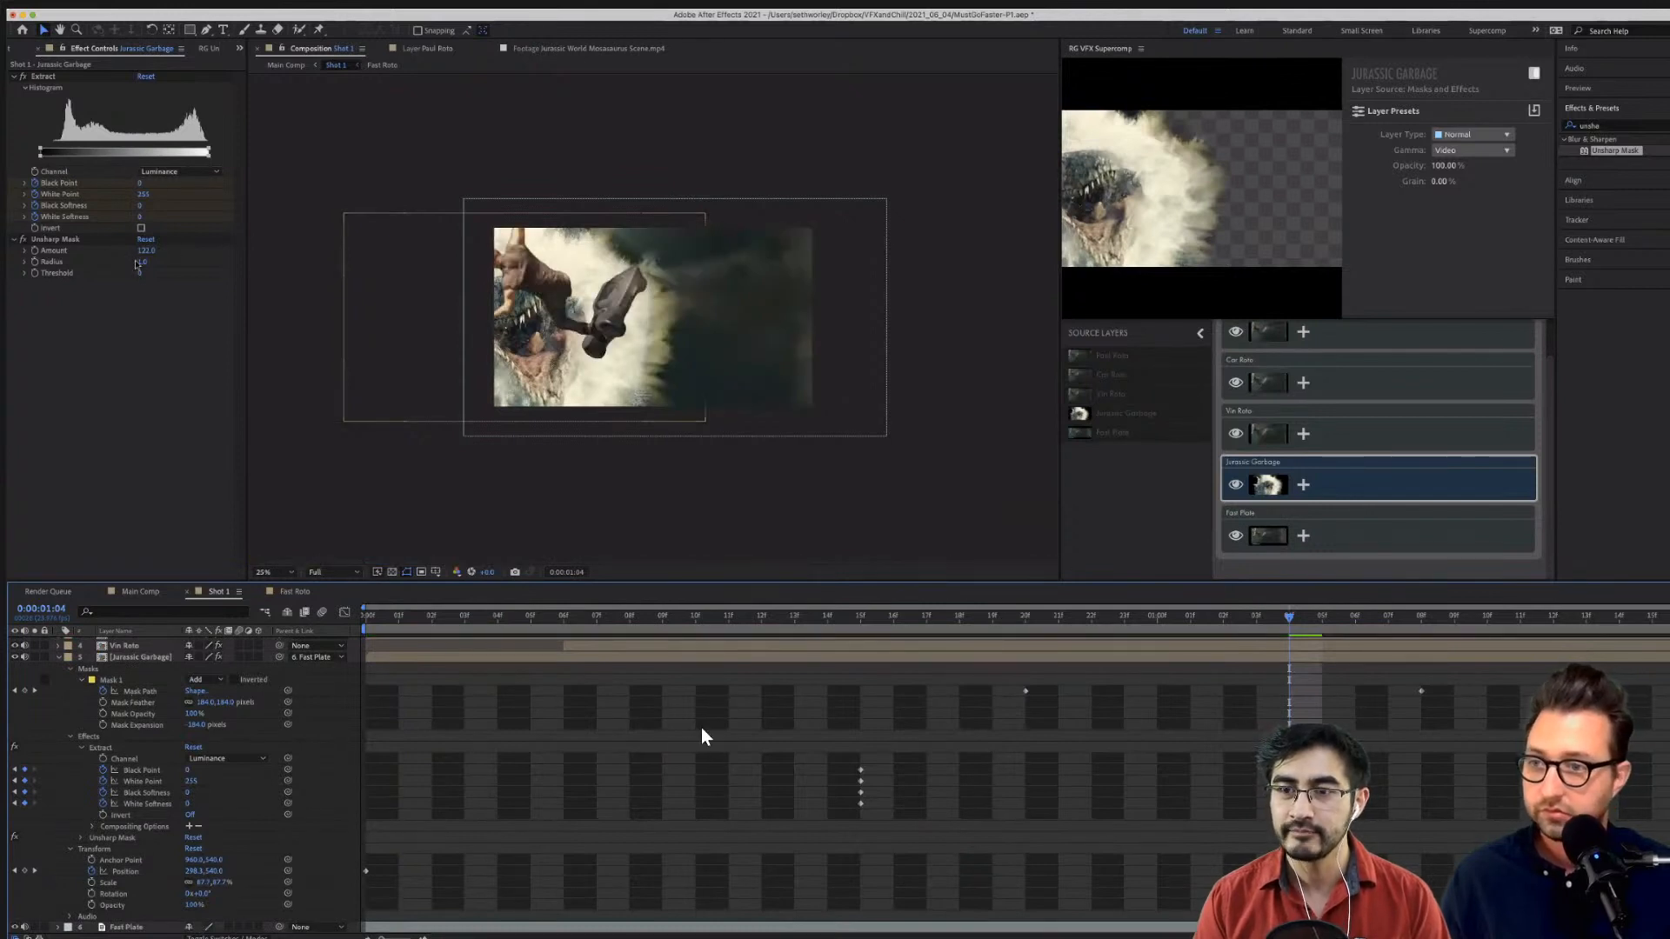
drag(148, 252, 130, 253)
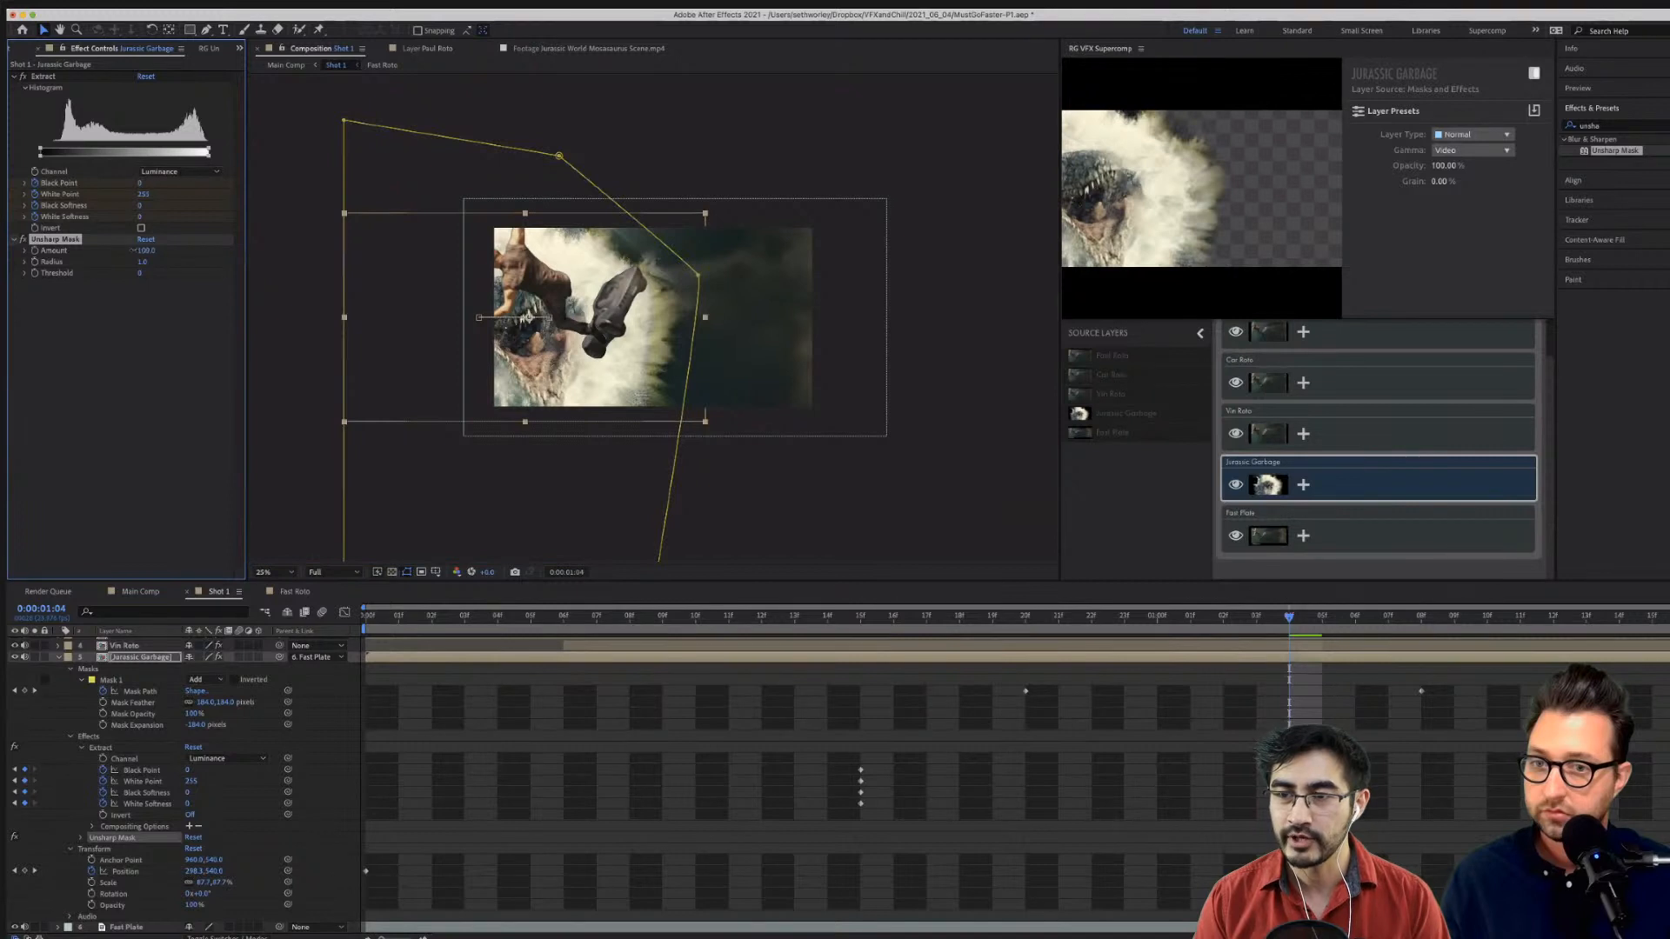
Curve the slanted edge of the Jurassic Garbage mask inward at 0:00:01:04 and move its rightmost point slightly inward.
drag(627, 215, 609, 233)
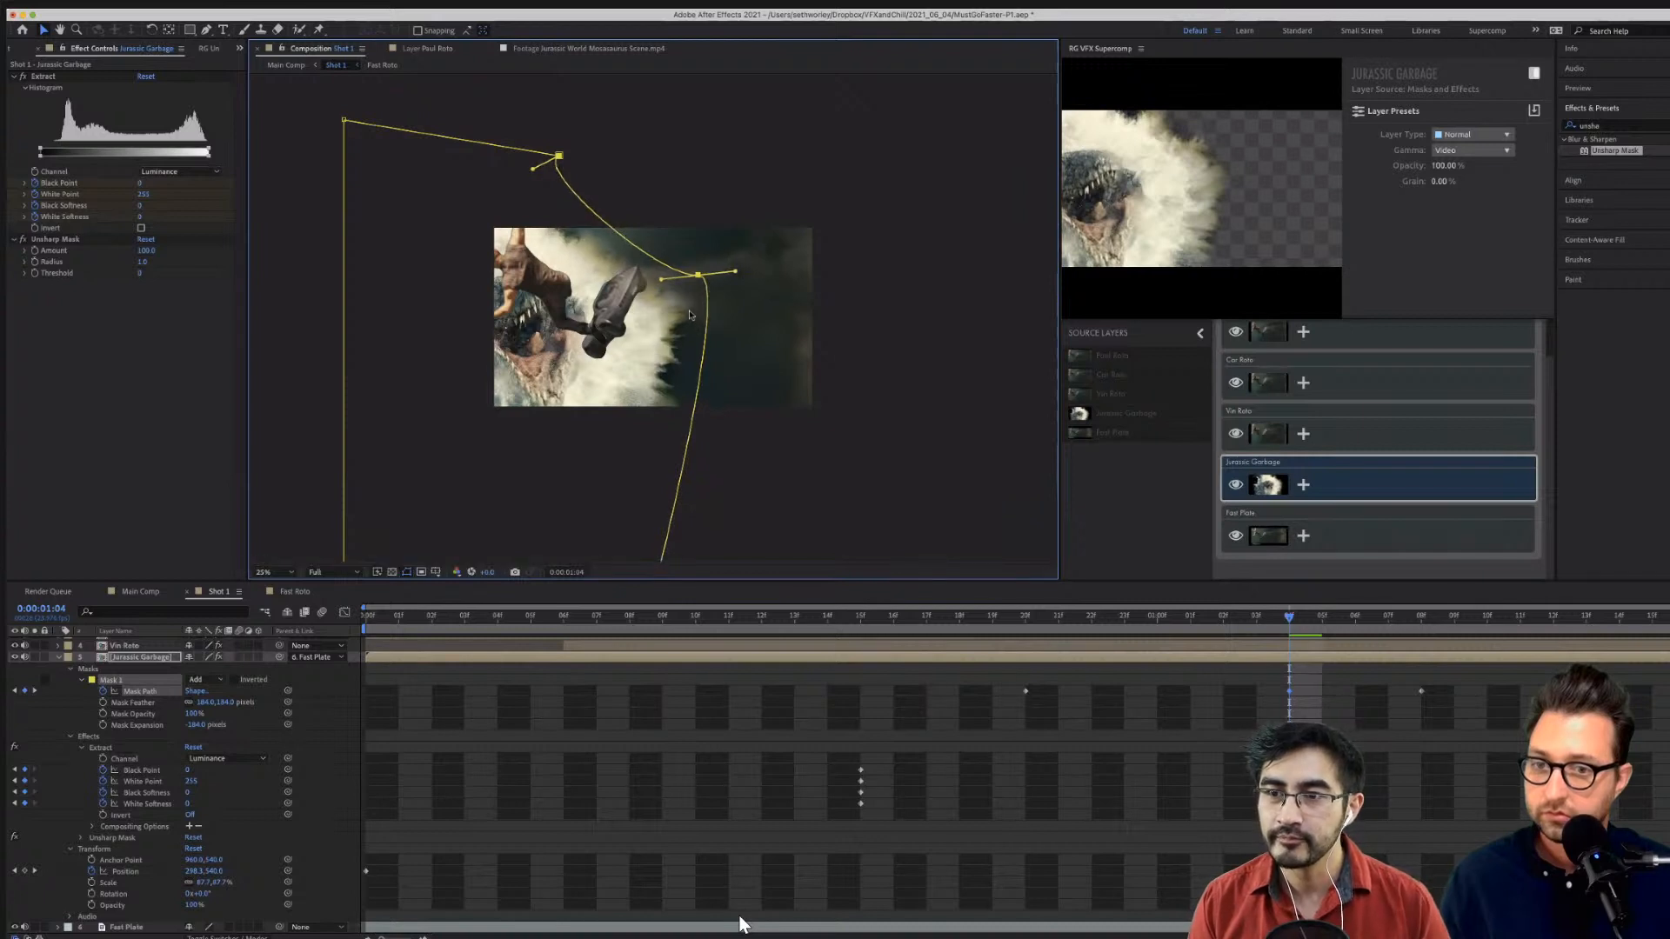
click(697, 297)
drag(699, 277, 676, 276)
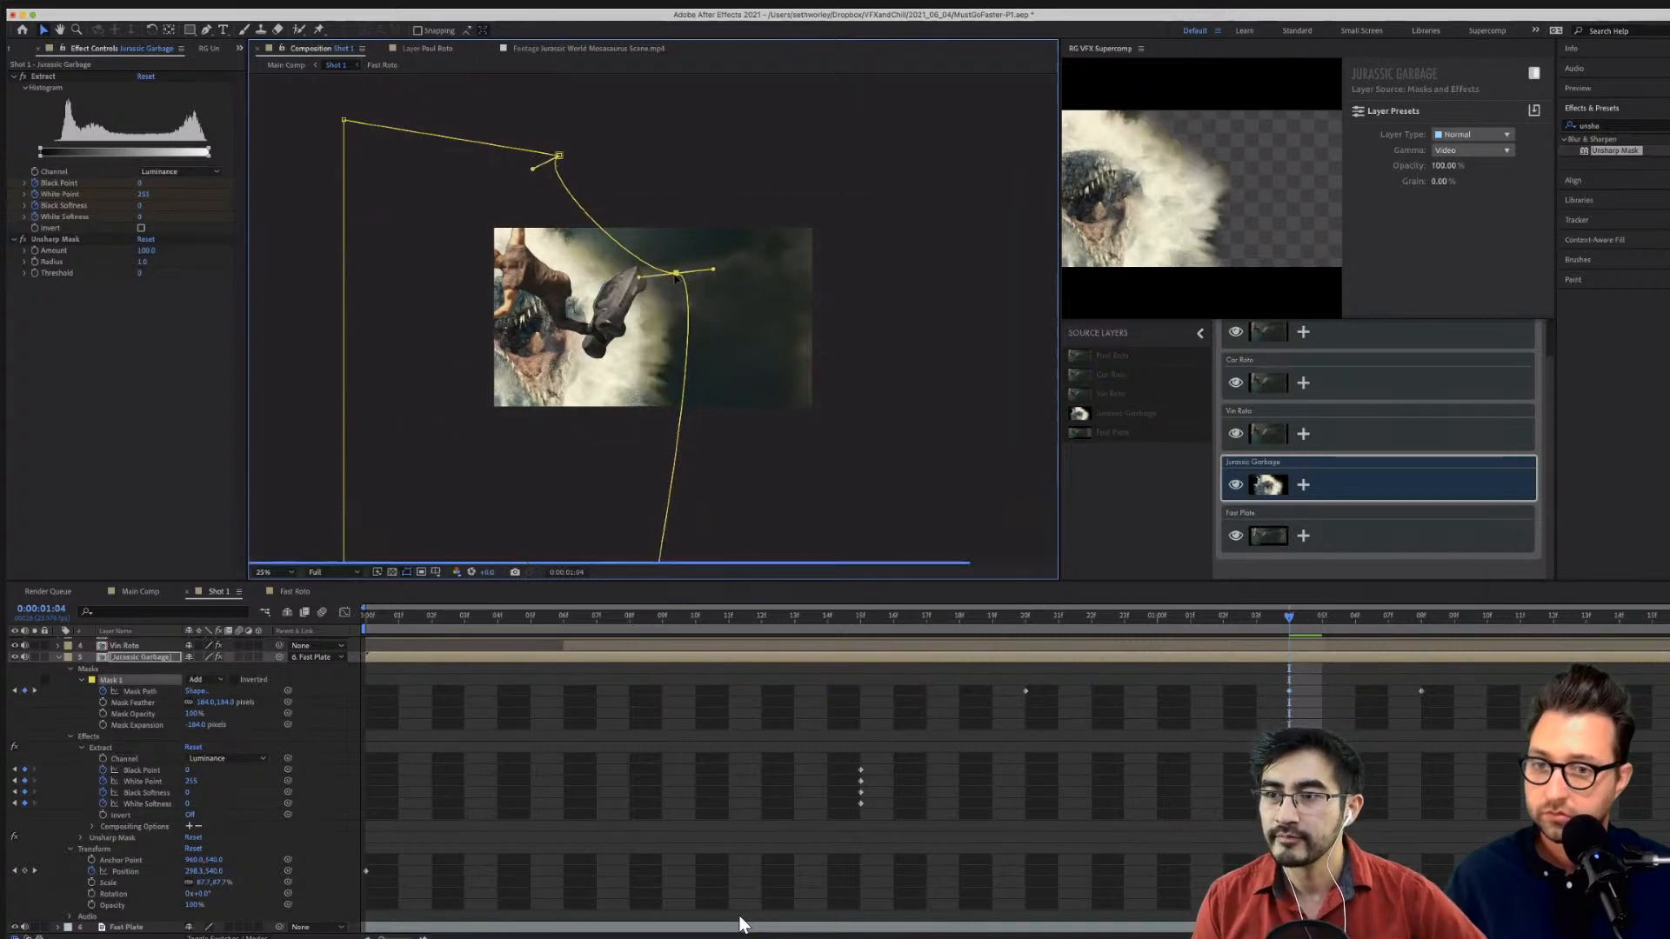
Play the shot from 0:00:00:20 and reduce the Unsharp Mask Amount on Jurassic Garbage to 30.
click(1035, 633)
key(space)
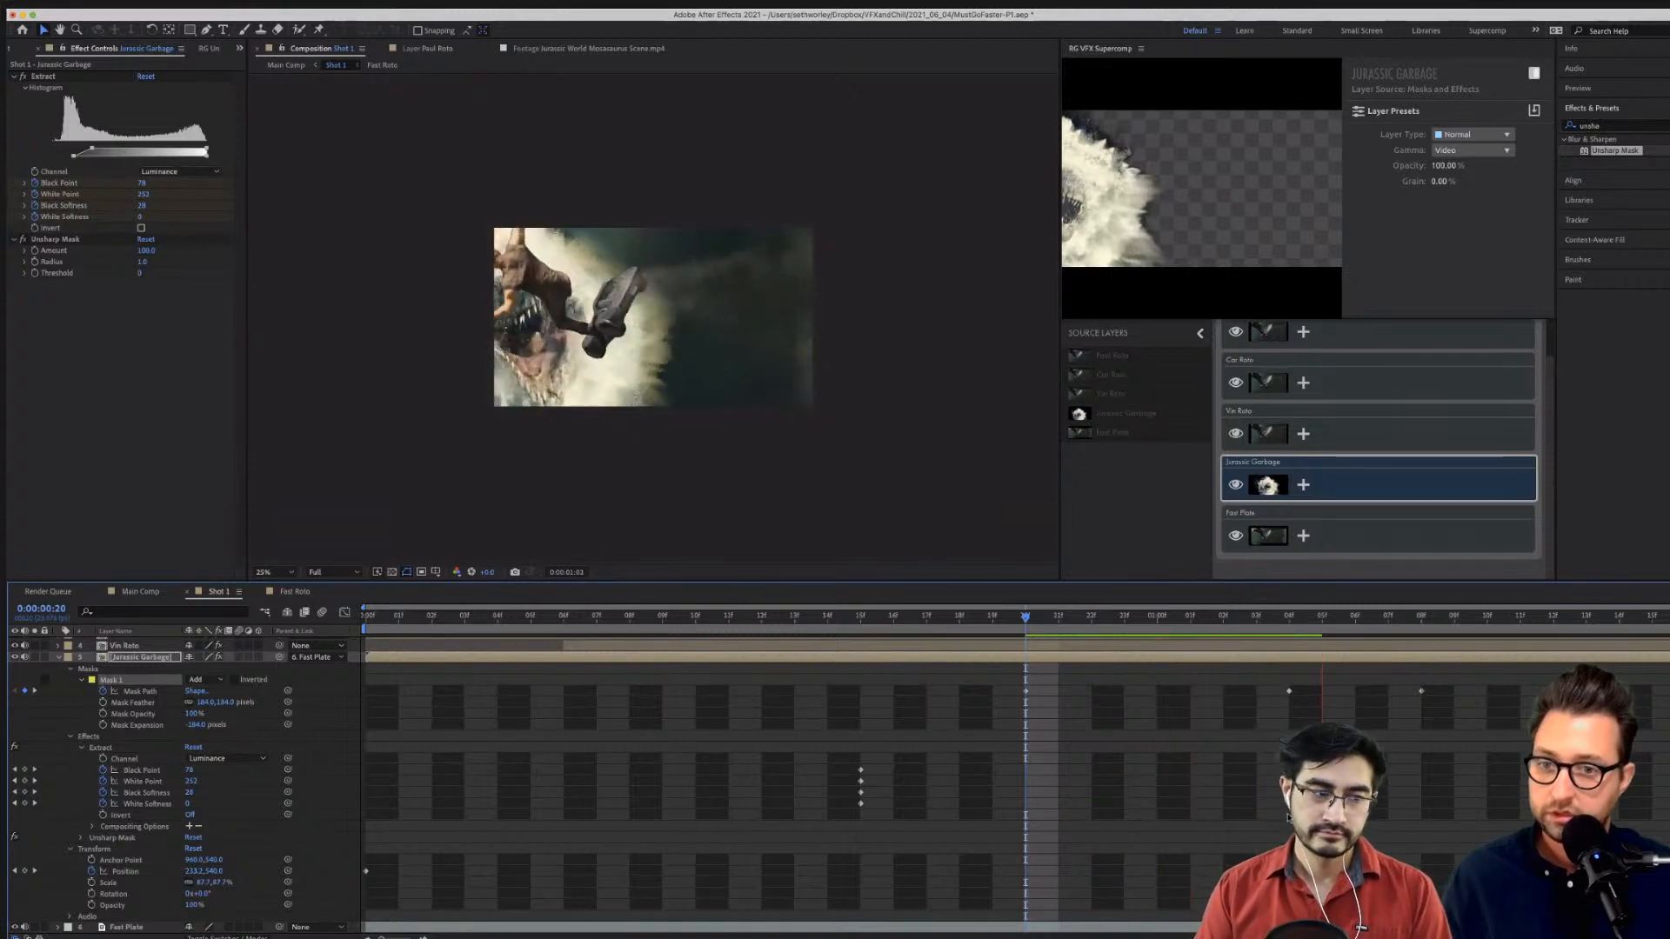
key(space)
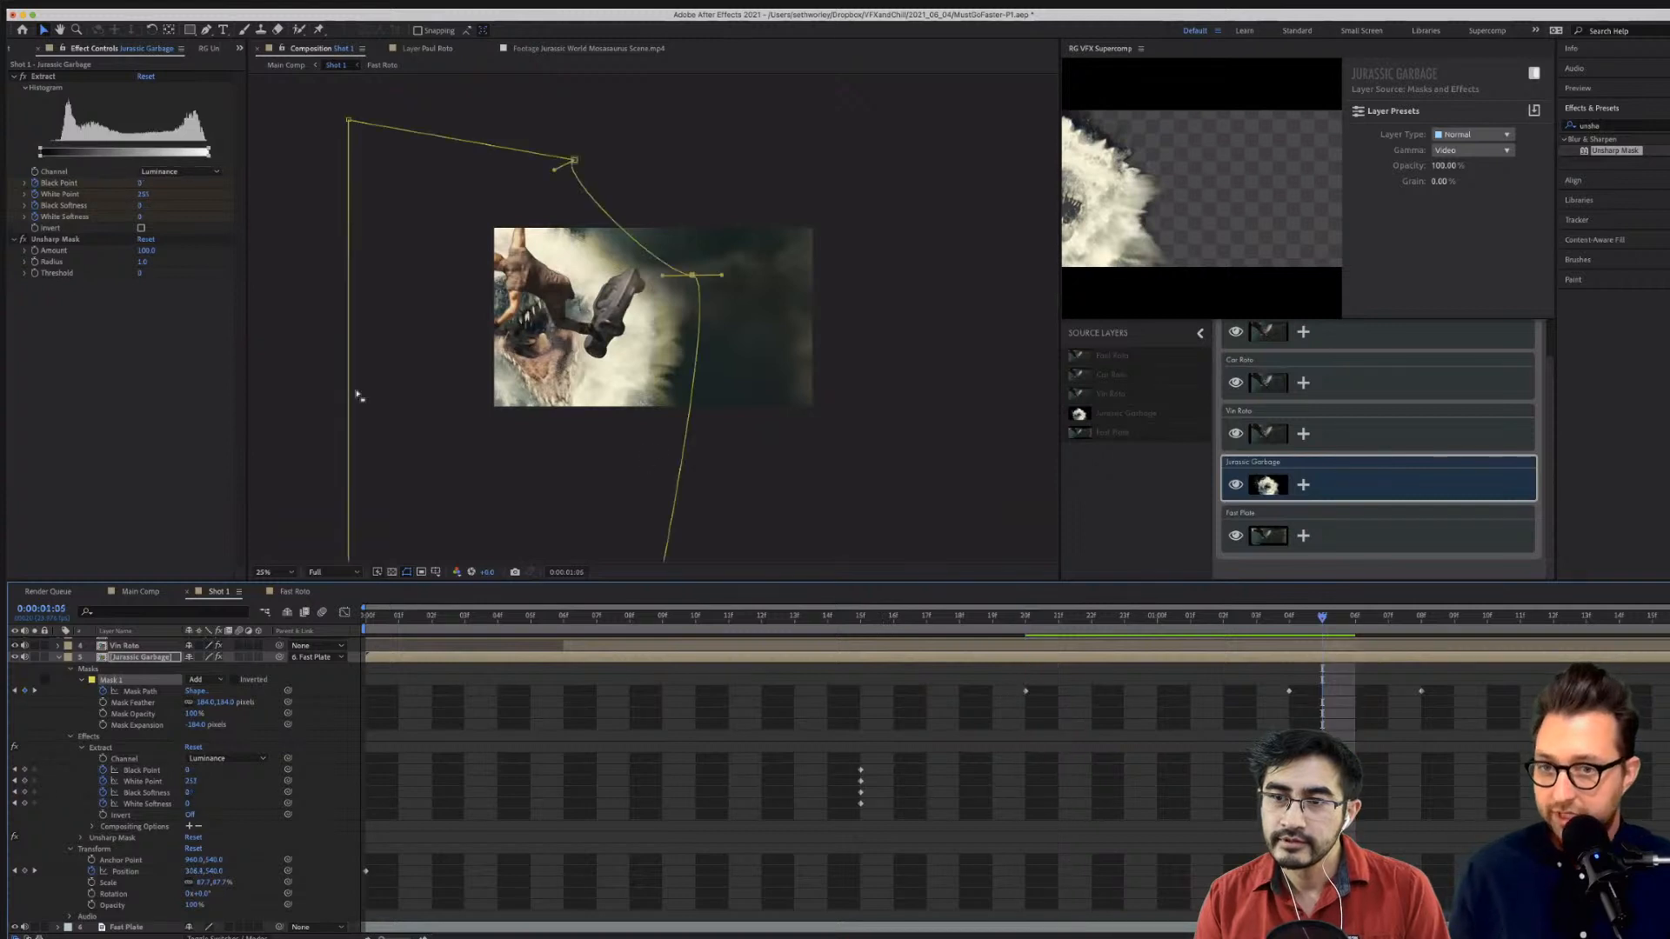
drag(154, 249, 134, 250)
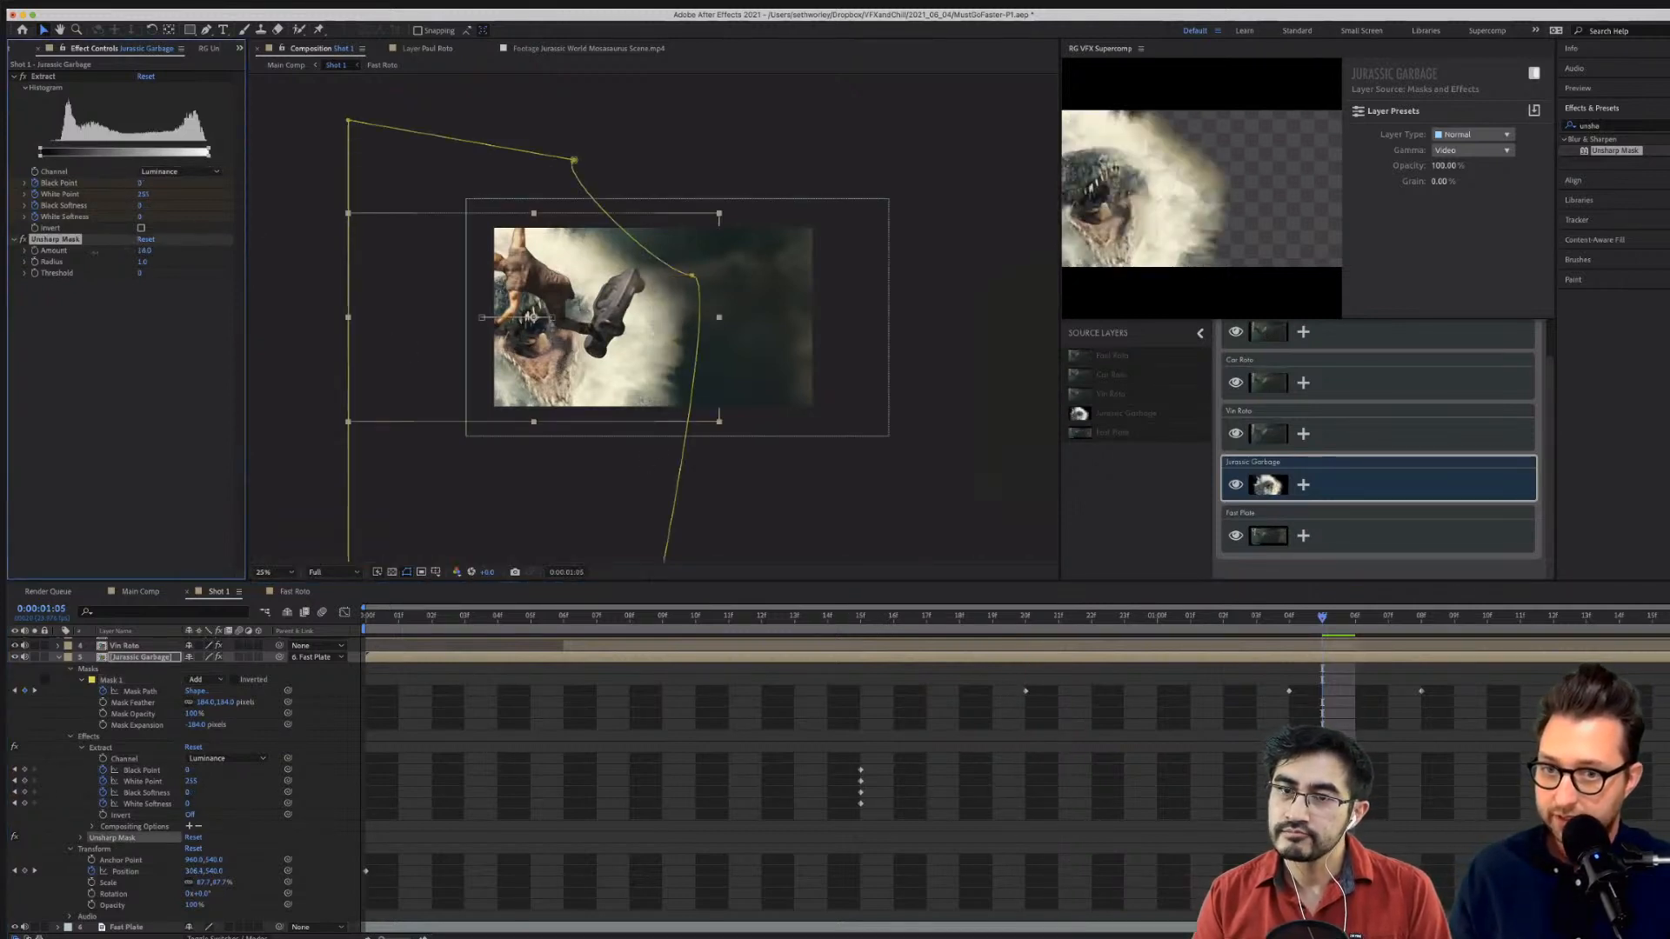
drag(94, 251, 107, 253)
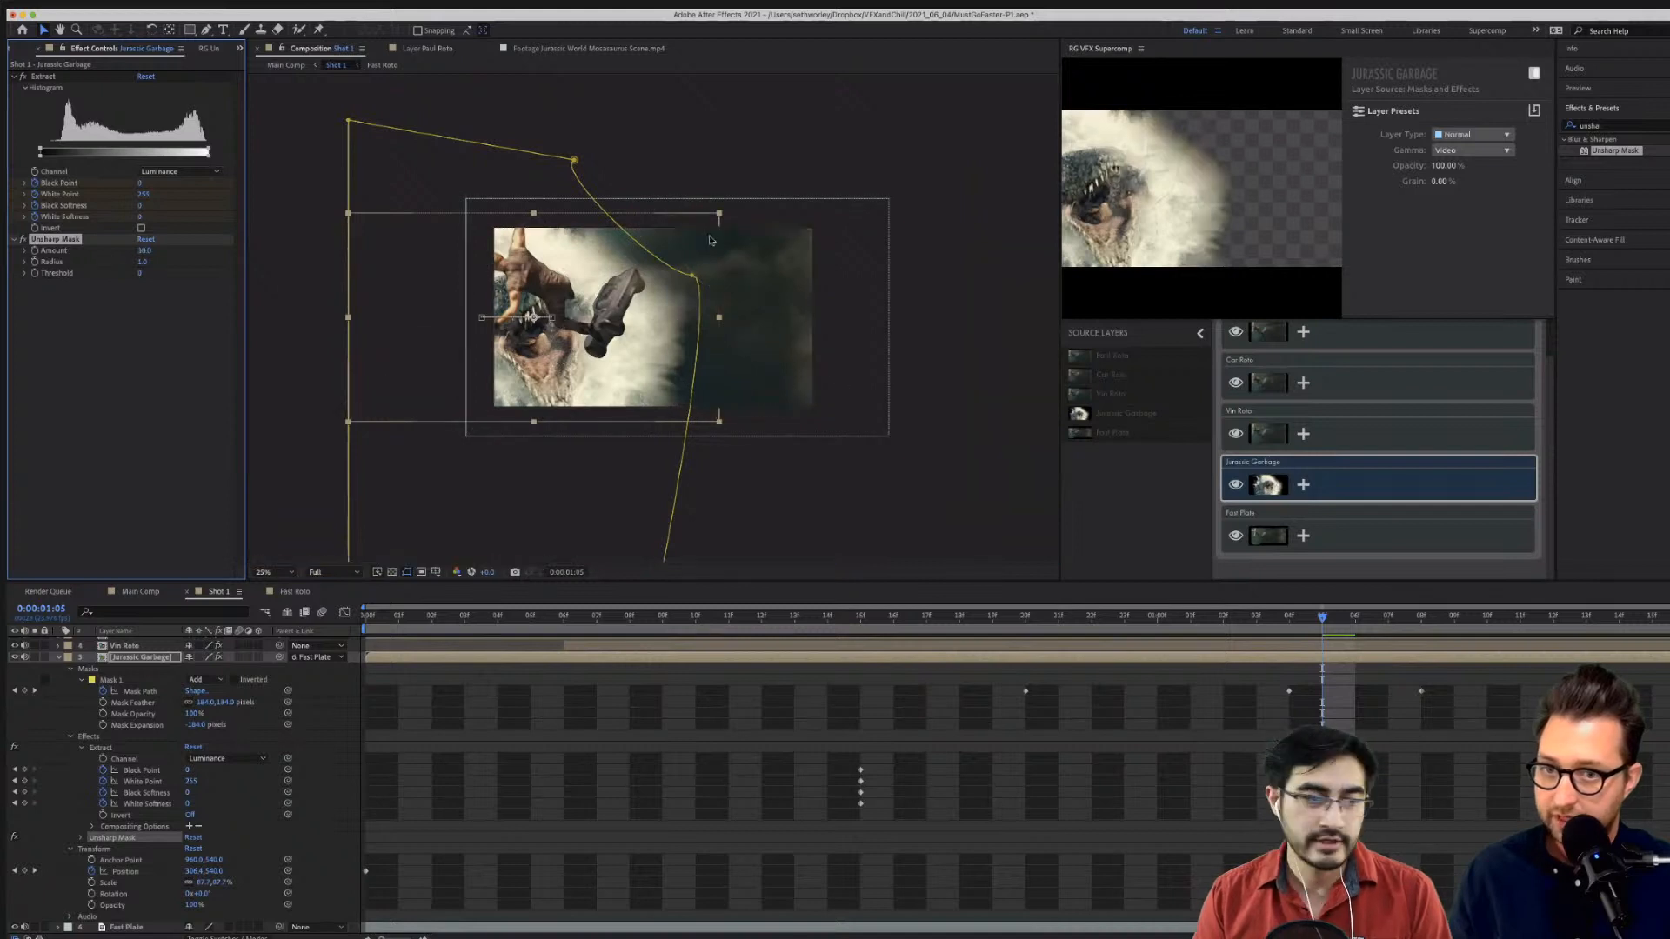
Adjust the curve at the Jurassic Garbage mask's upper point at 0:00:01:05 and play the shot from 0:00:00:18.
click(694, 274)
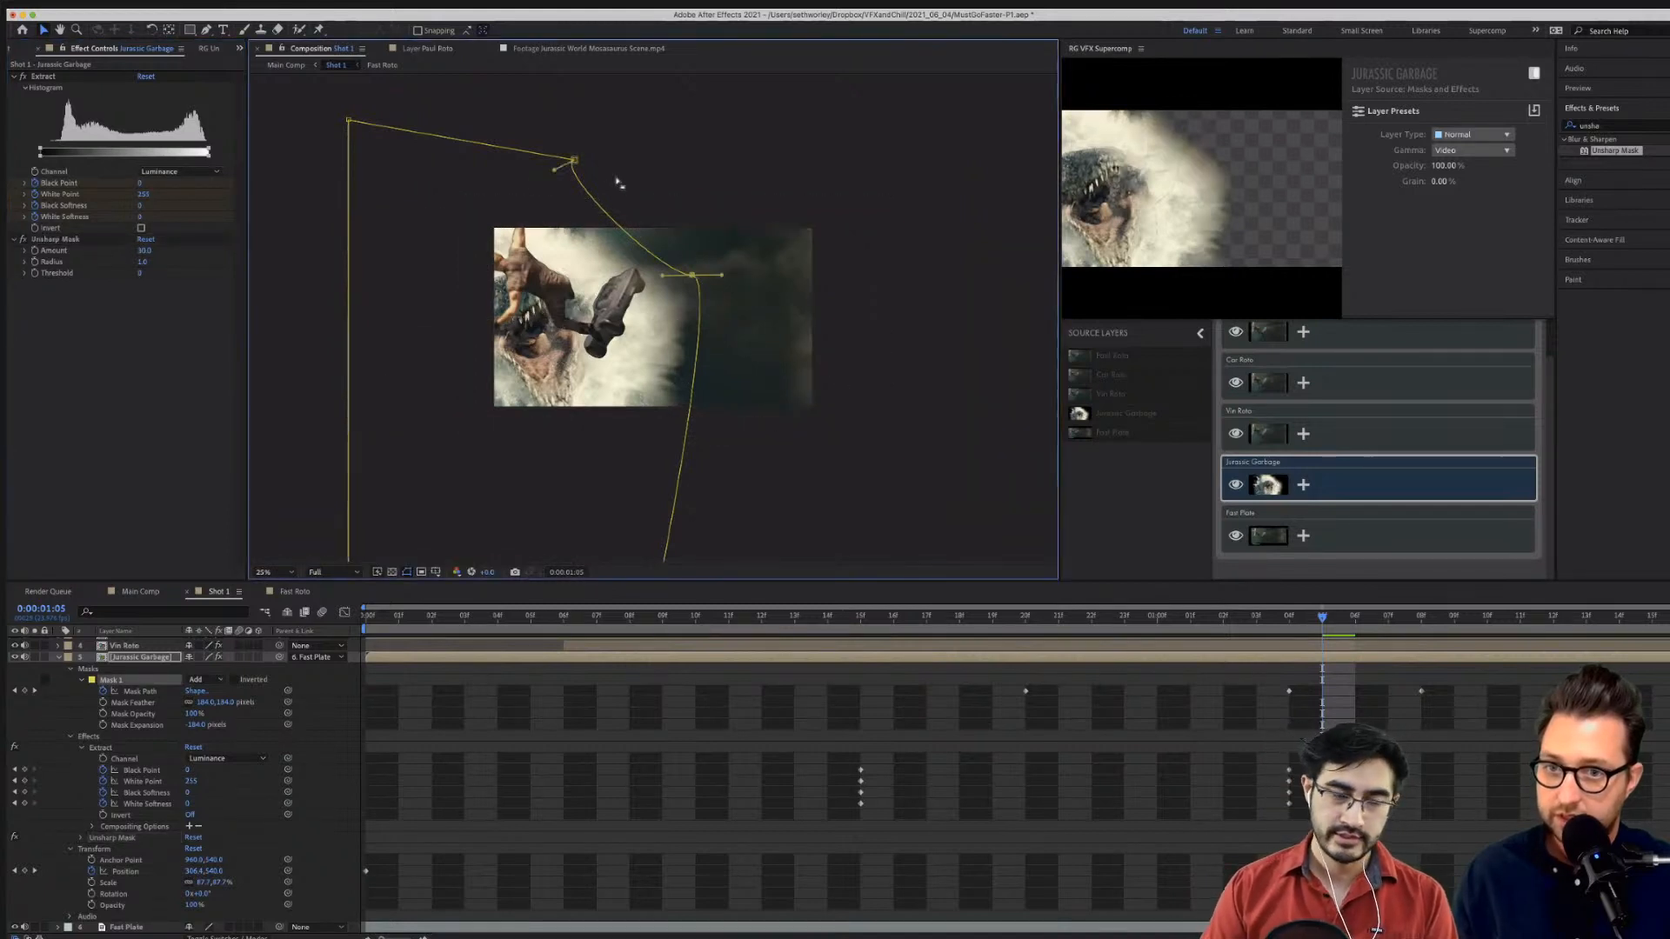
drag(554, 170, 602, 172)
click(346, 705)
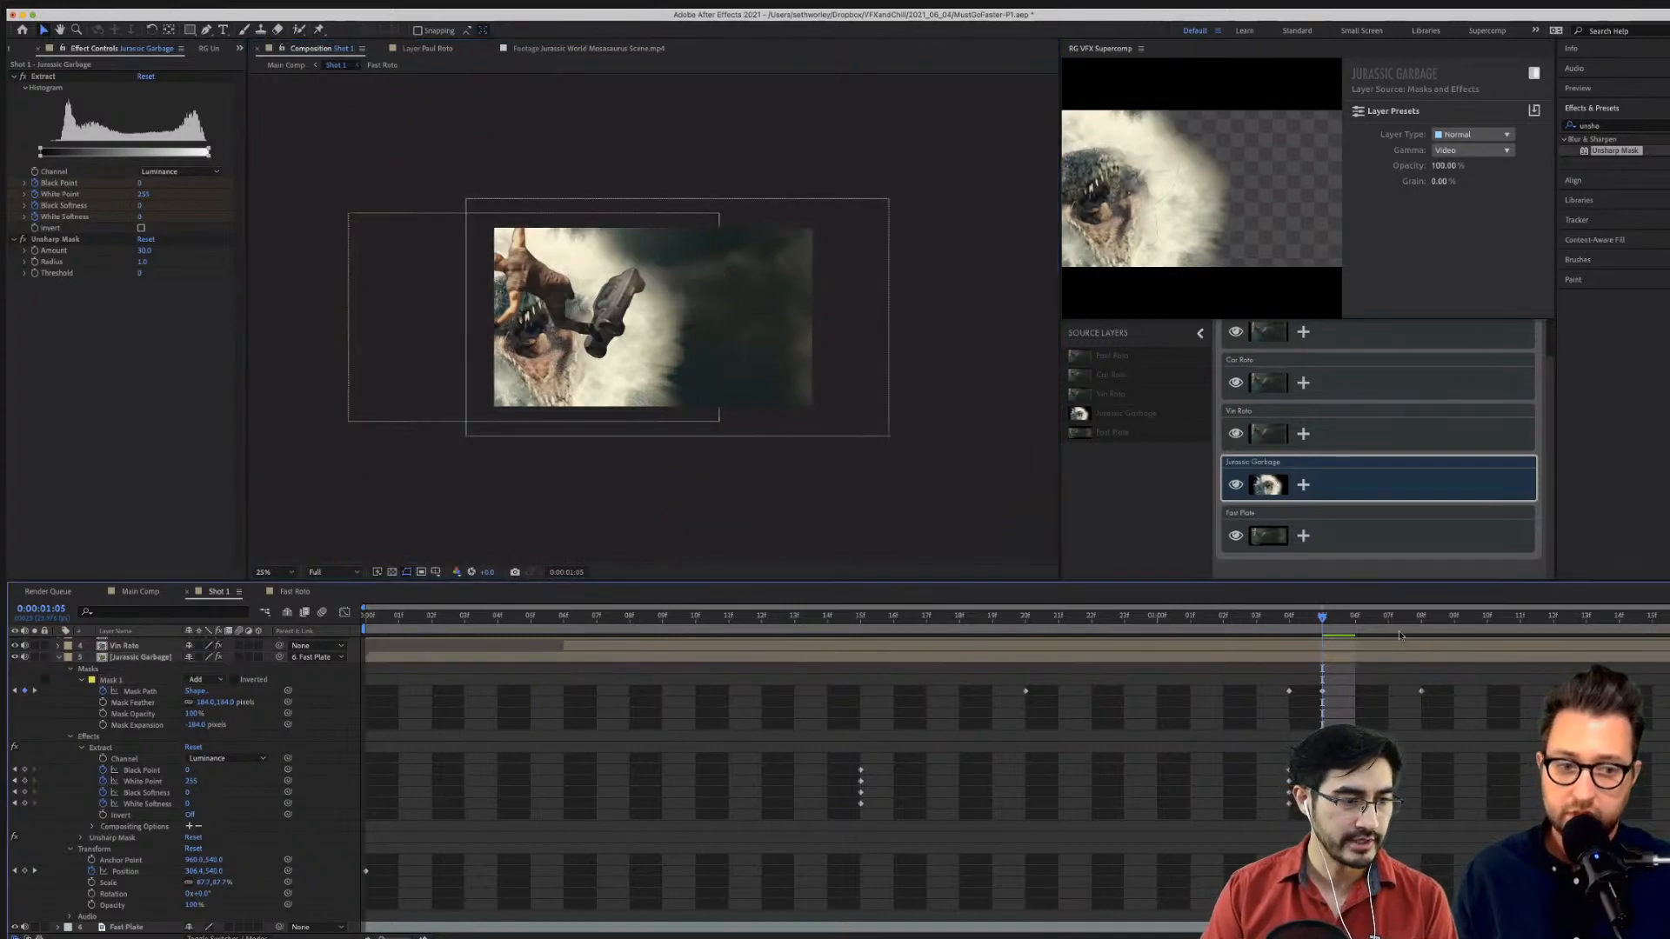
click(961, 617)
key(space)
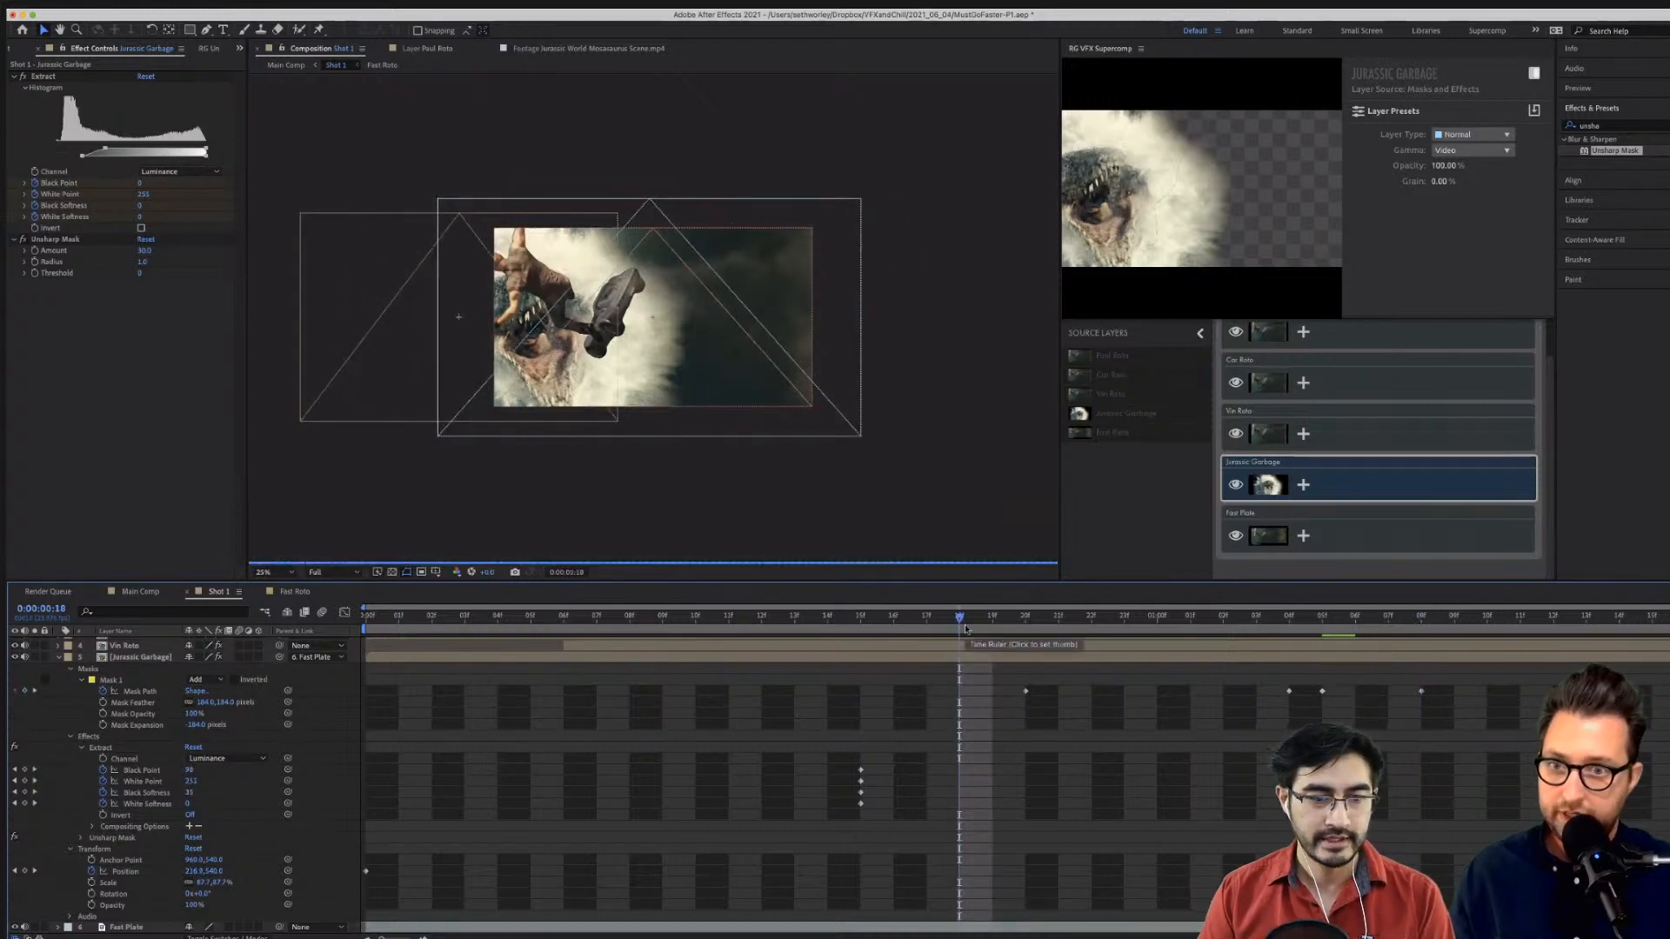
Add Color Correction to the Jurassic Garbage layer in Supercomp at 0:00:01:07 and match it to the background.
click(1257, 617)
scroll(838, 488, up, 5)
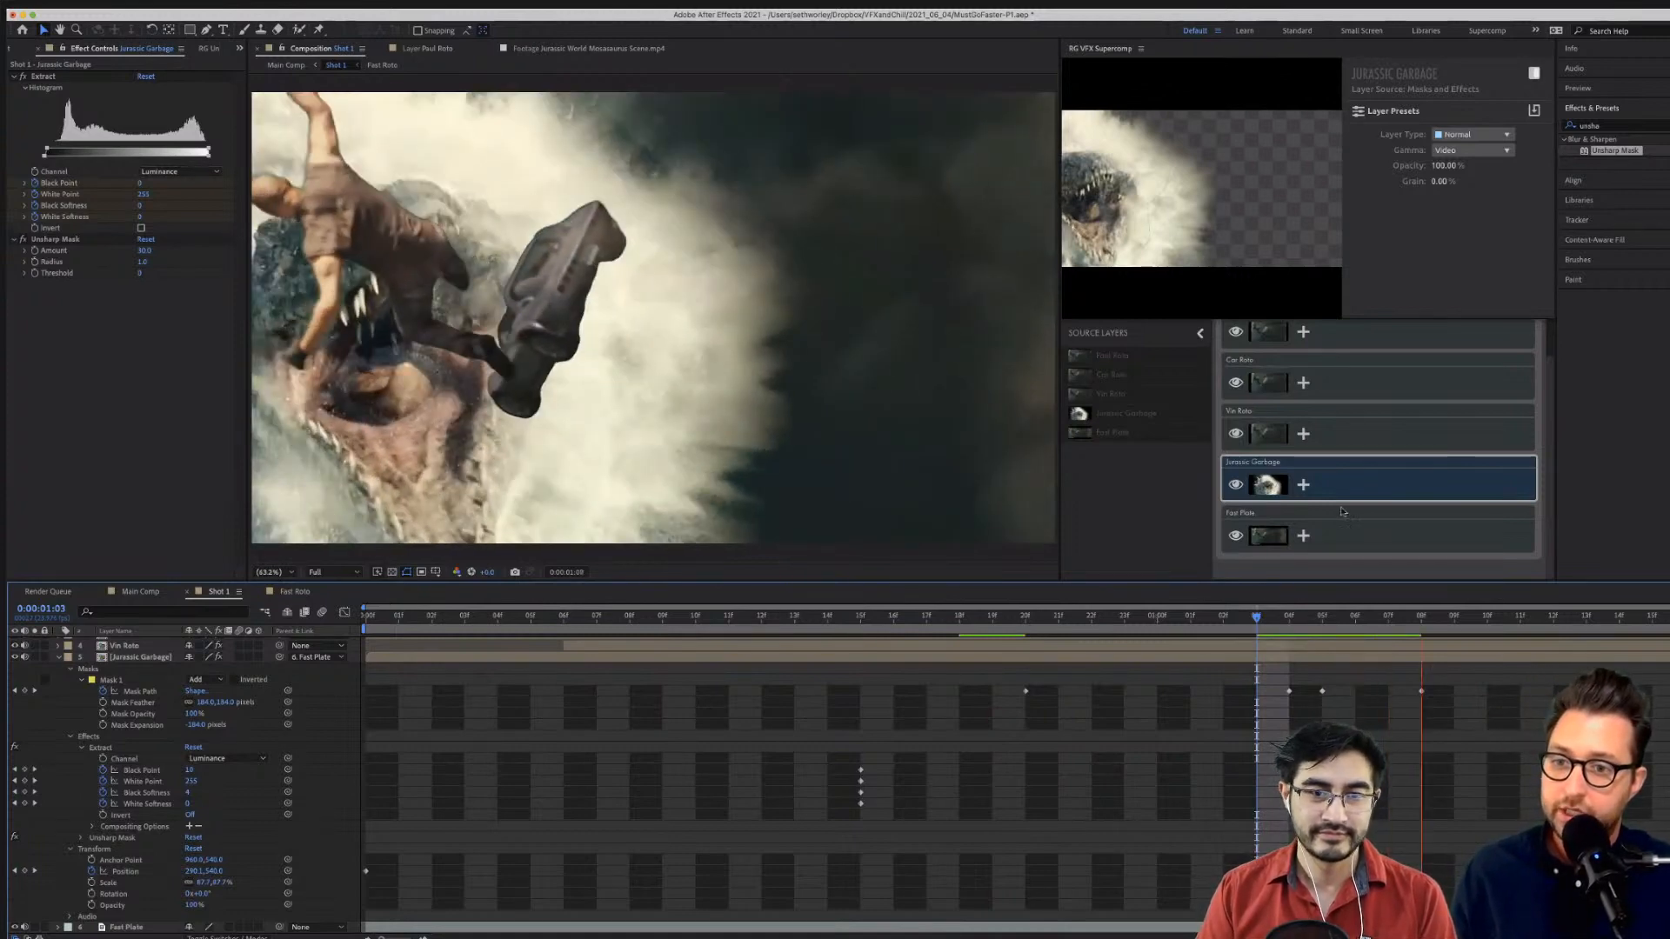
click(1303, 485)
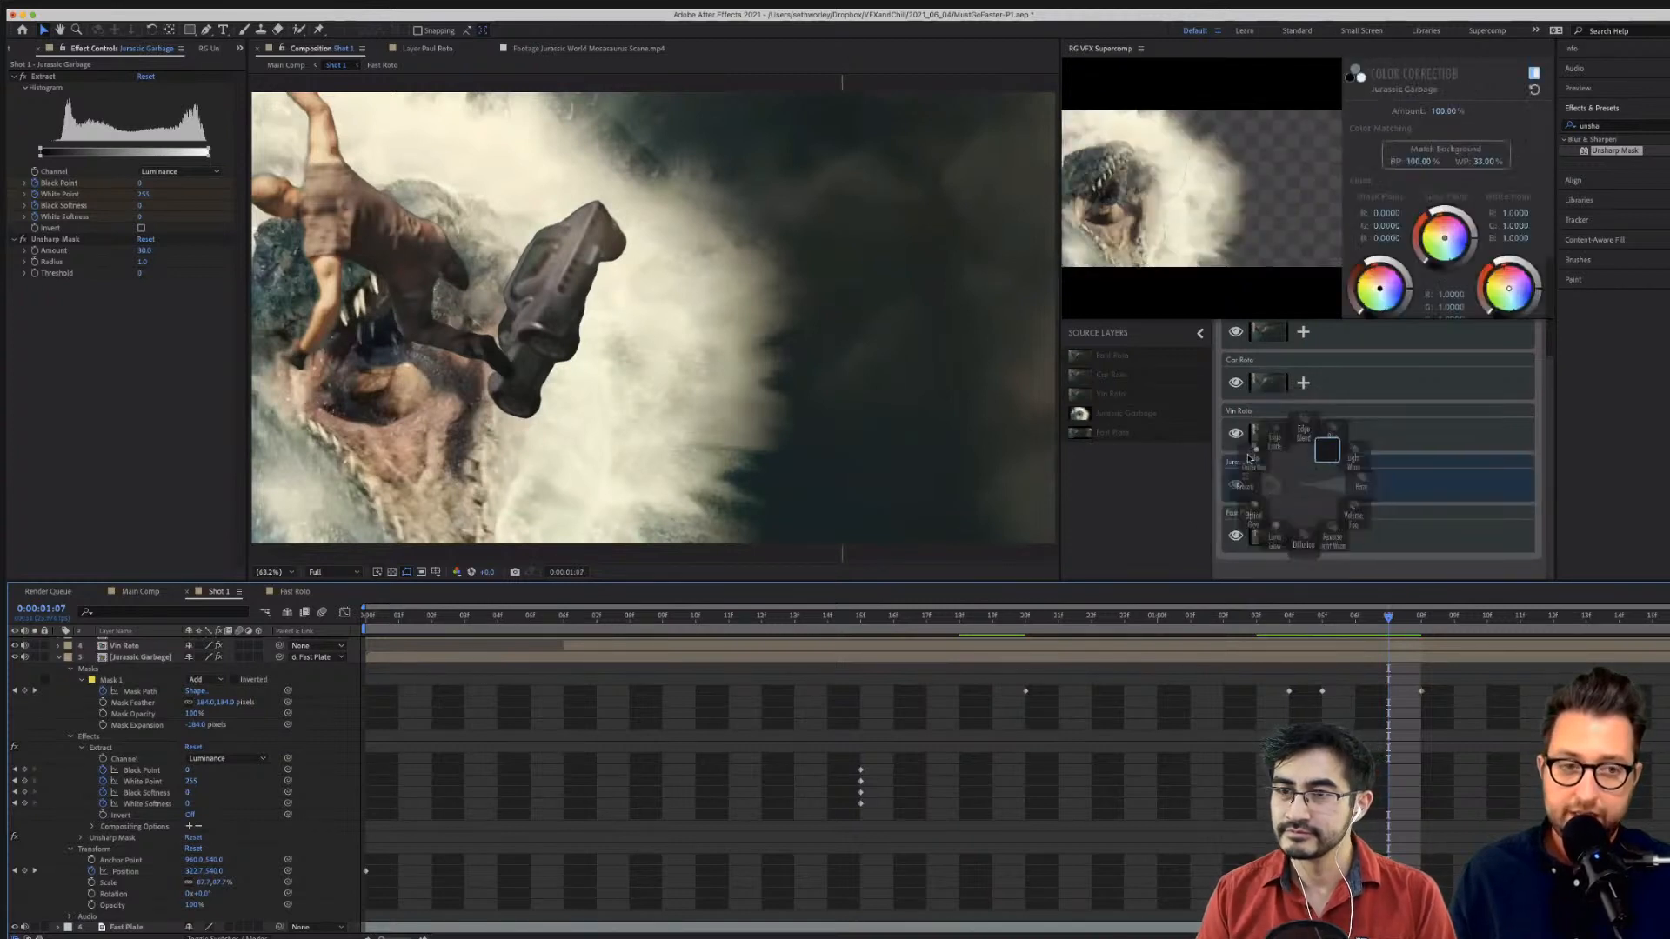
click(1249, 458)
click(1455, 150)
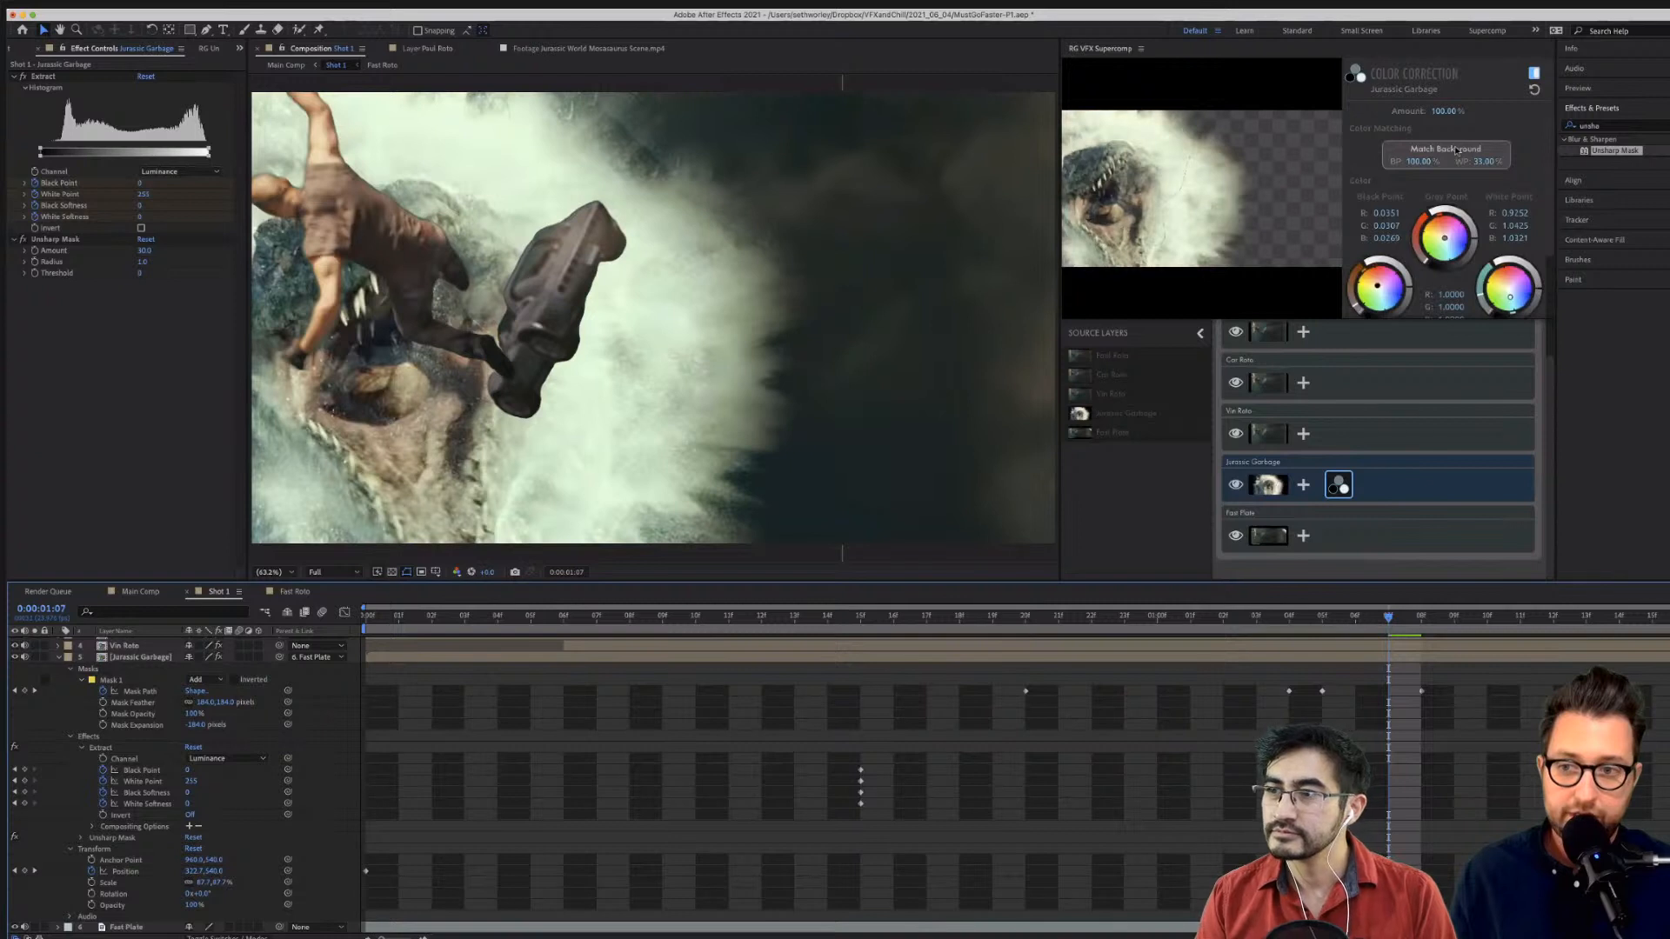
Apply the Double Light Wrap integration preset to the Vin Roto layer in Supercomp.
click(1330, 428)
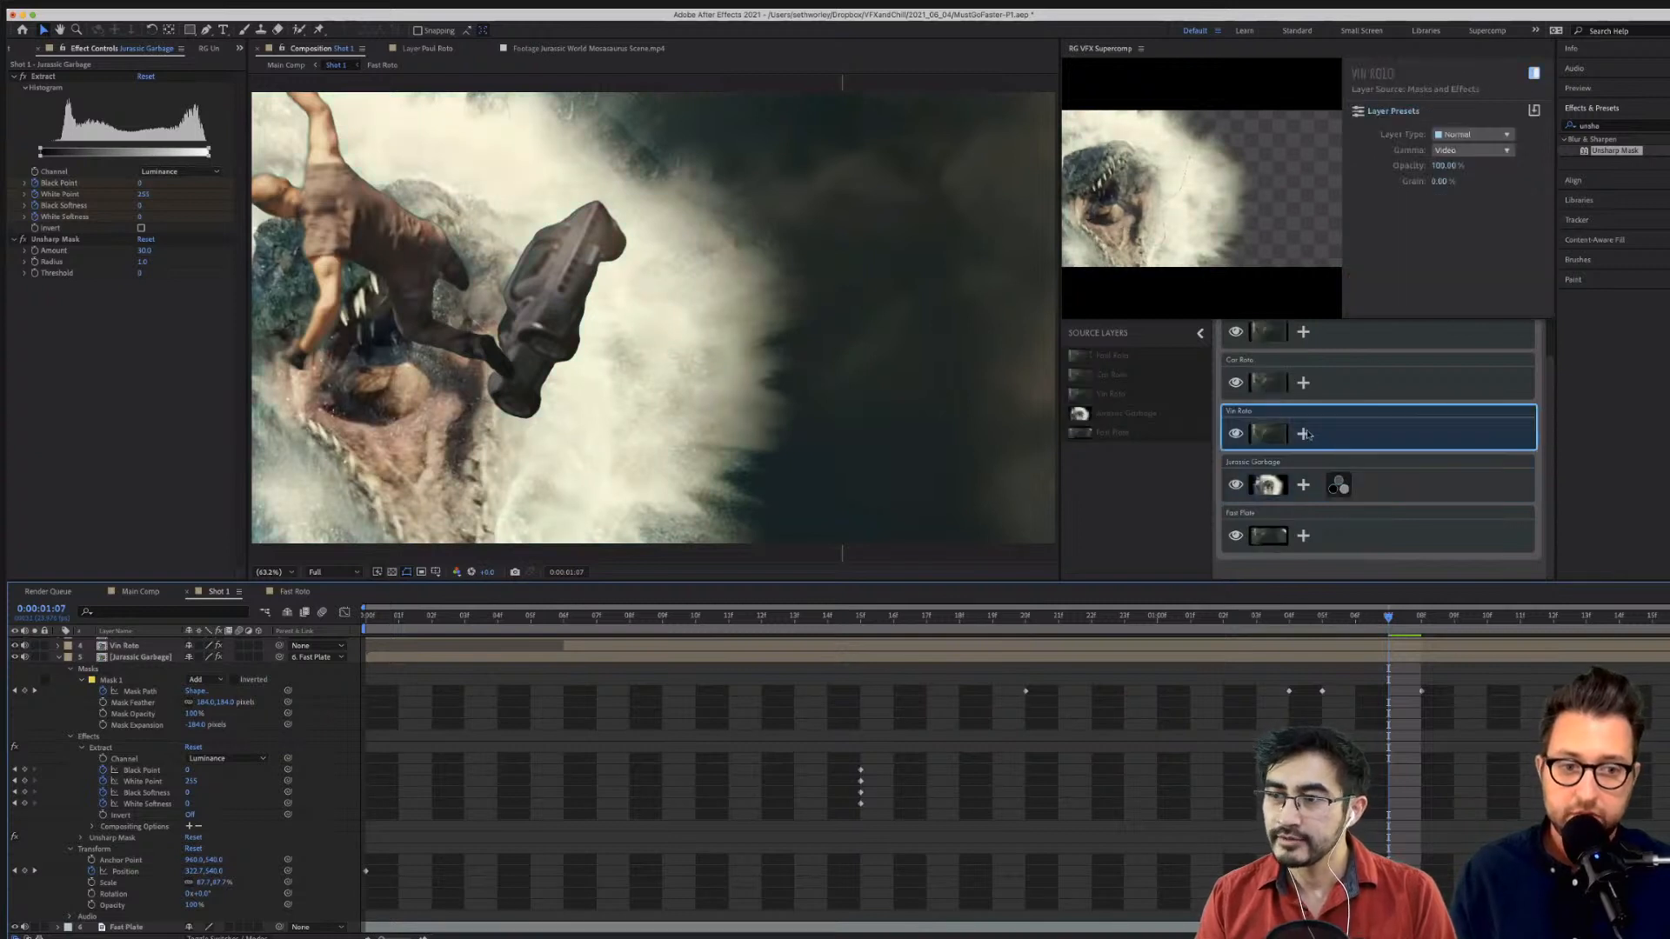
click(1304, 434)
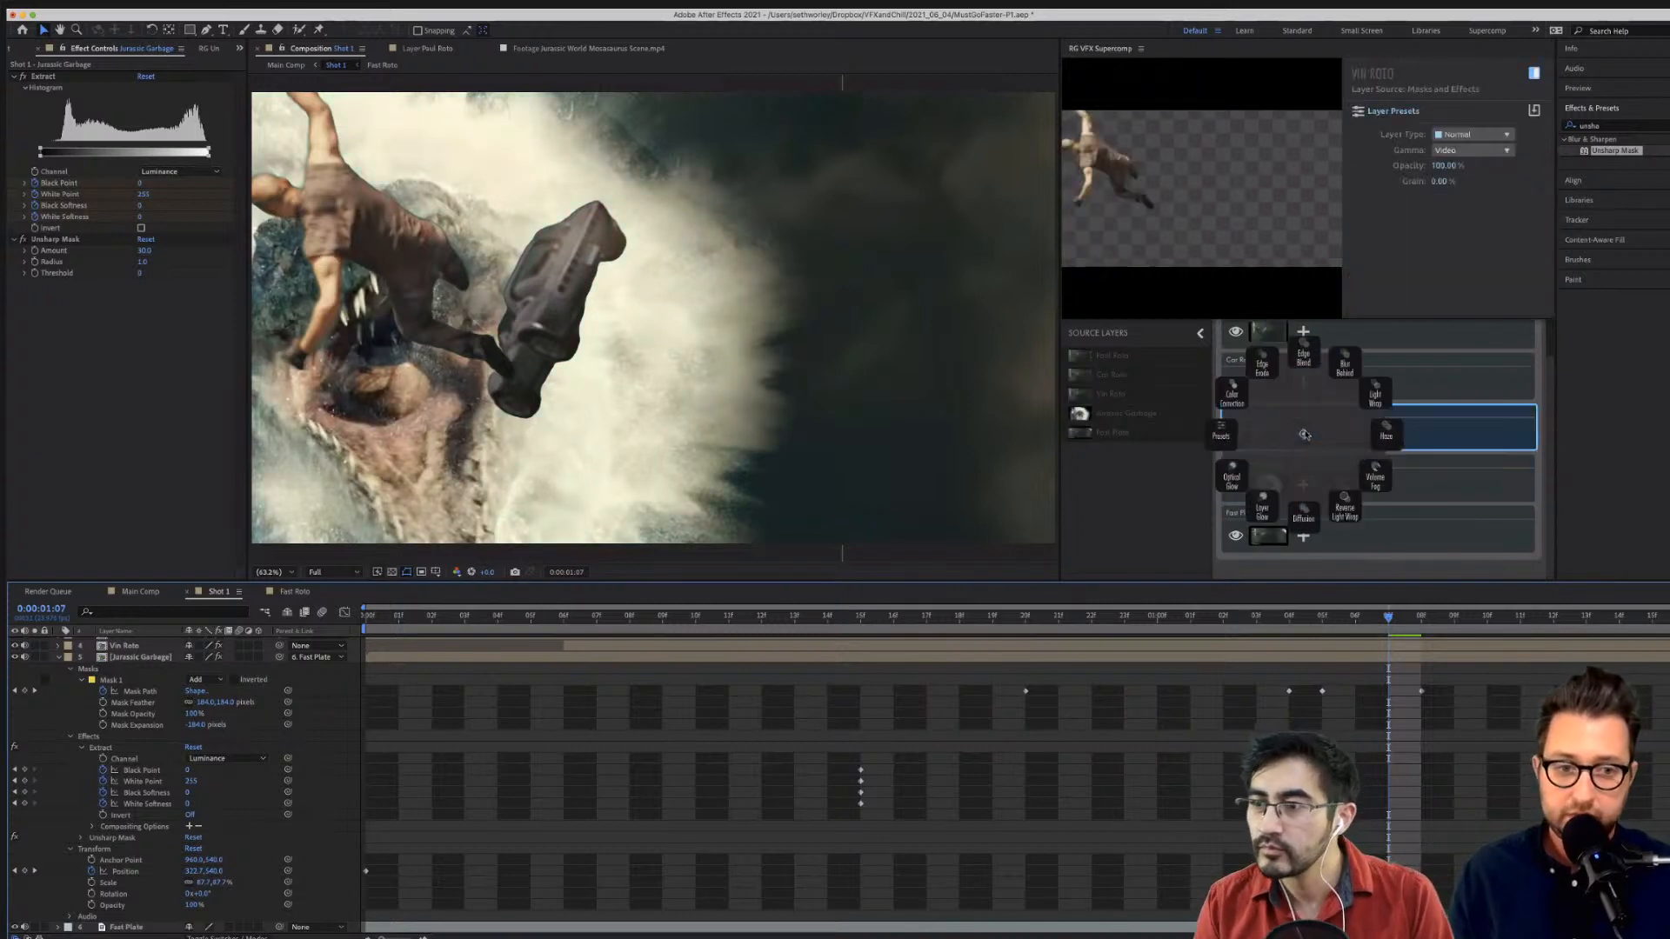
click(1226, 442)
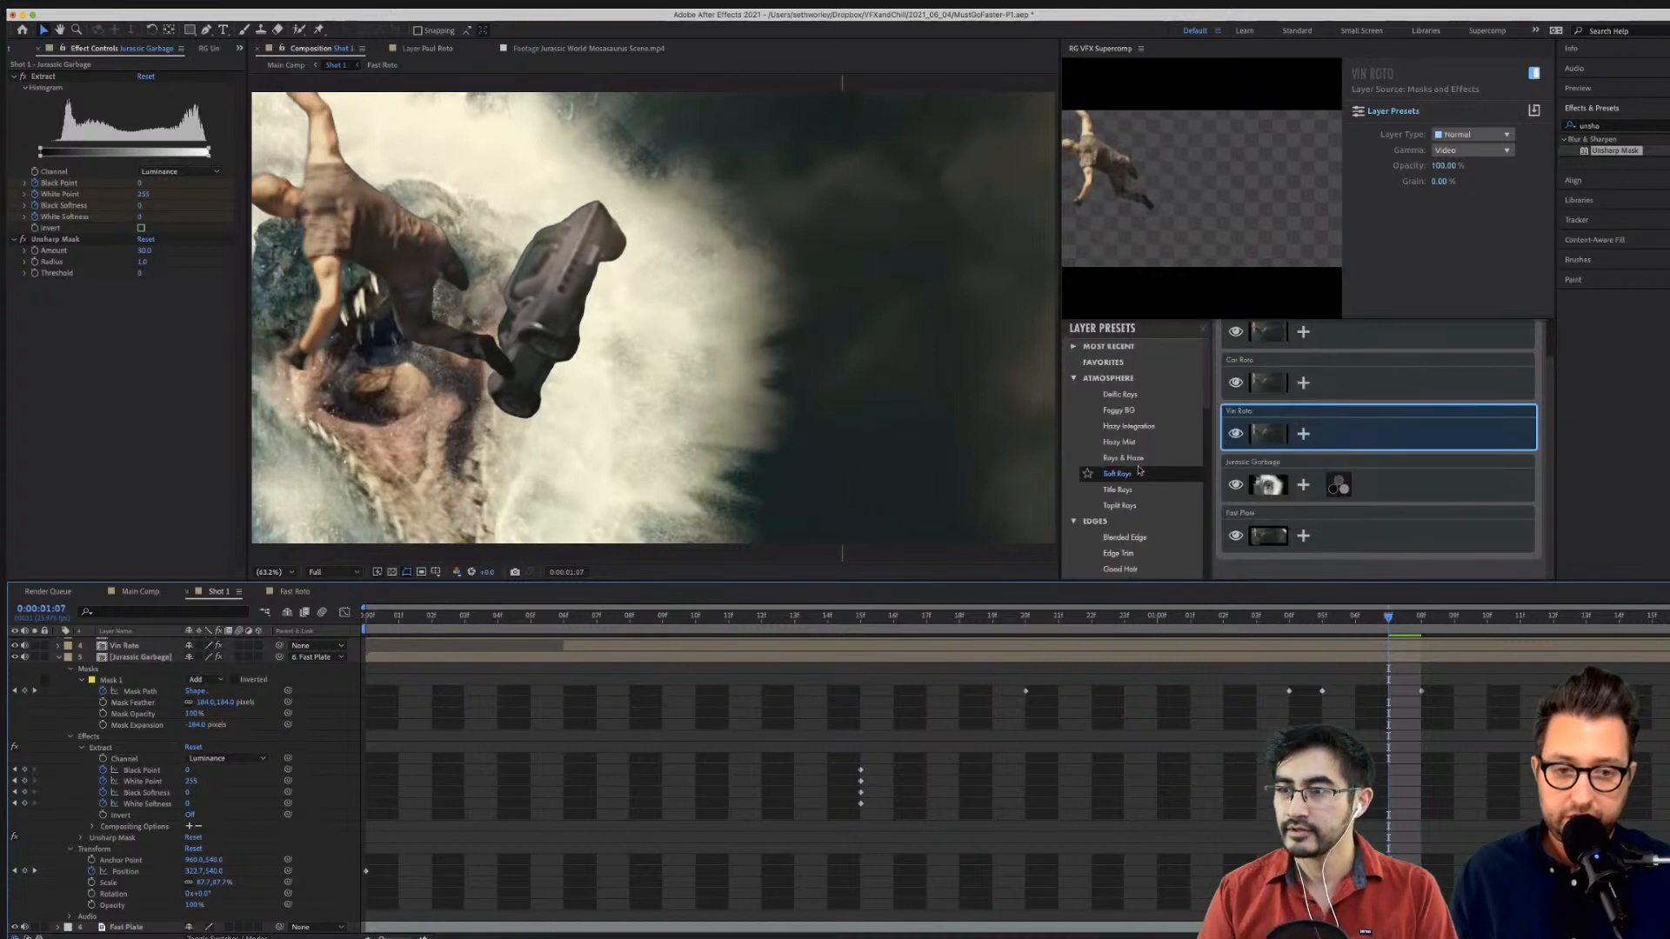
scroll(1135, 469, down, 3)
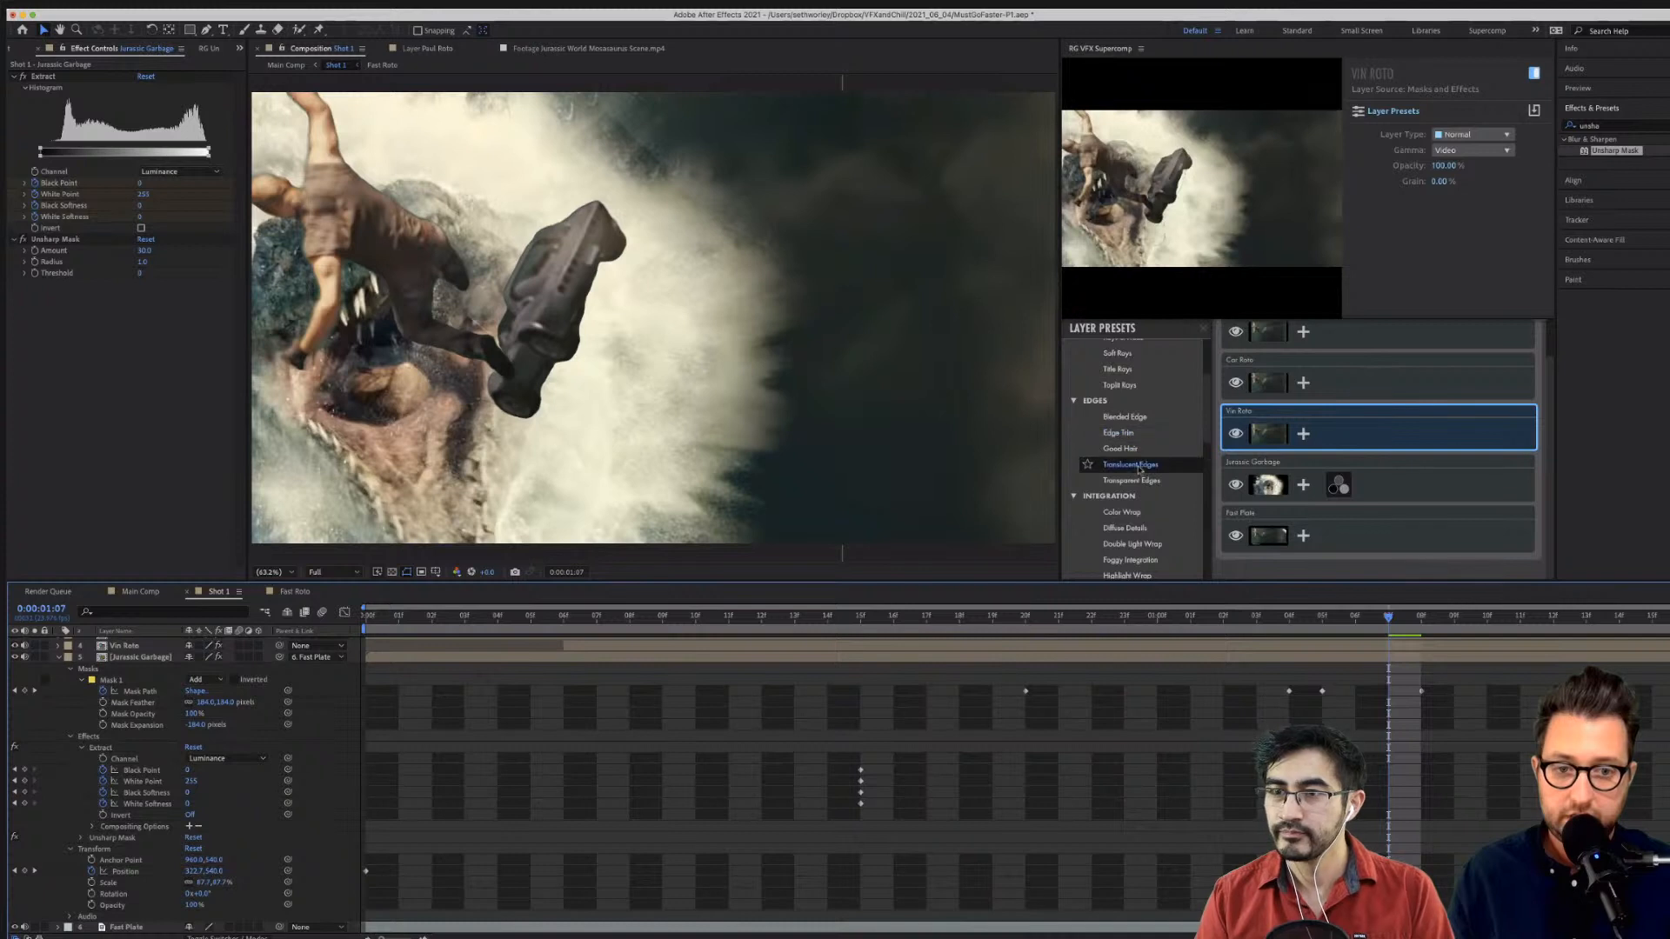
double_click(1132, 545)
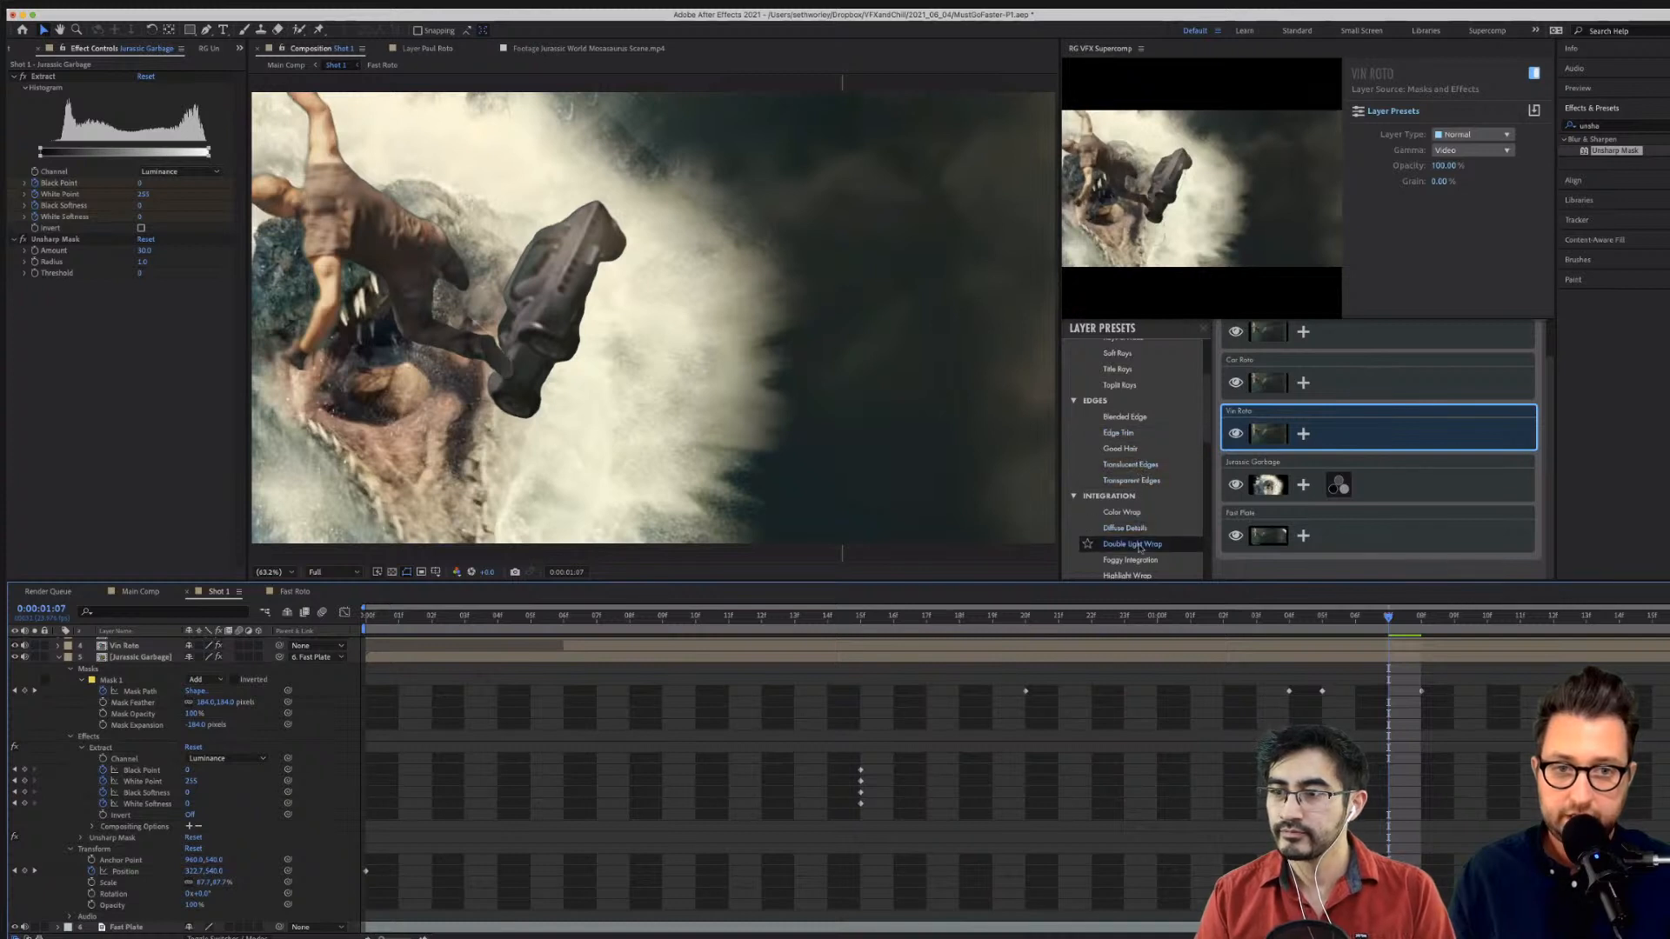
Add the Double Light Wrap preset's effects to the selected Vin Roto layer in Supercomp.
double_click(1122, 420)
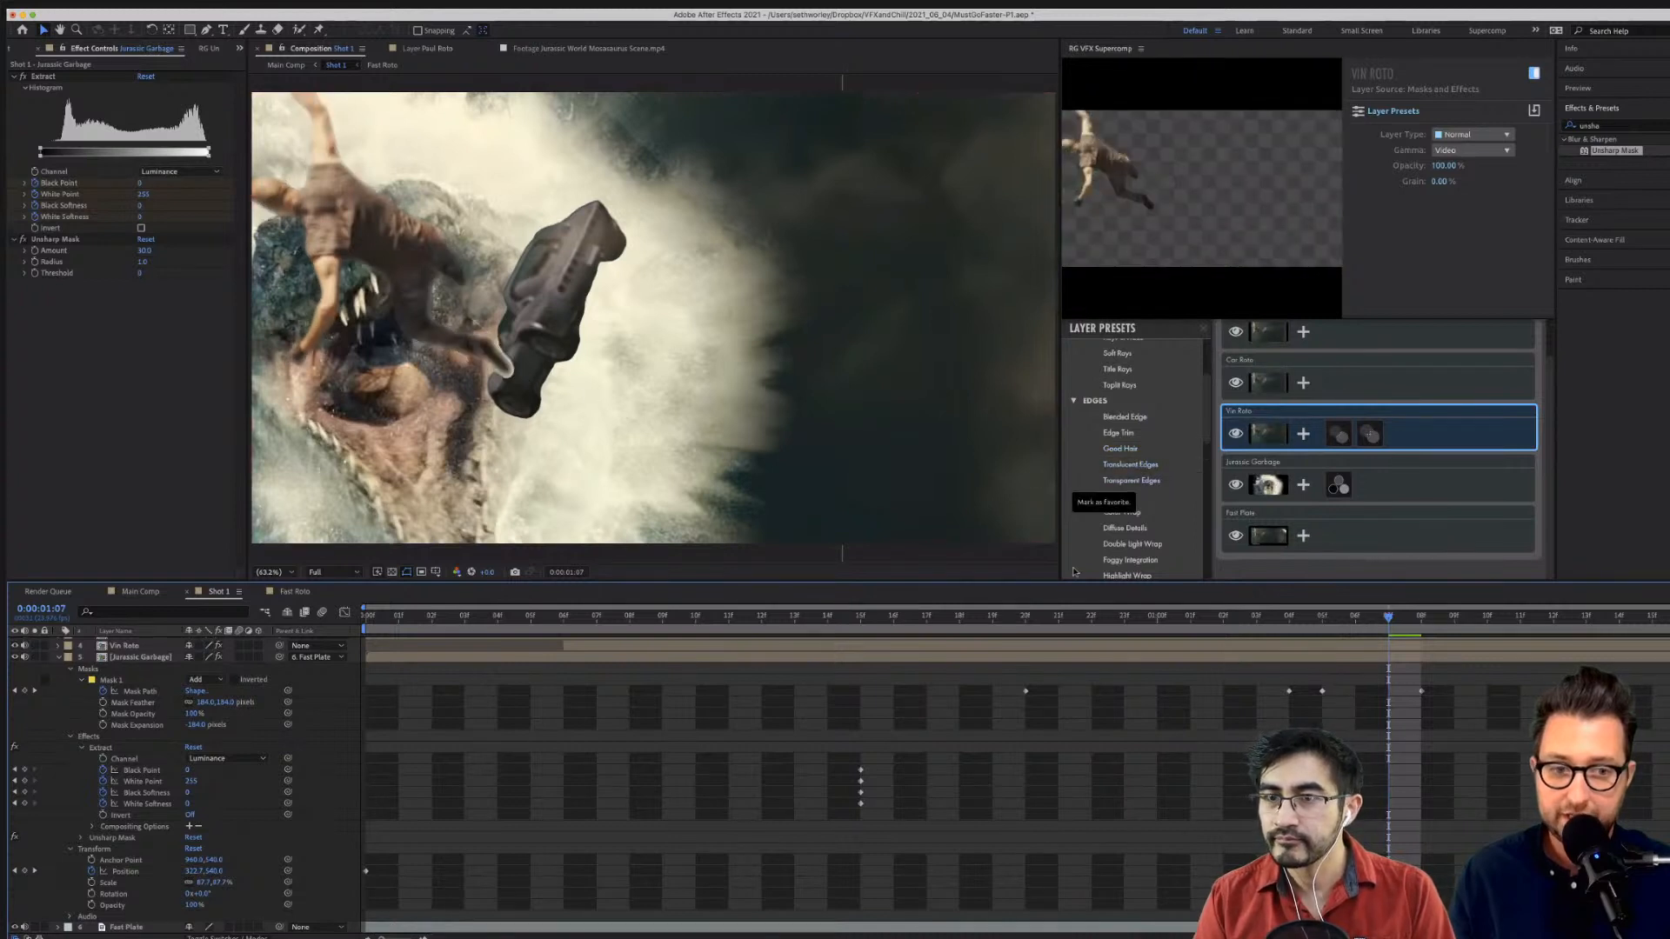
Select the Paul Roto, Car Roto and Vin Roto layers in the timeline and try to pre-compose them.
scroll(263, 707, up, 2)
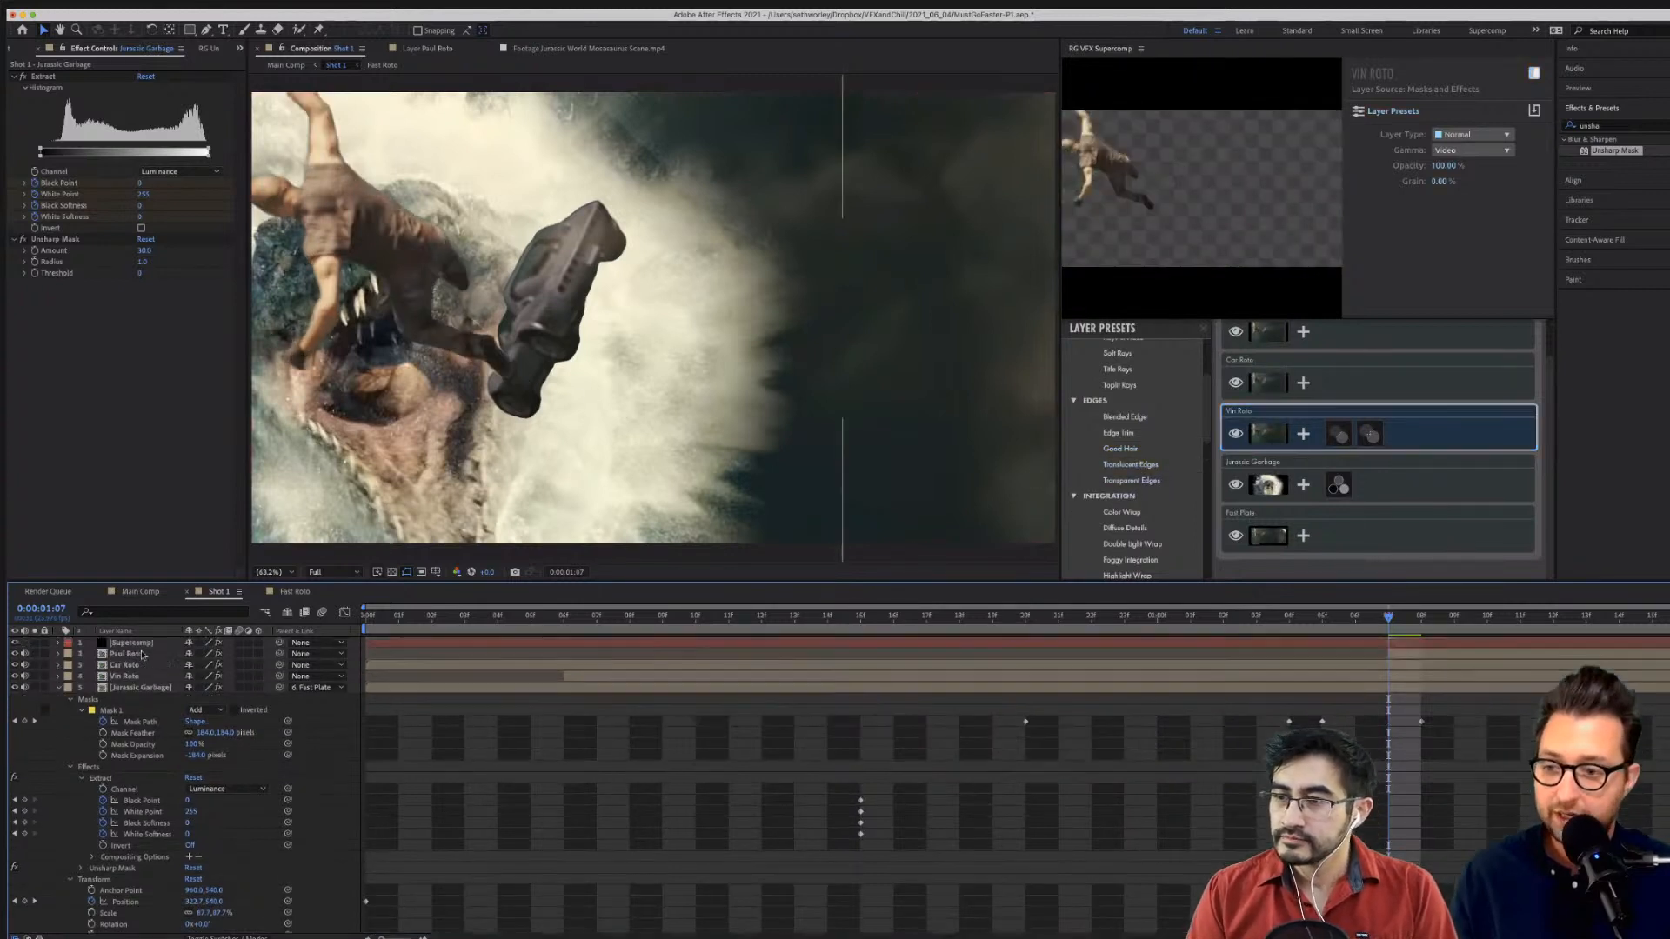
click(131, 644)
click(130, 654)
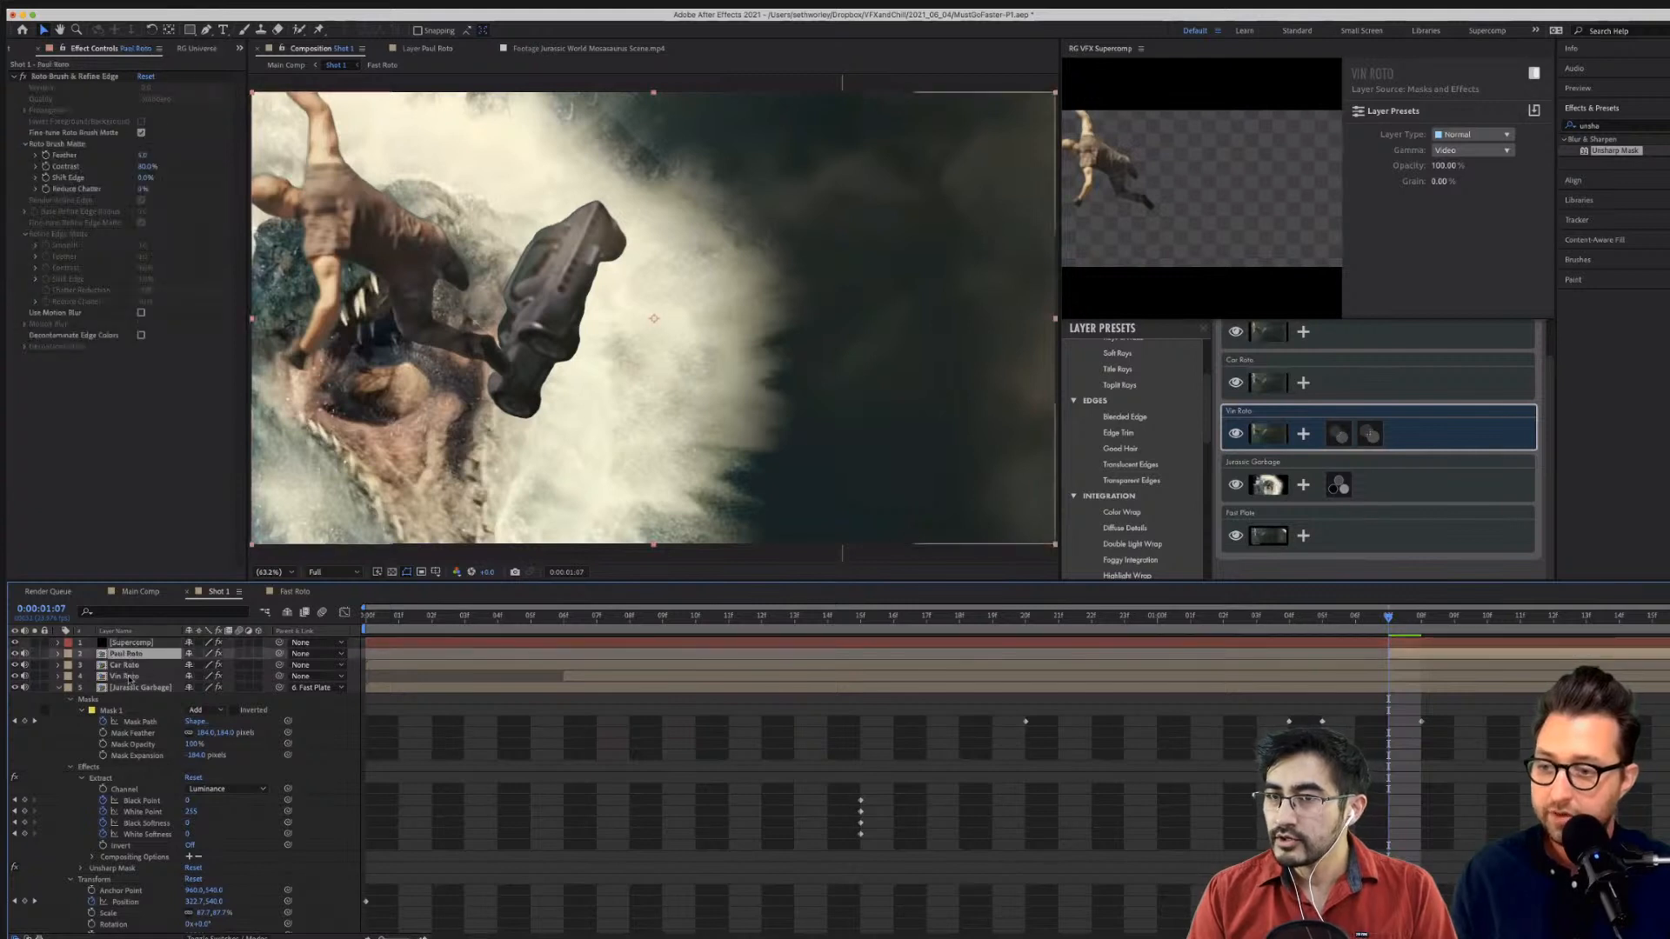
shift+click(126, 677)
key(super+shift+c)
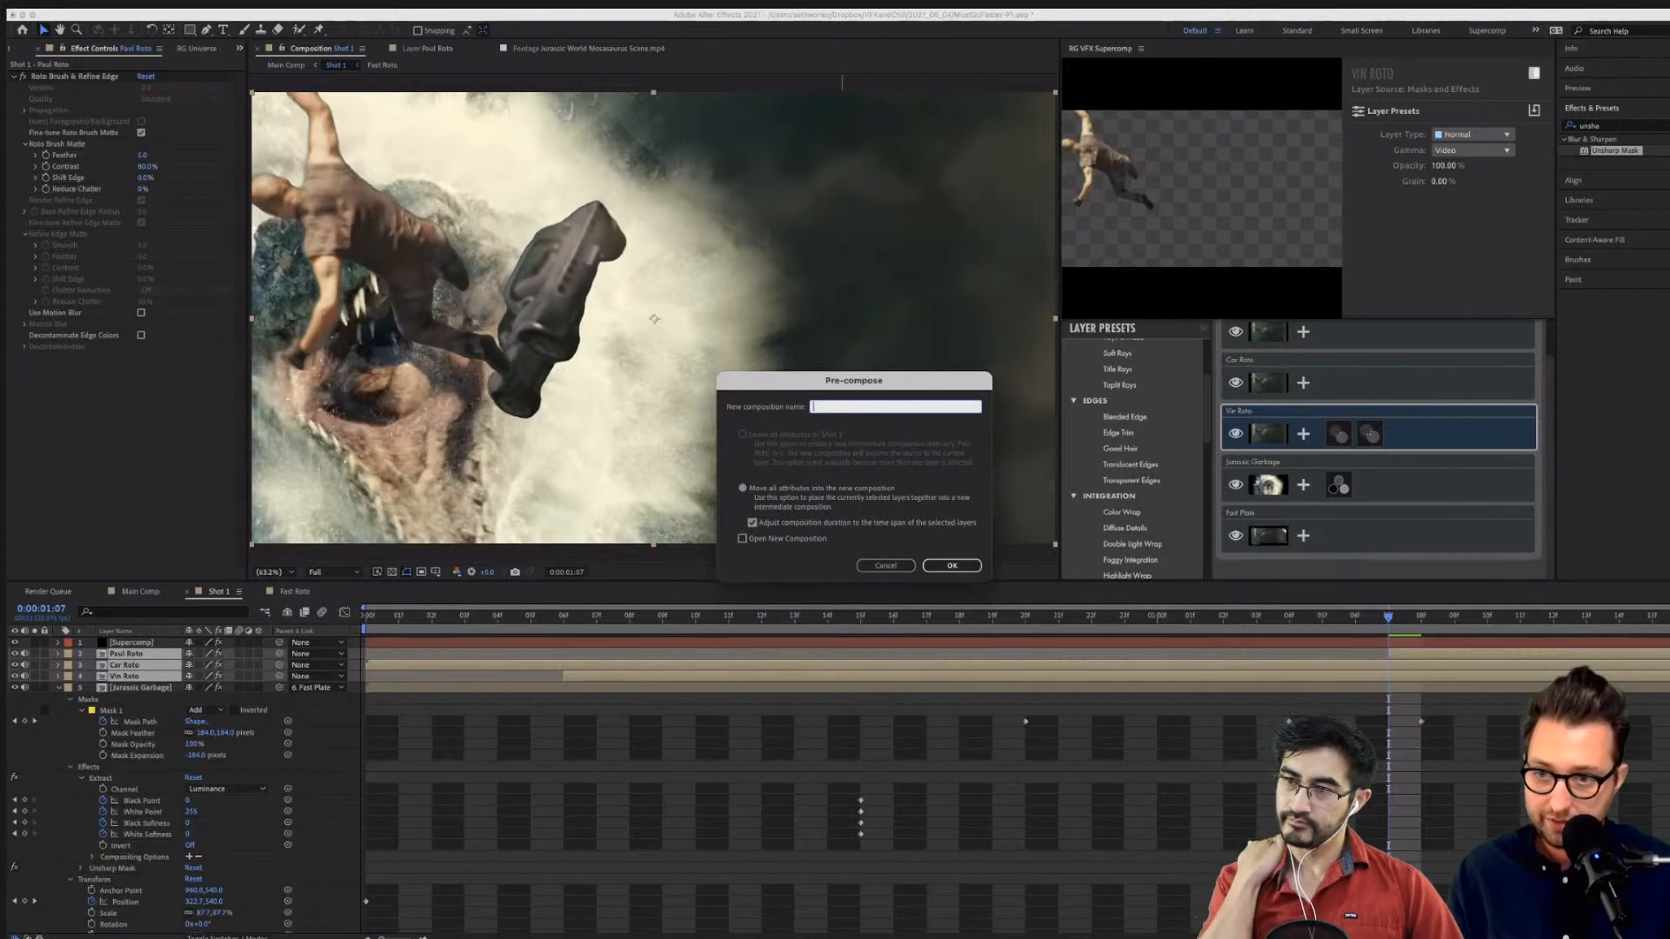
click(877, 563)
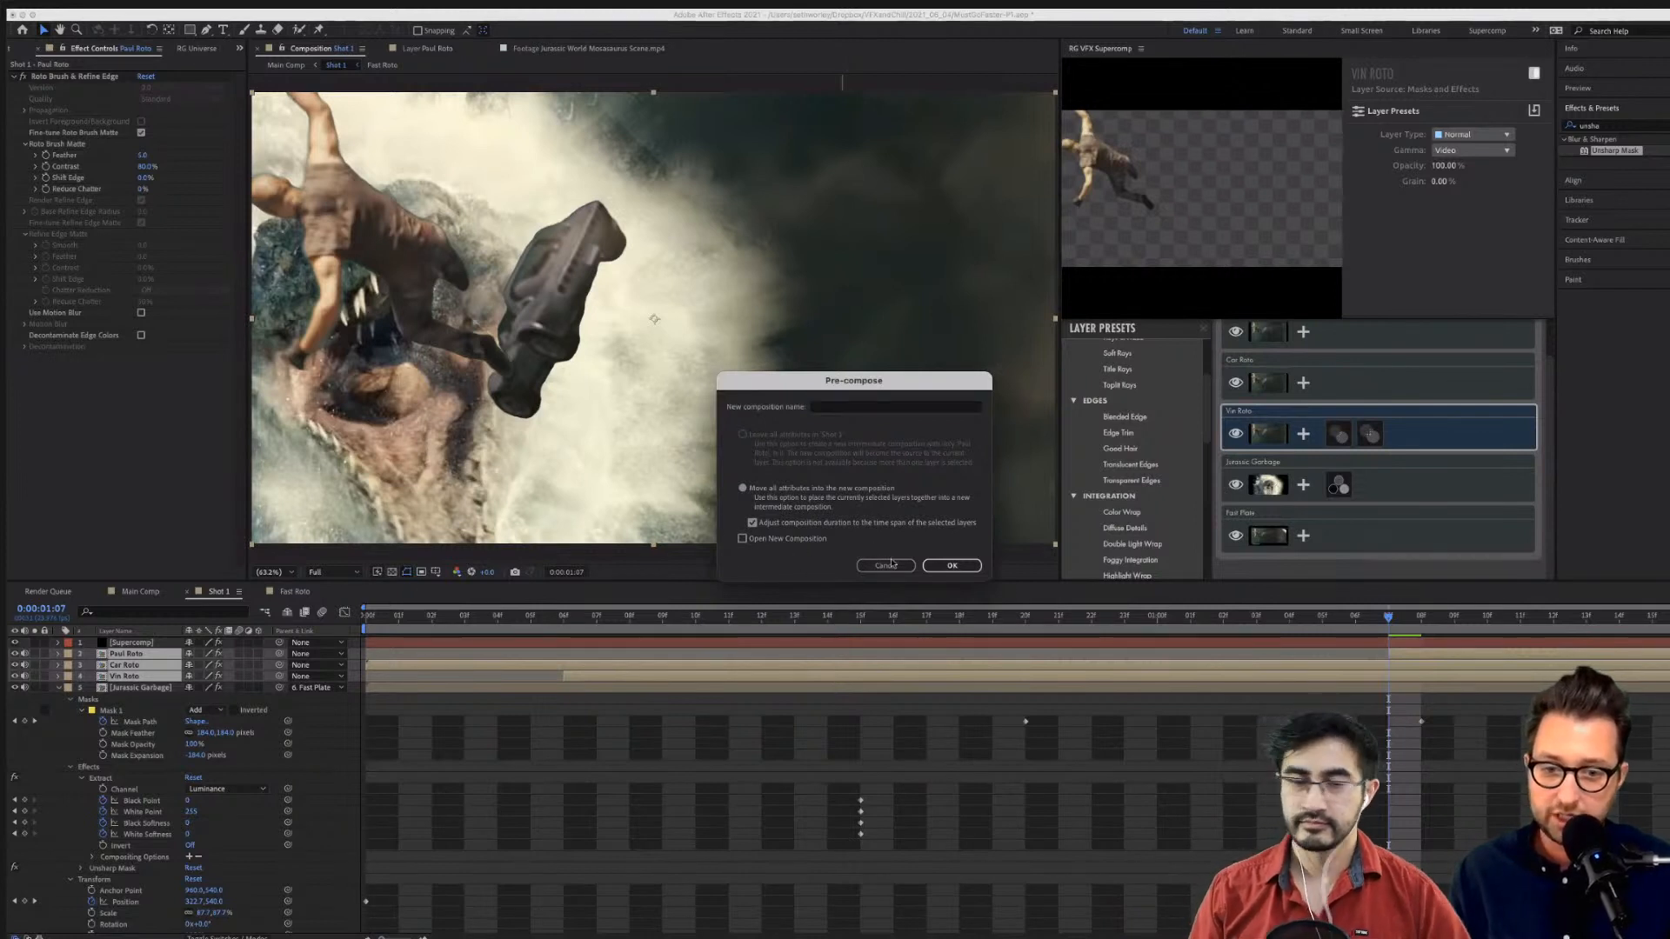
click(891, 565)
Reorder the Car Roto layer directly below Vin Roto in Supercomp and reopen the layer presets for Vin Roto.
drag(1424, 383, 1326, 440)
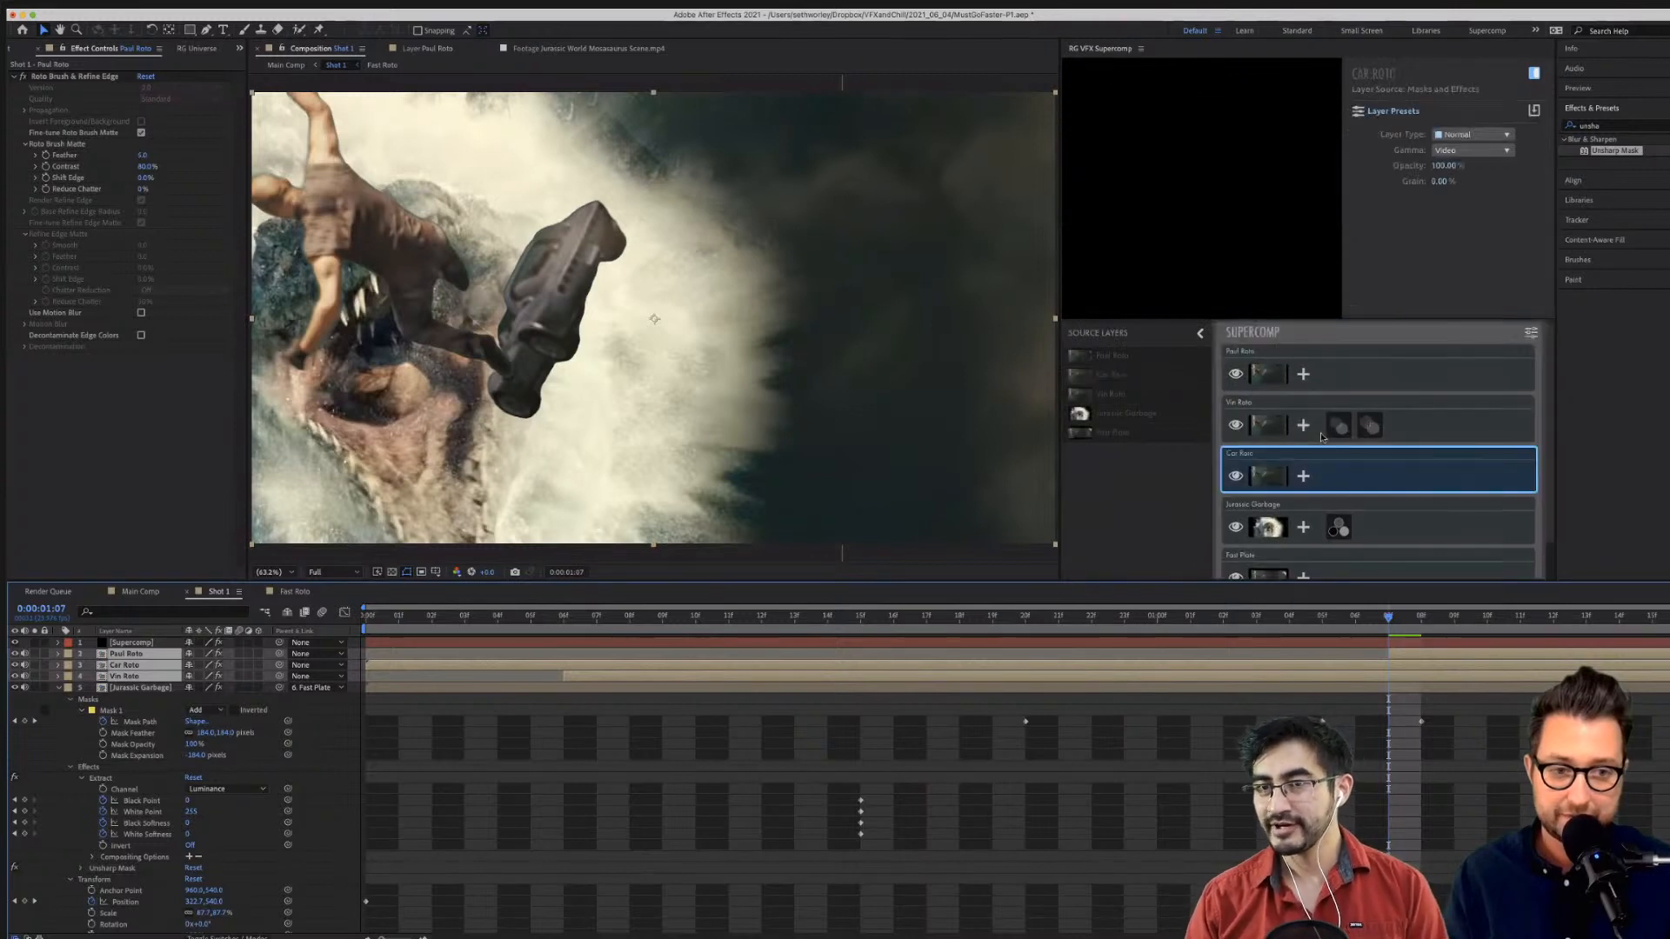
click(1303, 424)
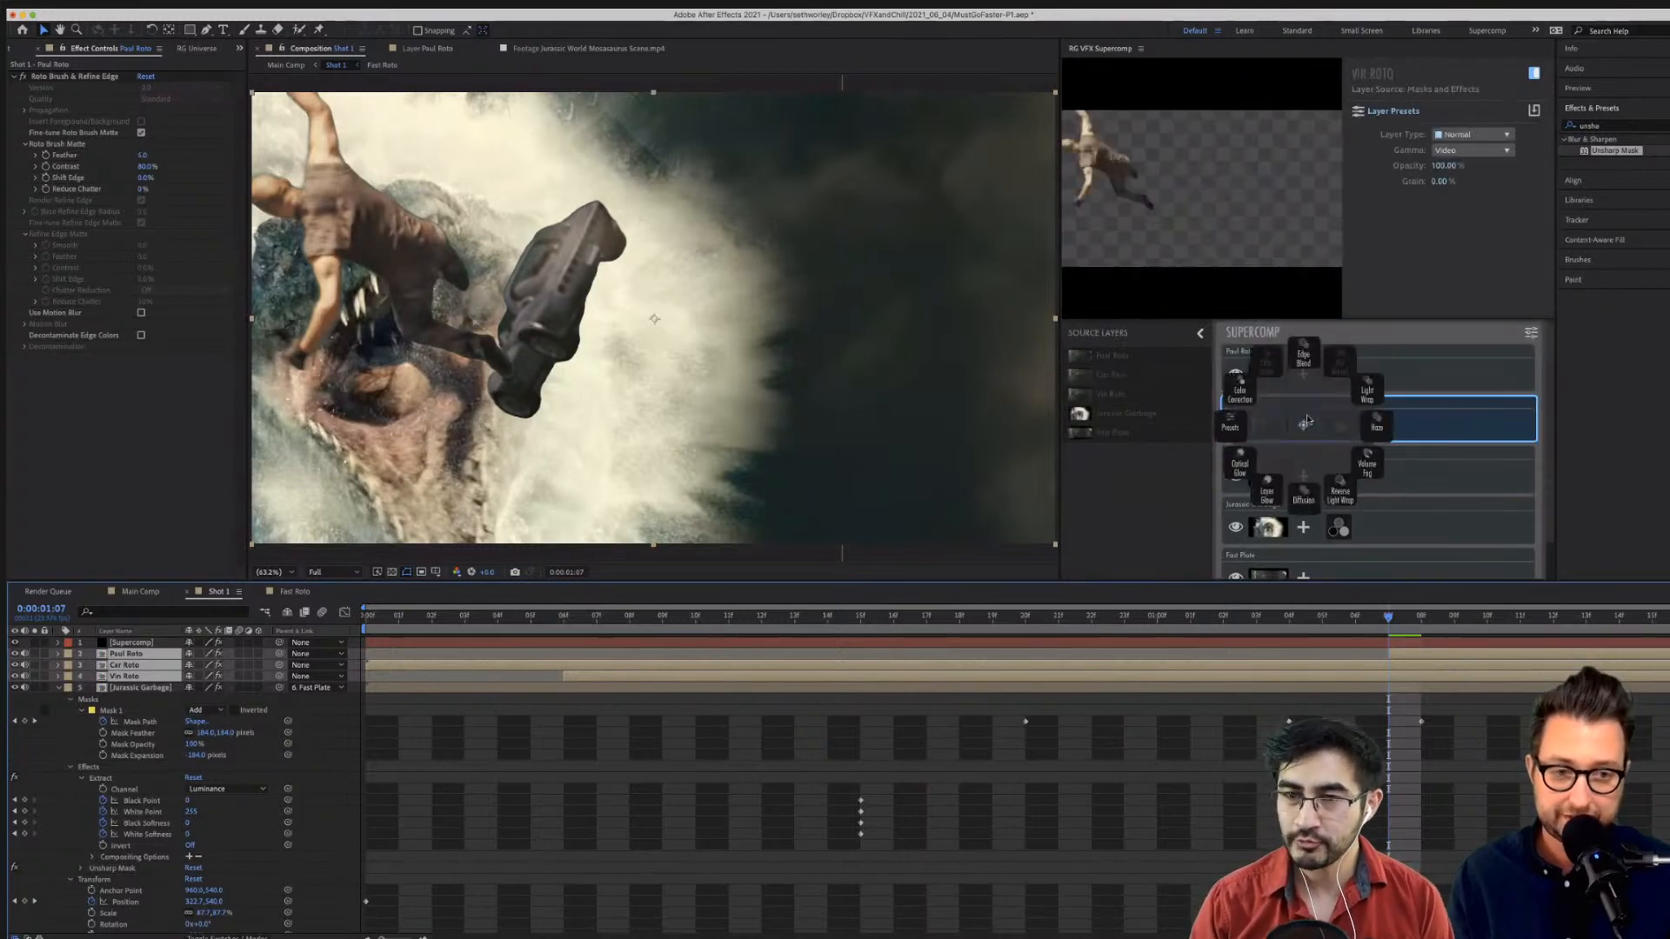
click(1227, 433)
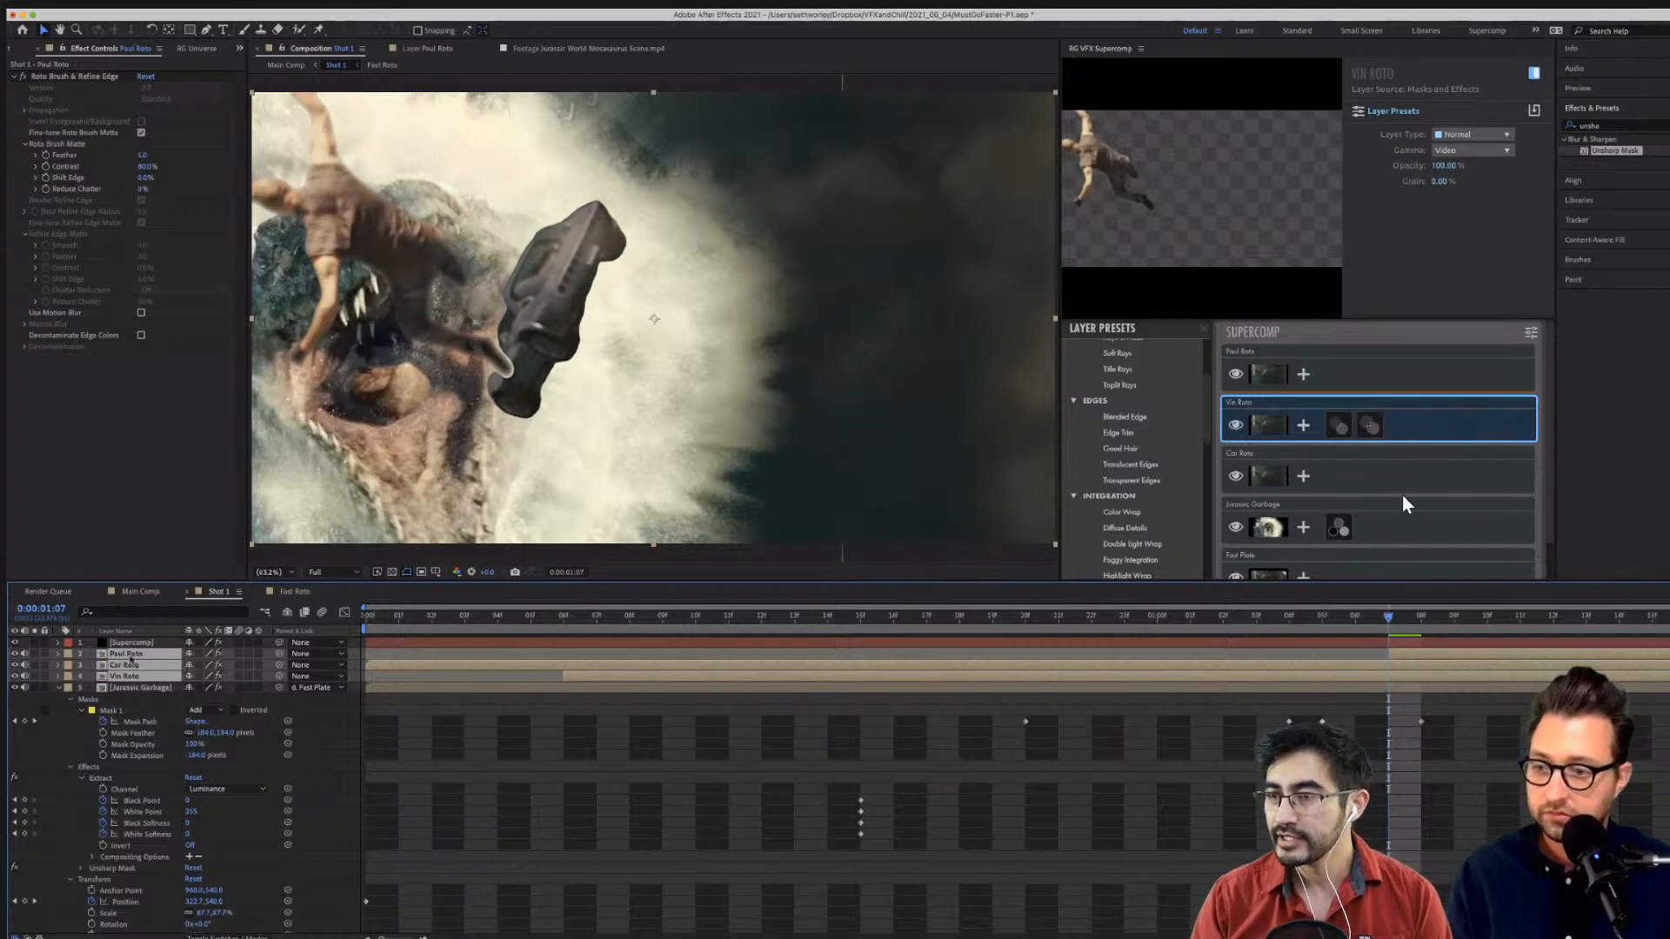
Pre-compose the selected Paul Roto, Car Roto and Vin Roto layers with the composition name Roto.
key(super+shift+c)
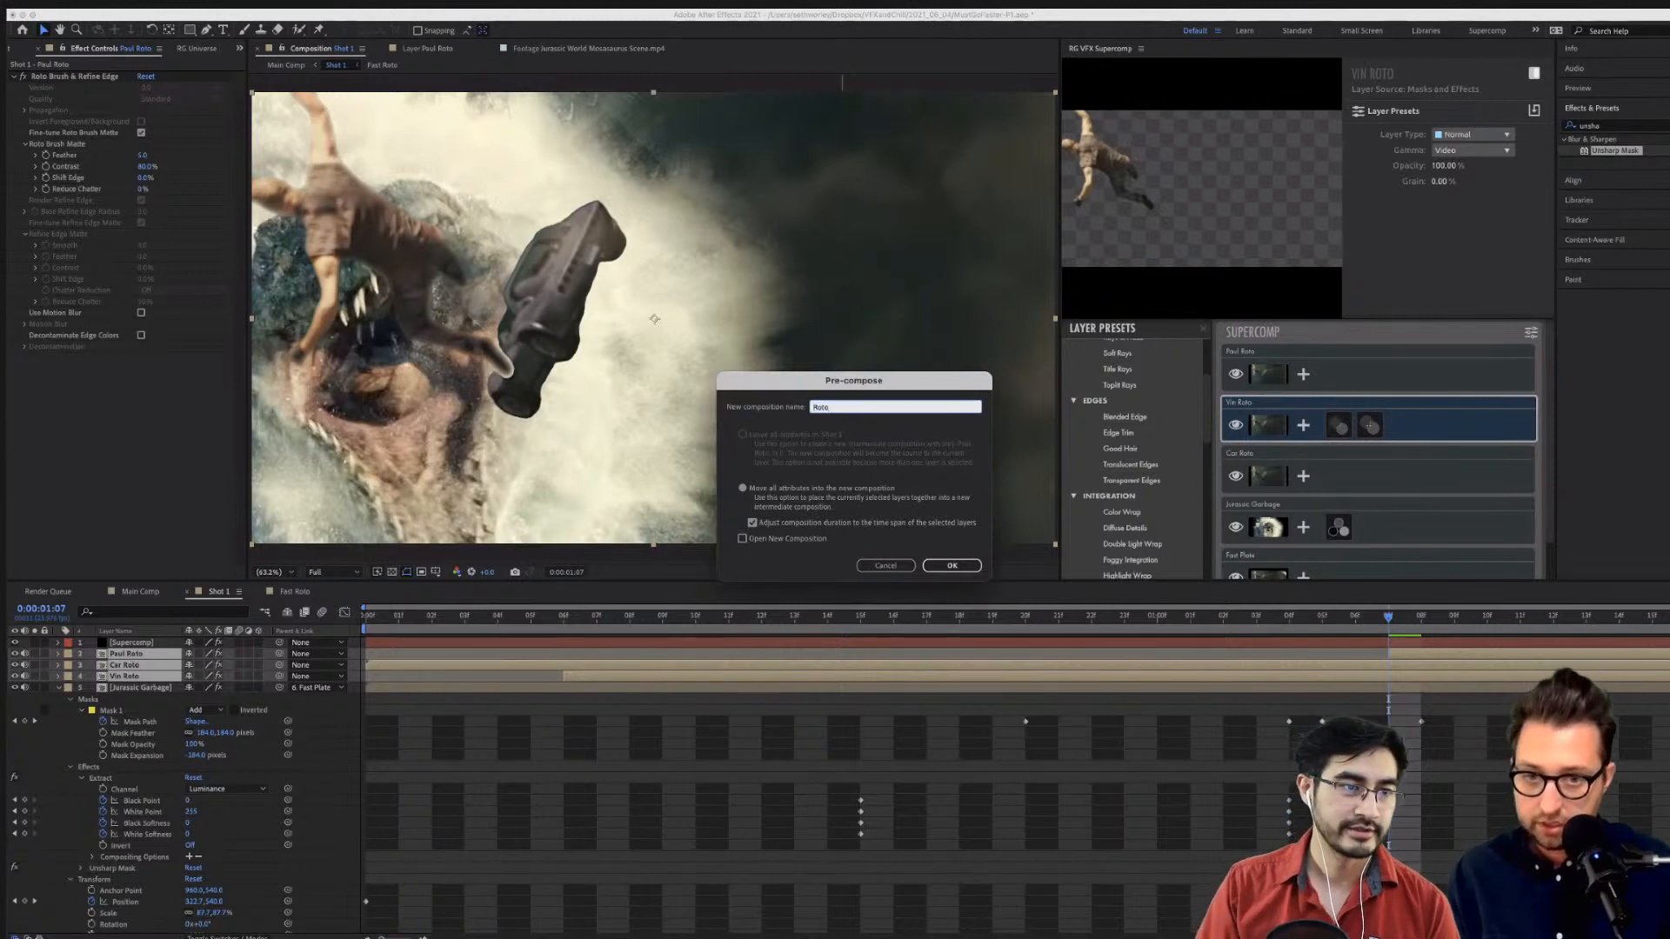
Pre-compose the Paul, Car and Vin roto layers as Roto and add the new layer to the Supercomp stack.
key(Return)
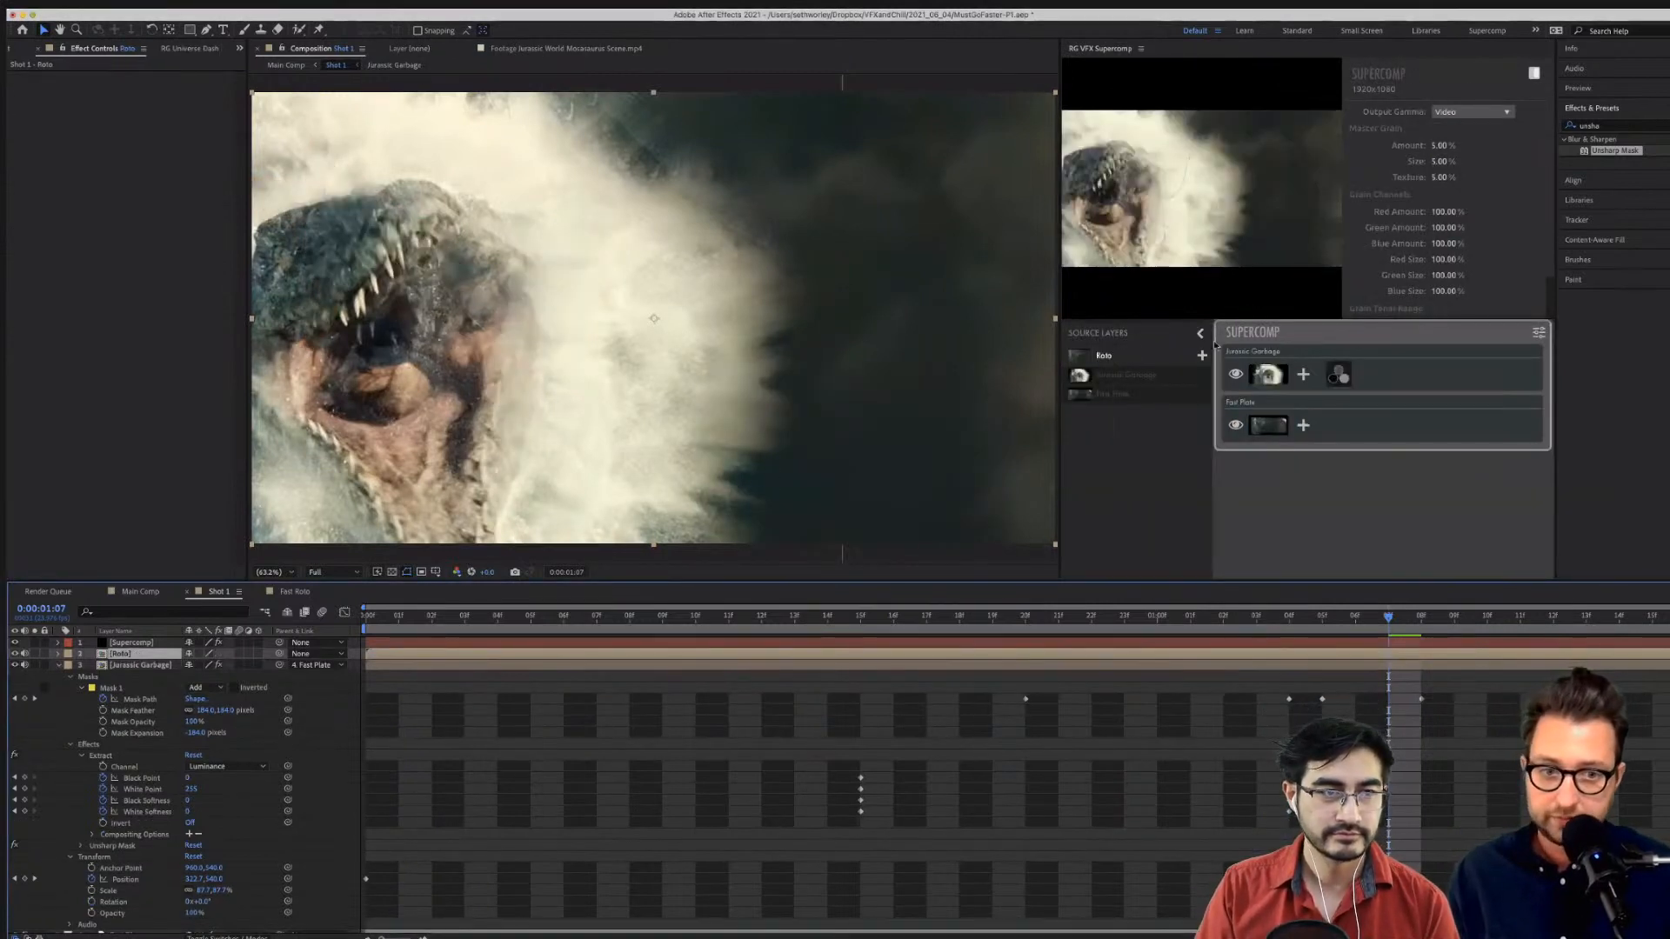
click(1203, 357)
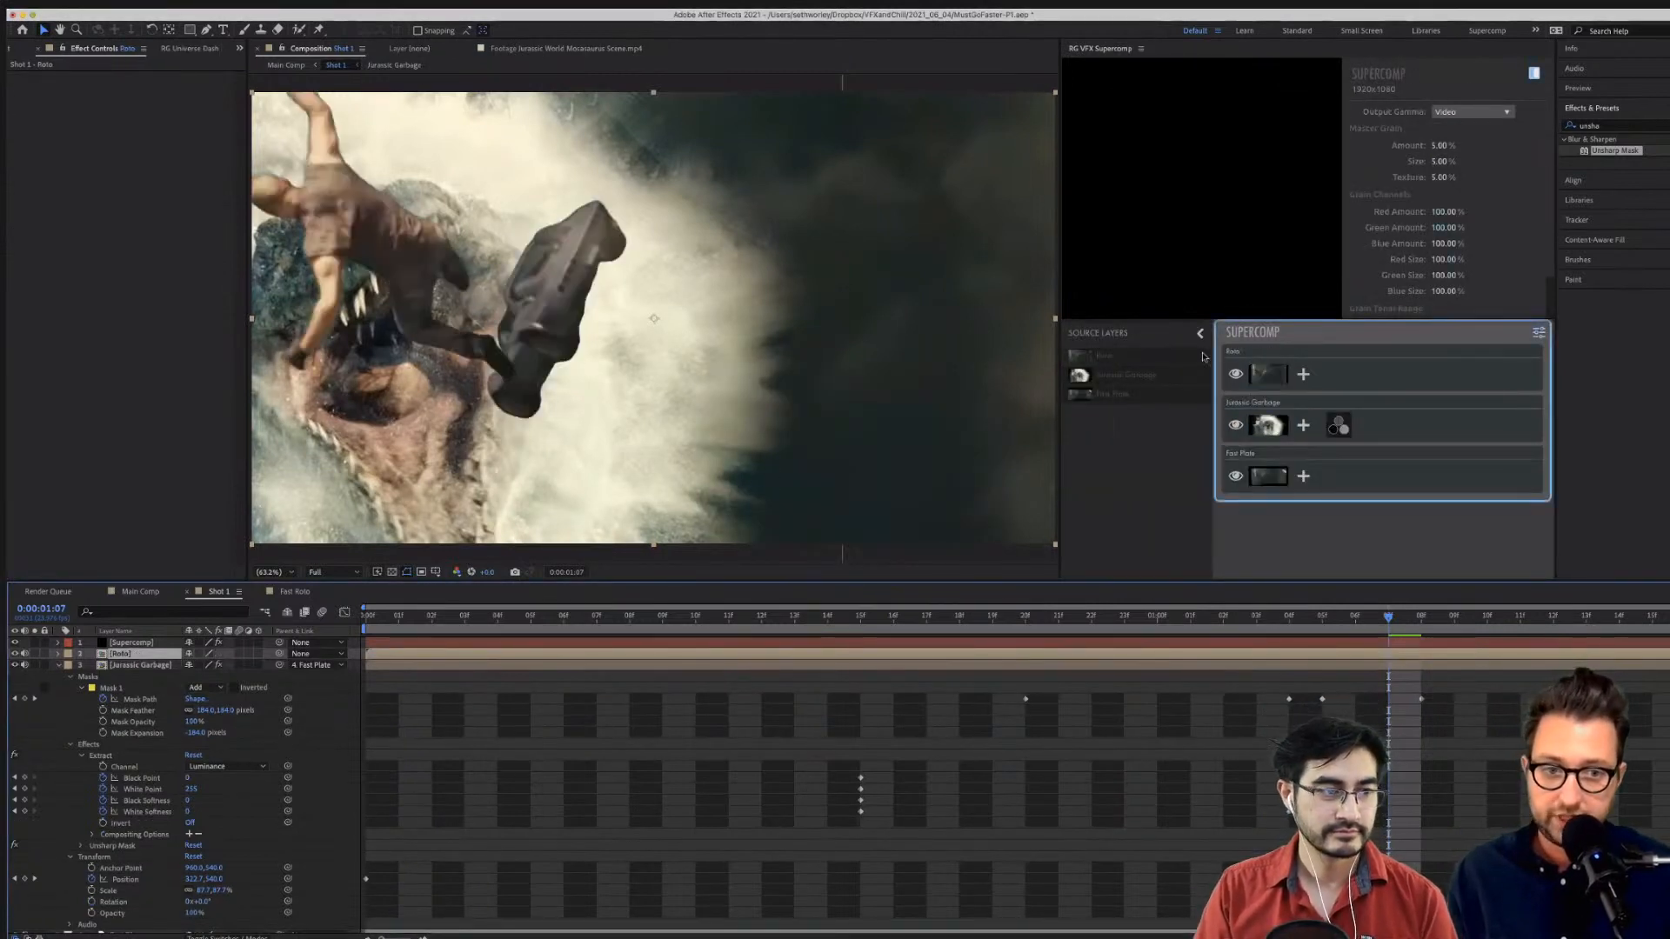
Apply the Translucent Edges preset to the Roto layer in Supercomp.
click(1302, 373)
click(1200, 376)
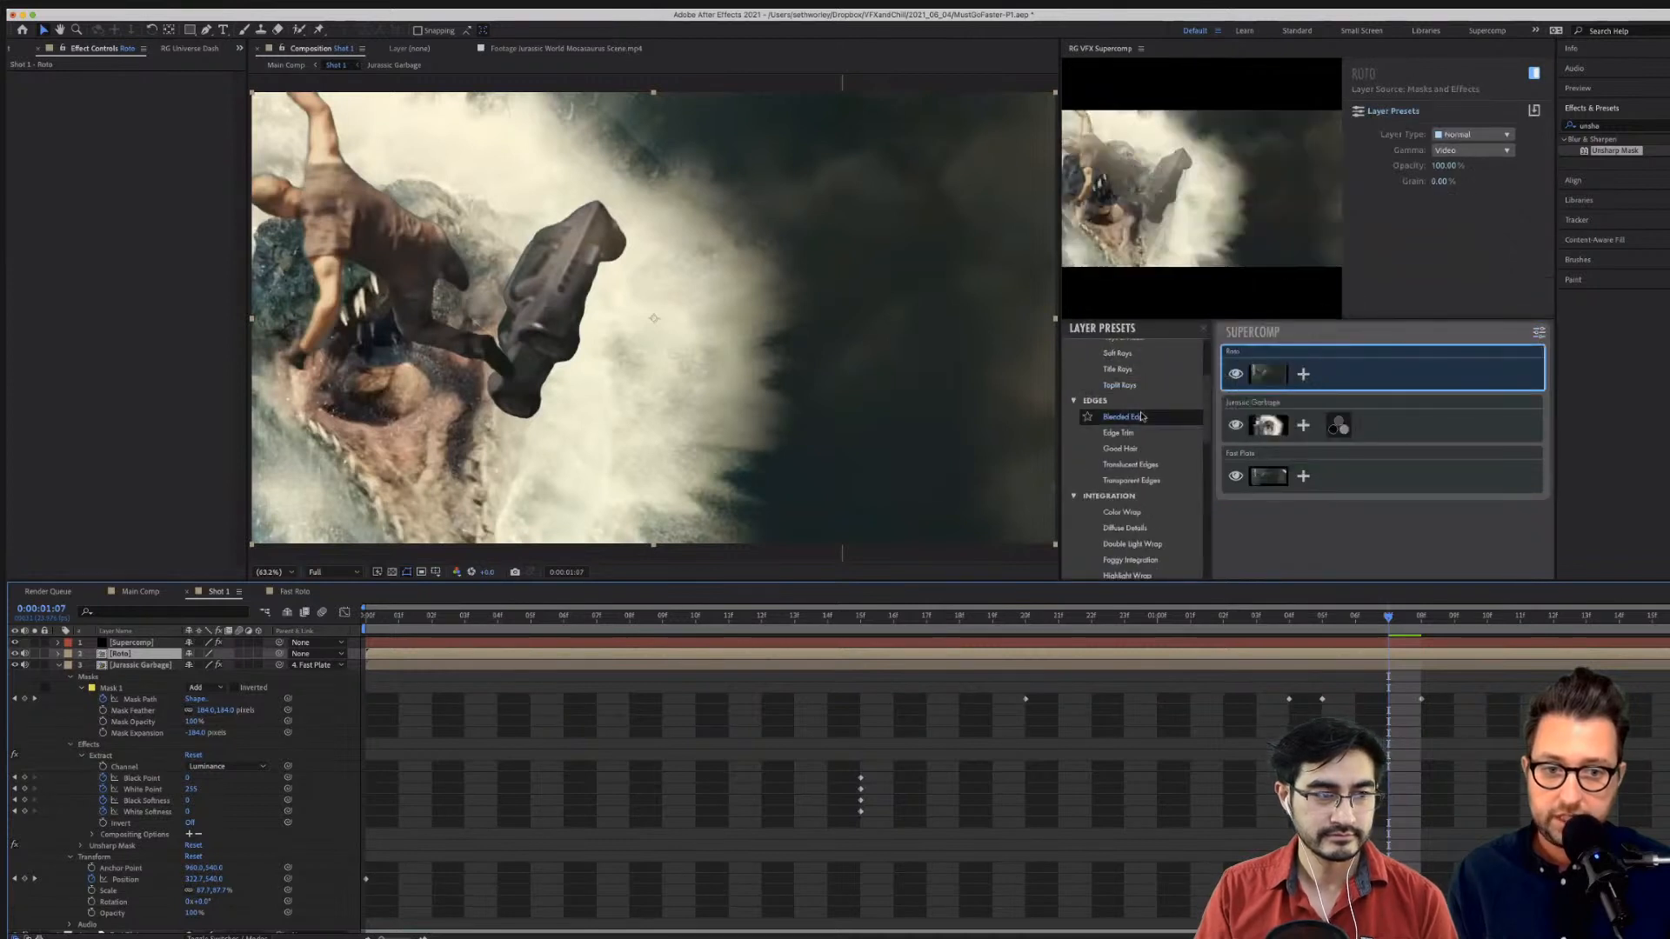
click(1136, 466)
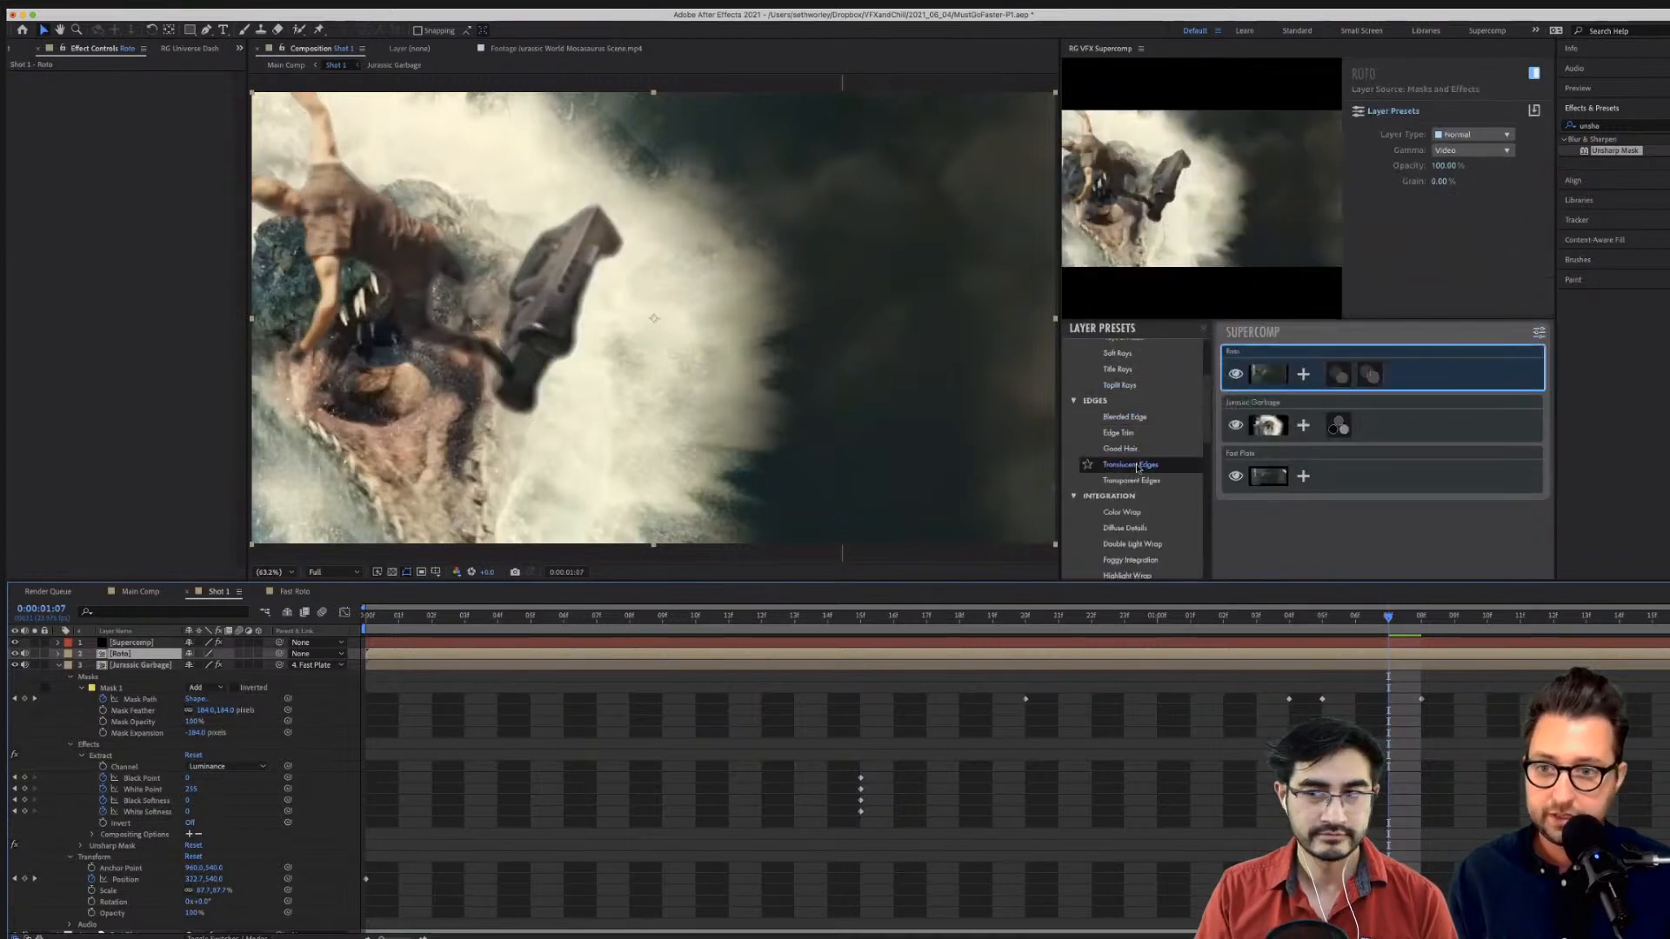
Preview the blended edges in Shot 1 and disable the Unsharp Mask effect on the Jurassic Garbage layer.
drag(1268, 634, 833, 613)
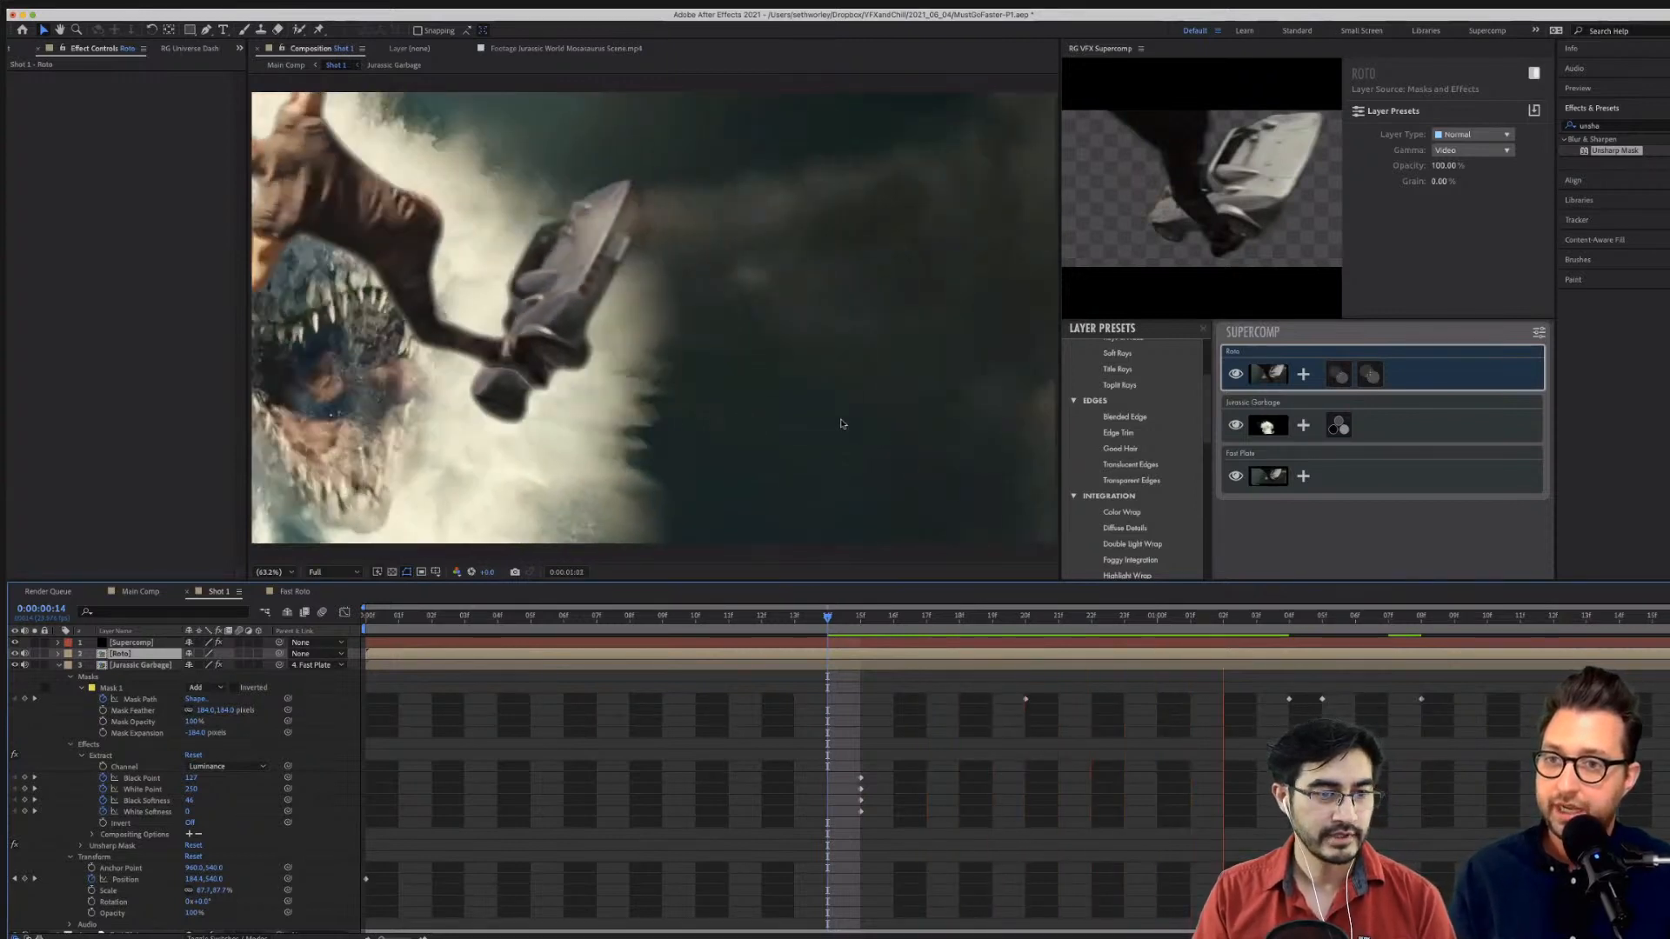
key(space)
key(Page_Up)
key(Page_Up)
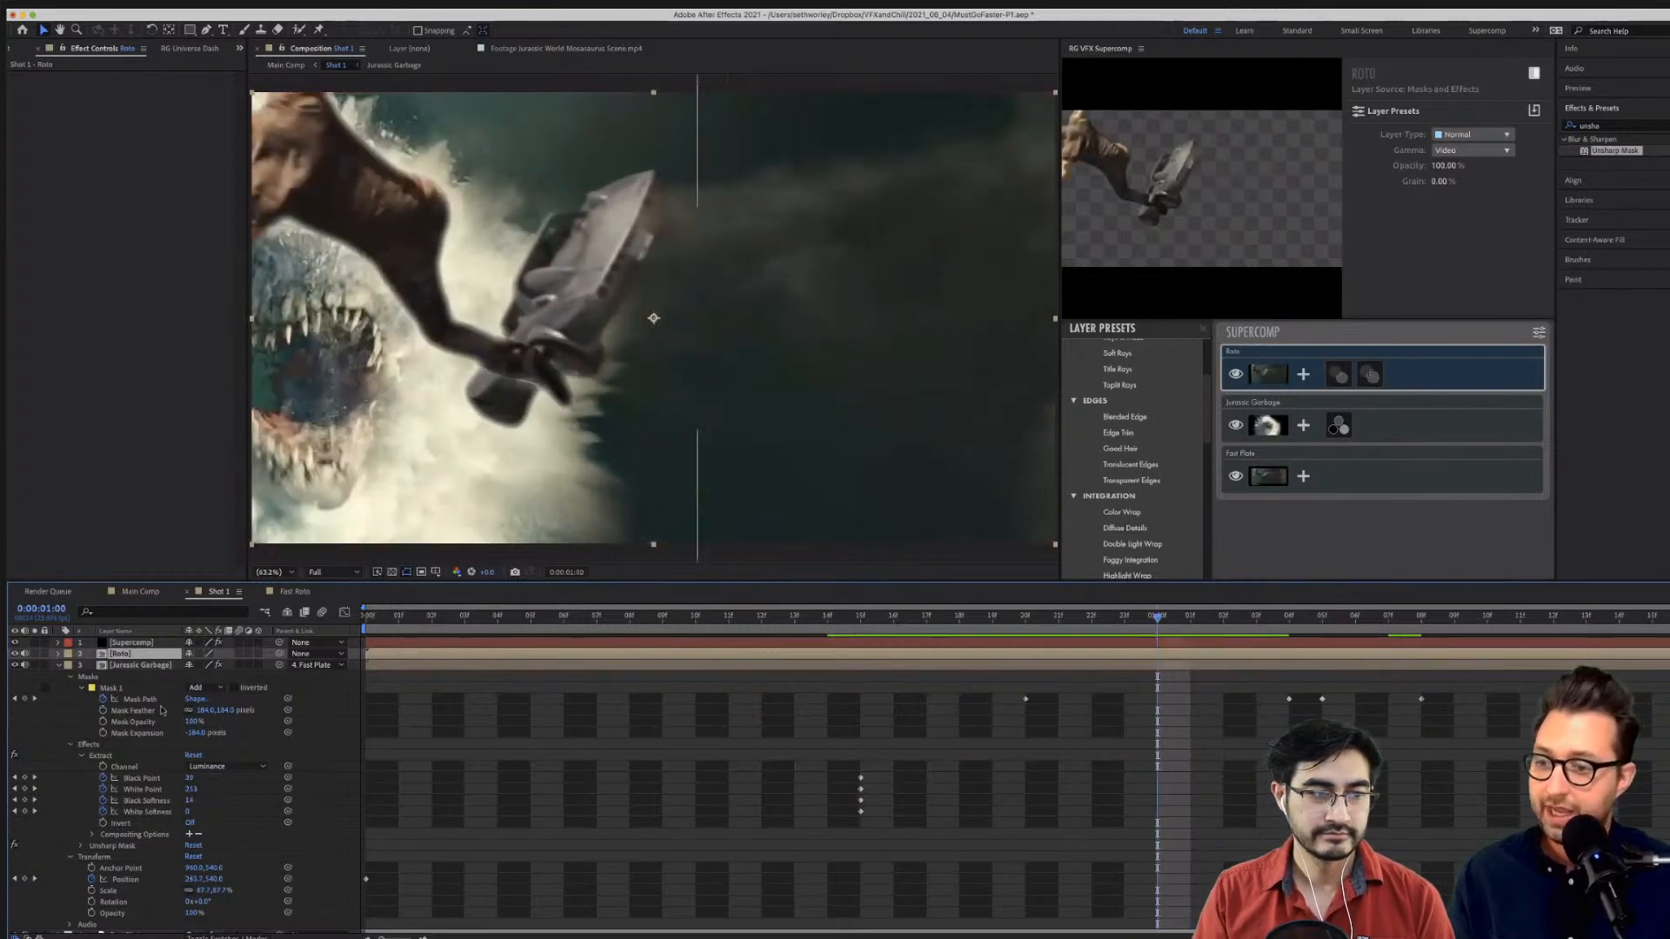
click(127, 666)
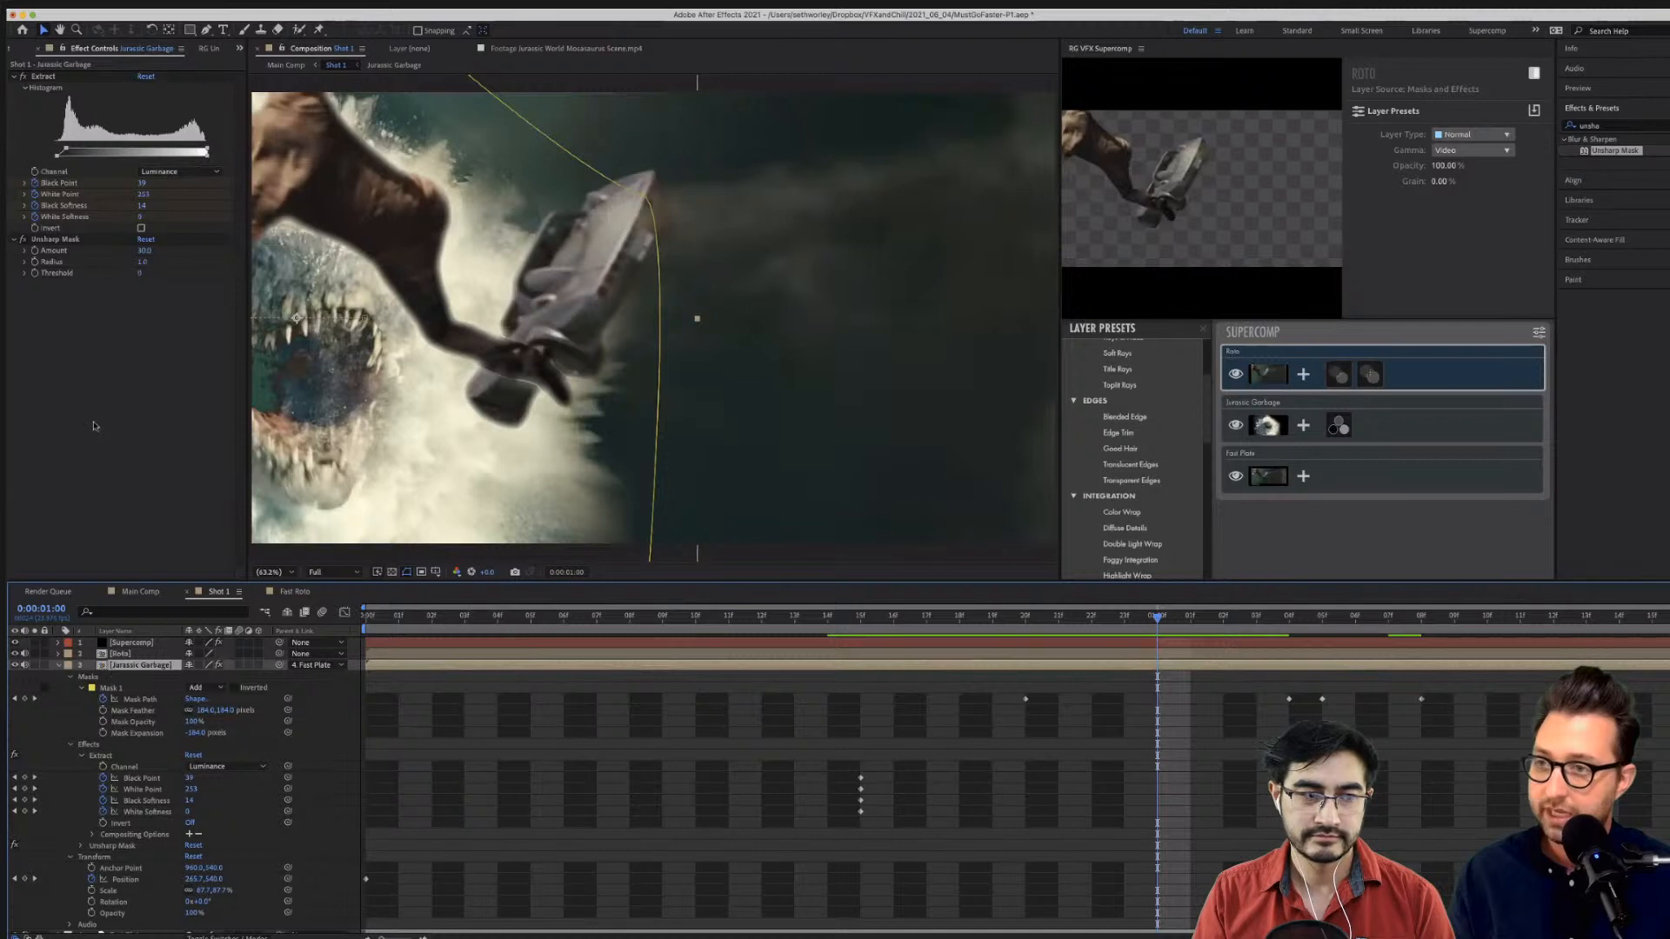
click(23, 239)
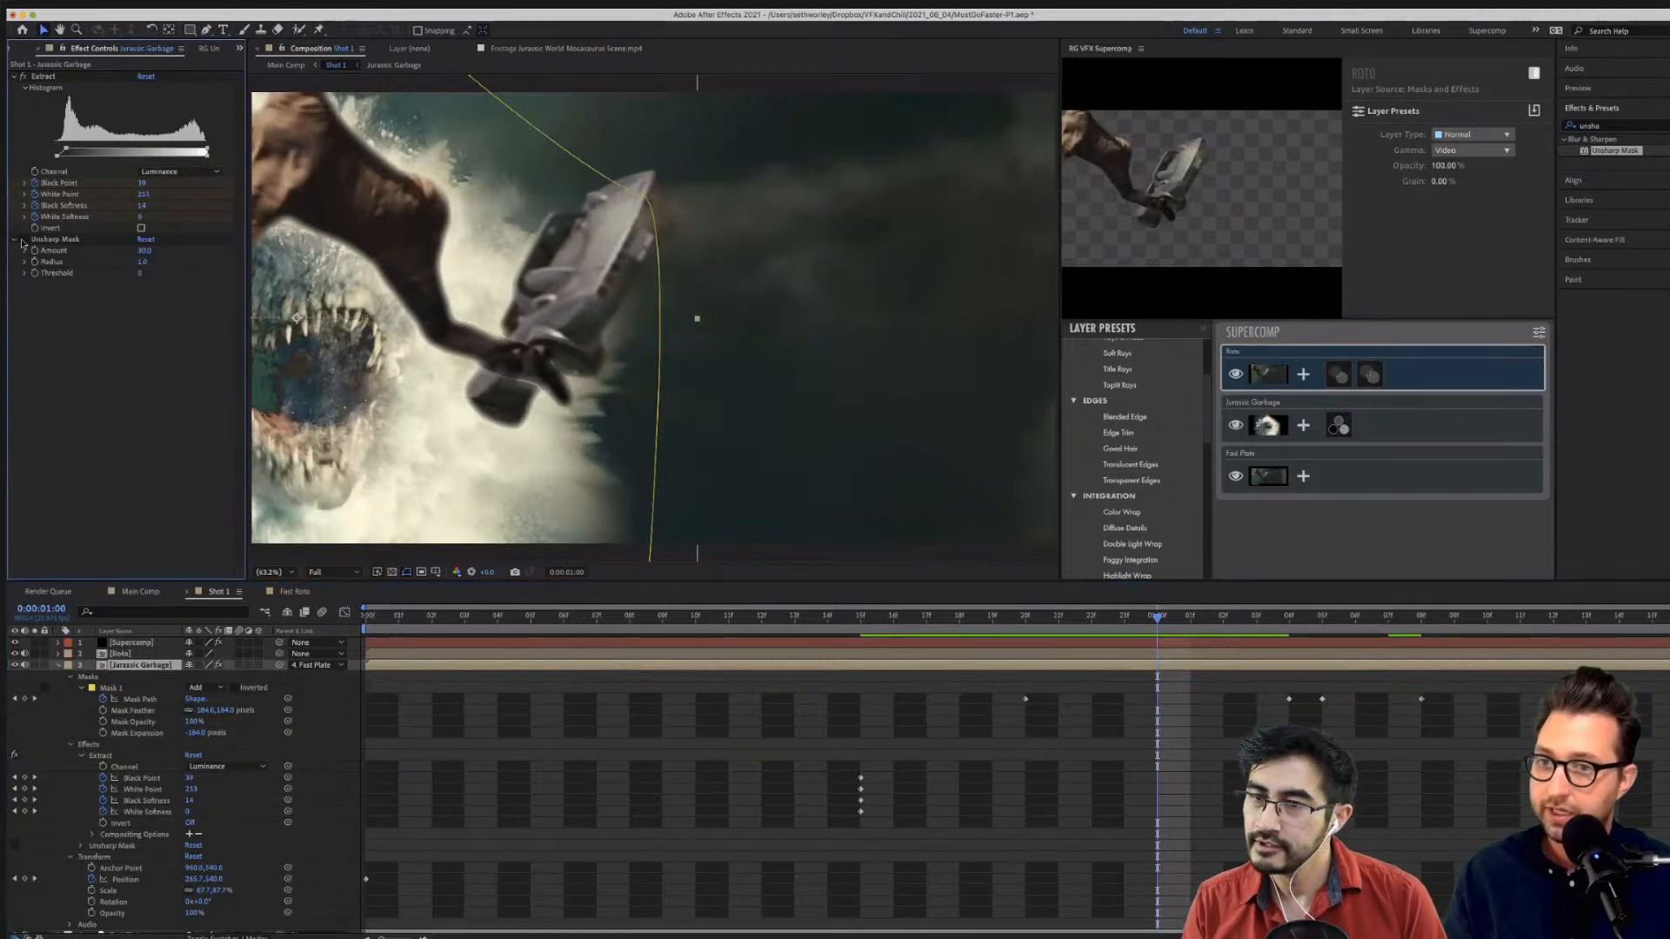
Play back Shot 1 to check the composite, and save the project.
click(1098, 623)
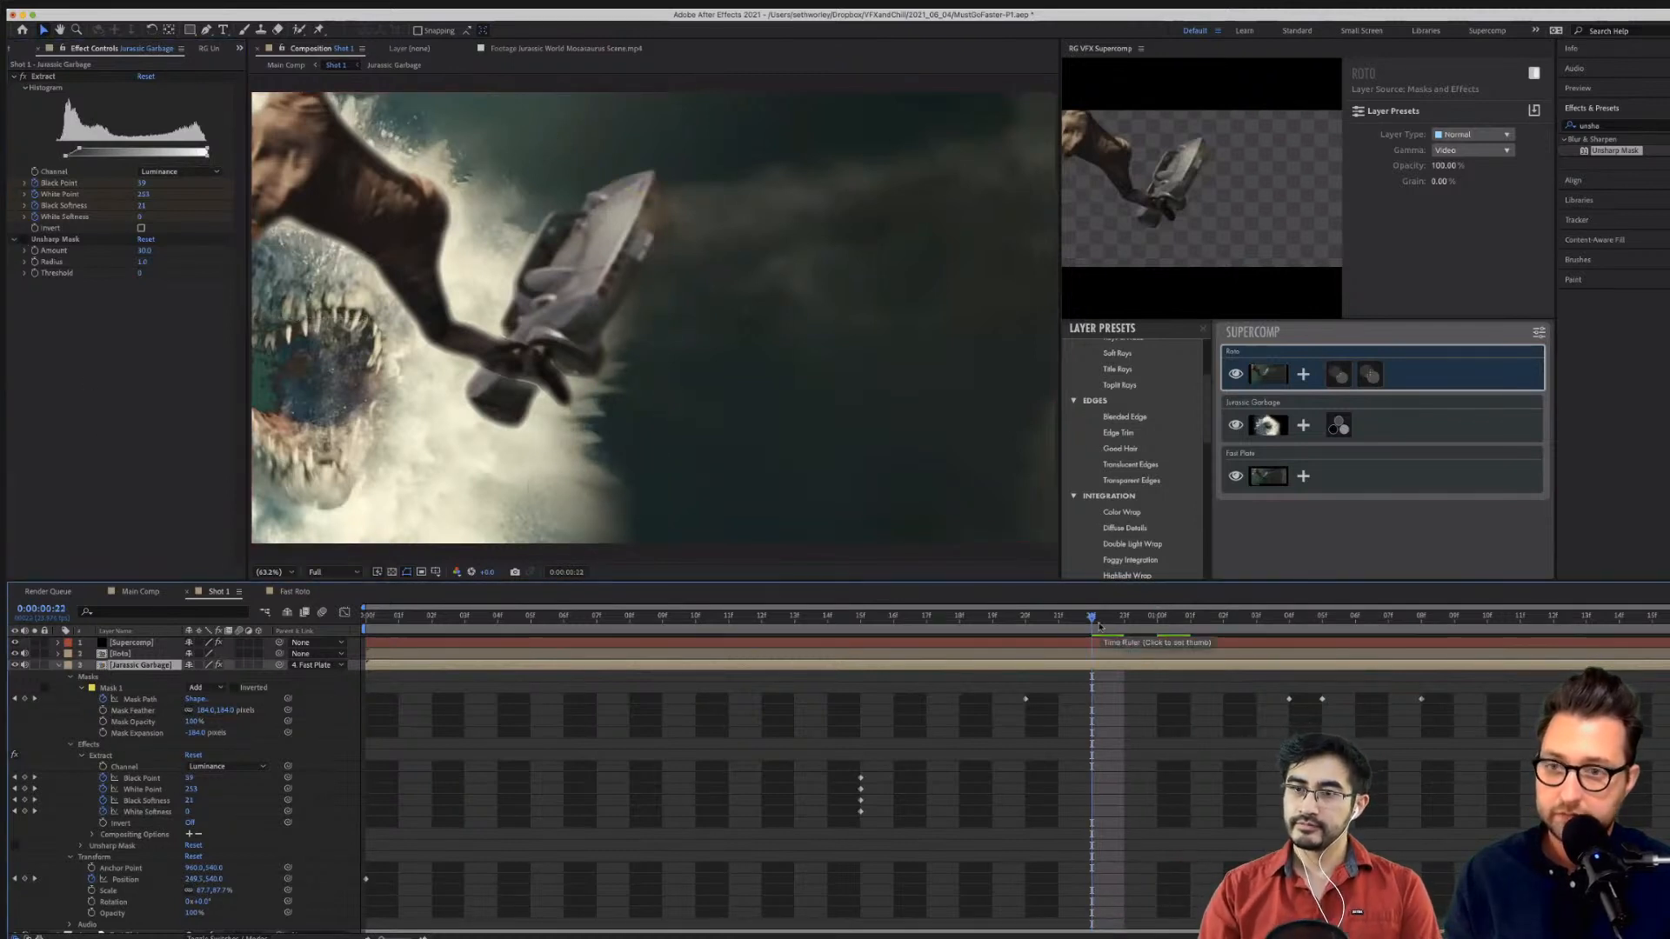
key(space)
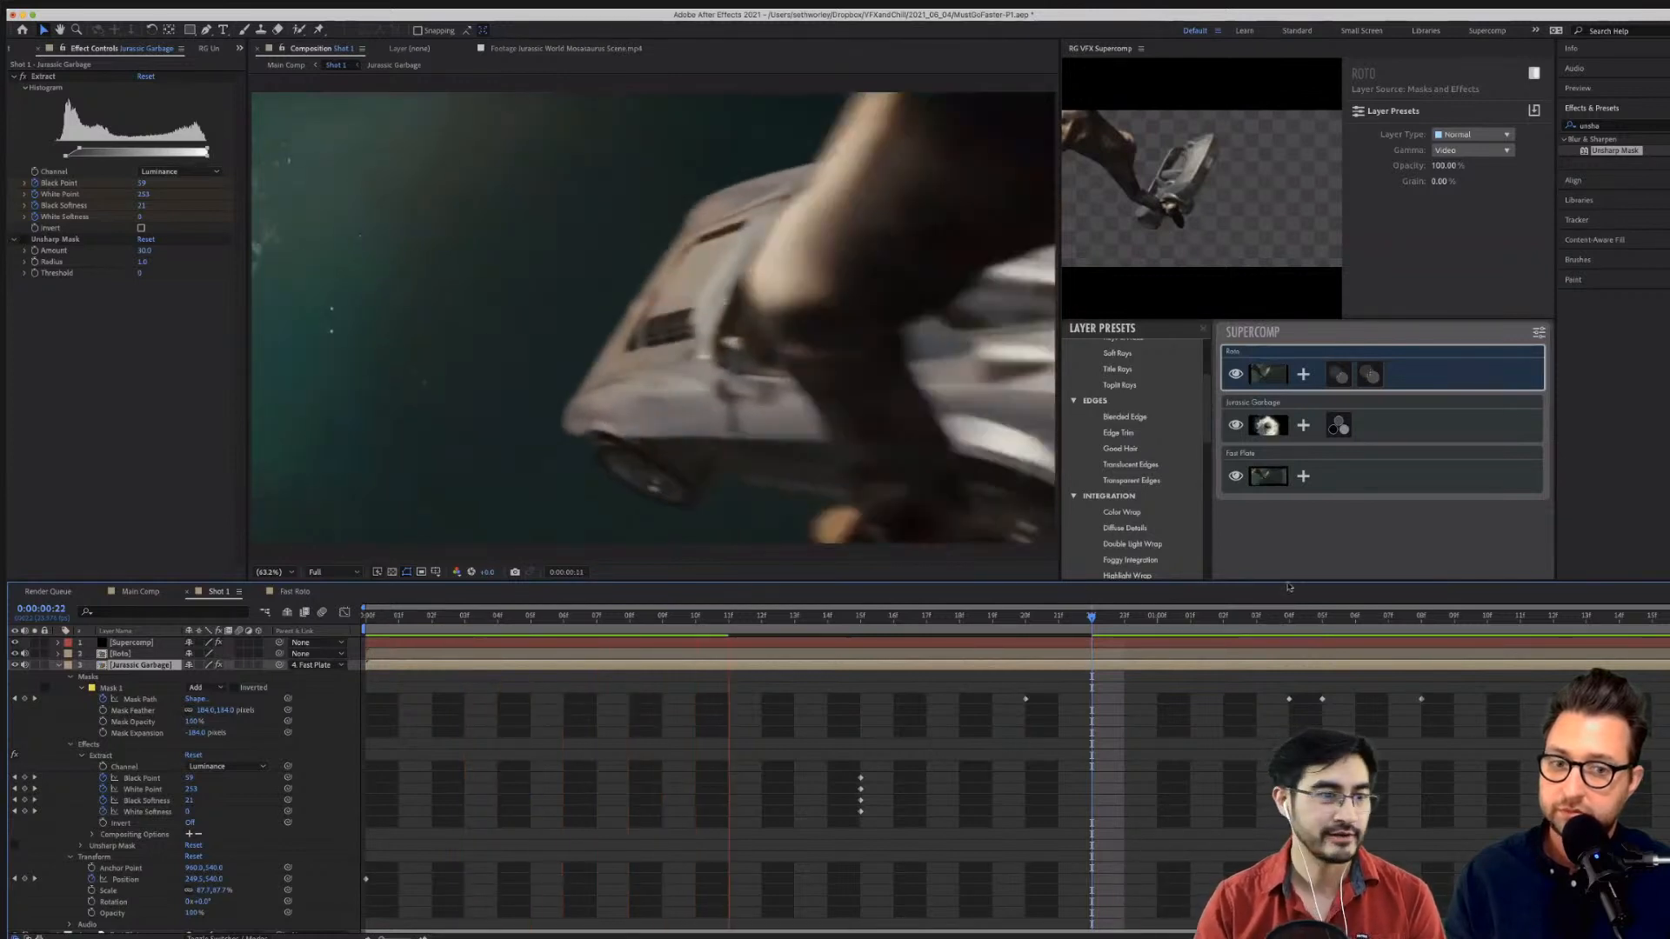
key(space)
key(space)
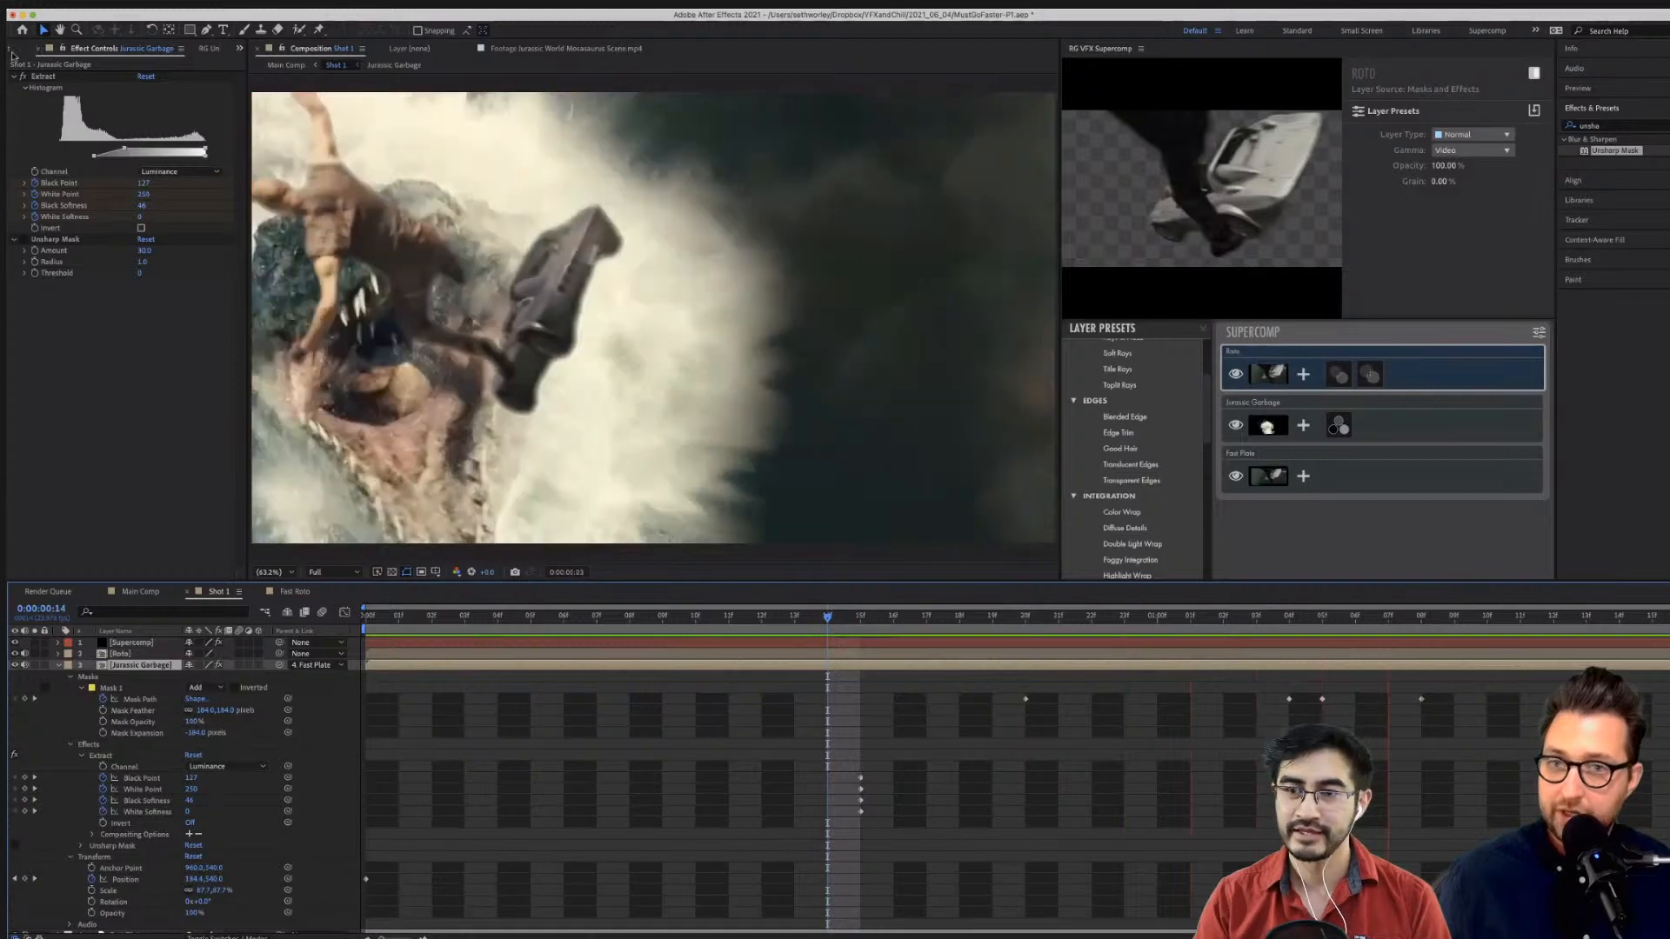
key(space)
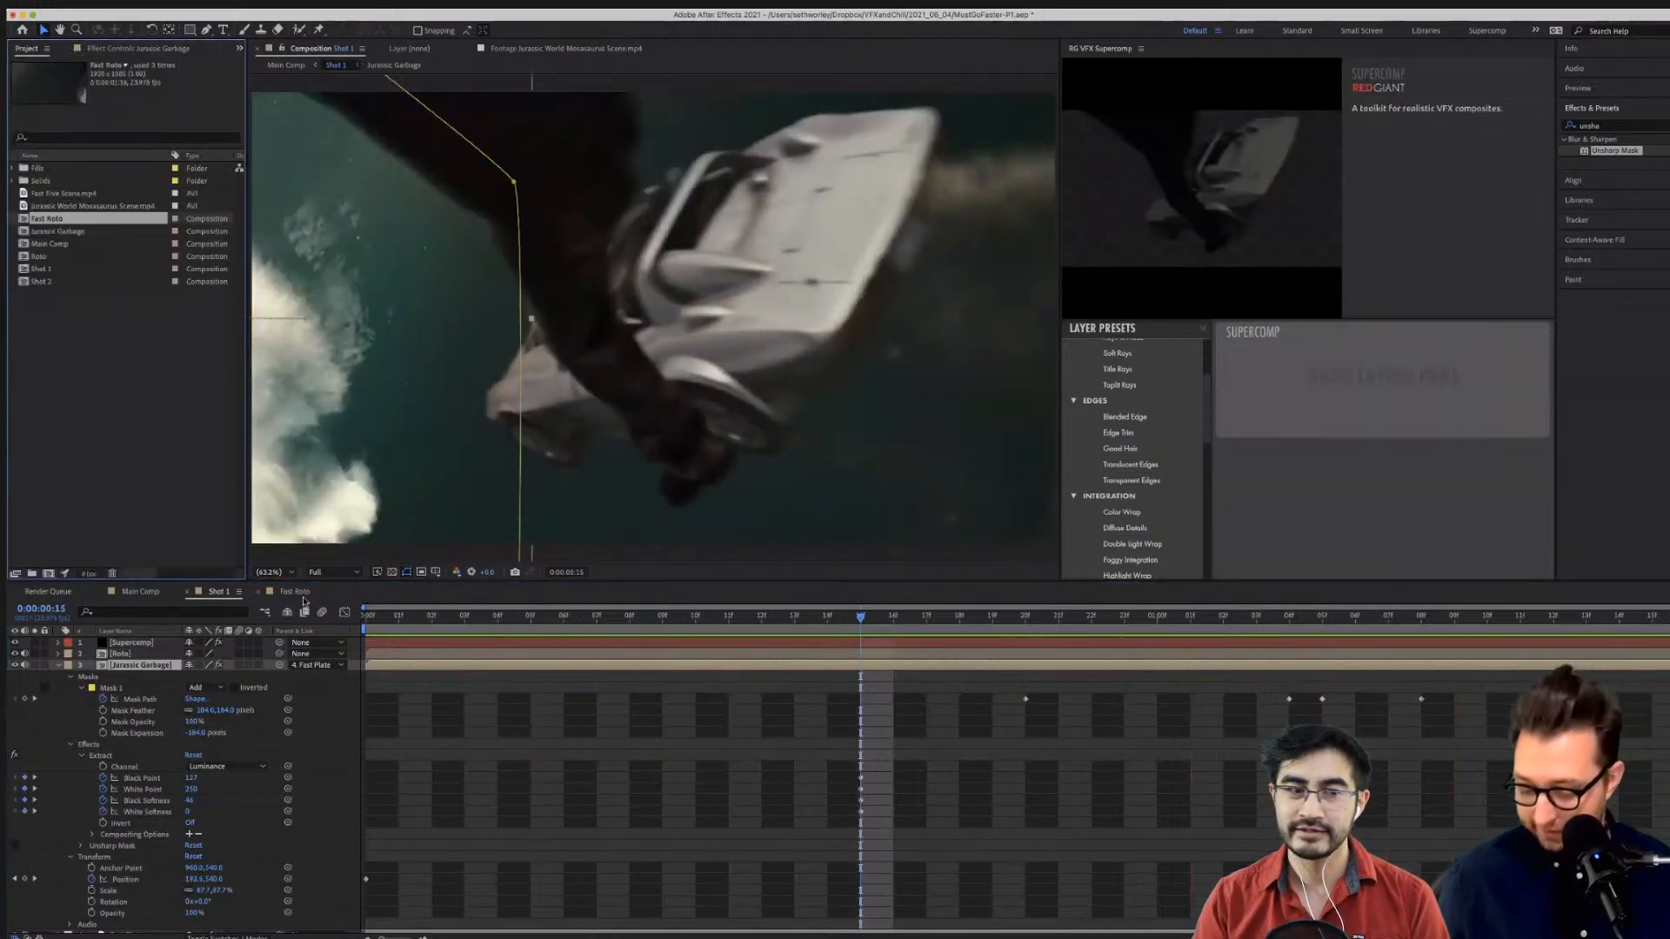
key(ctrl+s)
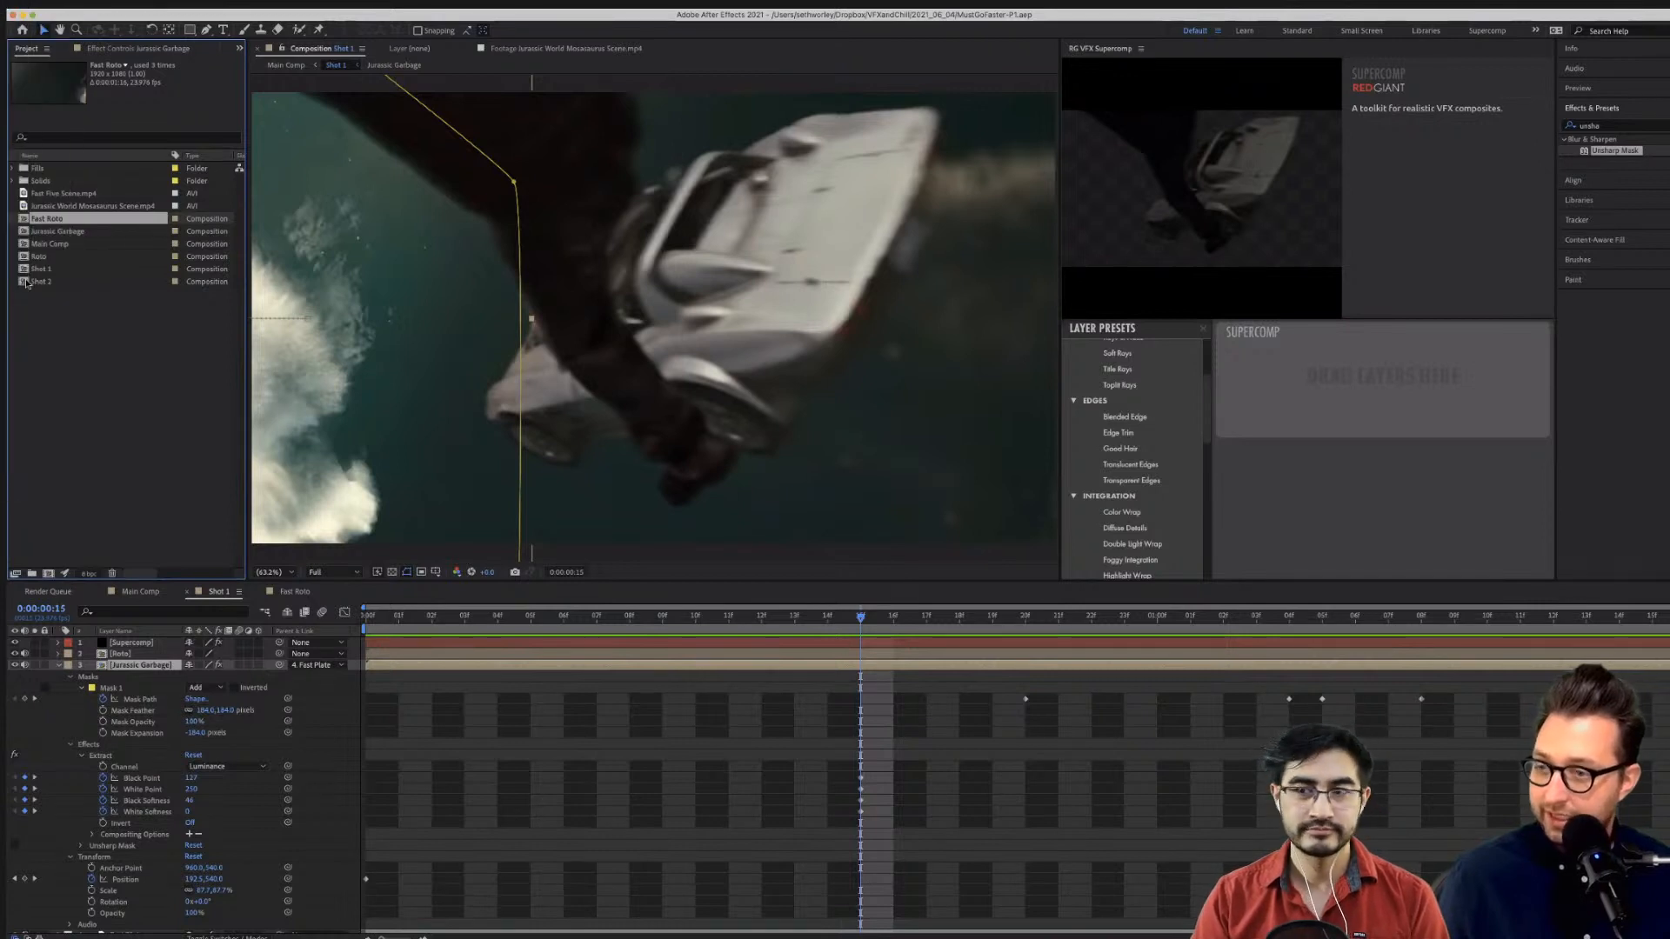
Open the Shot 2 composition and scale the Fast Five Scene.mp4 layer to 139% so it fills the frame.
double_click(26, 282)
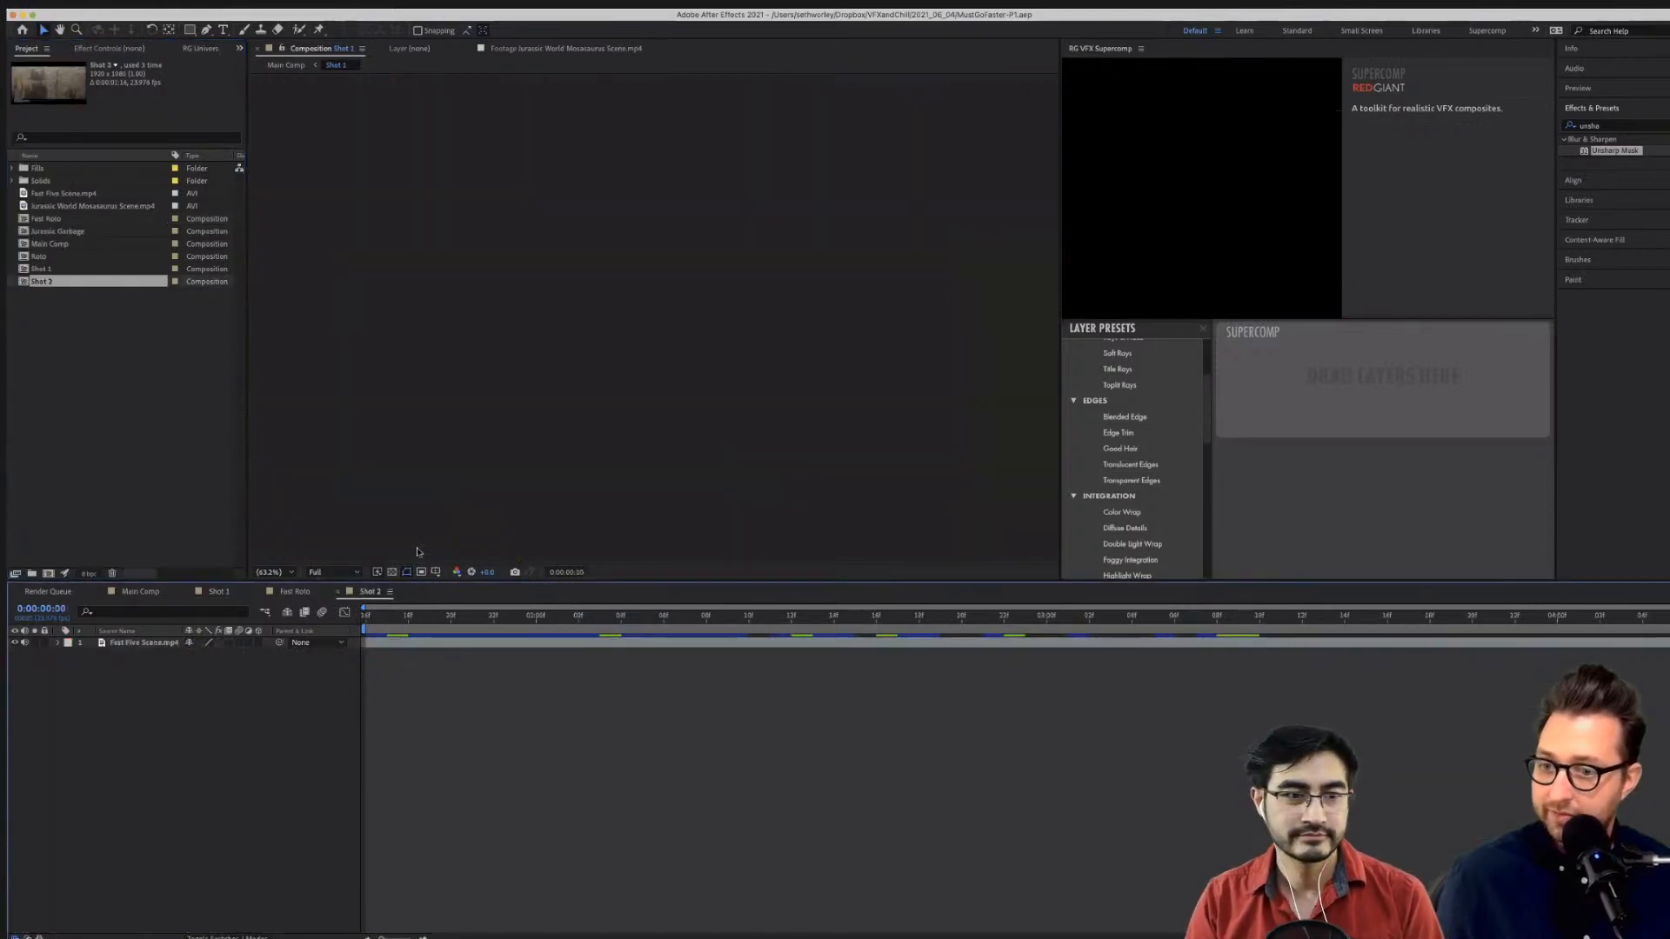
click(135, 643)
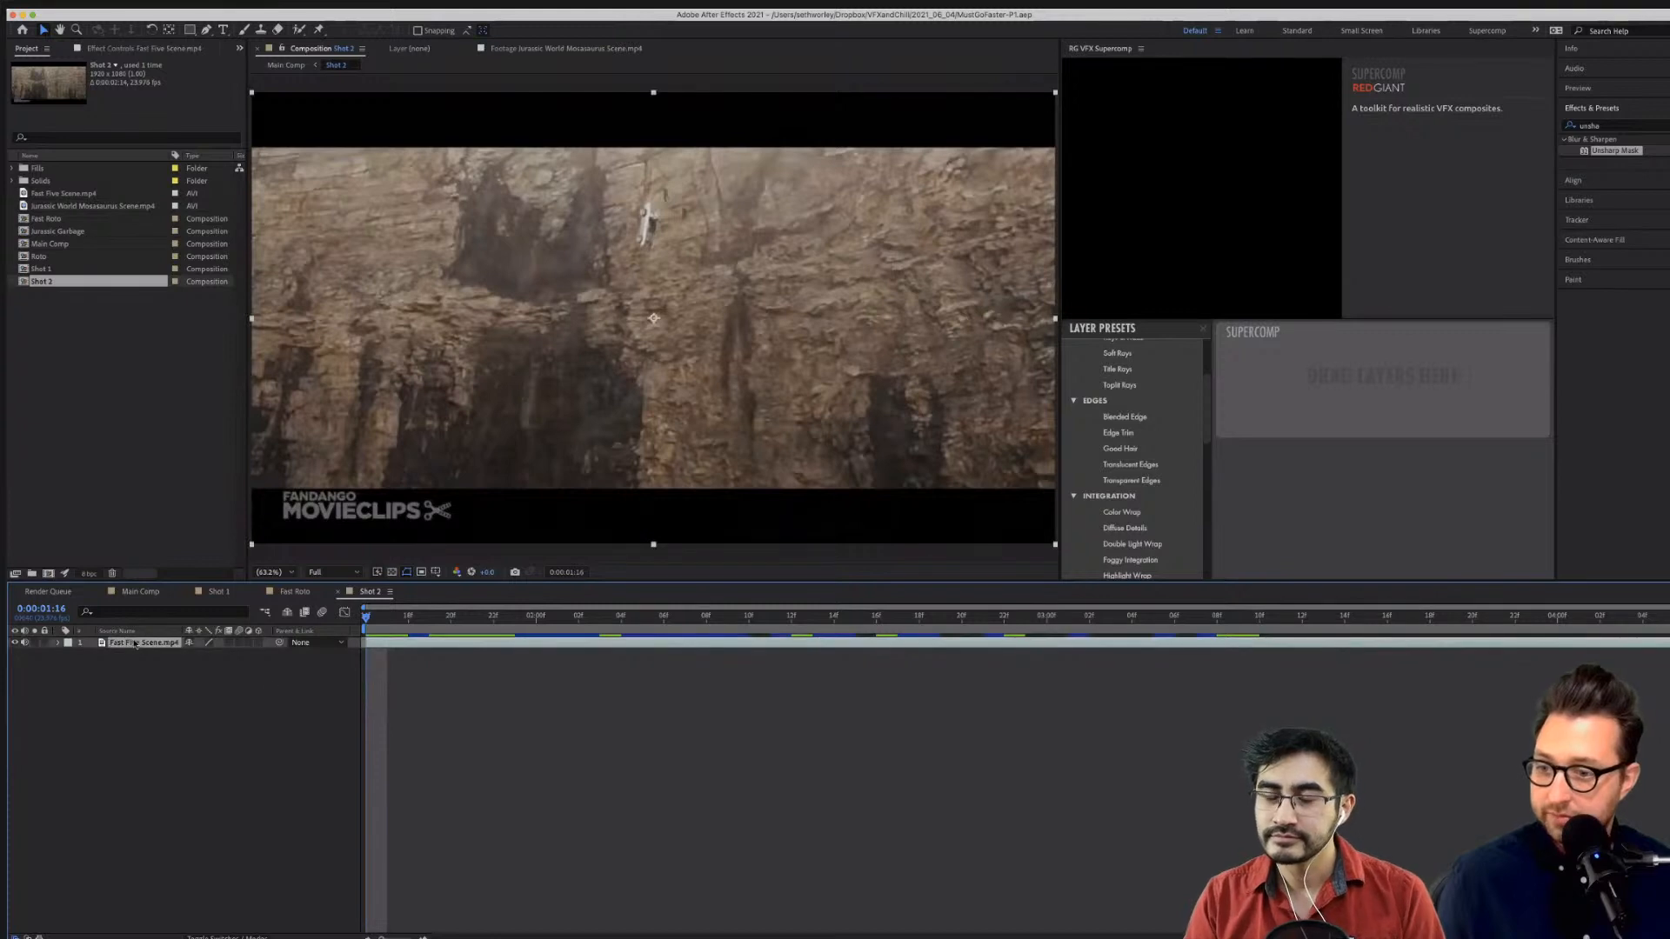
drag(217, 654, 231, 659)
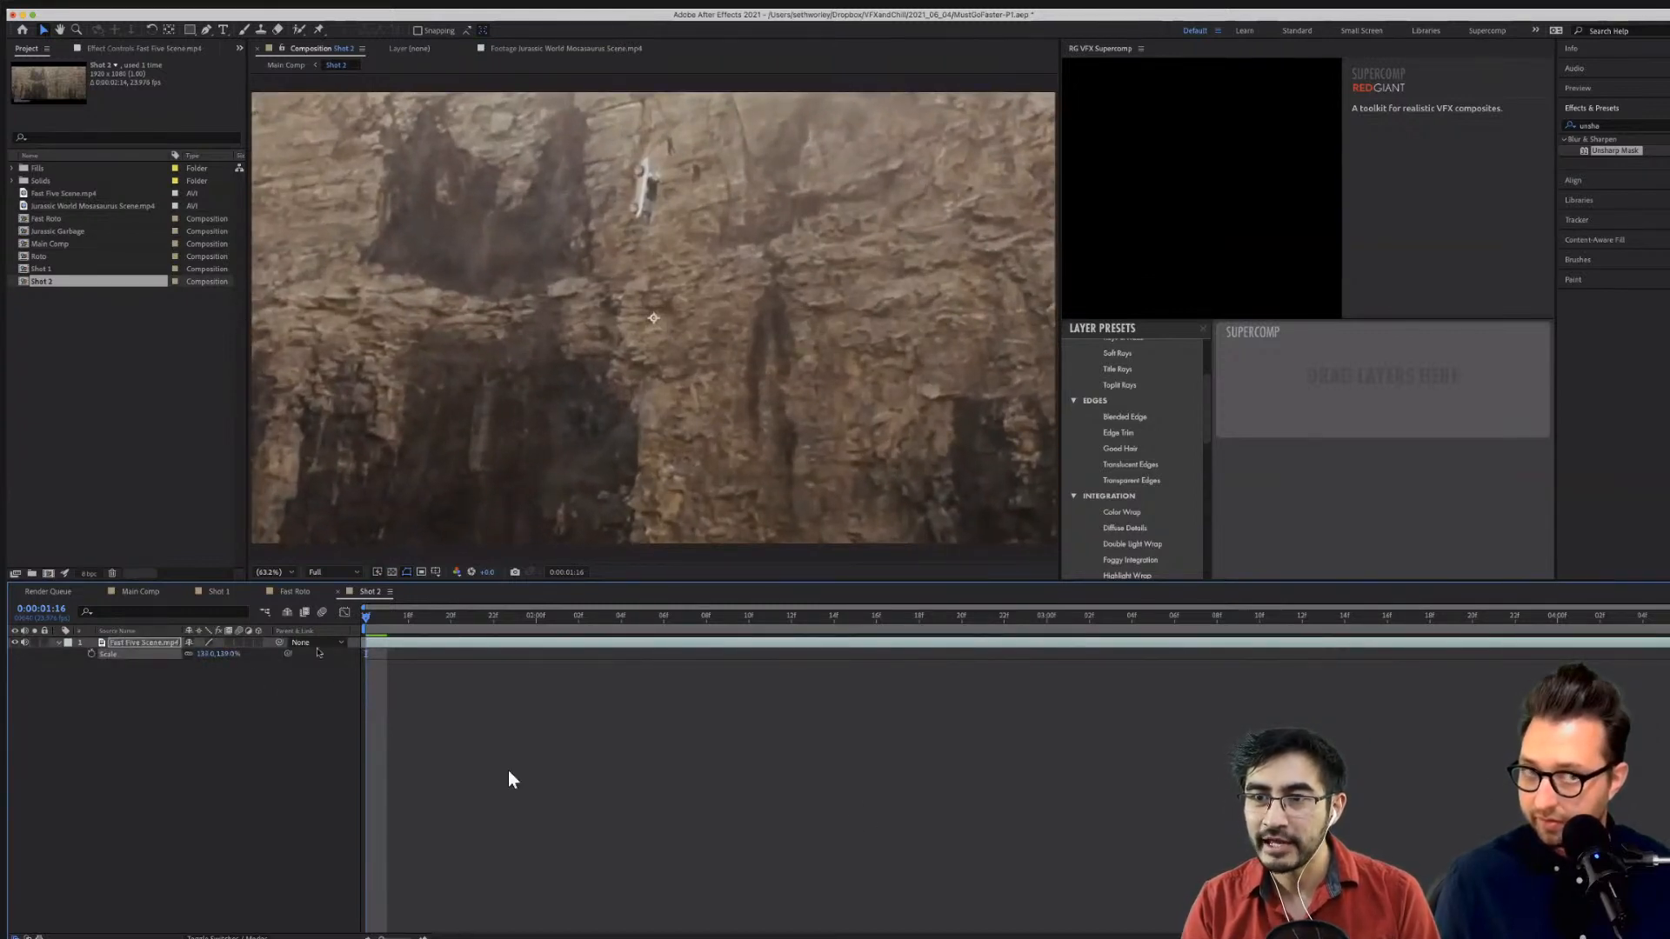
Pre-compose the Fast Five Scene.mp4 layer as Fast Plate, moving all attributes into the new composition.
click(175, 645)
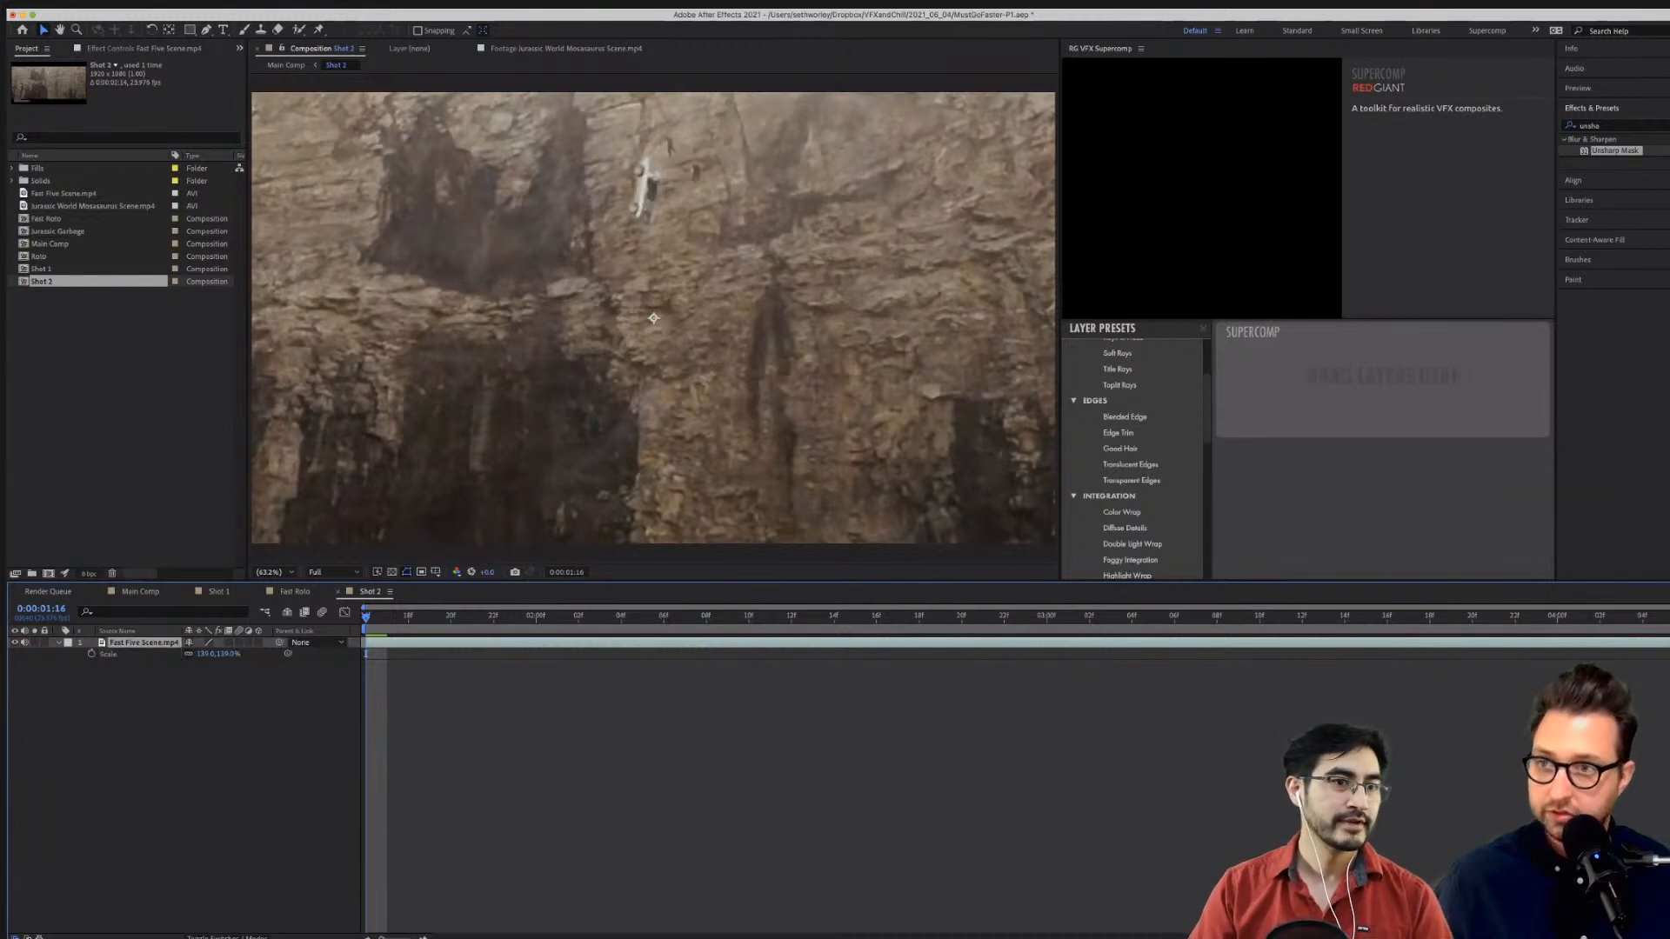
key(super+shift+c)
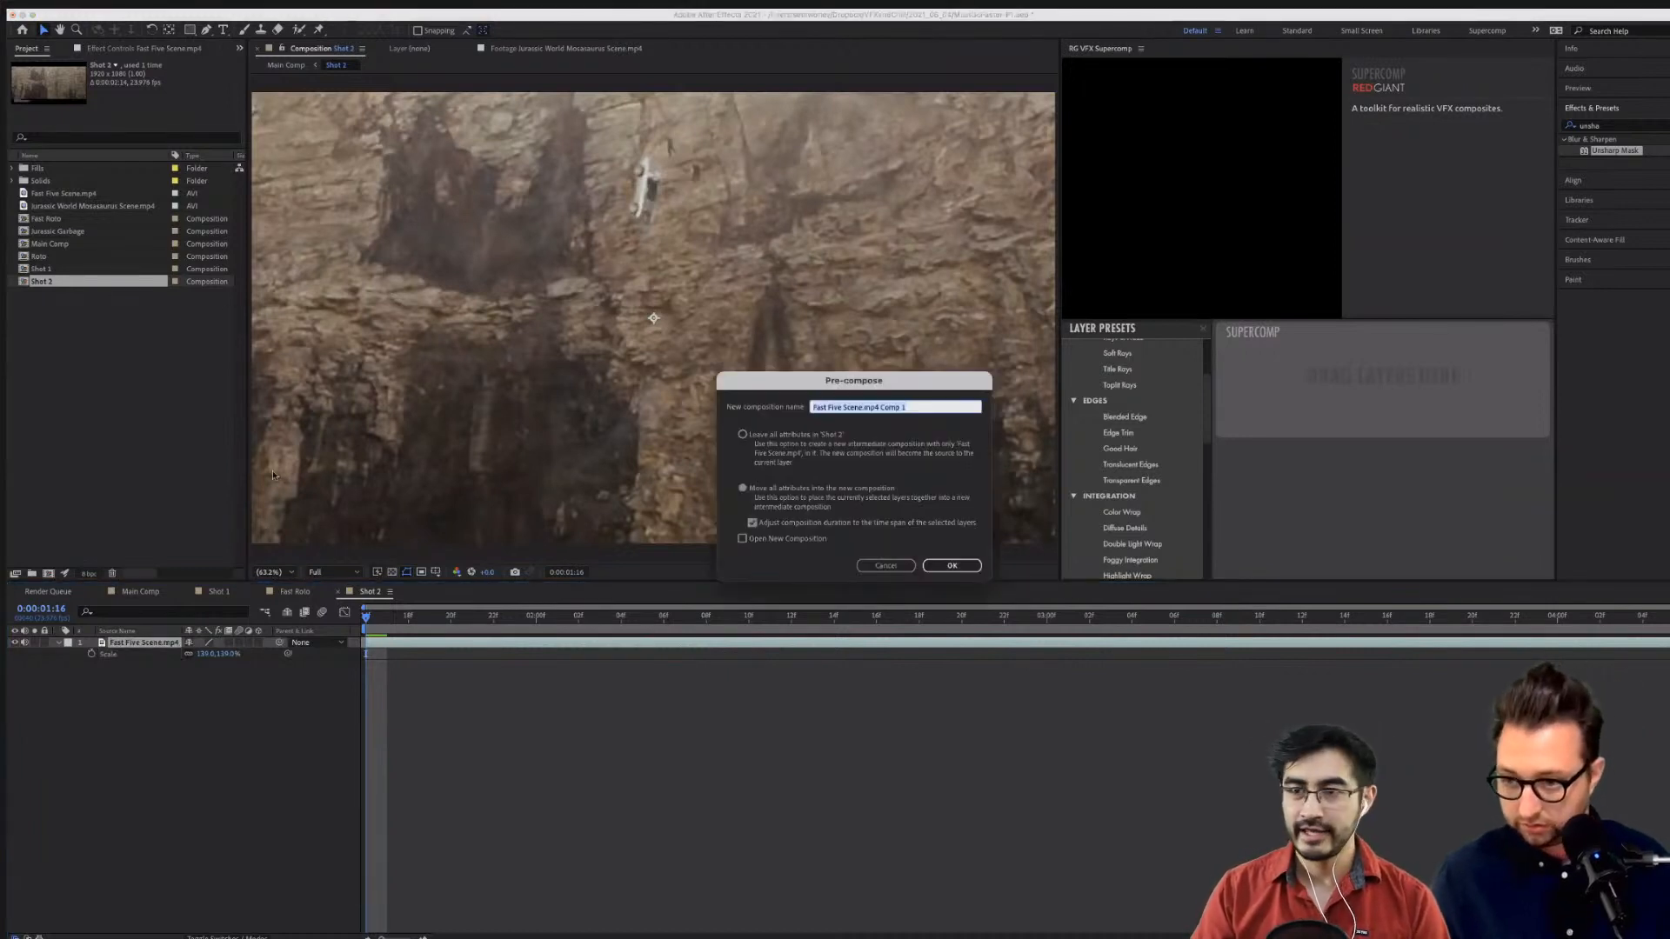
text(Plate)
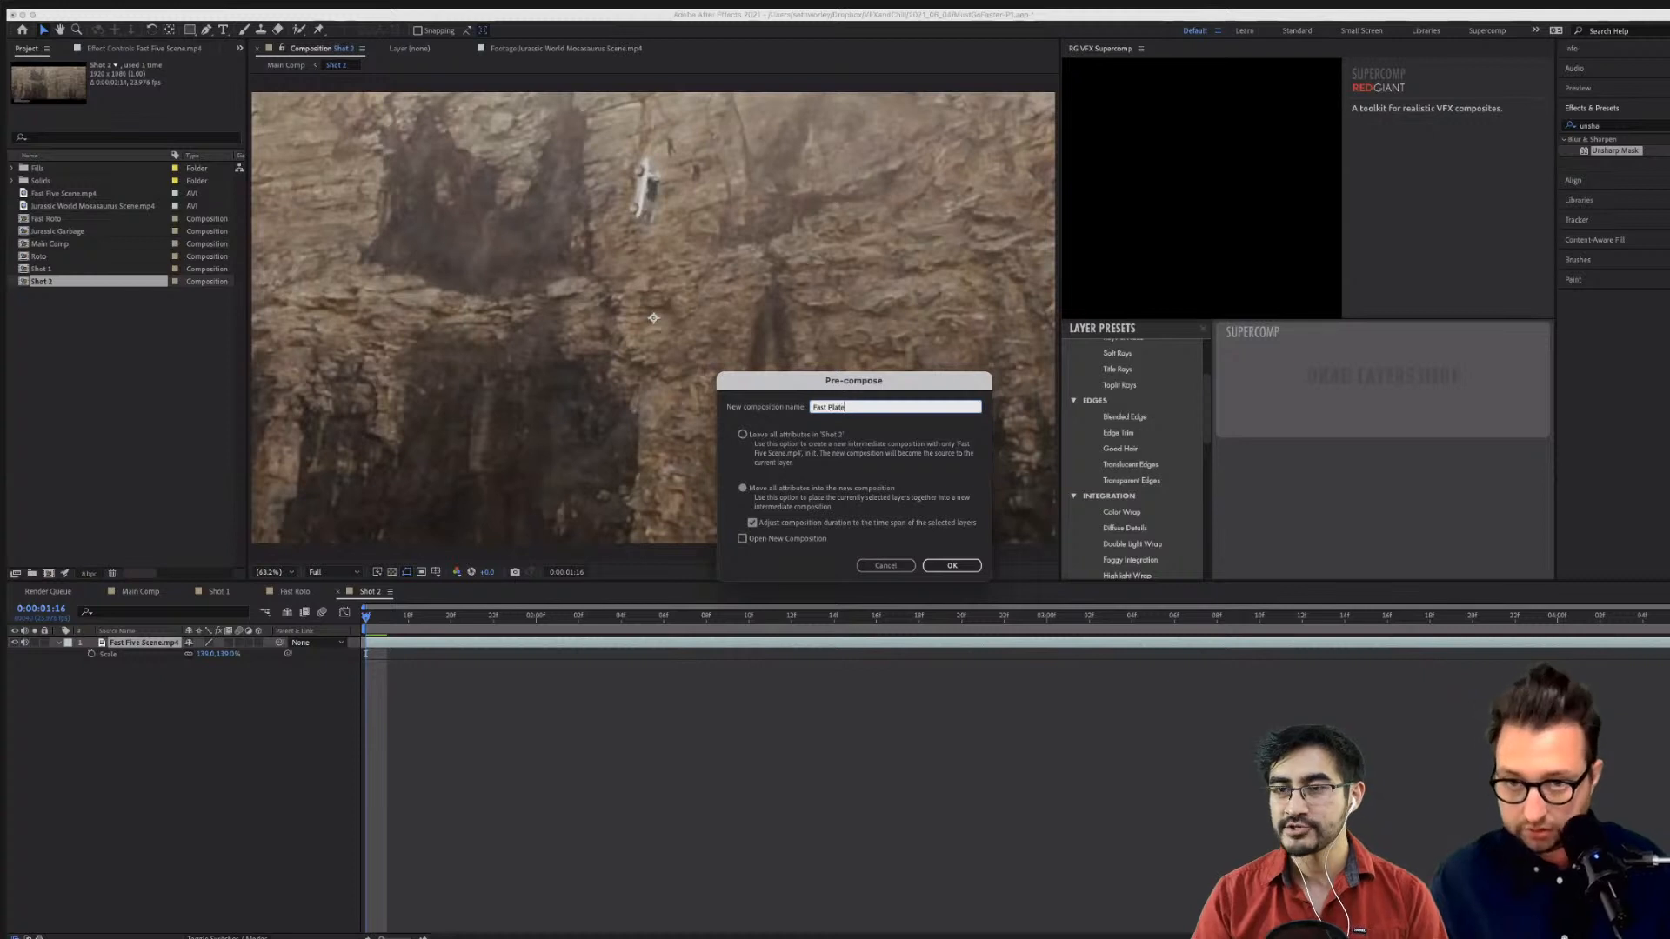
text(ast Plate)
key(Return)
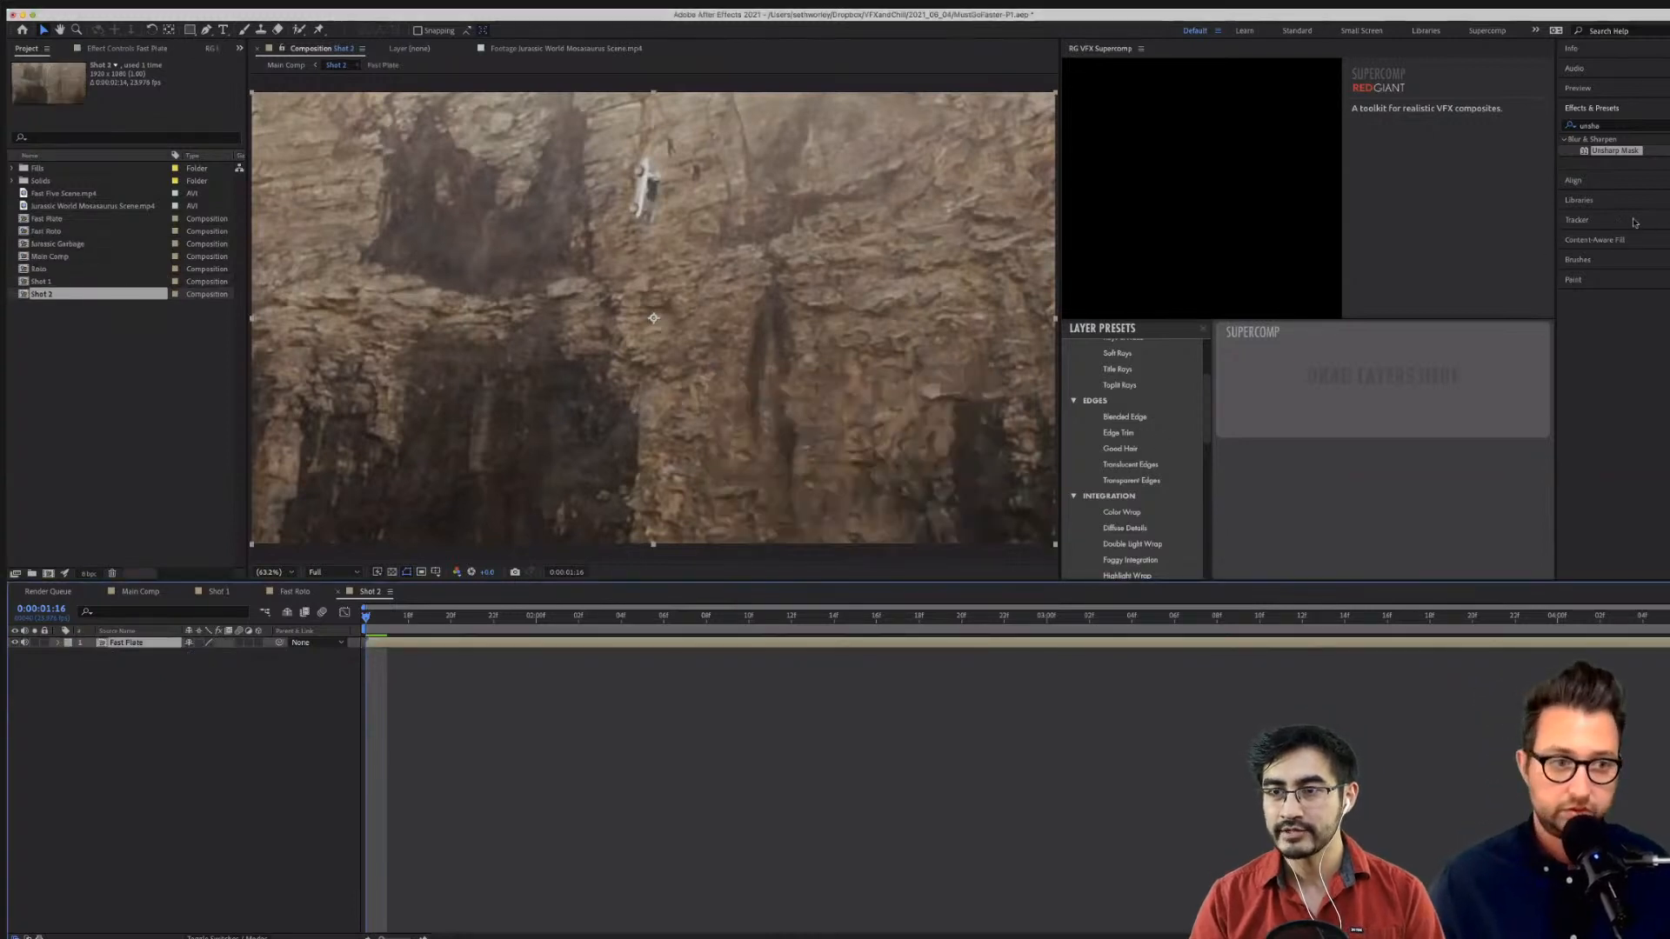
Motion-track the Fast Plate layer's position forward with one track point on the upper edge of the dark recess at the cliff's far right.
click(1634, 221)
click(1592, 204)
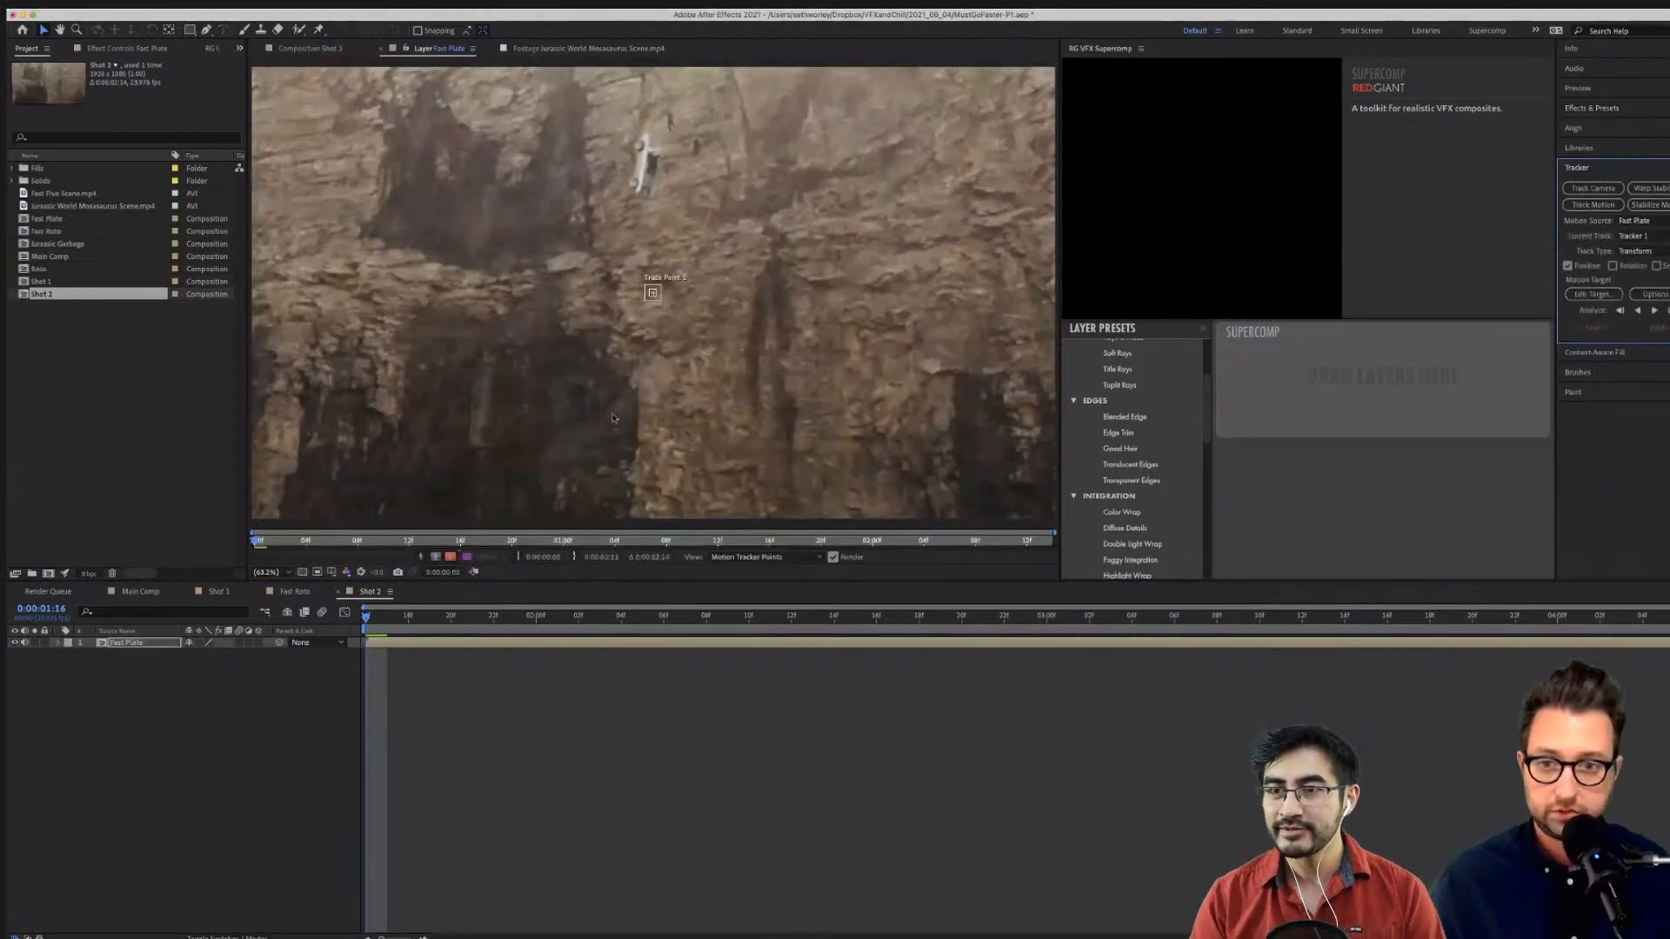
click(655, 292)
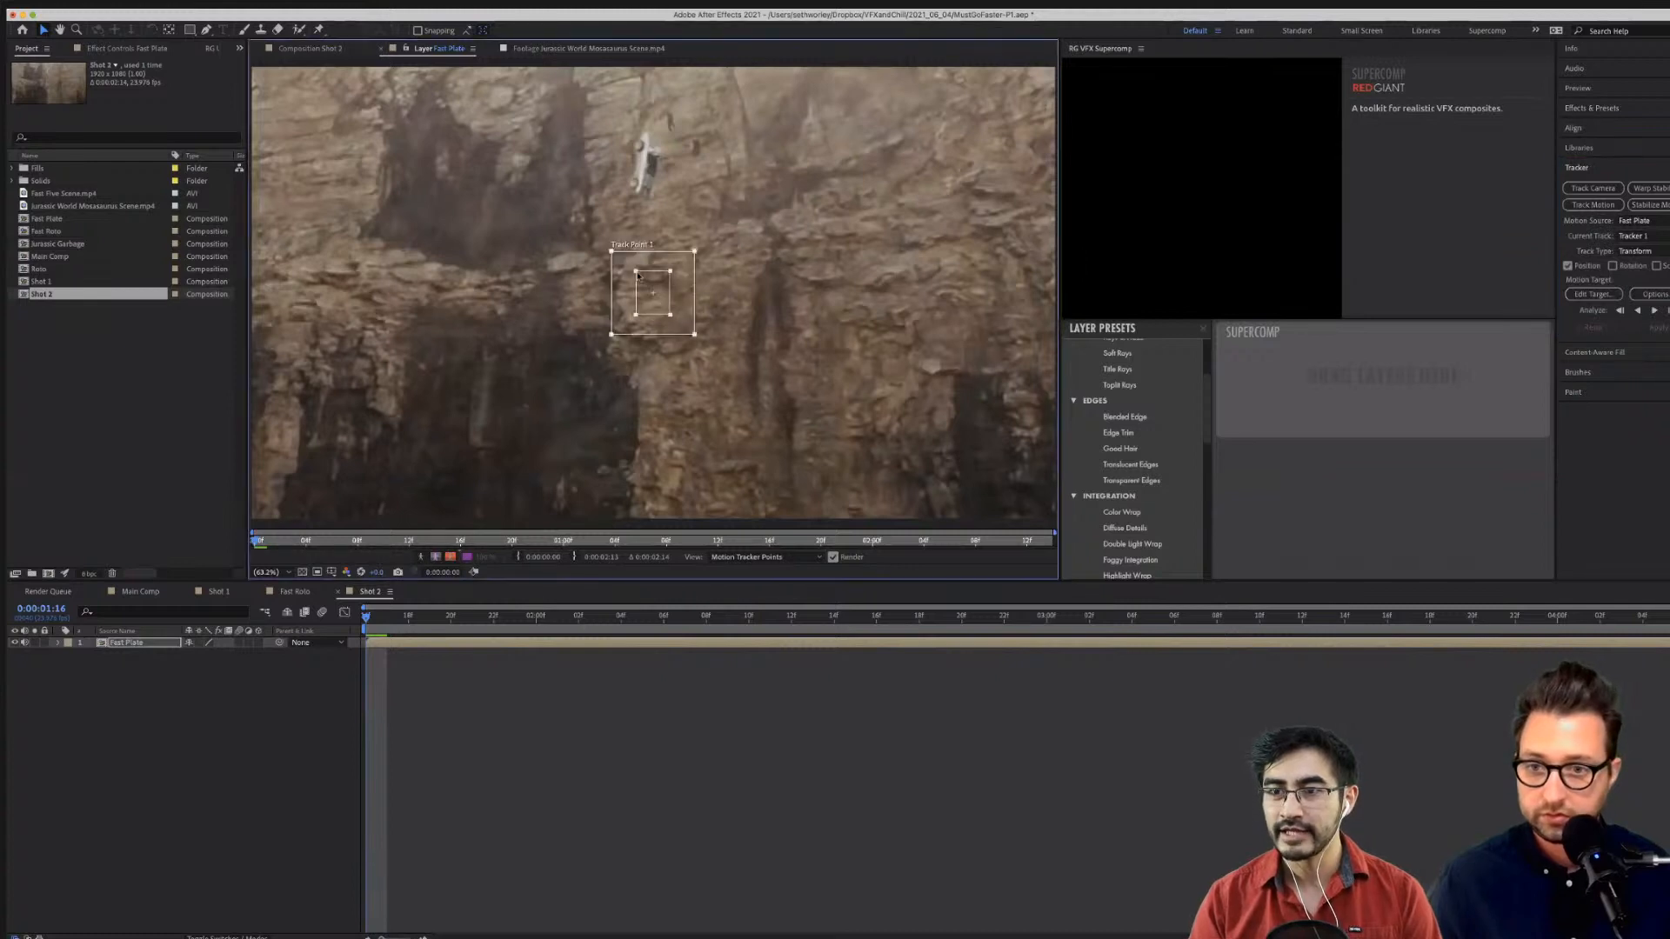
drag(650, 281, 982, 391)
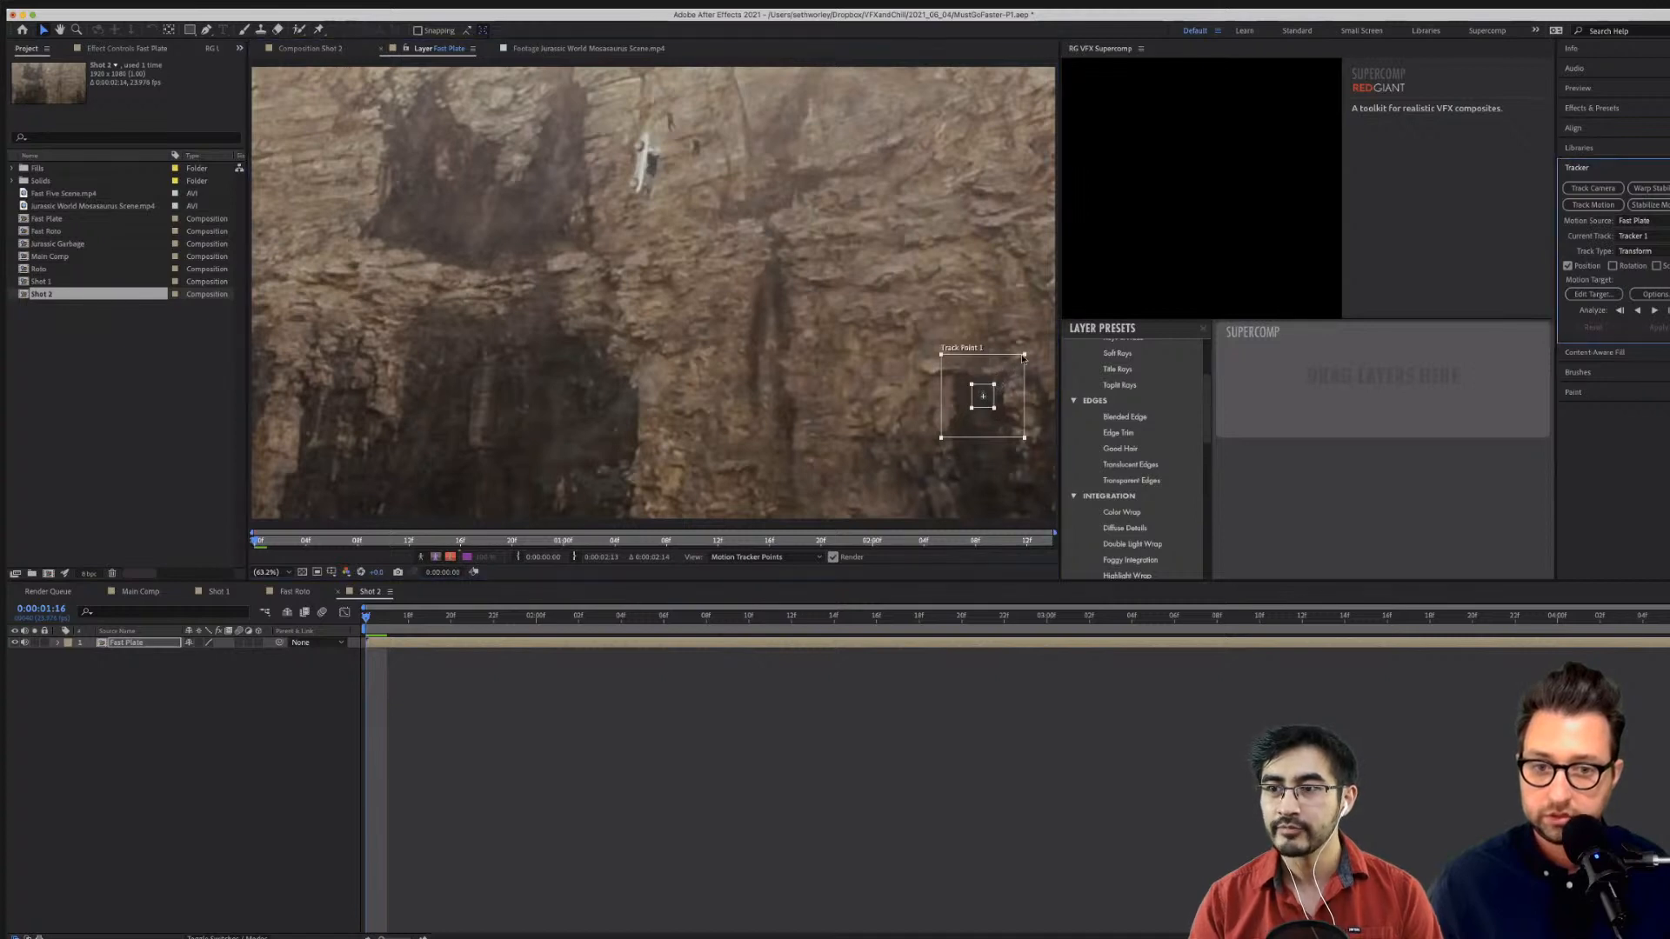
drag(1025, 354, 991, 372)
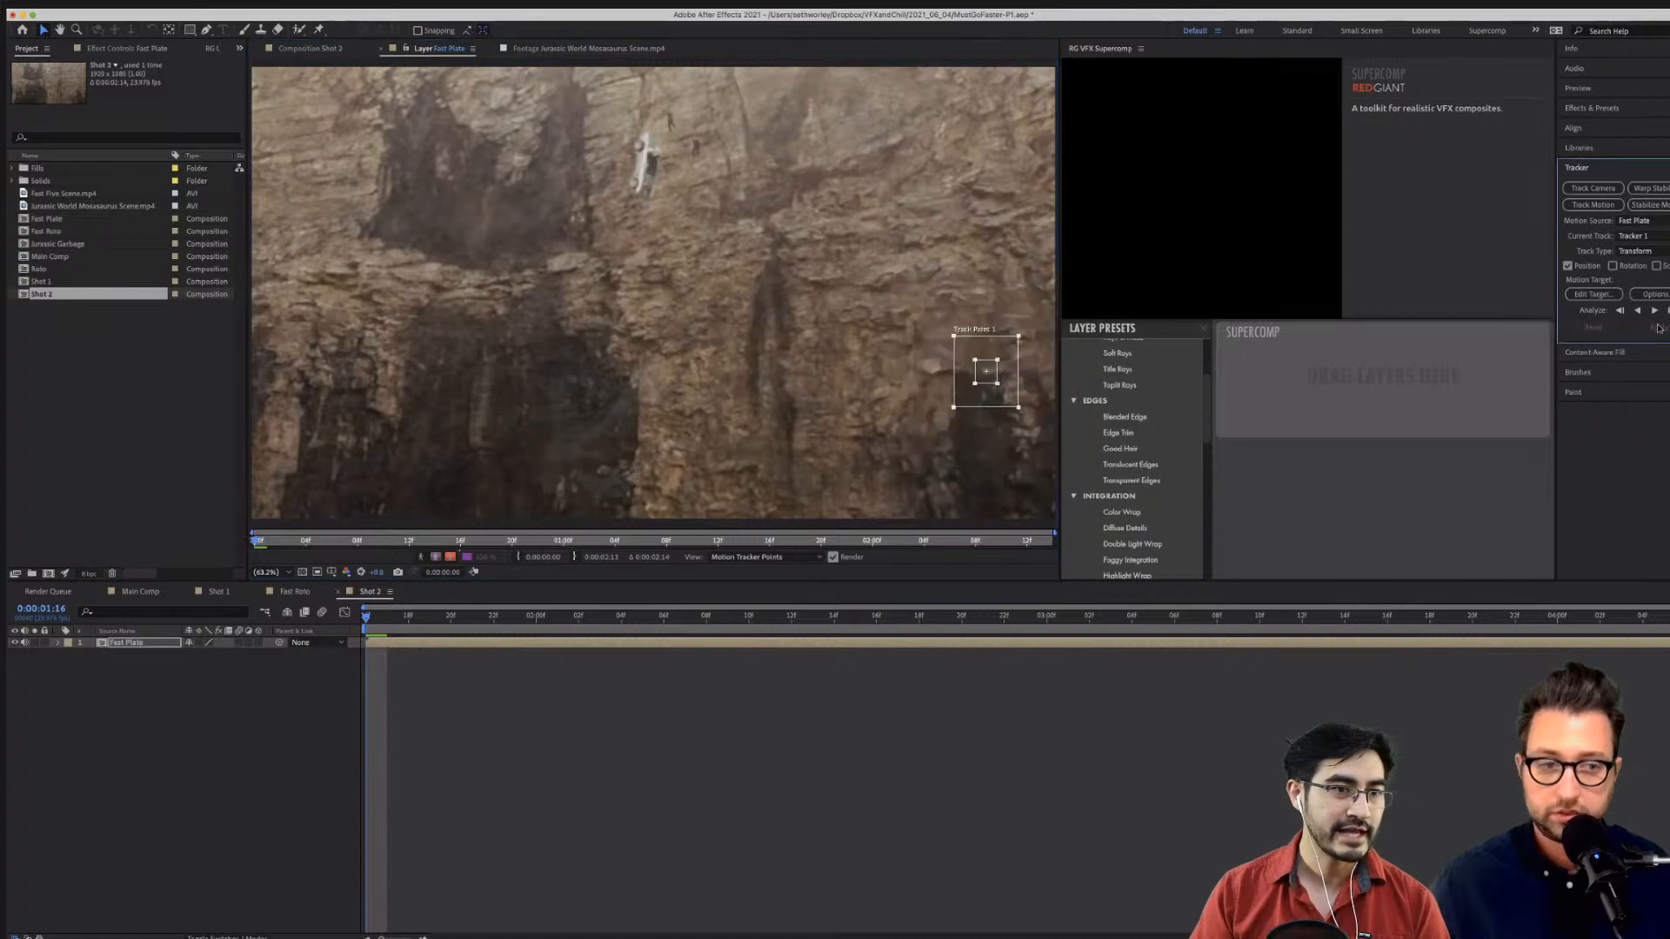
click(1657, 311)
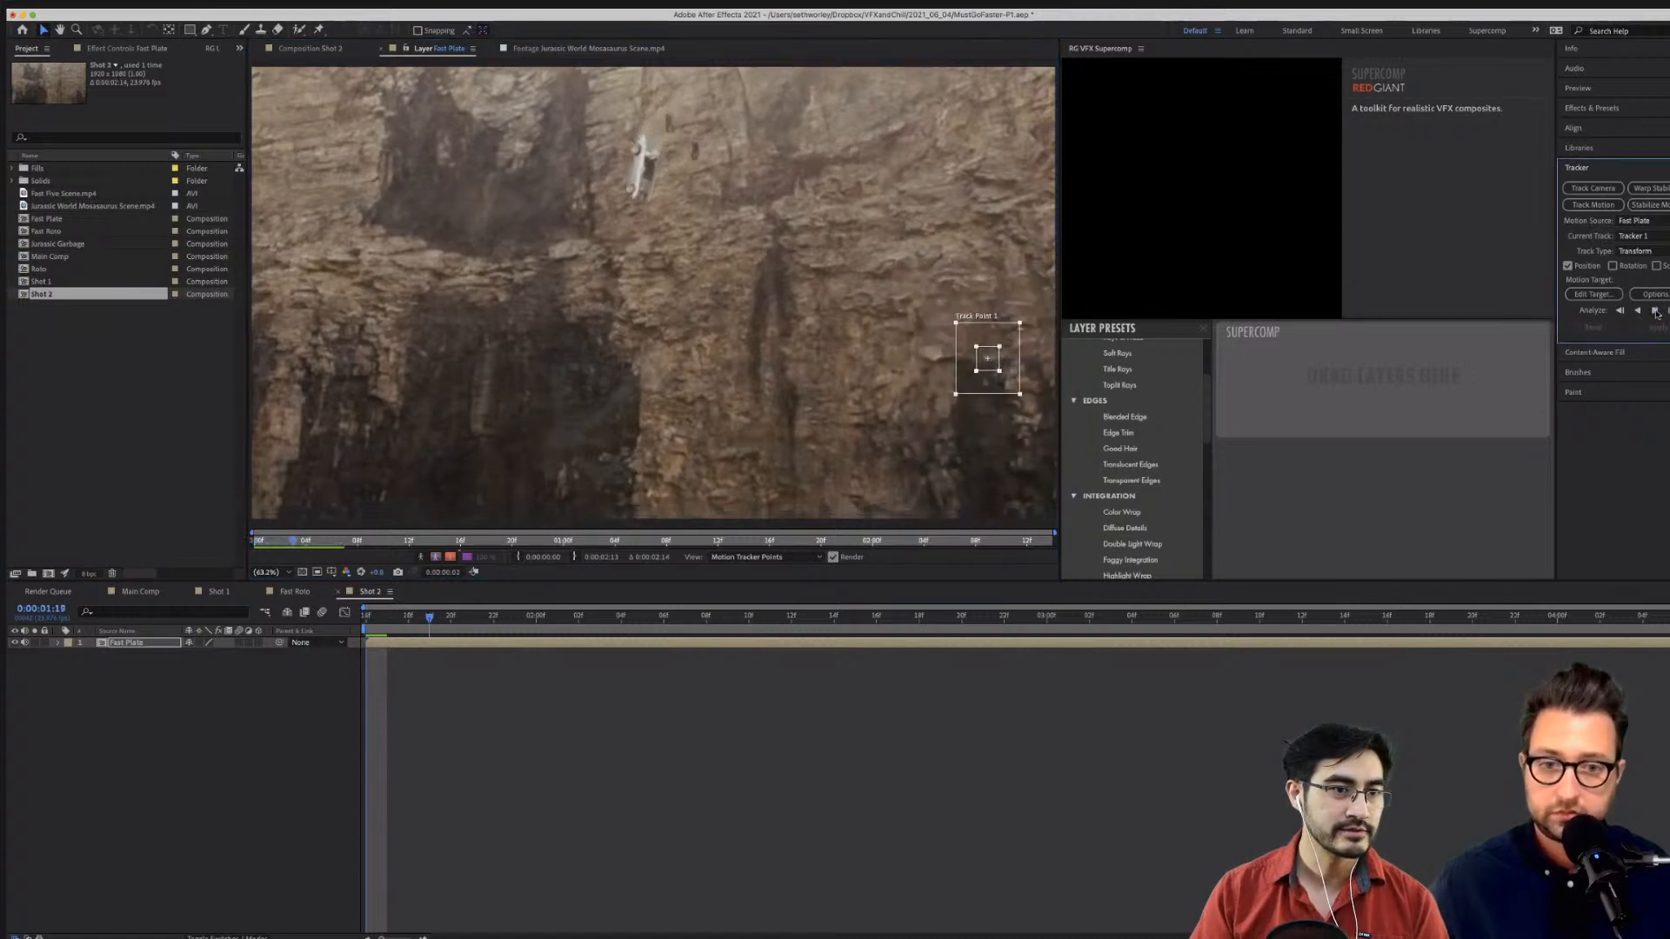
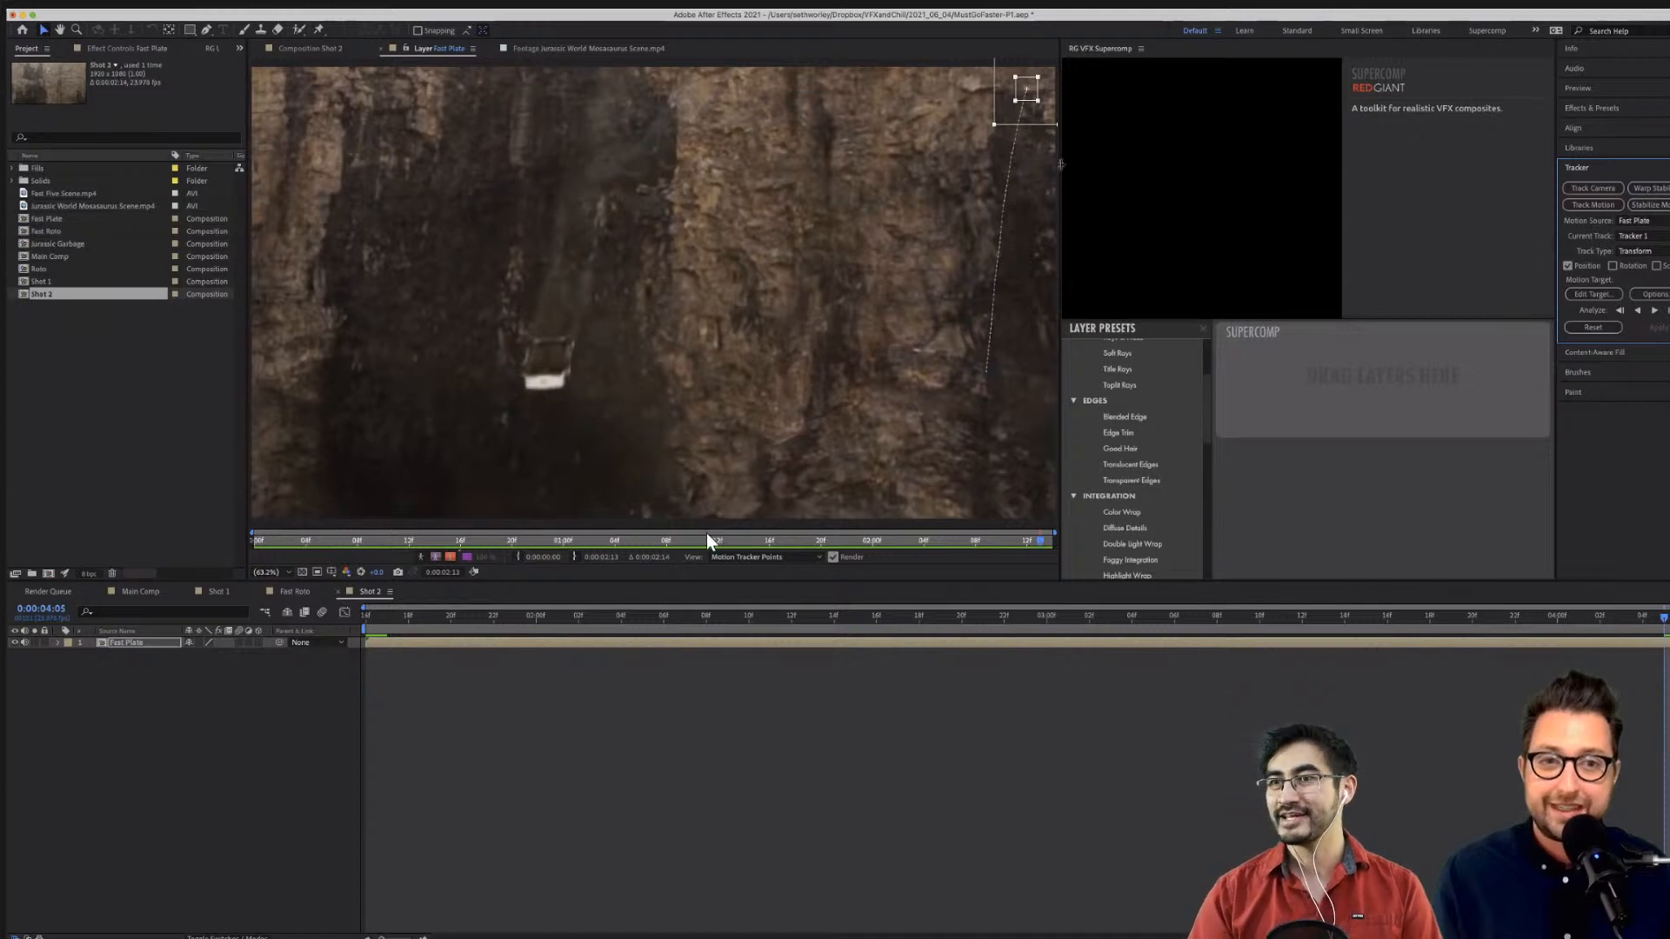
Add a null object to Shot 2 to receive the tracking data.
click(1594, 294)
click(876, 523)
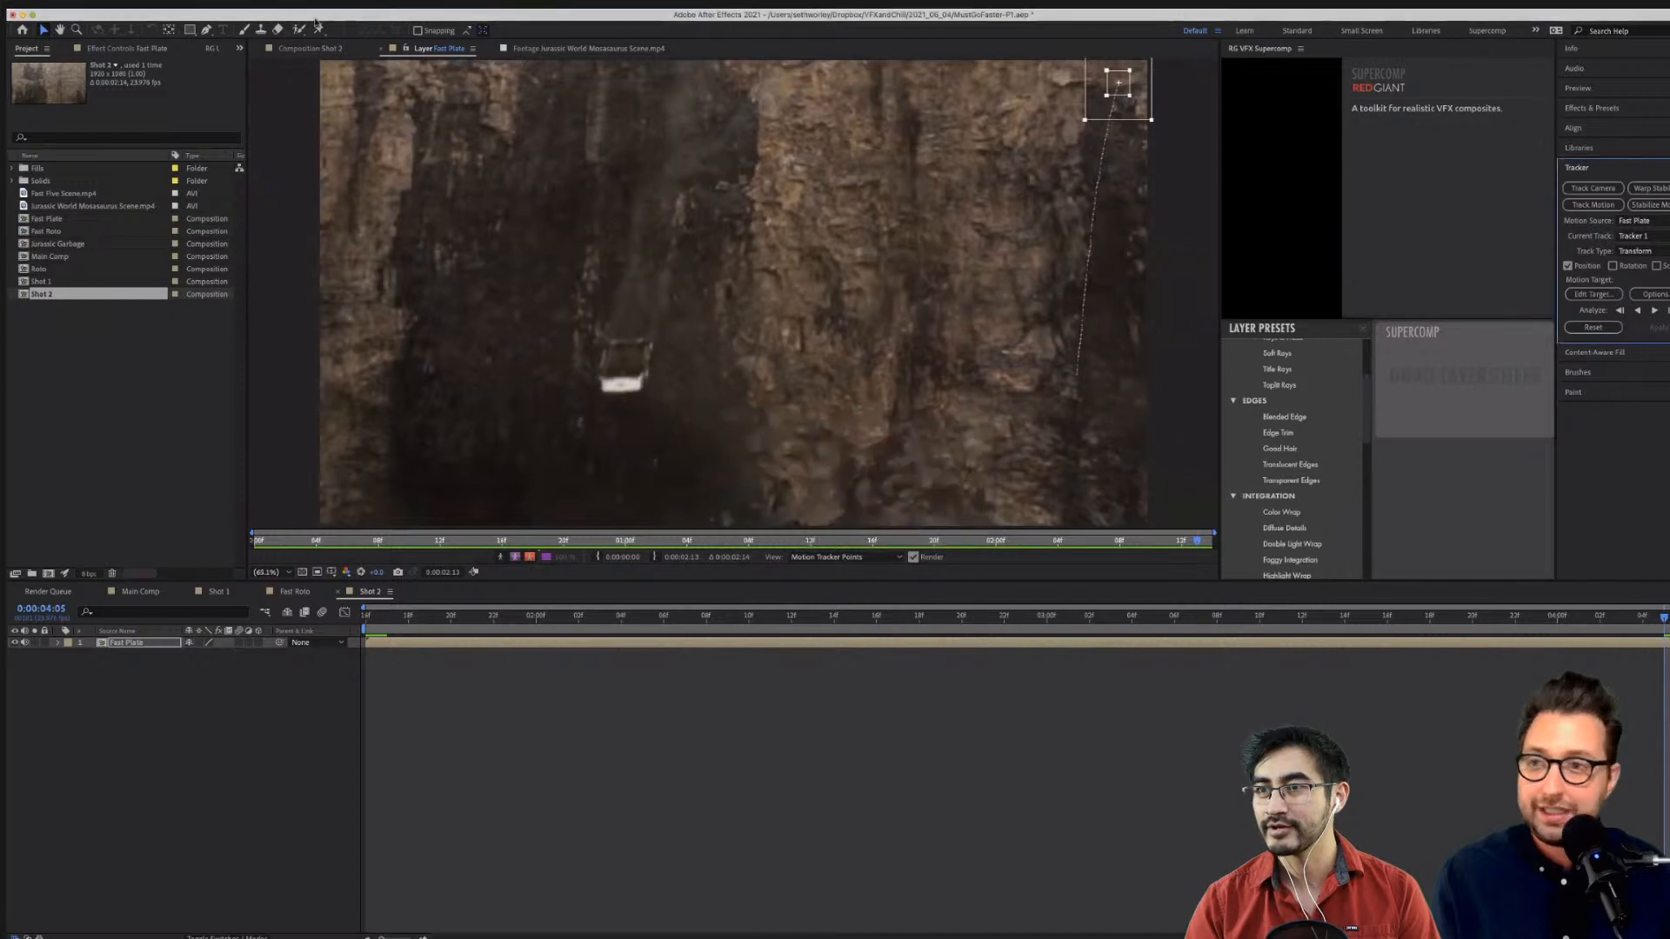
click(239, 2)
mouse_move(261, 15)
click(404, 75)
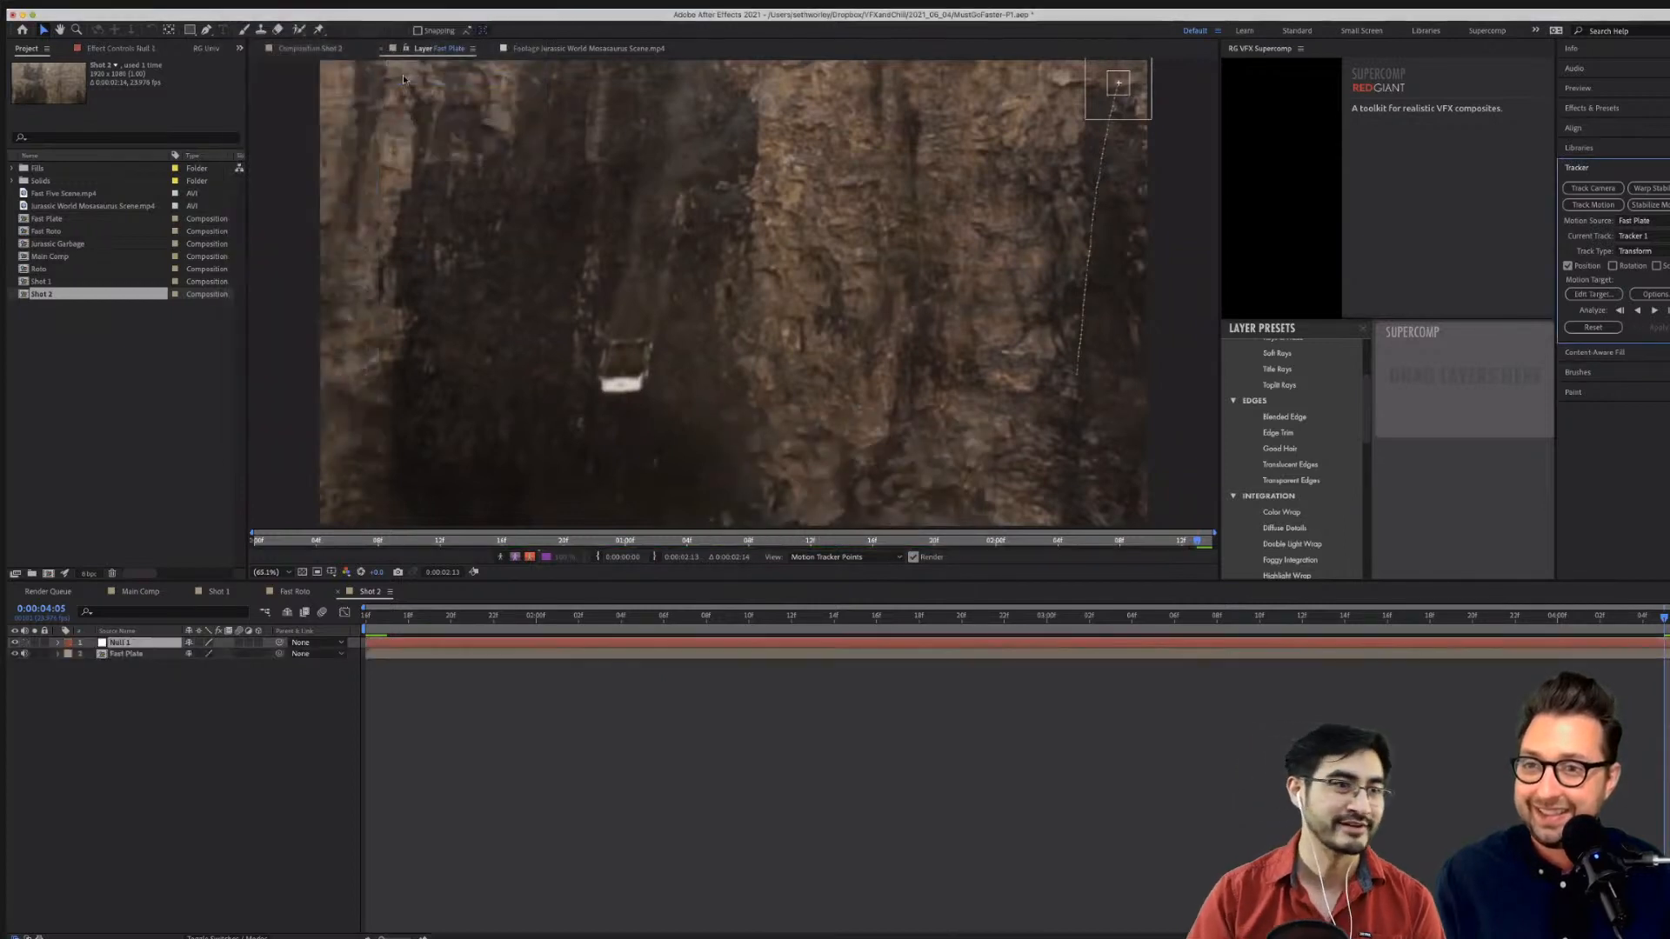
Set Null 1 as the motion target, apply the track to it, and play back Shot 2 to check the motion.
click(1607, 295)
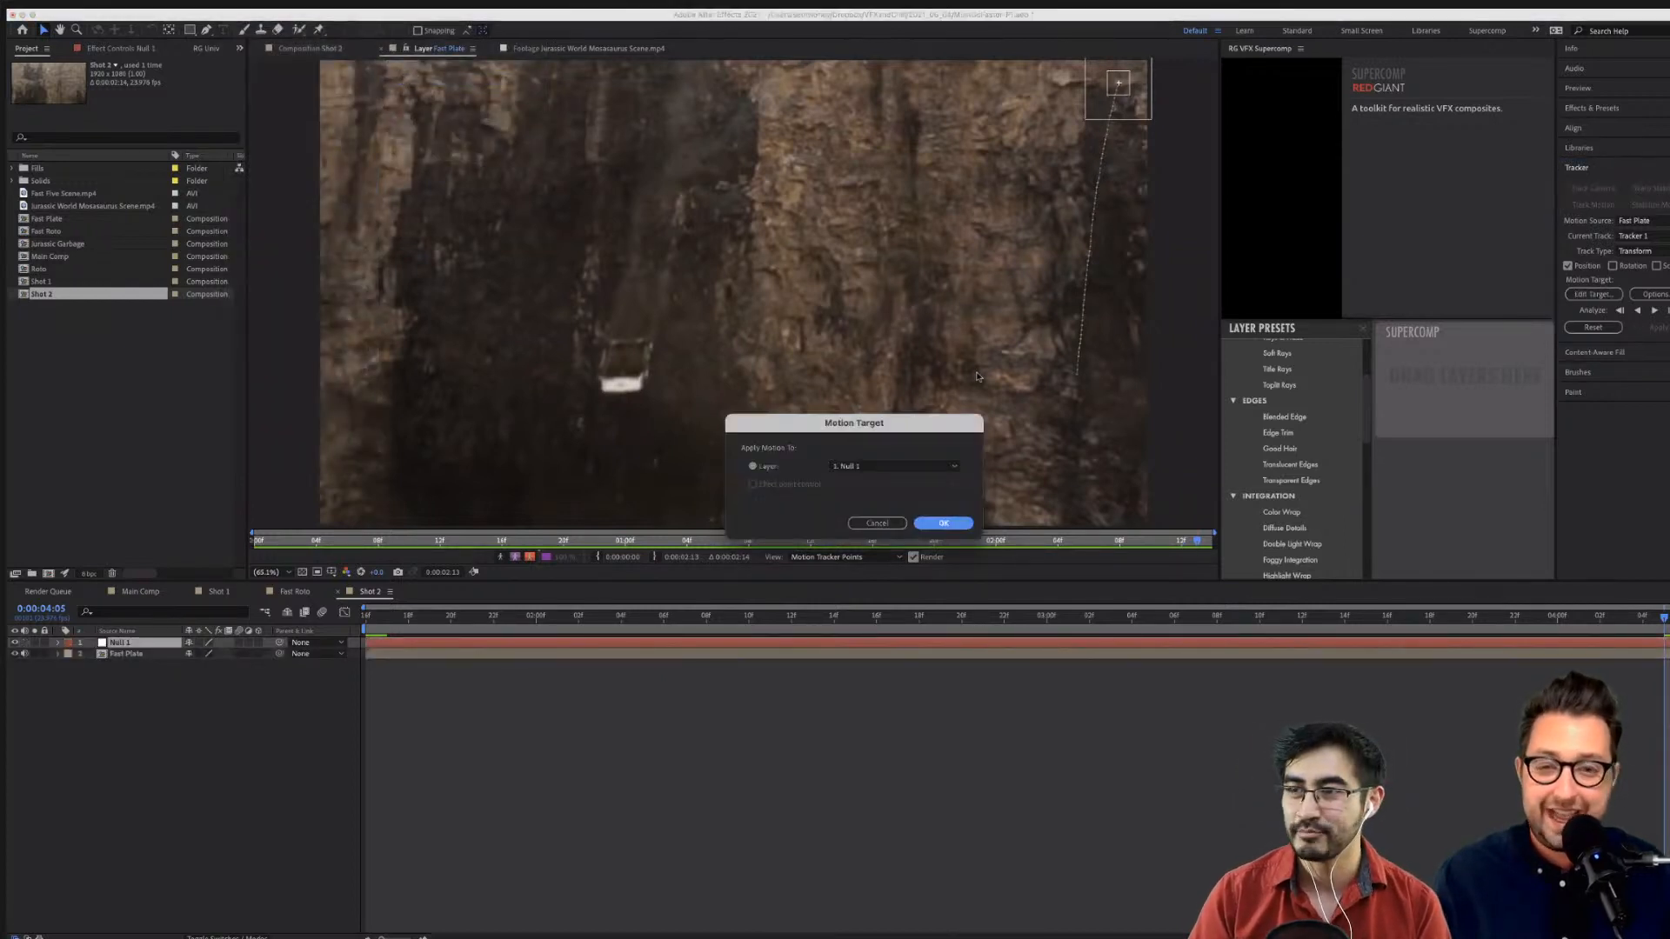
click(968, 524)
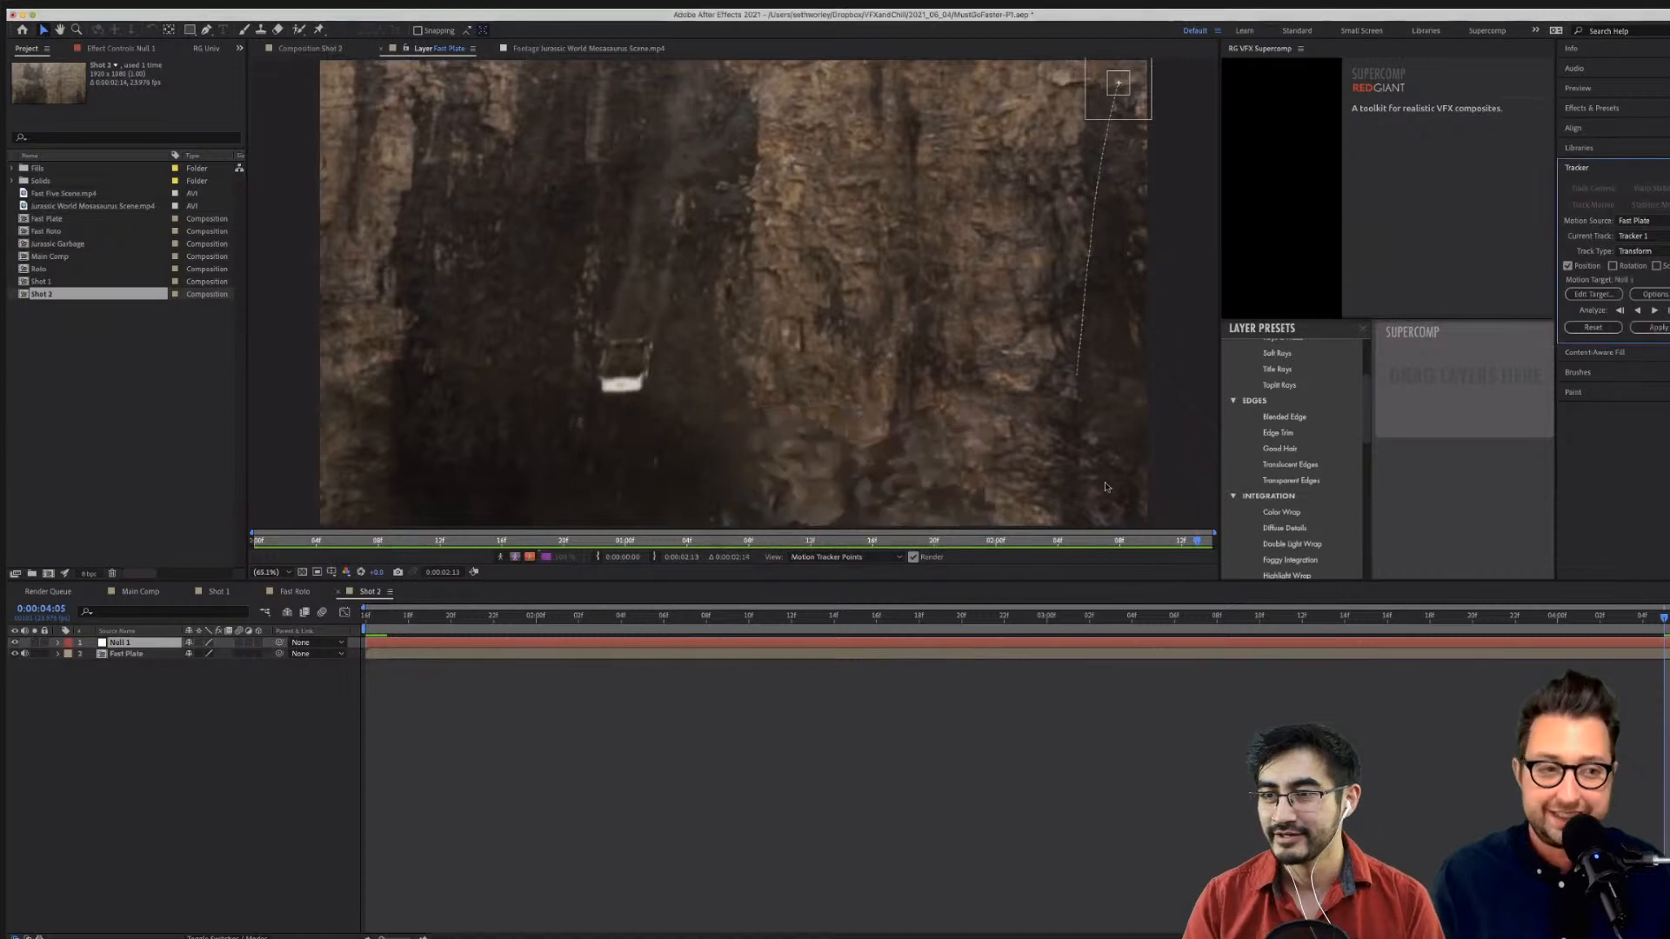
click(1657, 328)
click(898, 500)
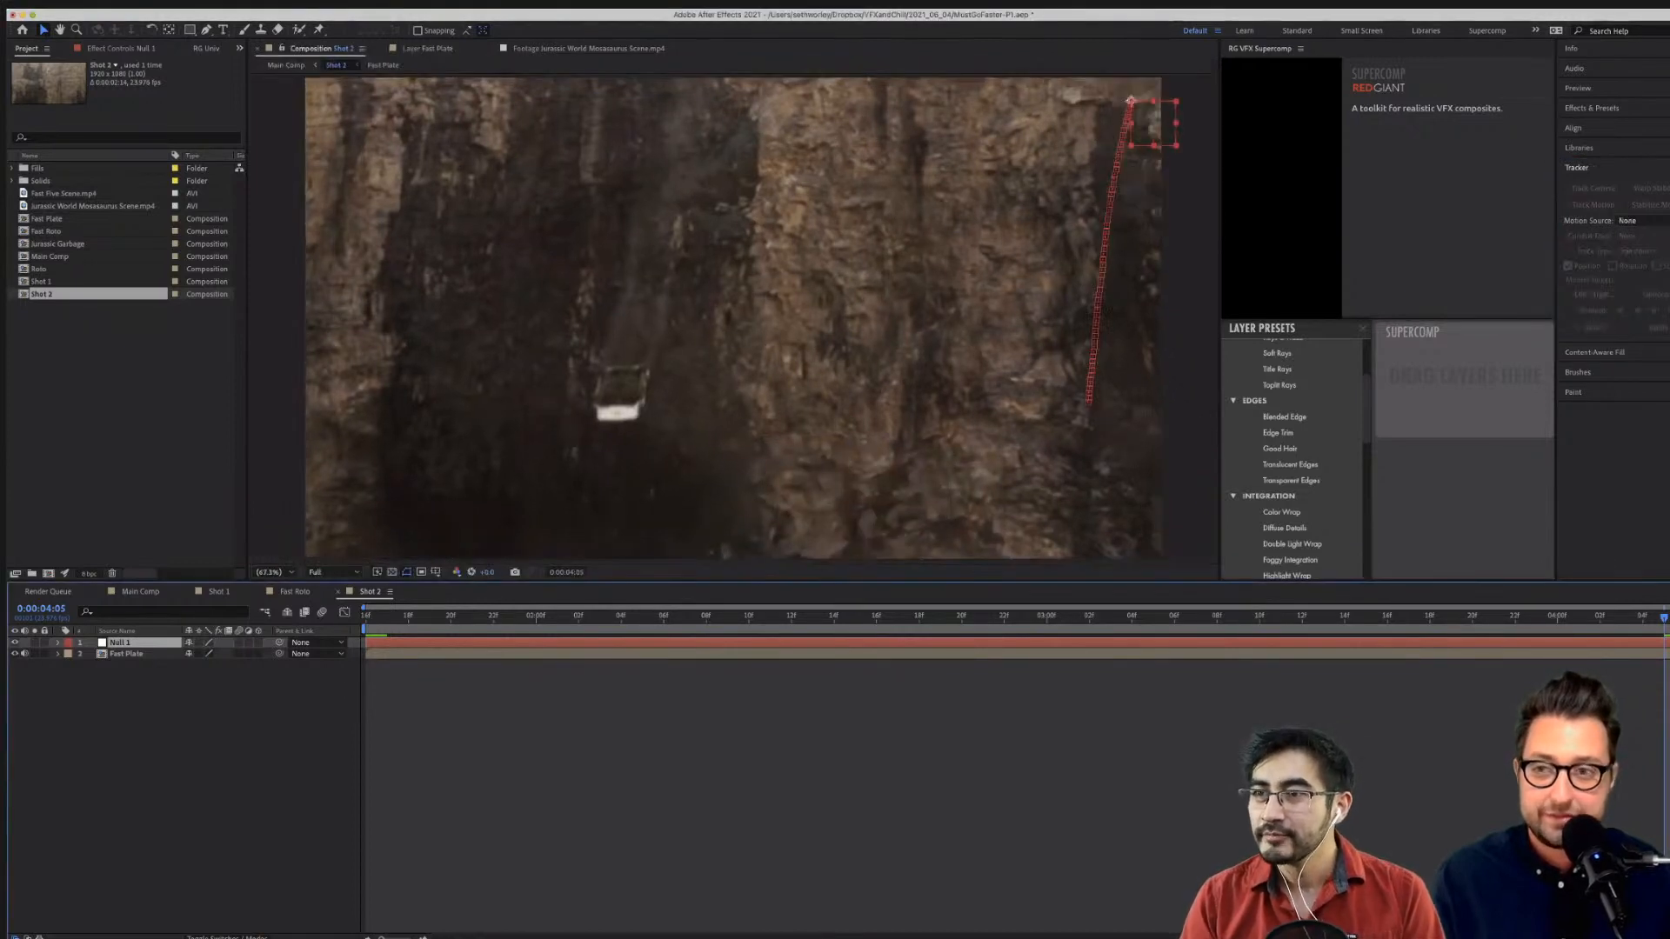
key(space)
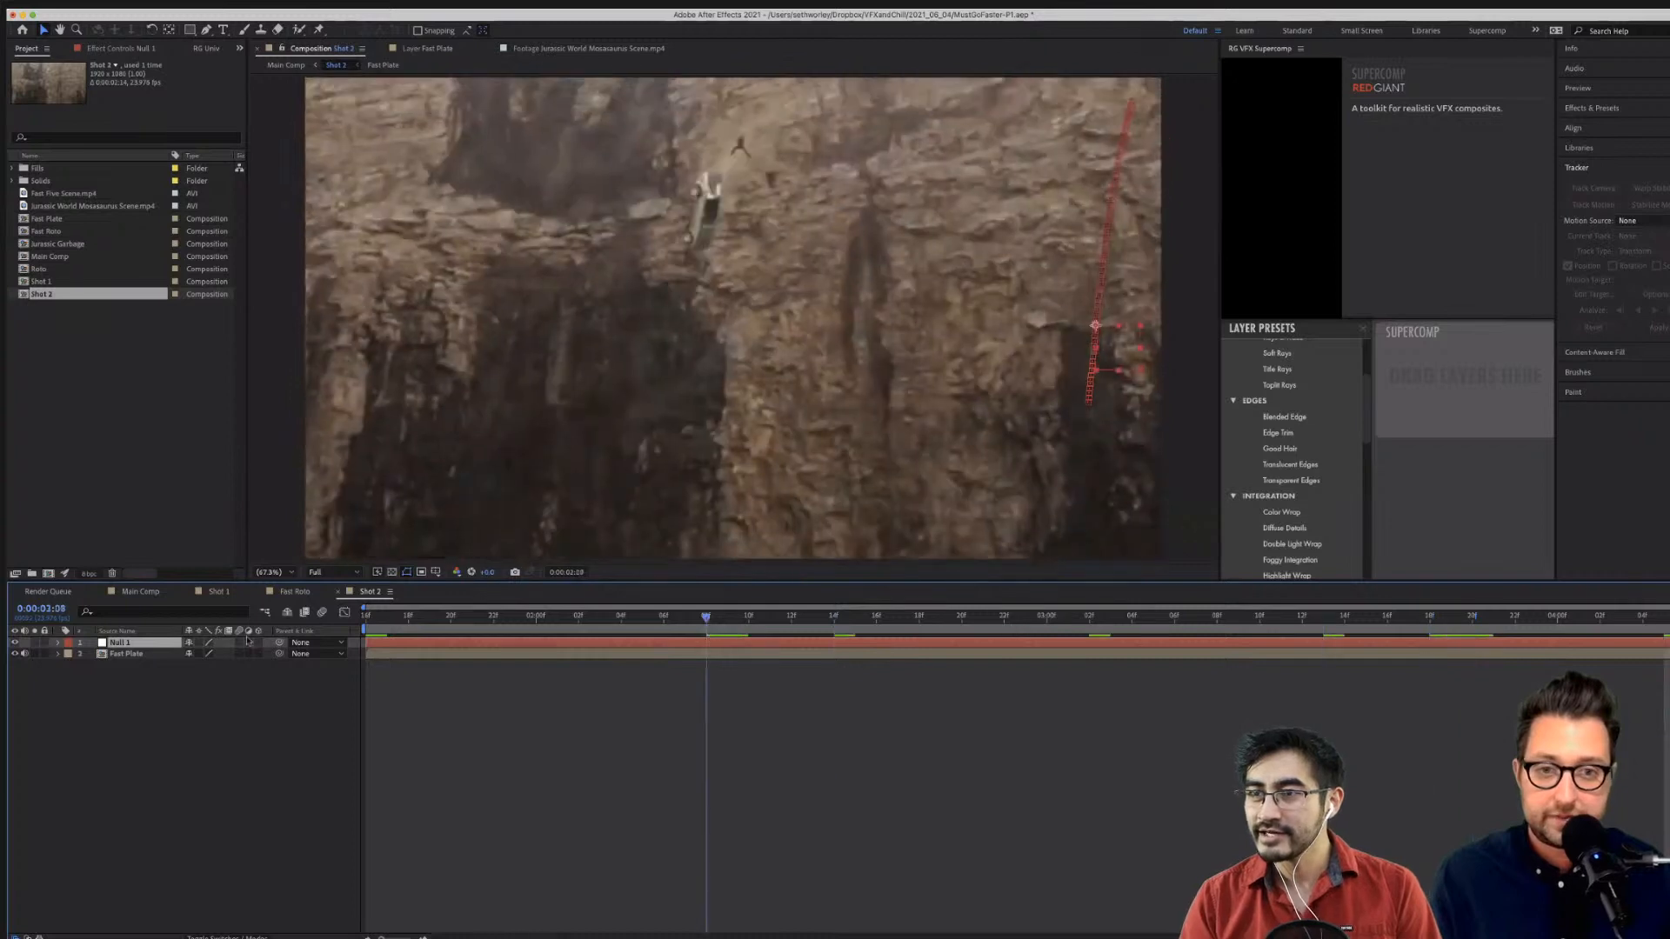
Place the section of Jurassic World Mosasaurus Scene.mp4 where the creature leaps for the shark into Shot 2 above Fast Plate, and play it back.
click(50, 207)
double_click(24, 206)
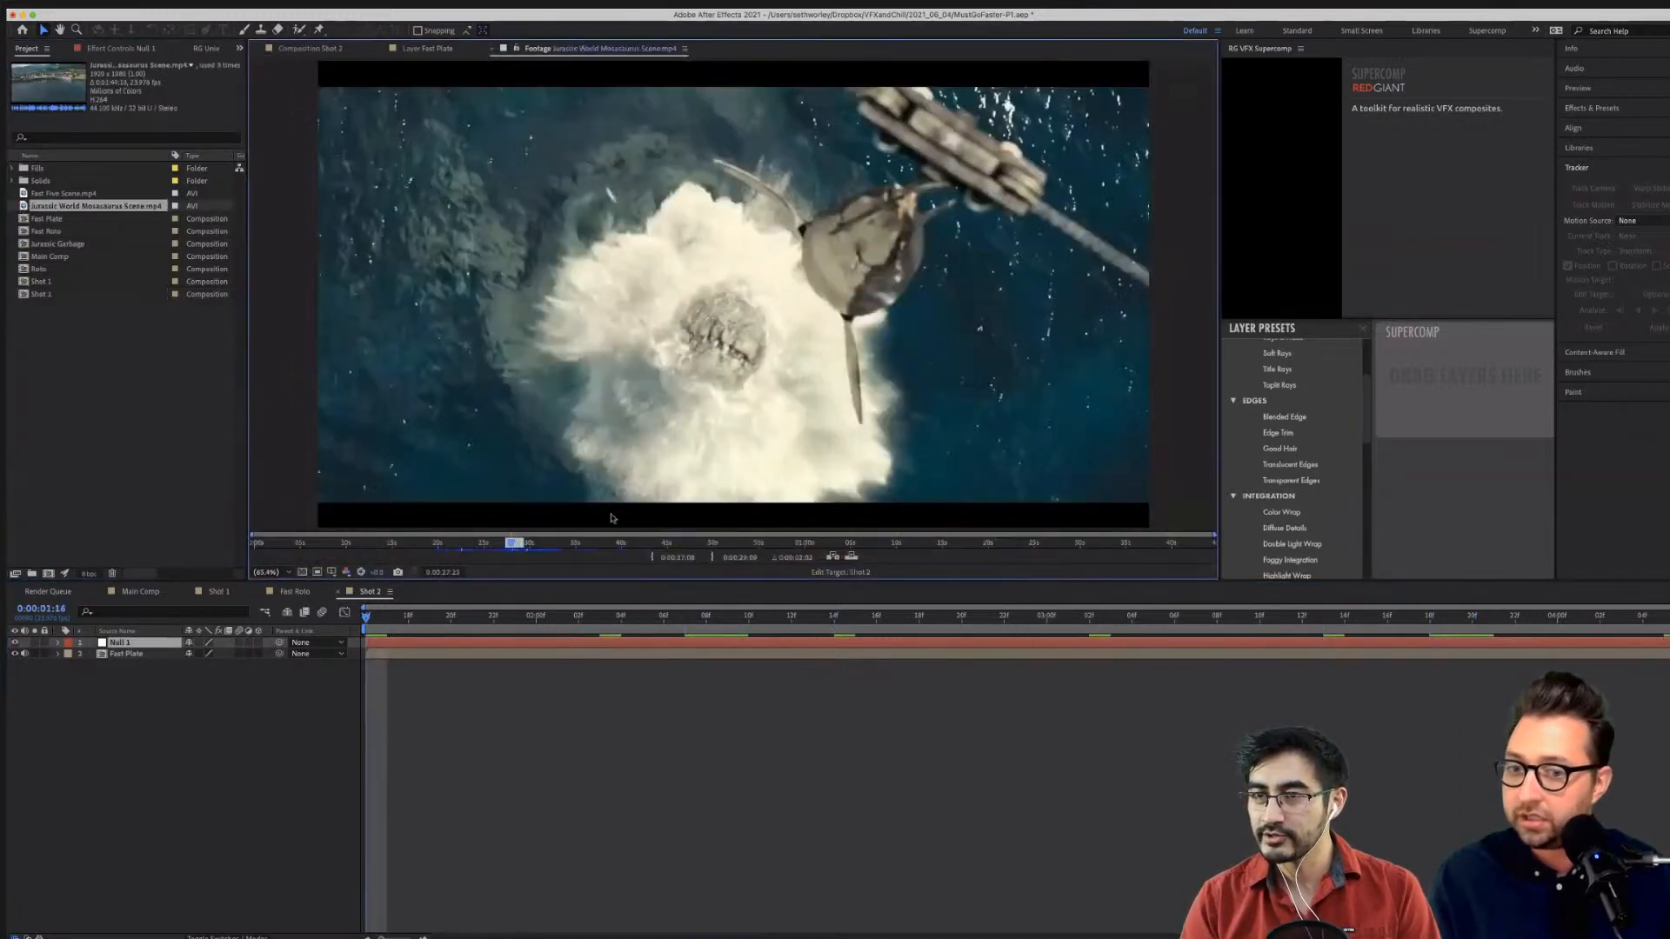
drag(514, 547, 526, 549)
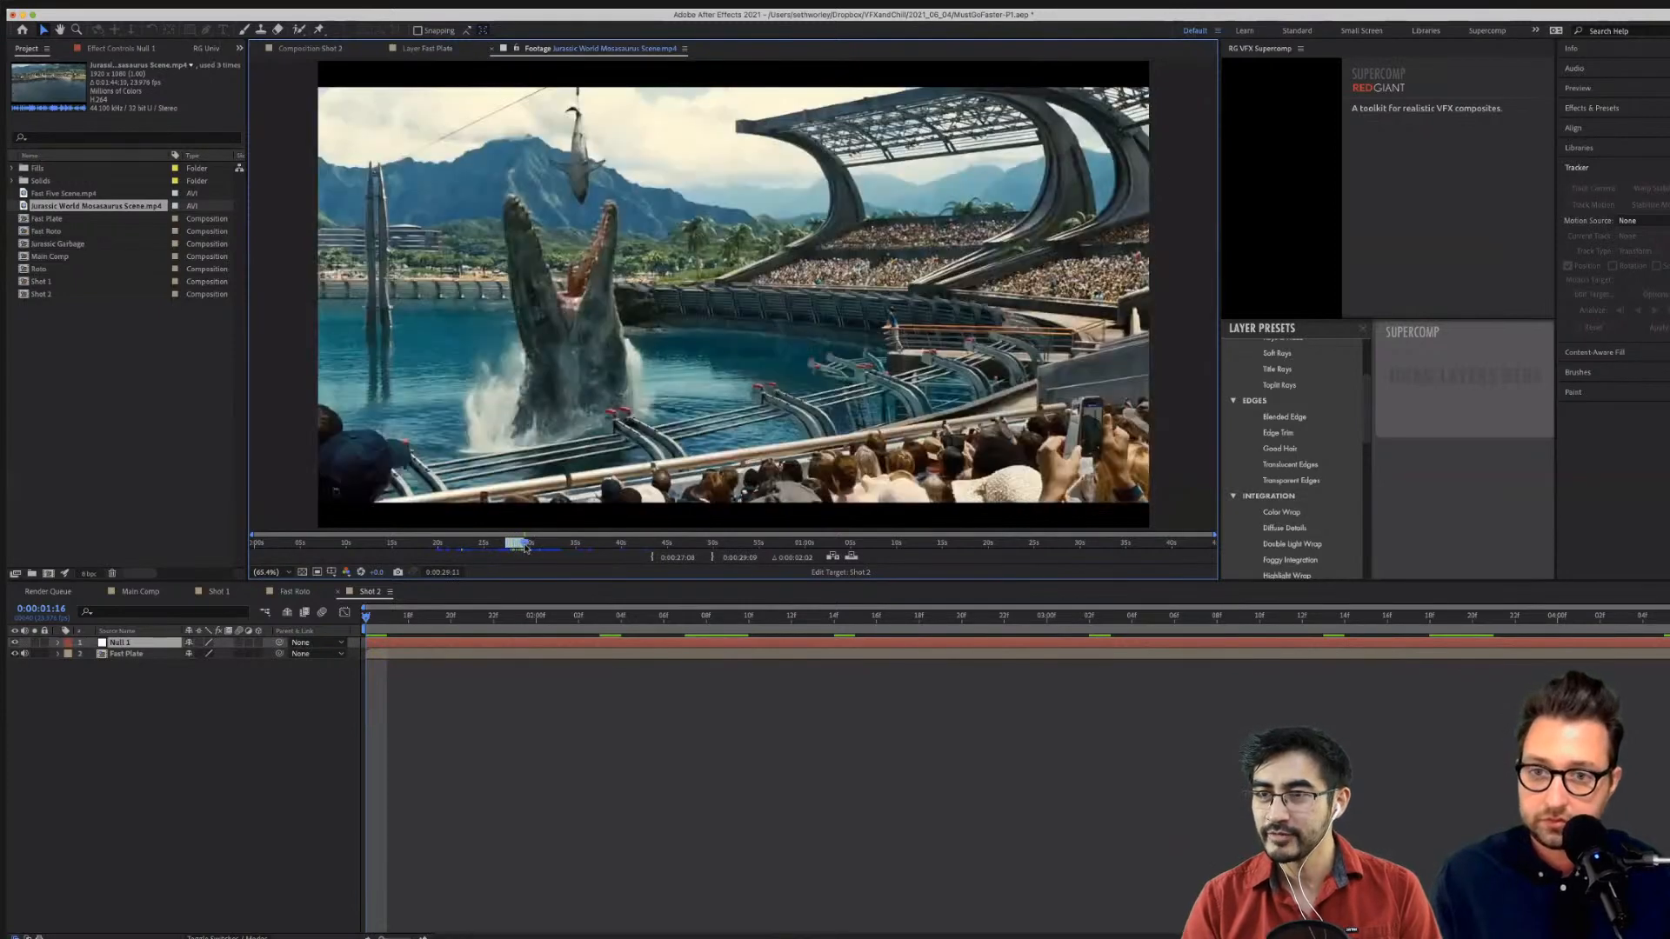
key(space)
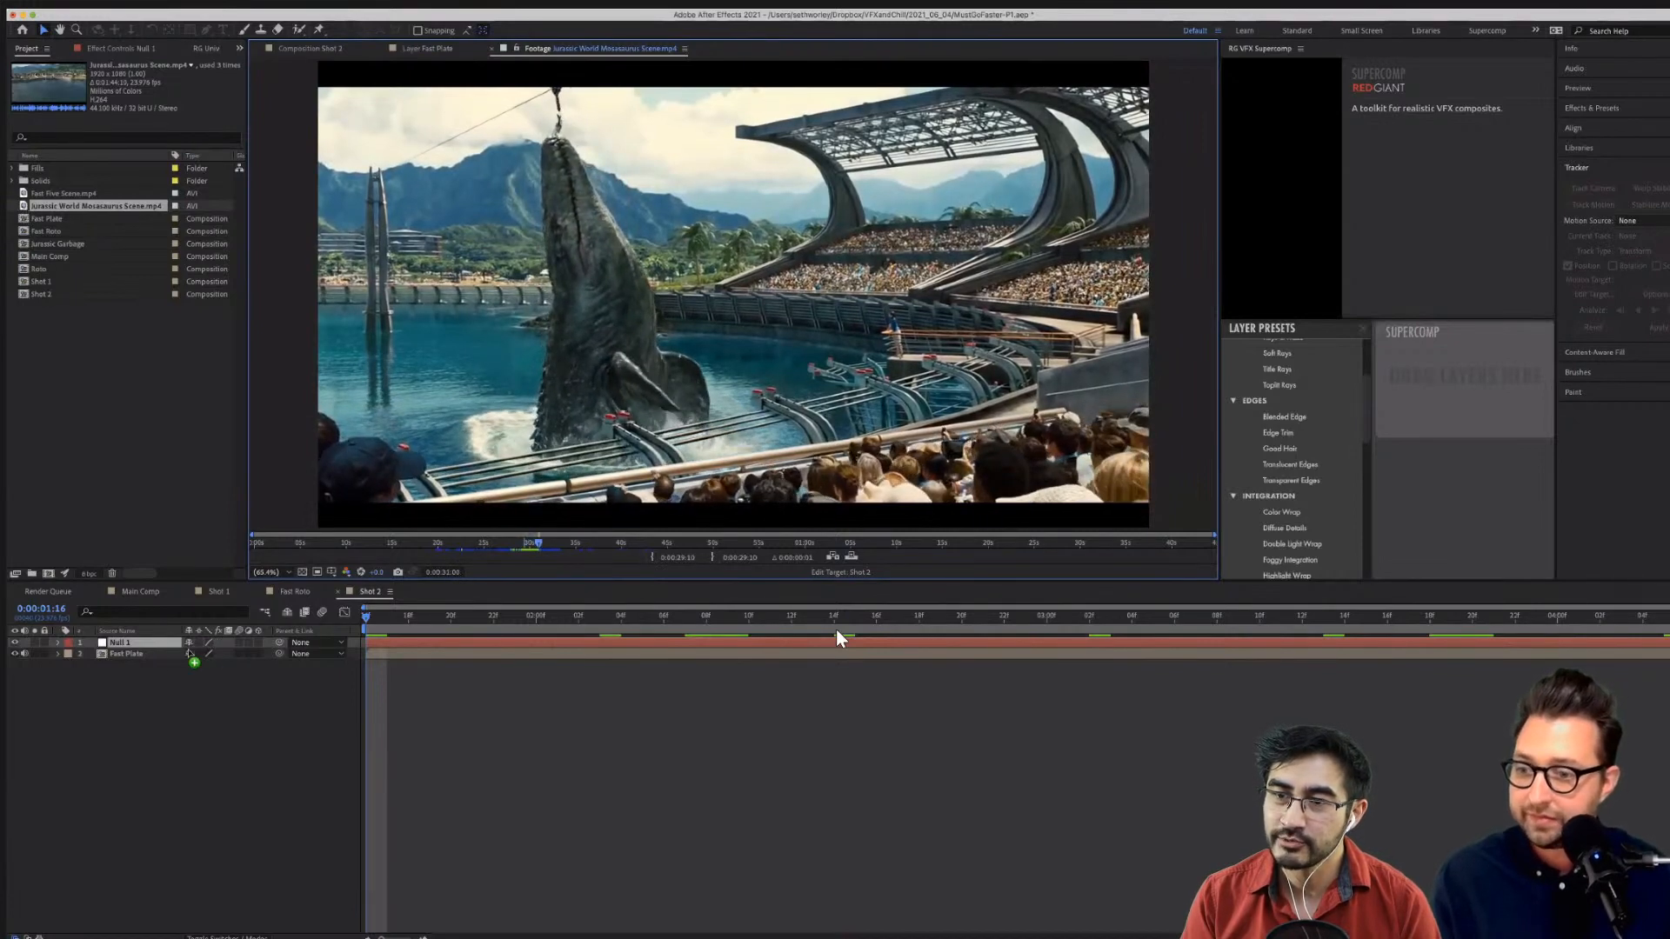
drag(837, 639, 1143, 649)
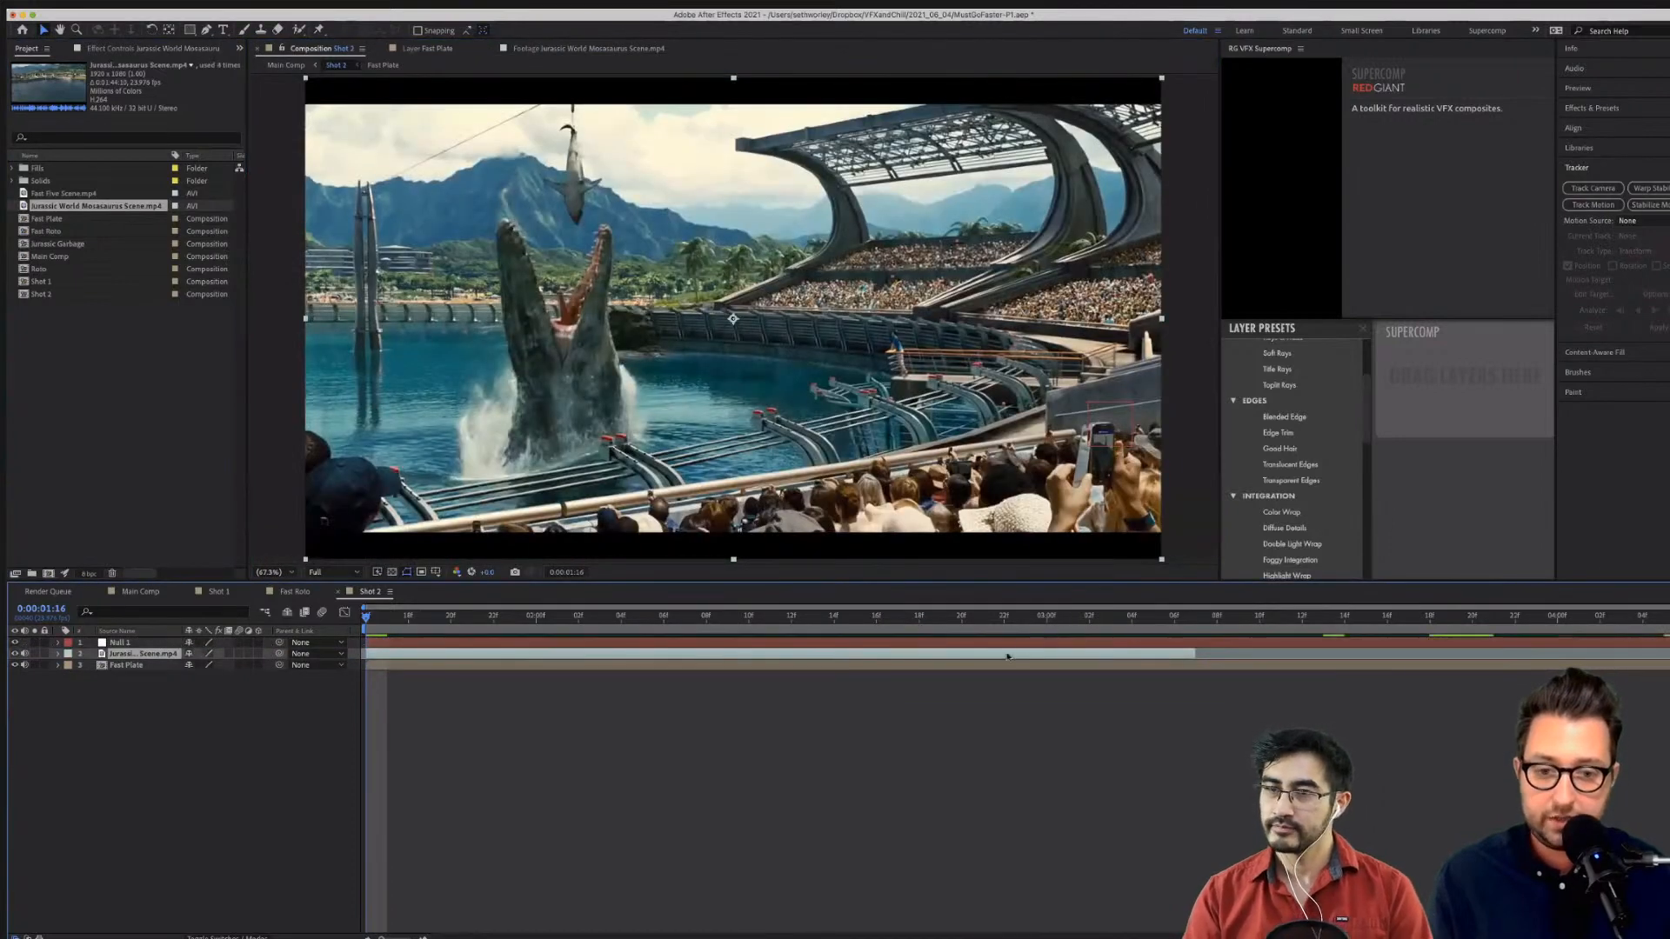
key(space)
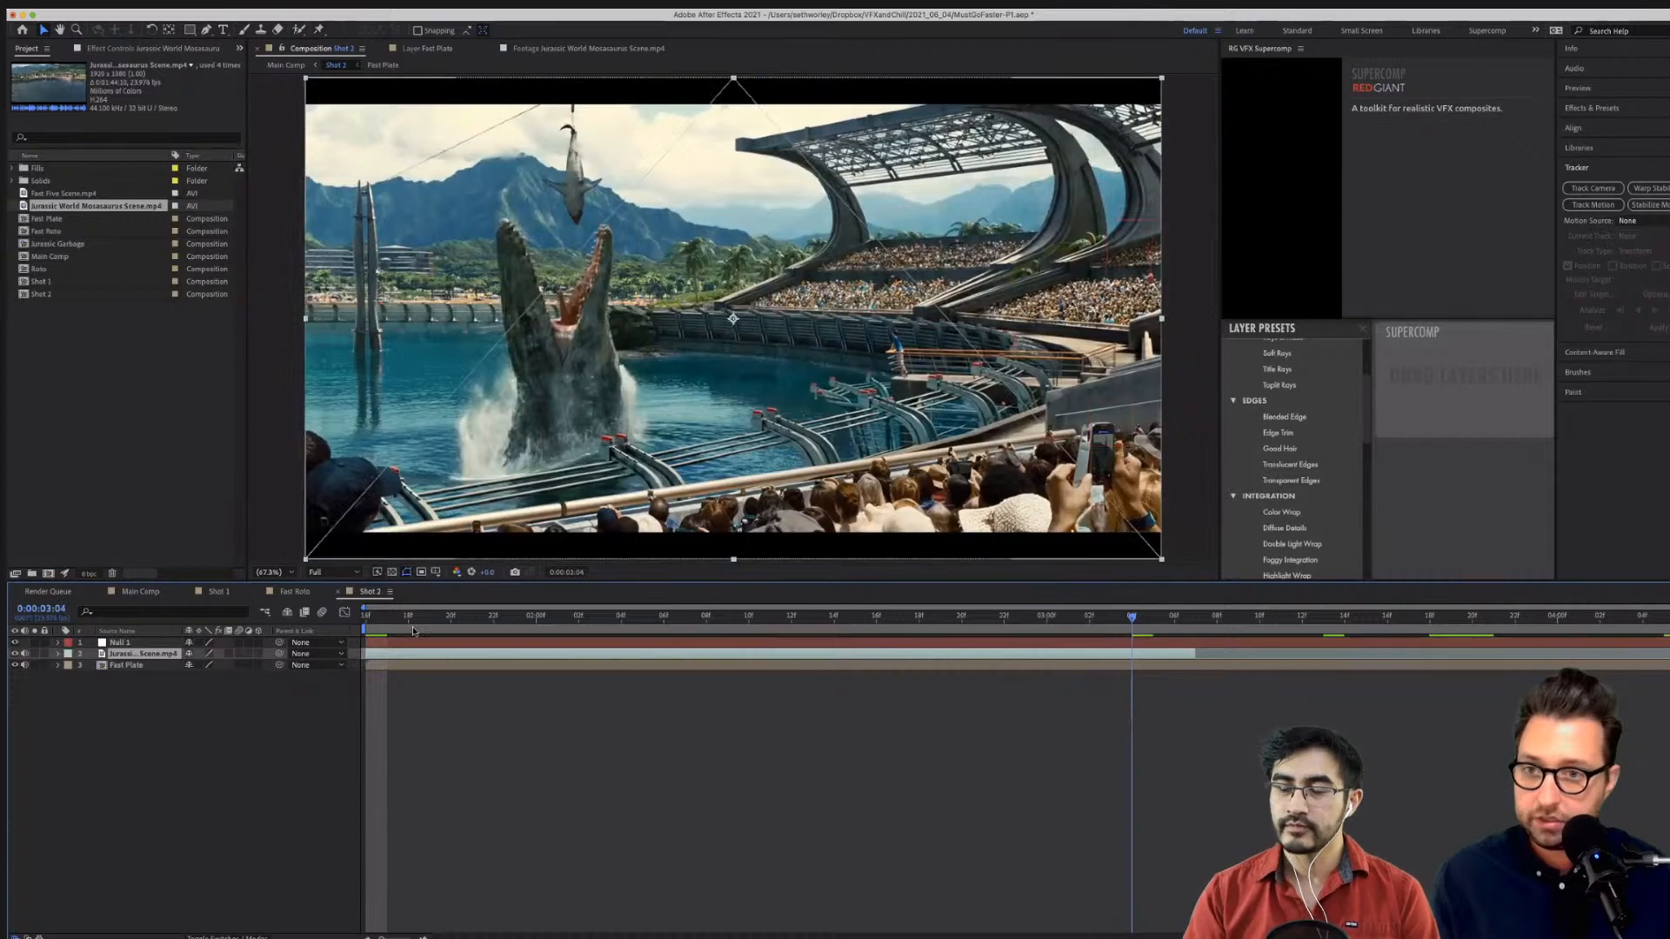
key(space)
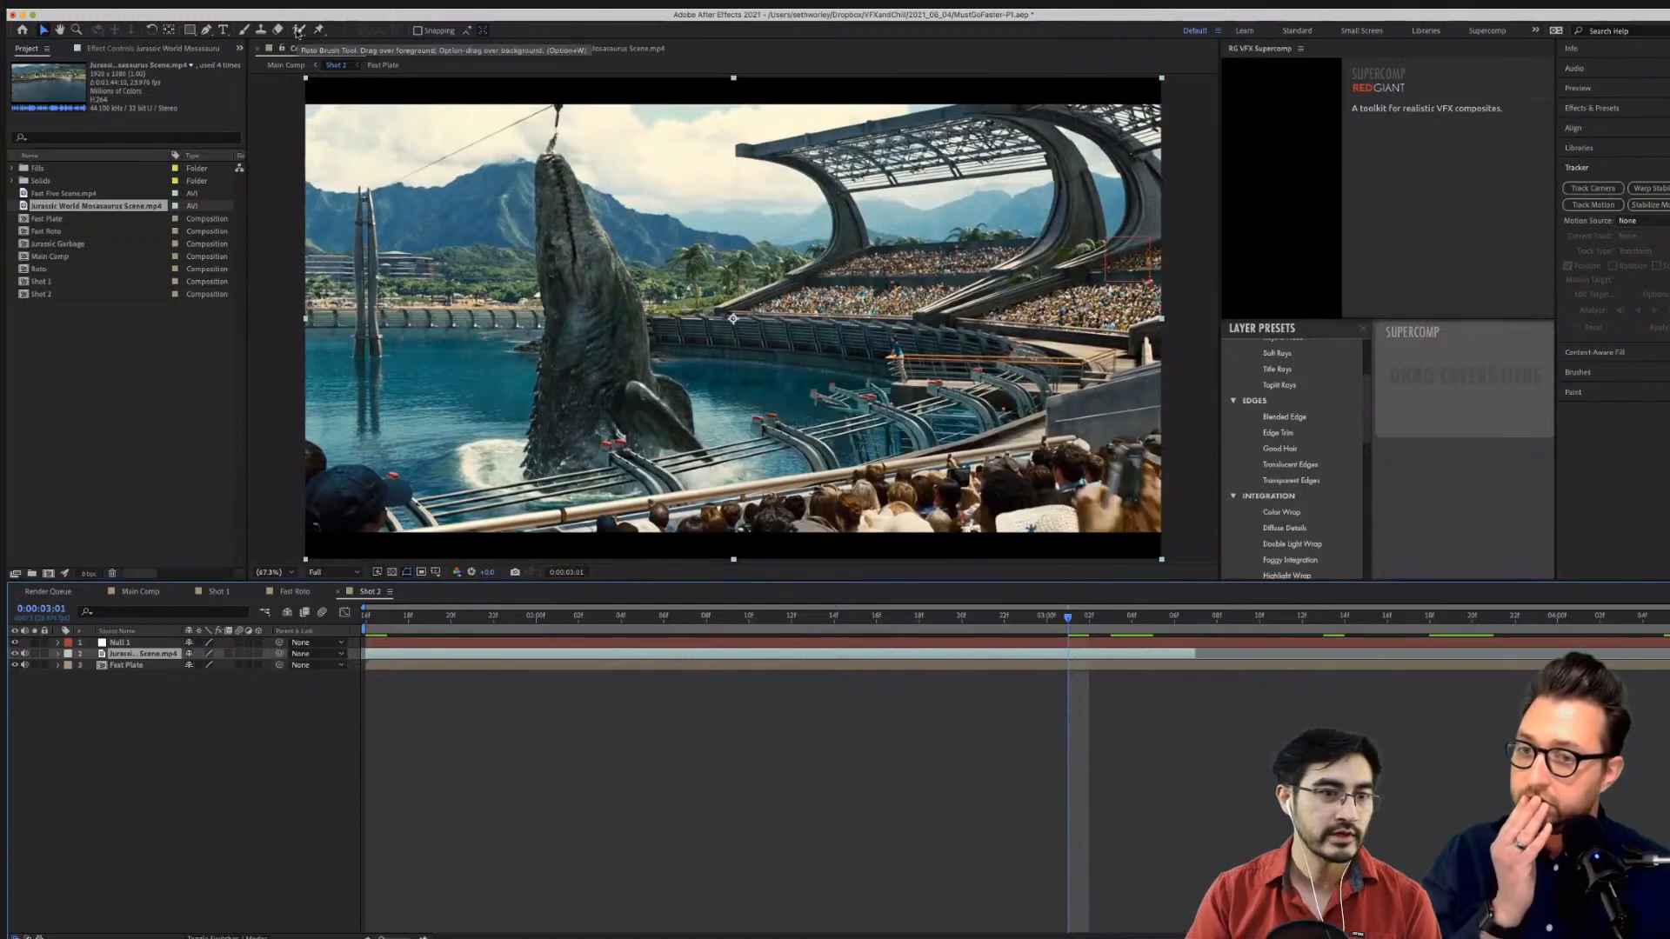
Try to pre-compose the Jurassic World footage layer as Mos with its duration adjusted to the layer's time span.
key(super+shift+c)
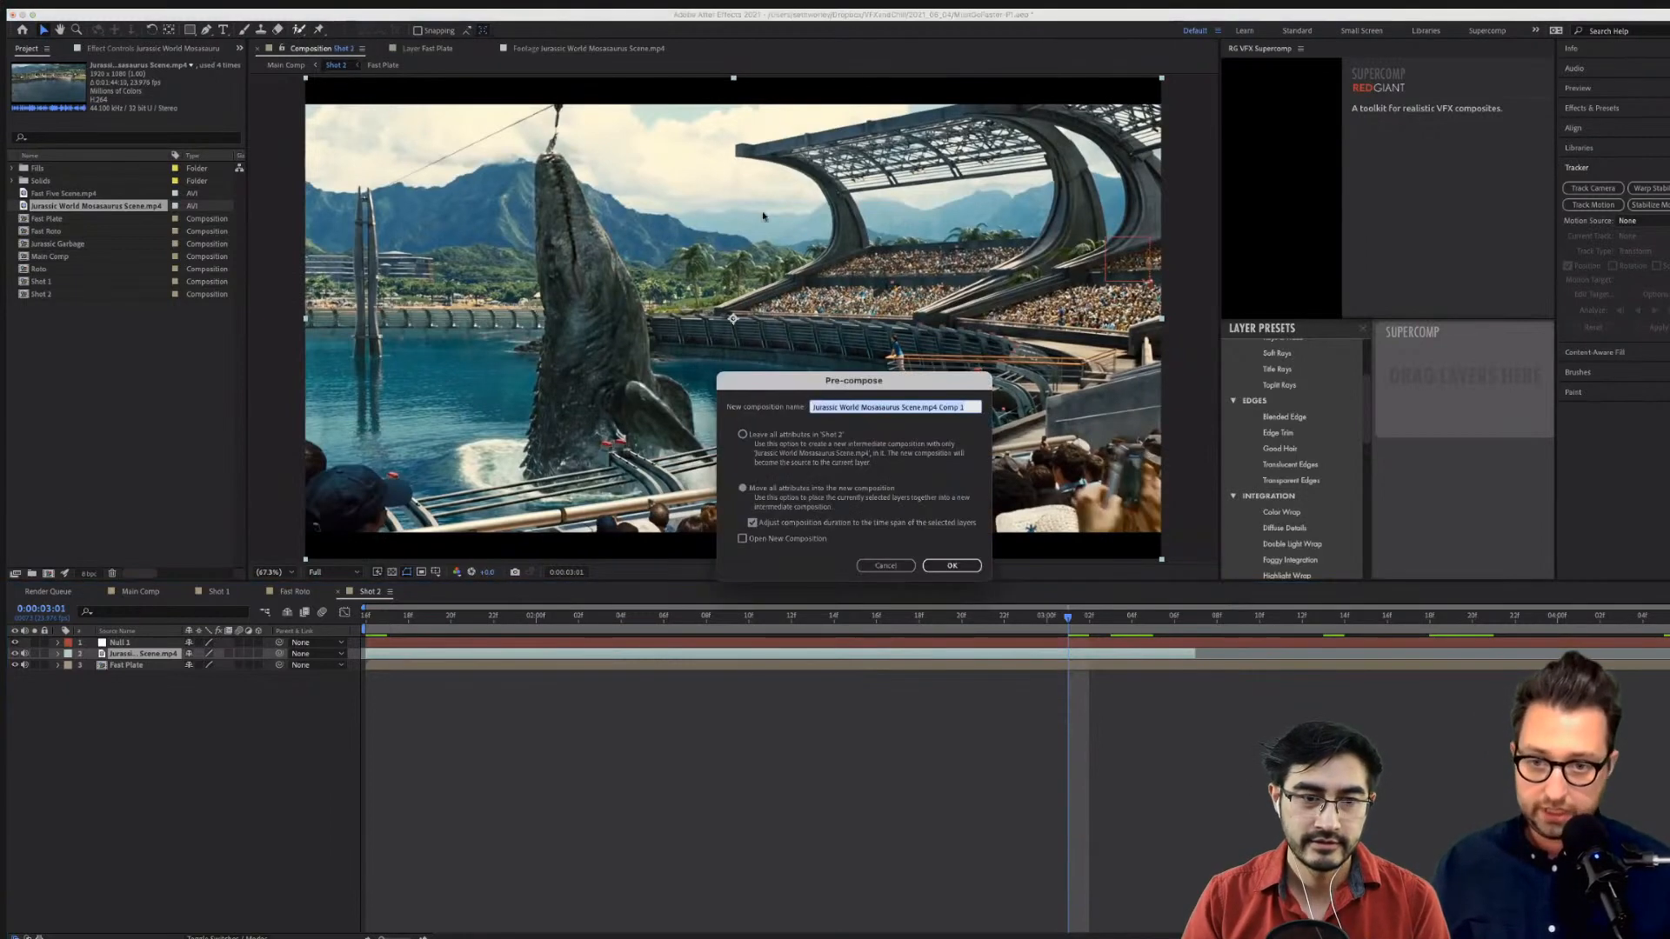
click(886, 565)
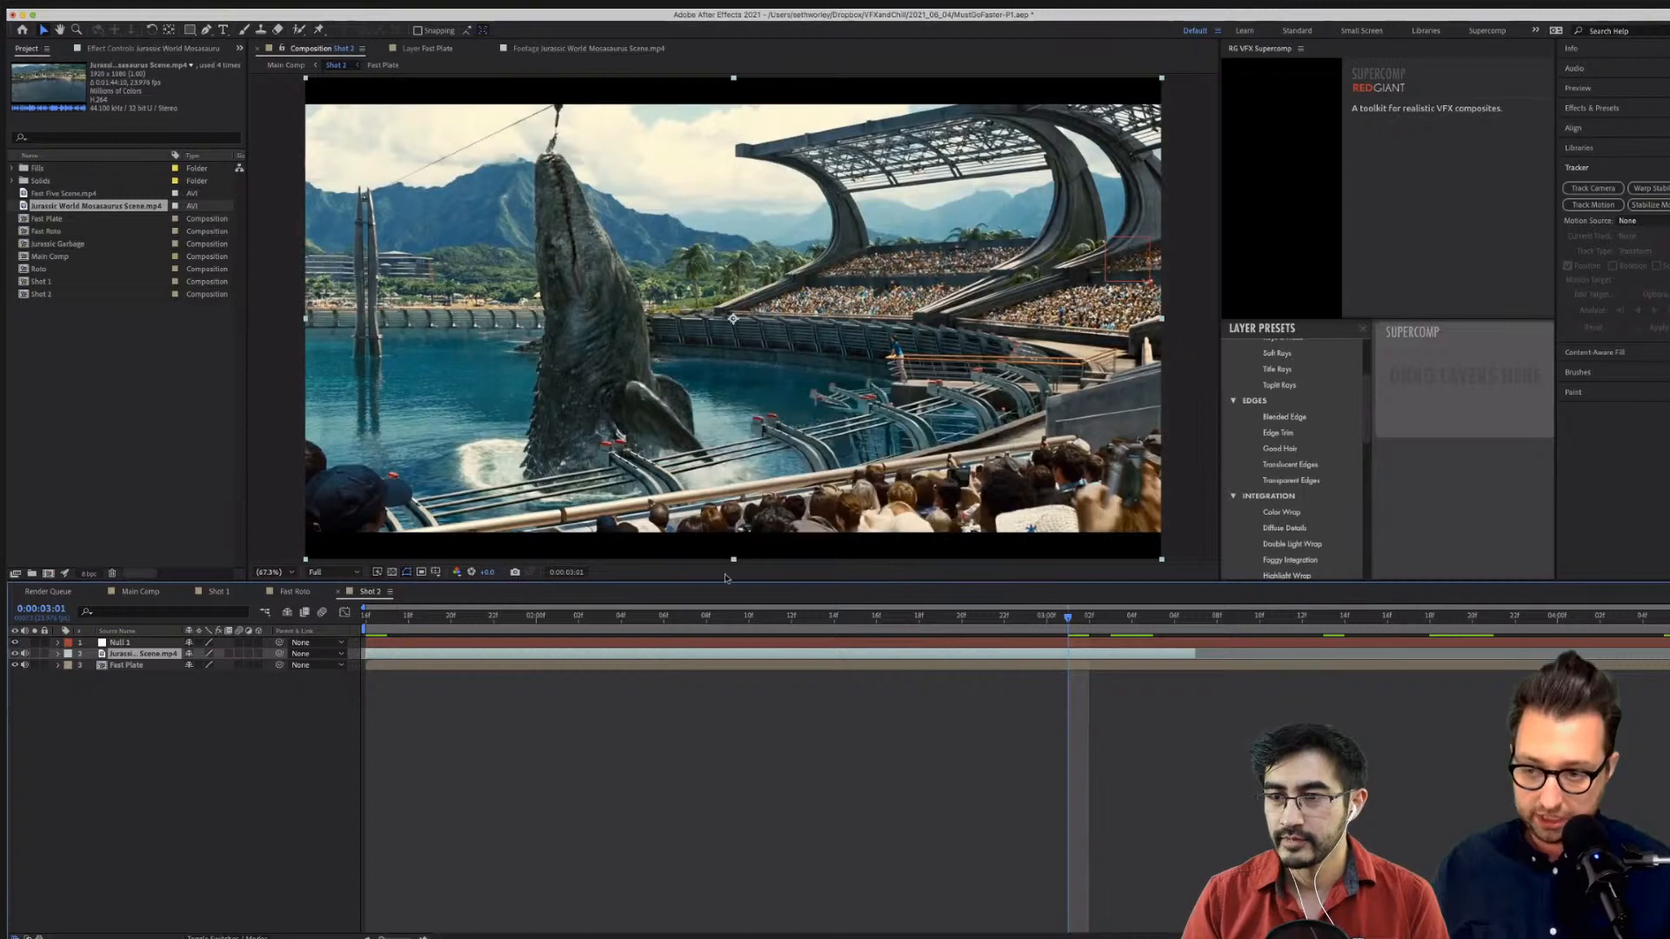
key(super+shift+c)
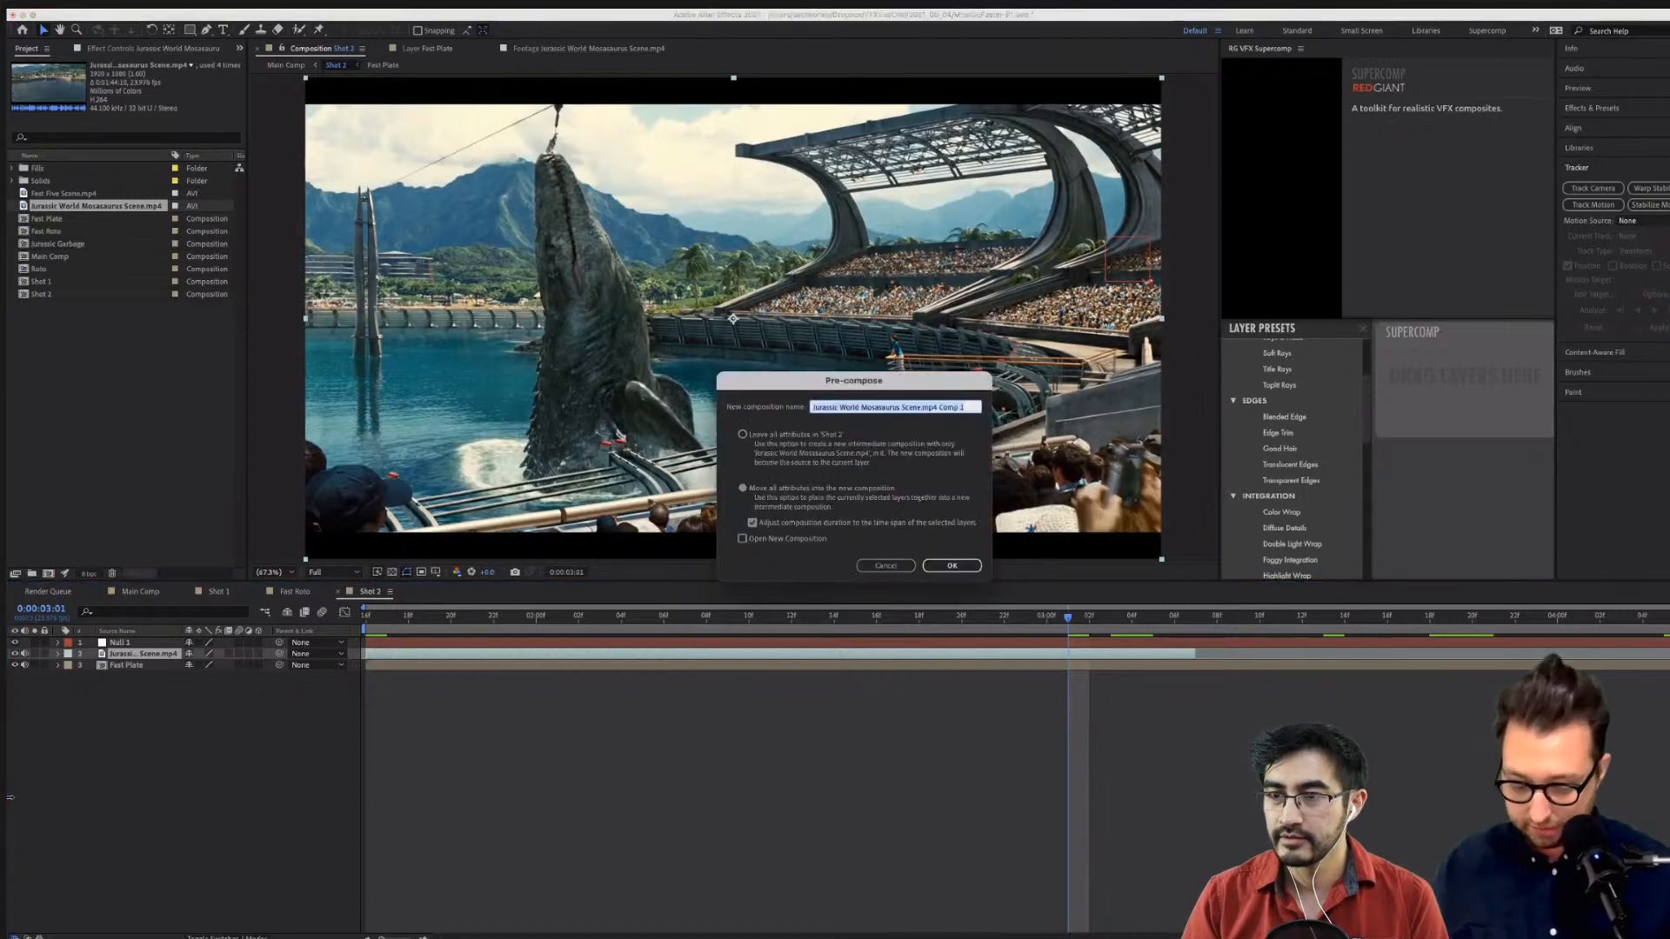
text(Mos)
key(Return)
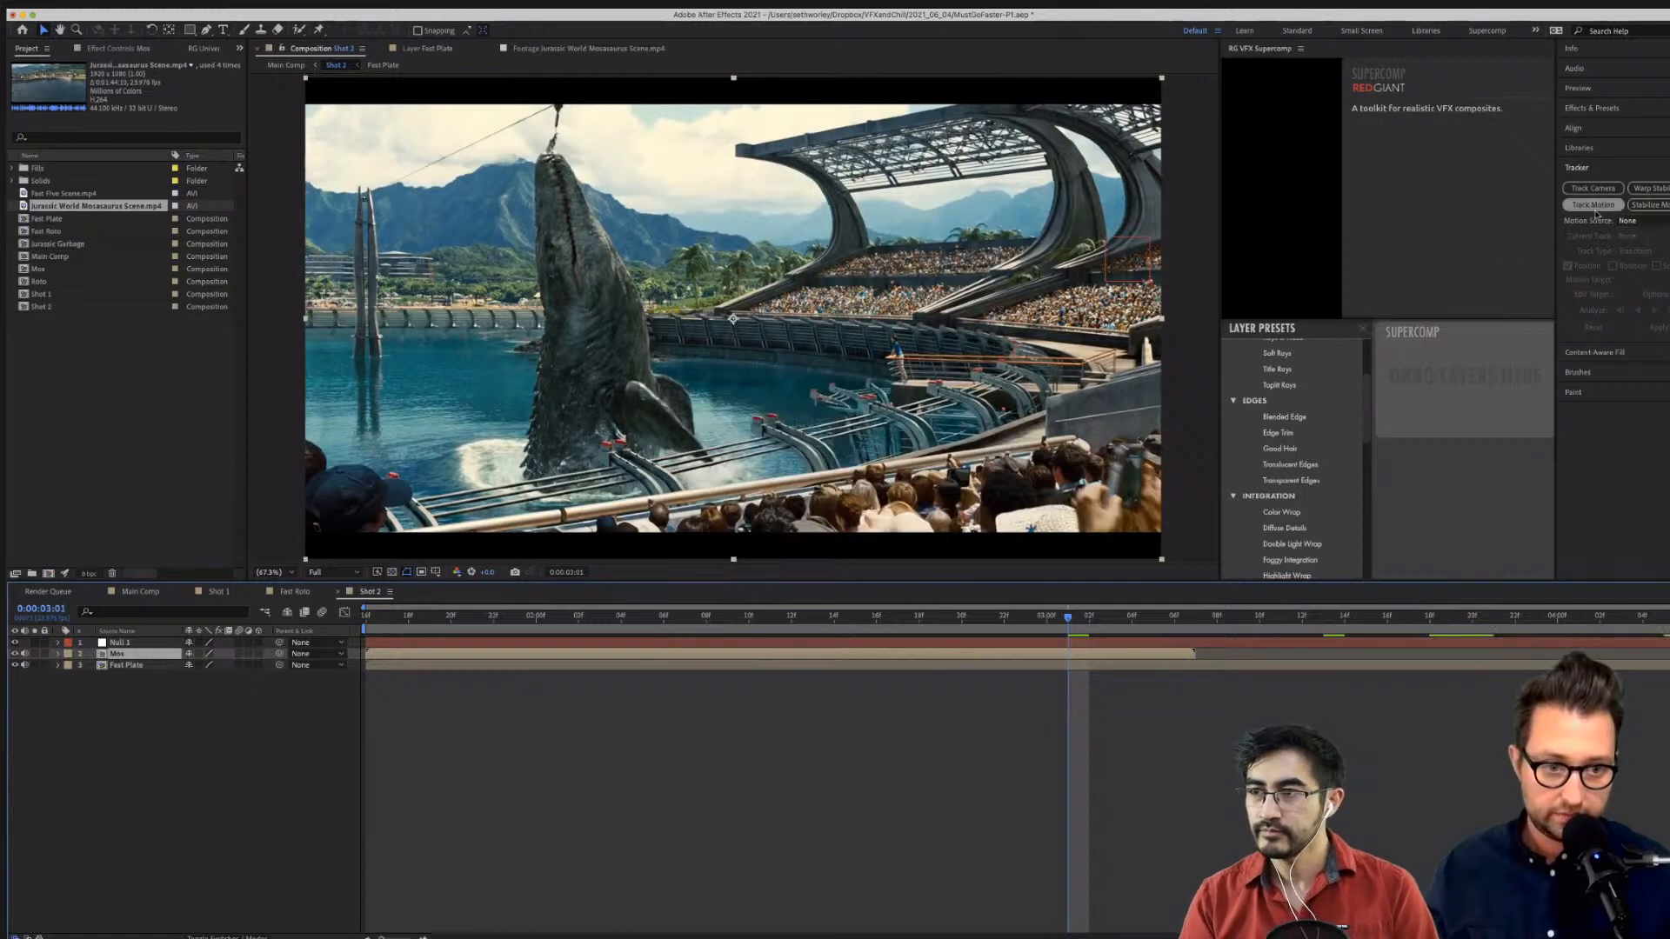
key(super+z)
Pre-compose the Jurassic World footage layer with all attributes moved and without adjusting the composition duration to the layer's time span.
key(super+shift+c)
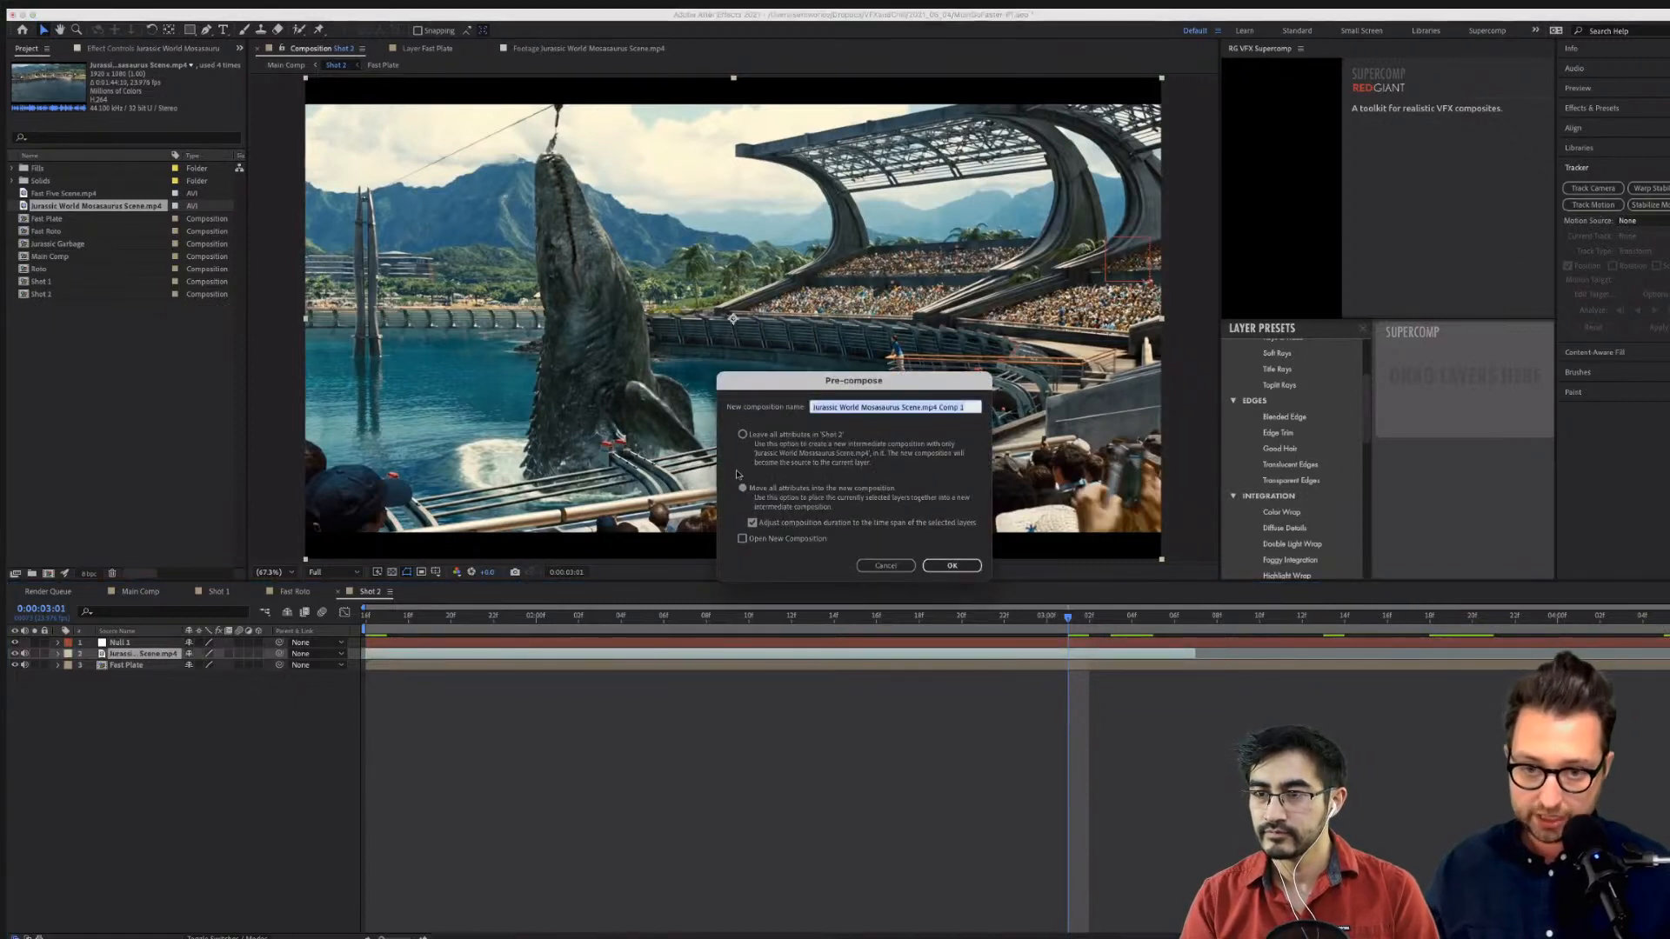
click(752, 523)
click(951, 566)
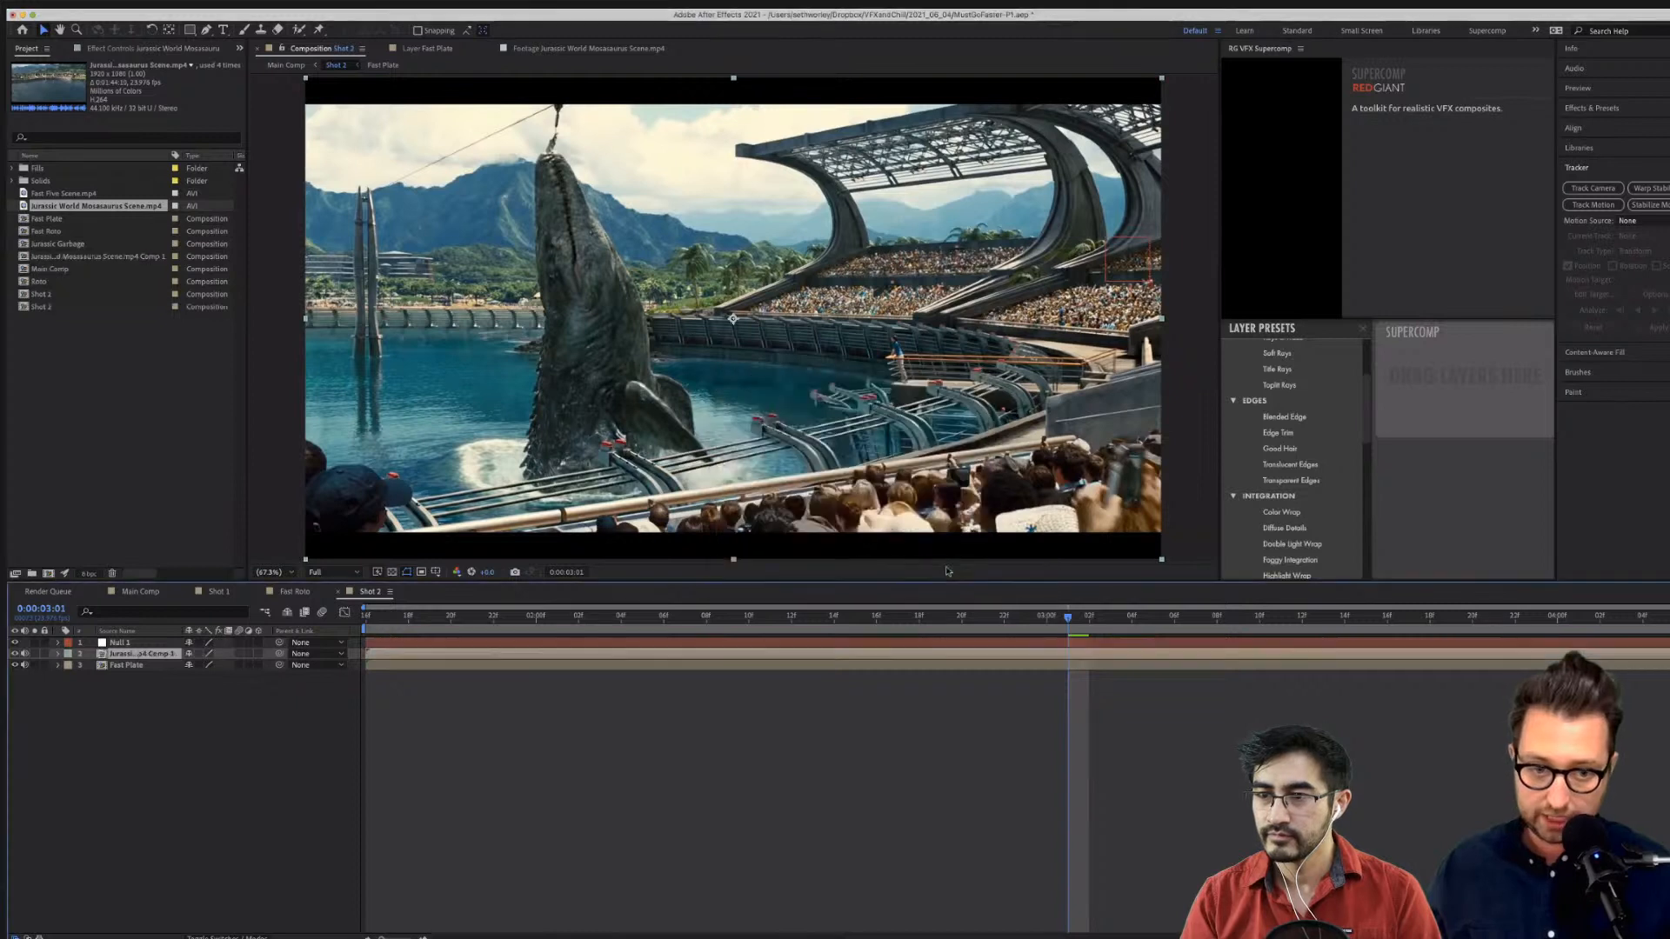
Find the Timewarp effect and apply it to the pre-composed Jurassic World layer.
click(1589, 108)
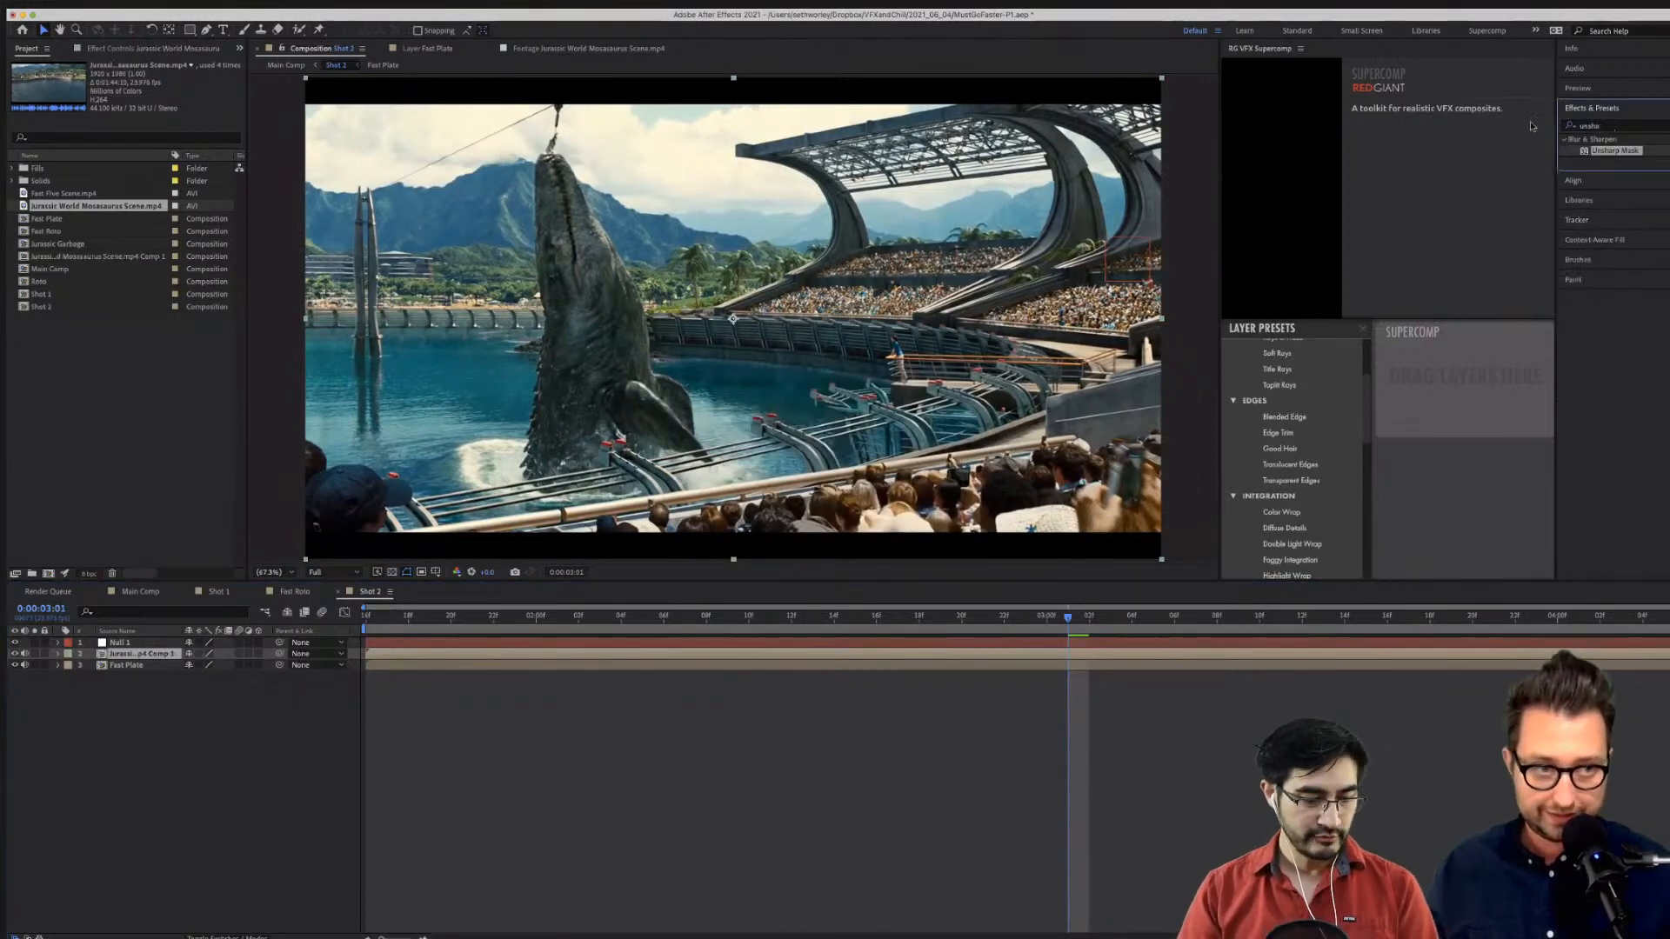
key(super+f)
text(time)
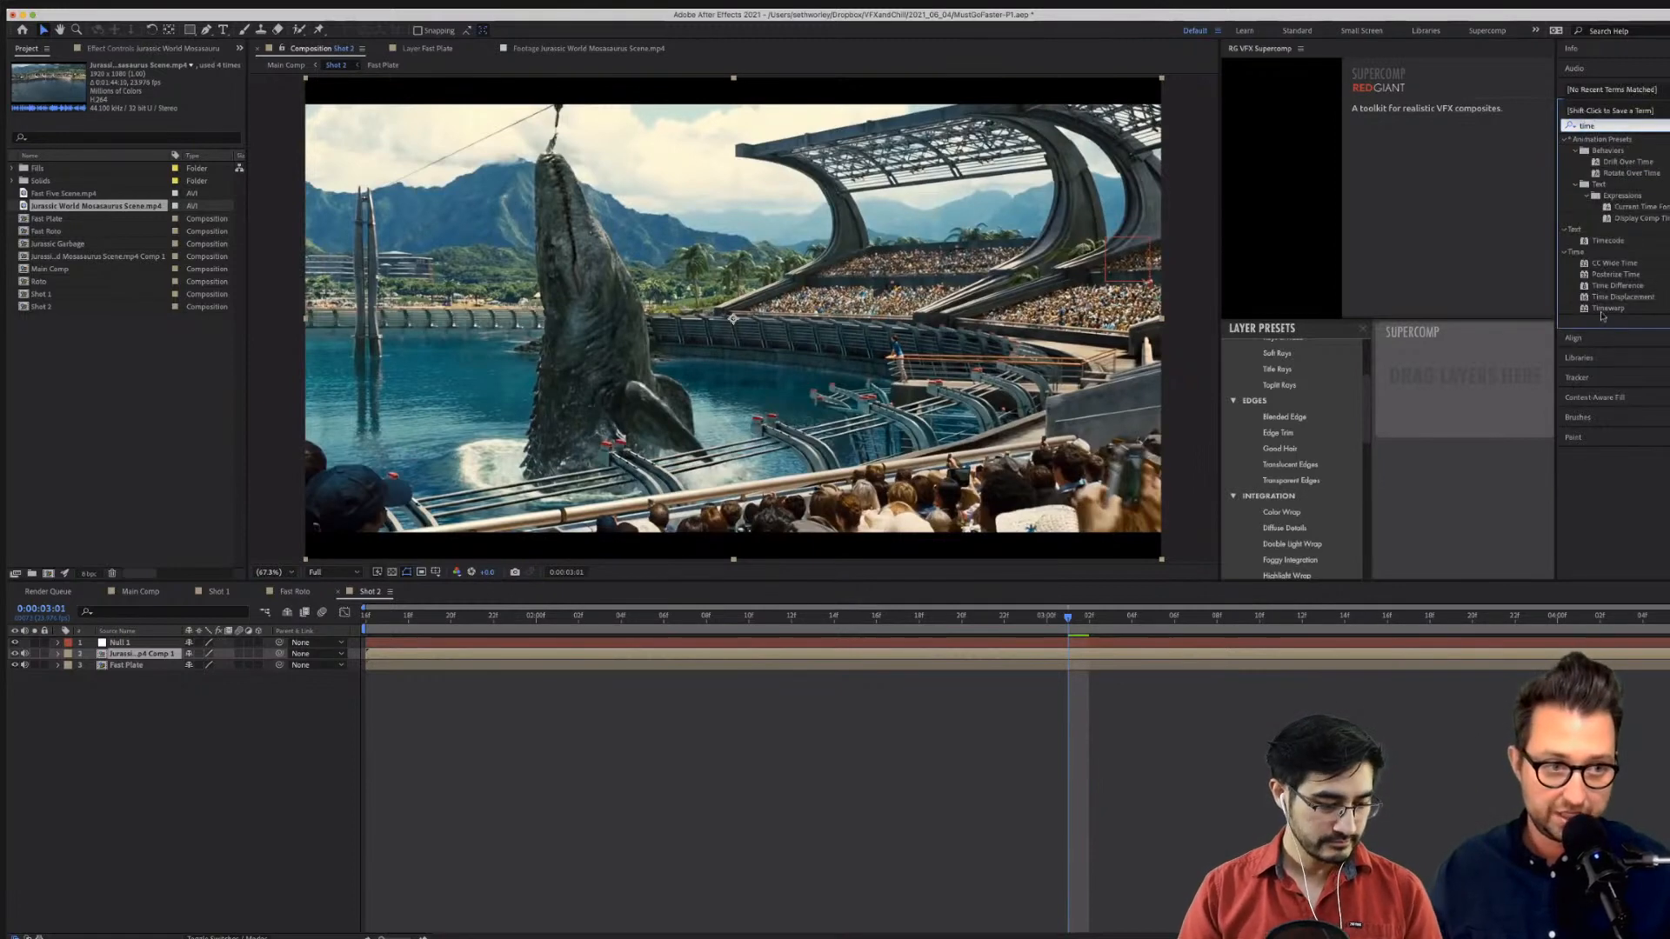
click(1601, 309)
drag(161, 634, 139, 653)
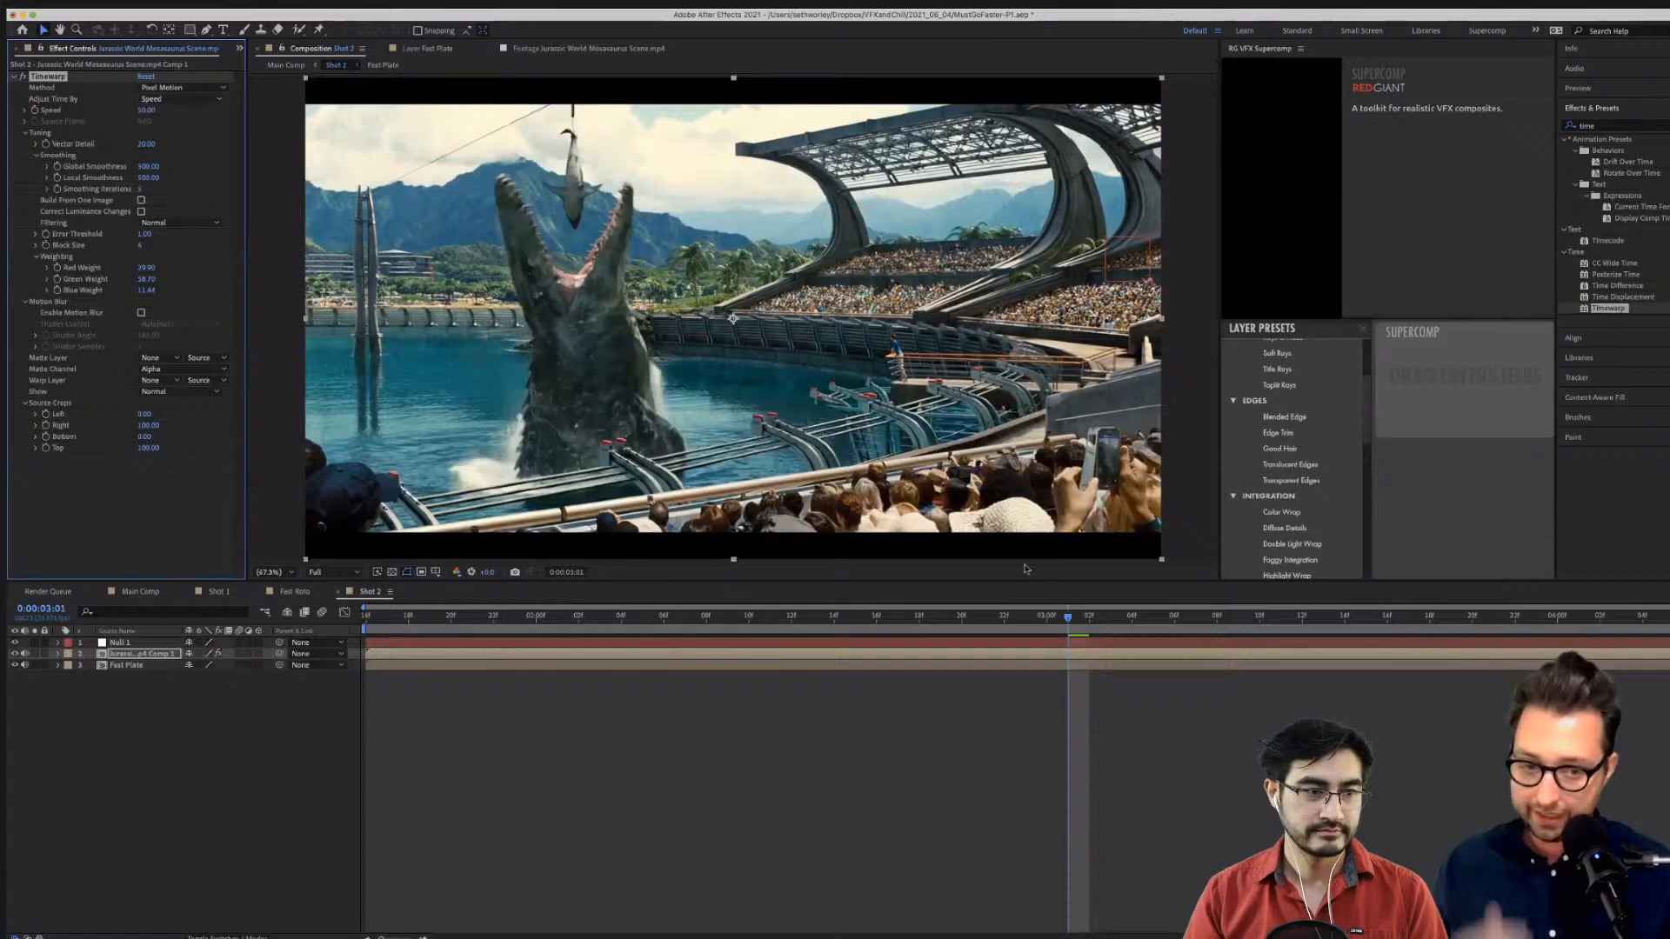
Try Timewarp speeds of 60 and 70 on the mosasaur layer, checking the start and end of Shot 2.
key(Page_Up)
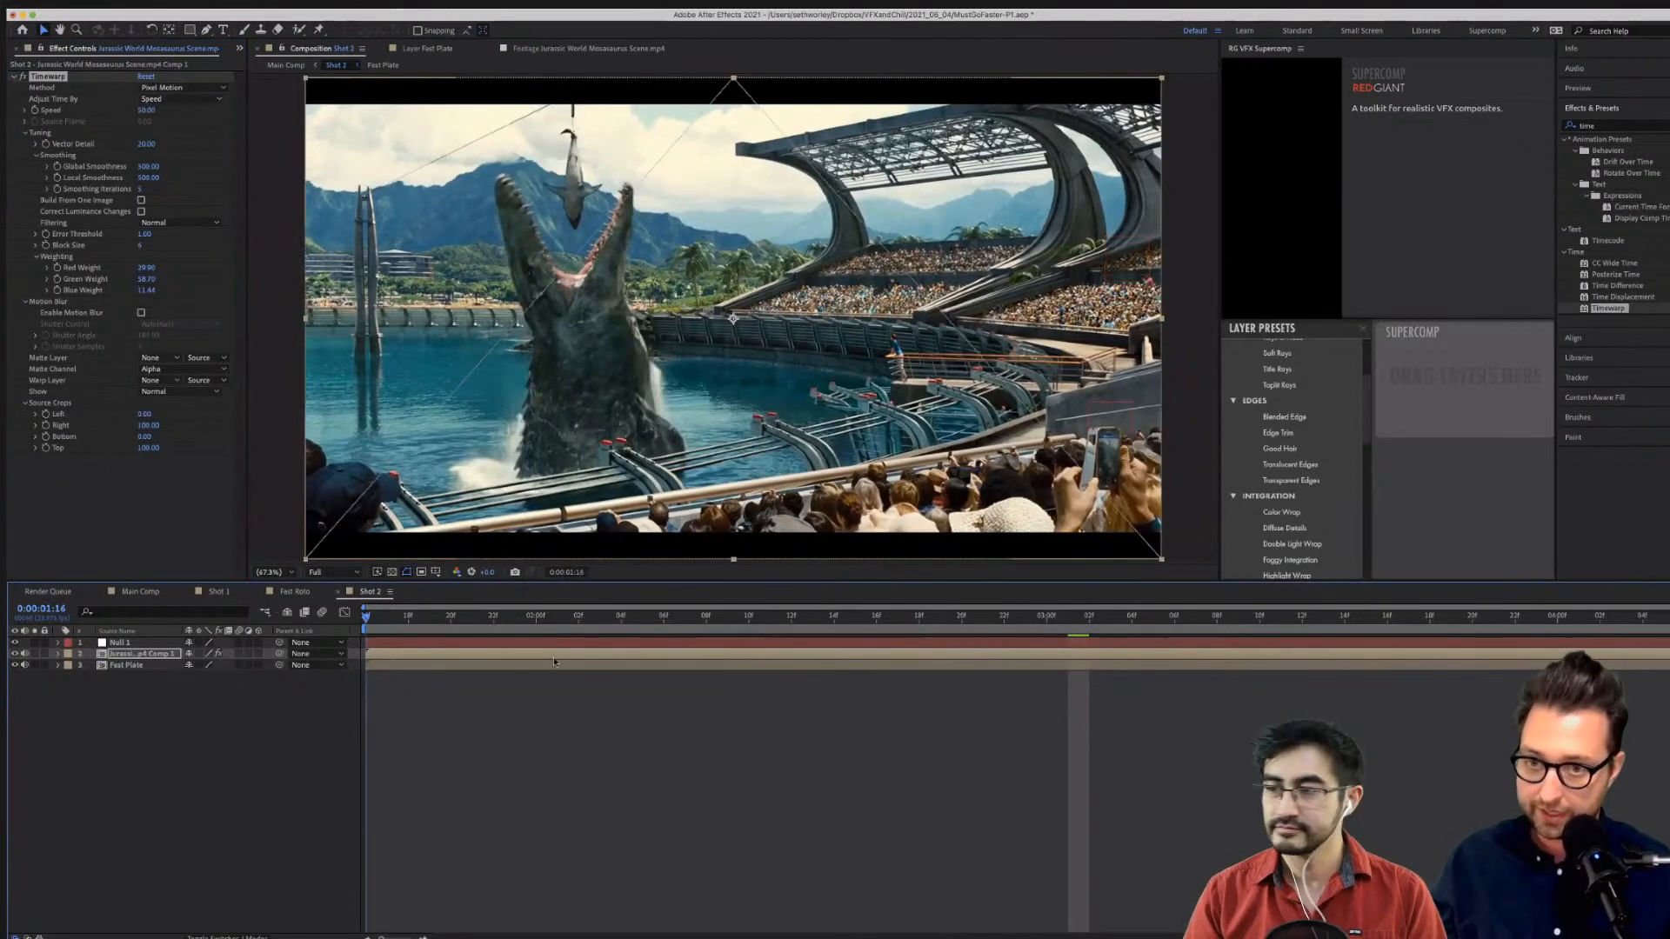
key(Home)
click(143, 111)
text(50)
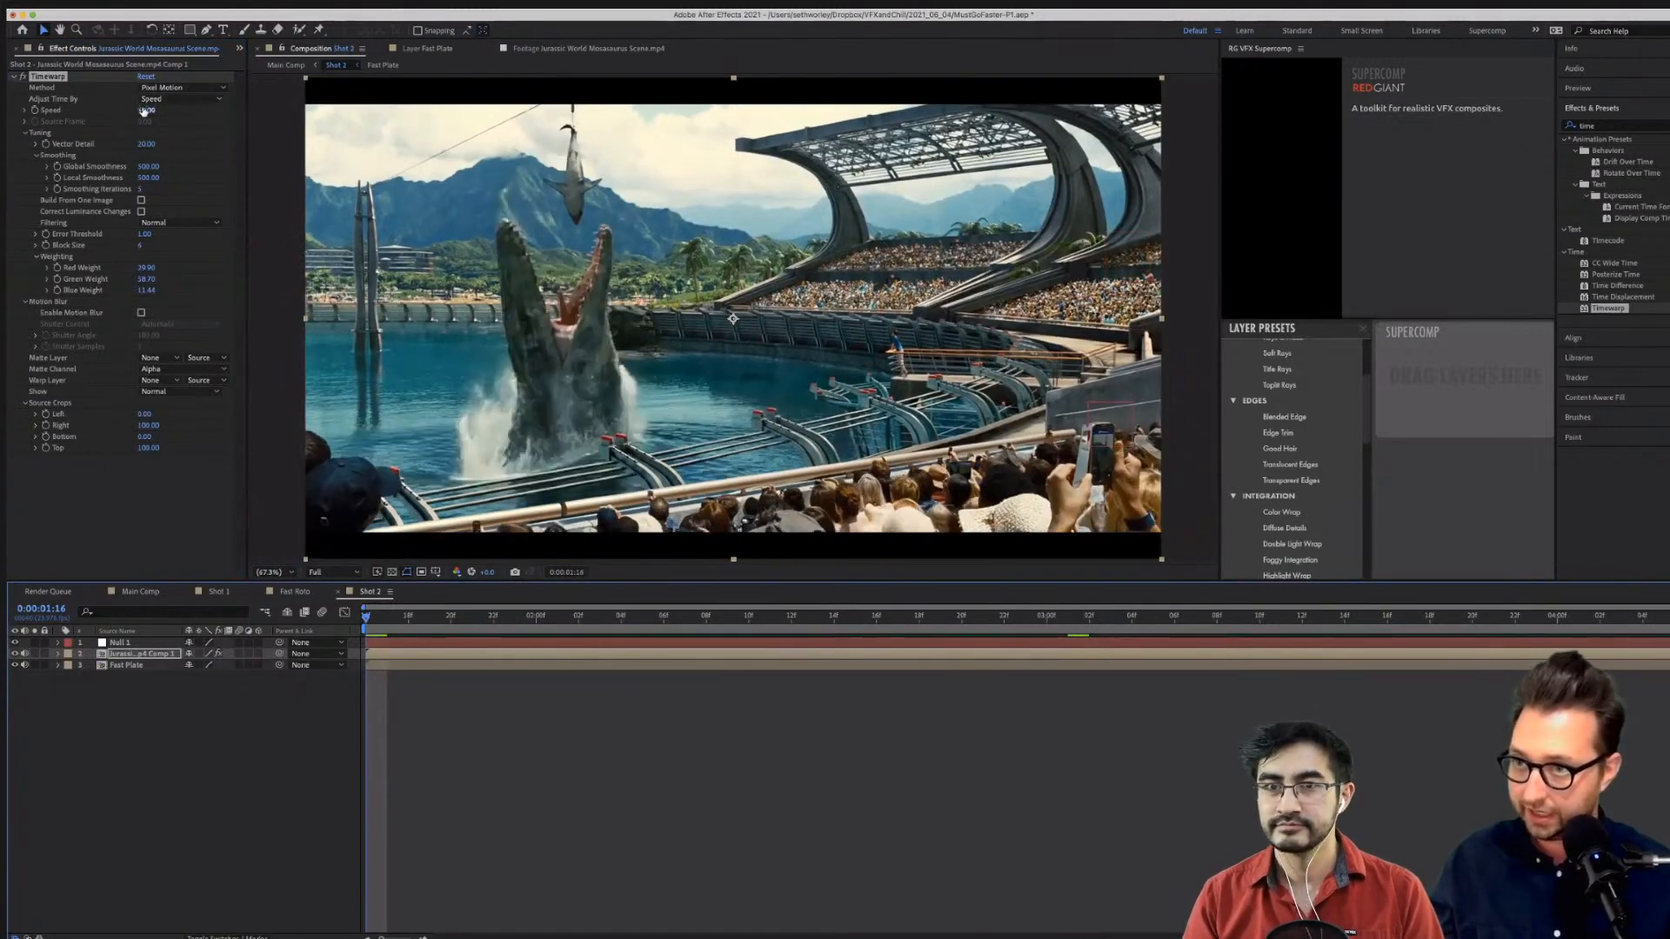
key(Return)
click(1388, 616)
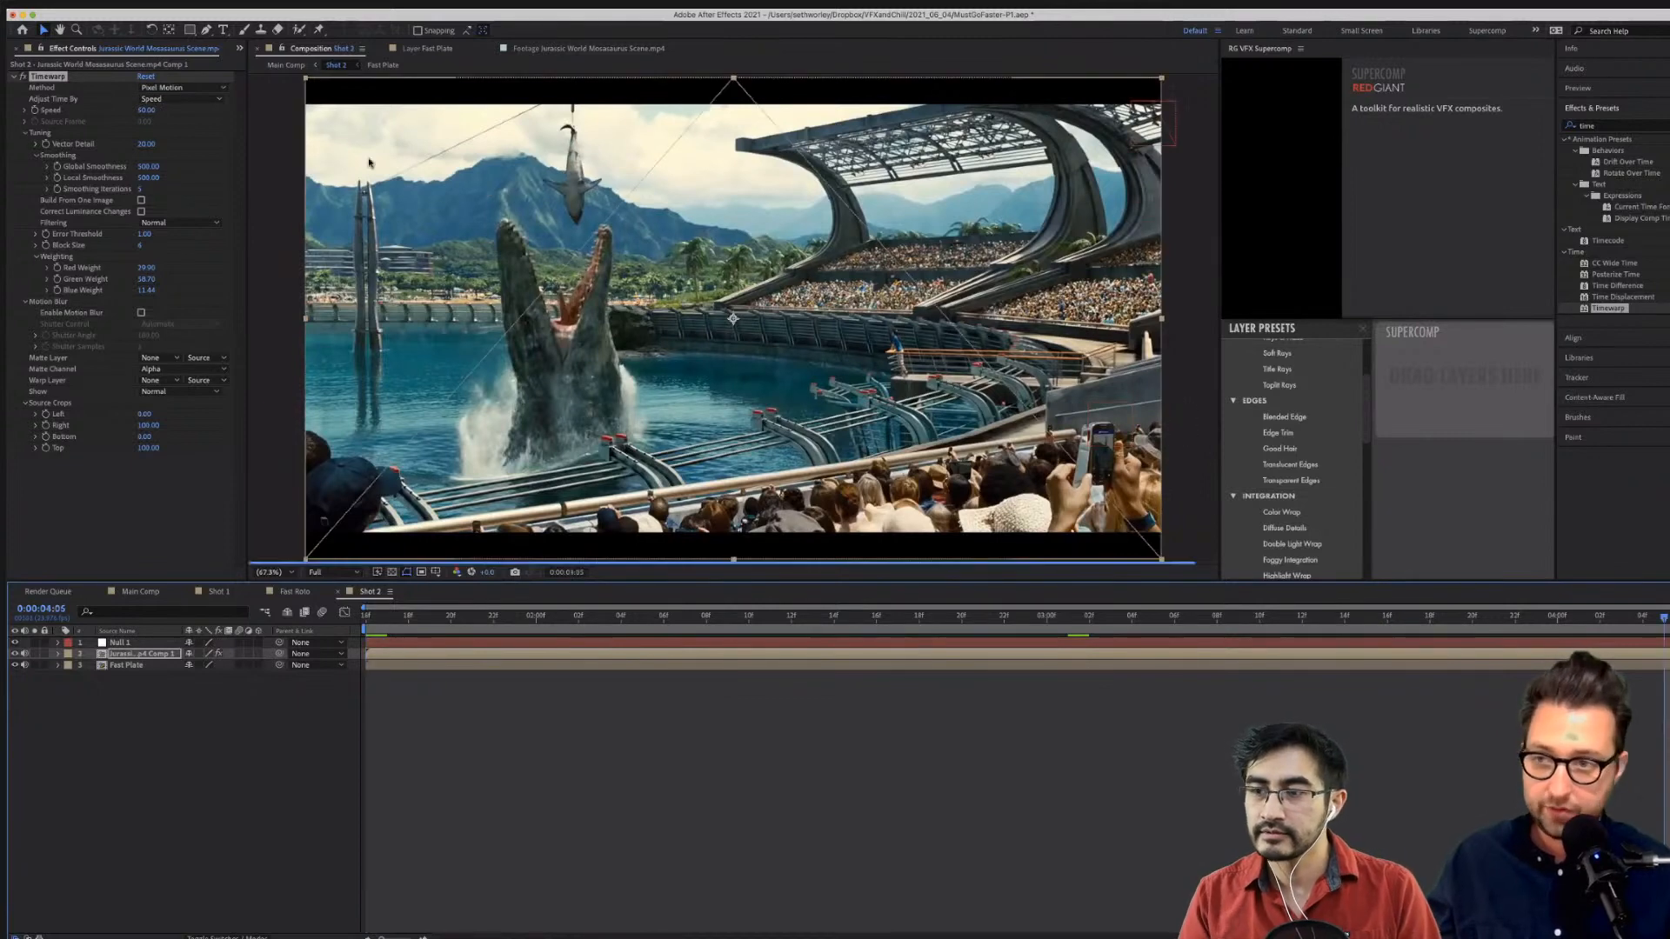
key(End)
click(151, 110)
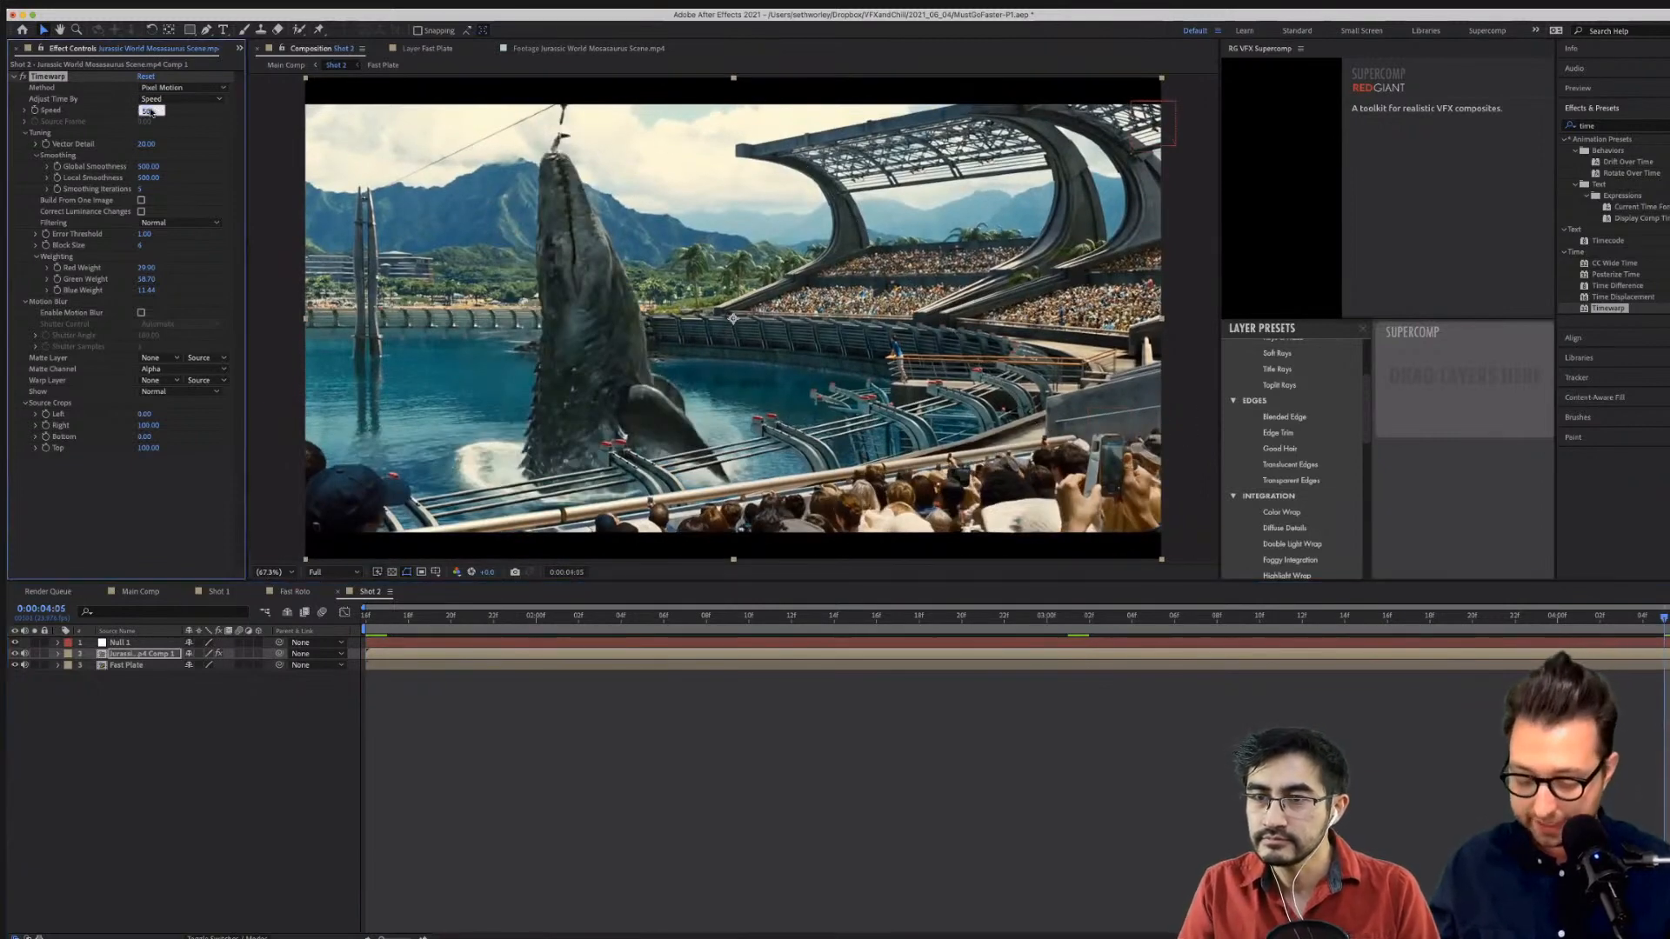
text(6)
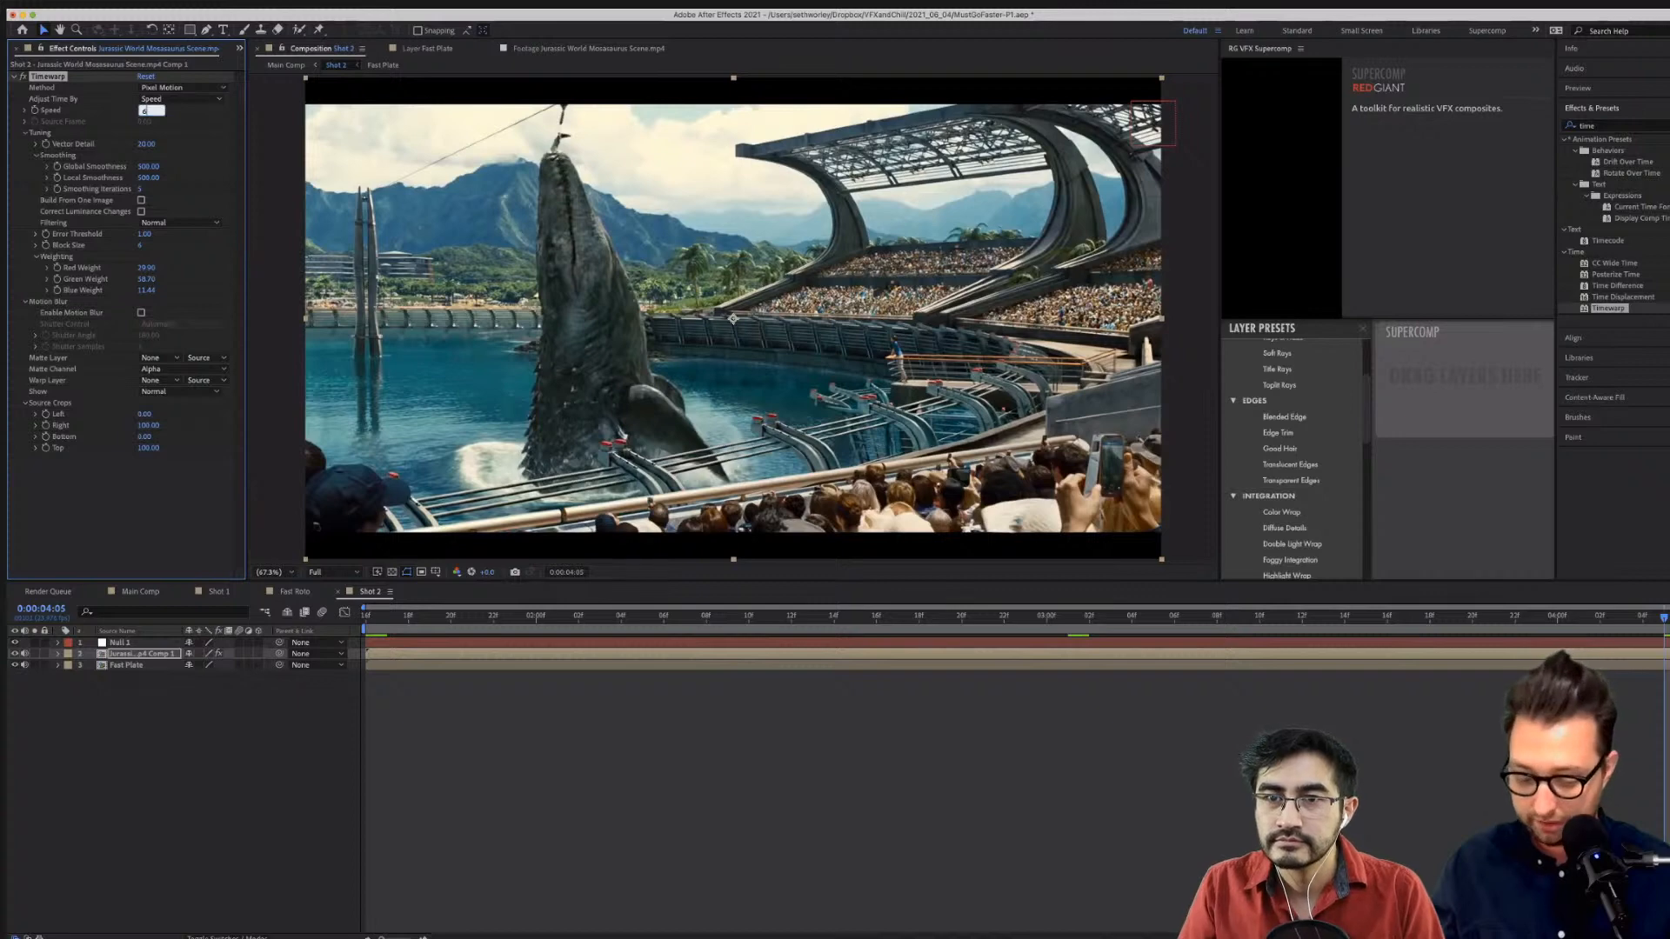
text(0)
key(Return)
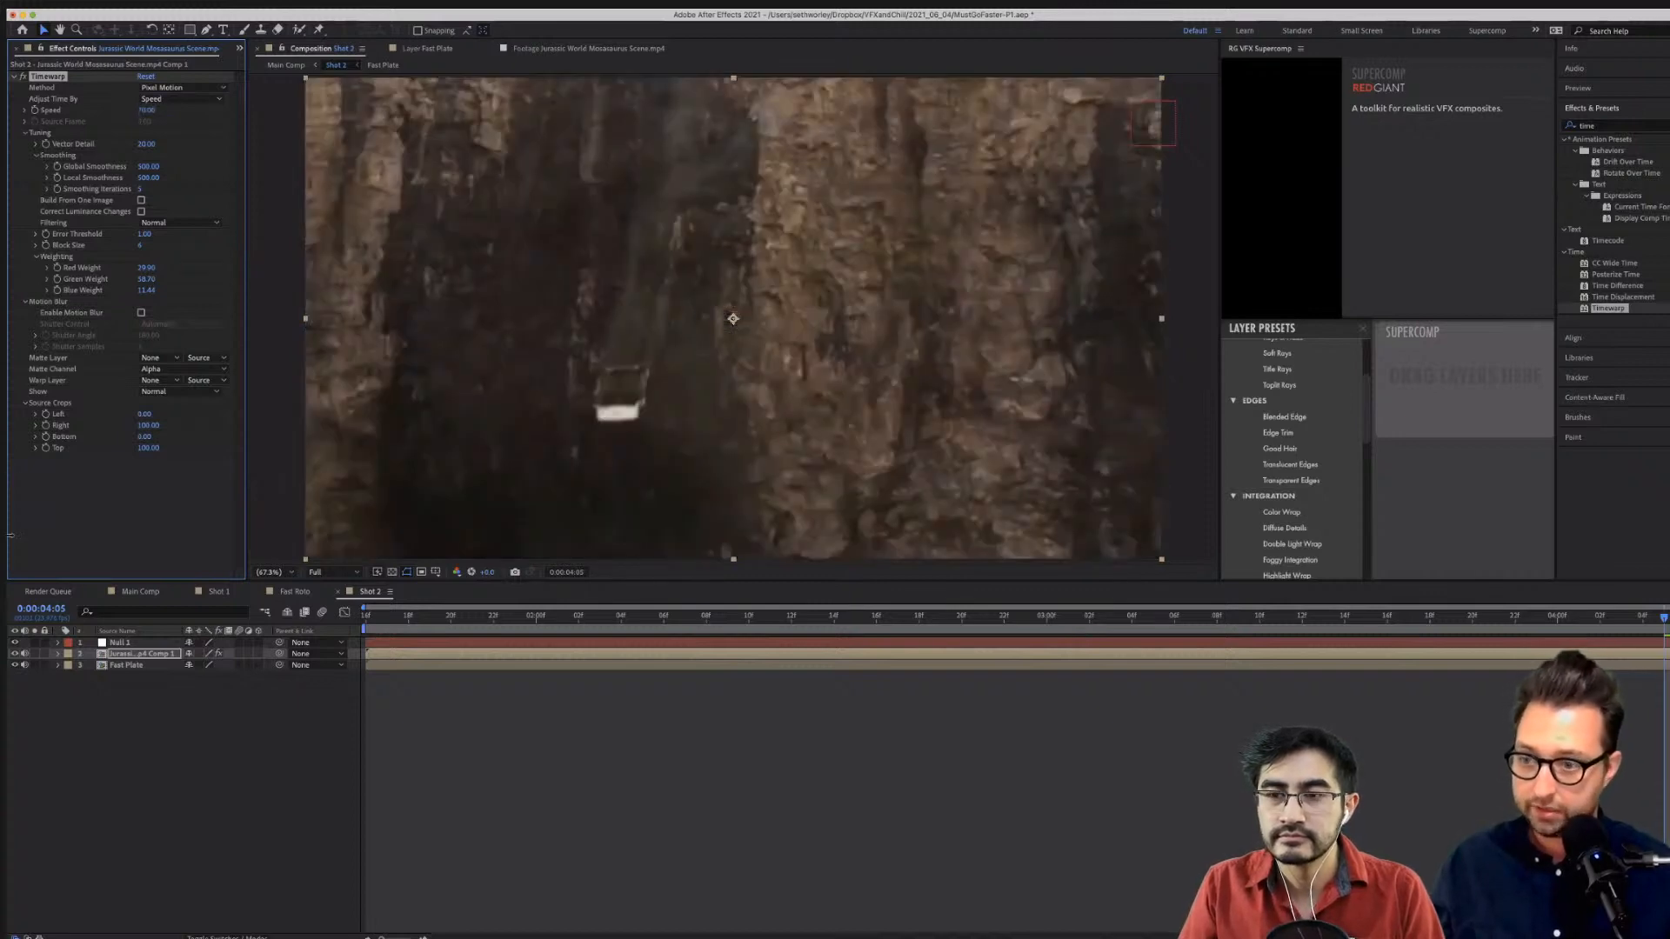
Try a Timewarp speed of 65 on the mosasaur layer at Shot 2's last frame.
click(162, 110)
text(40)
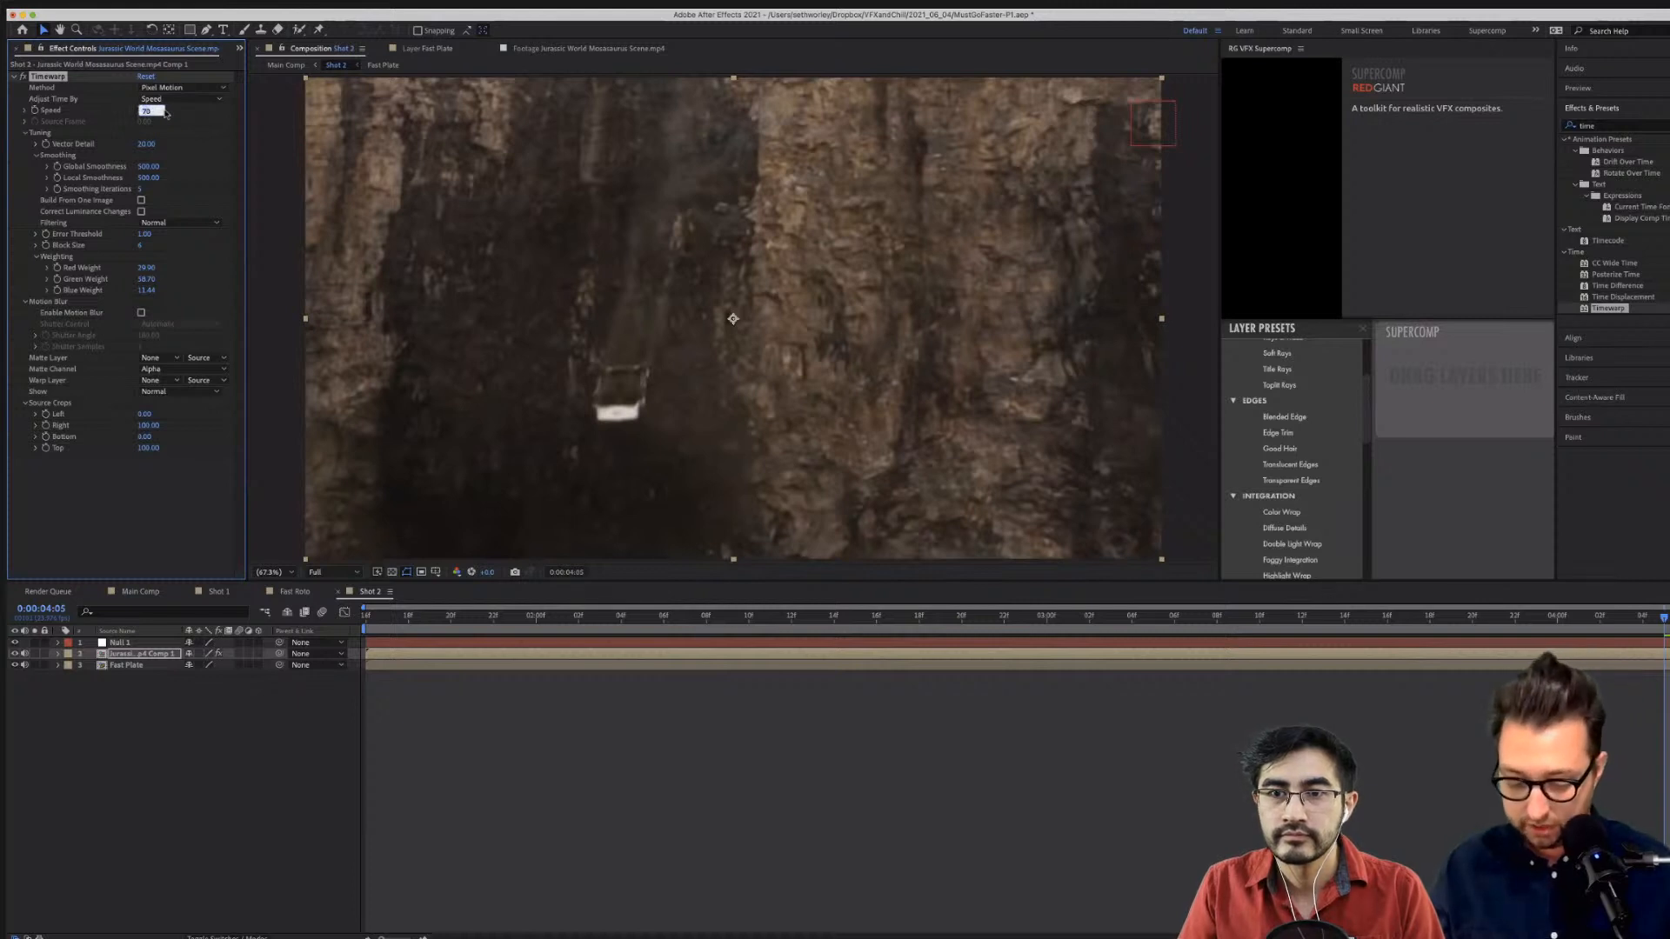
key(Return)
drag(140, 117, 155, 113)
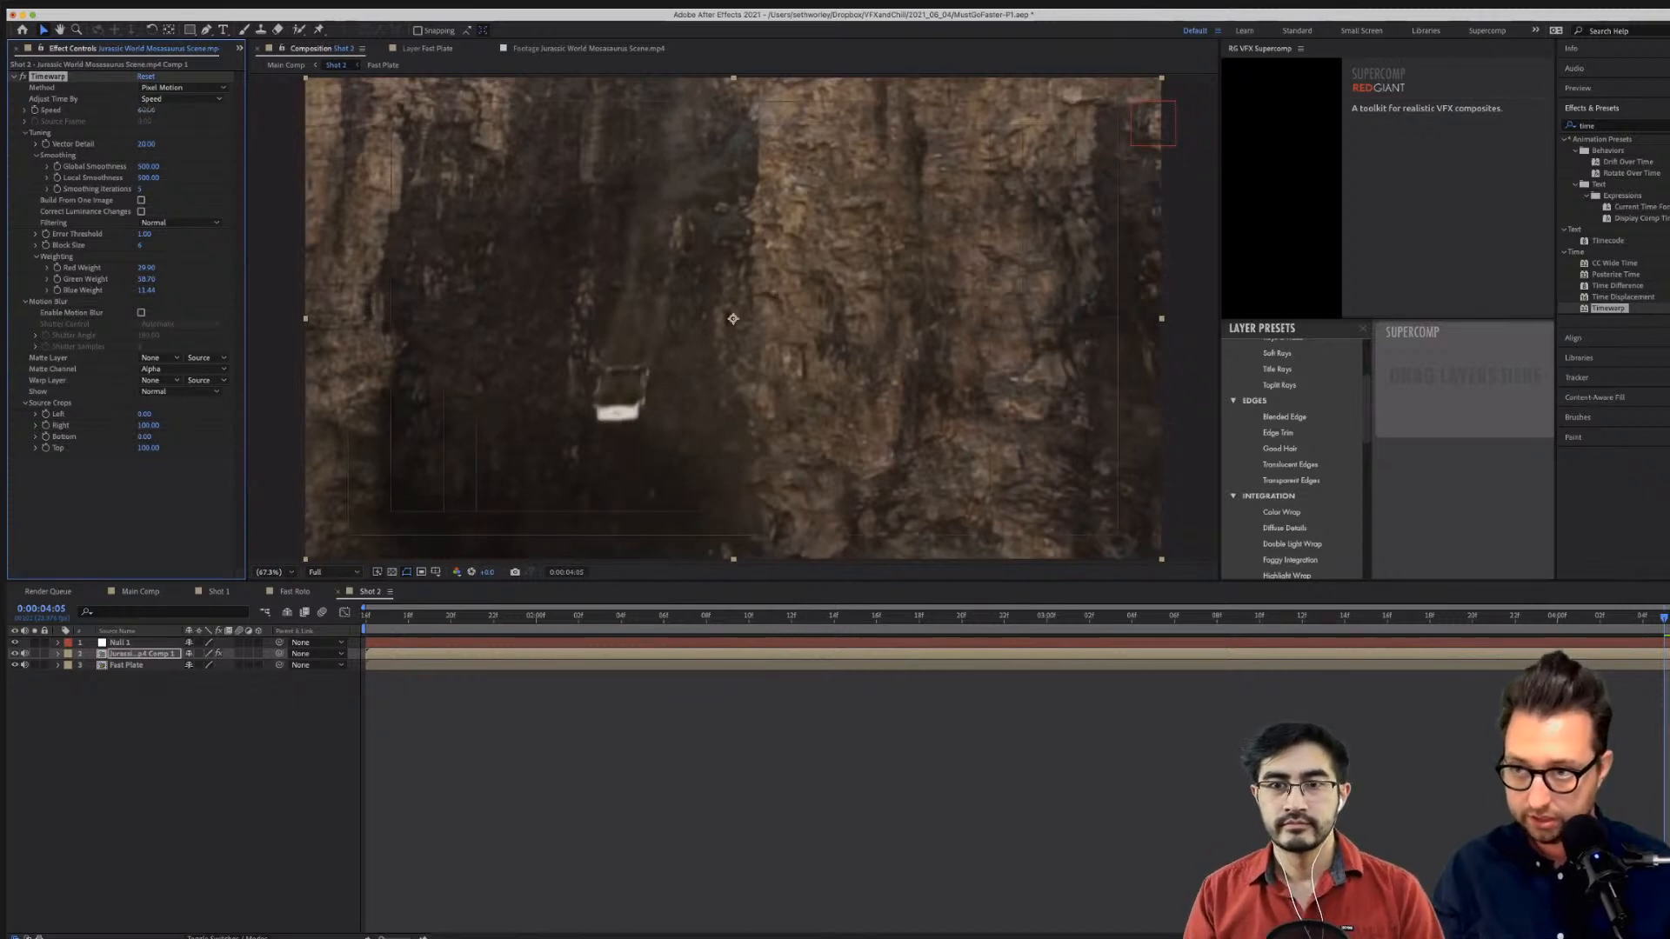
click(154, 113)
text(65)
key(Return)
Set the mosasaur layer's Timewarp speed to 62, play back the retimed shot, and return to its first frame.
click(146, 110)
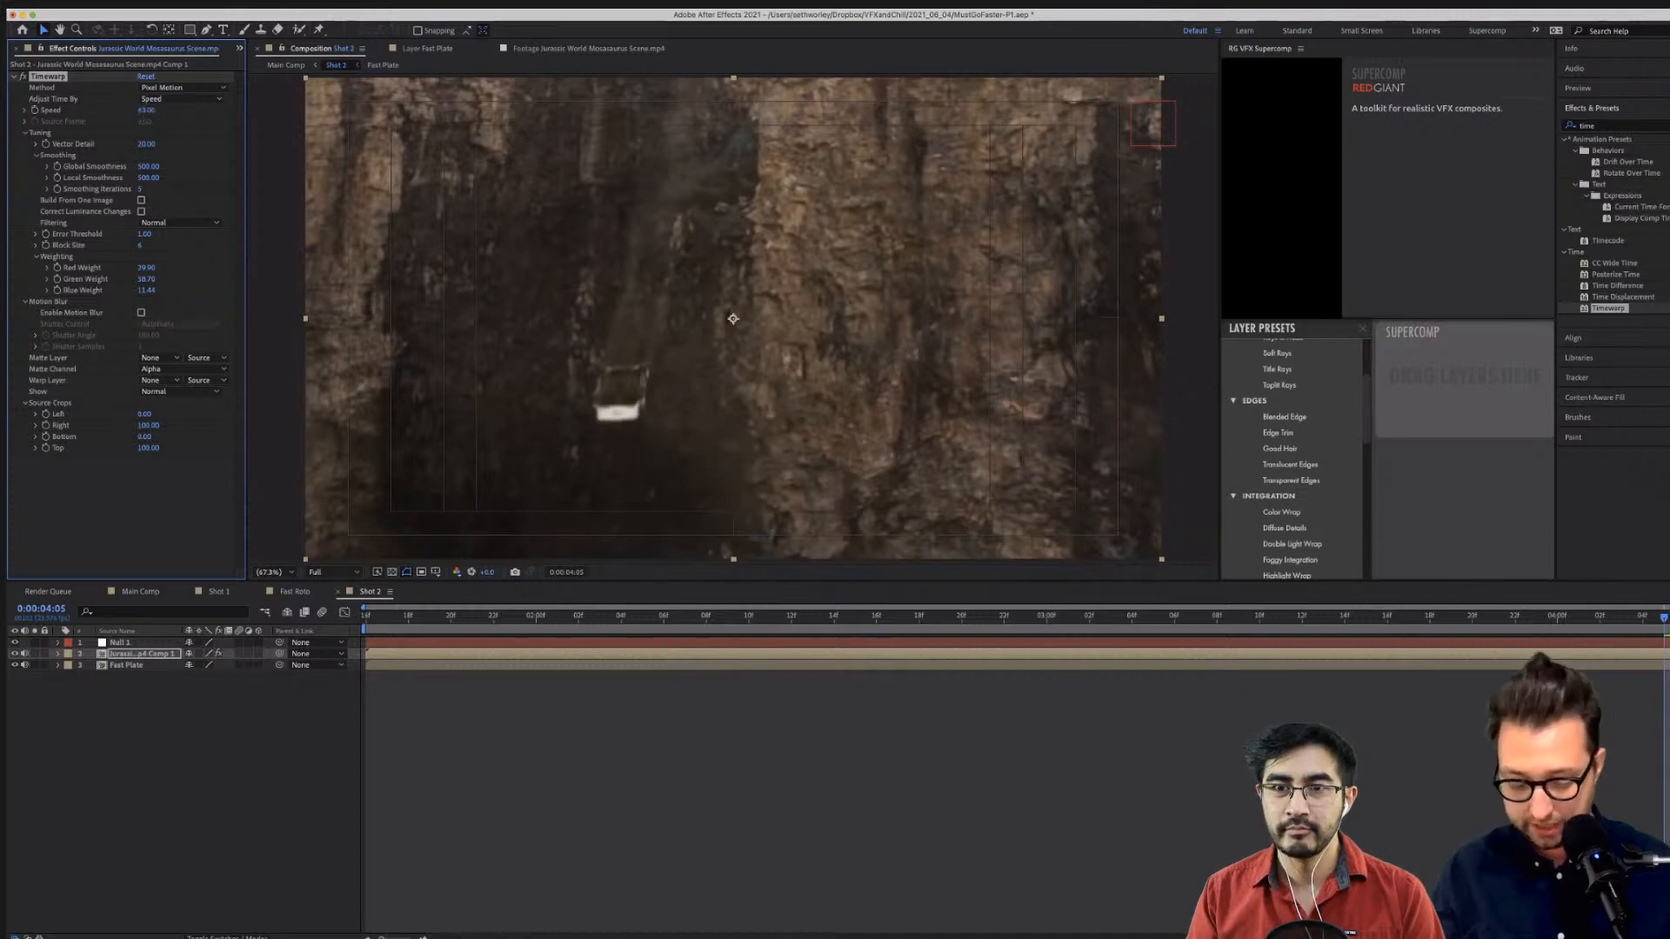
text(62)
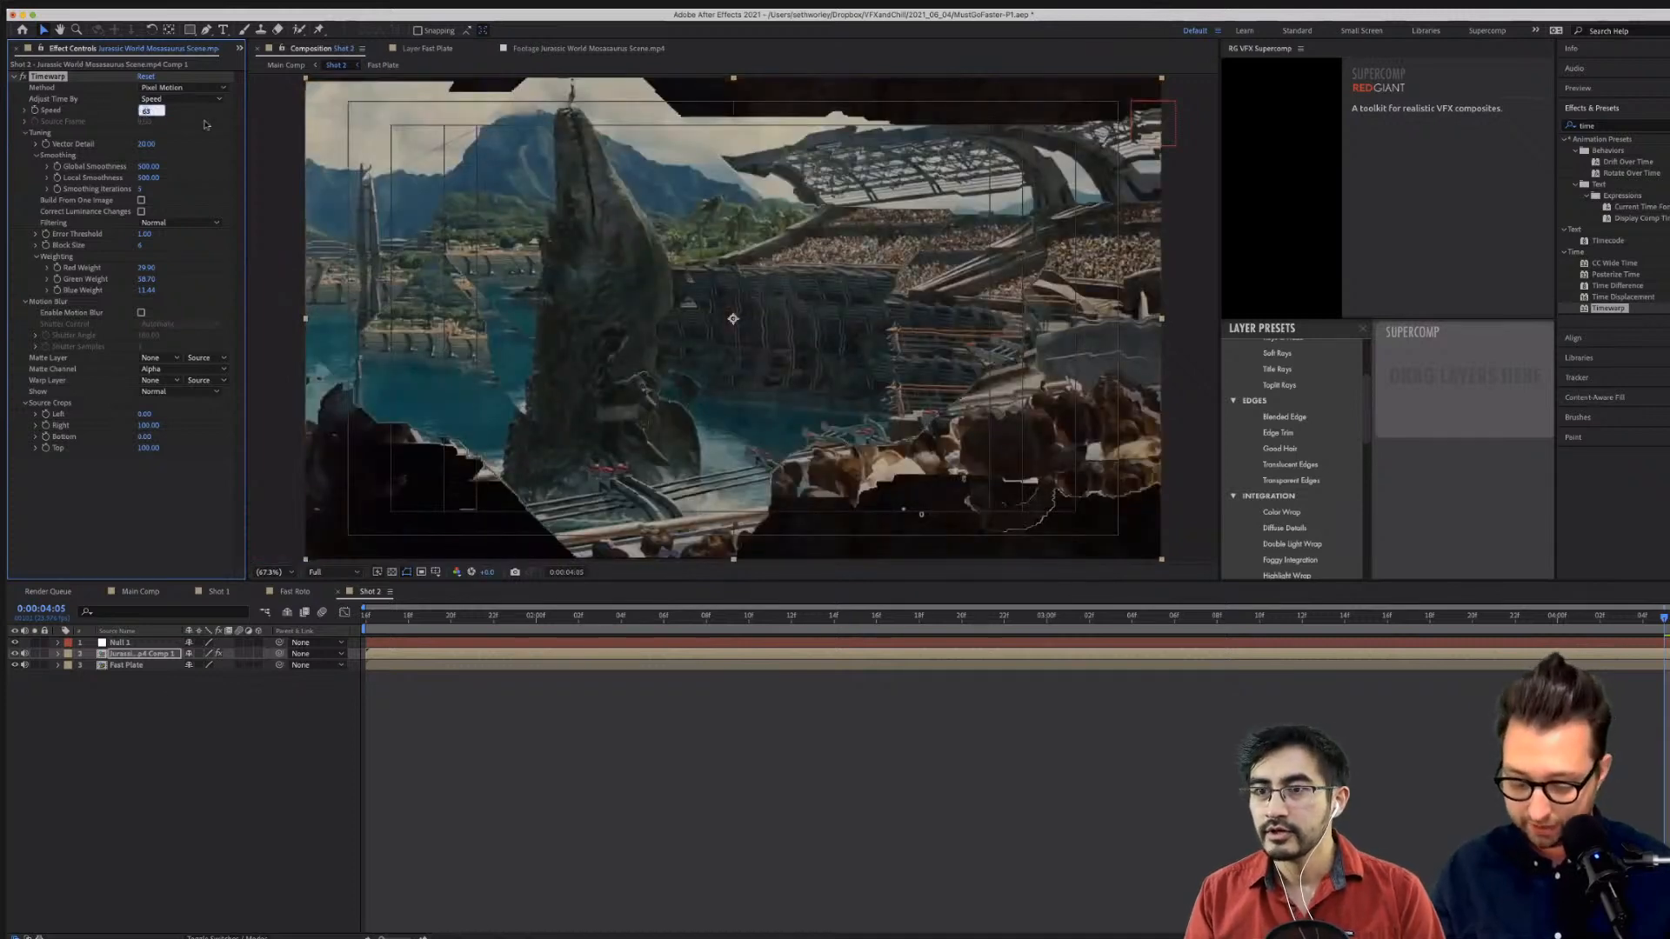
key(Return)
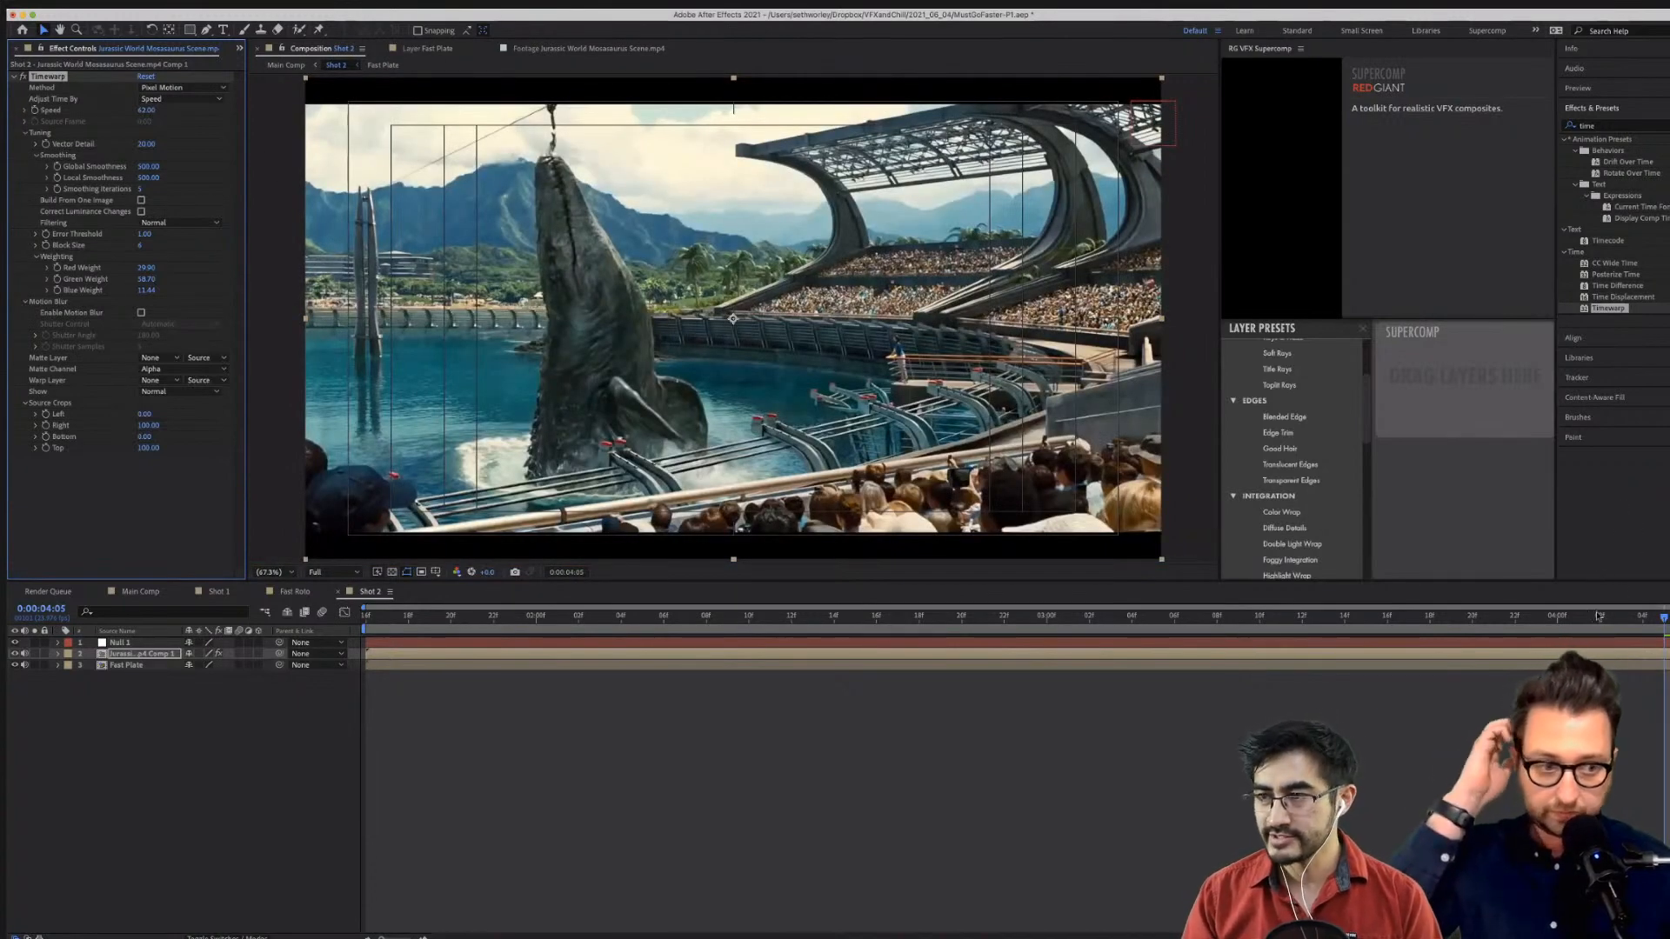
key(space)
key(space)
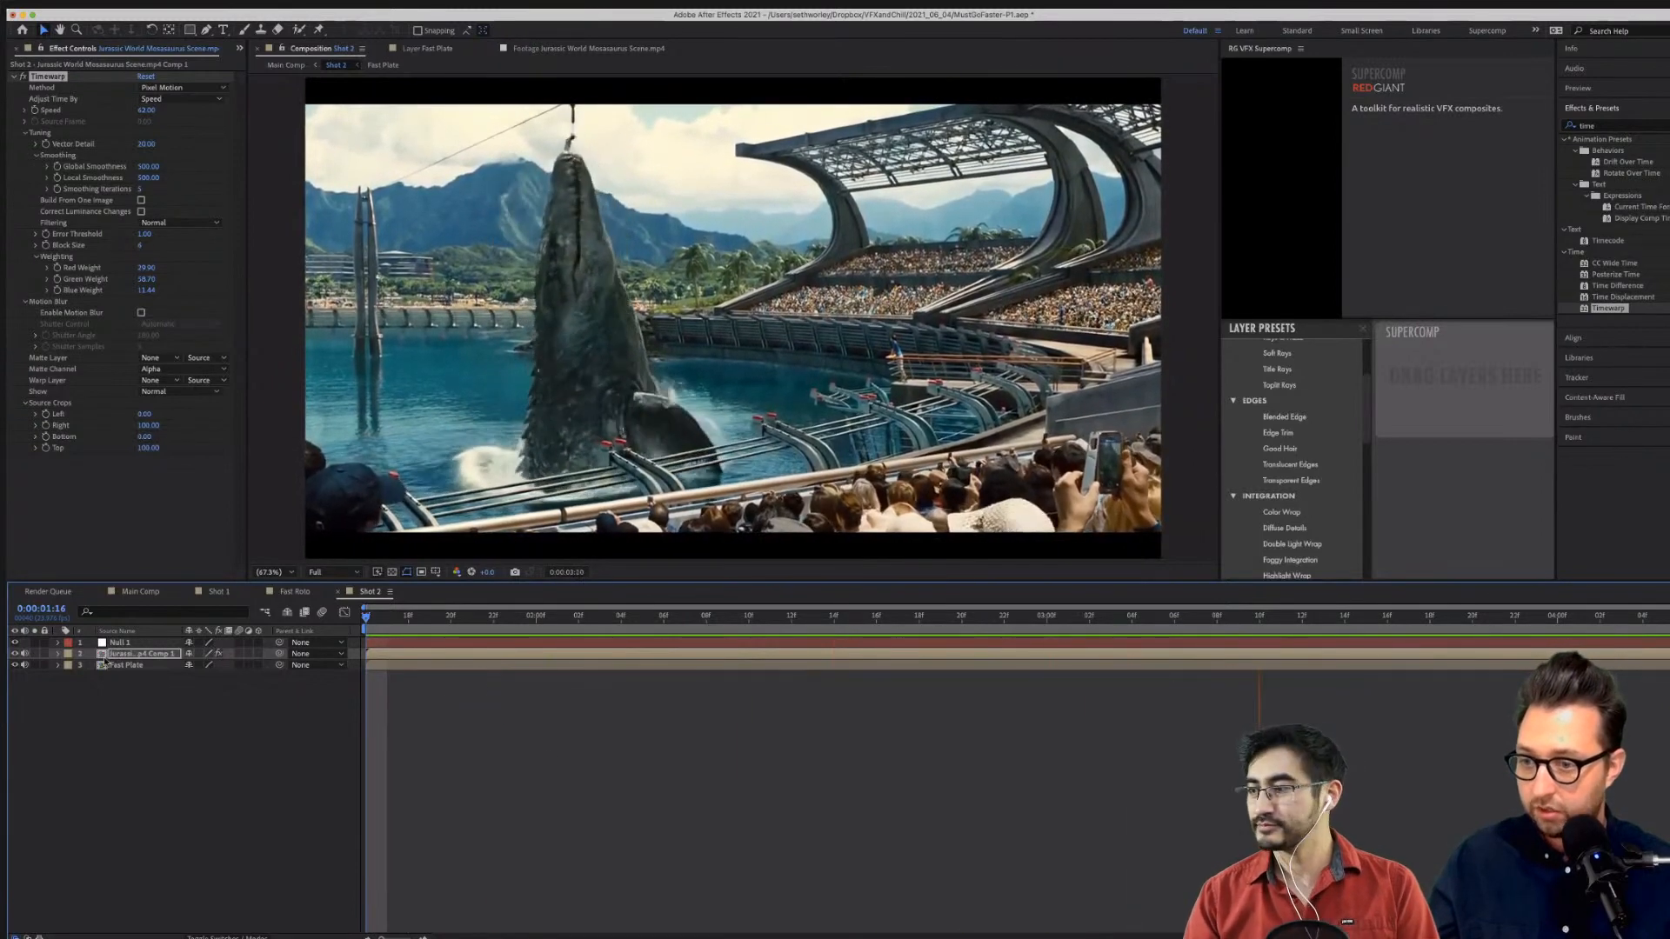
key(space)
key(Home)
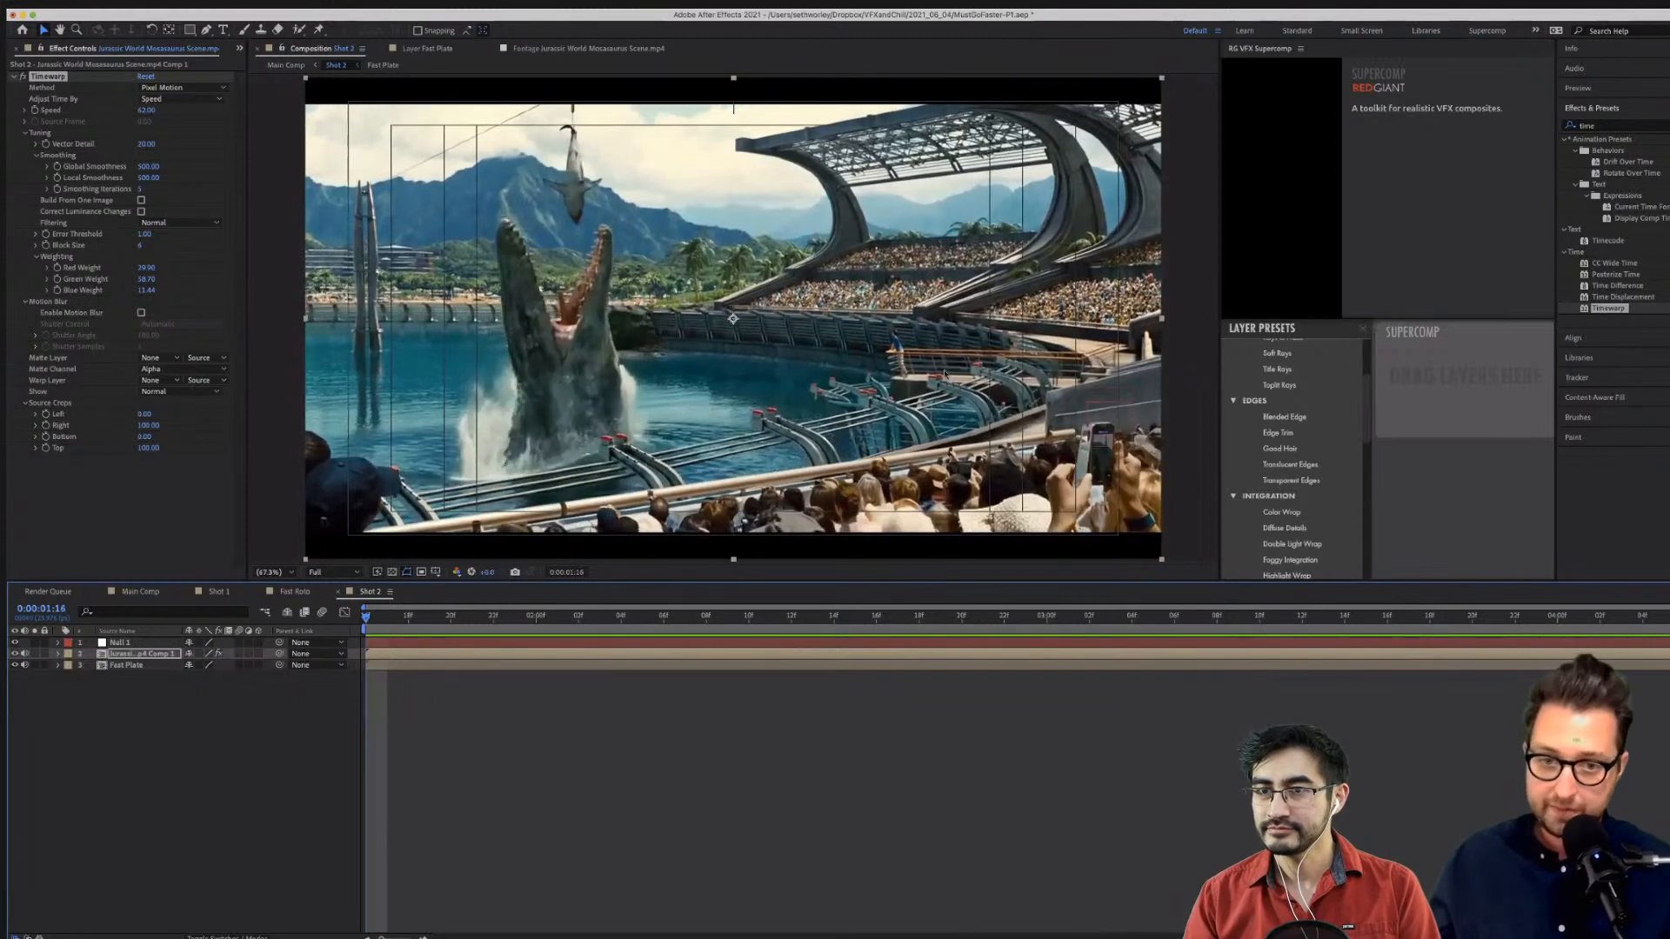
Pre-compose the timewarped mosasaur layer as Time Mos, moving all attributes into the new composition.
click(186, 651)
key(super+shift+c)
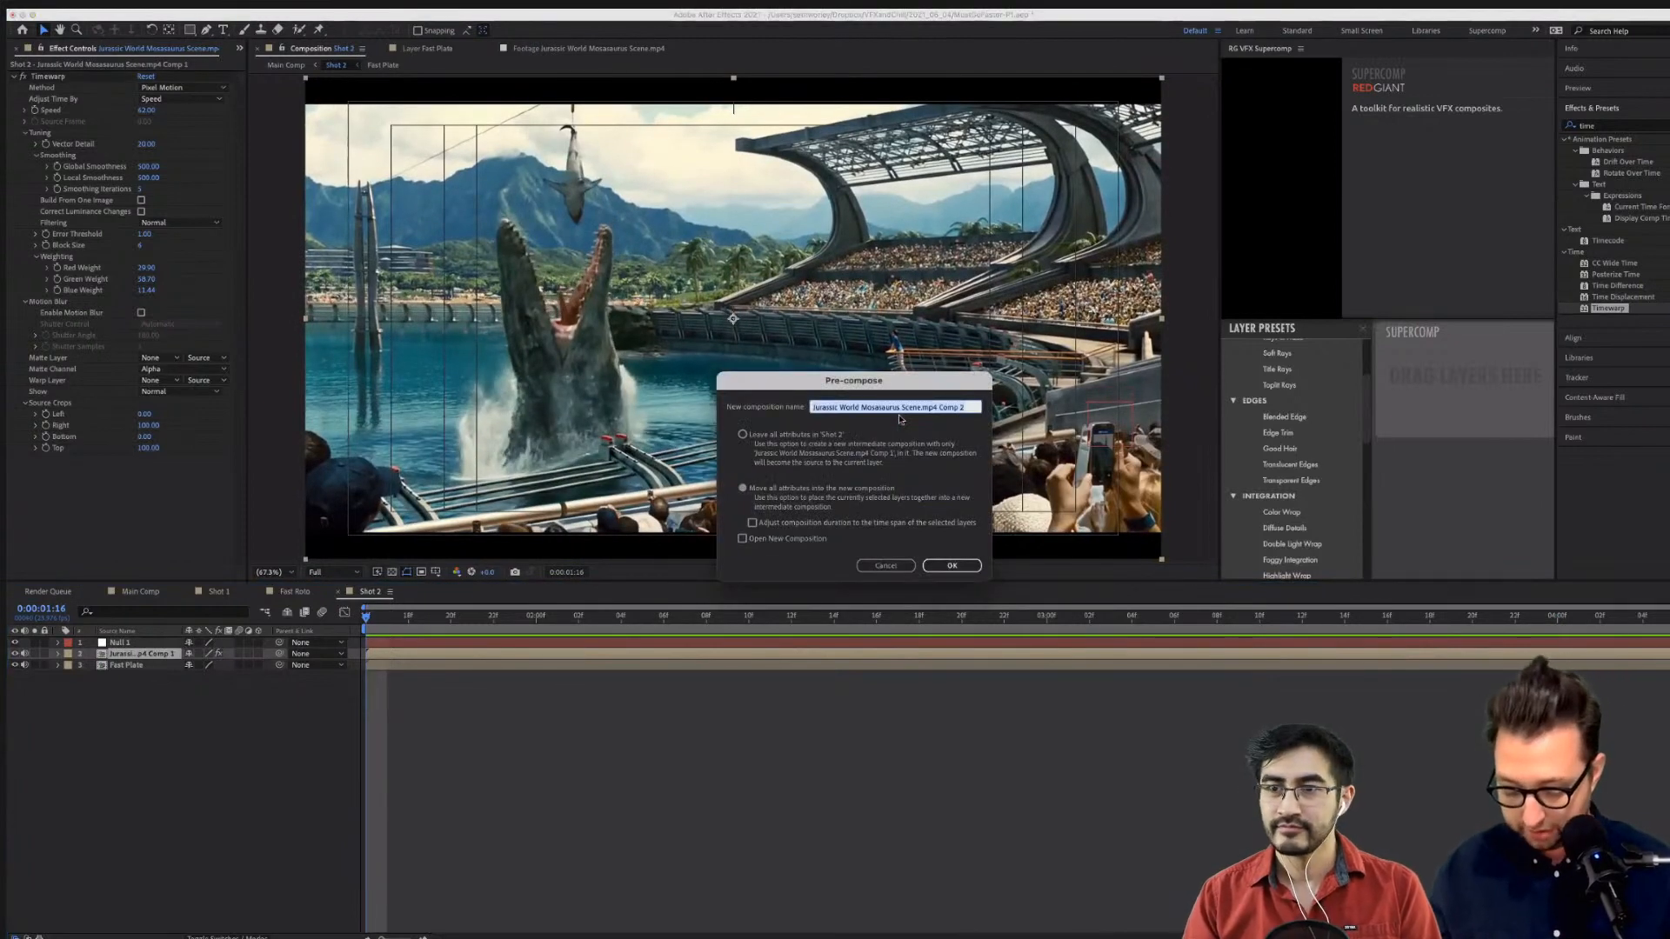
text(r)
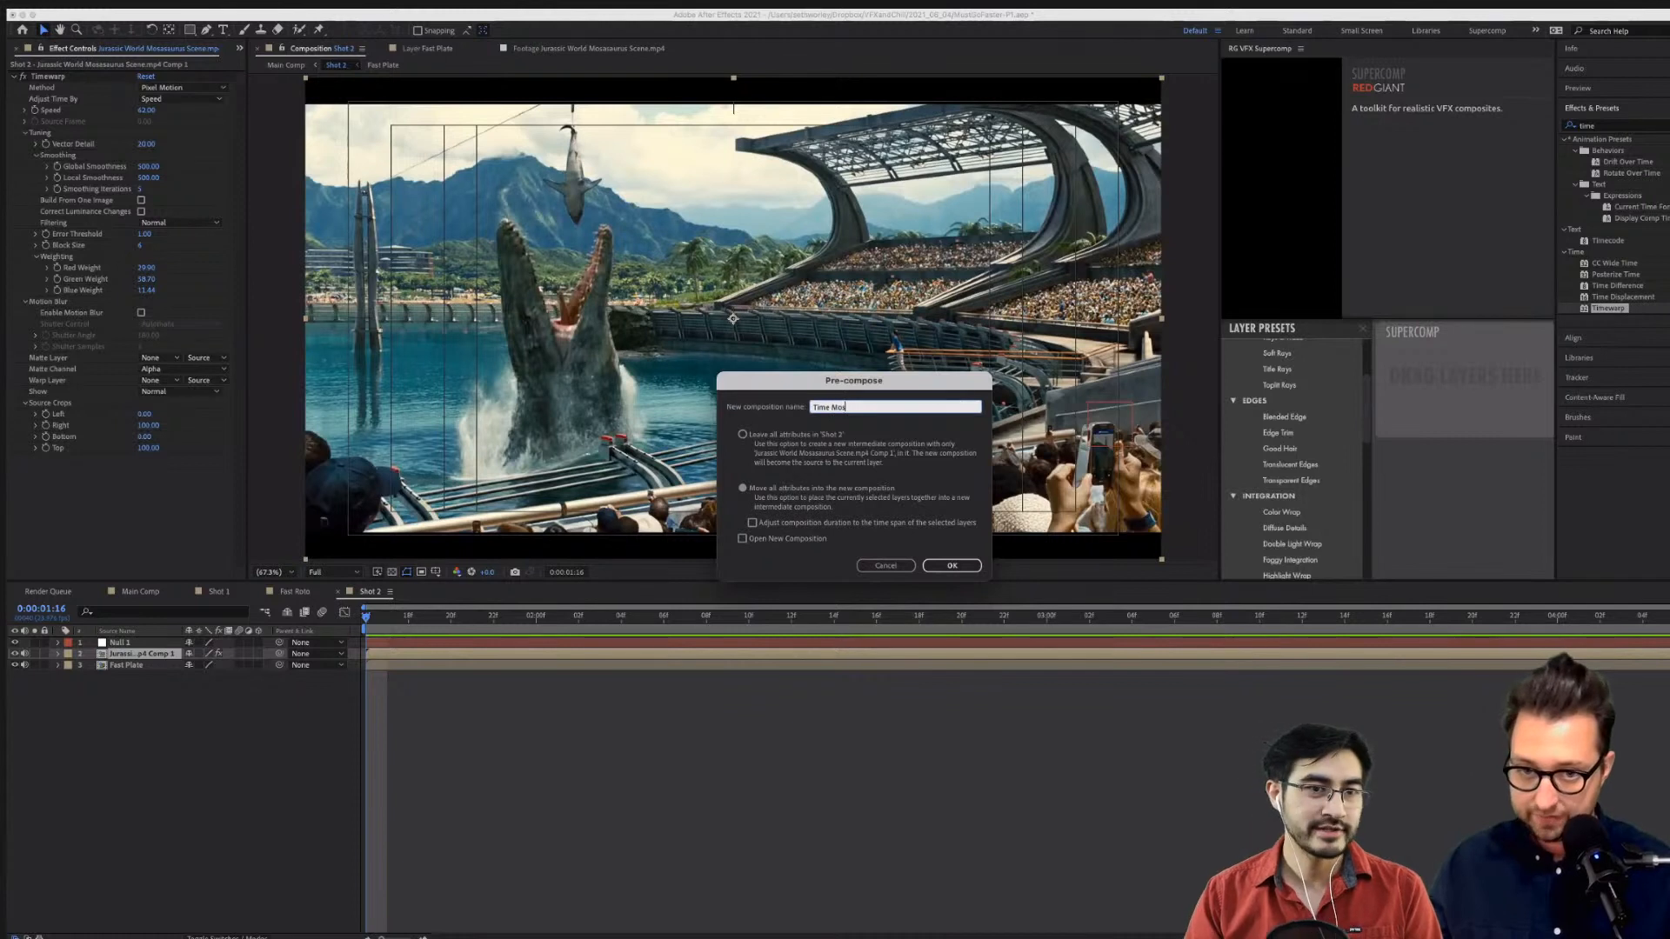
click(951, 566)
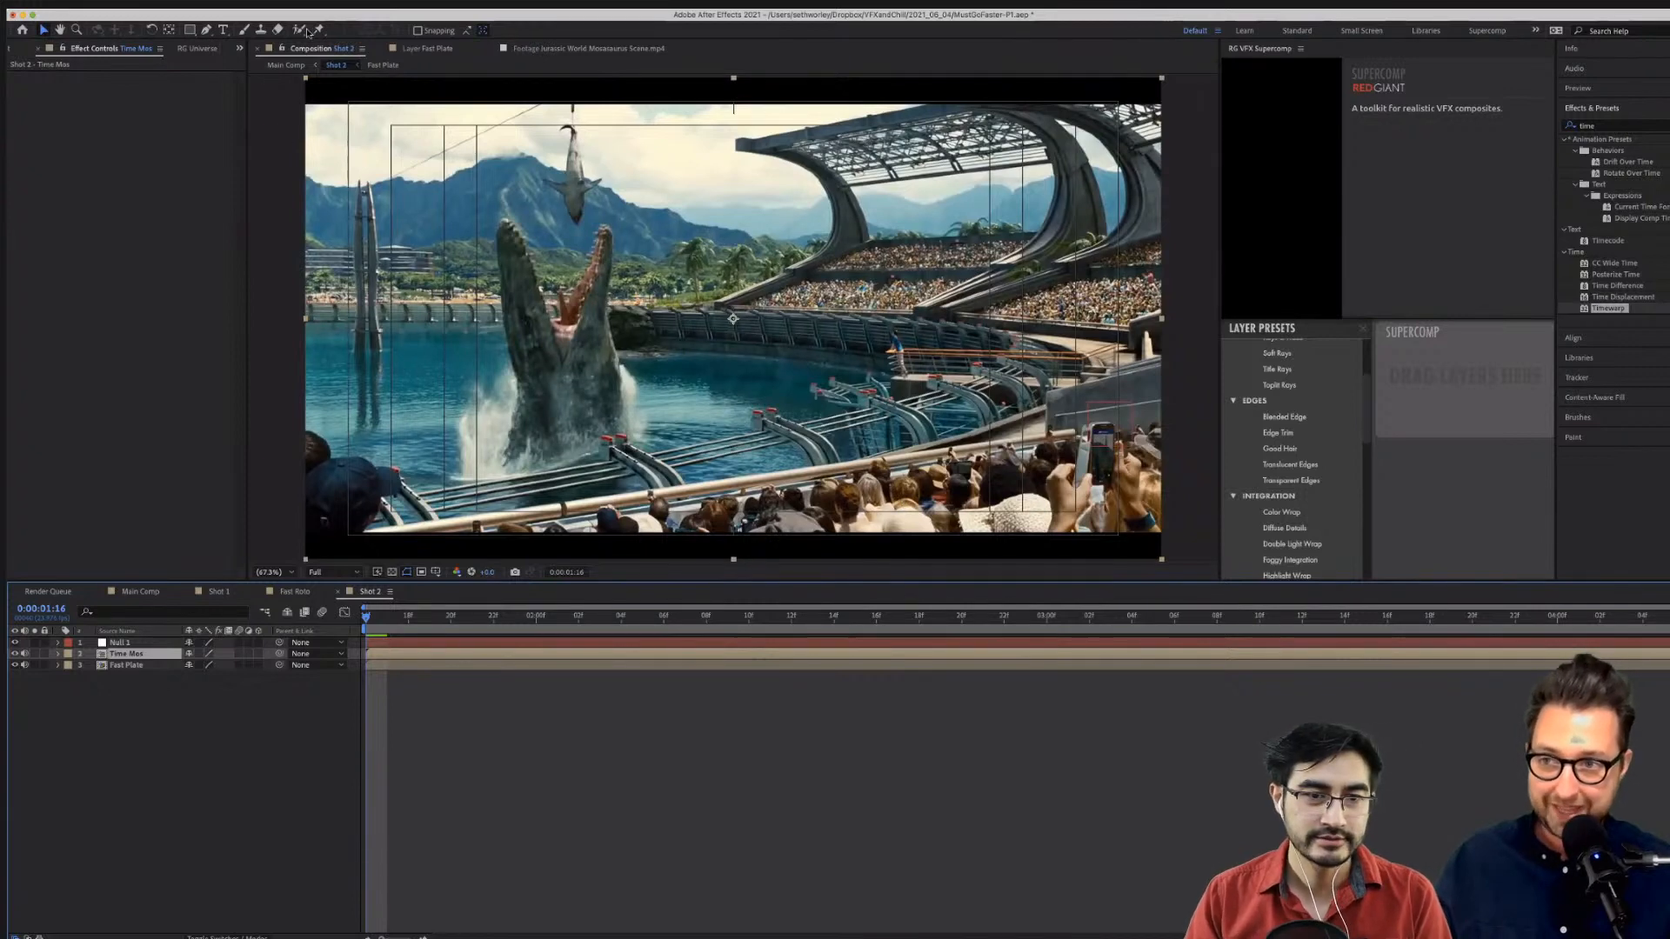
Select the mosasaur's body and both open jaws with the Roto Brush on the first frame of the Time Mos layer.
double_click(126, 653)
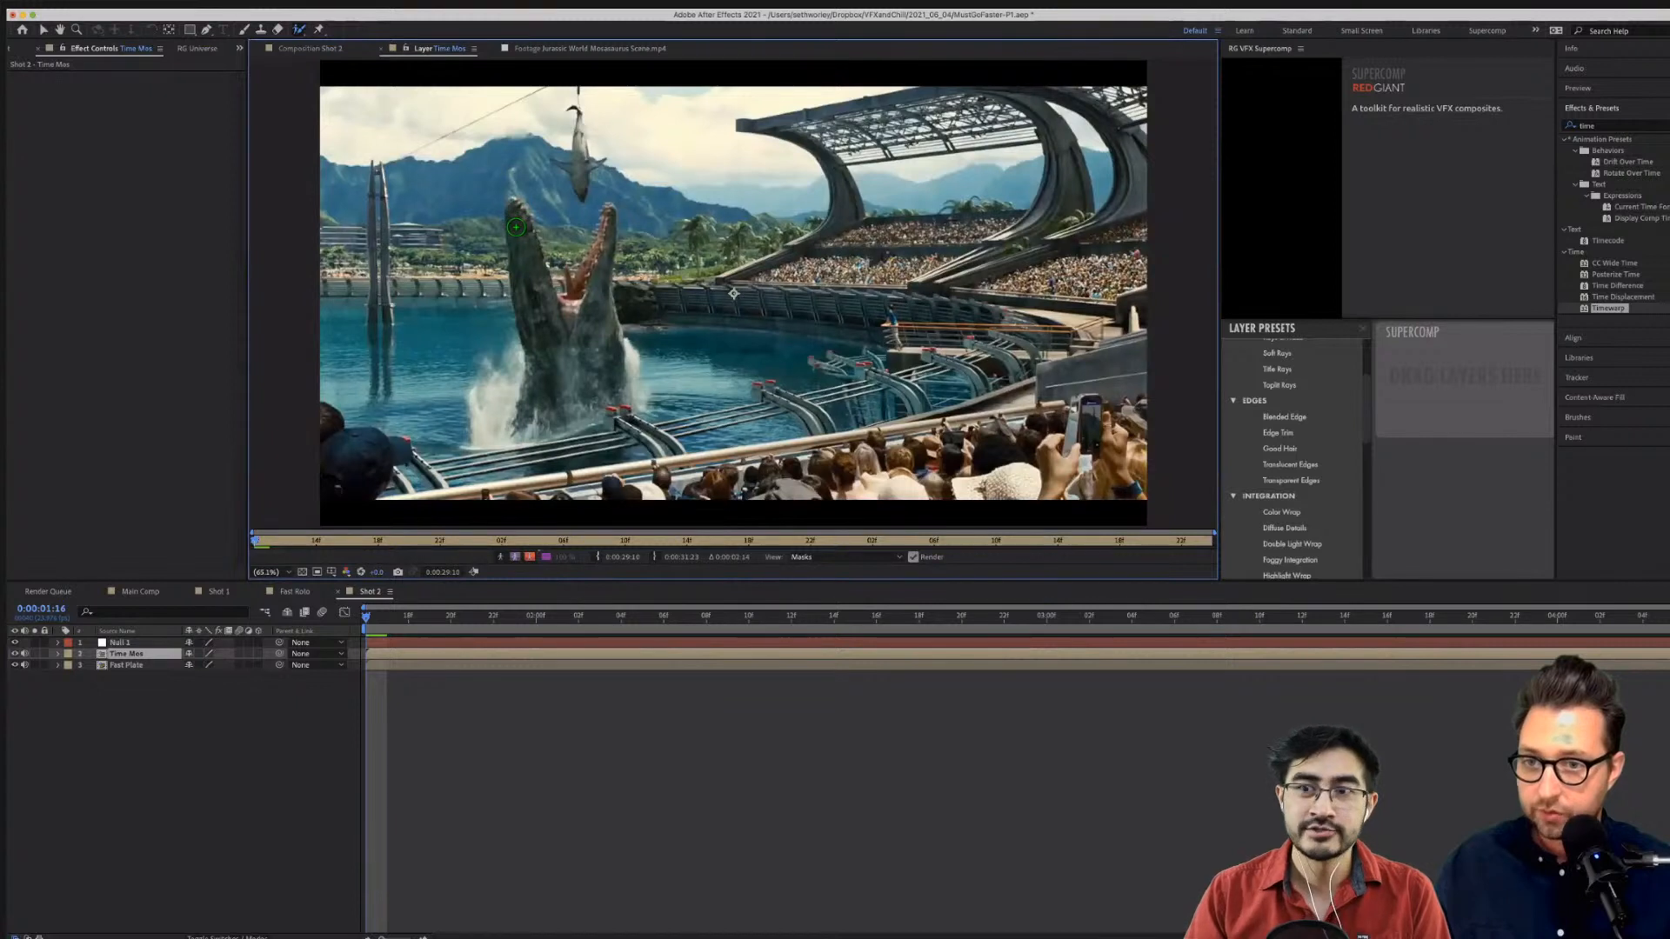
drag(547, 386, 535, 209)
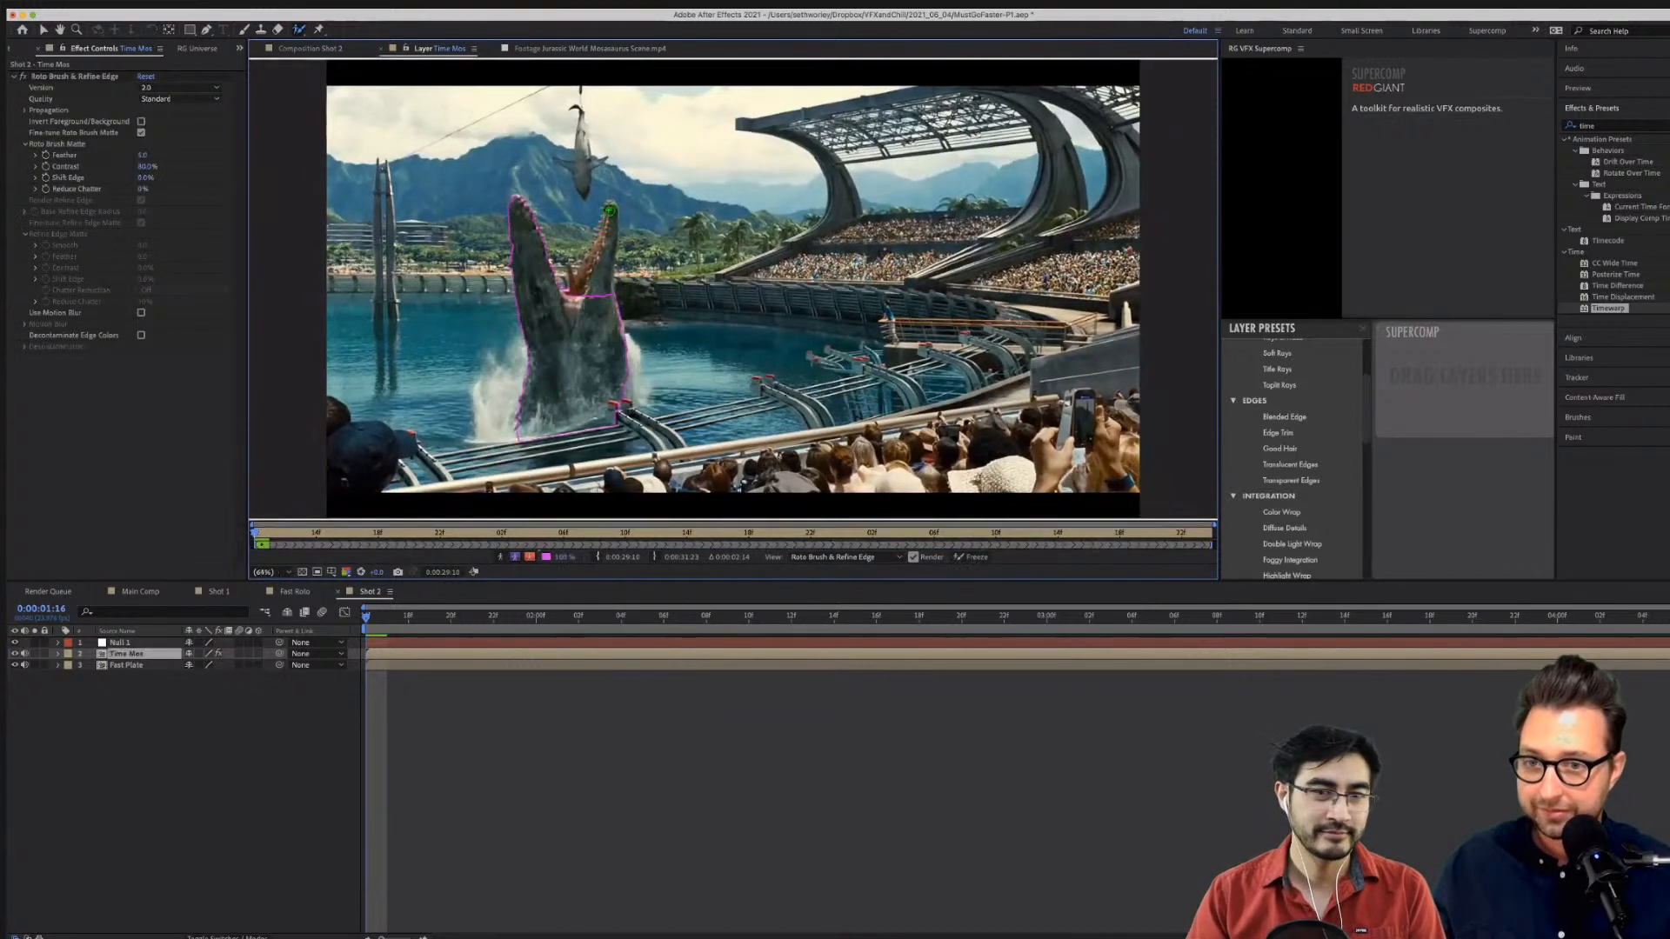
drag(610, 209, 576, 327)
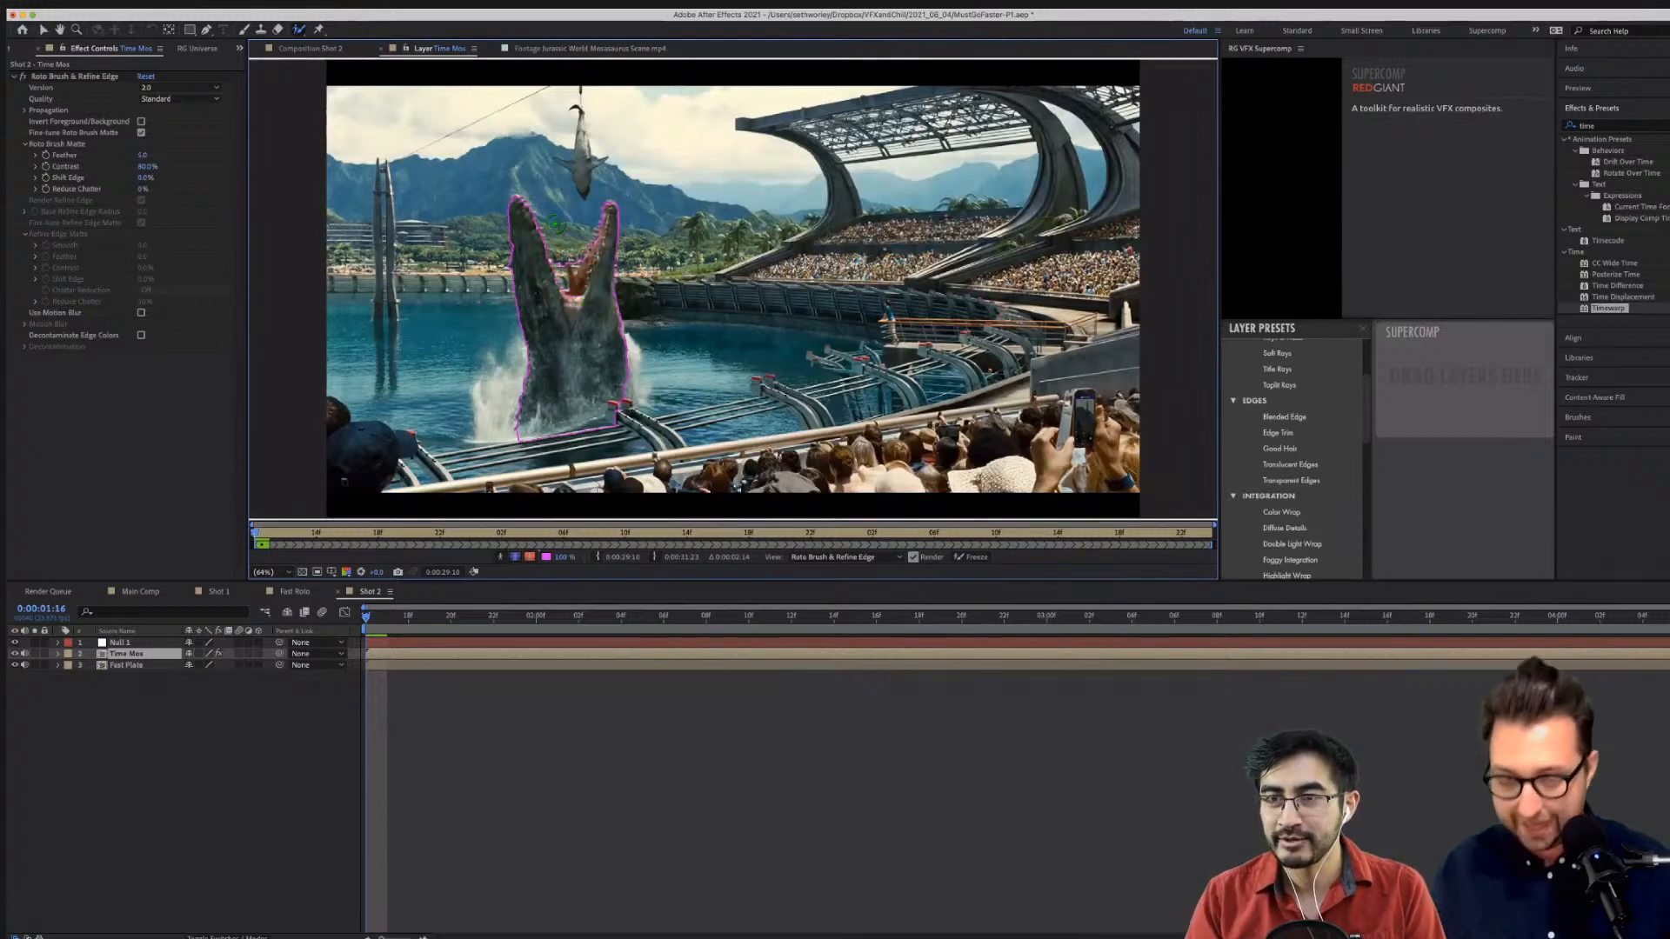
key(/)
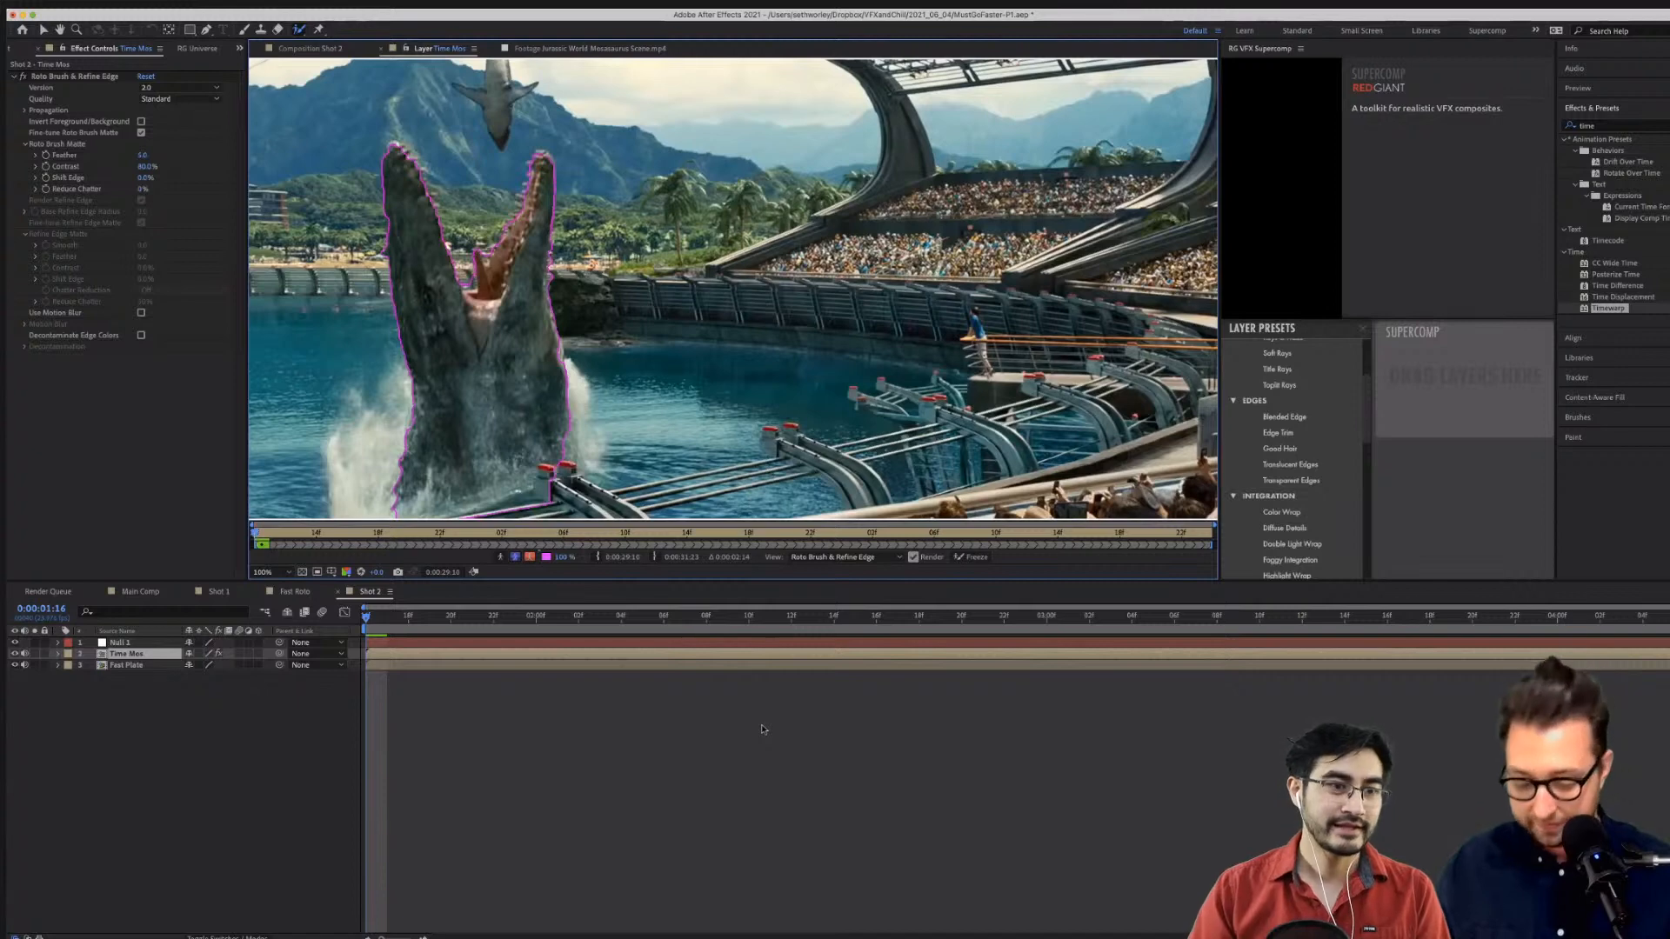
Propagate the mosasaur's Roto Brush selection frame by frame through the Time Mos layer and play back the matte.
key(comma)
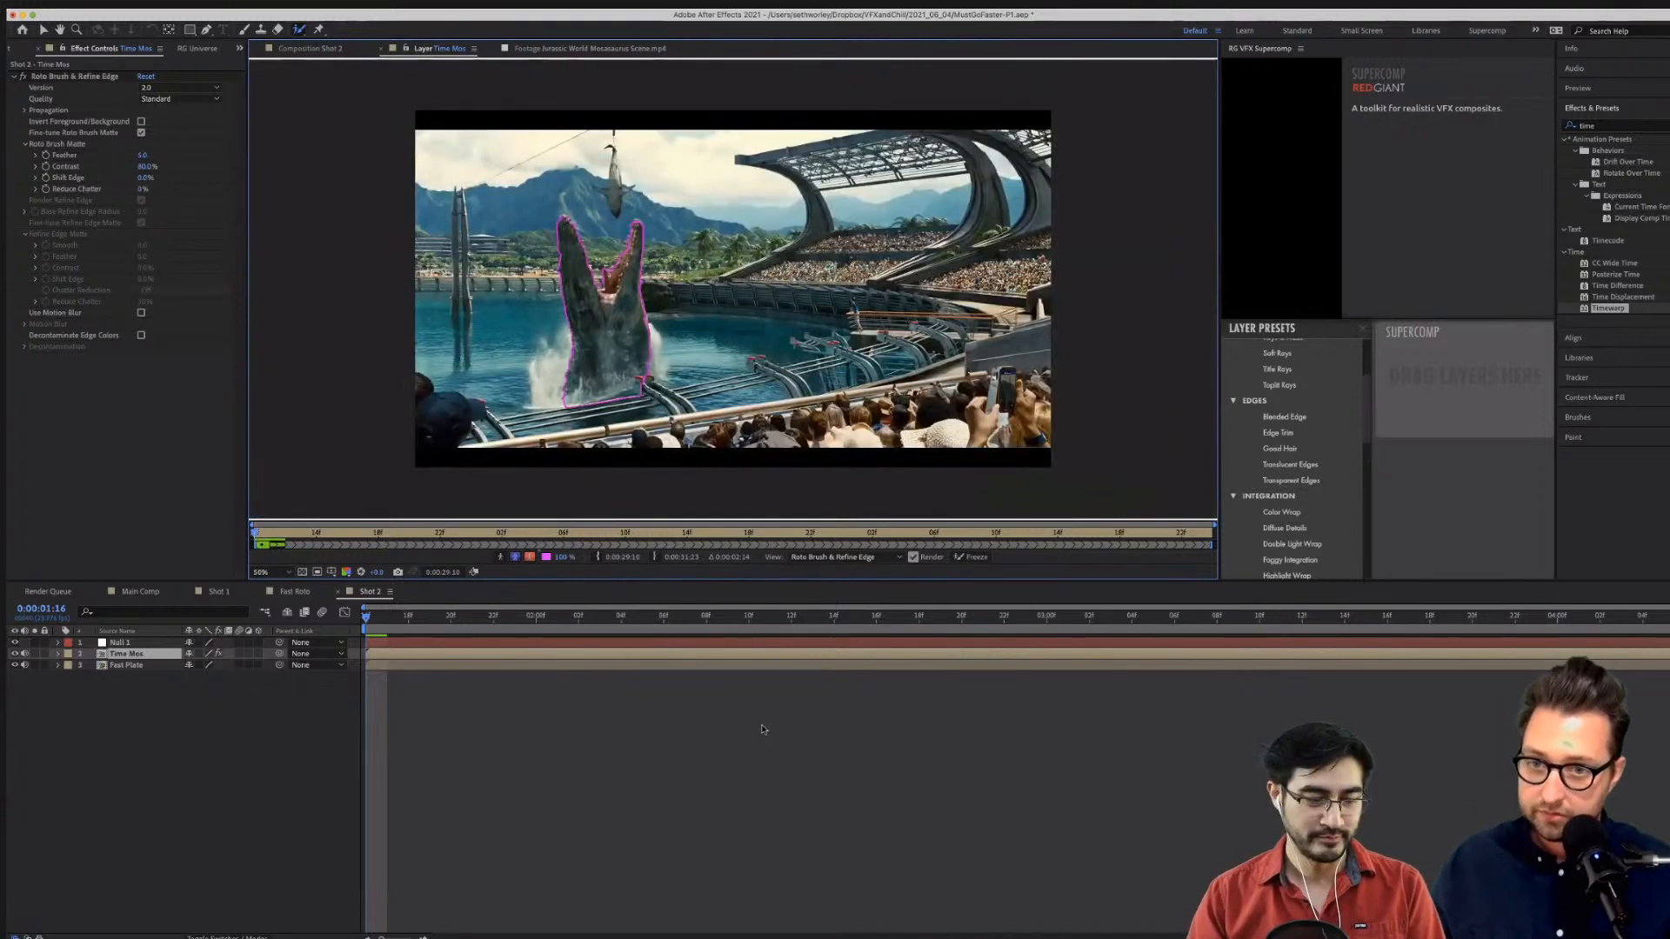
key(Page_Down)
key(Page_Down)
key(Page_Down)
key(Page_Down)
key(Page_Down)
key(Page_Down)
key(Page_Down)
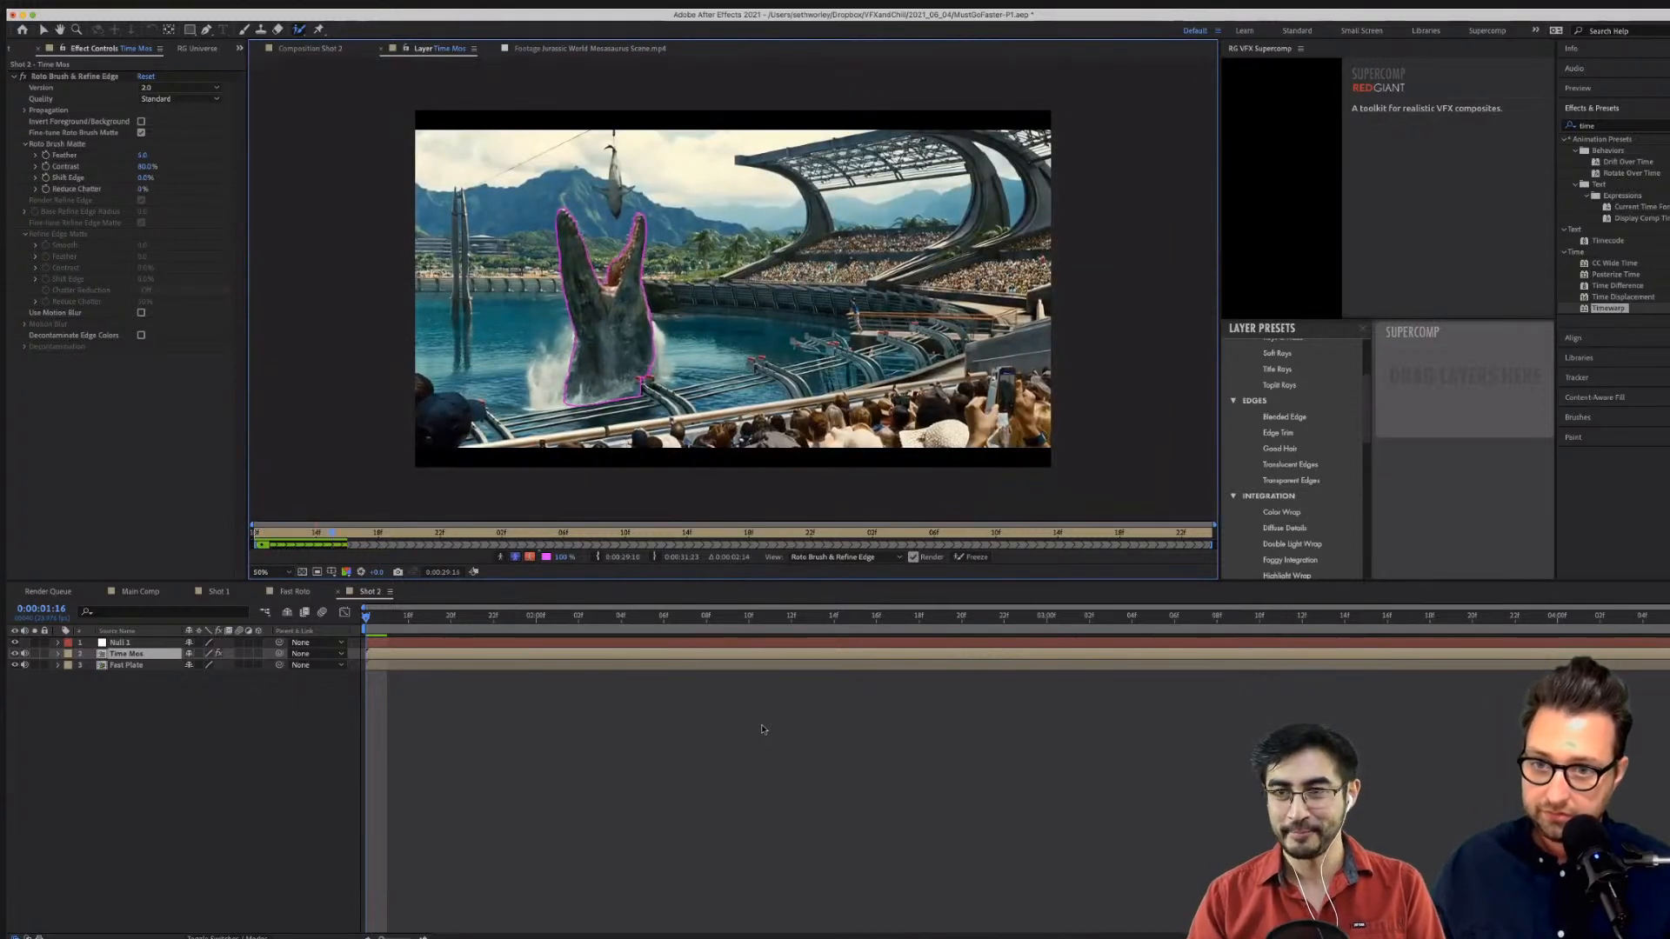
key(Page_Down)
key(Page_Down)
key(Page_Down)
key(Page_Down)
key(Page_Down)
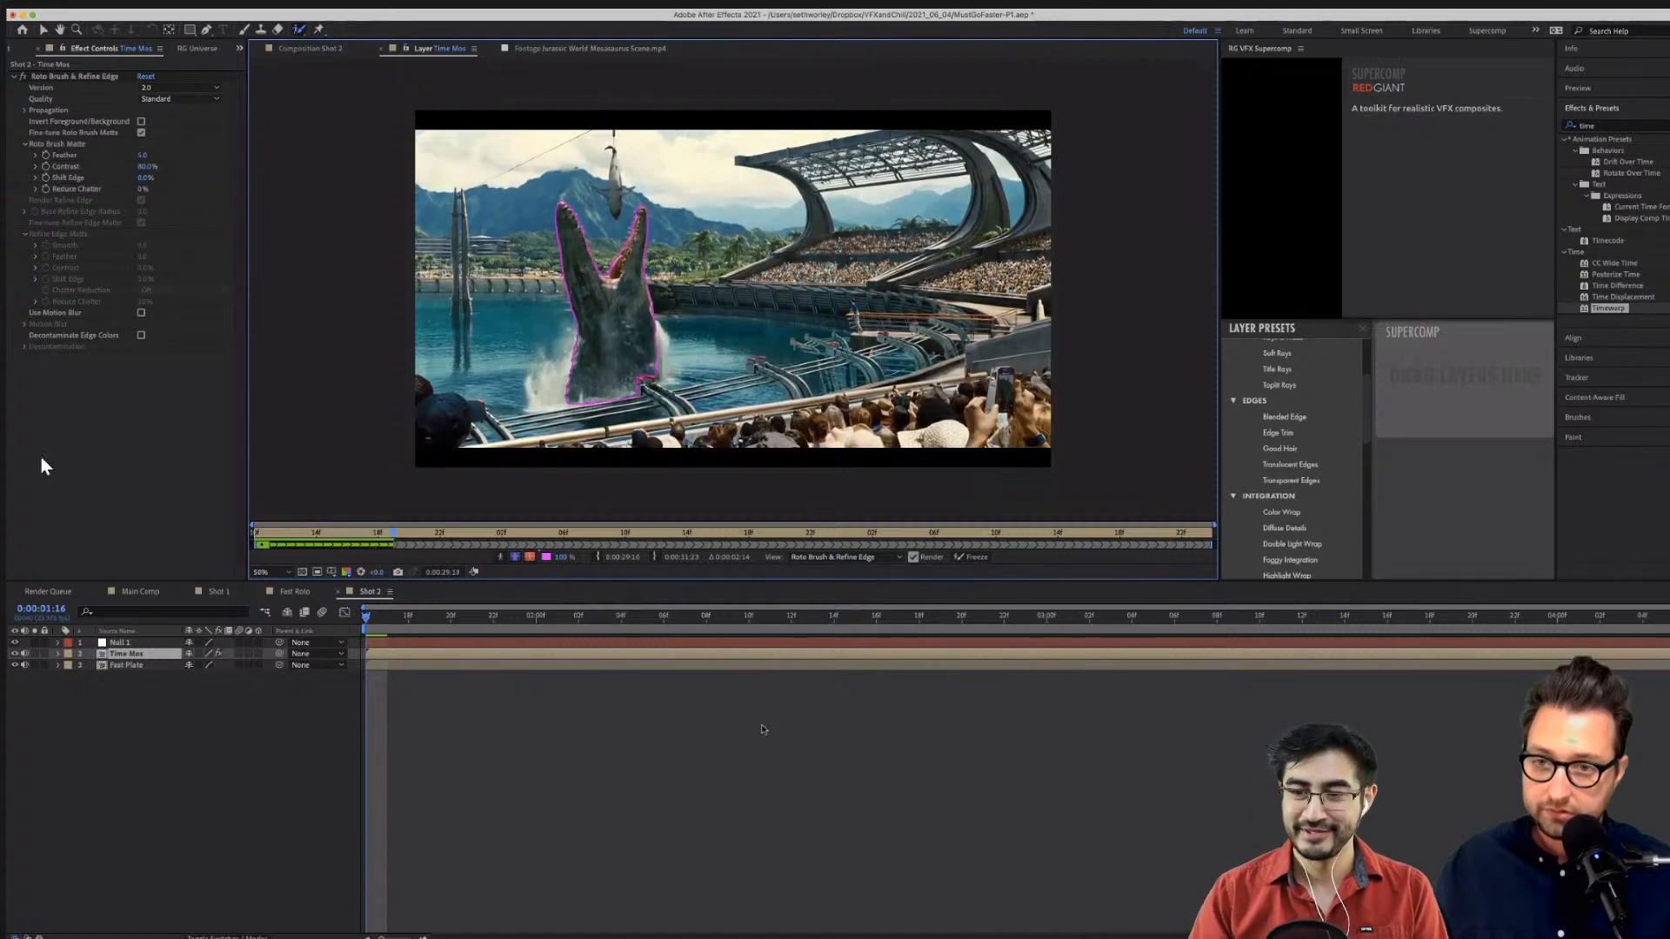
key(Page_Down)
key(Page_Down)
key(Page_Down)
key(Page_Down)
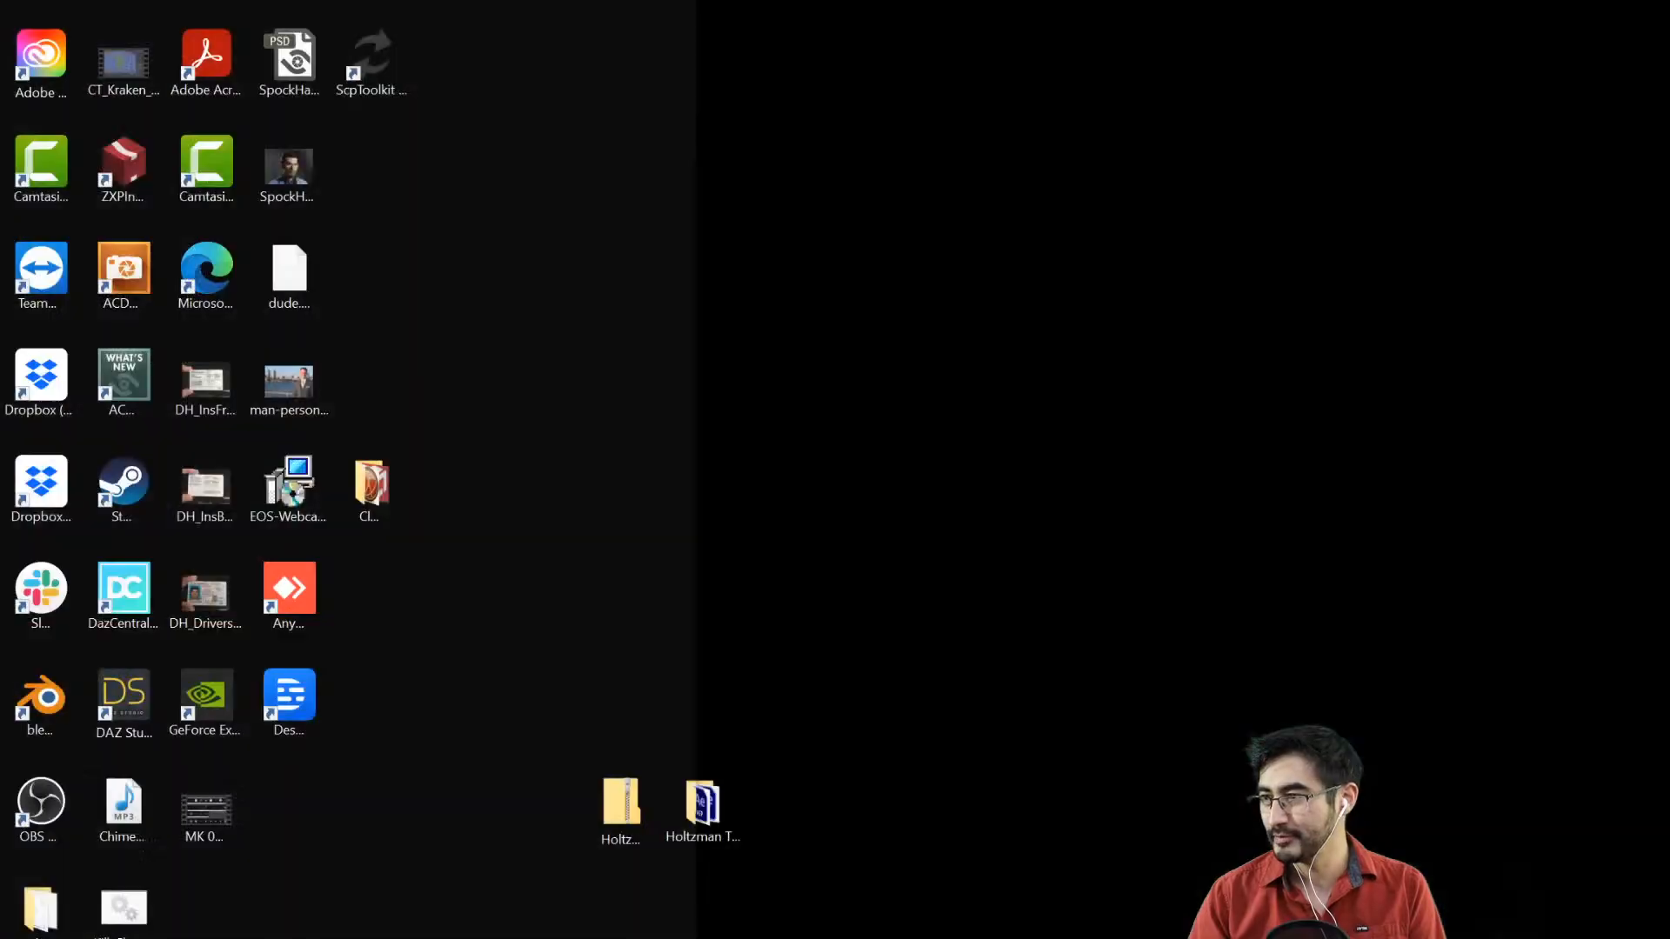
key(Page_Down)
key(Page_Down)
key(Page_Down)
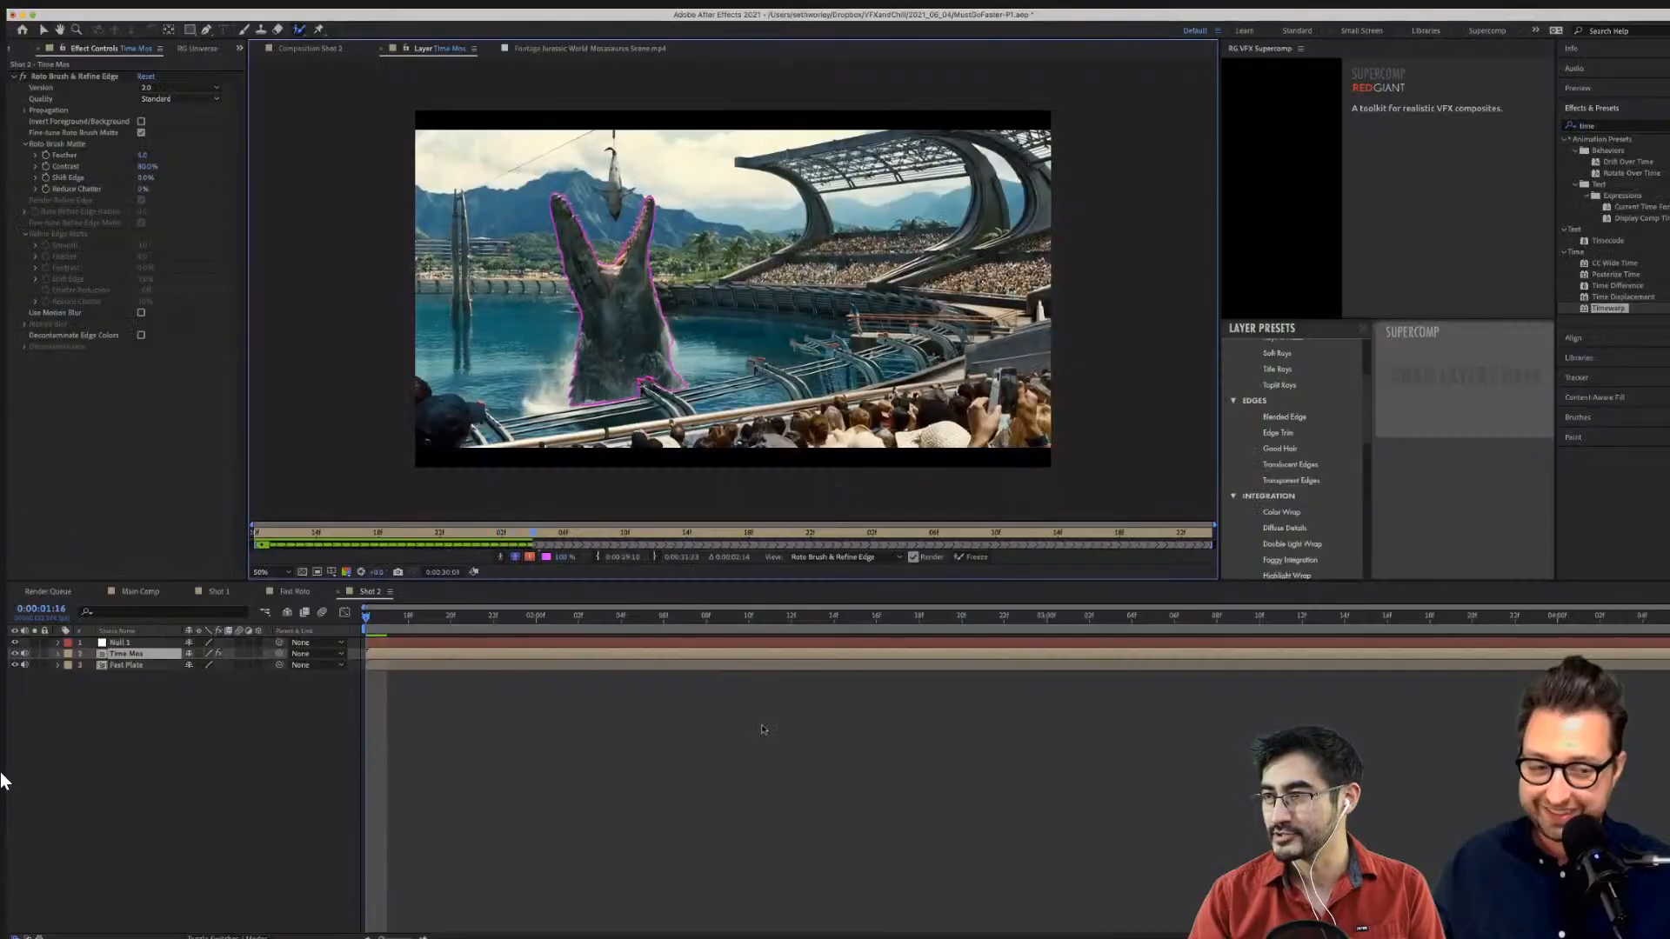
key(Page_Down)
key(Page_Down)
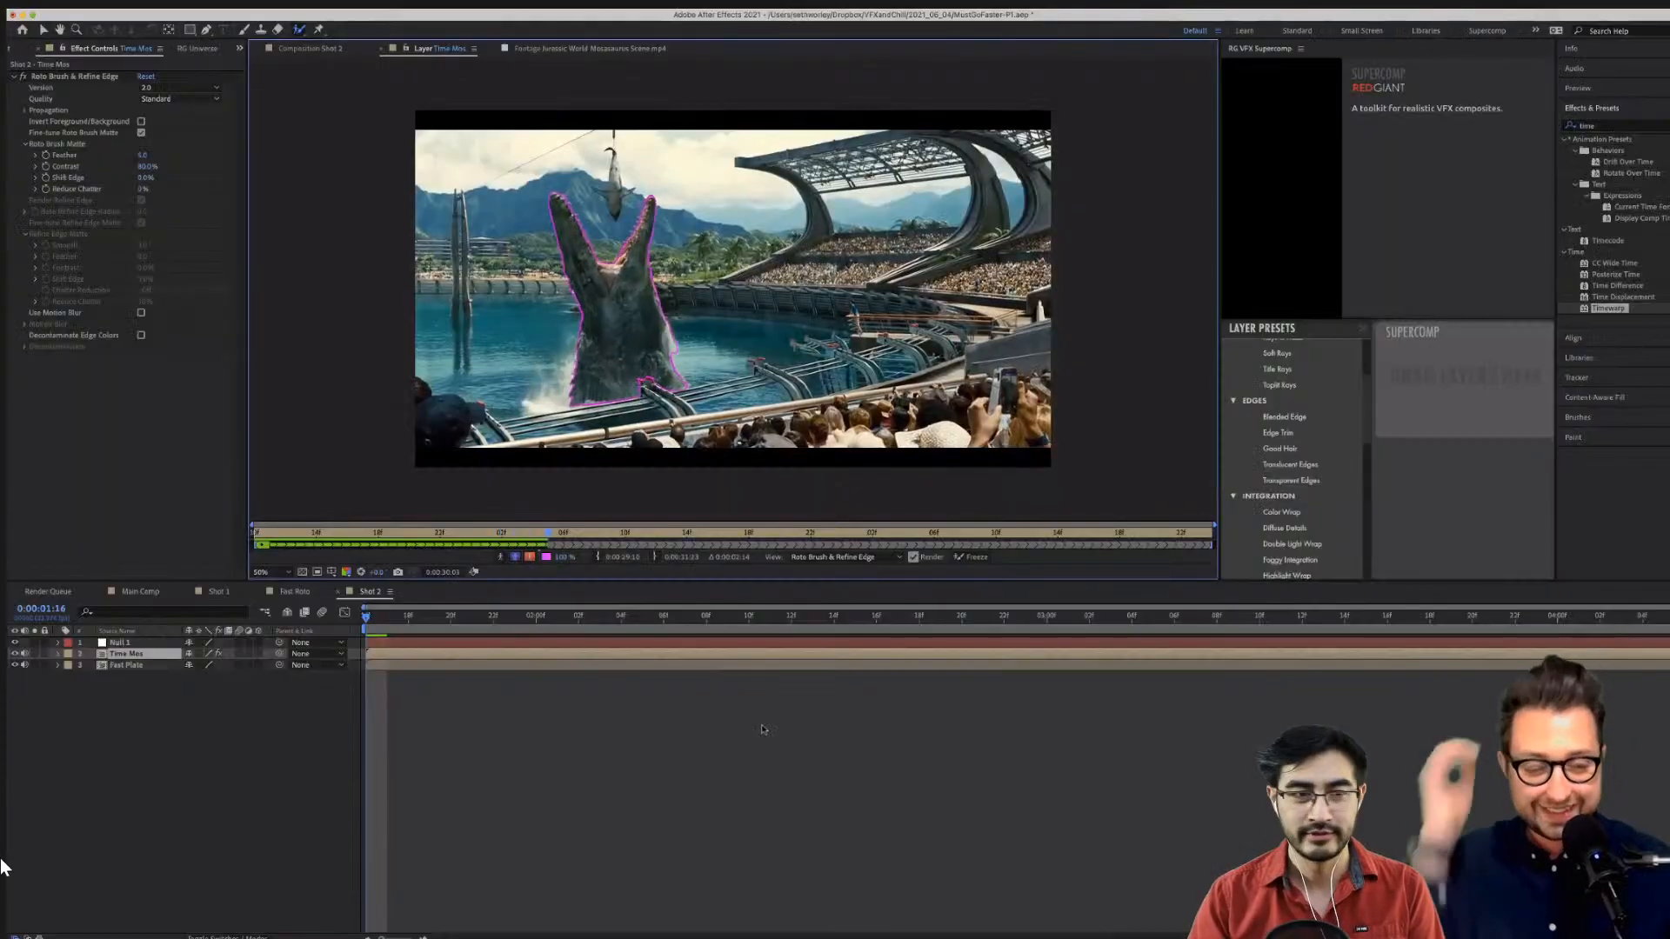
key(Page_Down)
key(Page_Down)
key(Page_Down)
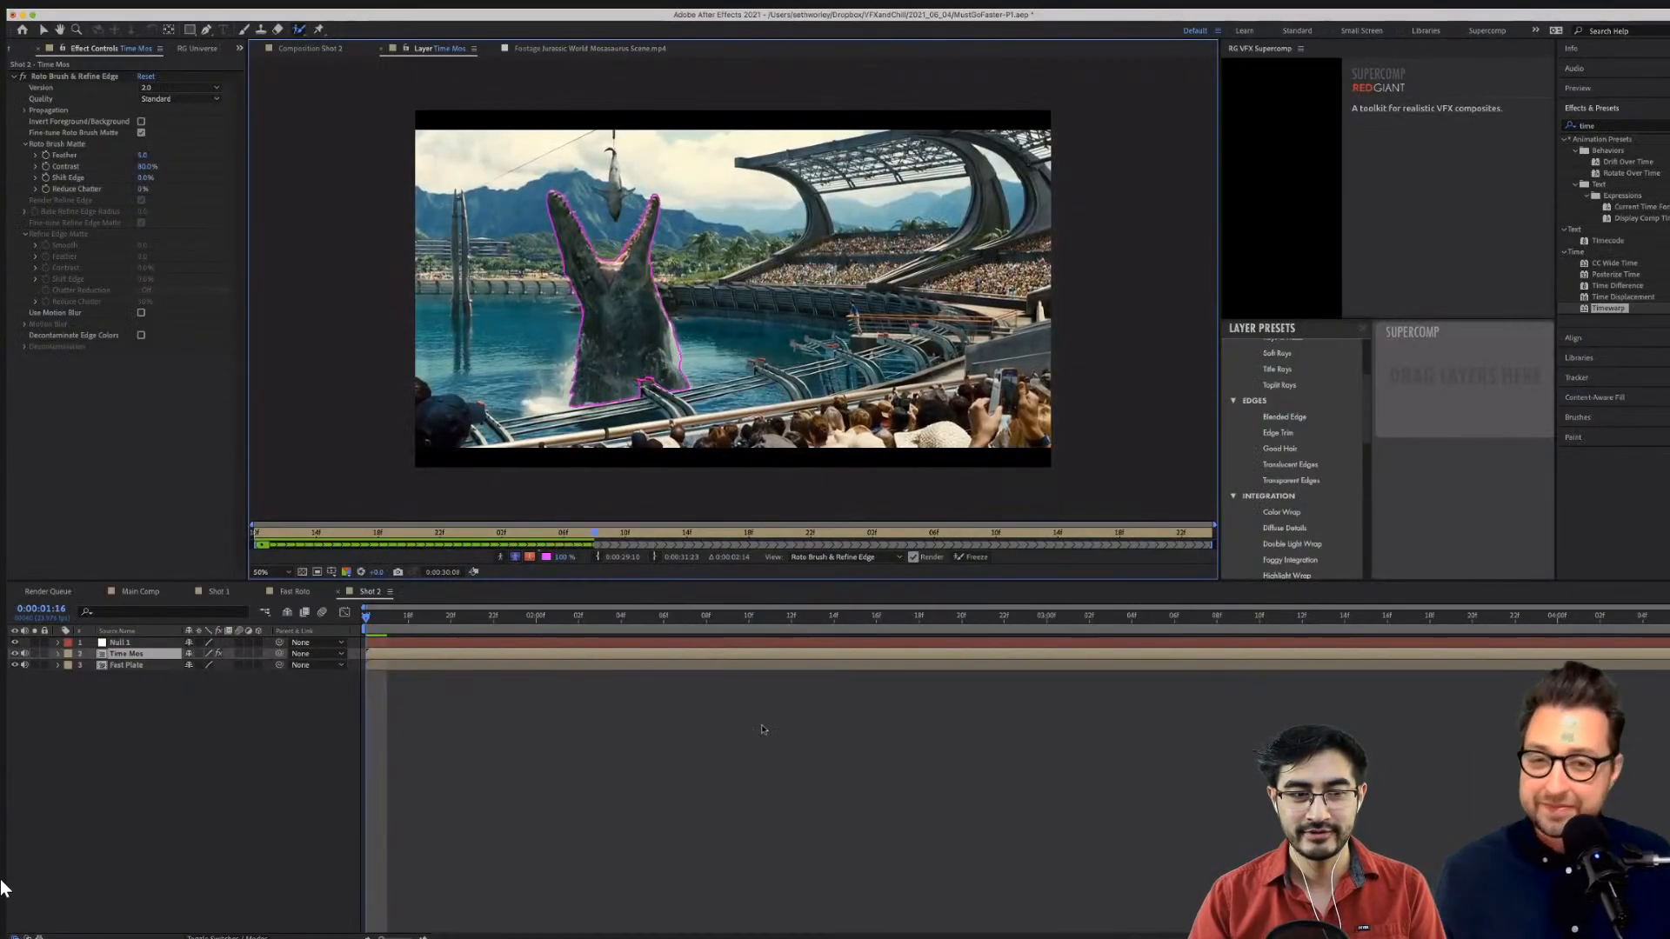
key(Page_Down)
key(Page_Down)
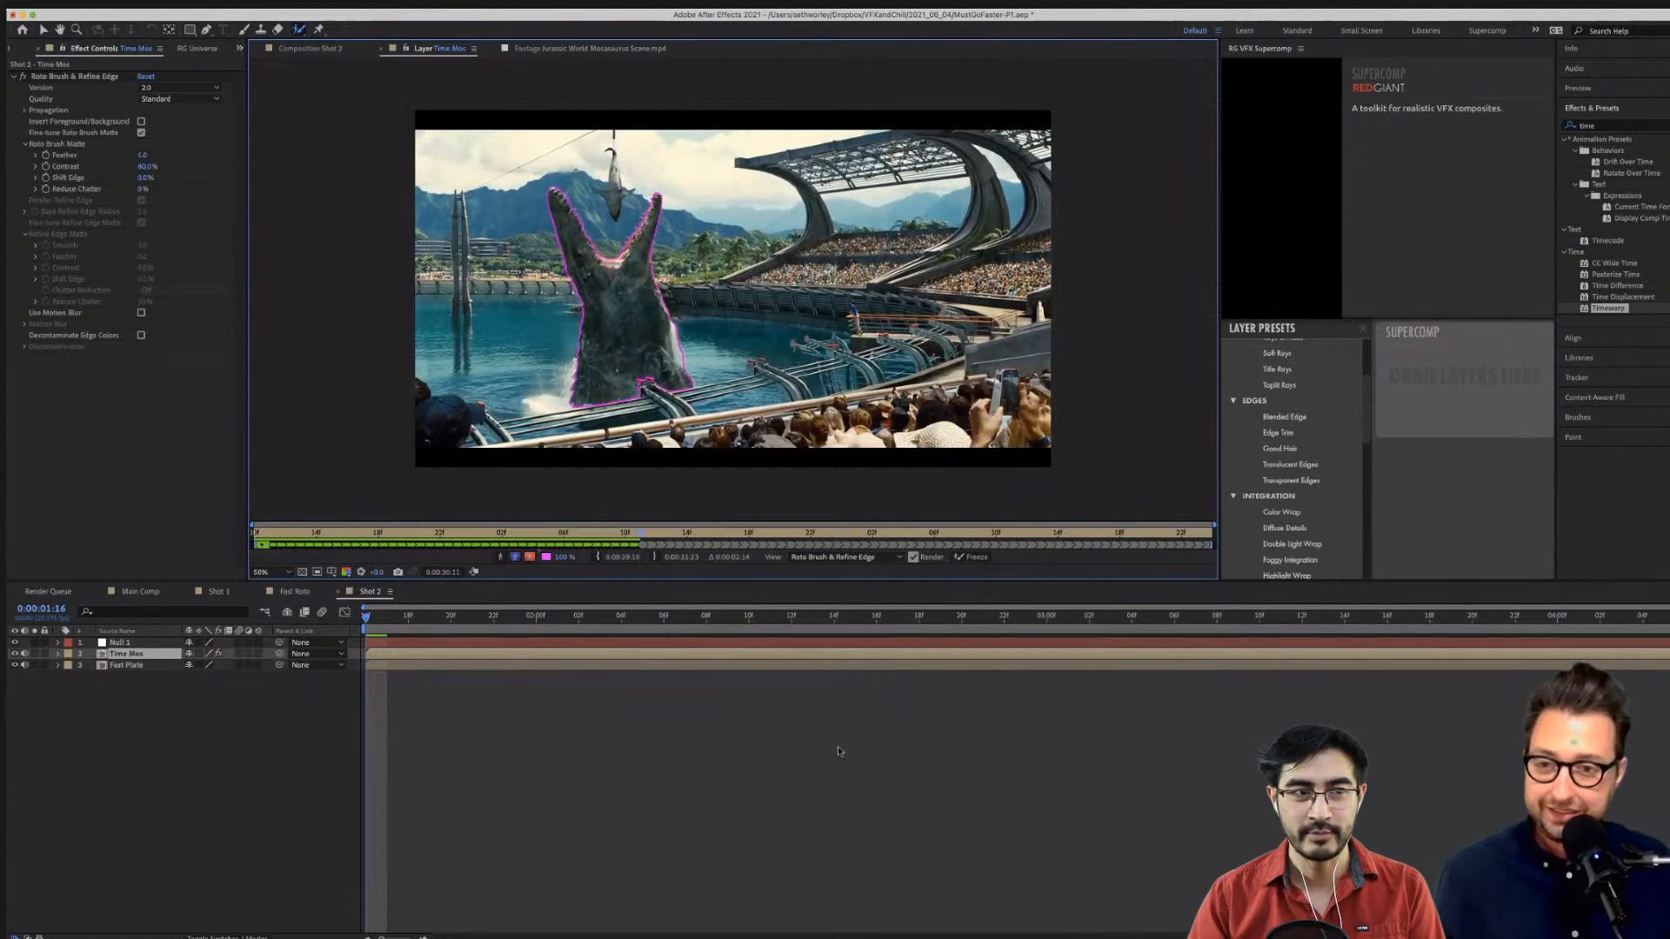
key(Page_Down)
key(Page_Down)
key(Page_Down)
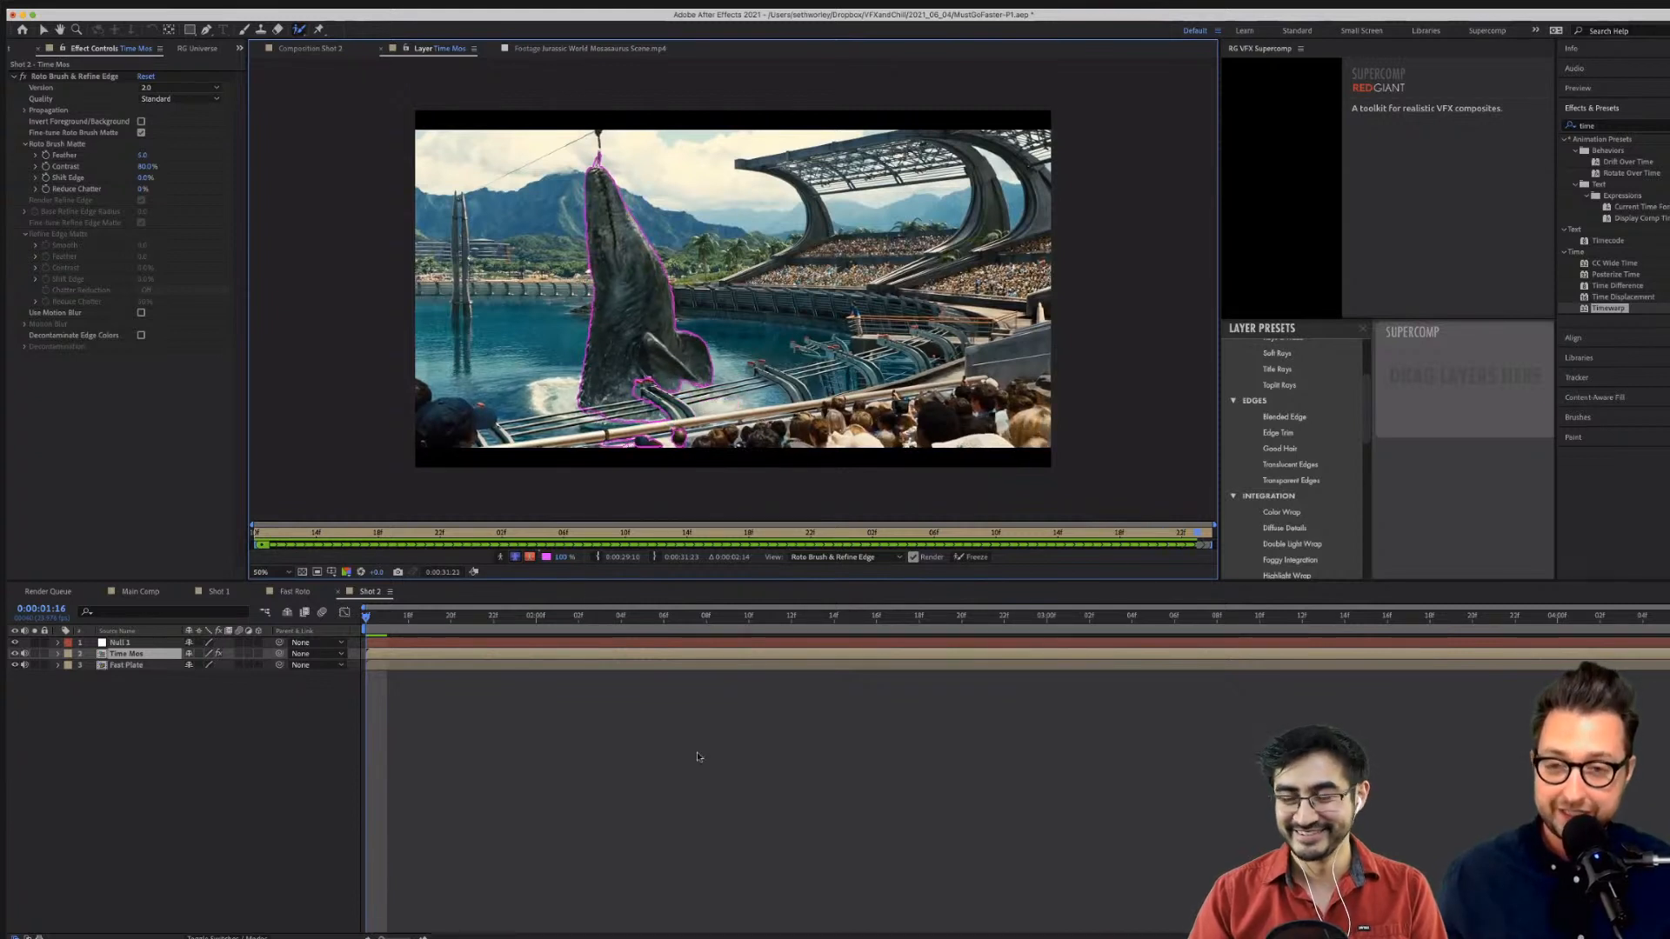
key(space)
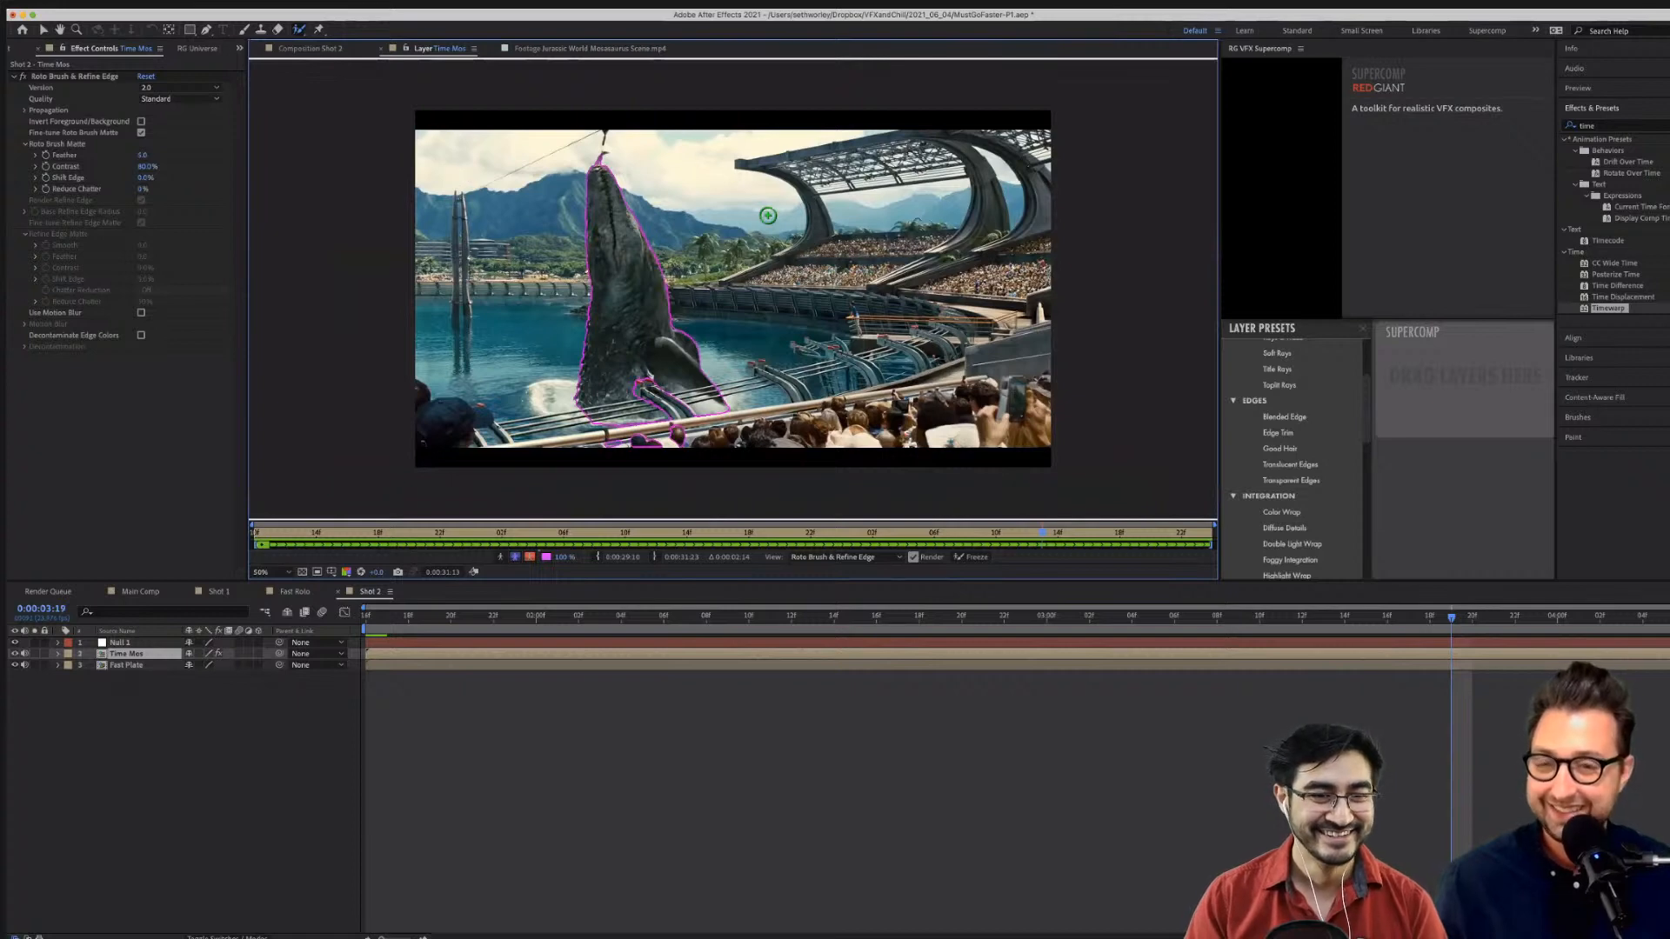
Subtract the excess area at the snout tip from the Roto Brush selection at 0:00:03:19, and check the matte on other frames.
alt+click(599, 153)
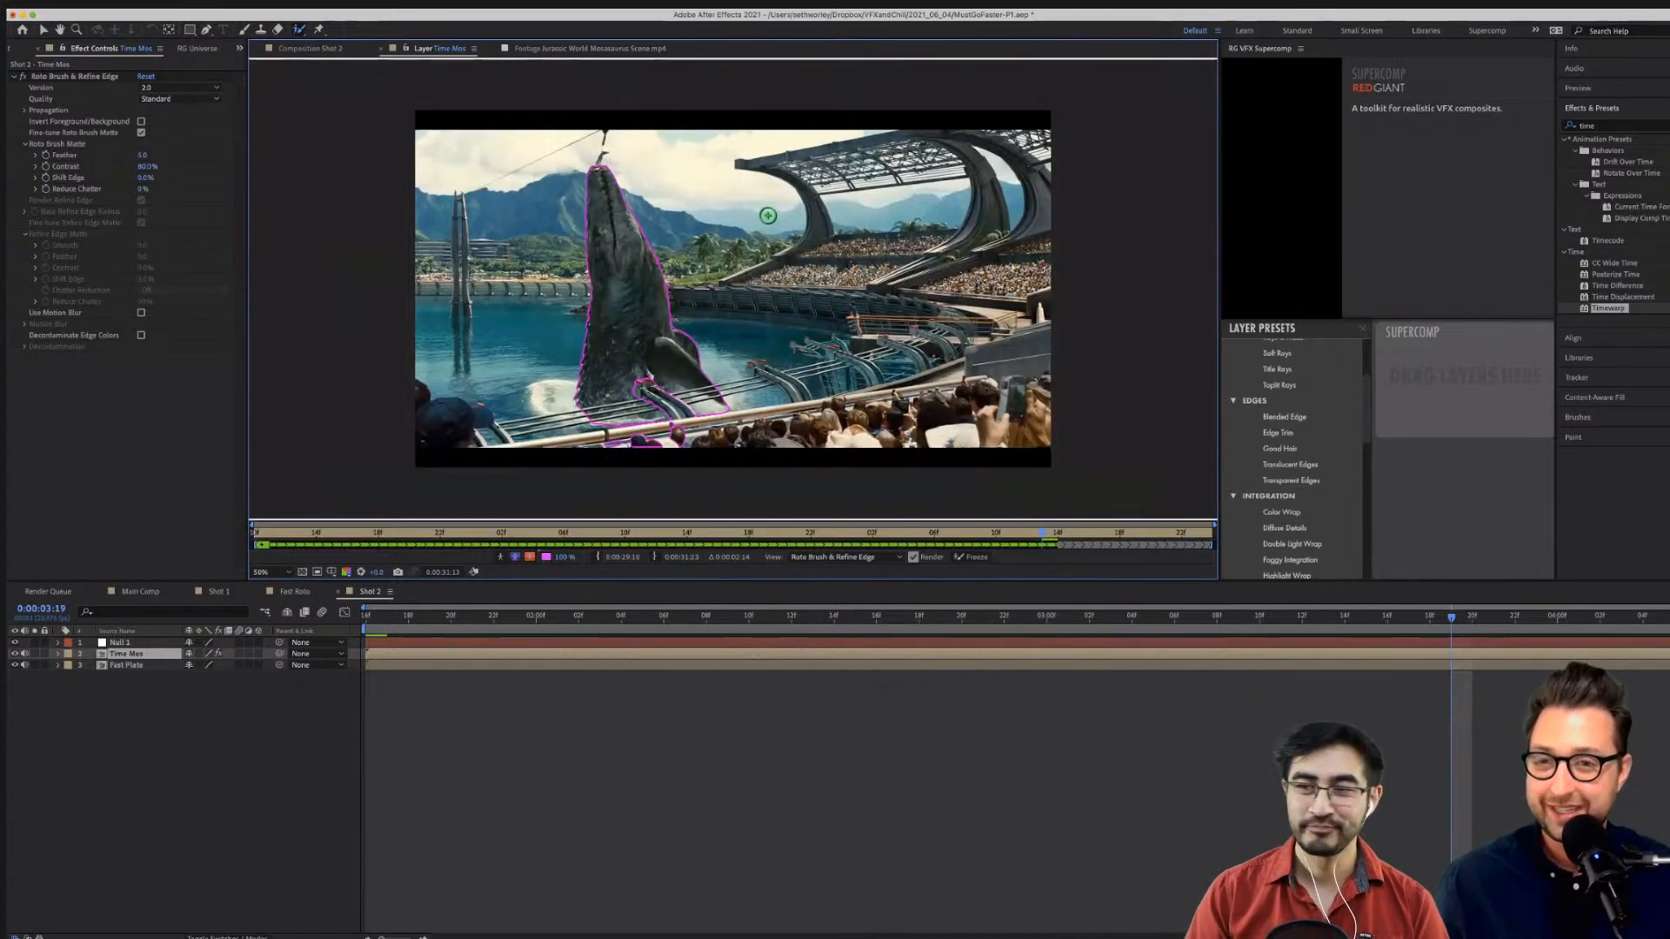
key(Page_Down)
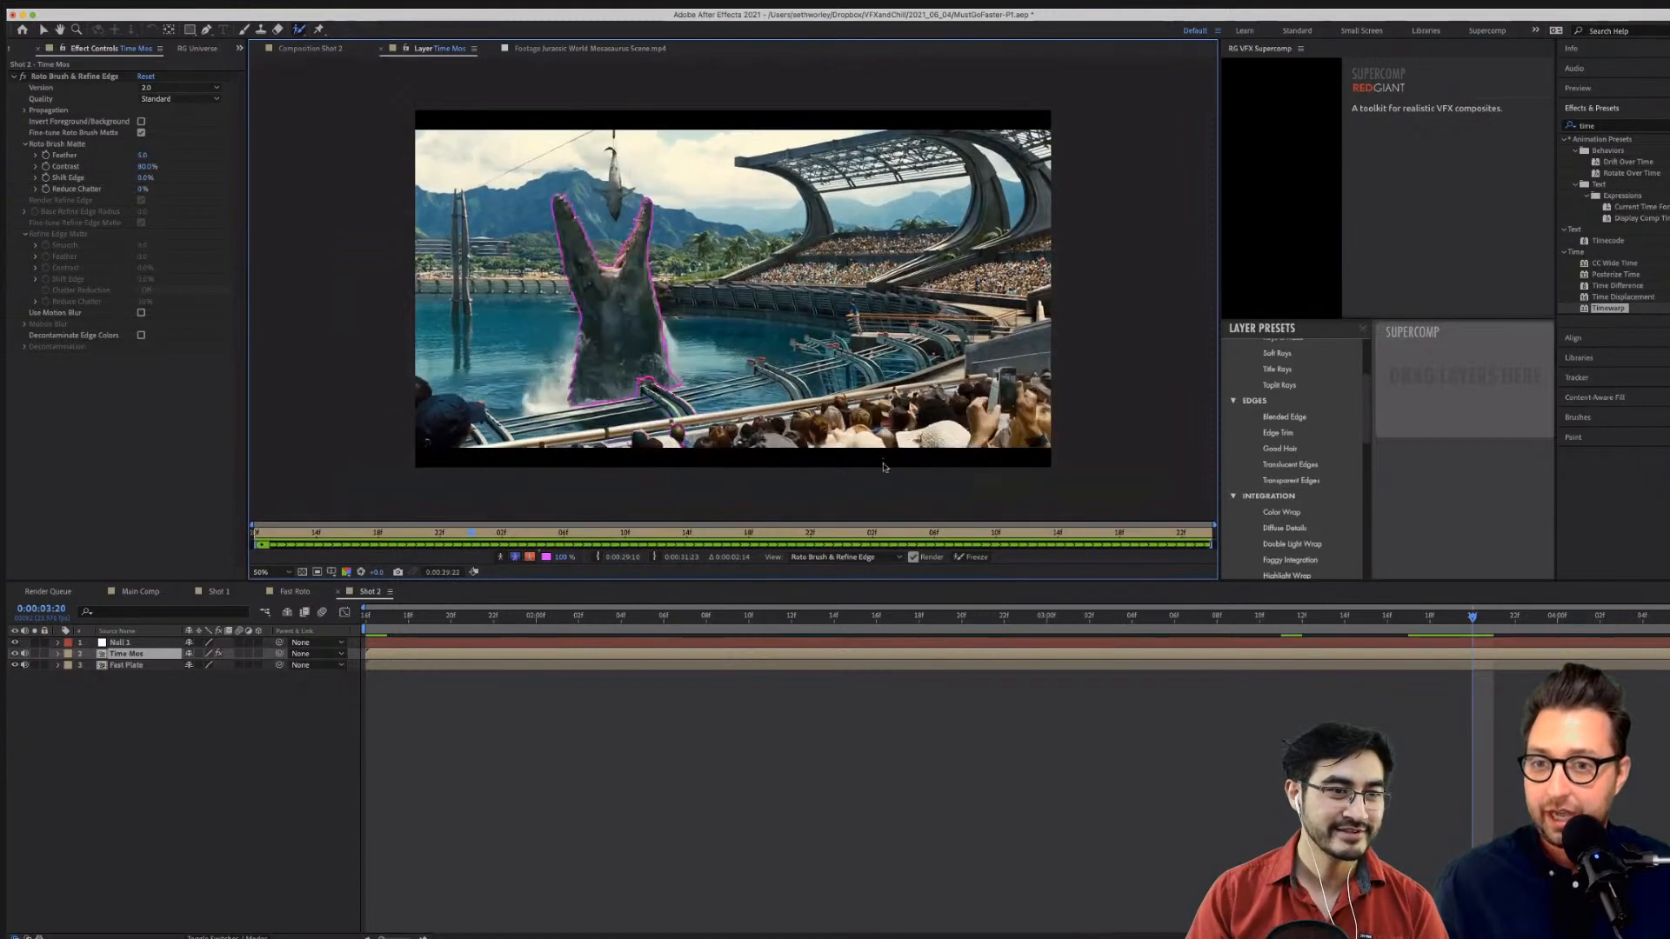
click(727, 616)
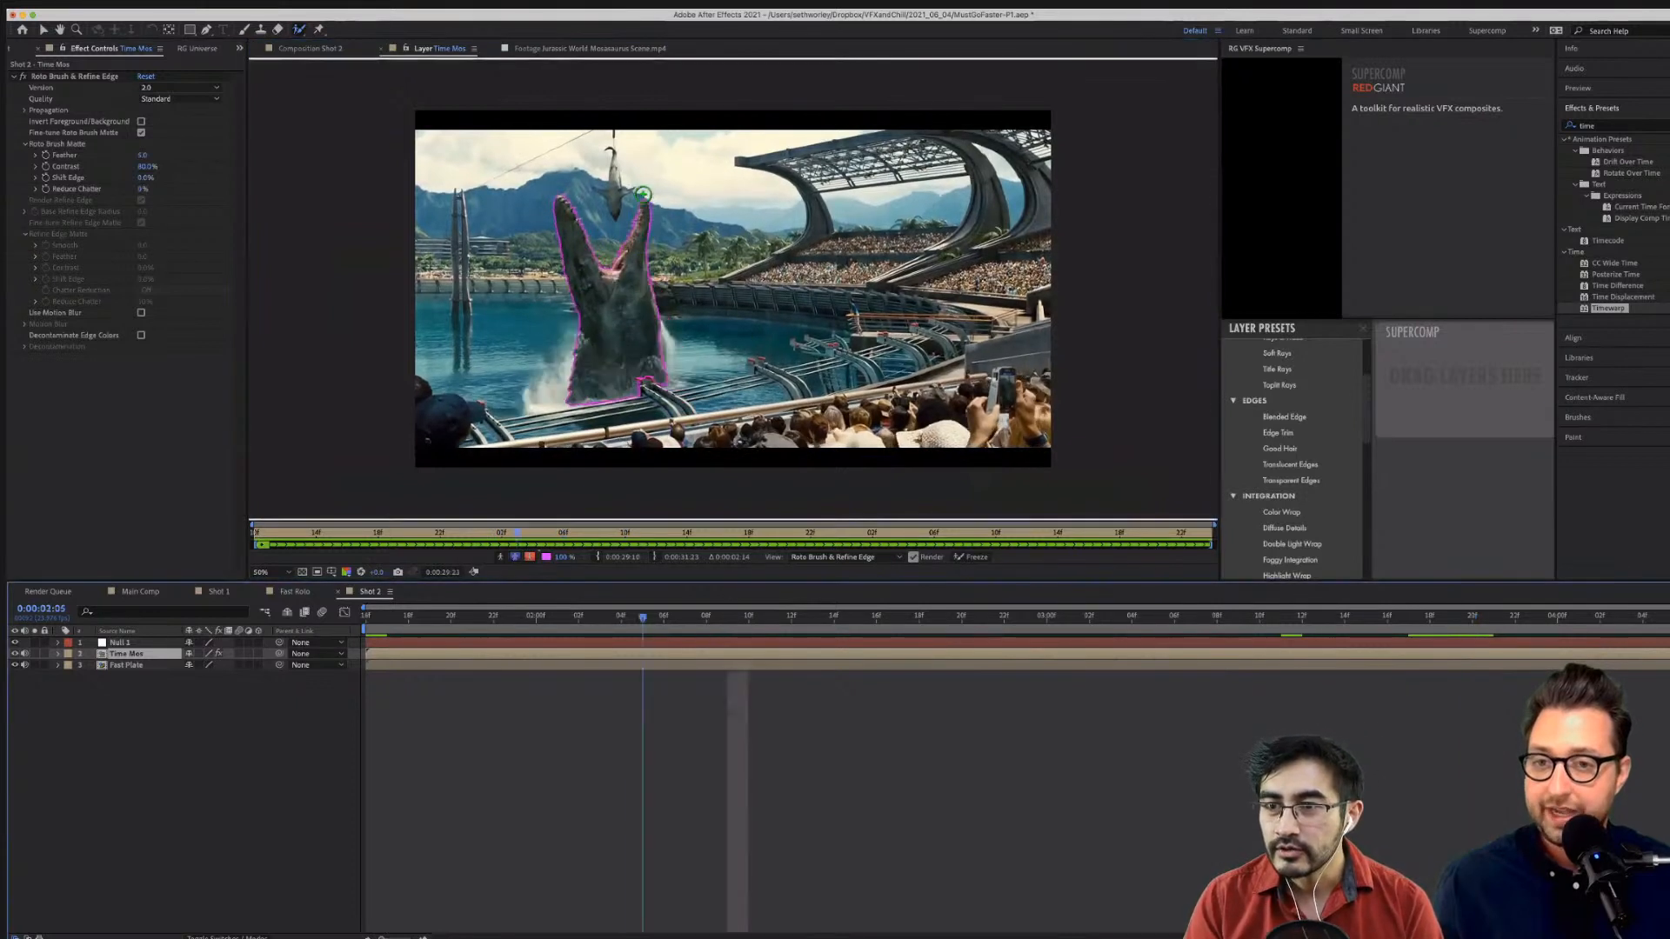
key(Page_Down)
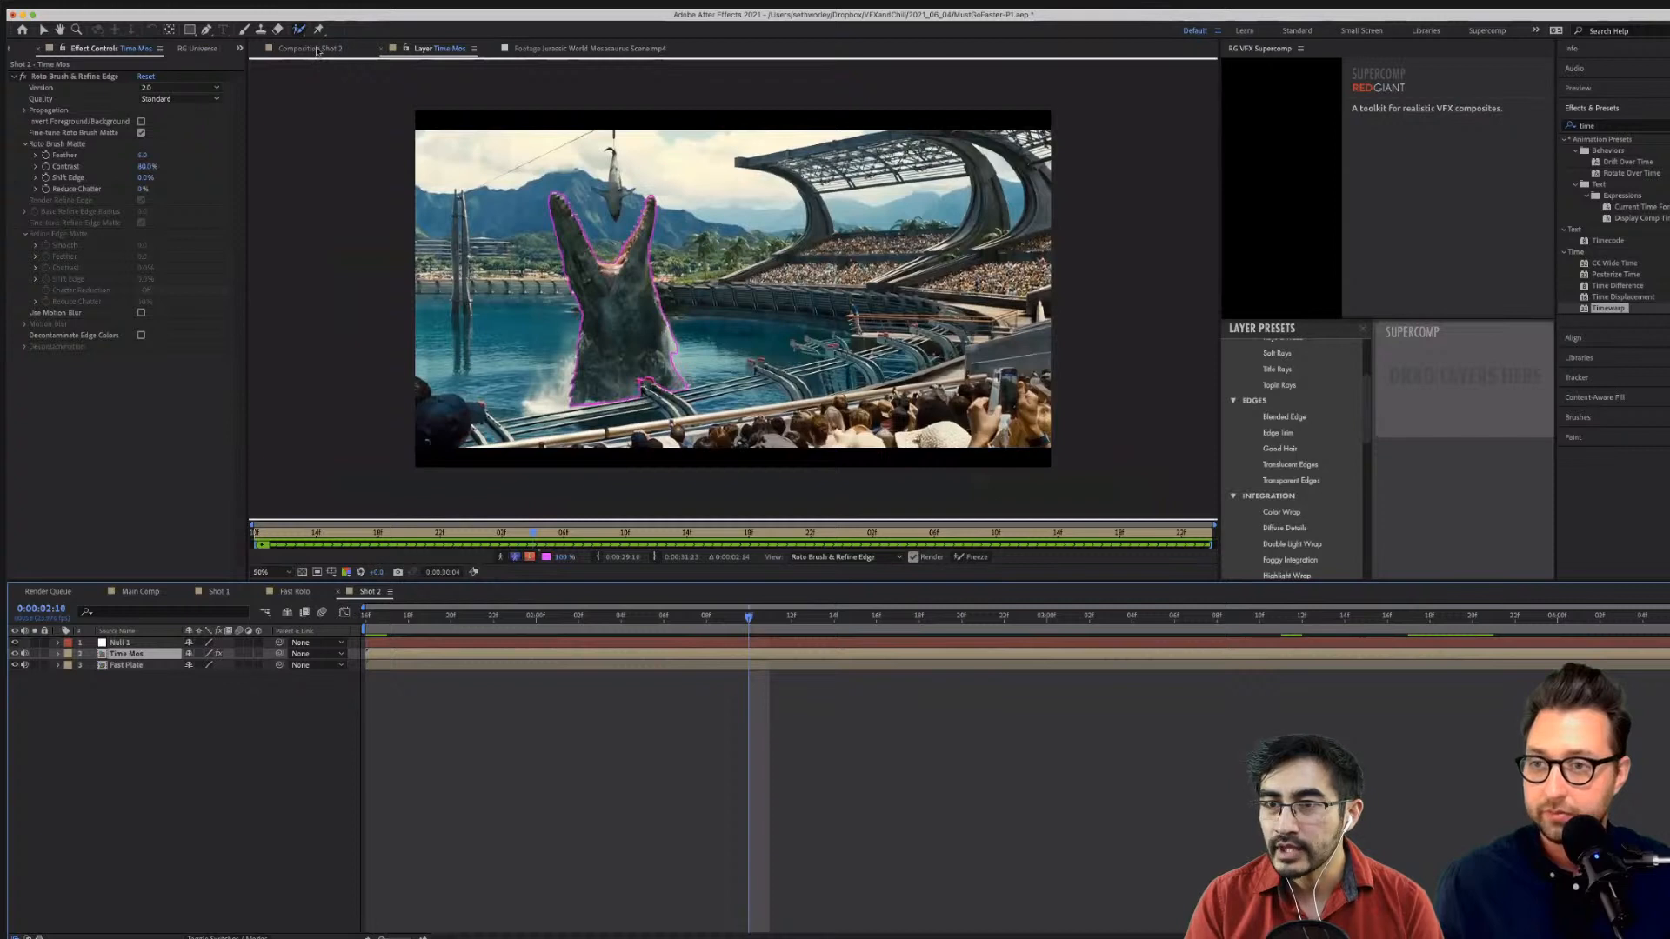
Paint Refine Edge strokes along the teeth of both open jaws on the Time Mos layer's first frame.
click(300, 29)
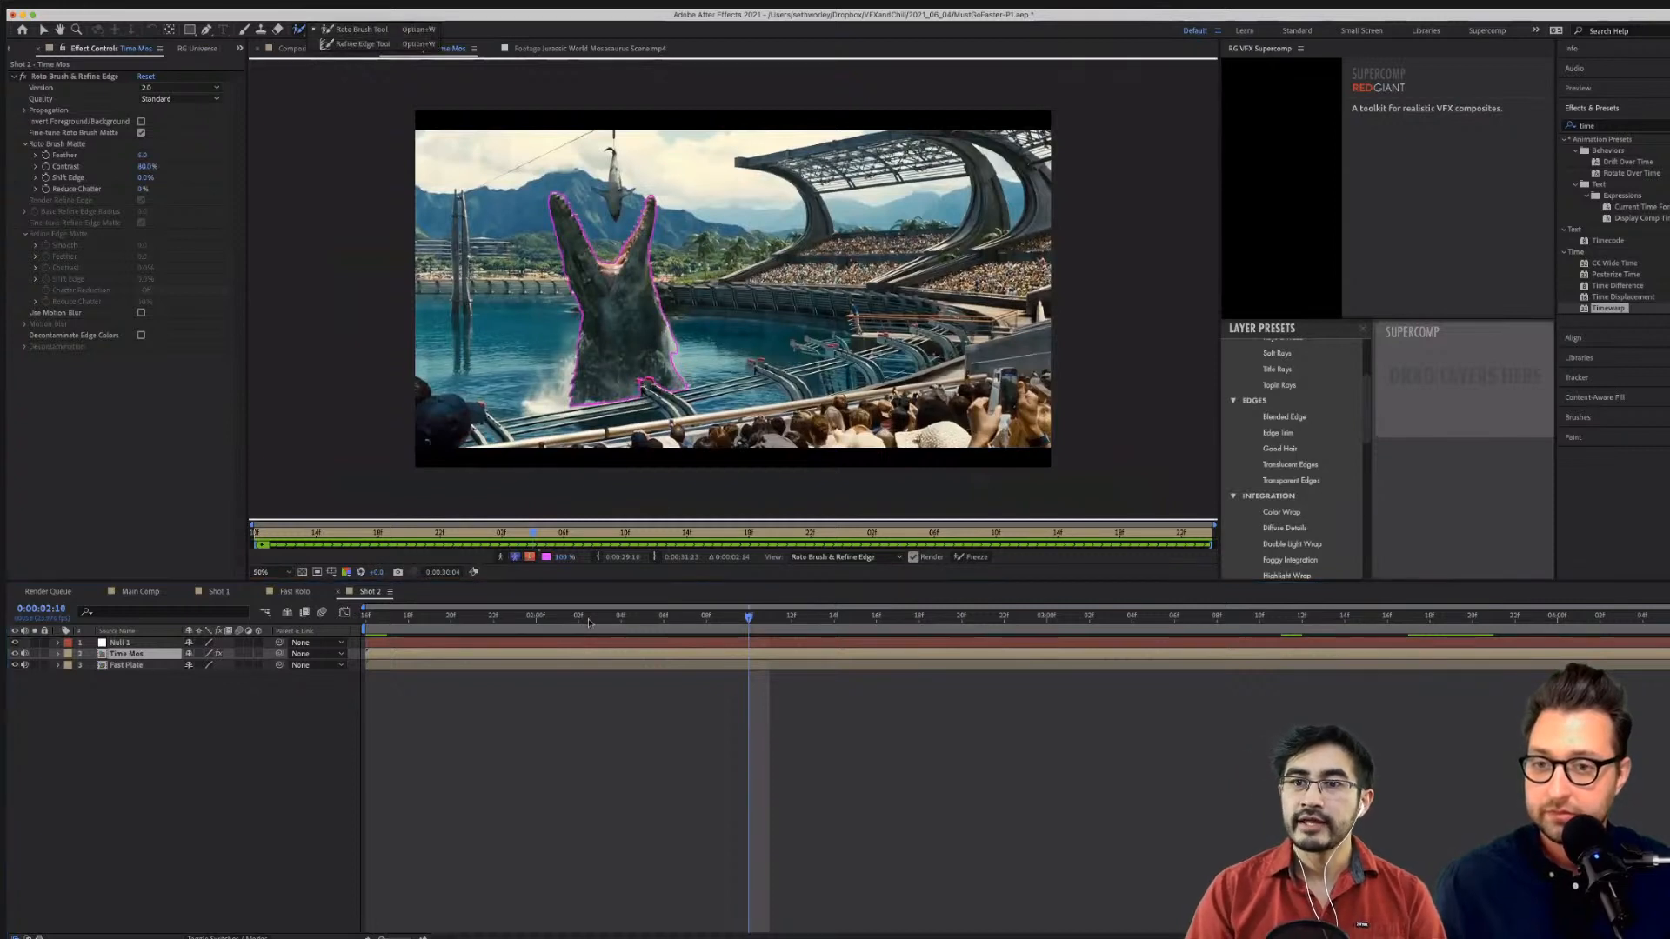
click(363, 43)
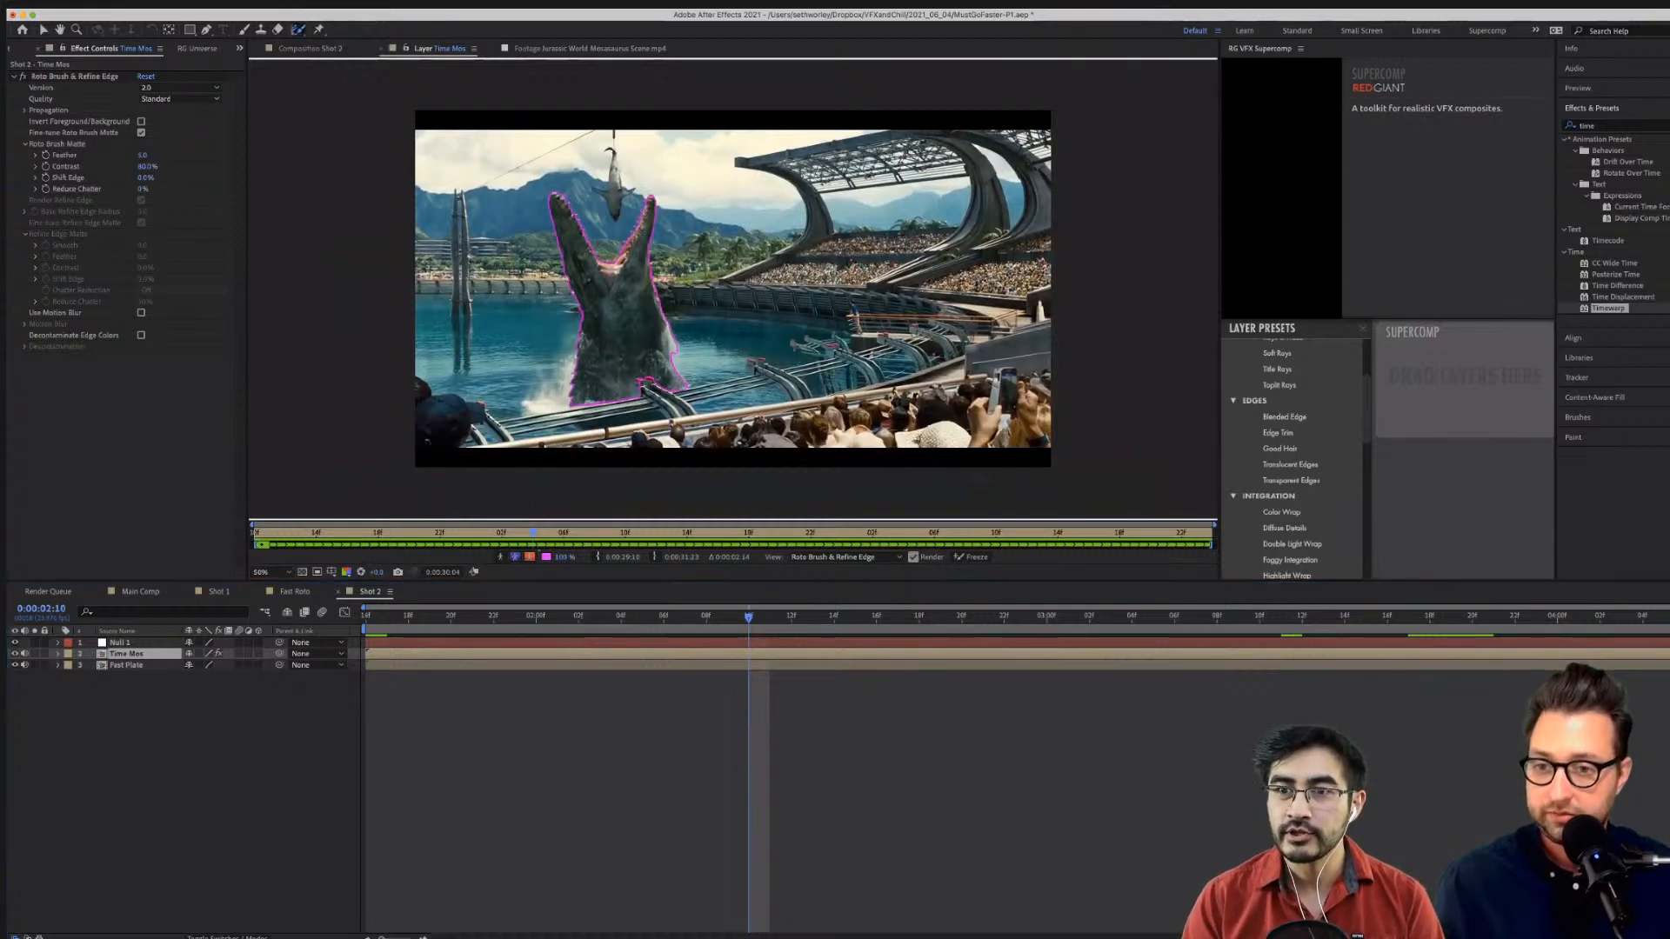
drag(654, 616, 365, 616)
key(period)
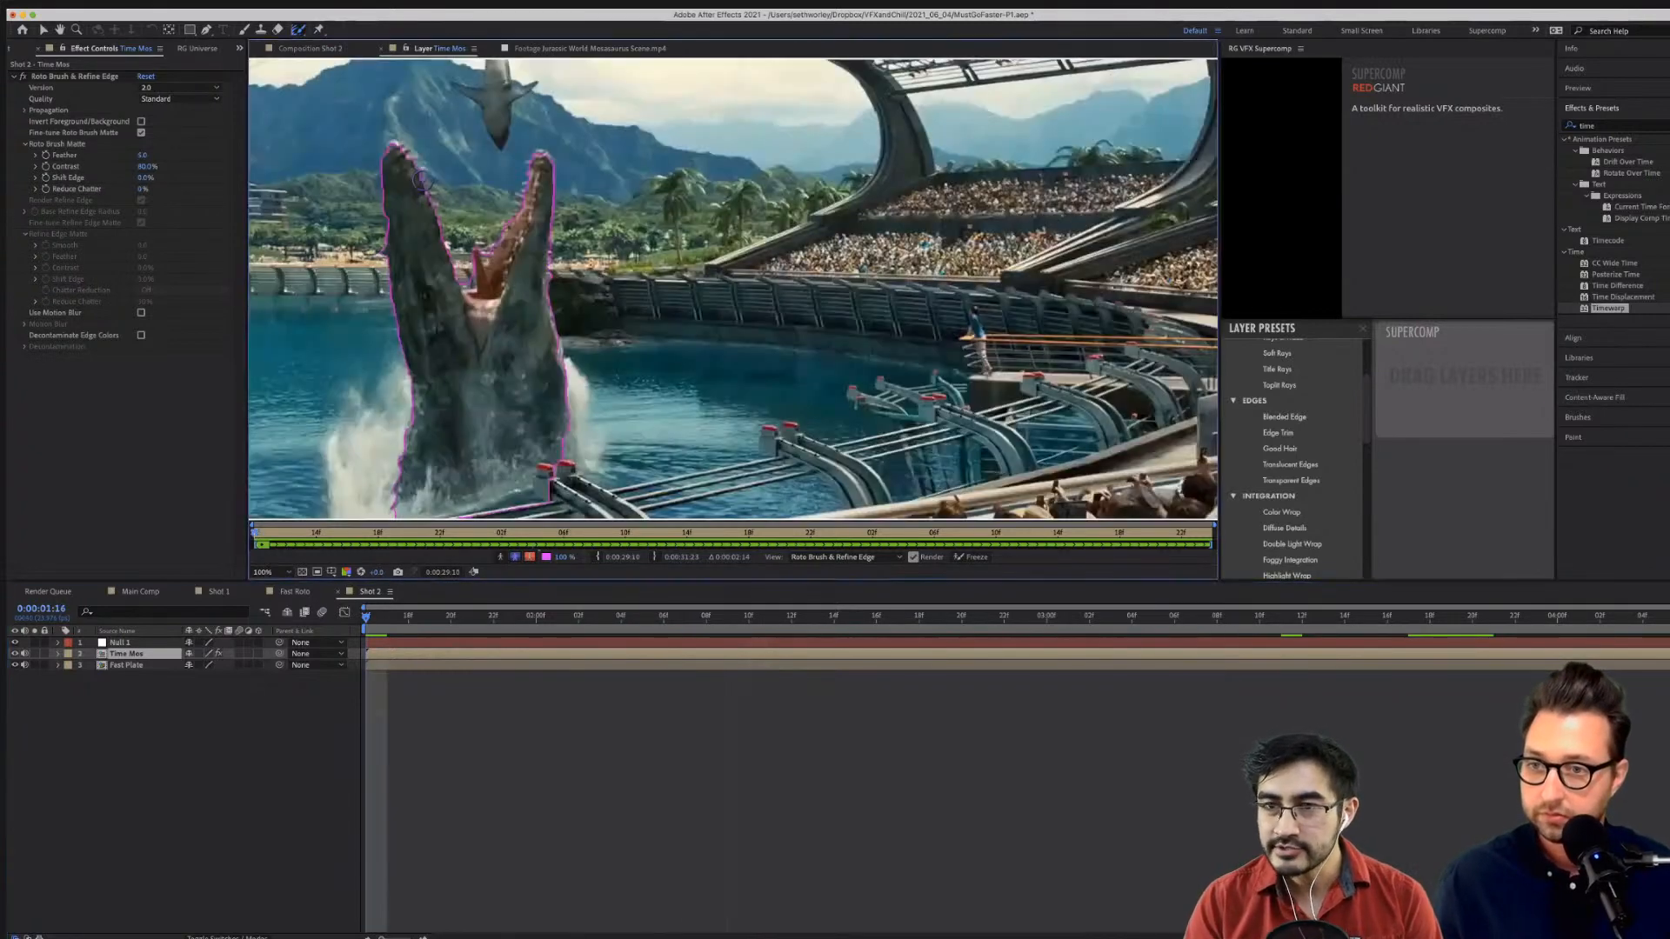
mouse_move(392, 143)
mouse_down()
mouse_move(424, 173)
mouse_move(456, 266)
mouse_up()
drag(536, 155, 500, 251)
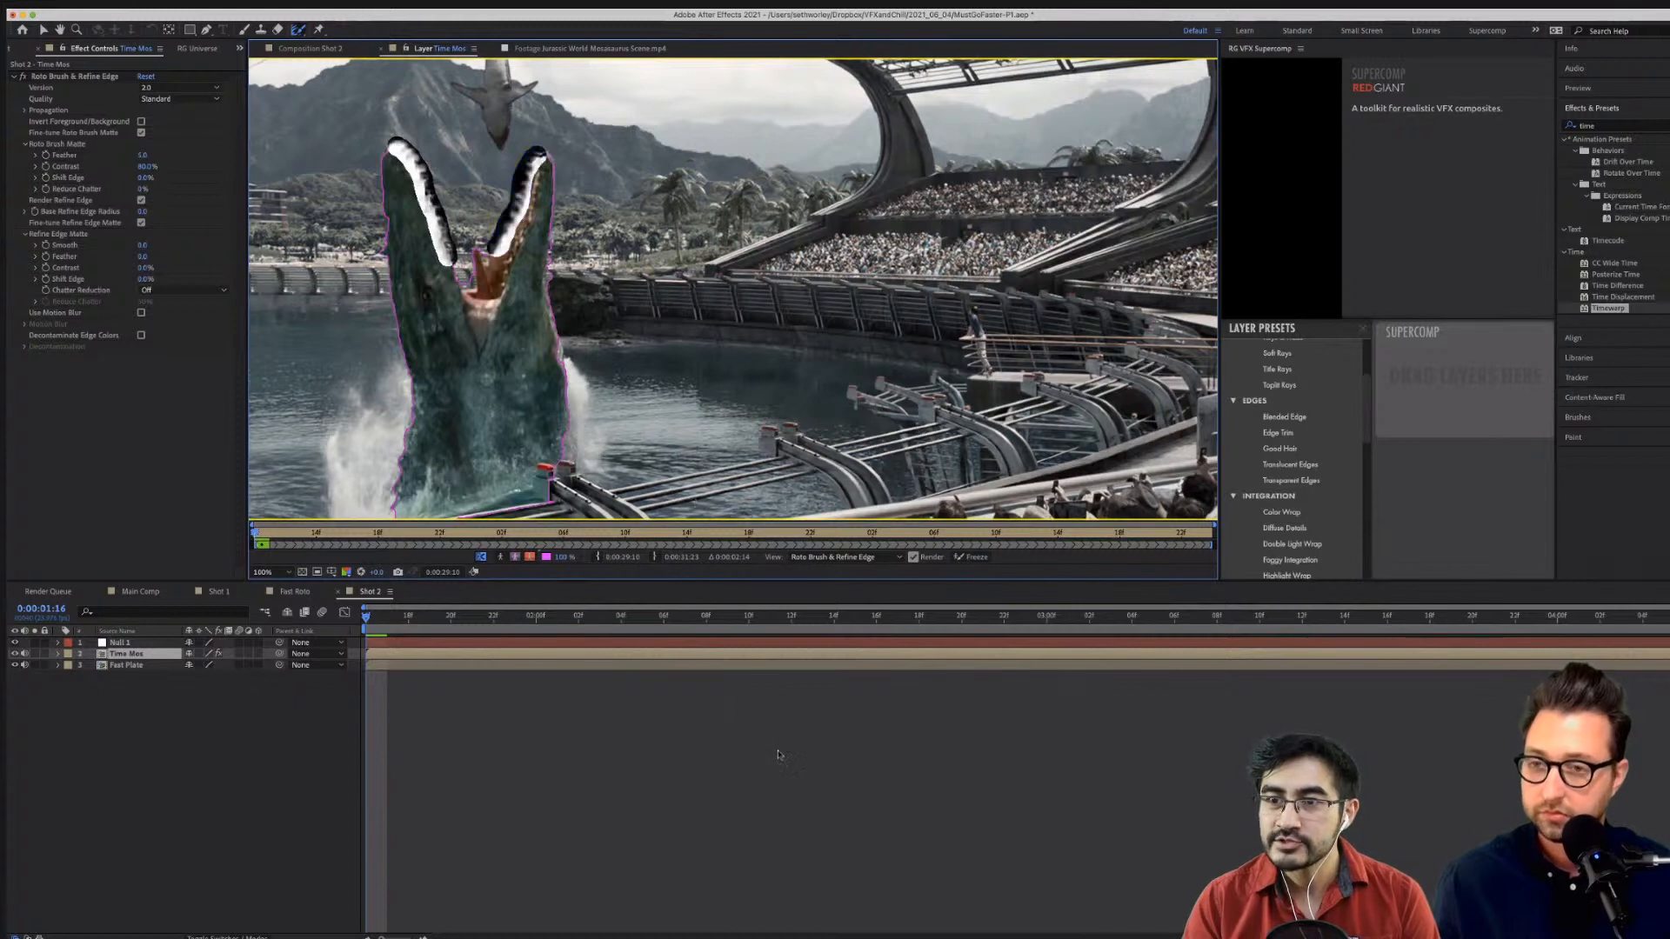
Propagate the refined edge forward and touch up the right jaw's tip at 0:00:01:21 and on a following frame.
key(space)
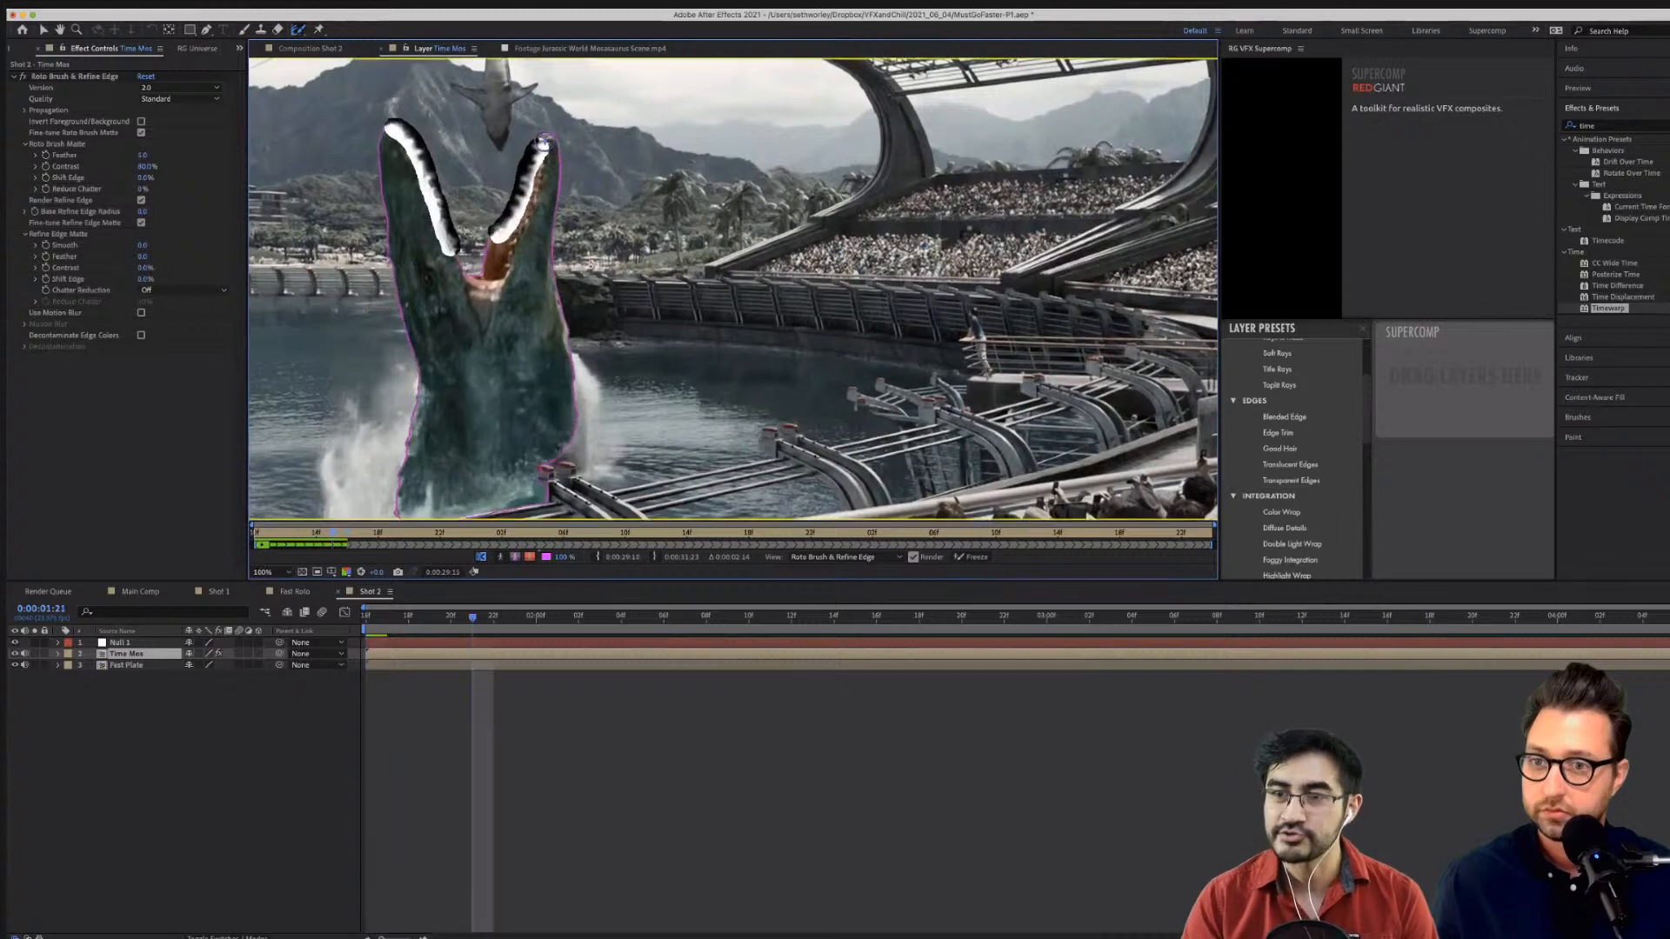
drag(542, 144, 536, 137)
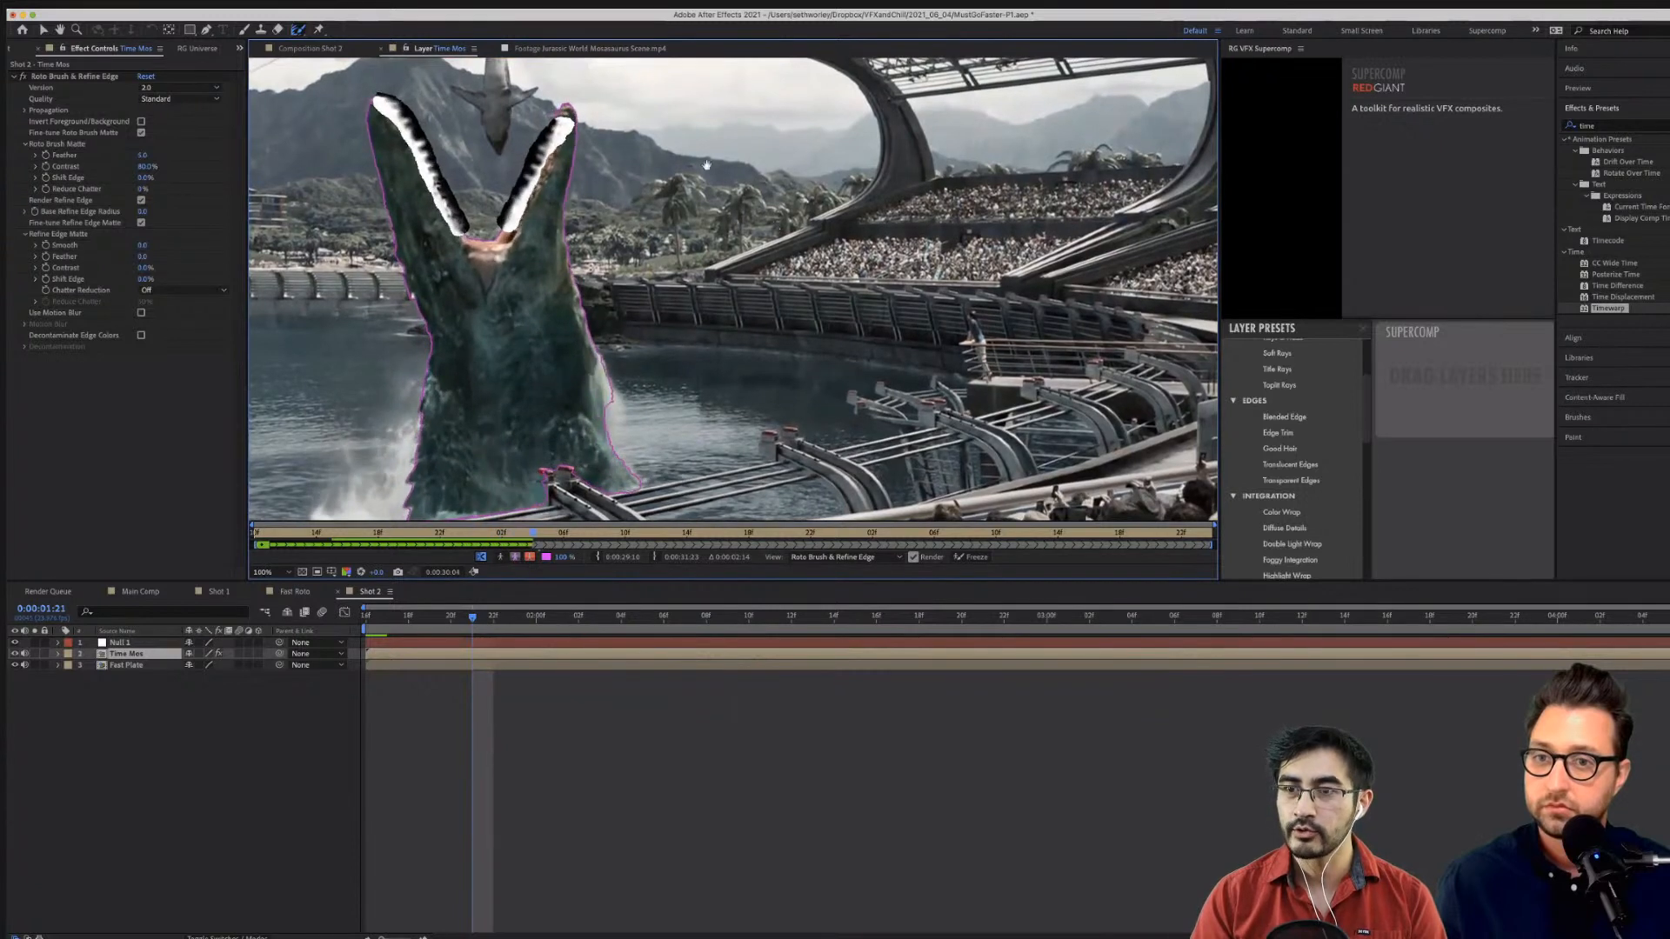
click(555, 110)
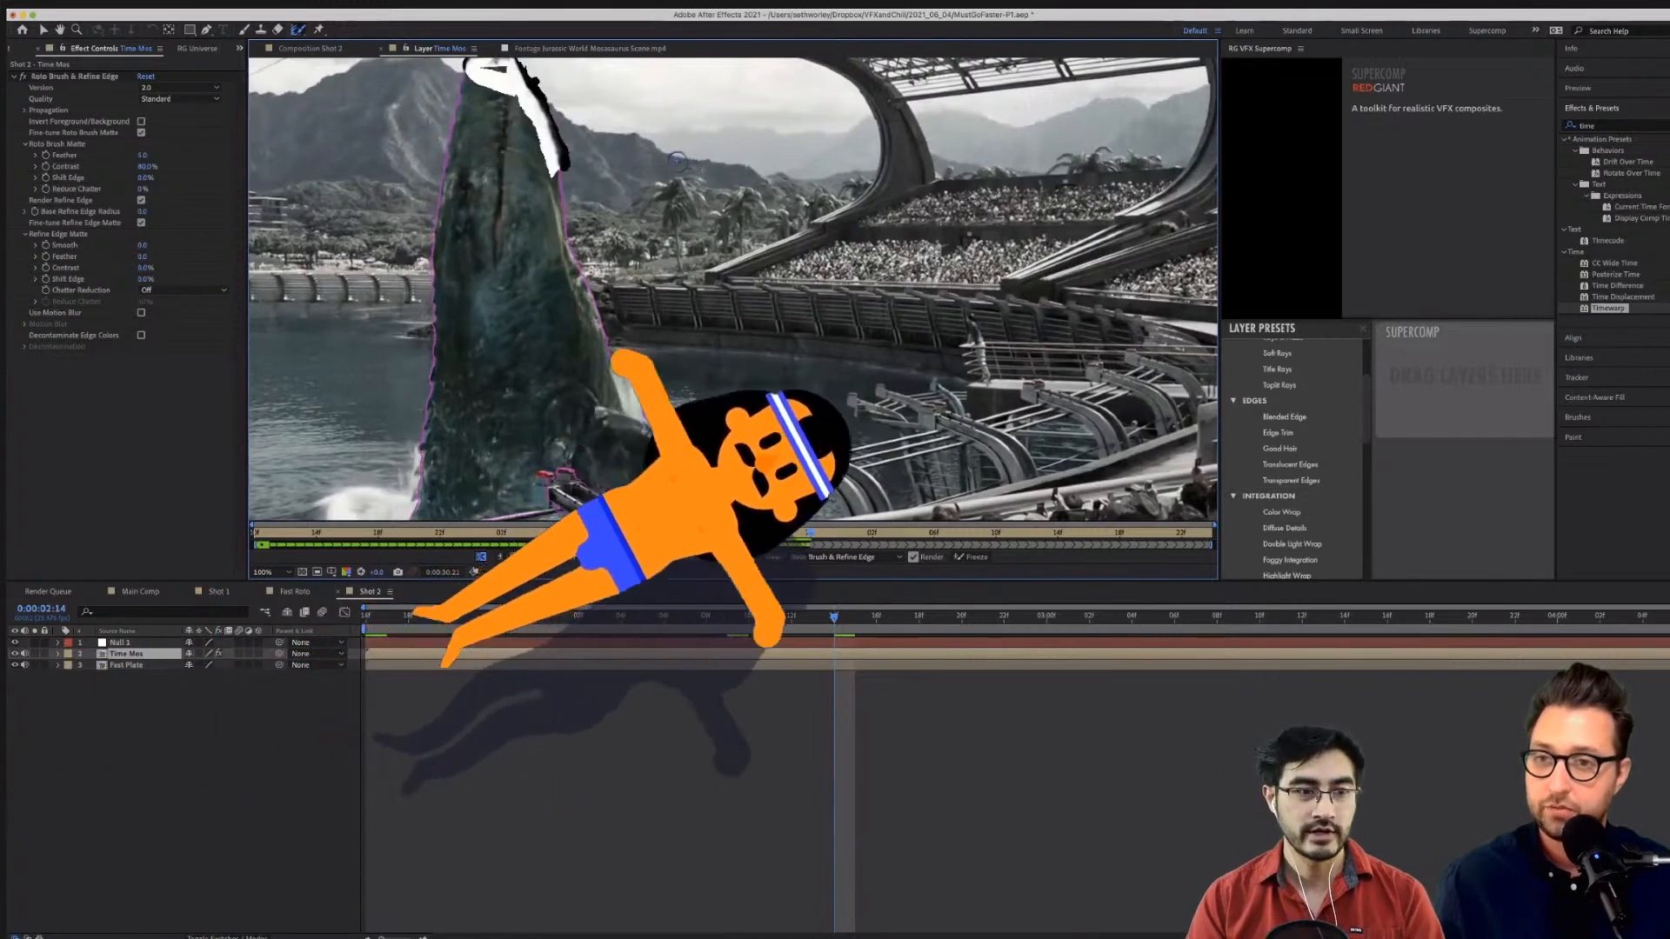
Erase the refine-edge area along the mosasaur's closed mouth at 0:00:03:01.
key(Page_Up)
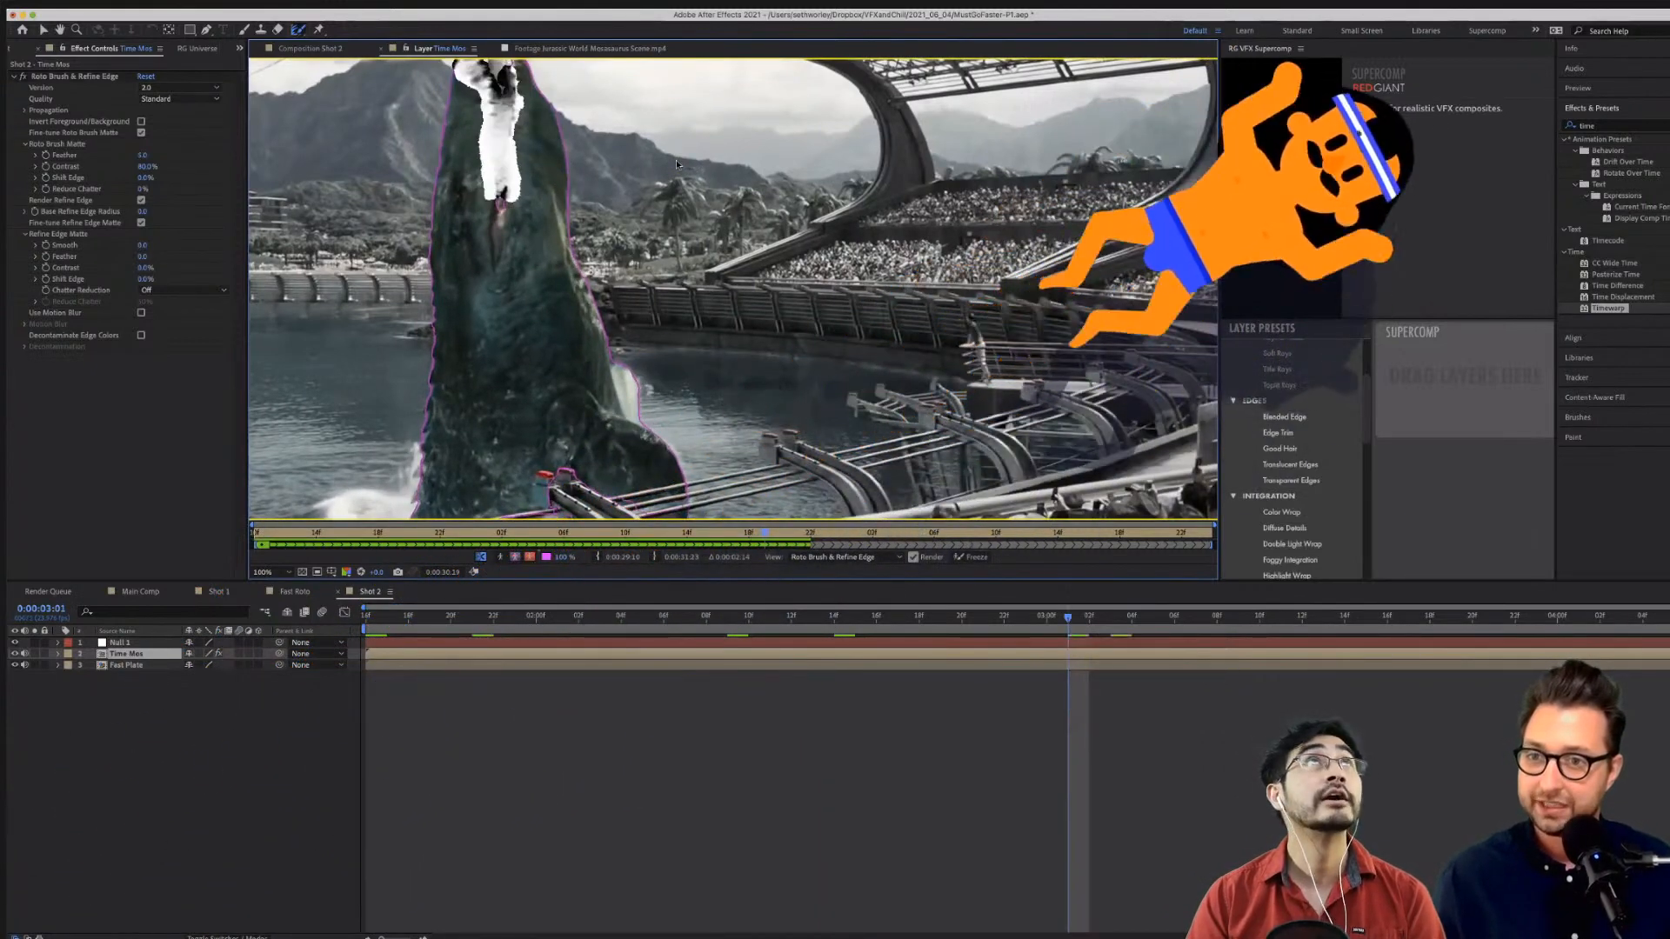
key(Page_Up)
key(Page_Up)
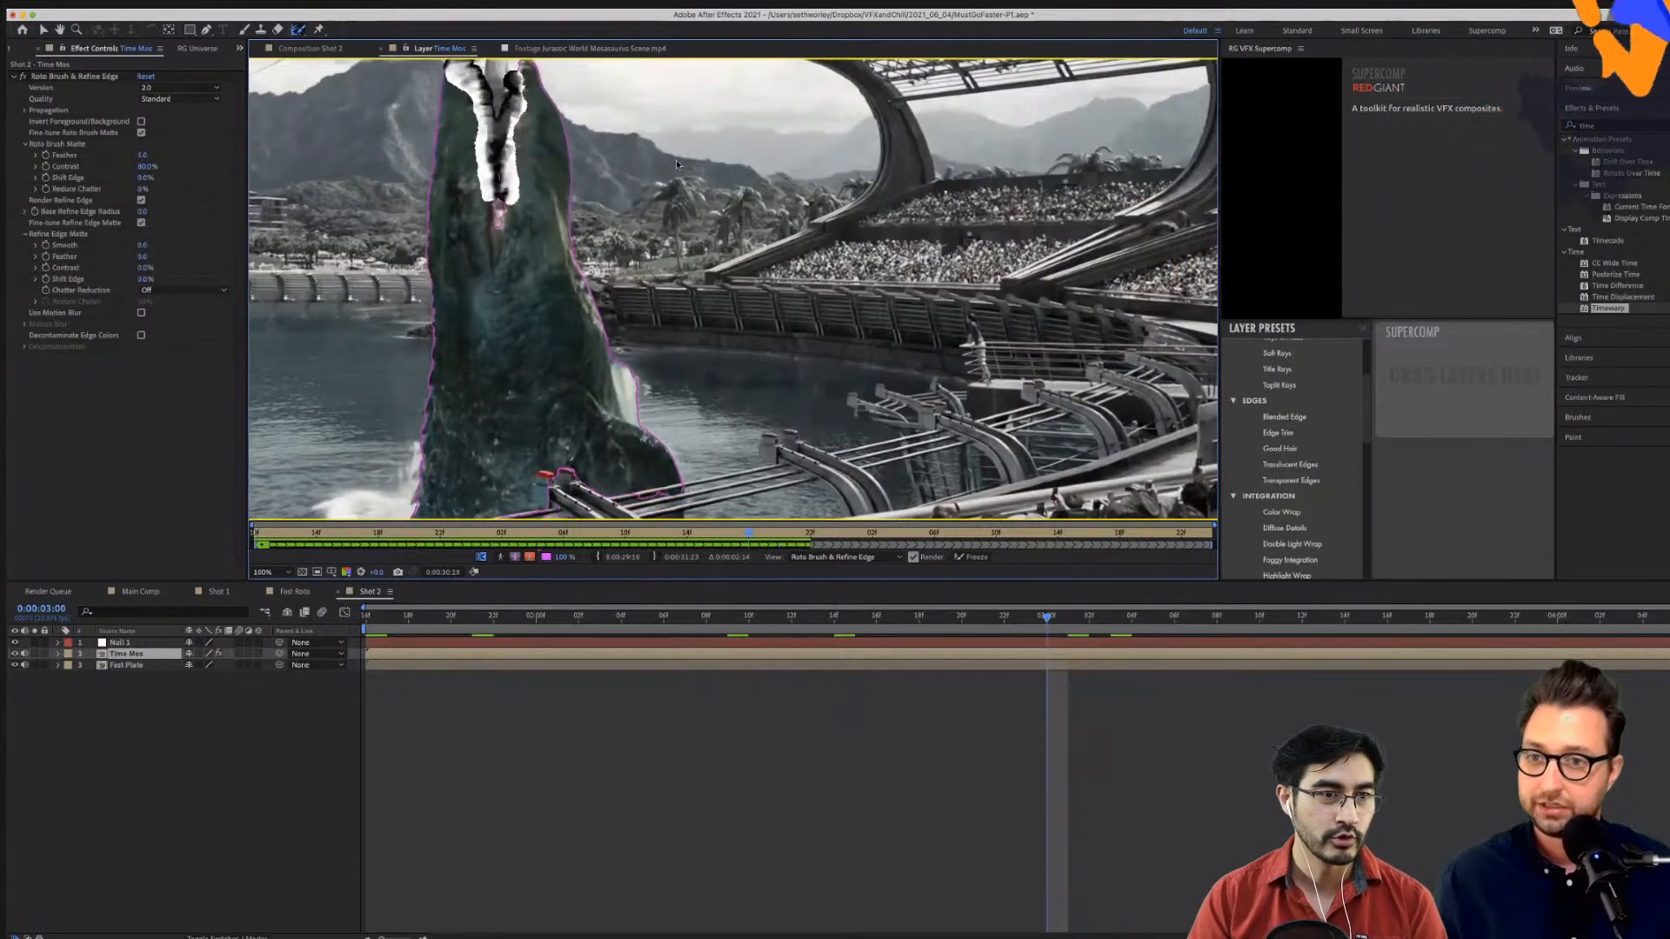
key(Page_Down)
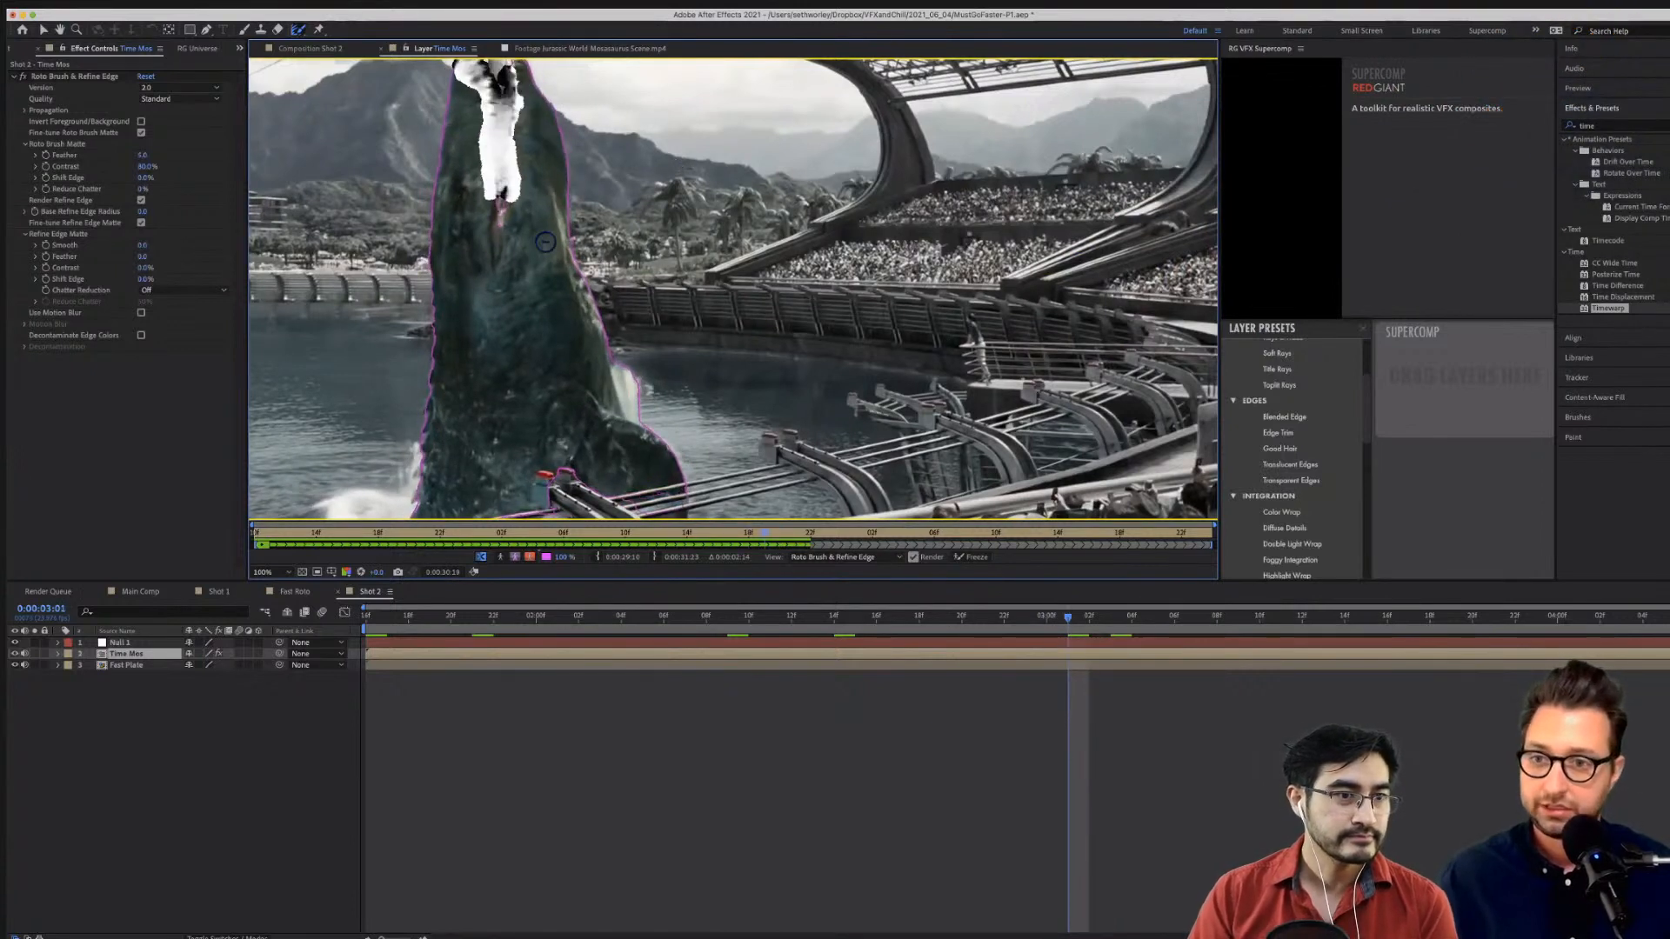
mouse_move(527, 198)
mouse_down()
mouse_move(487, 198)
mouse_move(509, 188)
mouse_move(491, 173)
mouse_move(554, 166)
mouse_move(481, 131)
mouse_move(470, 162)
mouse_move(472, 113)
mouse_move(519, 101)
mouse_up()
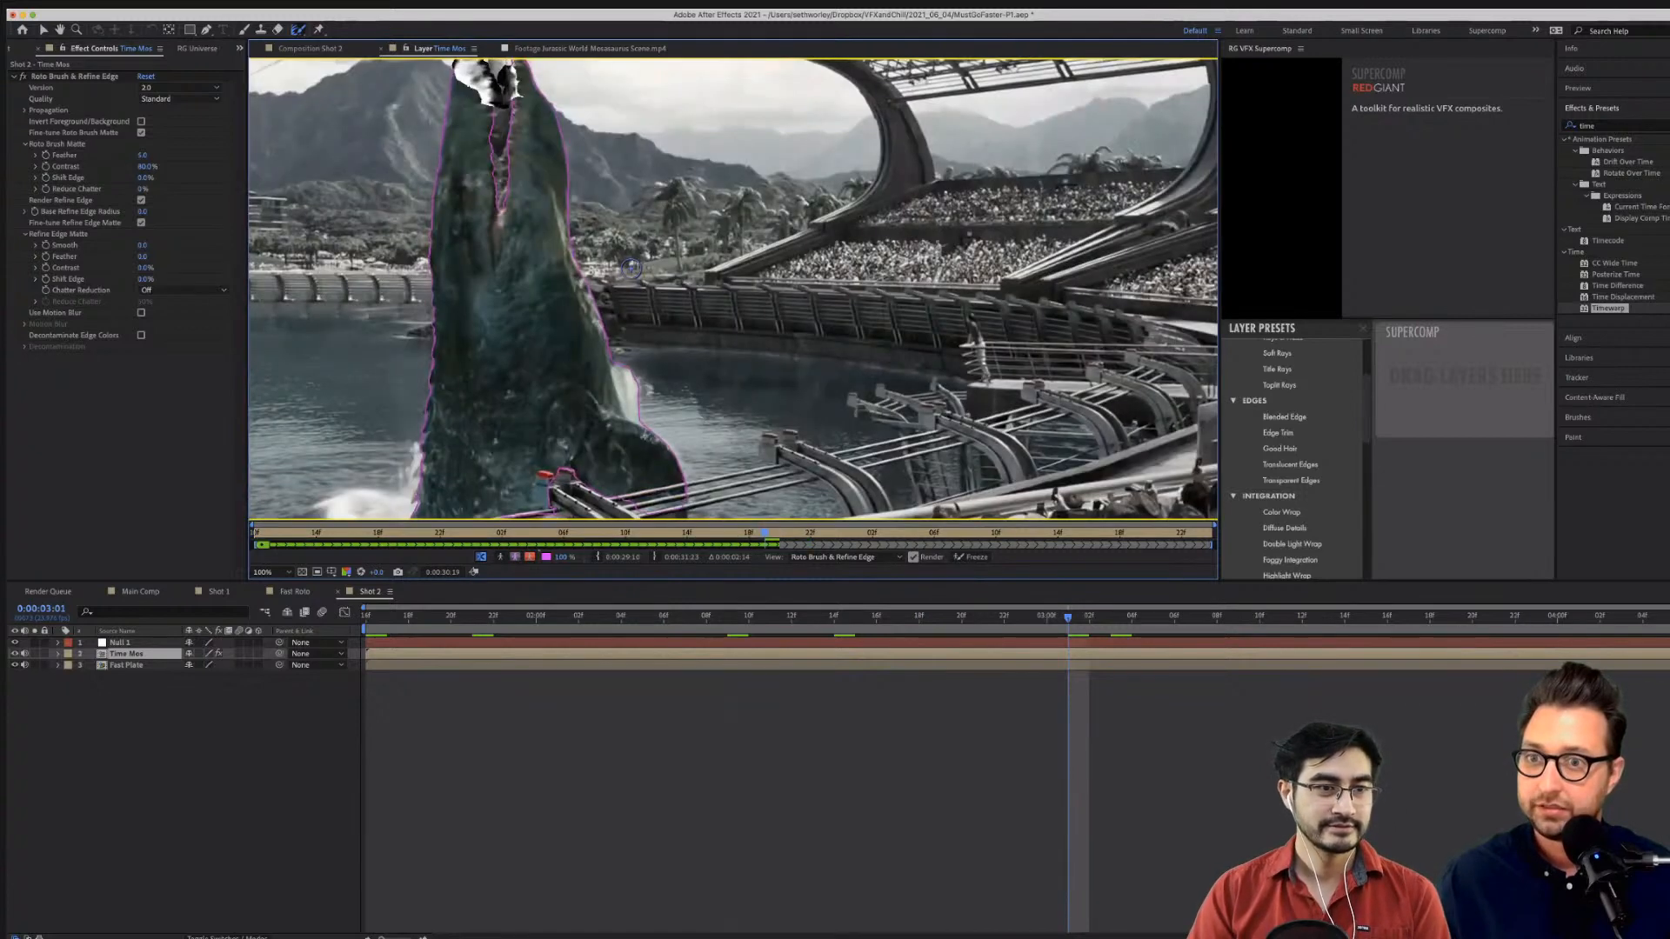
Erase the refine-edge area at the mosasaur's snout tip at 0:00:03:02 and propagate the matte onward.
key(Page_Down)
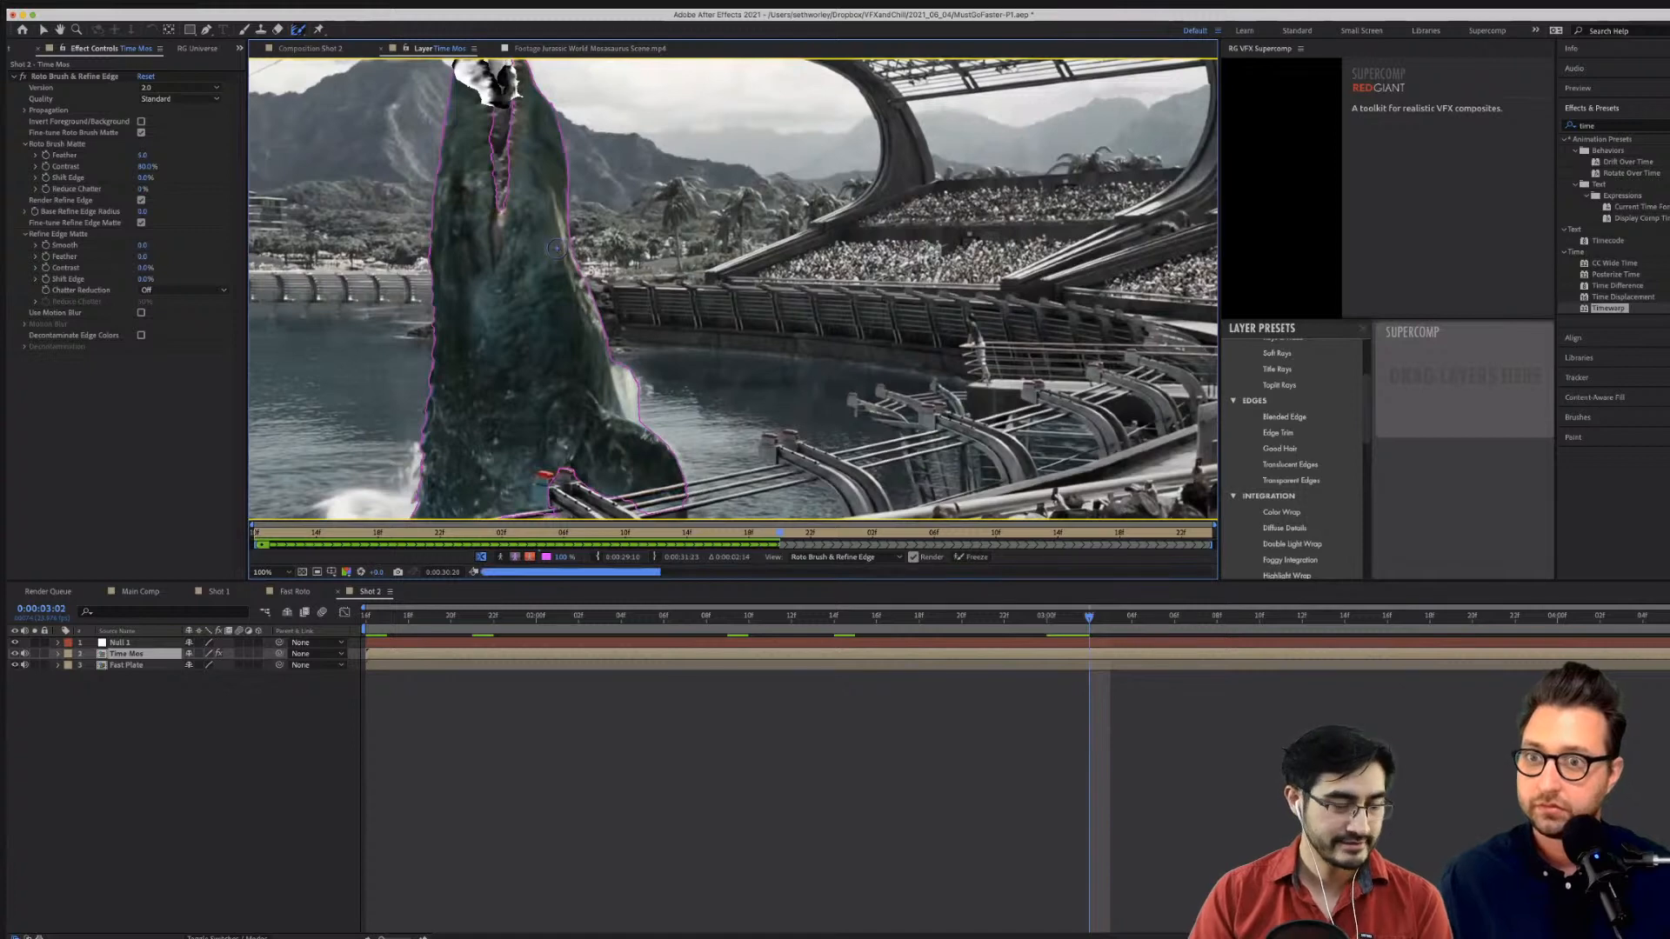
scroll(509, 284, up, 5)
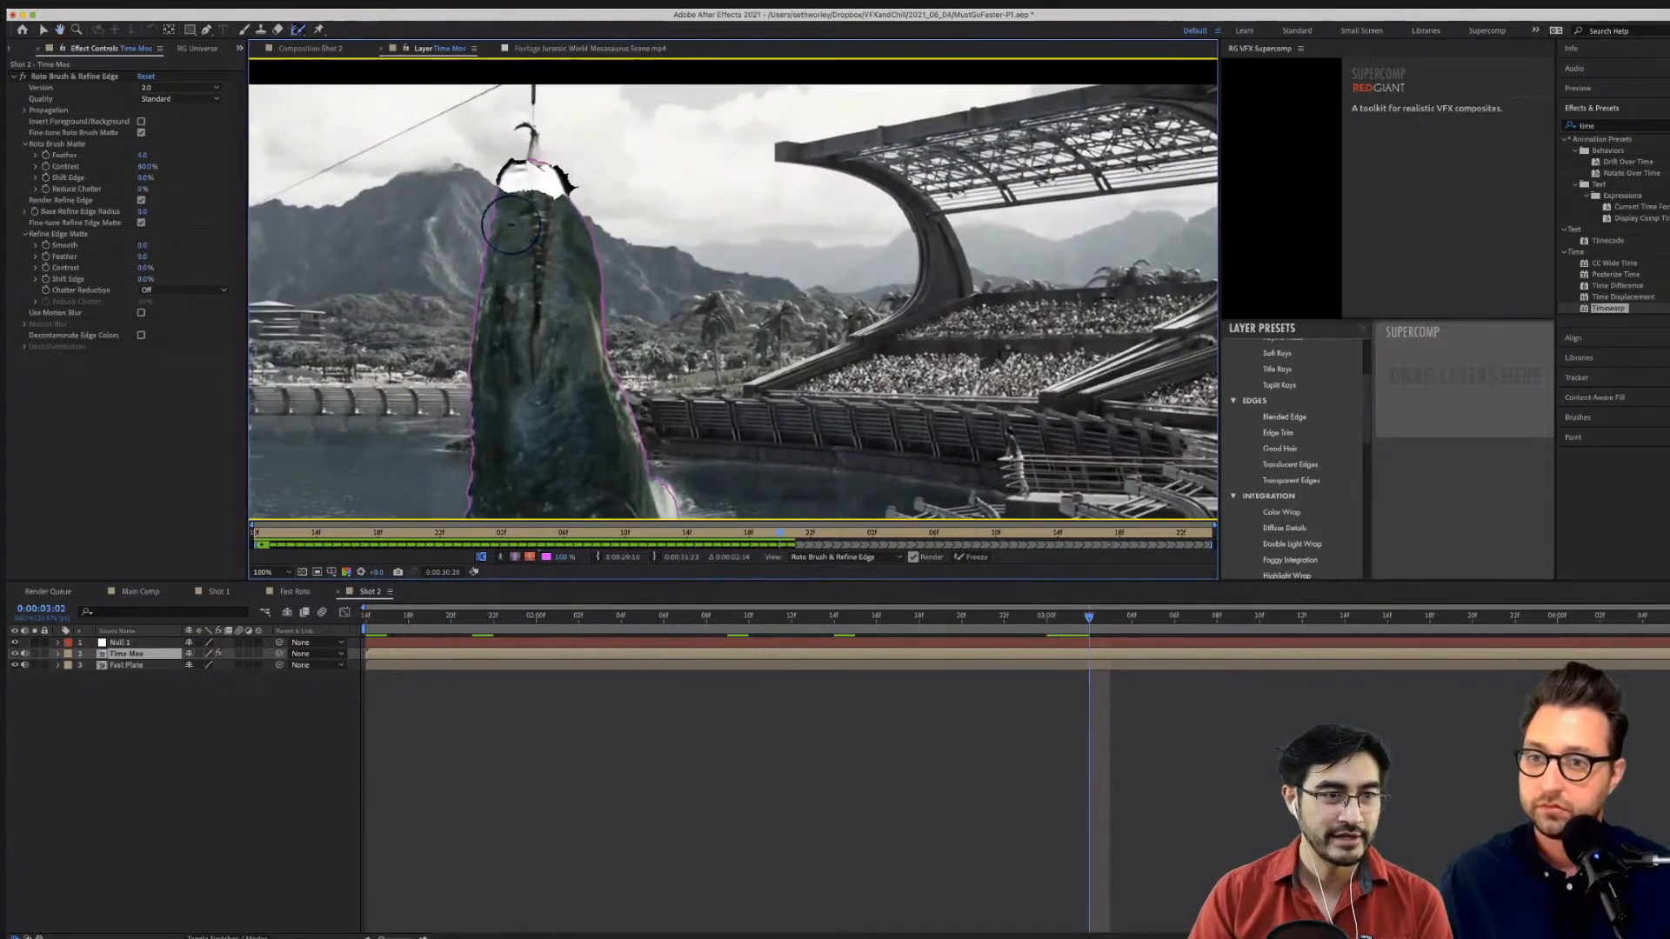
drag(505, 181, 574, 197)
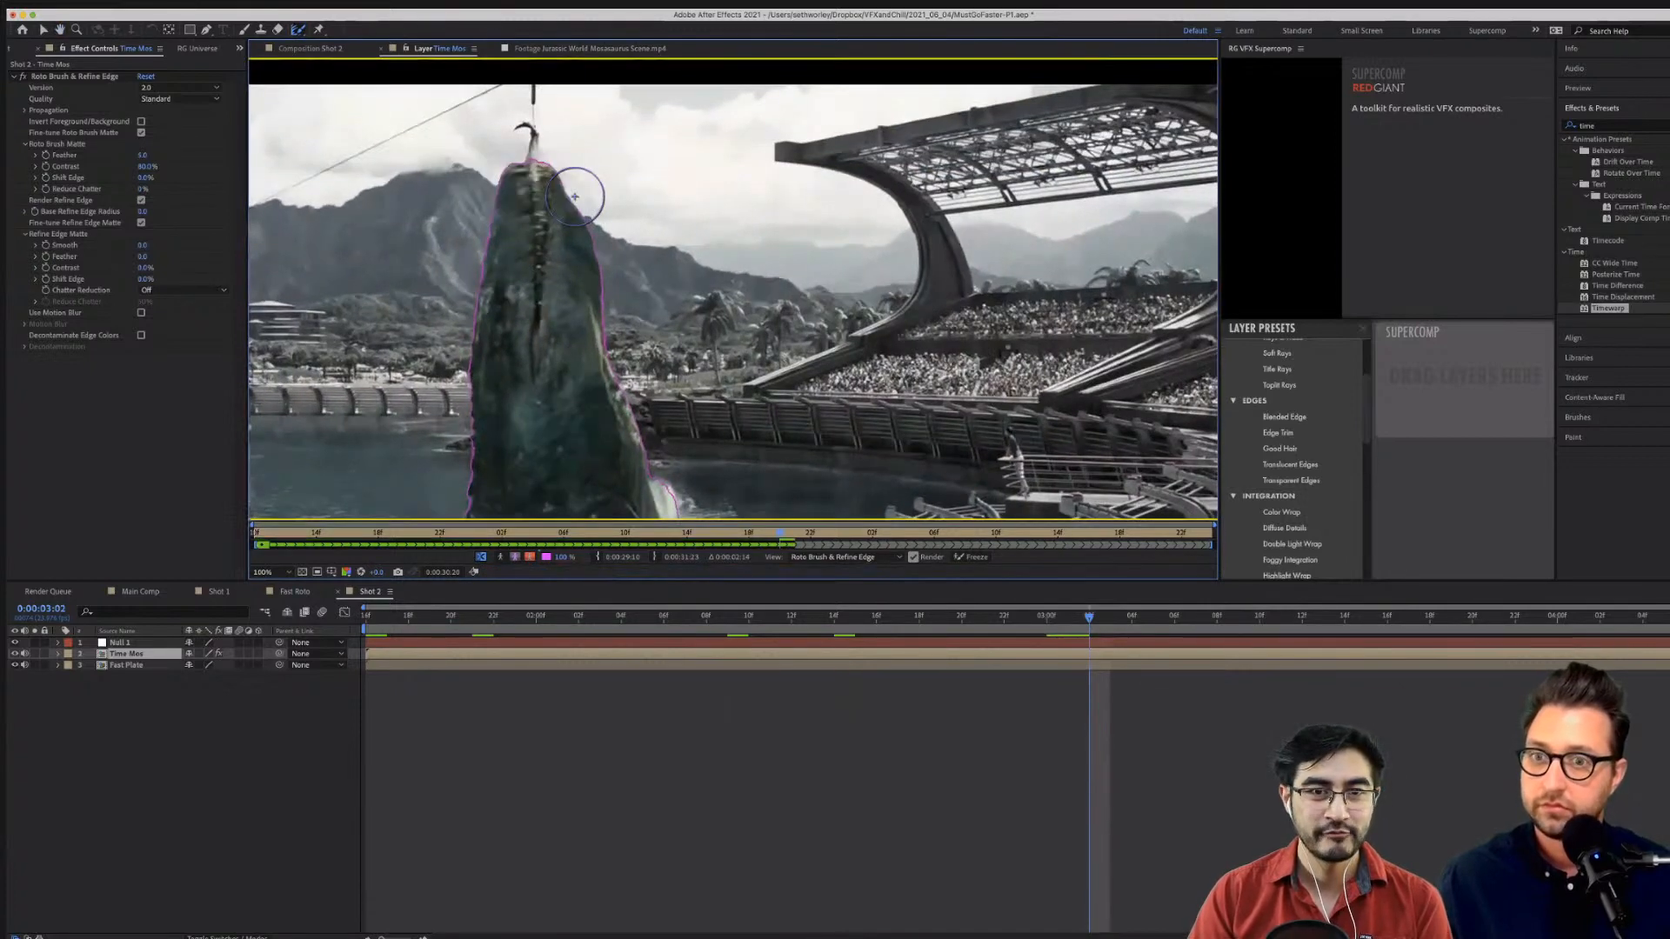
key(Page_Down)
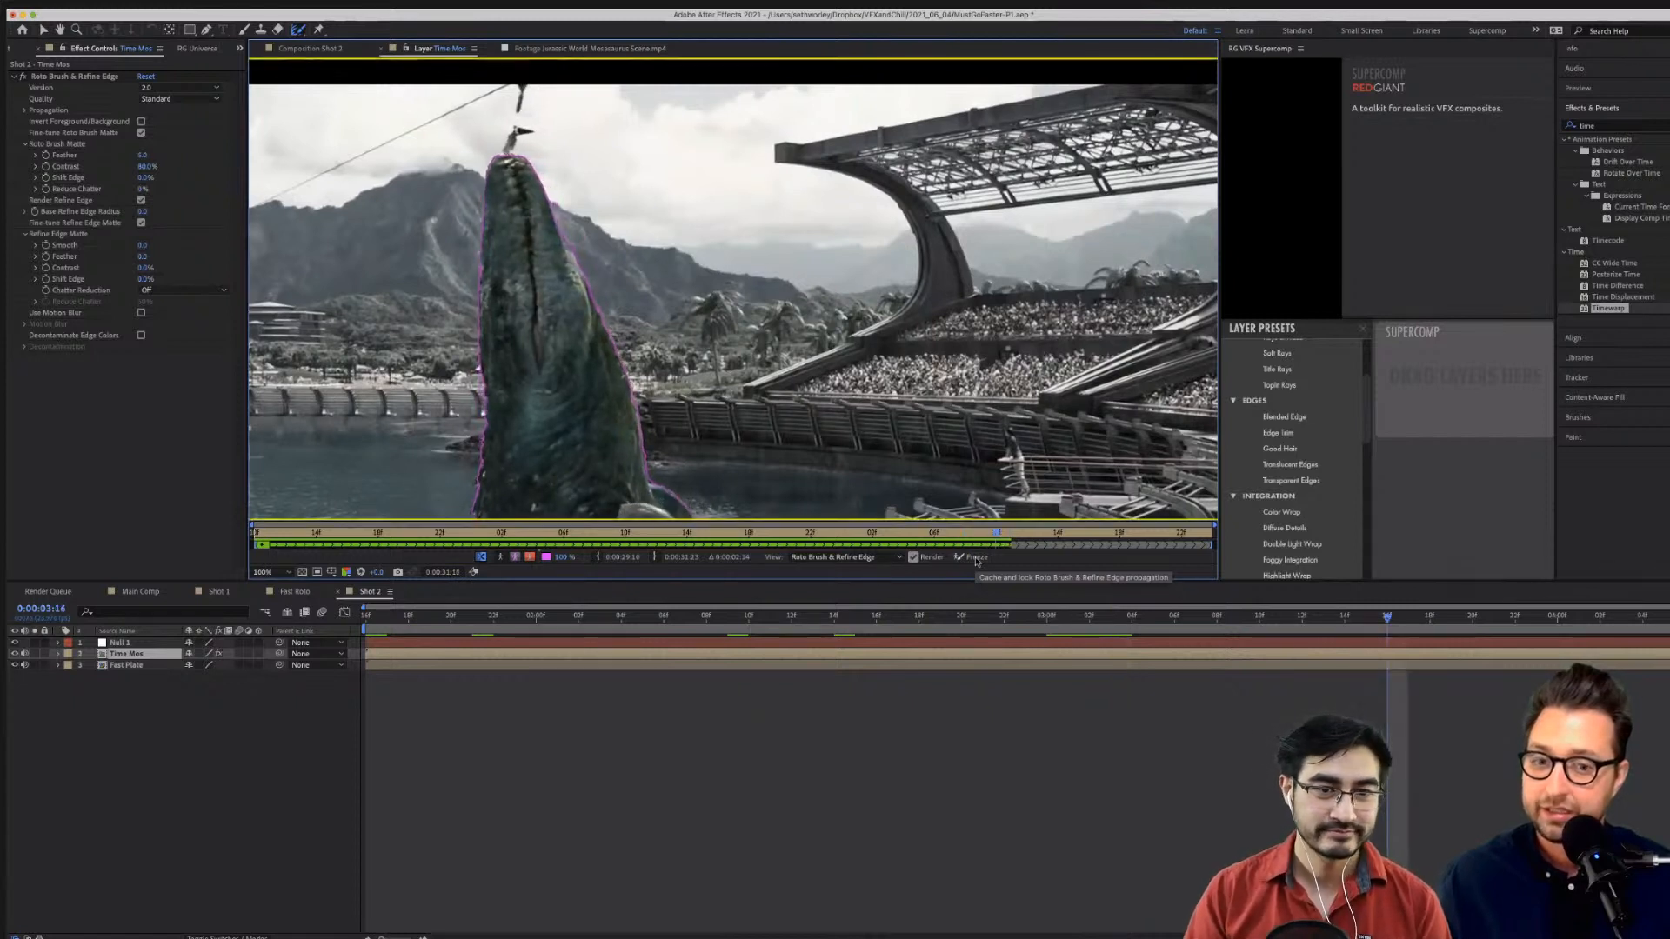
Try to freeze the Roto Brush & Refine Edge propagation, stopping it partway and unfreezing it.
click(974, 558)
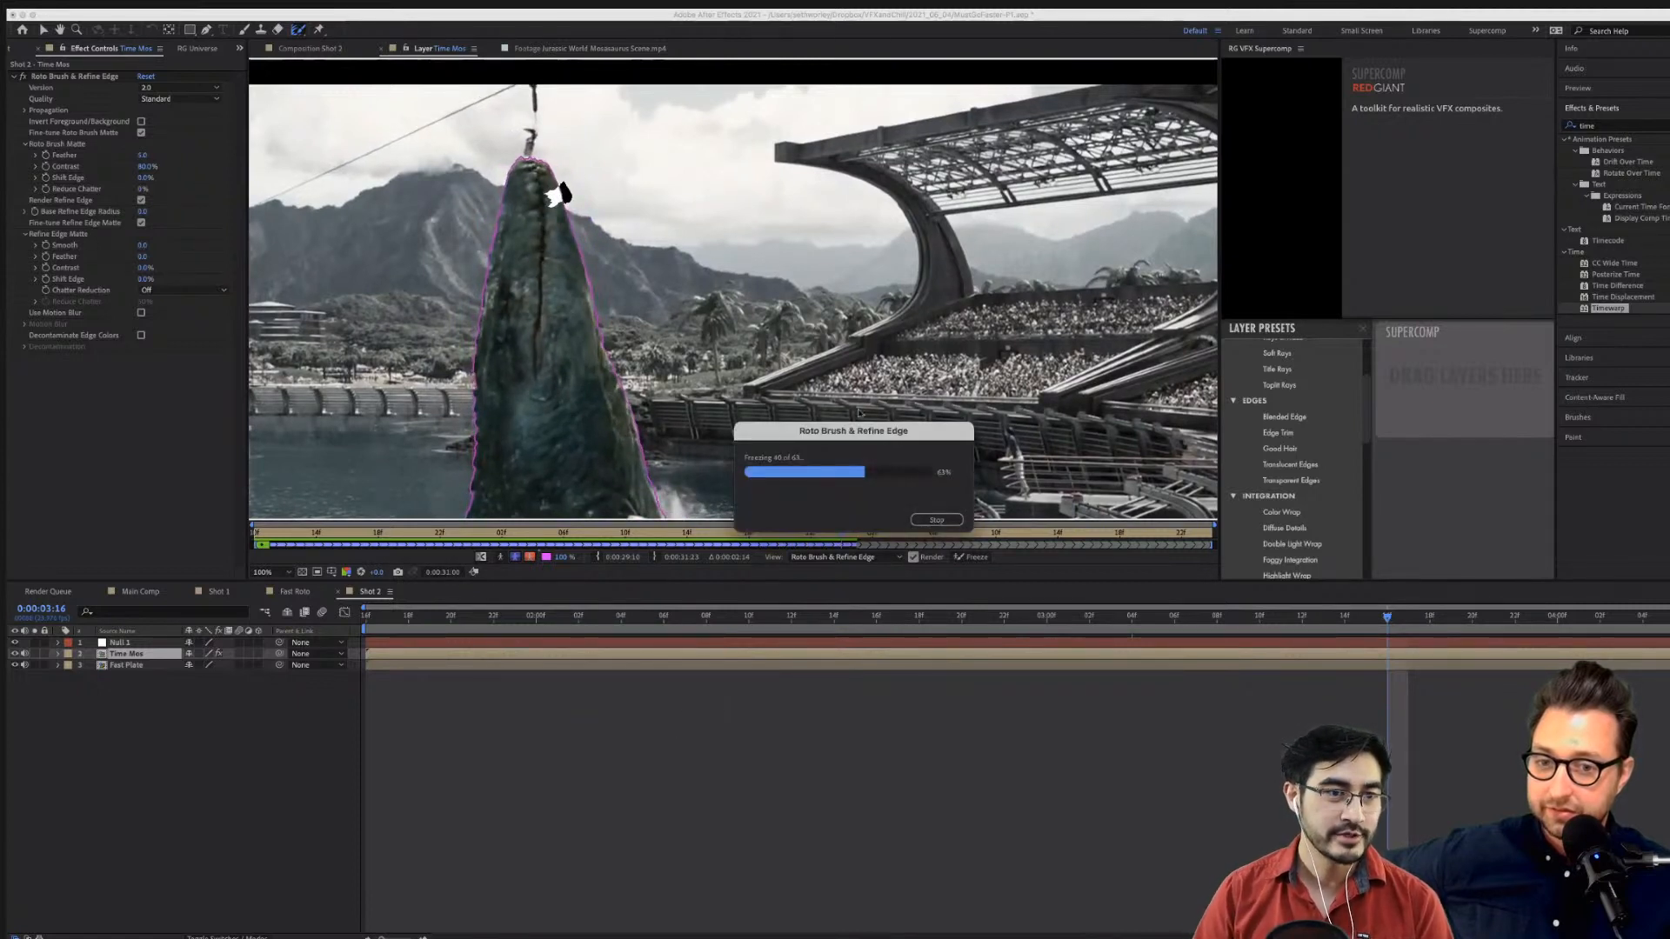
click(937, 519)
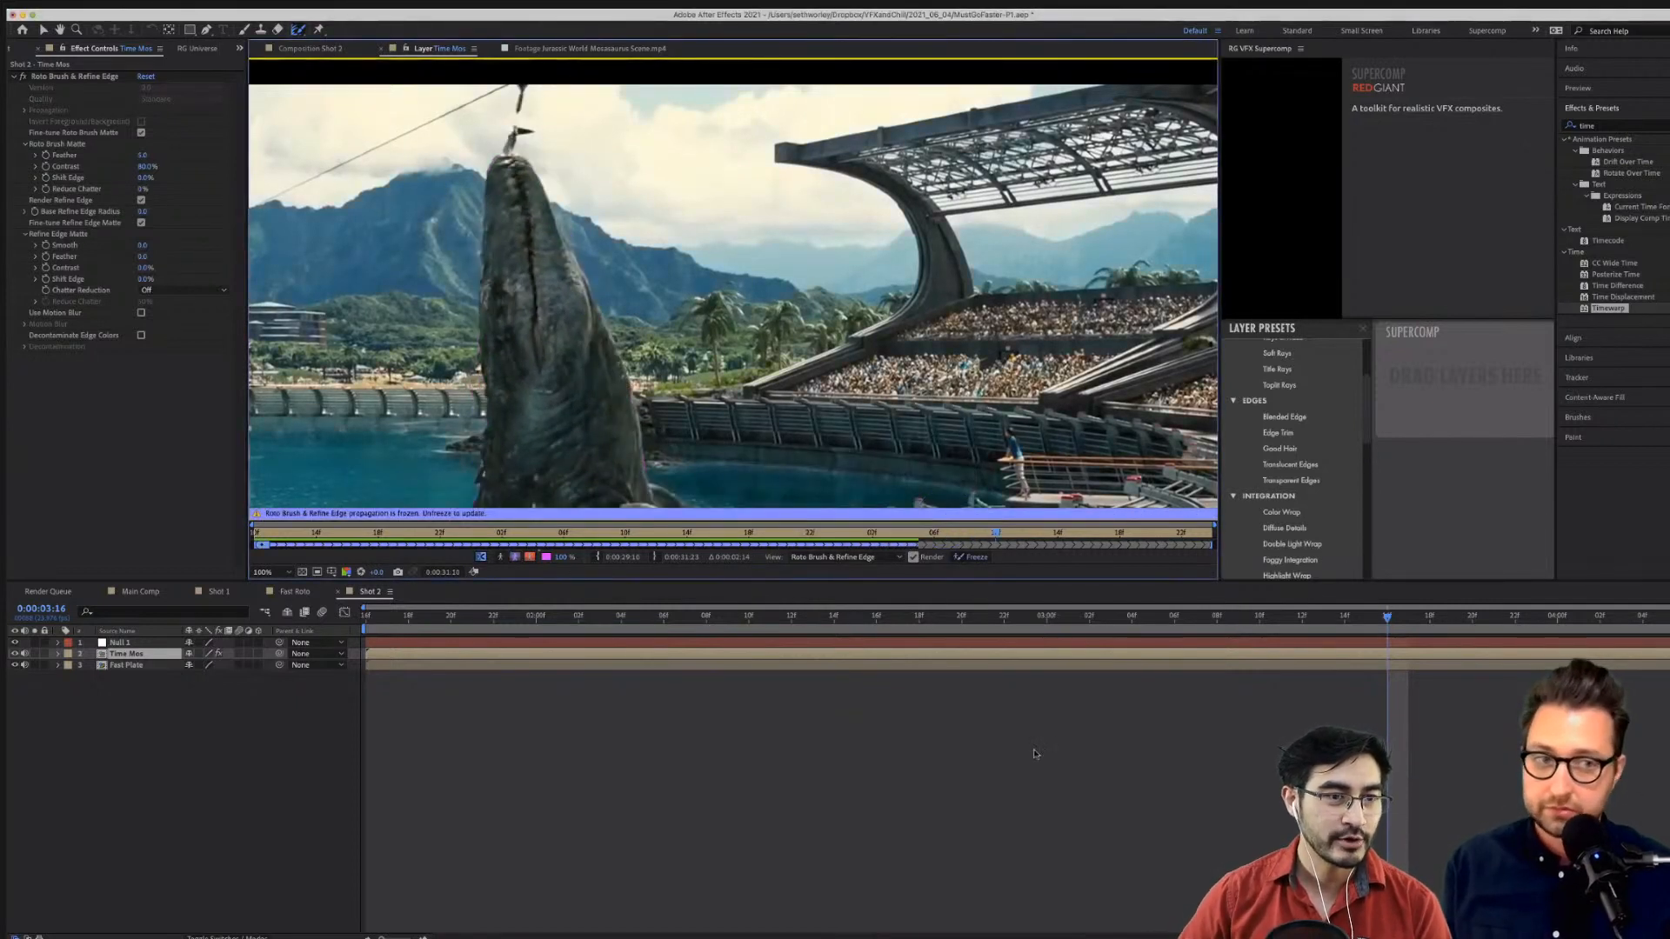
click(971, 558)
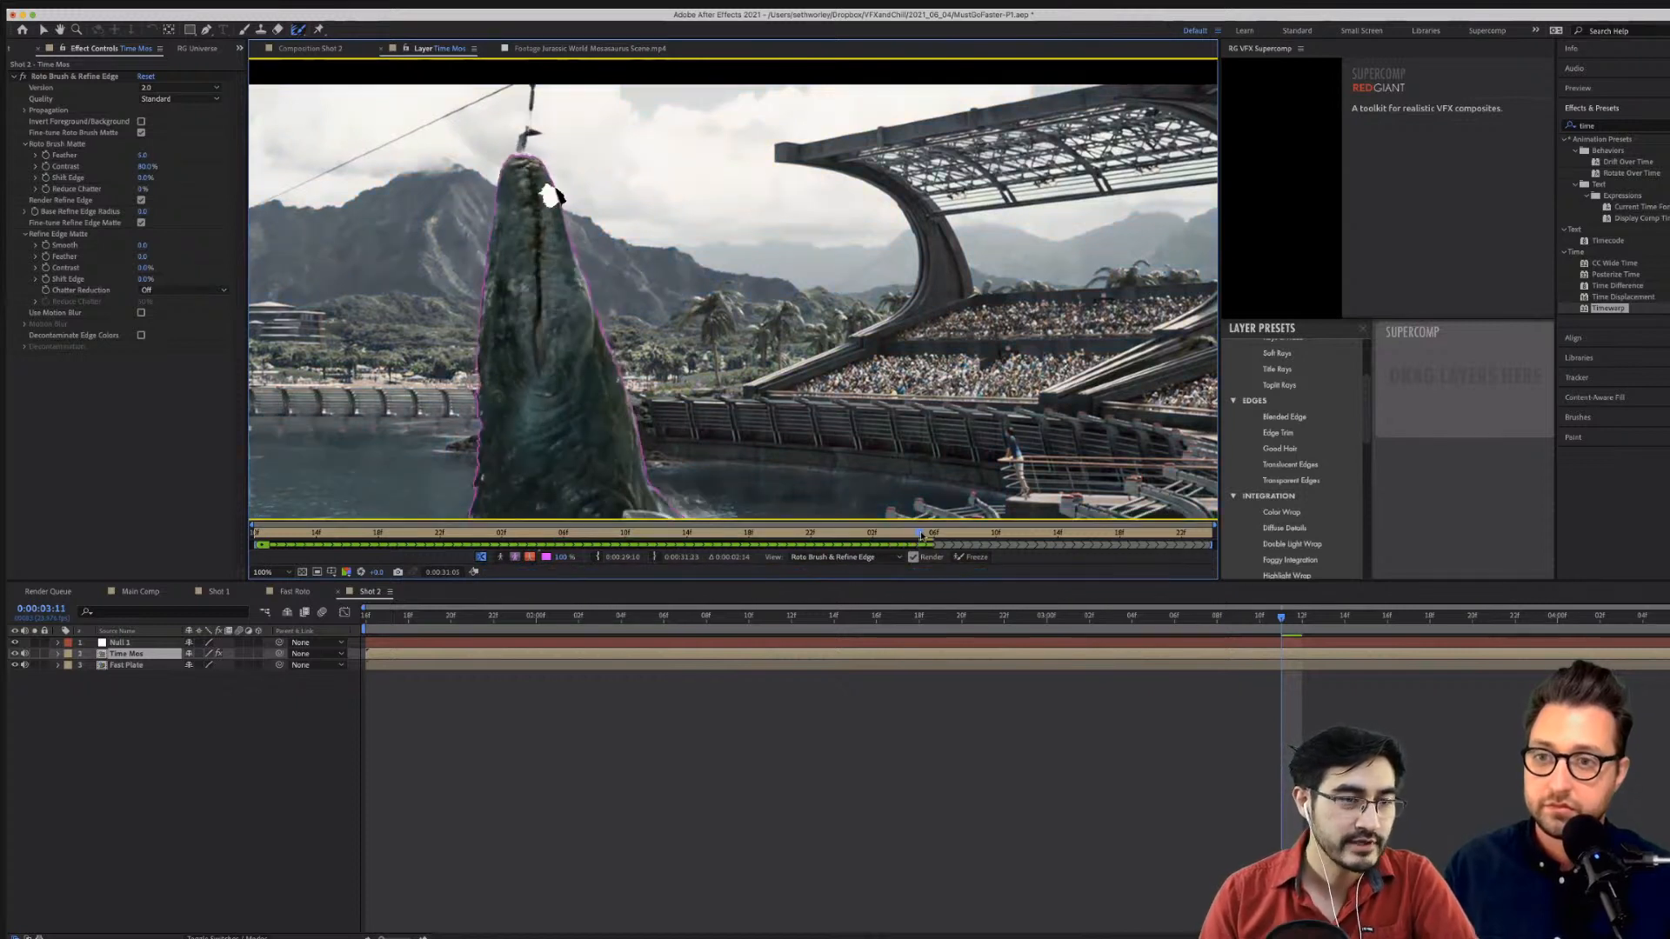
Step back from 0:00:03:11 to 0:00:03:02 and paint over the hole in the matte near the mosasaur's snout.
key(Page_Up)
key(Page_Up)
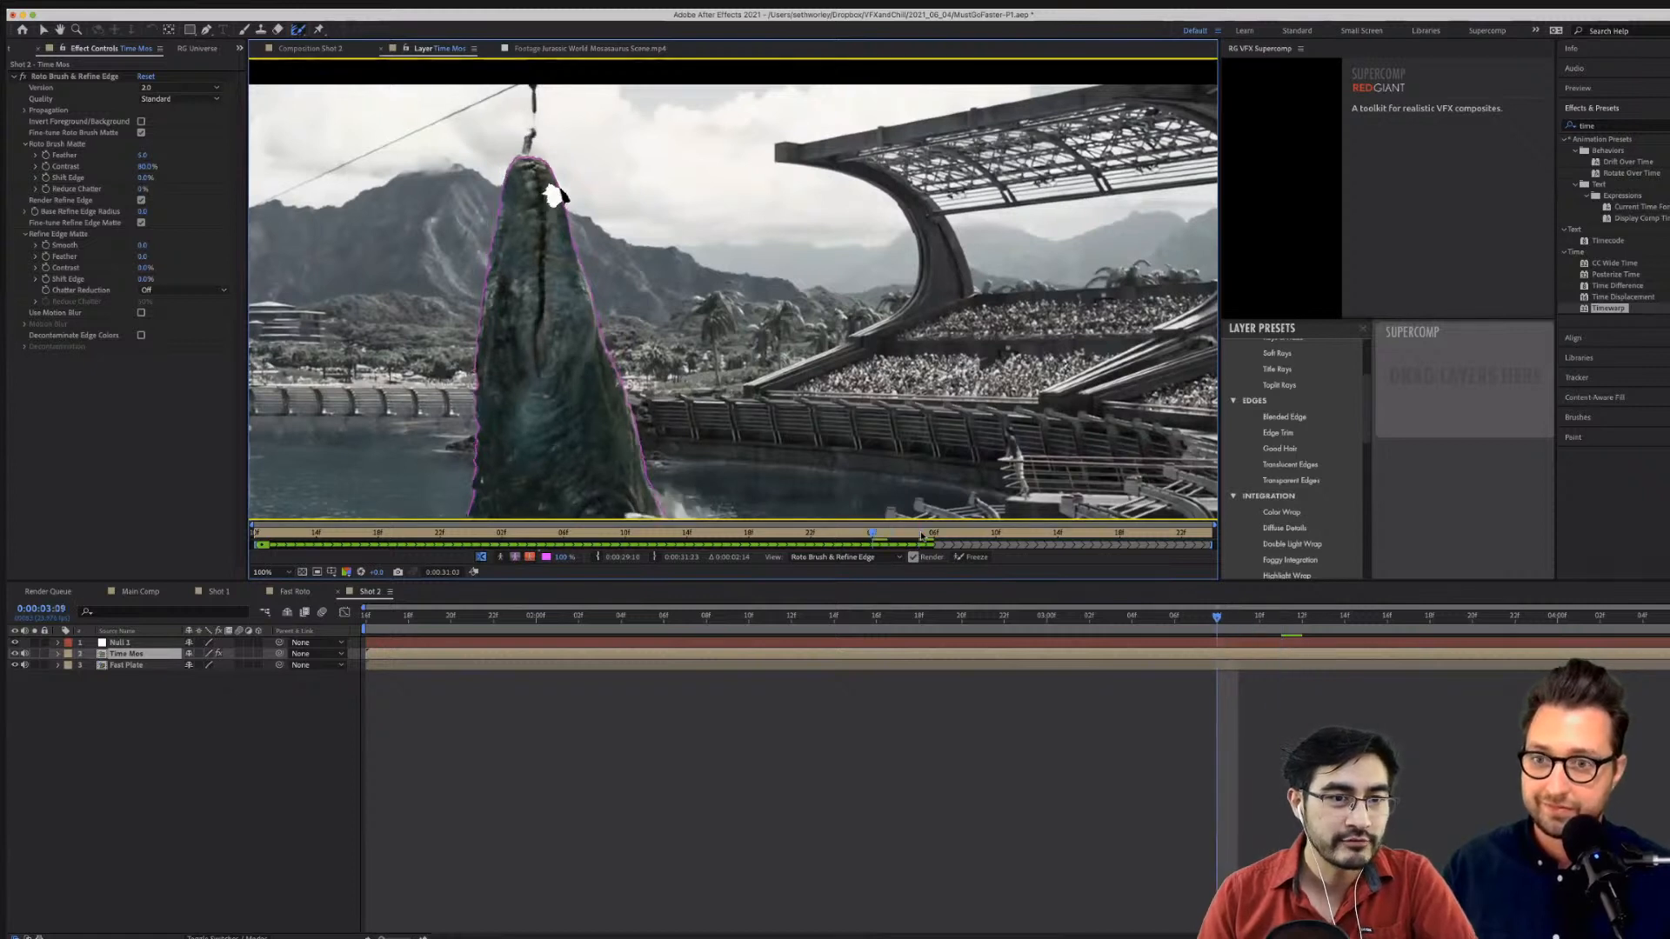
key(Page_Up)
key(Page_Up)
key(Page_Up)
key(Page_Up)
key(Page_Up)
key(Page_Up)
key(Page_Up)
key(Page_Up)
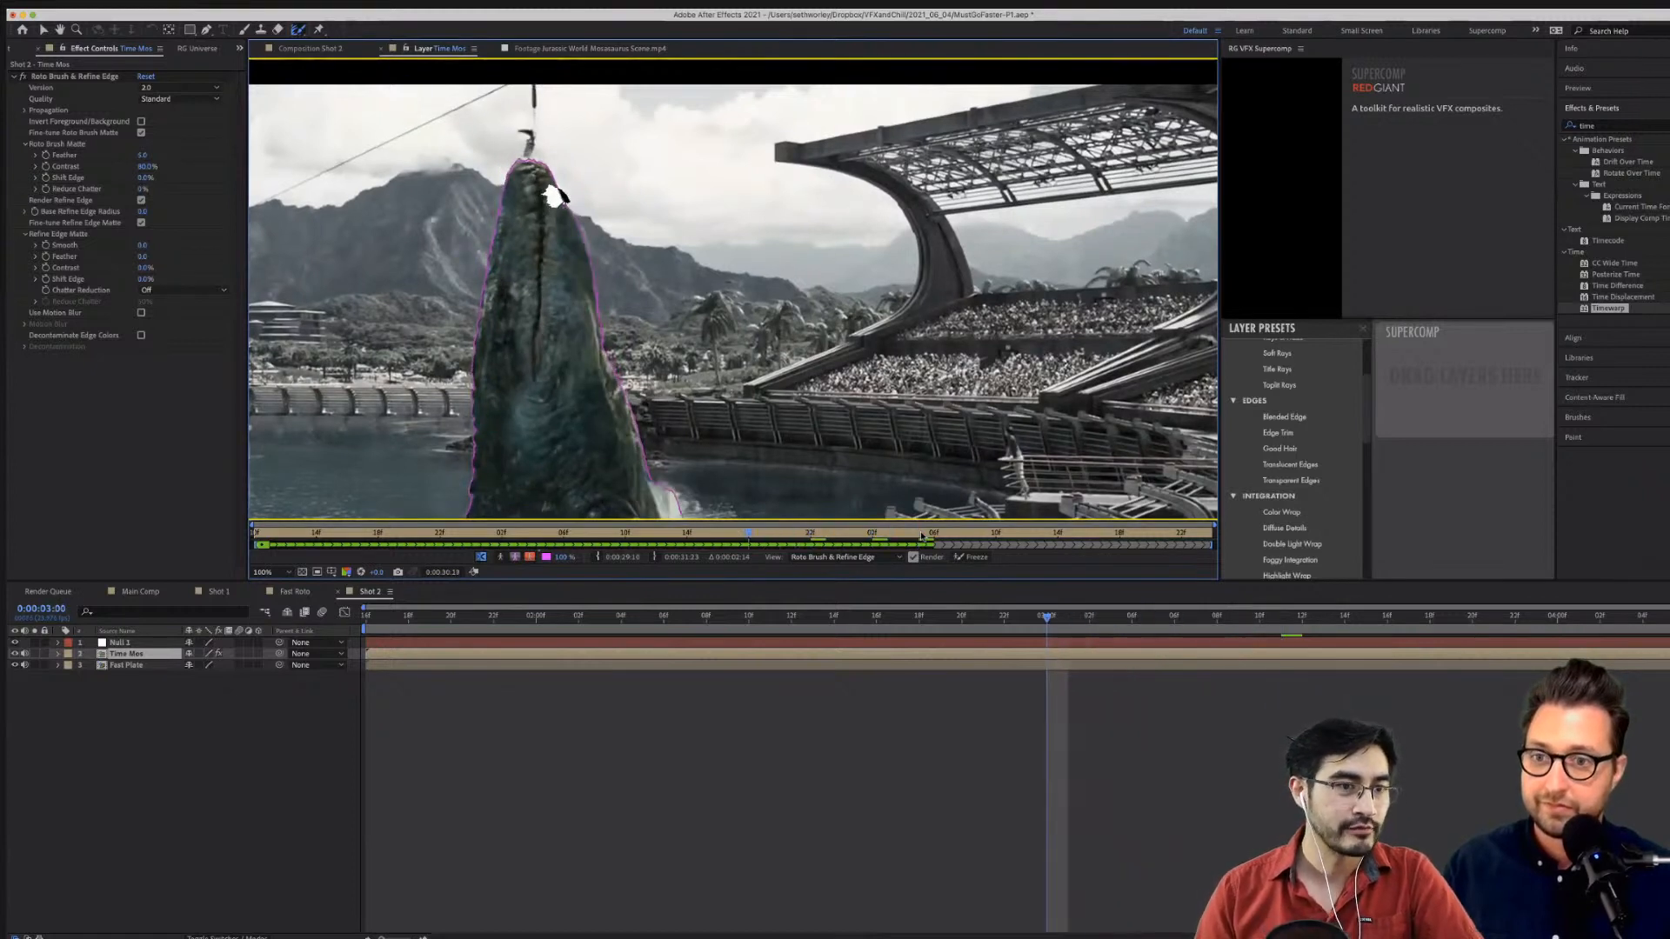
key(Page_Down)
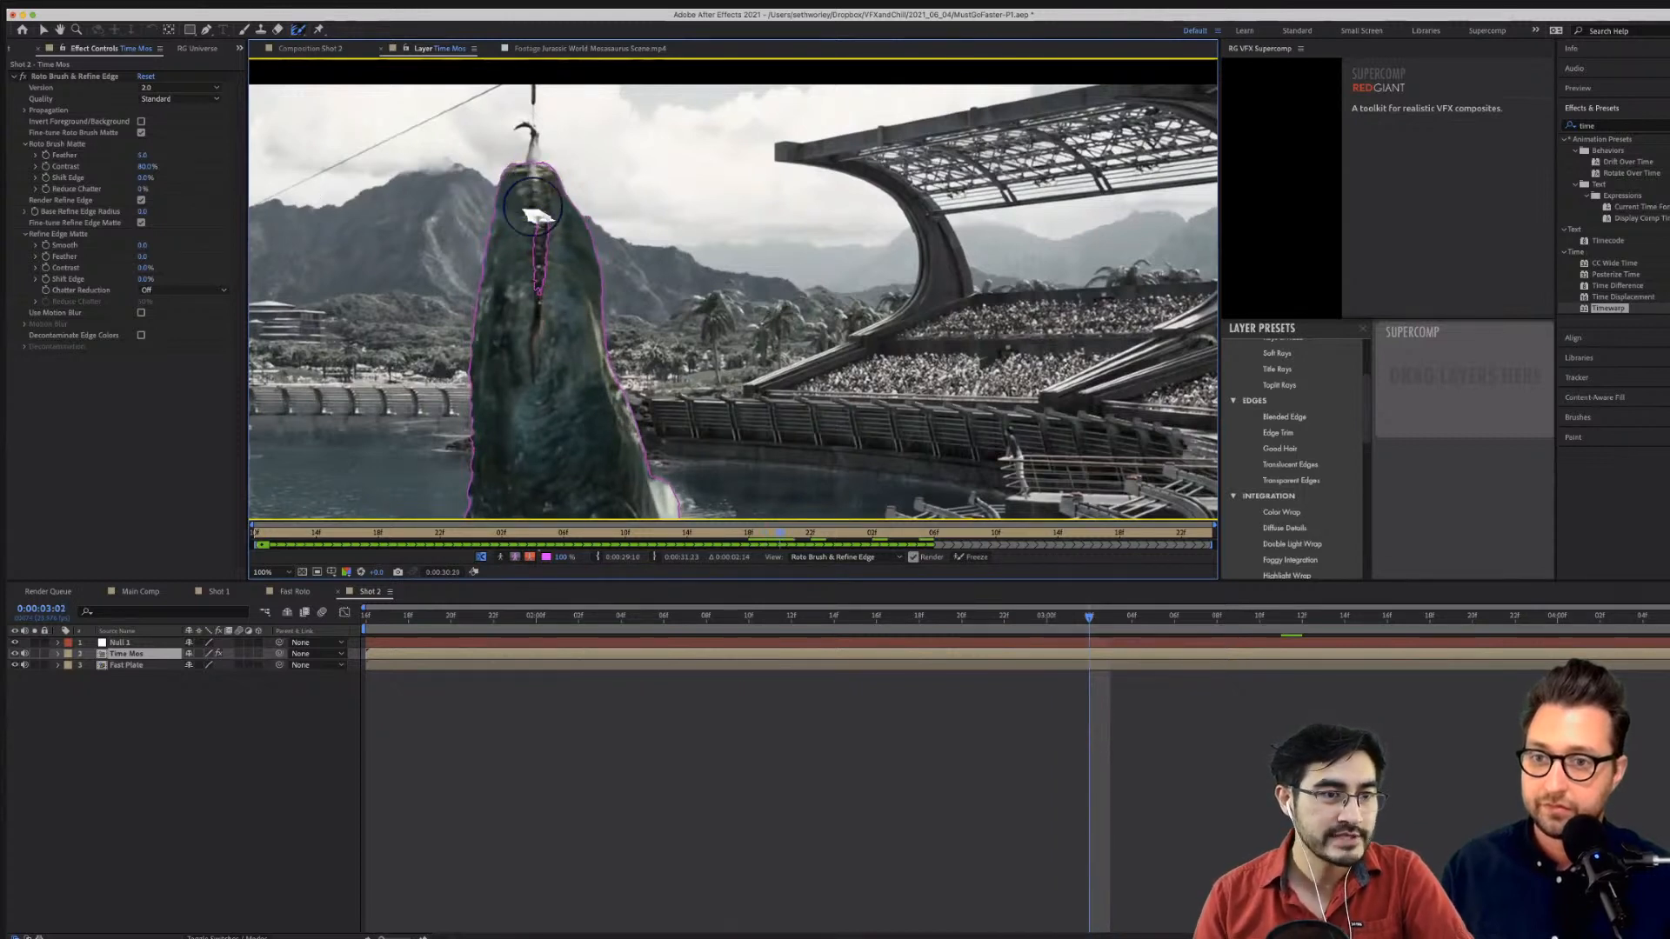
Propagate the corrected matte forward frame by frame to 0:00:03:09 and freeze the Roto Brush & Refine Edge result.
key(Page_Down)
key(Page_Down)
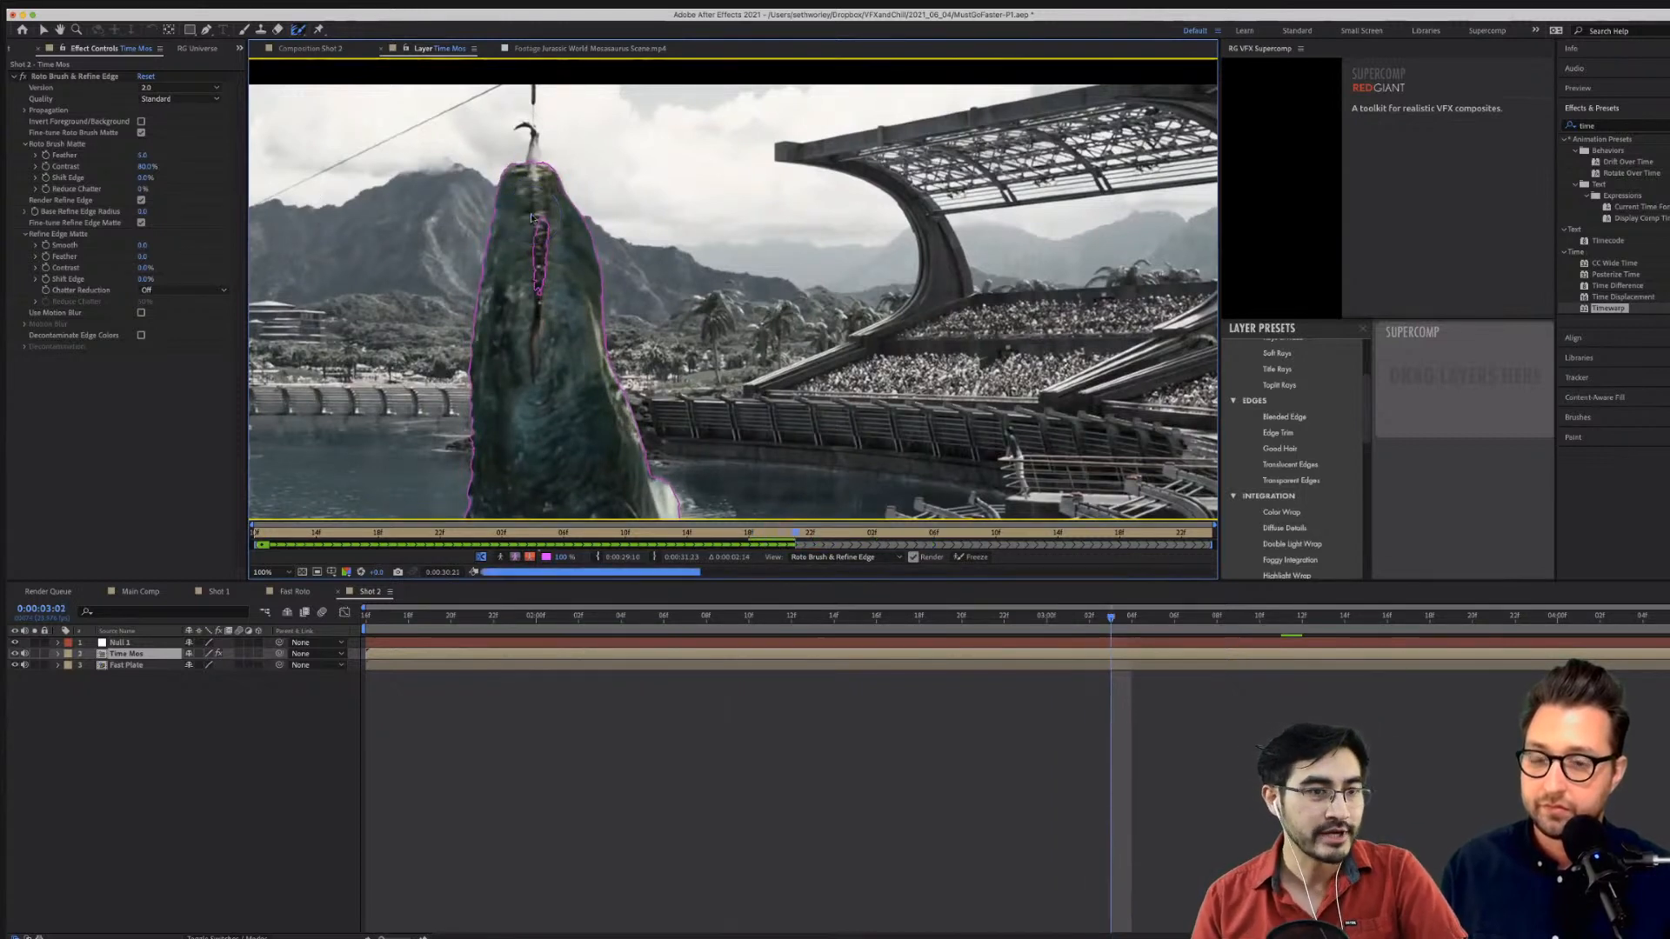
key(Page_Down)
key(Page_Down)
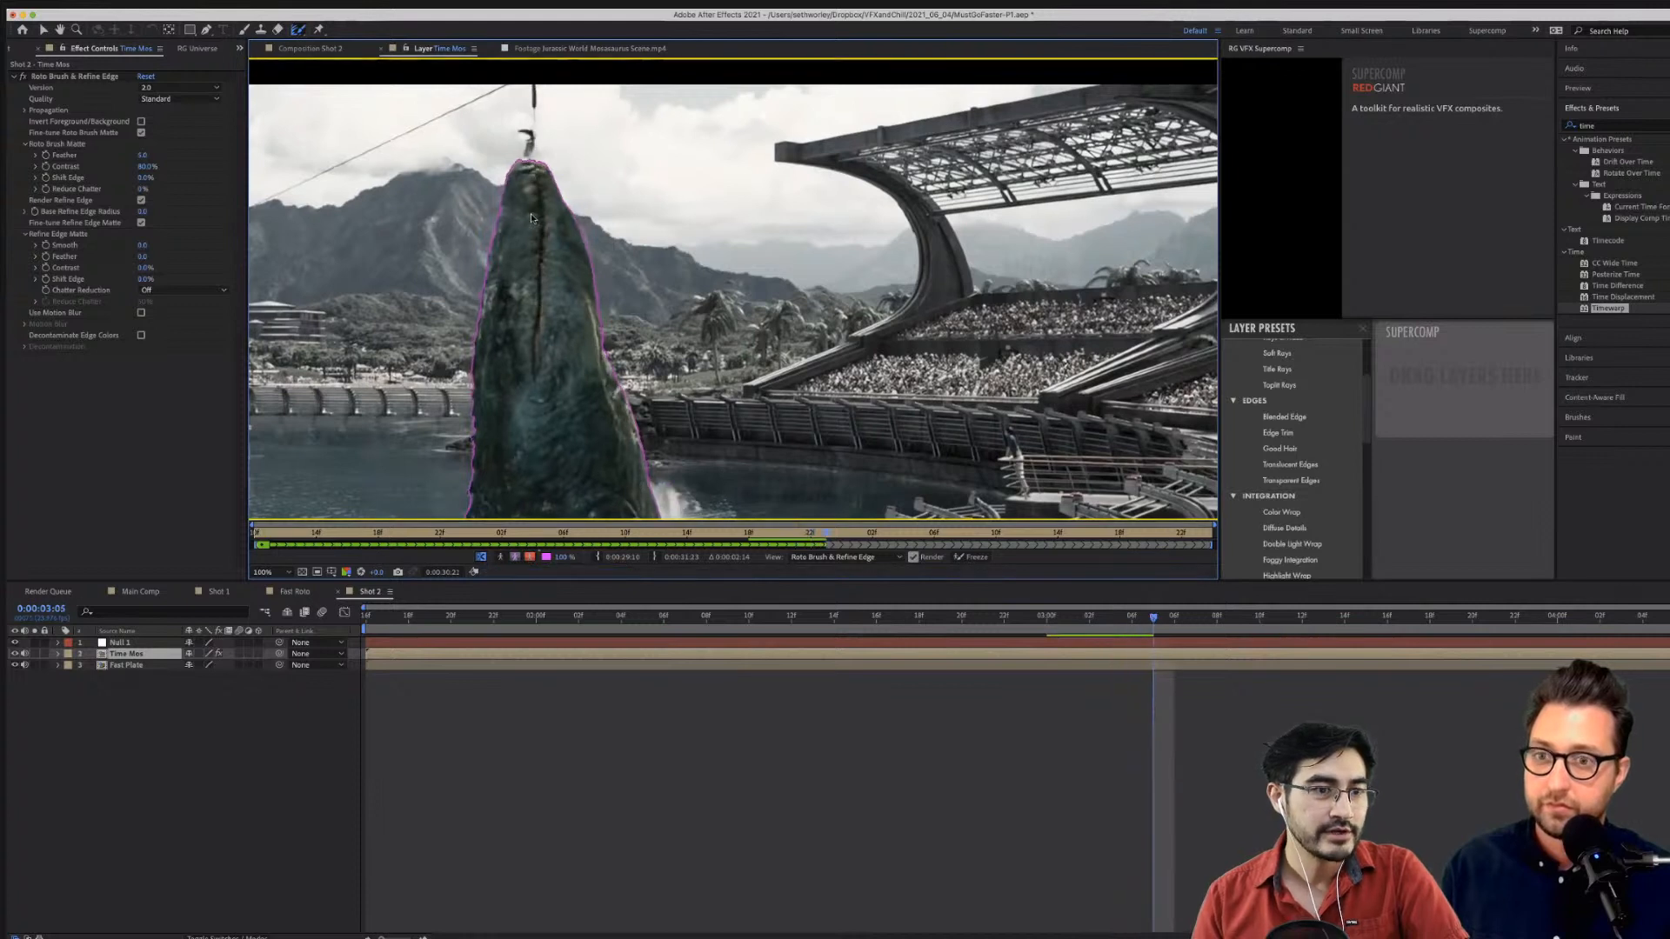
key(Page_Down)
key(Page_Down)
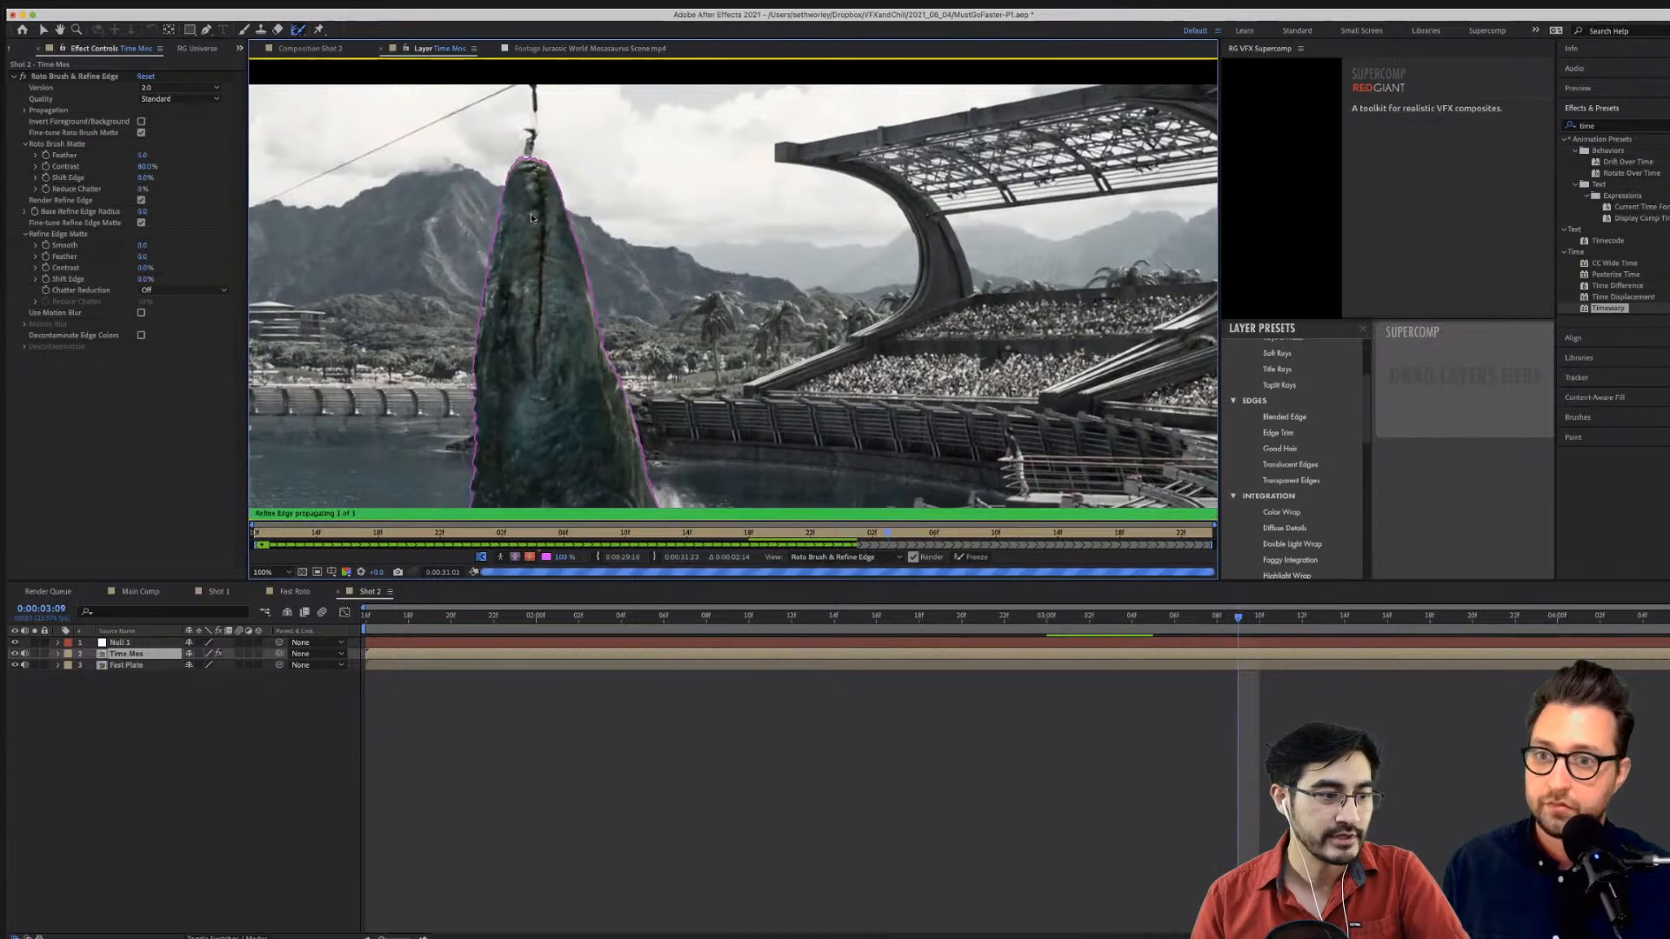
key(Page_Down)
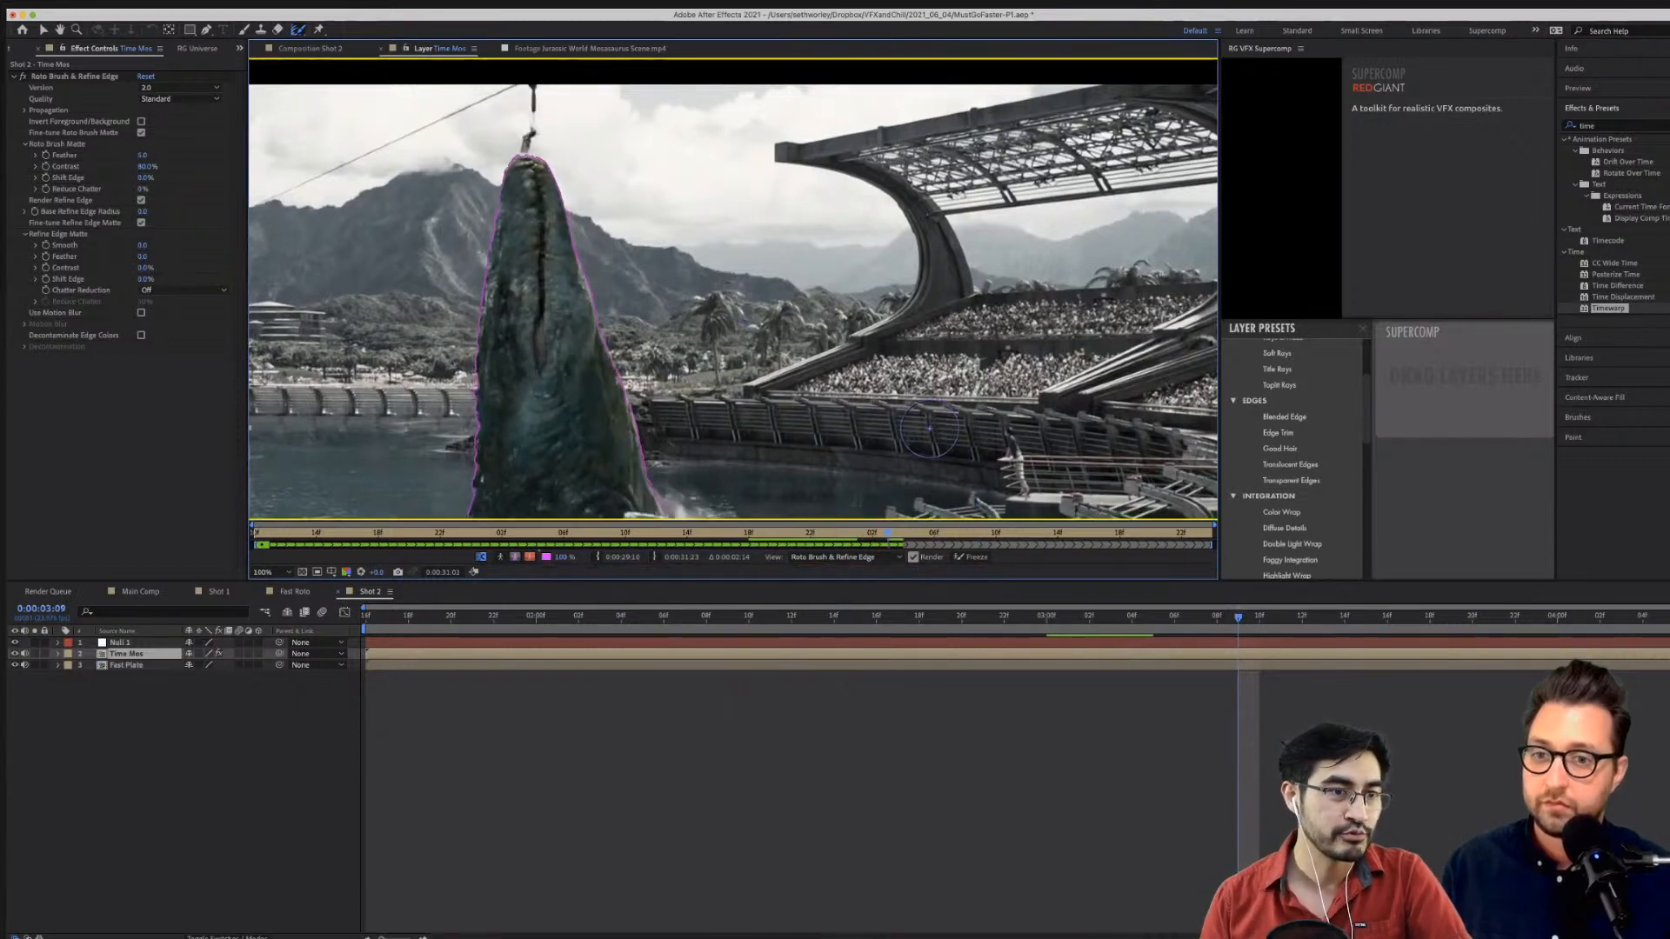
click(973, 557)
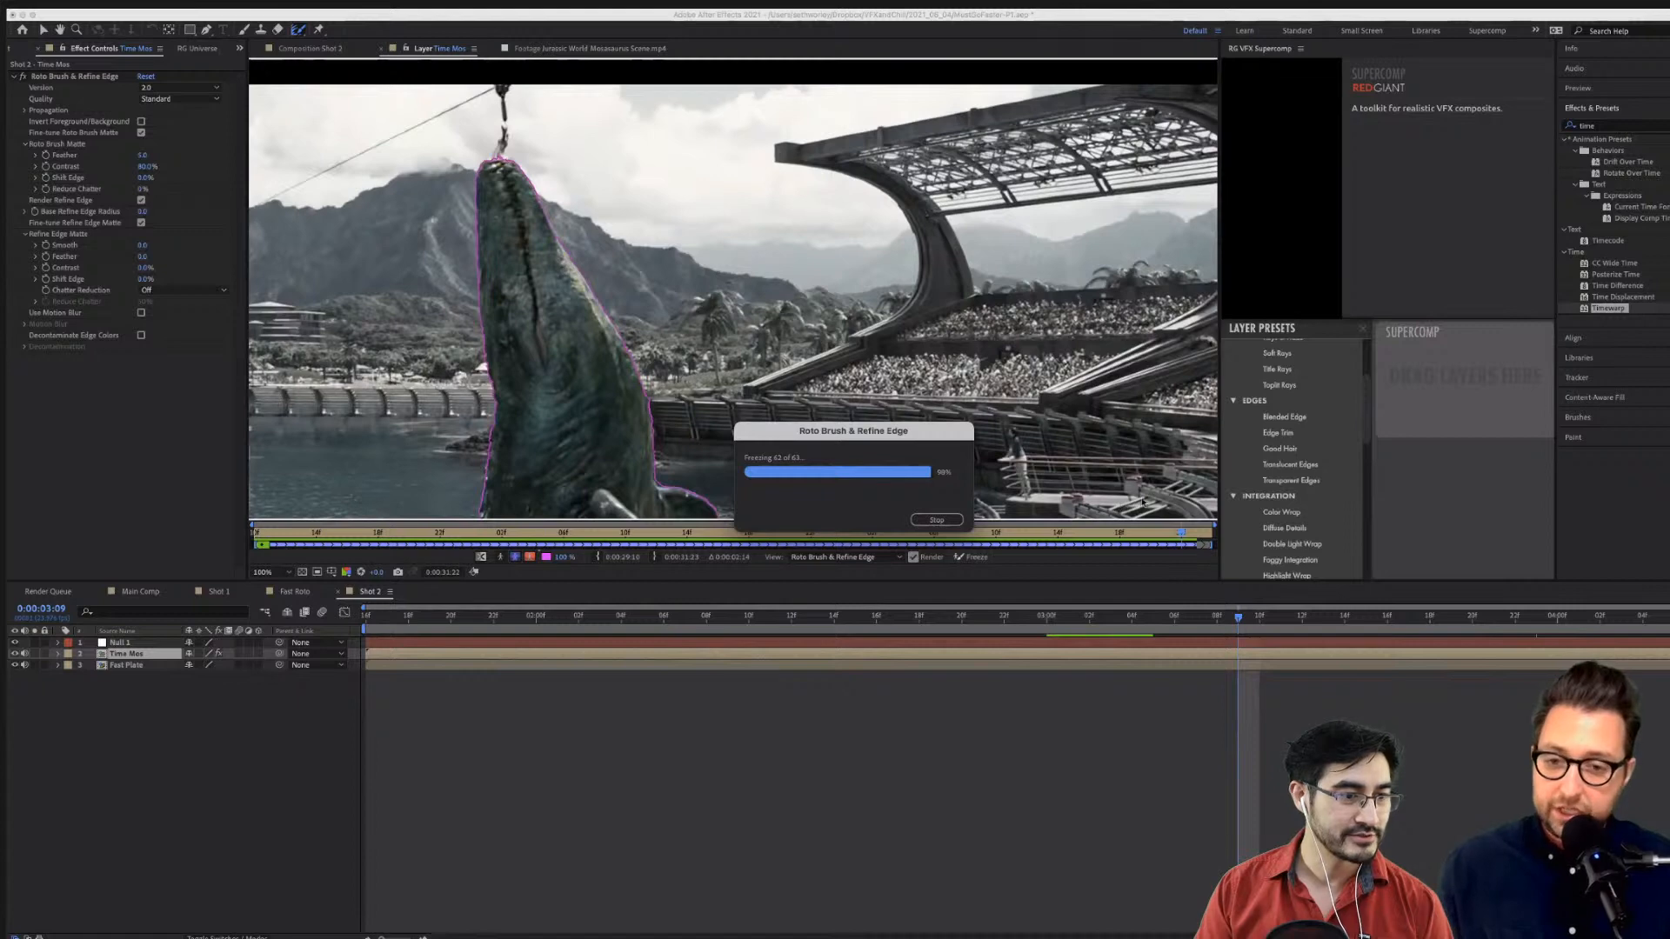
In the Shot 2 composition at 0:00:03:02, duplicate the Time Mos layer and remove Roto Brush & Refine Edge from the upper copy.
click(284, 50)
click(1130, 617)
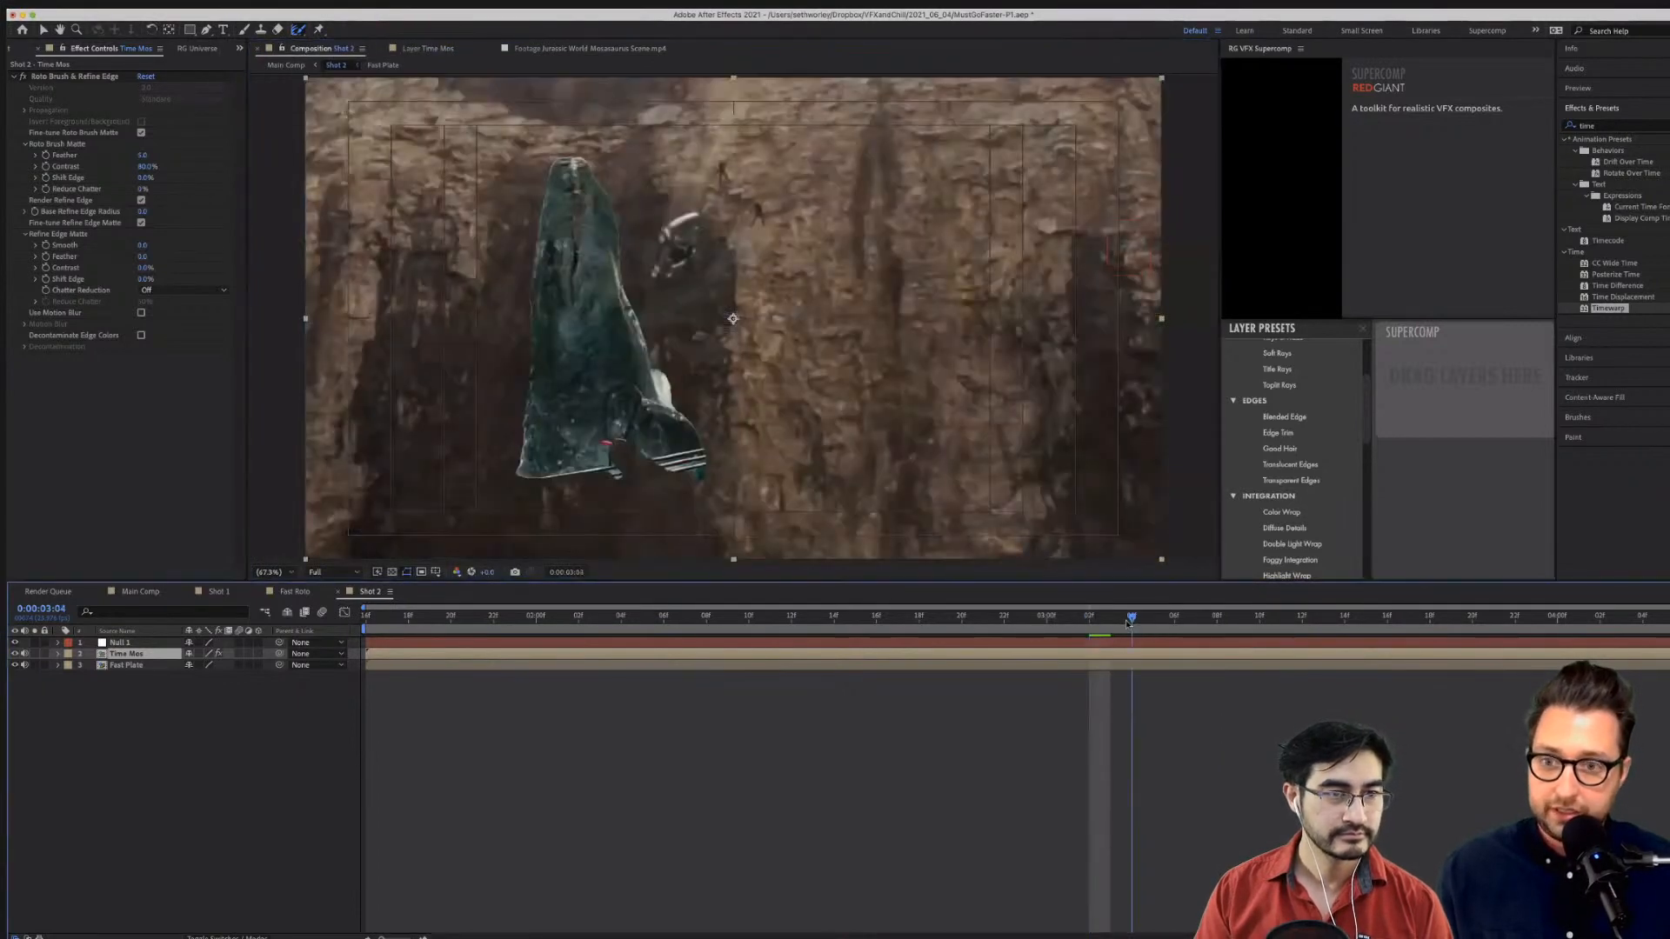
click(1078, 620)
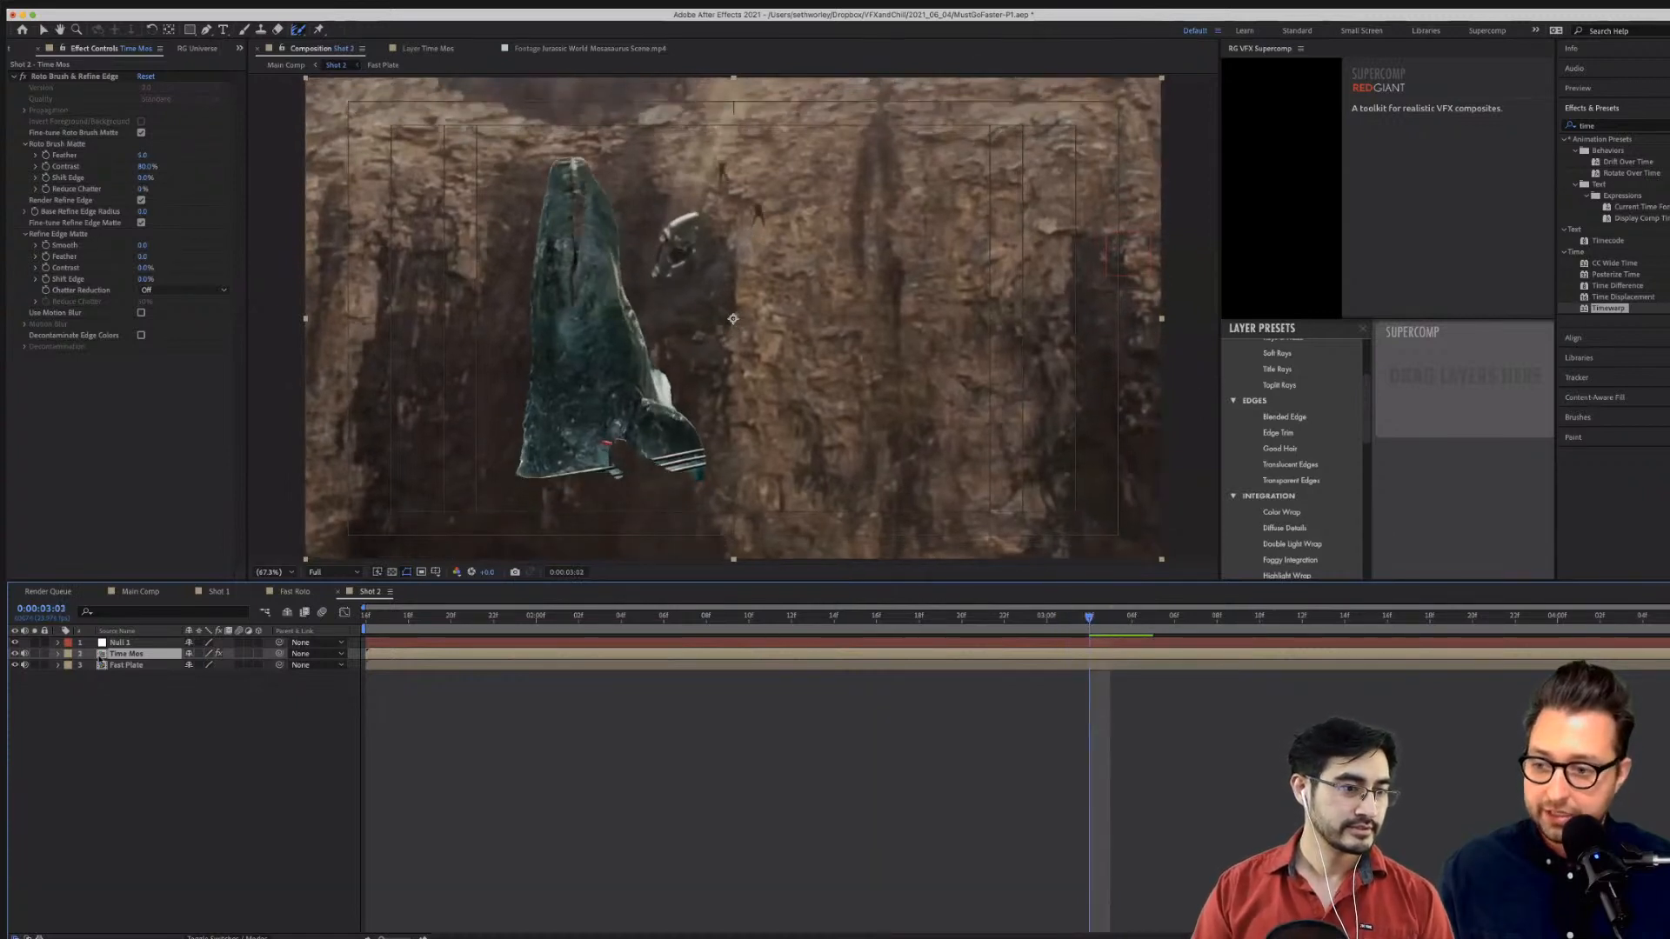
key(super+d)
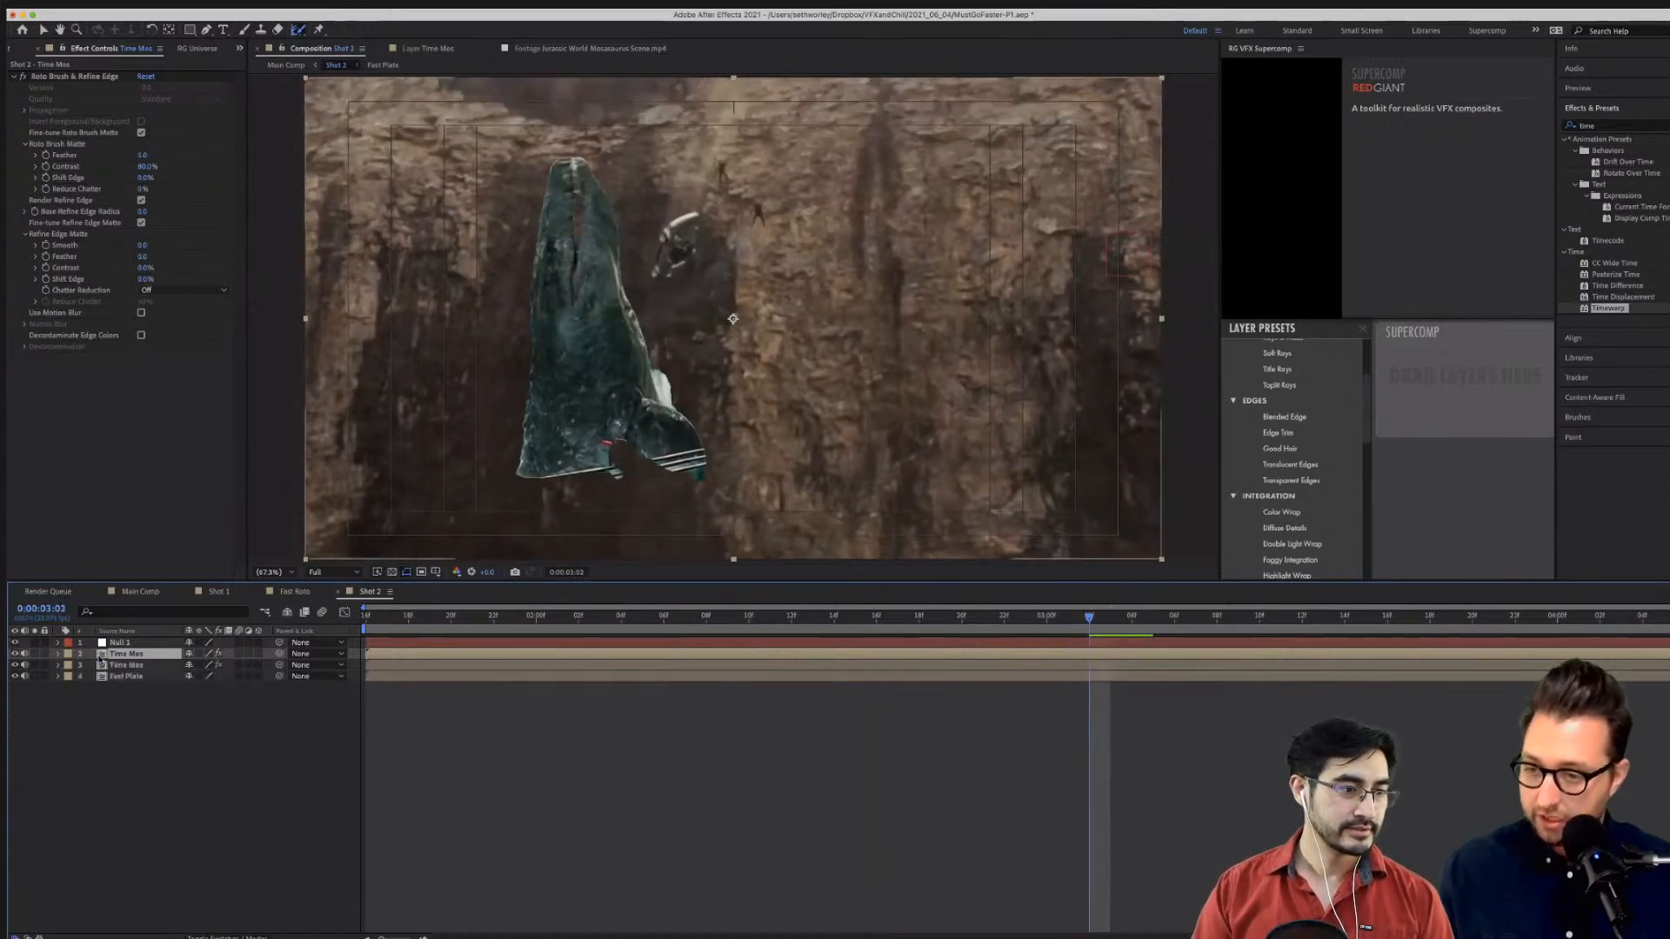
click(65, 77)
key(Delete)
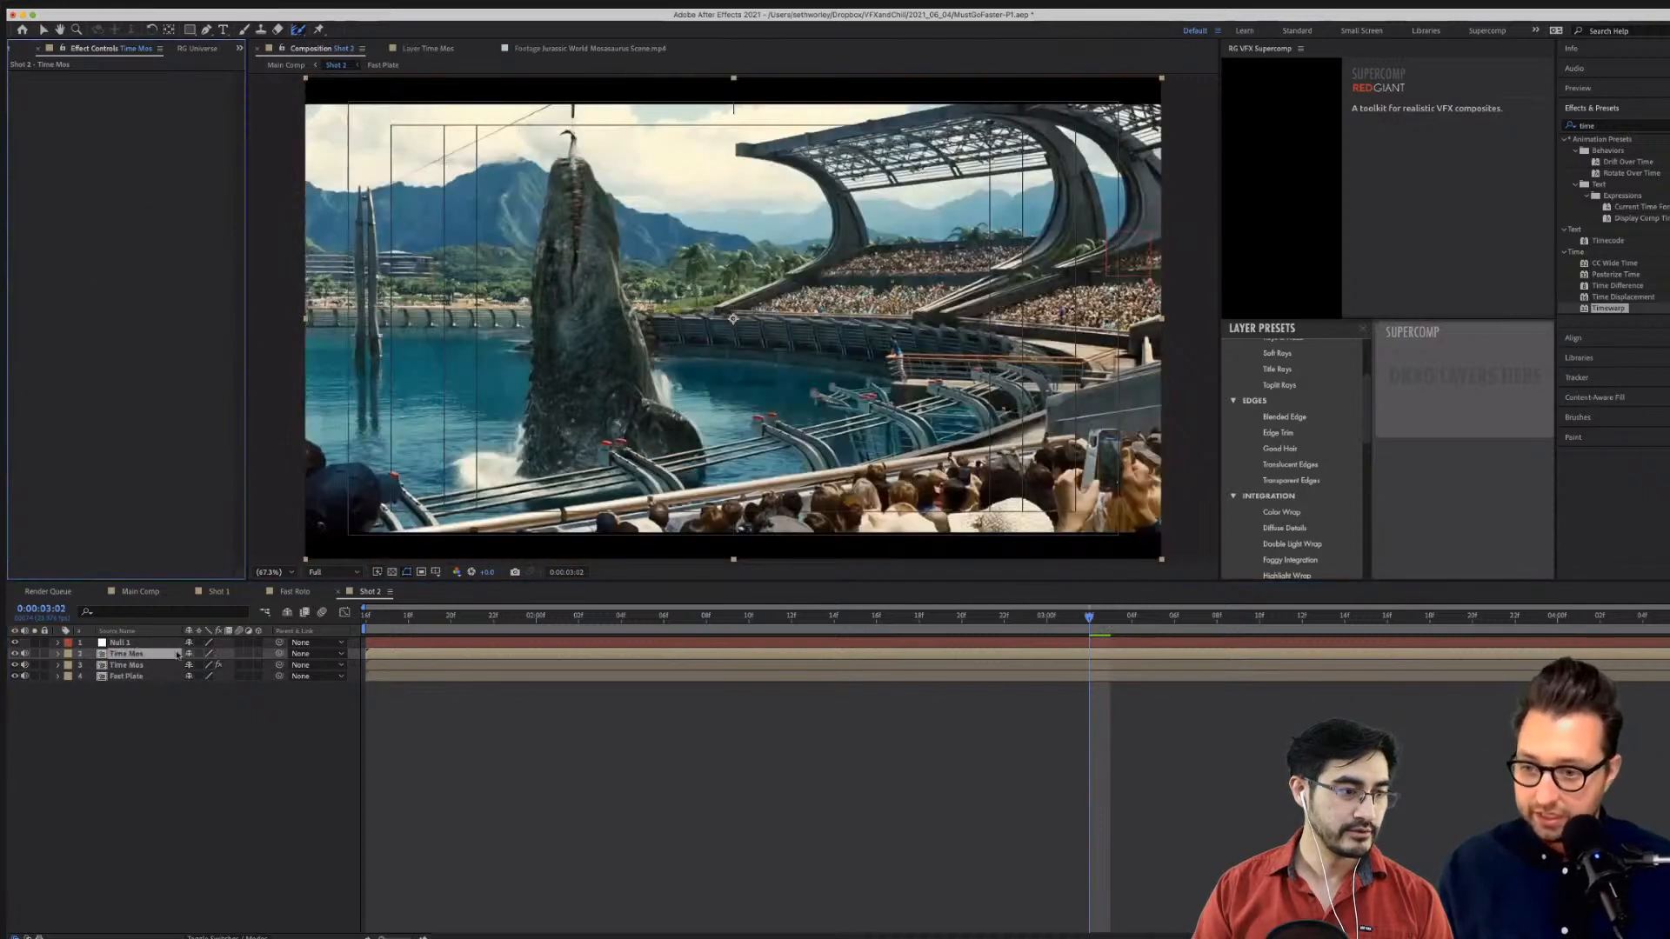
Split the effect-free Time Mos copy and delete the excess so only the single frame at 0:00:03:02 remains.
key(super+shift+d)
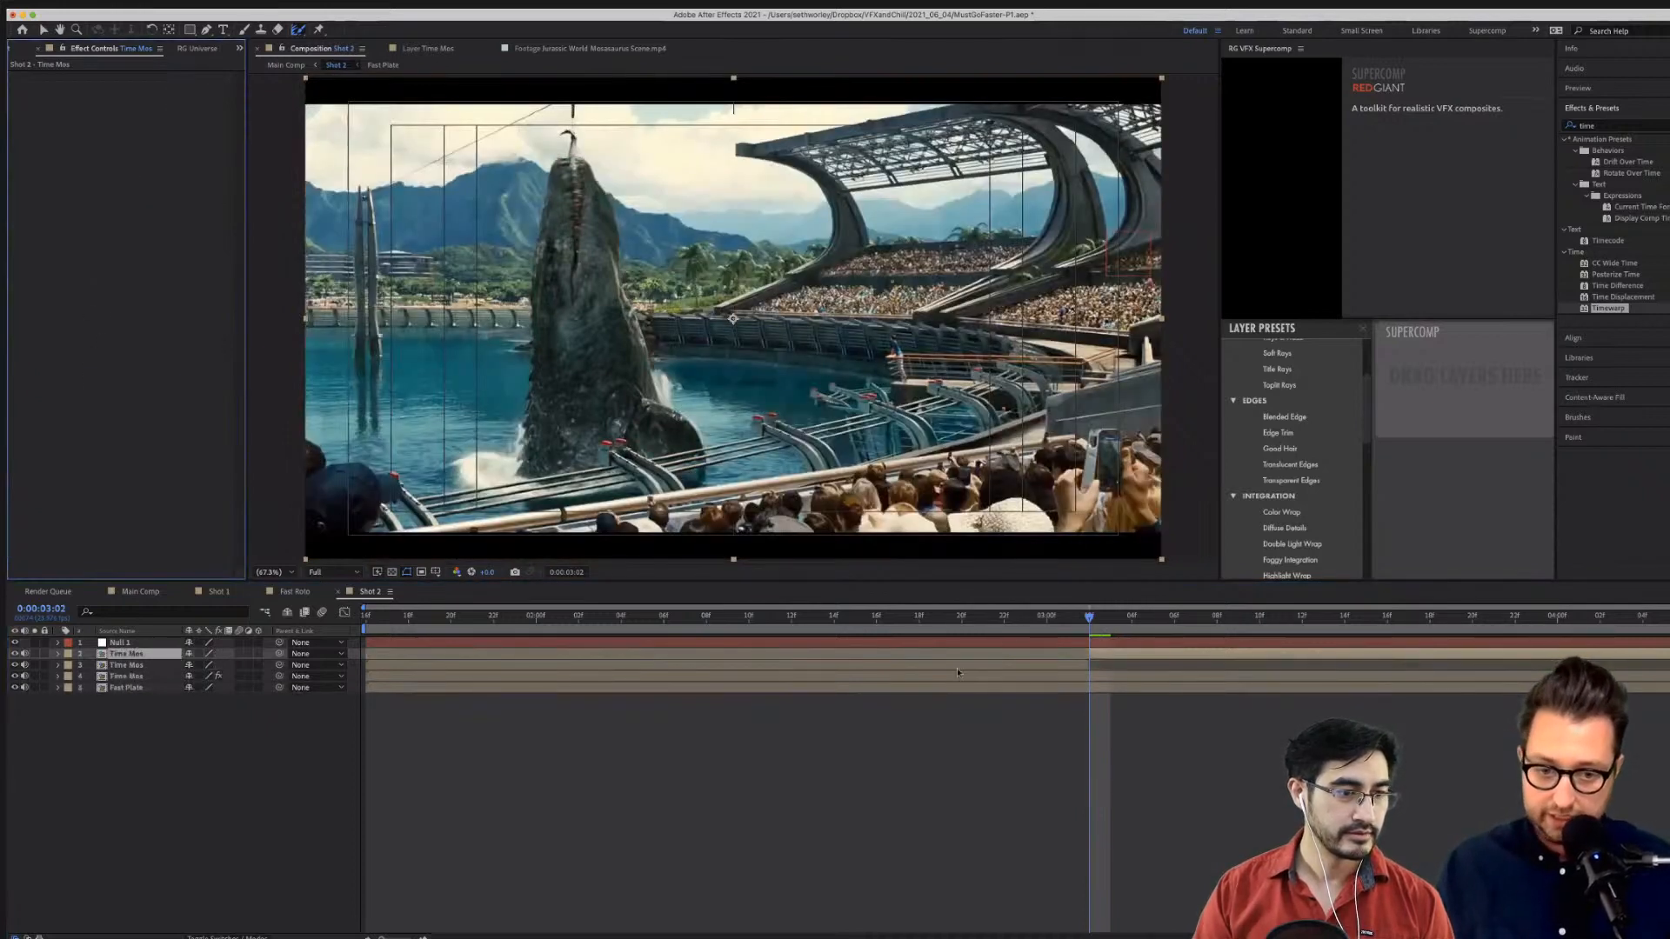
click(947, 673)
key(ctrl+z)
key(Page_Down)
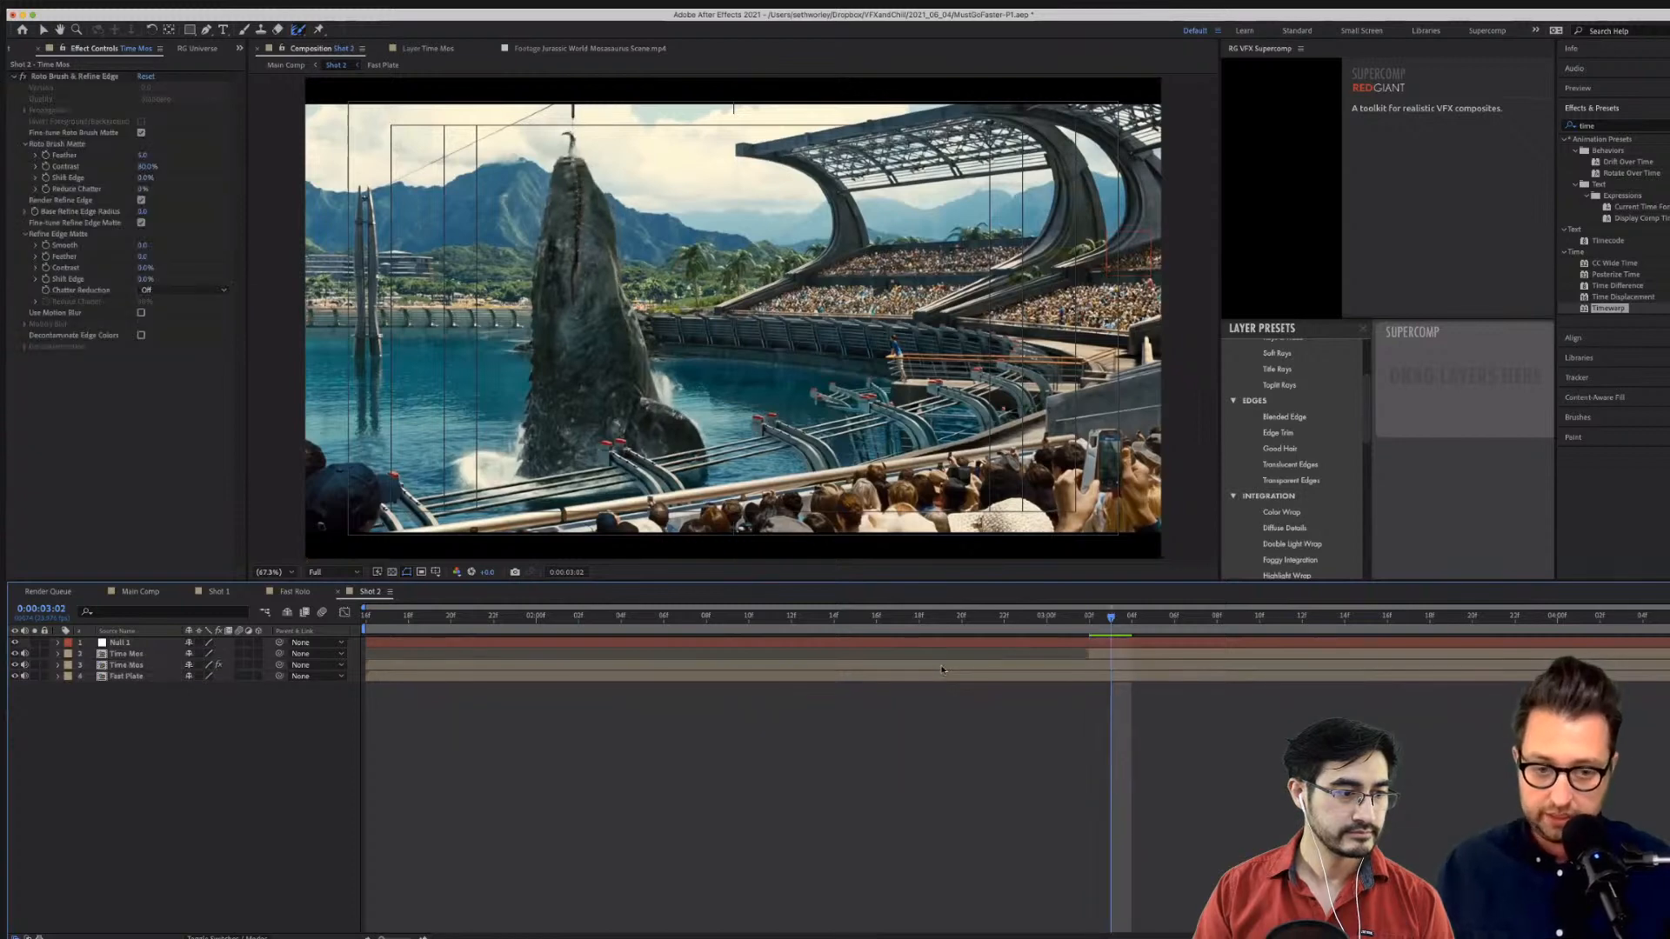
key(ctrl+a)
key(super+shift+d)
key(Delete)
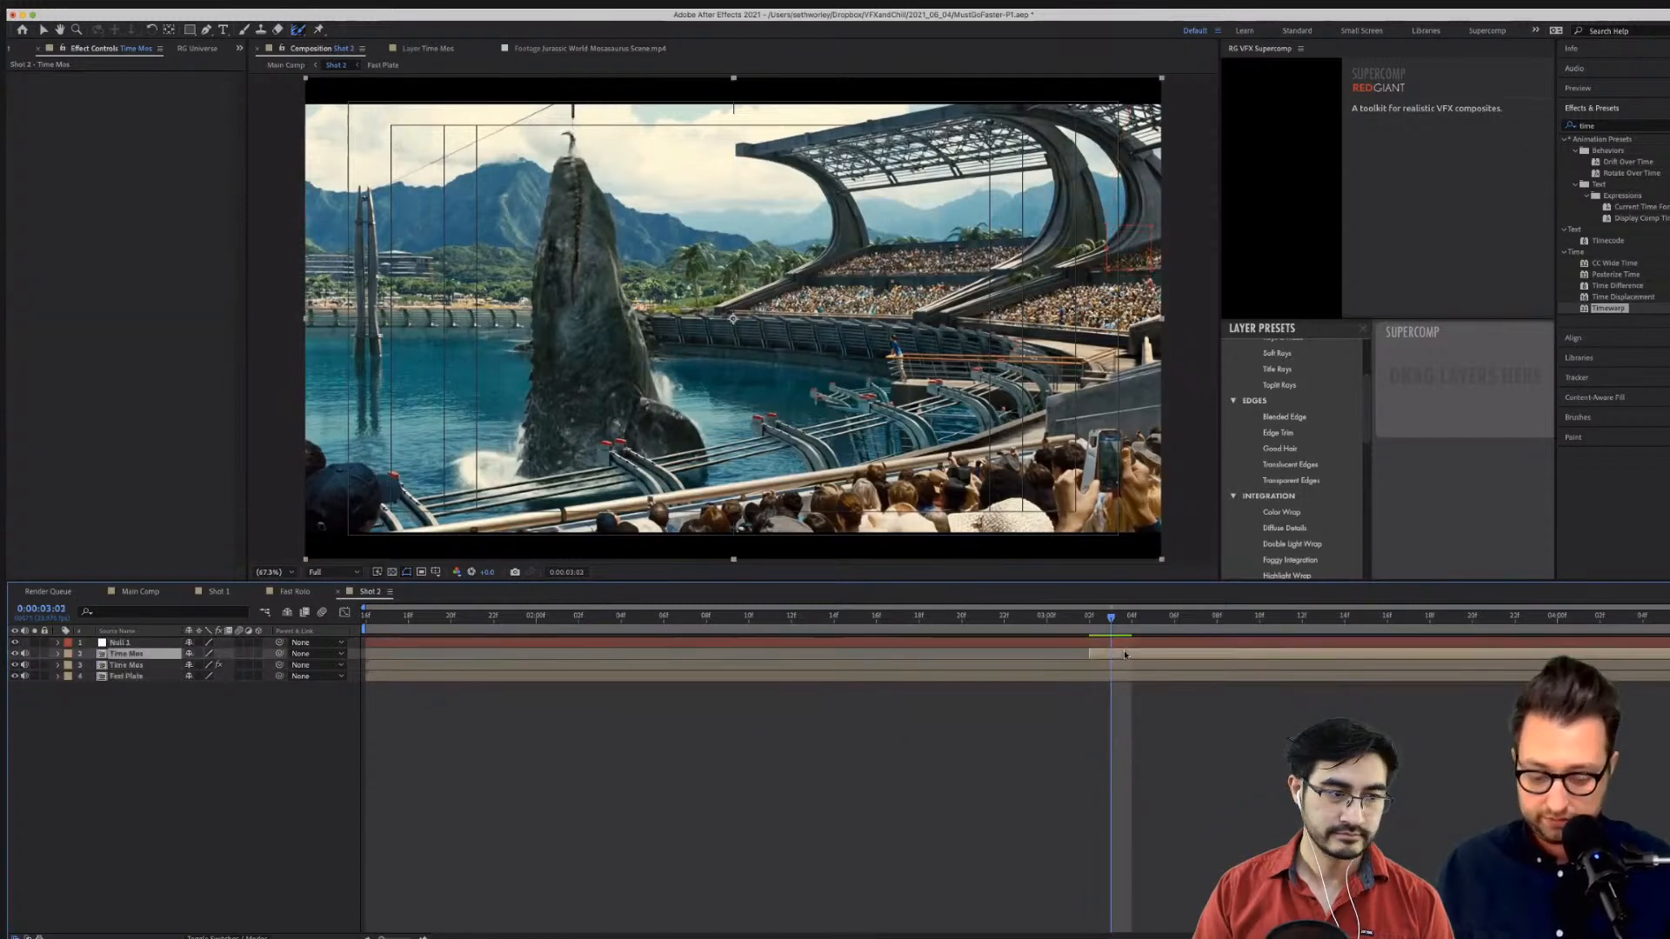
key(Page_Up)
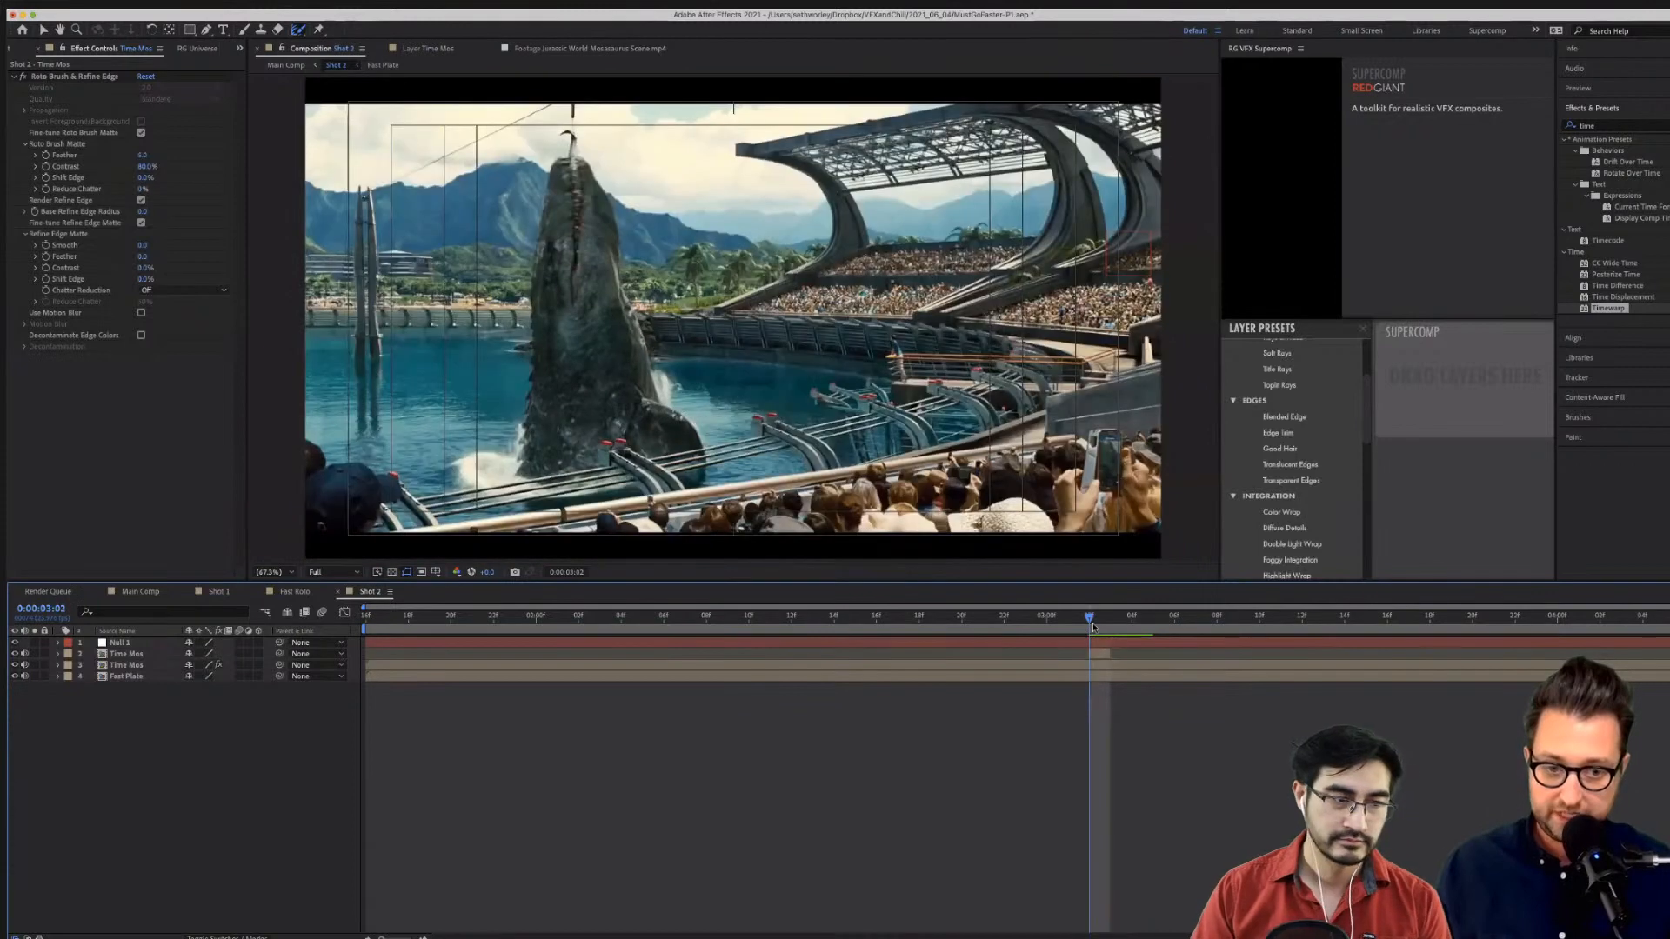
Draw a closed Pen mask around the mosasaur's closed mouth on the one-frame Time Mos copy.
click(209, 31)
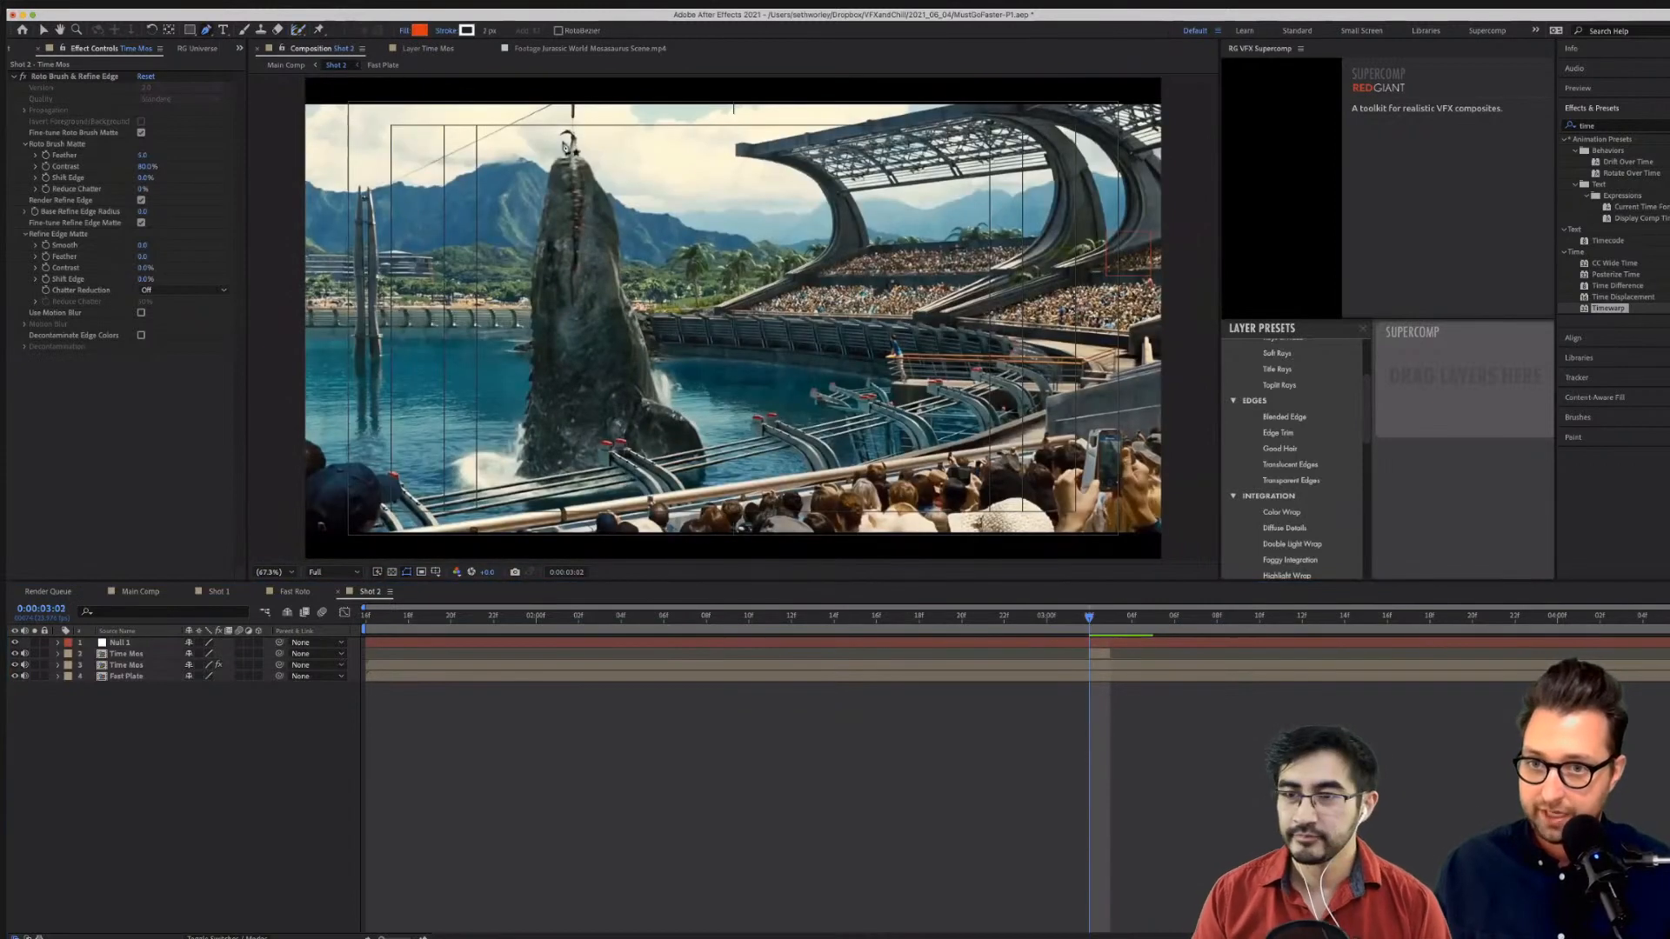
click(734, 319)
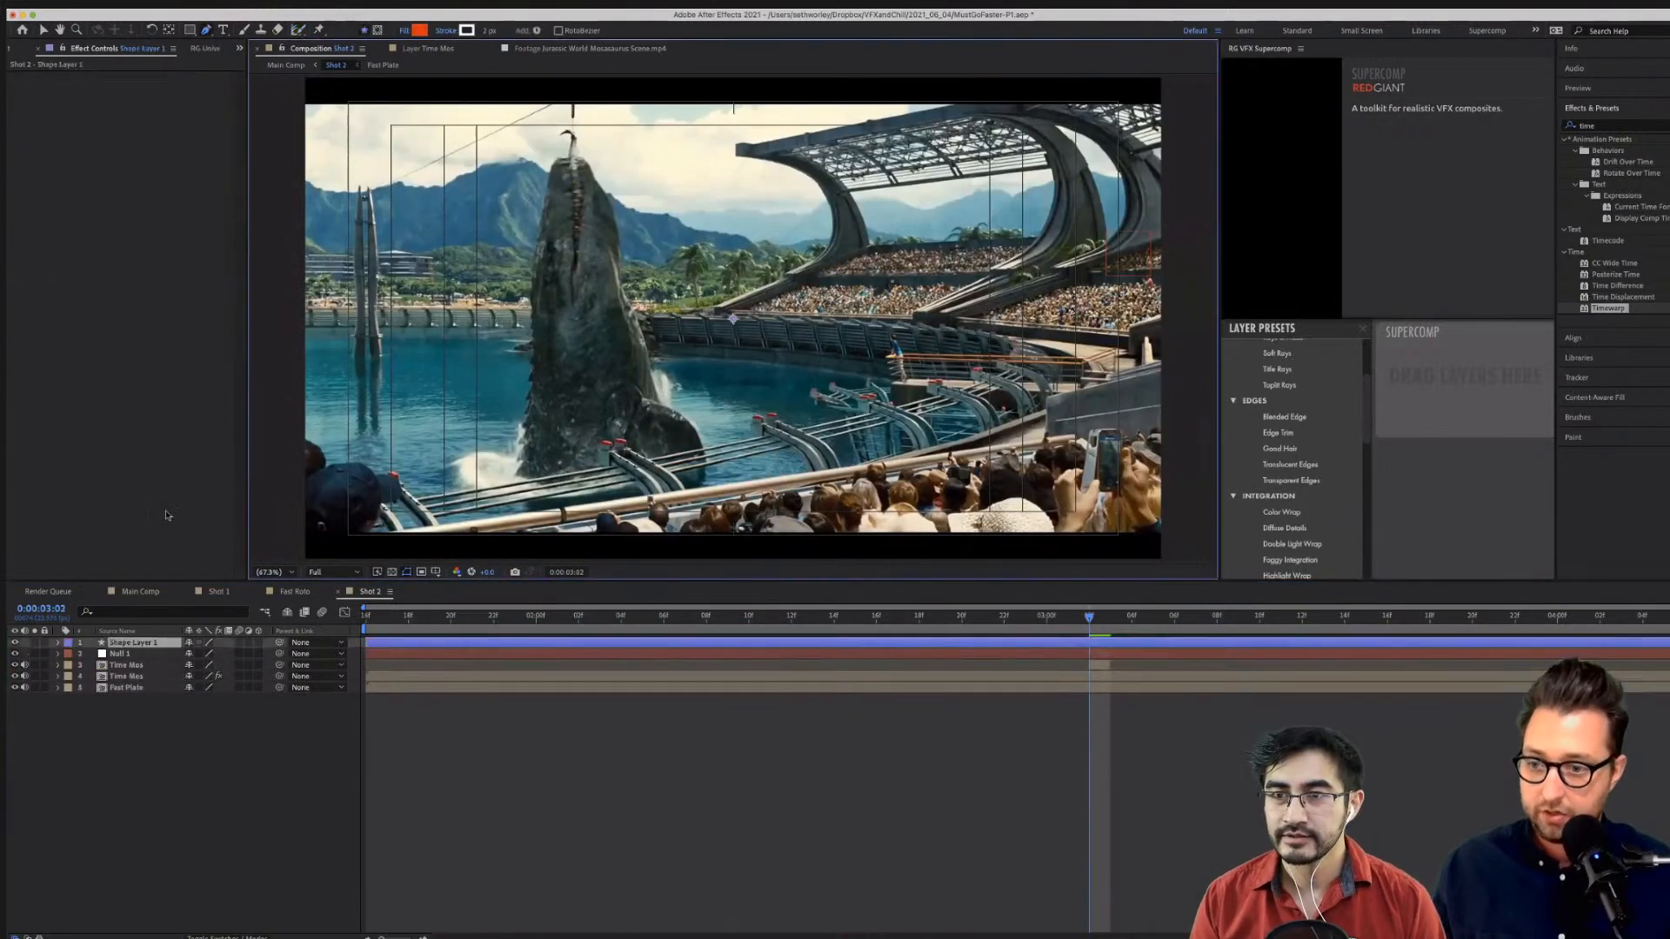
key(ctrl+z)
click(131, 655)
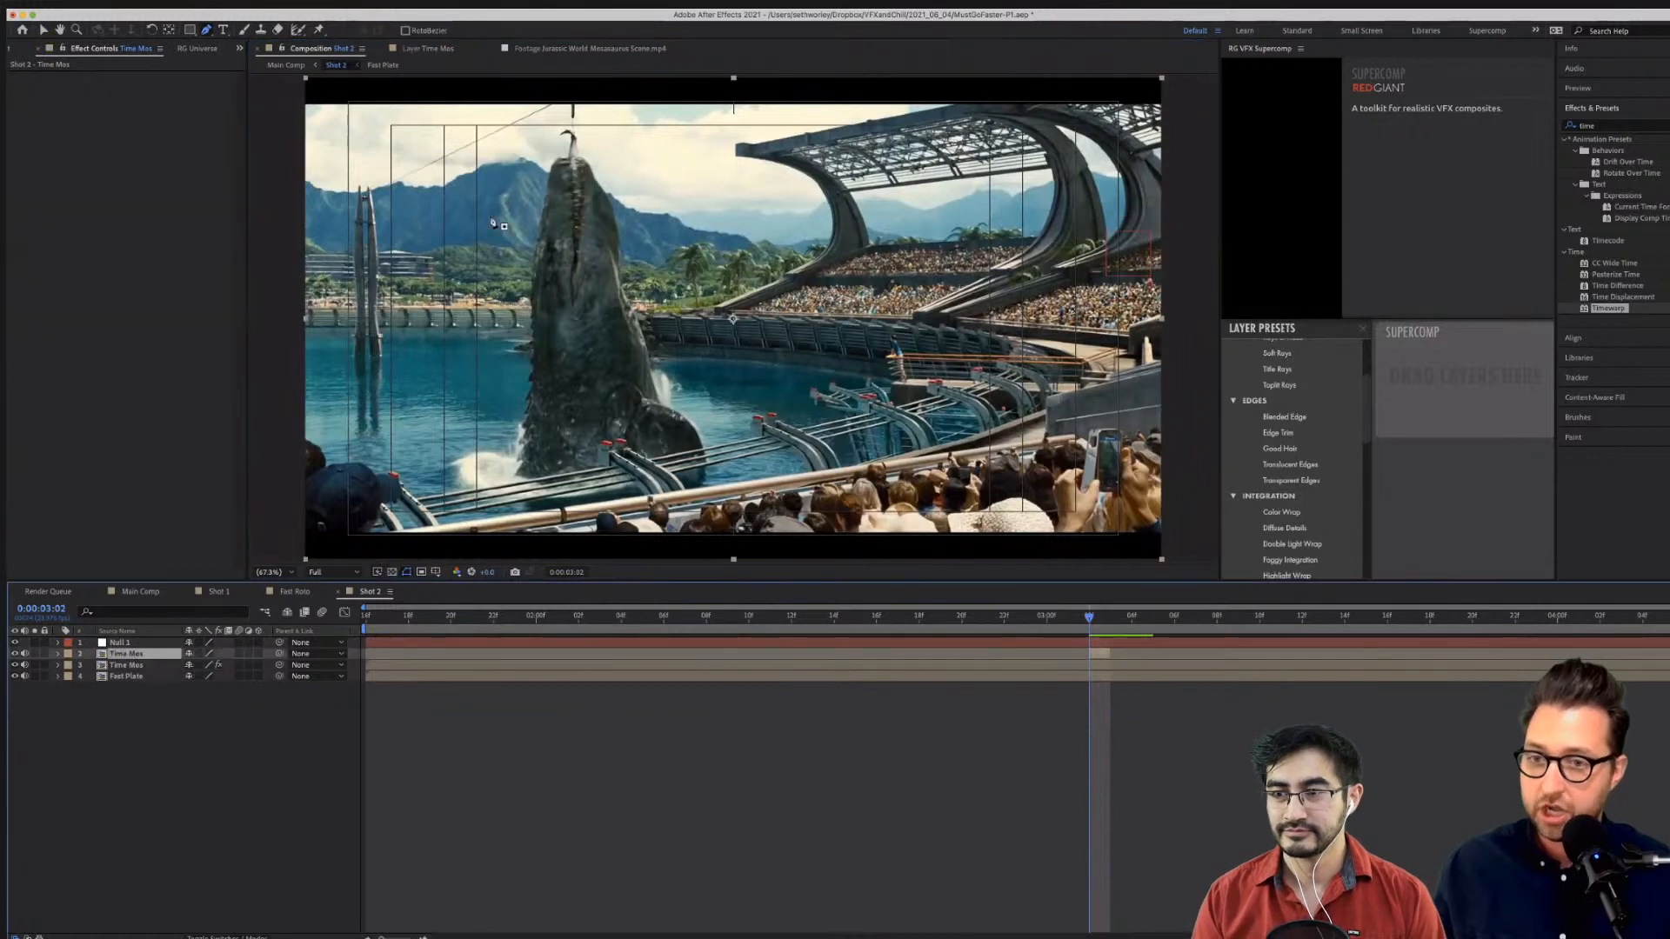
key(Return)
click(574, 184)
click(552, 223)
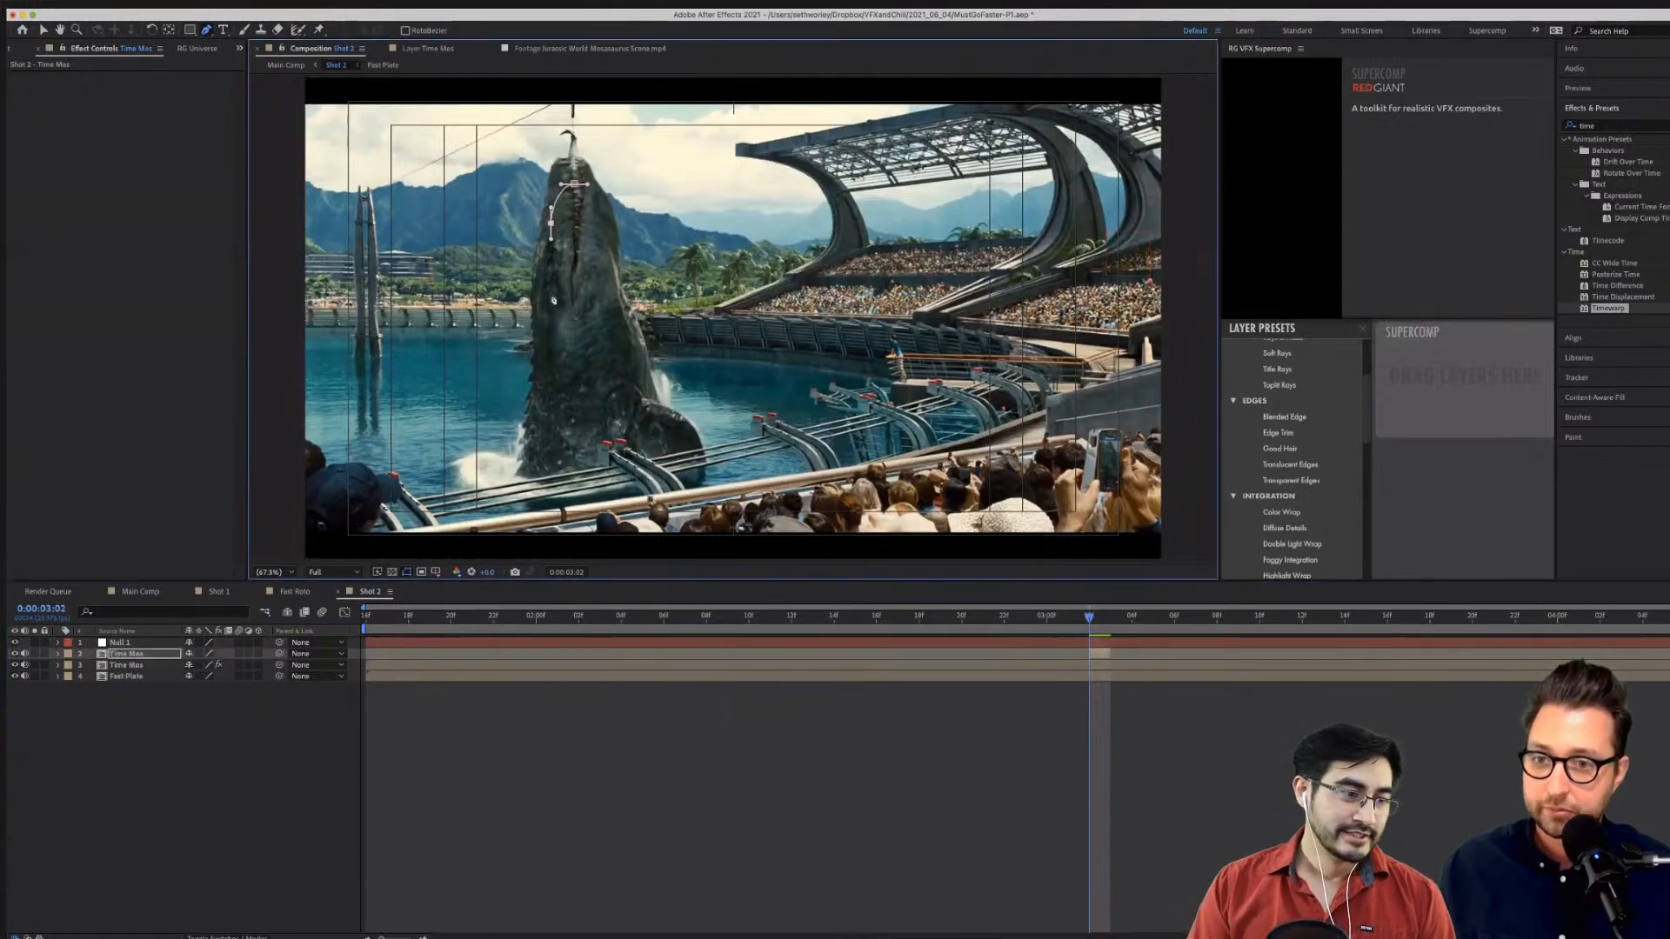
click(550, 292)
click(558, 305)
click(579, 315)
click(603, 232)
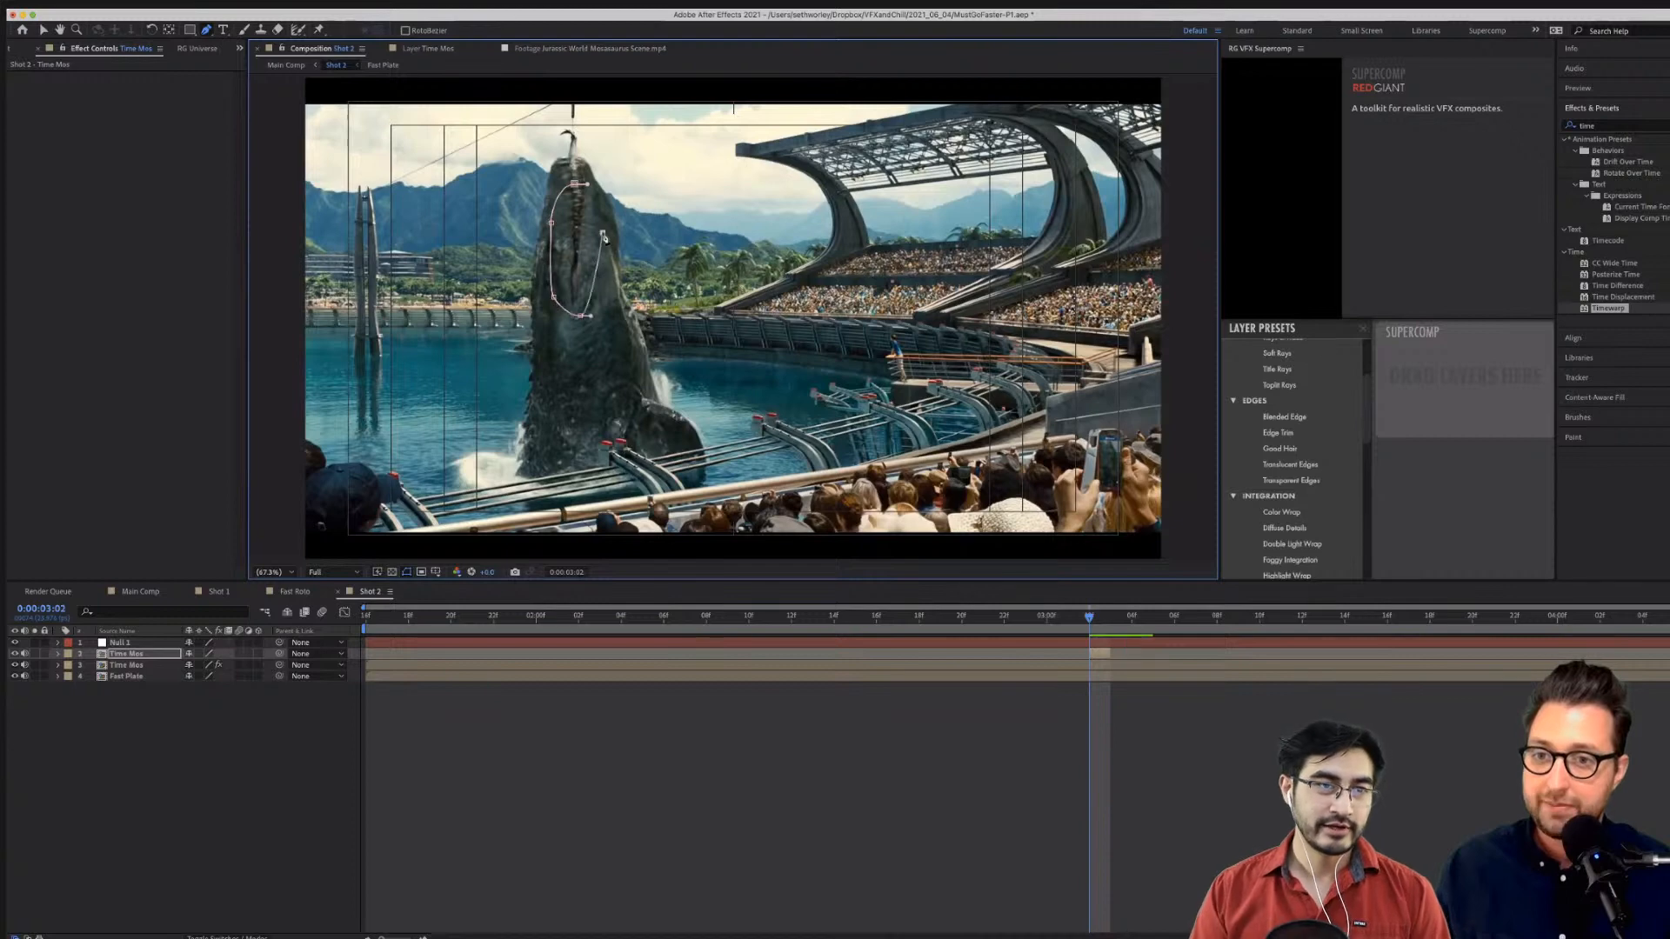
click(574, 185)
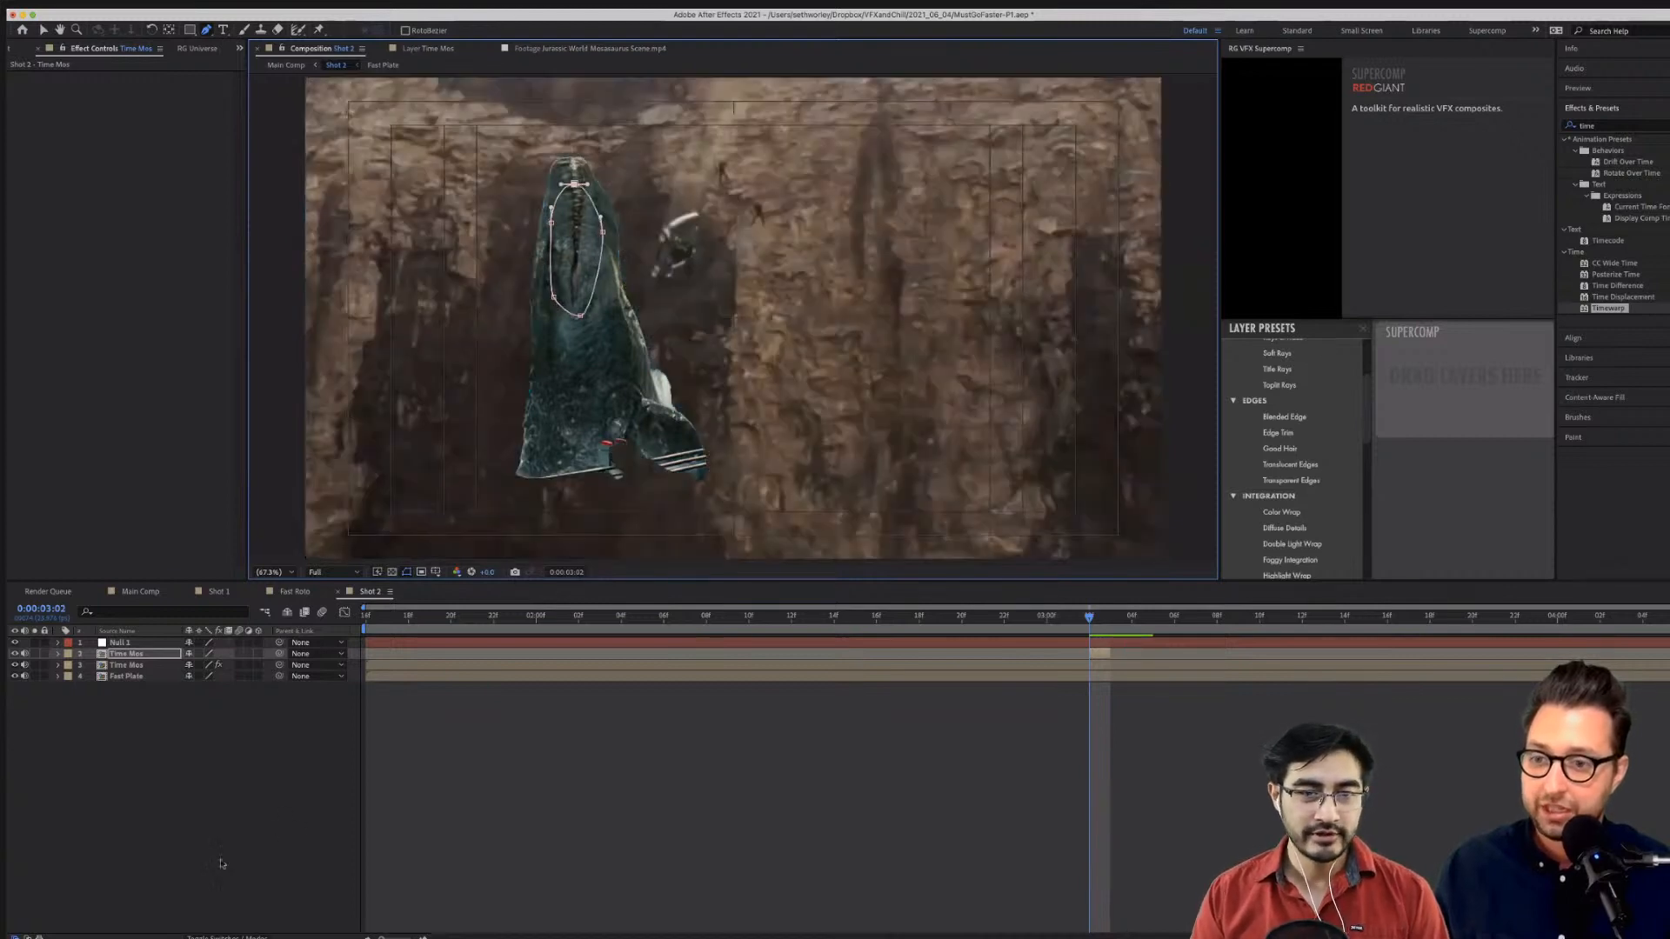
Pre-compose the two Time Mos layers into a new composition named "Roto Time Mos".
click(221, 864)
click(126, 653)
shift+click(129, 666)
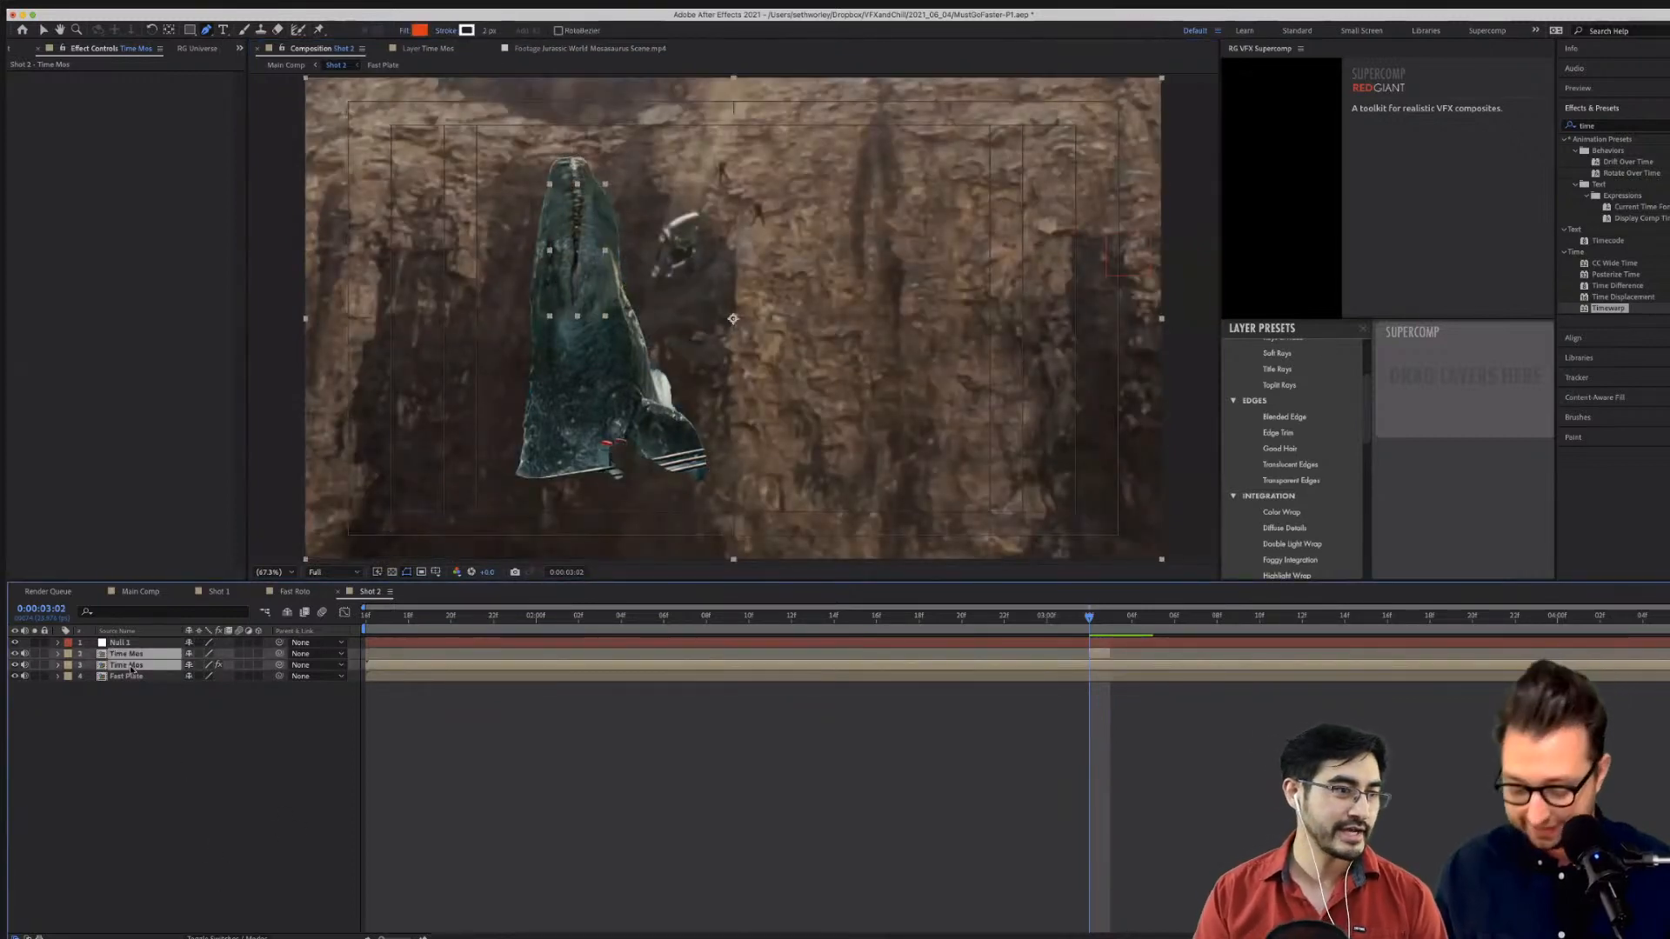
key(super+shift+c)
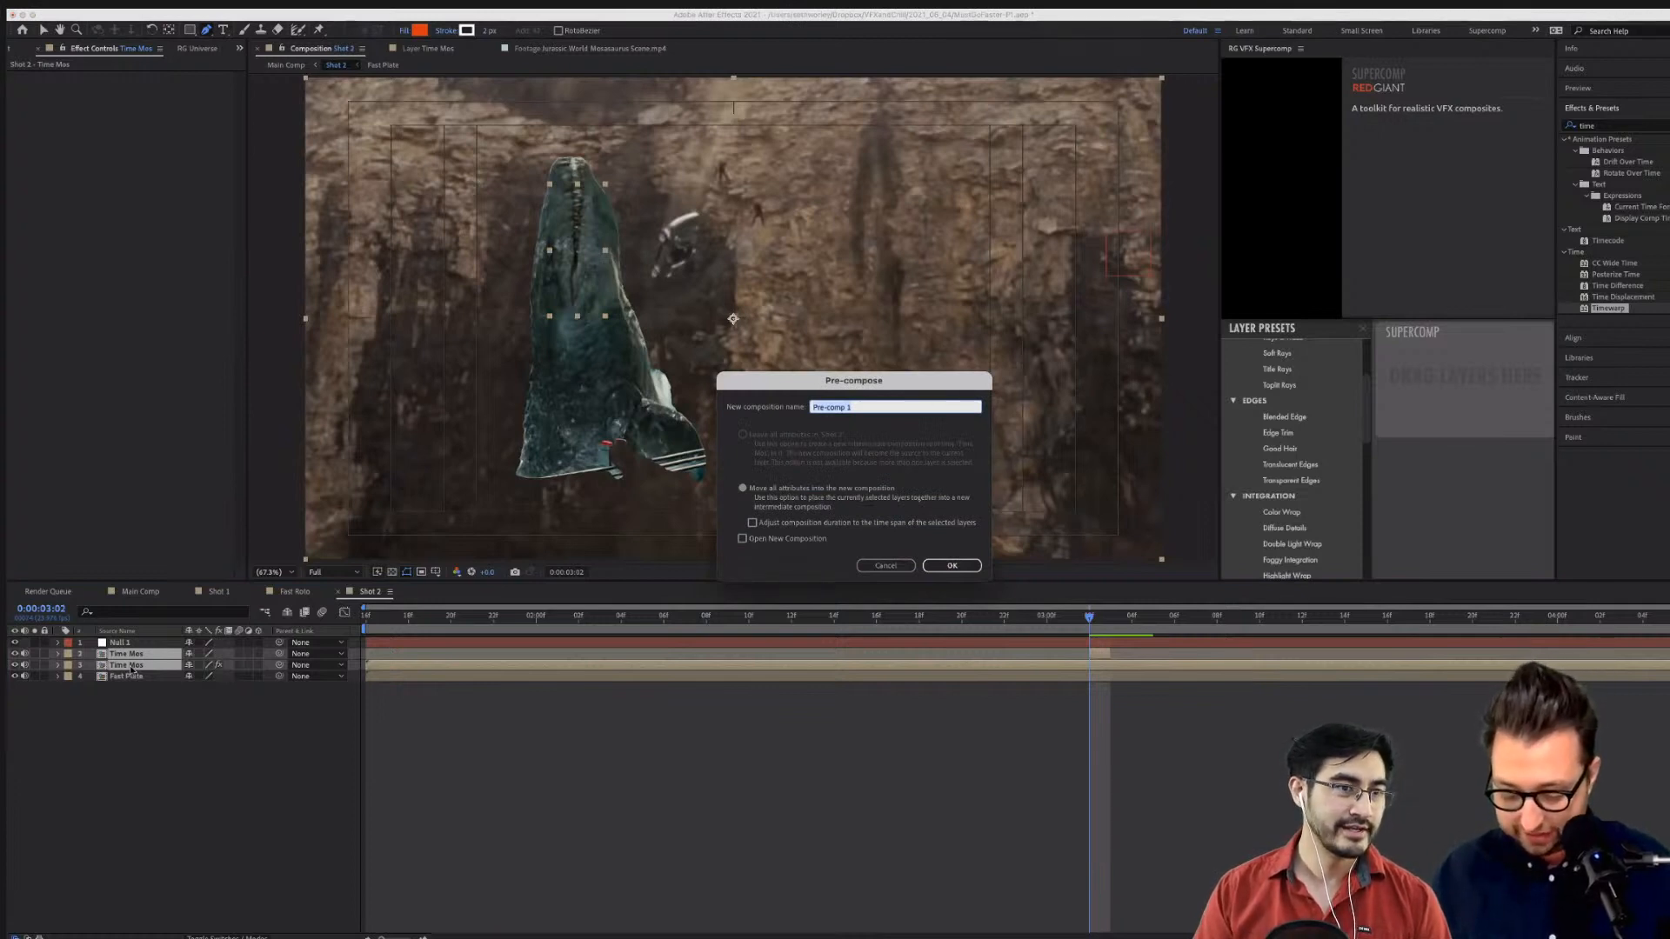
text(Roto Time)
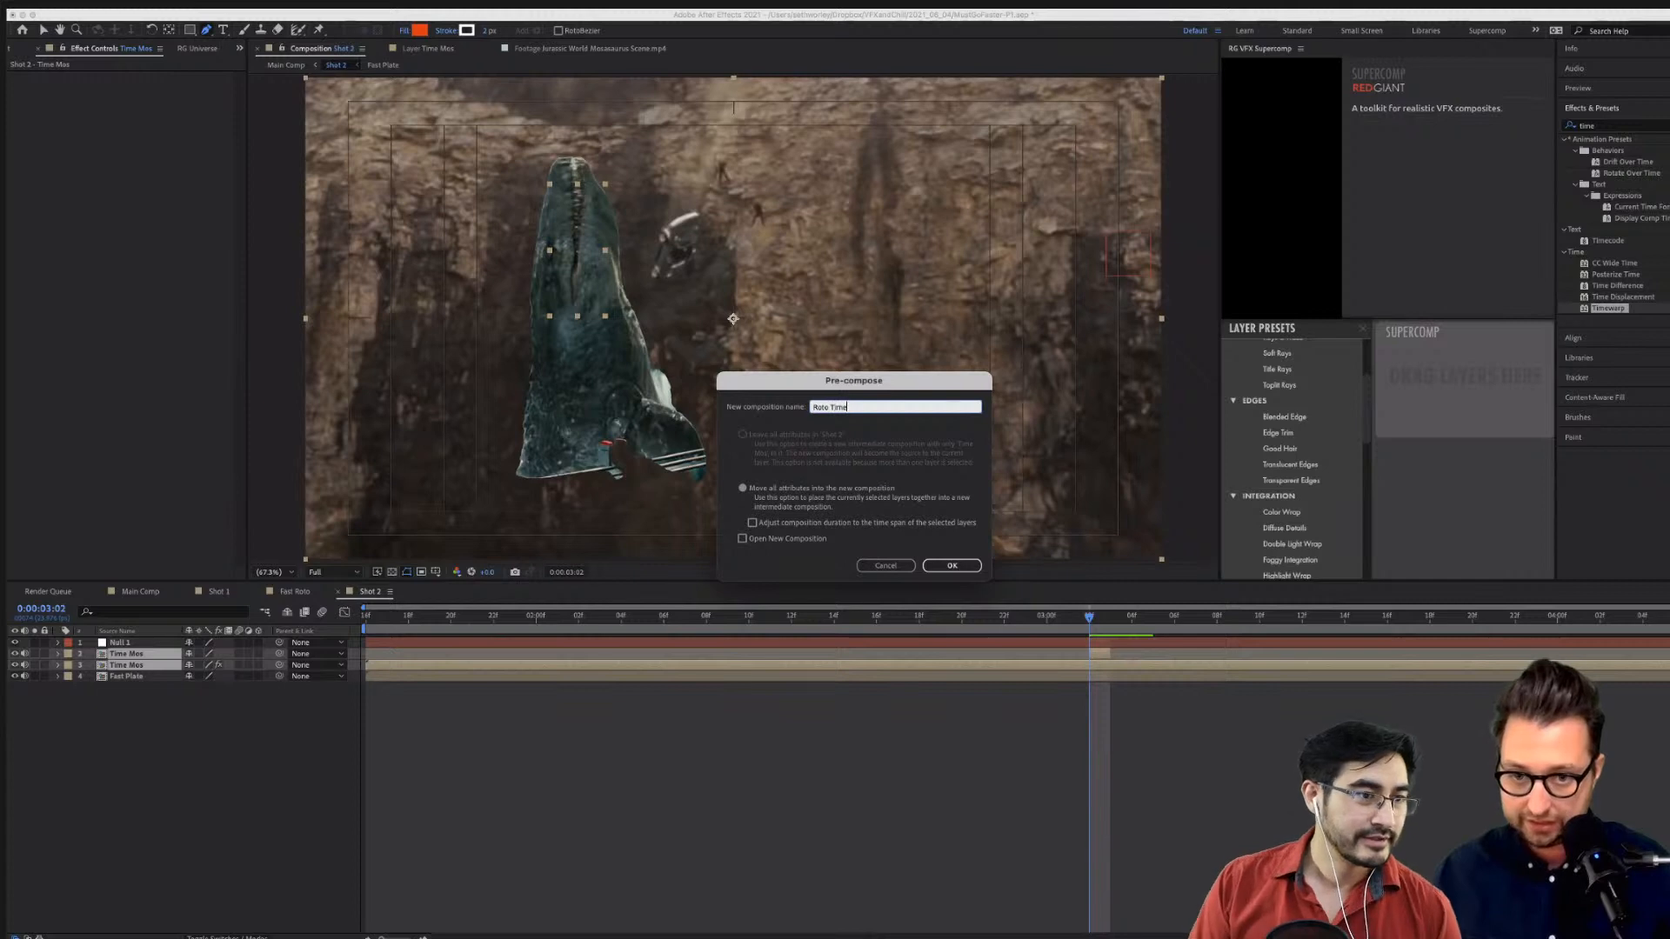
text( Mos)
key(Return)
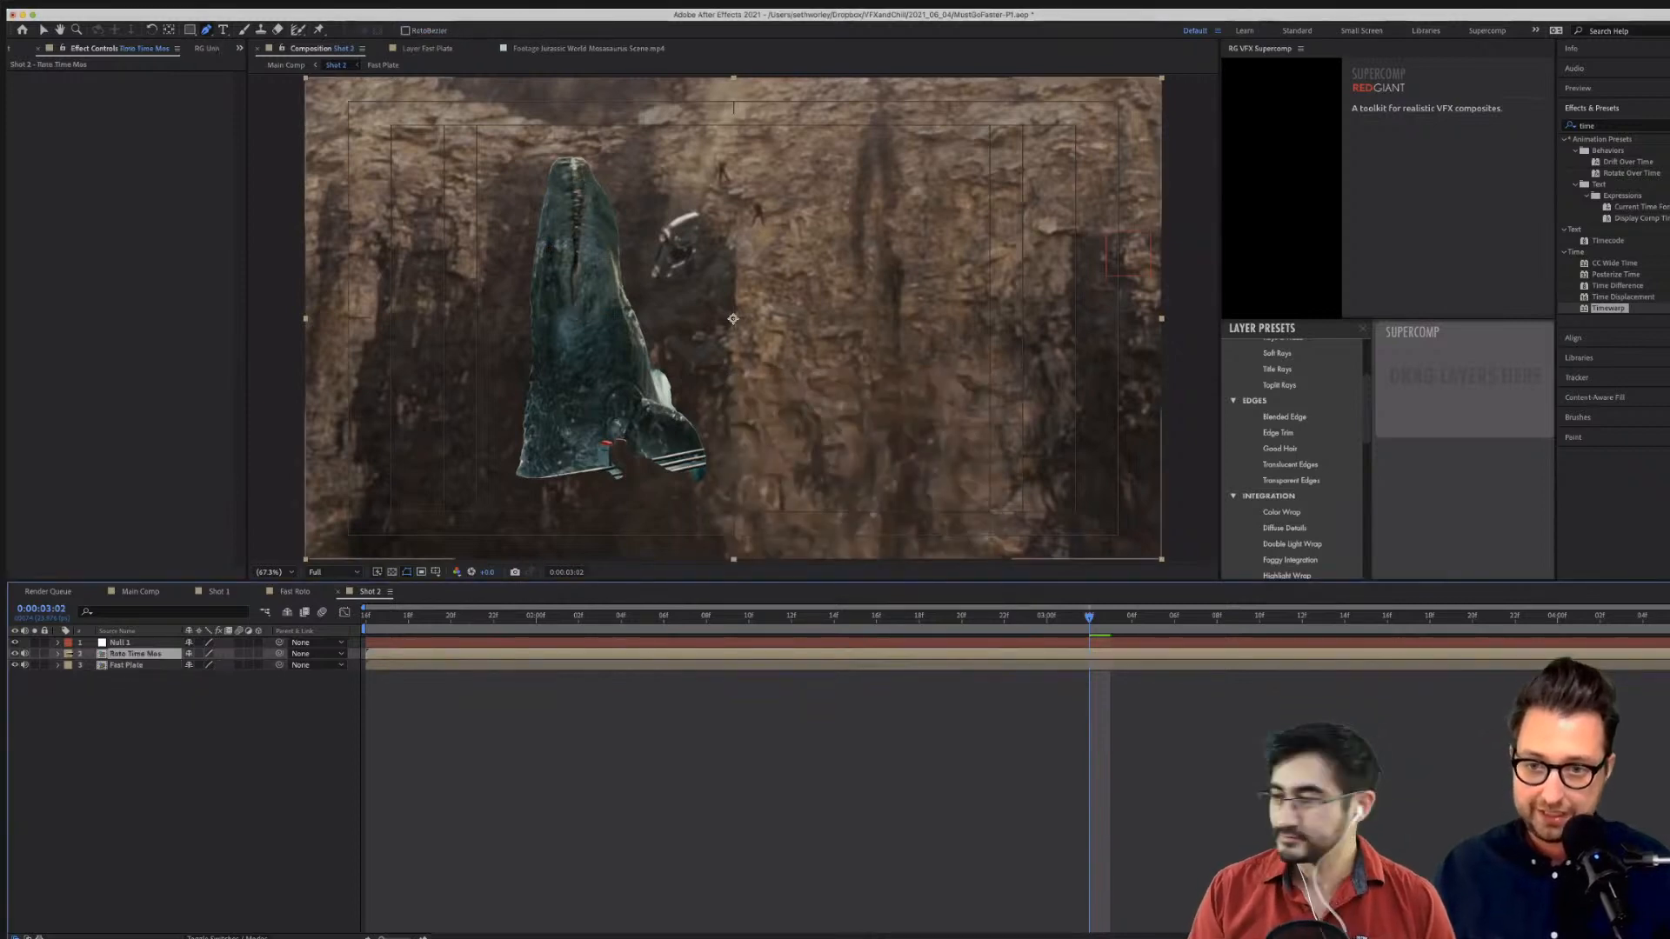
Scale the Roto Time Mos layer to about 153% and position the mosasaur over the falling car.
click(42, 31)
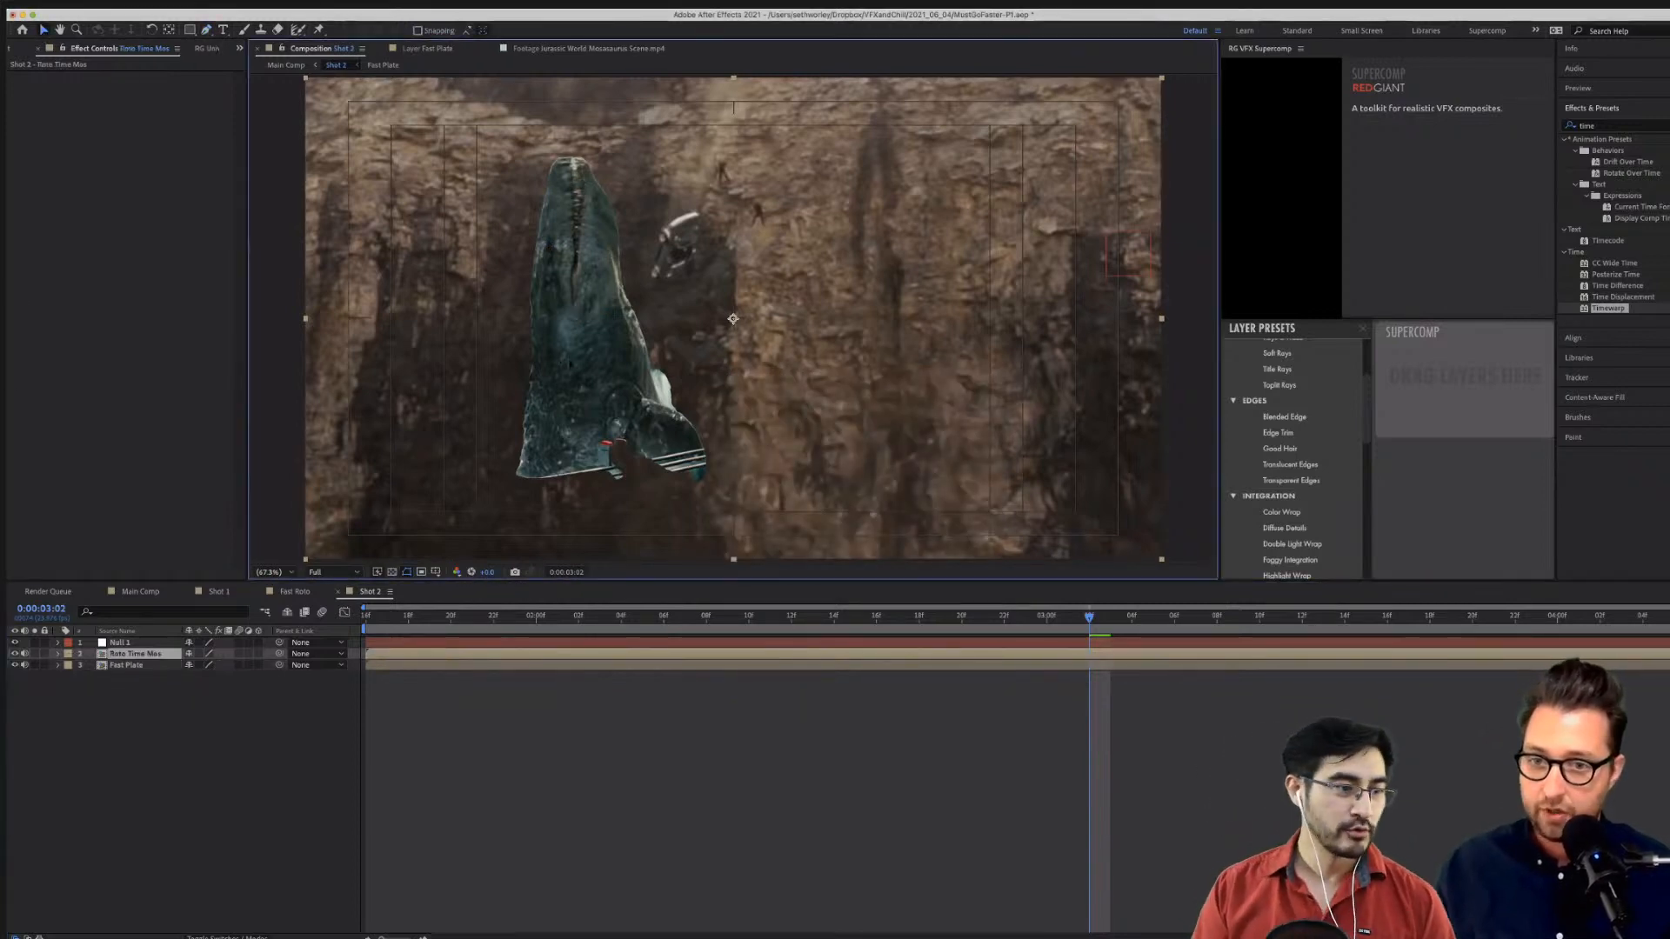
drag(569, 333, 710, 404)
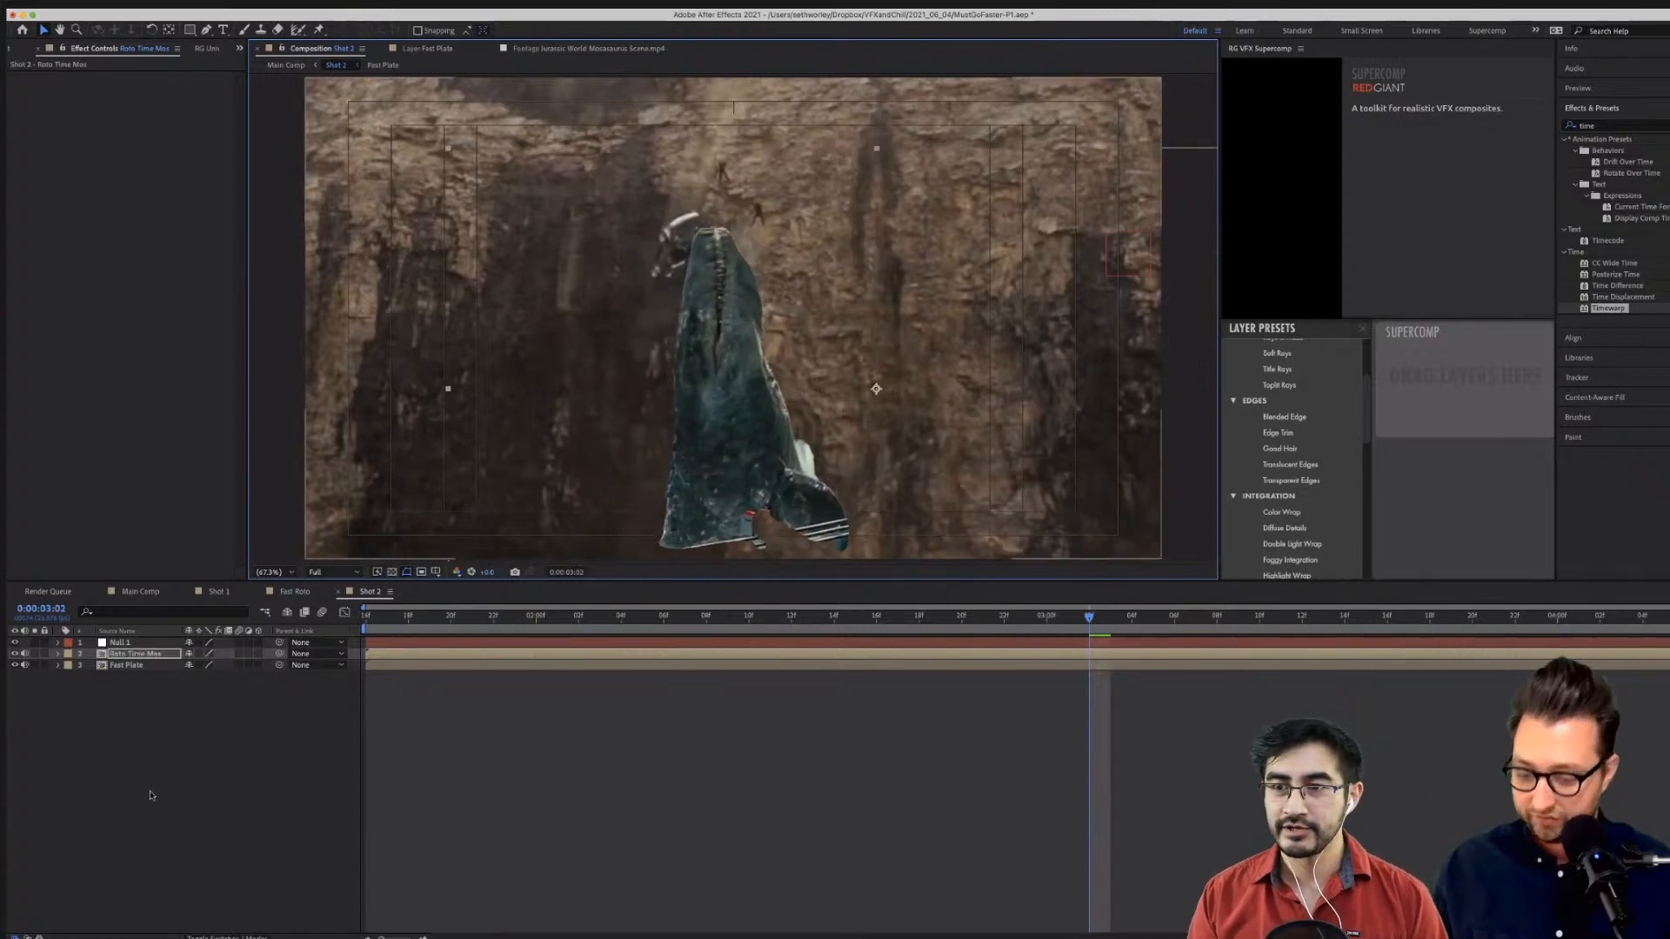
key(s)
drag(217, 665, 236, 667)
drag(599, 434, 718, 453)
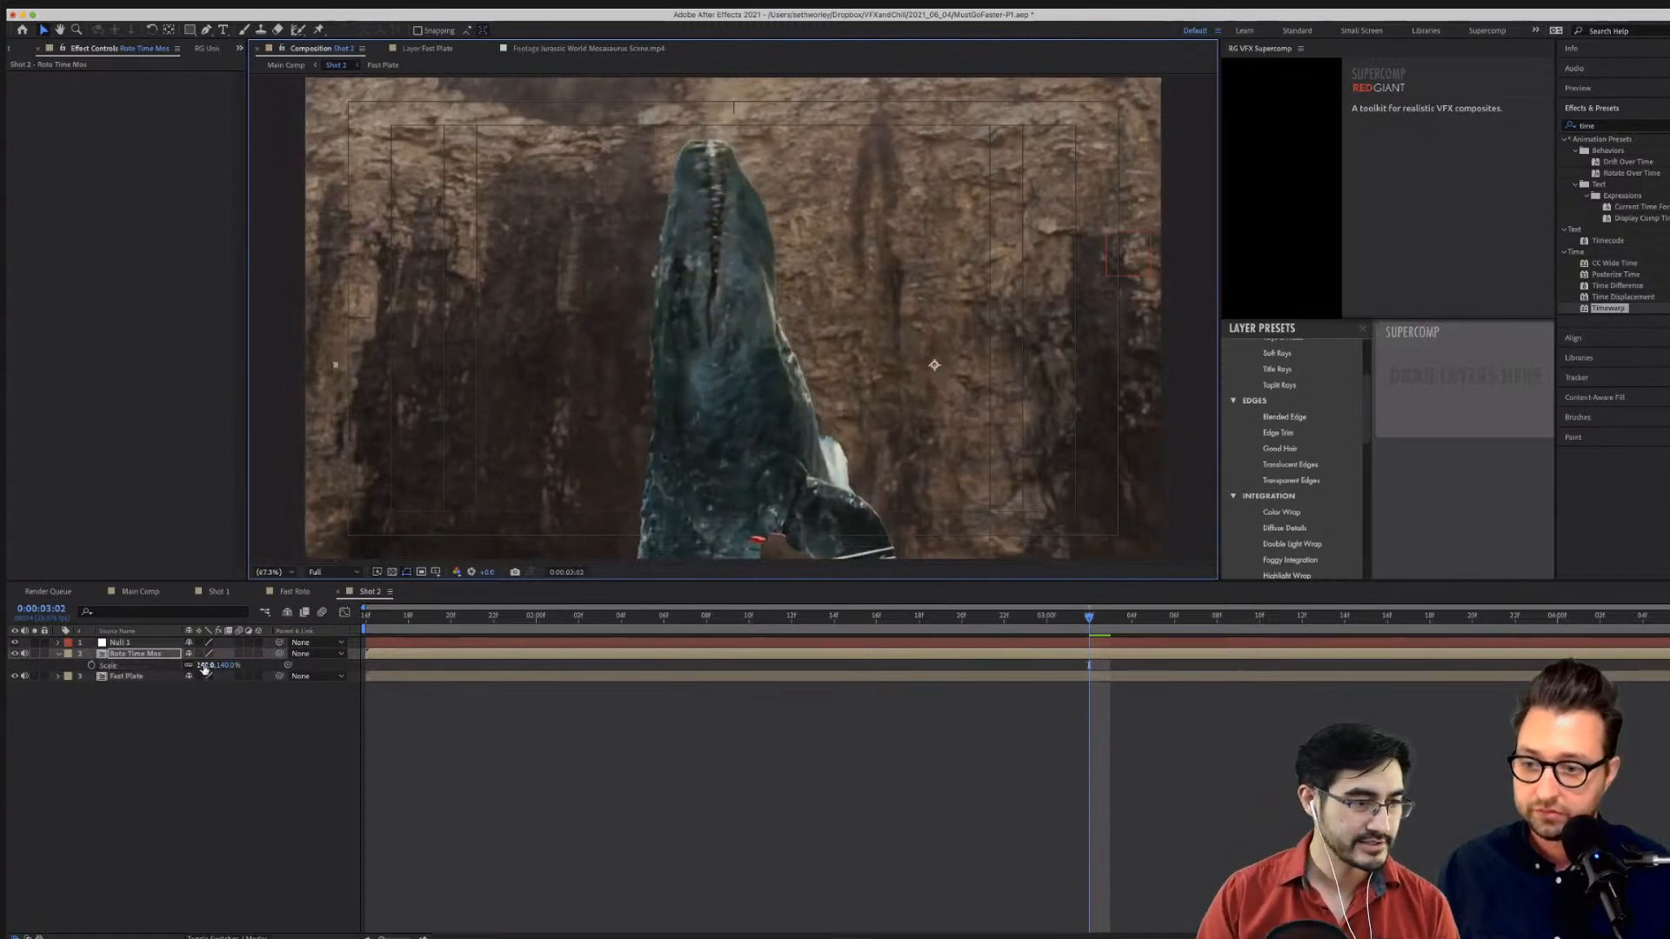
drag(218, 665, 229, 665)
mouse_move(708, 454)
mouse_down()
mouse_move(583, 456)
mouse_move(729, 473)
mouse_up()
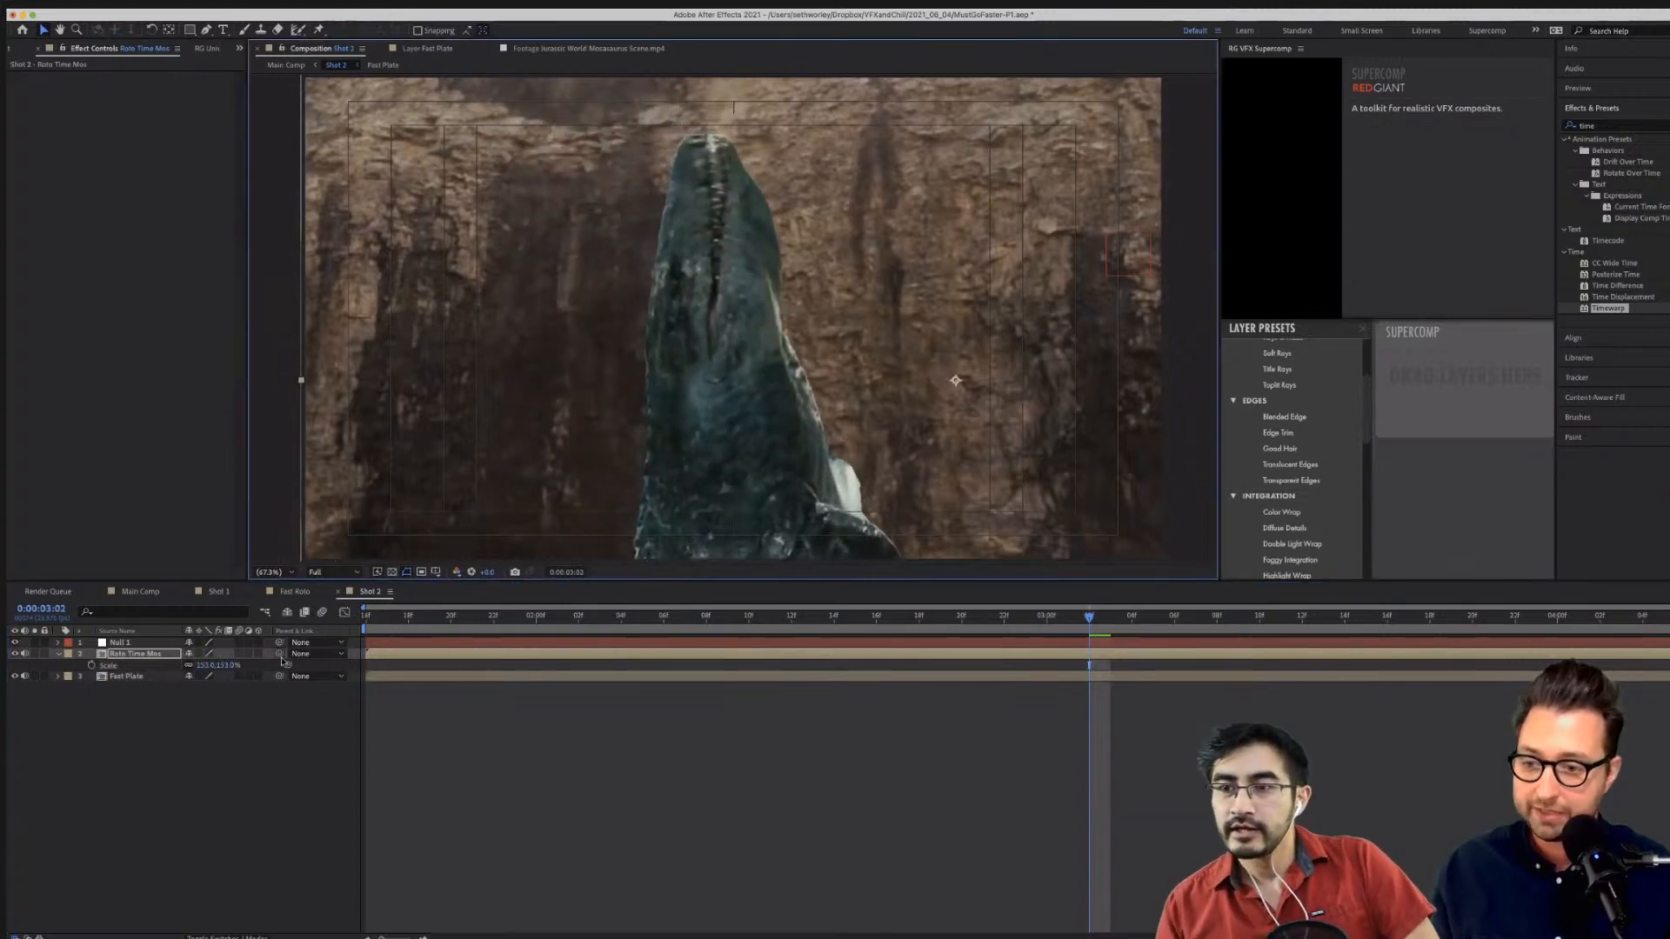
Parent Roto Time Mos to Null 1 and preview the shot from its start.
drag(279, 653, 122, 642)
drag(1112, 626, 306, 850)
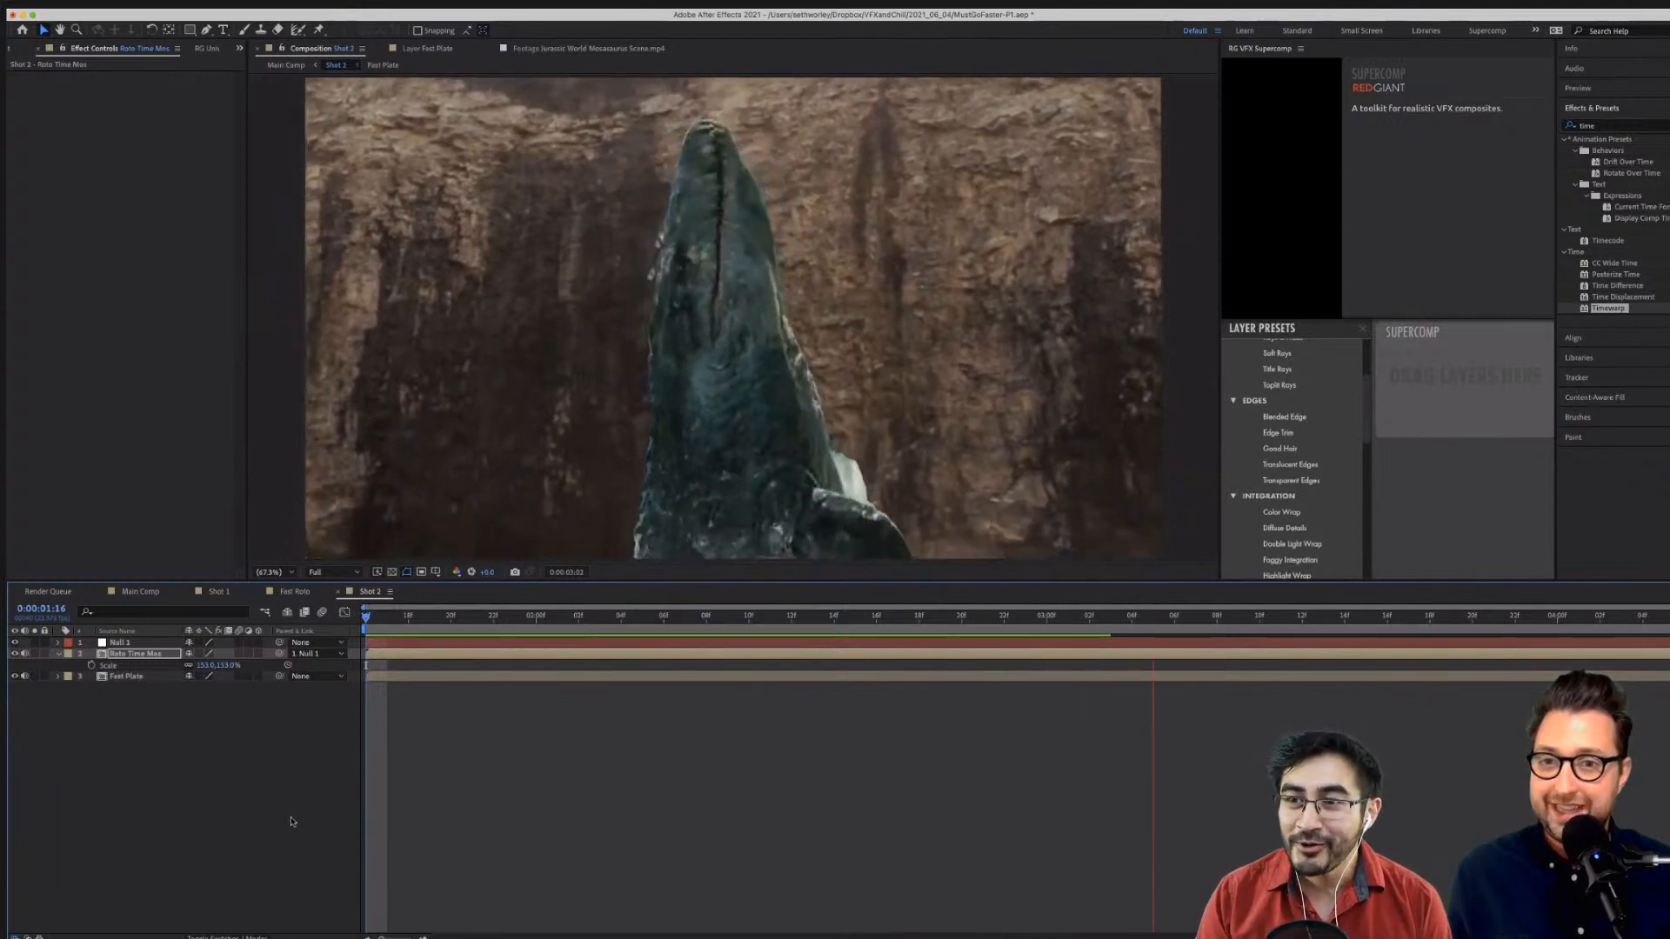
key(space)
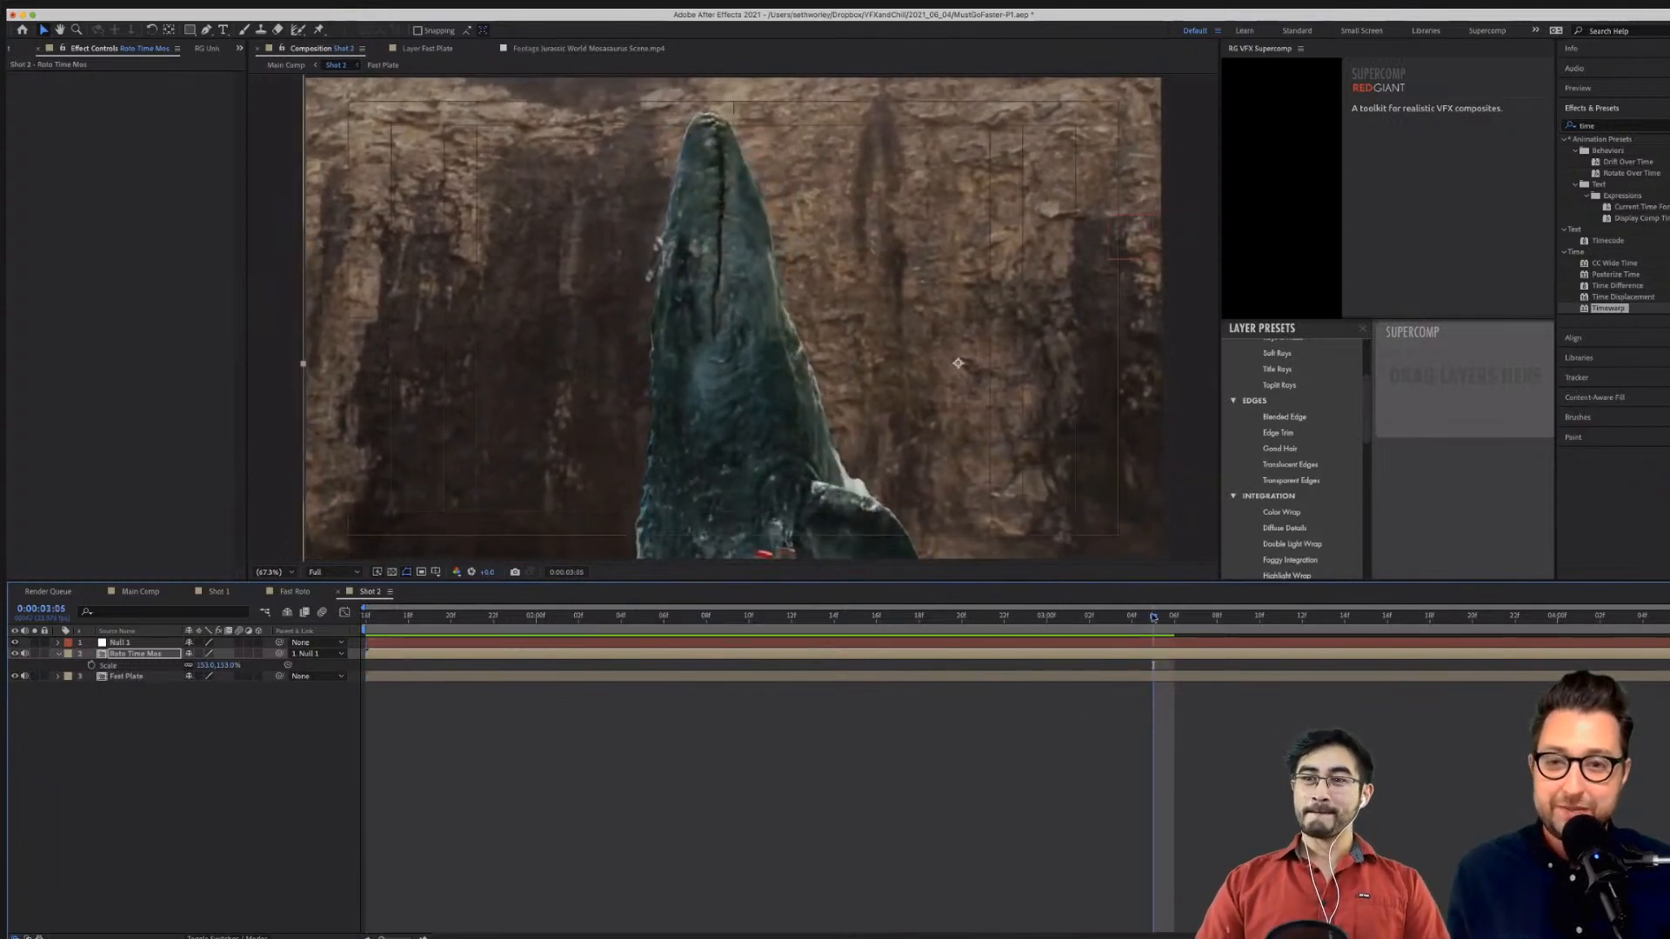
Go to 0:00:02:23, duplicate the Fast Plate layer and place the copy directly above Roto Time Mos.
drag(1154, 616, 1023, 619)
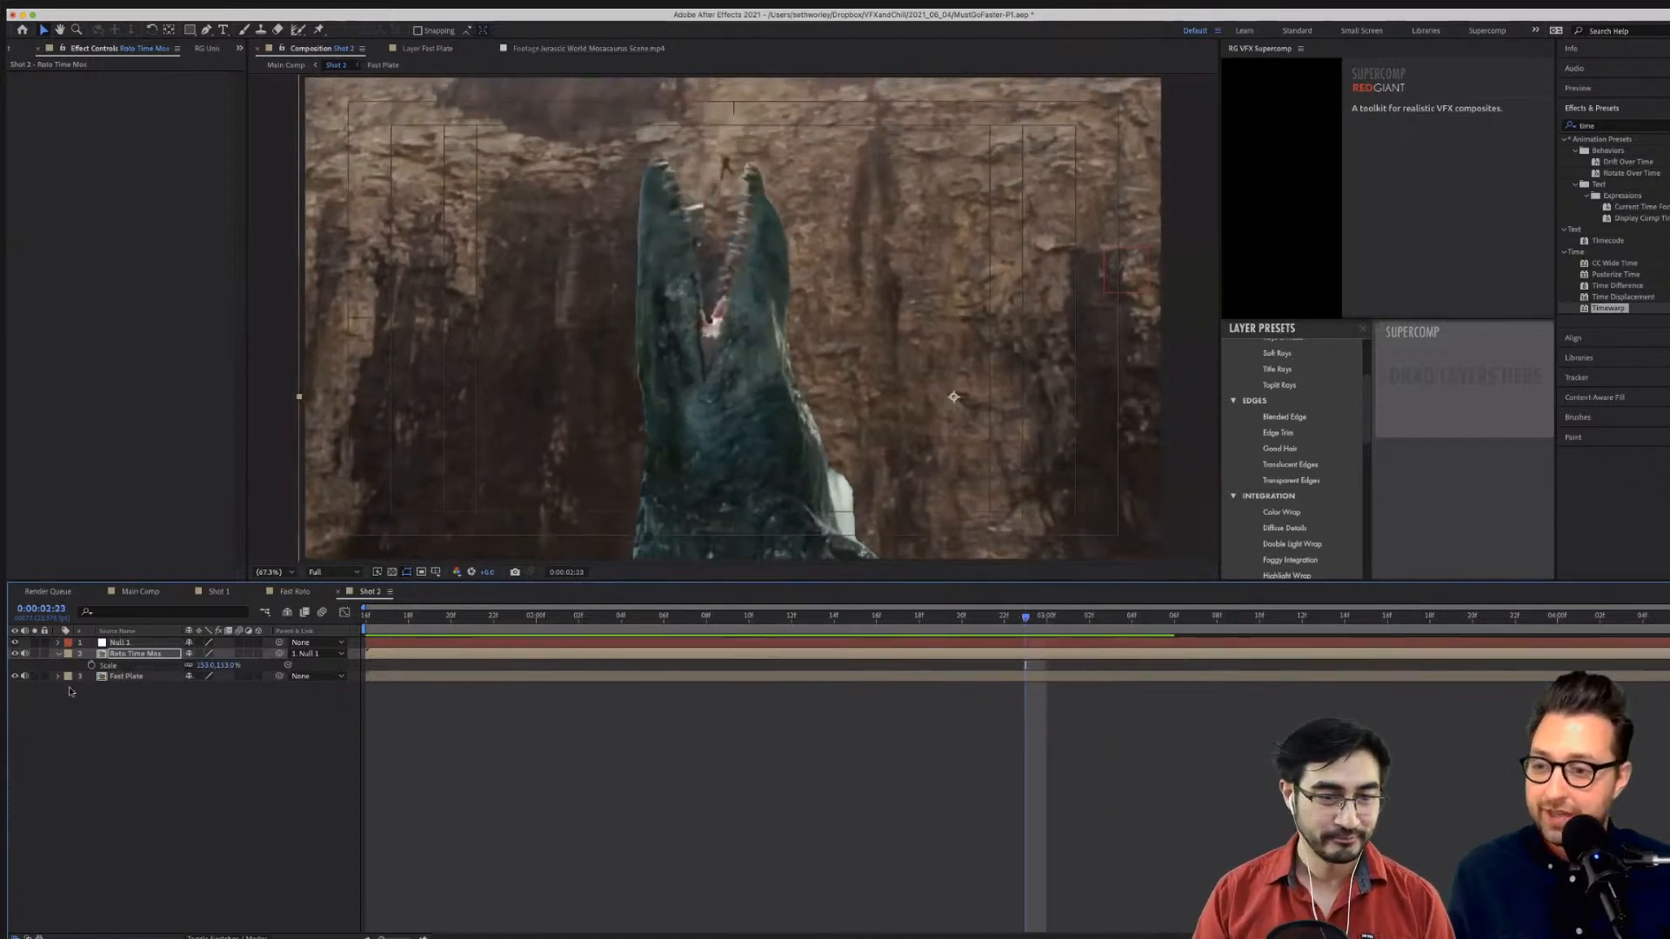
click(124, 677)
key(super+d)
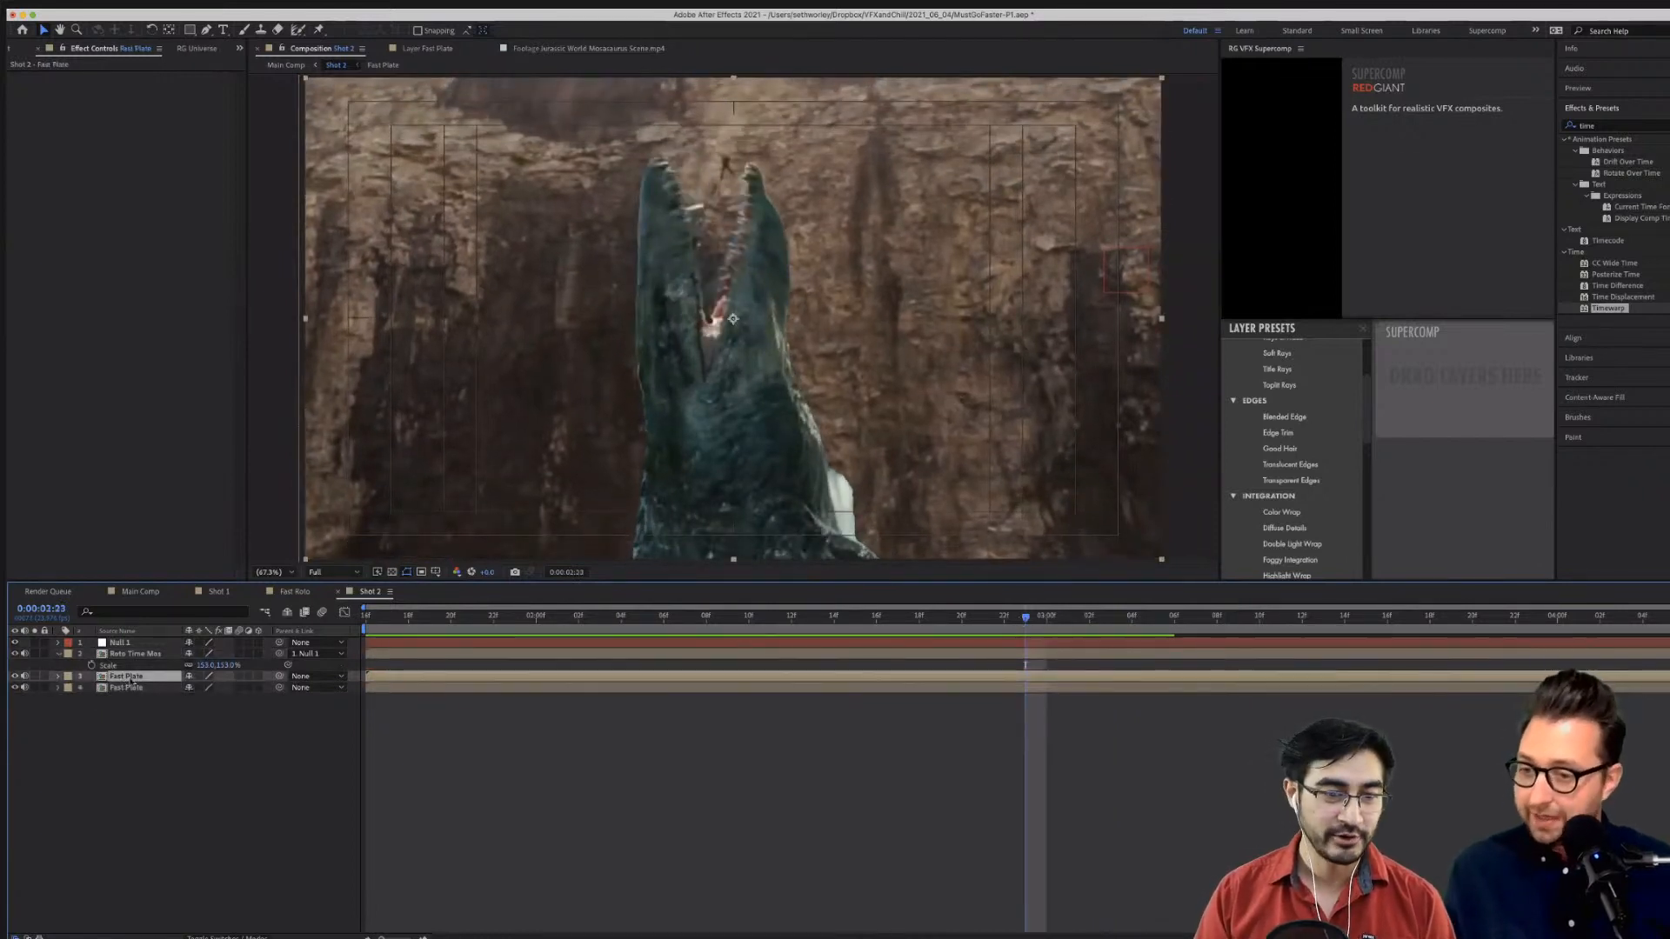
drag(102, 684, 131, 655)
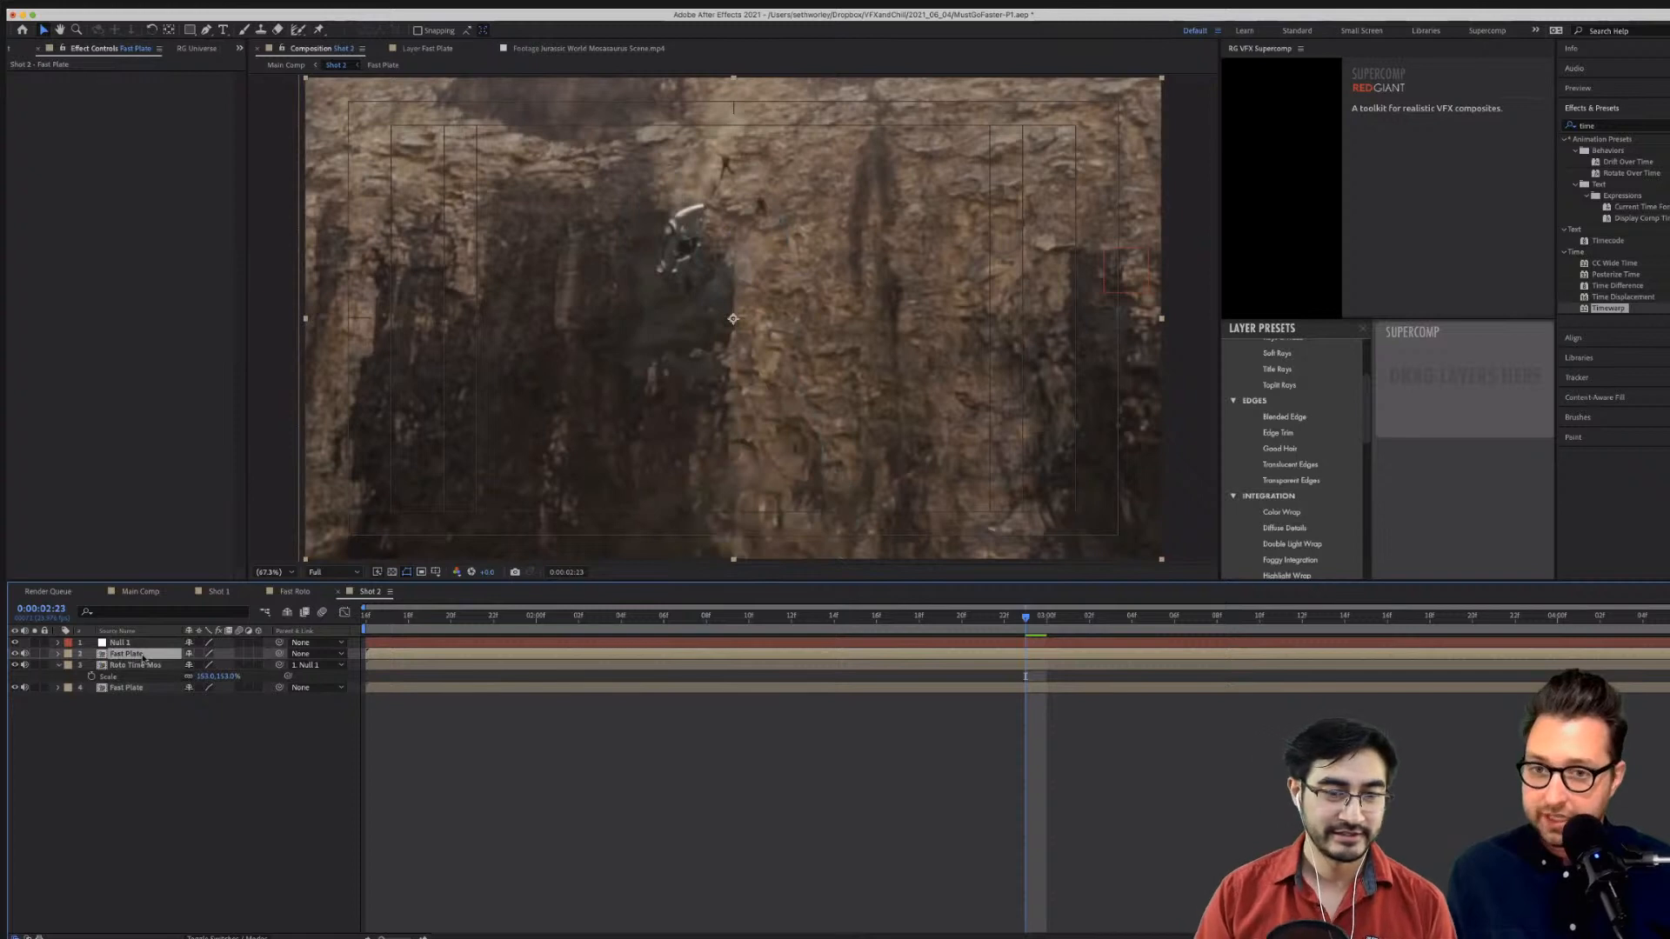
Hide the upper Fast Plate layer, check the mosasaur over the car up to 0:00:03:02, and show the layer again.
click(14, 653)
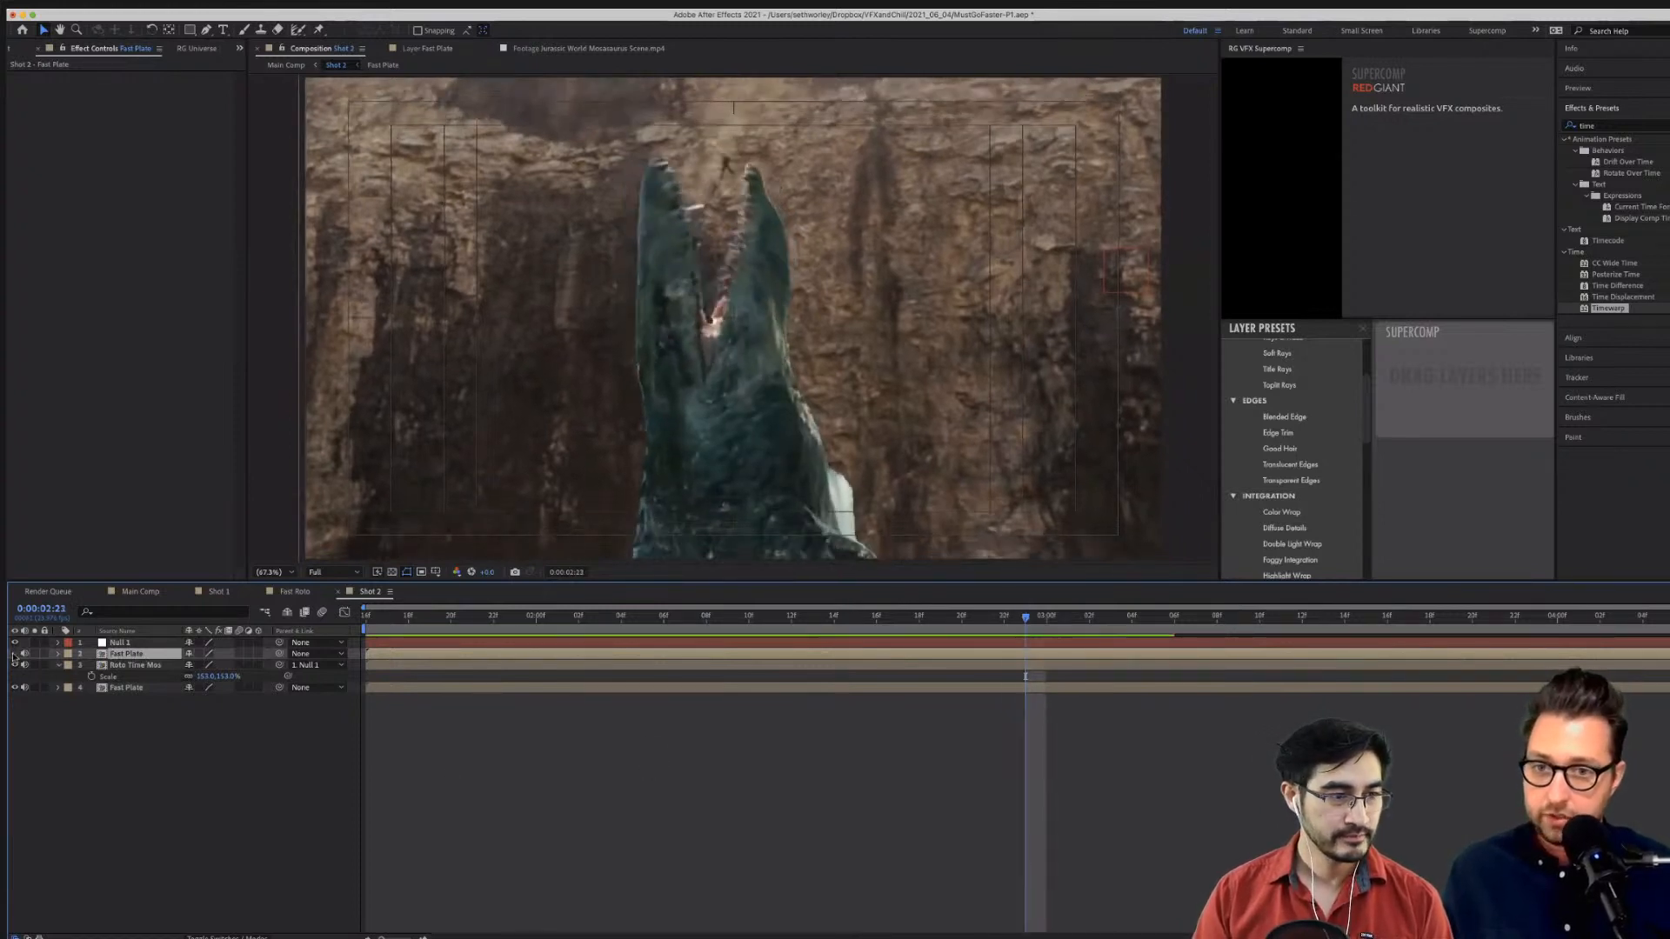
key(Page_Down)
key(Page_Down)
key(Page_Down)
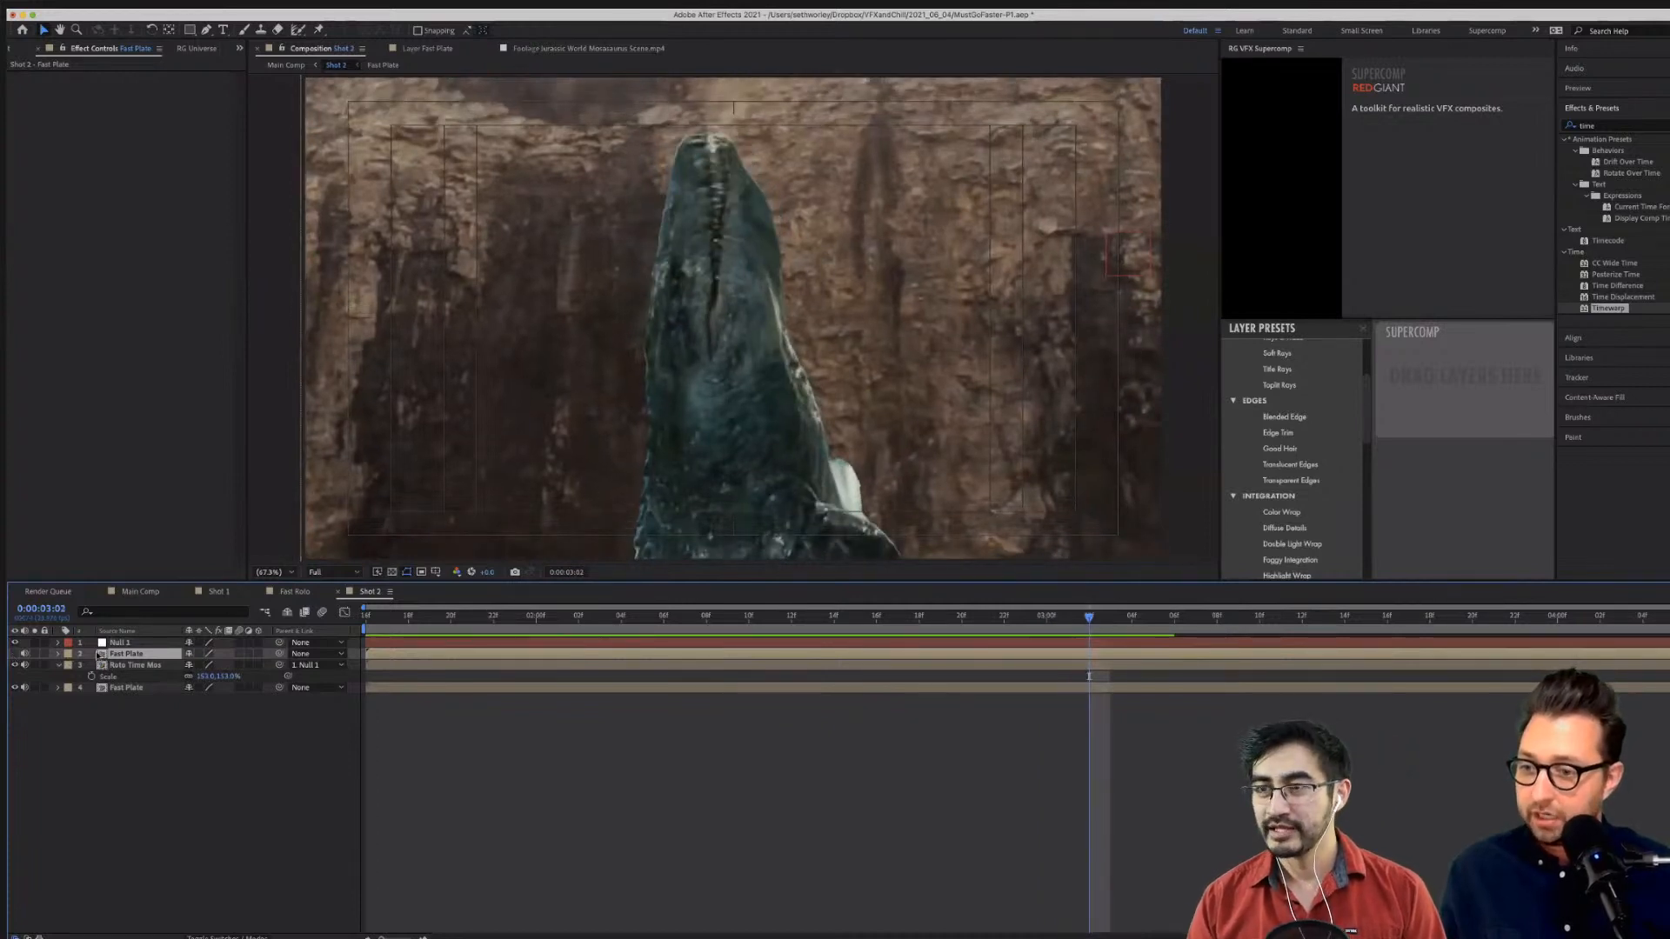
click(15, 654)
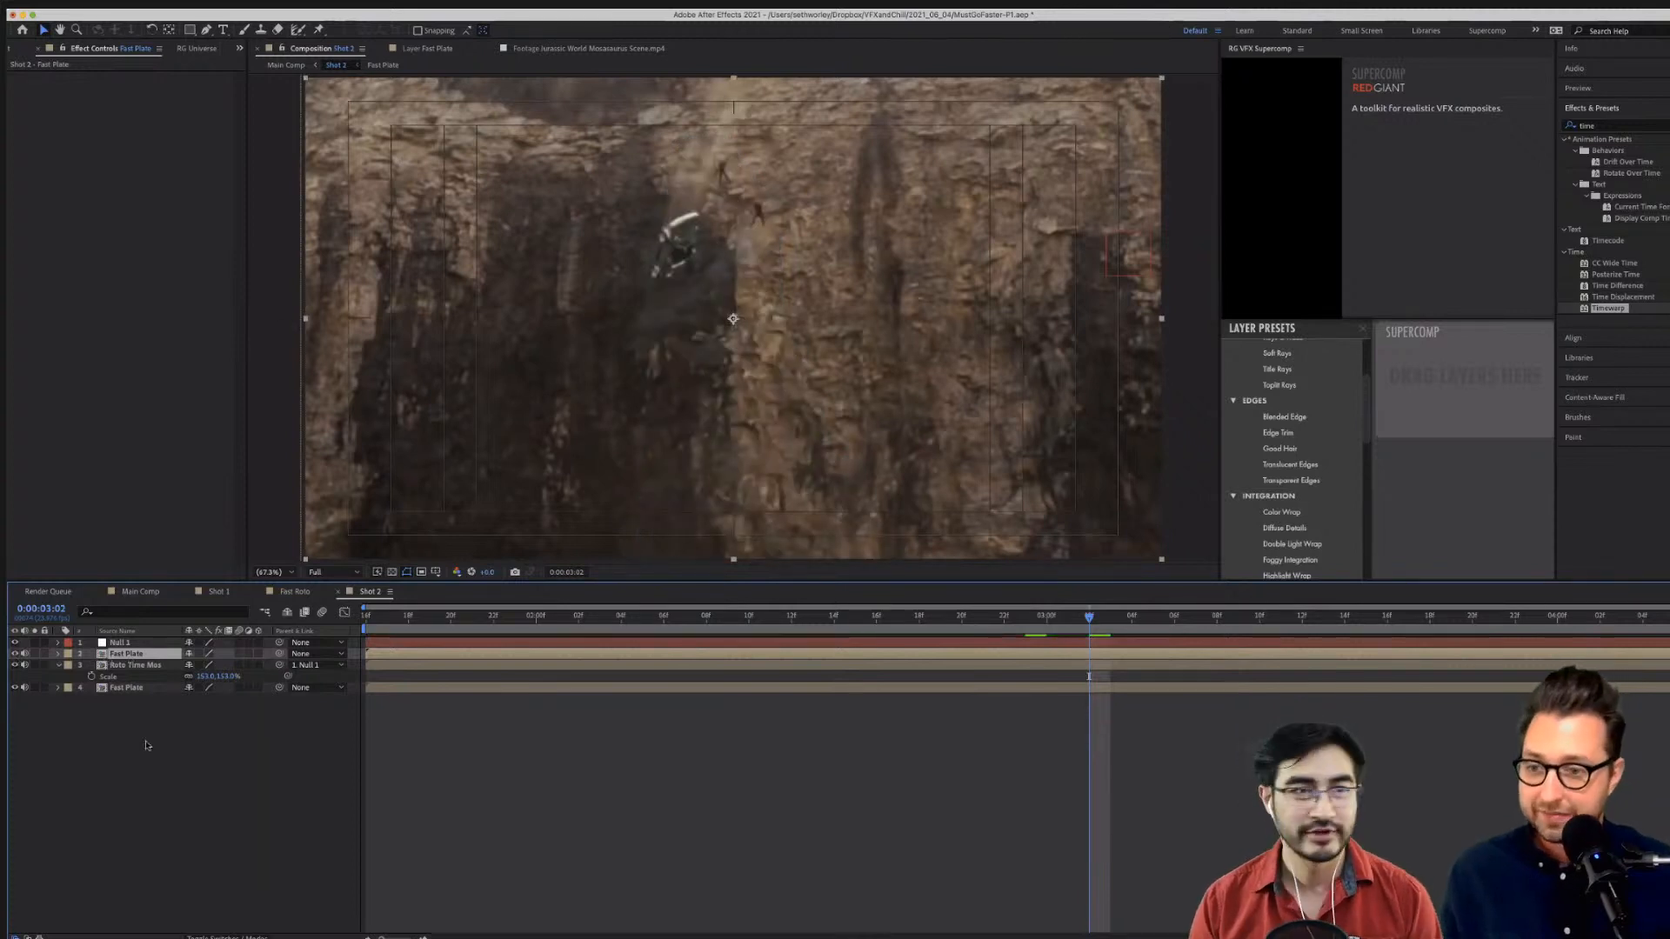
key(super+shift+c)
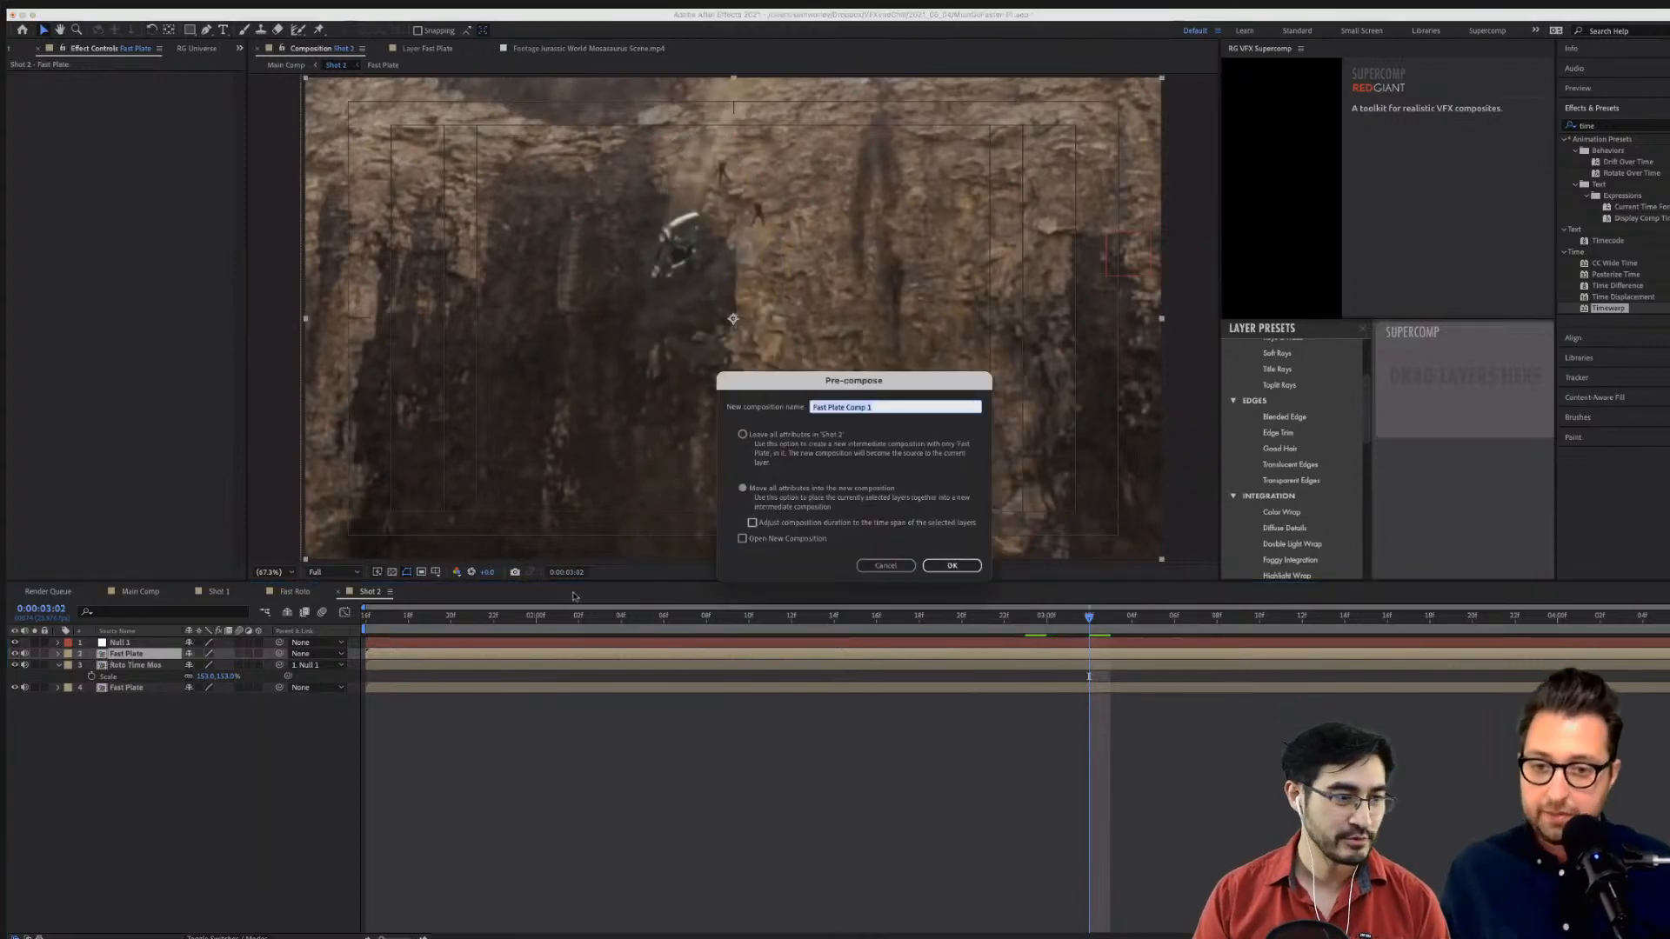
click(898, 566)
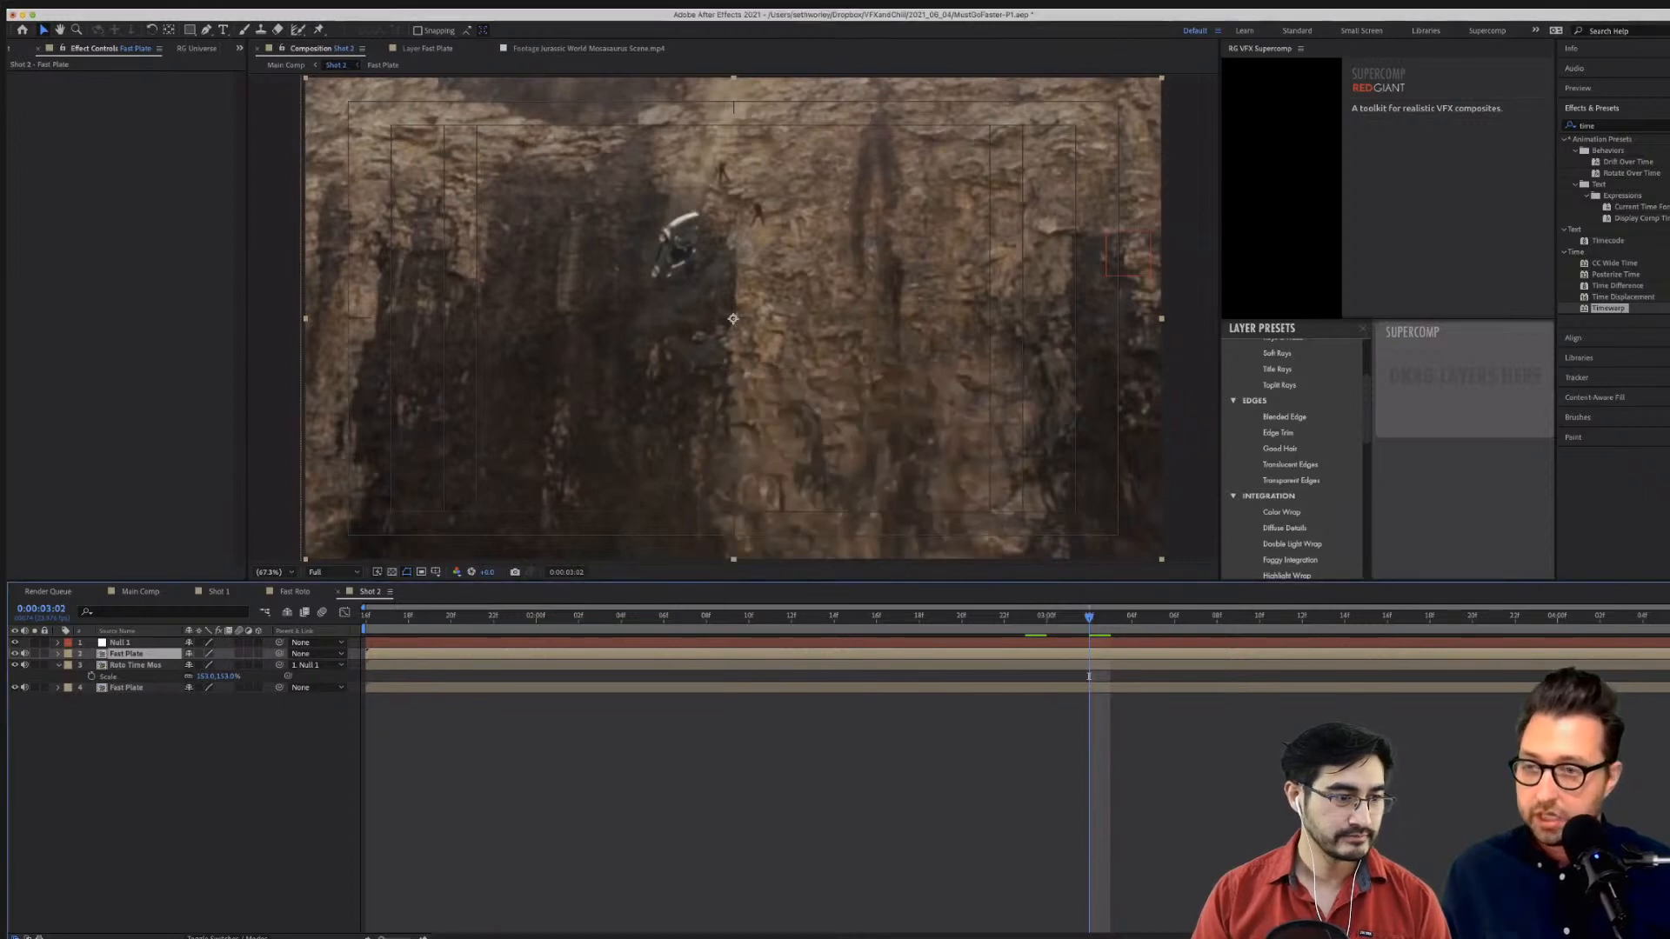
click(1020, 797)
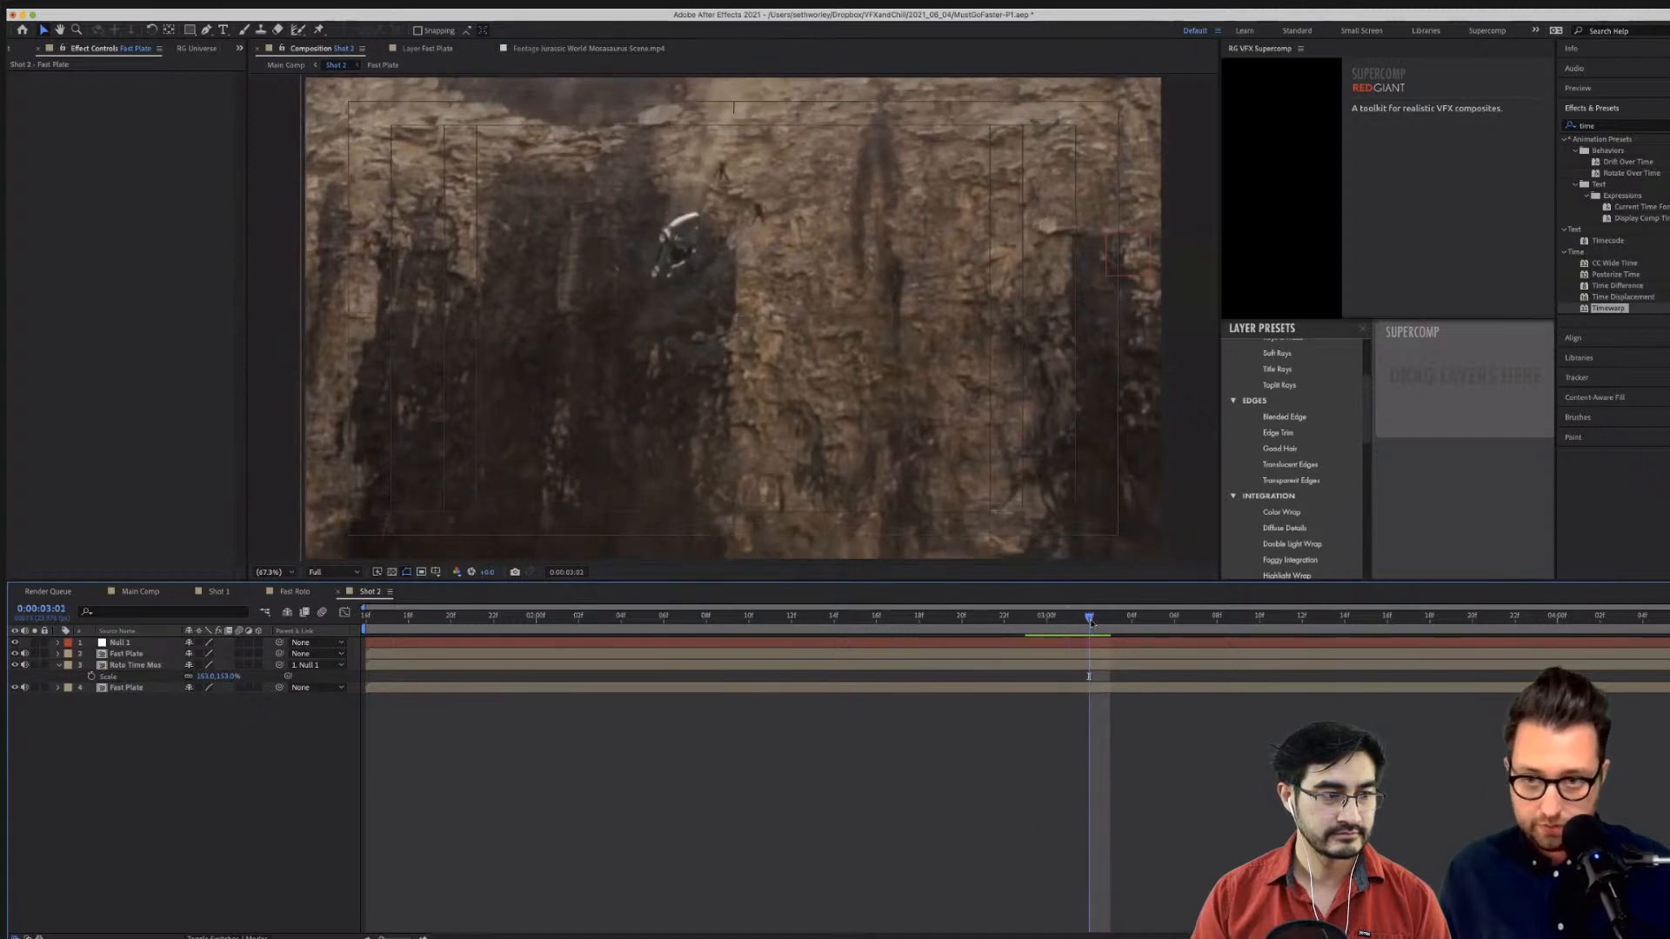
Trim the start of the upper Fast Plate layer to 0:00:03:02 and pre-compose it as "Fast Plate Comp 1".
click(146, 655)
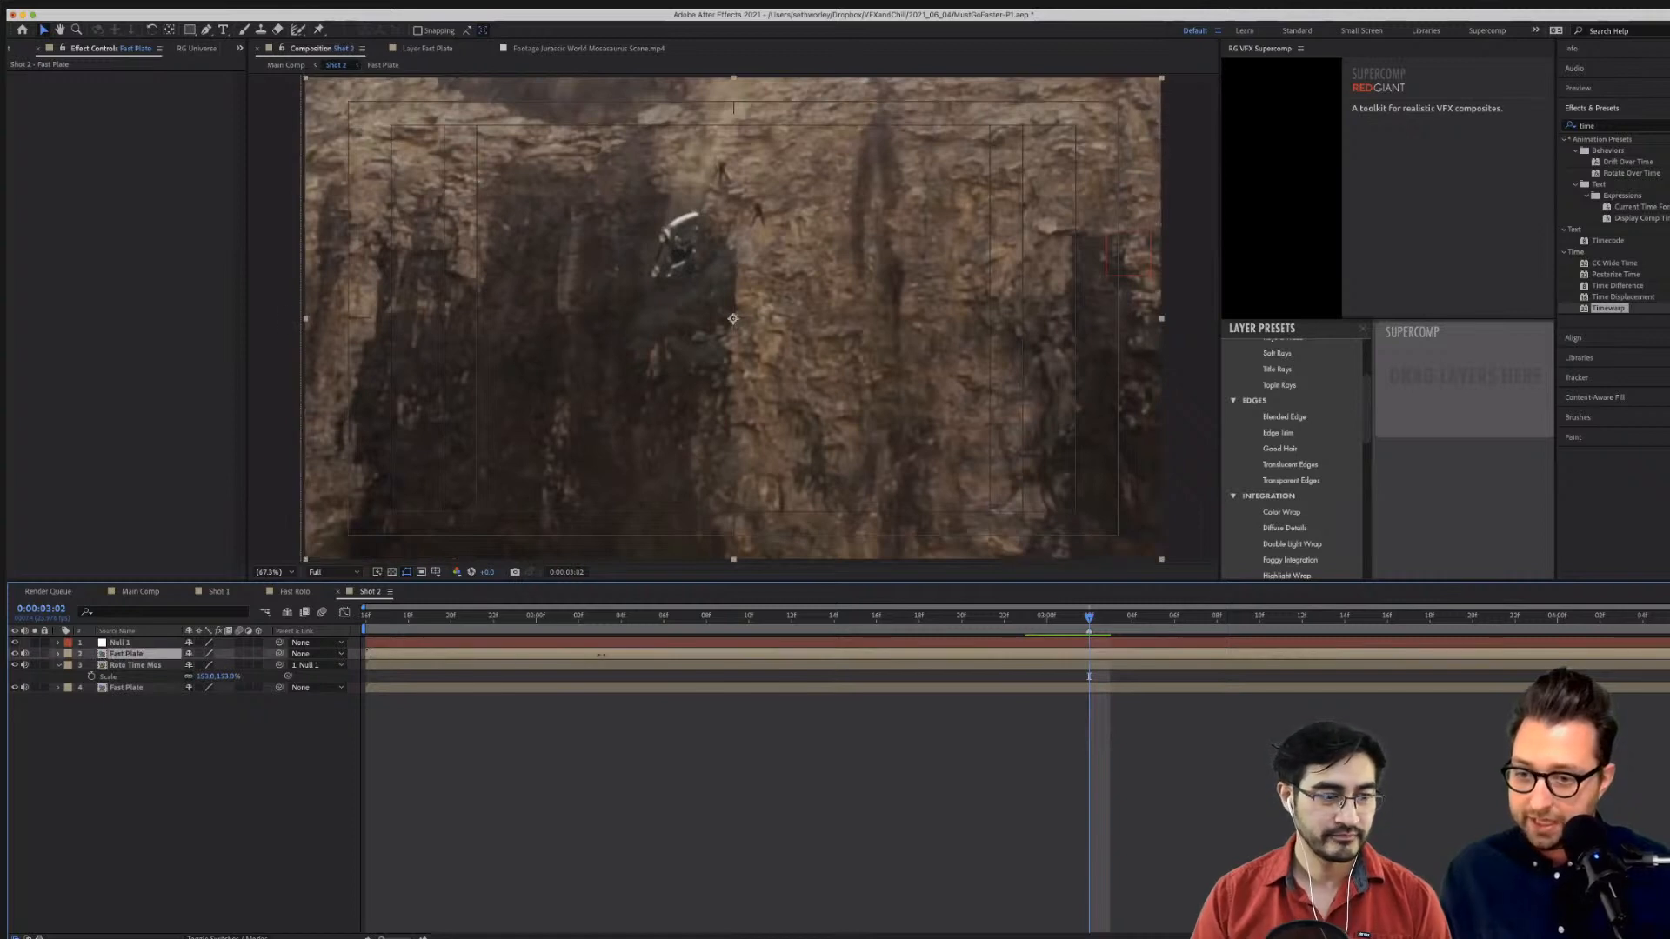
key(alt+bracketleft)
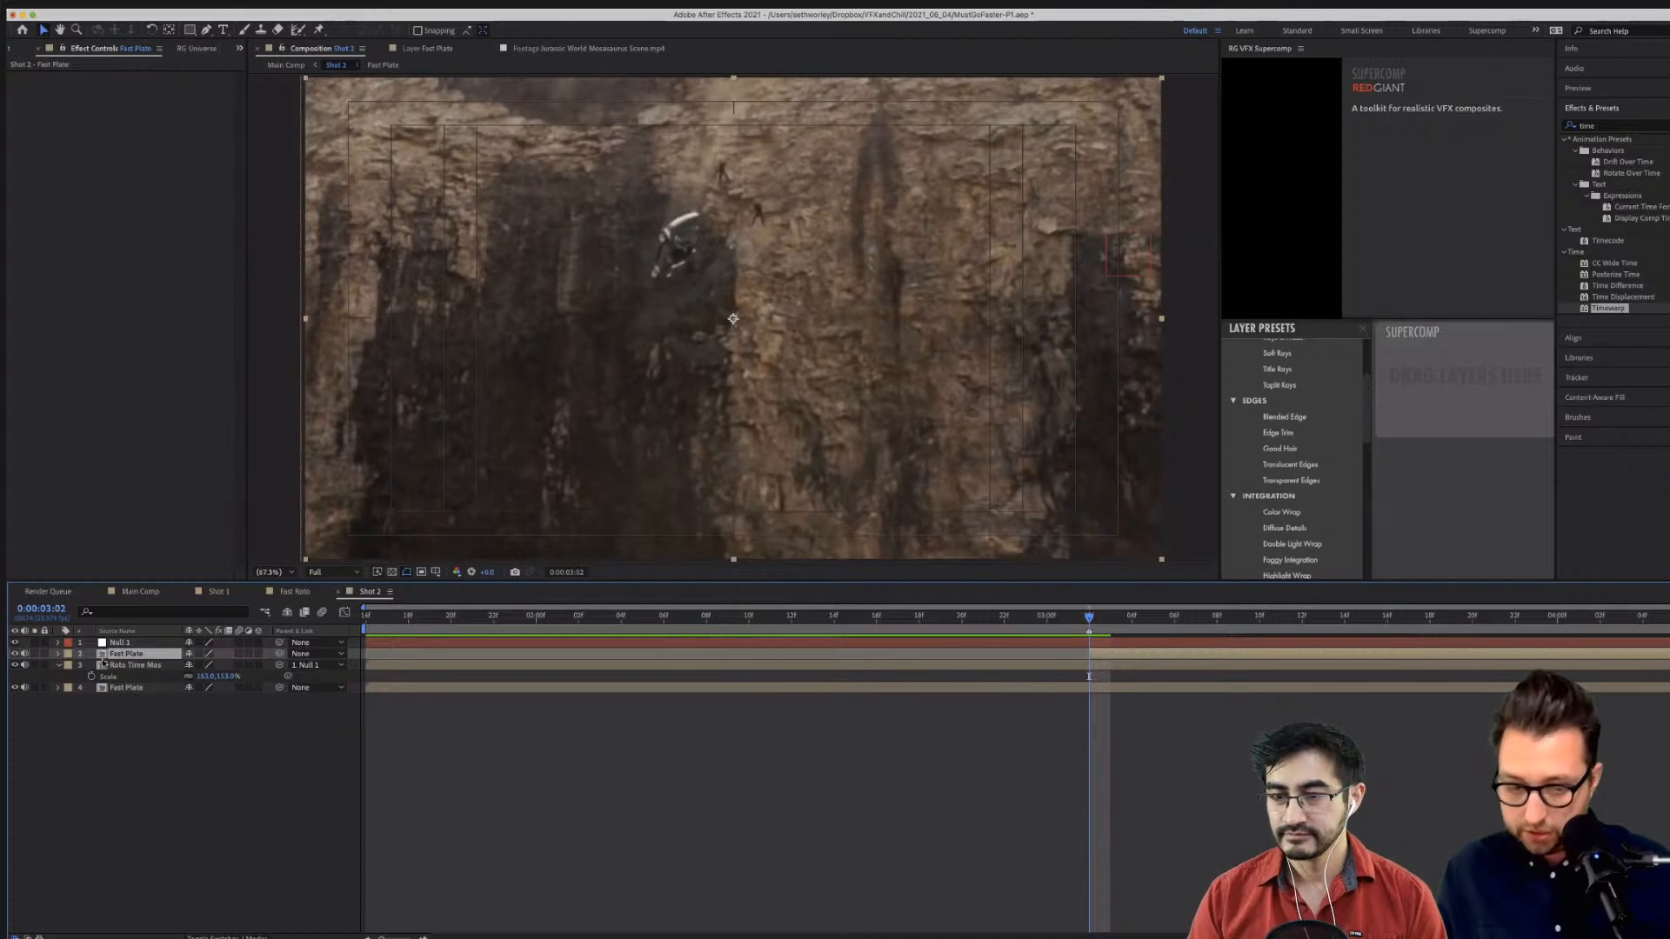
key(super+shift+c)
click(952, 565)
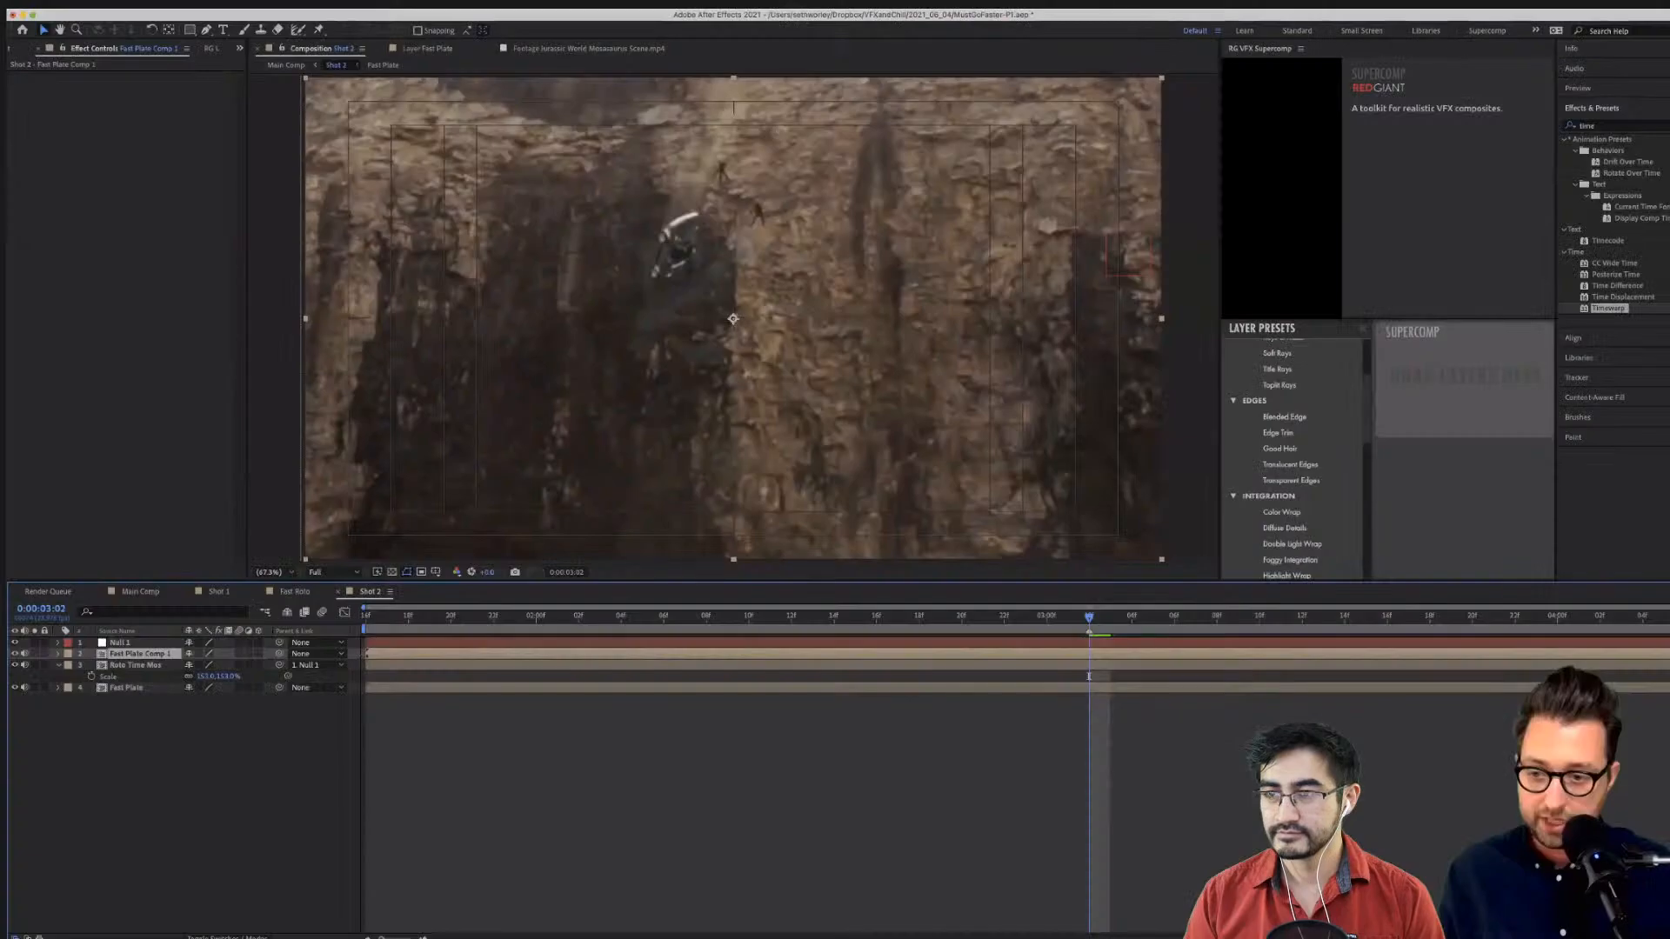
Open Fast Plate Comp 1 and extend its Fast Plate layer back to the start of the composition.
double_click(1129, 654)
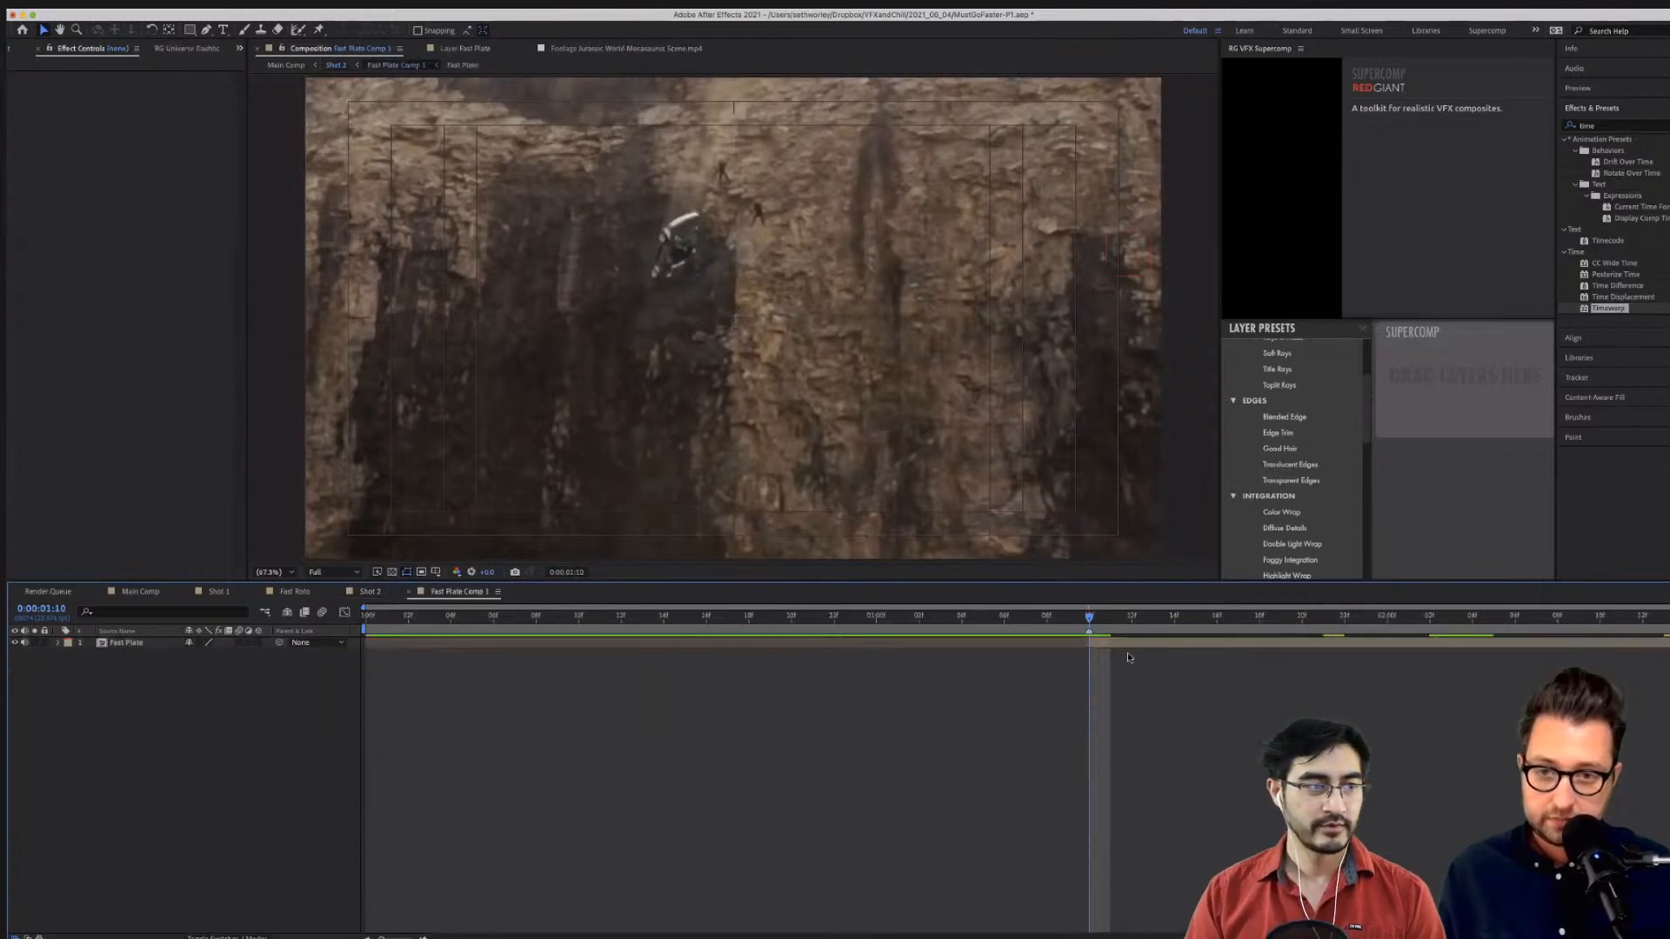
click(1091, 648)
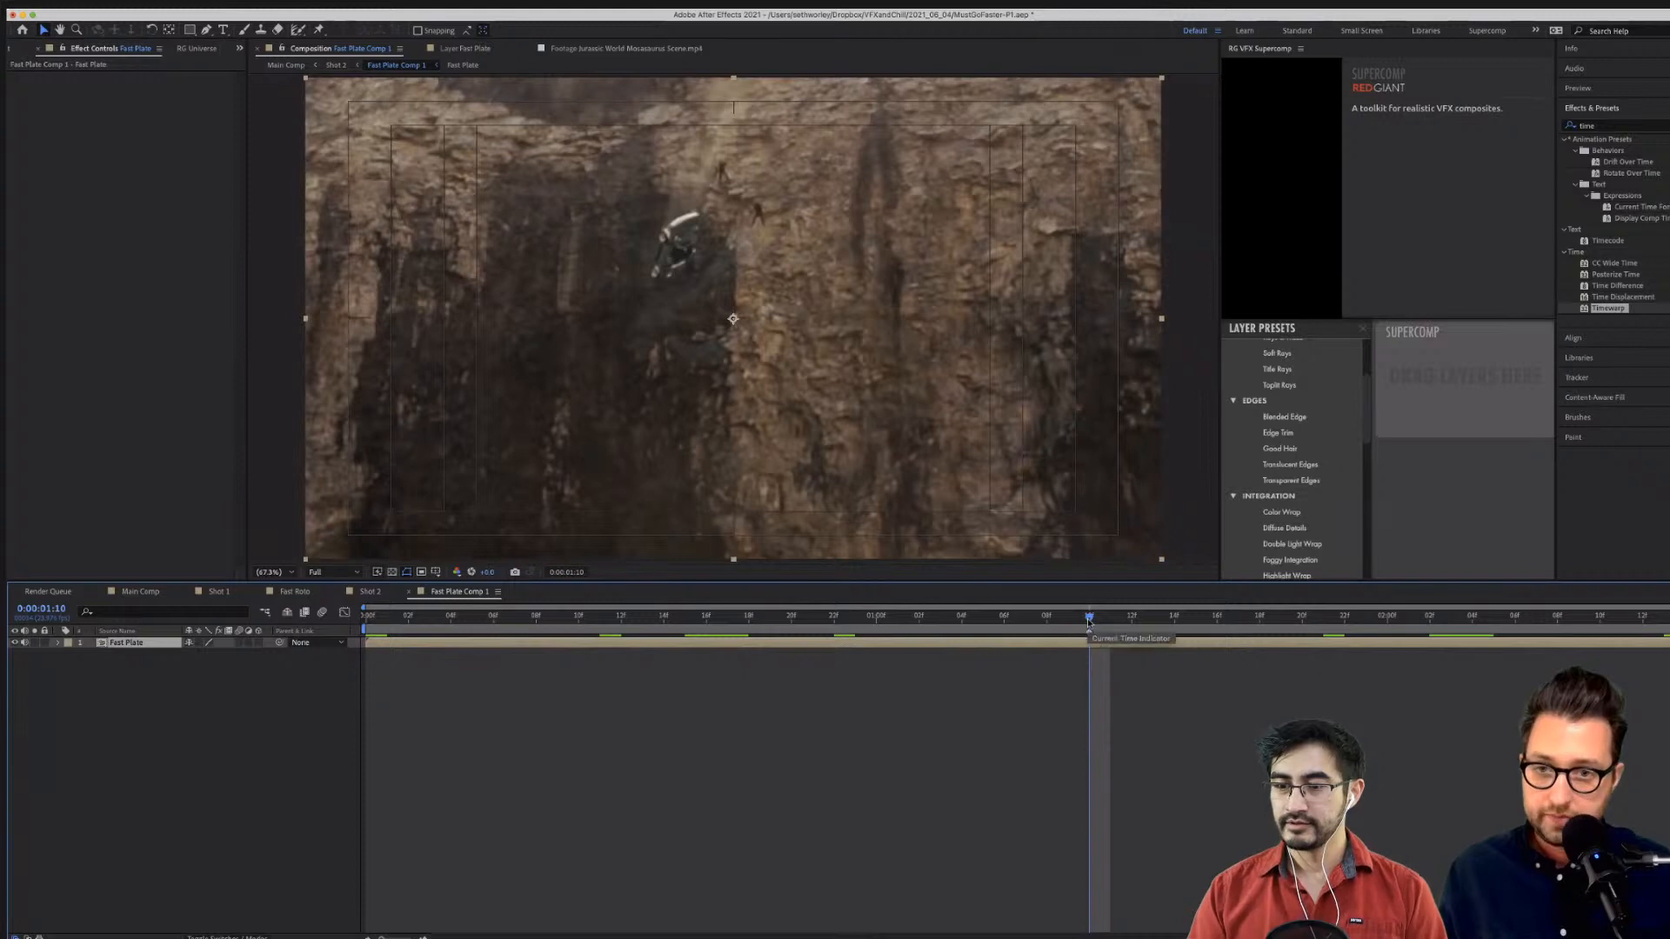
Apply Freeze Frame to the Fast Plate layer at 0:00:00:00.
key(space)
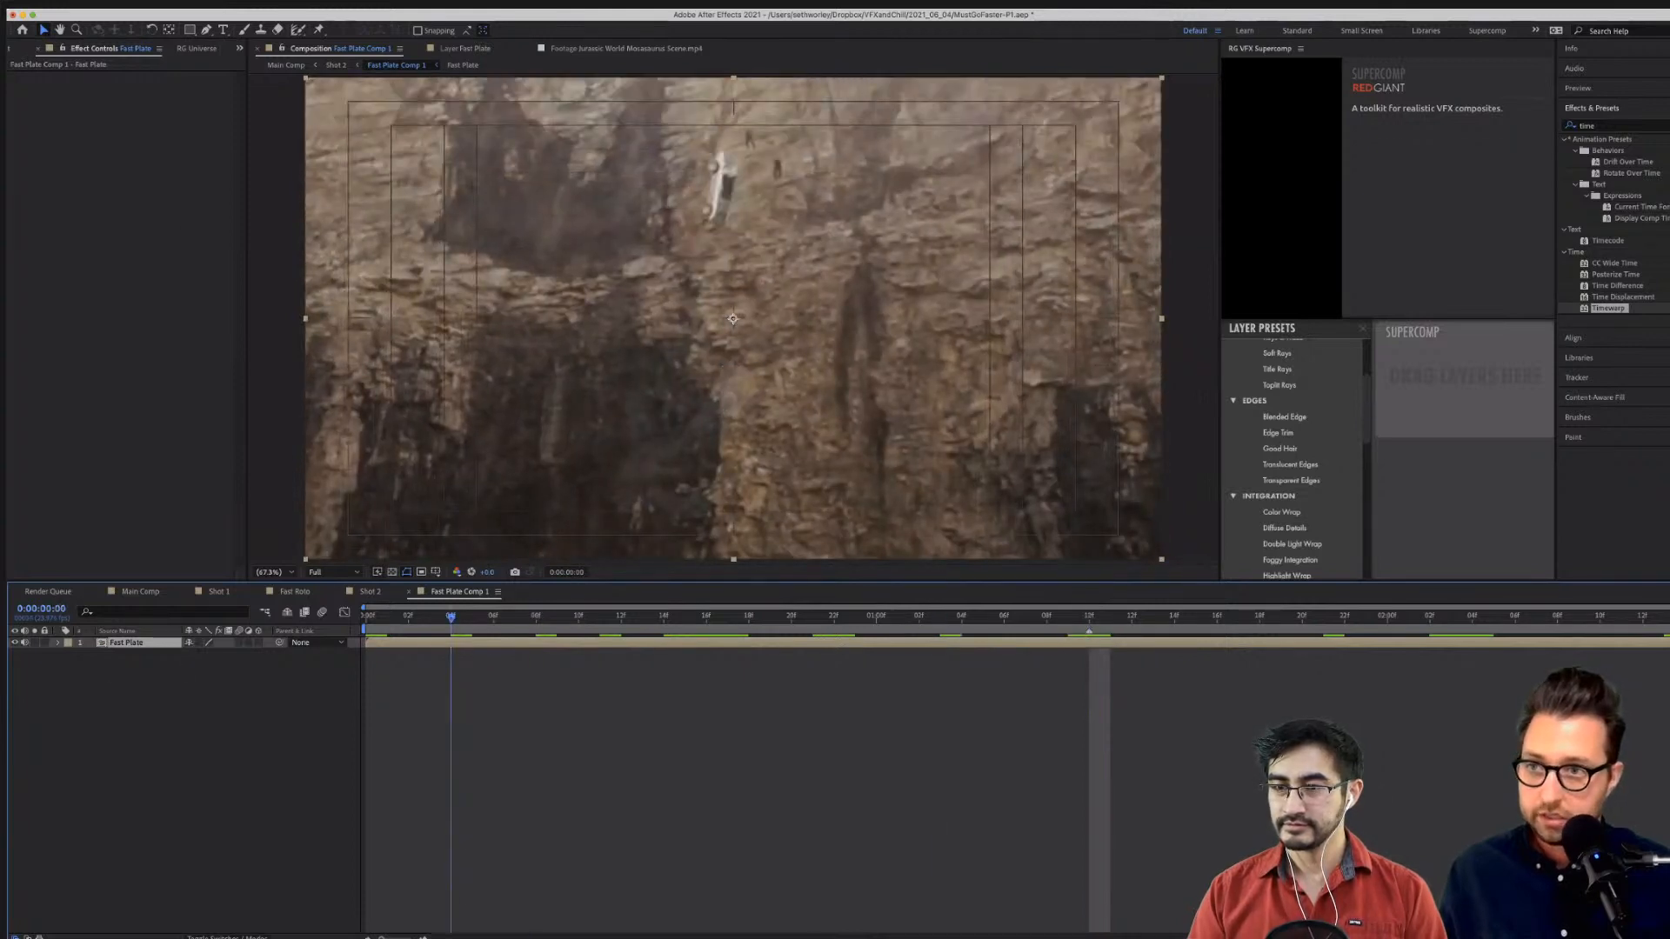
click(243, 1)
mouse_move(295, 180)
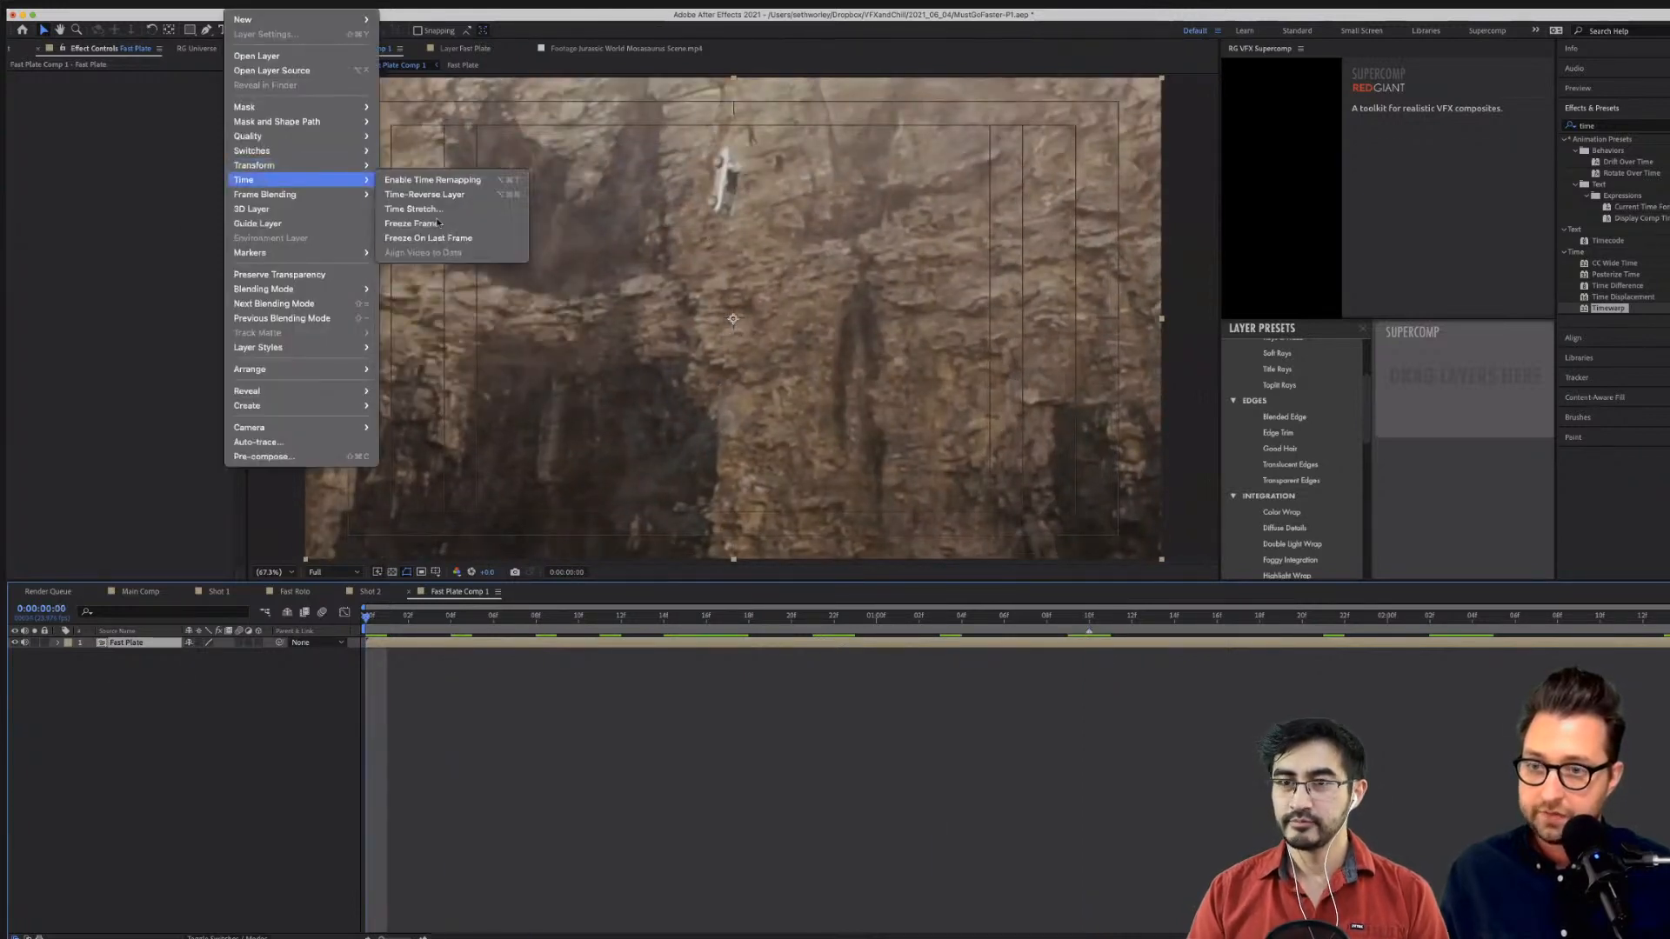
key(Return)
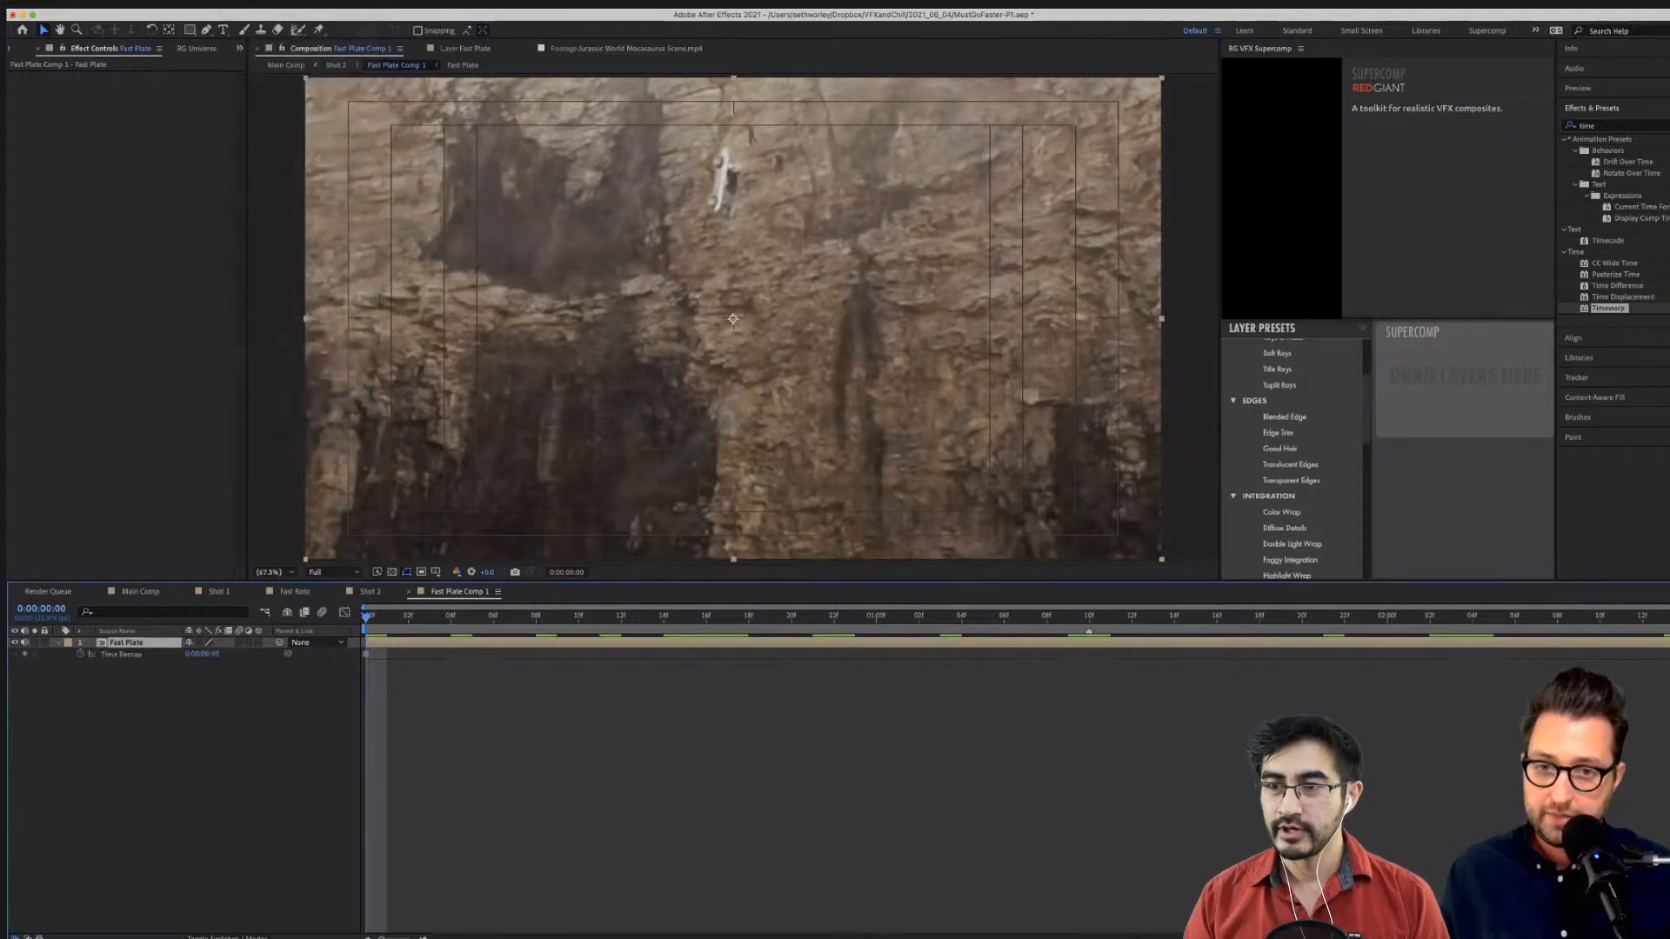
click(244, 0)
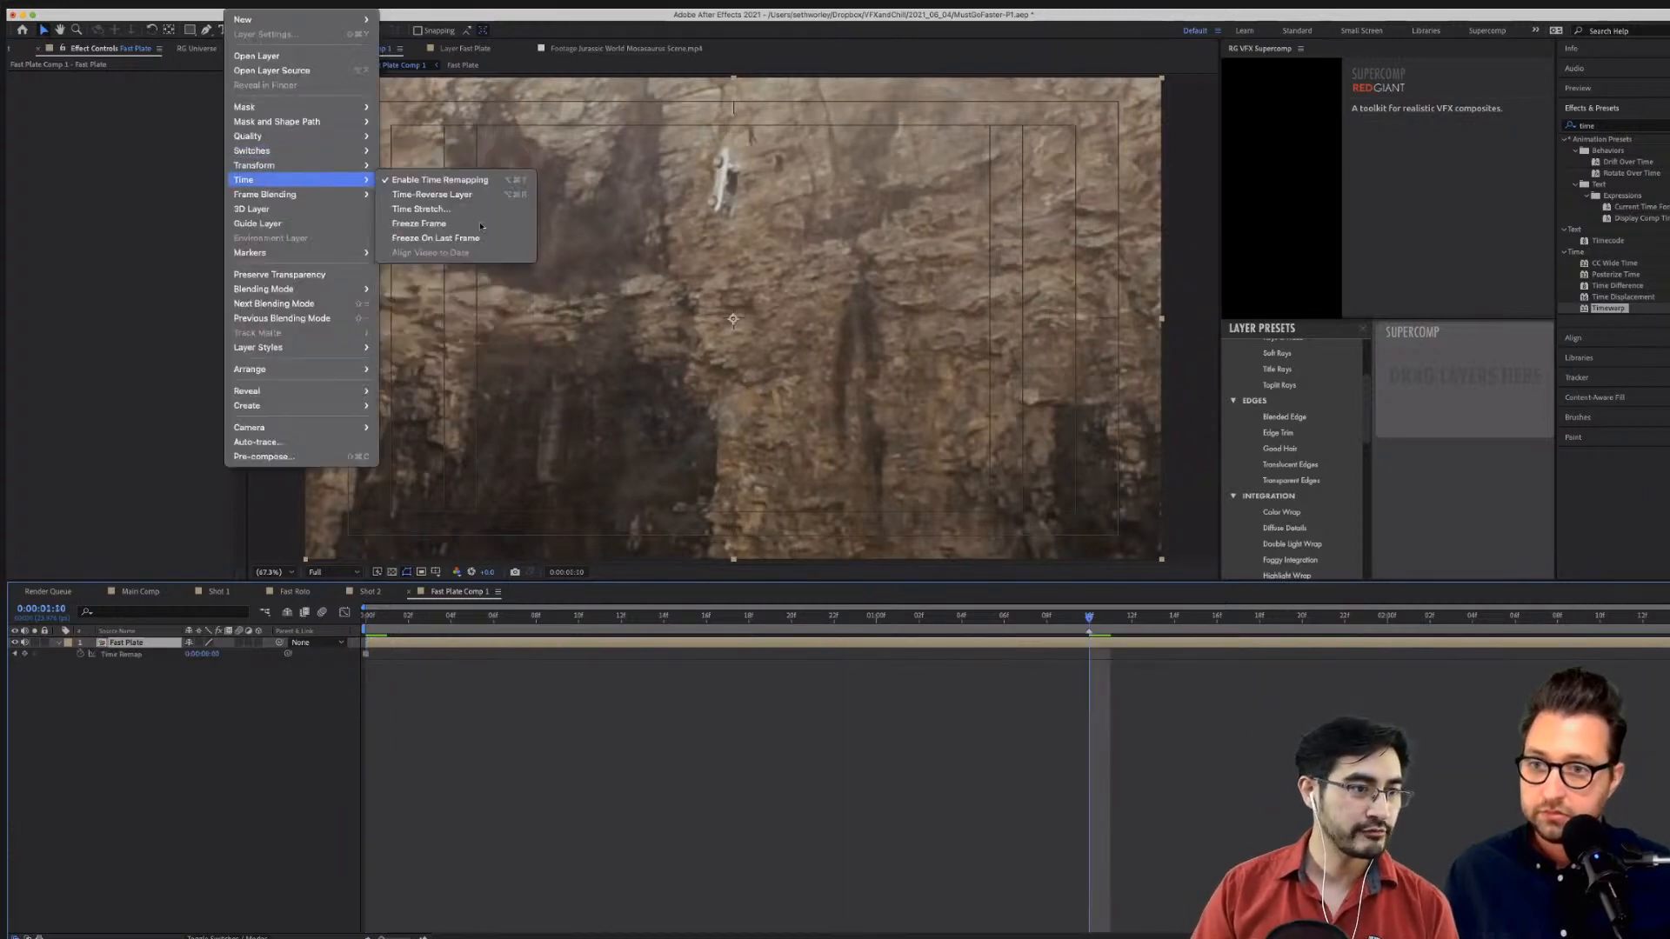
key(Escape)
Duplicate the frozen Fast Plate layer, and remove the copy and the Time Remap freeze again.
key(super+d)
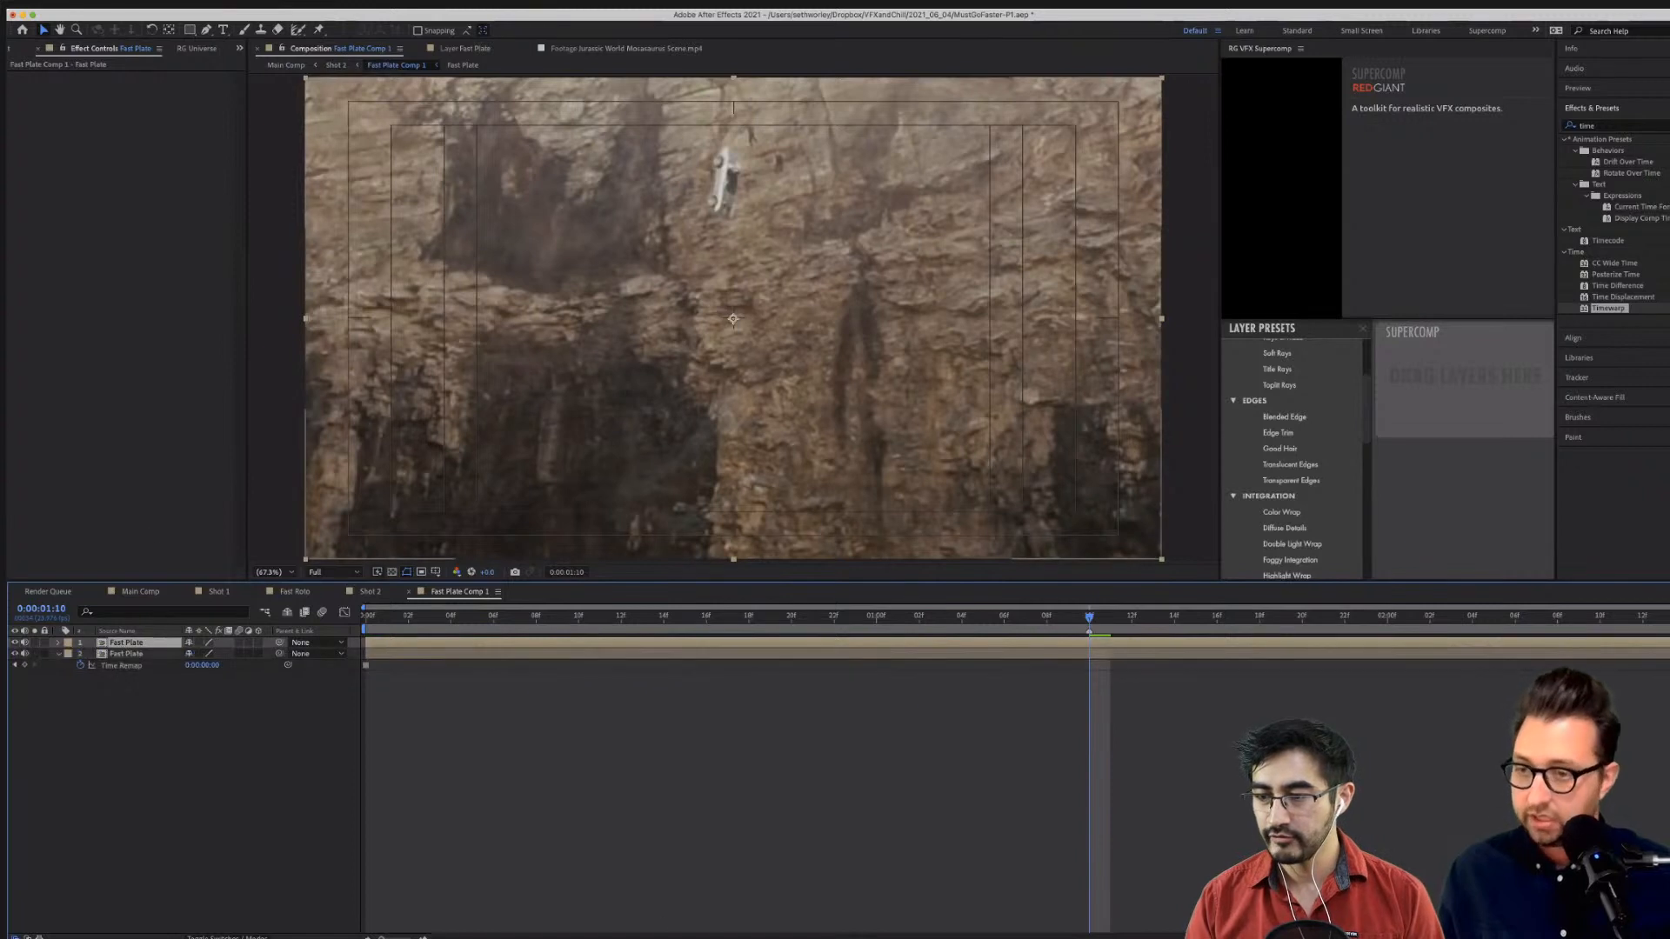
click(243, 1)
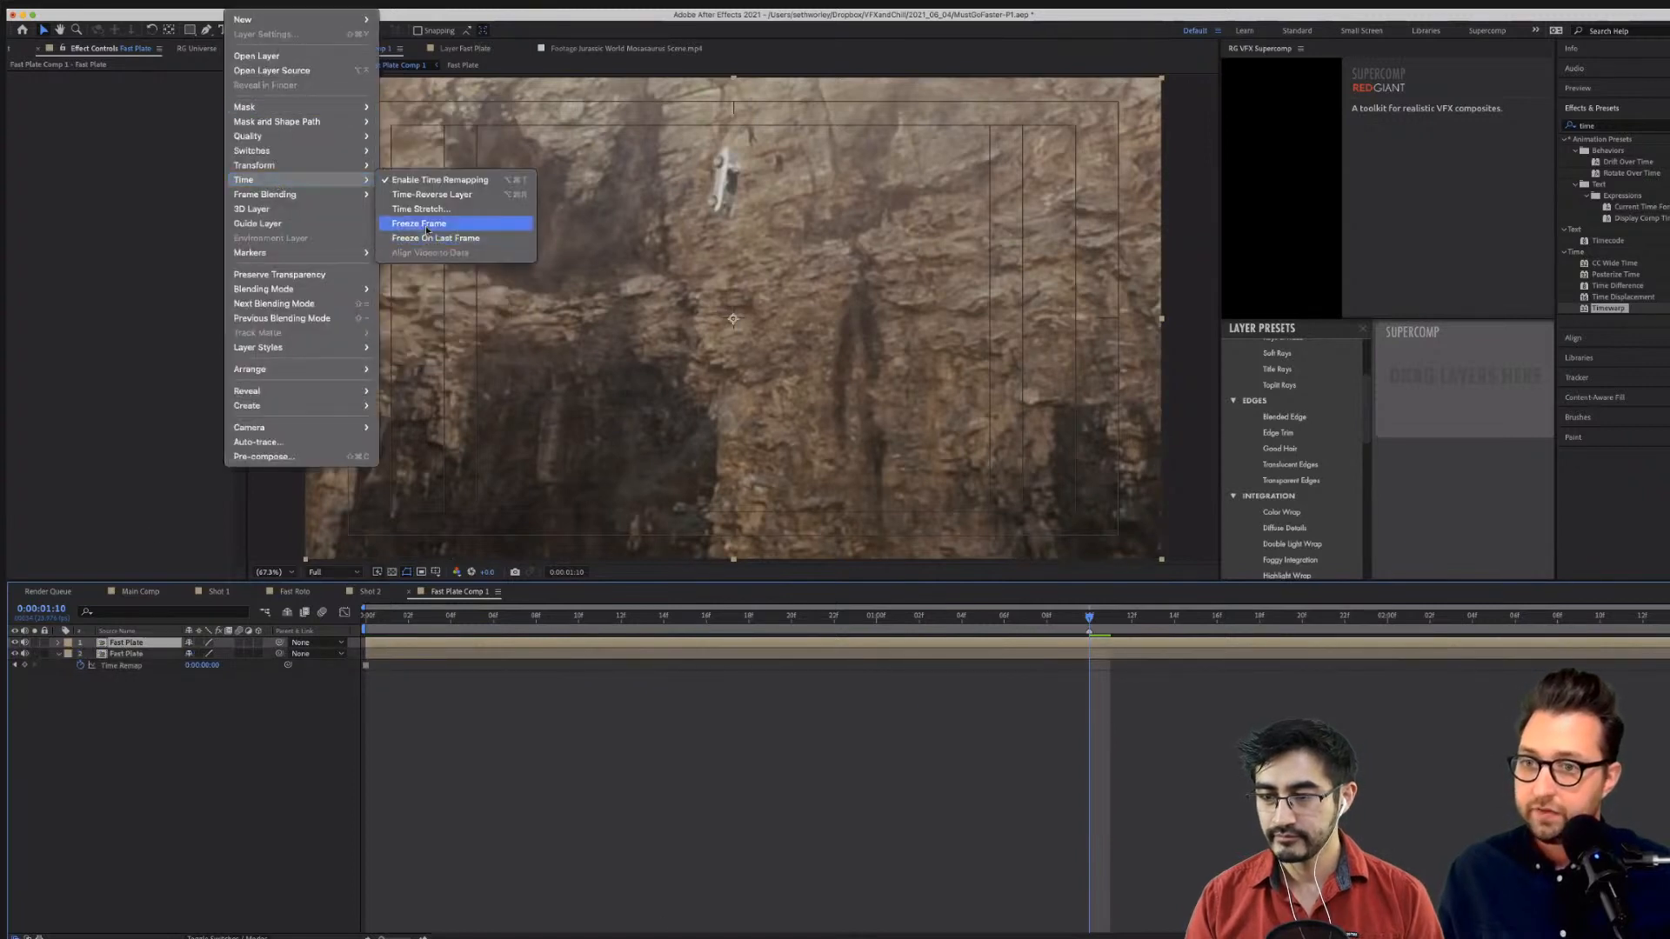
key(Escape)
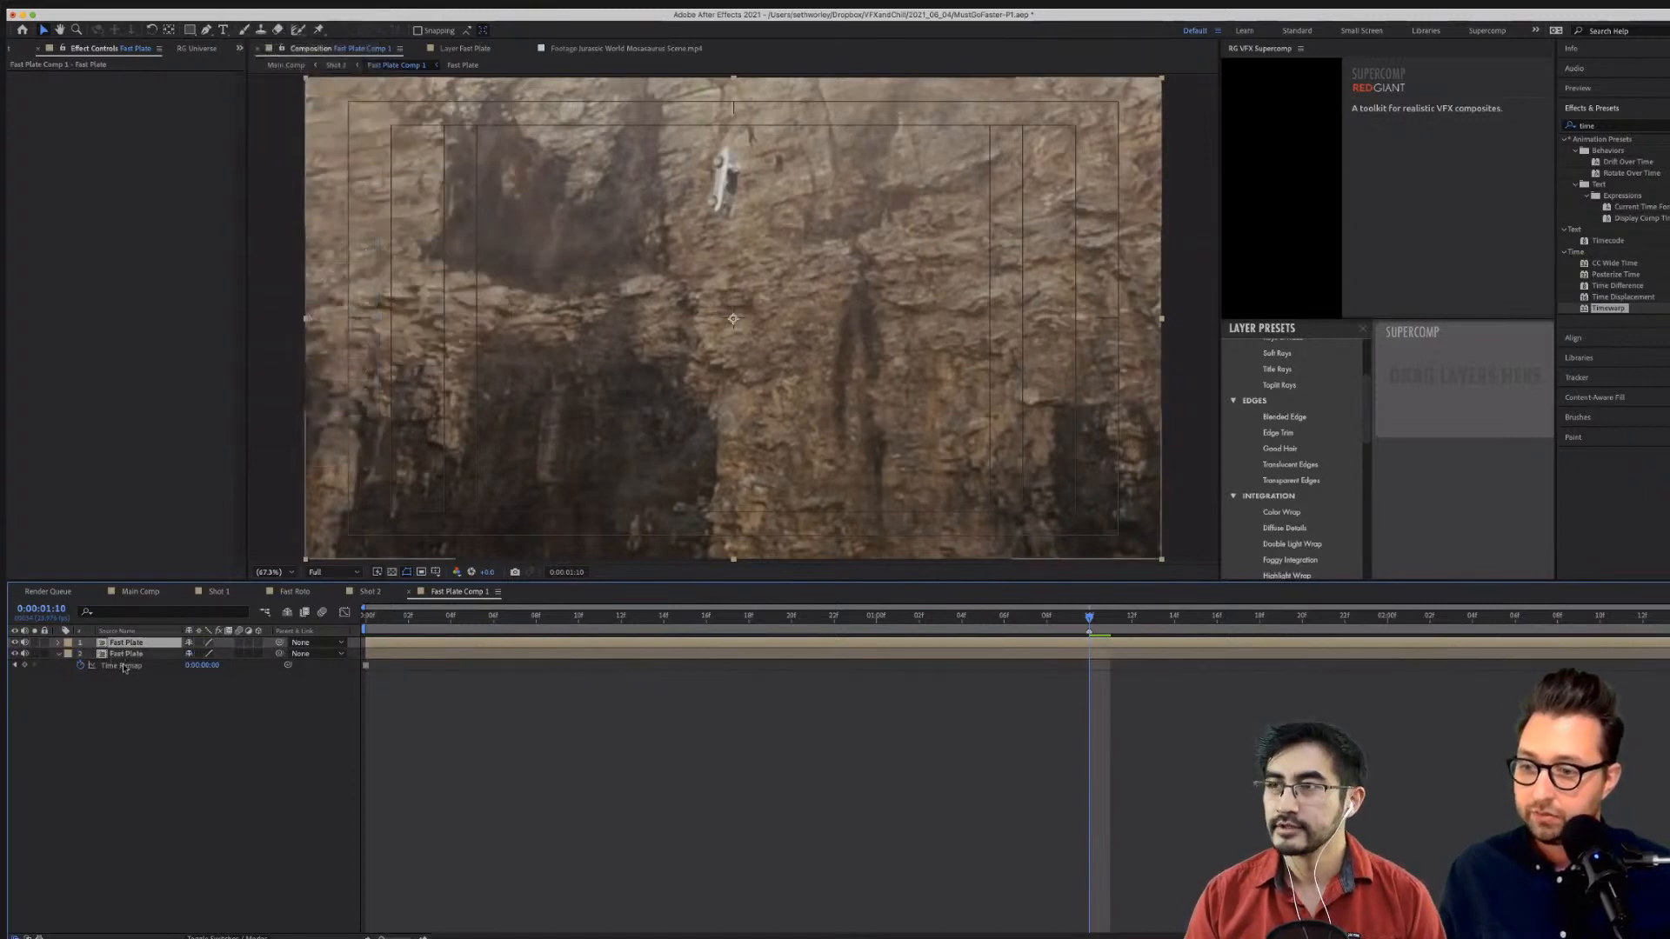
click(122, 666)
key(Delete)
click(128, 644)
key(Home)
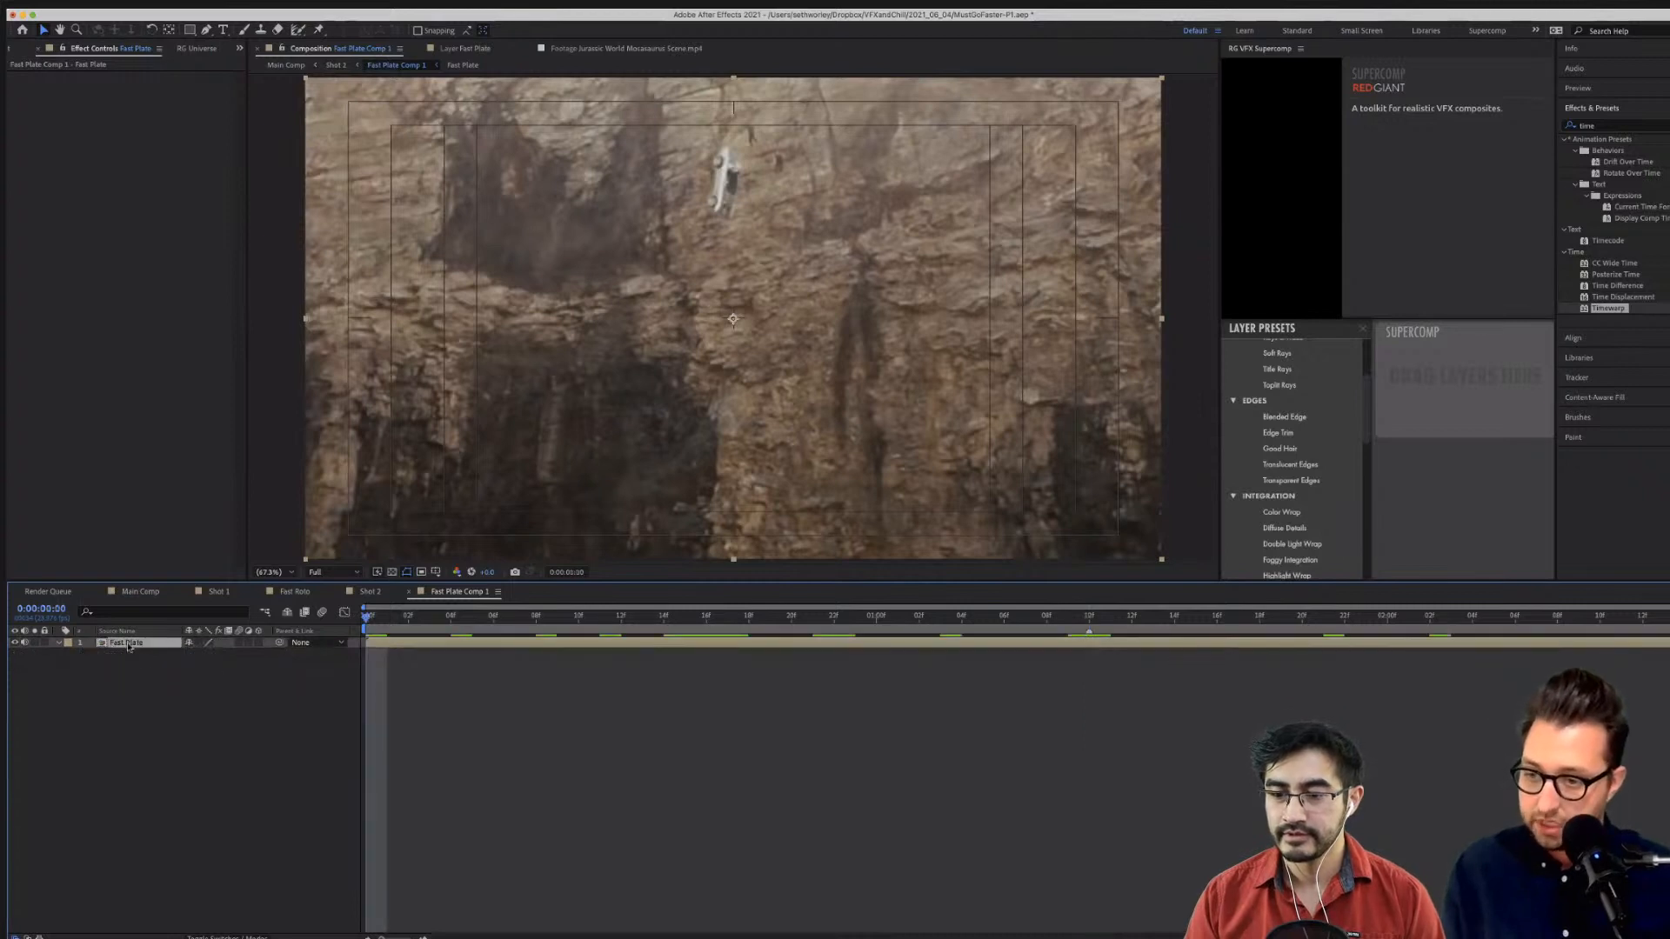
Go to 0:00:01:10 and duplicate the Fast Plate layer twice.
click(1098, 620)
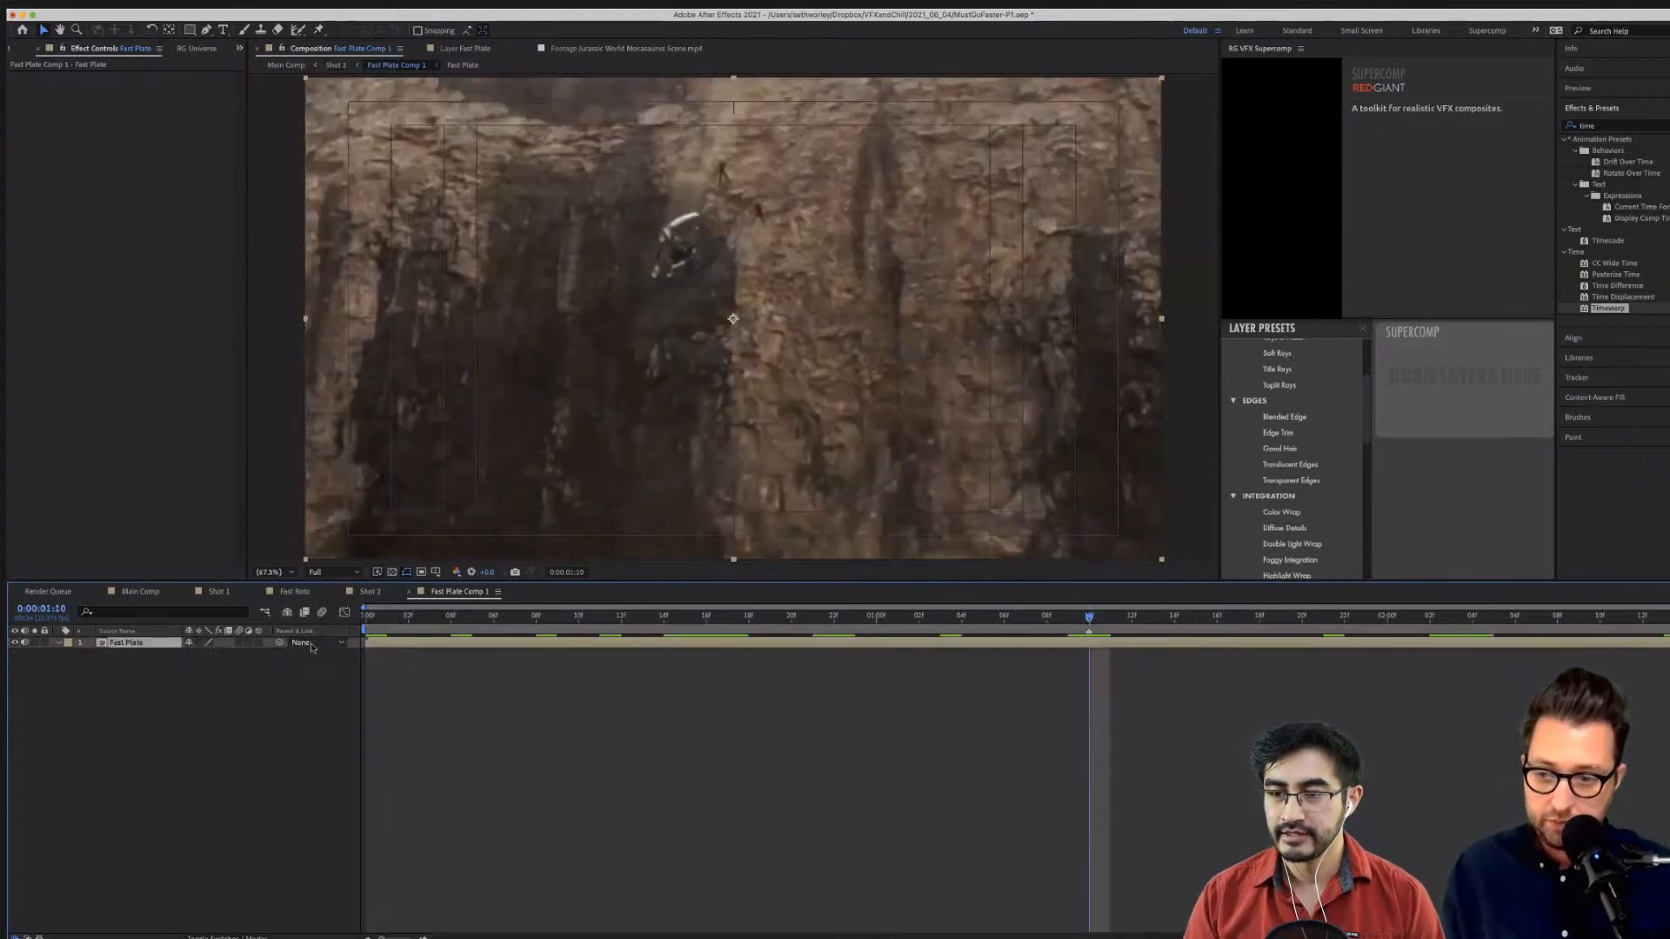
key(ctrl+d)
key(ctrl+d)
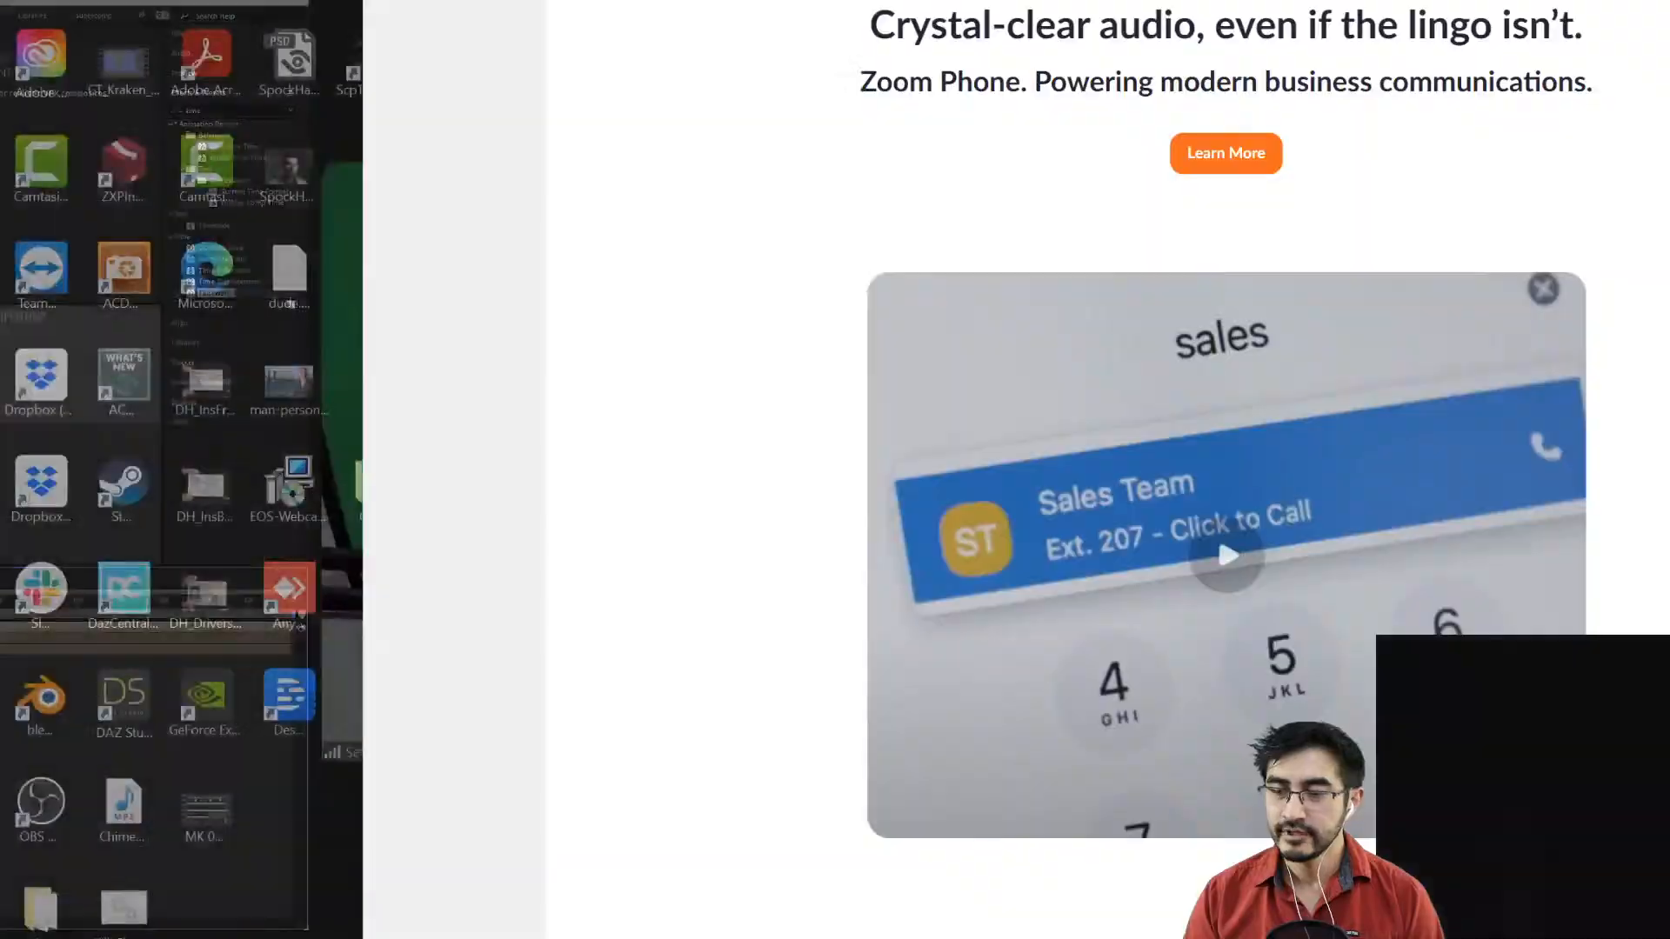
Rename the three Fast Plate layers, from the uppermost down, as "top", "middle" and "bottom".
key(Return)
text(top)
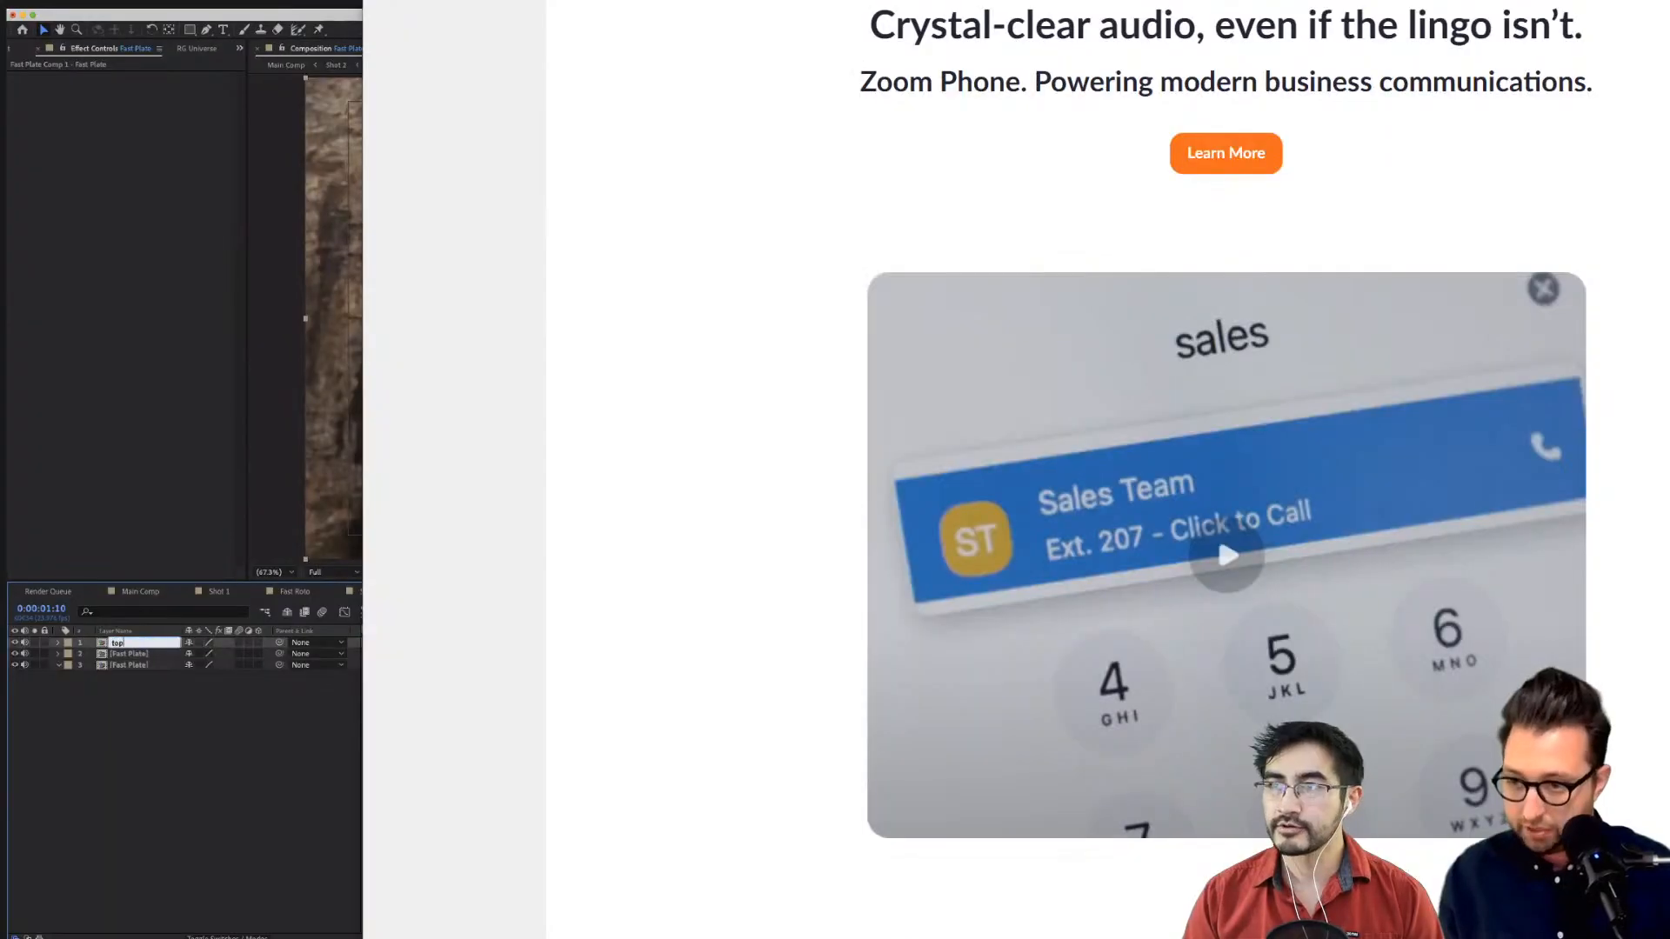
click(132, 654)
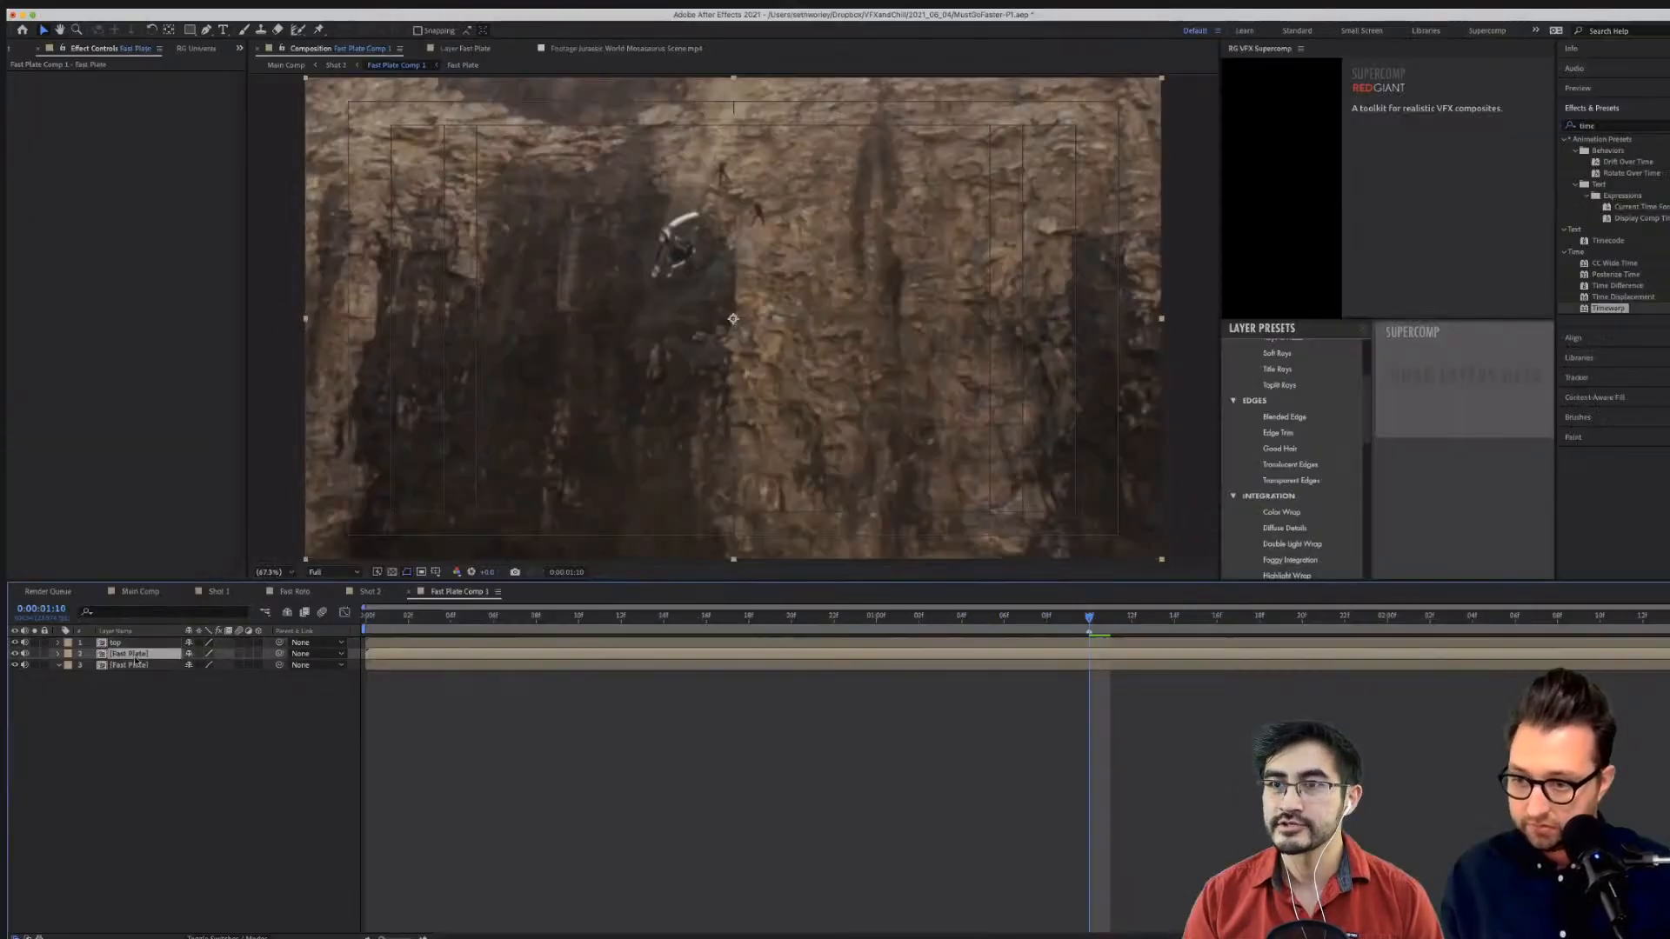
key(Return)
text(middle)
key(Return)
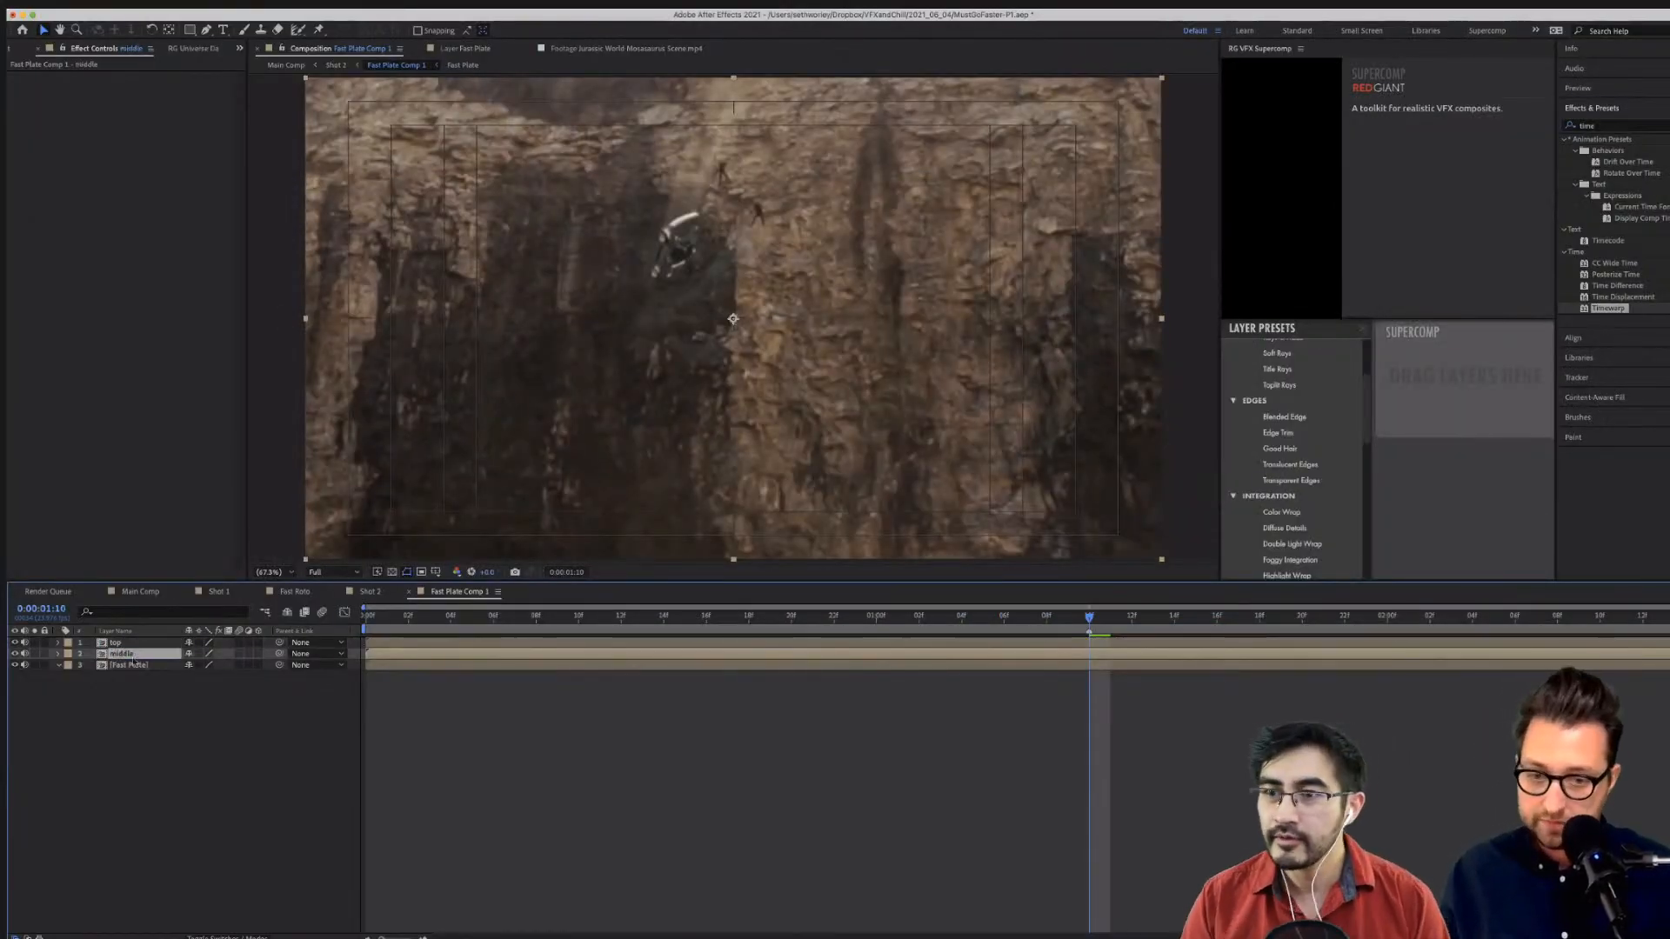
click(131, 665)
key(Return)
text(bottom)
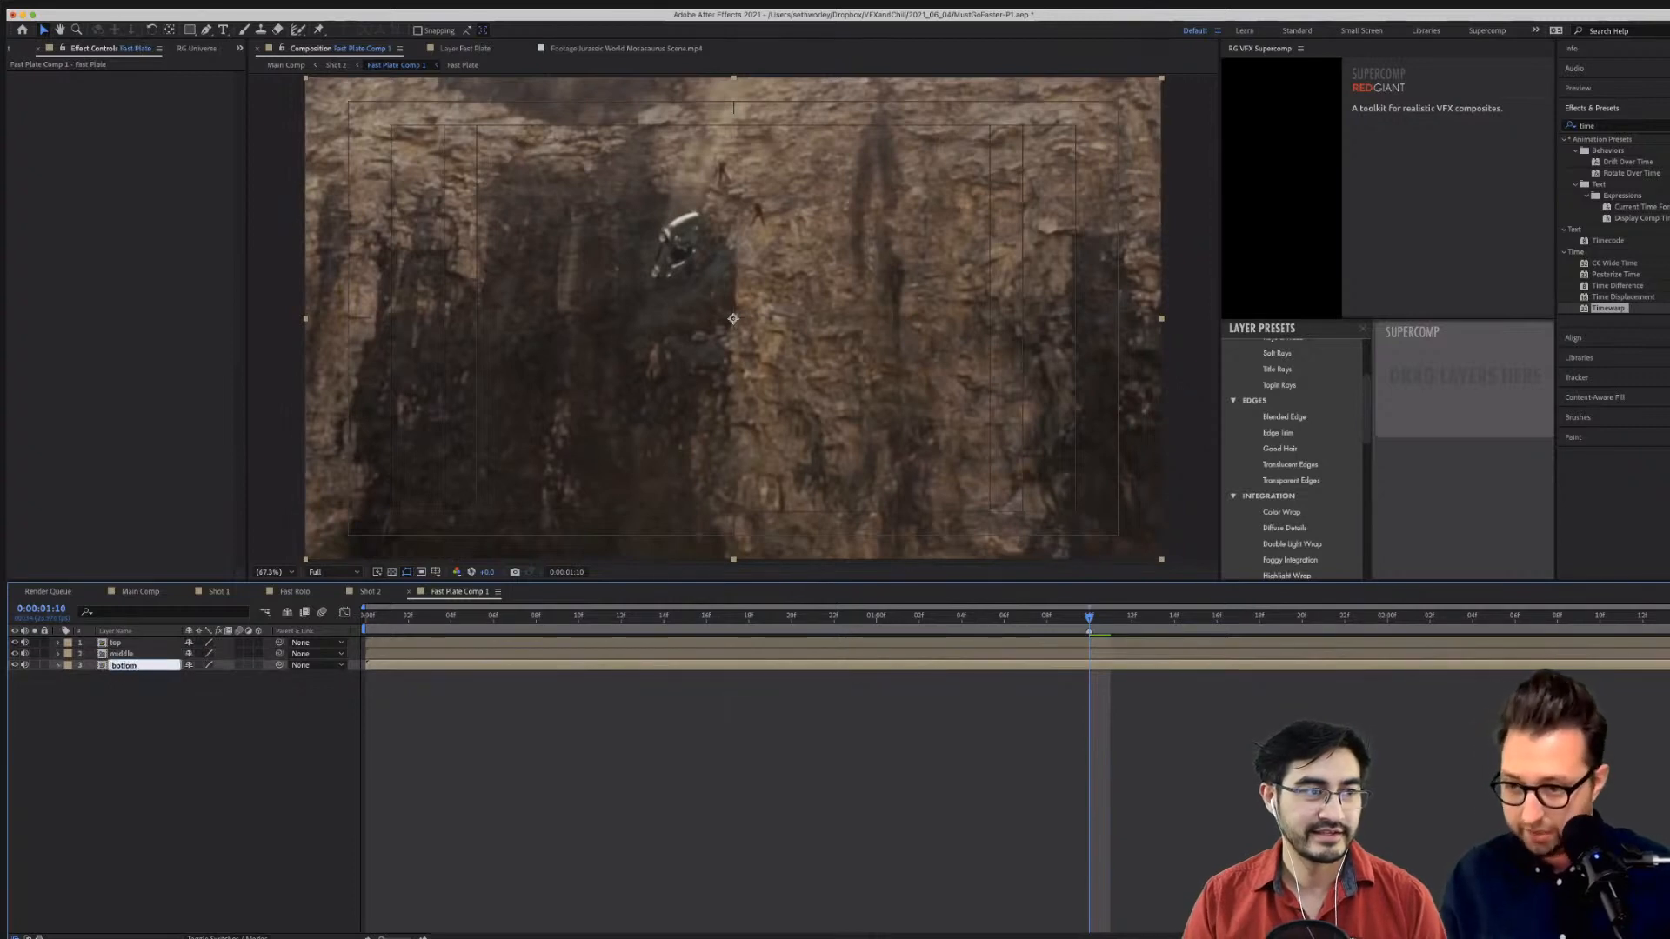
key(Return)
Apply Freeze Frame to the "middle" layer at 0:00:01:10.
click(118, 654)
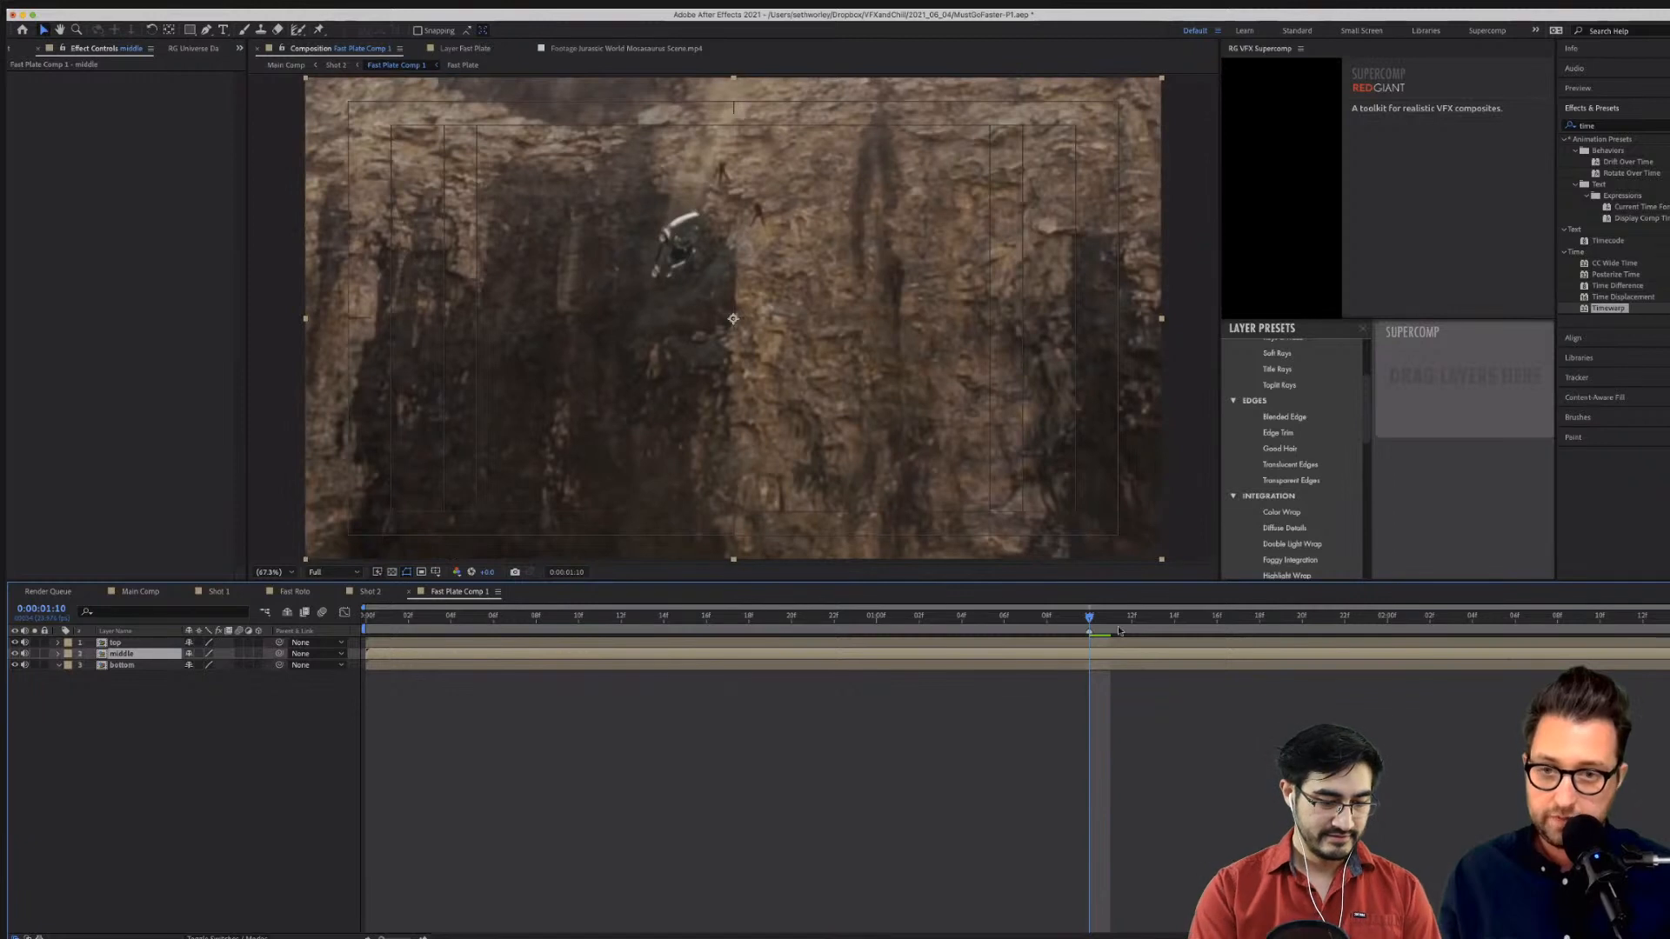
click(269, 3)
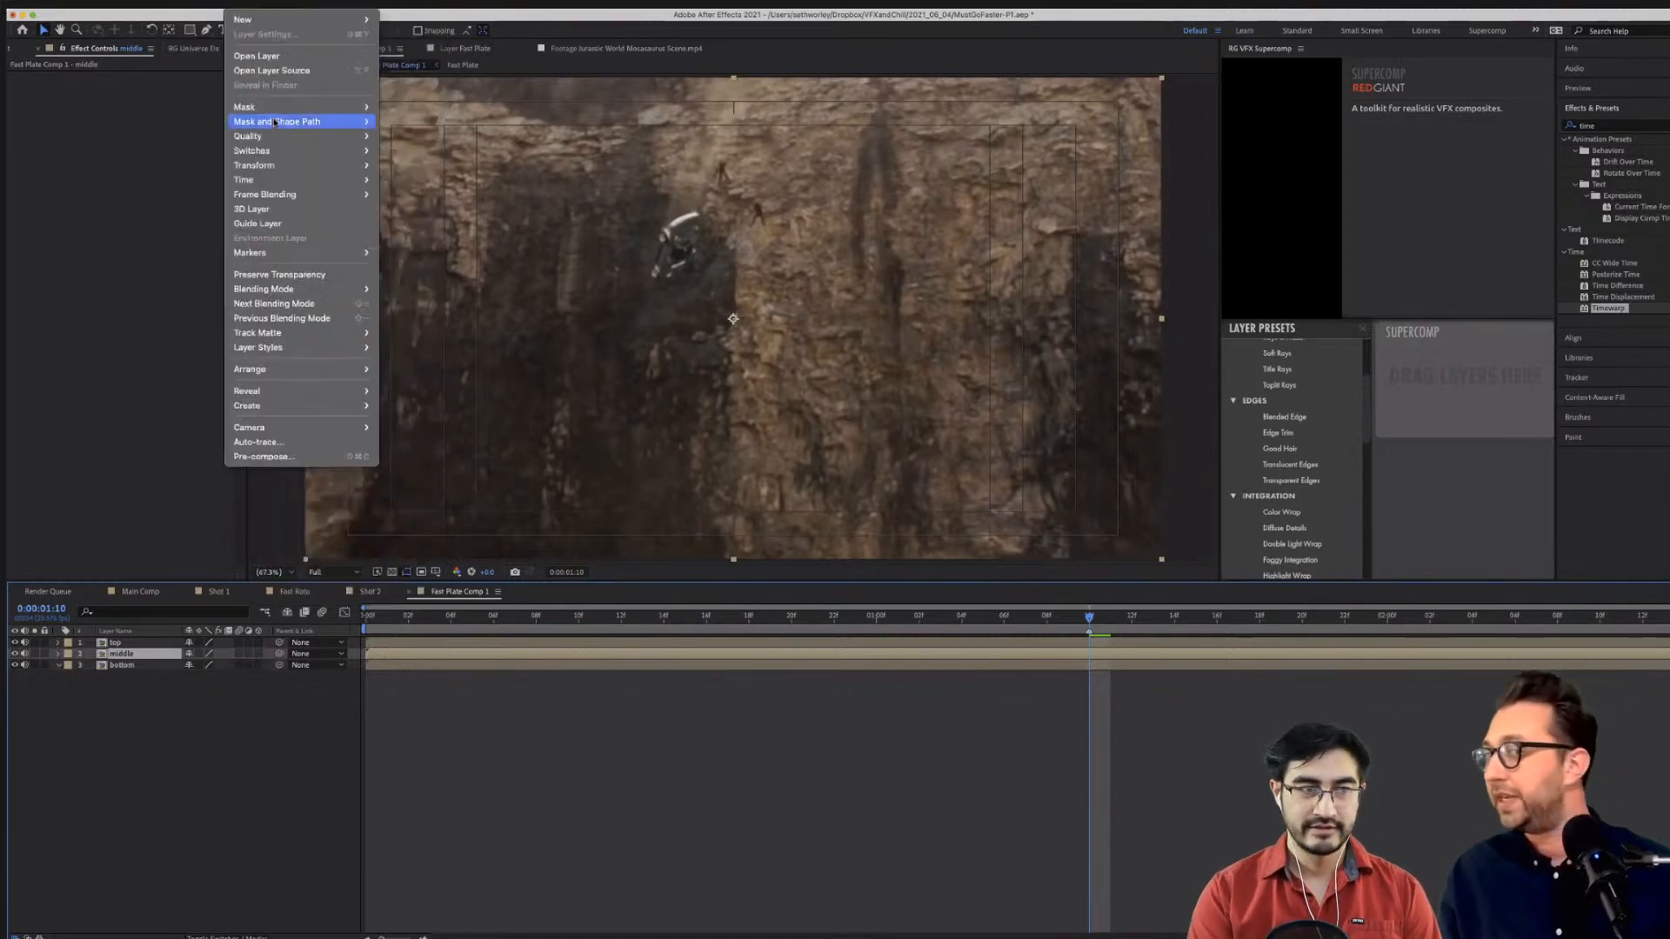
mouse_move(275, 187)
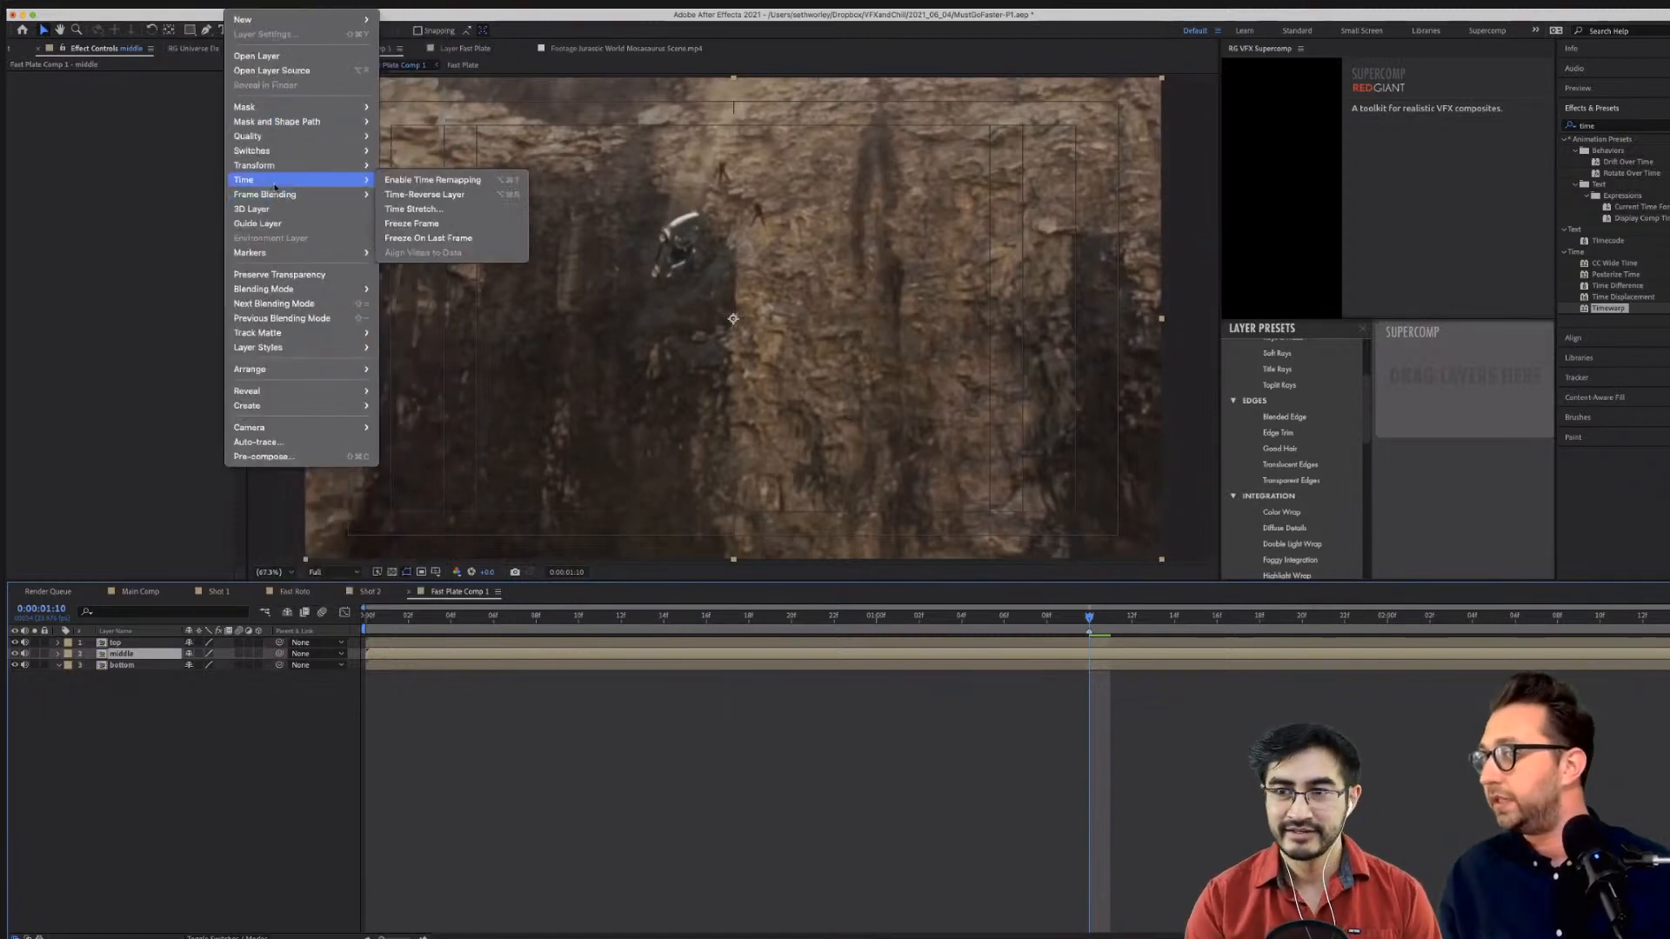
click(407, 223)
Apply Freeze Frame to the "top" layer at the start of the composition, 0:00:00:00.
key(Home)
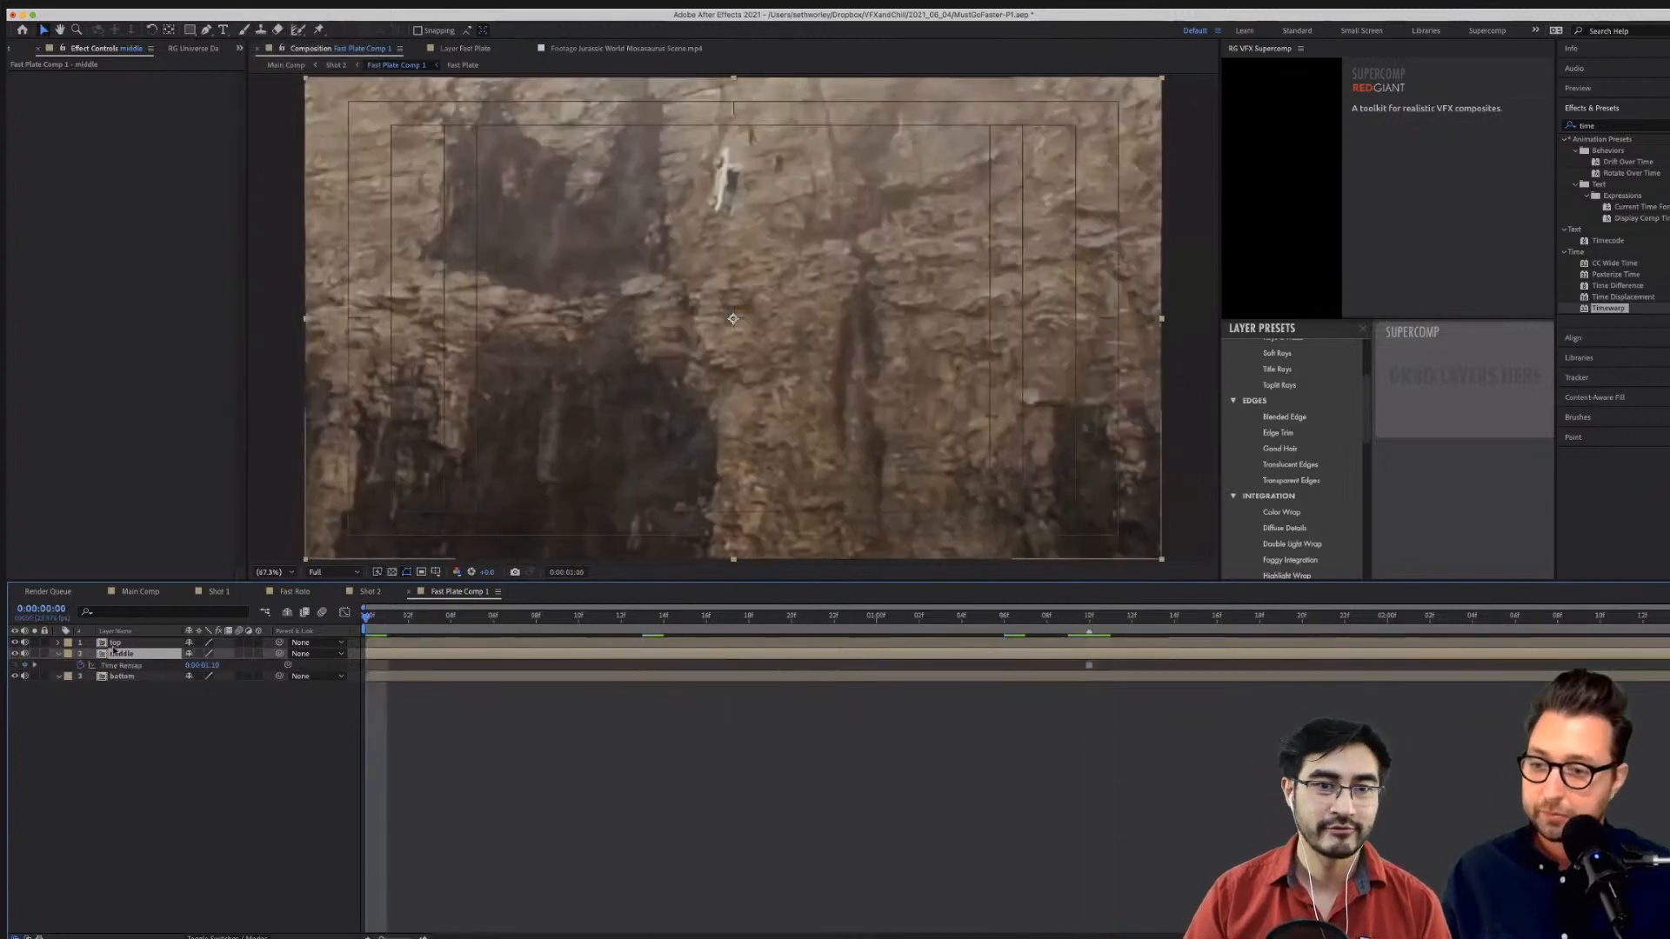
click(116, 642)
click(270, 3)
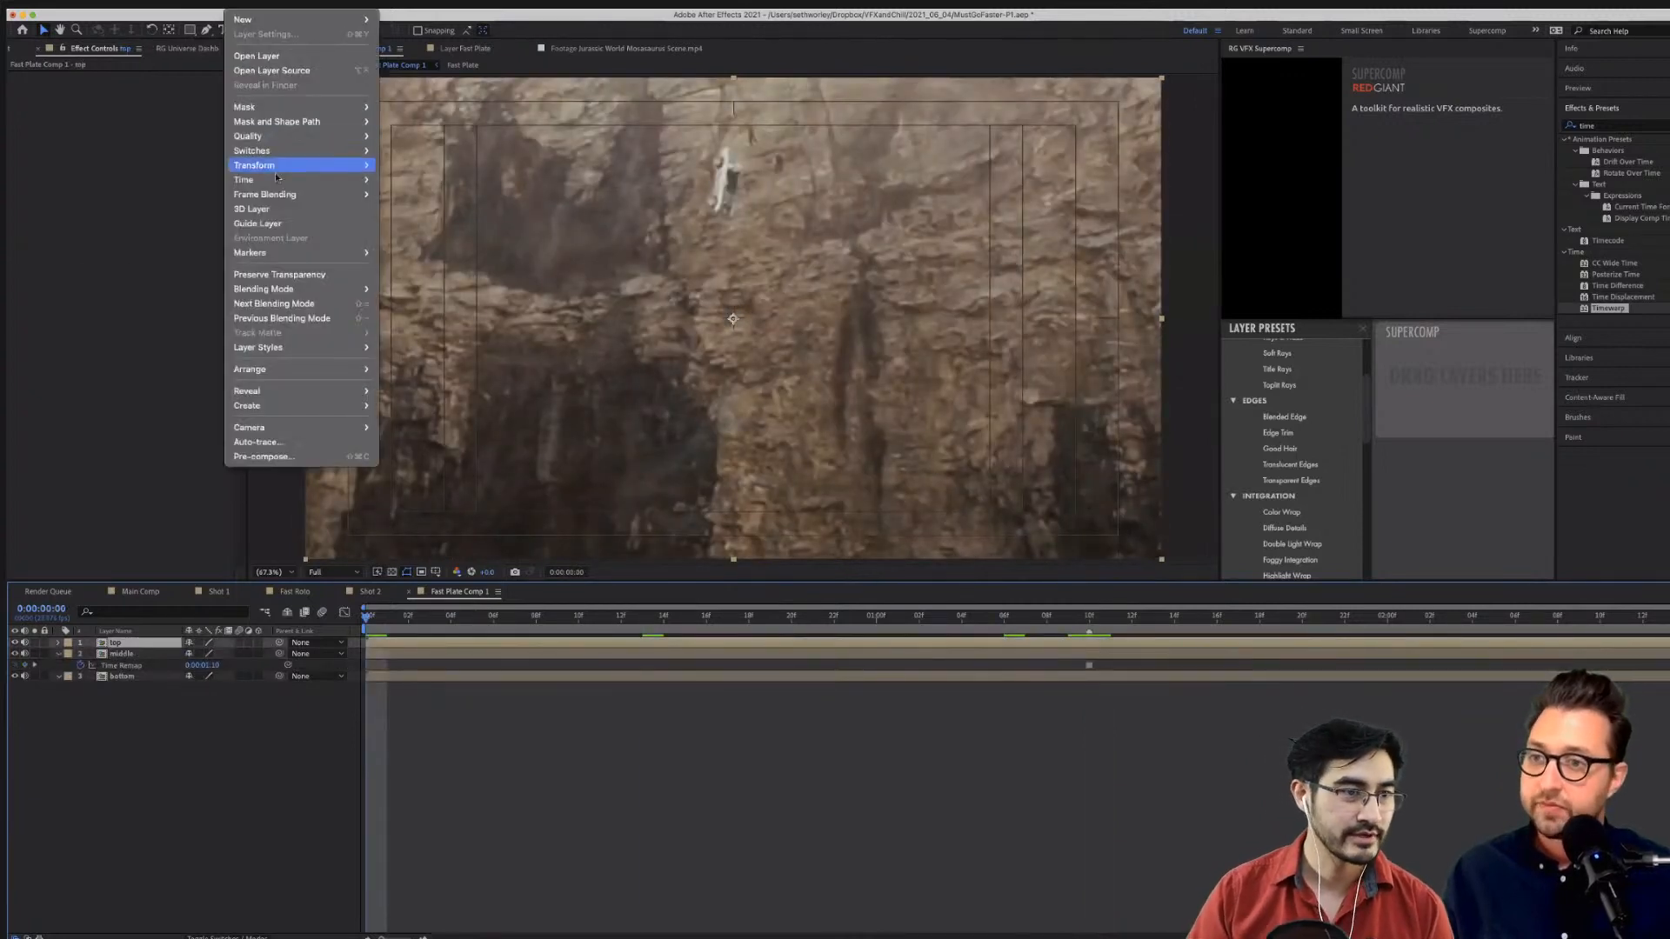
mouse_move(287, 179)
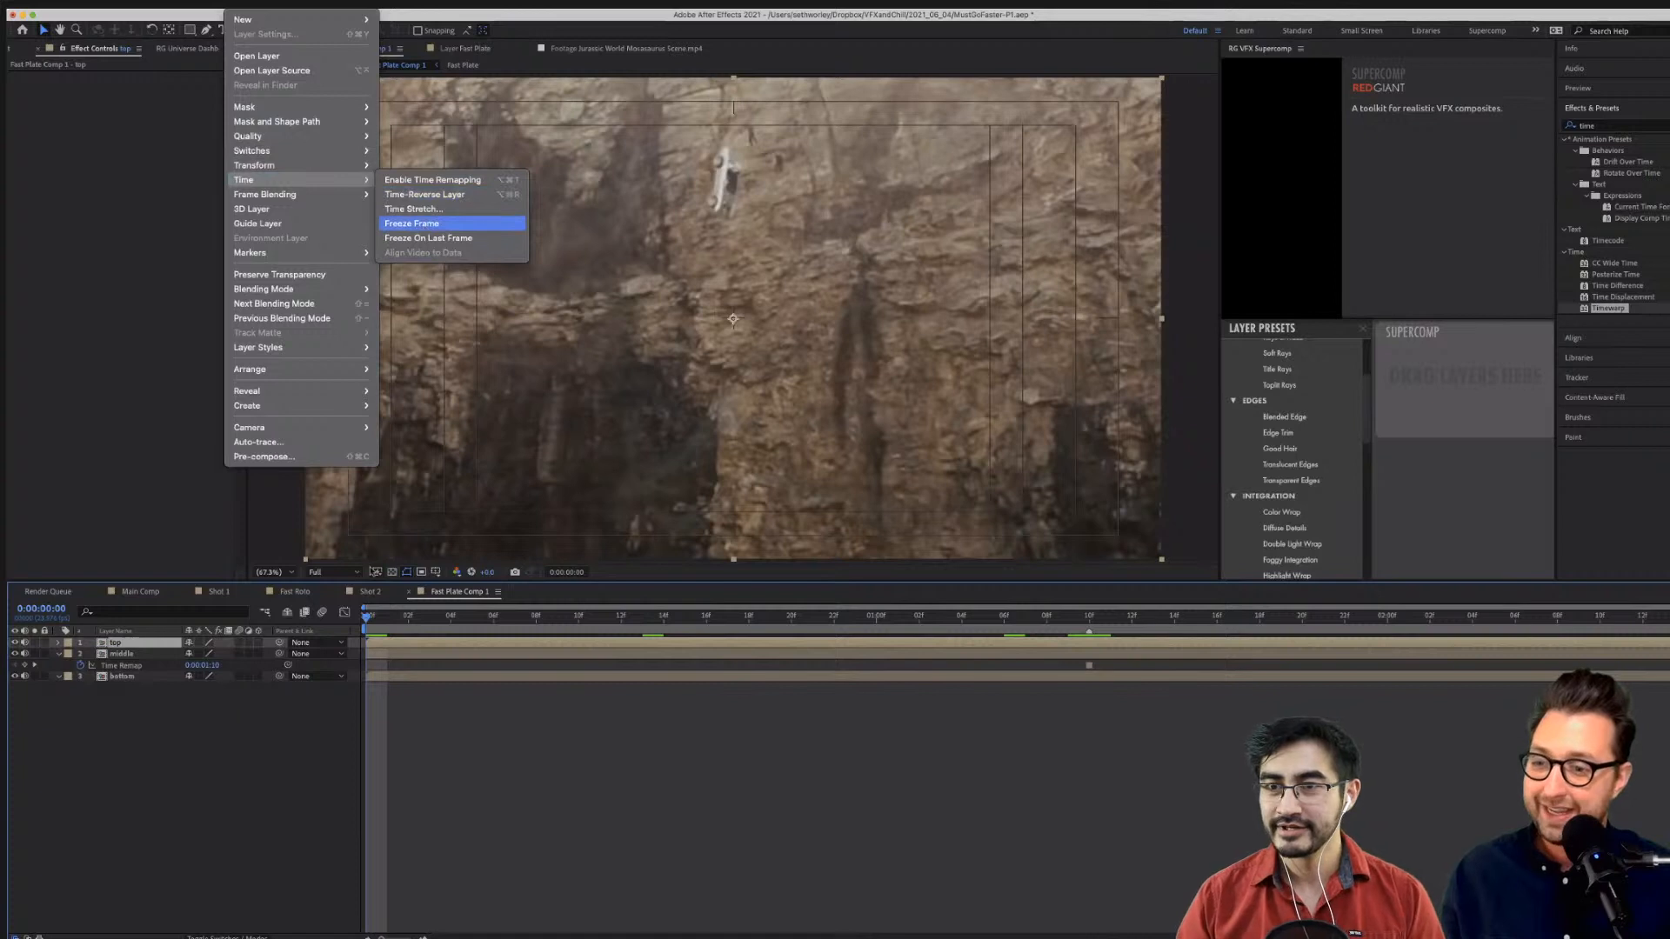
click(409, 223)
Apply Freeze Frame to the "bottom" layer at 0:00:02:13 and return to the keyframe at 0:00:01:10.
click(1211, 687)
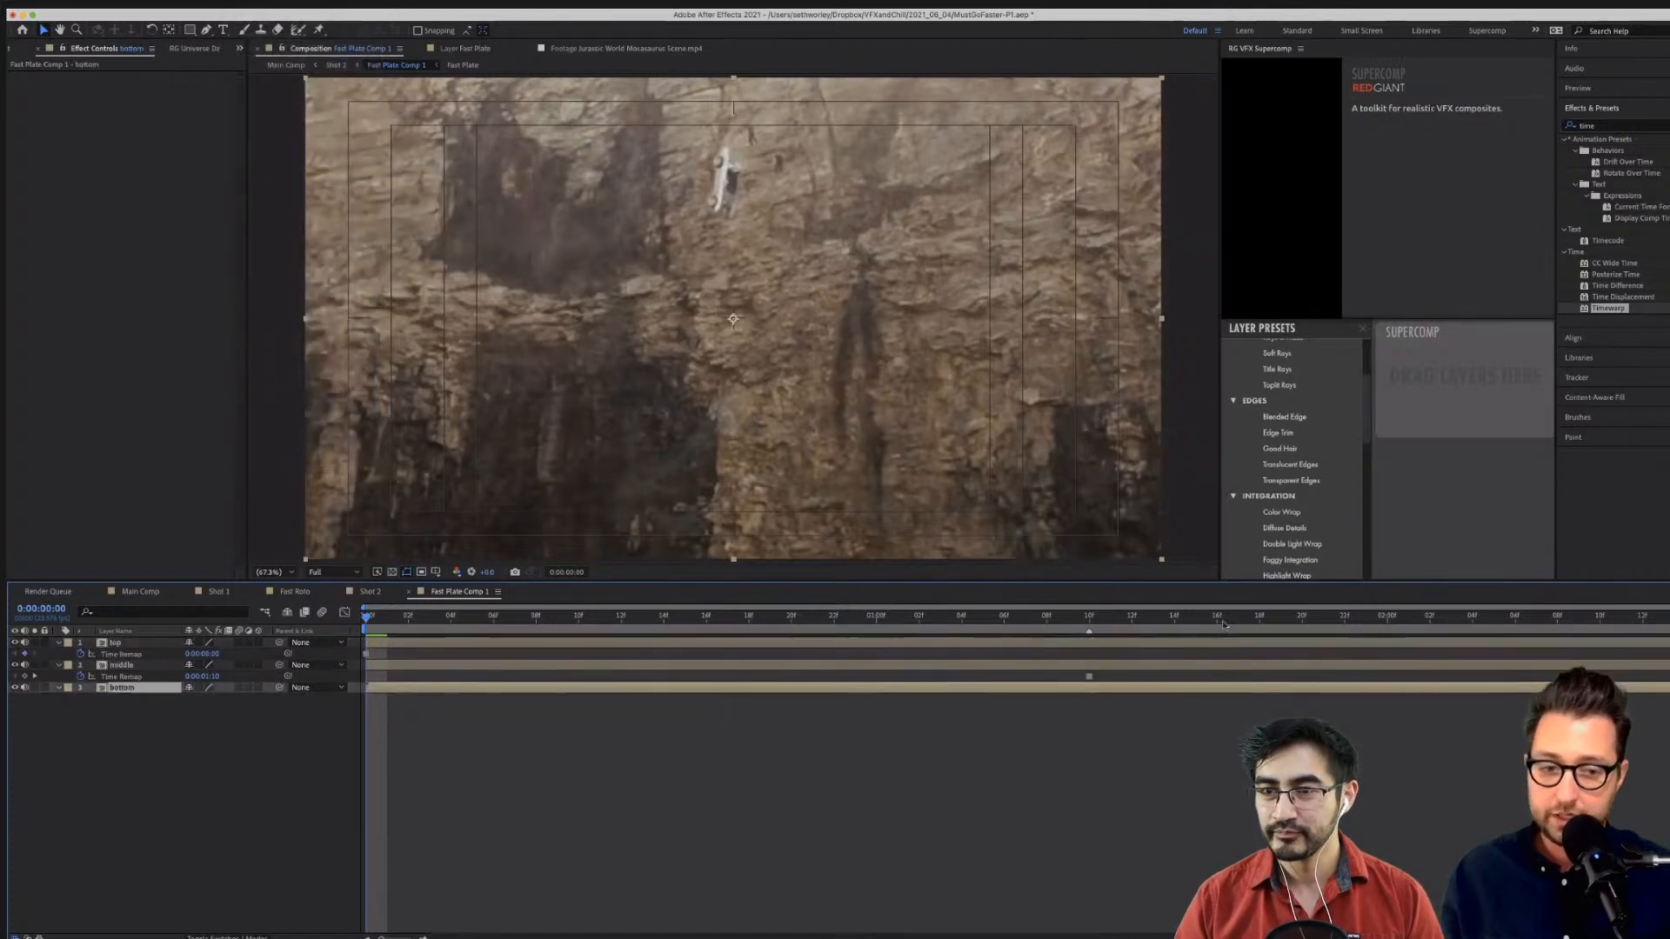
drag(1223, 624, 1663, 620)
click(270, 2)
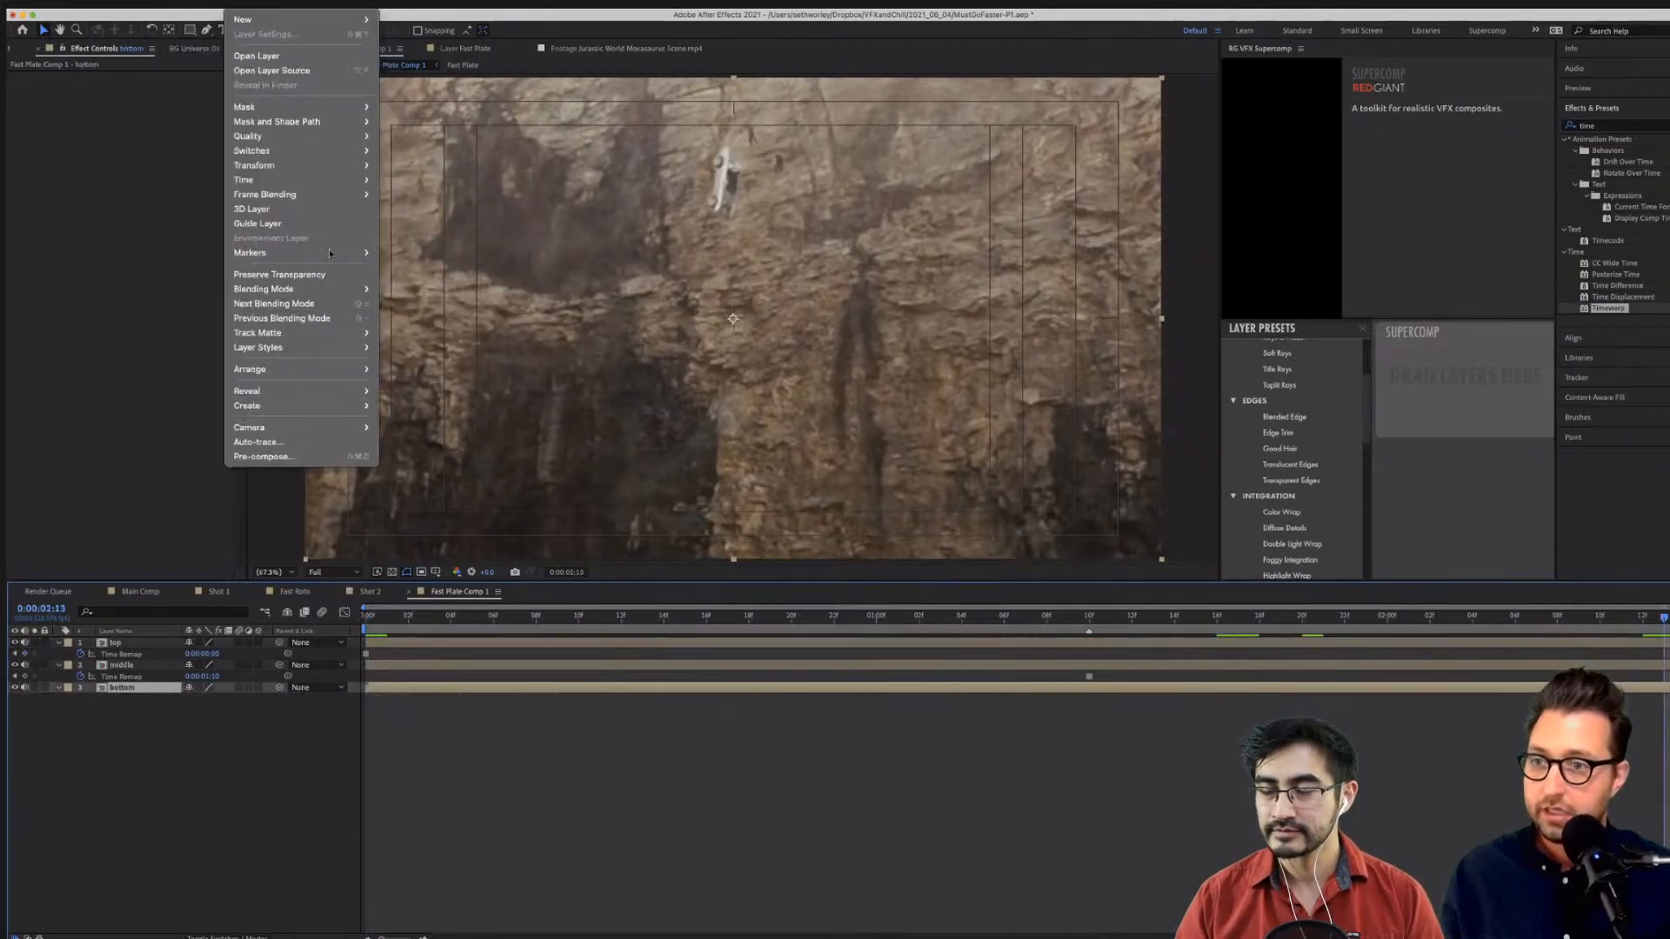
mouse_move(348, 179)
click(470, 223)
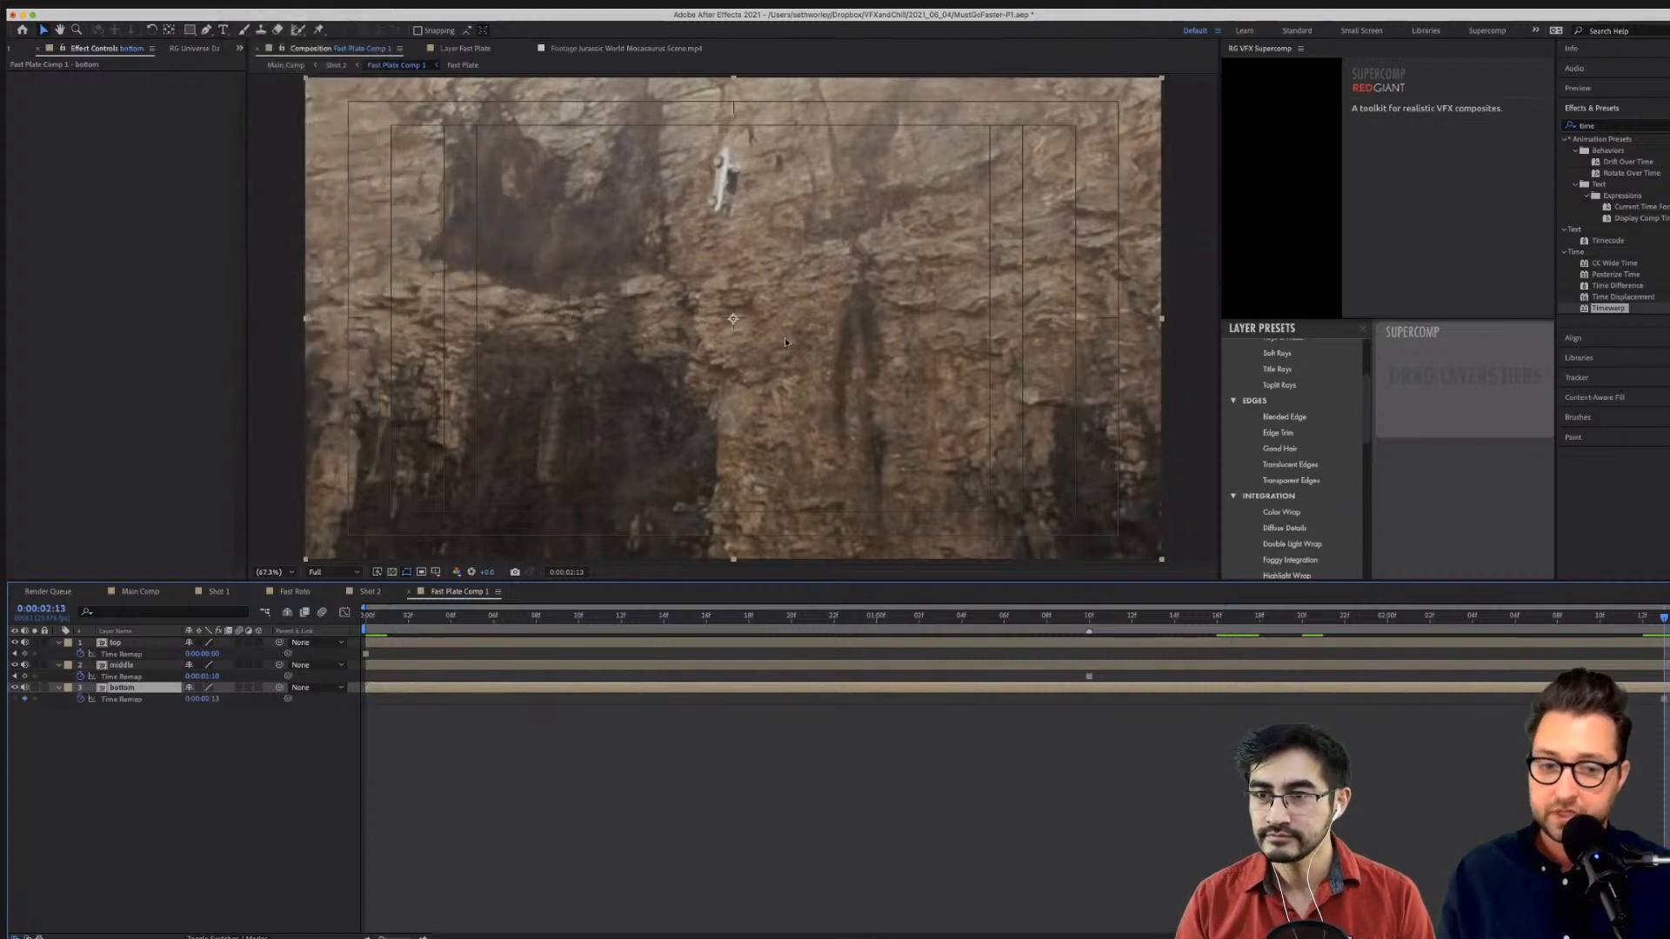
key(j)
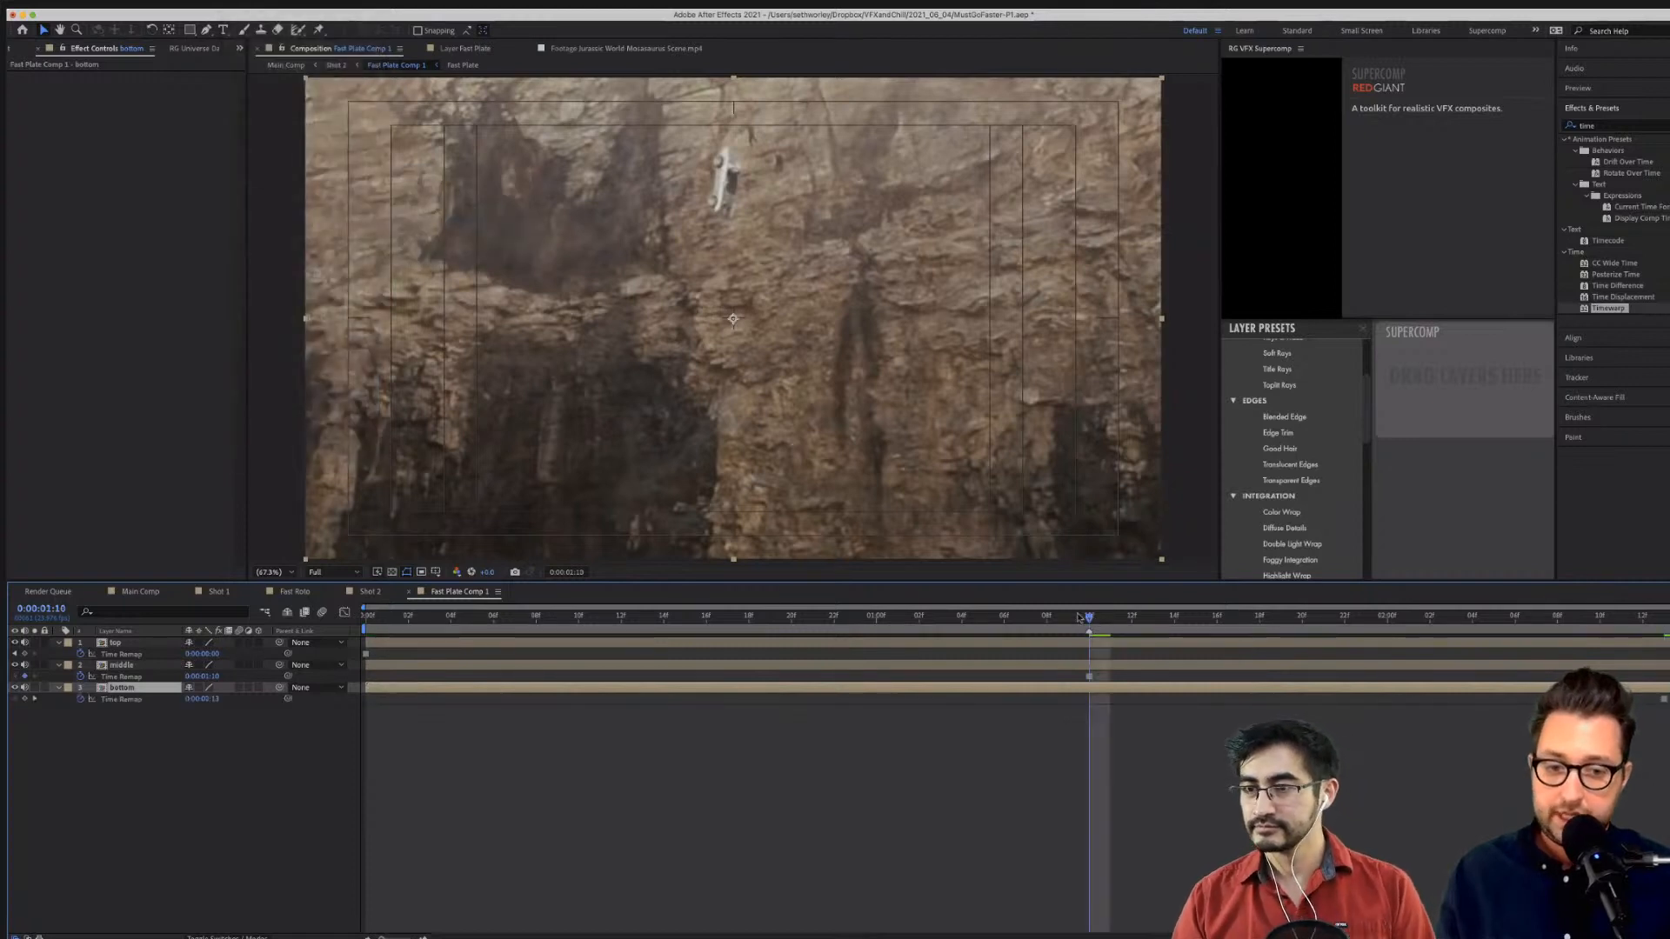
Set the composition's height to 1080*3 px with the aspect ratio unlocked, keeping the width at 1920 px.
click(115, 643)
click(178, 3)
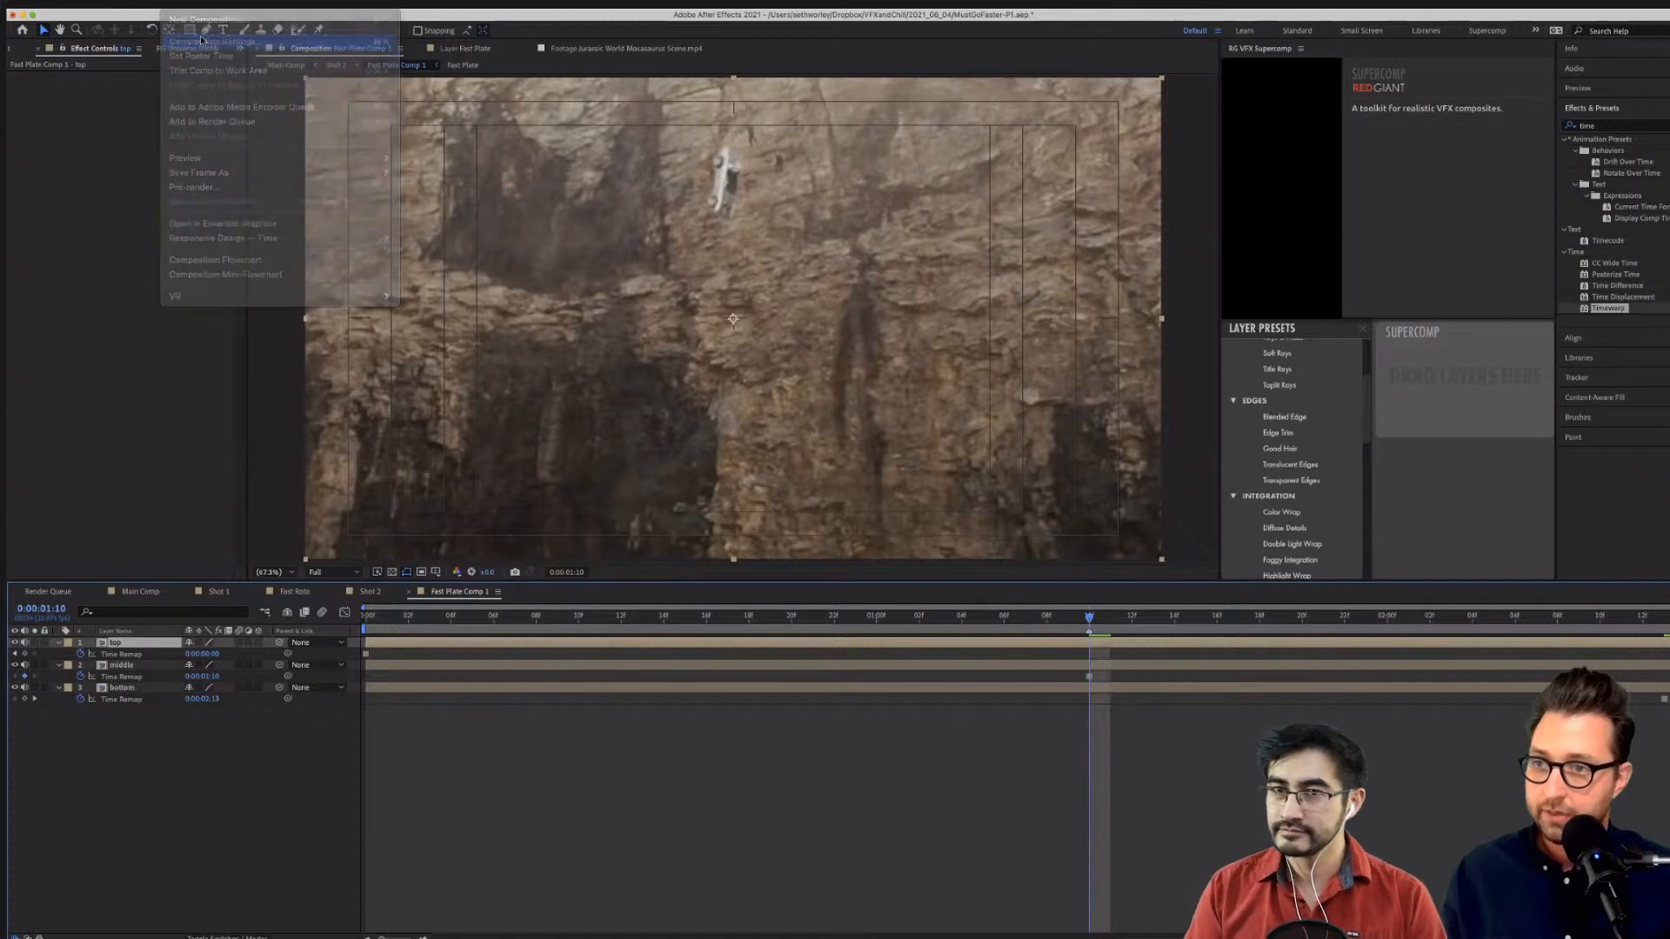
click(201, 41)
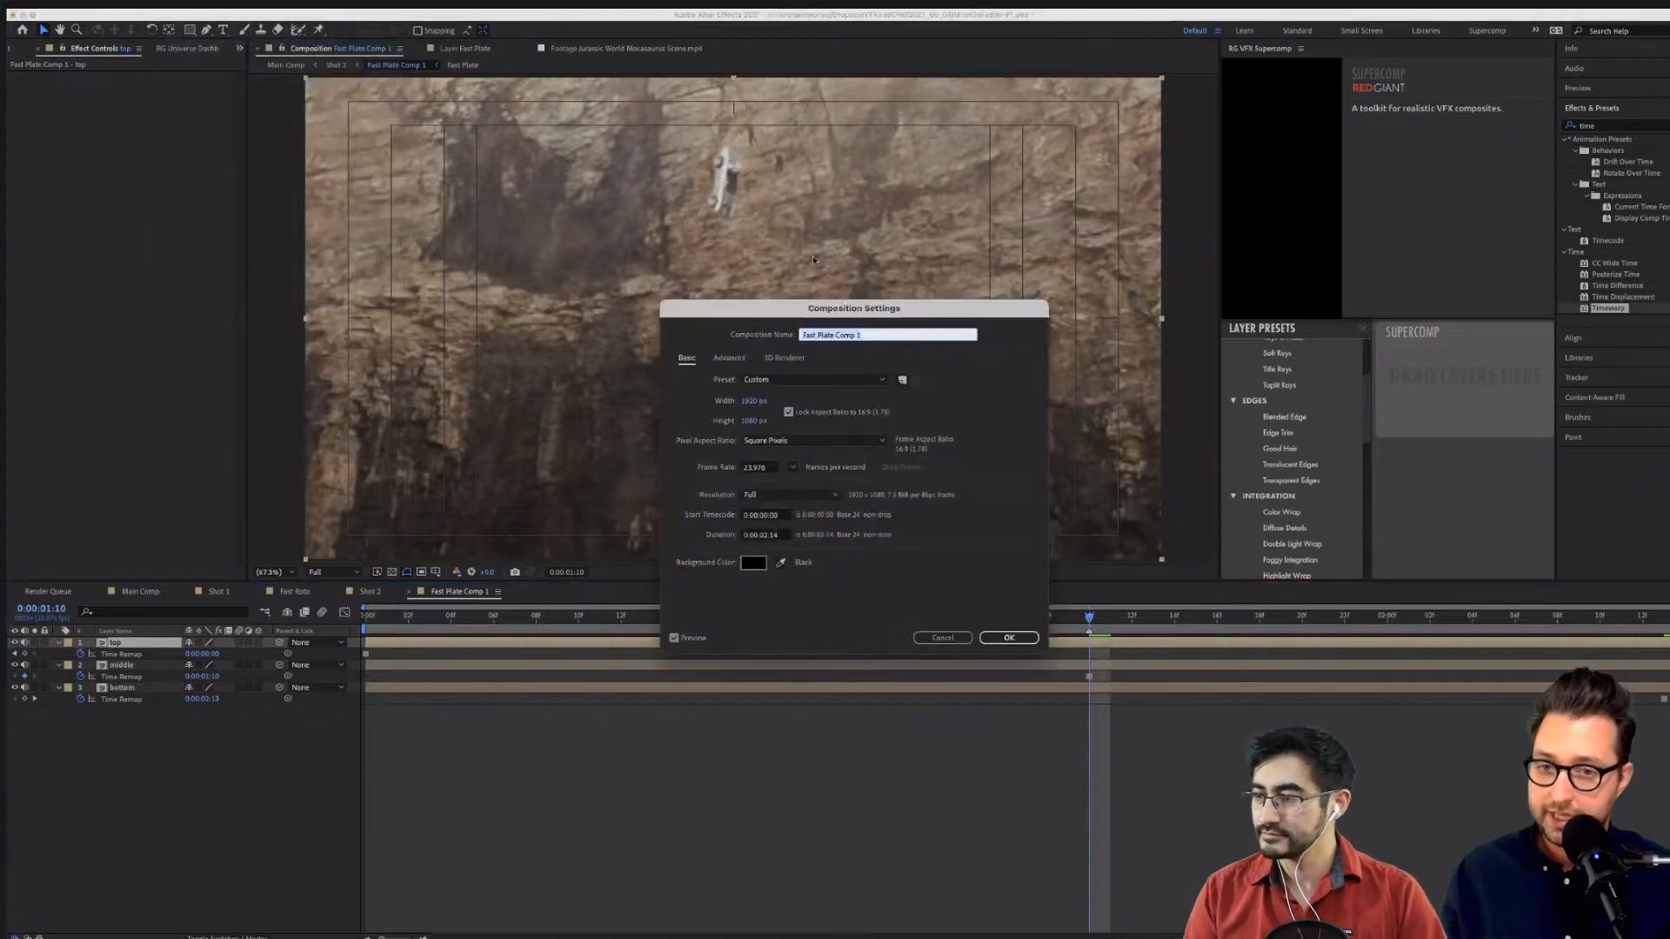
click(754, 420)
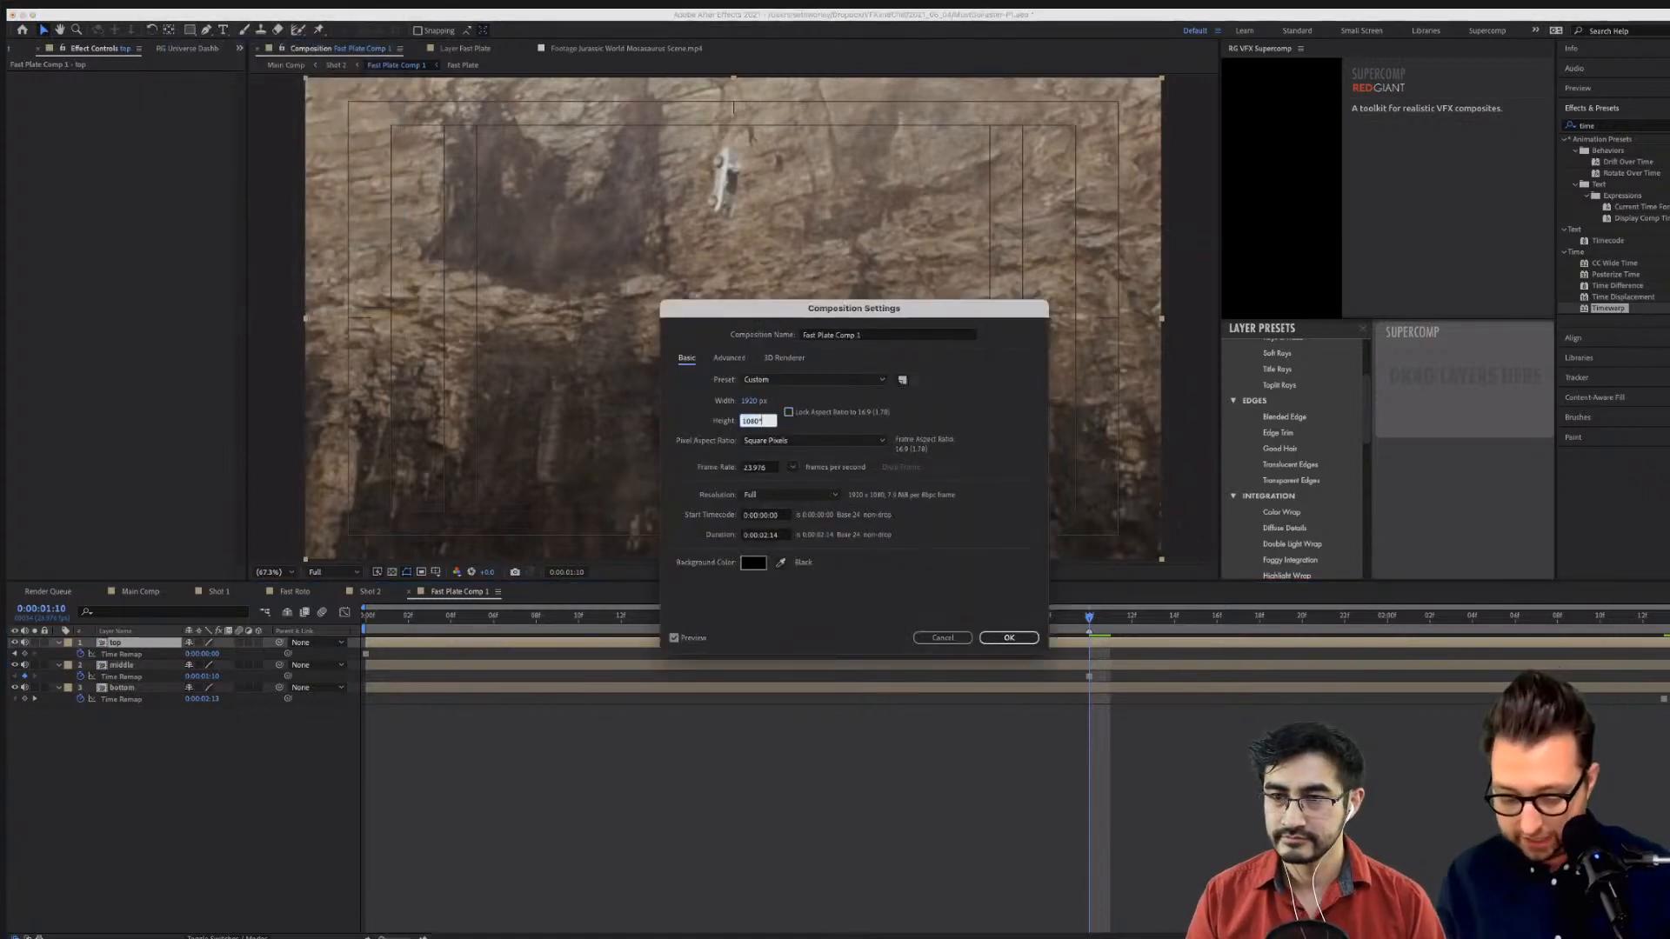
text(*3)
key(Return)
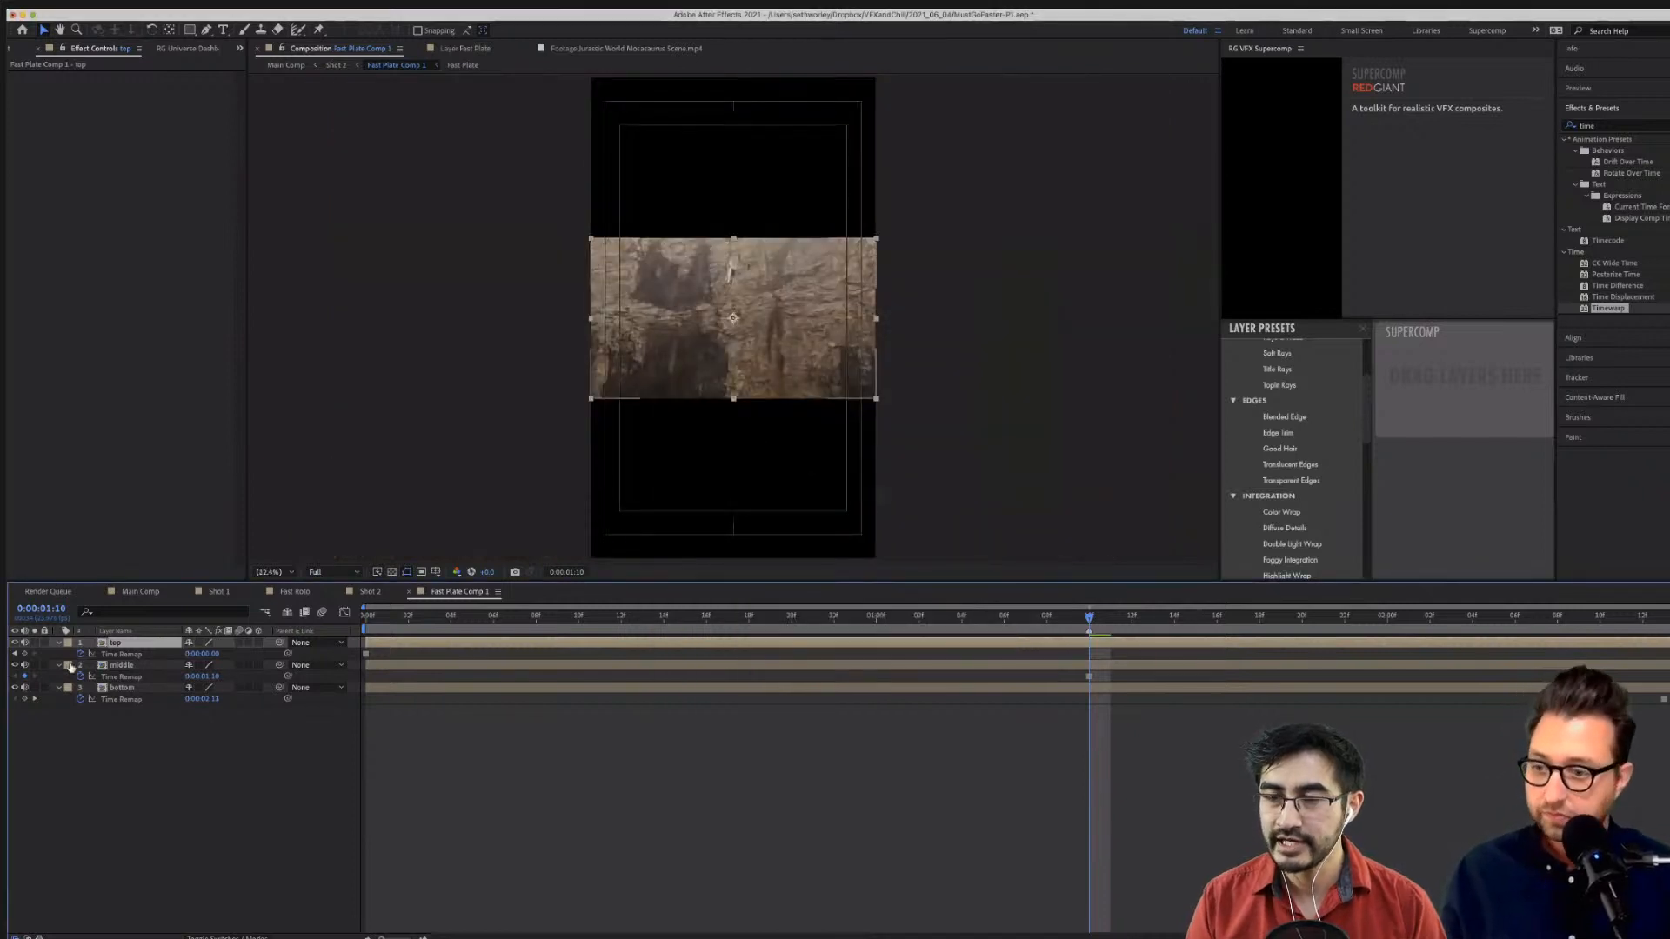
Move the "top" layer straight up, leaving it overlapping the upper part of the "middle" layer.
click(143, 666)
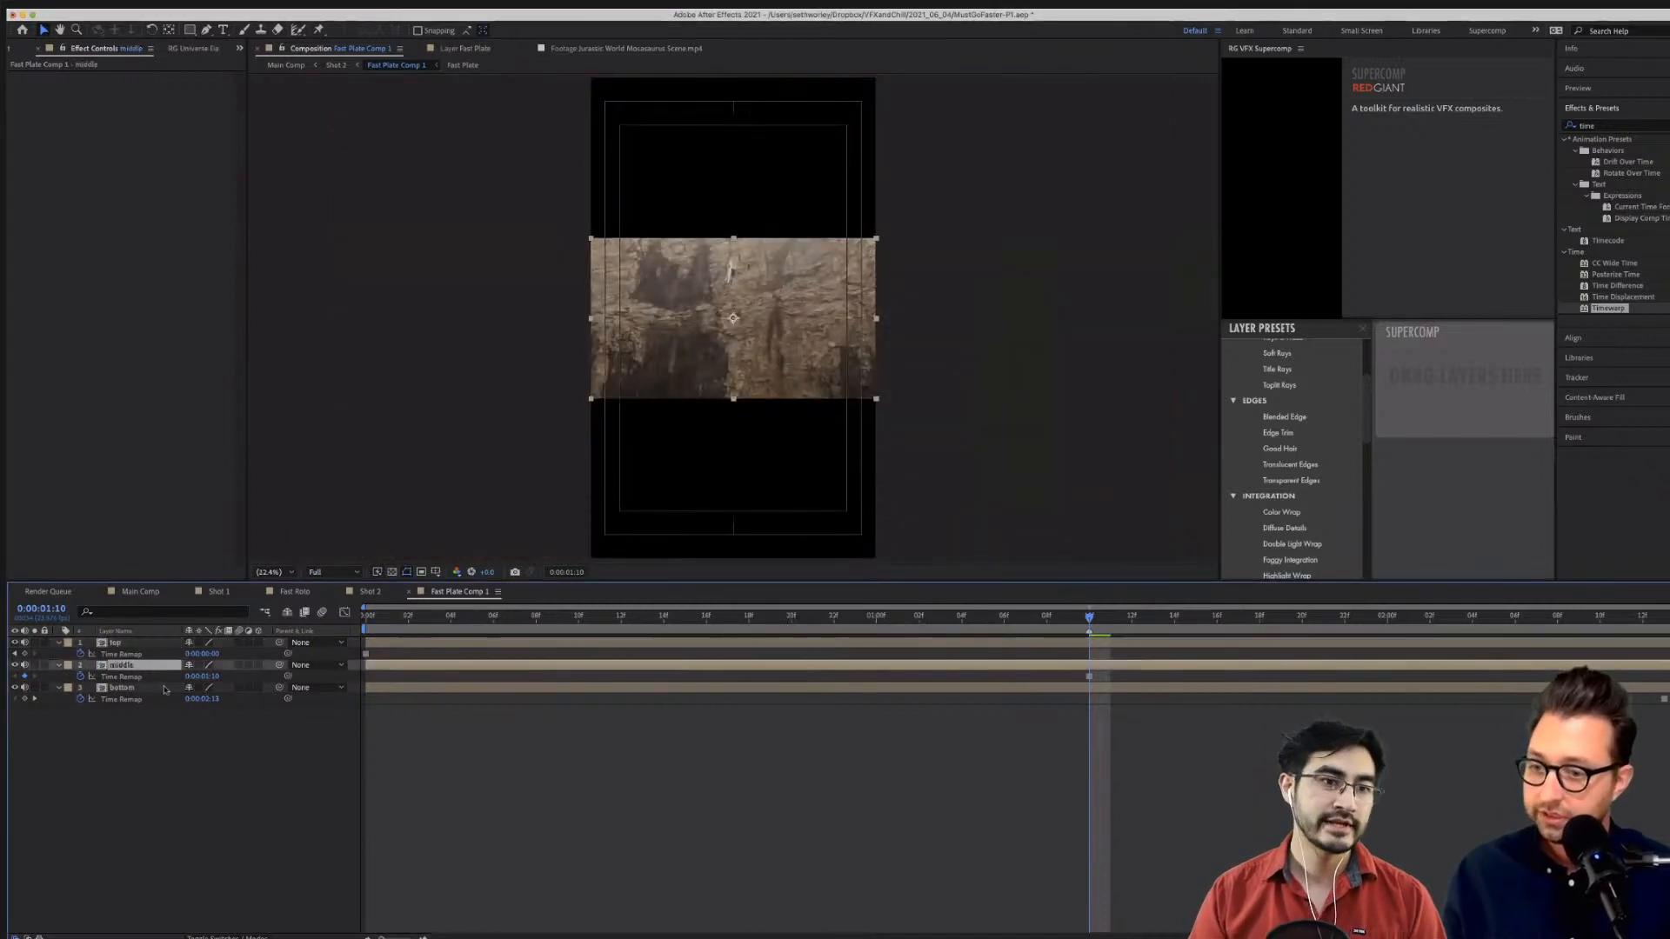
click(122, 648)
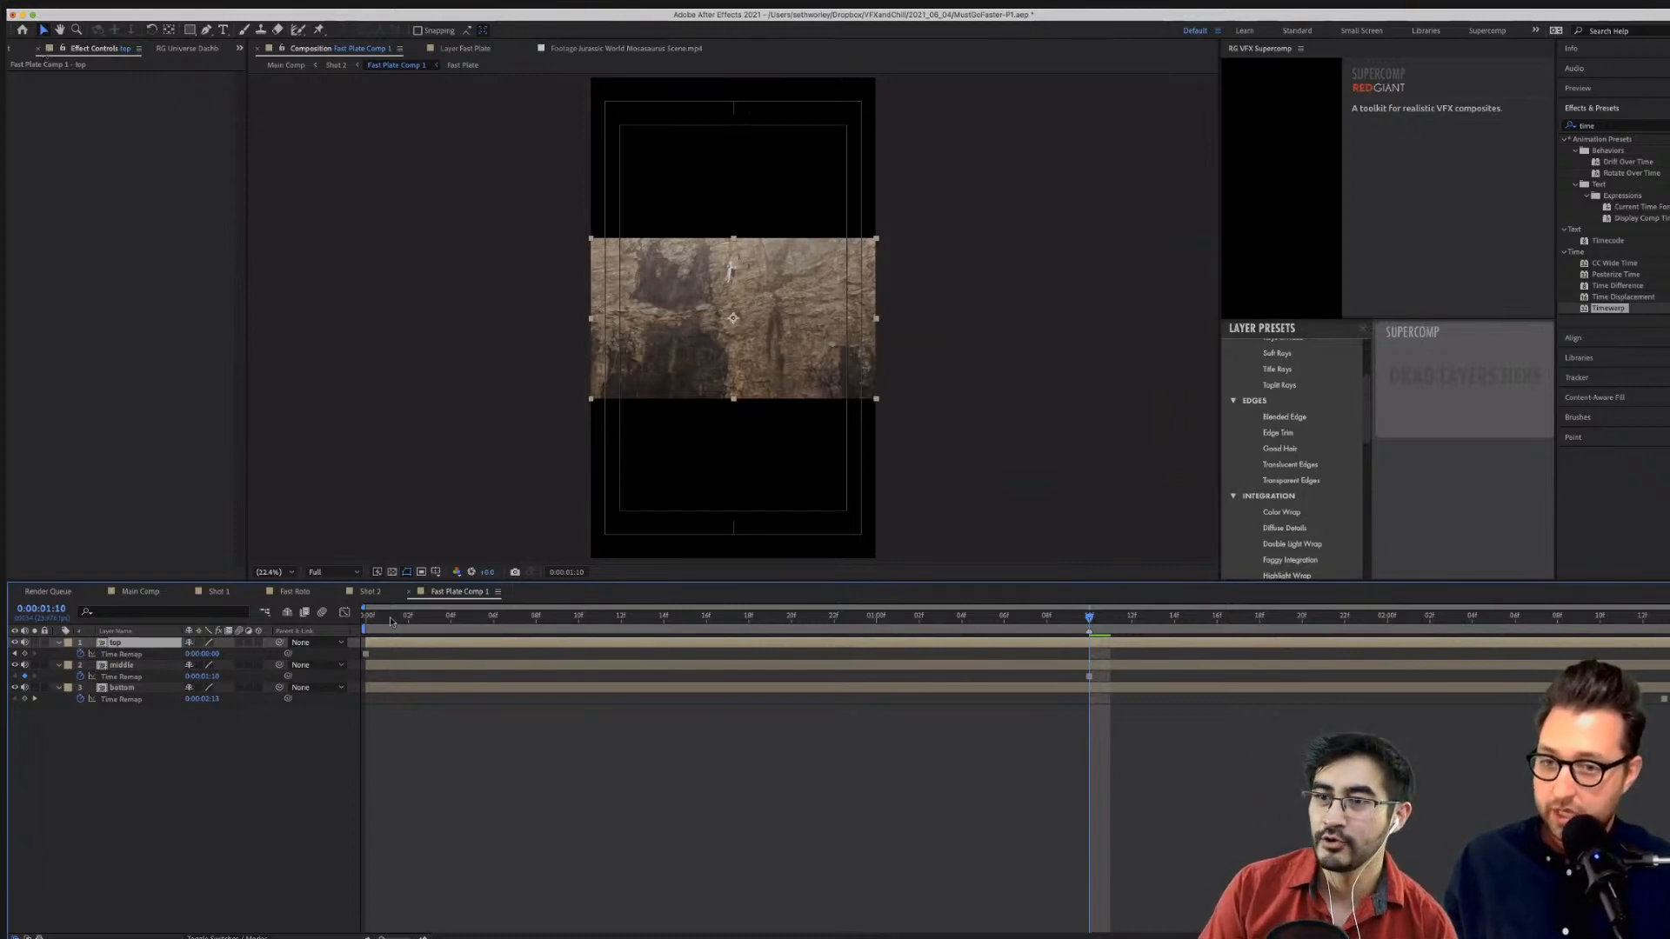
drag(806, 329, 805, 201)
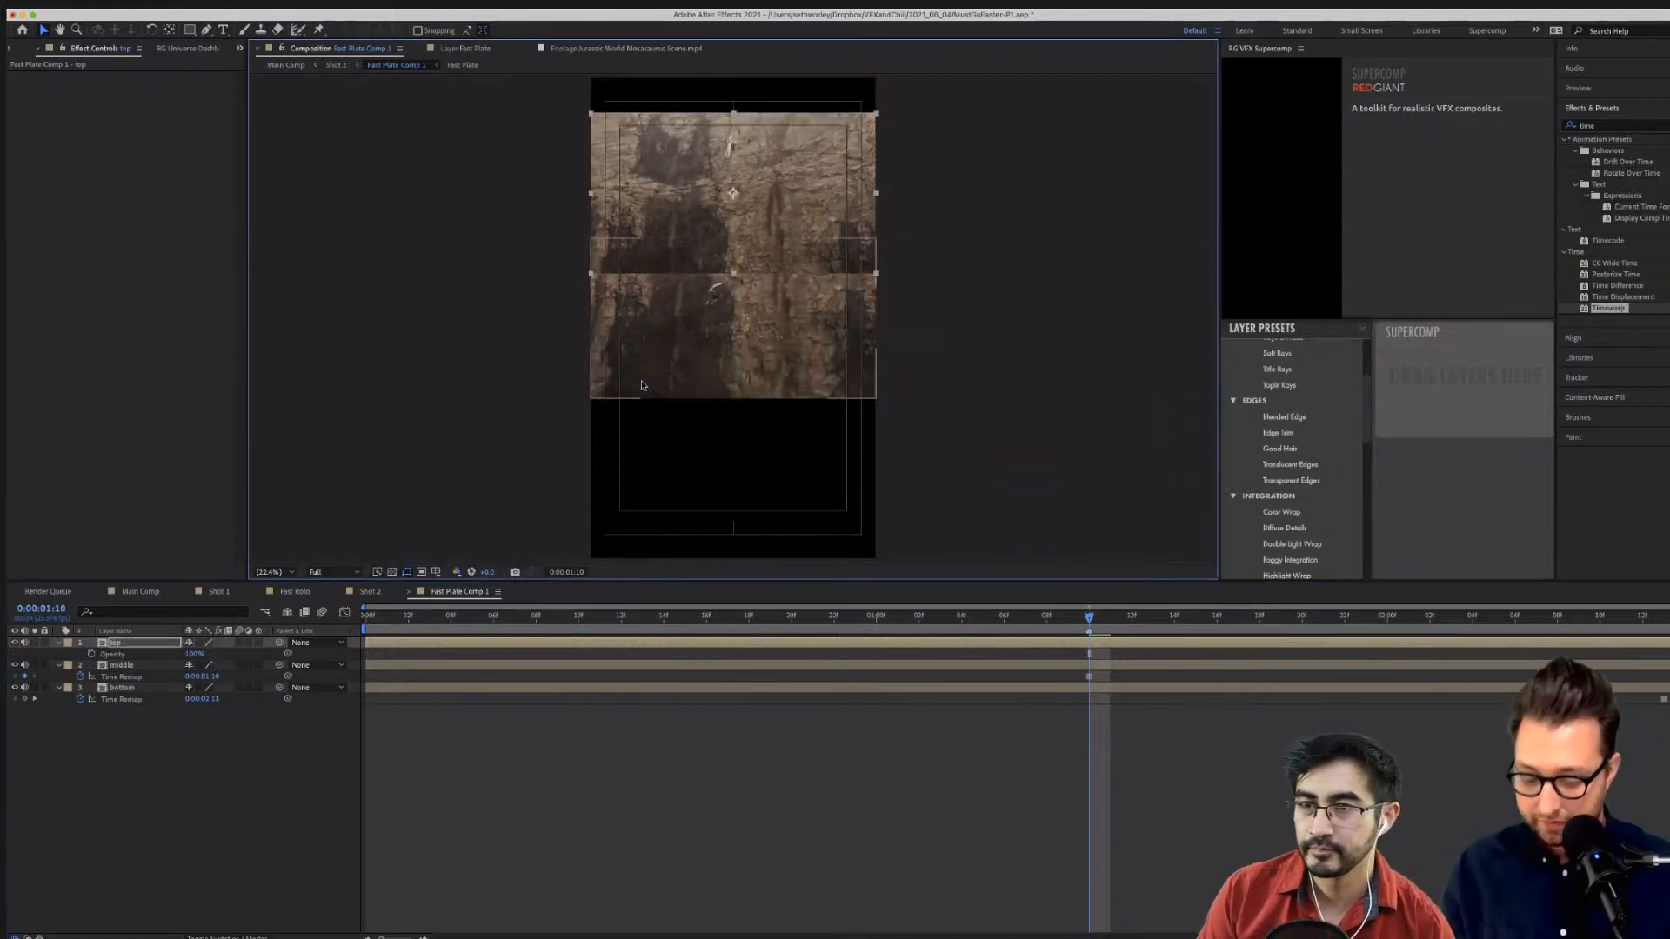
Shift the "top" layer further up and set its opacity to 50% as an alignment aid.
key(period)
key(t)
key(period)
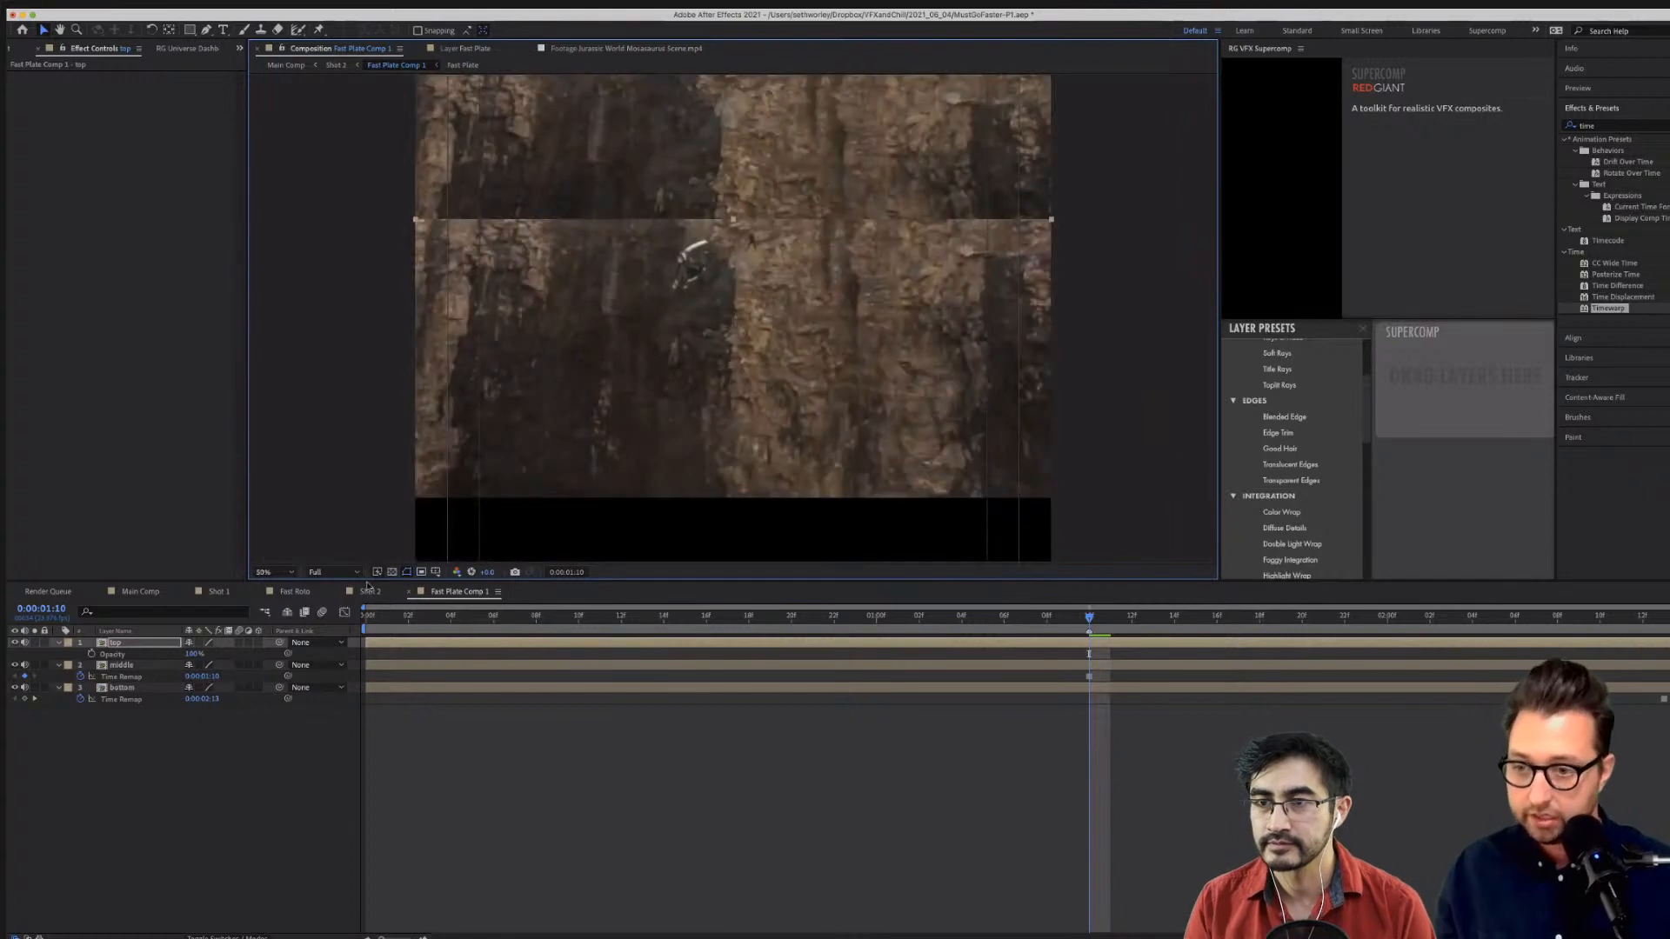
click(190, 655)
text(5)
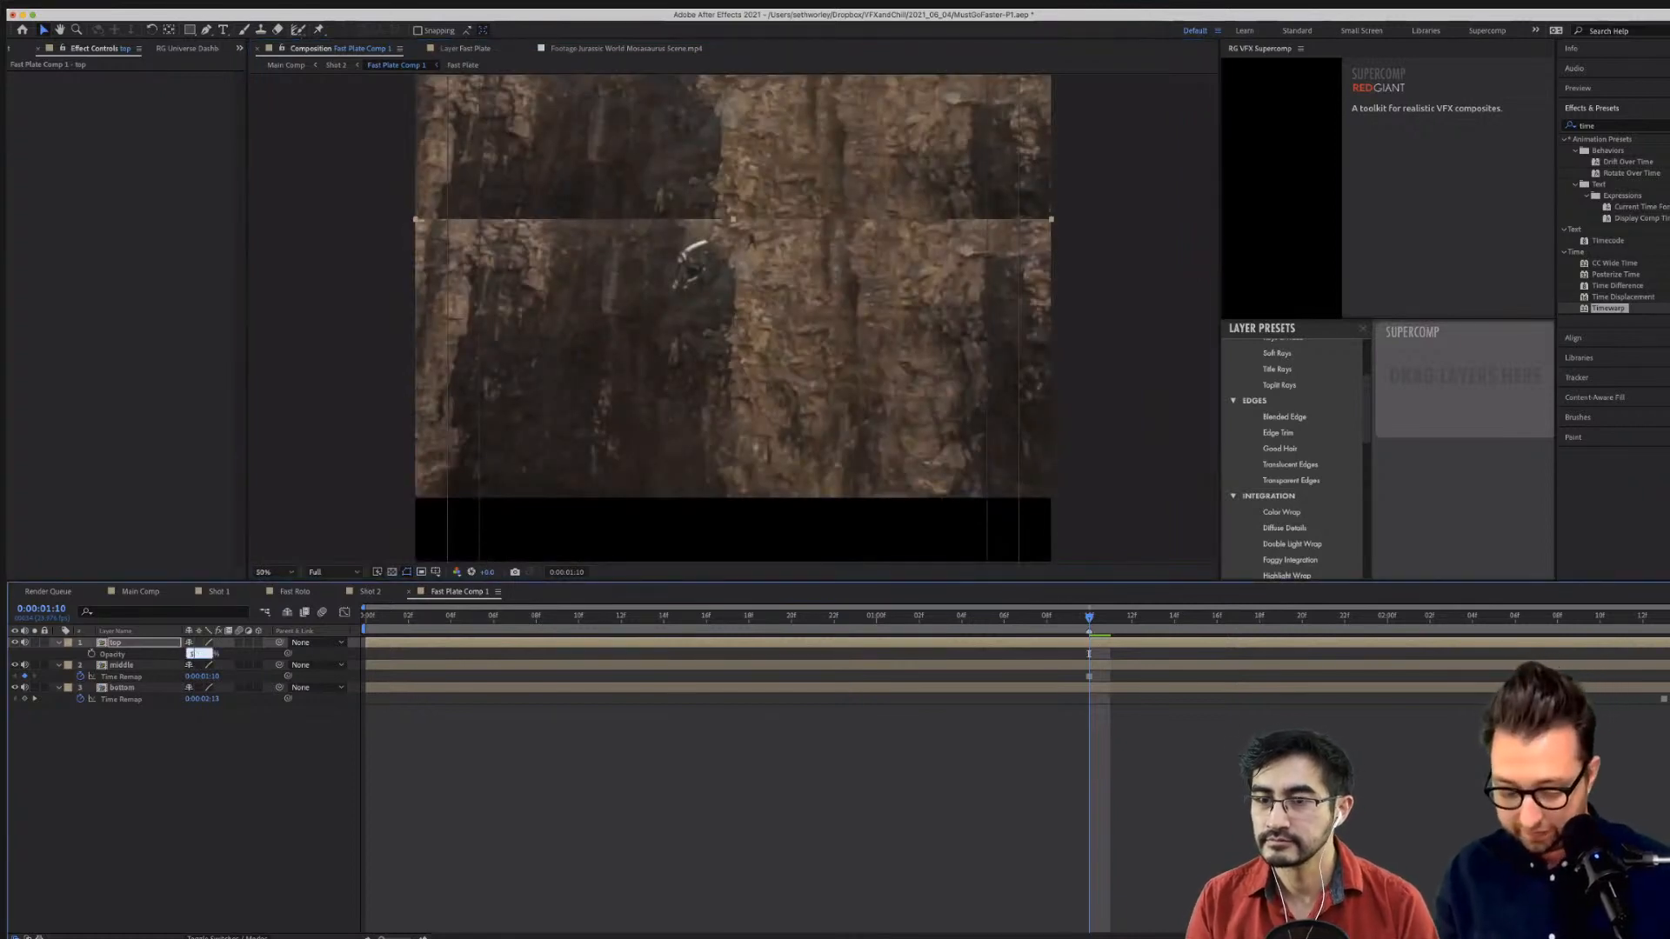
text(0)
key(Return)
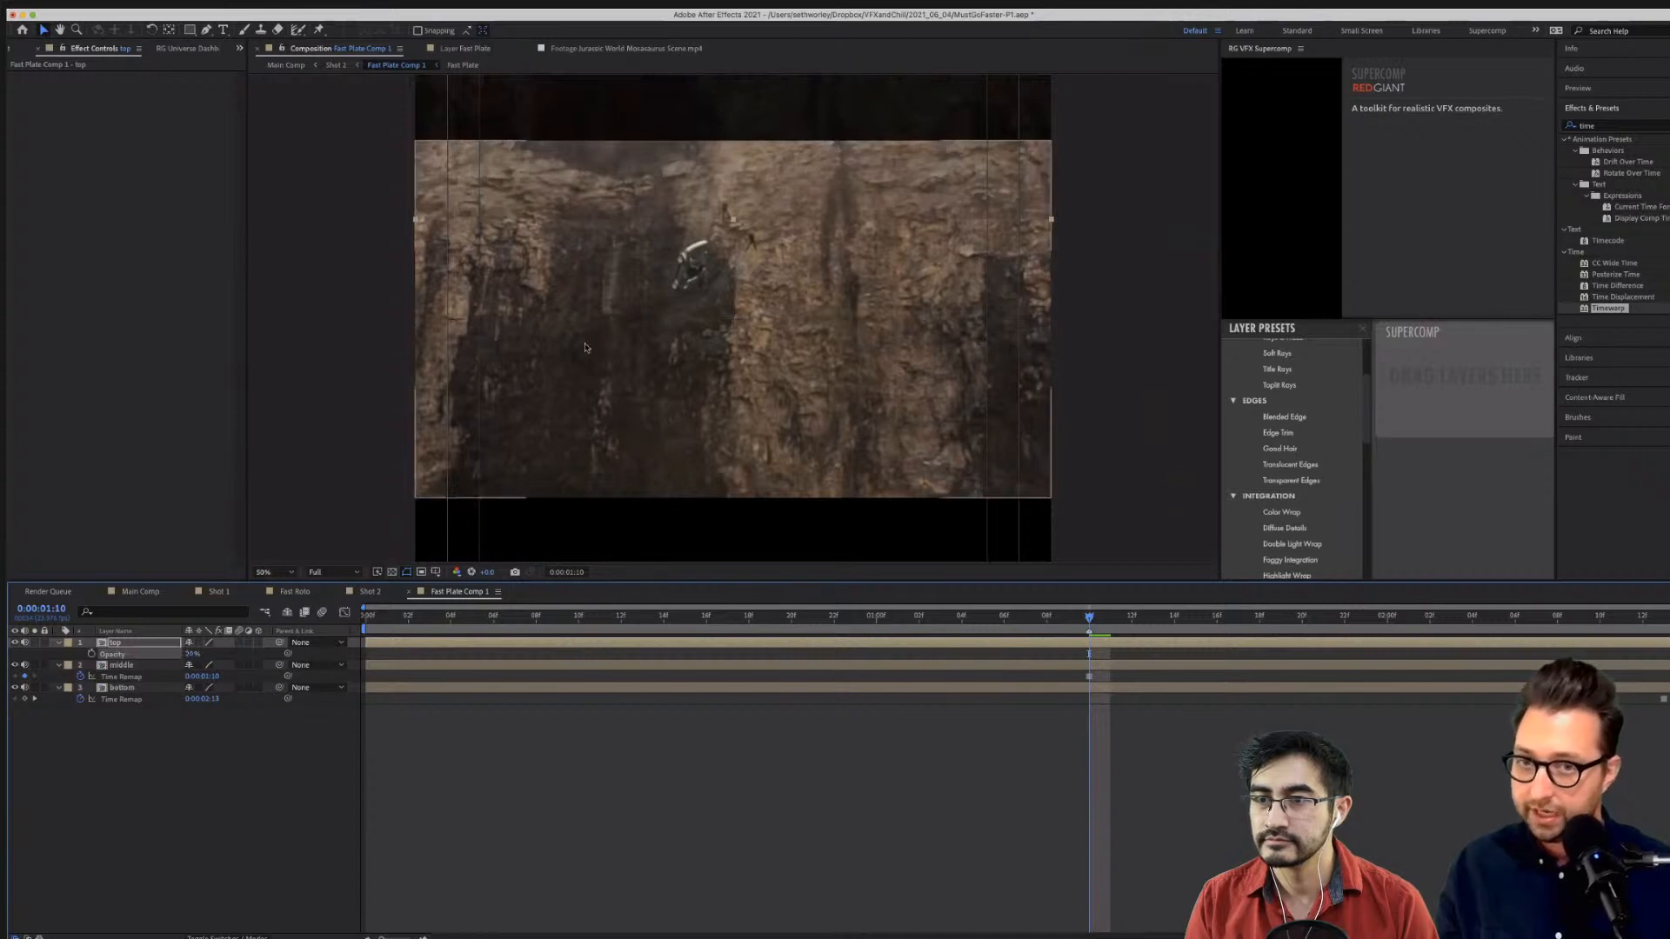
click(842, 156)
drag(841, 152, 841, 150)
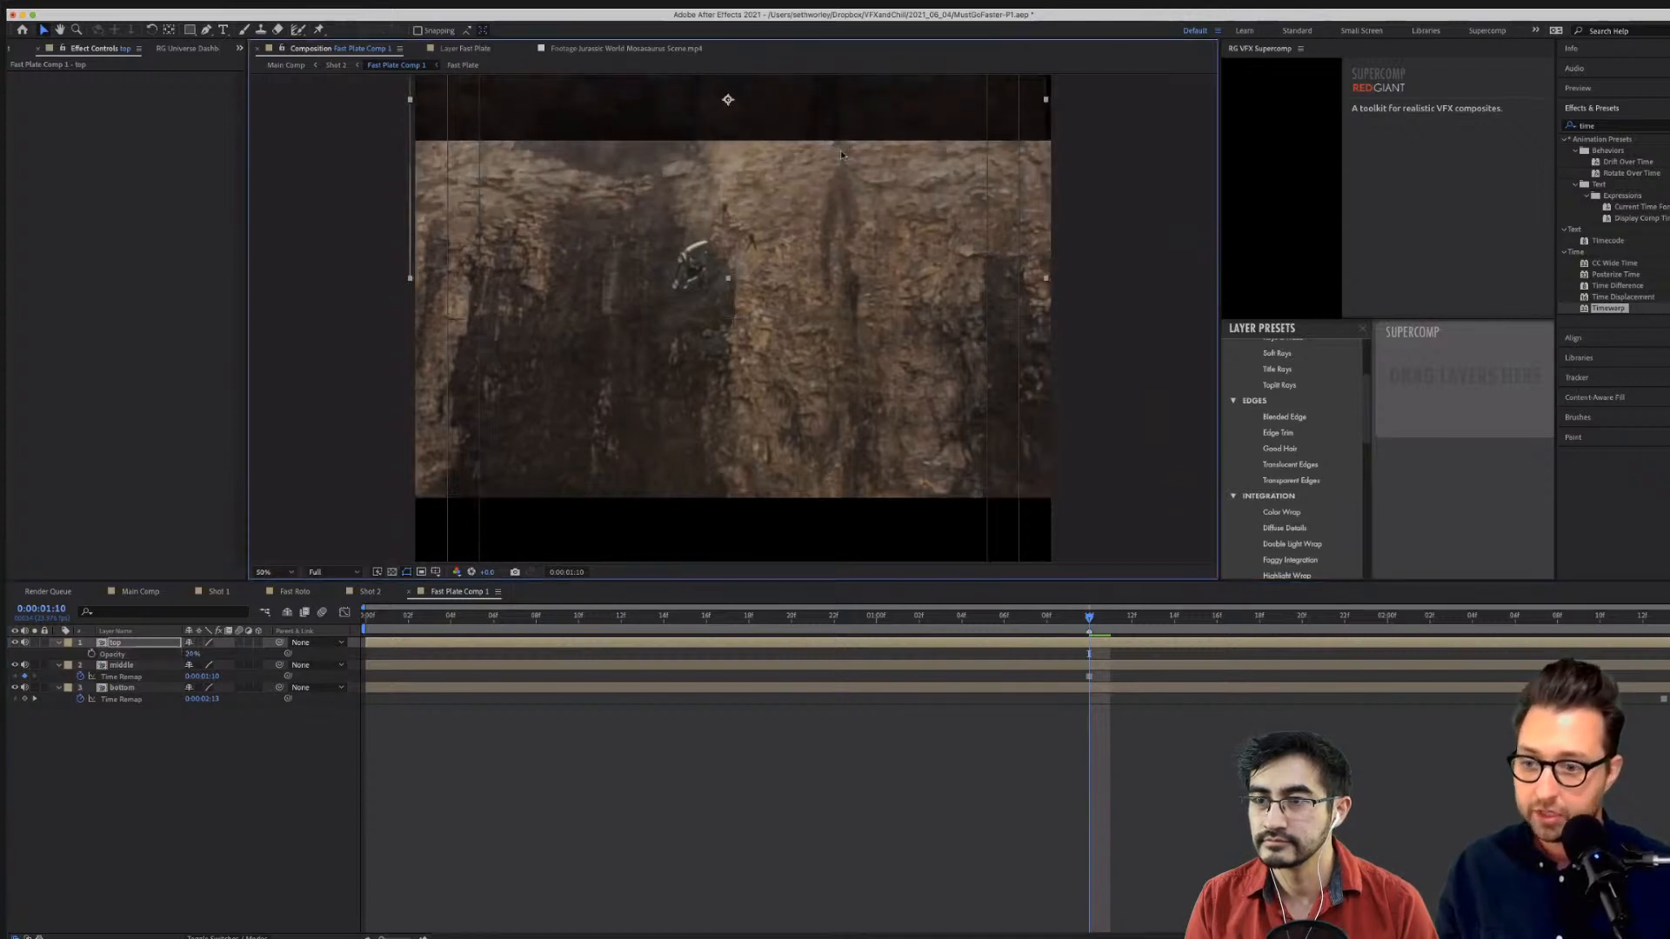
drag(191, 654, 192, 654)
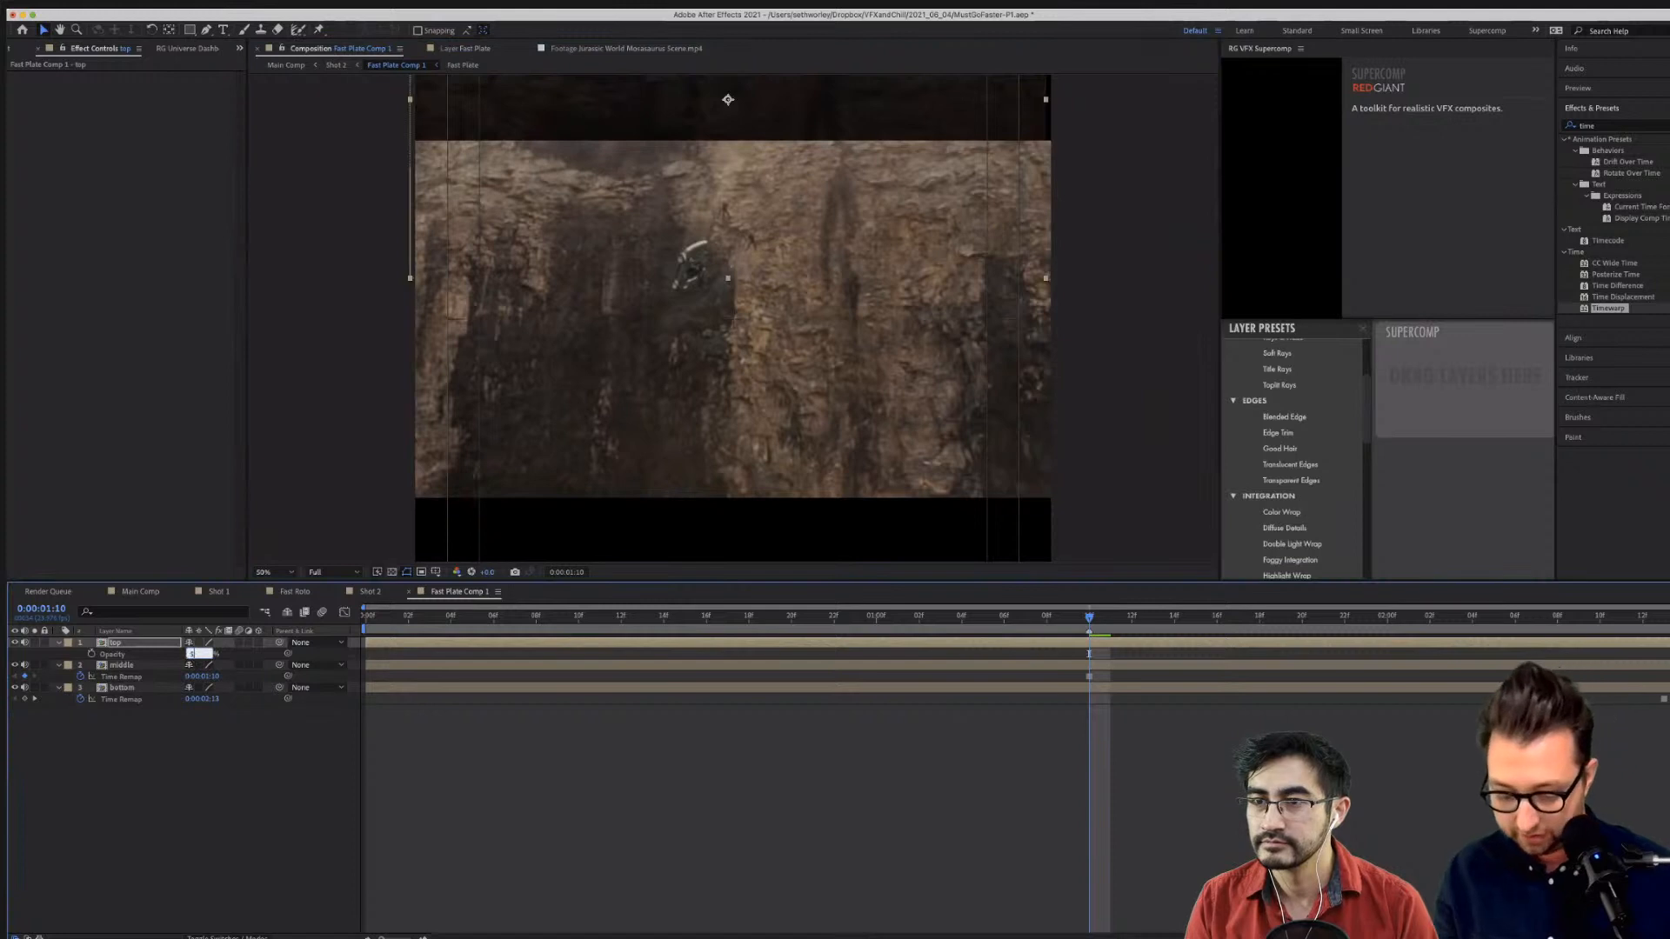
Reposition the semi-transparent "top" layer until its rock details line up with the "middle" layer's cliff.
drag(913, 232, 913, 322)
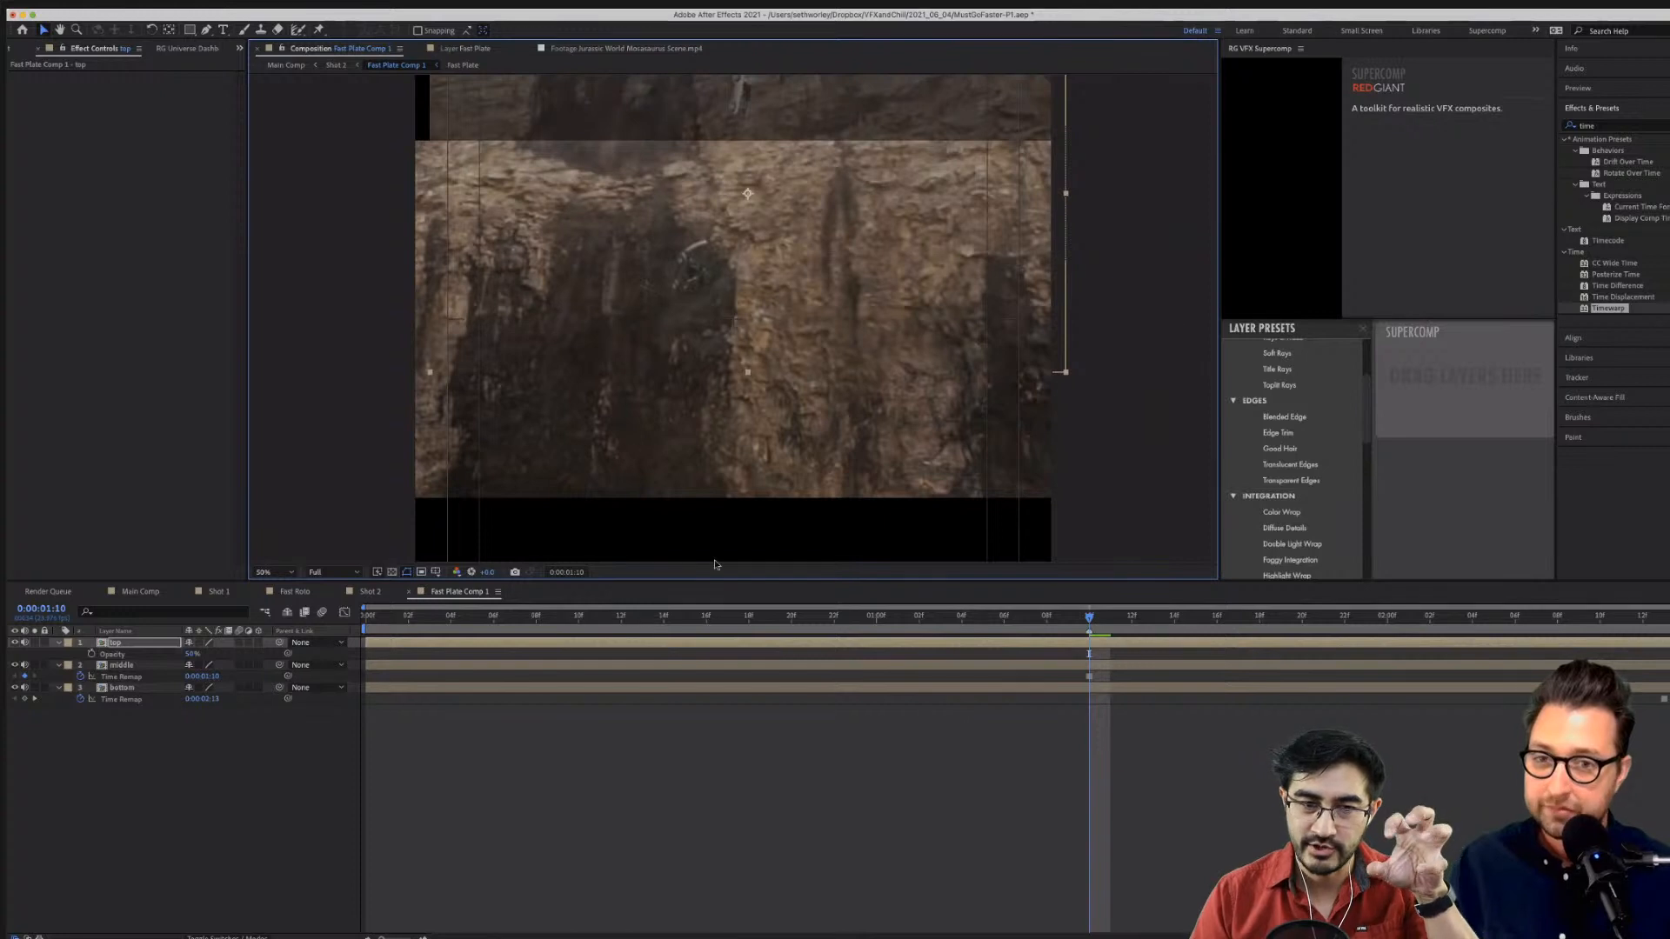
key(period)
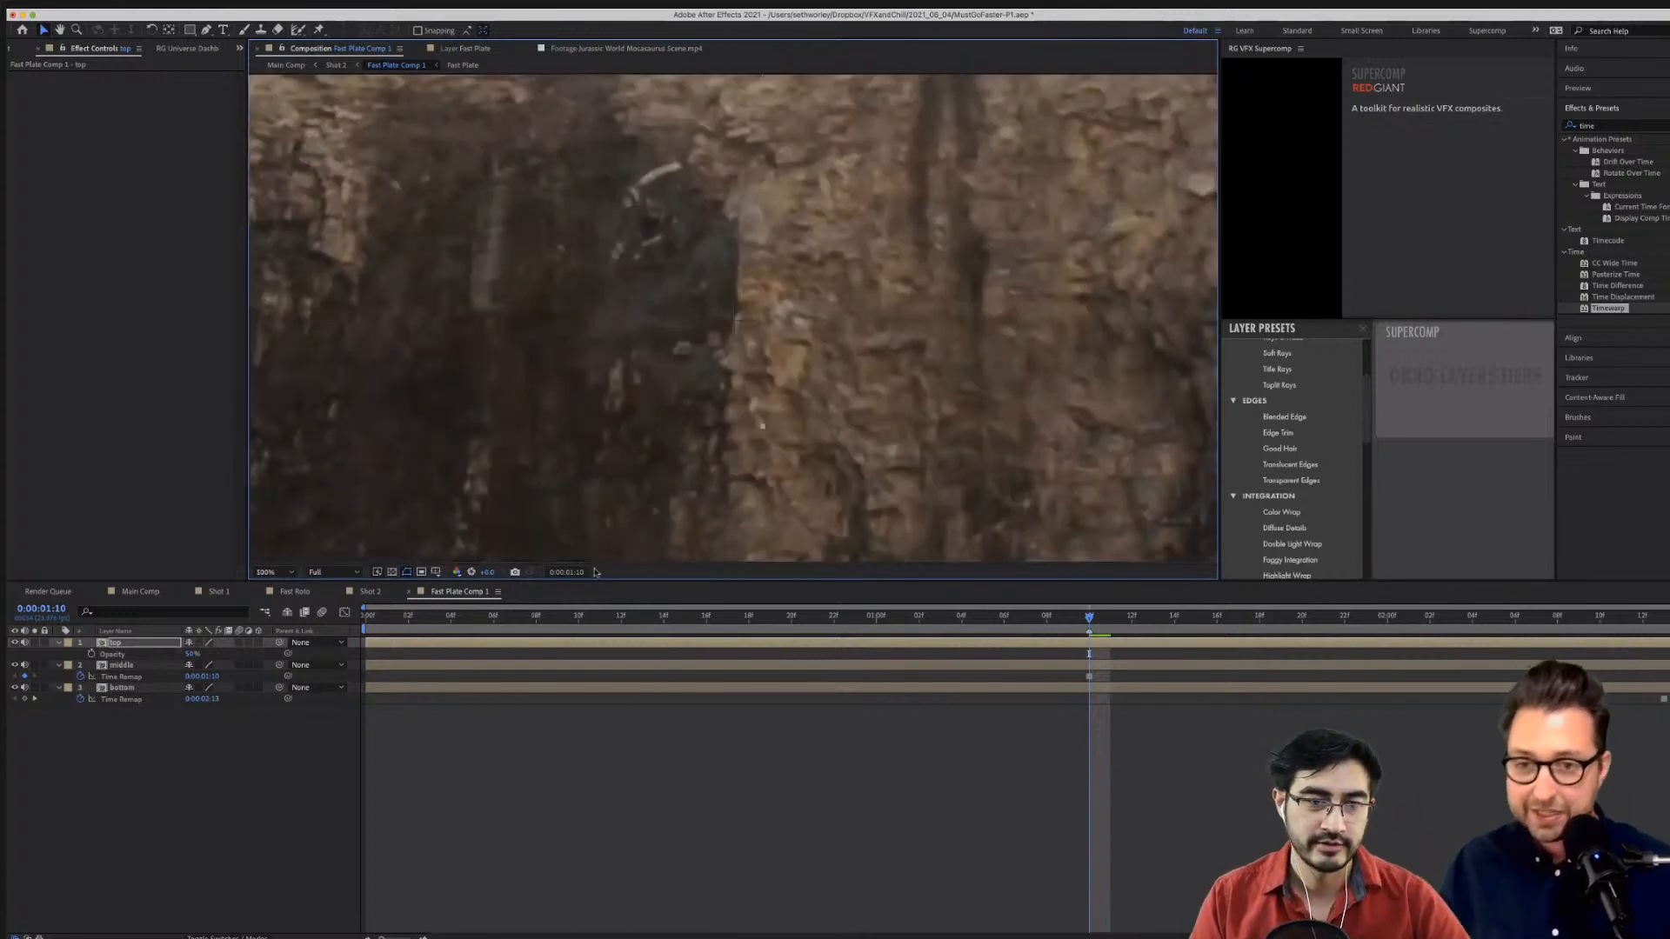
key(comma)
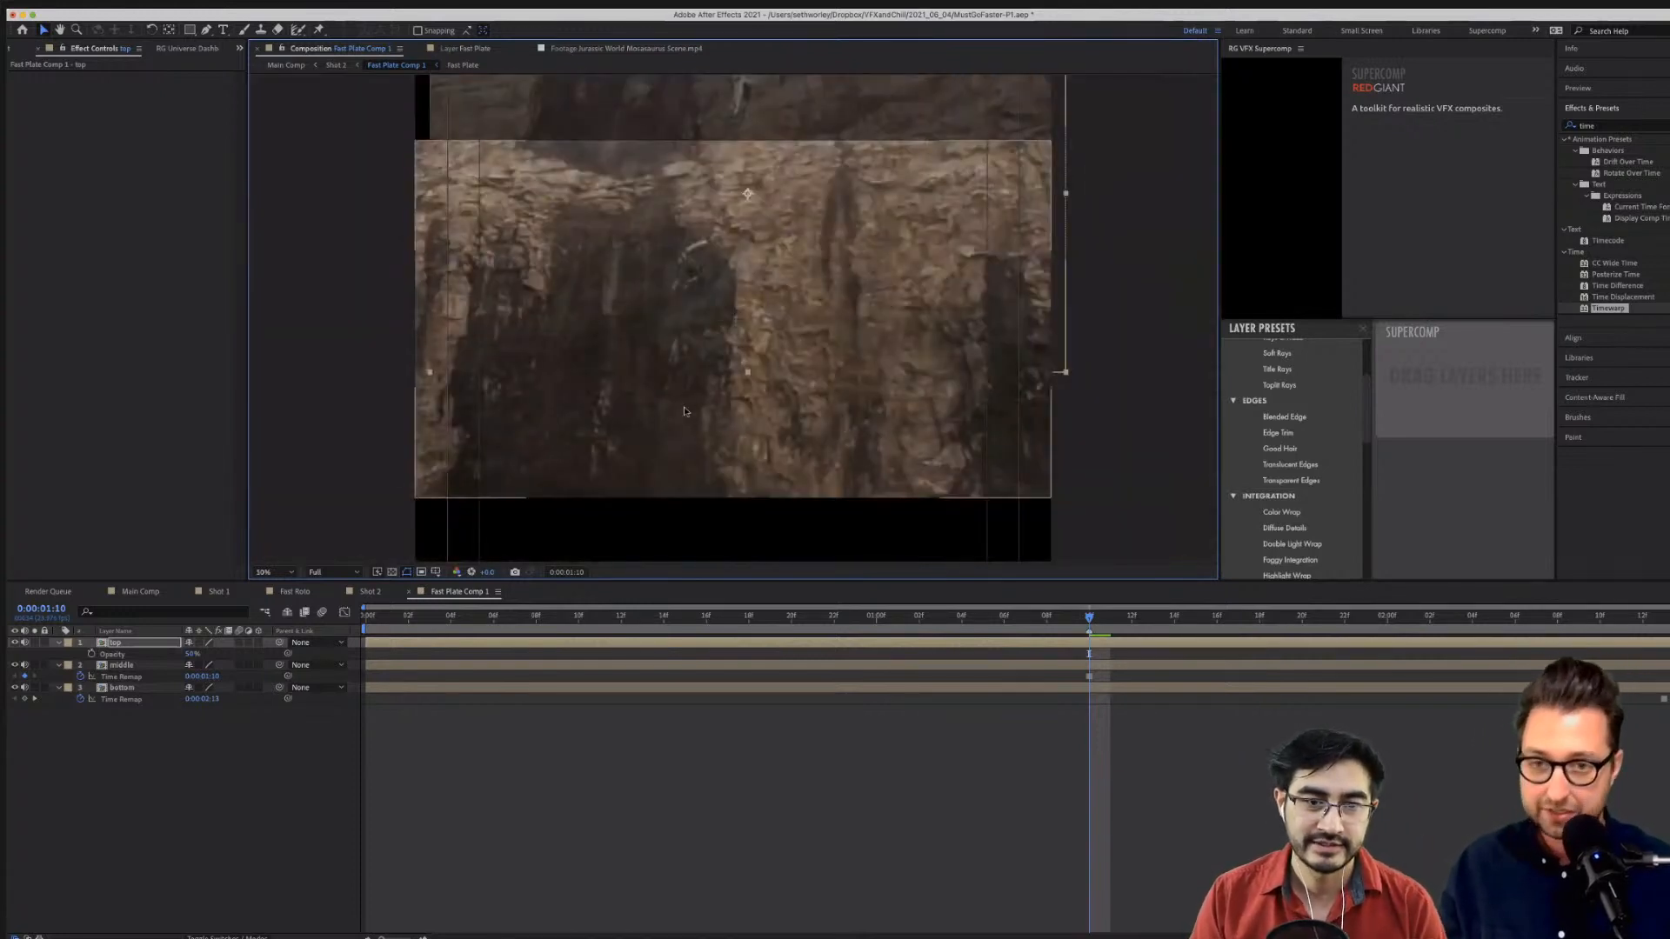
Restore the "top" layer's opacity to 100% and hide that layer.
click(192, 653)
text(100)
key(Return)
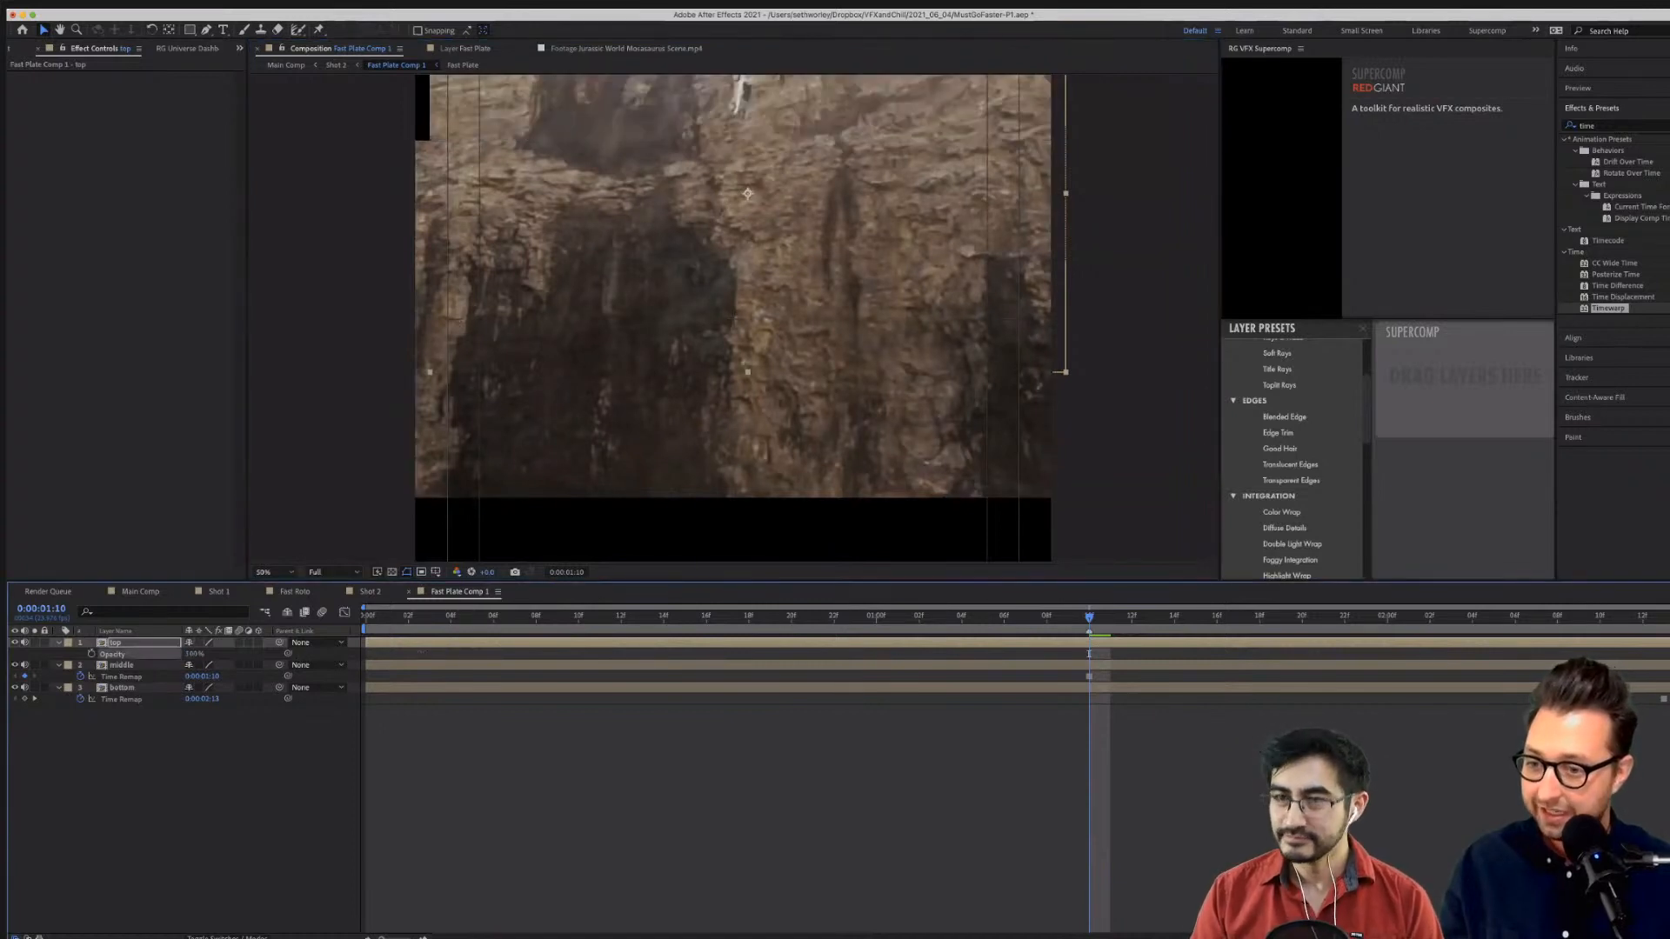
click(113, 644)
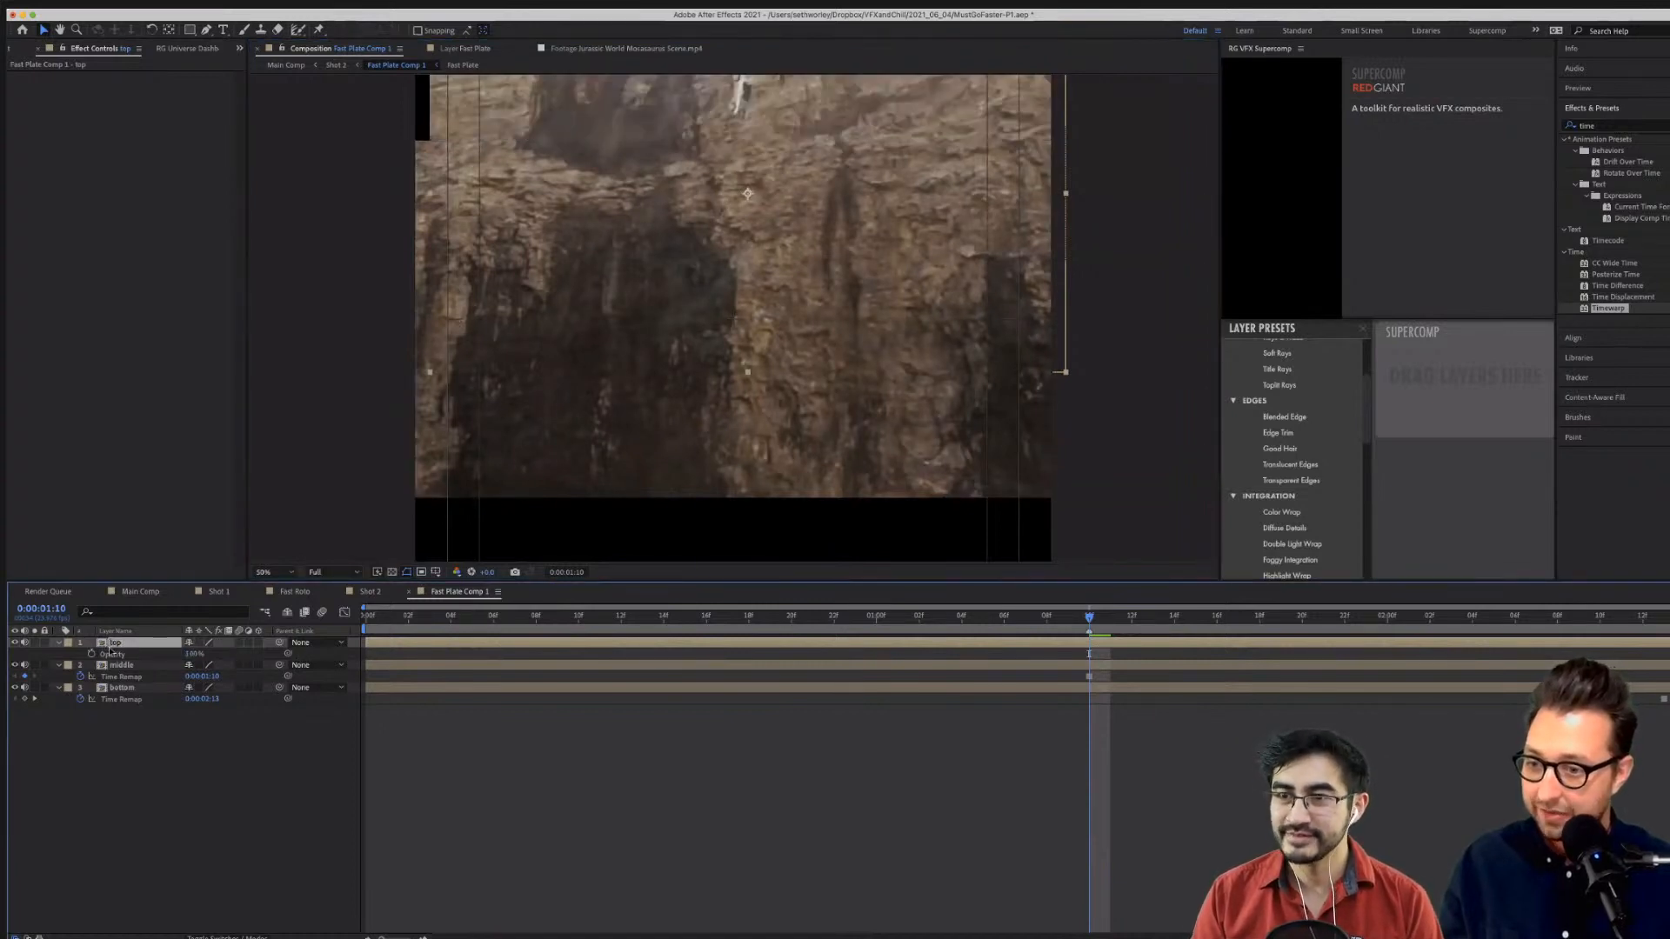
click(14, 643)
key(ctrl+Down)
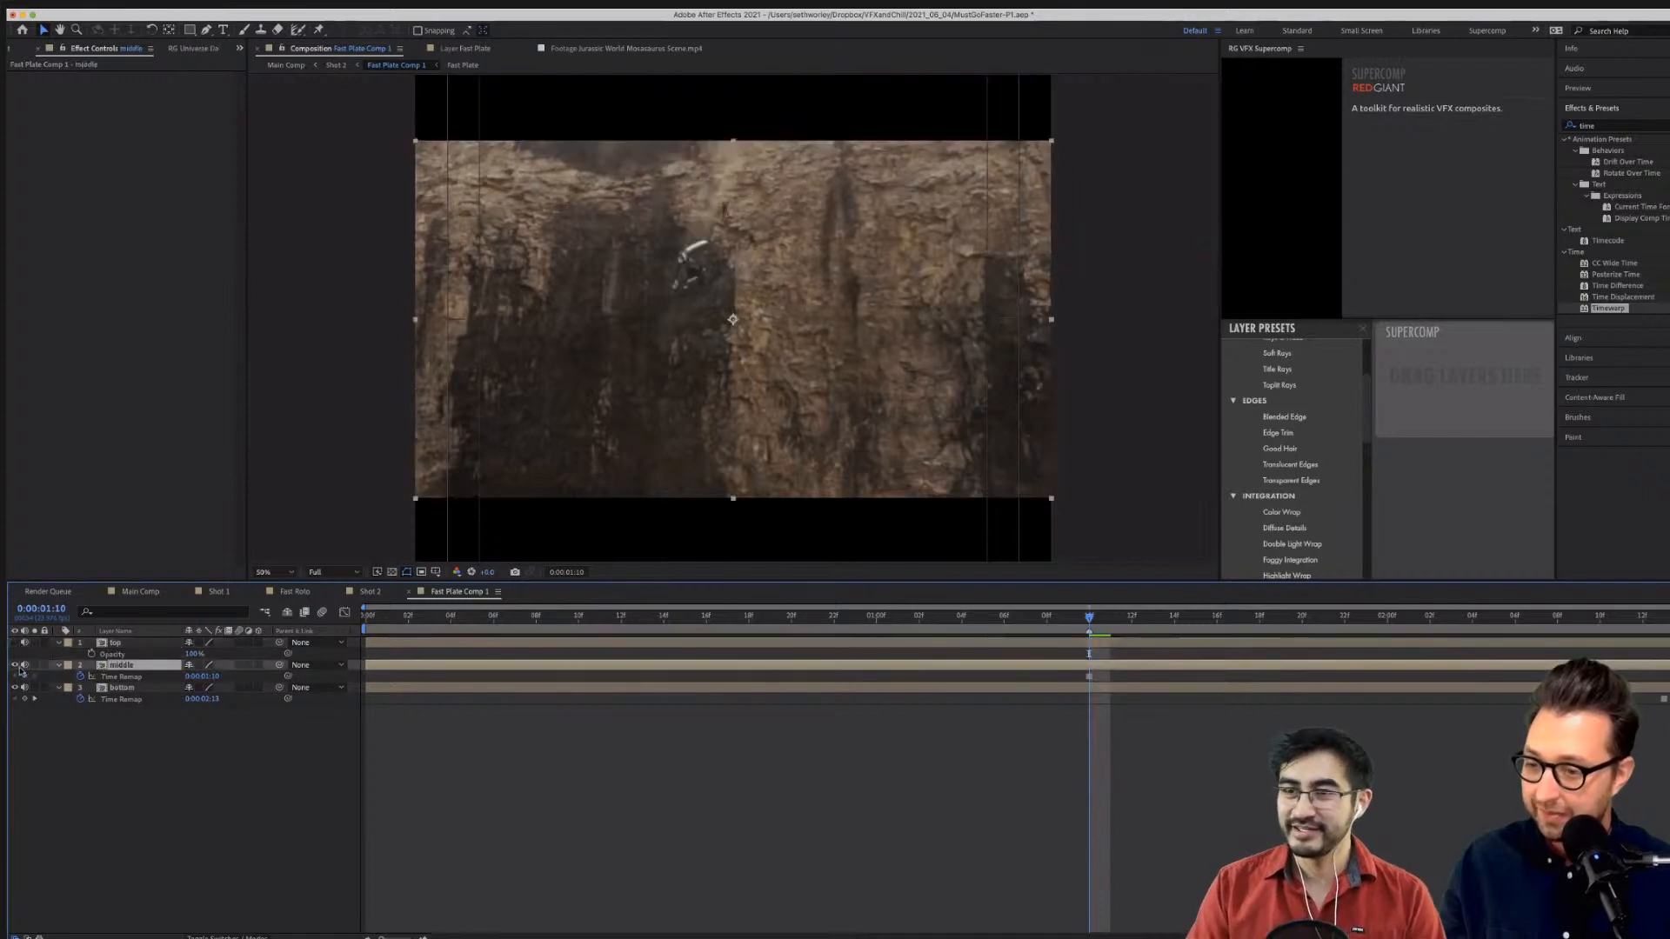
Place the "bottom" layer above the "middle" layer in the stack and set its opacity to 50%.
drag(115, 688, 120, 667)
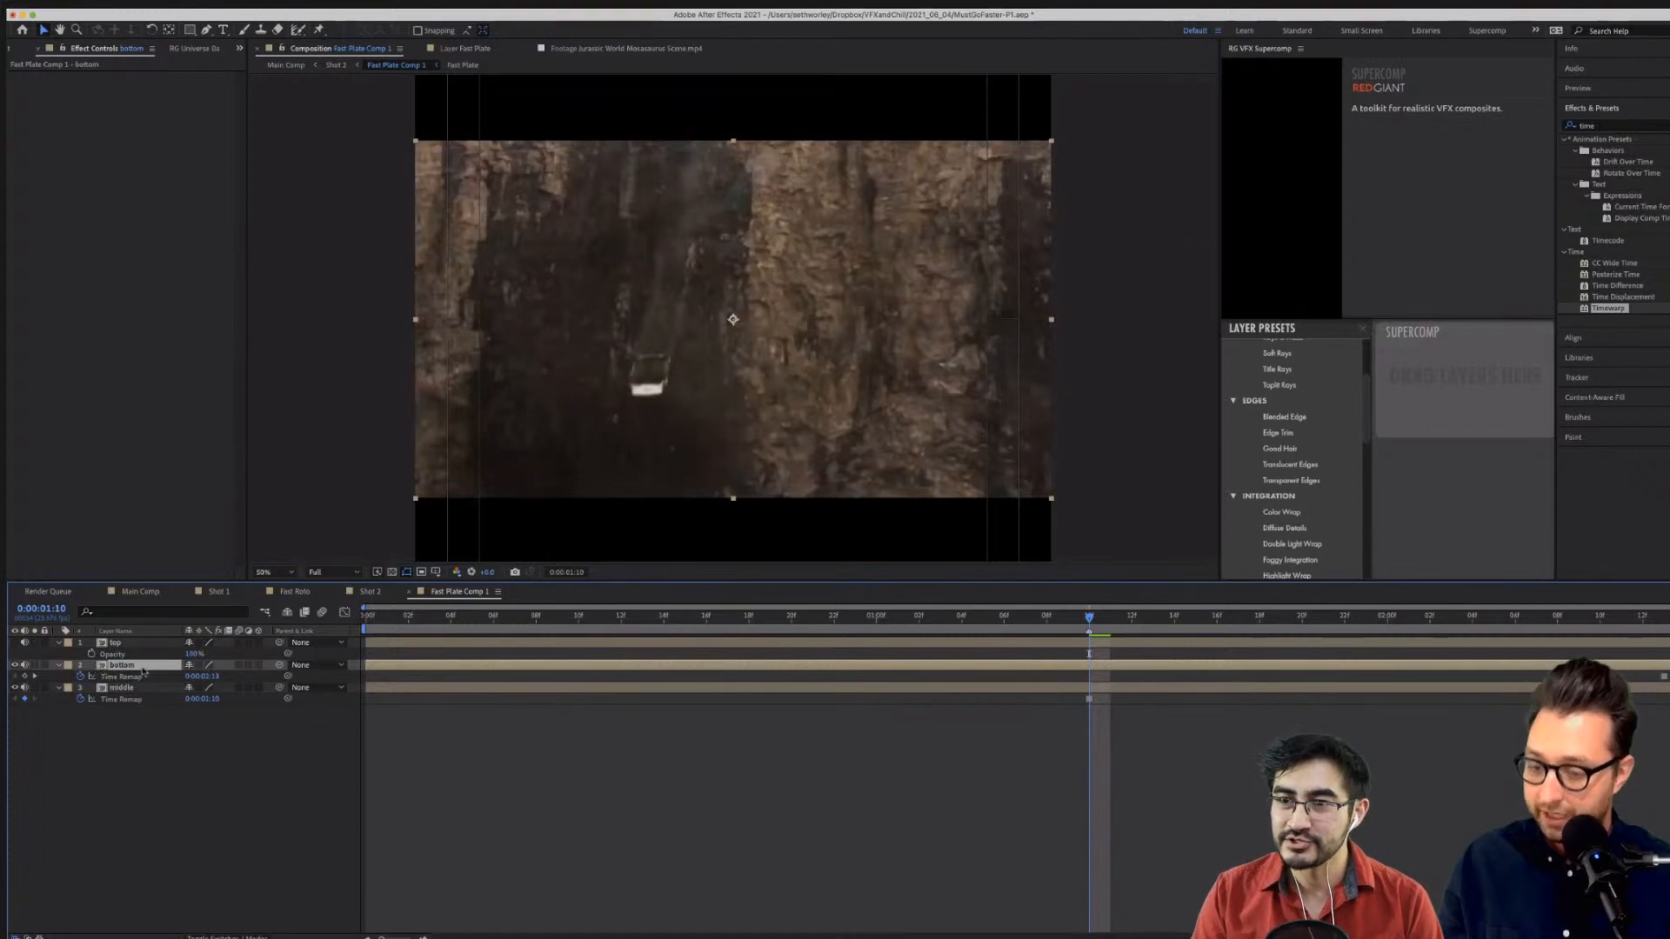
key(t)
click(193, 675)
text(50)
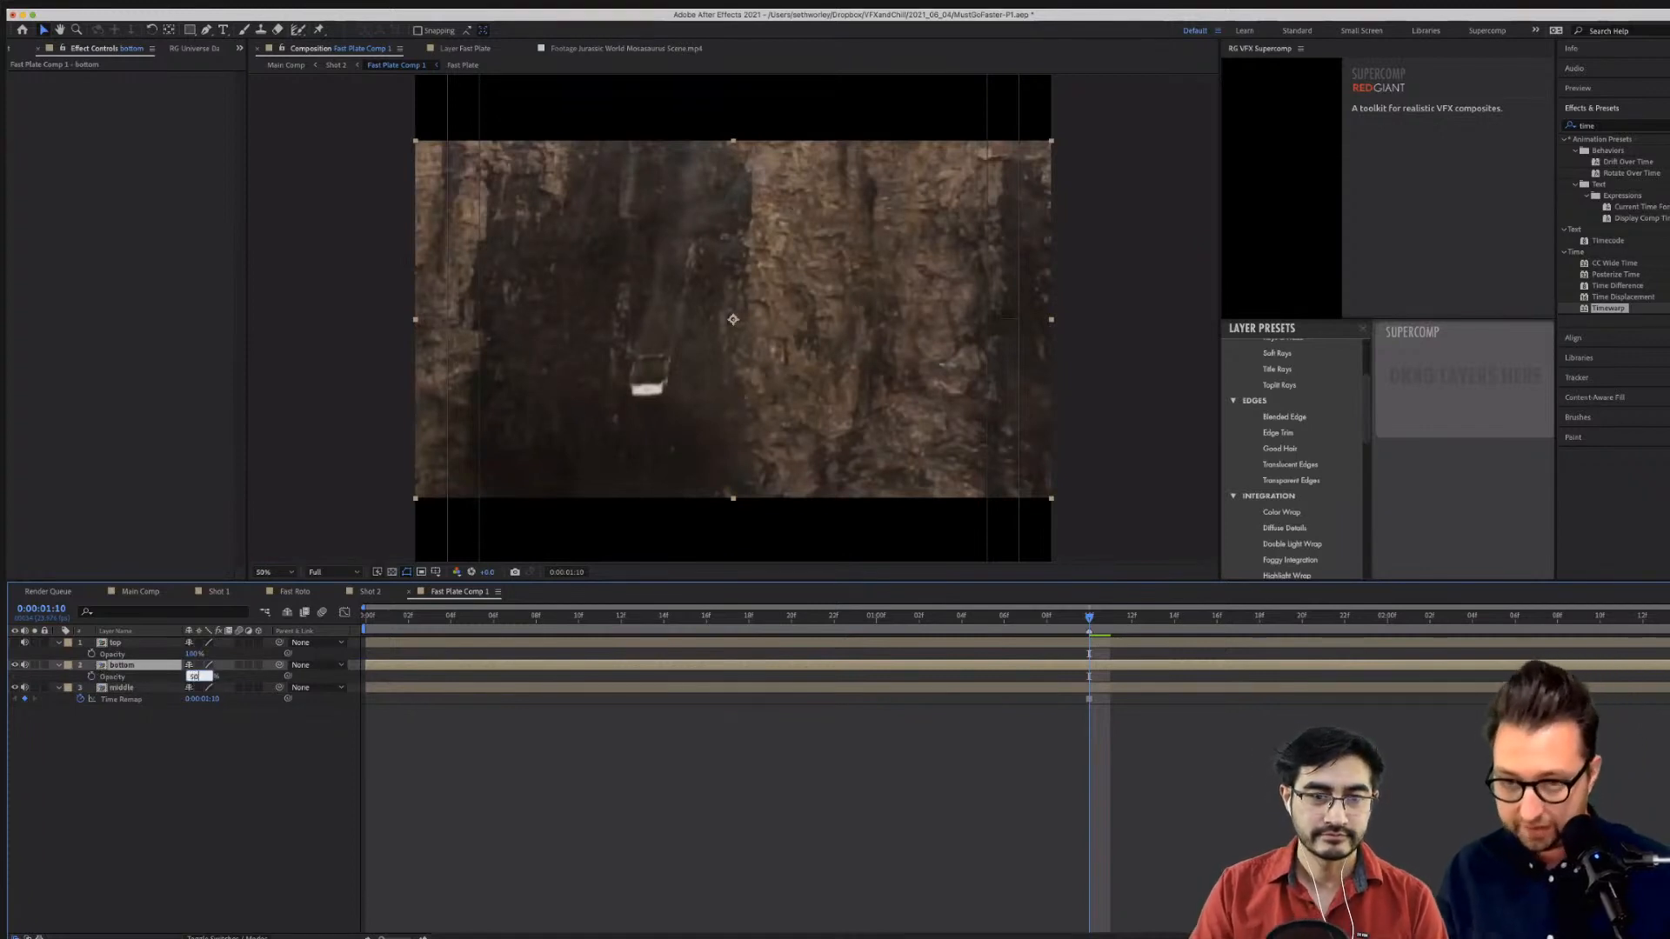
key(Return)
Move the "bottom" layer down and nudge it until its rock details line up with the "middle" layer's cliff.
drag(839, 330, 821, 425)
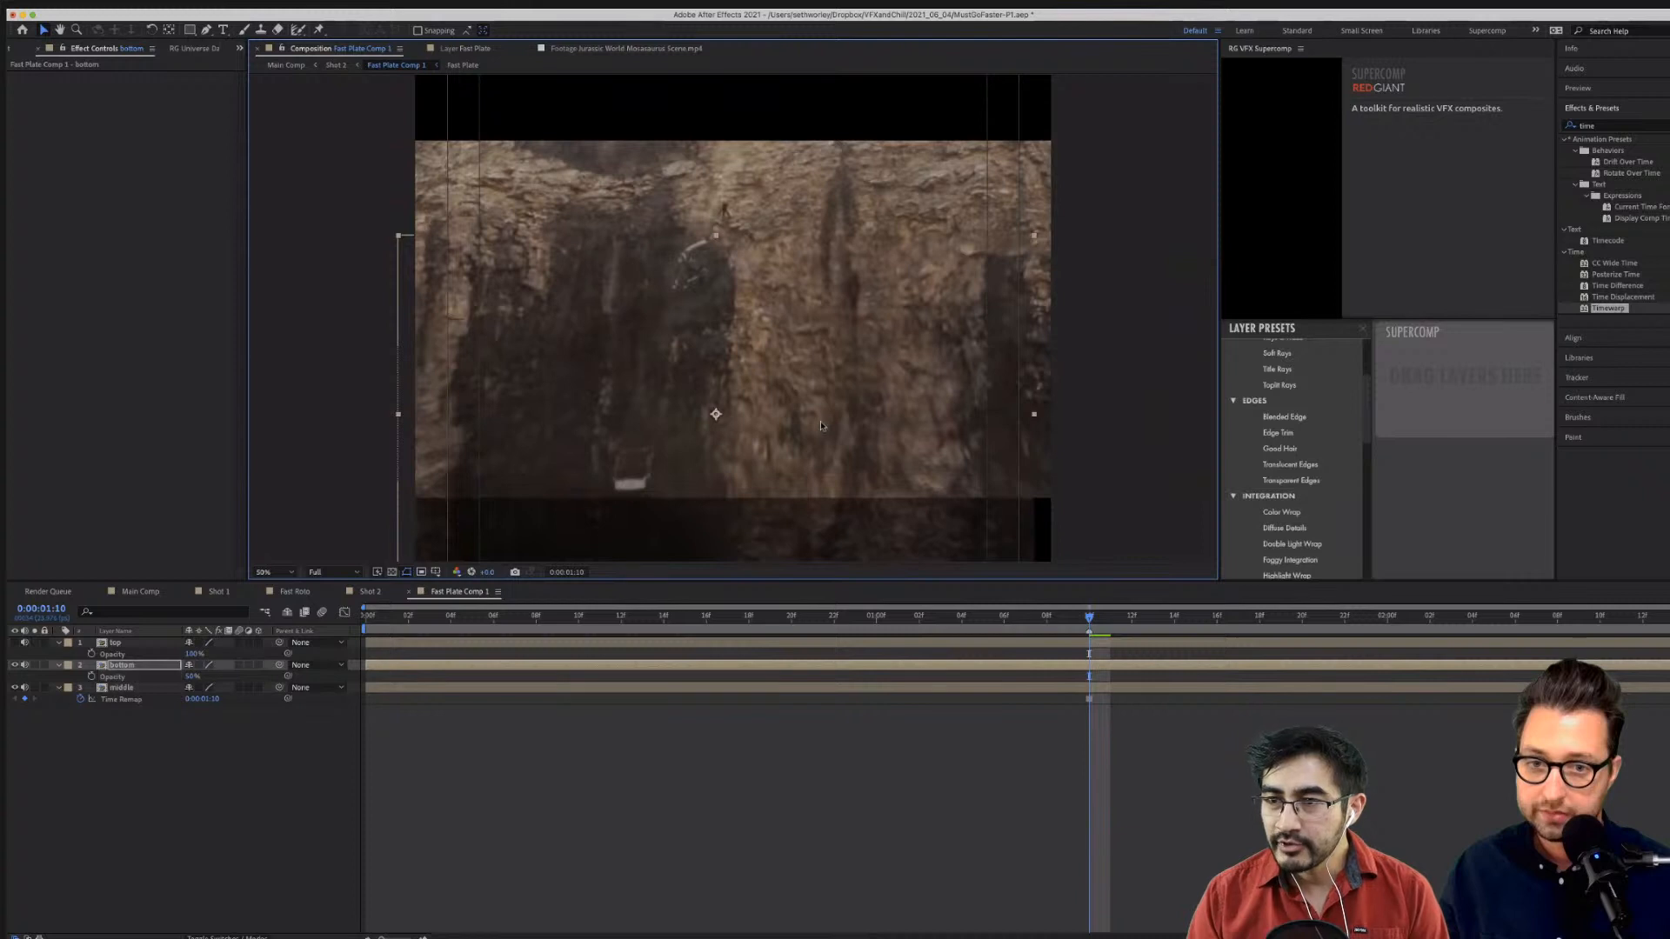
key(Left)
key(Left)
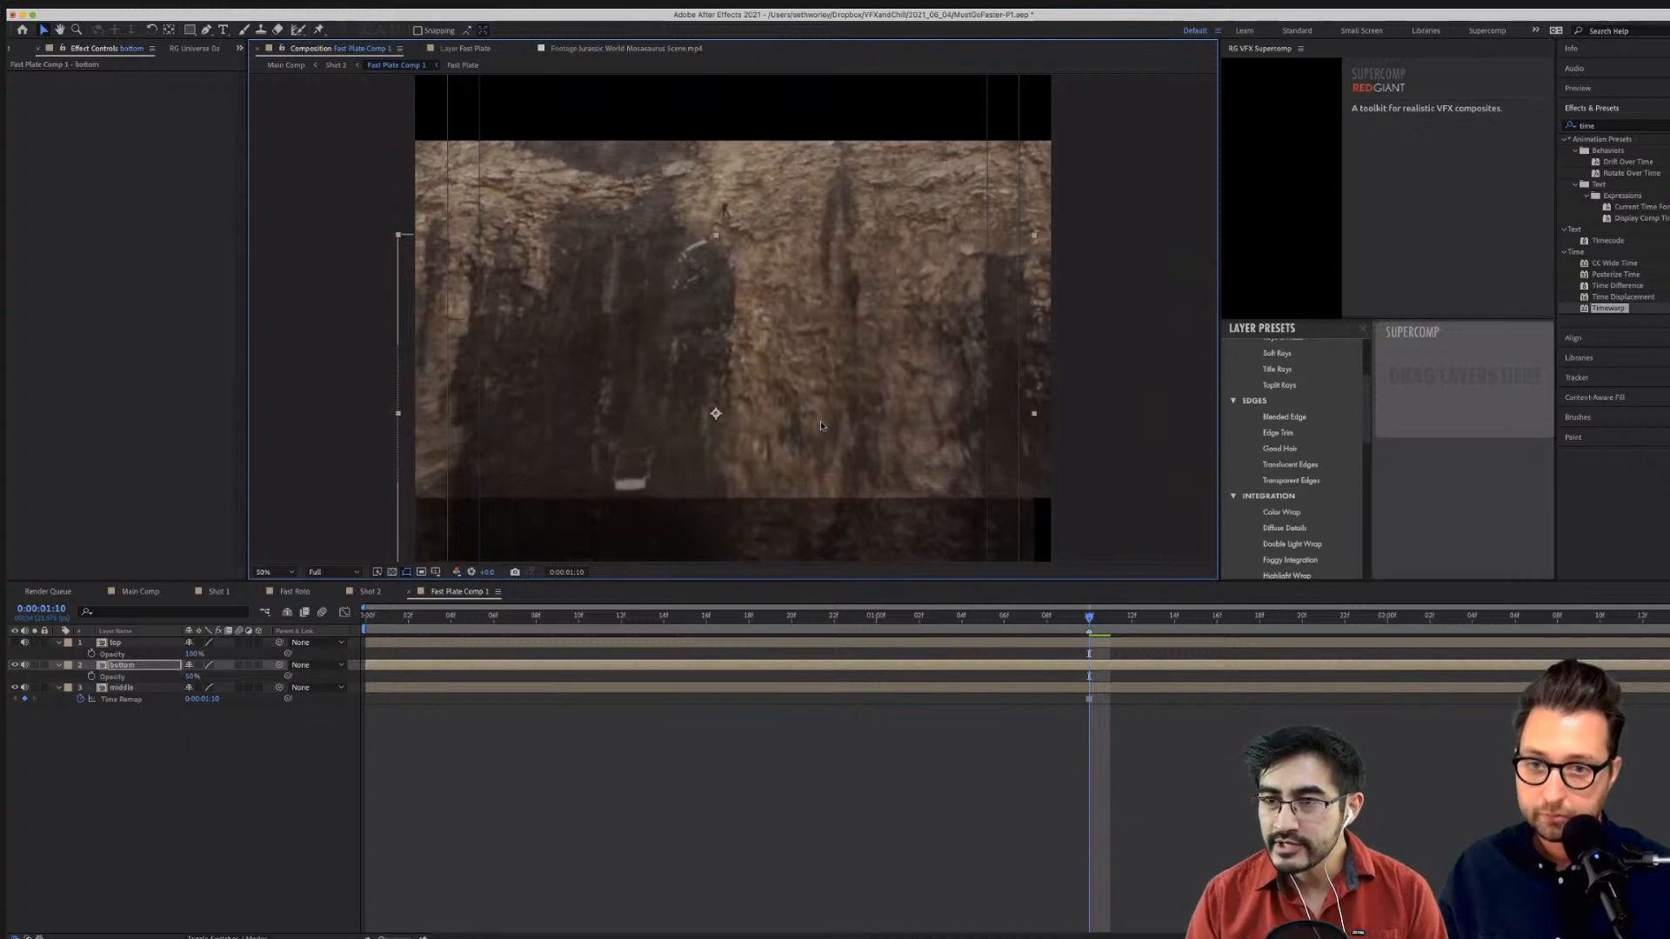
key(Down)
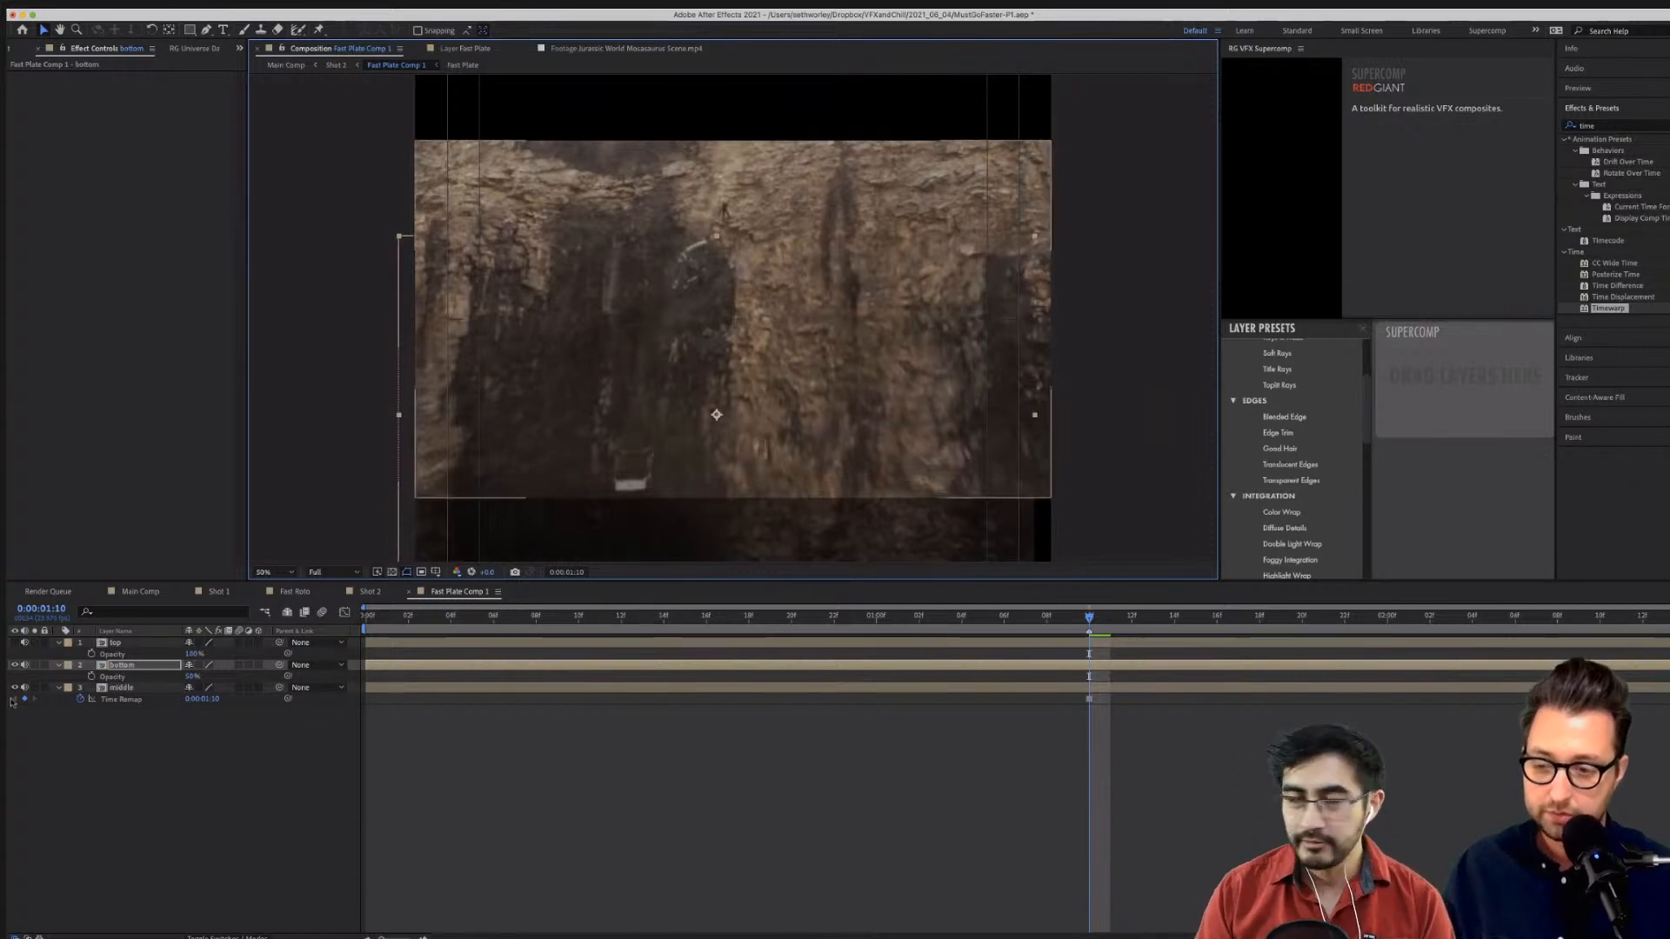
Try a full-layer rectangular mask on the "bottom" layer, and delete the mask.
click(103, 666)
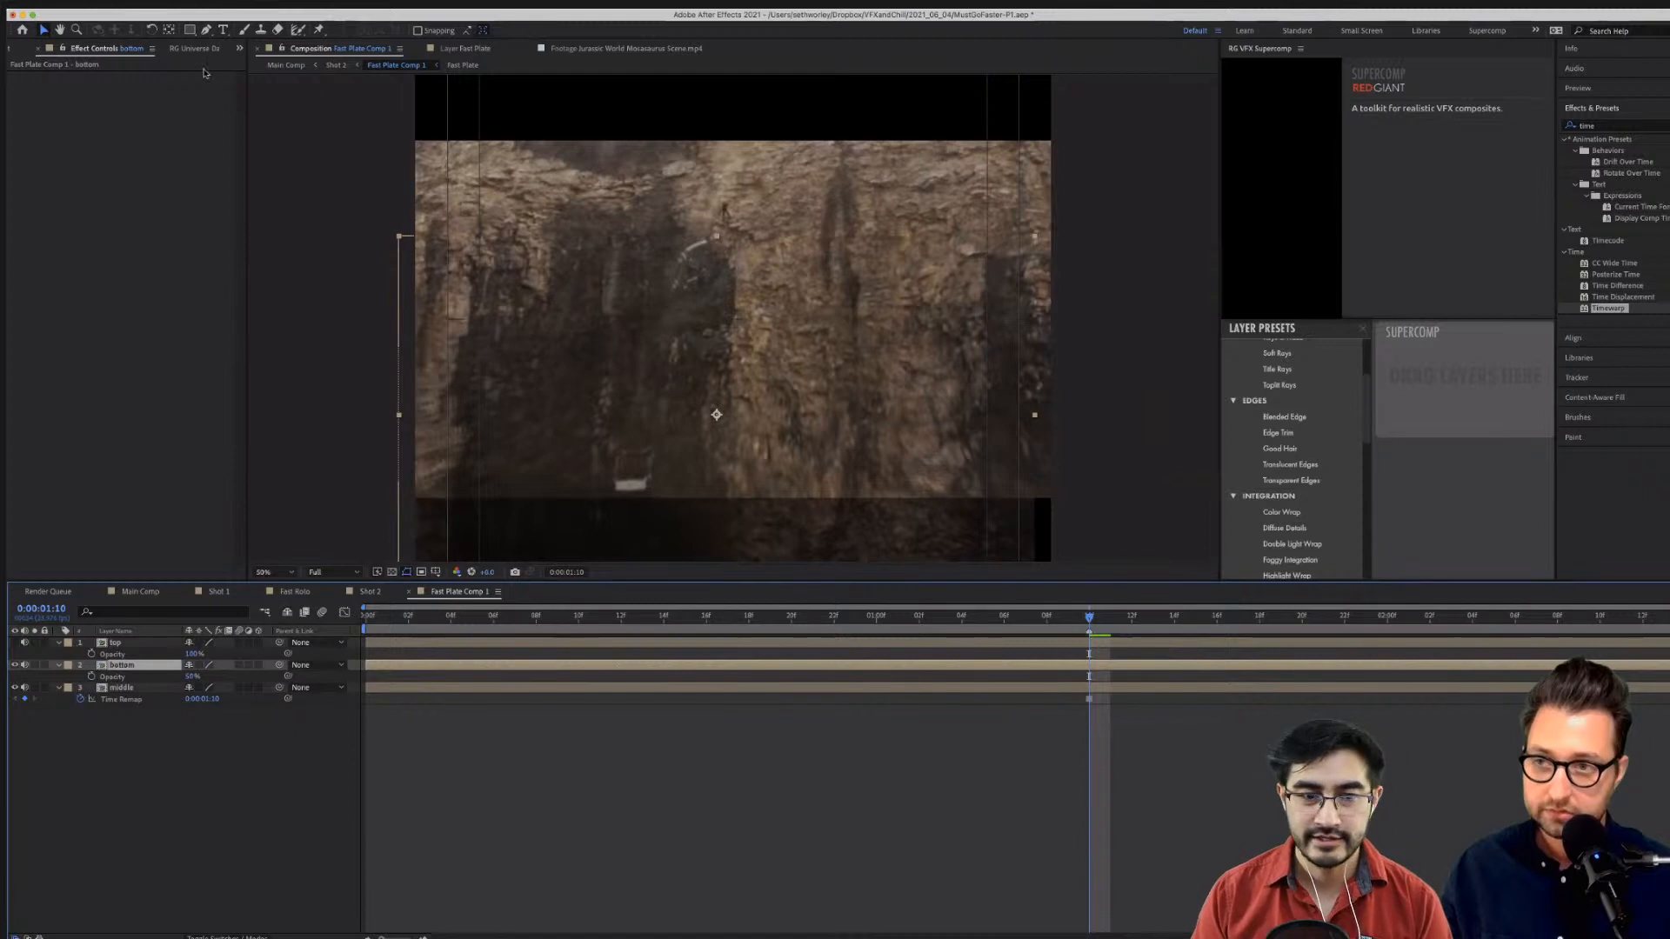
key(comma)
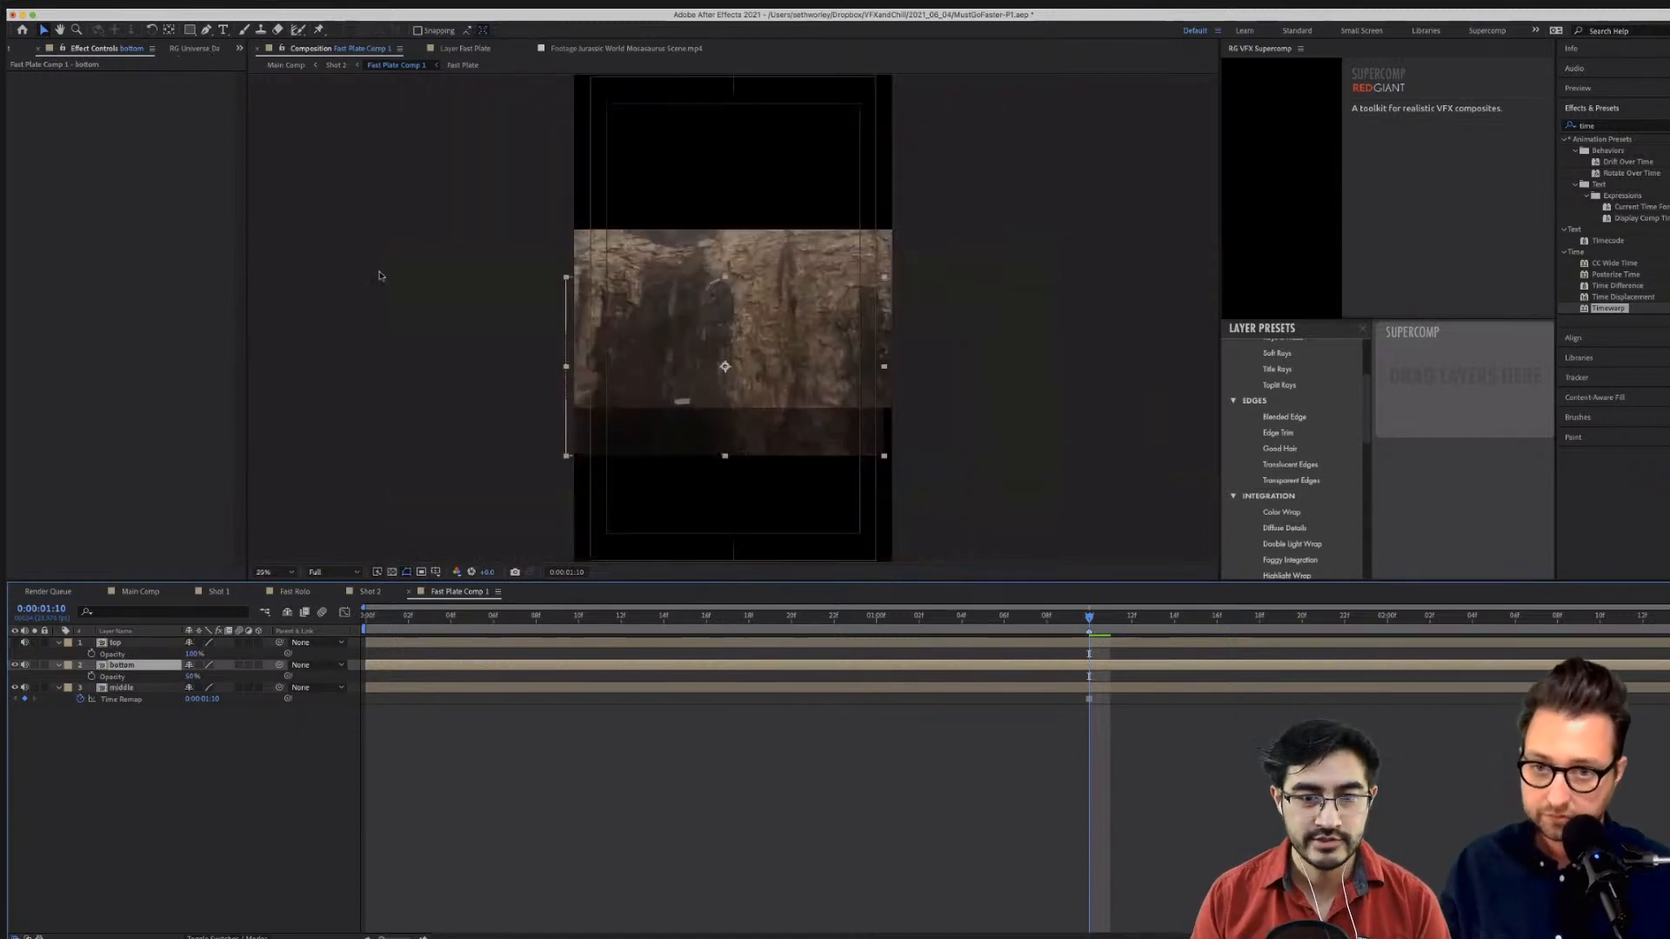
key(period)
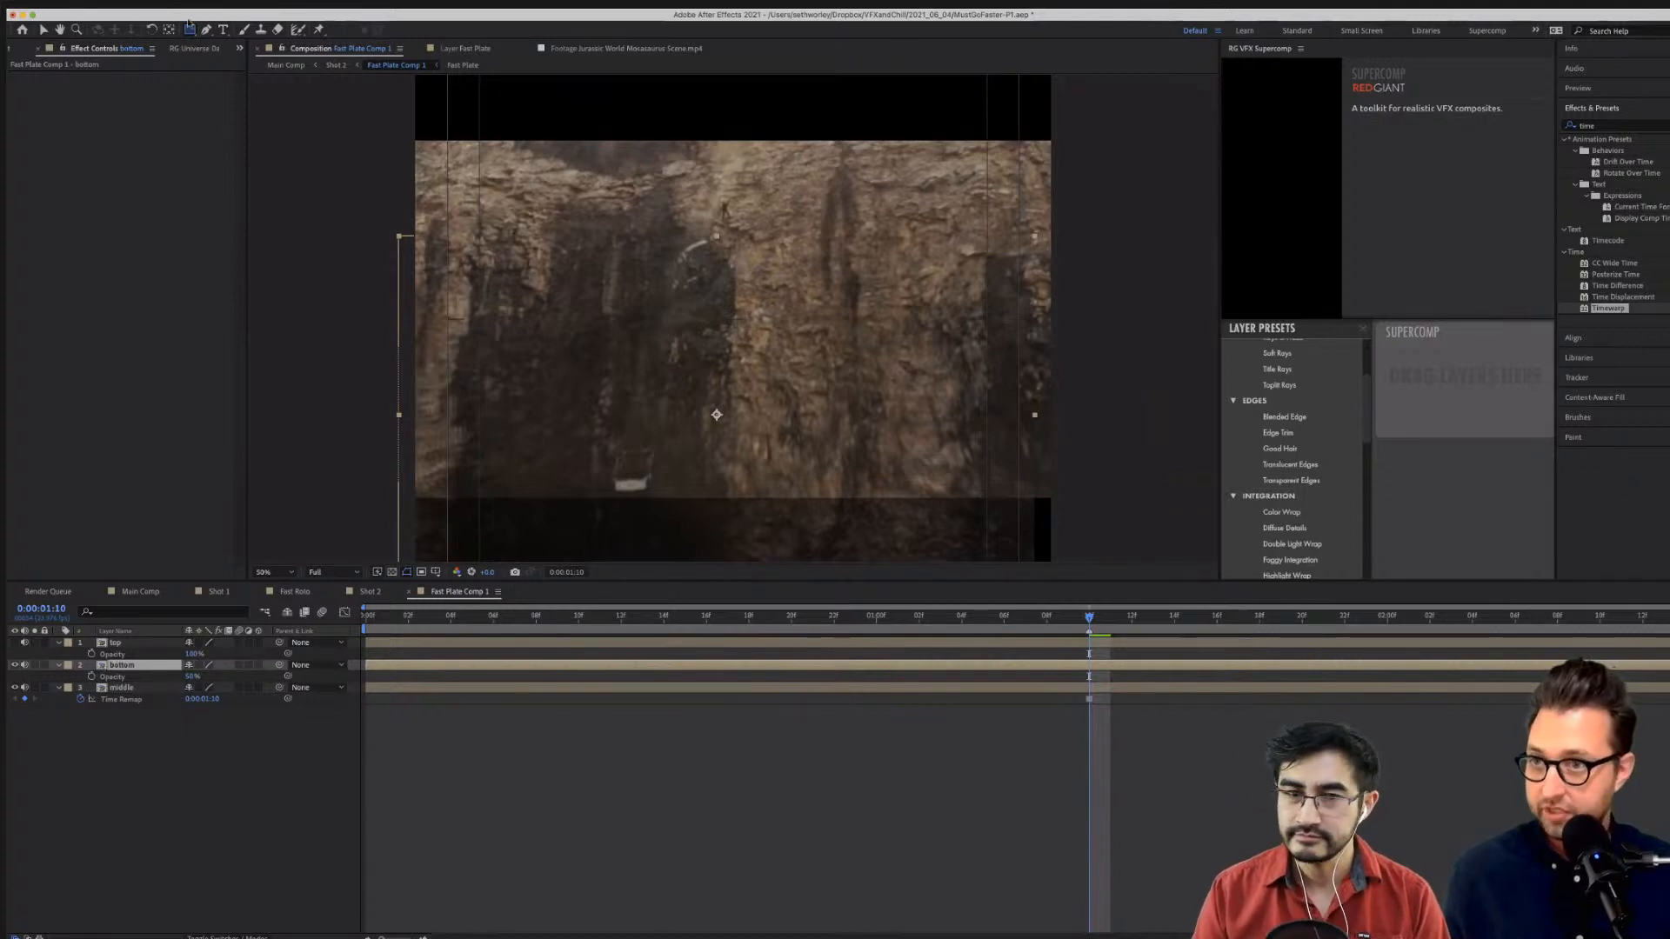
double_click(190, 27)
key(v)
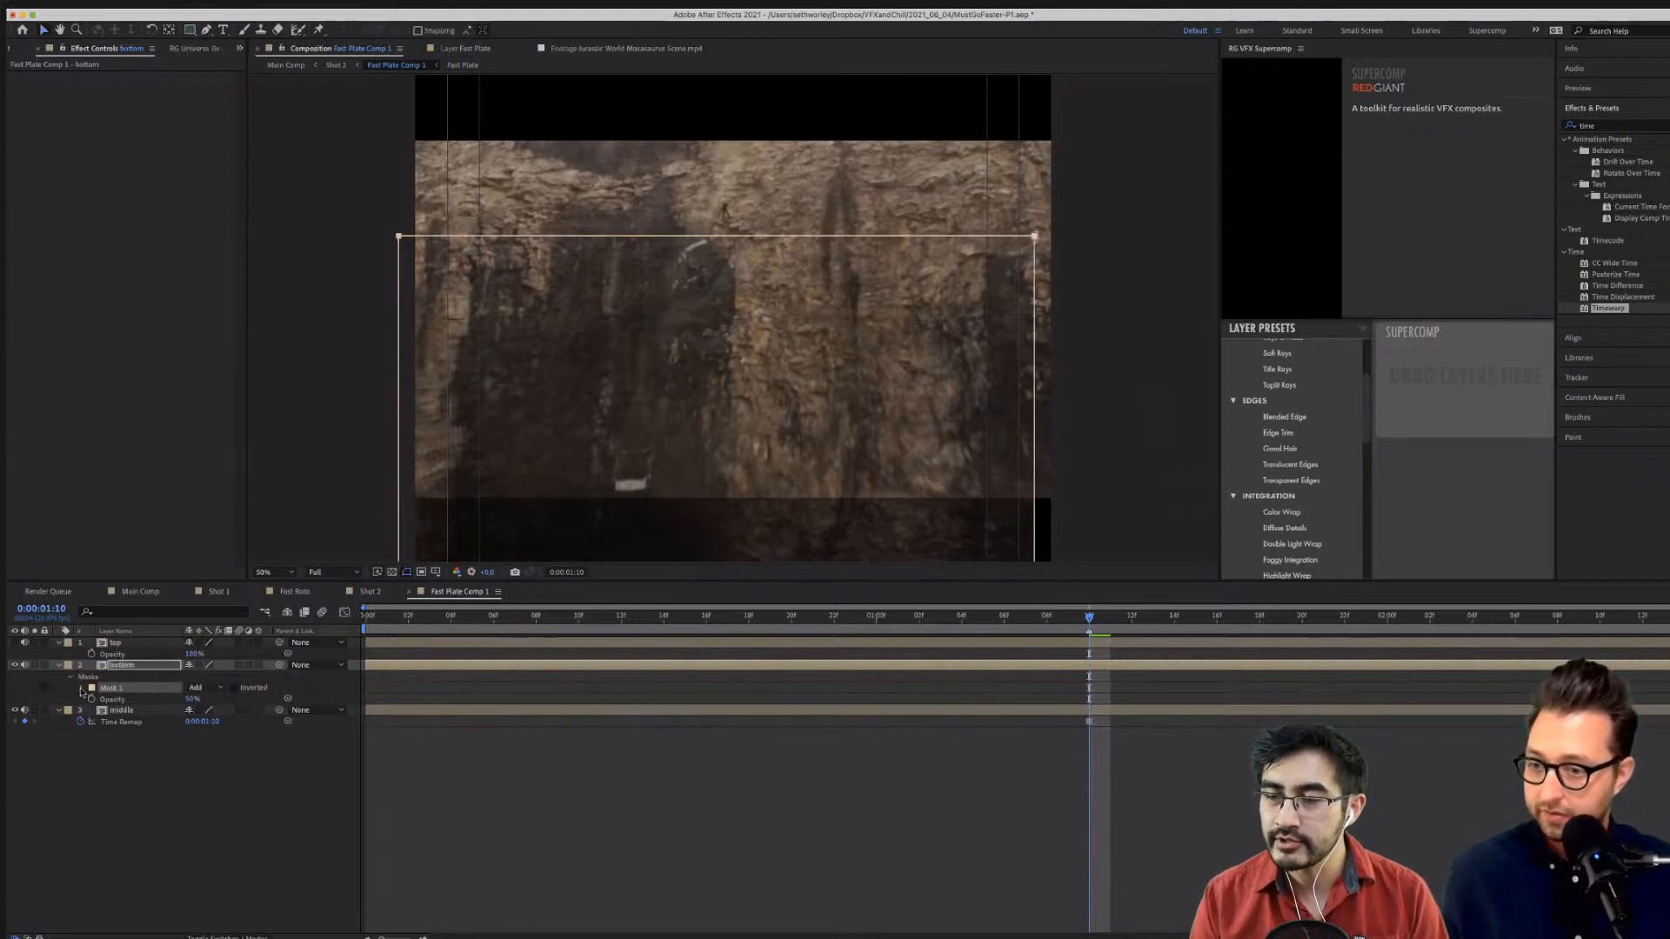
click(102, 664)
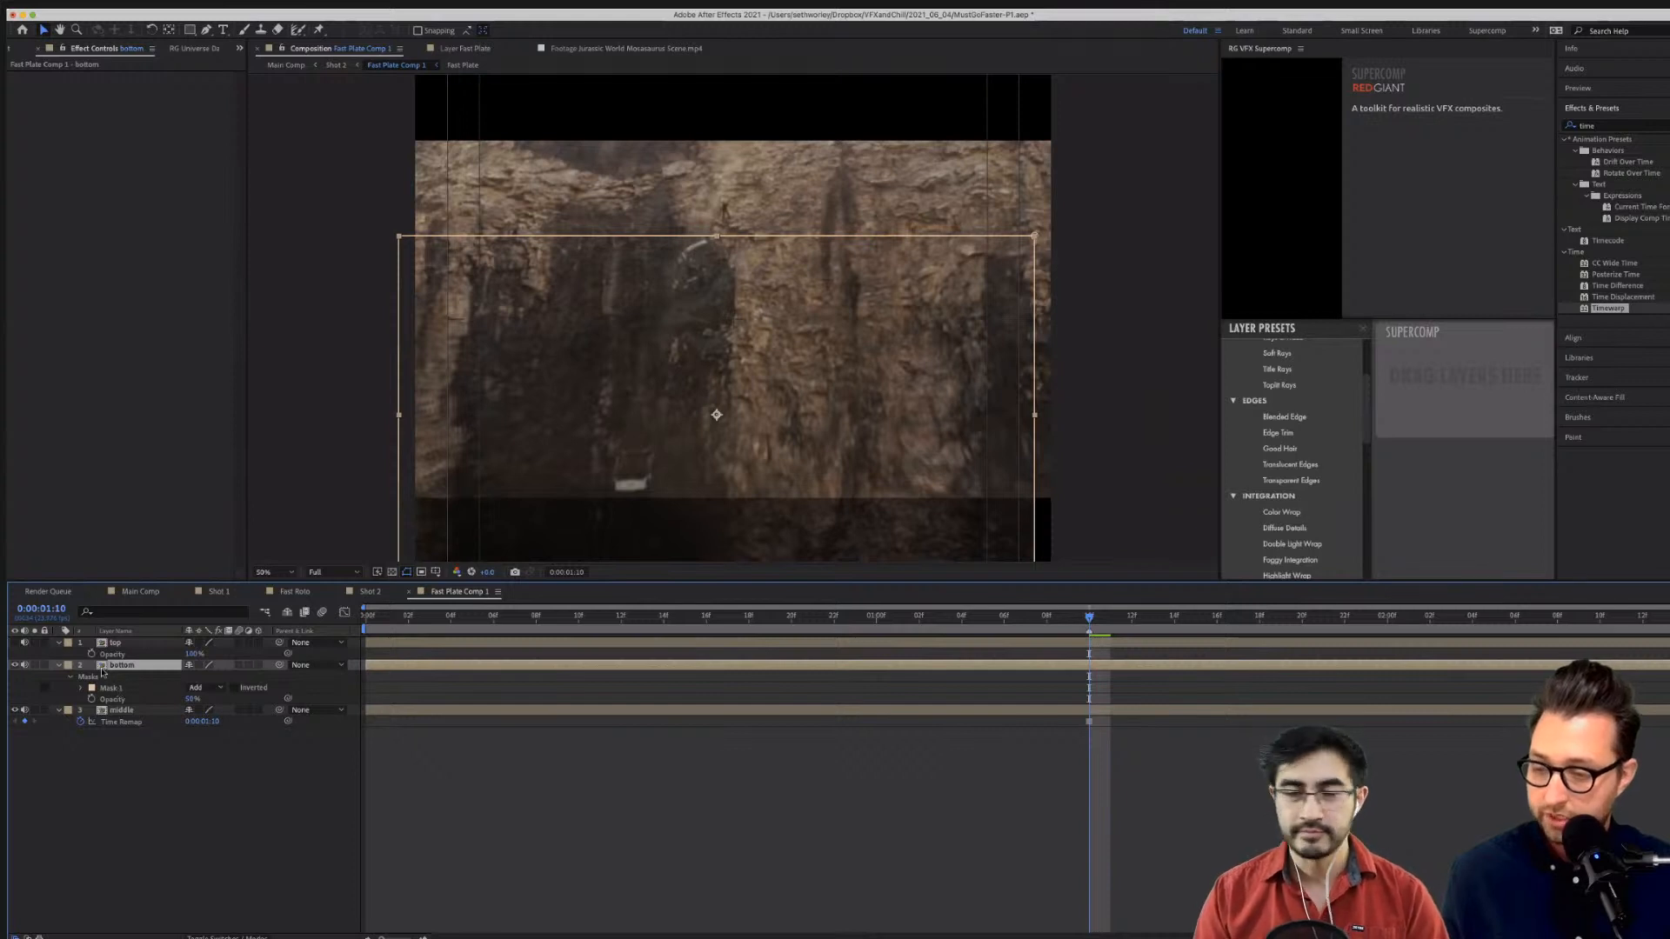
click(110, 688)
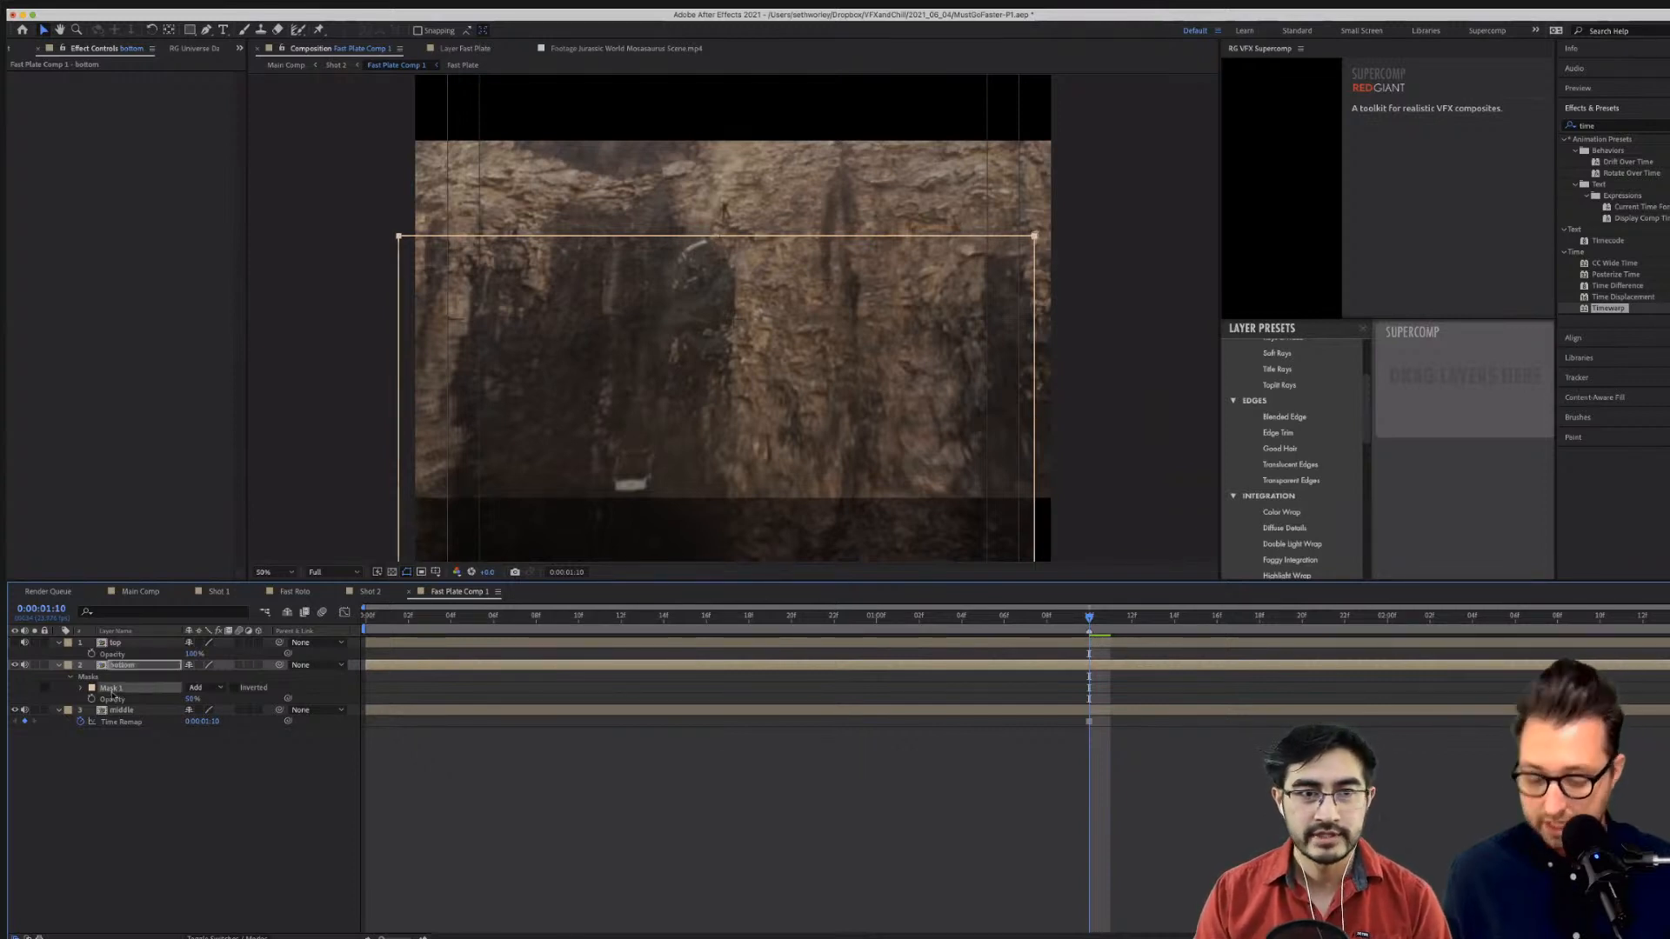
key(Delete)
Make the "top" layer visible and move the "bottom" layer beneath the "middle" layer in the stack.
click(14, 643)
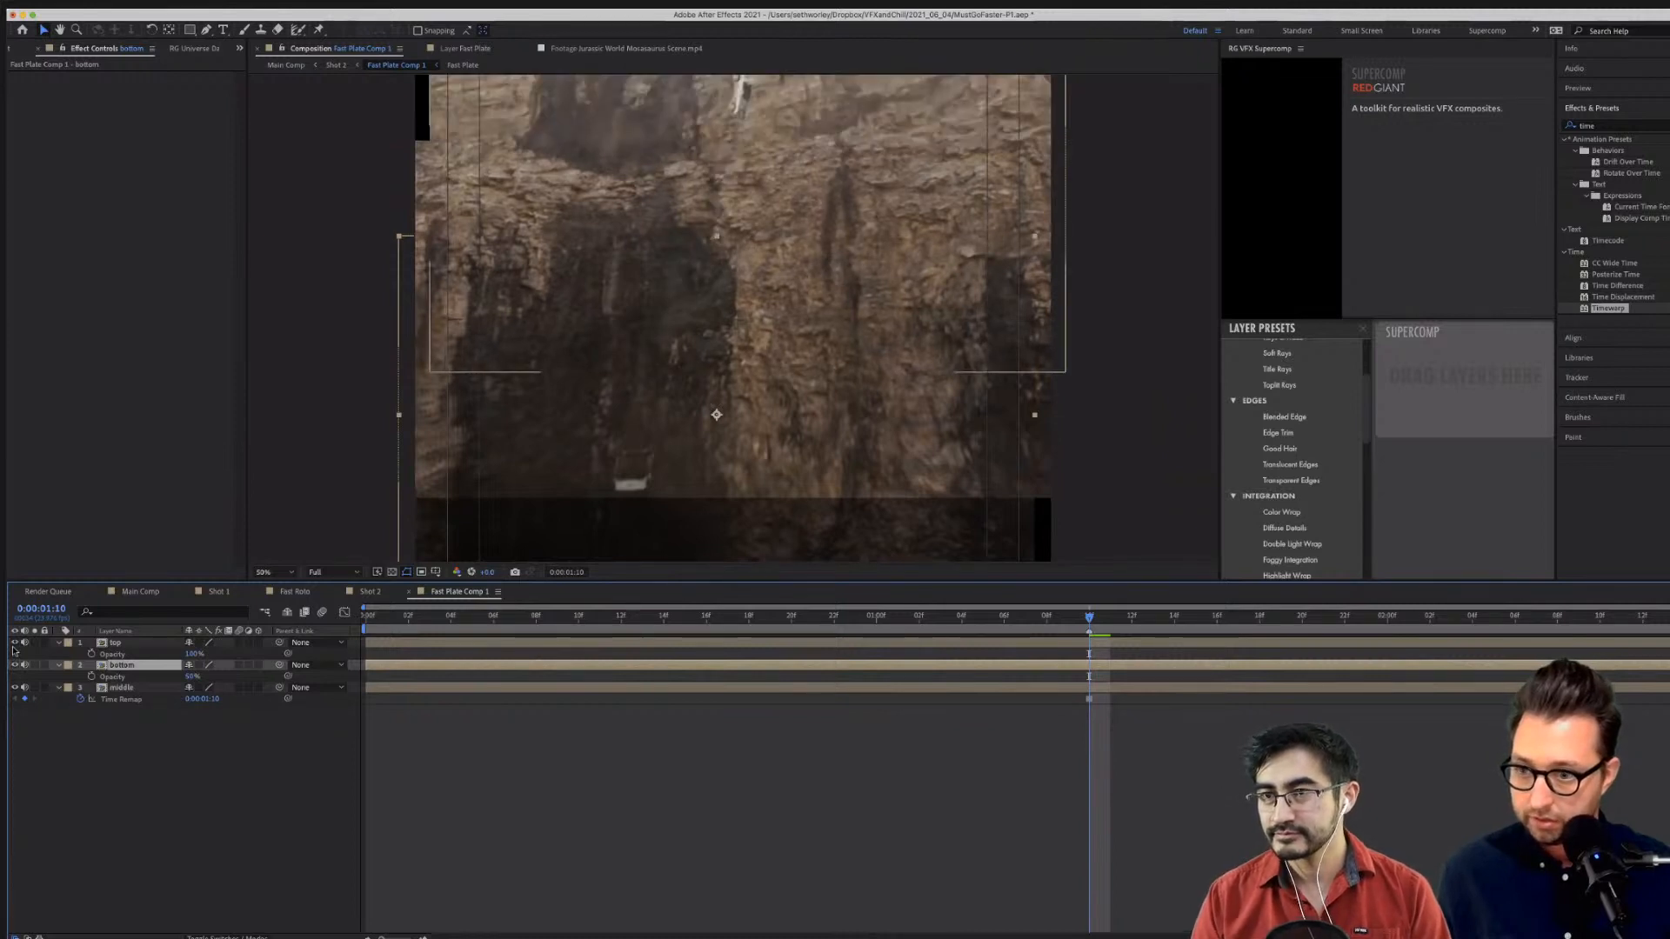
drag(106, 684, 108, 696)
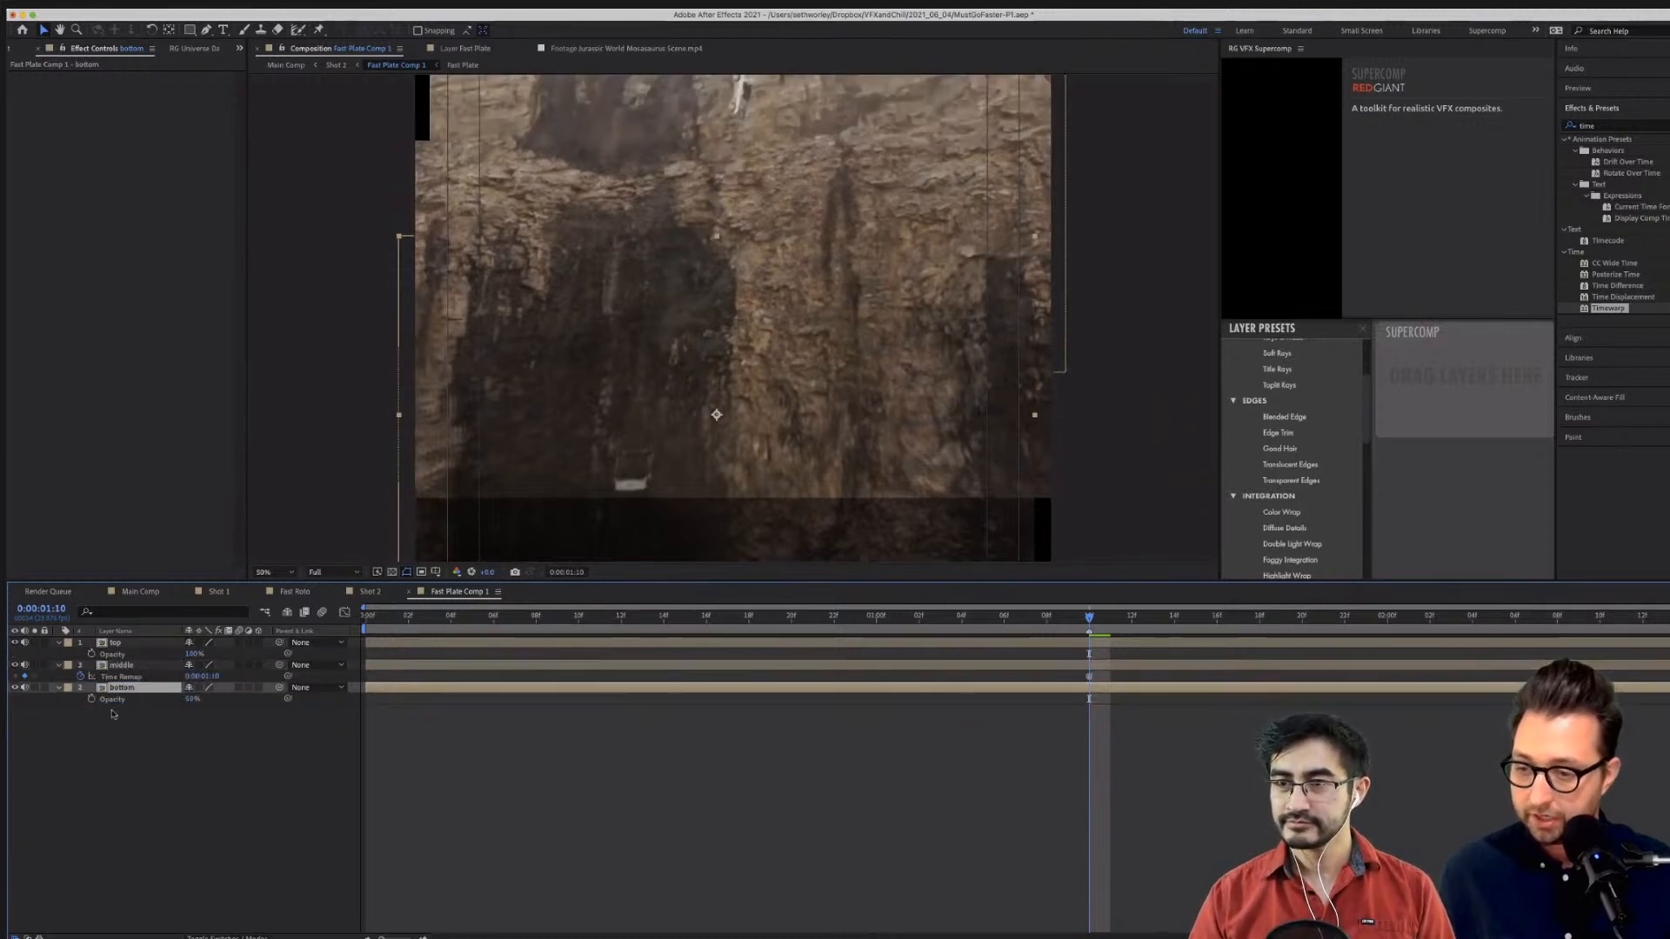
Parent the "top" and "bottom" layers to the "middle" layer and expand the "middle" layer's properties.
super+click(113, 644)
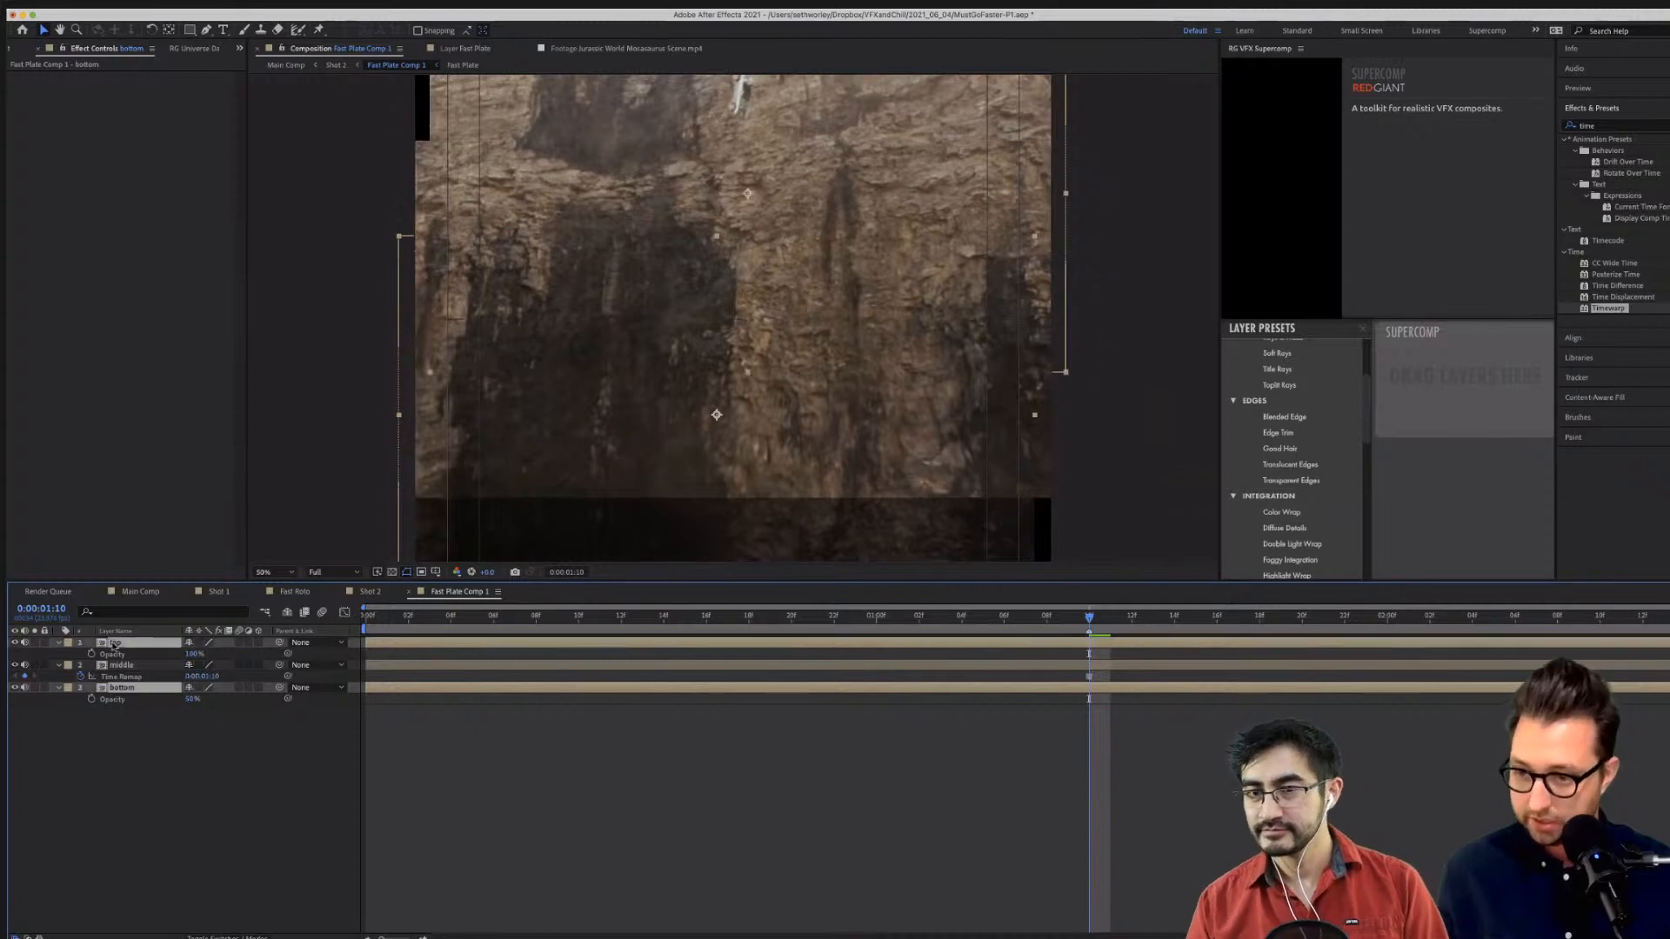
drag(278, 643, 139, 667)
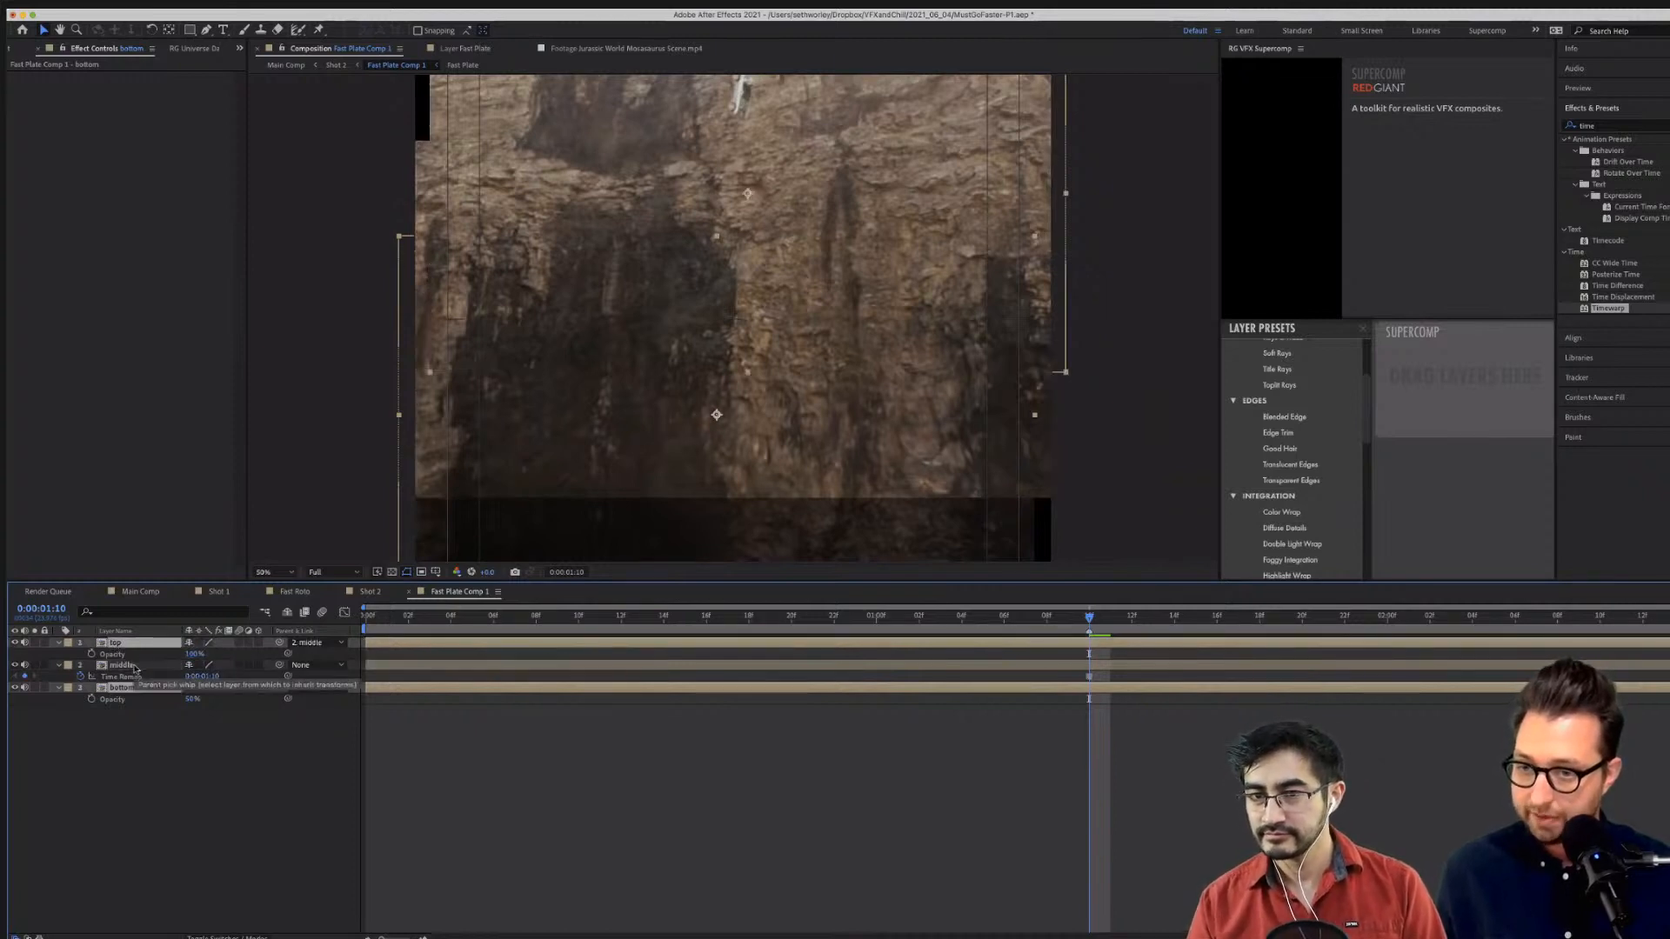
click(126, 667)
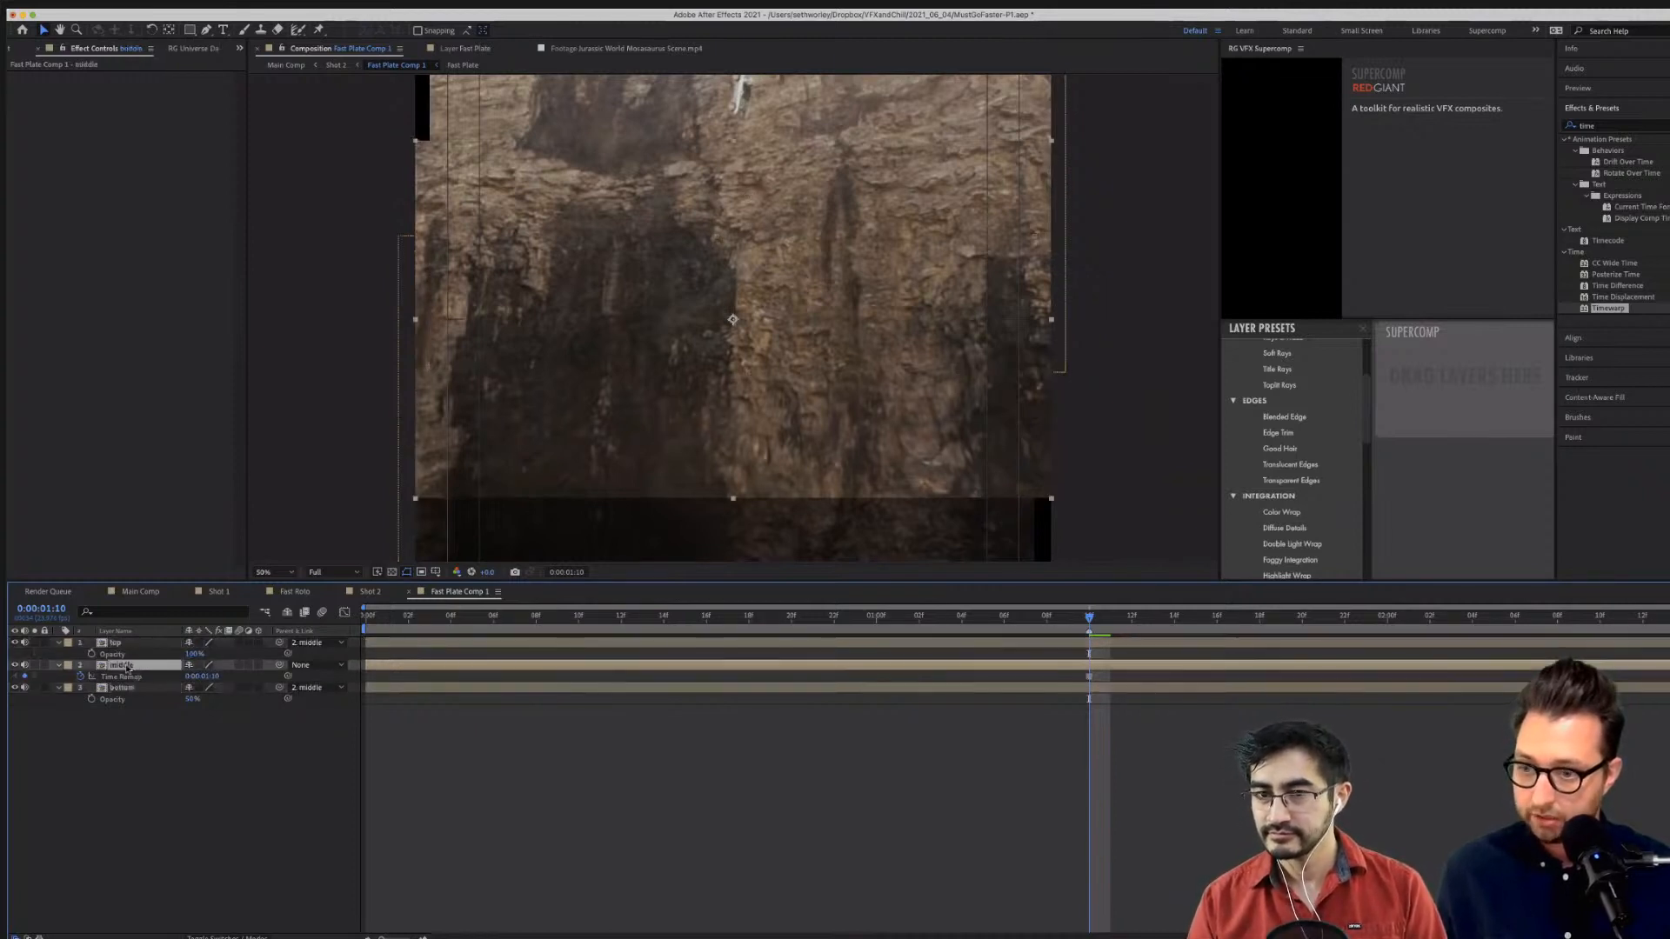
click(59, 667)
click(59, 666)
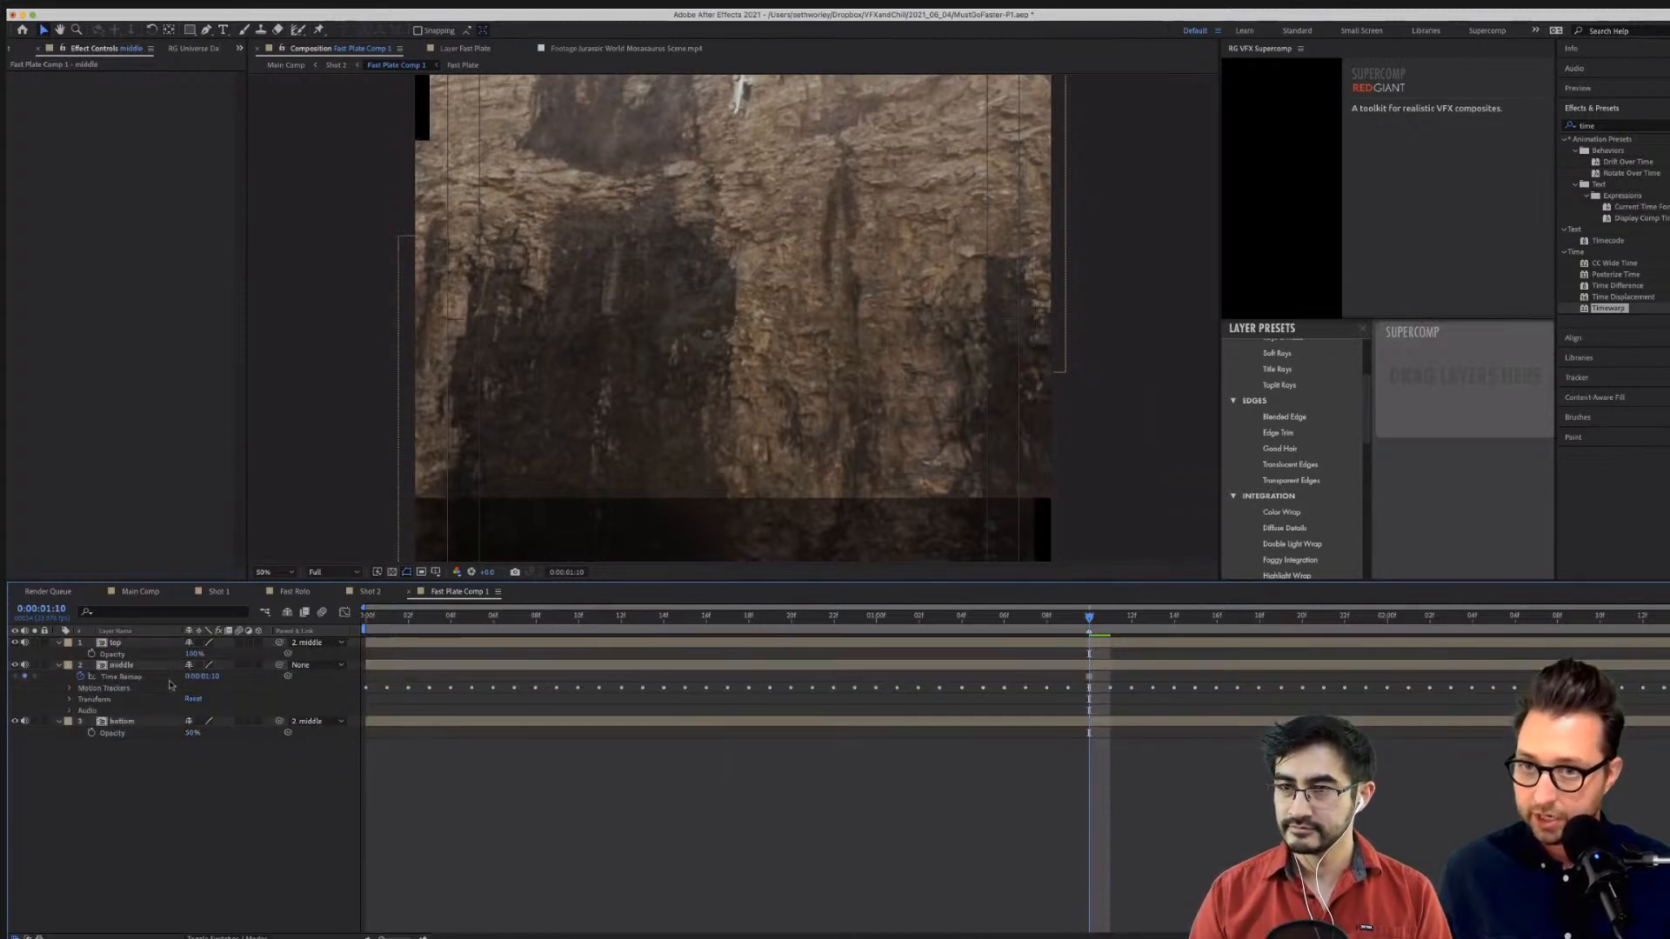
Solo the "top" and "middle" layers in turn to compare which parts of the cliff each one covers.
key(comma)
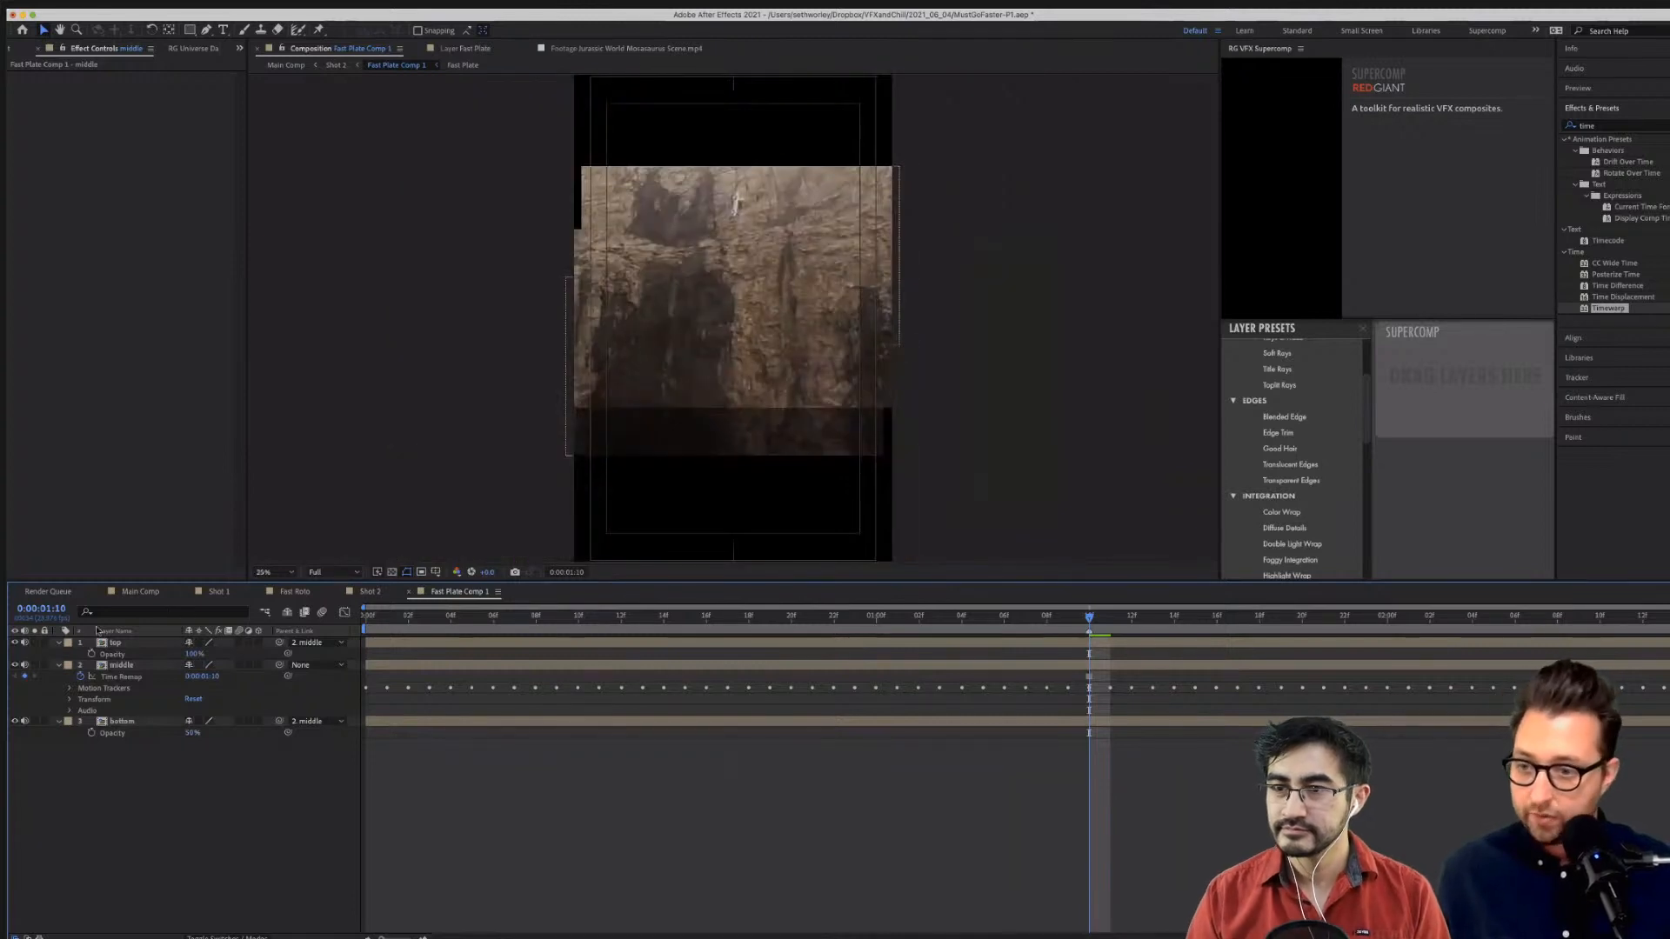
click(114, 644)
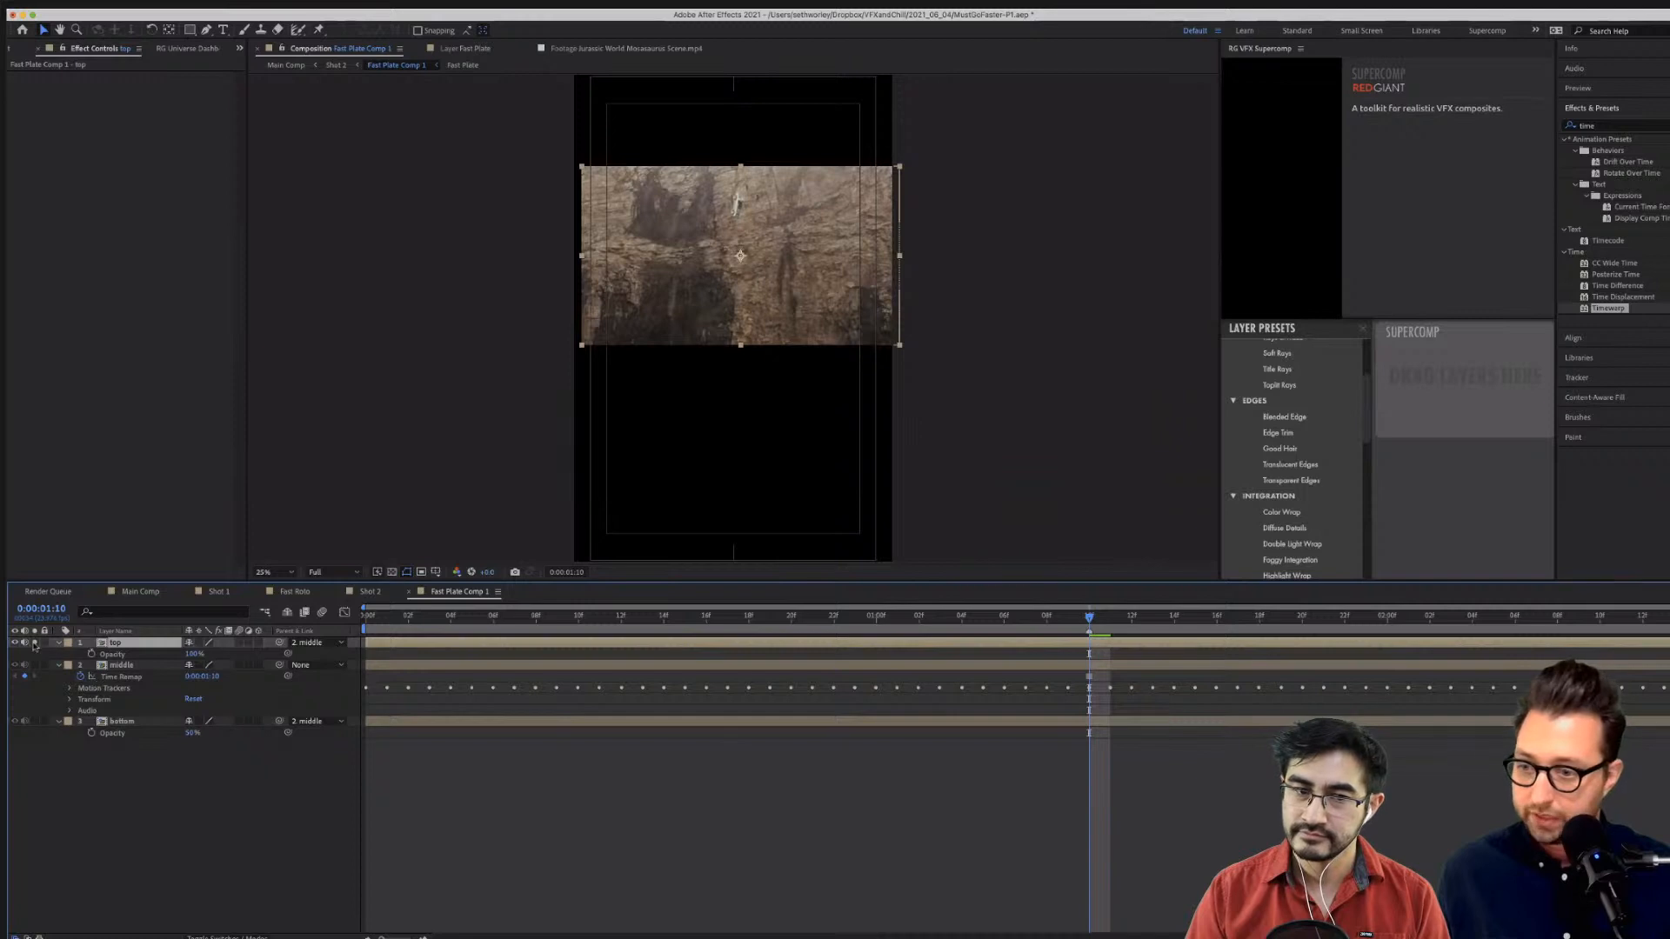
click(34, 643)
click(121, 666)
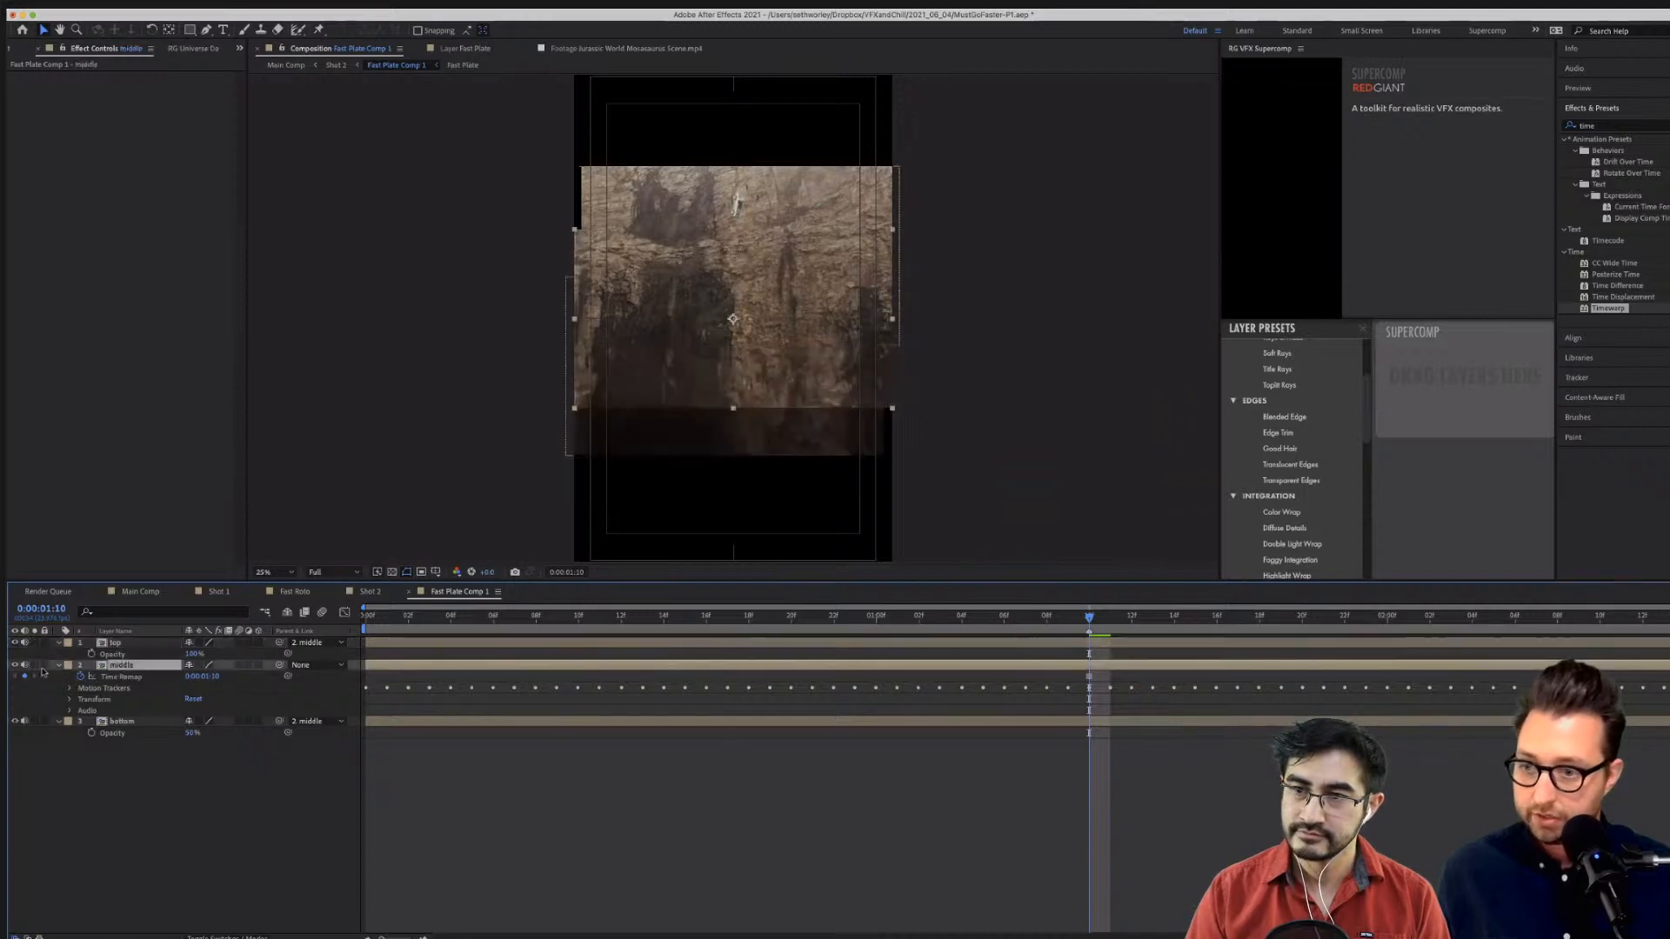
click(35, 665)
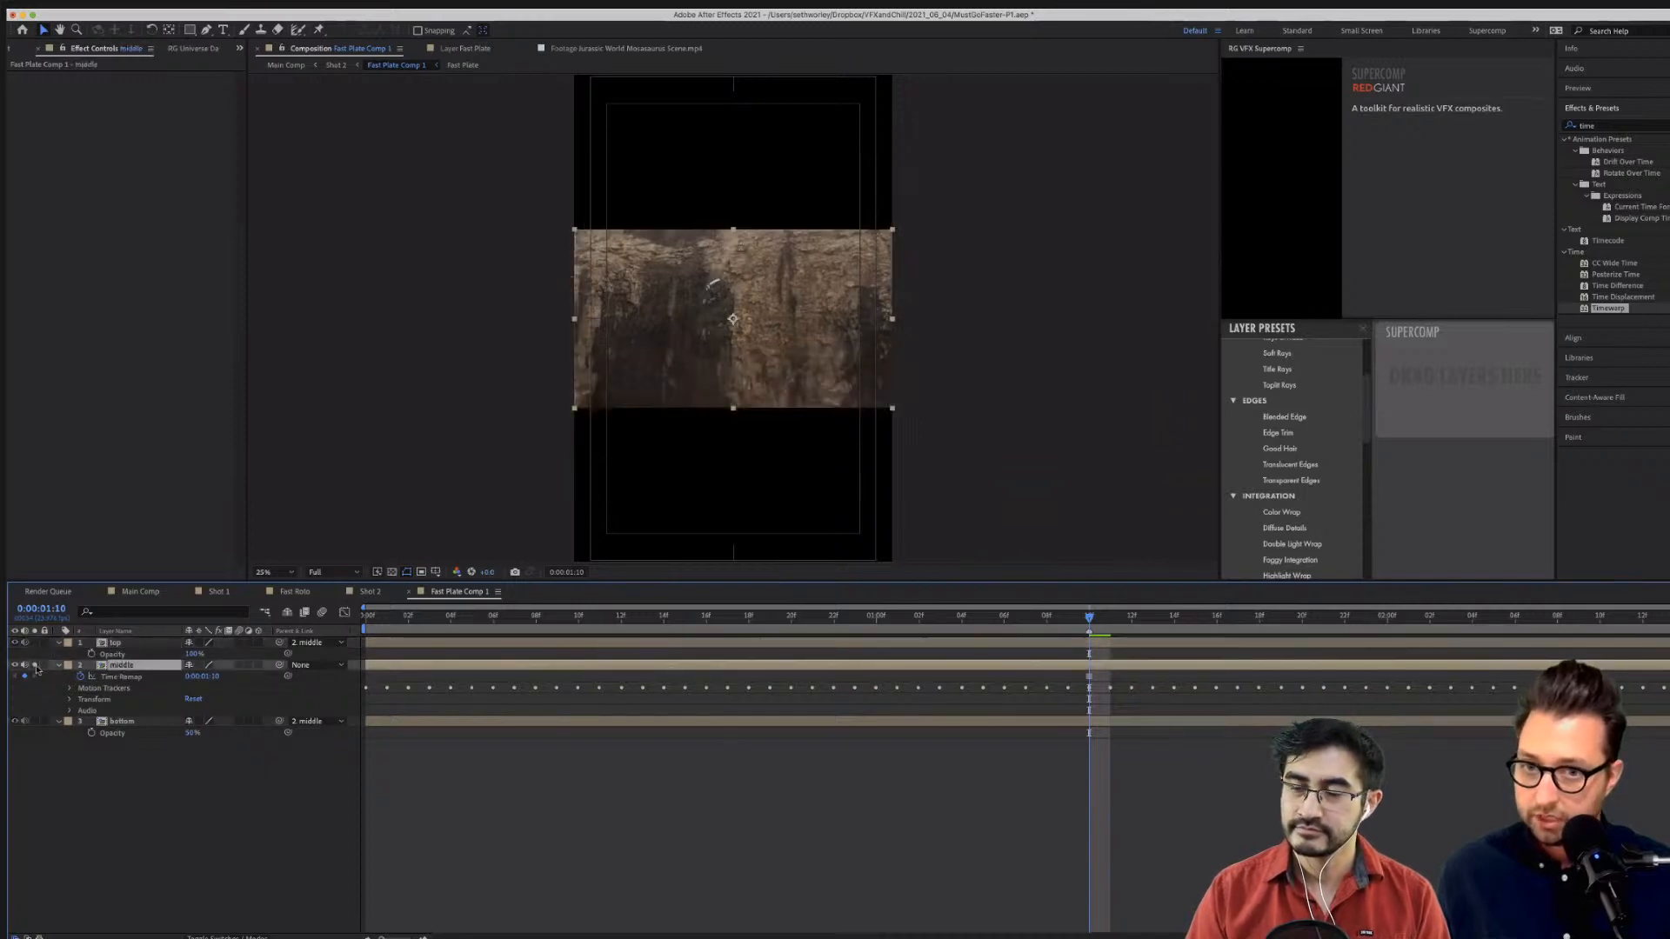
click(35, 666)
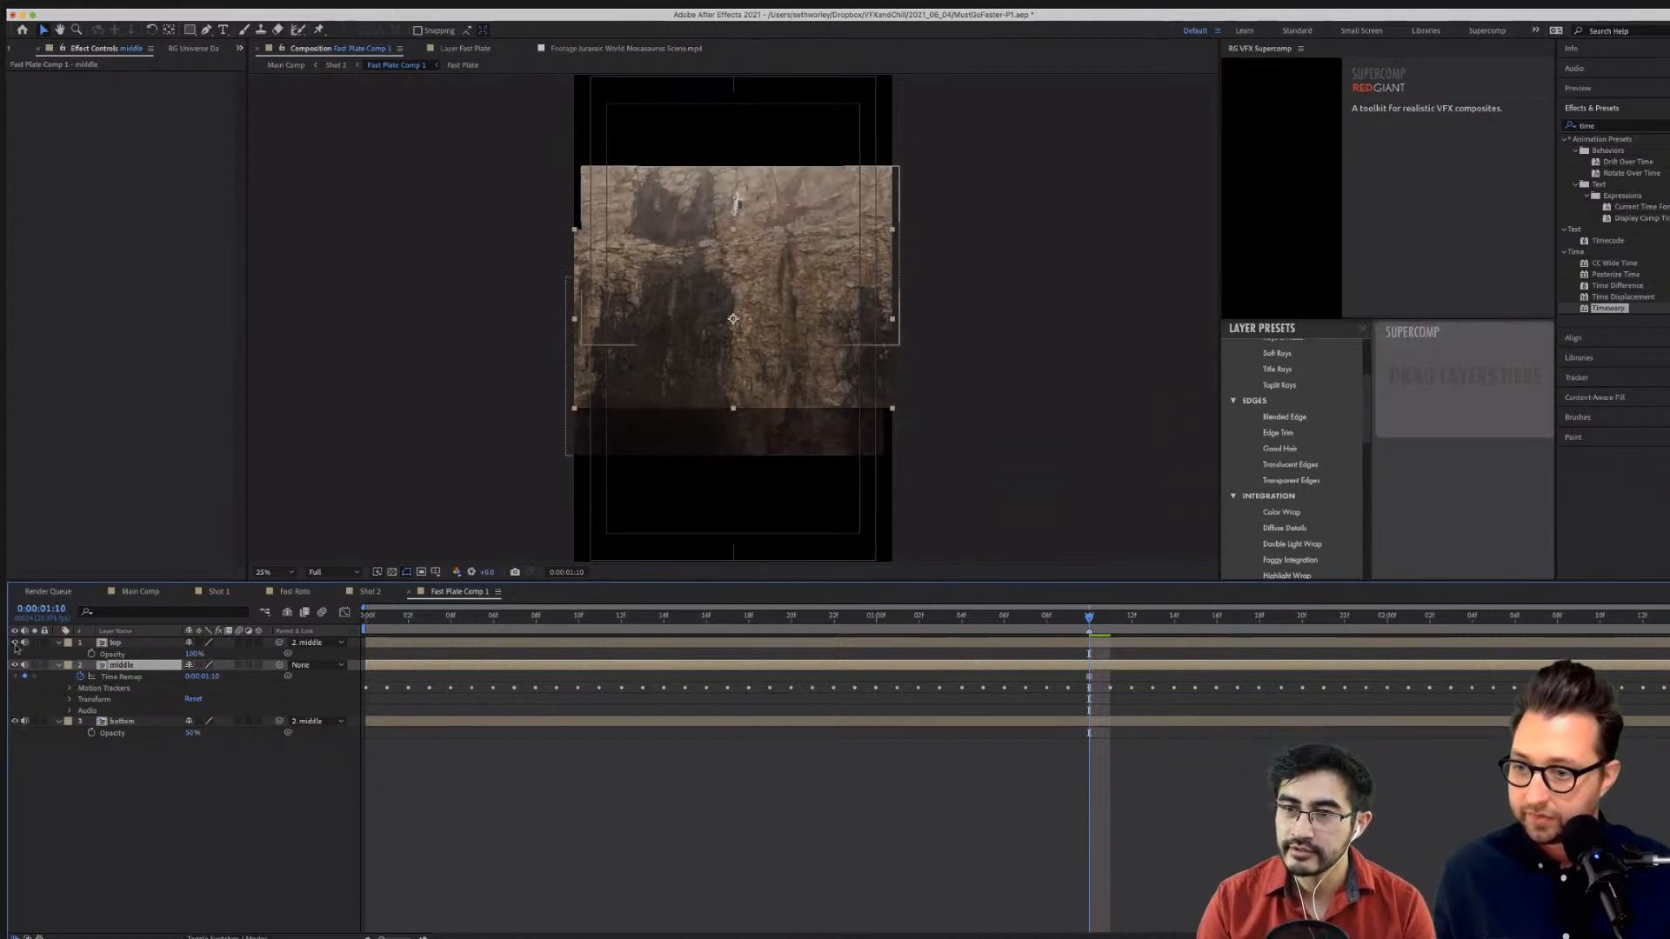
With the "top" layer hidden, draw a closed Pen mask on it around the falling figure's area, and show the layer again.
click(14, 643)
click(121, 644)
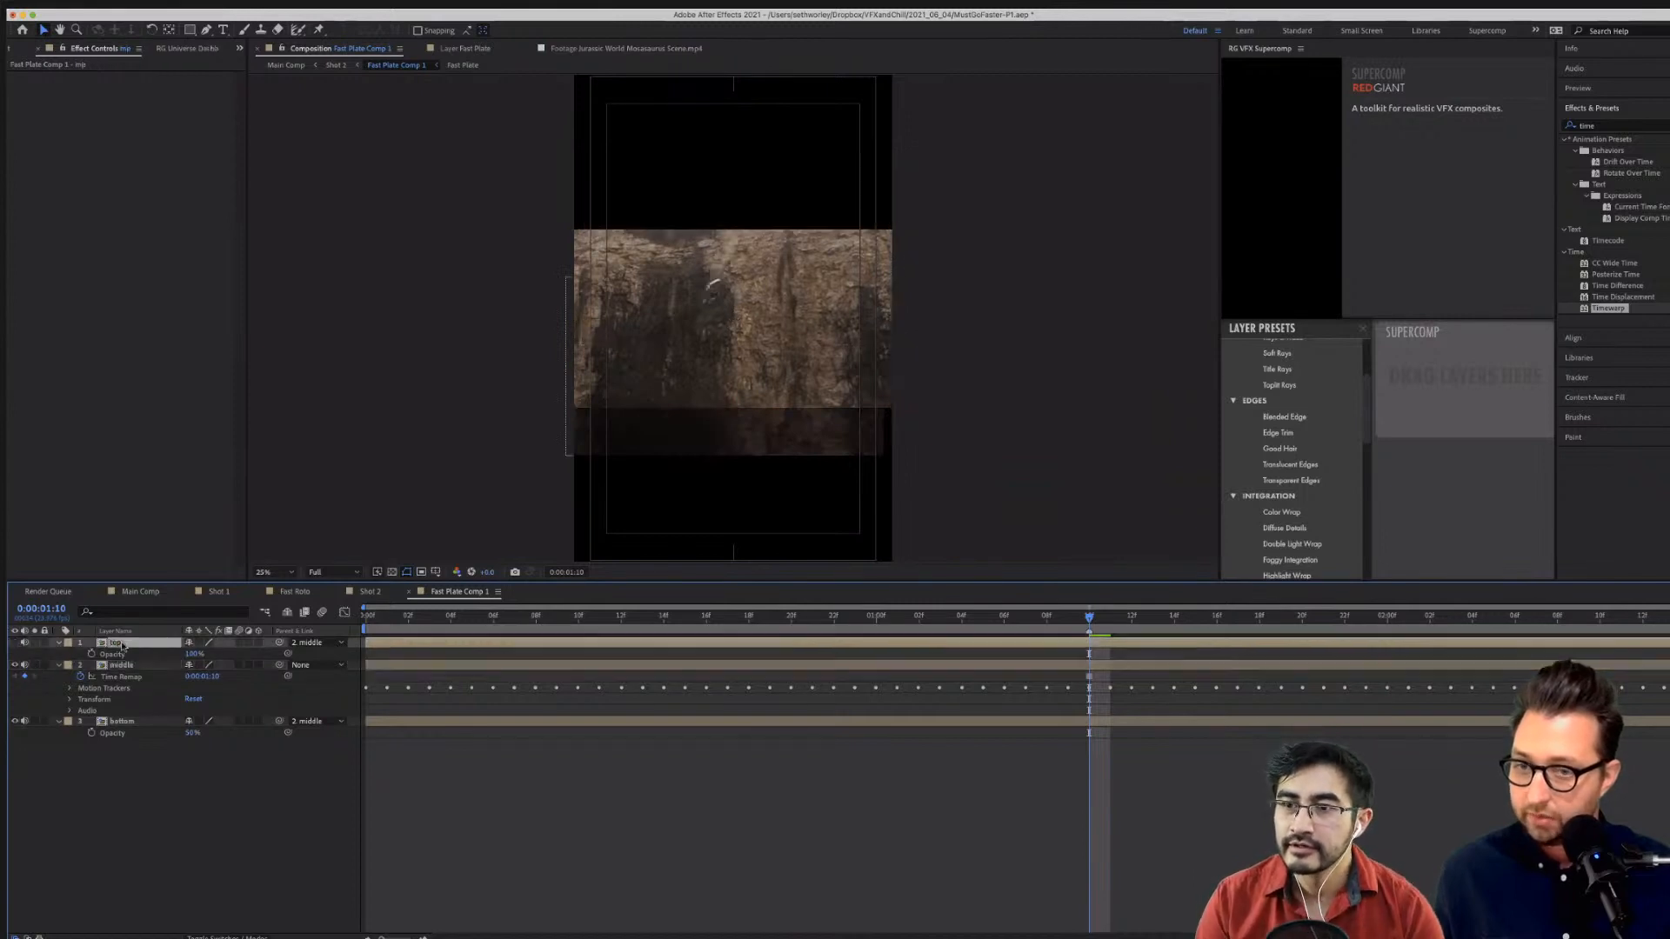
click(208, 30)
click(14, 643)
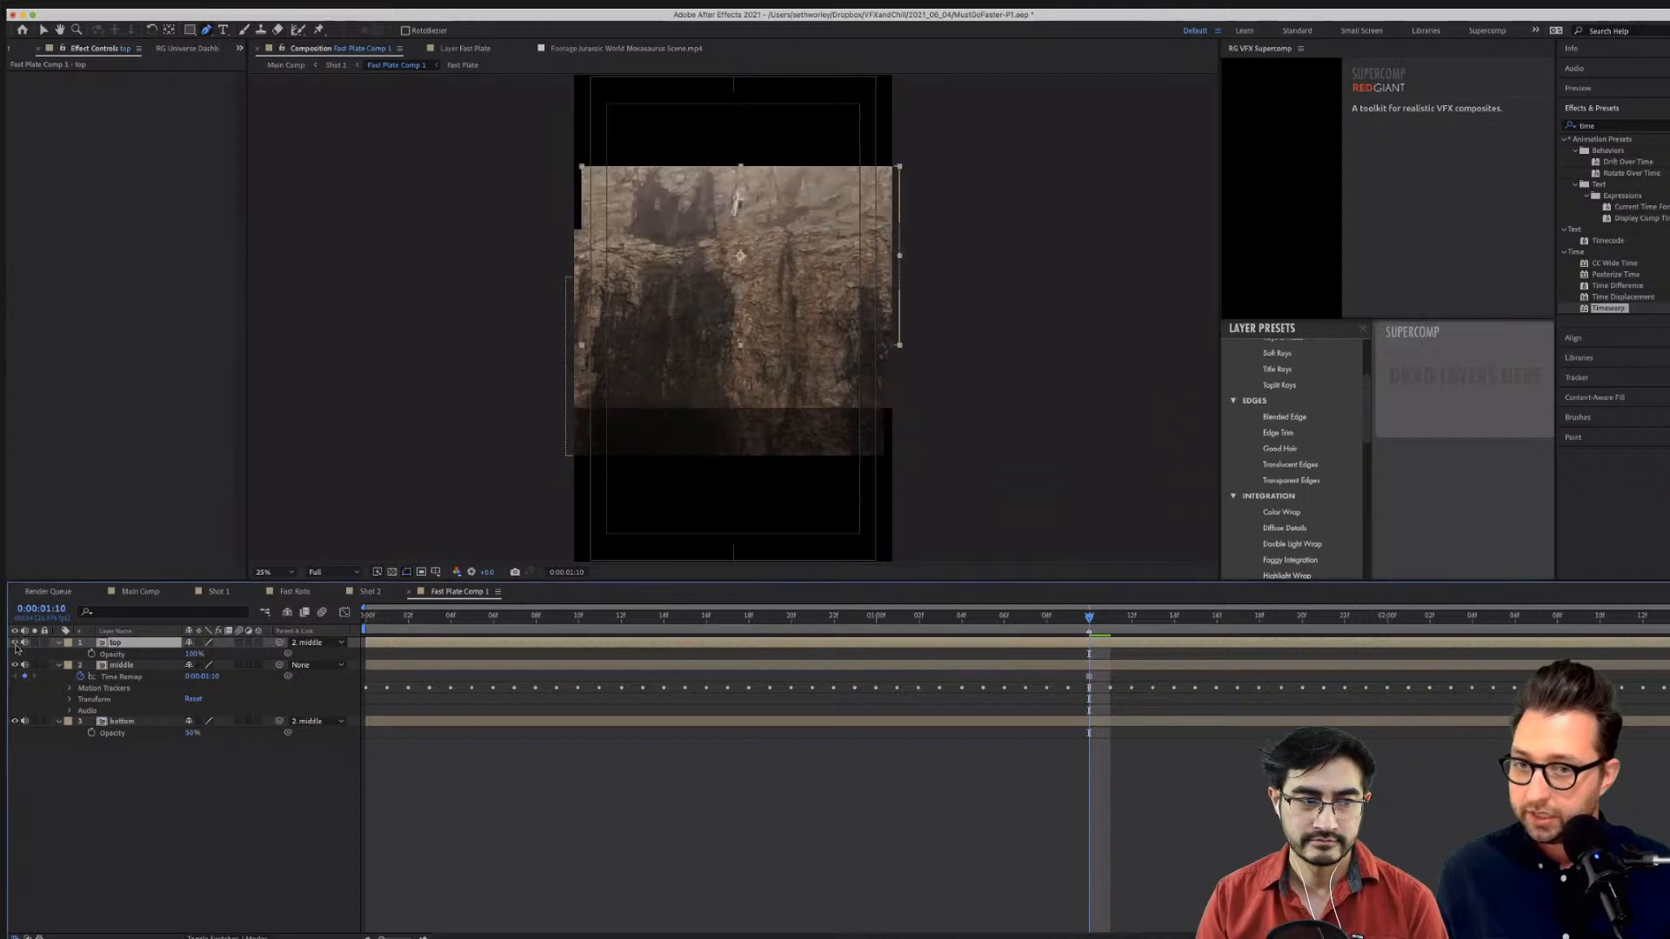
key(period)
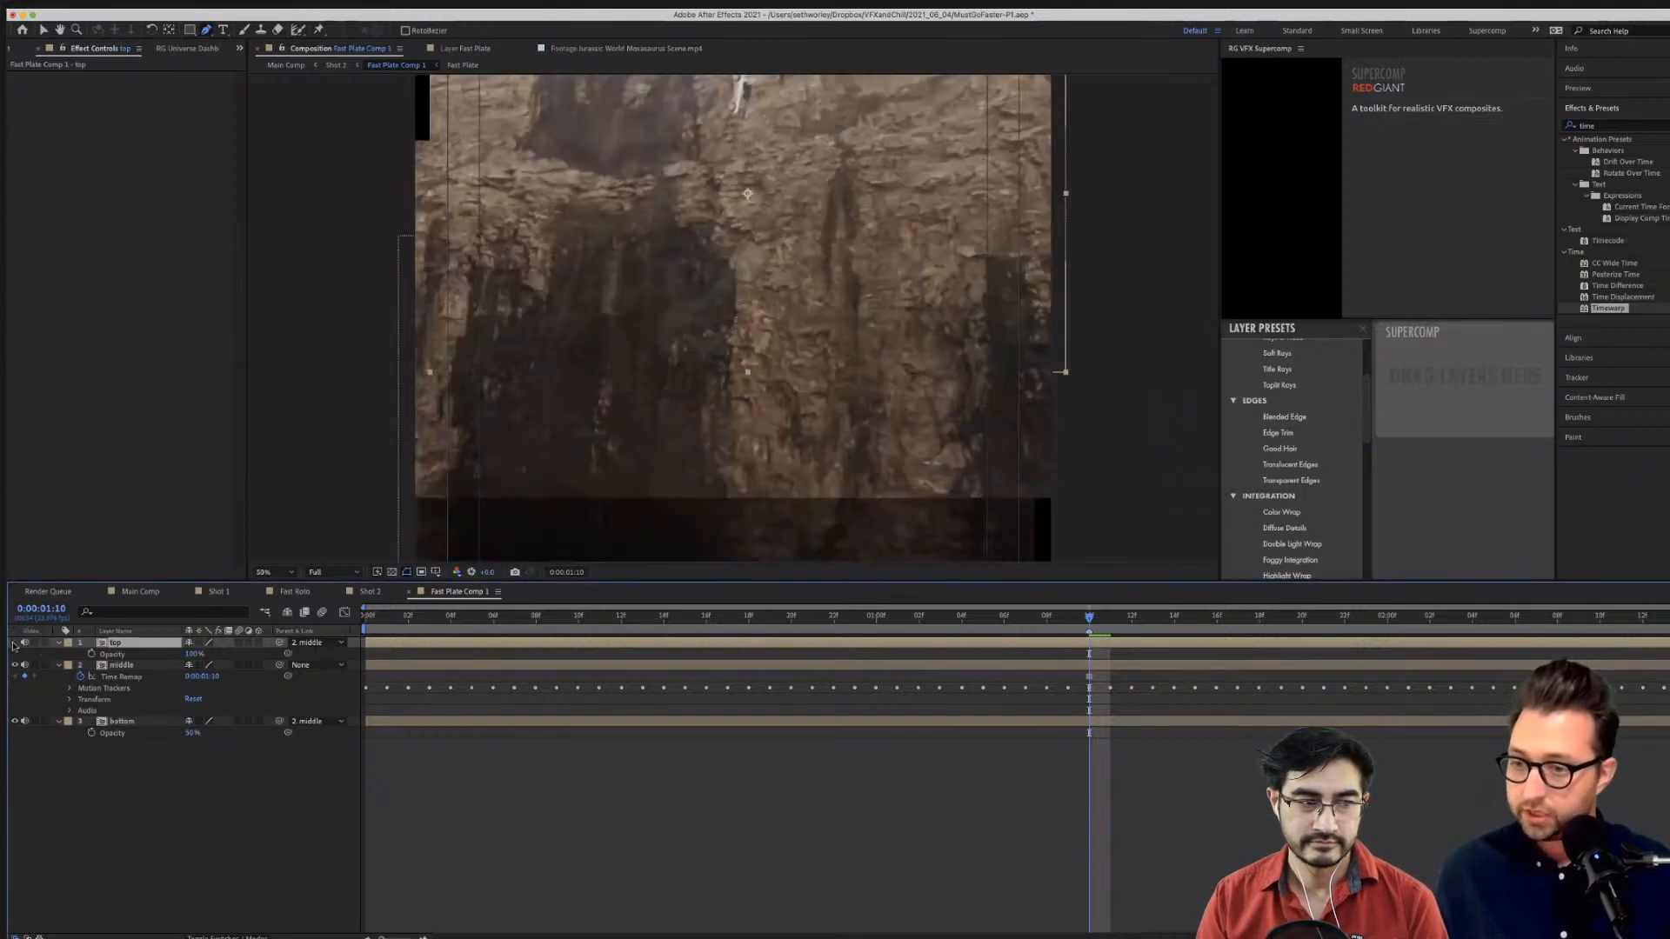
click(14, 643)
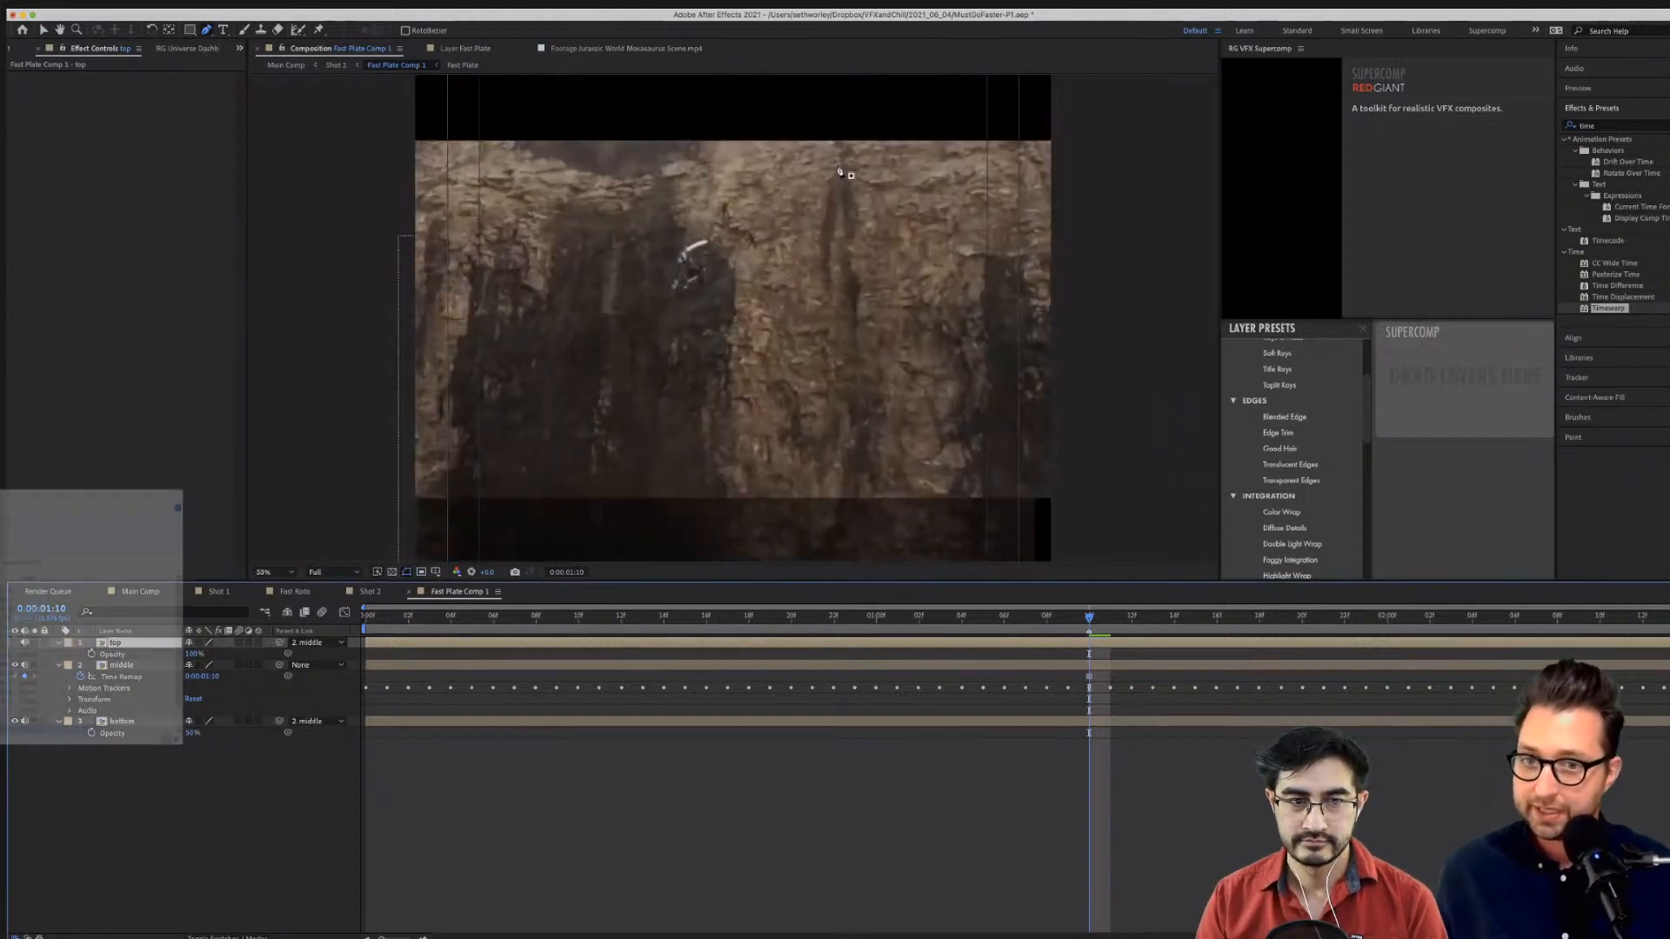
click(713, 173)
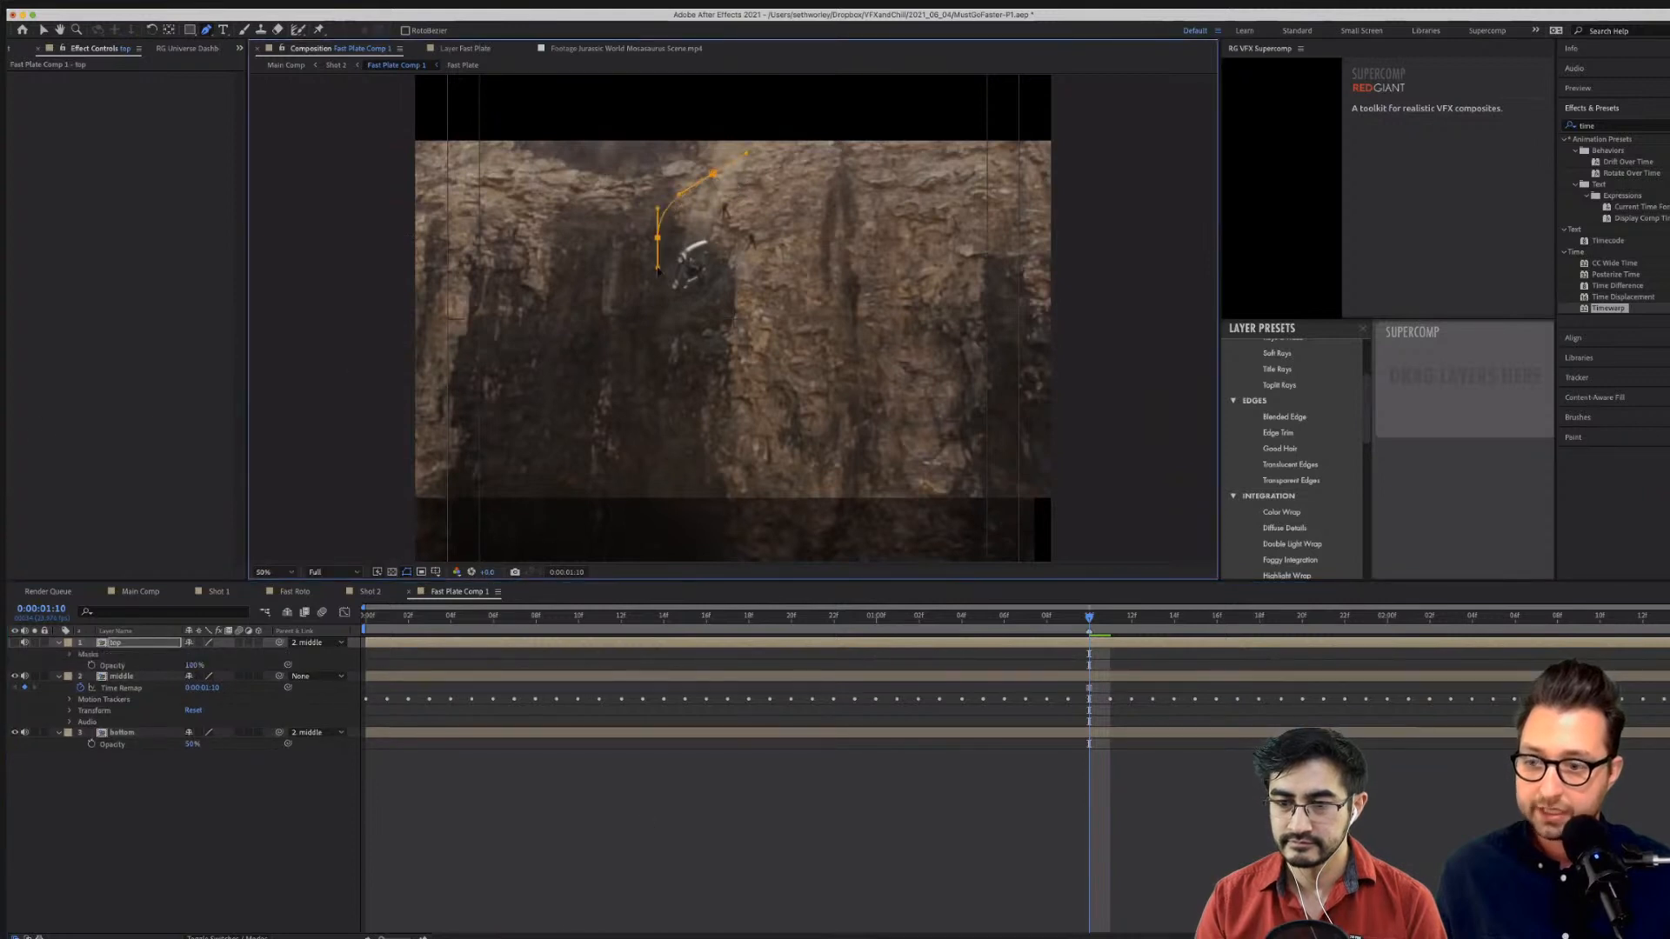
drag(711, 339, 713, 337)
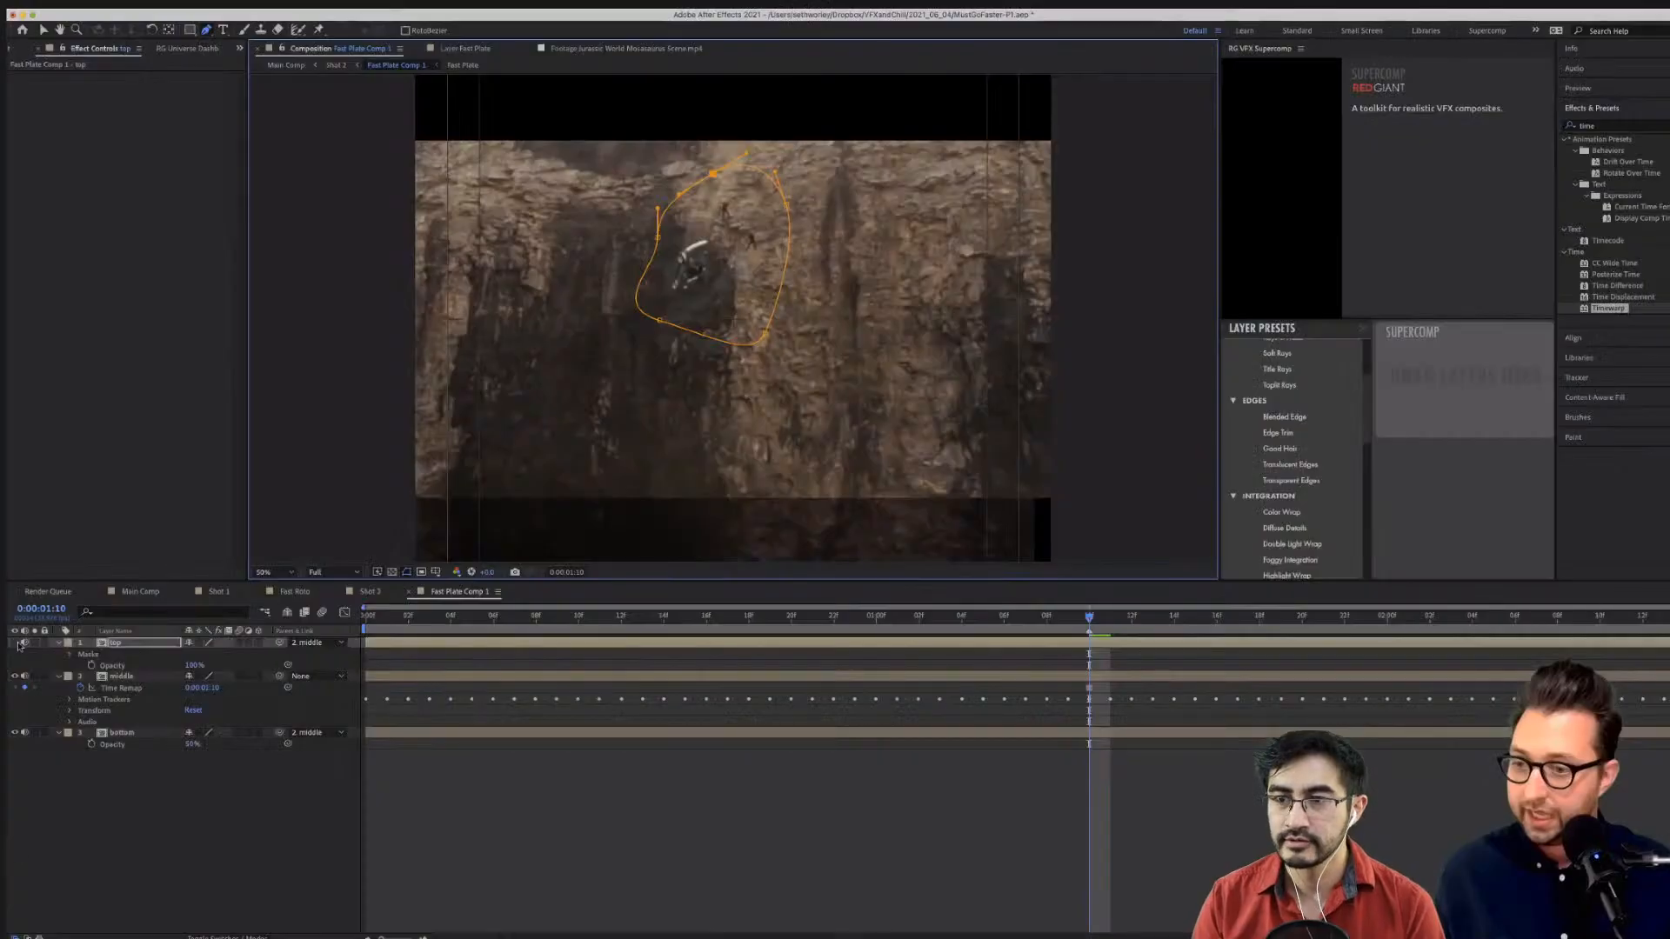
click(14, 643)
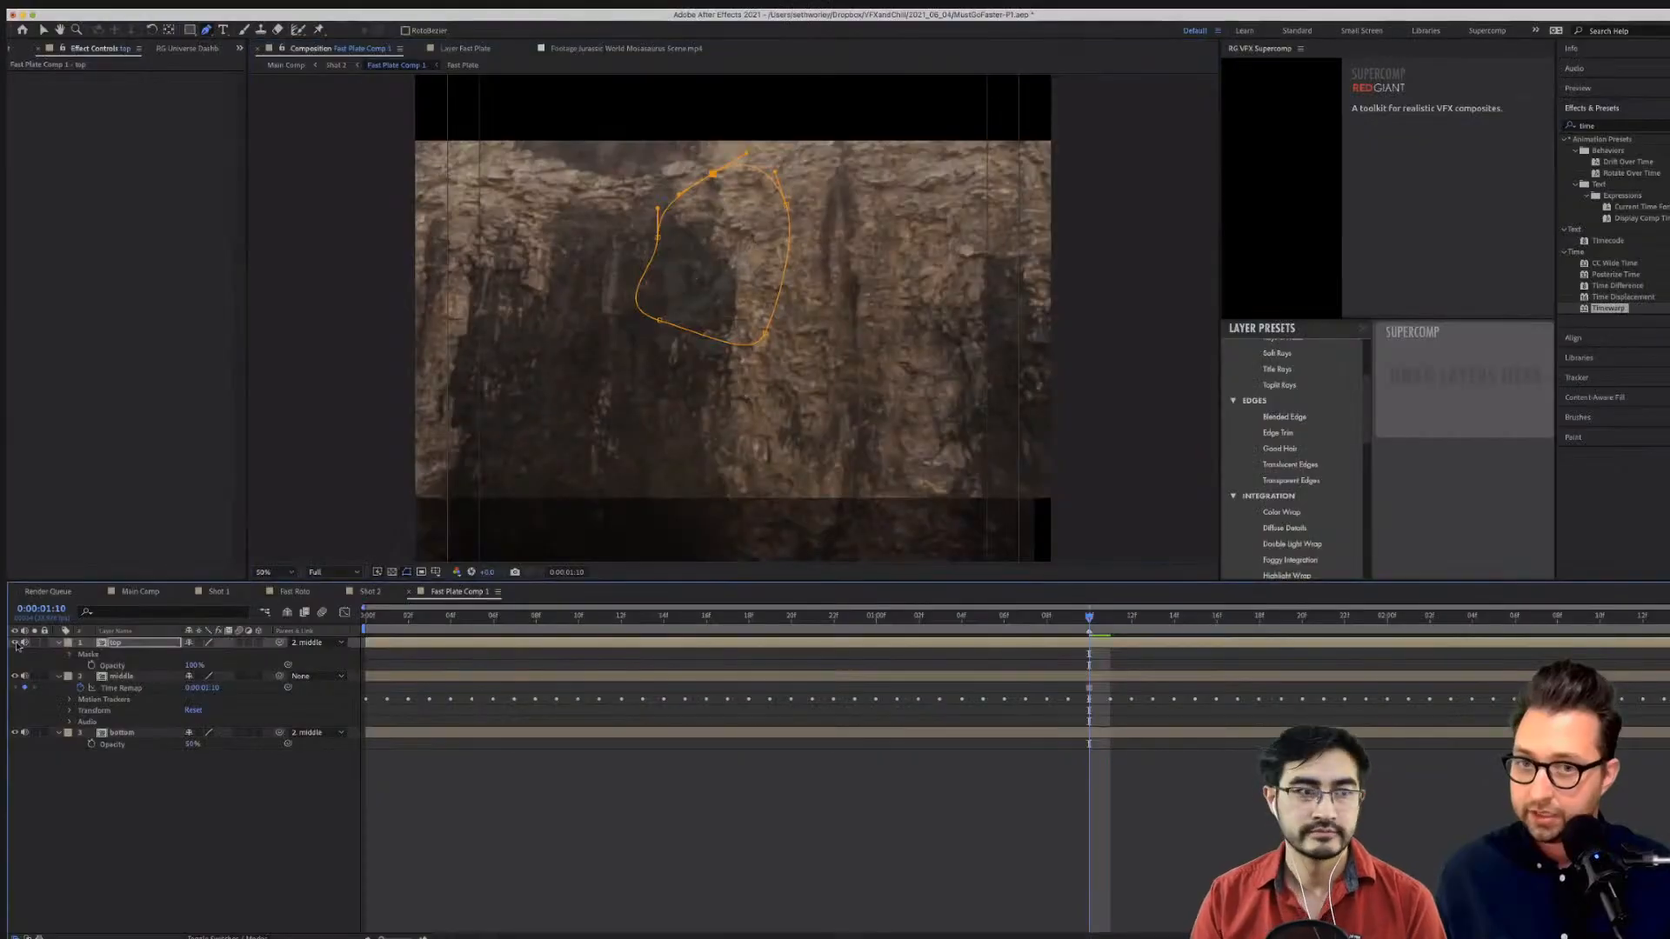
Expand the "top" layer's Mask 1 properties and set the mask feather to 17 pixels.
click(71, 653)
key(F2)
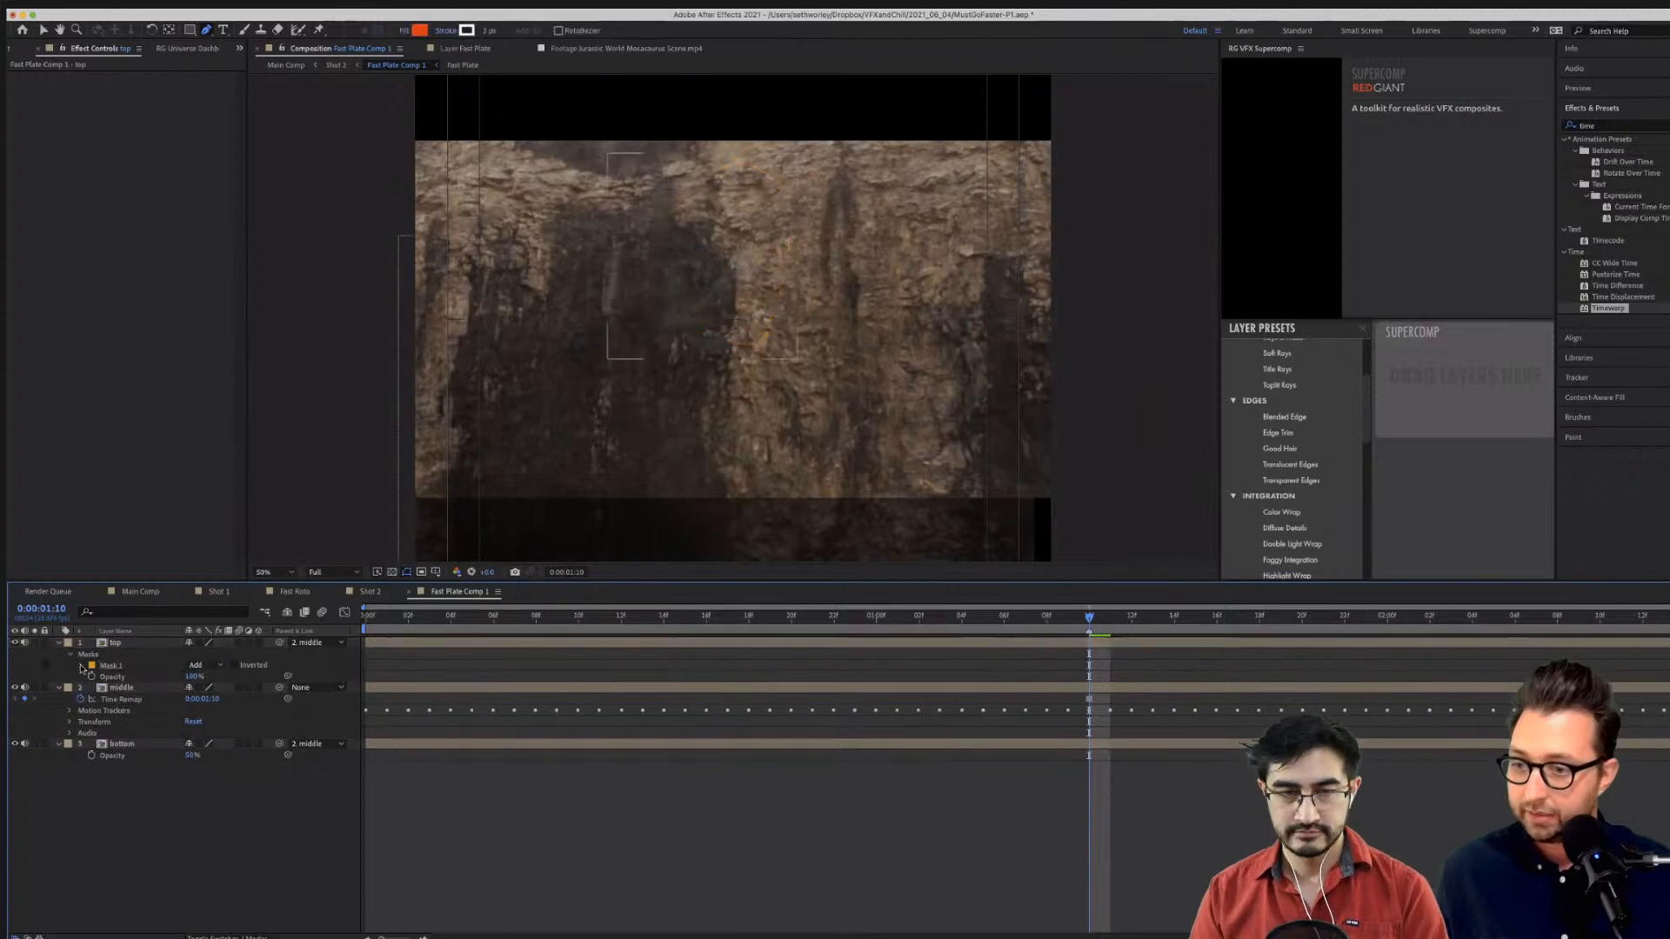
click(82, 667)
drag(207, 687, 224, 687)
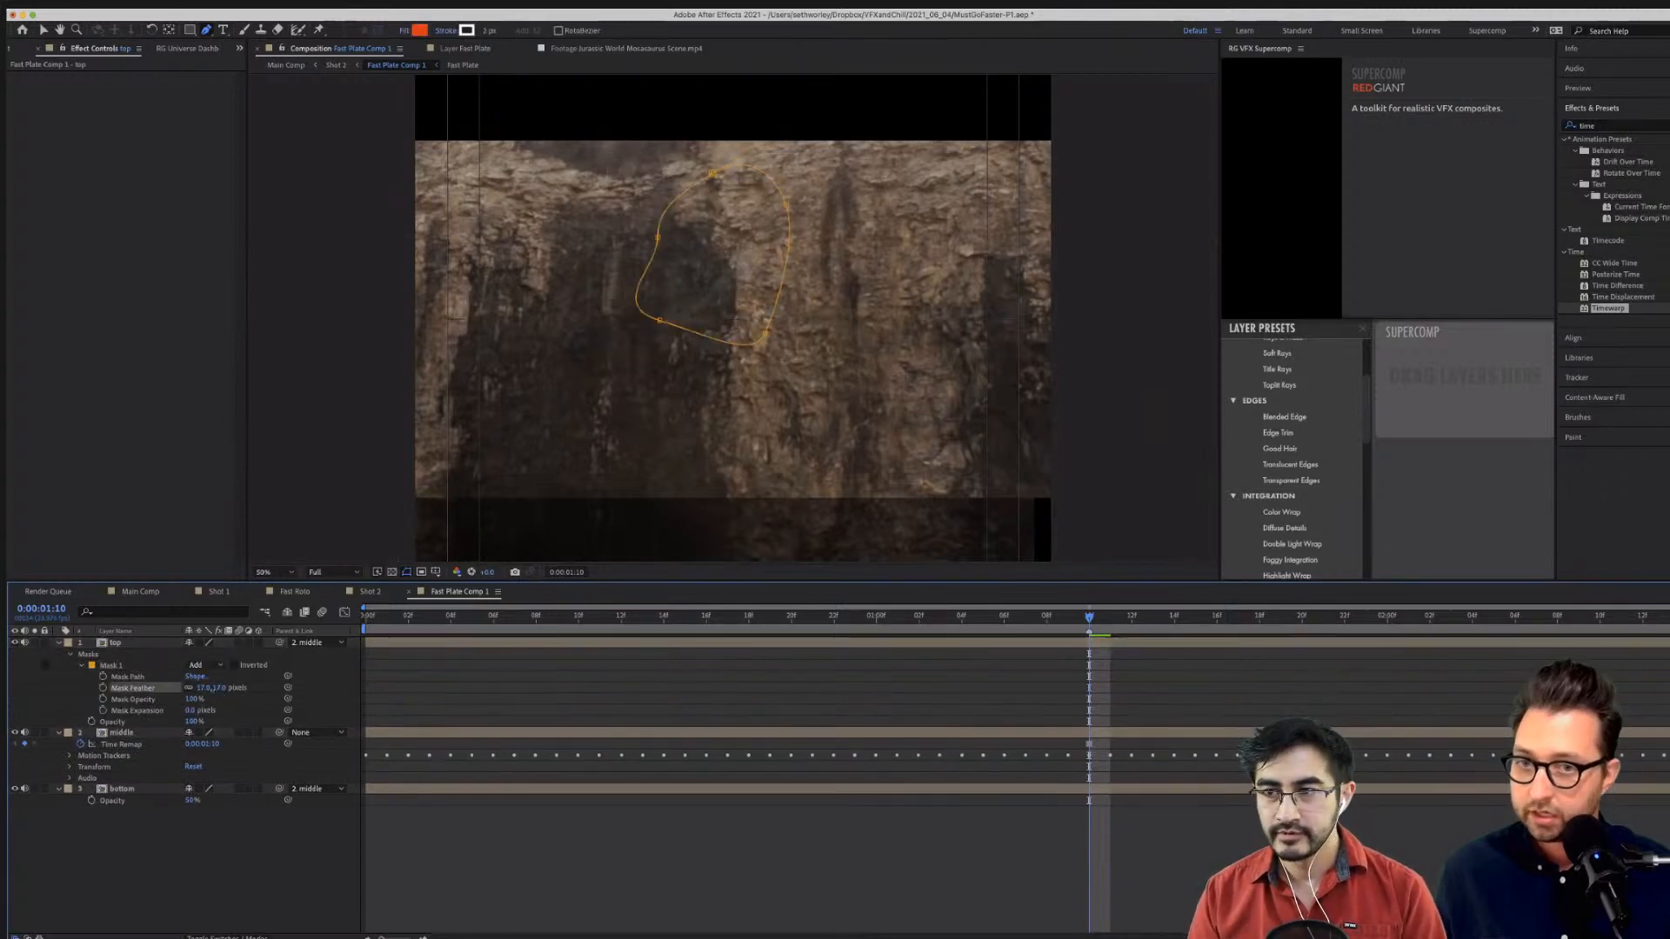
click(120, 734)
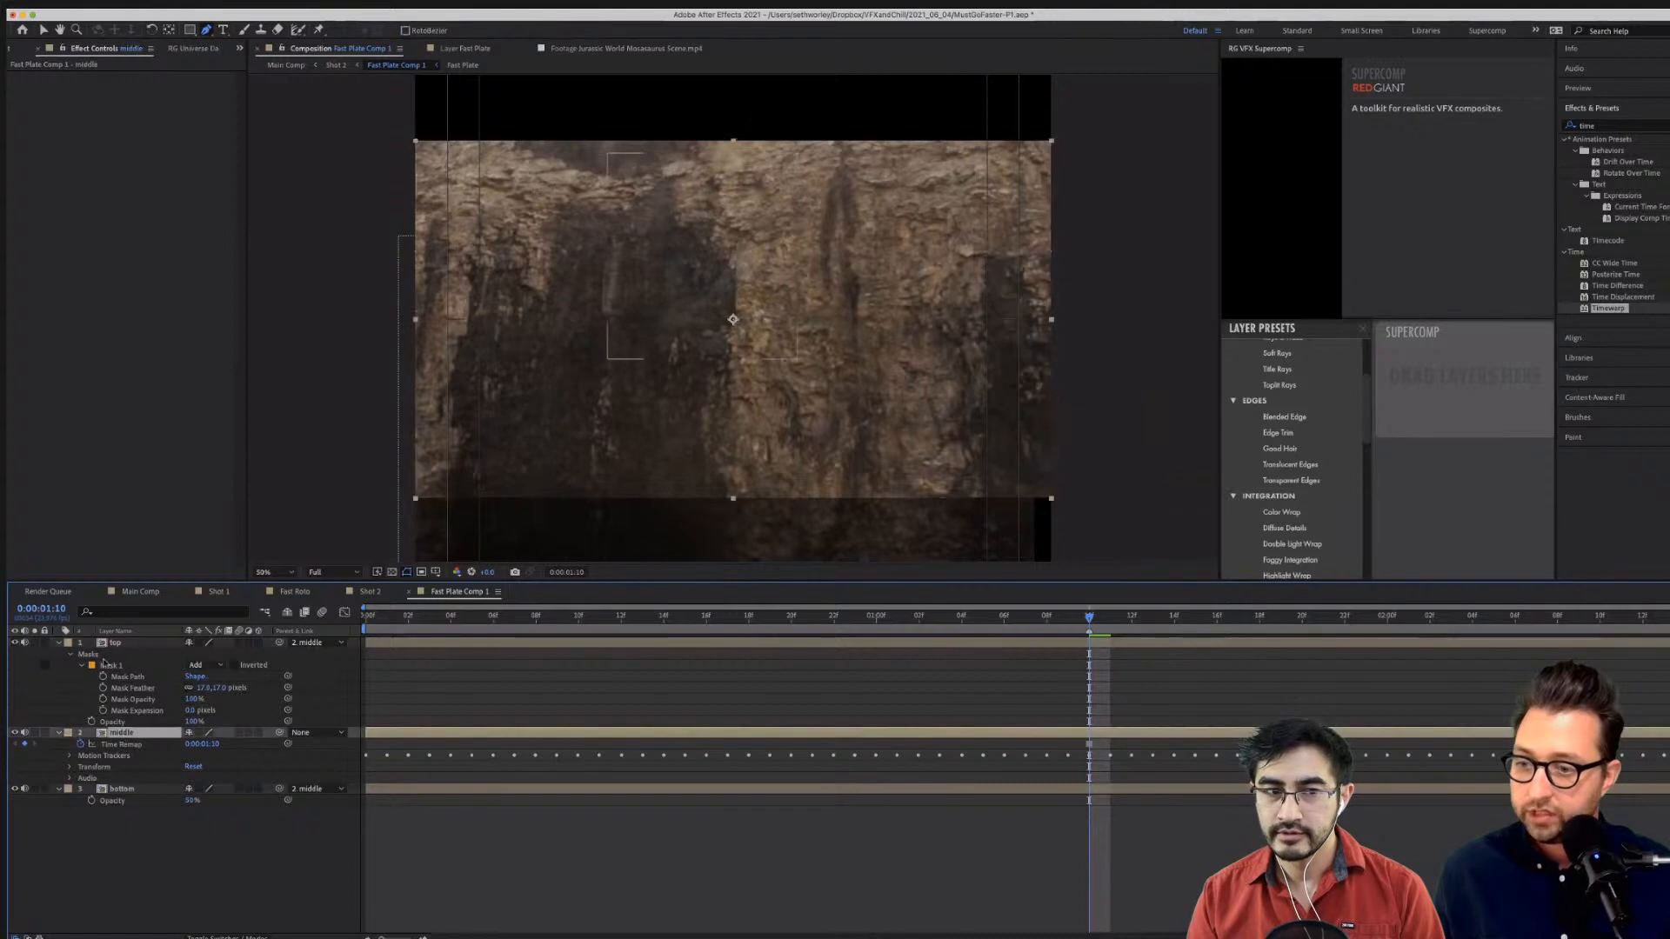
click(104, 649)
click(731, 681)
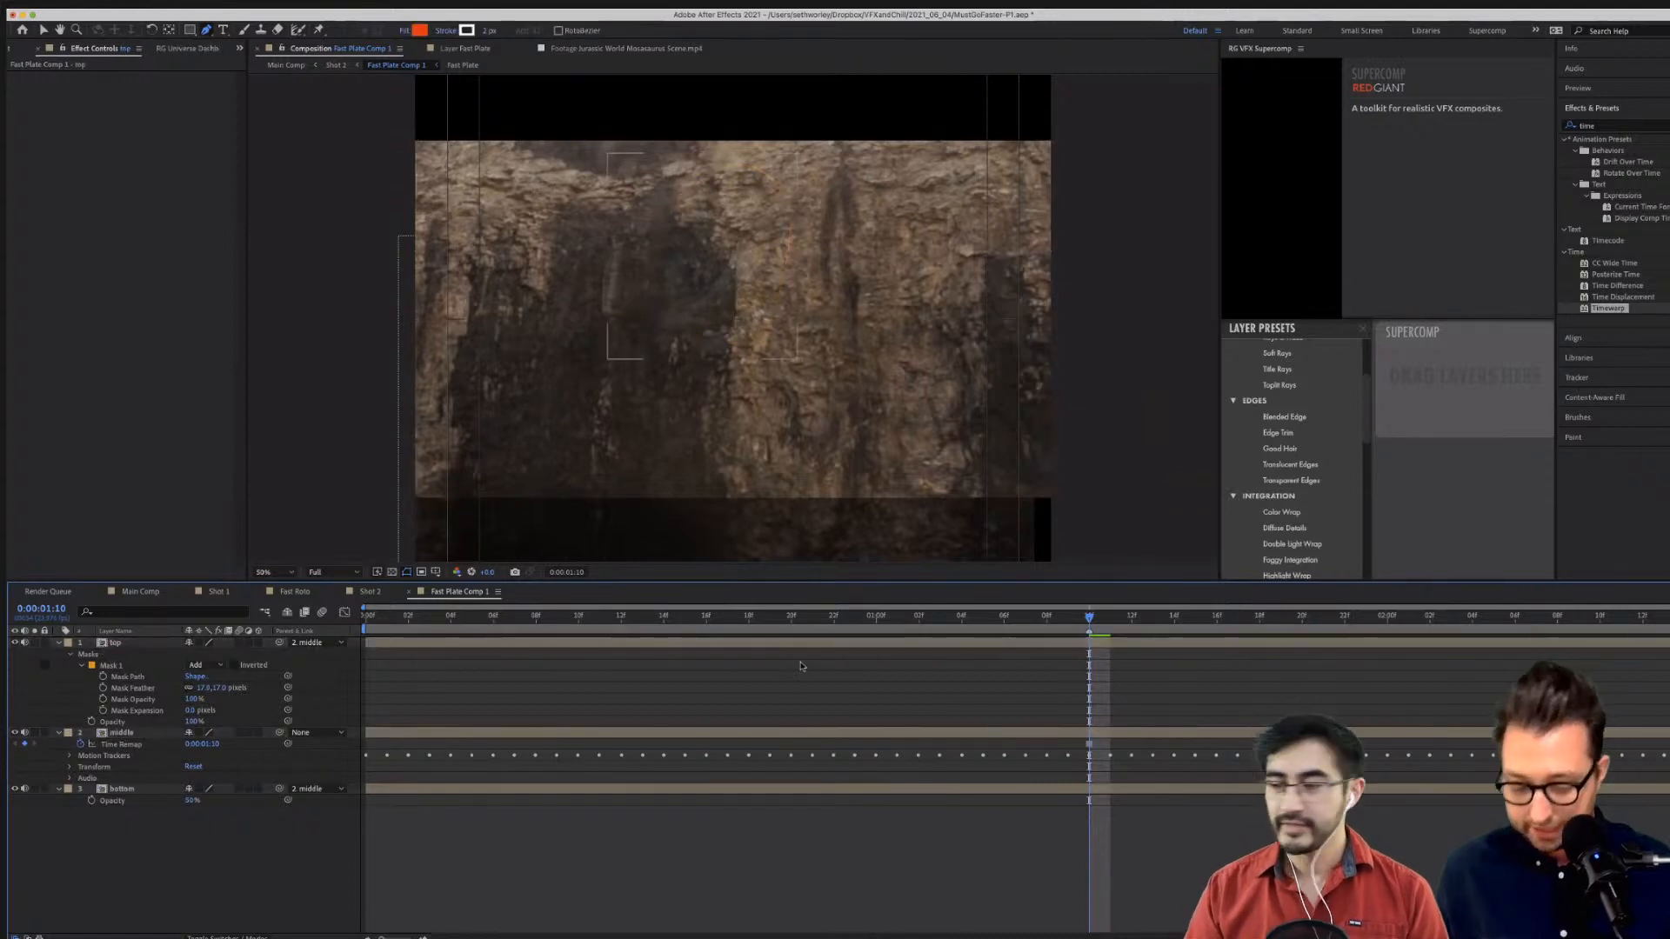
Set the "bottom" layer's opacity to 100% and check the stitched cliff plate at earlier frames.
key(comma)
click(121, 789)
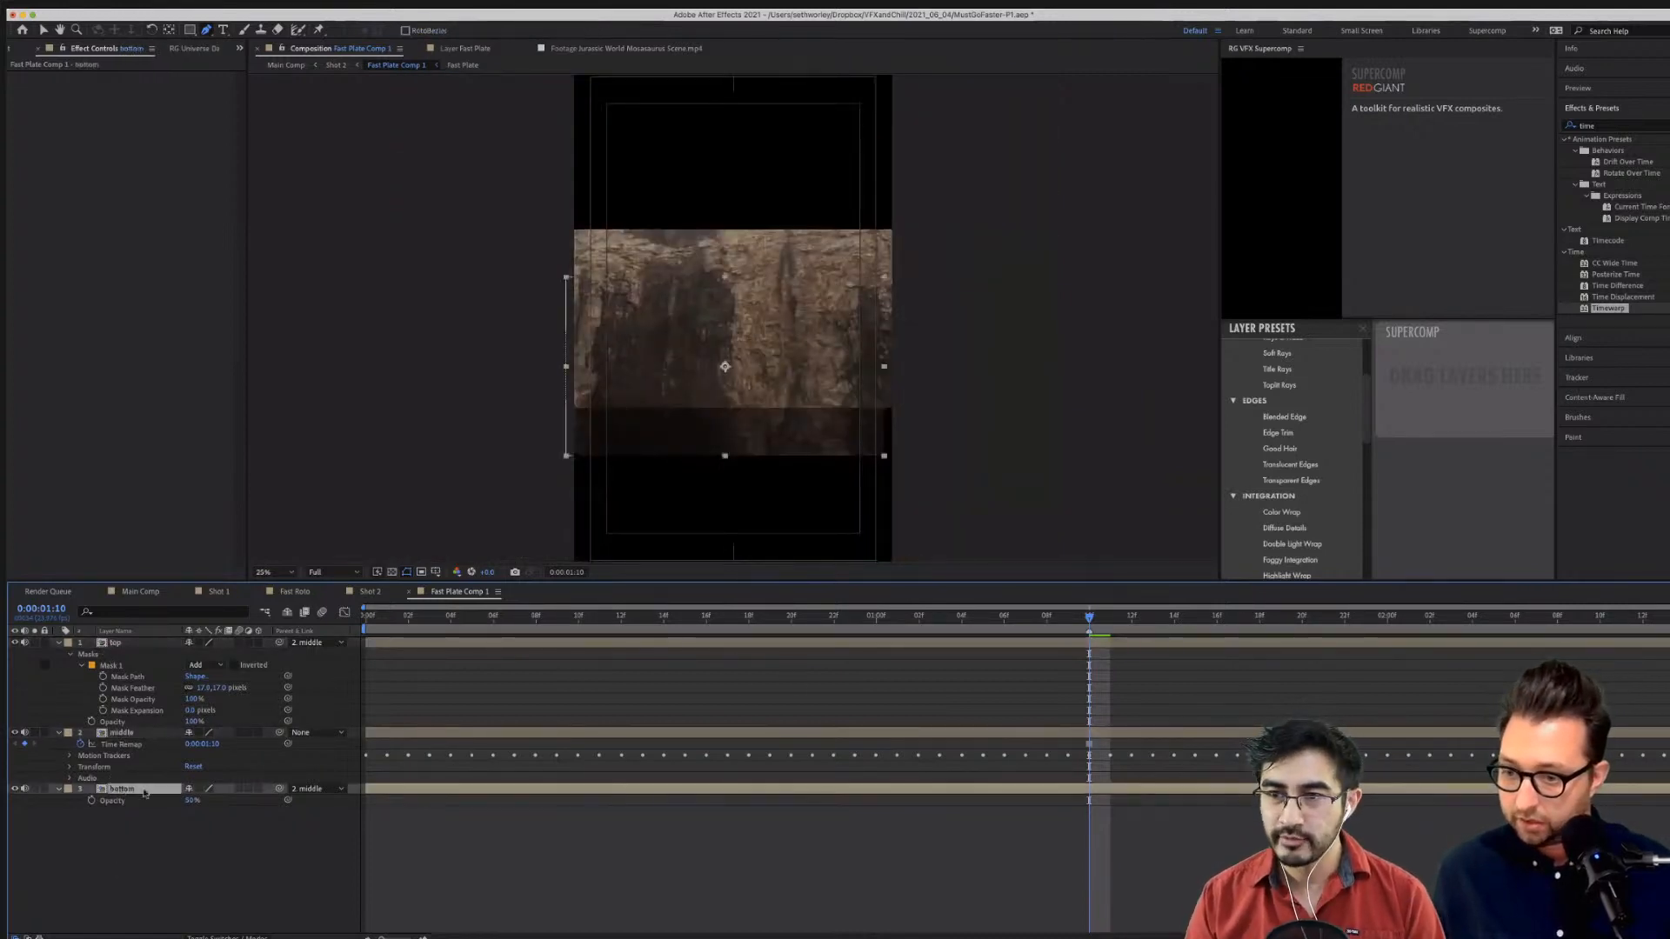
drag(191, 801, 252, 802)
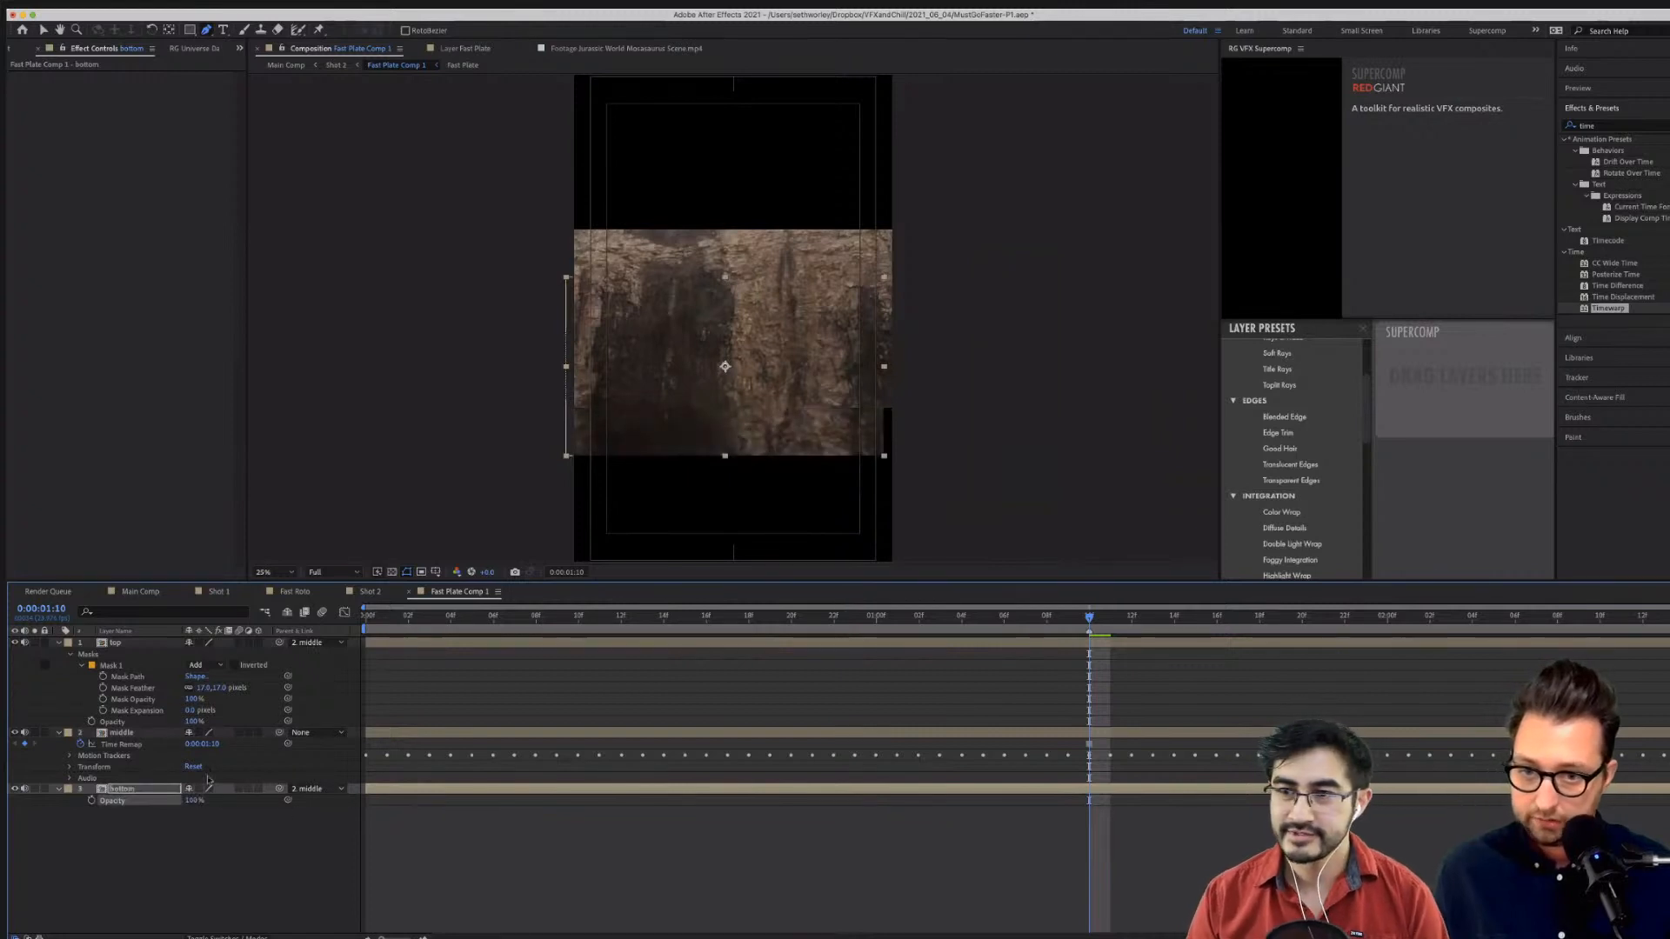
drag(1063, 623, 957, 628)
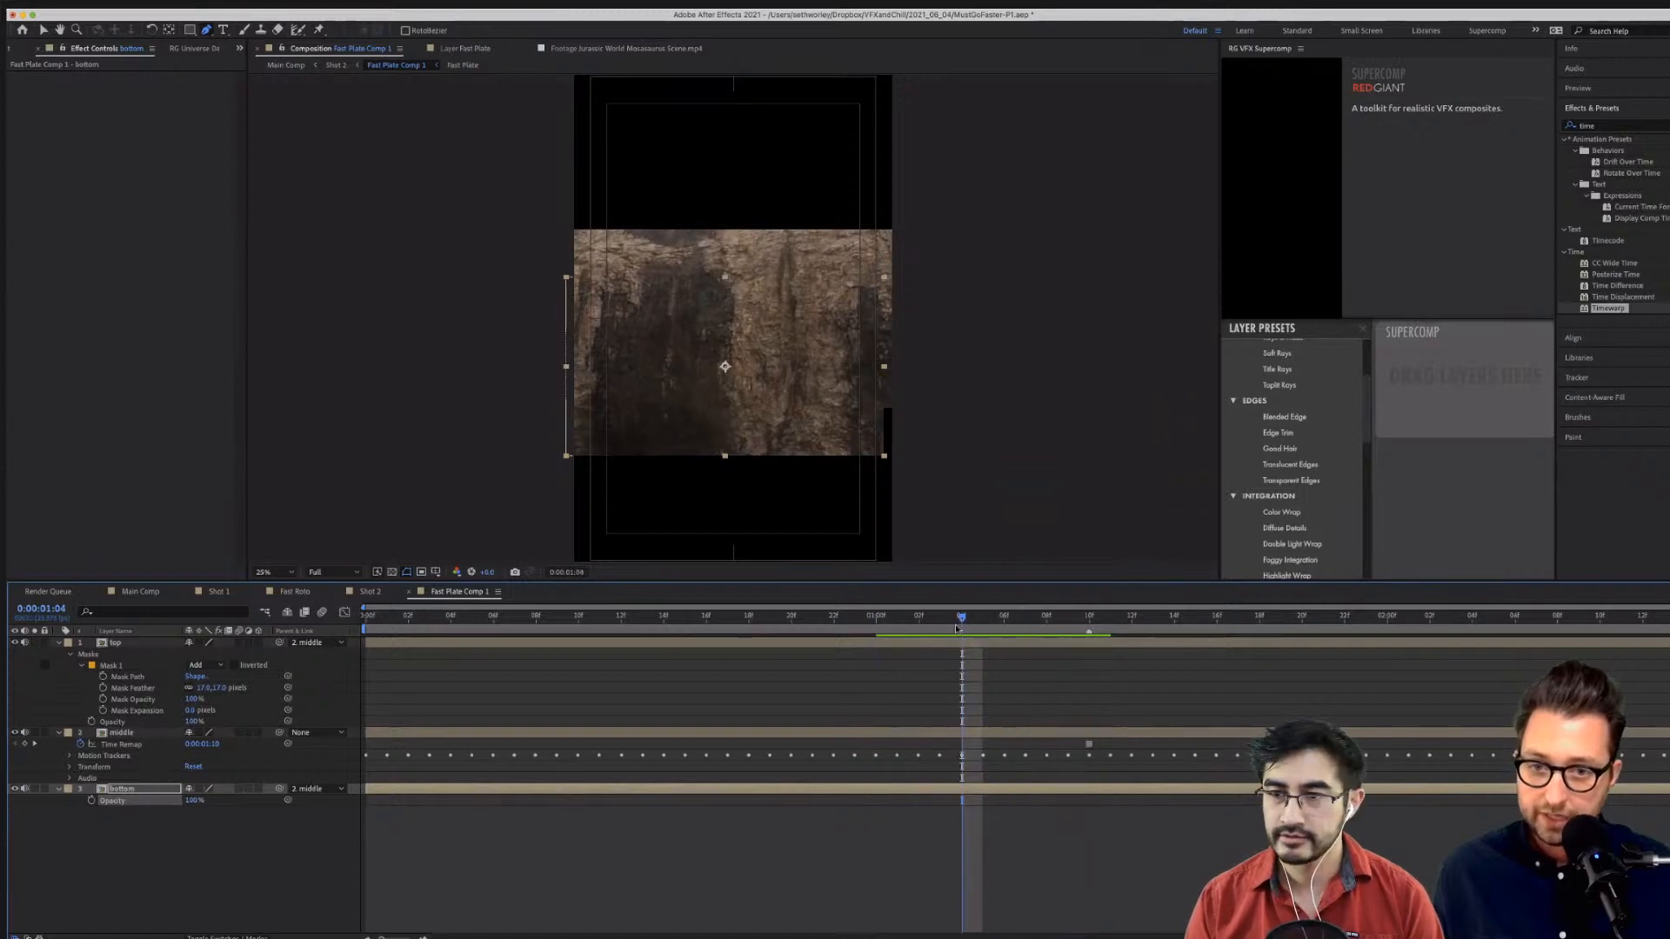
click(1092, 616)
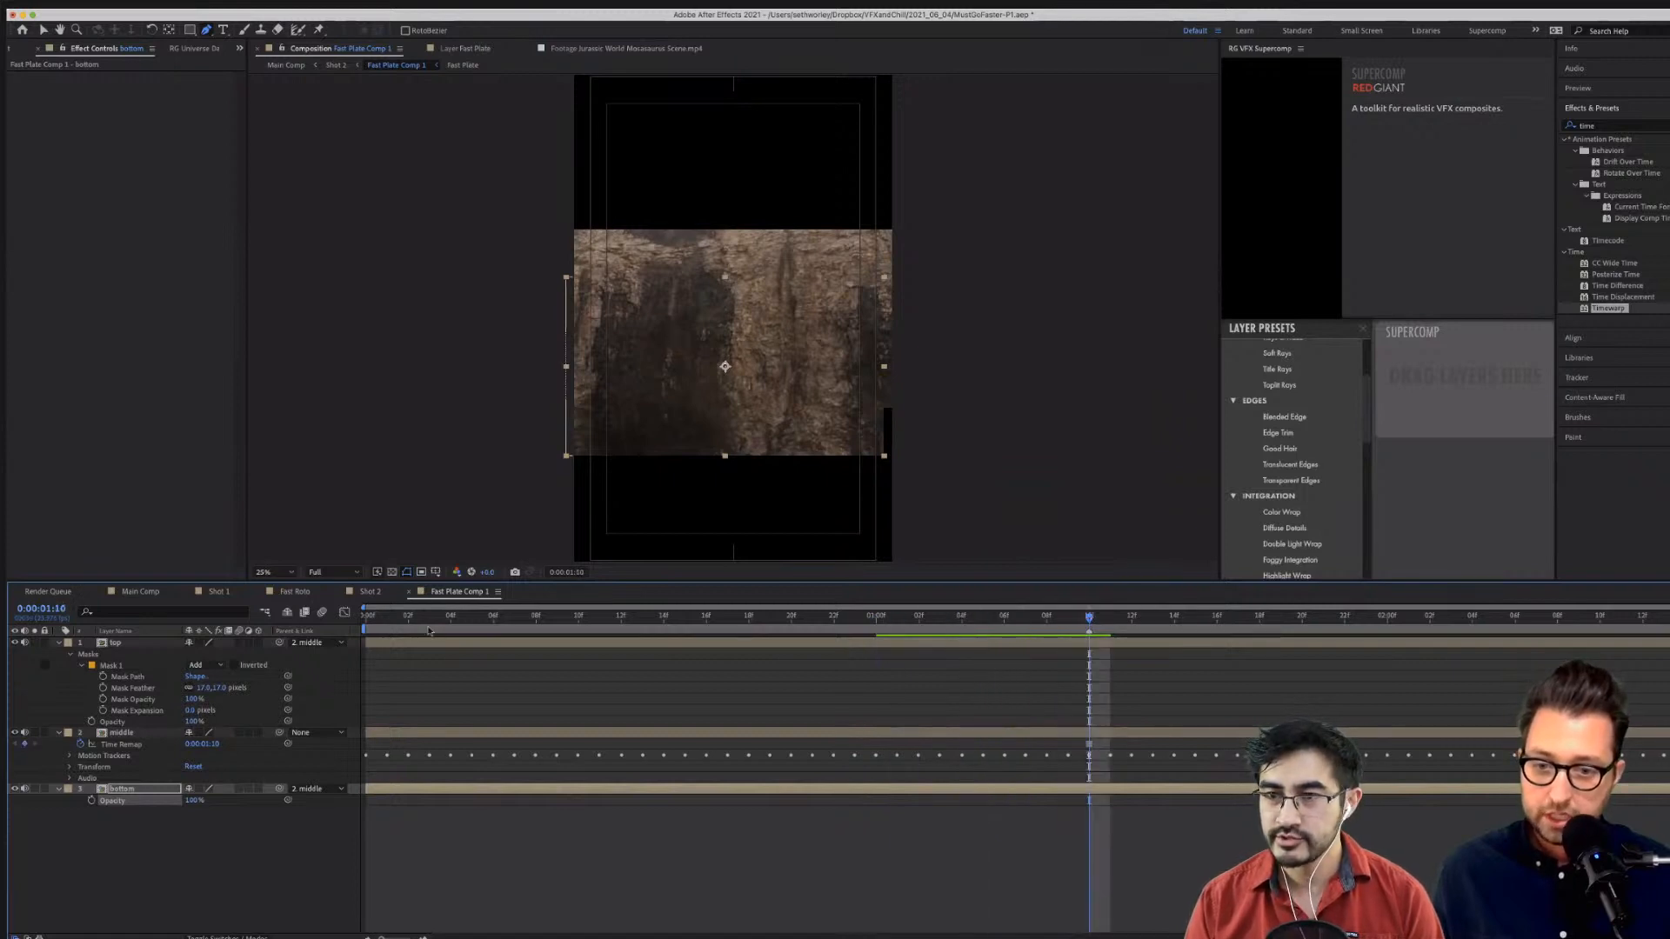
Return to the Shot 2 composition and preview the transition into the Fast Plate Comp 1 layer.
click(365, 598)
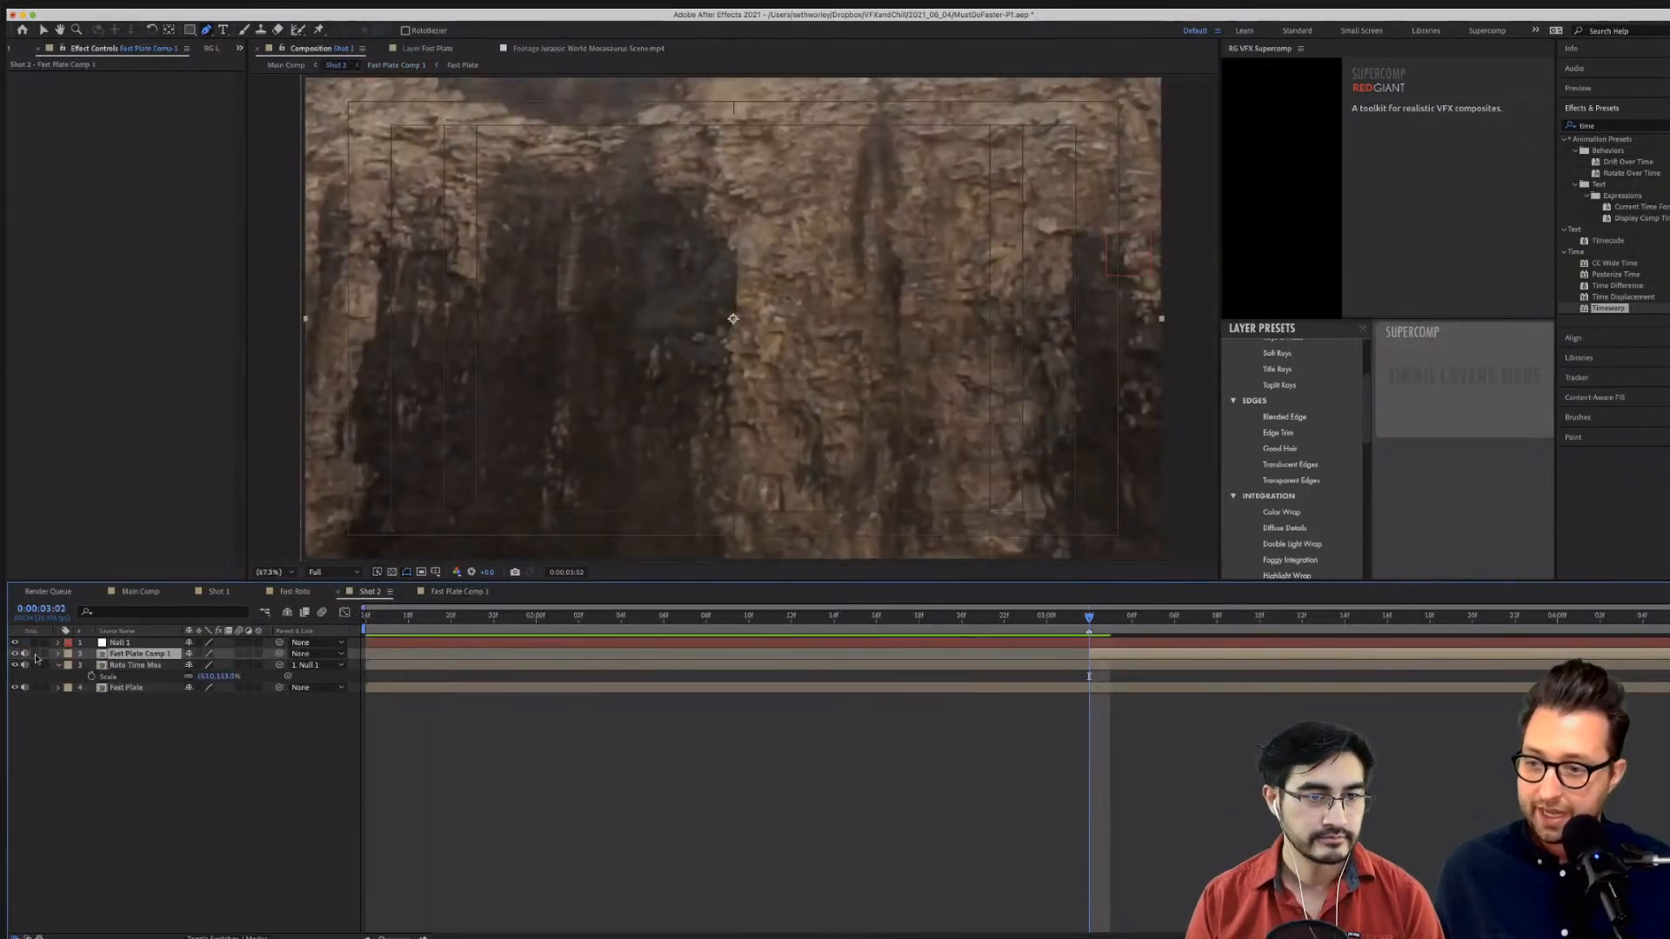
click(439, 800)
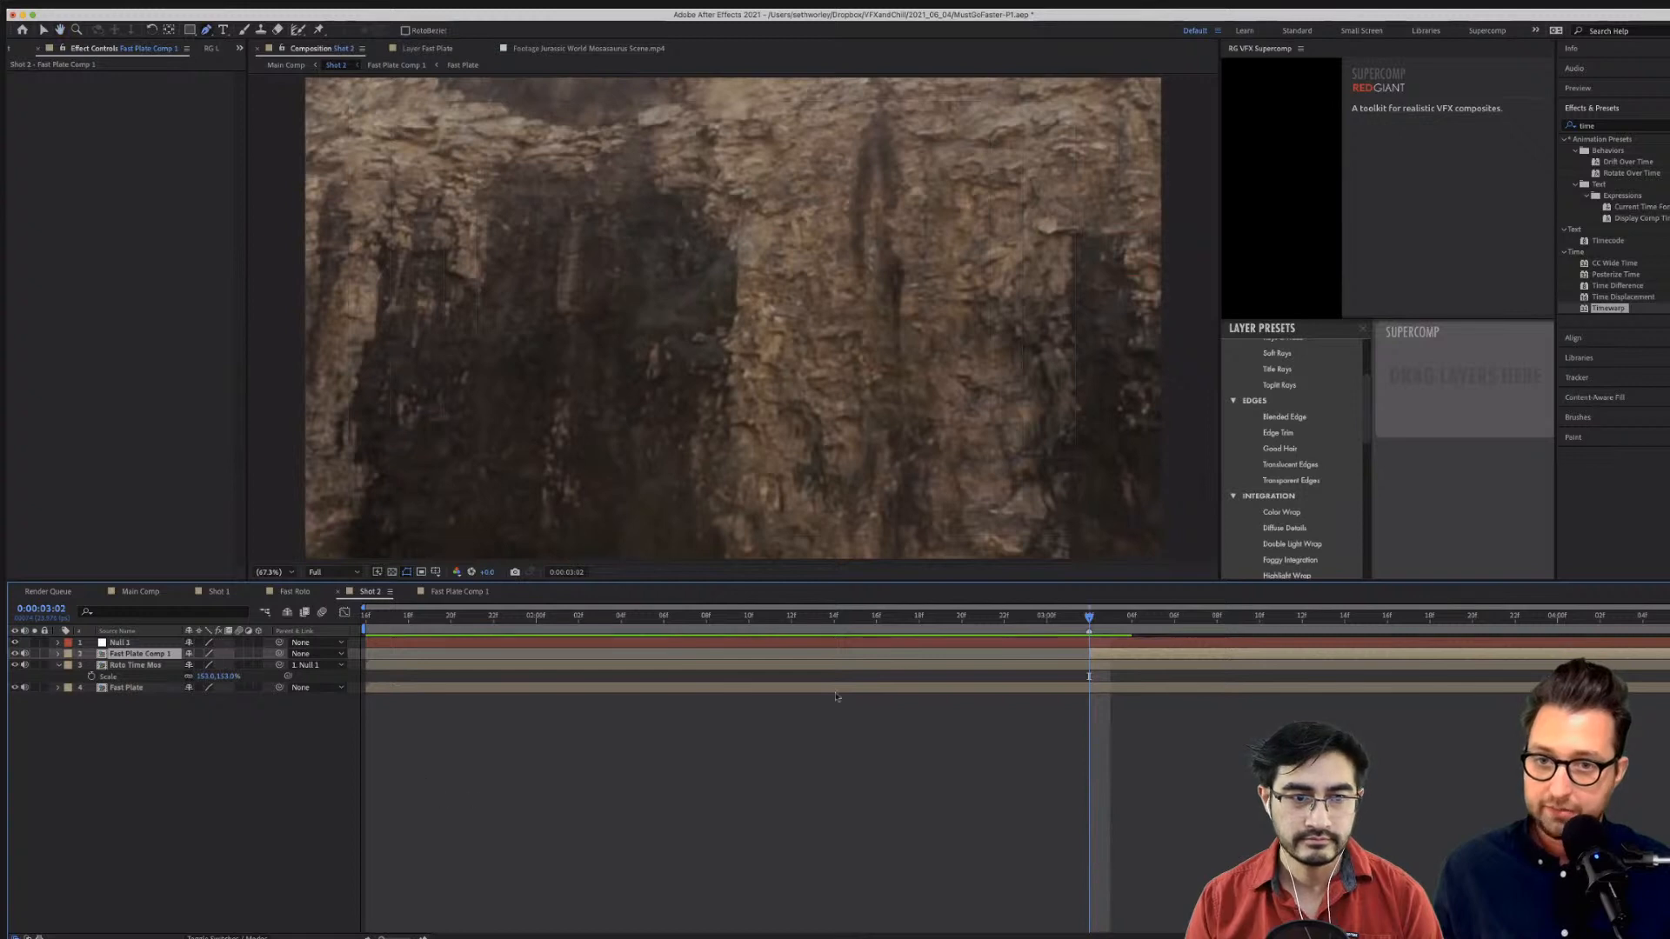
click(933, 629)
key(space)
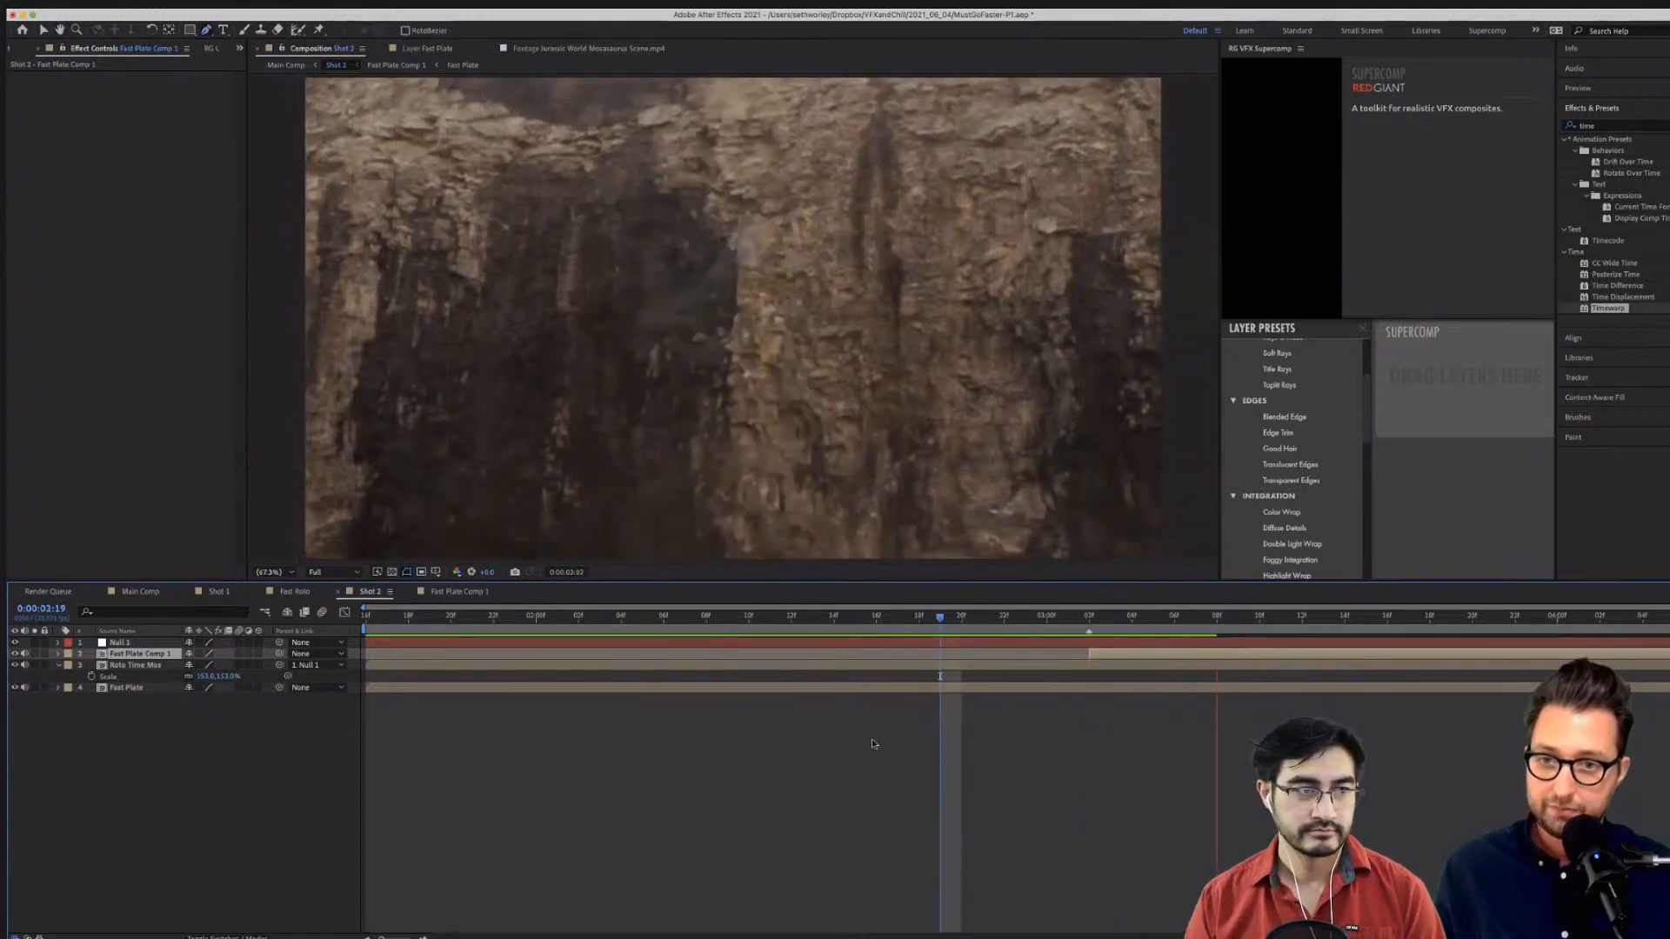
At 0:00:03:02, parent Fast Plate Comp 1 to Null 1 and preview the plate's motion.
click(1088, 616)
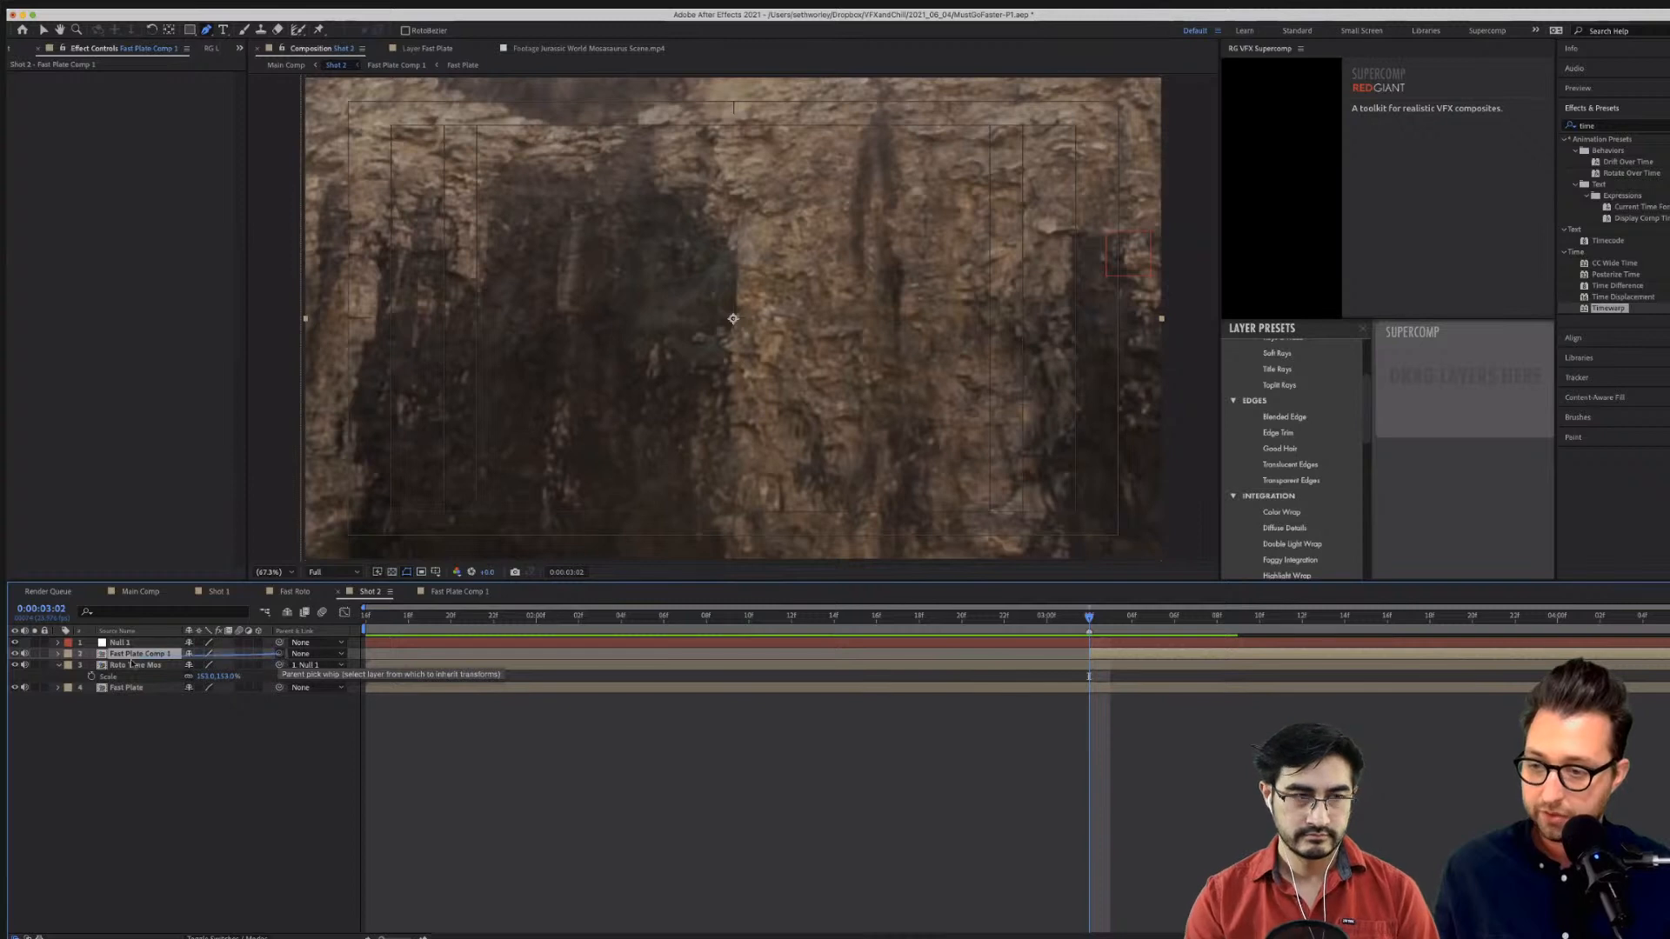
drag(130, 664, 120, 642)
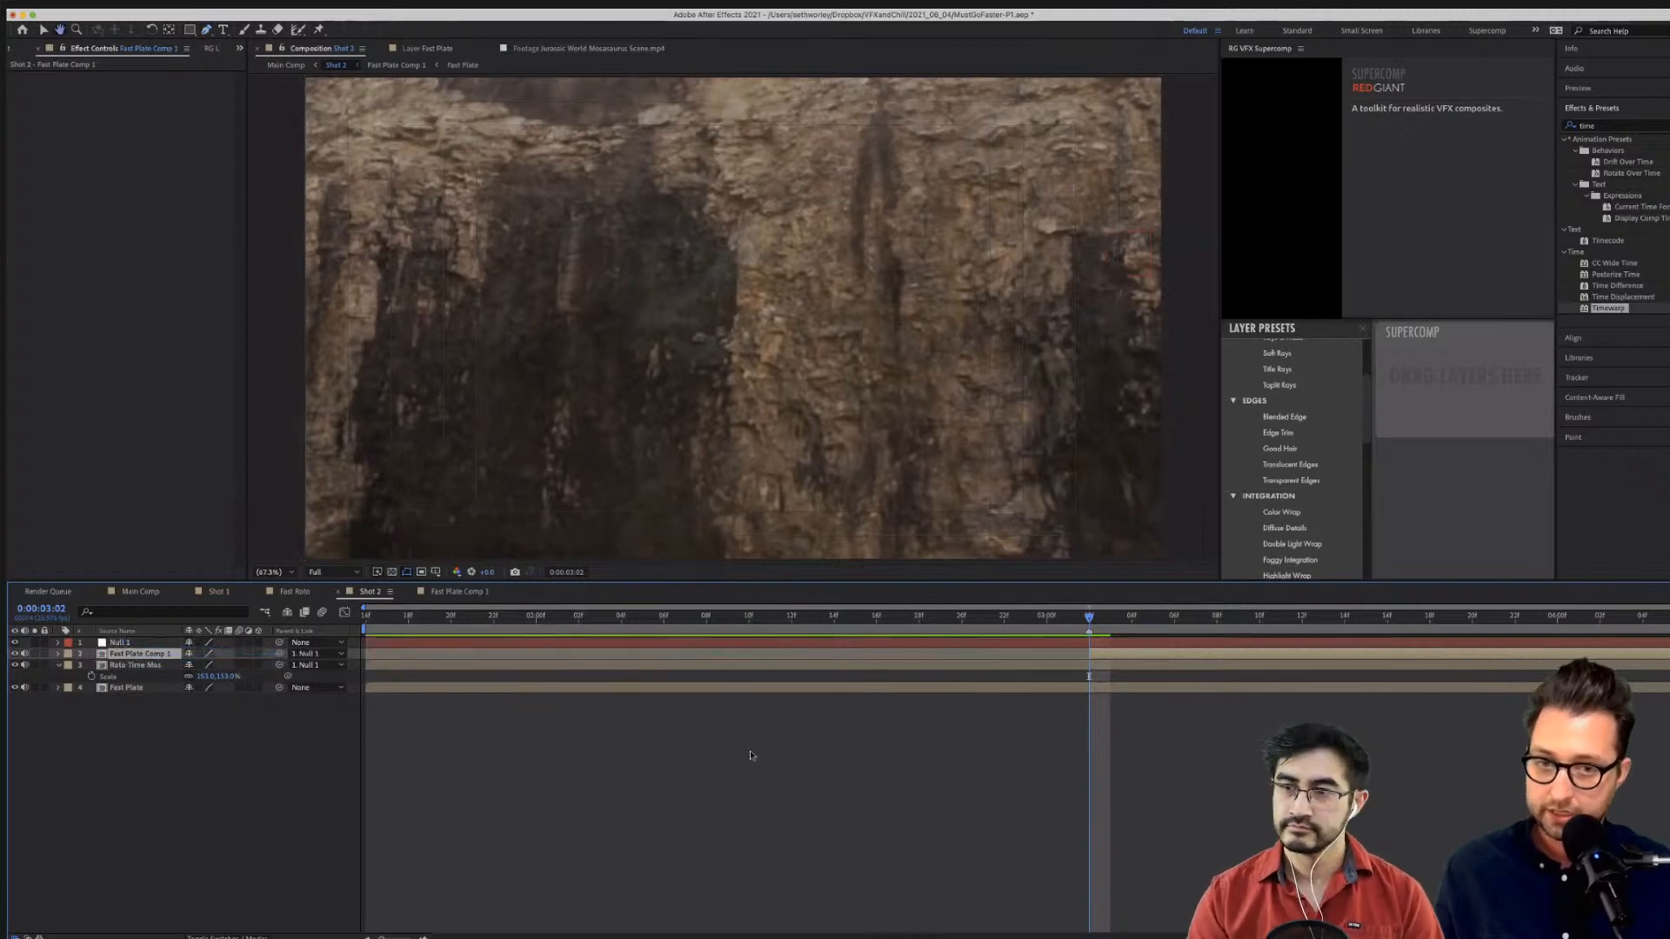
key(g)
key(space)
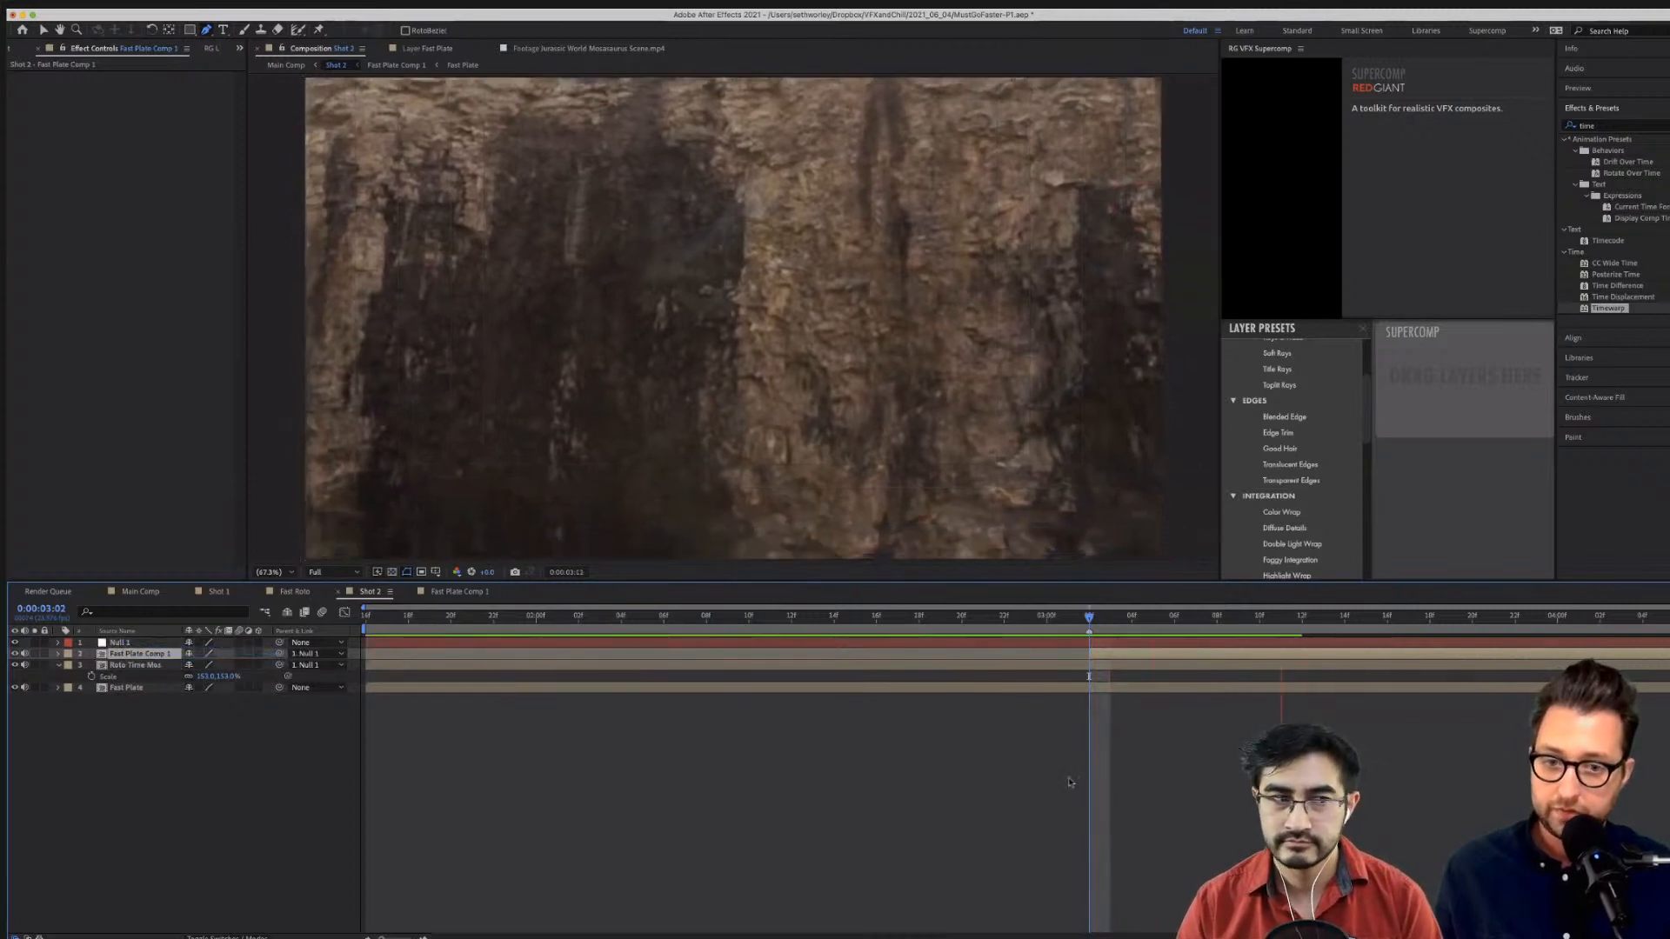
click(1025, 626)
key(space)
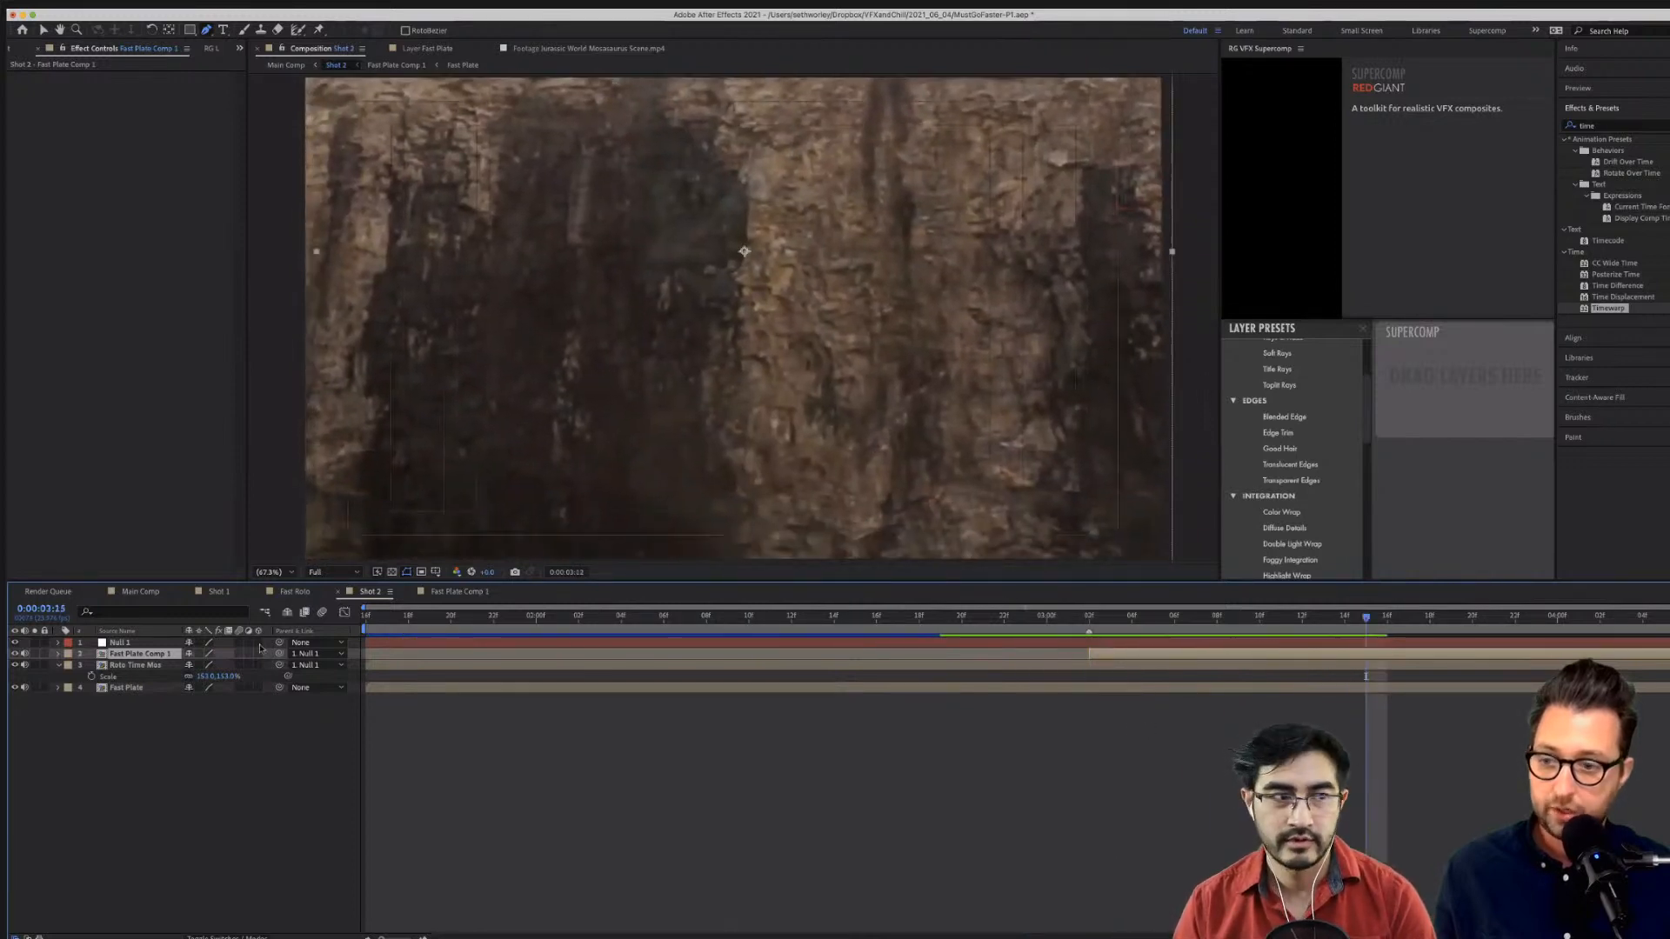
Move Fast Plate Comp 1 beneath the mosasaur roto layer in the stack and preview the combined shot.
drag(128, 661, 1194, 672)
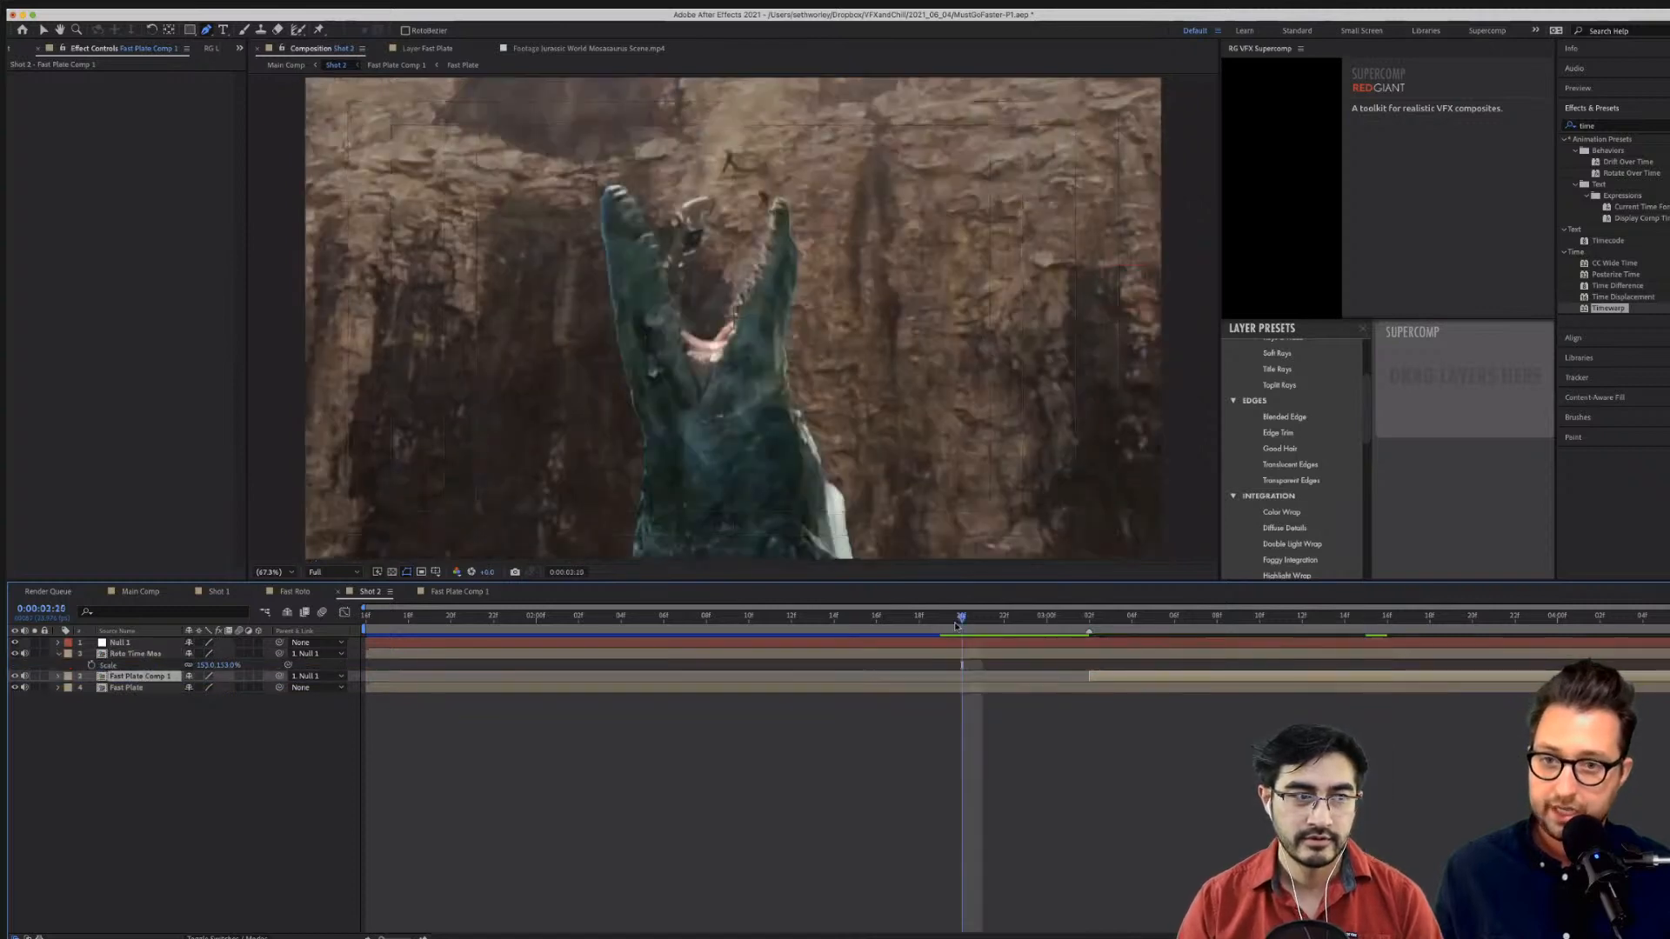
key(space)
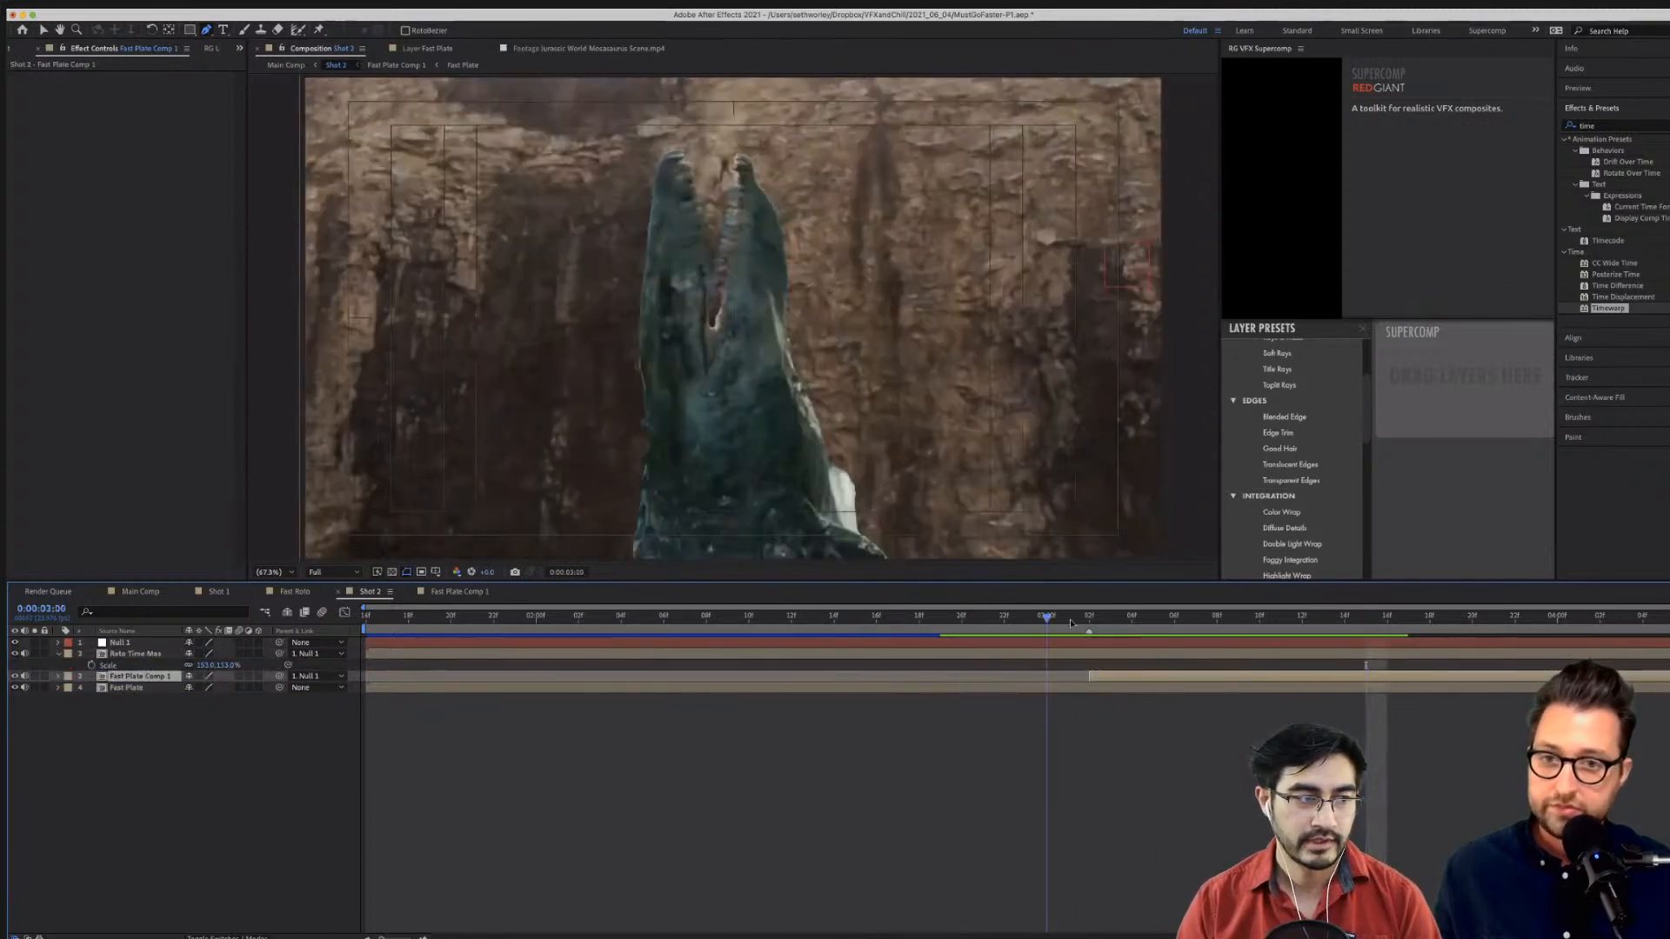
drag(1067, 618, 833, 617)
key(space)
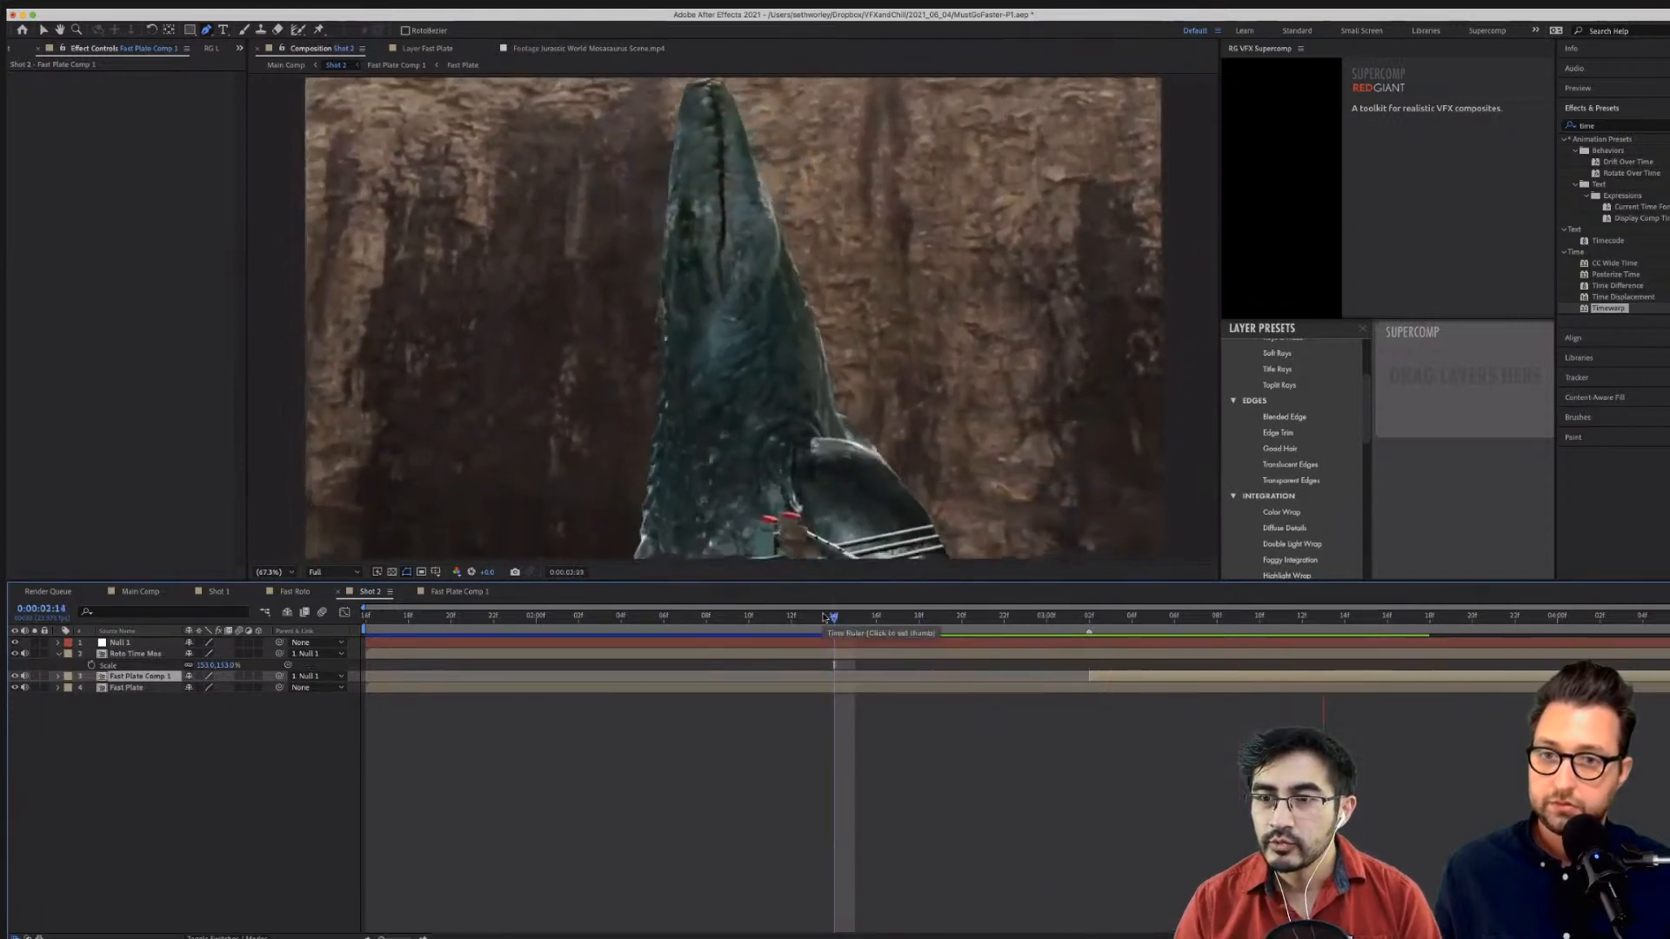
Return to the frame at 0:00:03:02 and reveal Null 1's Position keyframes.
drag(996, 633, 1089, 621)
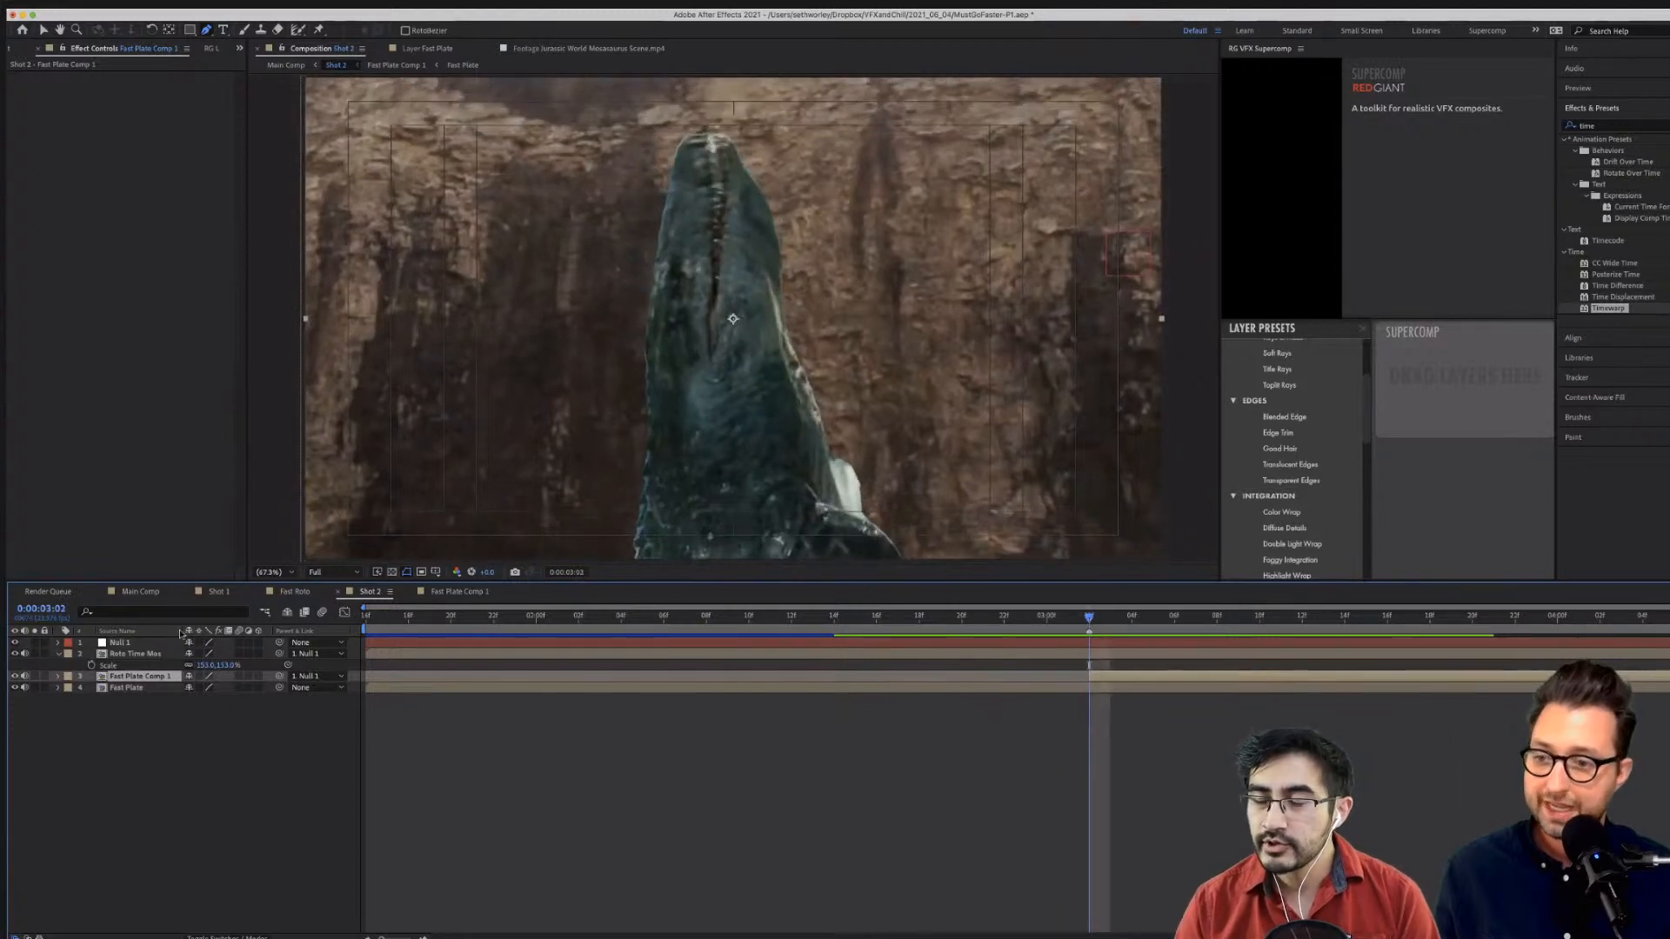
click(122, 644)
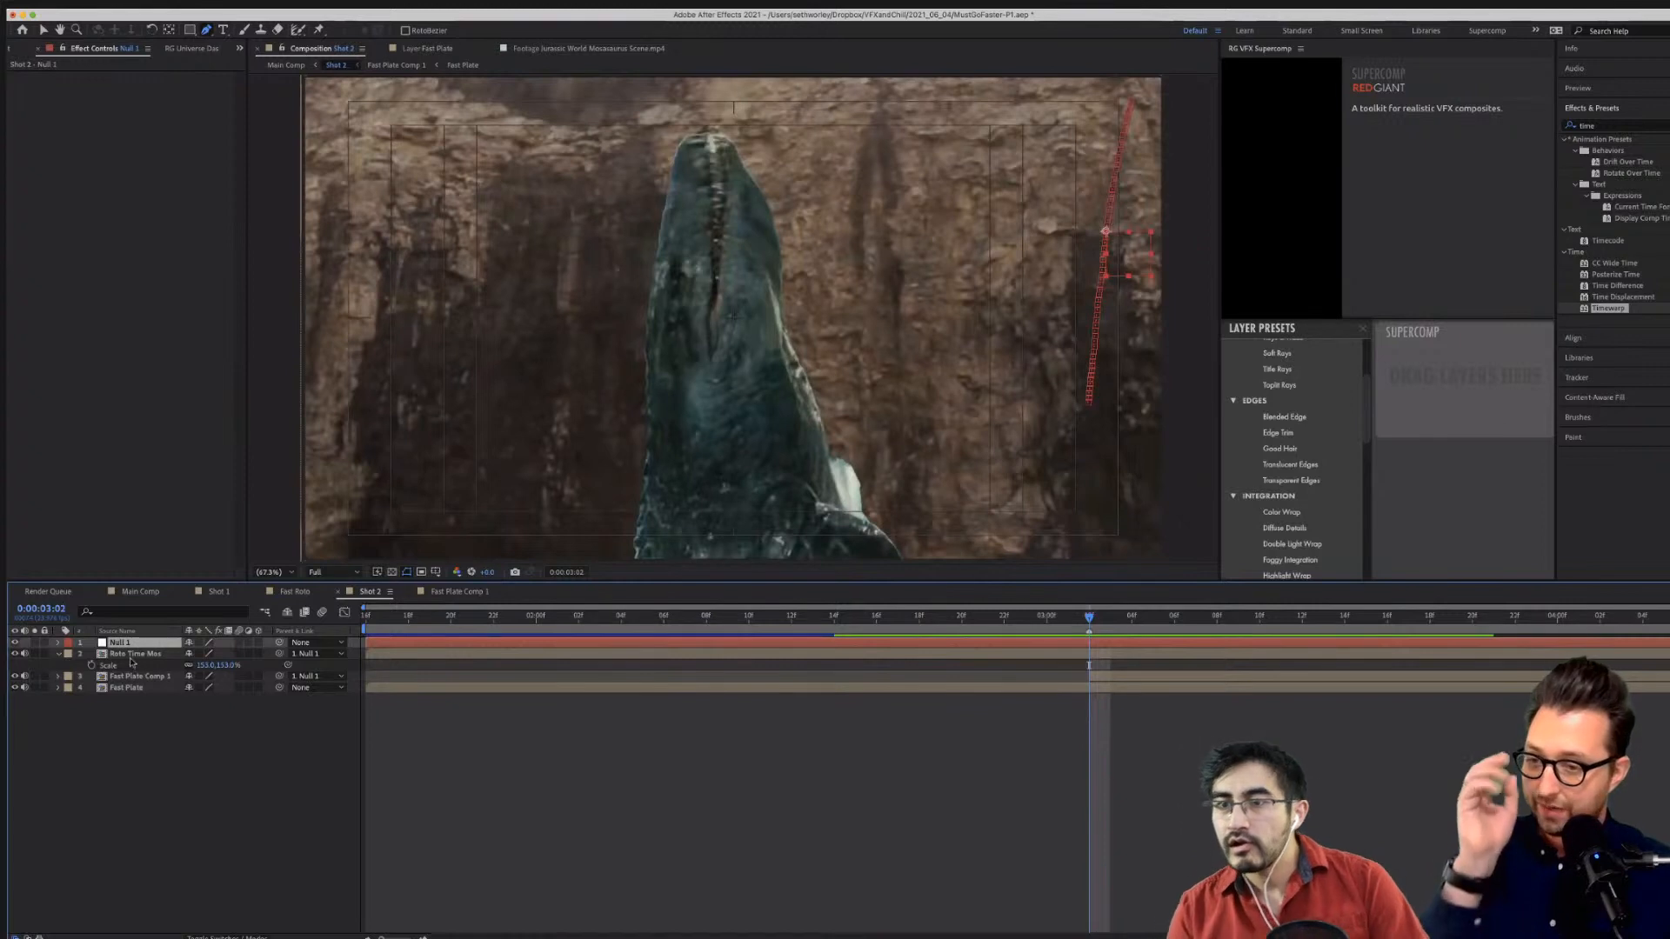
click(131, 654)
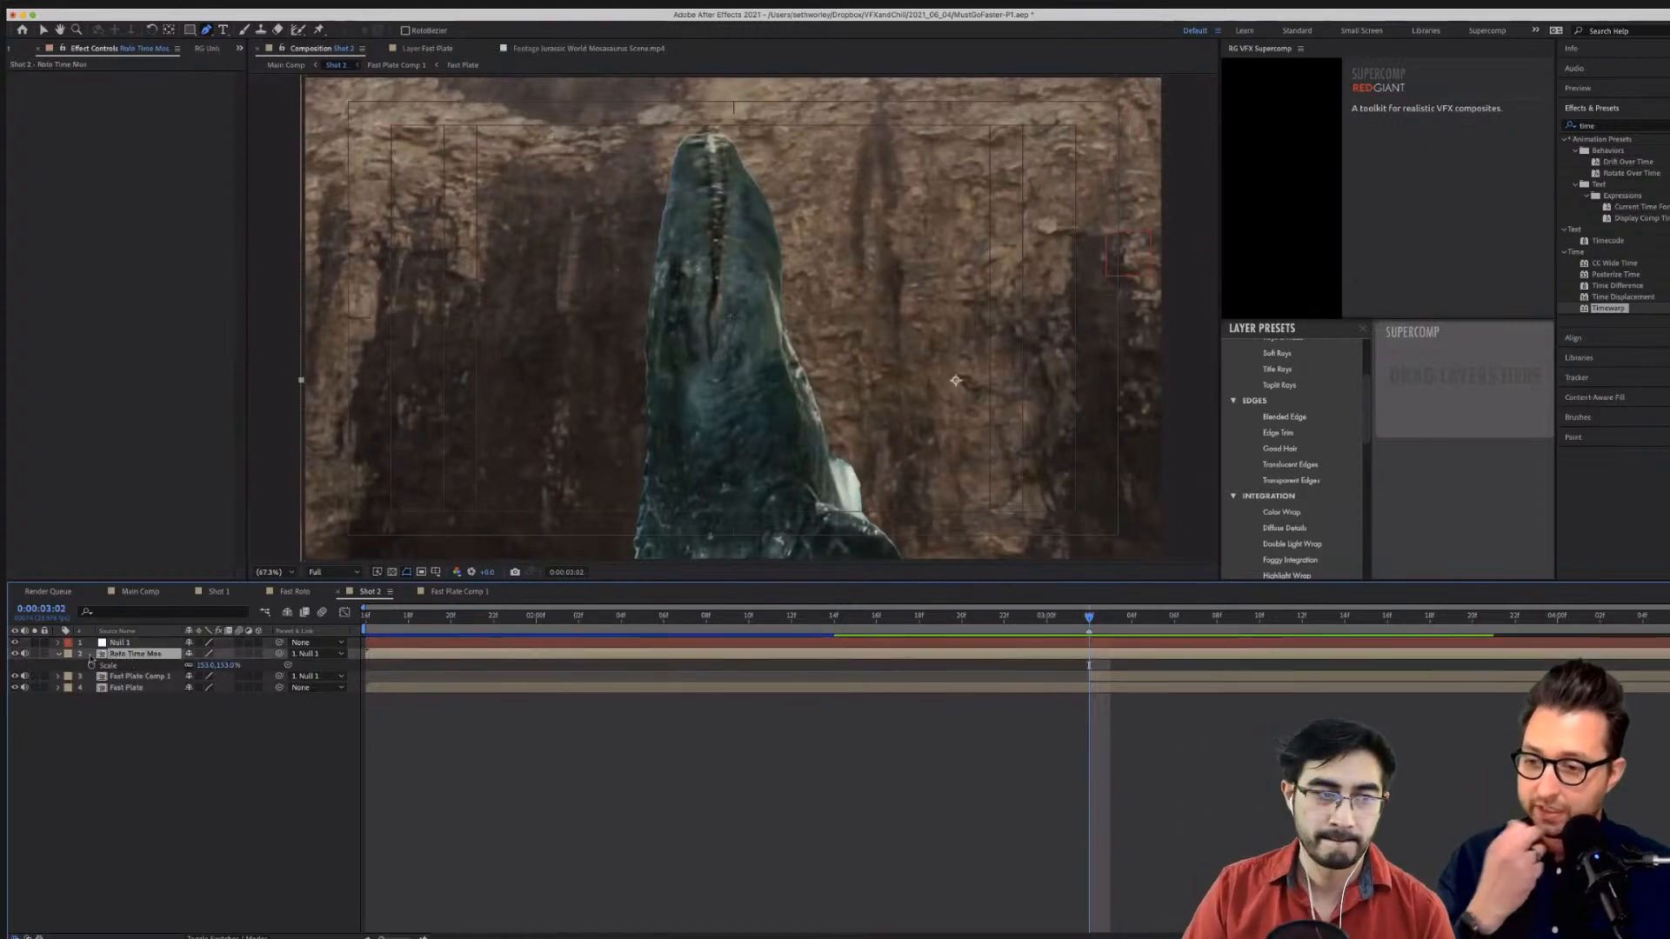
click(135, 645)
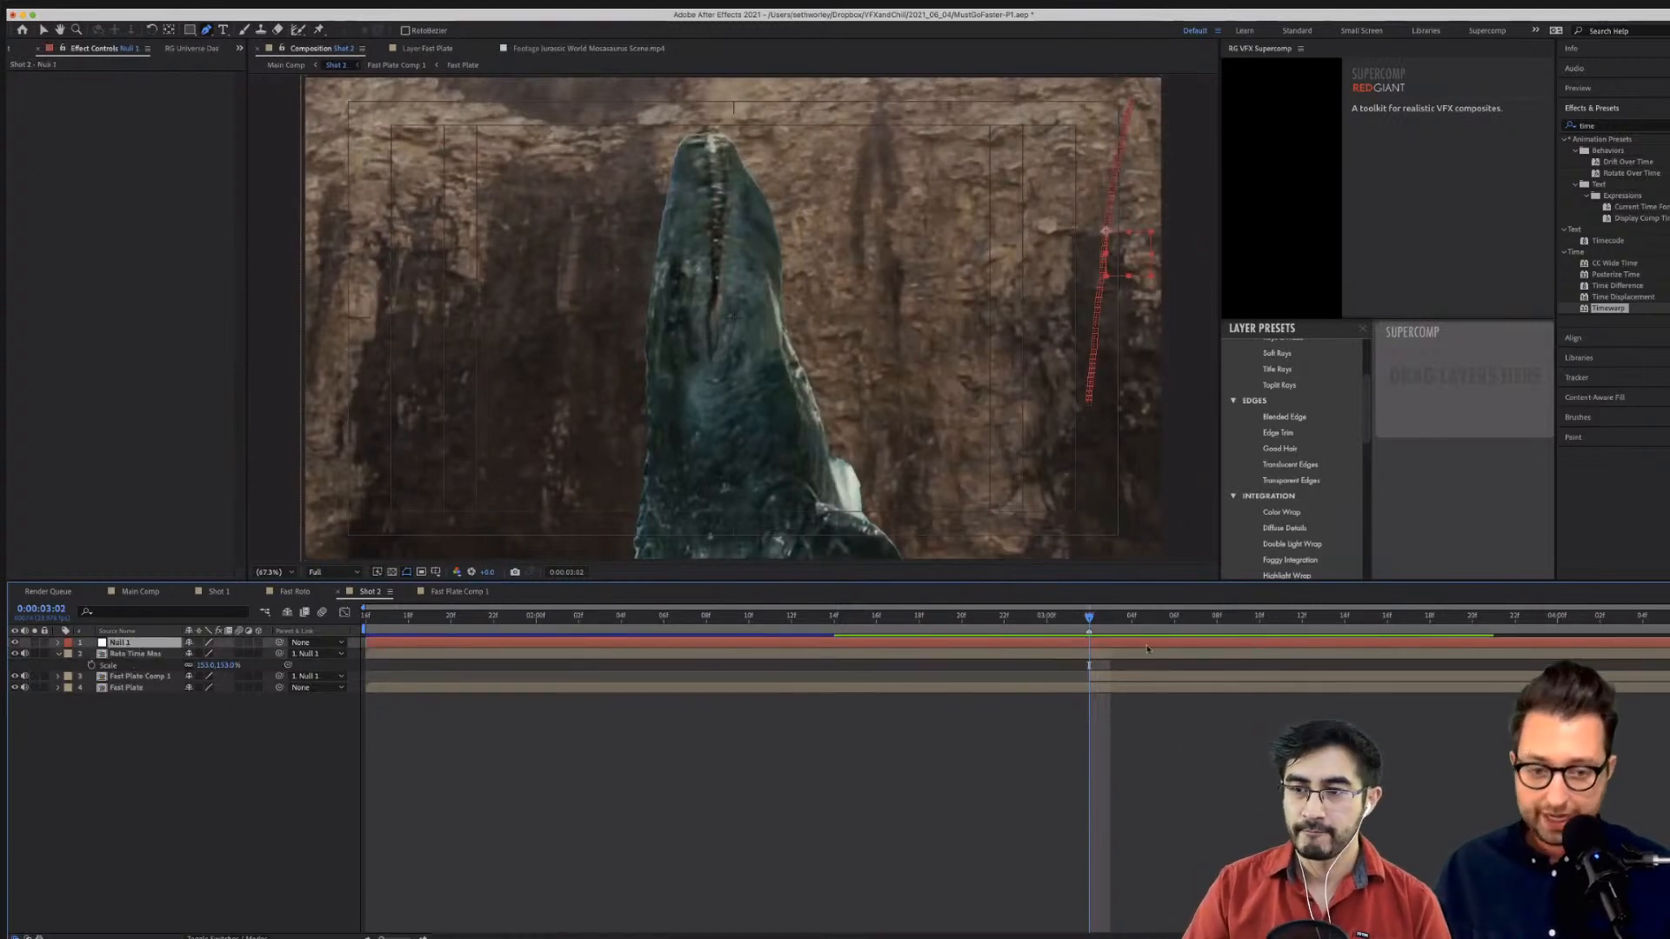
key(u)
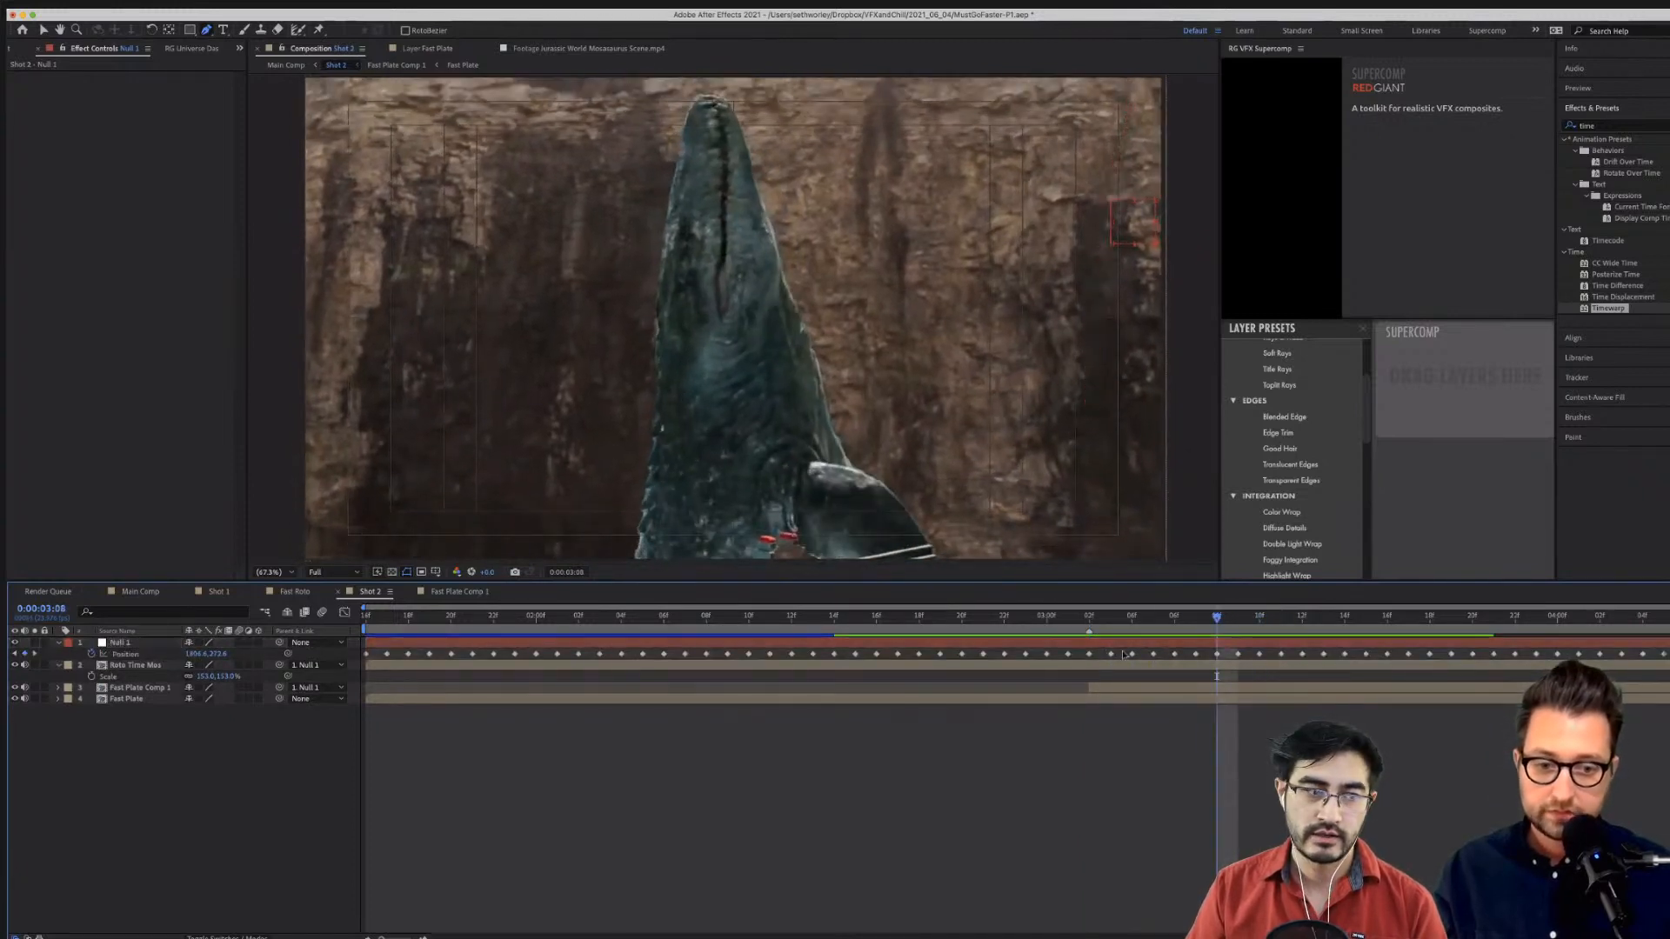
Delete Null 1's Position keyframes after 0:00:03:02, and set its Y position to about 281 at 0:00:03:16.
drag(1101, 648, 1666, 658)
key(Delete)
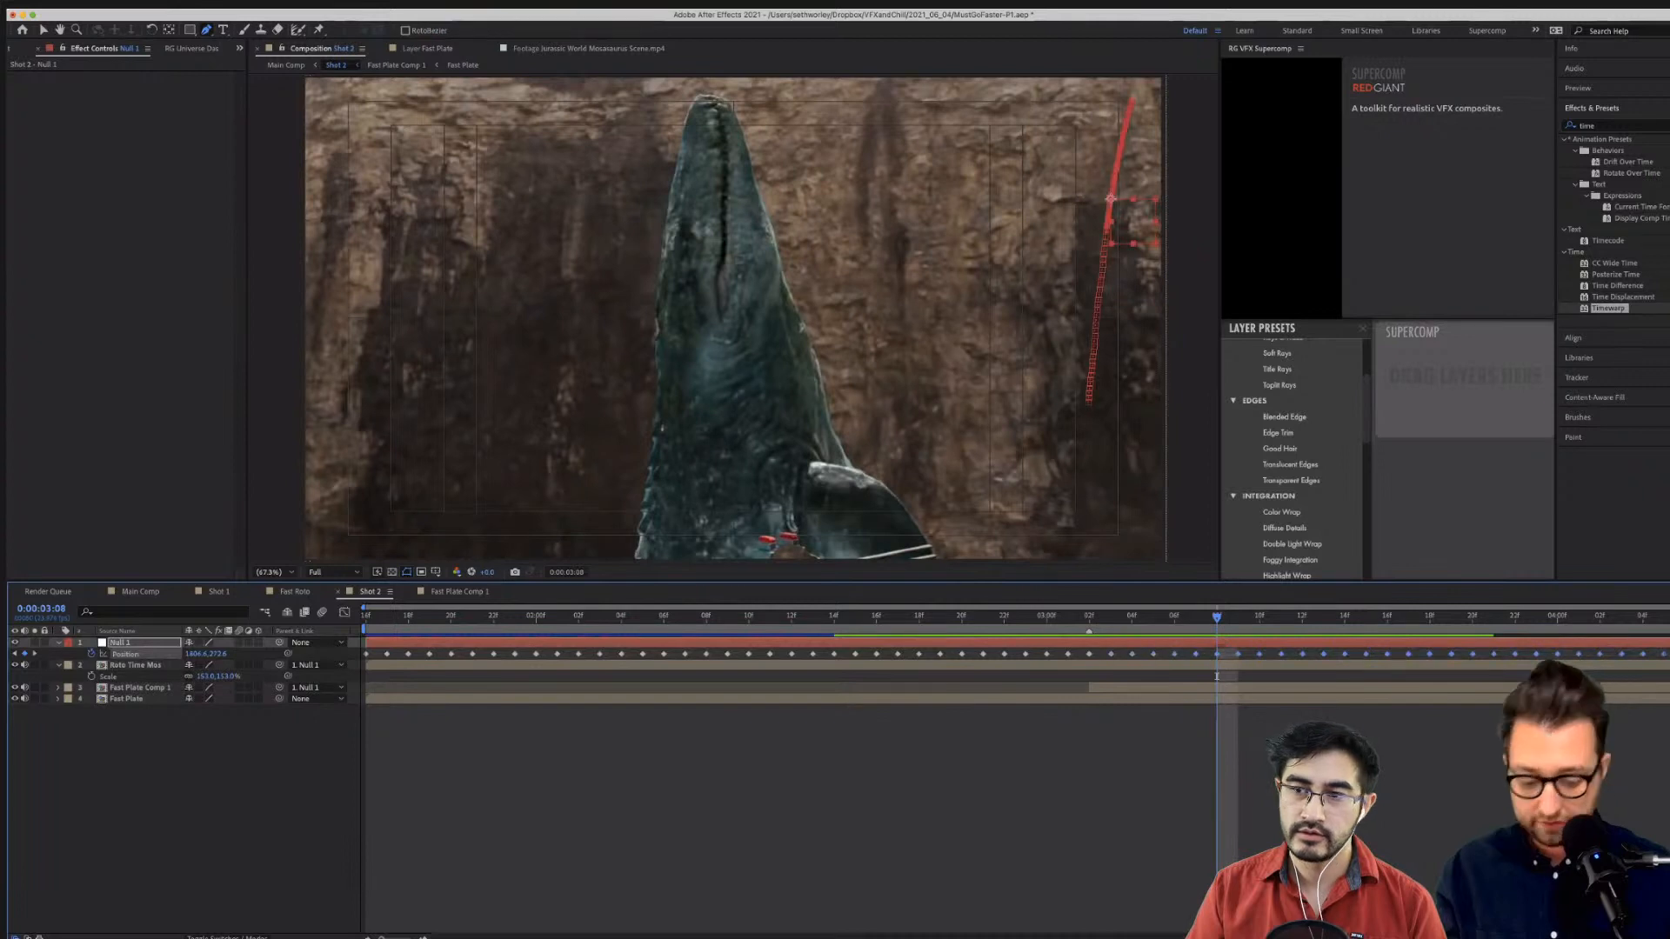
click(1387, 615)
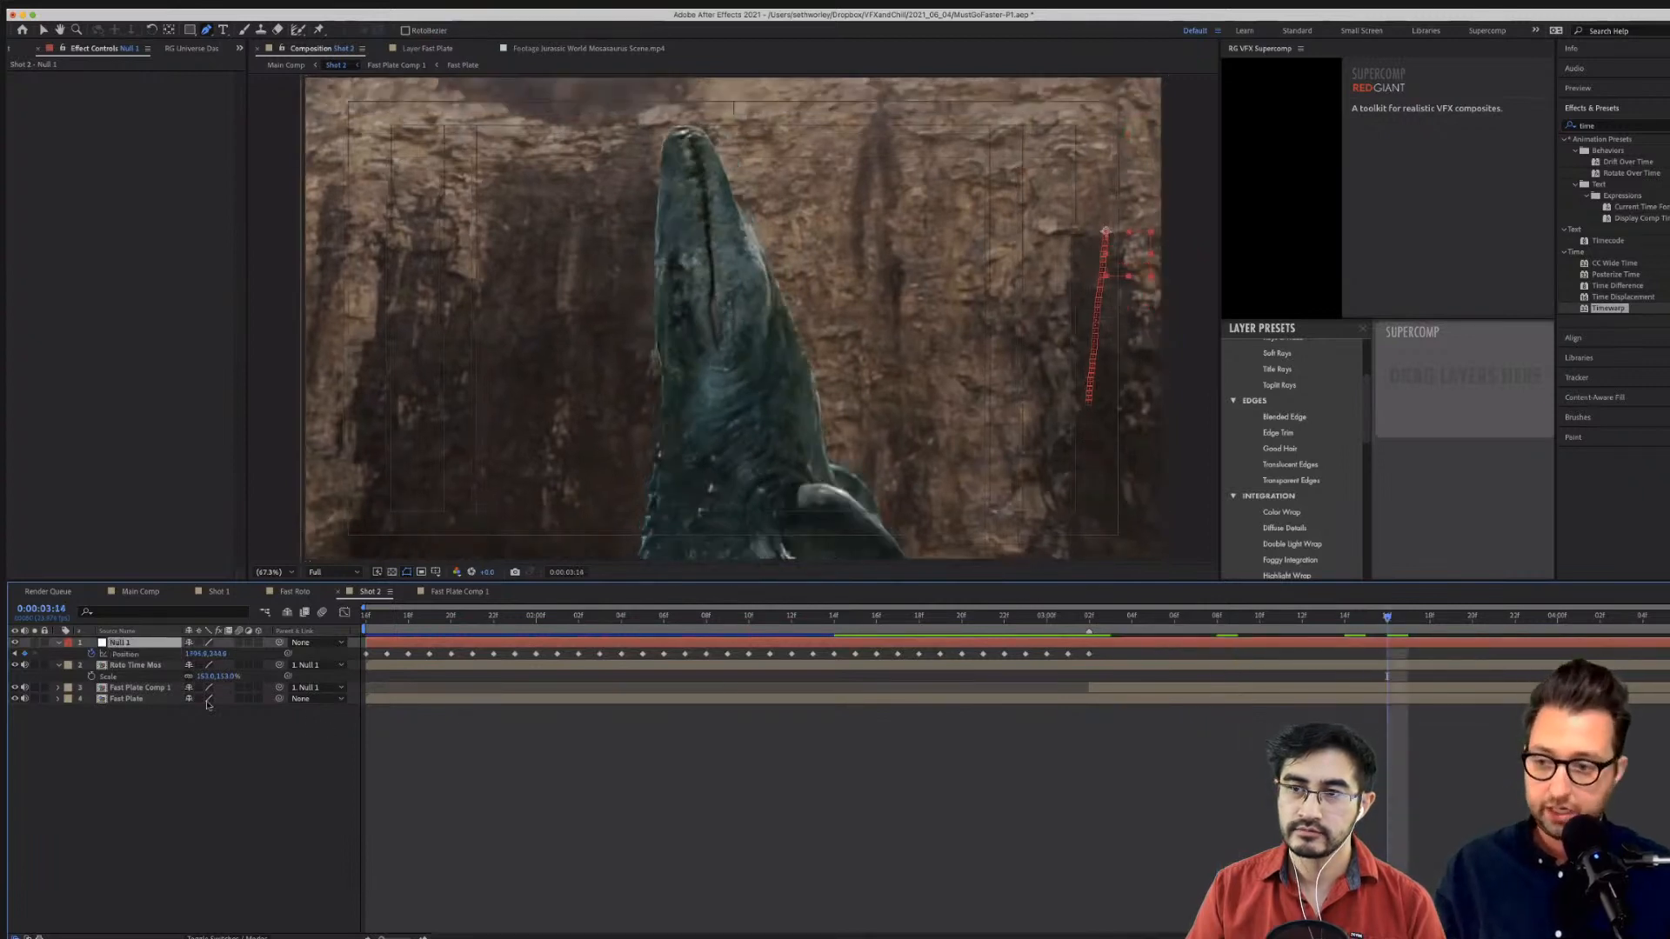
drag(218, 653, 162, 653)
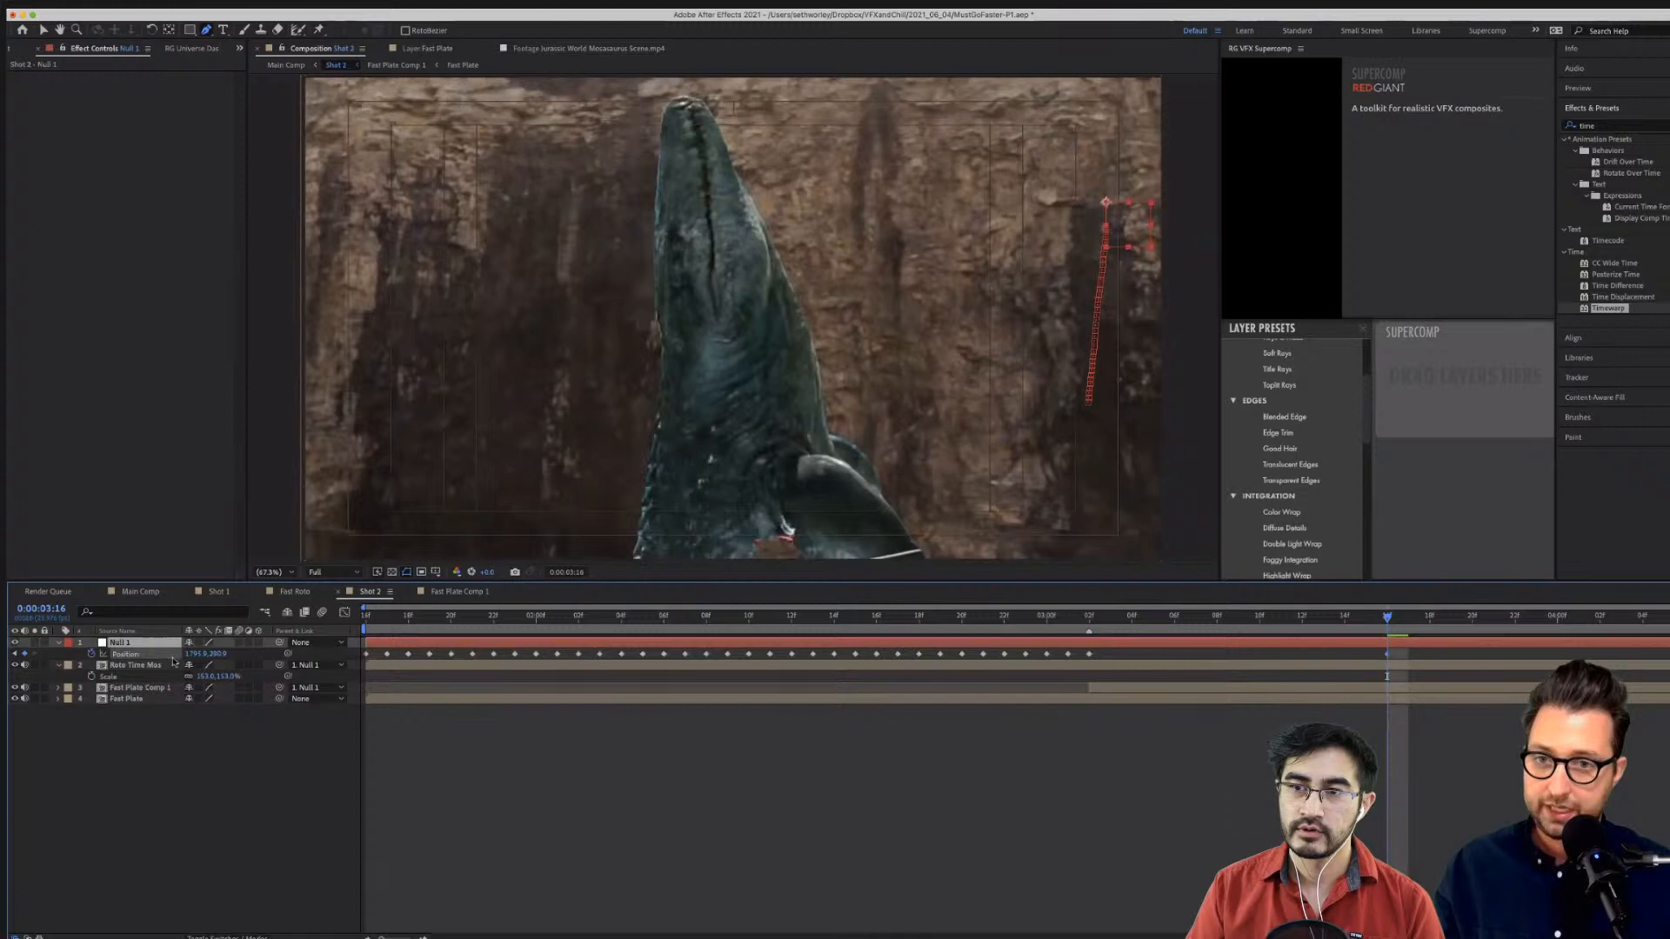
Set temporal and spatial interpolation of Null 1's 0:00:03:02 Position keyframe to Auto Bezier and preview the motion.
right_click(1088, 655)
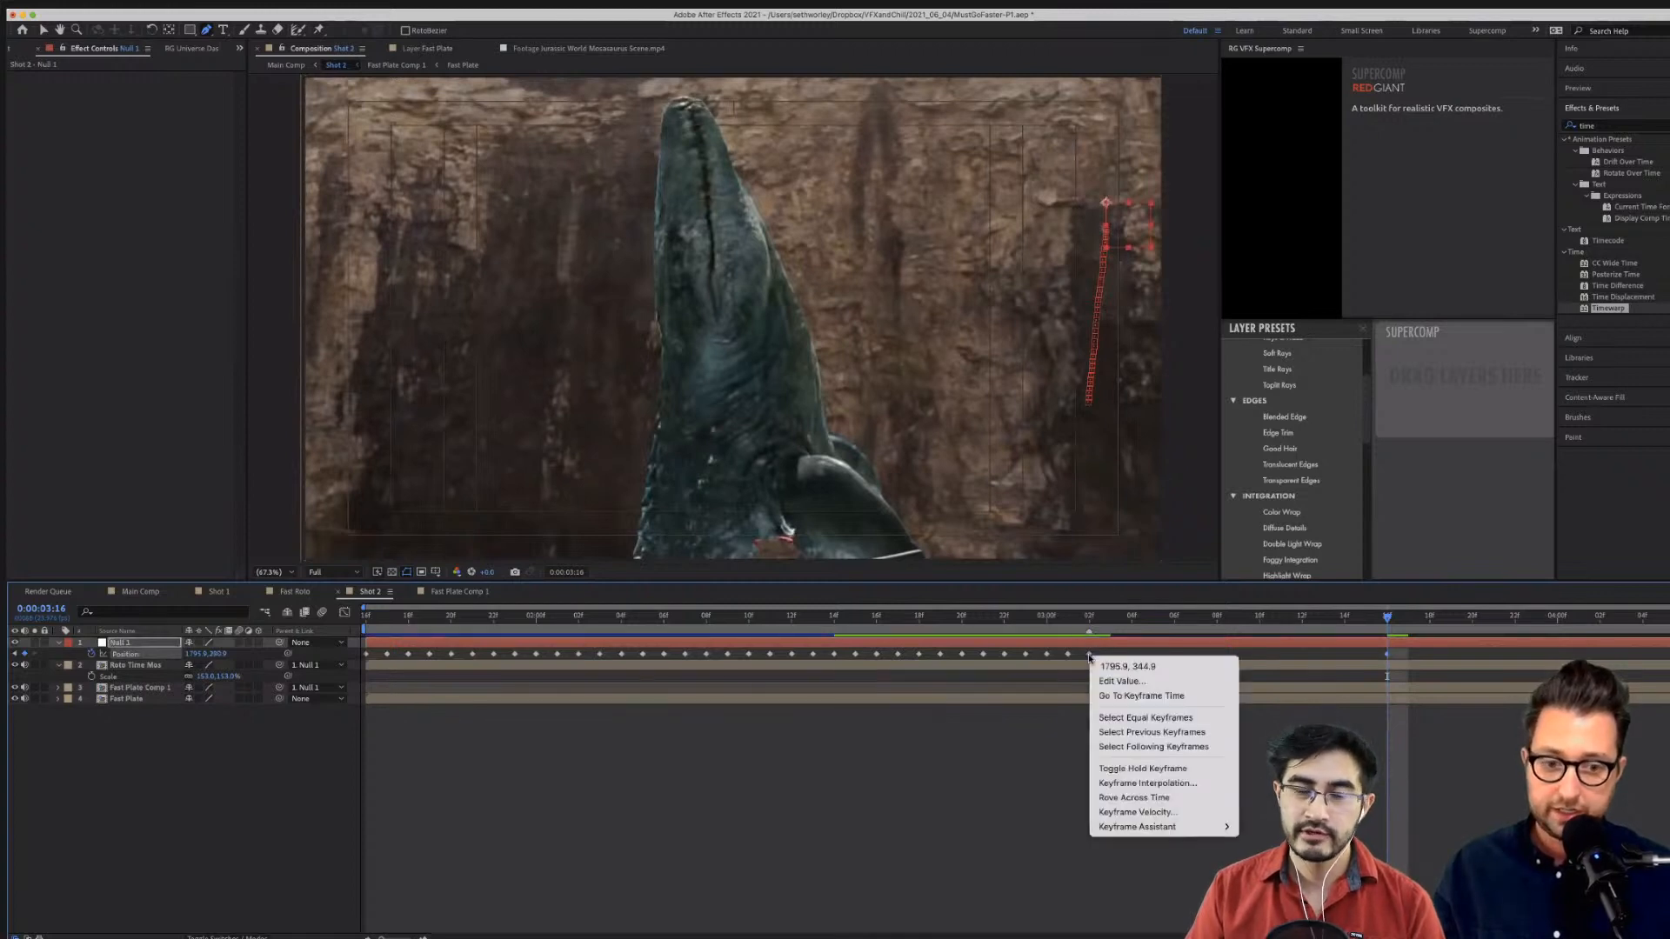
click(1182, 784)
click(891, 422)
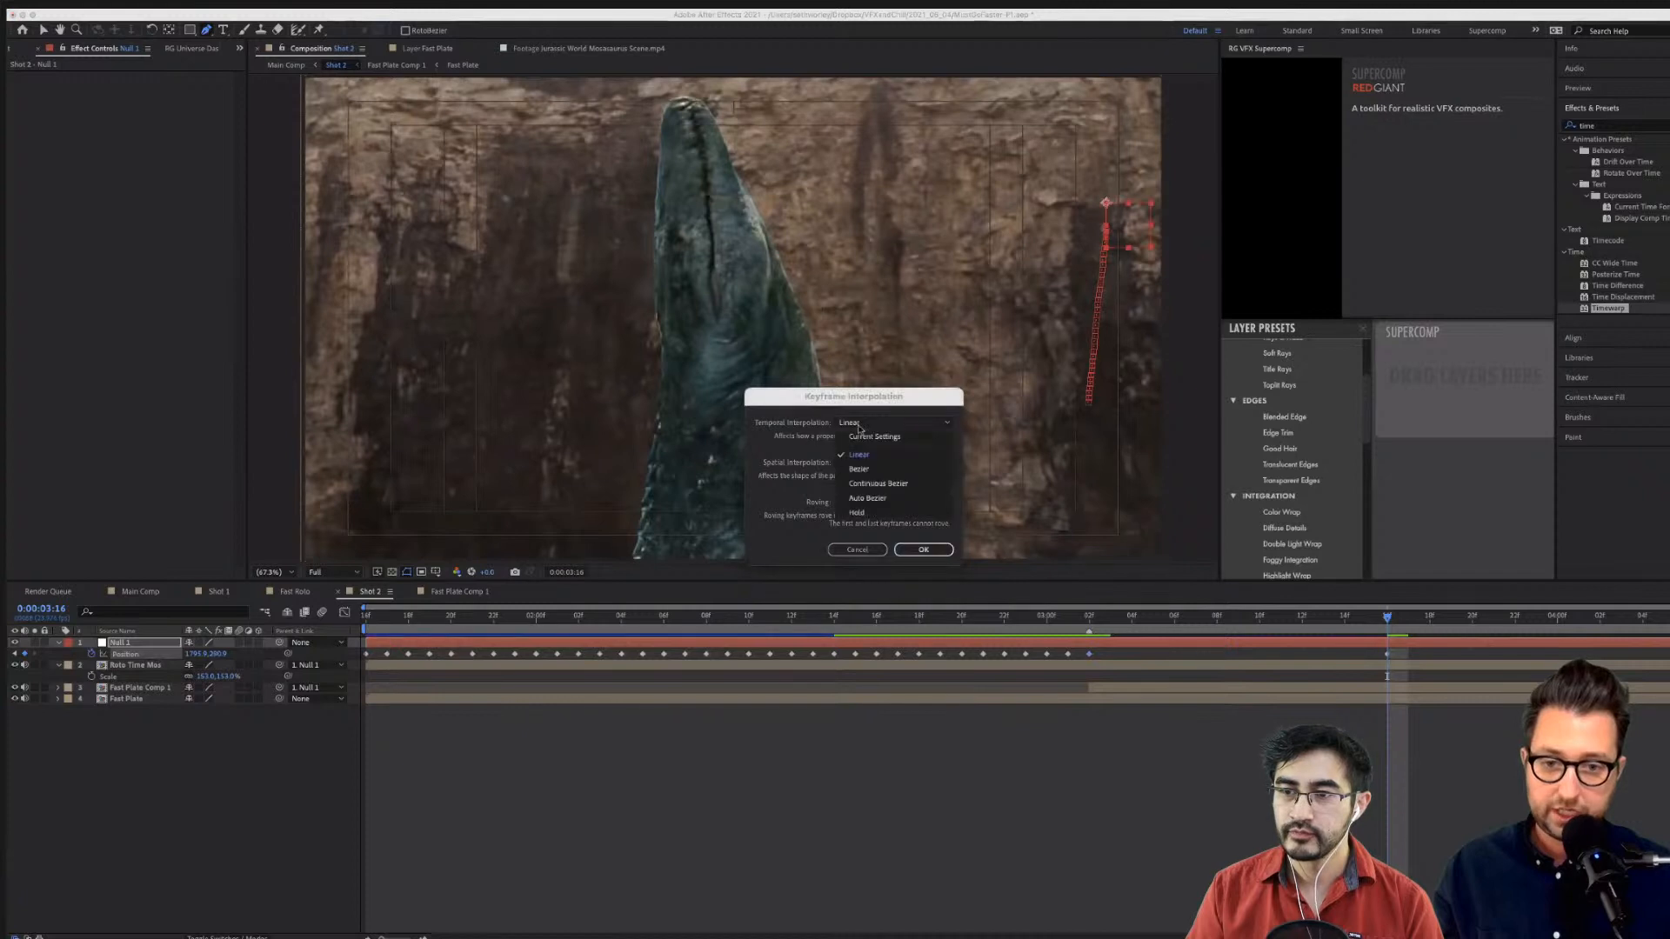
click(870, 498)
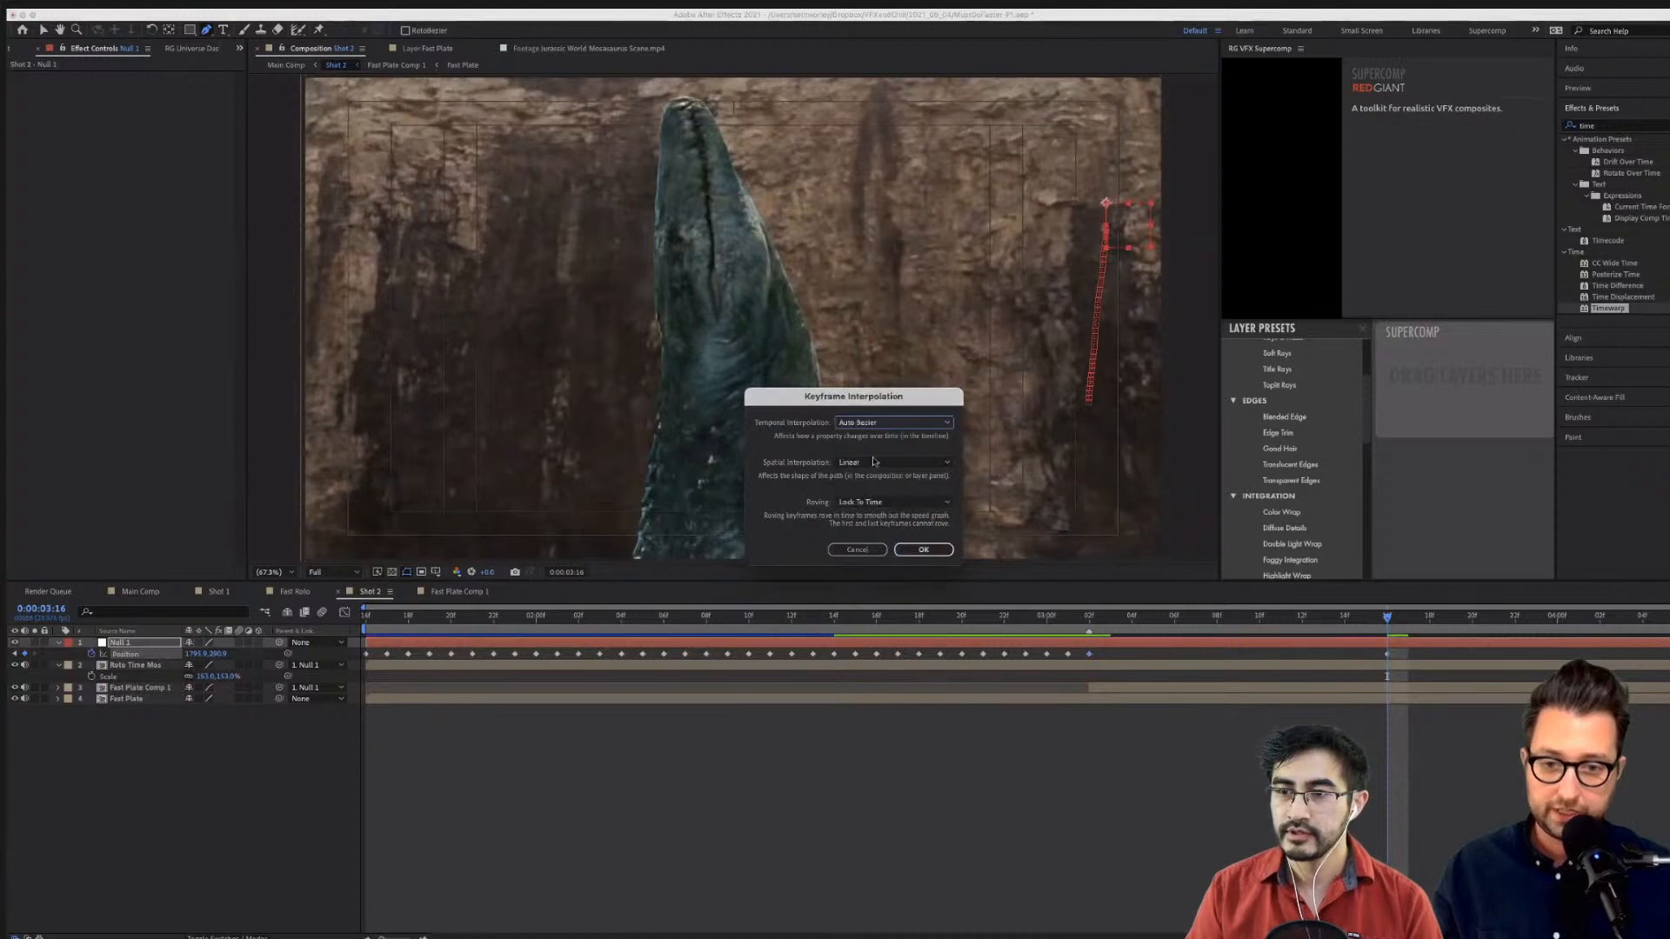
click(874, 462)
click(870, 533)
click(922, 548)
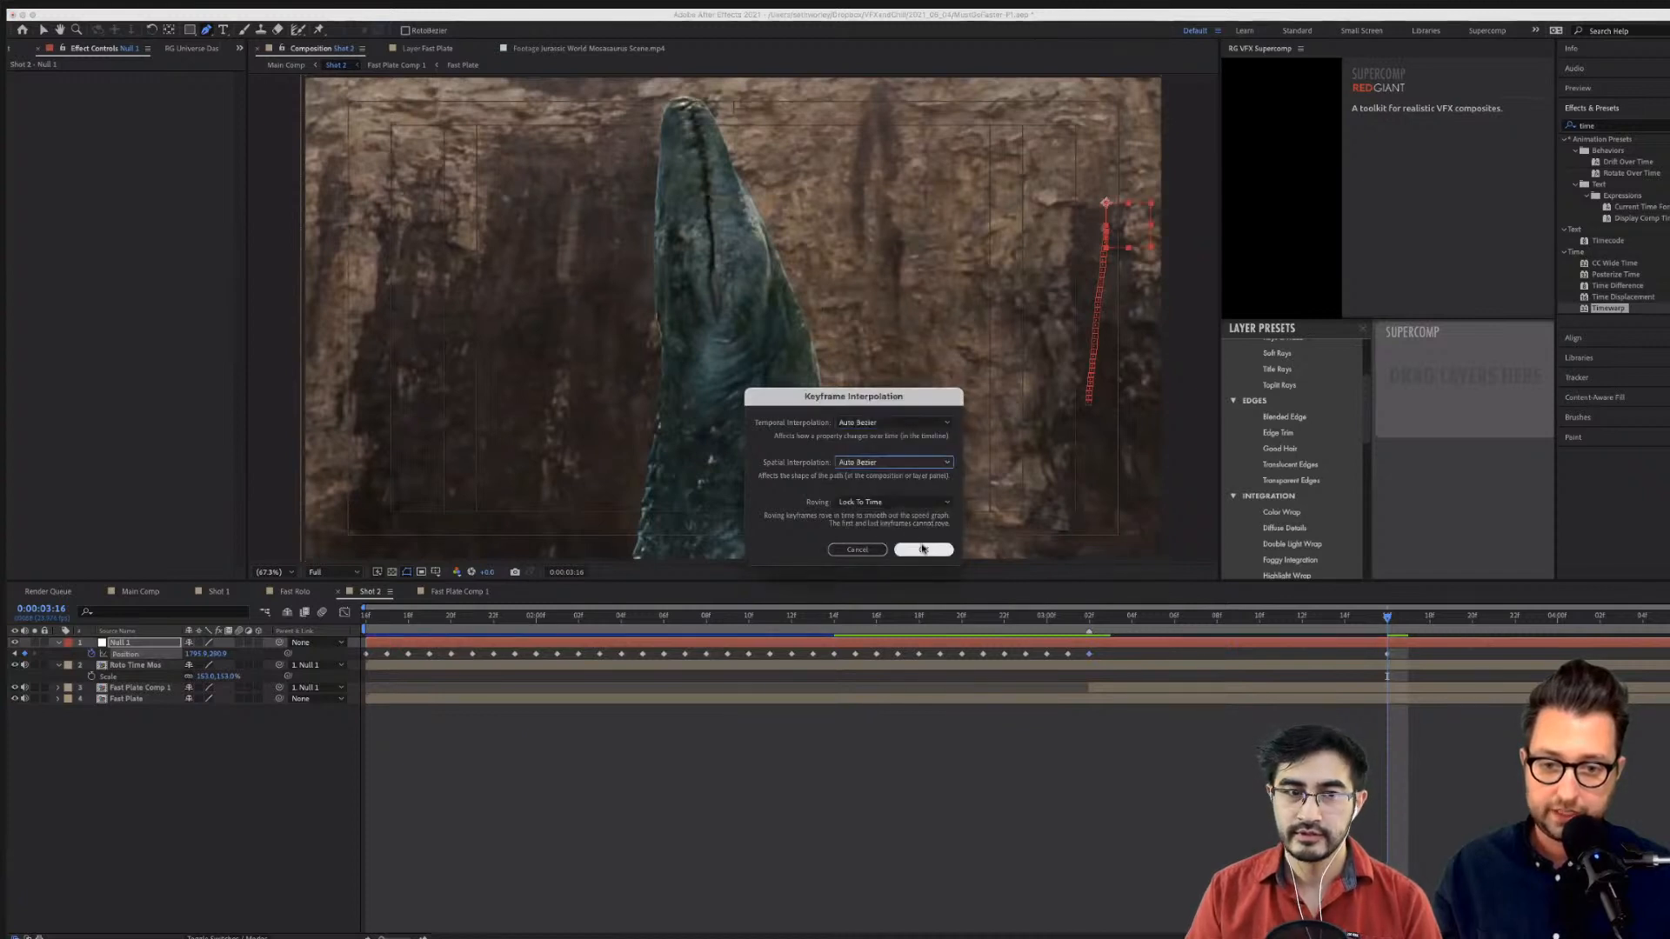
click(1051, 617)
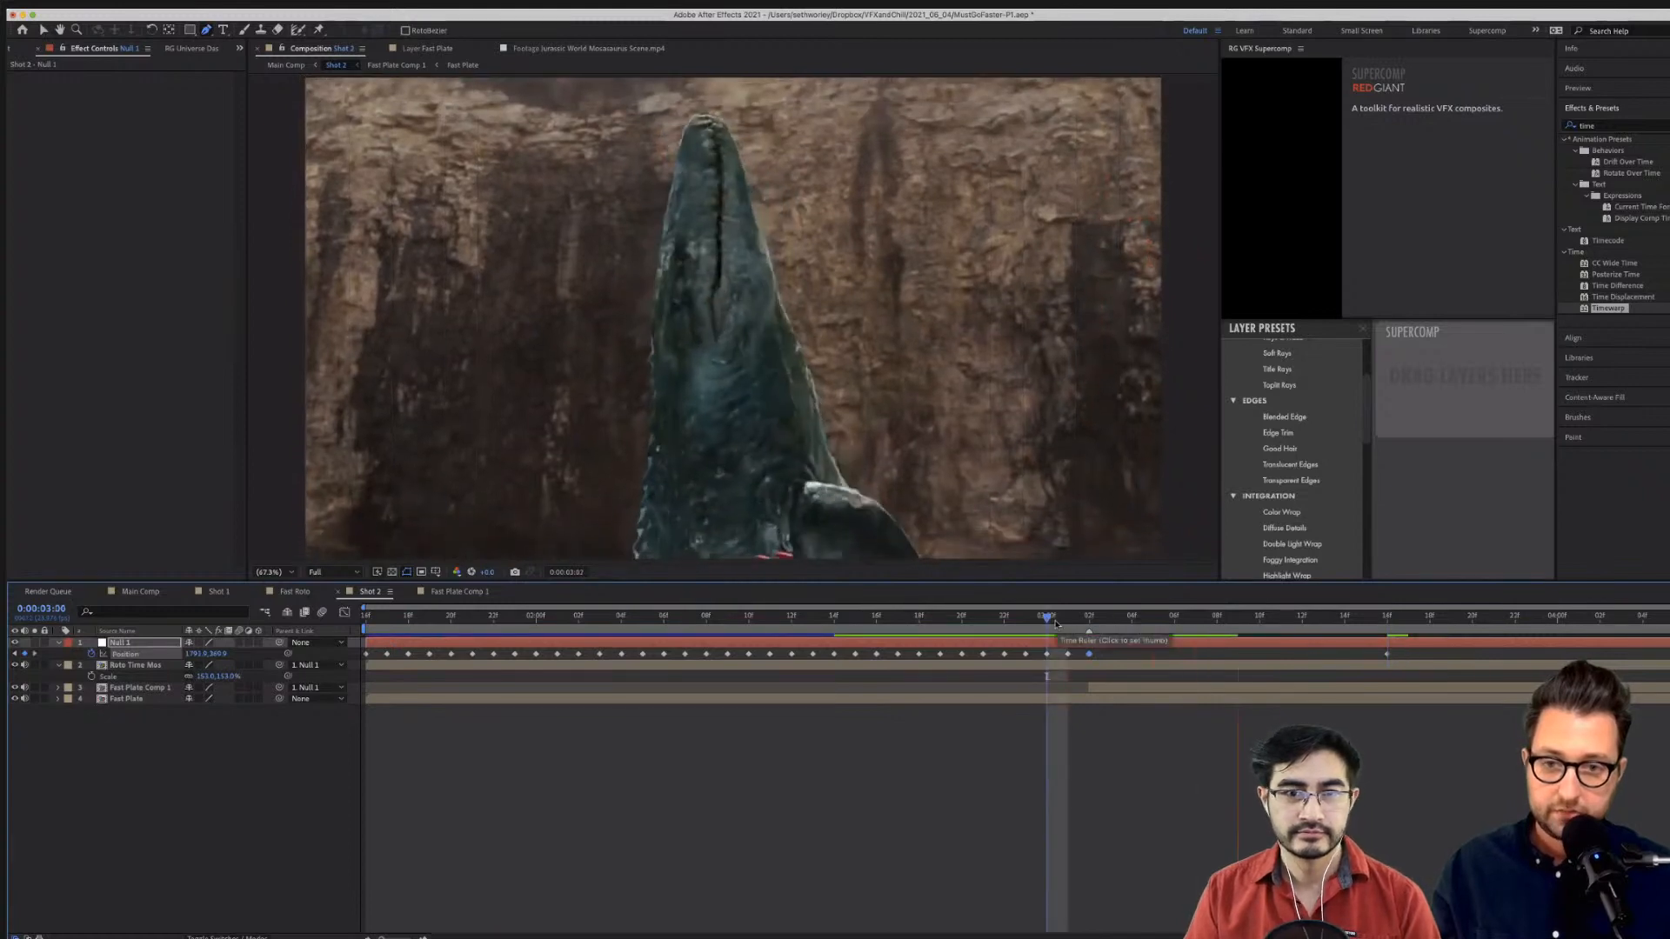
click(941, 617)
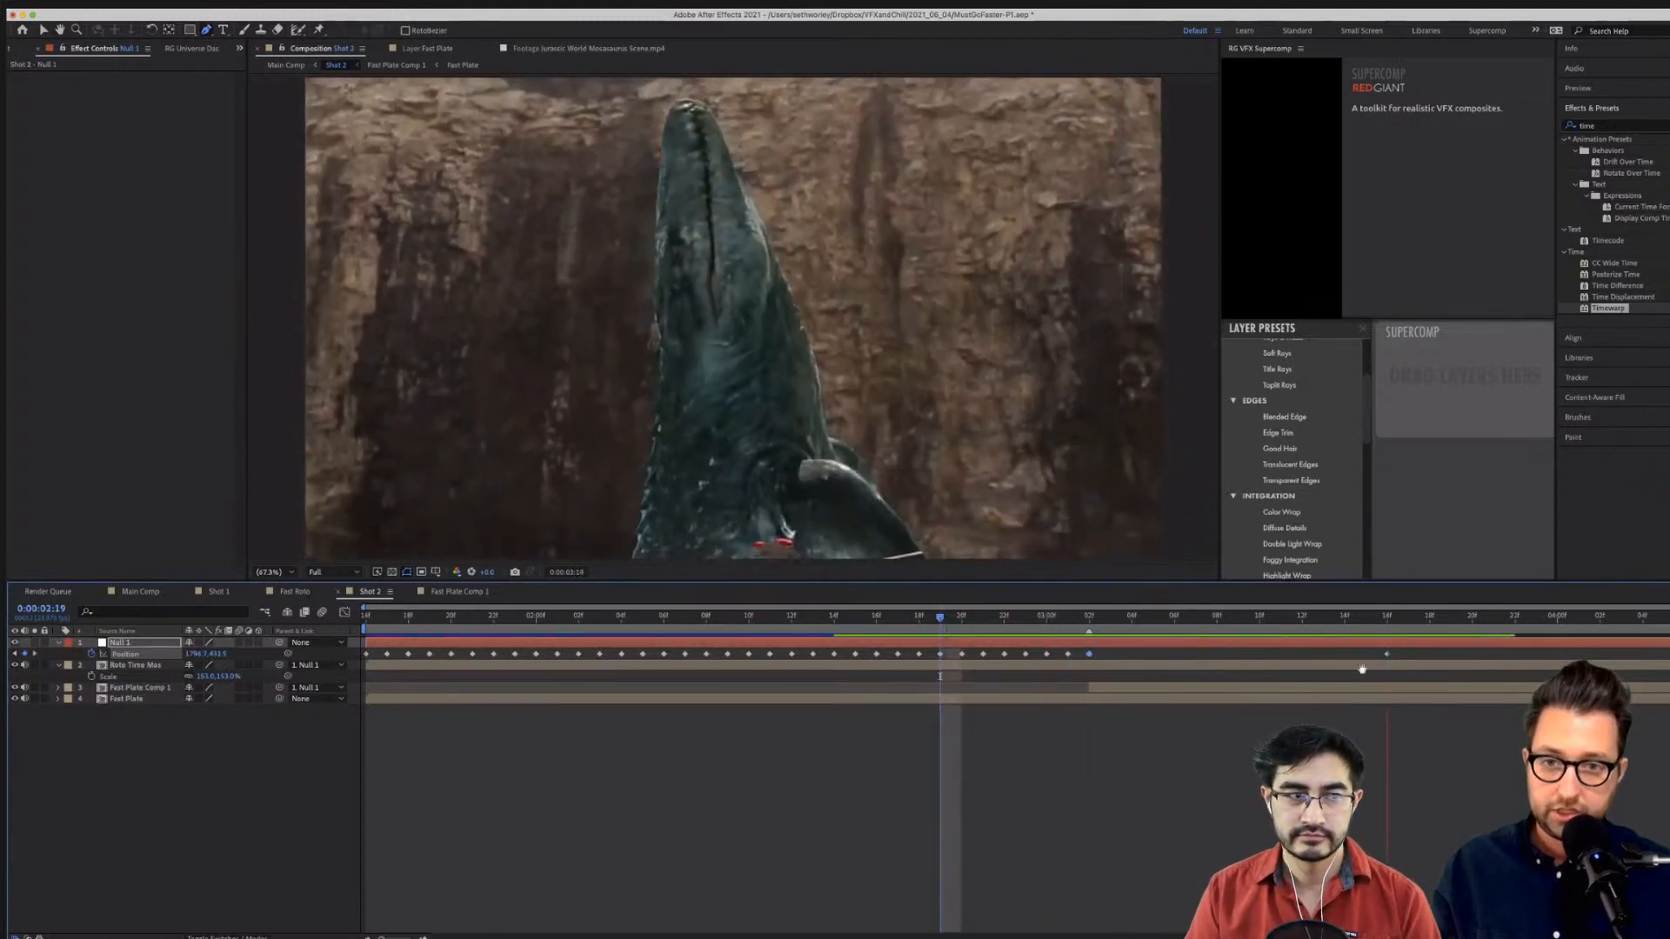
Apply easing to Null 1's last Position keyframe at 0:00:03:16 and preview the settling motion.
right_click(1386, 654)
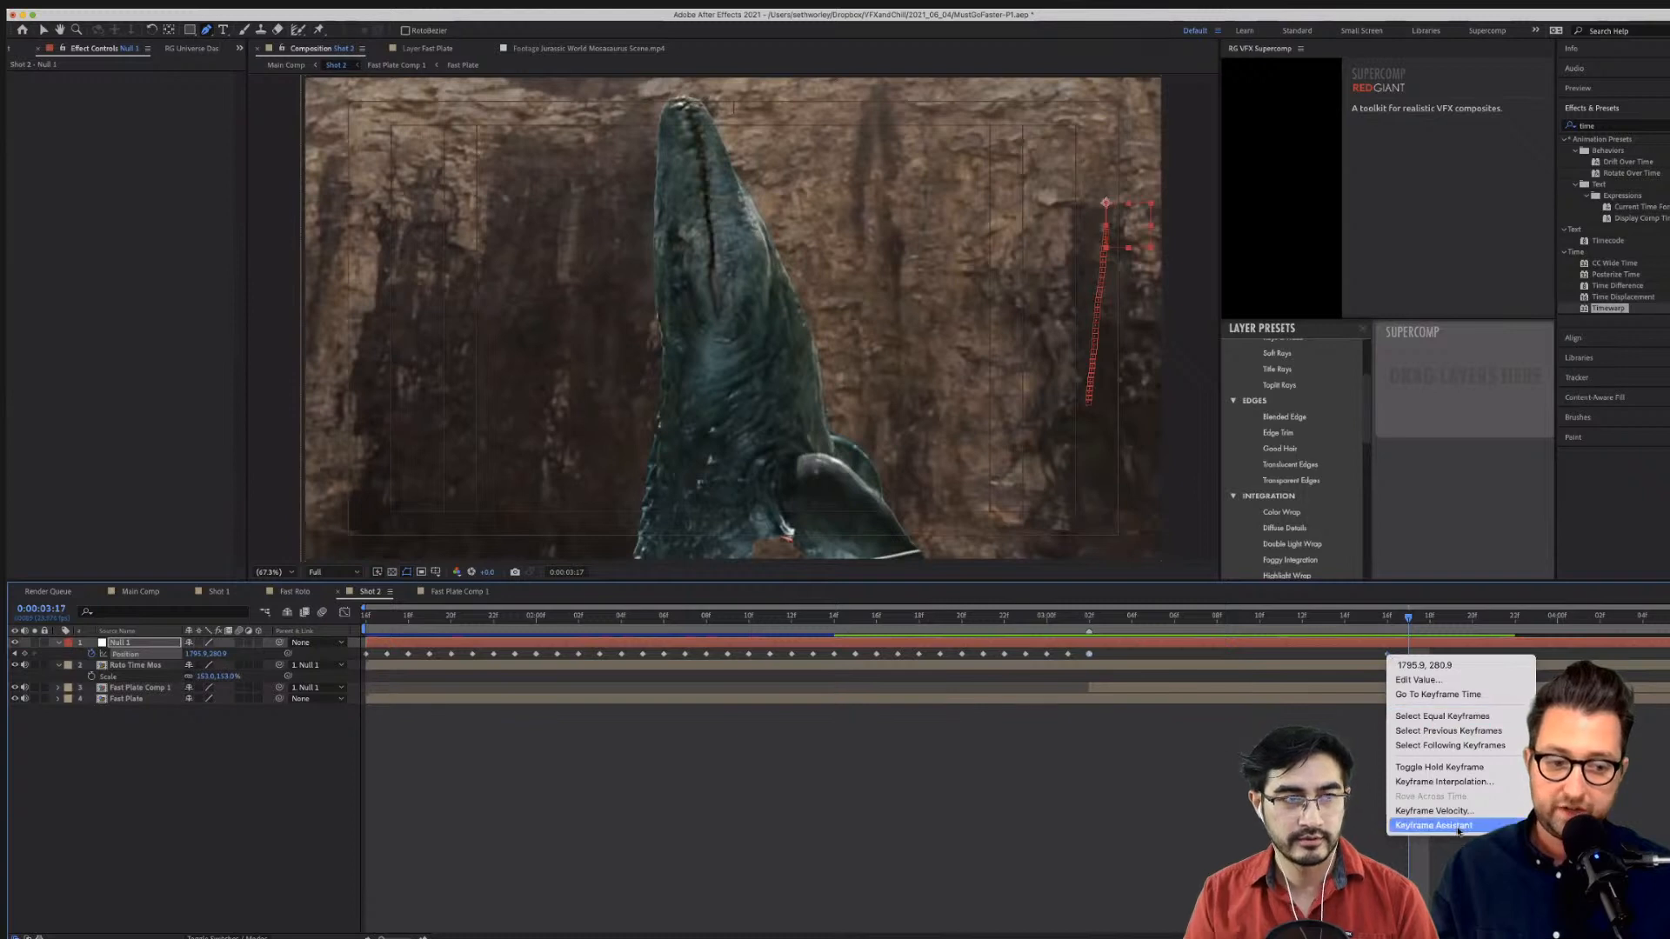
mouse_move(1459, 831)
click(1243, 905)
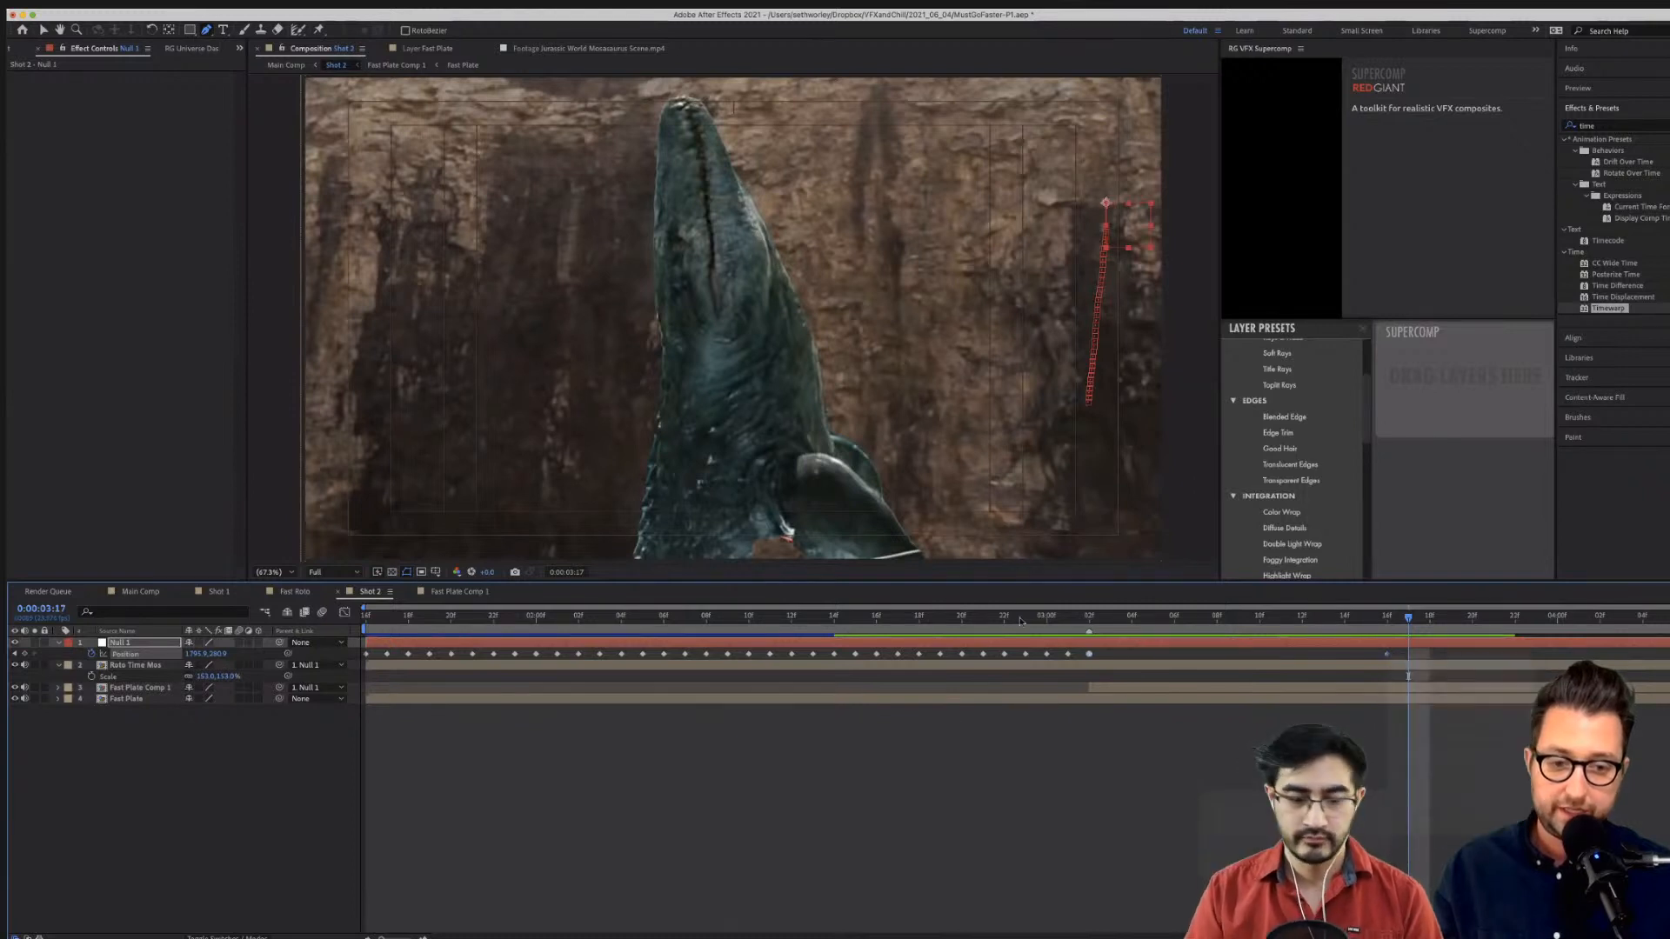
click(911, 620)
key(space)
key(space)
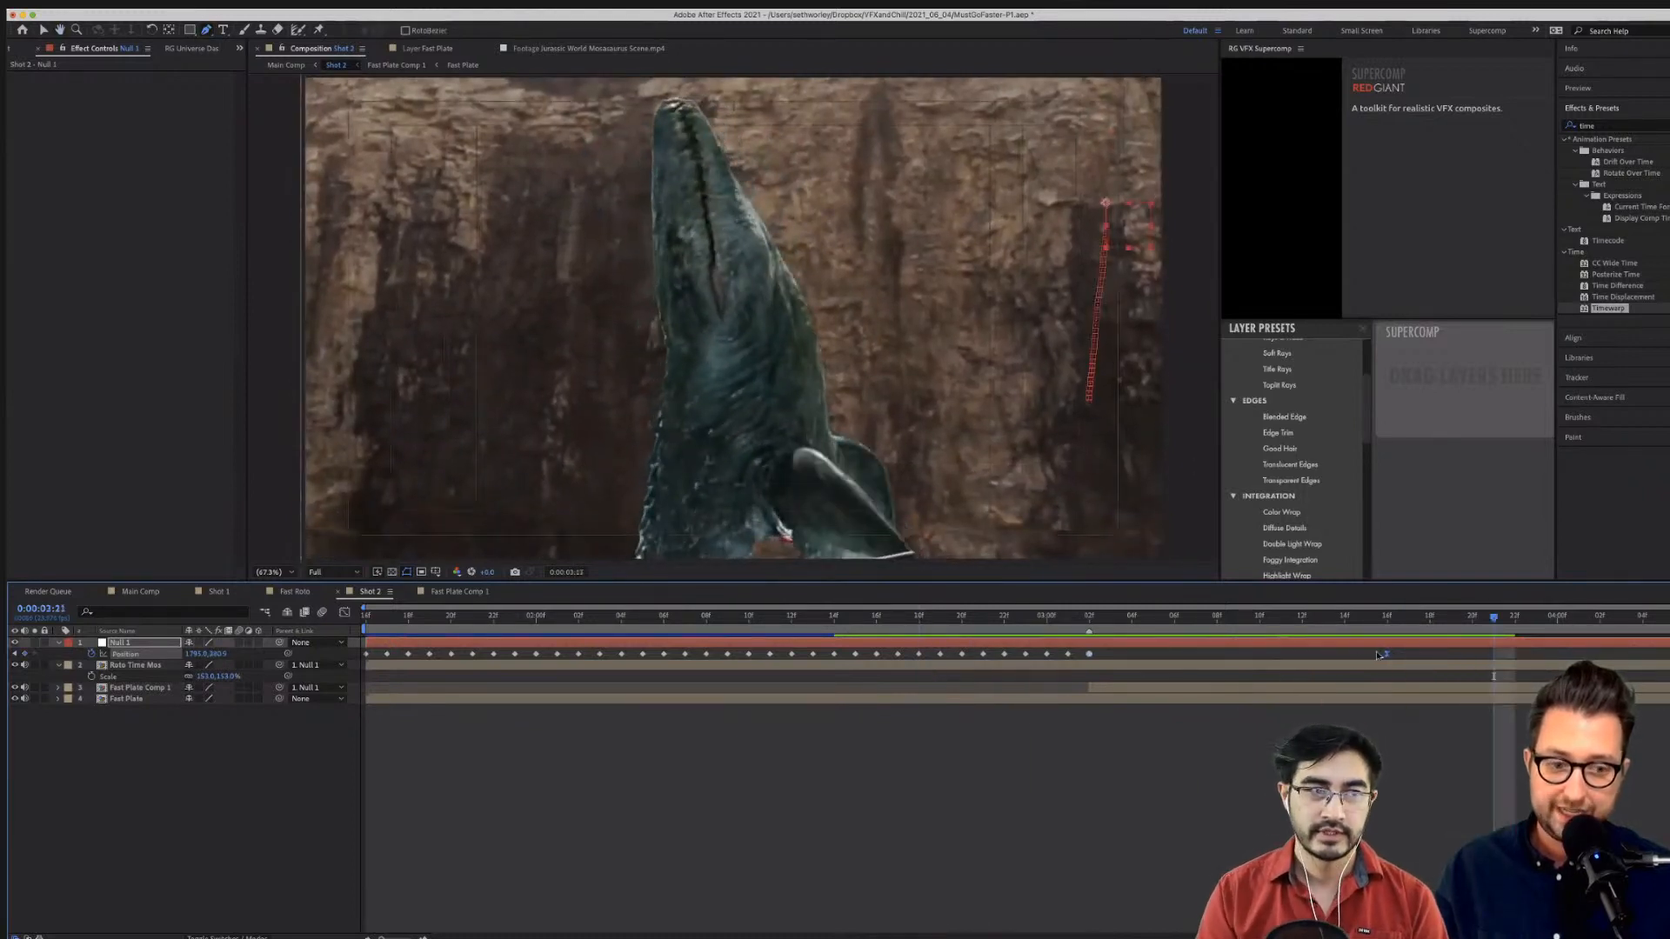
Try Null 1's last Position keyframe at 0:00:03:10 and preview the shortened move.
drag(1383, 654, 1258, 654)
click(898, 621)
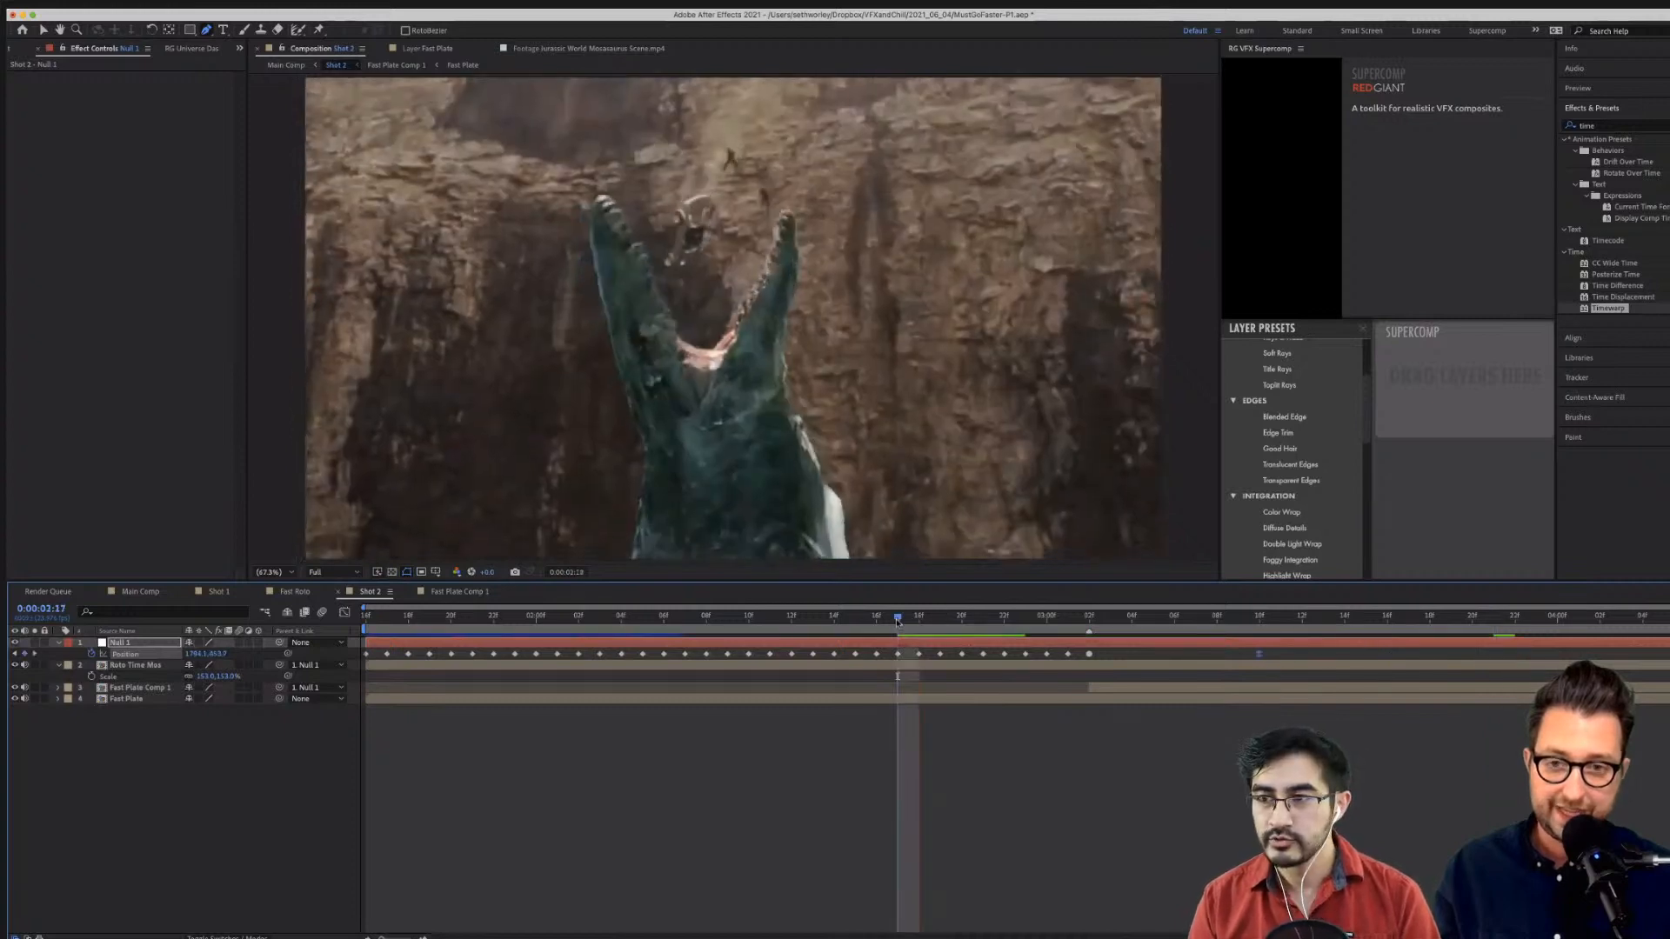
key(space)
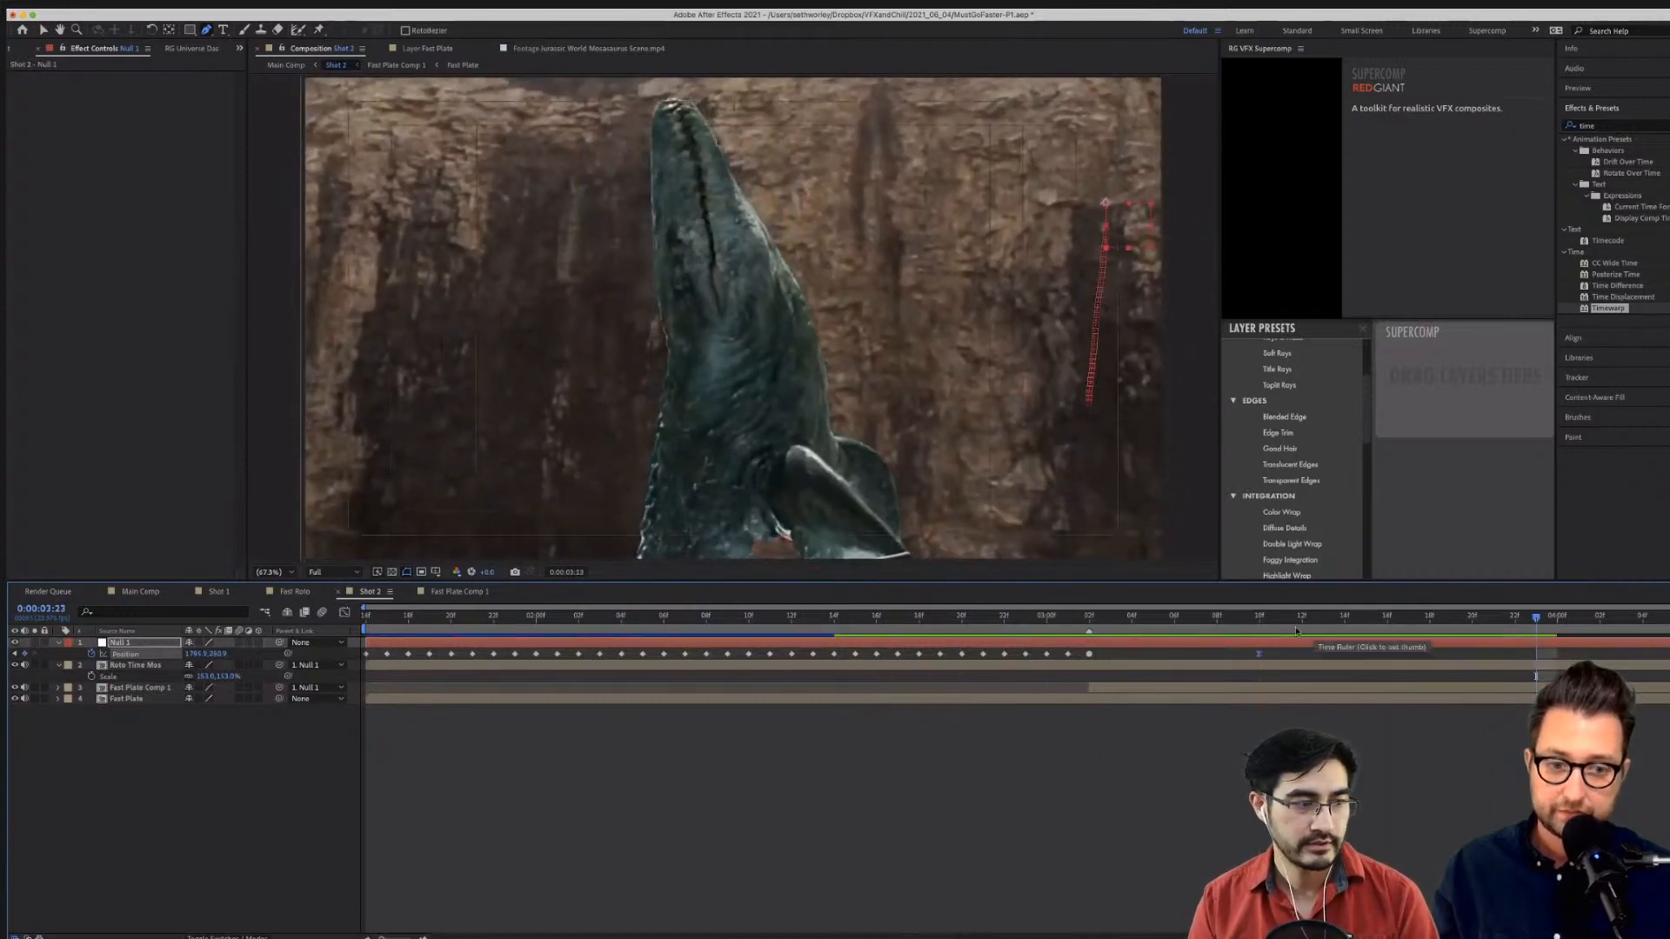
Move Null 1's last Position keyframe to 0:00:04:03 and fine-tune its Y position to about 279.
click(1258, 620)
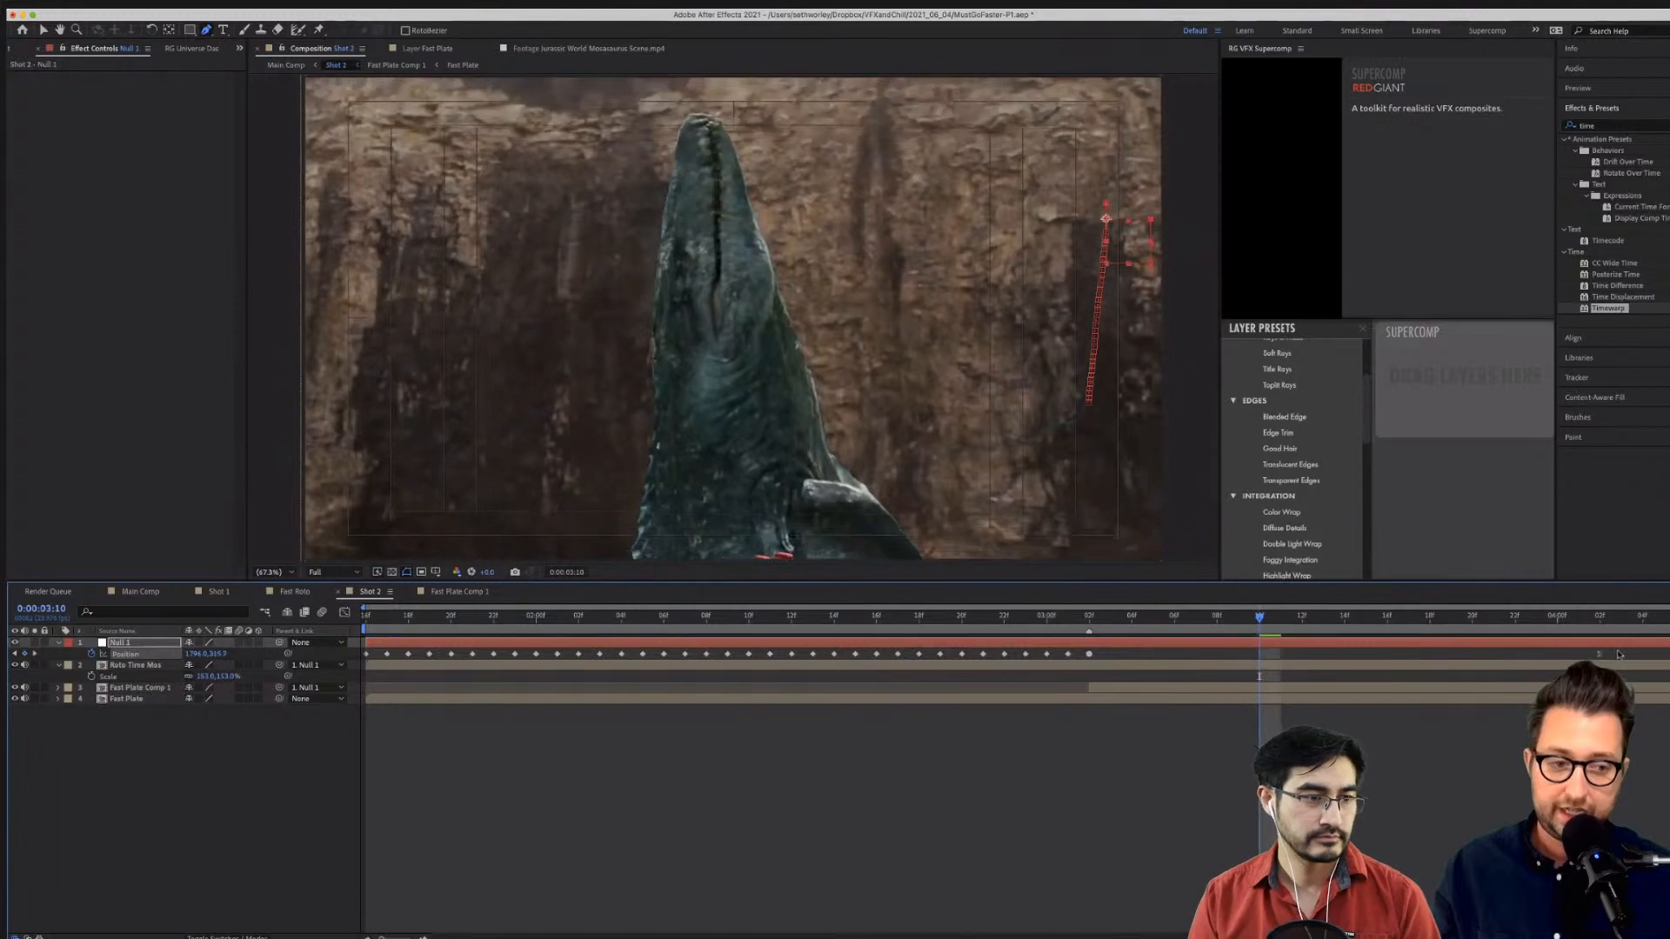
click(961, 620)
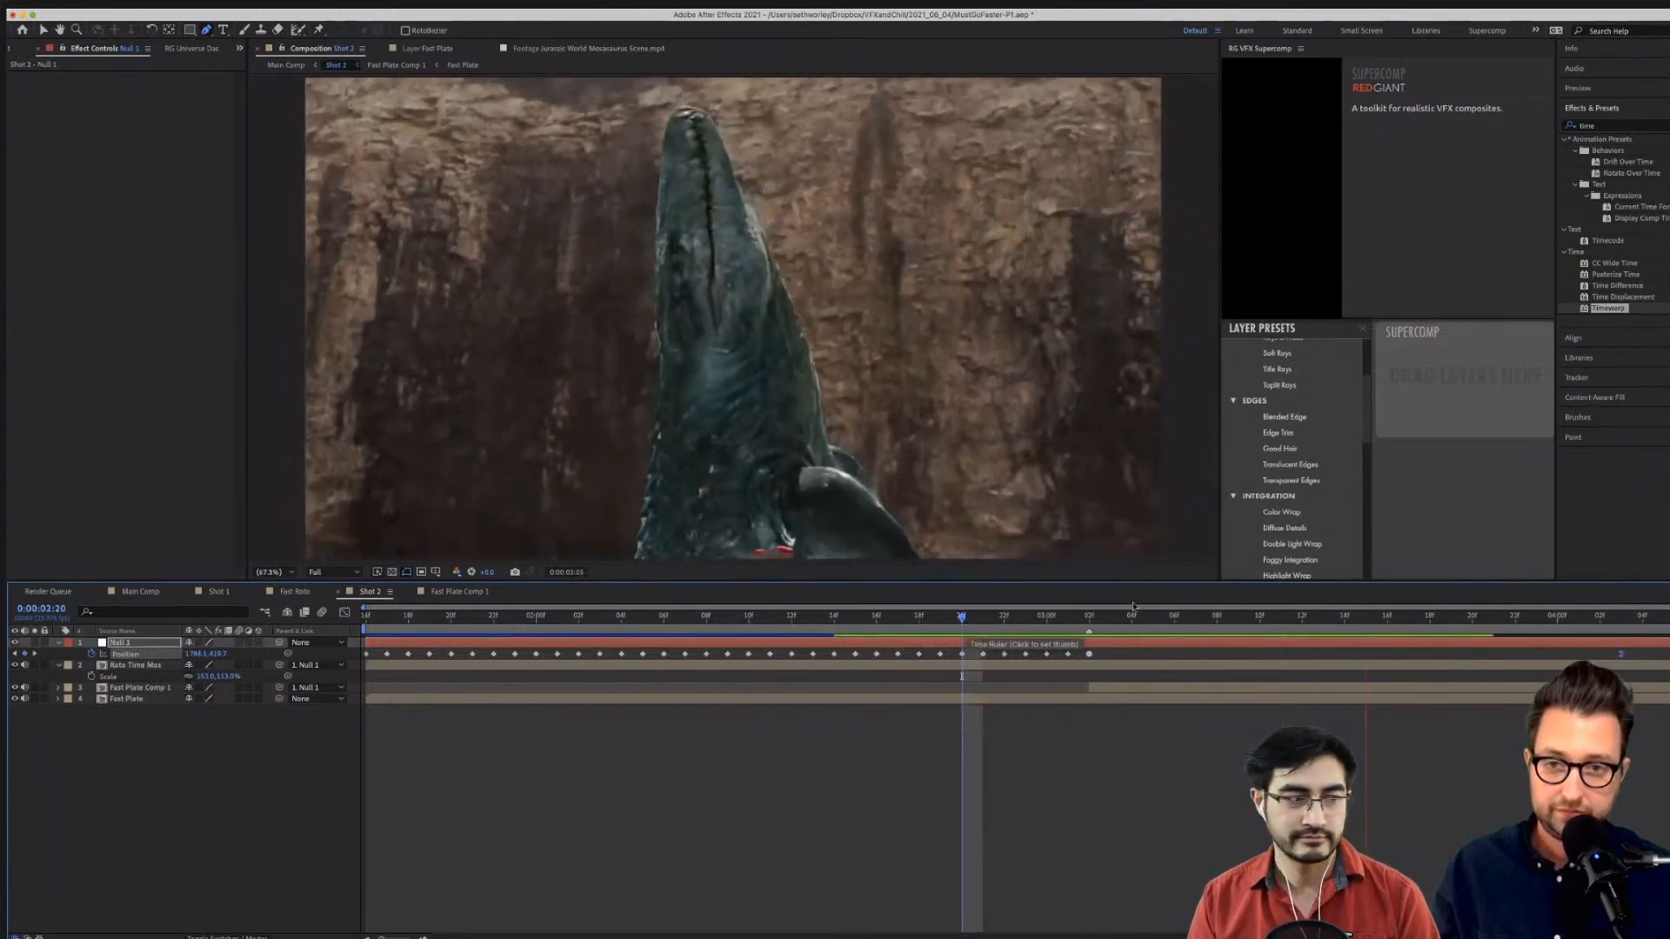
click(1462, 616)
click(1622, 616)
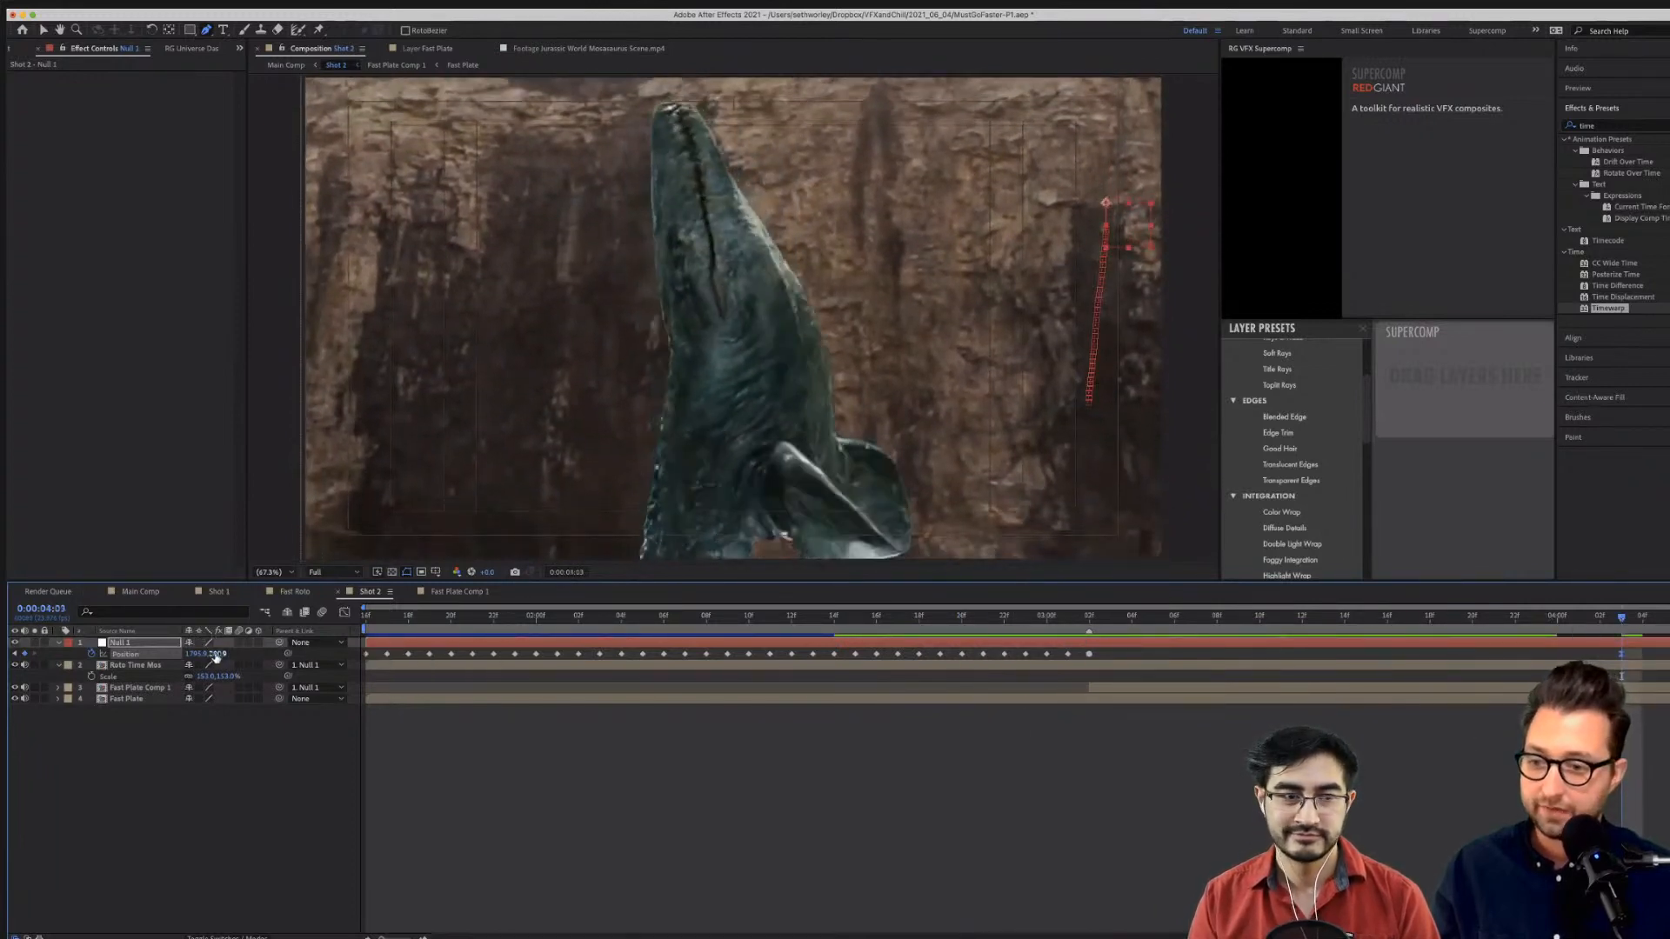
drag(217, 659, 128, 668)
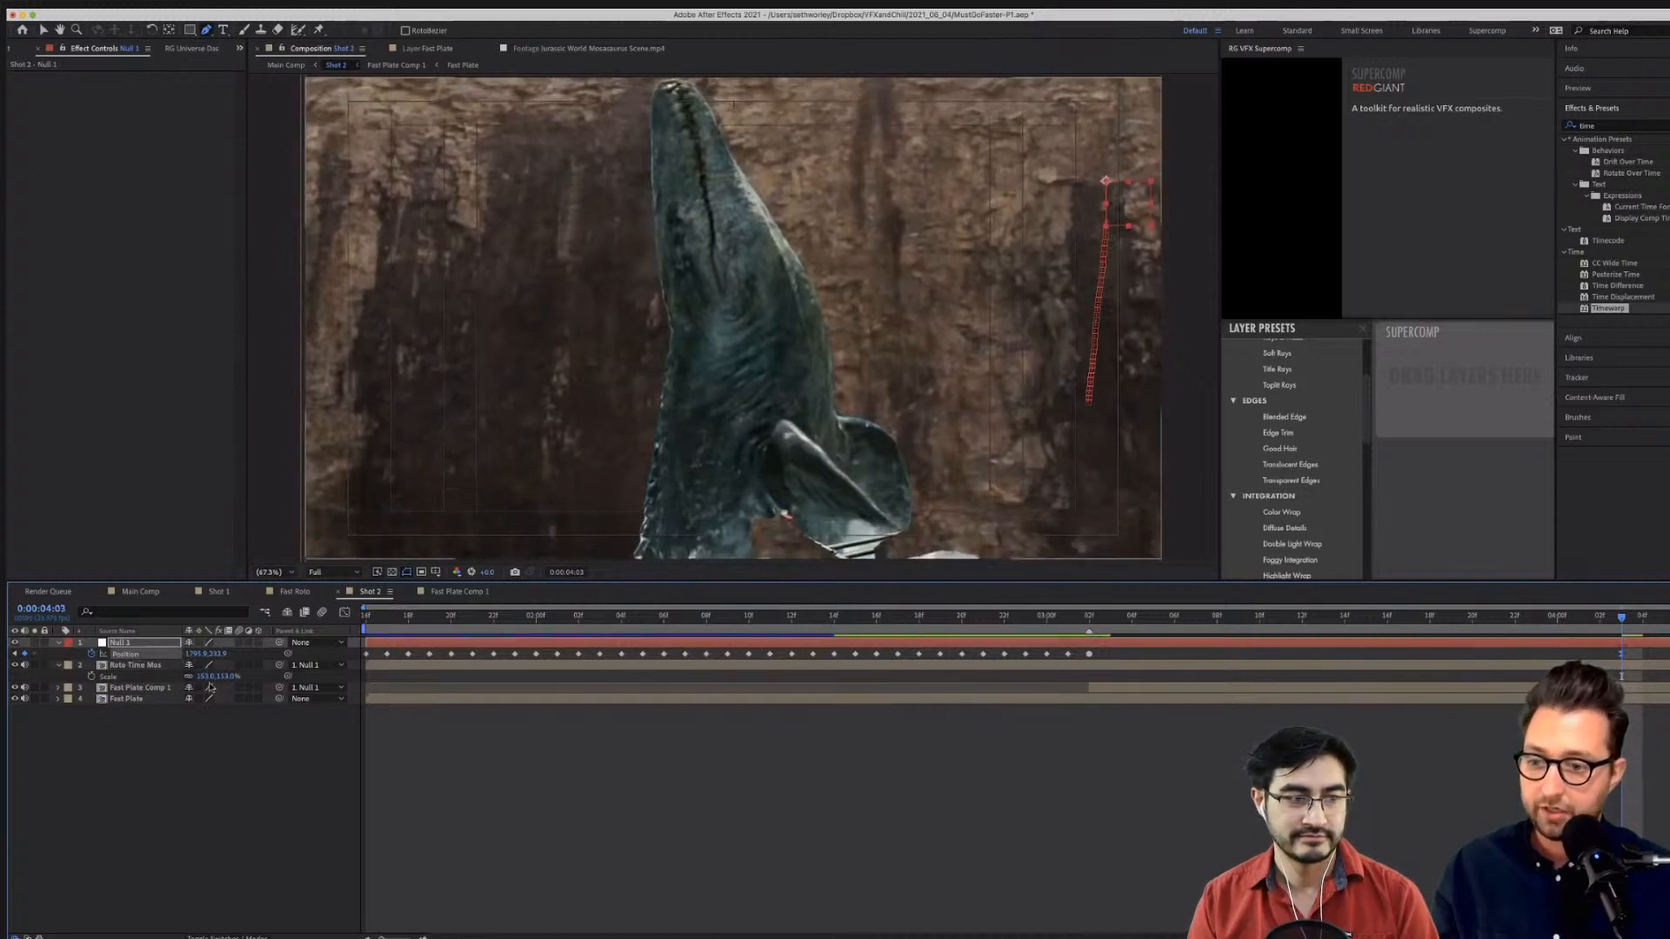
drag(218, 654, 253, 659)
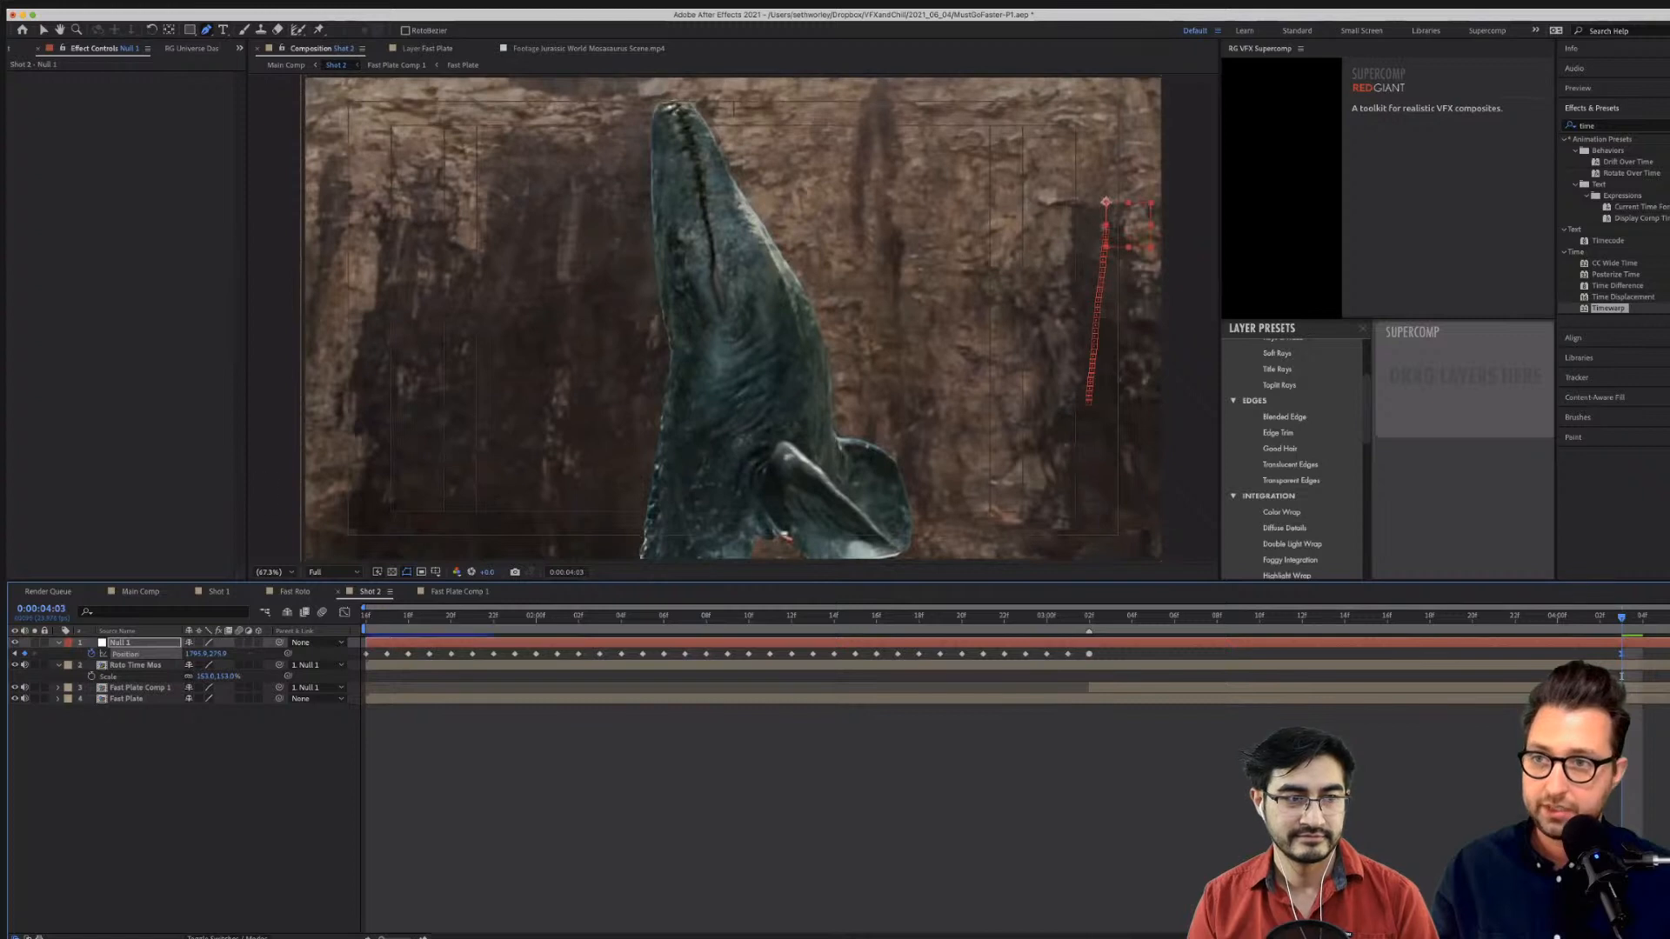
Add an adjustment layer at the top of the Shot 2 stack and name it Transform.
right_click(219, 642)
mouse_move(287, 18)
click(435, 103)
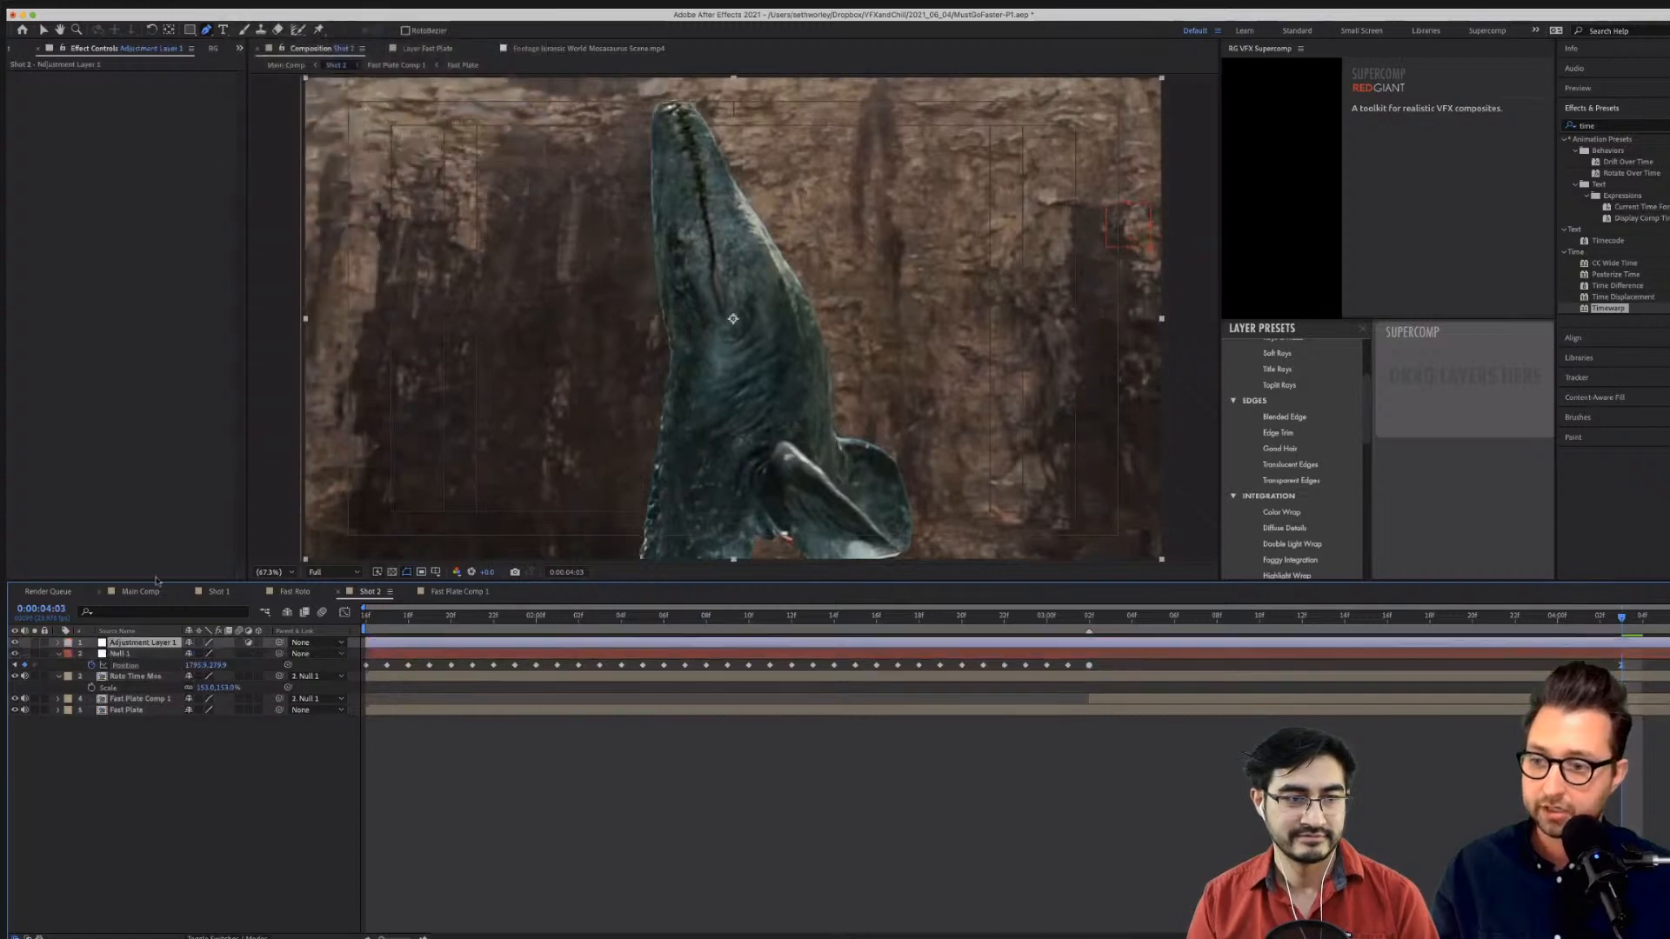
key(Return)
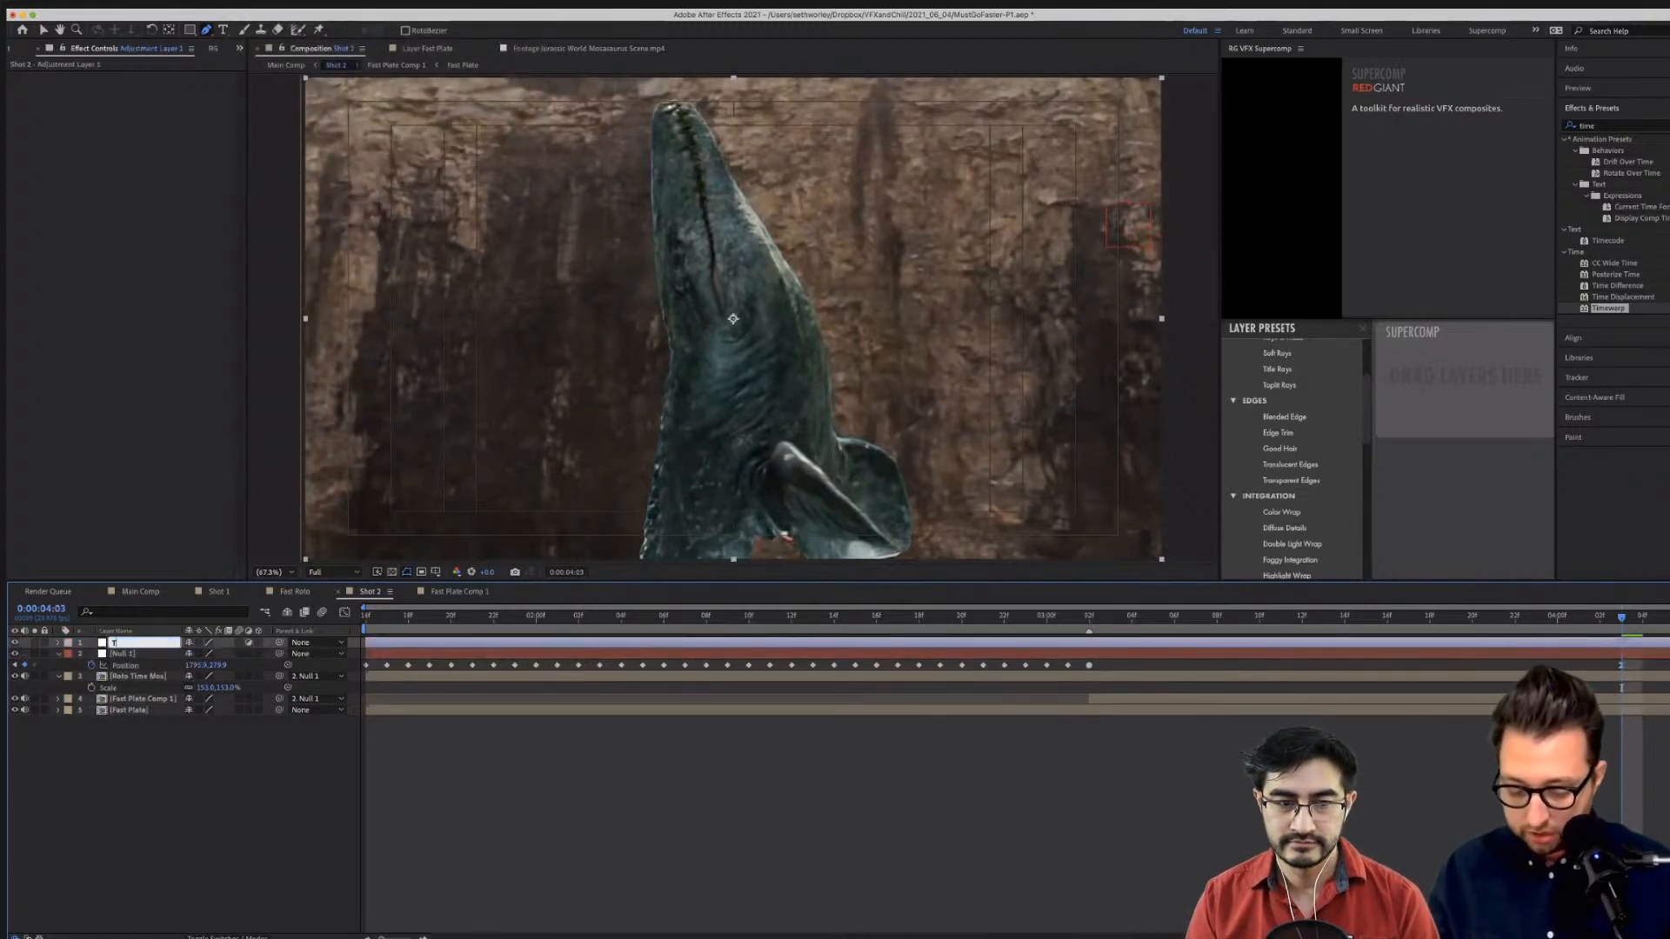
text(Transform)
key(Return)
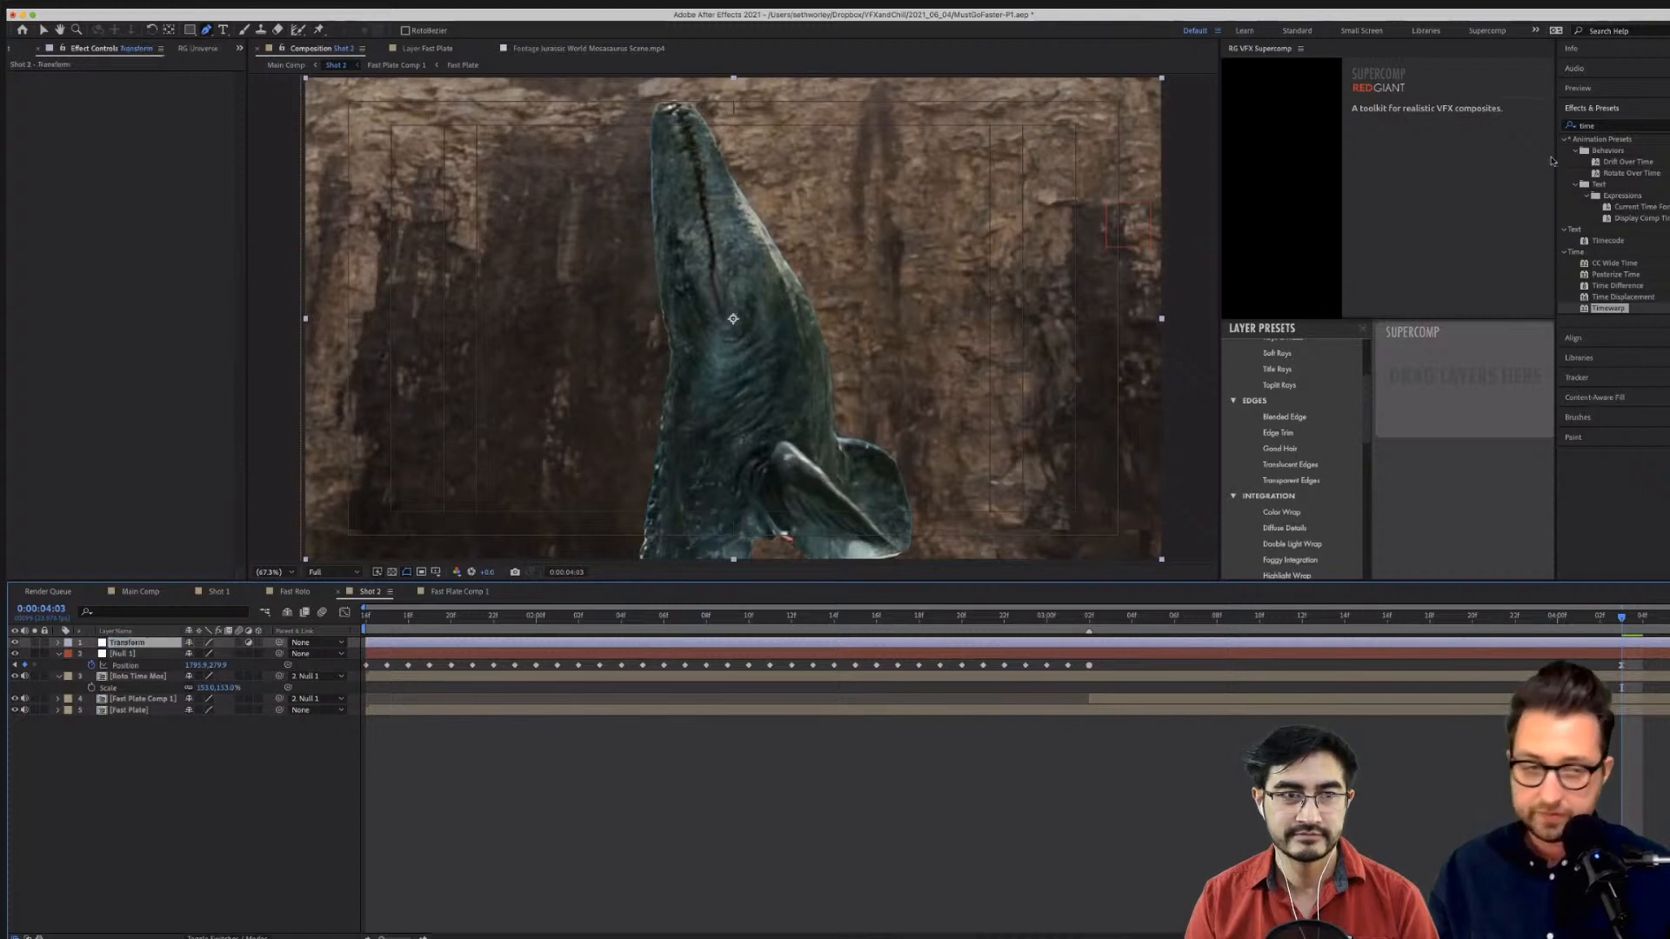
Apply the Transform effect to the adjustment layer, with scale about 118 and Y position about 620.
click(1590, 126)
text(transfor)
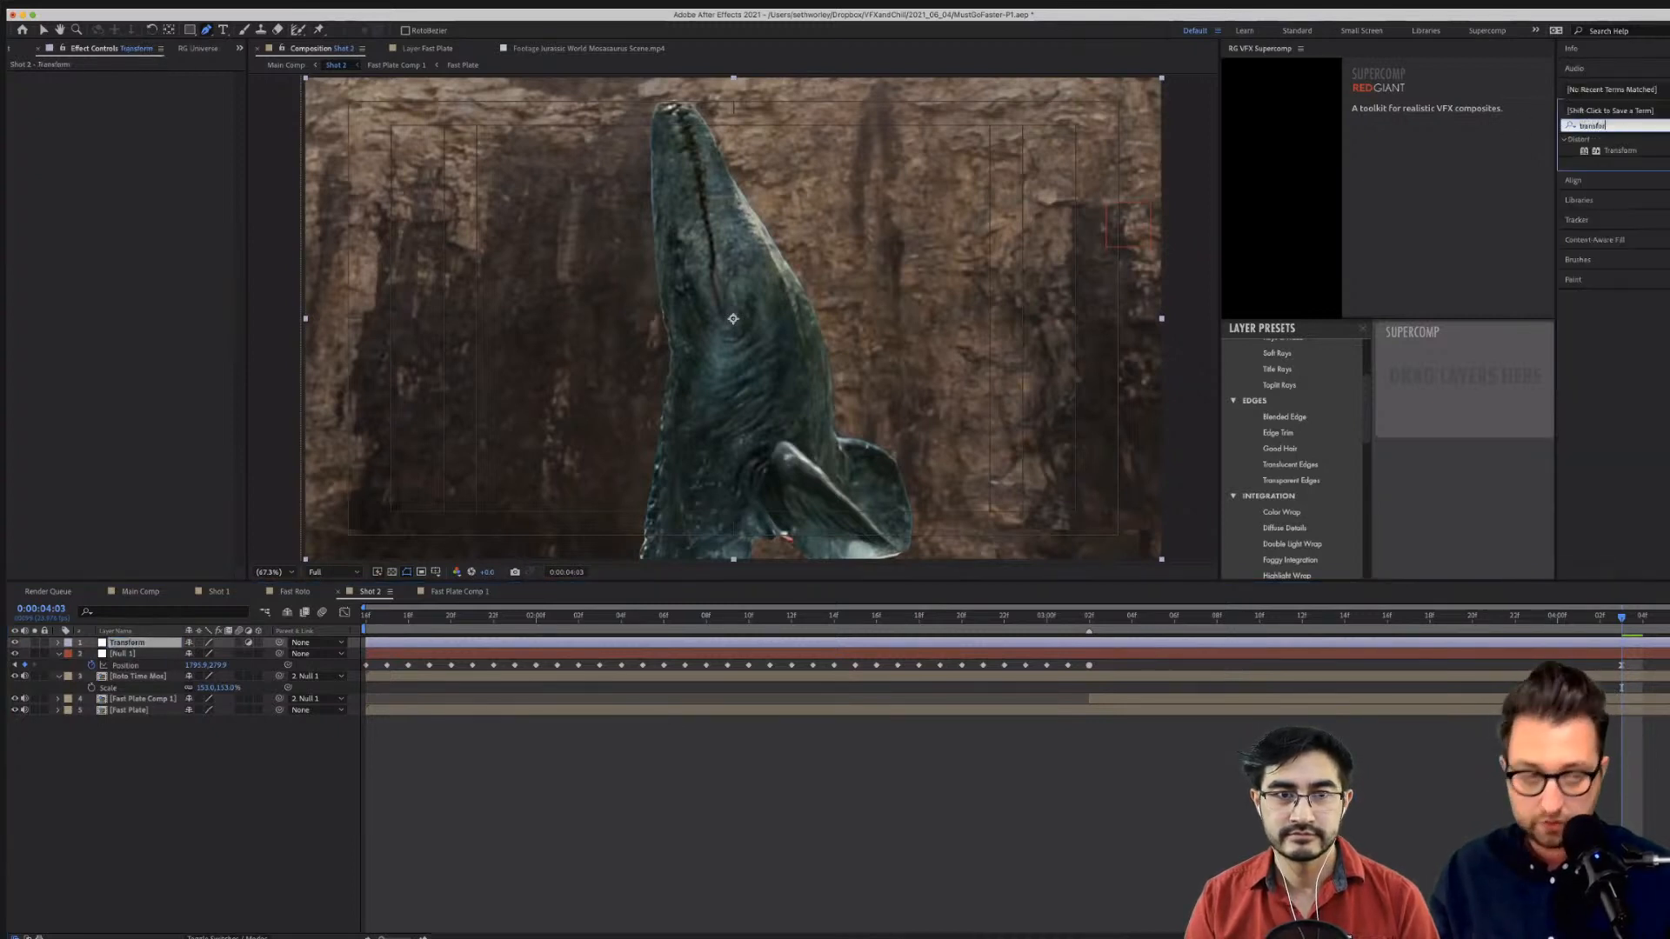
drag(1620, 150, 139, 643)
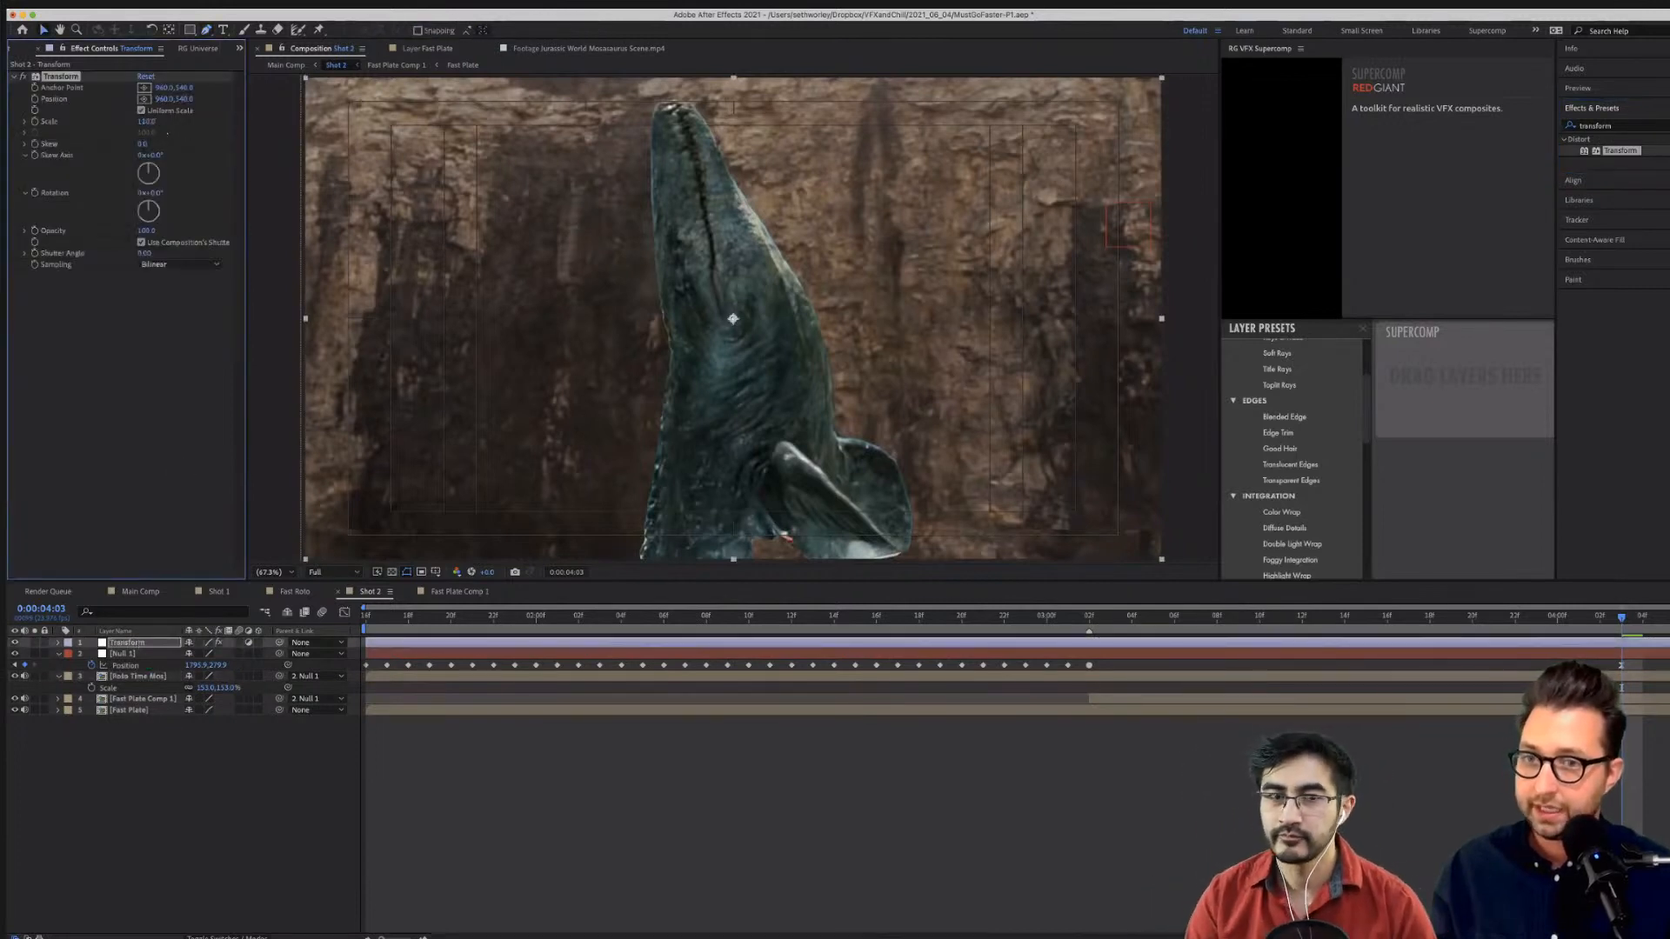
drag(146, 121, 246, 110)
drag(1206, 627, 888, 624)
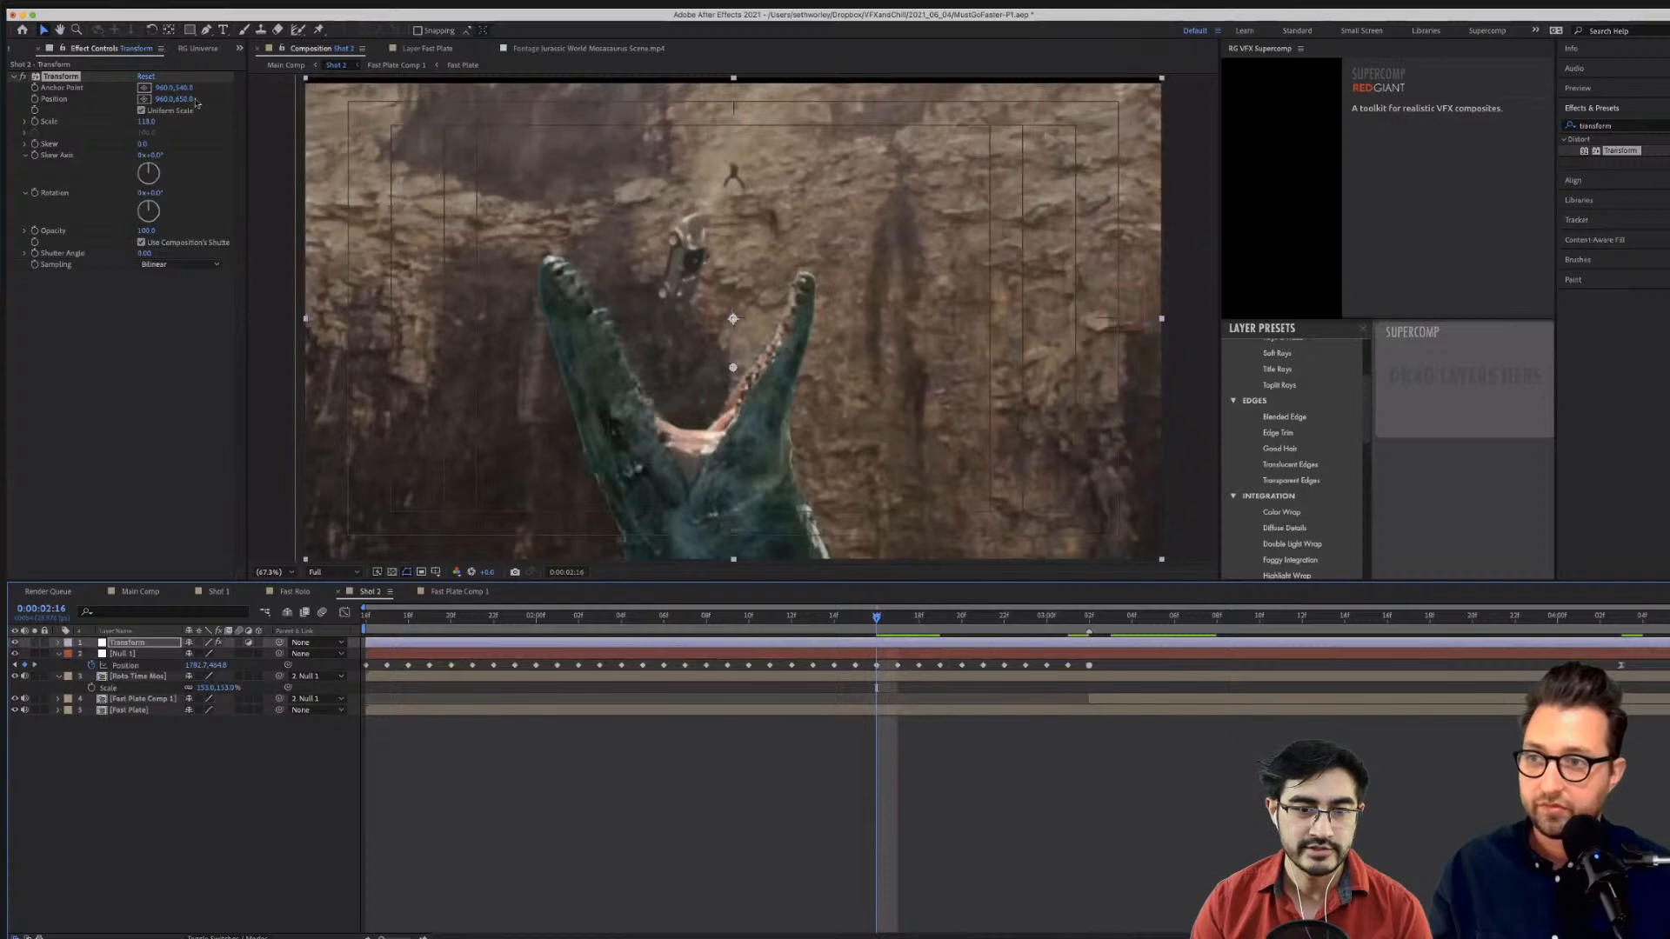
drag(197, 102, 171, 103)
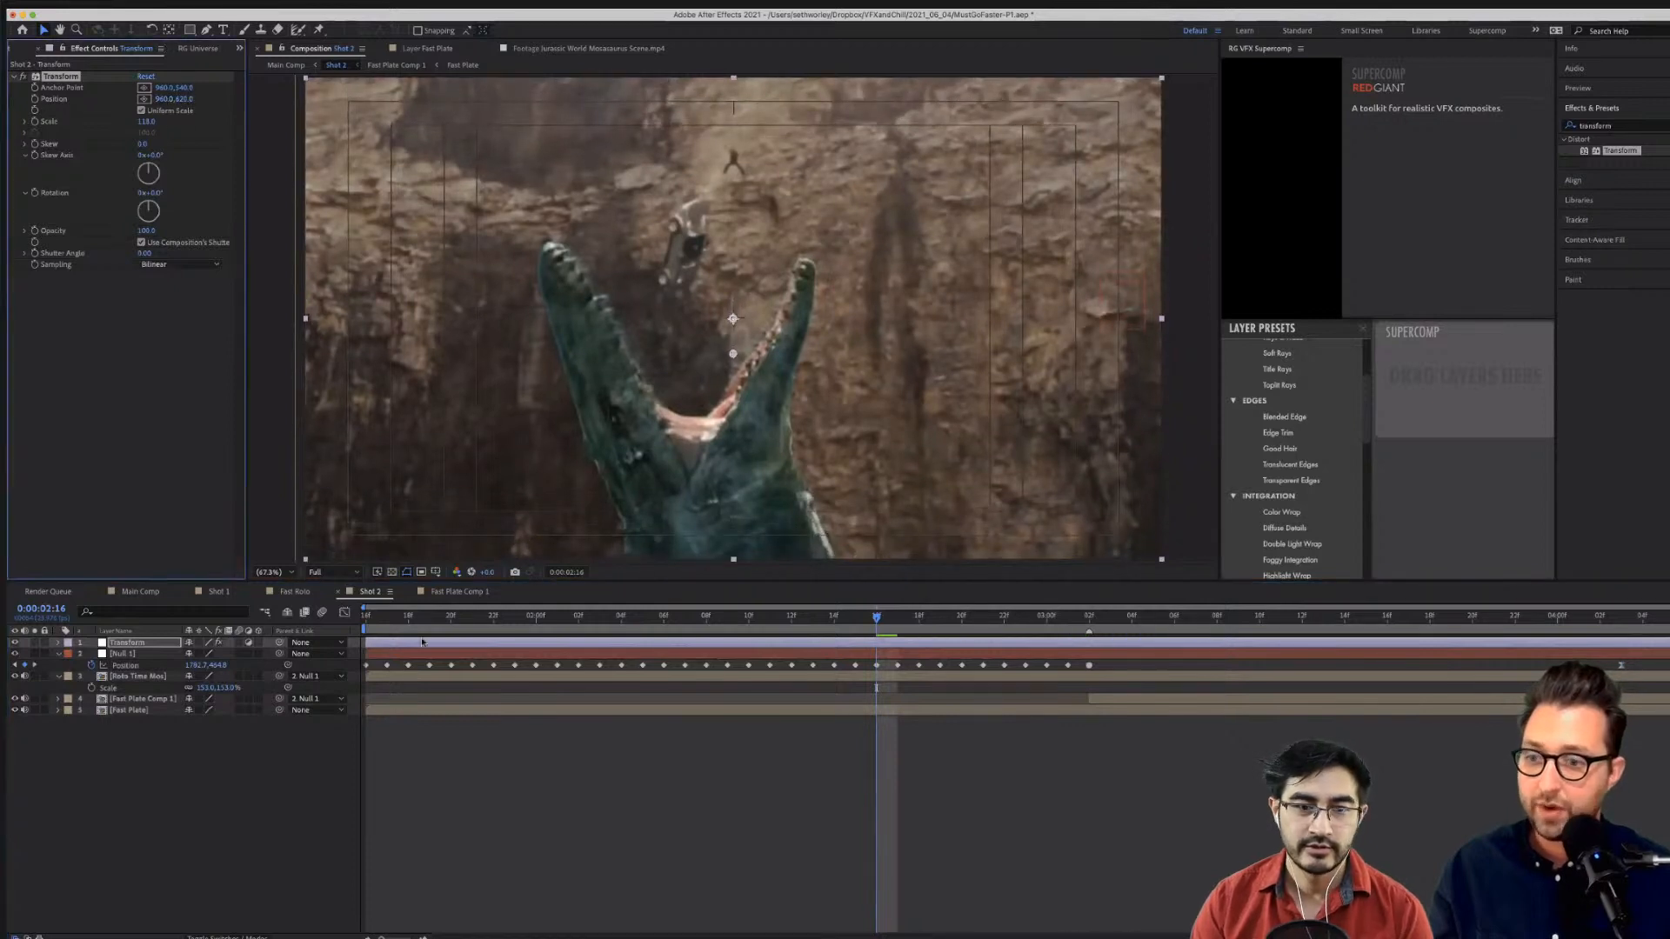
click(138, 676)
click(129, 710)
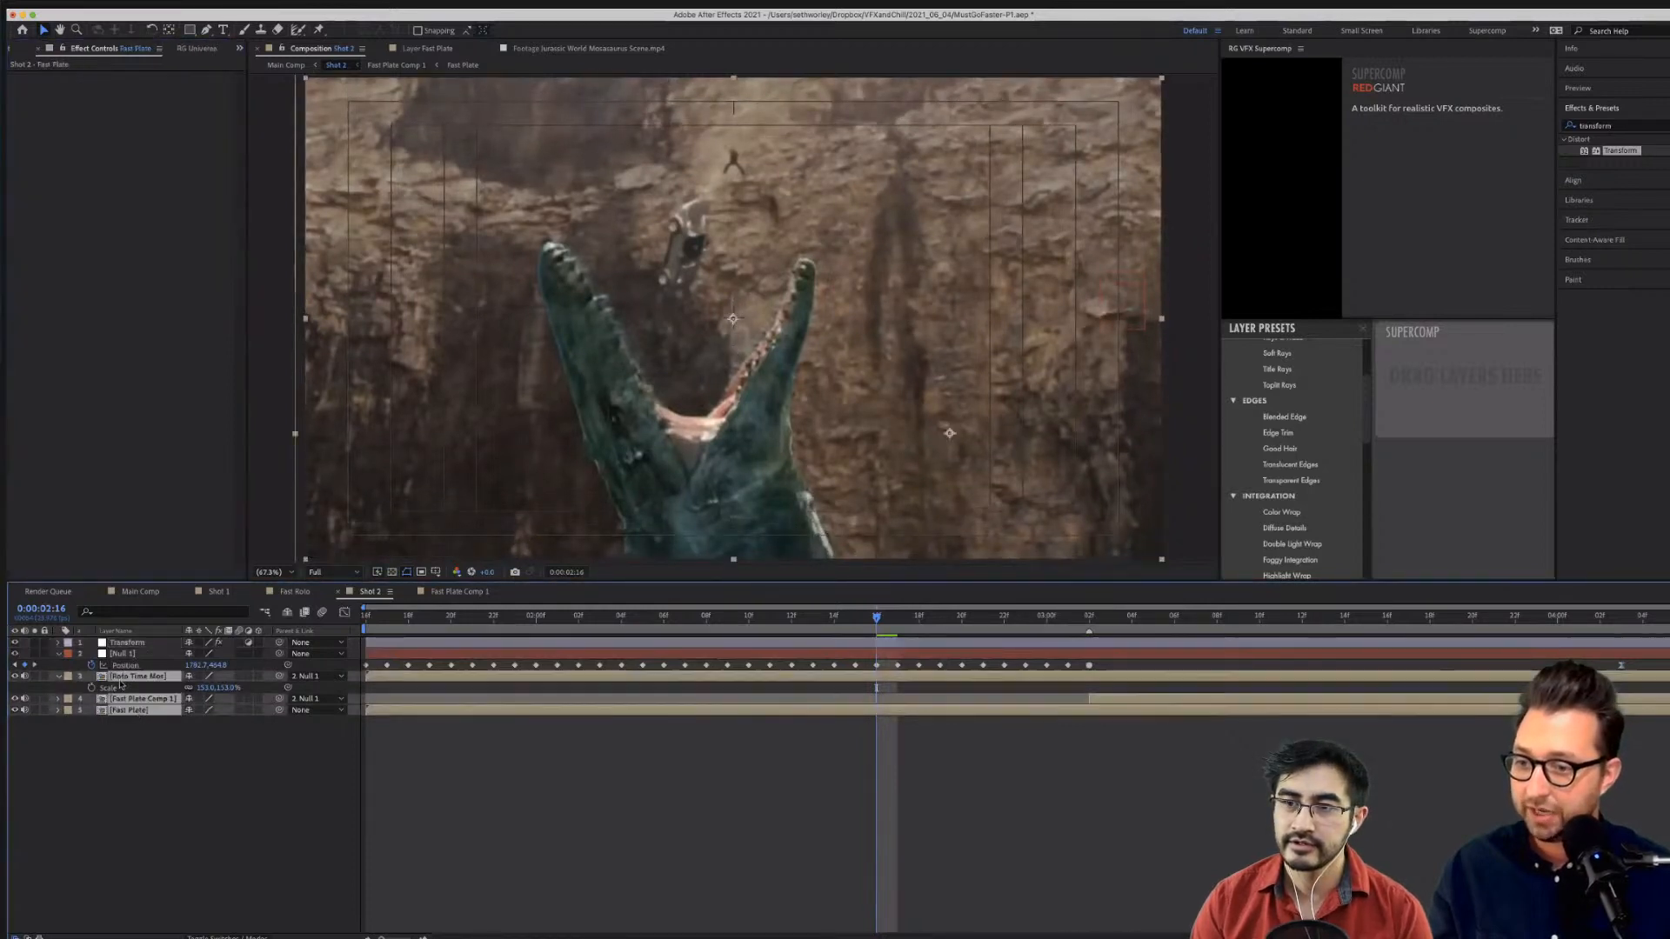
shift+click(138, 675)
right_click(262, 679)
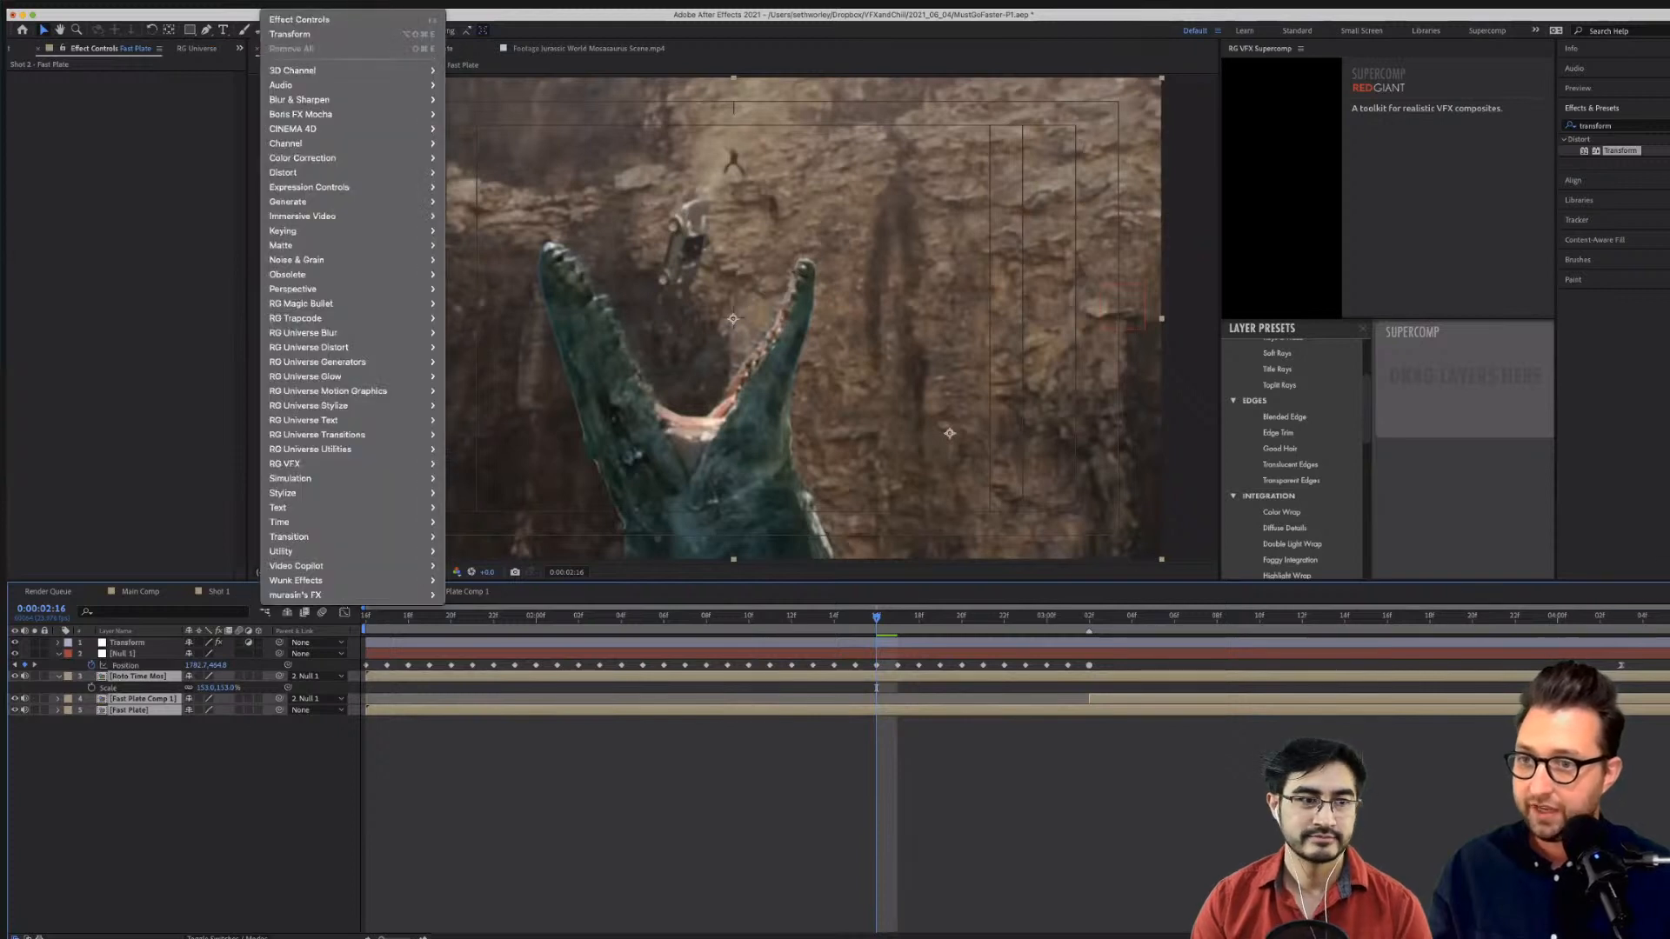
mouse_move(356, 384)
click(487, 387)
click(128, 728)
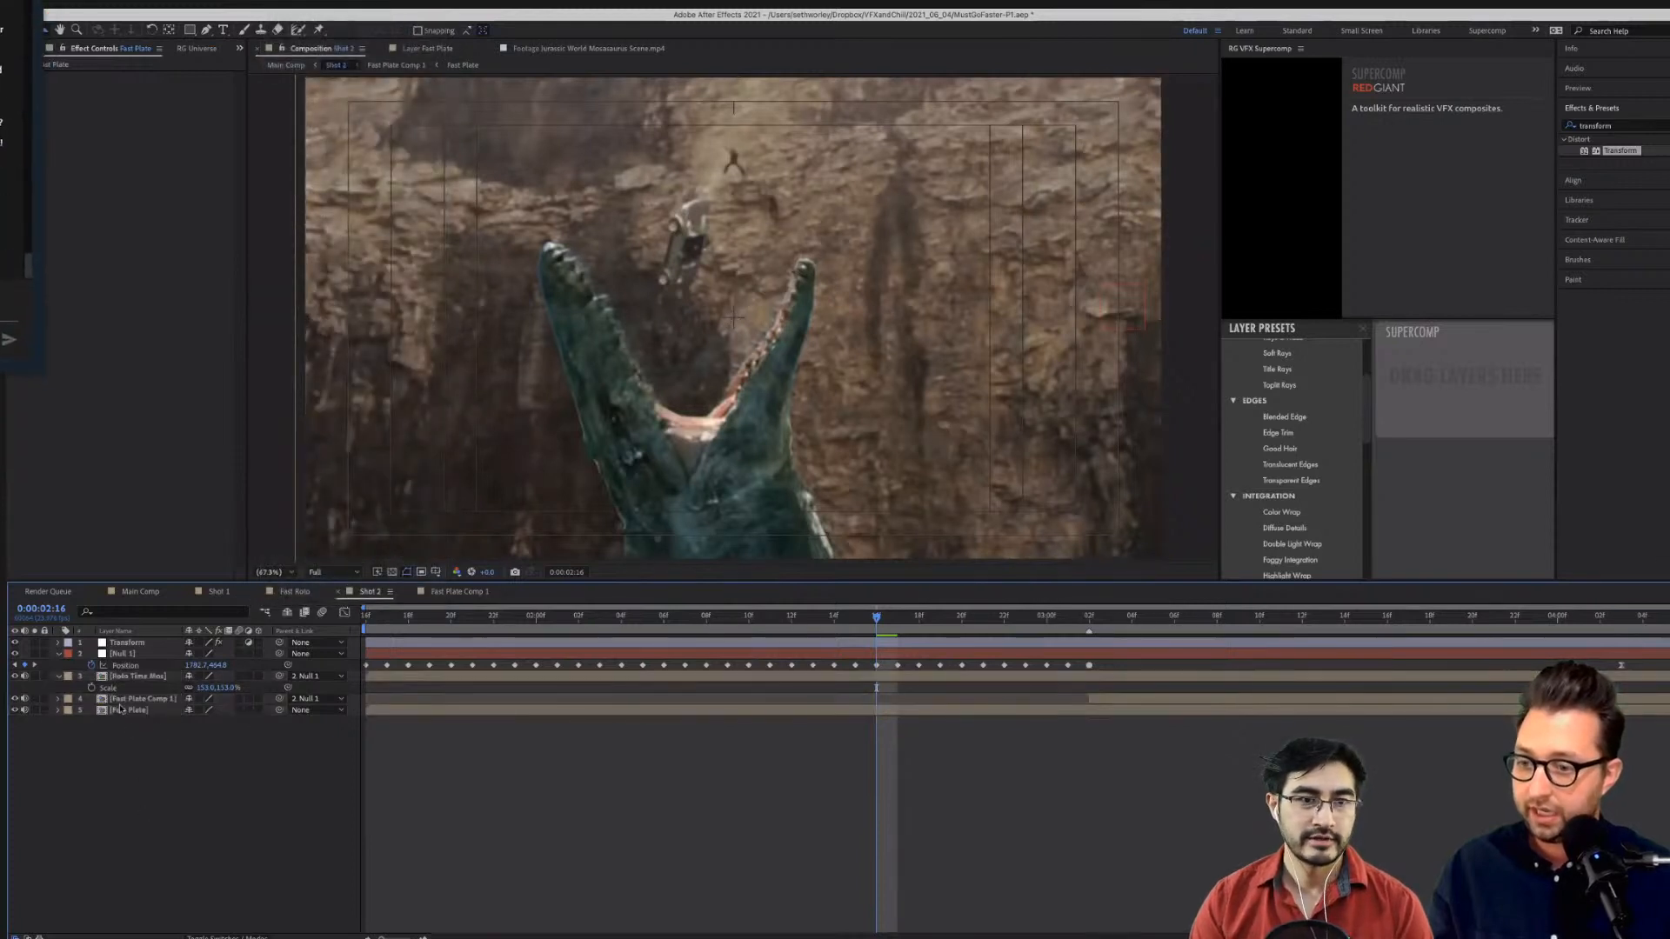
Select the Fast Plate, Fast Plate Comp 1 and mosasaur roto layers and apply RG VFX Supercomp to them.
click(129, 710)
shift+click(133, 699)
shift+click(135, 678)
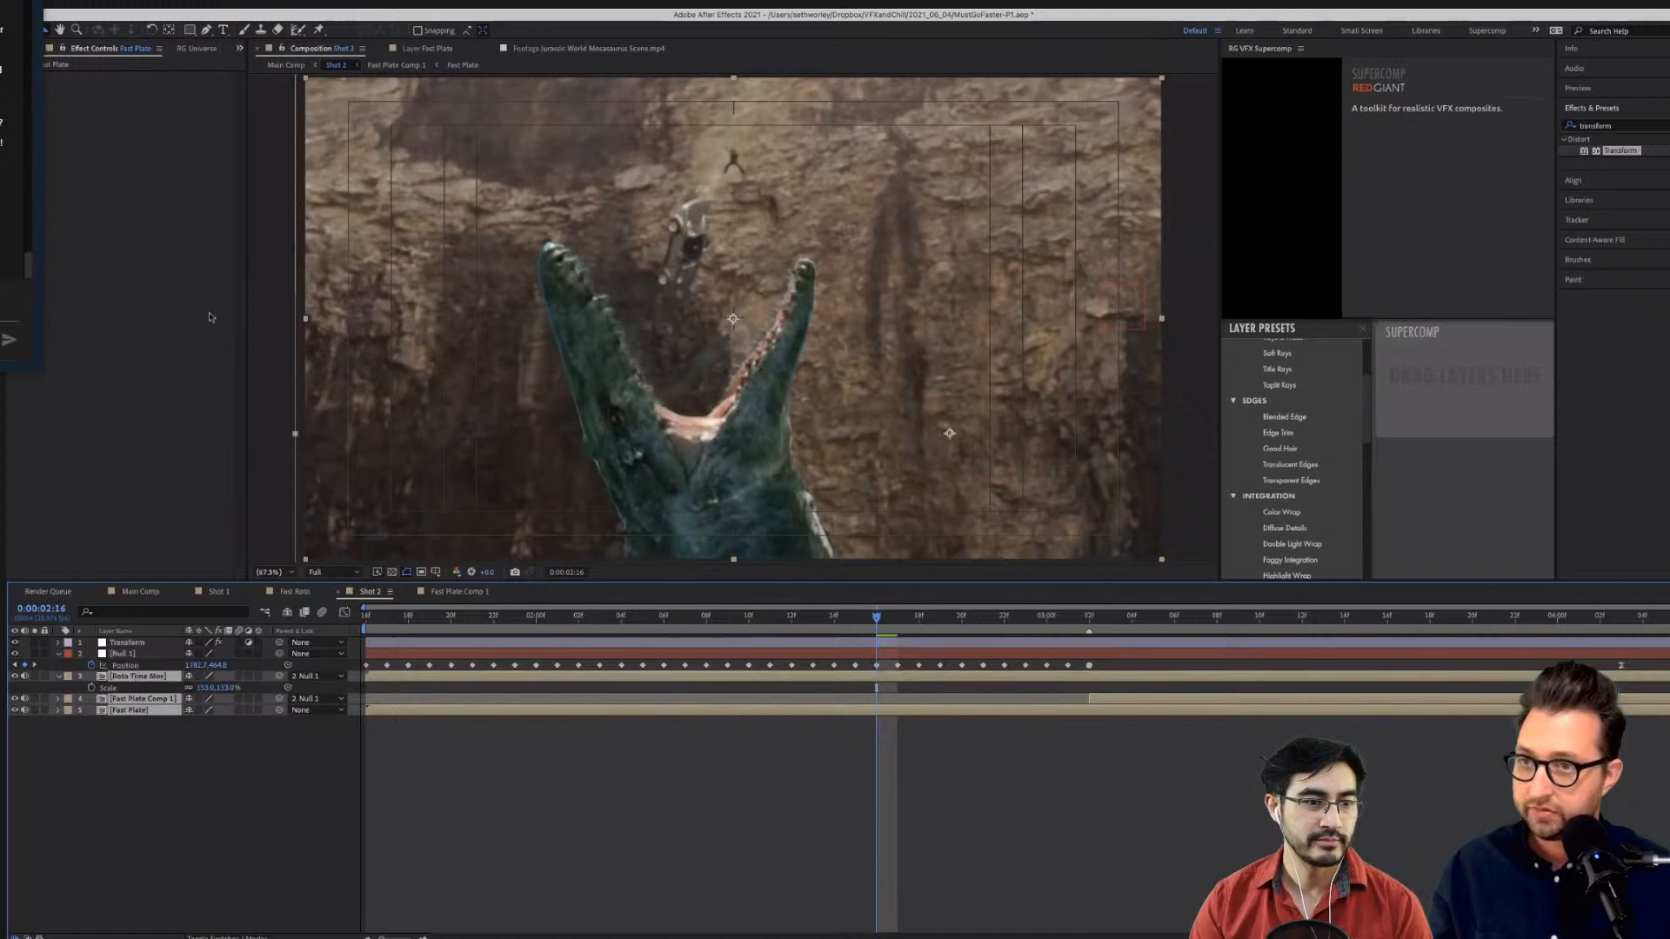
click(283, 0)
mouse_move(334, 470)
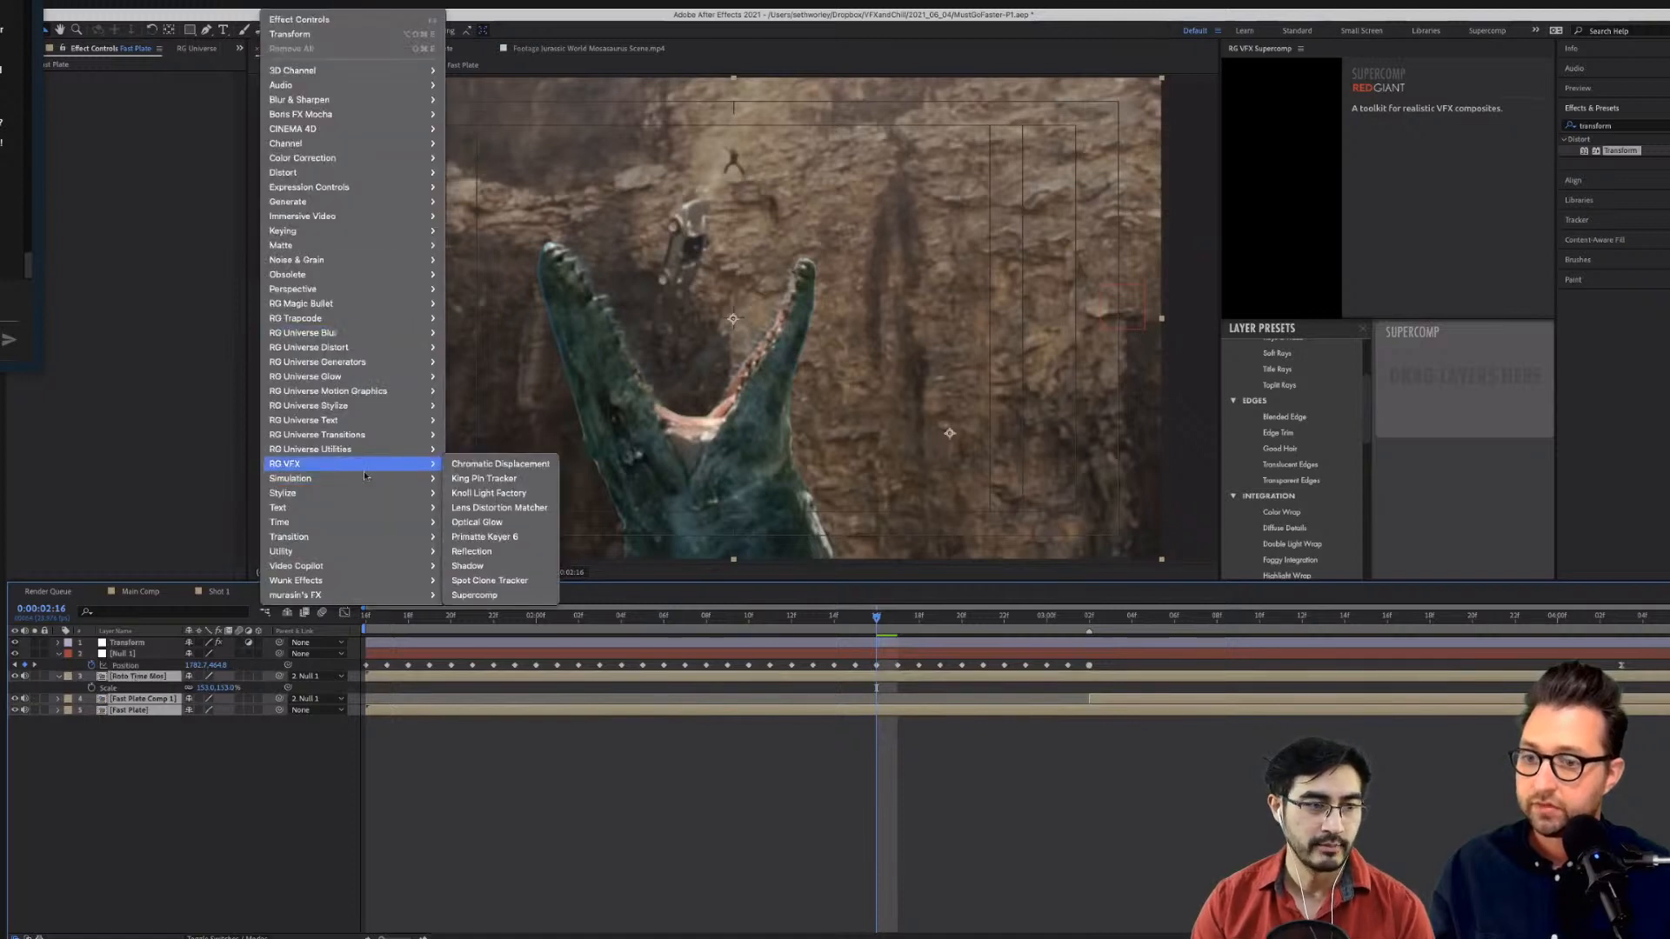
click(496, 595)
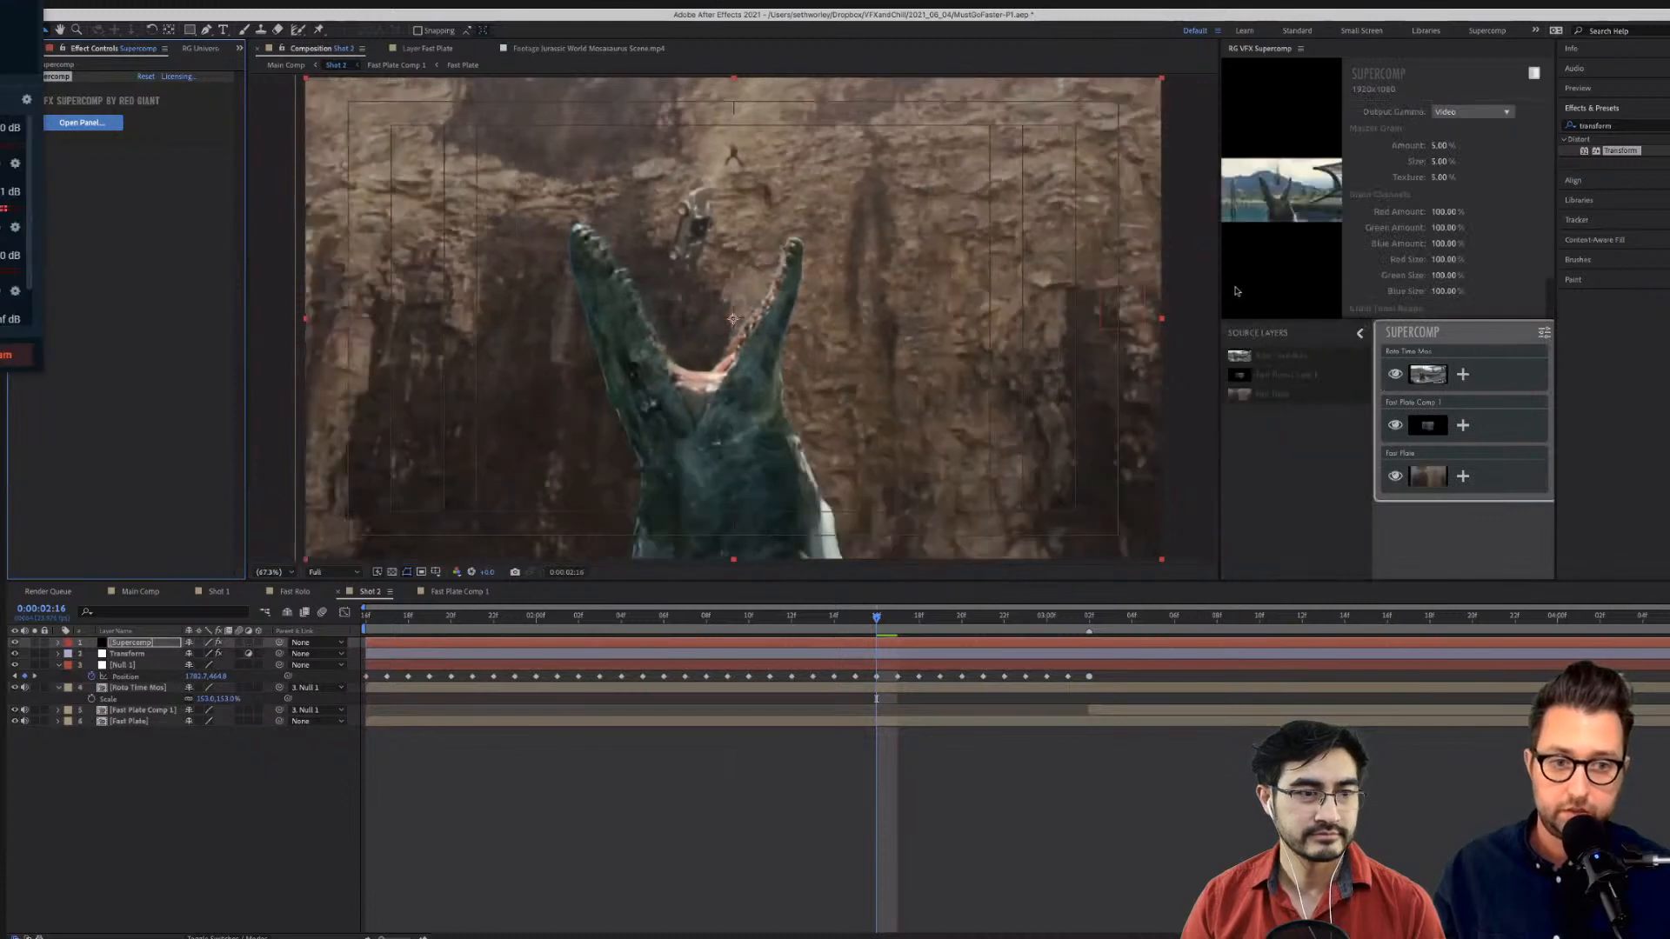
Enlarge the Supercomp workspace and add a Color Correction effect to the mosasaur roto layer.
drag(1220, 285, 798, 287)
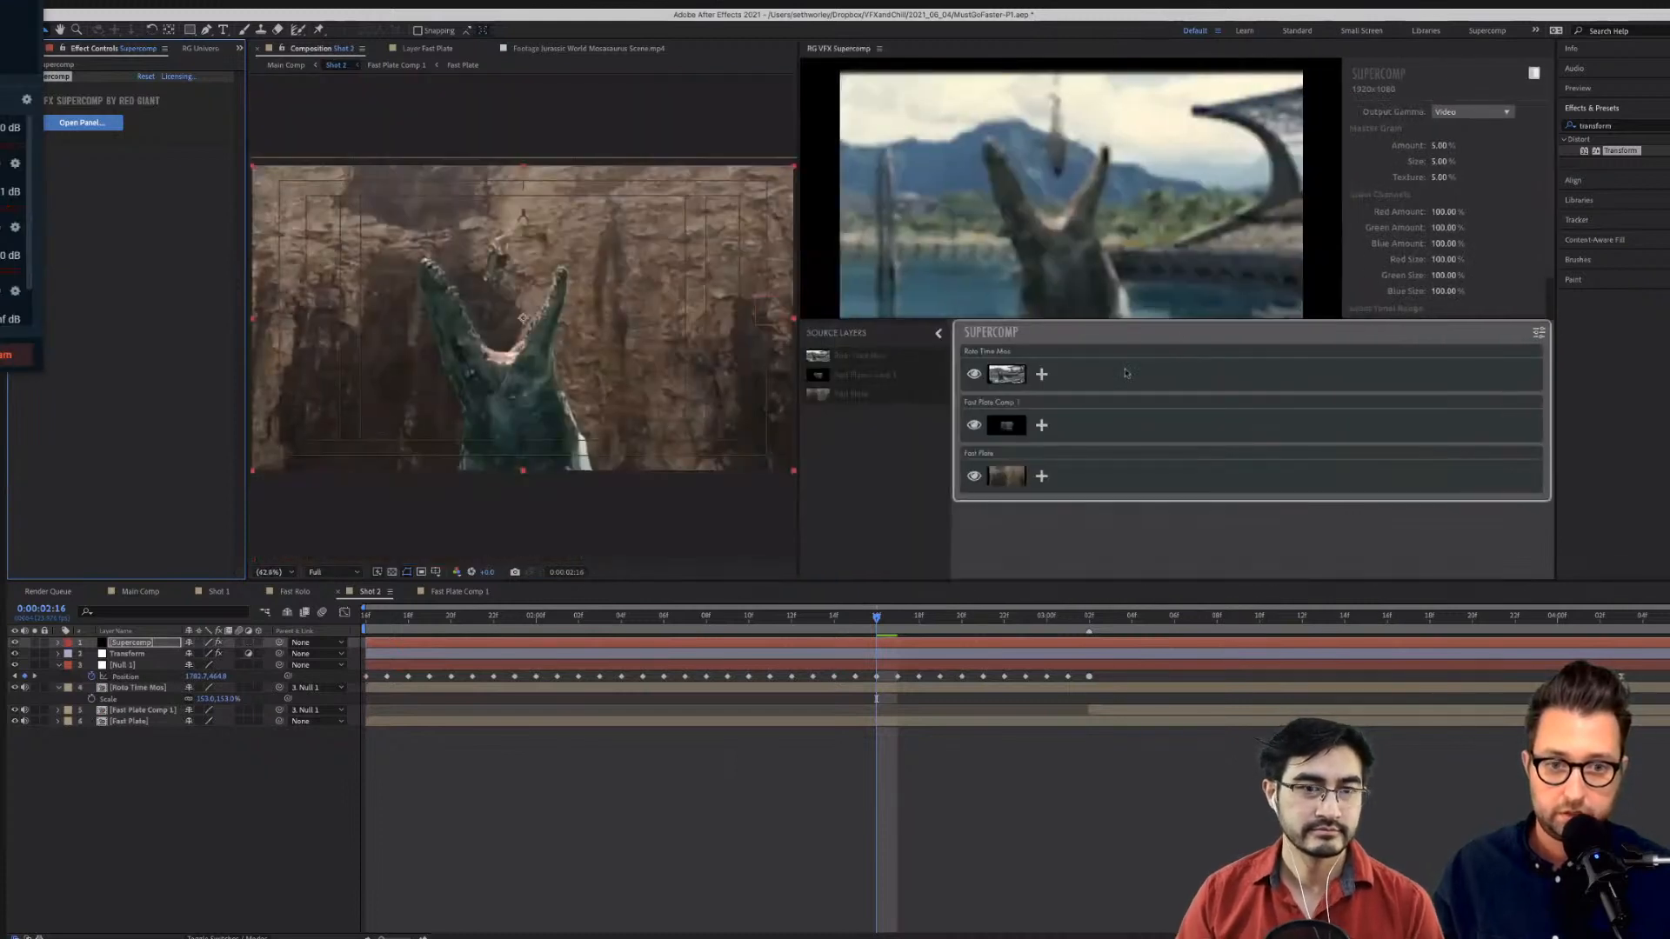
click(1042, 374)
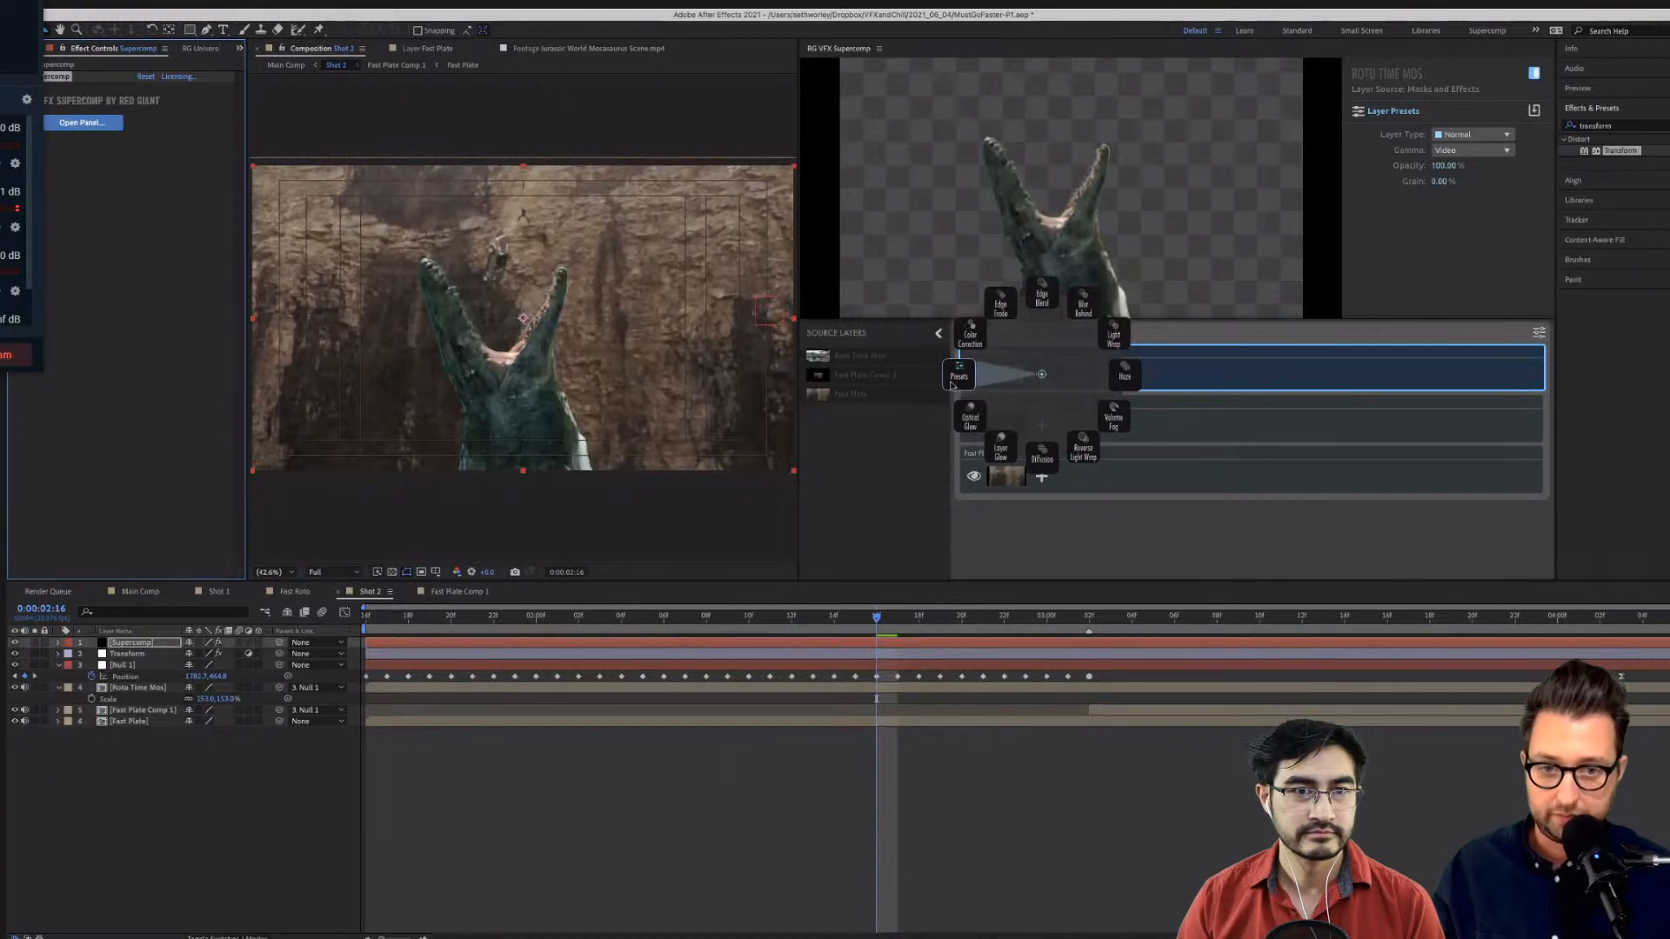
click(971, 338)
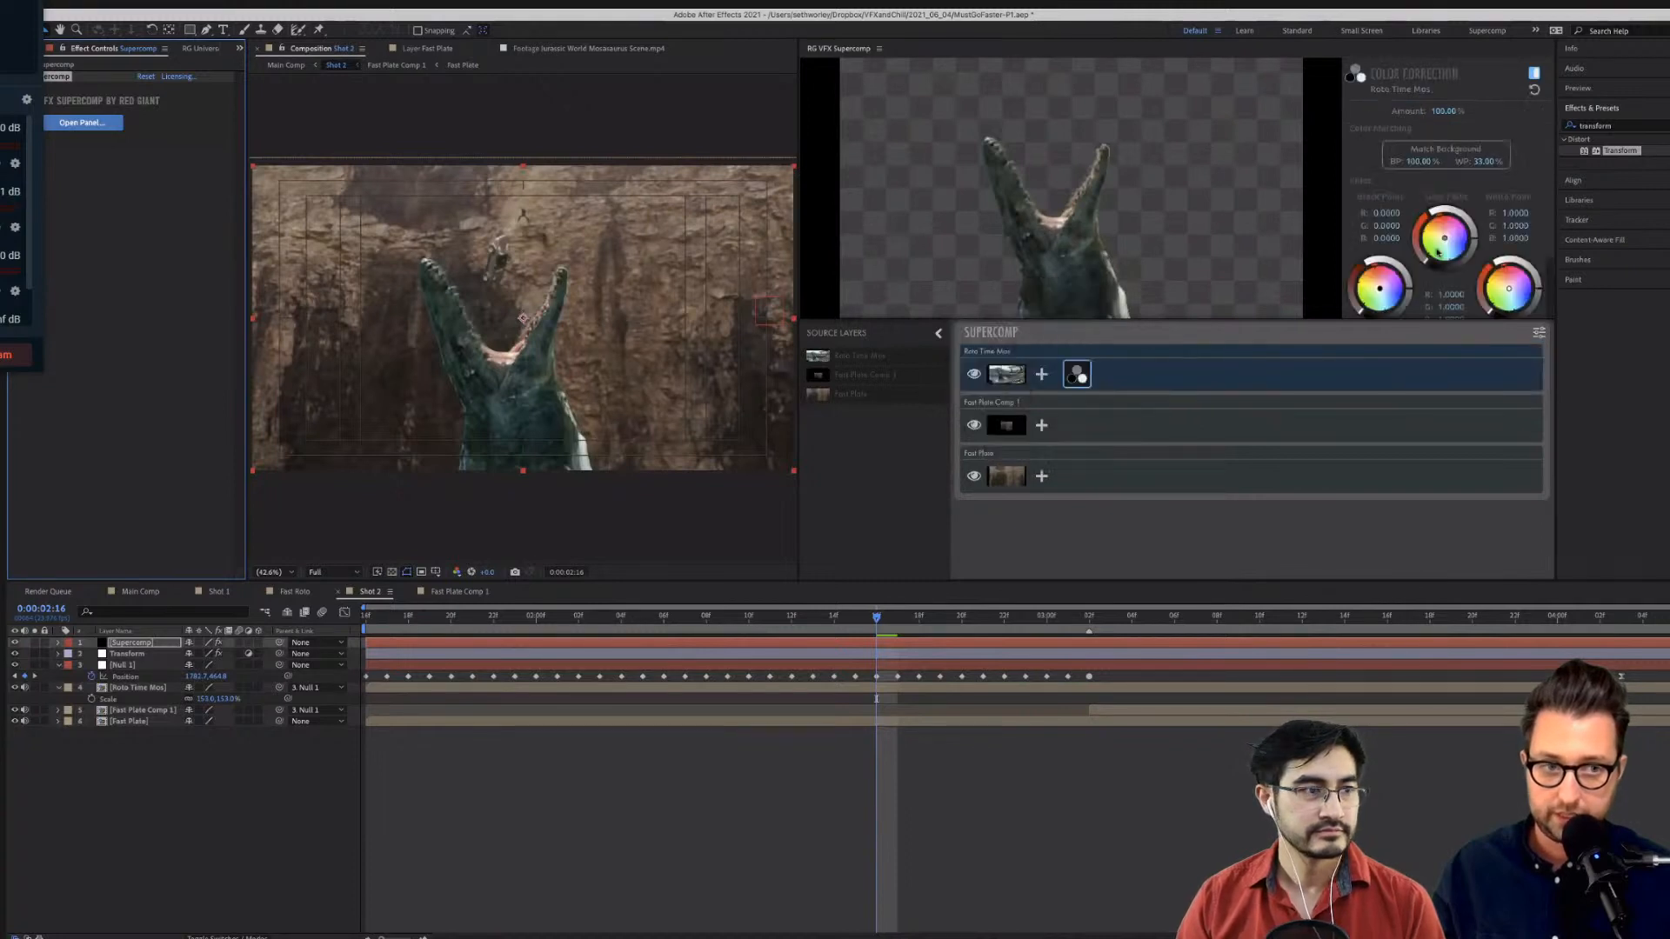
Match the mosasaur roto layer's color correction to the background and preview Shot 2 from its start.
click(1430, 165)
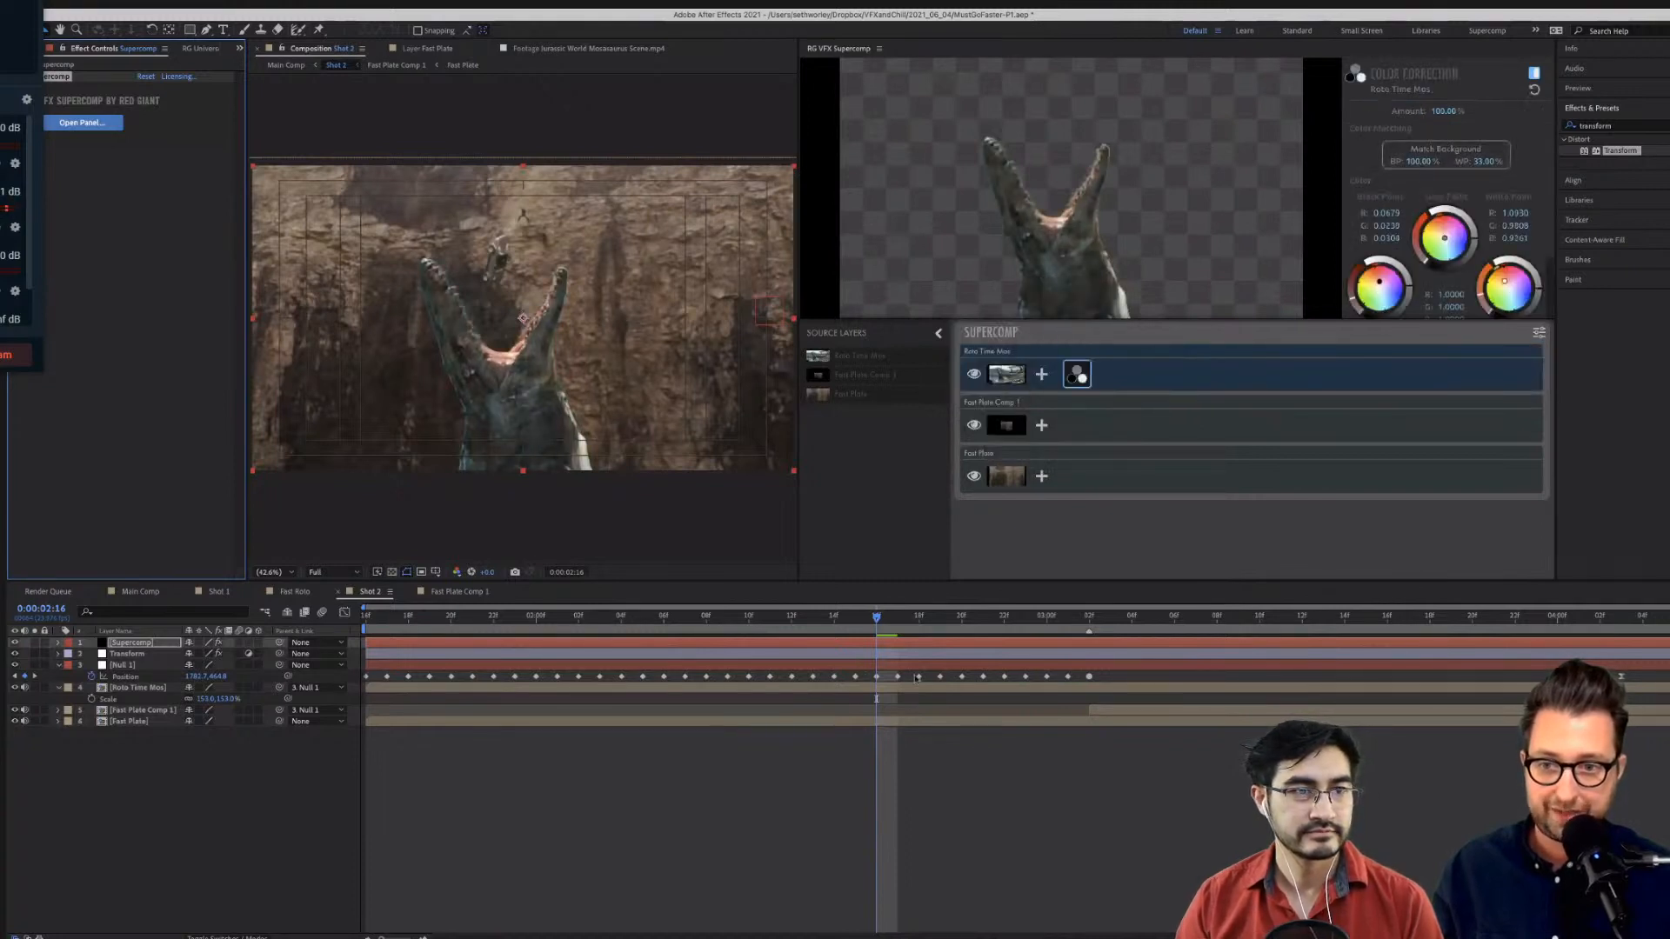
drag(843, 616, 365, 616)
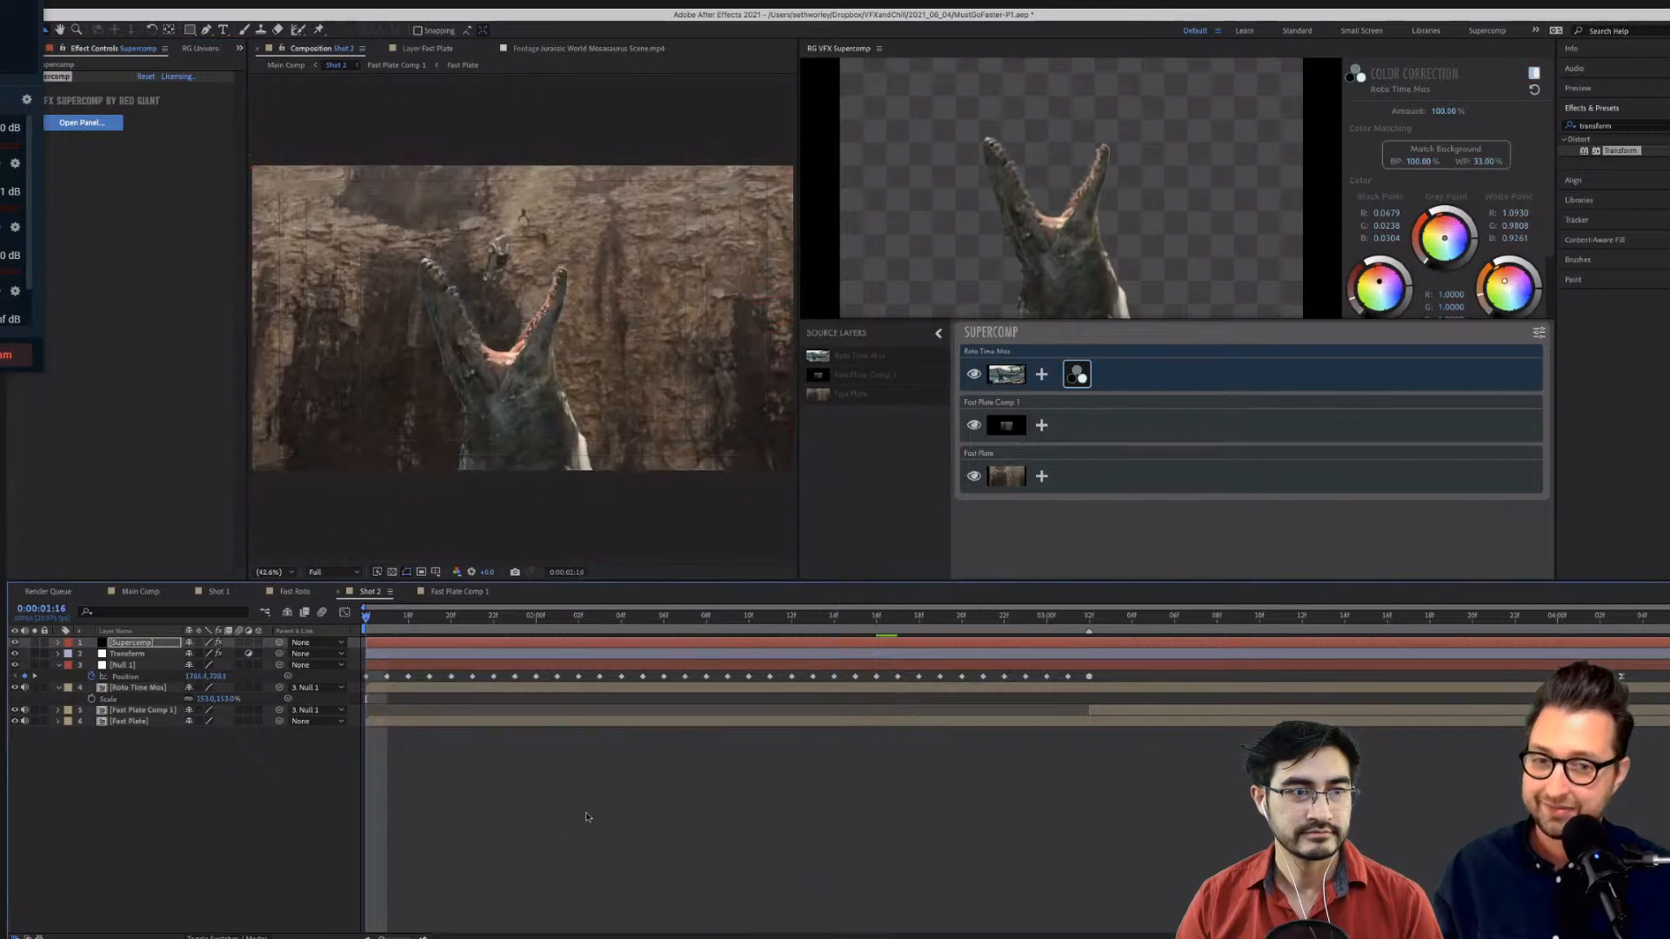
key(space)
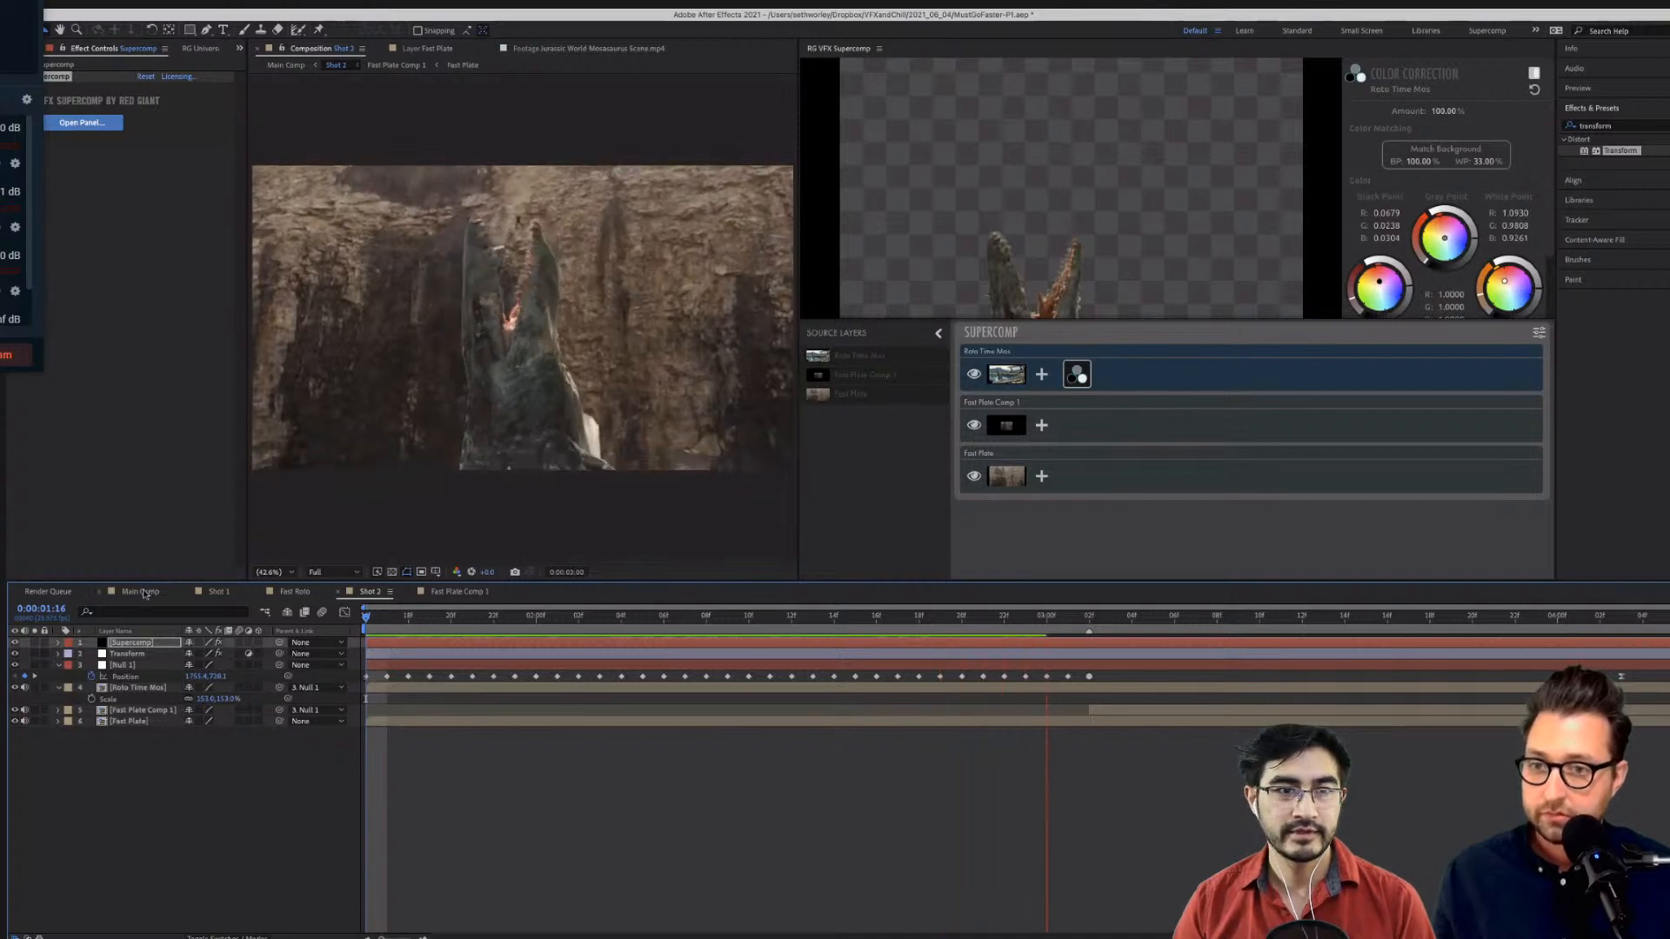
key(space)
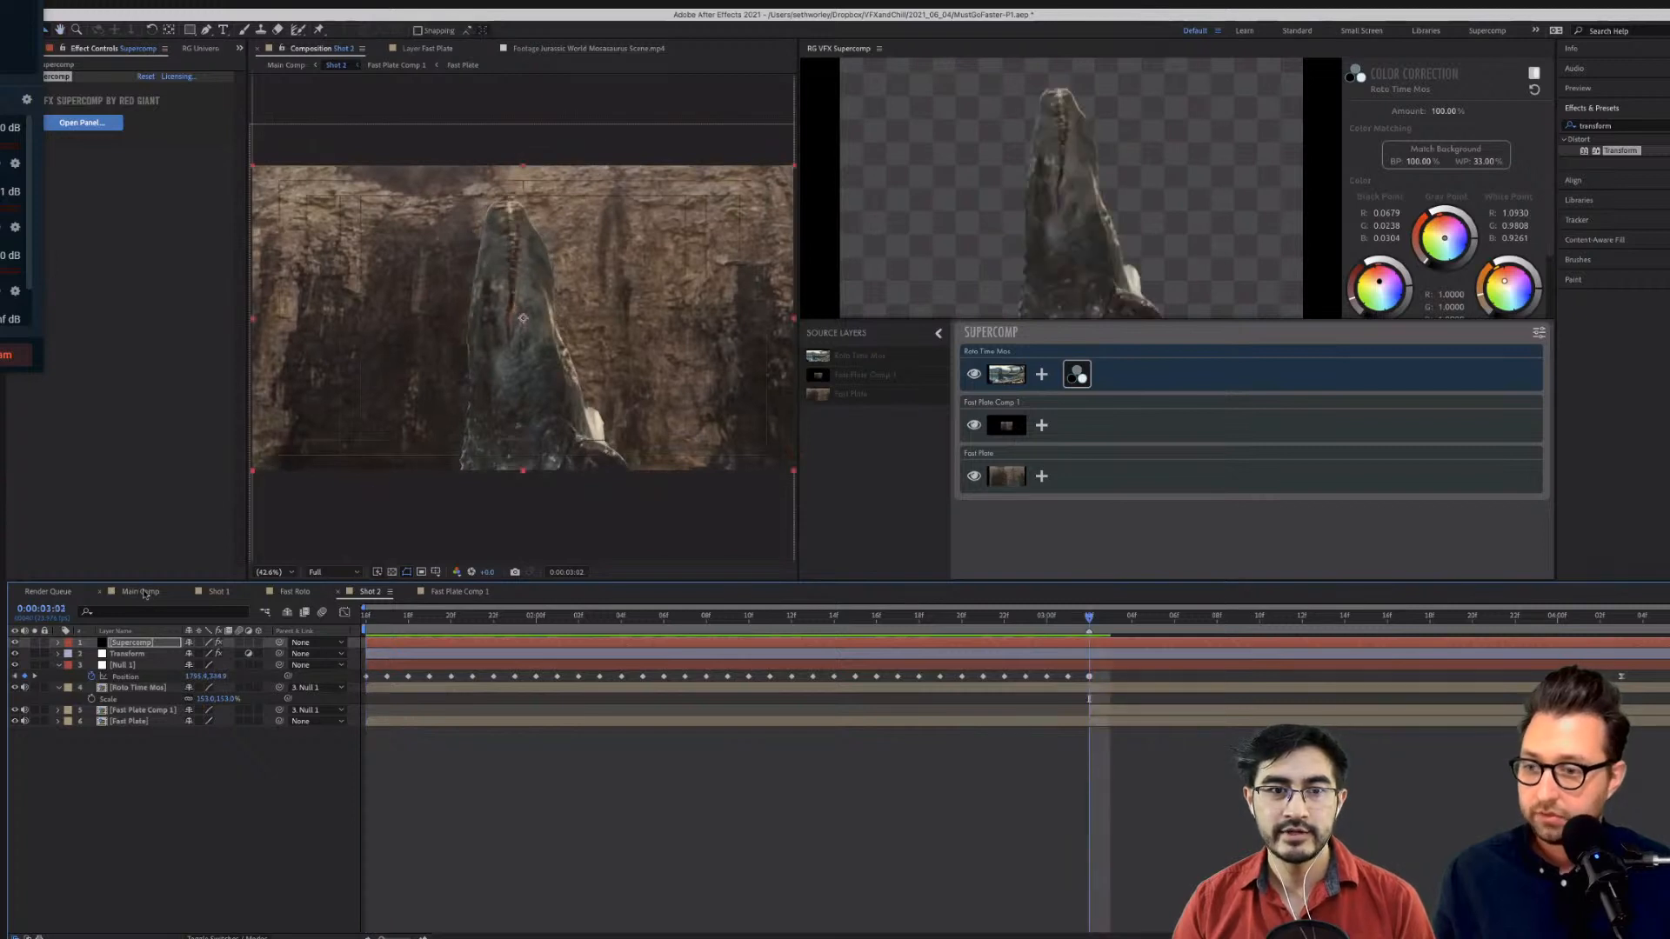
Inspect the masked top layer inside the mosasaur roto comp and play back Main Comp from near Shot 2's start.
double_click(102, 689)
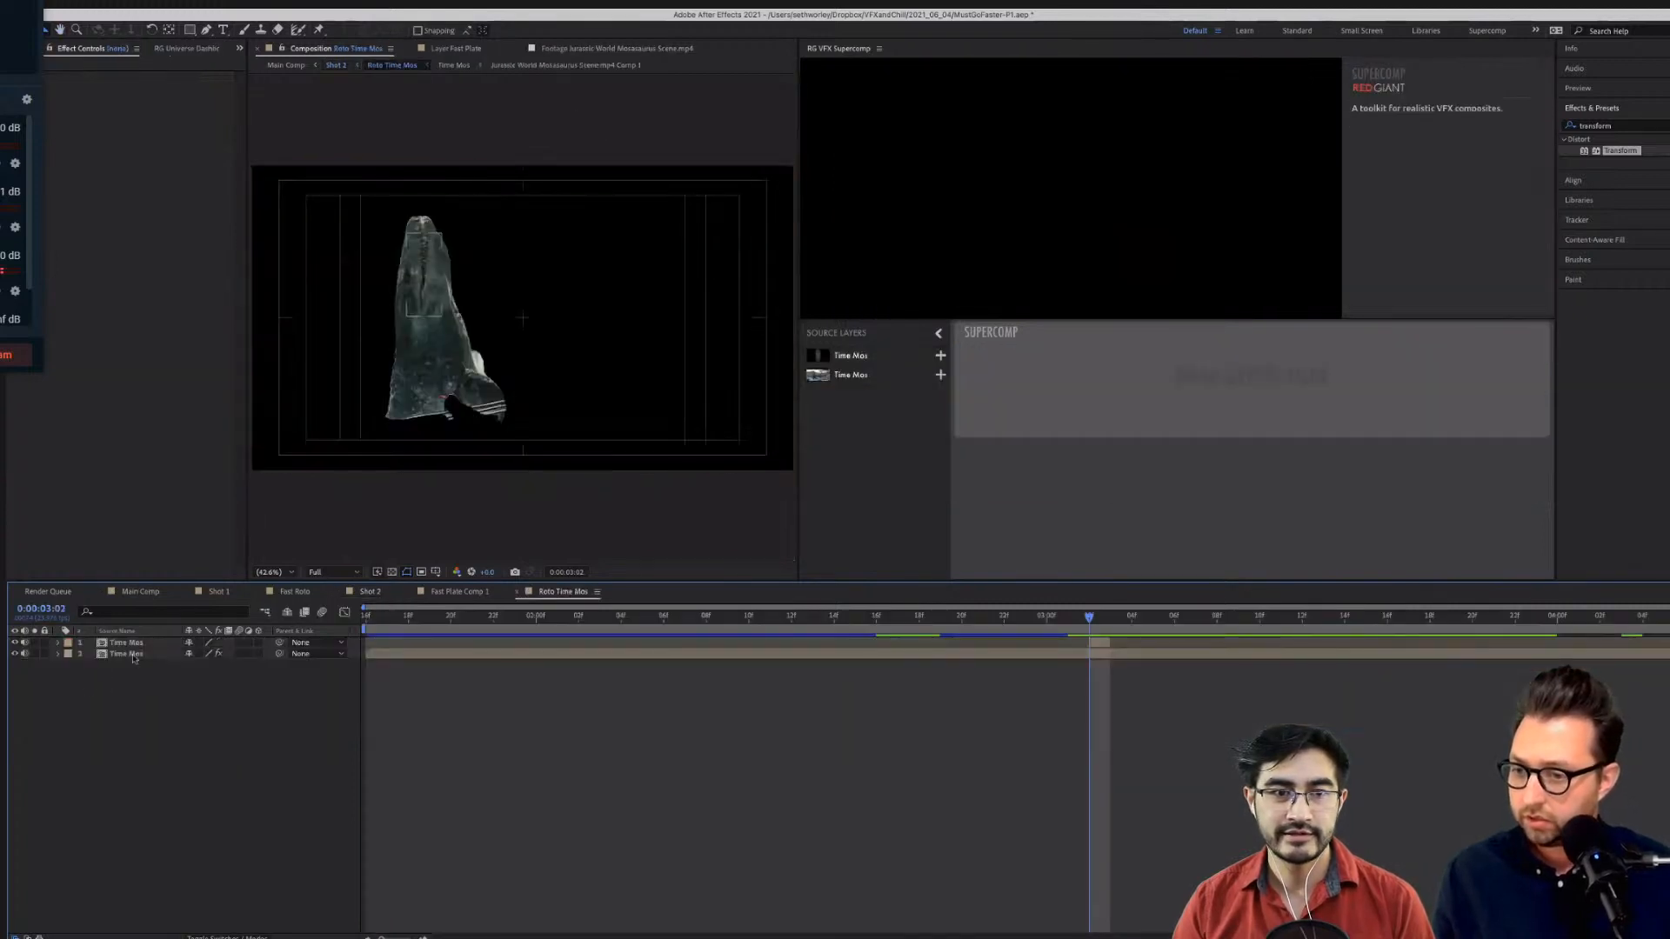
click(137, 644)
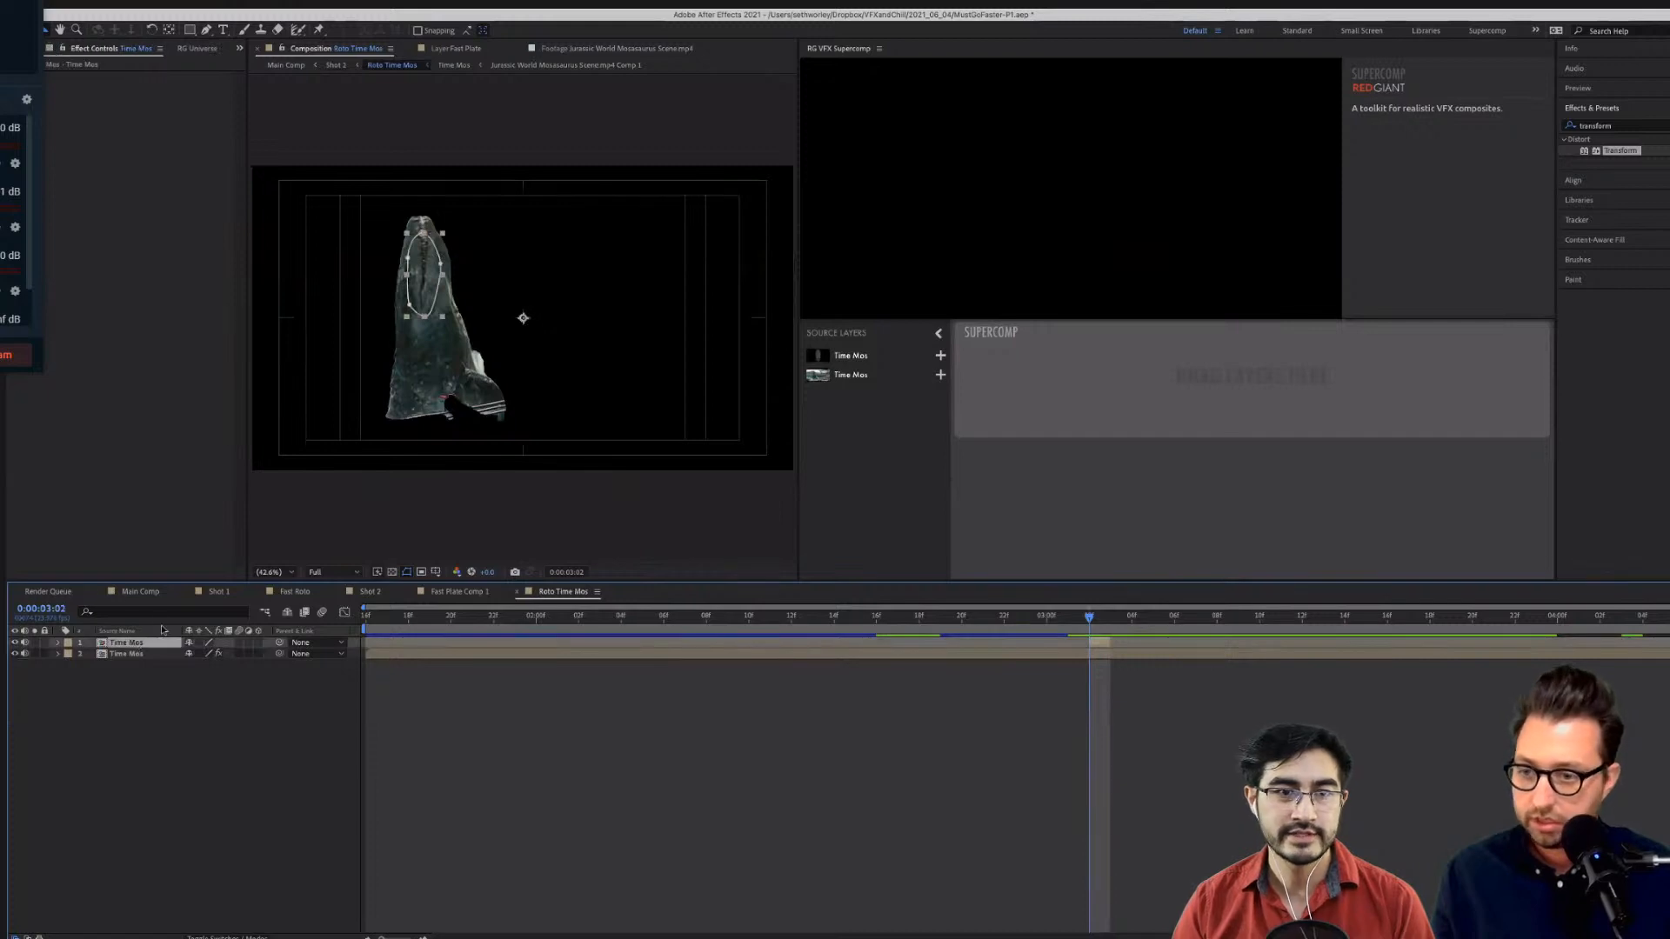
key(shift+Escape)
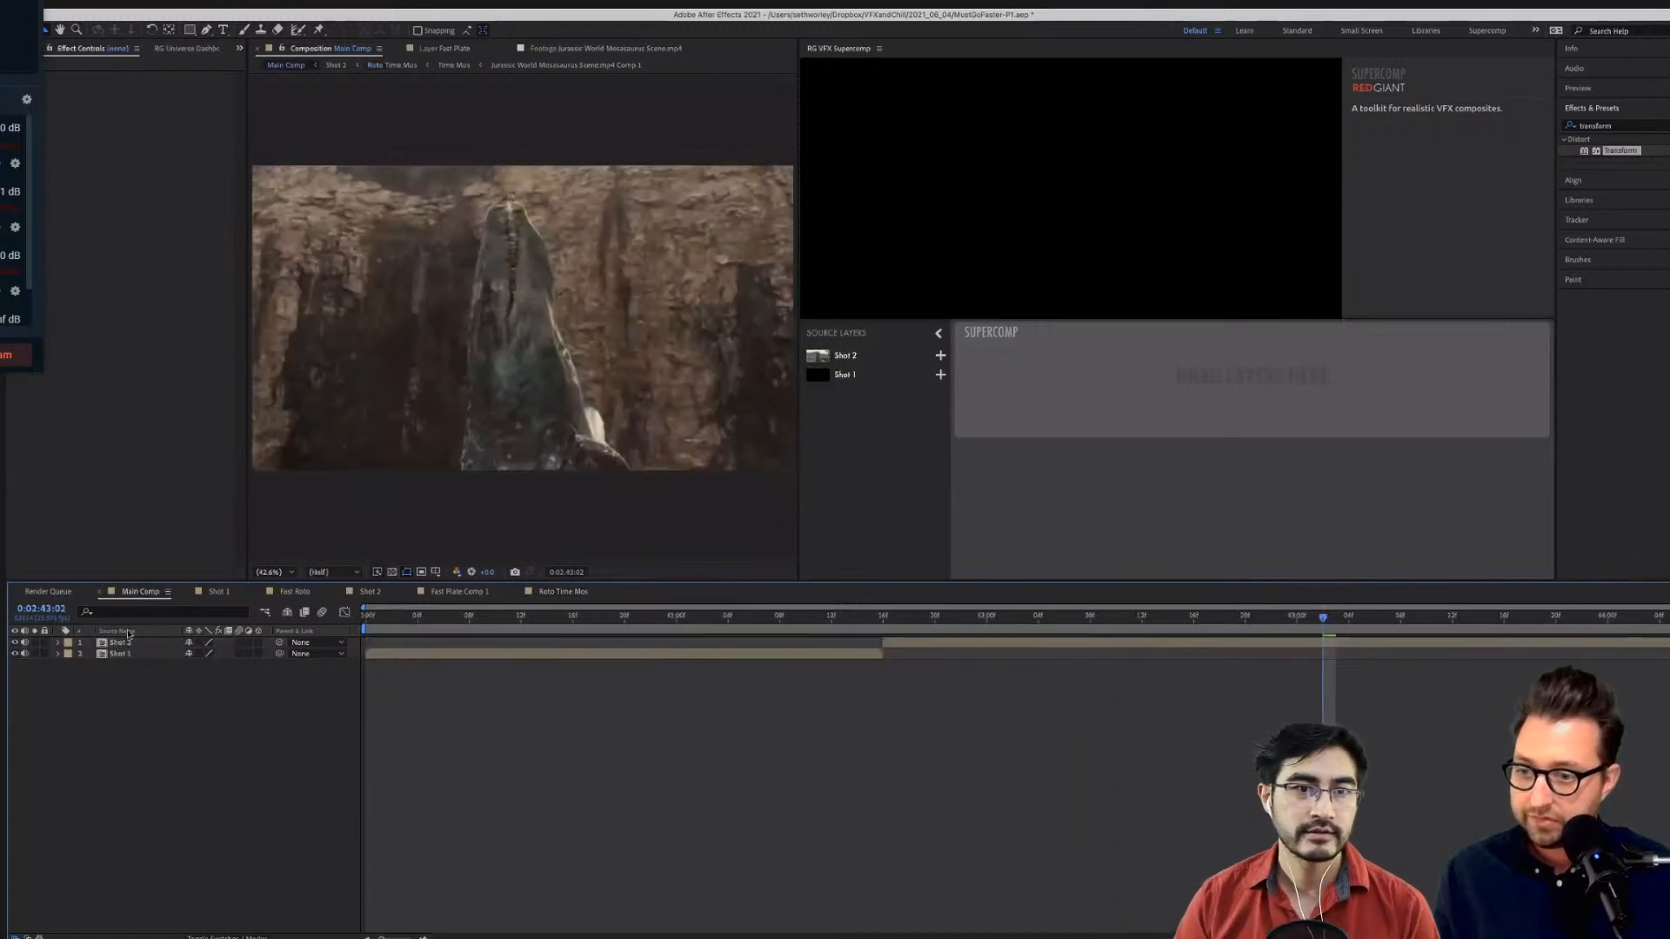
key(shift+Escape)
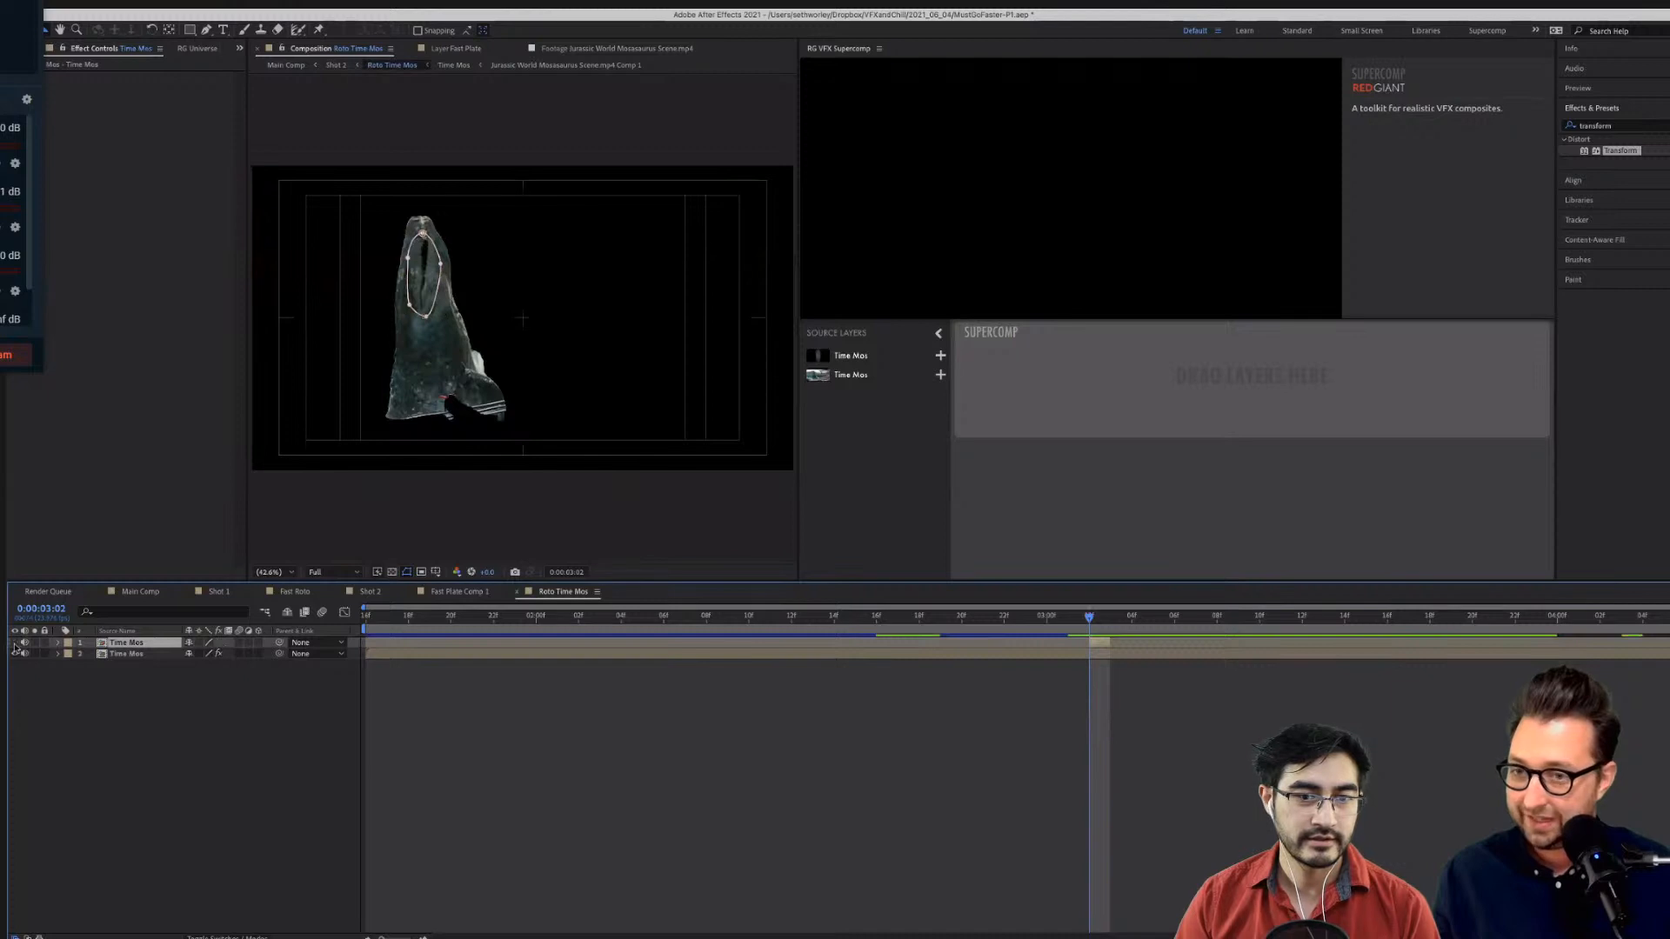
click(153, 595)
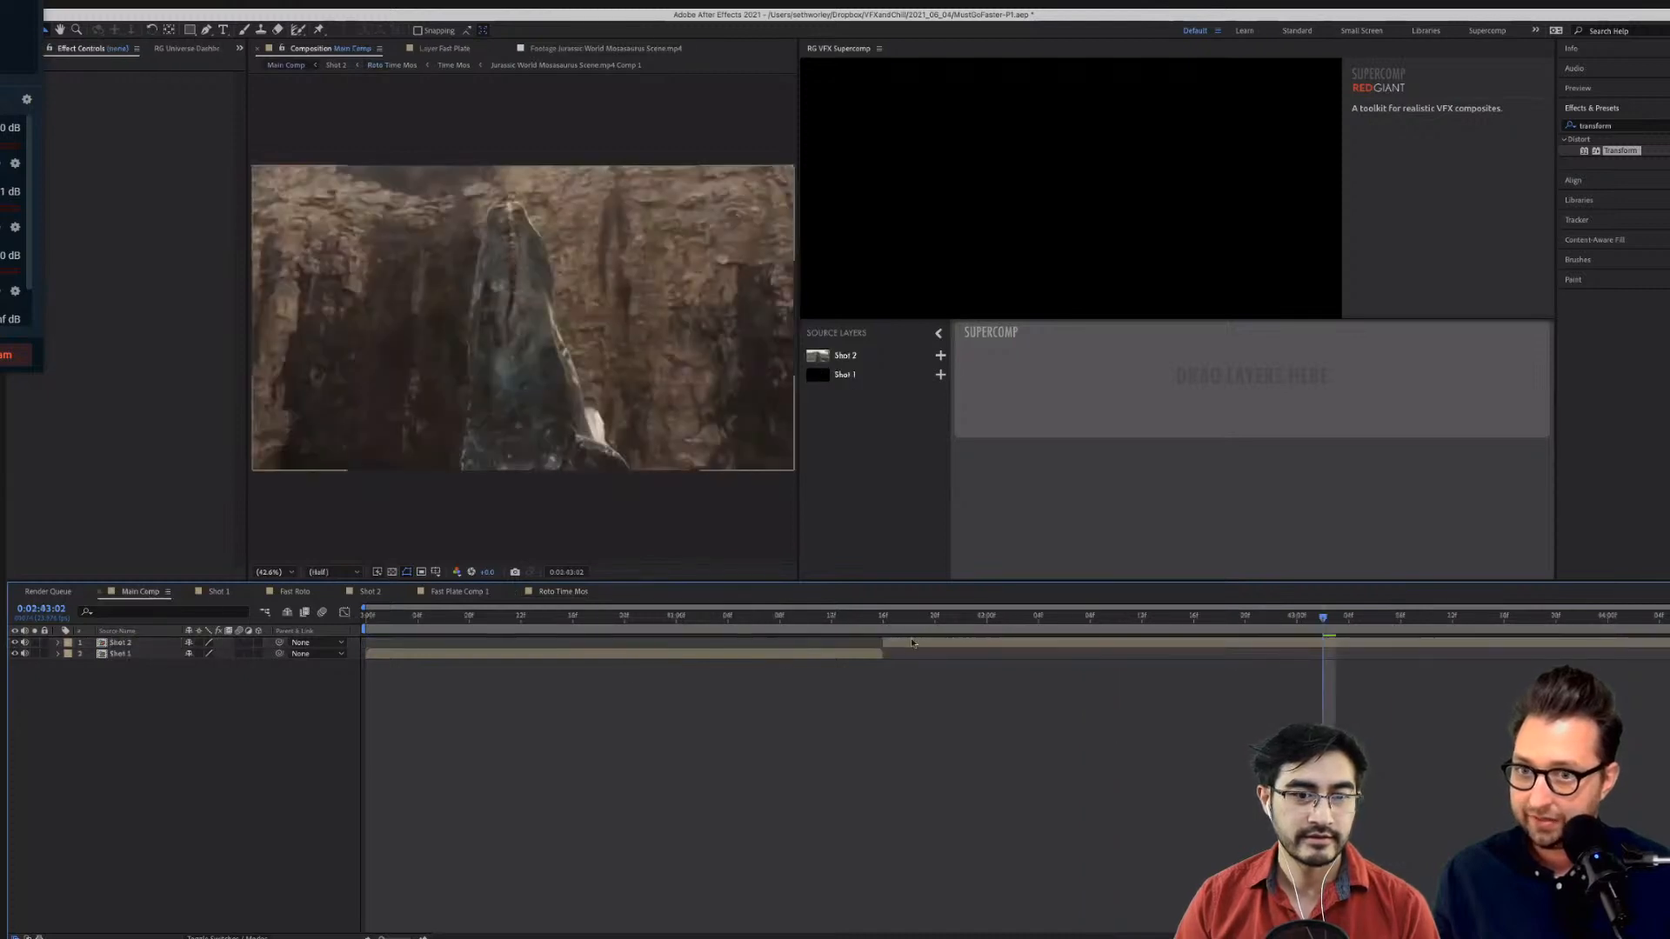
click(894, 619)
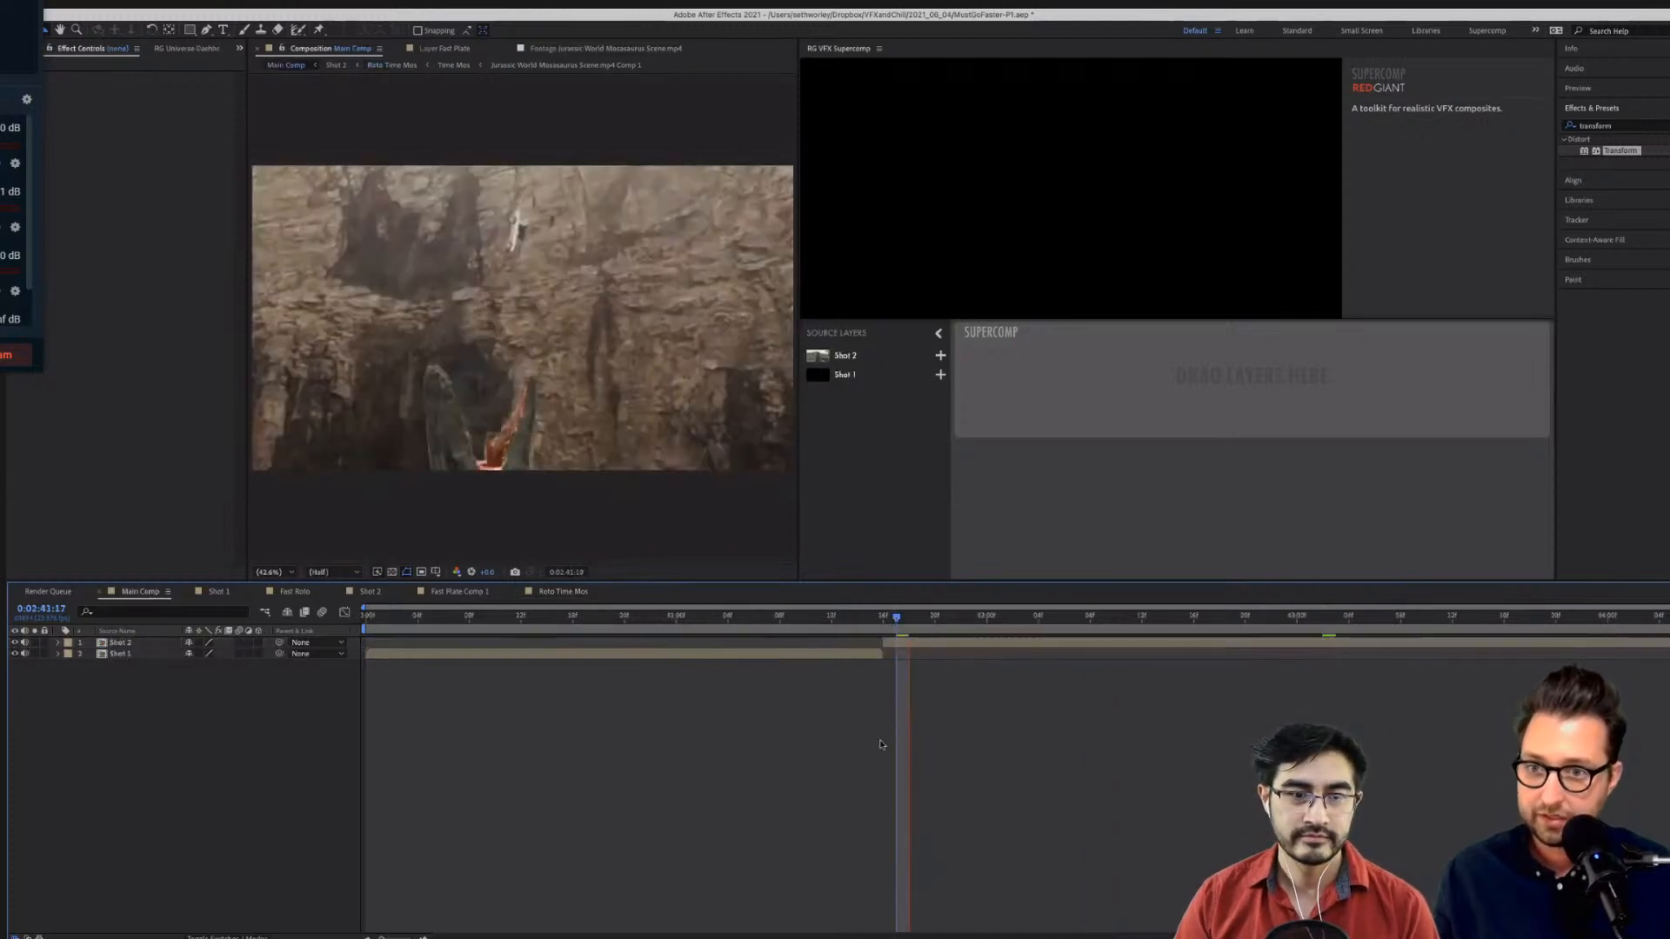